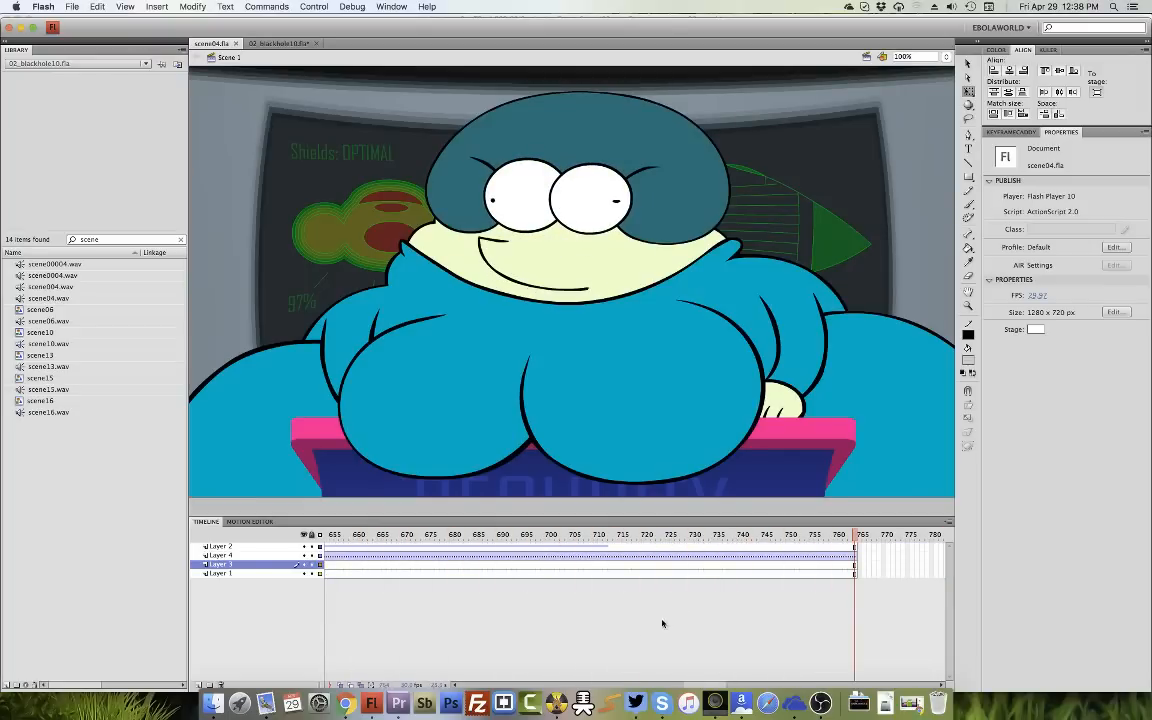
Return the main timeline to frame 1 and open the scene13 graphic symbol for editing.
{"action": "left_click_drag", "start_coordinate": [710, 685], "coordinate": [380, 684]}
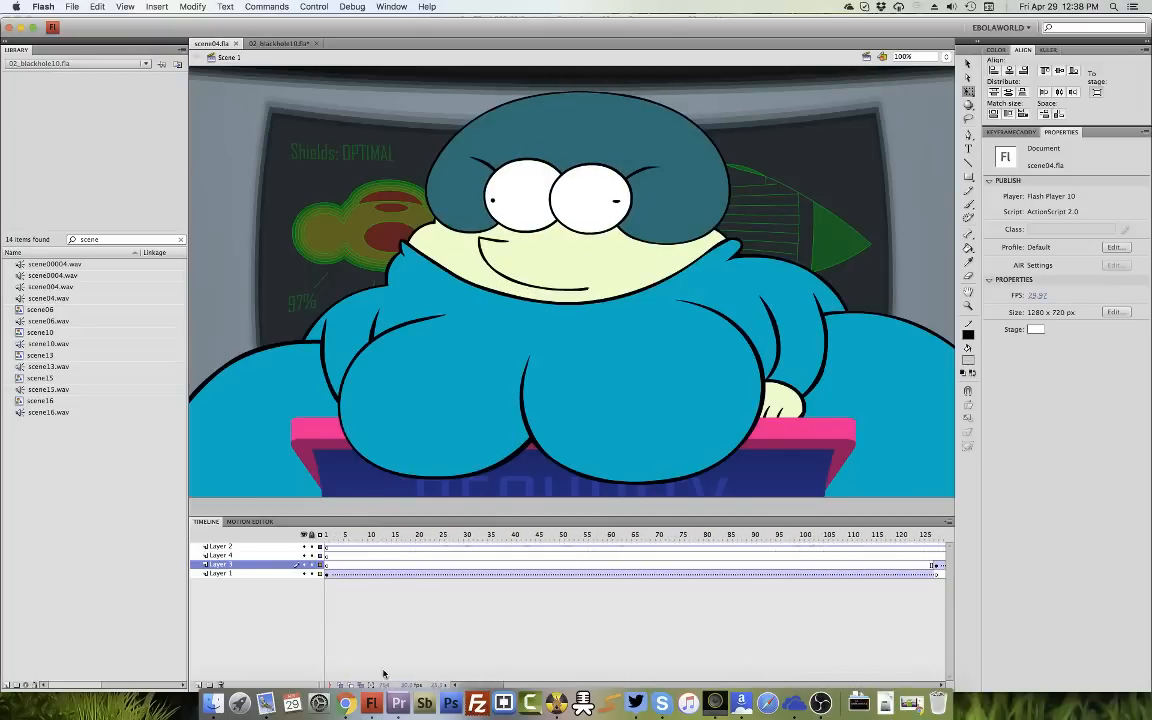
{"action": "left_click", "coordinate": [326, 537]}
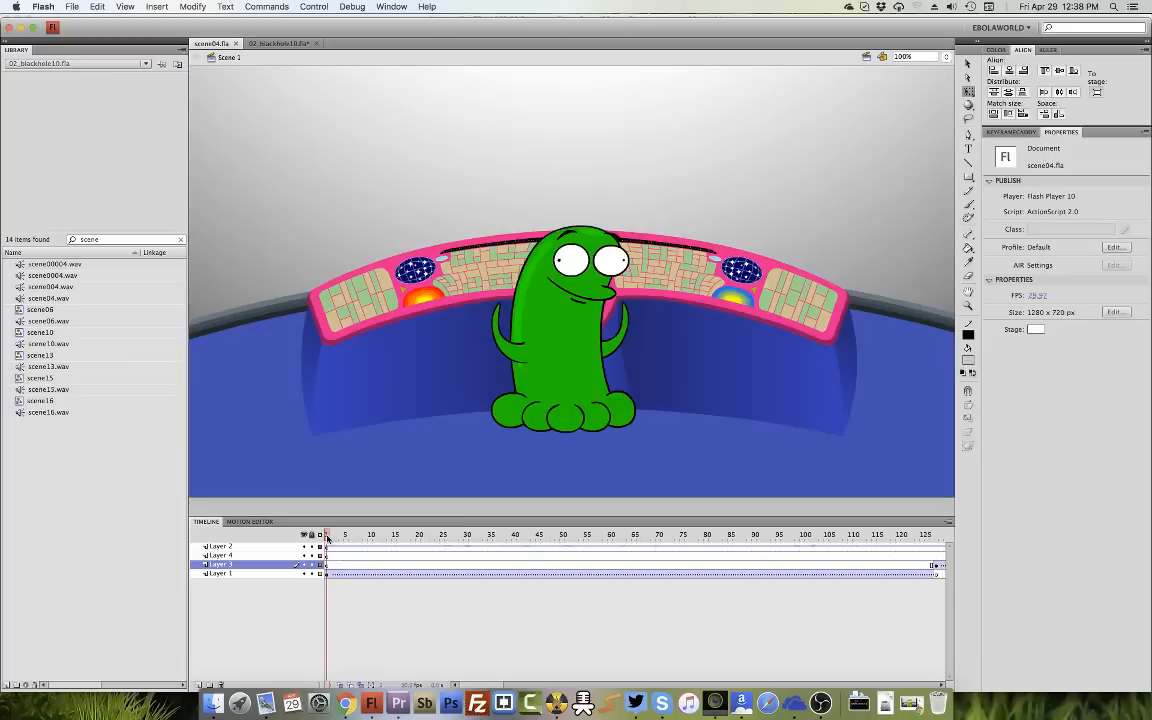
{"action": "left_click", "coordinate": [572, 366]}
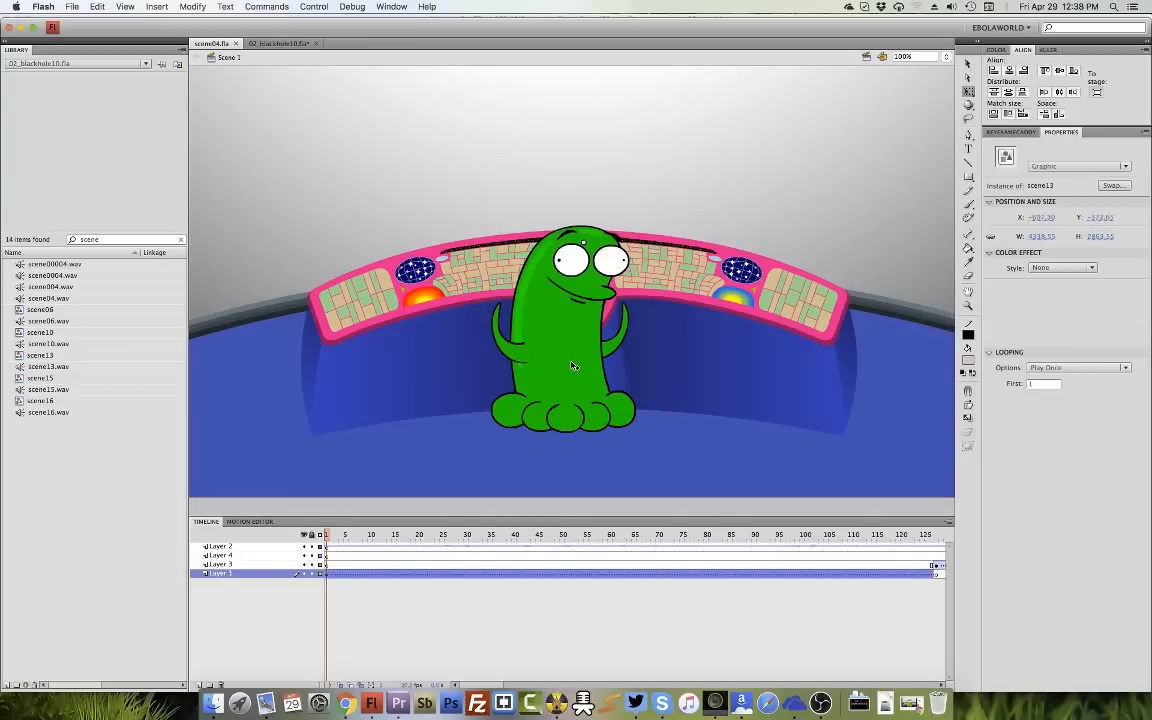
{"action": "double_click", "coordinate": [588, 369]}
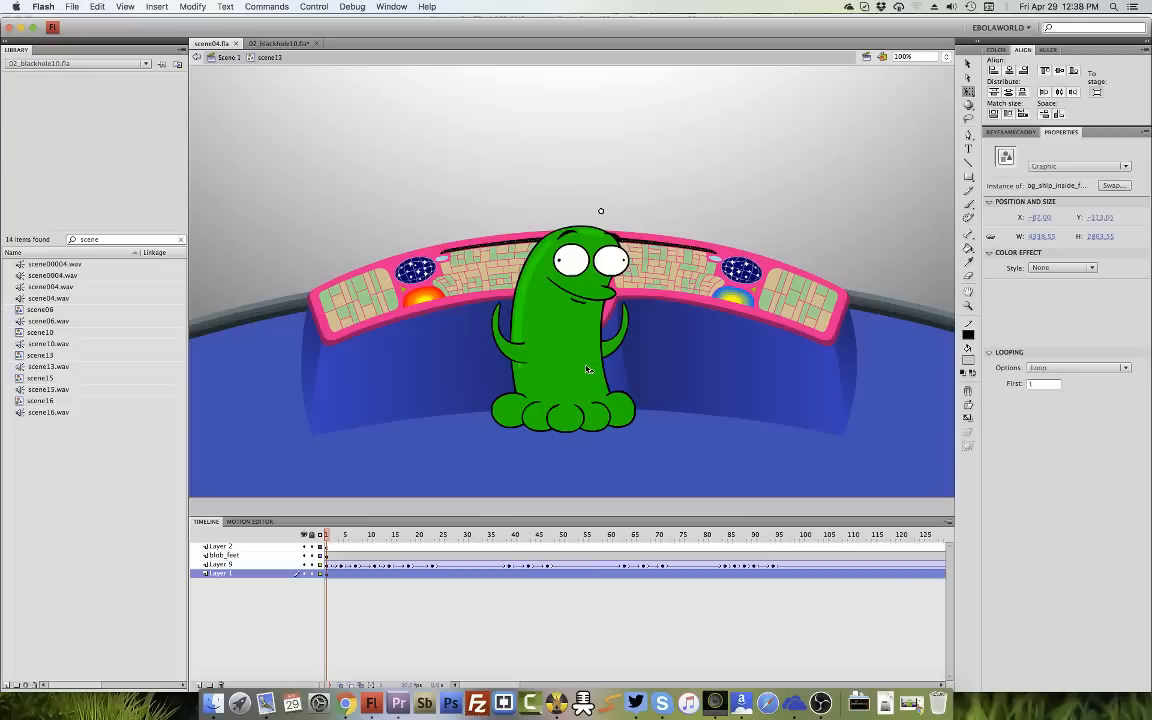
Play the scene13 timeline to review the existing animation on Layer 9.
{"action": "left_click", "coordinate": [346, 566]}
{"action": "key", "text": "Return"}
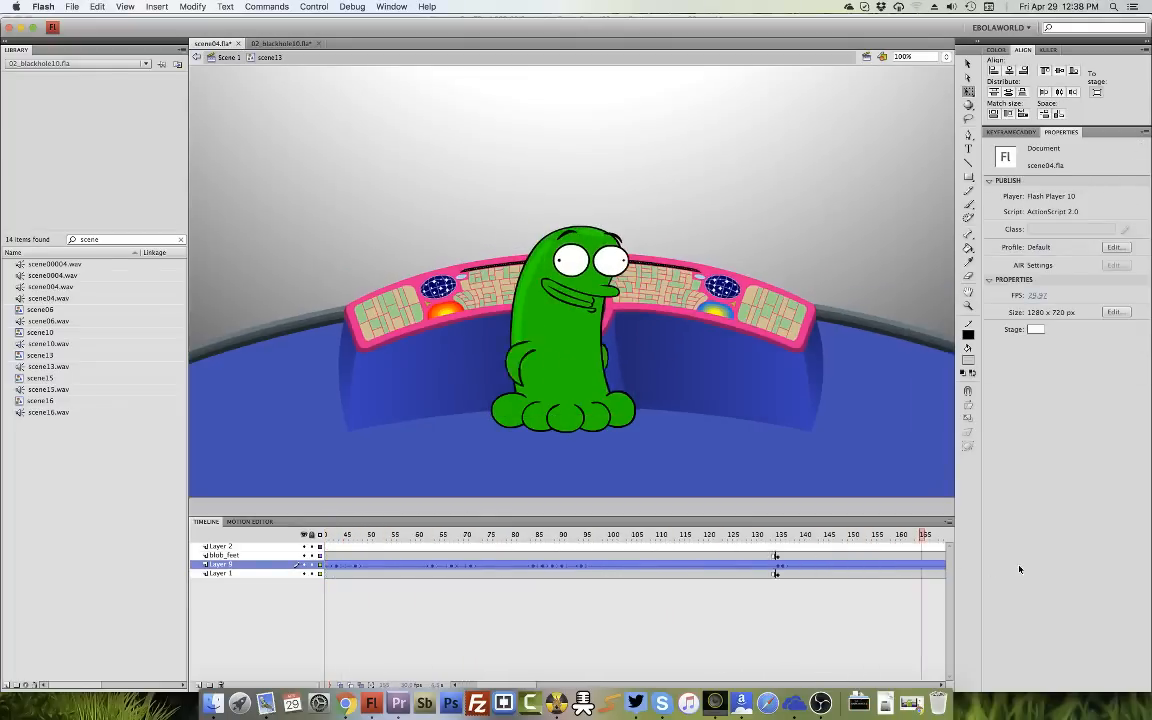
{"action": "left_click", "coordinate": [906, 567]}
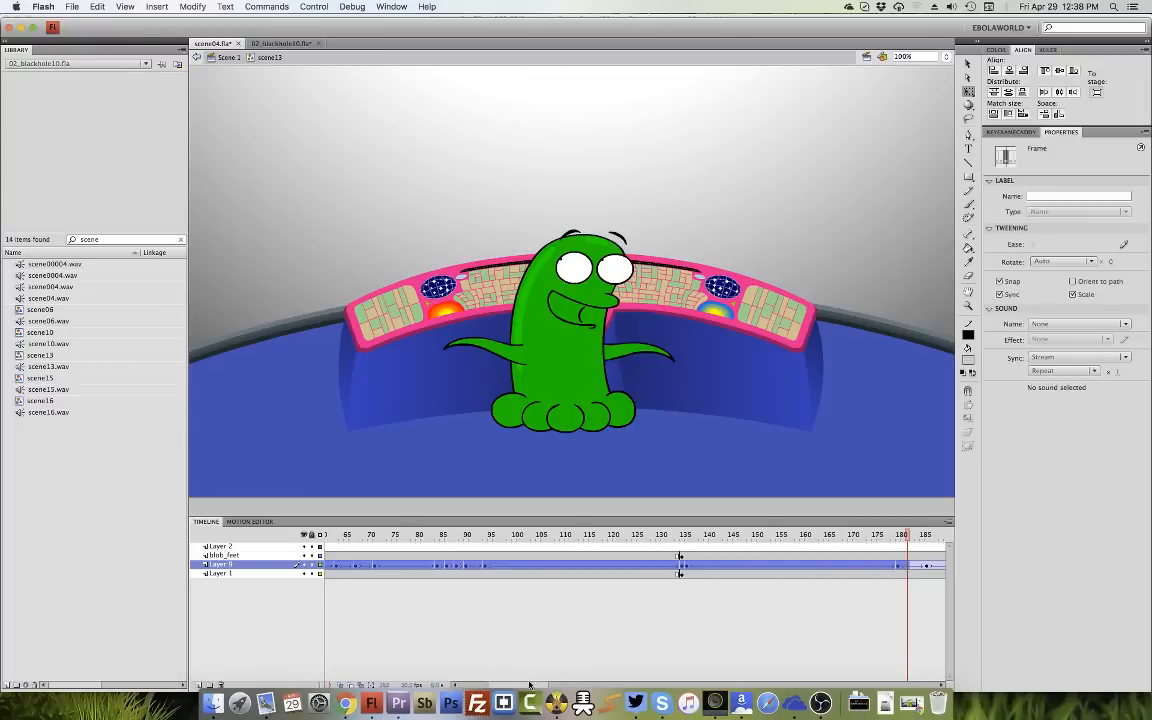
Clear the keyframes on blob_feet, Layer 9 and Layer 1 from frame 2 through frame 305.
{"action": "left_click_drag", "start_coordinate": [532, 685], "coordinate": [424, 667]}
{"action": "left_click", "coordinate": [331, 557]}
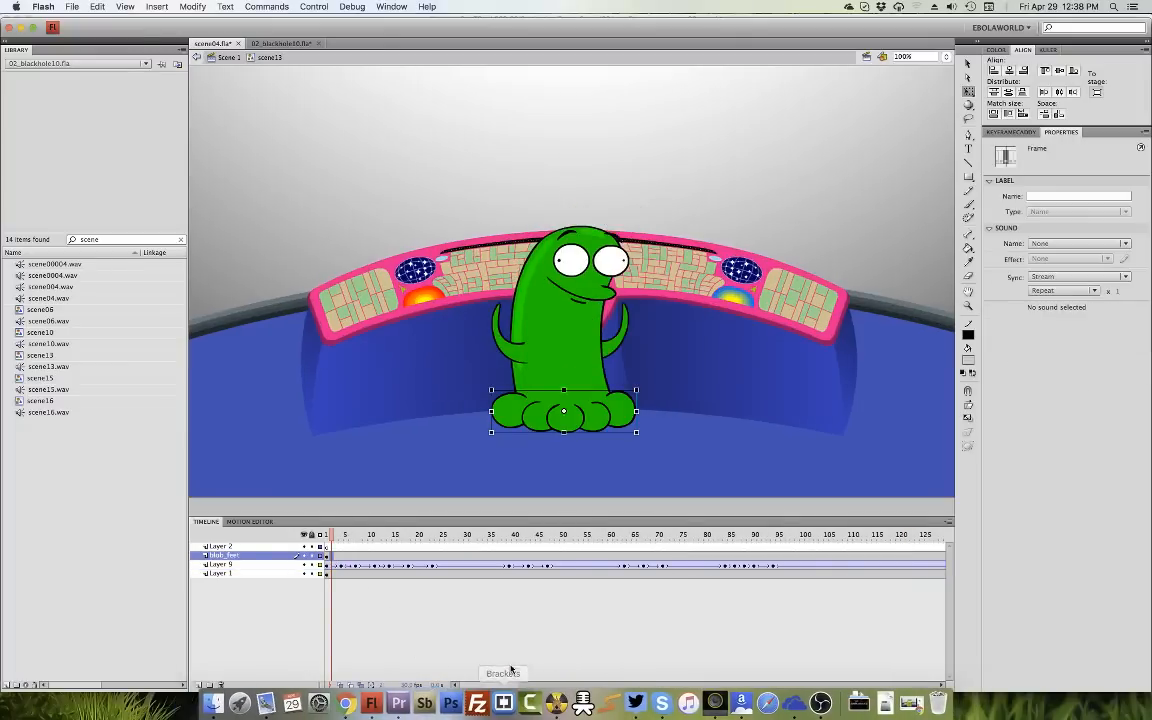
{"action": "left_click", "coordinate": [558, 684]}
{"action": "left_click_drag", "start_coordinate": [558, 684], "coordinate": [616, 632]}
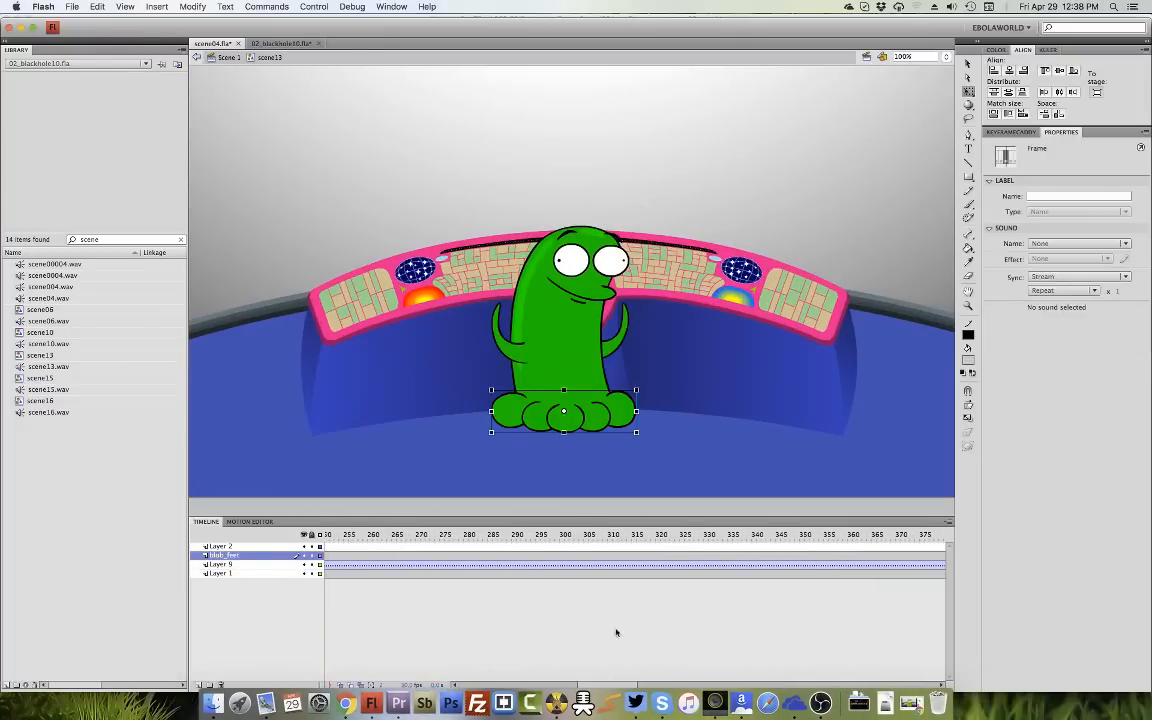
{"action": "left_click", "coordinate": [586, 573]}
{"action": "right_click", "coordinate": [570, 573]}
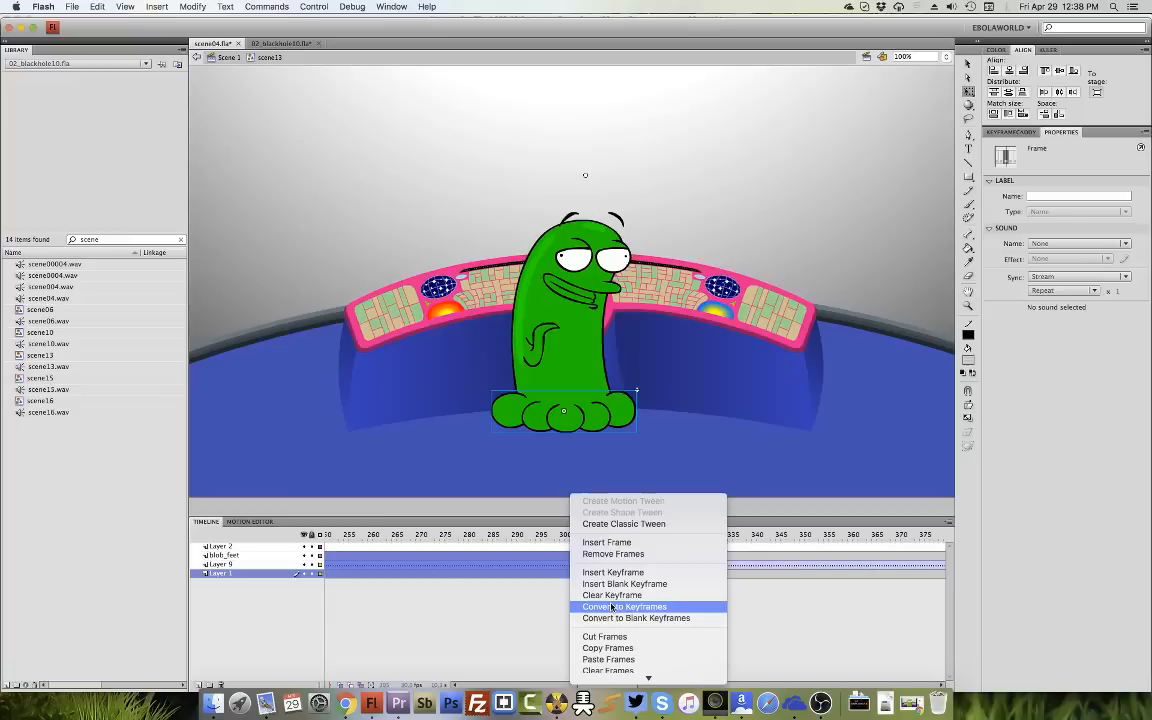
{"action": "left_click", "coordinate": [611, 596]}
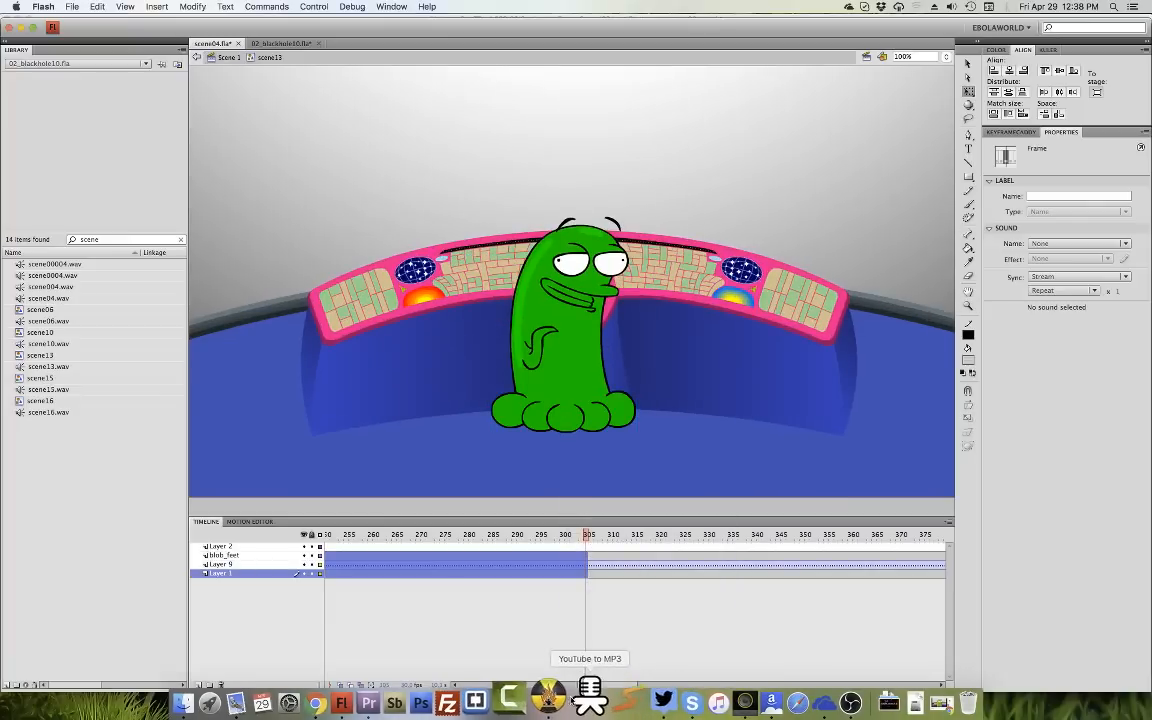
Assign the scene04.wav sound to frame 1 of Layer 2 in scene13 and preview it briefly.
{"action": "left_click_drag", "start_coordinate": [597, 686], "coordinate": [329, 588]}
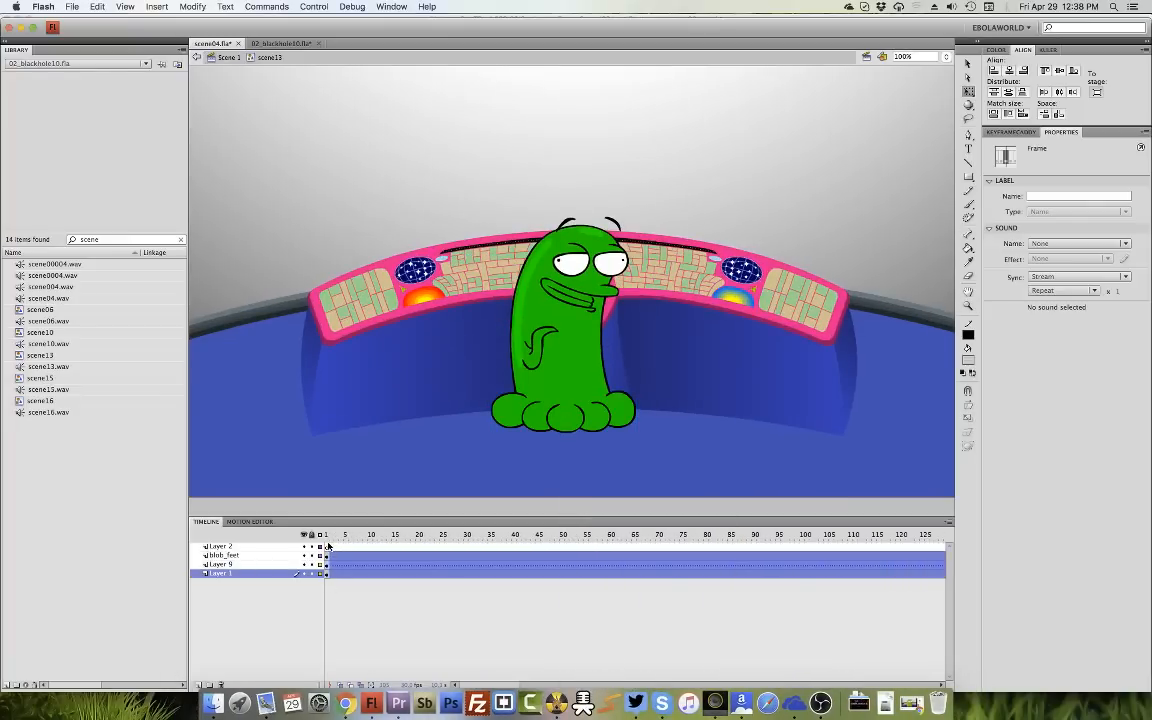
{"action": "left_click", "coordinate": [327, 546]}
{"action": "left_click", "coordinate": [1082, 243]}
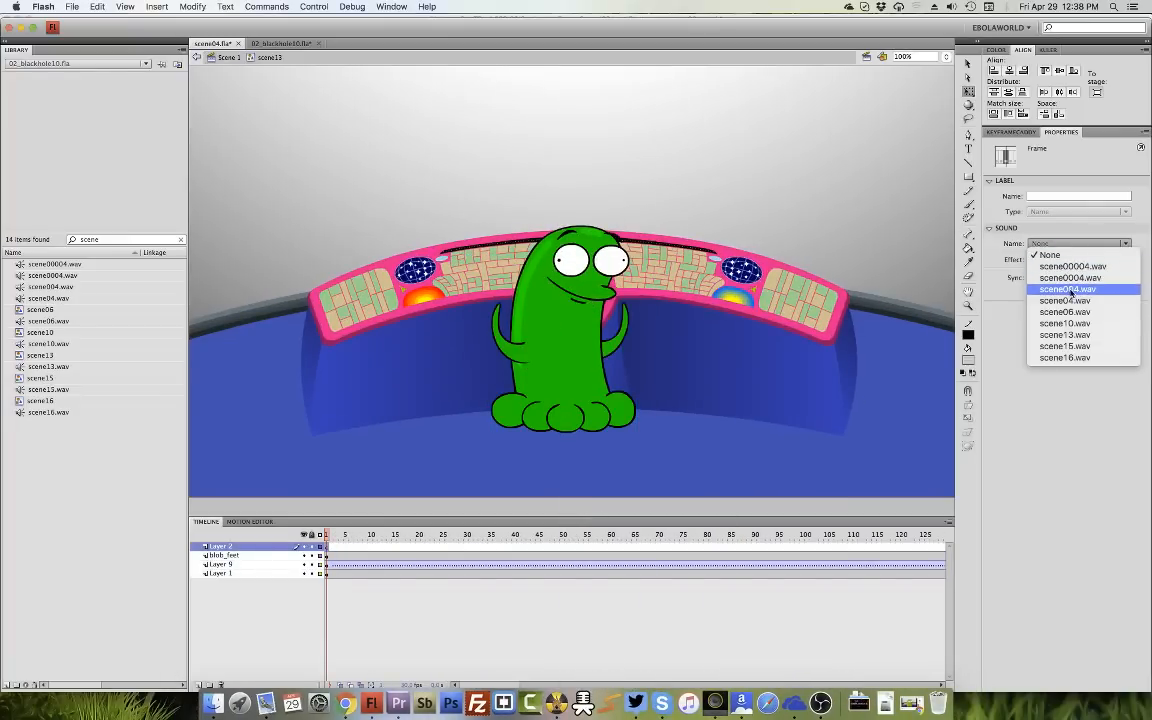
{"action": "left_click", "coordinate": [1070, 300]}
{"action": "key", "text": "Return"}
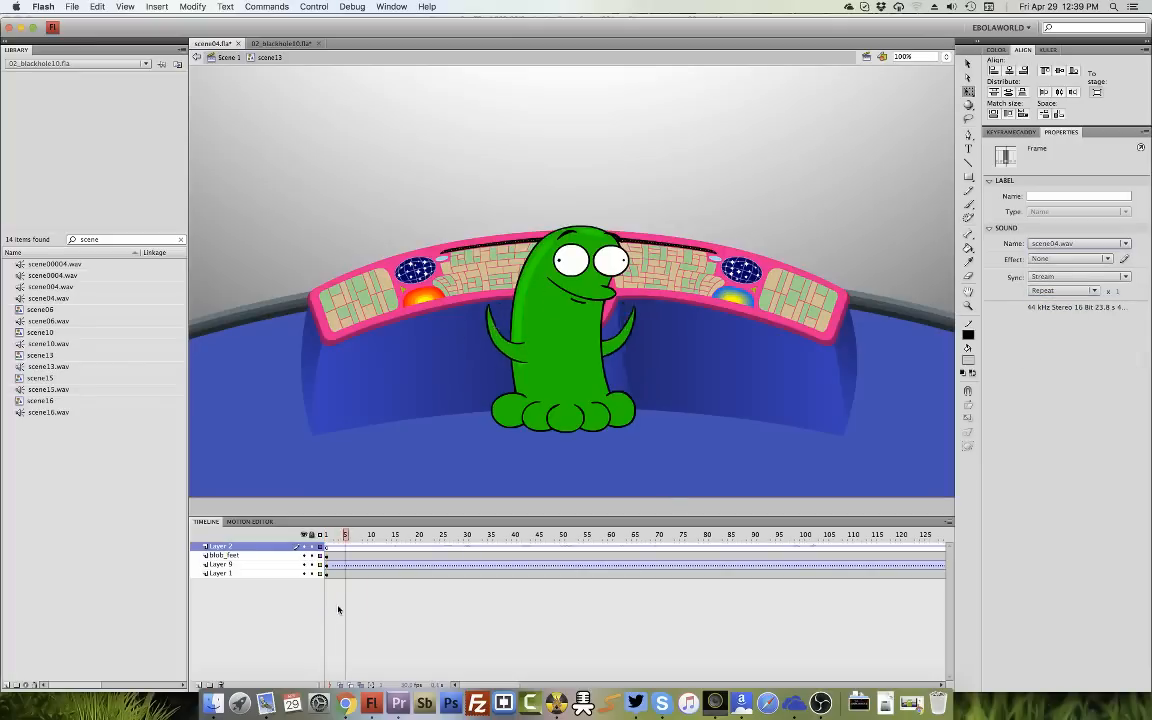
{"action": "left_click", "coordinate": [331, 567]}
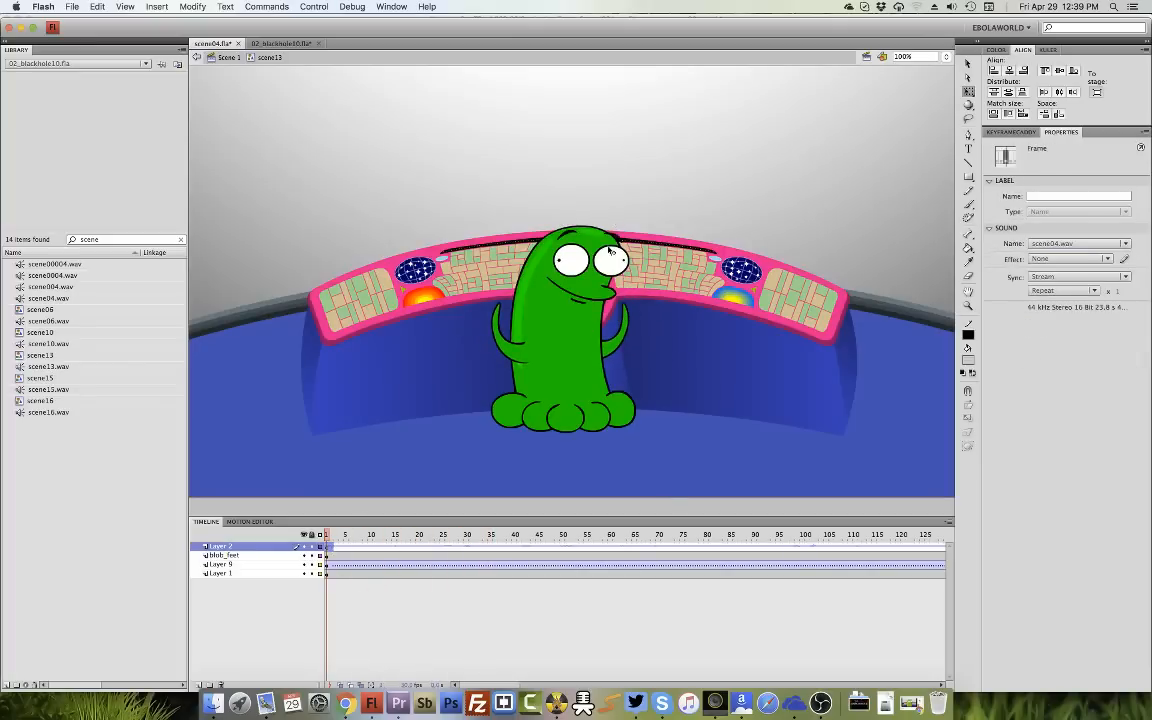
Open the blobert13 symbol and add a new layer above Layer 1 with the scene04.wav sound.
{"action": "left_click", "coordinate": [597, 269]}
{"action": "double_click", "coordinate": [538, 248]}
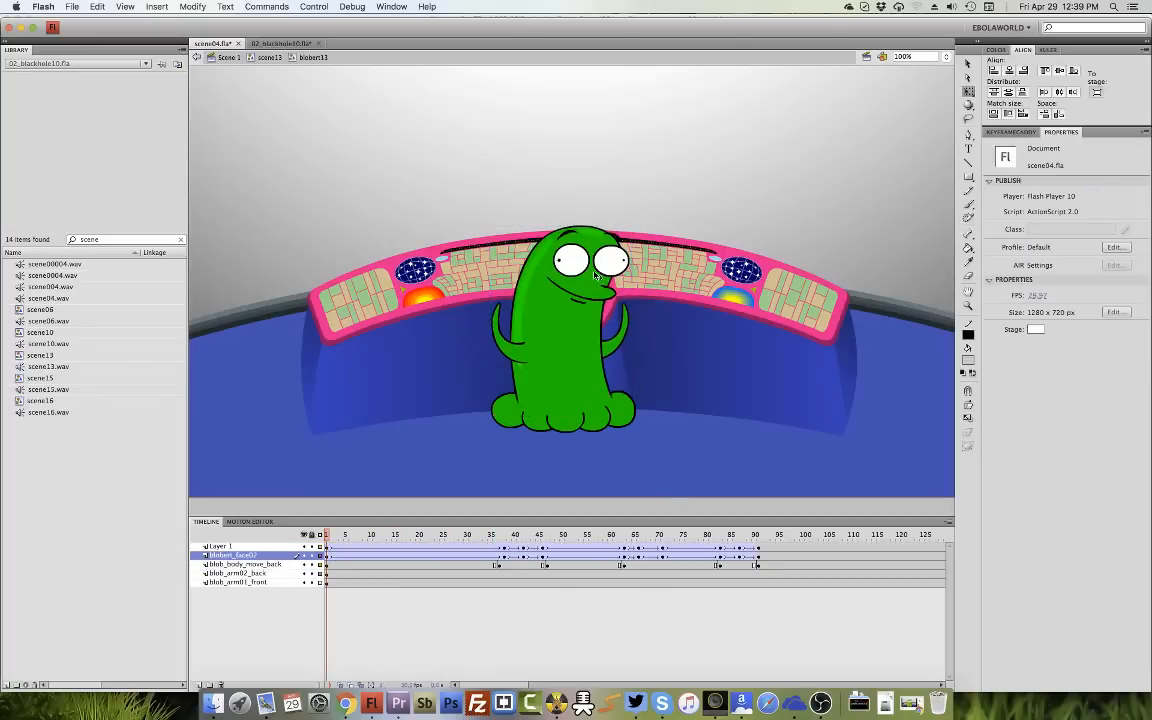
{"action": "left_click", "coordinate": [508, 335]}
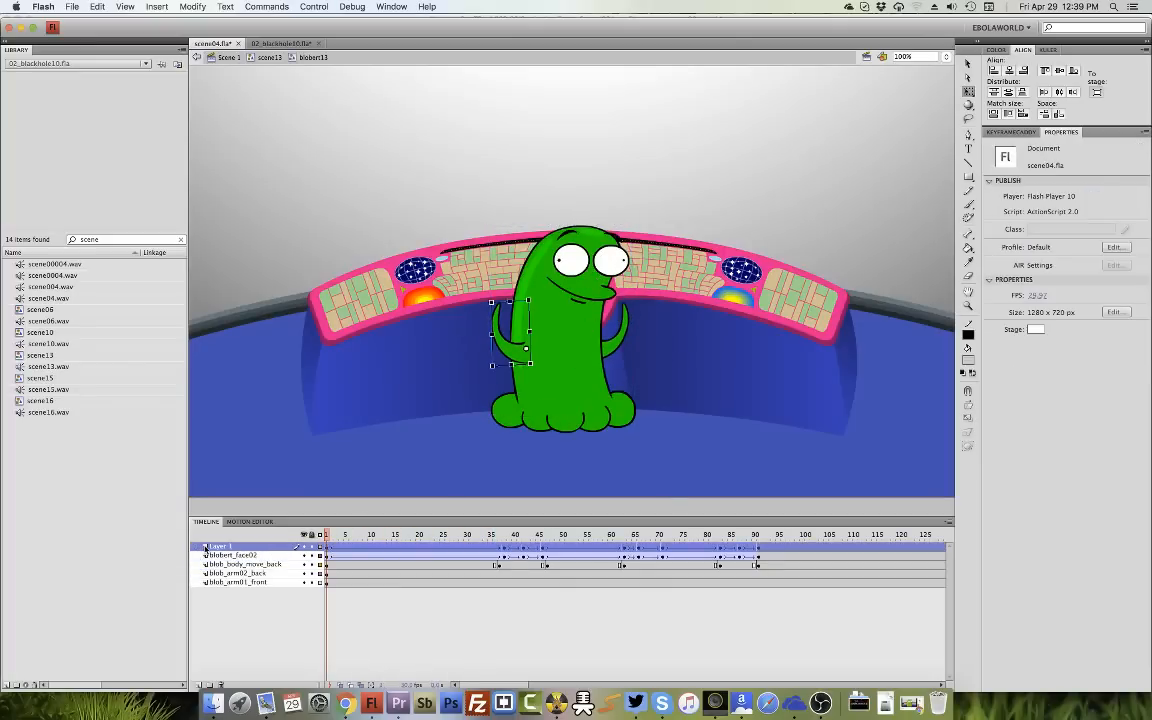
{"action": "left_click", "coordinate": [200, 685]}
{"action": "left_click", "coordinate": [329, 547]}
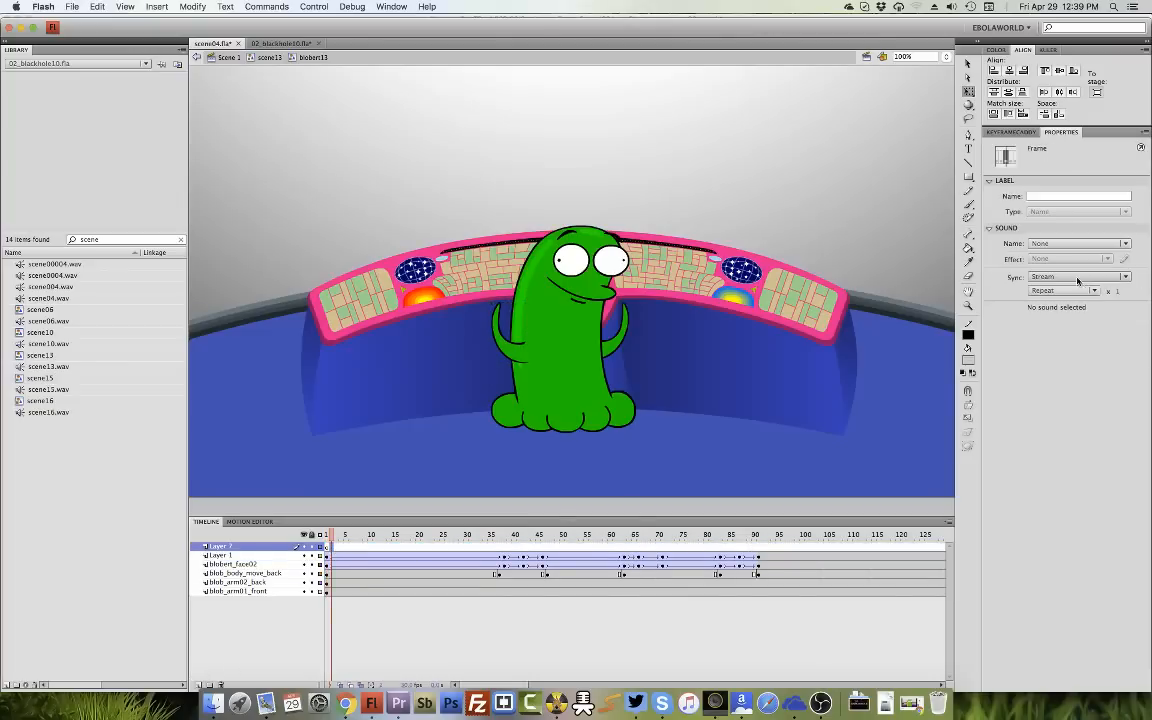
{"action": "left_click", "coordinate": [1078, 243]}
{"action": "left_click", "coordinate": [1064, 300]}
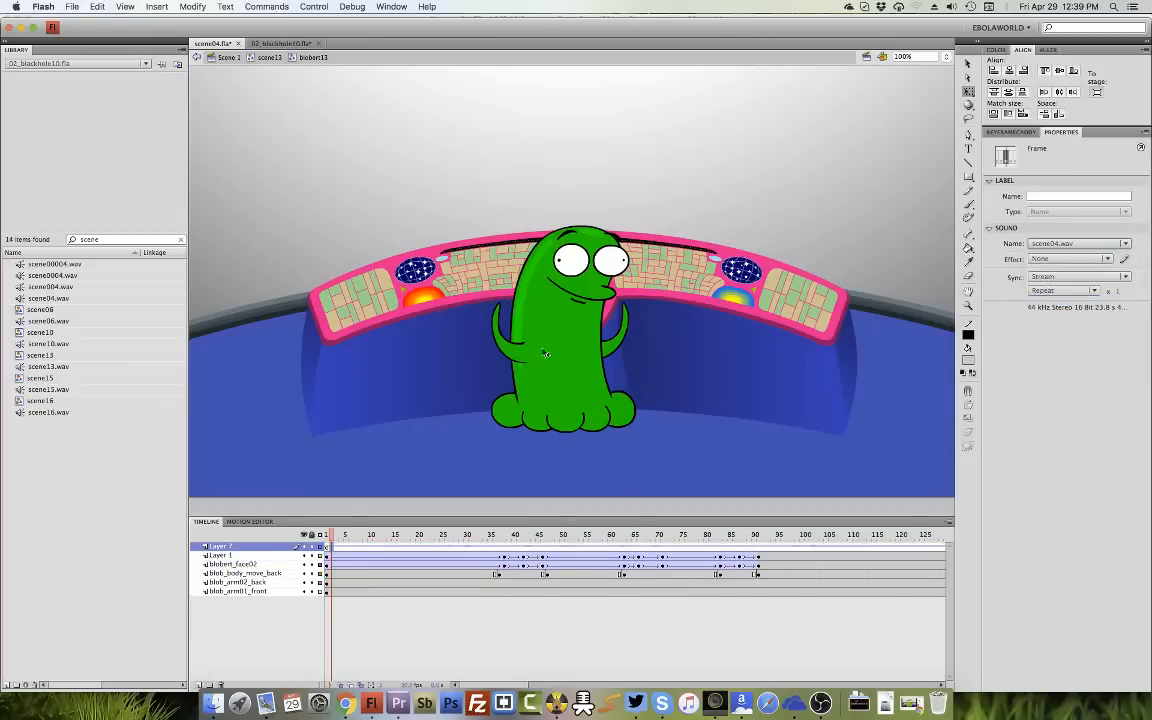
Play the blobert13 animation with its sound and return to frame 1.
{"action": "key", "text": "Return"}
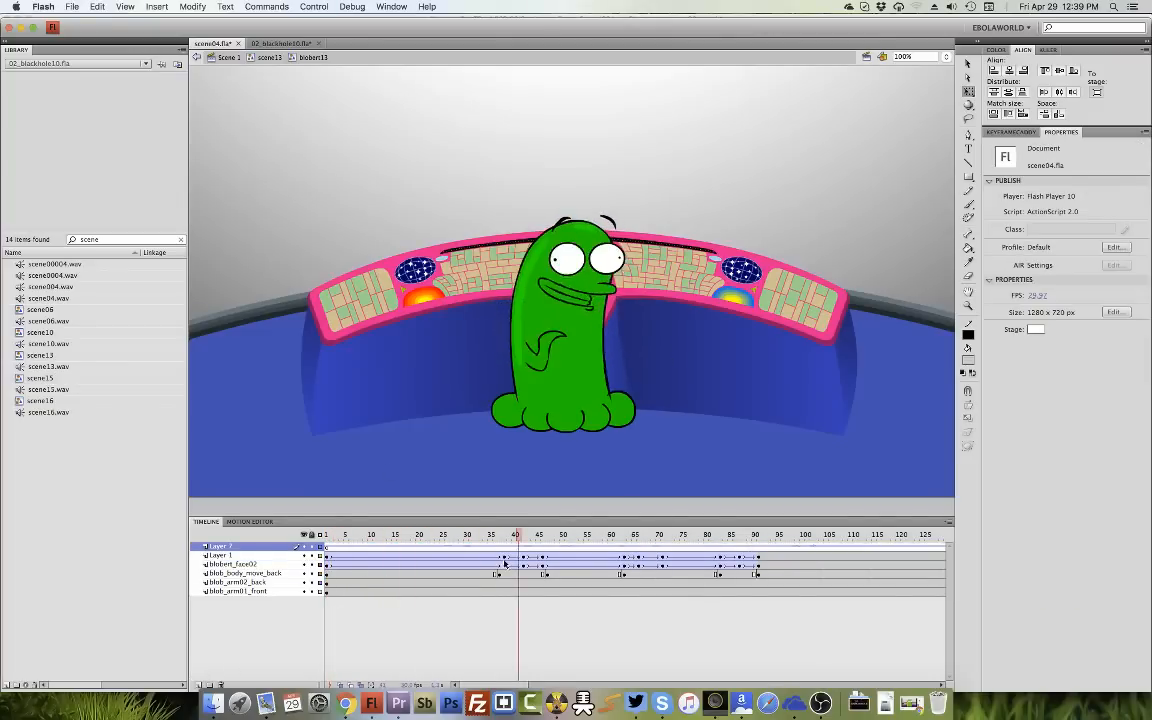
{"action": "key", "text": "Return"}
{"action": "left_click", "coordinate": [327, 535]}
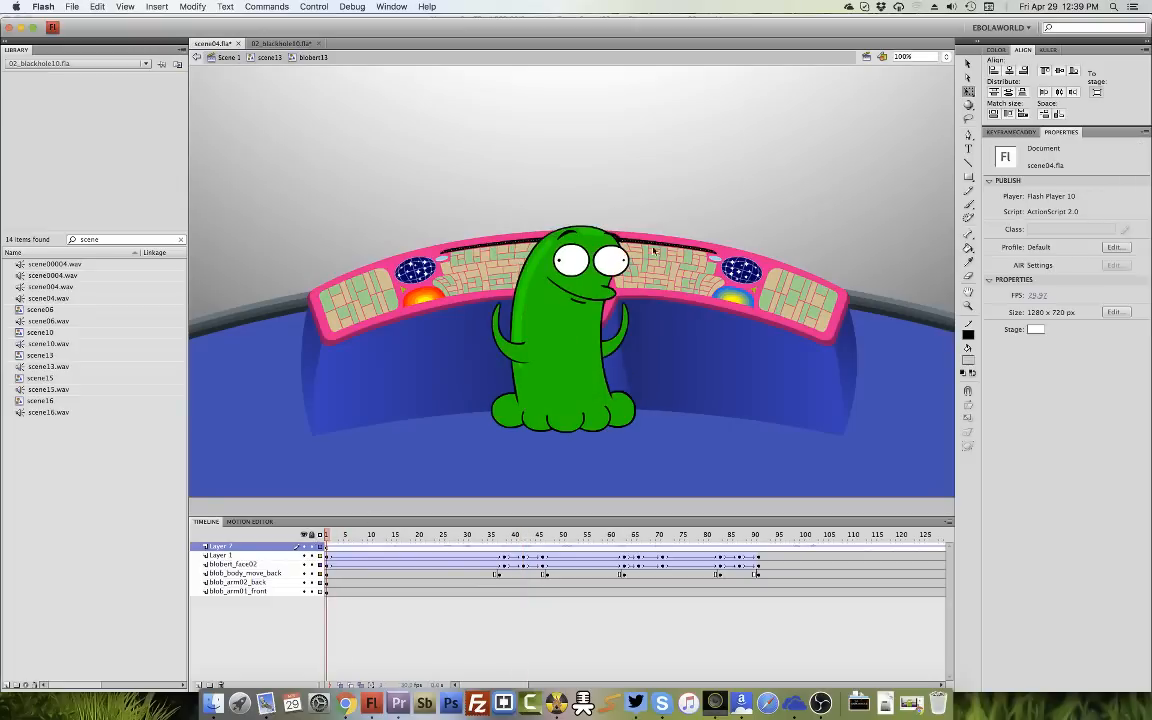
Try moving the blob_body_move_back instance up and away from the face, and undo the move.
{"action": "left_click", "coordinate": [573, 322]}
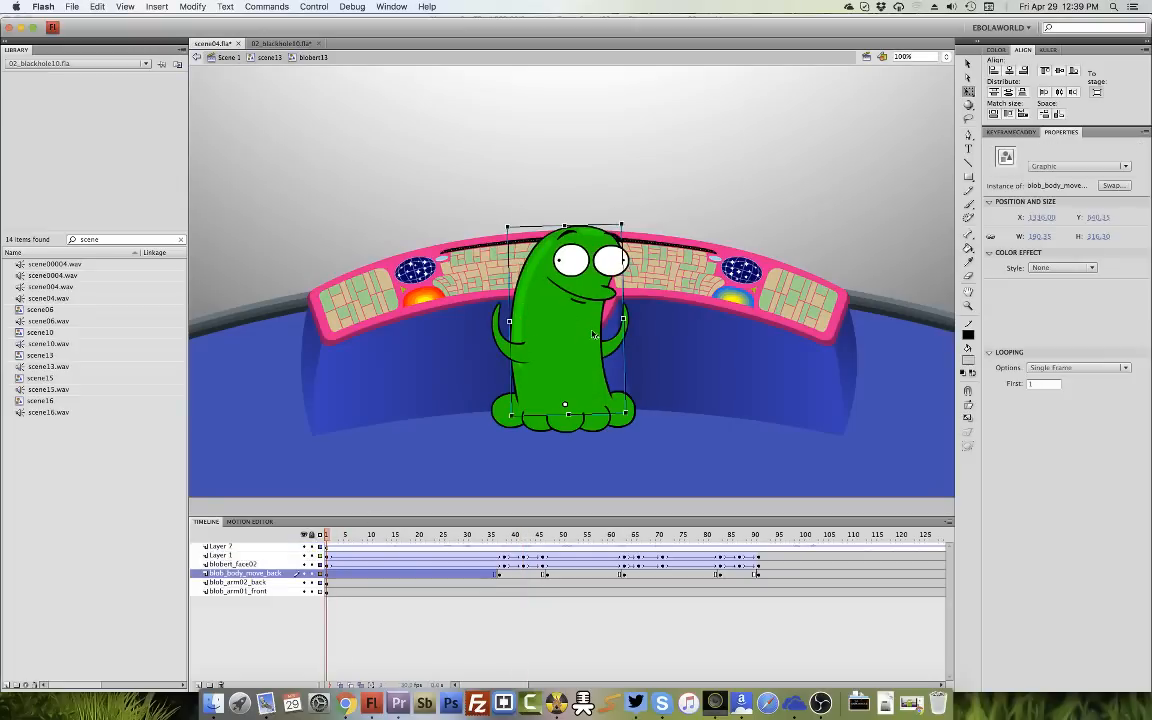
{"action": "left_click_drag", "start_coordinate": [569, 332], "coordinate": [504, 267]}
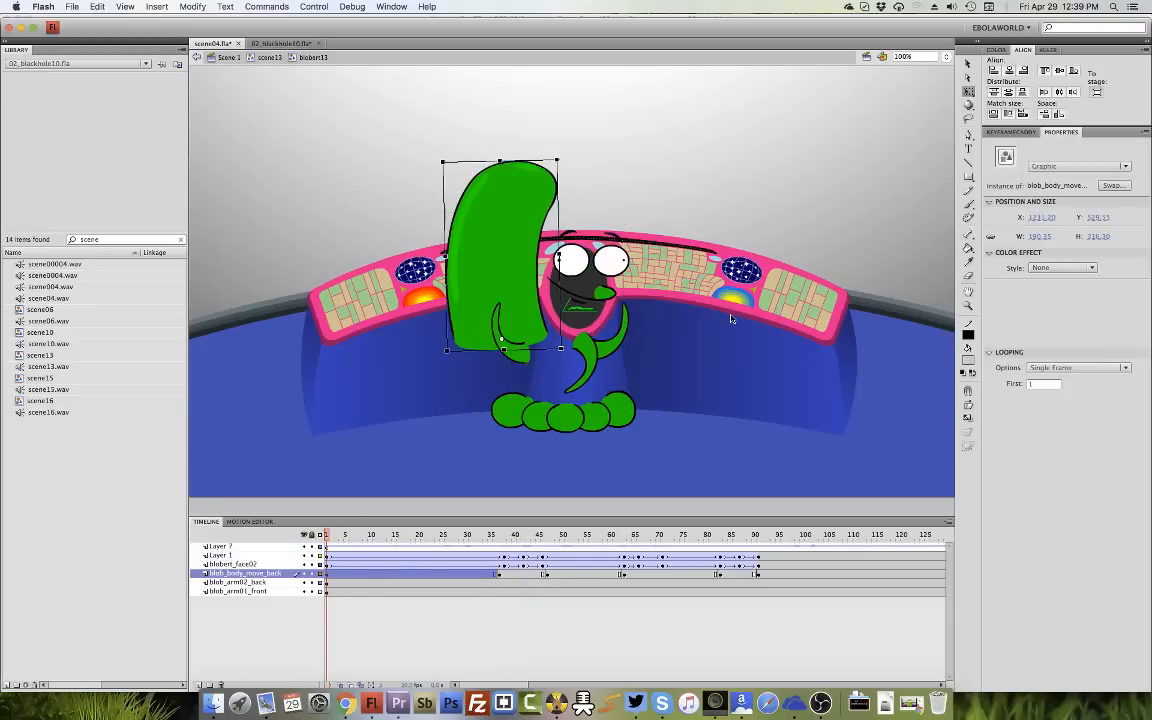
{"action": "key", "text": "super+z"}
Return to scene13, hide the background on Layer 1, and select the blob_feet instance.
{"action": "left_click", "coordinate": [269, 57]}
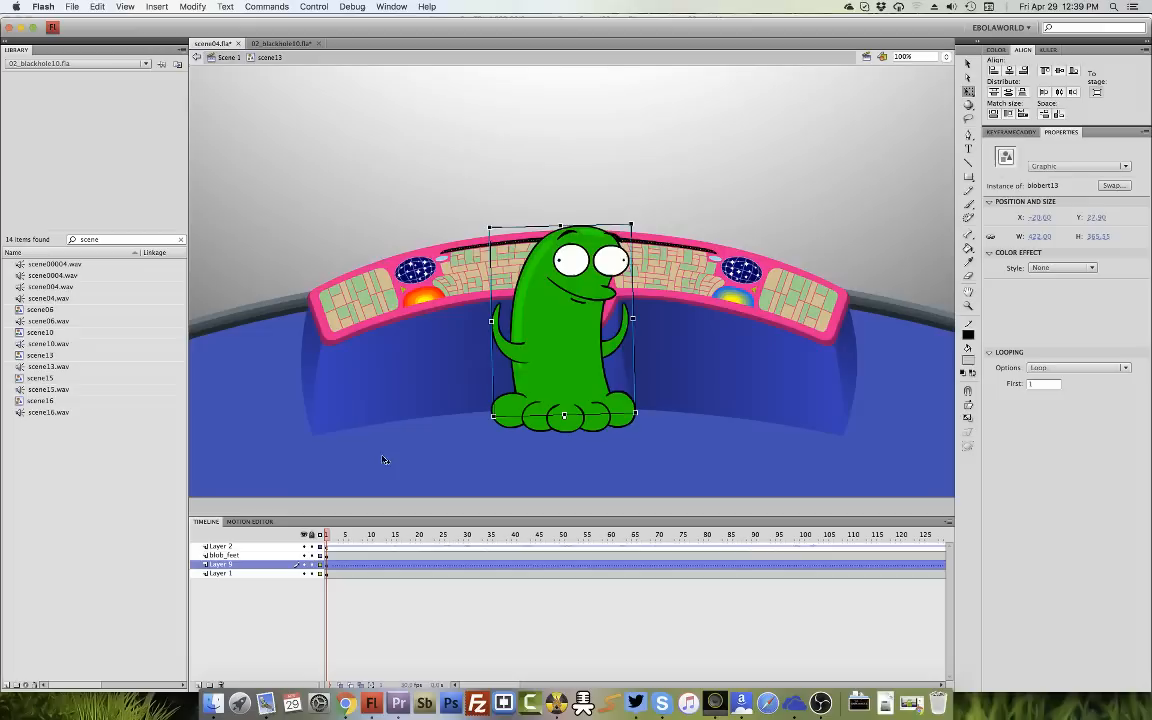
{"action": "left_click", "coordinate": [305, 573]}
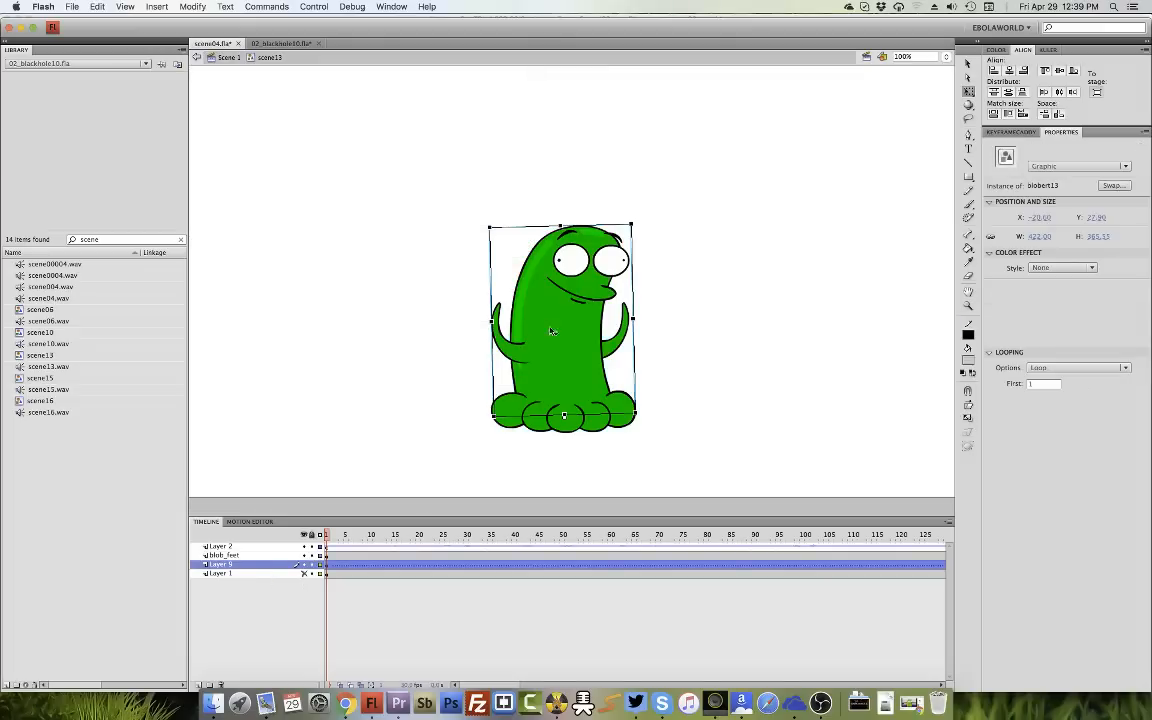
{"action": "left_click", "coordinate": [653, 381]}
{"action": "left_click", "coordinate": [610, 418]}
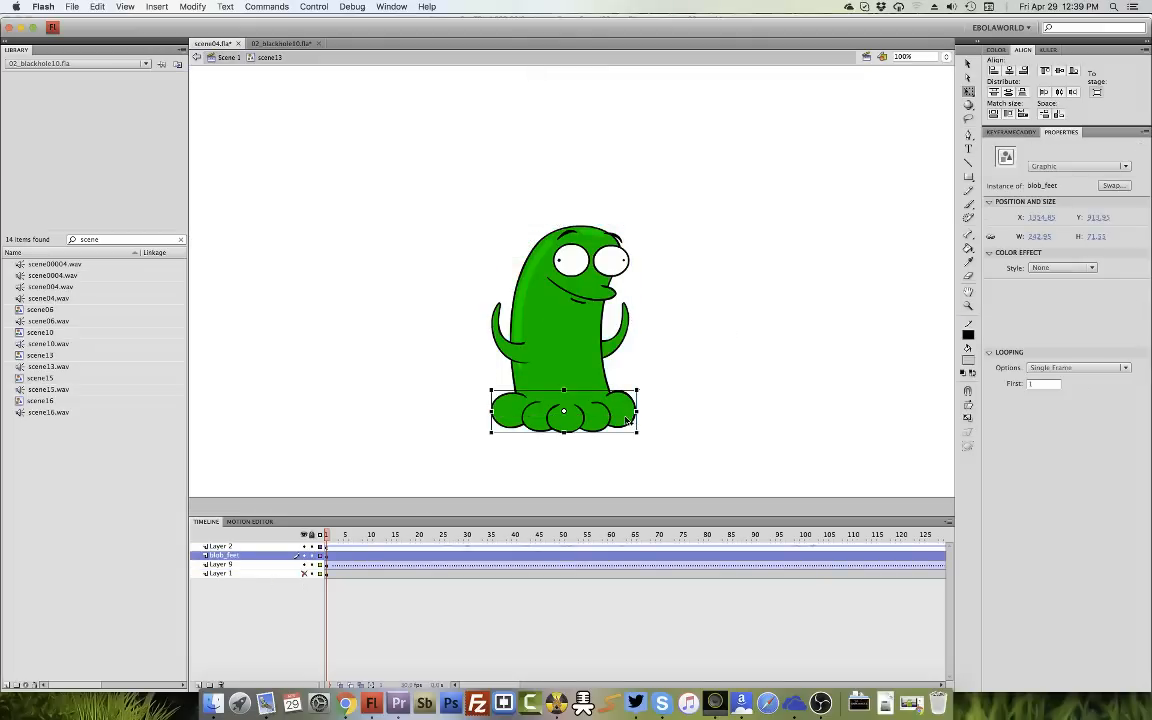
Nudge the blobert13 instance up 40 px off the feet and back down to its original position.
{"action": "left_click", "coordinate": [576, 369]}
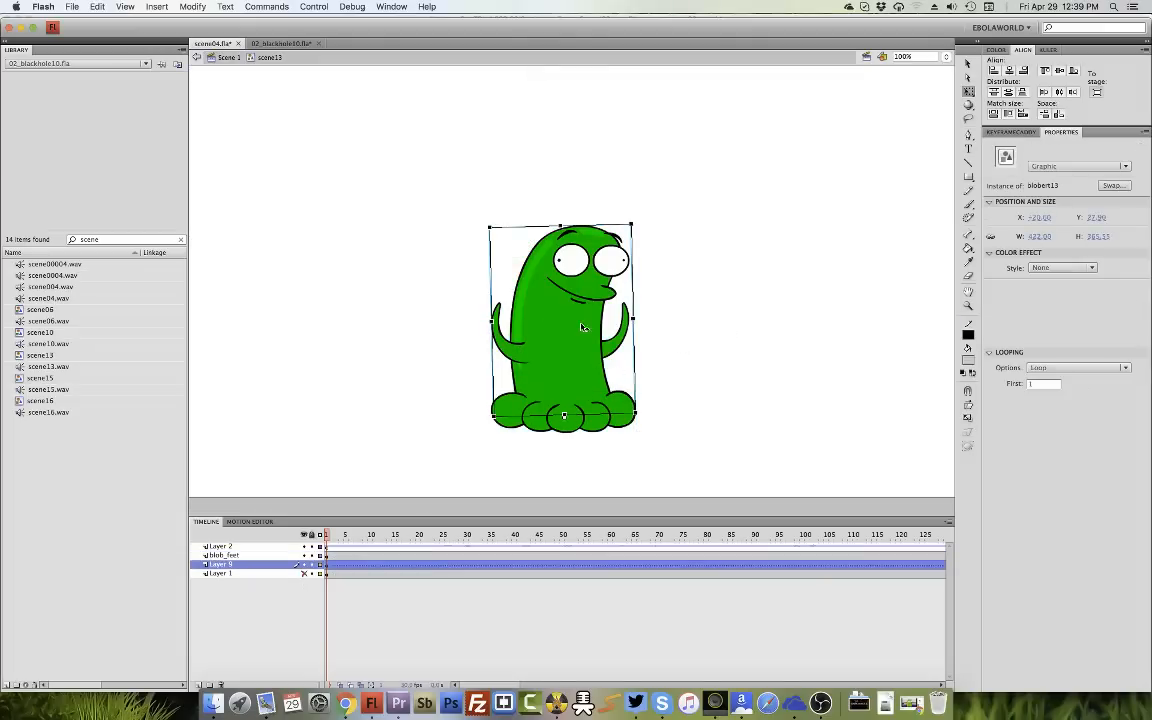
{"action": "key", "text": "shift+Up"}
{"action": "key", "text": "shift+Up"}
{"action": "key", "text": "shift+Up"}
{"action": "key", "text": "shift+Up"}
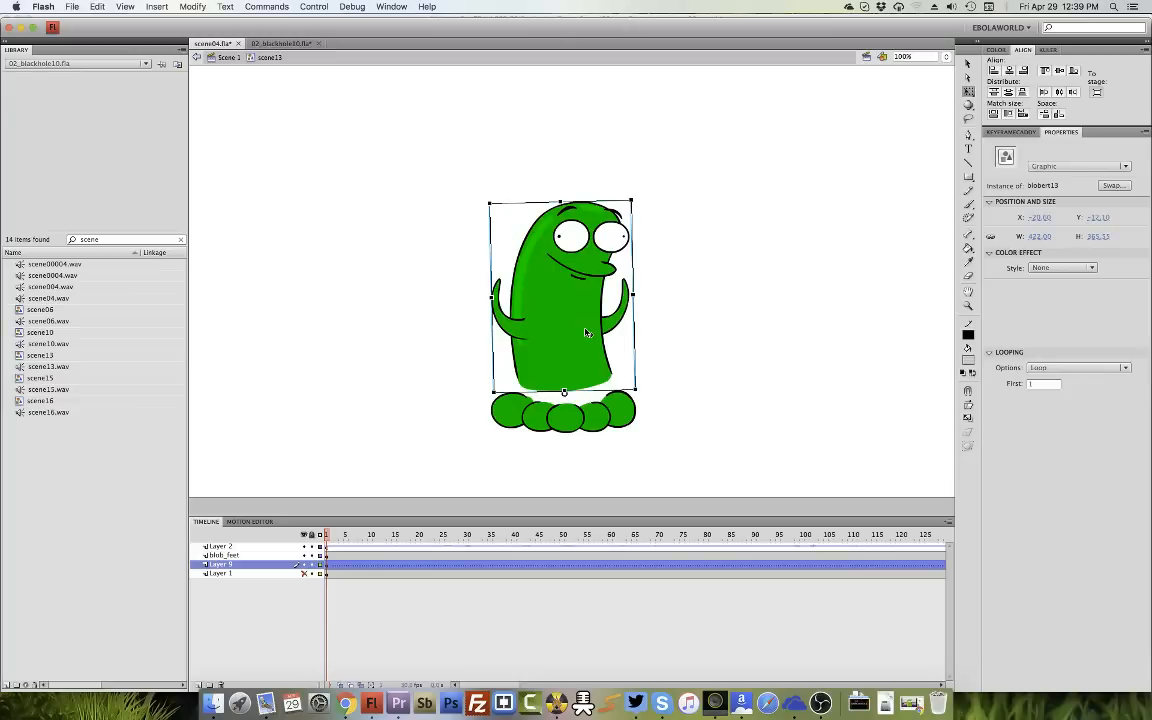
{"action": "key", "text": "shift+Down"}
{"action": "key", "text": "shift+Down"}
{"action": "key", "text": "shift+Down"}
{"action": "key", "text": "shift+Down"}
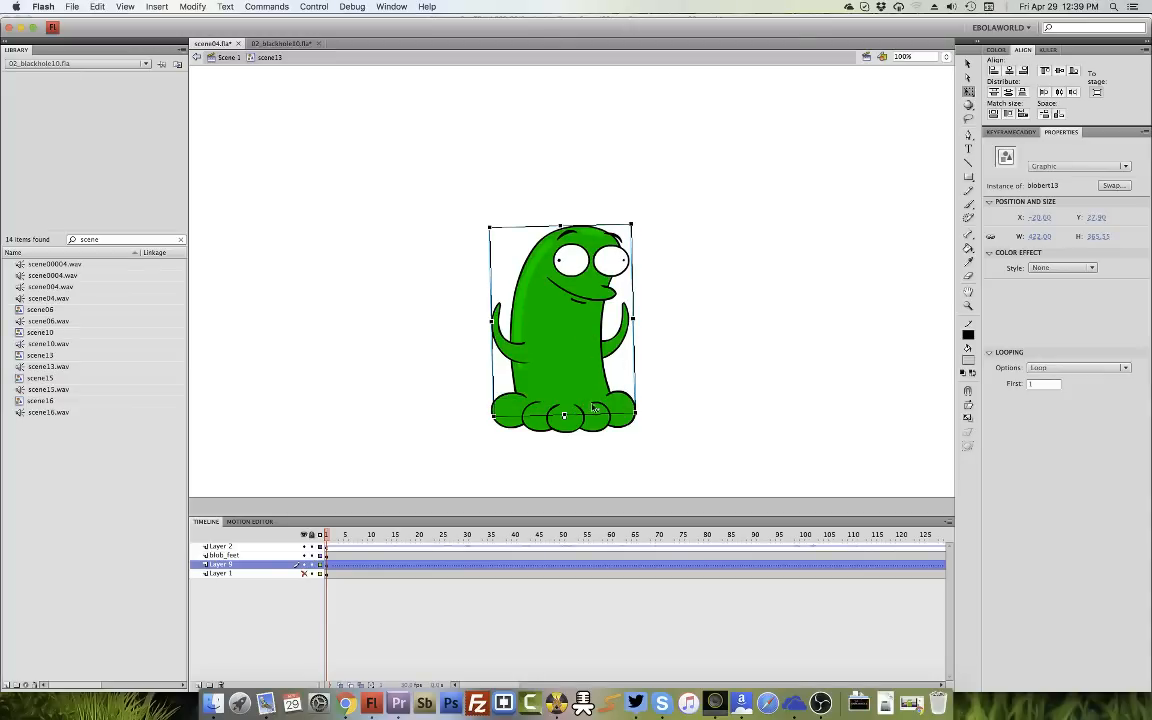
Select the body and feet together, and toggle Layer 9's visibility to check which parts it holds.
{"action": "left_click", "coordinate": [611, 402], "text": "shift"}
{"action": "left_click", "coordinate": [705, 394]}
{"action": "left_click", "coordinate": [581, 342]}
{"action": "left_click", "coordinate": [304, 565]}
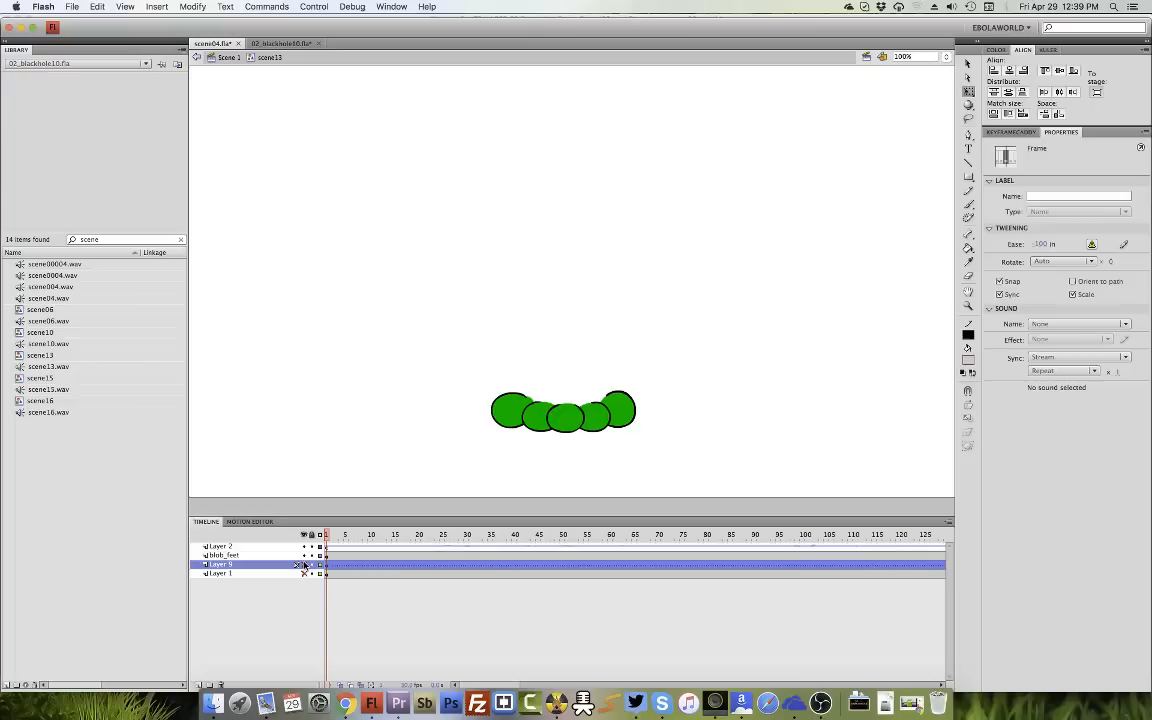
{"action": "left_click", "coordinate": [304, 565]}
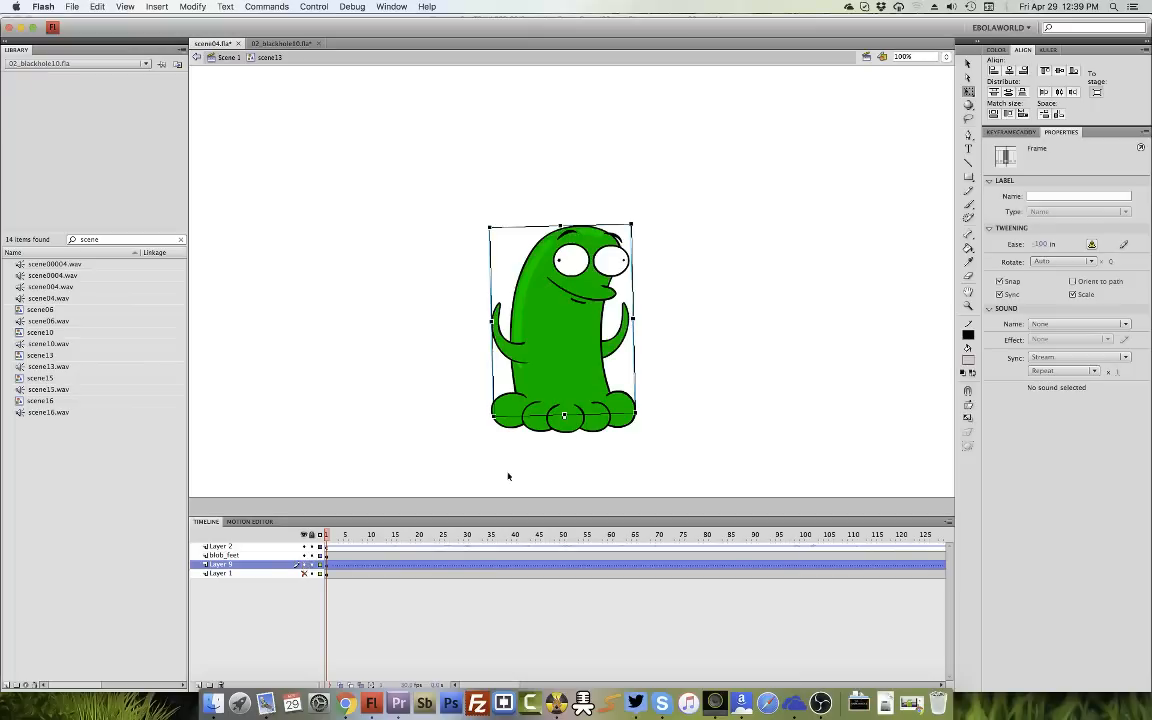
Open the blobert13 symbol and hide its layers, showing them again one by one to check which body part each holds.
{"action": "double_click", "coordinate": [568, 335]}
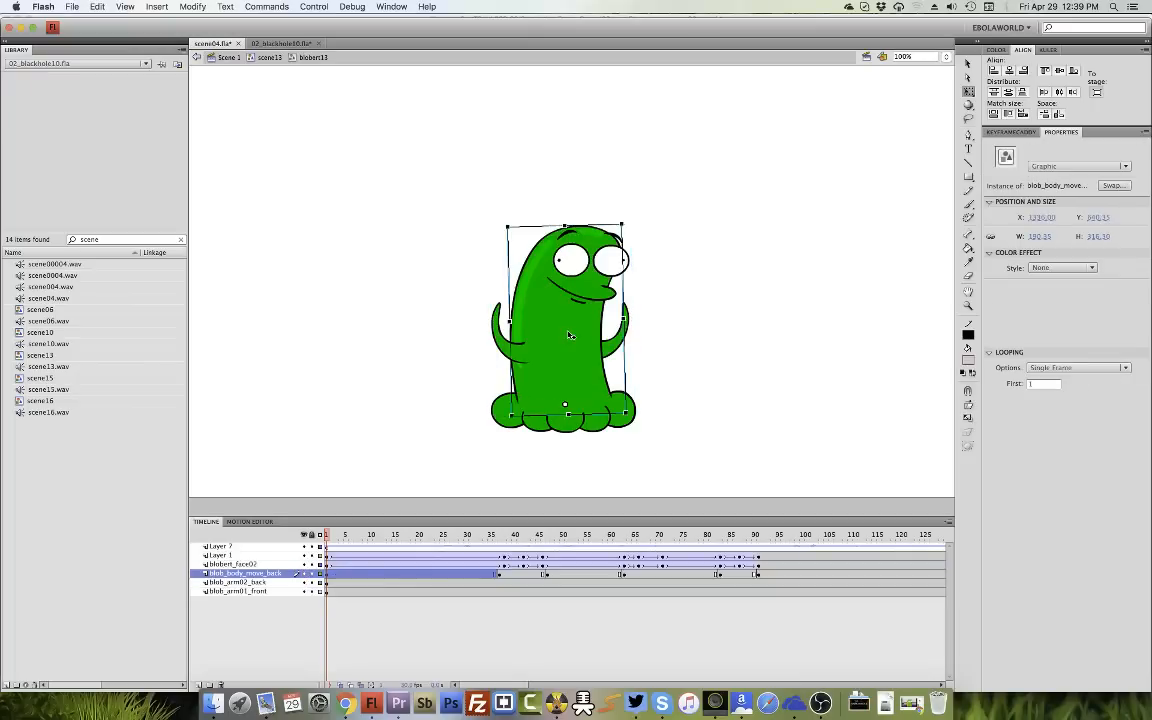
{"action": "left_click", "coordinate": [304, 573]}
{"action": "left_click", "coordinate": [304, 556]}
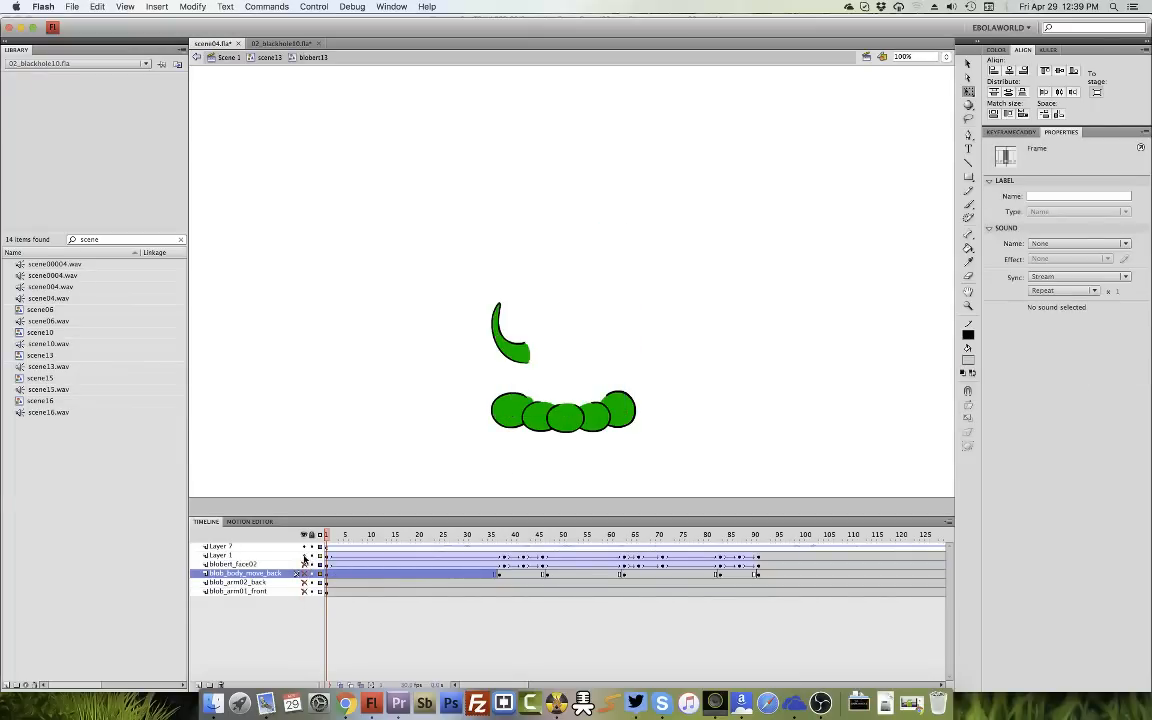
{"action": "left_click", "coordinate": [304, 564]}
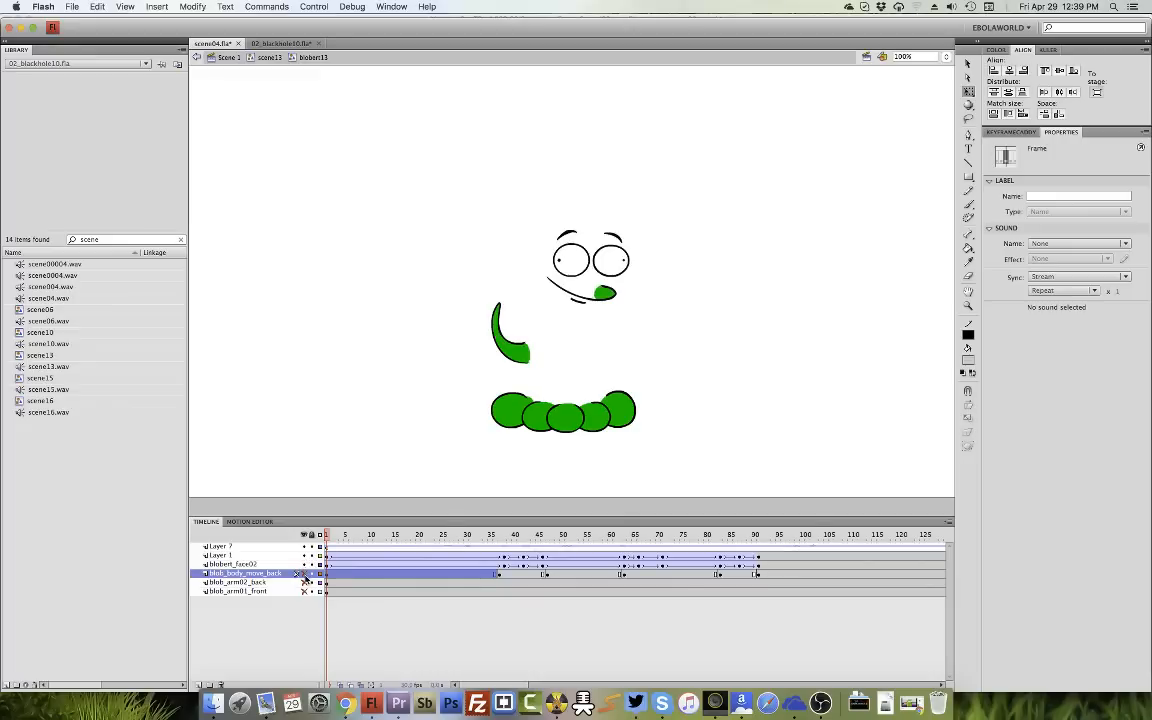
{"action": "left_click", "coordinate": [305, 576]}
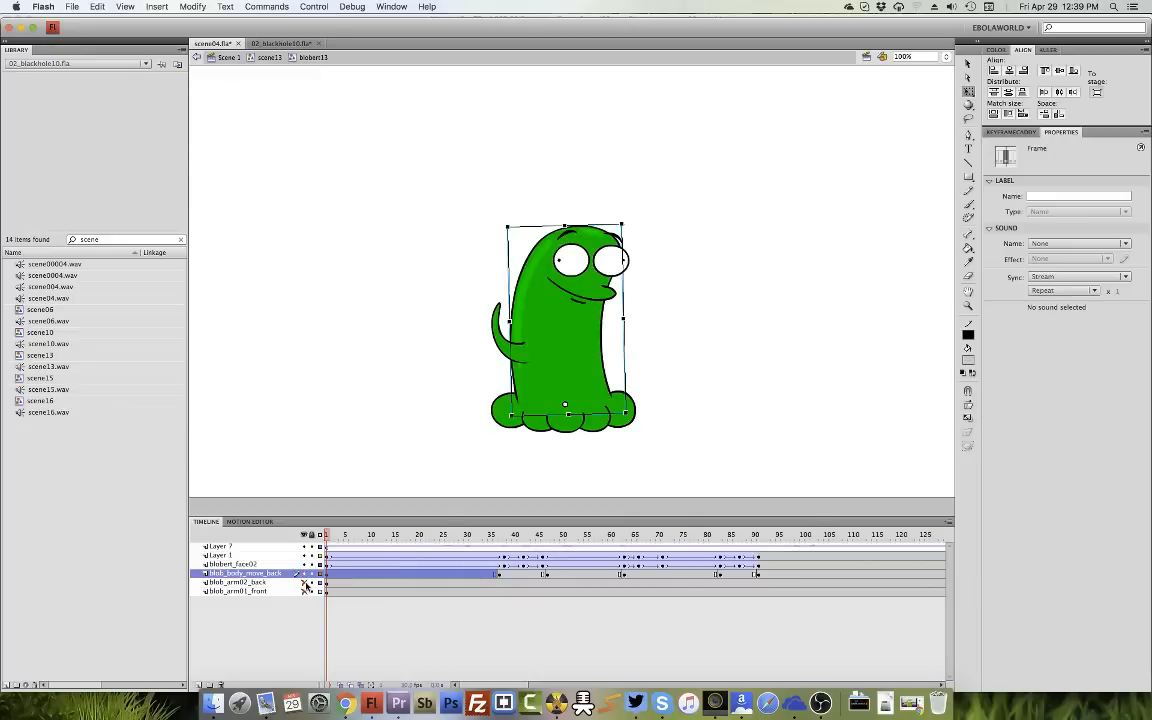
{"action": "left_click", "coordinate": [339, 583]}
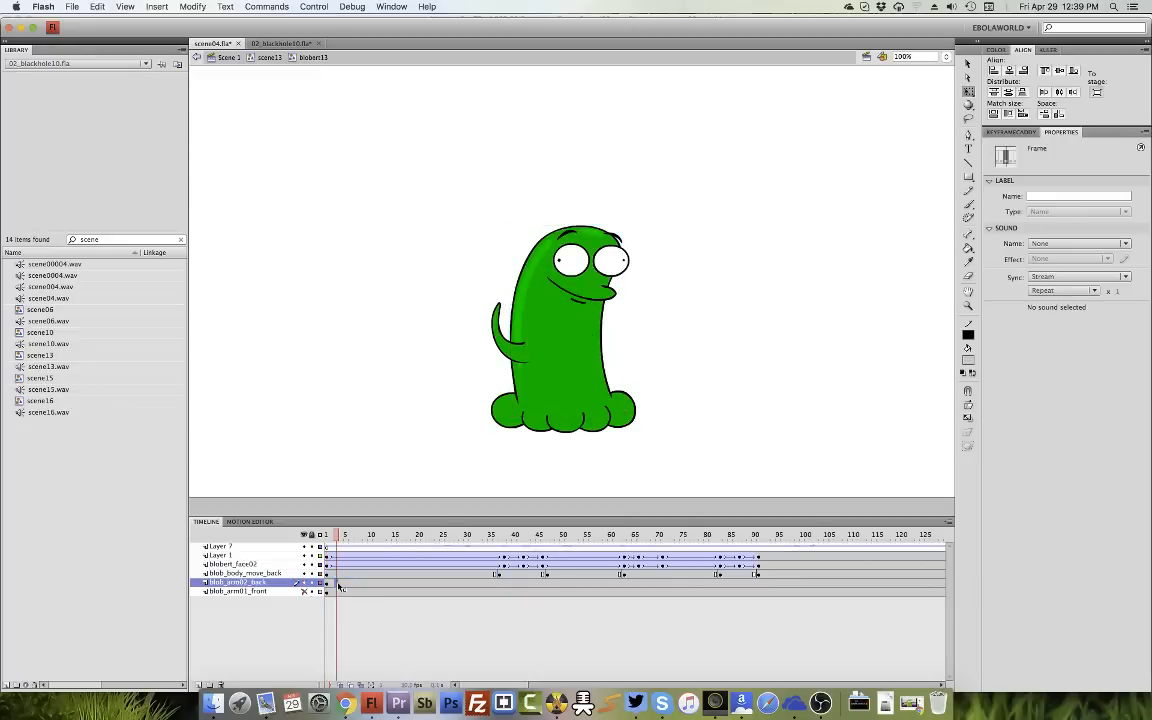
{"action": "left_click", "coordinate": [304, 592]}
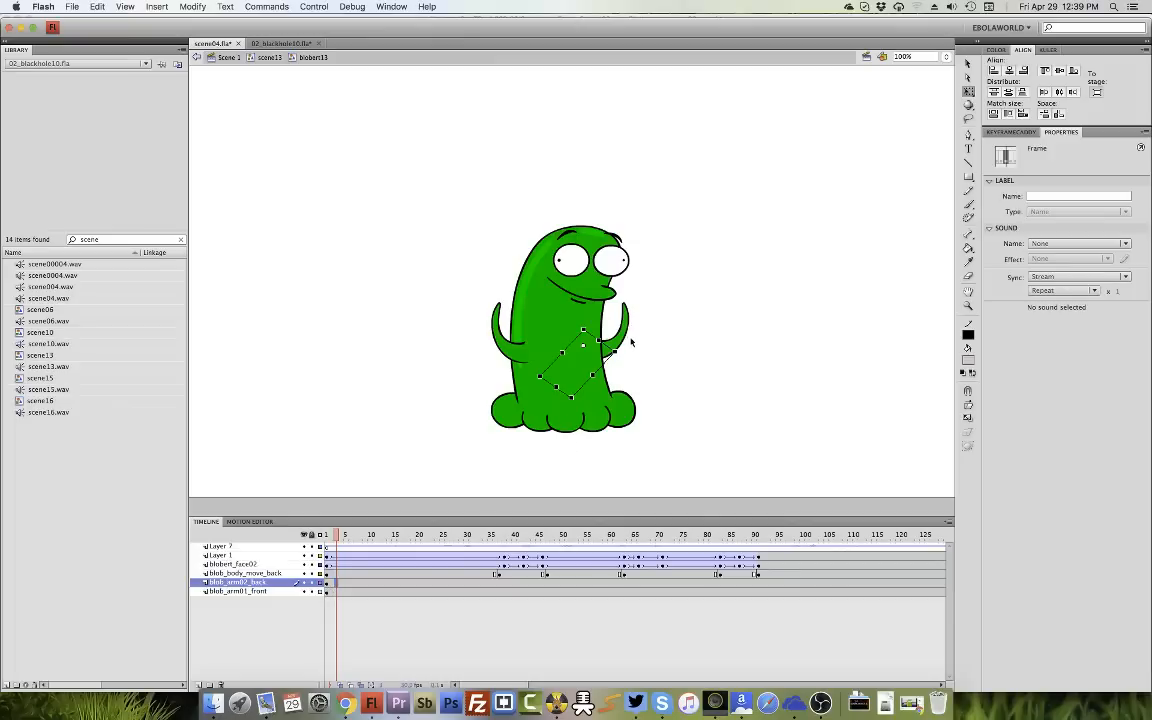
Try rotating the blob_arm02_back instance about its shoulder, and undo the rotation.
{"action": "left_click_drag", "start_coordinate": [619, 351], "coordinate": [584, 297]}
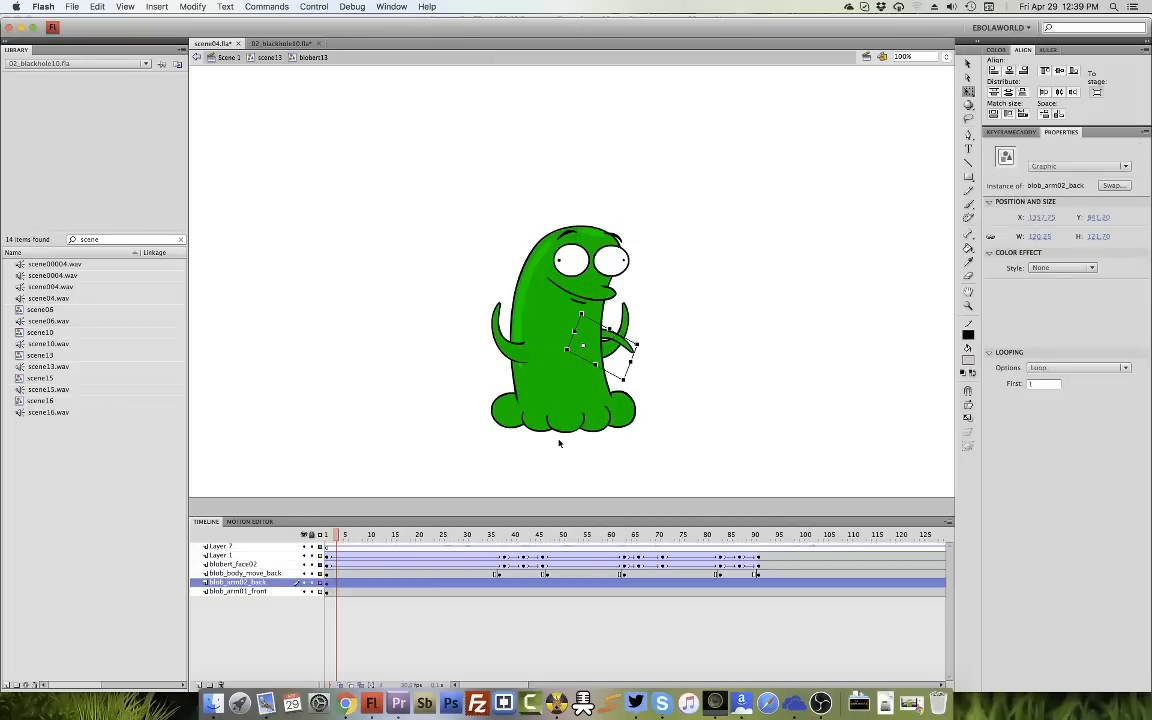
{"action": "key", "text": "ctrl+z"}
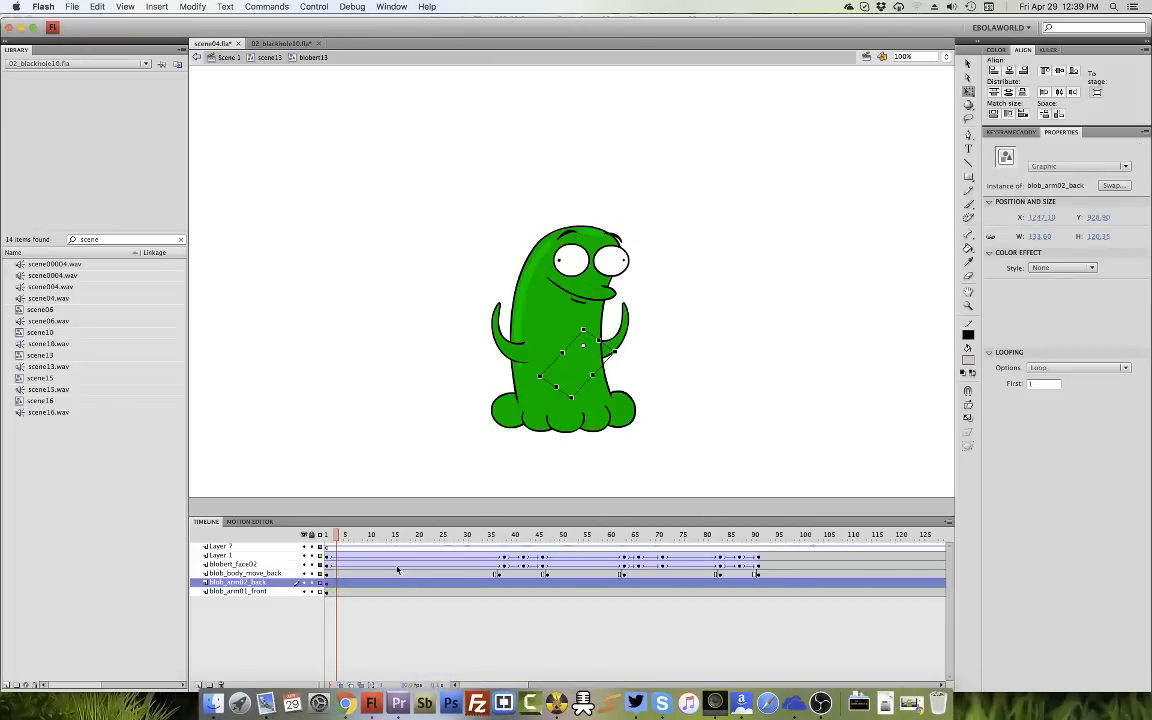
Clear the keyframes after the opening pose across all blobert13 body layers, through frame 265.
{"action": "left_click", "coordinate": [391, 556]}
{"action": "left_click_drag", "start_coordinate": [445, 686], "coordinate": [592, 687]}
{"action": "left_click_drag", "start_coordinate": [556, 591], "coordinate": [335, 546]}
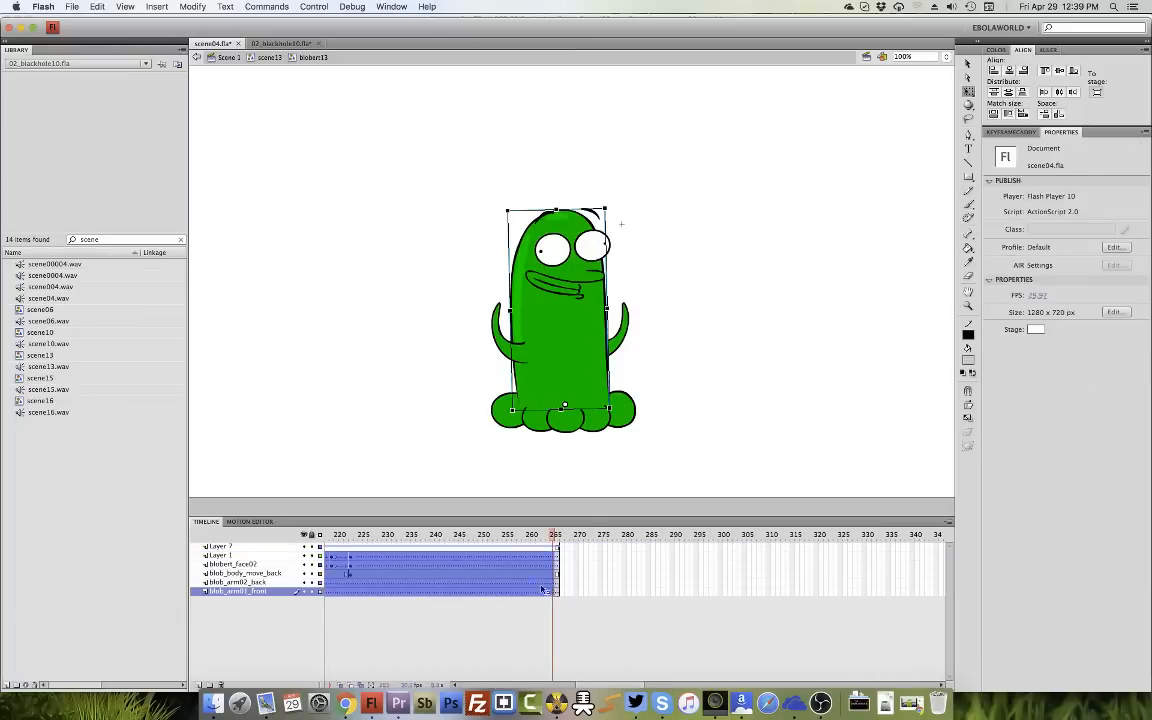
{"action": "right_click", "coordinate": [522, 568]}
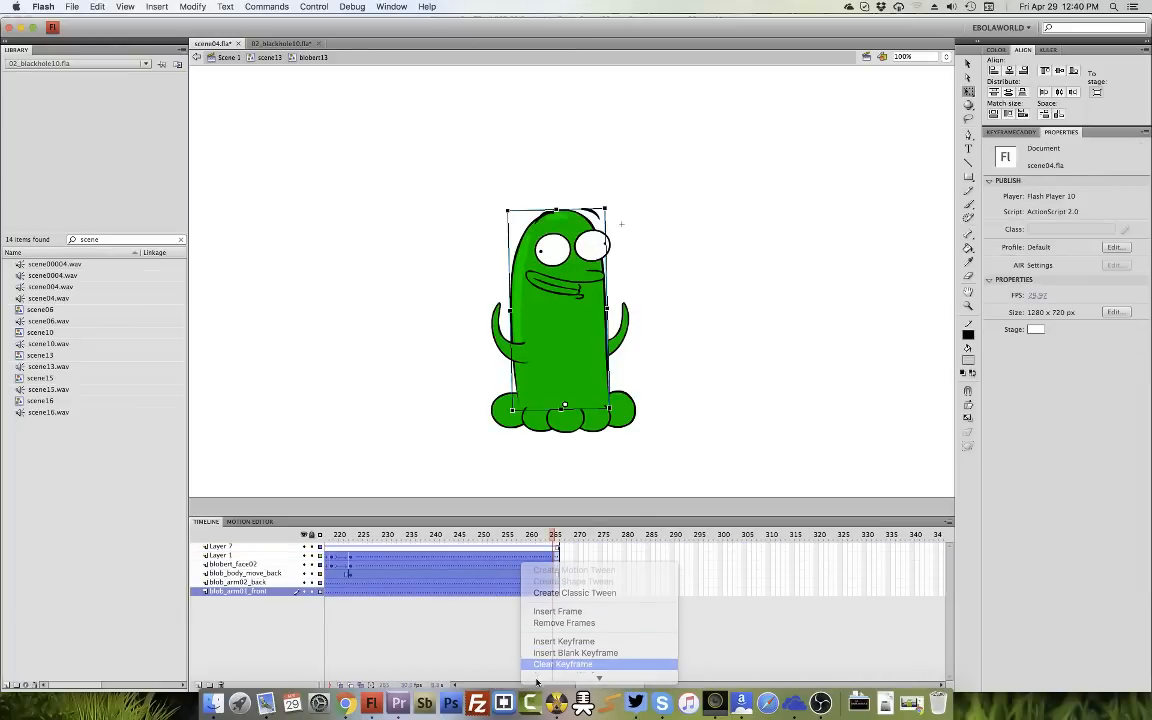
{"action": "left_click", "coordinate": [581, 655]}
Insert frames on all blobert13 layers to extend the timeline to about frame 775, and return to frame 1.
{"action": "scroll", "coordinate": [657, 678], "scroll_direction": "right", "scroll_amount": 10}
{"action": "left_click_drag", "start_coordinate": [657, 677], "coordinate": [663, 675]}
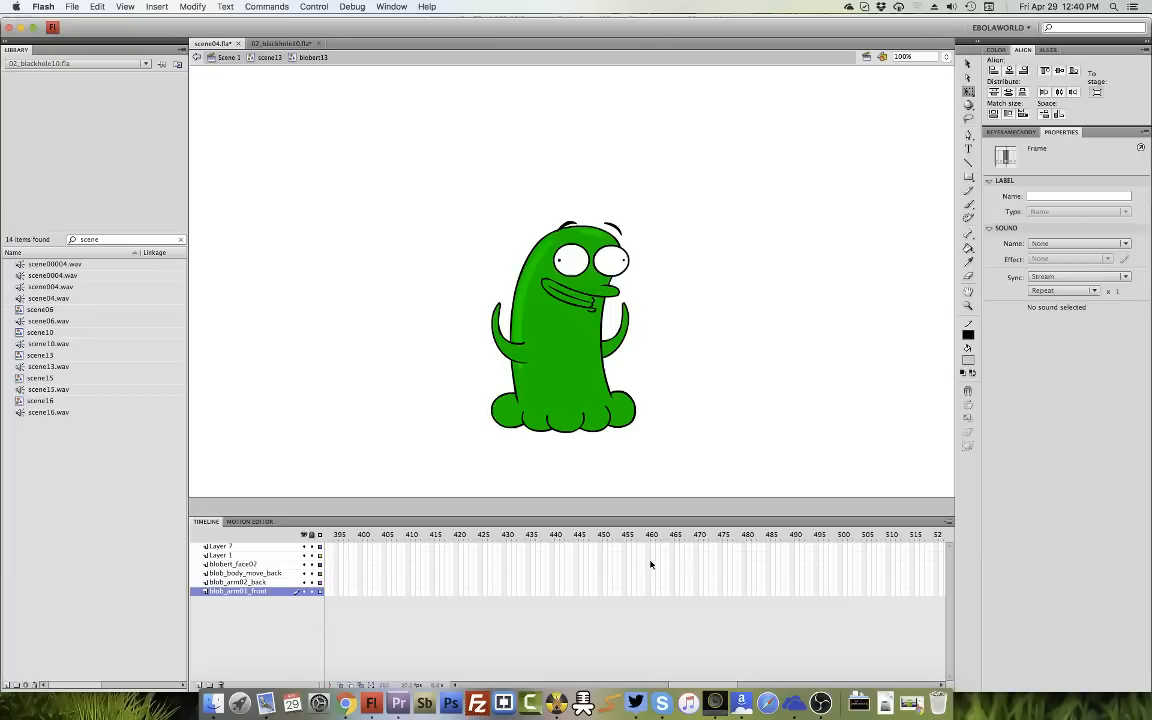
{"action": "left_click_drag", "start_coordinate": [636, 555], "coordinate": [873, 633]}
{"action": "left_click_drag", "start_coordinate": [500, 557], "coordinate": [907, 620]}
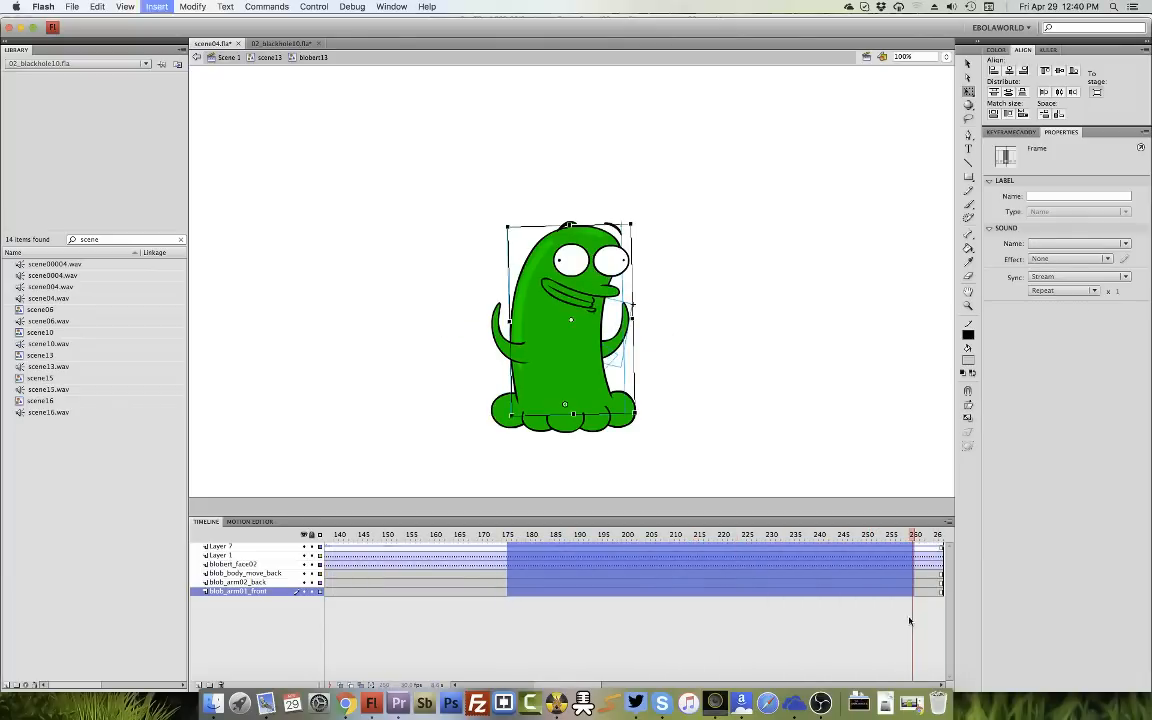
{"action": "scroll", "coordinate": [548, 686], "scroll_direction": "right", "scroll_amount": 1}
{"action": "left_click_drag", "start_coordinate": [548, 686], "coordinate": [716, 679]}
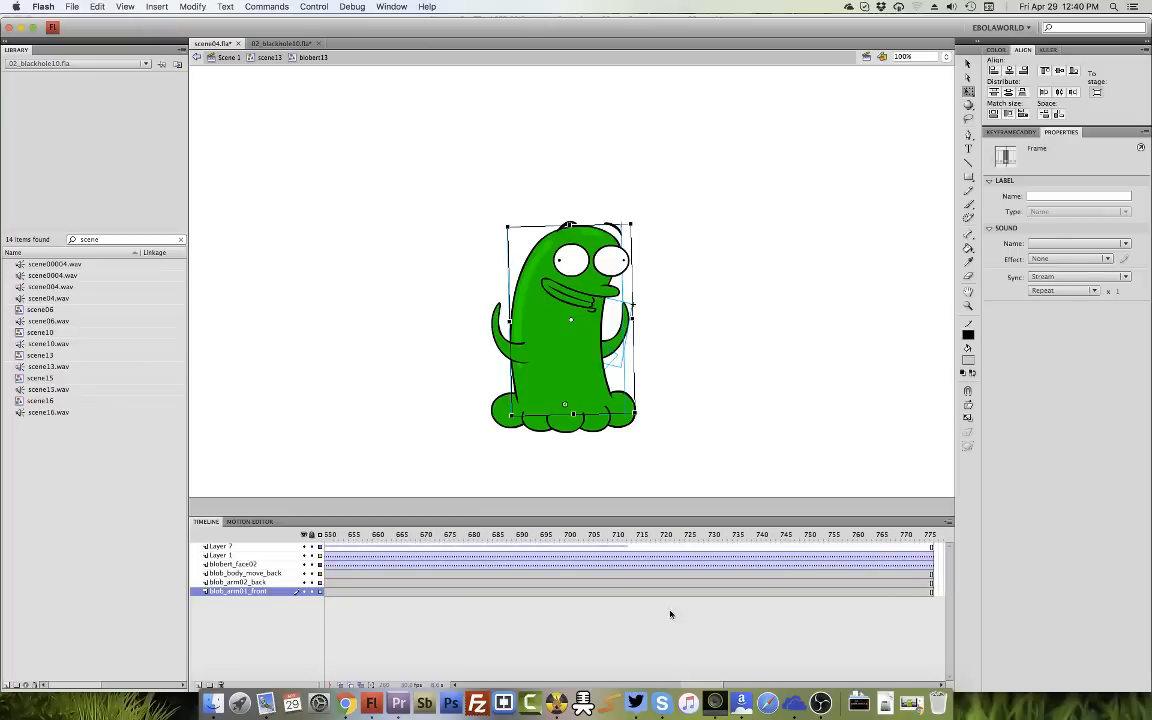
{"action": "left_click", "coordinate": [625, 535]}
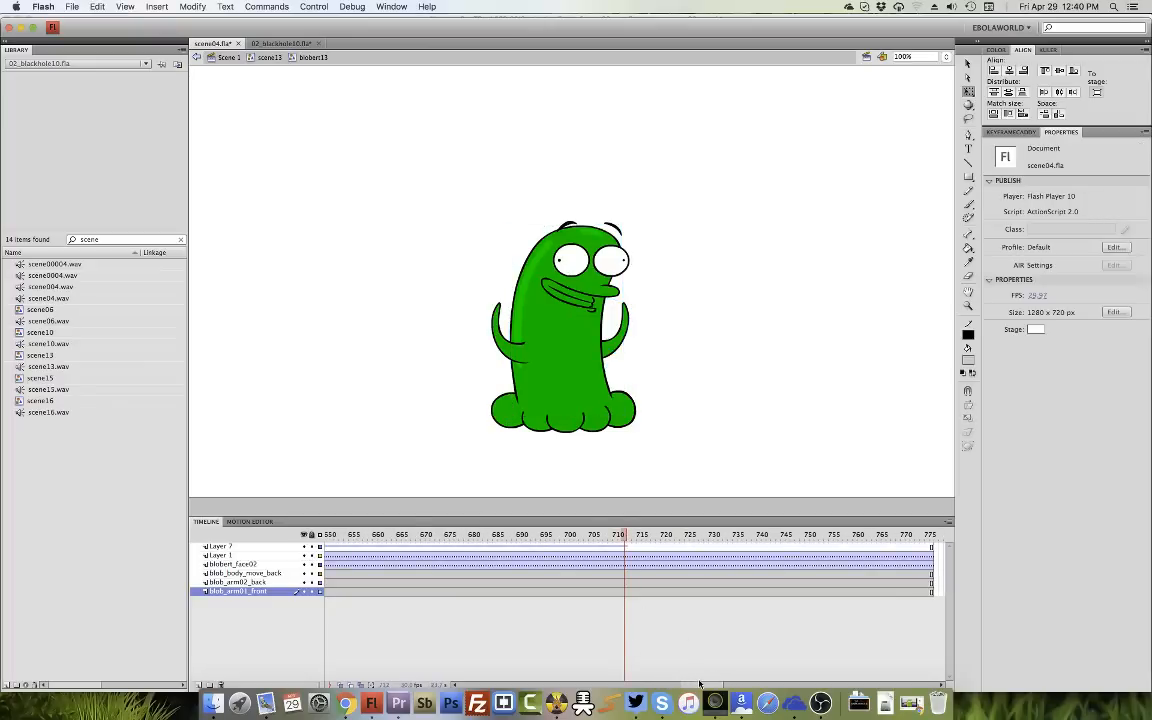
{"action": "left_click_drag", "start_coordinate": [689, 684], "coordinate": [418, 682]}
{"action": "left_click", "coordinate": [327, 535]}
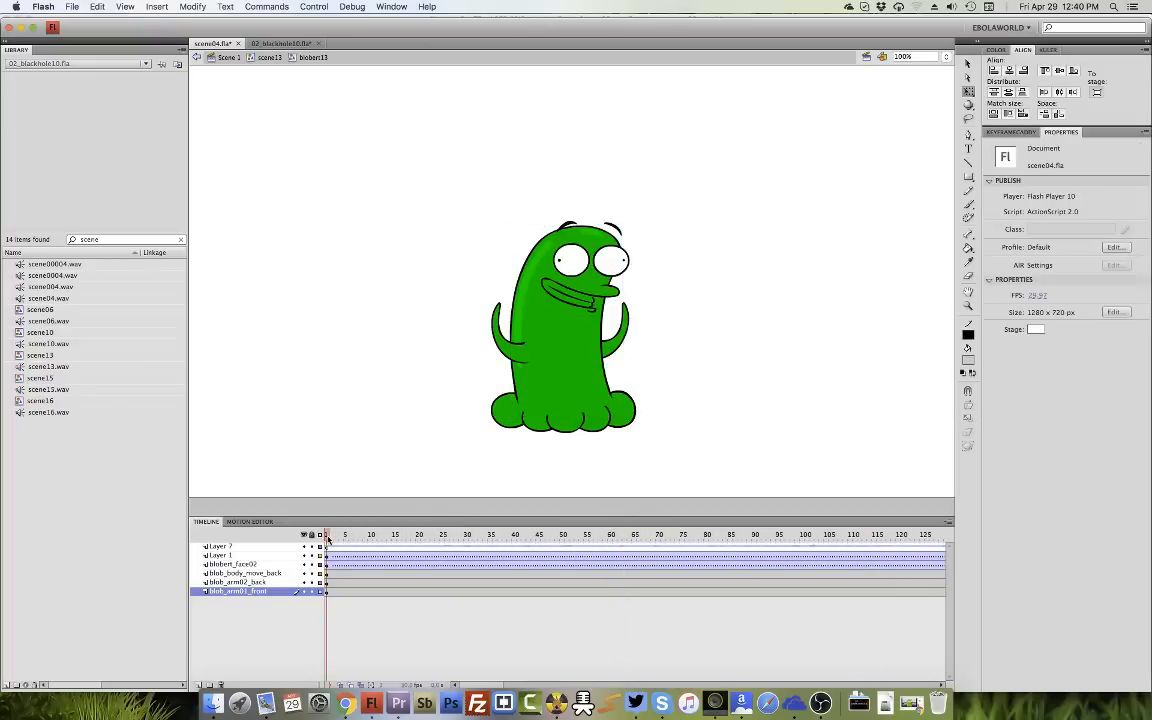
Try moving the blobert_face13 instance off the body, and undo the move.
{"action": "left_click", "coordinate": [580, 292]}
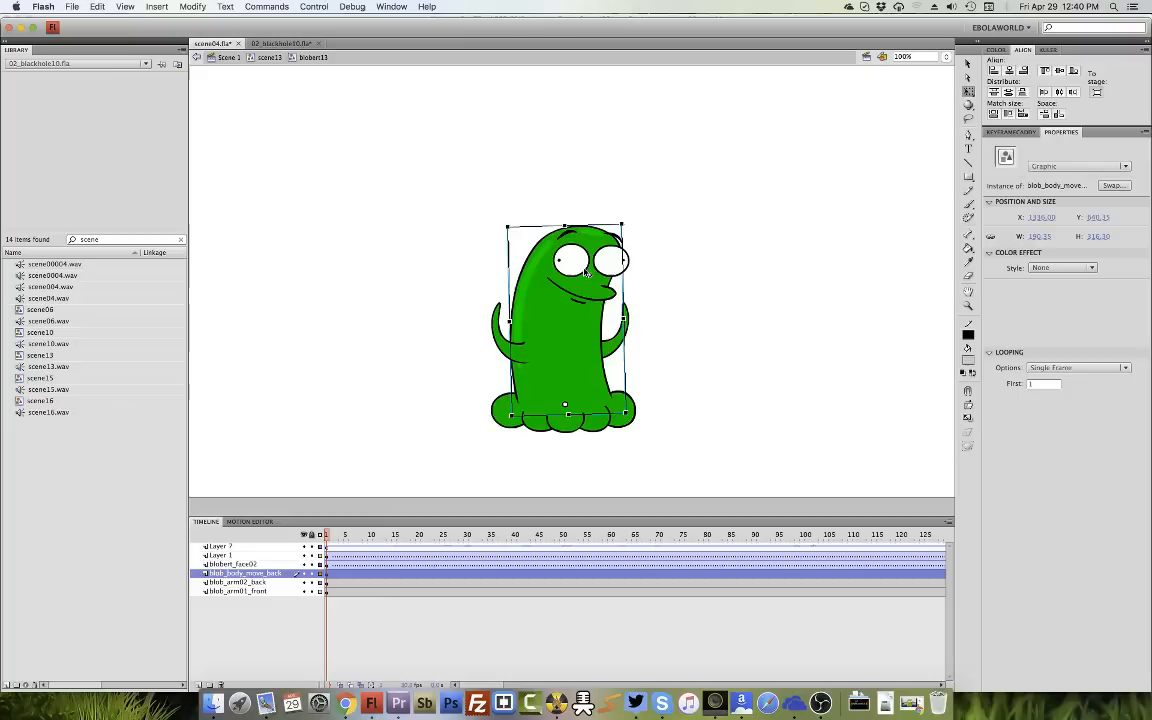
{"action": "left_click_drag", "start_coordinate": [578, 271], "coordinate": [691, 251]}
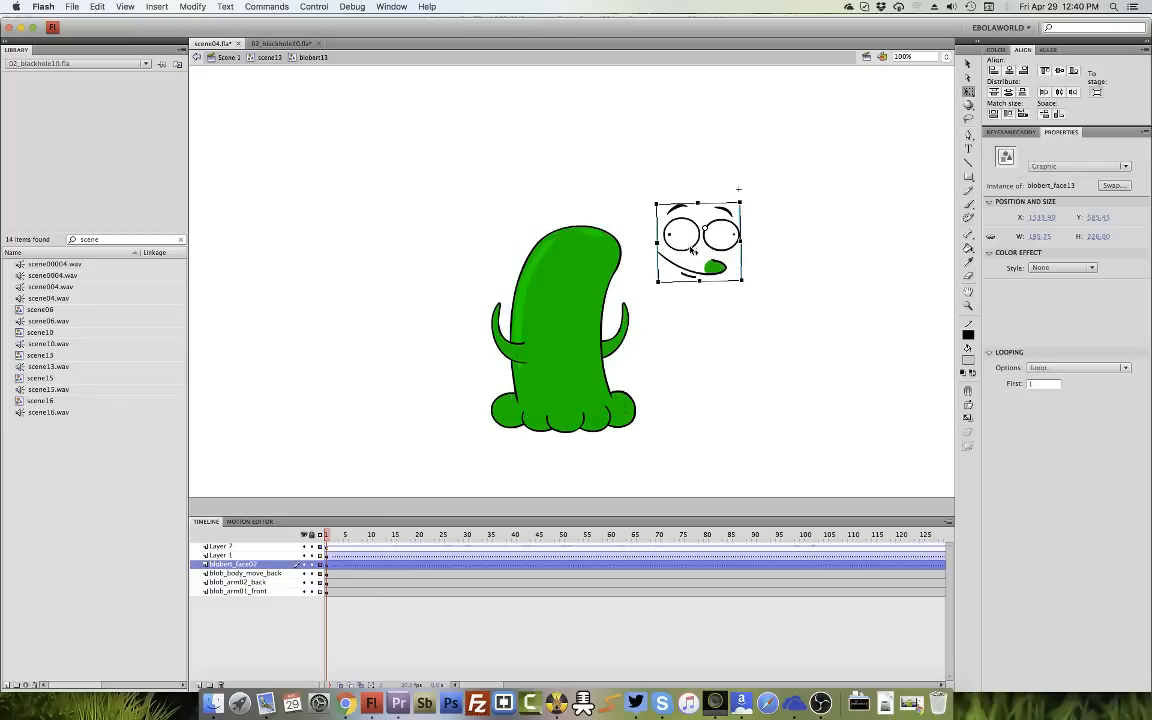
{"action": "key", "text": "super+z"}
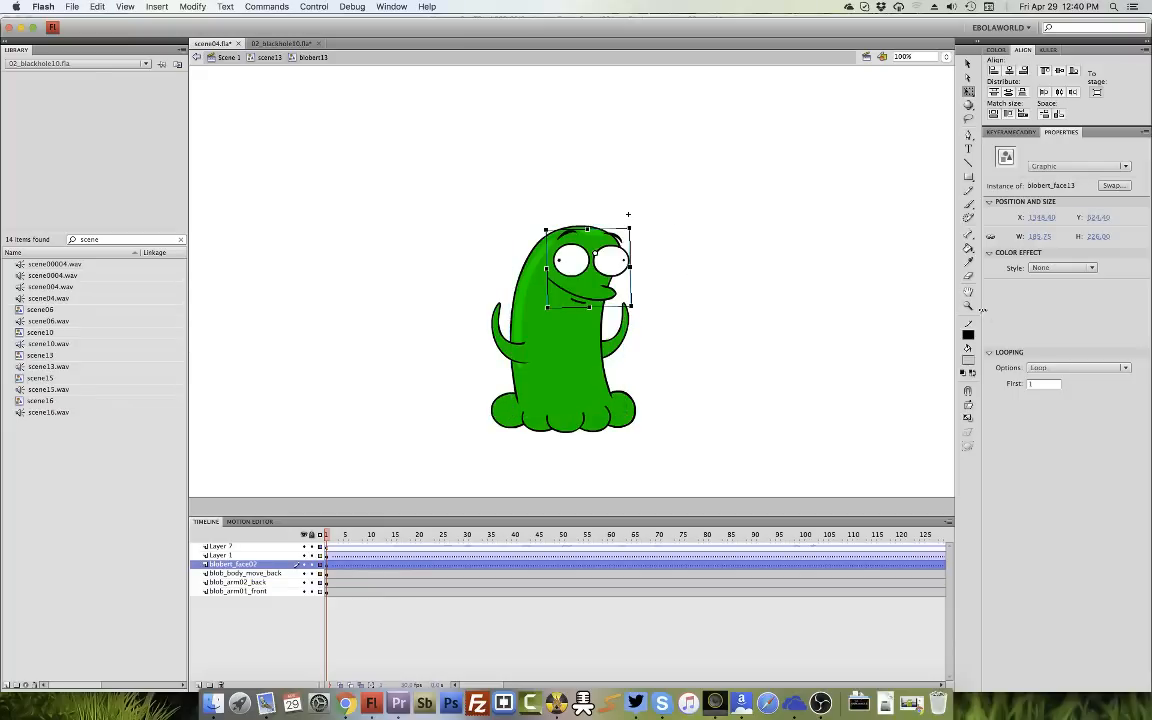
Inside the blobert_face13 symbol, choose a different sound for Layer 8 and play back the animation.
{"action": "key", "text": "z"}
{"action": "left_click_drag", "start_coordinate": [740, 181], "coordinate": [470, 354]}
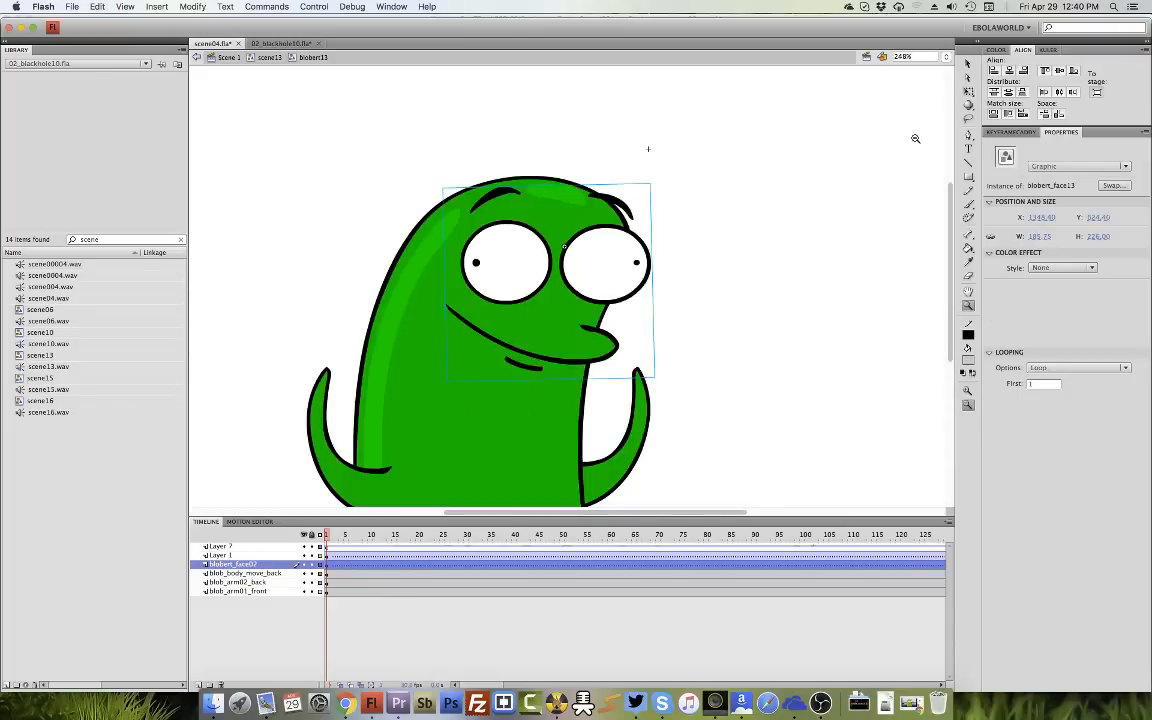
{"action": "key", "text": "v"}
{"action": "double_click", "coordinate": [588, 302]}
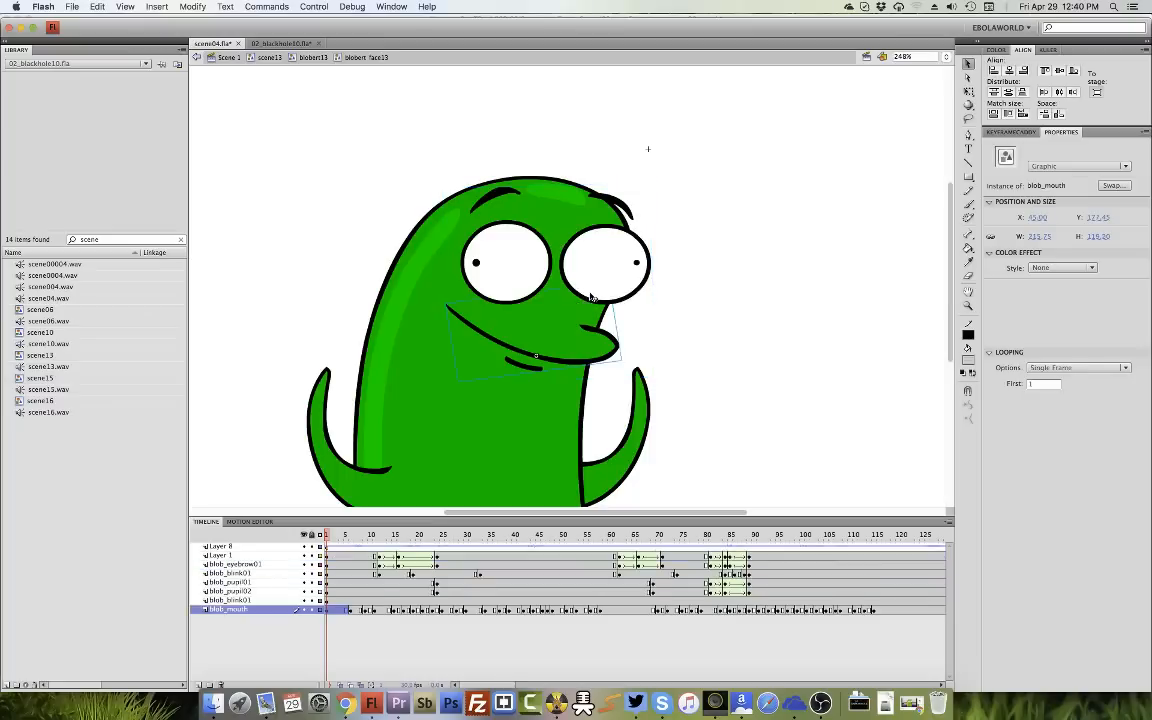
{"action": "left_click", "coordinate": [339, 547]}
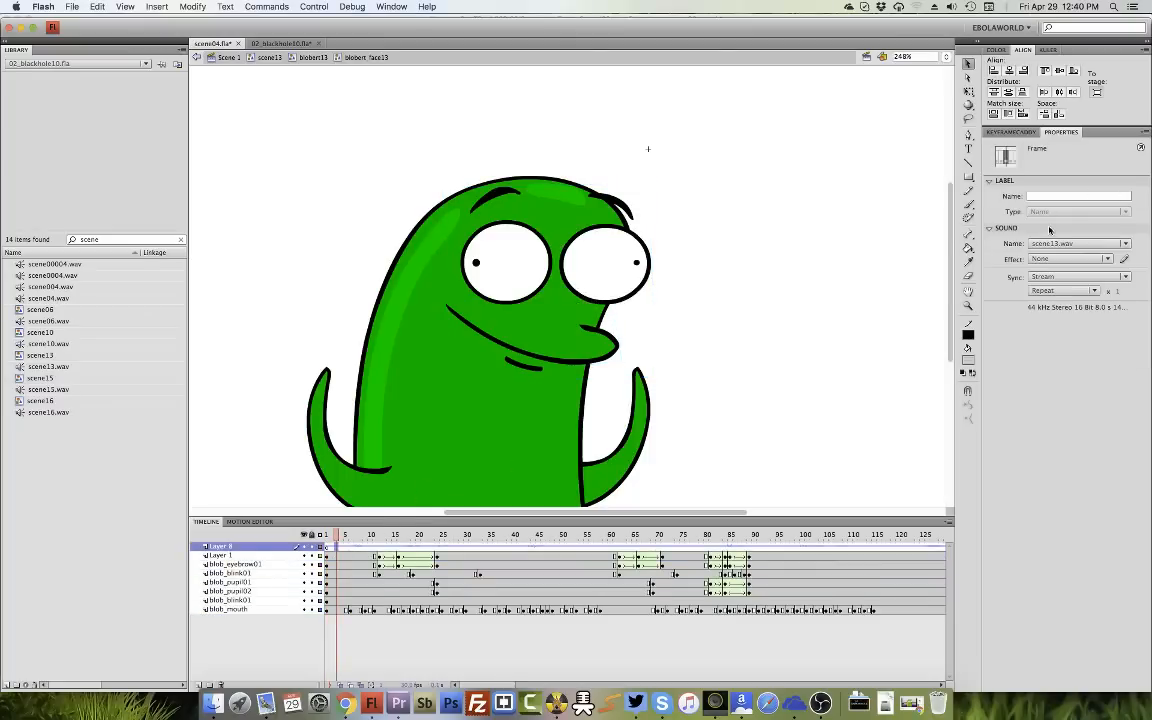
{"action": "left_click", "coordinate": [1076, 243]}
{"action": "left_click", "coordinate": [1060, 298]}
{"action": "key", "text": "Return"}
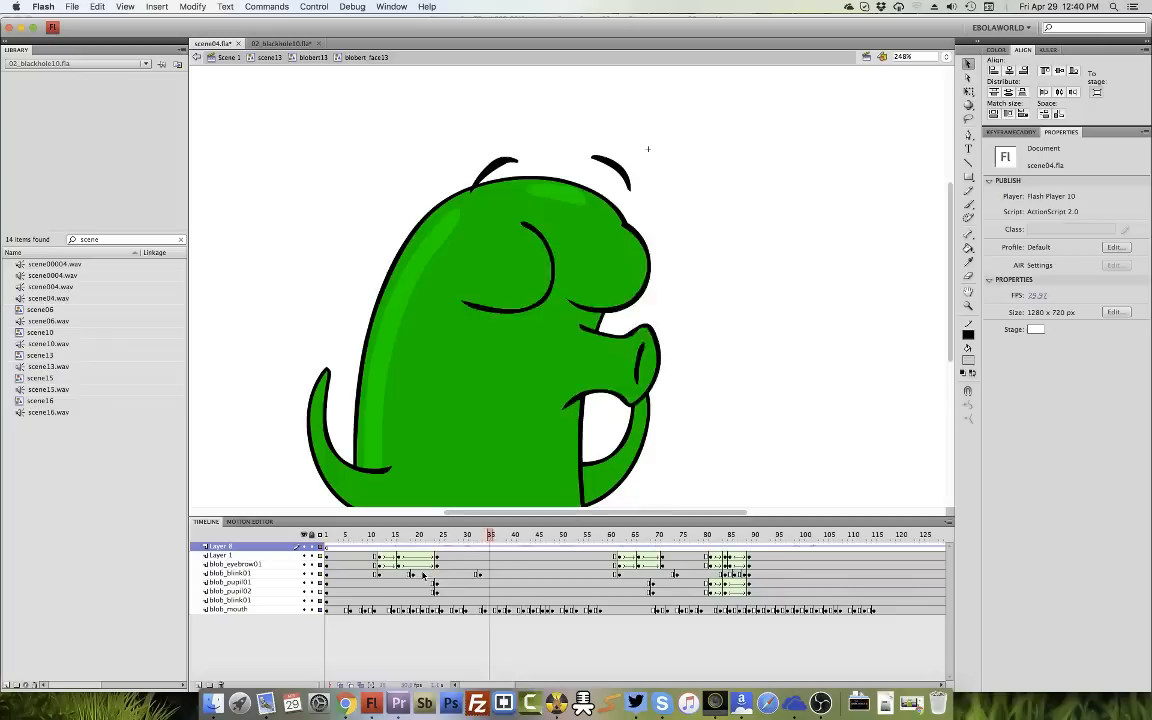
{"action": "key", "text": "Return"}
Hide the face layers and show the eyebrow, blink, pupil and mouth layers one by one to check what each holds.
{"action": "left_click_drag", "start_coordinate": [349, 546], "coordinate": [305, 609]}
{"action": "left_click", "coordinate": [566, 370]}
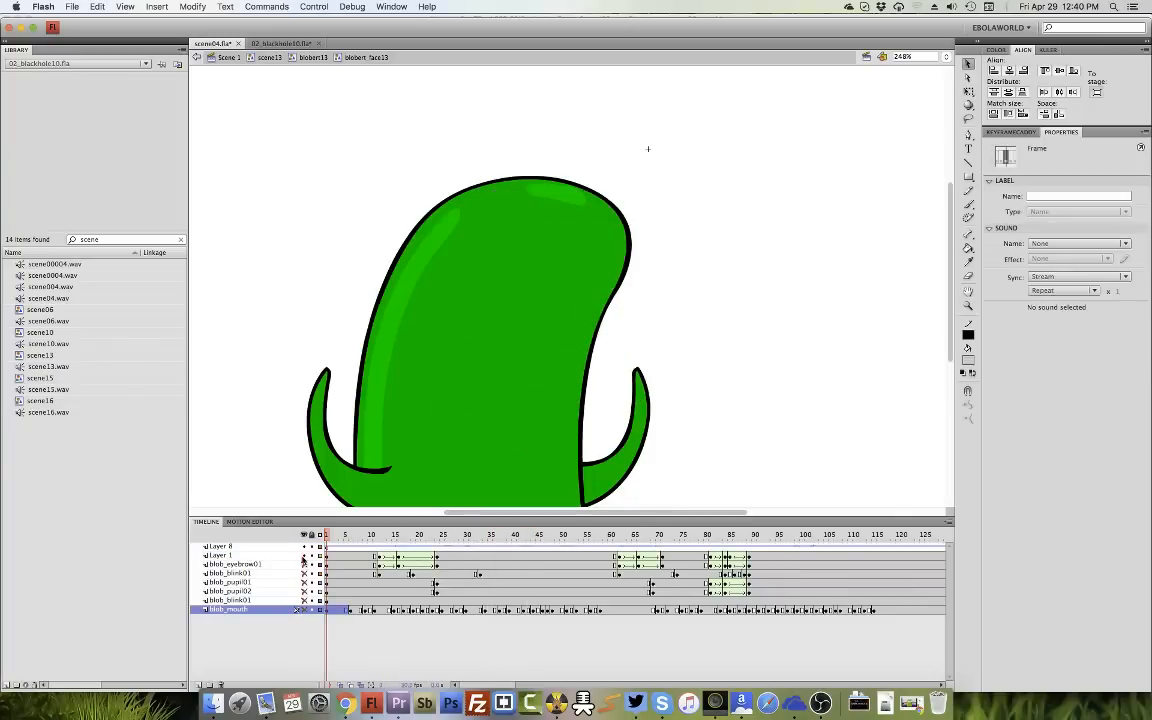
{"action": "left_click", "coordinate": [304, 564]}
{"action": "left_click", "coordinate": [304, 573]}
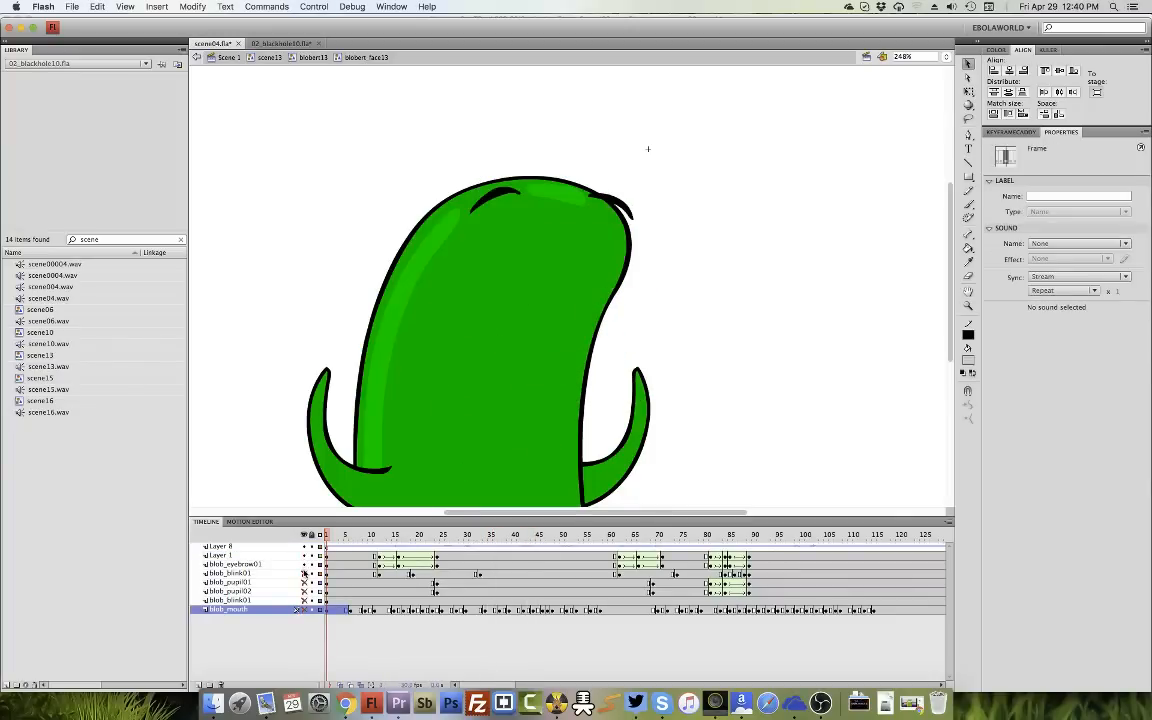
{"action": "left_click", "coordinate": [305, 579]}
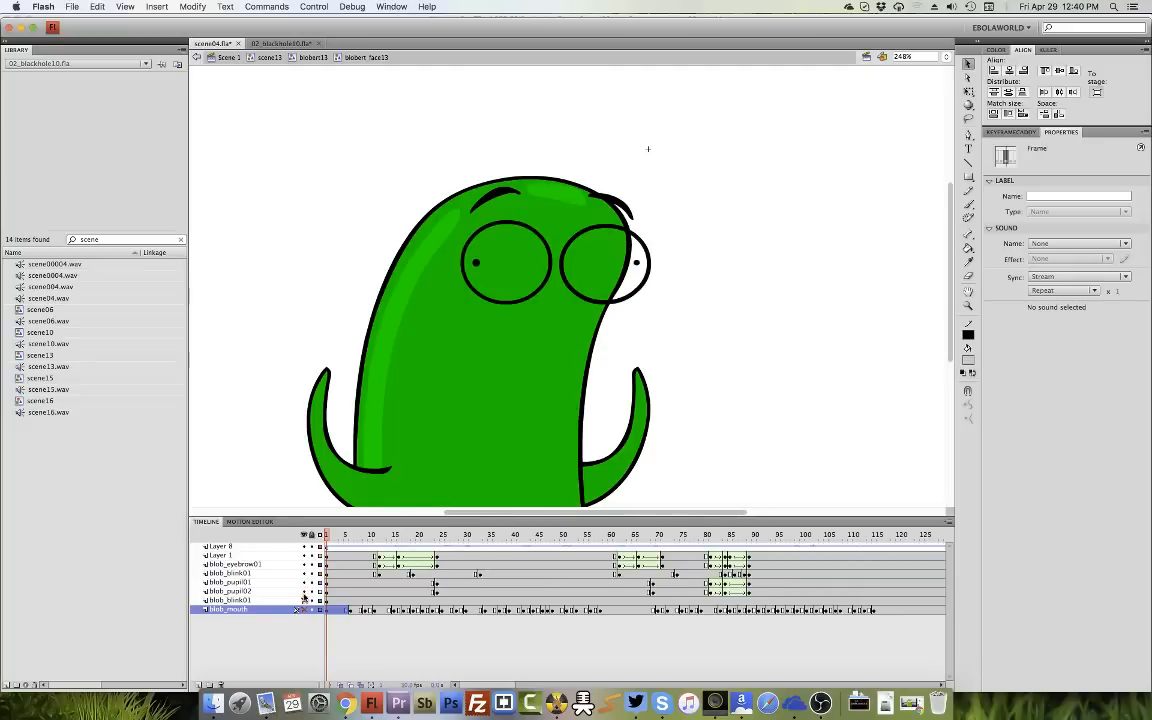
{"action": "left_click", "coordinate": [304, 600]}
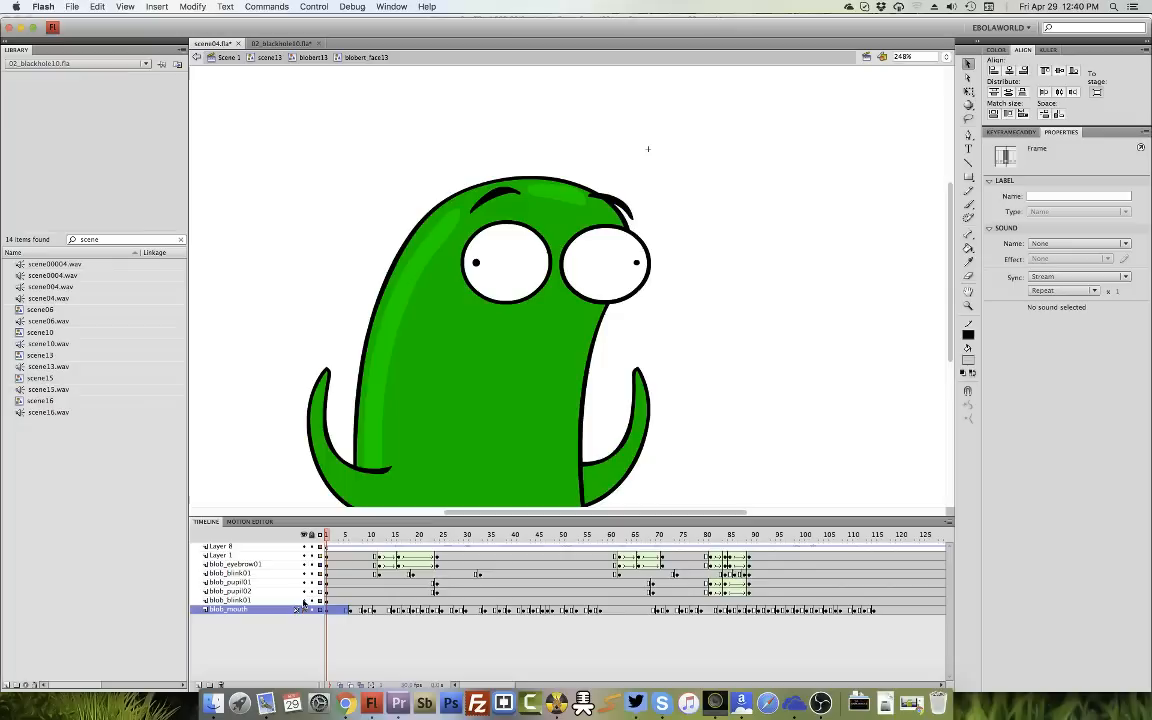
{"action": "left_click", "coordinate": [305, 610]}
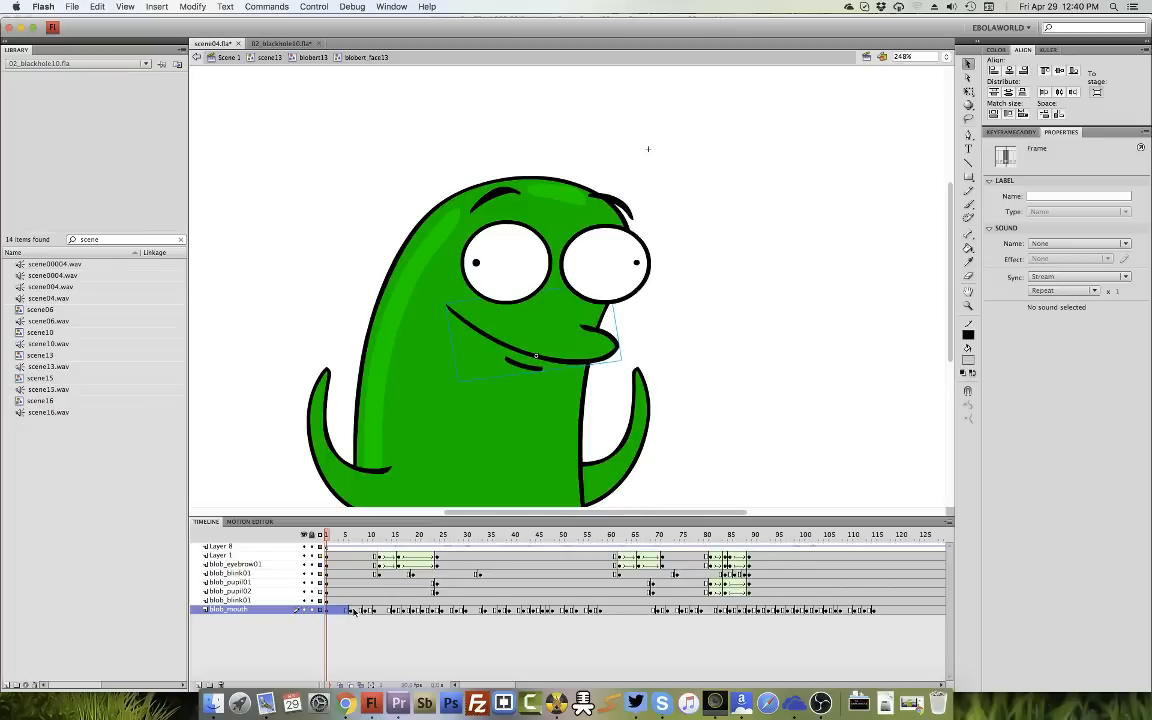
Clear the old lip-sync keyframes on the blob_mouth layer from about frame 5 through frame 275.
{"action": "key", "text": "Return"}
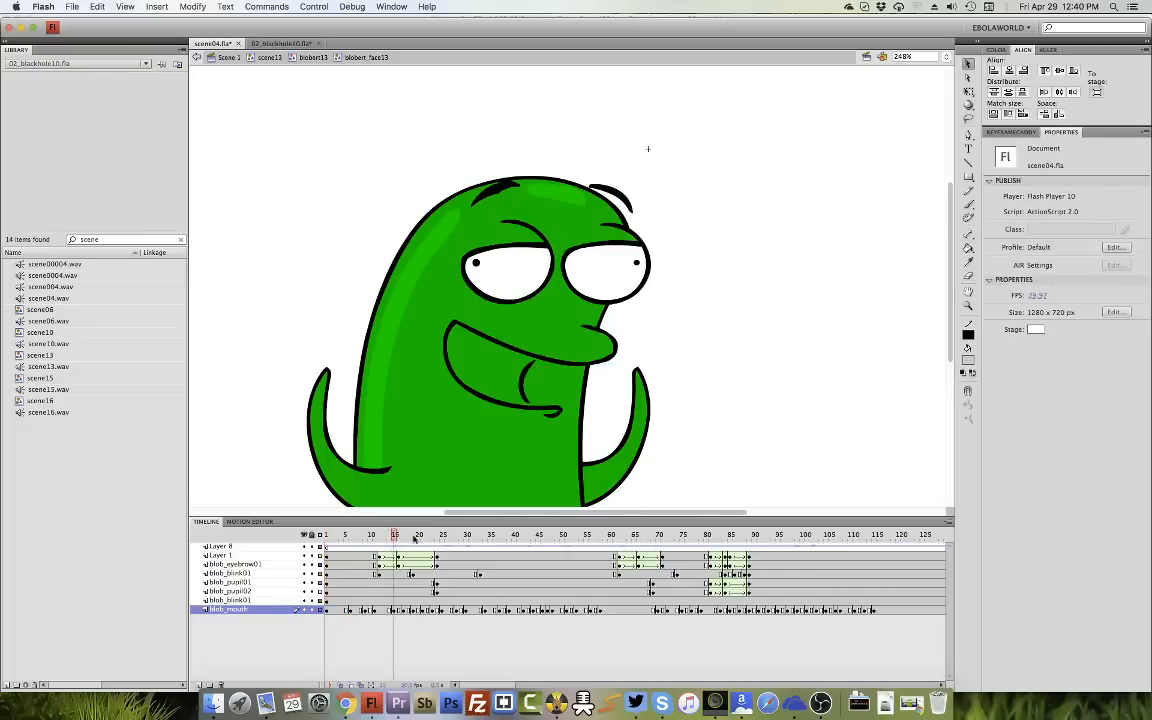
{"action": "left_click", "coordinate": [347, 608]}
{"action": "left_click_drag", "start_coordinate": [489, 683], "coordinate": [588, 666]}
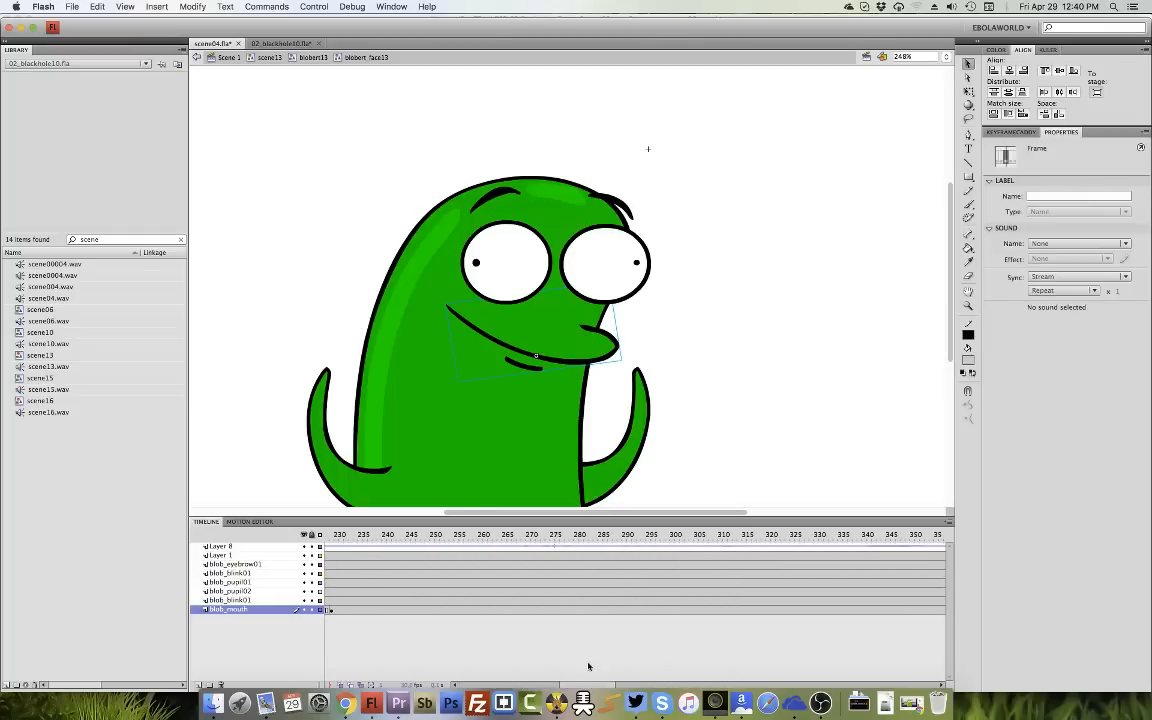
{"action": "left_click", "coordinate": [555, 609], "text": "shift"}
{"action": "right_click", "coordinate": [556, 609]}
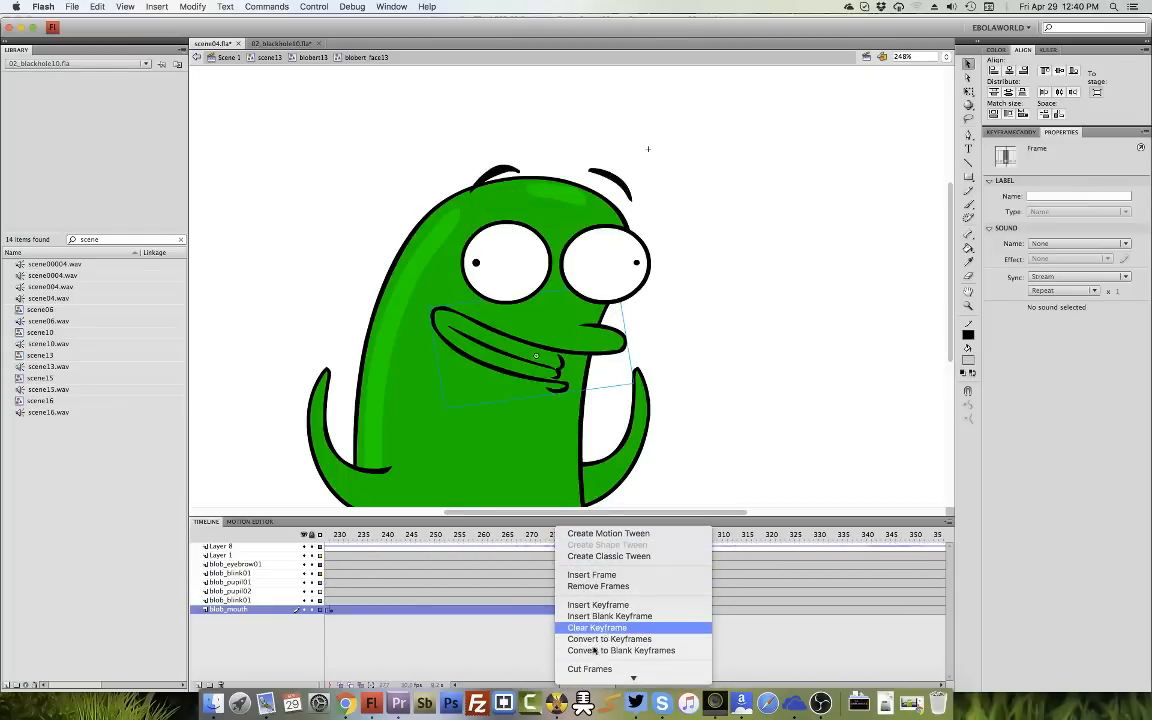
{"action": "left_click", "coordinate": [594, 650]}
Insert frames repeatedly over frames 3 to 11 on all face layers below Layer 8, pushing old keyframes past frame 125, and return to frame 1.
{"action": "left_click_drag", "start_coordinate": [605, 684], "coordinate": [427, 677]}
{"action": "left_click_drag", "start_coordinate": [337, 555], "coordinate": [374, 624]}
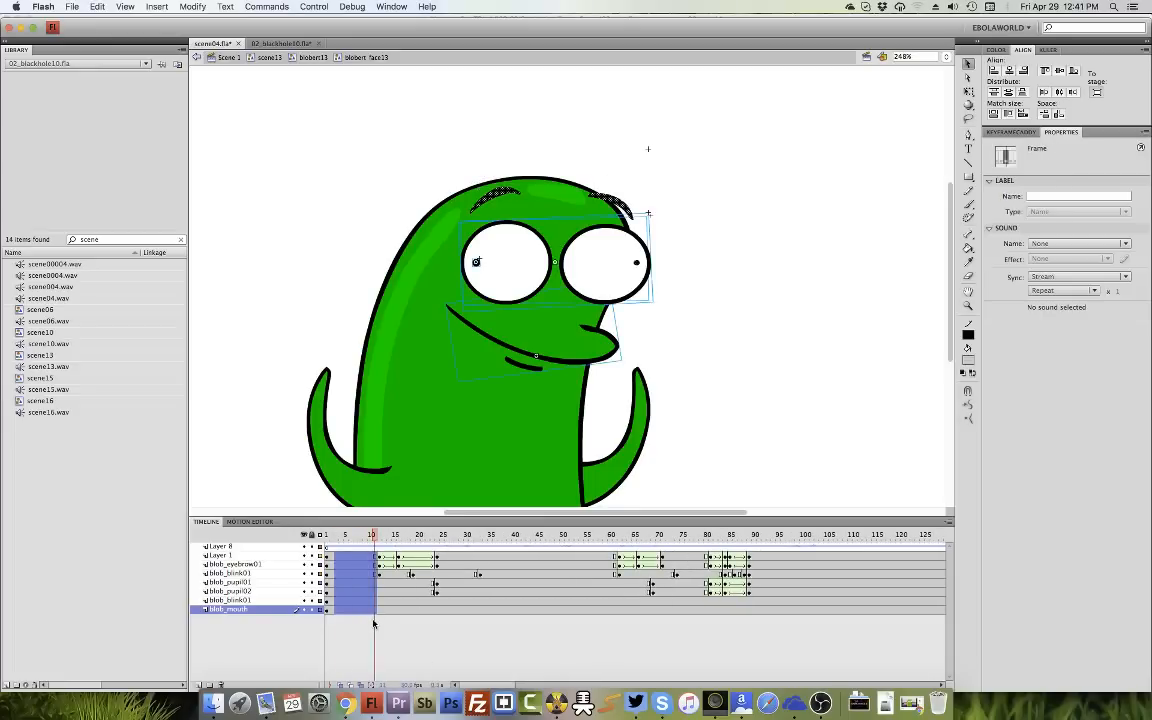
{"action": "key", "text": "F5"}
{"action": "key", "text": "F5"}
{"action": "key", "text": "F5"}
{"action": "key", "text": "F5"}
{"action": "key", "text": "F5"}
{"action": "key", "text": "F5"}
{"action": "key", "text": "F5"}
{"action": "key", "text": "F5"}
{"action": "key", "text": "F5"}
{"action": "key", "text": "F5"}
{"action": "key", "text": "F5"}
{"action": "key", "text": "F5"}
{"action": "key", "text": "F5"}
{"action": "key", "text": "F5"}
{"action": "key", "text": "F5"}
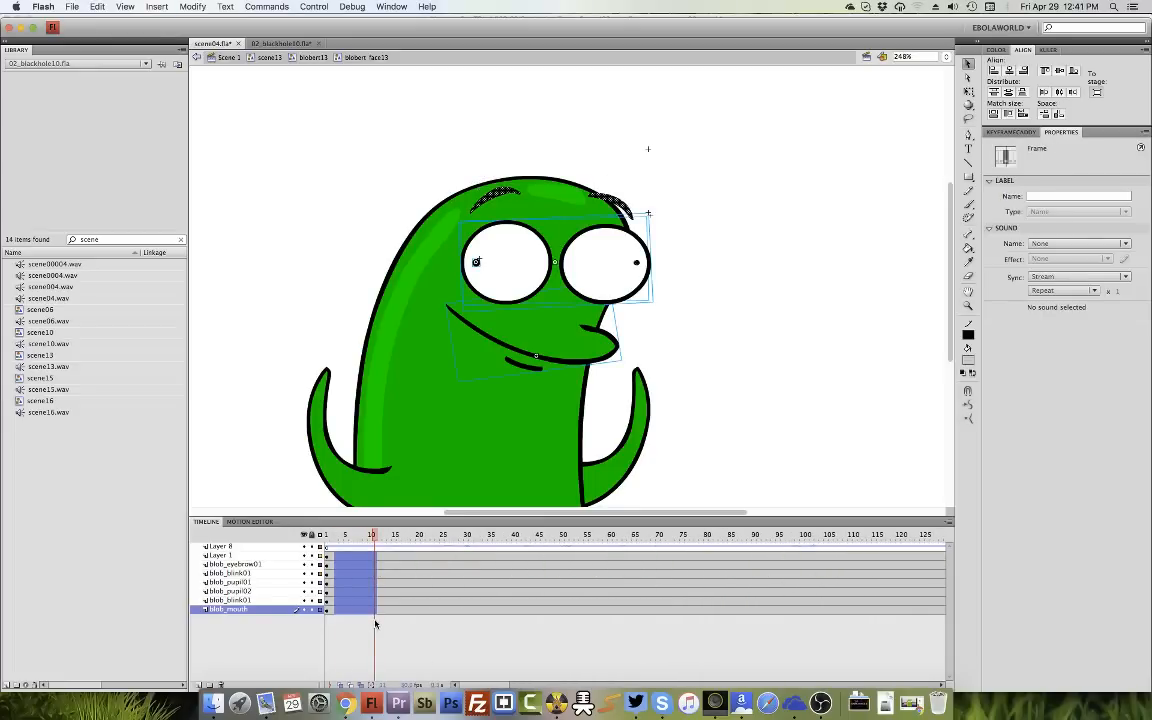
{"action": "left_click_drag", "start_coordinate": [336, 540], "coordinate": [313, 537]}
Switch to the OBS window to check the stream.
{"action": "key", "text": "z"}
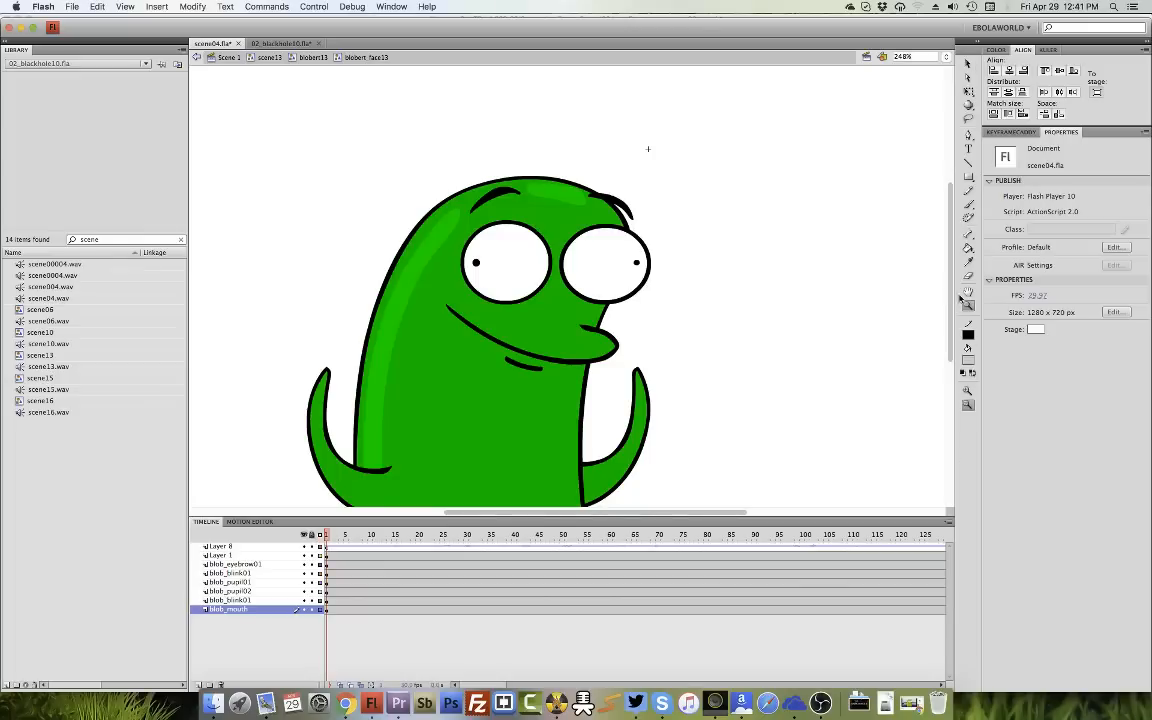
{"action": "left_click_drag", "start_coordinate": [643, 107], "coordinate": [409, 446]}
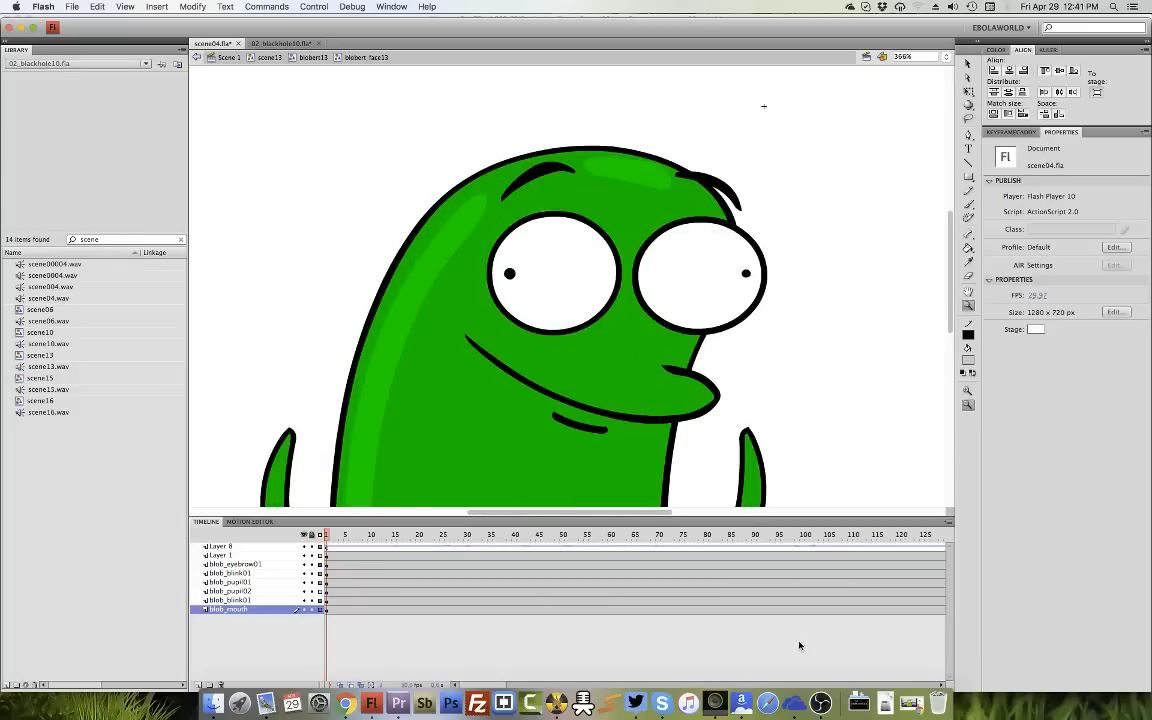
{"action": "left_click", "coordinate": [820, 701]}
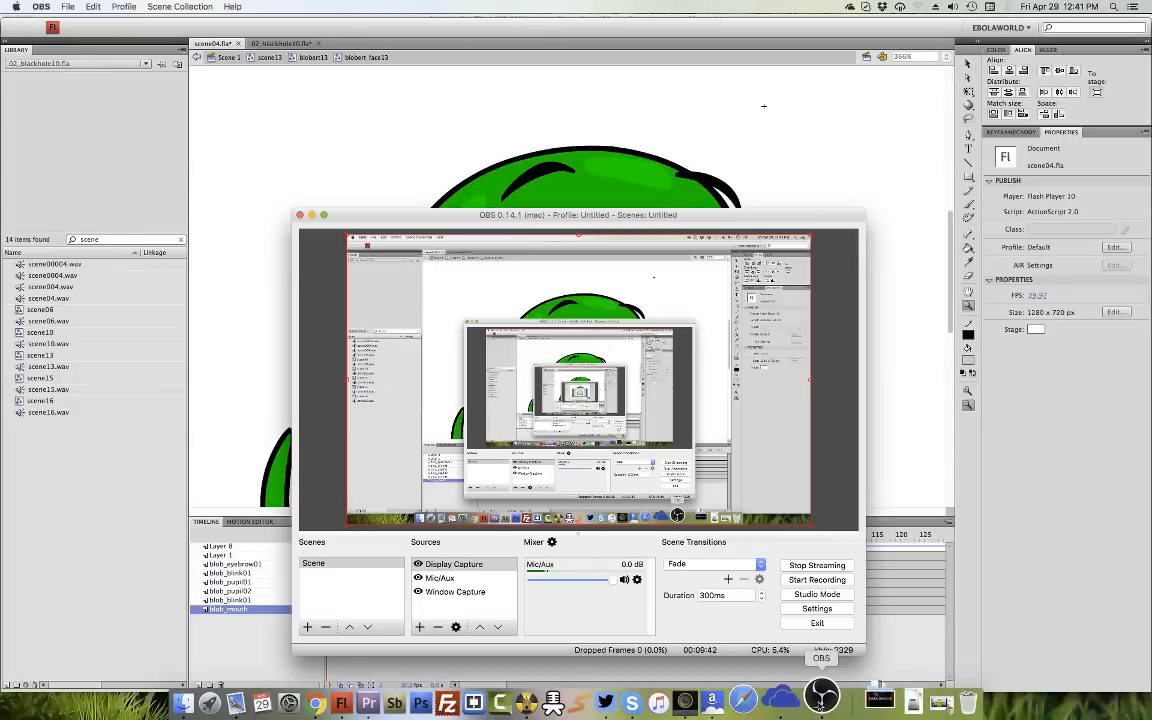
Switch to the YouTube live chat in Chrome and read back through the recent comments to the newest one.
{"action": "left_click", "coordinate": [645, 183]}
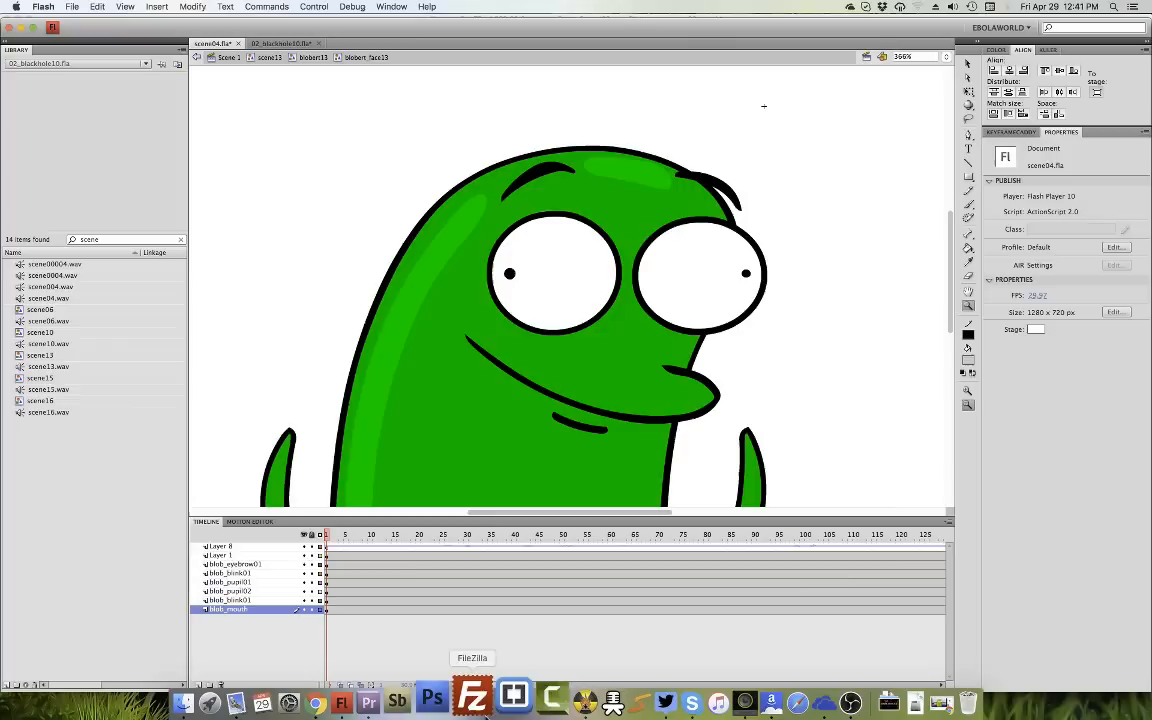
{"action": "left_click", "coordinate": [352, 700]}
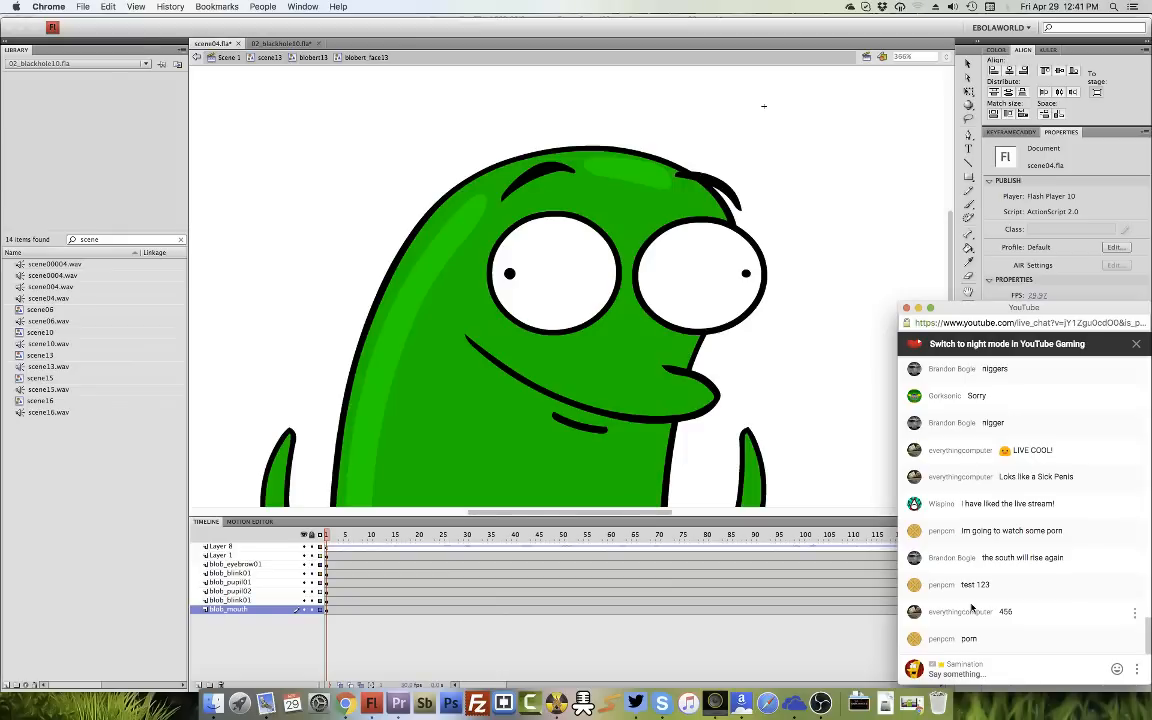
{"action": "scroll", "coordinate": [971, 607], "scroll_direction": "up", "scroll_amount": 1}
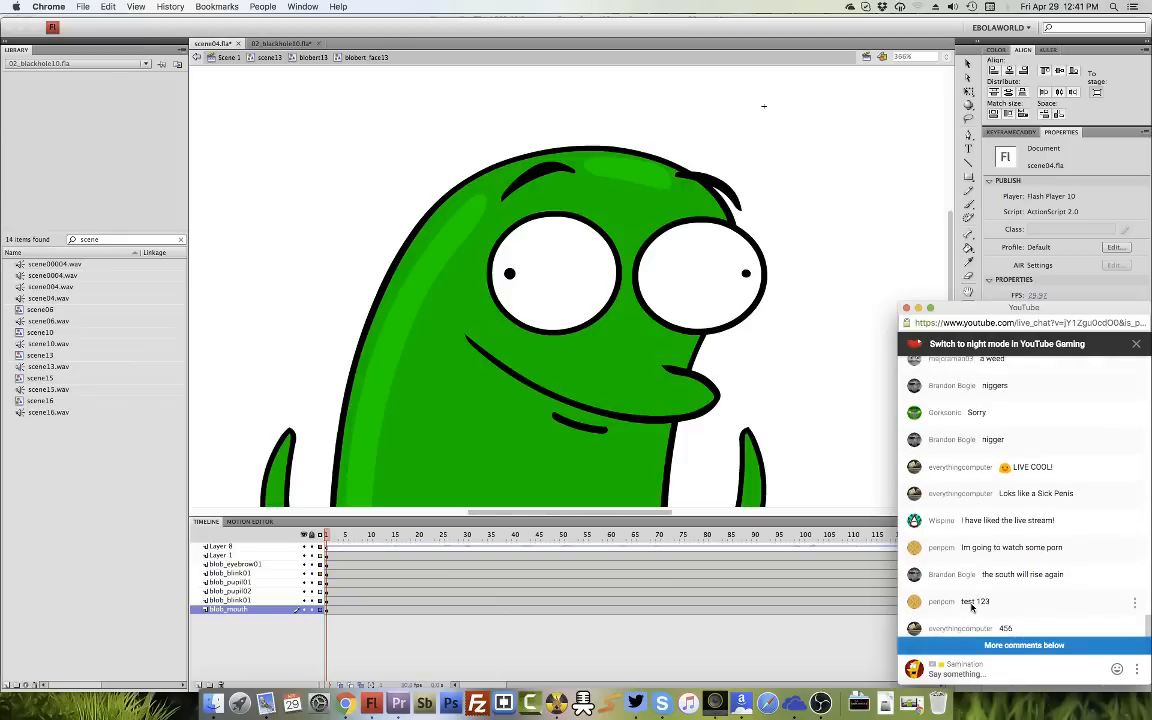
{"action": "scroll", "coordinate": [971, 607], "scroll_direction": "up", "scroll_amount": 3}
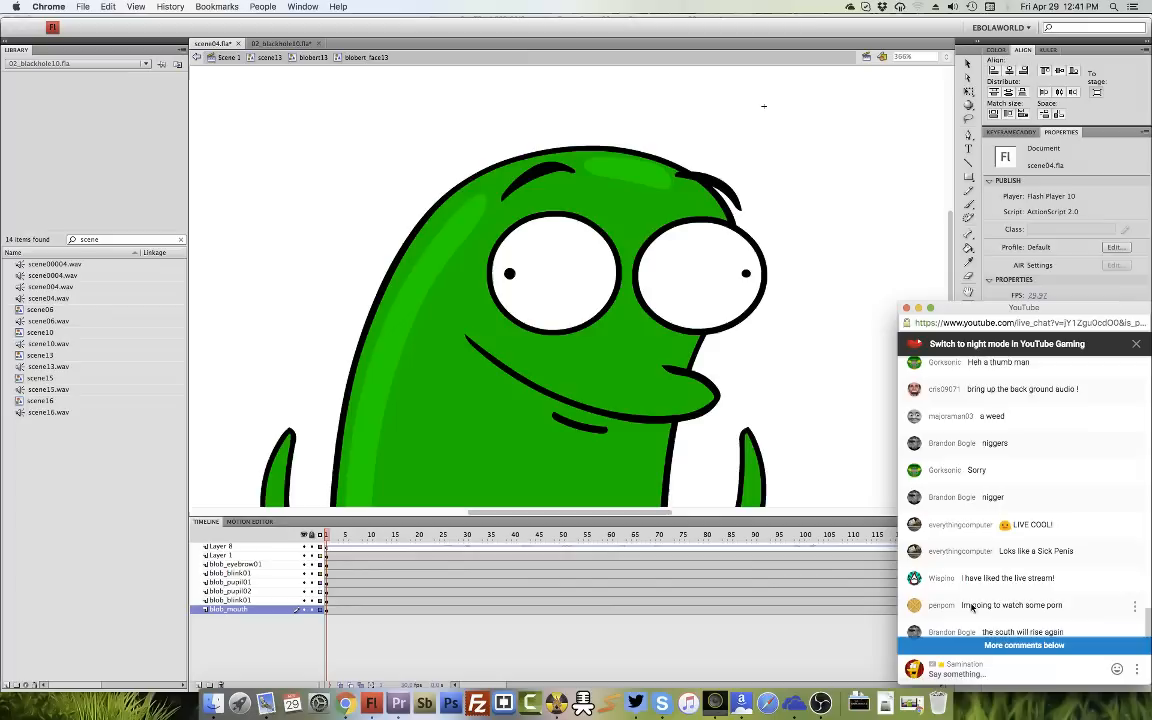
{"action": "scroll", "coordinate": [971, 607], "scroll_direction": "up", "scroll_amount": 3}
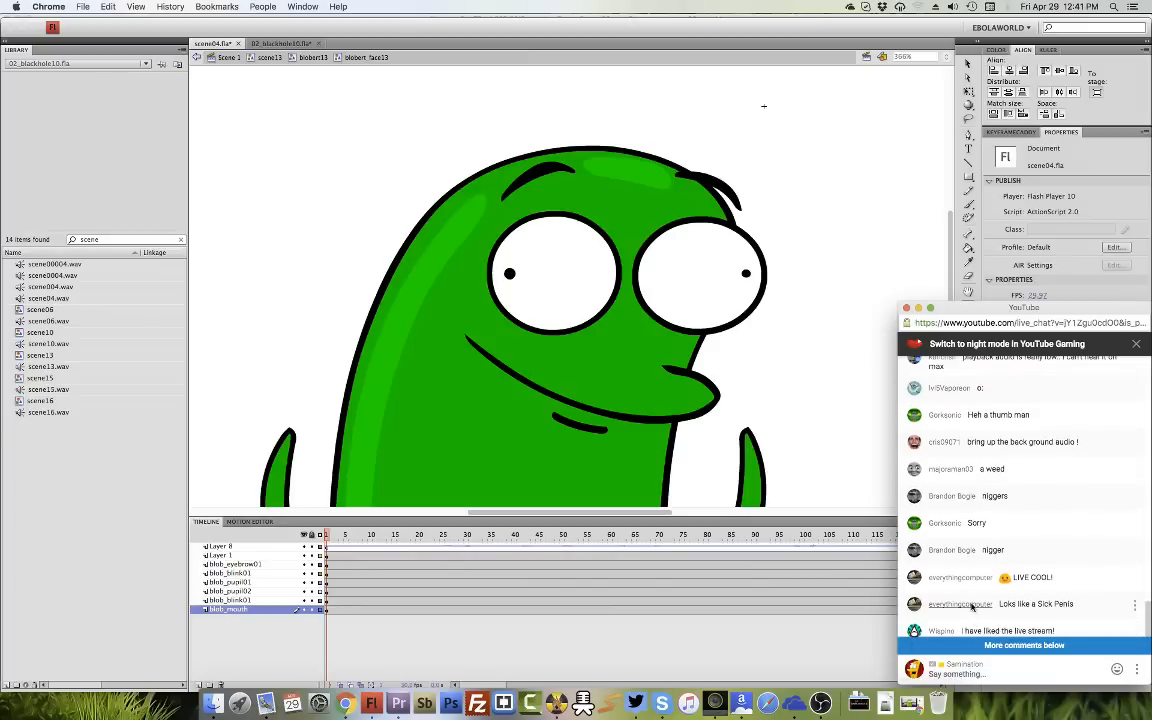
{"action": "scroll", "coordinate": [971, 607], "scroll_direction": "up", "scroll_amount": 2}
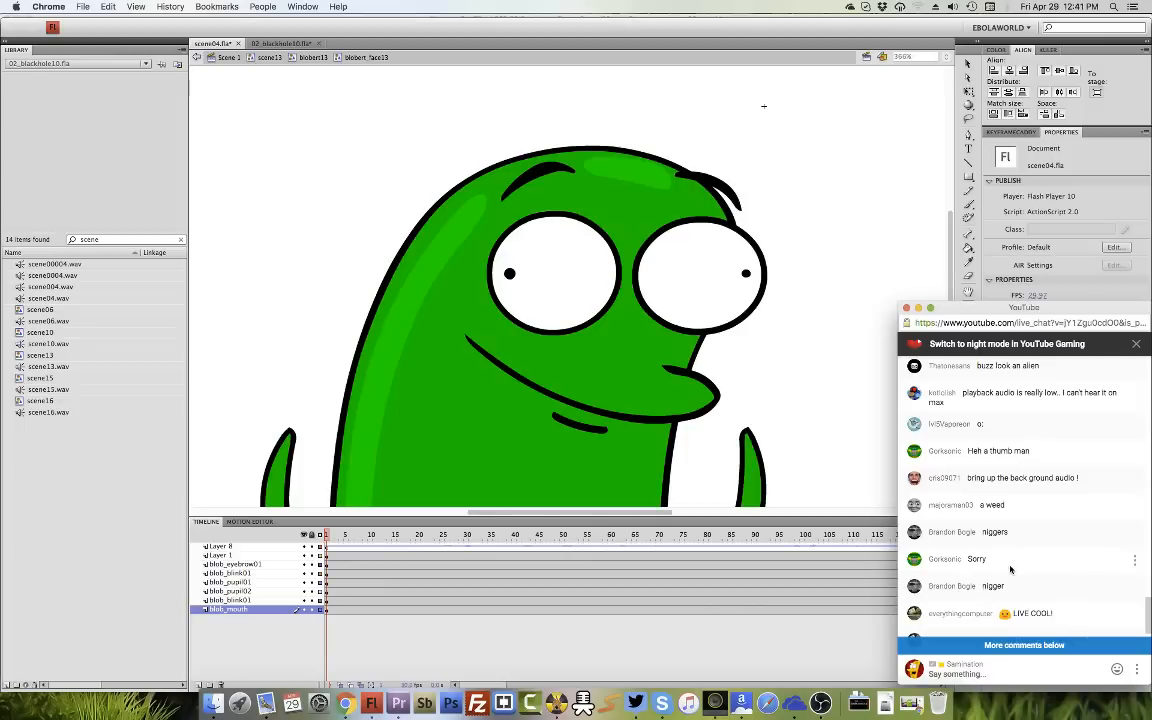
{"action": "scroll", "coordinate": [1008, 575], "scroll_direction": "down", "scroll_amount": 6}
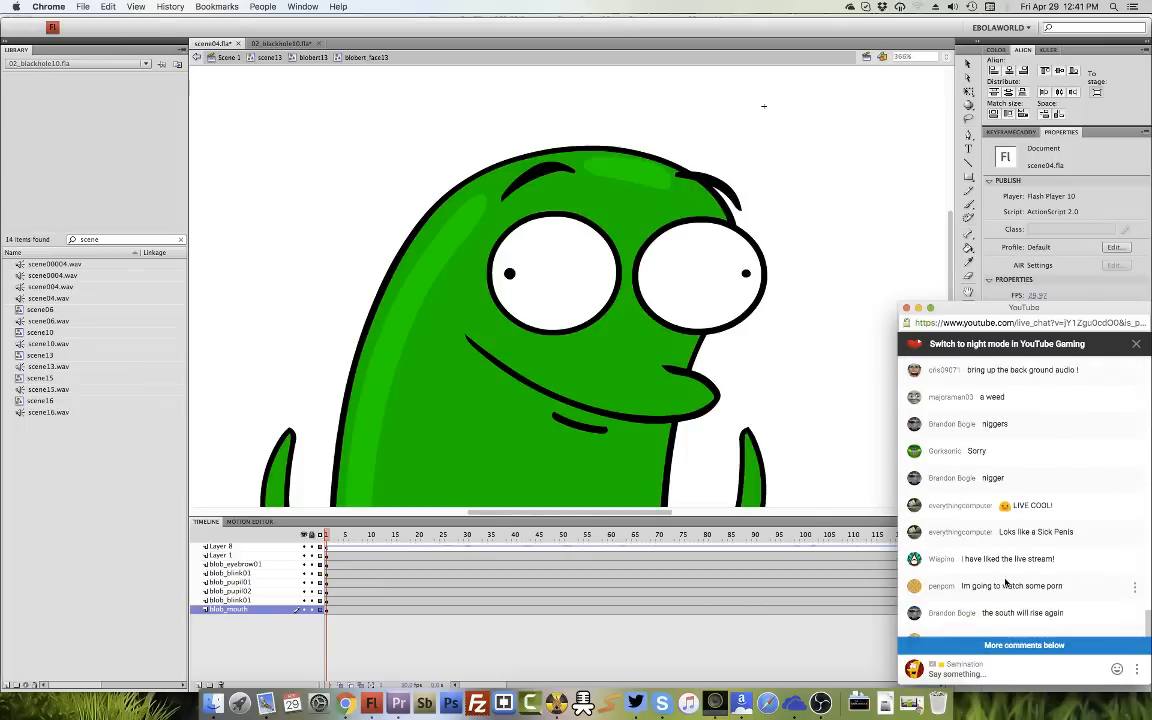
{"action": "scroll", "coordinate": [1007, 583], "scroll_direction": "down", "scroll_amount": 9}
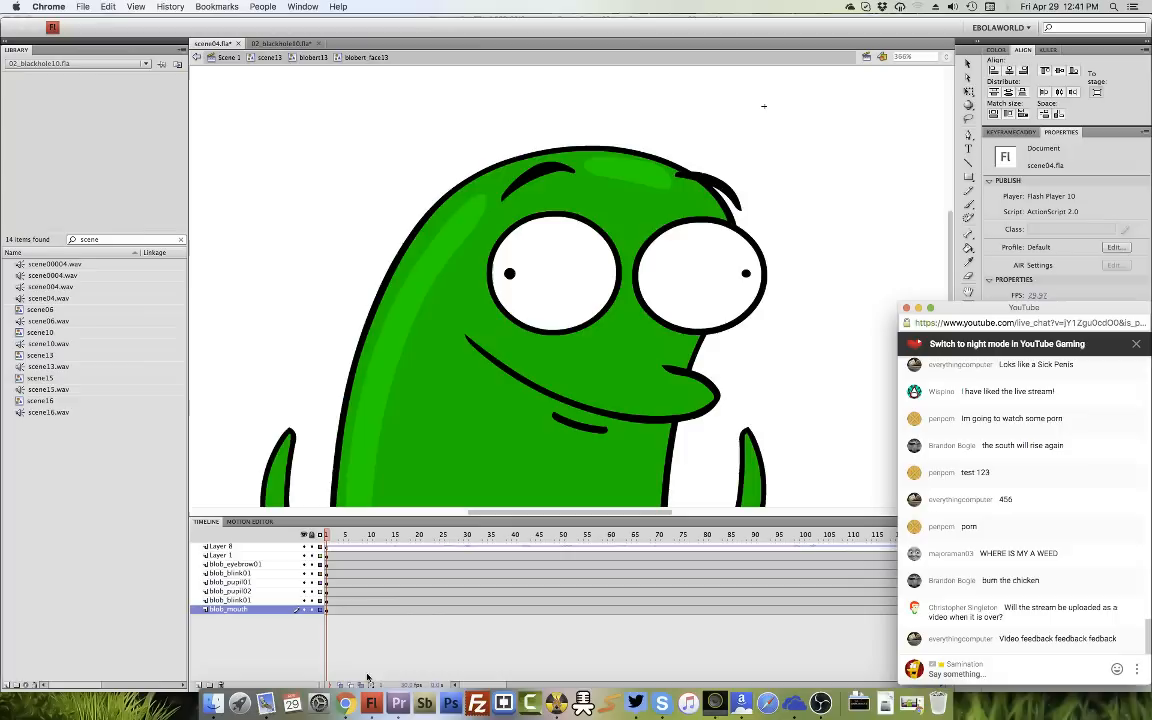
Switch to OBS and try to add an existing Audio Input Capture source to the scene.
{"action": "left_click", "coordinate": [821, 703]}
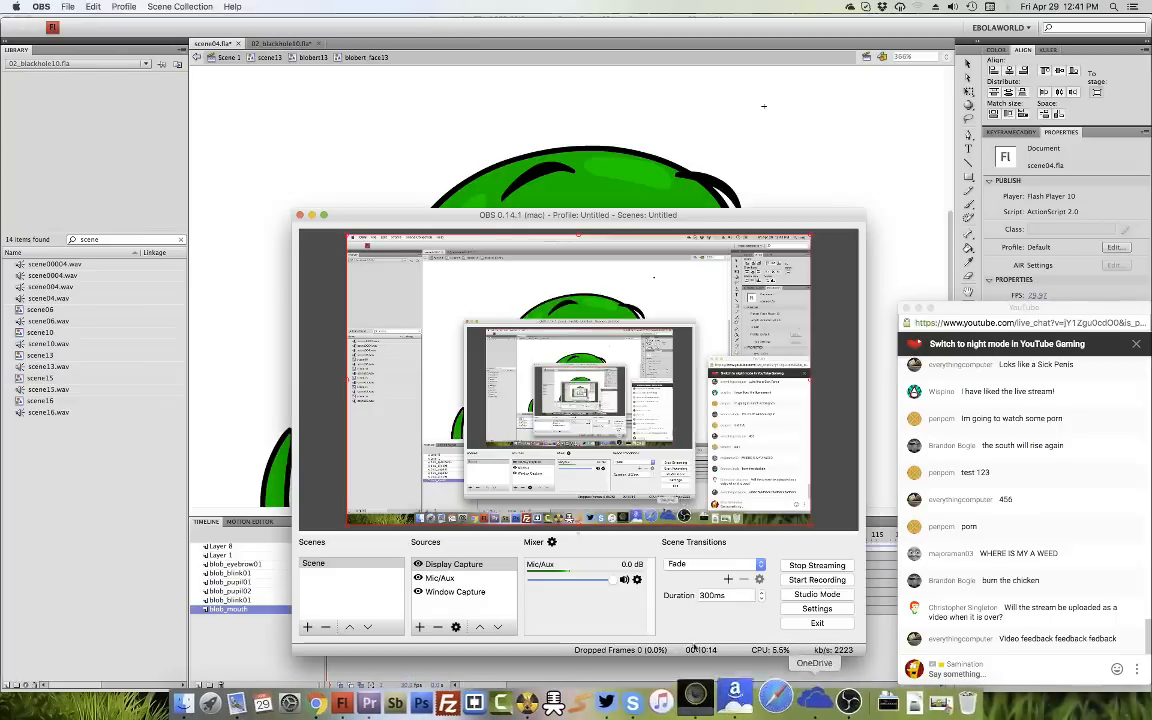
{"action": "left_click", "coordinate": [447, 566]}
{"action": "left_click", "coordinate": [440, 578]}
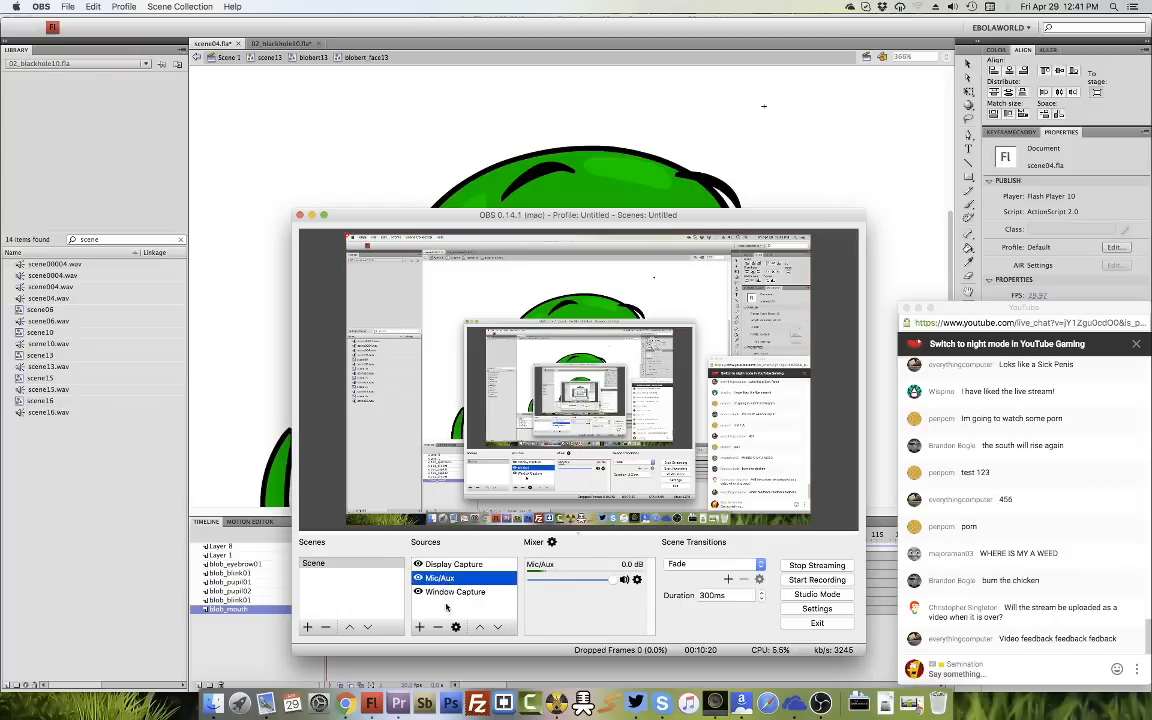
{"action": "left_click", "coordinate": [420, 626]}
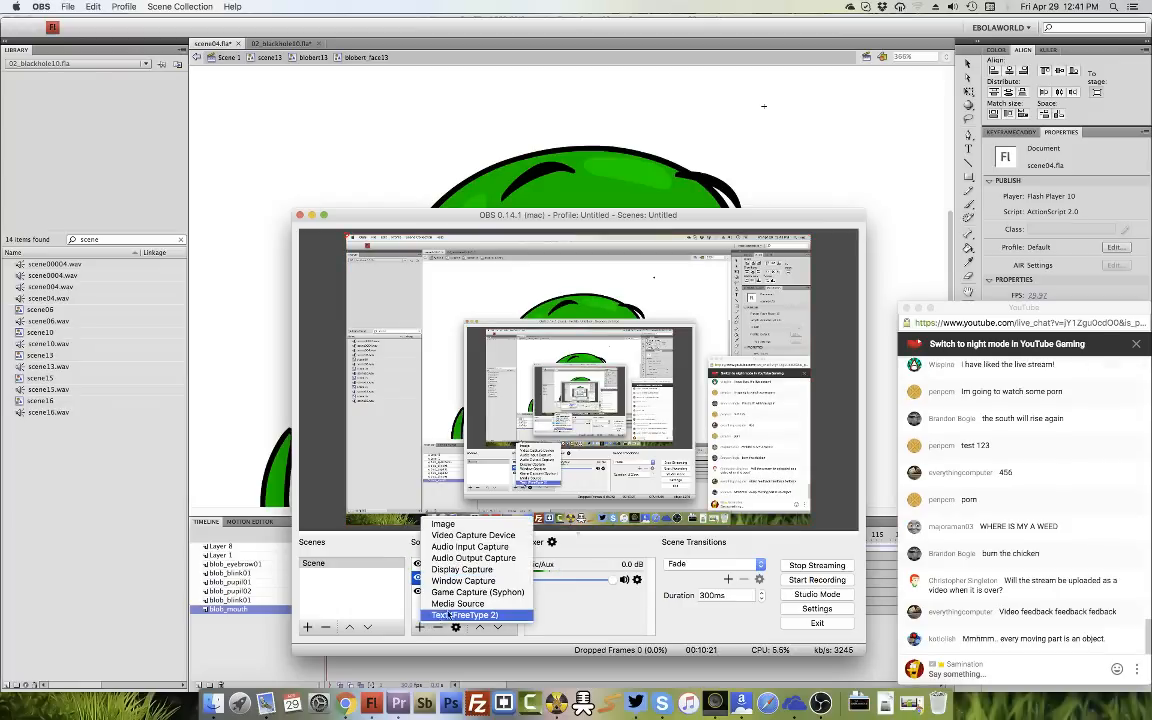
{"action": "left_click", "coordinate": [465, 547]}
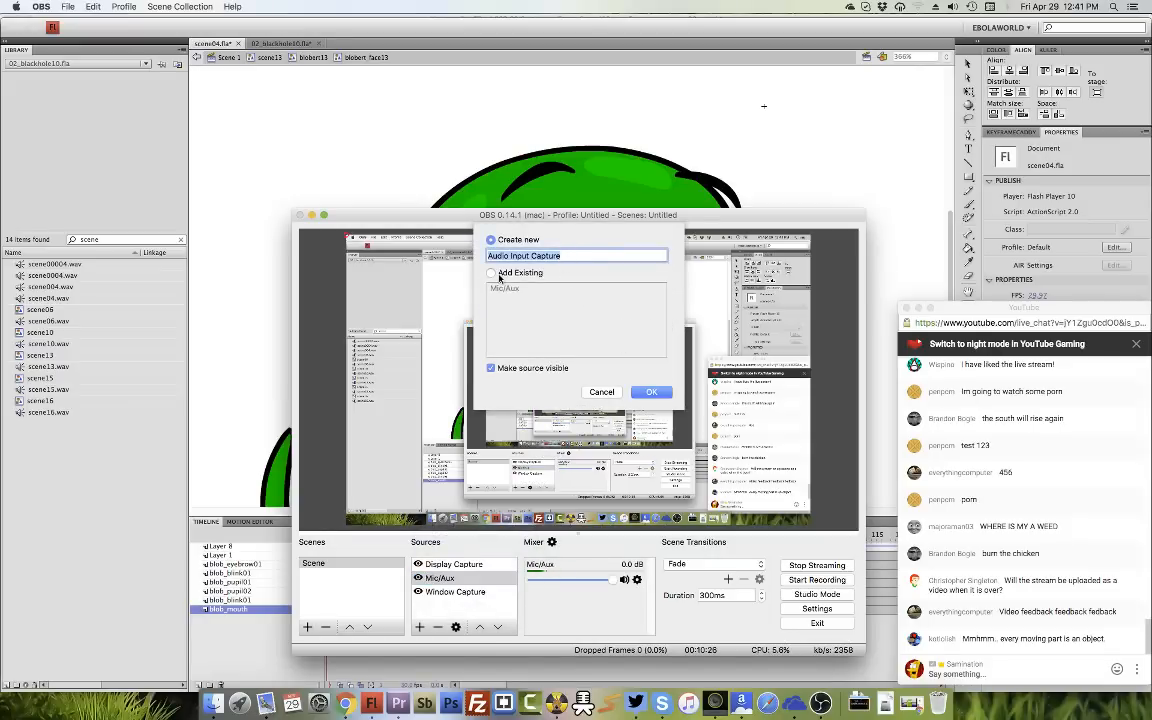
{"action": "left_click", "coordinate": [492, 273]}
{"action": "key", "text": "Return"}
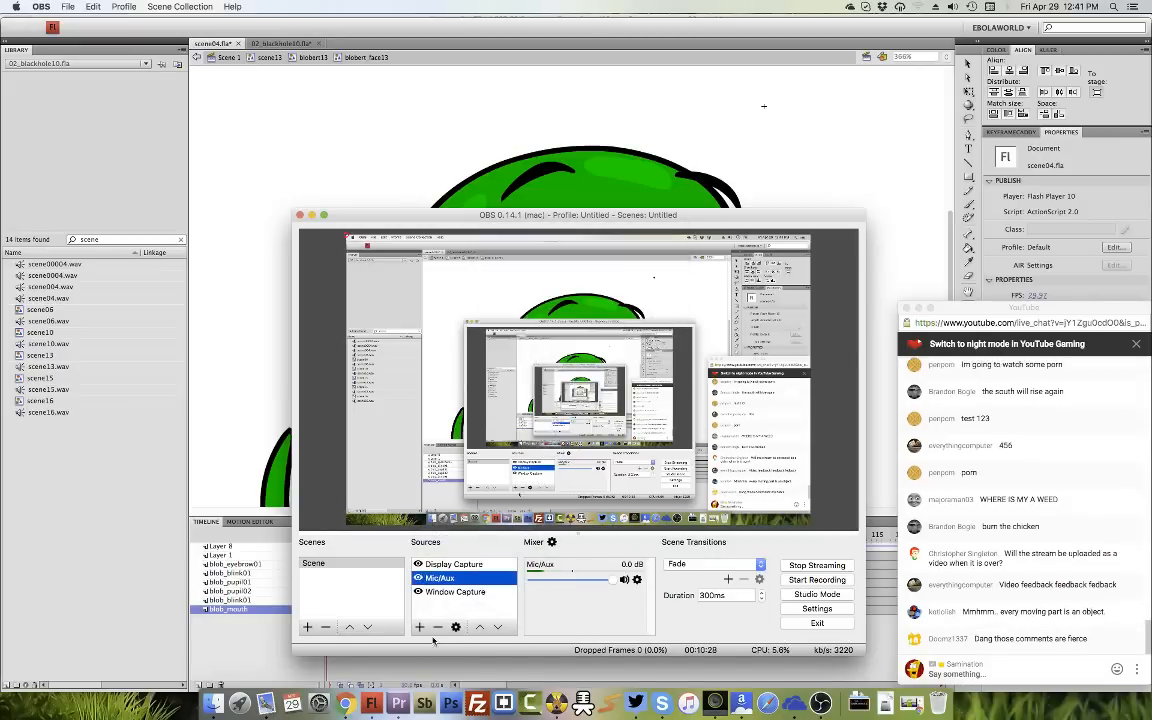
Return to Flash, raise the system volume and play the blobert_face13 timeline to check the stream's playback audio.
{"action": "left_click", "coordinate": [935, 243]}
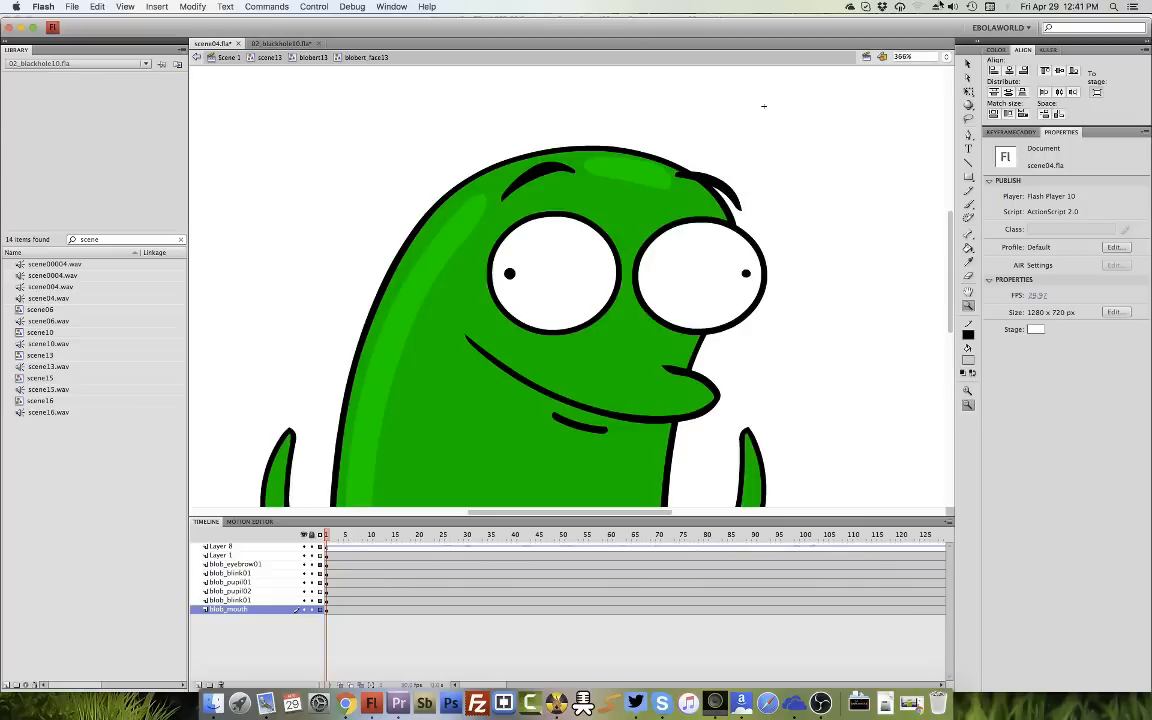
{"action": "left_click", "coordinate": [953, 8]}
{"action": "left_click", "coordinate": [953, 41]}
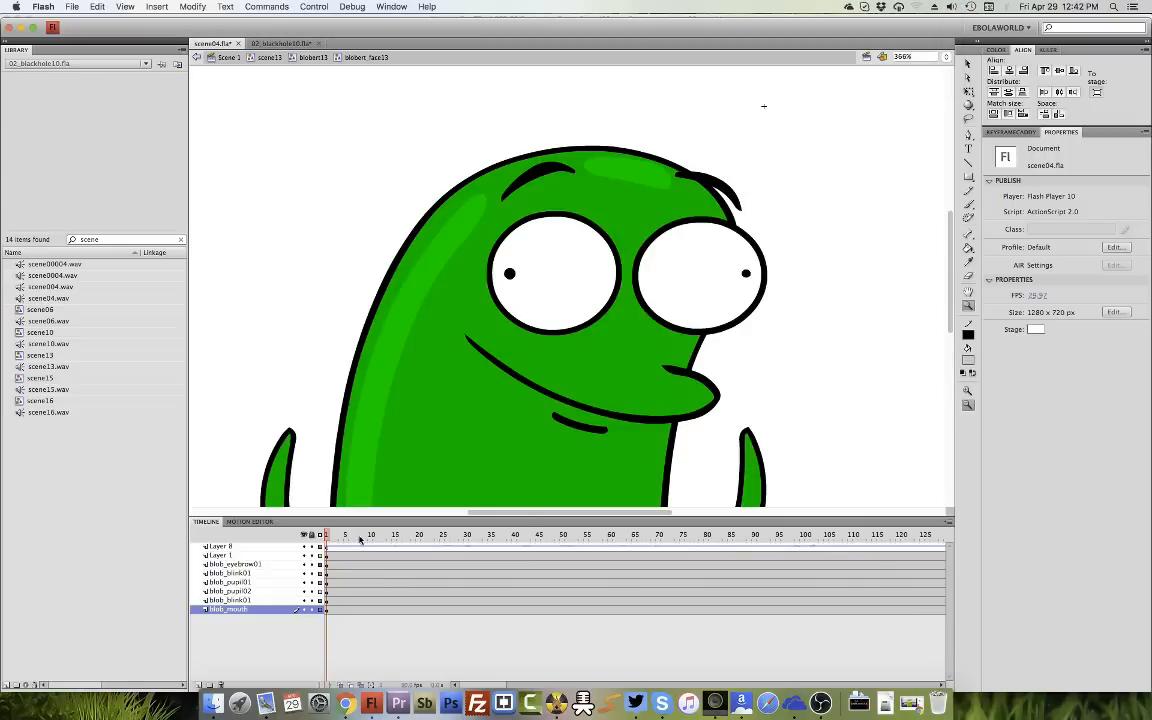
{"action": "key", "text": "Return"}
{"action": "left_click", "coordinate": [826, 700]}
{"action": "key", "text": "super+h"}
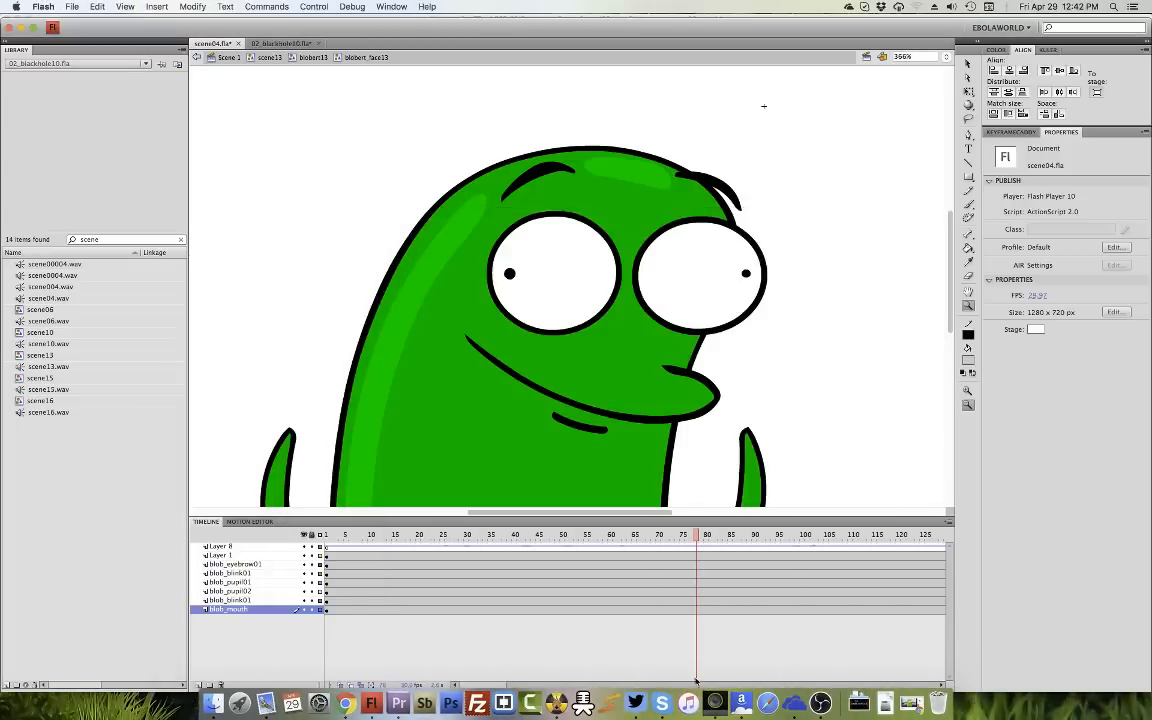
{"action": "left_click", "coordinate": [345, 703]}
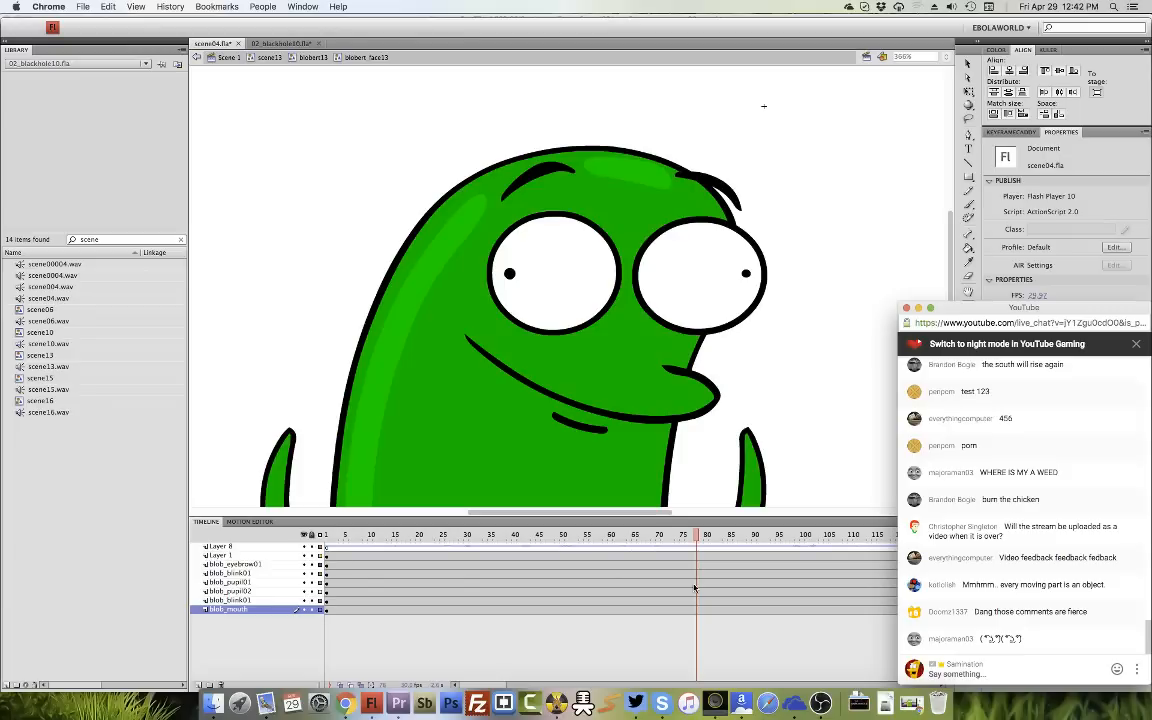
{"action": "left_click", "coordinate": [352, 537]}
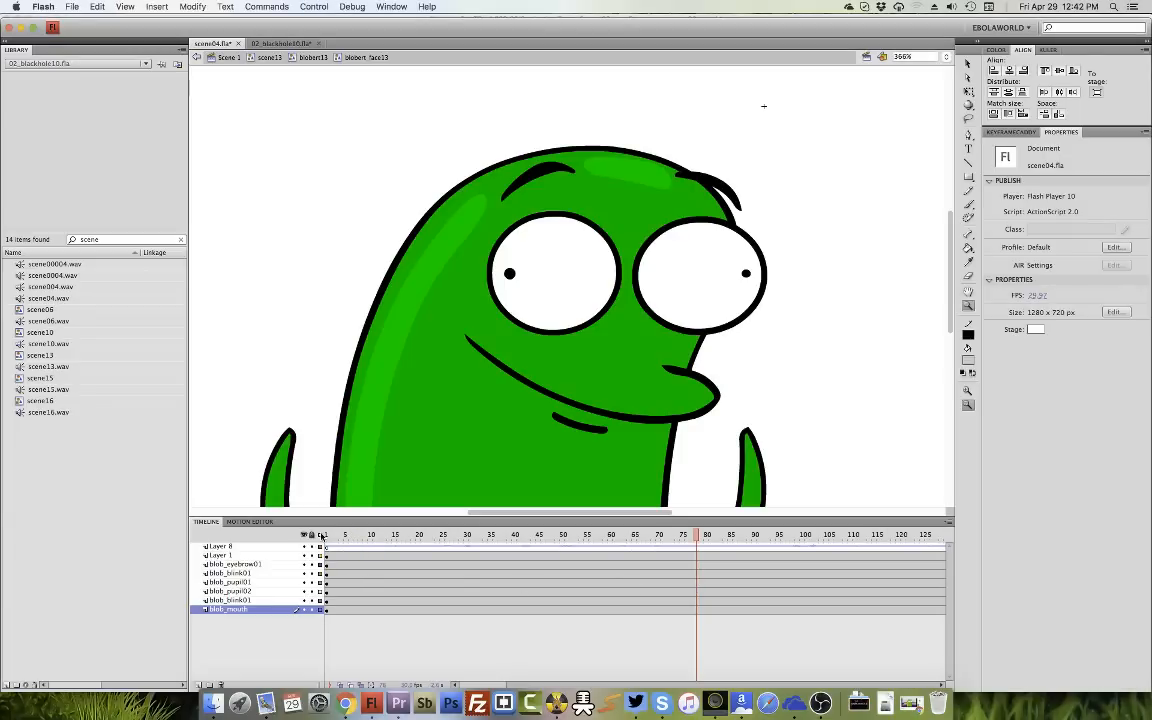
Open the blob_mouth symbol from the face, scrub through all its mouth shapes, and return to blobert_face13.
{"action": "mouse_move", "coordinate": [350, 537]}
{"action": "left_mouse_down"}
{"action": "mouse_move", "coordinate": [337, 537]}
{"action": "mouse_move", "coordinate": [386, 540]}
{"action": "mouse_move", "coordinate": [365, 546]}
{"action": "left_mouse_up"}
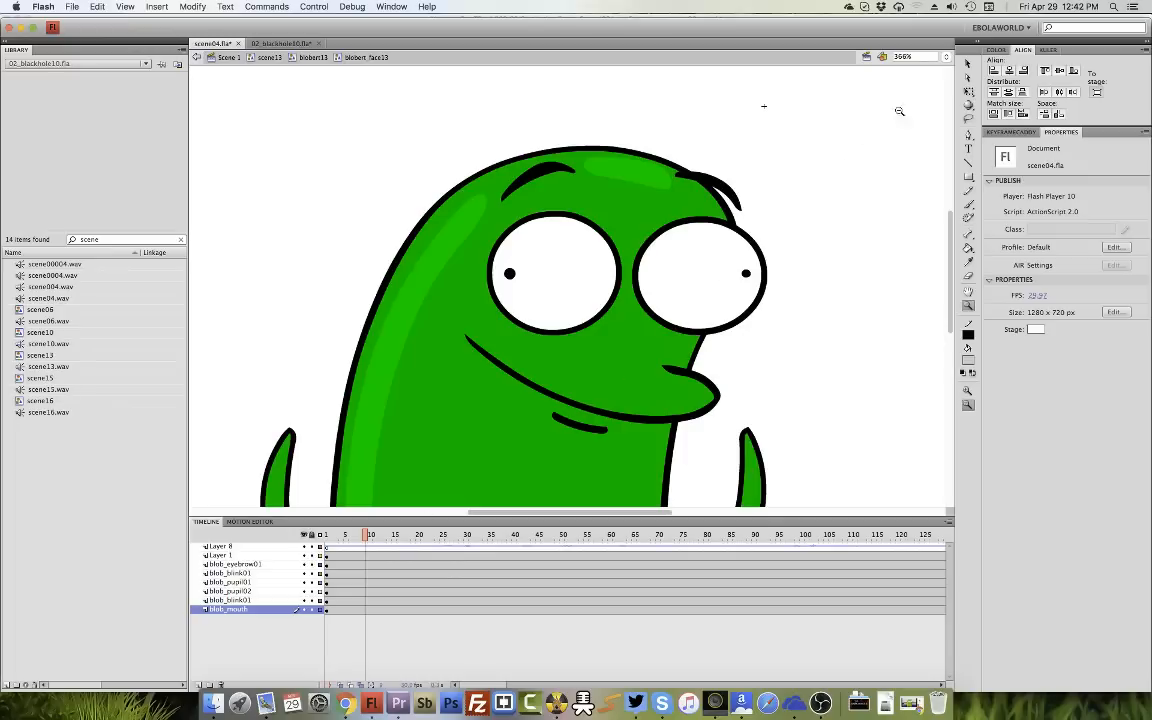
{"action": "key", "text": "v"}
{"action": "left_click", "coordinate": [703, 400]}
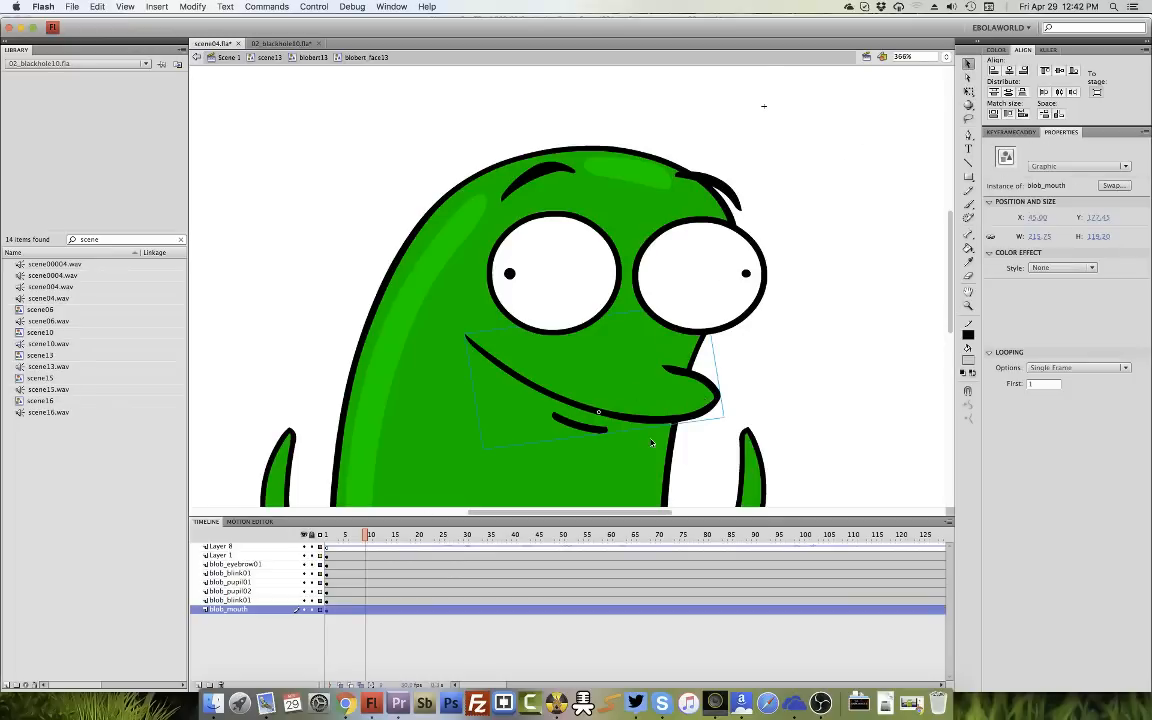
{"action": "scroll", "coordinate": [651, 442], "scroll_direction": "down", "scroll_amount": 1}
{"action": "double_click", "coordinate": [698, 357]}
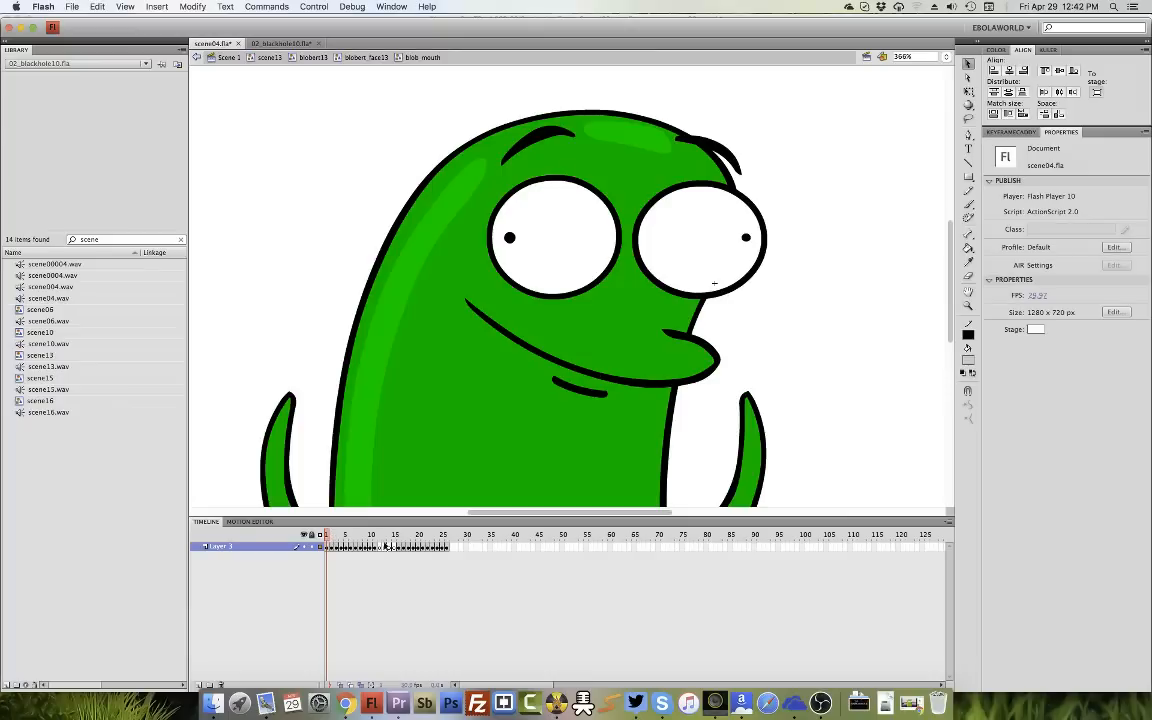
{"action": "left_click_drag", "start_coordinate": [426, 544], "coordinate": [449, 553]}
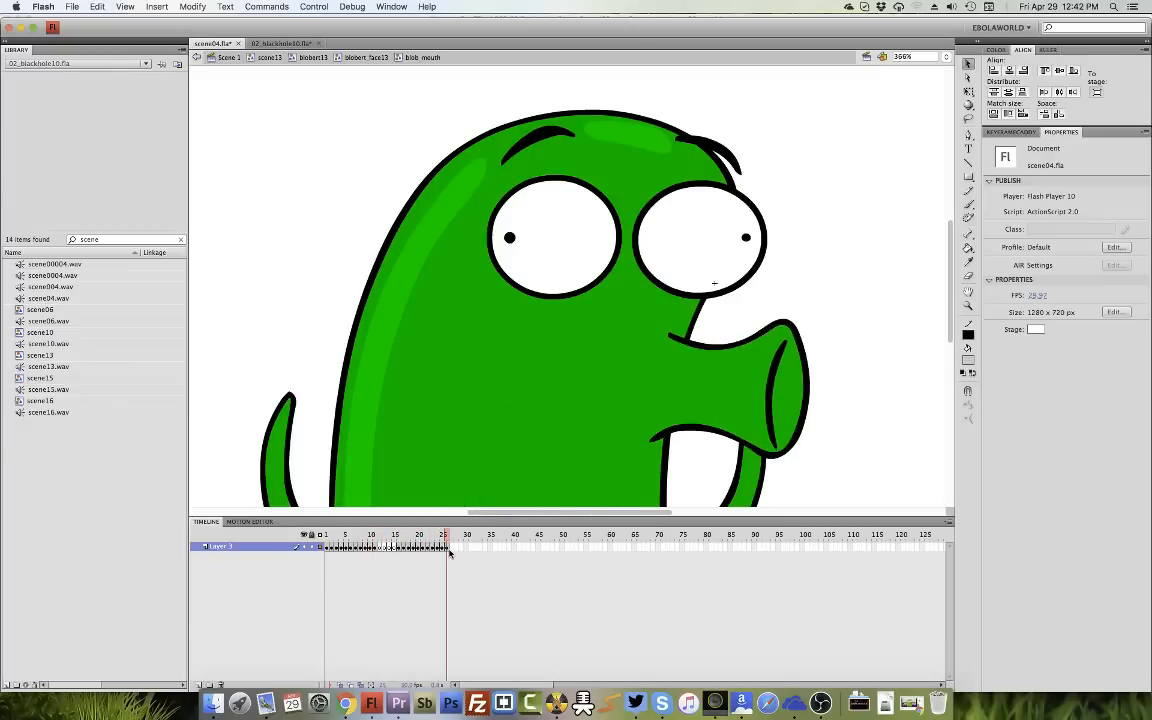
{"action": "left_click", "coordinate": [325, 536]}
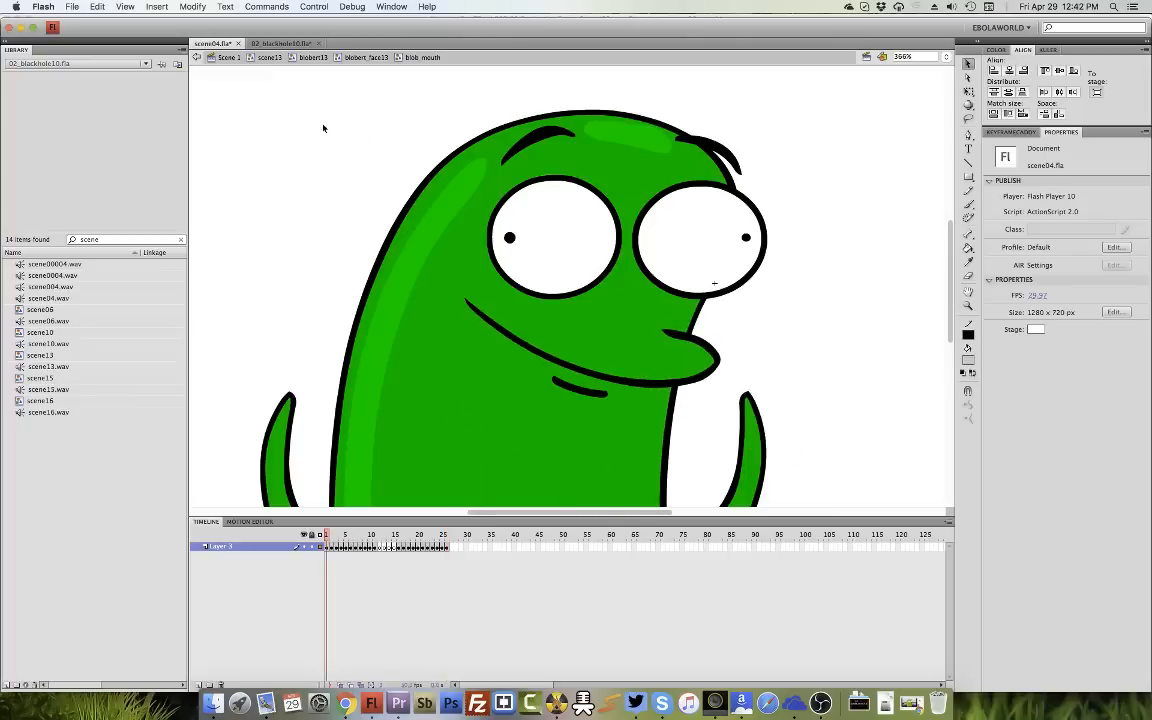
{"action": "left_click", "coordinate": [354, 57]}
Load the selected blob_mouth instance's thumbnails in KeyframeCaddy and show Kuler in the panel group above it.
{"action": "left_click", "coordinate": [584, 368]}
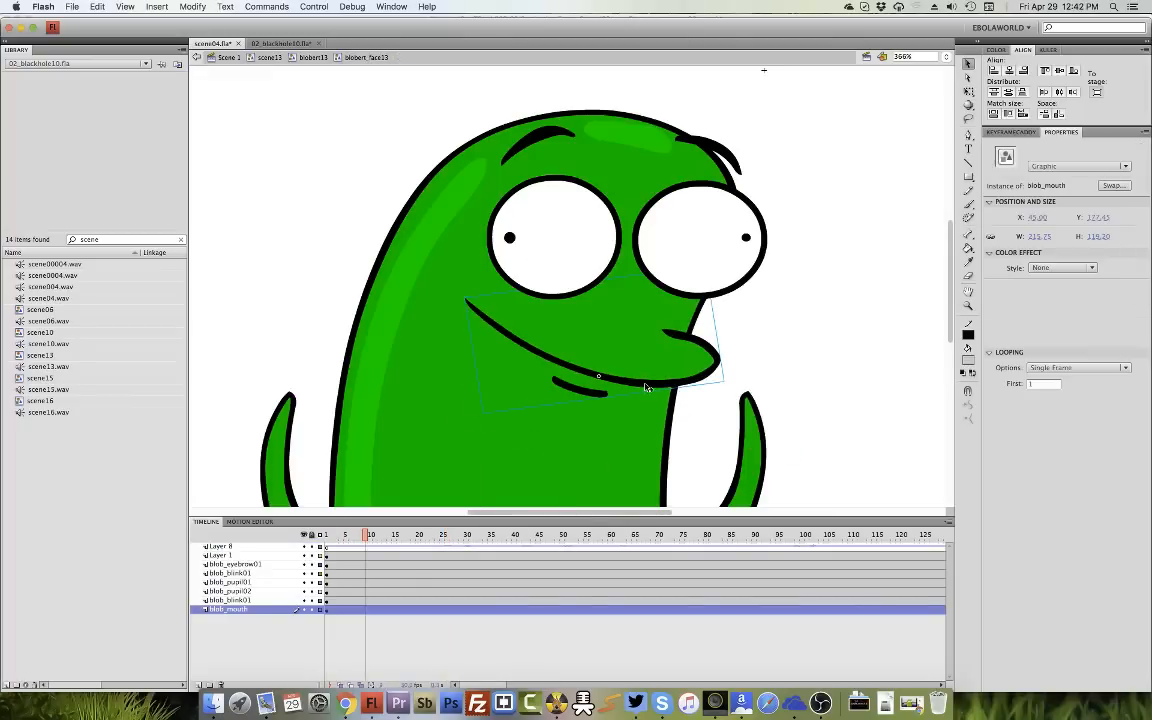
{"action": "left_click", "coordinate": [1013, 133]}
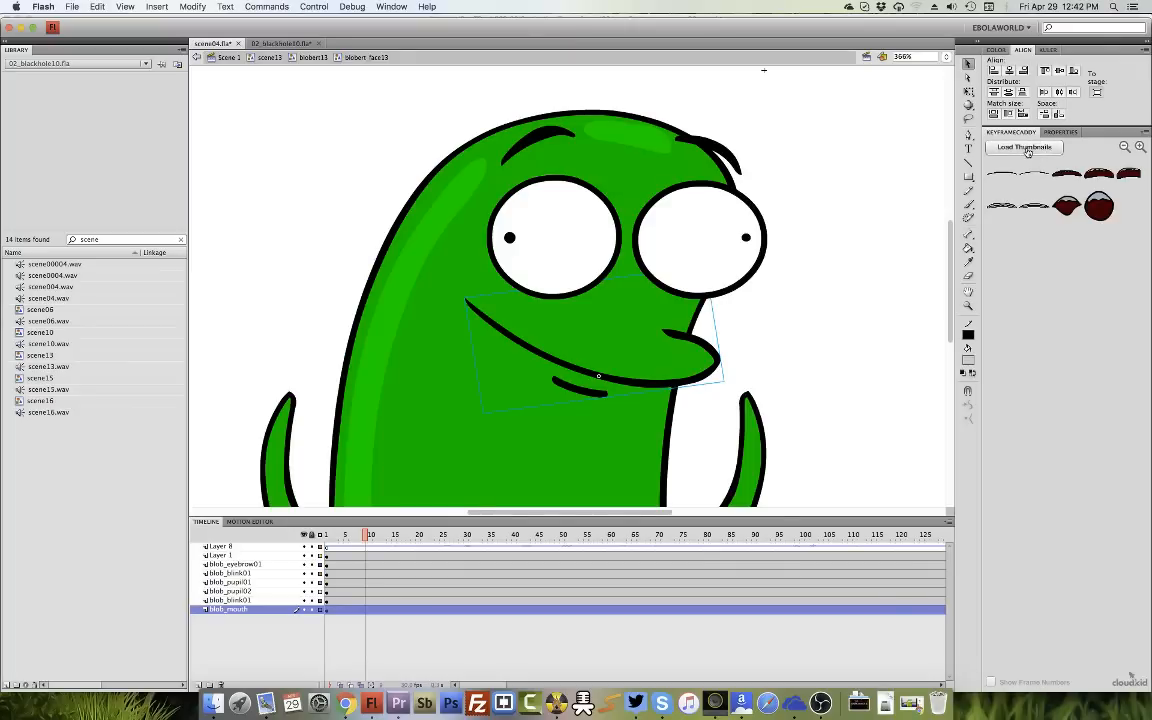
{"action": "left_click", "coordinate": [1026, 148]}
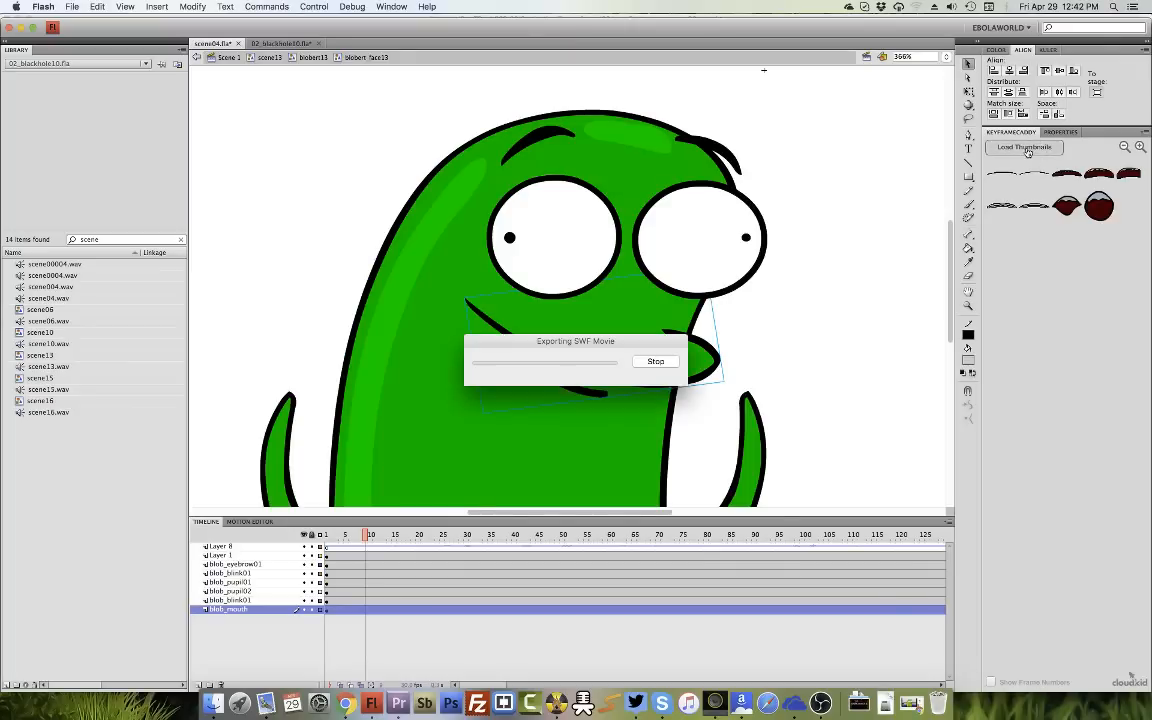
{"action": "left_click", "coordinate": [1048, 50]}
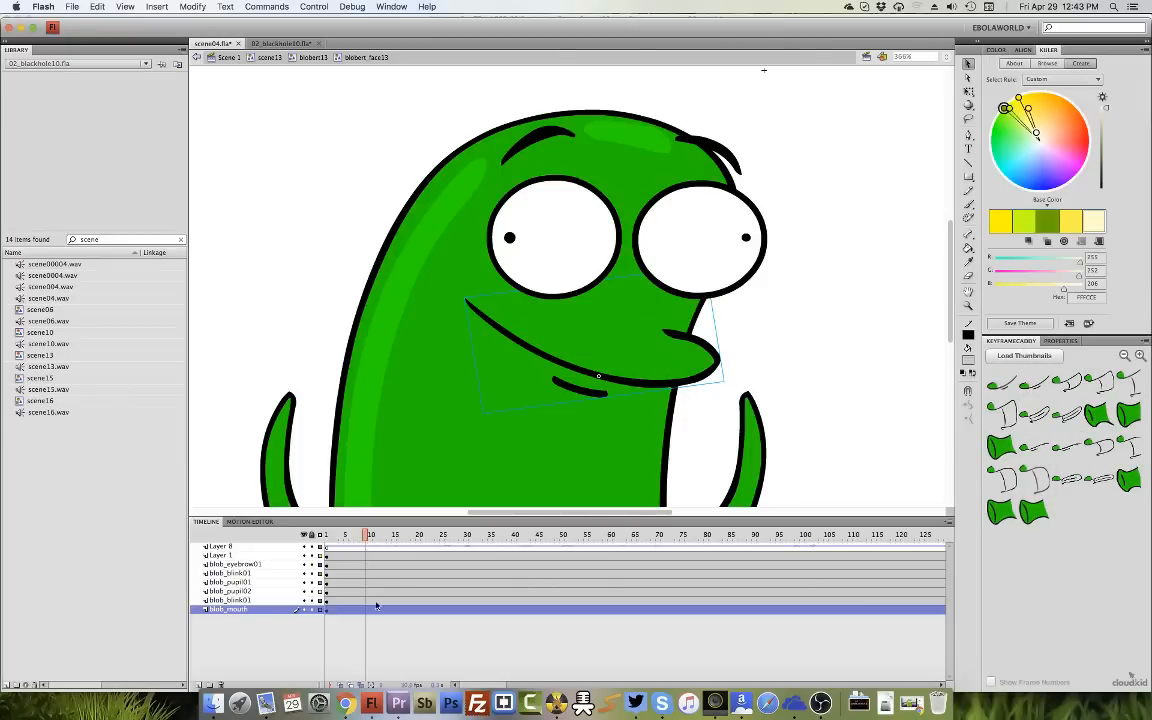
Key the blob_mouth layer with the half-open mouth shape at frame 9 and the narrow, nearly closed lips at frame 11.
{"action": "left_click_drag", "start_coordinate": [347, 541], "coordinate": [366, 543]}
{"action": "left_click", "coordinate": [617, 381]}
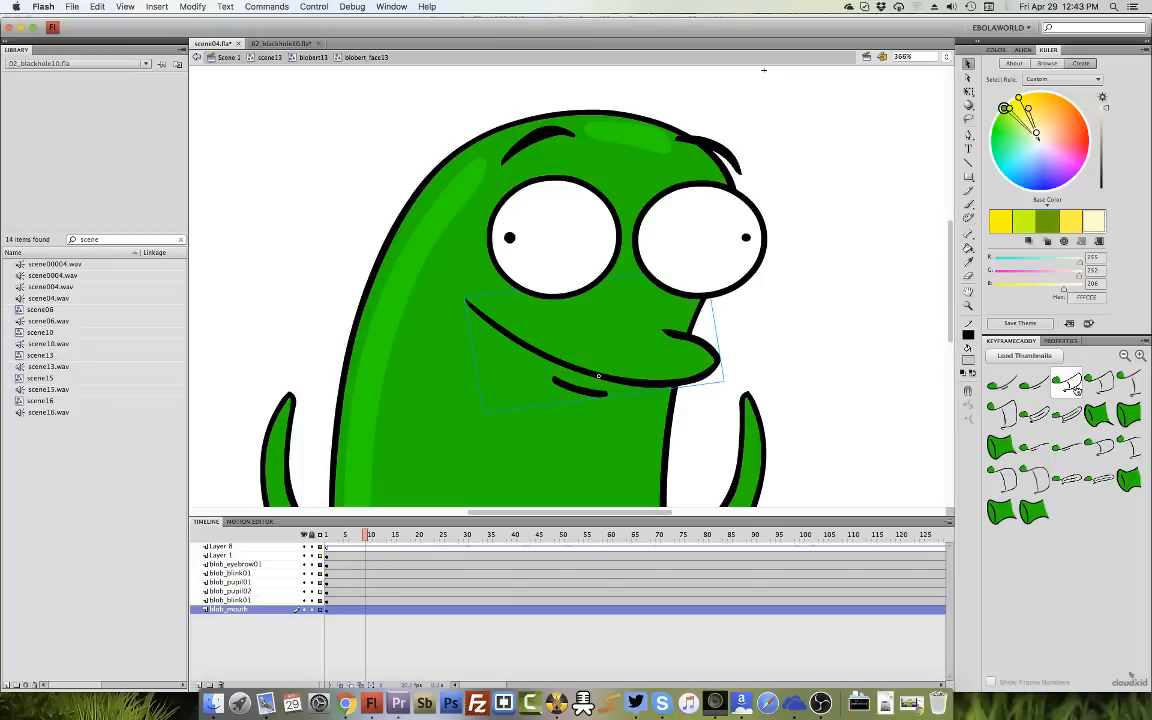
{"action": "left_click", "coordinate": [1035, 415]}
{"action": "left_click", "coordinate": [363, 610]}
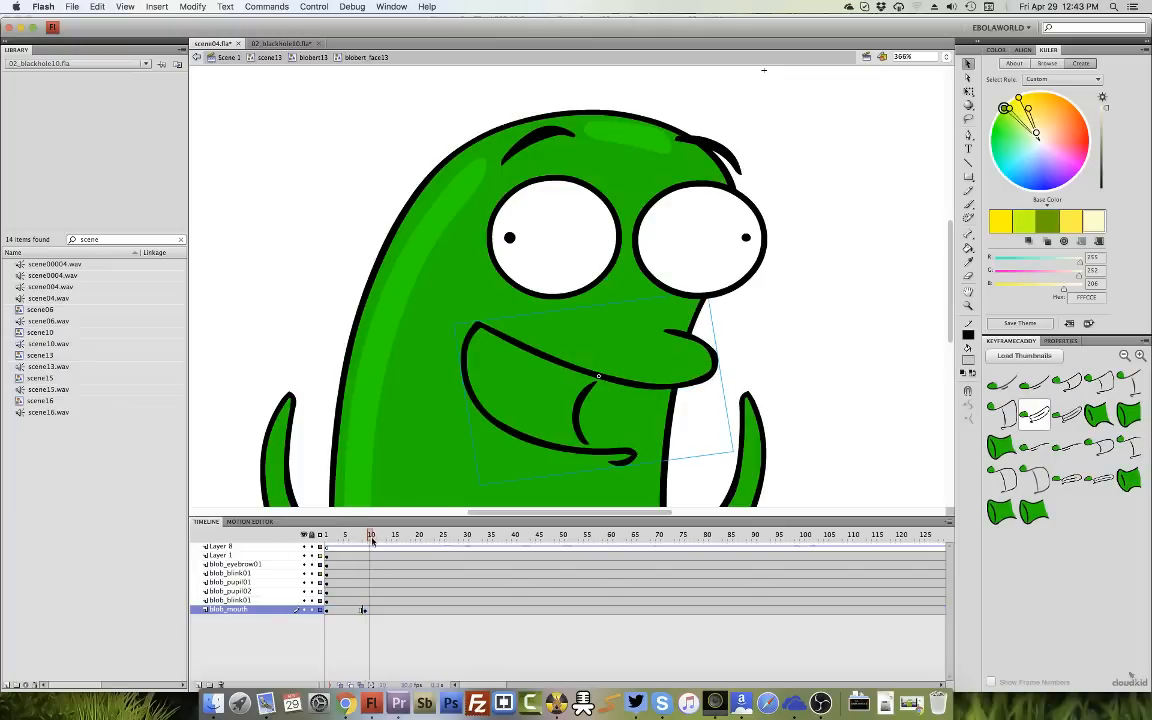
{"action": "left_click", "coordinate": [1035, 447]}
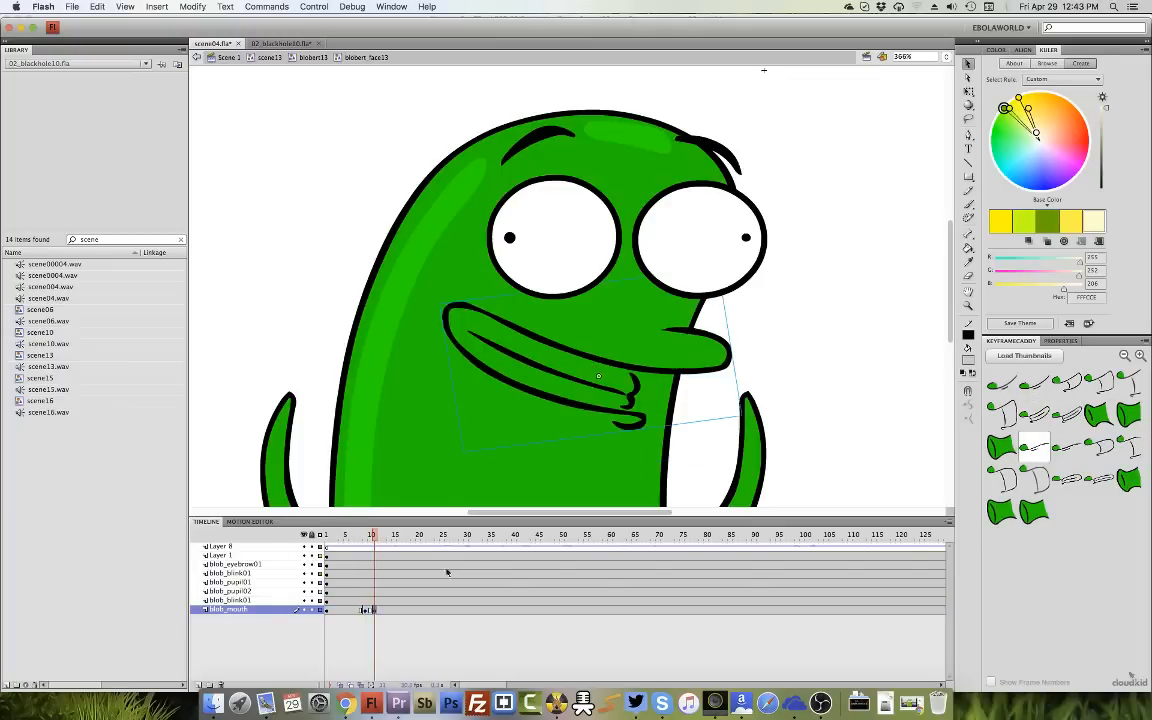
Key the blob_mouth layer with the half-open mouth shape at frame 13 and the widest open mouth at frame 15.
{"action": "left_click", "coordinate": [383, 536]}
{"action": "left_click", "coordinate": [1100, 383]}
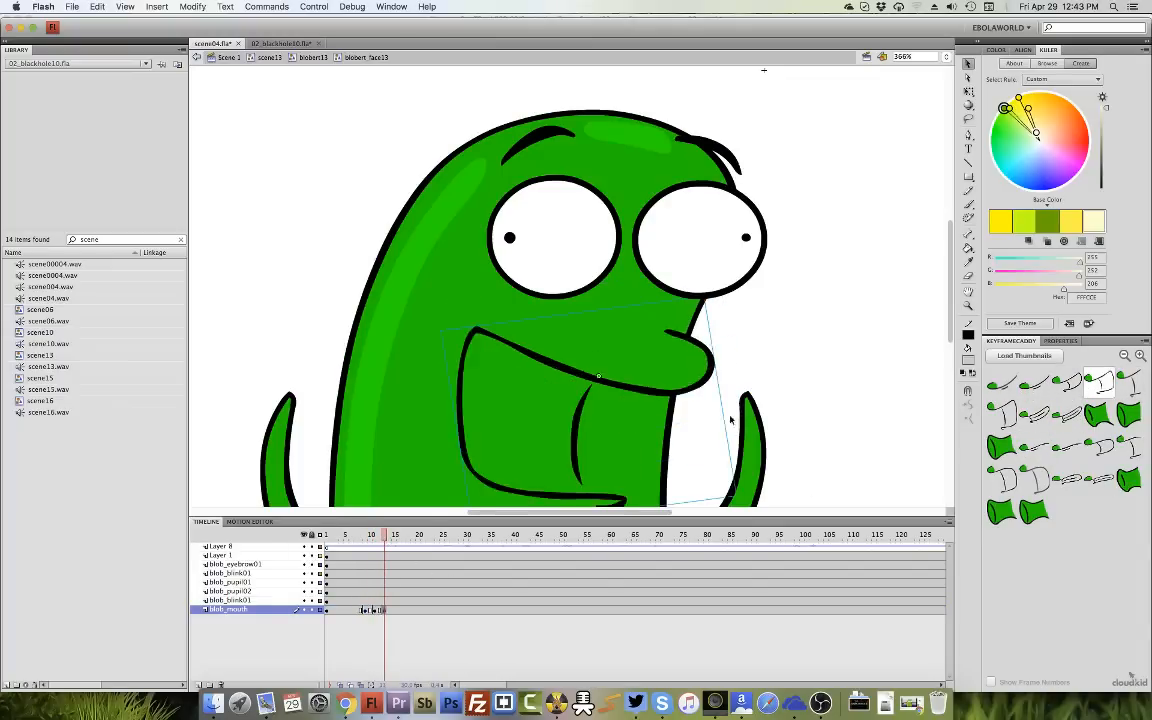
{"action": "left_click", "coordinate": [394, 537]}
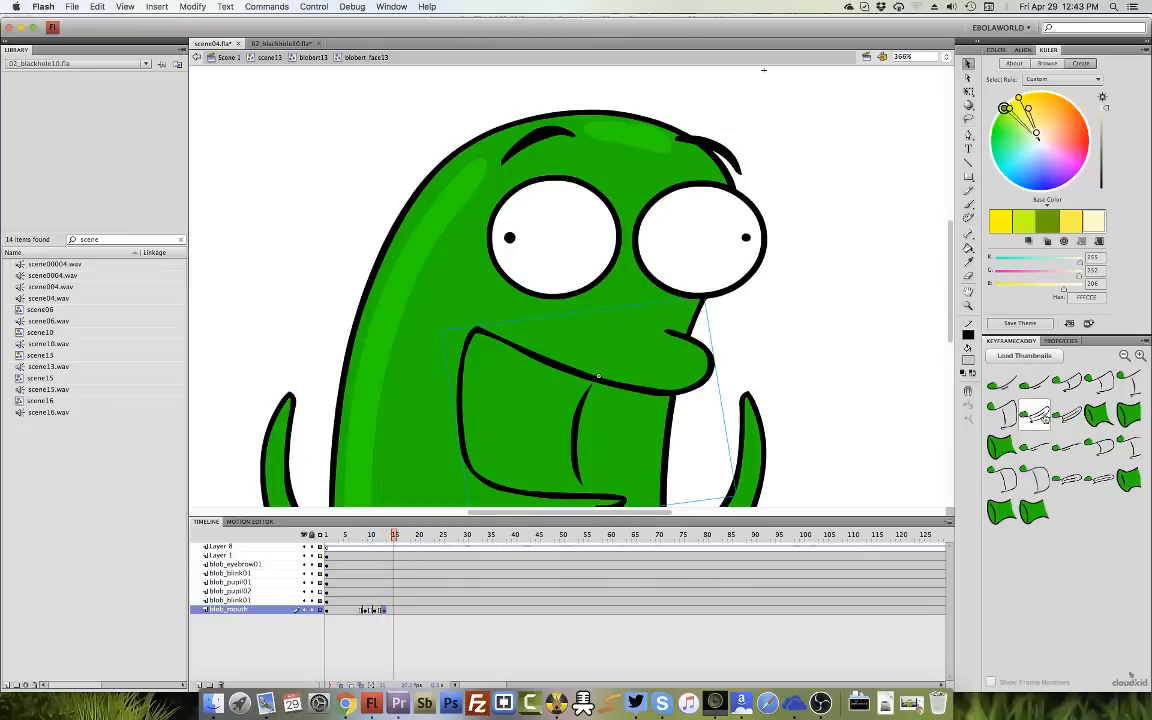
{"action": "left_click", "coordinate": [386, 612]}
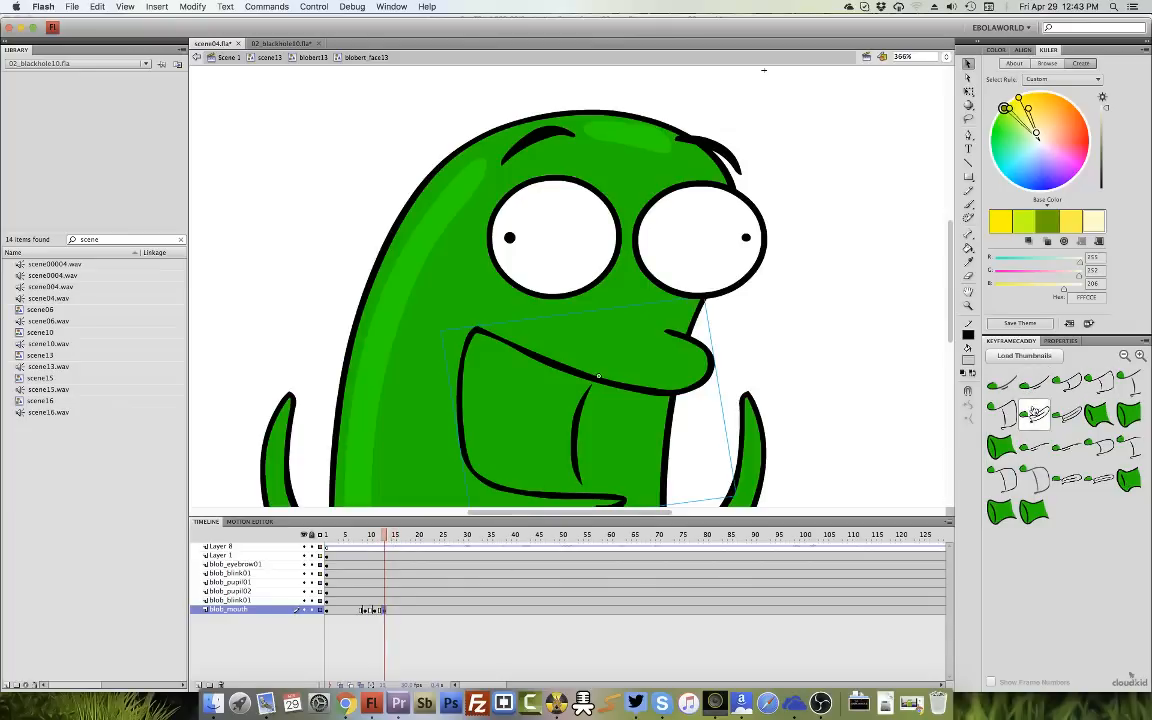
{"action": "left_click", "coordinate": [1068, 385]}
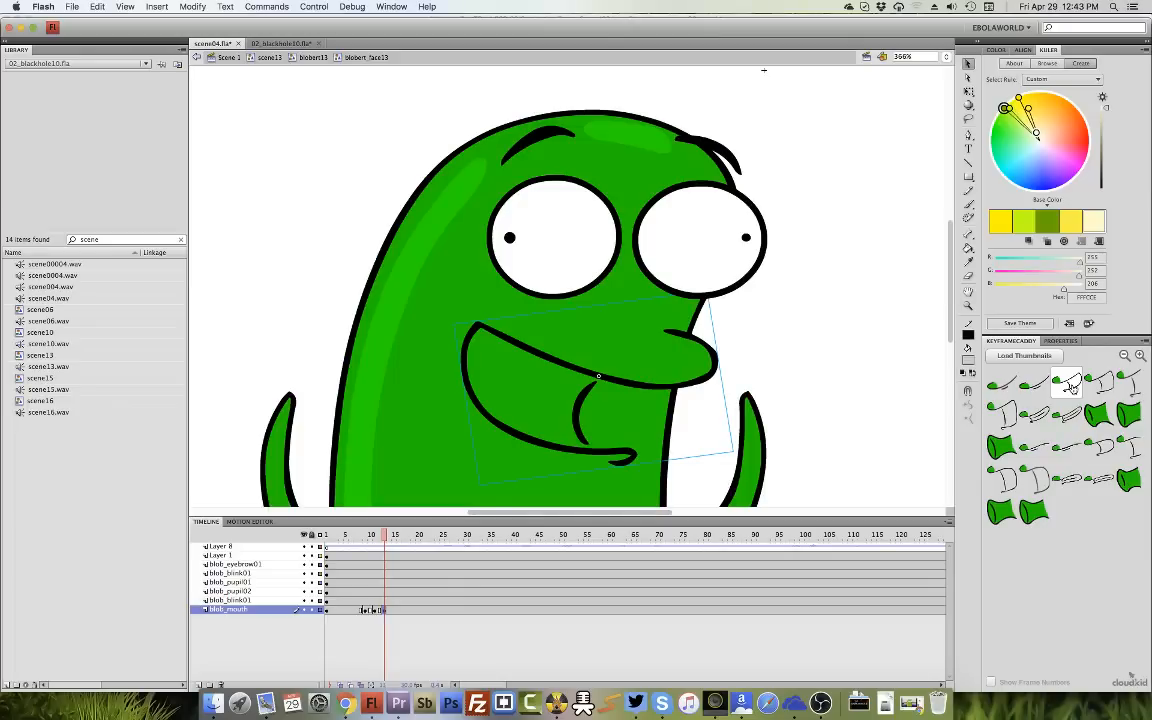
{"action": "left_click", "coordinate": [395, 537]}
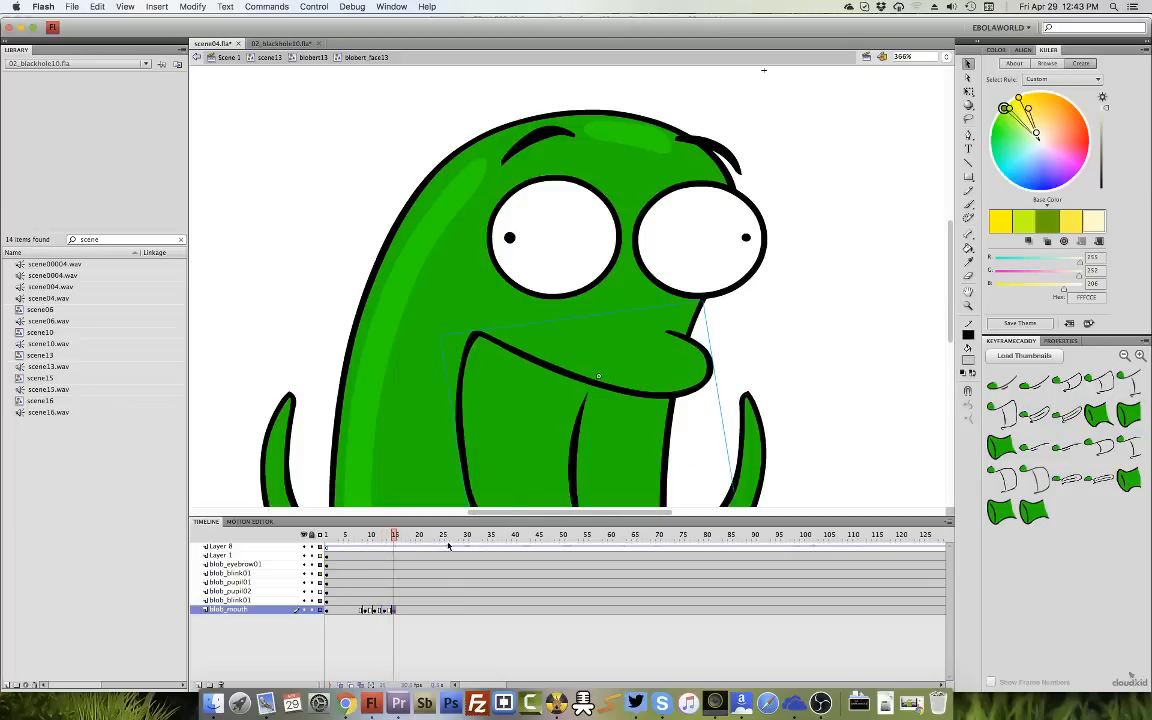
Key the blob_mouth layer with the wide-open mouth at frame 15, the half-open mouth at frame 17 and the closed smile at frame 19.
{"action": "left_click", "coordinate": [1000, 383]}
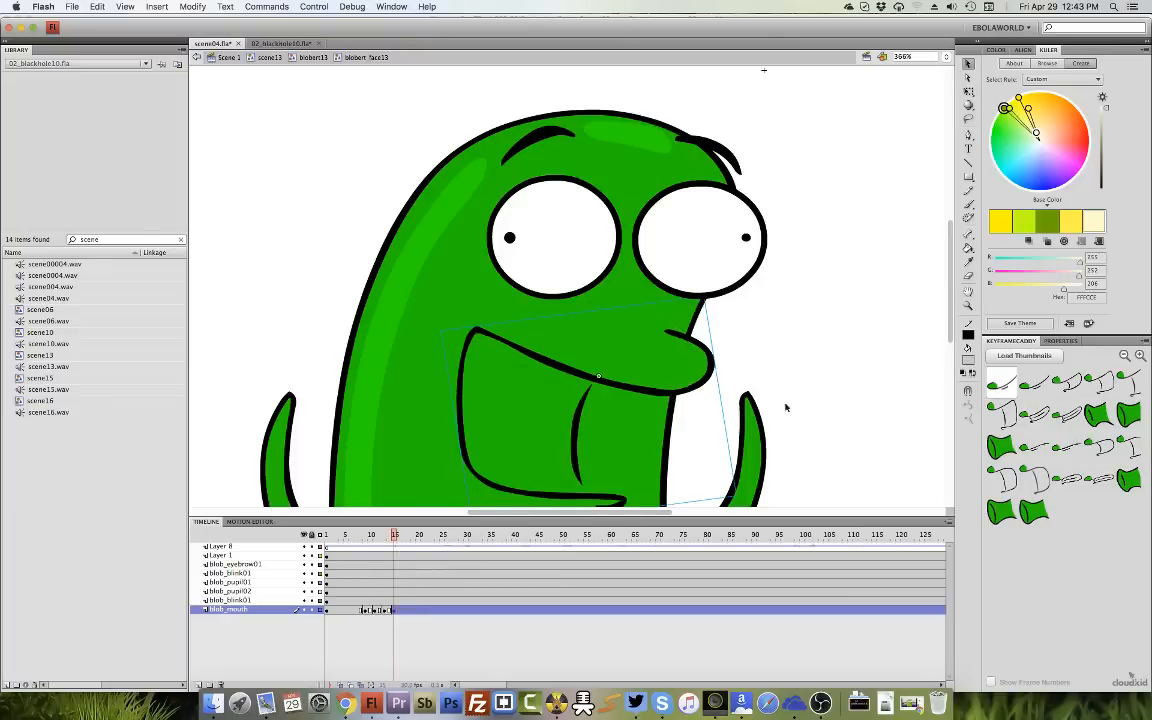
{"action": "left_click", "coordinate": [402, 538]}
{"action": "left_click", "coordinate": [1067, 383]}
{"action": "left_click", "coordinate": [412, 536]}
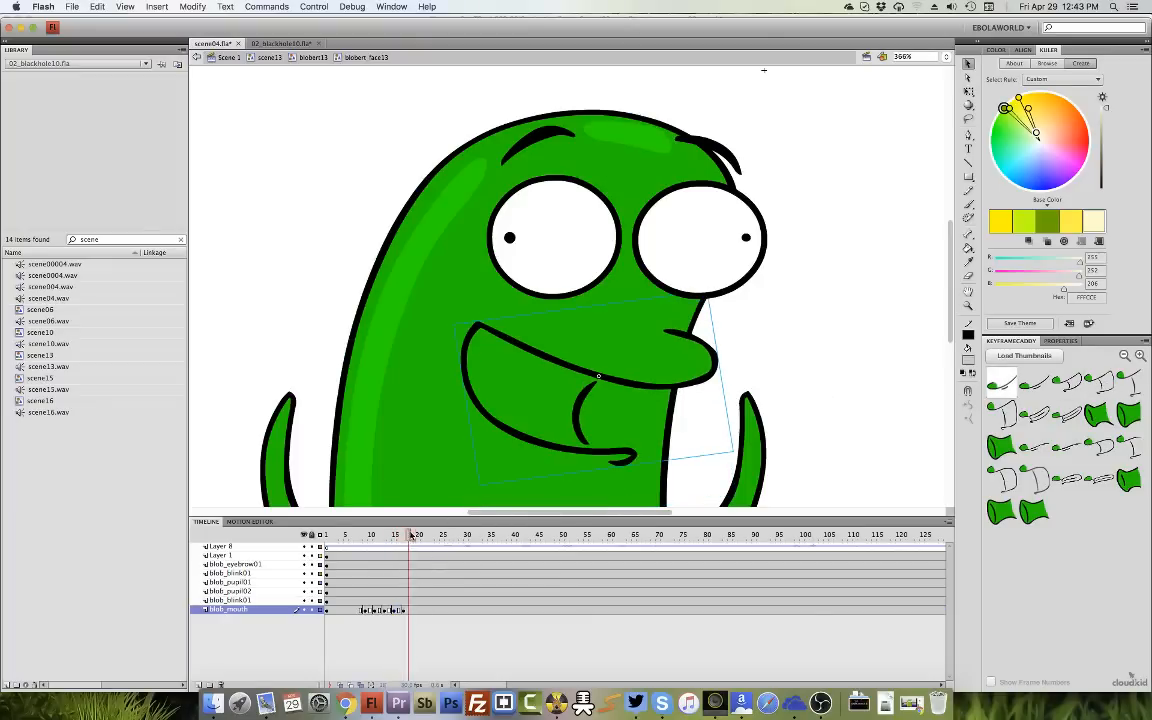
{"action": "left_click", "coordinate": [1000, 384]}
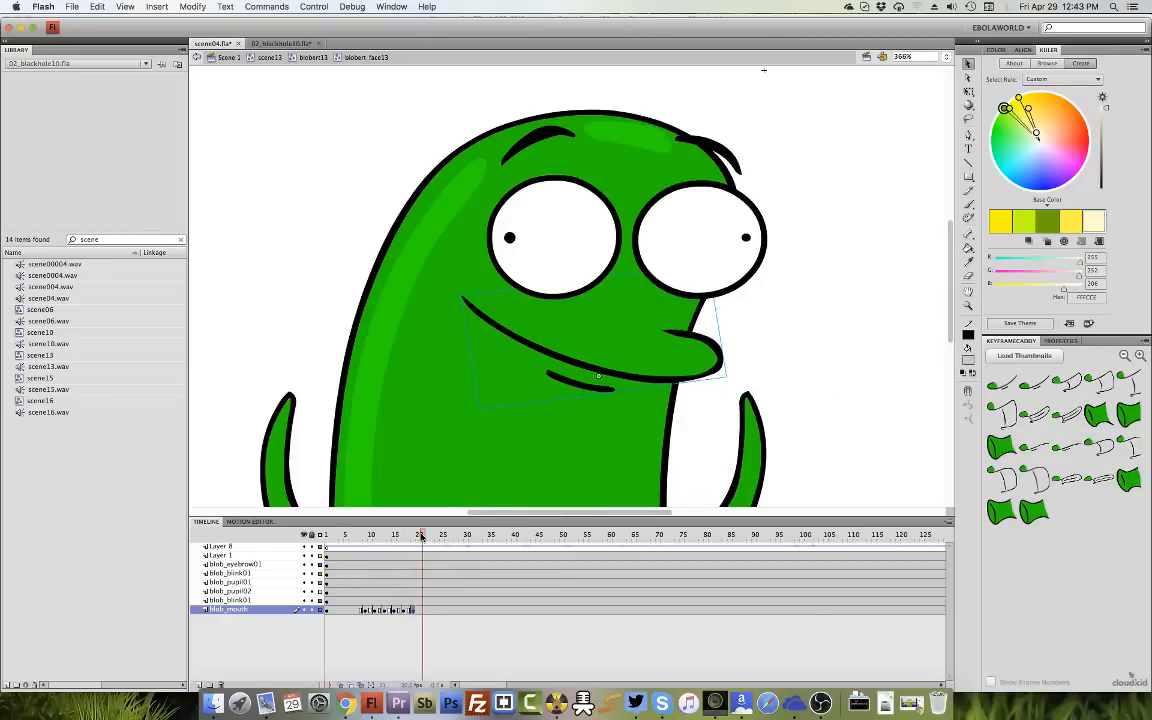
Key the blob_mouth layer with the half-open mouth at frame 21, the narrow, nearly closed lips at frame 23 and the wide-open mouth at frame 25.
{"action": "left_click", "coordinate": [1067, 384]}
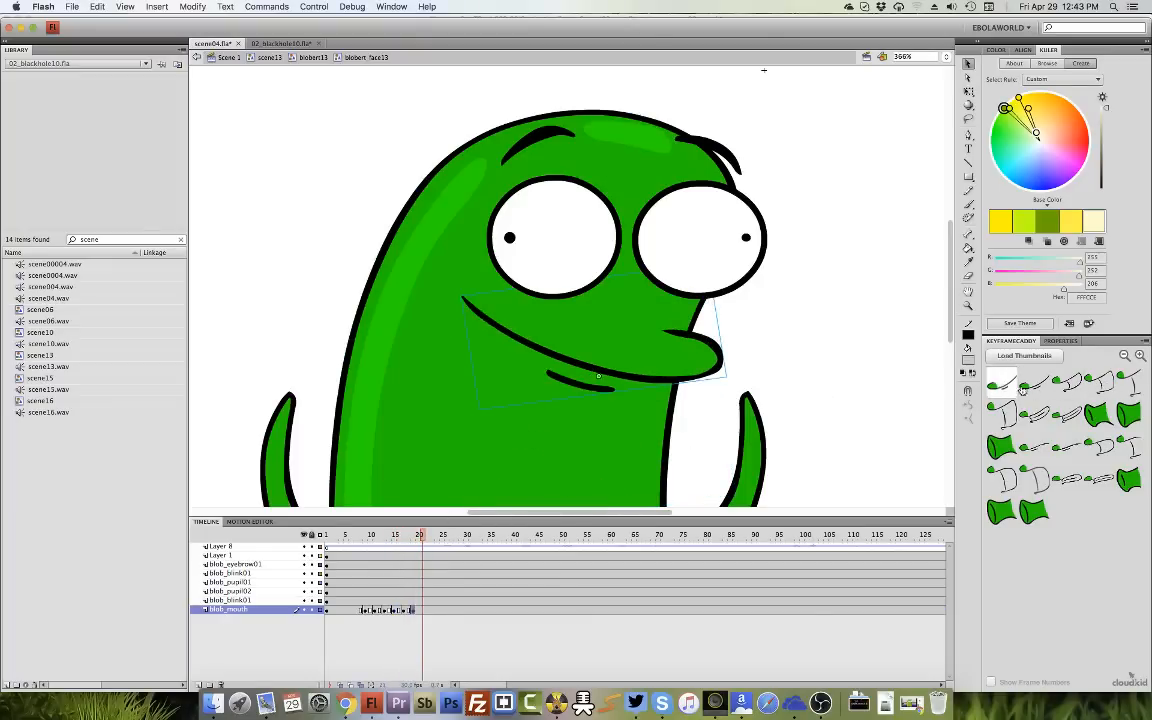
{"action": "left_click", "coordinate": [434, 536]}
{"action": "left_click", "coordinate": [1000, 414]}
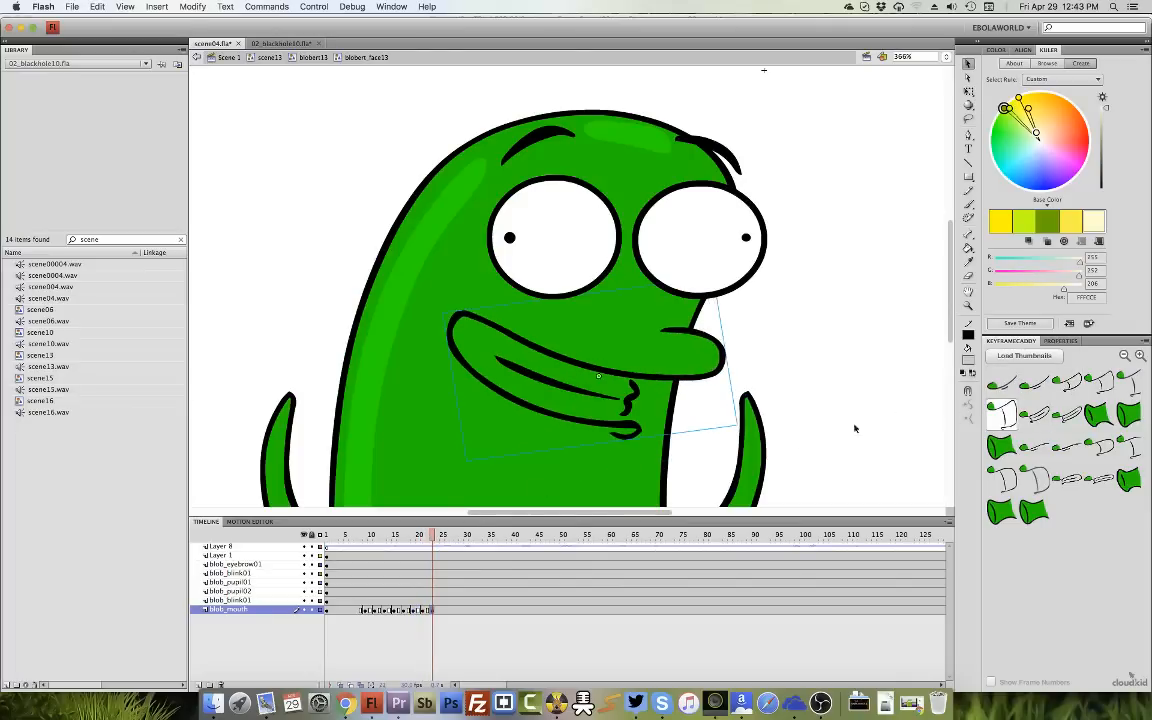
{"action": "left_click", "coordinate": [440, 536]}
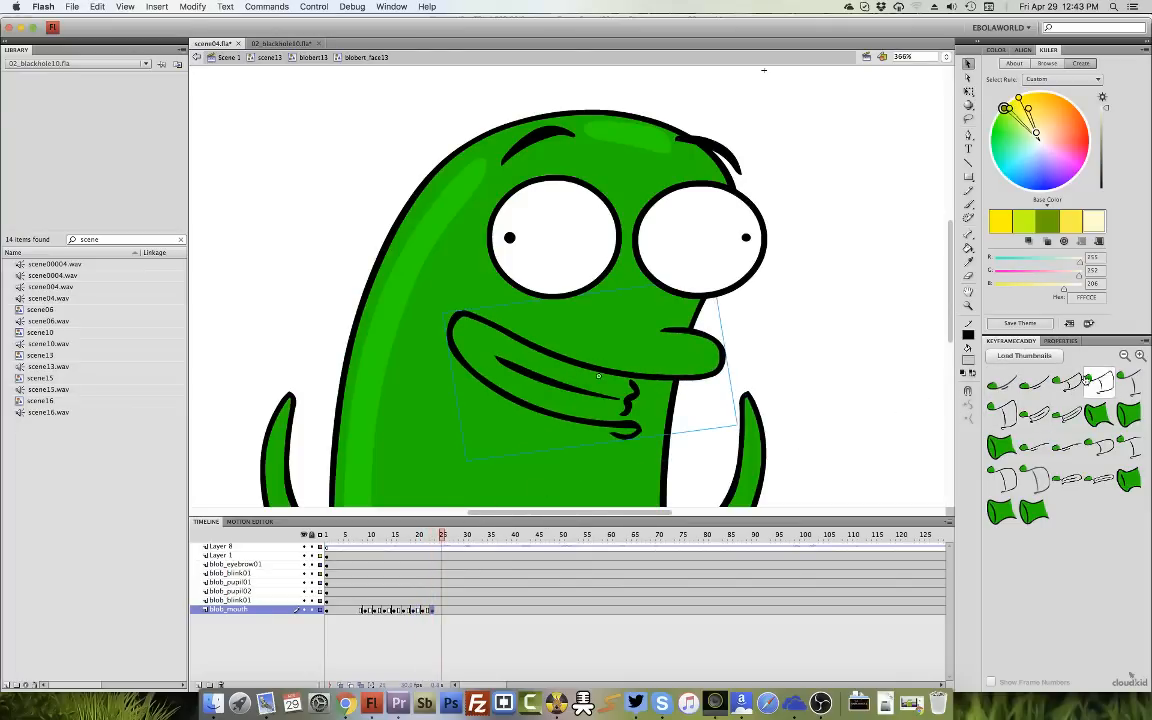
{"action": "left_click", "coordinate": [1089, 380]}
Key the blob_mouth layer with the half-open mouth at frame 27, the tightly pressed lips at frame 28 and the wide-open mouth at frame 30.
{"action": "left_click", "coordinate": [451, 537]}
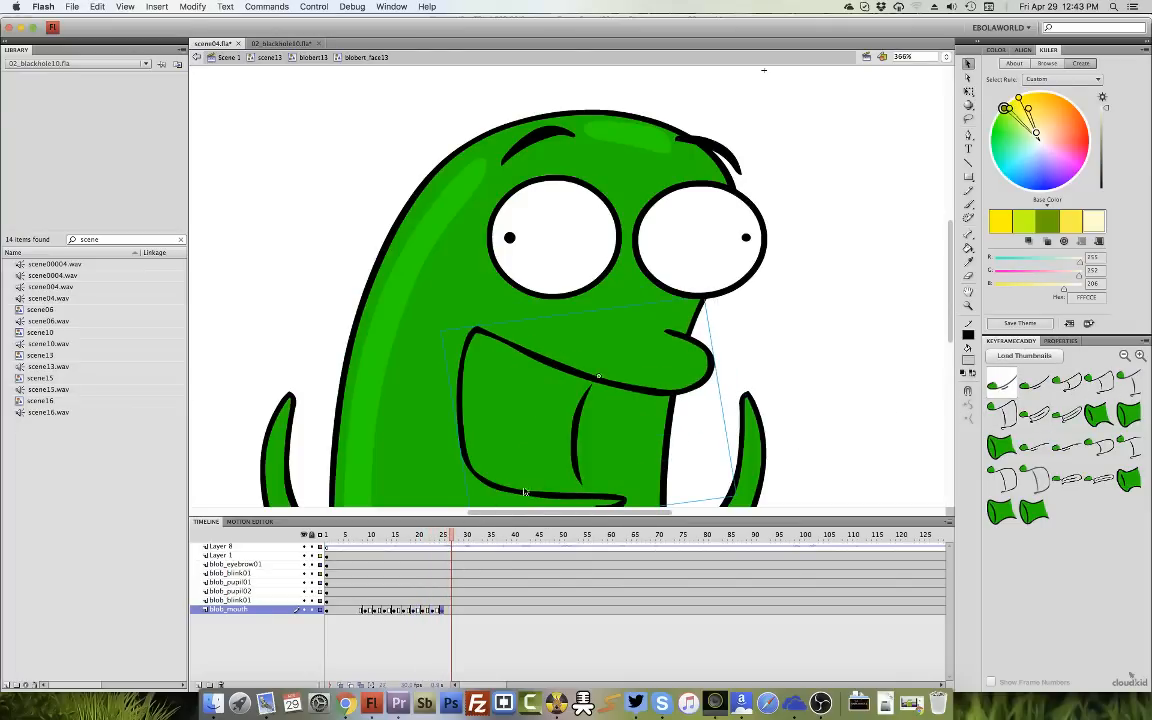
{"action": "left_click", "coordinate": [1076, 383]}
{"action": "left_click", "coordinate": [458, 537]}
{"action": "left_click", "coordinate": [1067, 414]}
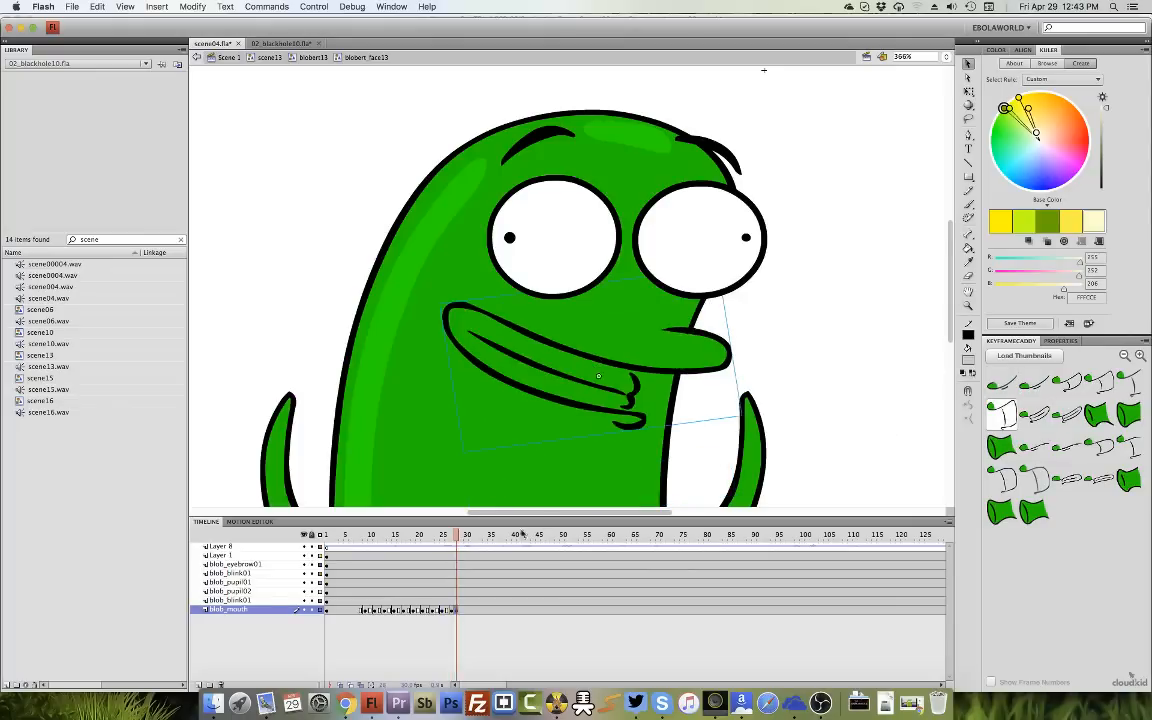
{"action": "left_click", "coordinate": [466, 536]}
{"action": "left_click", "coordinate": [1001, 382]}
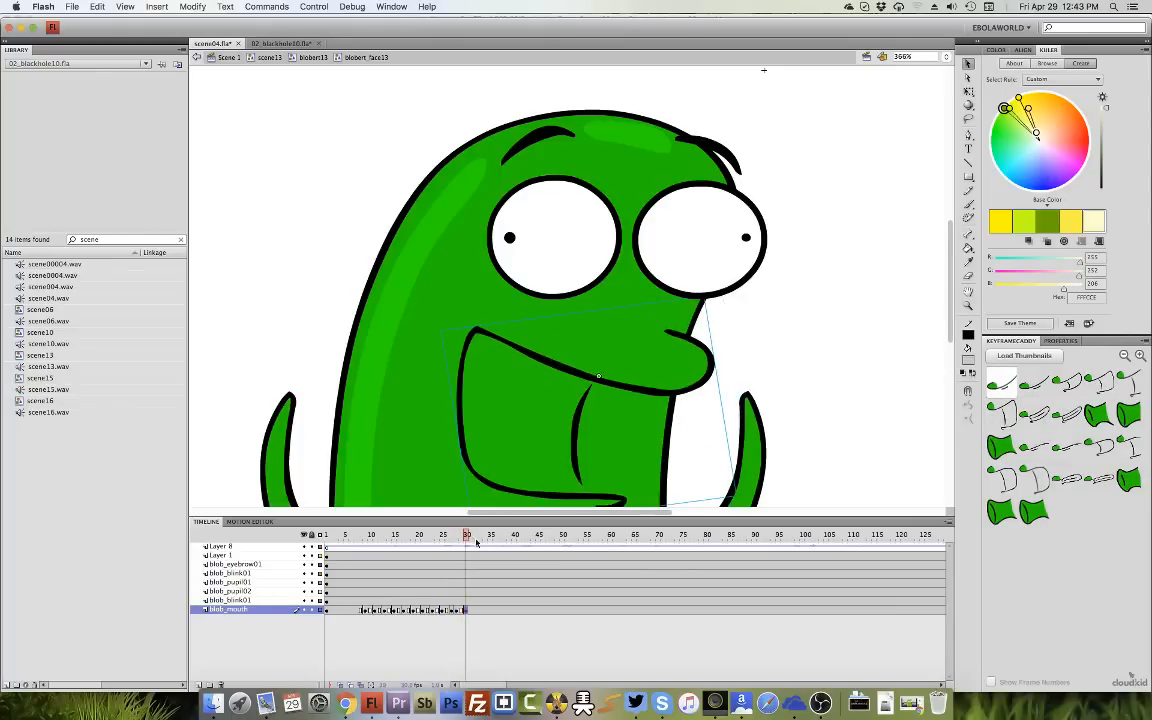
Key the blob_mouth layer with the tightly pressed lips at frame 32 and the narrow, nearly closed lips at frame 34.
{"action": "key", "text": "period"}
{"action": "key", "text": "period"}
{"action": "left_click", "coordinate": [1001, 414]}
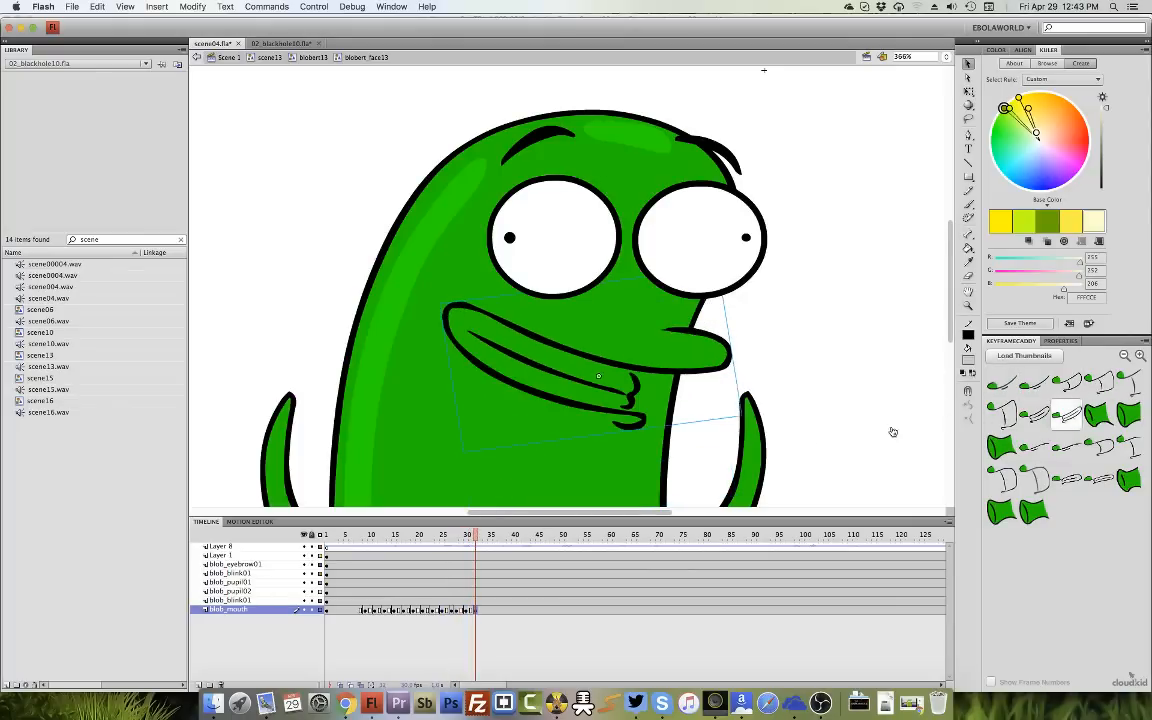
{"action": "key", "text": "period"}
{"action": "key", "text": "period"}
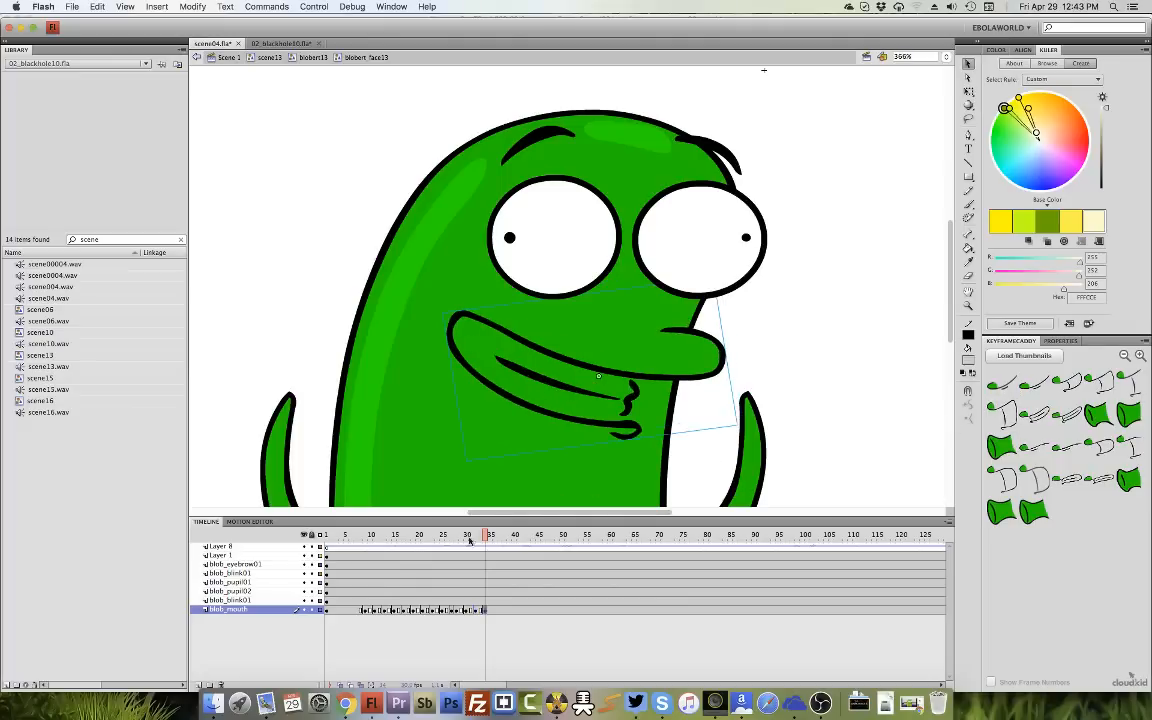
Play back the mouth animation from frame 7 past the last keyed shape and replay parts of it to review the lip-sync.
{"action": "left_click", "coordinate": [358, 537]}
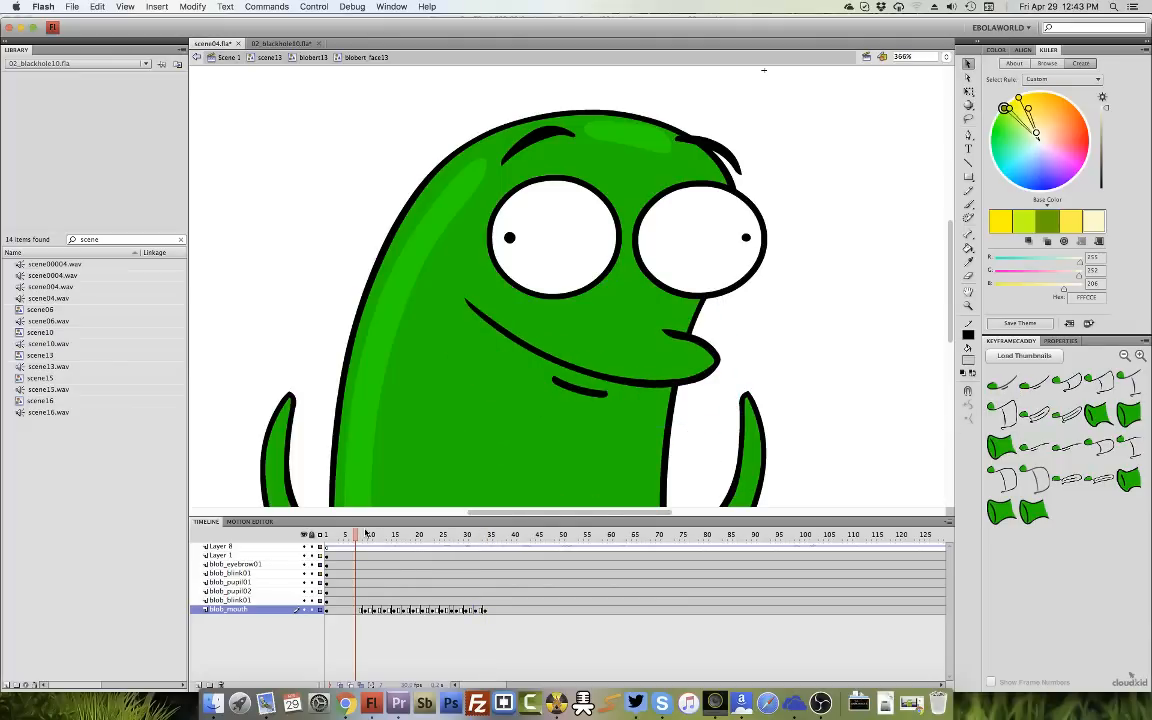
{"action": "key", "text": "Return"}
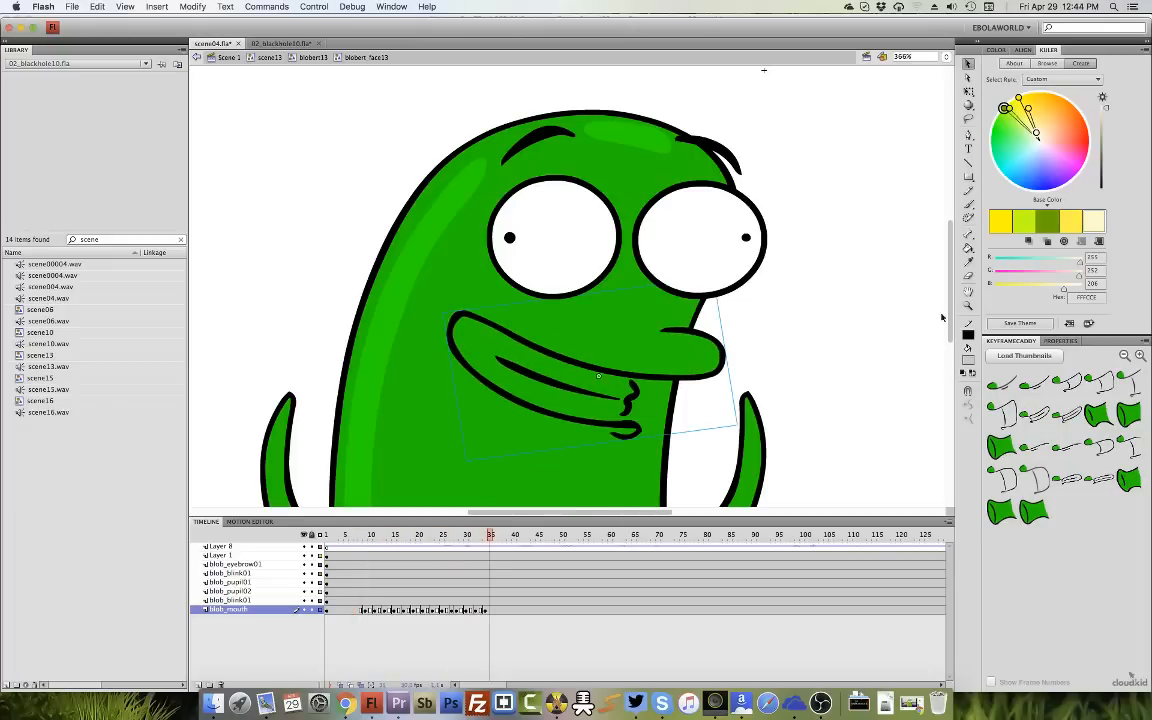
{"action": "key", "text": "Return"}
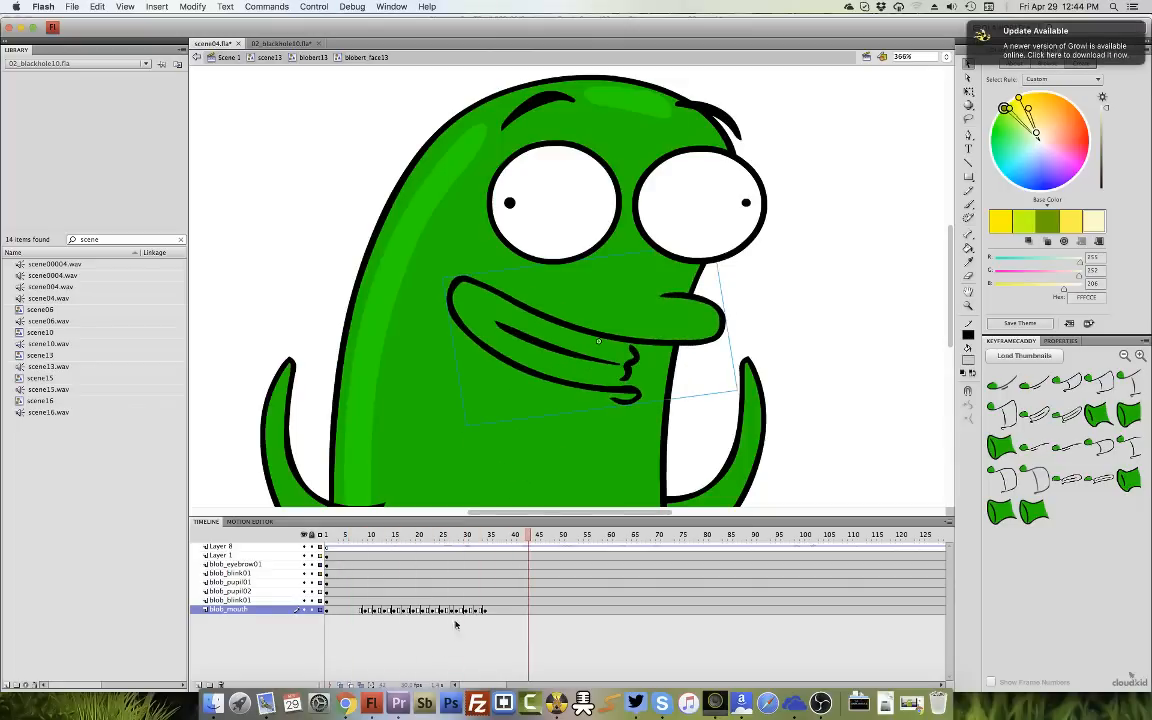
{"action": "left_click", "coordinate": [450, 545]}
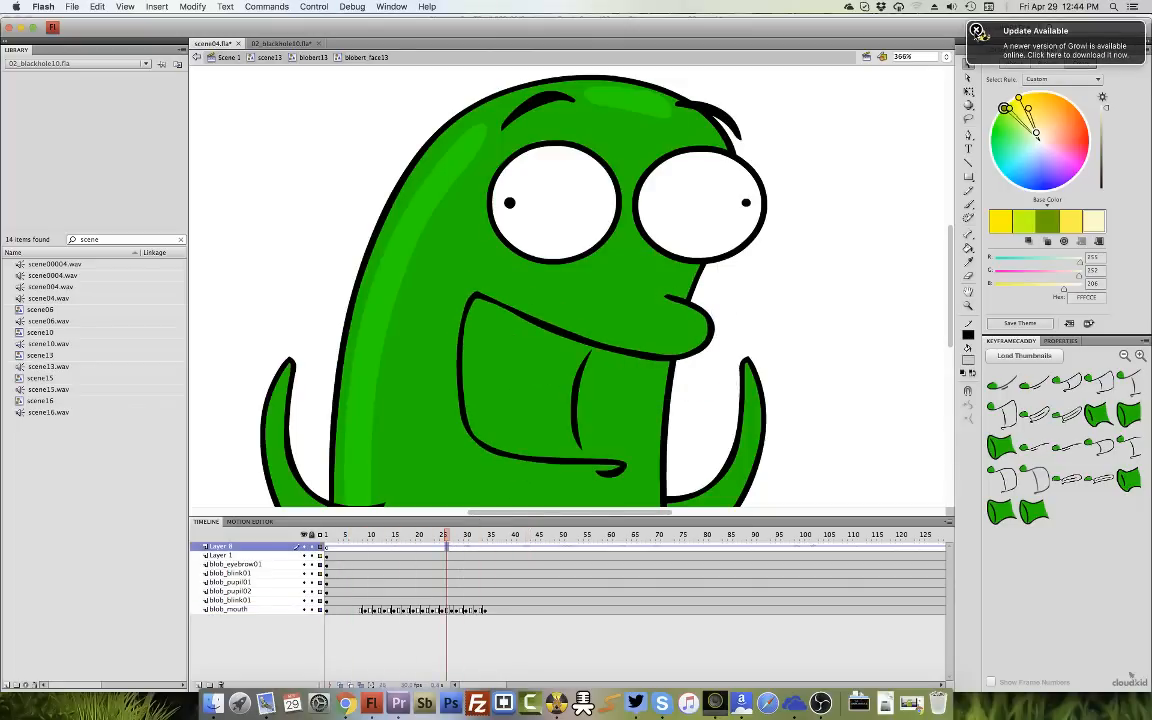
{"action": "key", "text": "Return"}
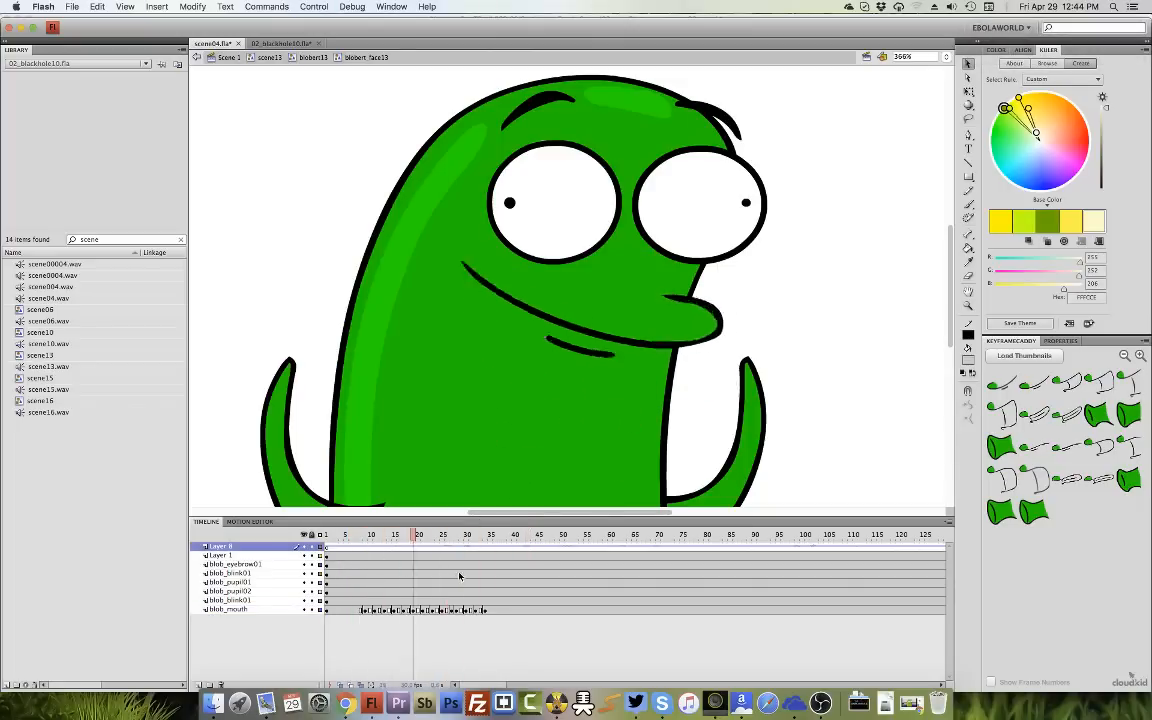
Key the blob_mouth layer with the half-open mouth shape at frame 36.
{"action": "left_click", "coordinate": [493, 542]}
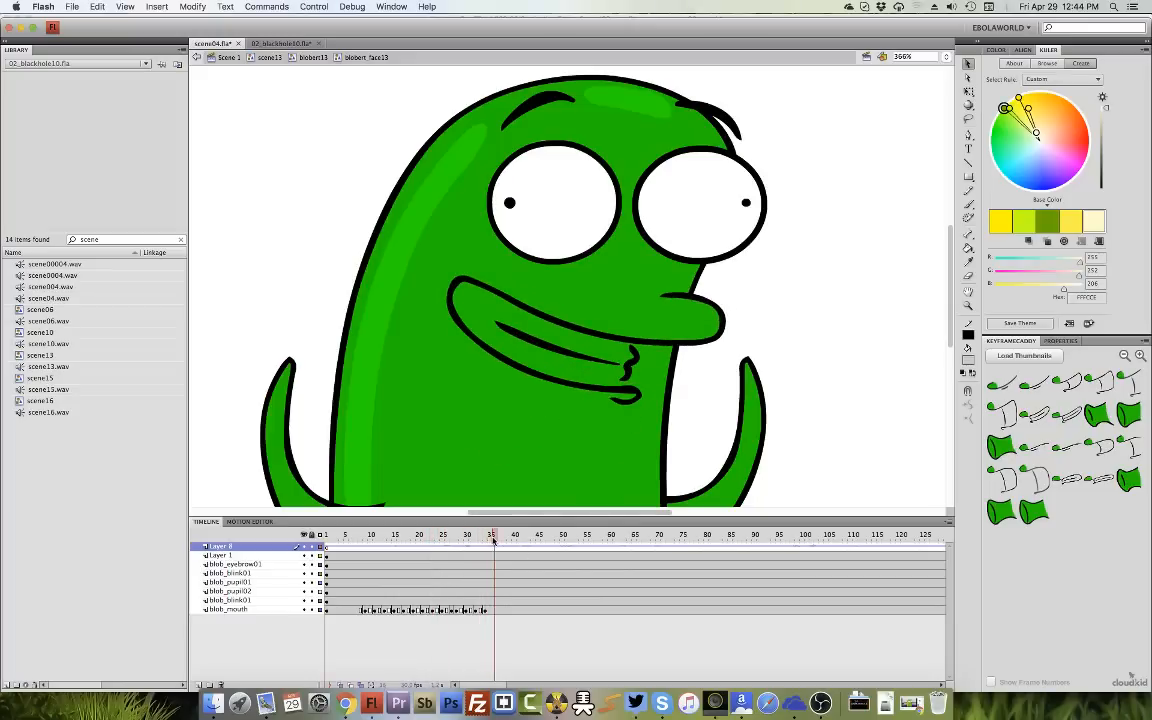
{"action": "left_click", "coordinate": [1071, 387]}
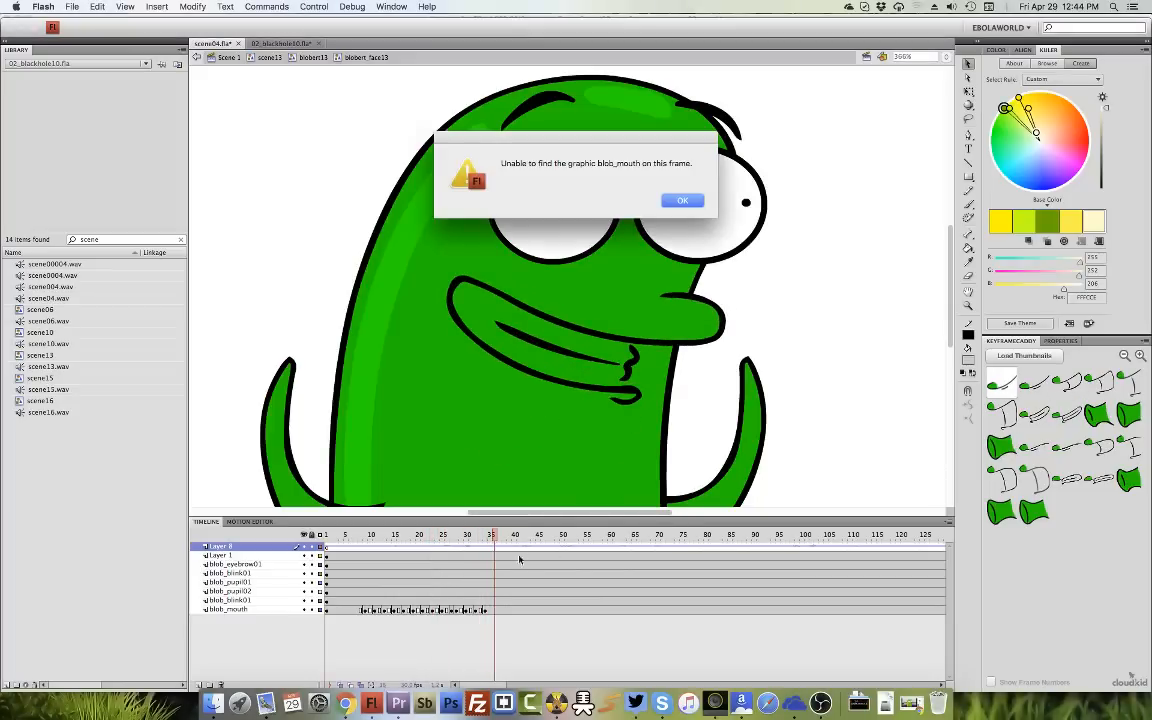
{"action": "left_click", "coordinate": [682, 203]}
{"action": "left_click", "coordinate": [494, 609]}
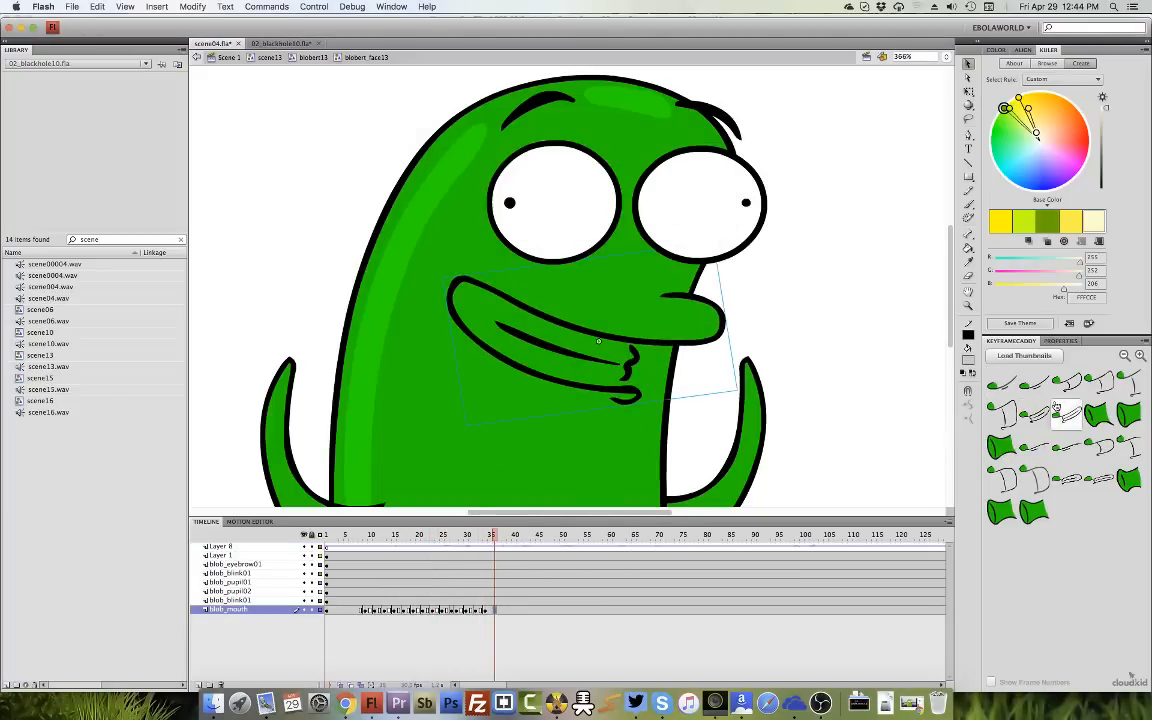
{"action": "left_click", "coordinate": [1001, 413]}
Key the blob_mouth layer with the tightly pressed lips at frame 40 and the wide-open mouth at frame 38.
{"action": "left_click", "coordinate": [499, 536]}
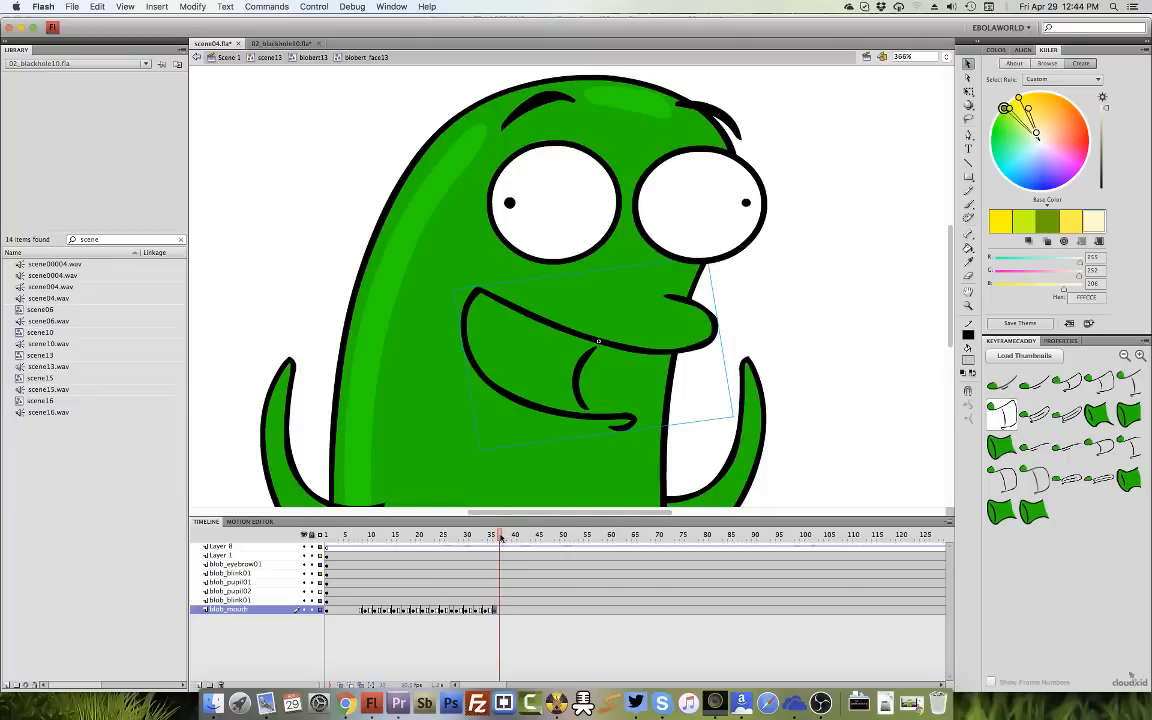
{"action": "left_click_drag", "start_coordinate": [501, 537], "coordinate": [515, 543]}
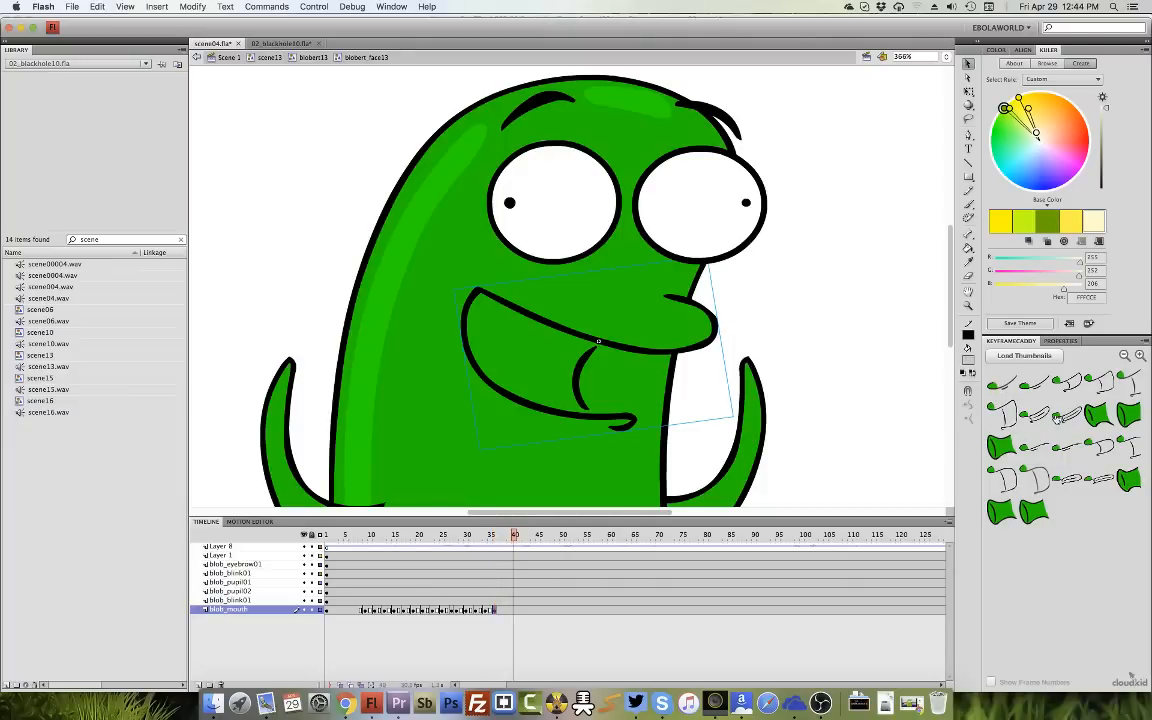
{"action": "left_click", "coordinate": [1056, 420]}
{"action": "left_click", "coordinate": [504, 610]}
{"action": "key", "text": "period"}
{"action": "key", "text": "period"}
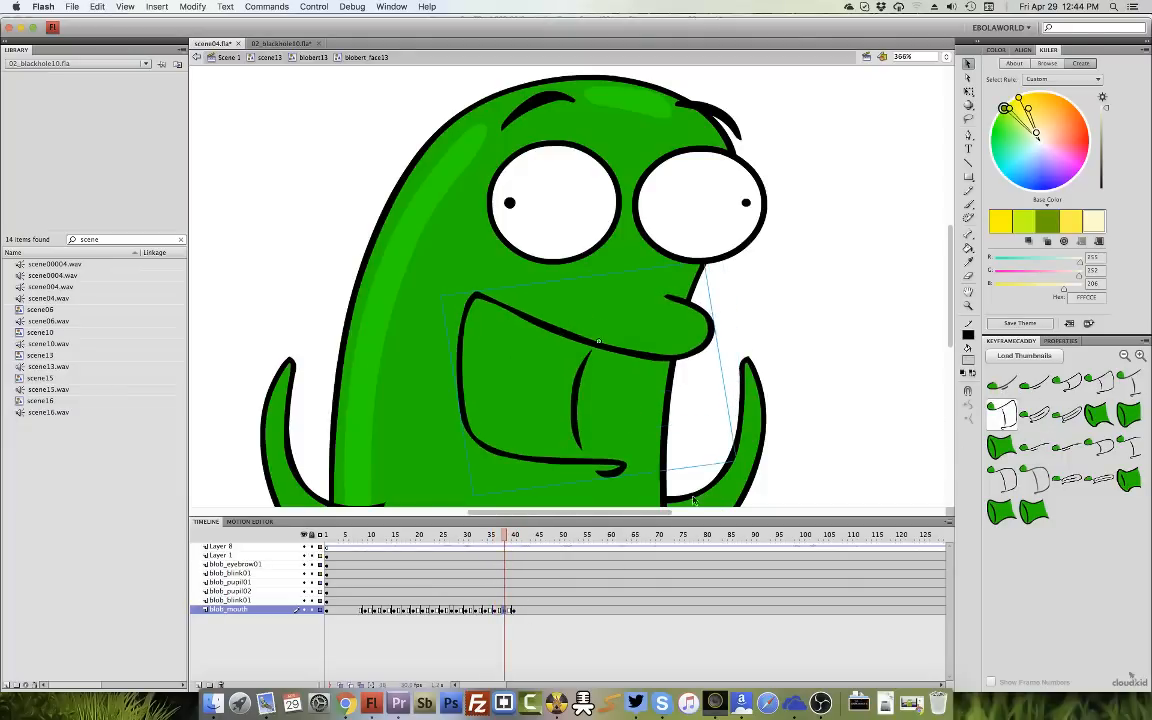
Key the blob_mouth layer with the wide-open mouth at frame 41, the tightly pressed lips at frame 44 and the narrow, nearly closed lips at frame 46.
{"action": "left_click", "coordinate": [1035, 383]}
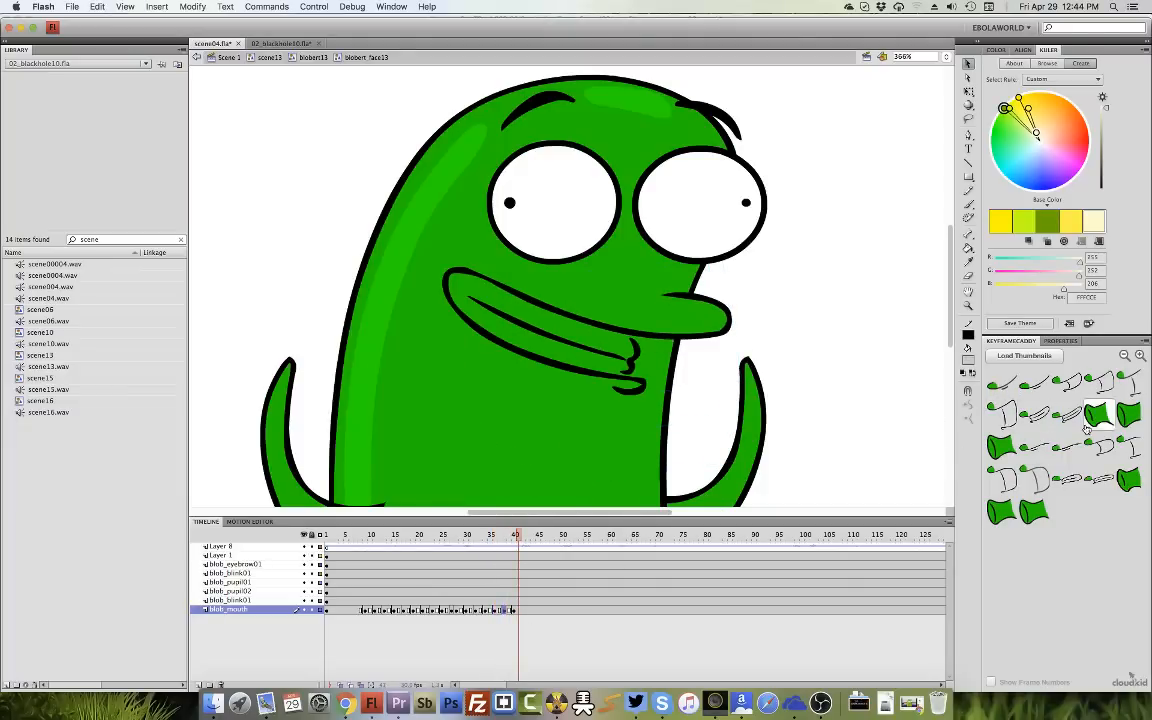
{"action": "left_click", "coordinate": [1000, 411]}
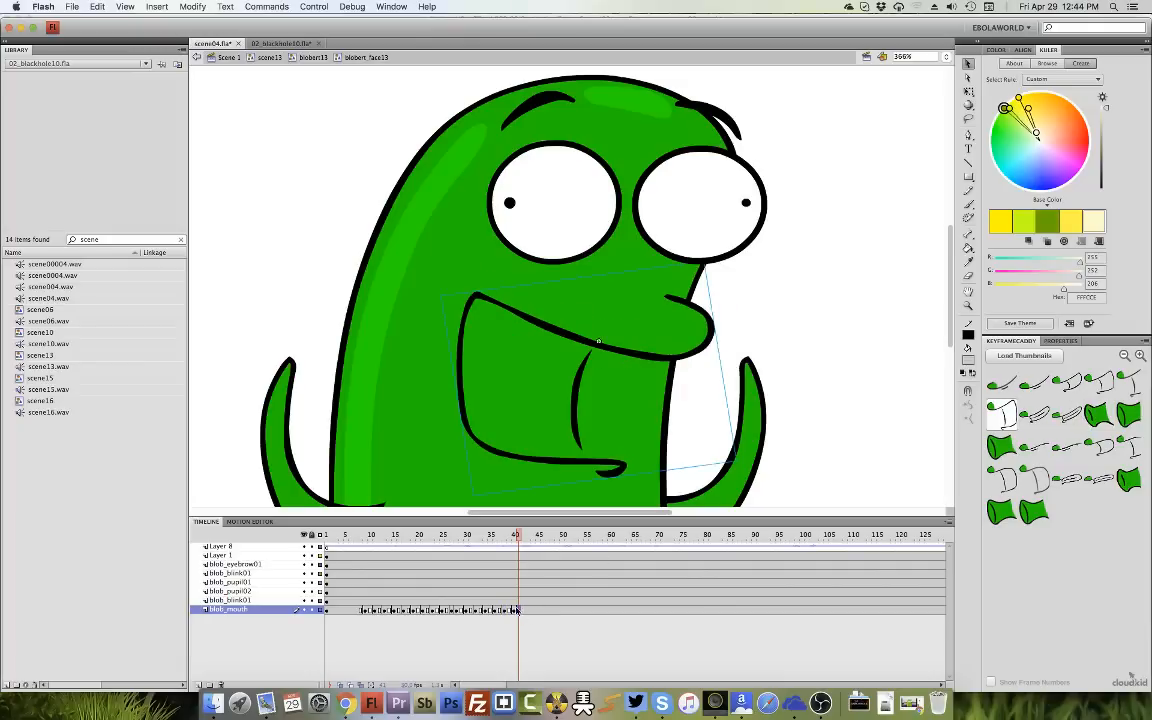
{"action": "left_click_drag", "start_coordinate": [518, 535], "coordinate": [535, 540]}
{"action": "key", "text": "period"}
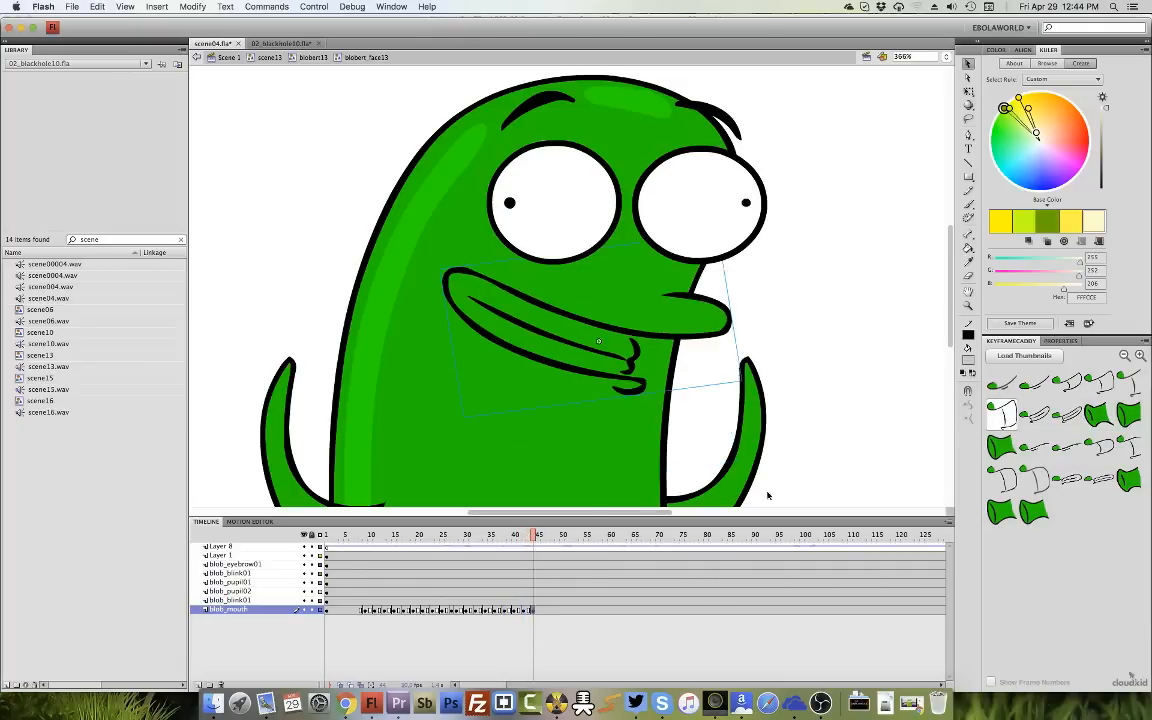
{"action": "key", "text": "period"}
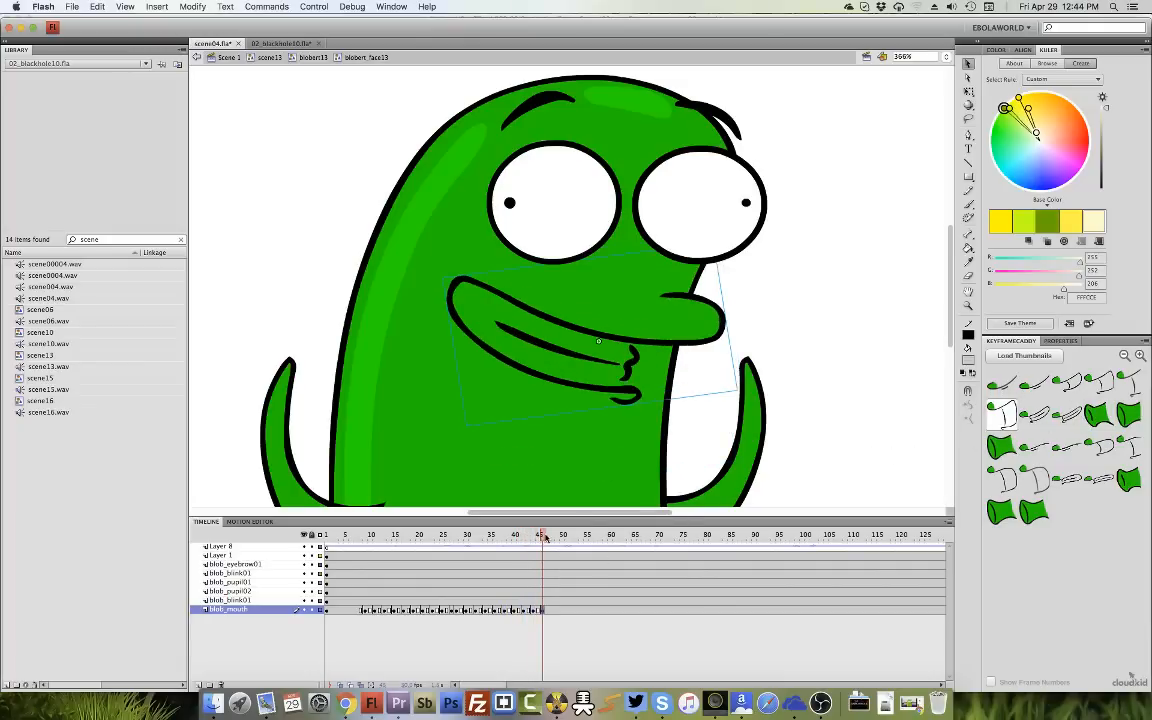
Key the puckered, protruding mouth at frame 47 and continue with further shapes up to tightly pressed lips at frame 53 and narrow lips at frame 55.
{"action": "left_click", "coordinate": [1097, 415]}
{"action": "left_click", "coordinate": [1096, 424]}
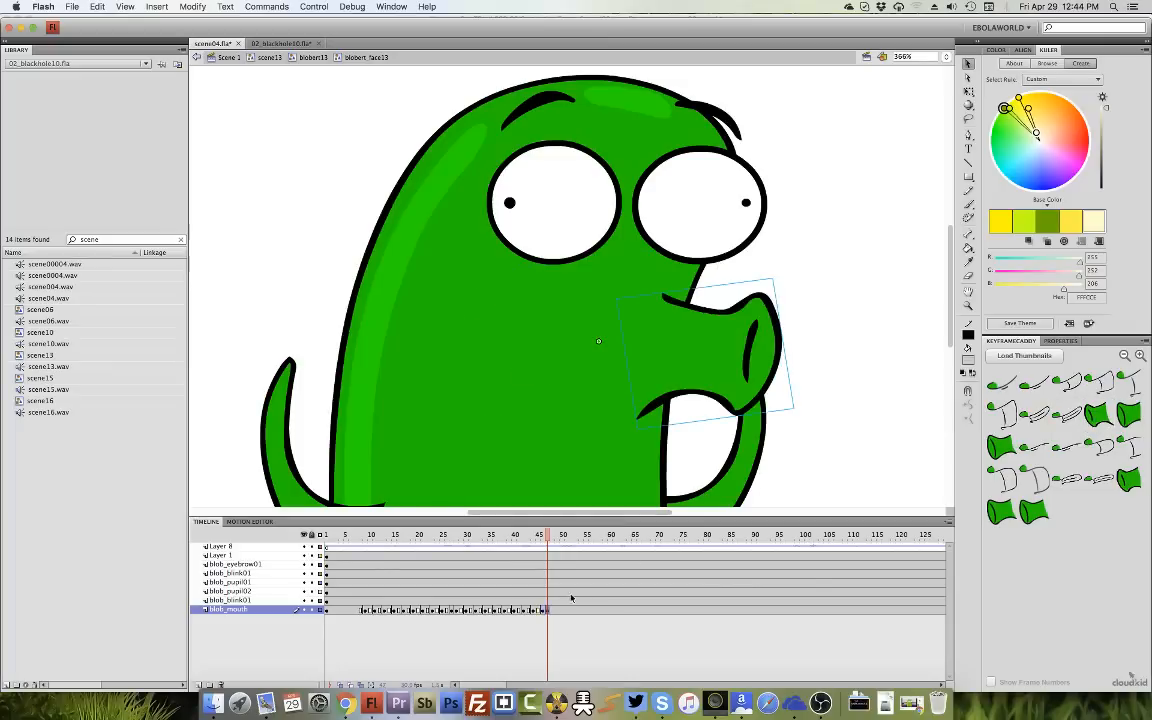
{"action": "left_click_drag", "start_coordinate": [547, 610], "coordinate": [552, 611]}
{"action": "left_click_drag", "start_coordinate": [554, 537], "coordinate": [578, 538]}
{"action": "left_click", "coordinate": [1125, 419]}
{"action": "left_click", "coordinate": [1068, 416]}
{"action": "left_click", "coordinate": [1003, 418]}
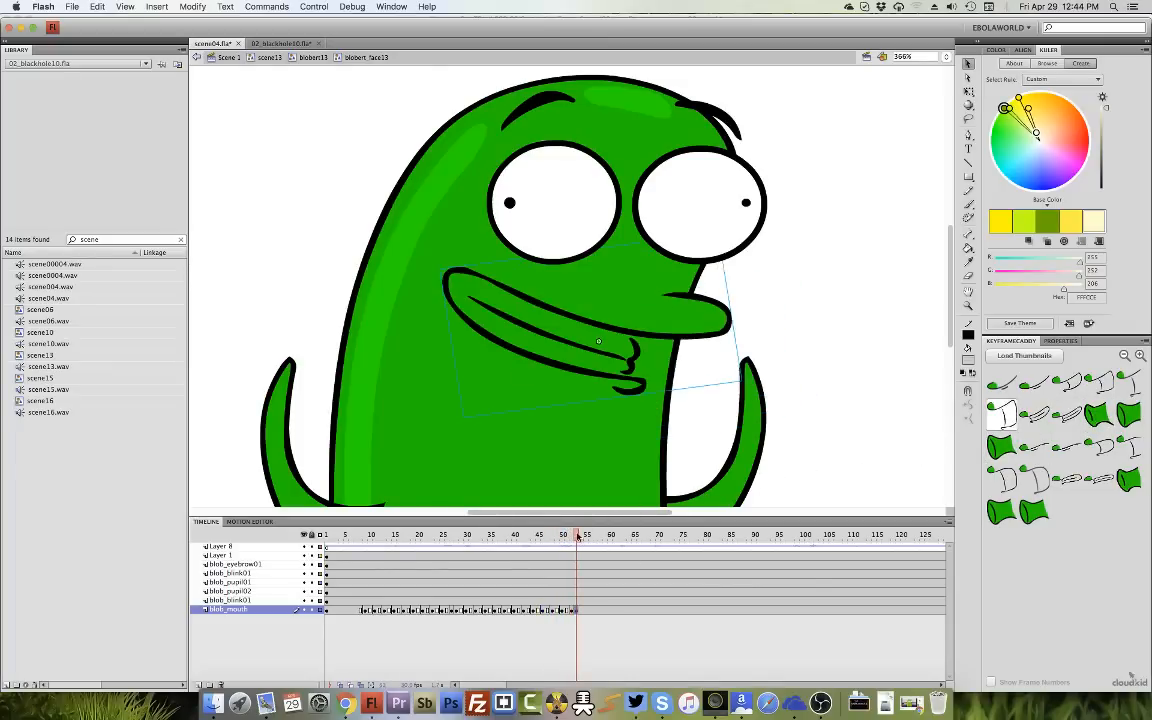
{"action": "key", "text": "period"}
{"action": "key", "text": "period"}
Change the blob_mouth shape at frame 55 to the closed smile and key the closed smile again at frame 57.
{"action": "mouse_move", "coordinate": [587, 541]}
{"action": "left_mouse_down"}
{"action": "mouse_move", "coordinate": [600, 540]}
{"action": "mouse_move", "coordinate": [568, 537]}
{"action": "mouse_move", "coordinate": [653, 535]}
{"action": "mouse_move", "coordinate": [588, 545]}
{"action": "left_mouse_up"}
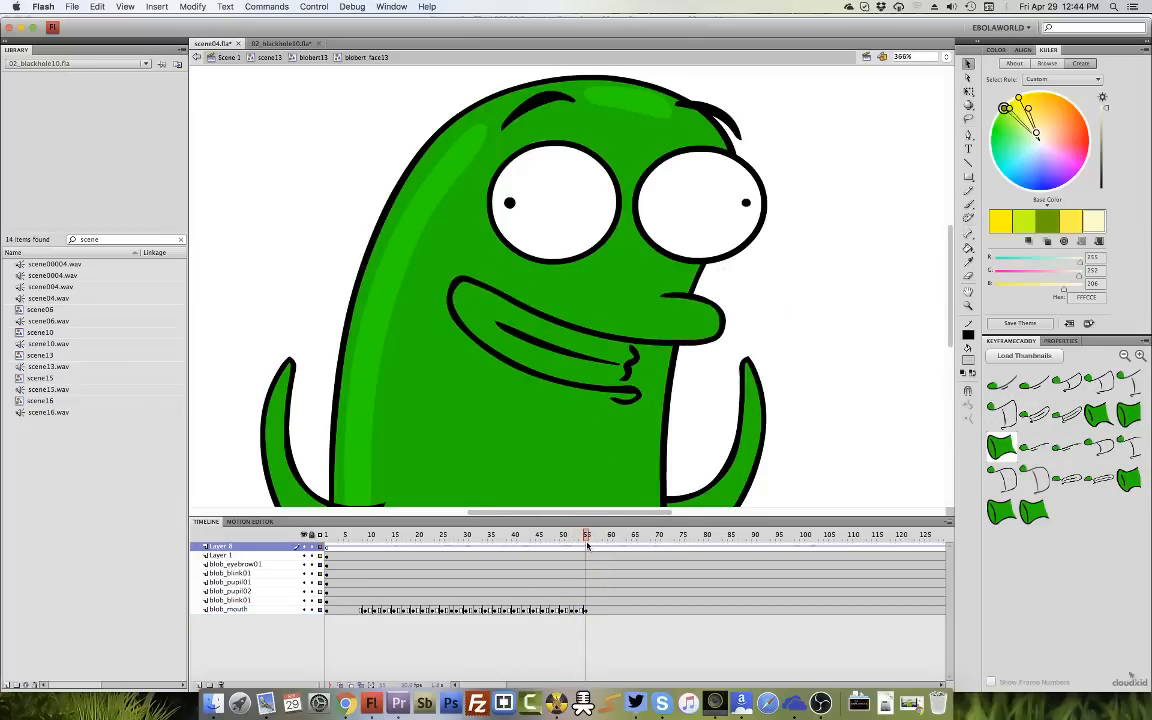
{"action": "left_click", "coordinate": [1037, 386]}
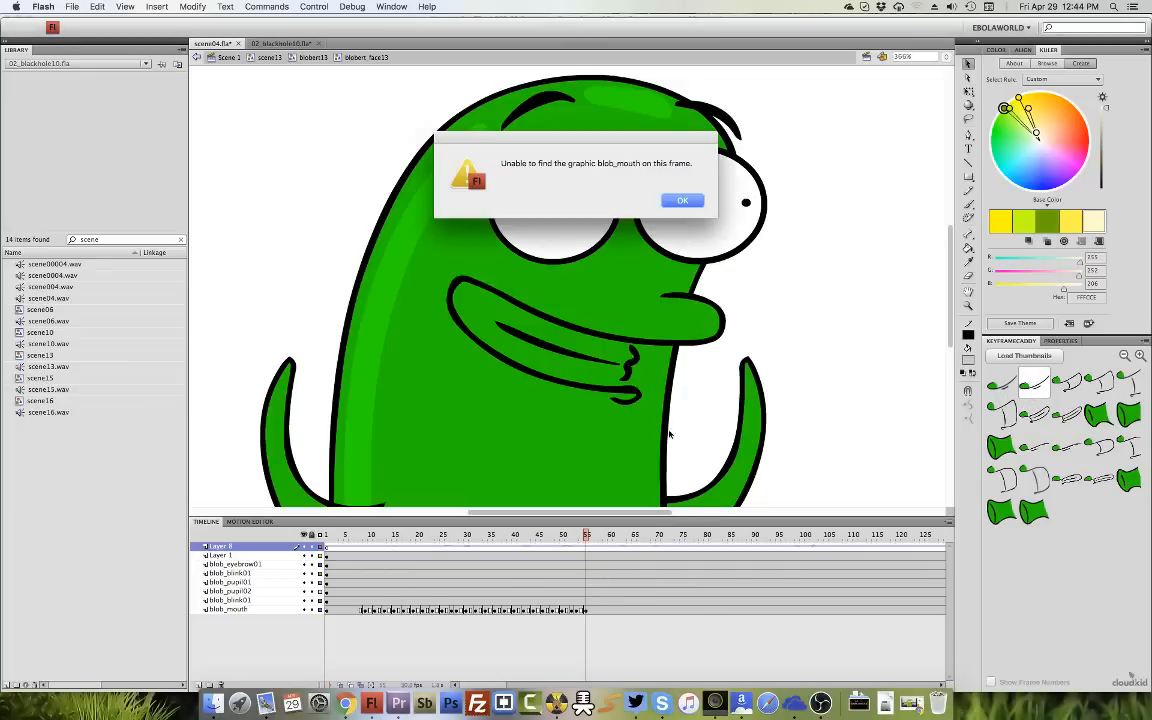
{"action": "left_click", "coordinate": [683, 199]}
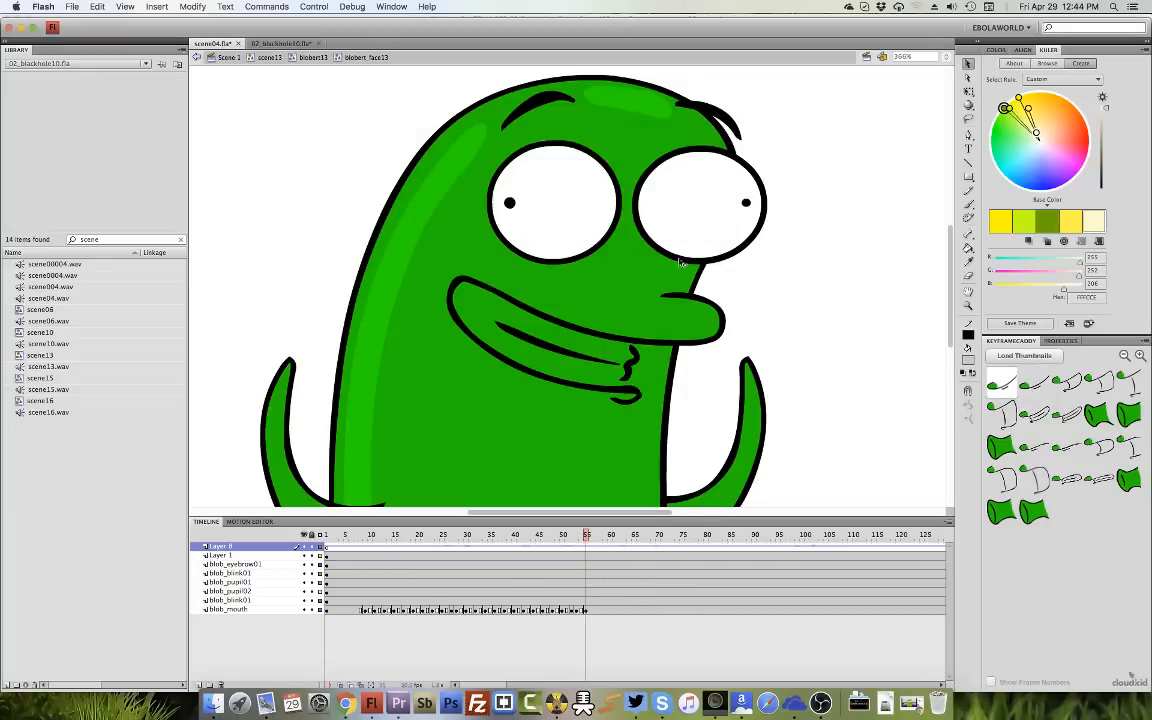
{"action": "left_click", "coordinate": [630, 366]}
{"action": "left_click", "coordinate": [1035, 386]}
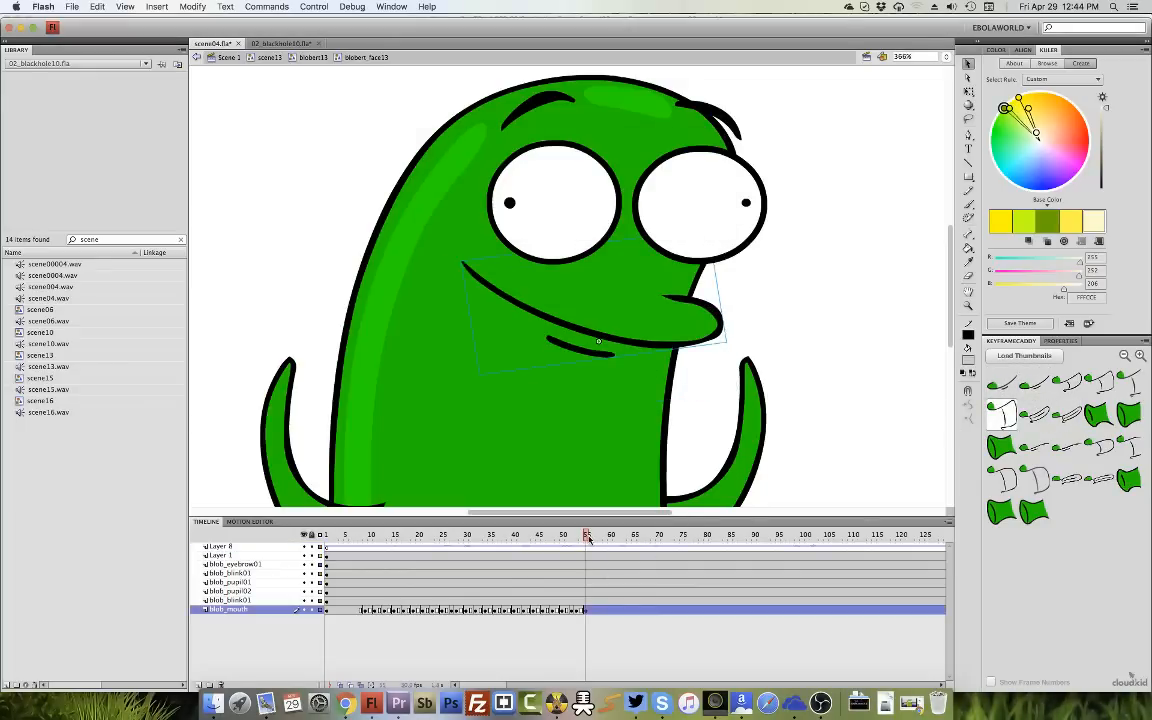
{"action": "left_click_drag", "start_coordinate": [588, 537], "coordinate": [601, 540]}
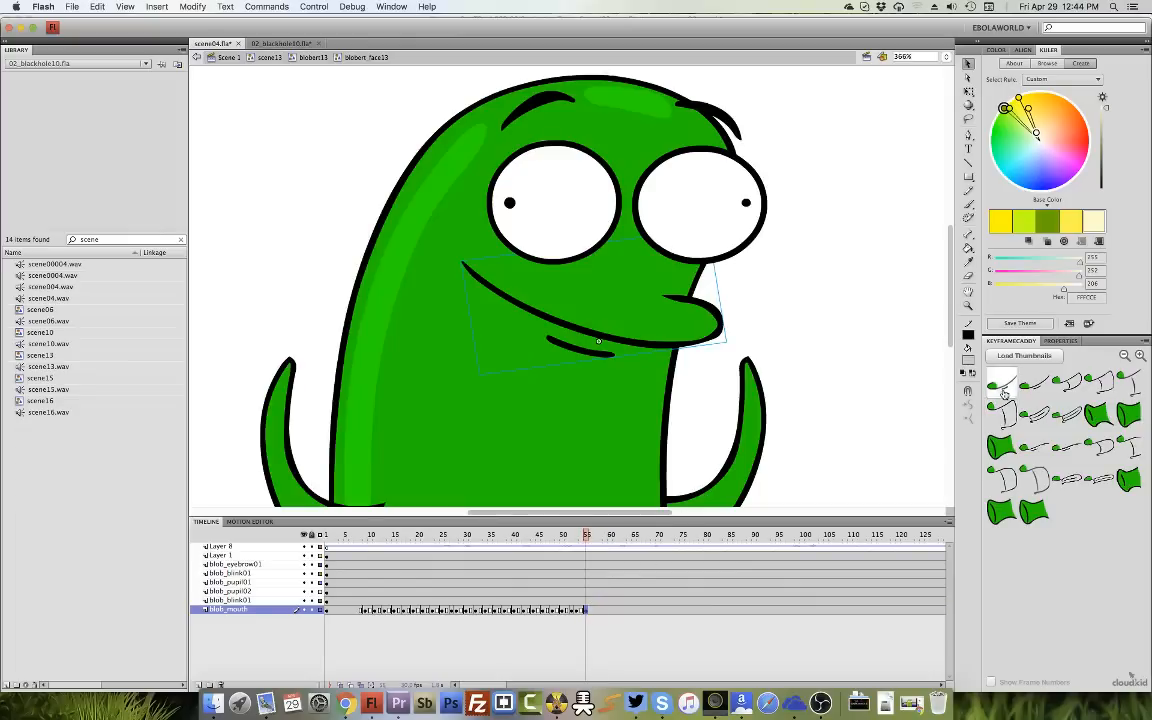
{"action": "left_click", "coordinate": [595, 537]}
{"action": "left_click", "coordinate": [1003, 413]}
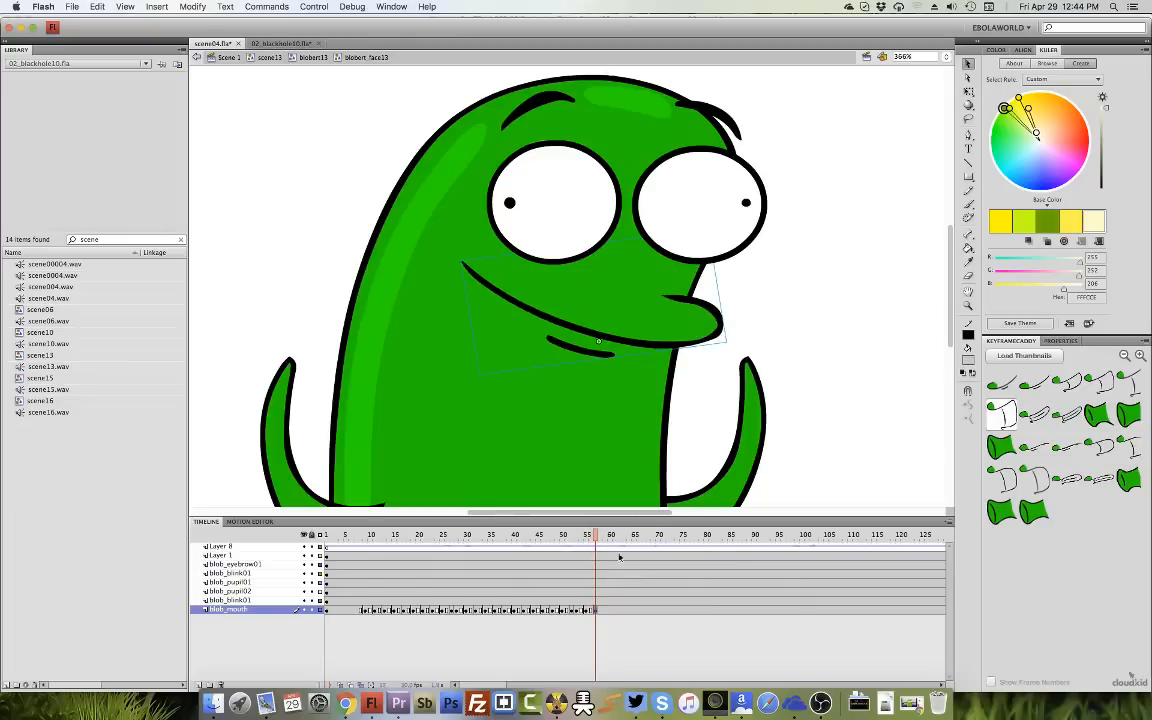
Key the blob_mouth layer with the half-open mouth at frame 60 and the wide-open mouth at frame 62, and go to frame 64.
{"action": "left_click", "coordinate": [609, 537]}
{"action": "left_click", "coordinate": [1067, 382]}
{"action": "left_click_drag", "start_coordinate": [612, 537], "coordinate": [620, 537]}
{"action": "left_click", "coordinate": [1099, 382]}
{"action": "left_click", "coordinate": [630, 537]}
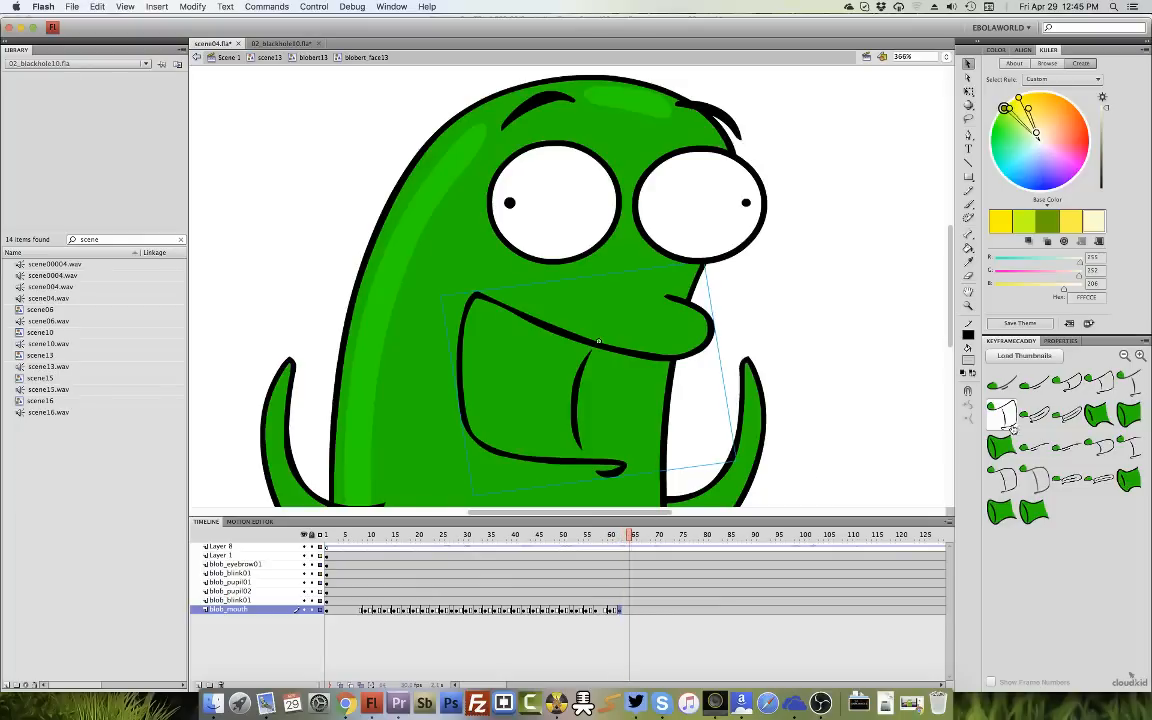
Key the blob_mouth layer with the half-open mouth at frame 64, tightly pressed lips at frame 66 and narrow lips at frame 68.
{"action": "left_click", "coordinate": [1068, 385]}
{"action": "left_click", "coordinate": [639, 537]}
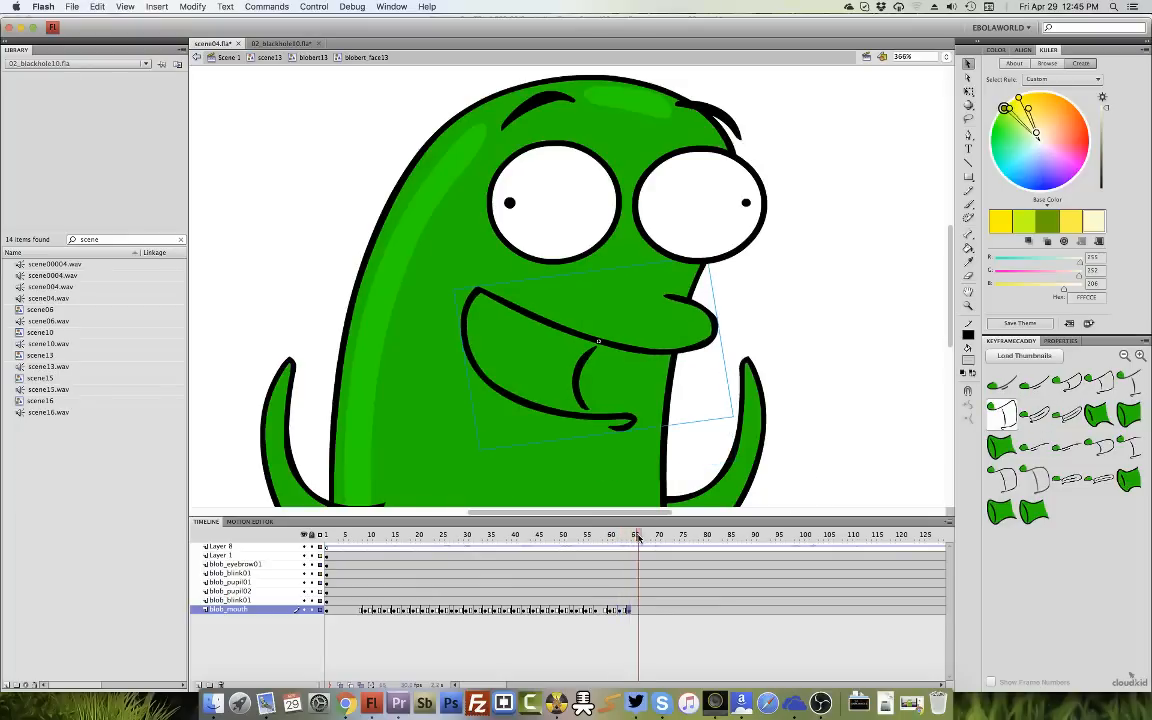
{"action": "left_click", "coordinate": [1061, 418]}
{"action": "left_click", "coordinate": [647, 537]}
{"action": "left_click", "coordinate": [1034, 416]}
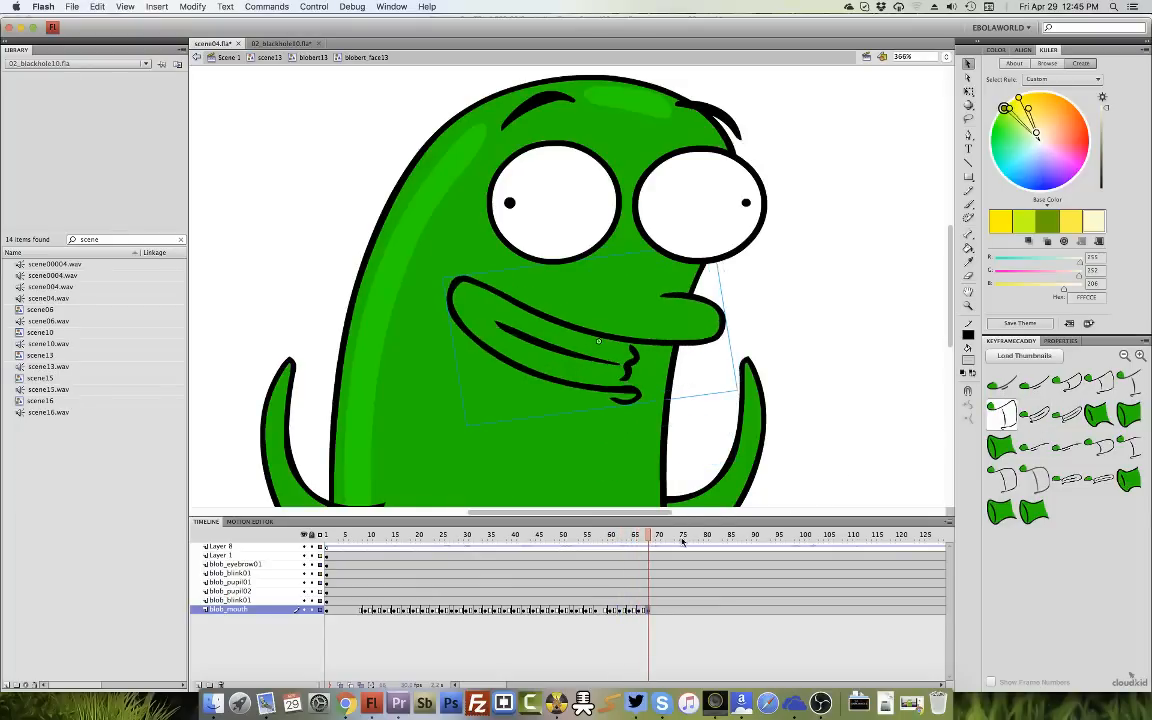
Key the wide-open mouth at frame 70 and closed smiles at frames 72 and 74, and play back these mouth shapes.
{"action": "left_click", "coordinate": [658, 537]}
{"action": "left_click", "coordinate": [1098, 386]}
{"action": "left_click", "coordinate": [667, 536]}
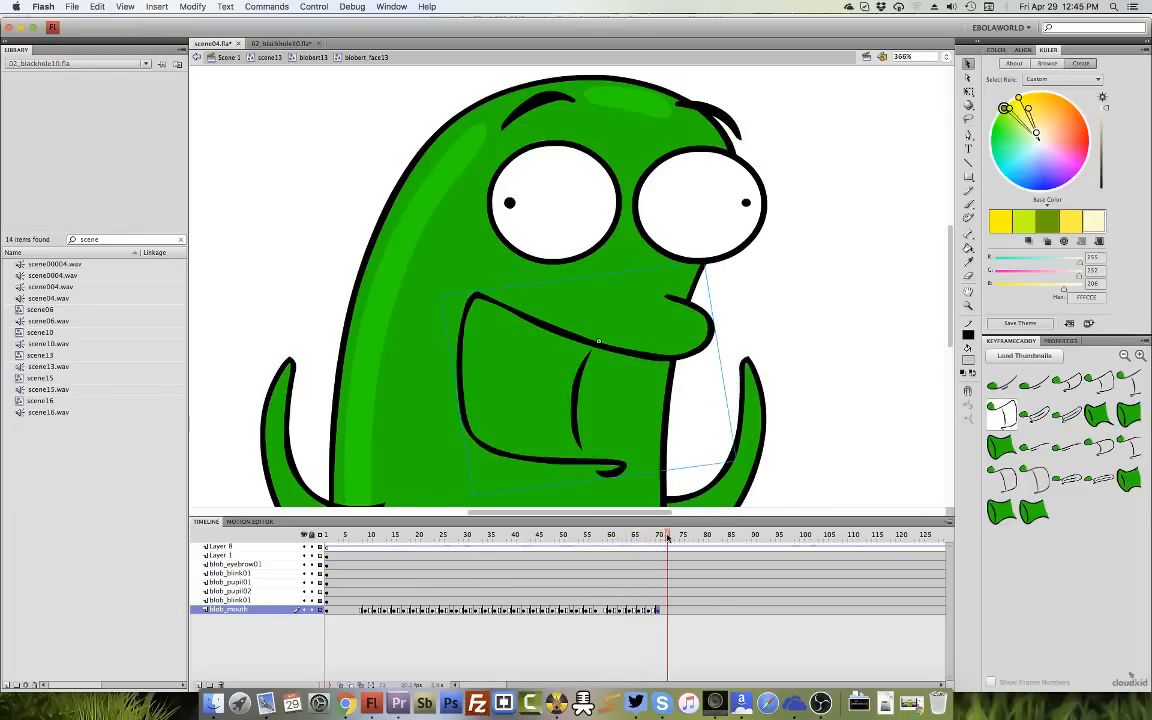
{"action": "left_click", "coordinate": [1013, 392]}
{"action": "left_click", "coordinate": [679, 536]}
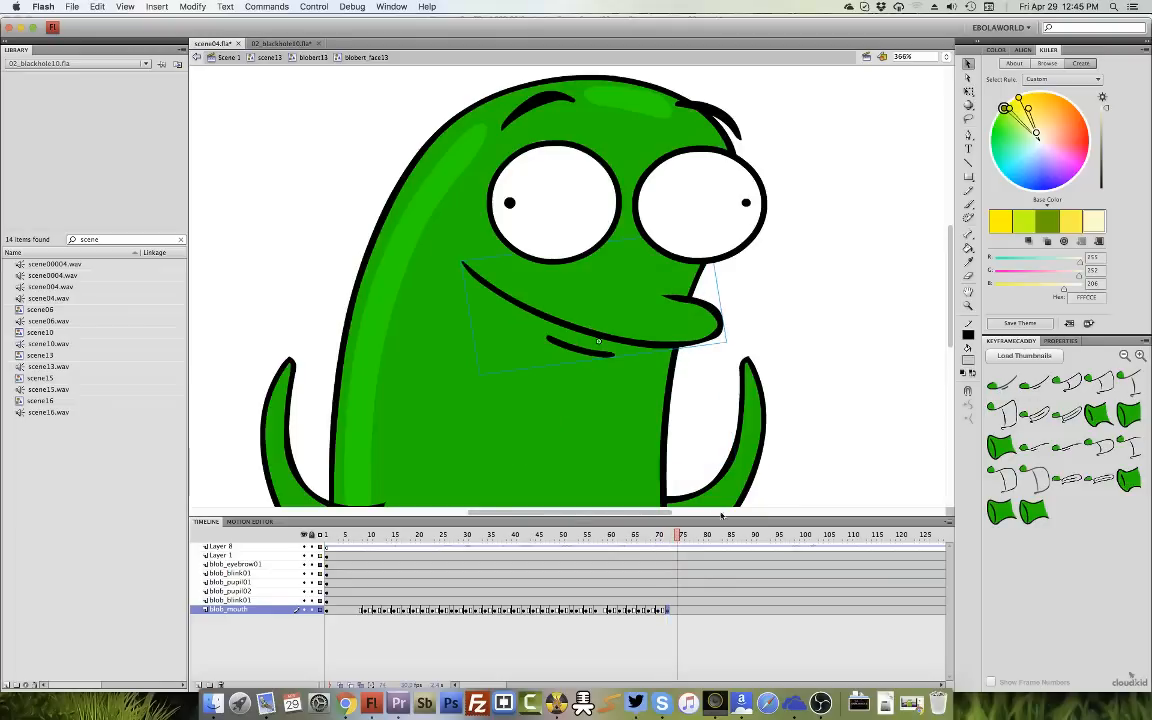
{"action": "key", "text": "Return"}
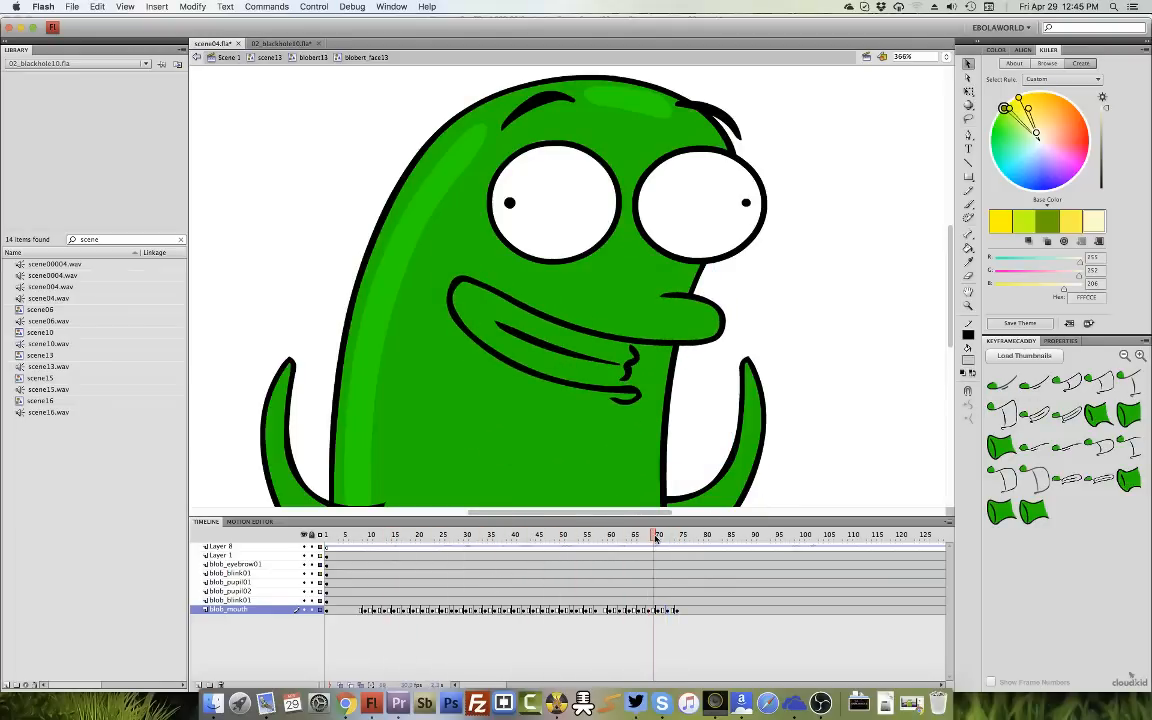
{"action": "key", "text": "Return"}
{"action": "left_click_drag", "start_coordinate": [661, 535], "coordinate": [676, 545]}
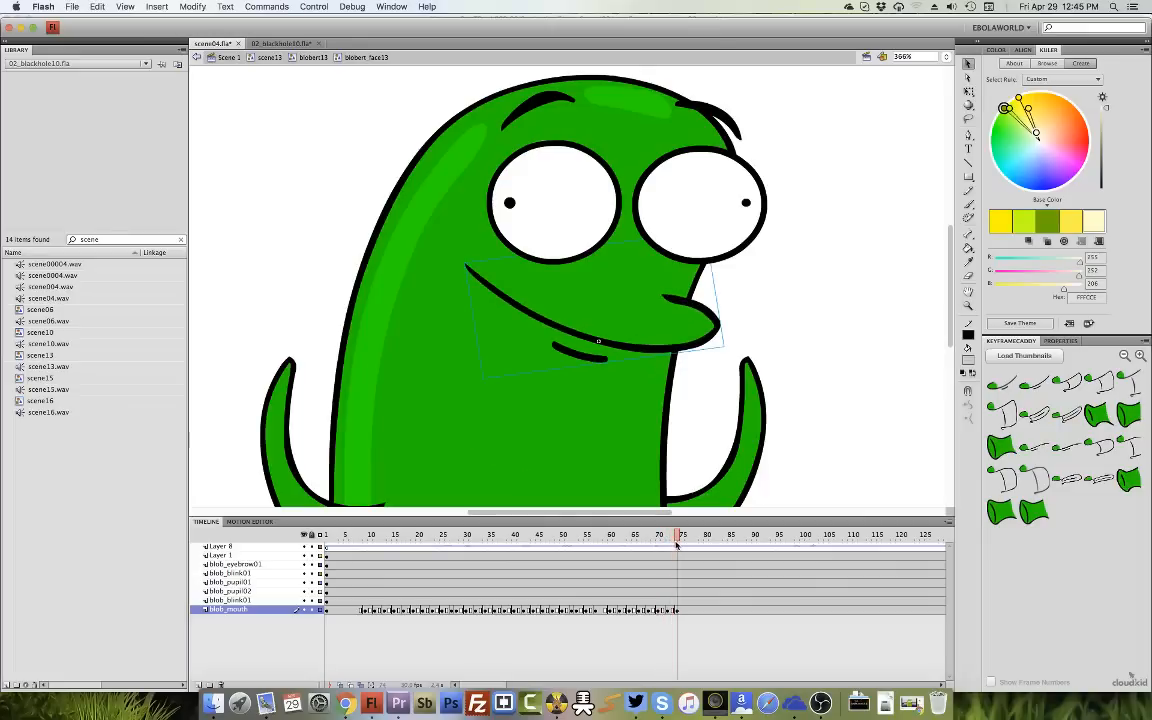
Key the blob_mouth layer at frame 76, with the half-open mouth at frame 77 and the narrow lips at frame 79.
{"action": "left_click", "coordinate": [686, 538]}
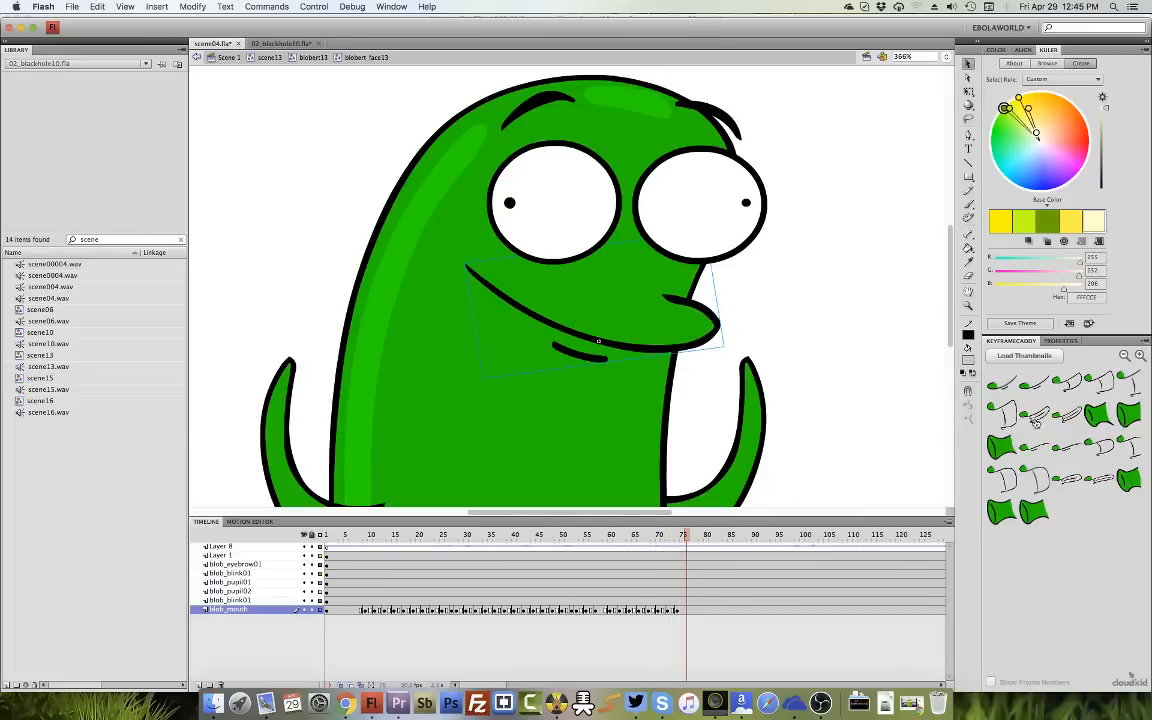
{"action": "left_click", "coordinate": [1046, 389]}
{"action": "left_click", "coordinate": [1050, 393]}
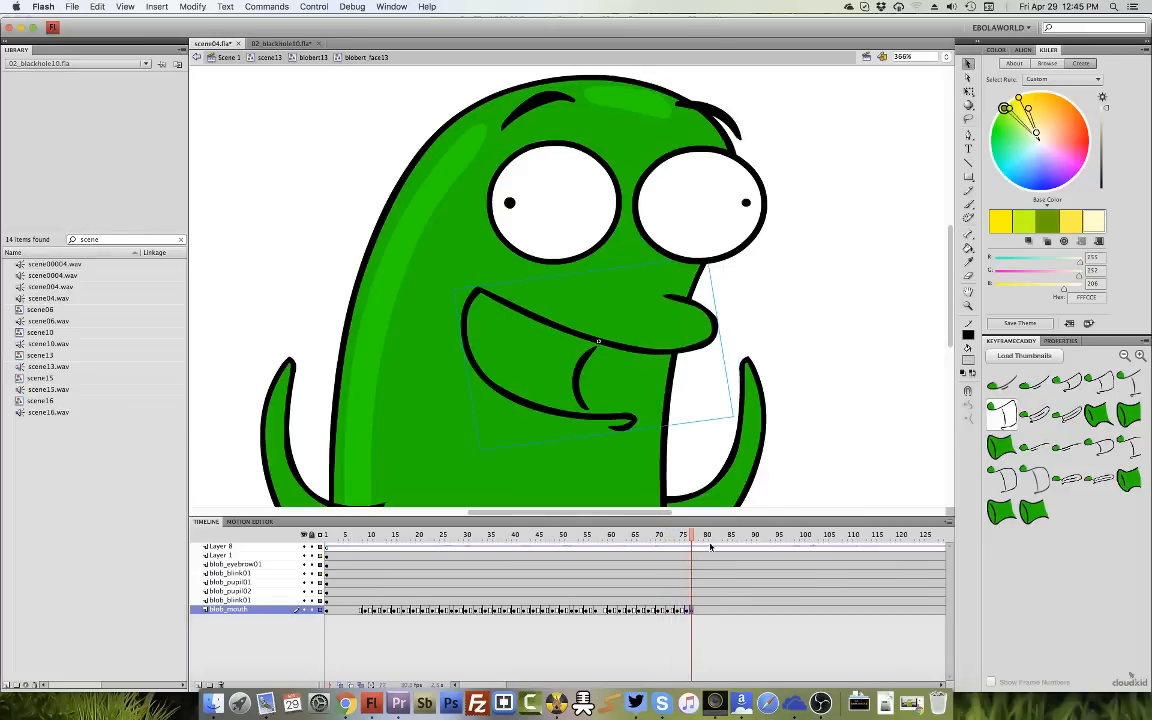
{"action": "left_click", "coordinate": [703, 537]}
{"action": "left_click", "coordinate": [1036, 415]}
Key the tightly pressed lips at frame 81, the puckered mouth at frame 83 and tightly pressed lips again at frame 85.
{"action": "left_click", "coordinate": [708, 537]}
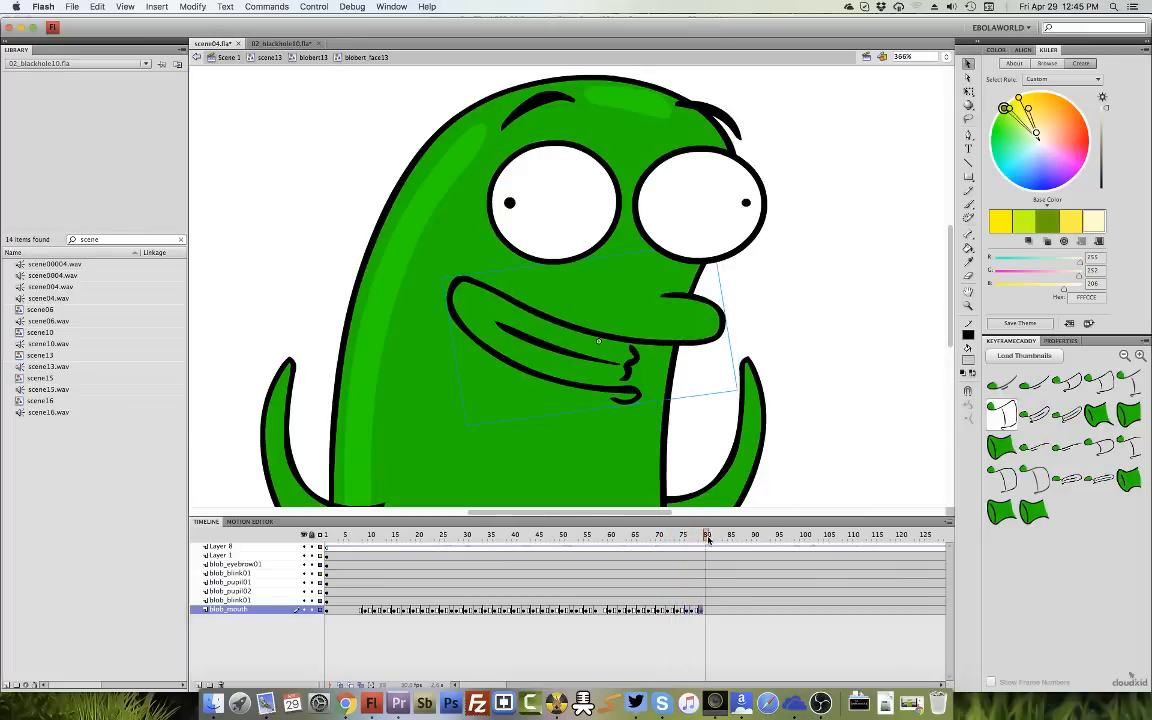
{"action": "left_click", "coordinate": [1000, 447]}
{"action": "left_click", "coordinate": [720, 537]}
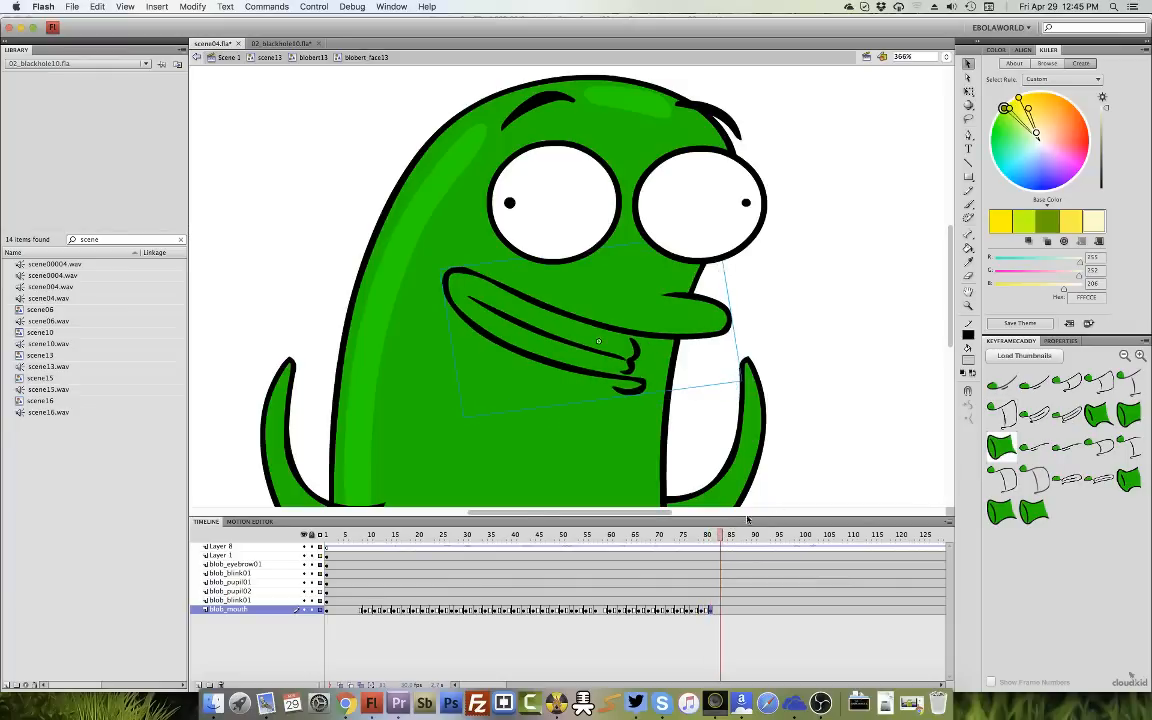
{"action": "left_click", "coordinate": [1097, 418]}
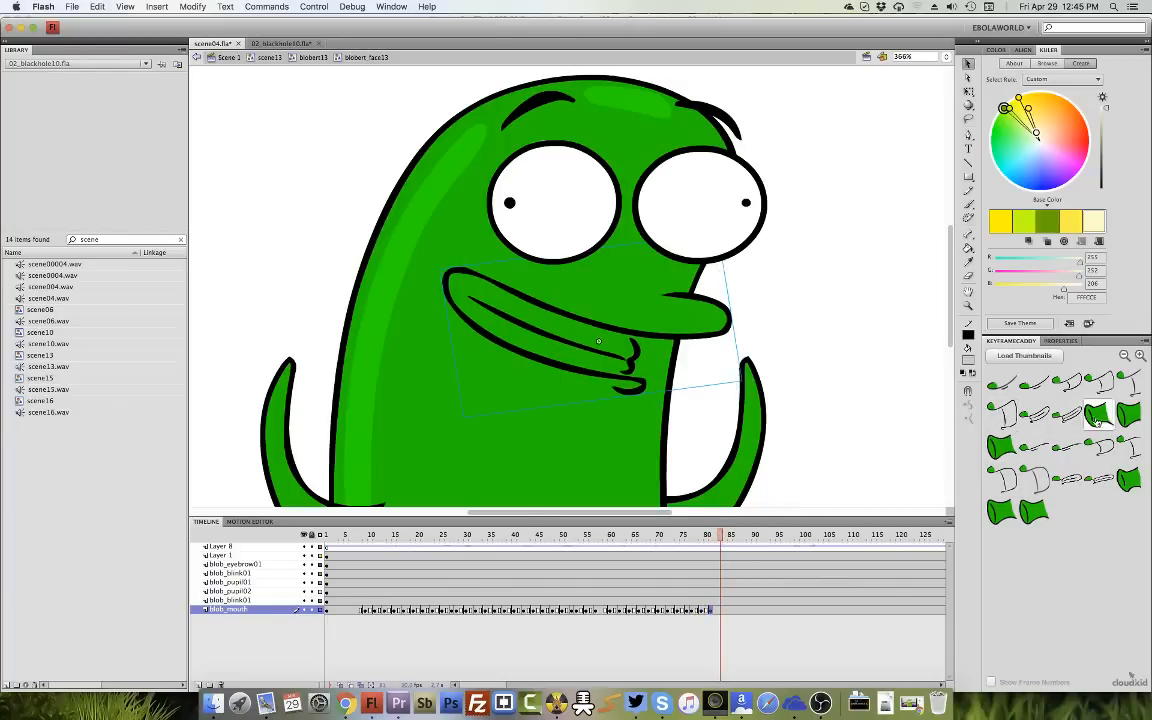
{"action": "left_click", "coordinate": [737, 537]}
{"action": "left_click", "coordinate": [739, 537]}
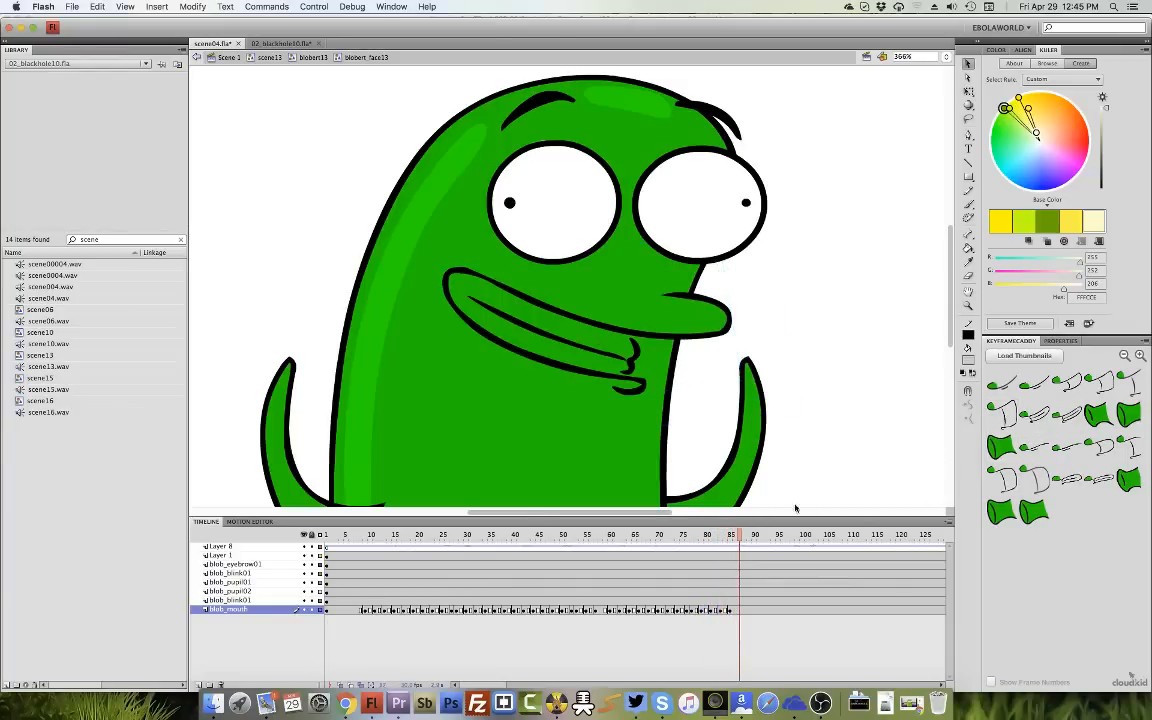
Key the blob_mouth layer with the half-open mouth at frame 87 and the narrow lips at frame 89.
{"action": "left_click", "coordinate": [1003, 417]}
{"action": "left_click", "coordinate": [745, 537]}
{"action": "left_click", "coordinate": [748, 536]}
{"action": "left_click", "coordinate": [1100, 386]}
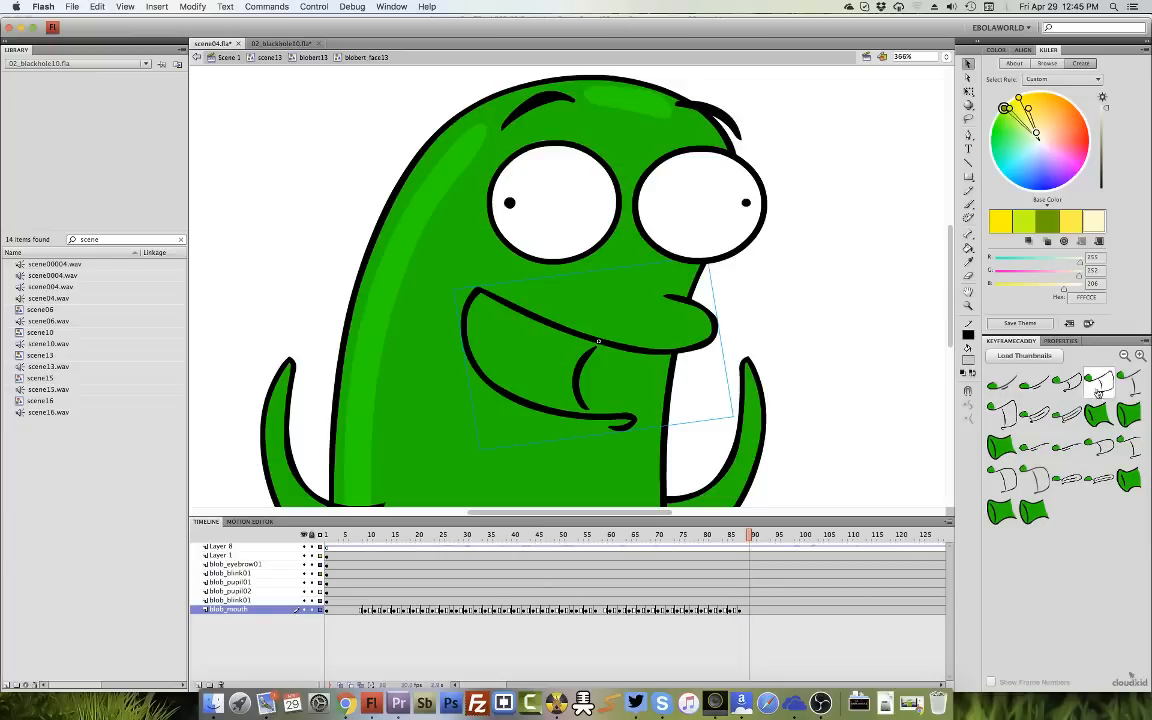
{"action": "left_click_drag", "start_coordinate": [702, 537], "coordinate": [752, 540]}
{"action": "left_click", "coordinate": [1034, 416]}
Key the tightly pressed lips at frame 91 and the puckered, protruding mouth at frames 93 and 95.
{"action": "left_click", "coordinate": [757, 536]}
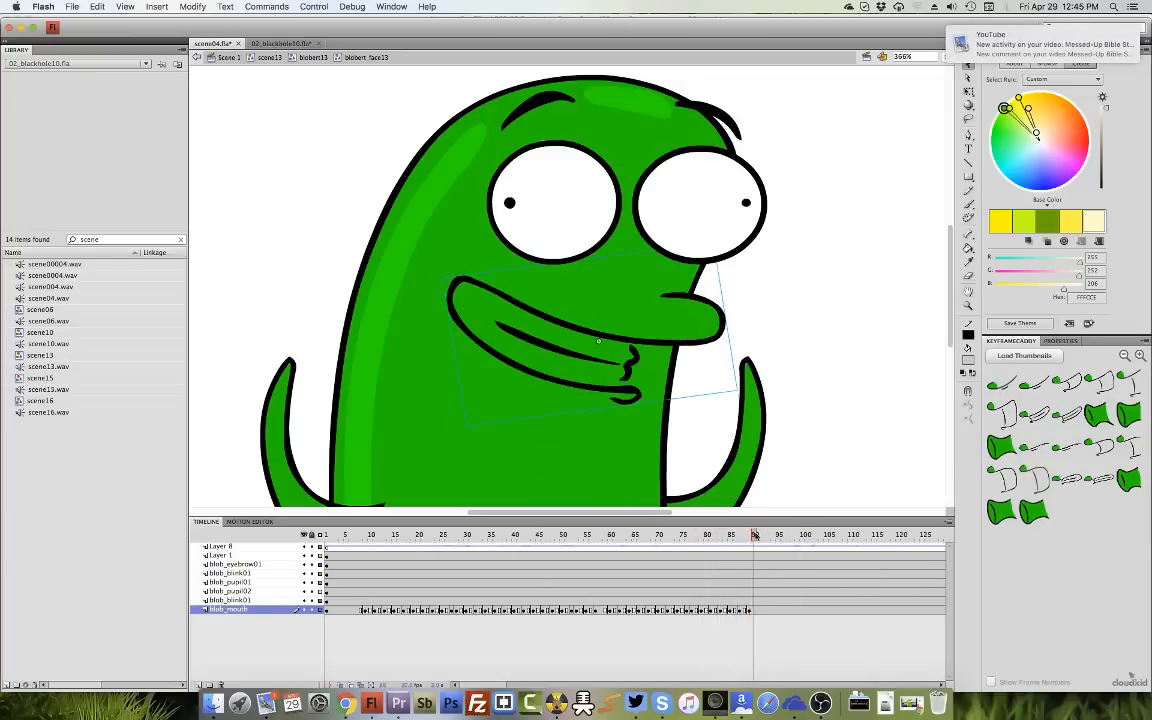
{"action": "left_click", "coordinate": [1066, 416]}
{"action": "left_click", "coordinate": [773, 537]}
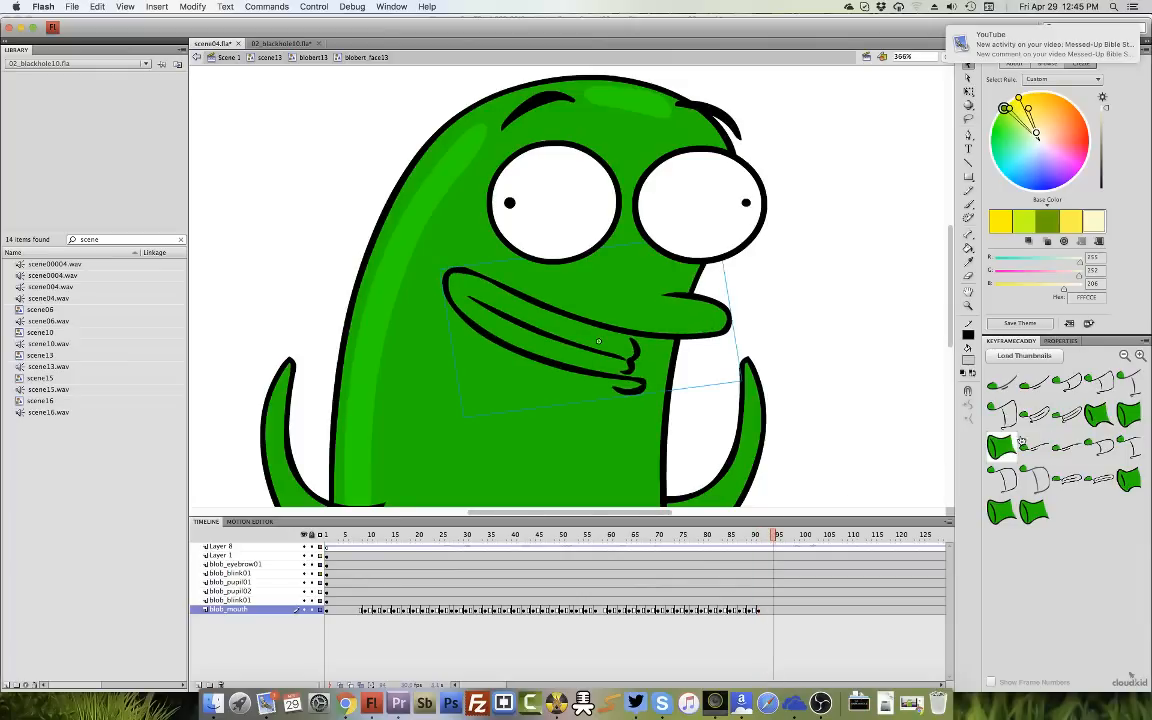
{"action": "left_click", "coordinate": [769, 540]}
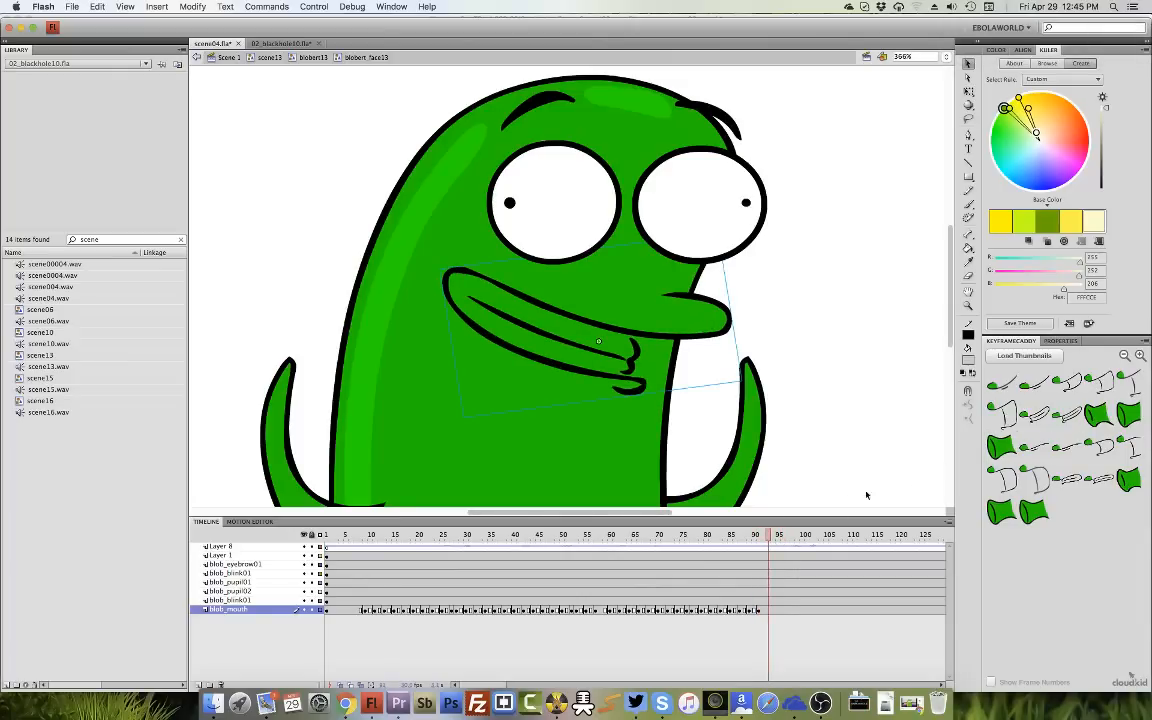
{"action": "left_click", "coordinate": [1090, 419]}
{"action": "left_click", "coordinate": [778, 537]}
{"action": "left_click", "coordinate": [1007, 446]}
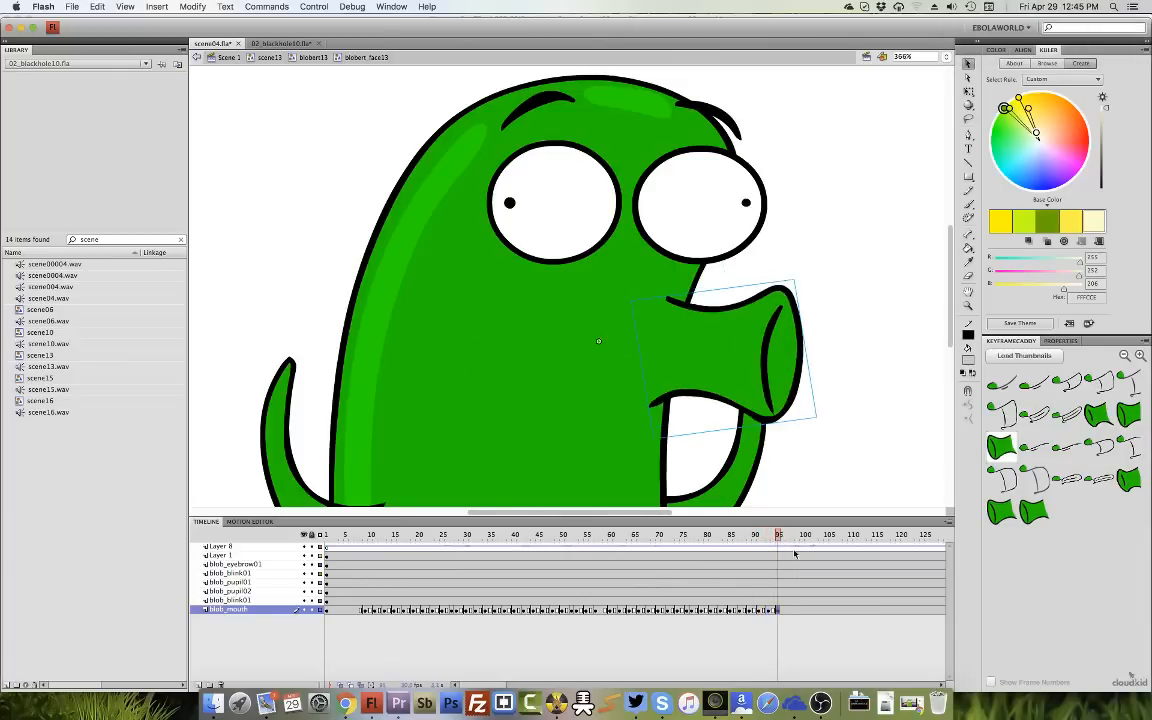
Key a slightly longer puckered mouth at frame 97 and the shorter puckered mouth at frame 100.
{"action": "left_click", "coordinate": [786, 537]}
{"action": "left_click", "coordinate": [988, 456]}
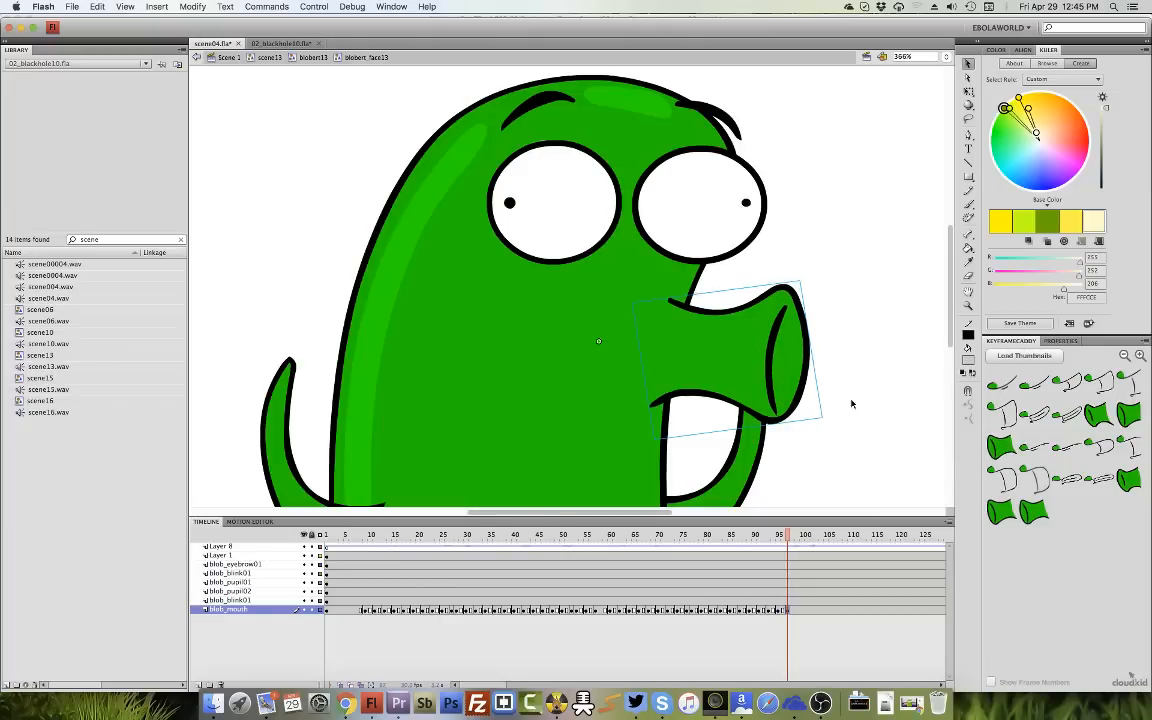
{"action": "left_click_drag", "start_coordinate": [790, 535], "coordinate": [812, 537]}
{"action": "left_click", "coordinate": [1129, 415]}
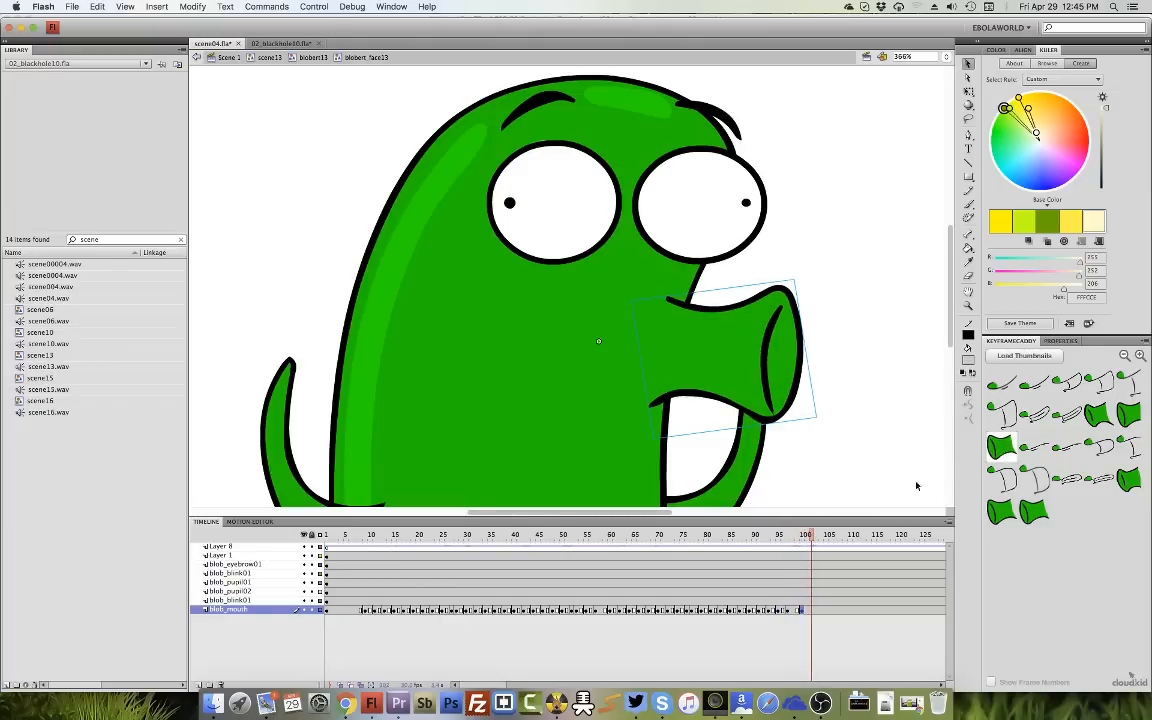
Key the wide-open mouth at frame 102, the narrow lips at frame 104 and the tightly pressed lips at frame 106.
{"action": "left_click", "coordinate": [1005, 425]}
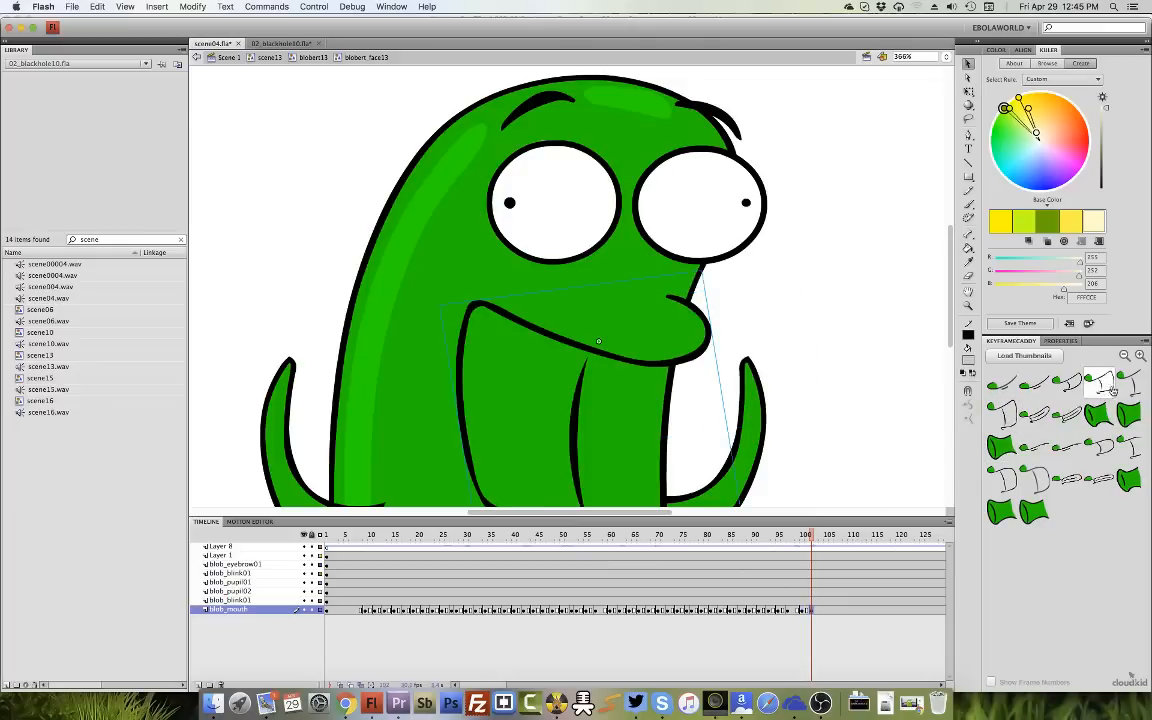
{"action": "left_click", "coordinate": [1027, 445]}
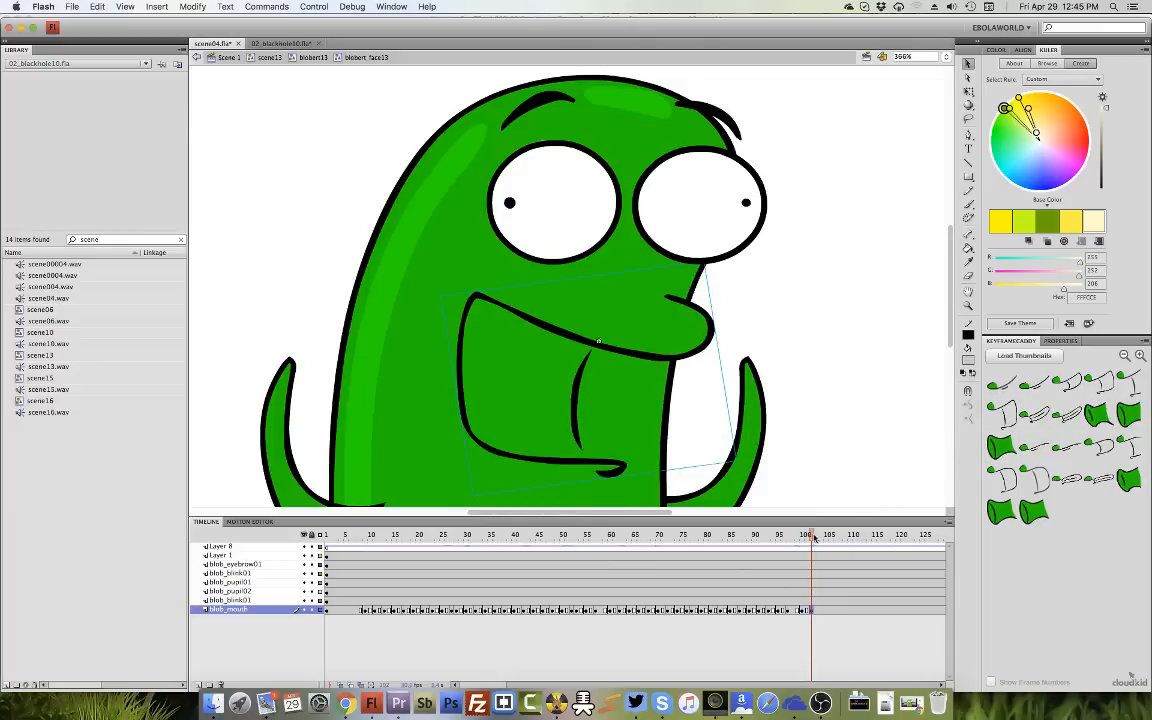
{"action": "left_click", "coordinate": [1036, 413]}
{"action": "left_click", "coordinate": [828, 537]}
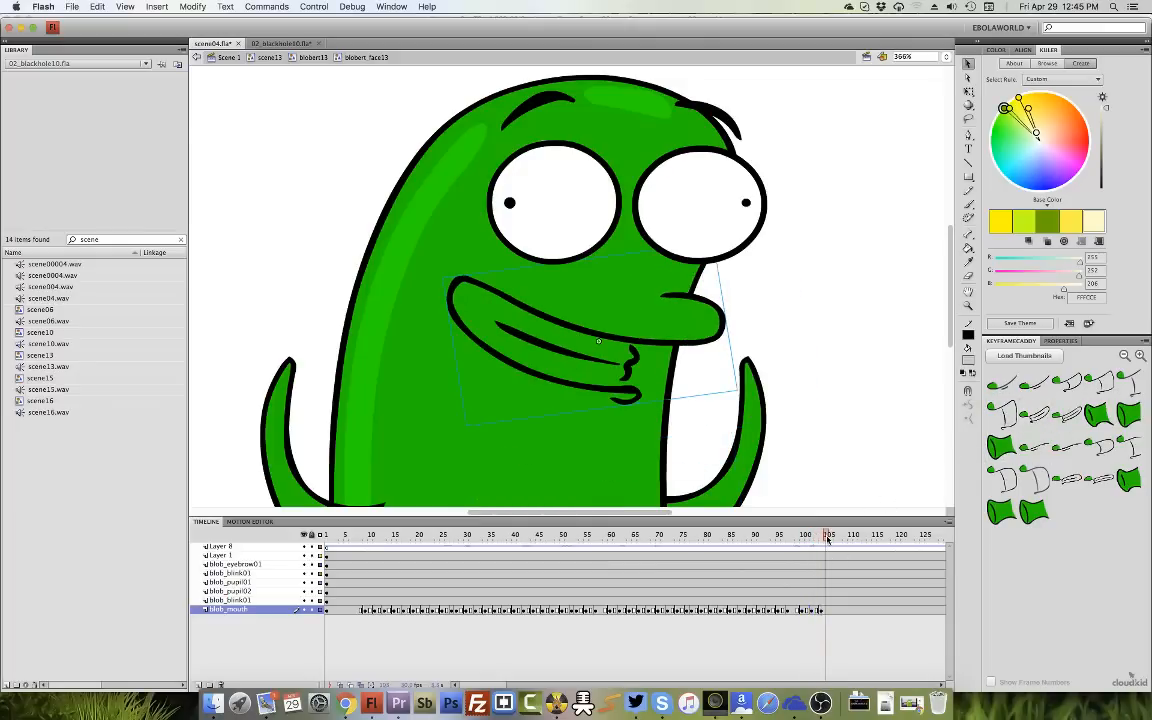
{"action": "left_click", "coordinate": [830, 536]}
{"action": "left_click", "coordinate": [1061, 416]}
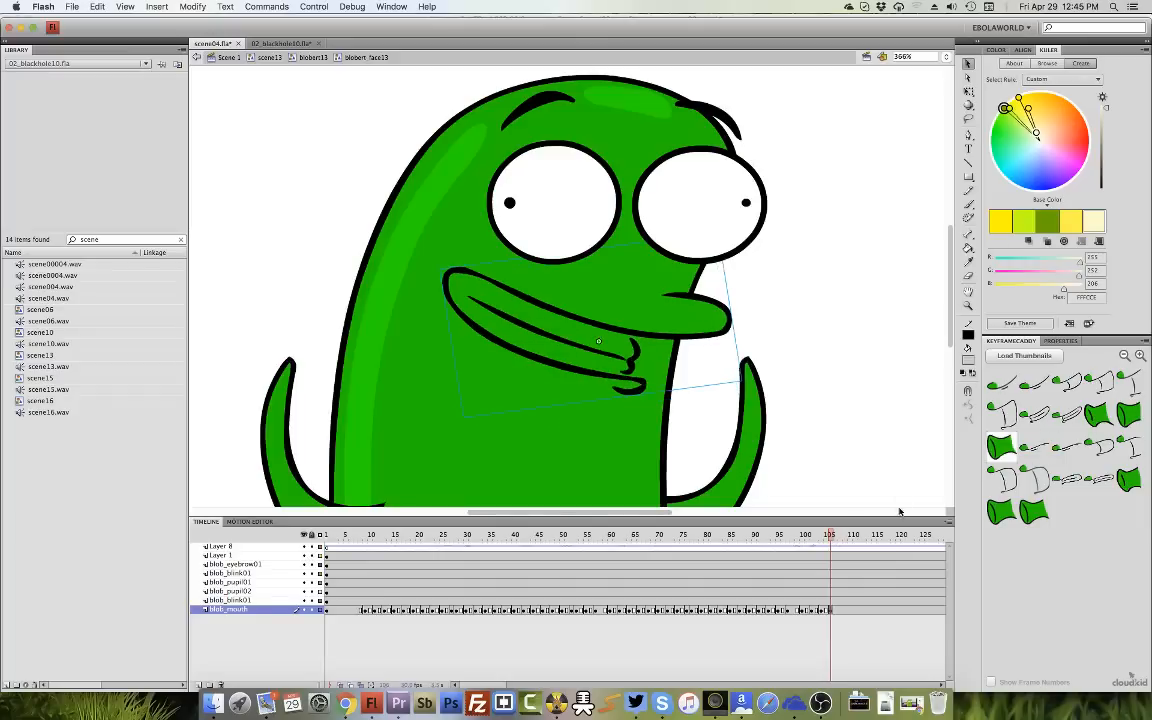
Key the wide-open mouth at frame 108, half-open mouth at frame 110, tightly pressed lips at frame 112 and narrow lips at frame 114.
{"action": "left_click", "coordinate": [839, 536]}
{"action": "left_click", "coordinate": [1101, 388]}
{"action": "left_click", "coordinate": [857, 536]}
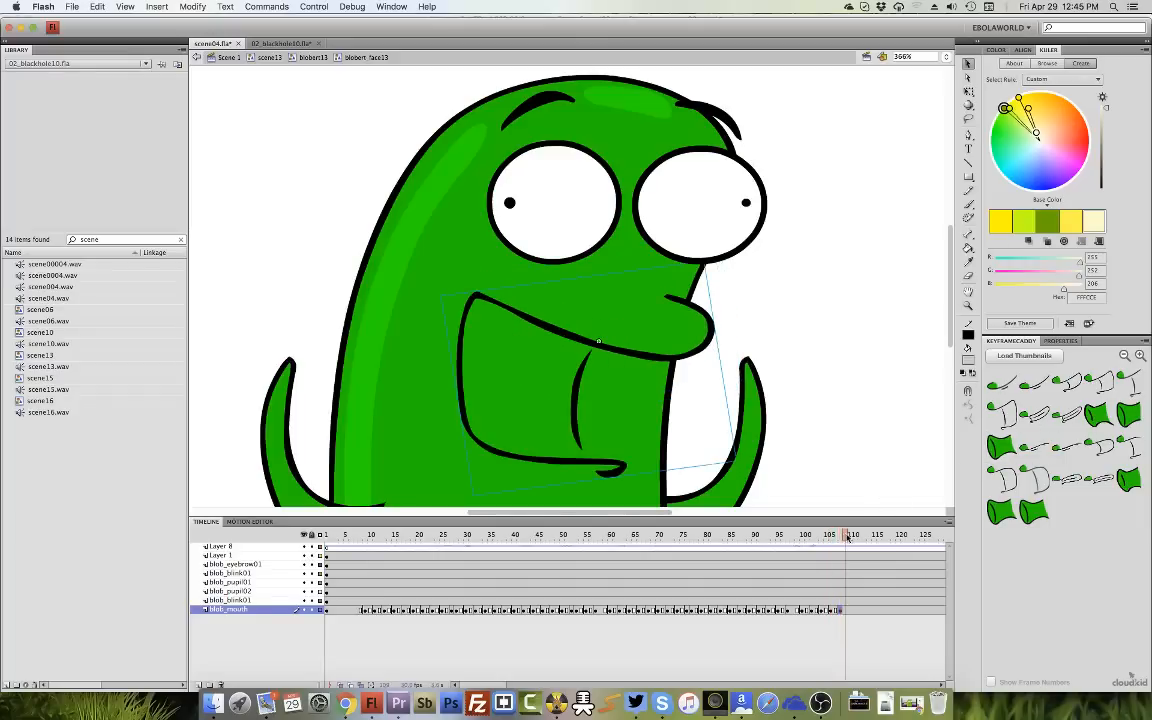
{"action": "left_click", "coordinate": [1001, 446]}
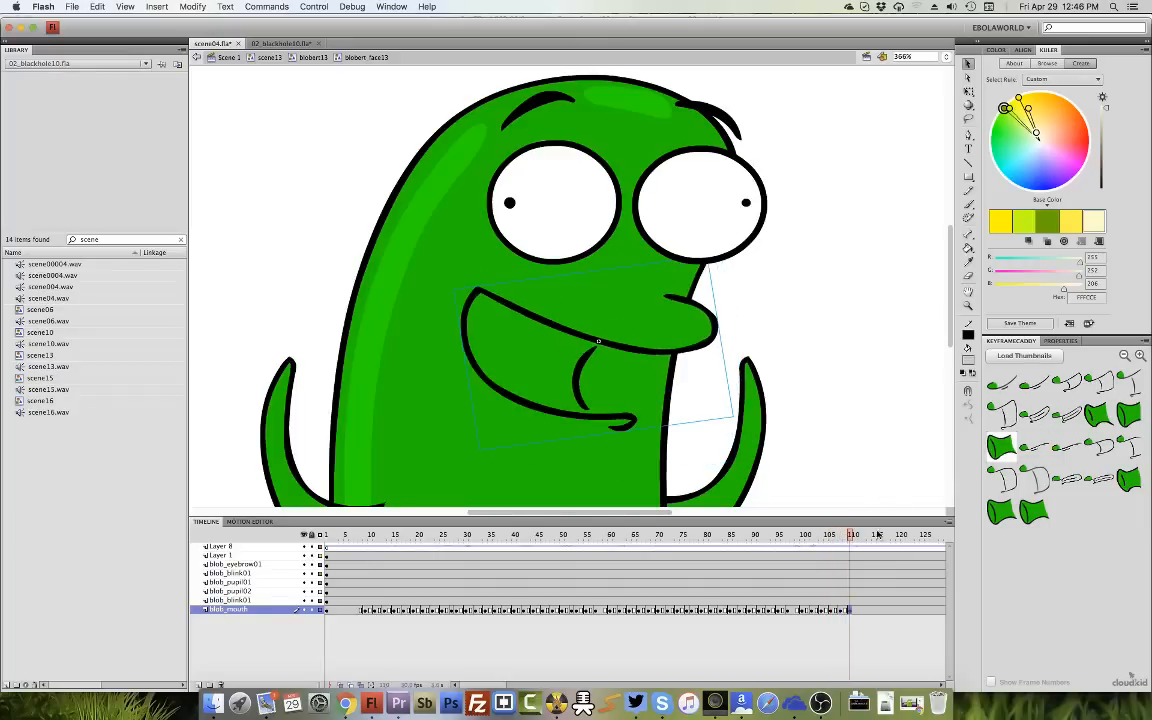
{"action": "left_click", "coordinate": [1058, 421]}
{"action": "left_click_drag", "start_coordinate": [863, 535], "coordinate": [869, 535]}
{"action": "left_click", "coordinate": [1033, 418]}
Play past the last mouth key, check the YouTube live chat in Chrome, and replay the lip-sync in Flash from frame 8.
{"action": "left_click", "coordinate": [889, 536]}
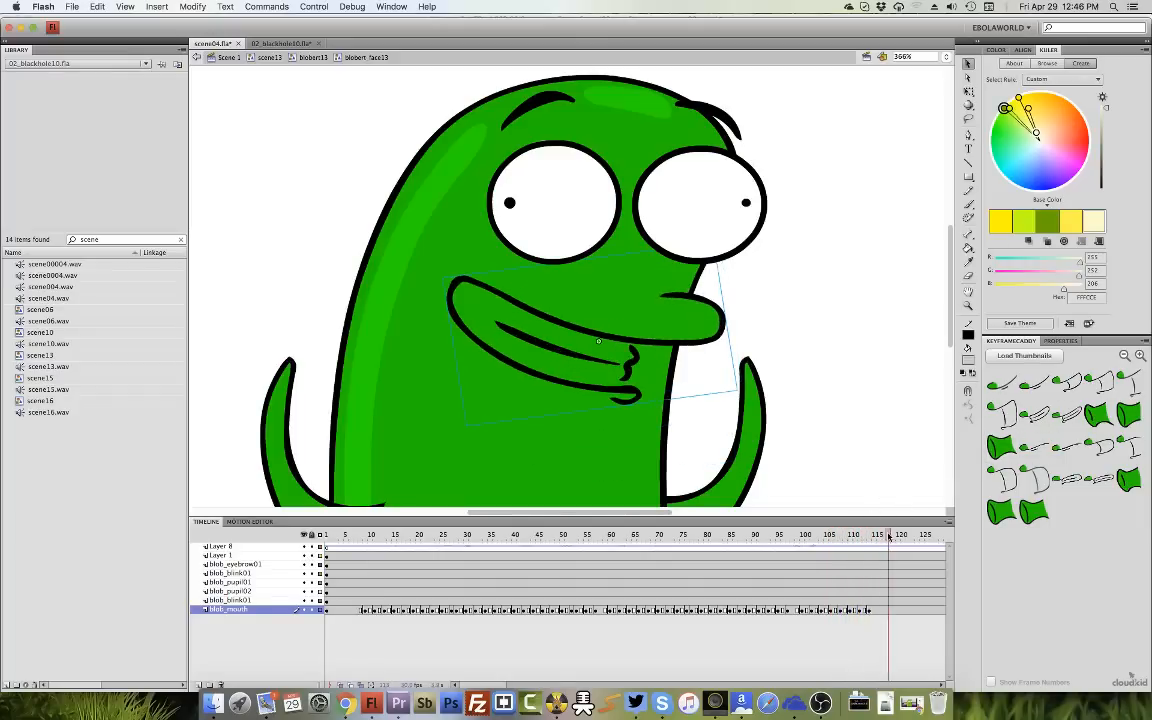
{"action": "key", "text": "Return"}
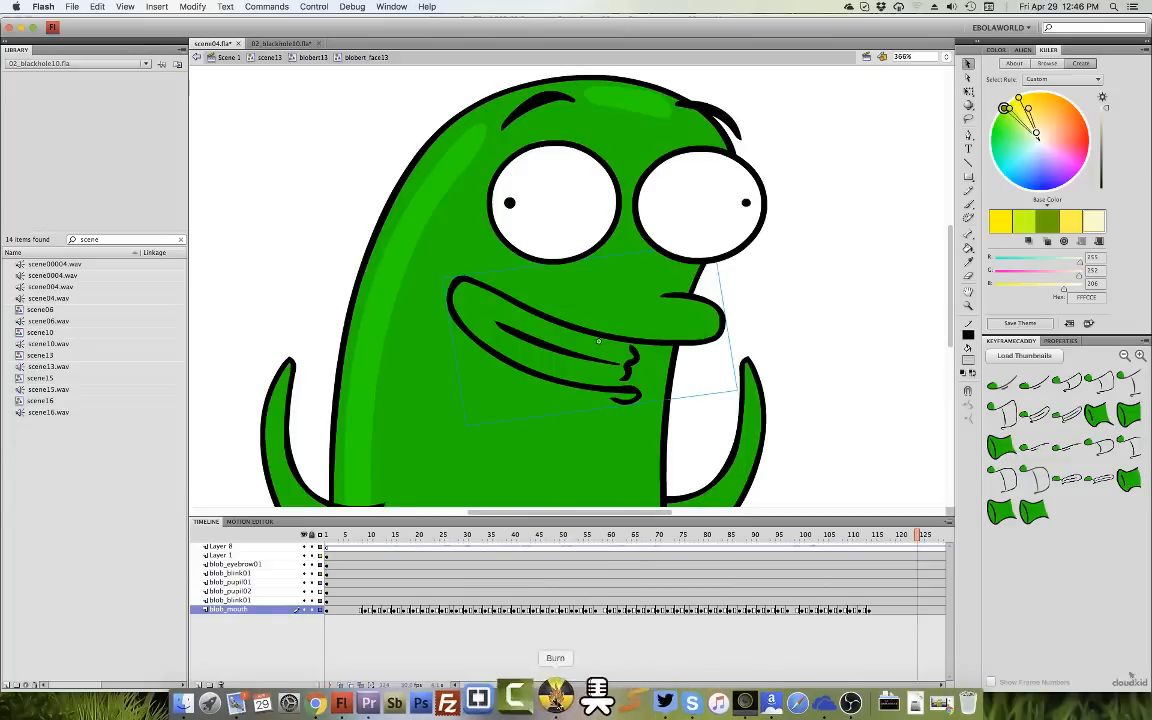
{"action": "left_click", "coordinate": [352, 706]}
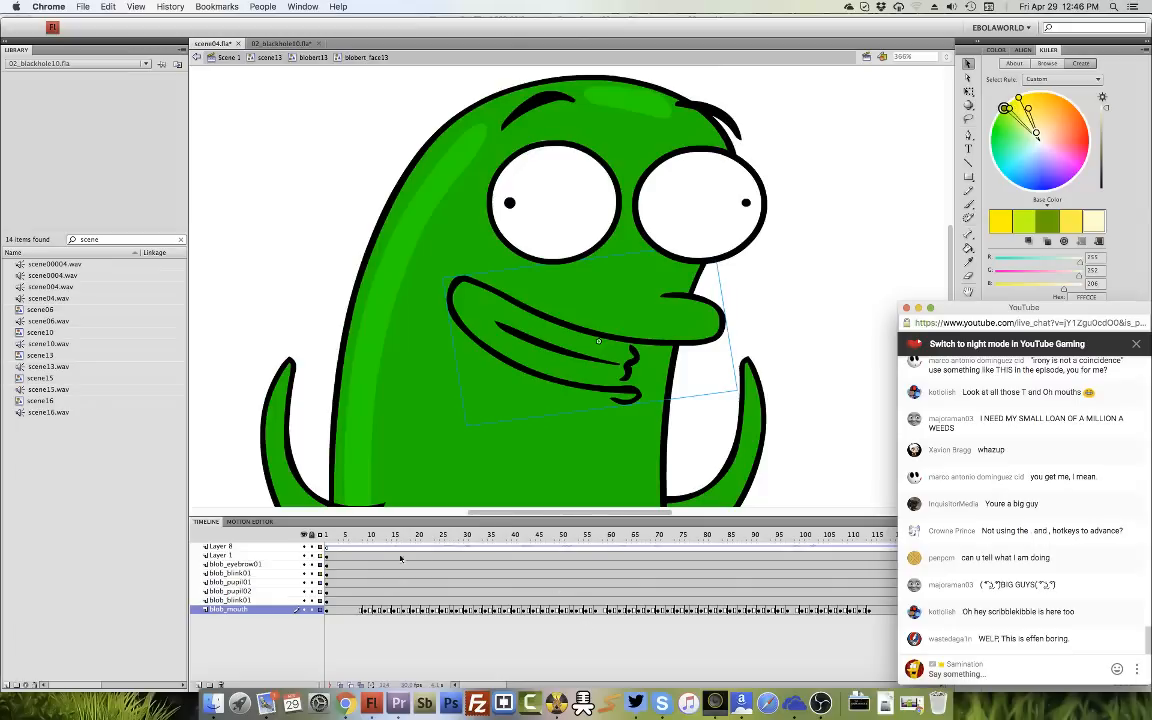
{"action": "left_click", "coordinate": [368, 541]}
{"action": "left_click", "coordinate": [361, 539]}
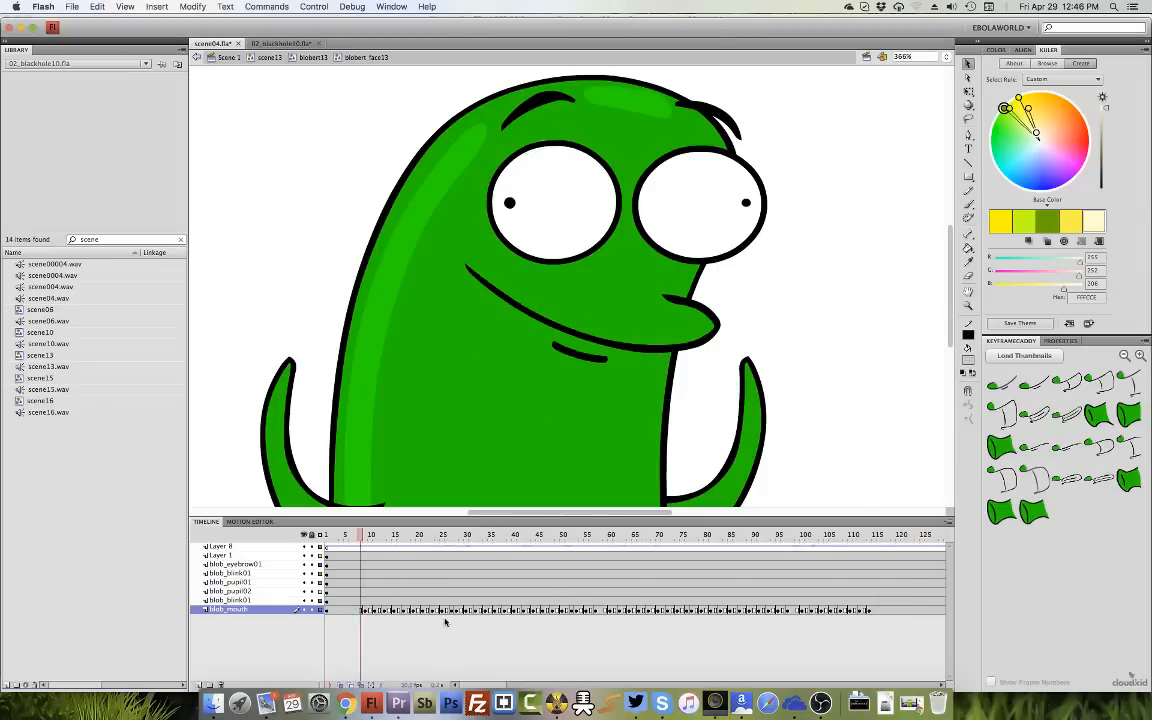
{"action": "key", "text": "Return"}
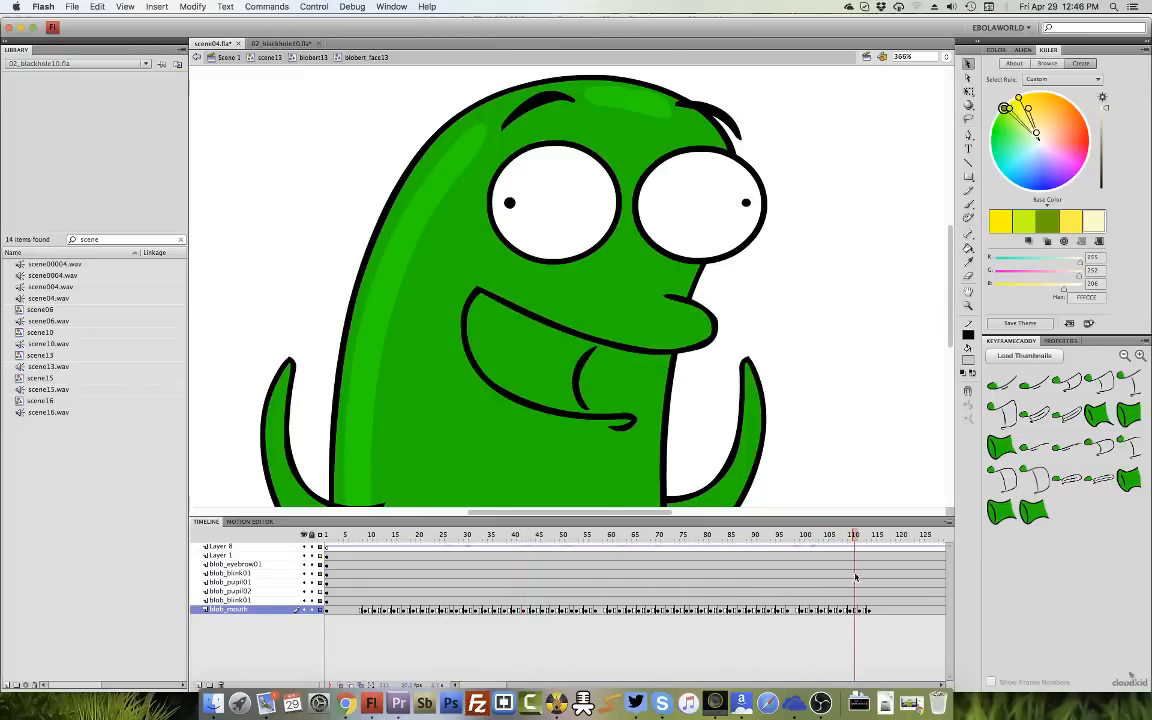
Copy the Layer 1 through blob_pupil02 keyframes from around frames 380 to 394 and paste them at frame 8.
{"action": "left_click", "coordinate": [871, 540]}
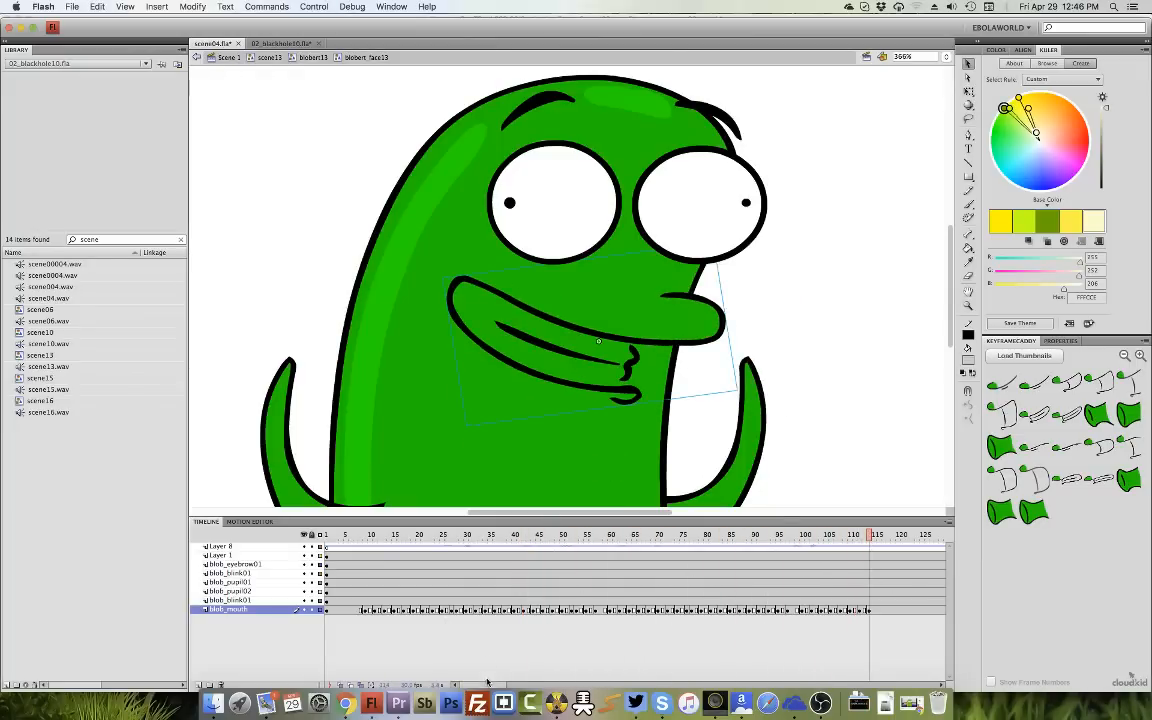
{"action": "left_click_drag", "start_coordinate": [487, 681], "coordinate": [548, 676]}
{"action": "left_click", "coordinate": [673, 543]}
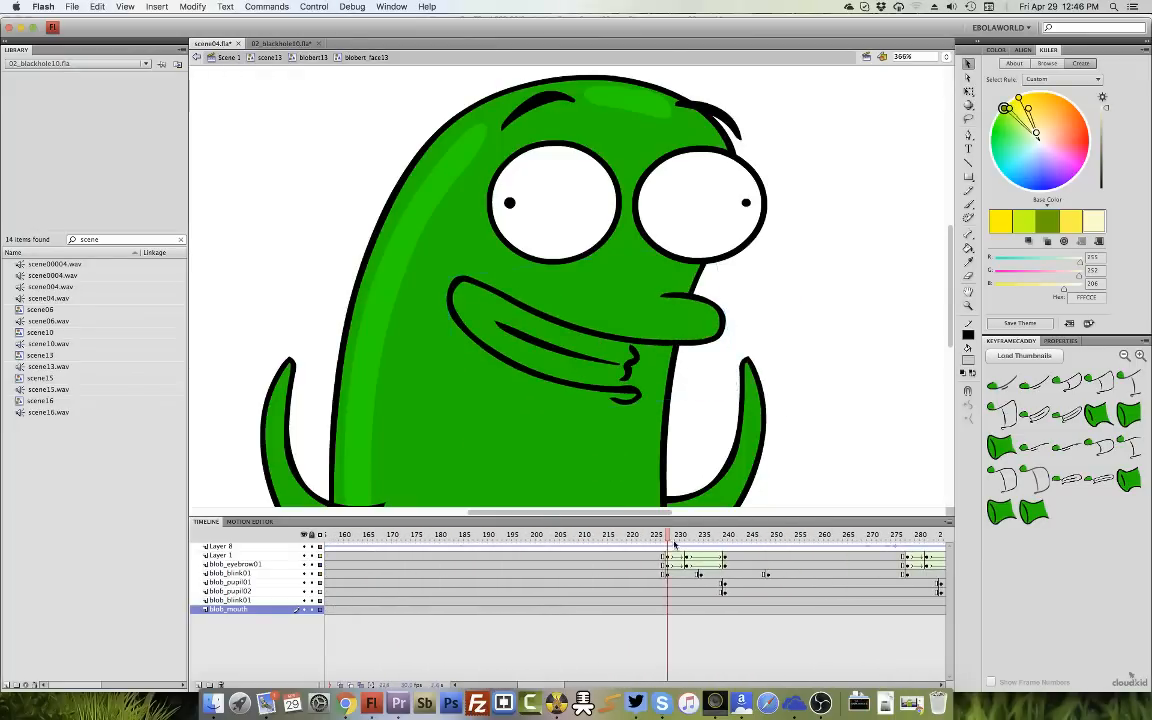
{"action": "key", "text": "Return"}
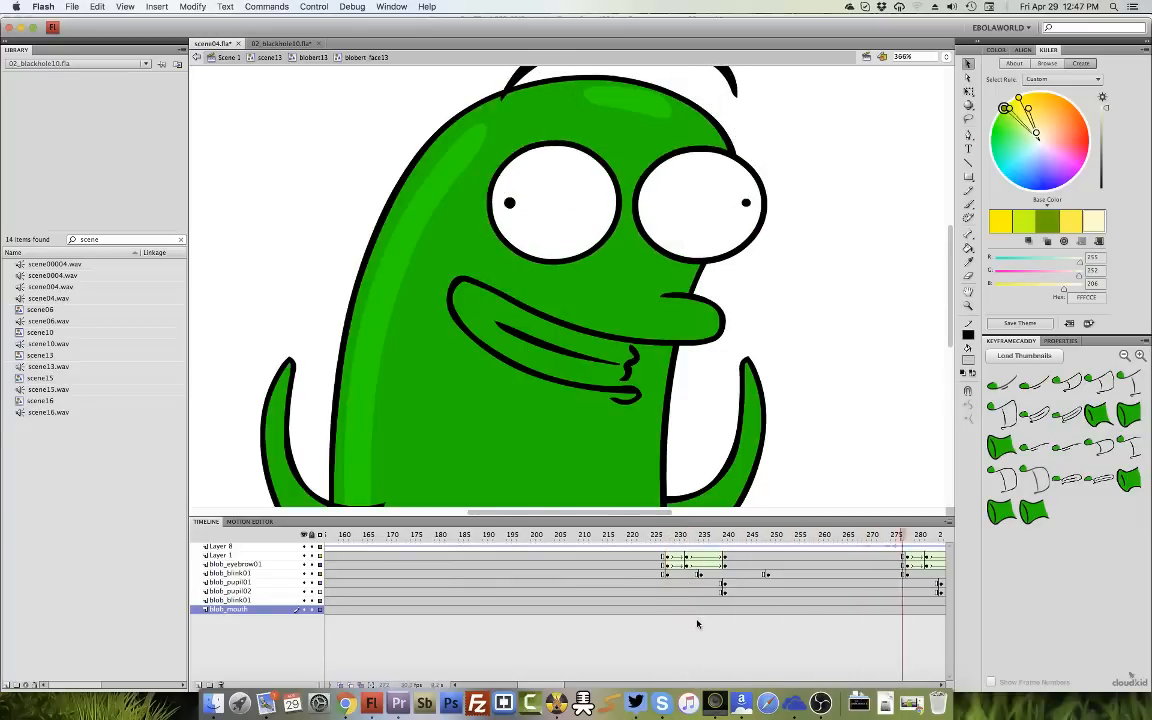
{"action": "left_click", "coordinate": [782, 538]}
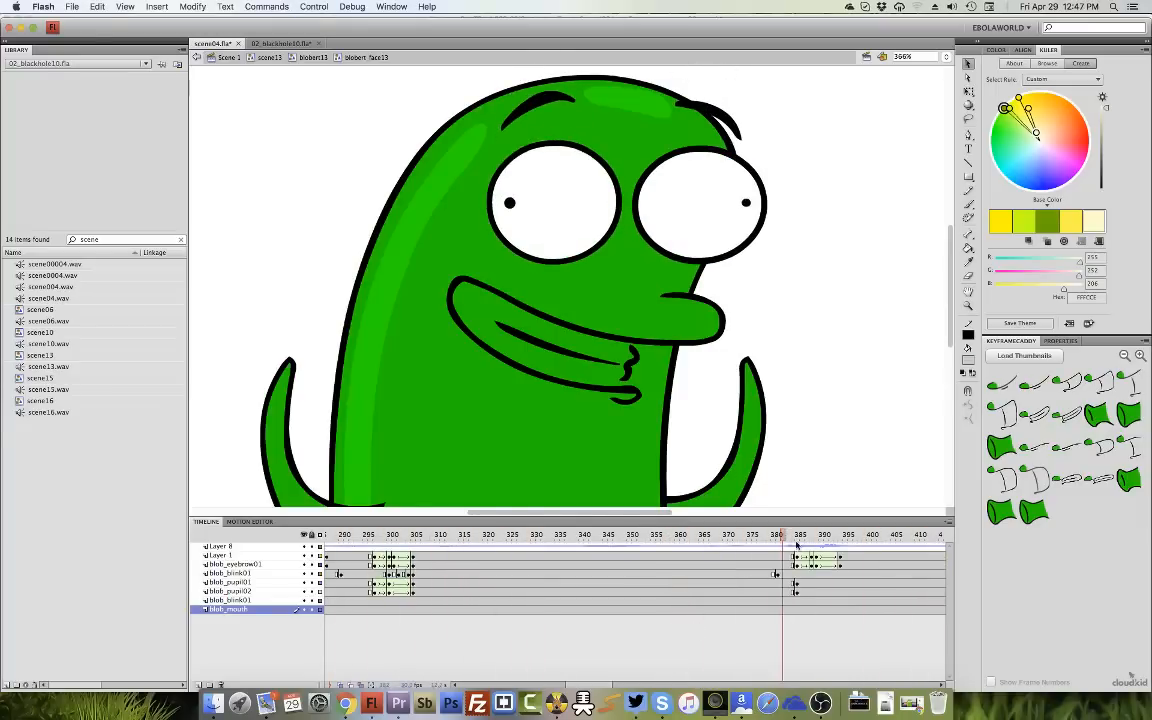
{"action": "key", "text": "Return"}
{"action": "left_click_drag", "start_coordinate": [775, 572], "coordinate": [422, 587]}
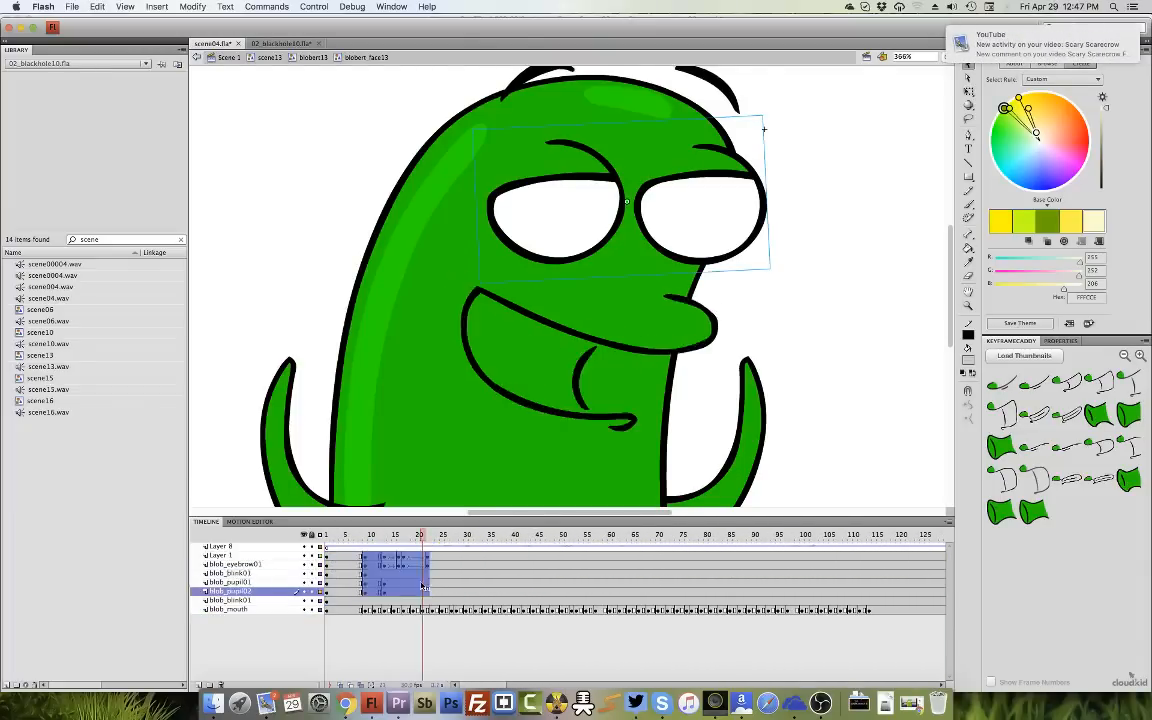
Play the pasted expression from around frame 8, and shift both pupils up and right along the eyes' upper edges around frame 28.
{"action": "left_click", "coordinate": [357, 546]}
{"action": "key", "text": "Return"}
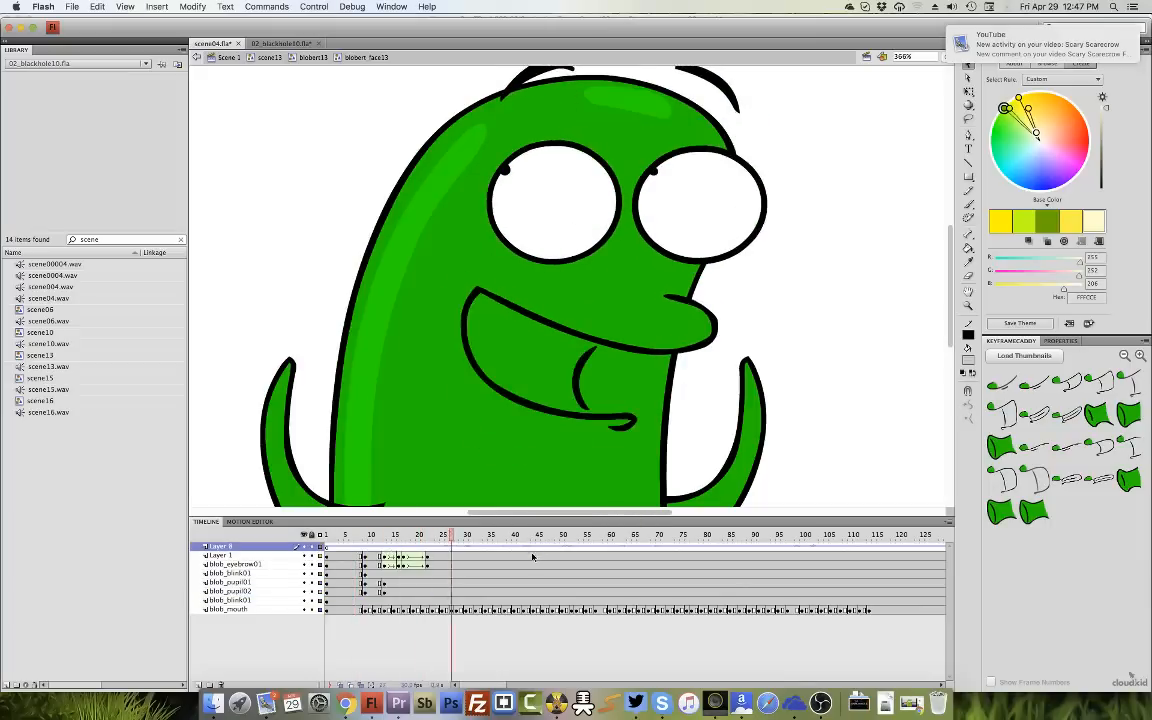
{"action": "left_click_drag", "start_coordinate": [459, 584], "coordinate": [463, 591]}
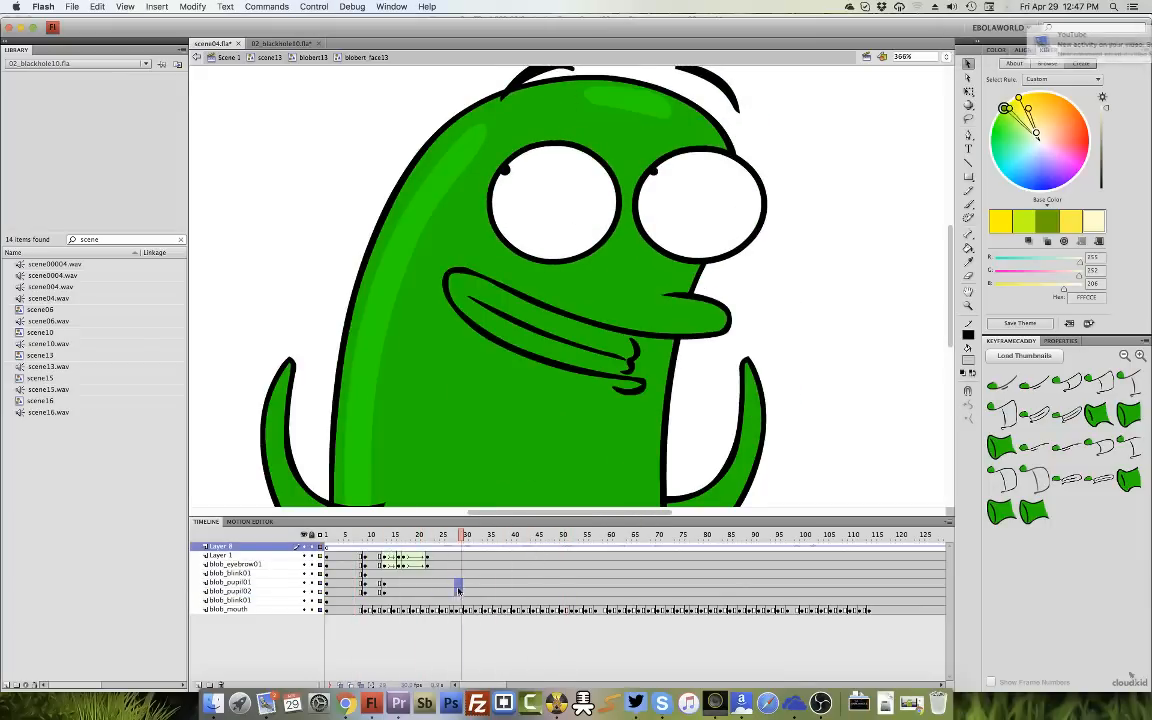
{"action": "key", "text": "Right"}
{"action": "key", "text": "Right"}
{"action": "key", "text": "Up"}
{"action": "key", "text": "Left"}
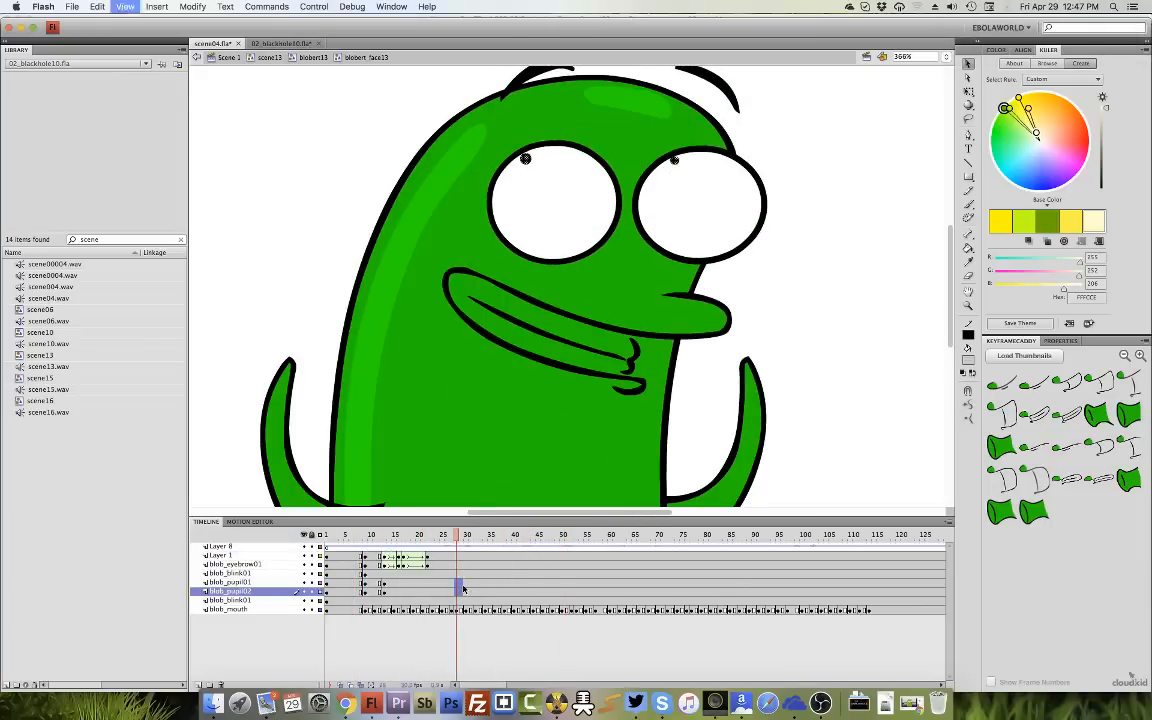
Review the facial animation up to frame 38 to judge the timing for the next pupil movement.
{"action": "key", "text": "period"}
{"action": "key", "text": "period"}
{"action": "key", "text": "period"}
{"action": "key", "text": "period"}
{"action": "key", "text": "period"}
{"action": "key", "text": "period"}
{"action": "key", "text": "period"}
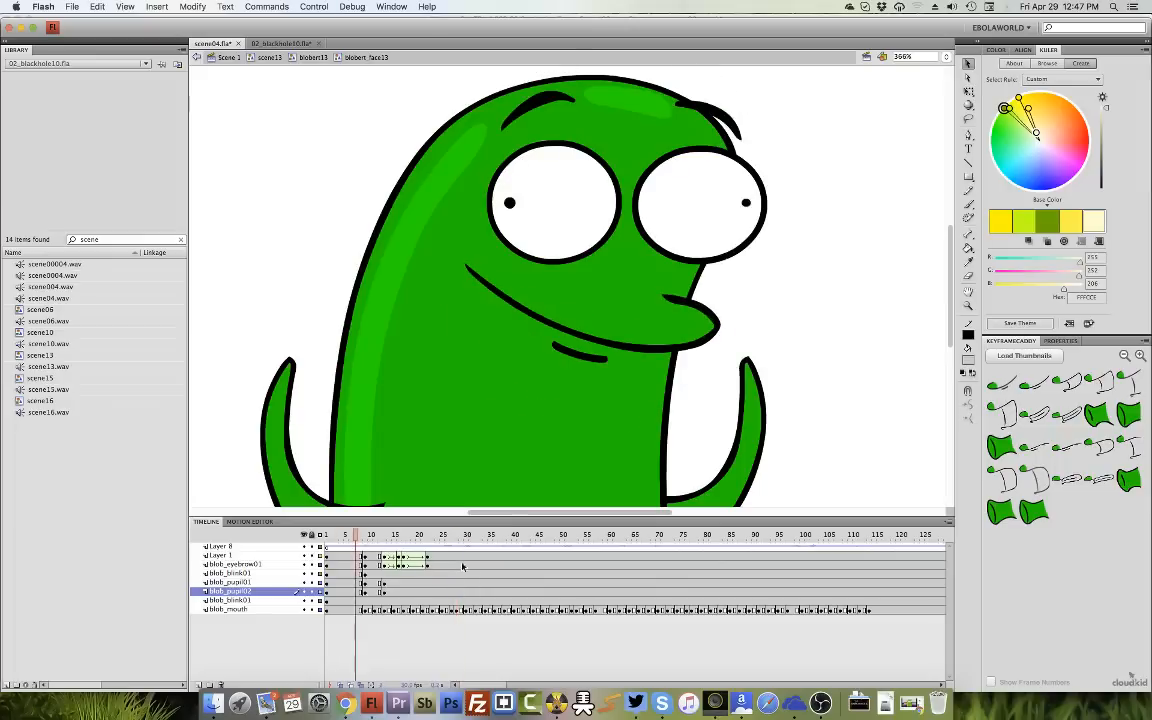
{"action": "key", "text": "period"}
{"action": "key", "text": "period"}
{"action": "key", "text": "period"}
{"action": "key", "text": "period"}
{"action": "key", "text": "period"}
{"action": "key", "text": "period"}
{"action": "key", "text": "period"}
{"action": "key", "text": "period"}
{"action": "key", "text": "period"}
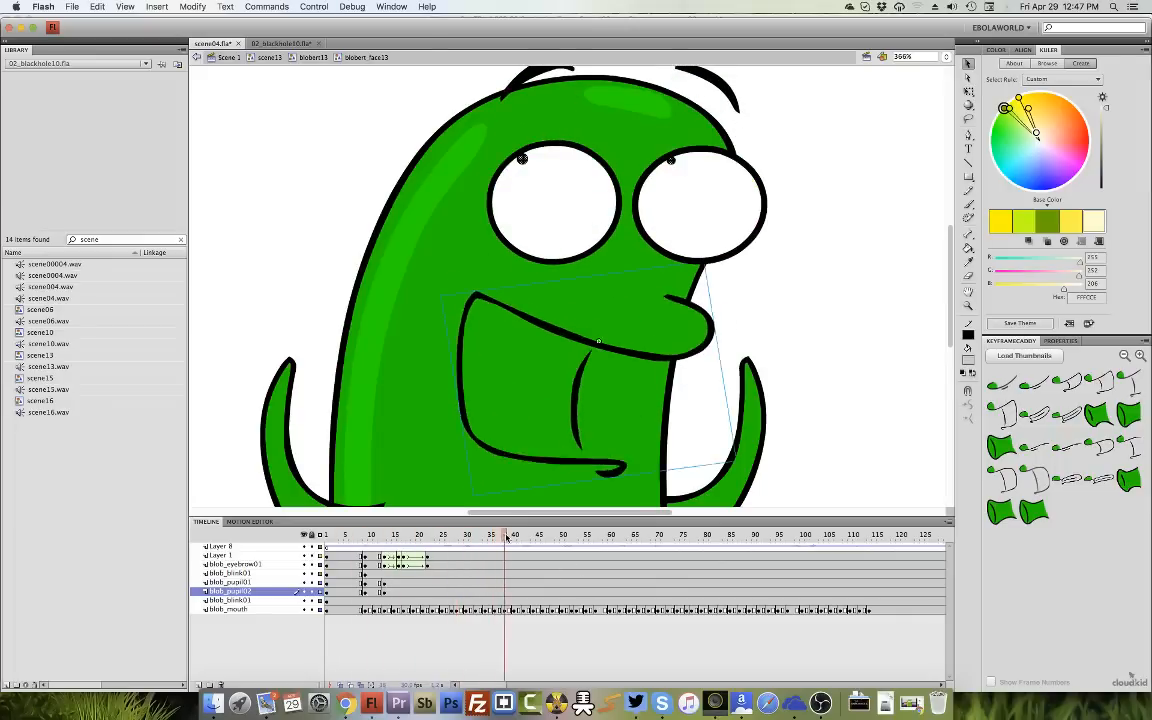
Key blob_pupil01 and blob_pupil02 at frame 45, and clear the stray keyframe on the upper blob_blink01 layer.
{"action": "left_click", "coordinate": [537, 578]}
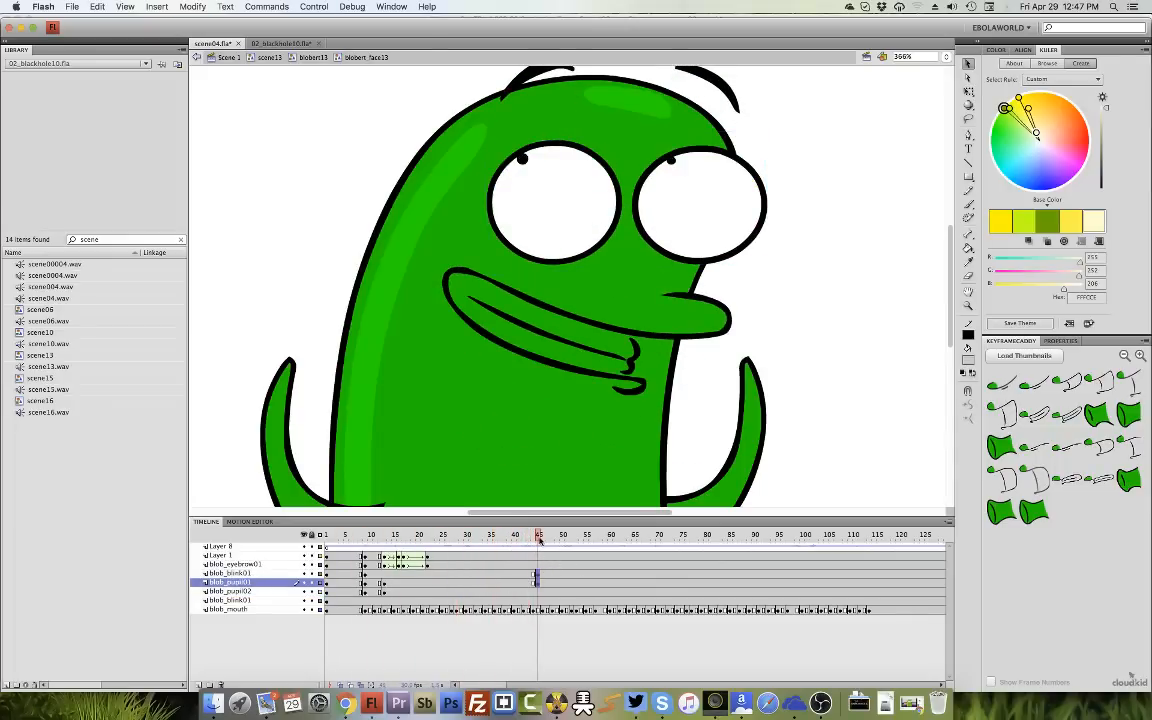
{"action": "left_click", "coordinate": [538, 573]}
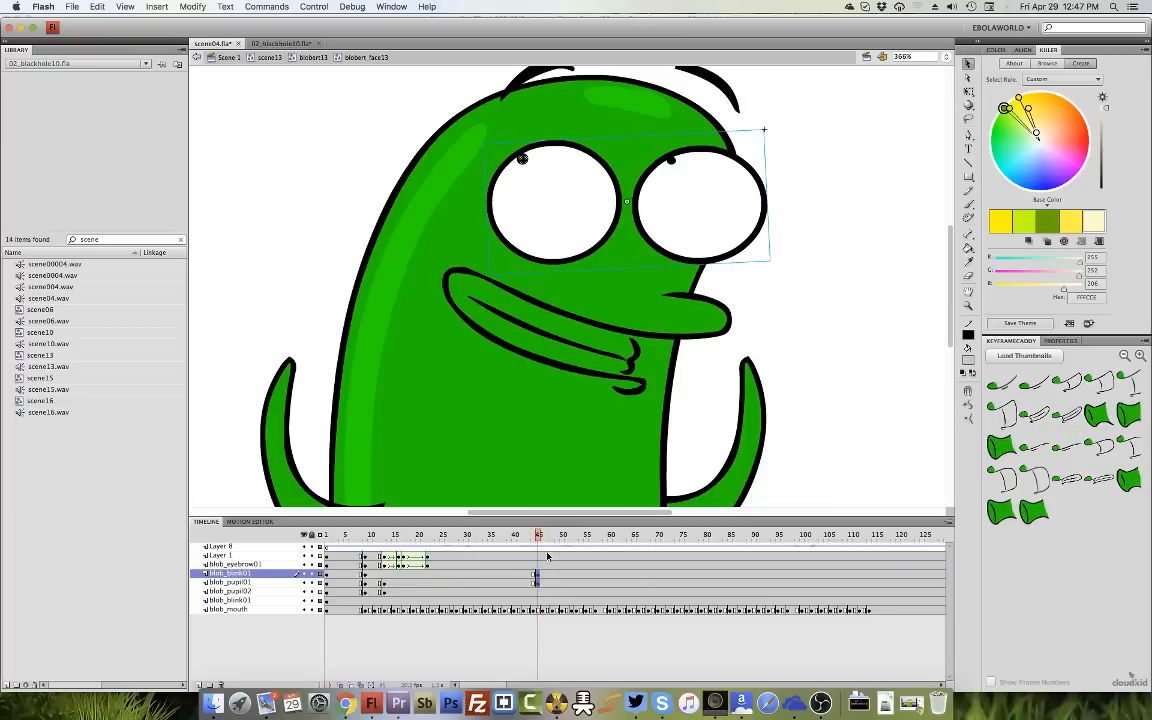
{"action": "left_click", "coordinate": [539, 565]}
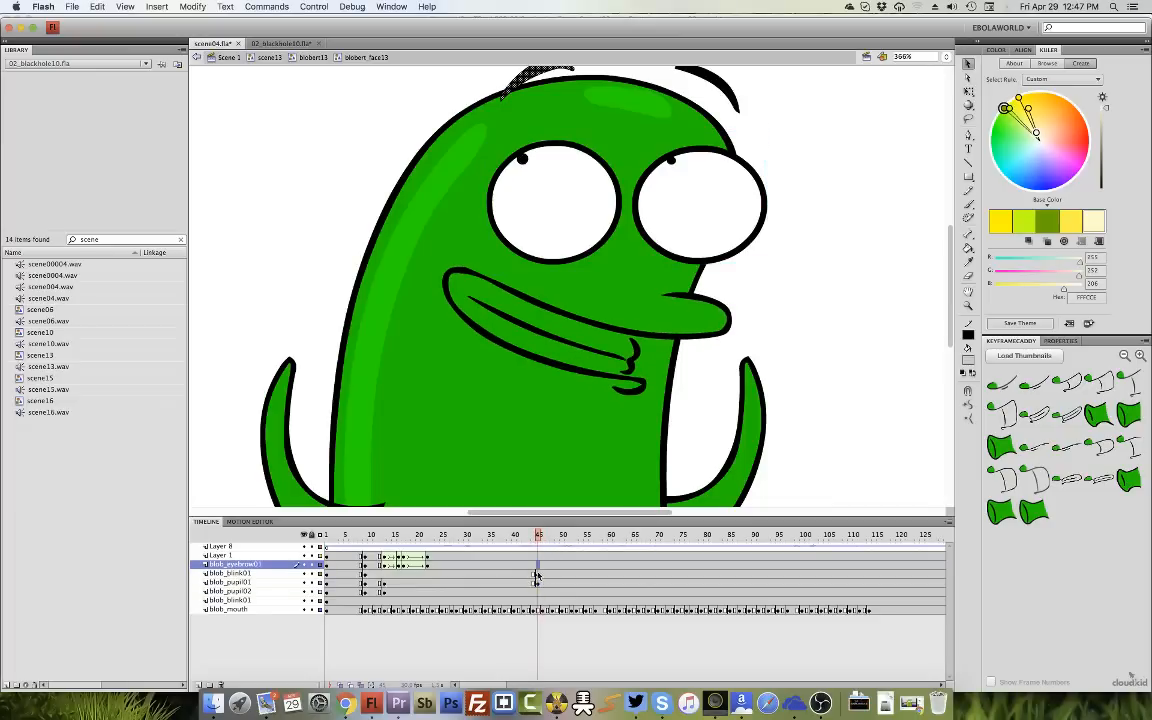
{"action": "left_click", "coordinate": [538, 575]}
{"action": "left_click", "coordinate": [538, 583]}
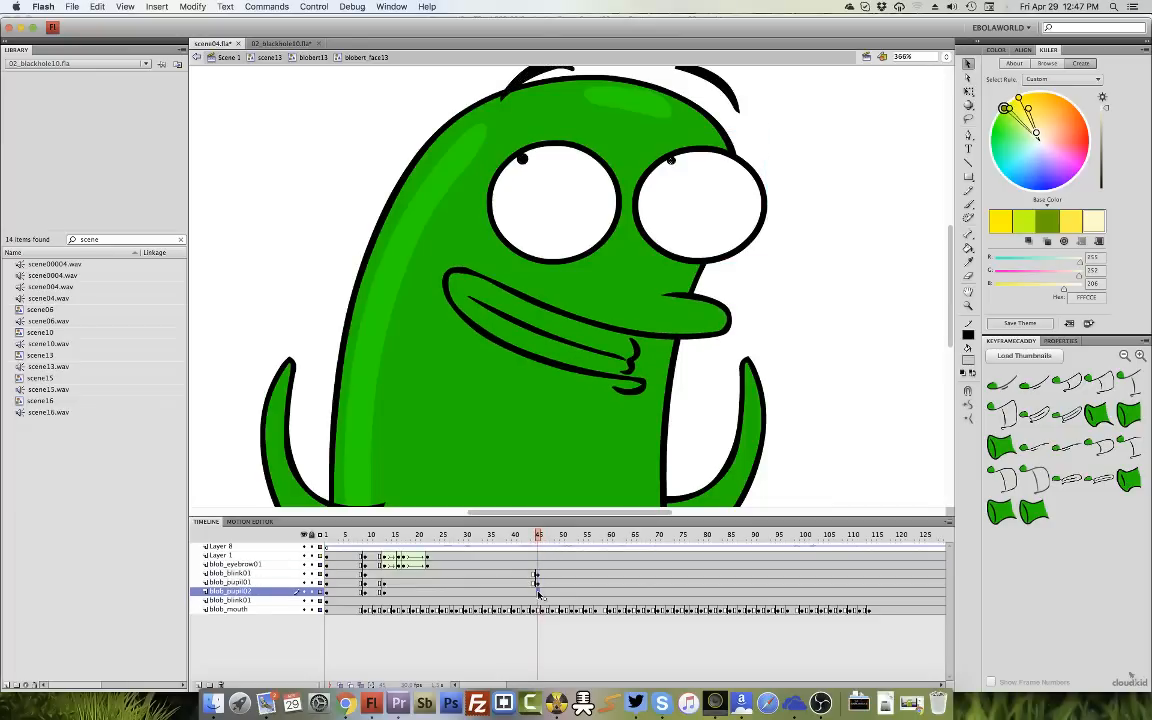
{"action": "right_click", "coordinate": [538, 573]}
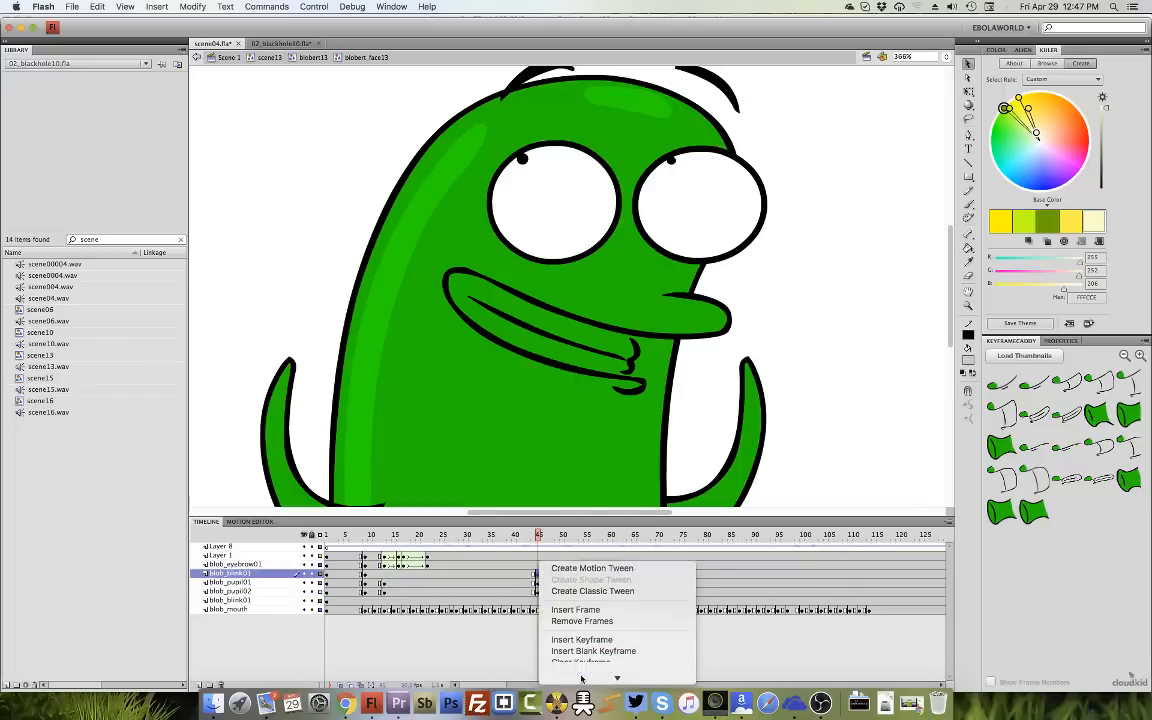
{"action": "left_click", "coordinate": [578, 651]}
Key both pupil layers at frame 59 and move each pupil to the upper right edge of its eye.
{"action": "left_click", "coordinate": [551, 538]}
{"action": "left_click_drag", "start_coordinate": [551, 540], "coordinate": [606, 591]}
{"action": "key", "text": "F6"}
{"action": "left_click", "coordinate": [609, 584]}
{"action": "key", "text": "Right"}
{"action": "key", "text": "Right"}
{"action": "key", "text": "Right"}
{"action": "key", "text": "Right"}
{"action": "key", "text": "Right"}
{"action": "key", "text": "Right"}
{"action": "key", "text": "Right"}
{"action": "key", "text": "Right"}
{"action": "key", "text": "Right"}
{"action": "key", "text": "Right"}
{"action": "key", "text": "Right"}
{"action": "key", "text": "Right"}
{"action": "key", "text": "Right"}
{"action": "key", "text": "Right"}
{"action": "key", "text": "Right"}
{"action": "key", "text": "Right"}
{"action": "key", "text": "Right"}
{"action": "key", "text": "Right"}
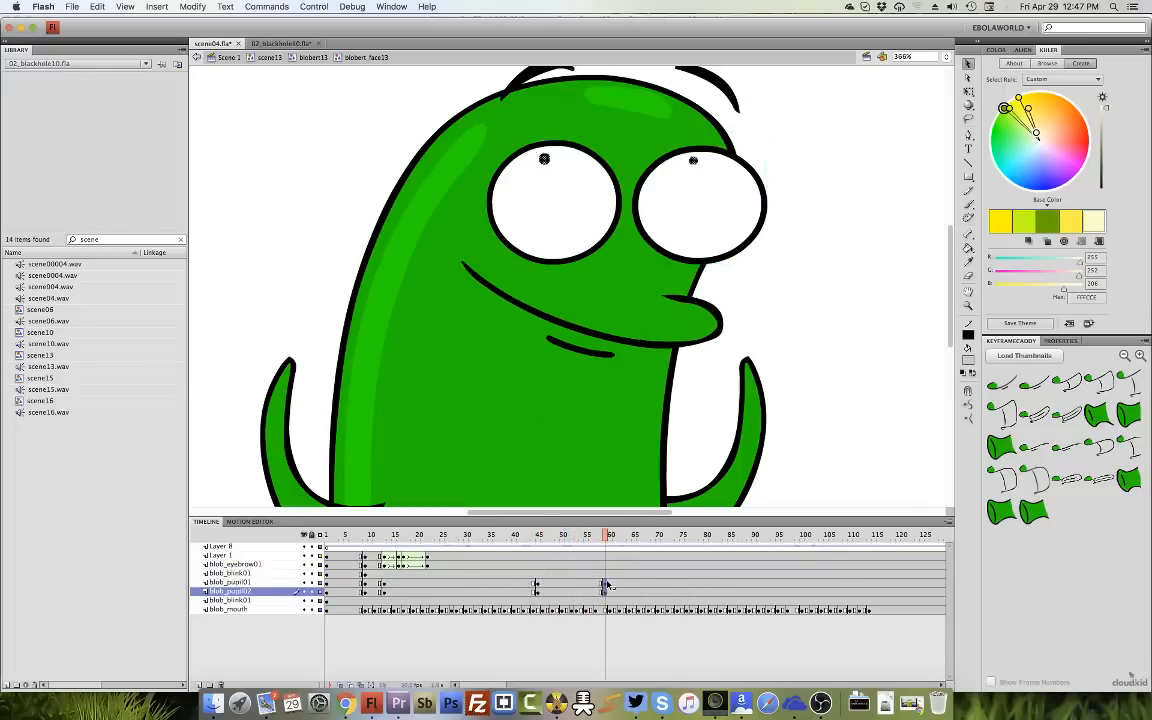
{"action": "key", "text": "Down"}
{"action": "key", "text": "Down"}
{"action": "key", "text": "Down"}
{"action": "key", "text": "Right"}
{"action": "key", "text": "Right"}
{"action": "key", "text": "Right"}
{"action": "key", "text": "Down"}
{"action": "key", "text": "Down"}
{"action": "key", "text": "Up"}
{"action": "key", "text": "Up"}
{"action": "key", "text": "Up"}
{"action": "key", "text": "Down"}
{"action": "key", "text": "Down"}
{"action": "key", "text": "Left"}
{"action": "left_click", "coordinate": [659, 213]}
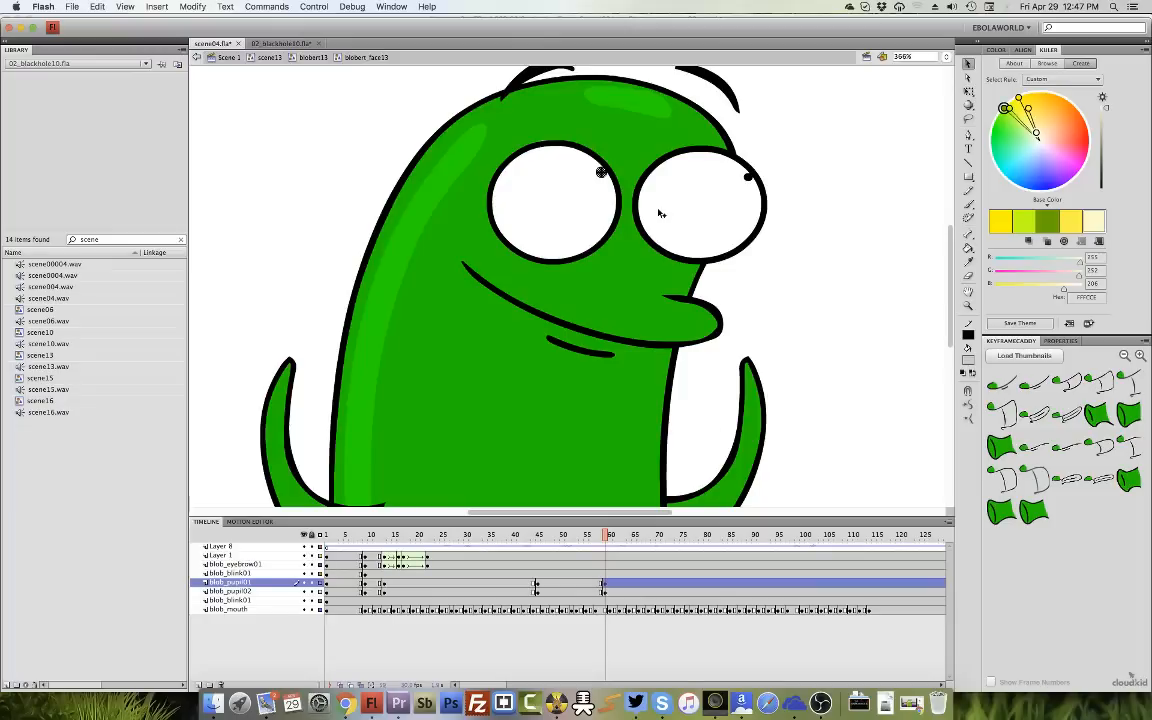
{"action": "left_click", "coordinate": [748, 180]}
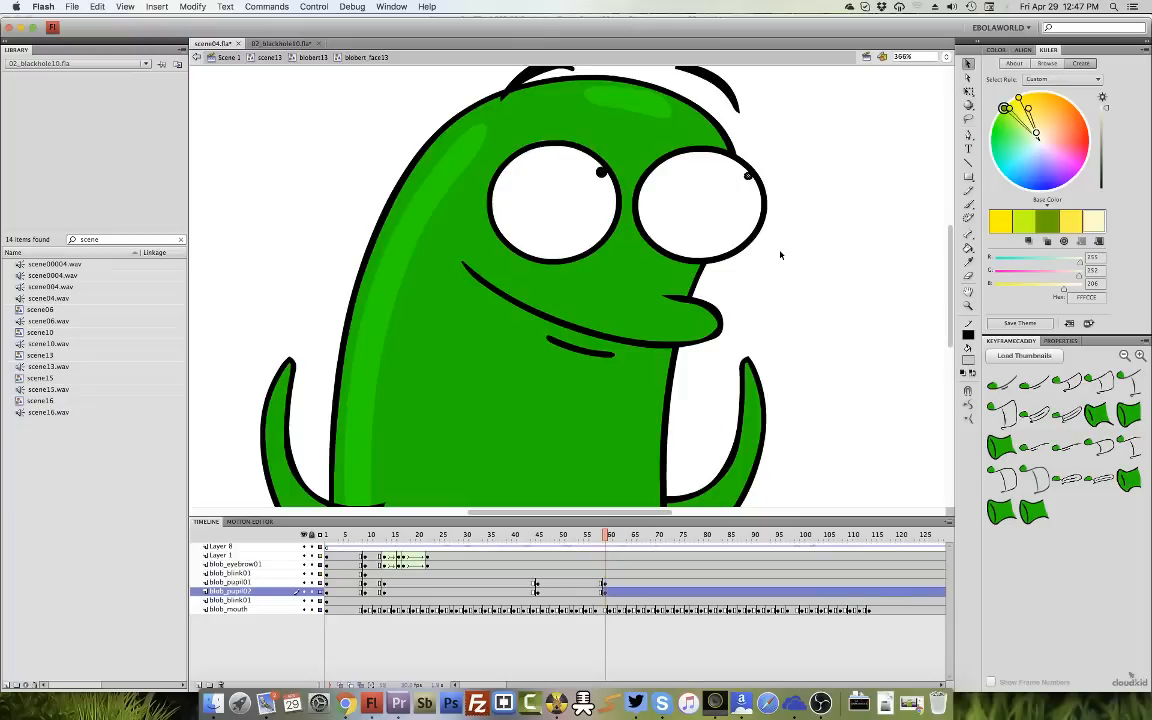
Create shape tweens on blob_pupil01 and blob_pupil02 between frames 45 and 59.
{"action": "left_click", "coordinate": [536, 586]}
{"action": "right_click", "coordinate": [535, 589]}
{"action": "left_click", "coordinate": [590, 602]}
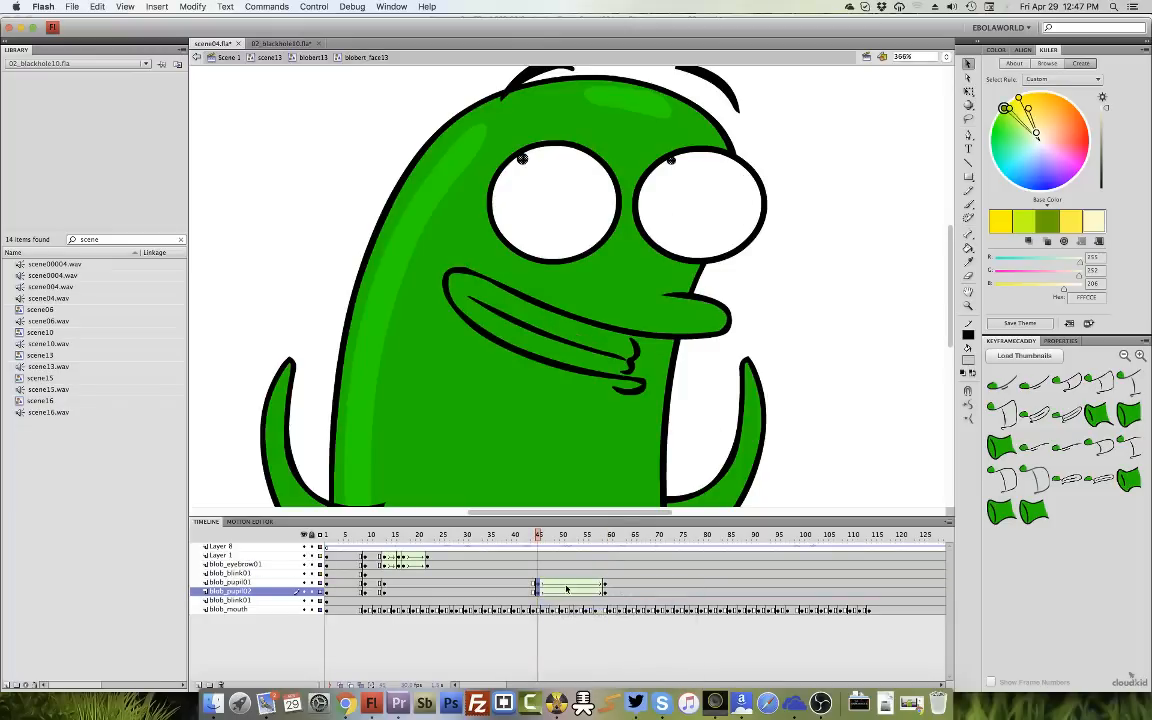
Key both pupil layers at frame 51 and move the pupils up to the top edge of the eyes.
{"action": "left_click", "coordinate": [570, 594]}
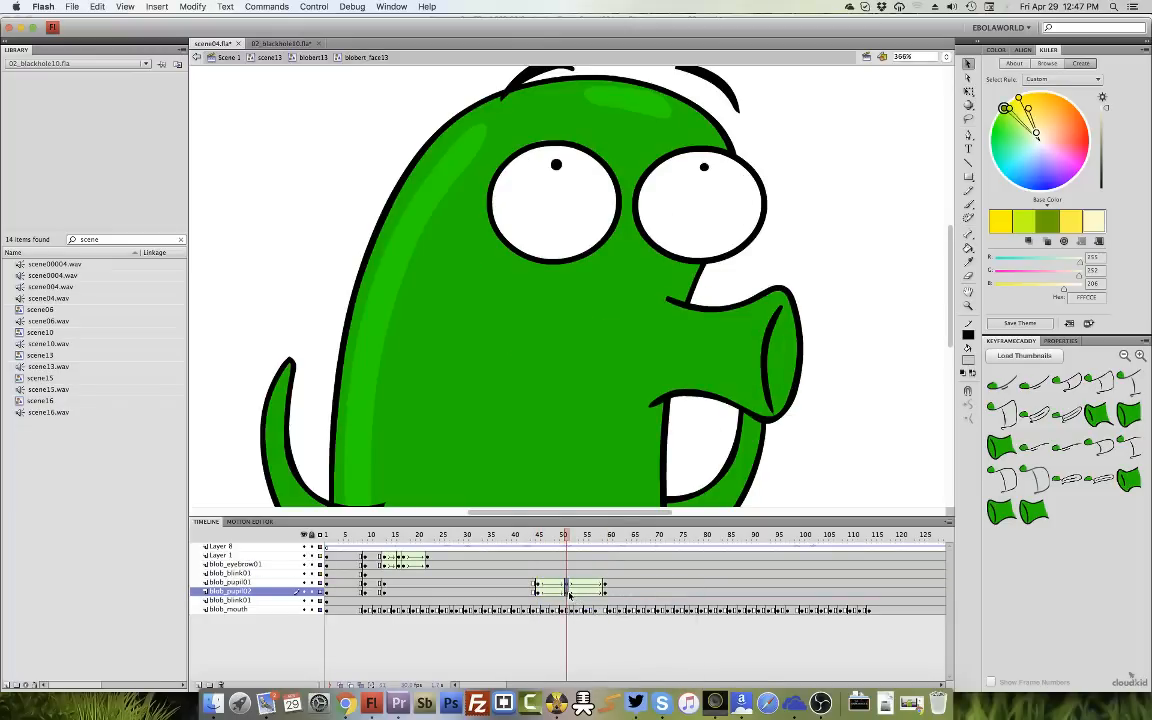
{"action": "left_click", "coordinate": [577, 583]}
{"action": "key", "text": "Up"}
Widen both pupils at frame 51 into slightly flattened ovals with Free Transform.
{"action": "key", "text": "q"}
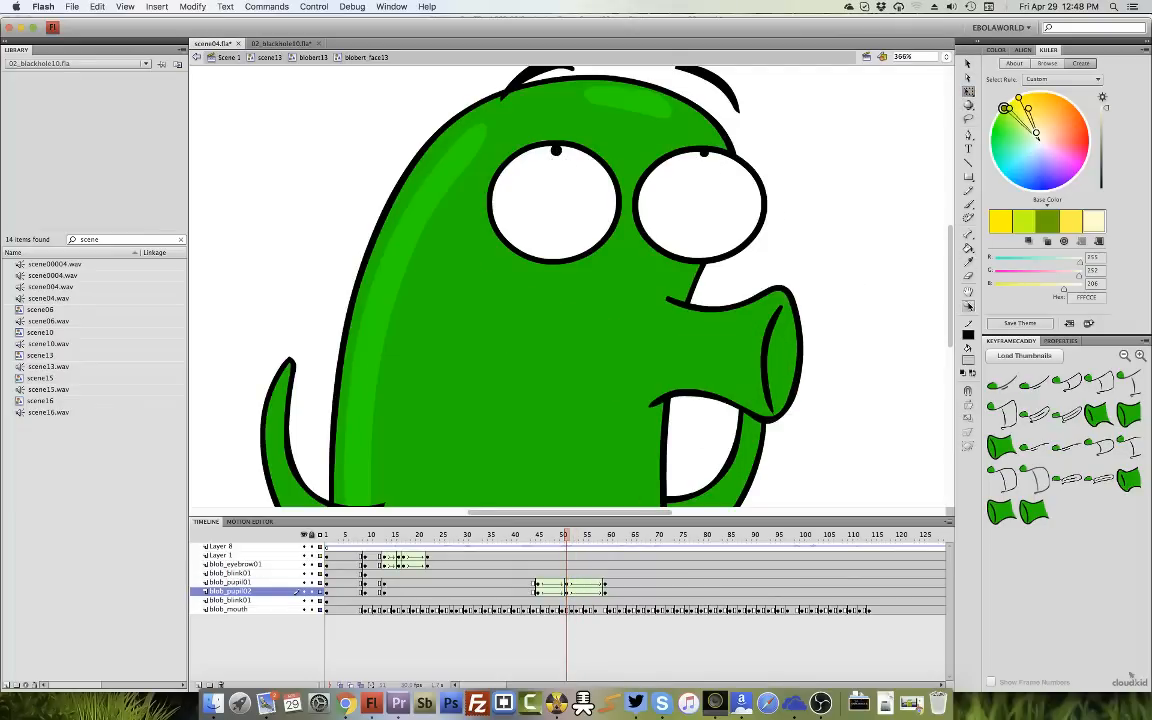
{"action": "left_click", "coordinate": [969, 306]}
{"action": "left_click_drag", "start_coordinate": [466, 212], "coordinate": [844, 102]}
{"action": "left_click", "coordinate": [968, 92]}
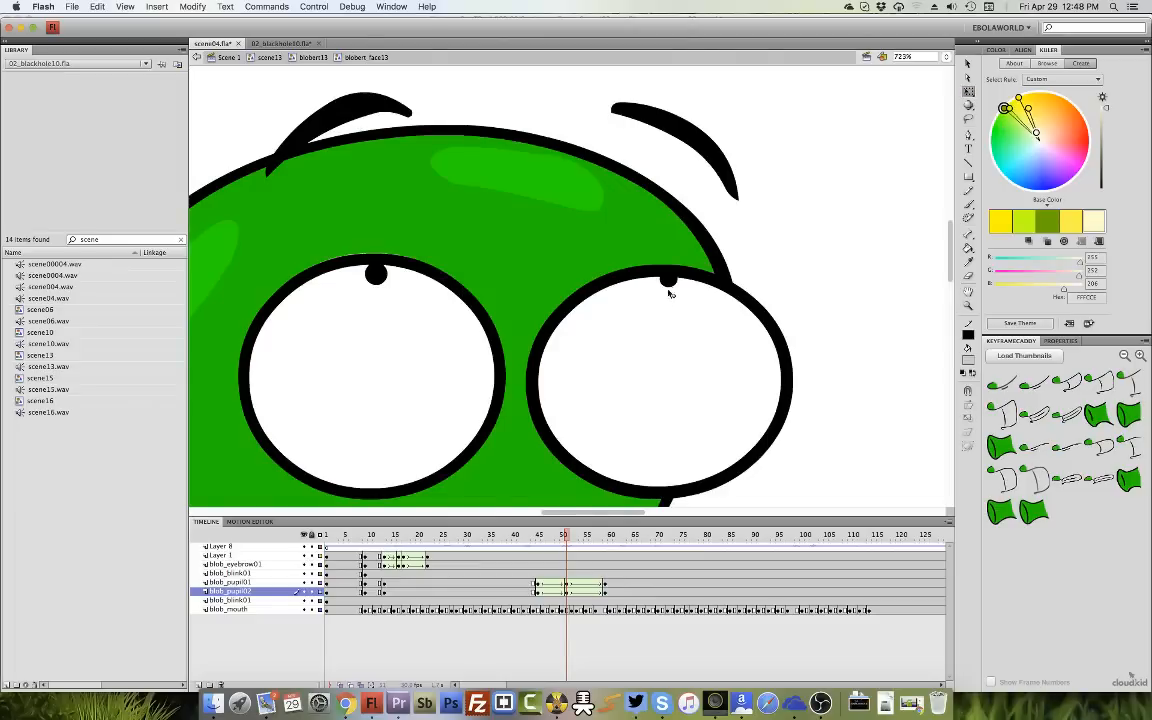
{"action": "left_click", "coordinate": [668, 280]}
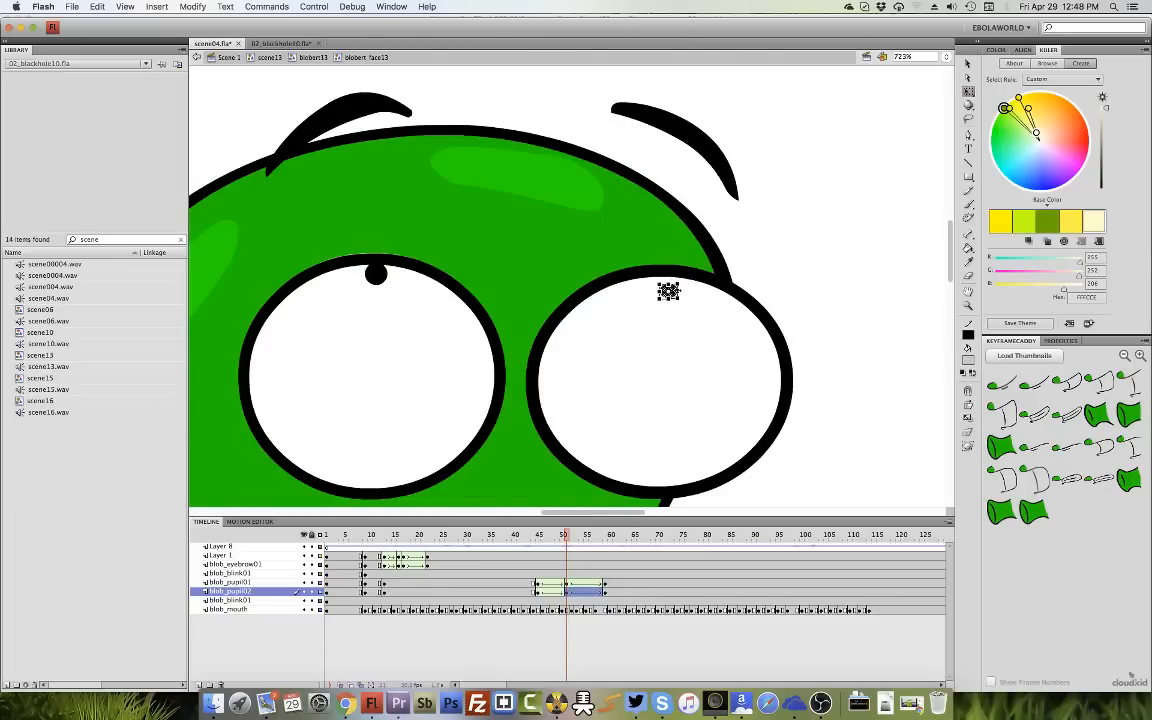
{"action": "left_click_drag", "start_coordinate": [679, 290], "coordinate": [684, 291]}
{"action": "left_click", "coordinate": [376, 272]}
{"action": "left_click_drag", "start_coordinate": [388, 271], "coordinate": [394, 271]}
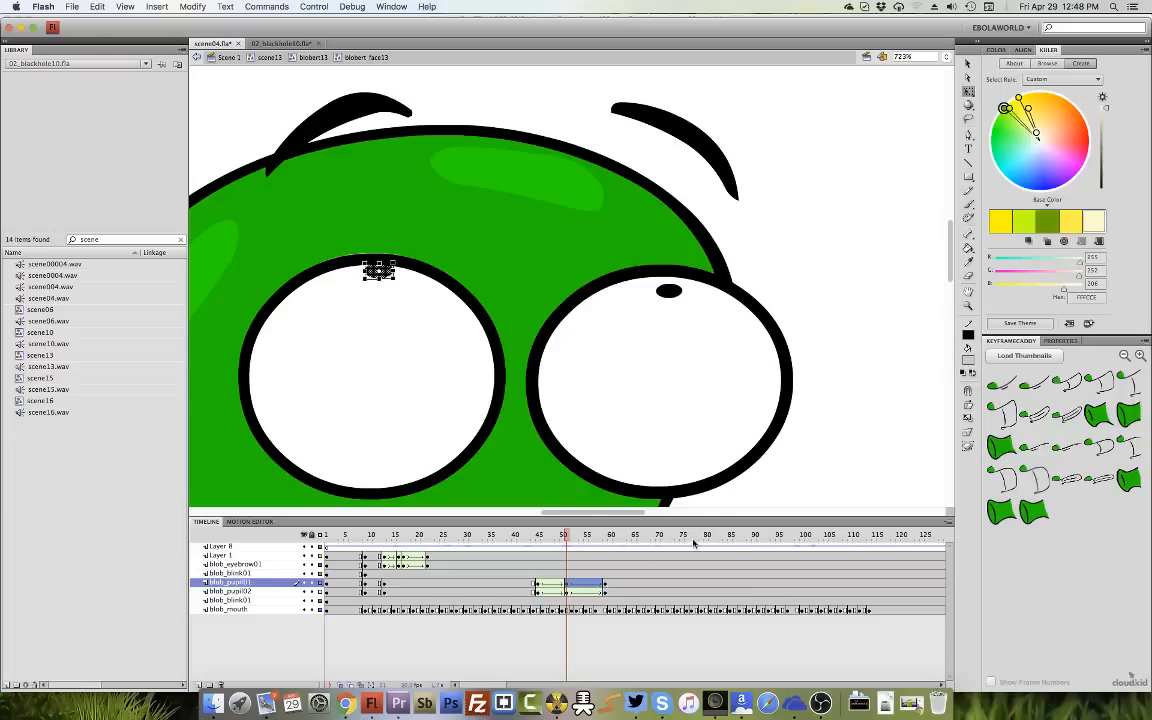
Nudge the right pupil up against its eye outline and the left pupil slightly left at frame 51.
{"action": "left_click", "coordinate": [669, 290]}
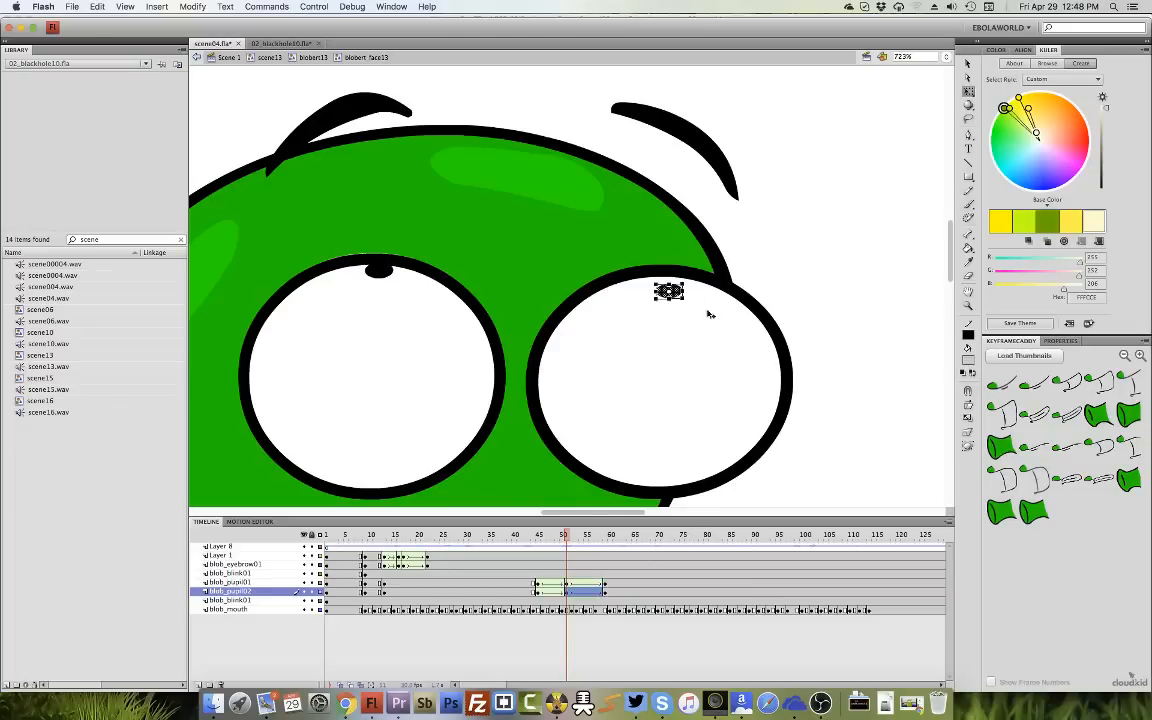
{"action": "key", "text": "Up"}
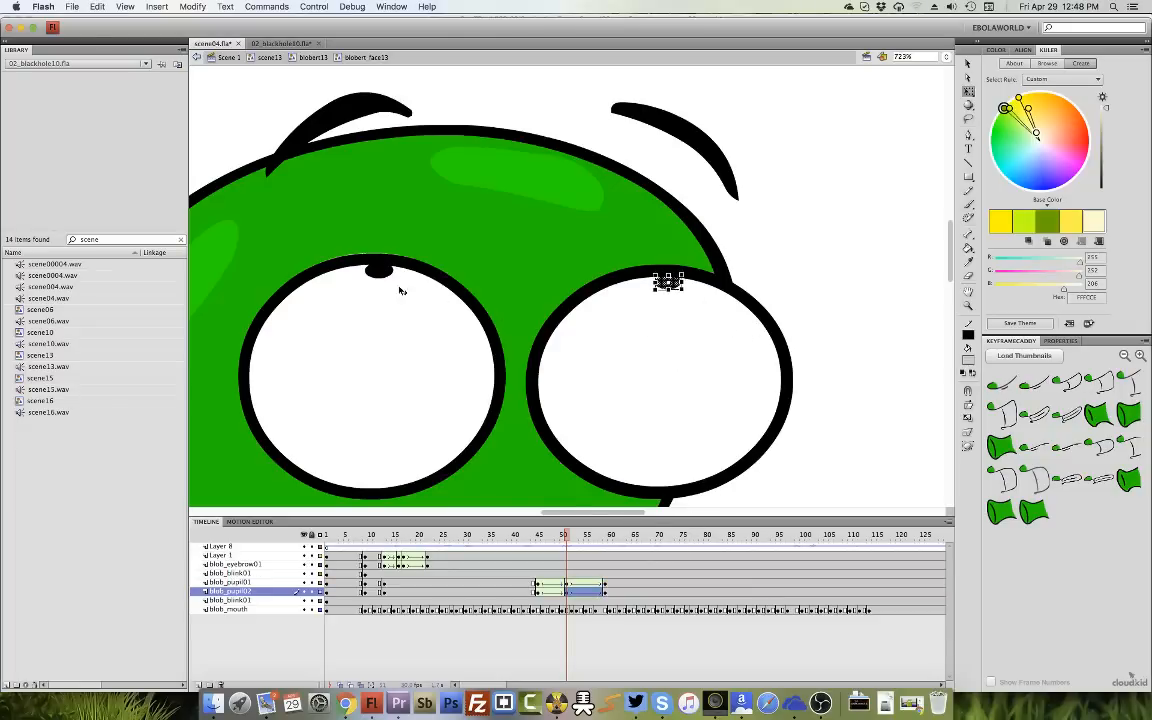
{"action": "left_click", "coordinate": [377, 268]}
{"action": "key", "text": "Left"}
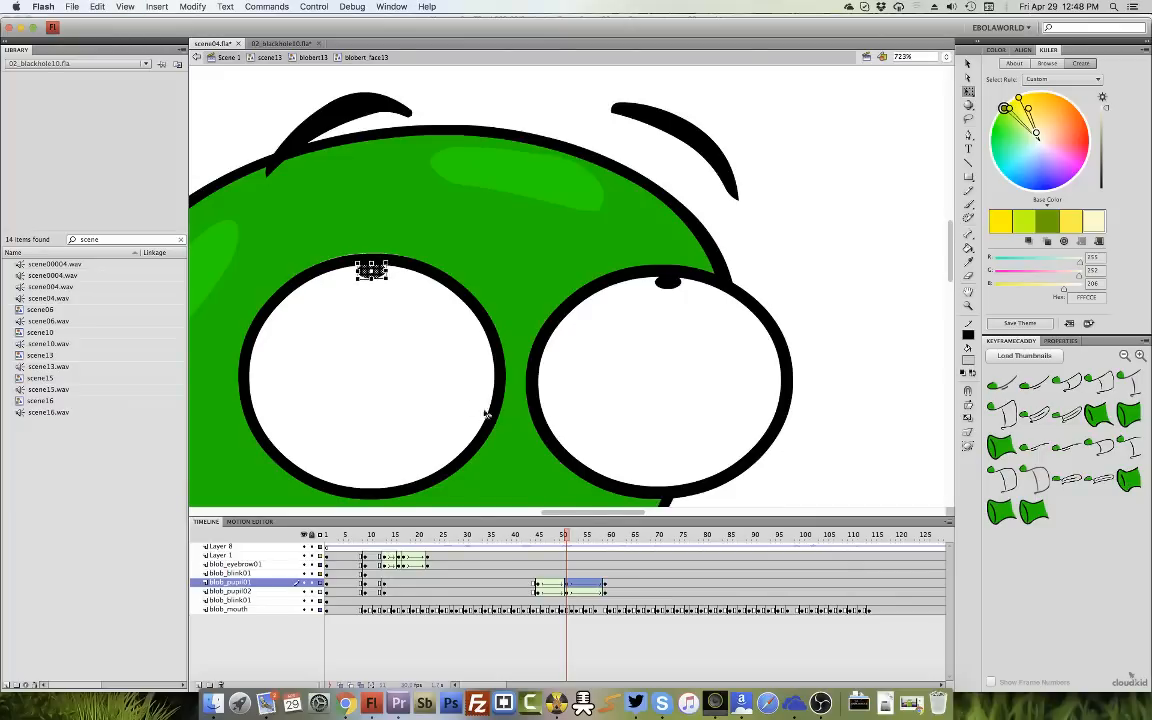
Squash the eye shapes on the lower blob_blink01 layer very slightly in height, and scrub through the pupil tween.
{"action": "left_click", "coordinate": [386, 331]}
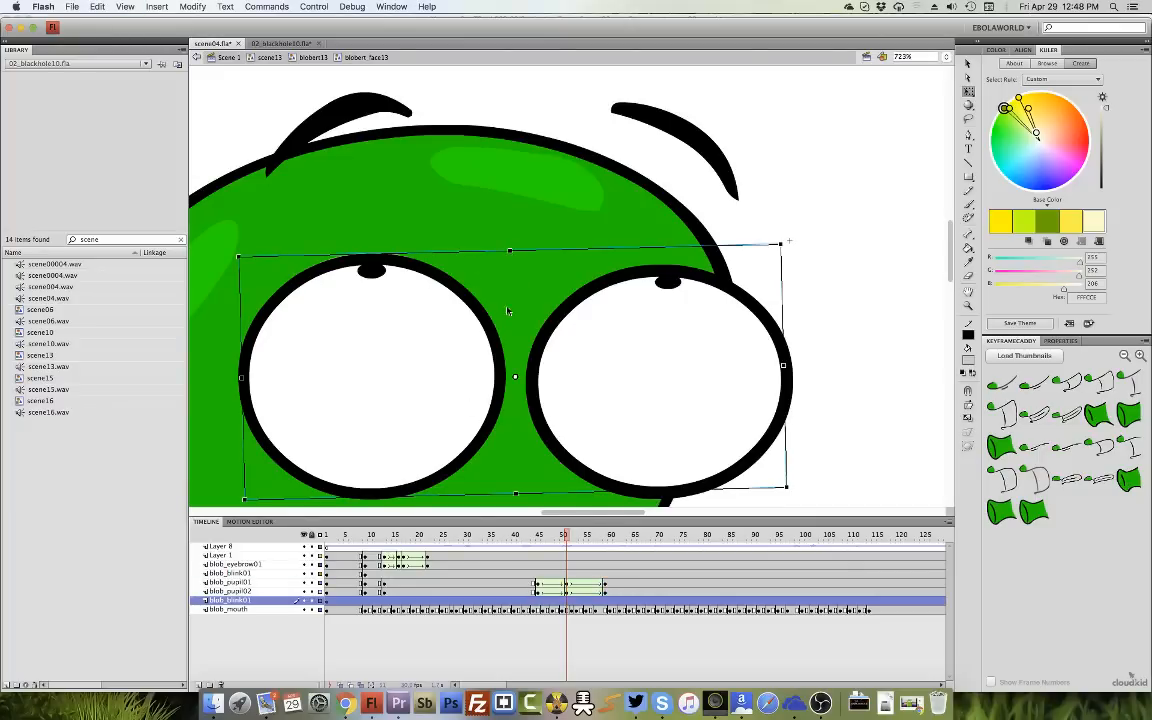
{"action": "left_click_drag", "start_coordinate": [509, 248], "coordinate": [509, 250]}
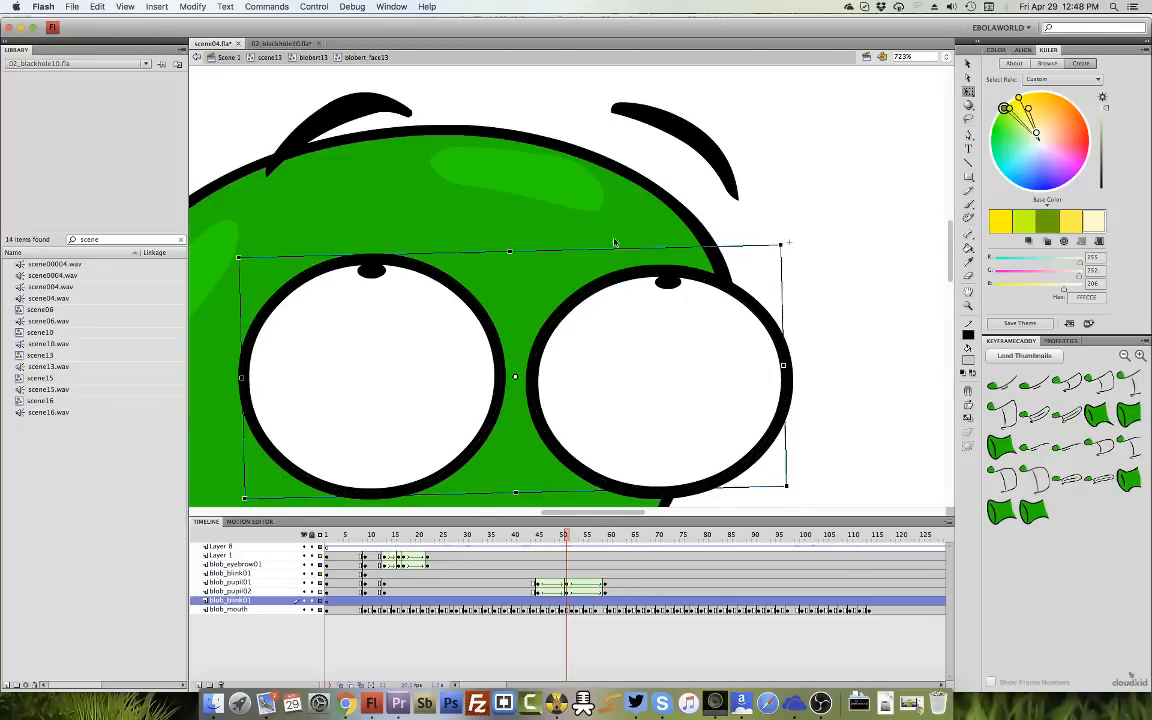
{"action": "left_click_drag", "start_coordinate": [536, 537], "coordinate": [619, 550]}
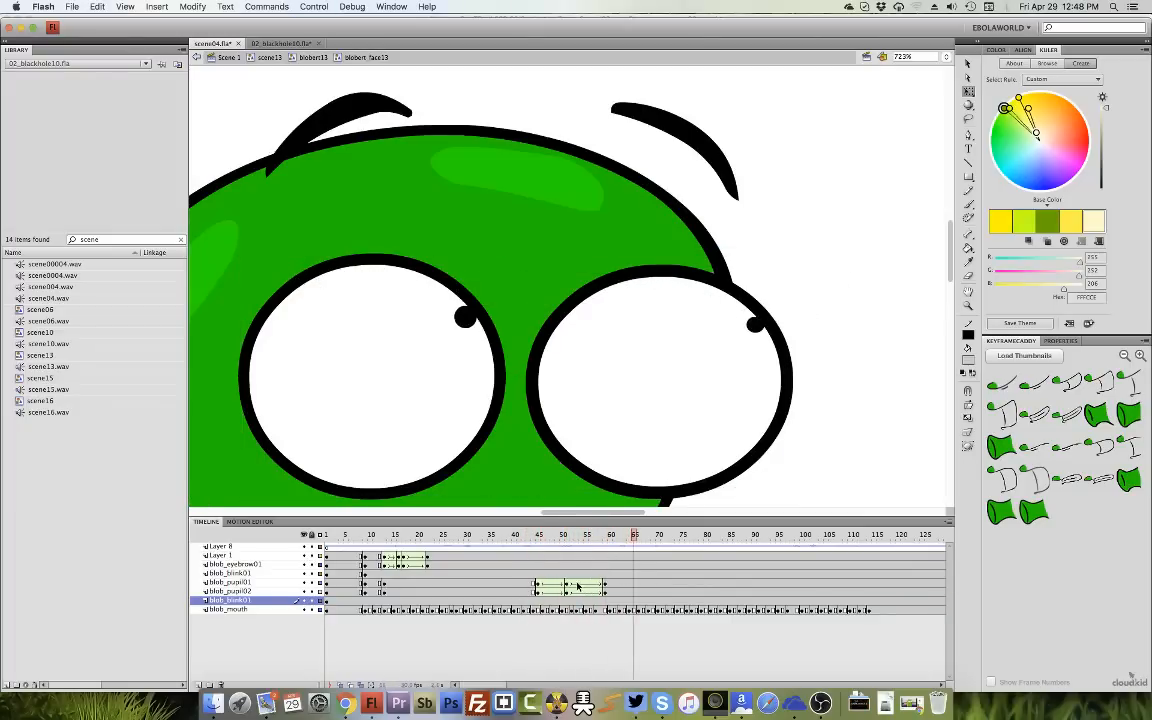
Key both pupil layers at frame 48 with the pupils in their frame 45 position.
{"action": "left_click", "coordinate": [539, 591]}
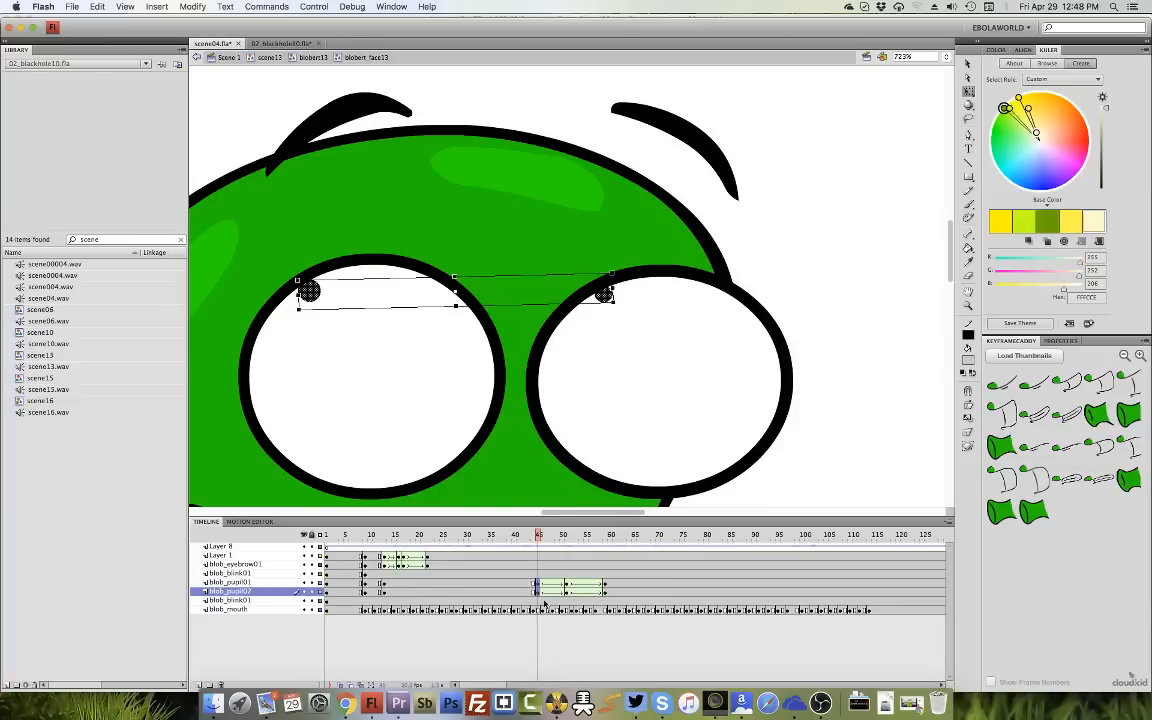
{"action": "left_click", "coordinate": [555, 593]}
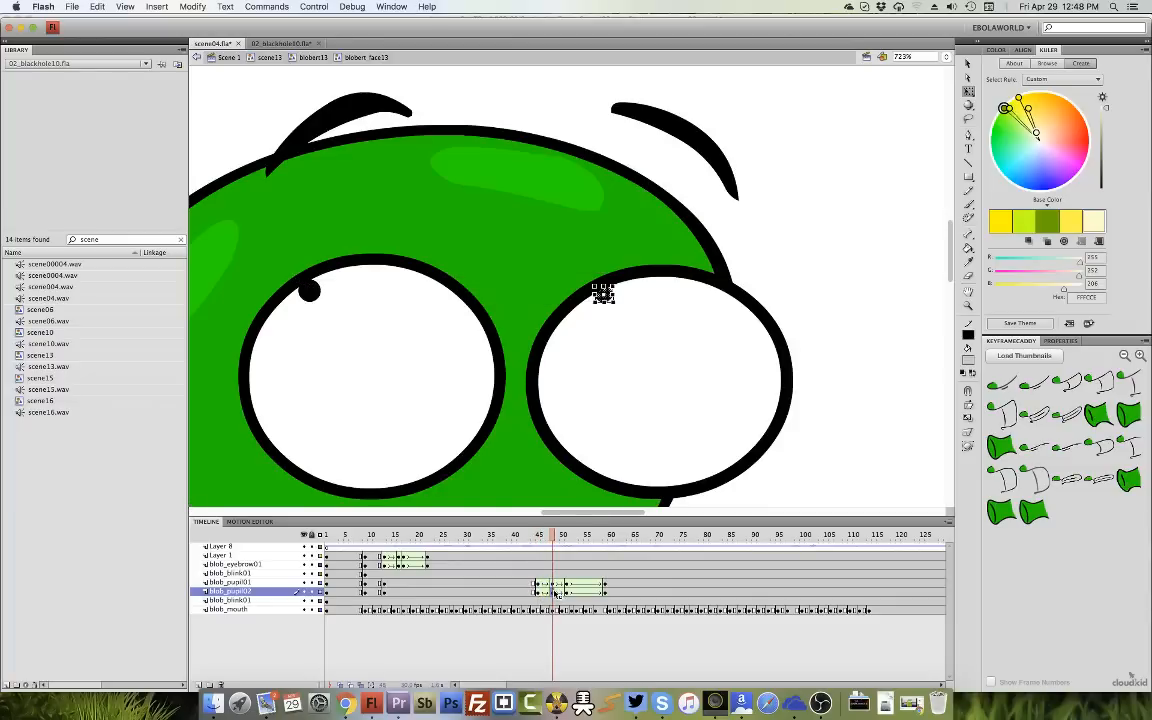
{"action": "left_click", "coordinate": [553, 584], "text": "shift"}
Turn on onion skinning around frame 48 and extend its range to frame 51.
{"action": "left_click", "coordinate": [341, 686]}
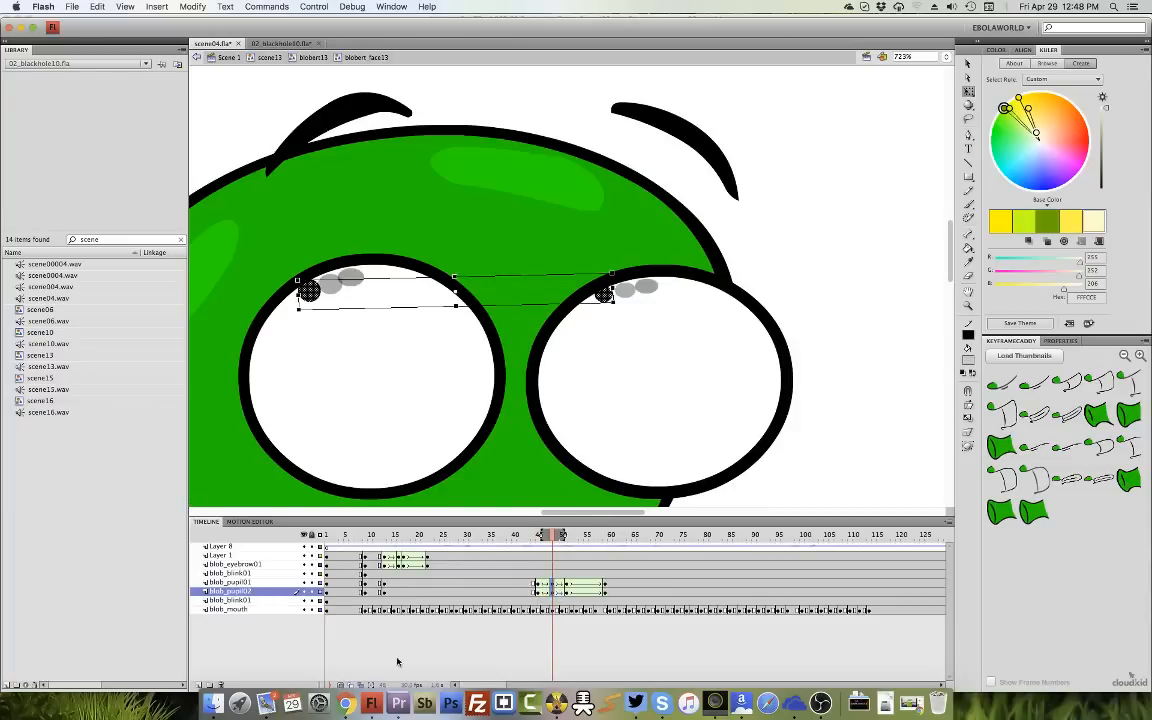
{"action": "left_click_drag", "start_coordinate": [91, 28], "coordinate": [92, 24]}
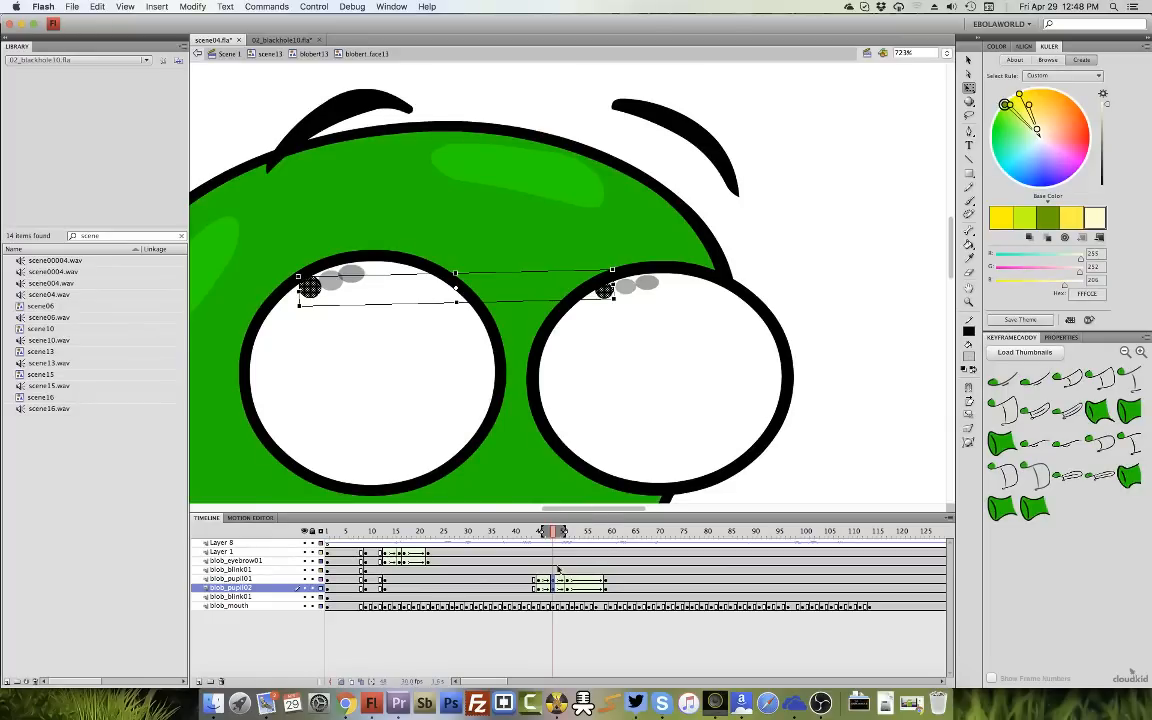
{"action": "left_click_drag", "start_coordinate": [565, 532], "coordinate": [570, 532]}
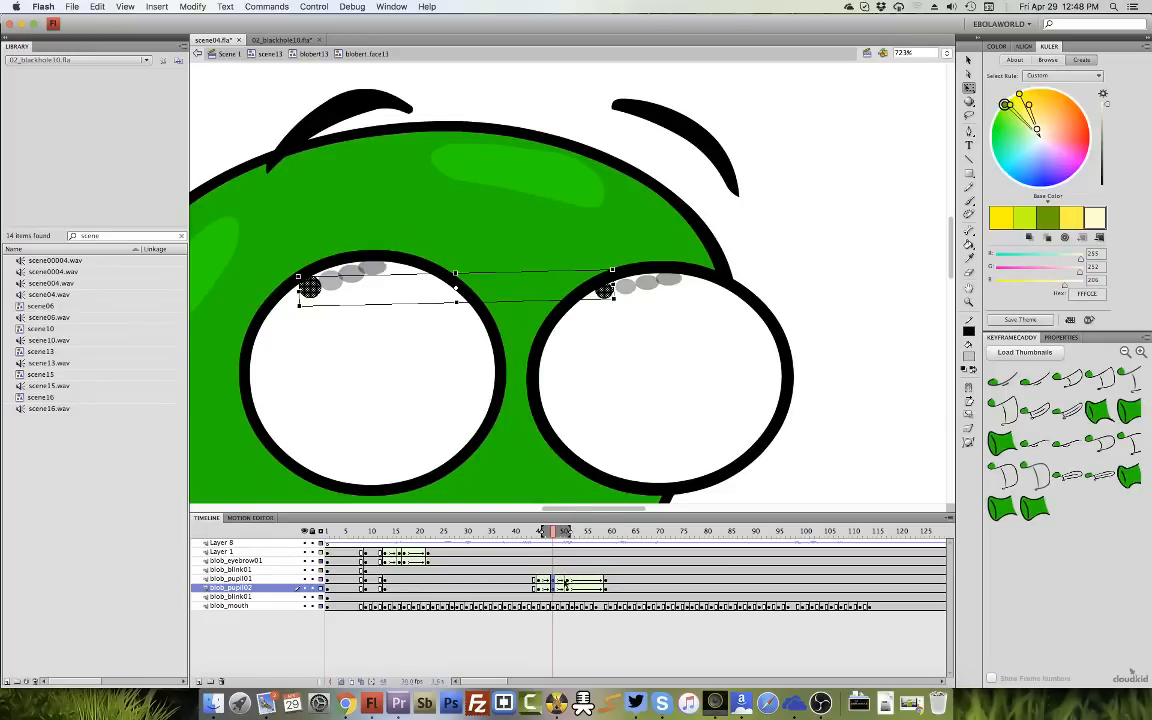
Move both pupils at frame 48 right and slightly up, partway along the tops of the eyes toward their frame 51 position.
{"action": "left_click", "coordinate": [540, 583]}
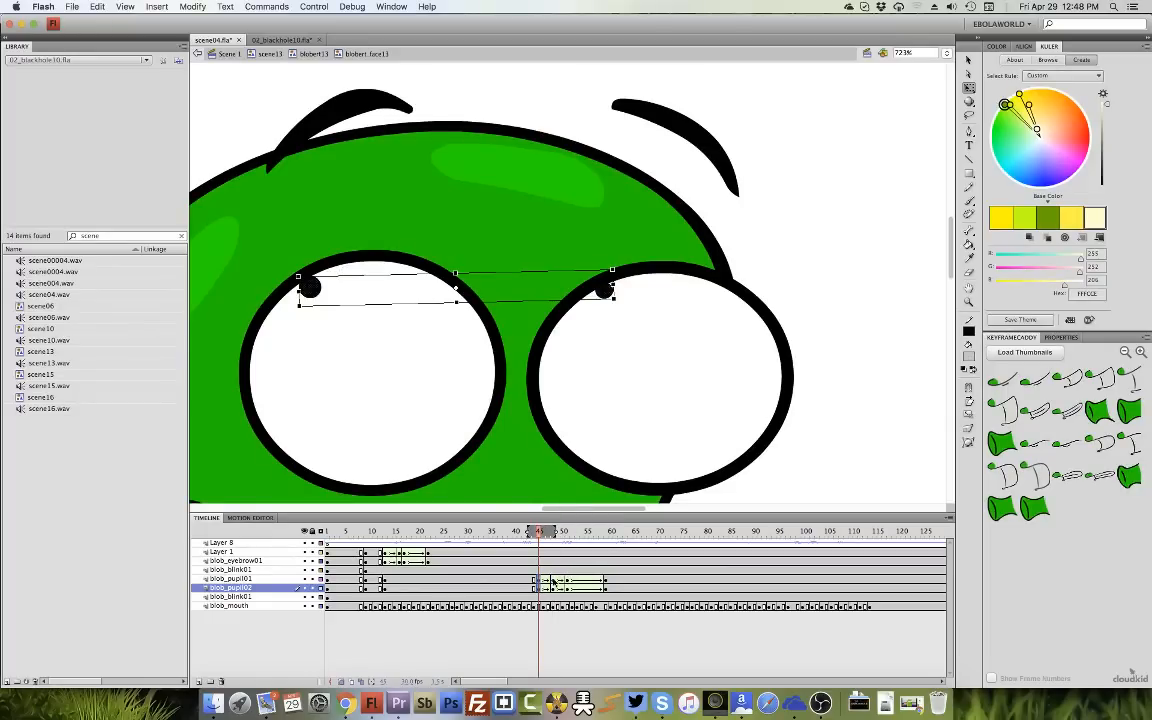
{"action": "left_click", "coordinate": [553, 583]}
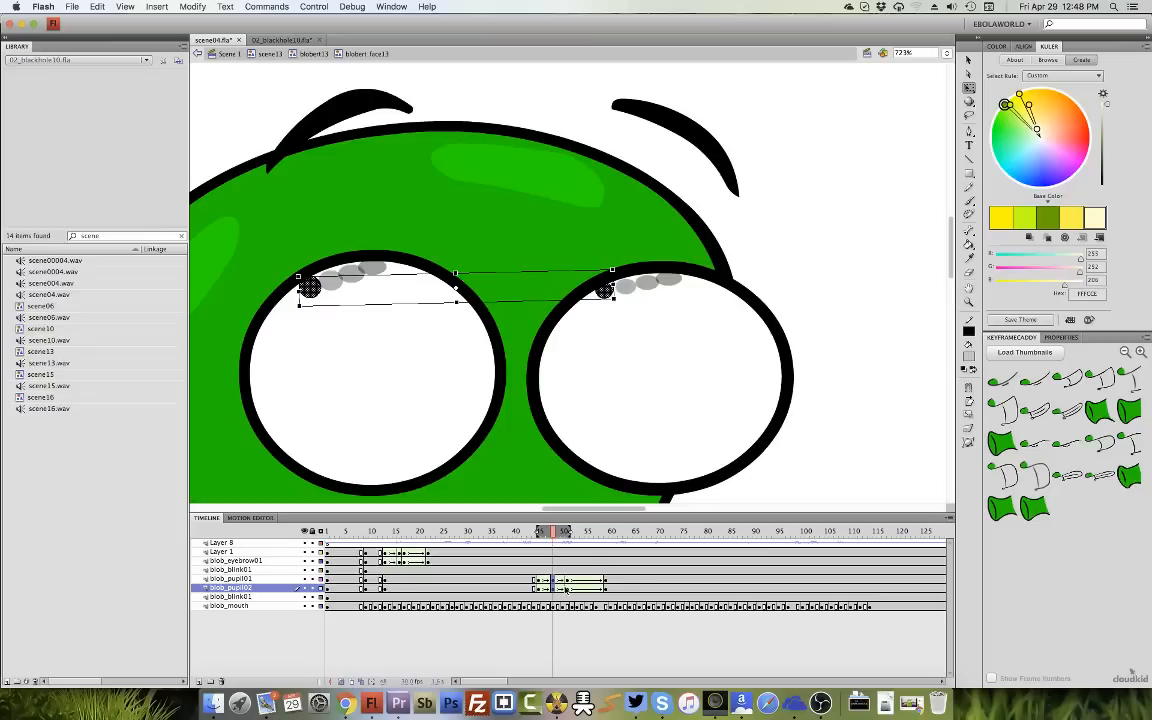
{"action": "key", "text": "shift+Right"}
{"action": "key", "text": "shift+Right"}
{"action": "key", "text": "shift+Right"}
{"action": "key", "text": "shift+Up"}
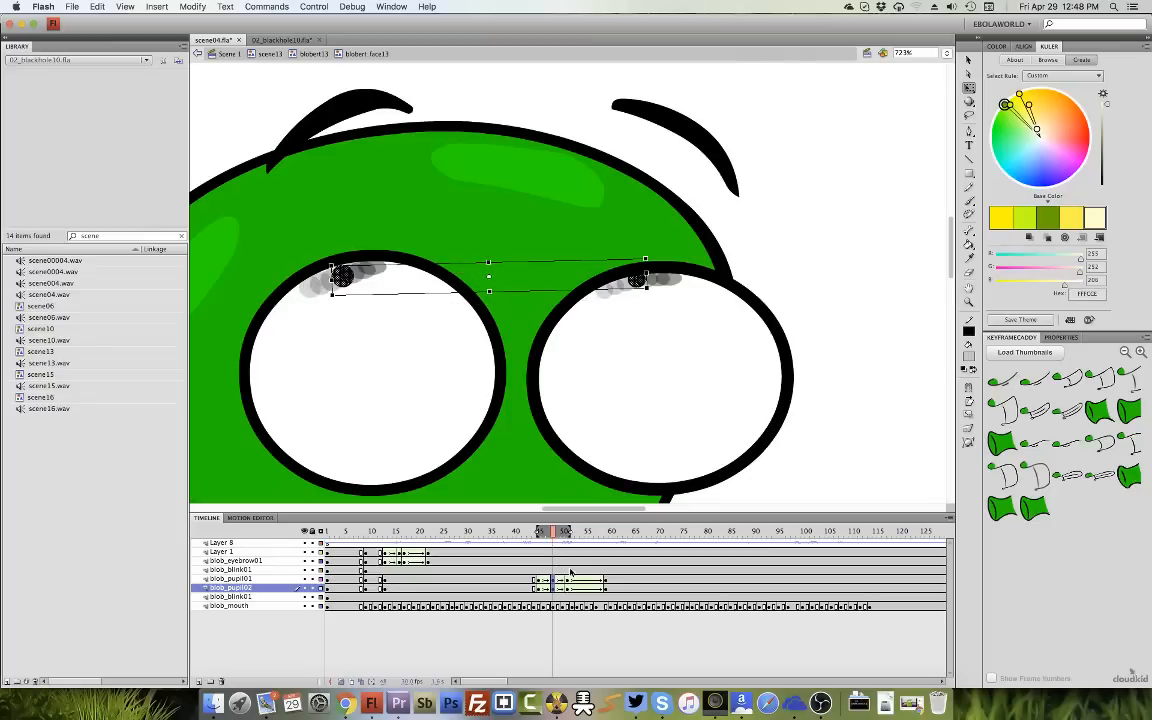
{"action": "key", "text": "Left"}
{"action": "key", "text": "Left"}
{"action": "key", "text": "Down"}
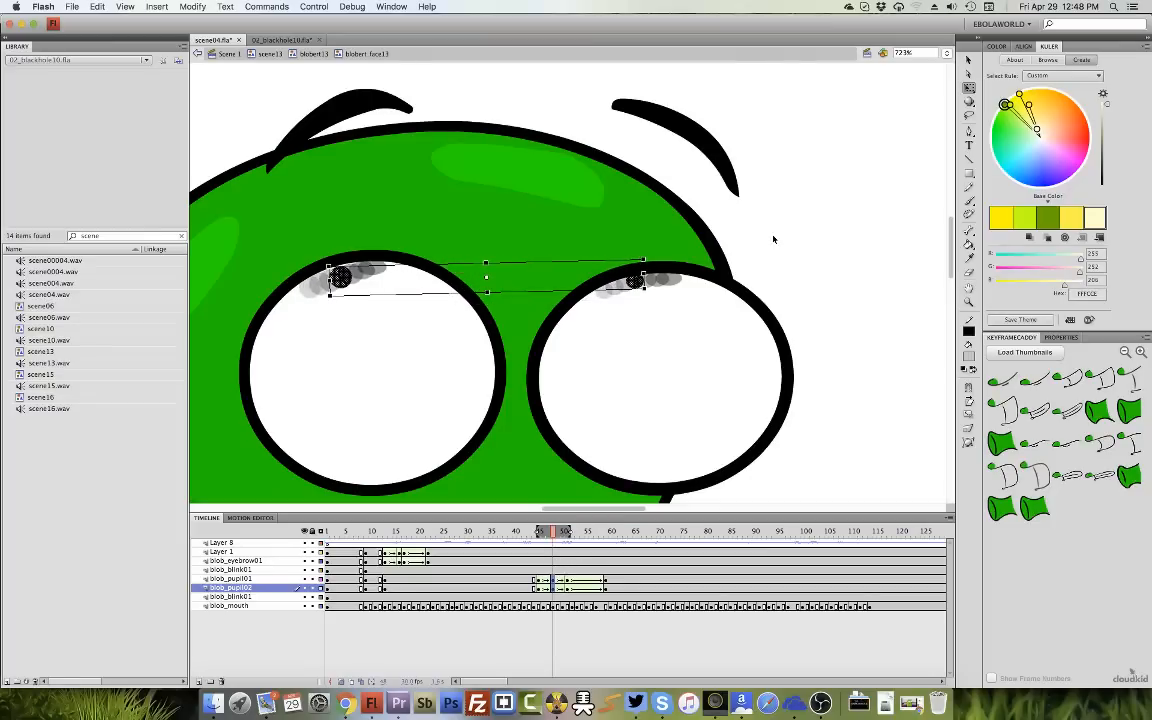
Nudge the left pupil at frame 48 slightly left and up so it sits against its eye outline.
{"action": "left_click", "coordinate": [773, 239]}
{"action": "left_click", "coordinate": [341, 274]}
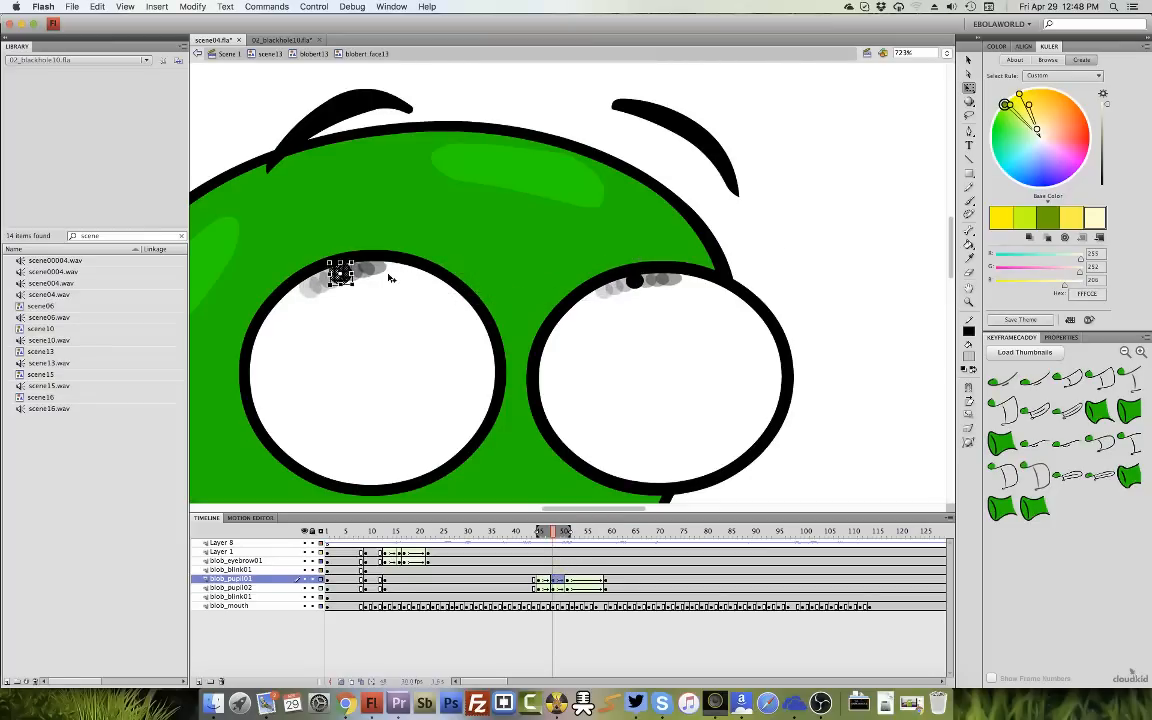
{"action": "key", "text": "Left"}
{"action": "key", "text": "Left"}
{"action": "key", "text": "Left"}
{"action": "key", "text": "Left"}
{"action": "key", "text": "Up"}
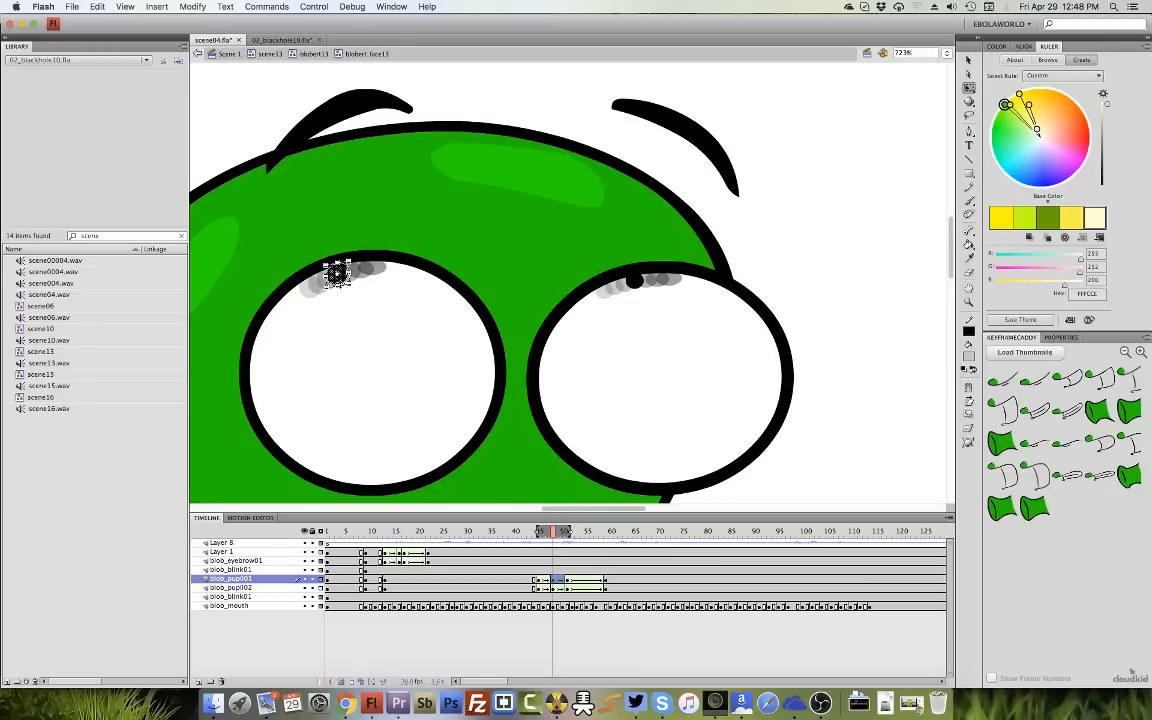
{"action": "left_click", "coordinate": [636, 281]}
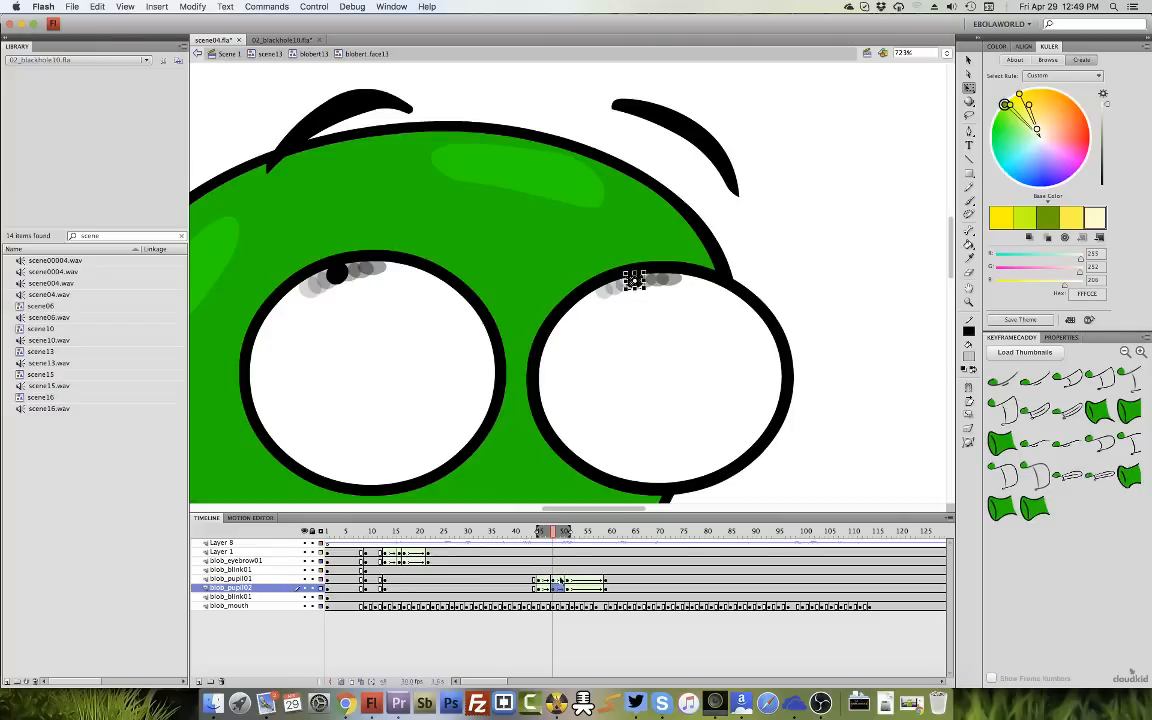
Set the ease of the pupil tweens between frames 45 and 48 to -100 in.
{"action": "left_click", "coordinate": [545, 588]}
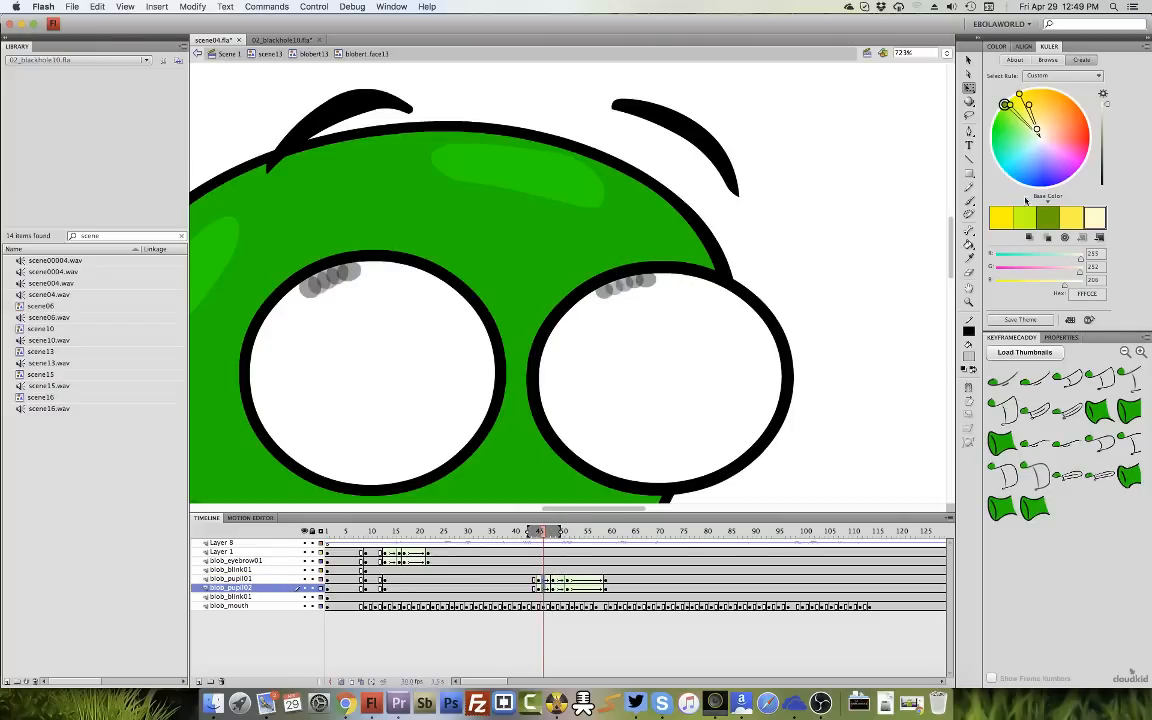
{"action": "left_click", "coordinate": [1061, 337]}
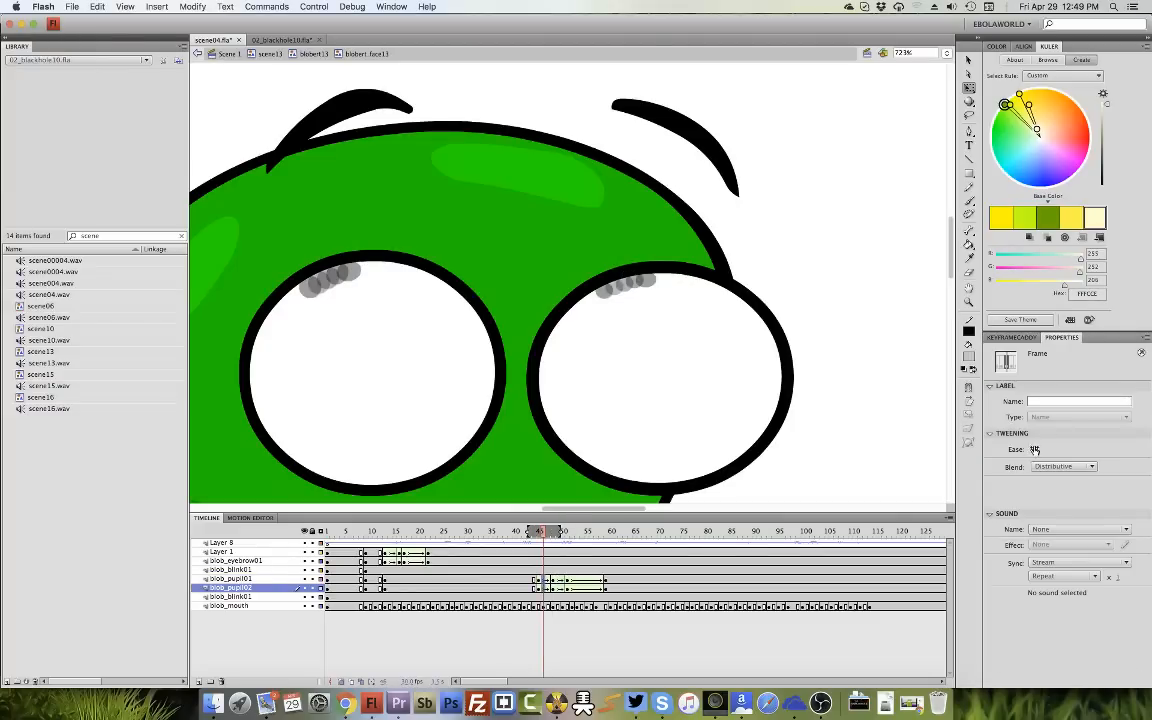
{"action": "left_click_drag", "start_coordinate": [1035, 450], "coordinate": [617, 560]}
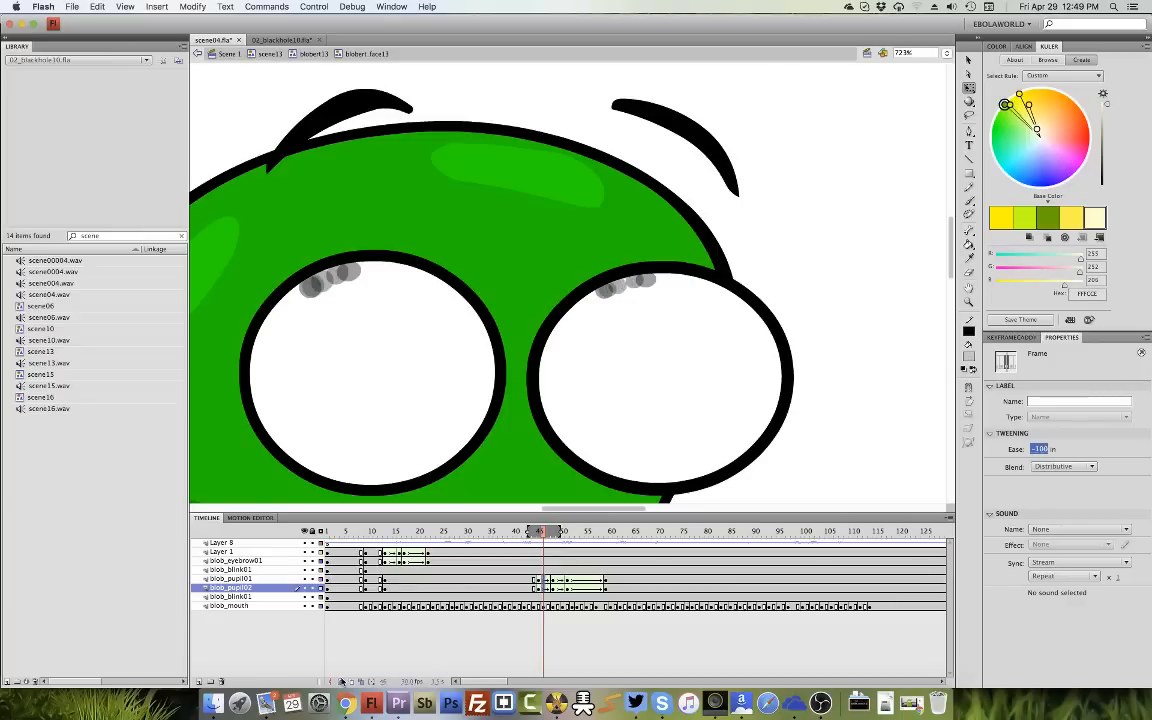
Turn off onion skinning and tilt the right pupil very slightly at frame 51 to follow its eye outline.
{"action": "left_click", "coordinate": [341, 681]}
{"action": "left_click_drag", "start_coordinate": [537, 534], "coordinate": [567, 537]}
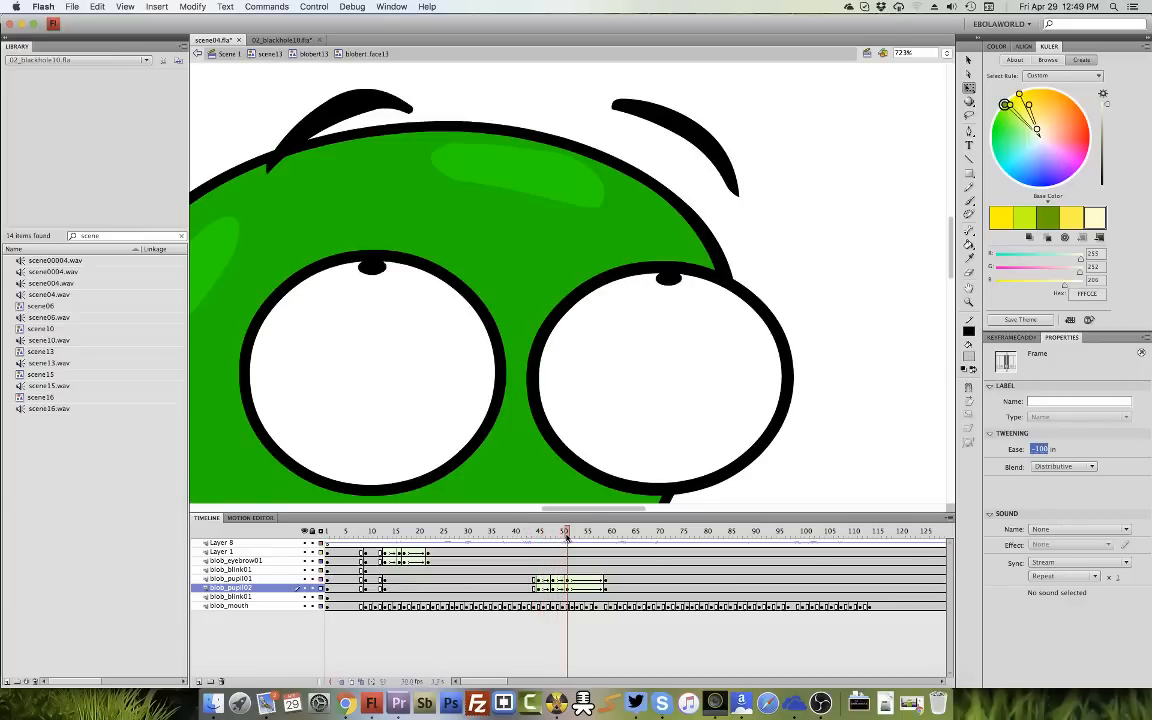
{"action": "left_click", "coordinate": [665, 275]}
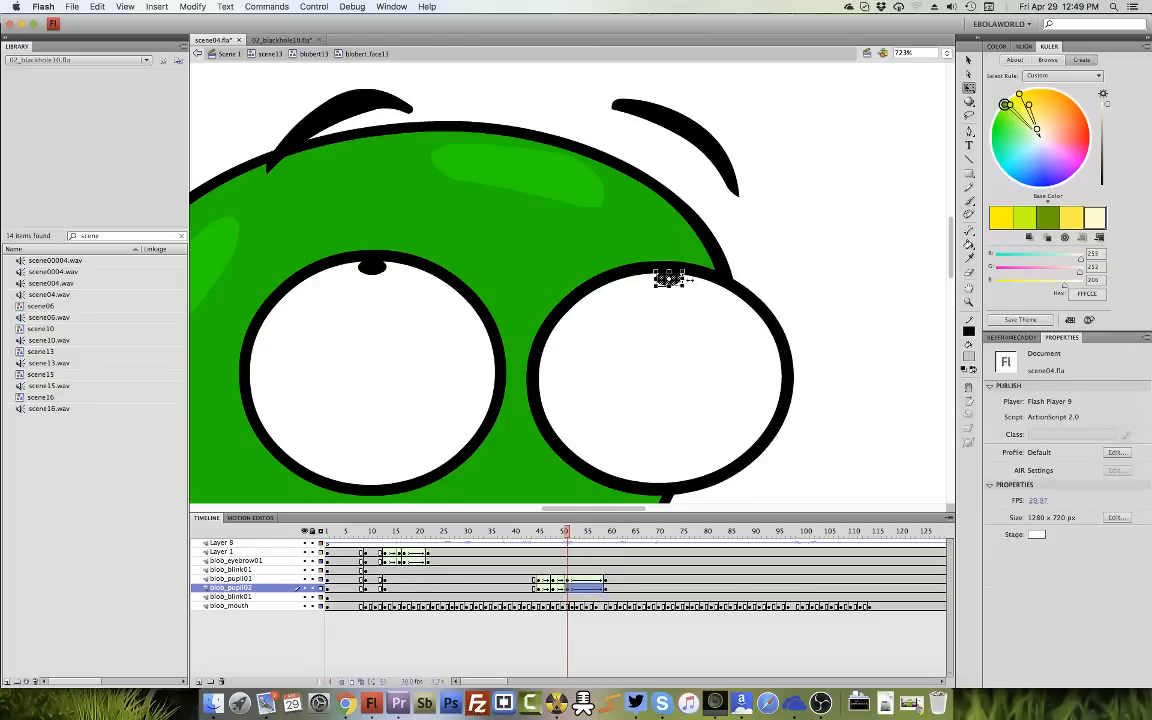
{"action": "left_click_drag", "start_coordinate": [690, 289], "coordinate": [693, 286]}
{"action": "left_click", "coordinate": [372, 267]}
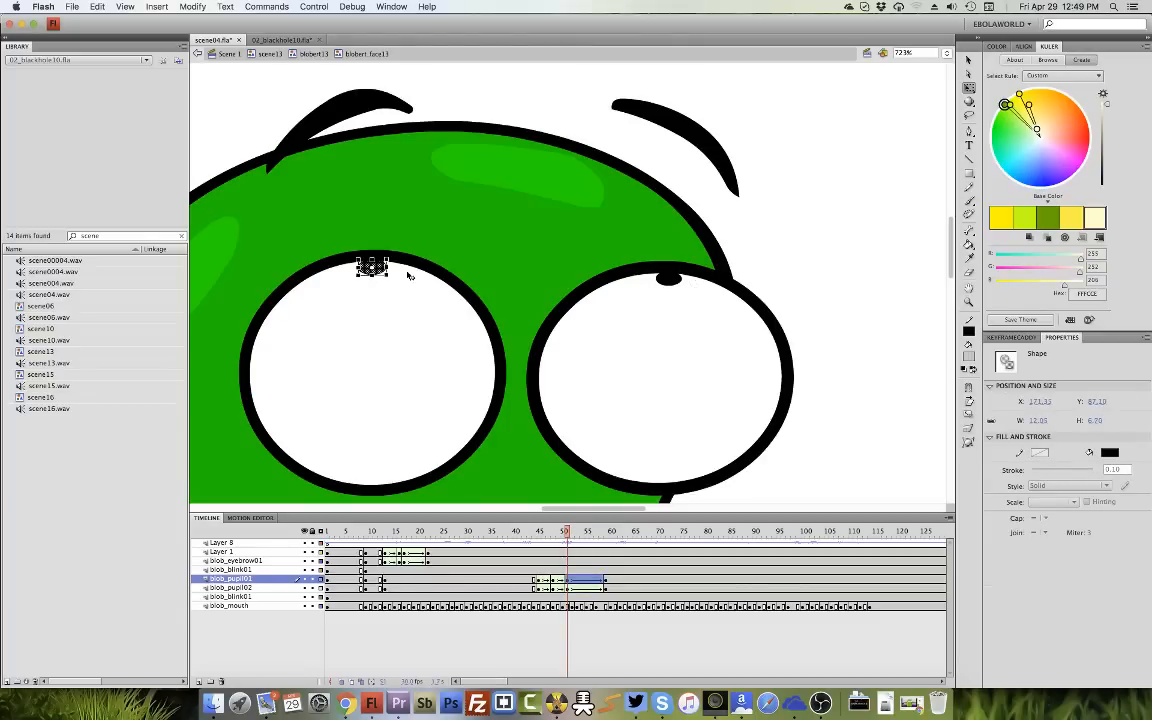
Copy both pupils' frame 59 keyframes to frame 55 and create shape tweens from frame 55 to 59.
{"action": "left_click_drag", "start_coordinate": [551, 540], "coordinate": [600, 537]}
{"action": "left_click", "coordinate": [584, 588]}
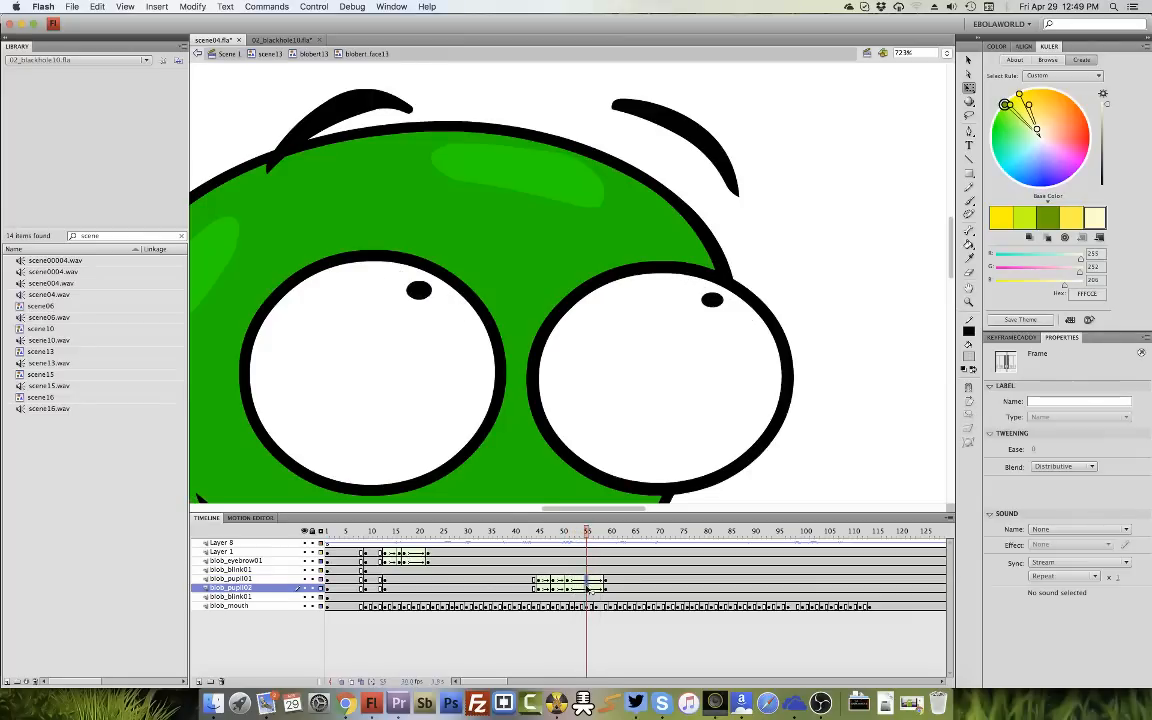
{"action": "left_click", "coordinate": [607, 588]}
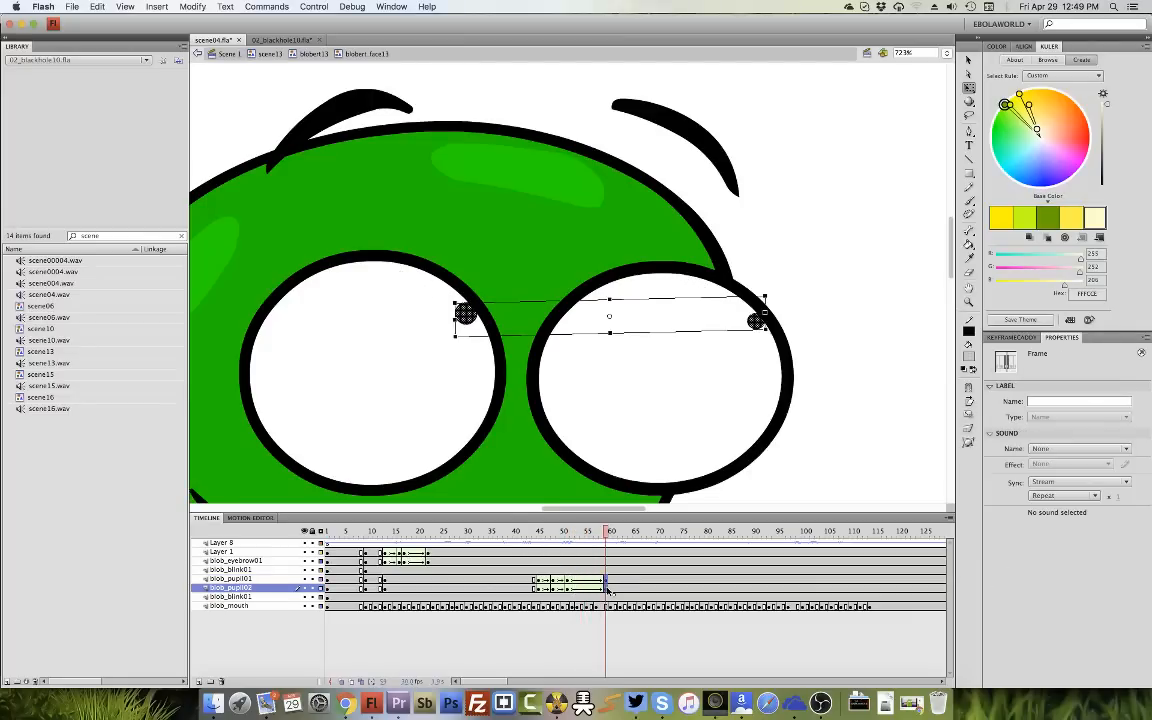
{"action": "left_click_drag", "start_coordinate": [607, 592], "coordinate": [588, 591]}
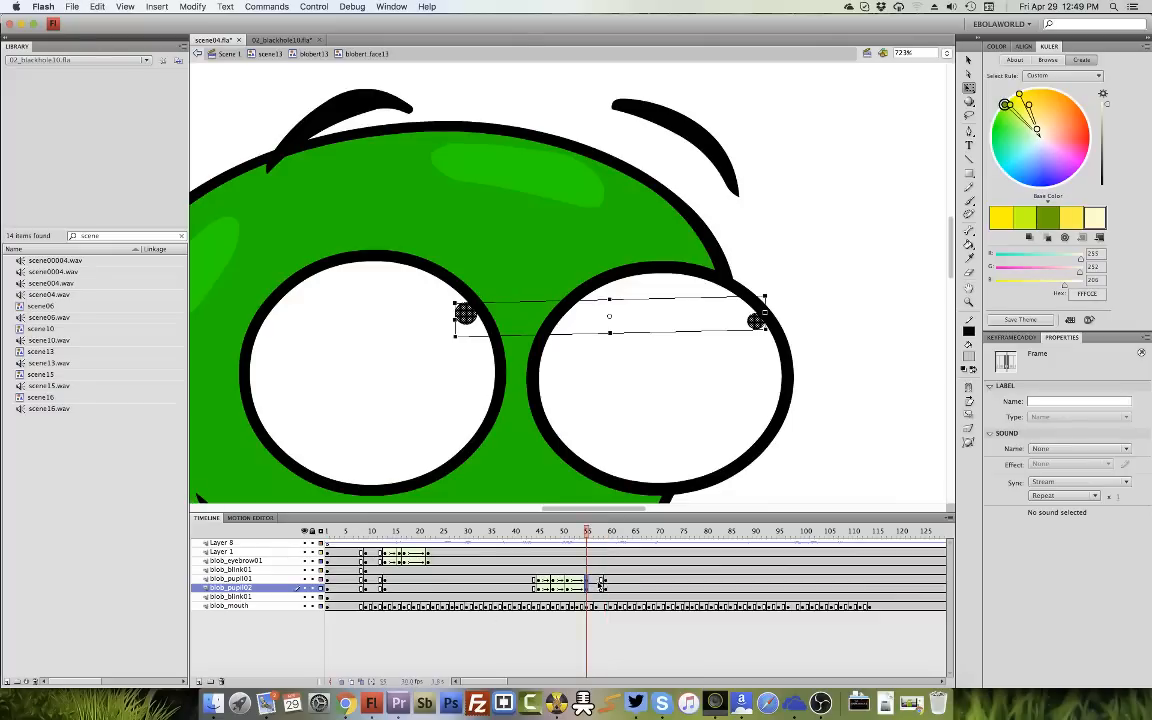
{"action": "right_click", "coordinate": [599, 586]}
{"action": "left_click", "coordinate": [615, 599]}
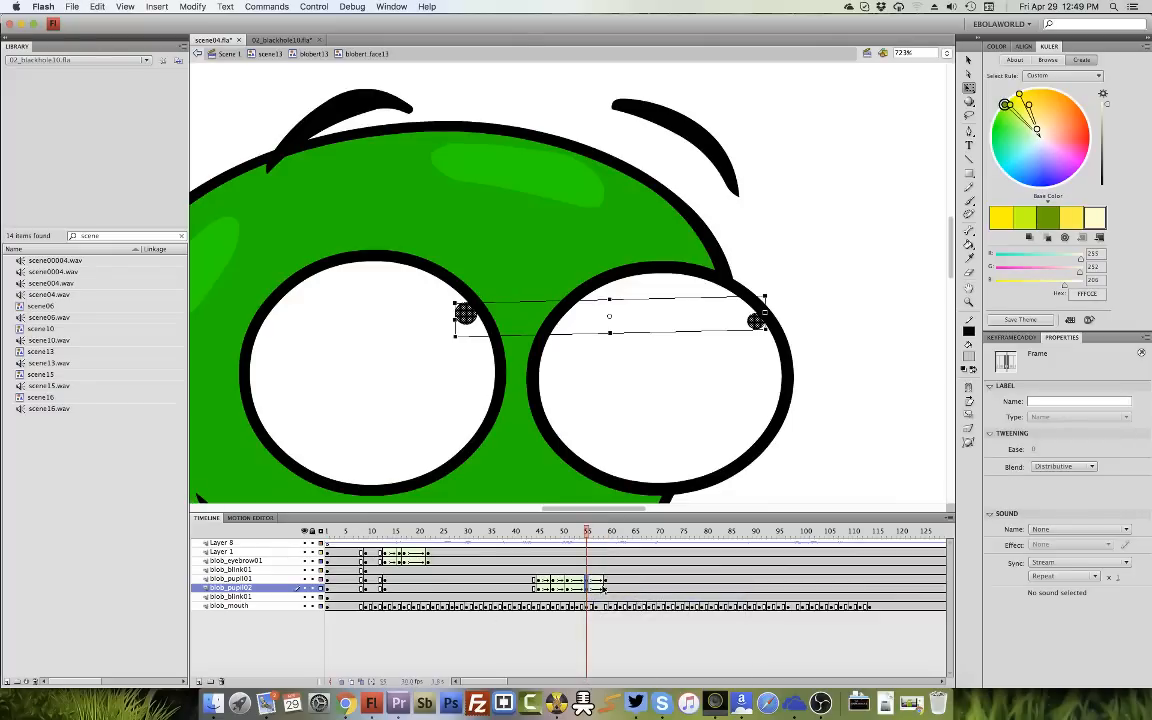
Set the ease of the pupil tweens starting at frame 55 to 100 out, and shift the frame 45 pupil keyframes to frame 44.
{"action": "left_click", "coordinate": [1037, 450]}
{"action": "left_click", "coordinate": [534, 587]}
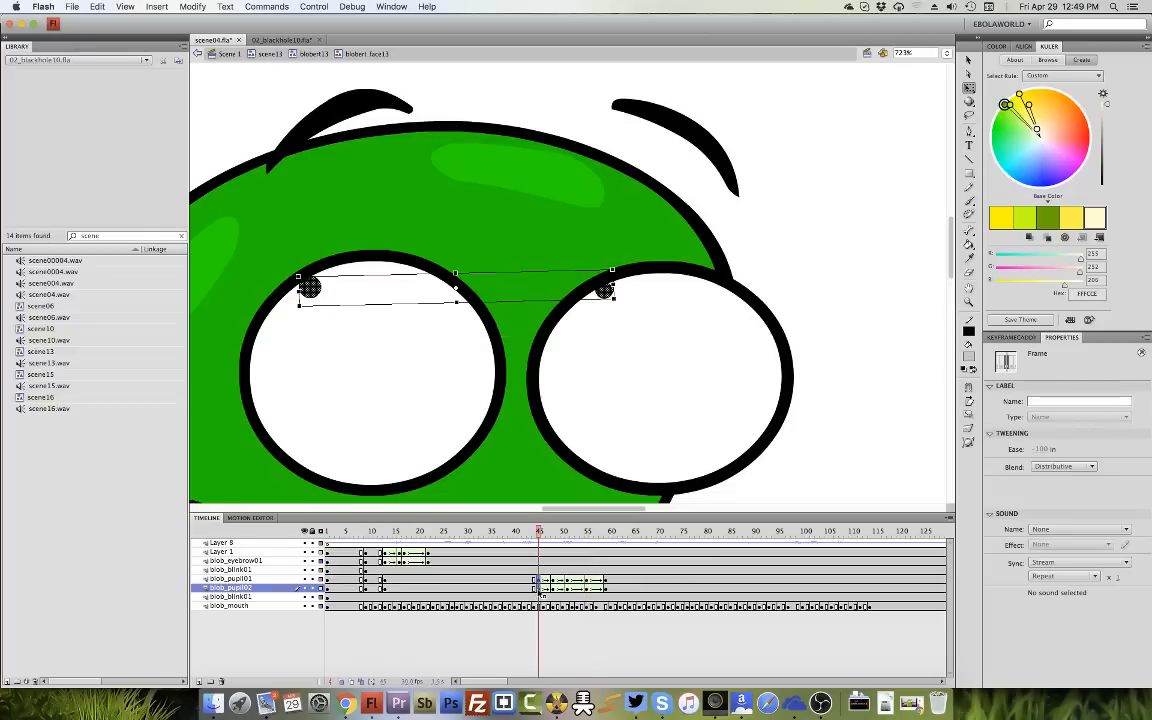
{"action": "left_click", "coordinate": [605, 586]}
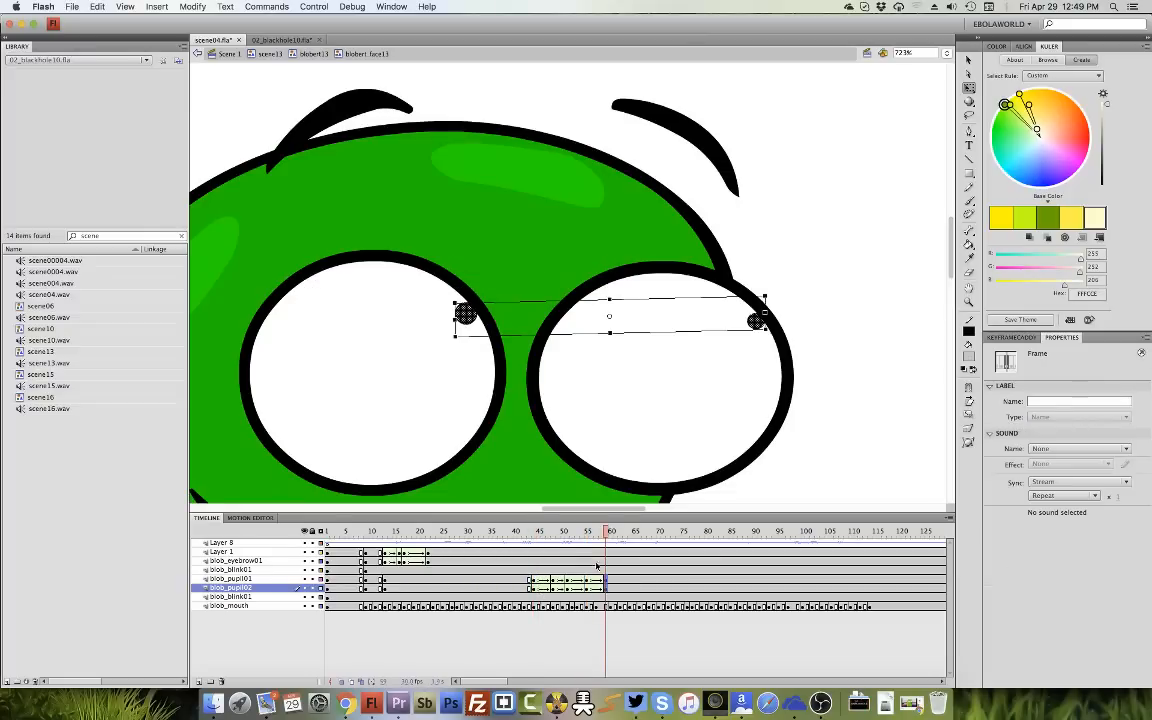
{"action": "left_click", "coordinate": [587, 584]}
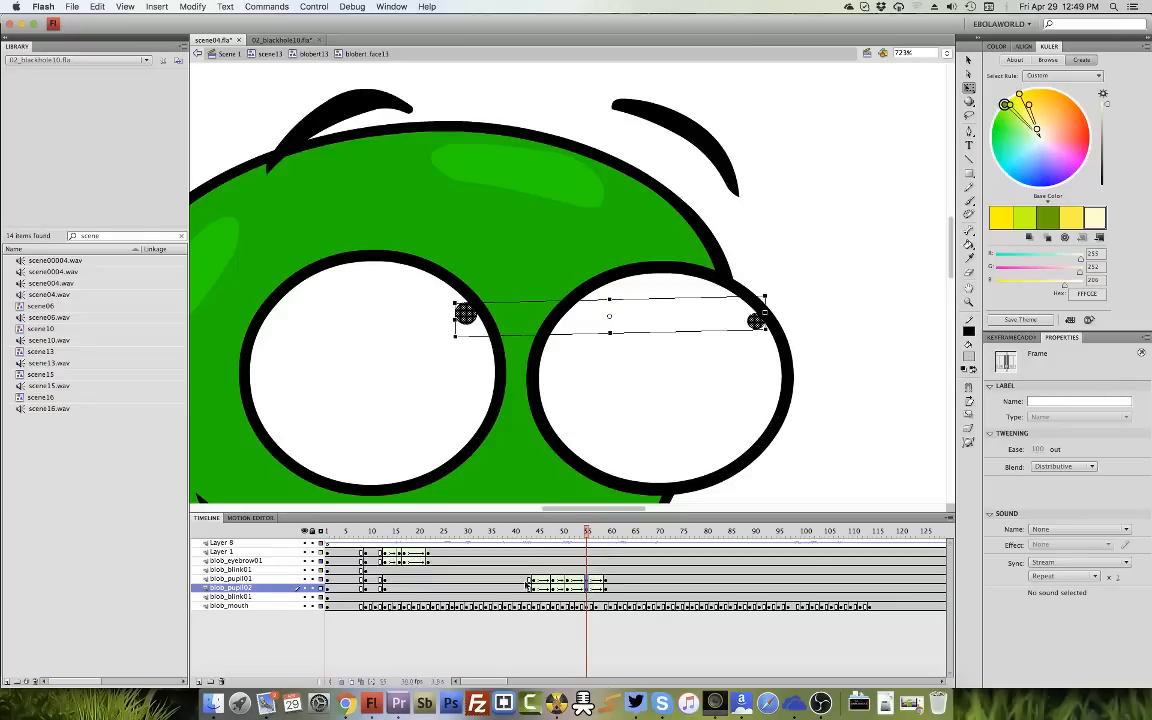
Turn on onion skinning at frame 55 and move both pupils up and left along the upper eye outlines.
{"action": "left_click", "coordinate": [340, 681]}
{"action": "key", "text": "shift+Up"}
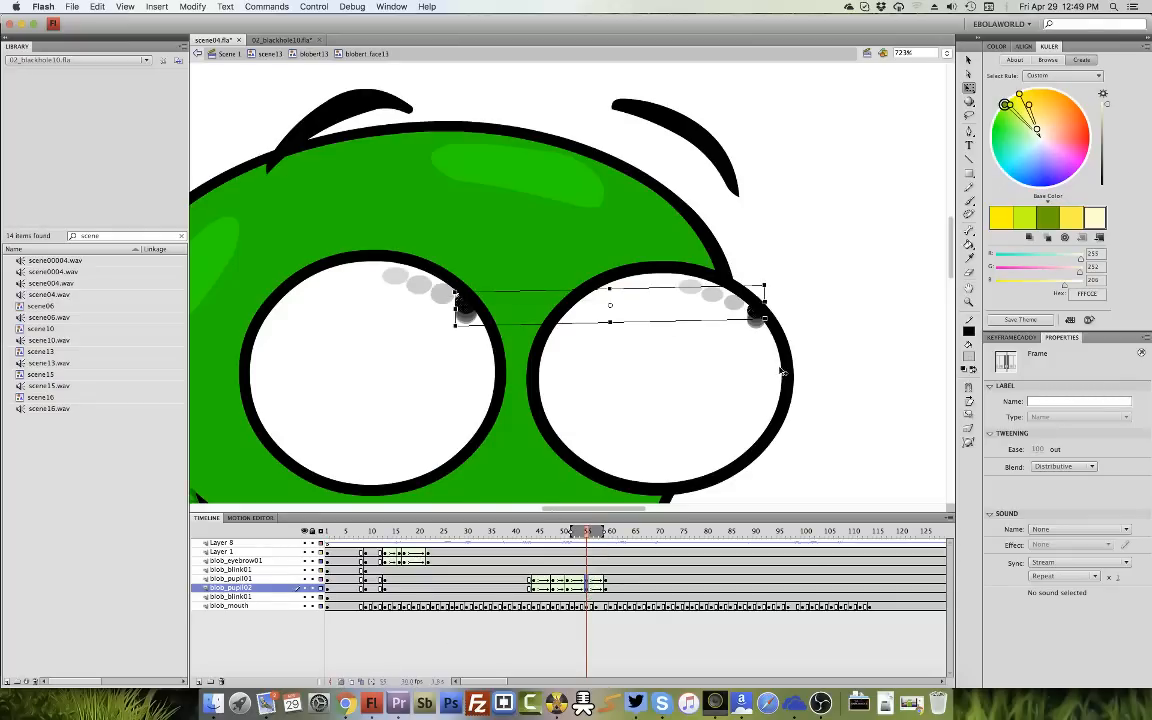
{"action": "key", "text": "shift+Left"}
{"action": "key", "text": "shift+Left"}
{"action": "key", "text": "Left"}
{"action": "key", "text": "Left"}
{"action": "key", "text": "Up"}
{"action": "key", "text": "Up"}
{"action": "key", "text": "Up"}
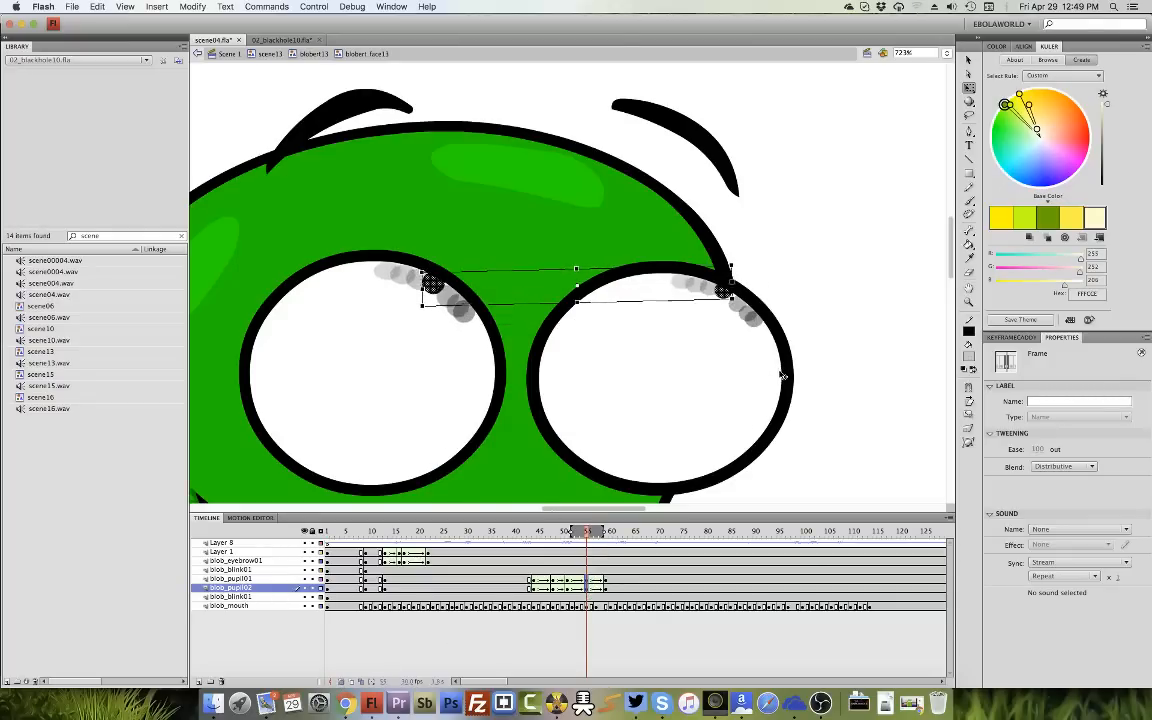
Nudge the left pupil at frame 55 slightly up and left against its eye outline, and play back the pupil movement.
{"action": "left_click", "coordinate": [812, 293]}
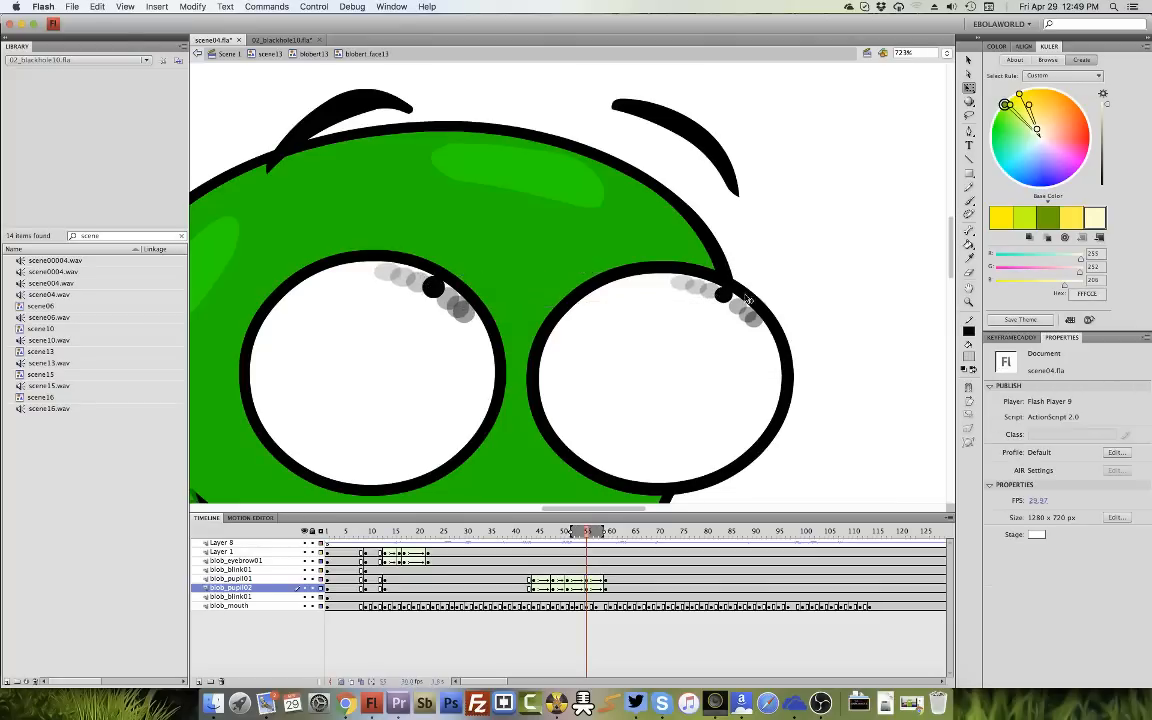
{"action": "left_click", "coordinate": [724, 294]}
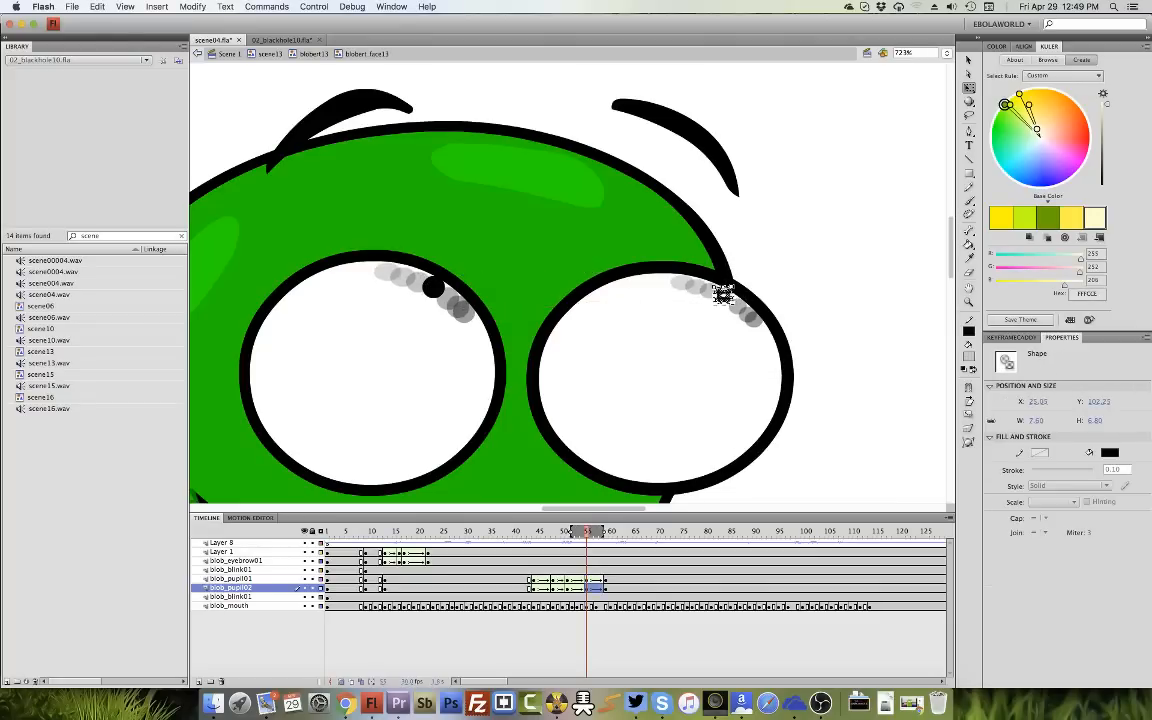
{"action": "left_click", "coordinate": [432, 287]}
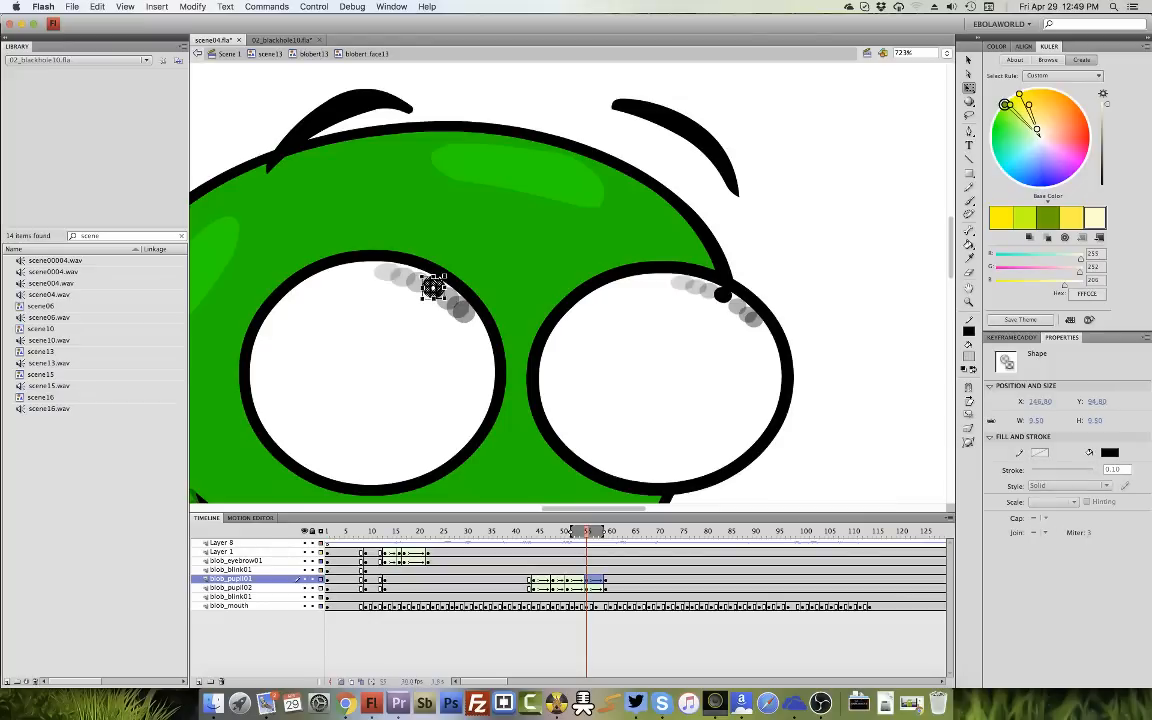
{"action": "left_click_drag", "start_coordinate": [432, 287], "coordinate": [447, 278]}
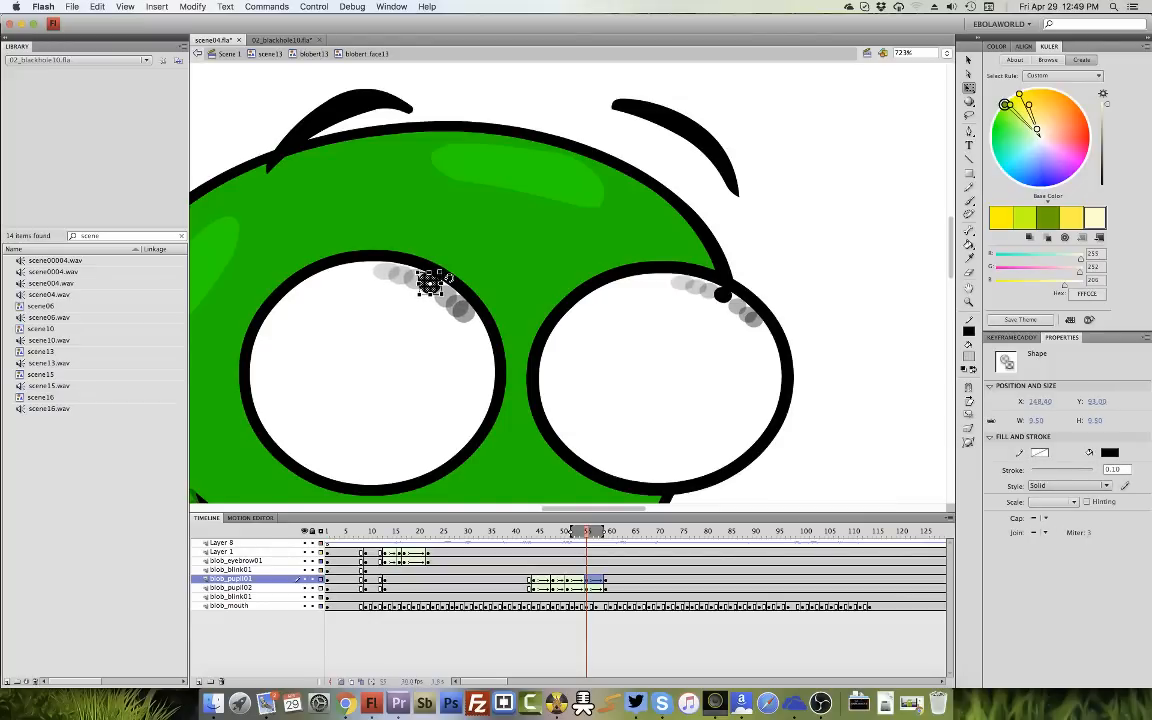
{"action": "left_click", "coordinate": [723, 293]}
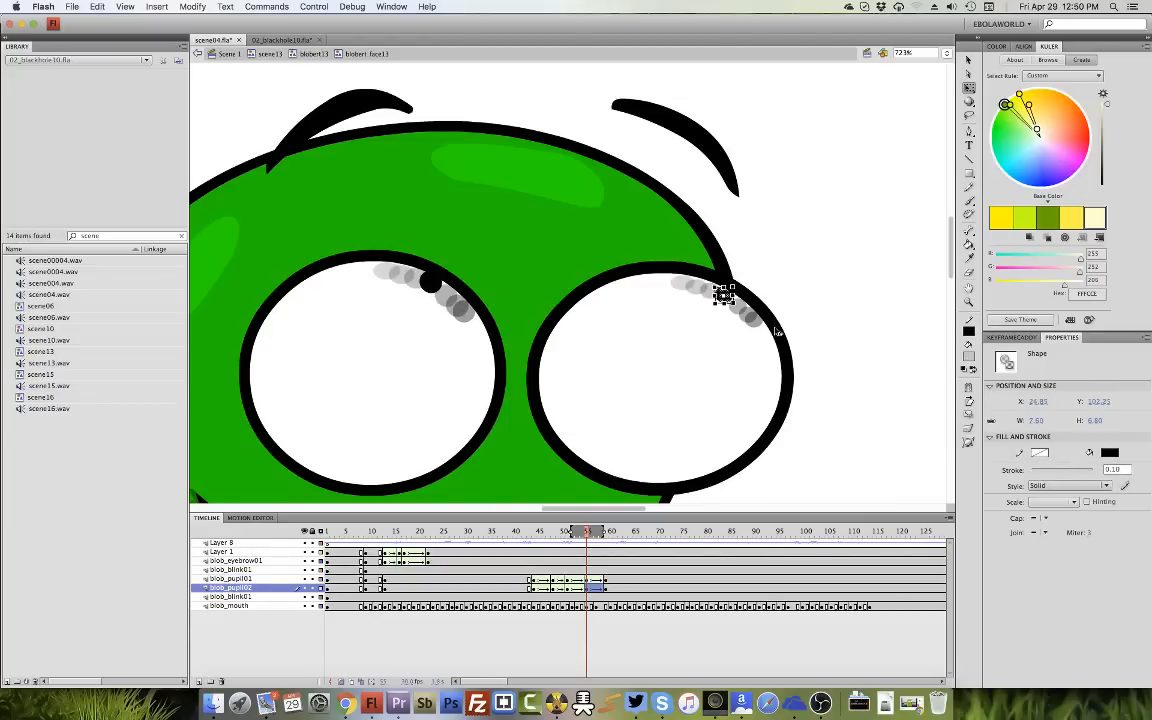
{"action": "left_click", "coordinate": [504, 532]}
{"action": "key", "text": "Return"}
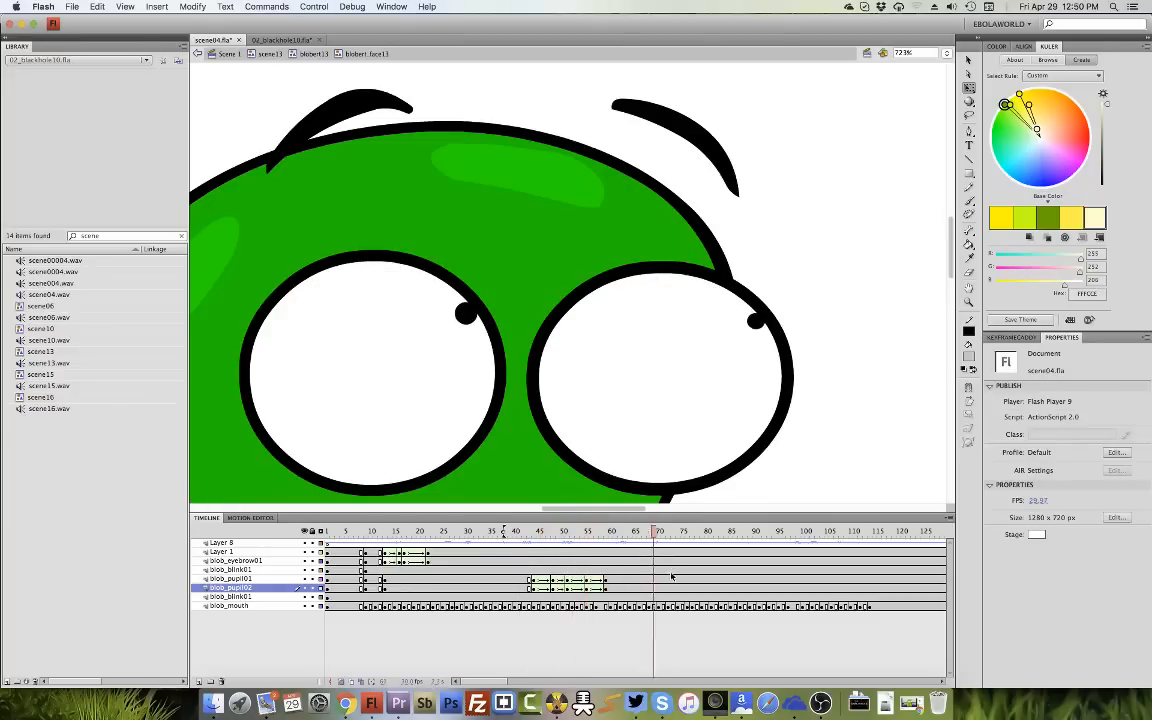
Retime the keyframes on both pupil layers to frames 45, 49, 51, 53 and 58, and play the animation back.
{"action": "left_click", "coordinate": [590, 587]}
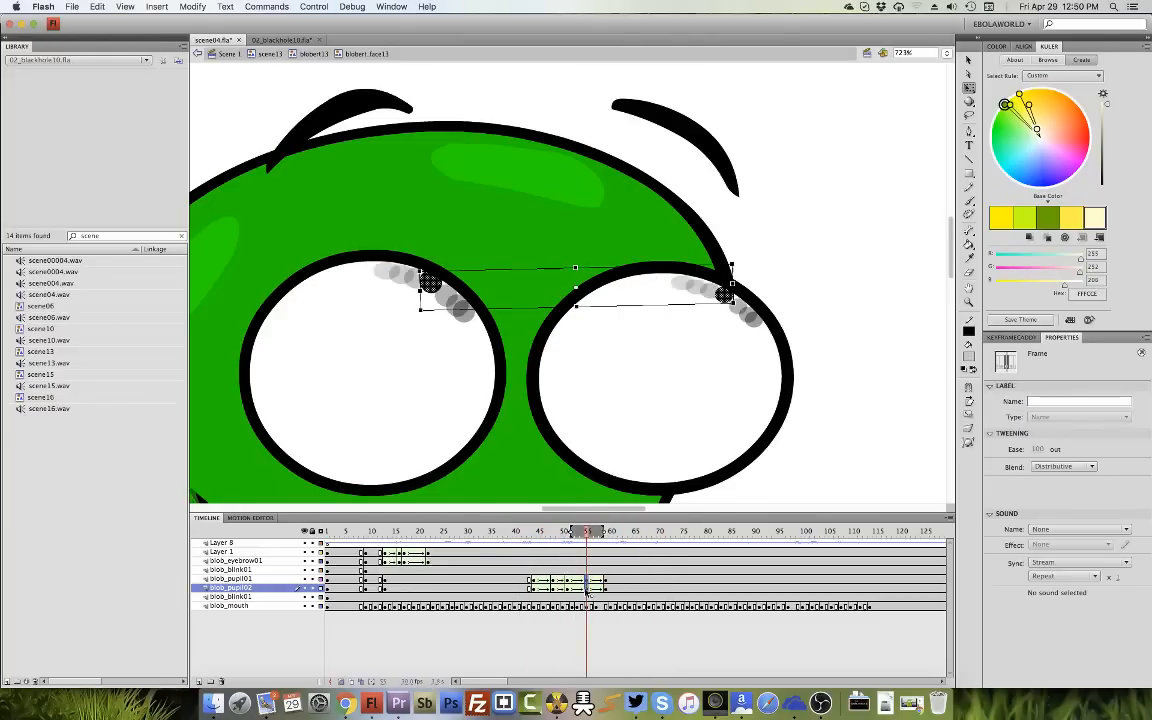
{"action": "left_click", "coordinate": [604, 587]}
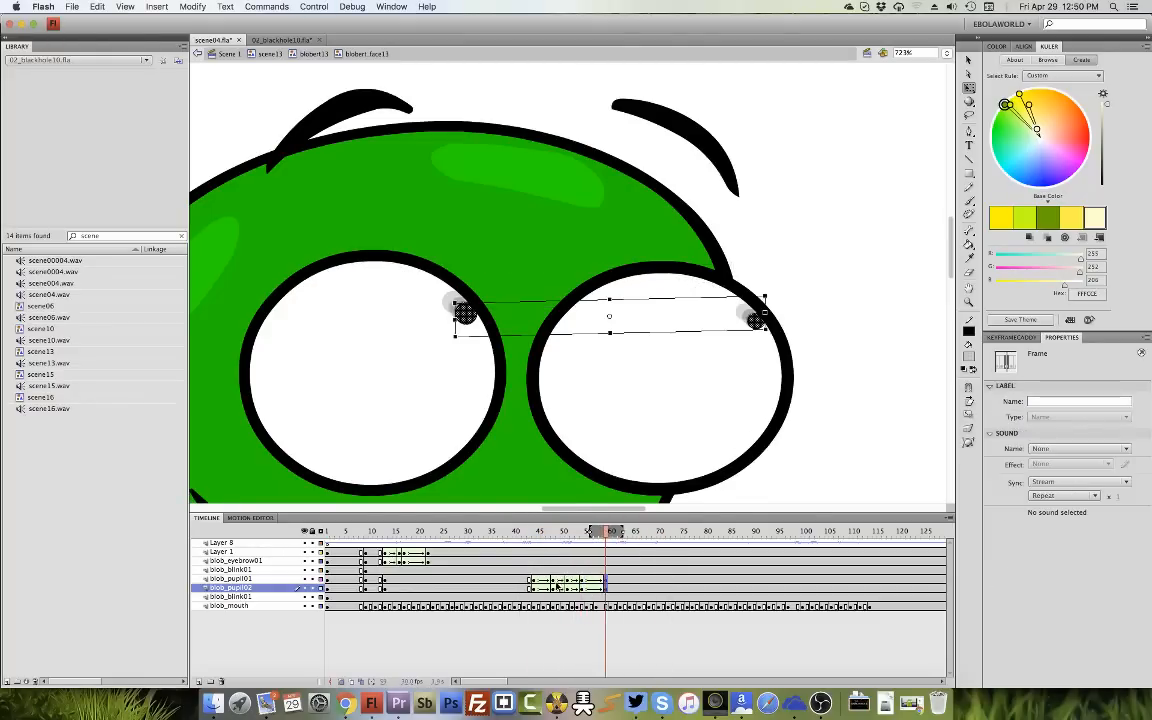
{"action": "left_click_drag", "start_coordinate": [533, 581], "coordinate": [594, 587]}
{"action": "left_click", "coordinate": [530, 542]}
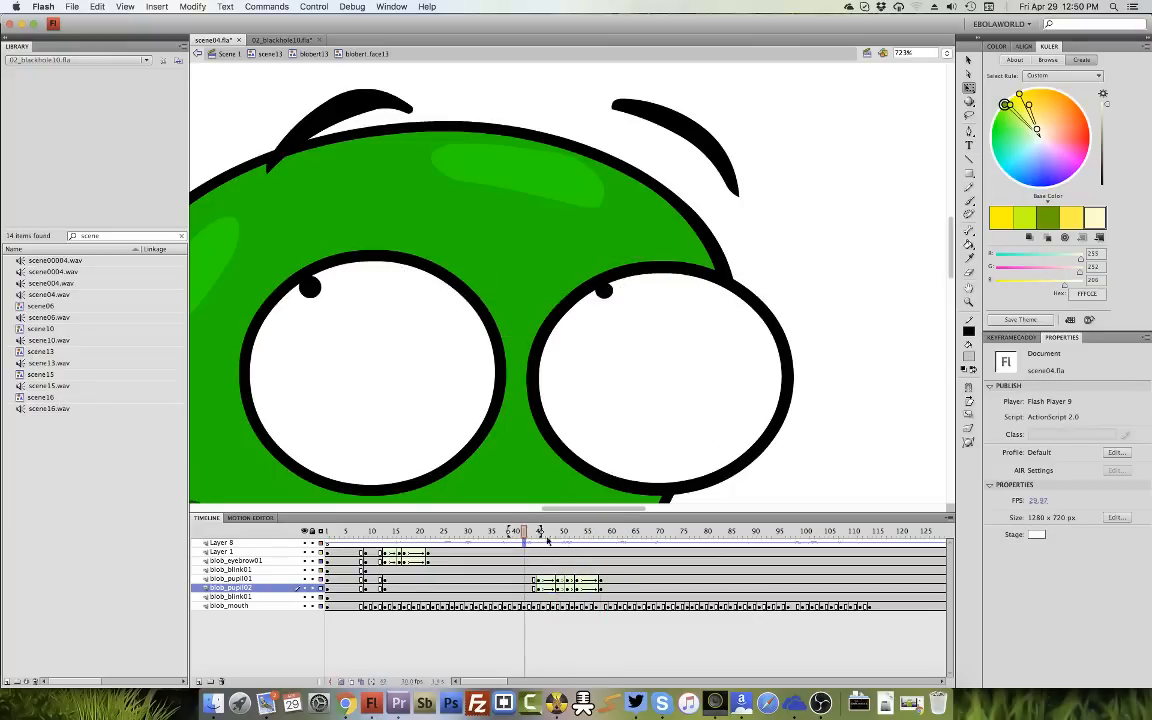
{"action": "key", "text": "Return"}
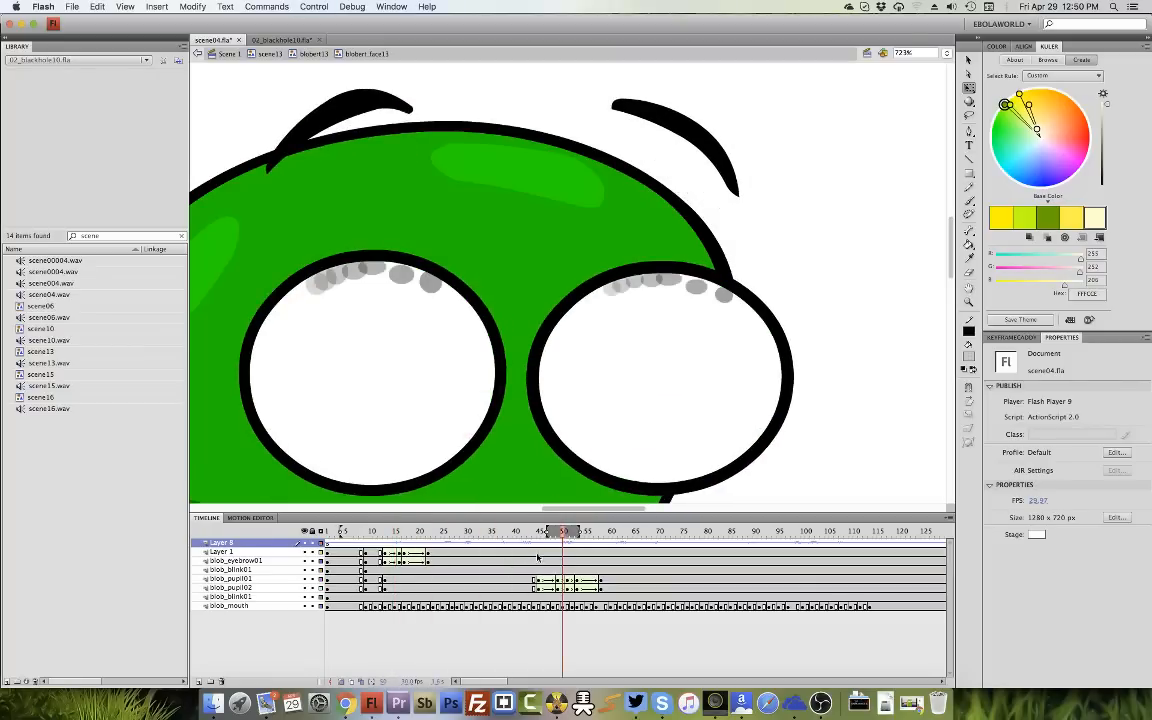
Insert keyframes on both eyebrow layers, Layer 1 and blob_eyebrow01, at frames 45, 51 and 58.
{"action": "left_click", "coordinate": [538, 560]}
{"action": "key", "text": "F6"}
{"action": "left_click_drag", "start_coordinate": [601, 552], "coordinate": [568, 561]}
{"action": "key", "text": "F6"}
{"action": "key", "text": "F6"}
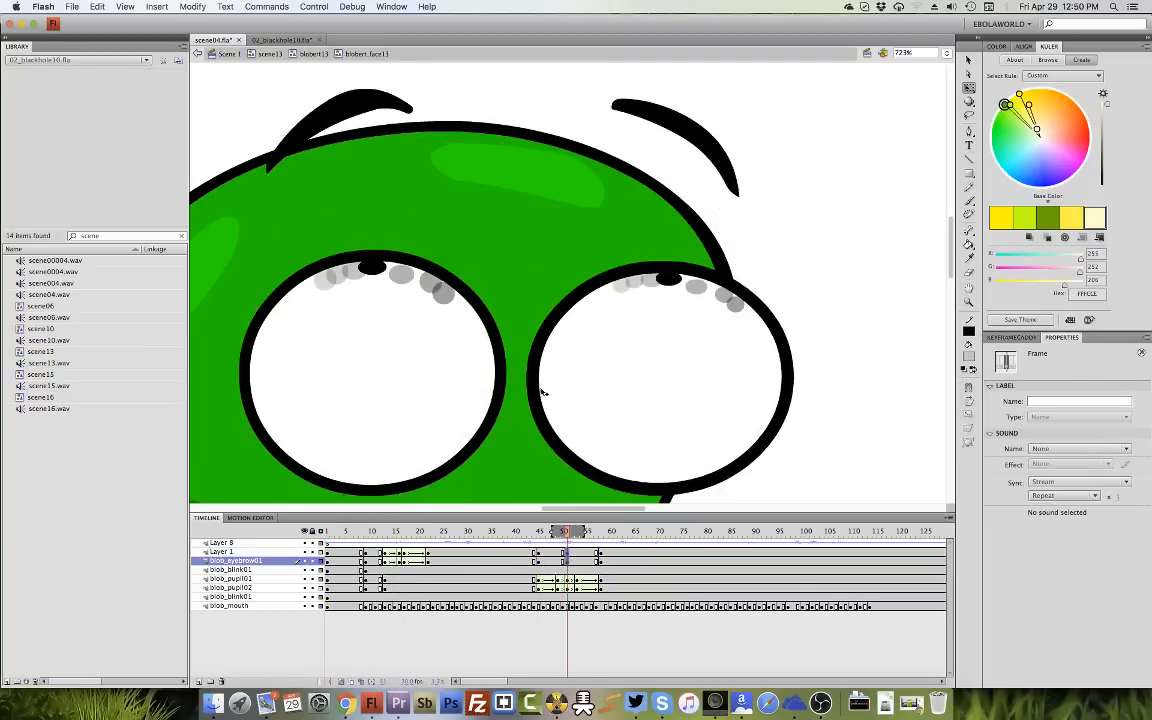
Create shape tweens through frame 51 on both eyebrow layers, Layer 1 and blob_eyebrow01, between frames 45 and 58.
{"action": "left_click", "coordinate": [340, 110]}
{"action": "left_click", "coordinate": [718, 150], "text": "shift"}
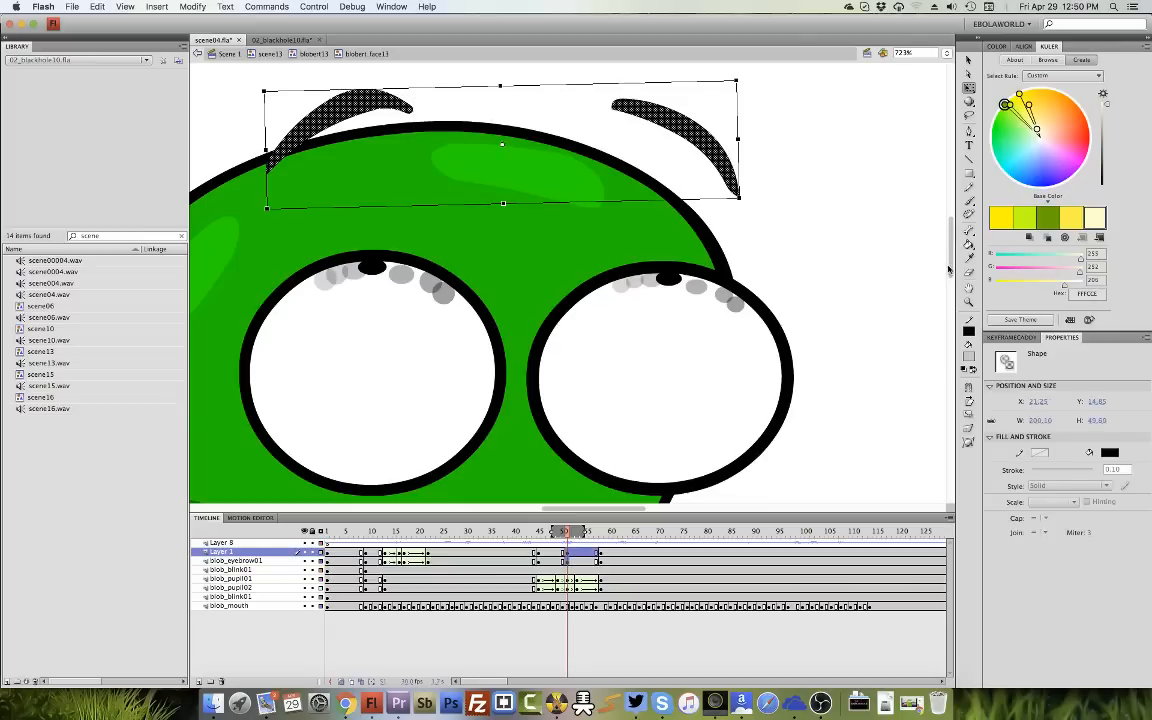
{"action": "scroll", "coordinate": [850, 240], "scroll_direction": "up", "scroll_amount": 3}
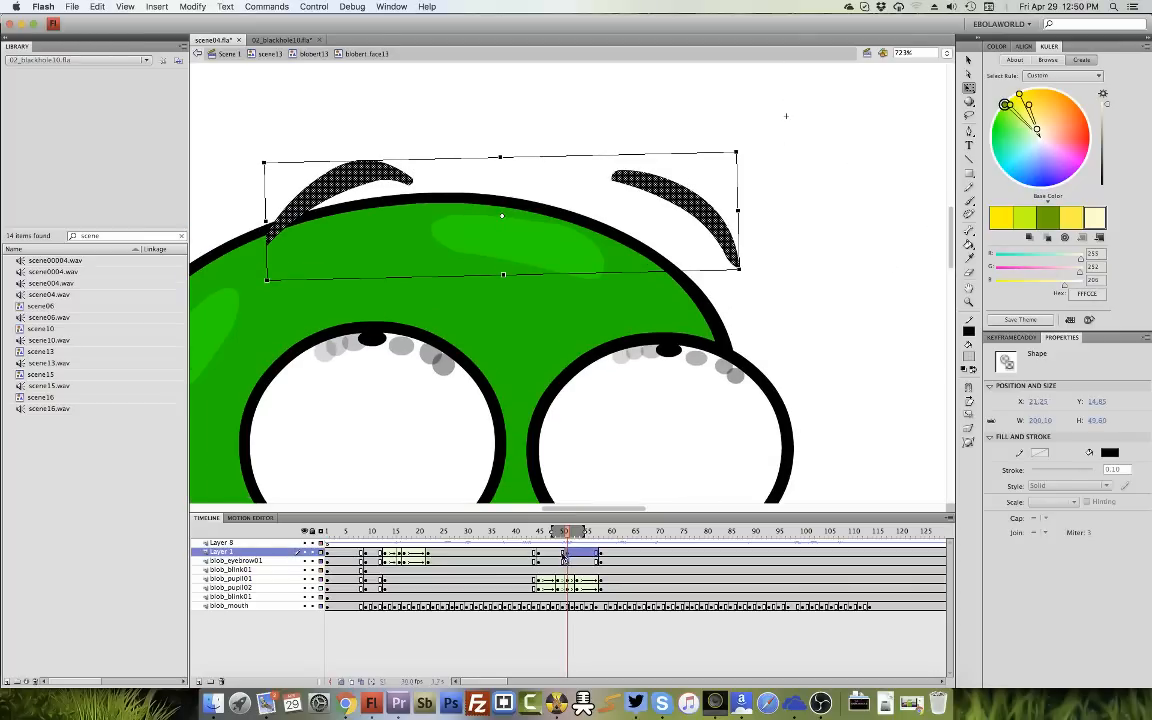
{"action": "left_click", "coordinate": [566, 560]}
{"action": "right_click", "coordinate": [567, 559]}
{"action": "left_click", "coordinate": [620, 573]}
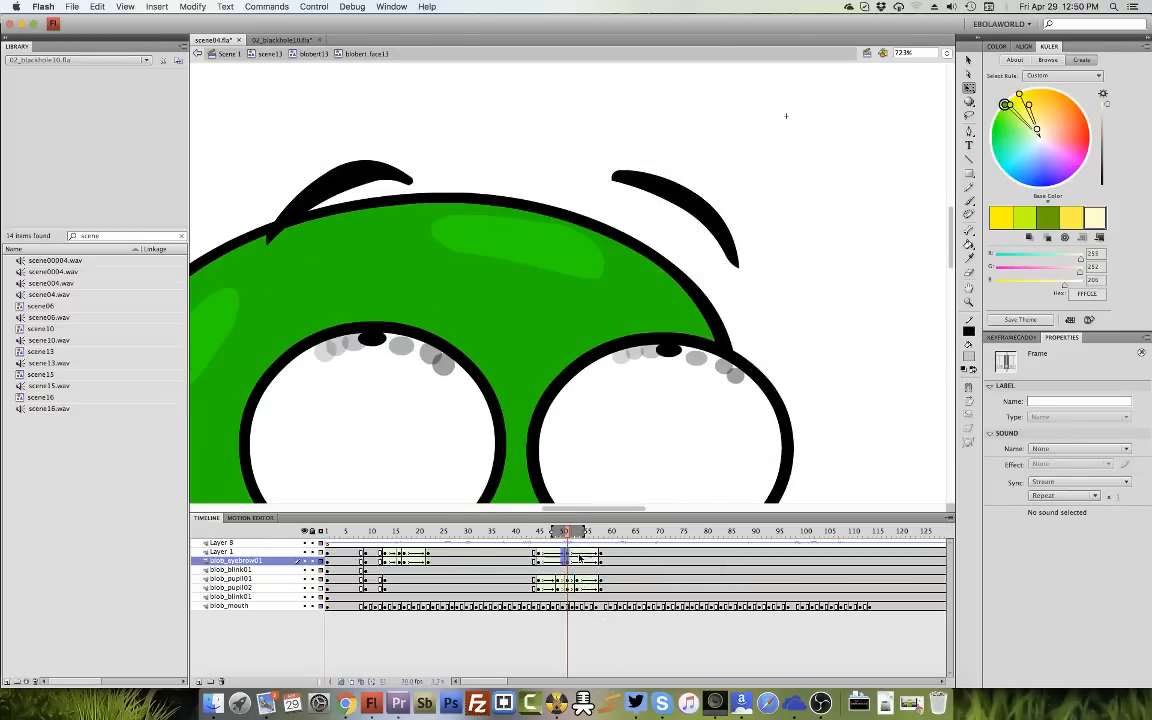
At frame 51, stretch both eyebrows upward to a combined height of about 54 px and move them higher above the head.
{"action": "left_click", "coordinate": [568, 559]}
{"action": "left_click_drag", "start_coordinate": [568, 559], "coordinate": [568, 552]}
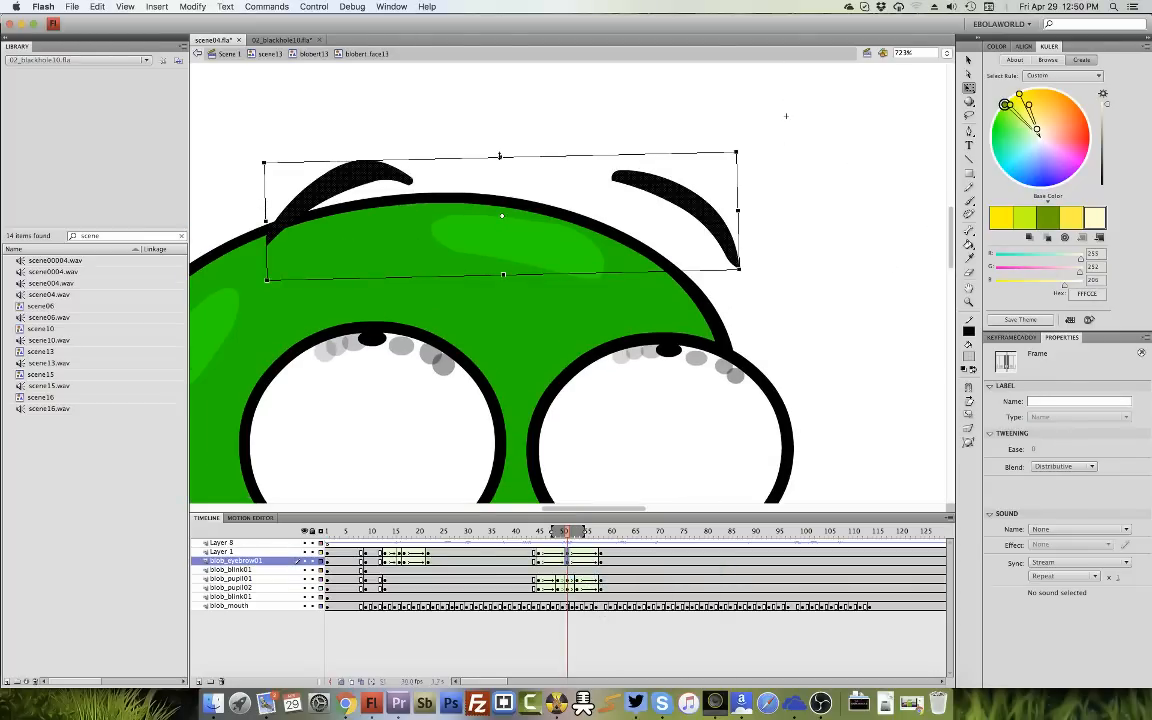
{"action": "left_click_drag", "start_coordinate": [500, 157], "coordinate": [506, 136]}
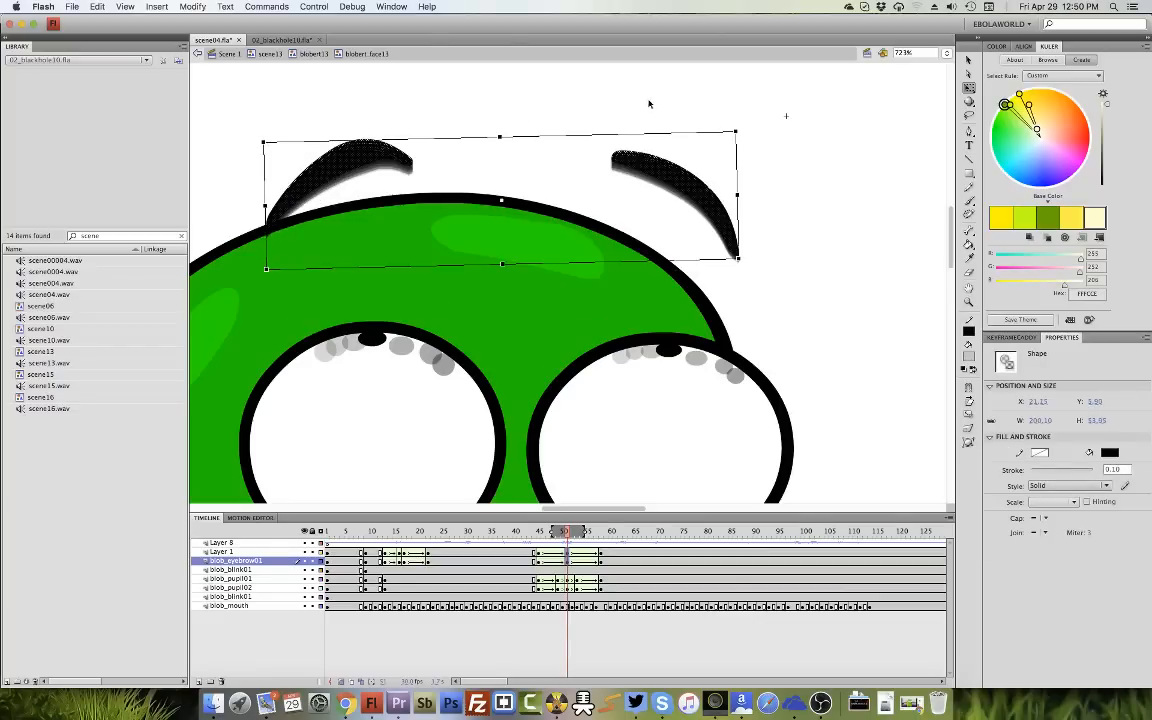
{"action": "key", "text": "shift+Up"}
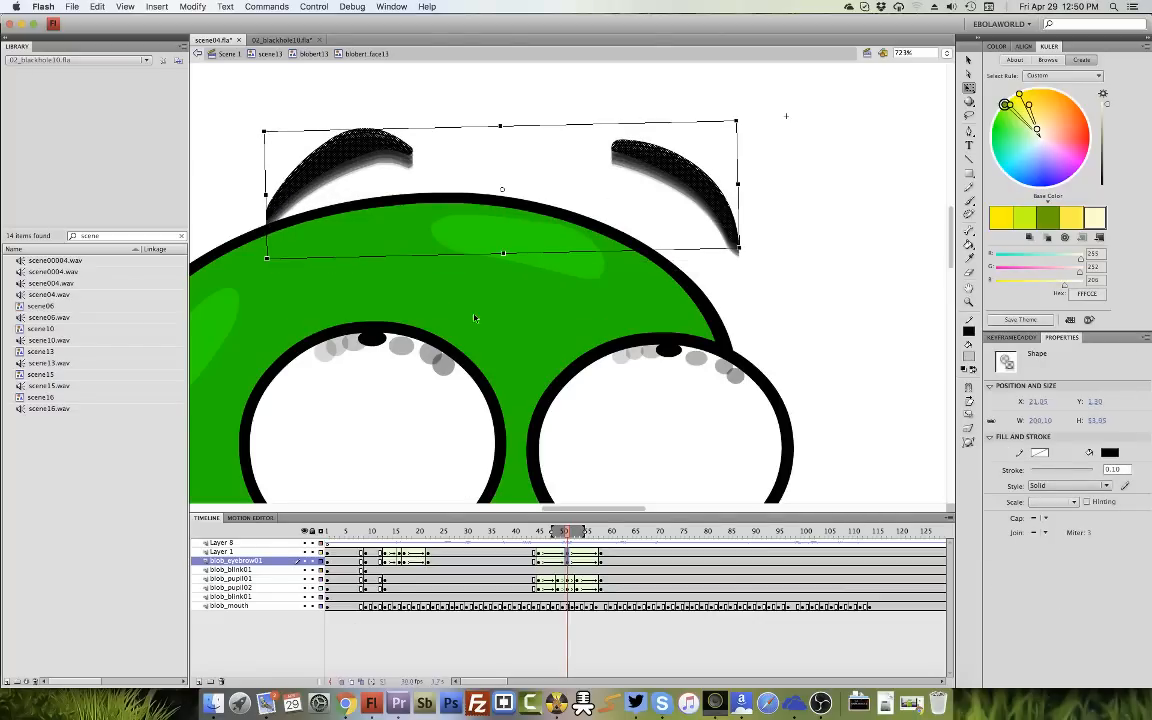
Turn off onion skinning and tilt the inner ends of both eyebrows slightly upward at frame 51.
{"action": "left_click", "coordinate": [341, 682]}
{"action": "left_click", "coordinate": [472, 160]}
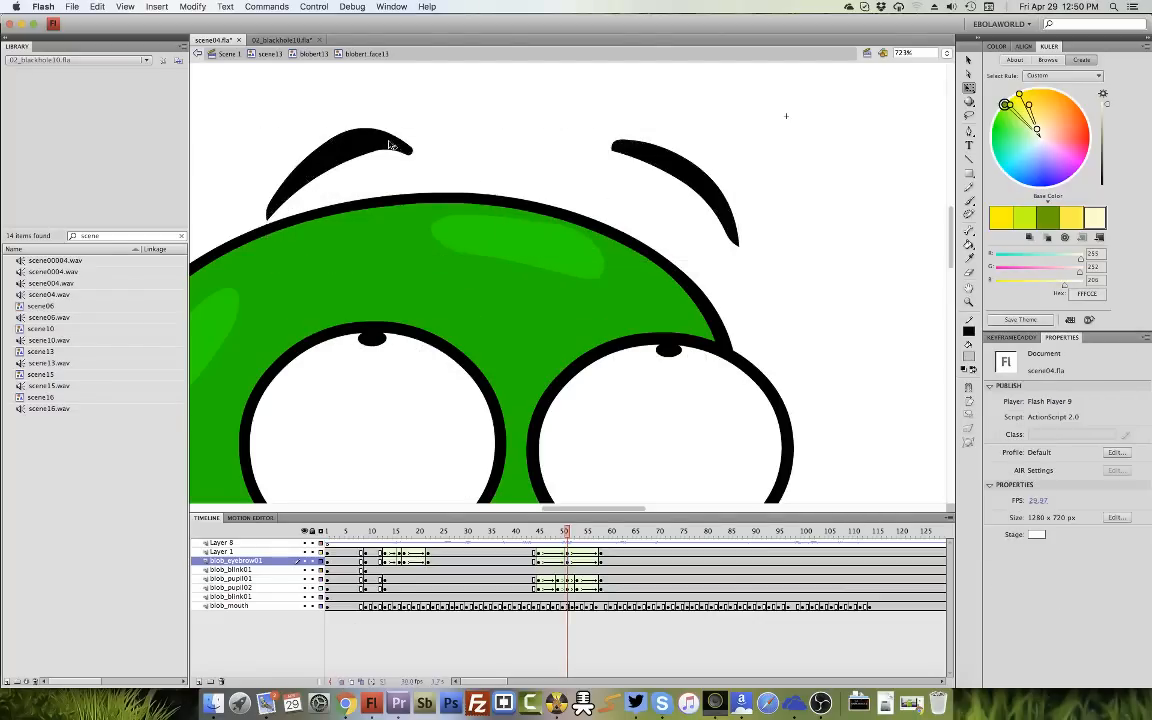
{"action": "left_click", "coordinate": [389, 144]}
{"action": "left_click_drag", "start_coordinate": [413, 142], "coordinate": [413, 134]}
{"action": "left_click", "coordinate": [665, 167]}
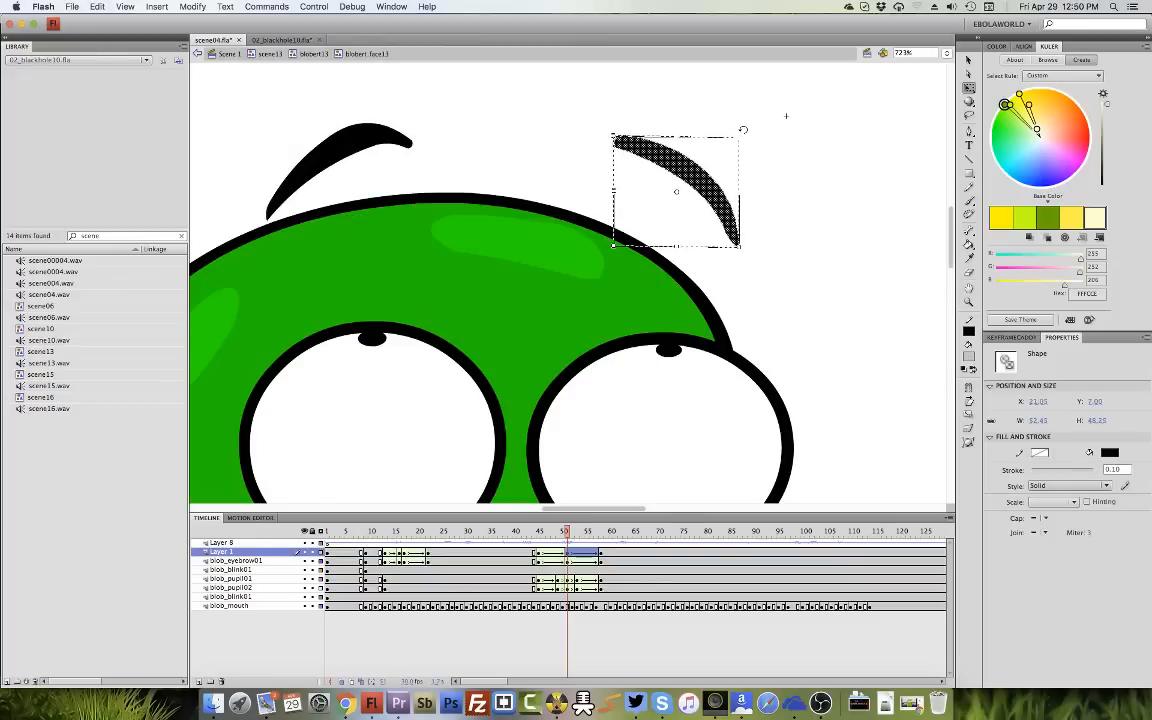
{"action": "left_click_drag", "start_coordinate": [746, 118], "coordinate": [407, 133]}
{"action": "left_click", "coordinate": [400, 140]}
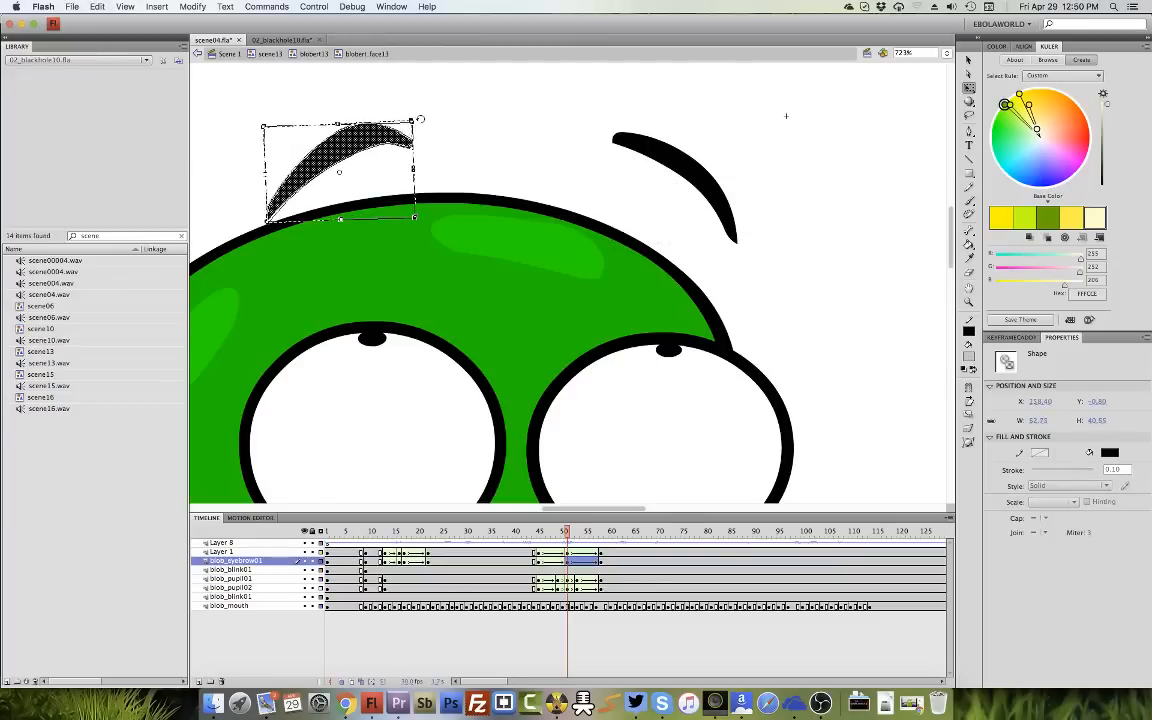
Scrub through the eyebrow tweens up to frame 55 and clear the blob_eyebrow01 keyframe at frame 51.
{"action": "left_click", "coordinate": [557, 560]}
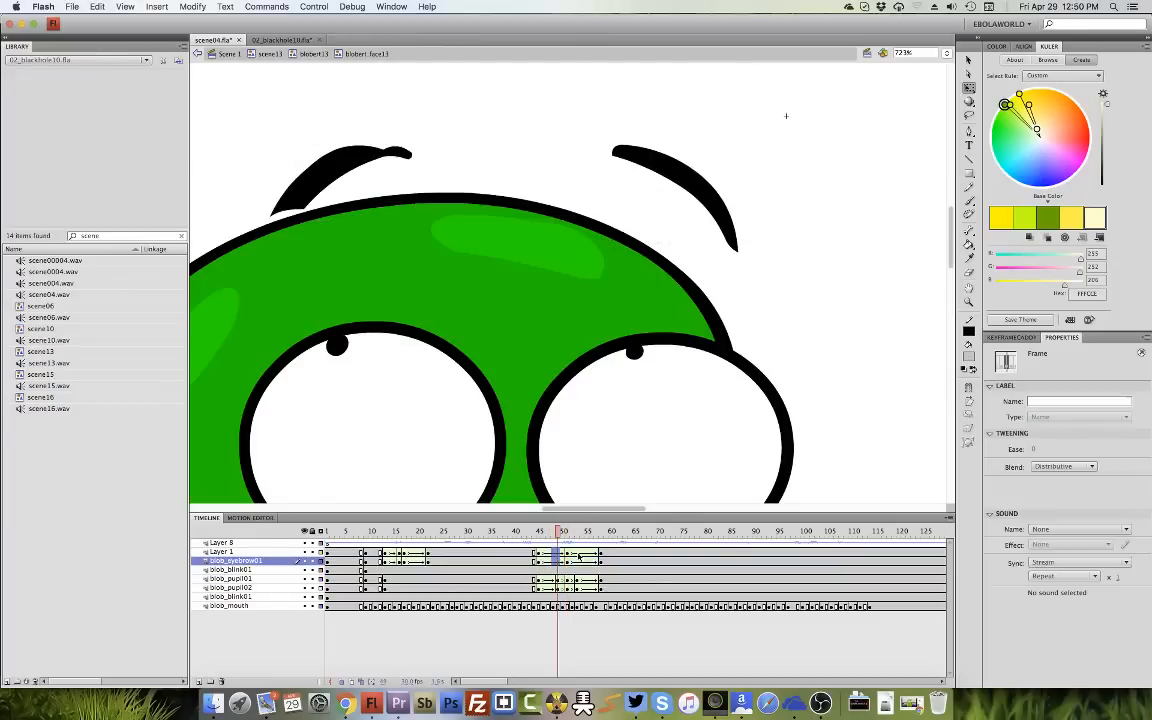
{"action": "left_click", "coordinate": [562, 553]}
{"action": "left_click_drag", "start_coordinate": [563, 534], "coordinate": [585, 548]}
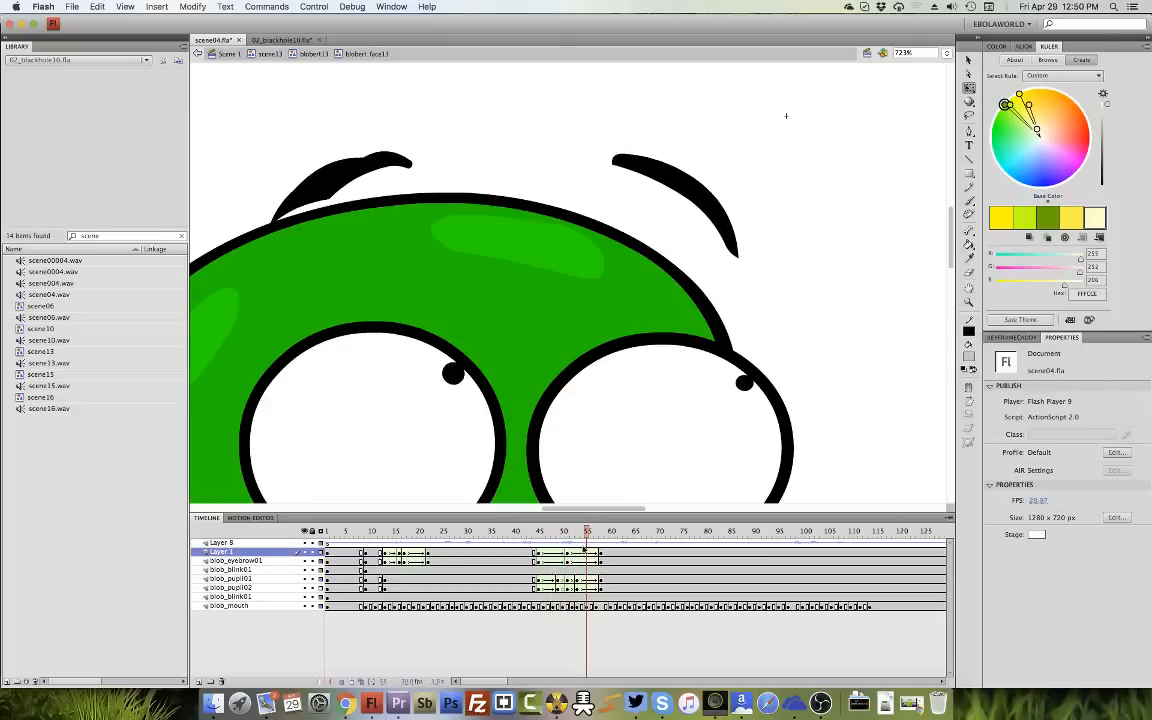
{"action": "left_click", "coordinate": [567, 561]}
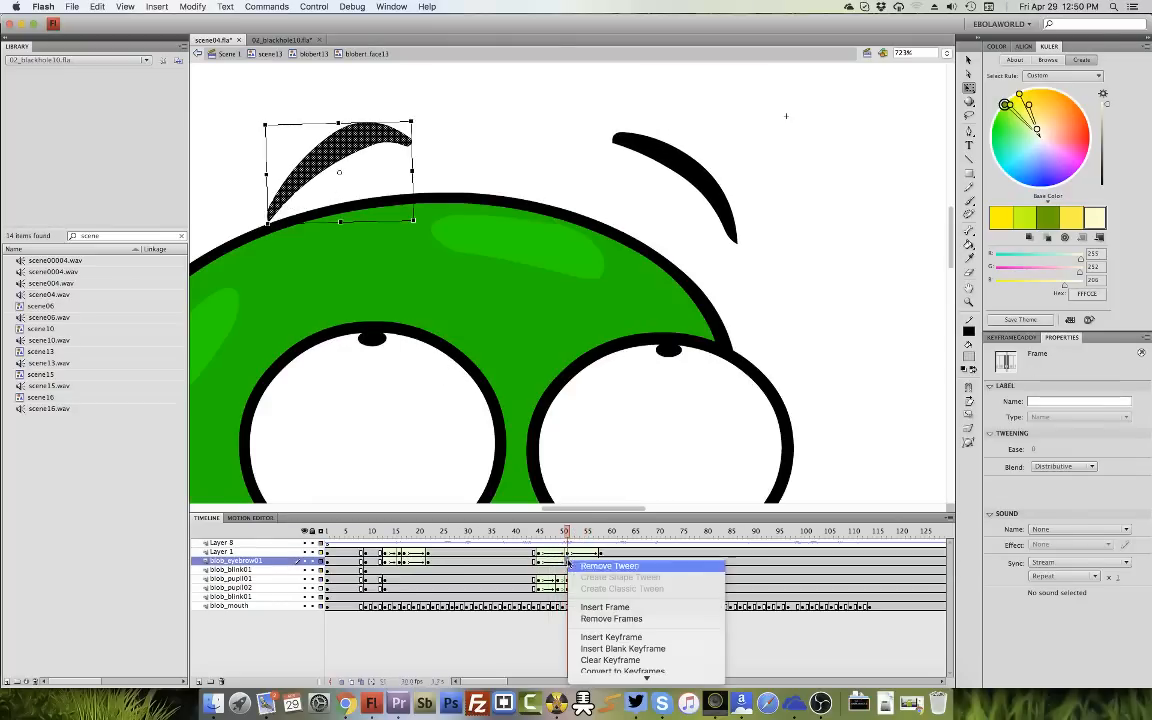
{"action": "right_click", "coordinate": [567, 561]}
{"action": "left_click", "coordinate": [605, 660]}
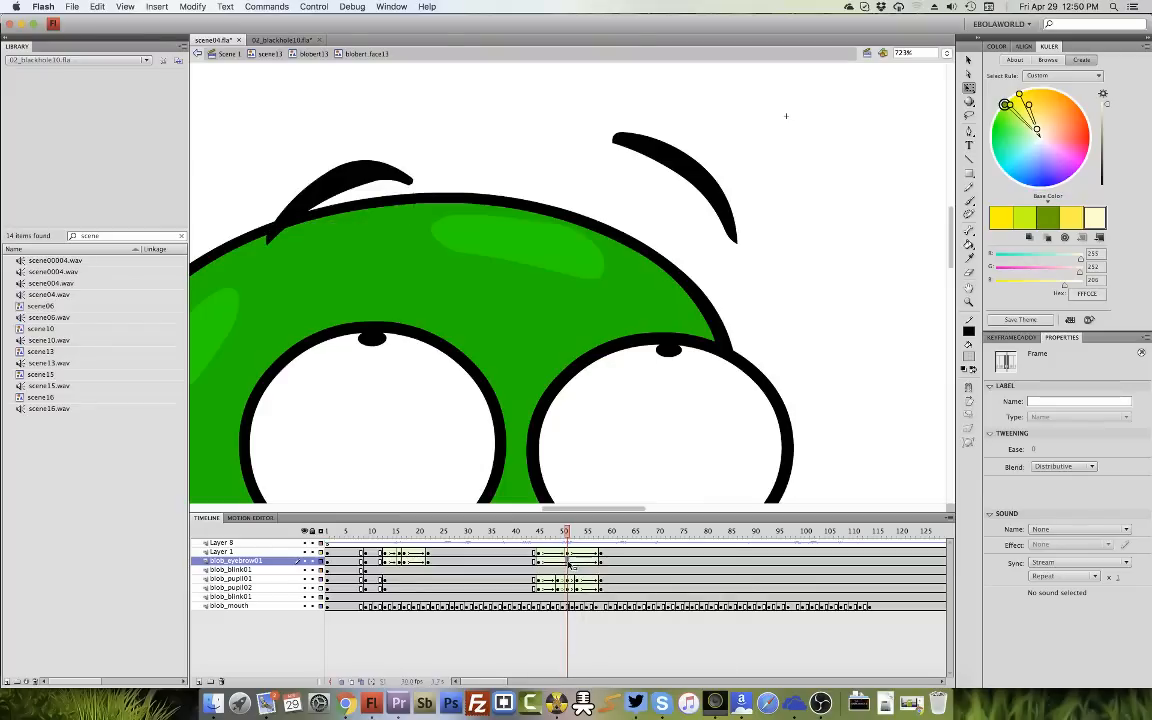
Rekey blob_eyebrow01 at frame 51 with the left eyebrow raised above the head outline and slightly taller, and play it back.
{"action": "left_click", "coordinate": [570, 563]}
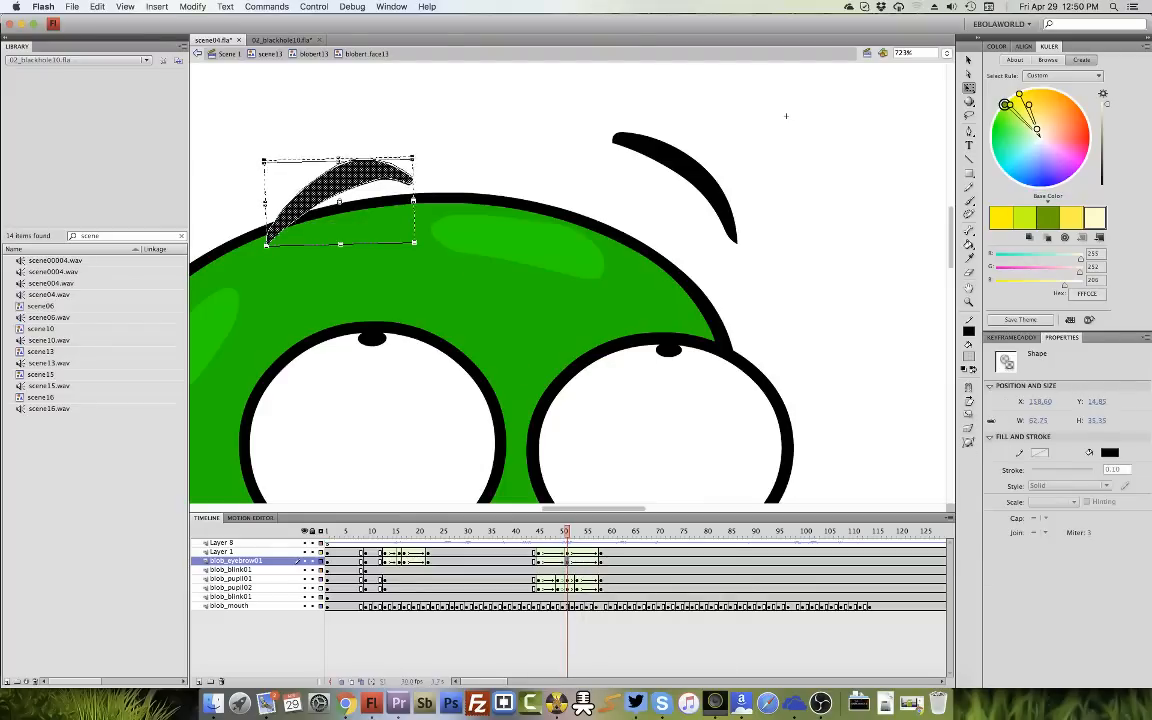
{"action": "key", "text": "shift+Up"}
{"action": "key", "text": "shift+Up"}
{"action": "key", "text": "Up"}
{"action": "key", "text": "Up"}
{"action": "key", "text": "Up"}
{"action": "key", "text": "Up"}
{"action": "key", "text": "Up"}
{"action": "key", "text": "Up"}
{"action": "key", "text": "Up"}
{"action": "key", "text": "Up"}
{"action": "key", "text": "Up"}
{"action": "key", "text": "Up"}
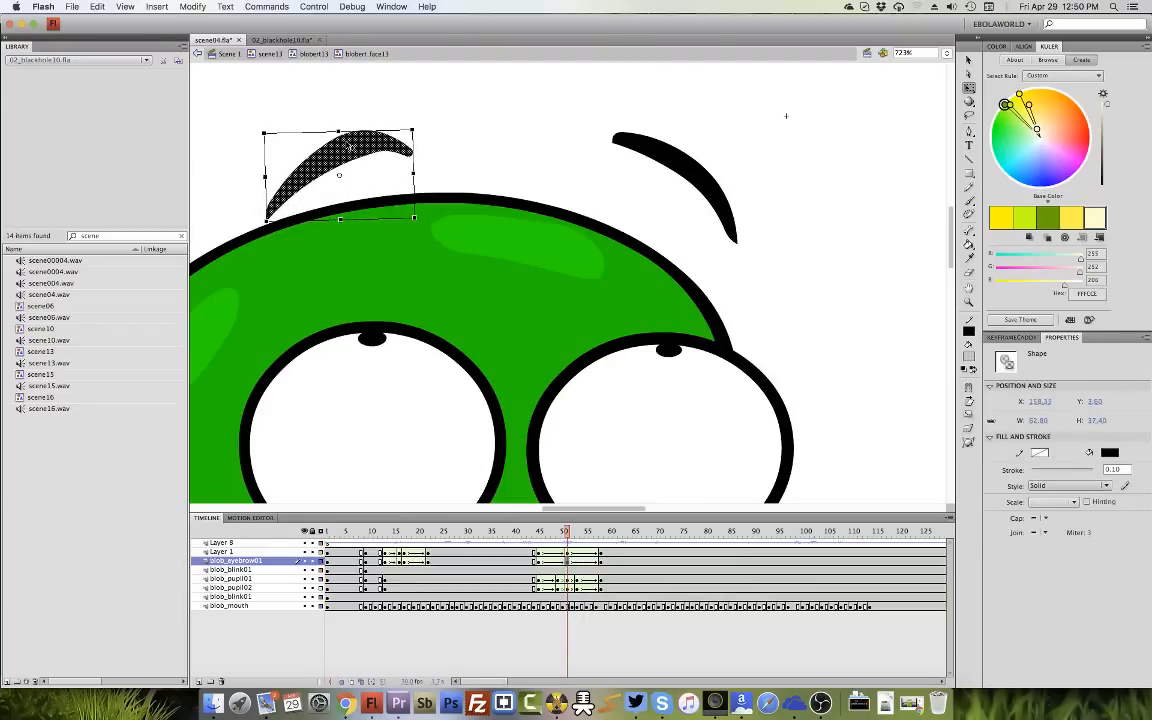
{"action": "key", "text": "Return"}
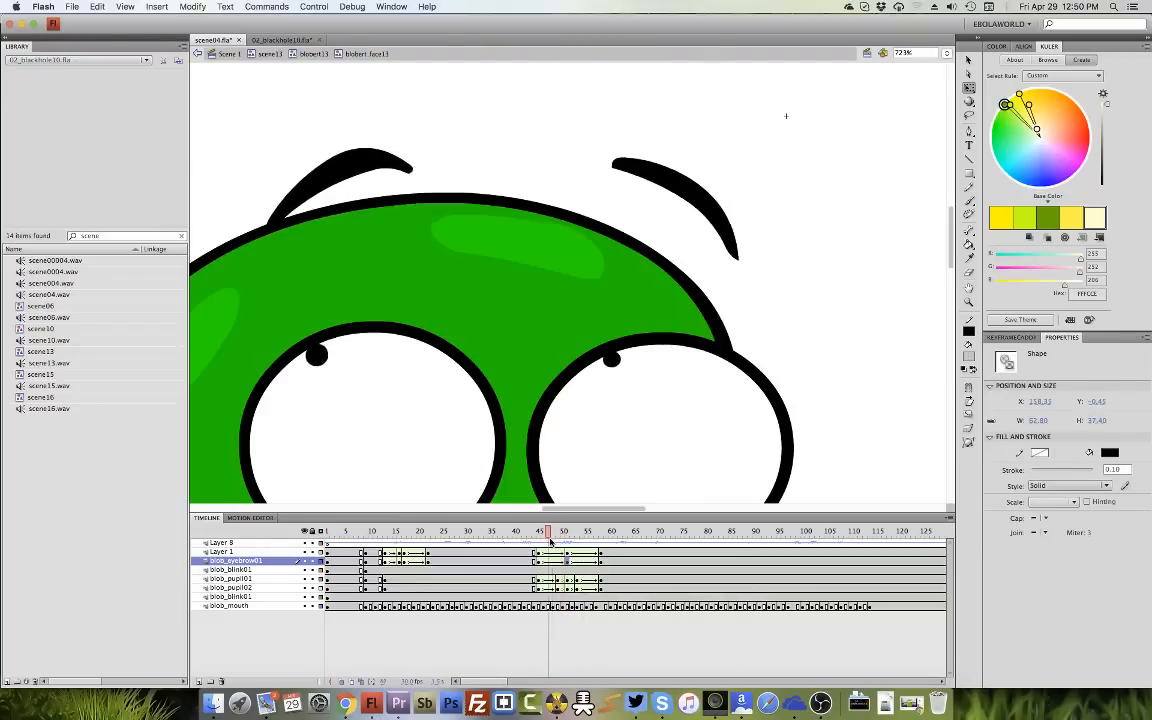
{"action": "key", "text": "Return"}
Insert keyframes at frames 48 and 54 on both eyebrow layers, easing frame 54 to 100 out and adjusting the ease at frame 45.
{"action": "left_click", "coordinate": [553, 561]}
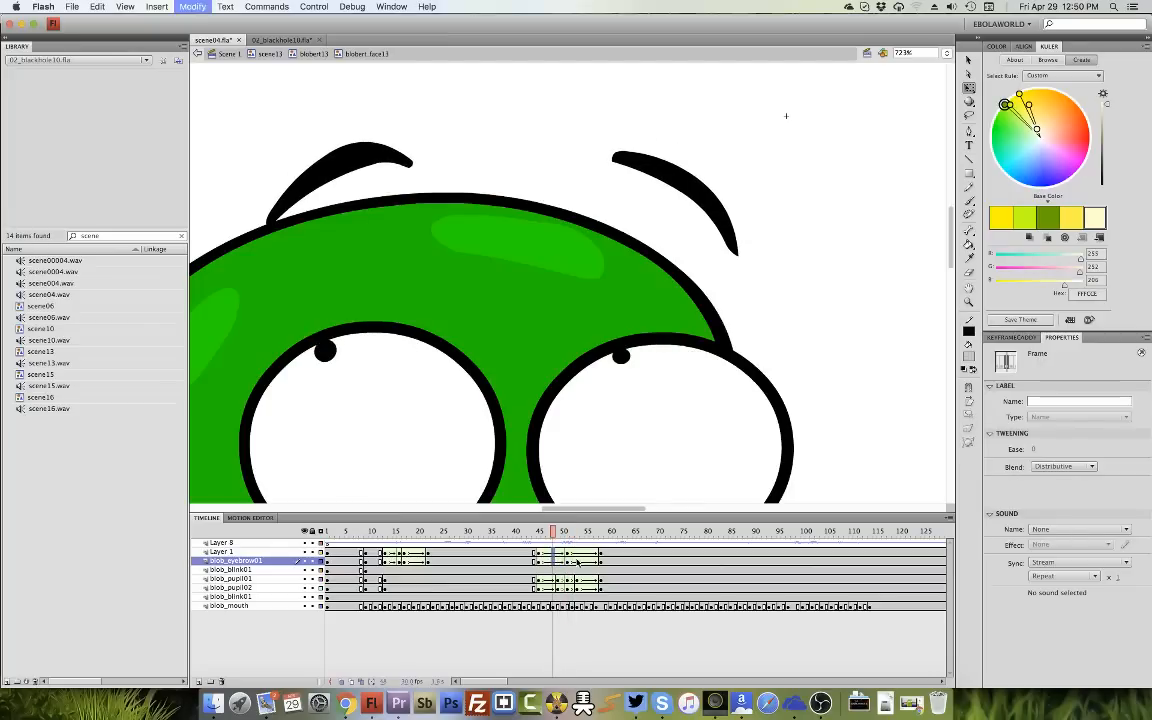
{"action": "left_click", "coordinate": [581, 560]}
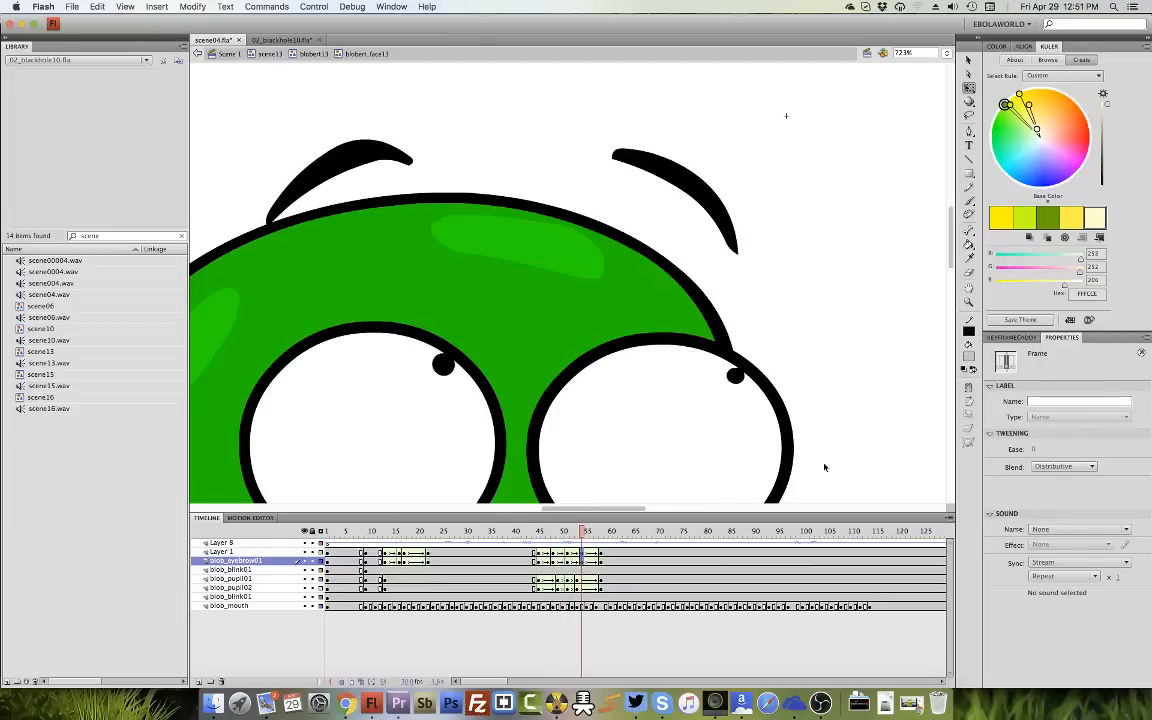
{"action": "left_click_drag", "start_coordinate": [1033, 448], "coordinate": [1120, 448]}
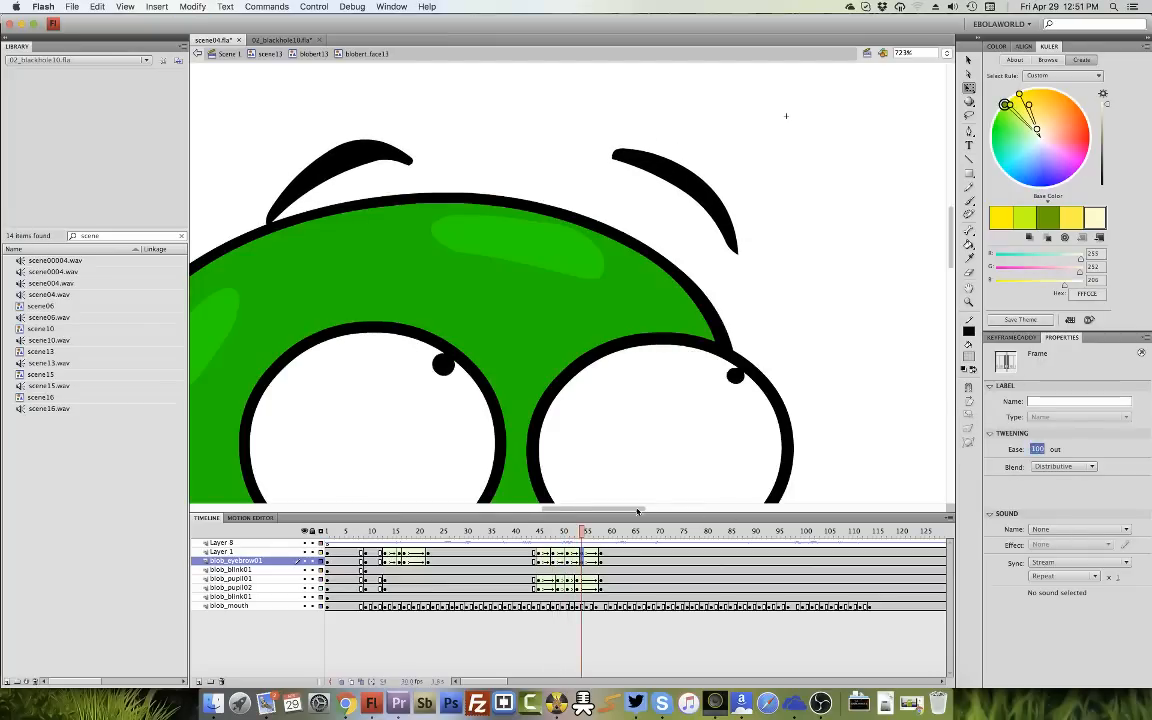
{"action": "left_click", "coordinate": [538, 561]}
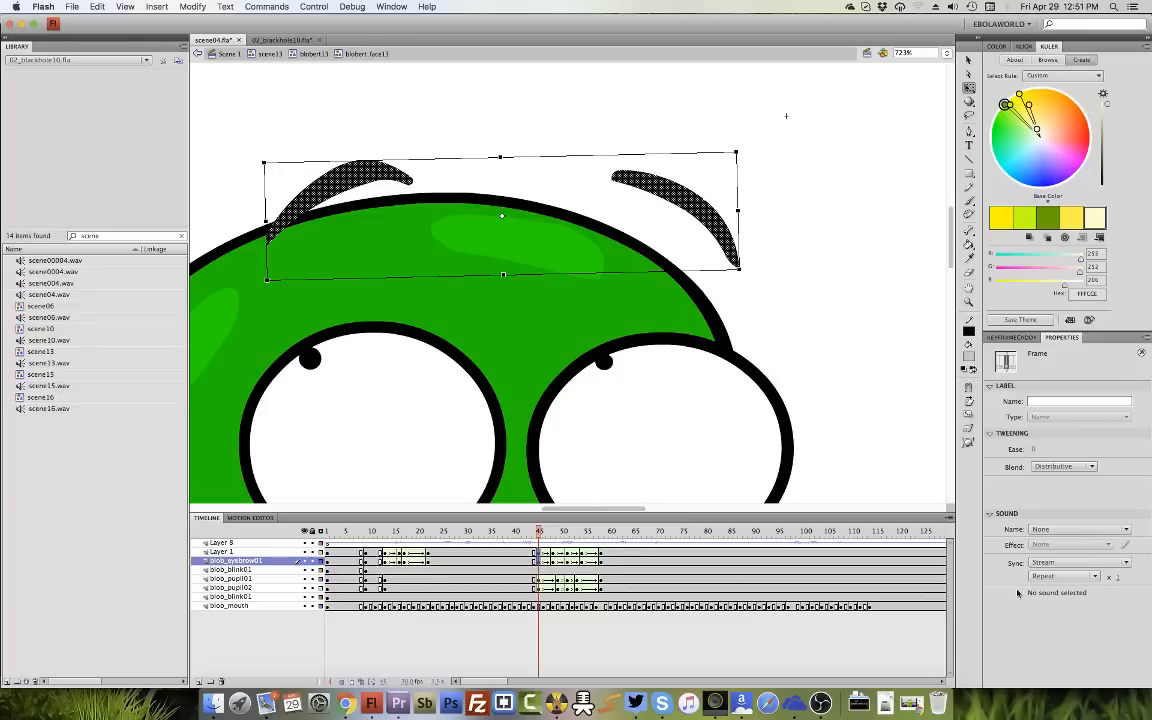
{"action": "left_click_drag", "start_coordinate": [1034, 450], "coordinate": [1011, 631]}
Play back the eased eyebrow raise repeatedly, starting shortly before frame 45.
{"action": "key", "text": "Return"}
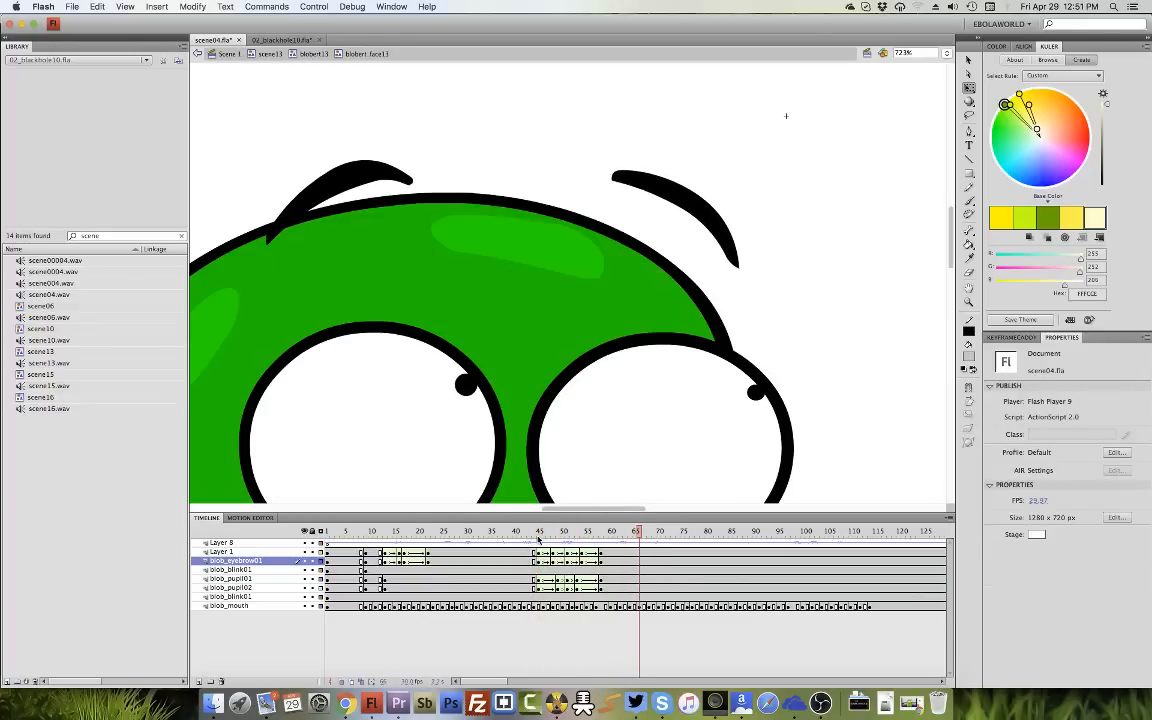
{"action": "left_click", "coordinate": [530, 533]}
{"action": "key", "text": "Return"}
{"action": "key", "text": "Return"}
{"action": "left_click", "coordinate": [525, 532]}
{"action": "key", "text": "Return"}
{"action": "key", "text": "Return"}
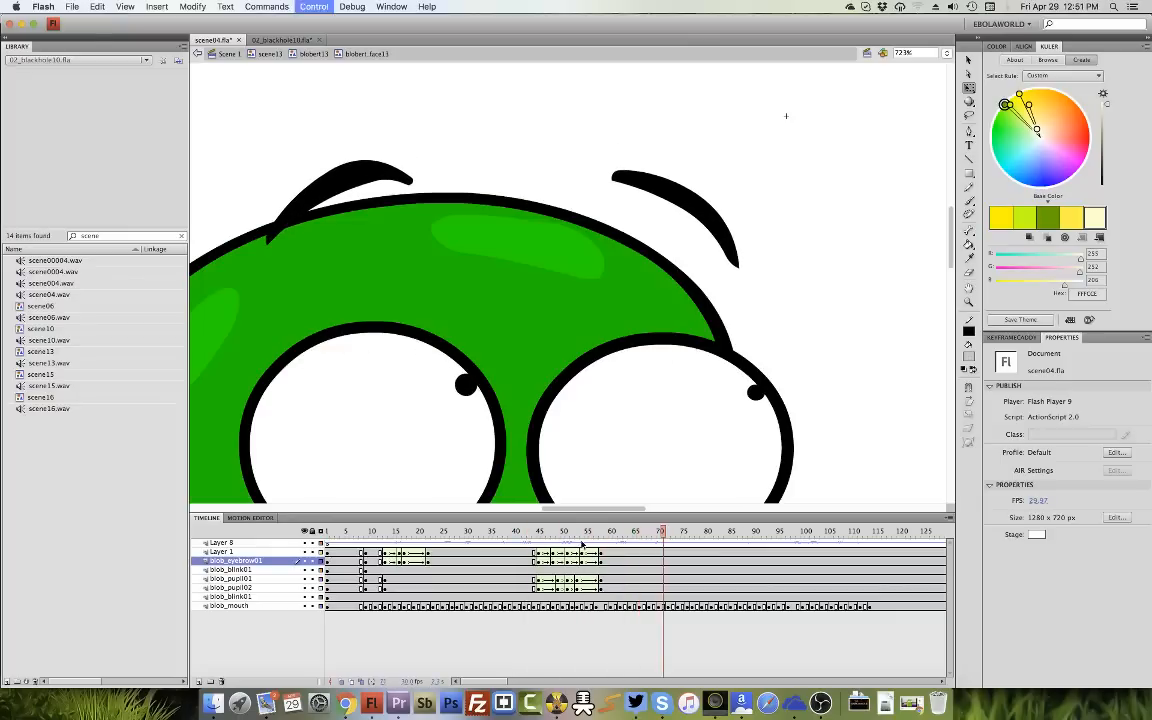
View the whole character at 100% and play the face animation from frame 7 and again from frame 44.
{"action": "key", "text": "super+1"}
{"action": "left_click", "coordinate": [357, 532]}
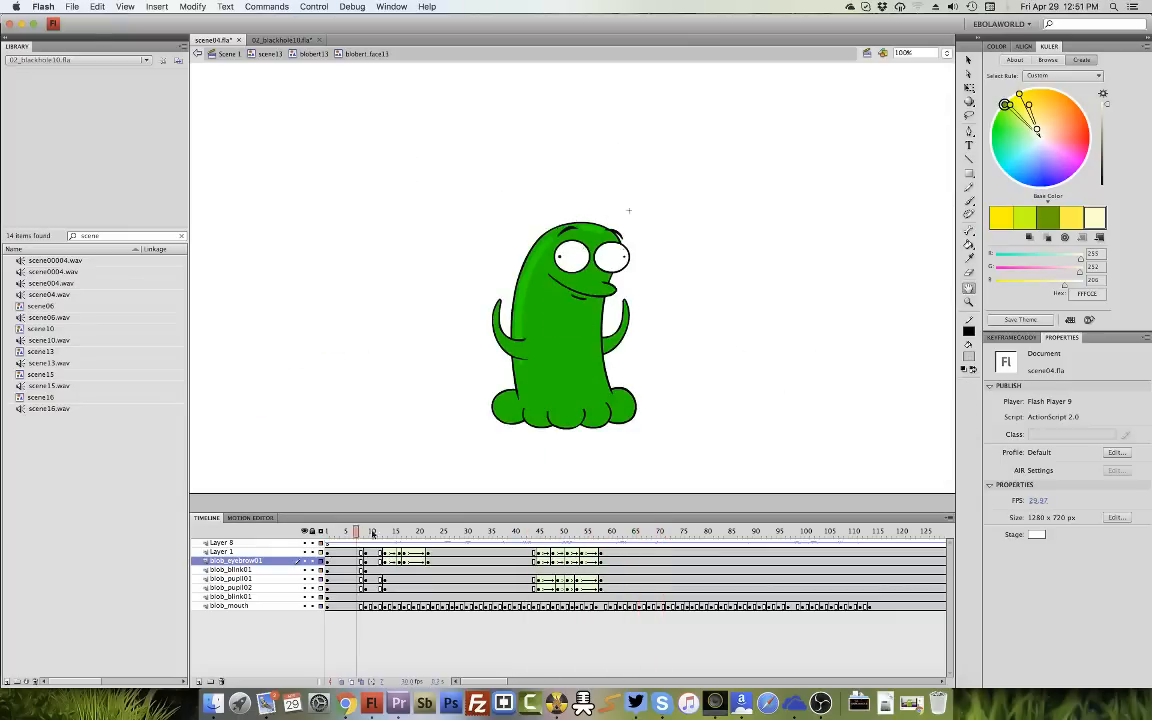
{"action": "key", "text": "Return"}
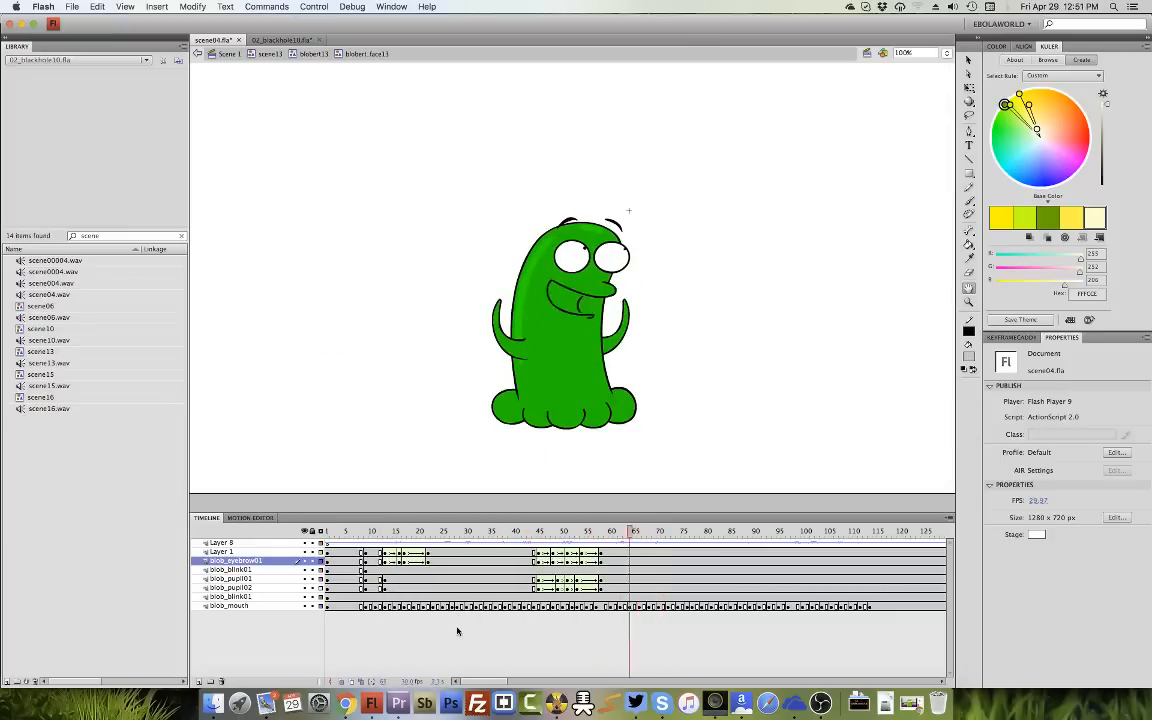
{"action": "left_click", "coordinate": [533, 532]}
{"action": "key", "text": "Return"}
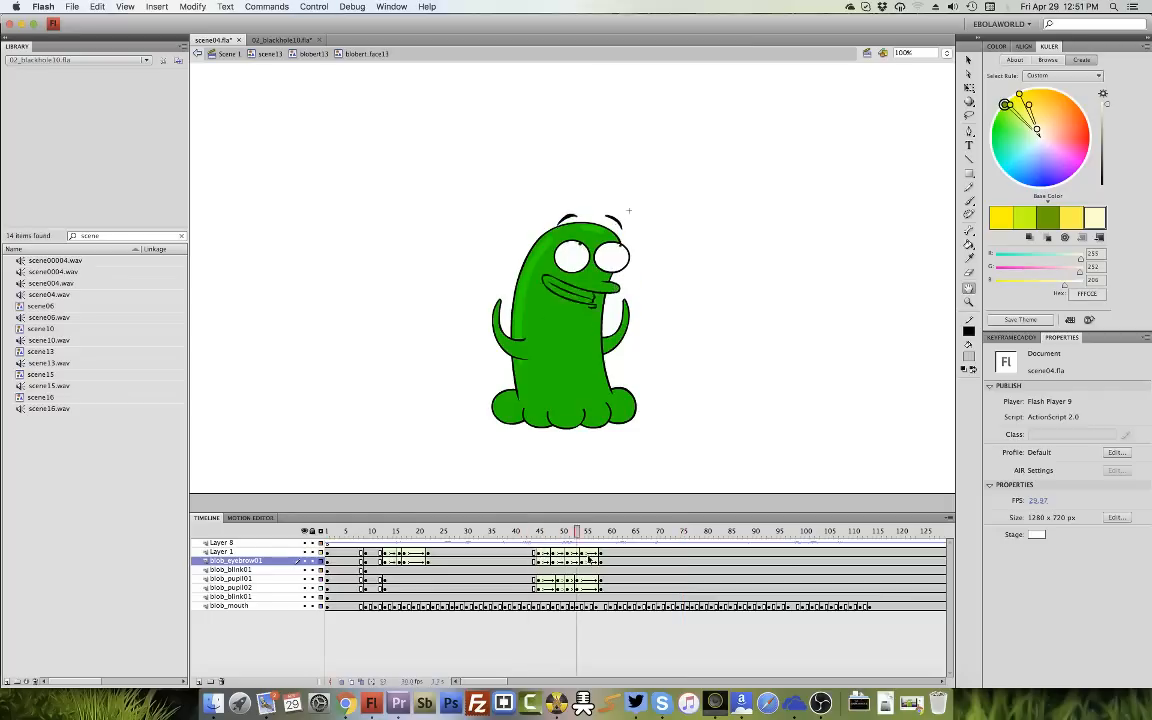
{"action": "key", "text": "Return"}
Insert a keyframe at frame 91 on the upper blob_blink01 layer for another blink.
{"action": "left_click_drag", "start_coordinate": [695, 534], "coordinate": [757, 544]}
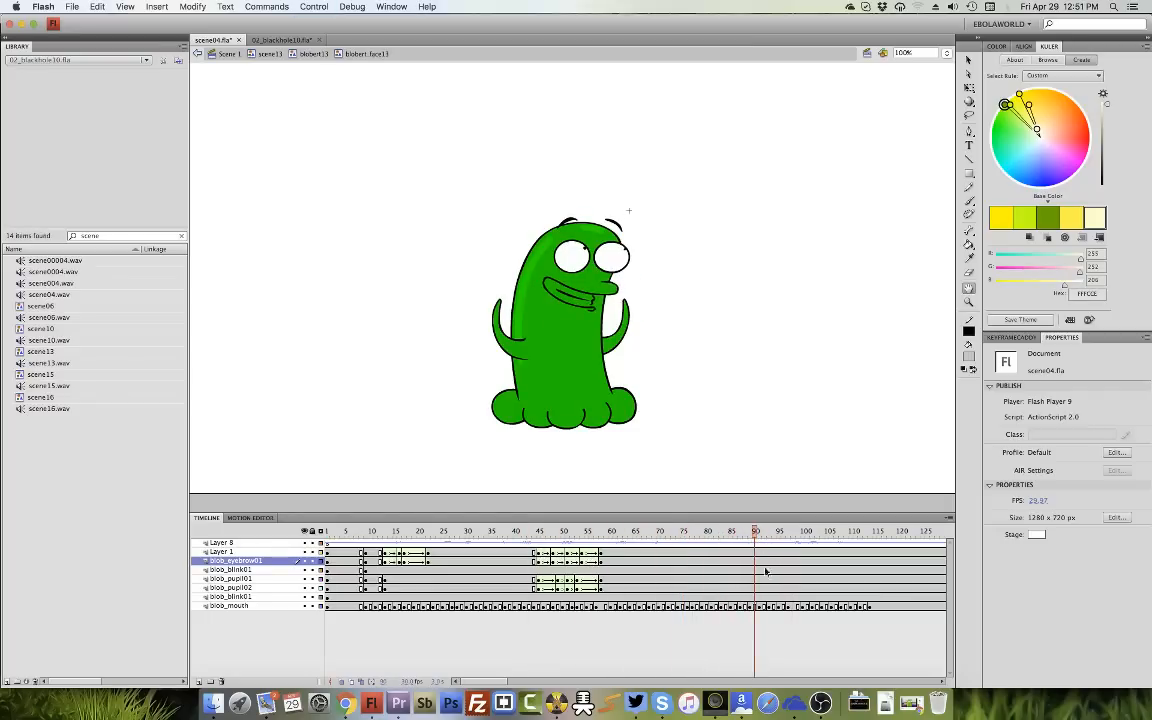
{"action": "left_click", "coordinate": [760, 561]}
{"action": "left_click", "coordinate": [761, 570]}
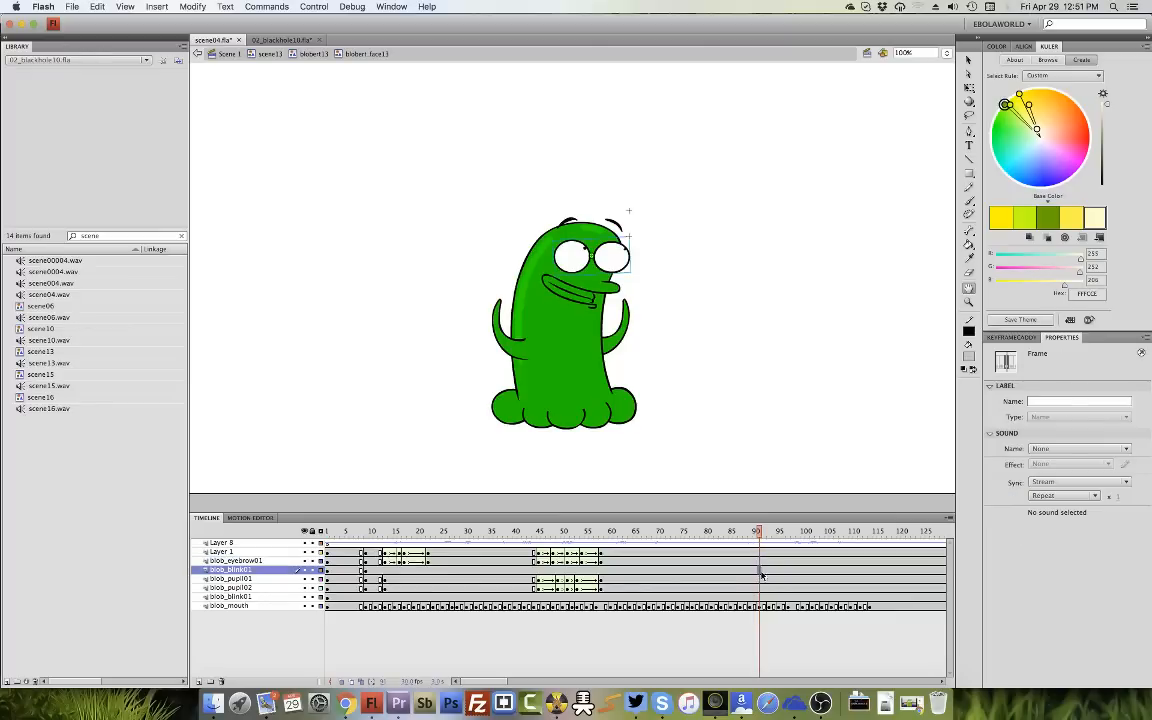
{"action": "left_click", "coordinate": [347, 532]}
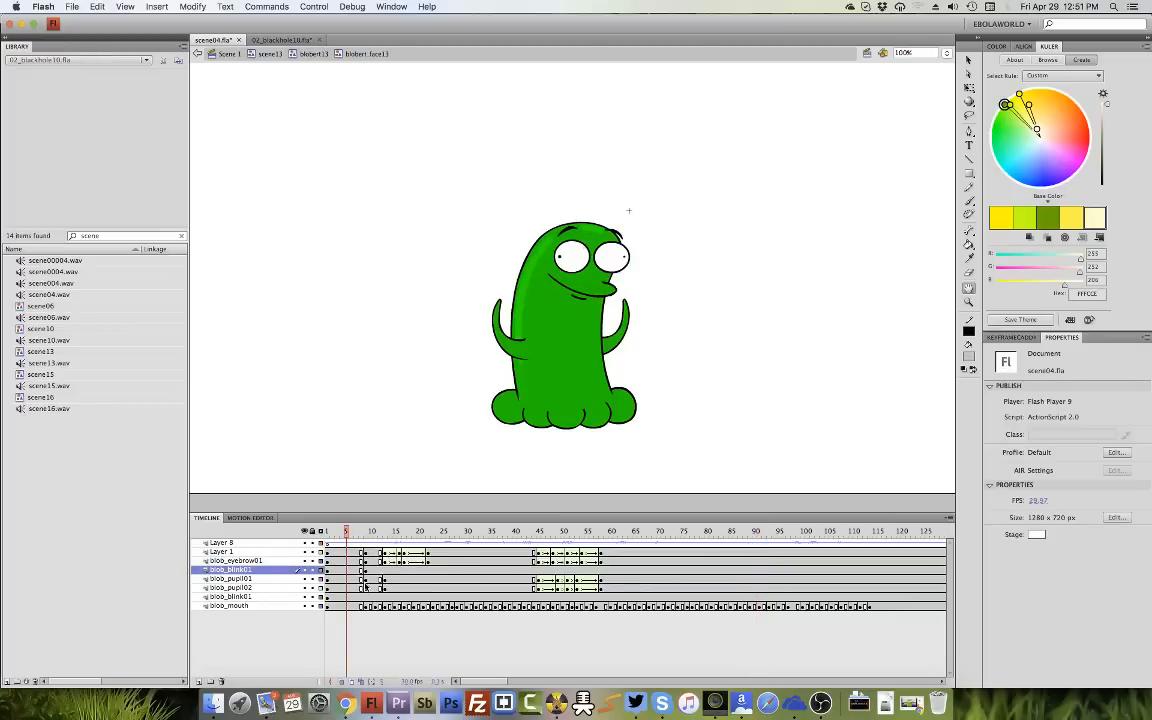
{"action": "left_click", "coordinate": [758, 532]}
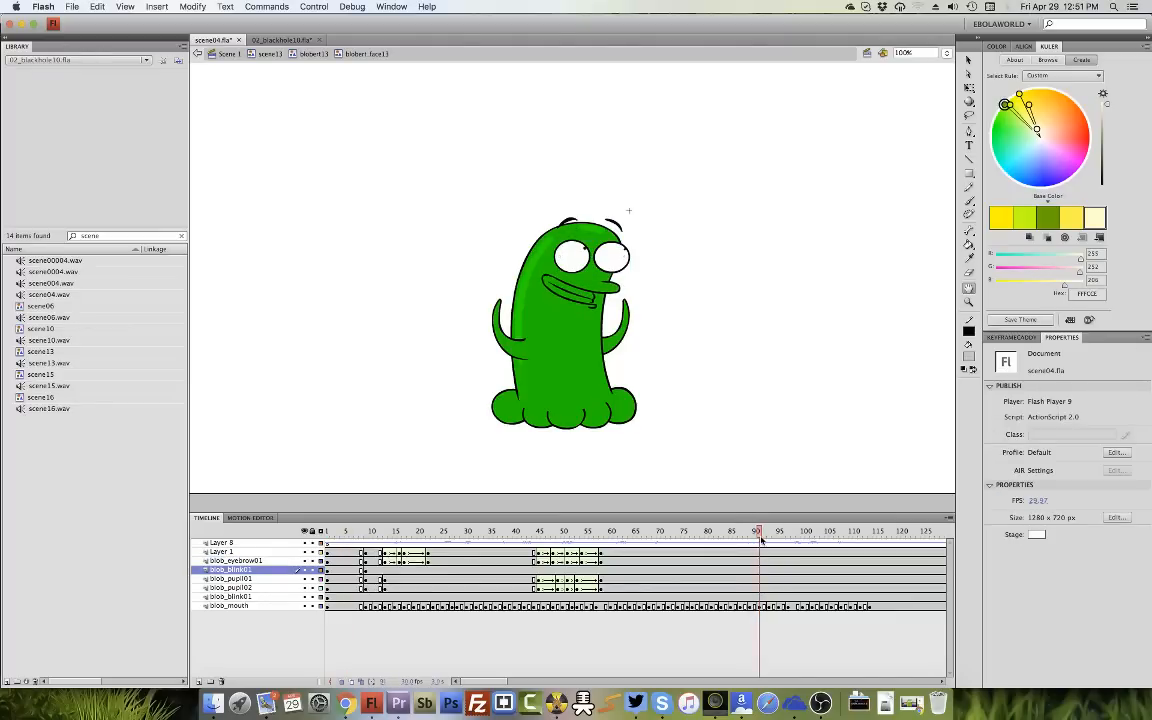
{"action": "left_click", "coordinate": [760, 560]}
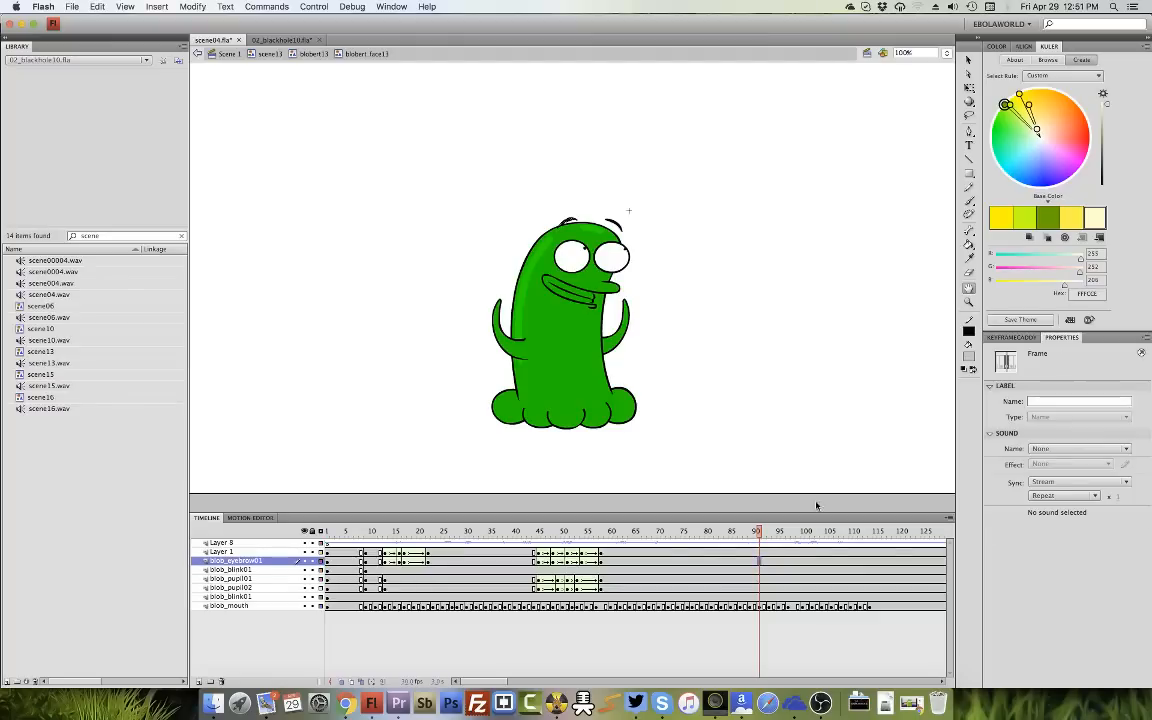
{"action": "left_click", "coordinate": [968, 61]}
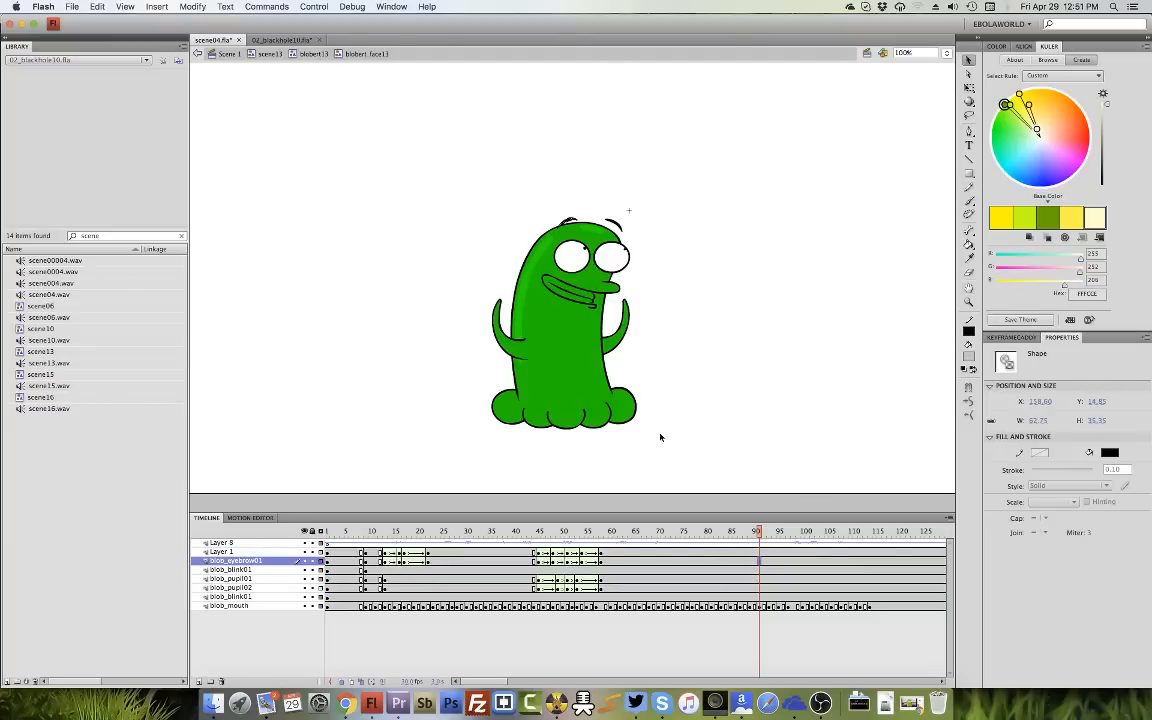
{"action": "left_click", "coordinate": [590, 268]}
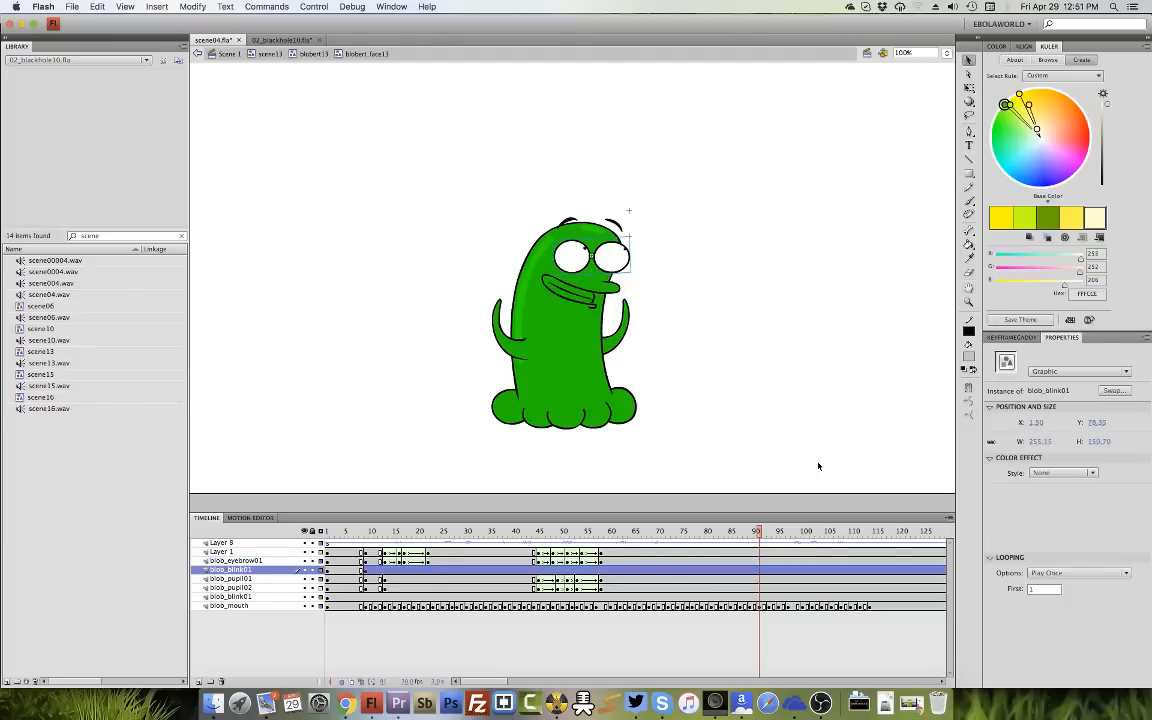
{"action": "left_click", "coordinate": [760, 570]}
{"action": "key", "text": "F7"}
Open the blob_blink01 symbol, scrub through its blink frames up to frame 17, and return to the face symbol.
{"action": "double_click", "coordinate": [618, 274]}
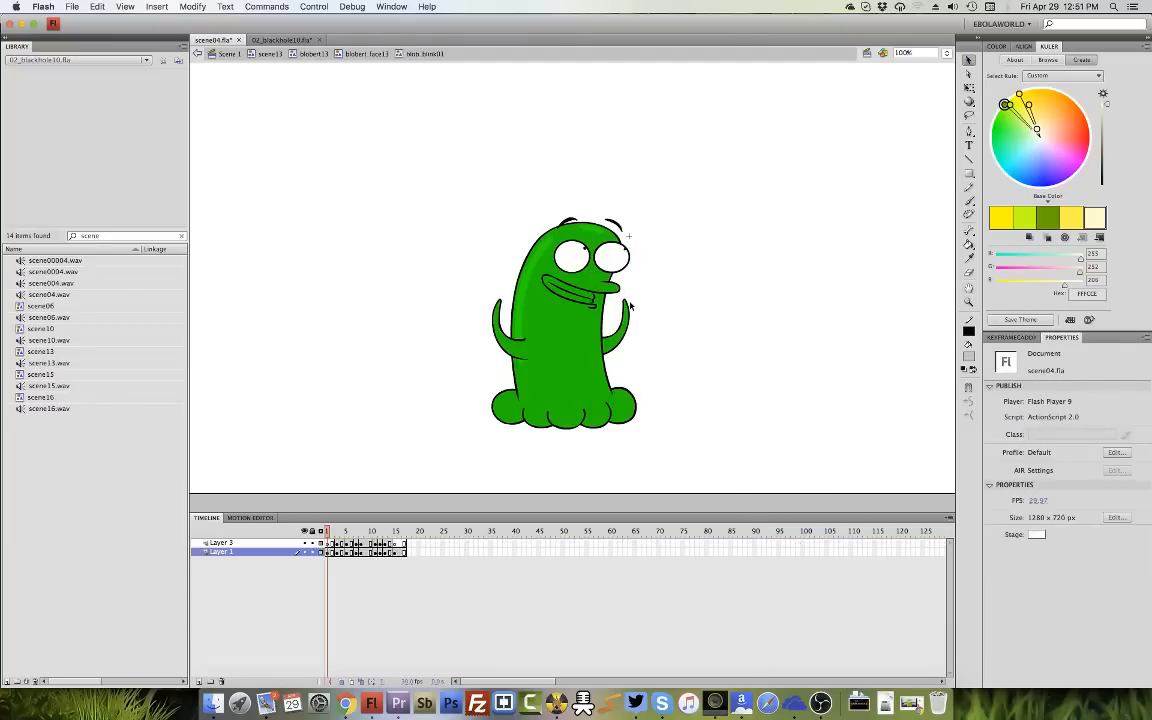
{"action": "left_click_drag", "start_coordinate": [327, 533], "coordinate": [404, 537]}
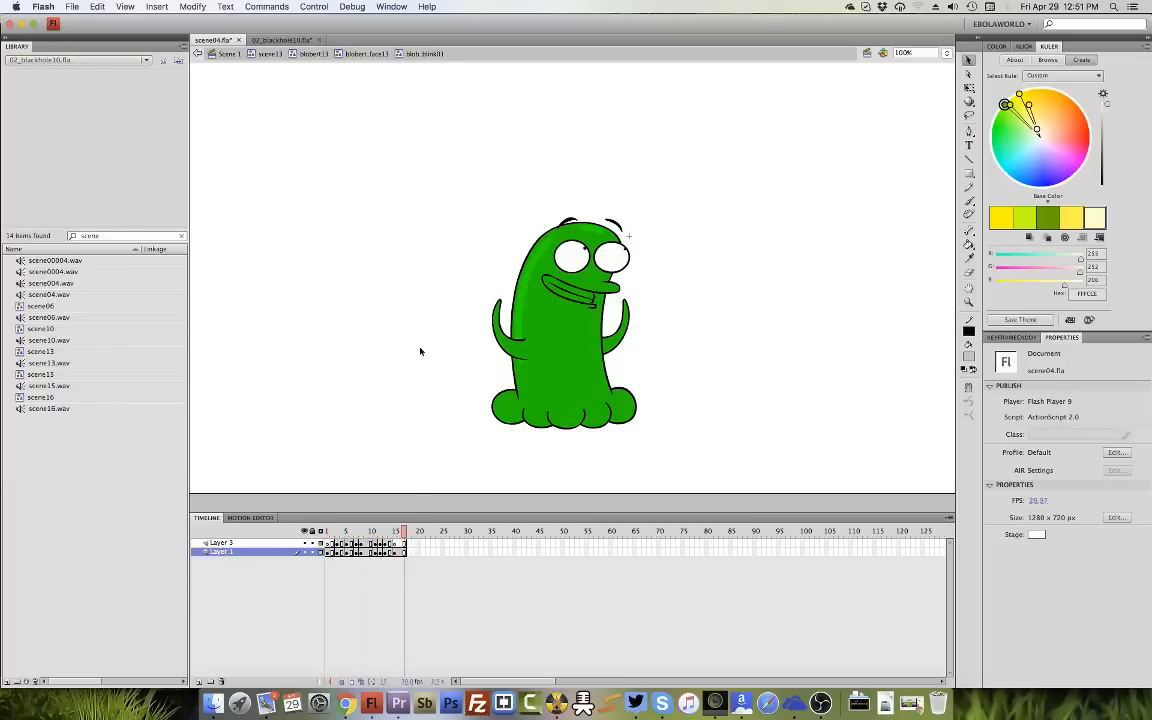
{"action": "left_click", "coordinate": [369, 55]}
{"action": "left_click", "coordinate": [968, 302]}
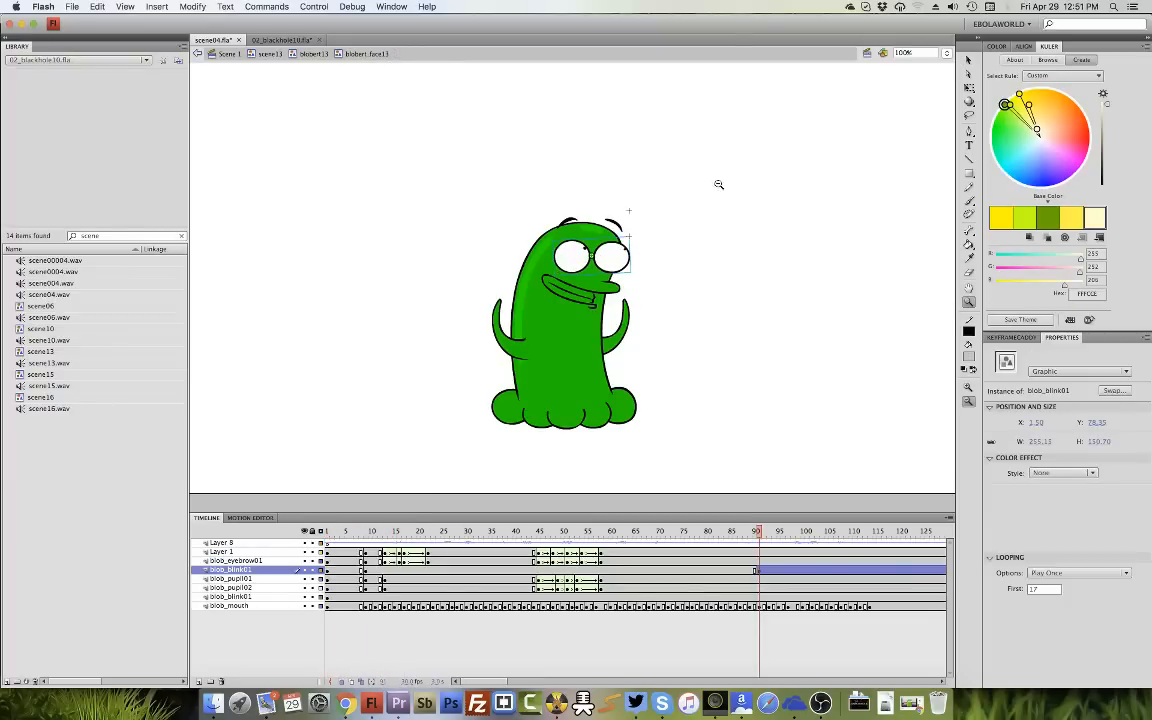
Change the first frame of the blink instance at frame 91 so the blink starts there, and play it back.
{"action": "left_click_drag", "start_coordinate": [720, 184], "coordinate": [440, 337]}
{"action": "key", "text": "v"}
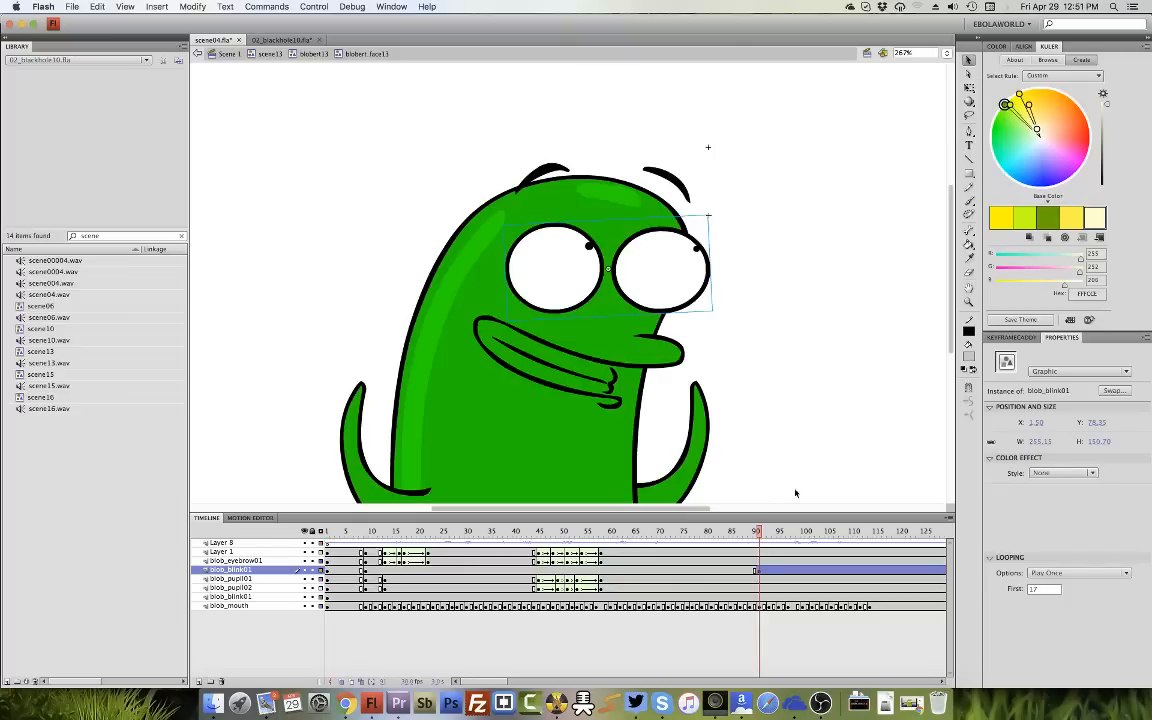
{"action": "left_click", "coordinate": [760, 573]}
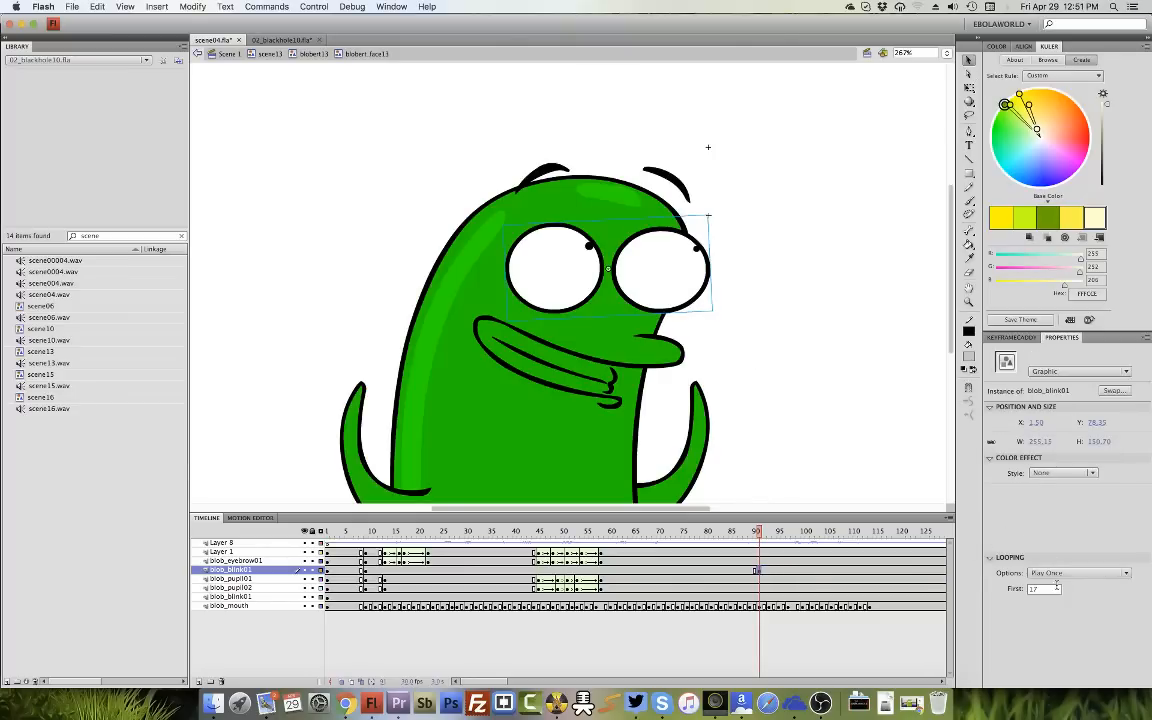
{"action": "left_click", "coordinate": [1058, 592]}
{"action": "left_click", "coordinate": [760, 533]}
{"action": "key", "text": "Return"}
{"action": "key", "text": "Return"}
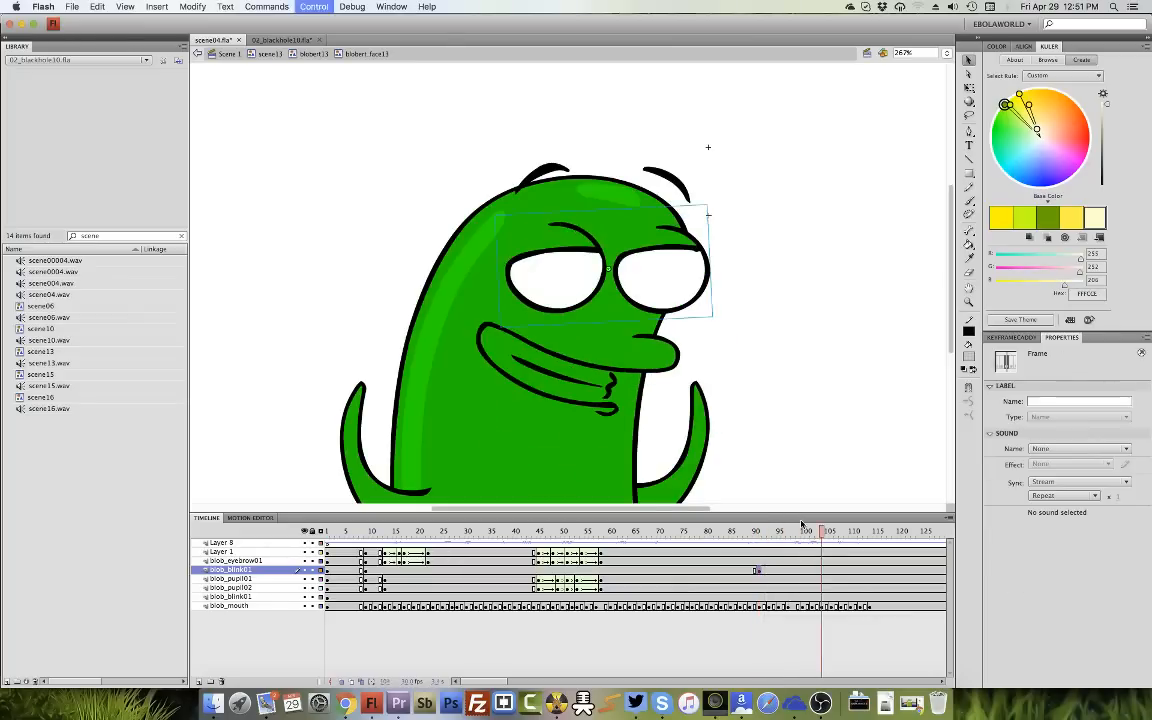
Add keyframes at frame 97 on blob_pupil01 and blob_pupil02, return the pupils to their frame 7 positions, and play the result.
{"action": "left_click", "coordinate": [786, 581]}
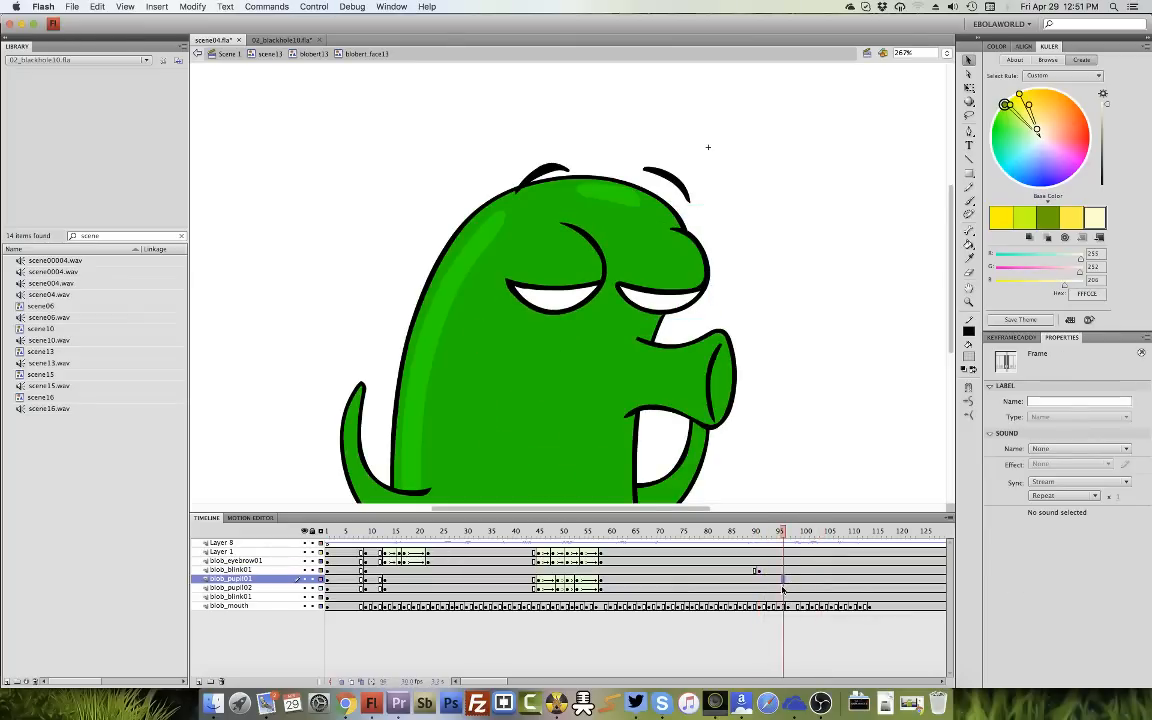
{"action": "left_click", "coordinate": [787, 588]}
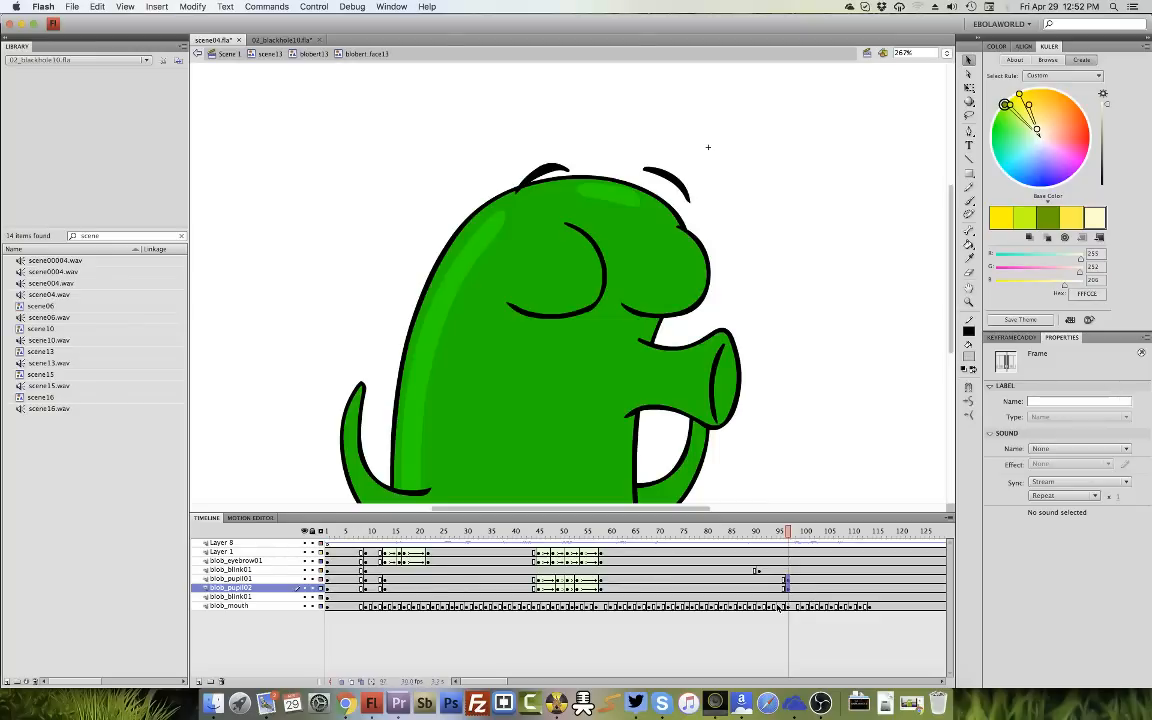
{"action": "left_click", "coordinate": [359, 582]}
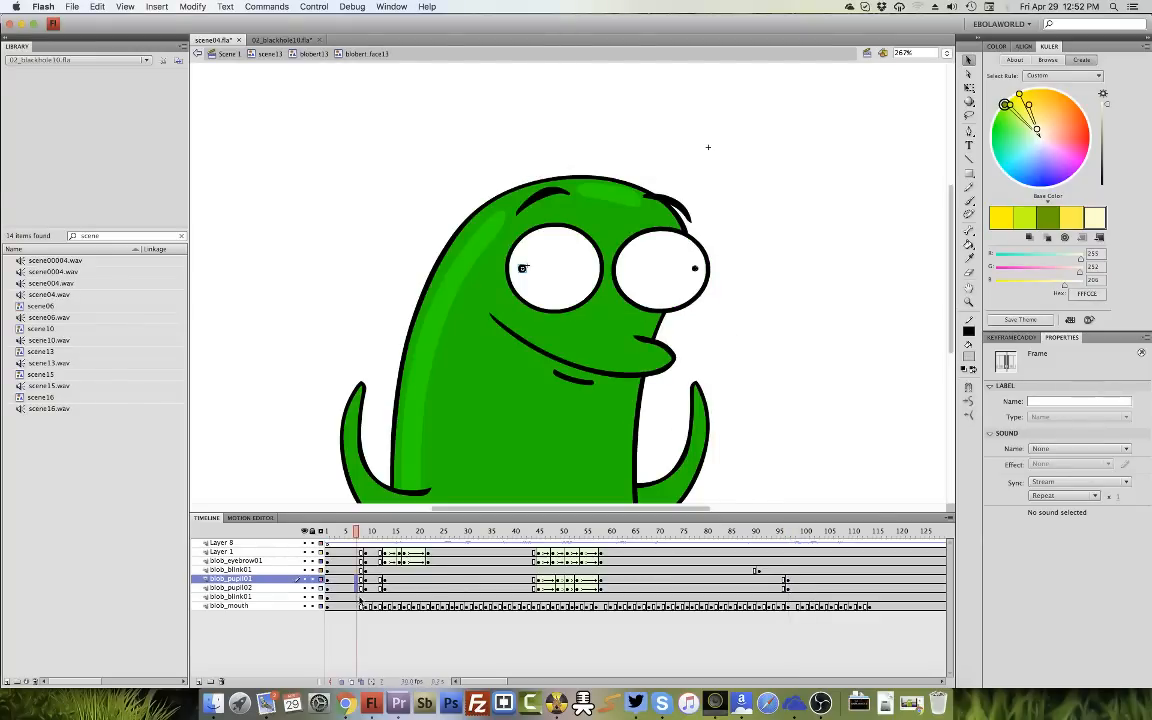
{"action": "left_click", "coordinate": [787, 588]}
{"action": "key", "text": "Return"}
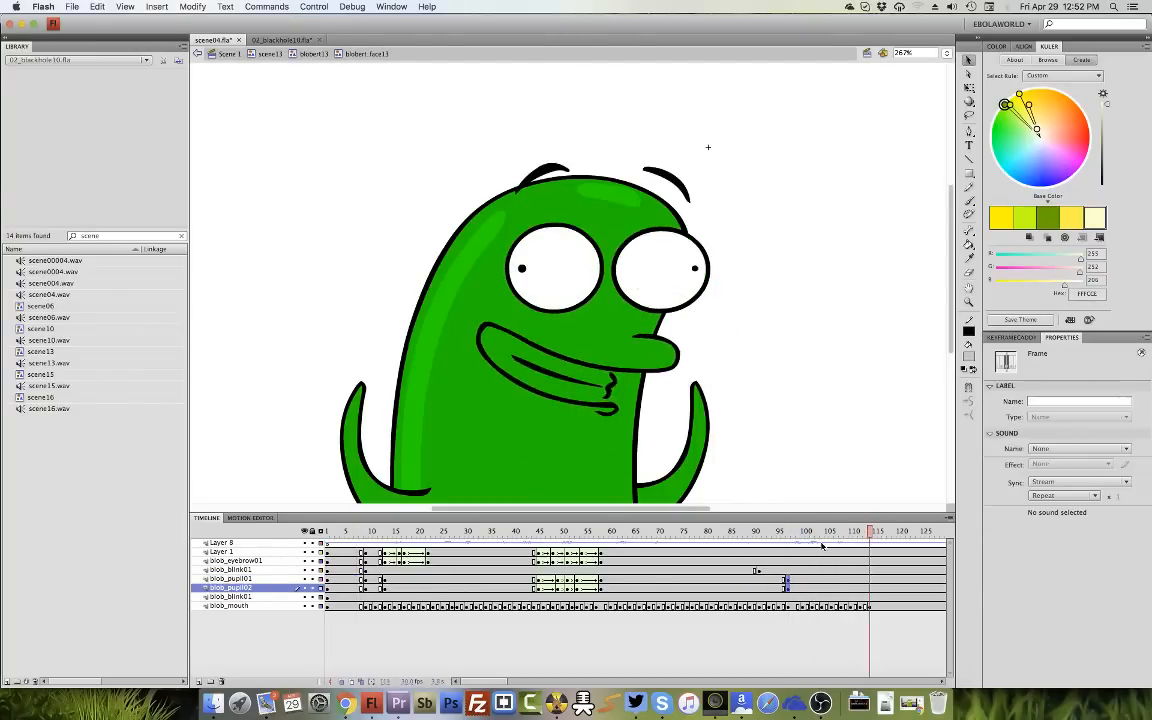
Copy the eyebrow raise starting at frame 45 on Layer 1 and blob_eyebrow01 to frame 91, and clear the extra keyframes at frame 100.
{"action": "left_click_drag", "start_coordinate": [796, 533], "coordinate": [773, 540]}
{"action": "key", "text": "Return"}
{"action": "left_click_drag", "start_coordinate": [538, 557], "coordinate": [819, 561]}
{"action": "left_click", "coordinate": [755, 534]}
{"action": "left_click_drag", "start_coordinate": [755, 536], "coordinate": [804, 562]}
{"action": "right_click", "coordinate": [804, 561]}
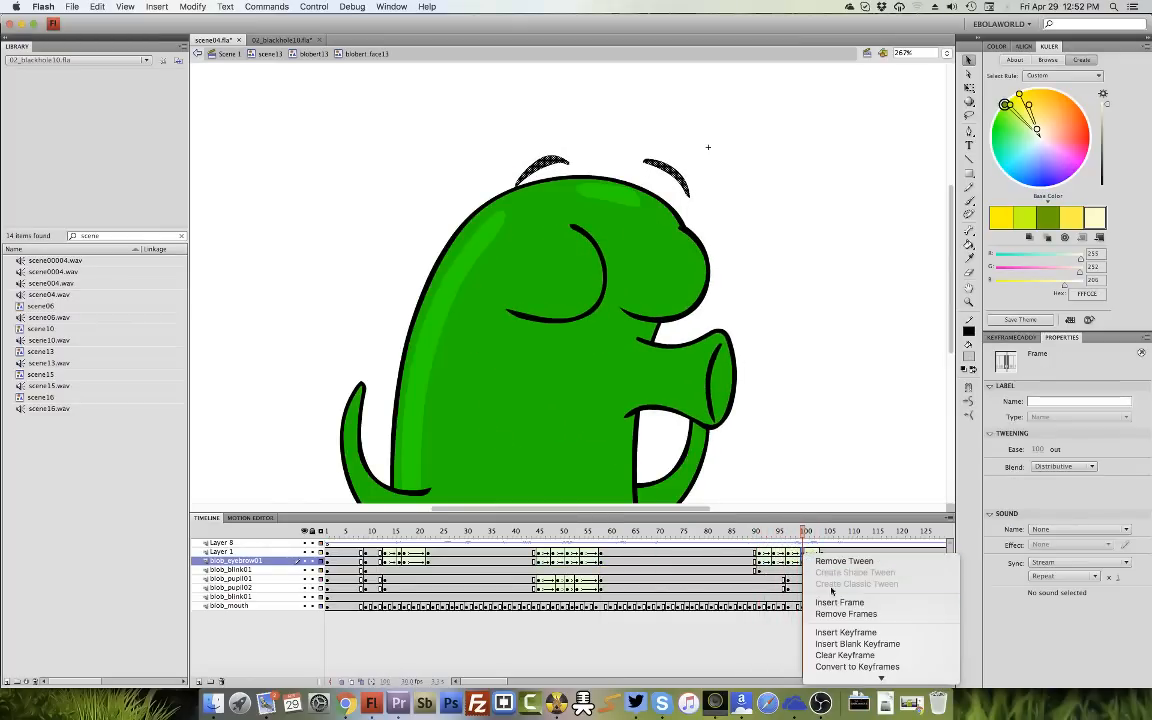
{"action": "left_click", "coordinate": [838, 656]}
Copy the lowered eyebrow keyframes from frame 9 to frame 104 to end the second eyebrow raise.
{"action": "left_click", "coordinate": [366, 569]}
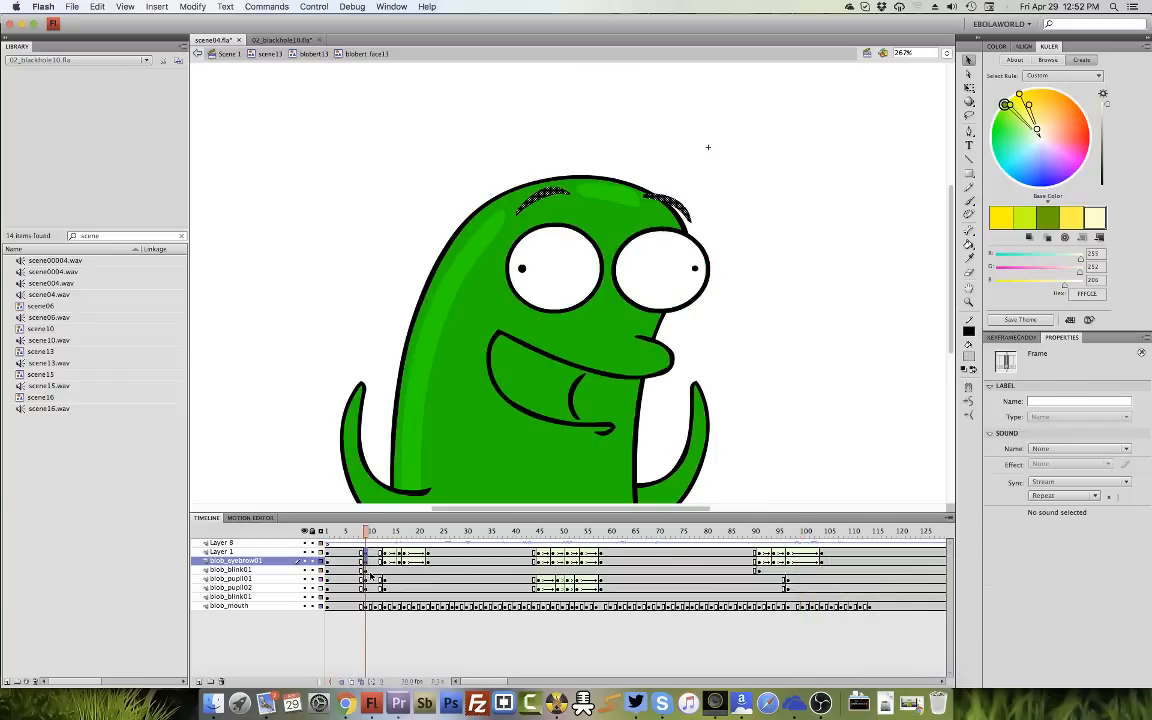
{"action": "mouse_move", "coordinate": [365, 562]}
{"action": "left_mouse_down"}
{"action": "mouse_move", "coordinate": [818, 558]}
{"action": "mouse_move", "coordinate": [368, 567]}
{"action": "left_mouse_up"}
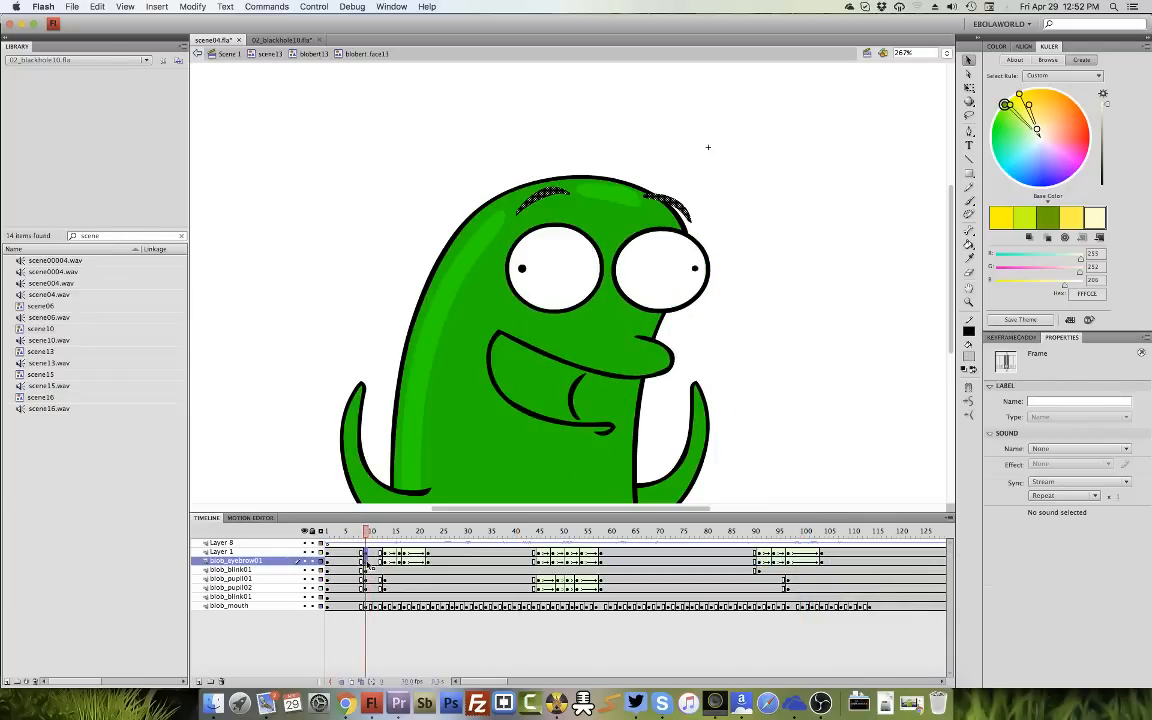
{"action": "left_click", "coordinate": [821, 558]}
{"action": "left_click", "coordinate": [803, 558]}
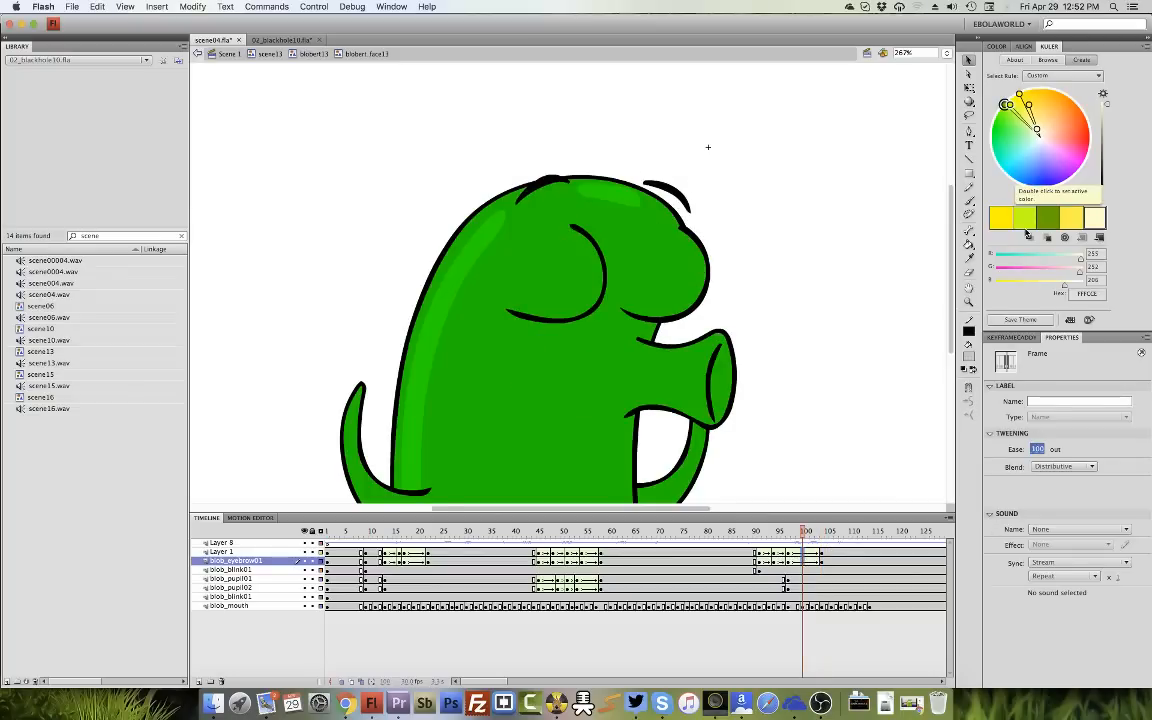
Play the new eyebrow and blink animation from frame 90, then view the whole character at 100% and play the face animation from its beginning.
{"action": "left_click", "coordinate": [755, 543]}
{"action": "key", "text": "Return"}
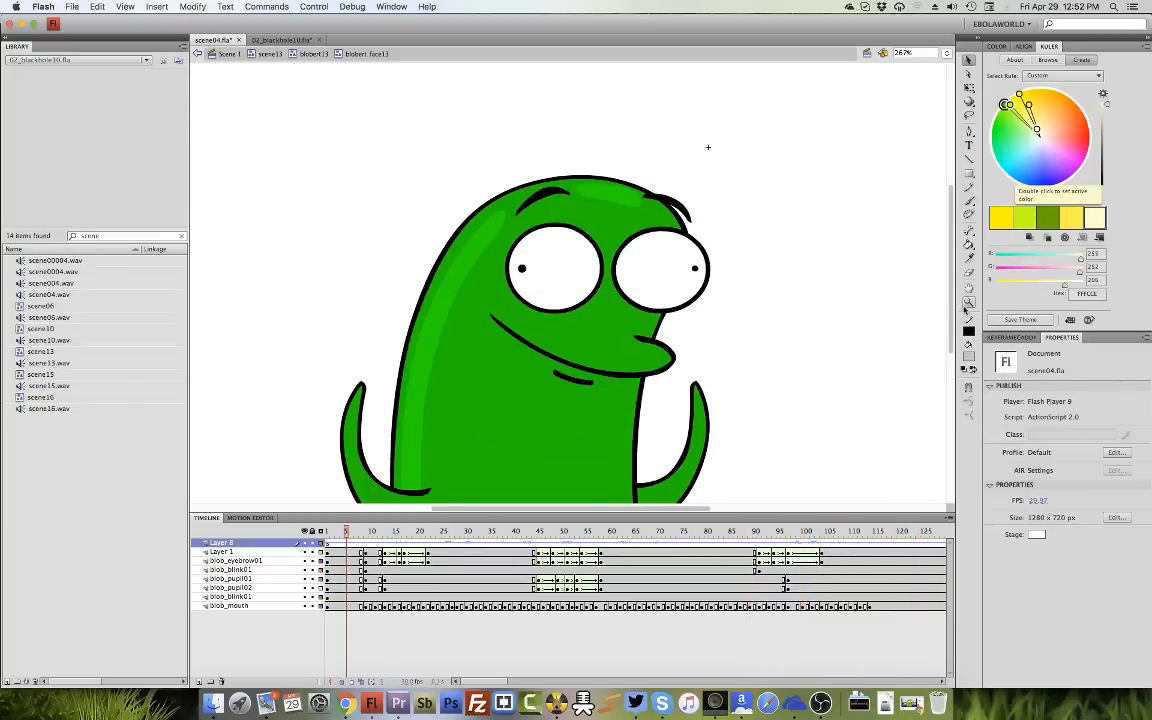
{"action": "double_click", "coordinate": [968, 292]}
{"action": "key", "text": "Return"}
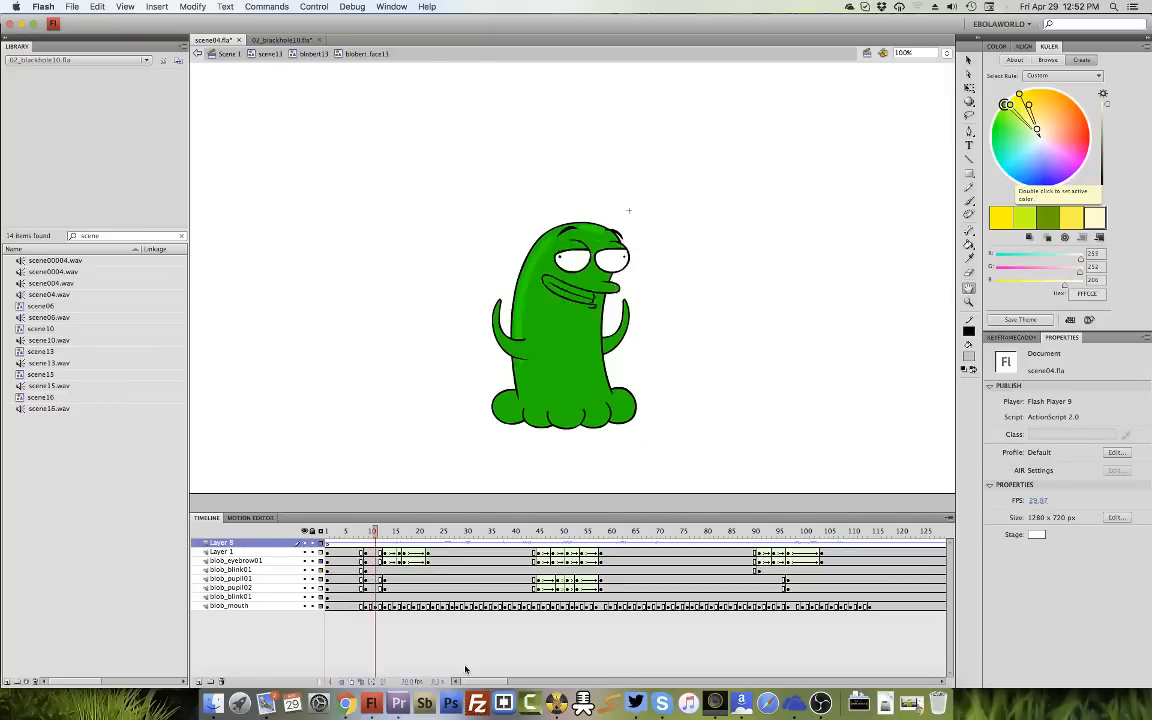
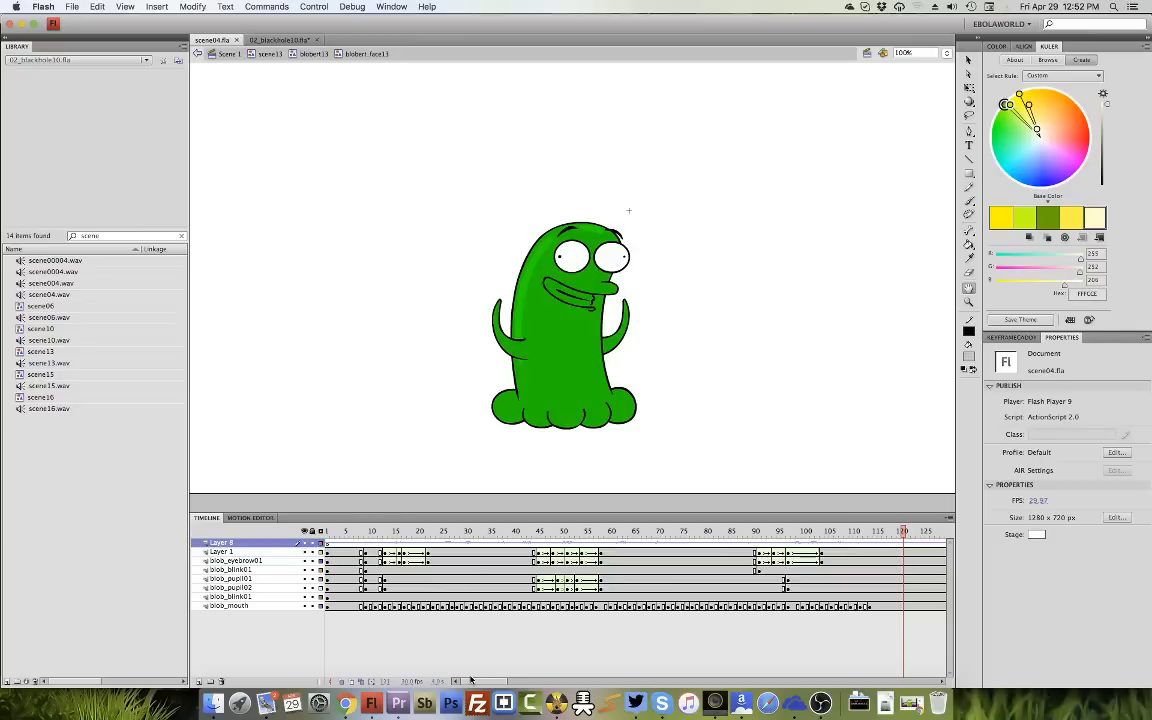
Return to the blobert13 symbol, toggle the visibility of the body layer to check it, and select the body instance.
{"action": "left_click", "coordinate": [322, 56]}
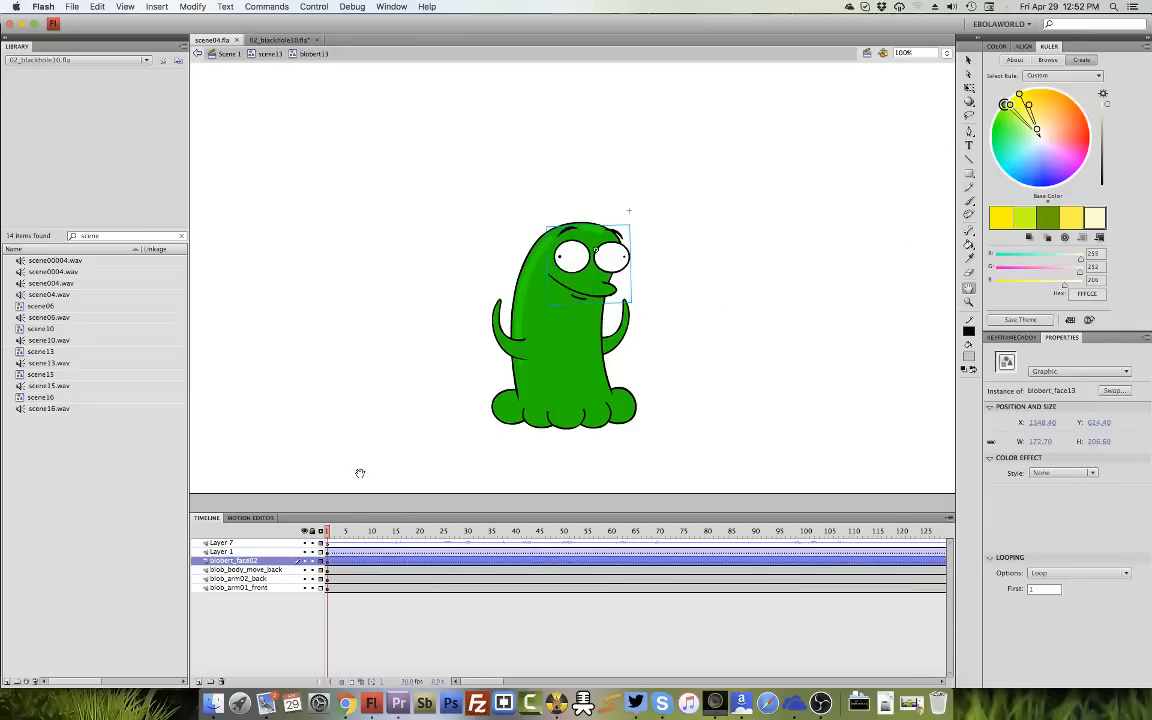
{"action": "left_click", "coordinate": [311, 560]}
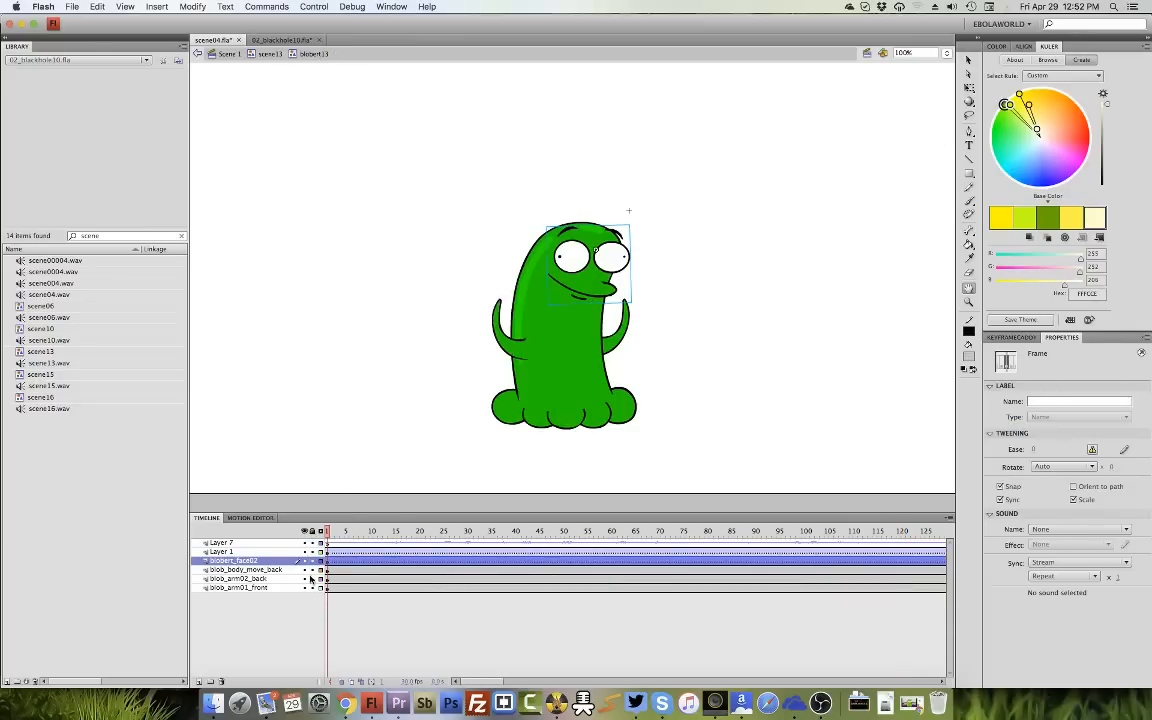
{"action": "left_click", "coordinate": [306, 570]}
{"action": "left_click", "coordinate": [306, 570]}
{"action": "left_click", "coordinate": [968, 61]}
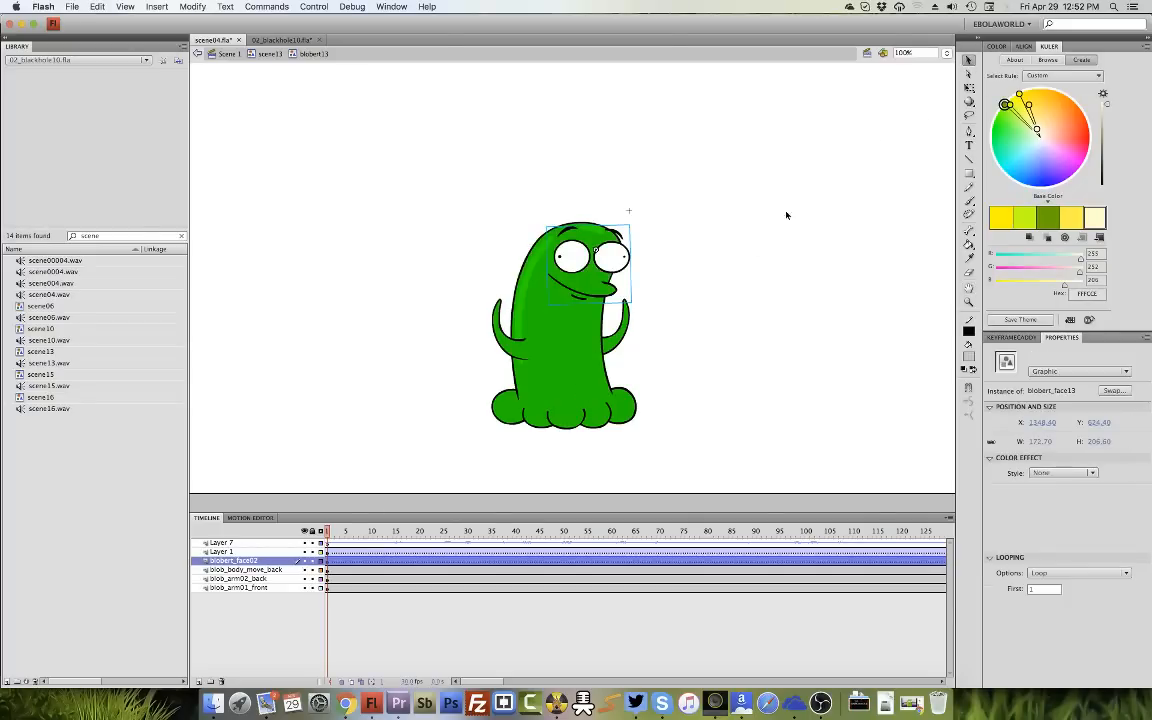
{"action": "left_click", "coordinate": [786, 213]}
{"action": "left_click", "coordinate": [596, 356]}
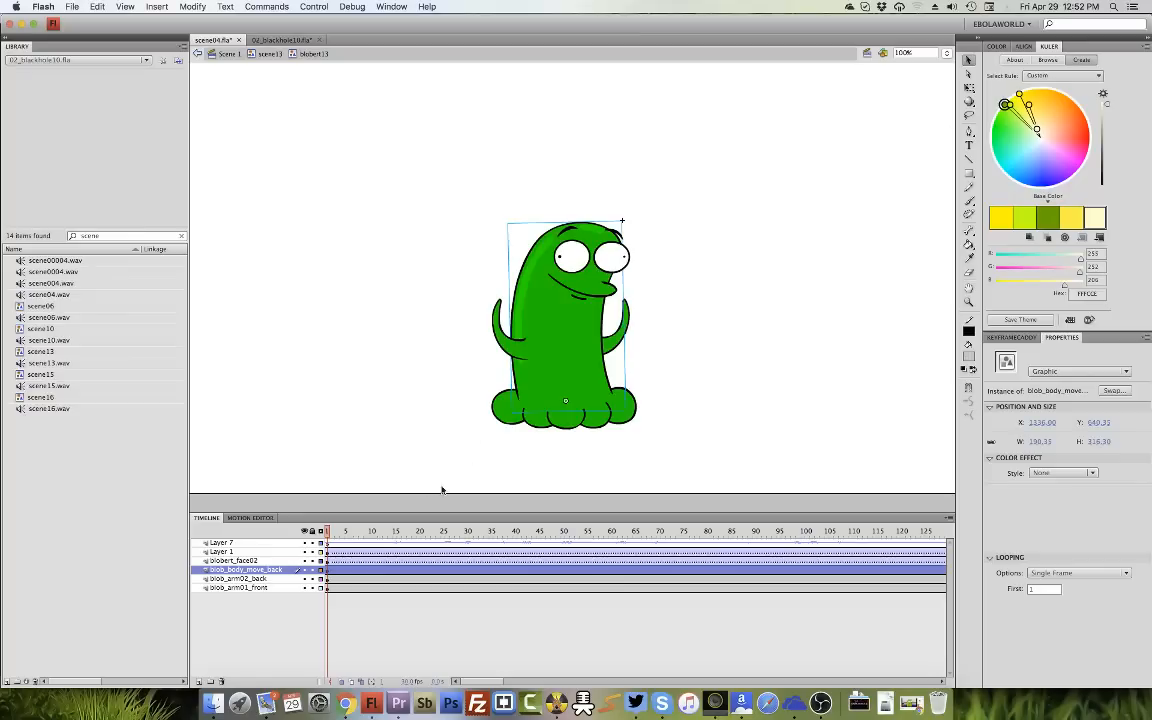
Open the blob_body_move_back symbol, play through its frames, and return to blobert13.
{"action": "double_click", "coordinate": [581, 351]}
{"action": "left_click_drag", "start_coordinate": [339, 533], "coordinate": [249, 570]}
{"action": "key", "text": "Return"}
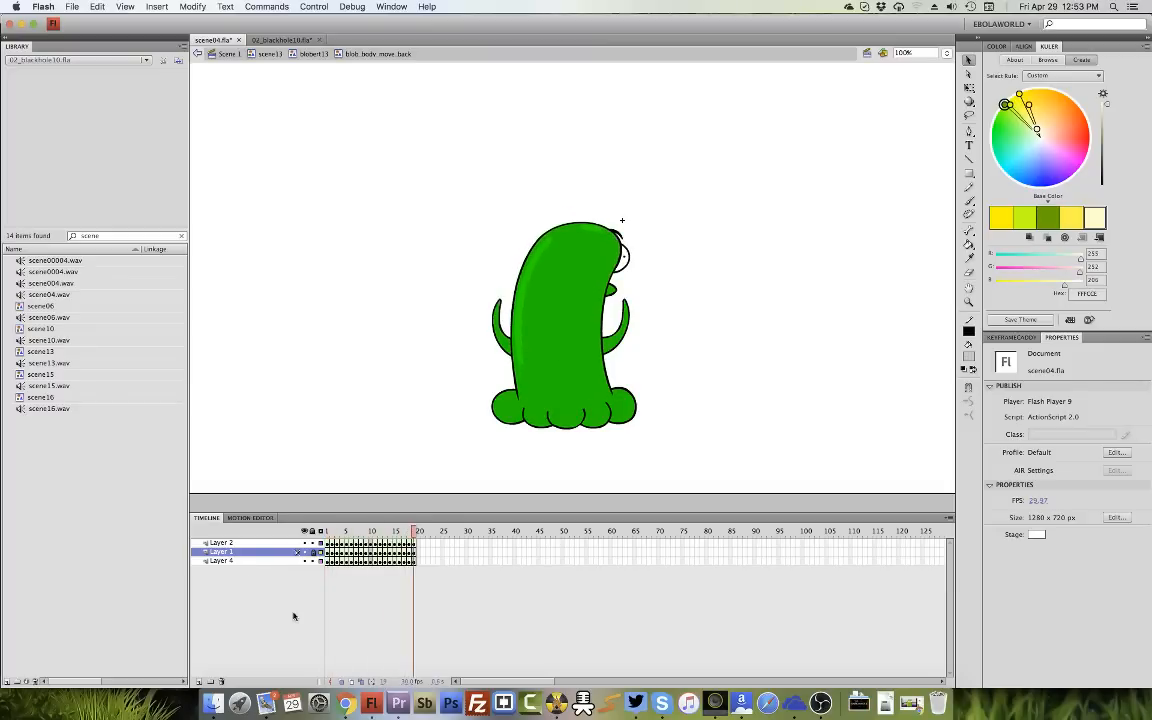
{"action": "left_click", "coordinate": [300, 54]}
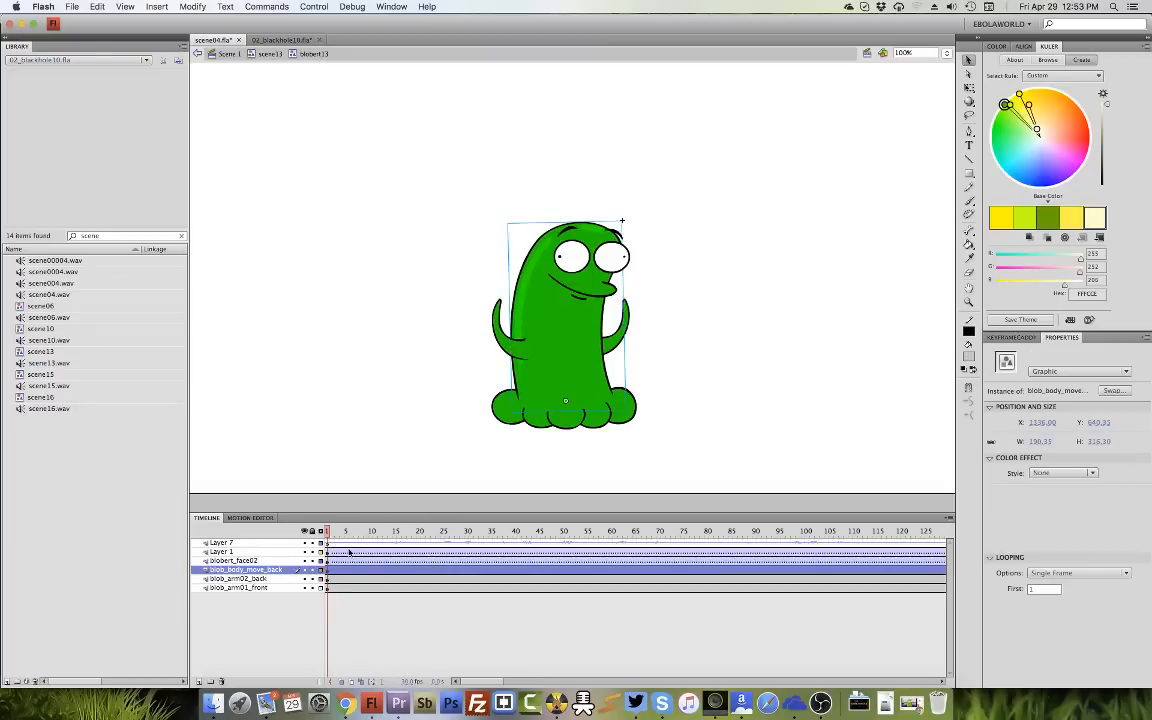
Rotate the body instance clockwise so it leans forward, and nudge the face right and down to follow the head.
{"action": "left_click", "coordinate": [968, 88]}
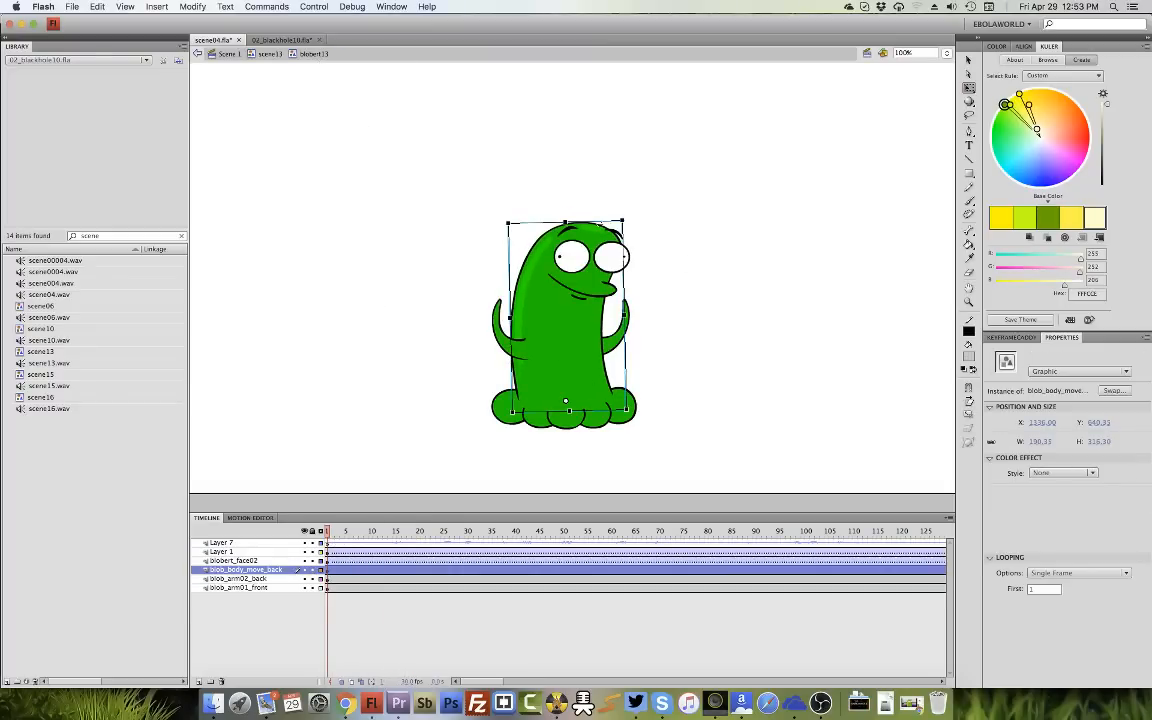
{"action": "left_click_drag", "start_coordinate": [598, 220], "coordinate": [649, 222]}
{"action": "left_click", "coordinate": [596, 236]}
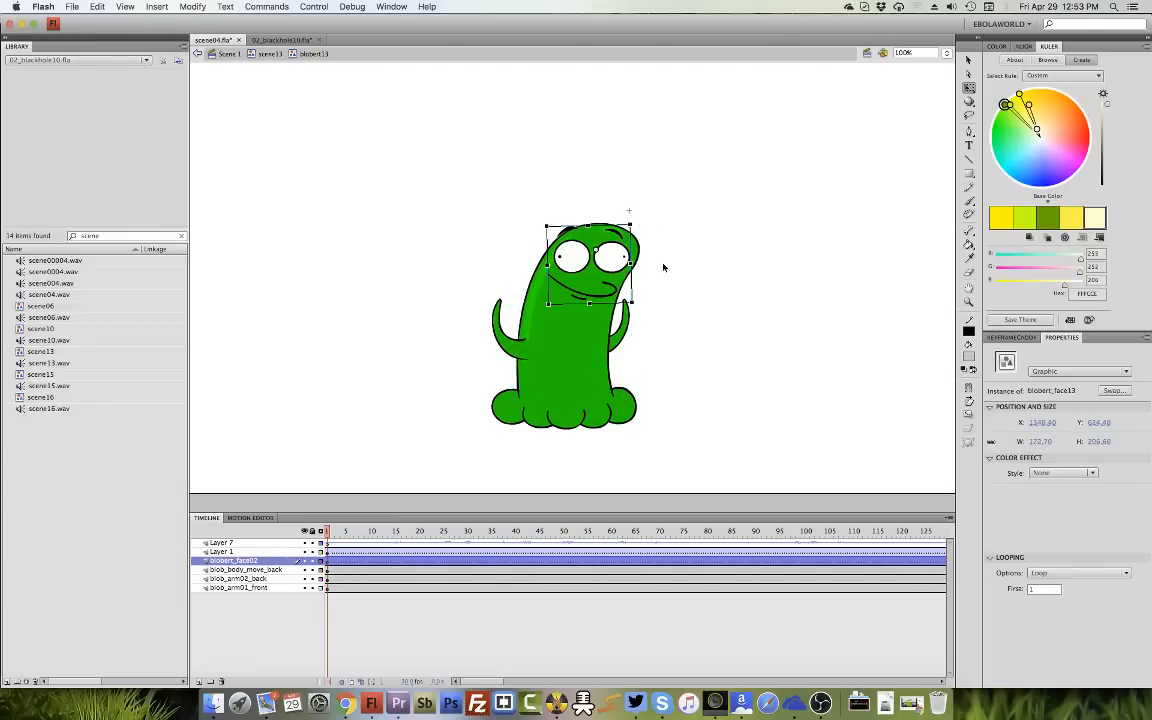
{"action": "key", "text": "Right"}
{"action": "key", "text": "Right"}
{"action": "key", "text": "Right"}
{"action": "key", "text": "Right"}
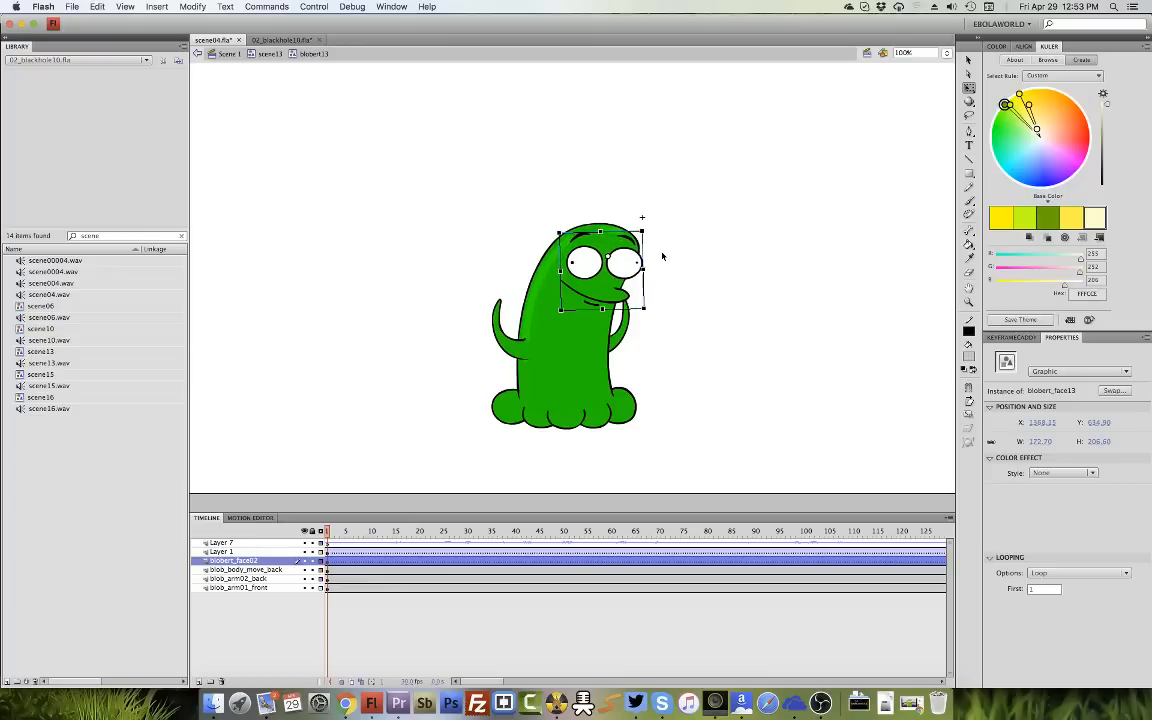
{"action": "key", "text": "Down"}
{"action": "key", "text": "Down"}
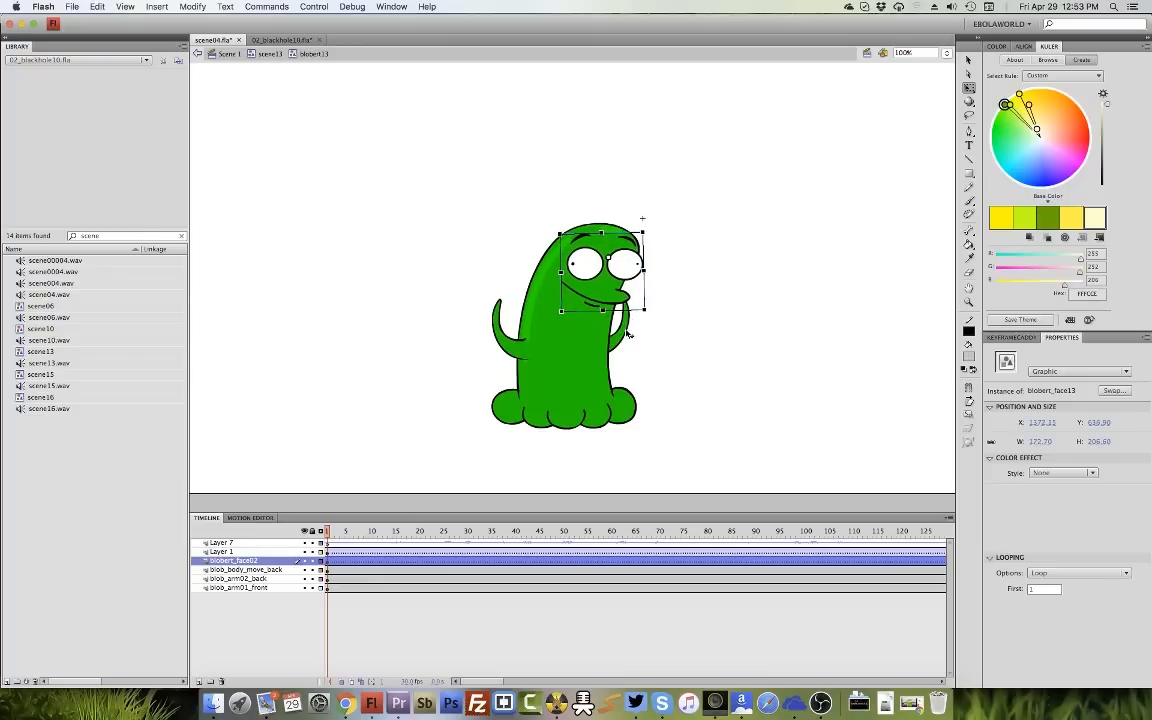
Rotate the body slightly back toward upright and nudge the face left to match.
{"action": "left_click", "coordinate": [626, 340]}
{"action": "left_click", "coordinate": [623, 289]}
{"action": "left_click_drag", "start_coordinate": [624, 222], "coordinate": [617, 222]}
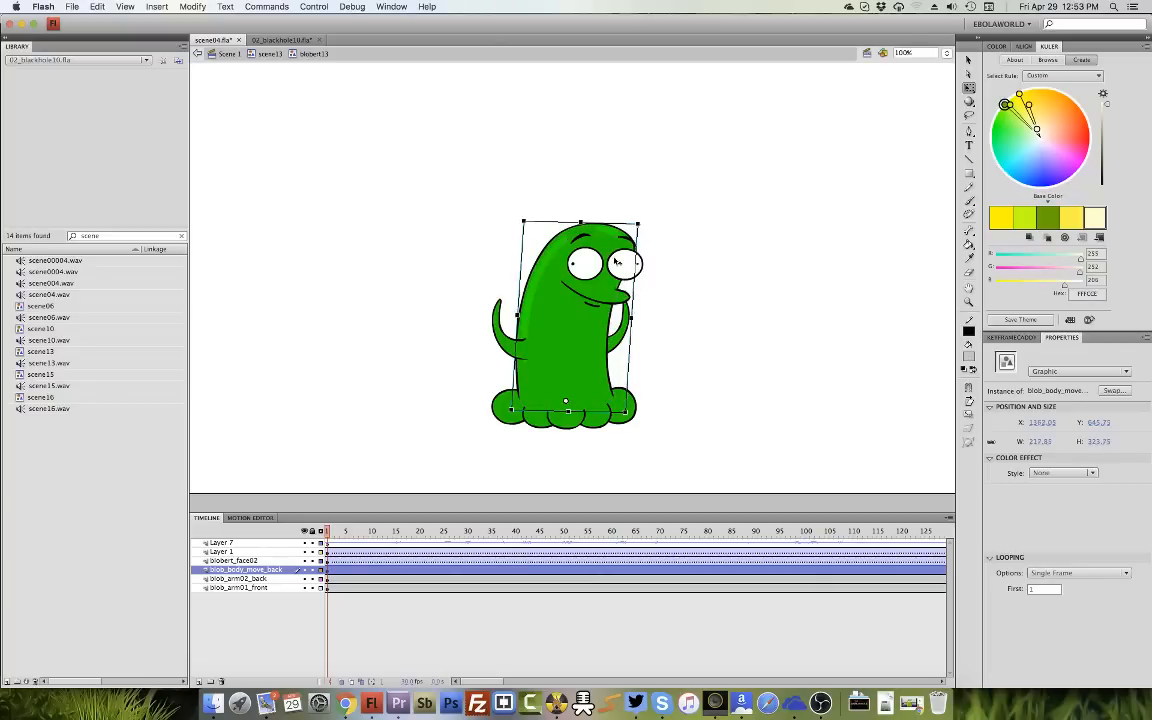
{"action": "left_click", "coordinate": [619, 264]}
{"action": "key", "text": "shift+Left"}
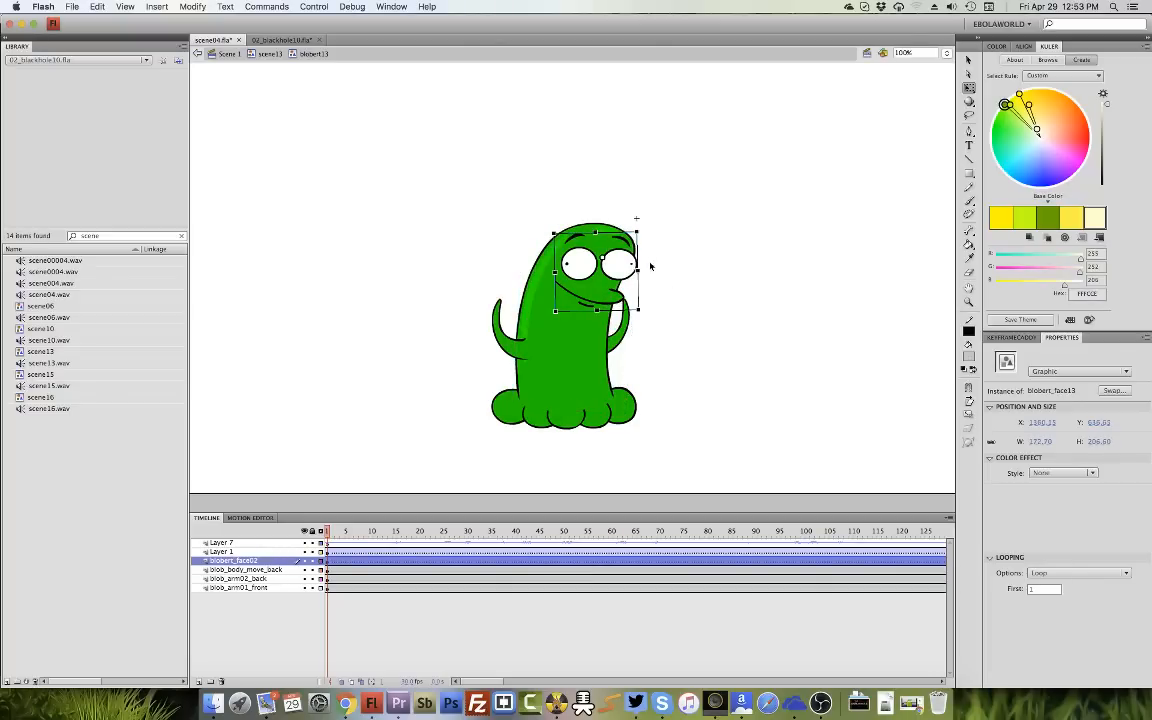
Straighten the body a little further, and shift the face left and rotate it slightly to fit the head.
{"action": "left_click", "coordinate": [608, 227]}
{"action": "left_click_drag", "start_coordinate": [612, 222], "coordinate": [661, 267]}
{"action": "left_click", "coordinate": [616, 264]}
{"action": "key", "text": "shift+Left"}
{"action": "left_click", "coordinate": [690, 389]}
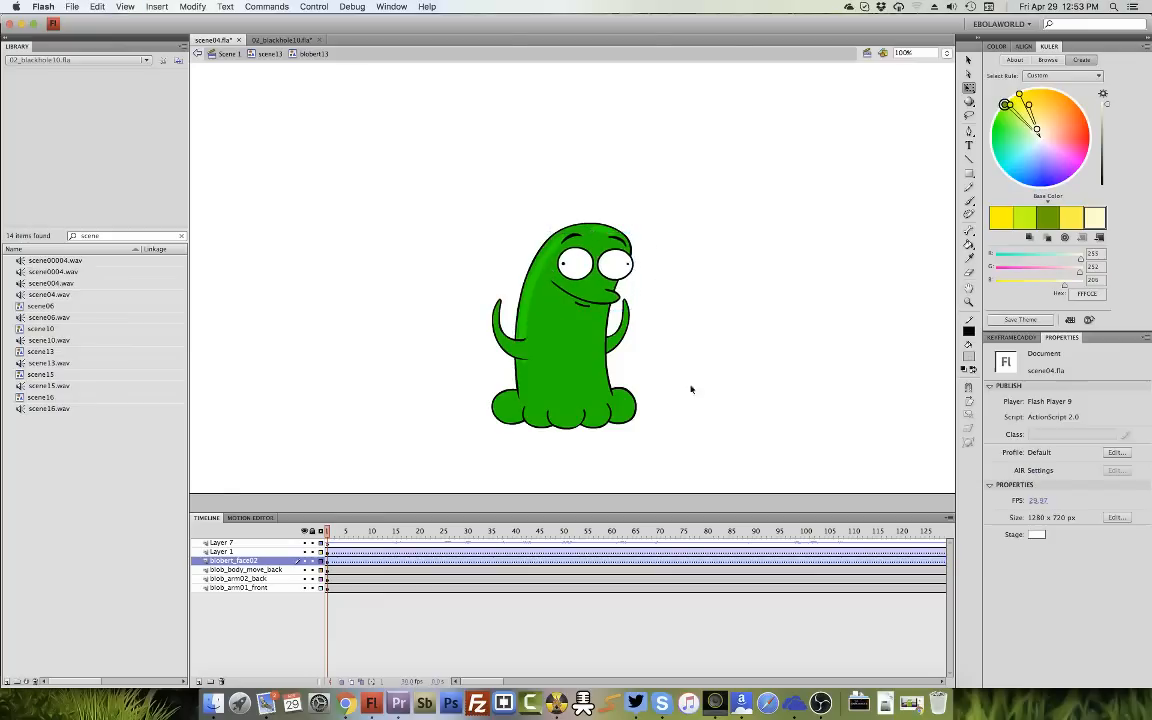
{"action": "left_click", "coordinate": [613, 287]}
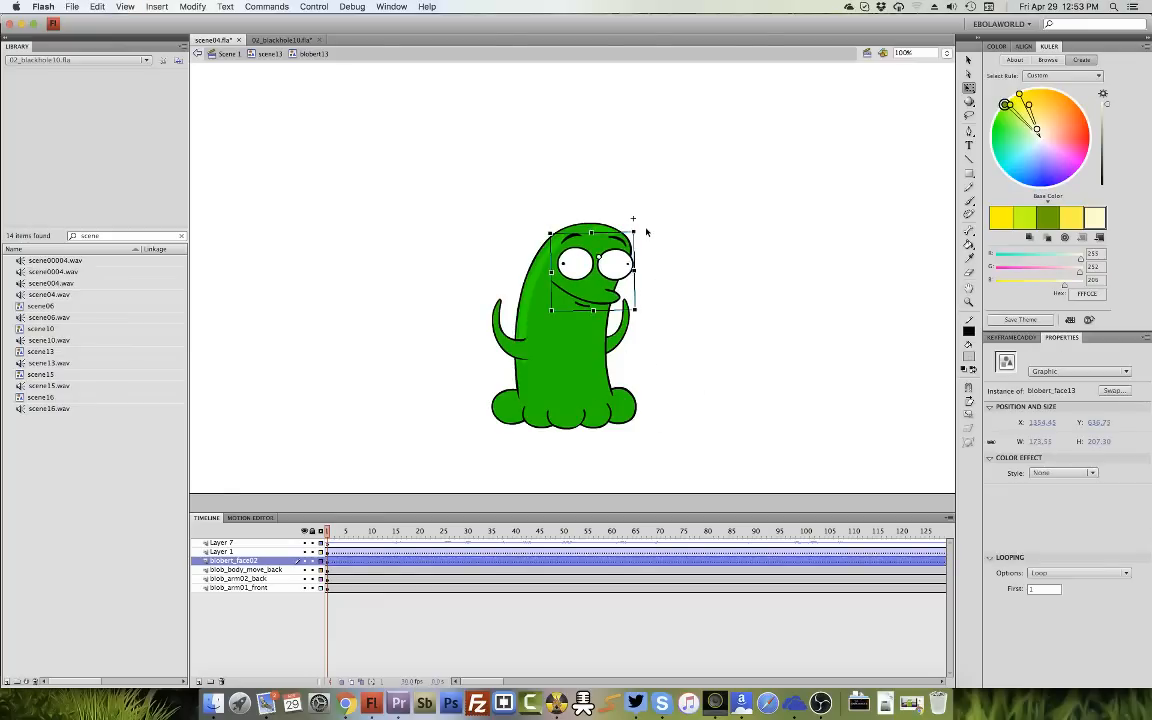
{"action": "left_click_drag", "start_coordinate": [643, 226], "coordinate": [627, 336]}
Open the front arm's blob_arm13 symbol and clear the keyframes between frames 34 and 42 on Layer 1 and Layer 2.
{"action": "left_click", "coordinate": [624, 334]}
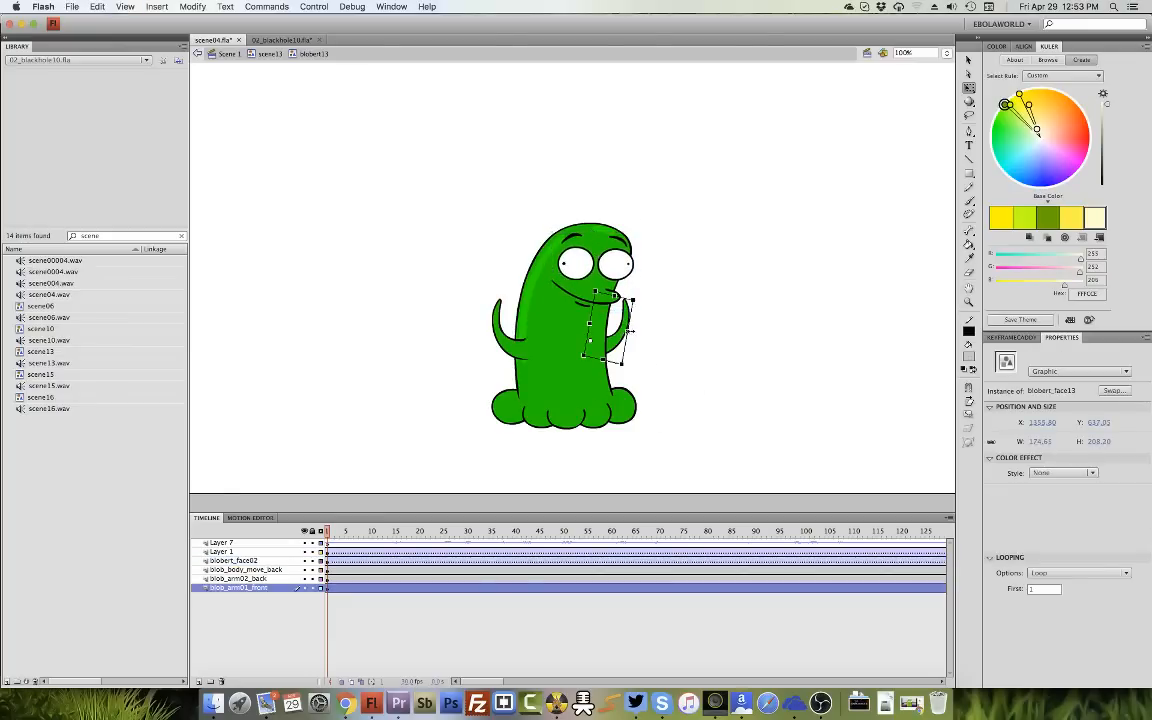
{"action": "double_click", "coordinate": [615, 338]}
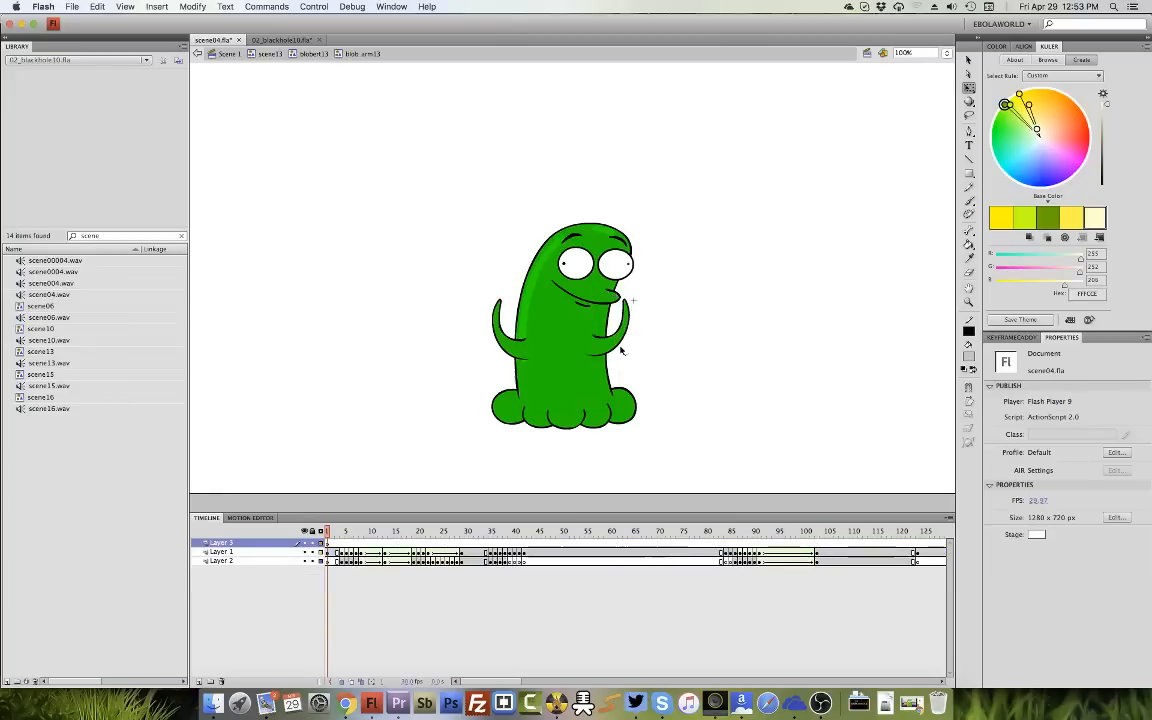
{"action": "left_click", "coordinate": [362, 537]}
{"action": "left_click_drag", "start_coordinate": [362, 537], "coordinate": [532, 561]}
{"action": "right_click", "coordinate": [530, 561]}
{"action": "left_click", "coordinate": [575, 659]}
Clear the arm keyframes between frames 80 and 105 on Layer 1 and Layer 2.
{"action": "left_click_drag", "start_coordinate": [706, 533], "coordinate": [831, 563]}
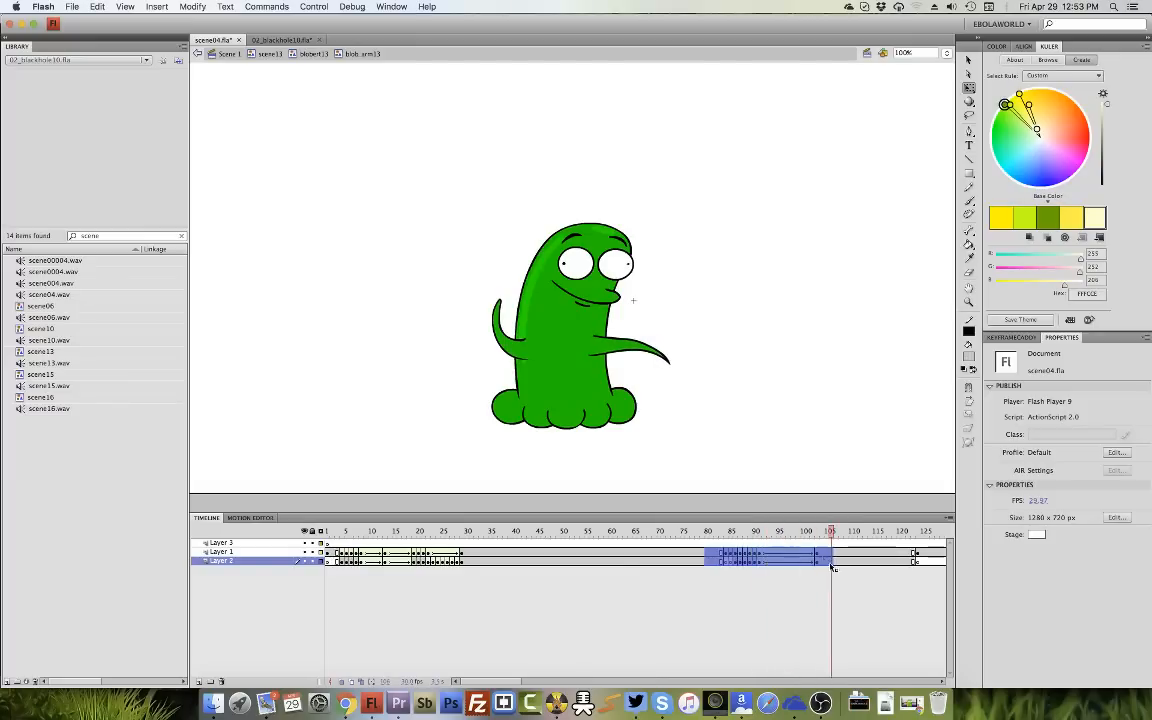
{"action": "right_click", "coordinate": [819, 558]}
{"action": "left_click", "coordinate": [873, 657]}
Play and scrub through the remaining arm animation past frame 120, and return to the first frame.
{"action": "left_click", "coordinate": [904, 535]}
{"action": "key", "text": "Return"}
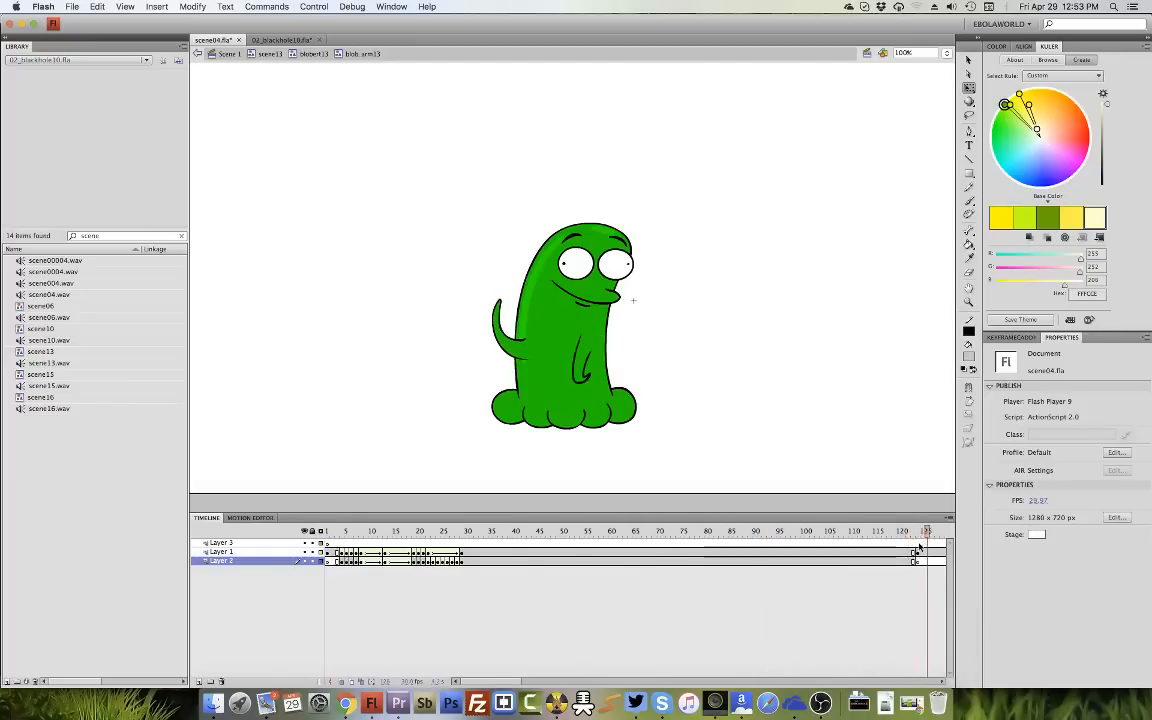
{"action": "key", "text": "Return"}
{"action": "key", "text": "Return"}
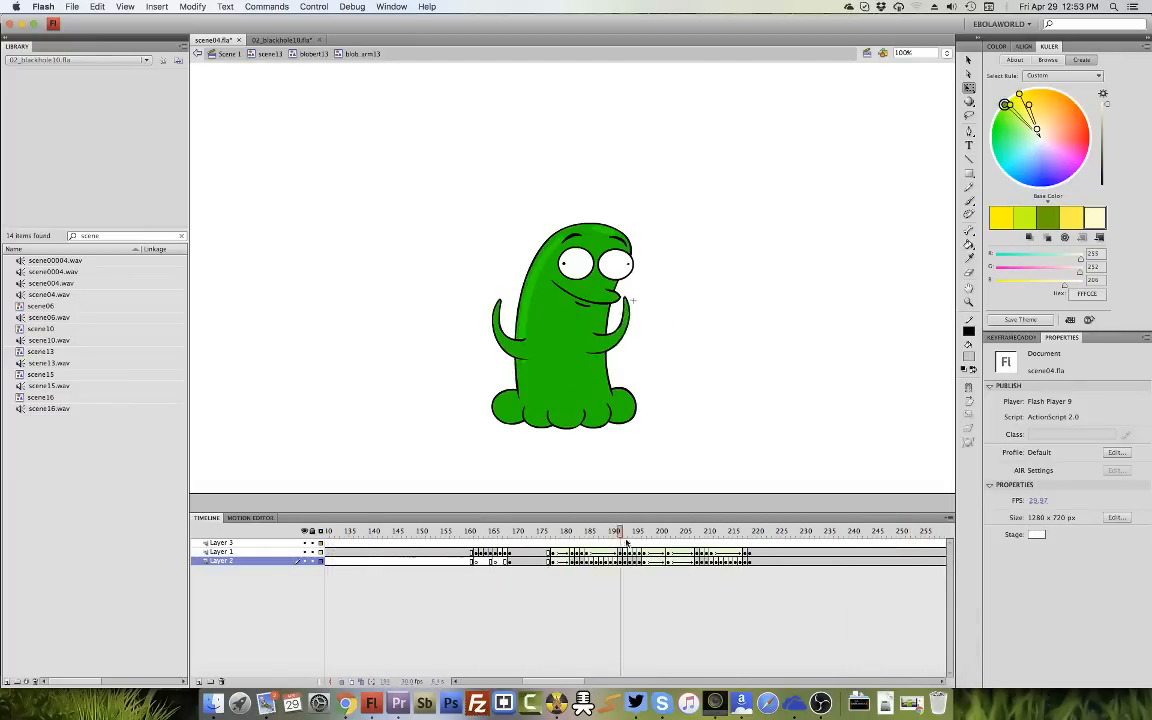
{"action": "key", "text": "Return"}
{"action": "left_click_drag", "start_coordinate": [566, 682], "coordinate": [394, 602]}
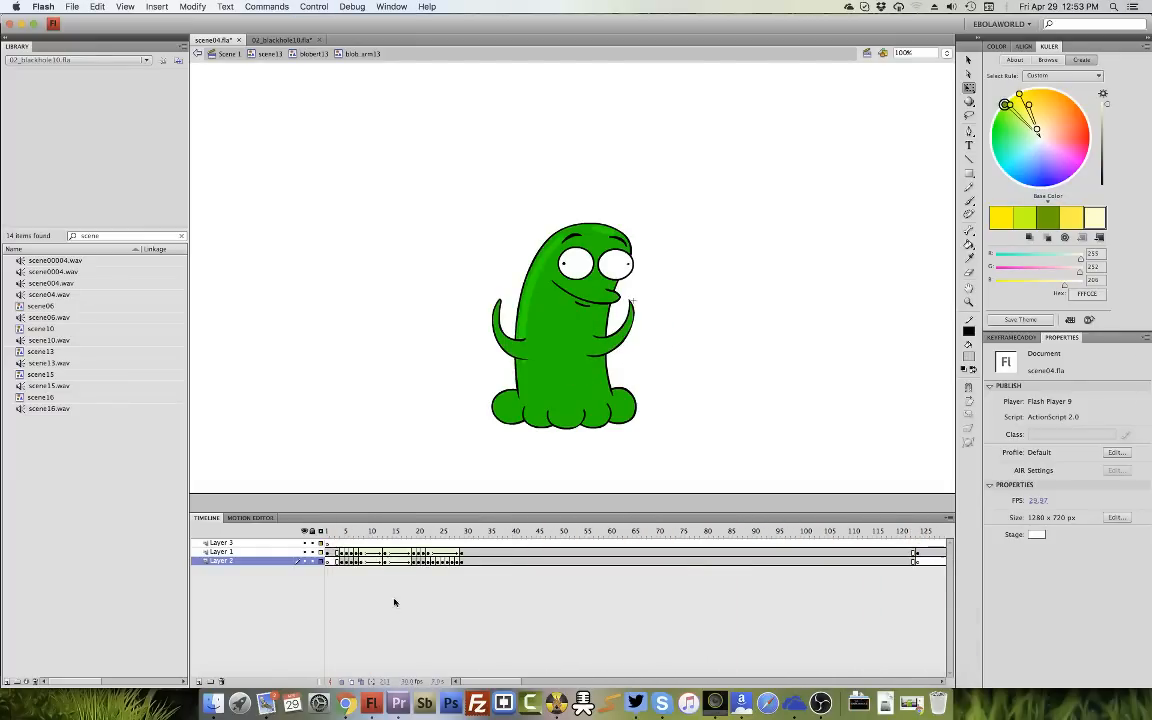
{"action": "left_click", "coordinate": [338, 533]}
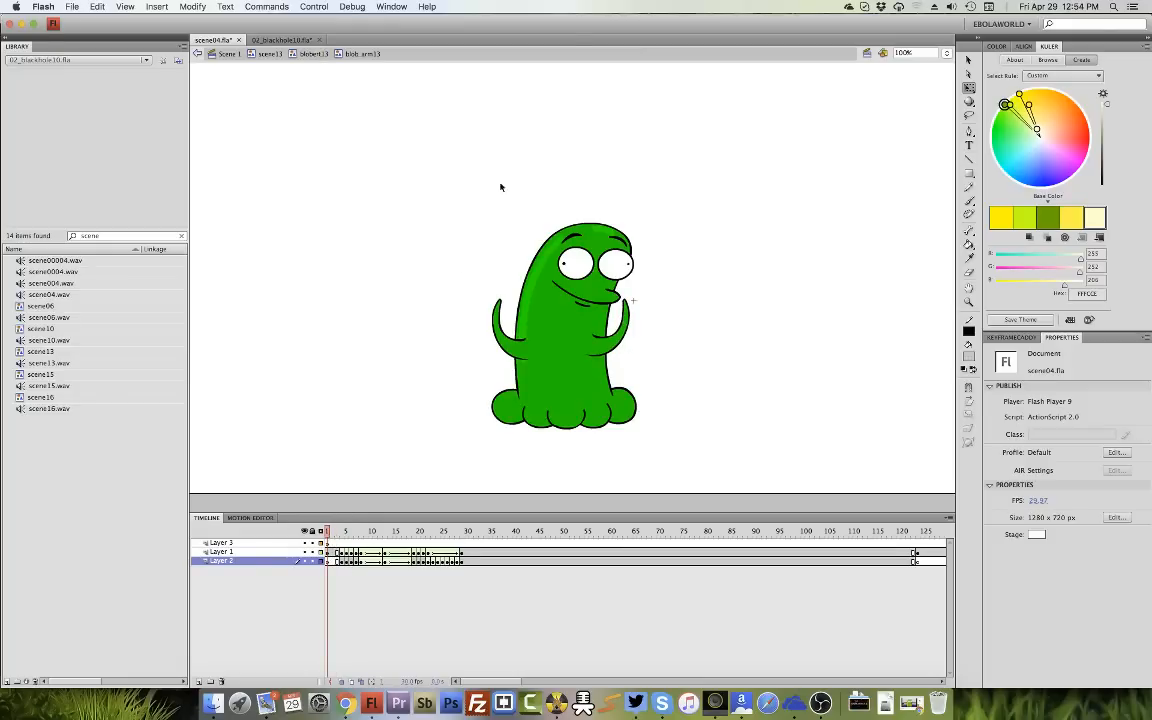
Scrub through the arm animation, return to the blobert13 symbol, and nudge the left arm on Layer 1 slightly right toward the body.
{"action": "left_click", "coordinate": [510, 347]}
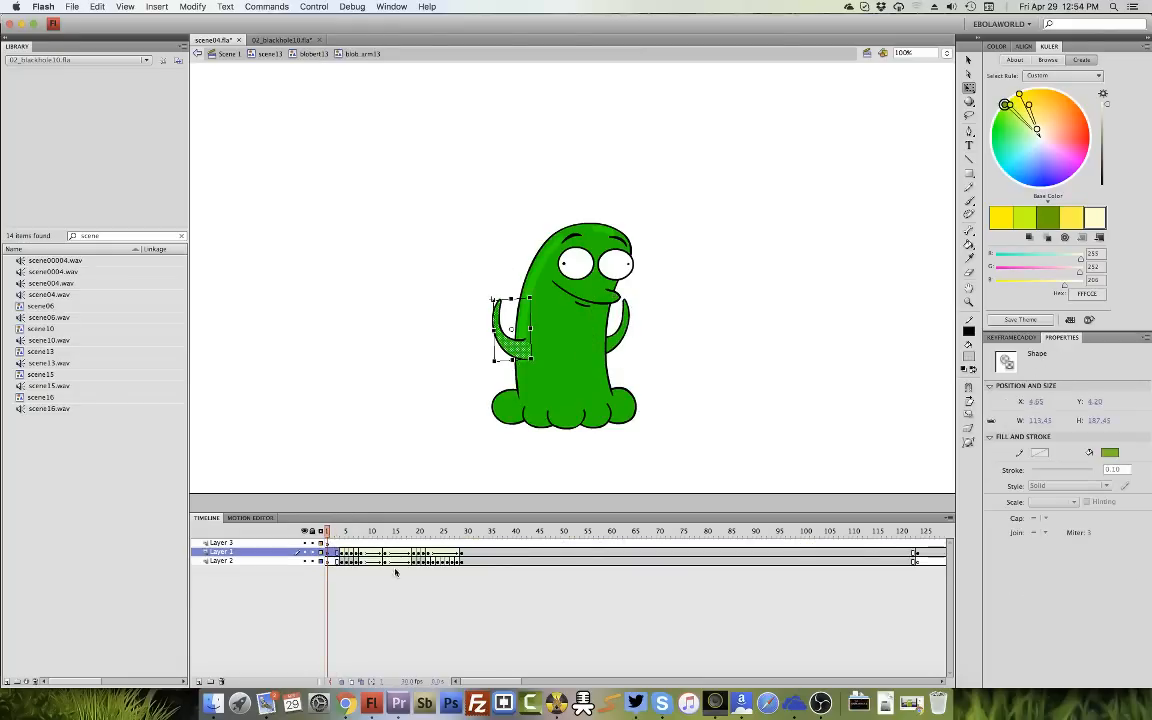
{"action": "left_click", "coordinate": [361, 533]}
{"action": "left_click_drag", "start_coordinate": [361, 533], "coordinate": [437, 533]}
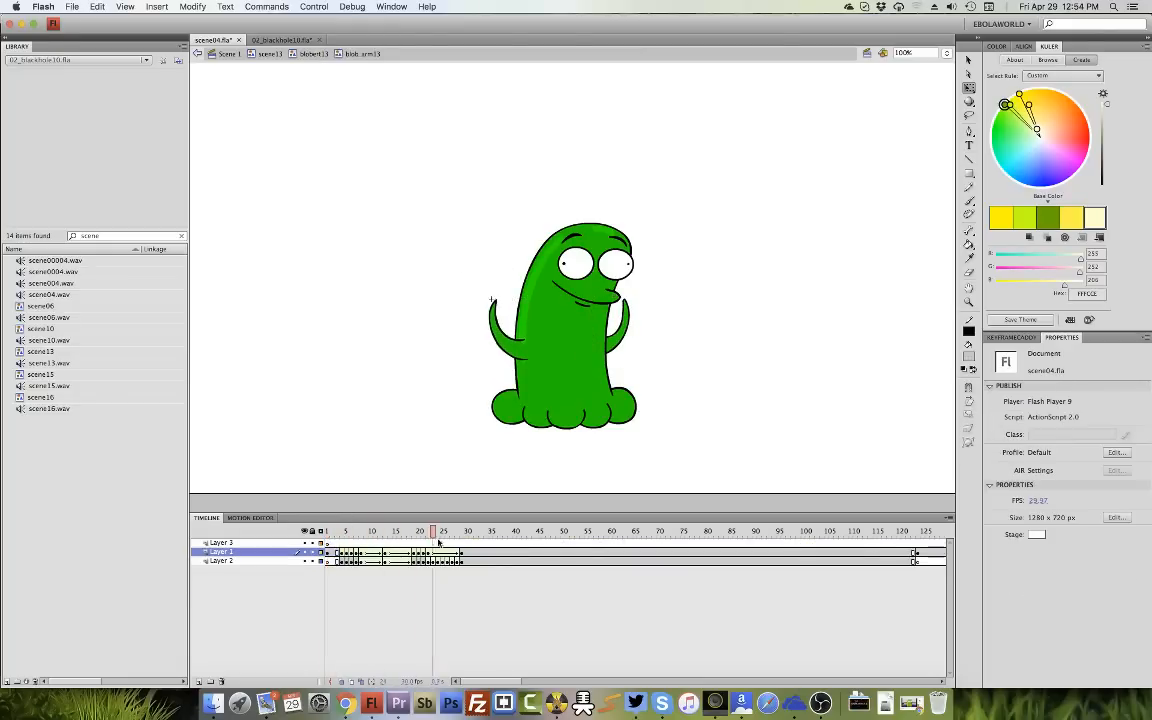
{"action": "double_click", "coordinate": [676, 398]}
{"action": "key", "text": "Right"}
{"action": "key", "text": "Right"}
{"action": "key", "text": "Right"}
{"action": "key", "text": "Right"}
{"action": "key", "text": "Right"}
{"action": "key", "text": "Right"}
{"action": "key", "text": "Right"}
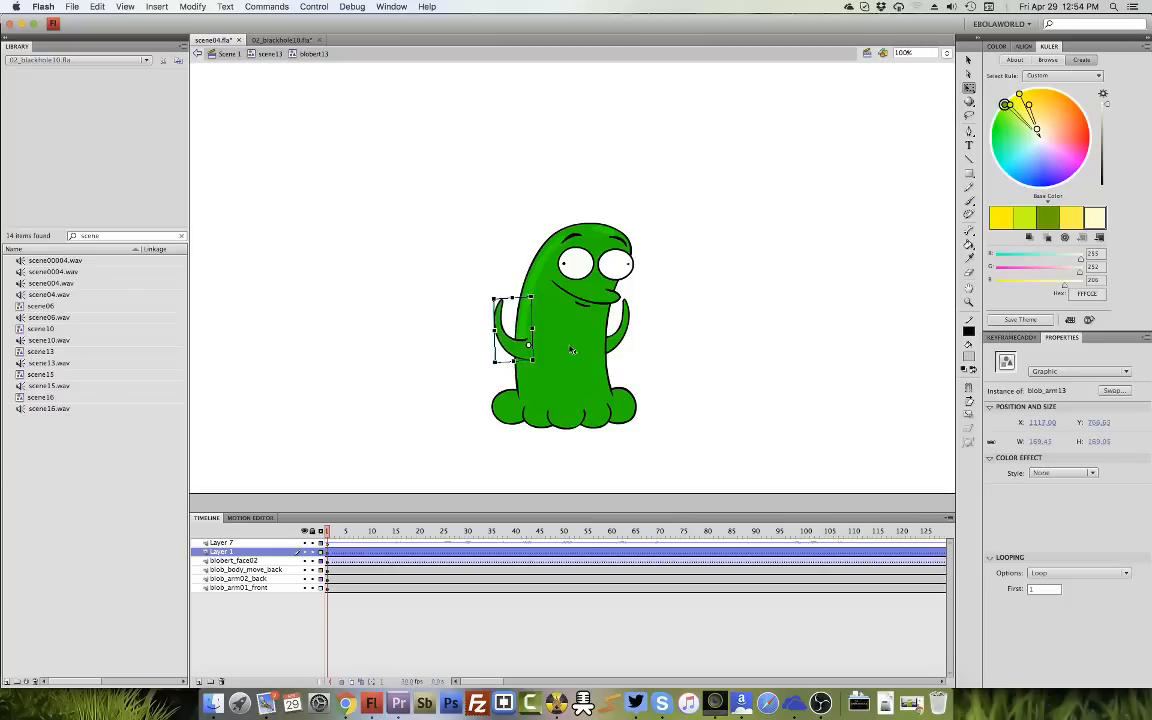
Rotate the right arm on blob_arm01_front slightly clockwise away from the body and nudge it down a little.
{"action": "left_click", "coordinate": [617, 322]}
{"action": "left_click_drag", "start_coordinate": [626, 298], "coordinate": [655, 313]}
{"action": "key", "text": "Down"}
{"action": "key", "text": "Down"}
{"action": "key", "text": "Down"}
{"action": "key", "text": "Down"}
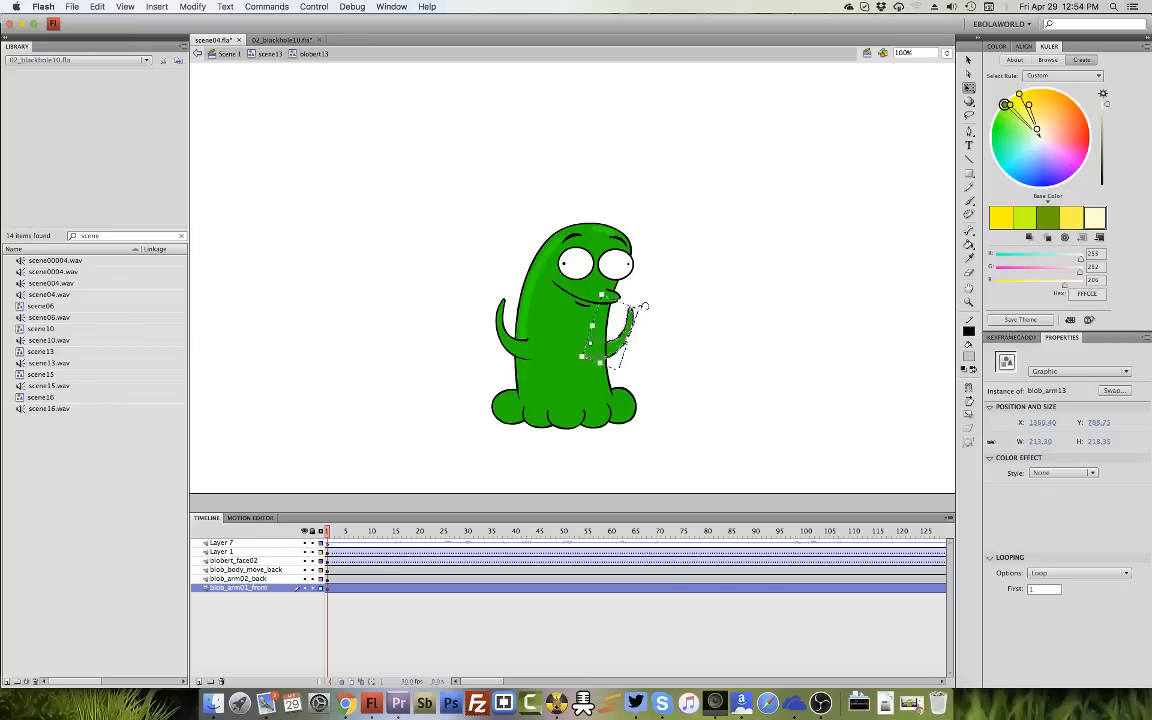
{"action": "left_click_drag", "start_coordinate": [641, 307], "coordinate": [643, 304]}
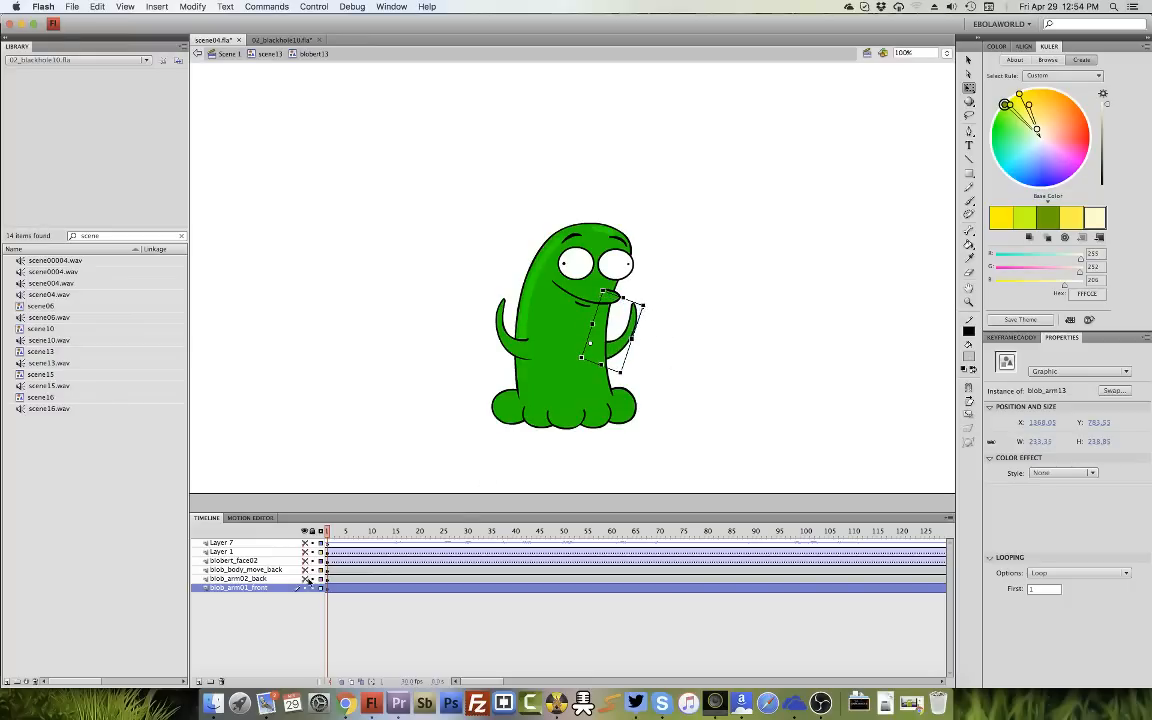
Isolate and inspect the old arm on blob_arm02_back, delete that layer, and show all the layers again.
{"action": "left_click", "coordinate": [304, 587], "text": "alt"}
{"action": "left_click", "coordinate": [305, 579]}
{"action": "left_click", "coordinate": [625, 363]}
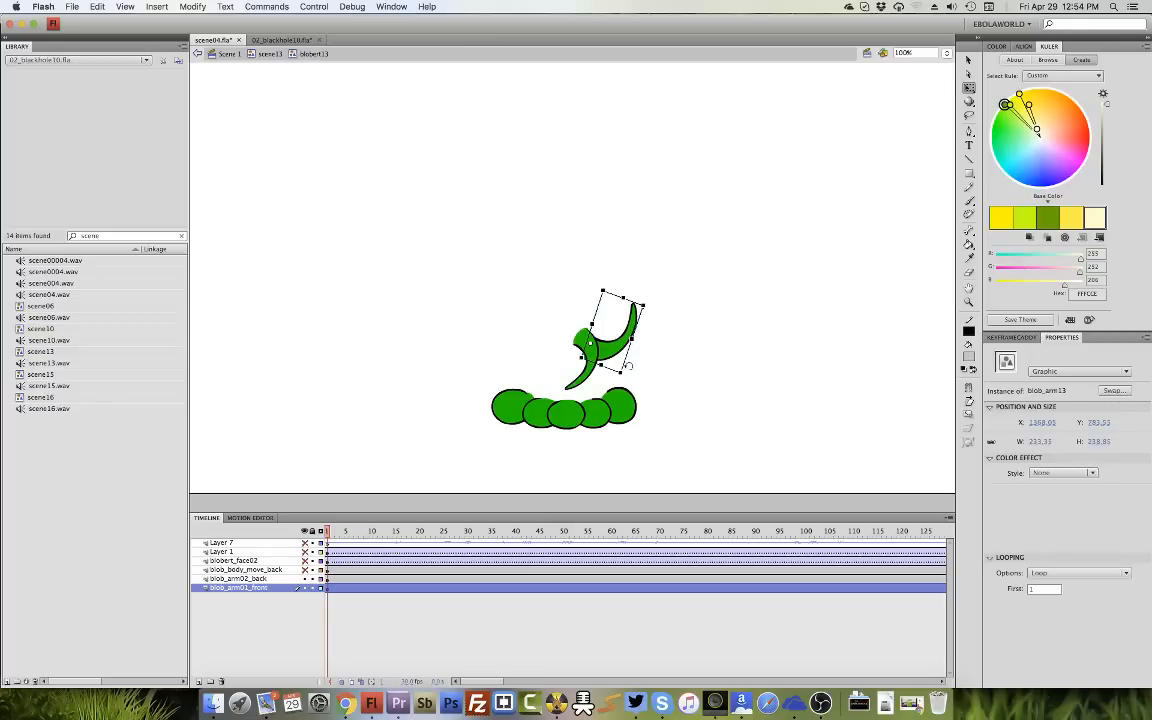
{"action": "double_click", "coordinate": [584, 375]}
{"action": "left_click", "coordinate": [332, 540]}
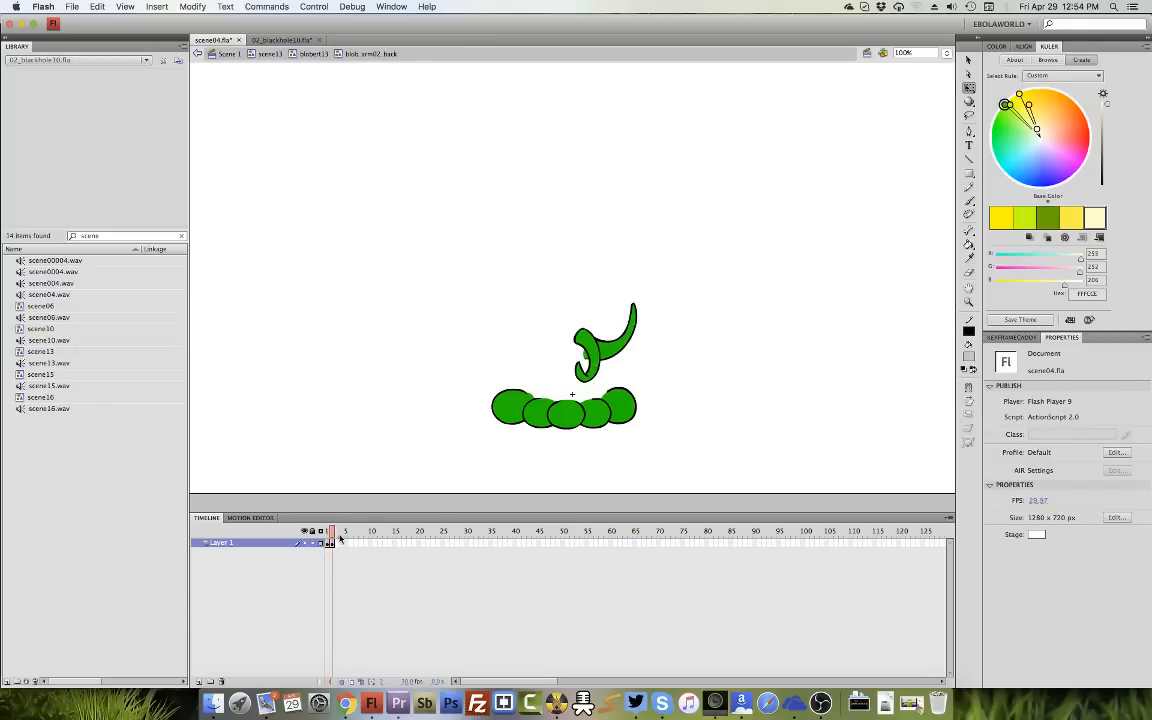
{"action": "double_click", "coordinate": [367, 187]}
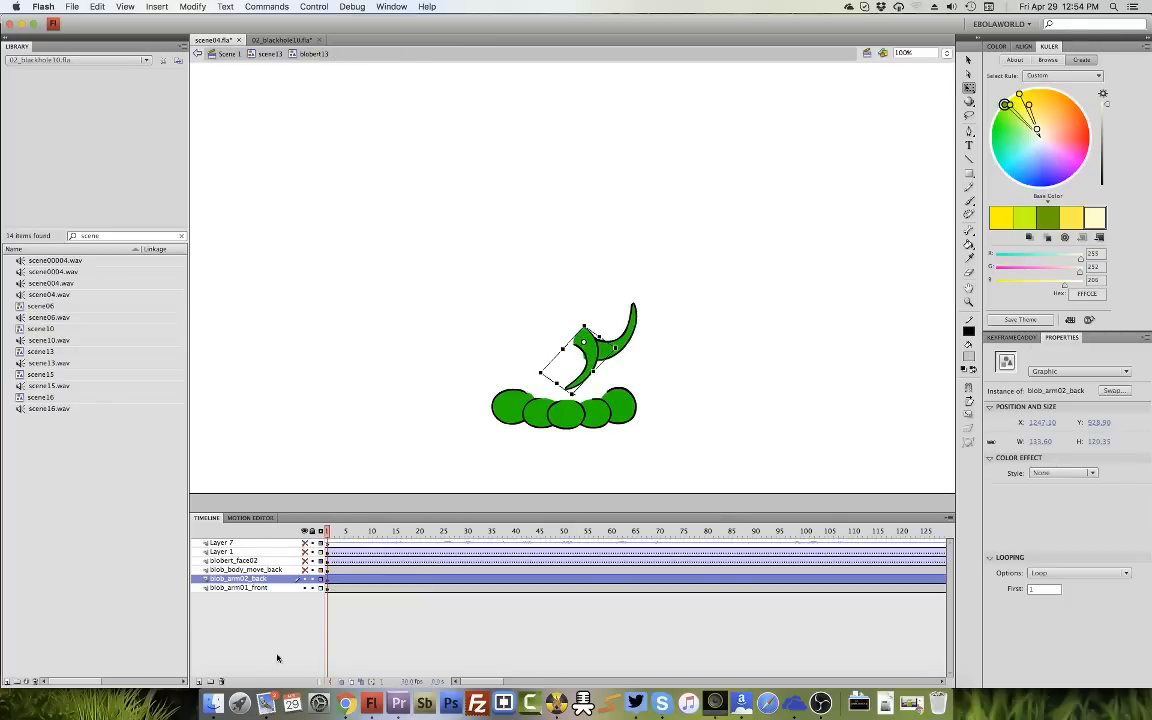
{"action": "left_click", "coordinate": [221, 682]}
{"action": "left_click", "coordinate": [305, 531]}
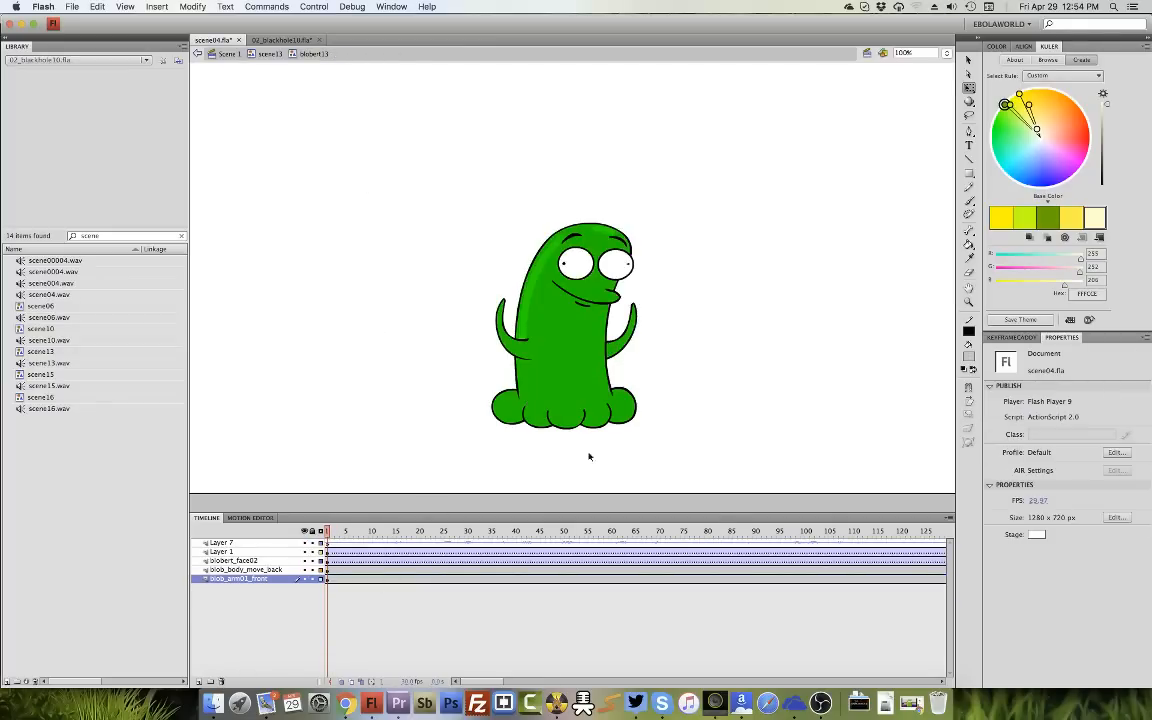
Set the looping option of both blob_arm13 arm instances to Play Once.
{"action": "left_click", "coordinate": [515, 345]}
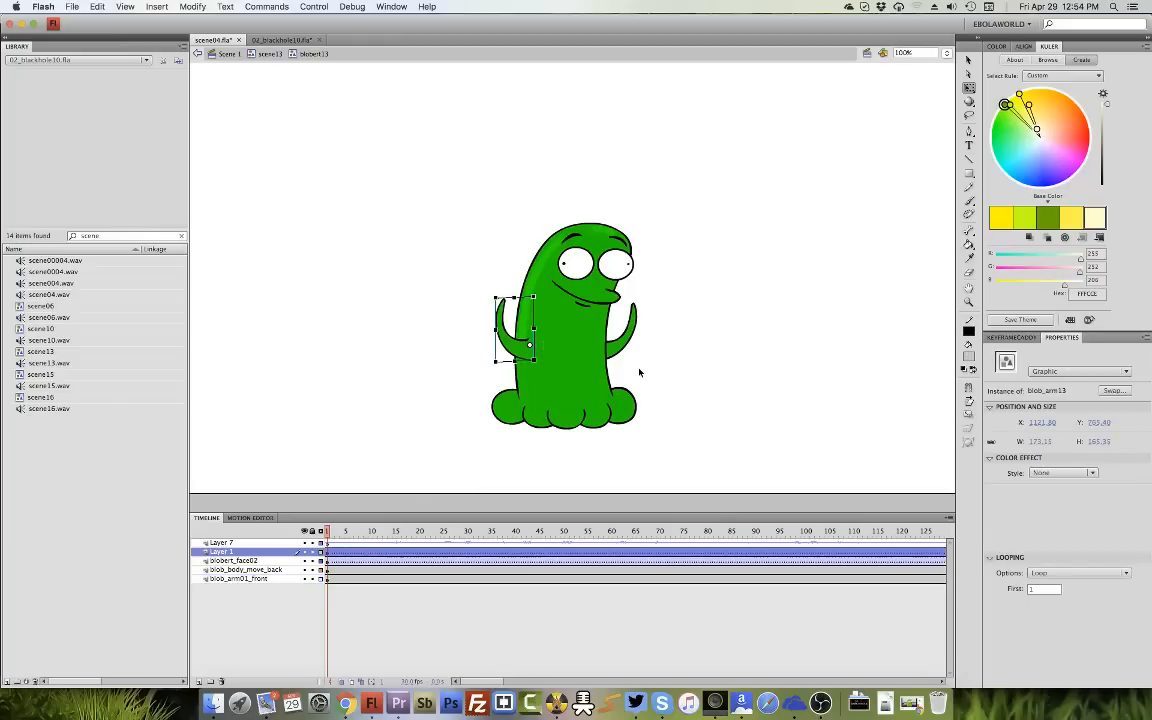
{"action": "left_click", "coordinate": [1052, 580]}
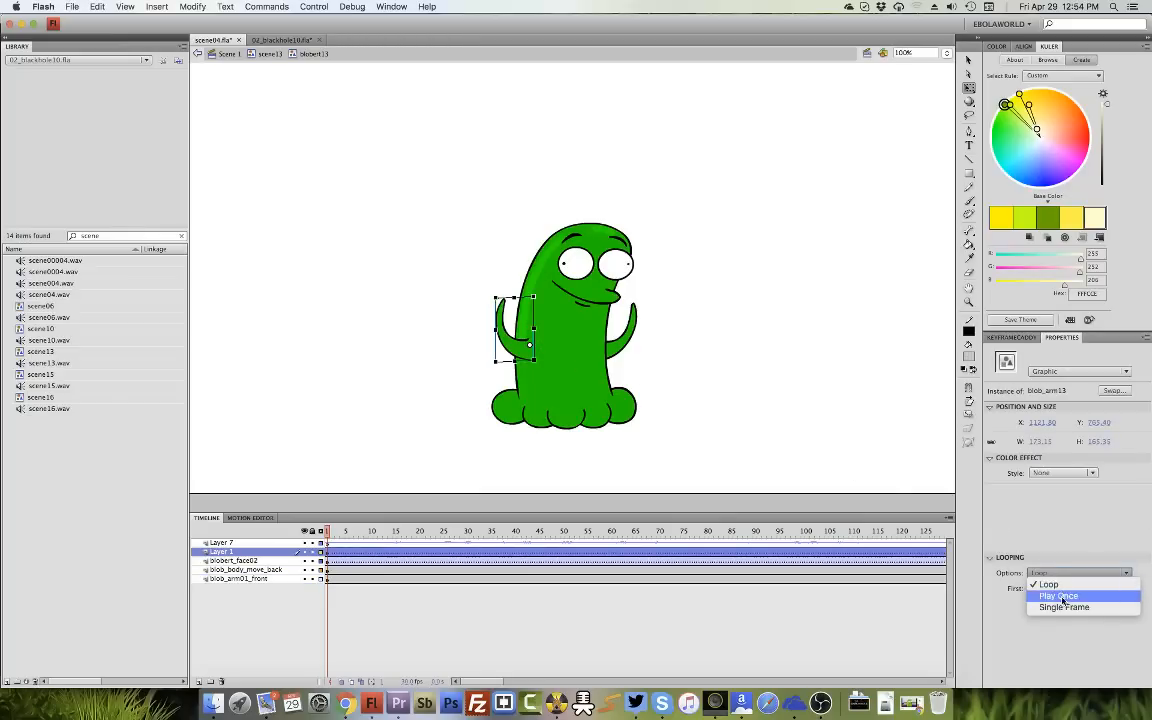
{"action": "left_click", "coordinate": [1050, 594]}
{"action": "left_click", "coordinate": [636, 346]}
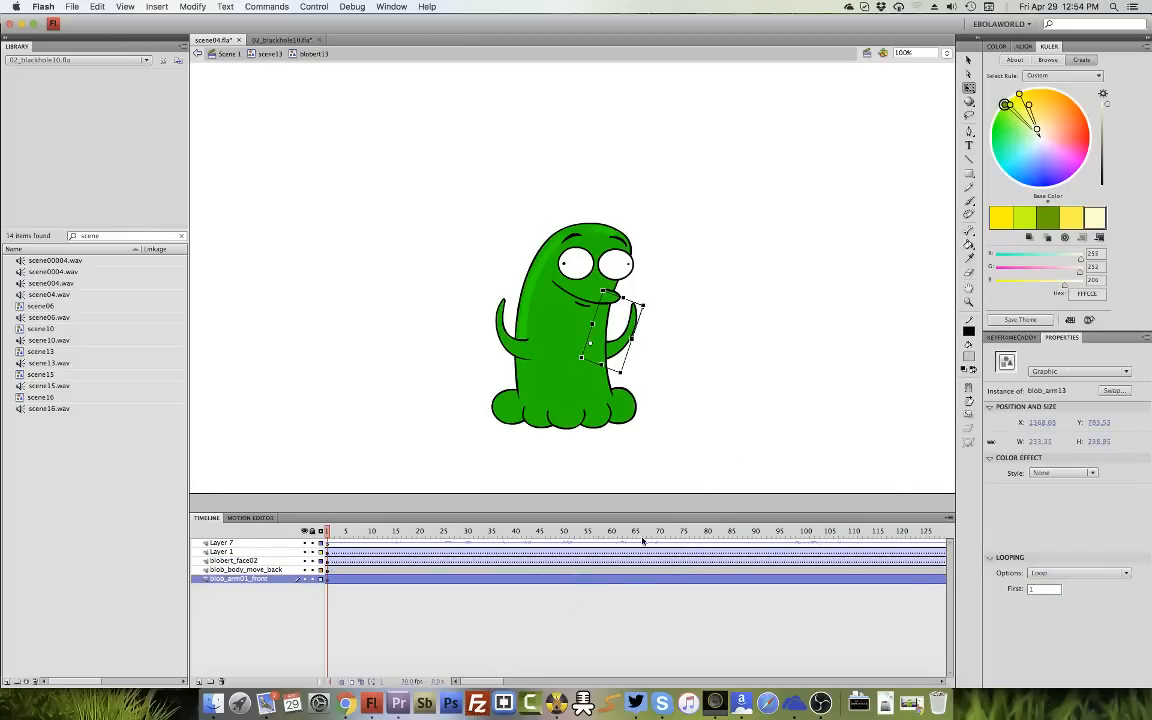
{"action": "left_click", "coordinate": [508, 348]}
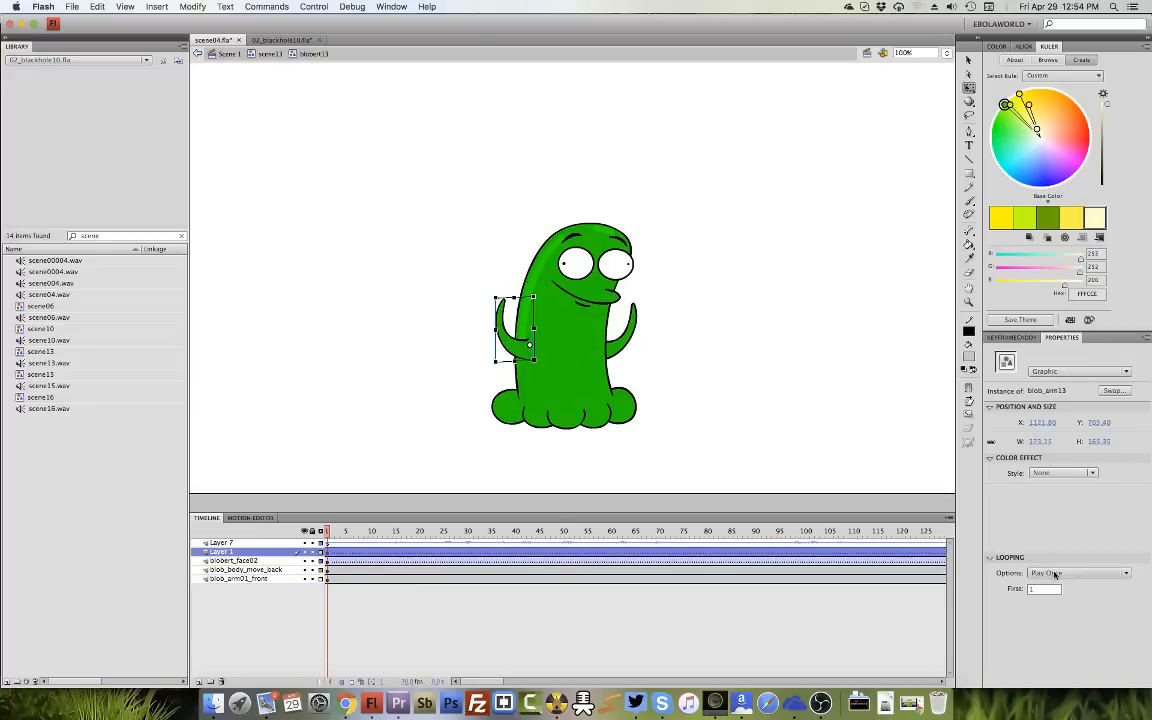
{"action": "left_click", "coordinate": [629, 342]}
{"action": "left_click", "coordinate": [1055, 576]}
{"action": "left_click", "coordinate": [1071, 597]}
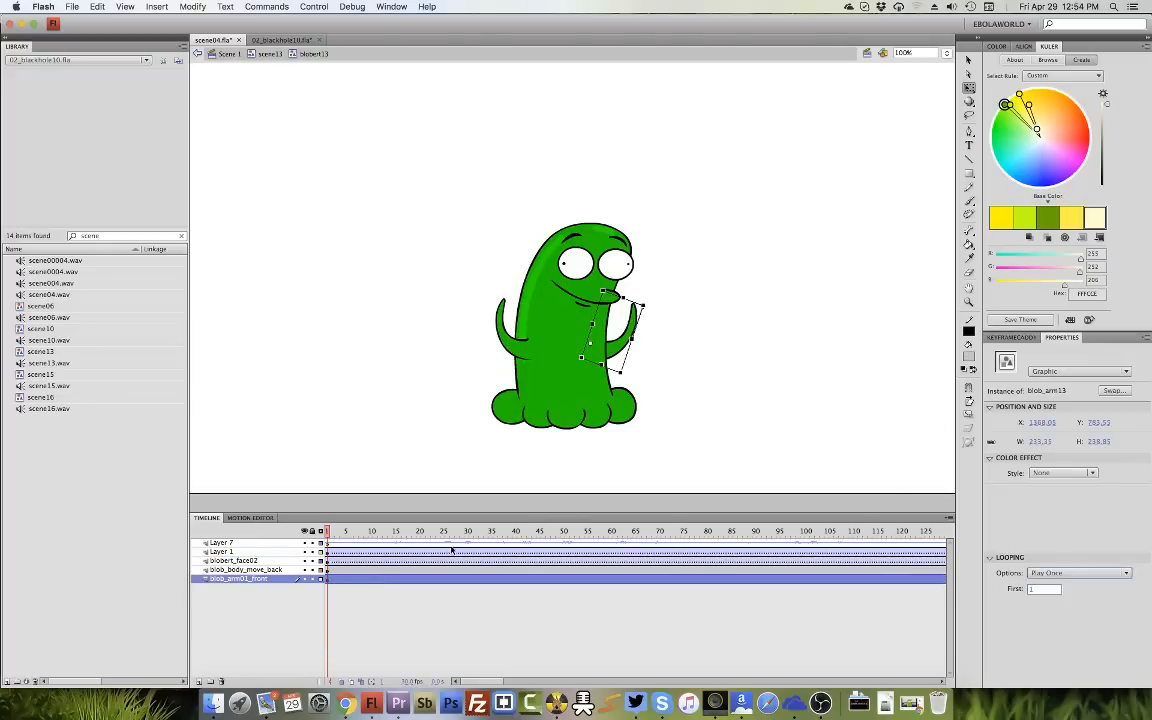
Play the blobert13 animation from the first frame several times to check the arm motion, and return to frame 1.
{"action": "key", "text": "Return"}
{"action": "key", "text": "Return"}
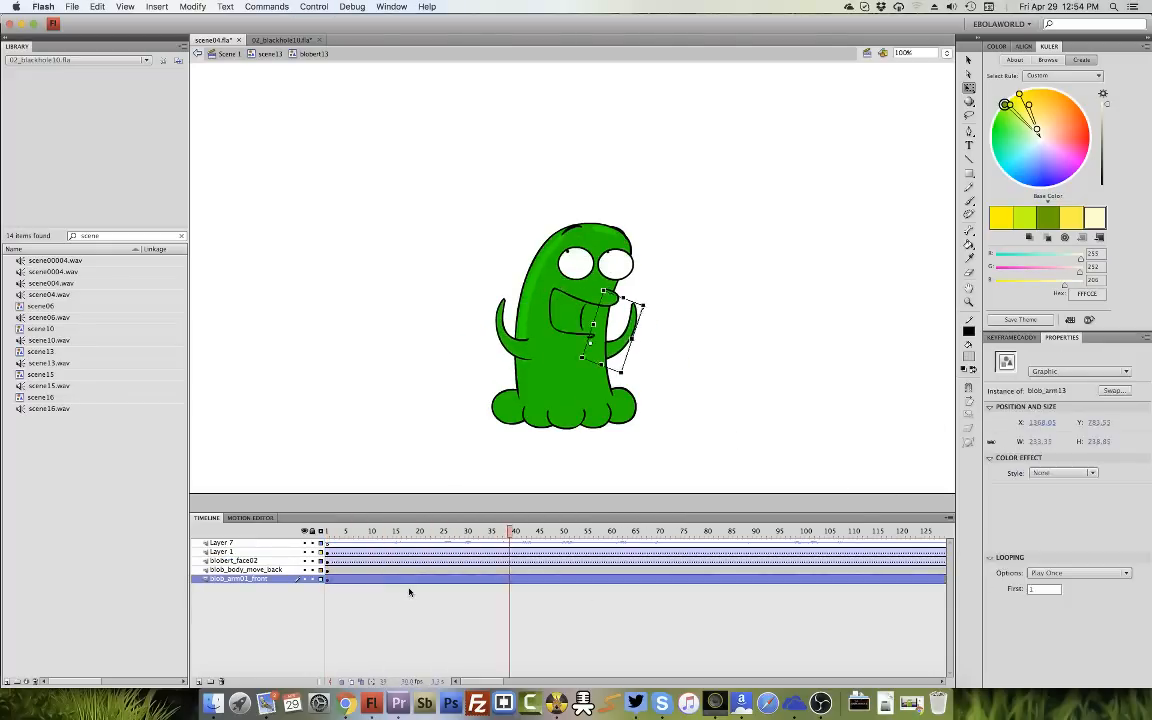
{"action": "left_click", "coordinate": [329, 534]}
{"action": "key", "text": "Return"}
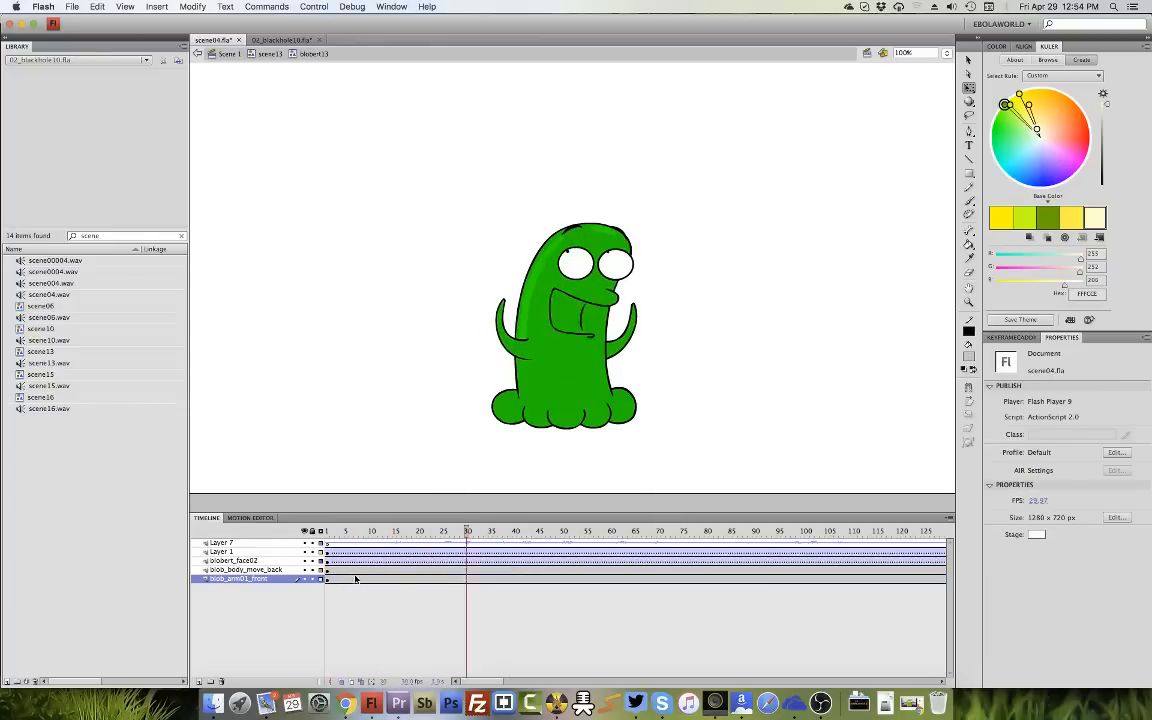
{"action": "left_click", "coordinate": [329, 532]}
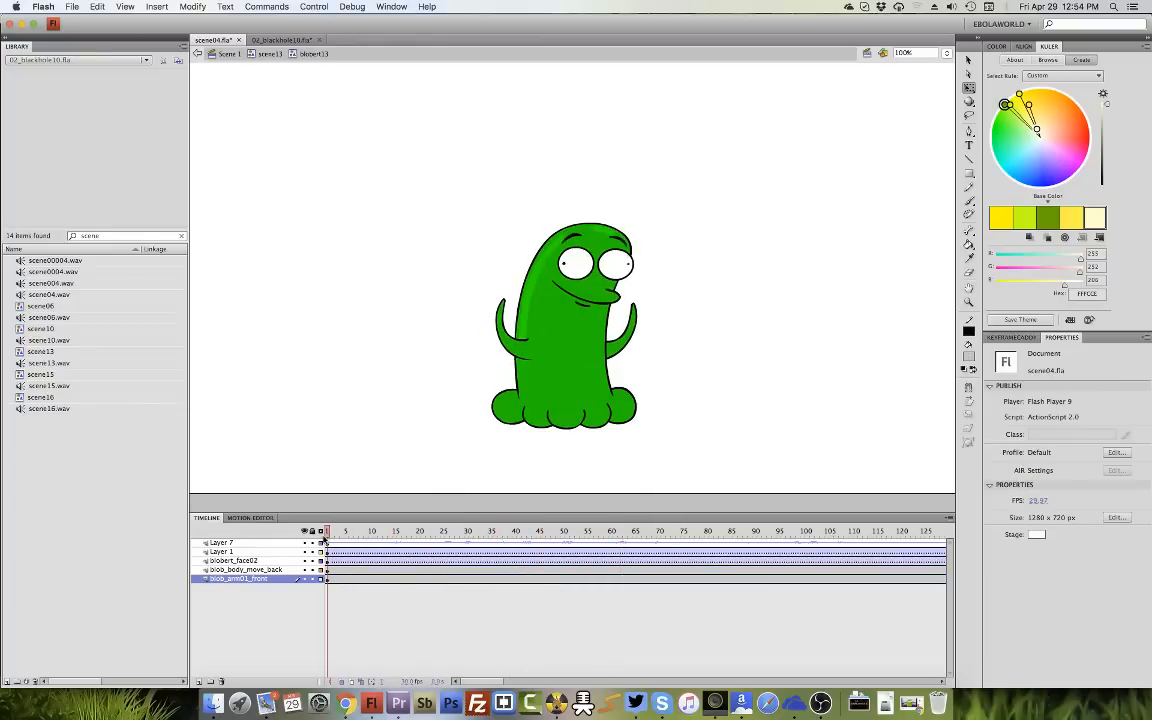
{"action": "key", "text": "Return"}
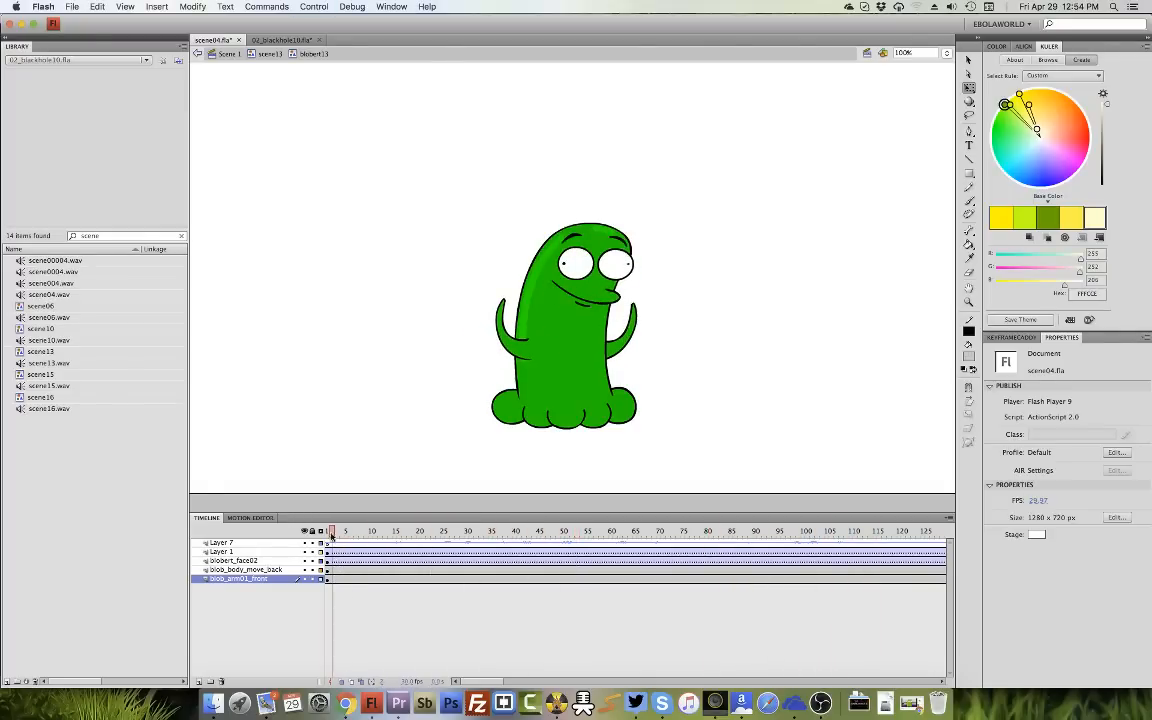
{"action": "left_click", "coordinate": [328, 532]}
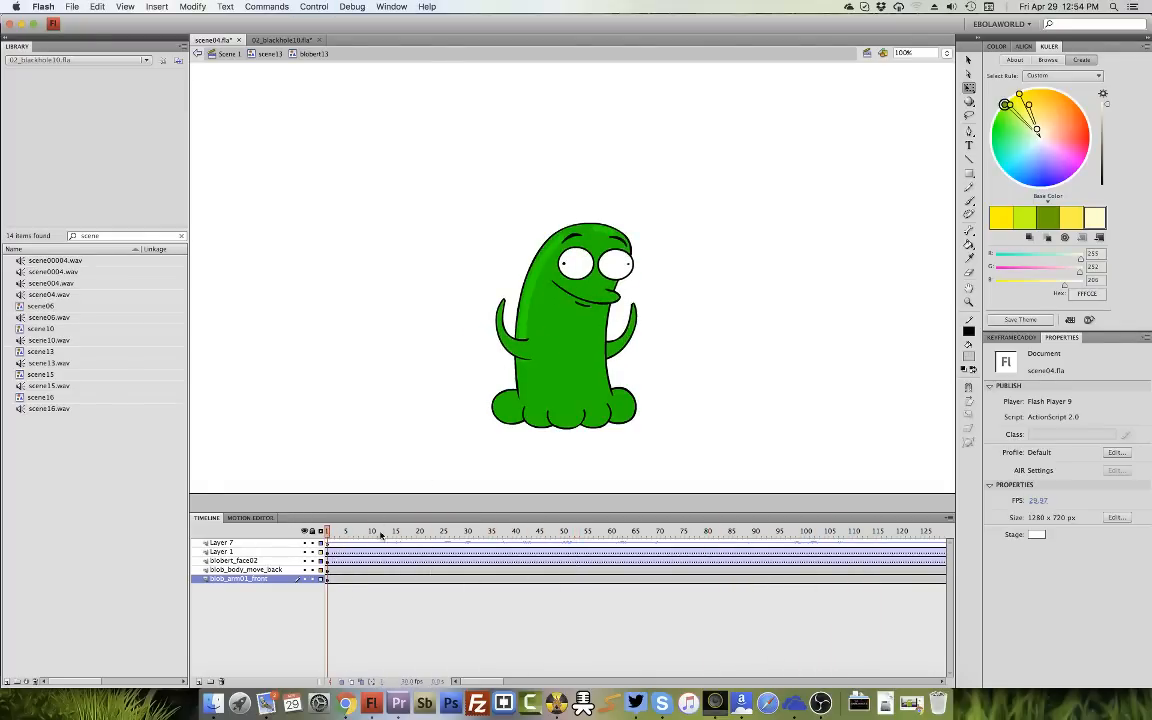
Scrub to about frame 49 and remove the tweens from the Layer 1 and blobert_face02 layers.
{"action": "left_click", "coordinate": [508, 330]}
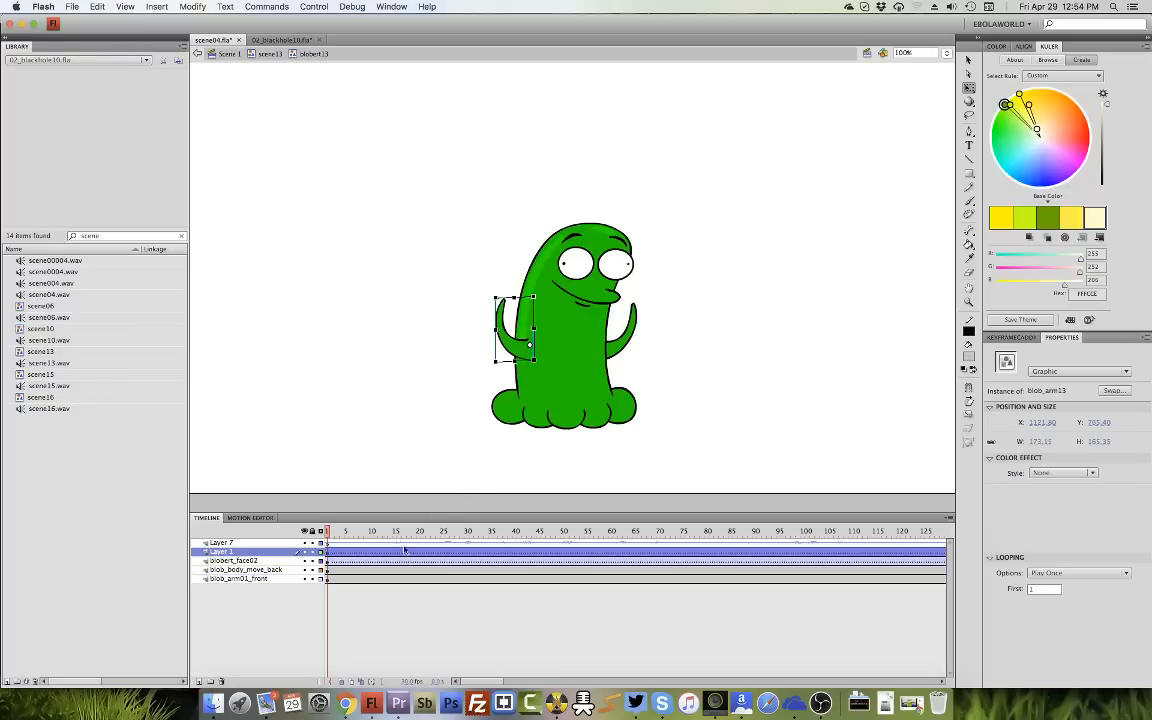
{"action": "left_click_drag", "start_coordinate": [341, 537], "coordinate": [544, 537]}
{"action": "left_click", "coordinate": [515, 560]}
{"action": "right_click", "coordinate": [515, 560]}
{"action": "left_click", "coordinate": [516, 536]}
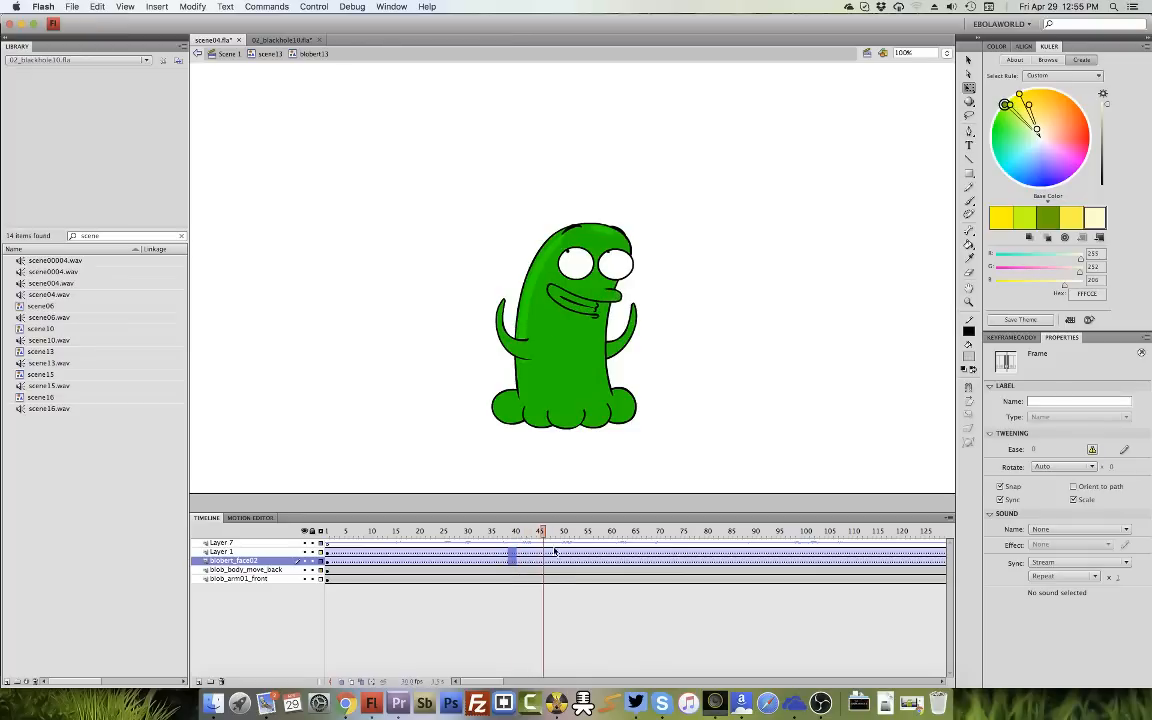
{"action": "right_click", "coordinate": [552, 559]}
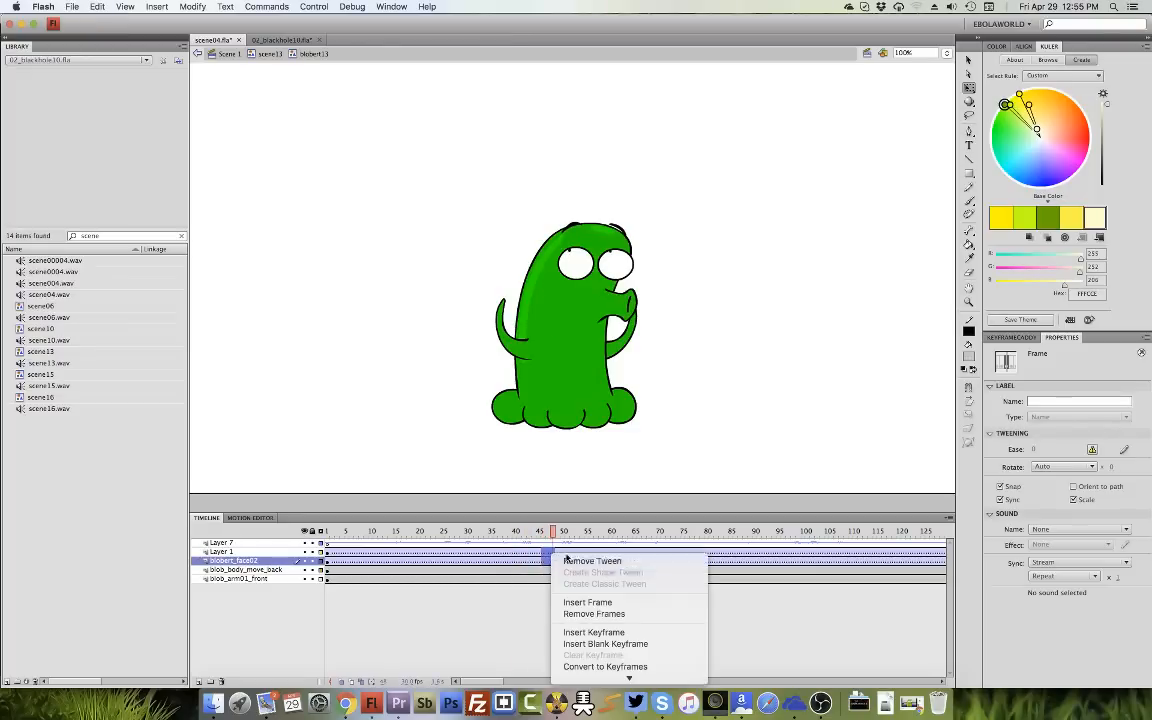
{"action": "left_click", "coordinate": [607, 561]}
{"action": "left_click", "coordinate": [513, 357]}
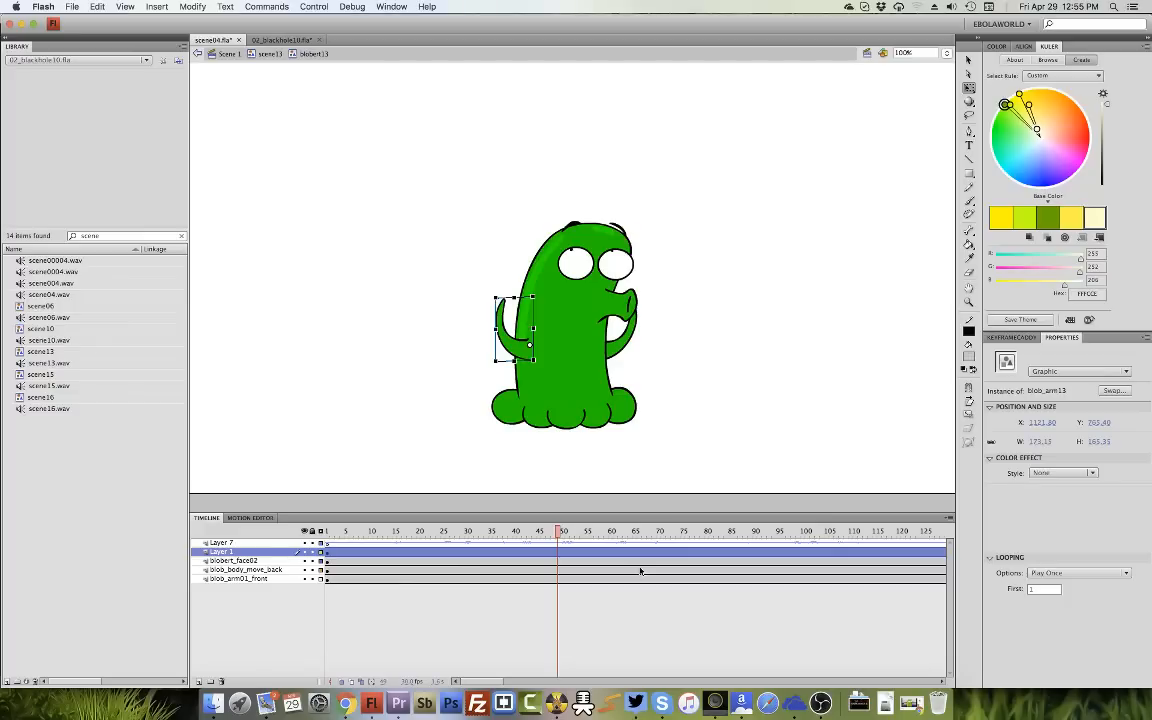
Open the right arm's blob_arm13 symbol in place and insert keyframes at frame 49 on Layer 1 and Layer 2.
{"action": "left_click", "coordinate": [622, 322]}
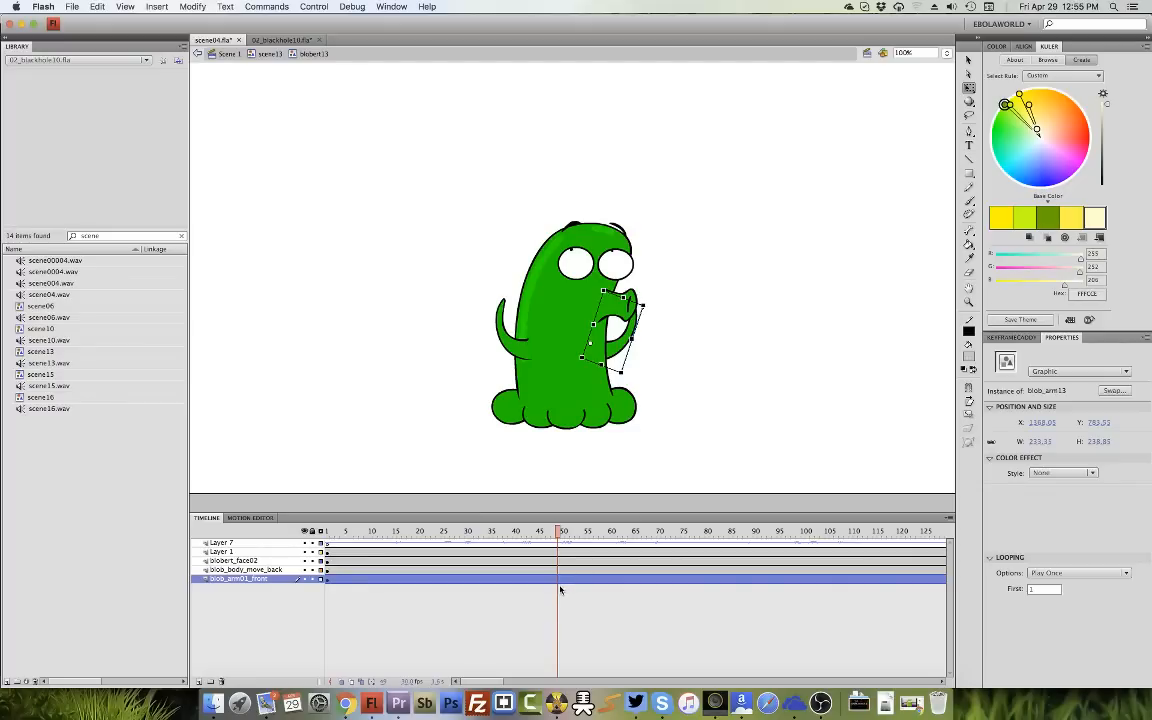
{"action": "key", "text": "super+e"}
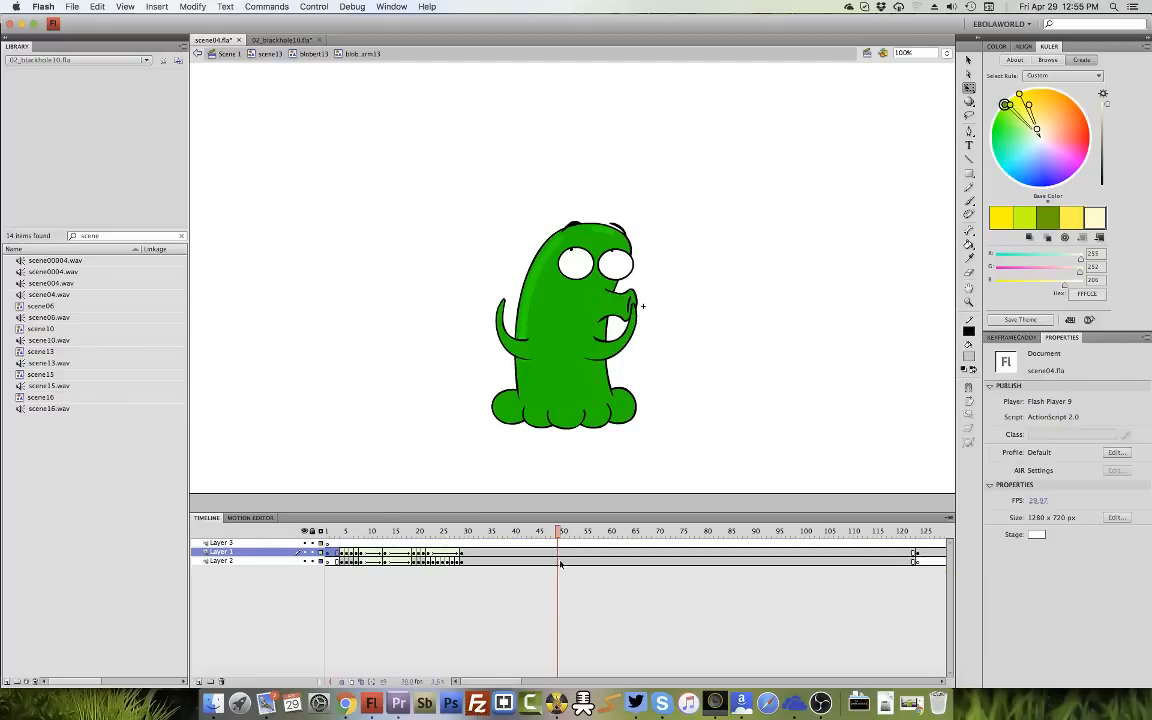
{"action": "left_click", "coordinate": [558, 556]}
{"action": "left_click", "coordinate": [558, 561]}
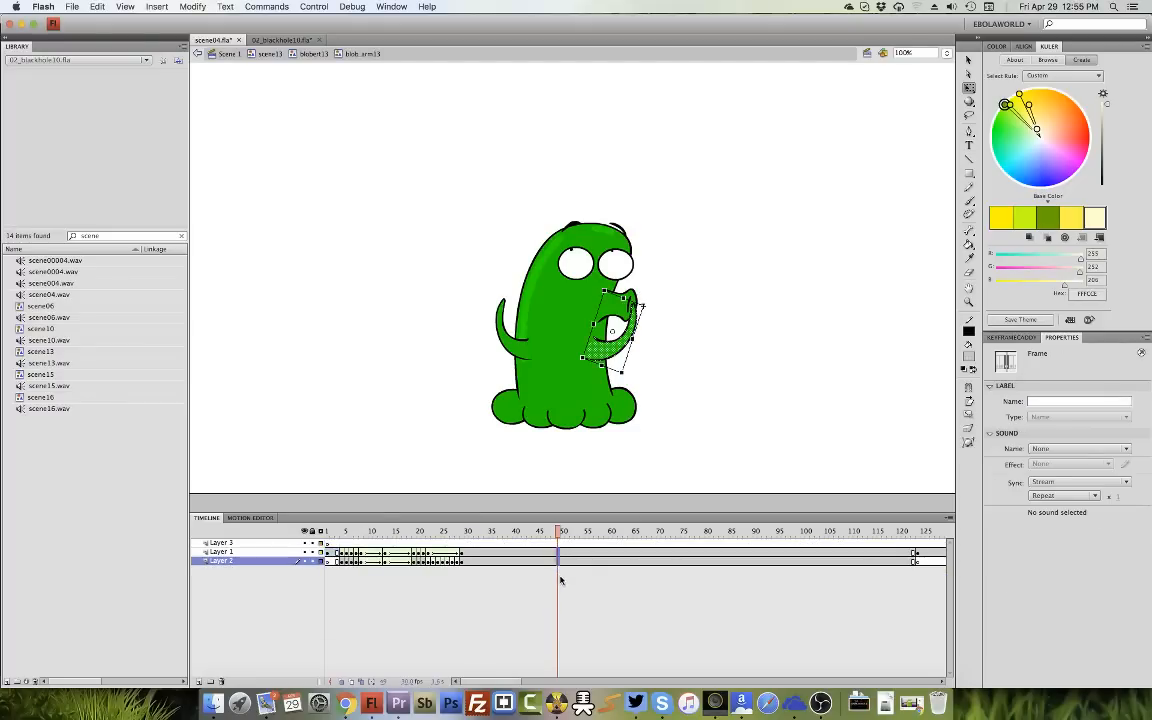
{"action": "key", "text": "F6"}
Assign the scene04.wav sound to Layer 3 of the arm symbol.
{"action": "left_click", "coordinate": [549, 543]}
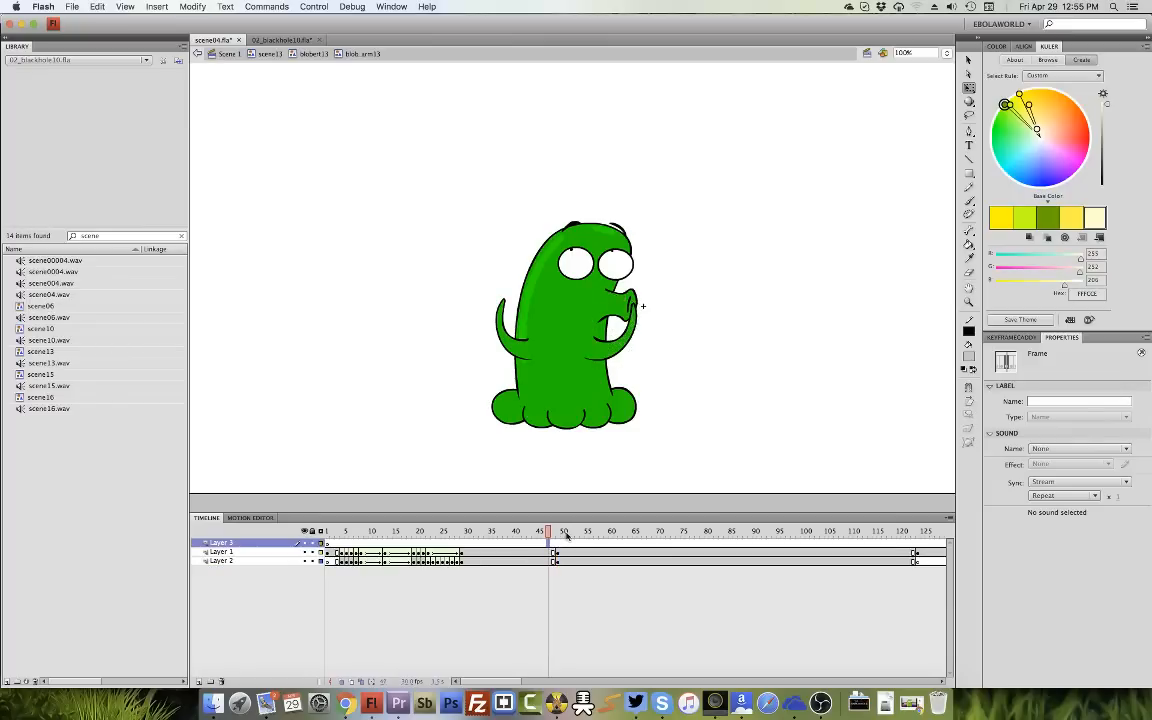
{"action": "left_click", "coordinate": [1078, 448]}
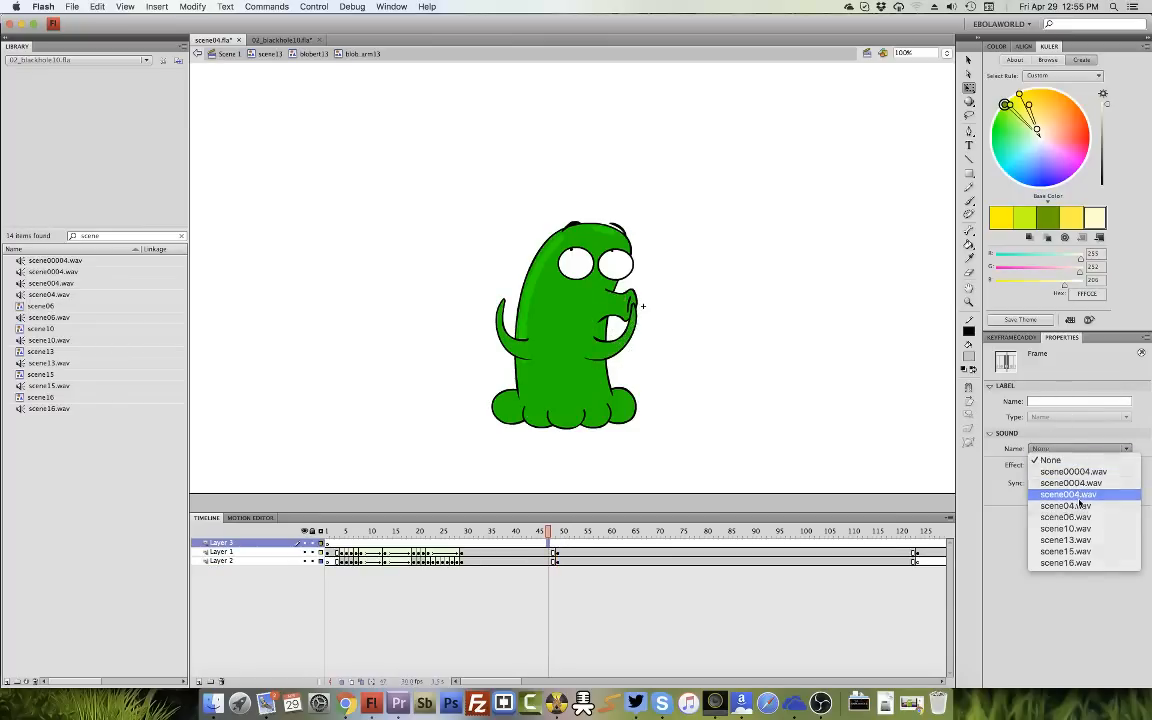
{"action": "left_click", "coordinate": [1076, 501]}
{"action": "left_click", "coordinate": [1072, 450]}
{"action": "left_click", "coordinate": [1050, 516]}
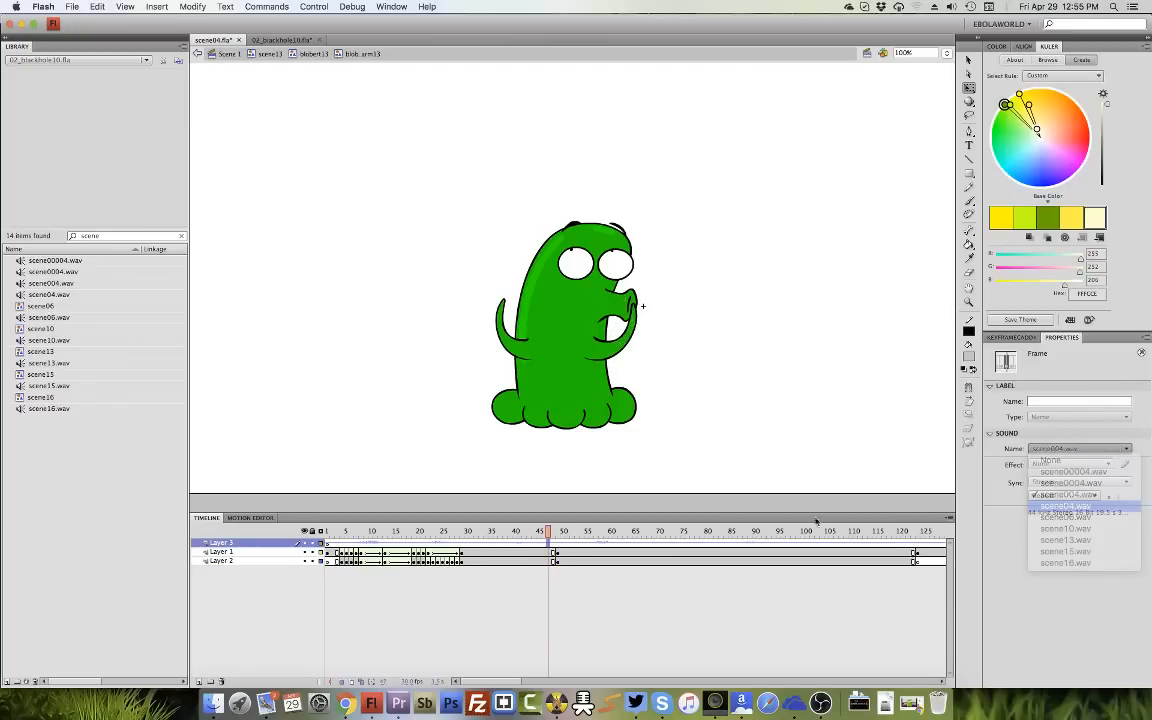
Insert blank keyframes at frame 58 on Layer 1 and Layer 2 of the arm symbol.
{"action": "left_click", "coordinate": [579, 543]}
{"action": "left_click_drag", "start_coordinate": [579, 546], "coordinate": [593, 550]}
{"action": "left_click", "coordinate": [603, 562]}
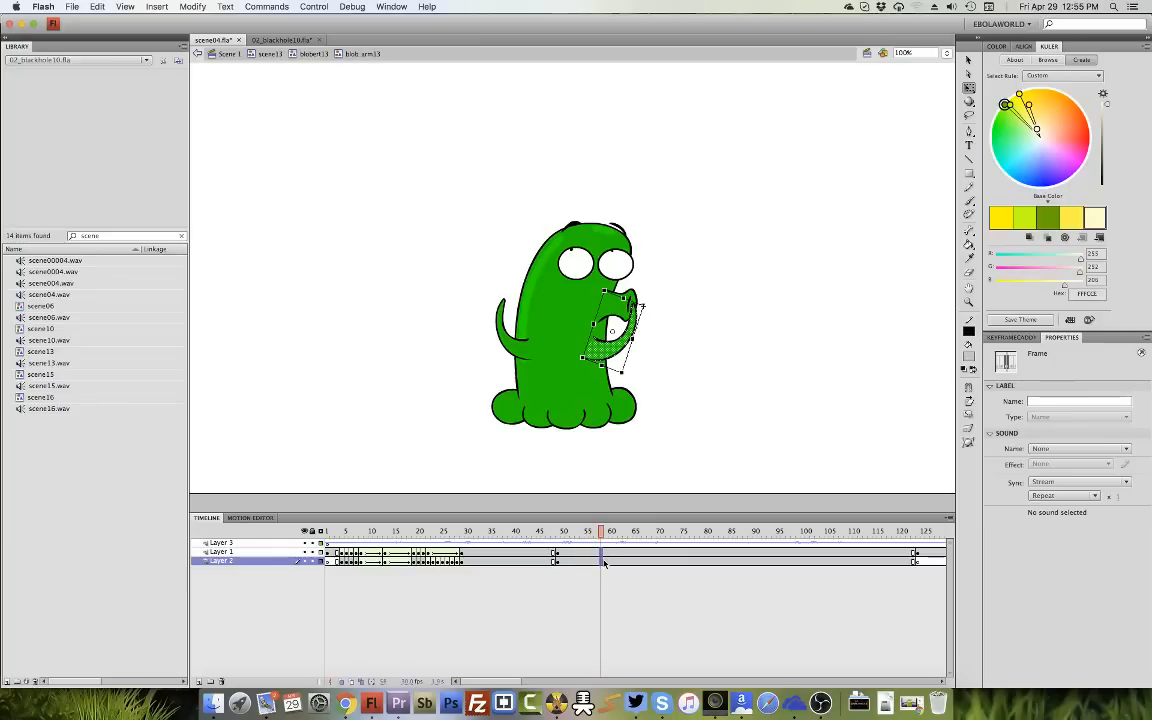
{"action": "key", "text": "F7"}
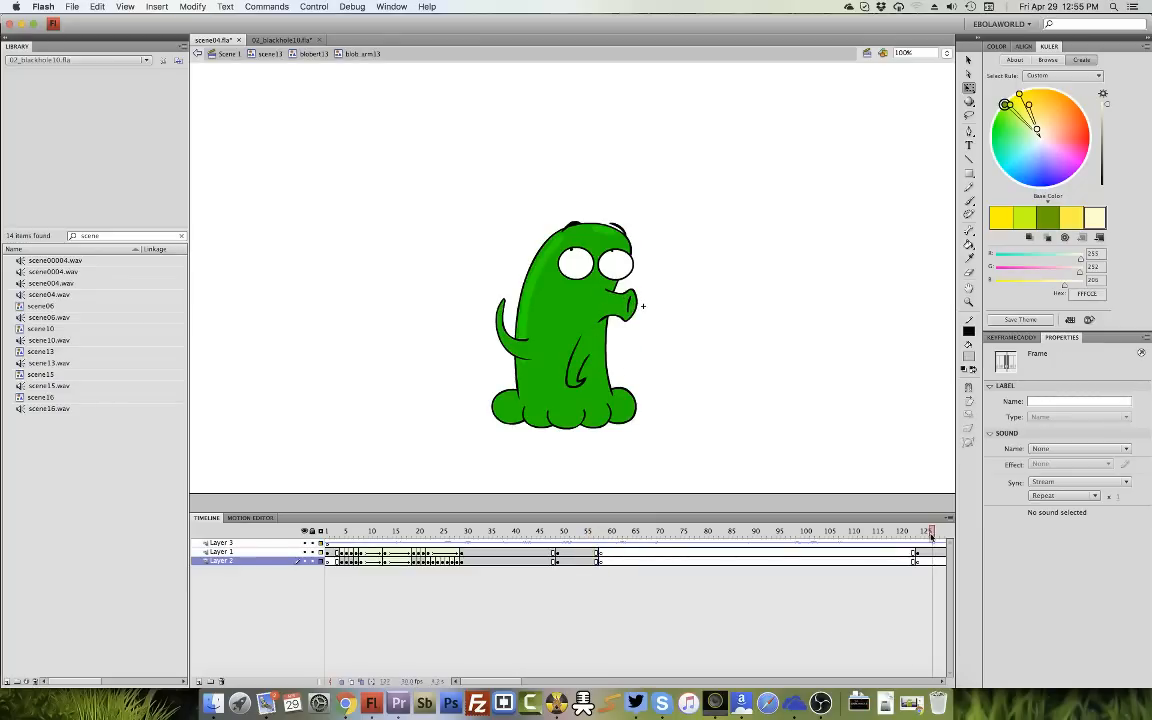
Scrub to the extended-arm pose at about frame 201 and copy its keyframes from Layer 1 and Layer 2.
{"action": "left_click", "coordinate": [939, 538]}
{"action": "left_click_drag", "start_coordinate": [939, 538], "coordinate": [673, 543]}
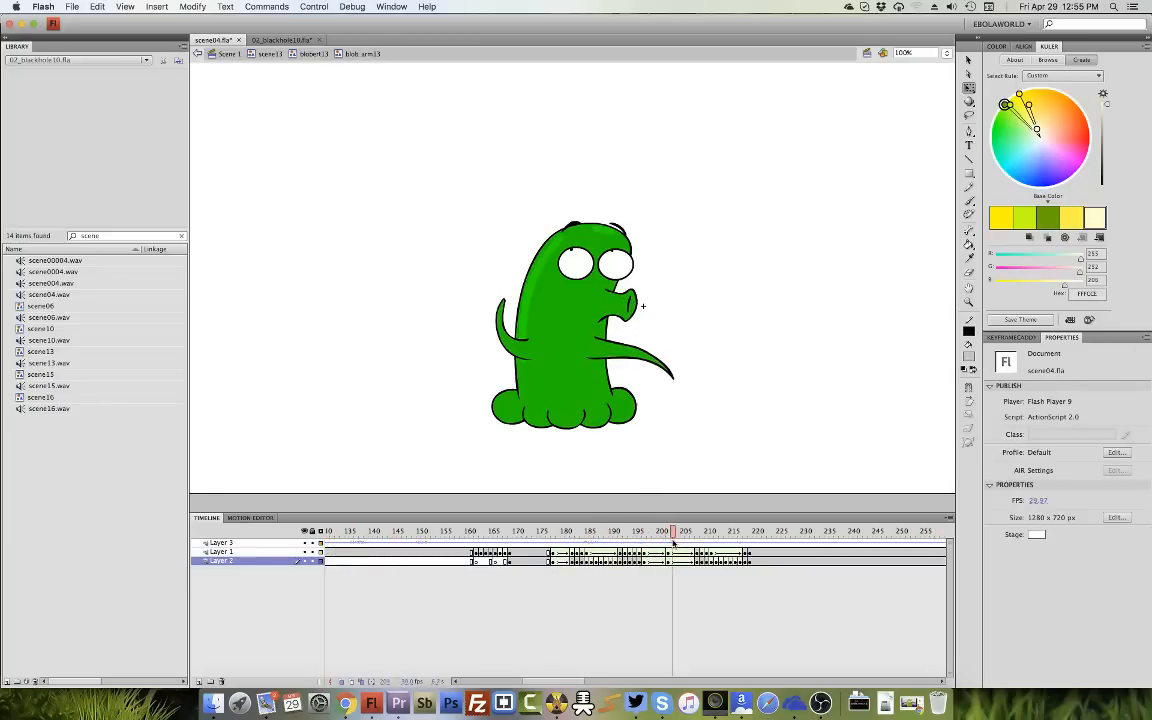
{"action": "left_click", "coordinate": [670, 560]}
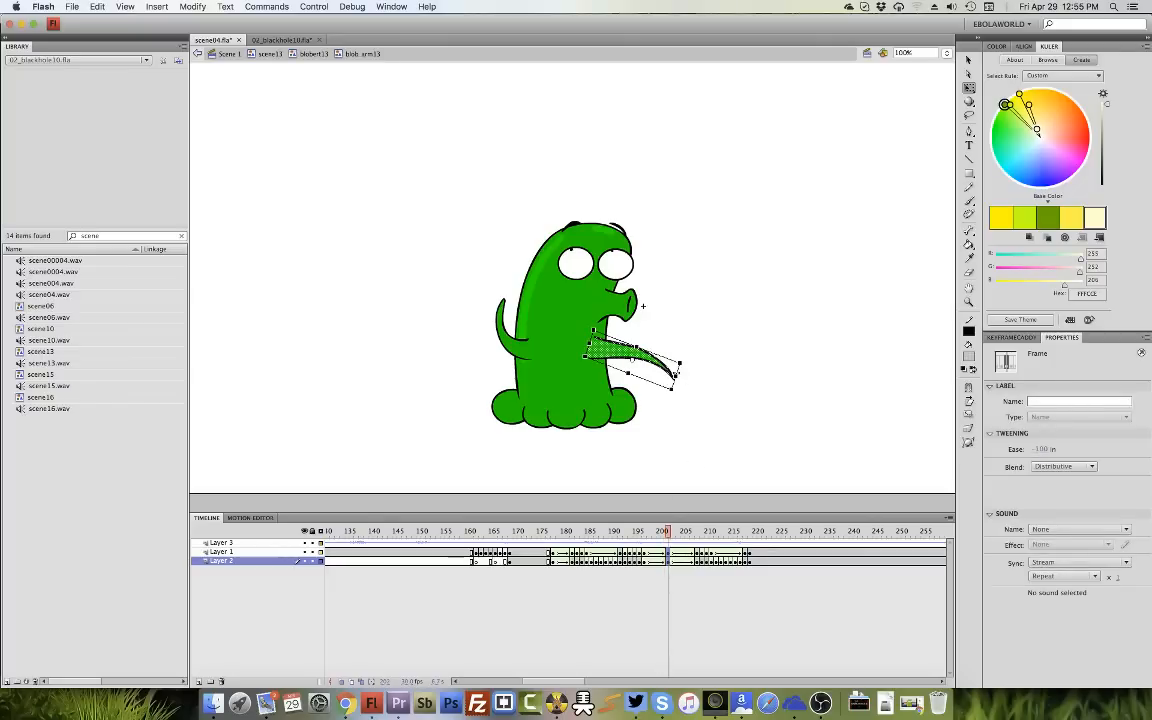
{"action": "left_click", "coordinate": [670, 553]}
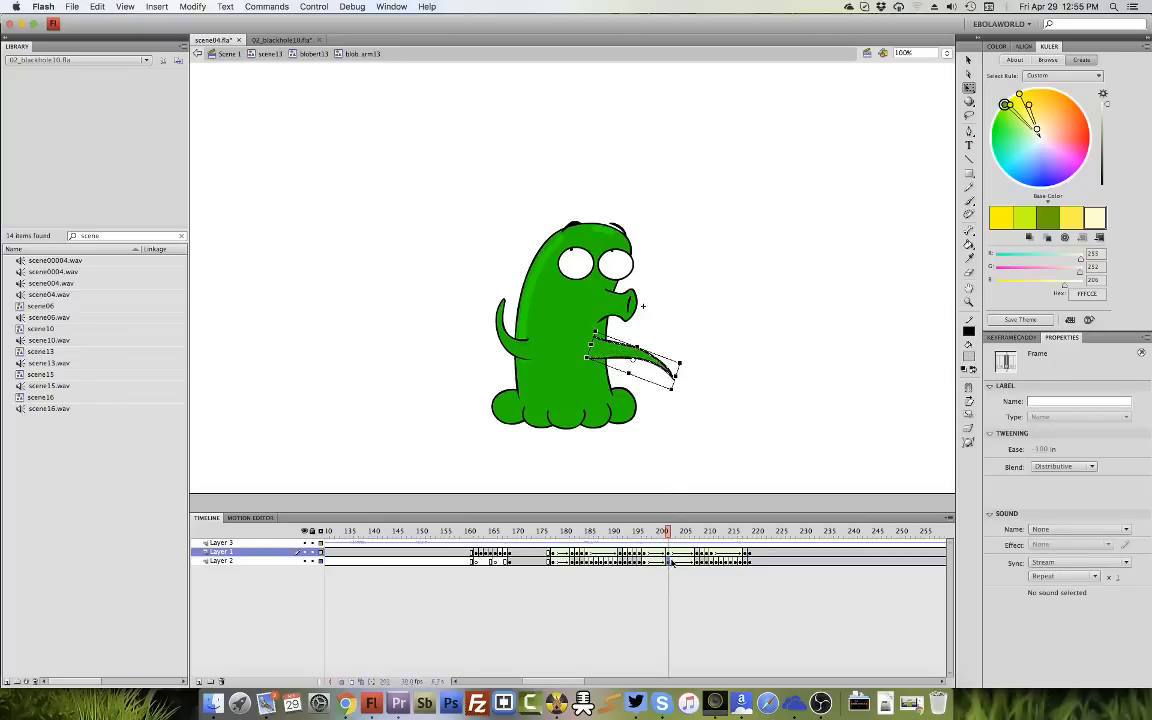
{"action": "left_click", "coordinate": [671, 561]}
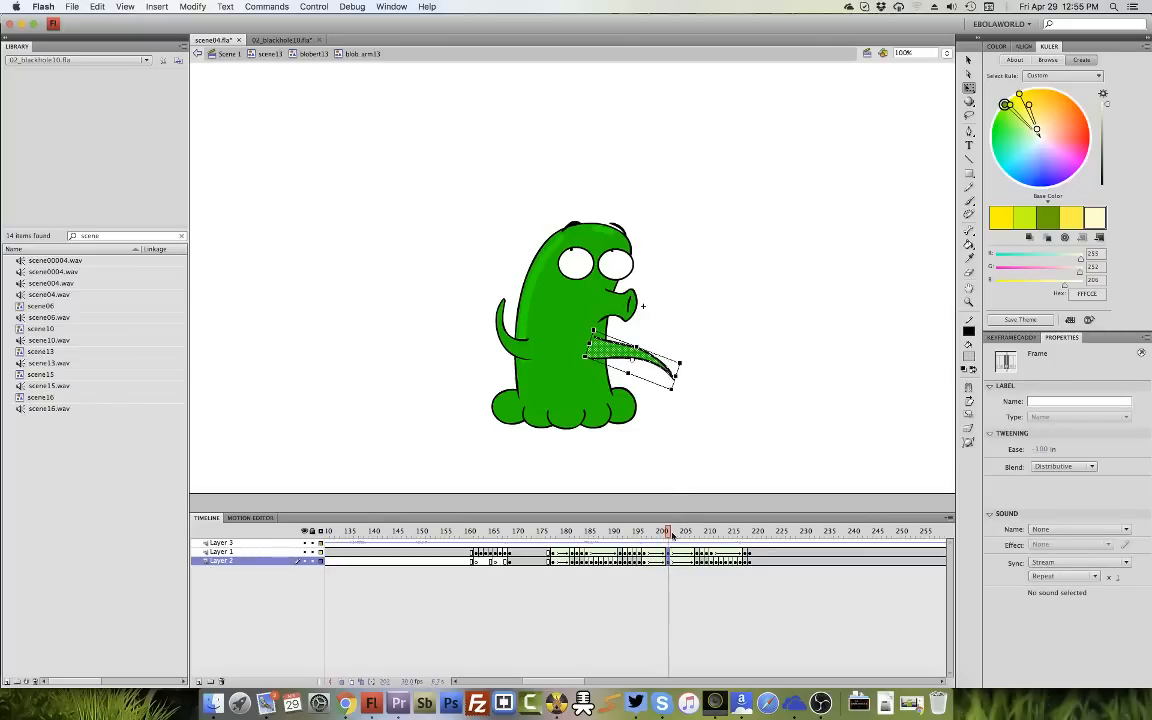
{"action": "right_click", "coordinate": [669, 558]}
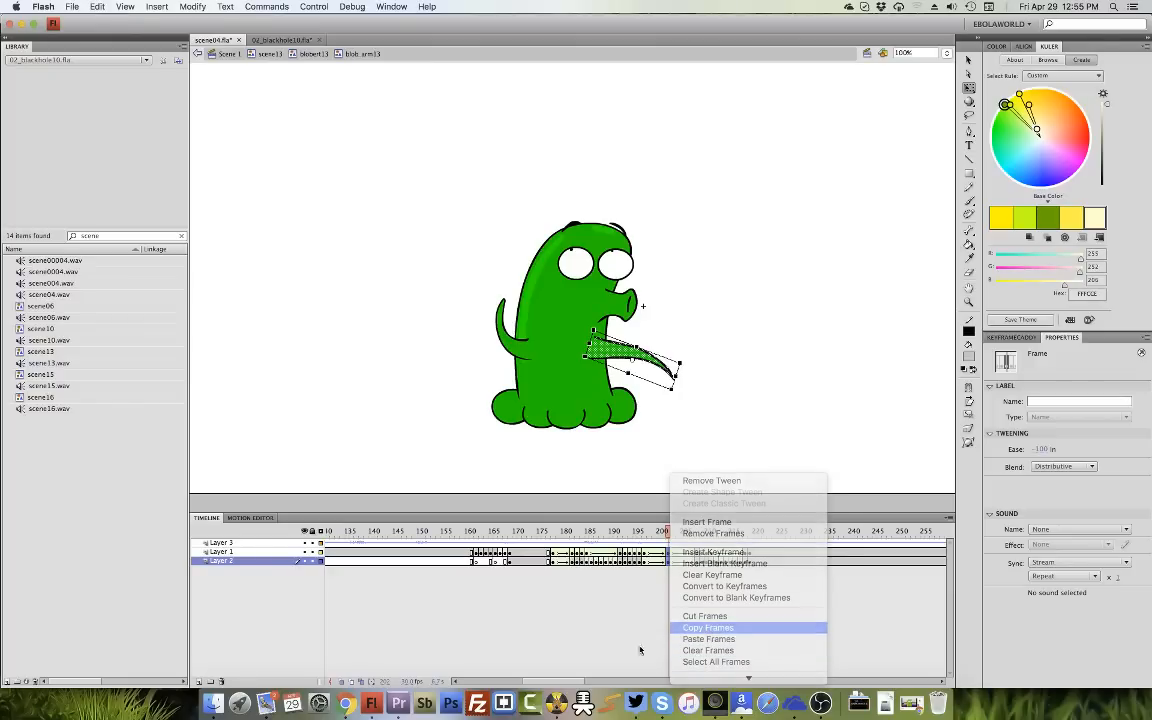
Paste the copied arm frames at frame 58 on Layer 1 and Layer 2.
{"action": "scroll", "coordinate": [600, 620], "scroll_direction": "left", "scroll_amount": 10}
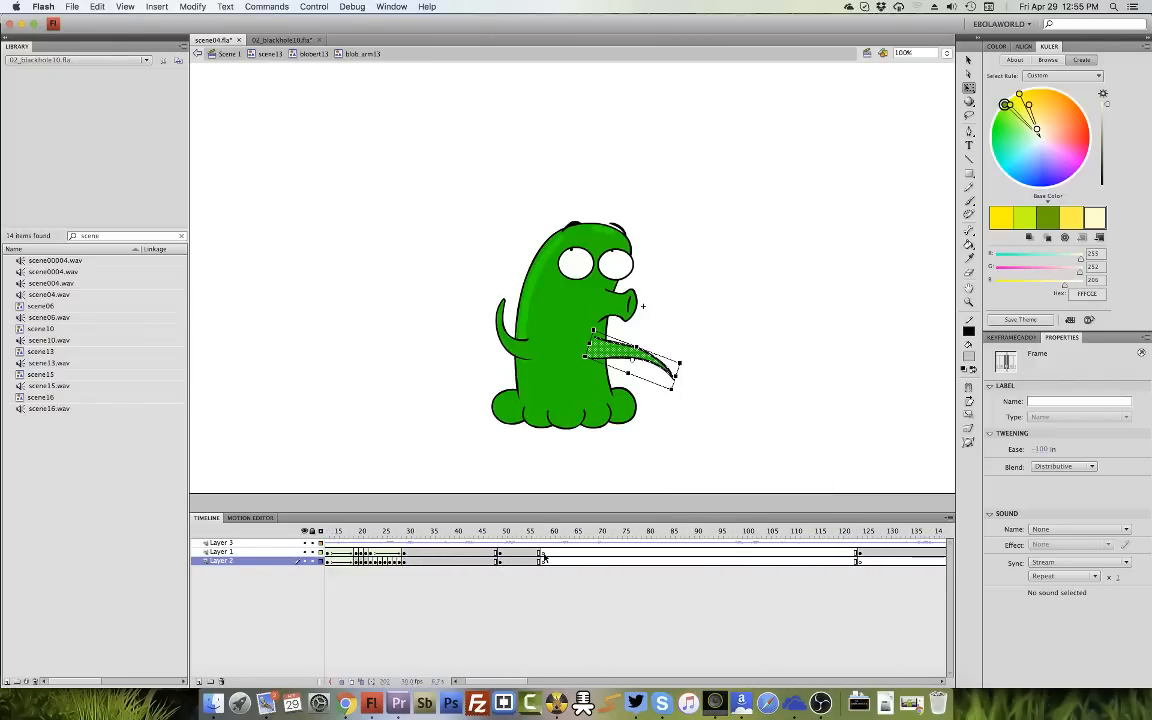
{"action": "left_click", "coordinate": [543, 557]}
{"action": "right_click", "coordinate": [543, 557]}
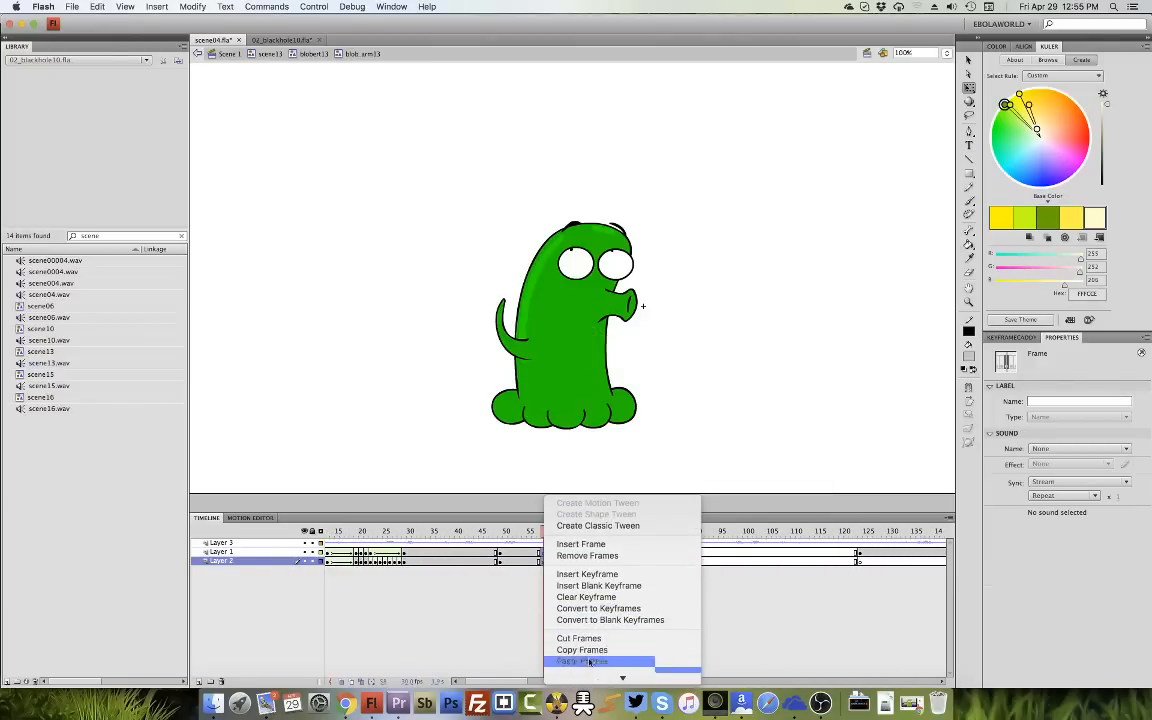
{"action": "left_click", "coordinate": [590, 662]}
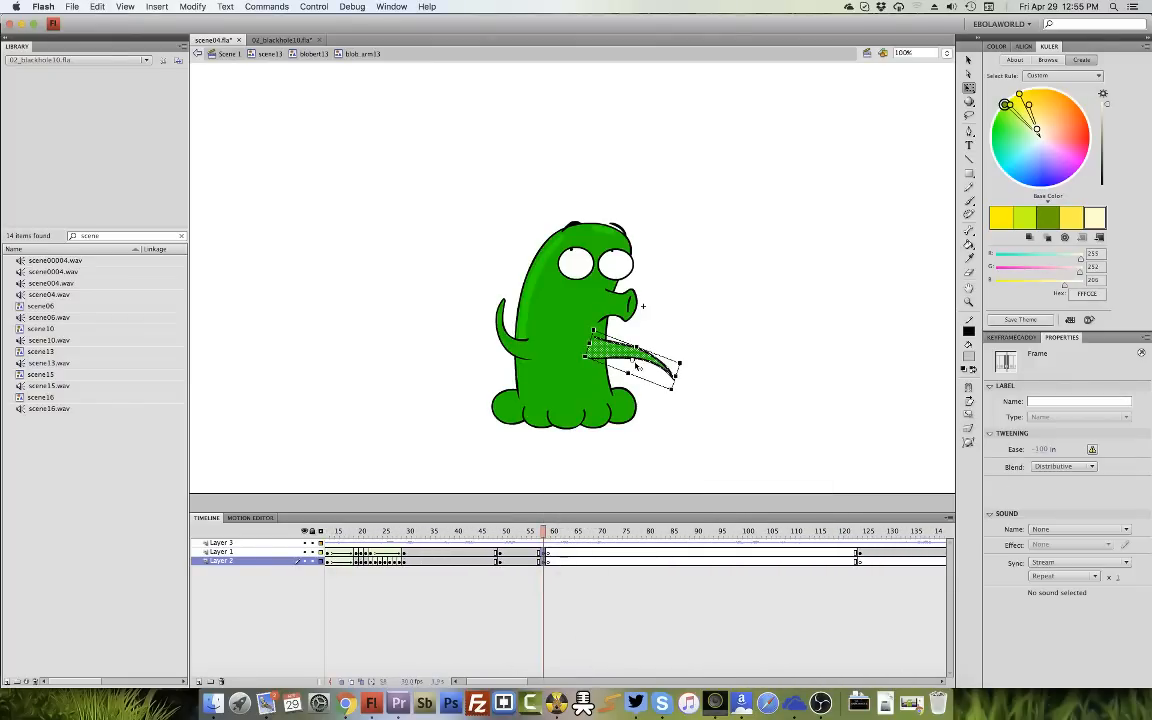
Rotate the arm at frame 58 upward so its tip points toward the mouth, and nudge it slightly into place at the shoulder.
{"action": "left_click_drag", "start_coordinate": [680, 370], "coordinate": [678, 295]}
{"action": "key", "text": "Right"}
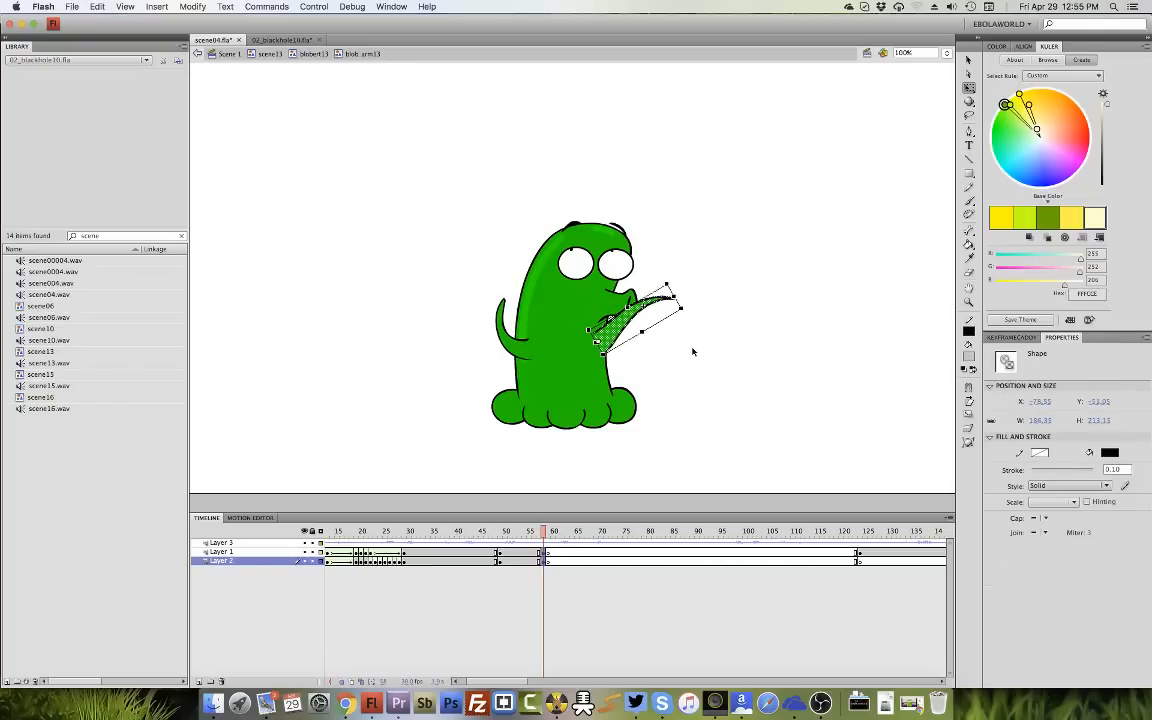
{"action": "key", "text": "Left"}
{"action": "key", "text": "Left"}
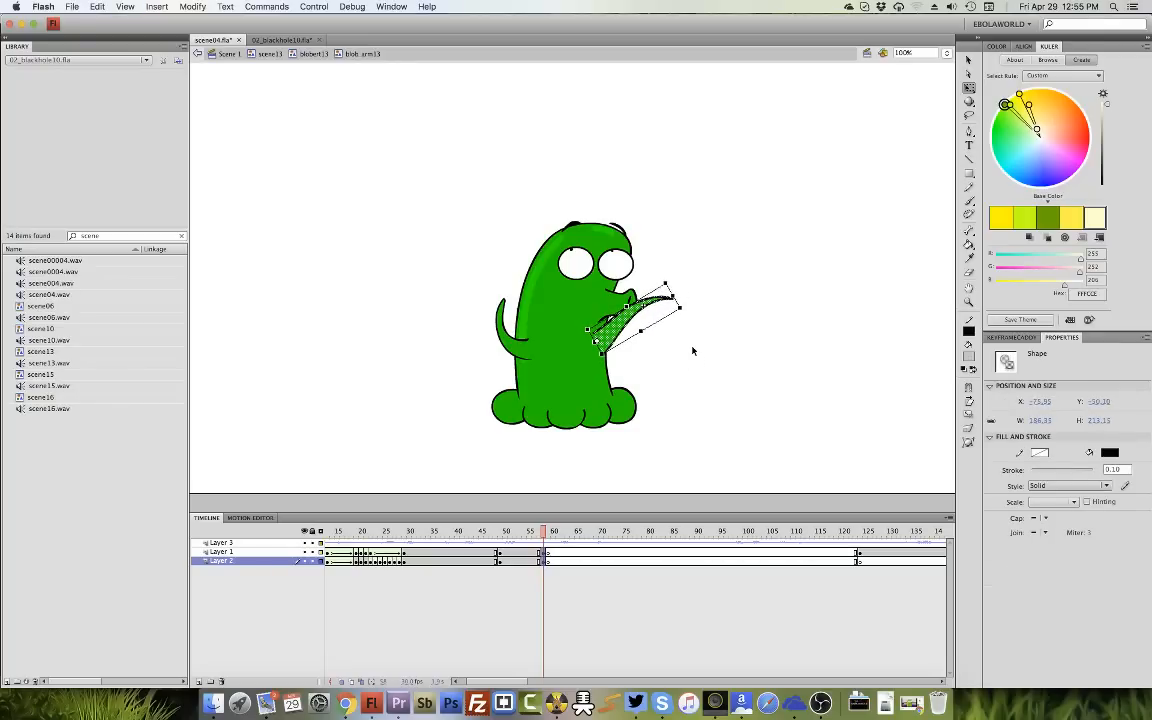
Clear the blank keyframes at frame 59 and remove the tween from frame 58 on Layer 1 and Layer 2.
{"action": "left_click", "coordinate": [548, 559]}
{"action": "right_click", "coordinate": [549, 559]}
{"action": "left_click", "coordinate": [615, 653]}
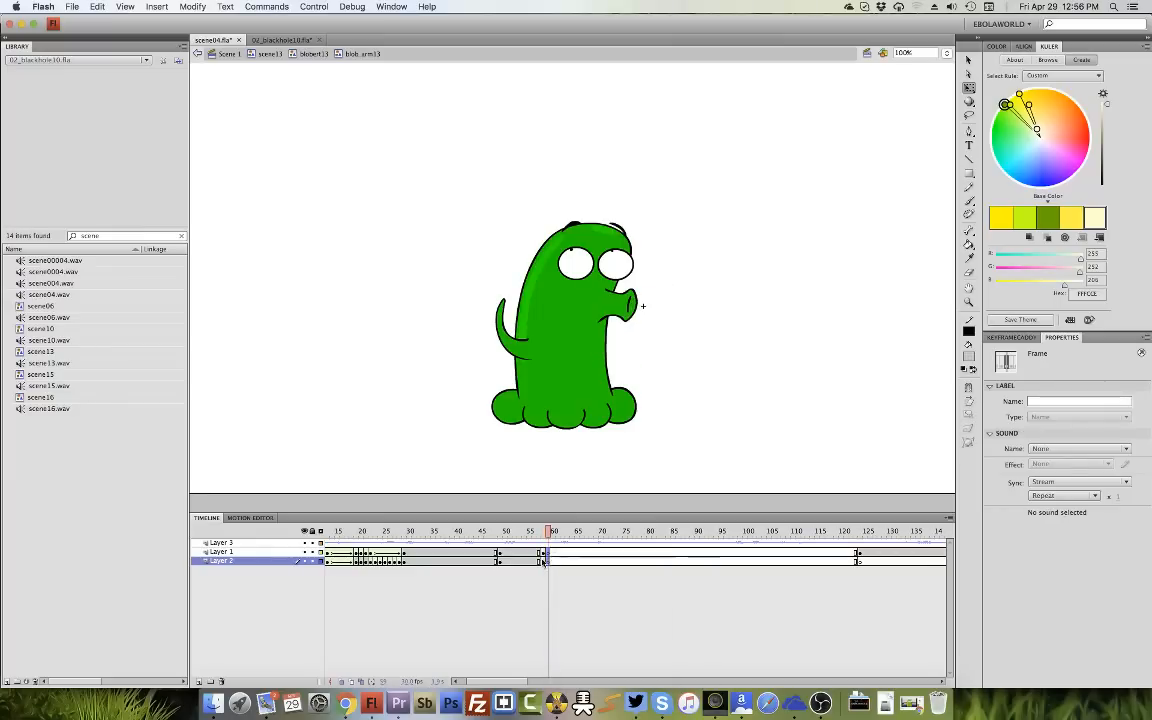
{"action": "key", "text": "super+shift+v"}
{"action": "right_click", "coordinate": [545, 555]}
{"action": "left_click", "coordinate": [590, 571]}
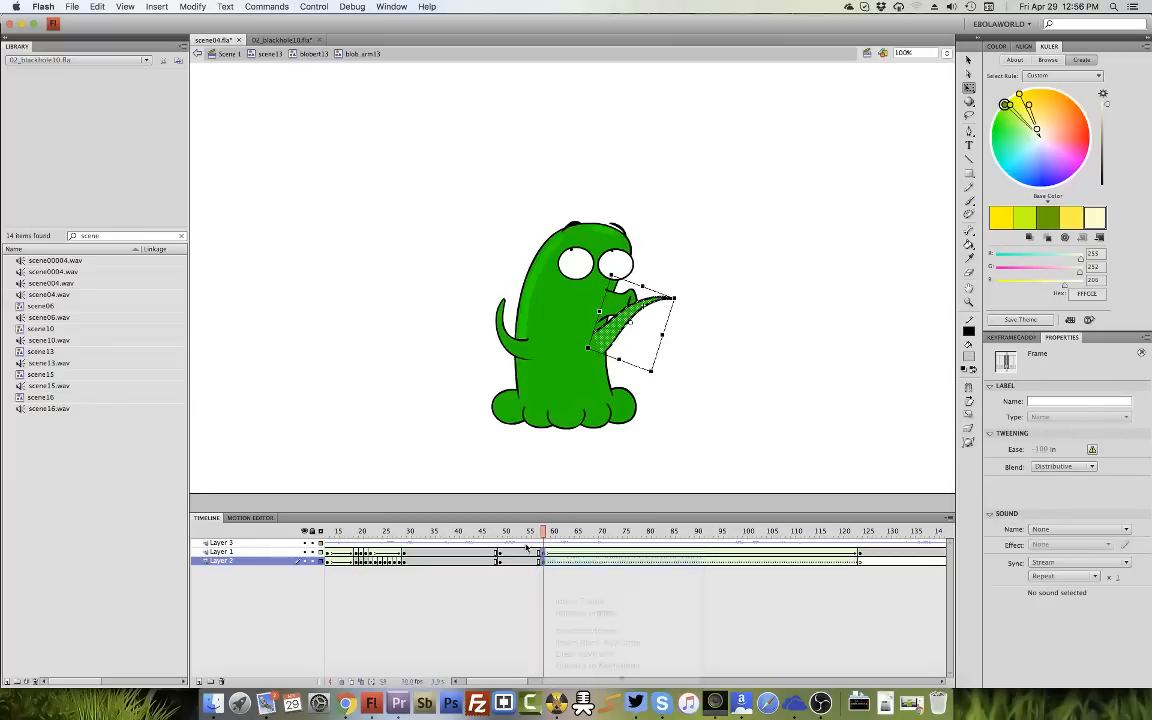
Try a shape tween between the arm poses at frames 49 and 58 on Layers 1 and 2, and preview the in-betweens.
{"action": "left_click_drag", "start_coordinate": [503, 537], "coordinate": [539, 542]}
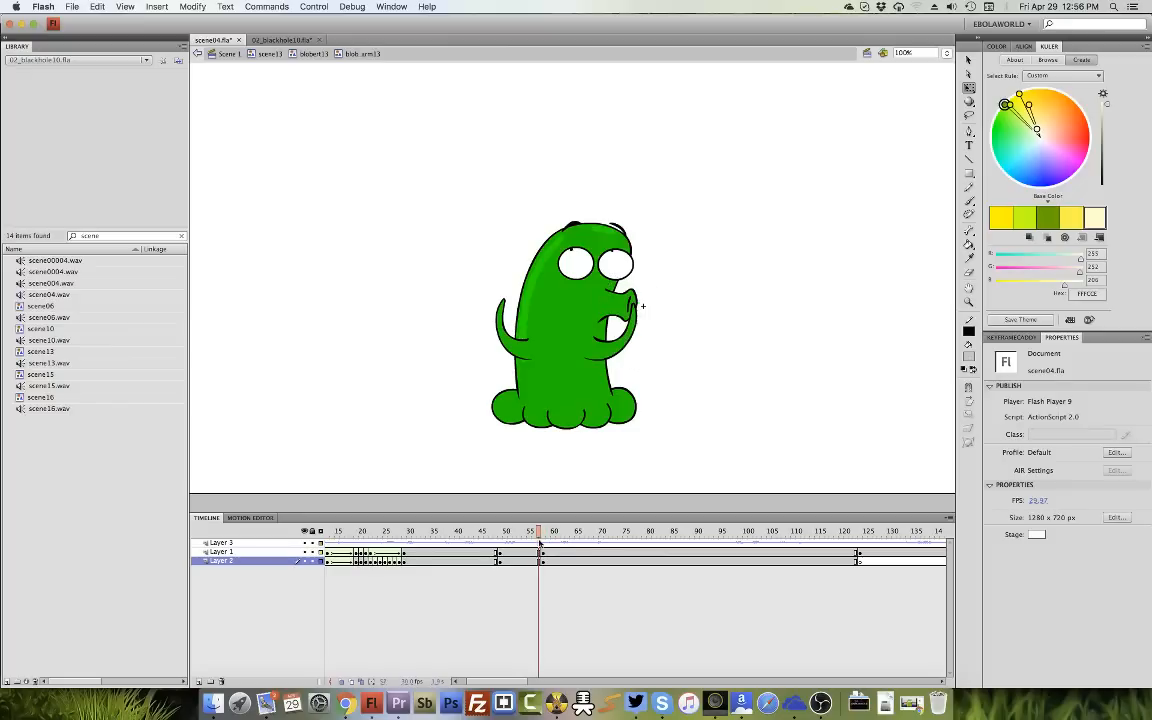
{"action": "left_click", "coordinate": [500, 561]}
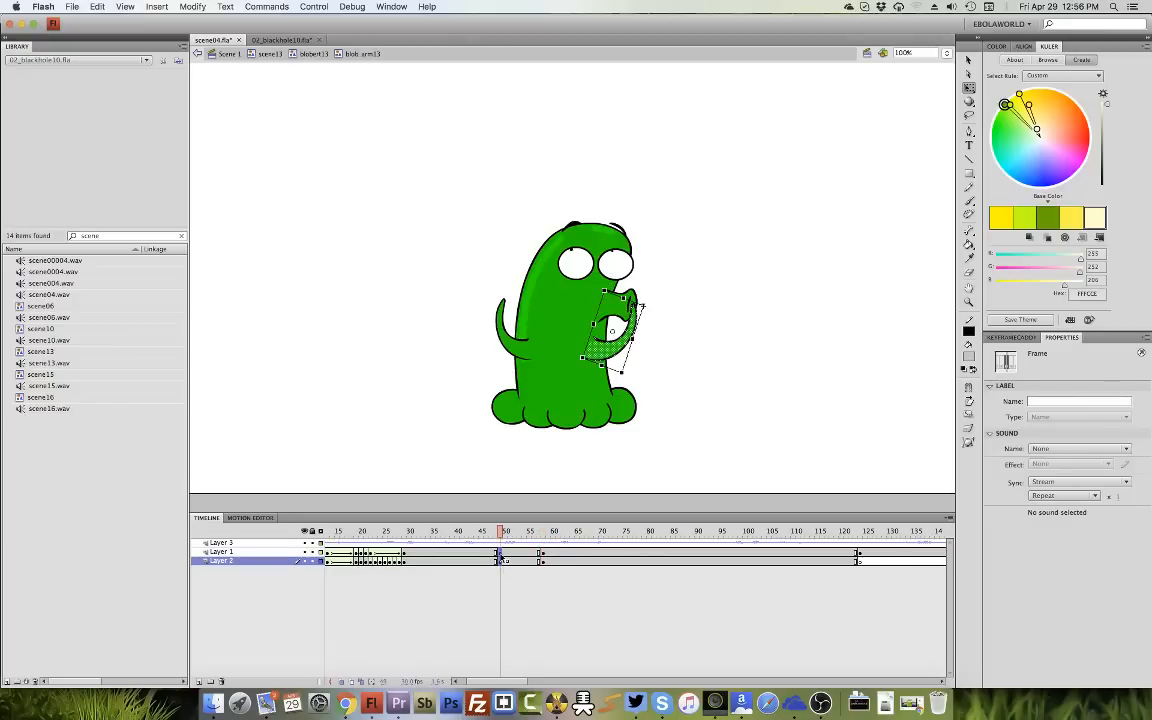
{"action": "right_click", "coordinate": [498, 555]}
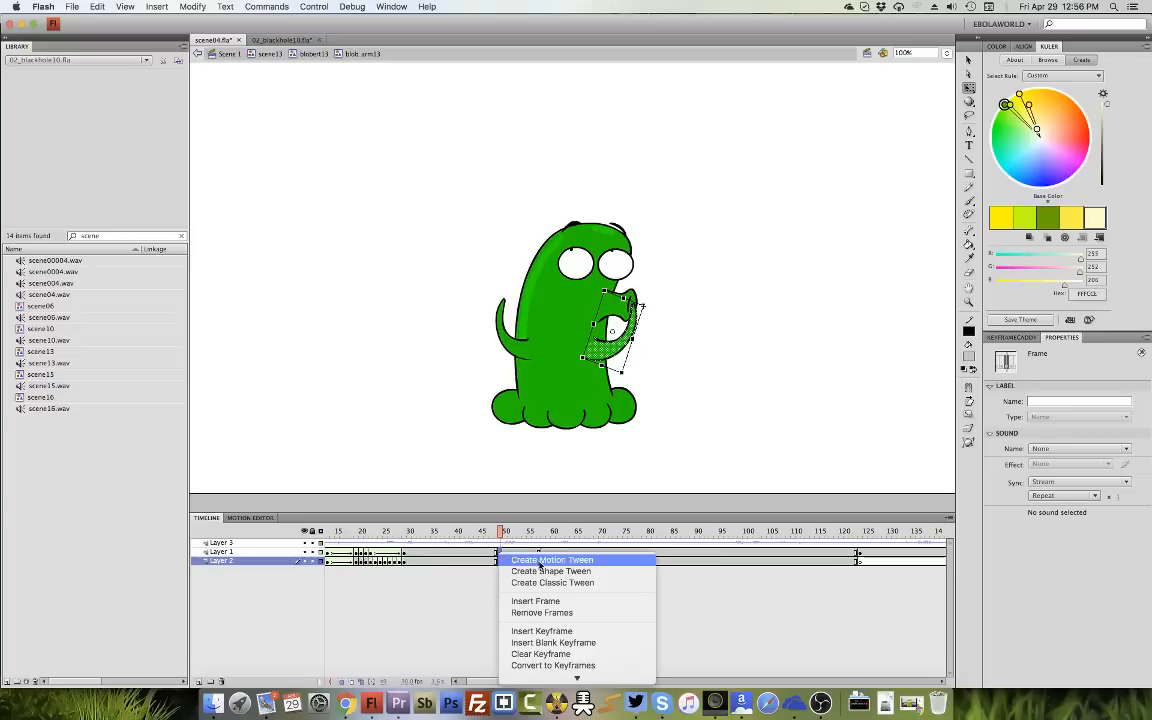
{"action": "left_click", "coordinate": [539, 582]}
{"action": "left_click_drag", "start_coordinate": [501, 537], "coordinate": [534, 538]}
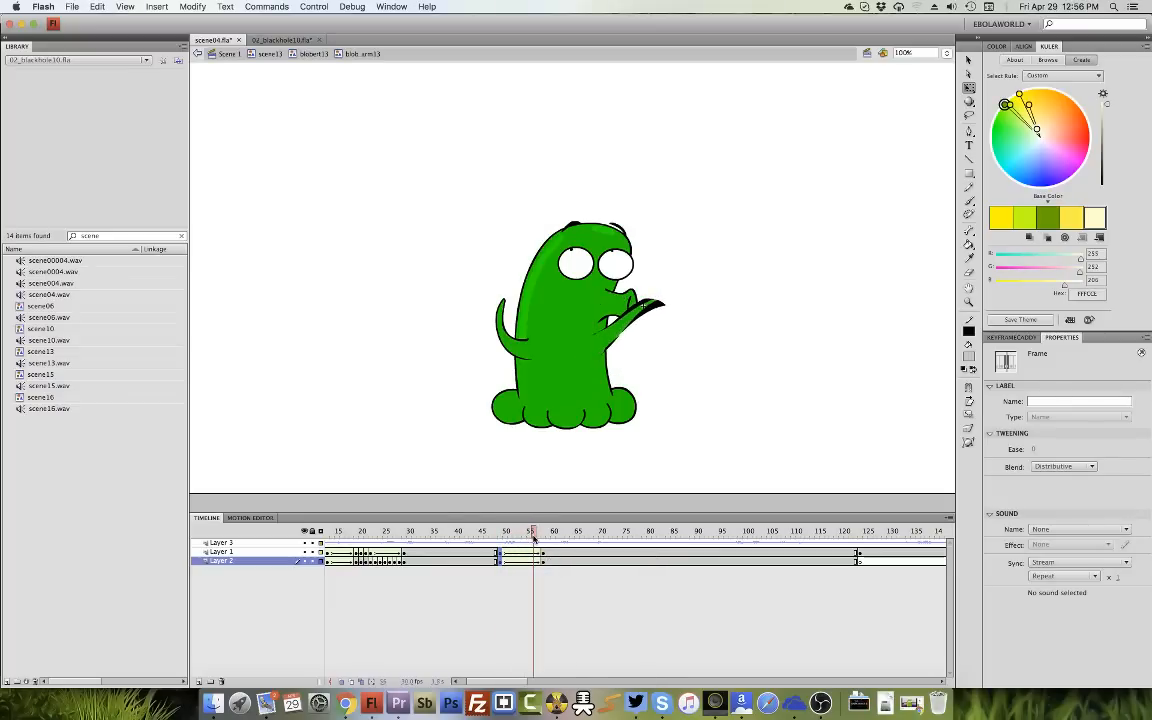
{"action": "key", "text": "z"}
{"action": "left_click_drag", "start_coordinate": [707, 268], "coordinate": [569, 365]}
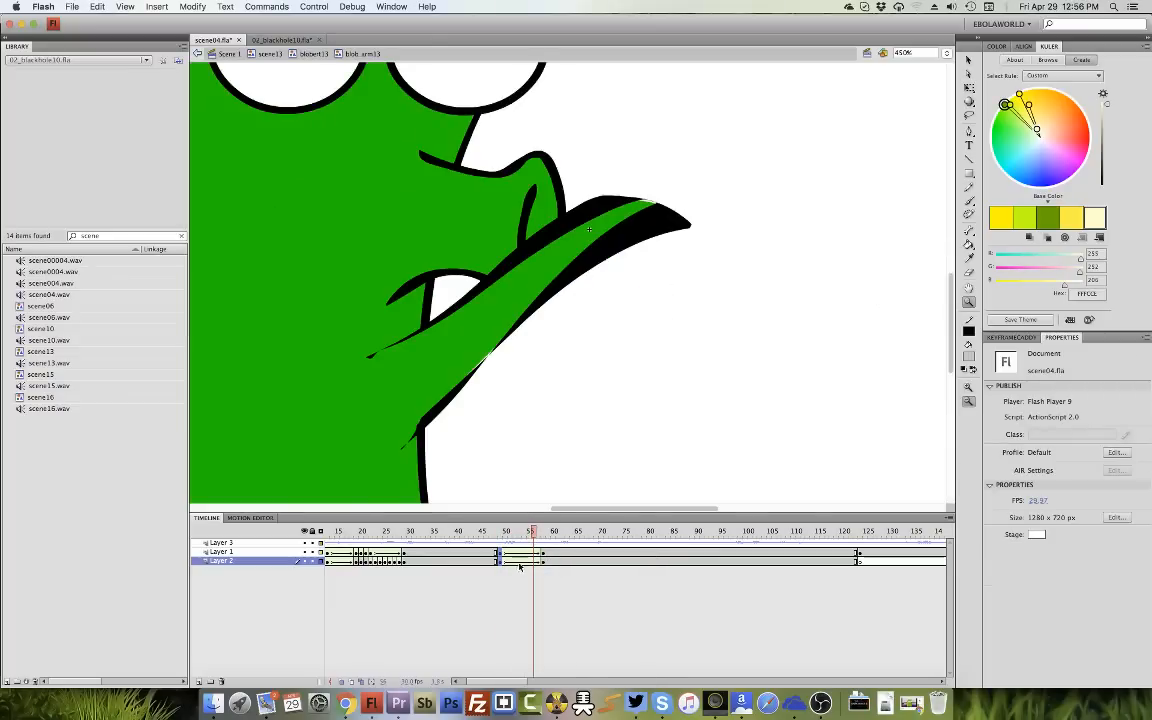
{"action": "left_click_drag", "start_coordinate": [499, 537], "coordinate": [547, 540]}
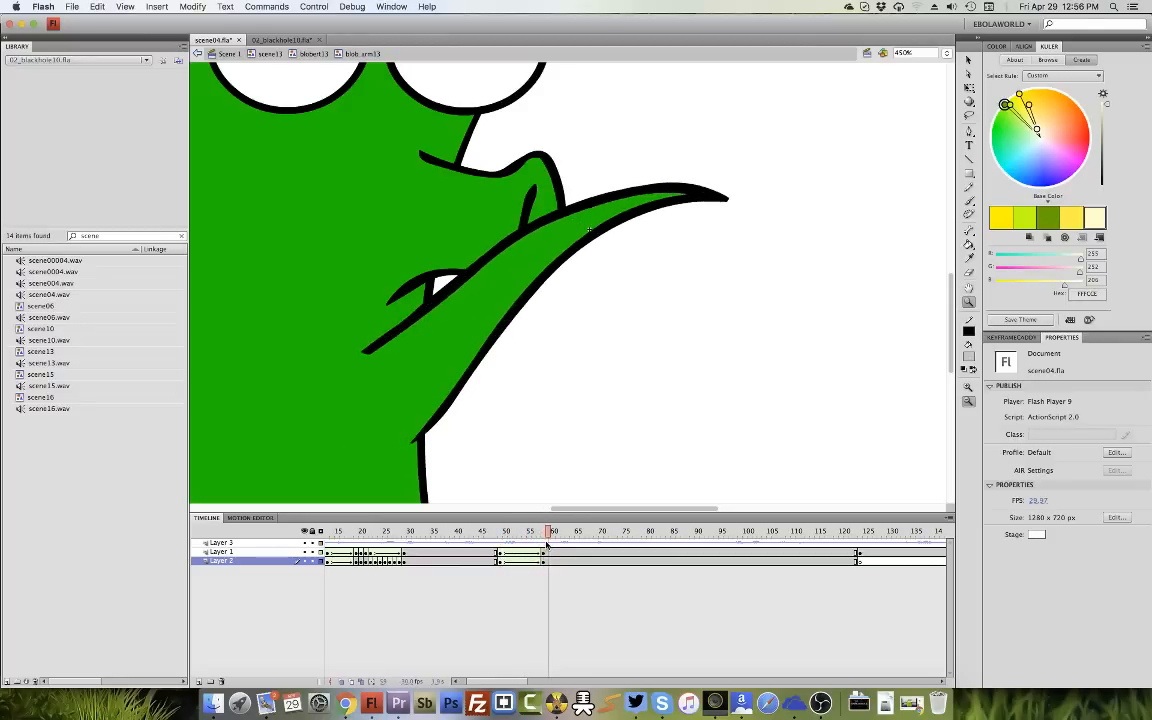
Remove the shape tween that starts at frame 49 on Layers 1 and 2.
{"action": "left_click", "coordinate": [500, 556]}
{"action": "right_click", "coordinate": [500, 556]}
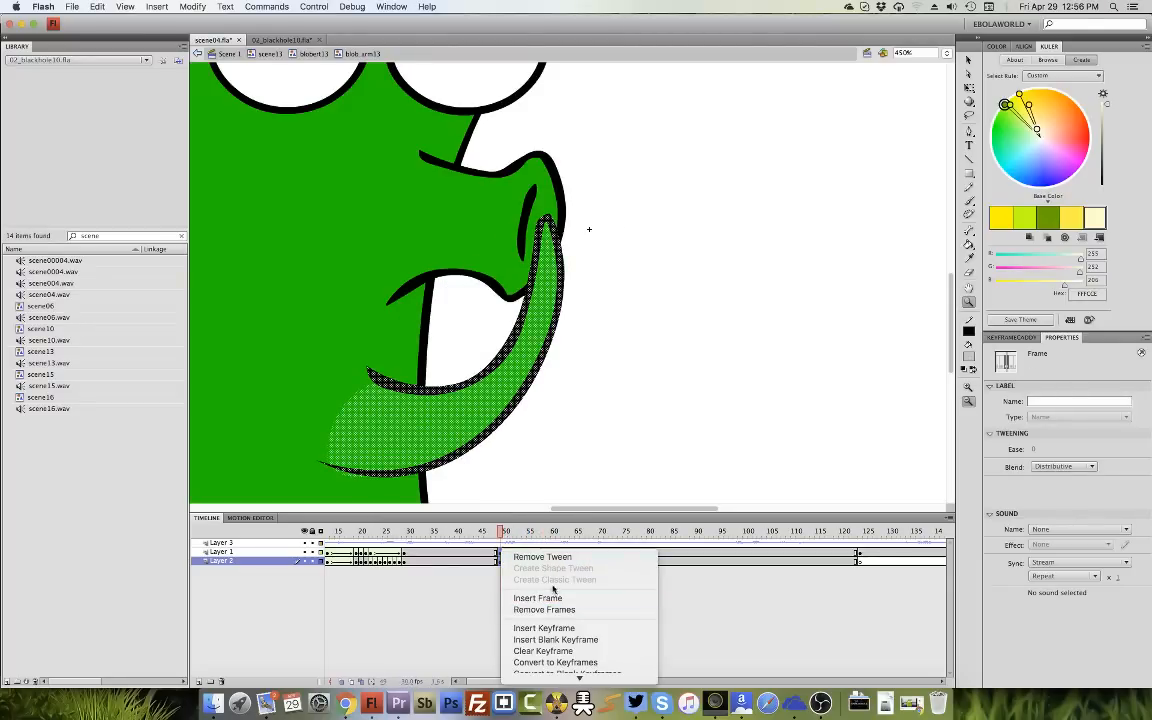
{"action": "left_click", "coordinate": [542, 557]}
Insert blank keyframes at frame 53 on Layers 1 and 2, and turn on onion skinning across both neighbouring arm poses.
{"action": "left_click", "coordinate": [510, 533]}
{"action": "left_click_drag", "start_coordinate": [511, 533], "coordinate": [521, 560]}
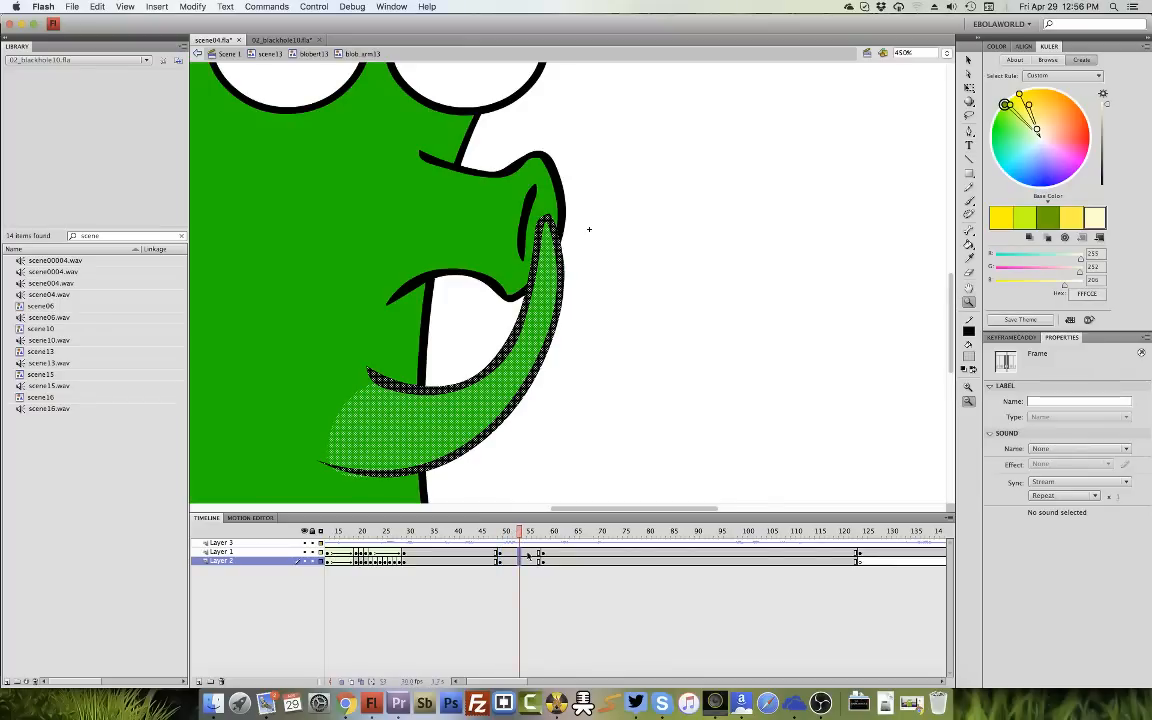
{"action": "key", "text": "F7"}
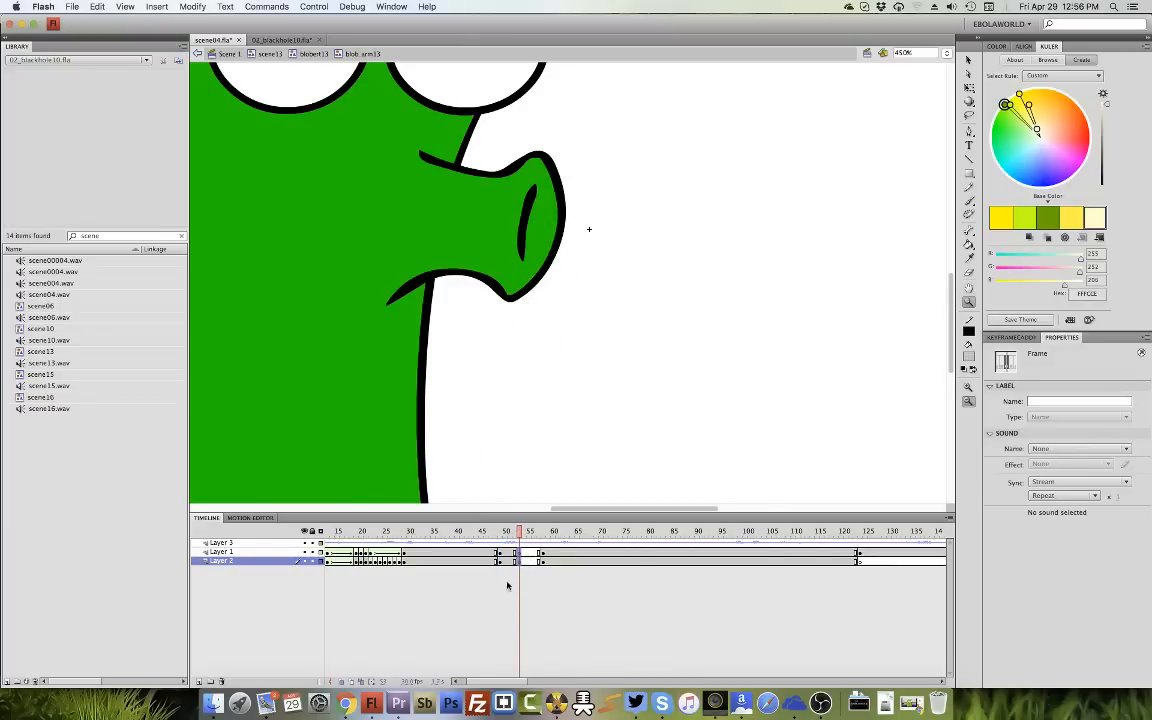
{"action": "left_click", "coordinate": [344, 681]}
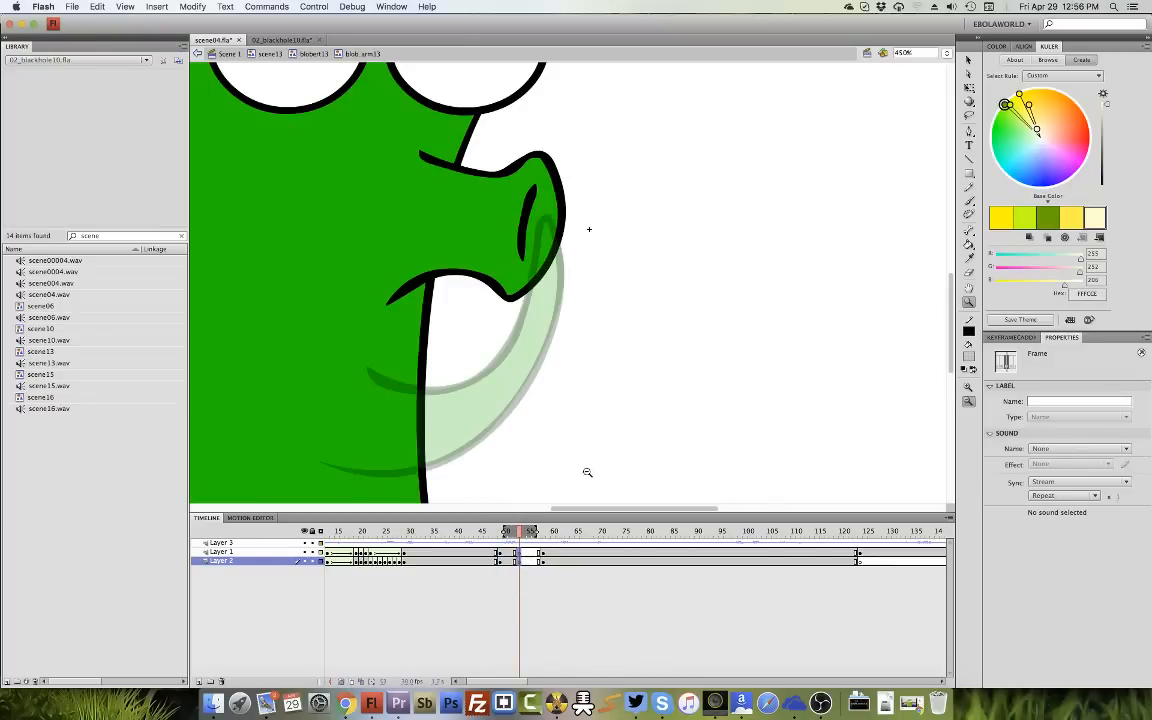
{"action": "mouse_move", "coordinate": [531, 531]}
{"action": "left_mouse_down"}
{"action": "mouse_move", "coordinate": [541, 535]}
{"action": "mouse_move", "coordinate": [496, 531]}
{"action": "left_mouse_up"}
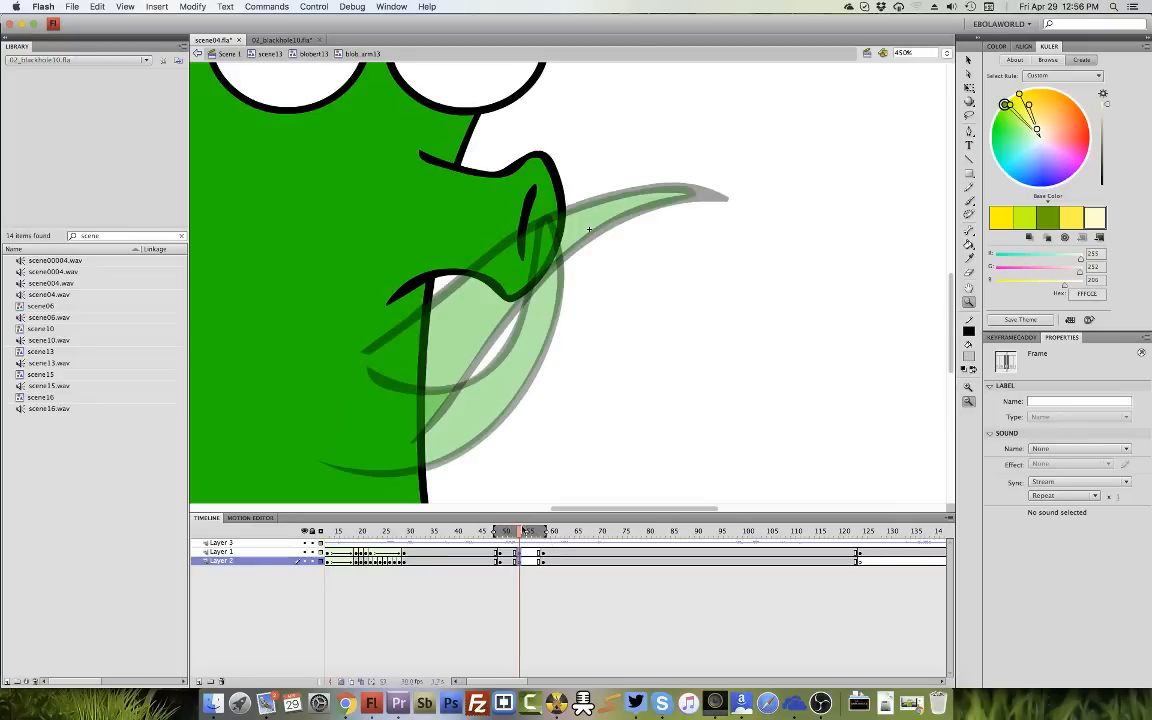
Set the Brush tool's fill to black #000000 at 100% alpha and try out a stroke beside the character.
{"action": "key", "text": "b"}
{"action": "left_click", "coordinate": [972, 369]}
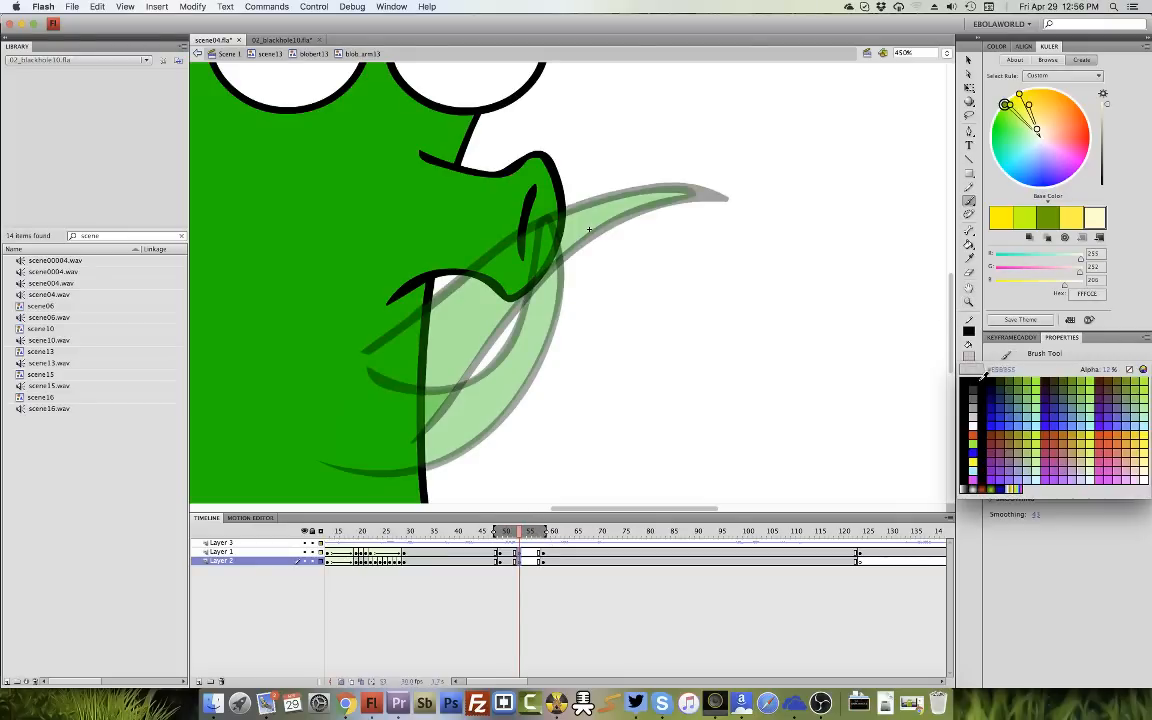
{"action": "left_click", "coordinate": [985, 375]}
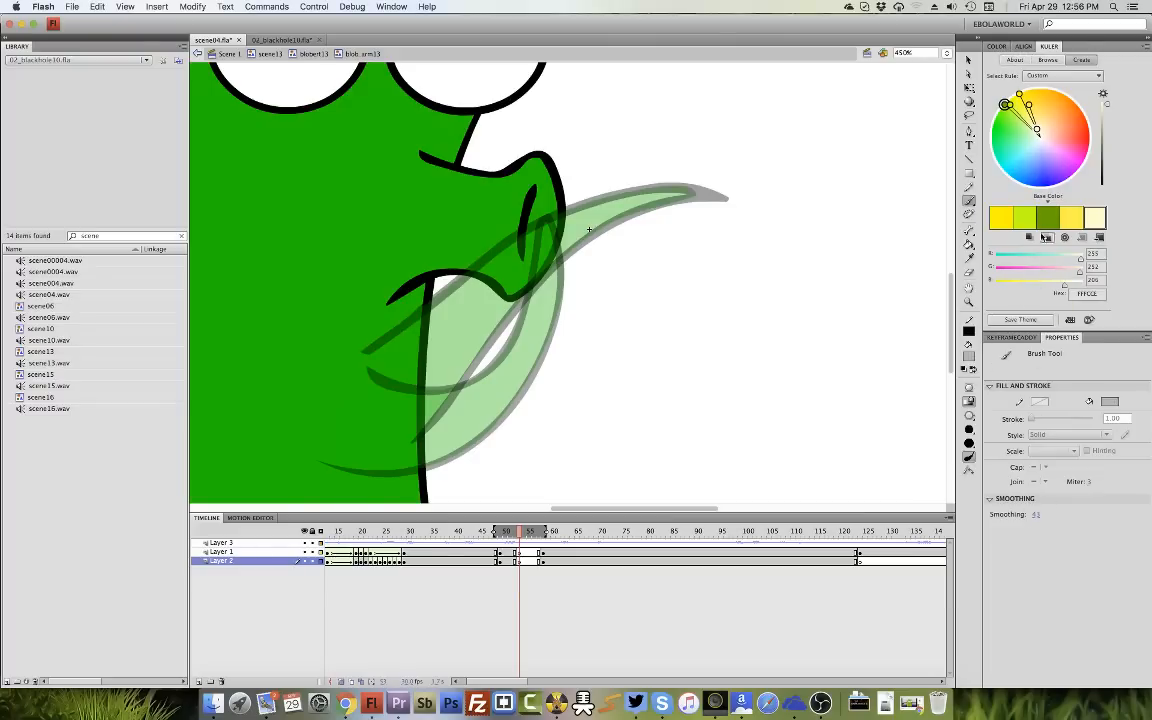
{"action": "left_click", "coordinate": [996, 46]}
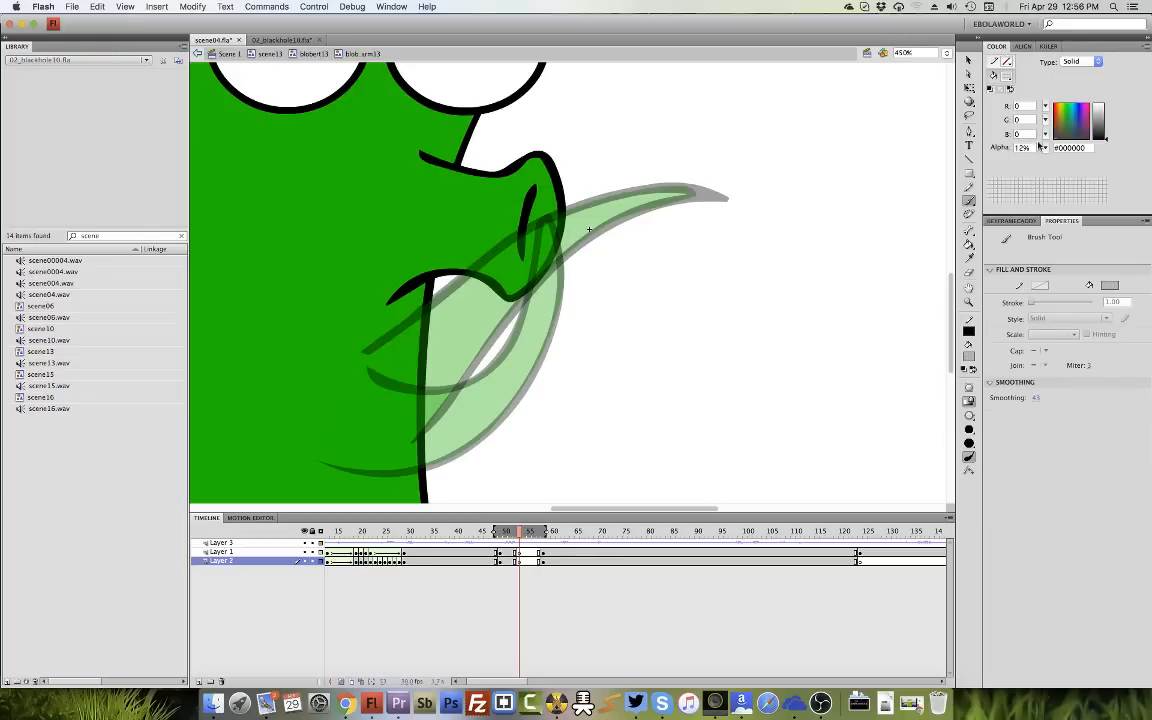
{"action": "left_click_drag", "start_coordinate": [1046, 148], "coordinate": [1041, 47]}
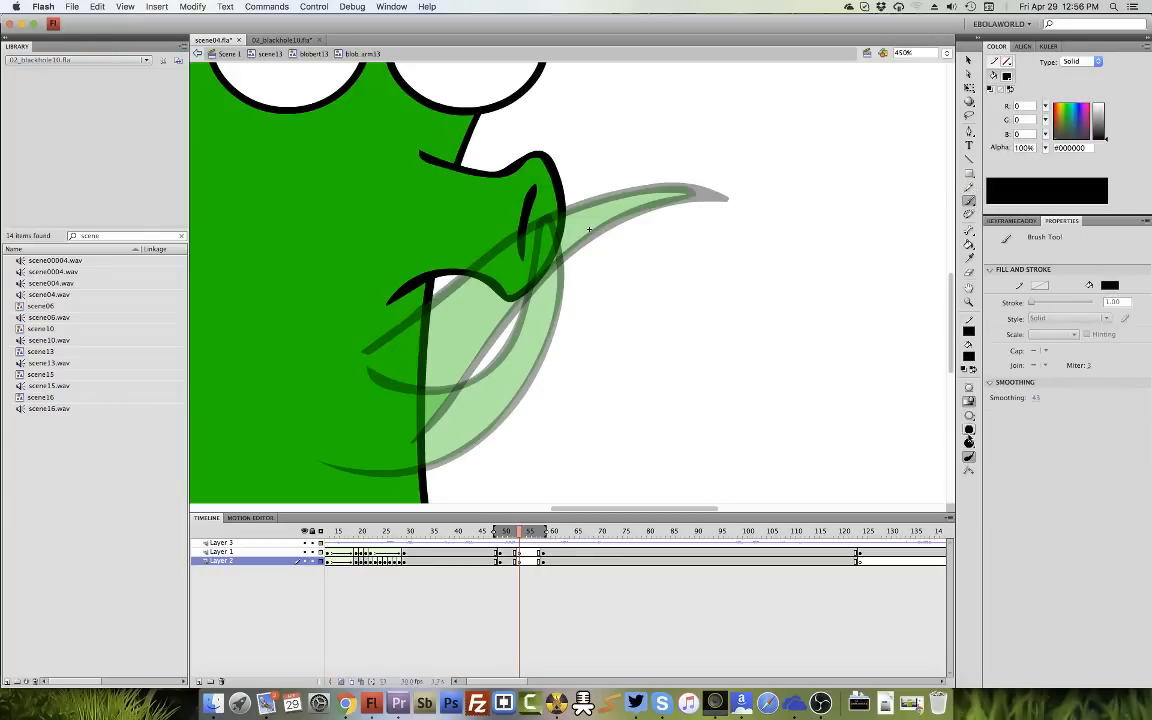
{"action": "left_click_drag", "start_coordinate": [570, 385], "coordinate": [703, 308]}
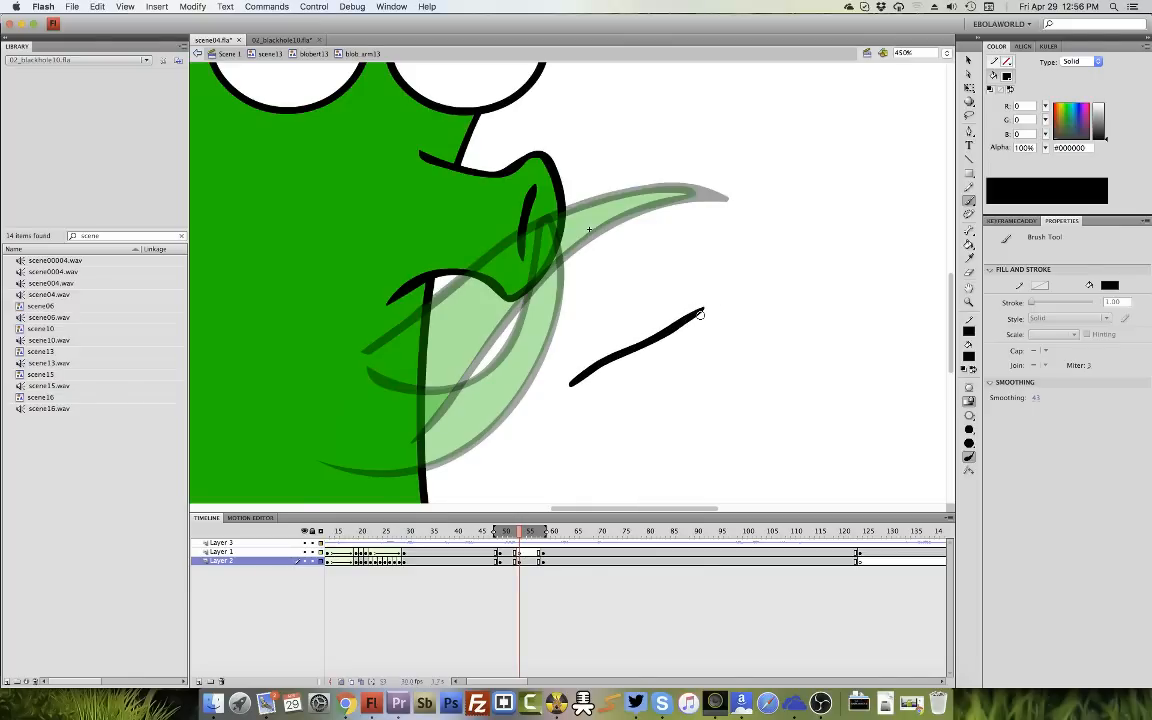
{"action": "key", "text": "super+z"}
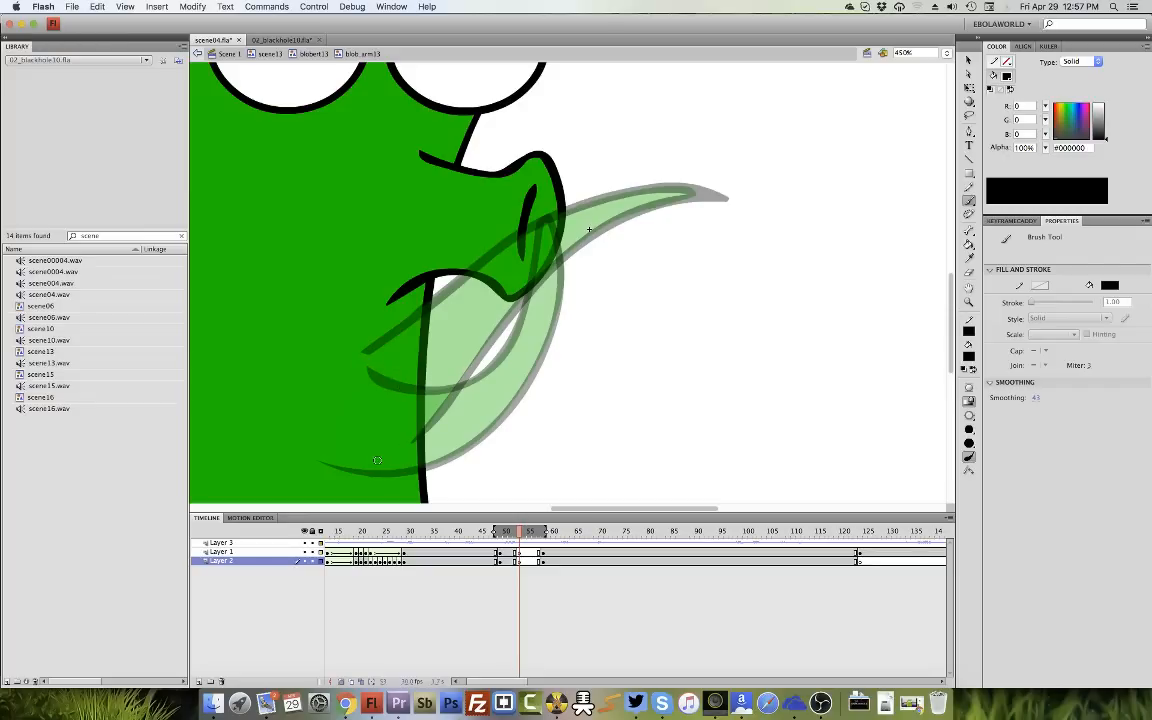
Roughly sketch the in-between arm with the Brush at frame 53 on Layer 2, midway between the two onion-skinned poses.
{"action": "mouse_move", "coordinate": [375, 462]}
{"action": "left_mouse_down"}
{"action": "mouse_move", "coordinate": [445, 445]}
{"action": "mouse_move", "coordinate": [644, 257]}
{"action": "left_mouse_up"}
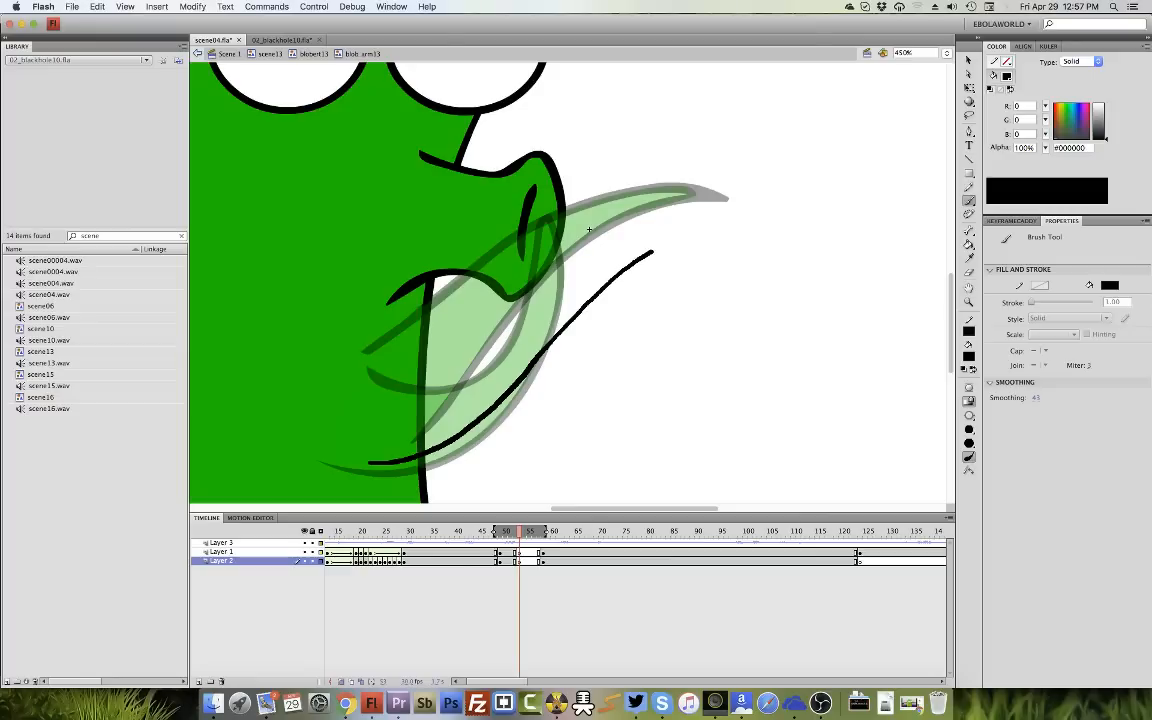
{"action": "mouse_move", "coordinate": [543, 353]}
{"action": "left_mouse_down"}
{"action": "mouse_move", "coordinate": [604, 283]}
{"action": "mouse_move", "coordinate": [621, 219]}
{"action": "mouse_move", "coordinate": [551, 353]}
{"action": "mouse_move", "coordinate": [426, 436]}
{"action": "left_mouse_up"}
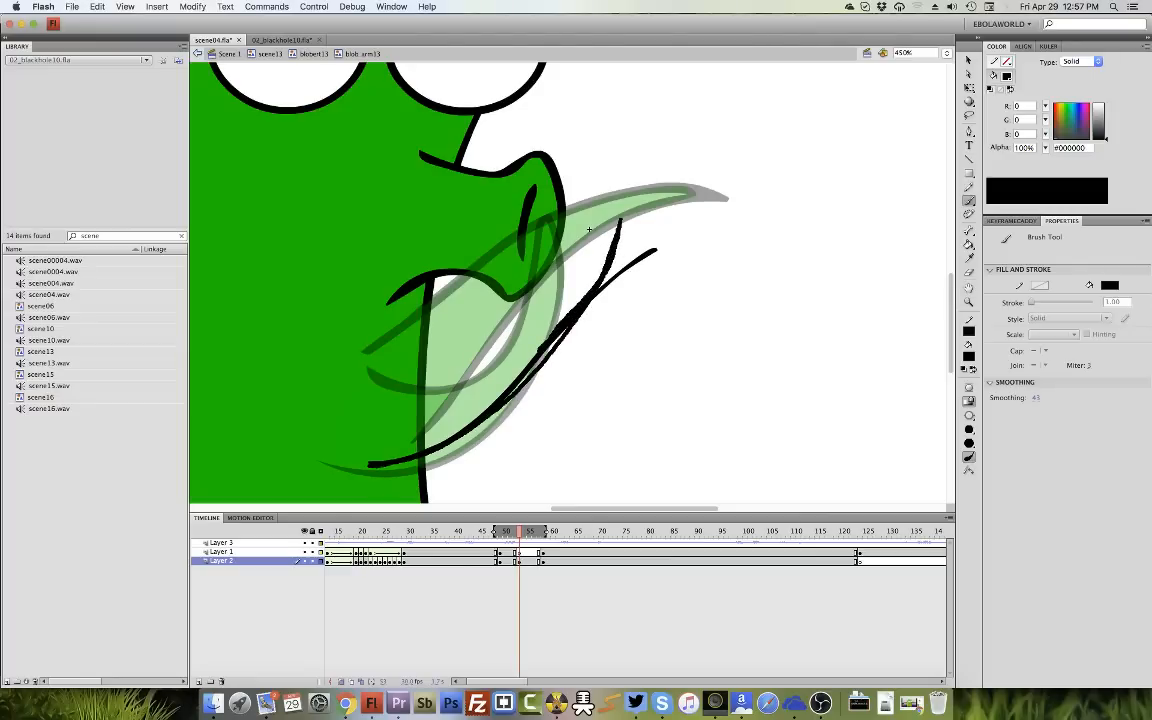
{"action": "mouse_move", "coordinate": [621, 206]}
{"action": "left_mouse_down"}
{"action": "mouse_move", "coordinate": [605, 245]}
{"action": "mouse_move", "coordinate": [550, 303]}
{"action": "mouse_move", "coordinate": [460, 370]}
{"action": "left_mouse_up"}
{"action": "mouse_move", "coordinate": [418, 334]}
{"action": "left_mouse_down"}
{"action": "mouse_move", "coordinate": [345, 332]}
{"action": "mouse_move", "coordinate": [450, 312]}
{"action": "mouse_move", "coordinate": [563, 185]}
{"action": "mouse_move", "coordinate": [515, 298]}
{"action": "left_mouse_up"}
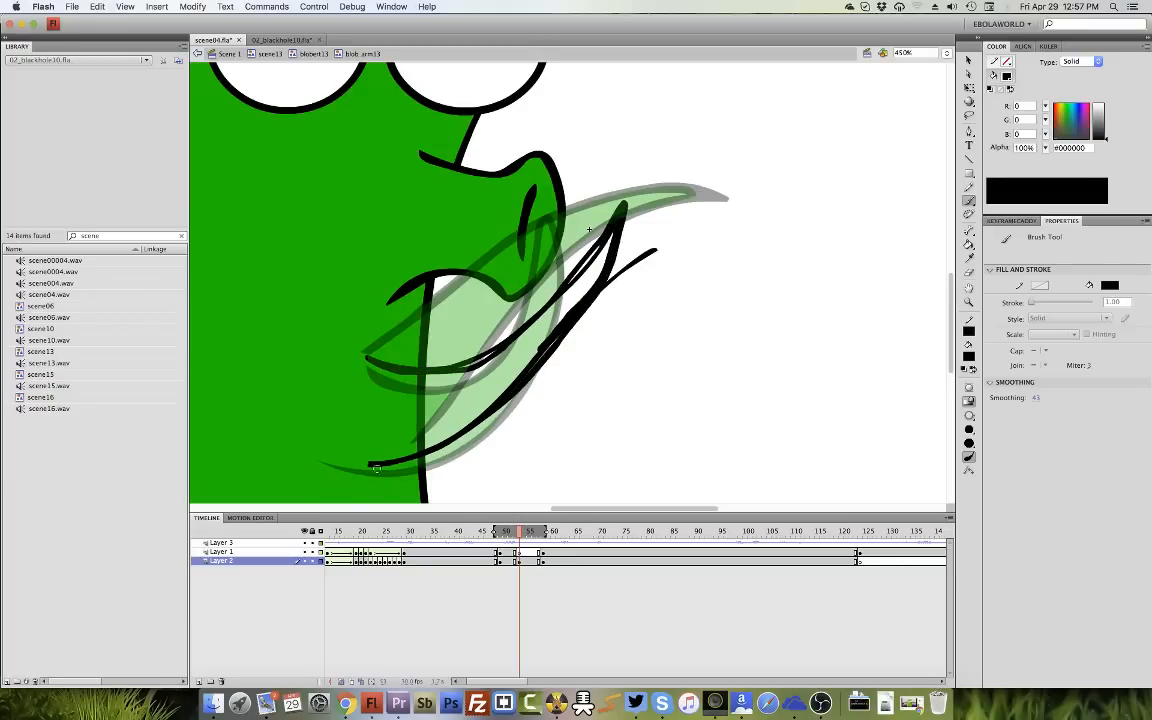
Insert a blank keyframe at frame 54 on Layer 2 and brush a clean arm outline over the onion-skinned sketch.
{"action": "left_click", "coordinate": [523, 562]}
{"action": "key", "text": "Delete"}
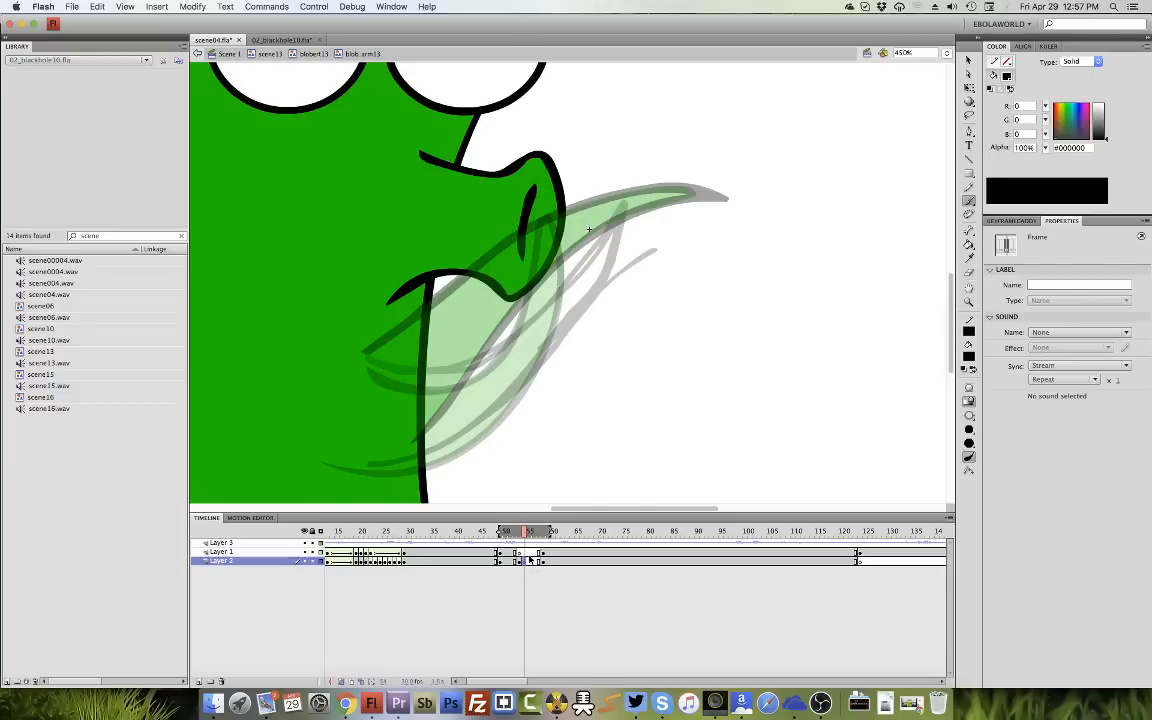
{"action": "key", "text": "b"}
{"action": "mouse_move", "coordinate": [363, 355]}
{"action": "left_mouse_down"}
{"action": "mouse_move", "coordinate": [432, 372]}
{"action": "mouse_move", "coordinate": [478, 366]}
{"action": "mouse_move", "coordinate": [520, 338]}
{"action": "mouse_move", "coordinate": [620, 213]}
{"action": "mouse_move", "coordinate": [512, 405]}
{"action": "mouse_move", "coordinate": [412, 400]}
{"action": "mouse_move", "coordinate": [330, 424]}
{"action": "left_mouse_up"}
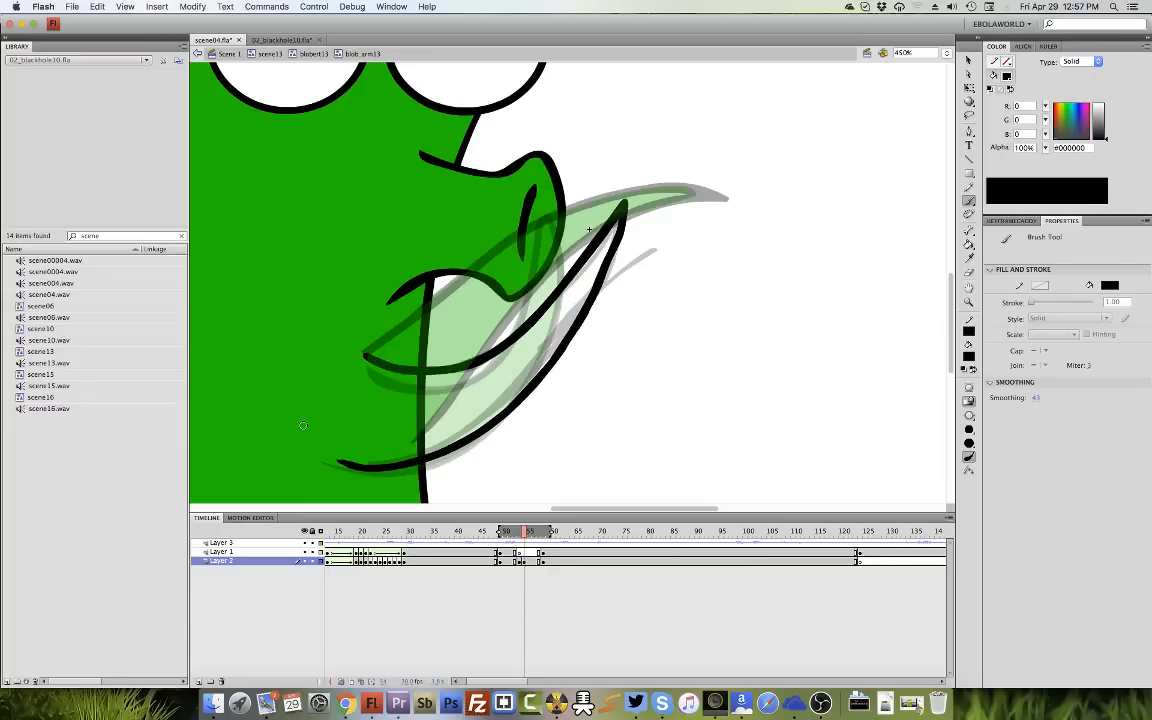
Smooth the clean arm outline and put it in place of the rough sketch at frame 53 on Layer 2.
{"action": "key", "text": "v"}
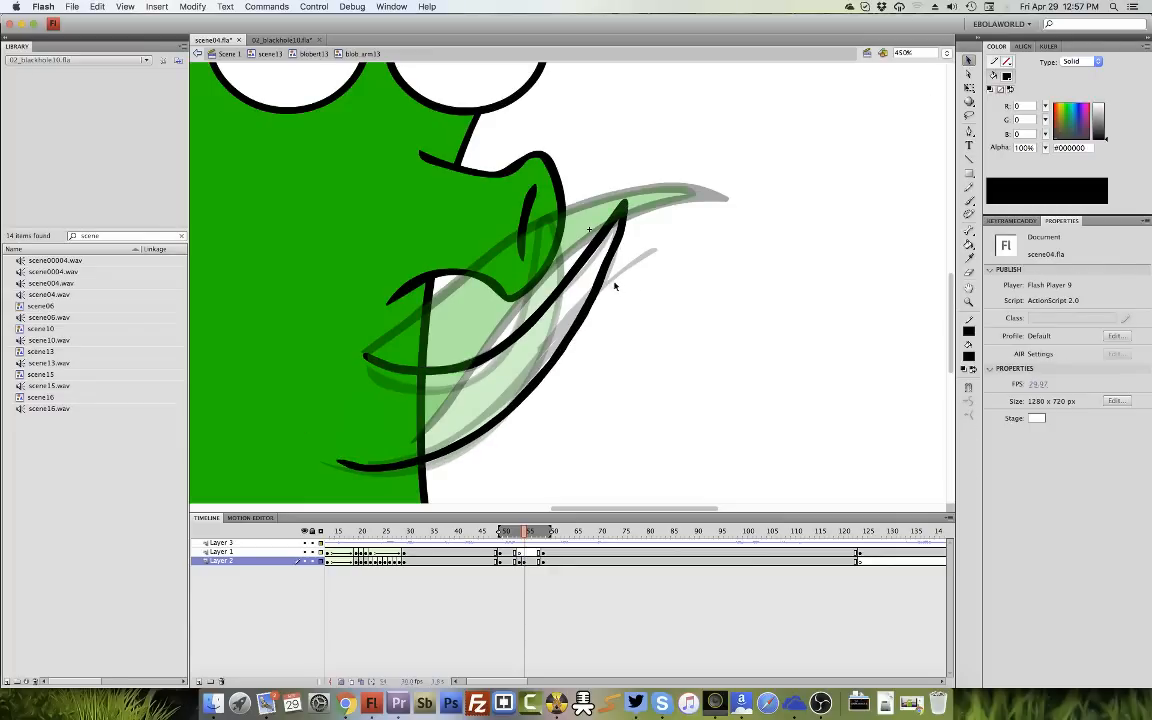
{"action": "left_click", "coordinate": [608, 279]}
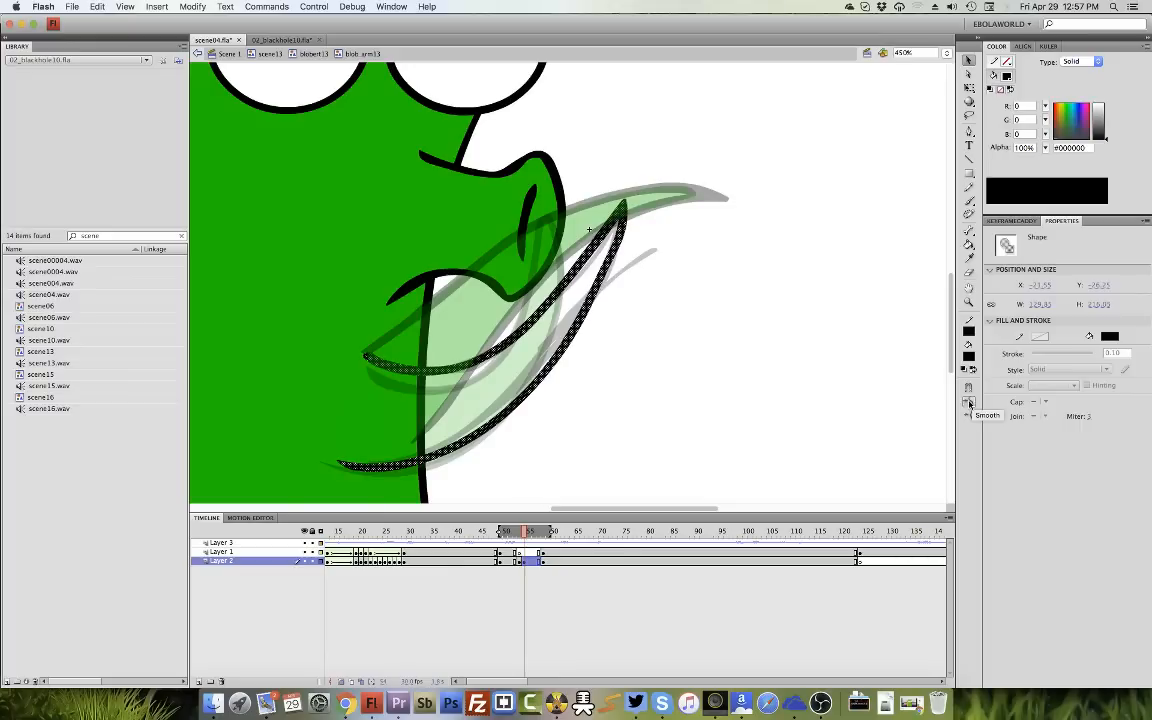
{"action": "left_click", "coordinate": [743, 395]}
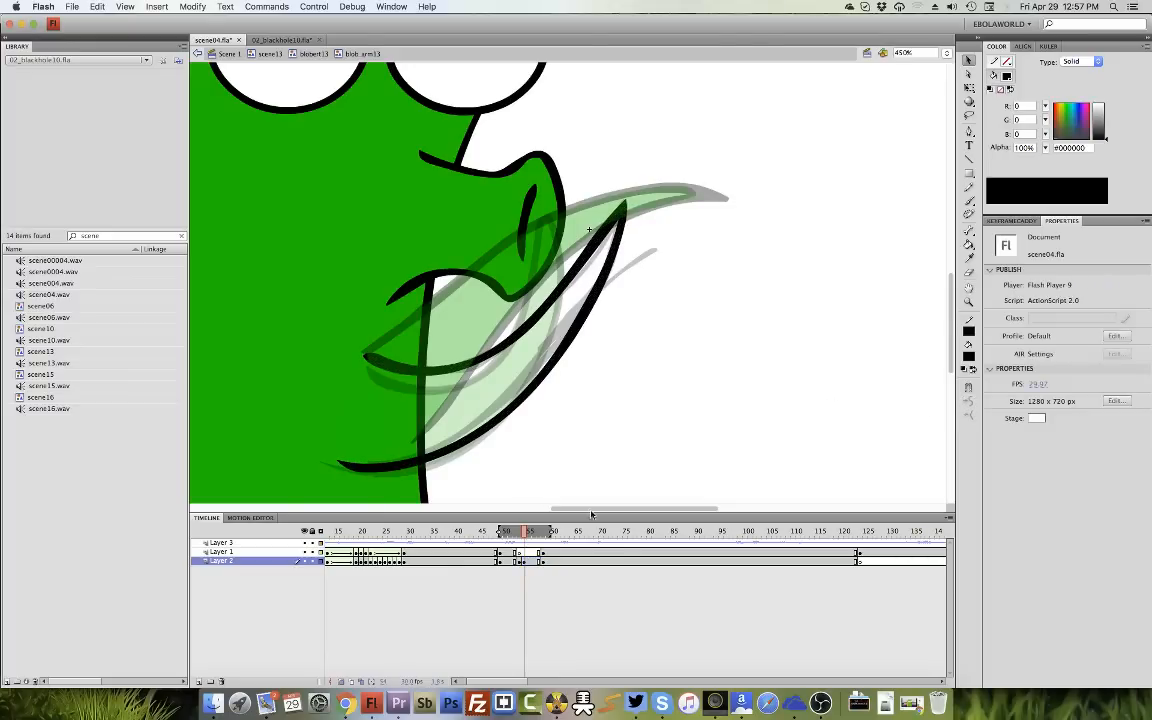
{"action": "left_click", "coordinate": [521, 562]}
{"action": "left_click", "coordinate": [520, 562]}
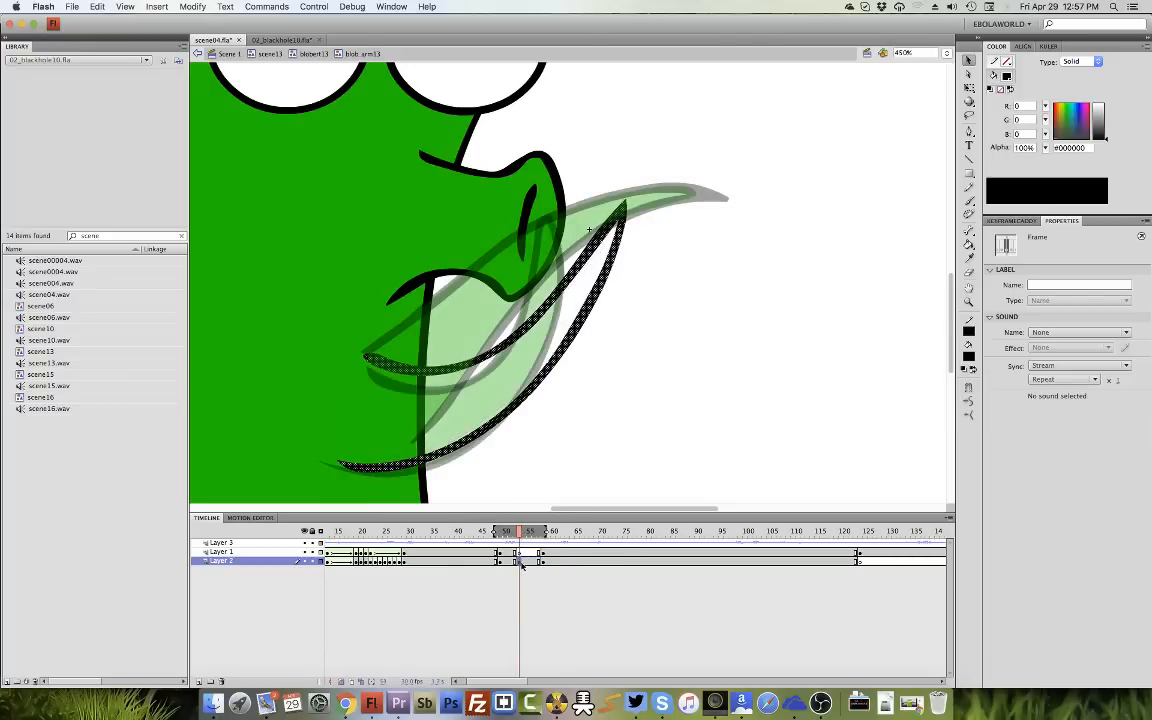
{"action": "left_click", "coordinate": [528, 459]}
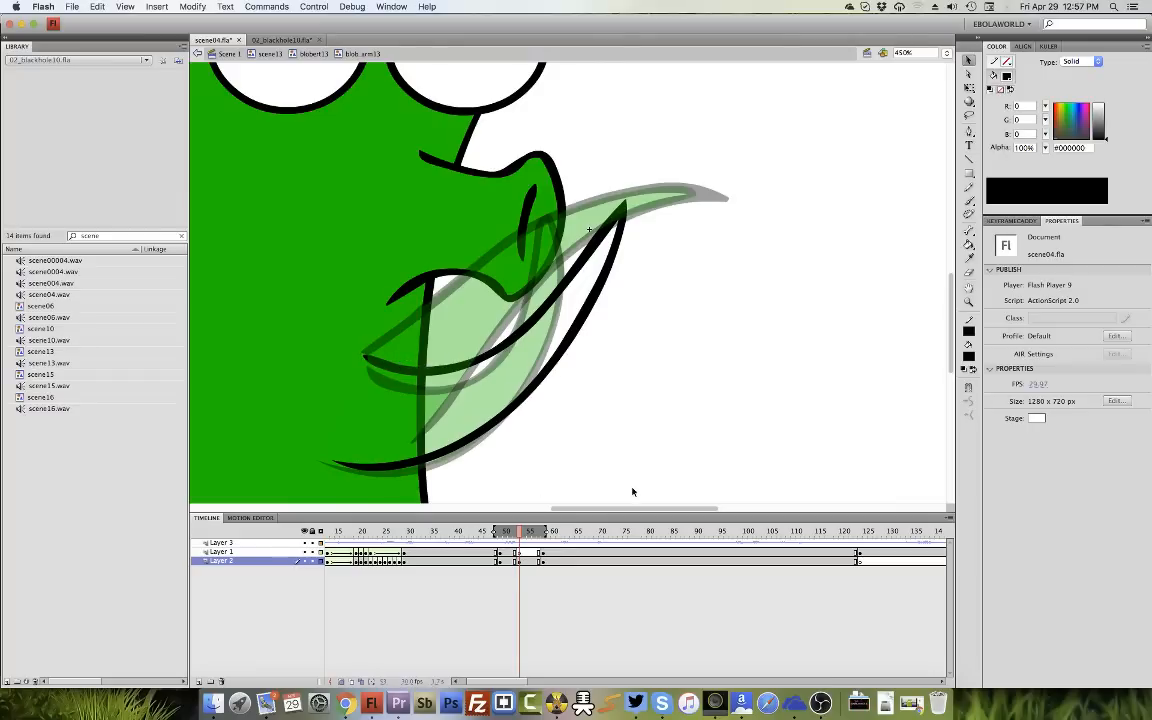
Move the arm outline keyframe at frame 53 from Layer 2 to Layer 1.
{"action": "left_click", "coordinate": [510, 544]}
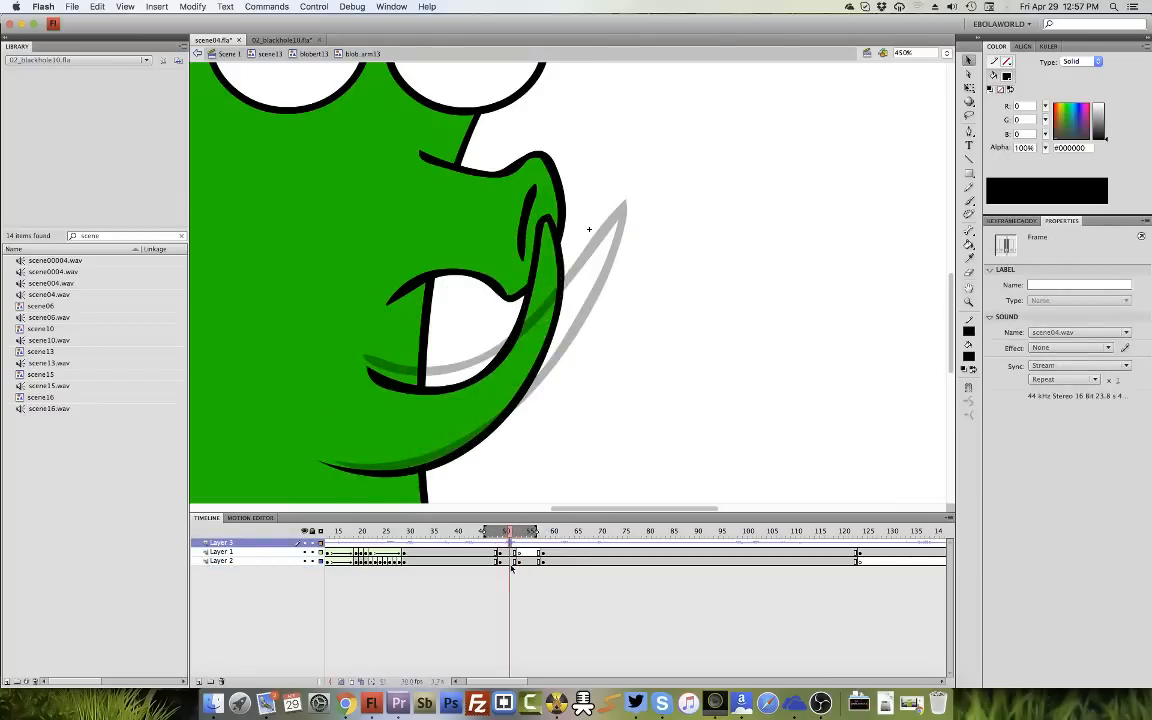
{"action": "left_click", "coordinate": [514, 561]}
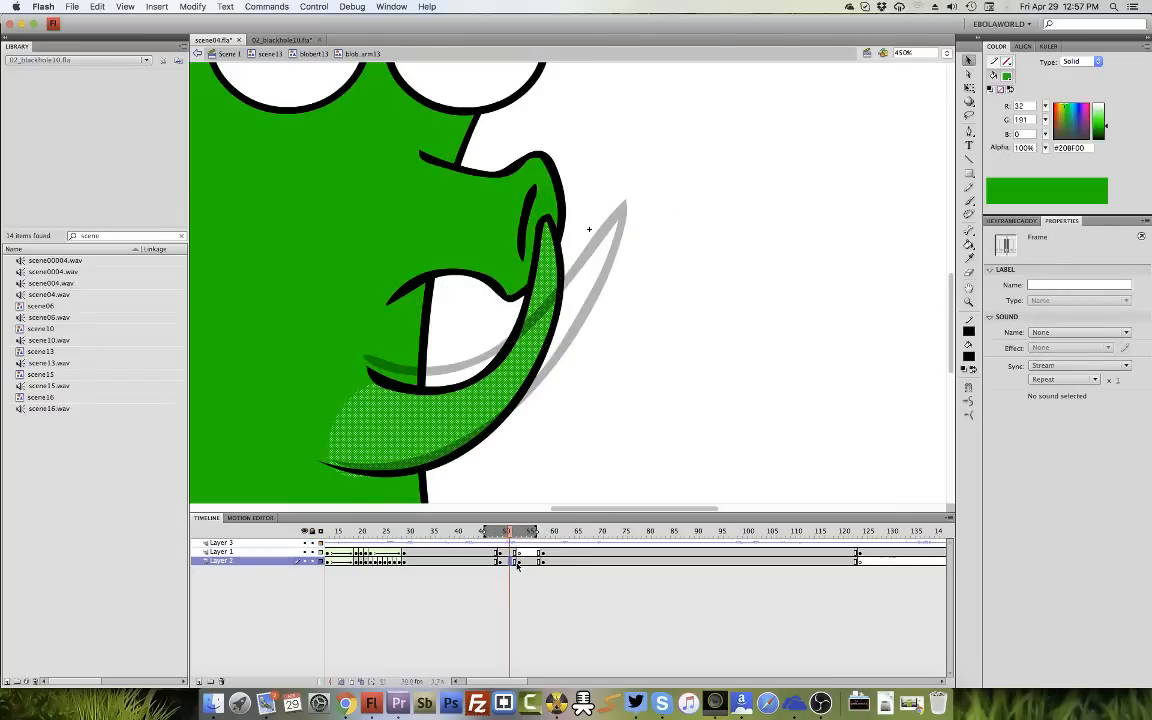
{"action": "left_click", "coordinate": [501, 553]}
{"action": "left_click", "coordinate": [520, 554]}
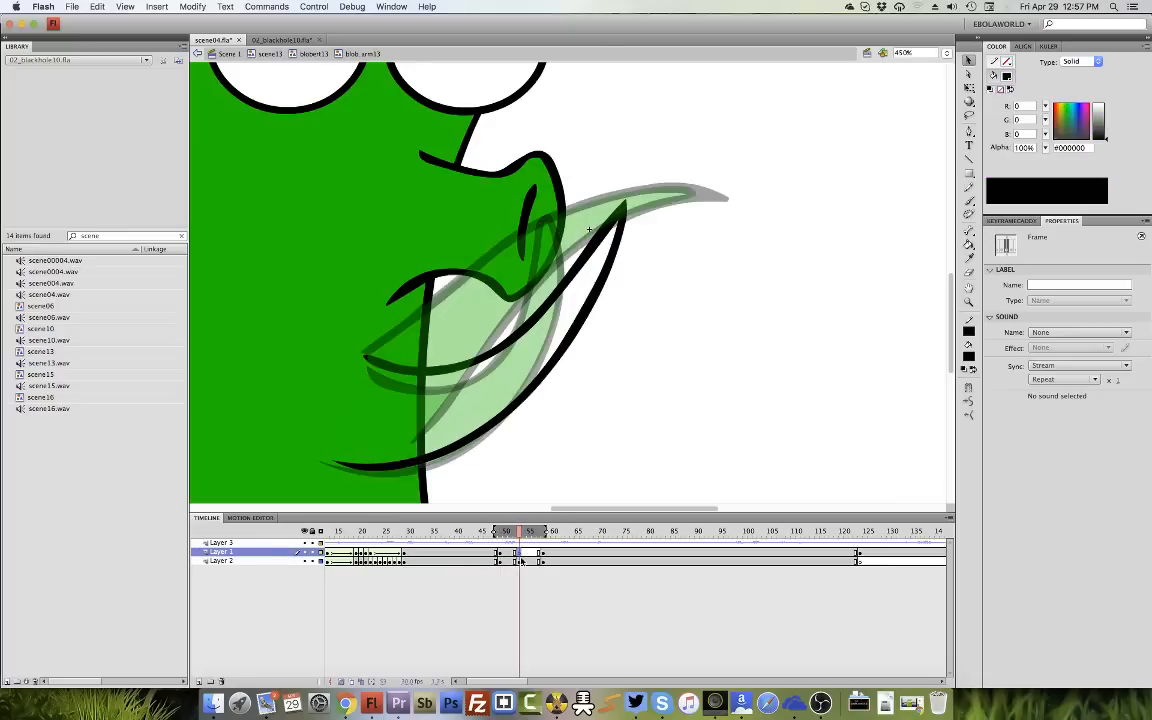
{"action": "left_click", "coordinate": [520, 561]}
{"action": "left_click", "coordinate": [507, 563]}
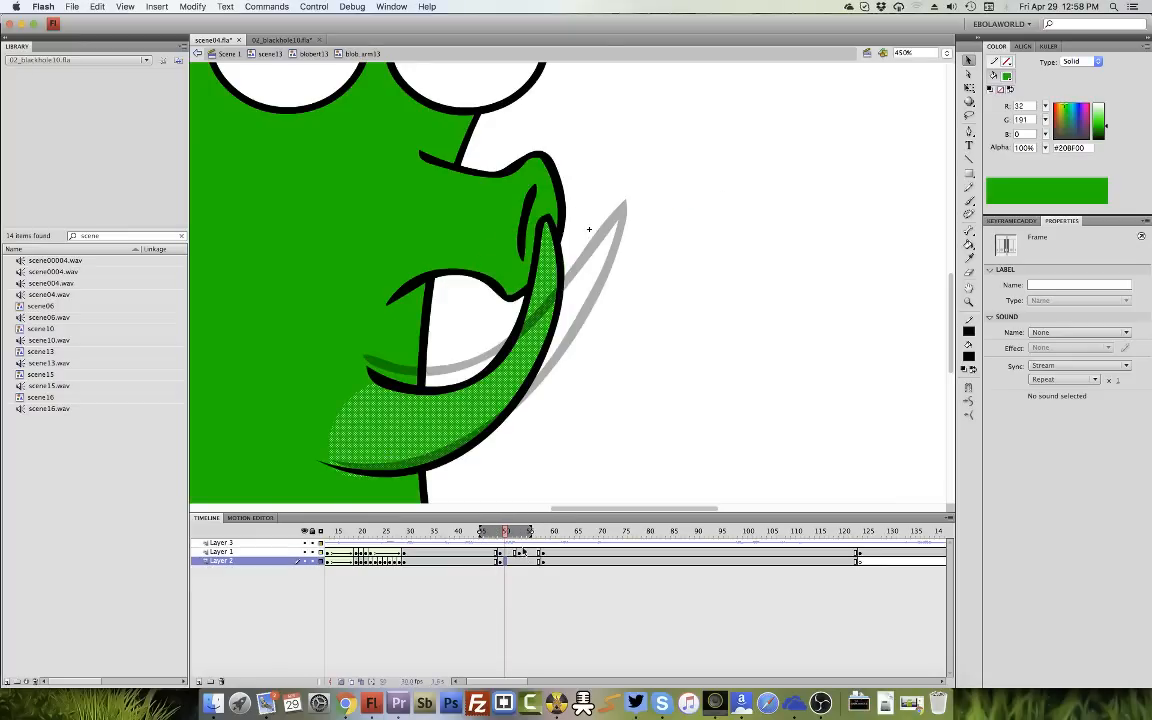
{"action": "left_click", "coordinate": [517, 553]}
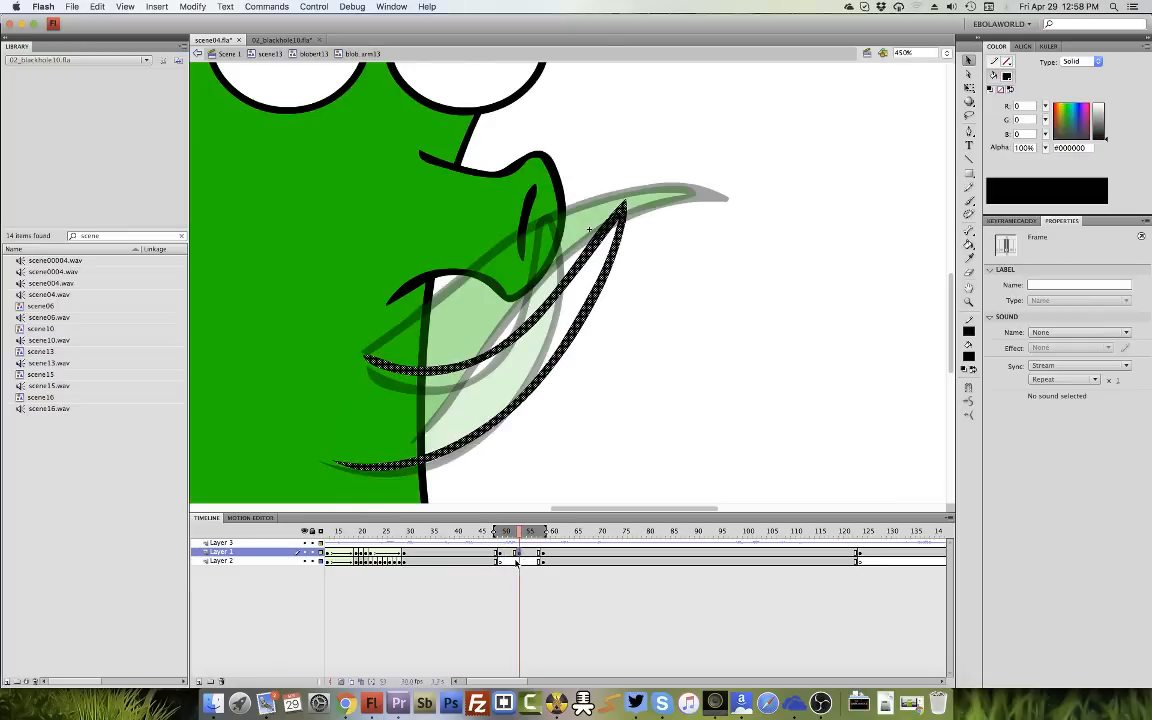
Sample the green fill of the existing arm pose at frame 48 and return to the arm outline at frame 53 on Layer 1.
{"action": "left_click", "coordinate": [501, 552]}
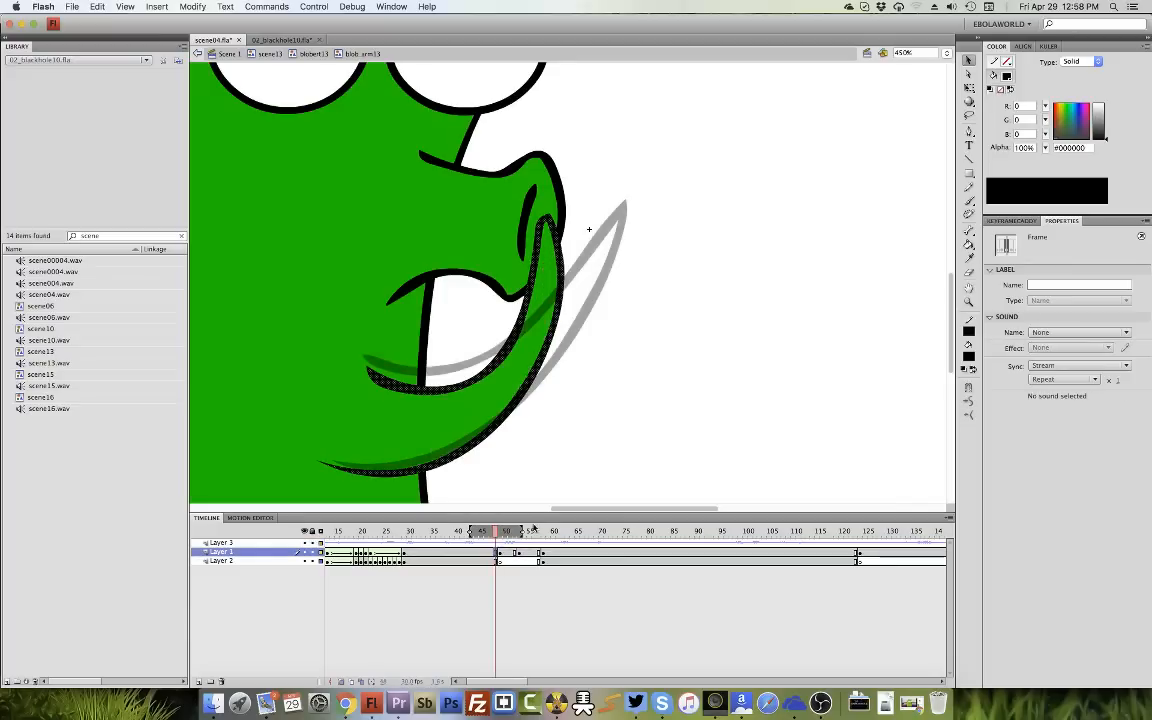
{"action": "left_click", "coordinate": [911, 338]}
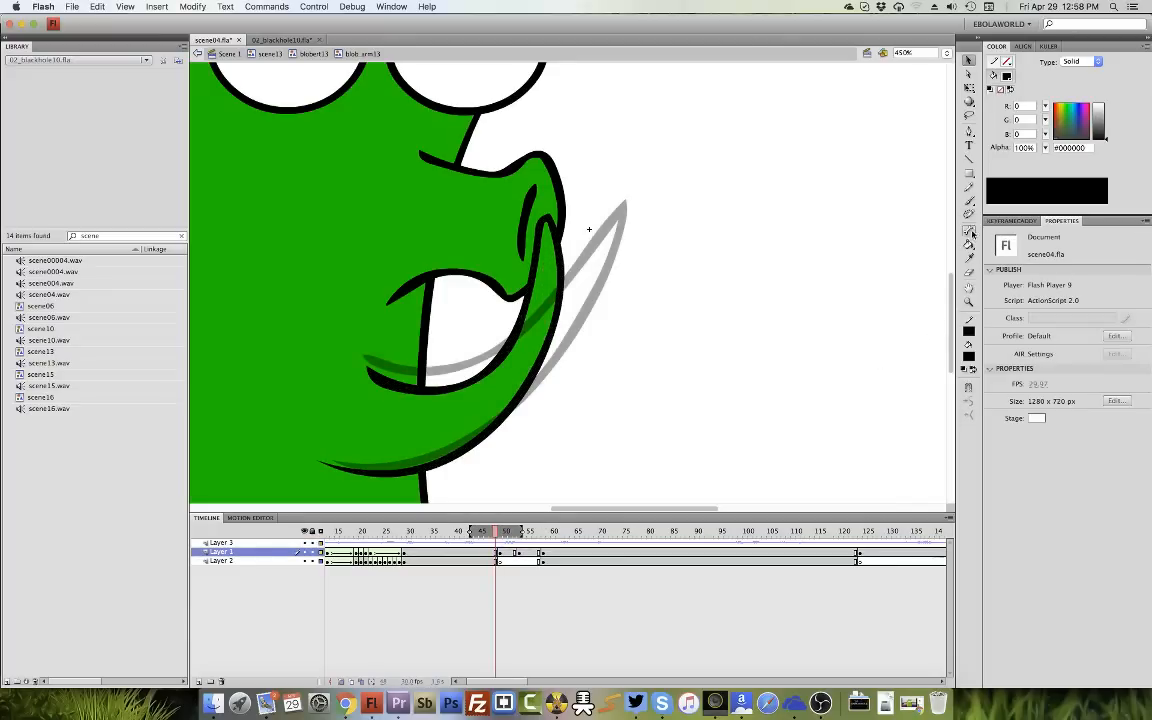
{"action": "left_click", "coordinate": [516, 374]}
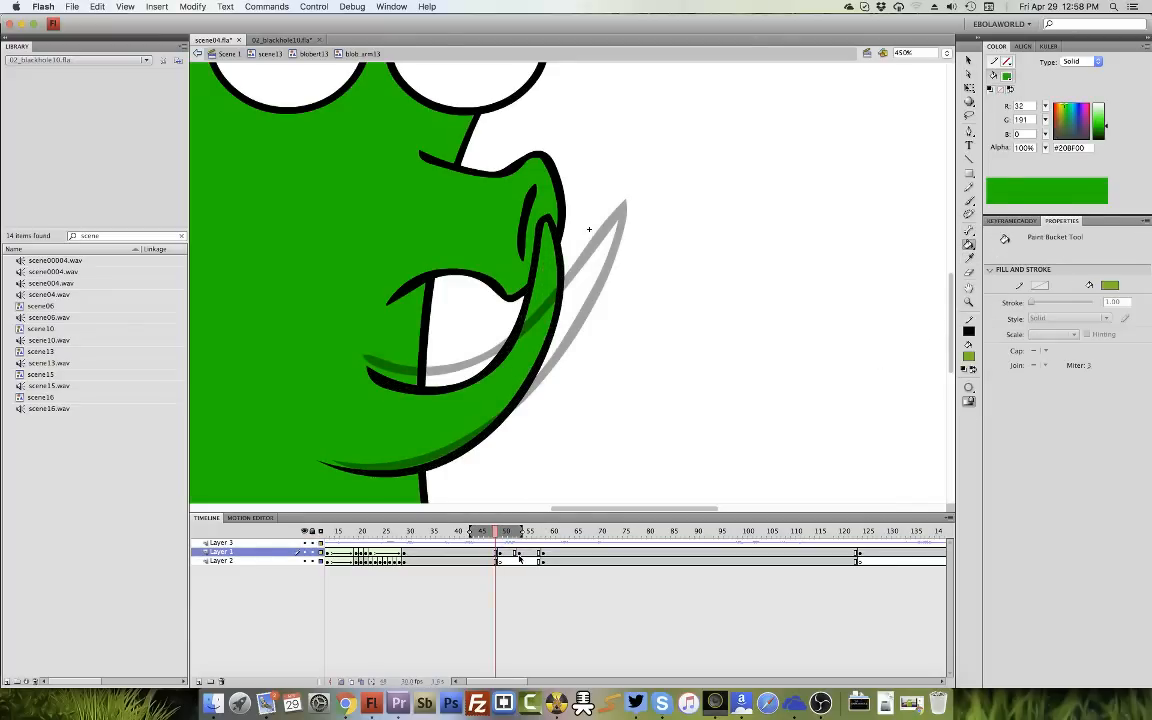
{"action": "left_click", "coordinate": [519, 556]}
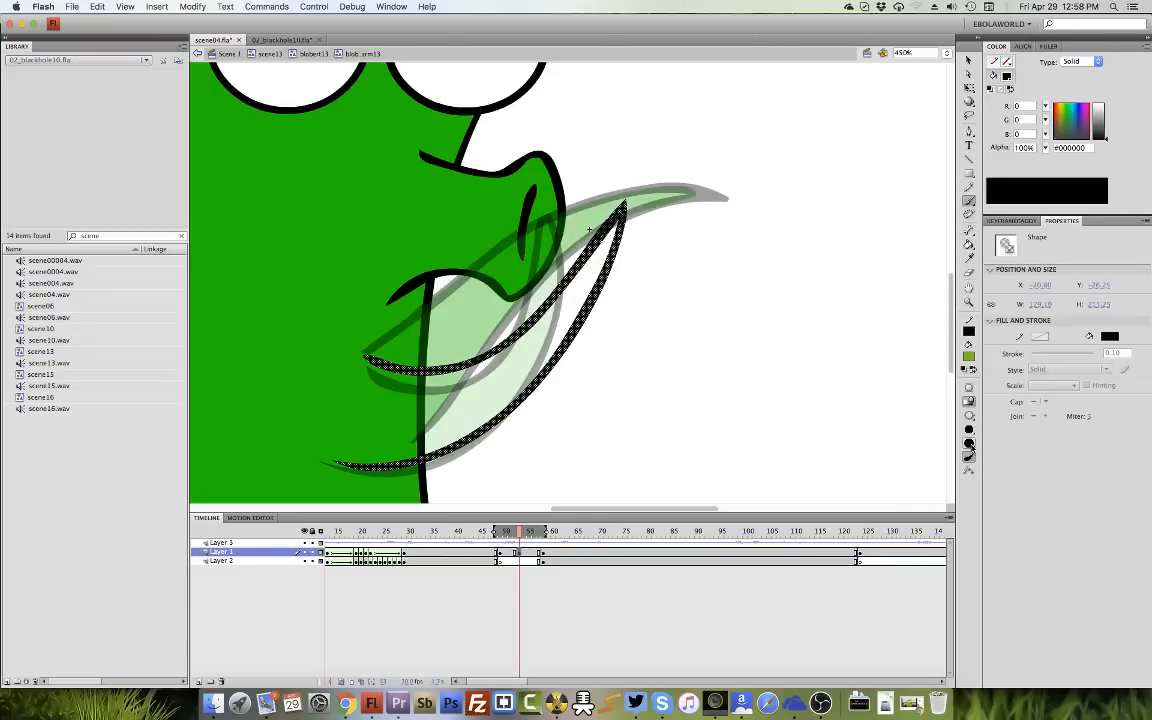
Close the open shoulder end of the arm outline at frame 53 with a green brush stroke and fill the arm with the same green.
{"action": "left_click", "coordinate": [969, 443]}
{"action": "left_click", "coordinate": [1010, 455]}
{"action": "left_click", "coordinate": [350, 433]}
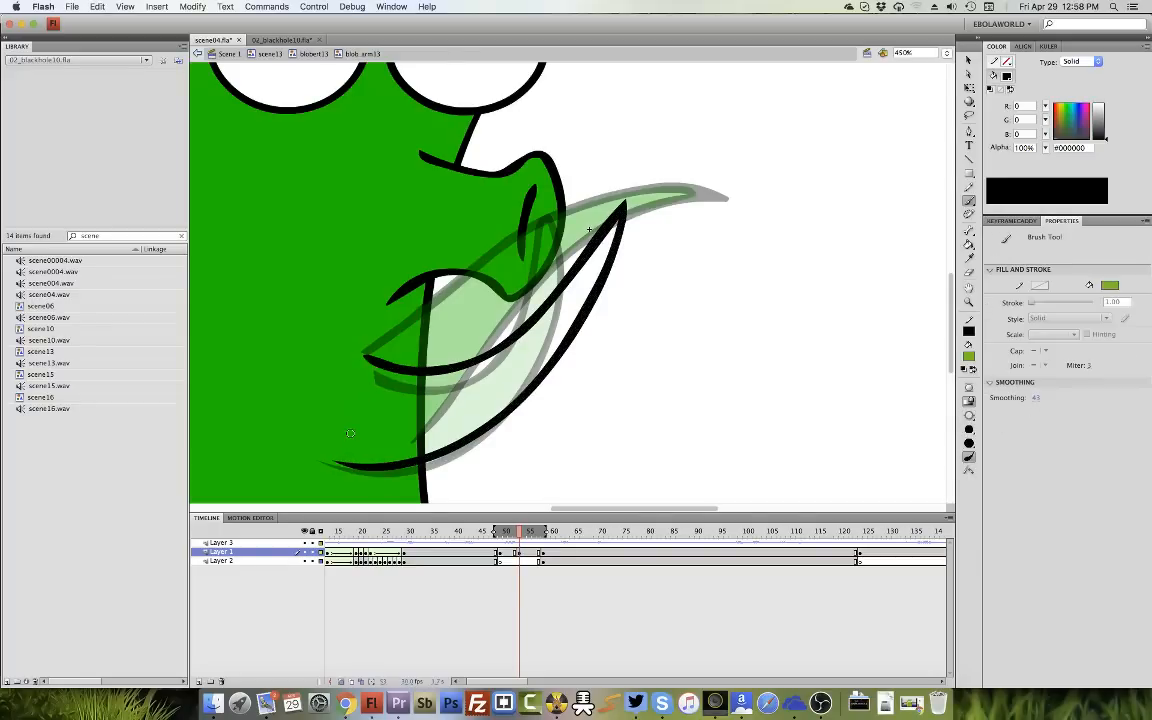
{"action": "left_click", "coordinate": [107, 8]}
{"action": "left_click", "coordinate": [108, 20]}
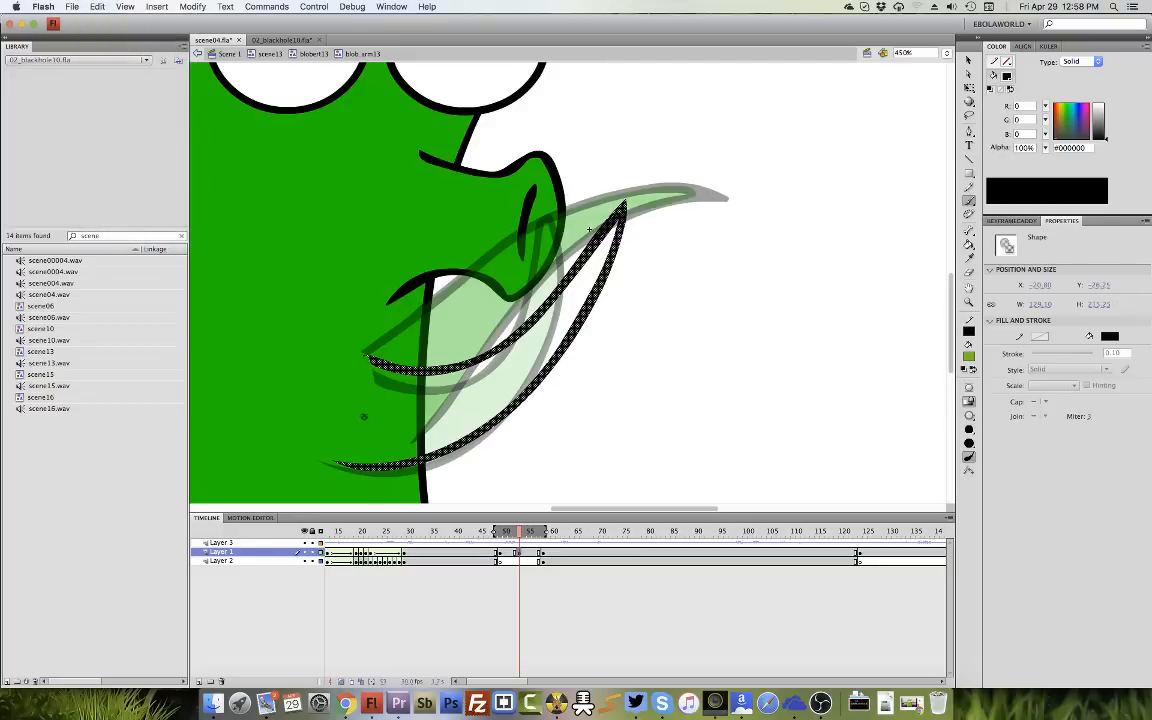
{"action": "left_click_drag", "start_coordinate": [341, 460], "coordinate": [358, 448]}
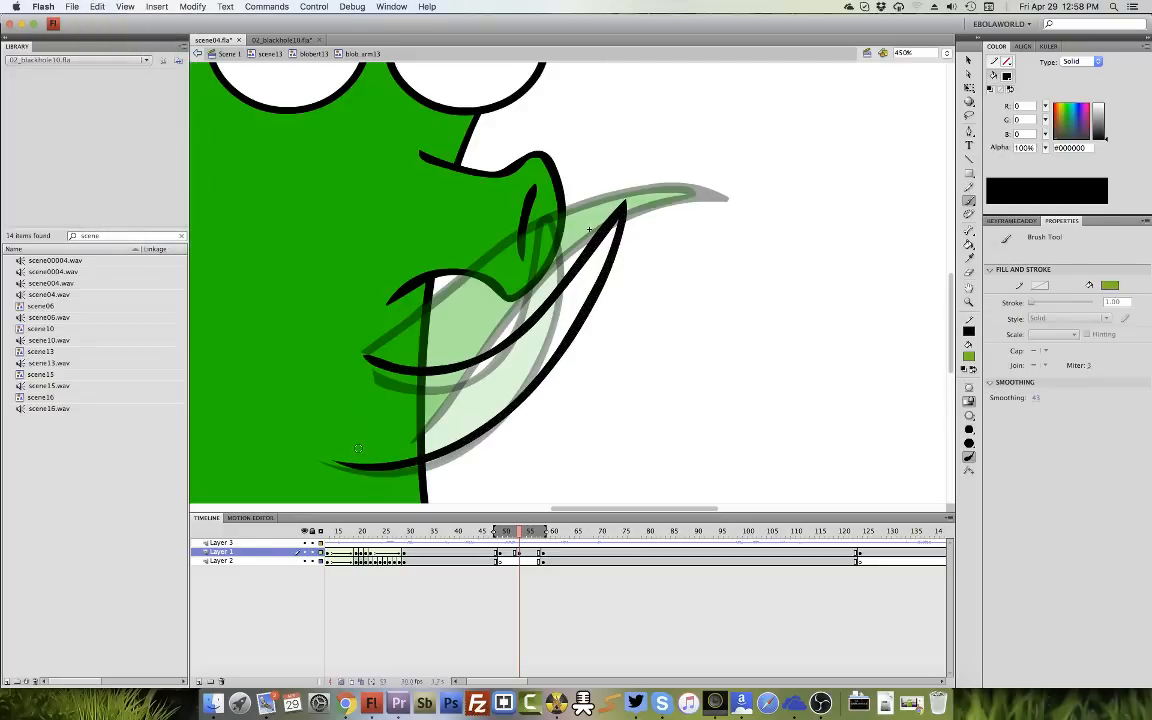
{"action": "left_click", "coordinate": [968, 245]}
{"action": "left_click", "coordinate": [553, 346]}
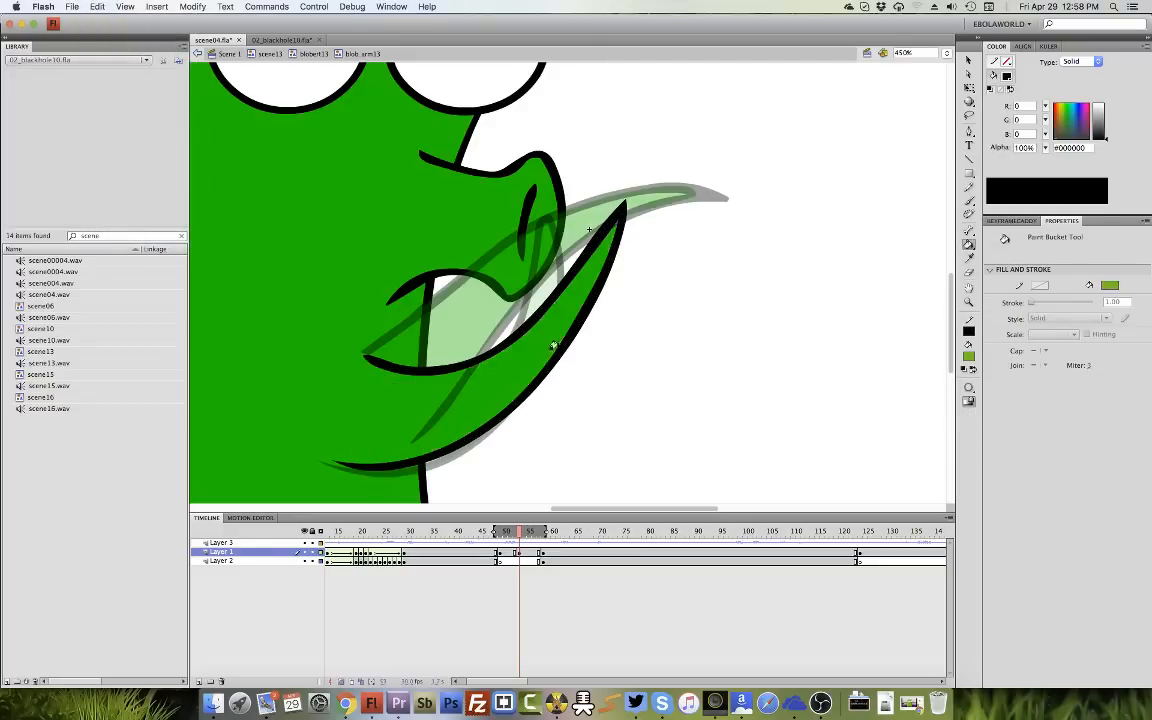
Insert a blank keyframe at frame 55 on Layer 1 and set the onion skin range to include the neighbouring arm poses at frames 53 and 58.
{"action": "left_click", "coordinate": [537, 562]}
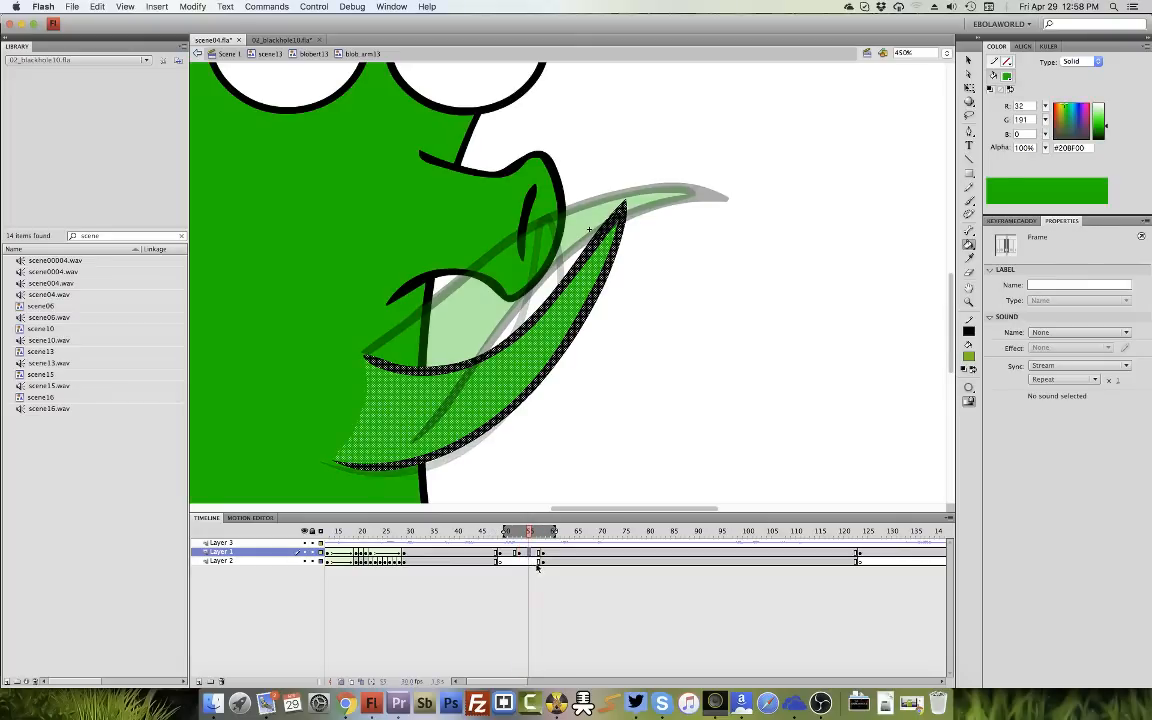
{"action": "key", "text": "F7"}
{"action": "left_click_drag", "start_coordinate": [505, 537], "coordinate": [548, 540]}
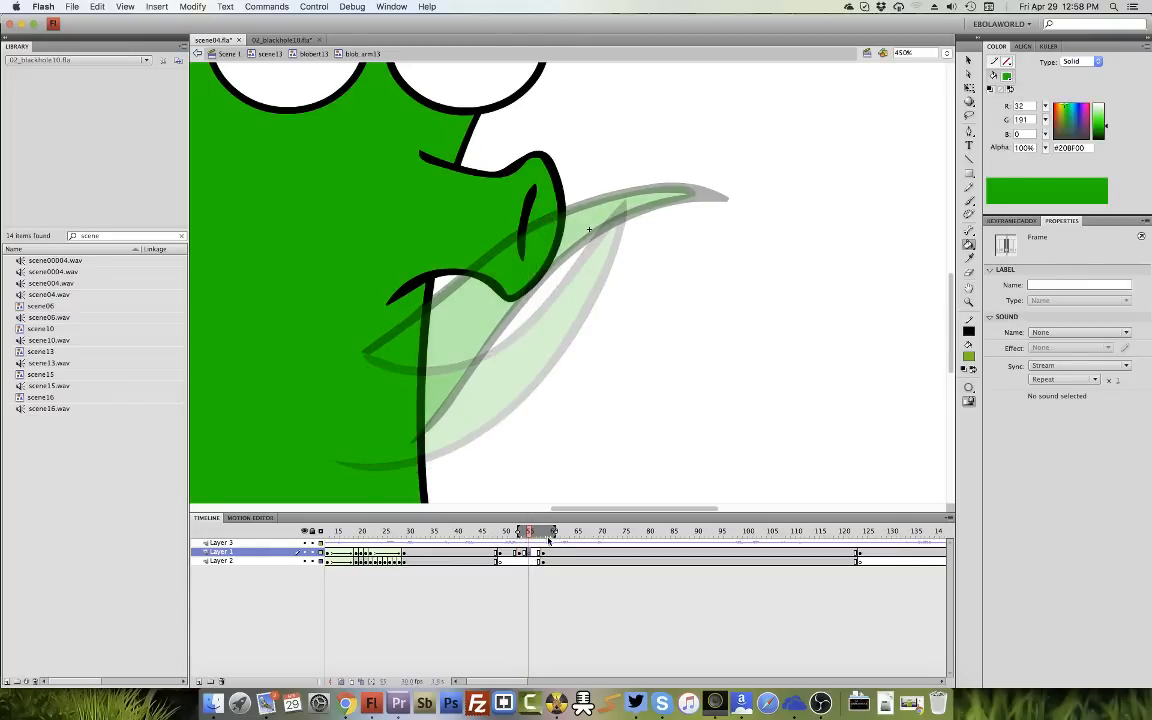
{"action": "left_click", "coordinate": [520, 553]}
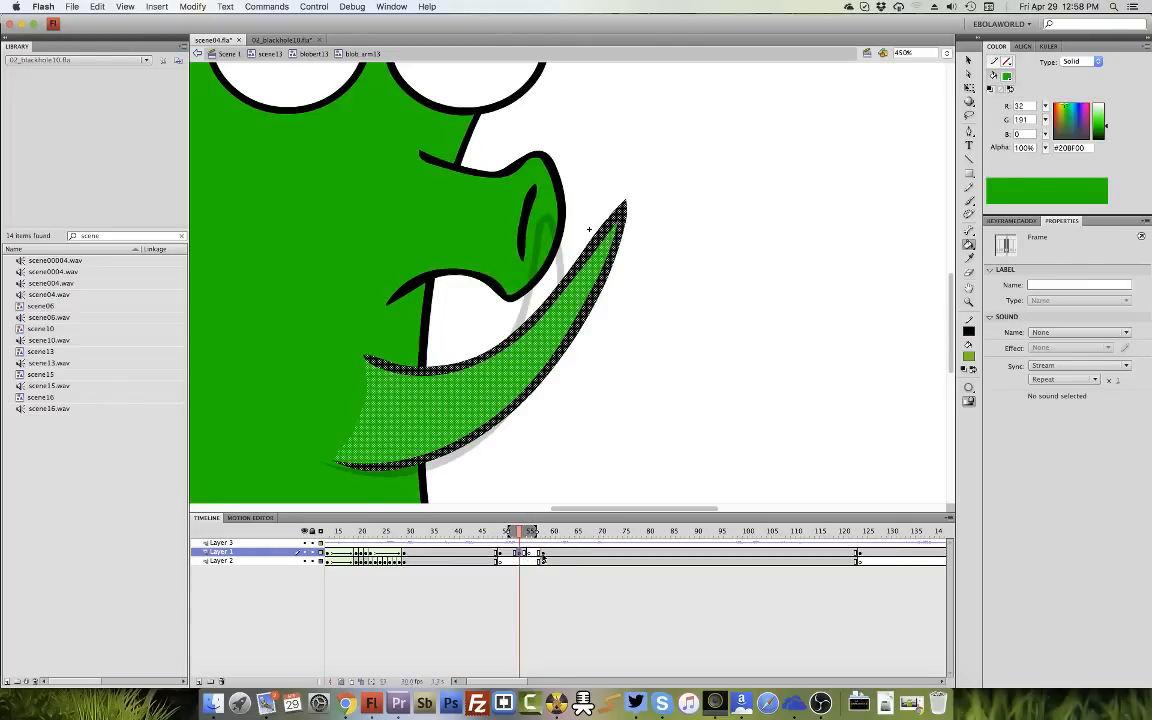
{"action": "left_click", "coordinate": [543, 554]}
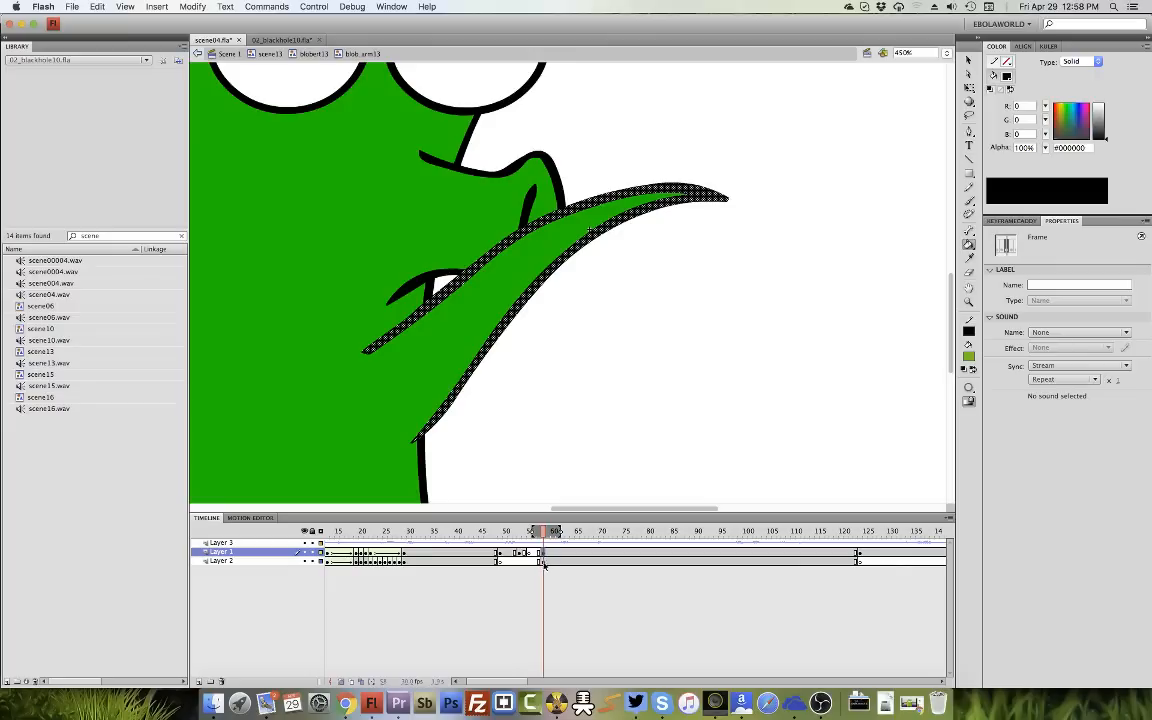
{"action": "left_click", "coordinate": [684, 480]}
{"action": "left_click", "coordinate": [529, 553]}
Roughly sketch the in-between arm at frame 55 with a black Brush, midway between the two onion-skinned poses.
{"action": "left_click", "coordinate": [969, 202]}
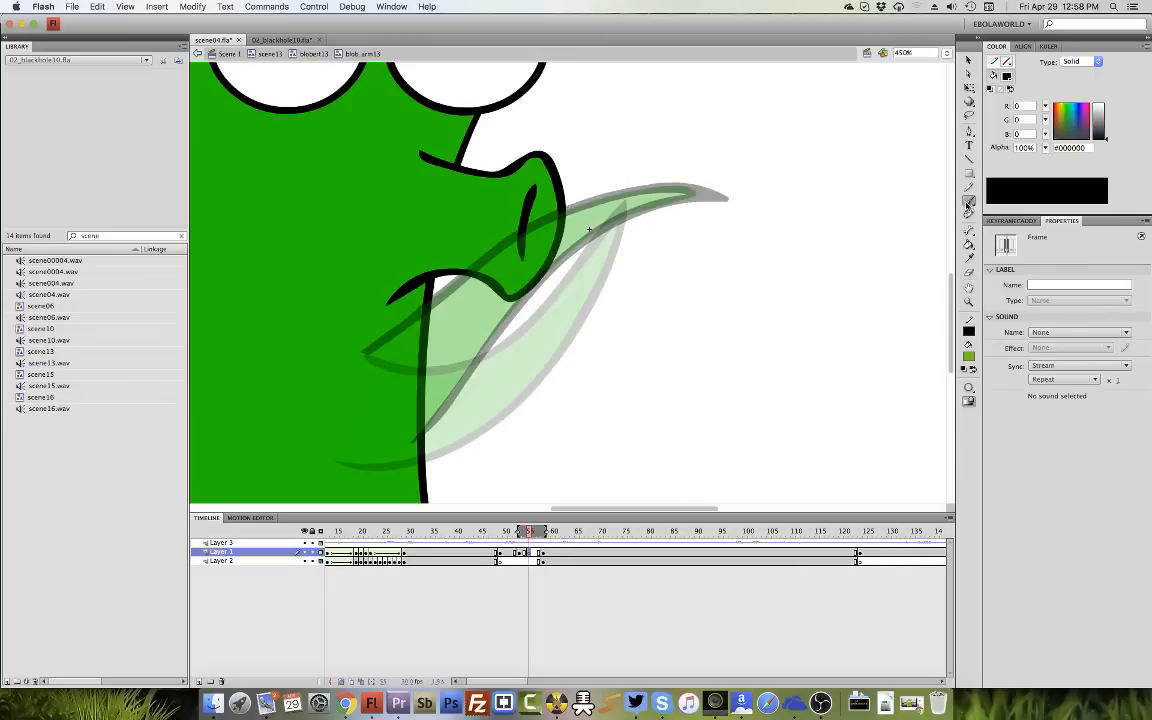
{"action": "left_click", "coordinate": [969, 358]}
{"action": "left_click", "coordinate": [851, 343]}
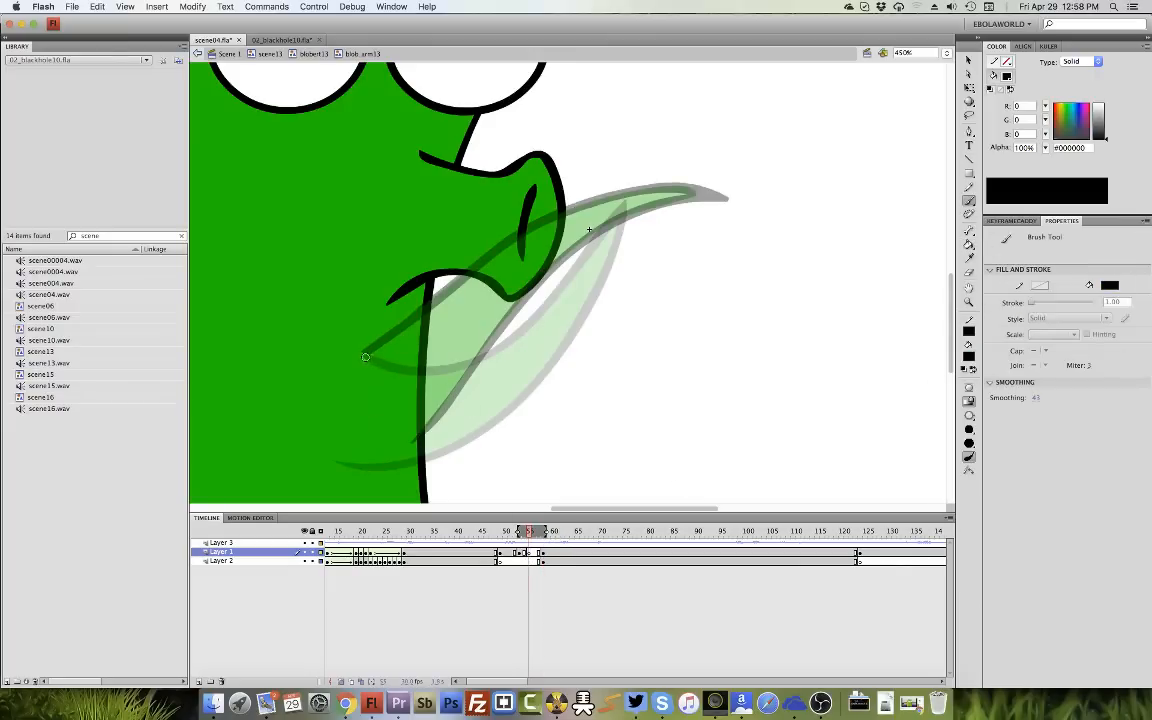
{"action": "mouse_move", "coordinate": [366, 357]}
{"action": "left_mouse_down"}
{"action": "mouse_move", "coordinate": [448, 330]}
{"action": "mouse_move", "coordinate": [613, 223]}
{"action": "mouse_move", "coordinate": [683, 206]}
{"action": "mouse_move", "coordinate": [580, 275]}
{"action": "mouse_move", "coordinate": [475, 405]}
{"action": "mouse_move", "coordinate": [378, 452]}
{"action": "mouse_move", "coordinate": [682, 216]}
{"action": "mouse_move", "coordinate": [625, 219]}
{"action": "mouse_move", "coordinate": [458, 323]}
{"action": "mouse_move", "coordinate": [346, 349]}
{"action": "left_mouse_up"}
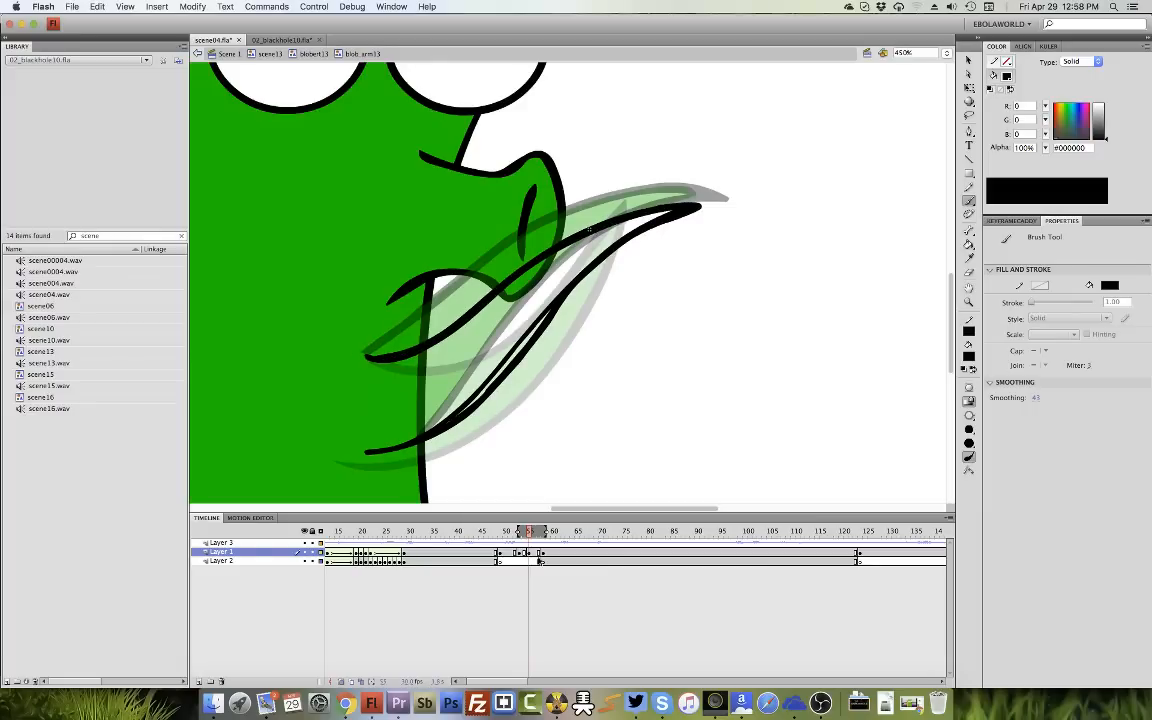
Insert a blank keyframe at frame 56 on Layer 1, narrow the onion skin range and brush a clean arm outline over the rough sketch.
{"action": "left_click", "coordinate": [534, 554]}
{"action": "key", "text": "F7"}
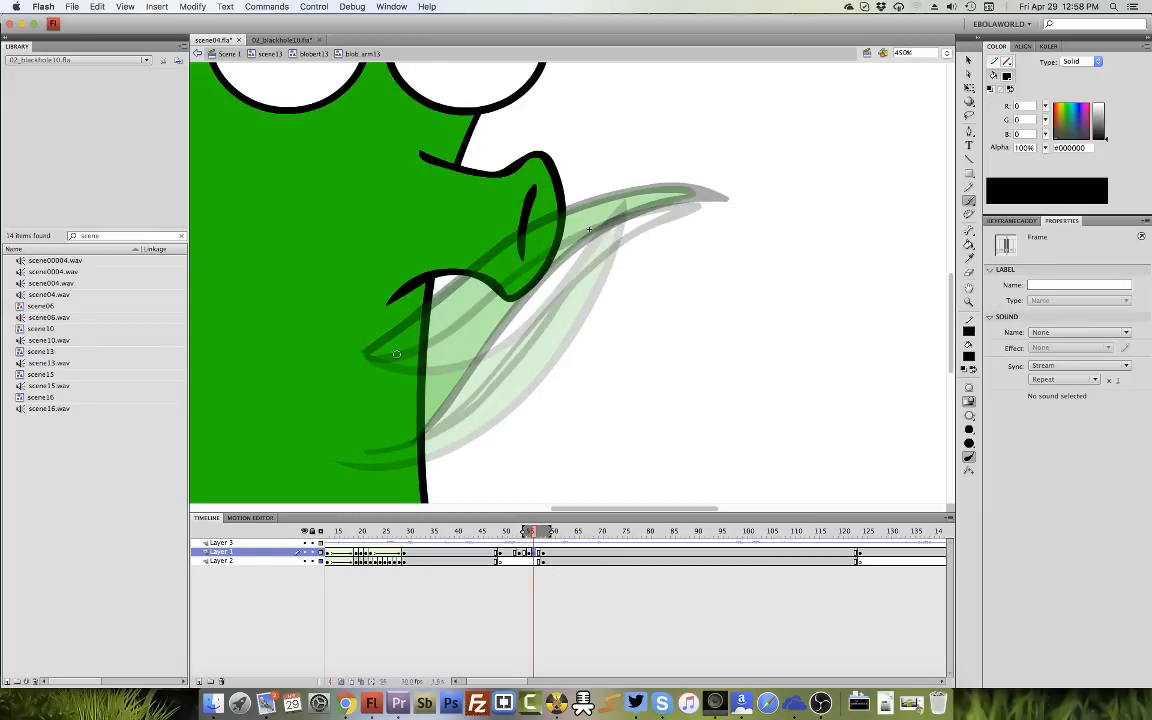
{"action": "left_click_drag", "start_coordinate": [524, 532], "coordinate": [551, 537]}
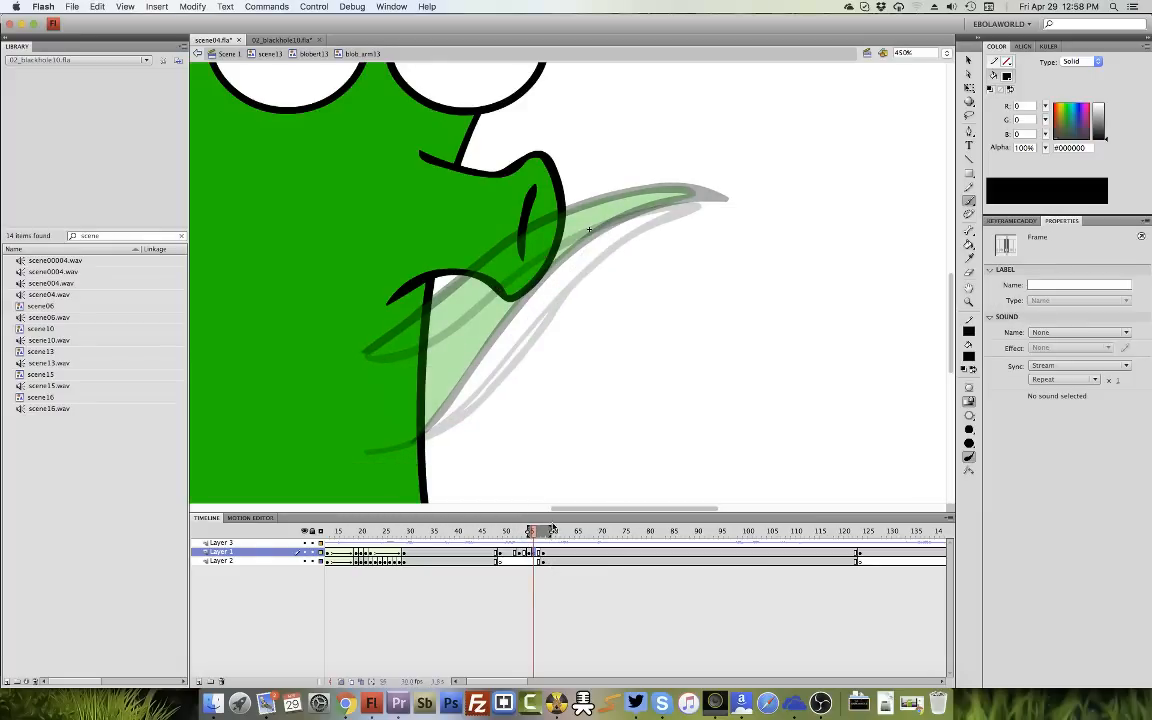
{"action": "mouse_move", "coordinate": [367, 354]}
{"action": "left_mouse_down"}
{"action": "mouse_move", "coordinate": [427, 343]}
{"action": "mouse_move", "coordinate": [537, 252]}
{"action": "mouse_move", "coordinate": [638, 213]}
{"action": "mouse_move", "coordinate": [705, 206]}
{"action": "mouse_move", "coordinate": [668, 214]}
{"action": "mouse_move", "coordinate": [597, 260]}
{"action": "mouse_move", "coordinate": [475, 402]}
{"action": "mouse_move", "coordinate": [388, 445]}
{"action": "left_mouse_up"}
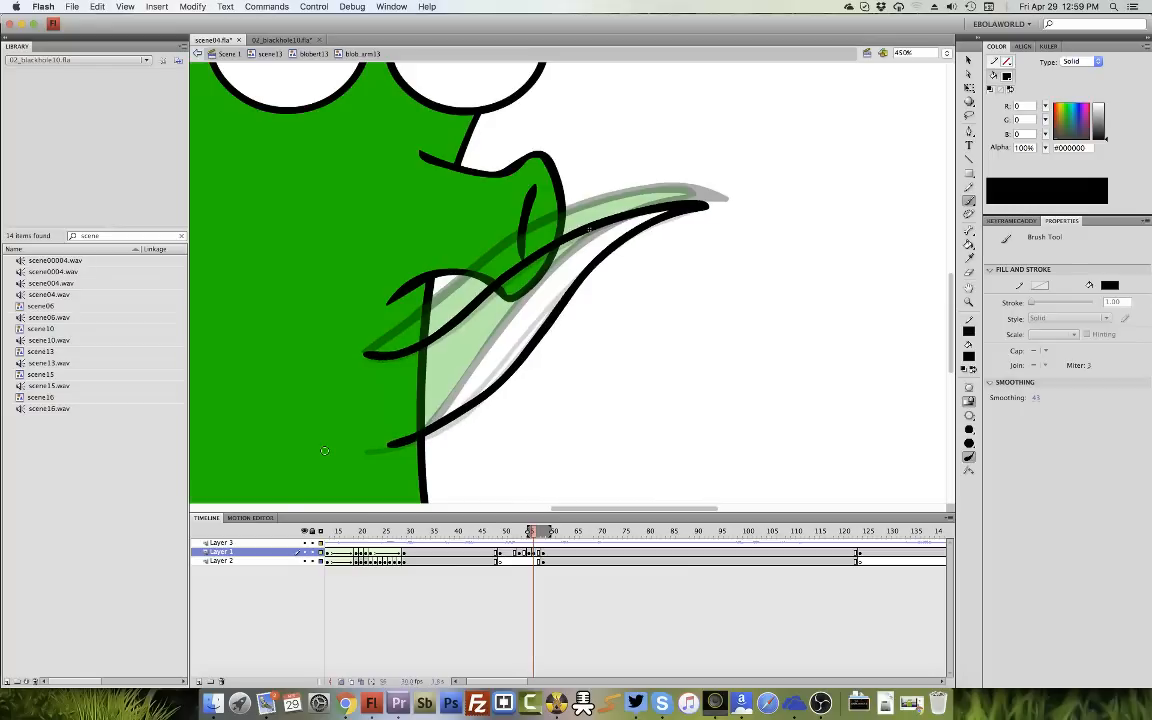
Reshape and smooth the clean arm outline's lower line and tip, and put the outline in place of the rough sketch at frame 55.
{"action": "key", "text": "v"}
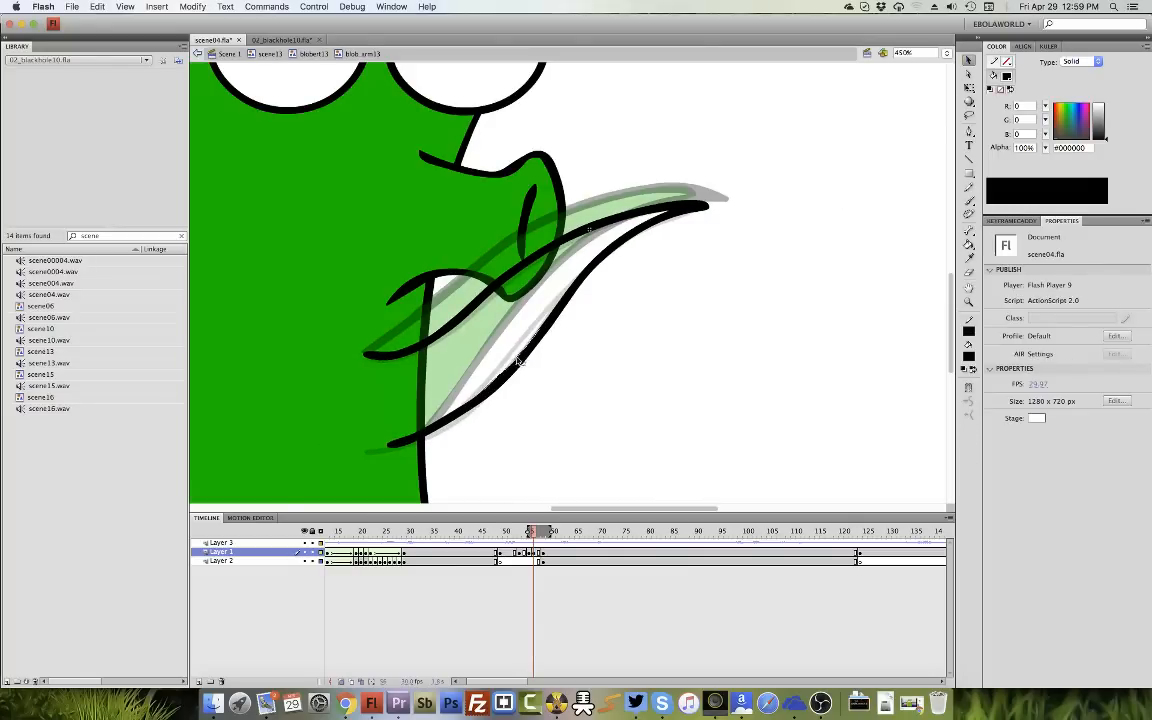
{"action": "left_click", "coordinate": [542, 316]}
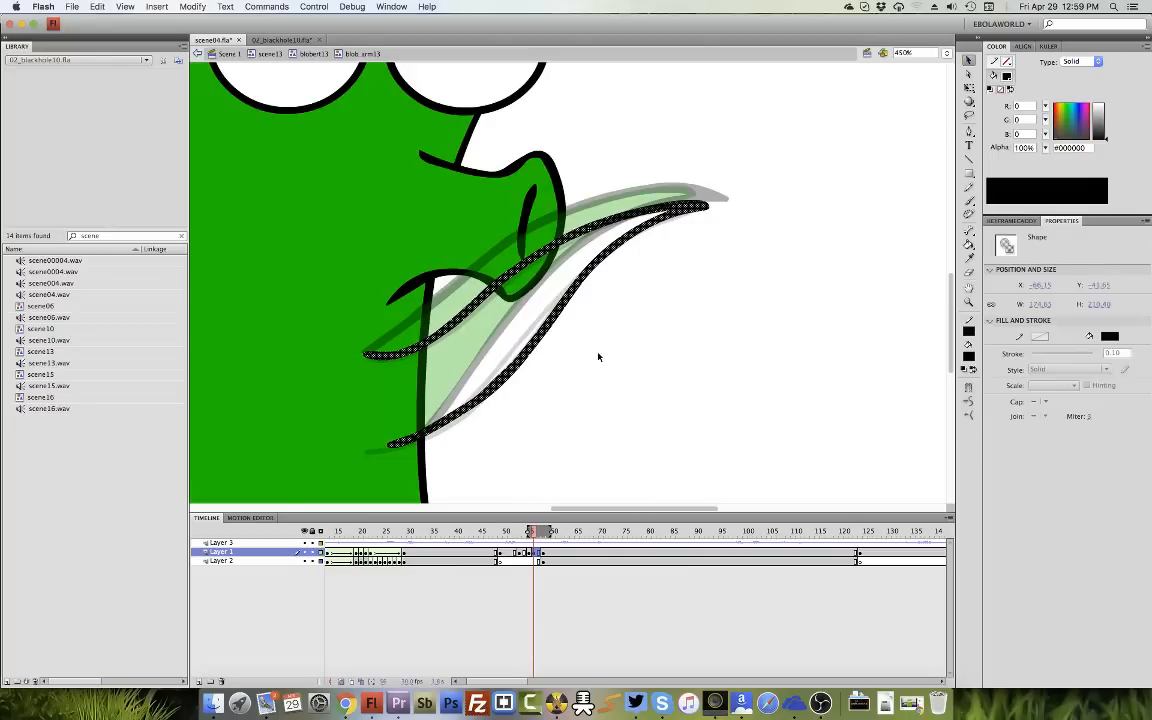
{"action": "left_click", "coordinate": [658, 375]}
{"action": "left_click_drag", "start_coordinate": [508, 368], "coordinate": [506, 366]}
{"action": "left_click_drag", "start_coordinate": [546, 328], "coordinate": [498, 380]}
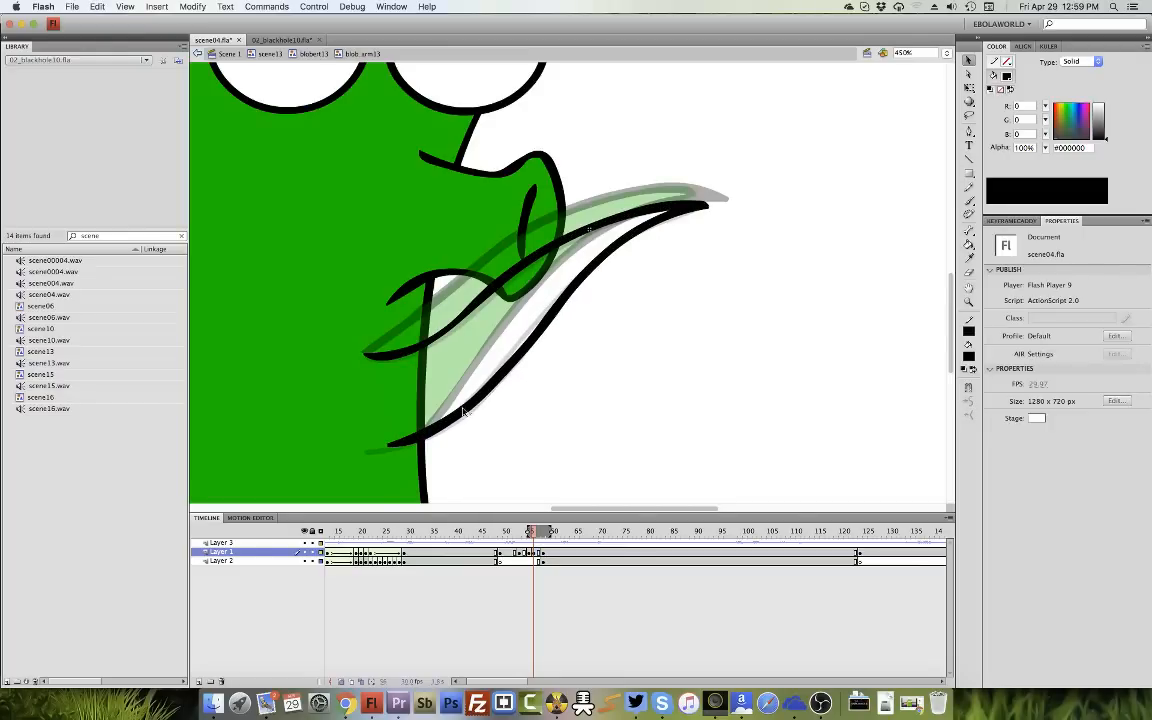
{"action": "left_click", "coordinate": [420, 439]}
{"action": "left_click", "coordinate": [389, 450]}
{"action": "left_click", "coordinate": [390, 447]}
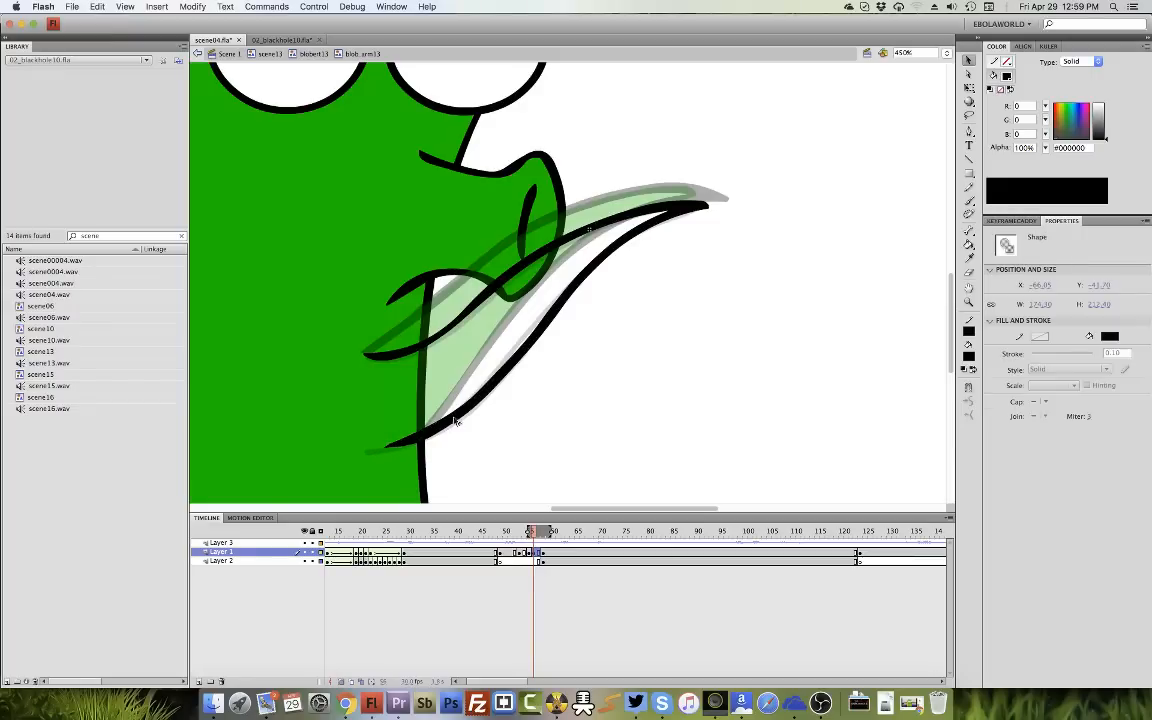
{"action": "left_click", "coordinate": [968, 401]}
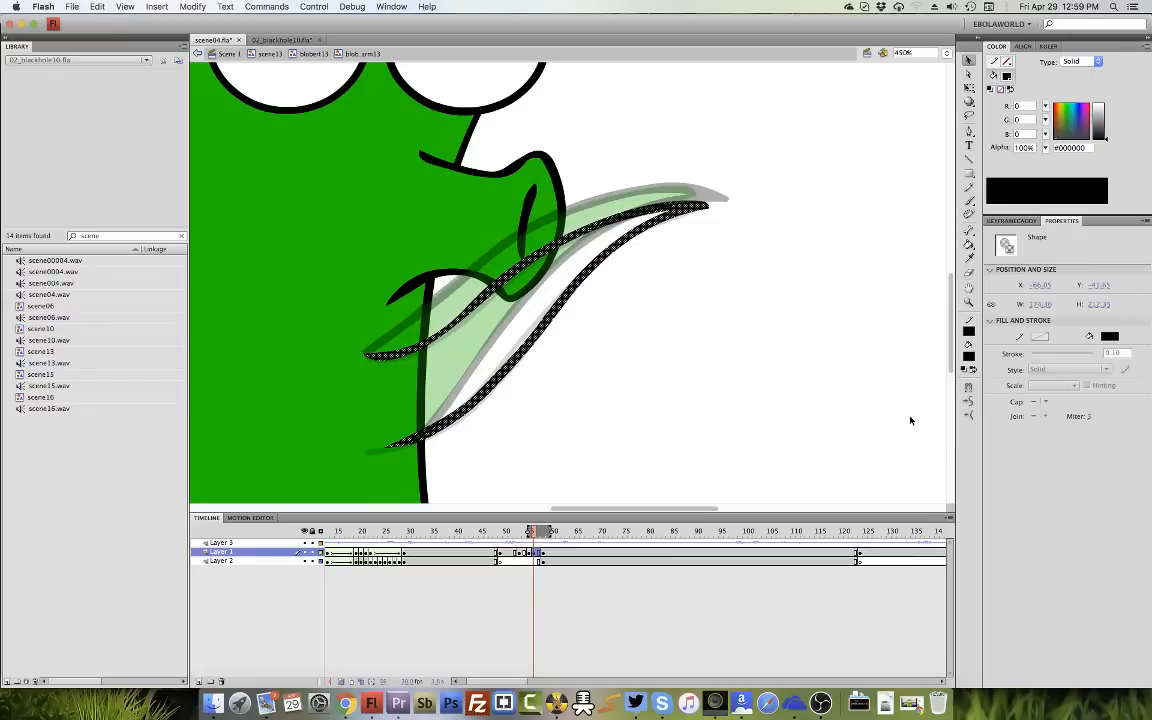
{"action": "left_click", "coordinate": [539, 552]}
{"action": "left_click", "coordinate": [528, 543]}
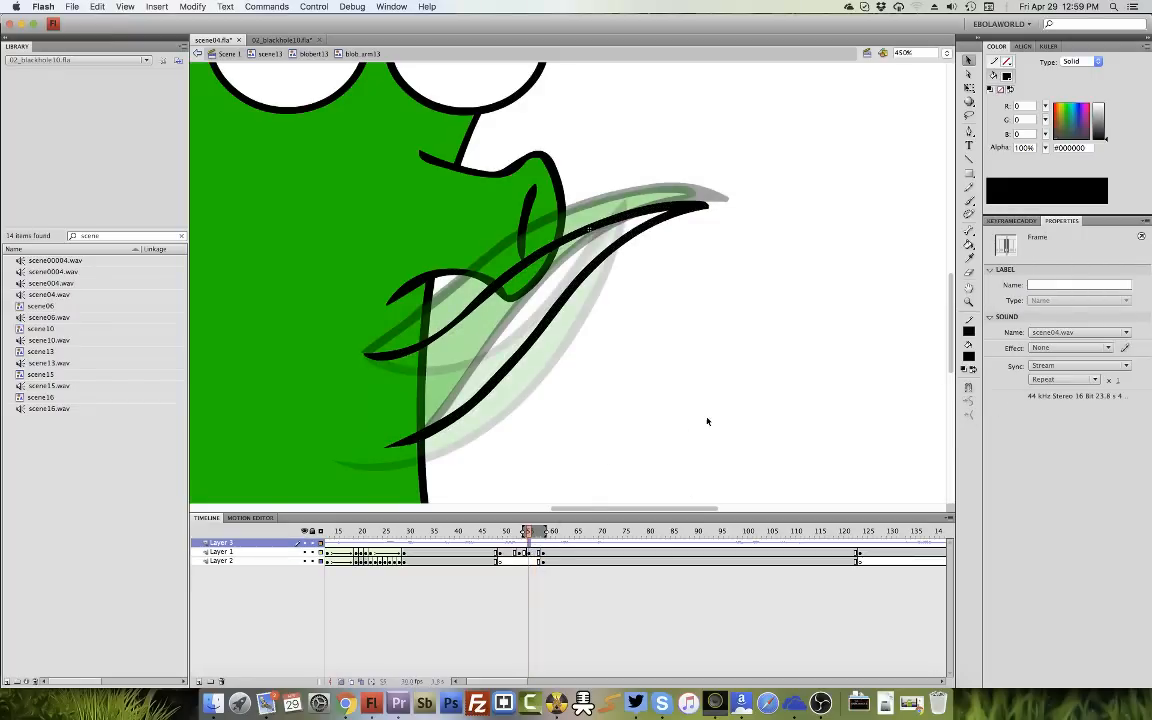
Sample the green from the arm at frame 53, close the open end of the frame 55 arm outline and fill it green.
{"action": "left_click", "coordinate": [522, 548]}
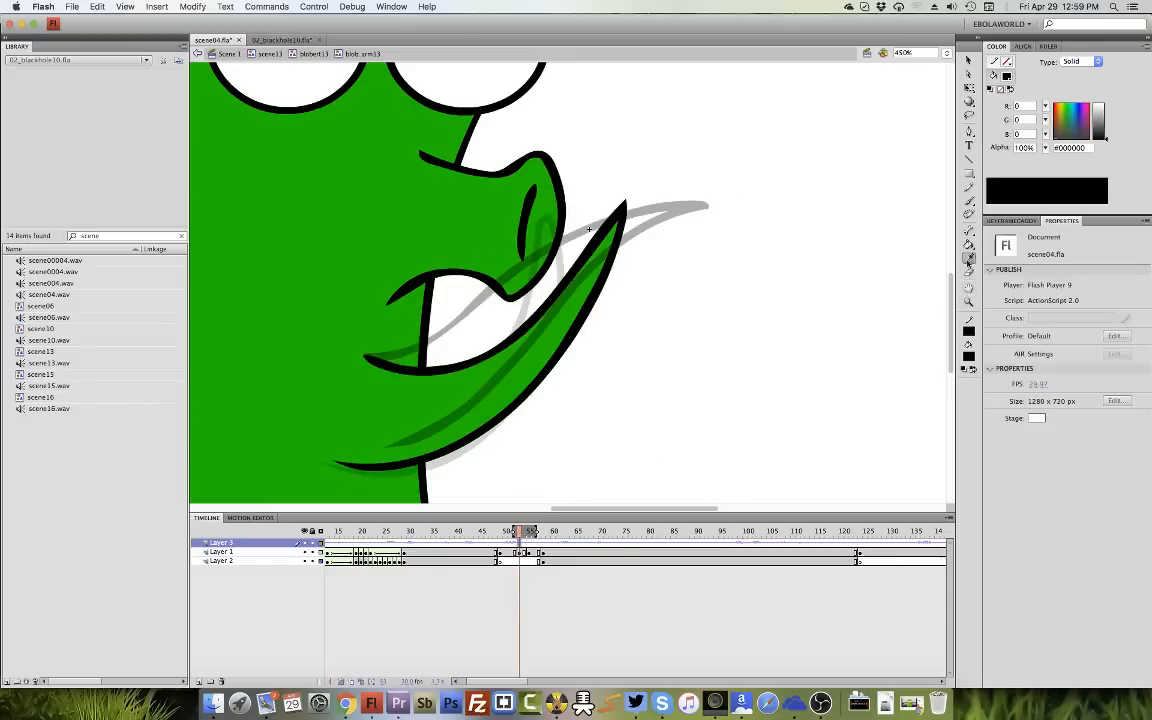
{"action": "left_click", "coordinate": [488, 387]}
{"action": "left_click", "coordinate": [529, 552]}
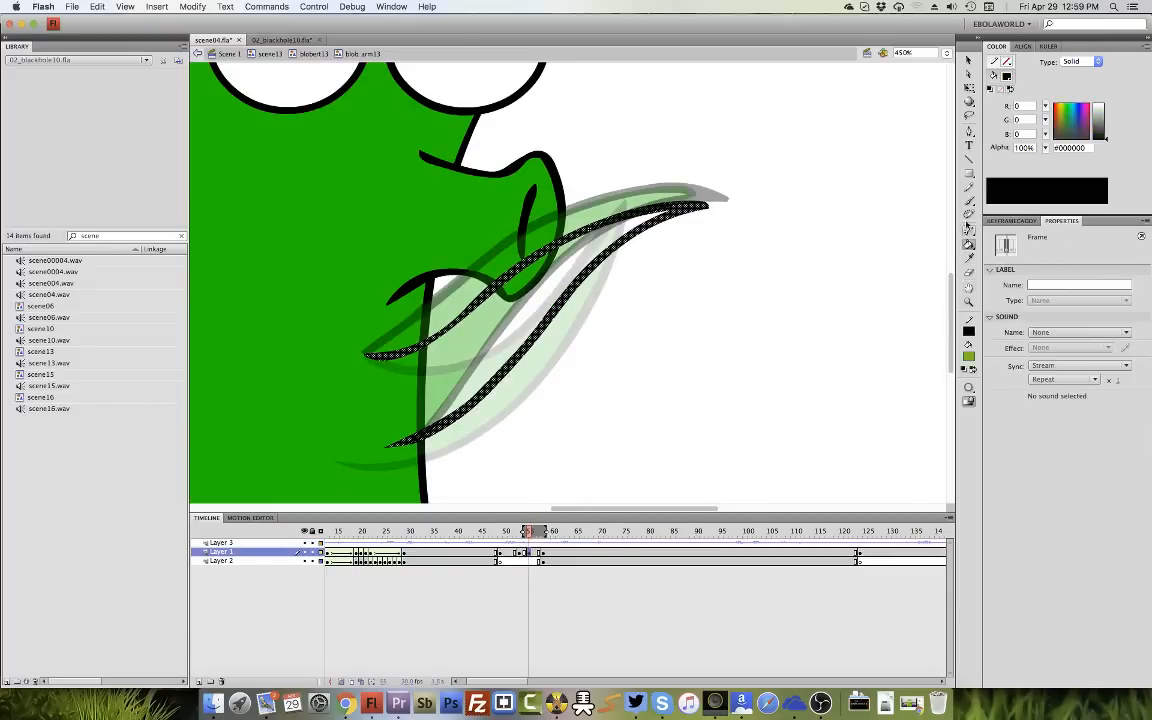
{"action": "left_click", "coordinate": [969, 202]}
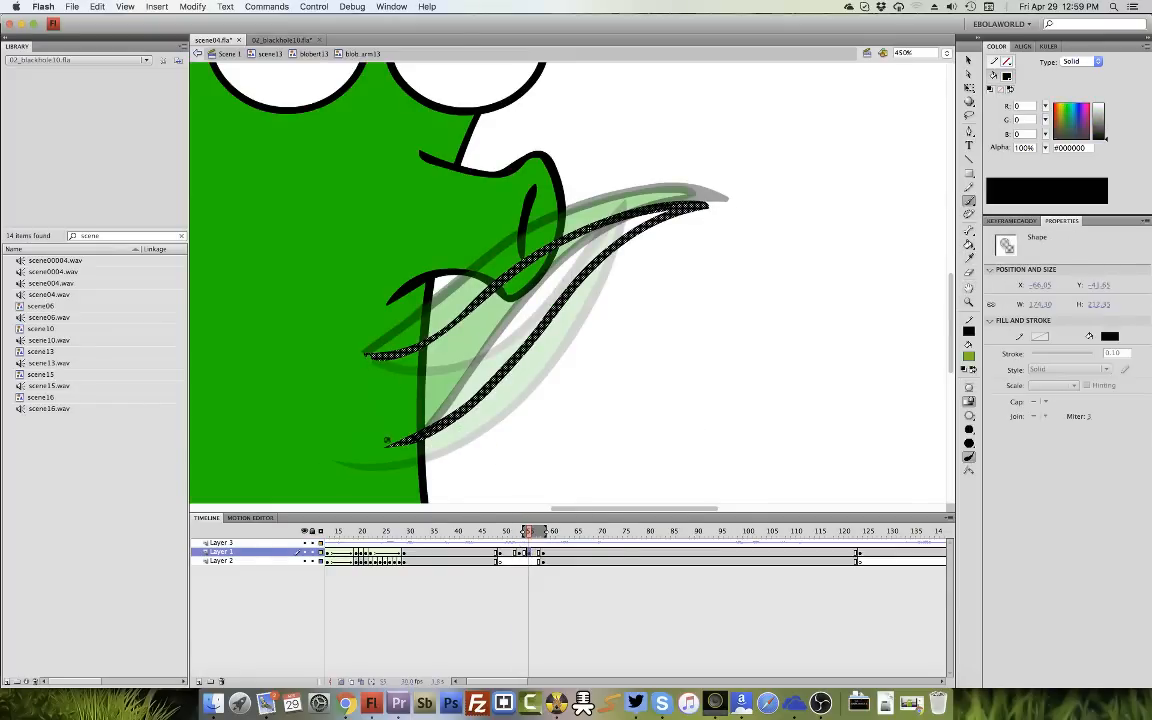
{"action": "key", "text": "k"}
{"action": "left_click", "coordinate": [571, 266]}
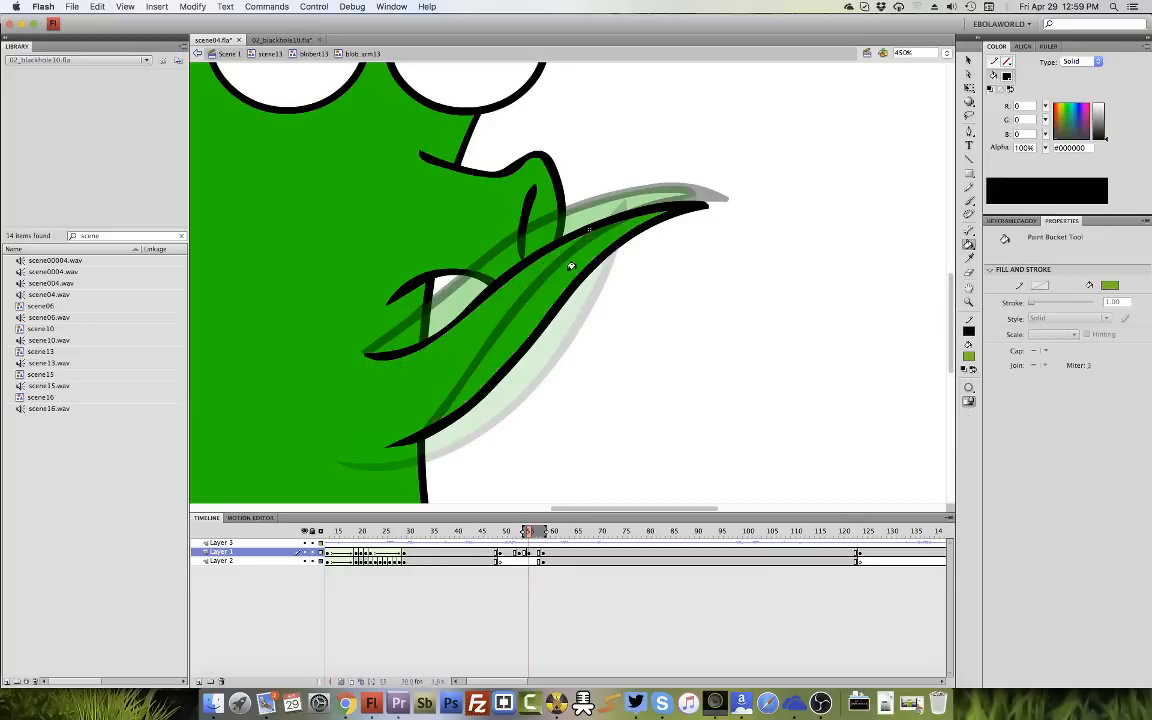
Turn off onion skinning, then play and scrub through the frames from 48 to 58 to check the arm movement.
{"action": "left_click", "coordinate": [538, 554]}
{"action": "left_click", "coordinate": [544, 555]}
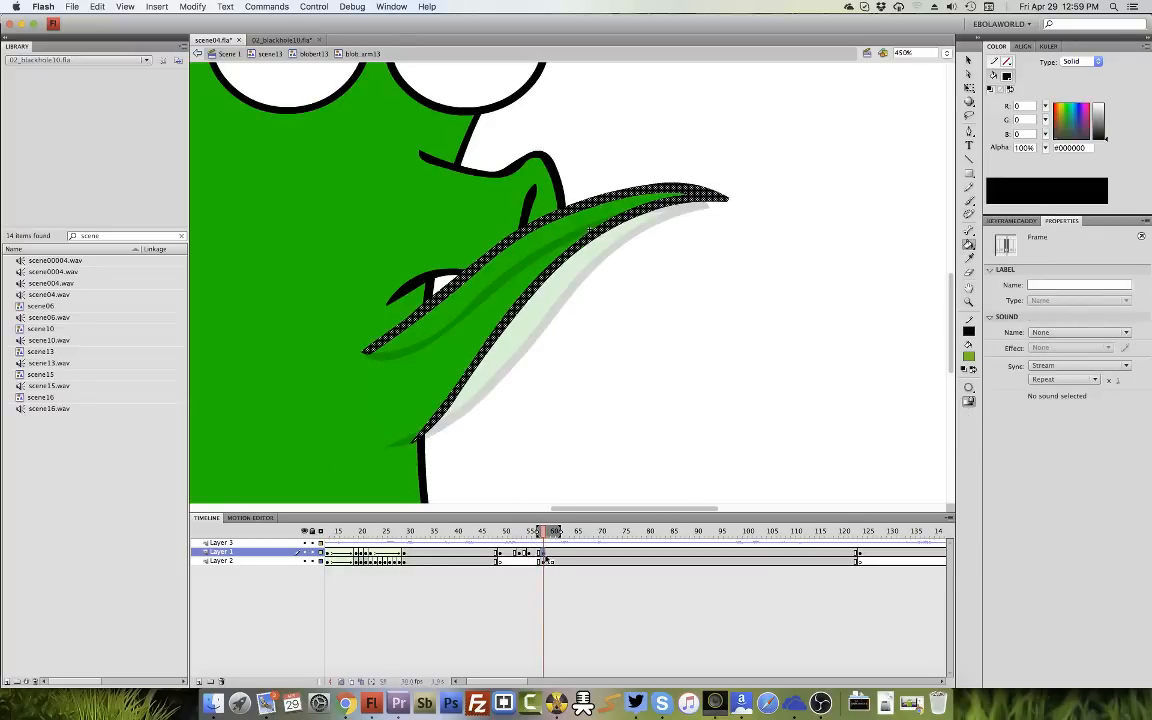
{"action": "left_click_drag", "start_coordinate": [518, 537], "coordinate": [502, 536]}
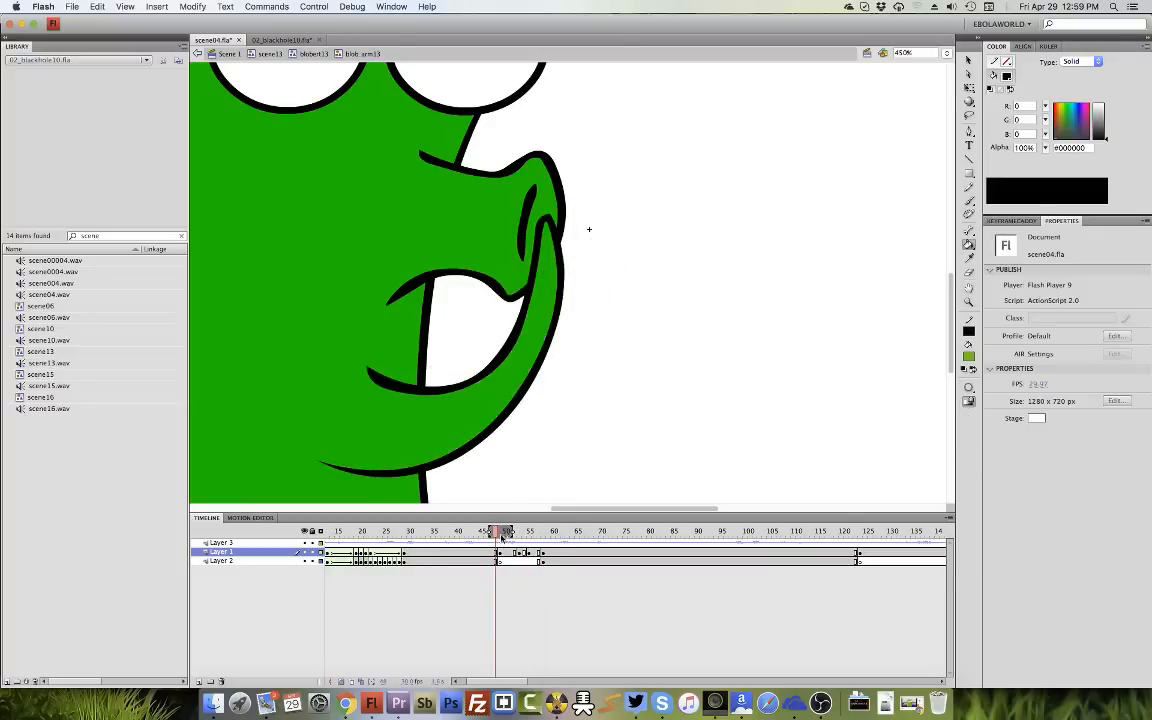
{"action": "left_click", "coordinate": [341, 683]}
{"action": "key", "text": "Return"}
{"action": "key", "text": "Return"}
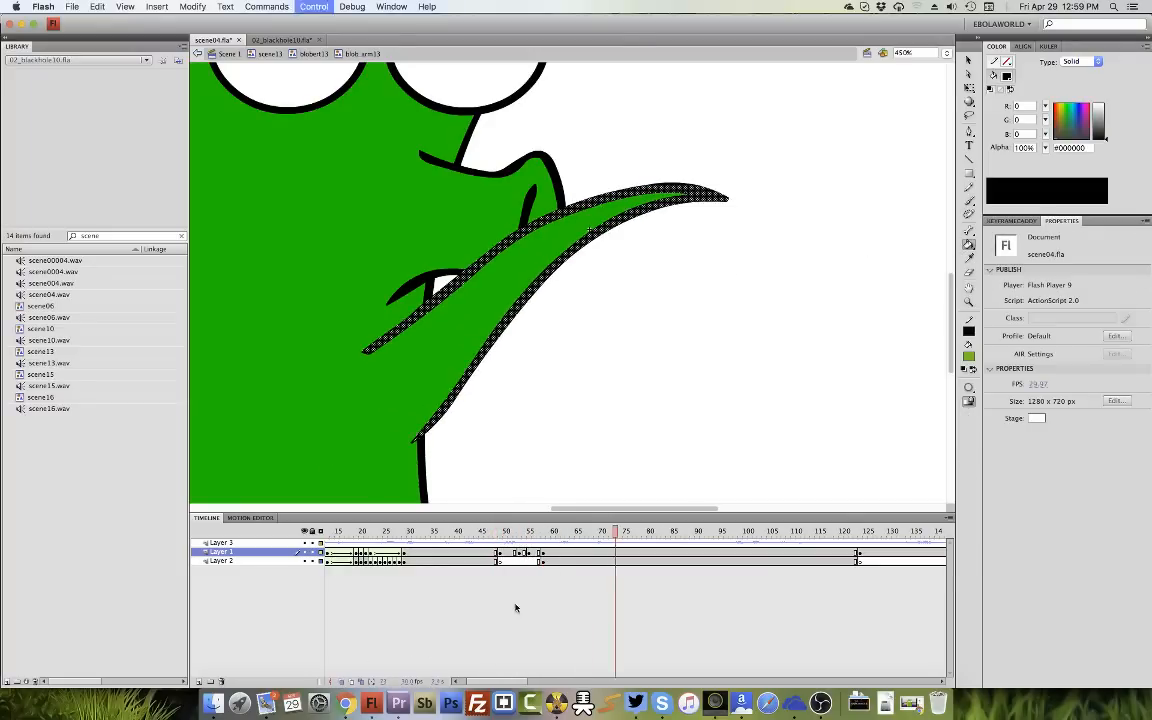
{"action": "left_click", "coordinate": [490, 540]}
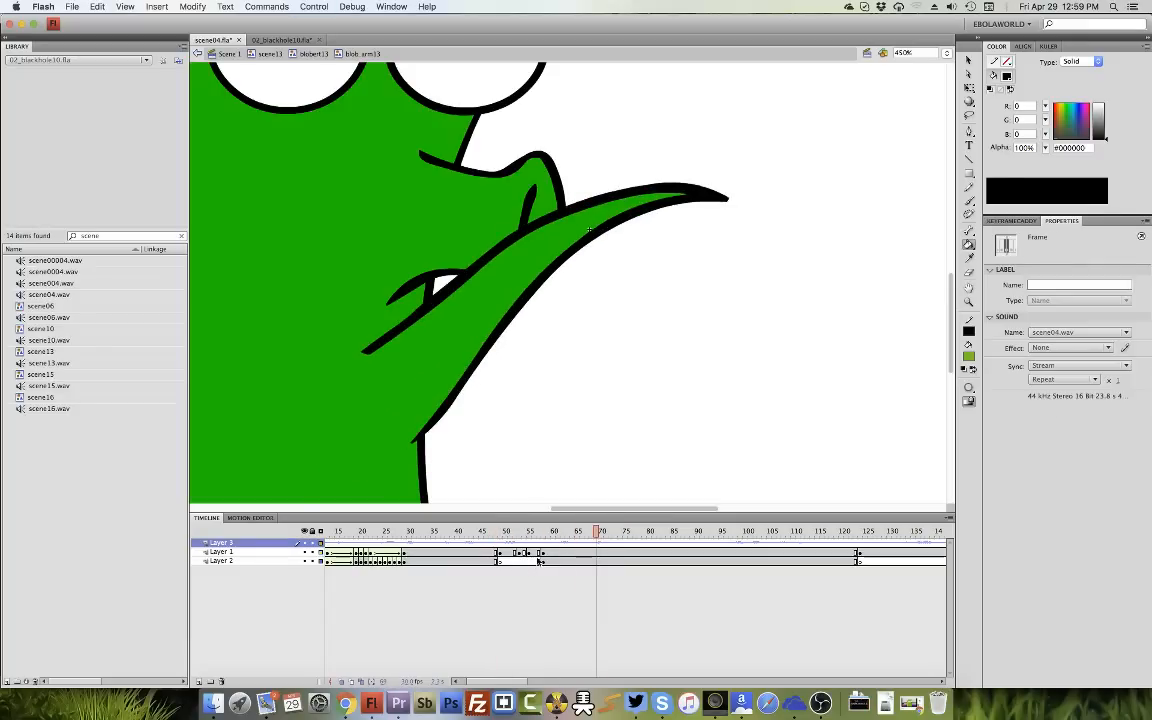
{"action": "left_click", "coordinate": [510, 541]}
{"action": "left_click_drag", "start_coordinate": [510, 537], "coordinate": [534, 541]}
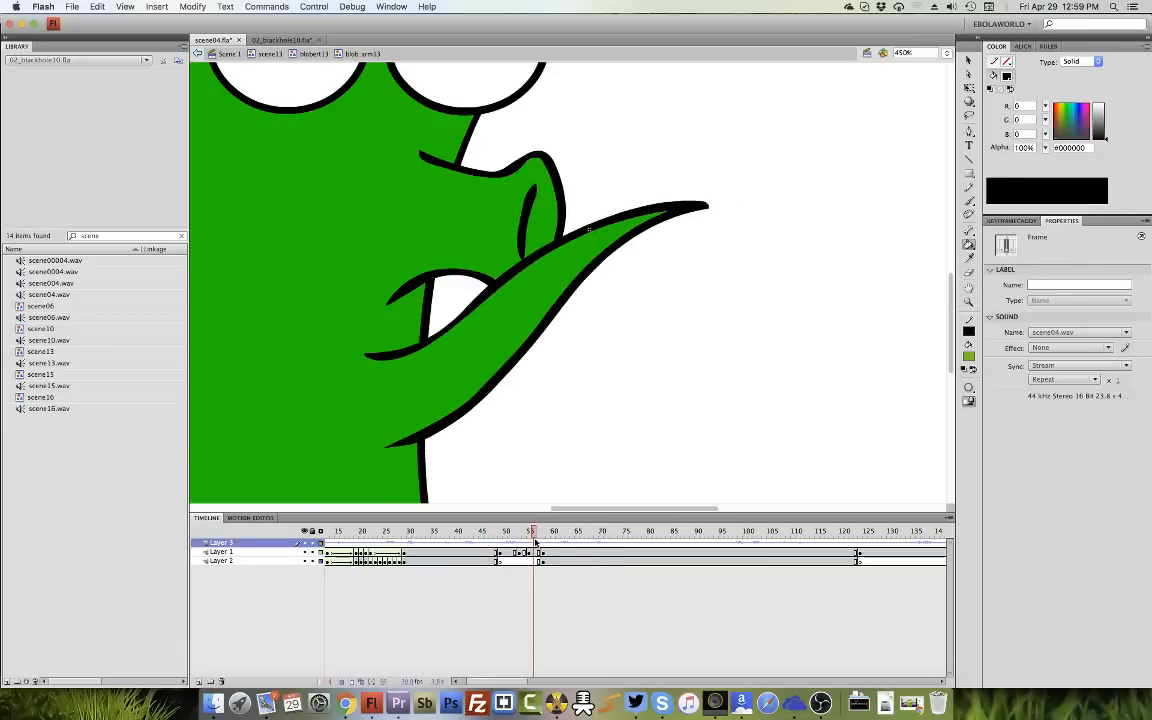
Clear the keyframe at frame 56 on Layer 1, between the arm poses at frames 55 and 58.
{"action": "left_click", "coordinate": [540, 553]}
{"action": "key", "text": "F6"}
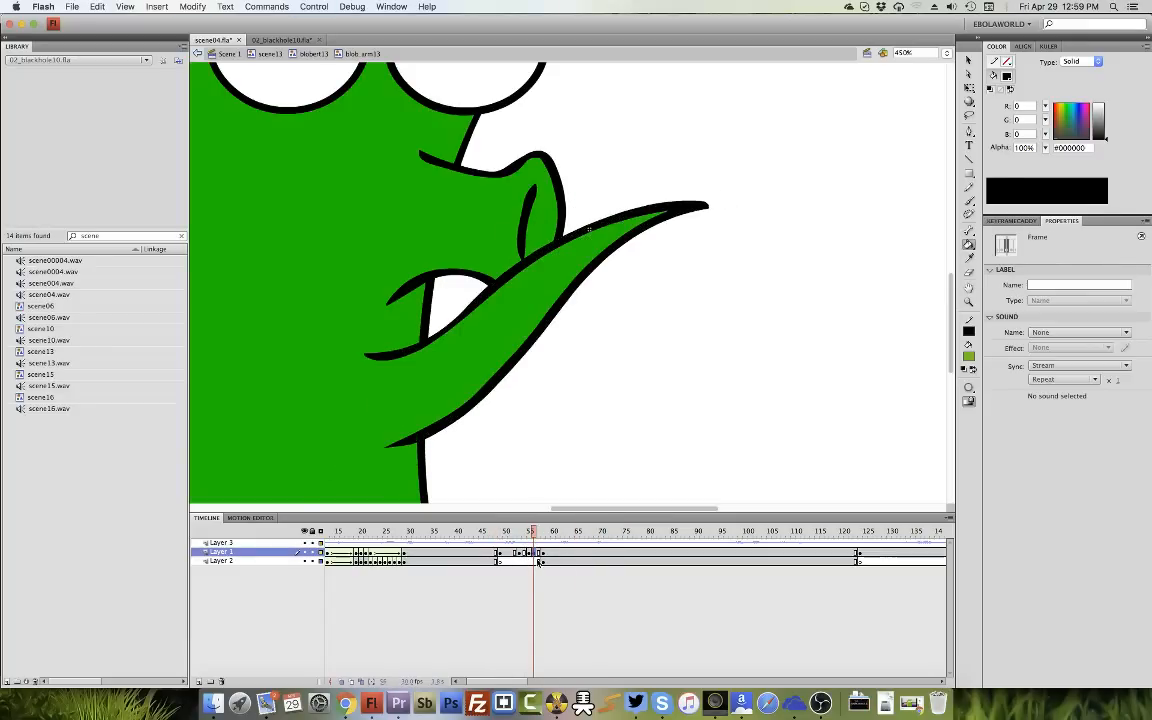
{"action": "left_click", "coordinate": [535, 553]}
{"action": "key", "text": "Delete"}
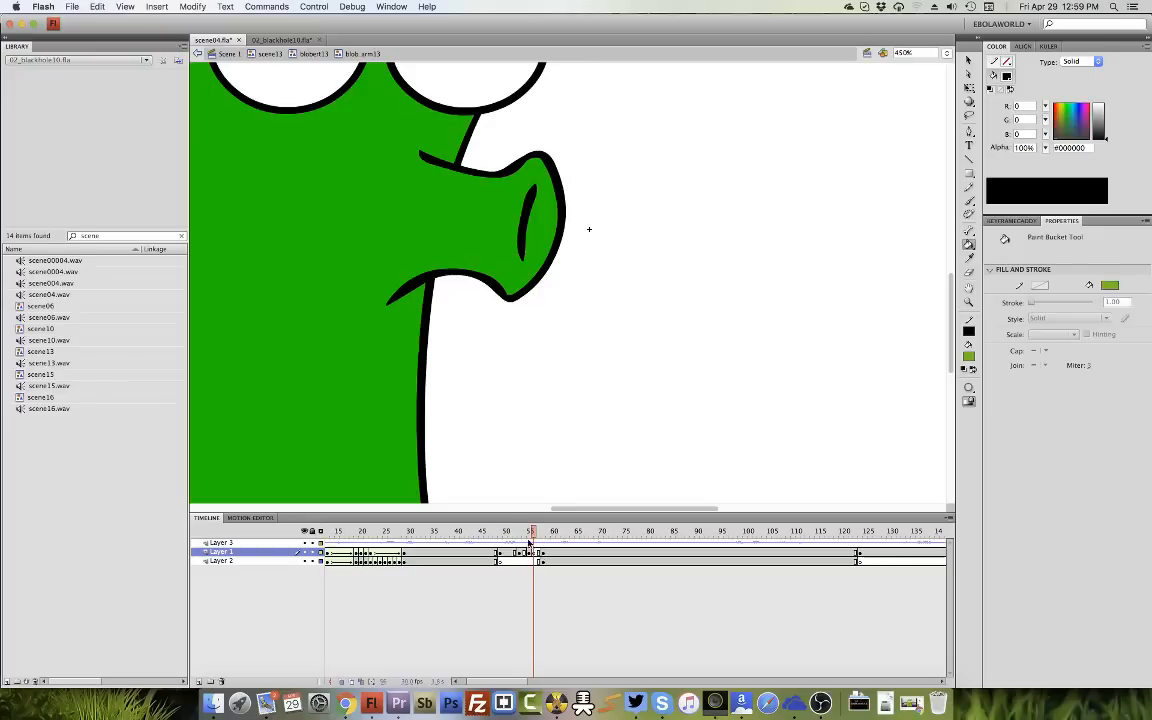
{"action": "left_click", "coordinate": [529, 553]}
{"action": "left_click", "coordinate": [543, 554]}
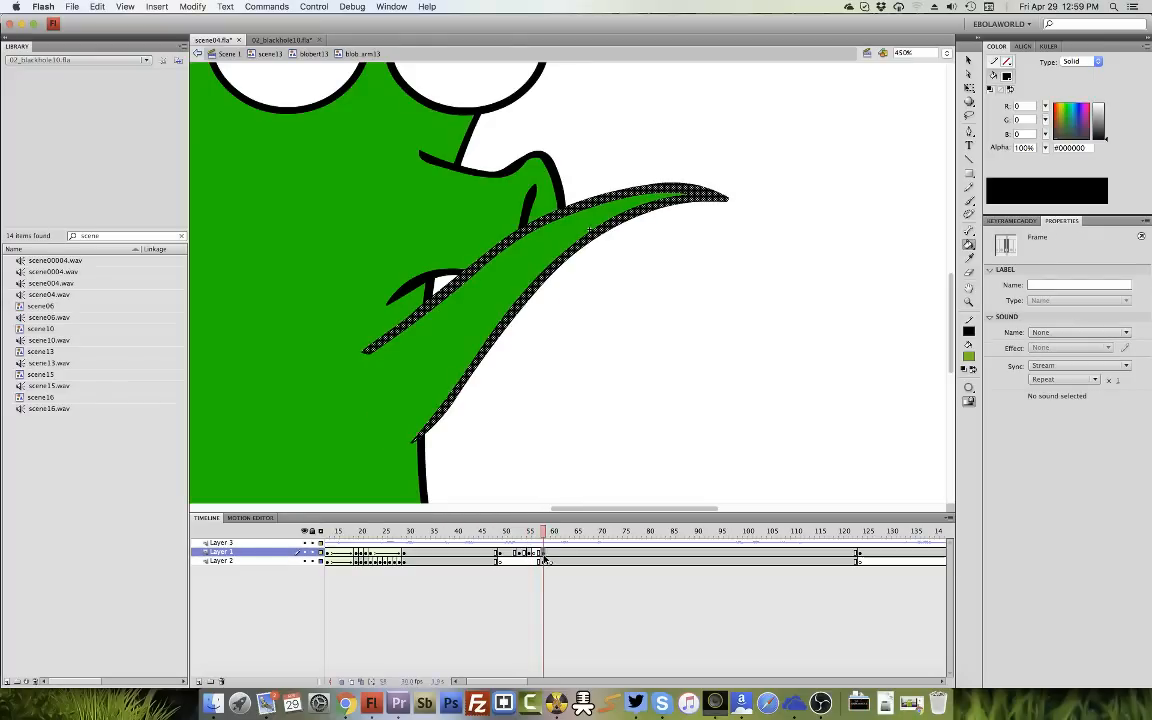
{"action": "left_click", "coordinate": [533, 554]}
{"action": "right_click", "coordinate": [535, 553]}
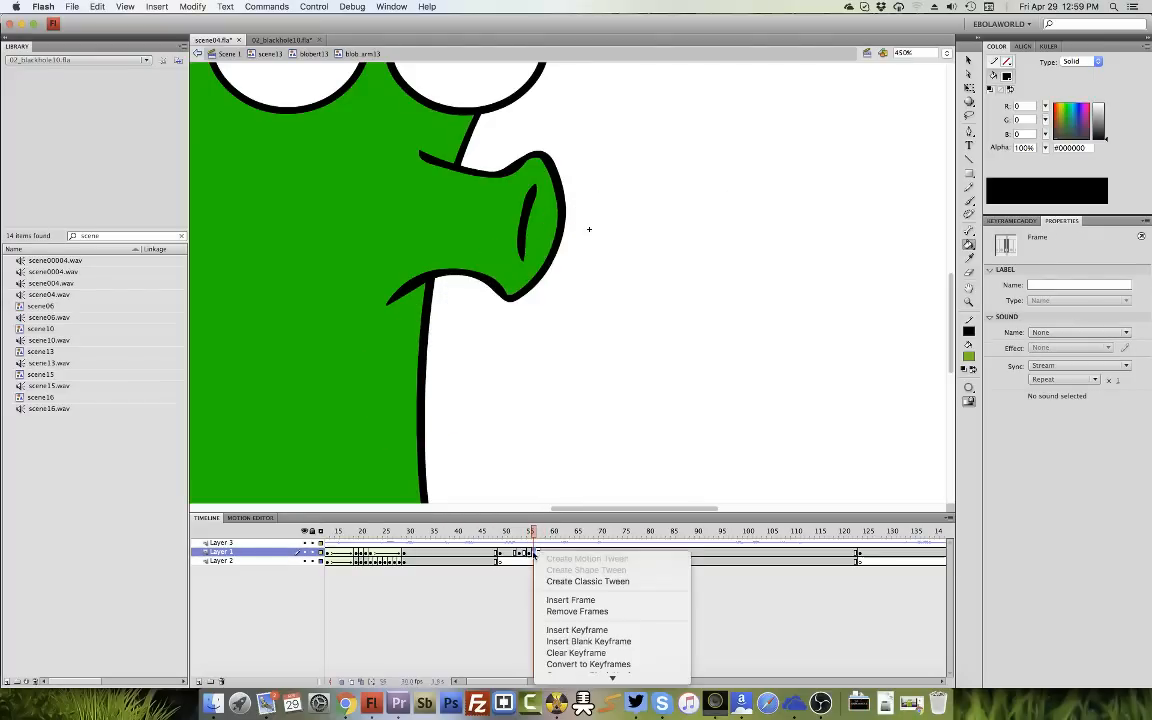
{"action": "left_click", "coordinate": [610, 653]}
At frame 58, delete the arm's green fill from Layer 2, then close the outline's open end and fill it green on Layer 1.
{"action": "left_click", "coordinate": [543, 562]}
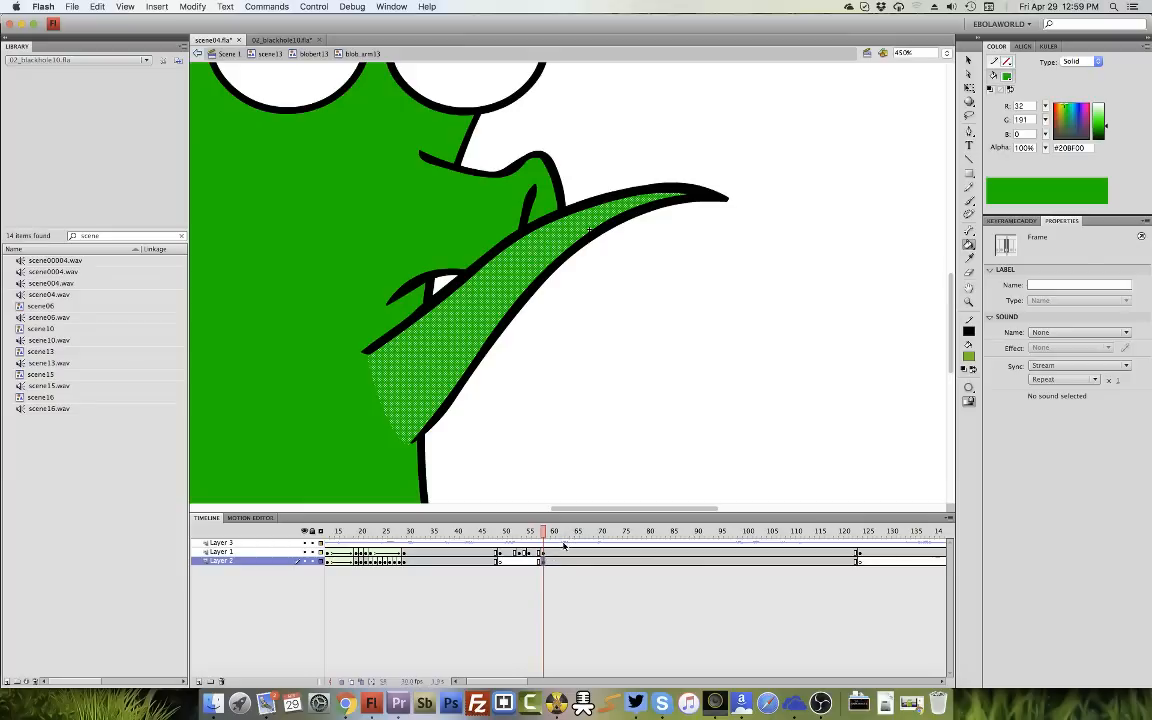
{"action": "key", "text": "Delete"}
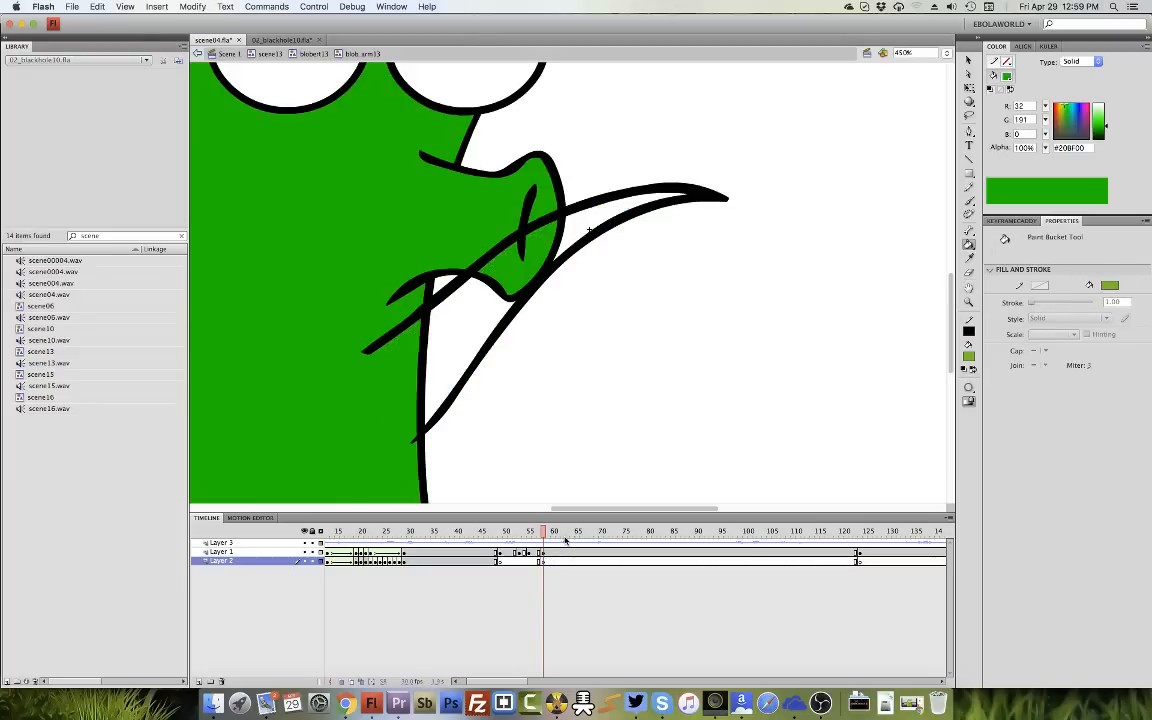
{"action": "left_click", "coordinate": [544, 553]}
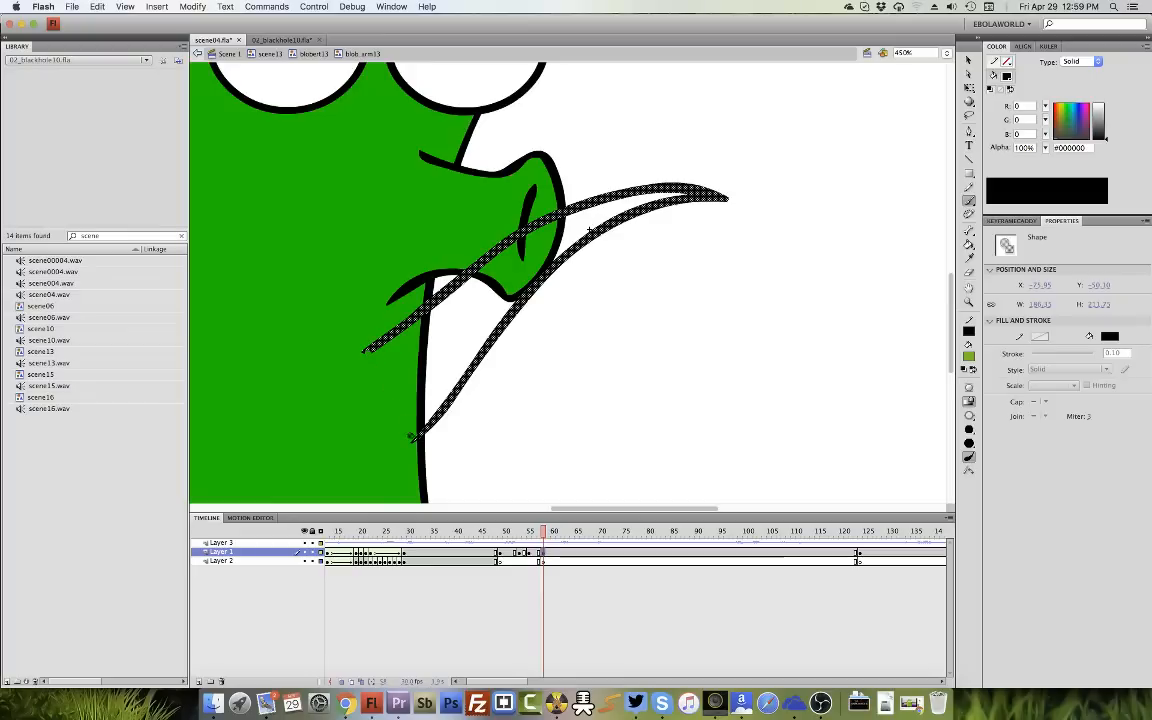
{"action": "left_click_drag", "start_coordinate": [416, 435], "coordinate": [415, 425]}
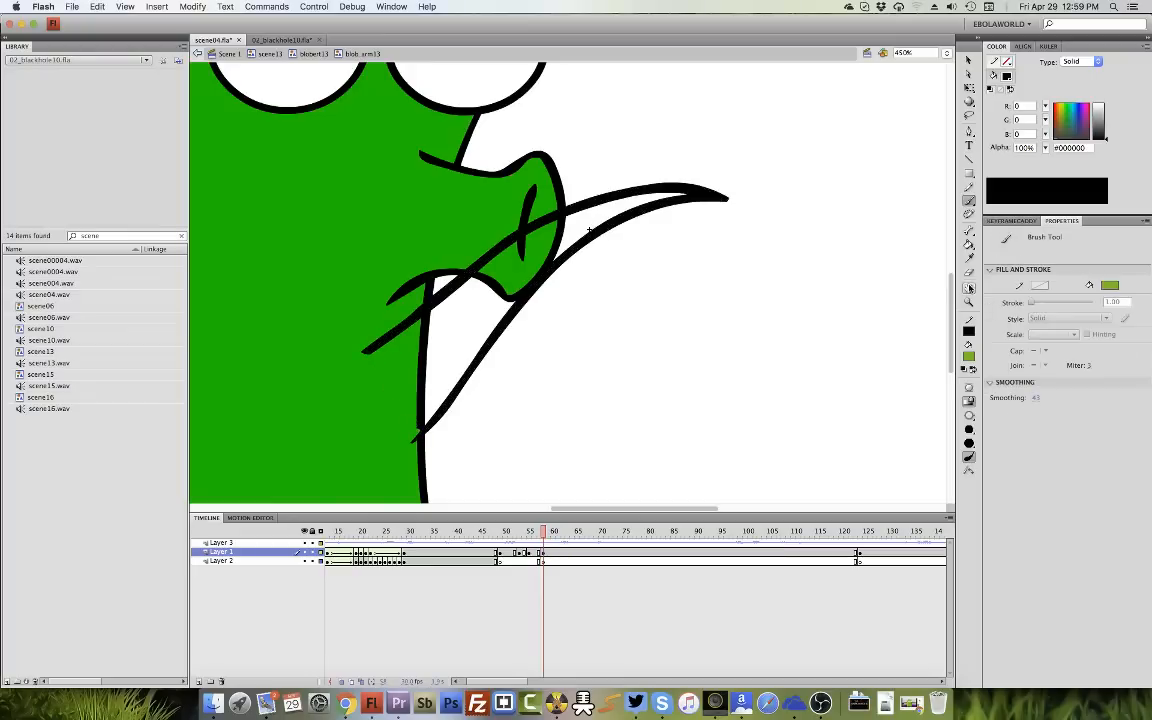
{"action": "left_click", "coordinate": [968, 286]}
{"action": "left_click", "coordinate": [967, 245]}
{"action": "left_click", "coordinate": [490, 313]}
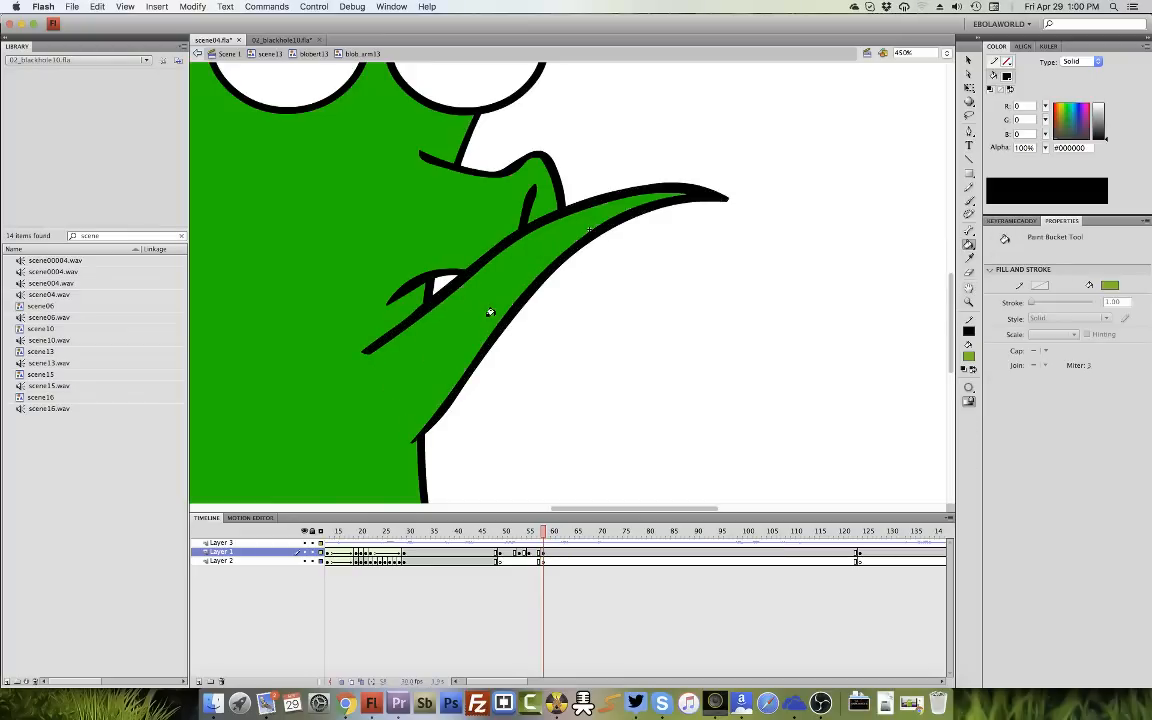
Create a shape tween on Layer 1 between the arm poses at frames 55 and 58, and scrub through it.
{"action": "right_click", "coordinate": [549, 562]}
{"action": "left_click", "coordinate": [575, 571]}
{"action": "left_click", "coordinate": [535, 541]}
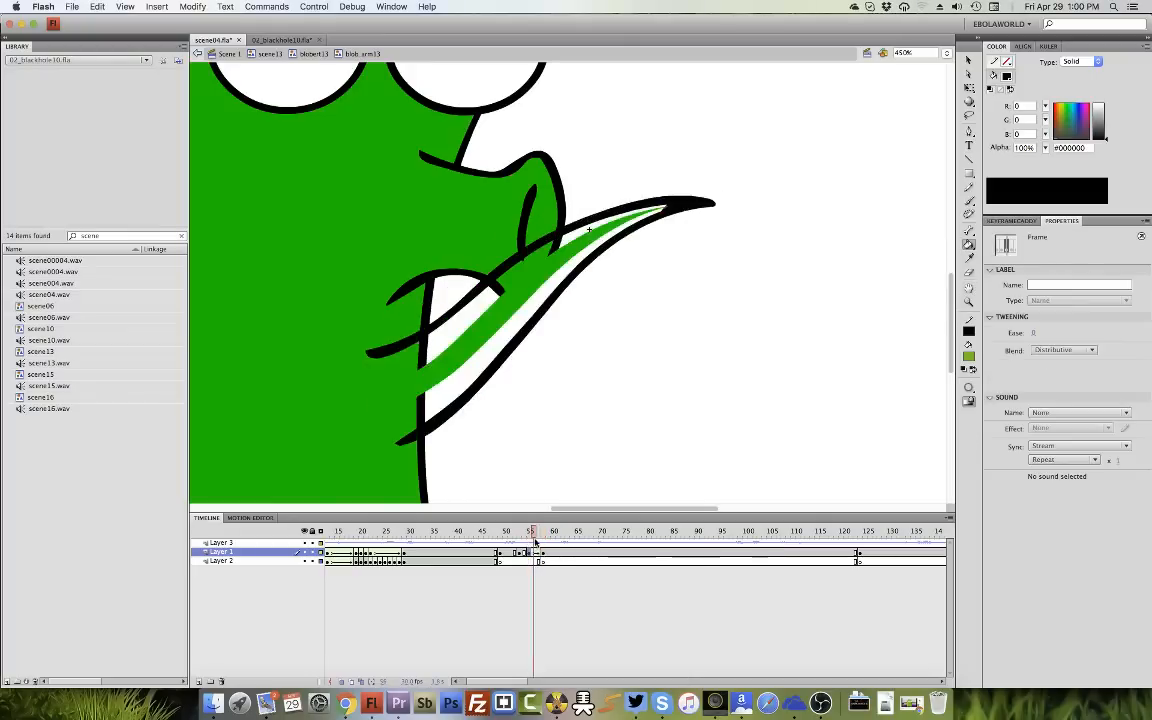
{"action": "left_click_drag", "start_coordinate": [535, 541], "coordinate": [543, 543]}
{"action": "left_click", "coordinate": [537, 559]}
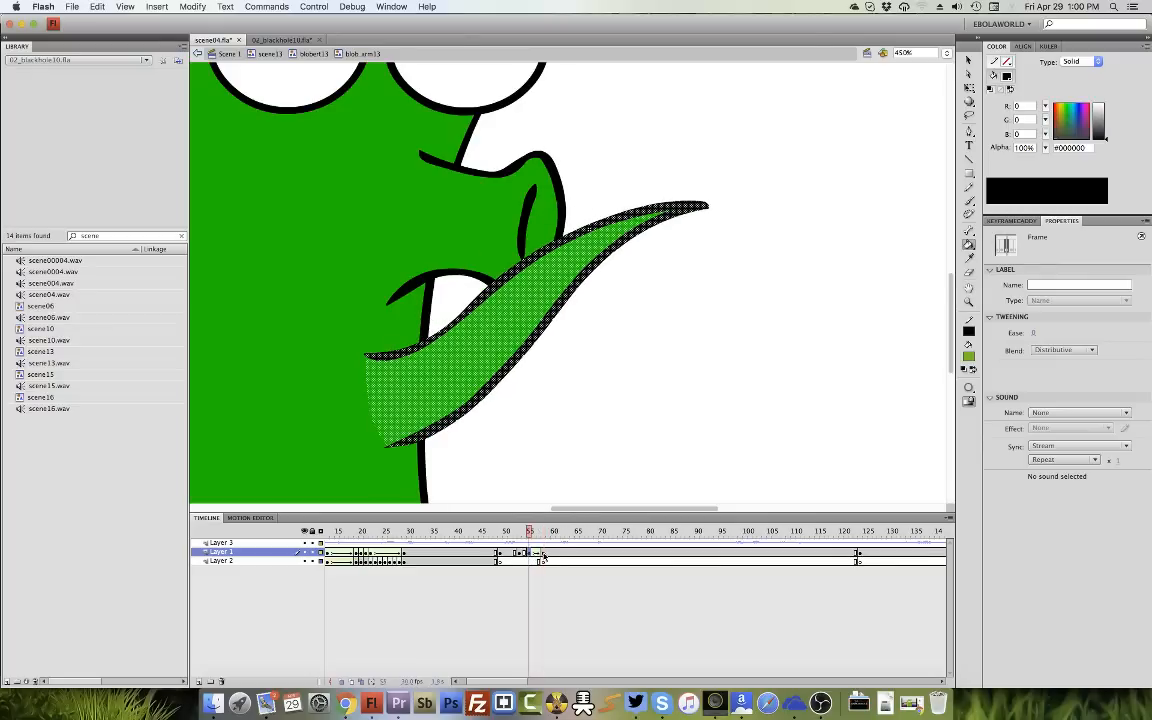
Cut the green fill out of the frame 55 arm on Layer 1 and paste it in place on Layer 2.
{"action": "left_click", "coordinate": [530, 552]}
{"action": "left_click", "coordinate": [637, 399]}
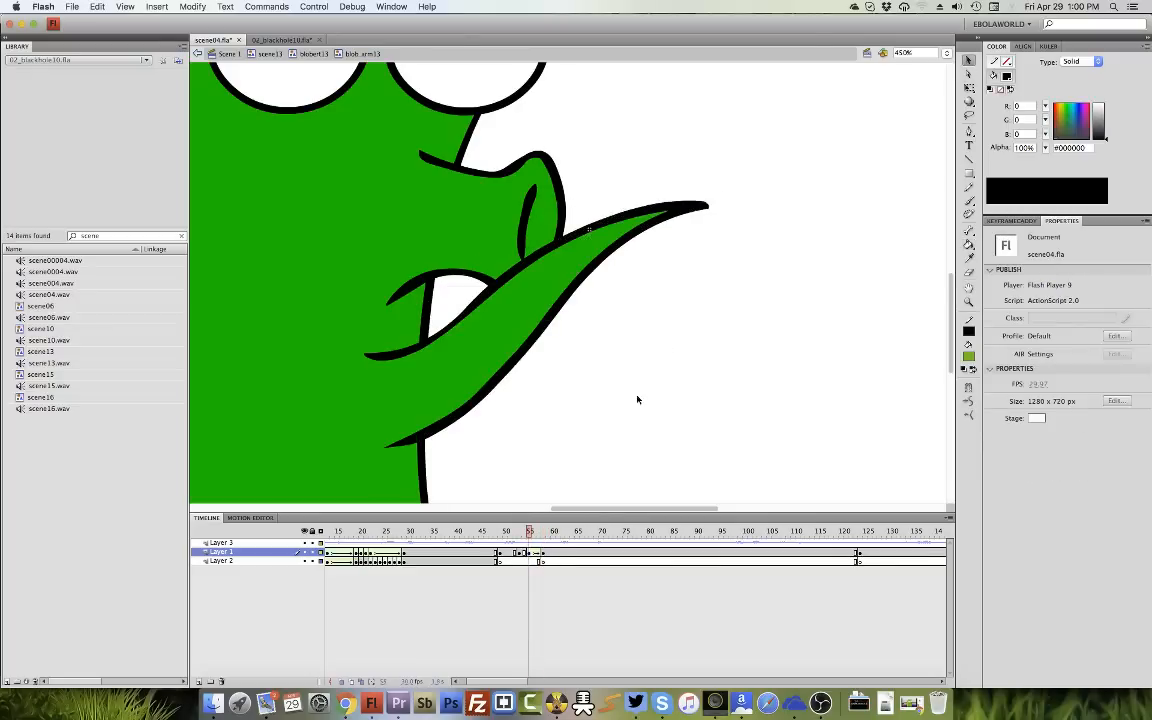
{"action": "left_click", "coordinate": [538, 562]}
{"action": "left_click", "coordinate": [444, 327]}
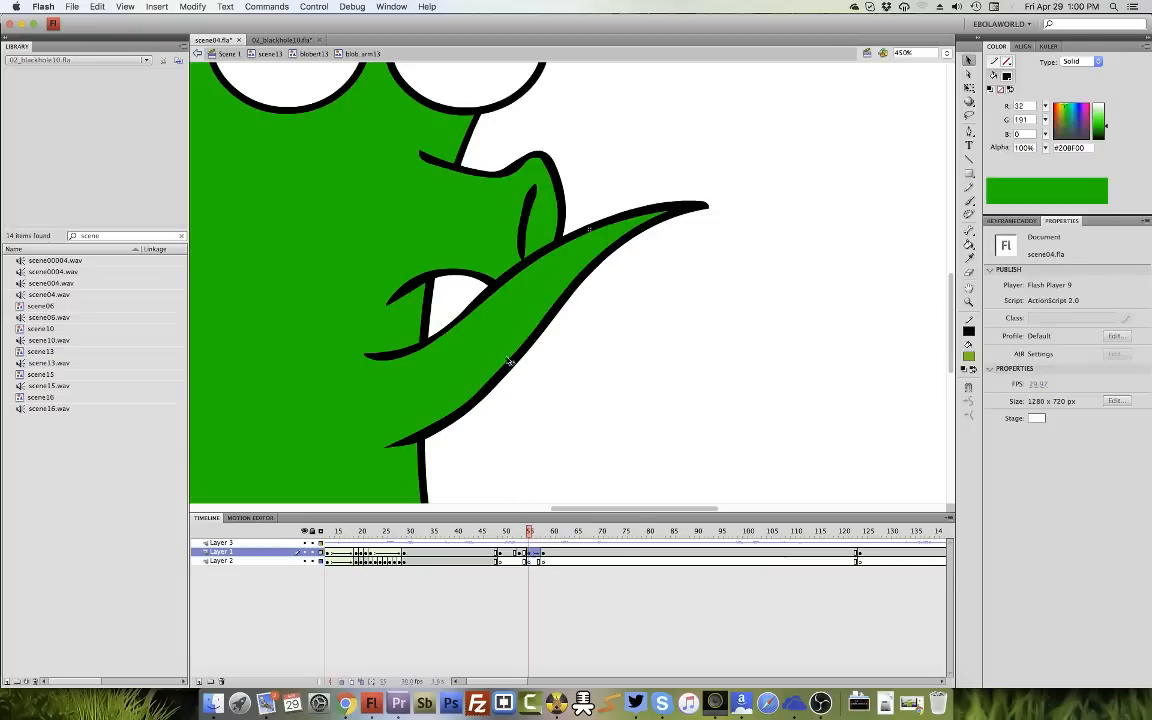
{"action": "left_click", "coordinate": [536, 562]}
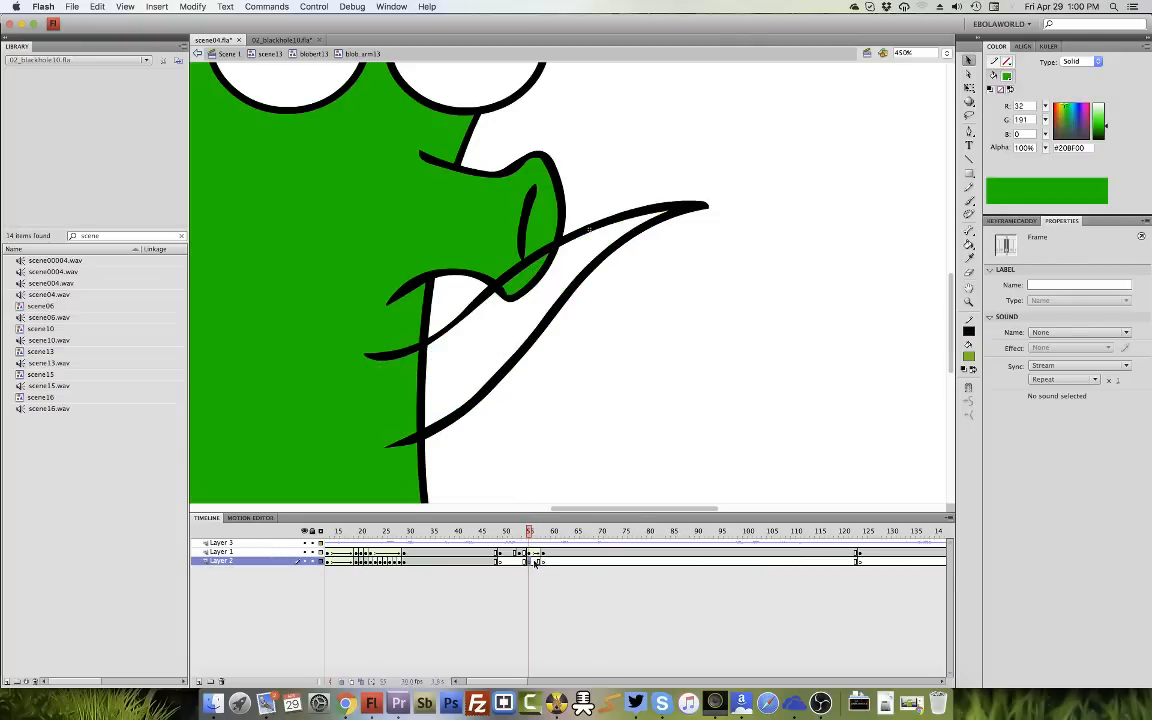
{"action": "key", "text": "super+shift+v"}
Cut the green fill out of the frame 58 arm on Layer 1 and paste it in place on Layer 2.
{"action": "left_click", "coordinate": [544, 533]}
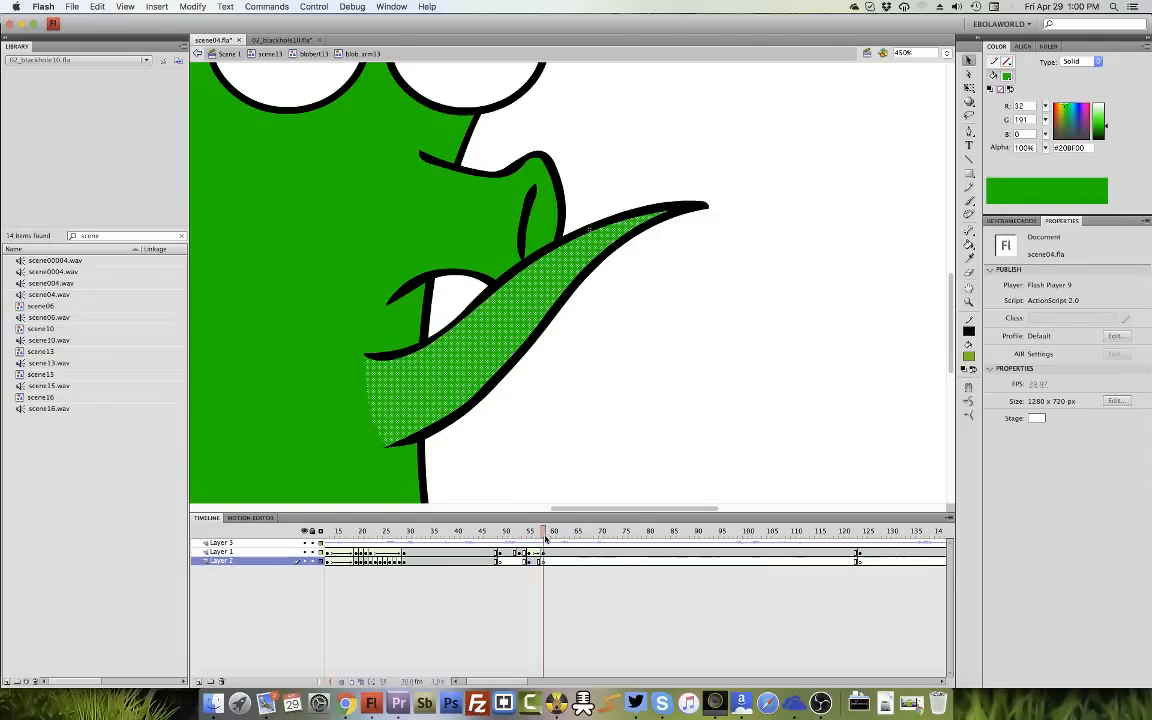
{"action": "left_click", "coordinate": [513, 291]}
{"action": "key", "text": "super+x"}
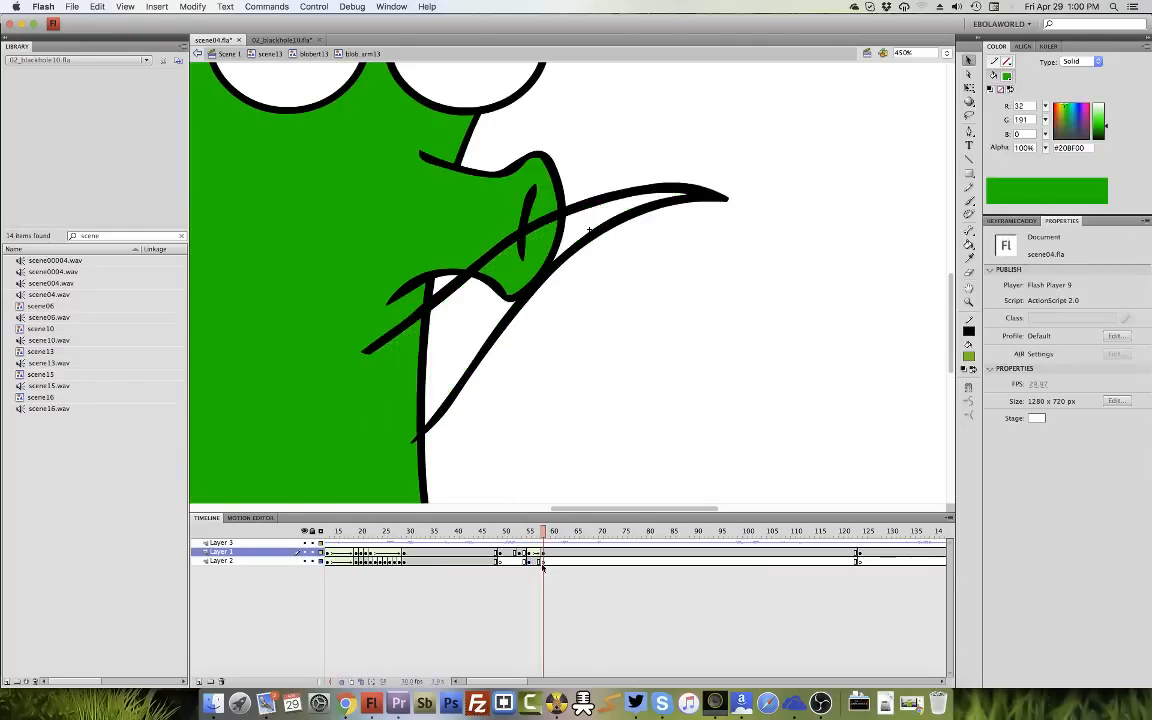
{"action": "left_click", "coordinate": [548, 562]}
{"action": "key", "text": "super+shift+v"}
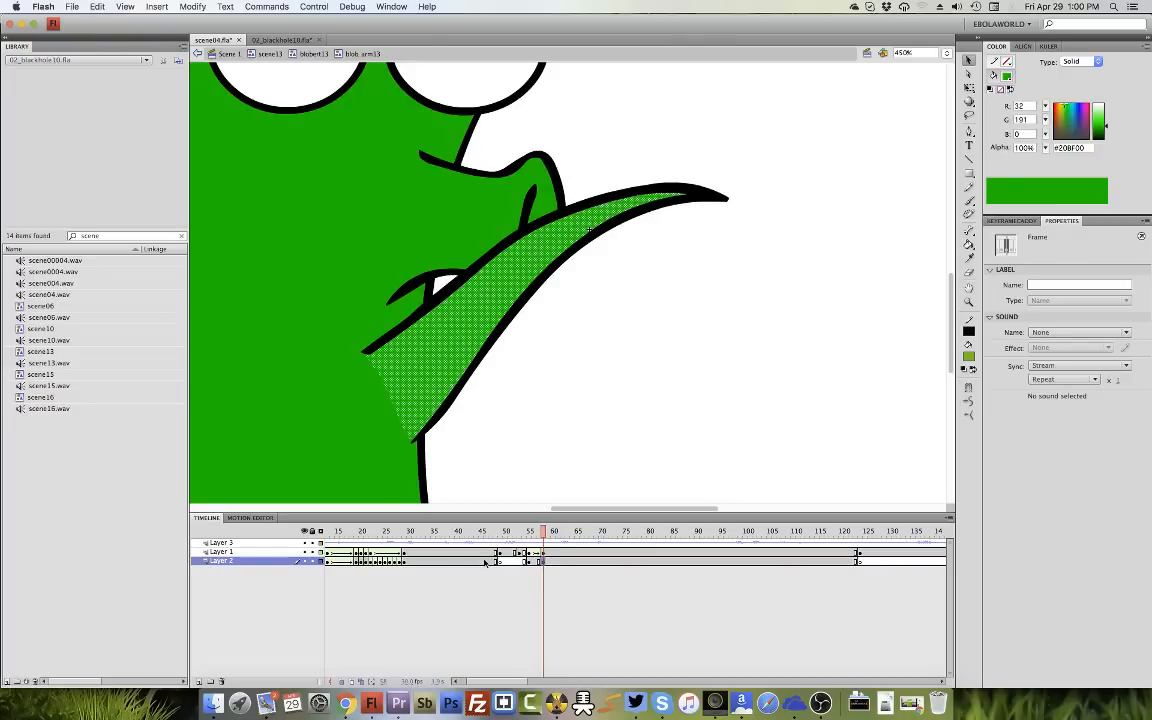
Try a shape tween on the Layer 2 fill between frames 55 and 58, then clear it along with the frame 55 fill.
{"action": "left_click_drag", "start_coordinate": [525, 535], "coordinate": [545, 535]}
{"action": "right_click", "coordinate": [529, 561]}
{"action": "left_click", "coordinate": [555, 578]}
{"action": "left_click", "coordinate": [539, 532]}
{"action": "left_click", "coordinate": [531, 562]}
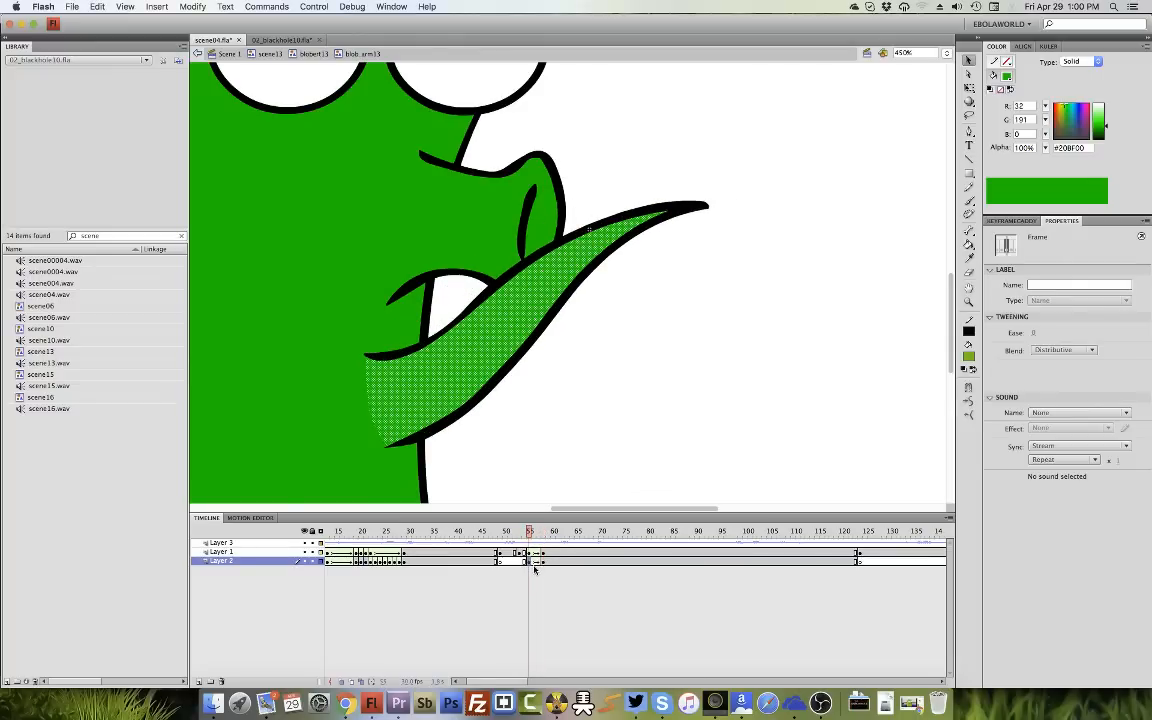
{"action": "right_click", "coordinate": [531, 565]}
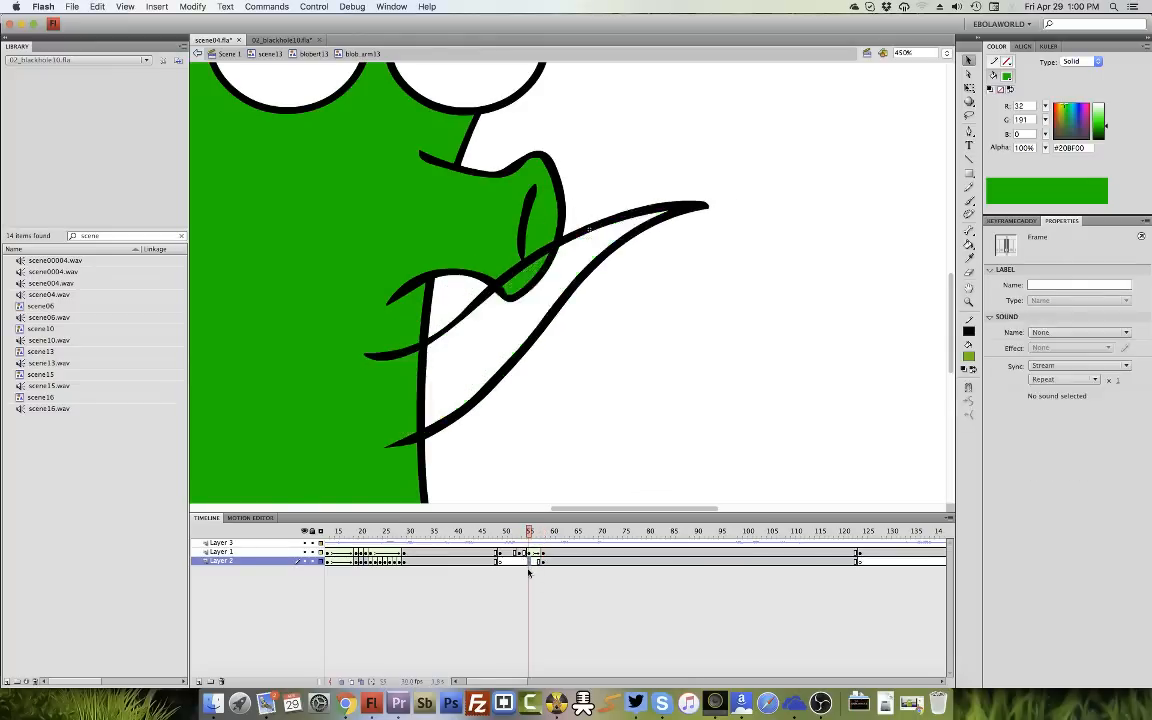
{"action": "left_click", "coordinate": [554, 658]}
Brush green along the inside of the frame 55 arm outline on Layer 2 and fill the enclosed area green.
{"action": "key", "text": "b"}
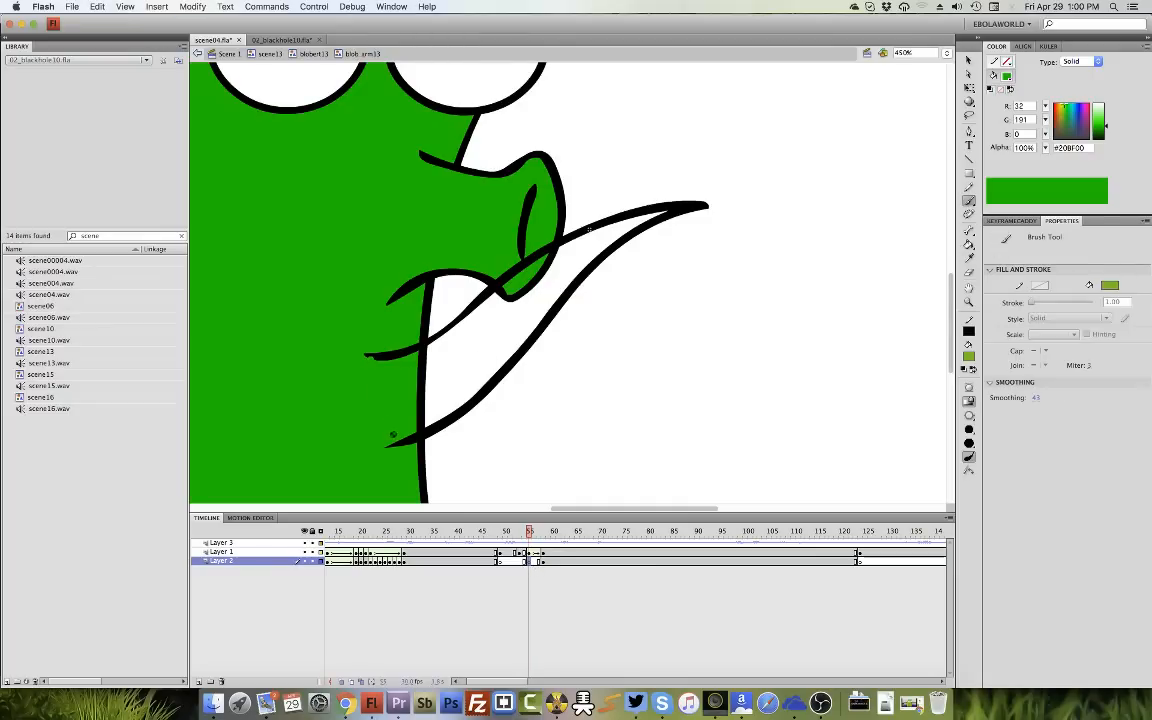
{"action": "mouse_move", "coordinate": [422, 432]}
{"action": "left_mouse_down"}
{"action": "mouse_move", "coordinate": [610, 245]}
{"action": "mouse_move", "coordinate": [665, 215]}
{"action": "mouse_move", "coordinate": [497, 292]}
{"action": "mouse_move", "coordinate": [419, 351]}
{"action": "mouse_move", "coordinate": [374, 359]}
{"action": "left_mouse_up"}
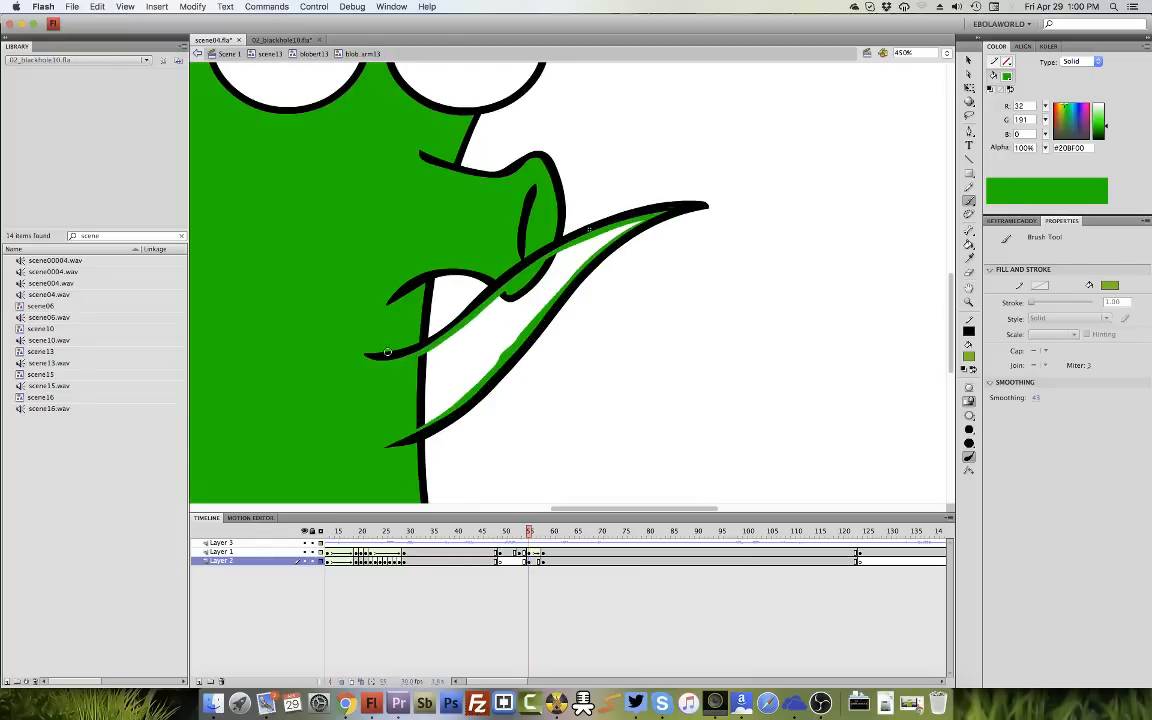
{"action": "key", "text": "k"}
{"action": "left_click", "coordinate": [469, 386]}
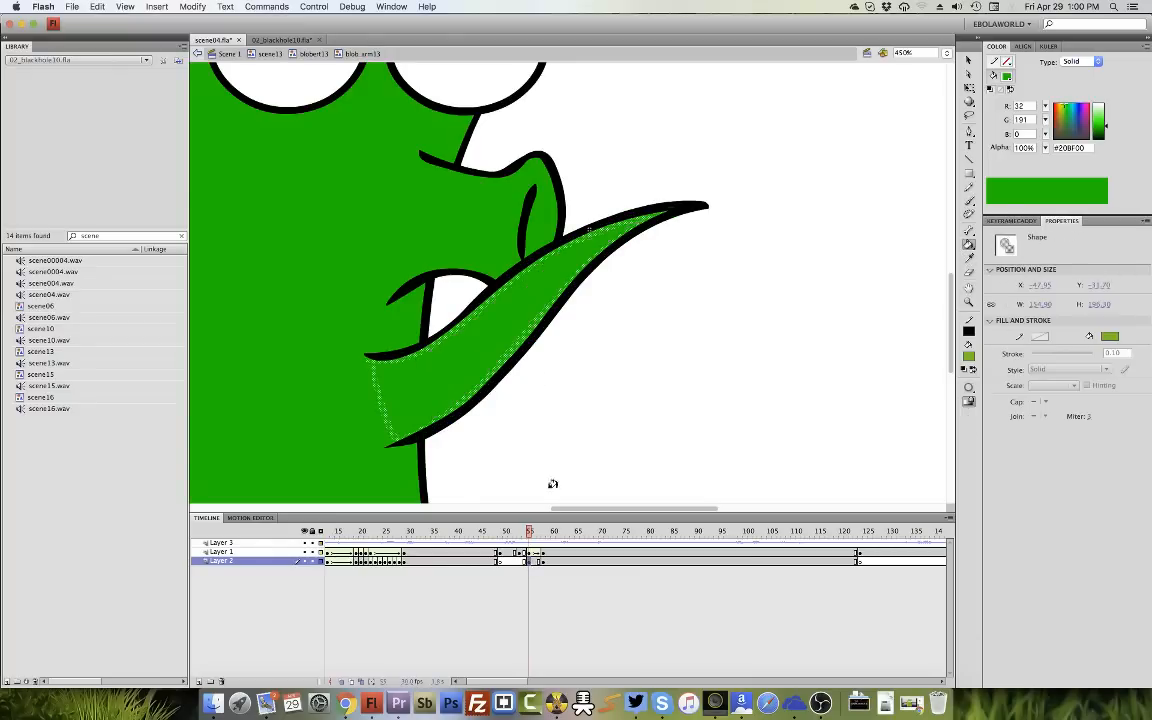
Delete the green fill at frame 56 on Layer 2, leaving only the tweened outline to paint.
{"action": "key", "text": "."}
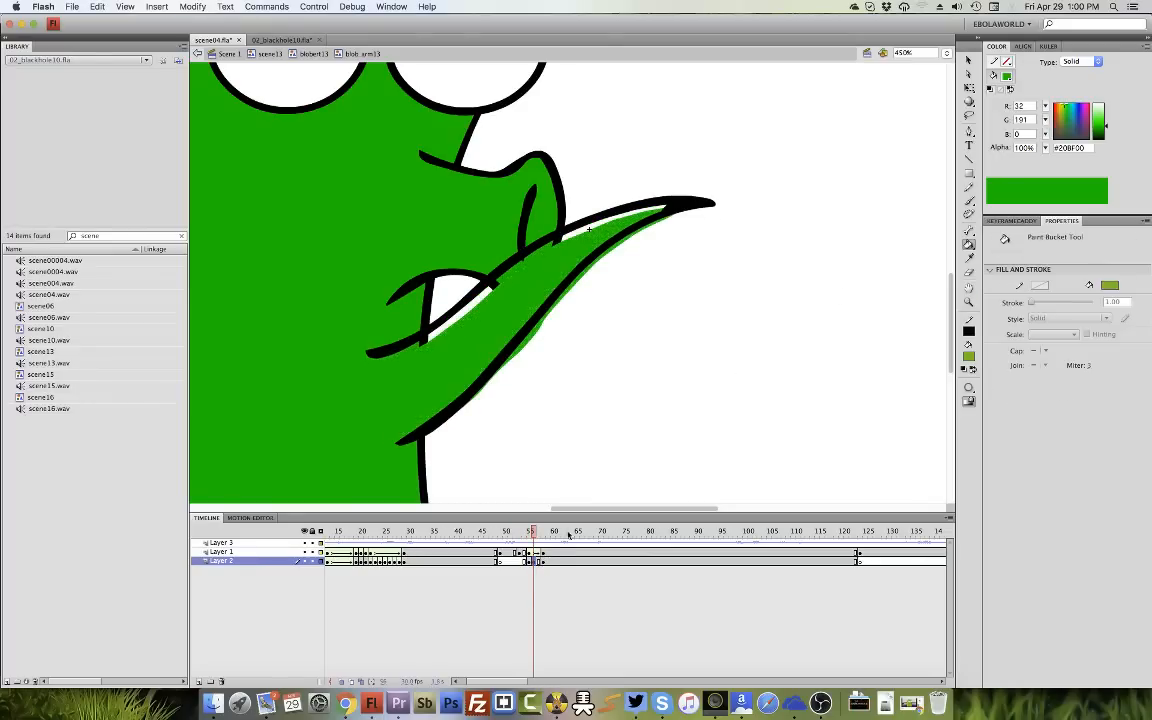
{"action": "key", "text": "super+a"}
{"action": "key", "text": "Delete"}
{"action": "left_click", "coordinate": [969, 202]}
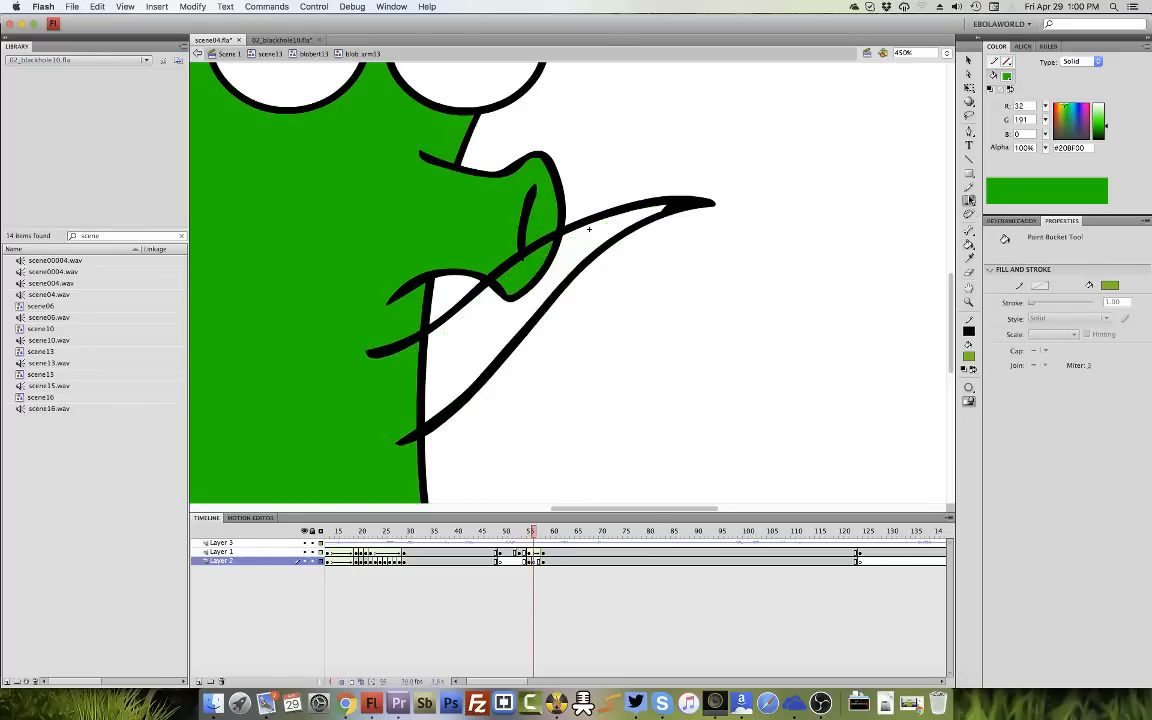
Adjust the ease of the Layer 1 shape tween that starts at frame 55.
{"action": "right_click", "coordinate": [529, 554]}
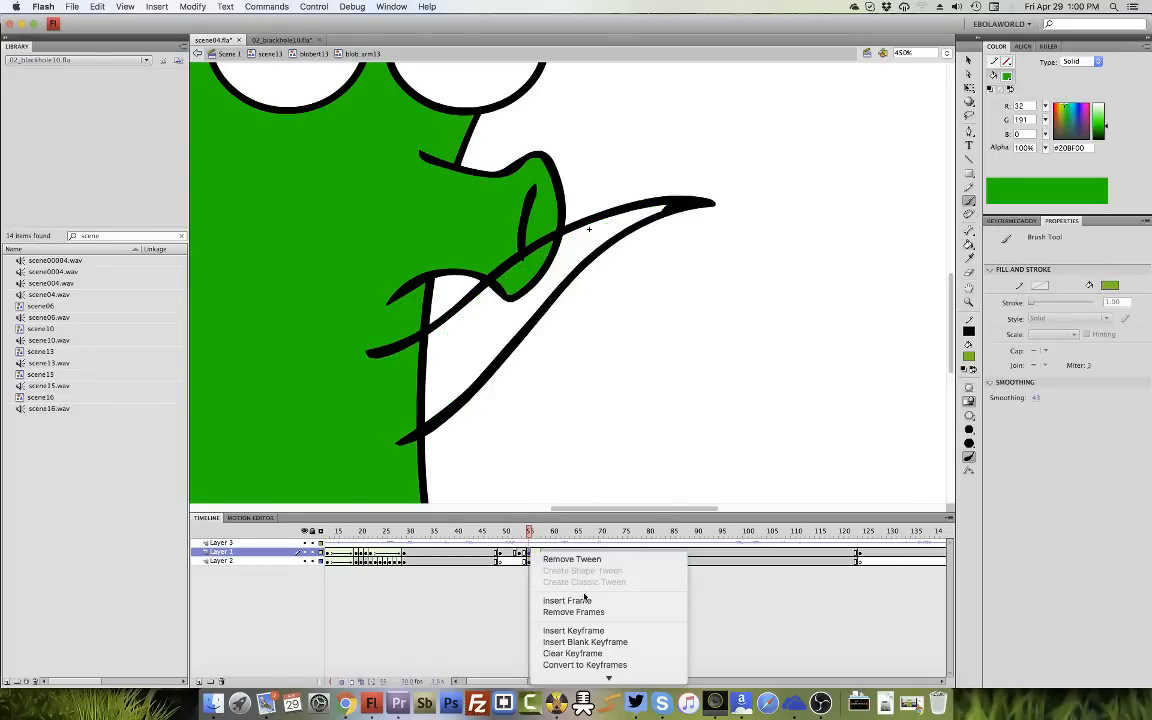
{"action": "left_click", "coordinate": [818, 453]}
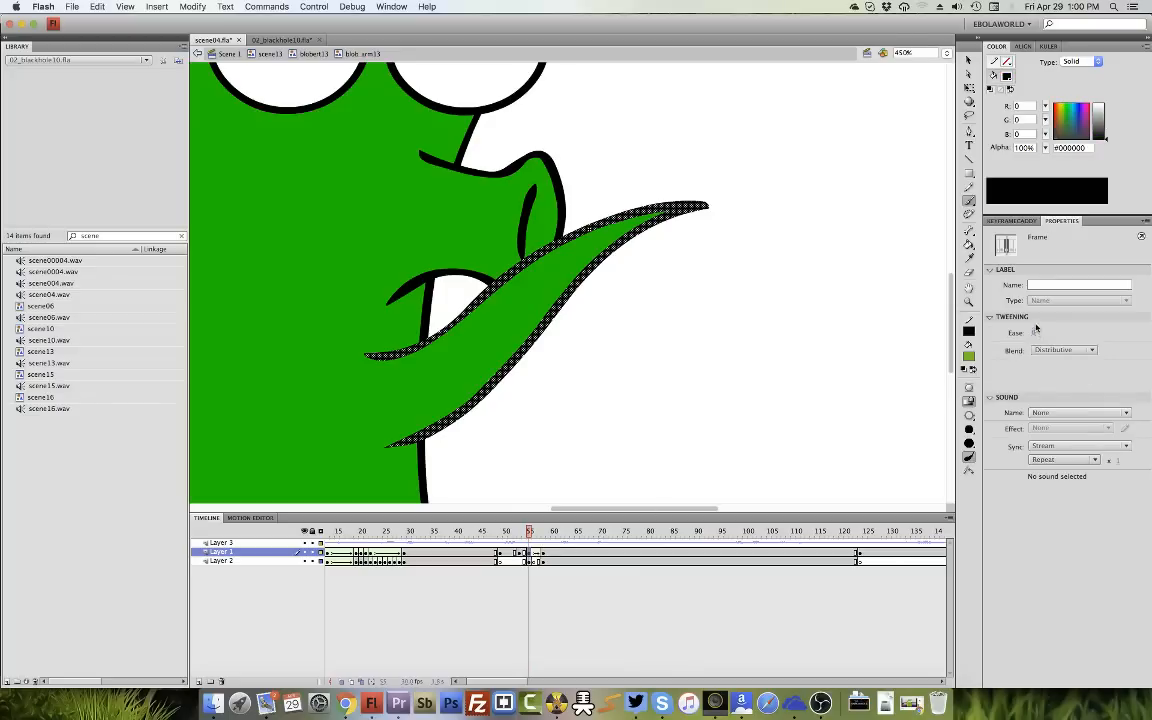
{"action": "left_click", "coordinate": [1037, 331]}
Brush green along the inside of the frame 56 arm outline on Layer 2 and fill the enclosed area green.
{"action": "left_click", "coordinate": [533, 562]}
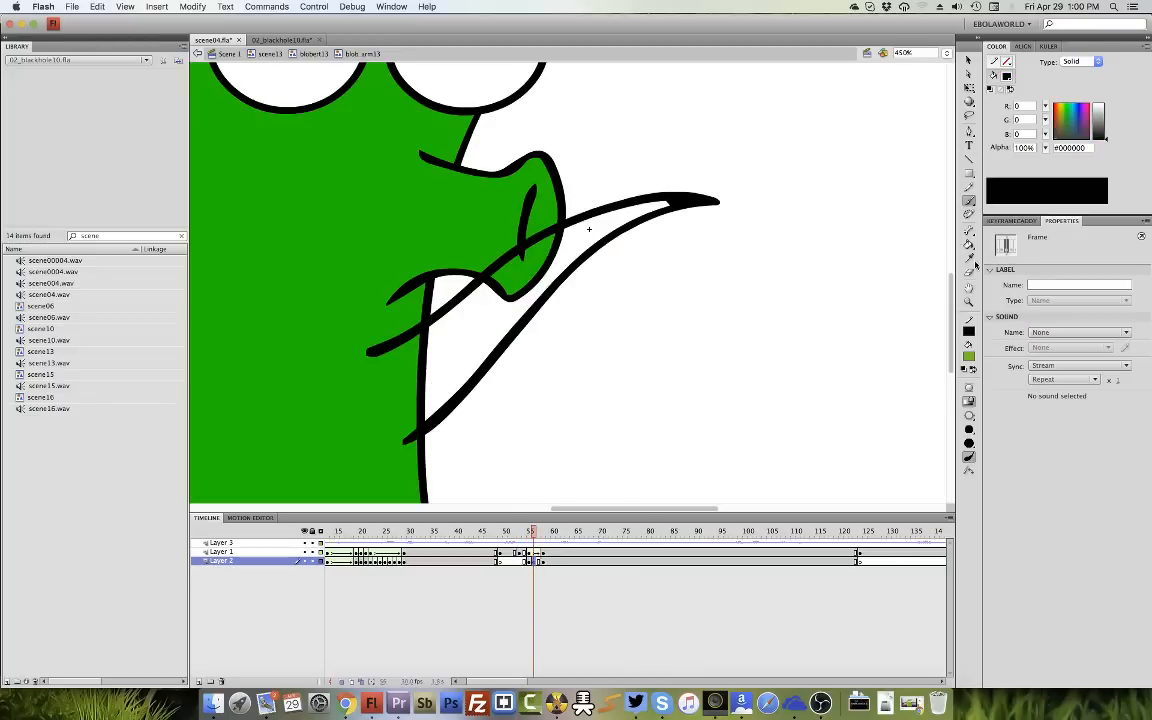
{"action": "left_click", "coordinate": [967, 203]}
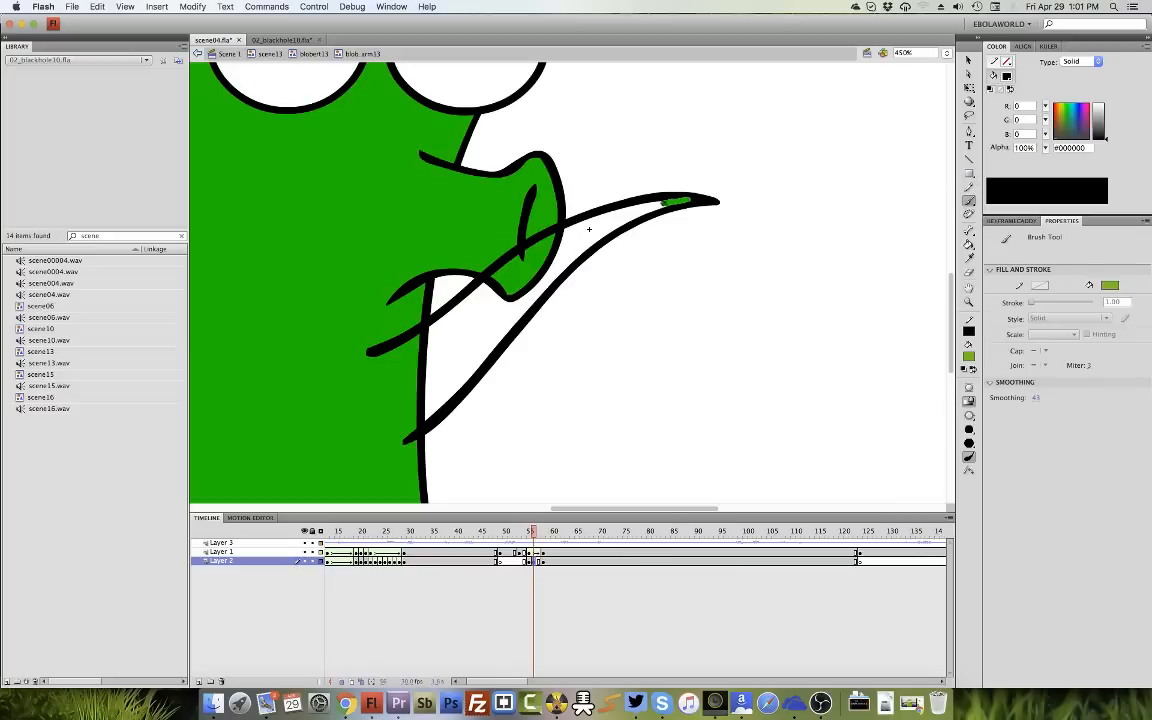
{"action": "mouse_move", "coordinate": [663, 204]}
{"action": "left_mouse_down"}
{"action": "mouse_move", "coordinate": [530, 240]}
{"action": "mouse_move", "coordinate": [465, 296]}
{"action": "mouse_move", "coordinate": [405, 318]}
{"action": "mouse_move", "coordinate": [372, 353]}
{"action": "left_mouse_up"}
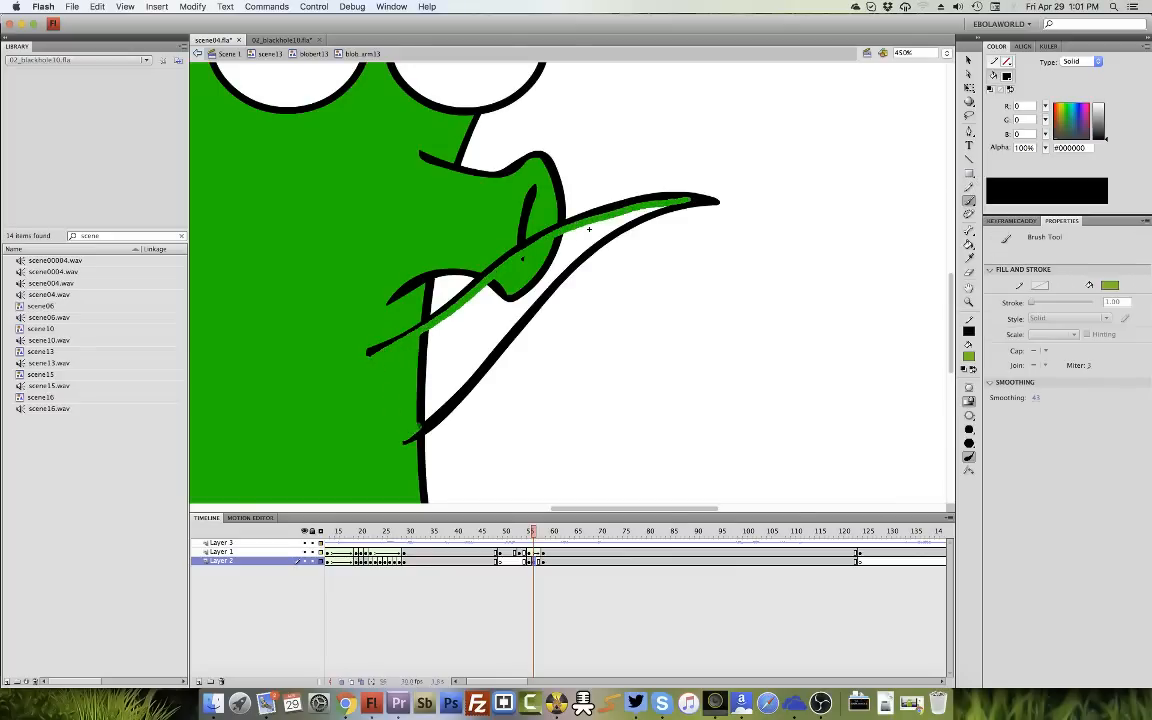
{"action": "left_click_drag", "start_coordinate": [408, 438], "coordinate": [615, 228]}
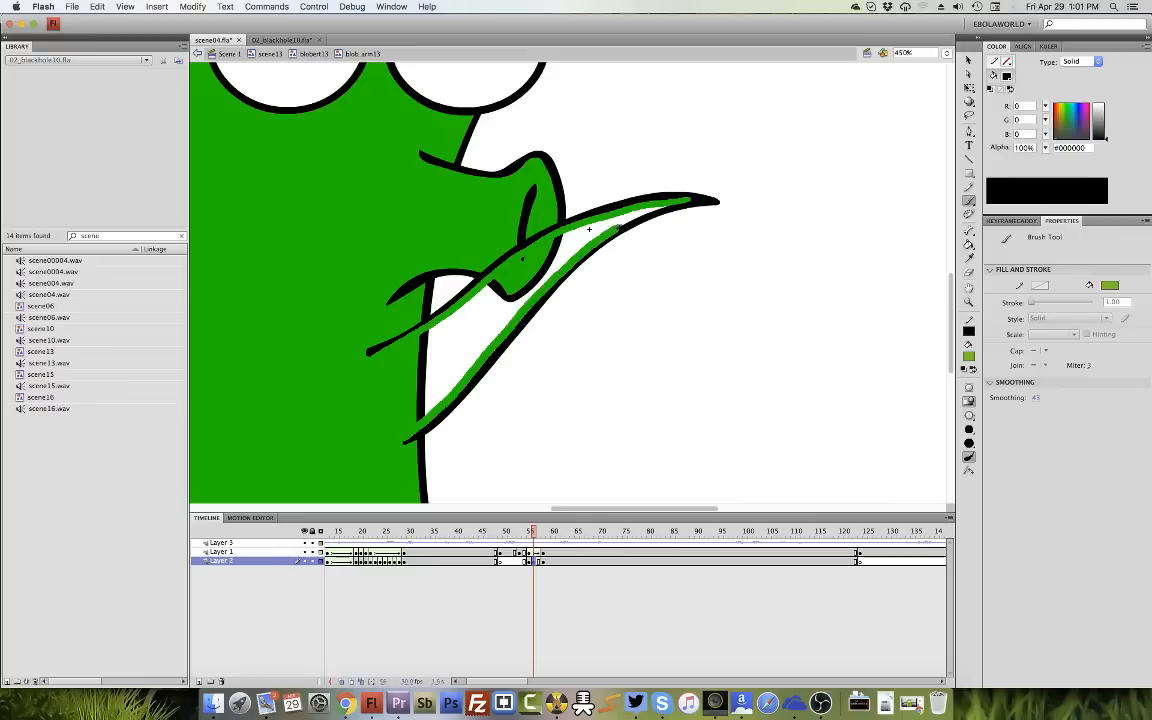
{"action": "key", "text": "k"}
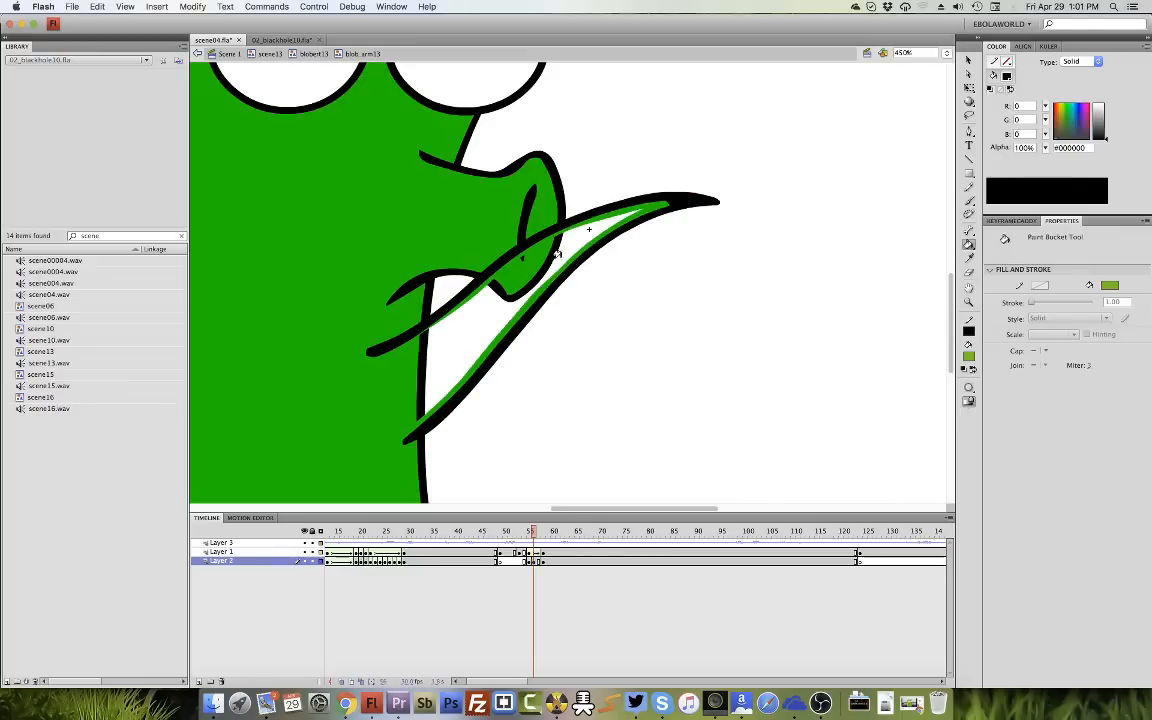
{"action": "left_click", "coordinate": [589, 229]}
Clear the green fill at frame 57 on Layer 2, brush green along the inside of the arm outline and fill the enclosed area green.
{"action": "left_click", "coordinate": [539, 563]}
{"action": "key", "text": "F7"}
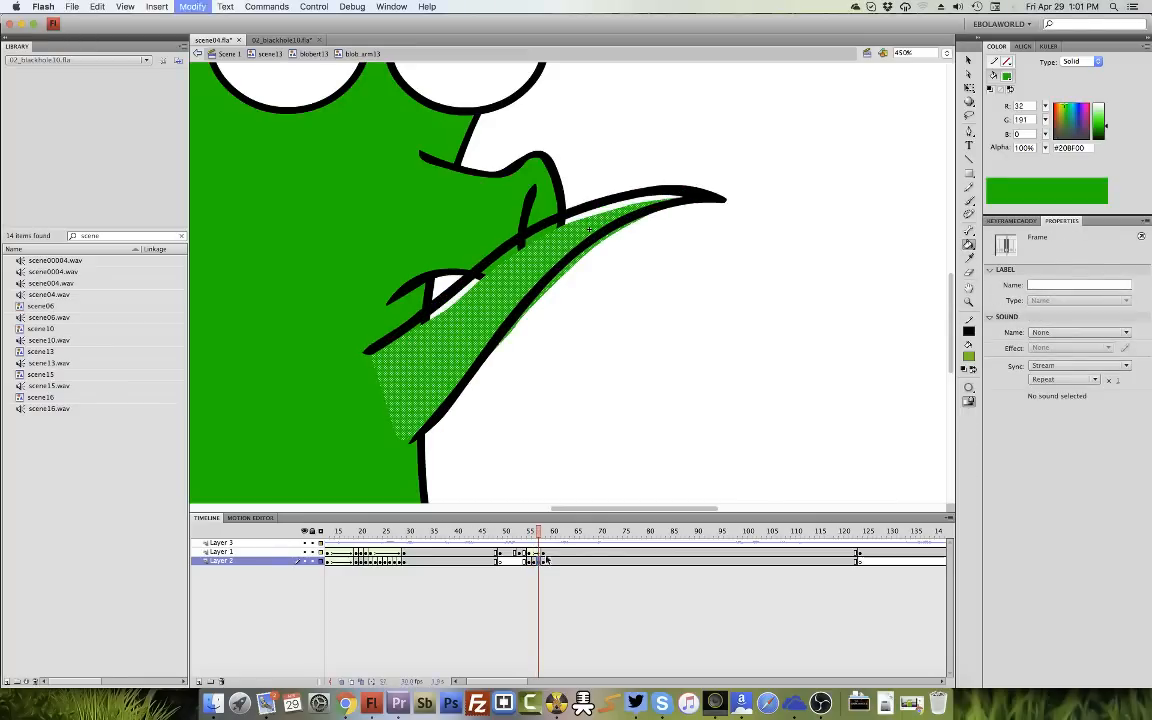
{"action": "left_click", "coordinate": [968, 200]}
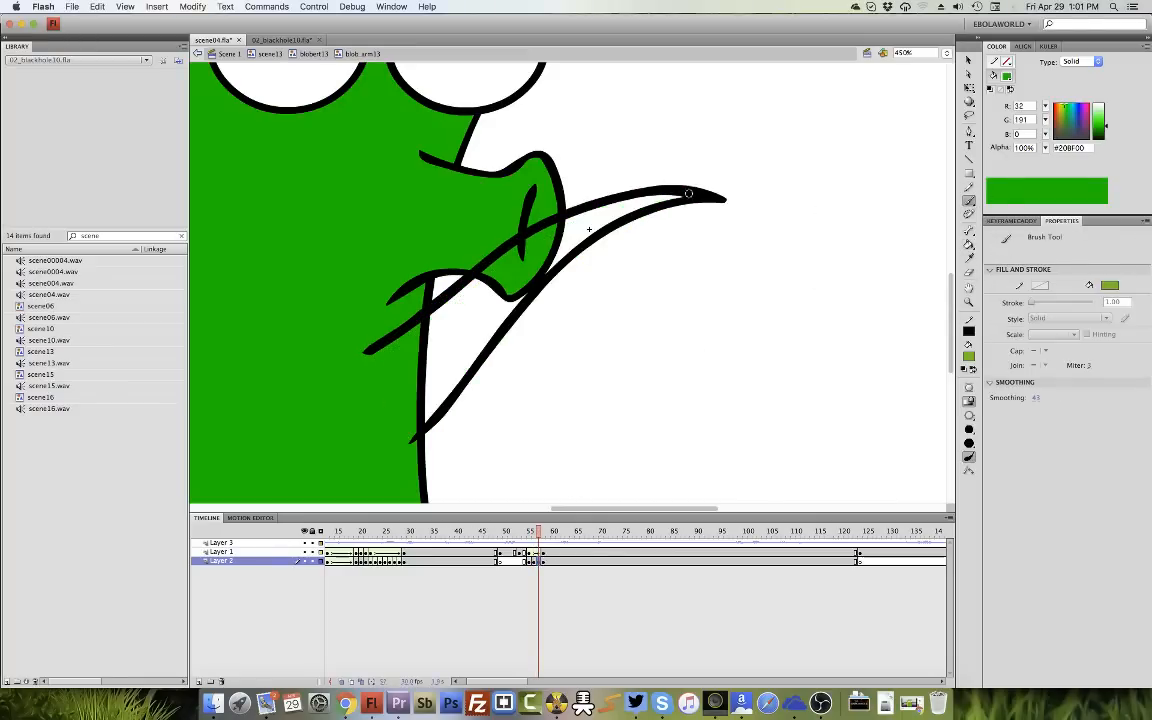
{"action": "left_click_drag", "start_coordinate": [689, 193], "coordinate": [551, 229]}
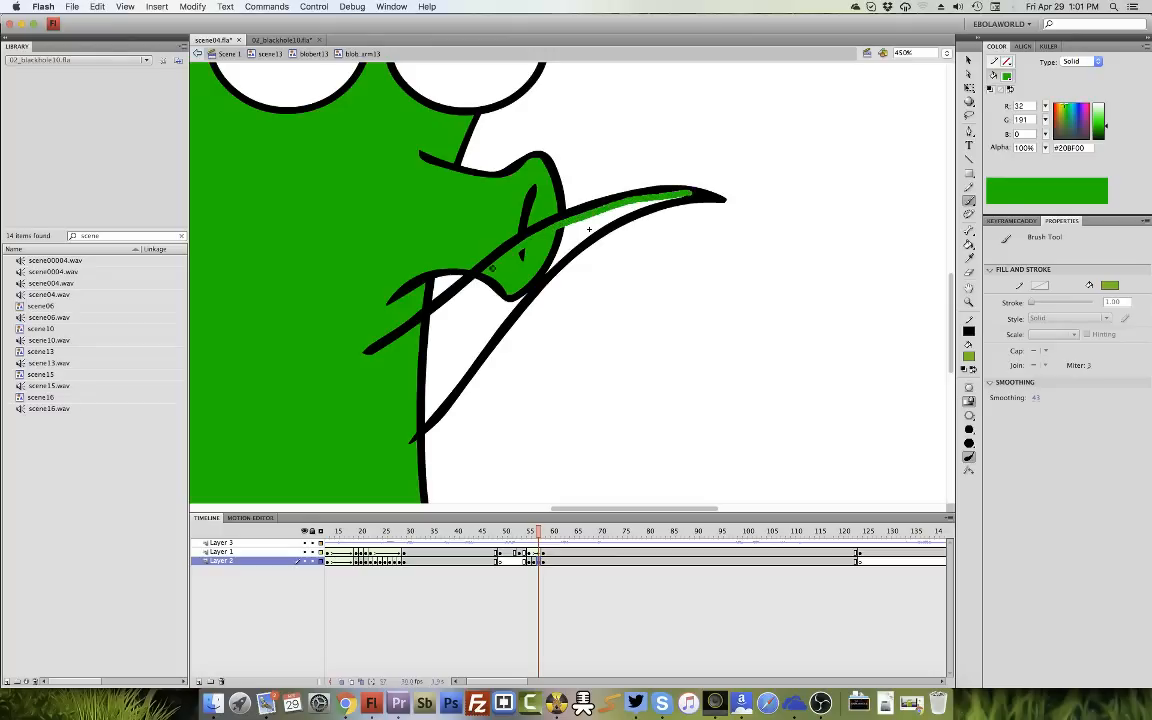
{"action": "left_click_drag", "start_coordinate": [491, 268], "coordinate": [391, 343]}
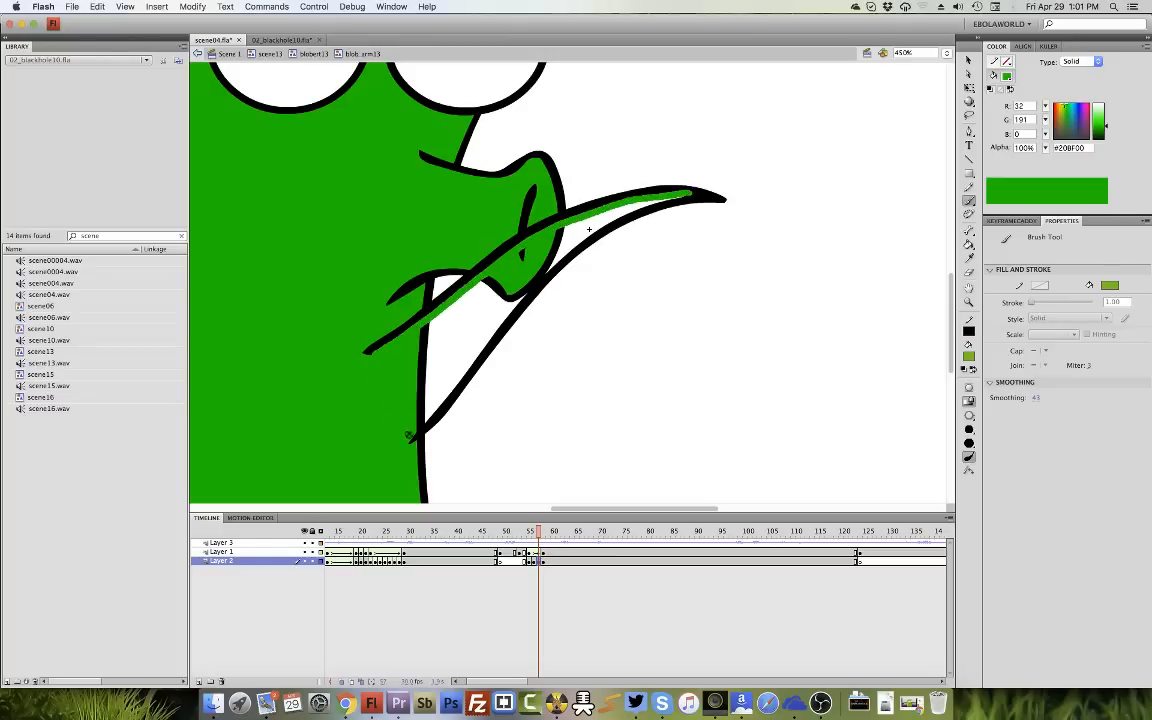
{"action": "mouse_move", "coordinate": [408, 434]}
{"action": "left_mouse_down"}
{"action": "mouse_move", "coordinate": [553, 264]}
{"action": "mouse_move", "coordinate": [686, 194]}
{"action": "left_mouse_up"}
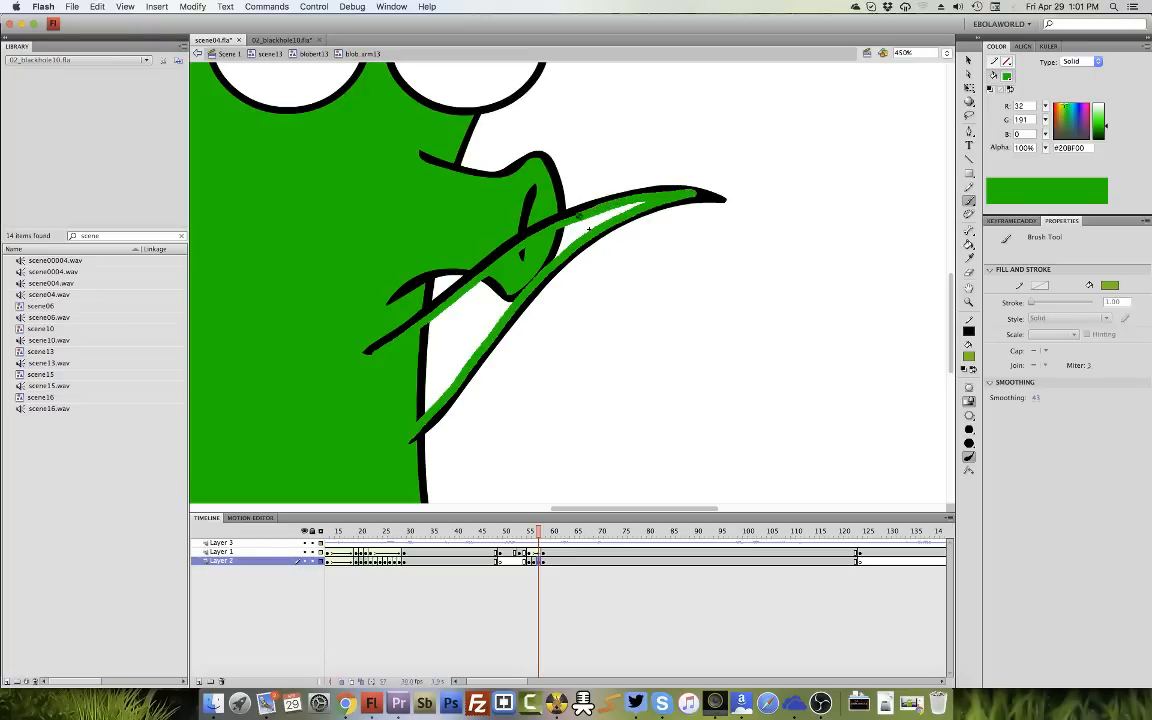
{"action": "key", "text": "super+z"}
{"action": "key", "text": "k"}
{"action": "left_click", "coordinate": [551, 245]}
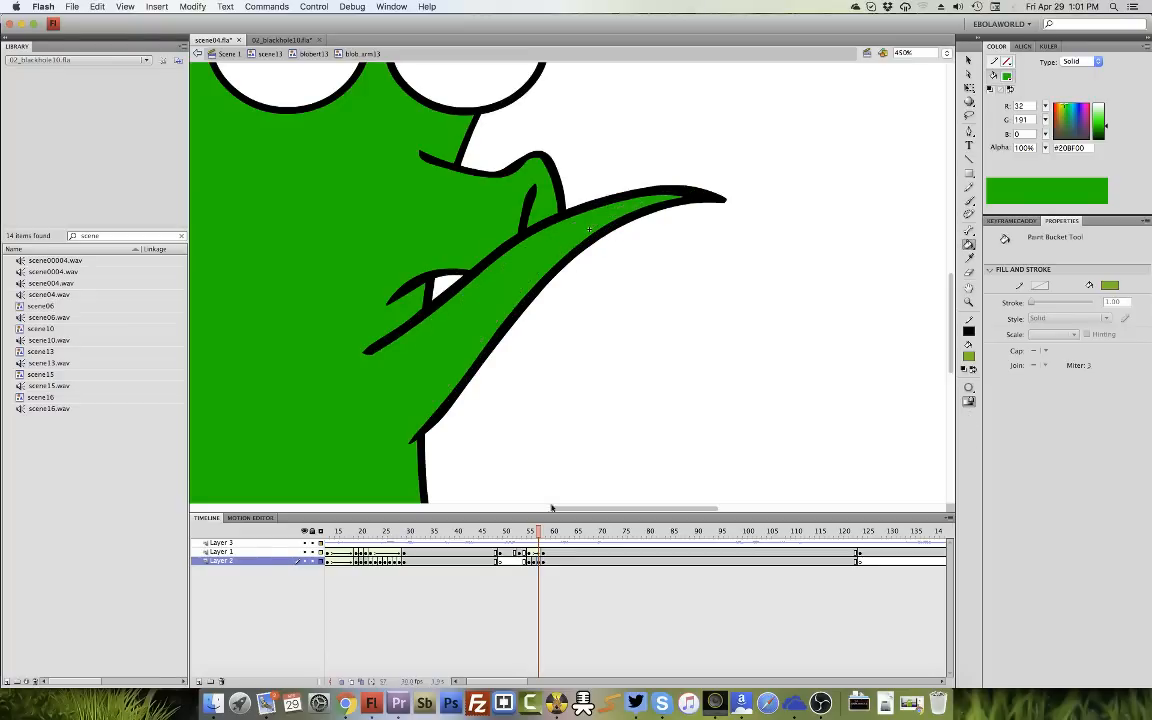
Play and scrub the arm movement around frames 54 to 58 to check the new fills.
{"action": "left_click", "coordinate": [527, 532]}
{"action": "key", "text": "Return"}
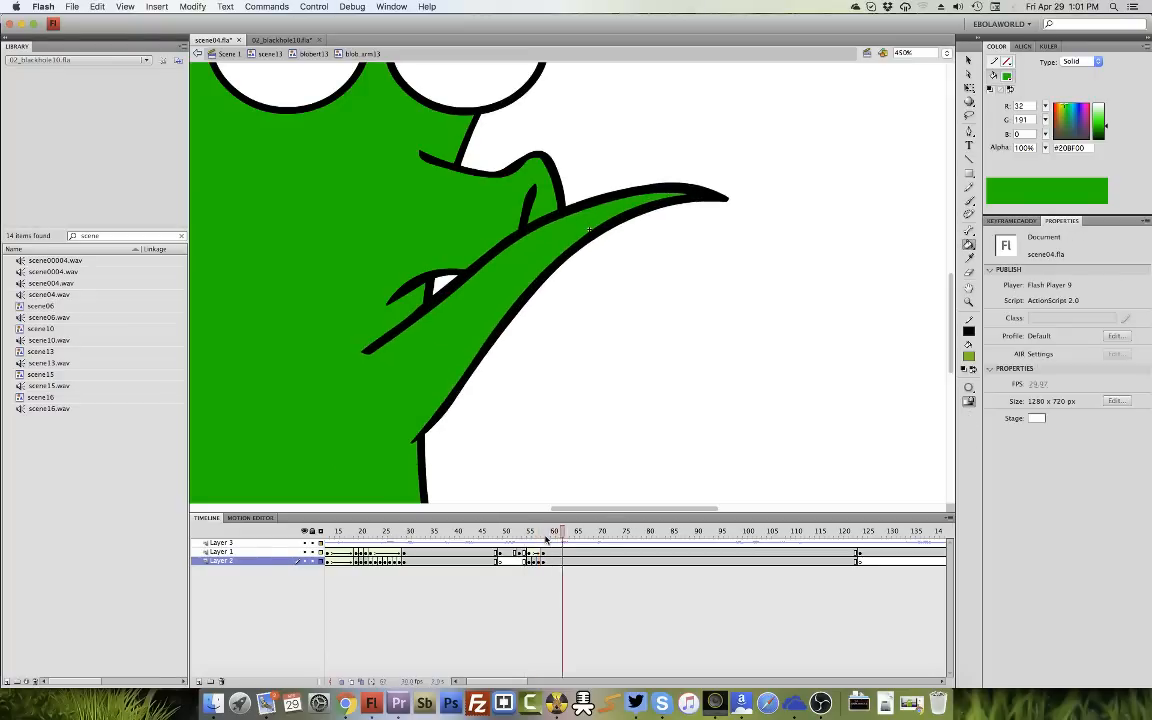
{"action": "key", "text": "Return"}
{"action": "left_click", "coordinate": [530, 533]}
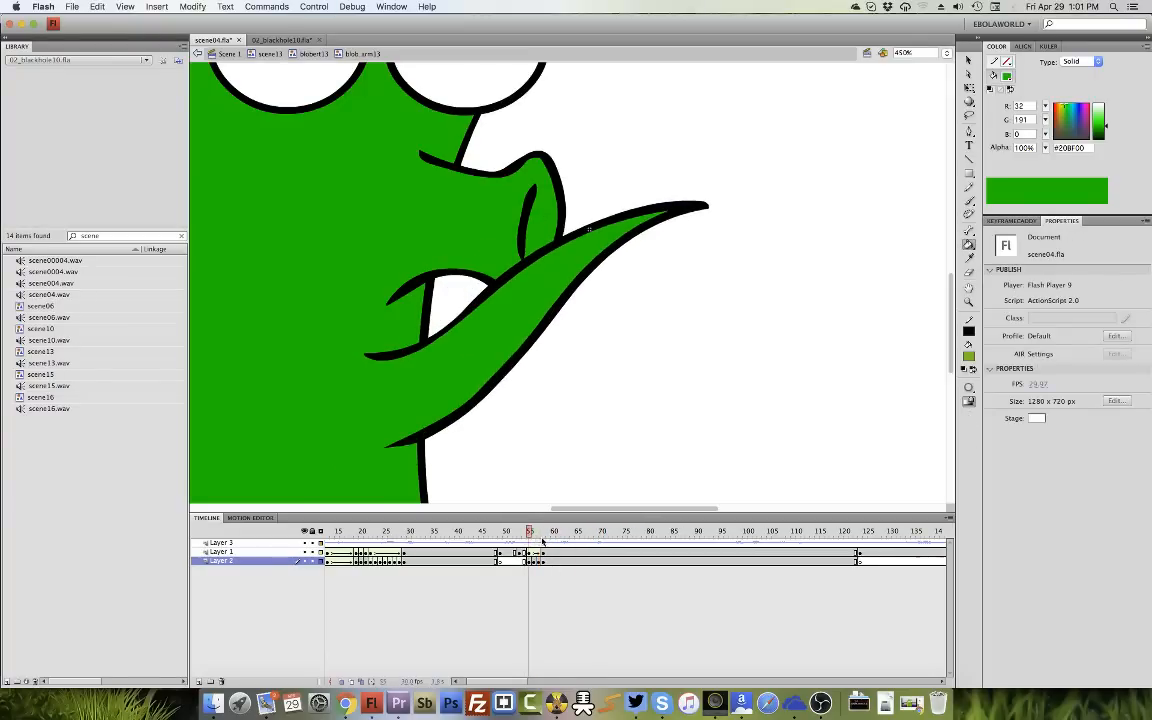
{"action": "mouse_move", "coordinate": [533, 538]}
{"action": "left_mouse_down"}
{"action": "mouse_move", "coordinate": [543, 538]}
{"action": "mouse_move", "coordinate": [532, 540]}
{"action": "left_mouse_up"}
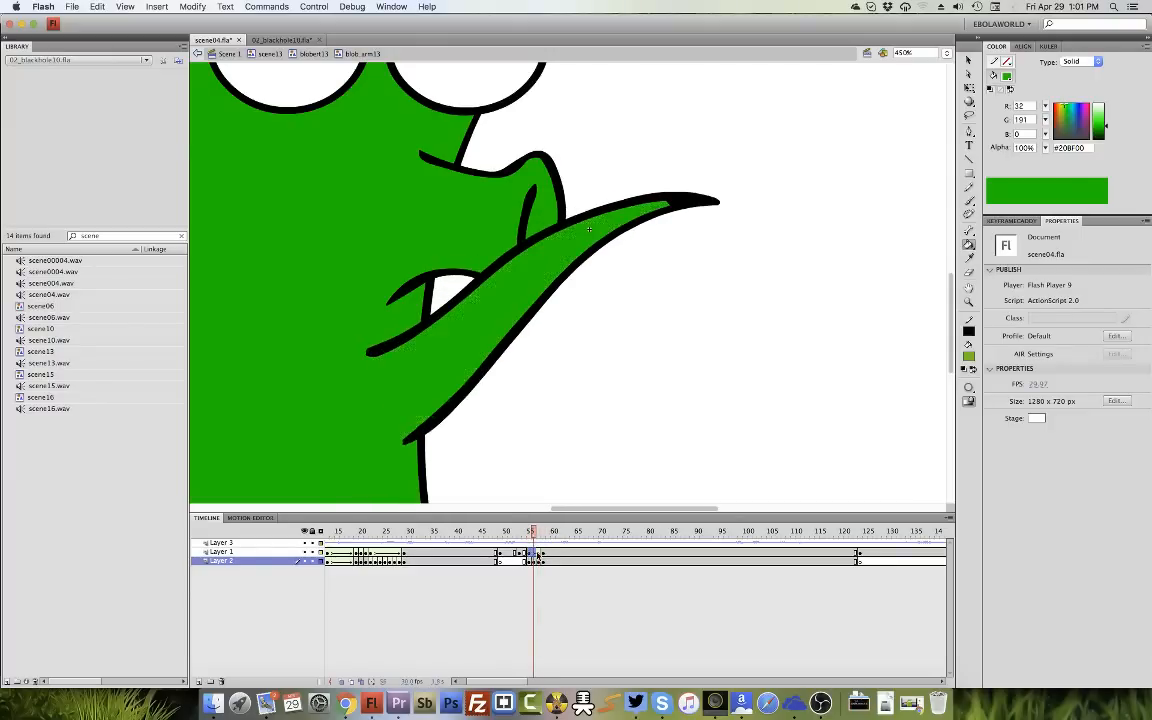
Save the document and convert the tweened Layer 1 frames from 55 to 57 into keyframes.
{"action": "left_click", "coordinate": [538, 552]}
{"action": "key", "text": "super+s"}
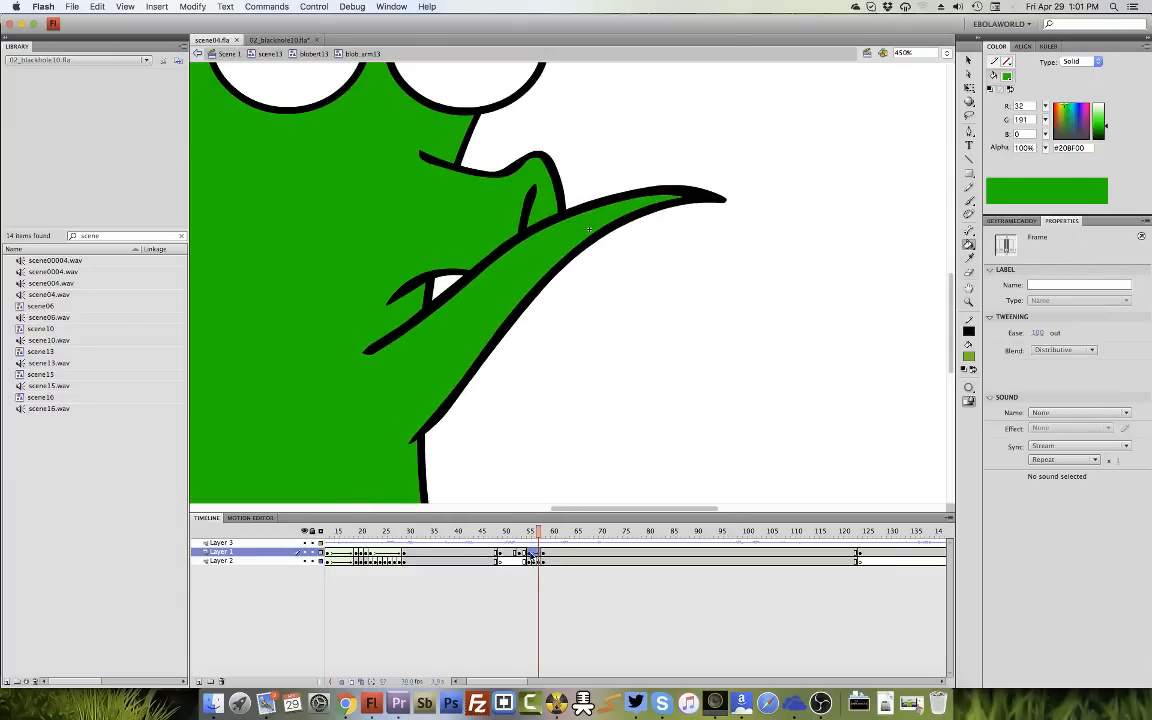
{"action": "key", "text": "F6"}
Scrub back to frame 53 and play the arm animation to review its movement.
{"action": "left_click_drag", "start_coordinate": [543, 543], "coordinate": [535, 543]}
{"action": "left_click", "coordinate": [968, 61]}
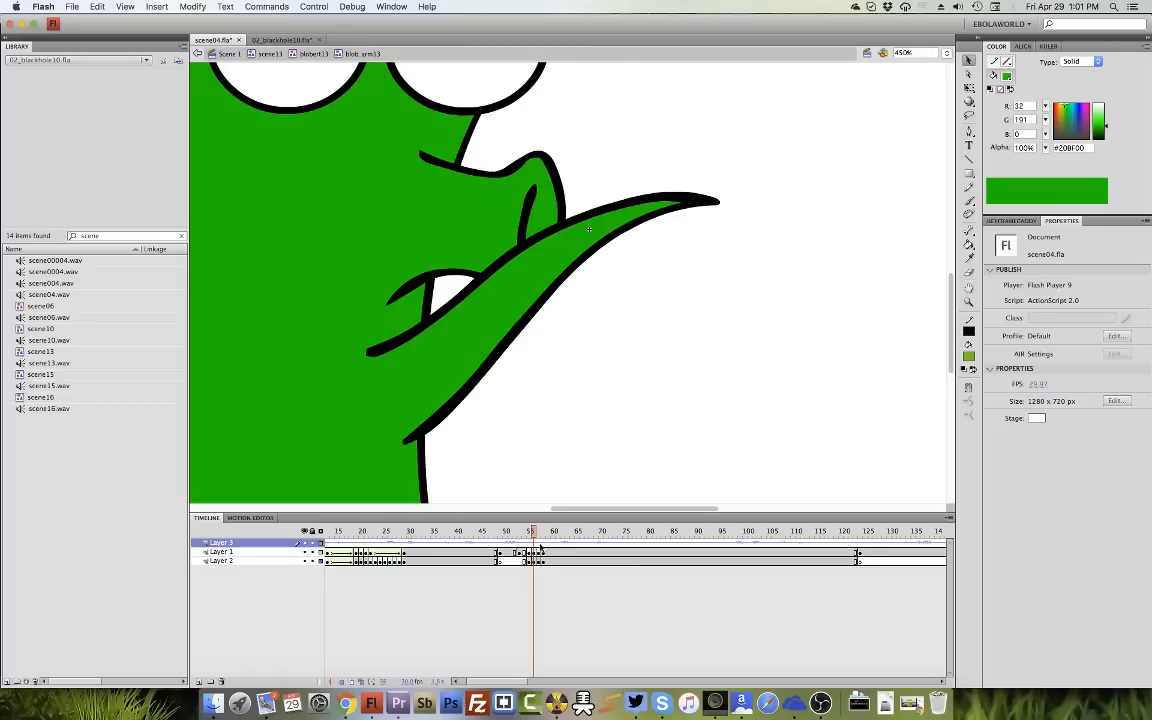
{"action": "mouse_move", "coordinate": [539, 545]}
{"action": "left_mouse_down"}
{"action": "mouse_move", "coordinate": [616, 545]}
{"action": "mouse_move", "coordinate": [525, 544]}
{"action": "left_mouse_up"}
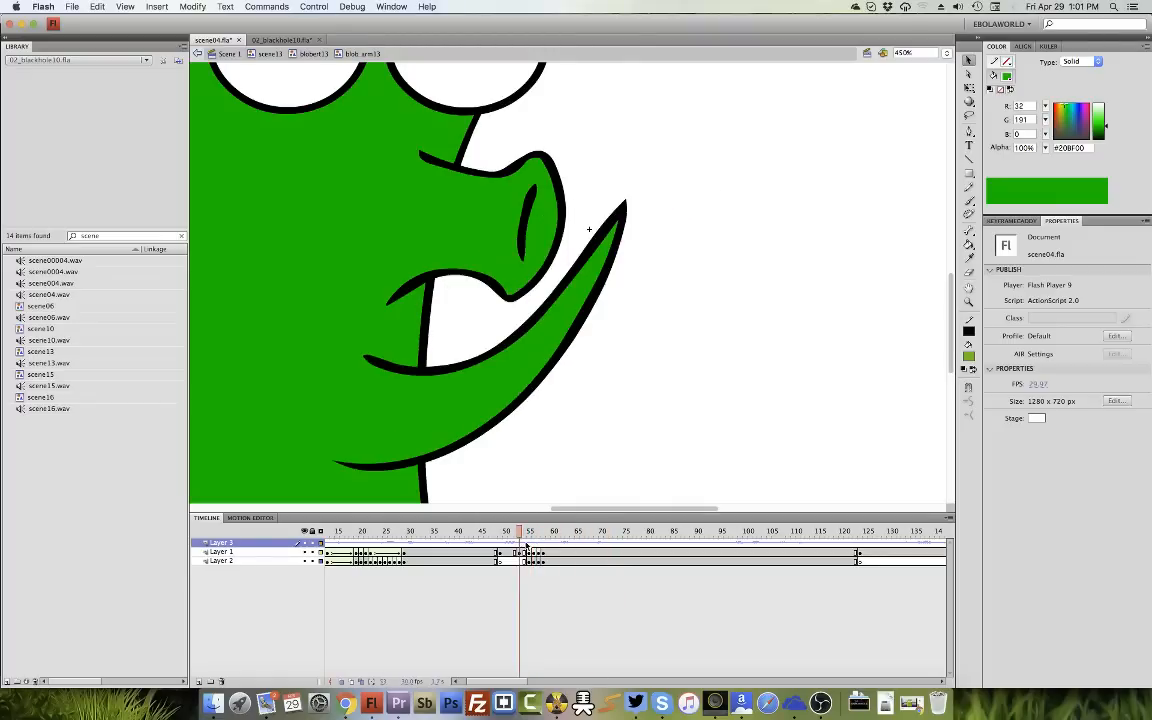
{"action": "key", "text": "Return"}
{"action": "key", "text": "Return"}
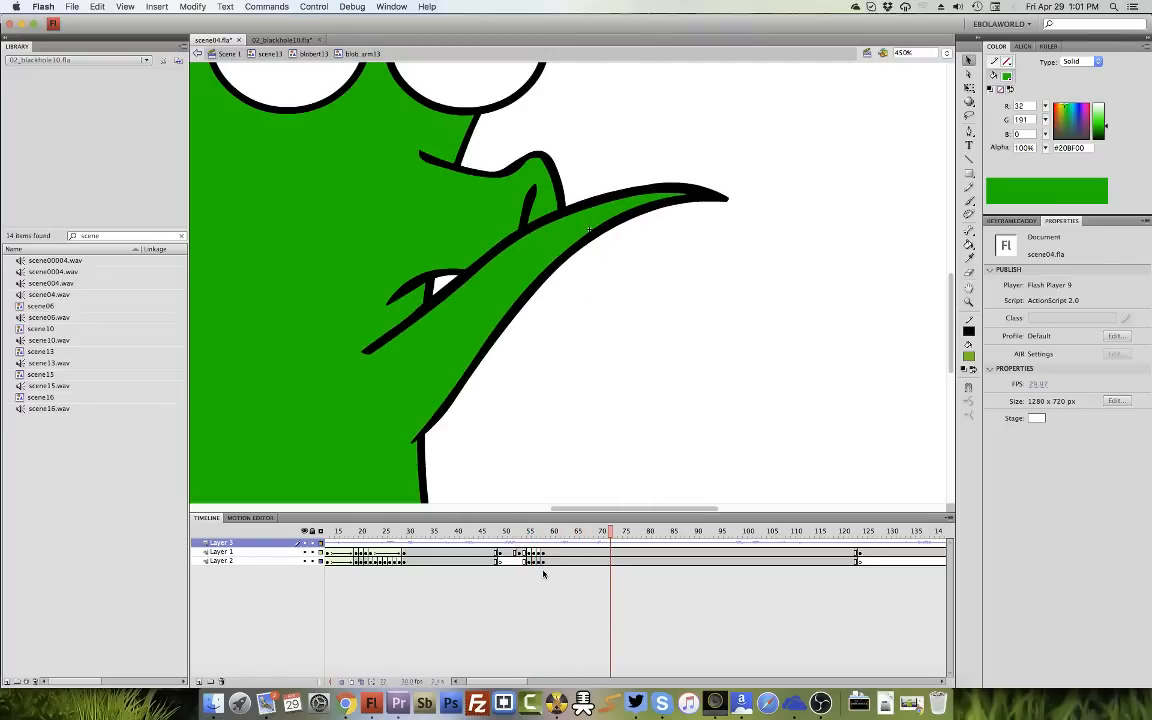
Insert a keyframe at frame 51 on Layer 1 and delete the arm outline from it.
{"action": "left_click", "coordinate": [510, 540]}
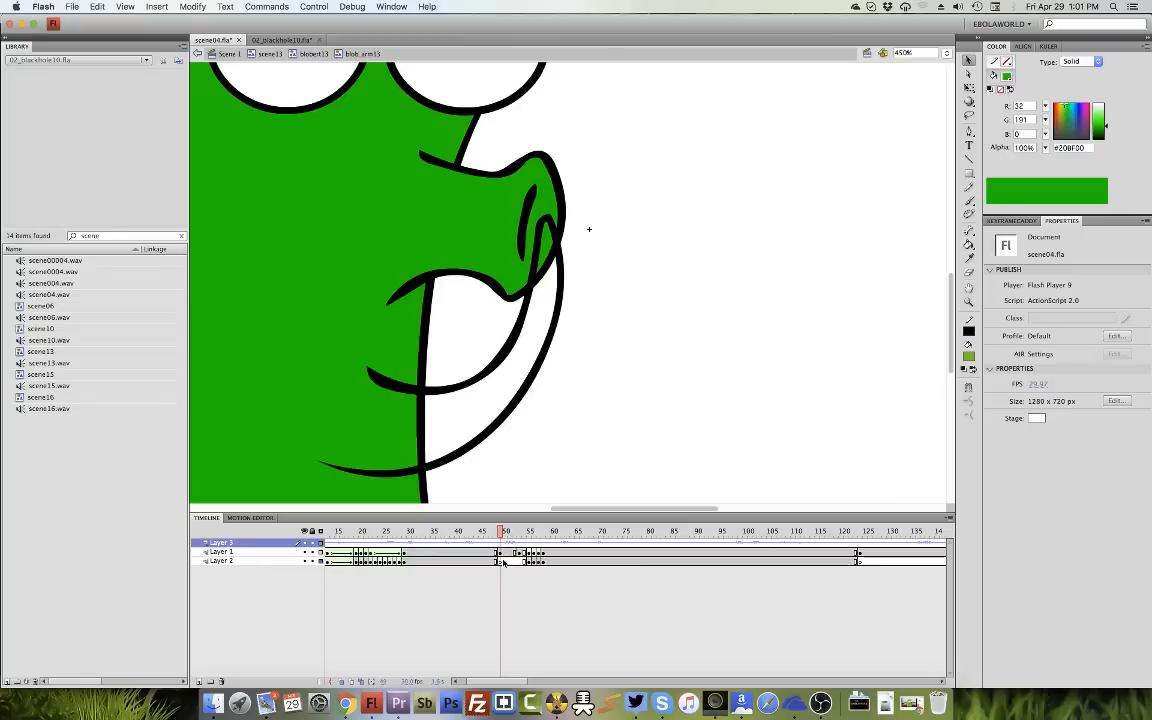
{"action": "left_click", "coordinate": [509, 553]}
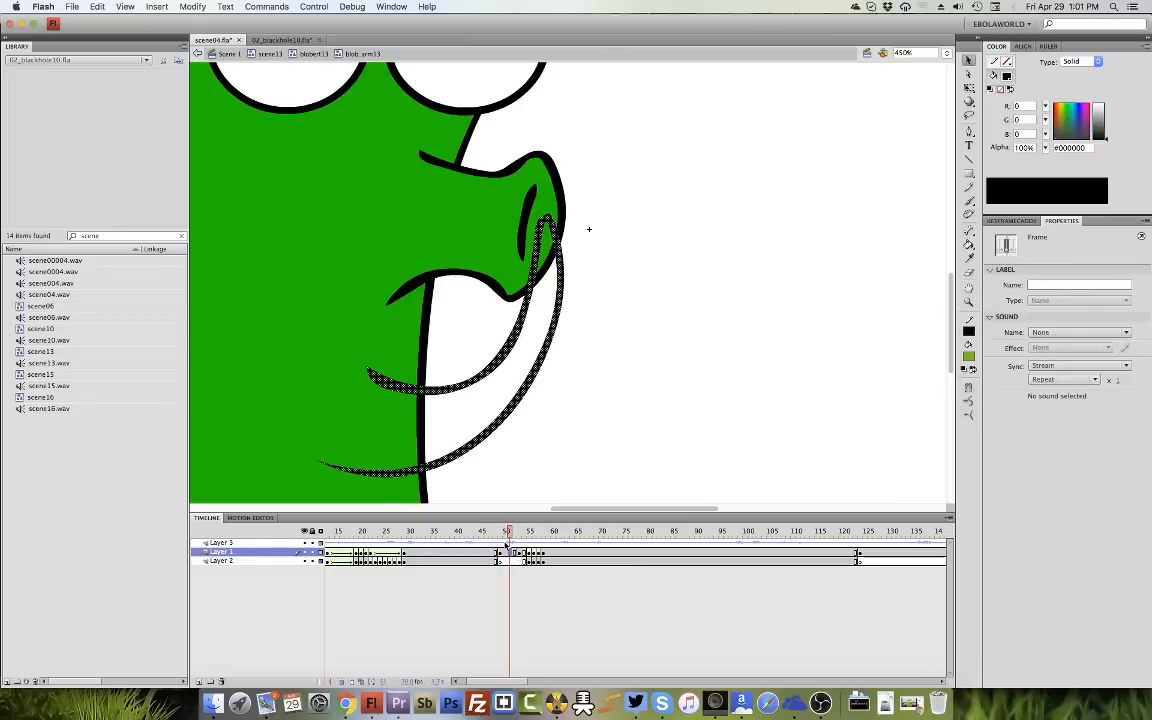
{"action": "left_click", "coordinate": [519, 554]}
{"action": "left_click", "coordinate": [500, 554]}
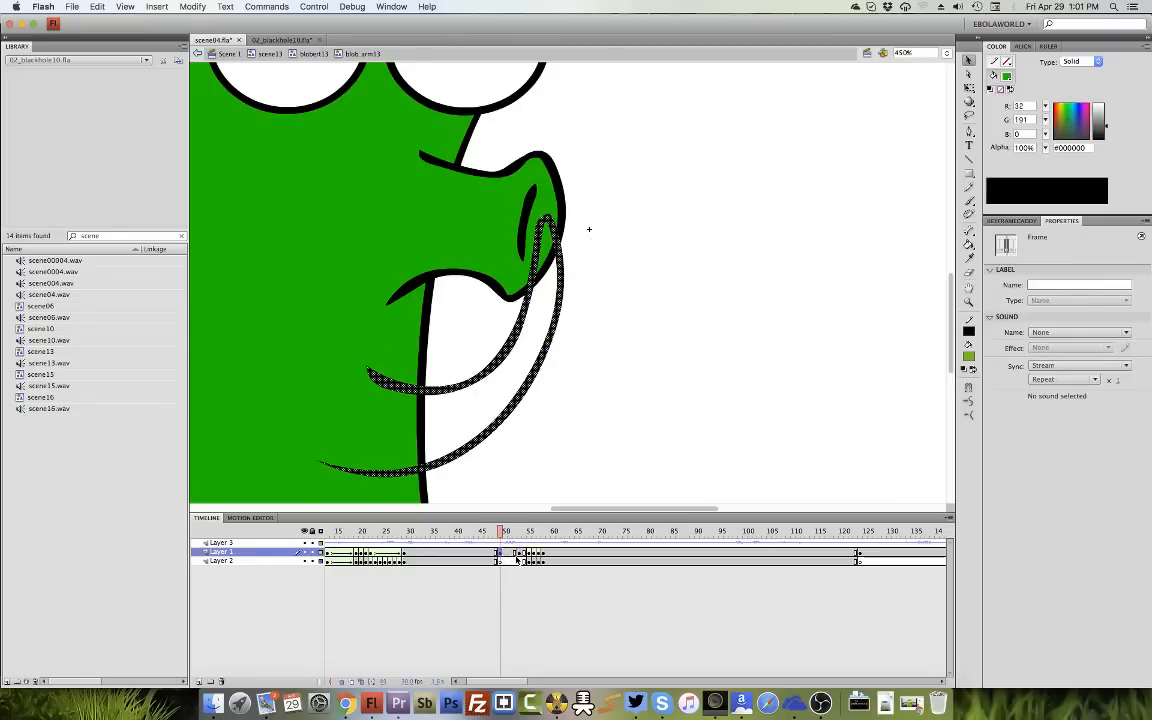
{"action": "left_click", "coordinate": [519, 554]}
{"action": "left_click", "coordinate": [509, 553]}
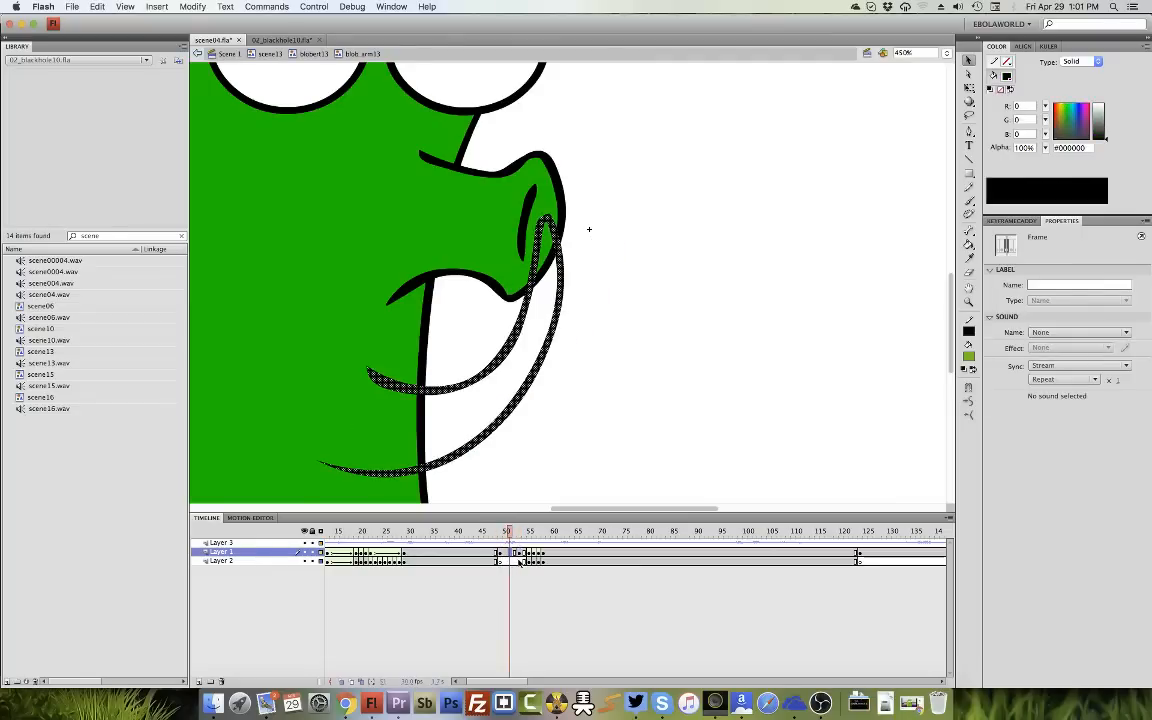
{"action": "key", "text": "F6"}
{"action": "key", "text": "Delete"}
Turn on onion skinning and brush a black in-between arm outline at frame 51 on Layer 1, between the neighbouring arm poses.
{"action": "left_click", "coordinate": [343, 681]}
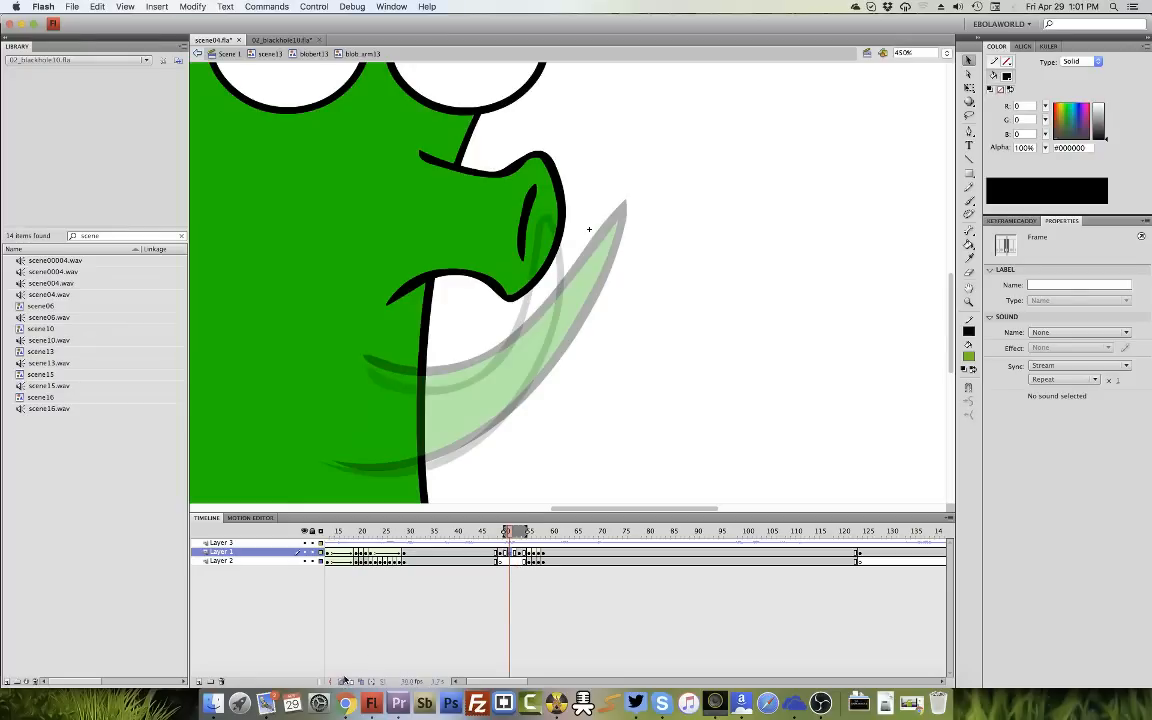
{"action": "key", "text": "b"}
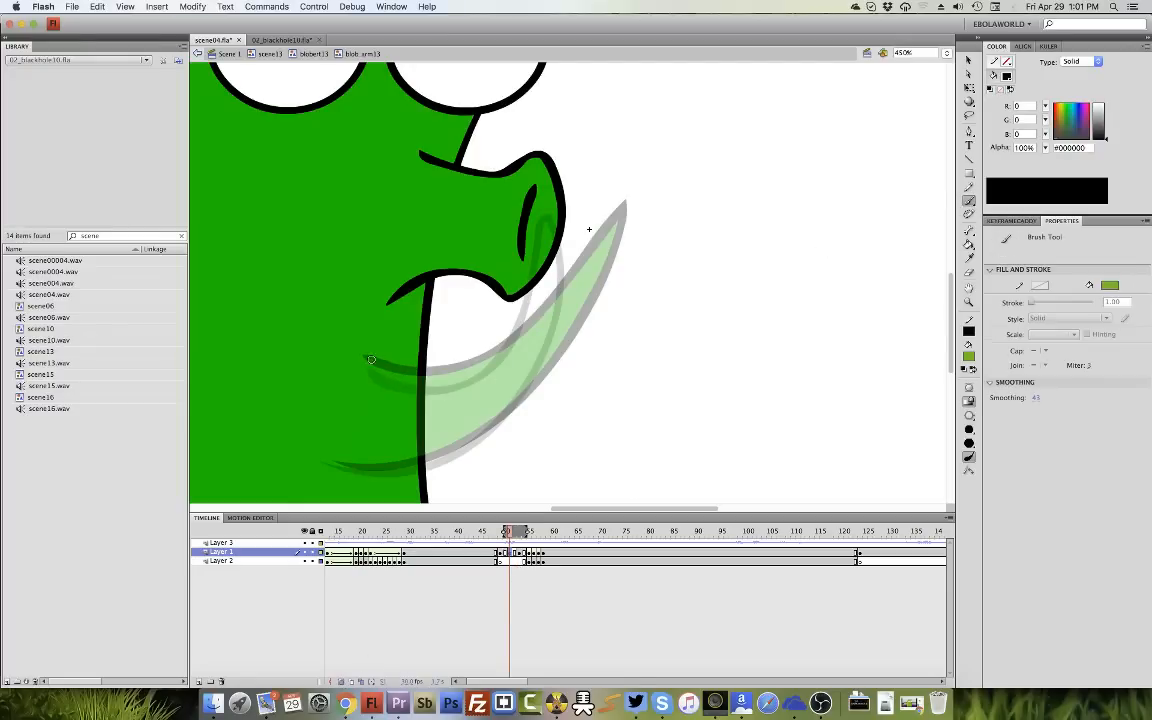
{"action": "left_click", "coordinate": [970, 358]}
{"action": "left_click", "coordinate": [973, 389]}
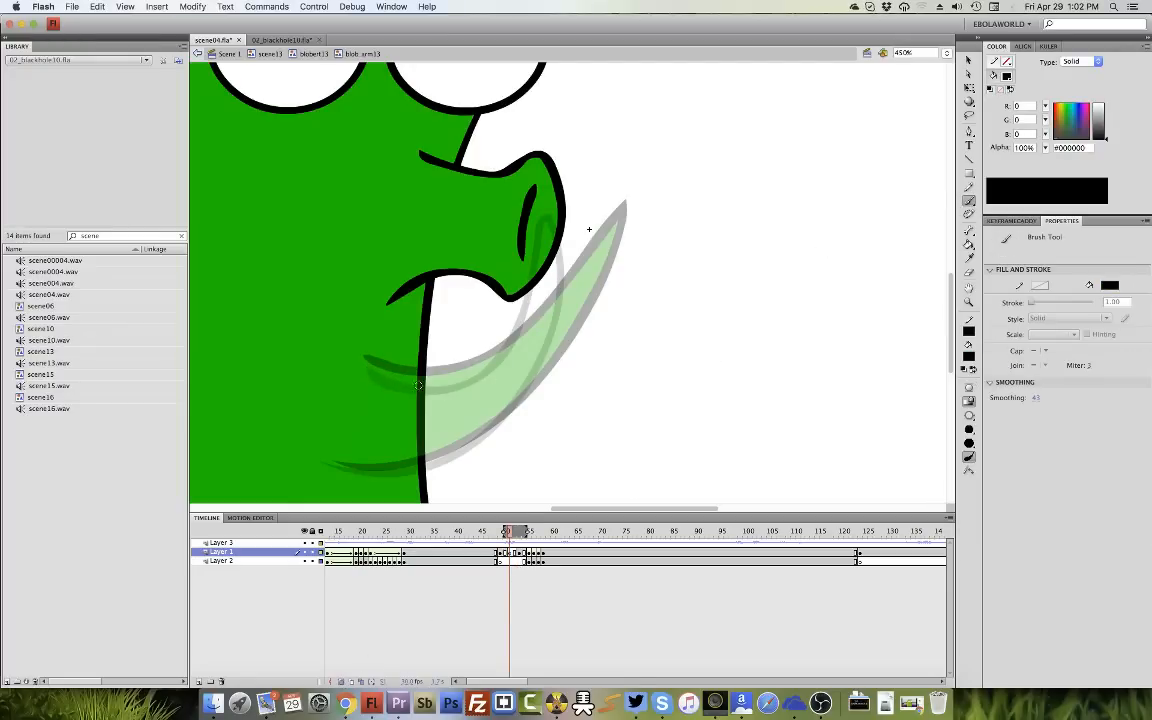
{"action": "mouse_move", "coordinate": [366, 363]}
{"action": "left_mouse_down"}
{"action": "mouse_move", "coordinate": [433, 377]}
{"action": "mouse_move", "coordinate": [507, 340]}
{"action": "mouse_move", "coordinate": [551, 297]}
{"action": "mouse_move", "coordinate": [585, 203]}
{"action": "mouse_move", "coordinate": [567, 287]}
{"action": "mouse_move", "coordinate": [485, 418]}
{"action": "mouse_move", "coordinate": [447, 453]}
{"action": "mouse_move", "coordinate": [326, 466]}
{"action": "left_mouse_up"}
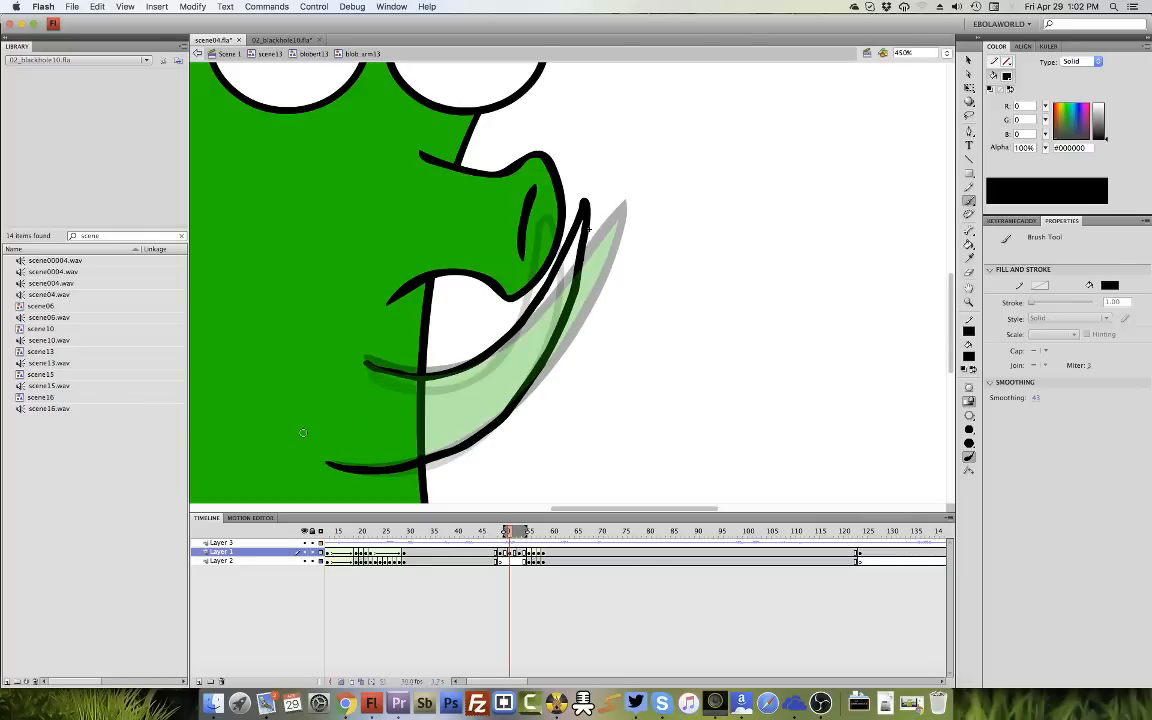
Narrow the onion skin range to the previous frame and retrace its arm outline in black at frame 52 on Layer 1.
{"action": "key", "text": "."}
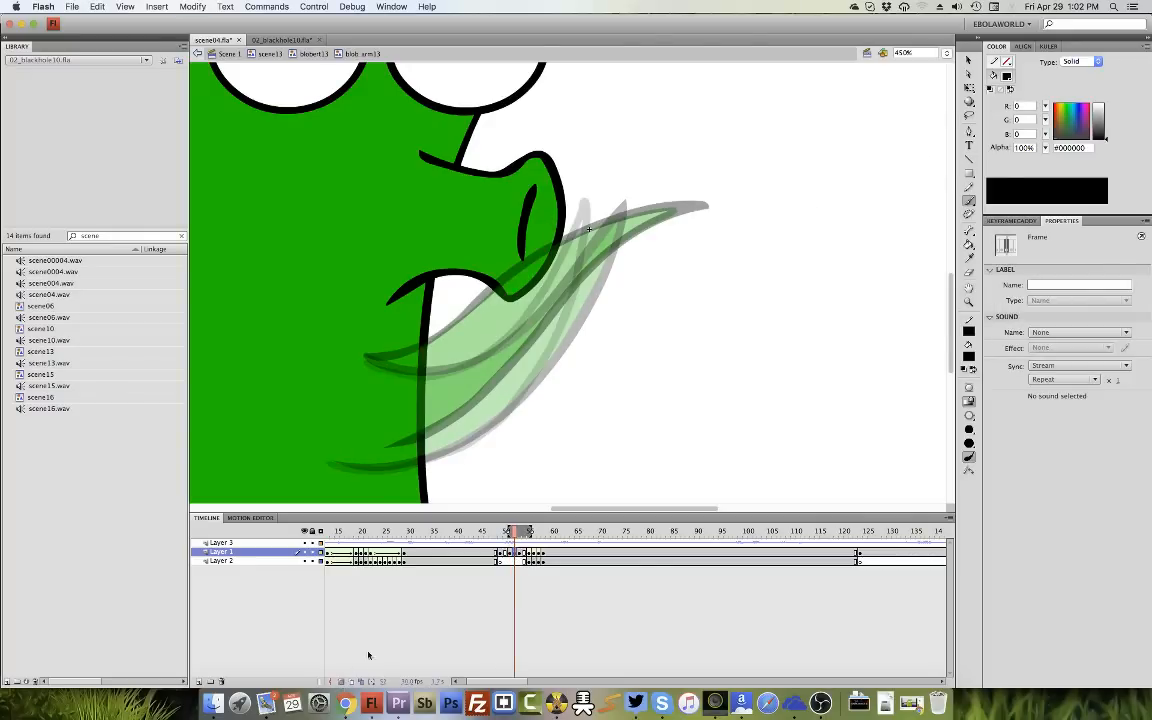
{"action": "left_click_drag", "start_coordinate": [529, 533], "coordinate": [516, 533]}
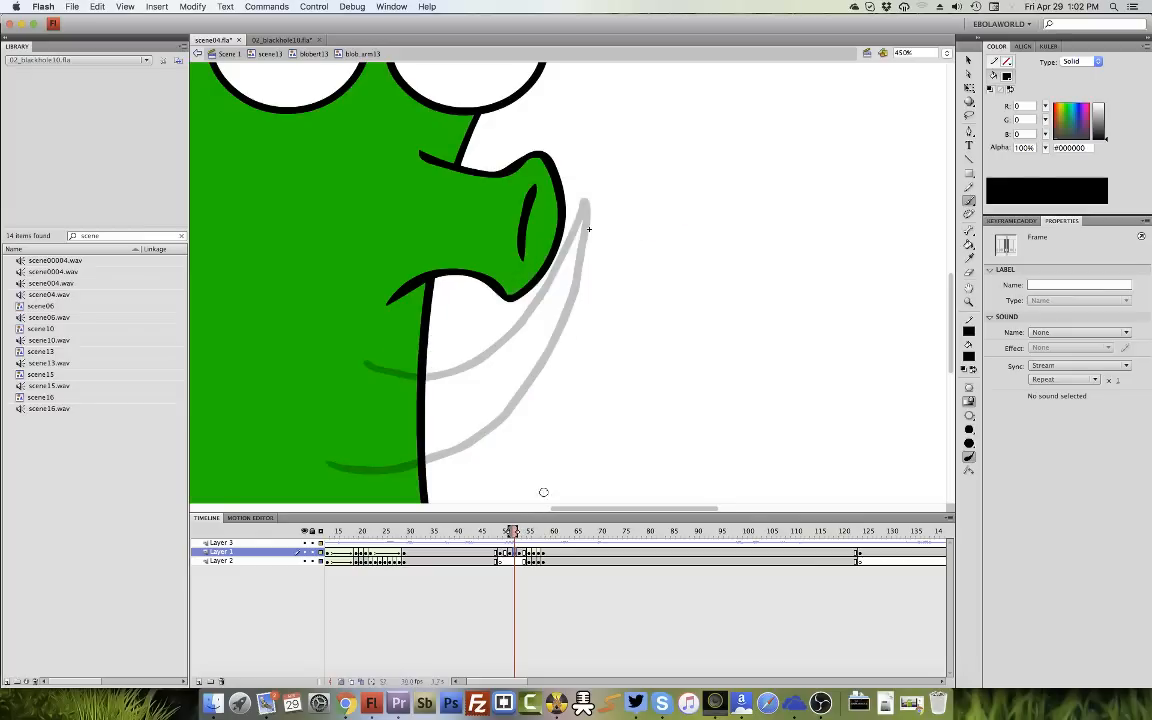
{"action": "mouse_move", "coordinate": [367, 364]}
{"action": "left_mouse_down"}
{"action": "mouse_move", "coordinate": [410, 374]}
{"action": "mouse_move", "coordinate": [476, 358]}
{"action": "mouse_move", "coordinate": [506, 336]}
{"action": "mouse_move", "coordinate": [583, 227]}
{"action": "mouse_move", "coordinate": [587, 200]}
{"action": "mouse_move", "coordinate": [574, 287]}
{"action": "mouse_move", "coordinate": [504, 406]}
{"action": "mouse_move", "coordinate": [464, 442]}
{"action": "mouse_move", "coordinate": [325, 467]}
{"action": "left_mouse_up"}
Move the retraced arm outline from frame 52 to frame 51 on Layer 1 and smooth it twice.
{"action": "left_click", "coordinate": [515, 554]}
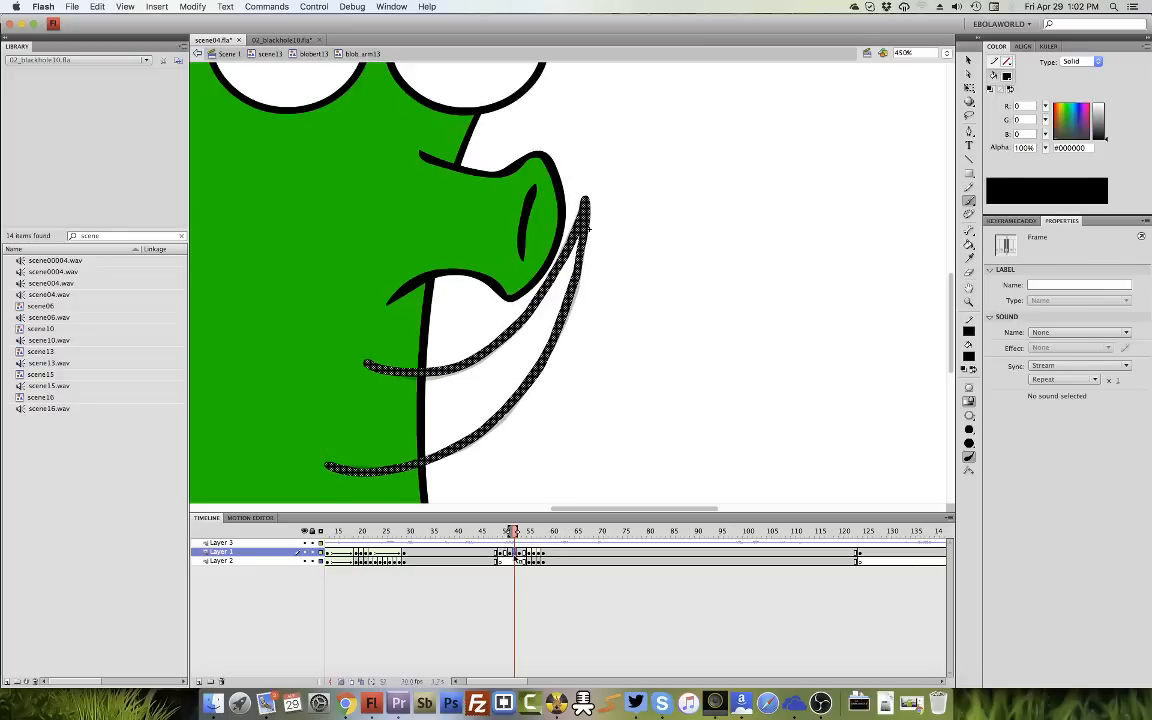
{"action": "left_click_drag", "start_coordinate": [515, 554], "coordinate": [510, 553]}
{"action": "key", "text": "v"}
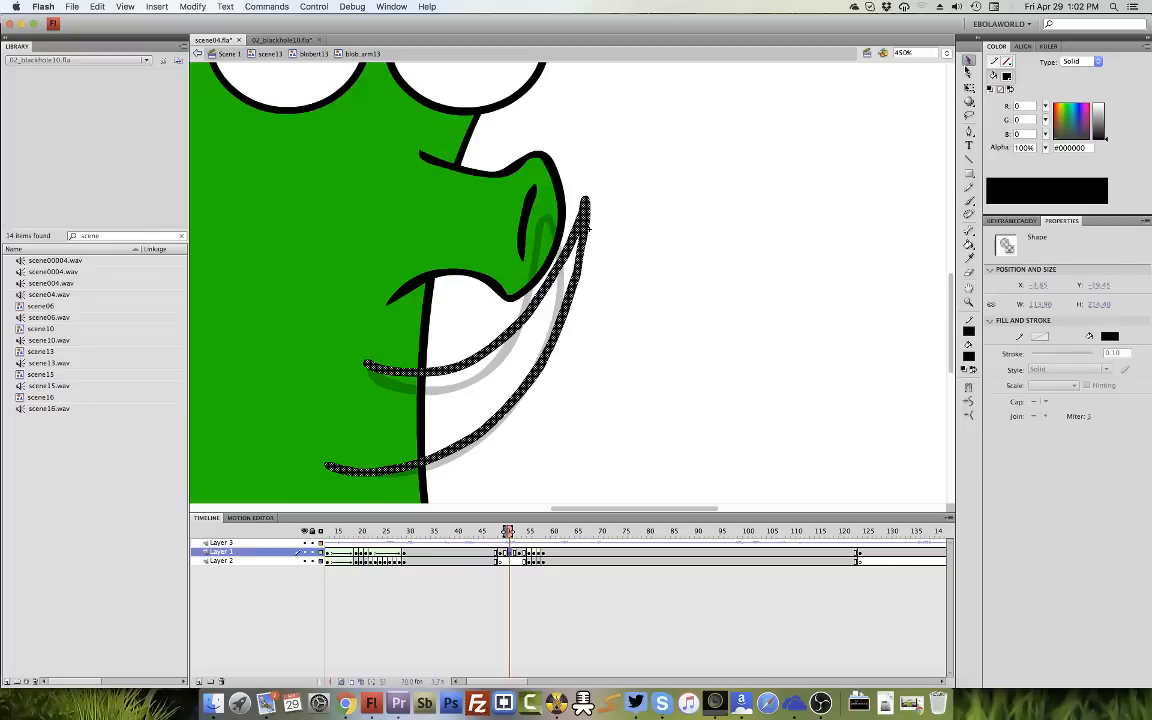
{"action": "left_click", "coordinate": [968, 402]}
{"action": "left_click", "coordinate": [968, 403]}
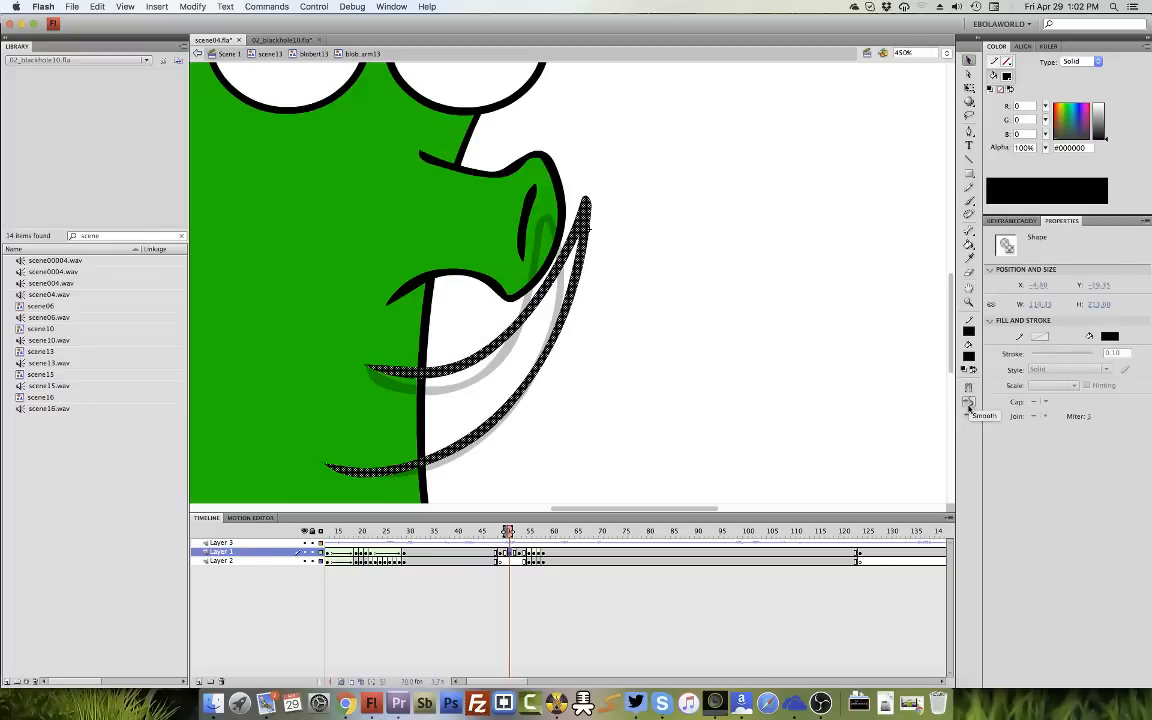
Step back and forth through frames 49 to 53 to check how the arm outlines flow.
{"action": "left_click", "coordinate": [500, 544]}
{"action": "left_click", "coordinate": [509, 544]}
{"action": "left_click", "coordinate": [515, 544]}
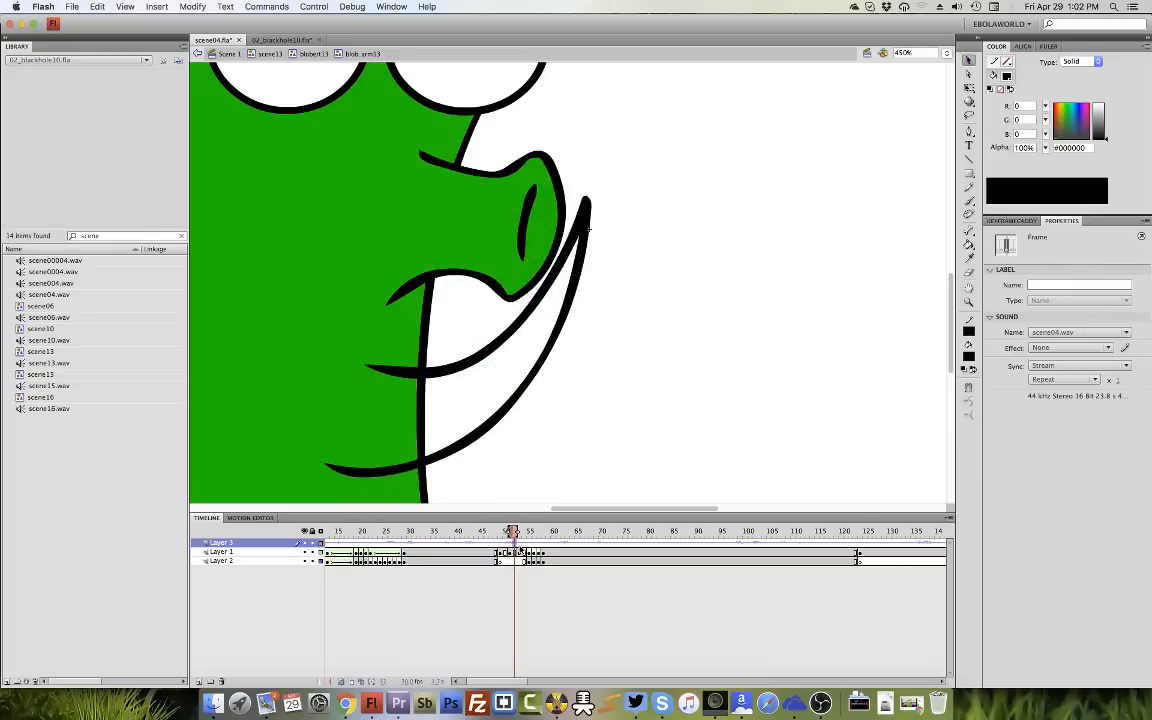
{"action": "left_click", "coordinate": [519, 545]}
{"action": "key", "text": "comma"}
{"action": "key", "text": "comma"}
{"action": "key", "text": "comma"}
{"action": "key", "text": "comma"}
{"action": "key", "text": "period"}
{"action": "key", "text": "period"}
{"action": "key", "text": "period"}
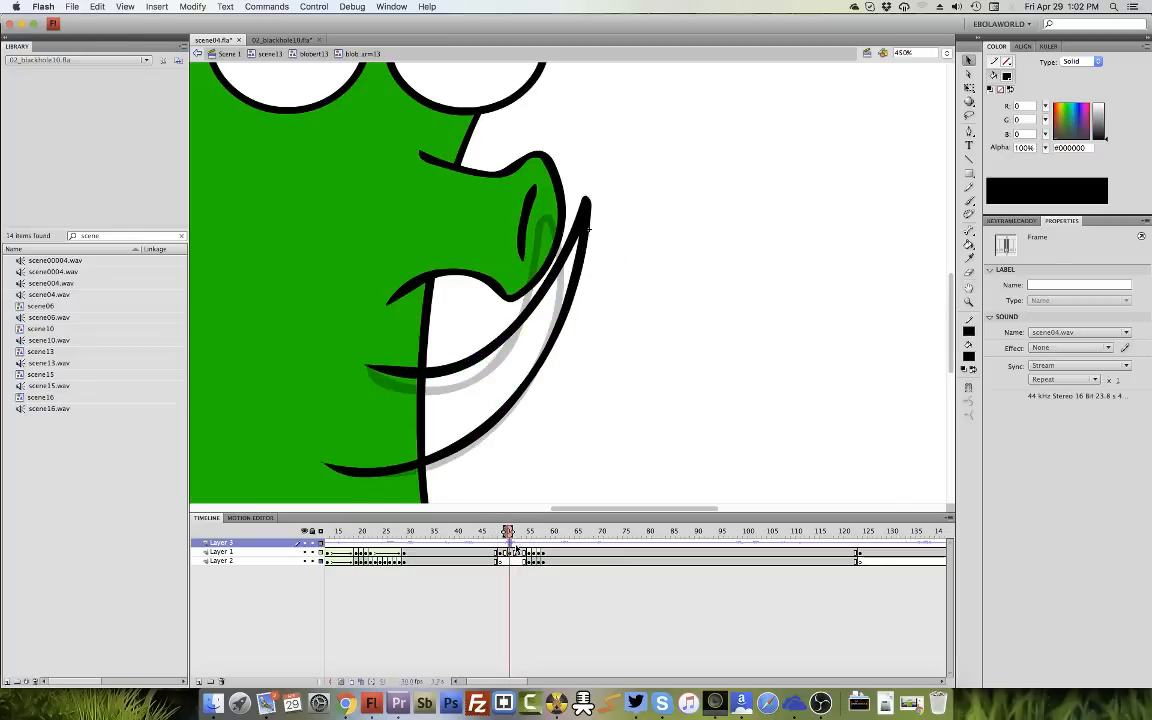
{"action": "key", "text": "period"}
Try a shape tween on Layer 1 across frames 50 and 51, scrub through it and remove the tween.
{"action": "left_click", "coordinate": [508, 552]}
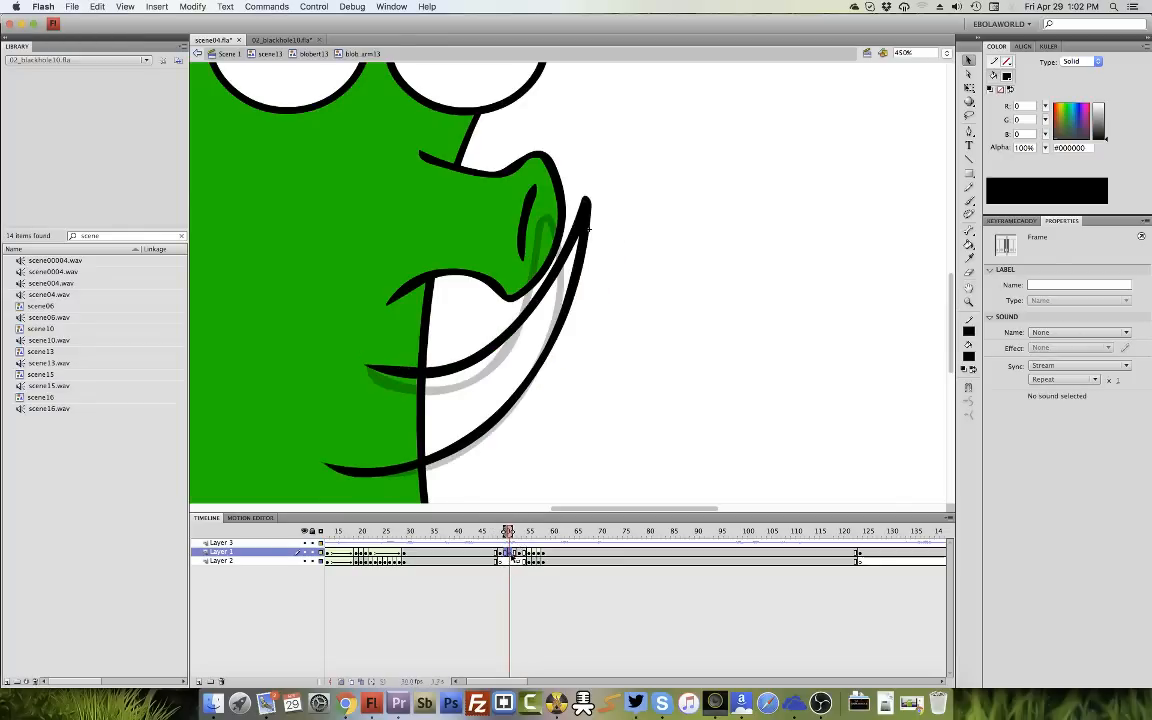
{"action": "right_click", "coordinate": [512, 553]}
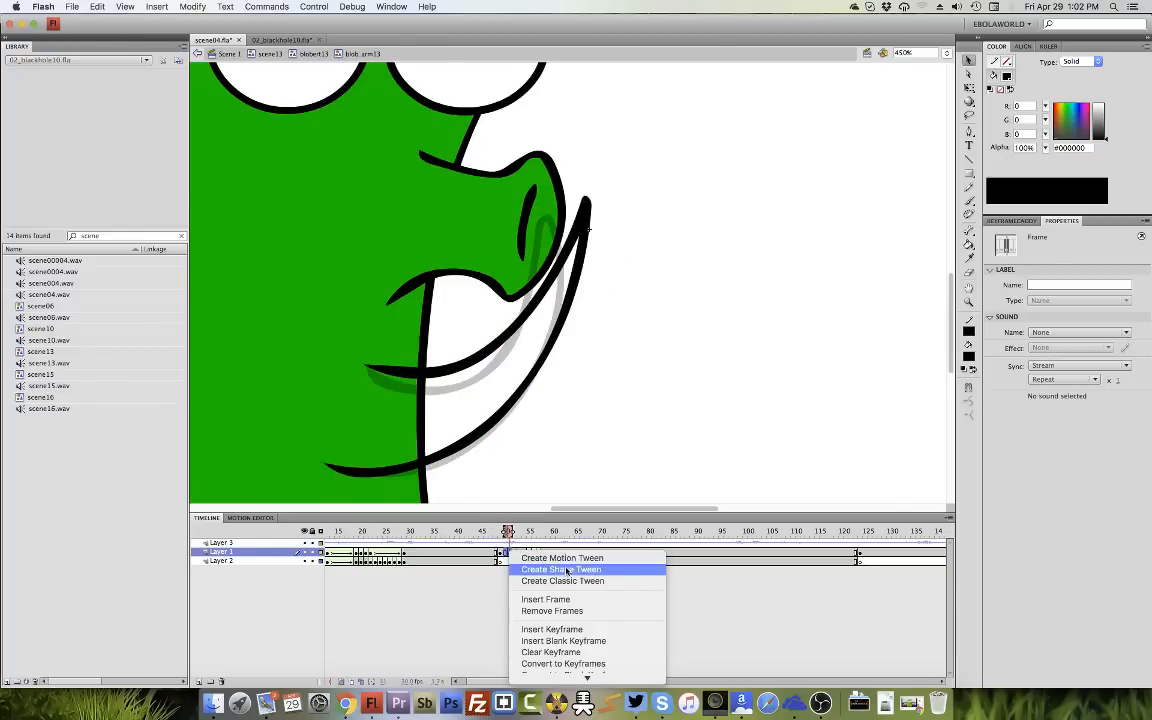
{"action": "left_click", "coordinate": [561, 569]}
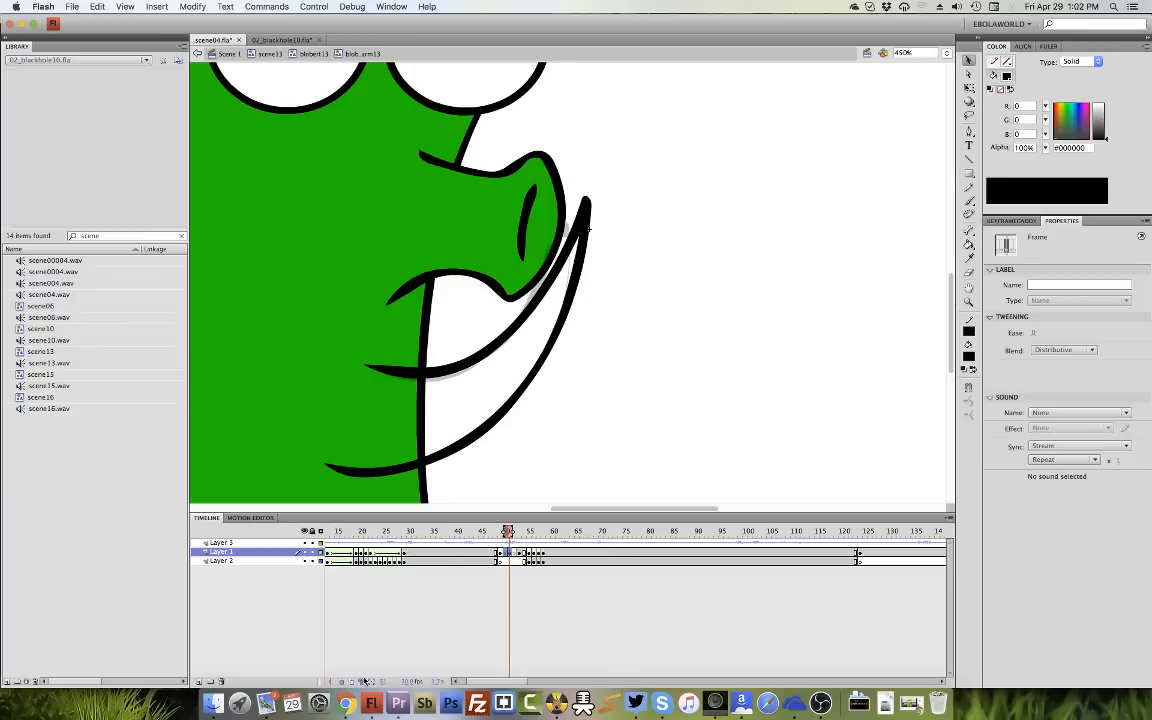
{"action": "left_click_drag", "start_coordinate": [508, 531], "coordinate": [518, 538]}
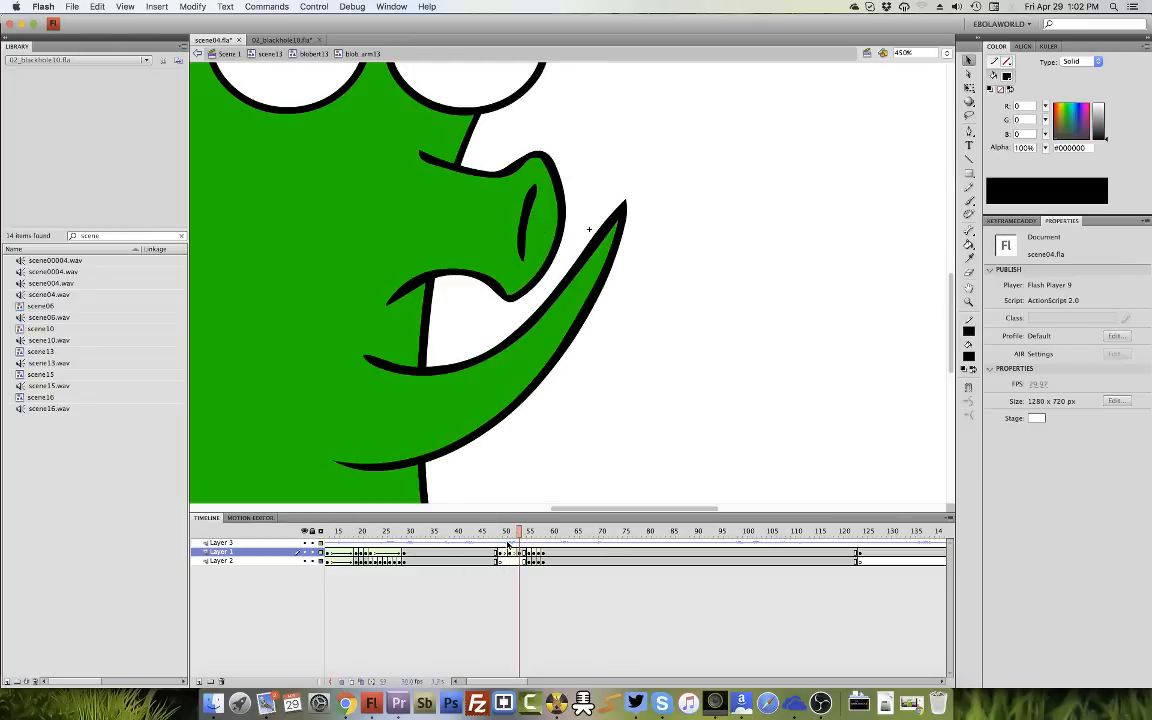
{"action": "left_click", "coordinate": [508, 543]}
{"action": "right_click", "coordinate": [510, 554]}
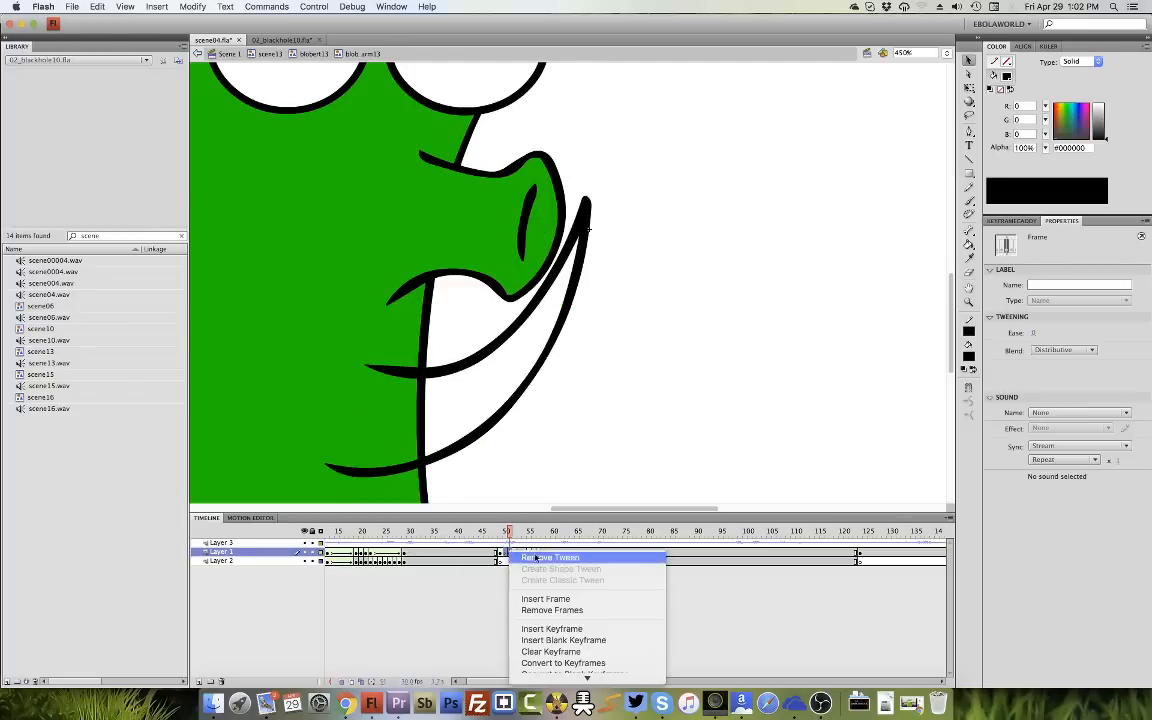
{"action": "left_click", "coordinate": [530, 557]}
Clear the arm outlines from frames 50 and 52 on Layer 1, leaving both as empty keyframes.
{"action": "key", "text": "comma"}
{"action": "left_click", "coordinate": [513, 555]}
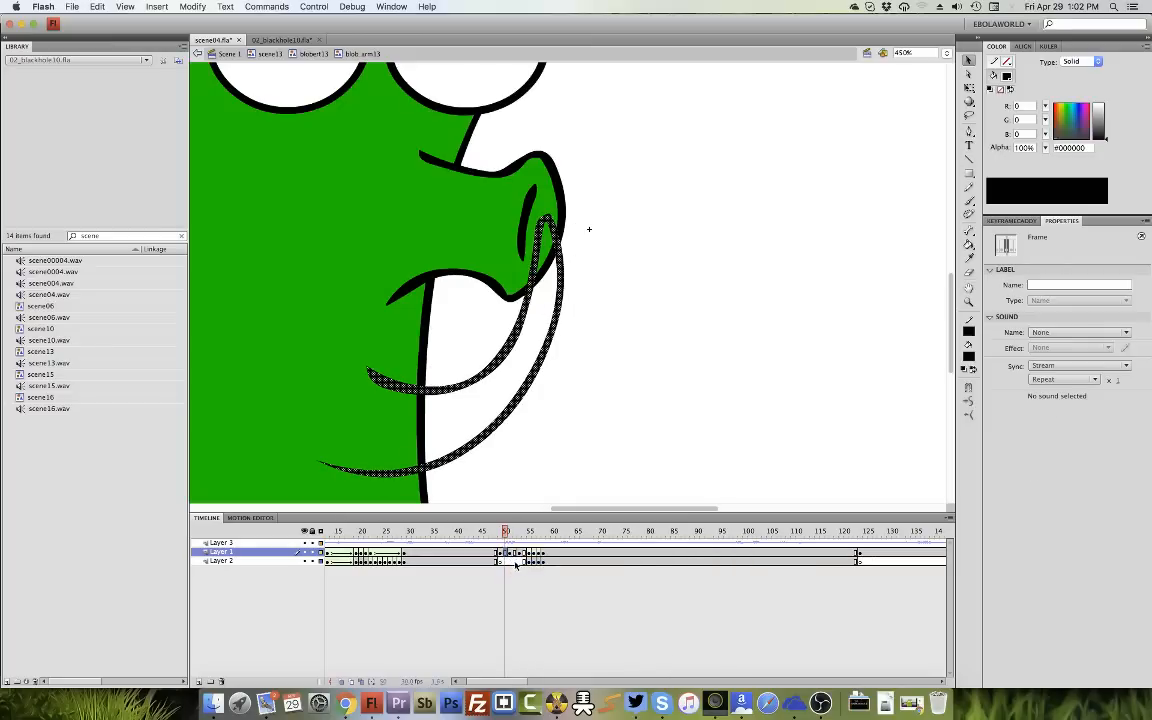
{"action": "left_click", "coordinate": [515, 554]}
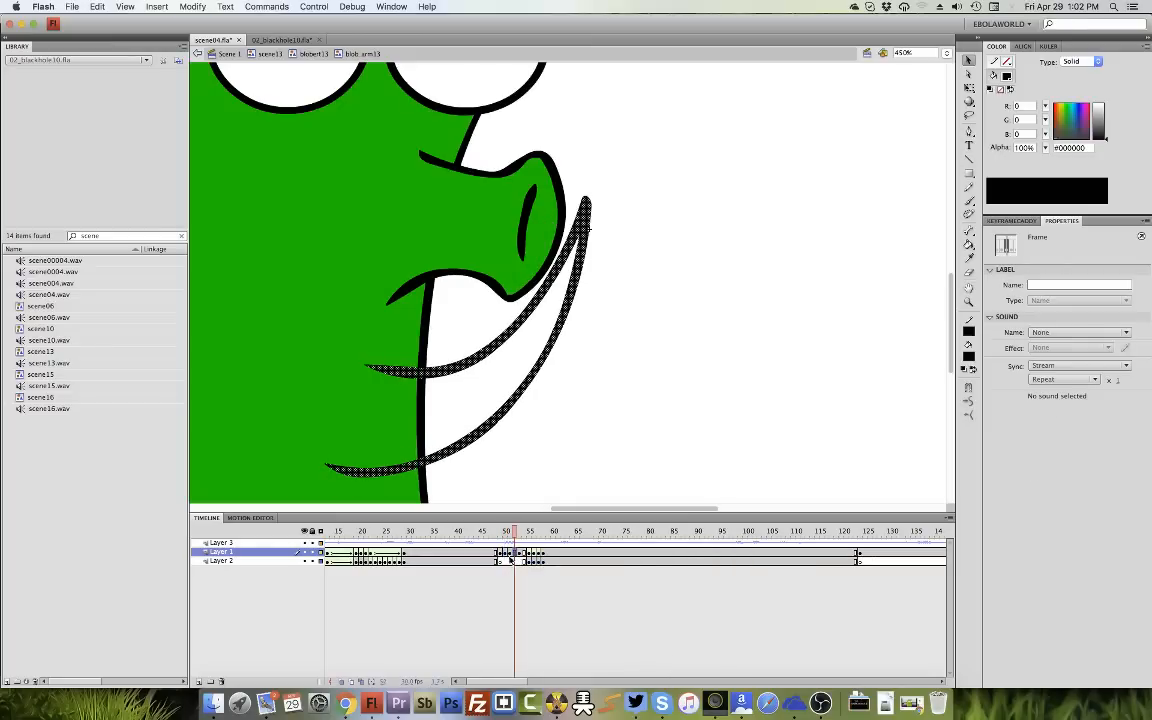
{"action": "left_click", "coordinate": [507, 553]}
{"action": "key", "text": "Delete"}
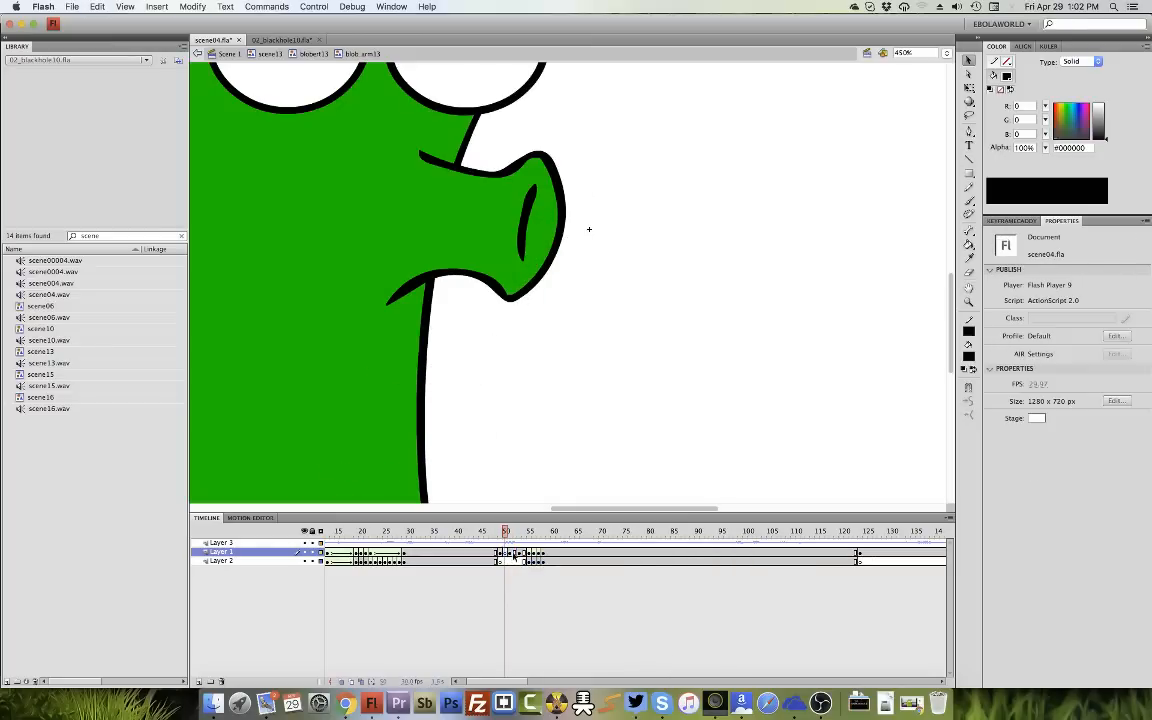
{"action": "left_click", "coordinate": [515, 555]}
{"action": "key", "text": "F6"}
{"action": "key", "text": "Delete"}
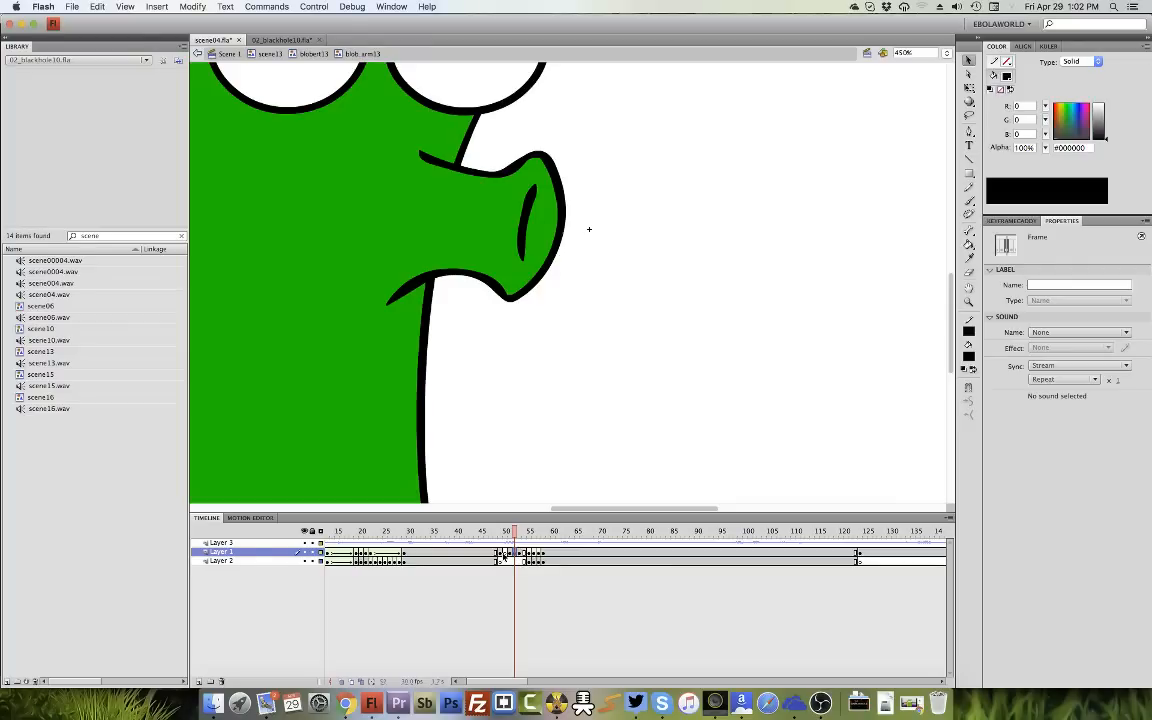
{"action": "left_click", "coordinate": [506, 555]}
{"action": "key", "text": "Delete"}
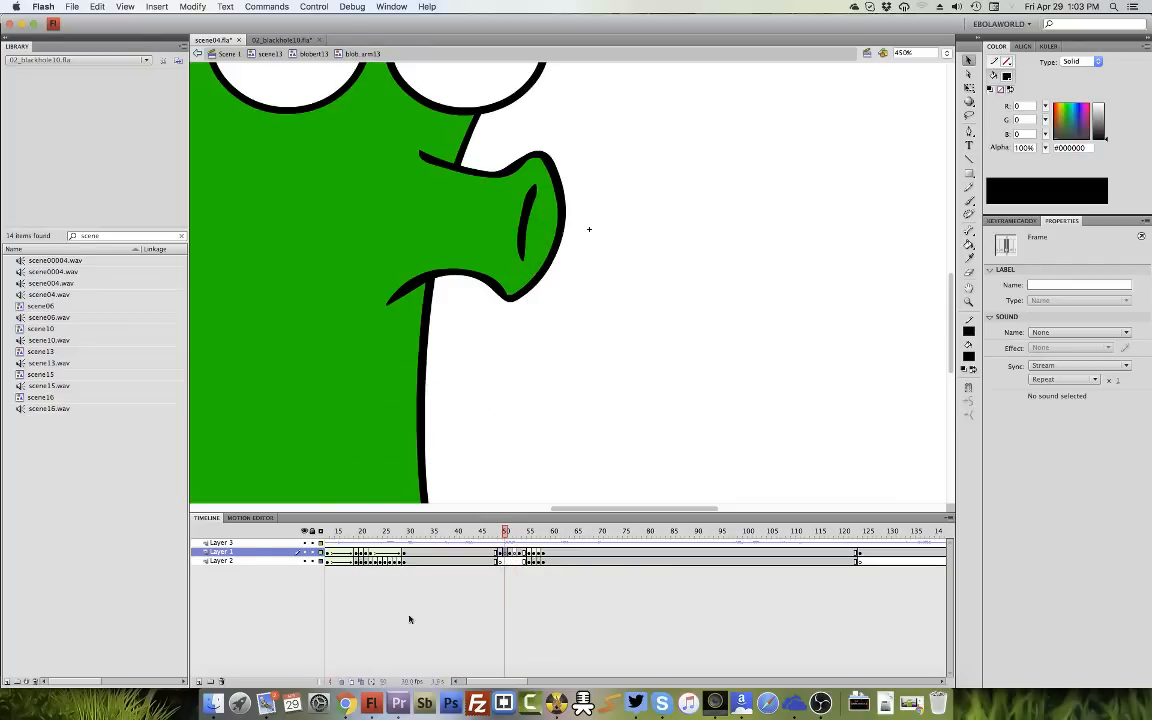
Turn on onion skinning for one frame before and after frame 50 and enlarge the stage area around the arm.
{"action": "left_click", "coordinate": [341, 681]}
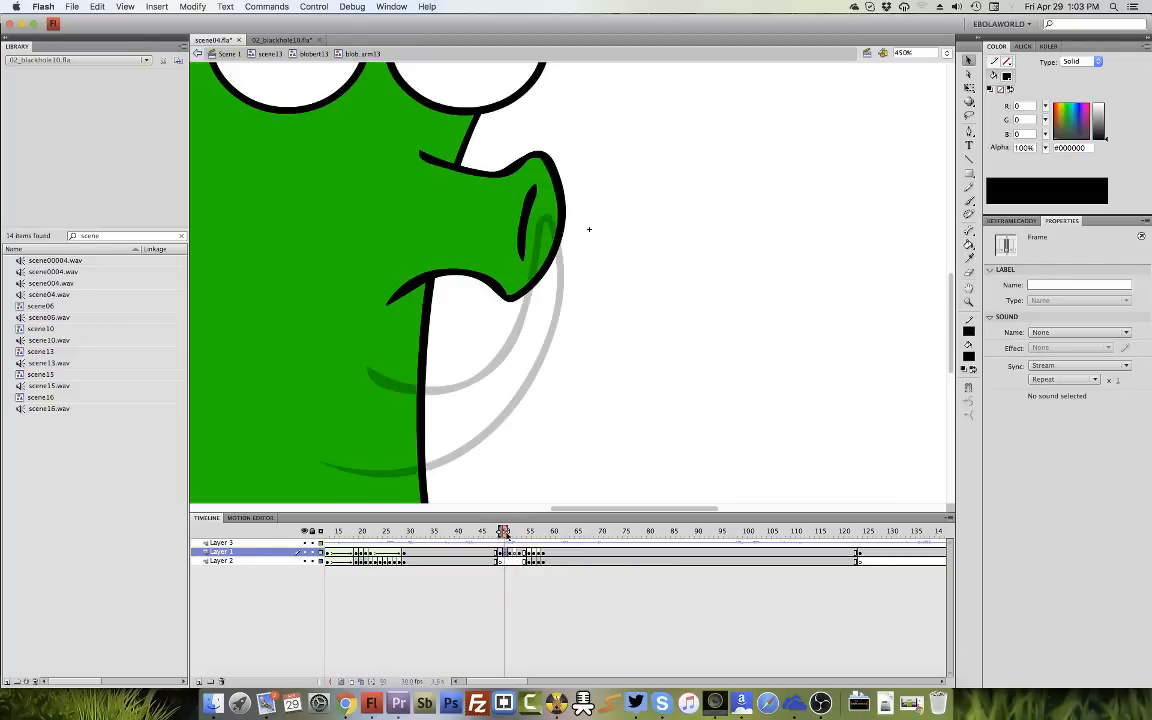
{"action": "key", "text": "period"}
{"action": "key", "text": "z"}
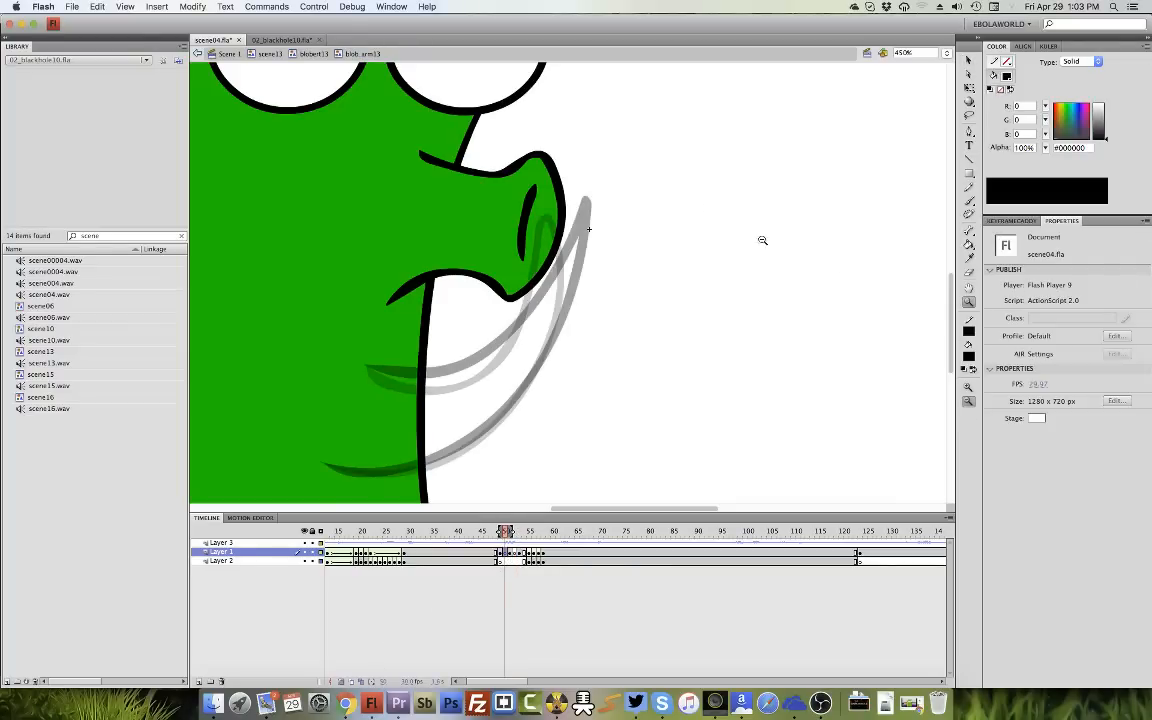
{"action": "left_click_drag", "start_coordinate": [604, 140], "coordinate": [376, 441]}
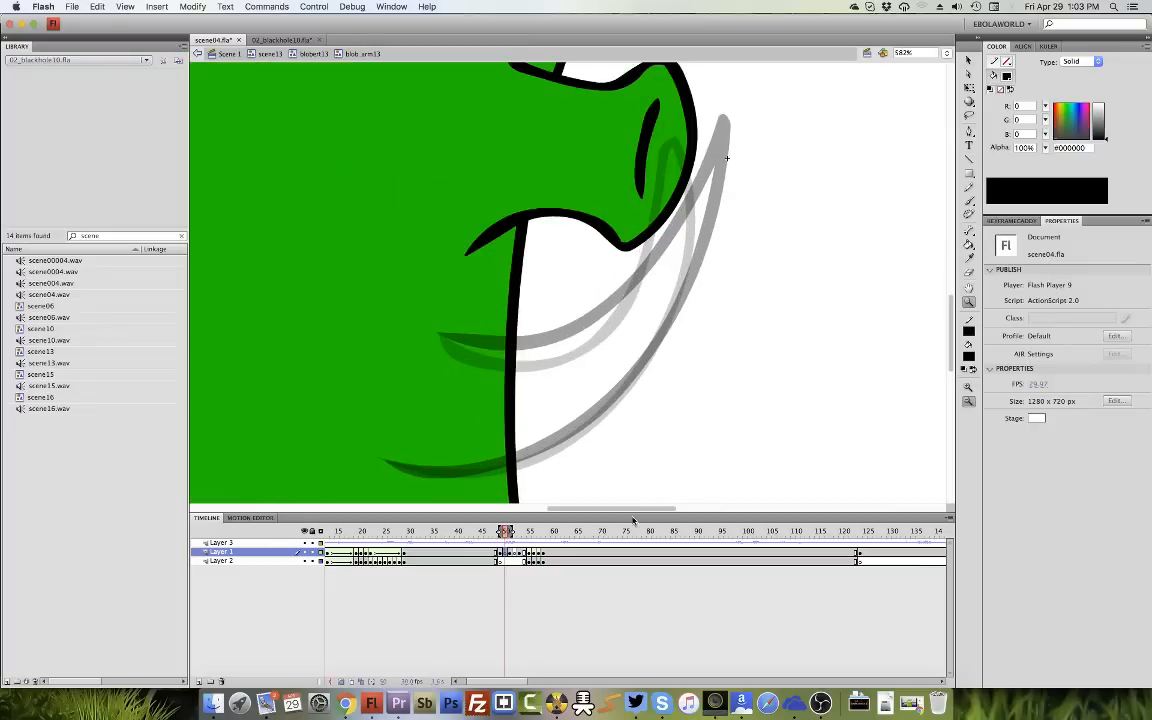
{"action": "left_click_drag", "start_coordinate": [636, 516], "coordinate": [636, 600]}
{"action": "left_click_drag", "start_coordinate": [327, 535], "coordinate": [739, 91]}
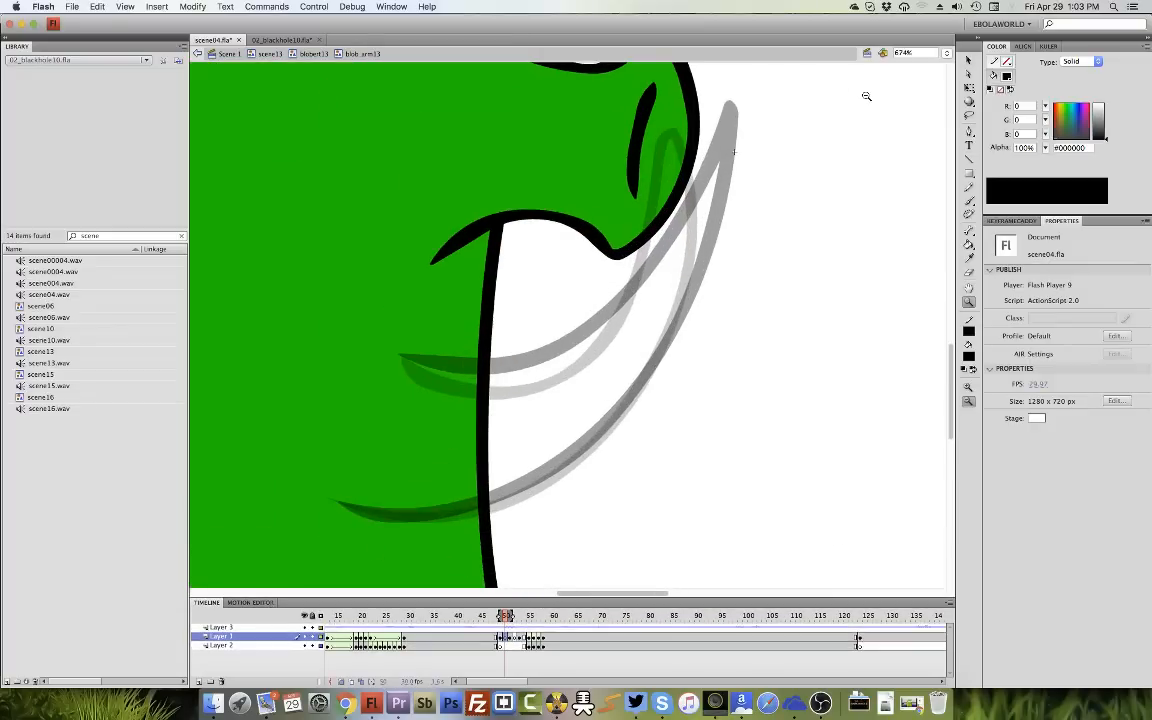
Set the Brush tool's size for tracing the arm outline at frame 50.
{"action": "left_click", "coordinate": [968, 200]}
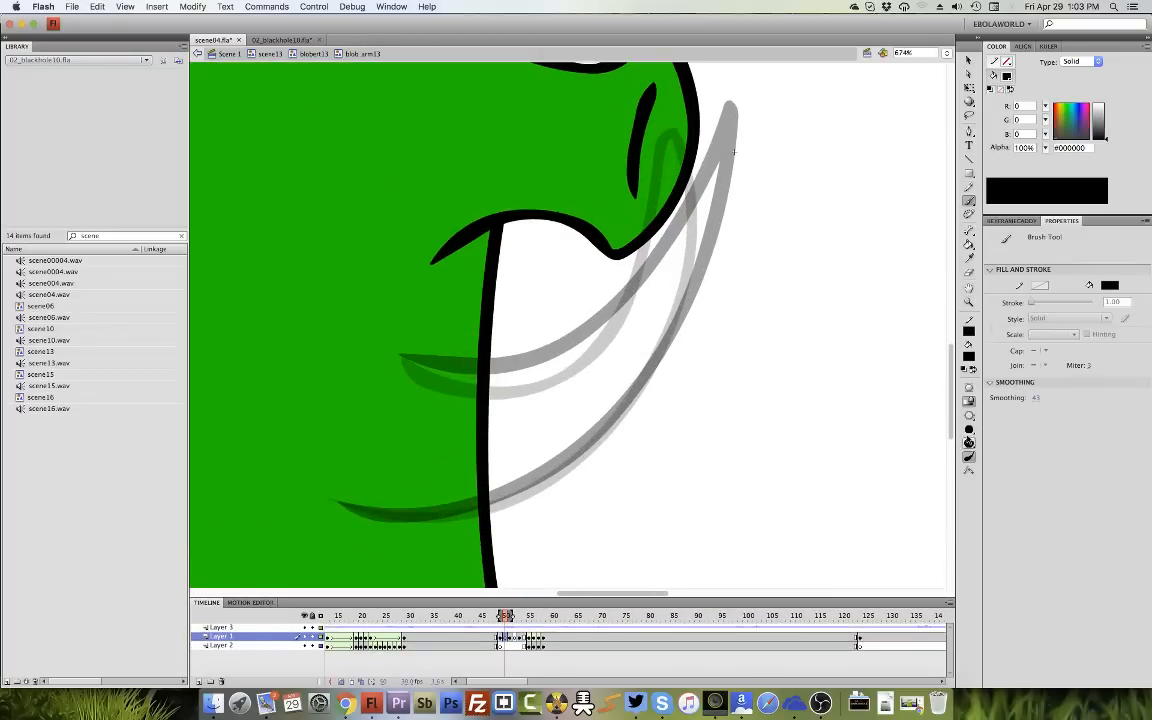
{"action": "left_click", "coordinate": [968, 429]}
{"action": "left_click", "coordinate": [999, 523]}
{"action": "double_click", "coordinate": [968, 302]}
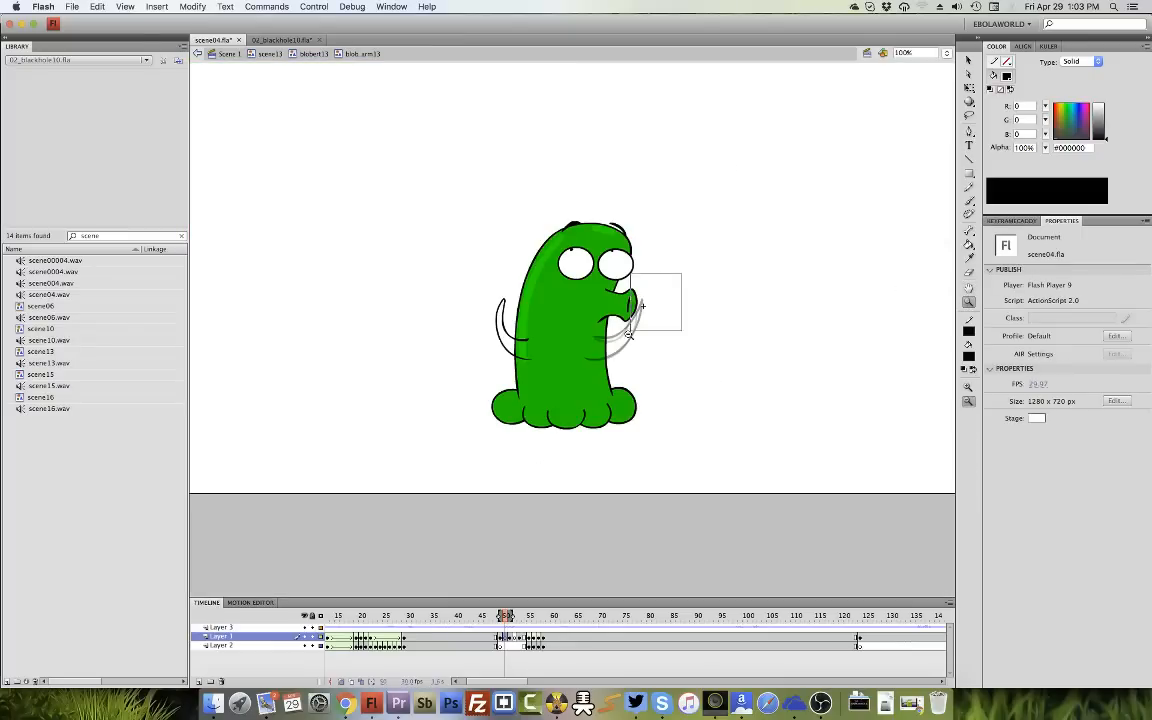
{"action": "left_click_drag", "start_coordinate": [629, 331], "coordinate": [548, 386]}
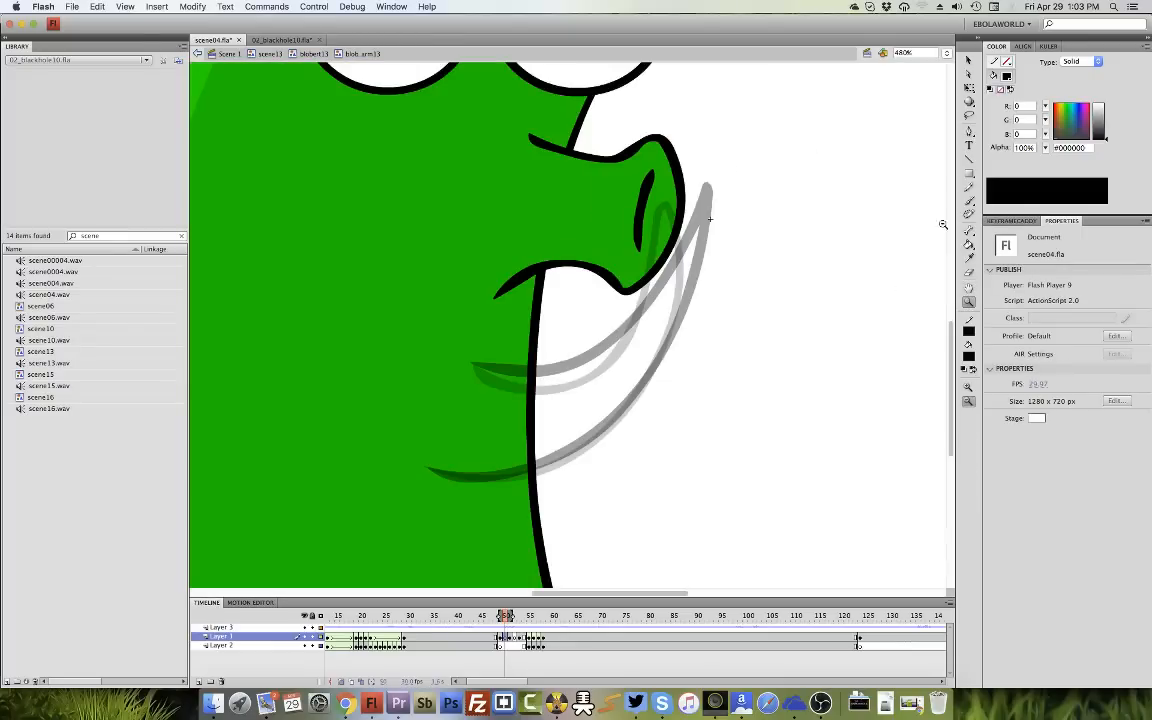
{"action": "left_click_drag", "start_coordinate": [742, 118], "coordinate": [474, 454]}
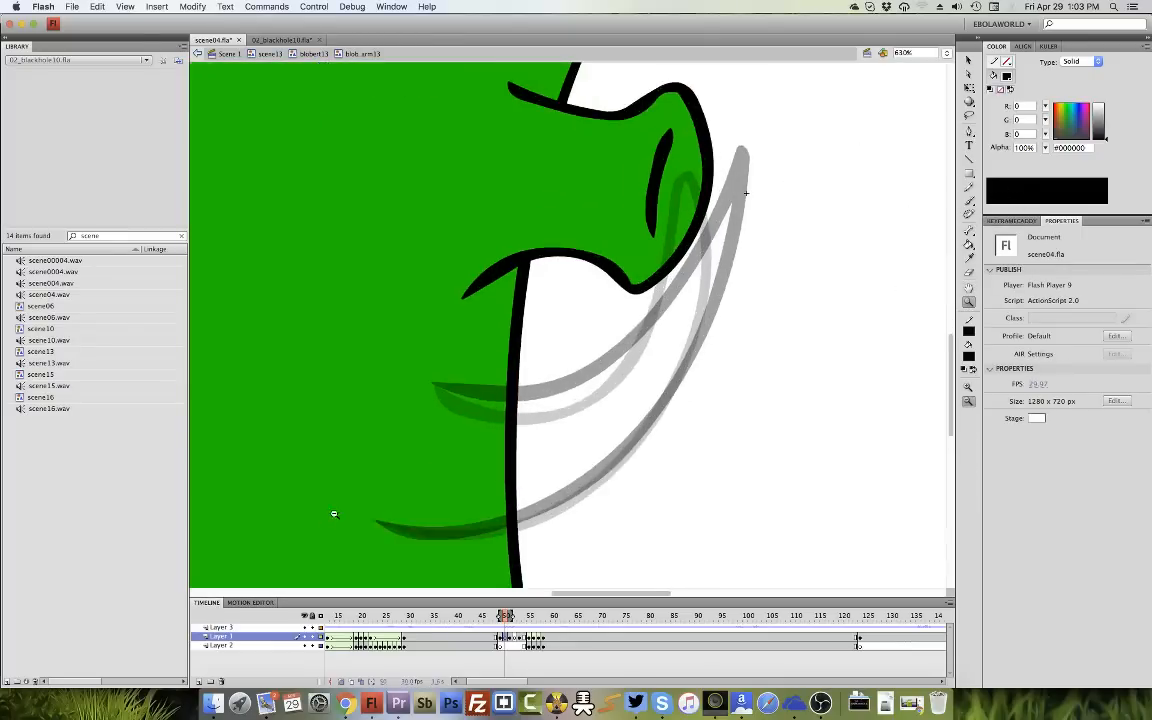
{"action": "key", "text": "b"}
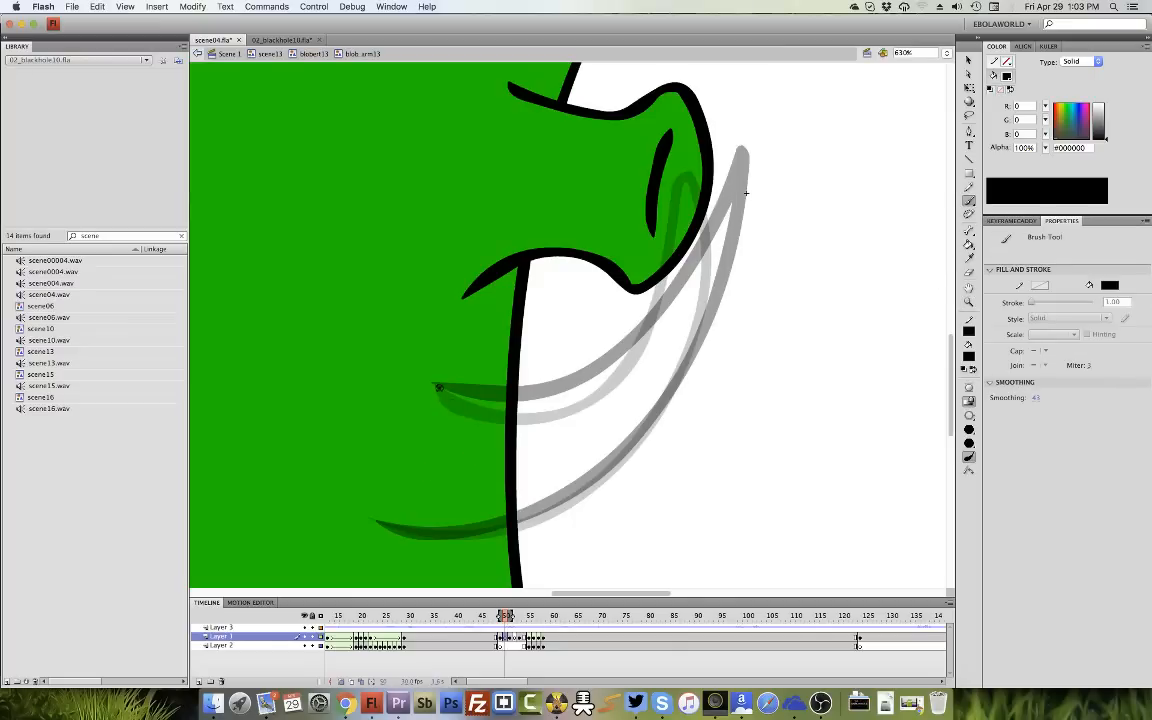
{"action": "mouse_move", "coordinate": [438, 387]}
{"action": "left_mouse_down"}
{"action": "mouse_move", "coordinate": [517, 401]}
{"action": "mouse_move", "coordinate": [583, 393]}
{"action": "left_mouse_up"}
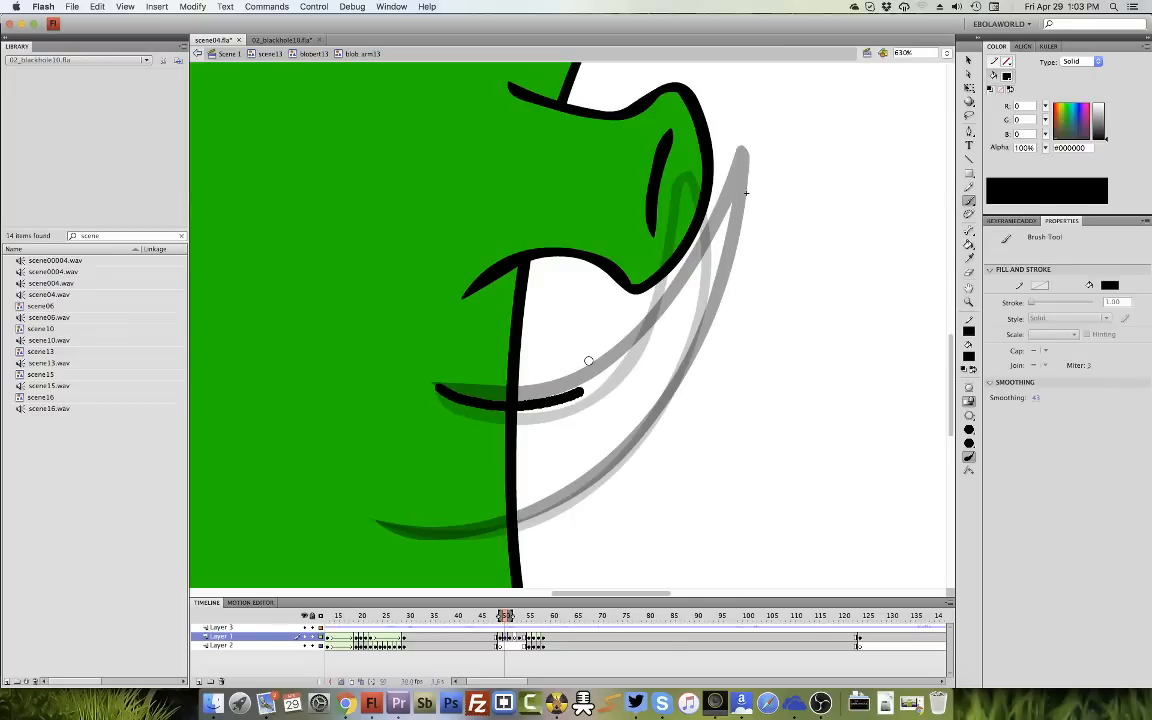
{"action": "left_click", "coordinate": [98, 8]}
{"action": "left_click", "coordinate": [103, 26]}
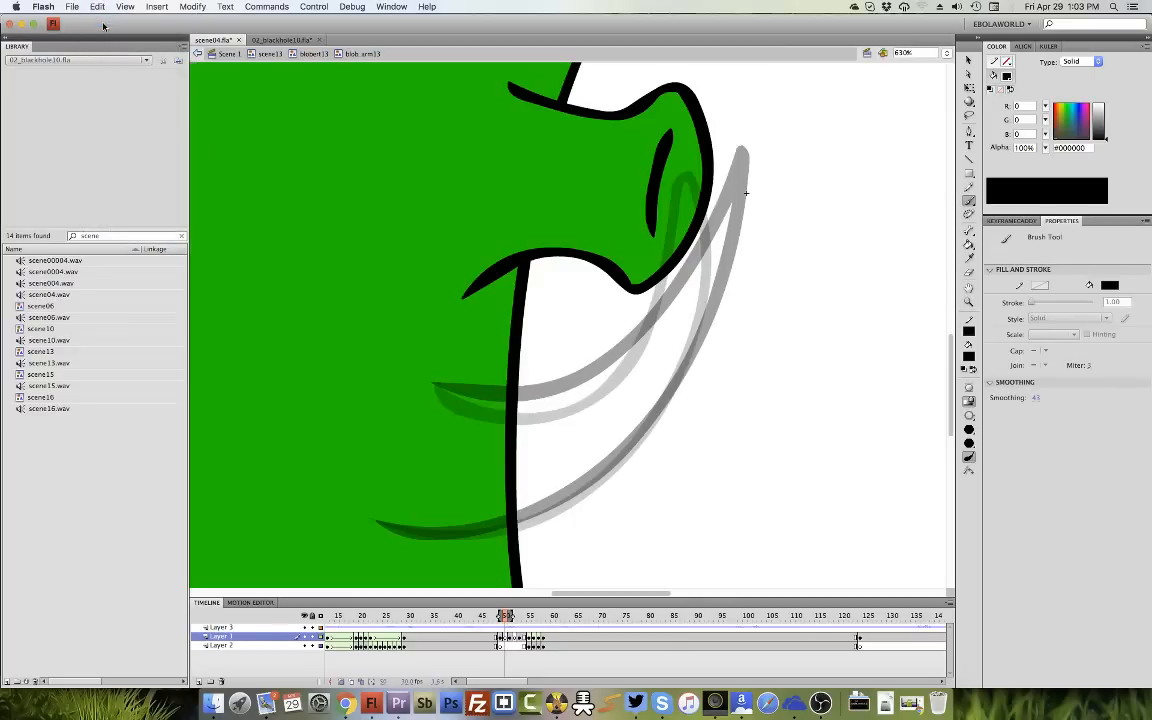
Draw the in-between arm outline in black at frame 50 on Layer 1, midway between the onion-skinned outlines of frames 49 and 51.
{"action": "left_click", "coordinate": [968, 302]}
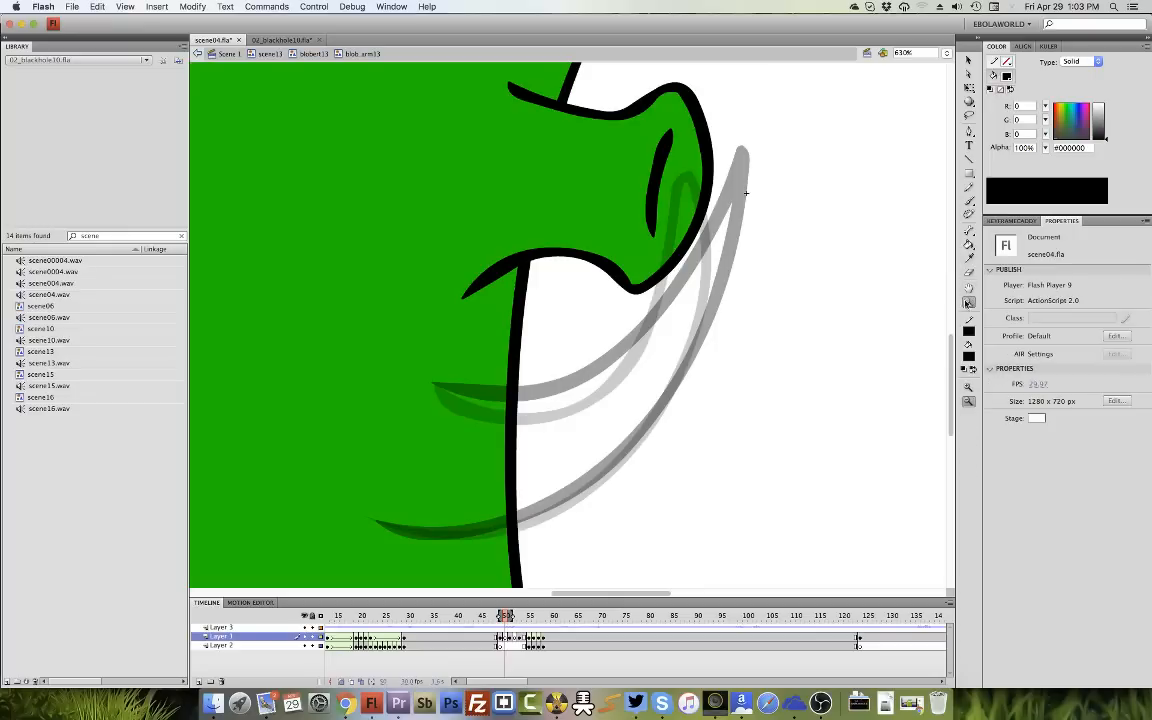
{"action": "left_click", "coordinate": [814, 315]}
{"action": "left_click_drag", "start_coordinate": [645, 170], "coordinate": [226, 488]}
{"action": "left_click", "coordinate": [968, 200]}
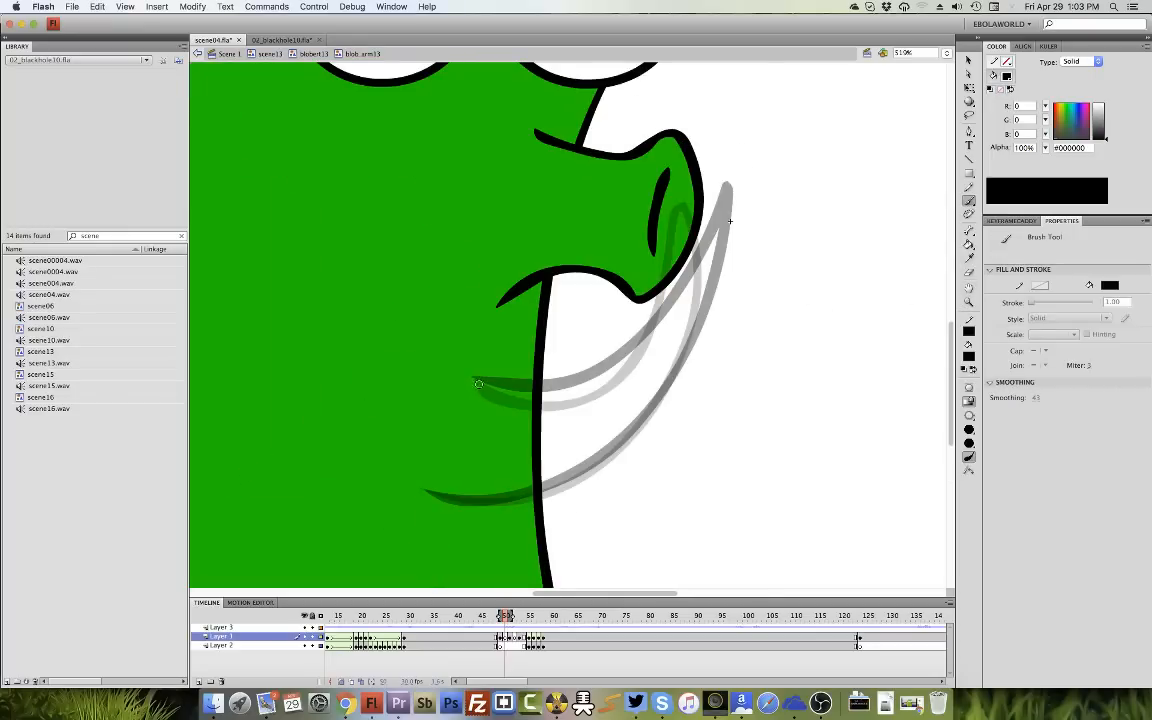
{"action": "mouse_move", "coordinate": [478, 384]}
{"action": "left_mouse_down"}
{"action": "mouse_move", "coordinate": [550, 394]}
{"action": "mouse_move", "coordinate": [600, 378]}
{"action": "mouse_move", "coordinate": [681, 270]}
{"action": "left_mouse_up"}
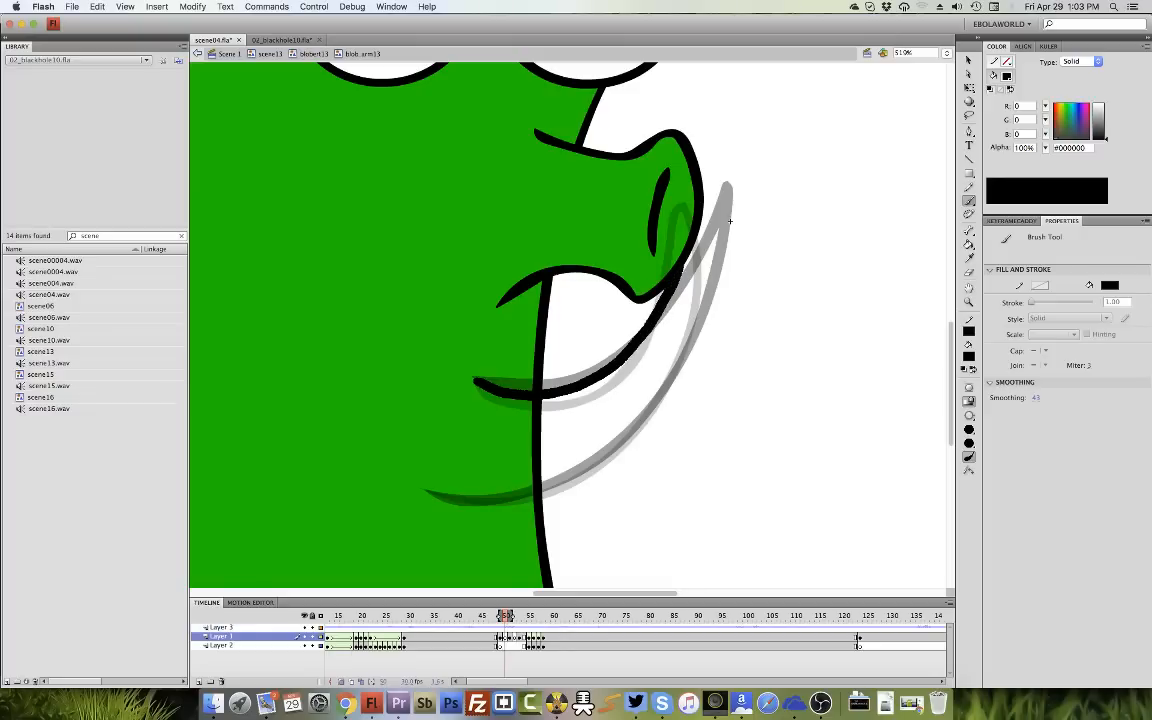
{"action": "mouse_move", "coordinate": [708, 196]}
{"action": "left_mouse_down"}
{"action": "mouse_move", "coordinate": [698, 314]}
{"action": "mouse_move", "coordinate": [632, 430]}
{"action": "mouse_move", "coordinate": [528, 493]}
{"action": "mouse_move", "coordinate": [492, 502]}
{"action": "mouse_move", "coordinate": [424, 492]}
{"action": "left_mouse_up"}
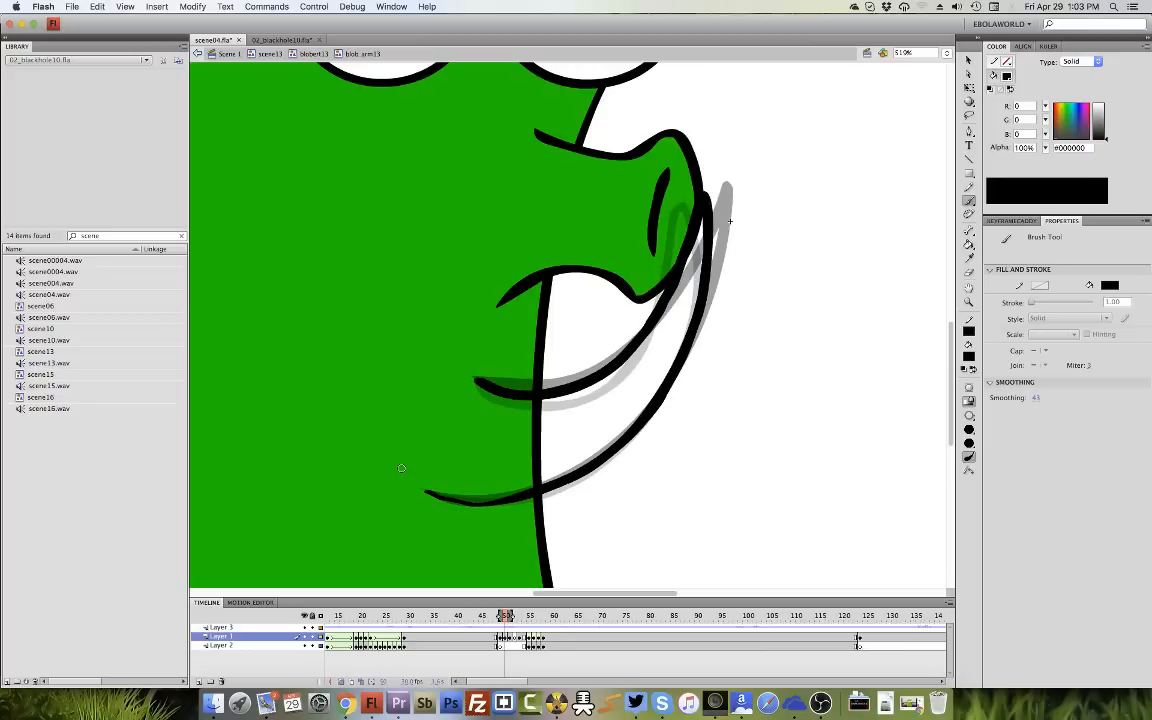
Smooth the new arm outline at frame 50 and touch up its lower curve and ends.
{"action": "key", "text": "v"}
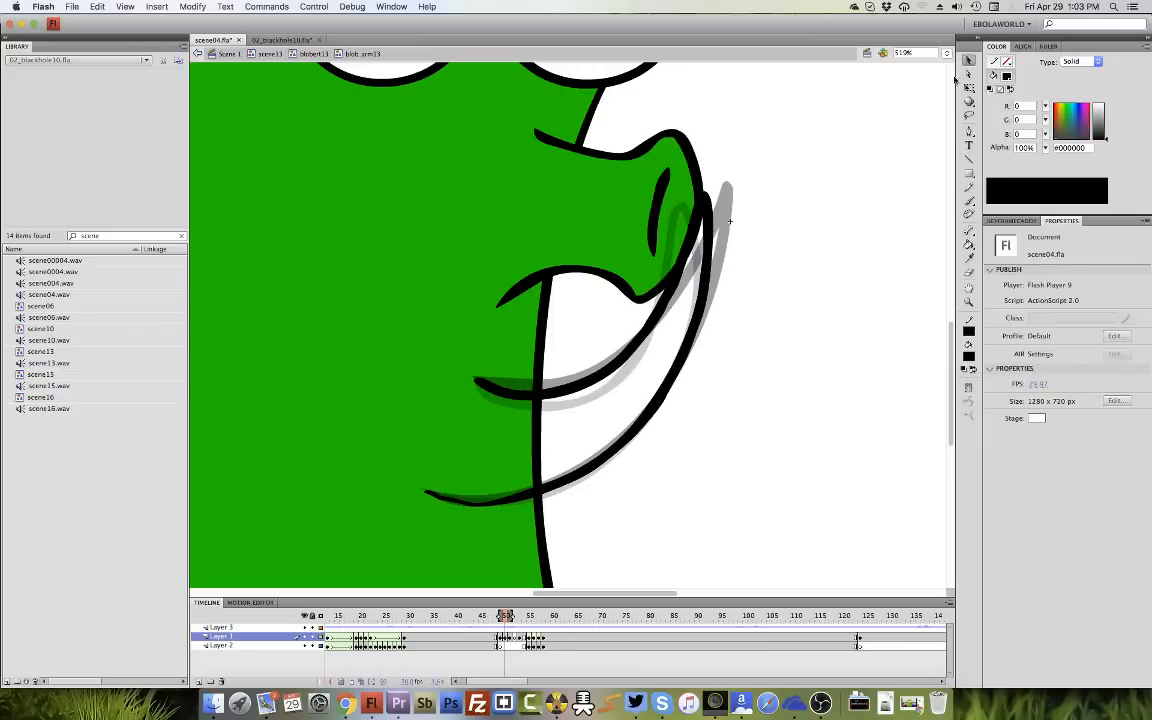
{"action": "left_click", "coordinate": [432, 494]}
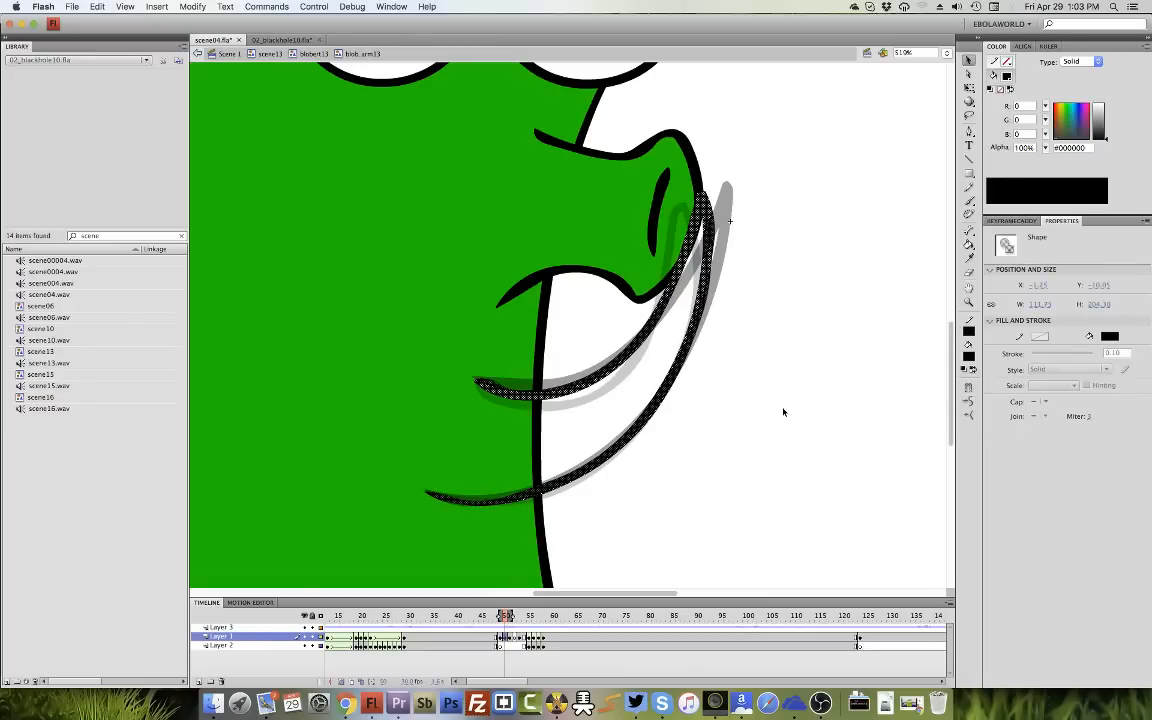
{"action": "left_click", "coordinate": [735, 281]}
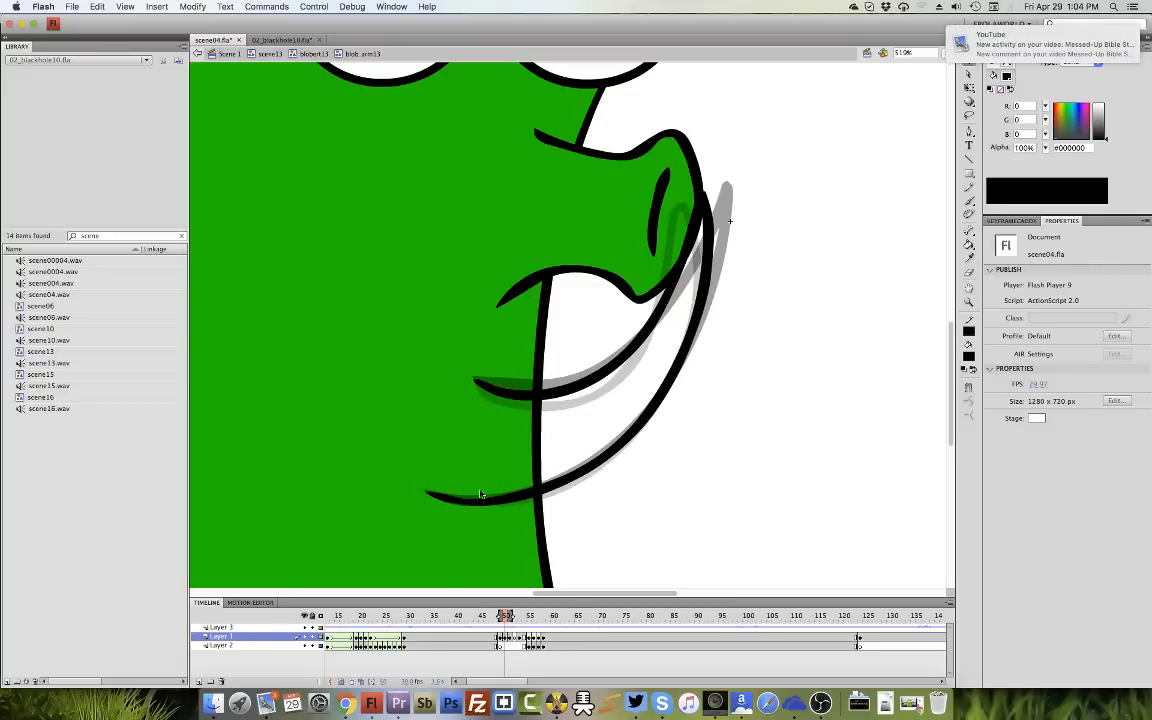
{"action": "left_click", "coordinate": [478, 503]}
{"action": "left_click", "coordinate": [577, 503]}
{"action": "double_click", "coordinate": [596, 473]}
{"action": "left_click", "coordinate": [743, 477]}
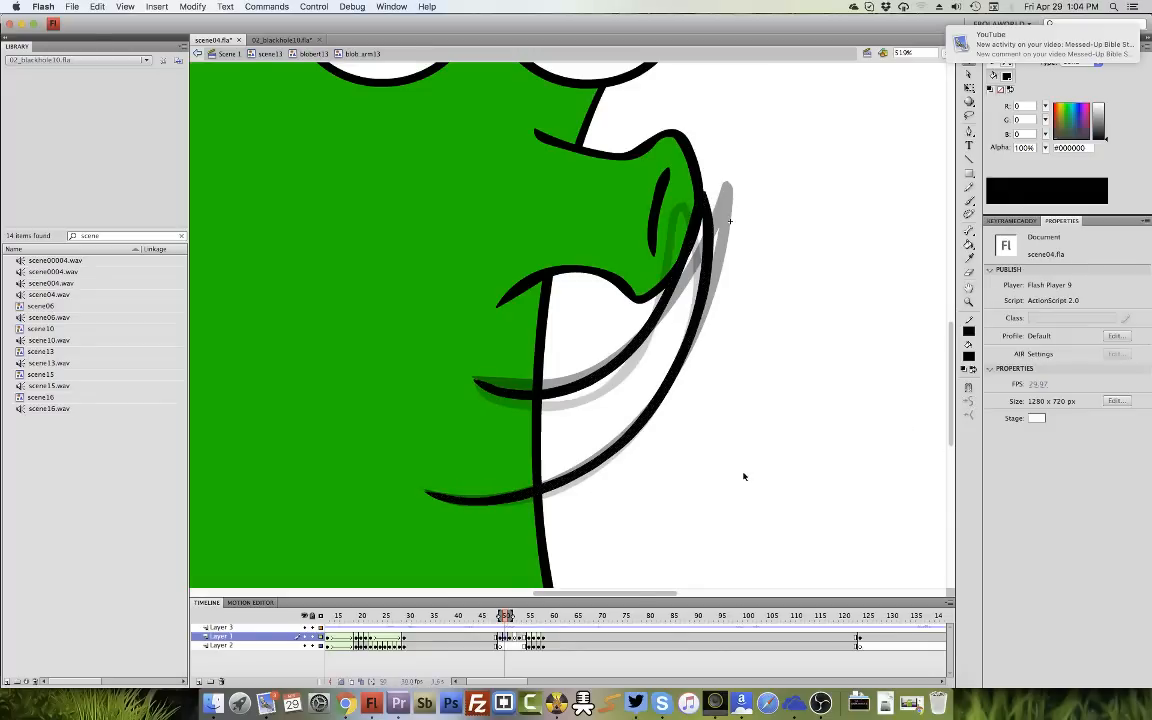
Draw the in-between arm outline in black at frame 52 on Layer 1, midway between the onion-skinned outlines of frames 51 and 53.
{"action": "left_click", "coordinate": [515, 639]}
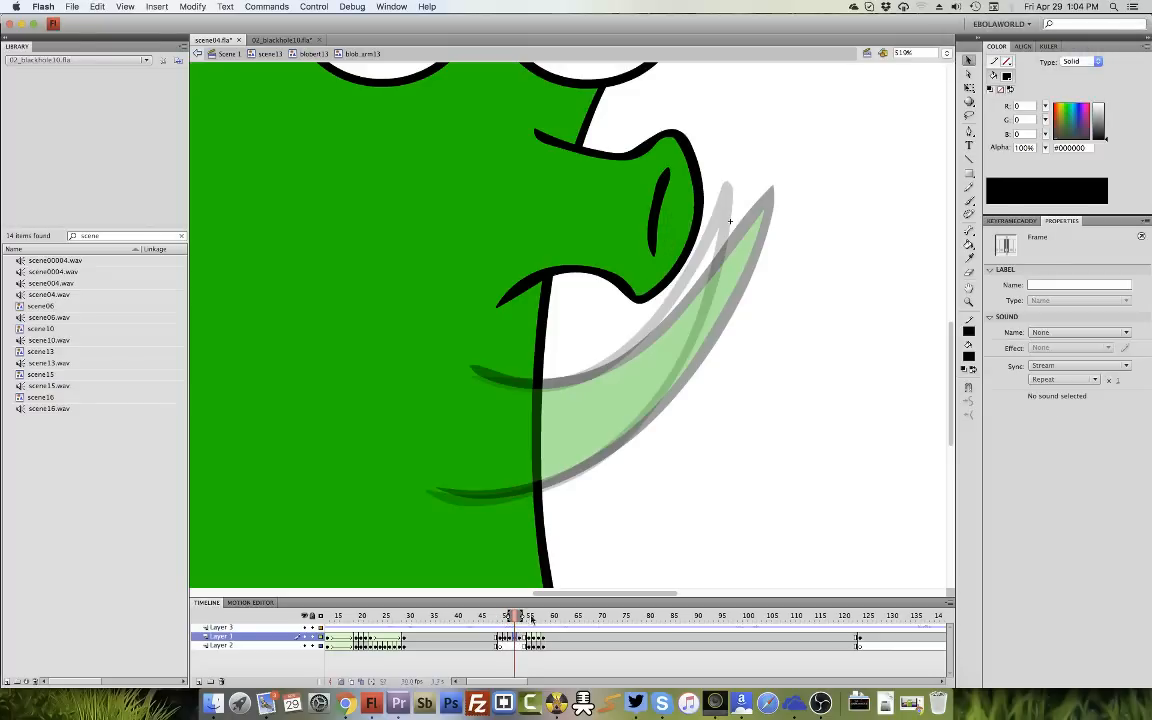
{"action": "left_click", "coordinate": [511, 638]}
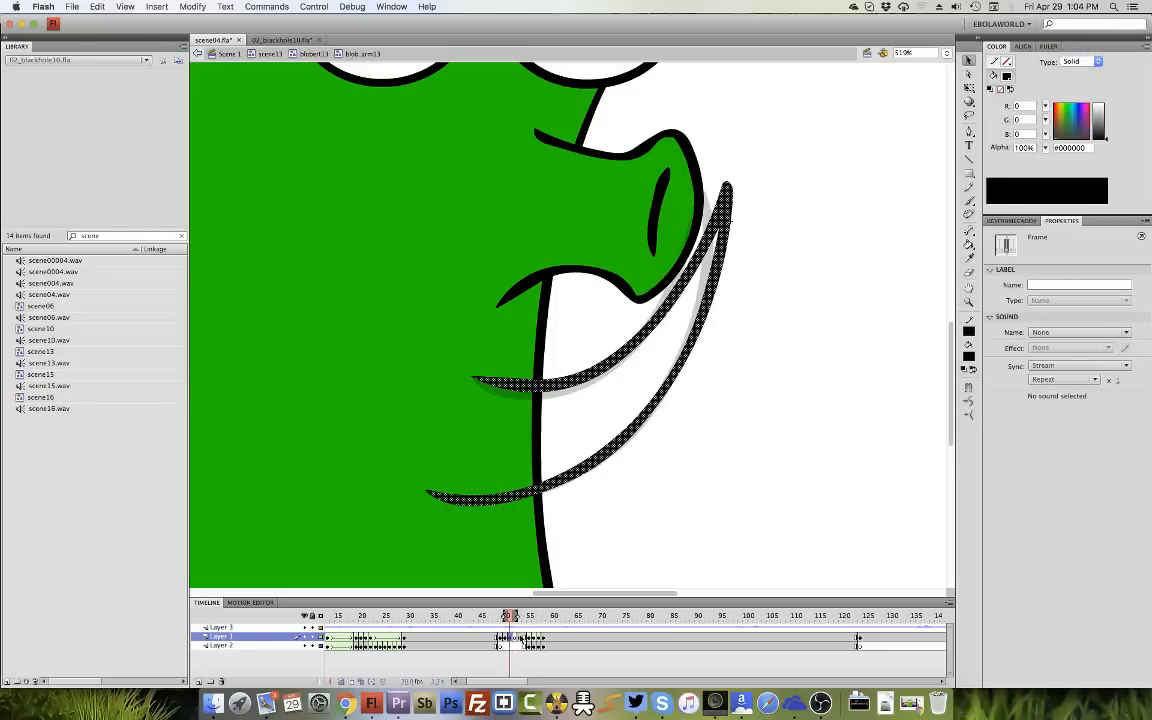
{"action": "left_click", "coordinate": [519, 640]}
{"action": "left_click", "coordinate": [515, 640]}
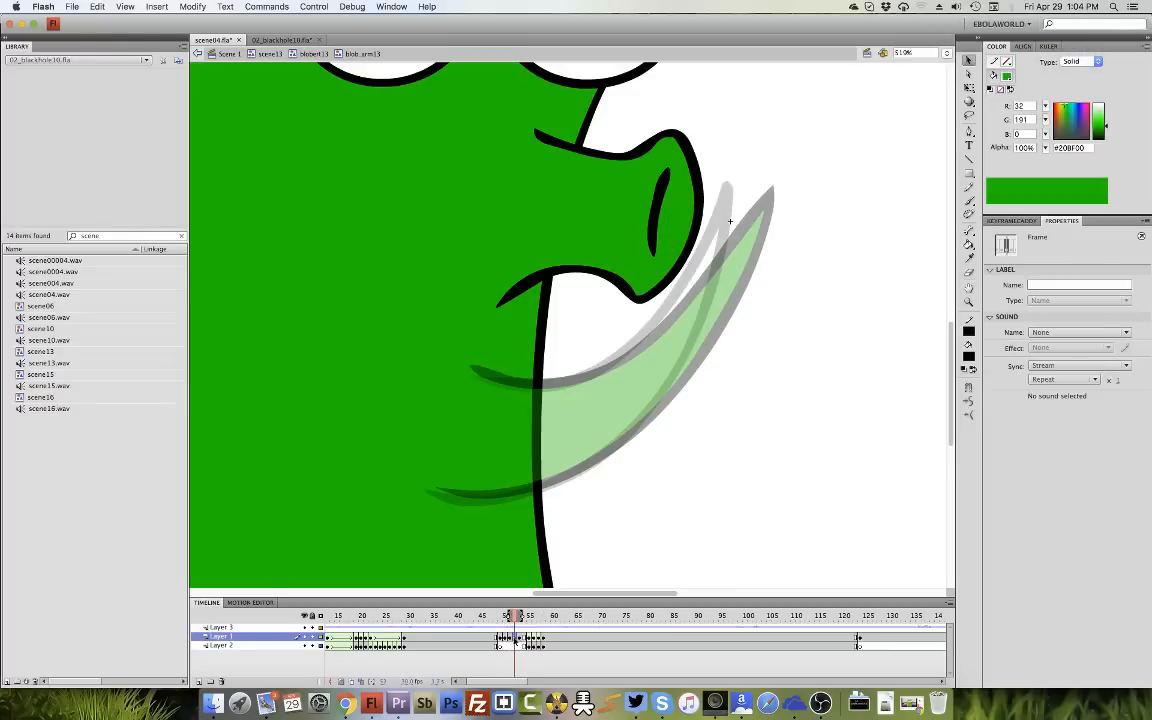
{"action": "key", "text": "b"}
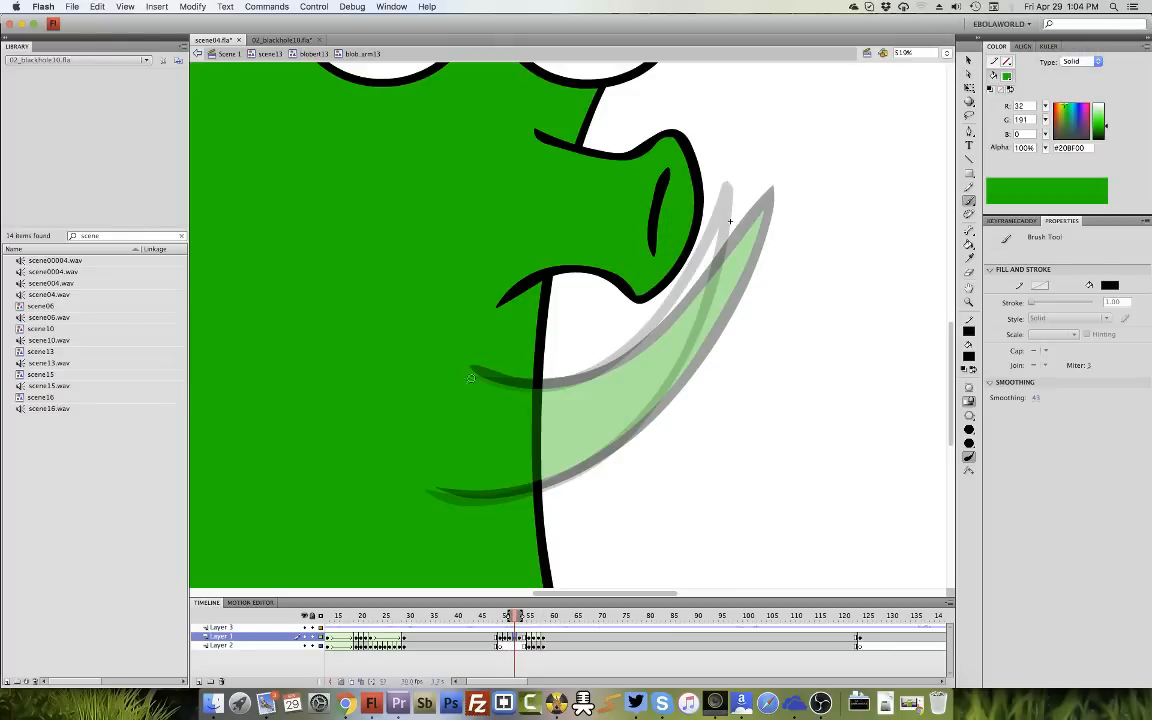
{"action": "mouse_move", "coordinate": [478, 373]}
{"action": "left_mouse_down"}
{"action": "mouse_move", "coordinate": [548, 382]}
{"action": "mouse_move", "coordinate": [616, 361]}
{"action": "mouse_move", "coordinate": [698, 275]}
{"action": "mouse_move", "coordinate": [752, 183]}
{"action": "mouse_move", "coordinate": [727, 288]}
{"action": "mouse_move", "coordinate": [640, 427]}
{"action": "mouse_move", "coordinate": [547, 486]}
{"action": "mouse_move", "coordinate": [484, 499]}
{"action": "mouse_move", "coordinate": [428, 493]}
{"action": "left_mouse_up"}
Smooth the arm outline at frame 52 and reshape its tip.
{"action": "key", "text": "v"}
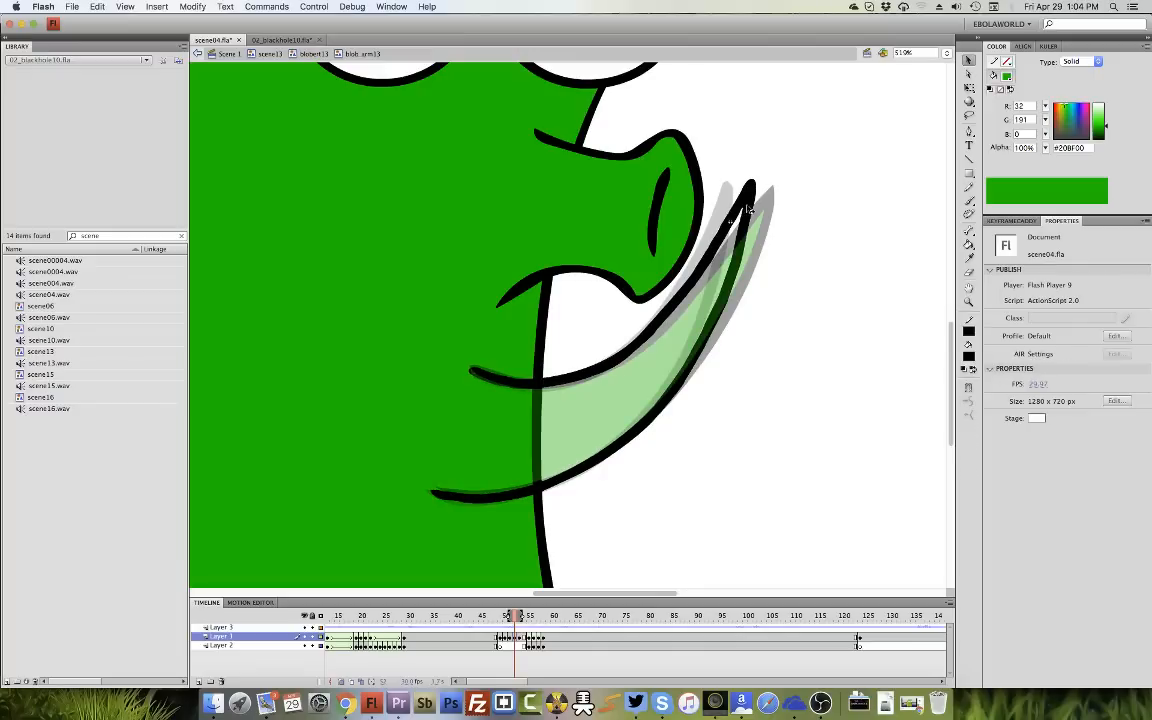
{"action": "left_click", "coordinate": [733, 218]}
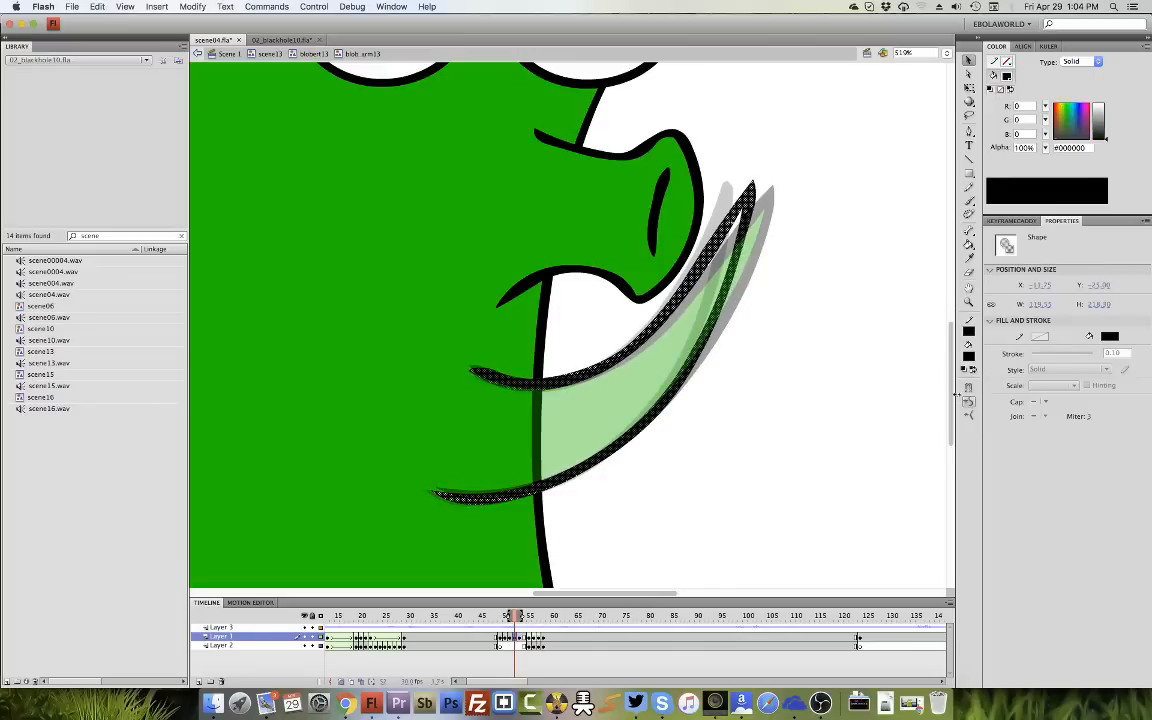
{"action": "left_click", "coordinate": [823, 270]}
{"action": "mouse_move", "coordinate": [751, 187]}
{"action": "left_mouse_down"}
{"action": "mouse_move", "coordinate": [737, 198]}
{"action": "mouse_move", "coordinate": [753, 206]}
{"action": "left_mouse_up"}
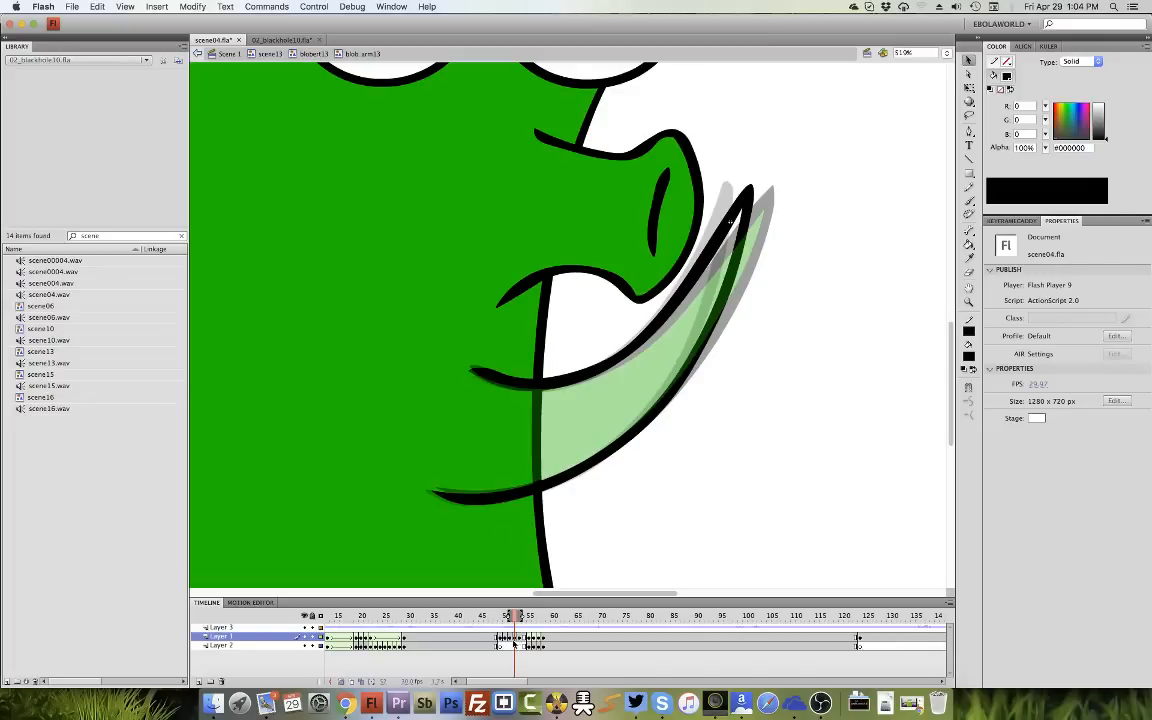
Scrub through the arm frames to check the motion, turn off onion skinning and save the file.
{"action": "left_click_drag", "start_coordinate": [497, 615], "coordinate": [517, 611]}
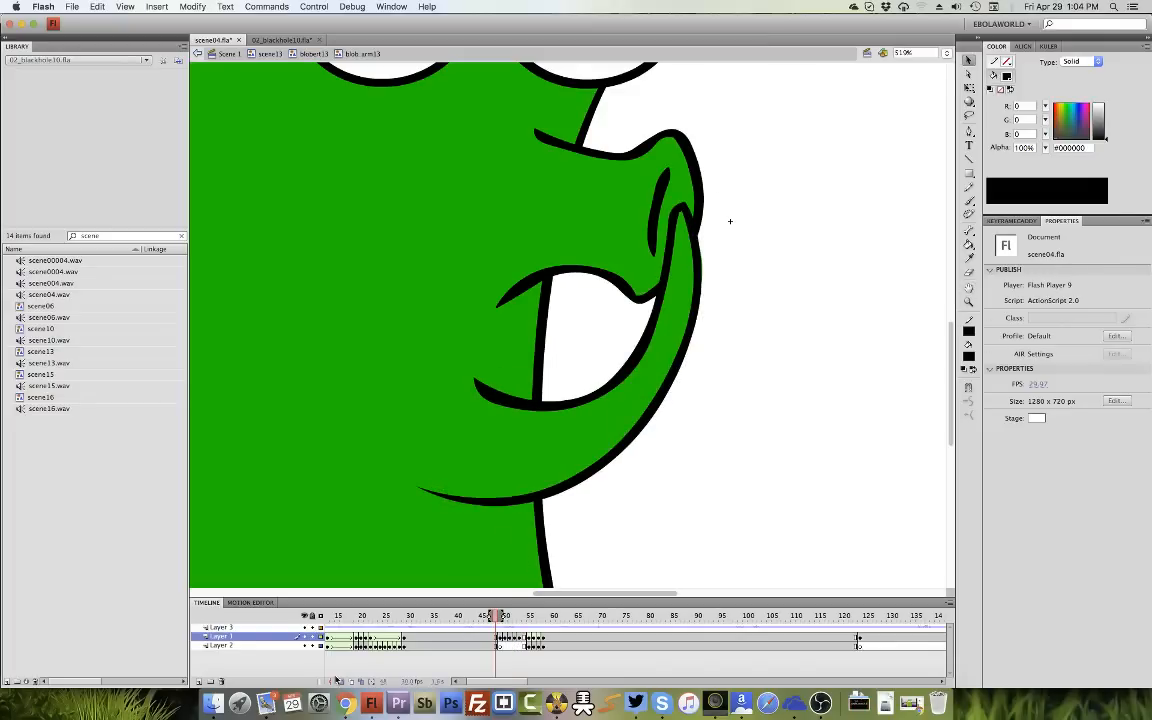
{"action": "left_click", "coordinate": [530, 615]}
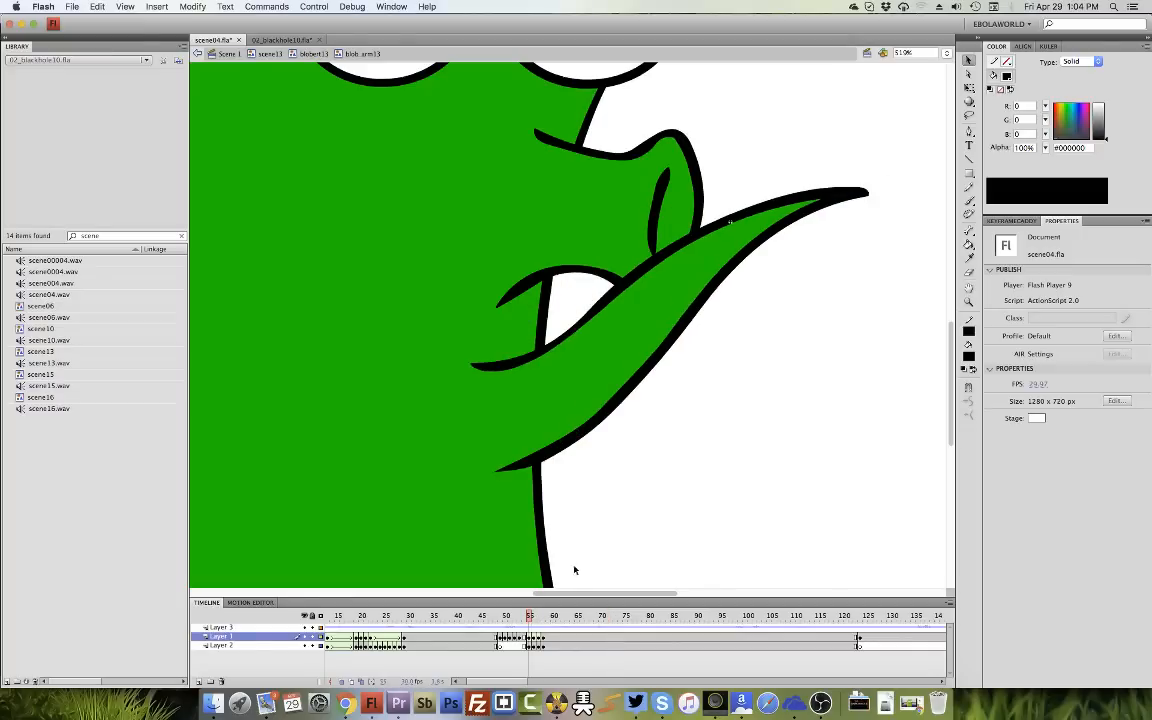
{"action": "key", "text": "super+s"}
Sample the body's green, close the arm outline's open base at frame 49 on Layer 1 and fill the arm with it.
{"action": "left_click", "coordinate": [598, 262]}
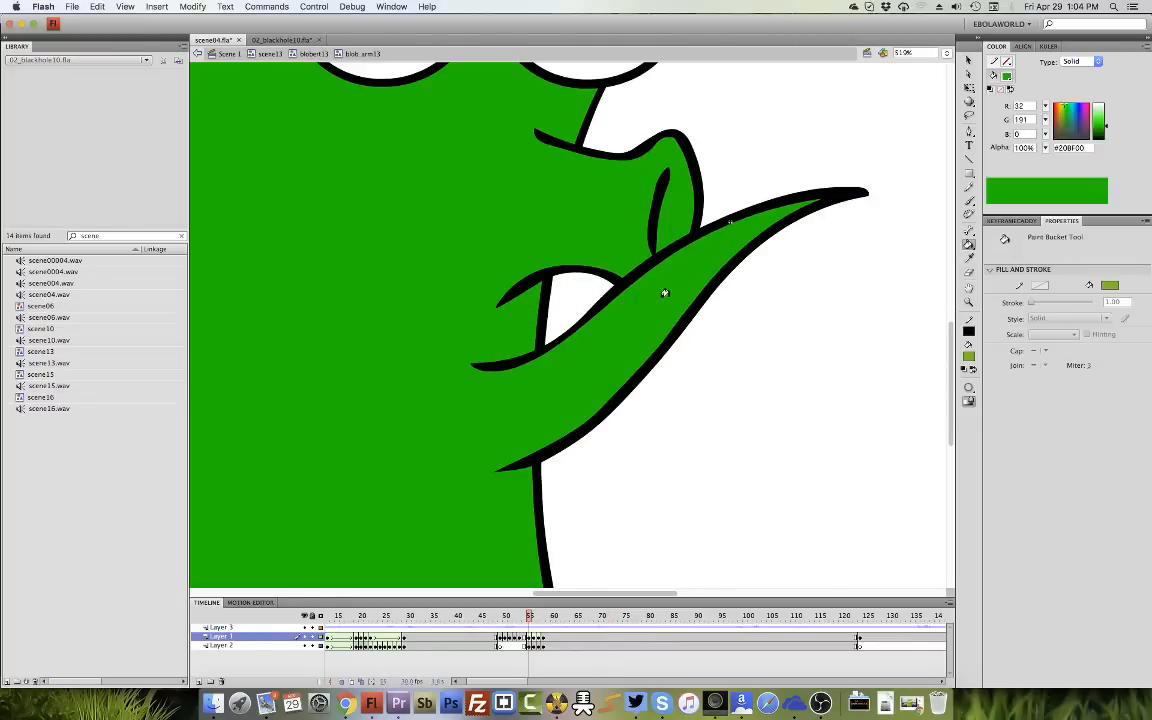
{"action": "left_click", "coordinate": [501, 625]}
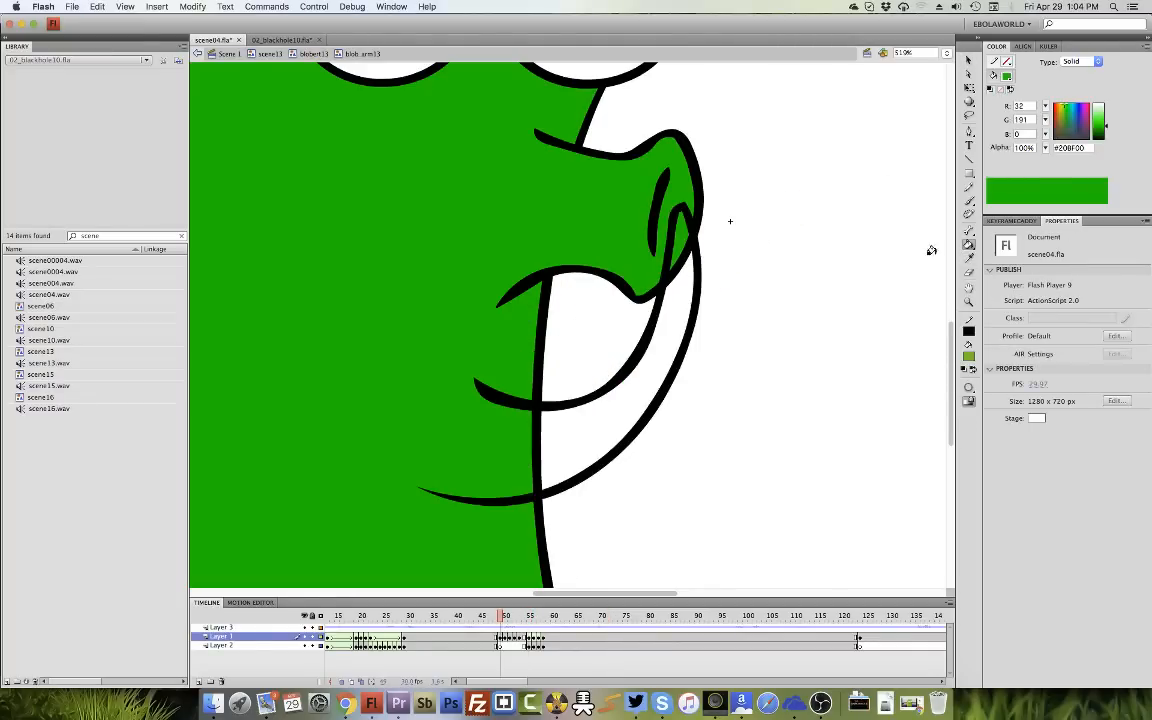
{"action": "key", "text": "b"}
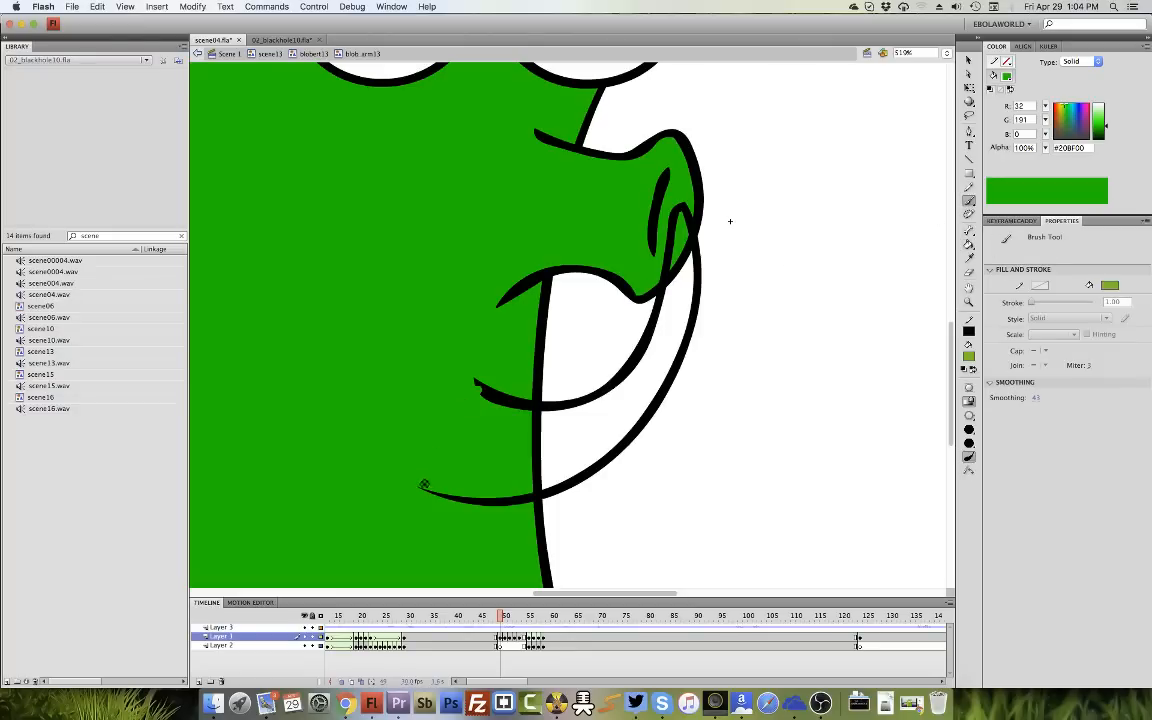
{"action": "key", "text": "k"}
{"action": "left_click", "coordinate": [576, 477]}
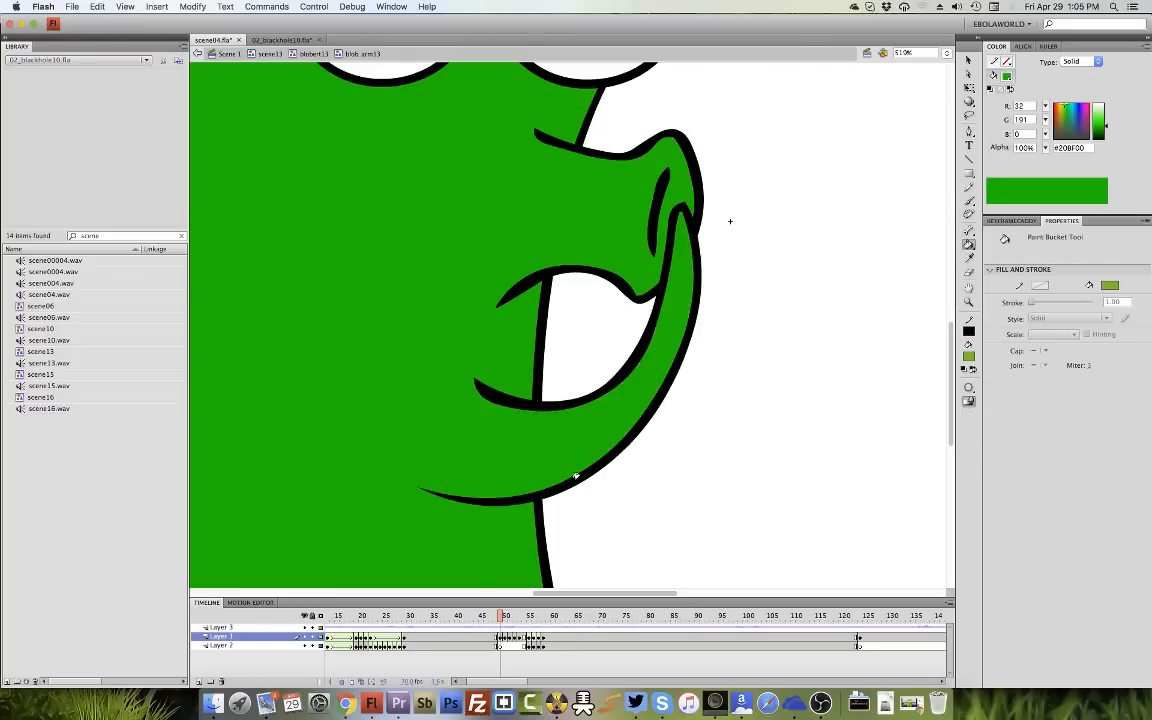
Close the arm outline's open base at frame 50 on Layer 1 with green brush strokes and fill the arm green.
{"action": "left_click", "coordinate": [506, 615]}
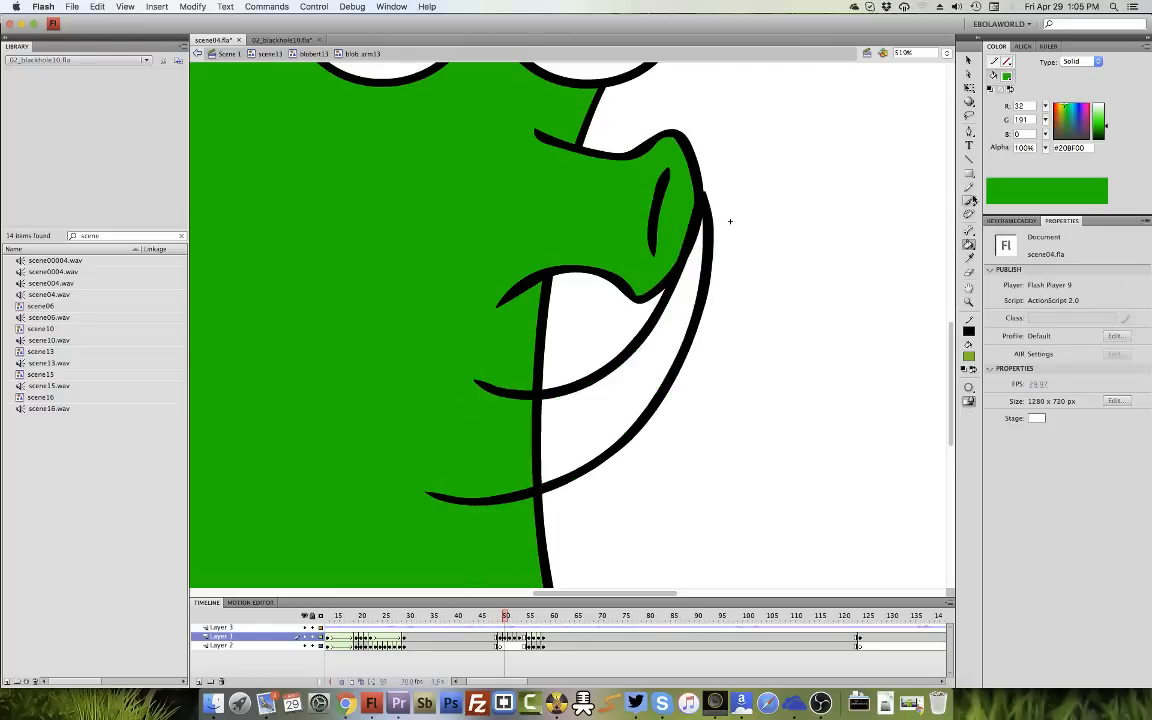
{"action": "key", "text": "b"}
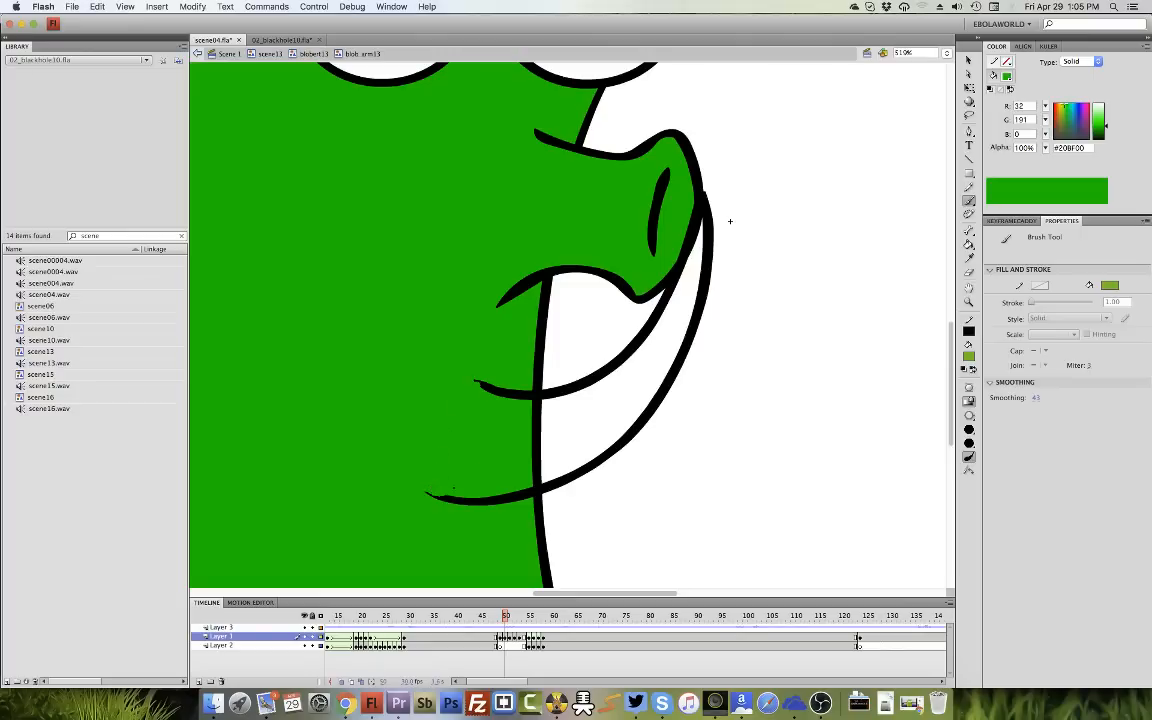
{"action": "left_click", "coordinate": [617, 393]}
{"action": "left_click", "coordinate": [968, 243]}
{"action": "left_click", "coordinate": [665, 363]}
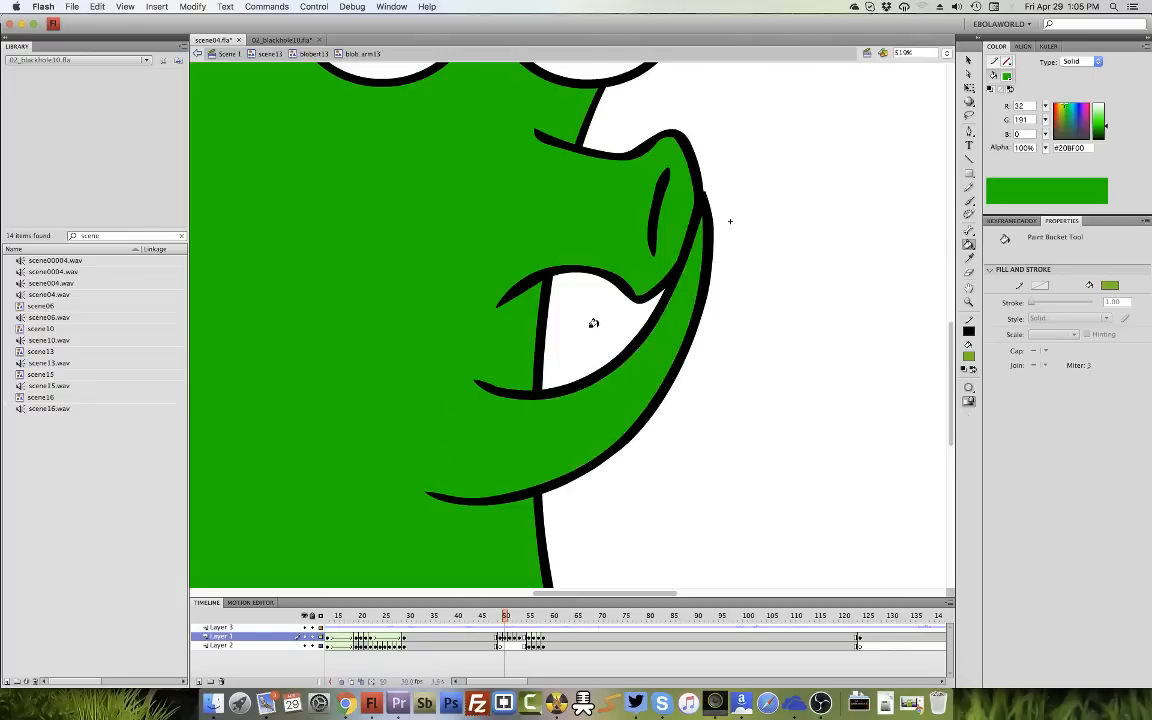
Brush the arm outline's base closed at frame 51 on Layer 1 and fill the arm with the same green.
{"action": "left_click", "coordinate": [510, 637]}
{"action": "left_click", "coordinate": [968, 202]}
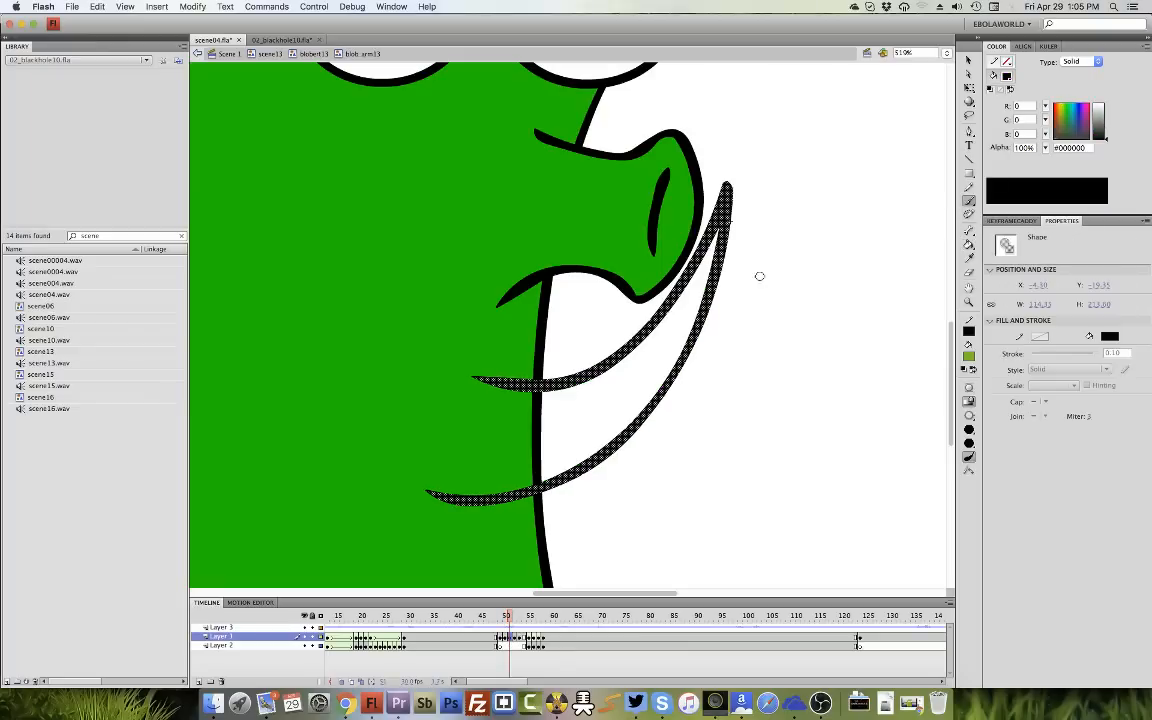
{"action": "left_click", "coordinate": [433, 486]}
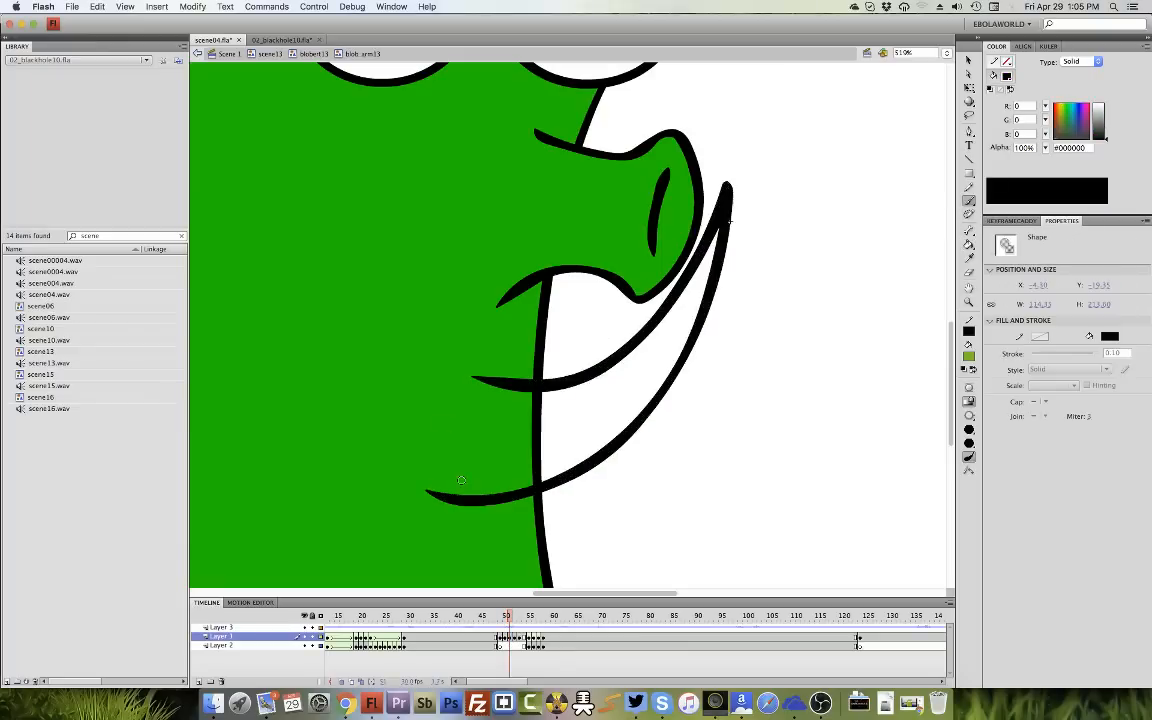
{"action": "left_click", "coordinate": [968, 245]}
{"action": "left_click", "coordinate": [627, 388]}
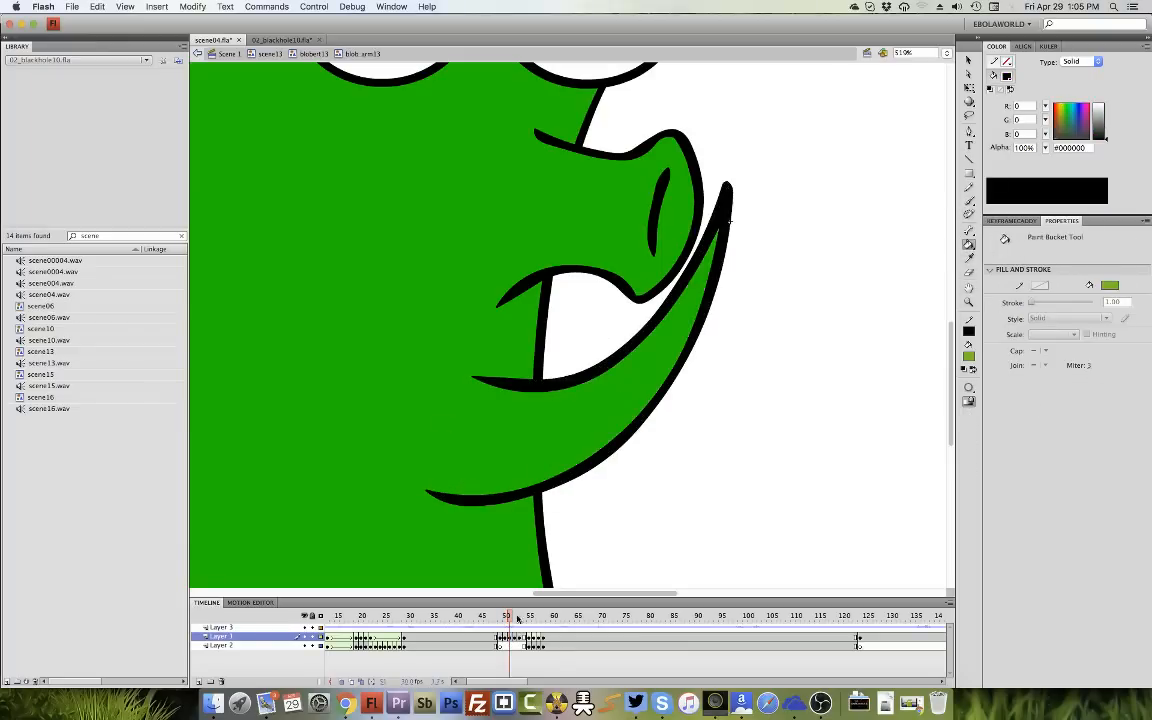
Join the two base ends of the arm outline at frame 52 in green and fill the arm green.
{"action": "left_click", "coordinate": [516, 637]}
{"action": "left_click", "coordinate": [968, 202]}
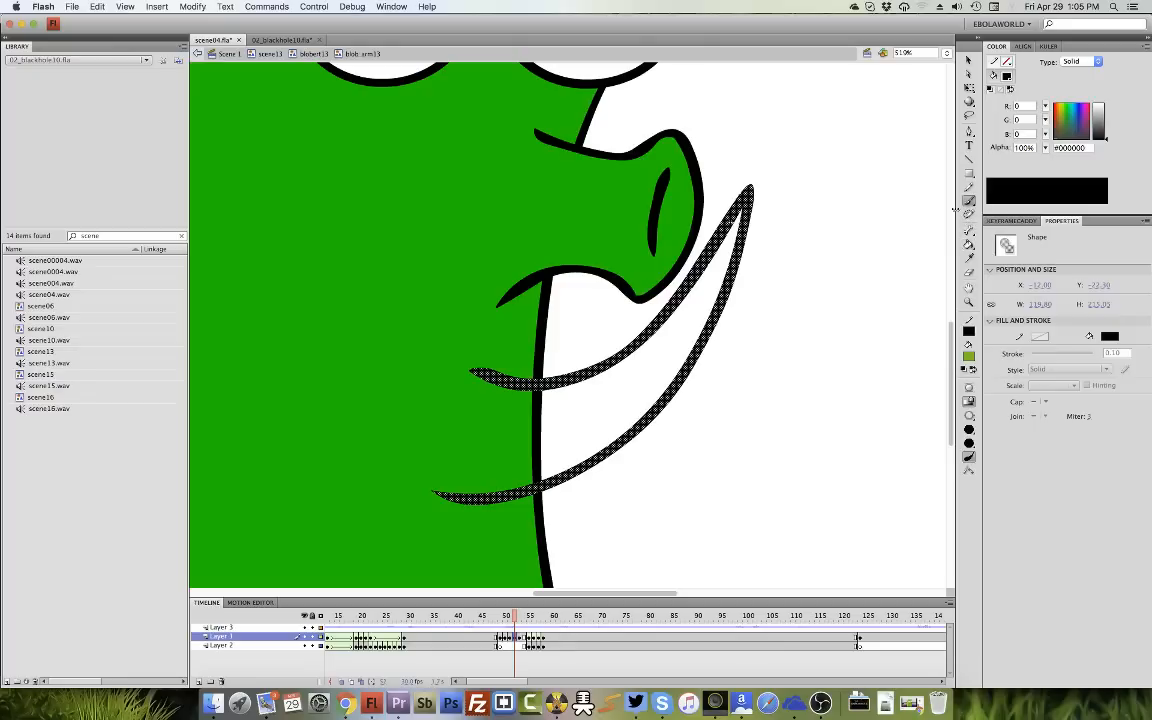
{"action": "mouse_move", "coordinate": [479, 381]}
{"action": "left_mouse_down"}
{"action": "mouse_move", "coordinate": [443, 465]}
{"action": "mouse_move", "coordinate": [450, 494]}
{"action": "left_mouse_up"}
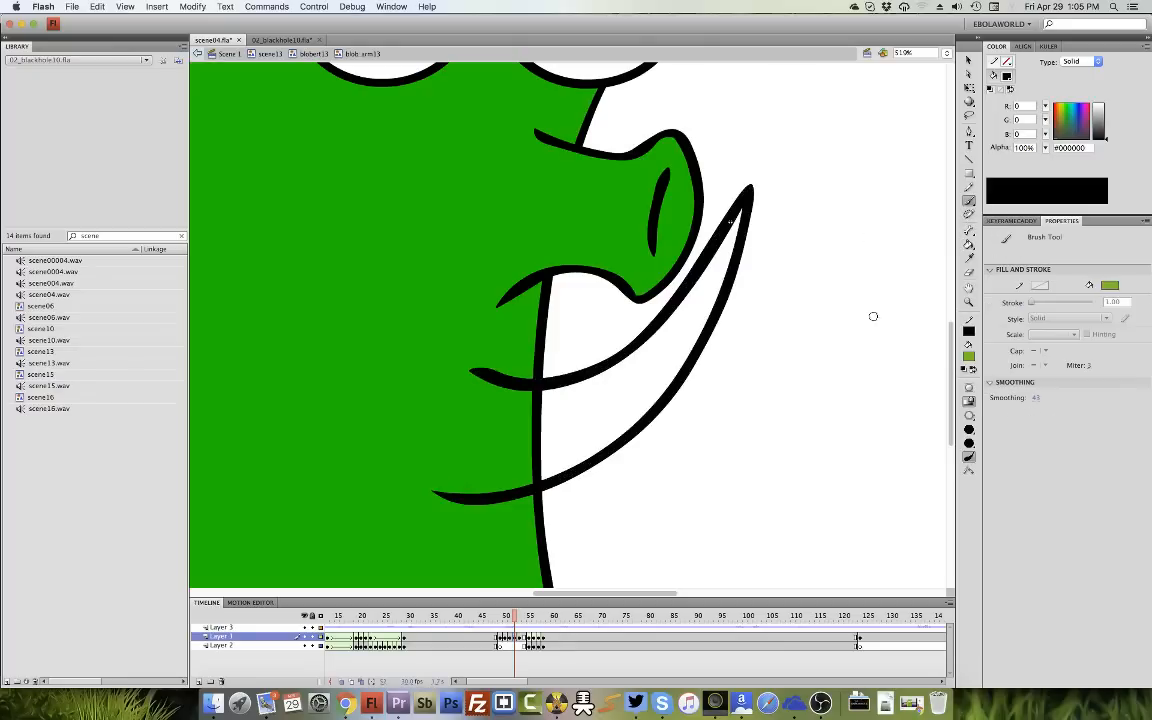
{"action": "left_click", "coordinate": [968, 245]}
{"action": "left_click", "coordinate": [645, 380]}
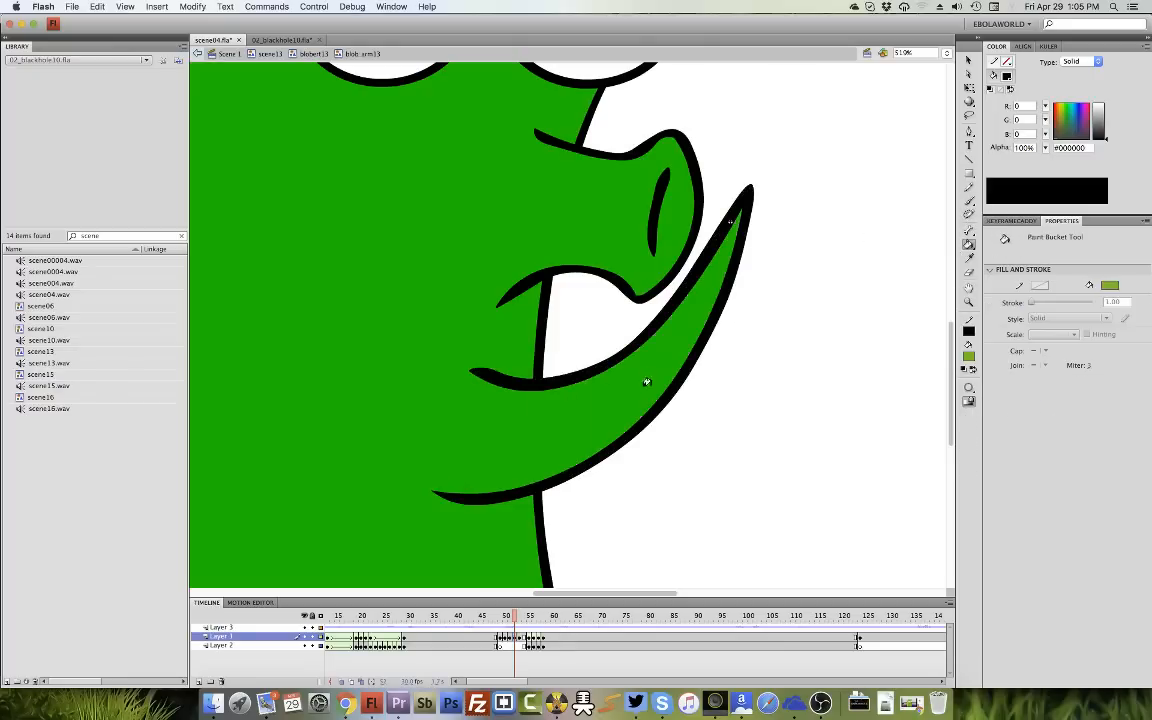
Scrub and play the filled arm animation from frame 48 to 55 to check its motion.
{"action": "left_click", "coordinate": [520, 637]}
{"action": "left_click", "coordinate": [498, 627]}
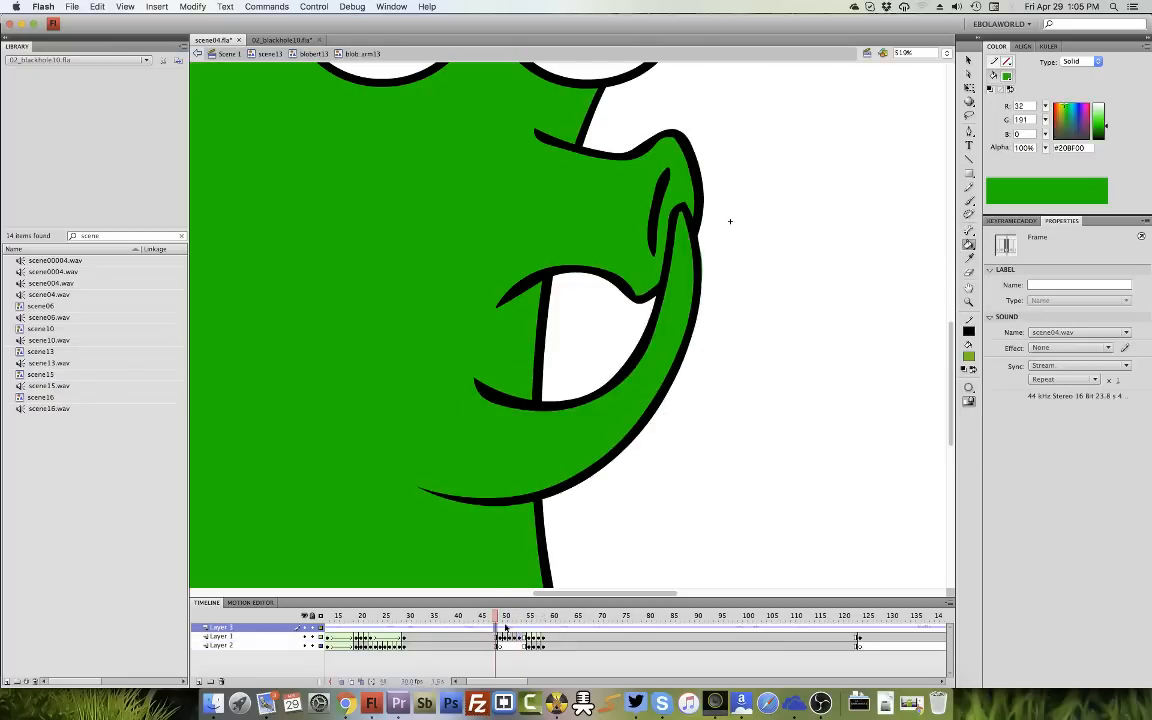
{"action": "left_click", "coordinate": [506, 624]}
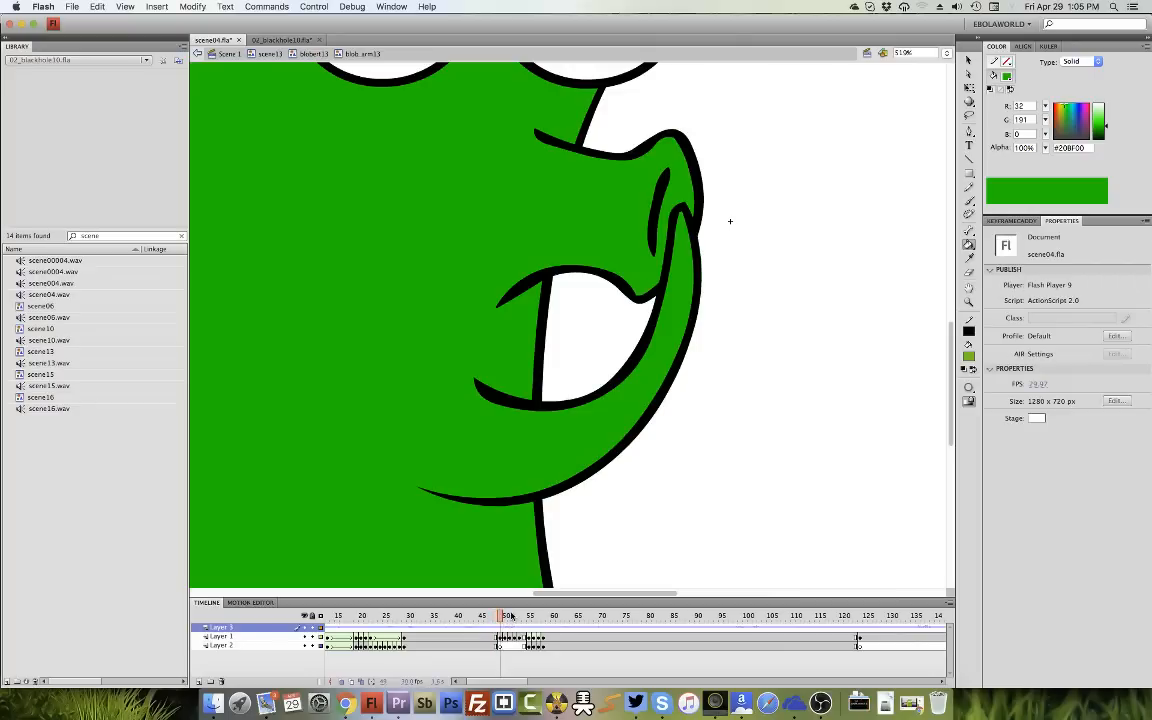
{"action": "left_click_drag", "start_coordinate": [510, 617], "coordinate": [537, 643]}
{"action": "key", "text": "Return"}
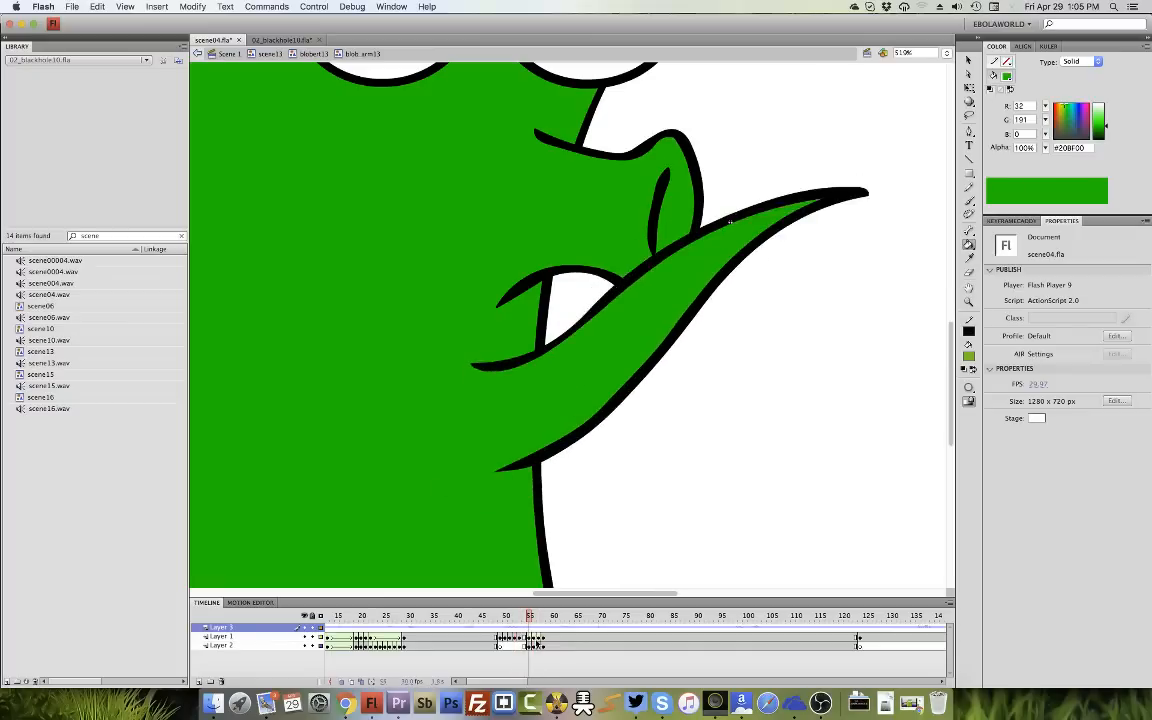
Try a shape tween on Layer 1 from the arm at frame 53 to the raised arm at frame 55.
{"action": "left_click", "coordinate": [525, 637]}
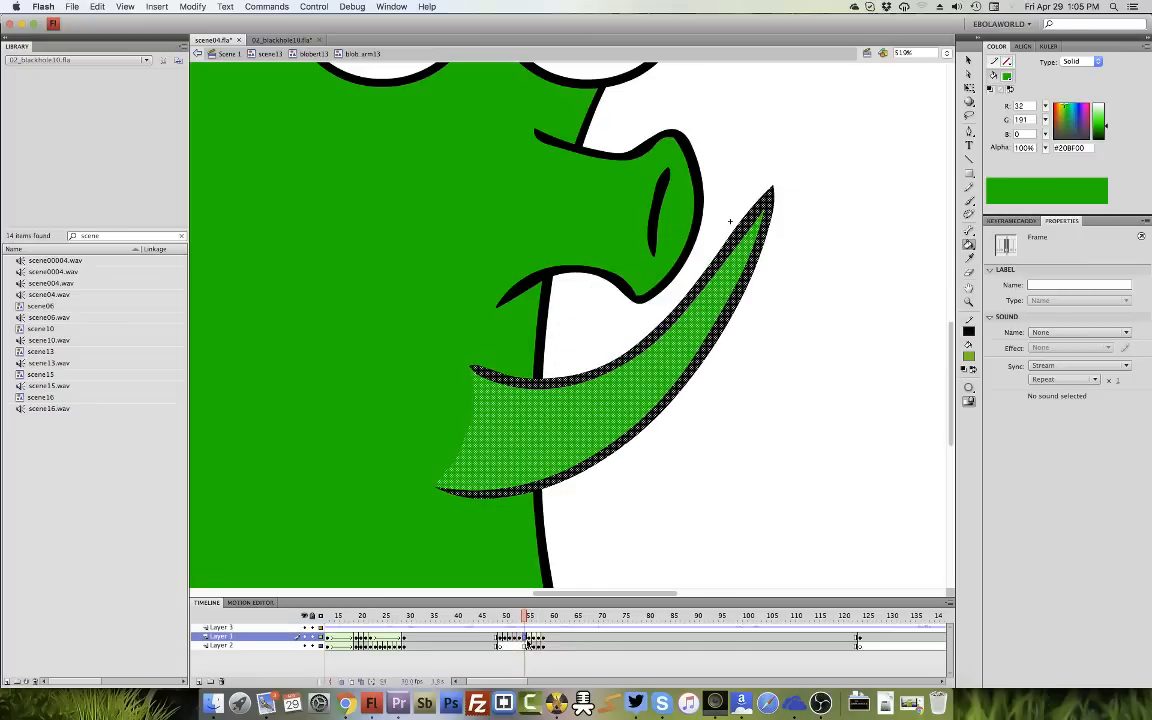
{"action": "right_click", "coordinate": [521, 638]}
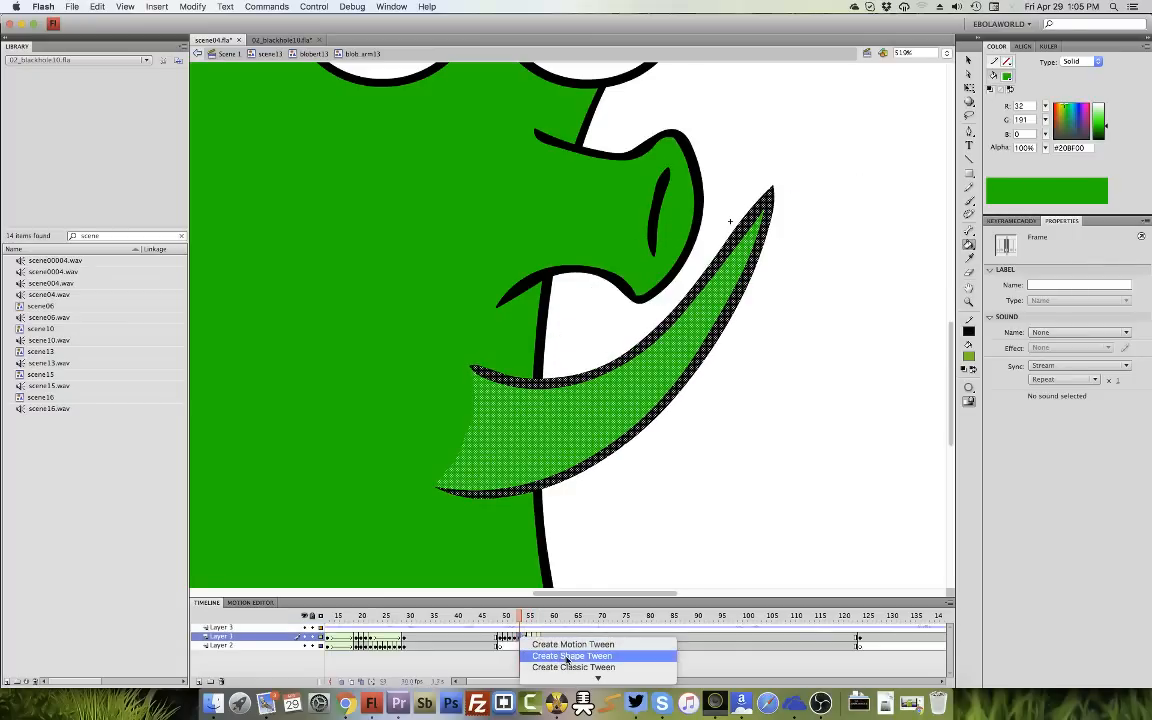
{"action": "left_click", "coordinate": [565, 656]}
{"action": "left_click", "coordinate": [522, 627]}
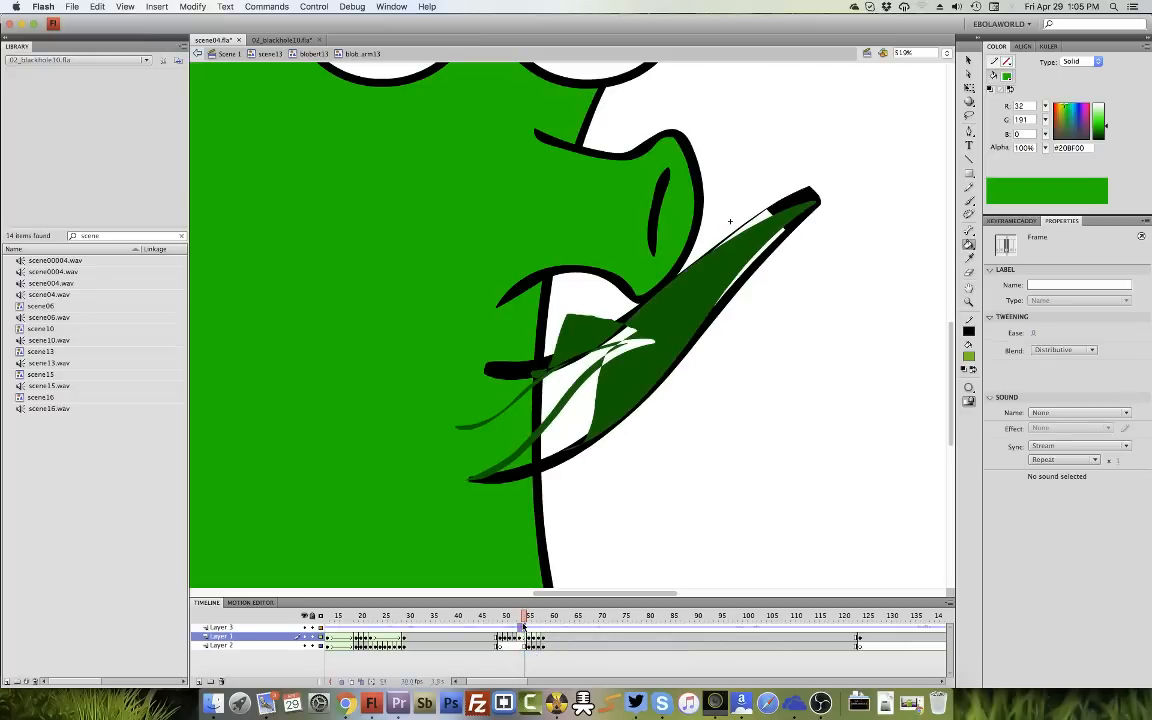
{"action": "left_click", "coordinate": [531, 628]}
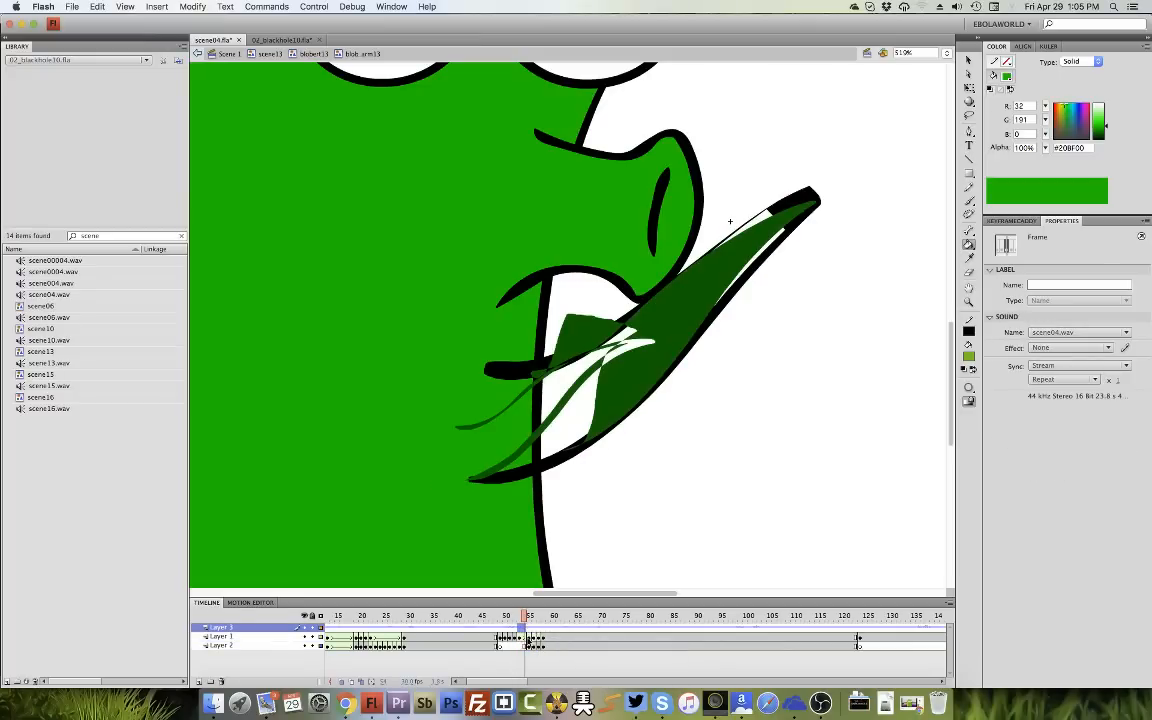
{"action": "right_click", "coordinate": [524, 639]}
{"action": "left_click", "coordinate": [530, 645]}
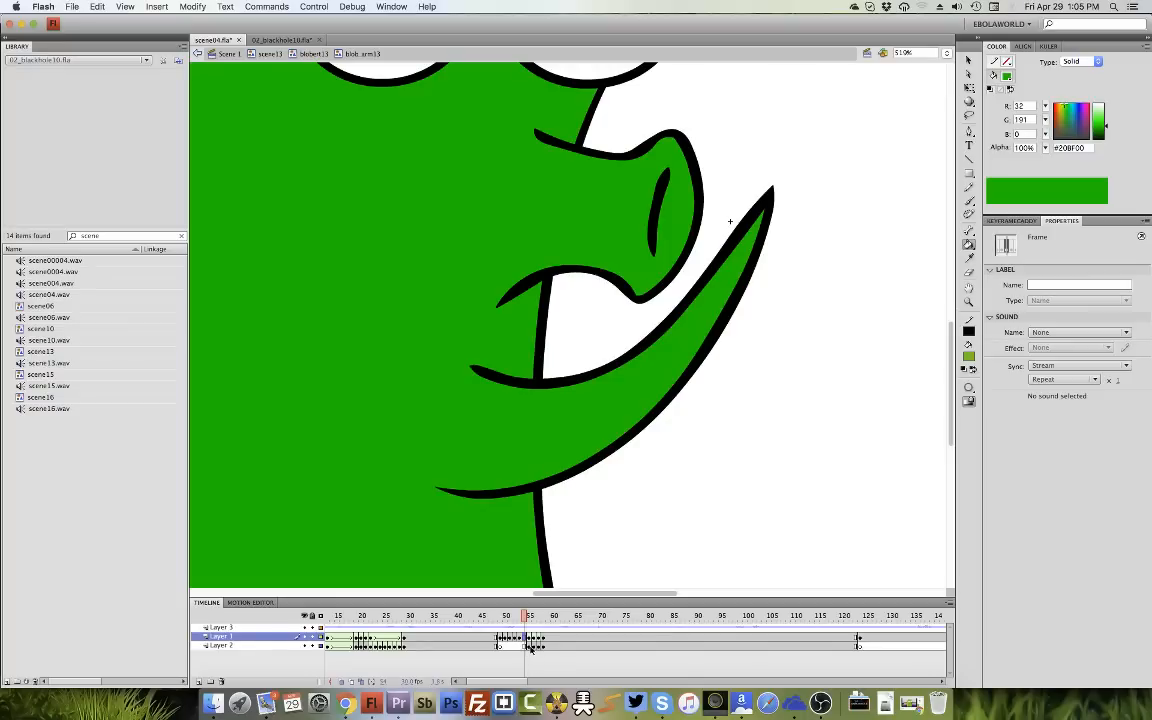
Play the arm movement repeatedly from frame 48 and scrub through to frame 55 to judge the transition.
{"action": "left_click", "coordinate": [495, 618]}
{"action": "key", "text": "Return"}
{"action": "key", "text": "Return"}
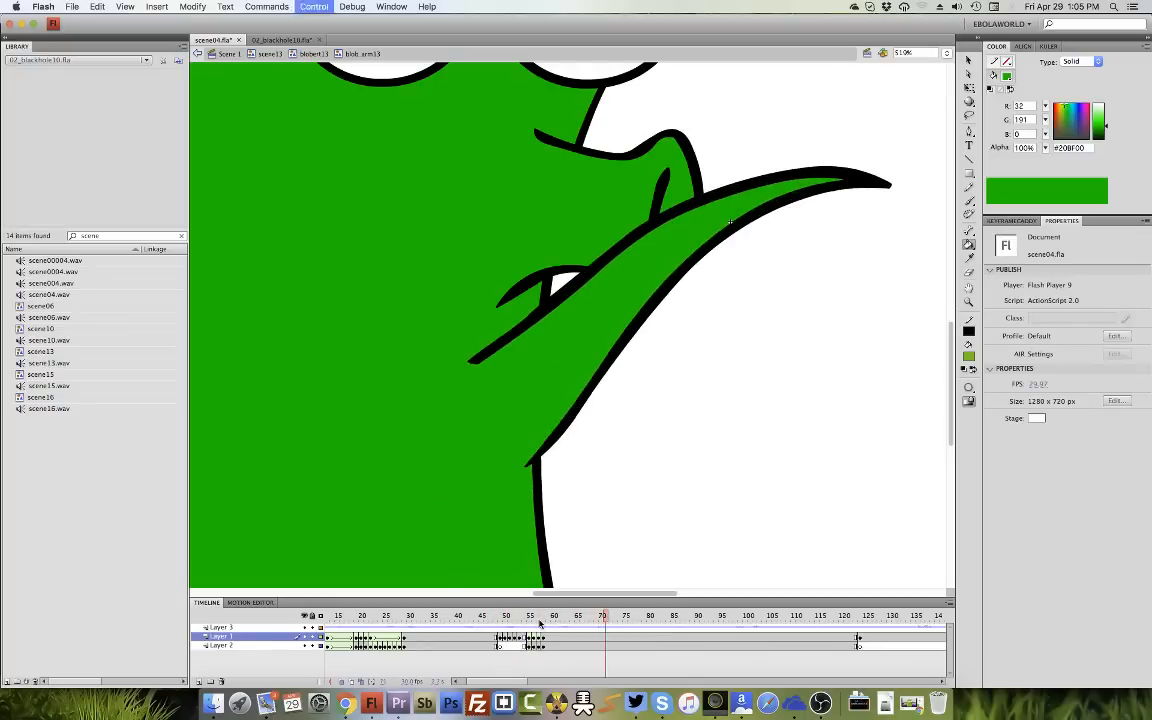
{"action": "left_click", "coordinate": [496, 618]}
{"action": "key", "text": "Return"}
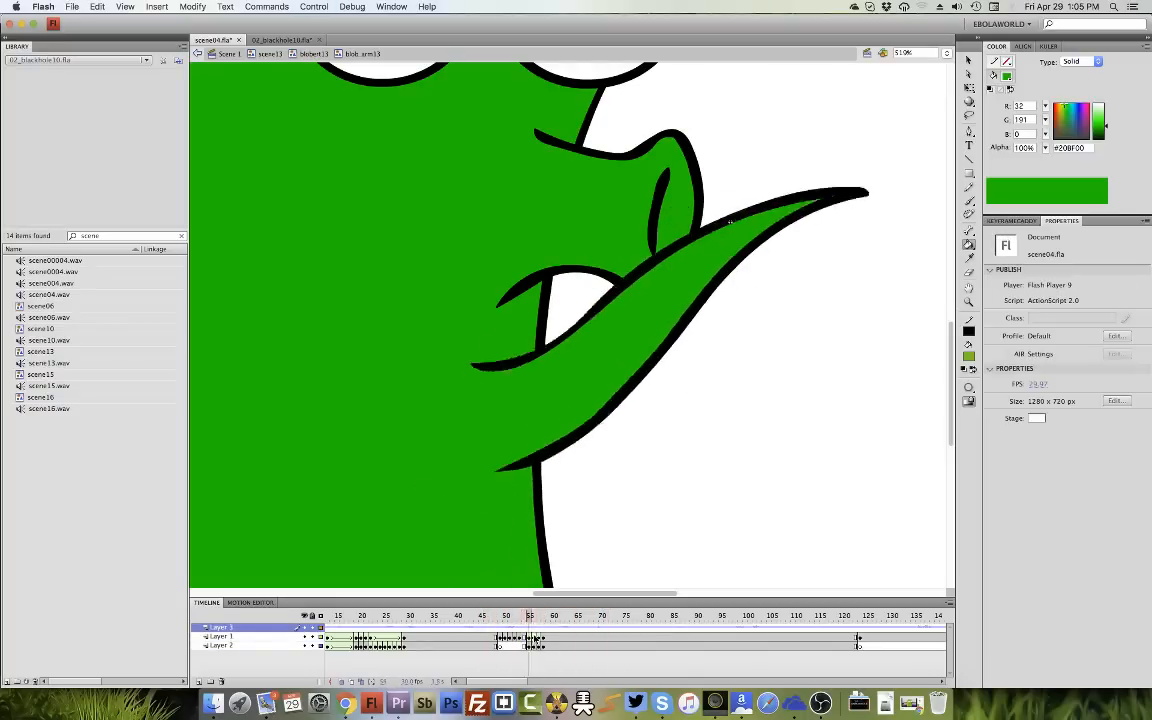
{"action": "left_click_drag", "start_coordinate": [496, 628], "coordinate": [529, 628]}
Clear the arm drawing at frame 54 on Layer 1 and turn on onion skinning to see the neighbouring frames.
{"action": "left_click", "coordinate": [527, 637]}
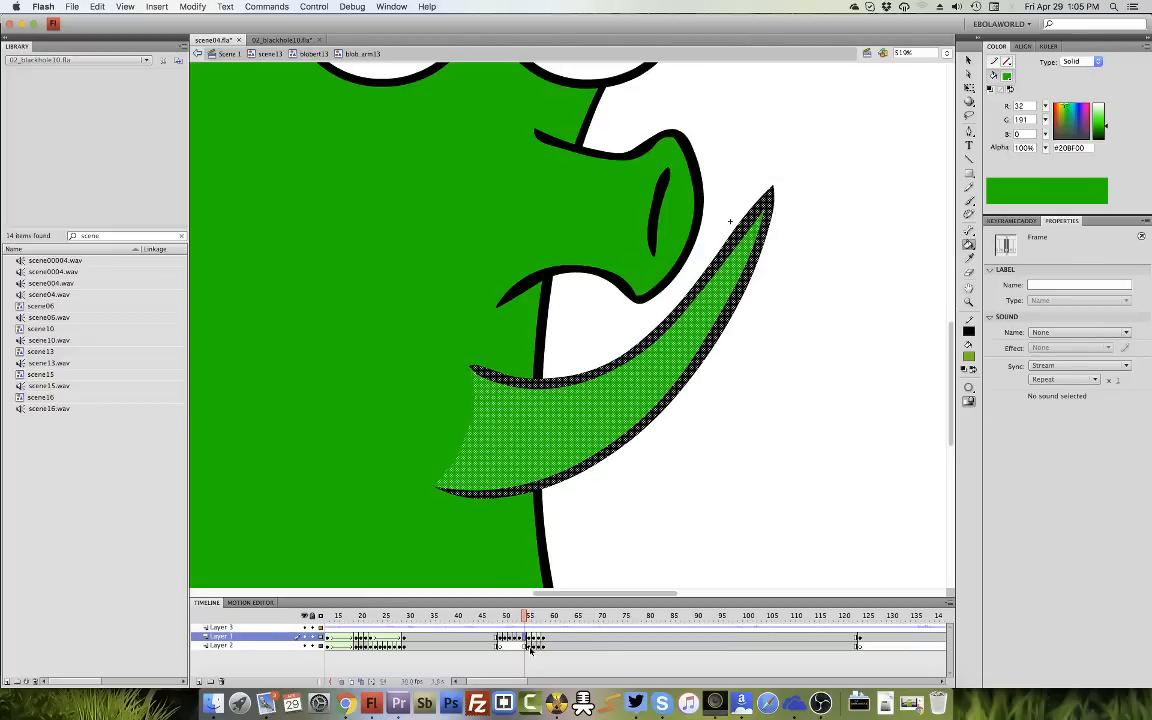
{"action": "key", "text": "Delete"}
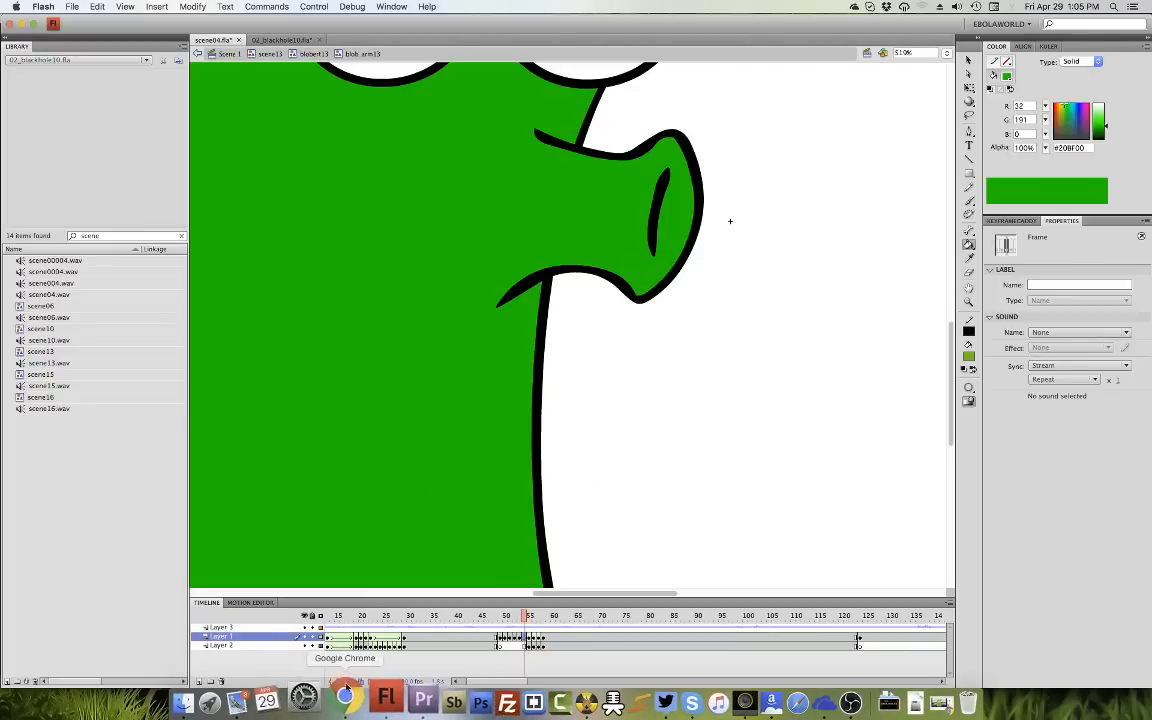
{"action": "left_click", "coordinate": [341, 681]}
{"action": "left_click", "coordinate": [702, 482]}
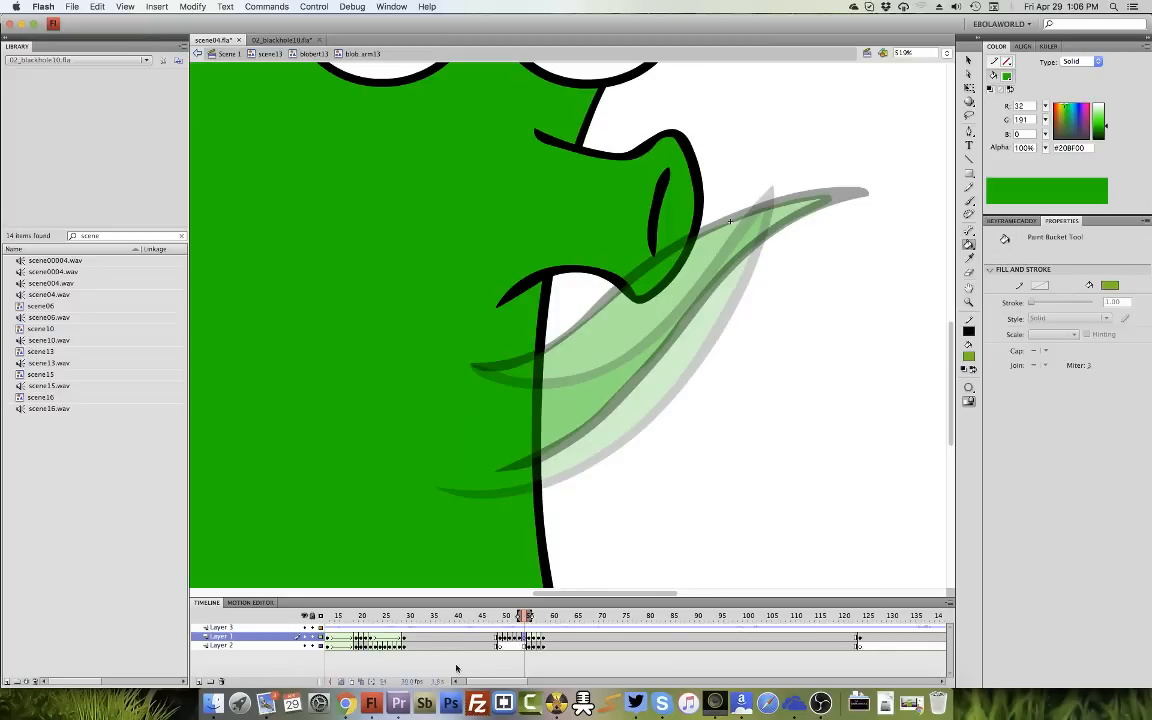
Compare the arm at frames 52, 53 and 55, clear frame 53's drawing on Layer 1 and show onion skins around it.
{"action": "left_click", "coordinate": [517, 637]}
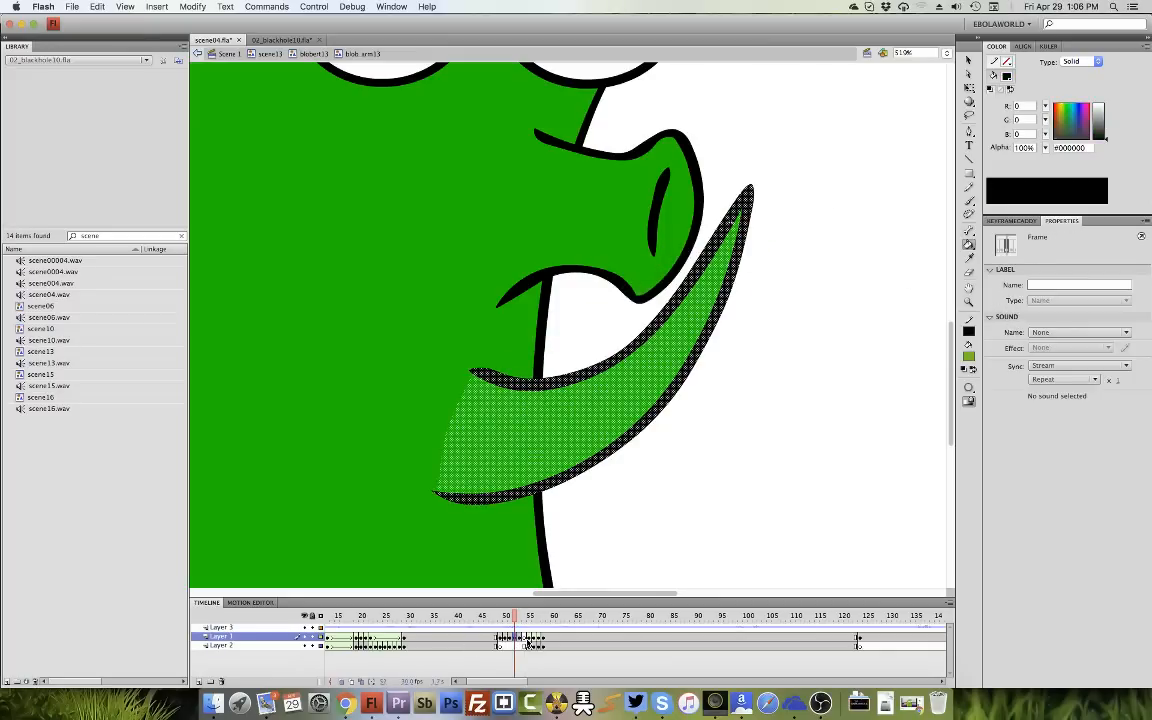
{"action": "left_click", "coordinate": [520, 638]}
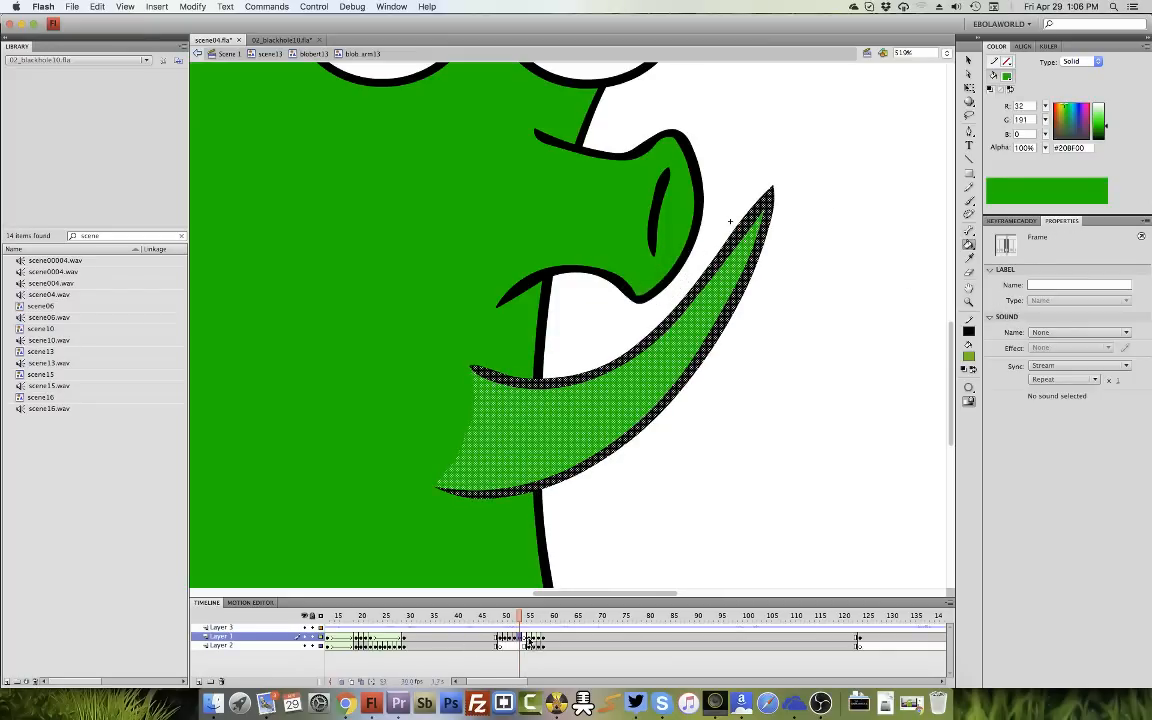
{"action": "left_click", "coordinate": [529, 639]}
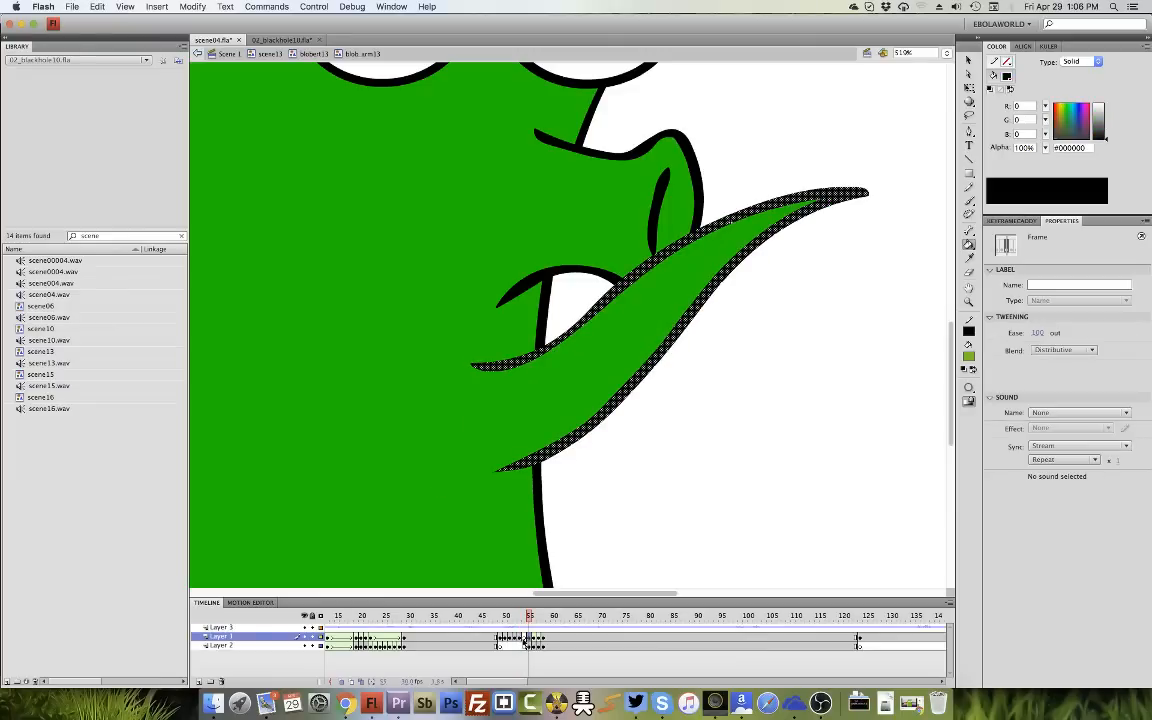
{"action": "left_click", "coordinate": [520, 639]}
{"action": "left_click", "coordinate": [515, 639]}
{"action": "left_click", "coordinate": [520, 639]}
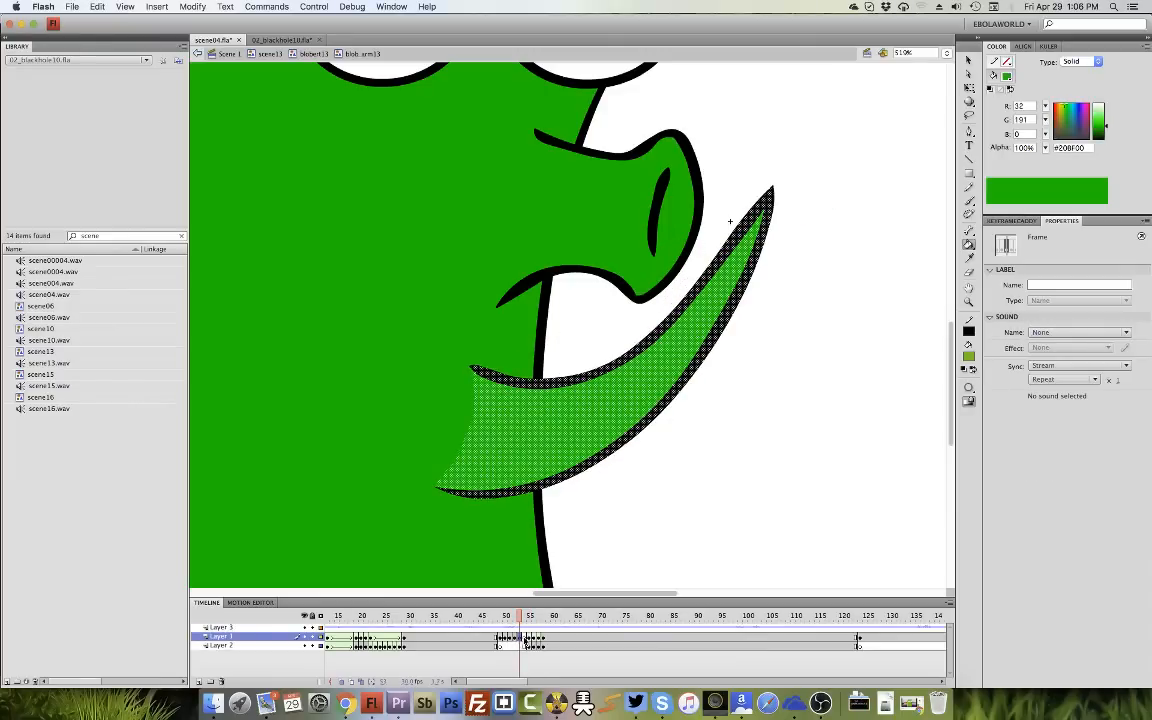
{"action": "key", "text": "Delete"}
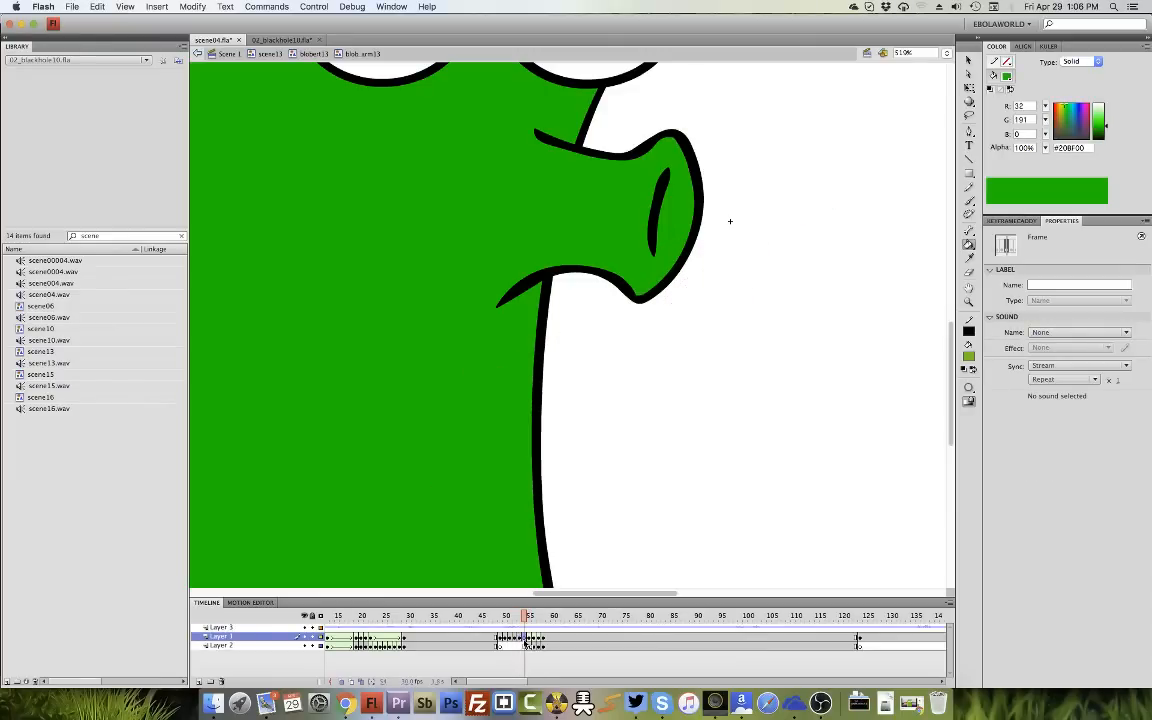
{"action": "key", "text": "comma"}
{"action": "key", "text": "comma"}
{"action": "left_click", "coordinate": [341, 681]}
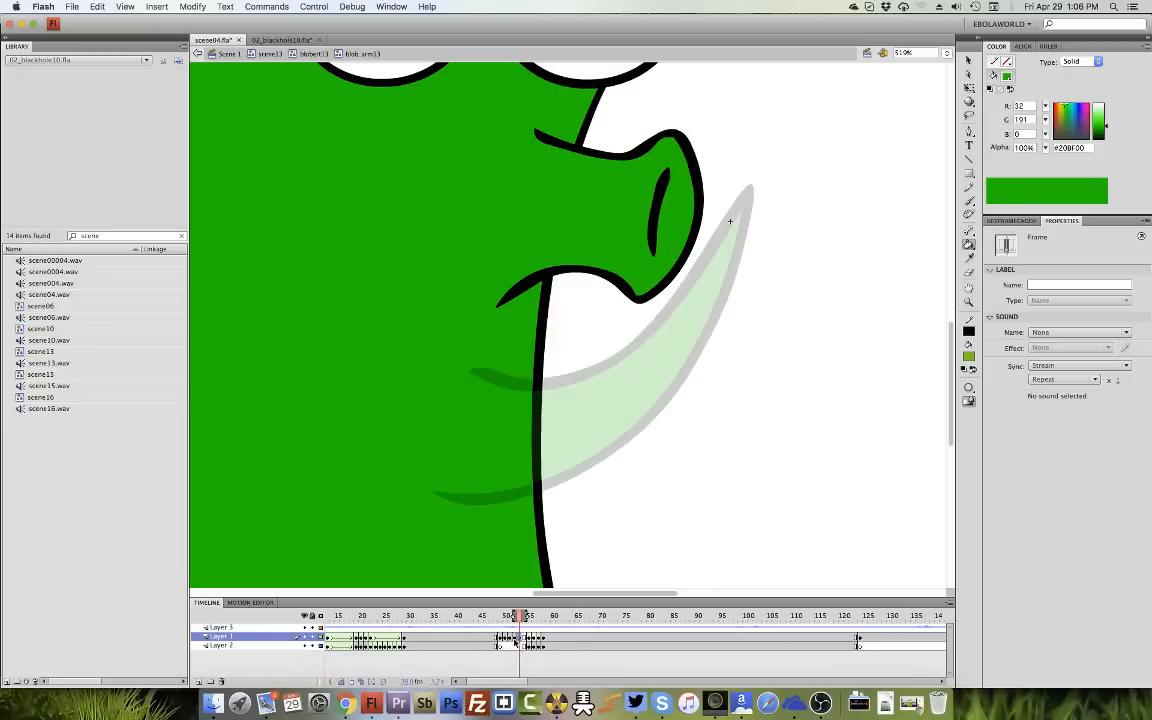
Try a shape tween on Layer 1 from the arm at frame 53 to frame 55 and check frame 54 without onion skins.
{"action": "left_click", "coordinate": [515, 638]}
{"action": "left_click", "coordinate": [530, 638]}
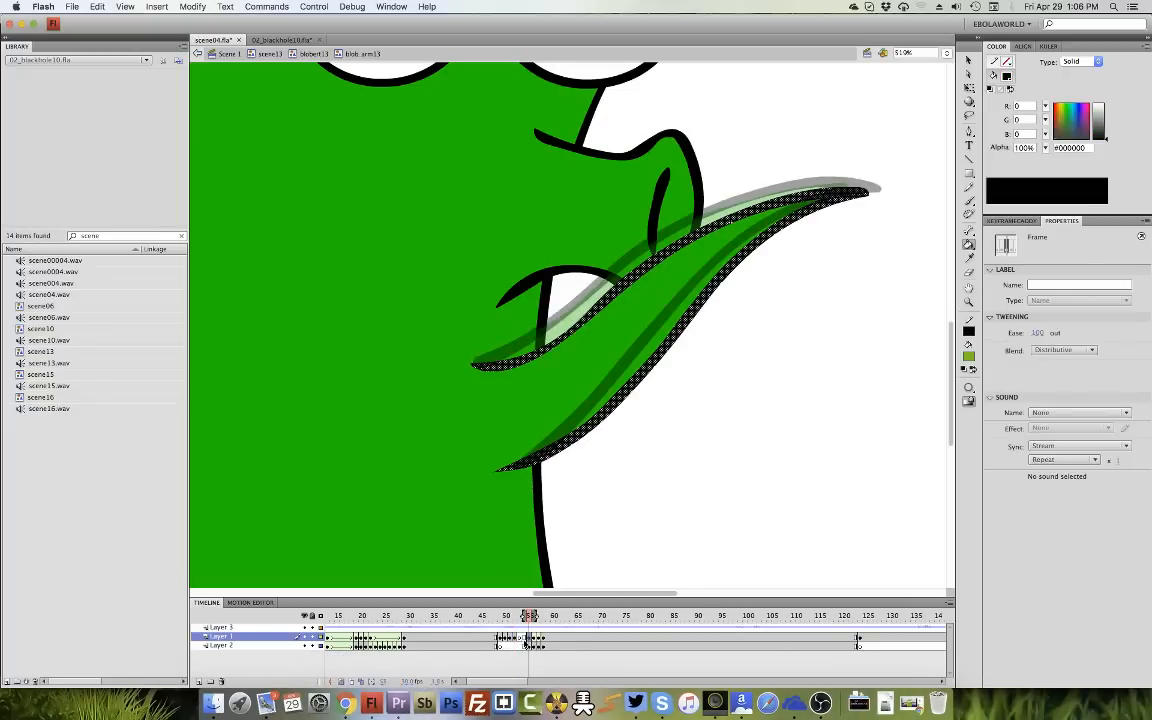
{"action": "left_click", "coordinate": [515, 638]}
{"action": "right_click", "coordinate": [515, 638]}
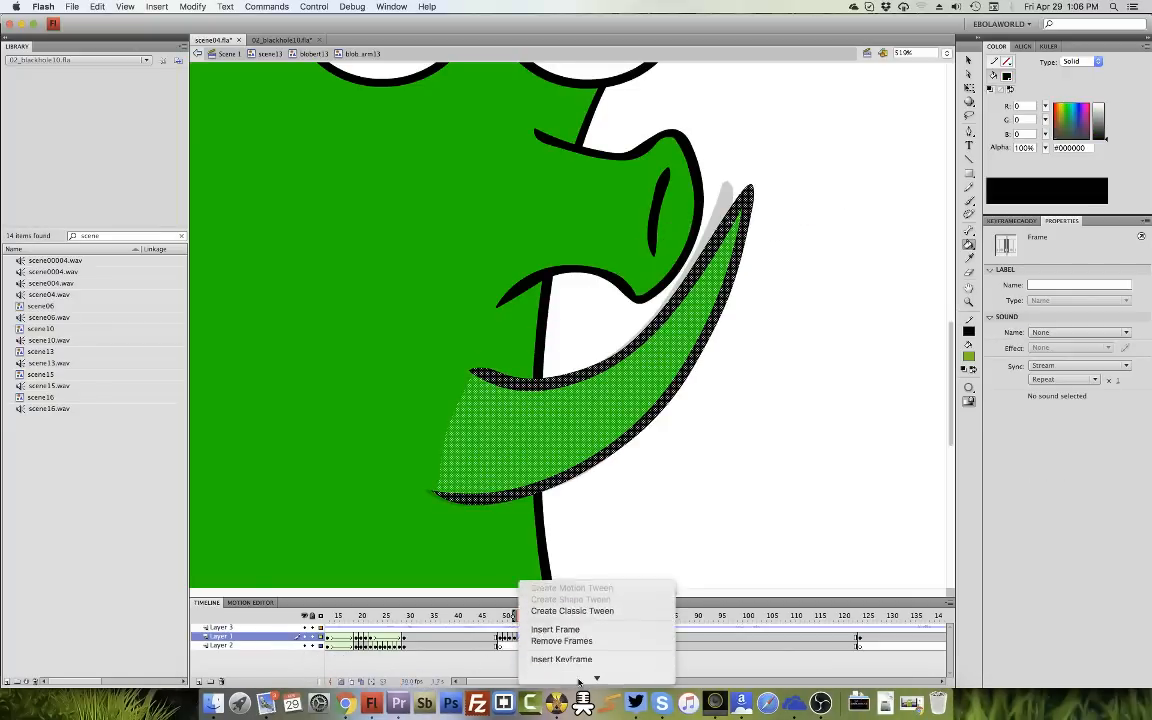
{"action": "left_click", "coordinate": [521, 638]}
{"action": "right_click", "coordinate": [521, 638]}
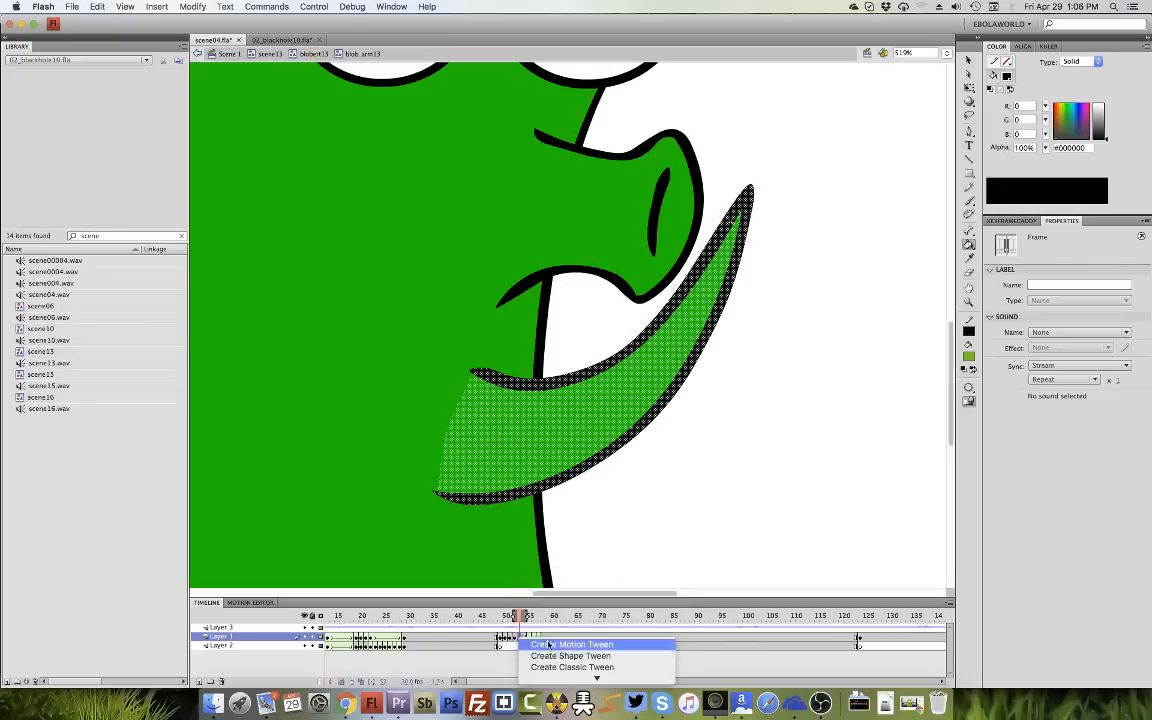
{"action": "left_click", "coordinate": [560, 656]}
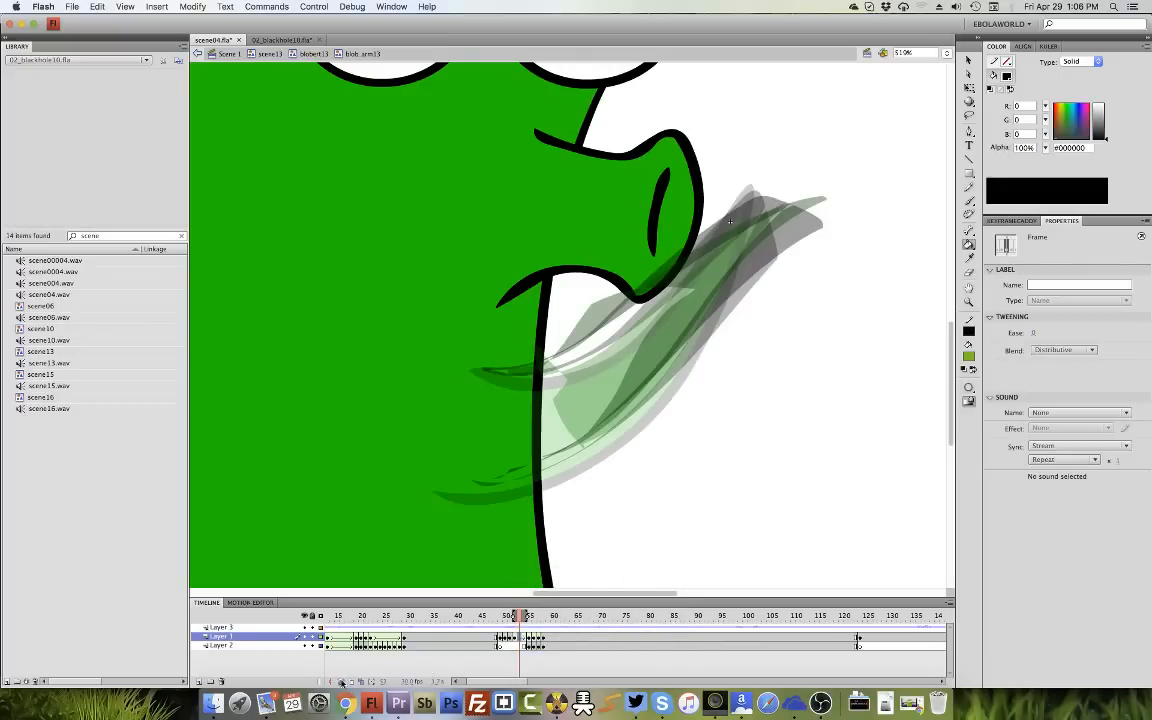
{"action": "left_click", "coordinate": [341, 681]}
{"action": "mouse_move", "coordinate": [527, 617]}
{"action": "left_mouse_down"}
{"action": "mouse_move", "coordinate": [517, 617]}
{"action": "mouse_move", "coordinate": [530, 617]}
{"action": "mouse_move", "coordinate": [527, 632]}
{"action": "left_mouse_up"}
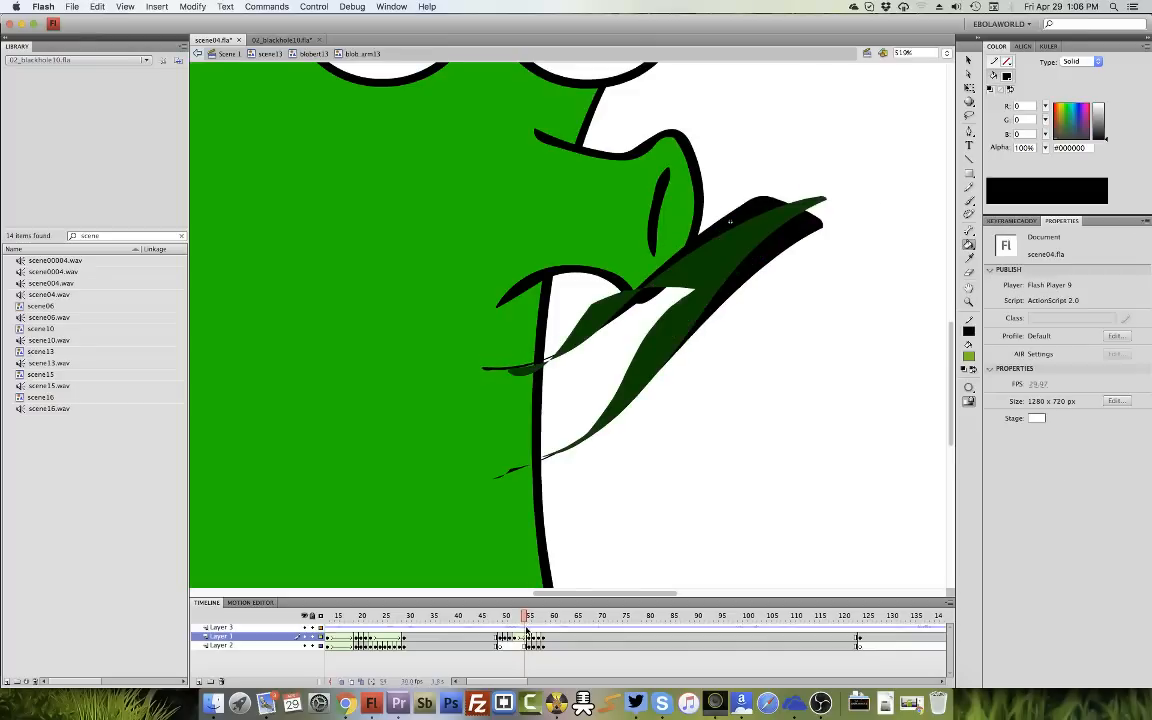
{"action": "right_click", "coordinate": [522, 638]}
{"action": "left_click", "coordinate": [541, 645]}
Clear the arm drawing at frame 53 on Layer 1 and show onion skins from frame 52 through frame 55.
{"action": "left_click", "coordinate": [521, 640]}
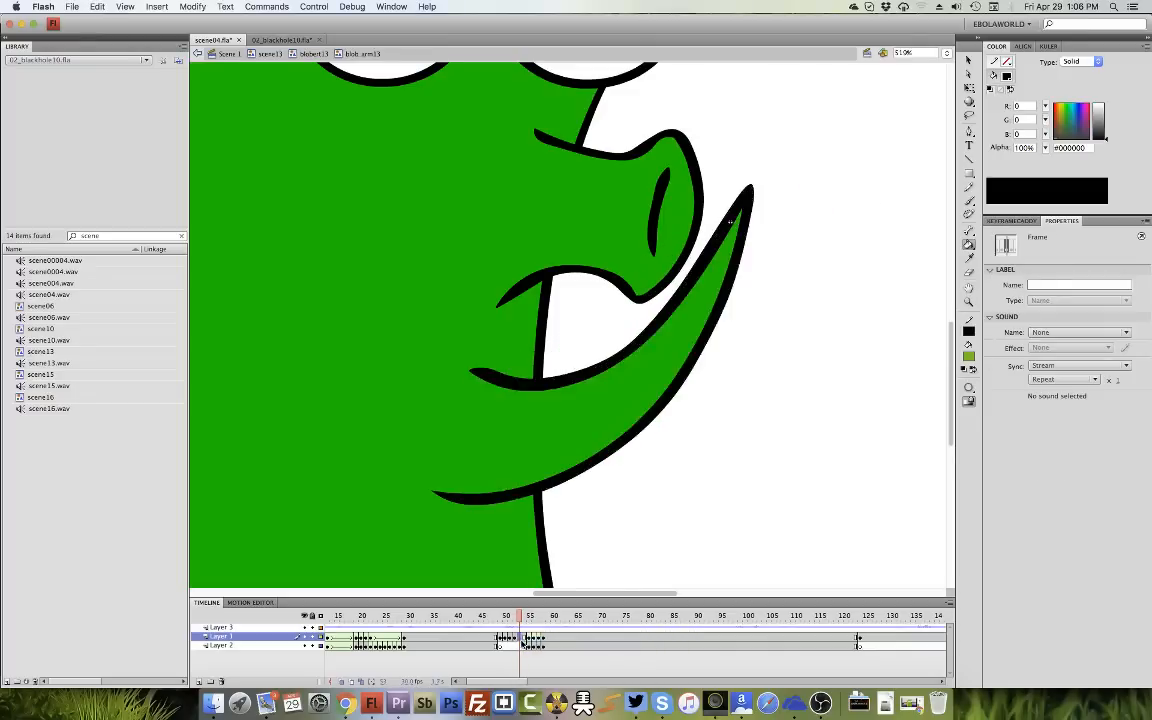
{"action": "left_click", "coordinate": [731, 221]}
{"action": "key", "text": "Delete"}
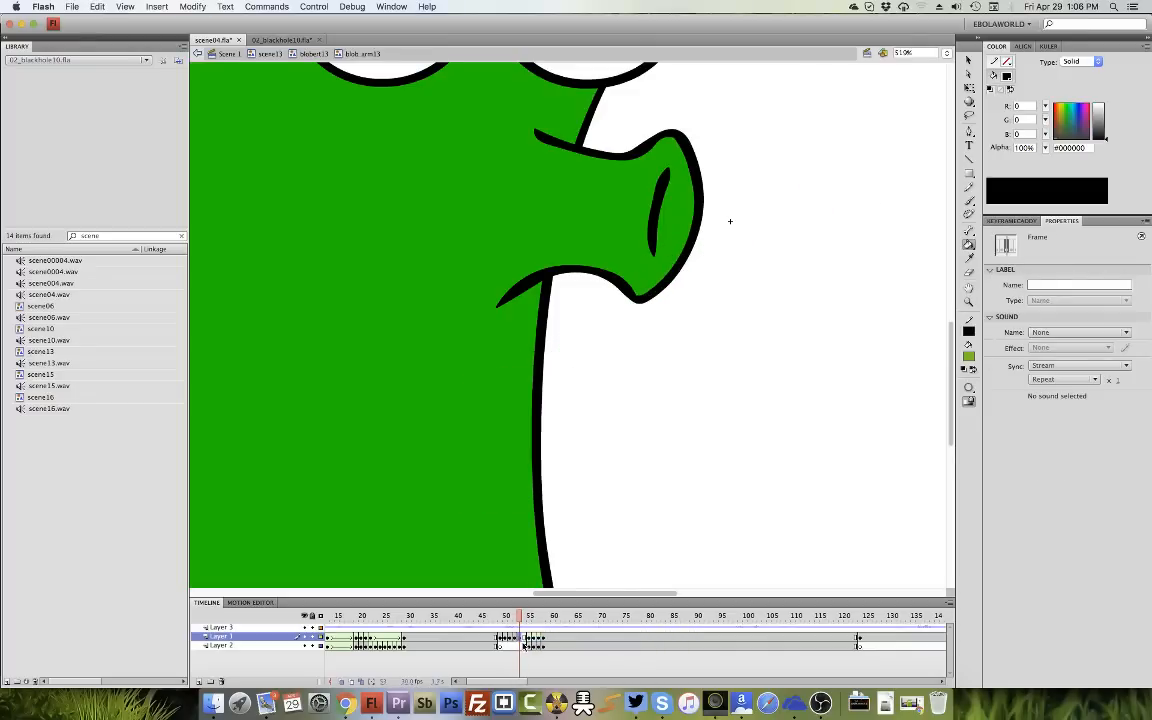
{"action": "left_click", "coordinate": [343, 681]}
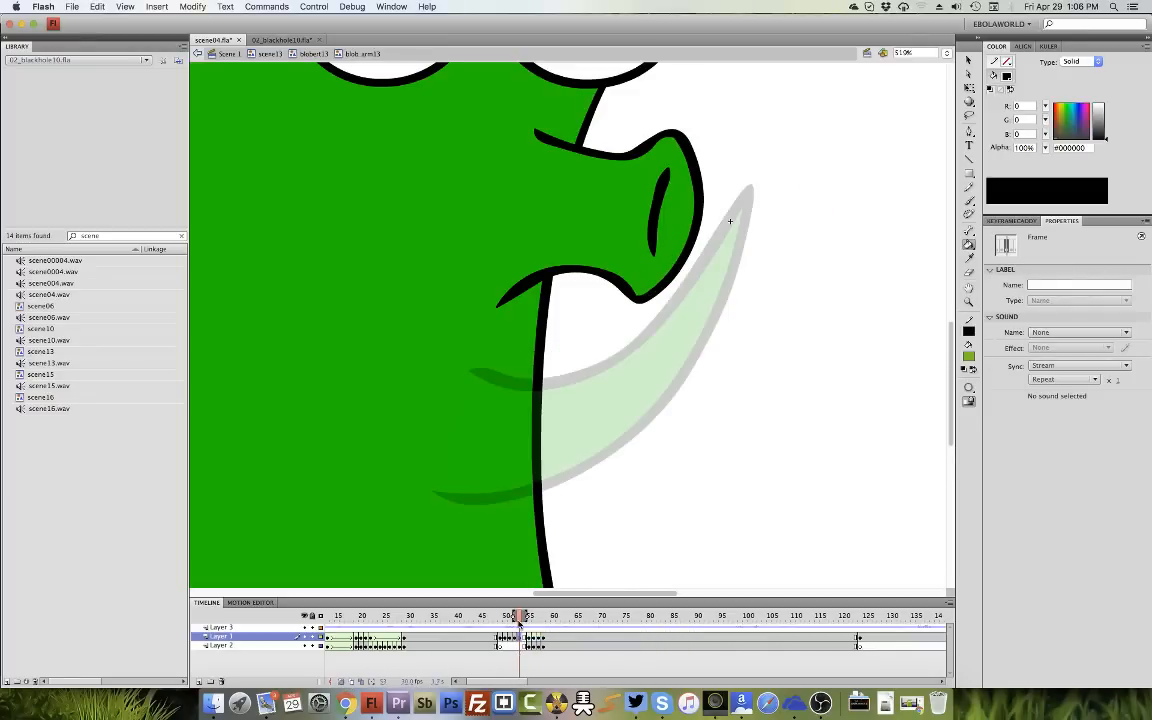
{"action": "left_click", "coordinate": [529, 617]}
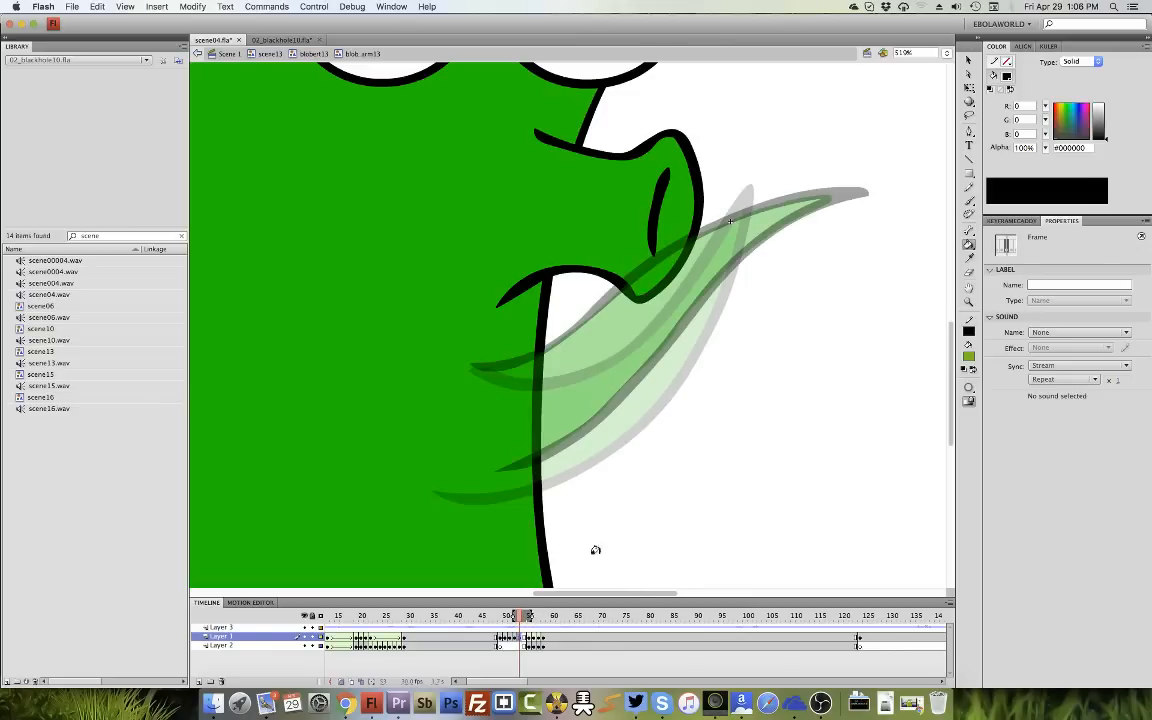
Sketch a rough black arm outline with the Brush at frame 53, midway between the onion-skinned arms.
{"action": "key", "text": "b"}
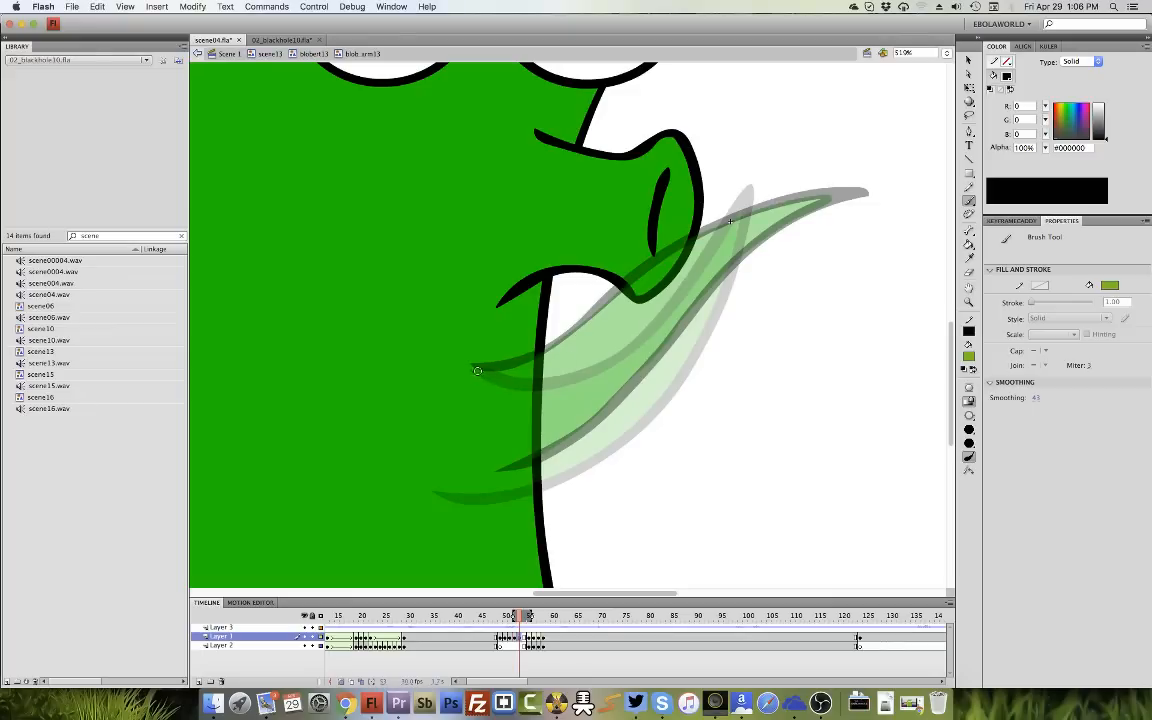
{"action": "left_click", "coordinate": [969, 357]}
{"action": "left_click", "coordinate": [973, 385]}
{"action": "mouse_move", "coordinate": [476, 368]}
{"action": "left_mouse_down"}
{"action": "mouse_move", "coordinate": [536, 356]}
{"action": "mouse_move", "coordinate": [475, 368]}
{"action": "mouse_move", "coordinate": [523, 375]}
{"action": "mouse_move", "coordinate": [608, 333]}
{"action": "left_mouse_up"}
{"action": "left_click", "coordinate": [98, 7]}
{"action": "left_click", "coordinate": [119, 20]}
{"action": "left_click", "coordinate": [98, 7]}
{"action": "left_click", "coordinate": [119, 20]}
{"action": "mouse_move", "coordinate": [453, 487]}
{"action": "left_mouse_down"}
{"action": "mouse_move", "coordinate": [573, 455]}
{"action": "mouse_move", "coordinate": [628, 422]}
{"action": "mouse_move", "coordinate": [689, 368]}
{"action": "mouse_move", "coordinate": [822, 188]}
{"action": "mouse_move", "coordinate": [643, 318]}
{"action": "mouse_move", "coordinate": [470, 366]}
{"action": "mouse_move", "coordinate": [627, 308]}
{"action": "mouse_move", "coordinate": [732, 212]}
{"action": "mouse_move", "coordinate": [680, 222]}
{"action": "mouse_move", "coordinate": [562, 376]}
{"action": "mouse_move", "coordinate": [387, 481]}
{"action": "left_mouse_up"}
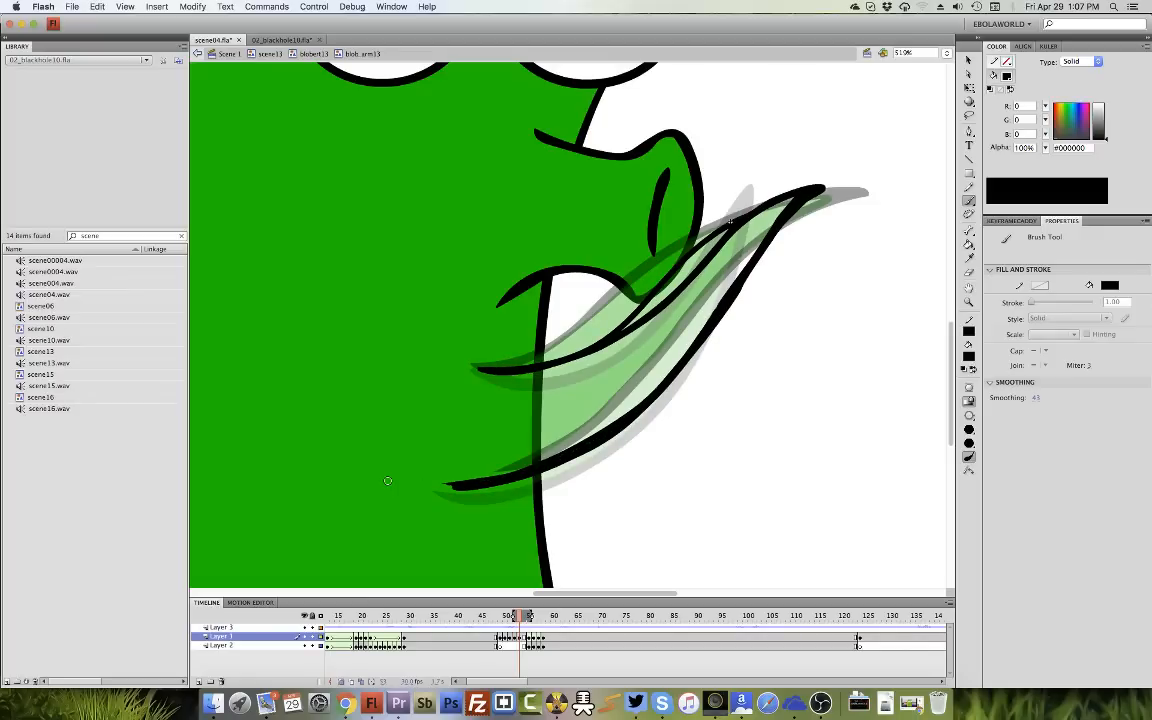
Make frame 54 blank on Layer 1, limit onion skinning to frame 53's sketch, and trace a clean black arm outline over it.
{"action": "key", "text": "."}
{"action": "key", "text": "F7"}
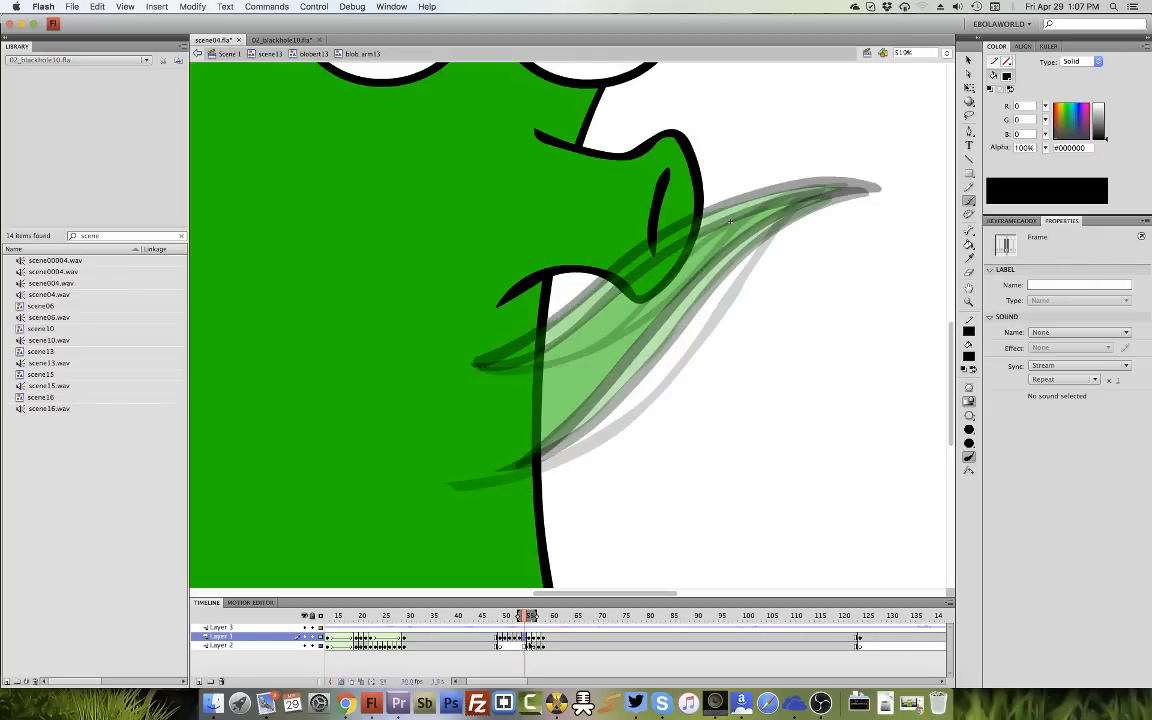
{"action": "left_click_drag", "start_coordinate": [536, 618], "coordinate": [526, 619]}
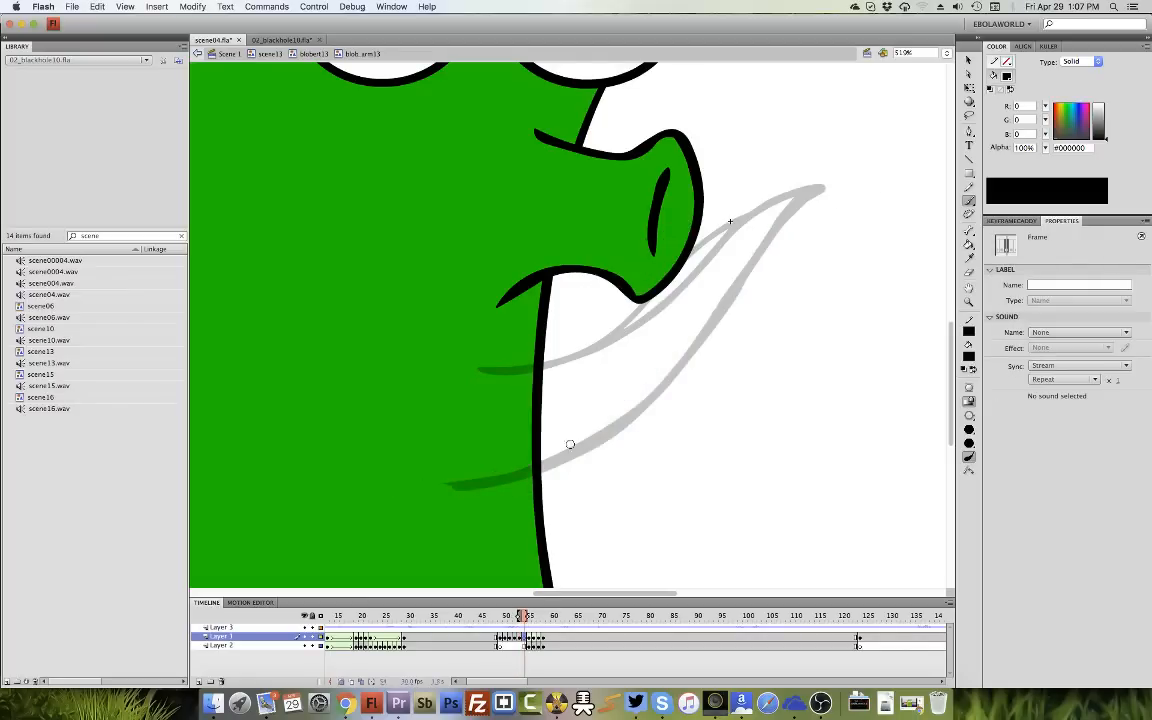
{"action": "mouse_move", "coordinate": [473, 371]}
{"action": "left_mouse_down"}
{"action": "mouse_move", "coordinate": [619, 335]}
{"action": "mouse_move", "coordinate": [754, 216]}
{"action": "mouse_move", "coordinate": [828, 188]}
{"action": "mouse_move", "coordinate": [795, 205]}
{"action": "mouse_move", "coordinate": [699, 343]}
{"action": "mouse_move", "coordinate": [612, 432]}
{"action": "mouse_move", "coordinate": [455, 487]}
{"action": "left_mouse_up"}
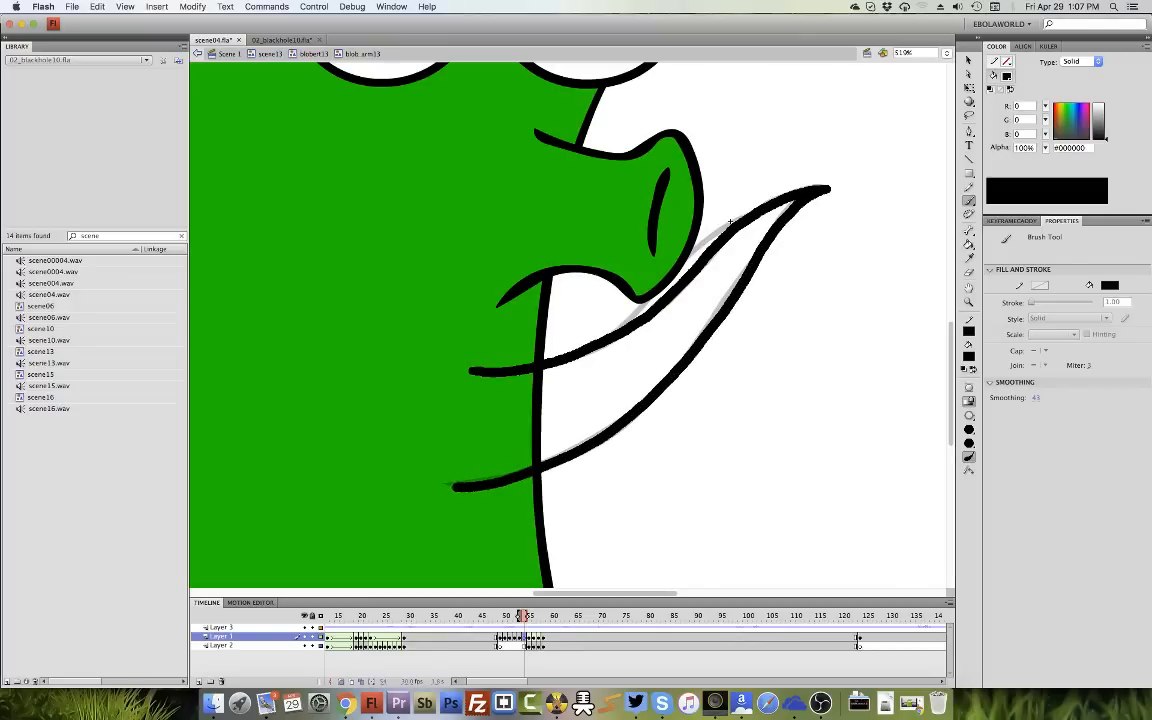
Smooth the traced arm outline and move its keyframe from frame 54 to frame 53 on Layer 1.
{"action": "key", "text": "v"}
{"action": "left_click", "coordinate": [832, 192]}
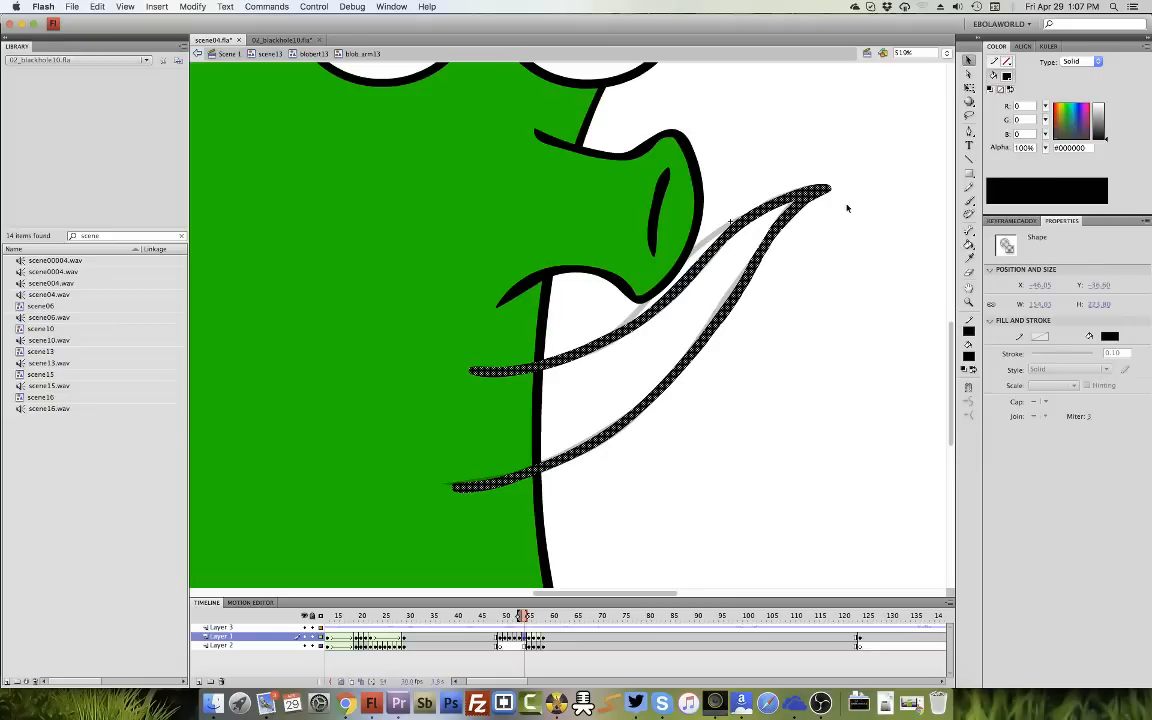
{"action": "left_click", "coordinate": [968, 401]}
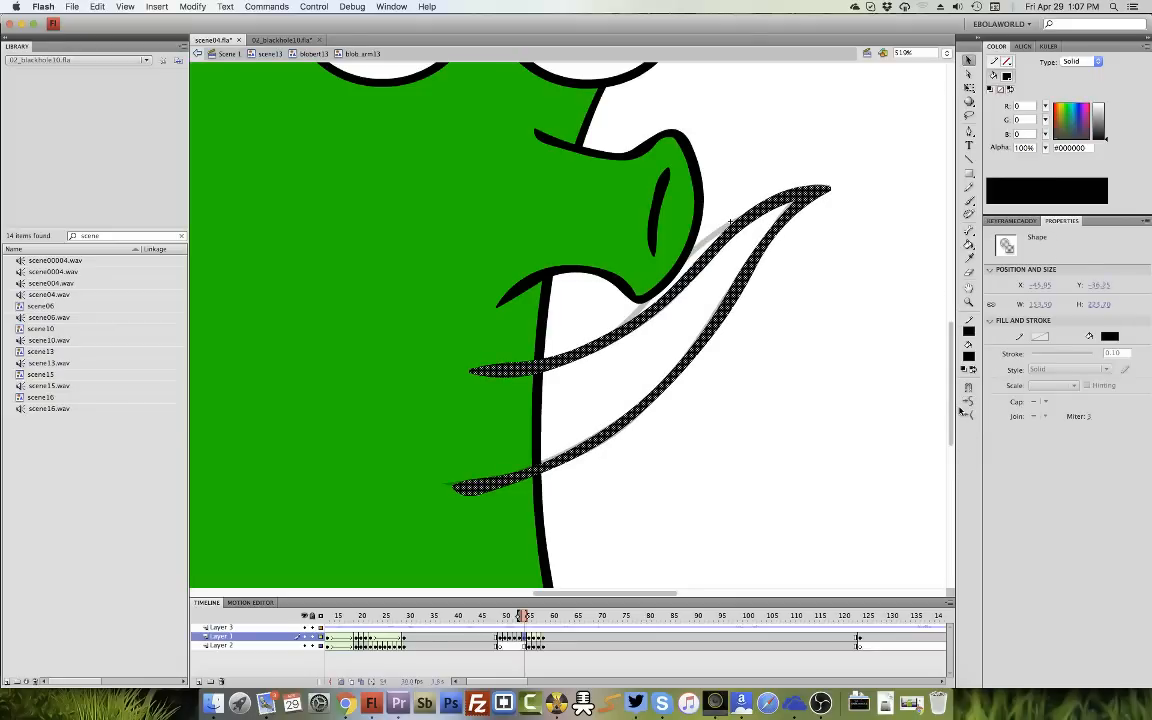
{"action": "left_click", "coordinate": [497, 530]}
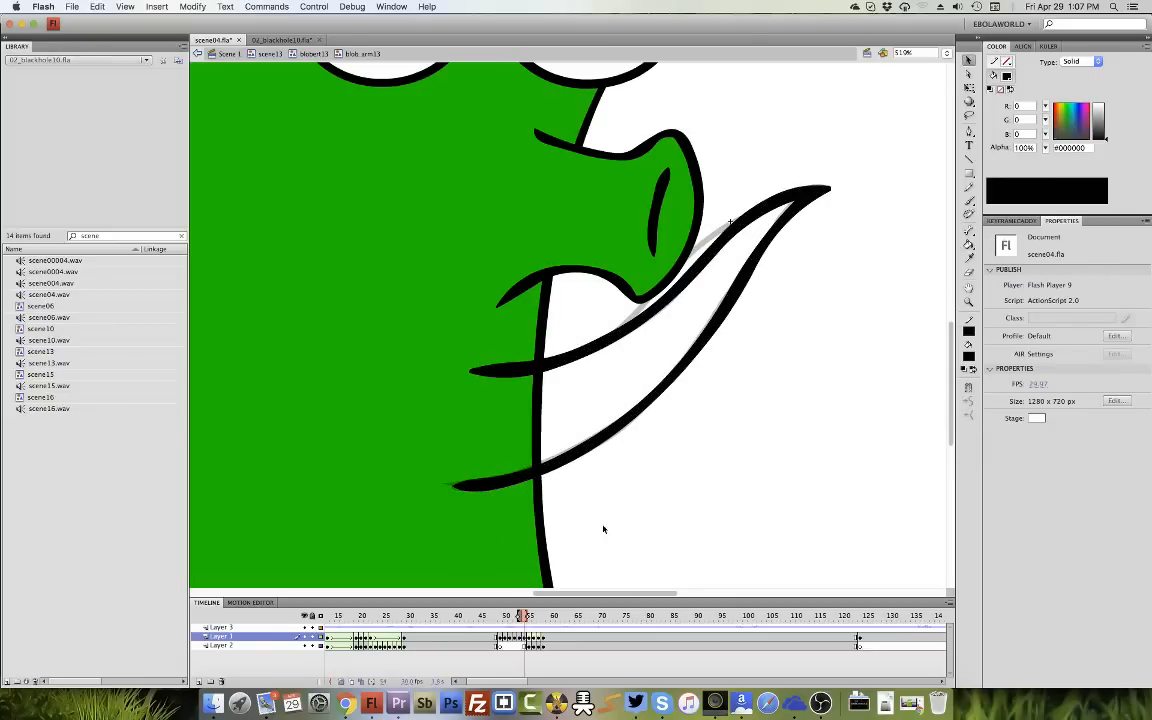
{"action": "left_click", "coordinate": [525, 638]}
{"action": "left_click_drag", "start_coordinate": [525, 638], "coordinate": [520, 637]}
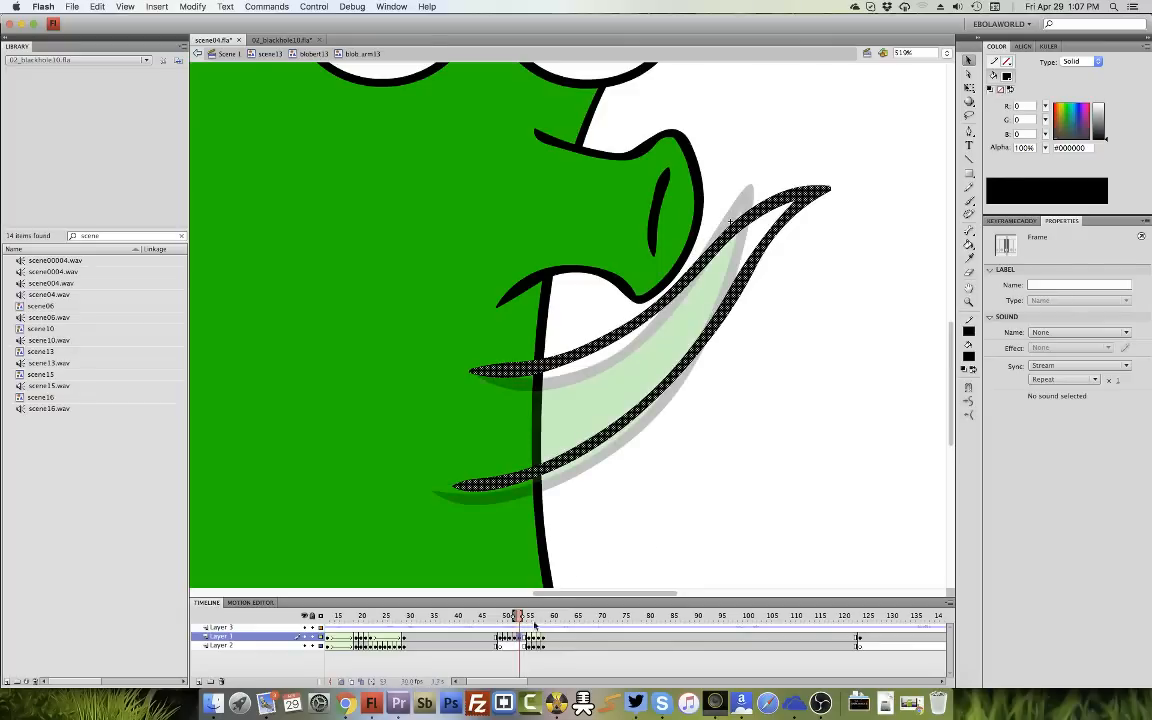
Close the open end of frame 53's arm with a green brush stroke and fill the arm with green.
{"action": "left_click", "coordinate": [512, 627]}
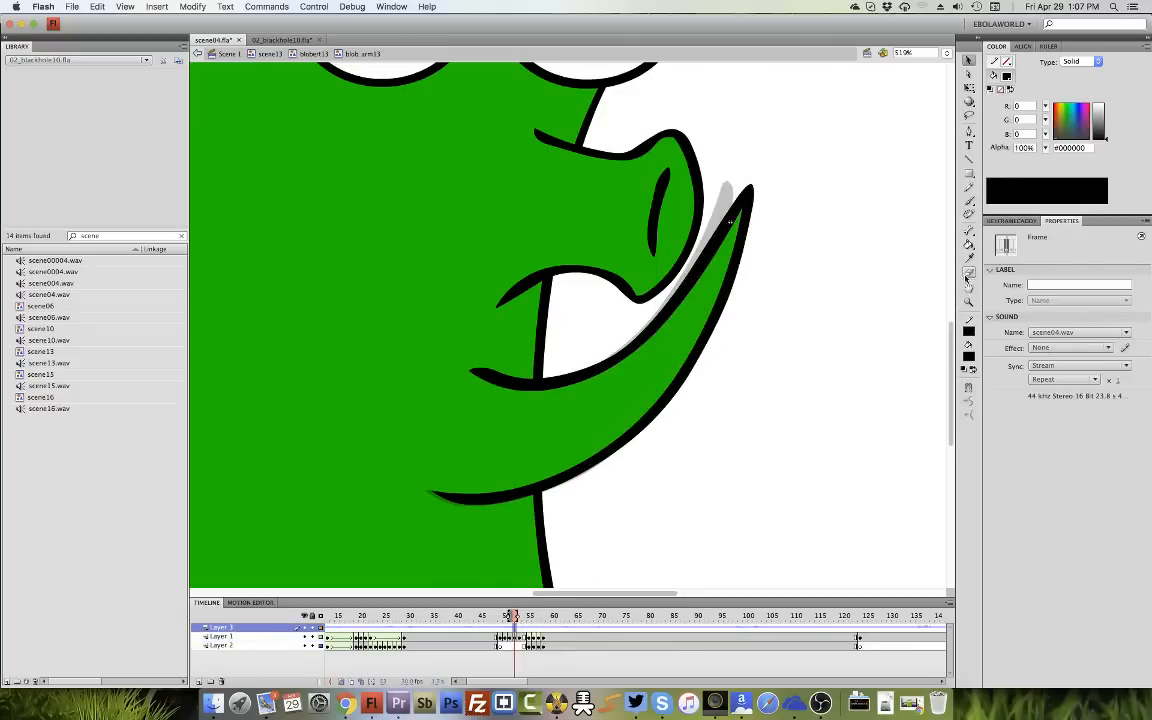
{"action": "left_click", "coordinate": [875, 236]}
{"action": "key", "text": "k"}
{"action": "left_click", "coordinate": [731, 220]}
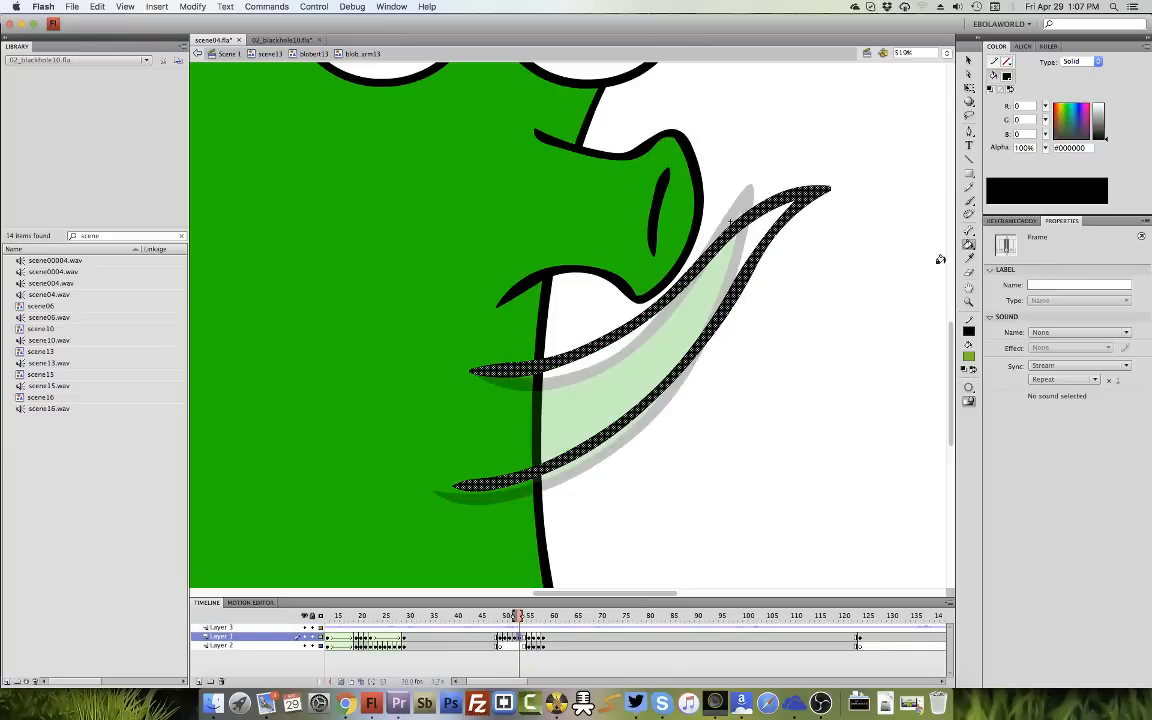
{"action": "key", "text": "b"}
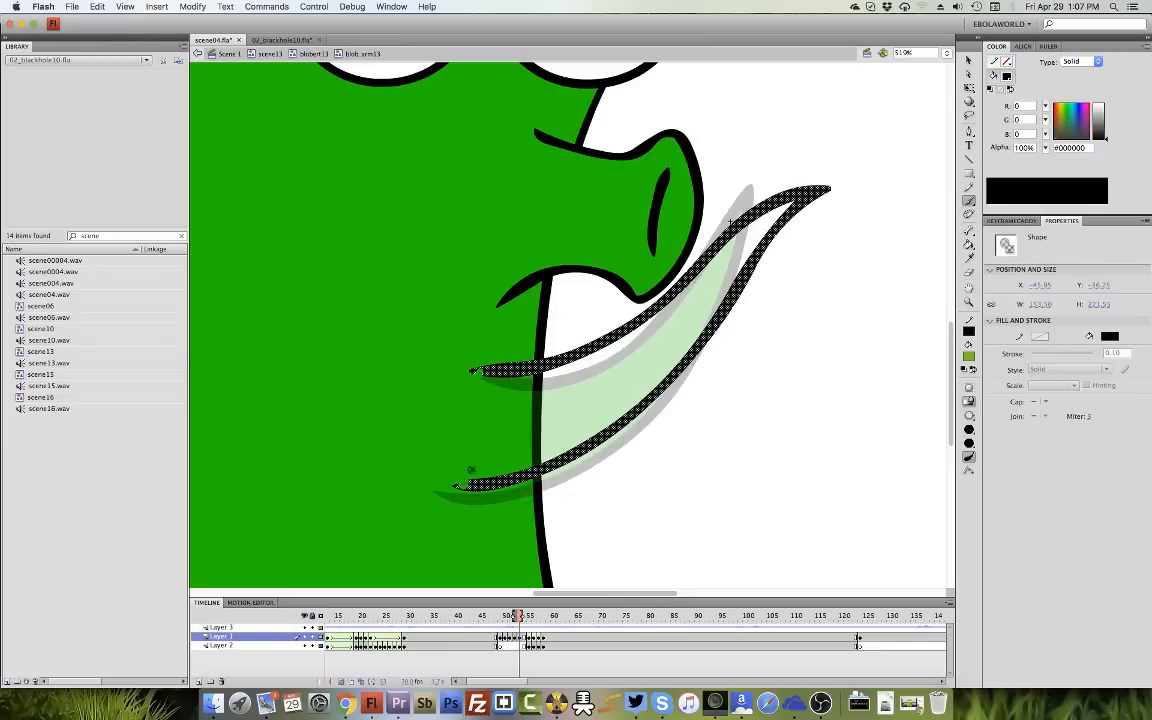
{"action": "key", "text": "Escape"}
{"action": "left_click", "coordinate": [968, 243]}
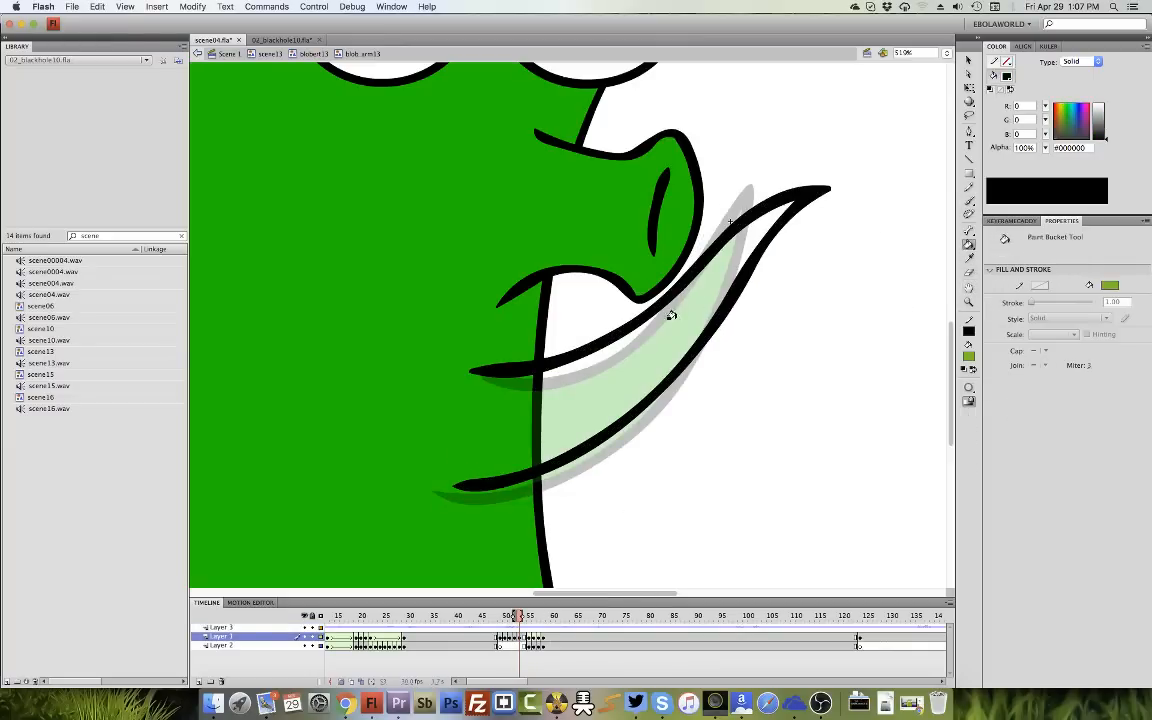
{"action": "left_click", "coordinate": [691, 356]}
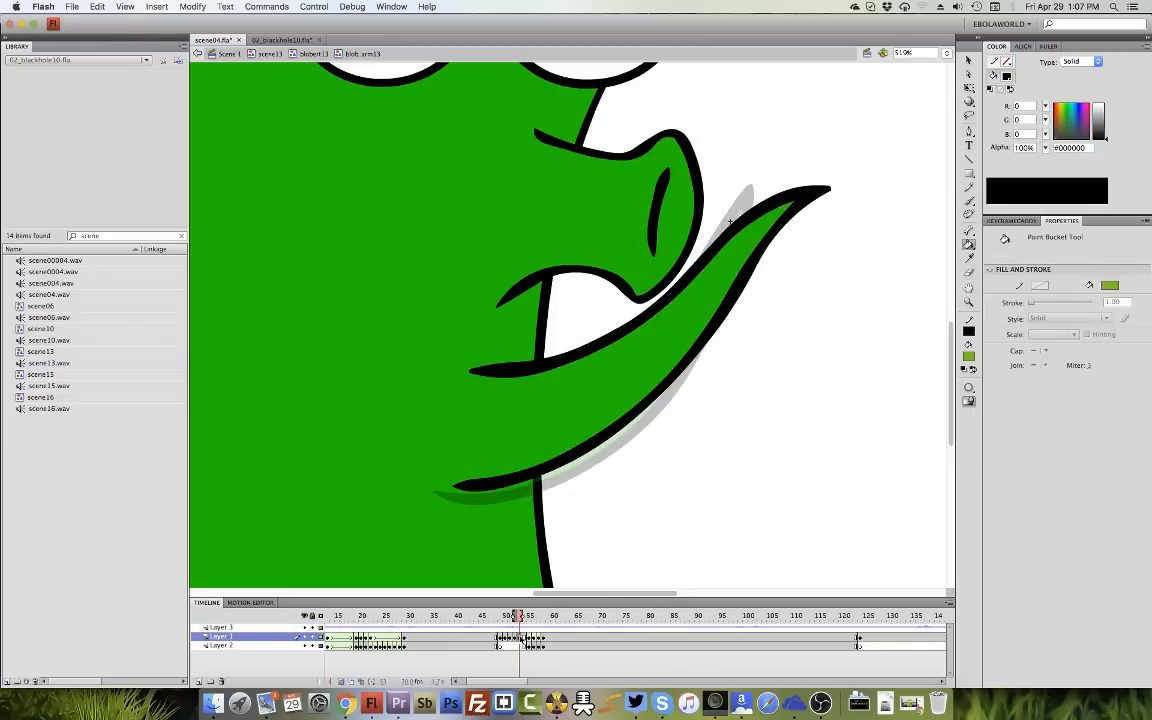
Turn off onion skinning and play the arm movement repeatedly from frame 48 to judge the new in-between.
{"action": "right_click", "coordinate": [468, 637]}
{"action": "left_click", "coordinate": [520, 590]}
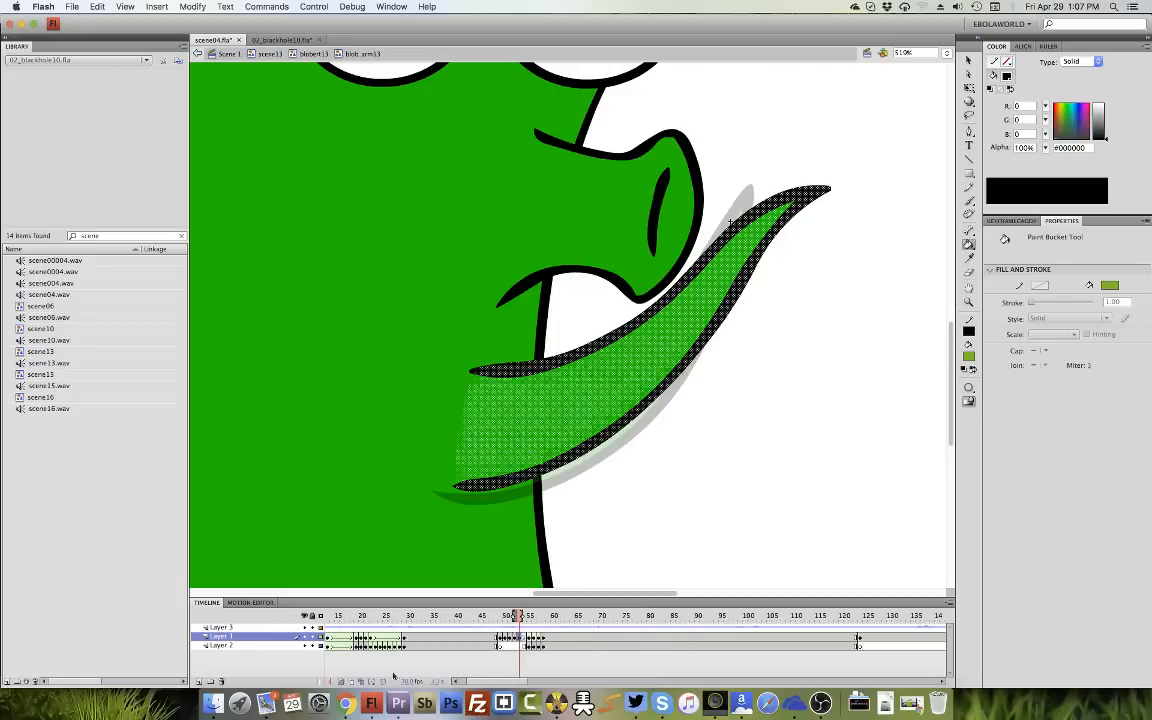
{"action": "left_click_drag", "start_coordinate": [518, 620], "coordinate": [498, 617]}
{"action": "right_click", "coordinate": [520, 638]}
{"action": "left_click", "coordinate": [523, 642]}
{"action": "key", "text": "Return"}
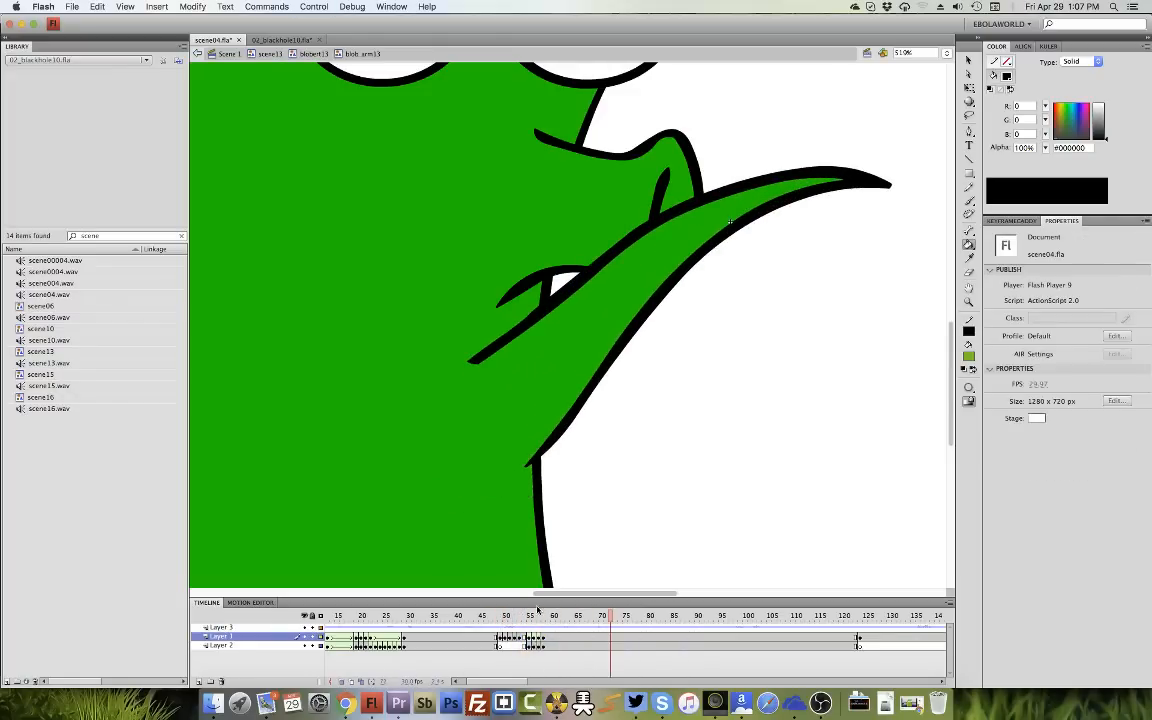
{"action": "left_click", "coordinate": [498, 616]}
{"action": "key", "text": "Return"}
{"action": "left_click", "coordinate": [551, 617]}
{"action": "key", "text": "Return"}
Add two frames after frame 57 on Layers 1 and 2, and ease out Layer 1's shape tween up to frame 60.
{"action": "left_click_drag", "start_coordinate": [540, 639], "coordinate": [541, 645]}
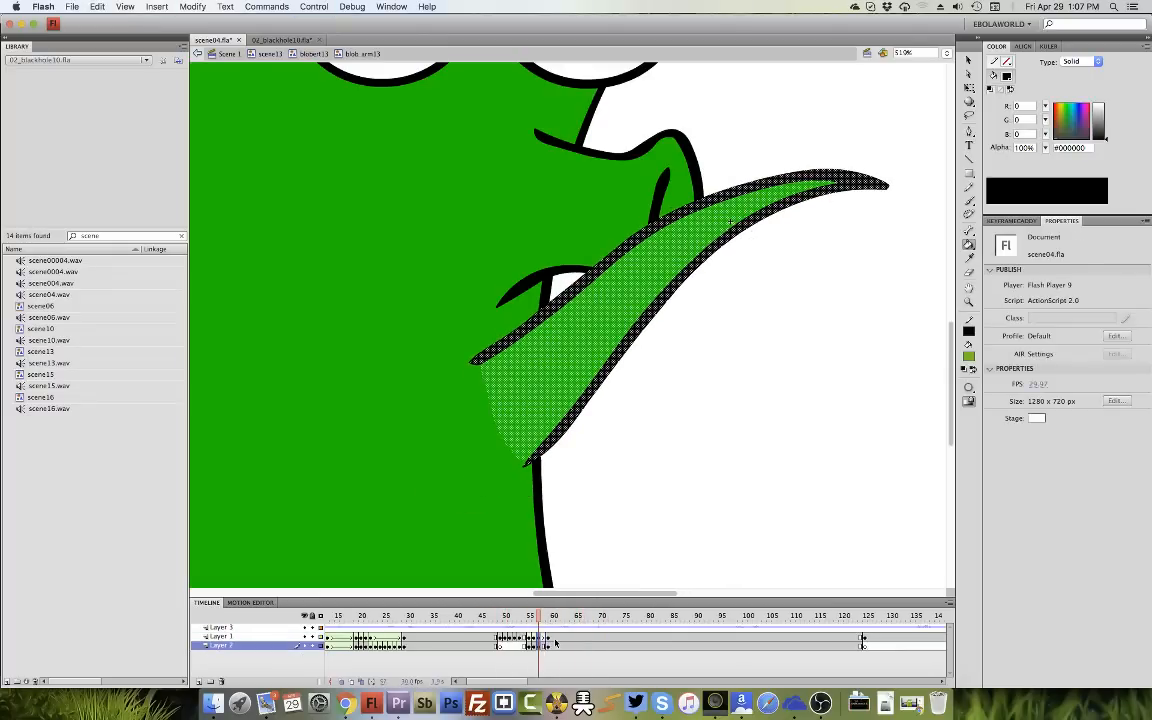
{"action": "key", "text": "F5"}
{"action": "left_click", "coordinate": [555, 634]}
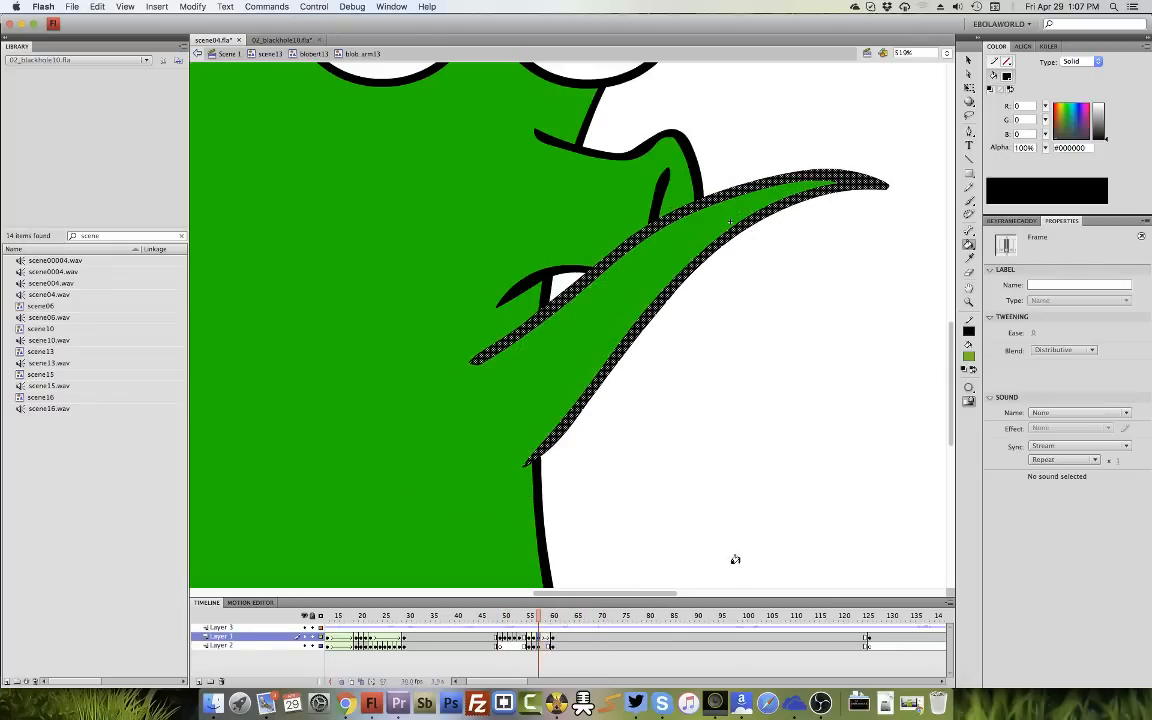
{"action": "left_click_drag", "start_coordinate": [1036, 331], "coordinate": [1037, 241]}
{"action": "left_click_drag", "start_coordinate": [609, 626], "coordinate": [554, 625]}
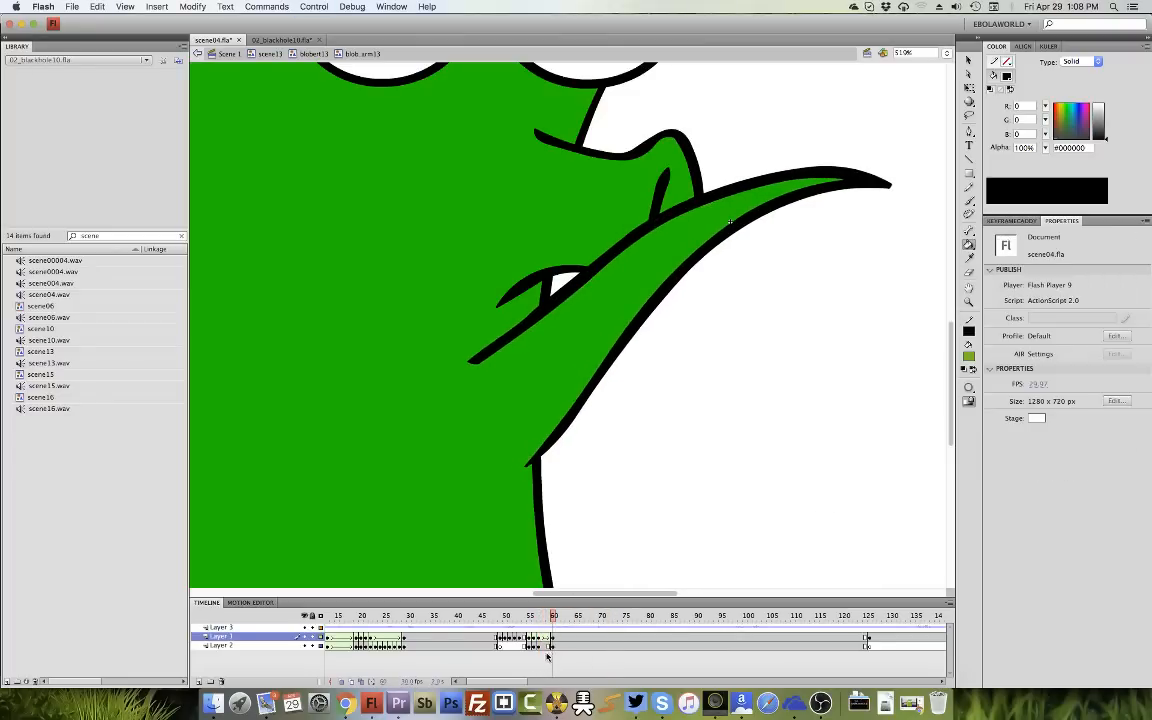
Create a shape tween on Layer 2 from frame 57 to frame 60 with an ease of 100 out.
{"action": "left_click", "coordinate": [543, 646]}
{"action": "right_click", "coordinate": [543, 646]}
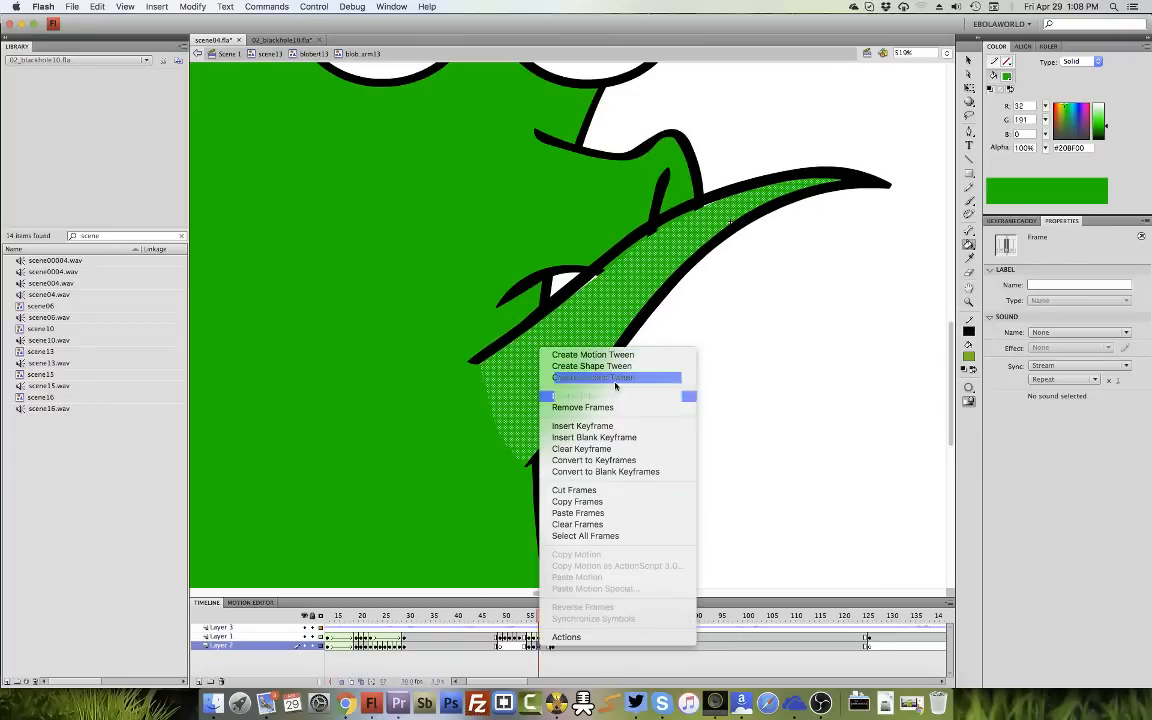
{"action": "left_click", "coordinate": [581, 378]}
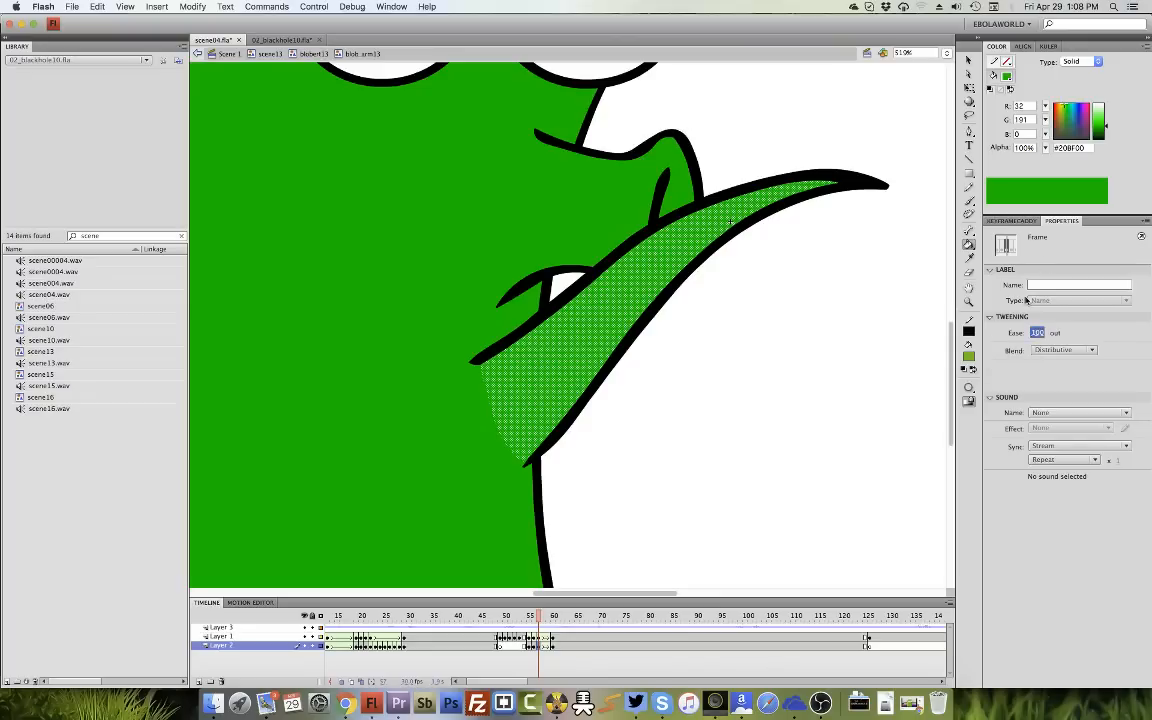
{"action": "left_click", "coordinate": [553, 625]}
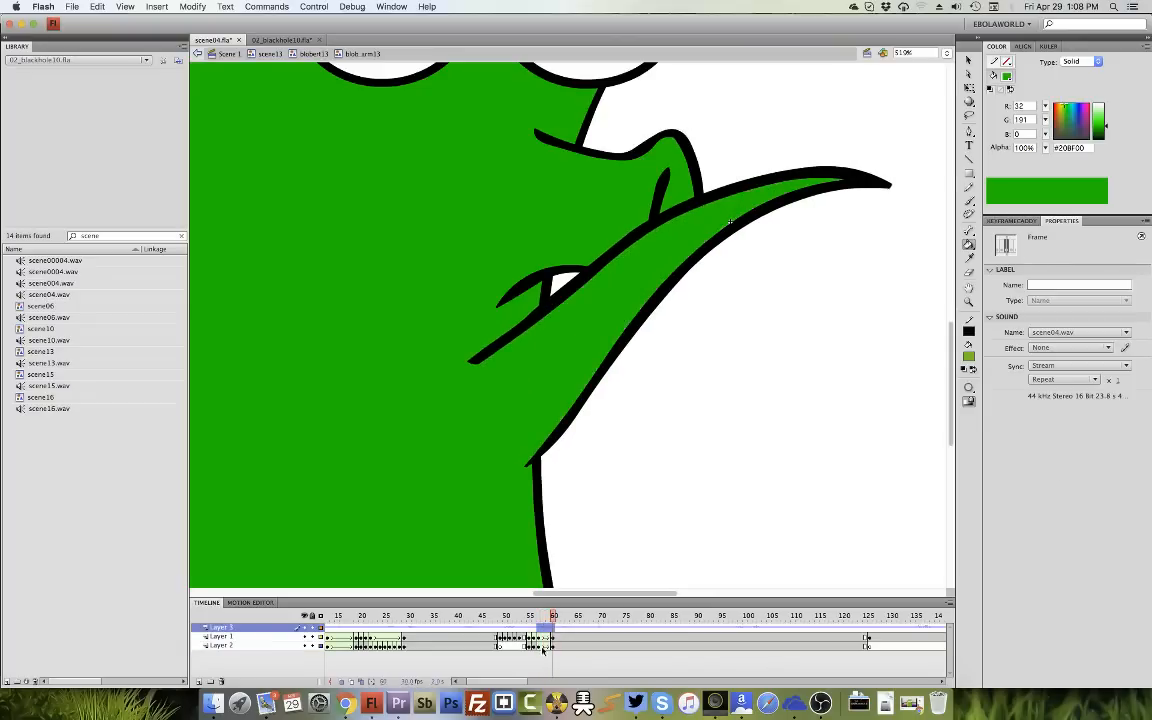
Convert Layer 2's tweened frames 58 and 59 into keyframes.
{"action": "left_click", "coordinate": [551, 646]}
{"action": "key", "text": "F6"}
{"action": "left_click", "coordinate": [540, 647]}
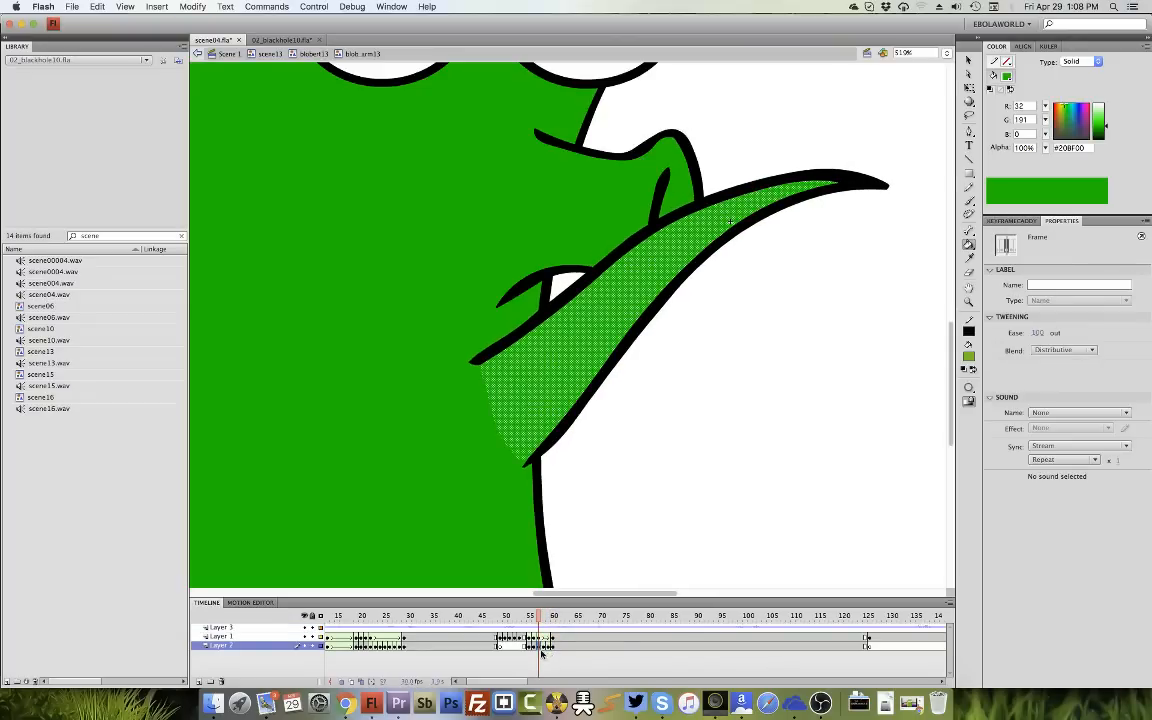
{"action": "left_click", "coordinate": [543, 653]}
{"action": "left_click", "coordinate": [545, 648]}
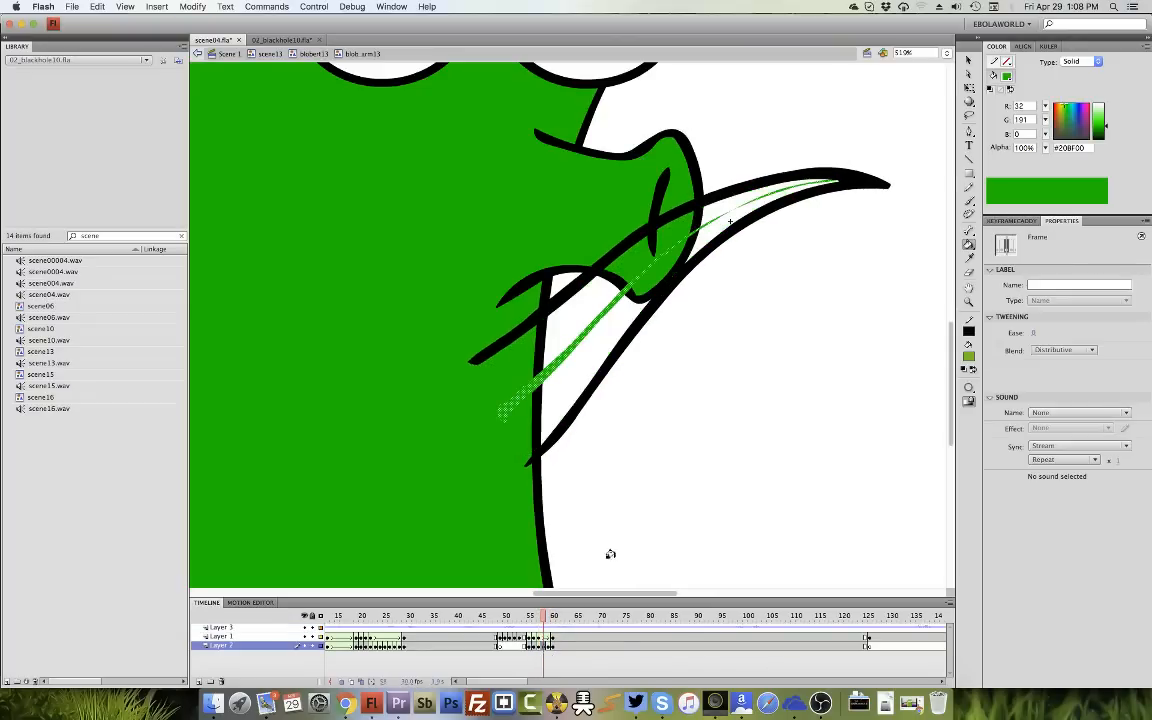
Brush green along the inside of the arm's outlines on Layer 2's frame 58 and fill the remaining gaps with green.
{"action": "key", "text": "b"}
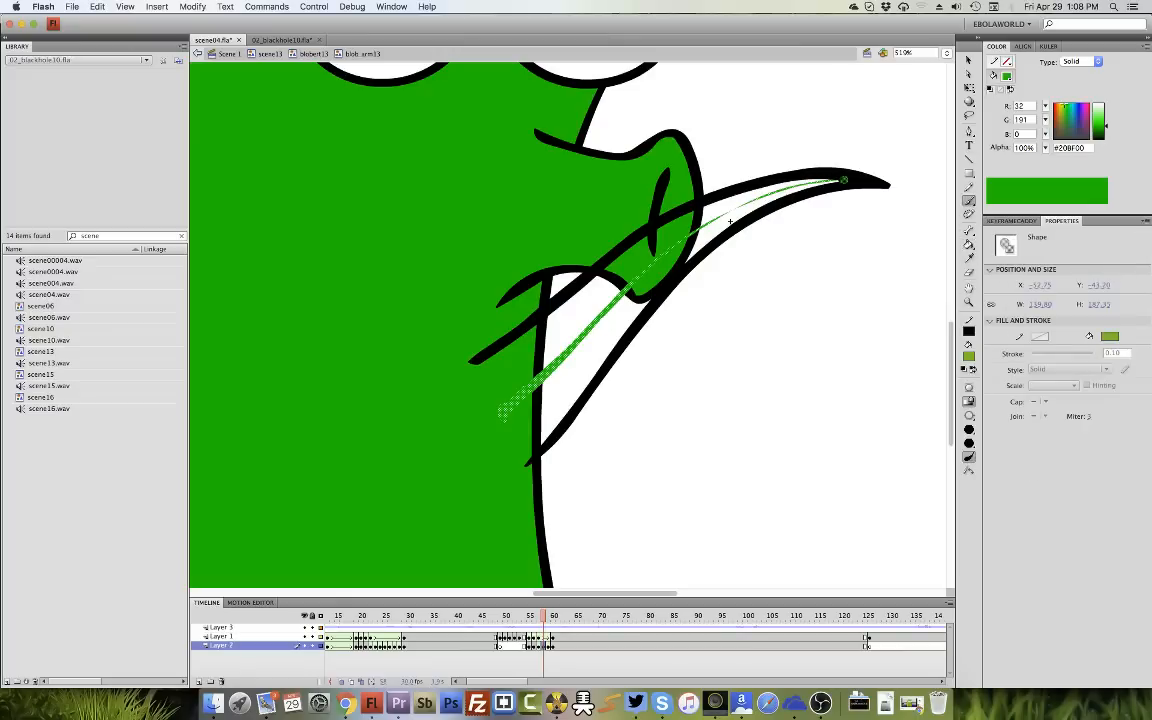
{"action": "mouse_move", "coordinate": [843, 181]}
{"action": "left_mouse_down"}
{"action": "mouse_move", "coordinate": [737, 197]}
{"action": "mouse_move", "coordinate": [507, 344]}
{"action": "left_mouse_up"}
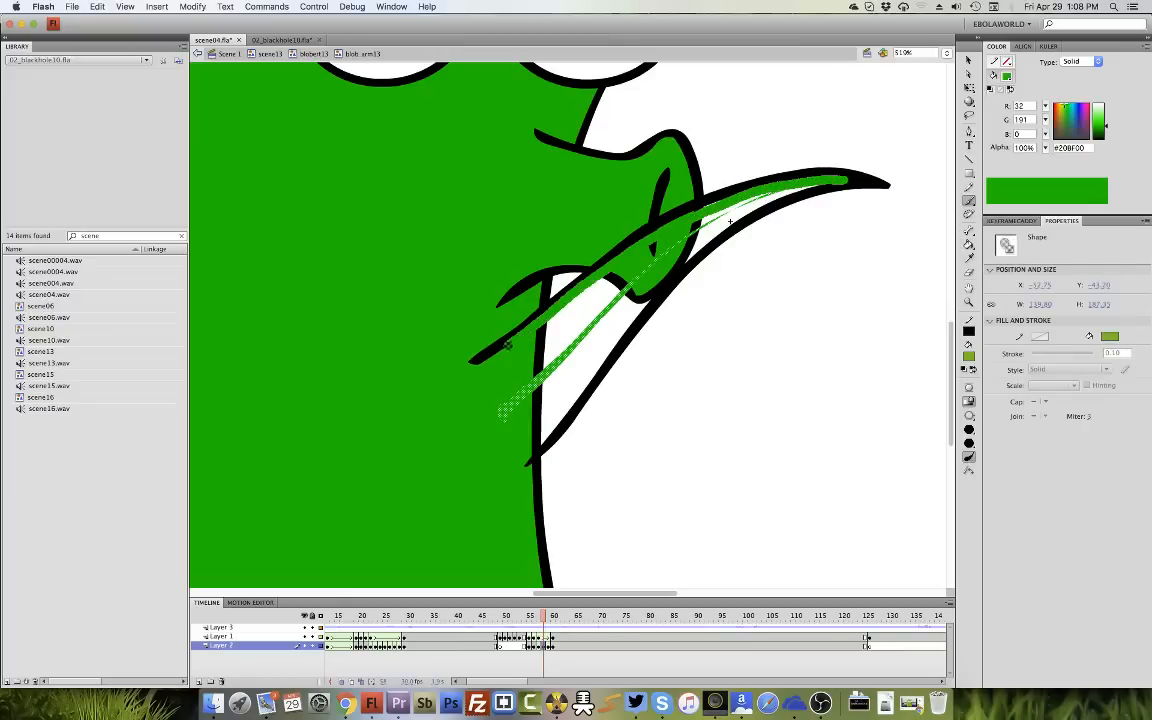
{"action": "mouse_move", "coordinate": [528, 460]}
{"action": "left_mouse_down"}
{"action": "mouse_move", "coordinate": [694, 250]}
{"action": "mouse_move", "coordinate": [797, 189]}
{"action": "left_mouse_up"}
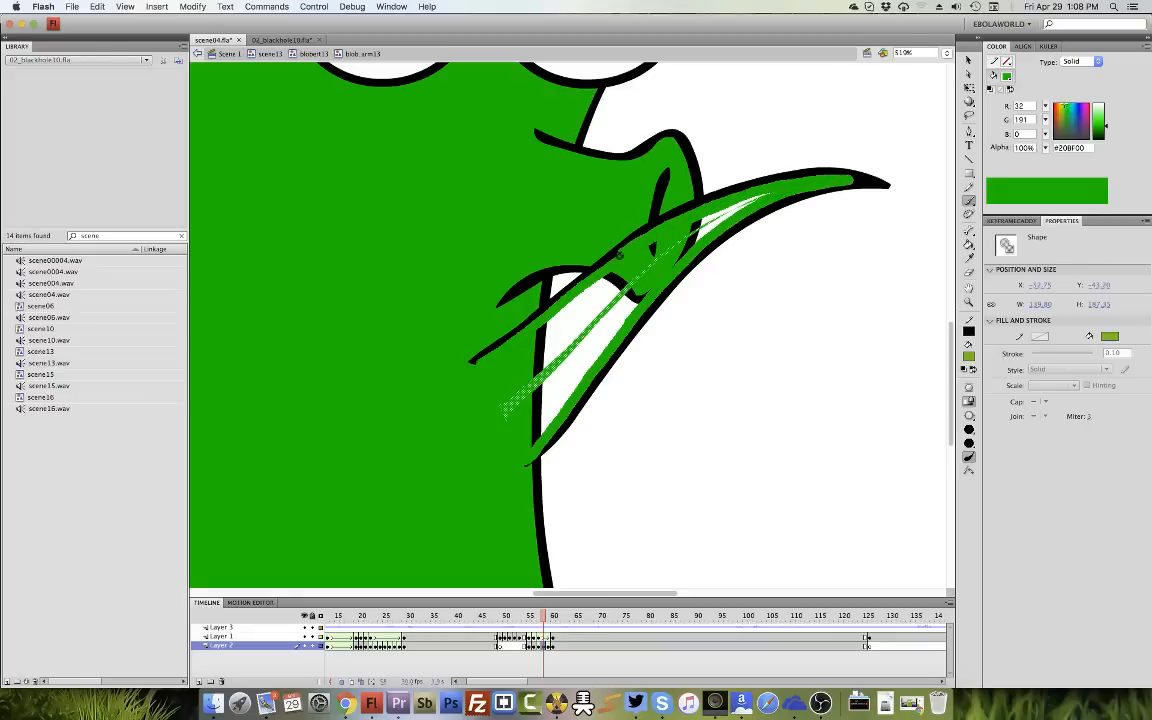
{"action": "left_click_drag", "start_coordinate": [620, 255], "coordinate": [648, 240]}
{"action": "key", "text": "k"}
{"action": "left_click", "coordinate": [703, 221]}
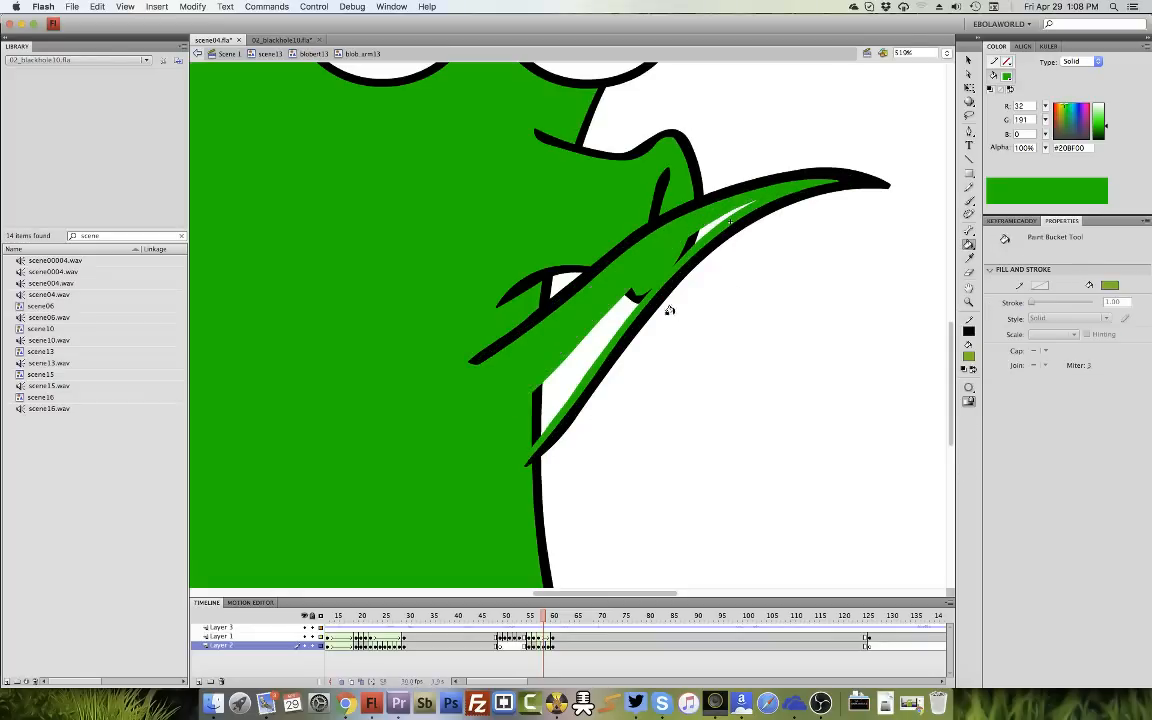
{"action": "left_click", "coordinate": [612, 328]}
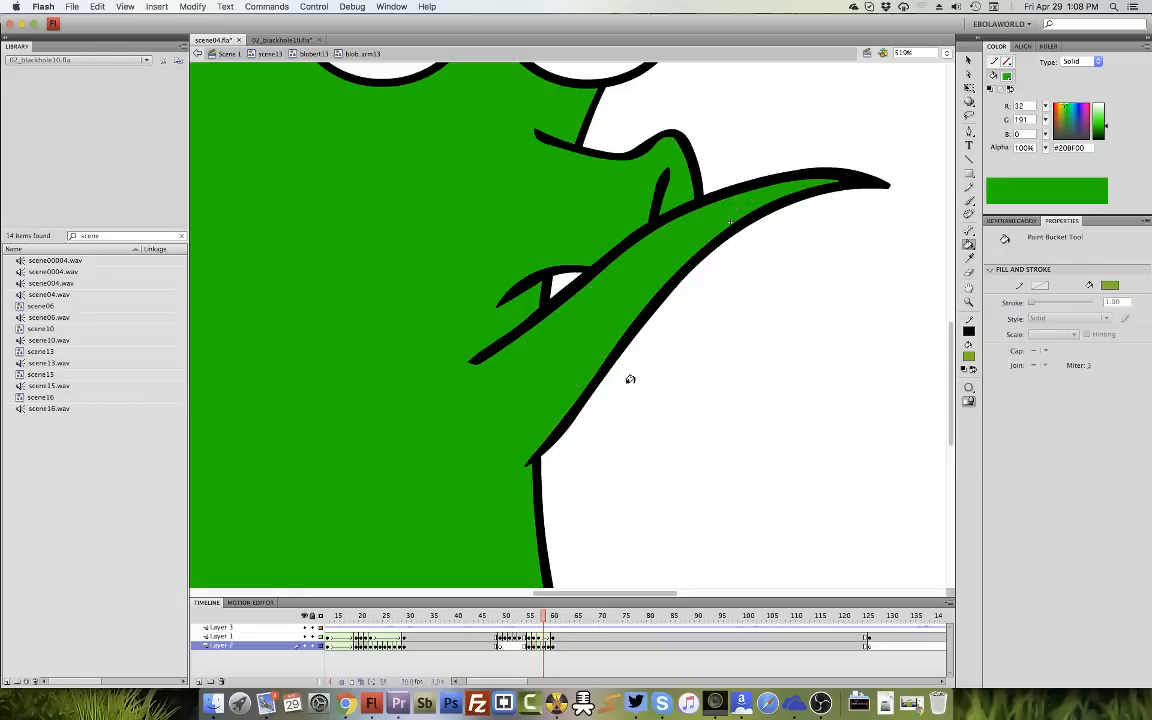
Brush green over the unfilled gaps inside the arm on Layer 2's frame 59.
{"action": "left_click", "coordinate": [548, 648]}
{"action": "key", "text": "b"}
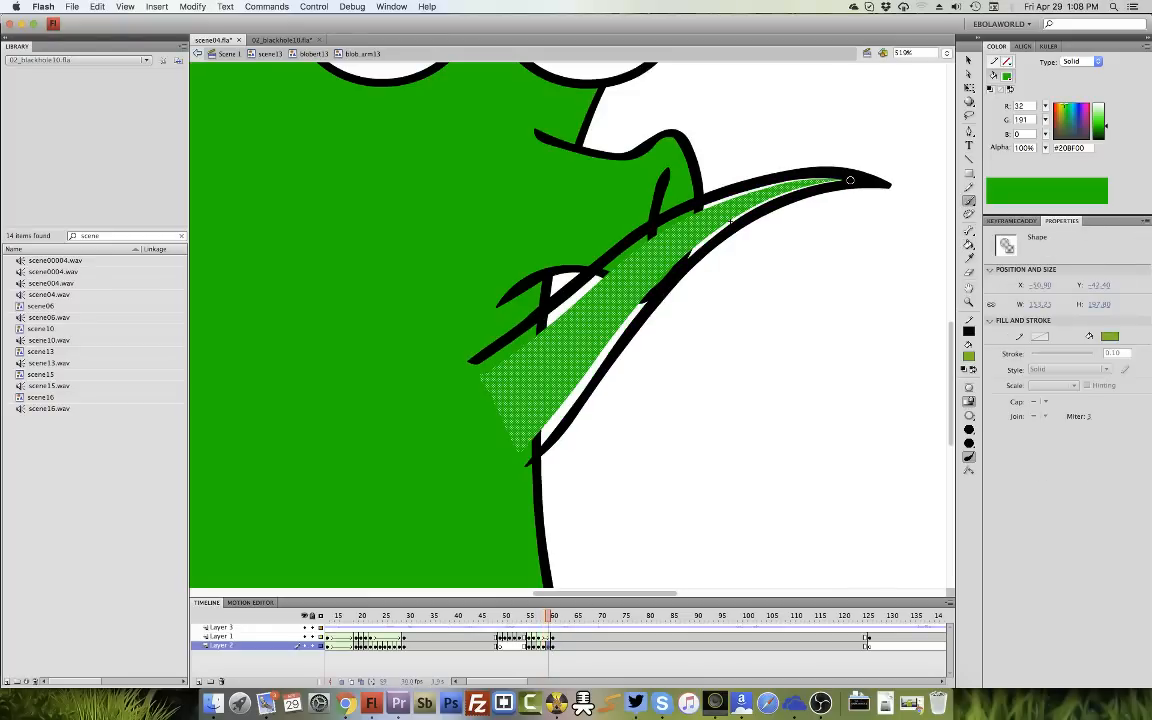
{"action": "mouse_move", "coordinate": [850, 180]}
{"action": "left_mouse_down"}
{"action": "mouse_move", "coordinate": [738, 193]}
{"action": "mouse_move", "coordinate": [646, 237]}
{"action": "mouse_move", "coordinate": [477, 365]}
{"action": "mouse_move", "coordinate": [526, 461]}
{"action": "mouse_move", "coordinate": [680, 262]}
{"action": "mouse_move", "coordinate": [733, 218]}
{"action": "mouse_move", "coordinate": [831, 181]}
{"action": "mouse_move", "coordinate": [748, 210]}
{"action": "mouse_move", "coordinate": [665, 270]}
{"action": "mouse_move", "coordinate": [532, 440]}
{"action": "mouse_move", "coordinate": [548, 410]}
{"action": "mouse_move", "coordinate": [534, 331]}
{"action": "mouse_move", "coordinate": [507, 364]}
{"action": "mouse_move", "coordinate": [574, 296]}
{"action": "mouse_move", "coordinate": [768, 191]}
{"action": "mouse_move", "coordinate": [549, 318]}
{"action": "mouse_move", "coordinate": [478, 394]}
{"action": "left_mouse_up"}
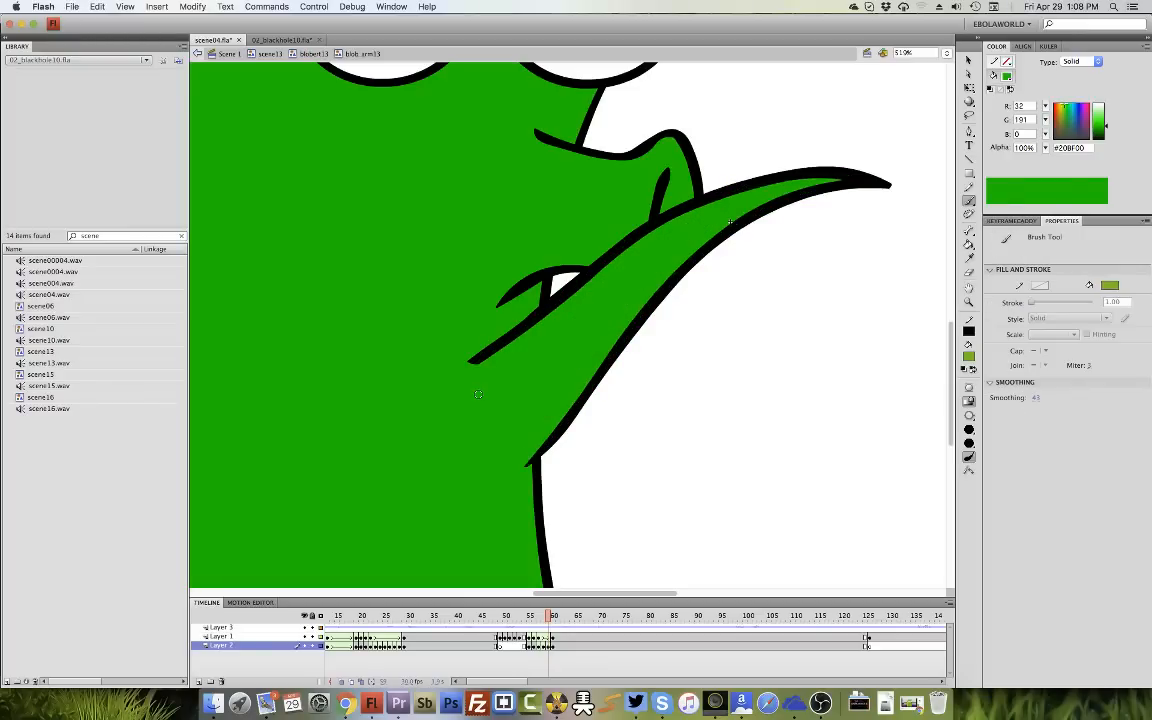
Play the arm movement repeatedly from before frame 48 to judge the repaired settle.
{"action": "left_click", "coordinate": [515, 617]}
{"action": "key", "text": "Return"}
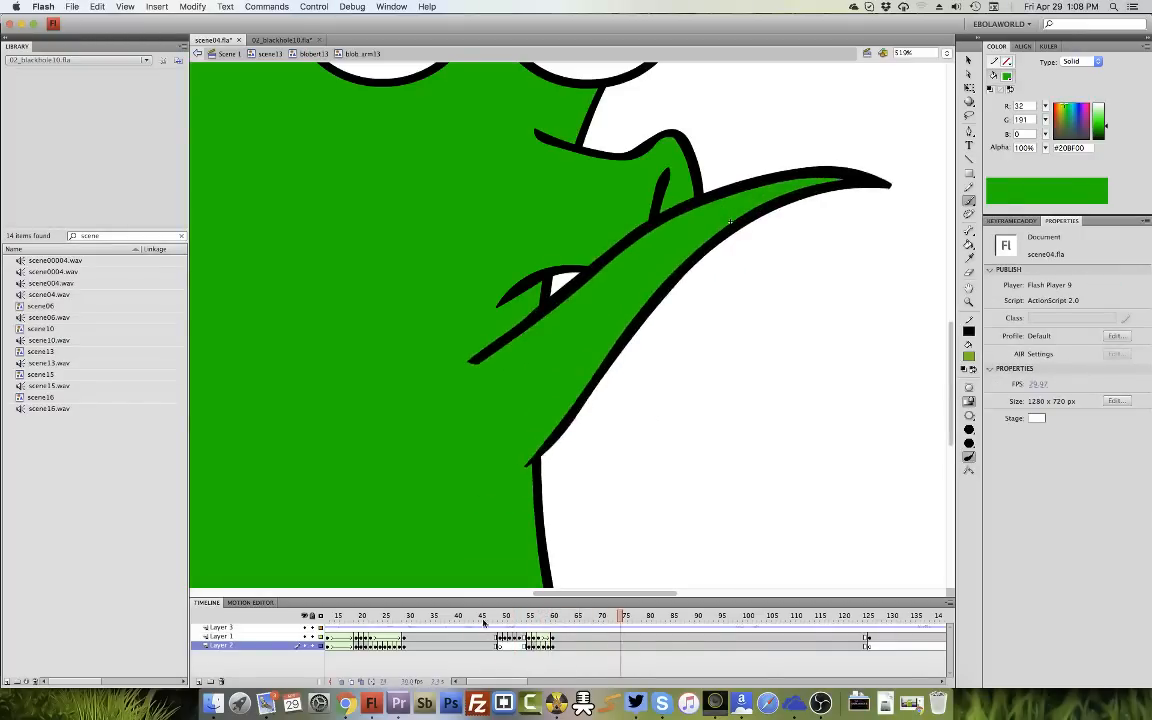
{"action": "left_click", "coordinate": [485, 617]}
{"action": "key", "text": "Return"}
{"action": "key", "text": "Return"}
{"action": "left_click", "coordinate": [495, 627]}
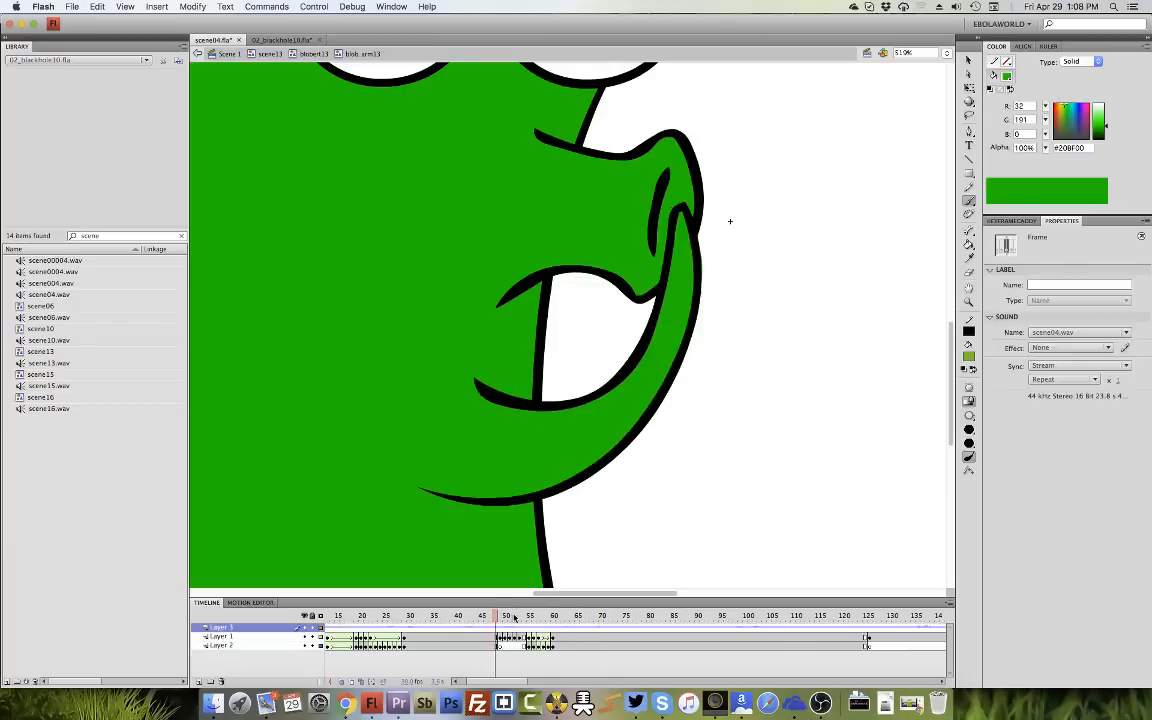
{"action": "key", "text": "Return"}
{"action": "key", "text": "Return"}
Return to the blobert13 symbol, show the whole character at 100%, and play and scrub through its arm movement.
{"action": "left_click", "coordinate": [968, 289]}
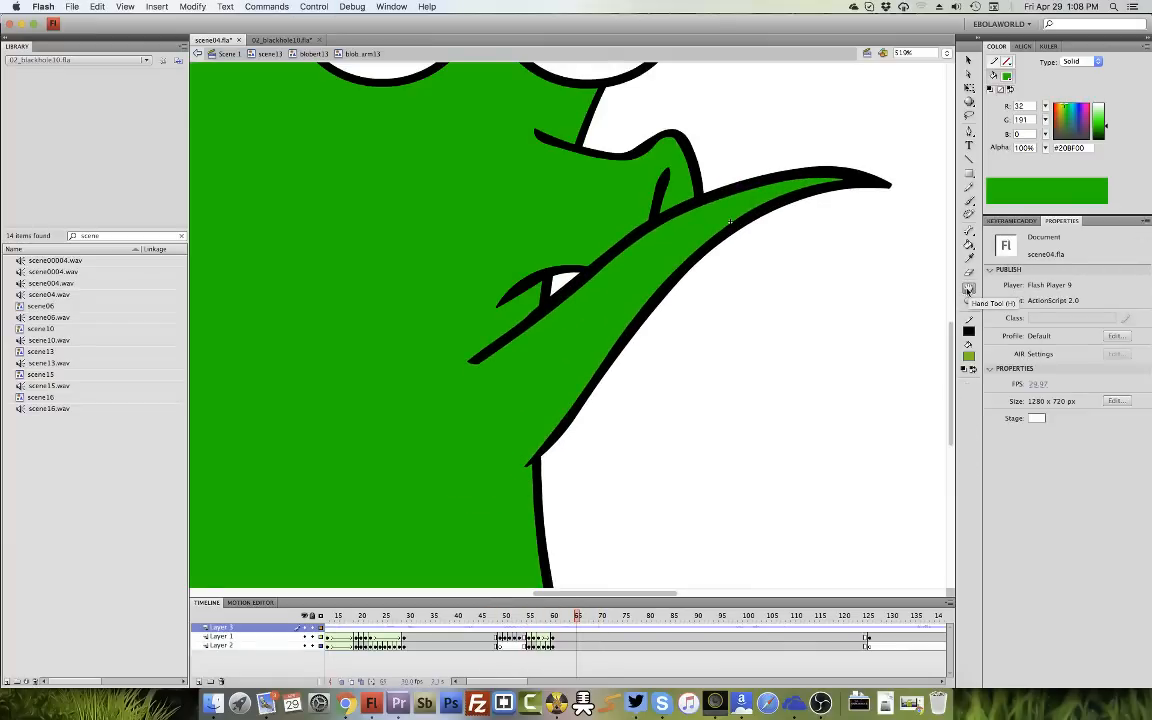
{"action": "left_click", "coordinate": [312, 53]}
{"action": "double_click", "coordinate": [968, 289]}
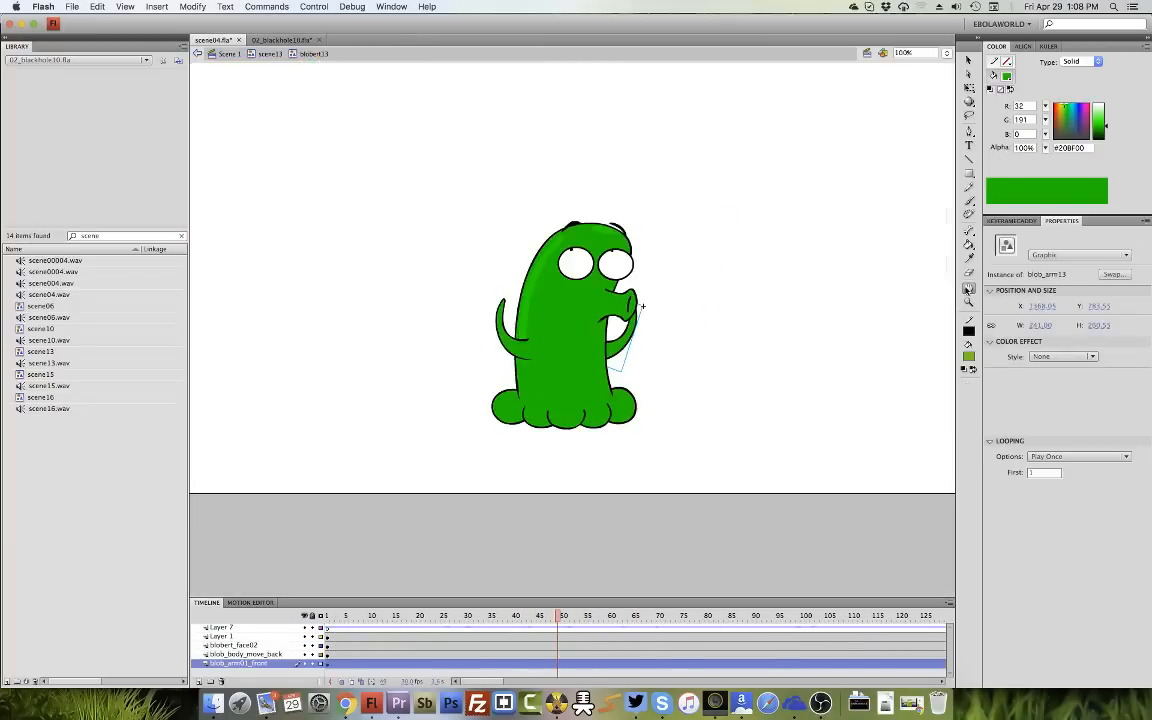
{"action": "key", "text": "Return"}
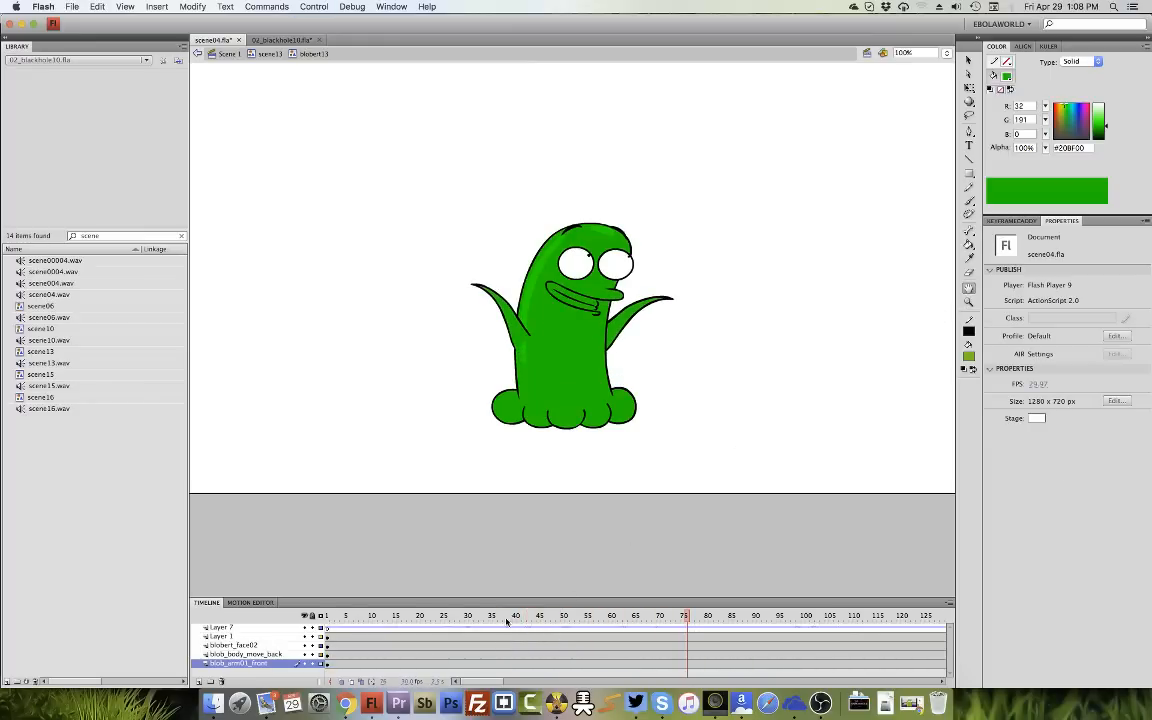
{"action": "left_click_drag", "start_coordinate": [545, 615], "coordinate": [590, 617]}
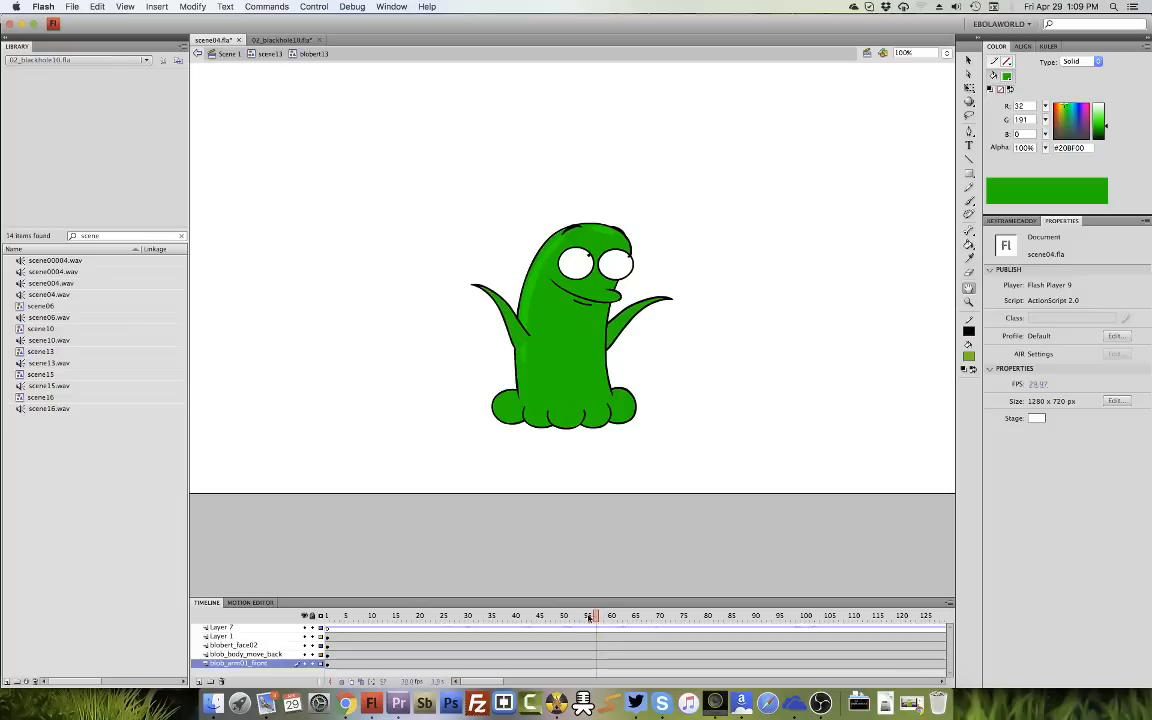
Create classic tweens on Layer 1, blobert_face02 and blob_arm01_front from frame 1.
{"action": "left_click", "coordinate": [240, 645]}
{"action": "right_click", "coordinate": [335, 645]}
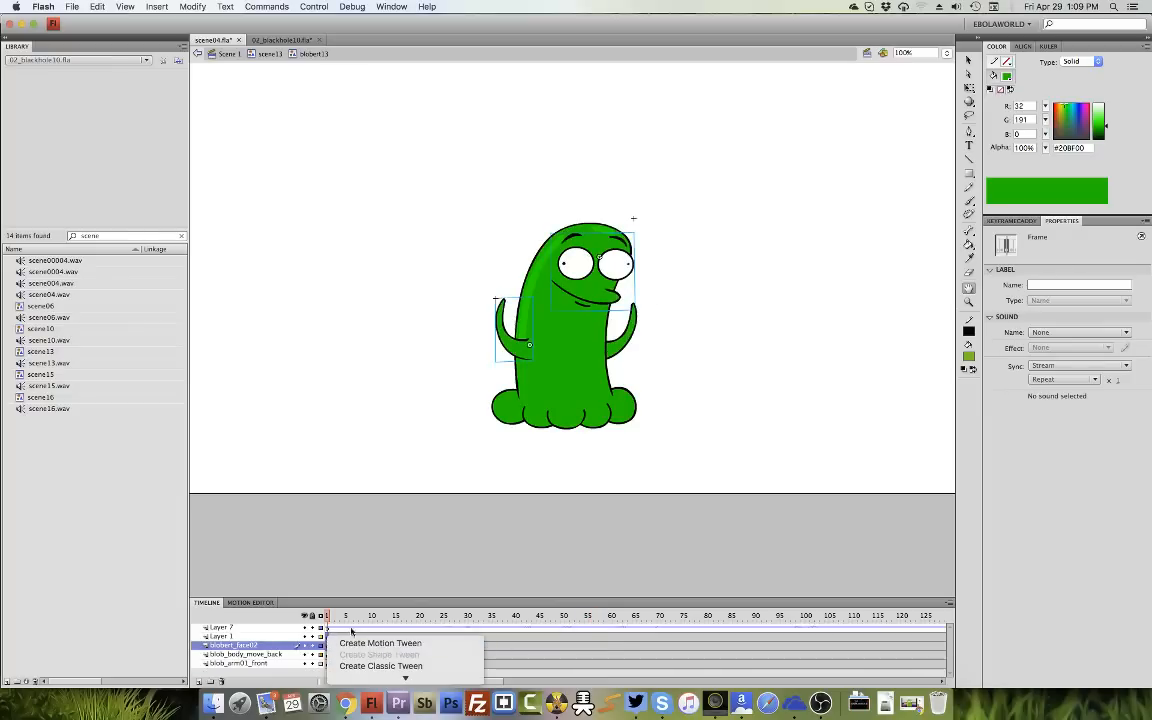
{"action": "left_click", "coordinate": [370, 657]}
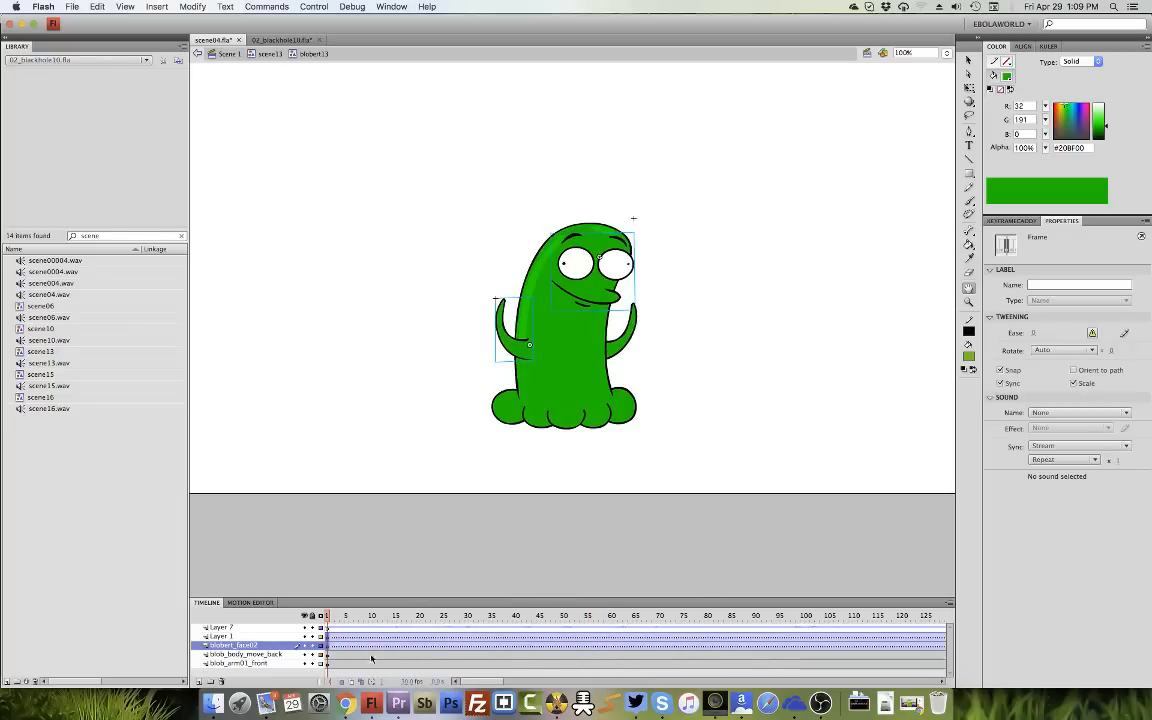
{"action": "left_click", "coordinate": [333, 655]}
{"action": "left_click", "coordinate": [329, 665]}
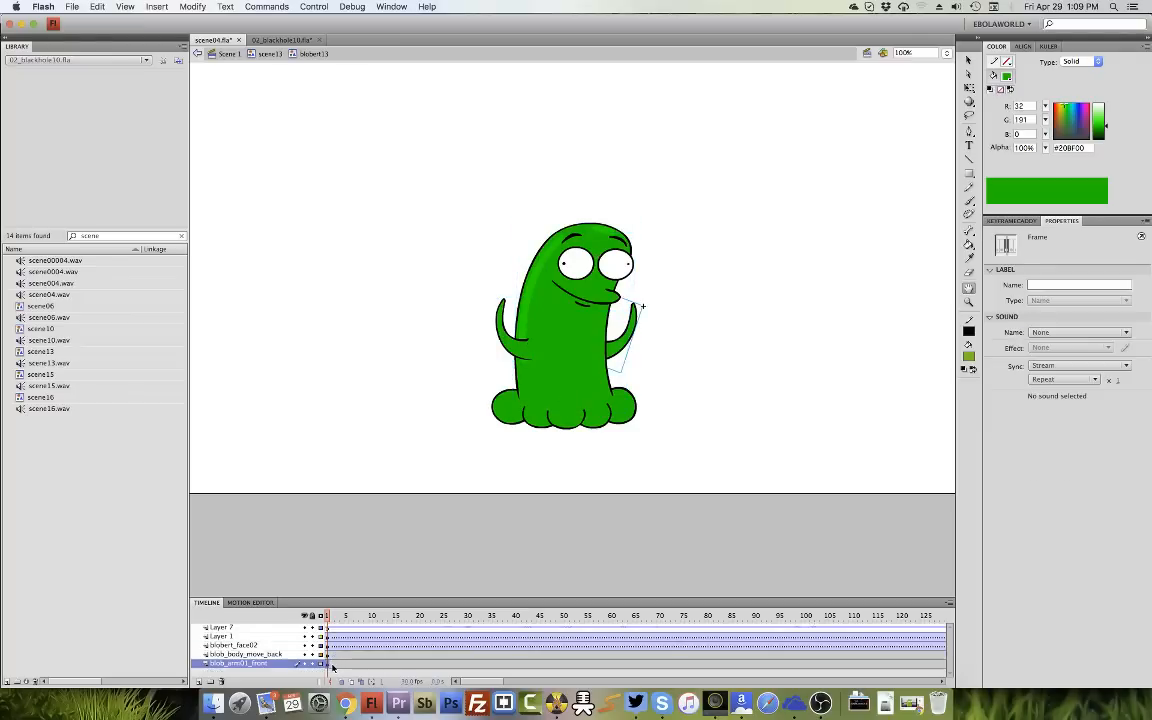
{"action": "right_click", "coordinate": [329, 664]}
{"action": "left_click", "coordinate": [416, 398]}
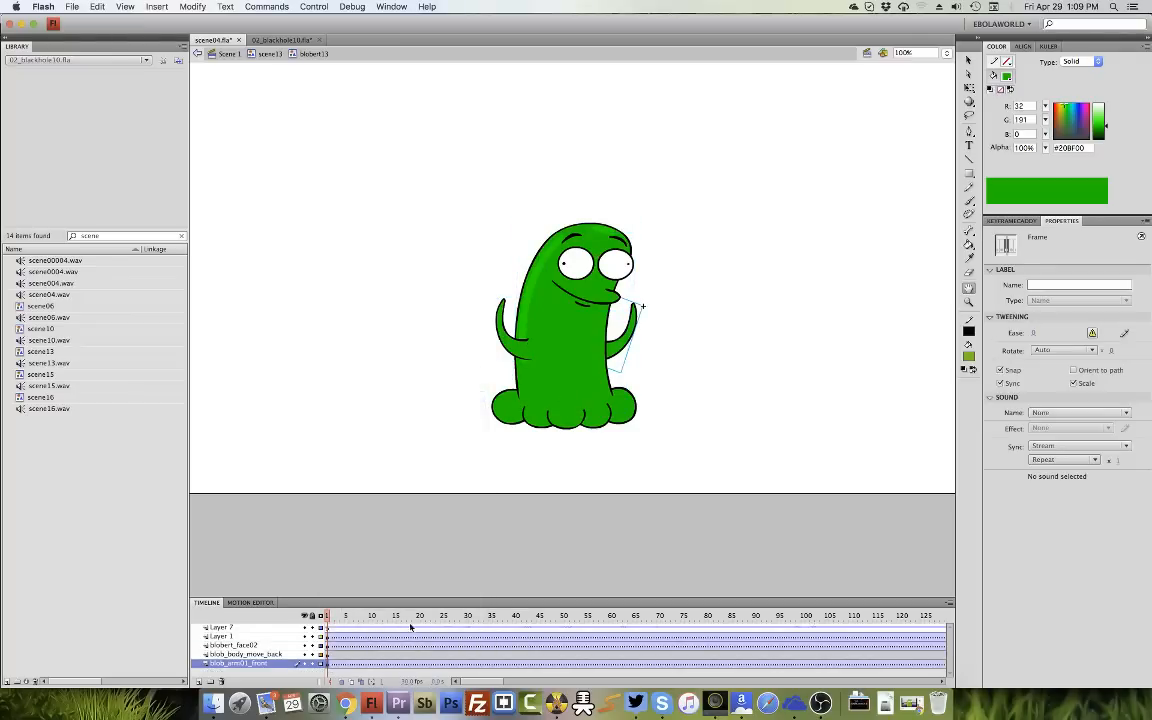
Insert a keyframe at frame 46 on blob_body_move_back and set the body instance's looping to Play Once.
{"action": "left_click_drag", "start_coordinate": [353, 622], "coordinate": [549, 622]}
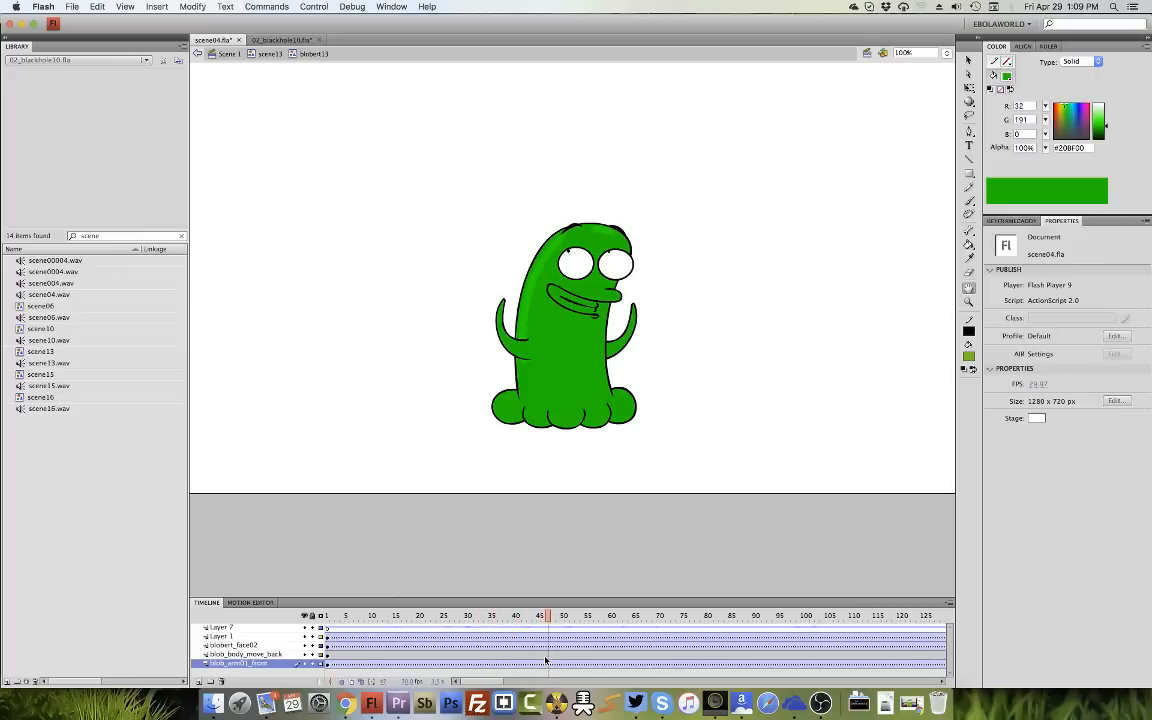
{"action": "left_click", "coordinate": [545, 655]}
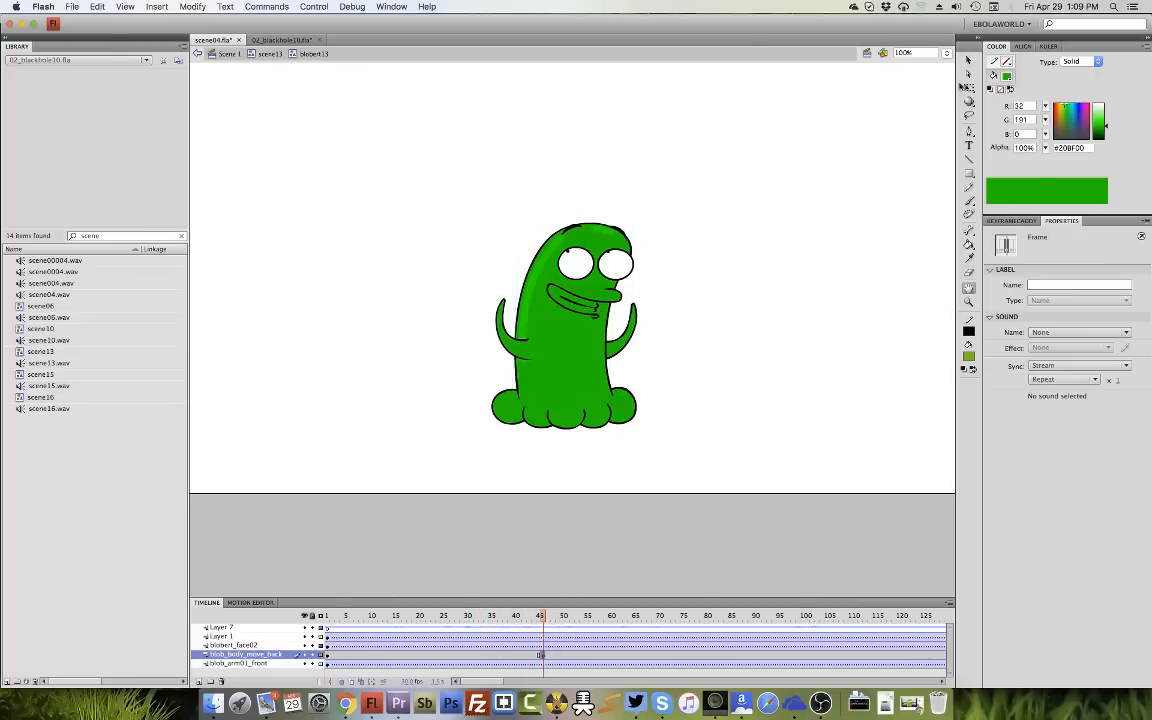
{"action": "key", "text": "v"}
{"action": "left_click", "coordinate": [669, 213]}
{"action": "left_click", "coordinate": [620, 243]}
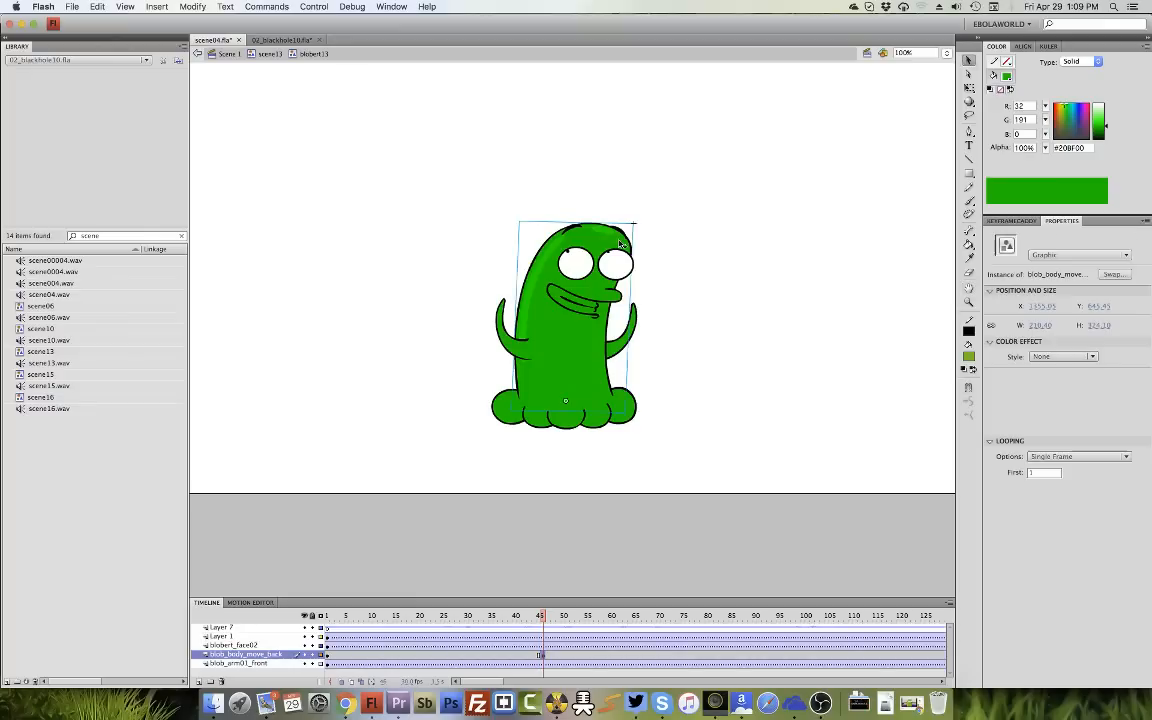
{"action": "left_click", "coordinate": [1078, 456]}
{"action": "left_click", "coordinate": [1048, 478]}
{"action": "left_click_drag", "start_coordinate": [544, 622], "coordinate": [576, 621]}
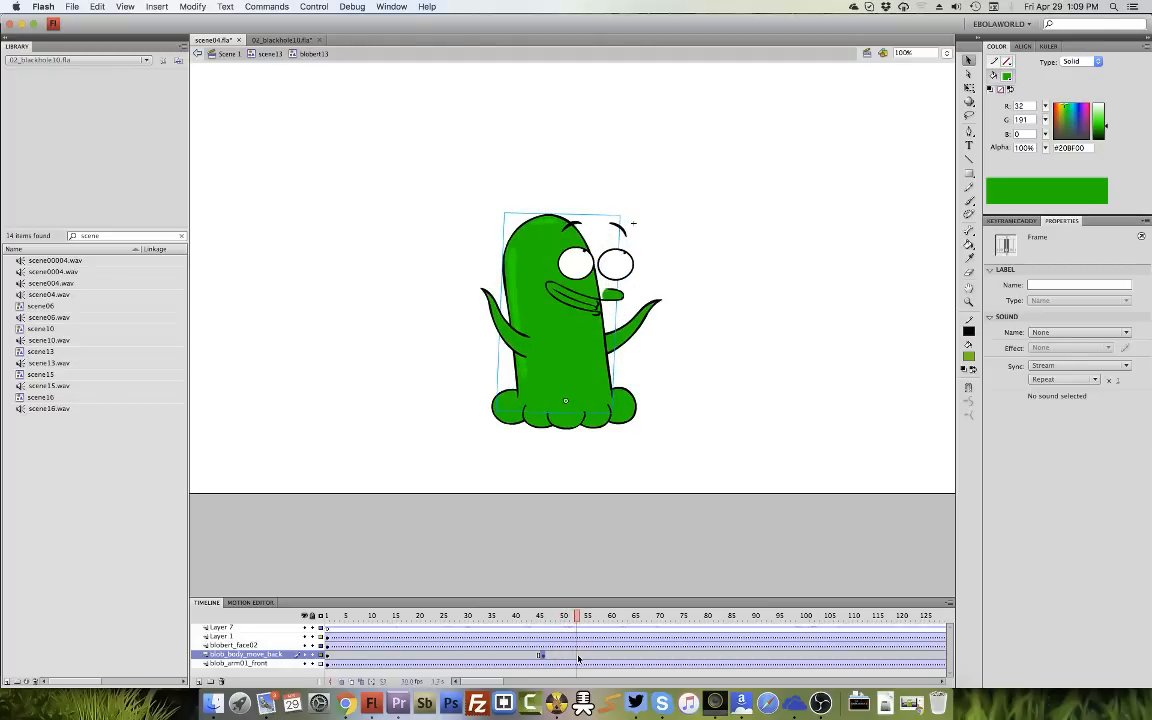
Insert a keyframe at frame 53 on blob_body_move_back and create classic tweens across the layer's keyframes with Sync off.
{"action": "left_click", "coordinate": [578, 655]}
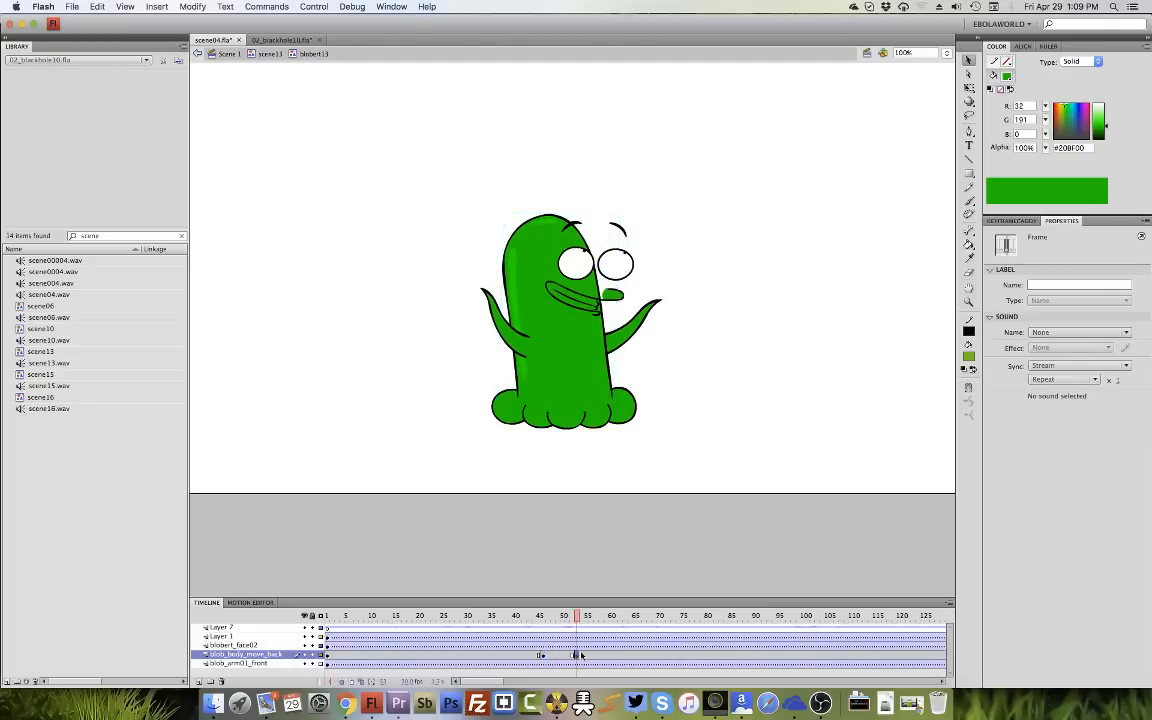
{"action": "left_click", "coordinate": [600, 356]}
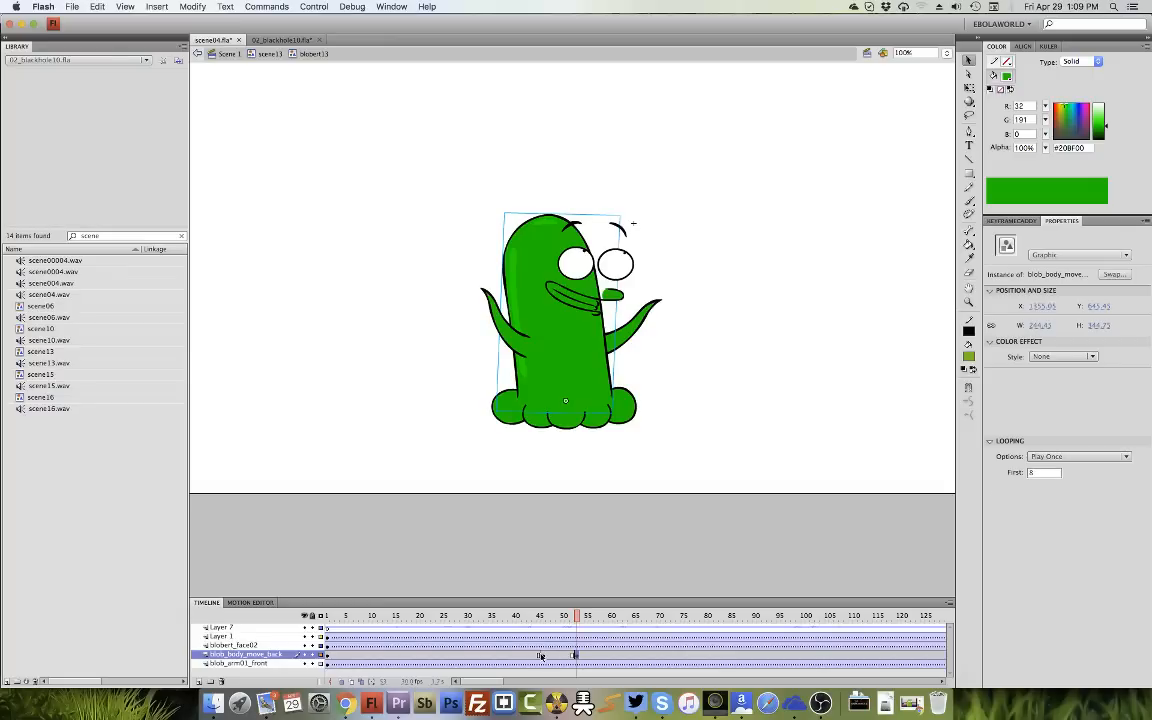
{"action": "left_click_drag", "start_coordinate": [538, 657], "coordinate": [578, 656]}
{"action": "right_click", "coordinate": [578, 656]}
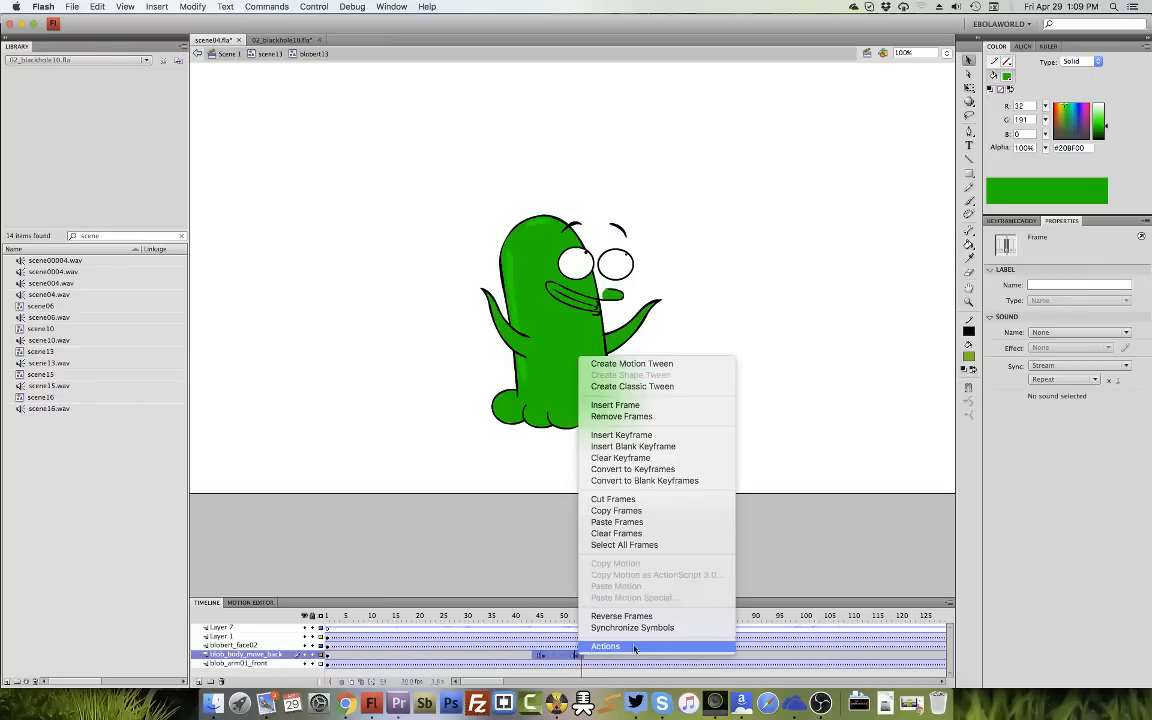
{"action": "left_click", "coordinate": [632, 386]}
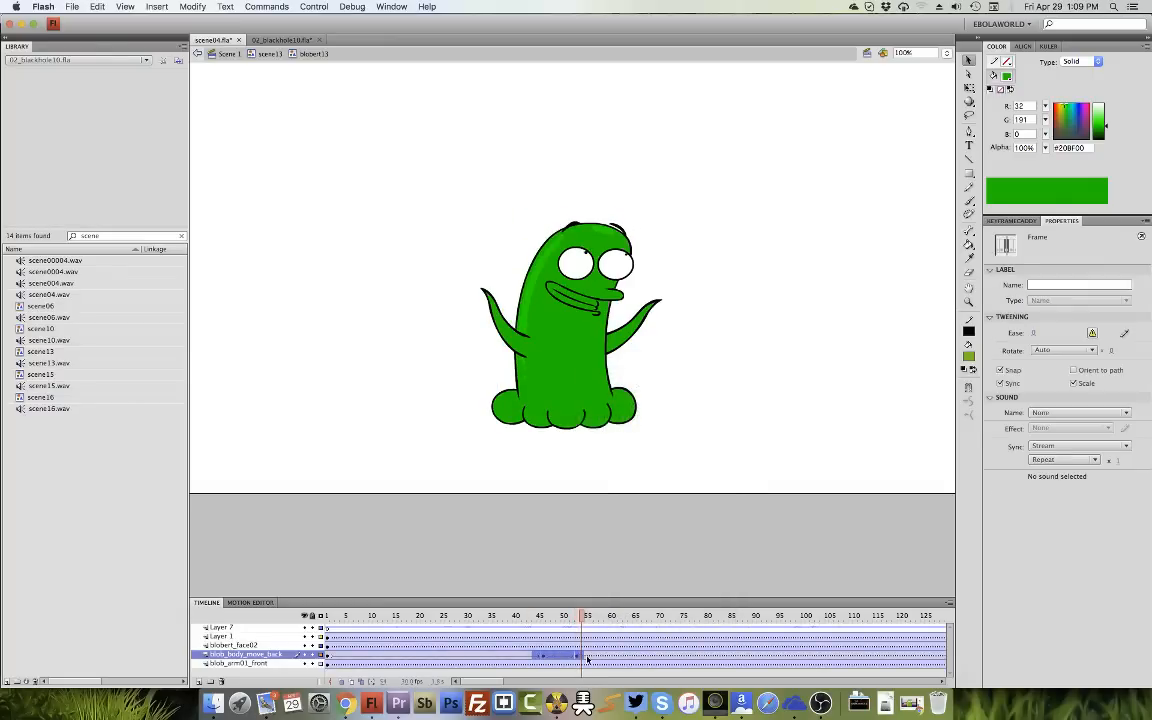
{"action": "left_click", "coordinate": [1000, 384]}
Set the body instance at frame 46 to Play Once again.
{"action": "left_click_drag", "start_coordinate": [545, 619], "coordinate": [577, 622]}
{"action": "left_click", "coordinate": [544, 656]}
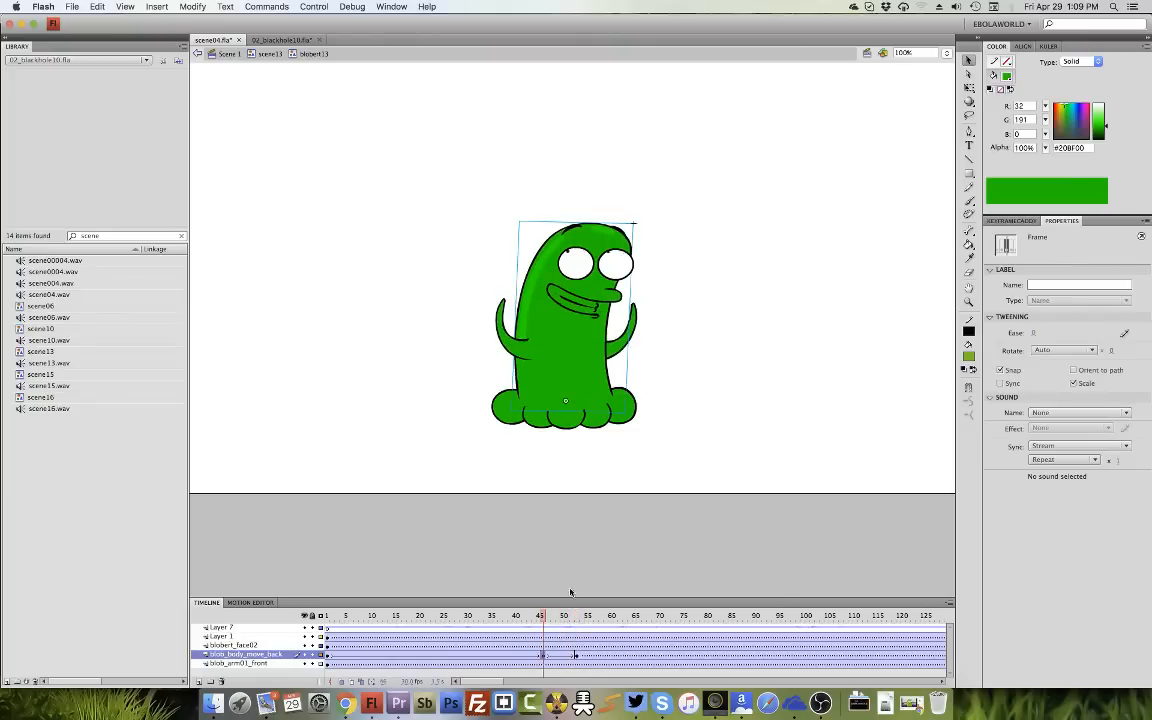
{"action": "left_click", "coordinate": [589, 358]}
{"action": "left_click", "coordinate": [1063, 457]}
{"action": "left_click", "coordinate": [1052, 477]}
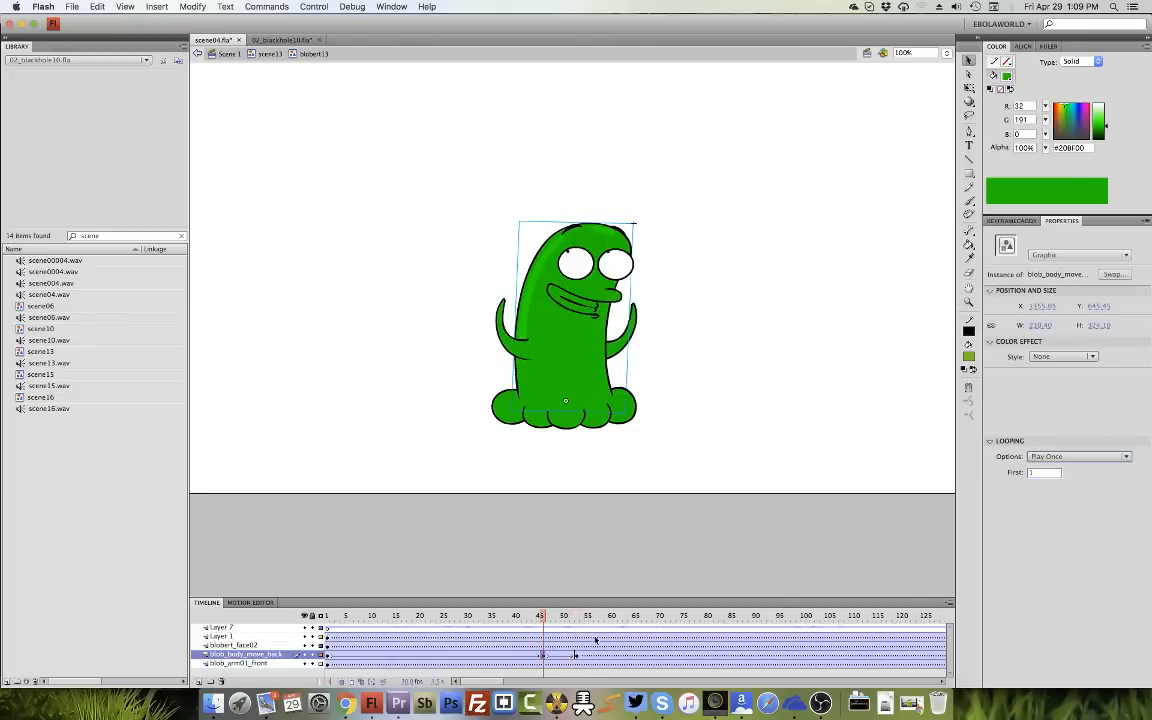
Set the first frame of the single-frame body instance at frame 53 to 7.
{"action": "left_click_drag", "start_coordinate": [541, 617], "coordinate": [578, 616]}
{"action": "left_click", "coordinate": [585, 348]}
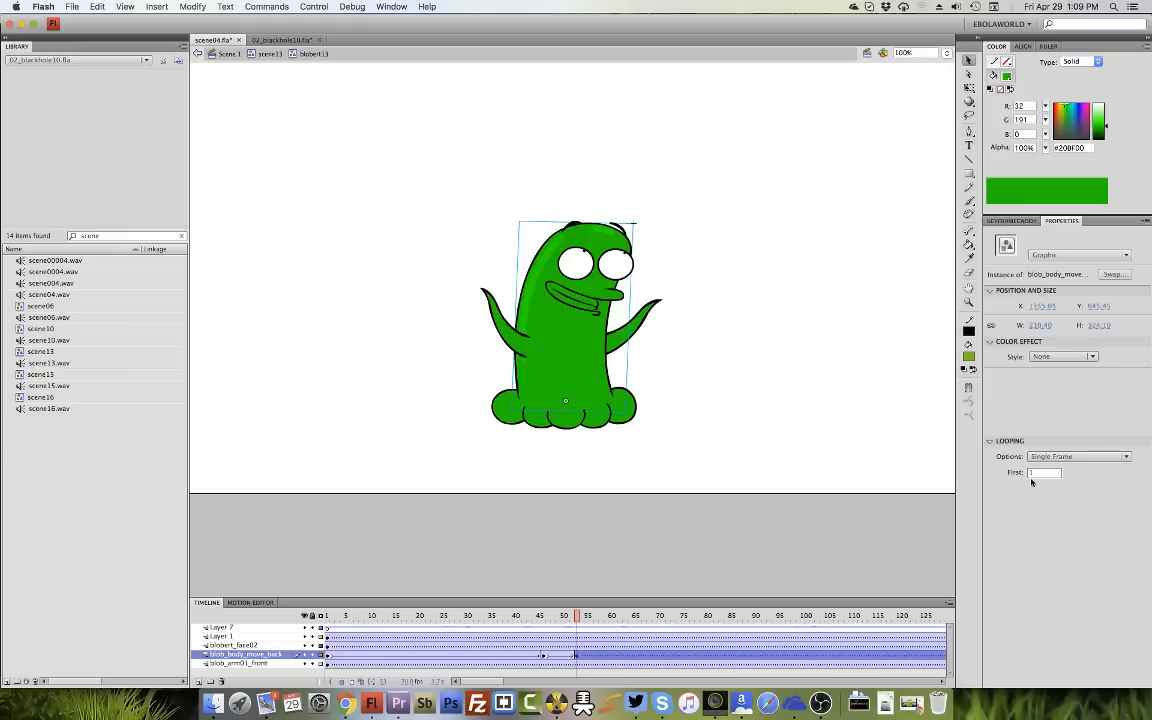
{"action": "left_click_drag", "start_coordinate": [1036, 474], "coordinate": [996, 500]}
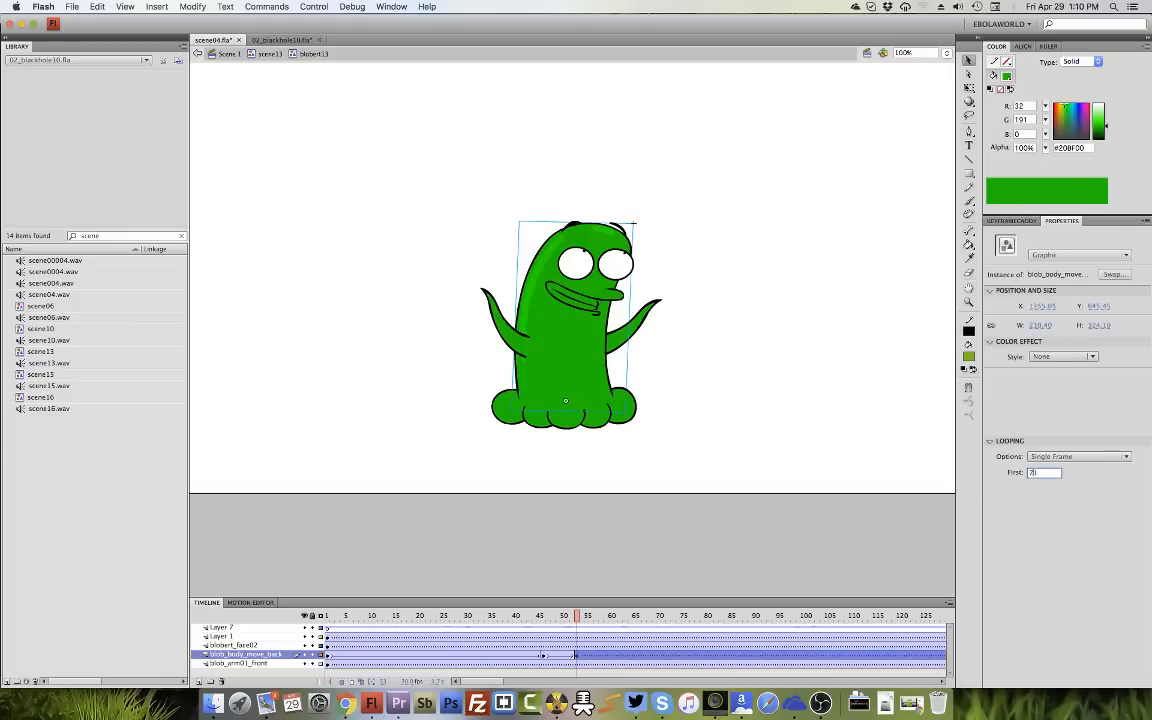
{"action": "key", "text": "BackSpace"}
{"action": "key", "text": "Return"}
{"action": "left_click", "coordinate": [1075, 456]}
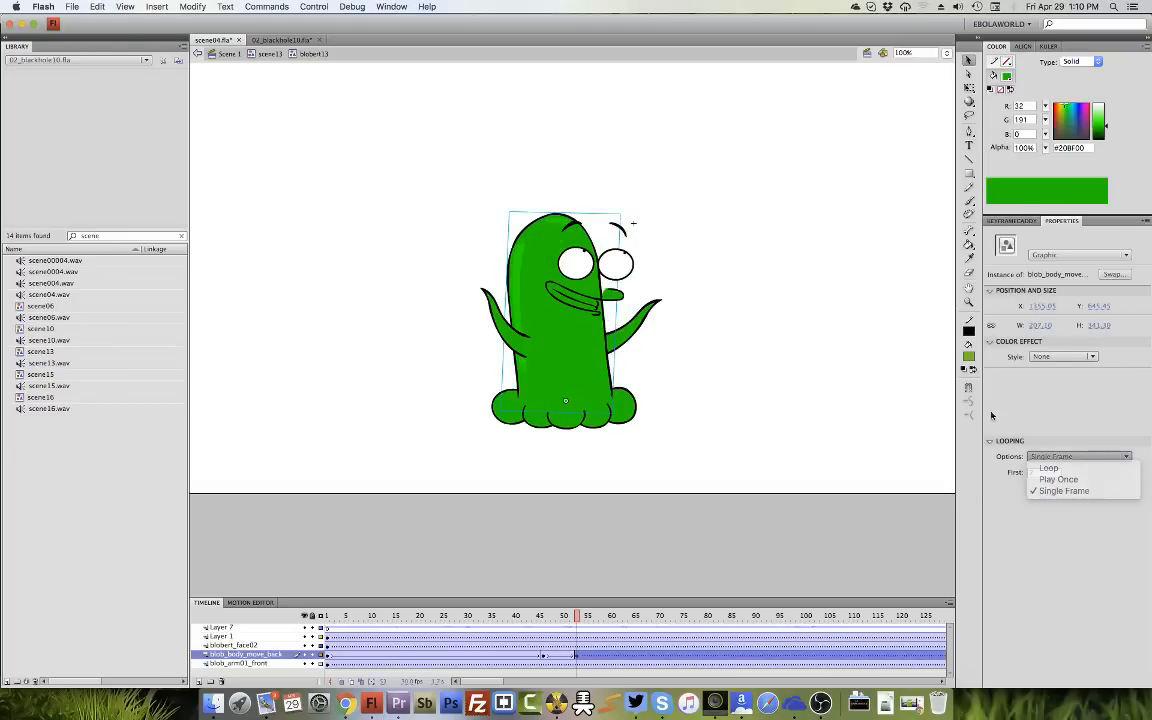
Play the character's animation from around frame 45 to check the body's lean back.
{"action": "left_click", "coordinate": [535, 635]}
{"action": "key", "text": "Return"}
{"action": "key", "text": "Return"}
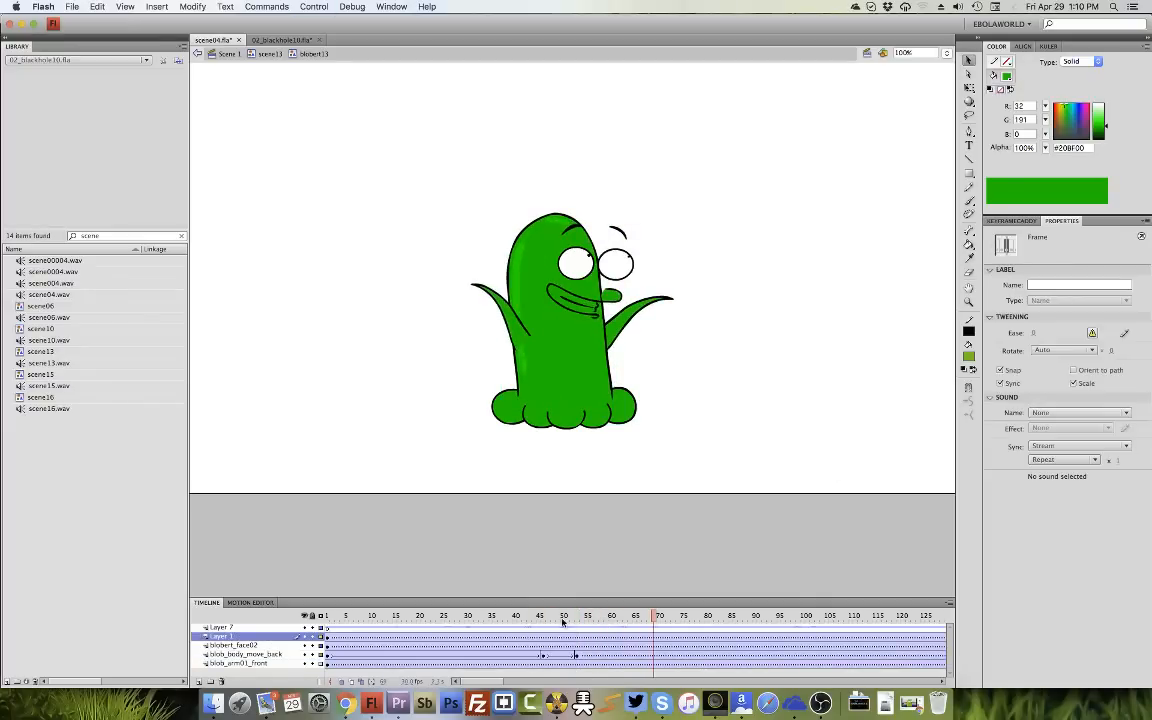
Insert keyframes at frames 46 and 53 on the face layer and both arm layers.
{"action": "left_click", "coordinate": [543, 644]}
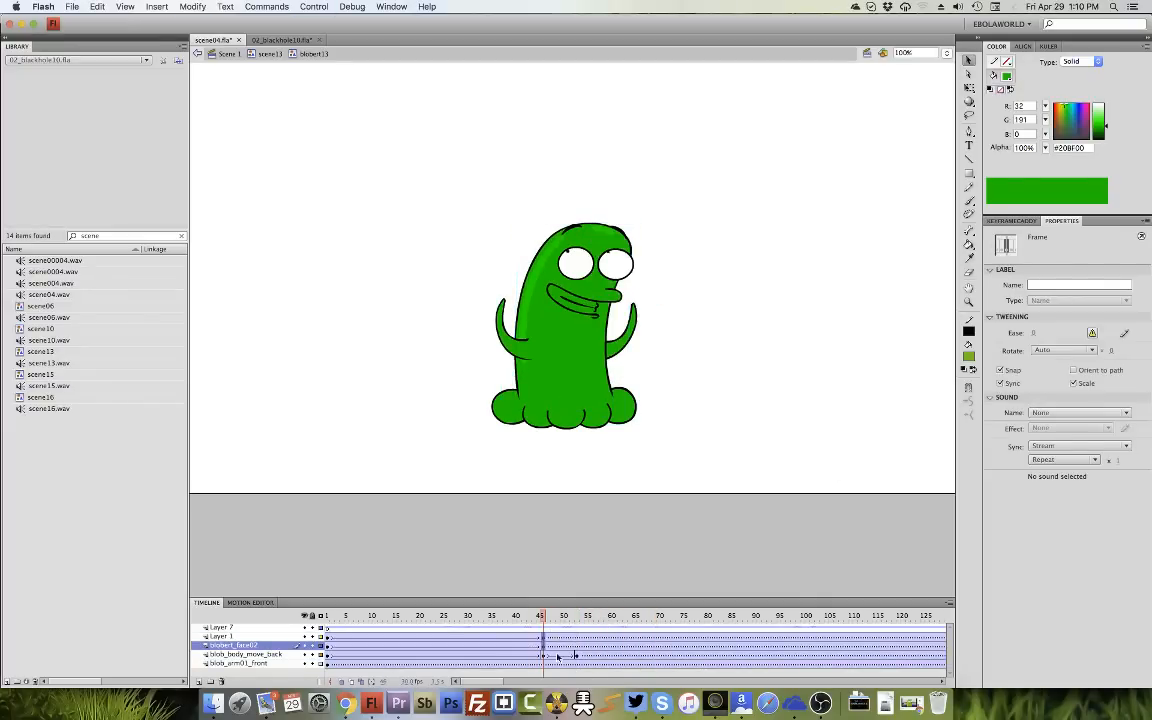
{"action": "left_click", "coordinate": [565, 660]}
{"action": "left_click", "coordinate": [577, 645]}
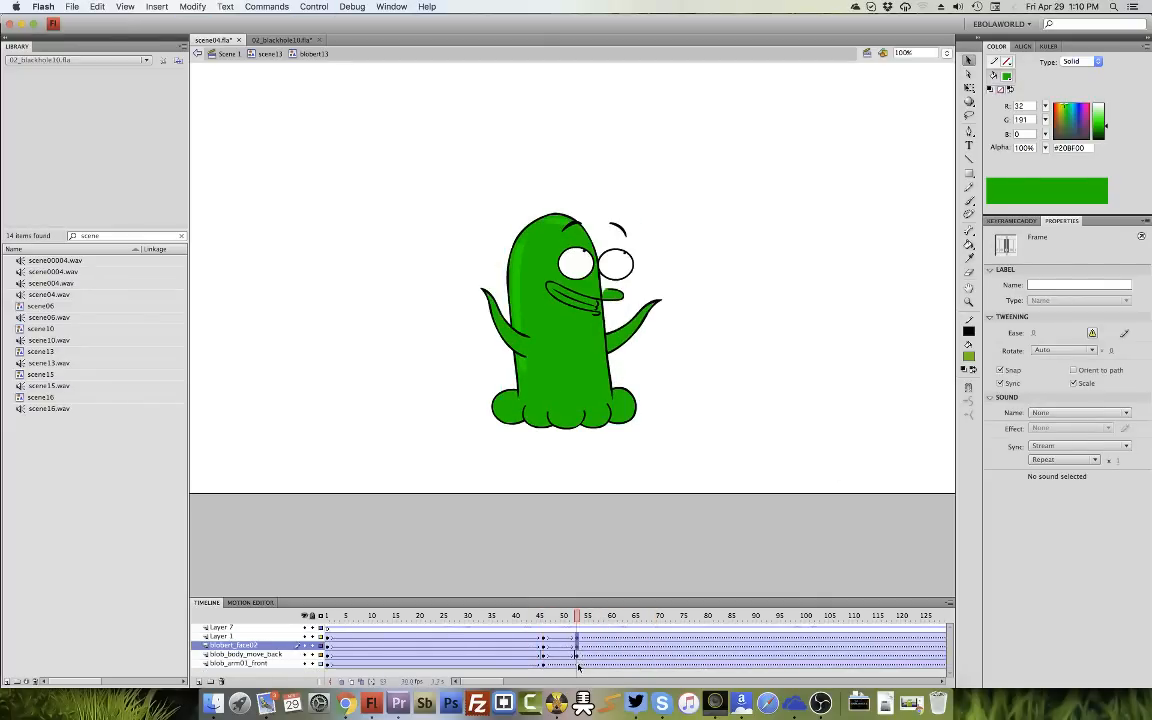
Save the file, and at frame 53 rotate the face counter-clockwise and reposition it on the leaned-back head.
{"action": "left_click", "coordinate": [625, 270]}
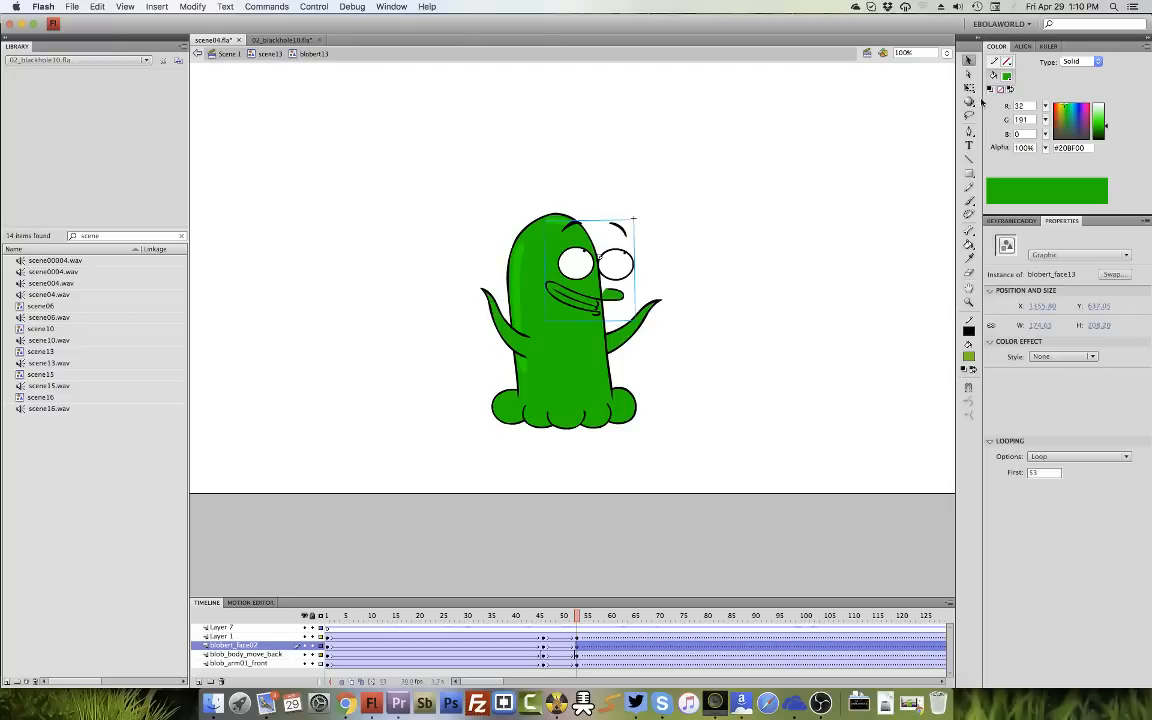
{"action": "left_click", "coordinate": [969, 88]}
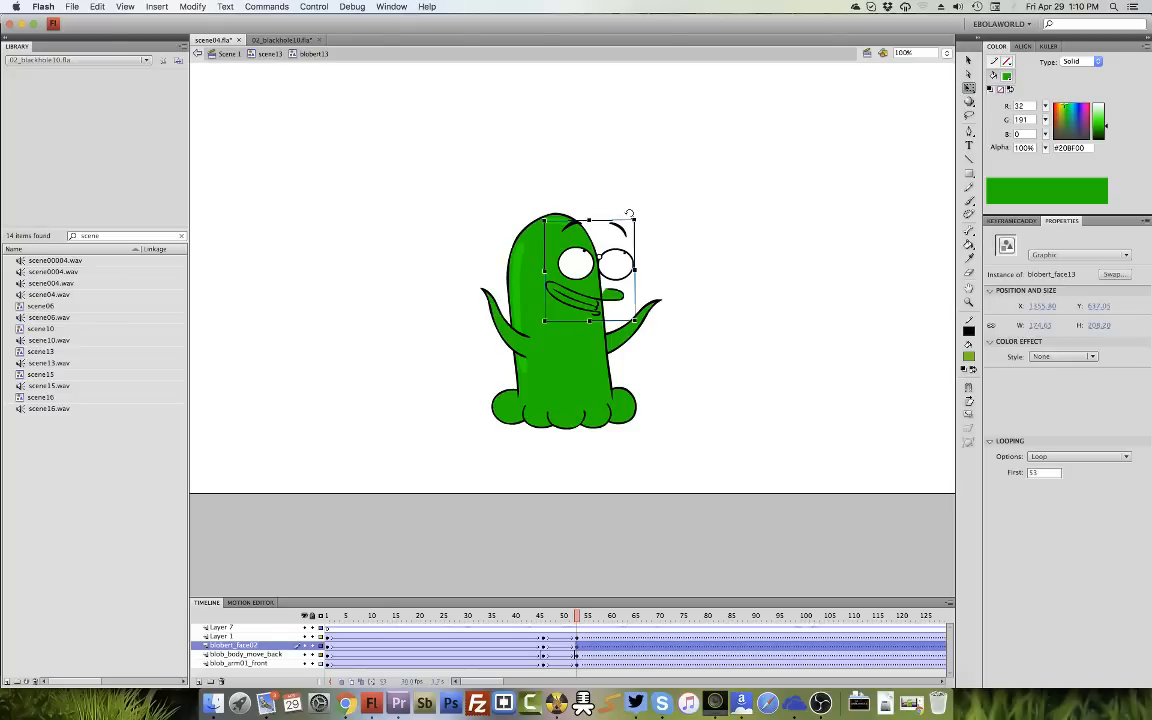
{"action": "key", "text": "super+s"}
{"action": "mouse_move", "coordinate": [643, 216]}
{"action": "left_mouse_down"}
{"action": "mouse_move", "coordinate": [621, 259]}
{"action": "mouse_move", "coordinate": [612, 235]}
{"action": "mouse_move", "coordinate": [624, 200]}
{"action": "mouse_move", "coordinate": [626, 221]}
{"action": "left_mouse_up"}
{"action": "key", "text": "Down"}
{"action": "key", "text": "Down"}
{"action": "key", "text": "Down"}
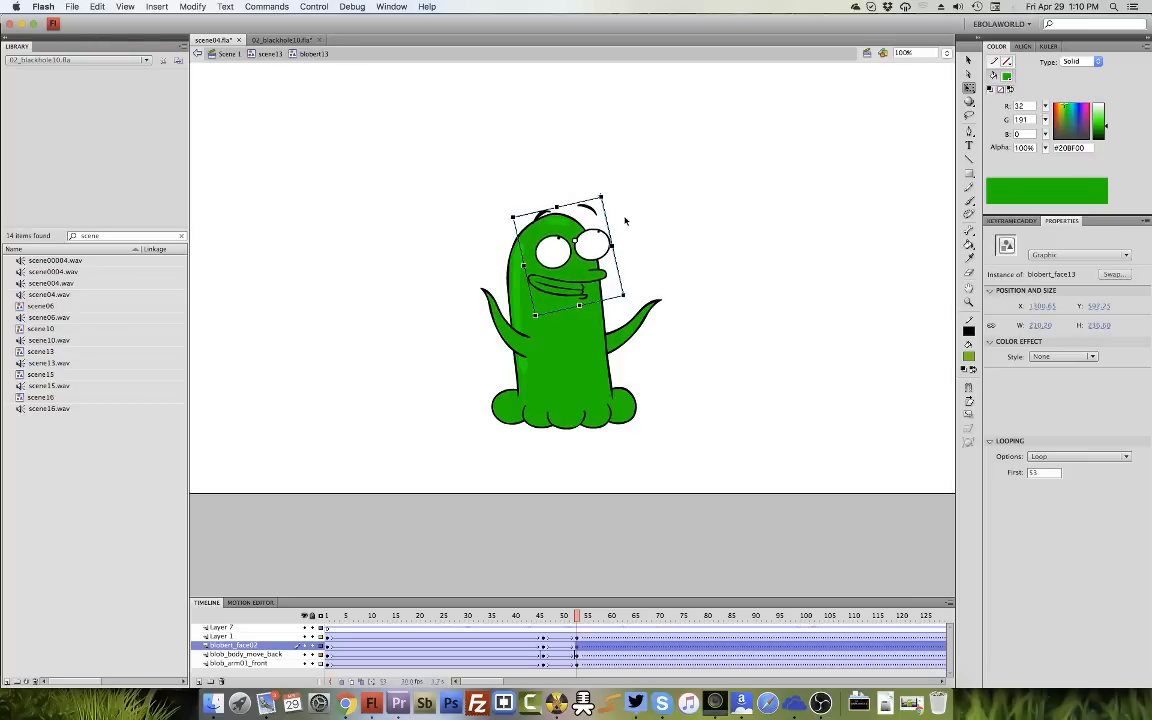
At frame 53, move both arms up to follow the leaning body, rotating the front arm slightly counter-clockwise.
{"action": "left_click", "coordinate": [629, 325]}
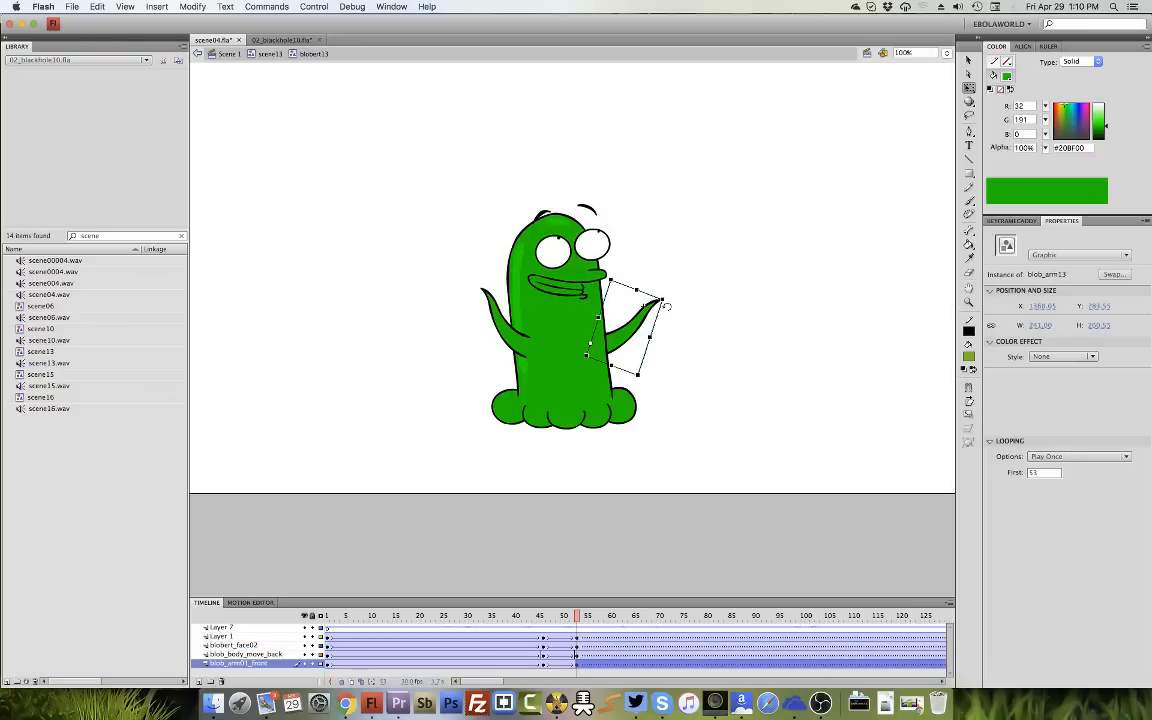
{"action": "left_click_drag", "start_coordinate": [665, 304], "coordinate": [648, 281]}
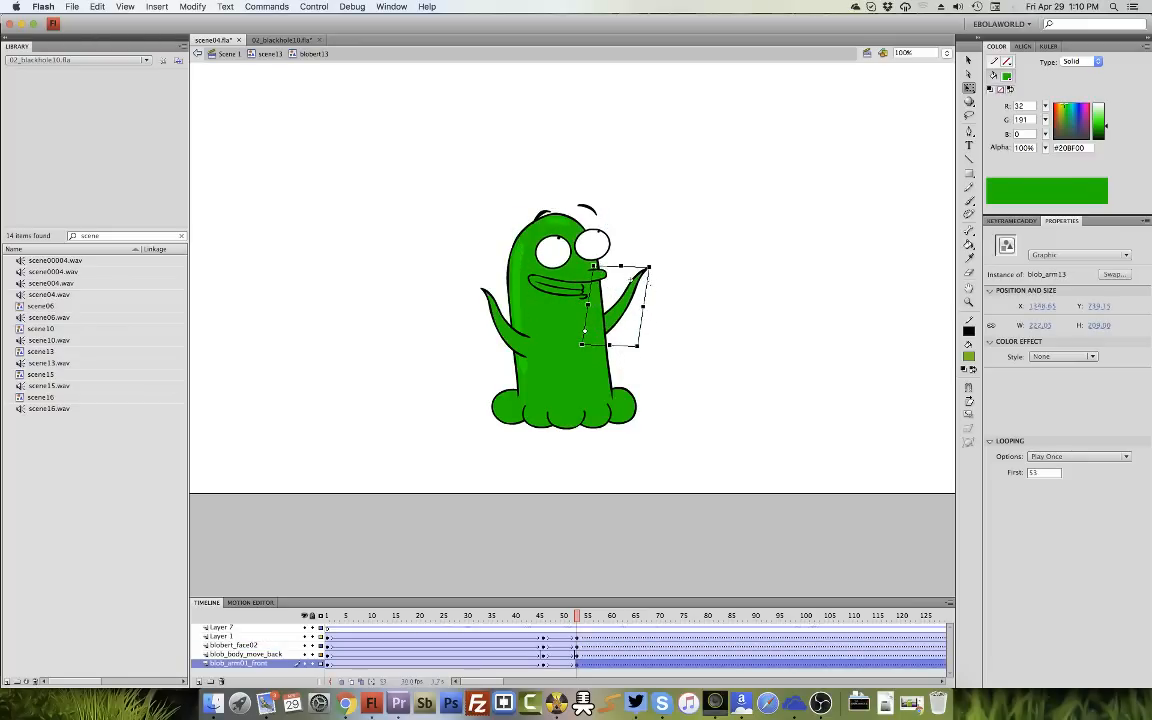
{"action": "left_click", "coordinate": [517, 328]}
{"action": "left_click_drag", "start_coordinate": [466, 290], "coordinate": [468, 270]}
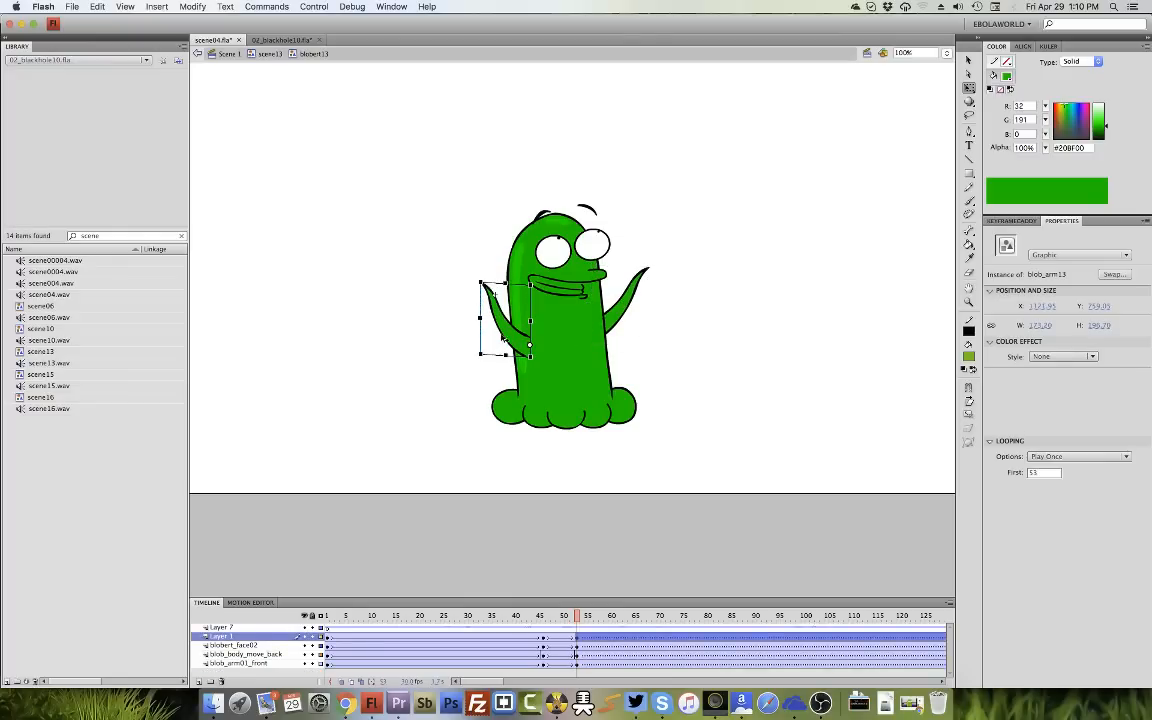
{"action": "left_click", "coordinate": [625, 306]}
{"action": "left_click", "coordinate": [517, 332]}
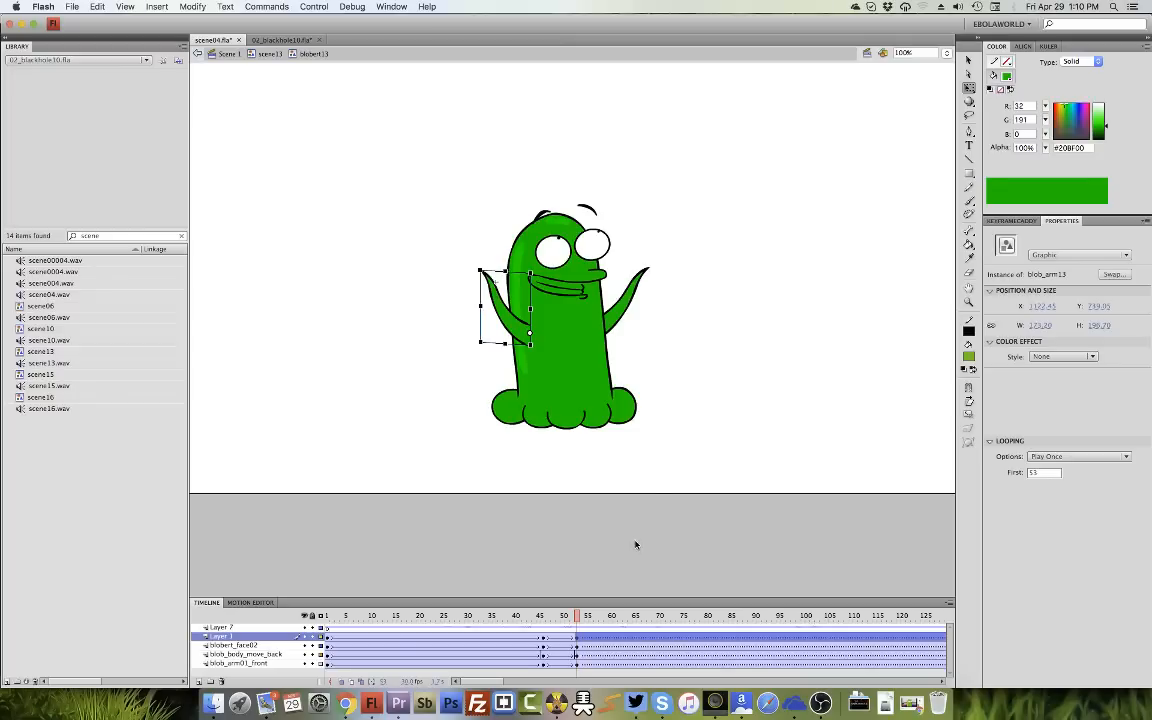
Insert keyframes at frame 49 on the face, body and arm layers, easing the tweens before it -100 and after it 100, and play the result.
{"action": "left_click_drag", "start_coordinate": [558, 639], "coordinate": [559, 664]}
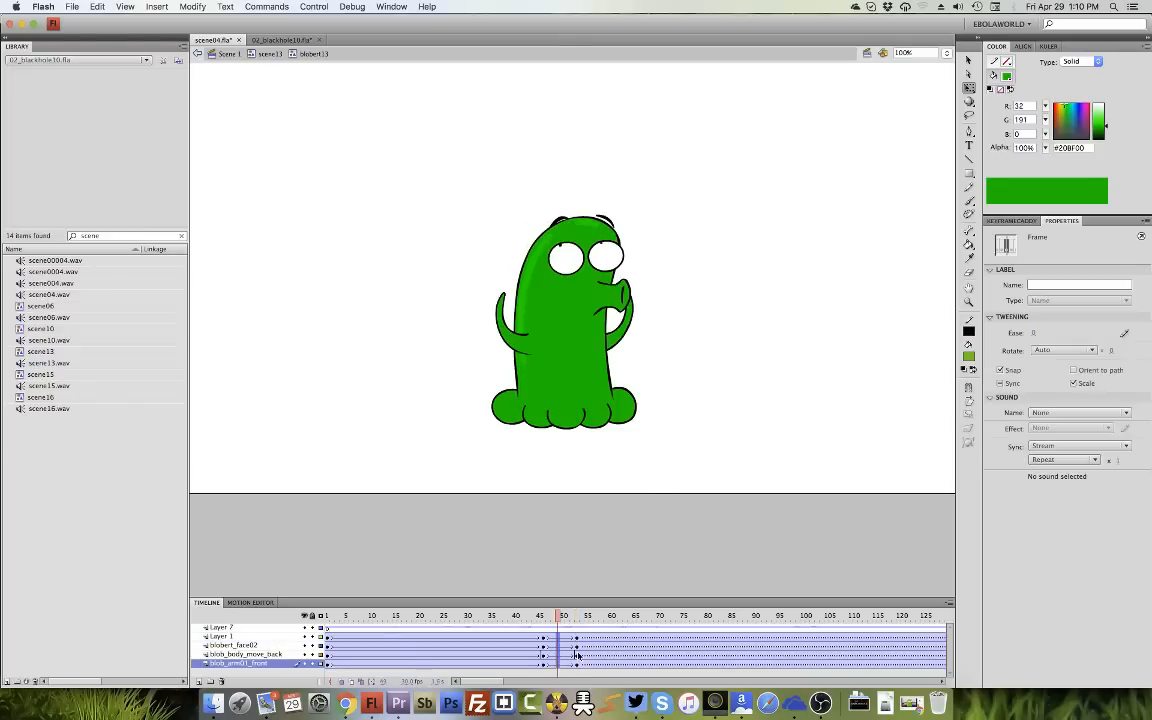
{"action": "left_click", "coordinate": [1034, 335]}
{"action": "type", "text": "100"}
{"action": "key", "text": "Return"}
{"action": "left_click_drag", "start_coordinate": [545, 638], "coordinate": [548, 664]}
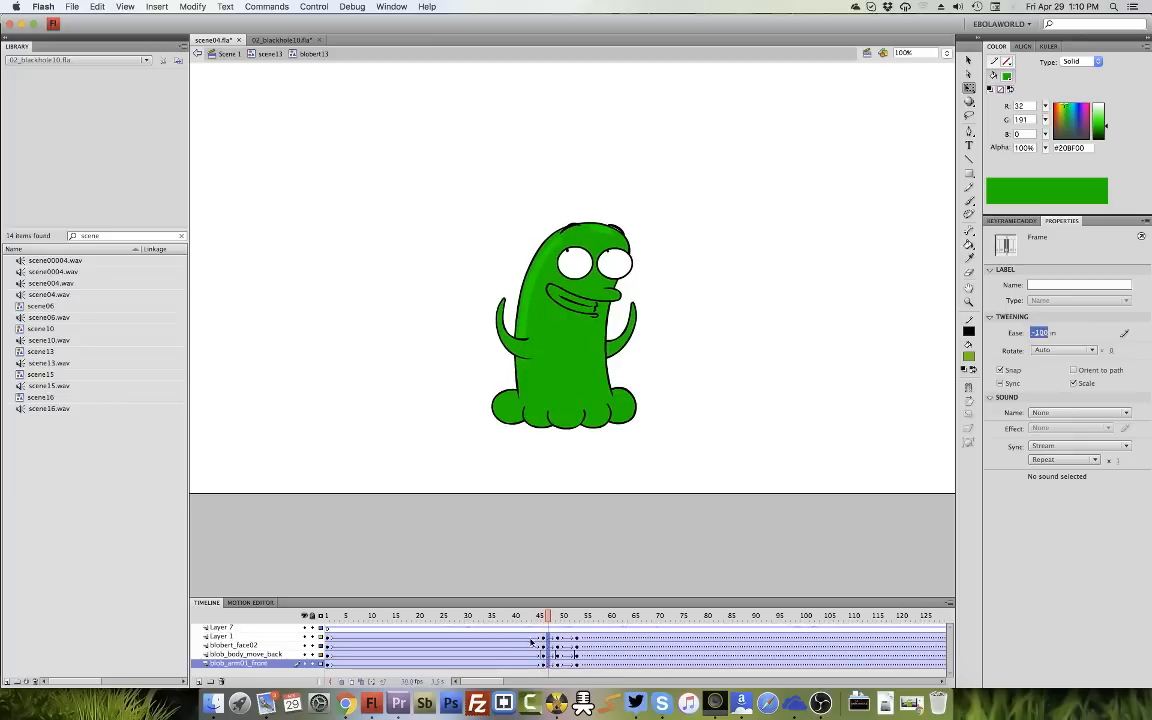
{"action": "left_click", "coordinate": [563, 616]}
{"action": "left_click", "coordinate": [628, 620]}
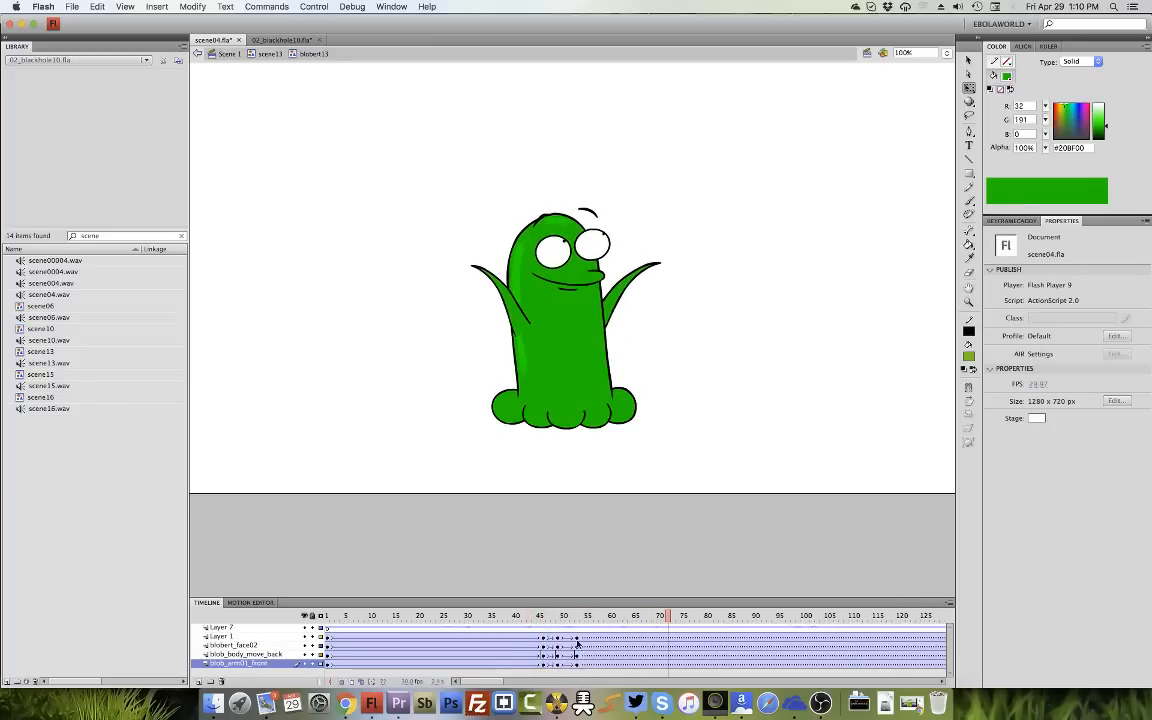
Shift the layers' middle keyframes to frame 50 and the final lean-back keyframes to frame 57, and replay the movement.
{"action": "left_click", "coordinate": [557, 645]}
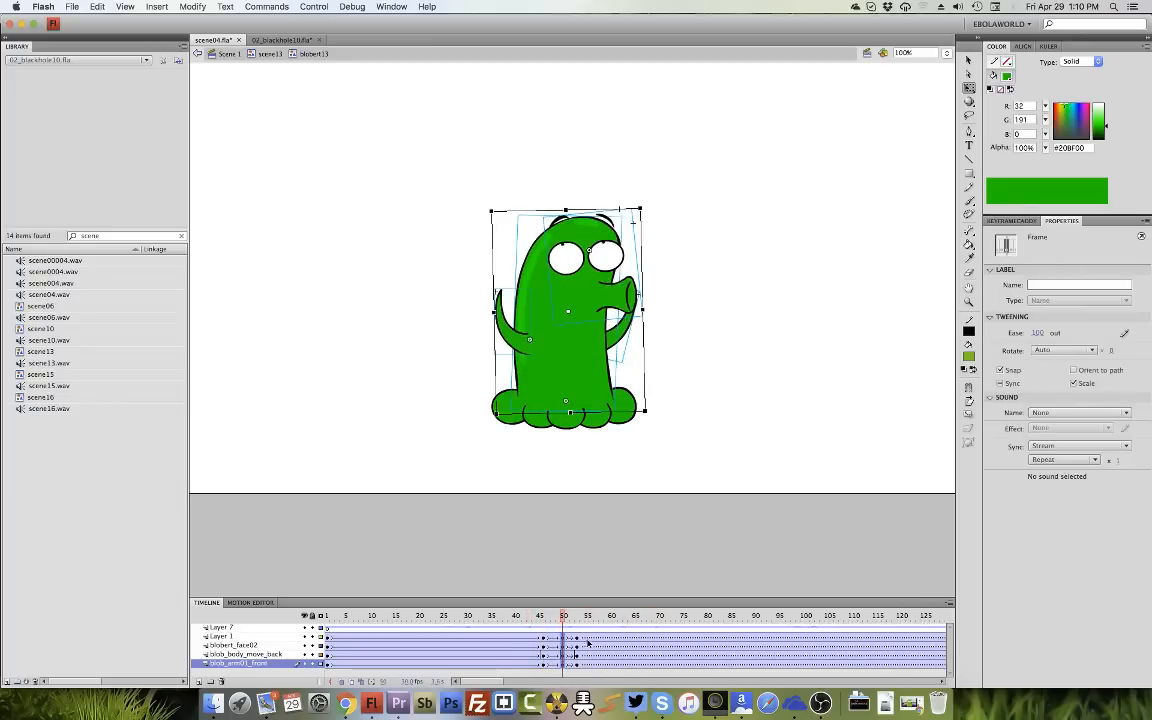
{"action": "left_click", "coordinate": [576, 655]}
{"action": "left_click", "coordinate": [555, 614]}
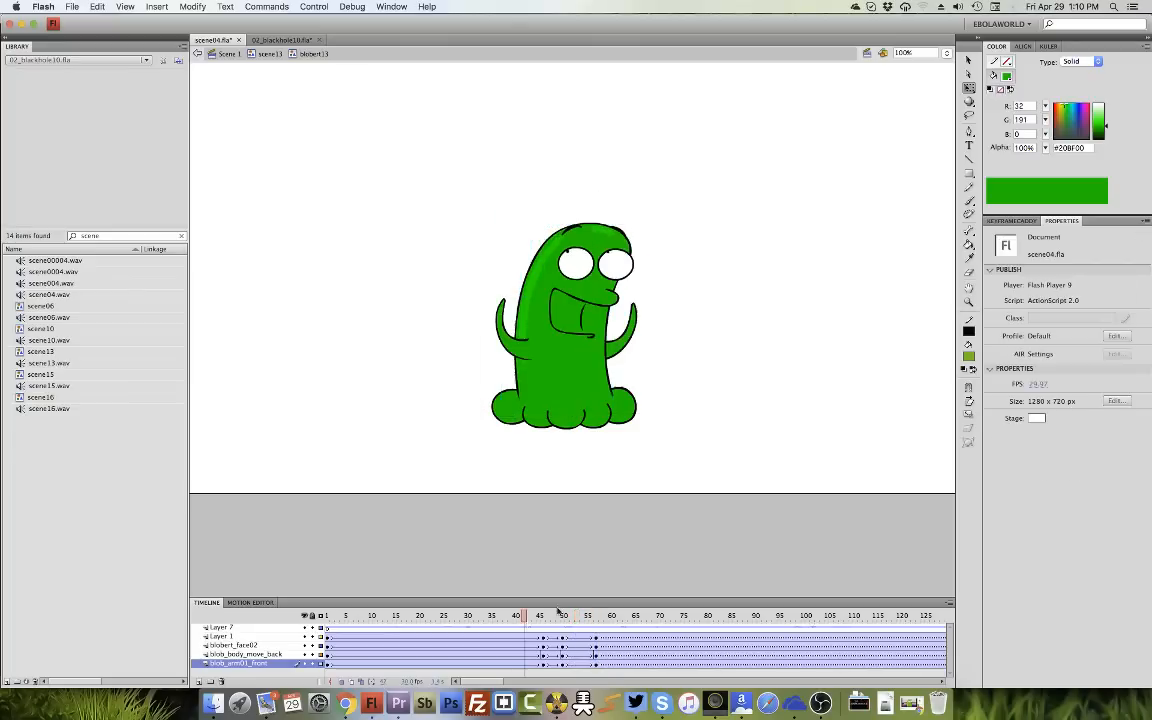
{"action": "left_click", "coordinate": [571, 614]}
{"action": "key", "text": "Return"}
{"action": "key", "text": "Return"}
Look through the body symbol's poses up to frame 10 and set the first frame of the body instance at frame 57 to 10.
{"action": "left_click_drag", "start_coordinate": [544, 628], "coordinate": [600, 628]}
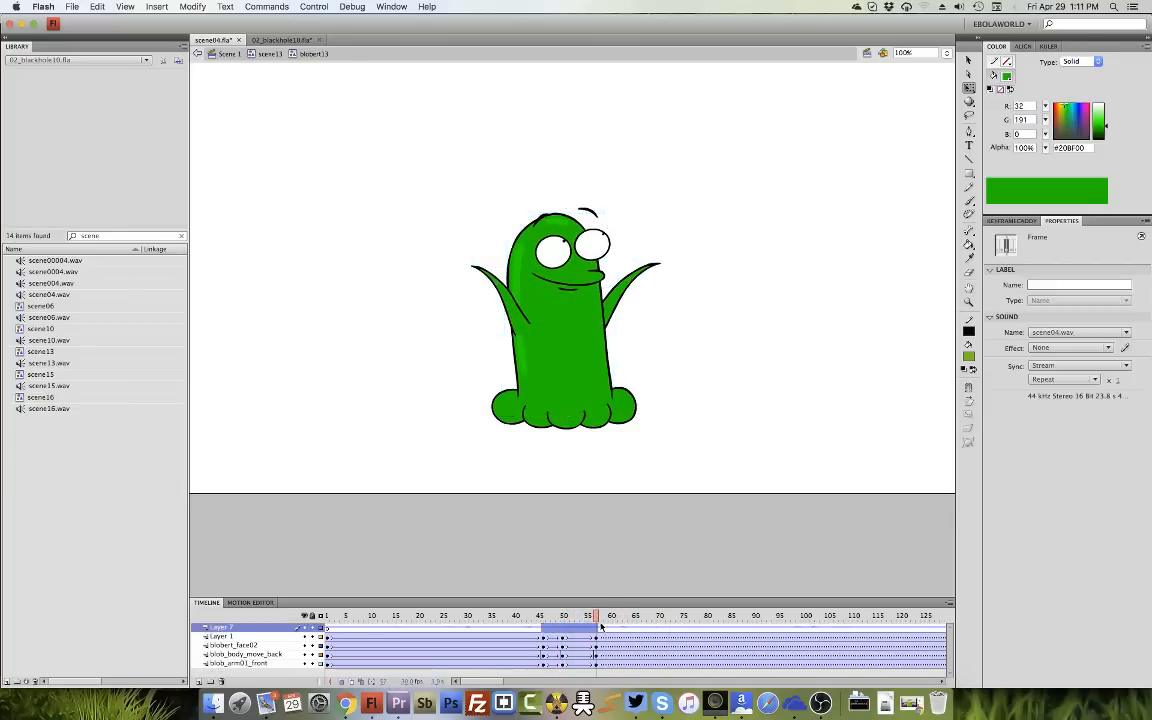
{"action": "left_click", "coordinate": [582, 363]}
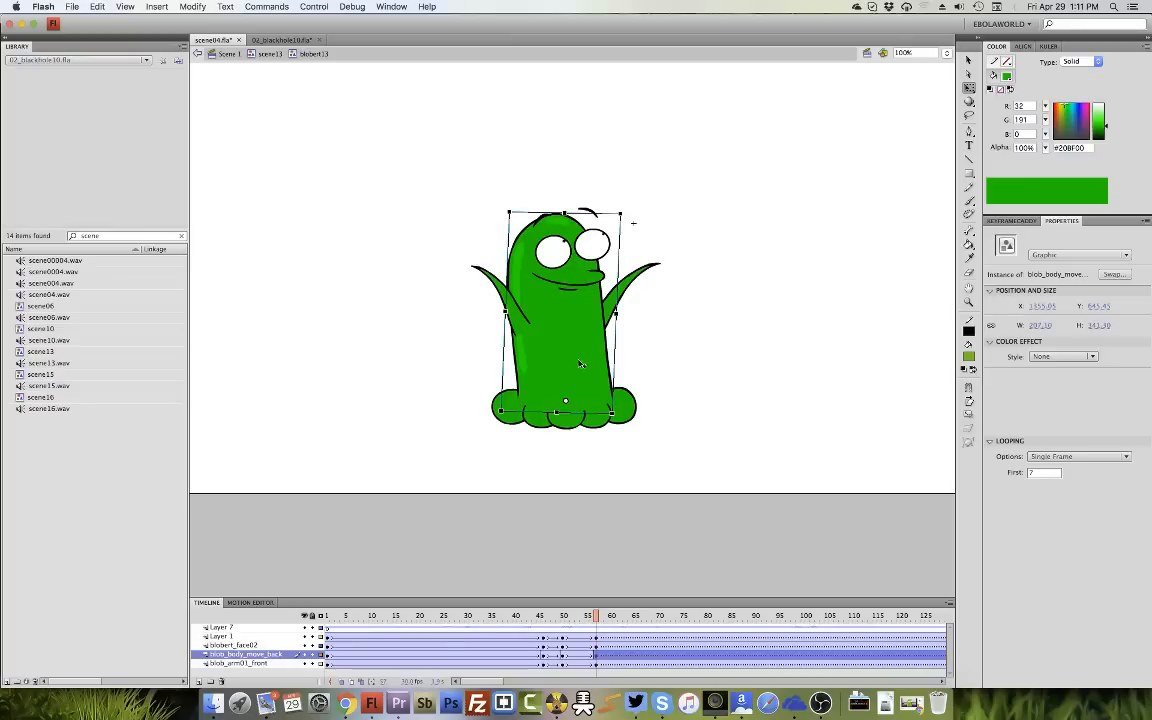
{"action": "left_click_drag", "start_coordinate": [568, 623], "coordinate": [597, 622]}
{"action": "left_click", "coordinate": [591, 380]}
{"action": "double_click", "coordinate": [575, 349]}
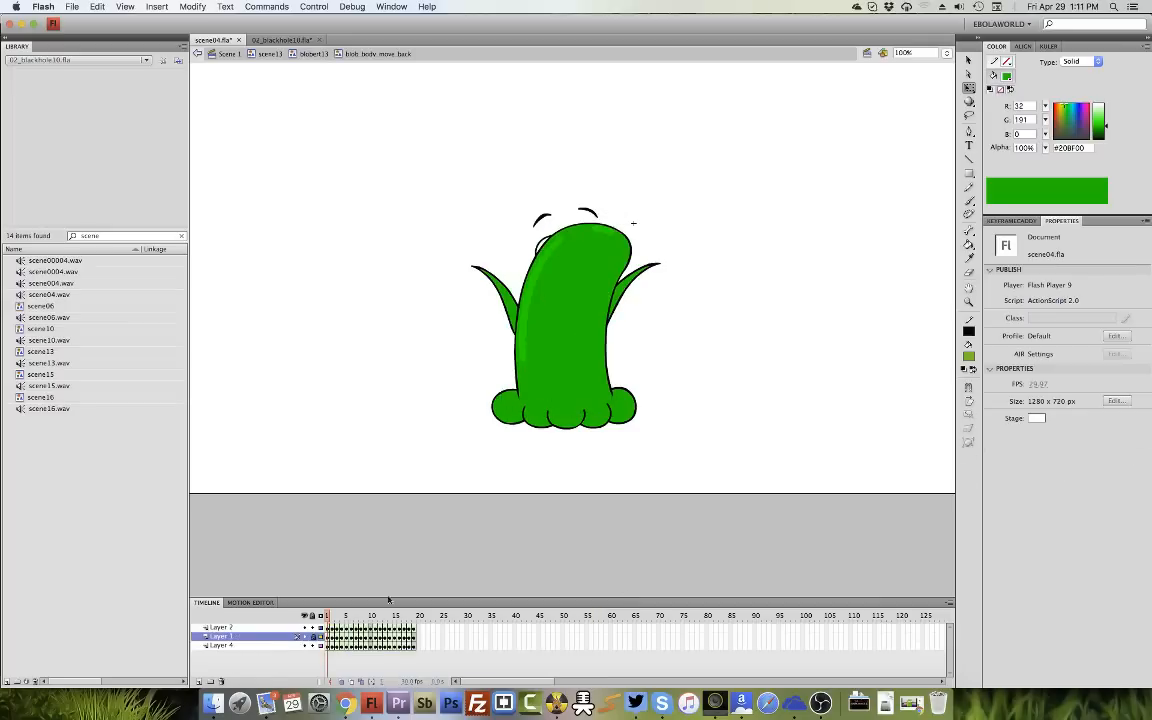
{"action": "left_click_drag", "start_coordinate": [328, 622], "coordinate": [370, 621]}
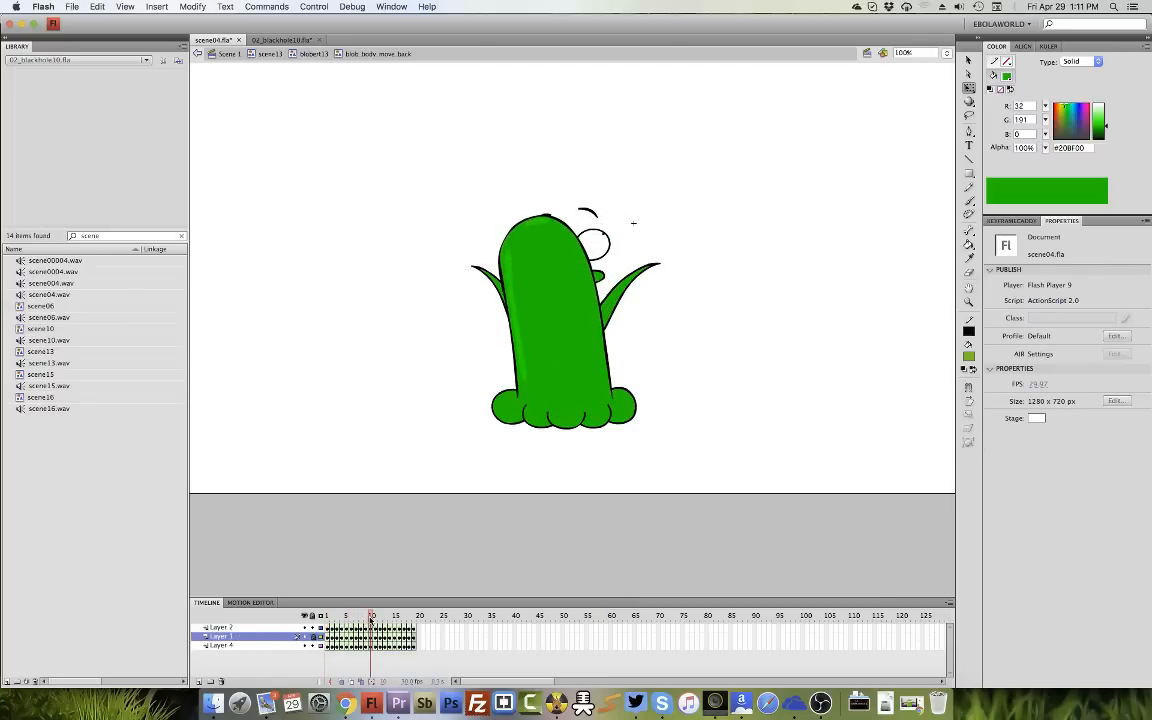
{"action": "double_click", "coordinate": [502, 467]}
{"action": "left_click_drag", "start_coordinate": [1041, 474], "coordinate": [1007, 479]}
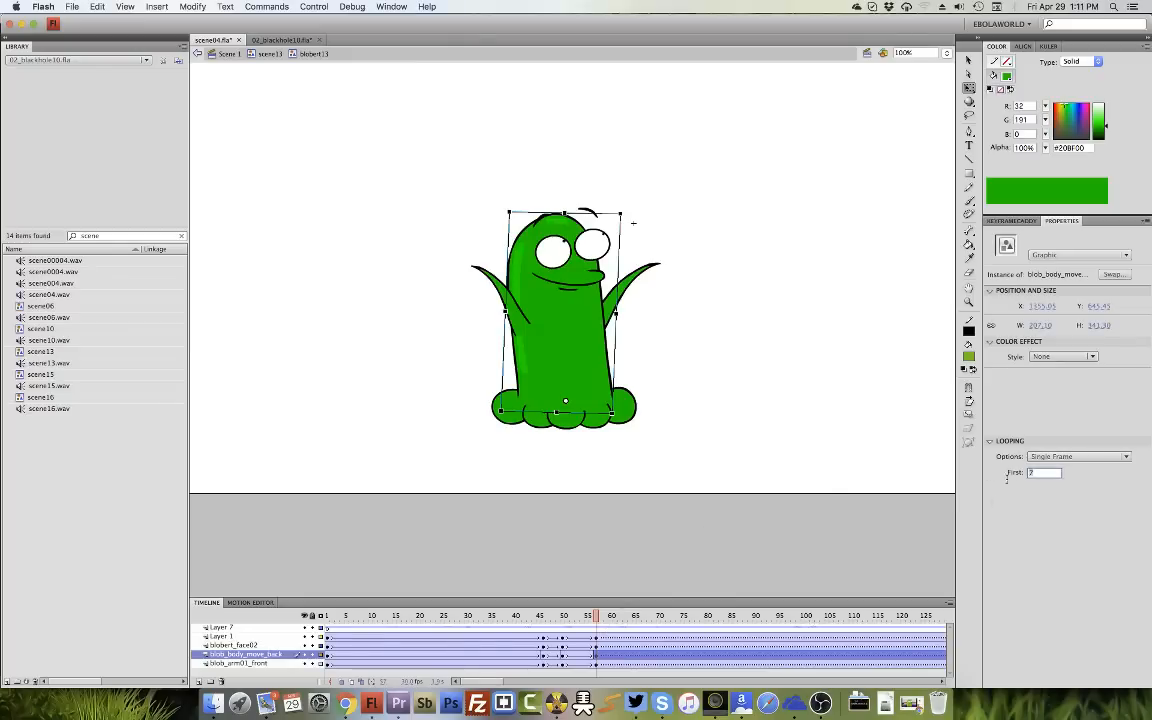
{"action": "type", "text": "10"}
{"action": "key", "text": "Return"}
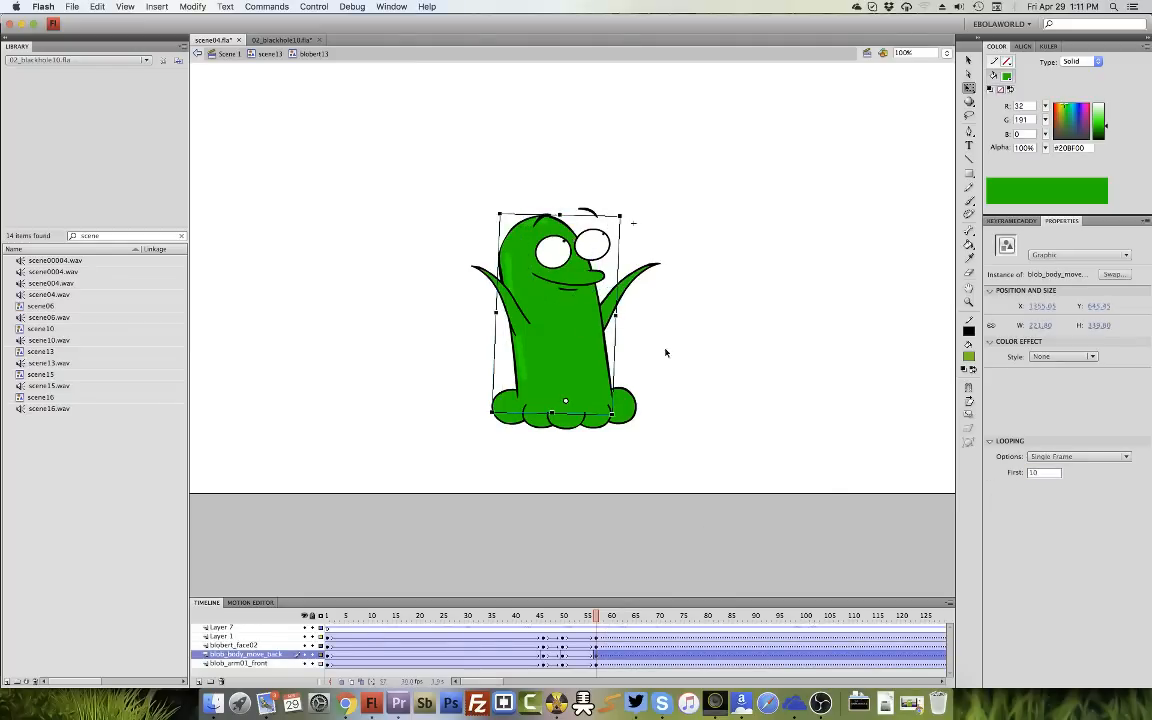
At frame 57, rotate the body slightly clockwise and nudge the character's left-hand arm right to stay attached.
{"action": "left_click_drag", "start_coordinate": [632, 222], "coordinate": [645, 224]}
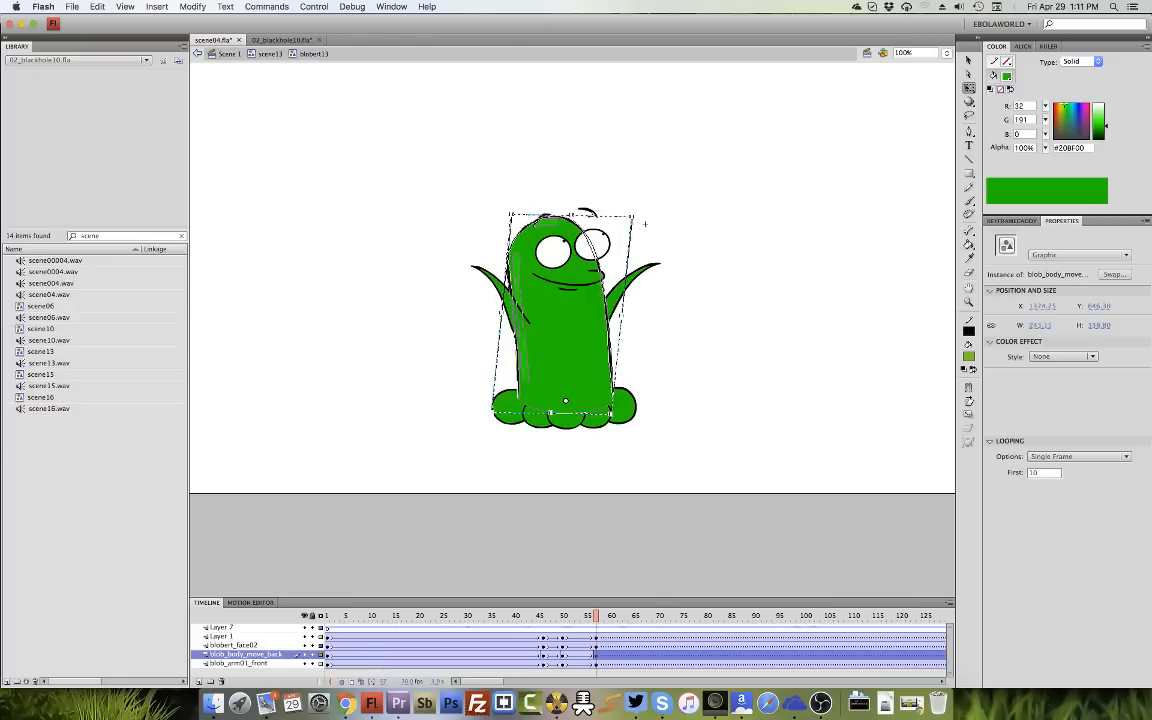
{"action": "left_click", "coordinate": [525, 305]}
{"action": "key", "text": "shift+Right"}
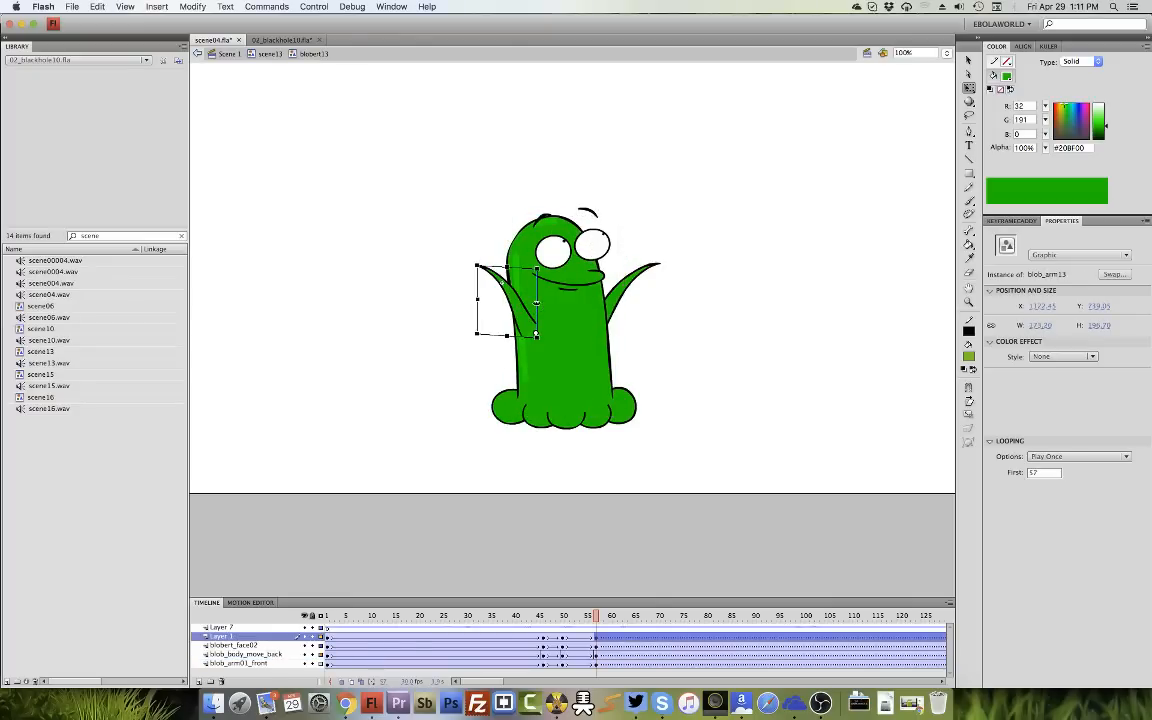
Tilt the face further back and shift it up and left at frame 57, and scrub through the lean from frame 46.
{"action": "left_click", "coordinate": [631, 278]}
{"action": "left_click", "coordinate": [540, 224]}
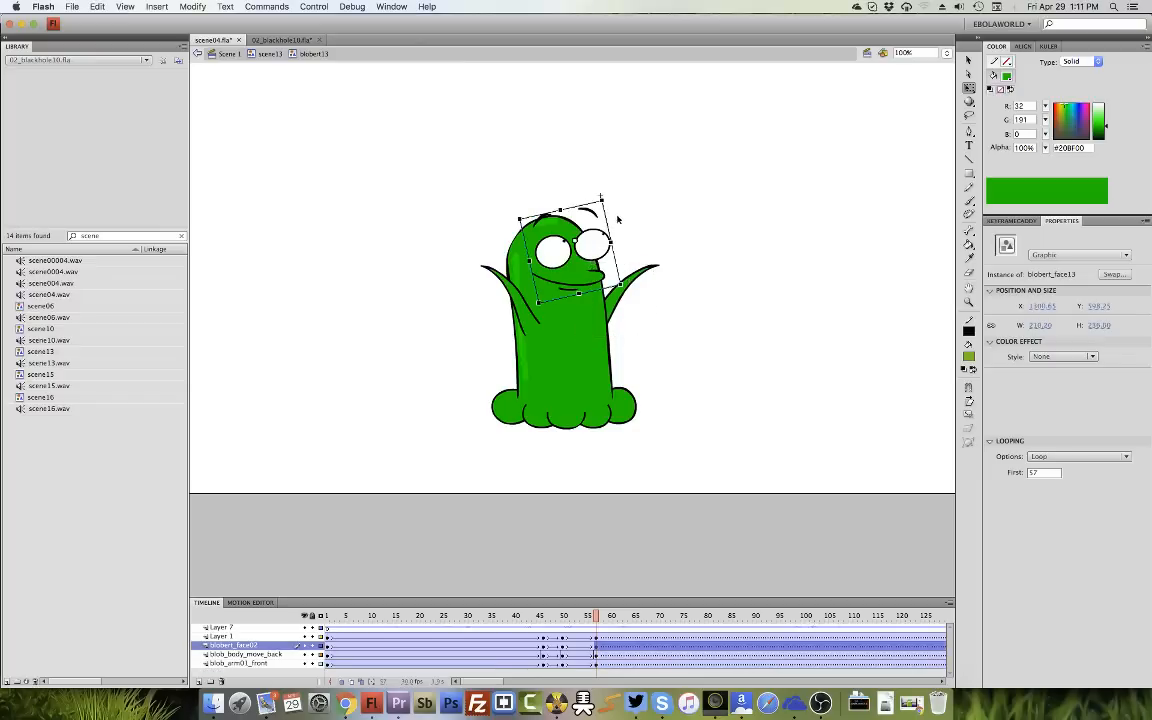
{"action": "left_click_drag", "start_coordinate": [606, 201], "coordinate": [594, 192]}
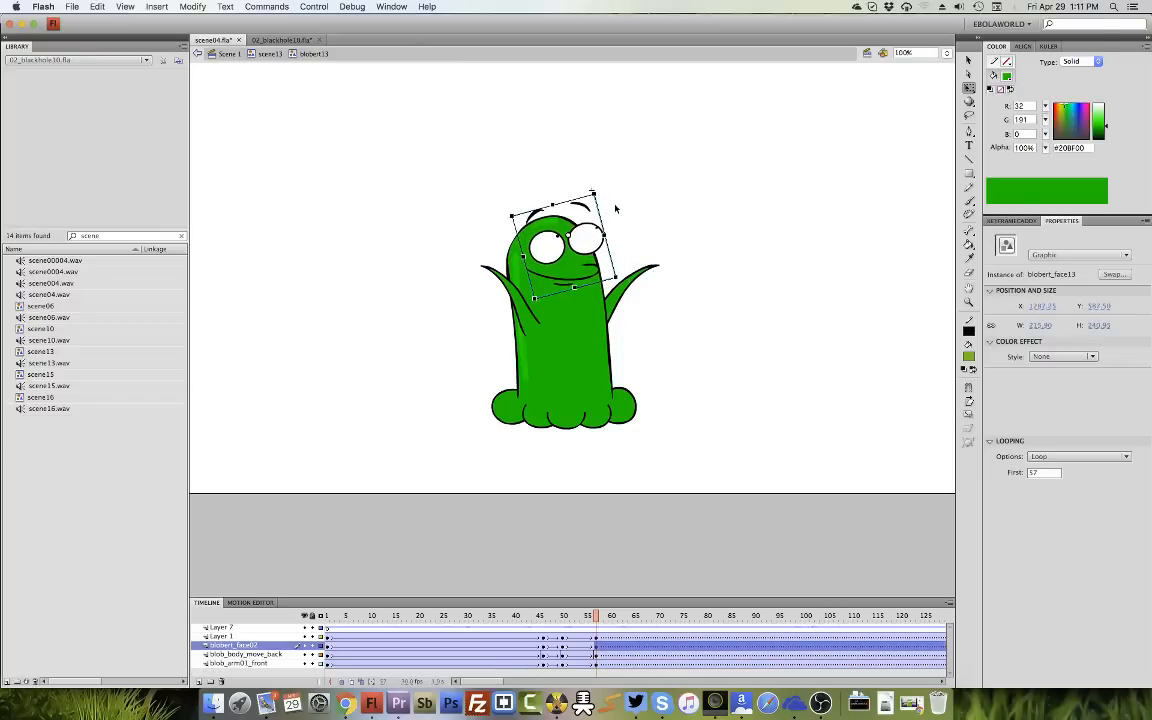
{"action": "left_click", "coordinate": [544, 624]}
{"action": "left_click_drag", "start_coordinate": [544, 624], "coordinate": [564, 624]}
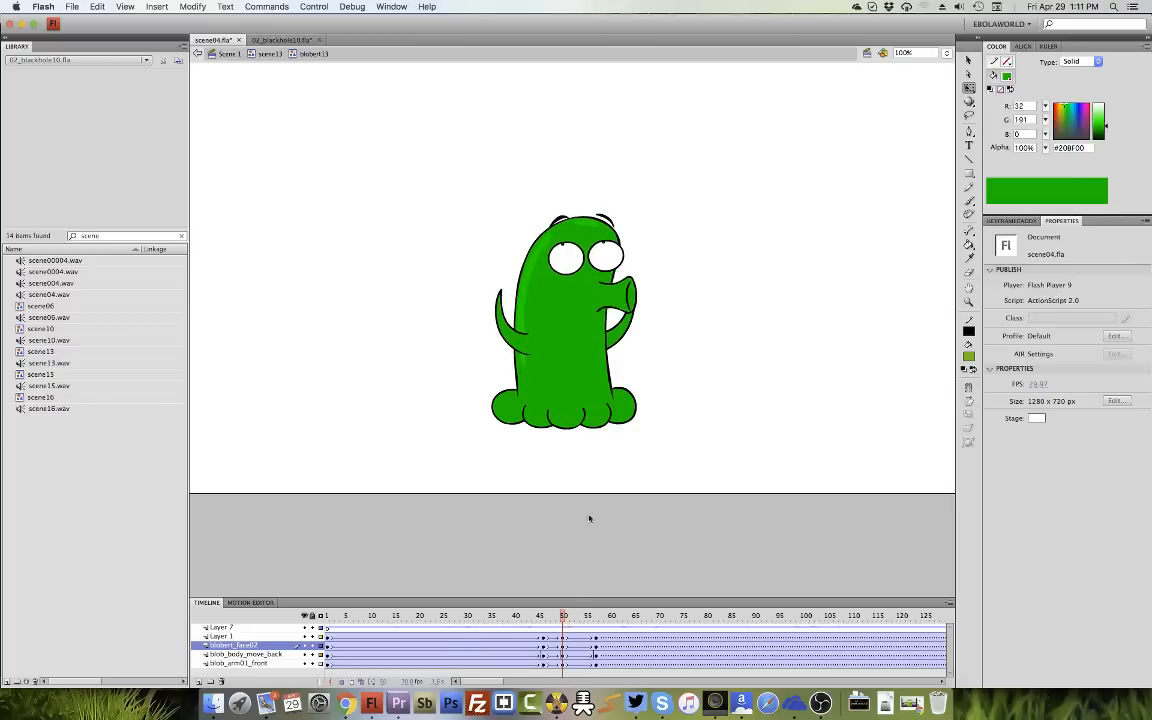
Set the ease of the tweens between frames 50 and 57 to 0.
{"action": "left_click", "coordinate": [572, 663]}
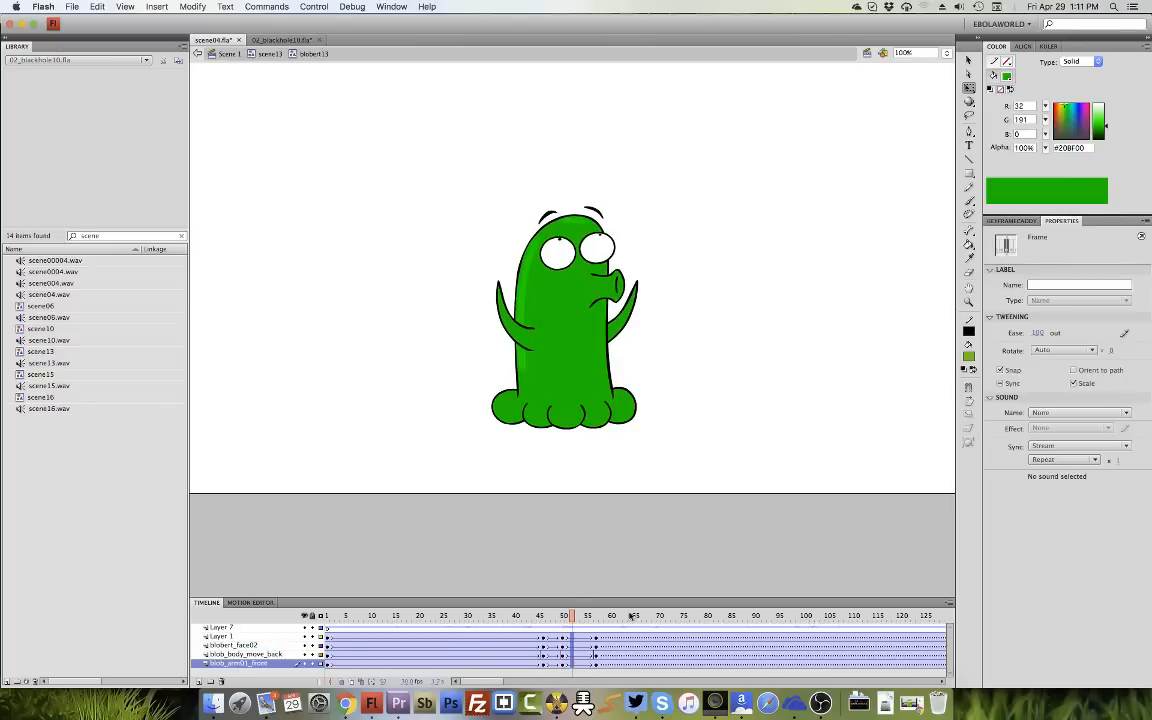
{"action": "left_click", "coordinate": [1039, 333]}
{"action": "type", "text": "0"}
{"action": "key", "text": "Return"}
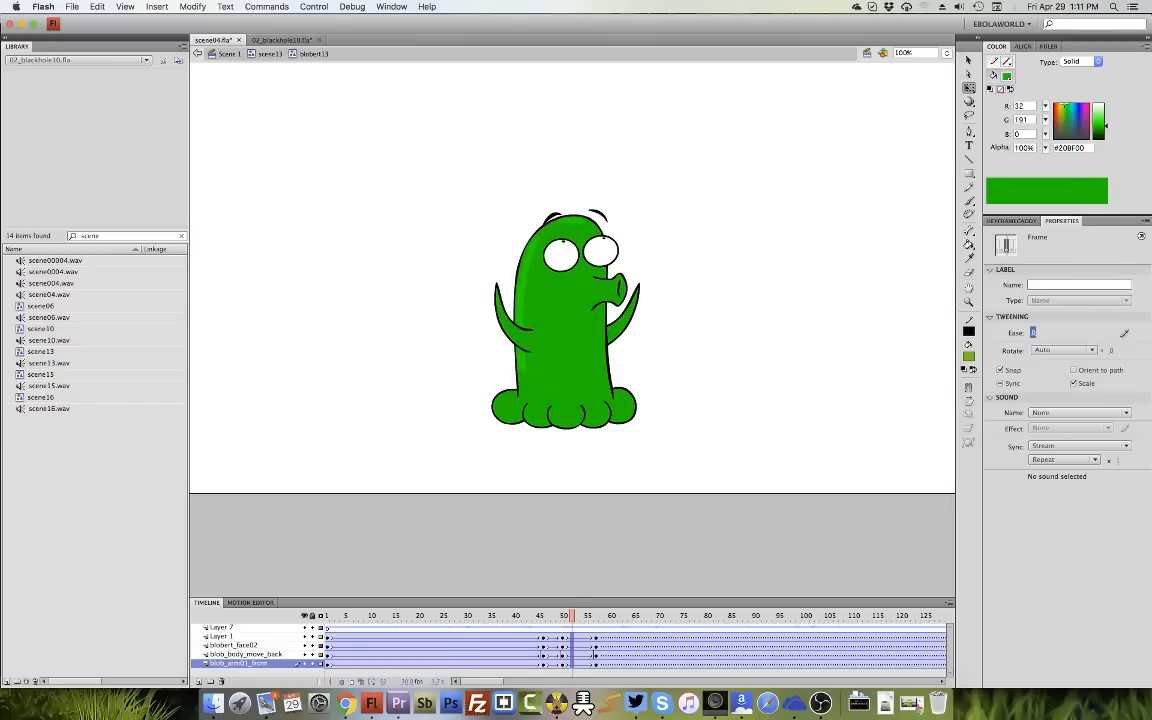
Insert keyframes at frame 53 on the face, body and arm layers, set the ease of the tweens after it to 100, and play the movement.
{"action": "left_click_drag", "start_coordinate": [578, 638], "coordinate": [579, 663]}
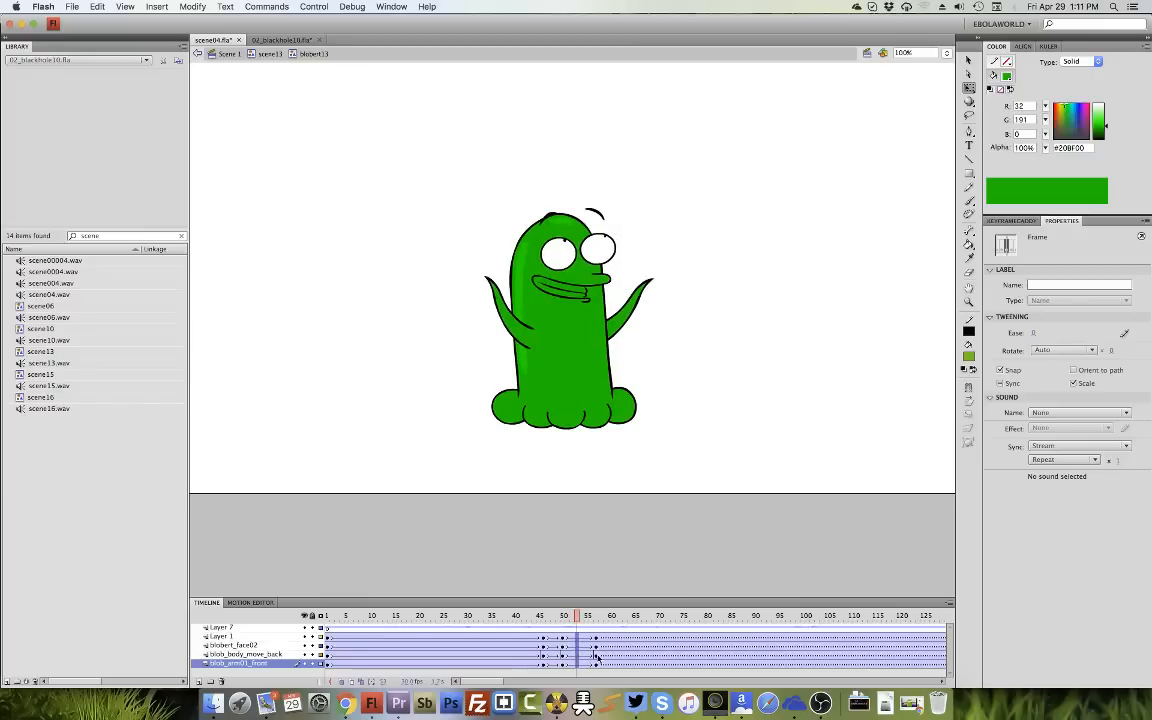
{"action": "left_click", "coordinate": [856, 455]}
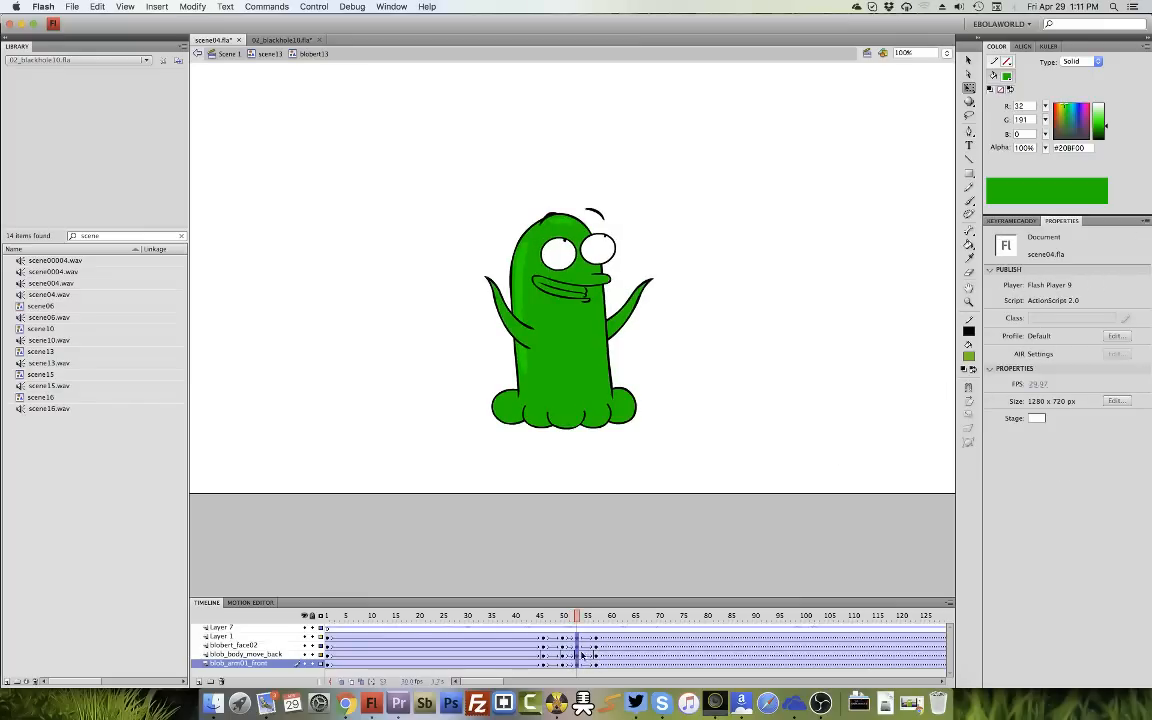
{"action": "left_click", "coordinate": [583, 653]}
{"action": "left_click", "coordinate": [1036, 332]}
{"action": "type", "text": "100"}
{"action": "left_click", "coordinate": [856, 455]}
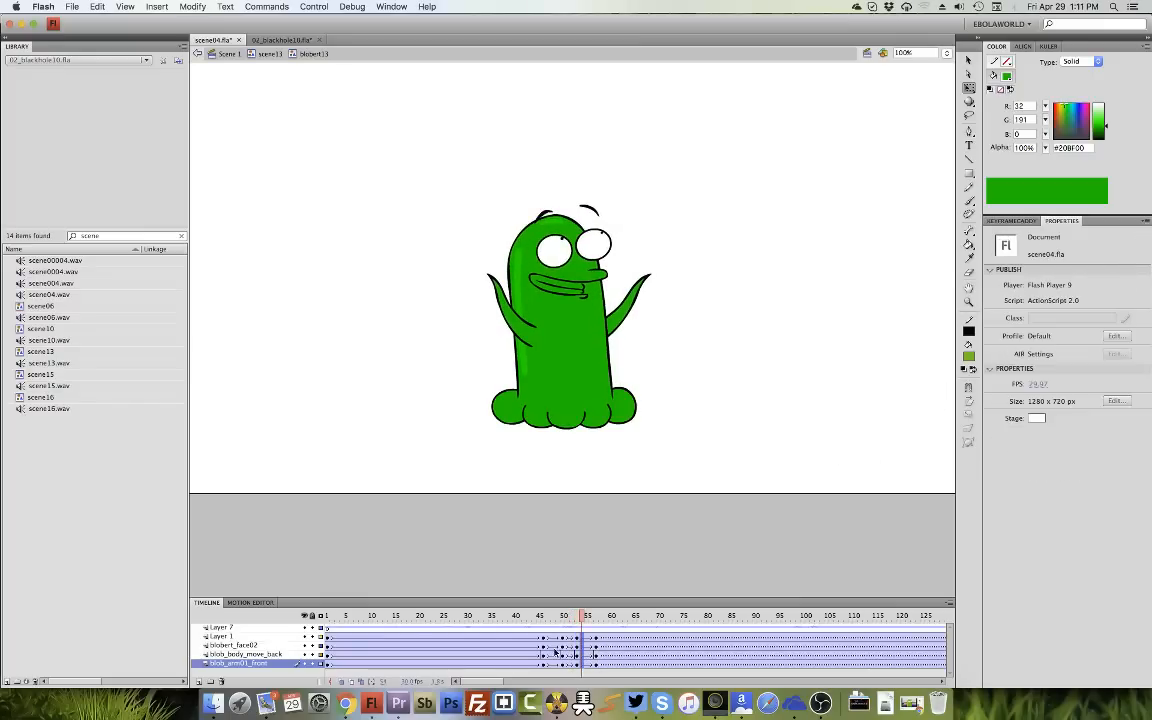
{"action": "left_click_drag", "start_coordinate": [547, 638], "coordinate": [549, 663]}
{"action": "key", "text": "Return"}
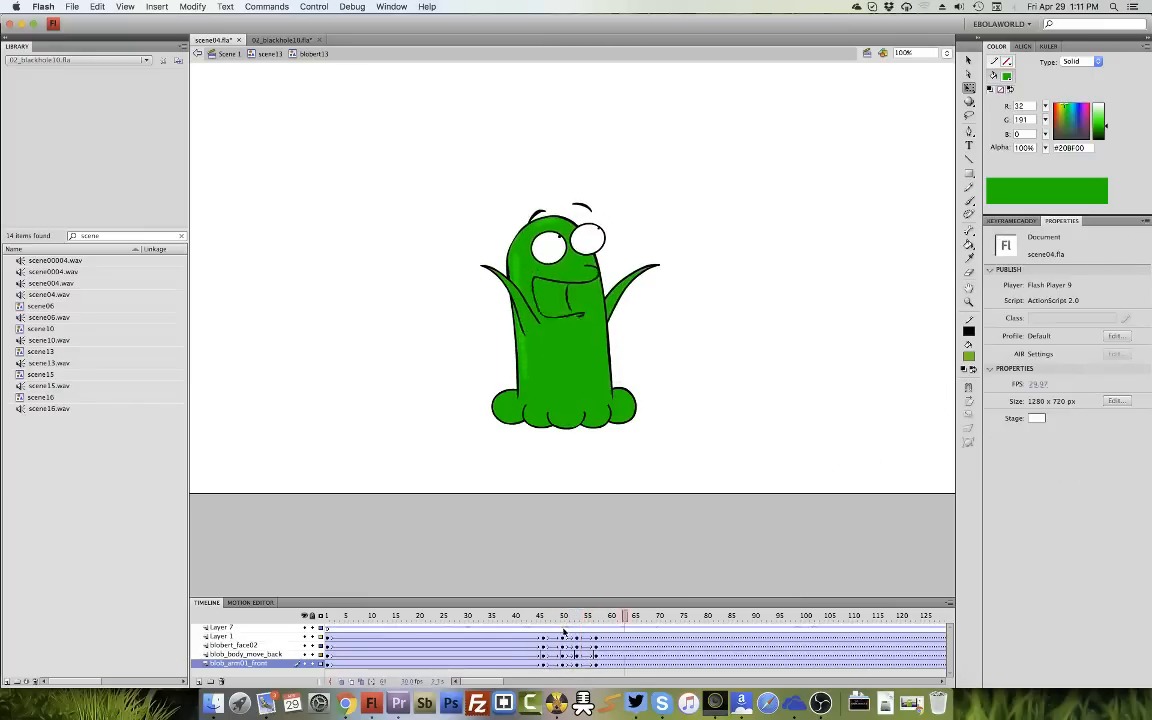
Rotate the left-hand arm outward at frame 57, nudge it up and left, and select the same layer's keyframe at frame 53.
{"action": "left_click", "coordinate": [596, 621]}
{"action": "left_click", "coordinate": [497, 300]}
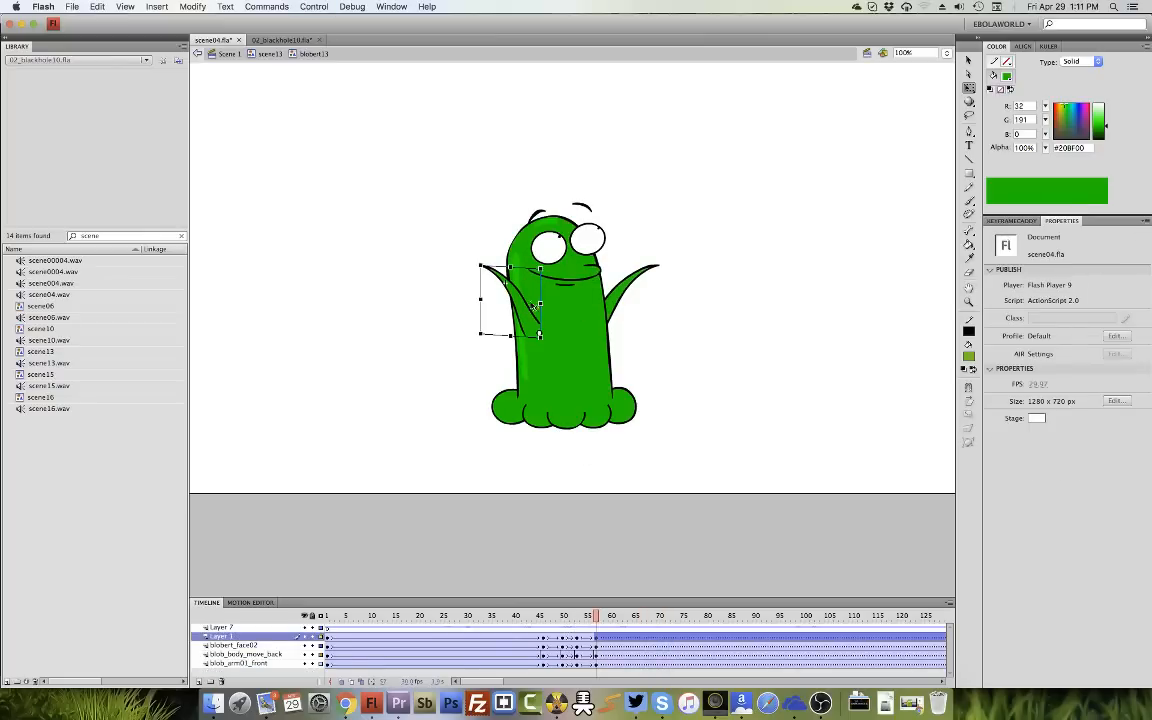
{"action": "left_click_drag", "start_coordinate": [538, 268], "coordinate": [523, 267]}
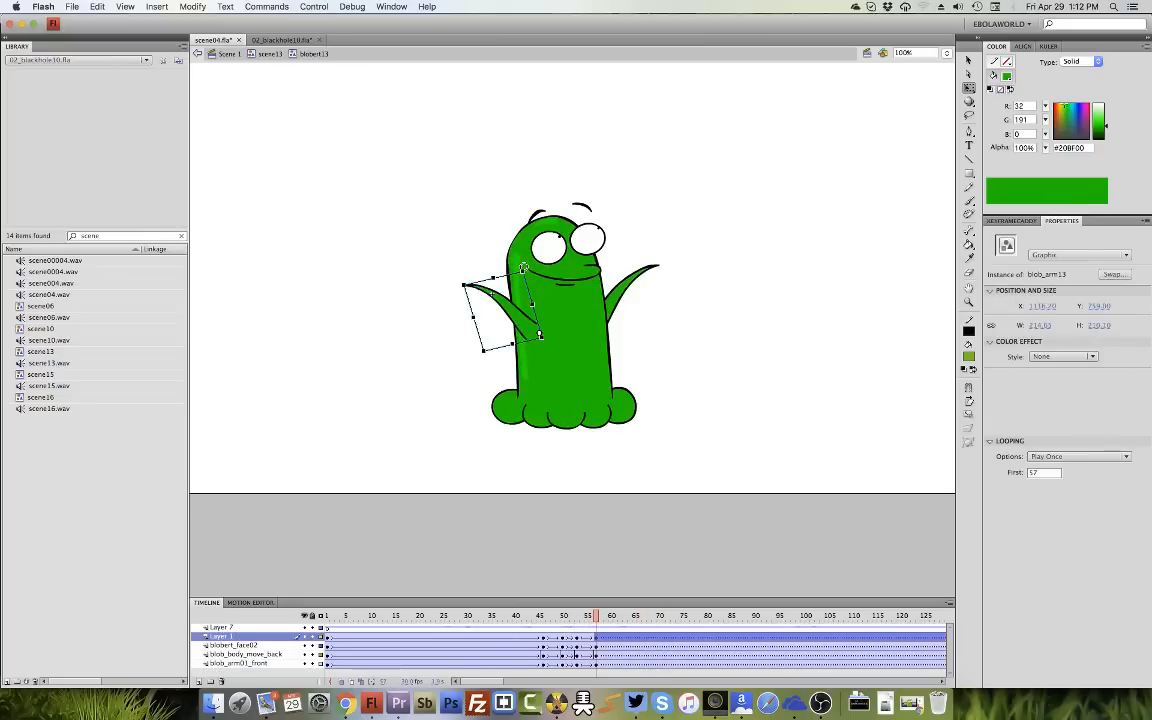
{"action": "key", "text": "Up"}
{"action": "key", "text": "Up"}
{"action": "key", "text": "Up"}
{"action": "key", "text": "Left"}
{"action": "key", "text": "Left"}
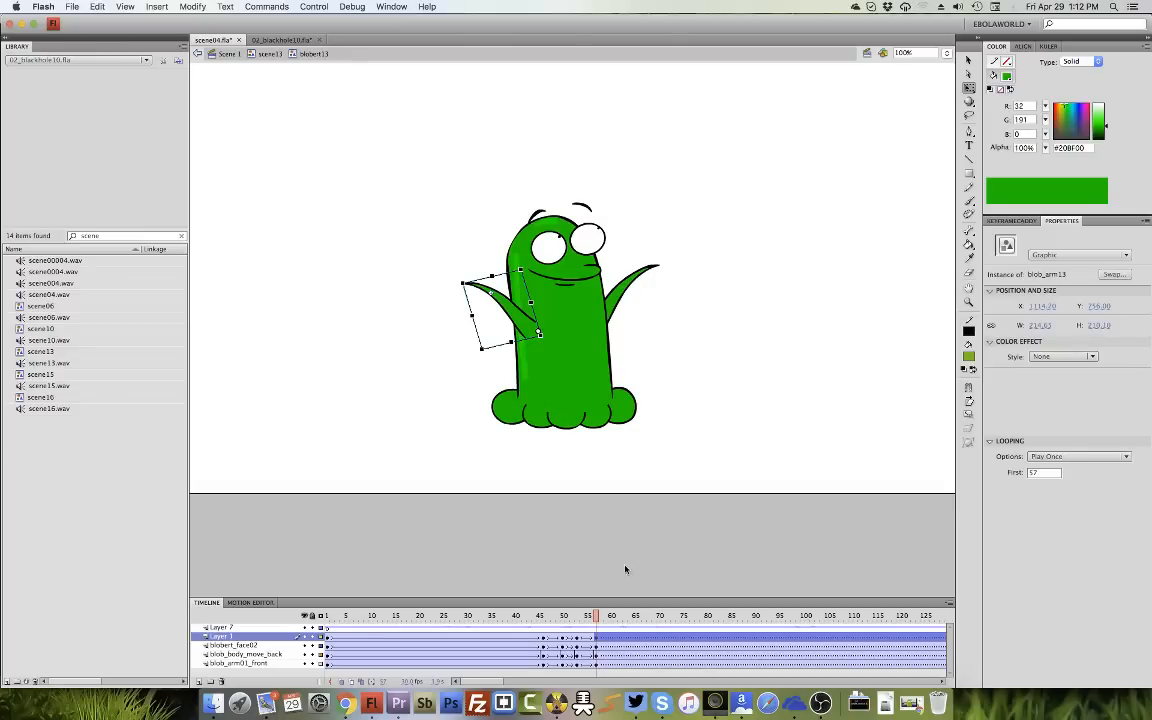
{"action": "left_click", "coordinate": [577, 639]}
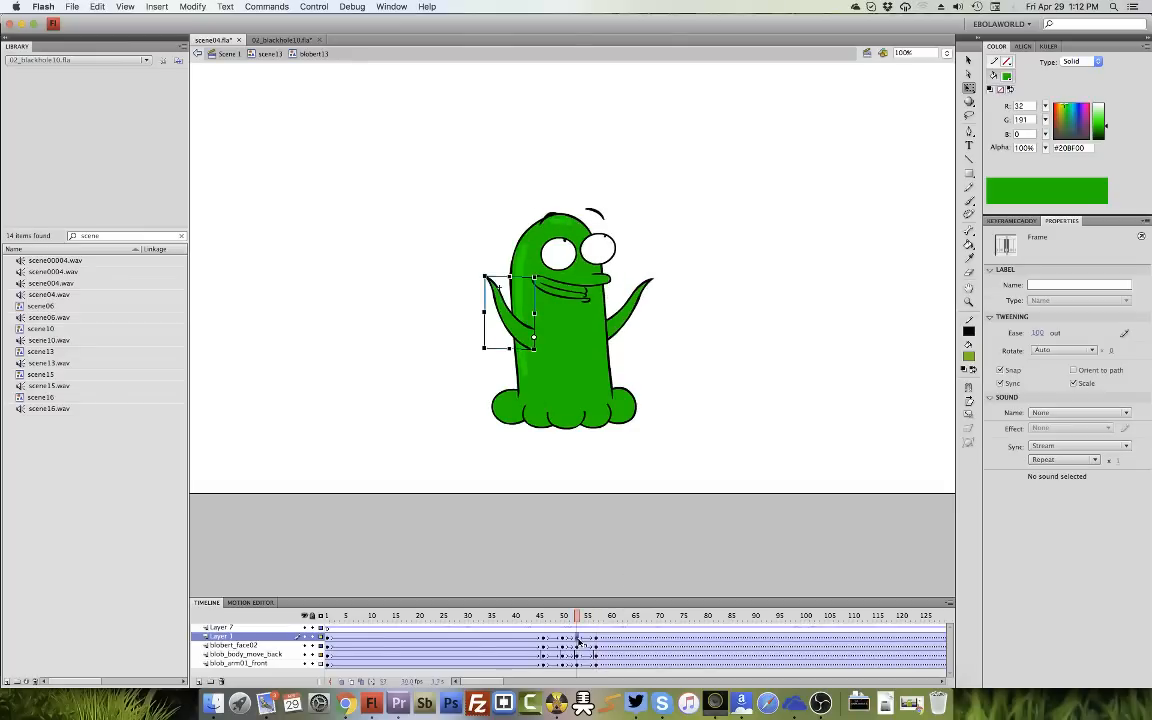
Nudge the left-hand arm slightly to the left at frame 53 and play the movement.
{"action": "key", "text": "Left"}
{"action": "key", "text": "Left"}
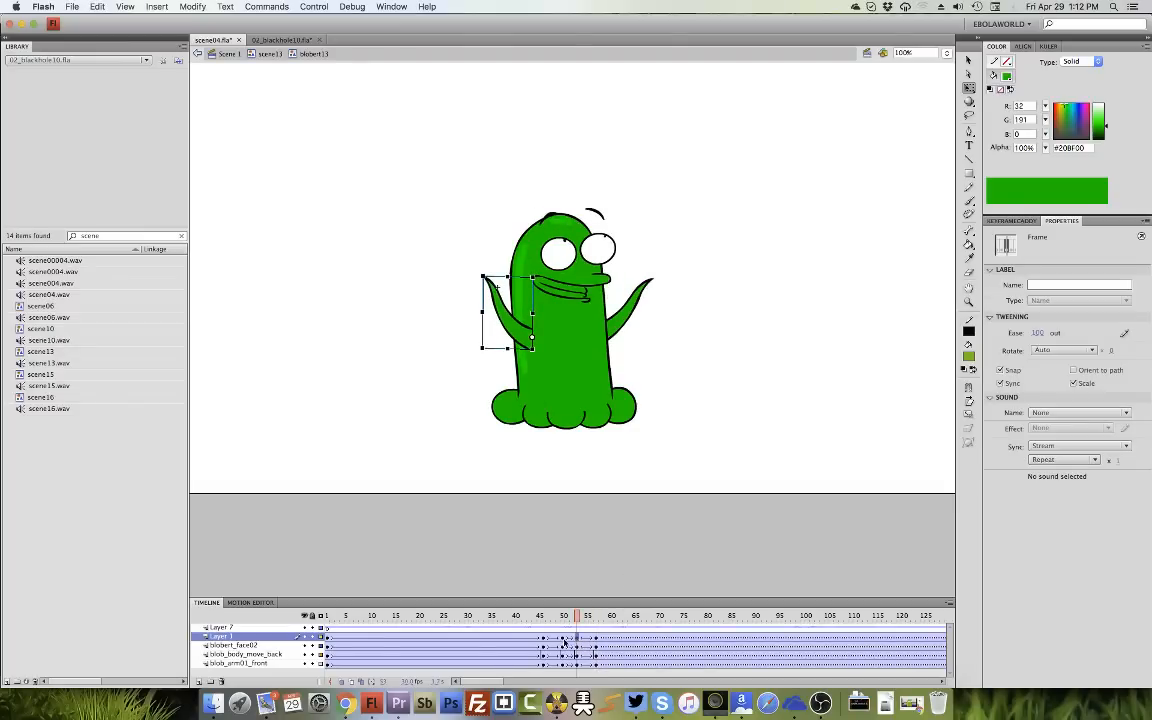
{"action": "left_click", "coordinate": [565, 640]}
{"action": "left_click", "coordinate": [556, 633]}
{"action": "key", "text": "Return"}
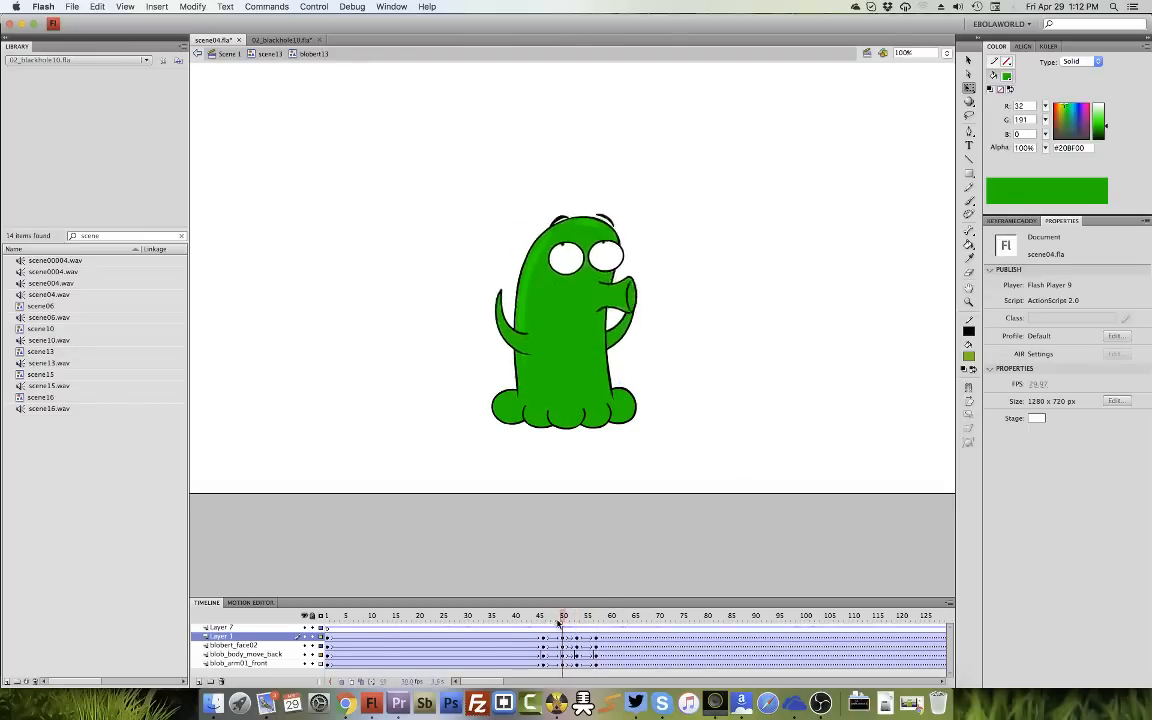
Play the lean back repeatedly from just before frame 46 to check the timing of the body, face and arms.
{"action": "left_click", "coordinate": [559, 627]}
{"action": "key", "text": "Return"}
{"action": "key", "text": "Return"}
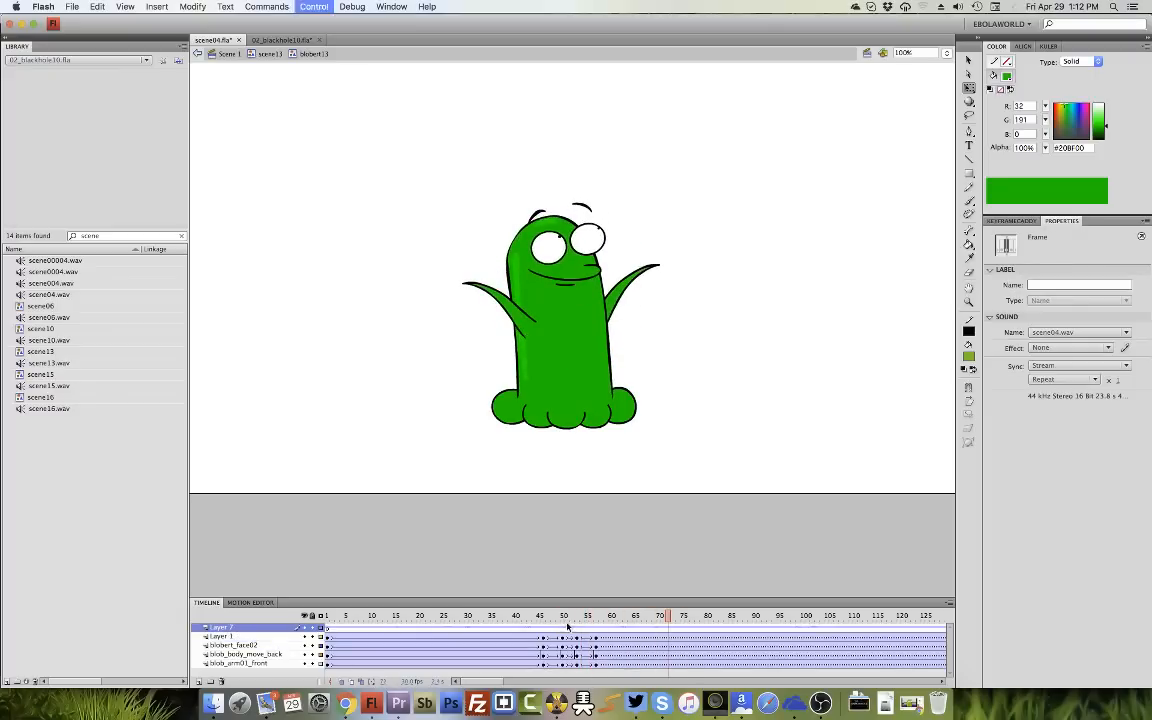
{"action": "mouse_move", "coordinate": [545, 622]}
{"action": "left_mouse_down"}
{"action": "mouse_move", "coordinate": [603, 628]}
{"action": "mouse_move", "coordinate": [538, 625]}
{"action": "left_mouse_up"}
{"action": "key", "text": "Return"}
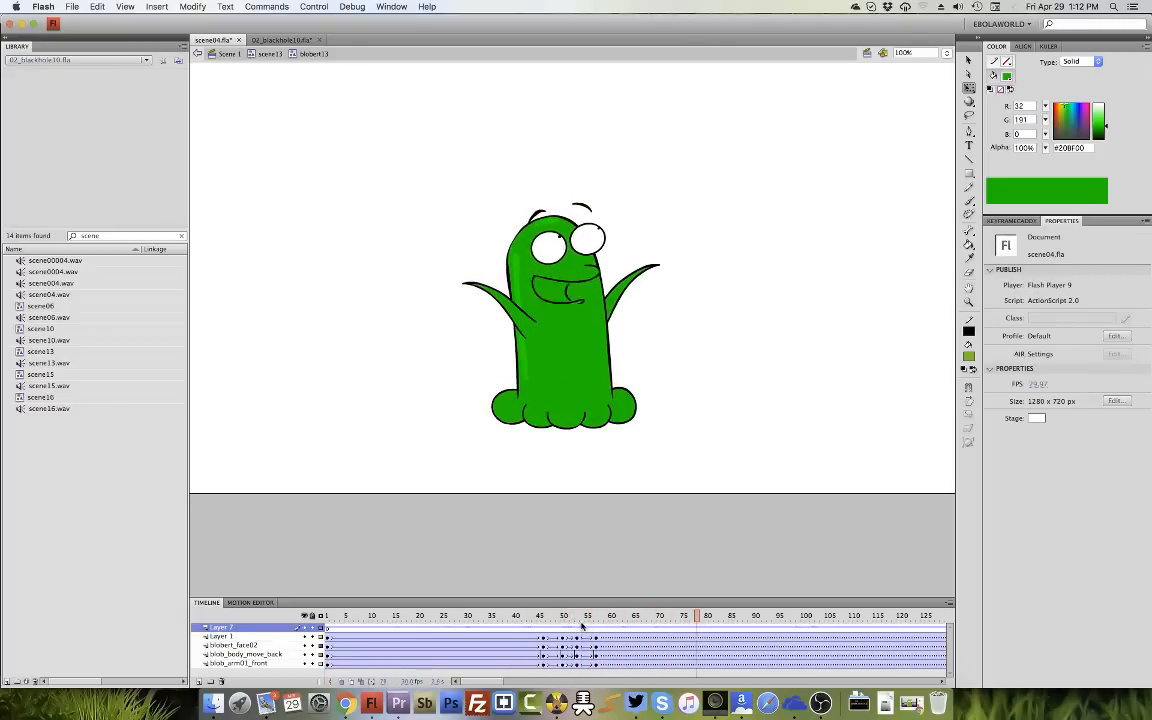
{"action": "left_click", "coordinate": [535, 622]}
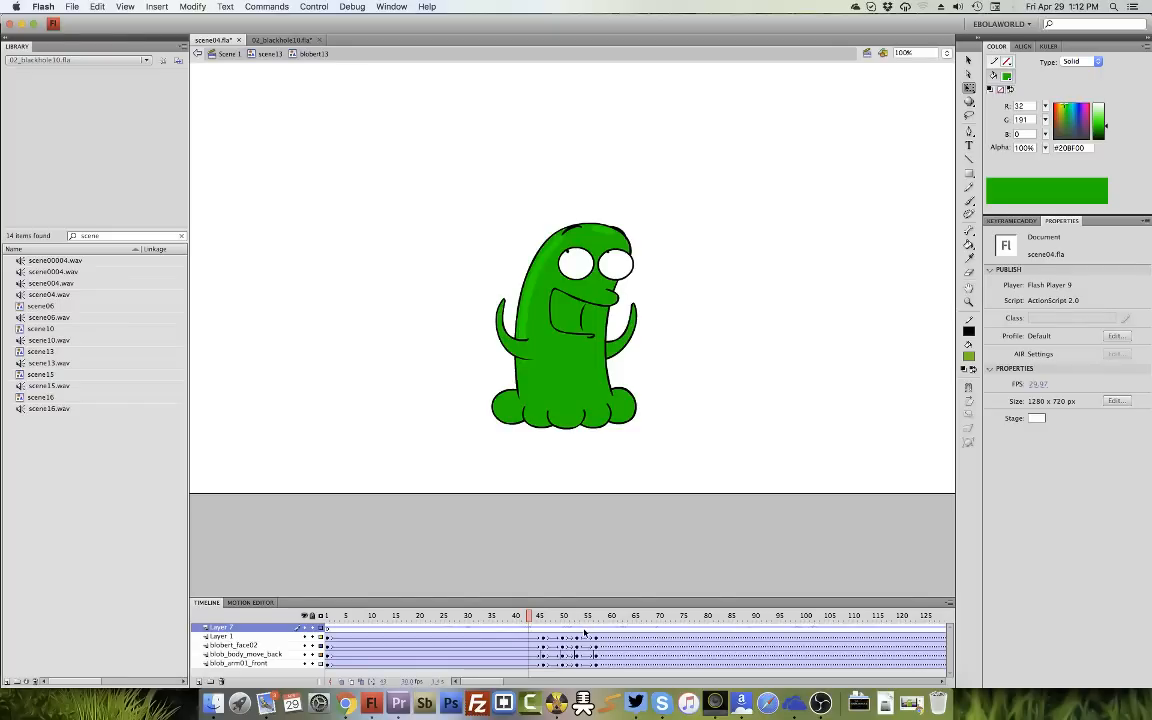
{"action": "key", "text": "Return"}
{"action": "key", "text": "Return"}
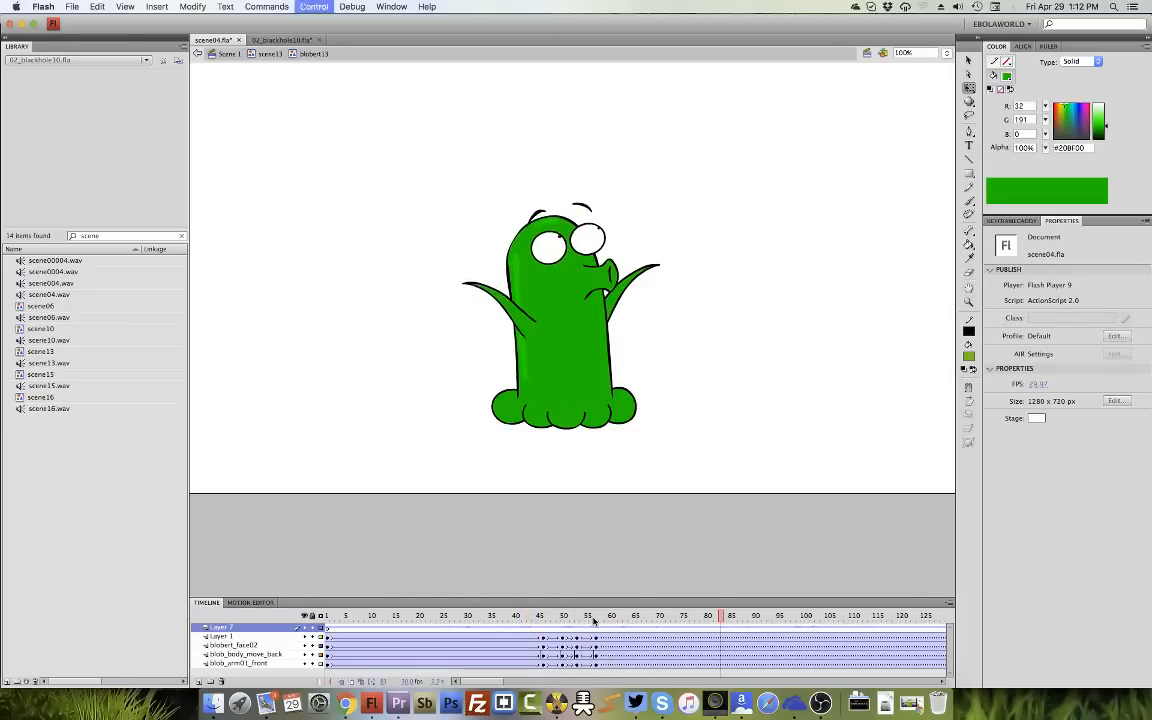
Insert keyframes at frame 91 on the face, body and arm layers, and scrub the frames following it.
{"action": "left_click_drag", "start_coordinate": [732, 622], "coordinate": [759, 663]}
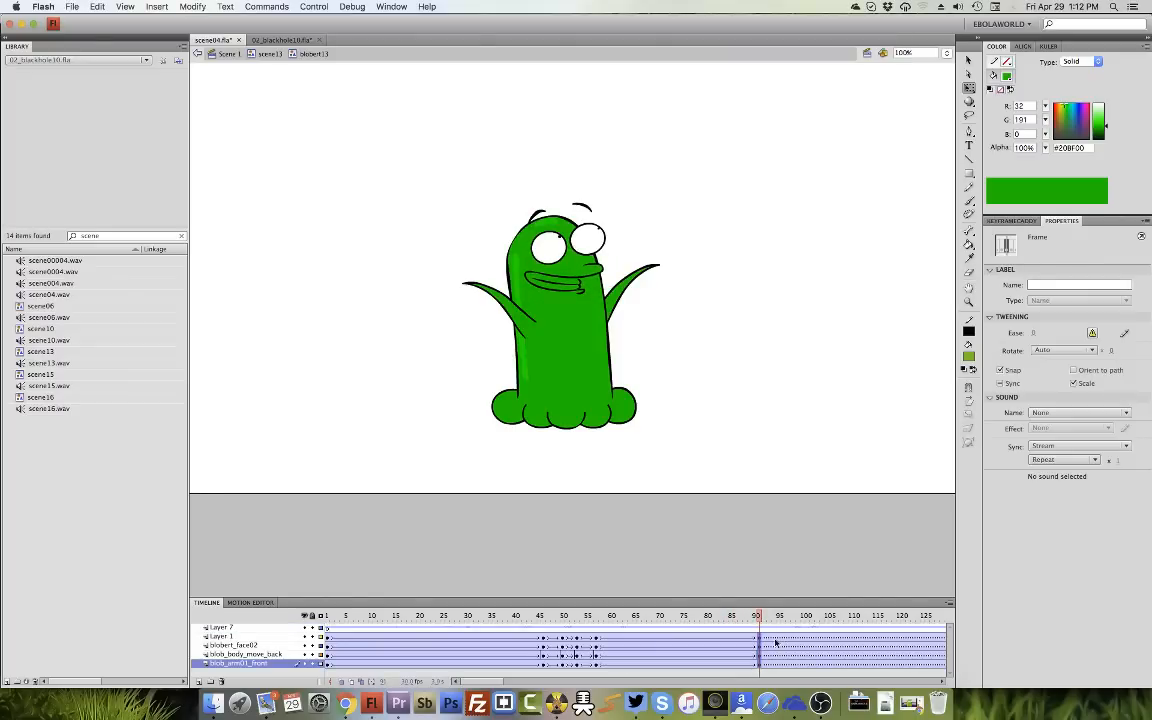
{"action": "left_click", "coordinate": [536, 315]}
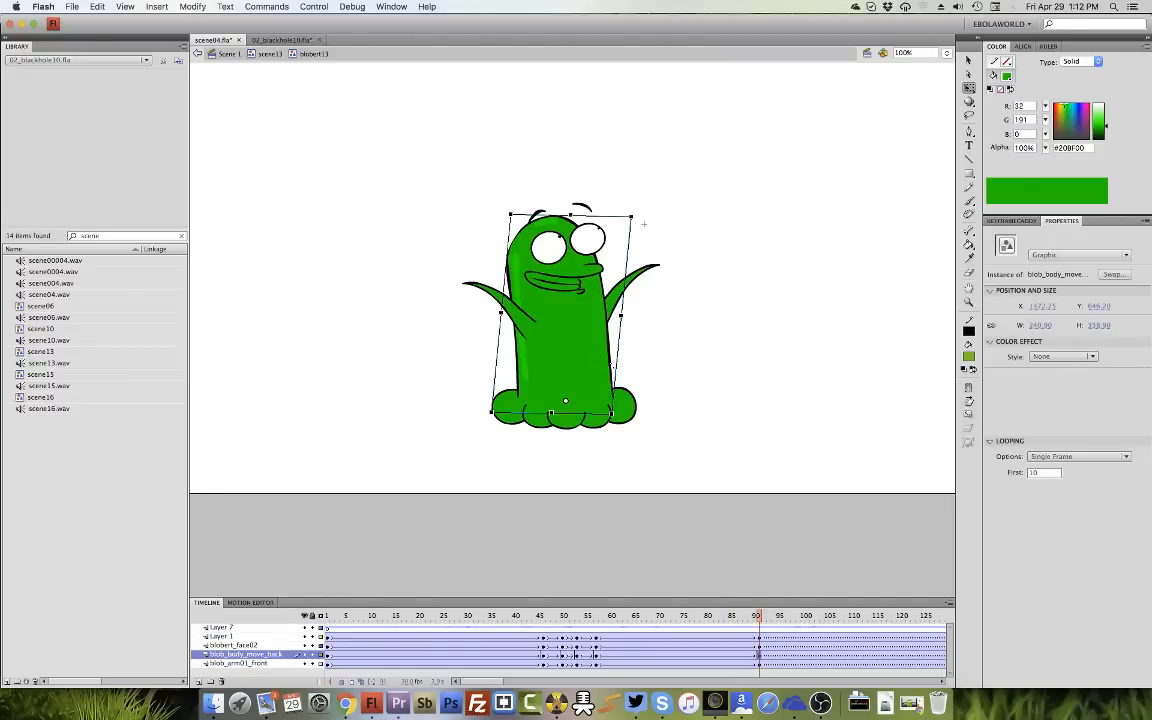
{"action": "left_click", "coordinate": [329, 627]}
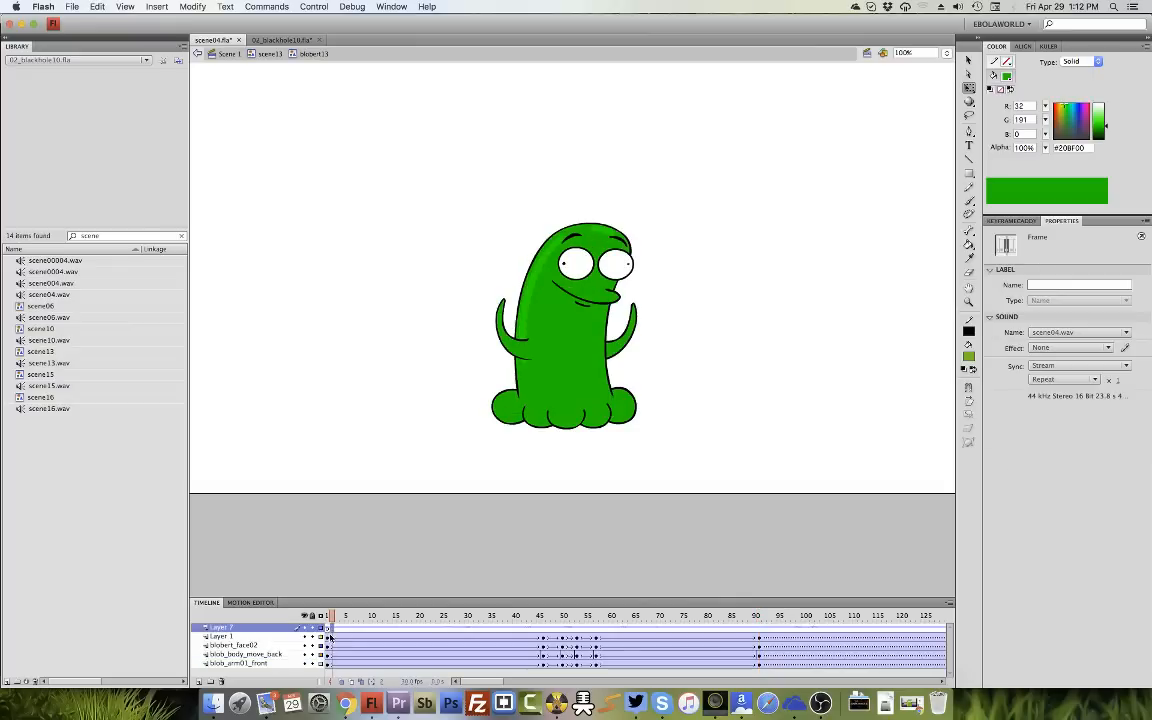
{"action": "left_click", "coordinate": [761, 626]}
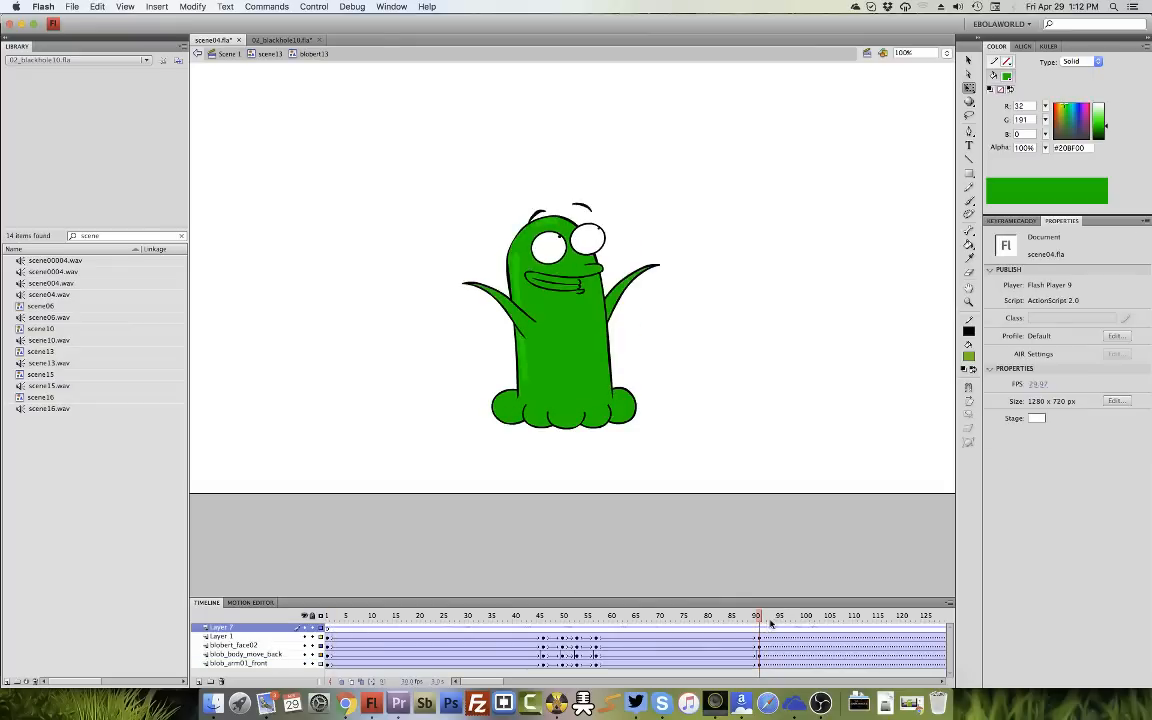
{"action": "left_click_drag", "start_coordinate": [770, 623], "coordinate": [822, 622]}
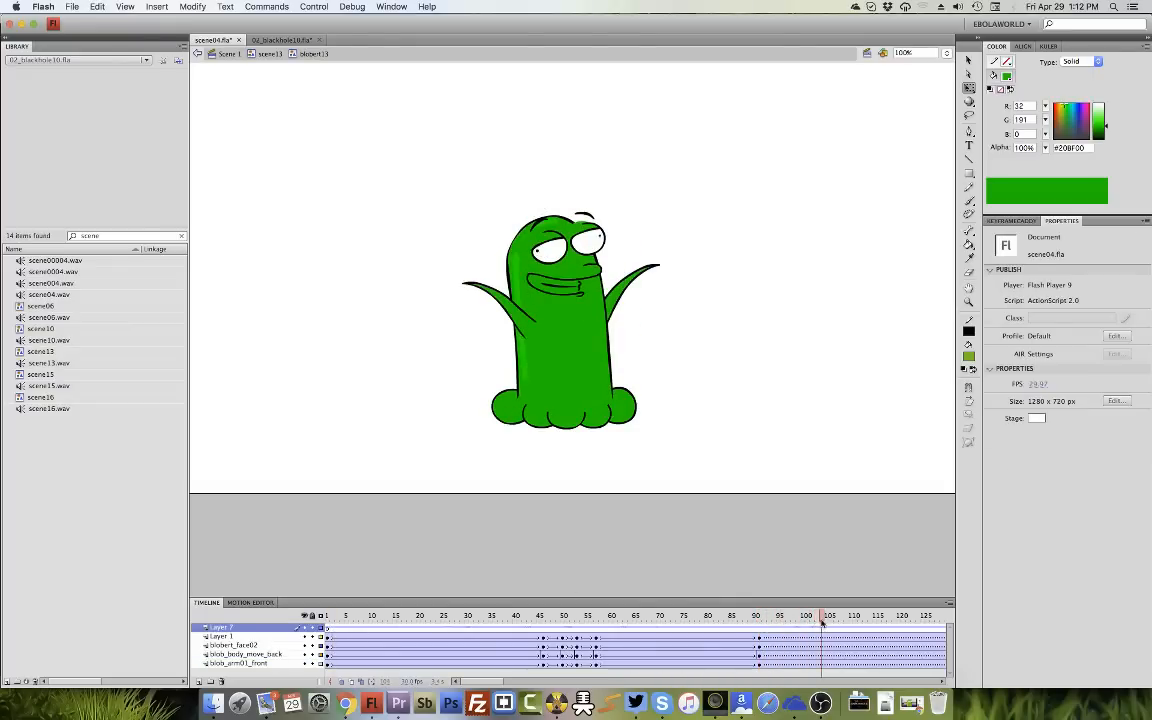
{"action": "left_click", "coordinate": [758, 626]}
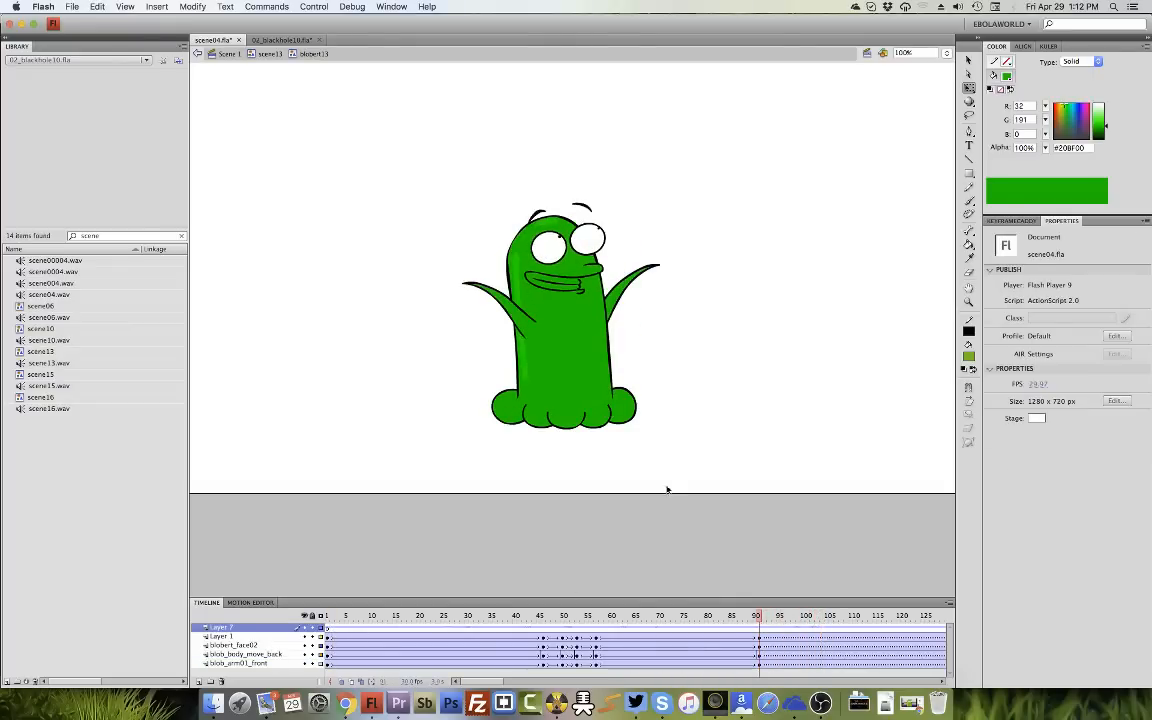
Check the poses inside the body symbol, set the body's looping at frame 91 to Play Once, and scrub to frame 100.
{"action": "left_click", "coordinate": [531, 325]}
{"action": "double_click", "coordinate": [580, 343]}
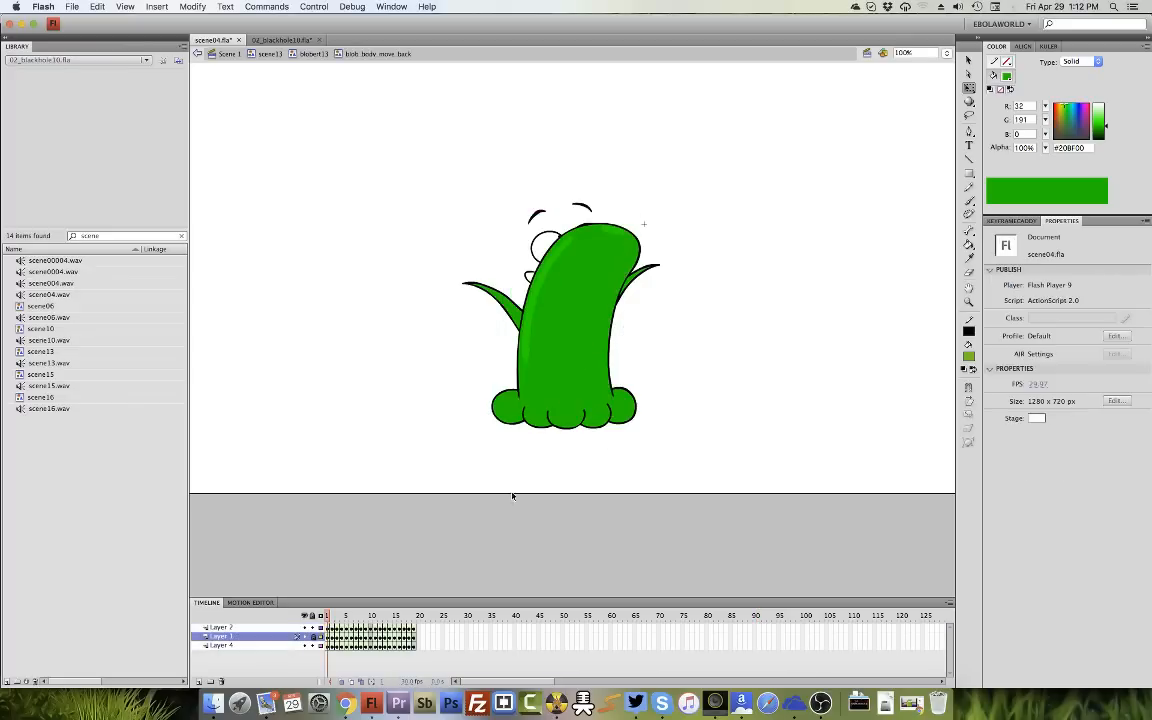
{"action": "left_click_drag", "start_coordinate": [370, 622], "coordinate": [414, 627]}
{"action": "left_click", "coordinate": [375, 618]}
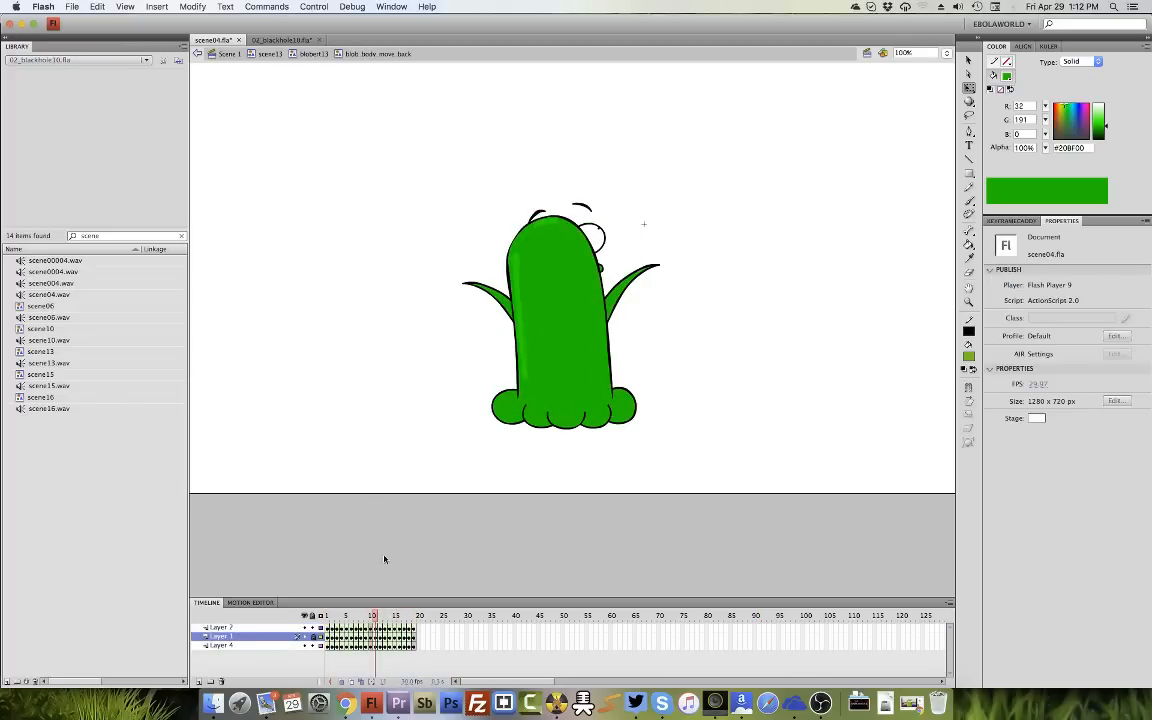
{"action": "double_click", "coordinate": [312, 78]}
{"action": "left_click", "coordinate": [1077, 456]}
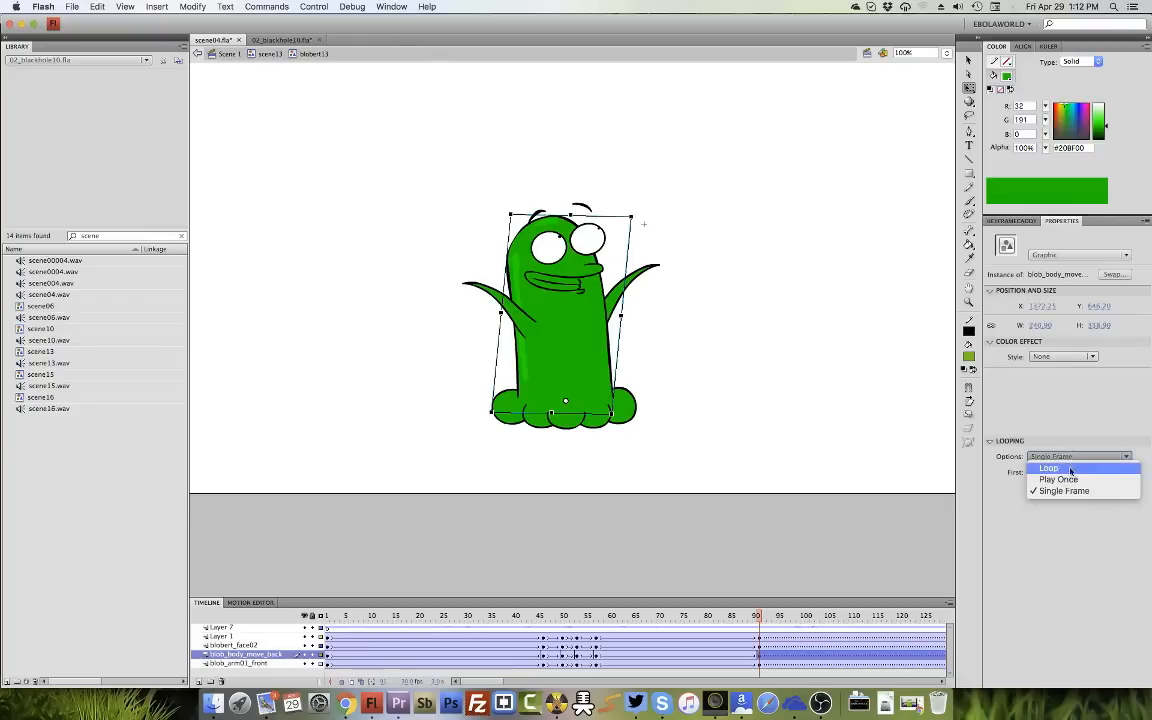
{"action": "left_click", "coordinate": [1070, 481]}
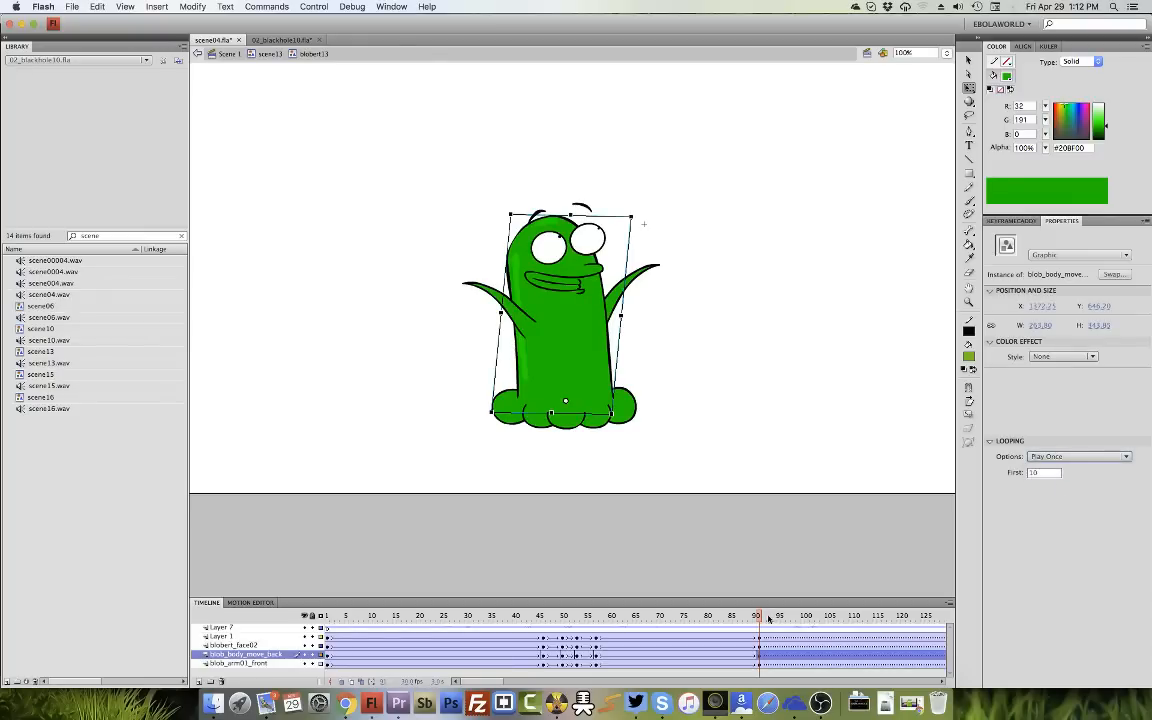
{"action": "left_click_drag", "start_coordinate": [768, 618], "coordinate": [803, 625]}
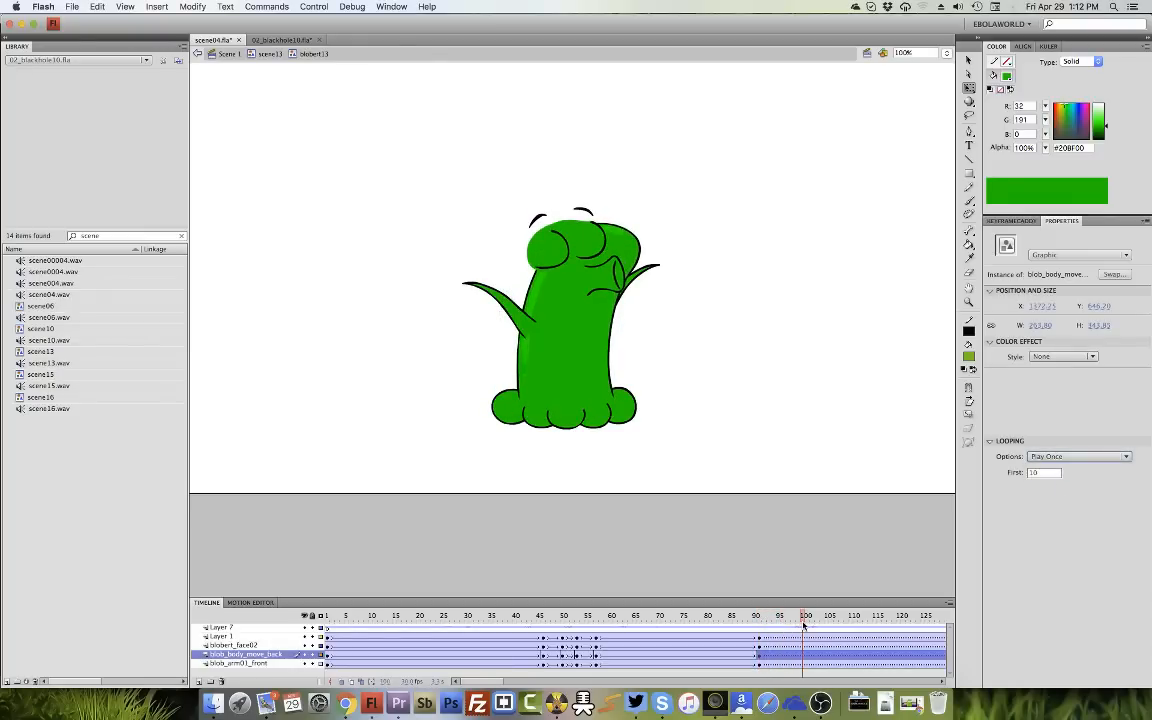
Insert keyframes at frame 100 on the face, body and arm layers, and copy the face and arms from frame 46 into it.
{"action": "left_click", "coordinate": [803, 648]}
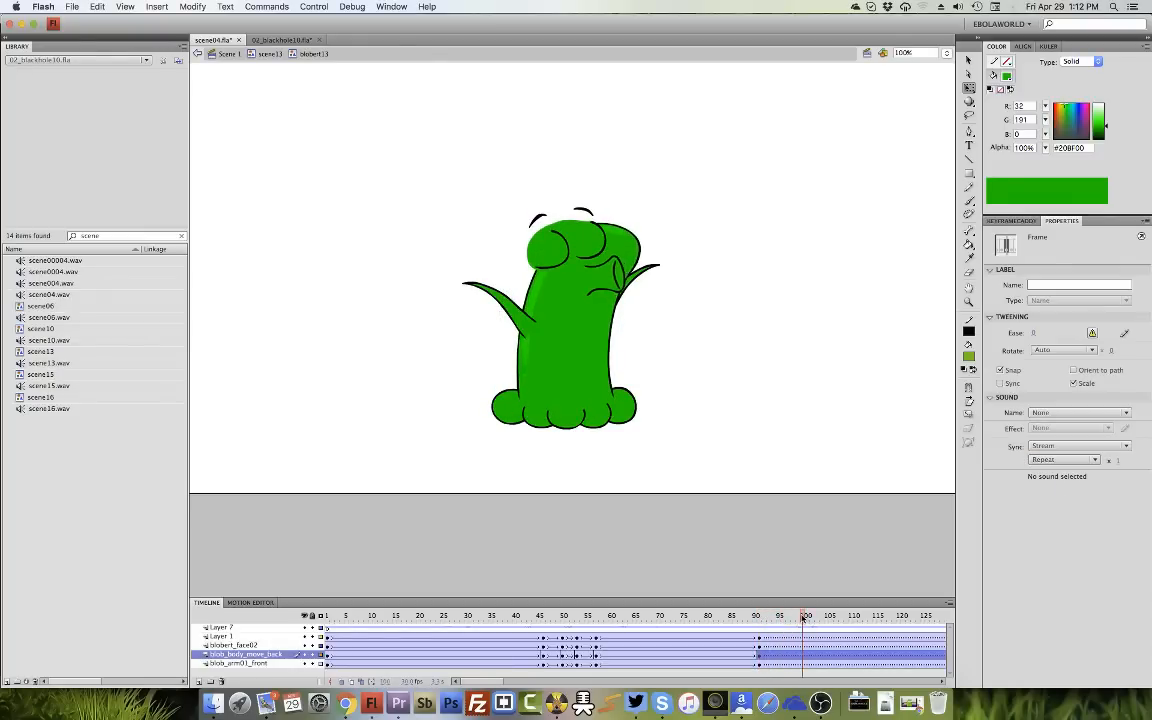
{"action": "left_click", "coordinate": [803, 663]}
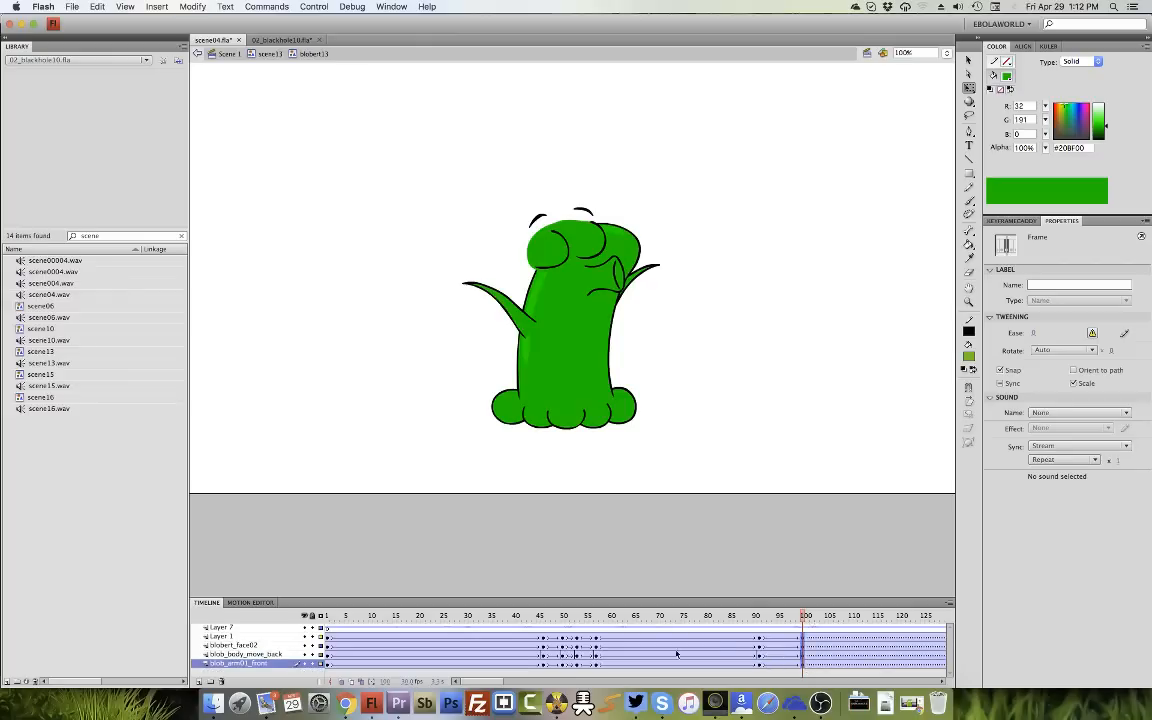
{"action": "left_click", "coordinate": [543, 663]}
{"action": "left_click_drag", "start_coordinate": [543, 667], "coordinate": [545, 674]}
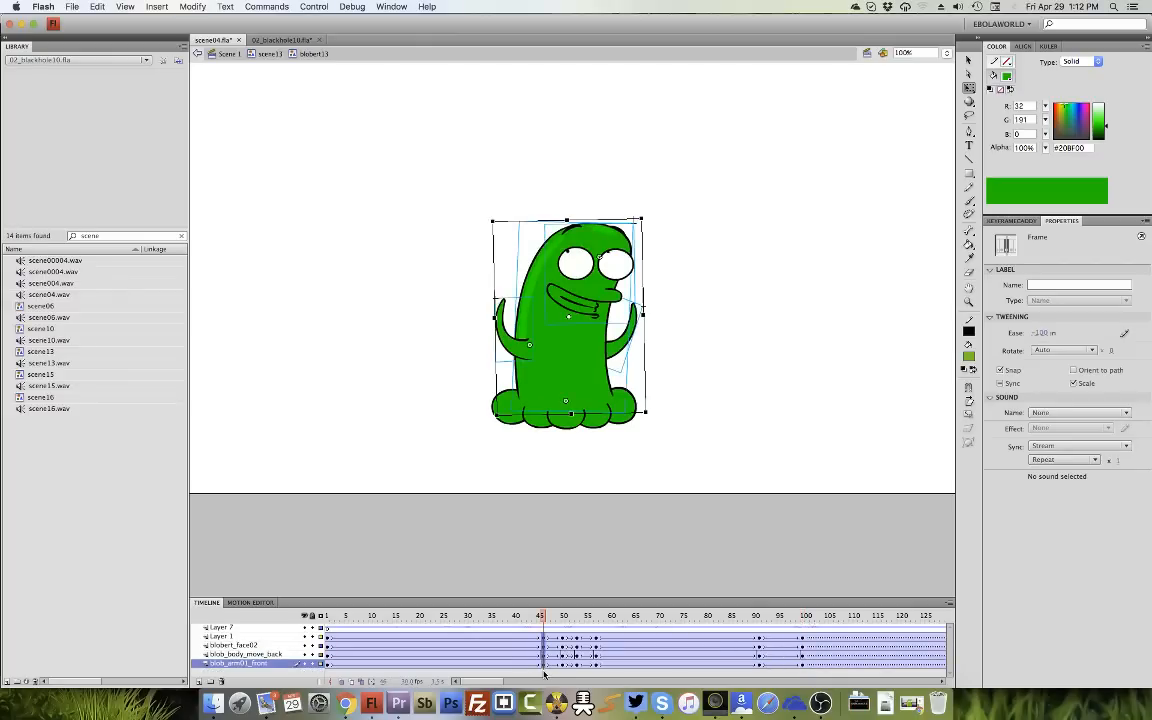
{"action": "left_click", "coordinate": [546, 647]}
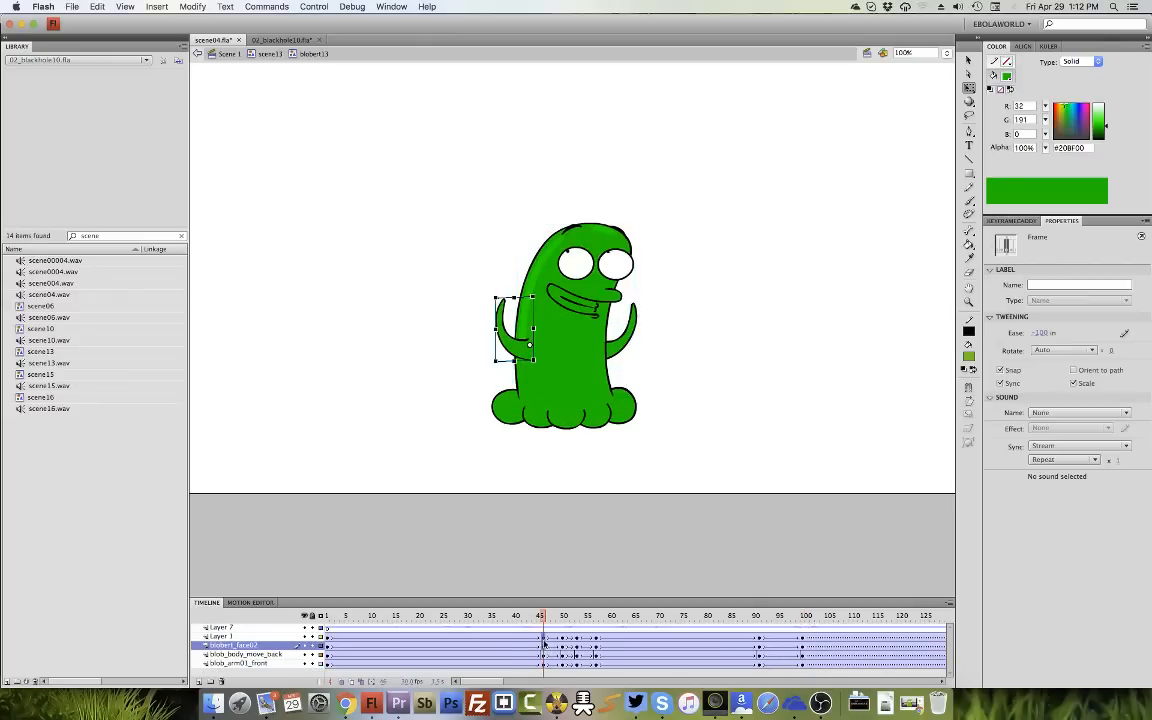
{"action": "left_click", "coordinate": [802, 646]}
{"action": "left_click", "coordinate": [543, 665]}
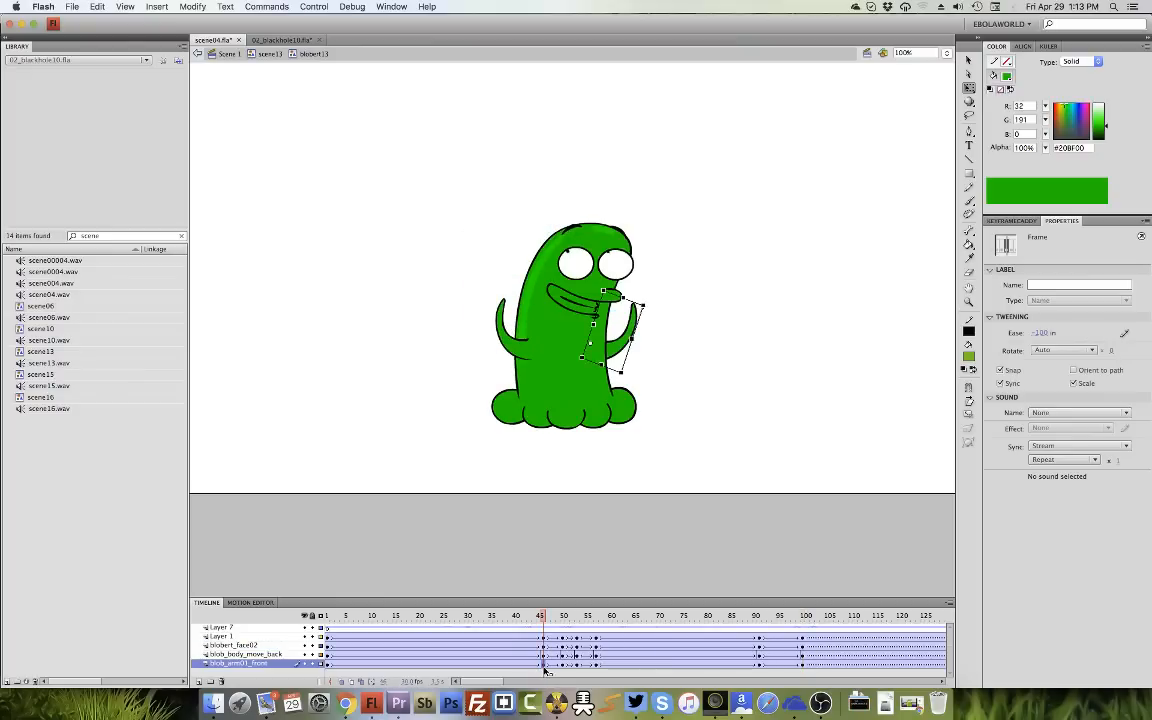
{"action": "left_click", "coordinate": [778, 617]}
{"action": "left_click_drag", "start_coordinate": [784, 627], "coordinate": [805, 627]}
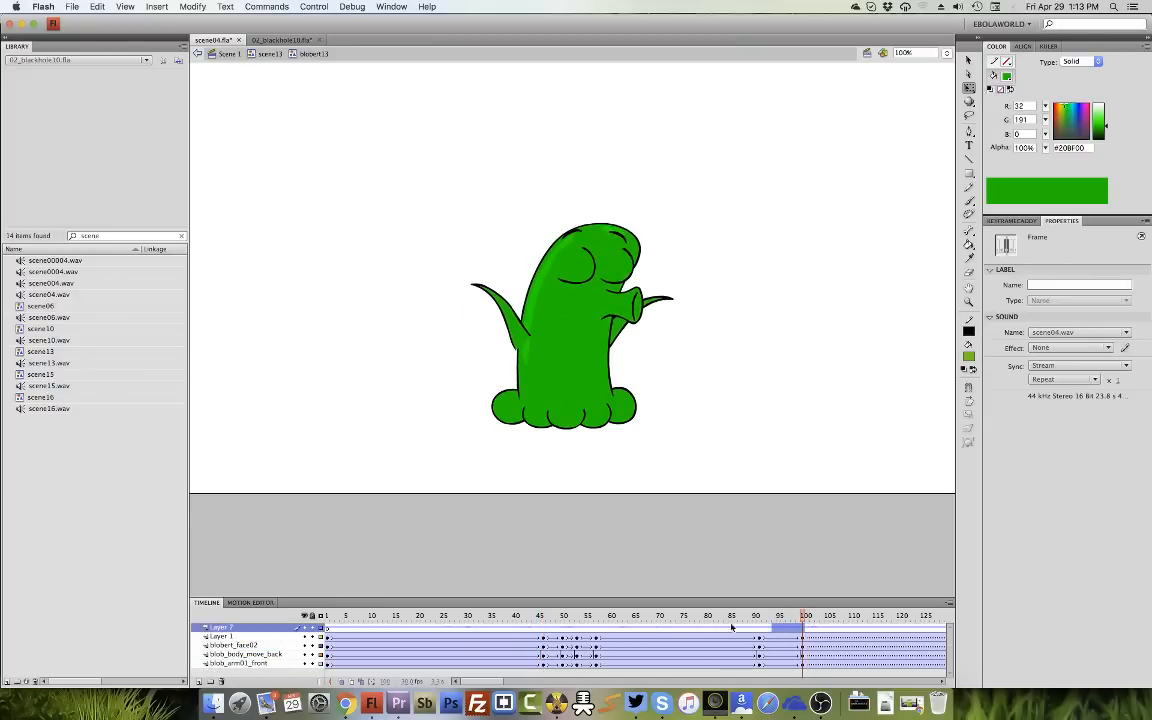
Copy the body's keyframe at frame 46 onto its keyframe at frame 100 and scrub up to it.
{"action": "left_click", "coordinate": [543, 628]}
{"action": "left_click", "coordinate": [546, 662]}
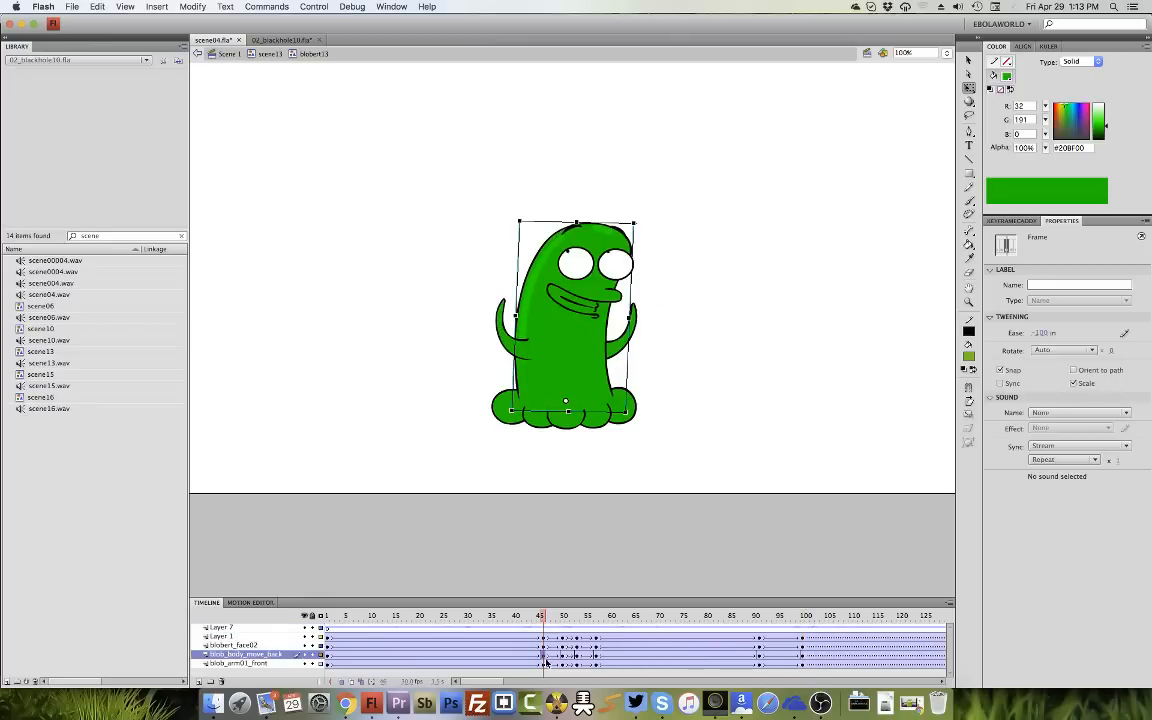
{"action": "left_click", "coordinate": [802, 650]}
{"action": "mouse_move", "coordinate": [784, 628]}
{"action": "left_mouse_down"}
{"action": "mouse_move", "coordinate": [764, 628]}
{"action": "mouse_move", "coordinate": [805, 625]}
{"action": "left_mouse_up"}
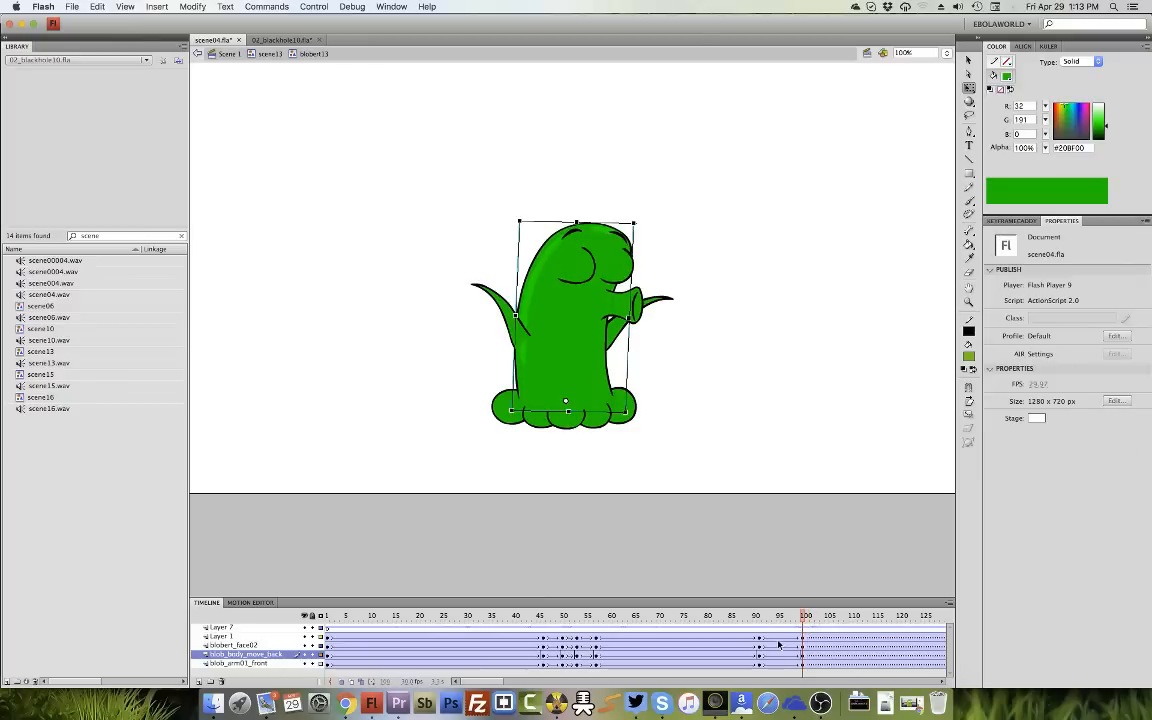
Insert keyframes at frame 95 on the face, body and arm layers, ease out the tweens after it, and set the ease before it to -100.
{"action": "left_click", "coordinate": [779, 662]}
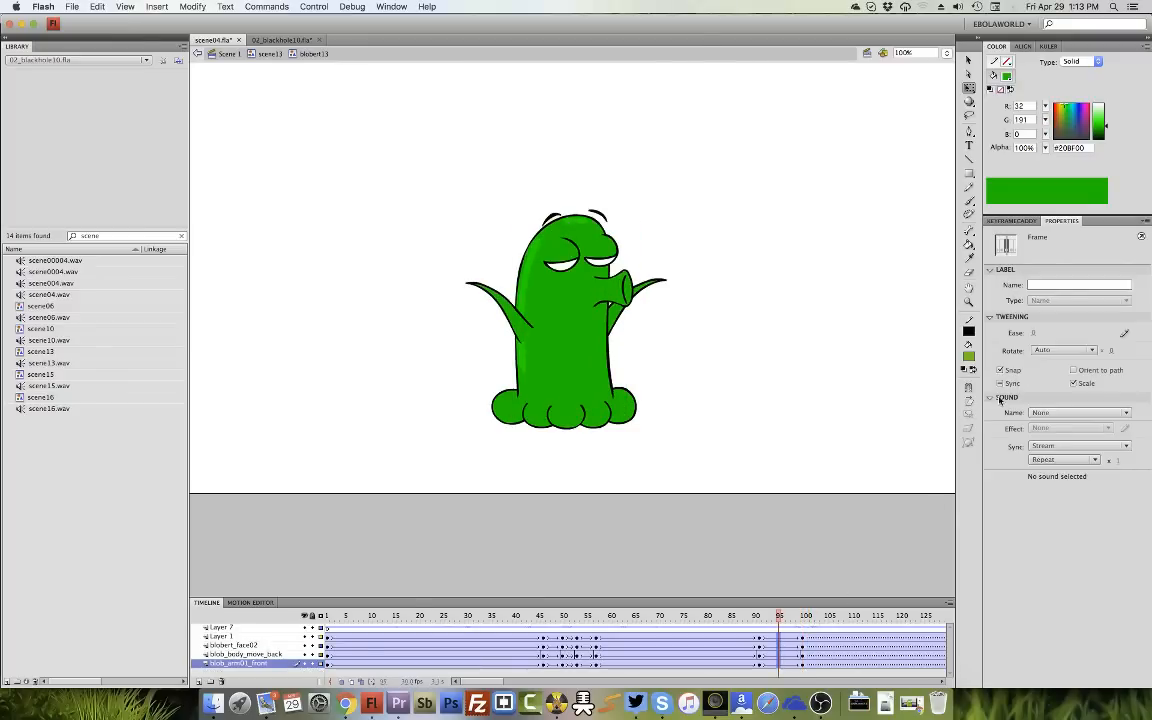
{"action": "key", "text": "F6"}
{"action": "left_click_drag", "start_coordinate": [1035, 332], "coordinate": [1031, 241]}
{"action": "left_click_drag", "start_coordinate": [769, 636], "coordinate": [769, 663]}
{"action": "left_click_drag", "start_coordinate": [1034, 334], "coordinate": [1025, 435]}
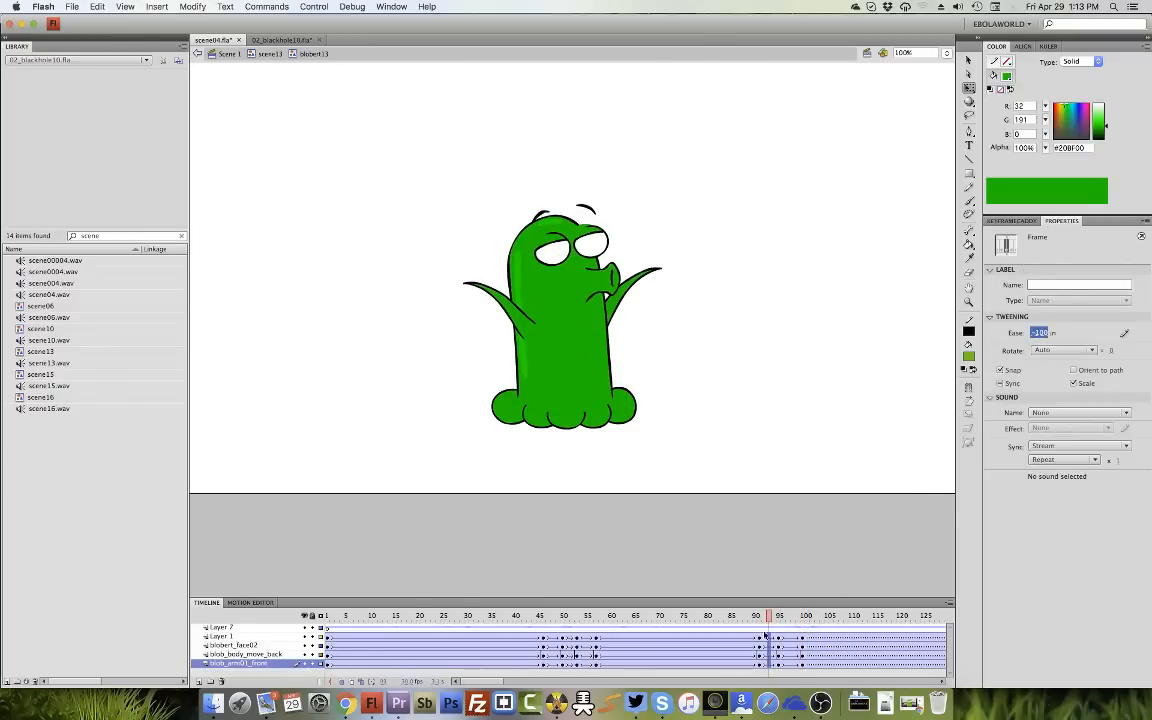
Set the body's looping at frame 100 to Single Frame and play the return movement from frame 91.
{"action": "left_click", "coordinate": [759, 617]}
{"action": "key", "text": "Return"}
{"action": "key", "text": "Return"}
{"action": "left_click", "coordinate": [803, 620]}
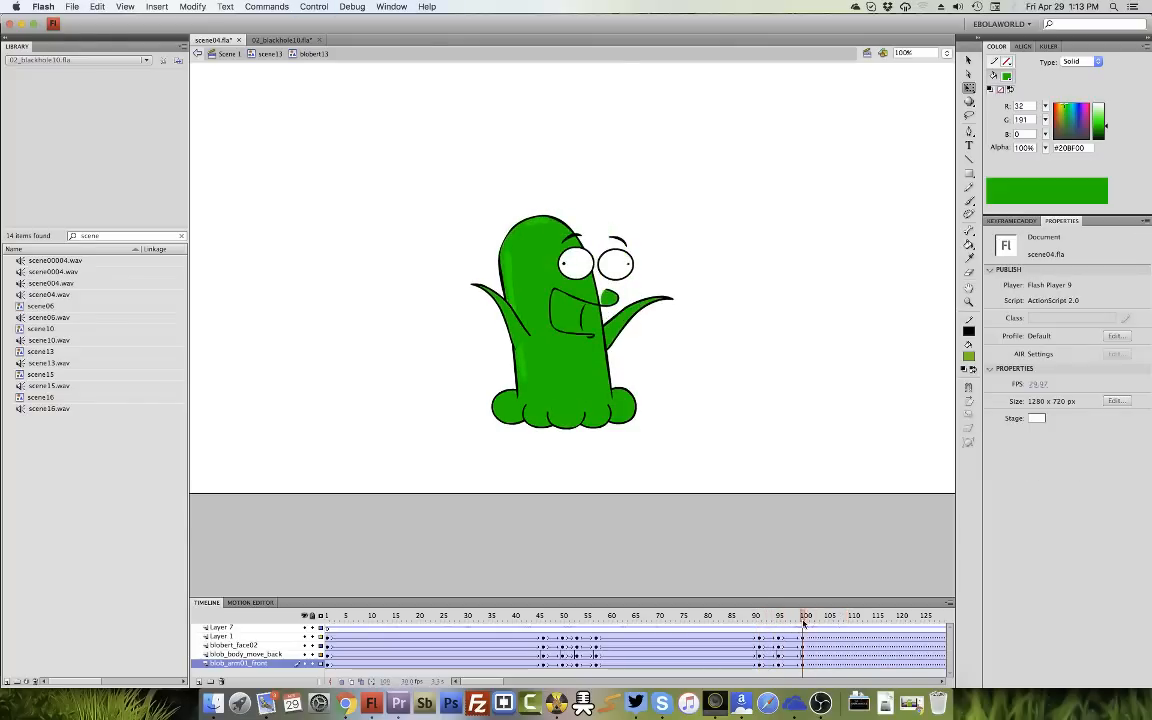
{"action": "left_click", "coordinate": [570, 330]}
{"action": "left_click", "coordinate": [1078, 456]}
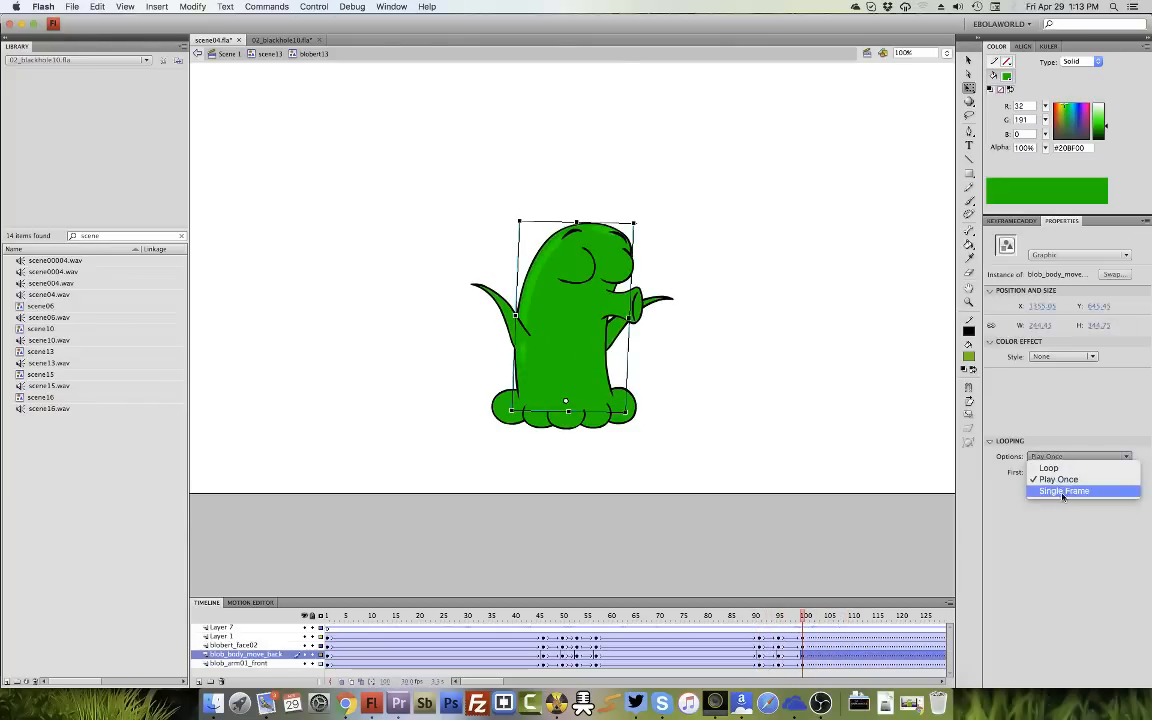
{"action": "left_click", "coordinate": [1063, 491]}
{"action": "mouse_move", "coordinate": [752, 627]}
{"action": "left_mouse_down"}
{"action": "mouse_move", "coordinate": [836, 628]}
{"action": "mouse_move", "coordinate": [736, 618]}
{"action": "mouse_move", "coordinate": [766, 624]}
{"action": "left_mouse_up"}
{"action": "key", "text": "Return"}
{"action": "left_click", "coordinate": [804, 621]}
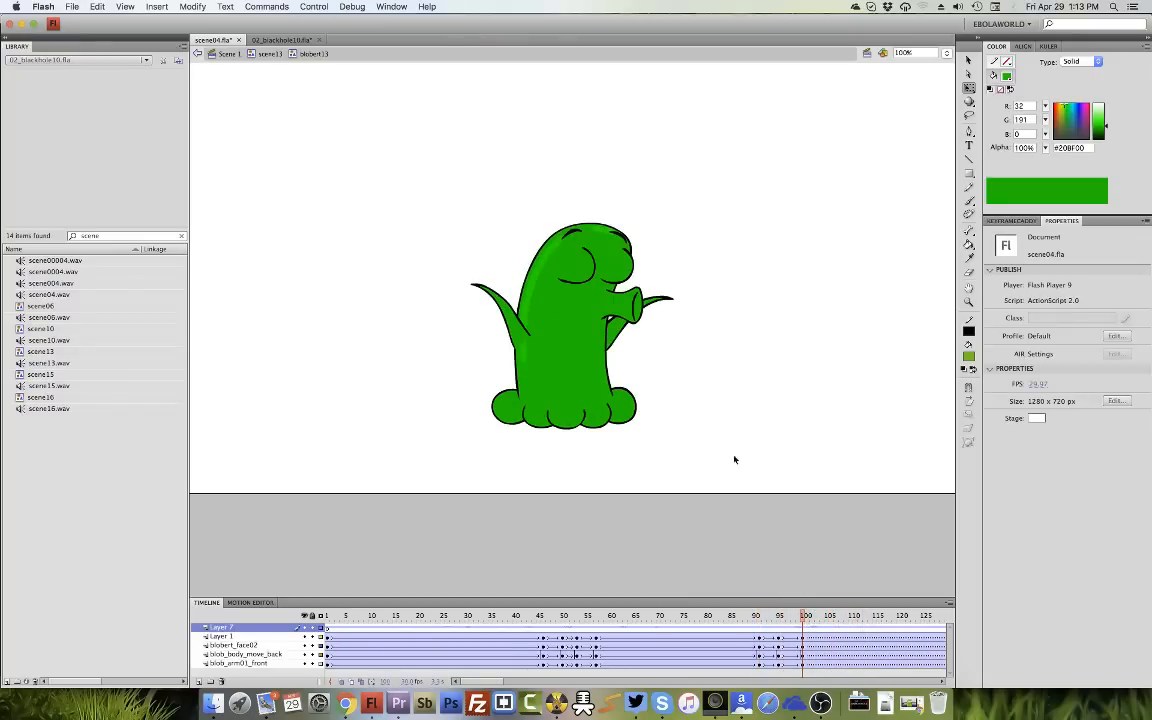
Compare the front arm's pose at frames 91 and 100, and open the arm symbol for editing at frame 91.
{"action": "left_click", "coordinate": [767, 627]}
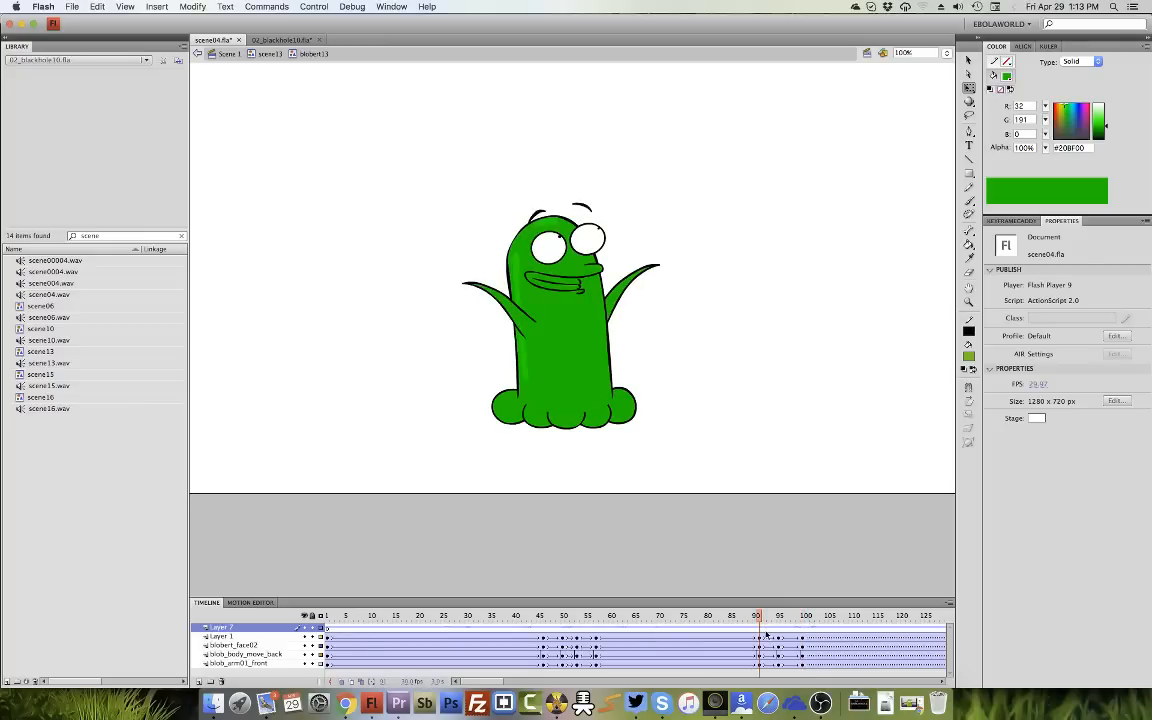
{"action": "left_click", "coordinate": [803, 621]}
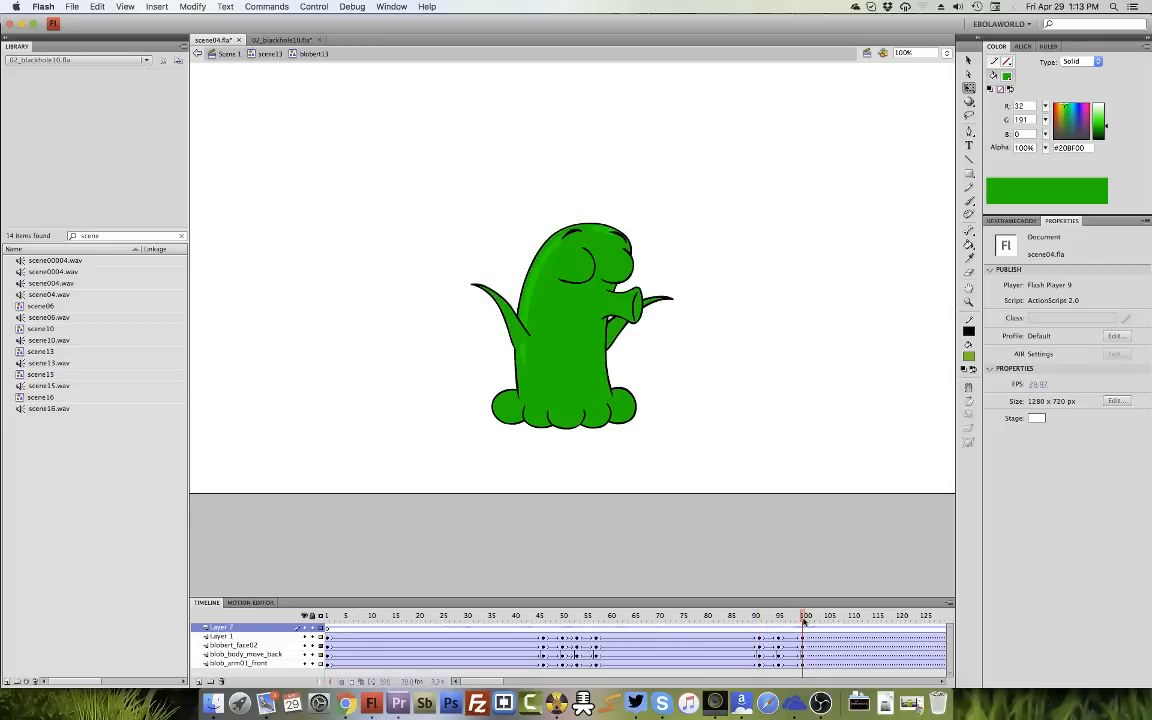
{"action": "left_click", "coordinate": [648, 302]}
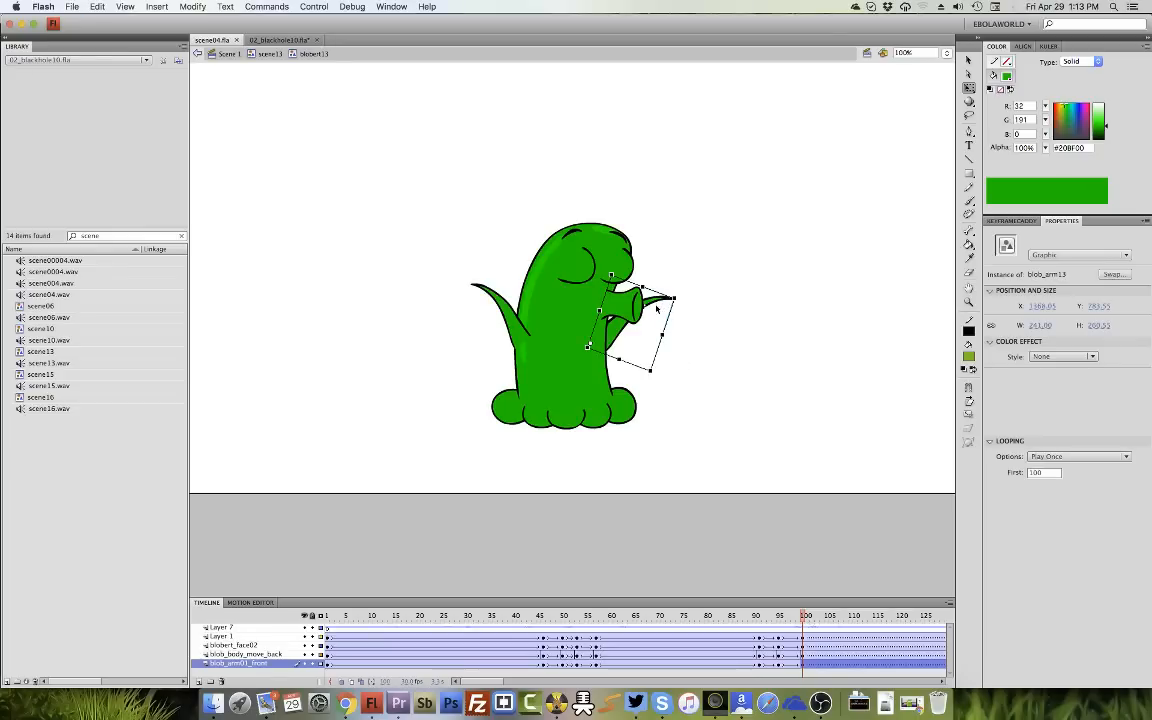
{"action": "left_click", "coordinate": [766, 619]}
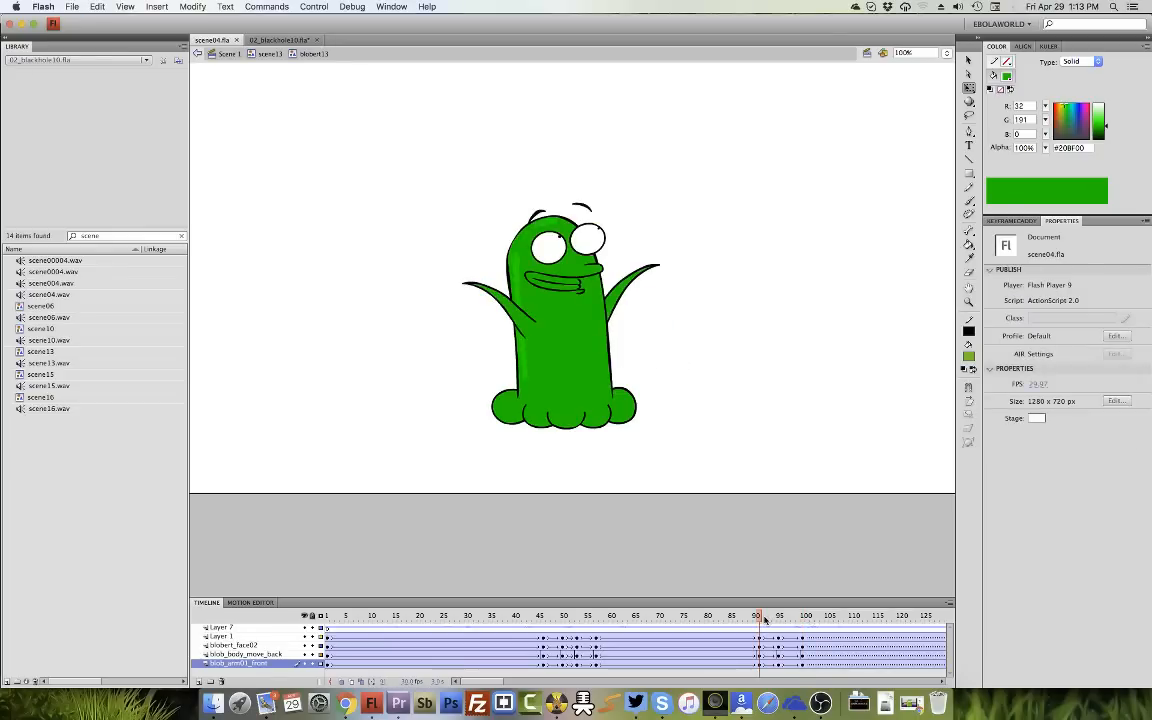
{"action": "left_click", "coordinate": [636, 301]}
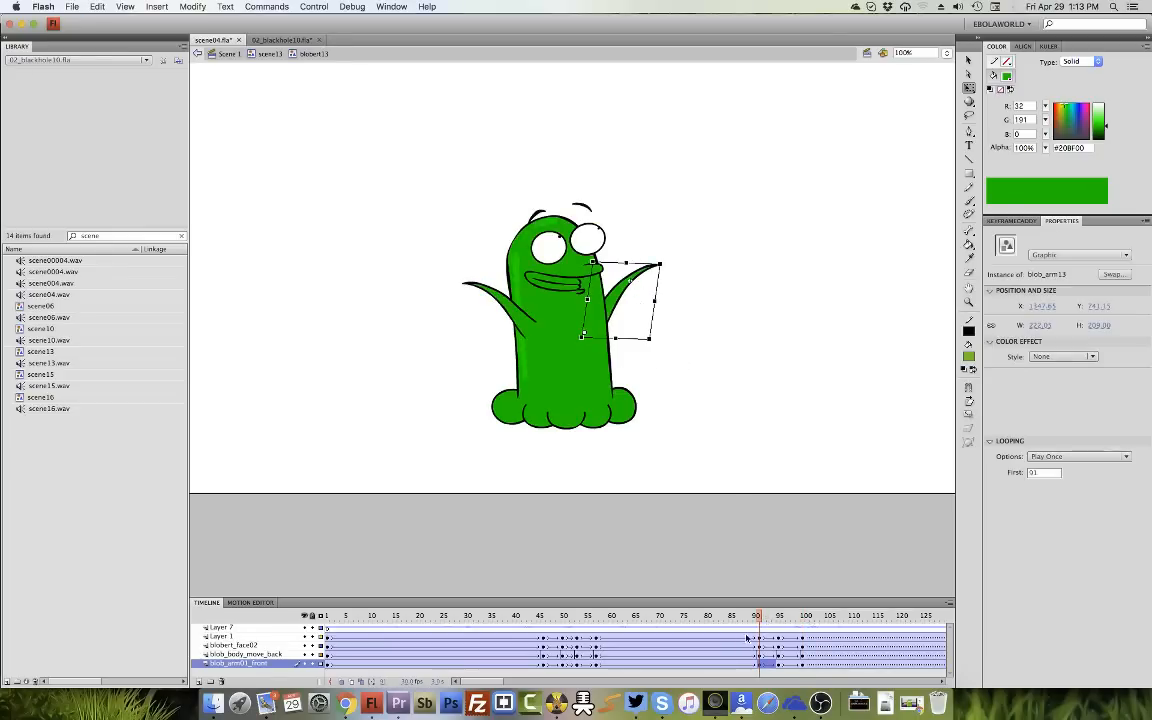
{"action": "key", "text": "super+e"}
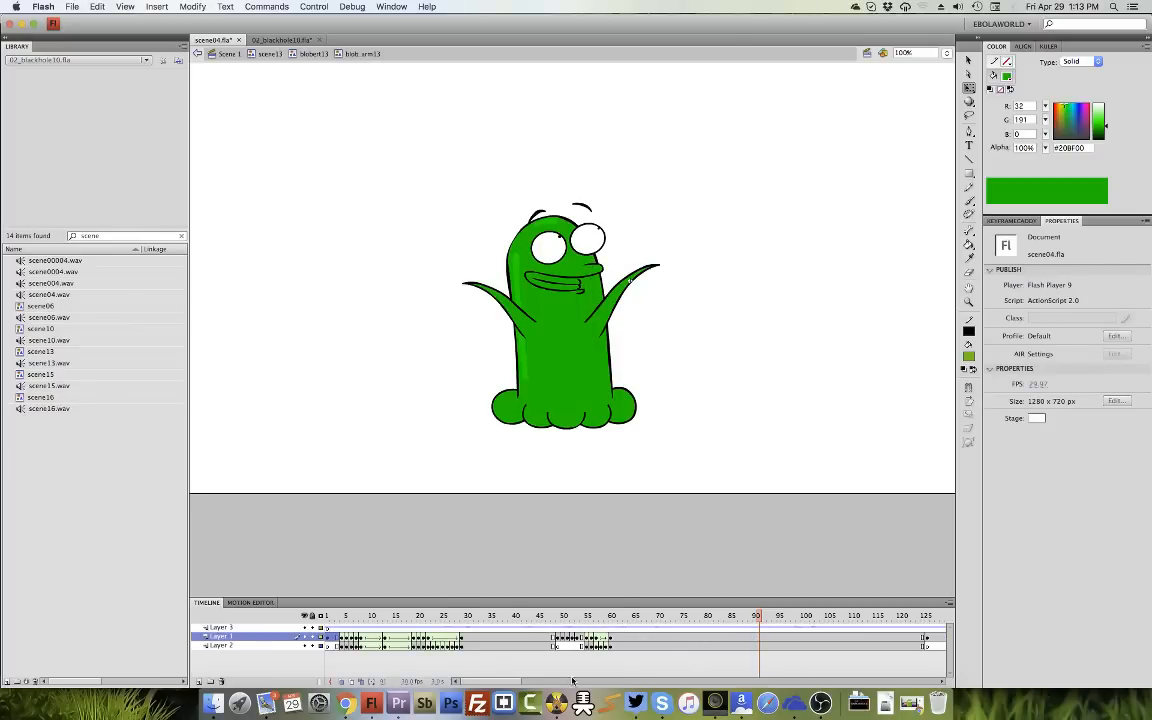
Copy the arm-swing keyframes between about frames 203 and 220 on Layers 1 and 2 and paste them starting at frame 90.
{"action": "scroll", "coordinate": [572, 681], "scroll_direction": "right", "scroll_amount": 10}
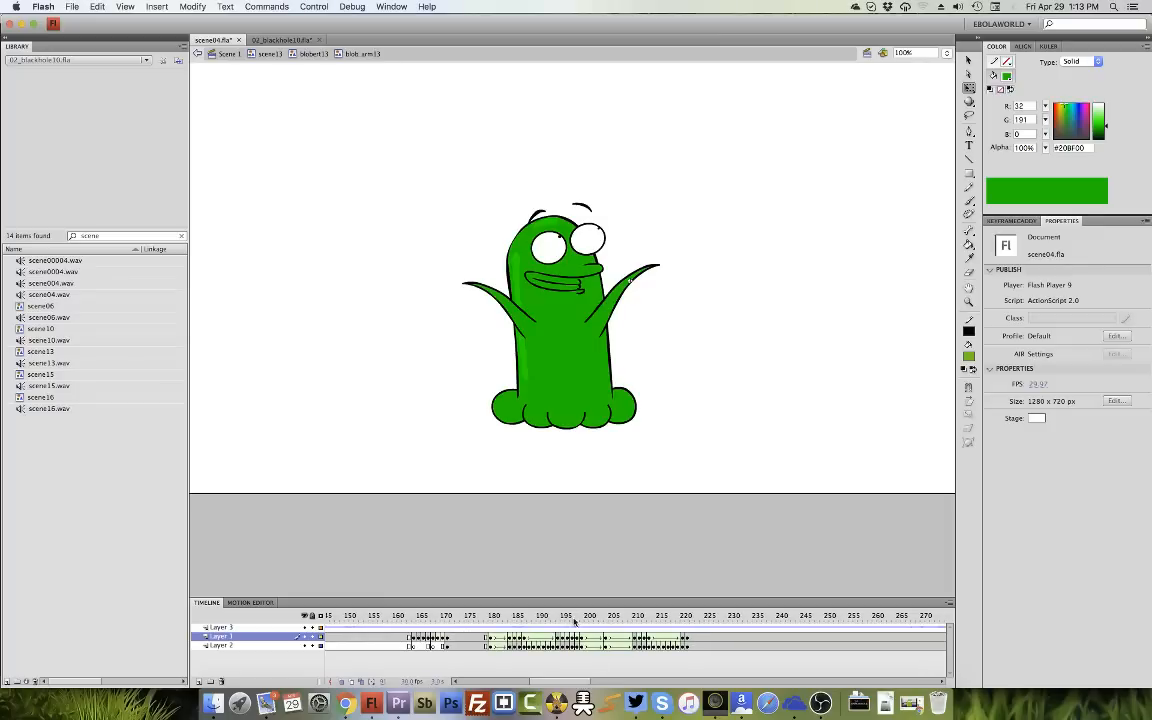
{"action": "left_click_drag", "start_coordinate": [575, 621], "coordinate": [707, 628]}
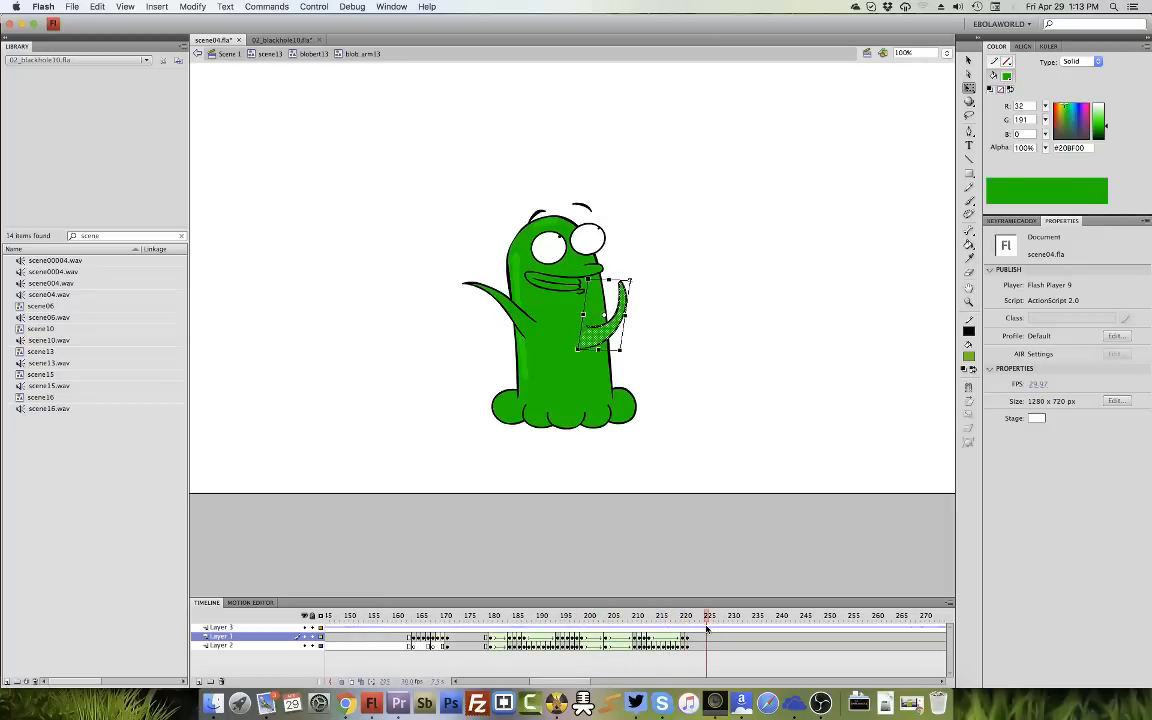
{"action": "left_click_drag", "start_coordinate": [622, 631], "coordinate": [639, 649]}
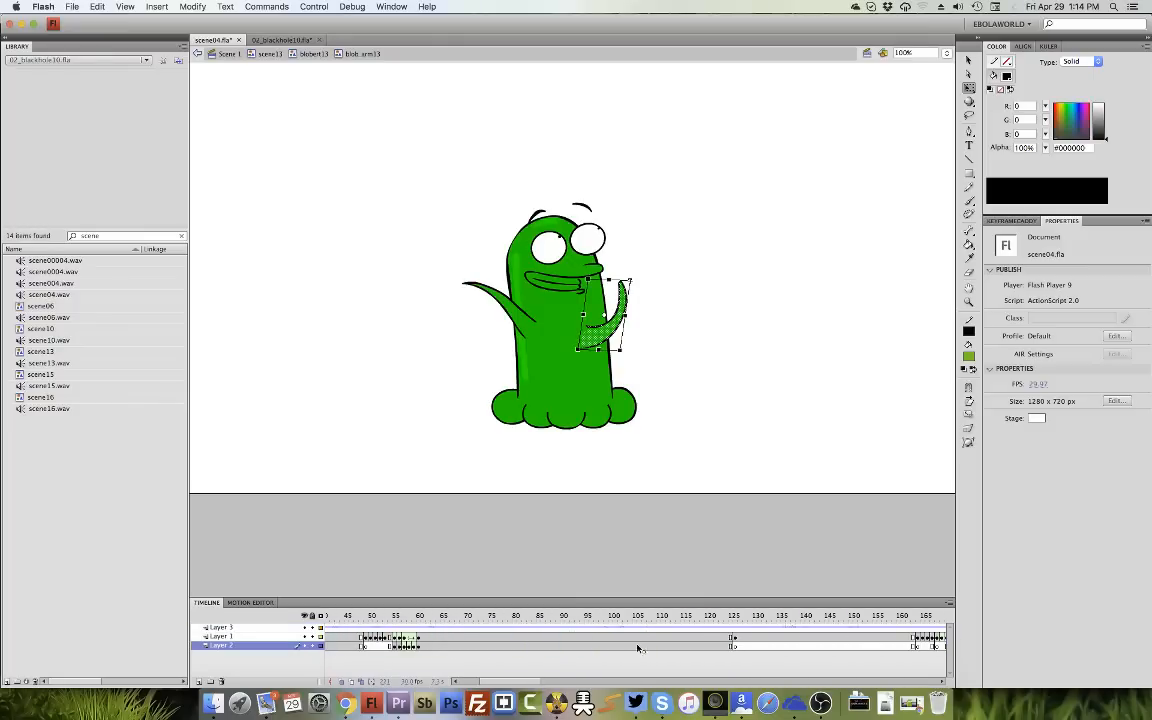
{"action": "left_click", "coordinate": [548, 616]}
{"action": "left_click_drag", "start_coordinate": [548, 616], "coordinate": [566, 618]}
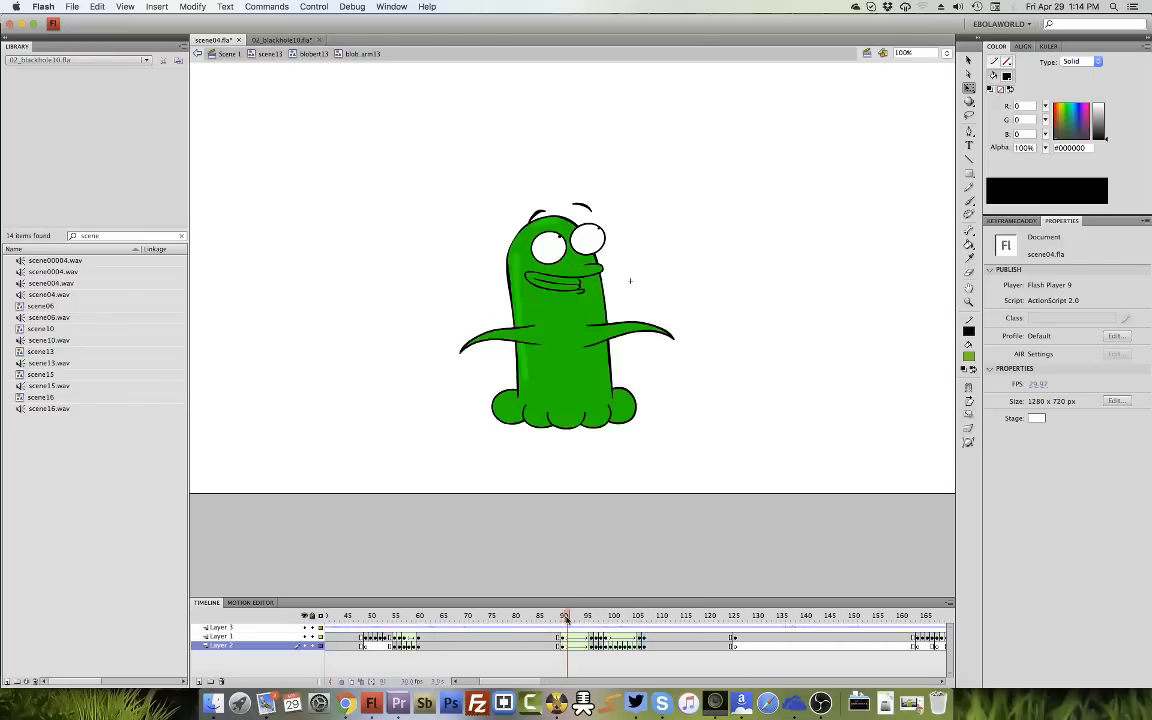
Replace the arm keyframes at frame 90 on Layers 1 and 2 with those from frame 60, add a shape tween, and scrub through it.
{"action": "left_click", "coordinate": [419, 638]}
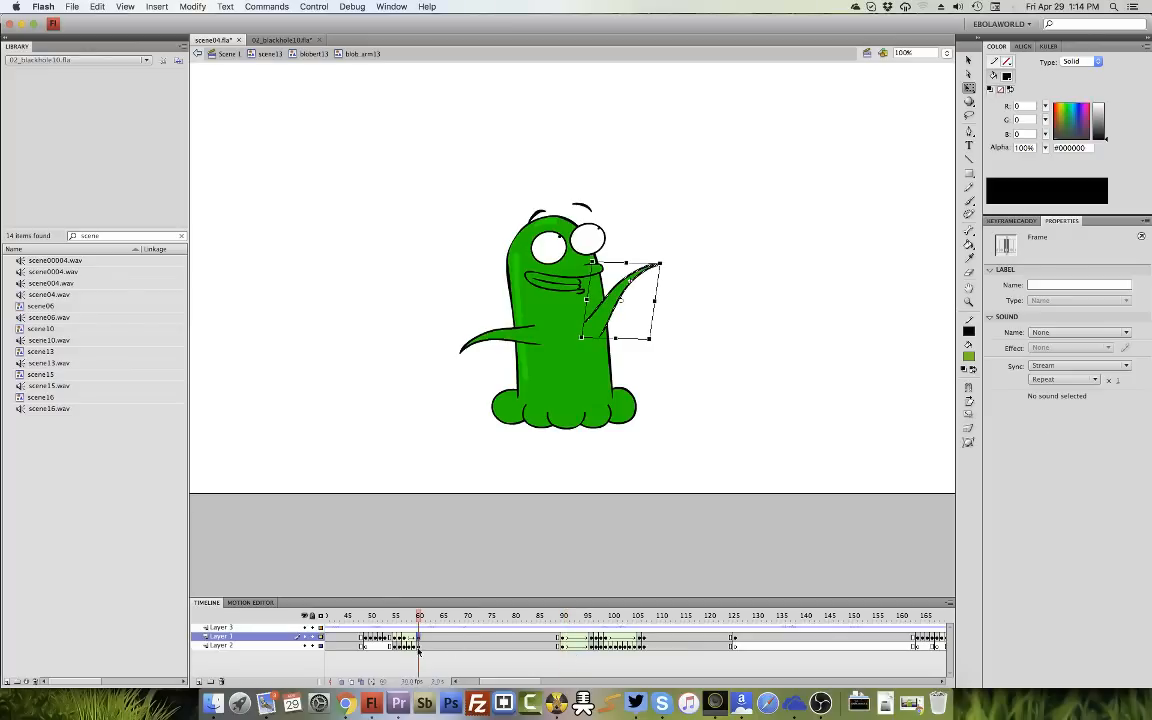
{"action": "left_click", "coordinate": [419, 646]}
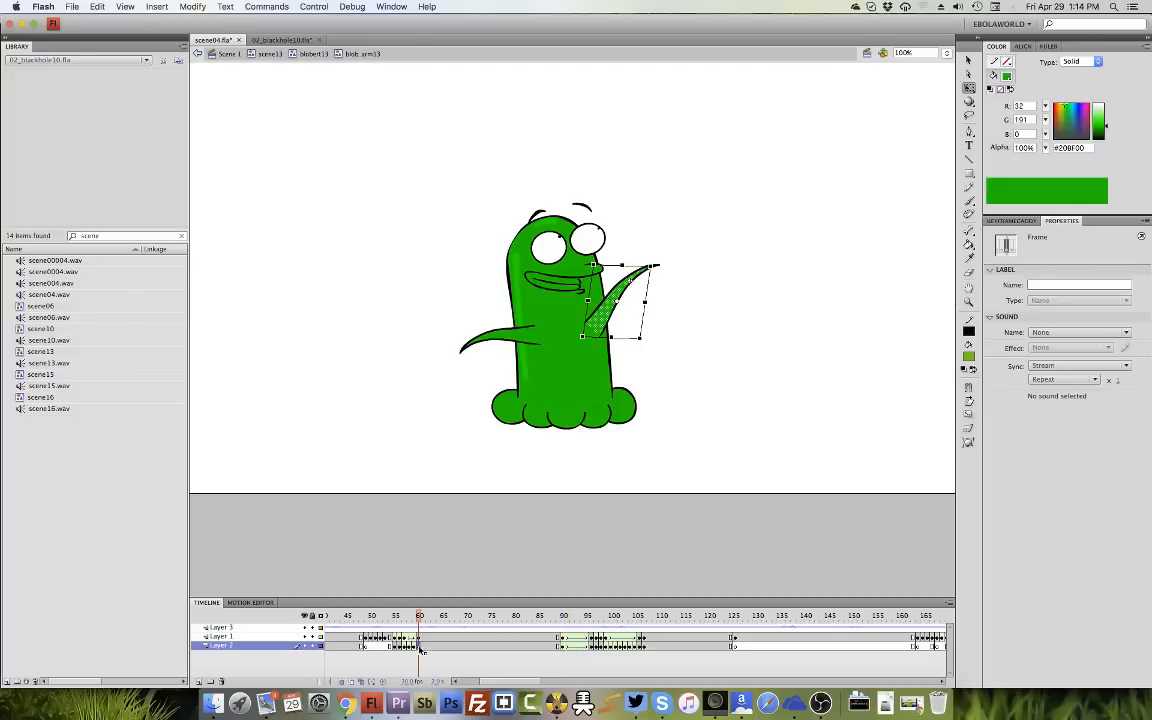
{"action": "left_click", "coordinate": [420, 647]}
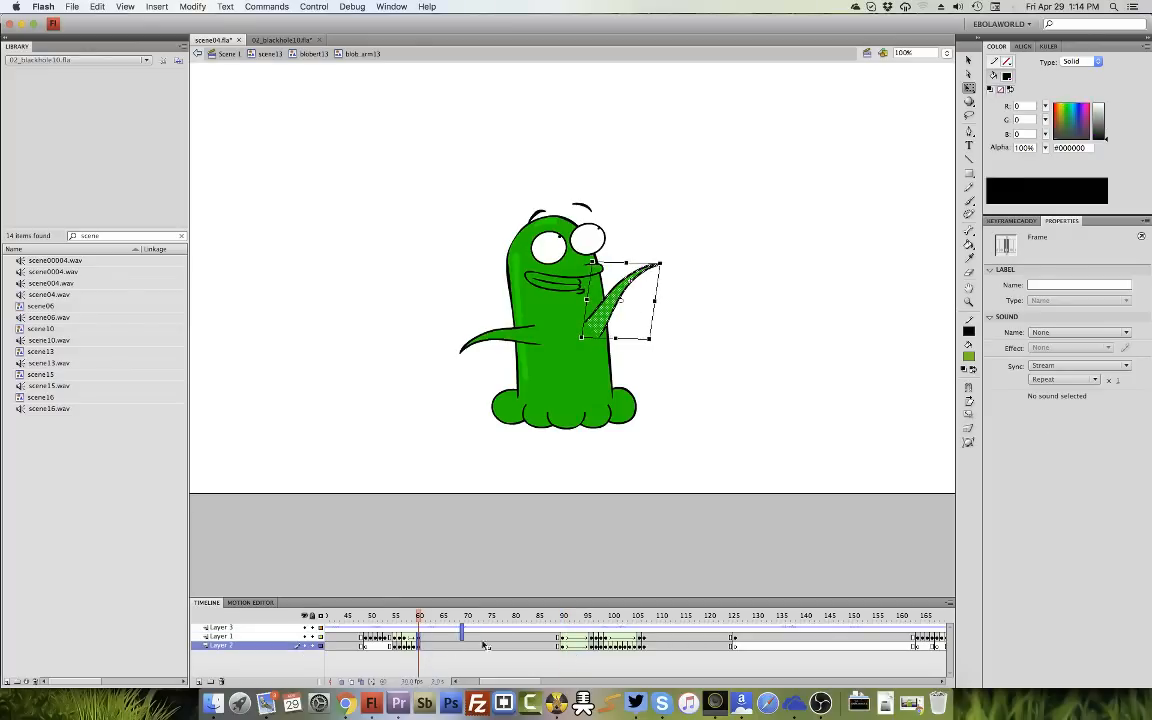
{"action": "left_click", "coordinate": [562, 646]}
{"action": "right_click", "coordinate": [563, 645]}
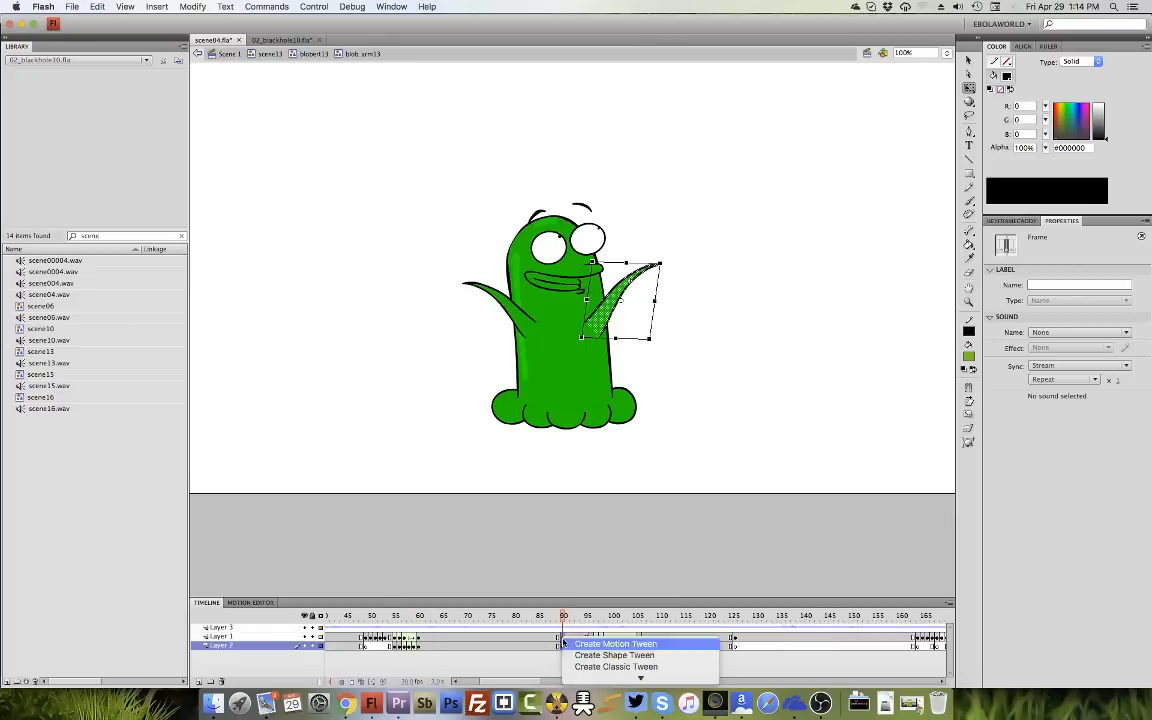
{"action": "left_click", "coordinate": [600, 657]}
{"action": "left_click_drag", "start_coordinate": [565, 621], "coordinate": [598, 622]}
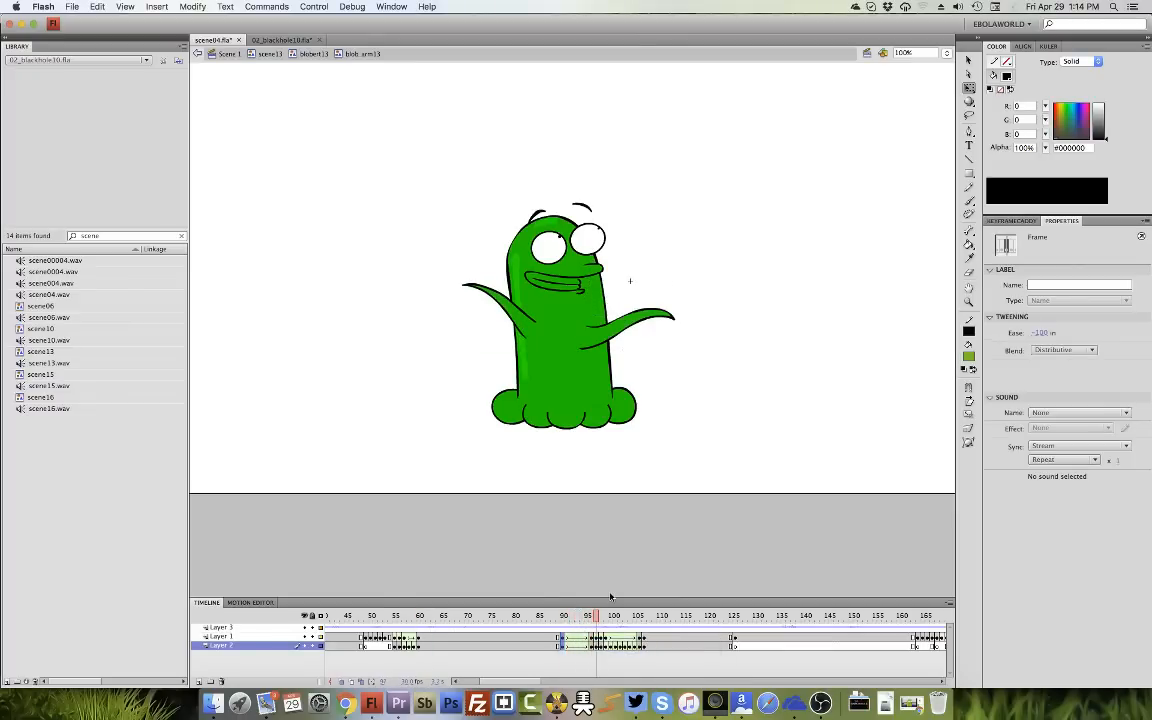
Return to the blob symbol and play the forward movement from about frame 90 to check the arm swing.
{"action": "double_click", "coordinate": [318, 68]}
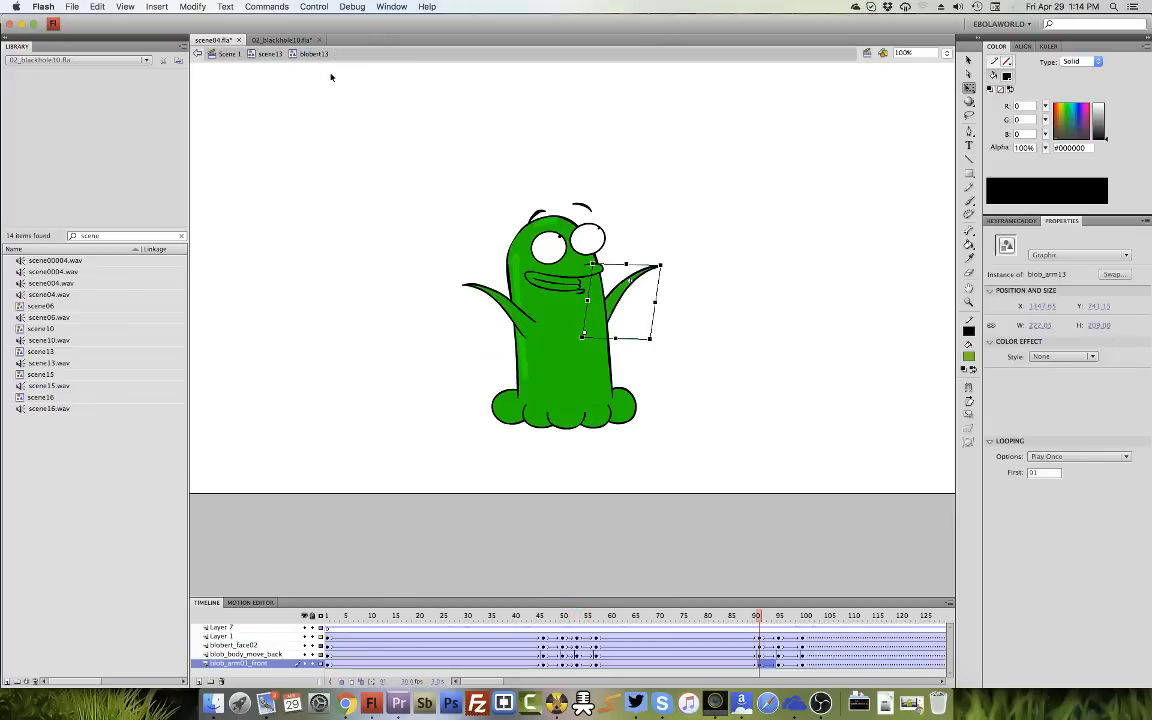
{"action": "key", "text": "Return"}
{"action": "key", "text": "Return"}
{"action": "left_click", "coordinate": [754, 626]}
{"action": "key", "text": "Return"}
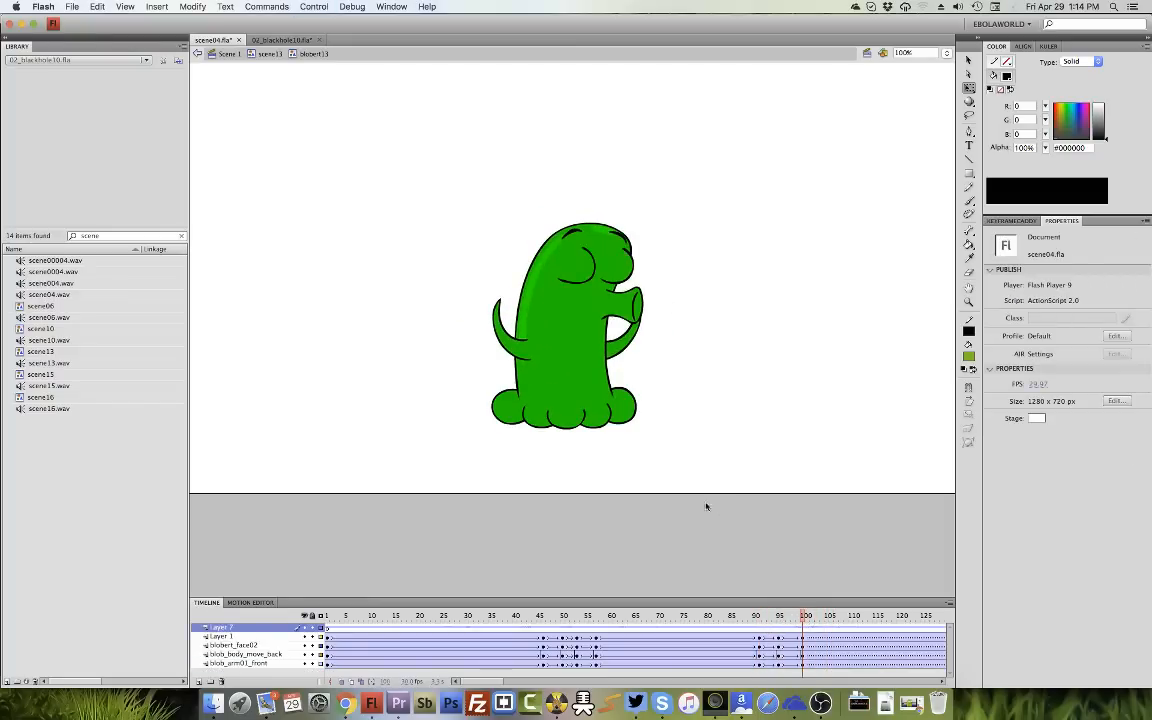
Reopen the front arm symbol and convert Layer 2's tweened frames from 91 up to the next keyframe into keyframes, and select frame 91.
{"action": "double_click", "coordinate": [636, 352]}
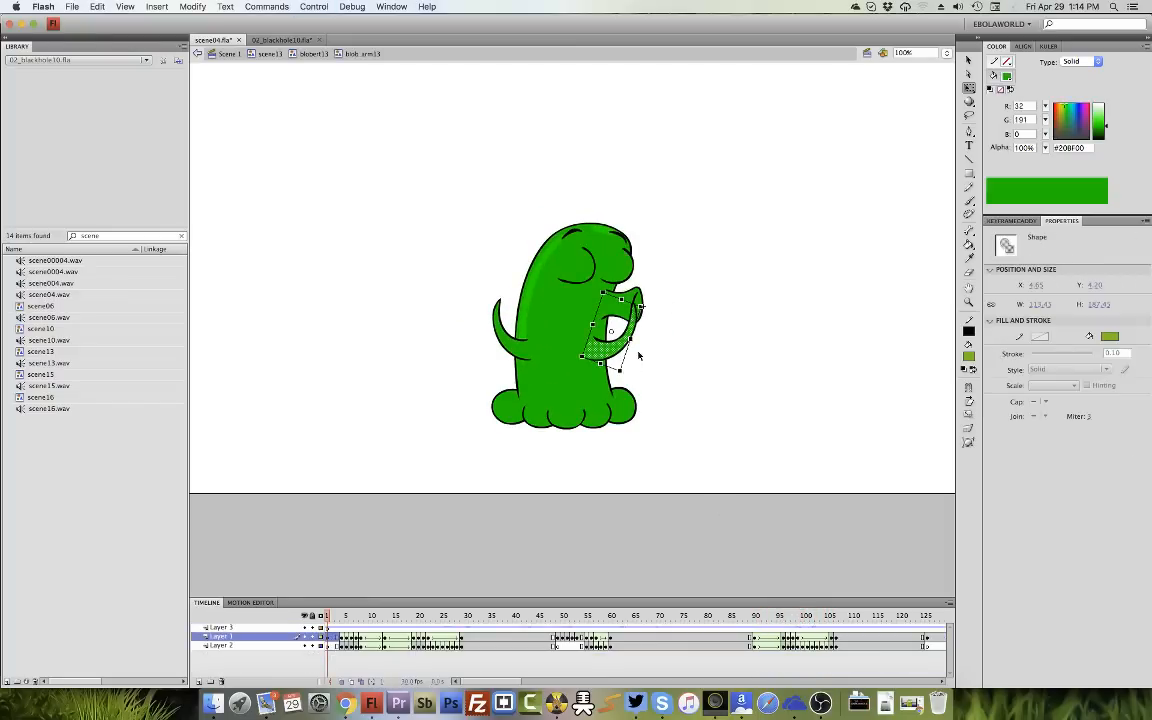
{"action": "left_click", "coordinate": [756, 617]}
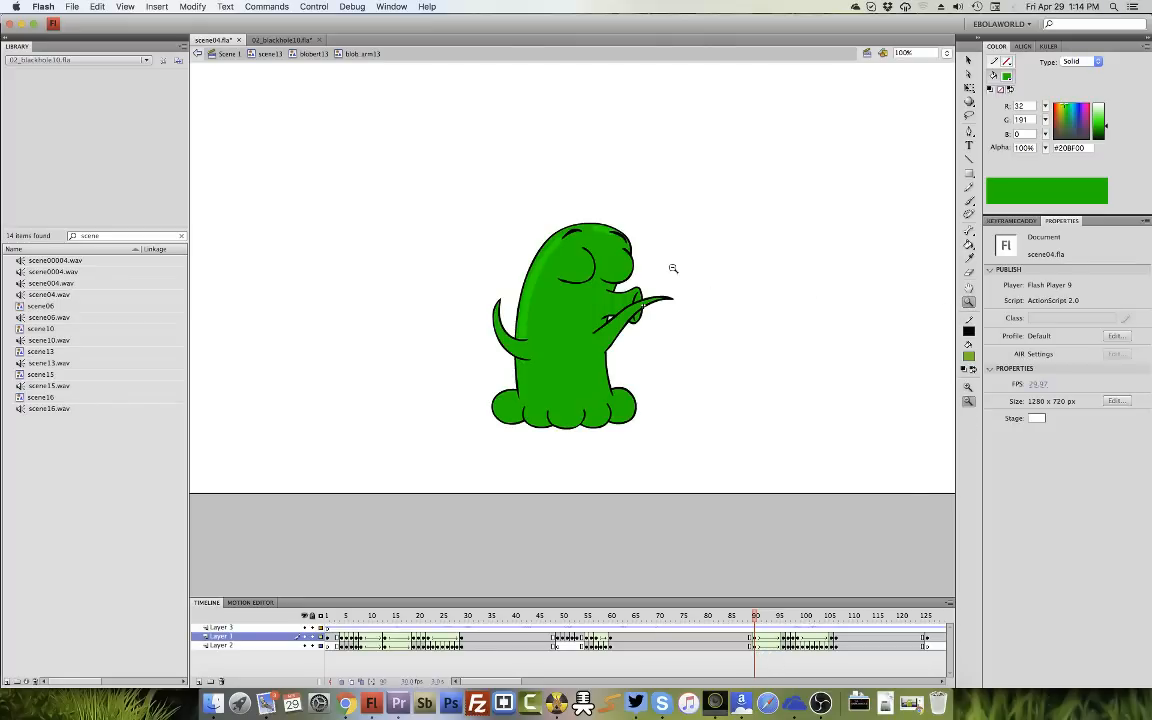
{"action": "left_click_drag", "start_coordinate": [682, 265], "coordinate": [626, 373]}
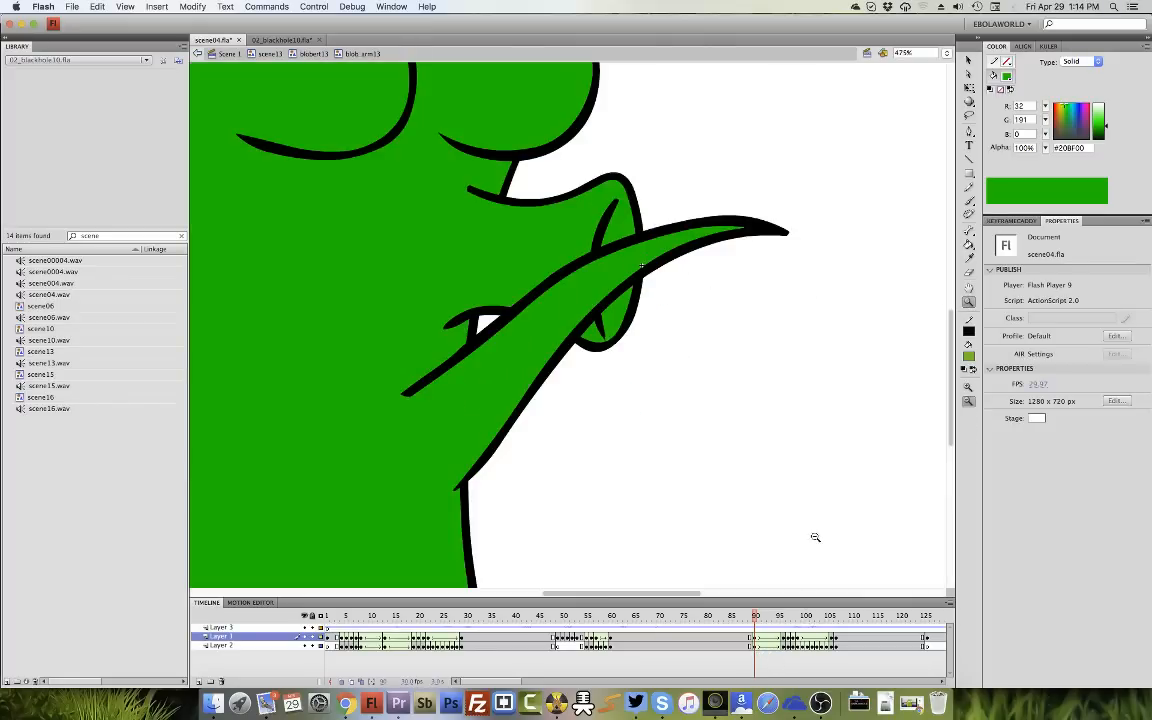
{"action": "left_click", "coordinate": [759, 646]}
{"action": "left_click_drag", "start_coordinate": [759, 648], "coordinate": [782, 653]}
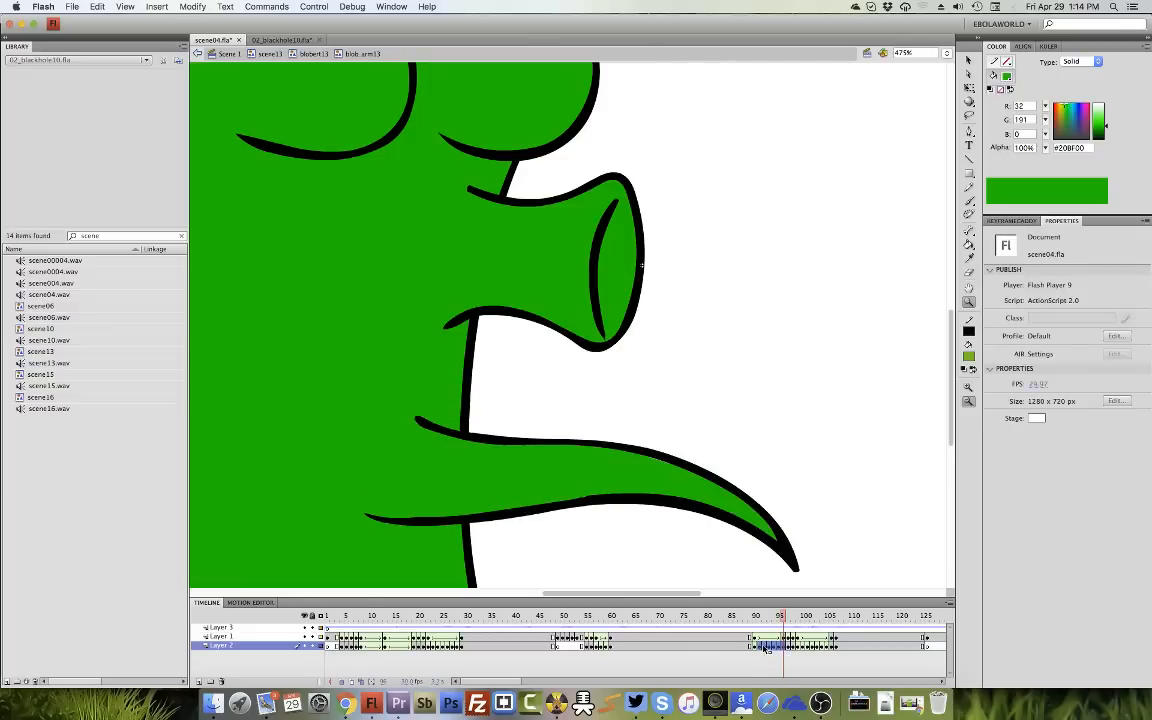
{"action": "left_click", "coordinate": [761, 647]}
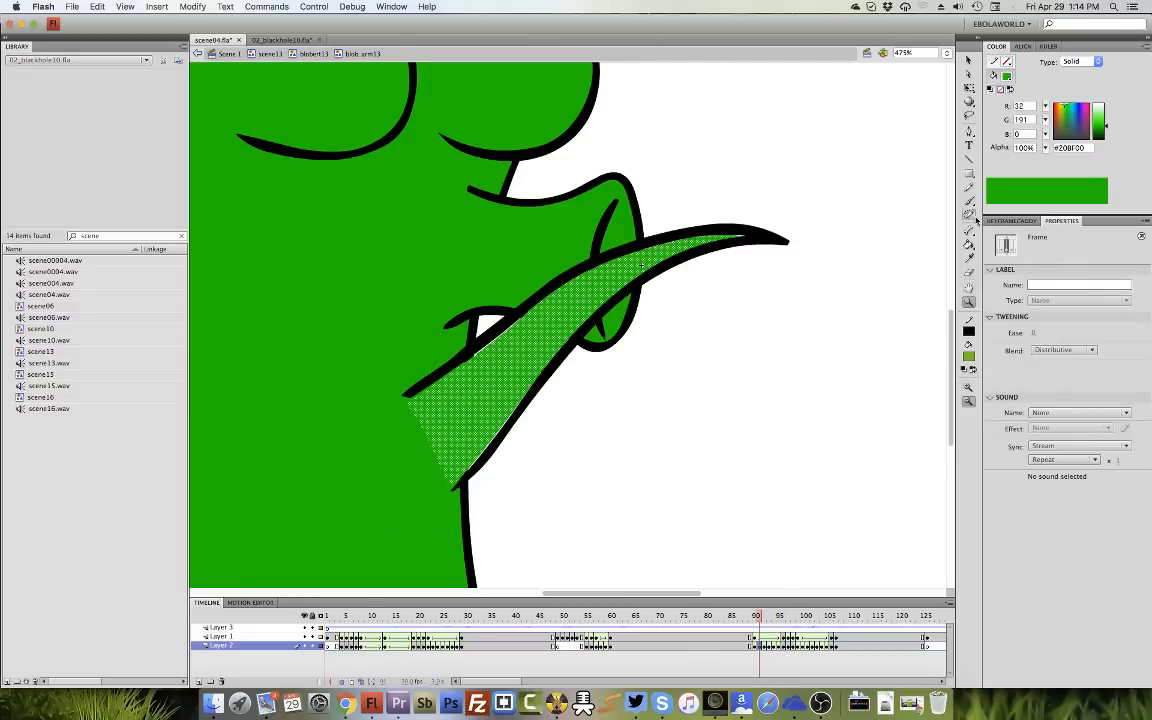
Paint over the gaps between the arm's green fill and its black outlines on frame 91 with the Brush tool.
{"action": "key", "text": "b"}
{"action": "left_click_drag", "start_coordinate": [412, 399], "coordinate": [596, 265]}
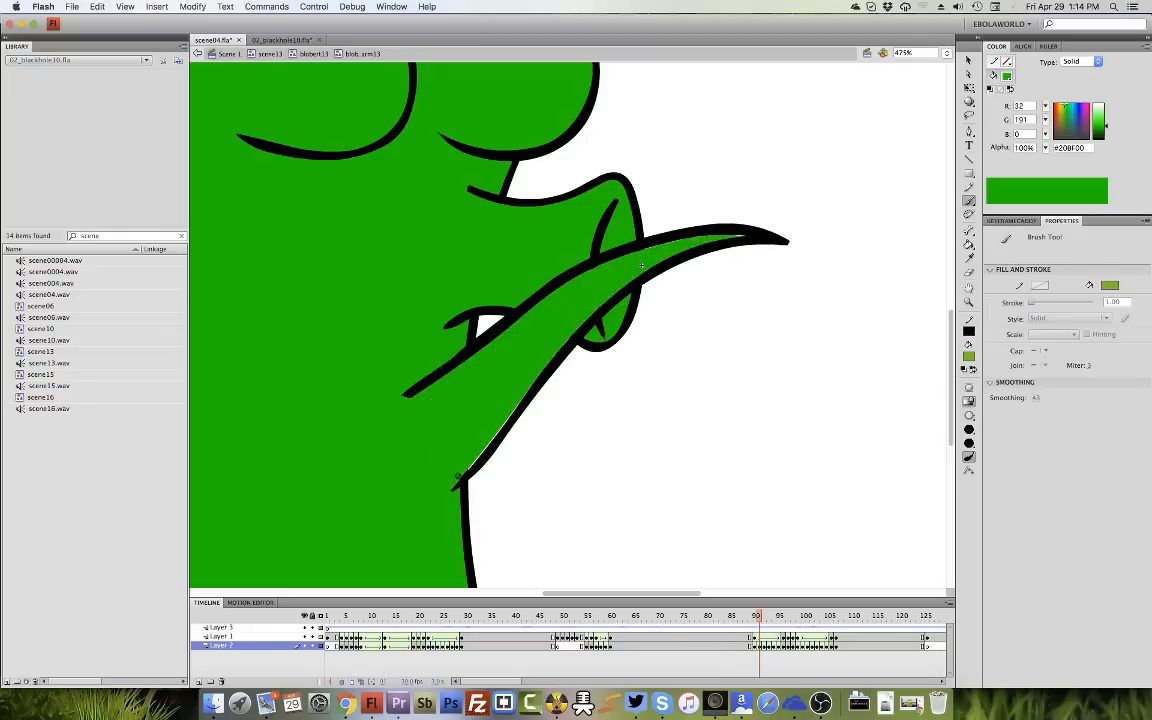
{"action": "mouse_move", "coordinate": [458, 477]}
{"action": "left_mouse_down"}
{"action": "mouse_move", "coordinate": [575, 326]}
{"action": "mouse_move", "coordinate": [559, 289]}
{"action": "mouse_move", "coordinate": [649, 246]}
{"action": "mouse_move", "coordinate": [755, 236]}
{"action": "left_mouse_up"}
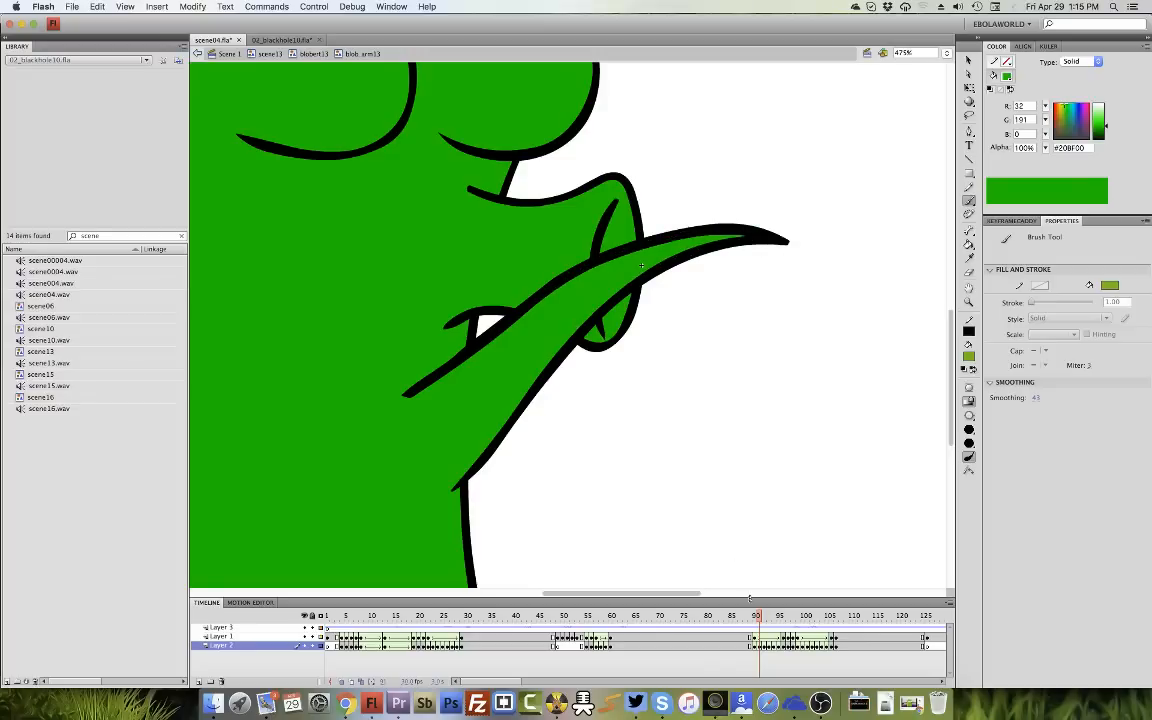
Brush green over the gaps inside the arm on frame 92 of Layer 2, out to the tip.
{"action": "left_click", "coordinate": [763, 647]}
{"action": "mouse_move", "coordinate": [446, 477]}
{"action": "left_mouse_down"}
{"action": "mouse_move", "coordinate": [594, 327]}
{"action": "mouse_move", "coordinate": [670, 279]}
{"action": "mouse_move", "coordinate": [748, 262]}
{"action": "left_mouse_up"}
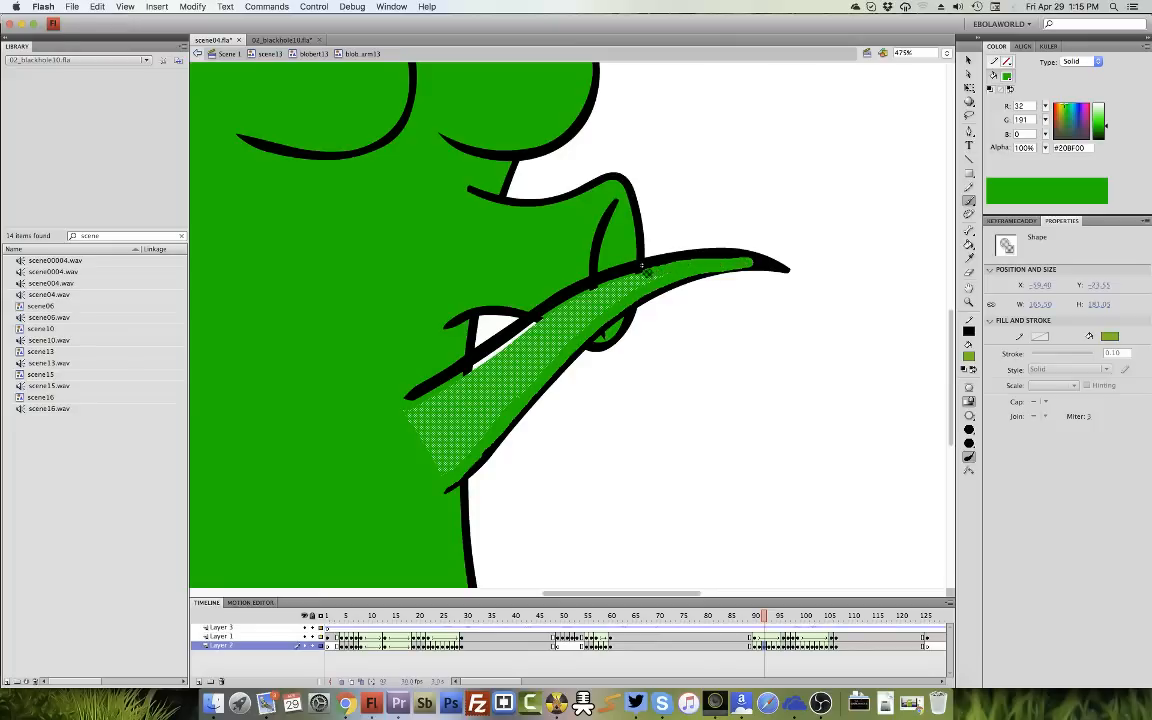
{"action": "mouse_move", "coordinate": [526, 325]}
{"action": "left_mouse_down"}
{"action": "mouse_move", "coordinate": [414, 405]}
{"action": "mouse_move", "coordinate": [570, 312]}
{"action": "left_mouse_up"}
{"action": "left_click_drag", "start_coordinate": [641, 265], "coordinate": [643, 264]}
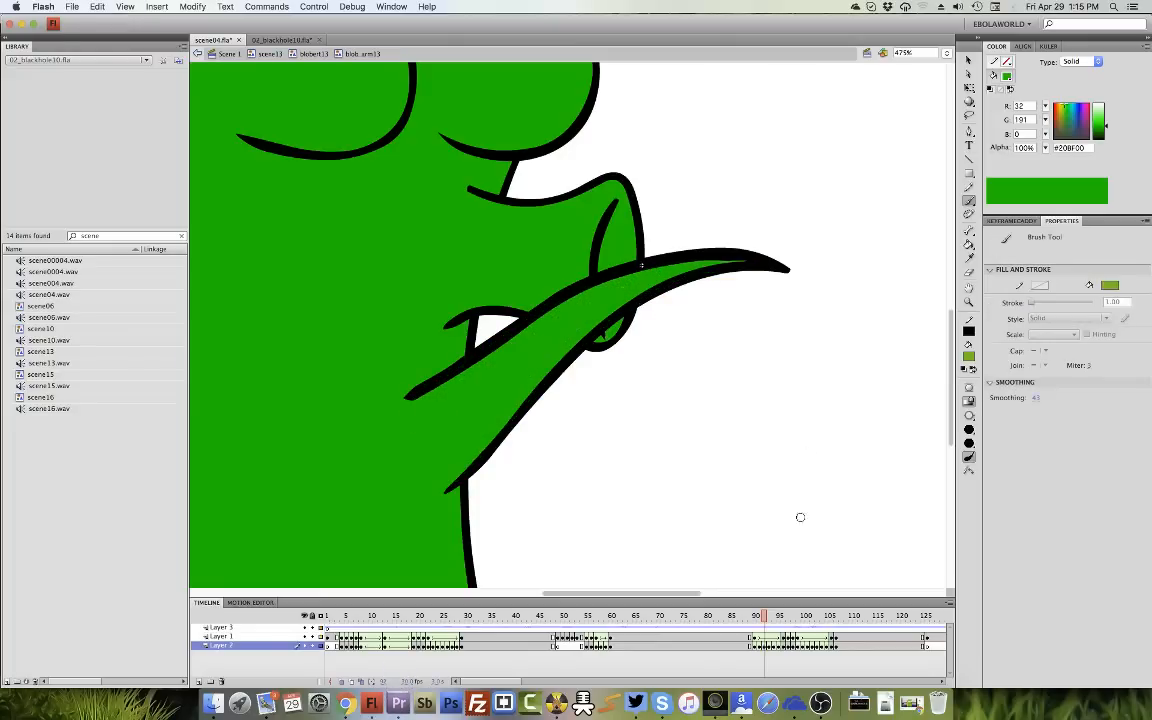
Brush along the arm's inner outline on frame 93 and fill the remaining white gaps green with the Paint Bucket.
{"action": "left_click", "coordinate": [769, 646]}
{"action": "mouse_move", "coordinate": [418, 402]}
{"action": "left_mouse_down"}
{"action": "mouse_move", "coordinate": [421, 449]}
{"action": "mouse_move", "coordinate": [436, 487]}
{"action": "mouse_move", "coordinate": [449, 484]}
{"action": "mouse_move", "coordinate": [597, 350]}
{"action": "mouse_move", "coordinate": [755, 304]}
{"action": "mouse_move", "coordinate": [650, 322]}
{"action": "mouse_move", "coordinate": [450, 386]}
{"action": "mouse_move", "coordinate": [384, 357]}
{"action": "mouse_move", "coordinate": [366, 389]}
{"action": "left_mouse_up"}
{"action": "key", "text": "k"}
{"action": "left_click", "coordinate": [528, 372]}
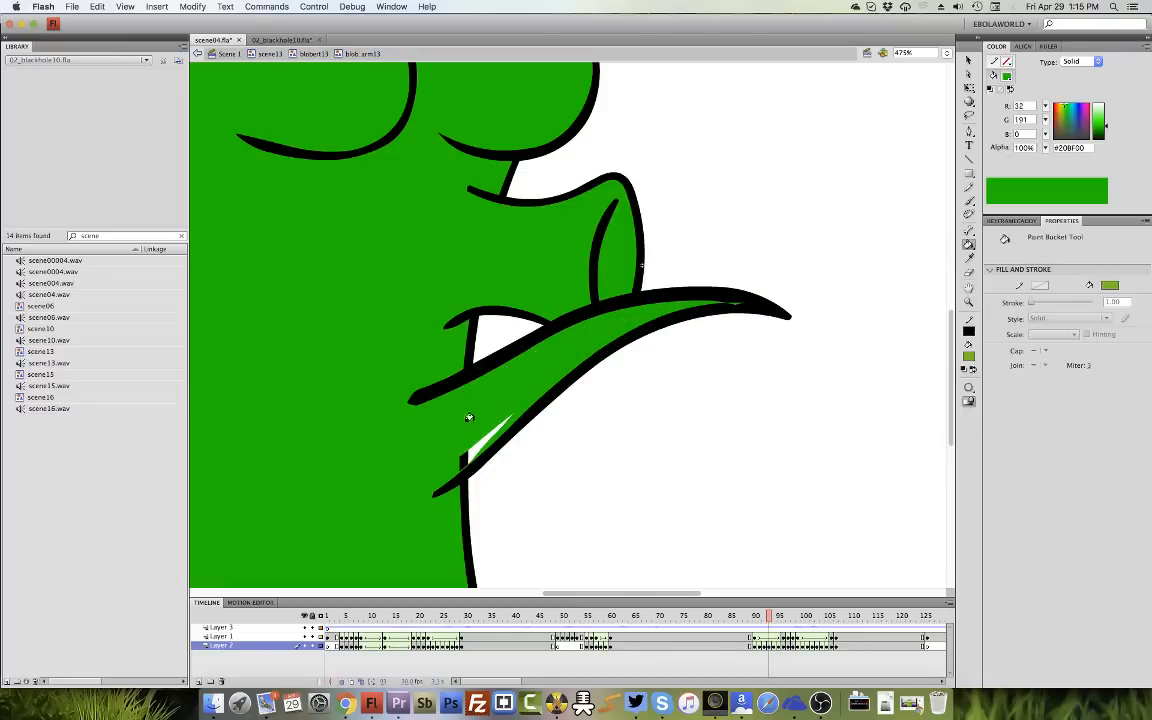
{"action": "left_click", "coordinate": [469, 452]}
Brush green along both inner edges of the arm on frame 94 and bucket-fill the two enclosed white areas.
{"action": "left_click", "coordinate": [774, 647]}
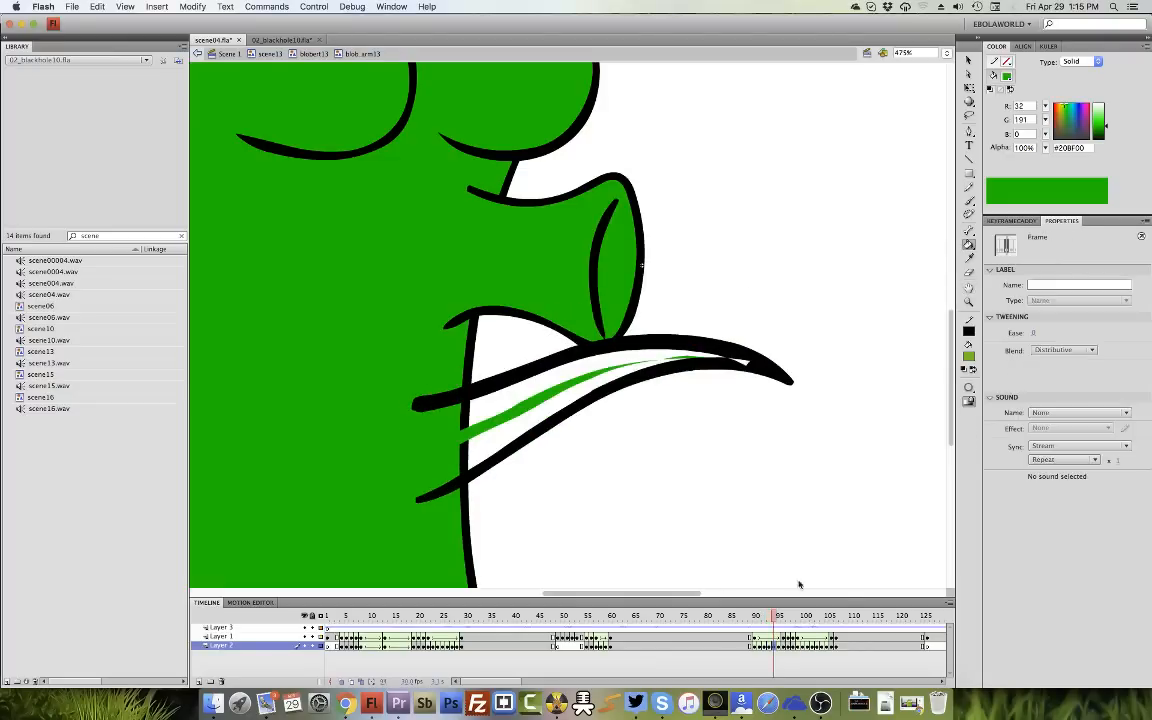
{"action": "left_click", "coordinate": [968, 202]}
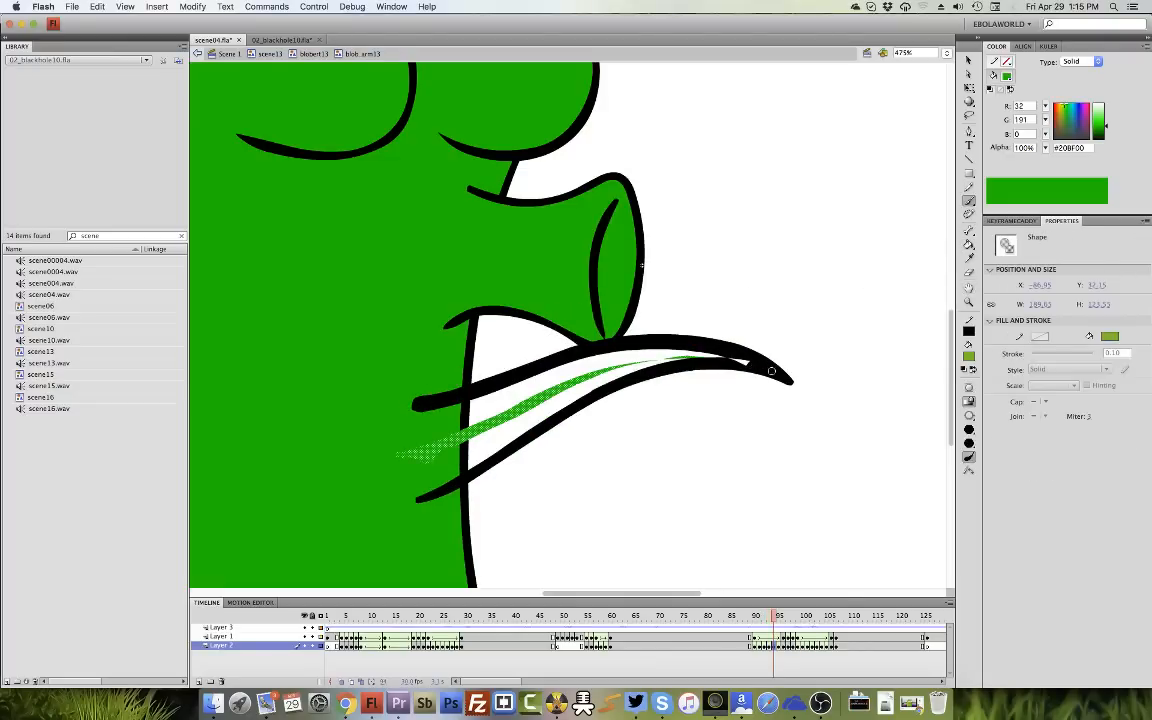
{"action": "mouse_move", "coordinate": [771, 371]}
{"action": "left_mouse_down"}
{"action": "mouse_move", "coordinate": [630, 349]}
{"action": "mouse_move", "coordinate": [510, 372]}
{"action": "mouse_move", "coordinate": [415, 412]}
{"action": "mouse_move", "coordinate": [410, 482]}
{"action": "mouse_move", "coordinate": [417, 493]}
{"action": "mouse_move", "coordinate": [445, 482]}
{"action": "mouse_move", "coordinate": [603, 388]}
{"action": "left_mouse_up"}
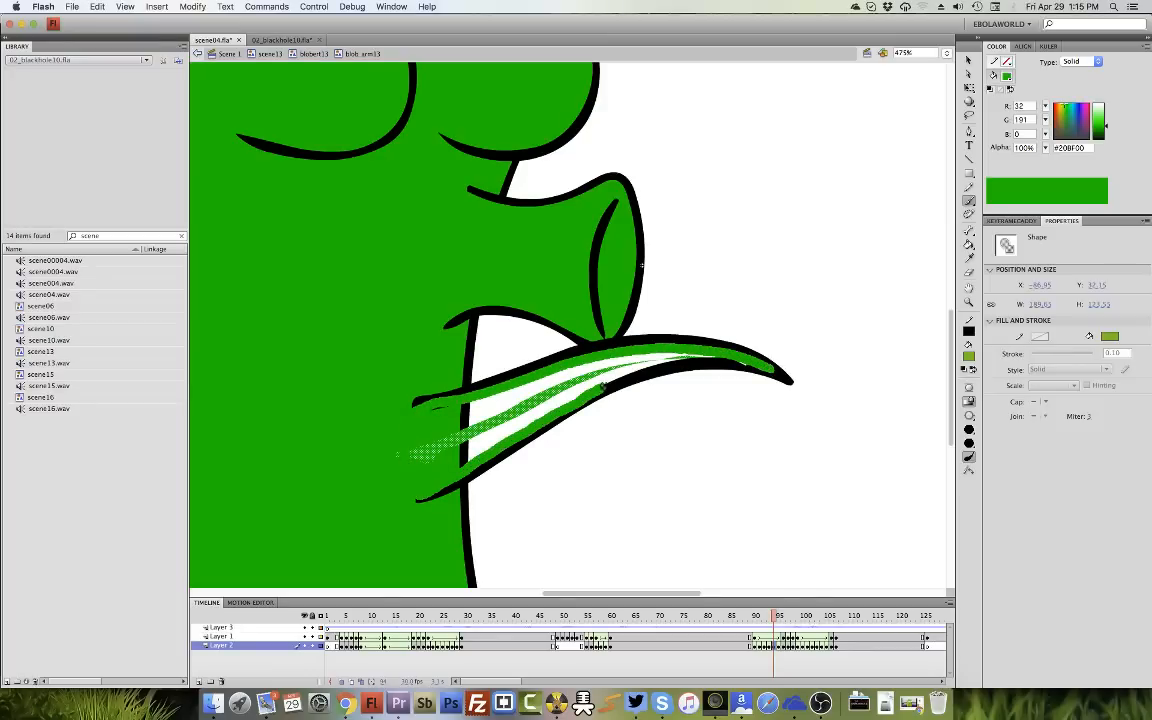
{"action": "left_click_drag", "start_coordinate": [545, 352], "coordinate": [700, 350]}
{"action": "key", "text": "k"}
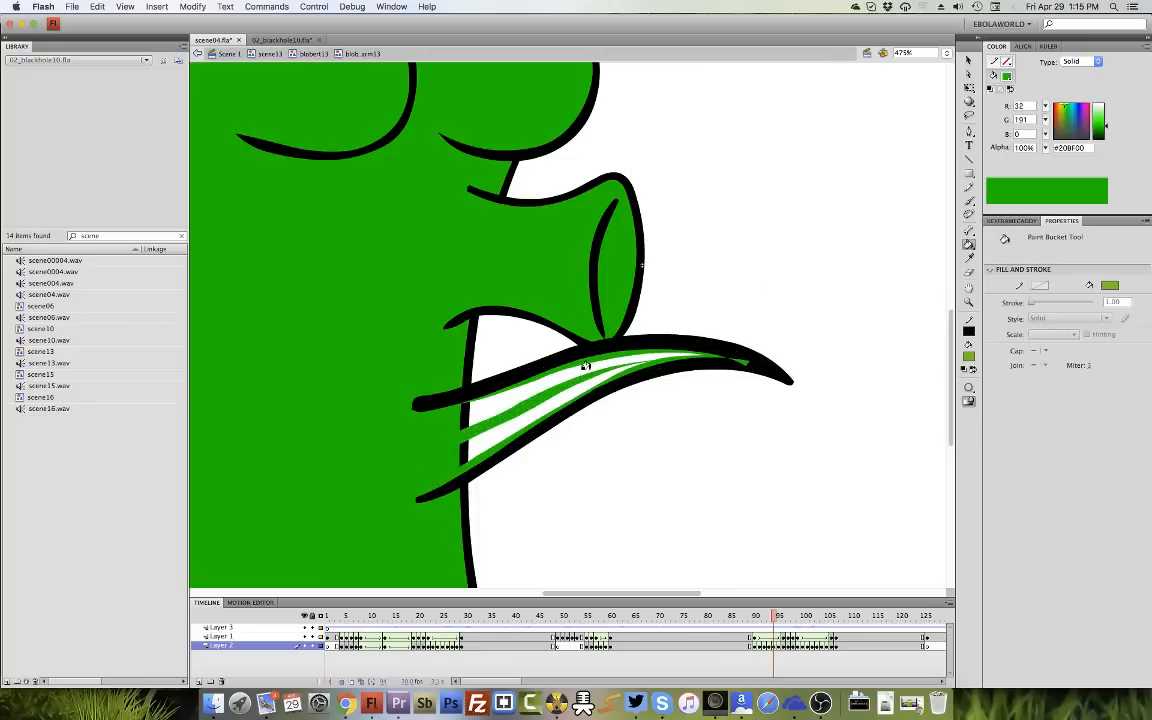
{"action": "left_click", "coordinate": [585, 366]}
{"action": "left_click", "coordinate": [560, 404]}
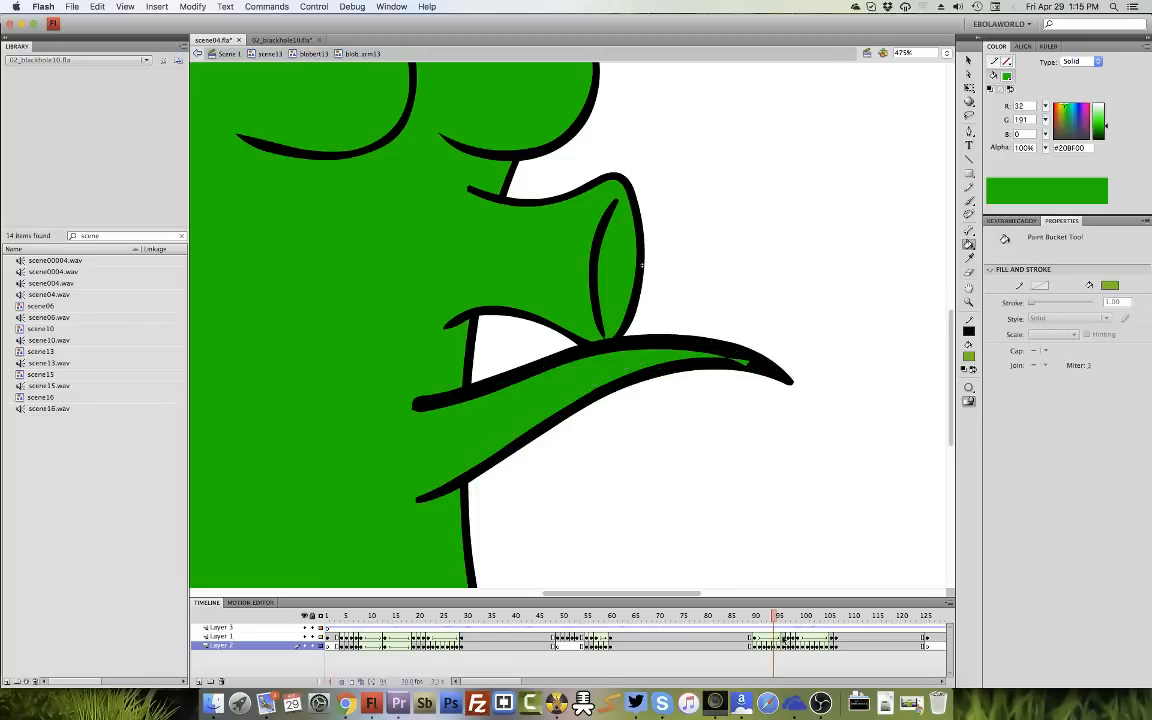
Trace the inside of the arm's outlines in green on frame 95 and bucket-fill the white areas left between.
{"action": "left_click", "coordinate": [778, 646]}
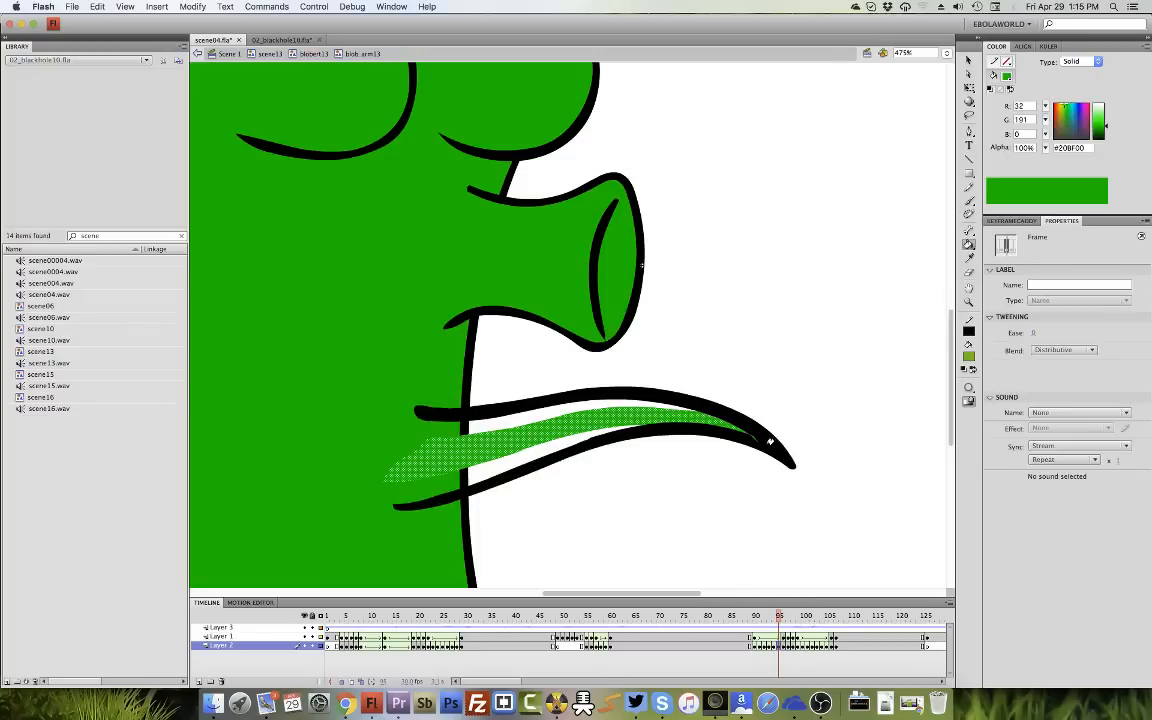
{"action": "key", "text": "b"}
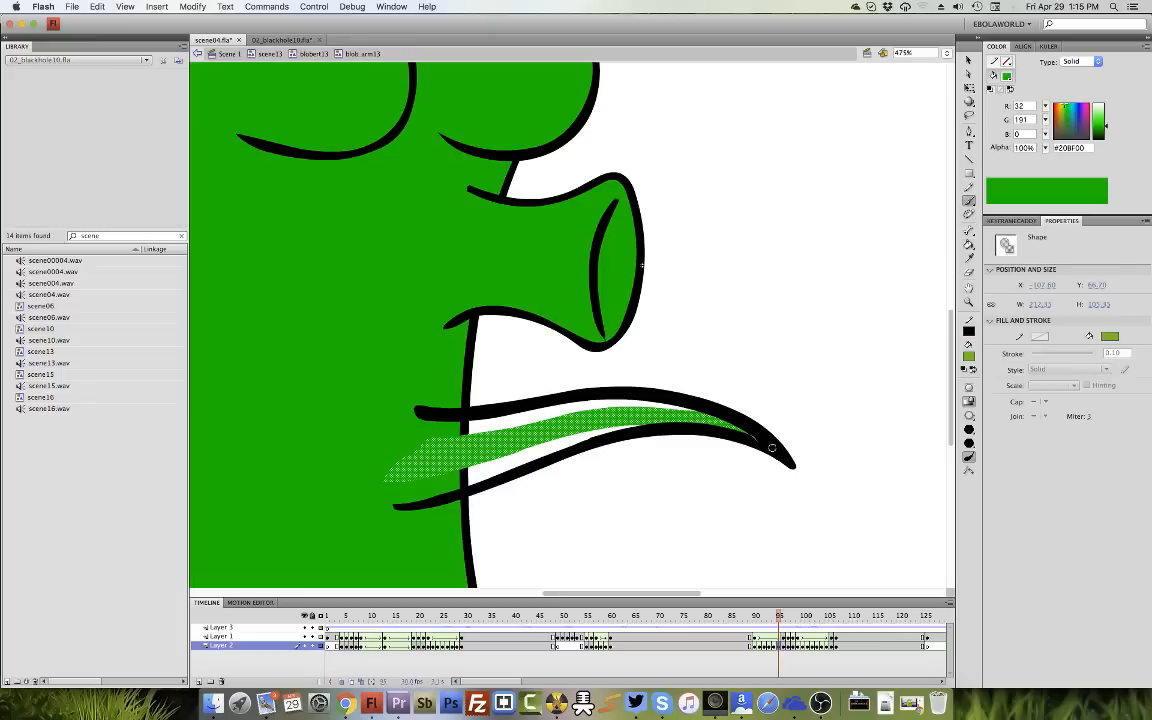
{"action": "mouse_move", "coordinate": [772, 448]}
{"action": "left_mouse_down"}
{"action": "mouse_move", "coordinate": [652, 409]}
{"action": "mouse_move", "coordinate": [596, 405]}
{"action": "mouse_move", "coordinate": [466, 427]}
{"action": "left_mouse_up"}
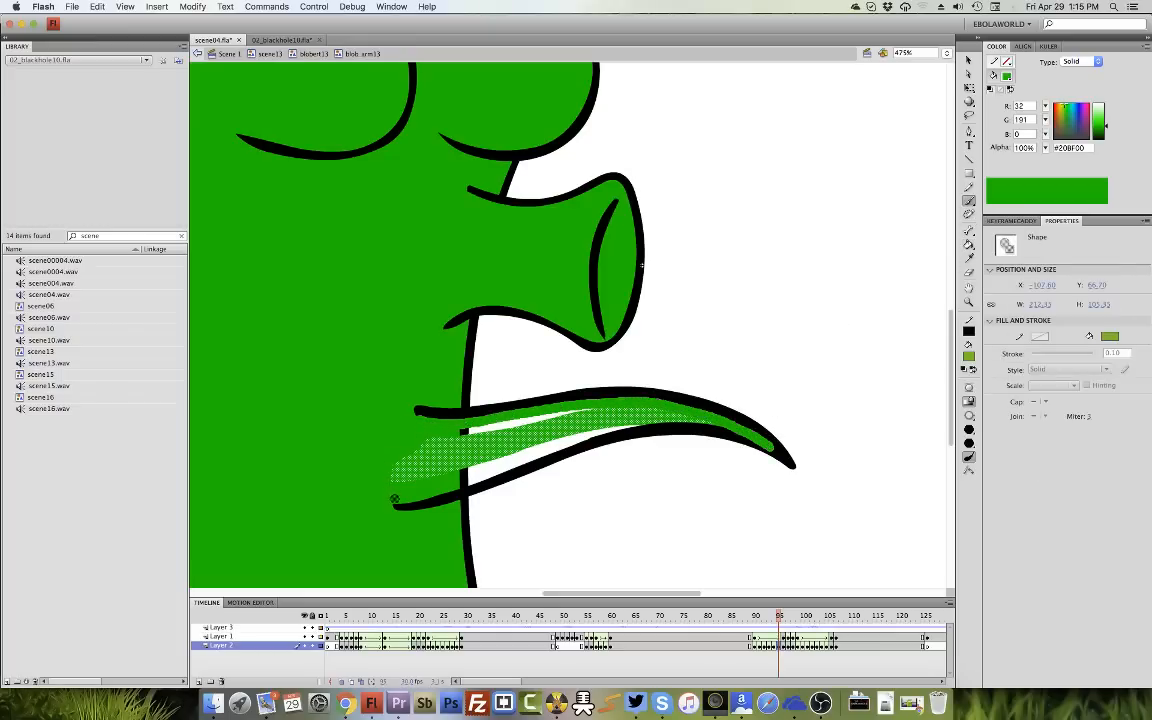
{"action": "mouse_move", "coordinate": [414, 500]}
{"action": "left_mouse_down"}
{"action": "mouse_move", "coordinate": [465, 470]}
{"action": "mouse_move", "coordinate": [566, 447]}
{"action": "mouse_move", "coordinate": [731, 428]}
{"action": "mouse_move", "coordinate": [675, 392]}
{"action": "mouse_move", "coordinate": [705, 403]}
{"action": "left_mouse_up"}
{"action": "left_click", "coordinate": [970, 244]}
{"action": "left_click", "coordinate": [527, 419]}
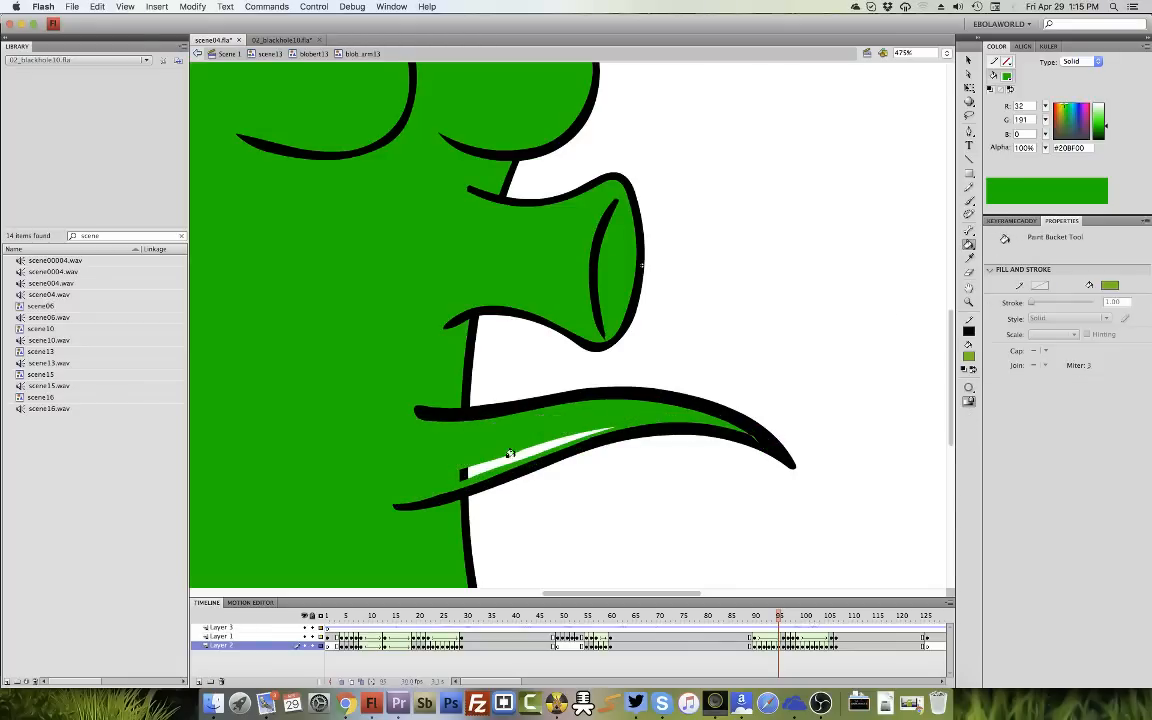
{"action": "left_click", "coordinate": [506, 458]}
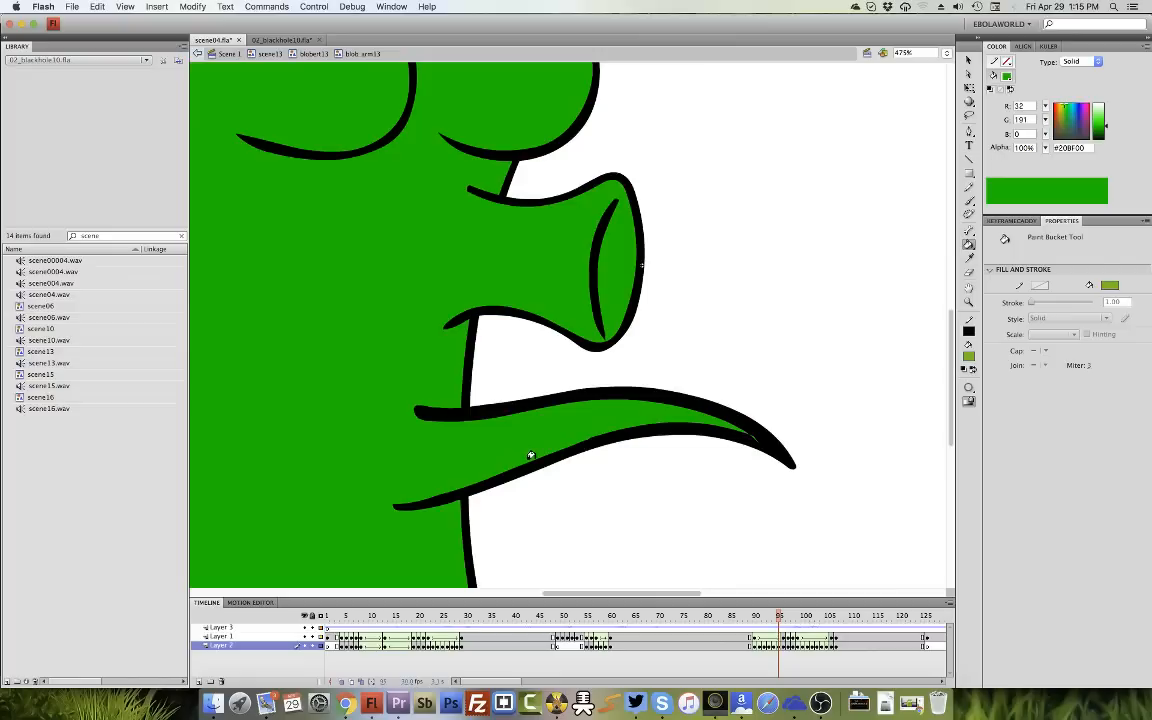
Convert the tweened outline frames from 91 to 95 on Layer 1 into individual keyframes.
{"action": "left_click", "coordinate": [789, 646]}
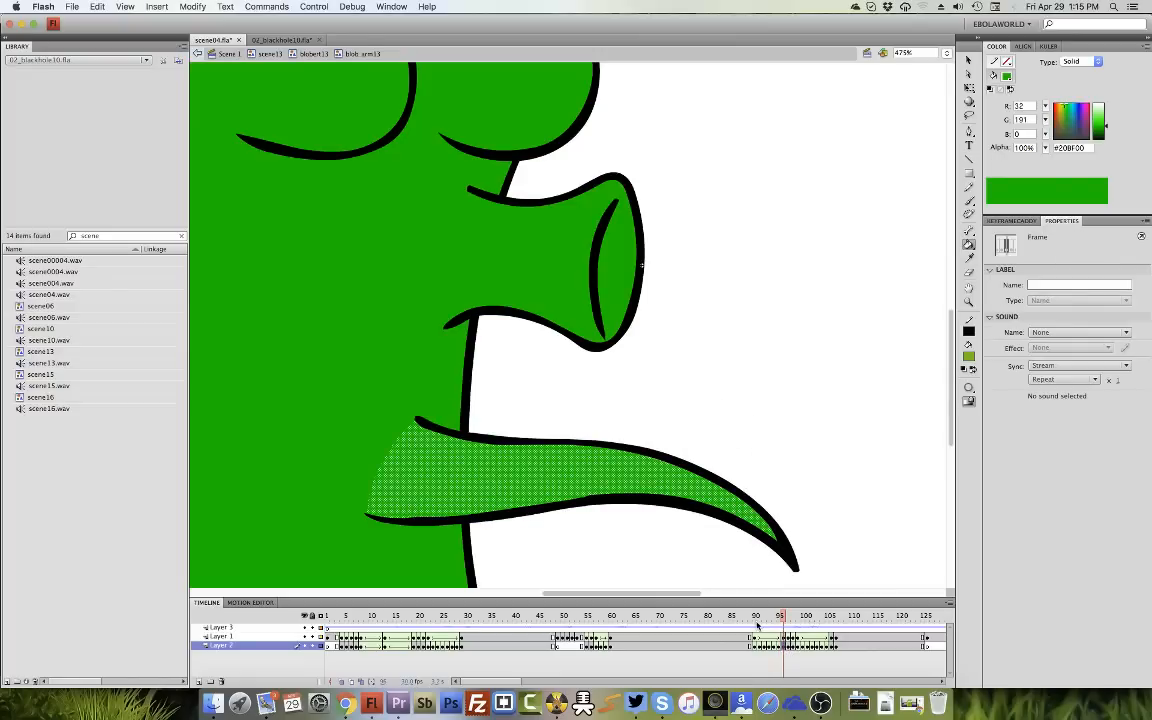
{"action": "mouse_move", "coordinate": [757, 625]}
{"action": "left_mouse_down"}
{"action": "mouse_move", "coordinate": [787, 622]}
{"action": "mouse_move", "coordinate": [765, 621]}
{"action": "mouse_move", "coordinate": [779, 643]}
{"action": "mouse_move", "coordinate": [757, 624]}
{"action": "mouse_move", "coordinate": [768, 624]}
{"action": "left_mouse_up"}
{"action": "key", "text": "F6"}
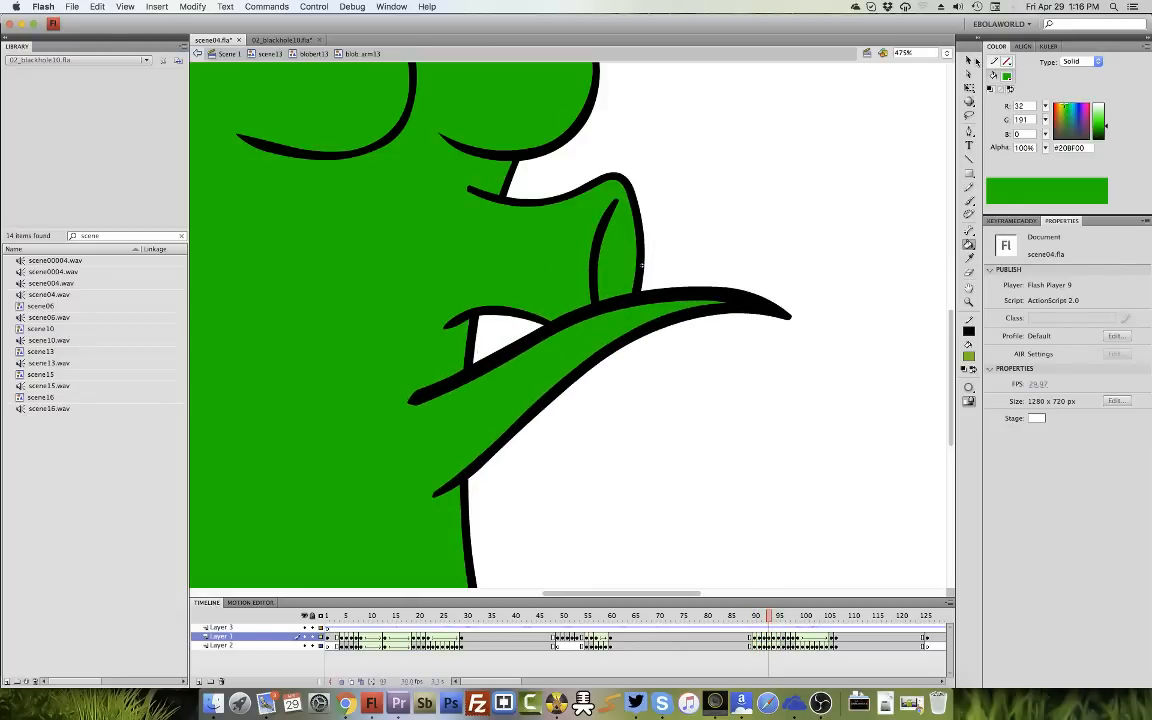
Pull the inner corner of the arm's outline closer to the tip on frames 93 and 94 of Layer 1.
{"action": "key", "text": "v"}
{"action": "left_click_drag", "start_coordinate": [726, 301], "coordinate": [755, 309]}
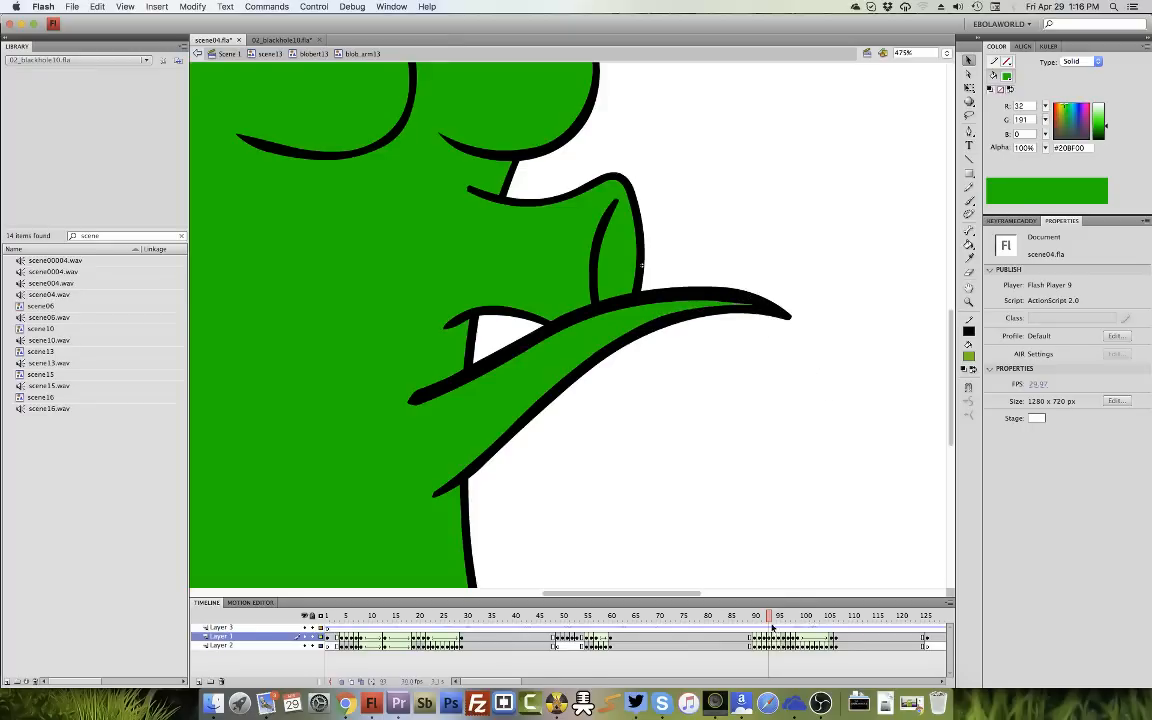
{"action": "left_click", "coordinate": [775, 616]}
{"action": "left_click_drag", "start_coordinate": [726, 361], "coordinate": [737, 361]}
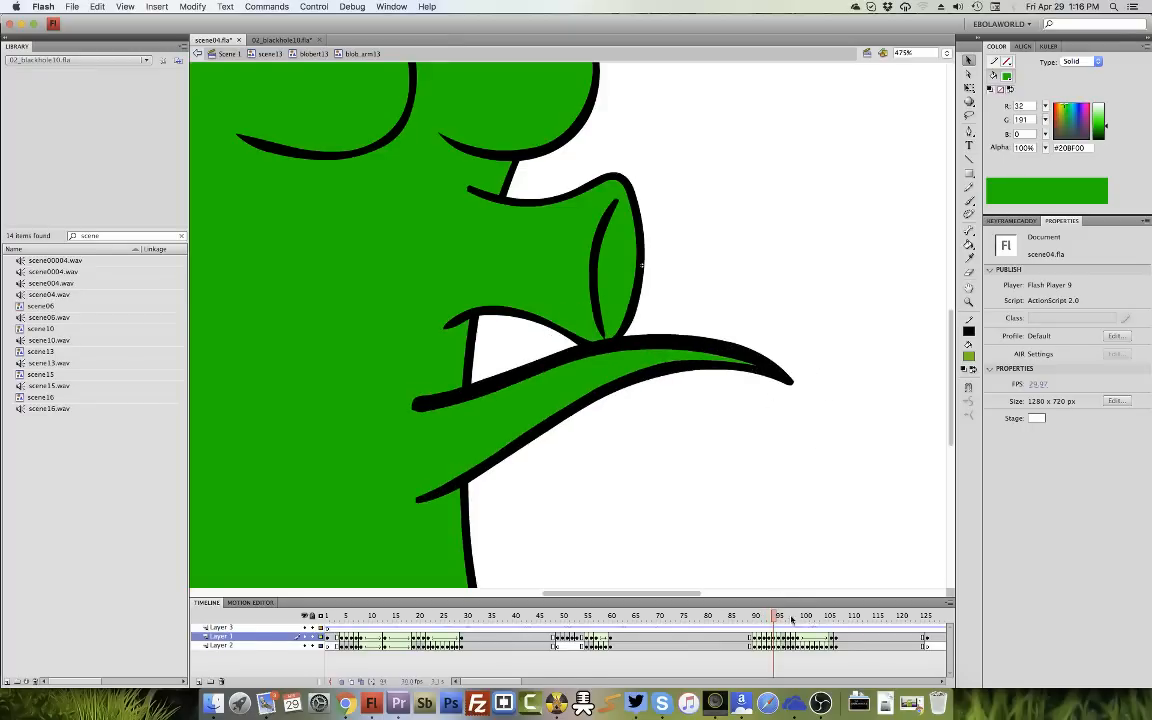
Play back the arm's swing inside blob_arm13 and save the file.
{"action": "left_click_drag", "start_coordinate": [791, 618], "coordinate": [825, 591]}
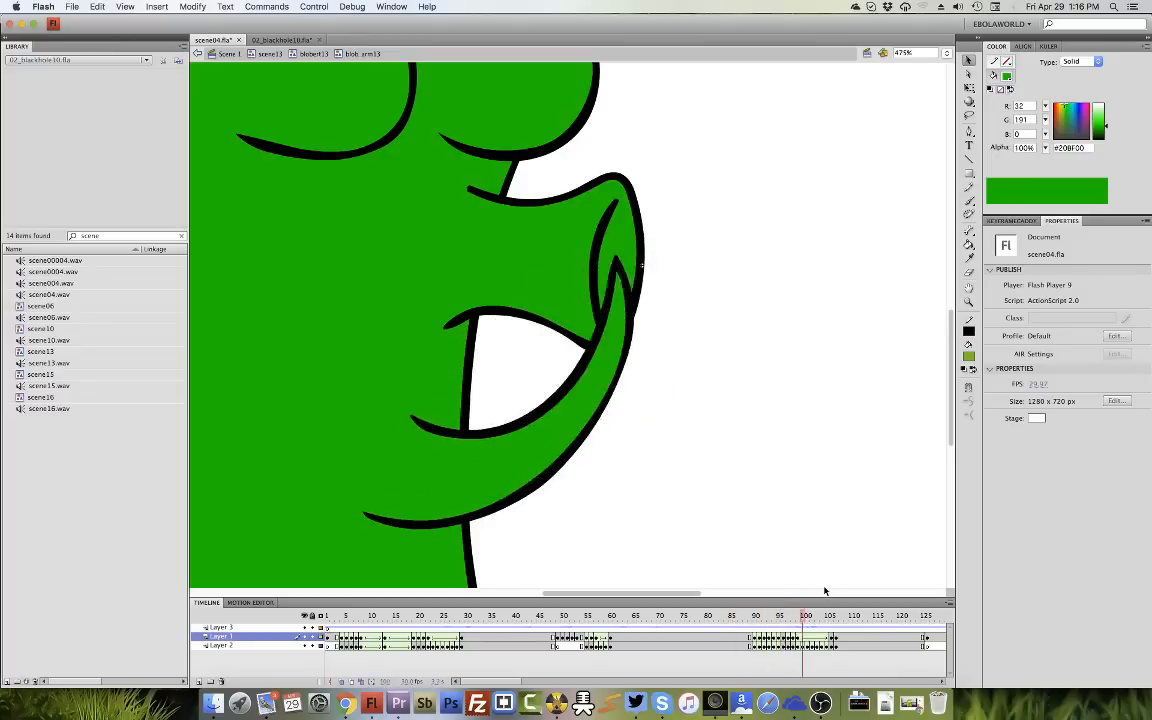
{"action": "key", "text": "Return"}
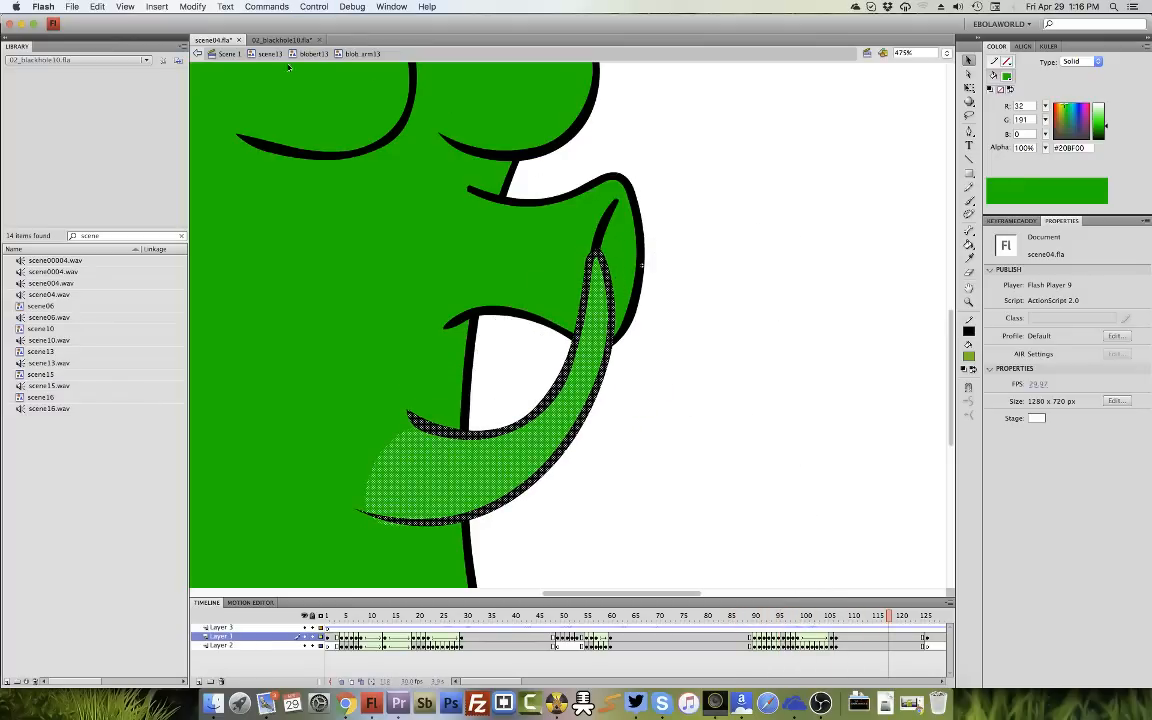
{"action": "key", "text": "super+s"}
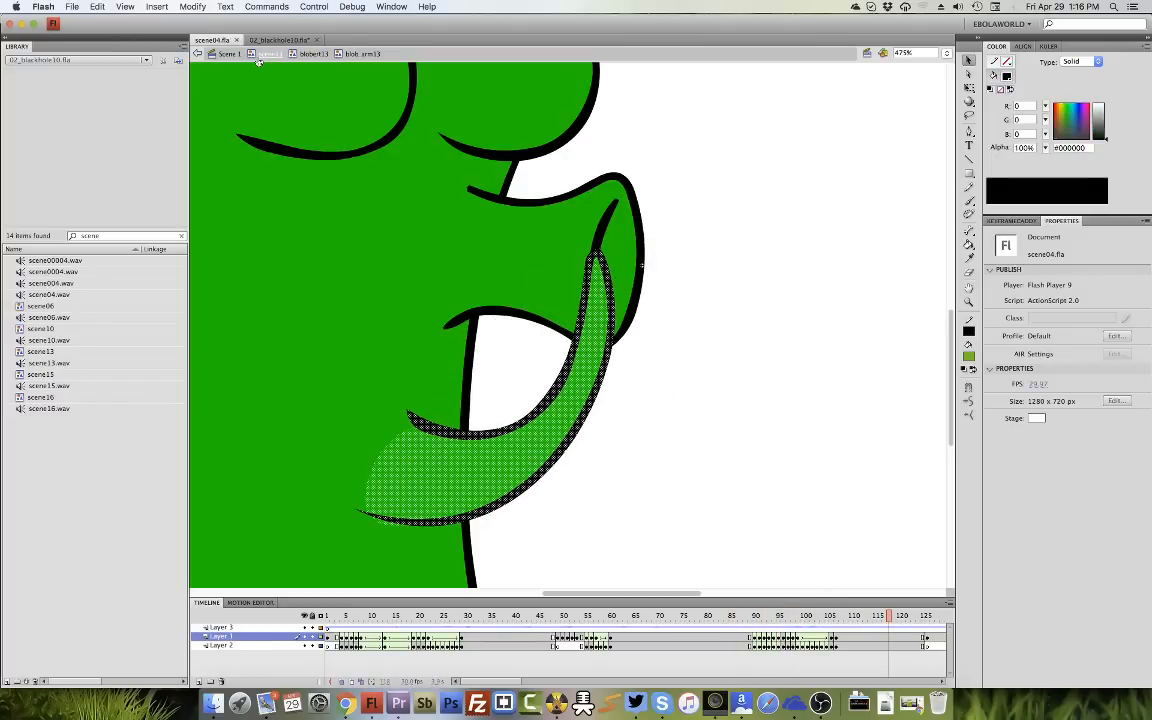
Return to the blobert13 symbol, show it at 100%, and play the animation from about frame 95.
{"action": "left_click", "coordinate": [316, 55]}
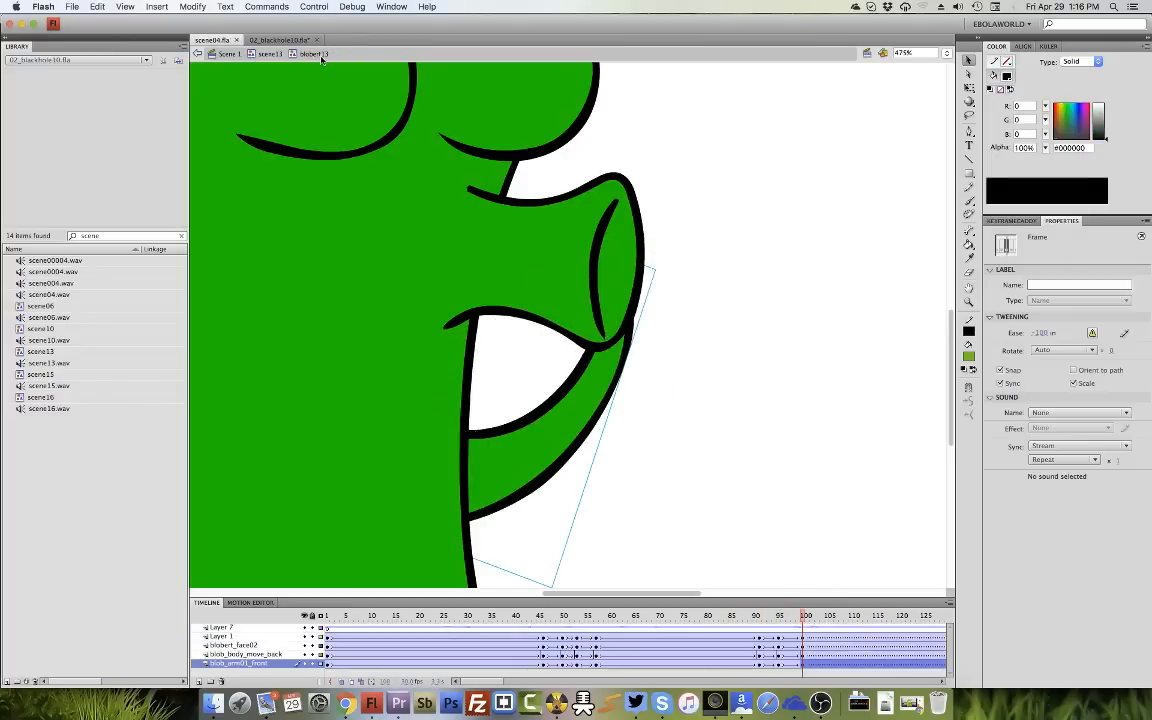
{"action": "double_click", "coordinate": [967, 300]}
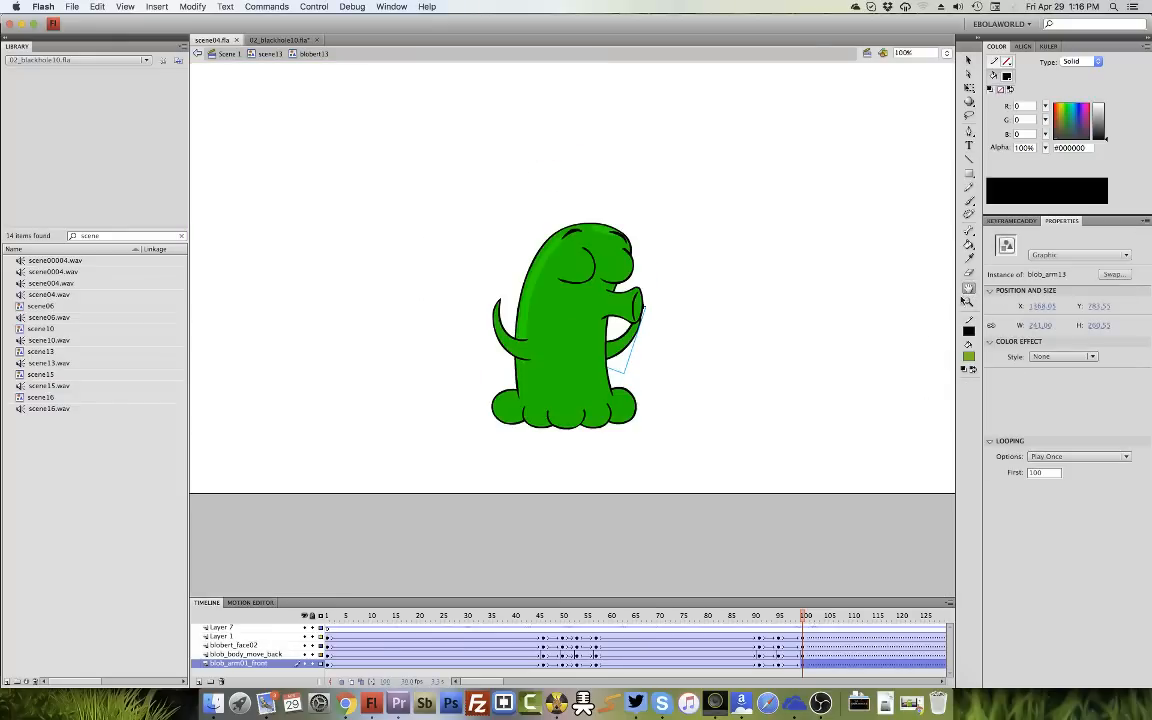
{"action": "left_click", "coordinate": [779, 628]}
{"action": "key", "text": "Return"}
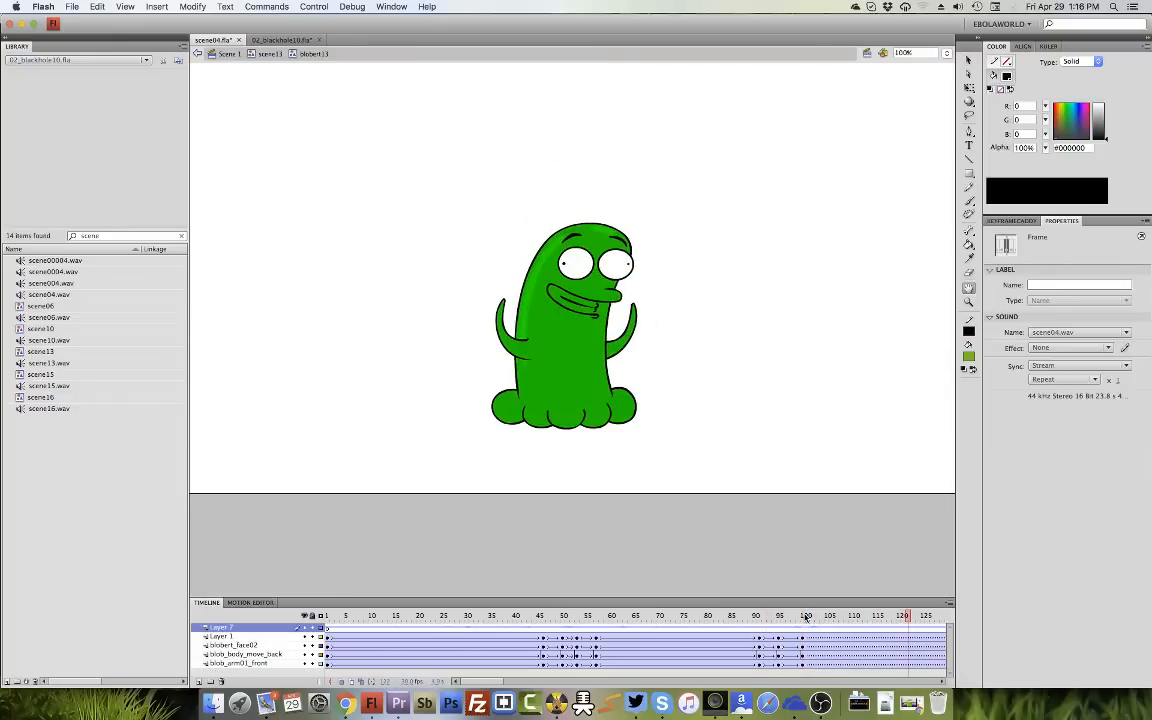
{"action": "left_click_drag", "start_coordinate": [758, 616], "coordinate": [875, 625]}
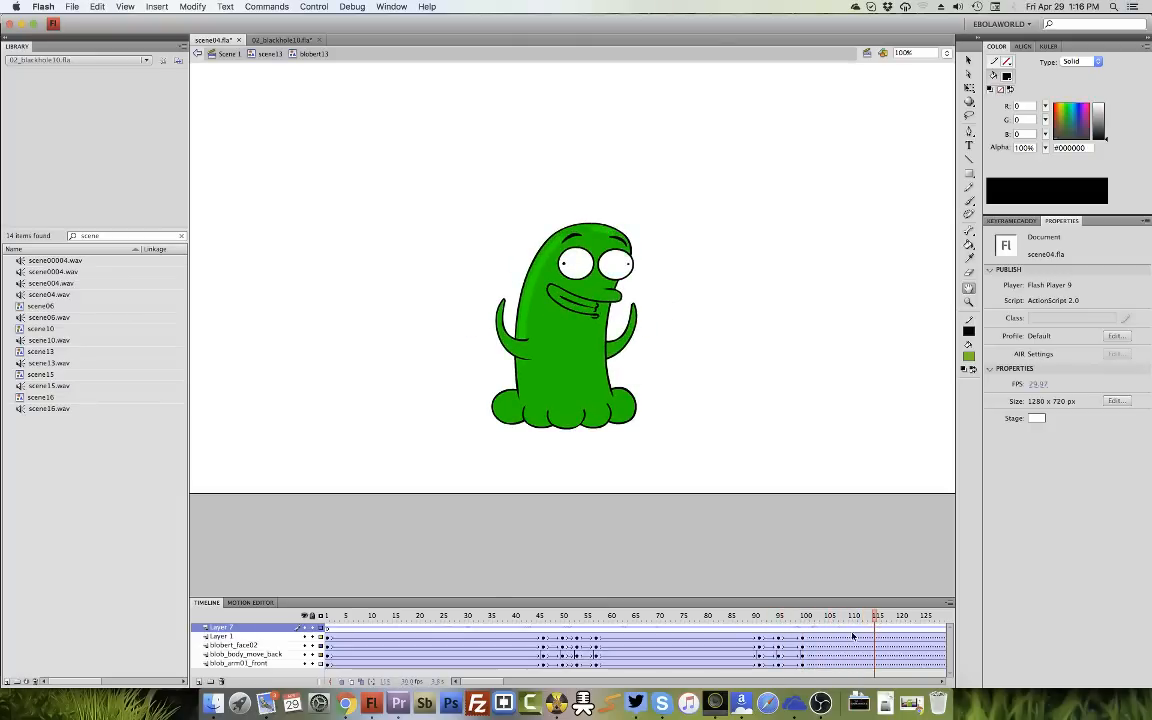
Insert keyframes on the arm, face and body layers at frames 106, 110 and 114.
{"action": "left_click", "coordinate": [833, 620]}
{"action": "left_click_drag", "start_coordinate": [831, 638], "coordinate": [831, 664]}
{"action": "key", "text": "F6"}
{"action": "left_click", "coordinate": [969, 88]}
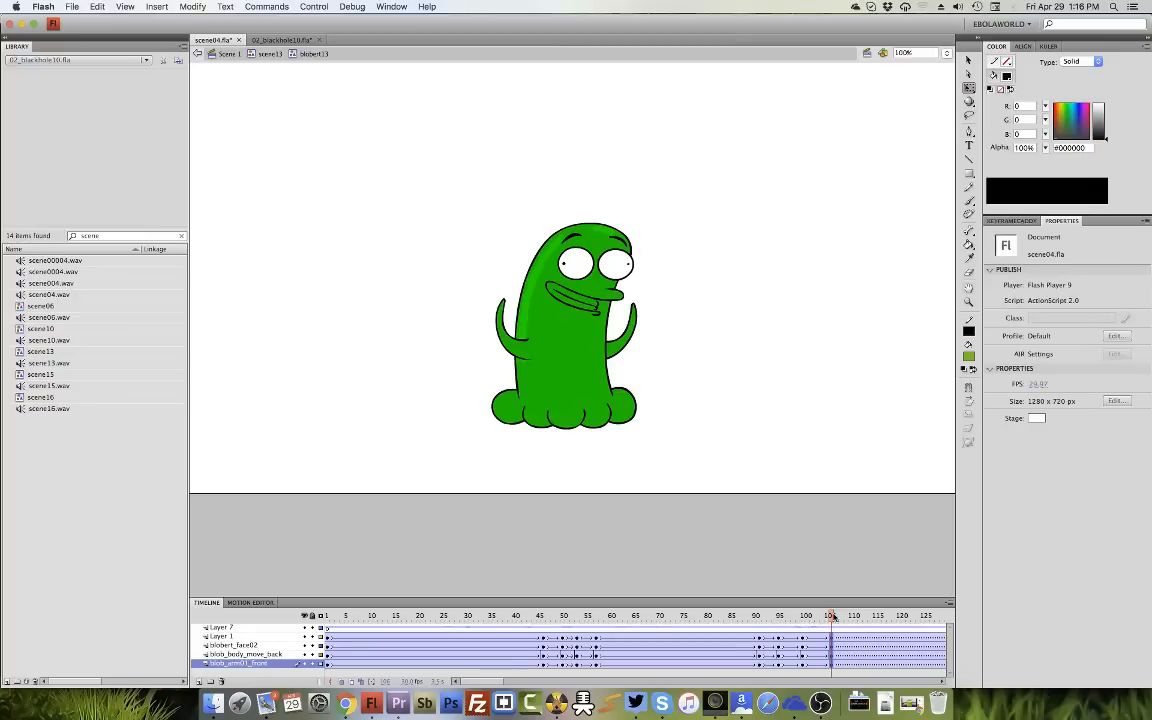
{"action": "left_click_drag", "start_coordinate": [833, 618], "coordinate": [851, 664]}
{"action": "key", "text": "F6"}
{"action": "key", "text": "F6"}
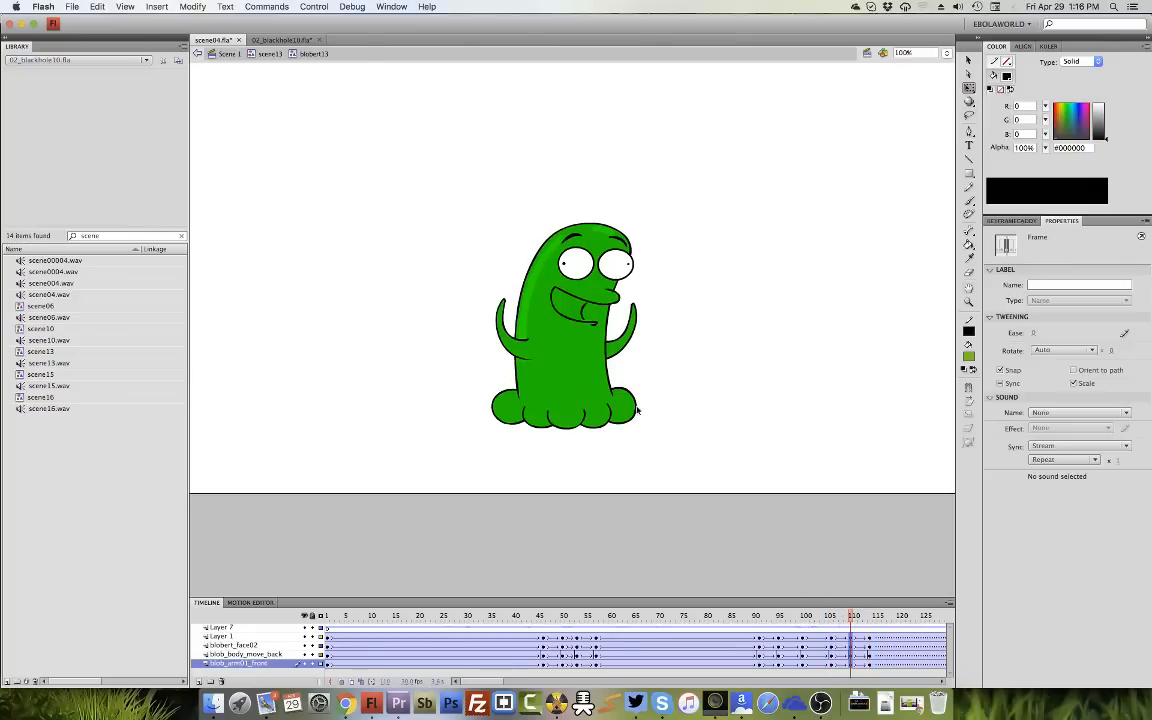
Rotate the character's back and front arms slightly inward at frame 110 with the Free Transform tool.
{"action": "left_click", "coordinate": [590, 318]}
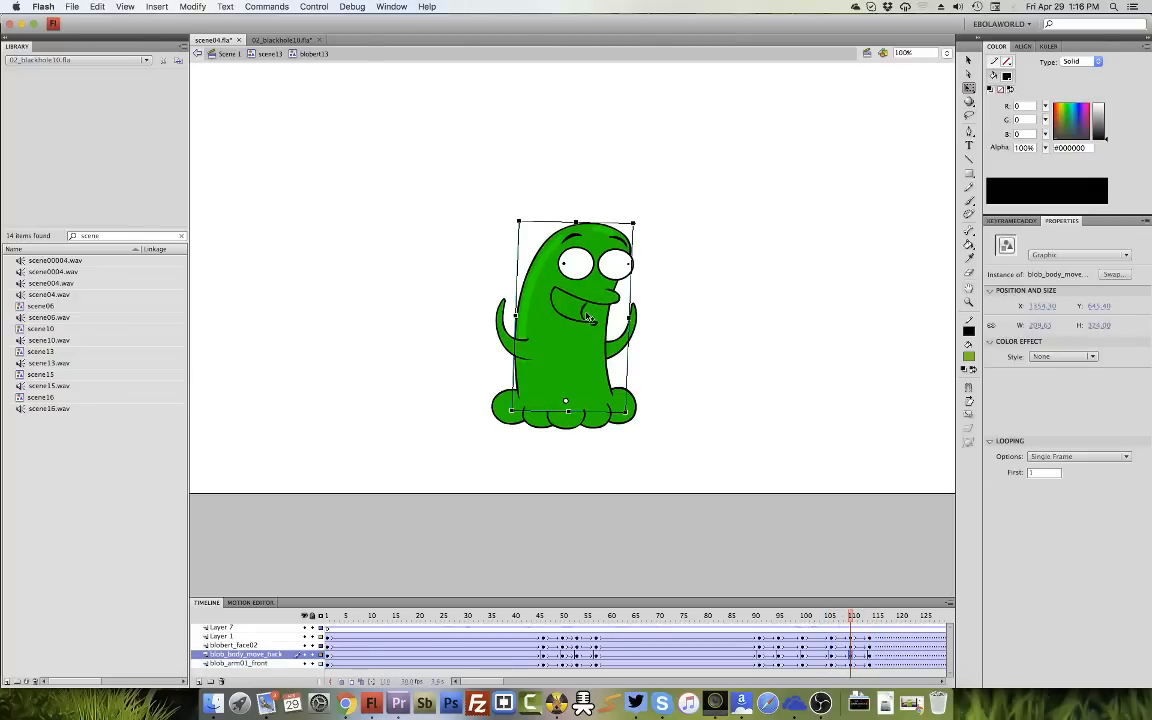
{"action": "left_click", "coordinate": [851, 636]}
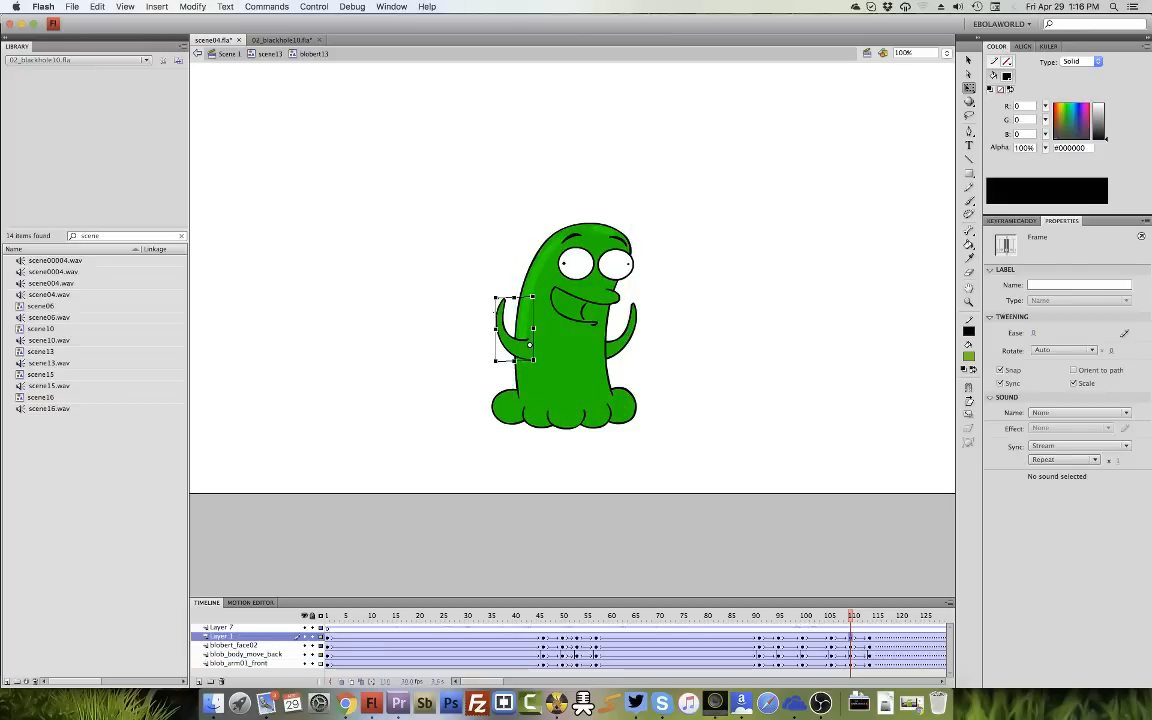
{"action": "left_click", "coordinate": [500, 312]}
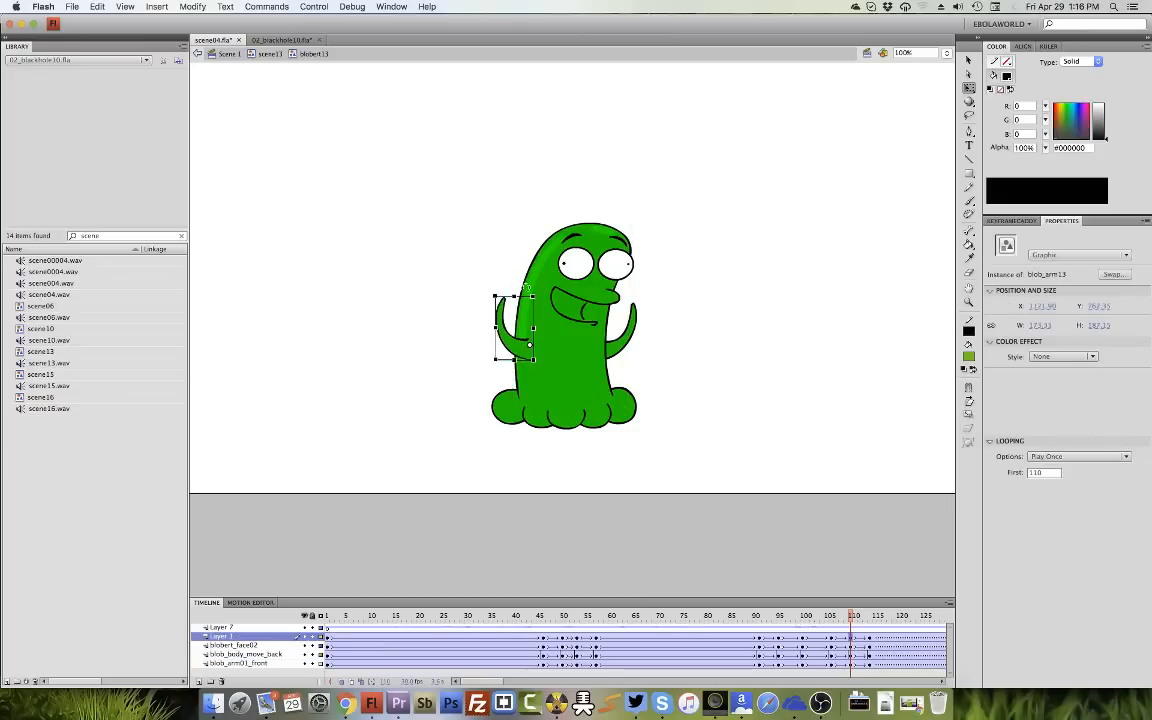
{"action": "left_click_drag", "start_coordinate": [530, 290], "coordinate": [534, 287]}
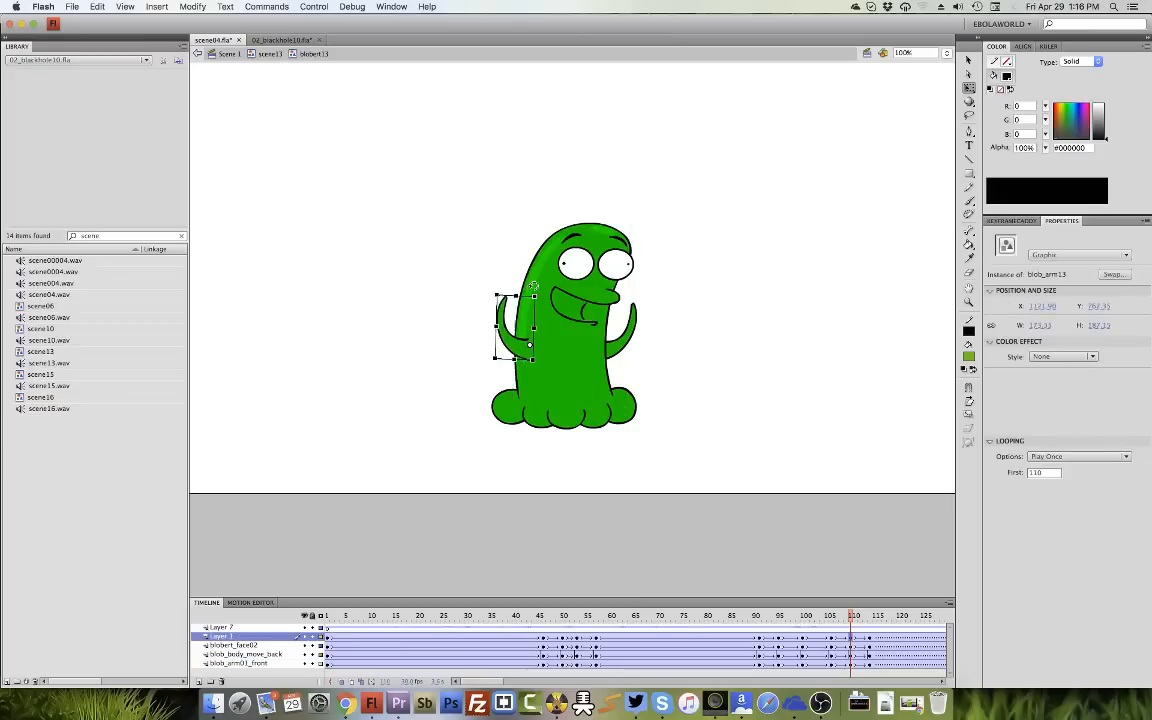
{"action": "left_click", "coordinate": [630, 322]}
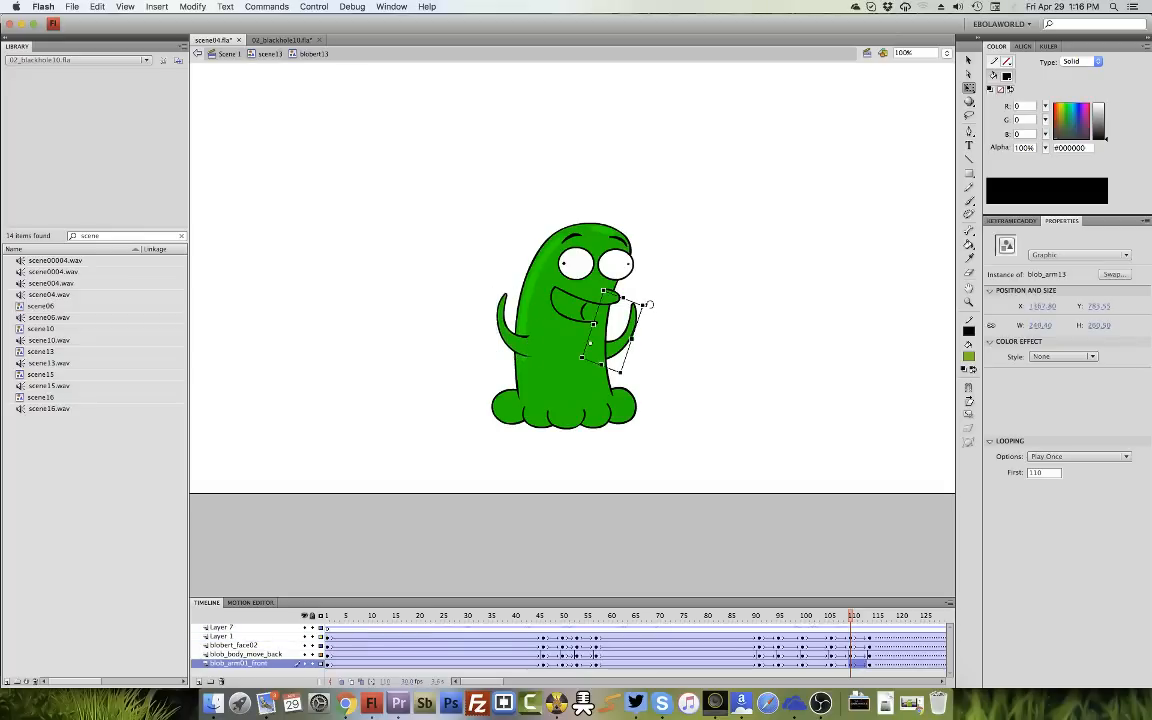
Nudge the face up by four small increments at frame 110.
{"action": "left_click", "coordinate": [634, 250]}
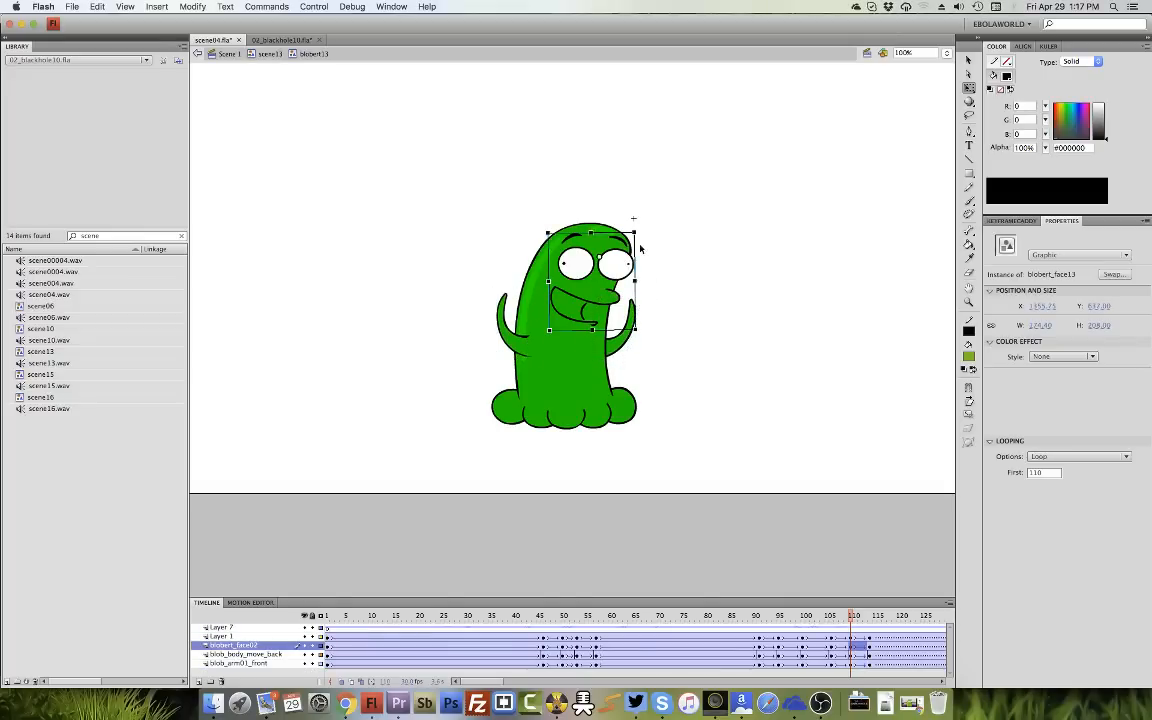
{"action": "key", "text": "Up"}
{"action": "key", "text": "Up"}
{"action": "key", "text": "Up"}
{"action": "key", "text": "Up"}
Set the front arm tween's ease at frame 110 to 100 out and play back the movement.
{"action": "left_click", "coordinate": [855, 663]}
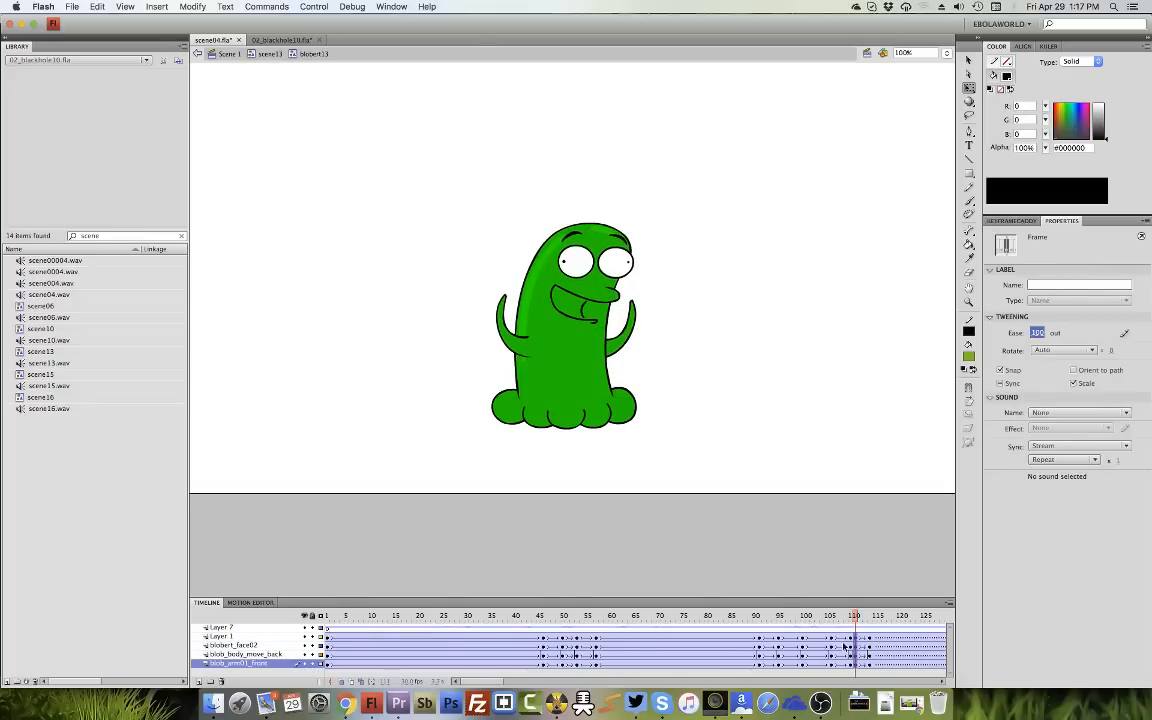
{"action": "left_click", "coordinate": [837, 647]}
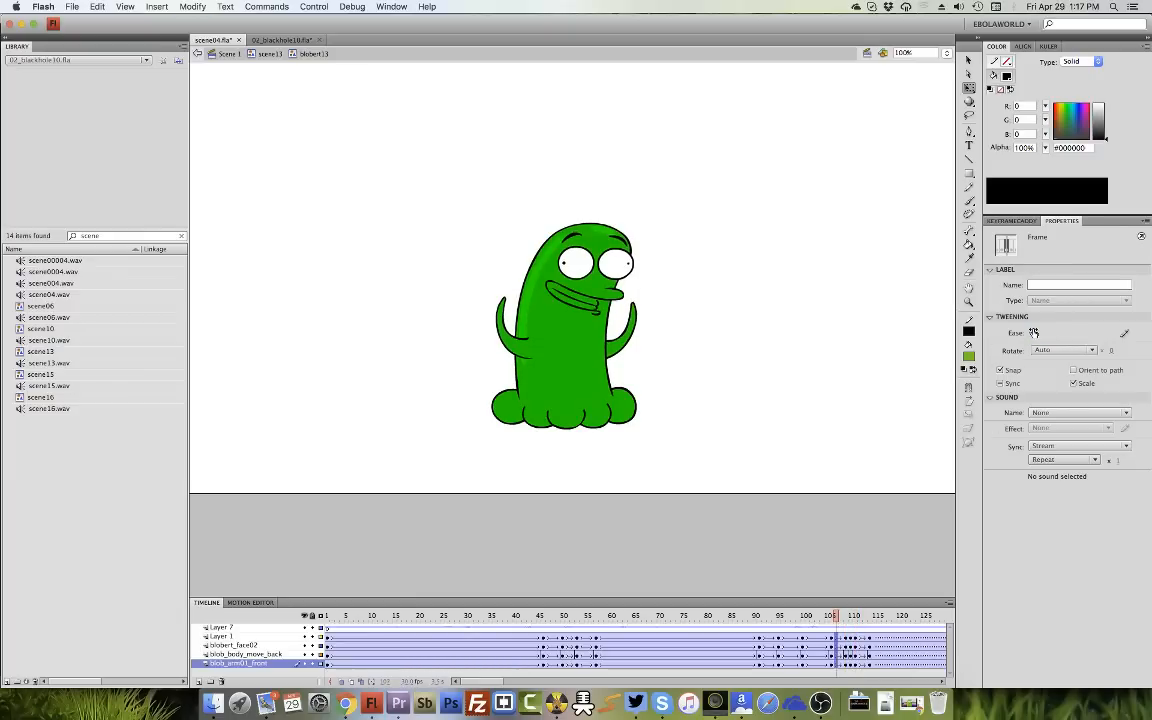
{"action": "left_click", "coordinate": [866, 630]}
{"action": "key", "text": "Return"}
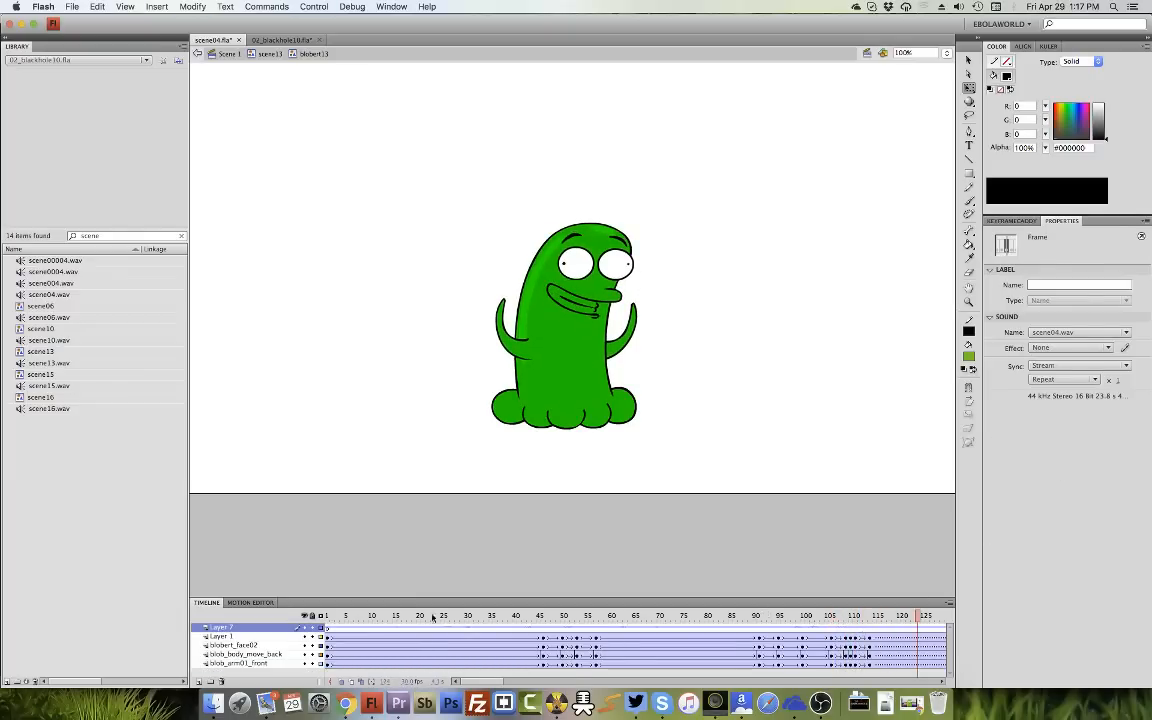
Return to the scene13 symbol and briefly hide the blob_feet layer to inspect the body beneath the feet.
{"action": "left_click", "coordinate": [378, 301]}
{"action": "left_click", "coordinate": [270, 54]}
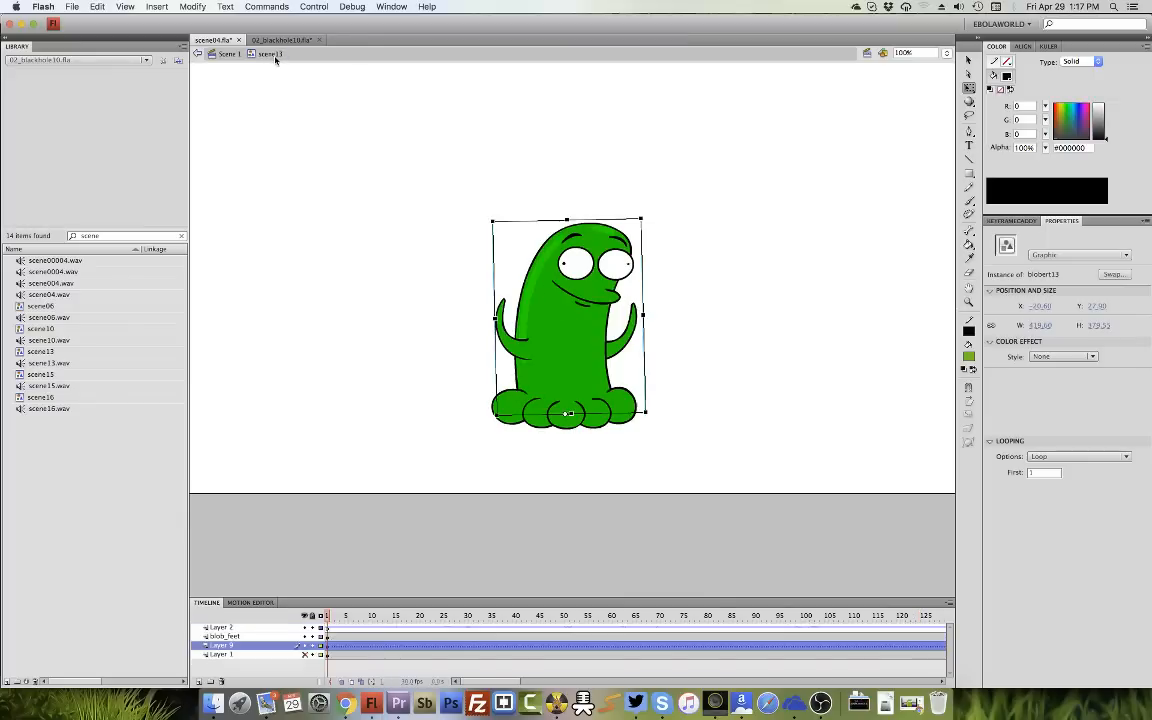
{"action": "left_click", "coordinate": [305, 636]}
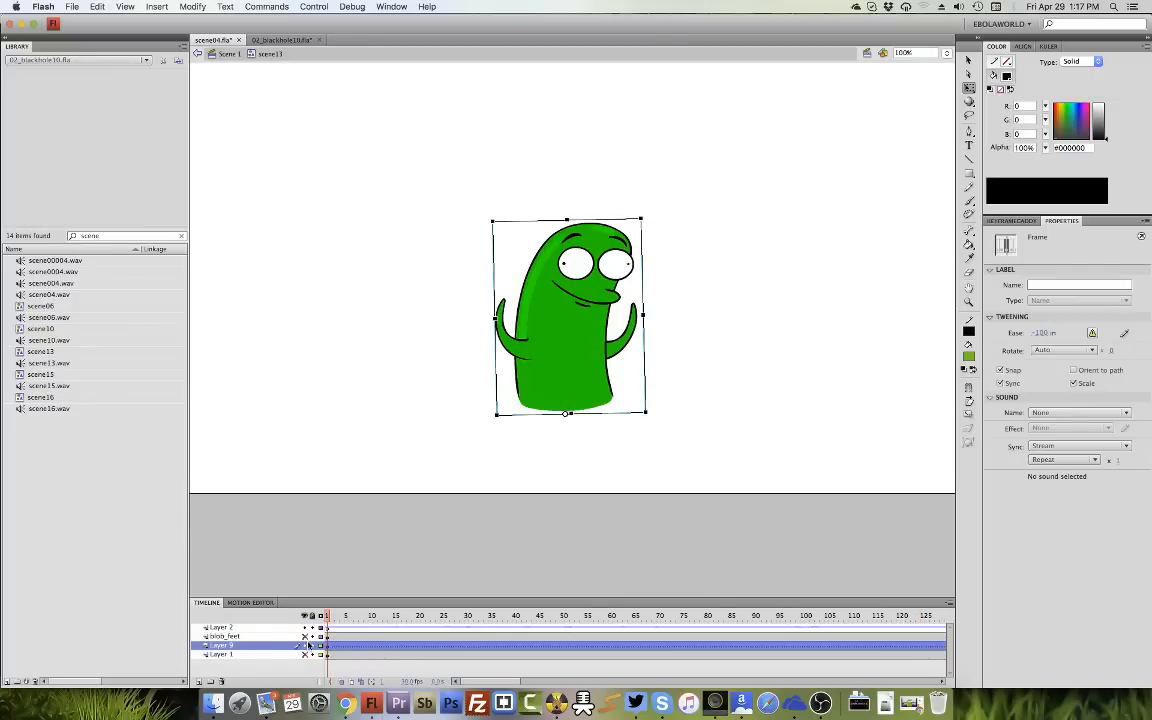
{"action": "left_click", "coordinate": [612, 270]}
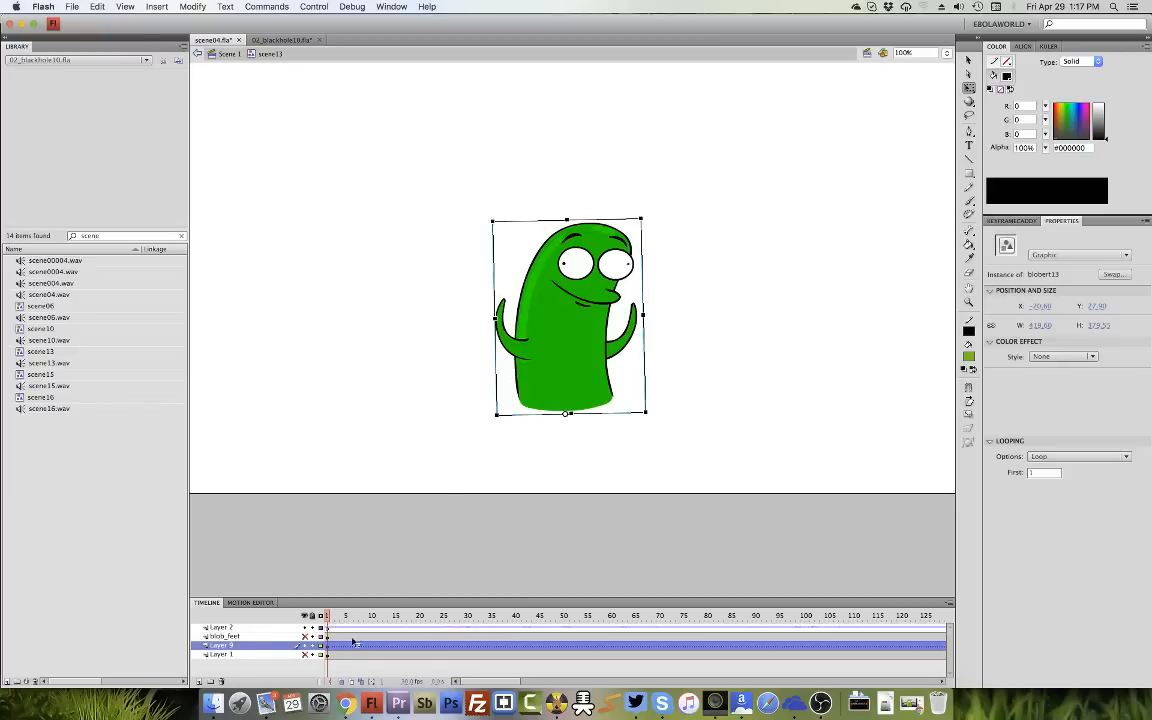
{"action": "left_click", "coordinate": [307, 636]}
{"action": "double_click", "coordinate": [519, 392]}
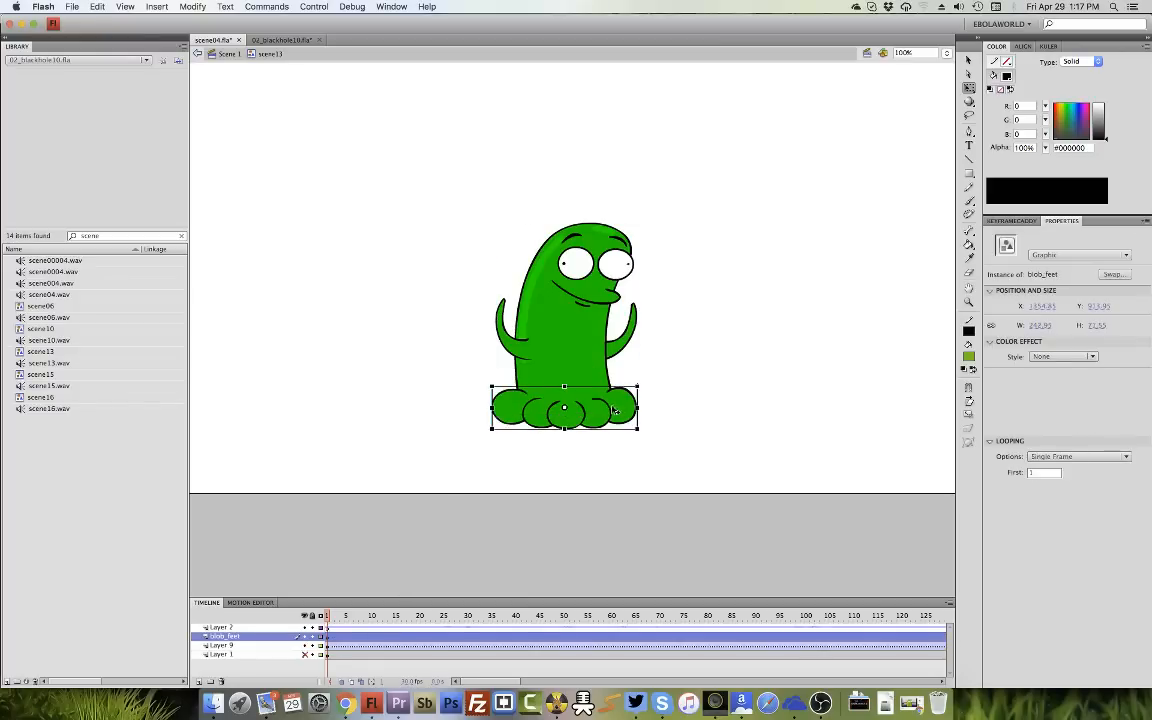
Save the document and play the scene13 animation from the start.
{"action": "mouse_move", "coordinate": [336, 616]}
{"action": "left_mouse_down"}
{"action": "mouse_move", "coordinate": [375, 617]}
{"action": "mouse_move", "coordinate": [327, 616]}
{"action": "left_mouse_up"}
{"action": "left_click", "coordinate": [278, 56]}
{"action": "key", "text": "super+s"}
{"action": "key", "text": "super+shift+a"}
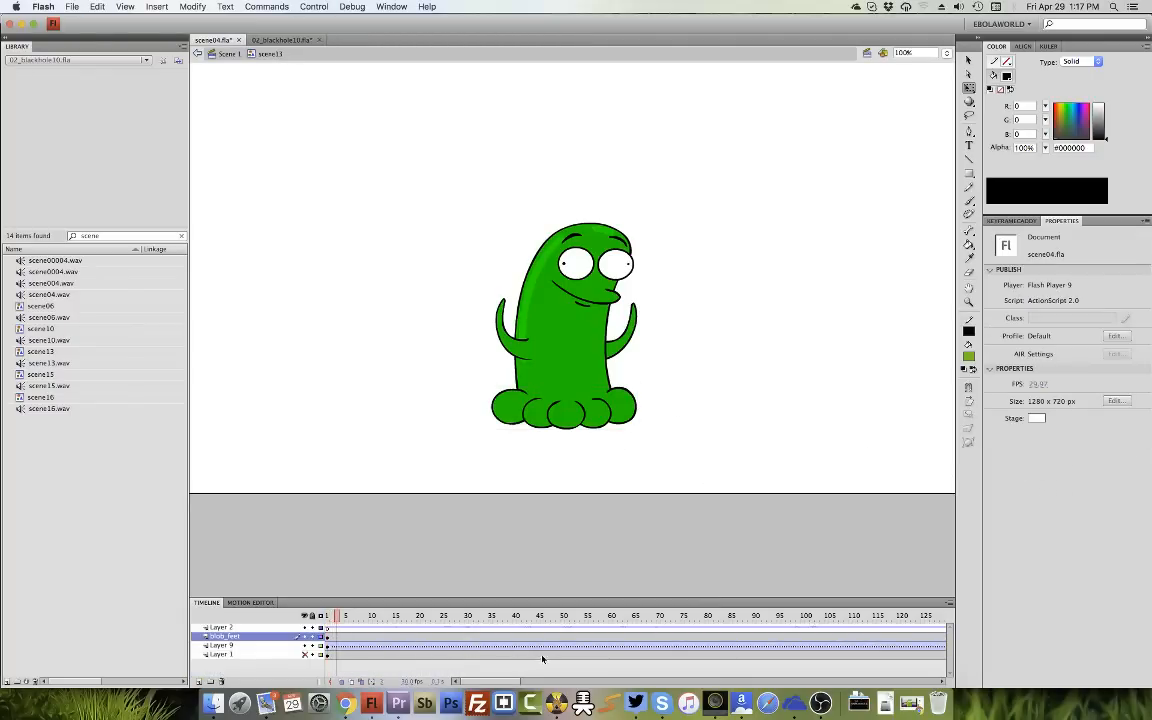
{"action": "key", "text": "Return"}
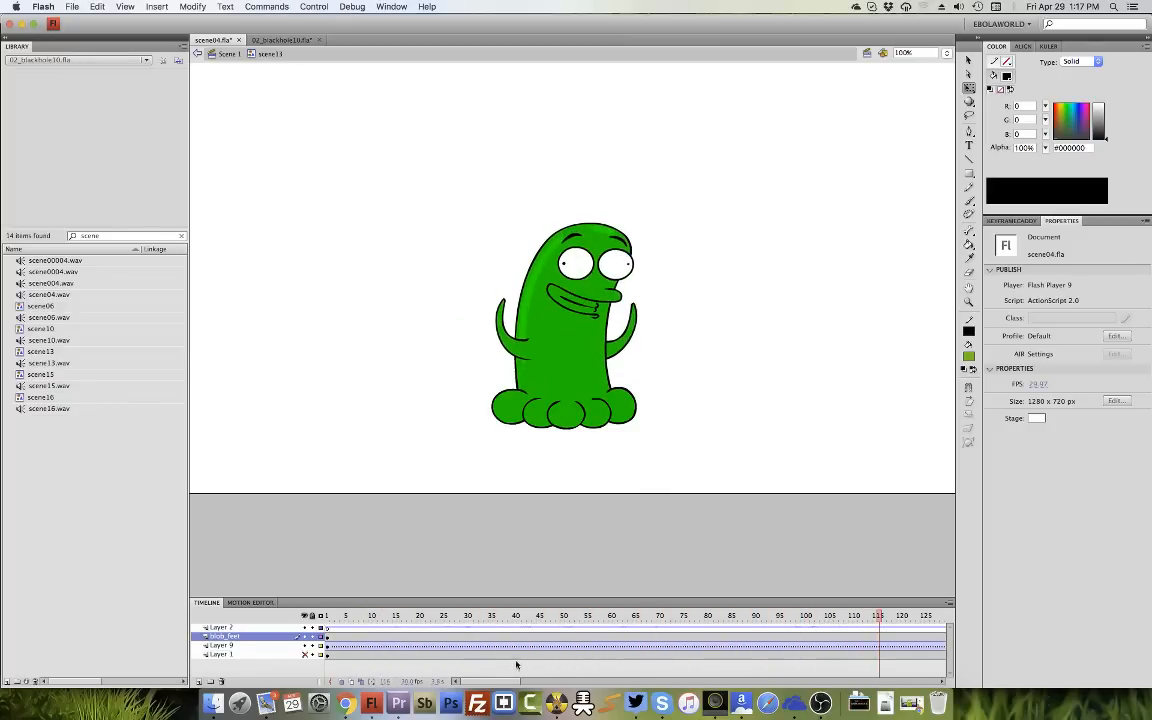
Rotate the blobert13 instance slightly clockwise to stand upright at frame 1, and create a classic tween on the blob_feet layer.
{"action": "left_click", "coordinate": [329, 636]}
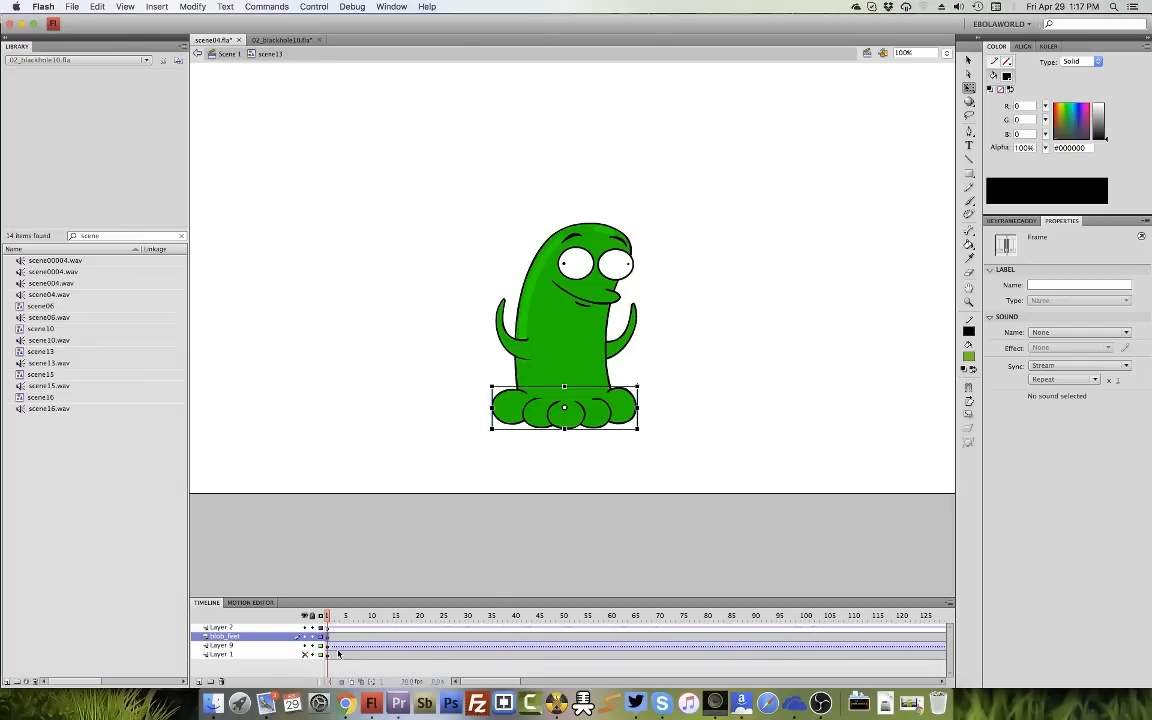
{"action": "left_click", "coordinate": [330, 645]}
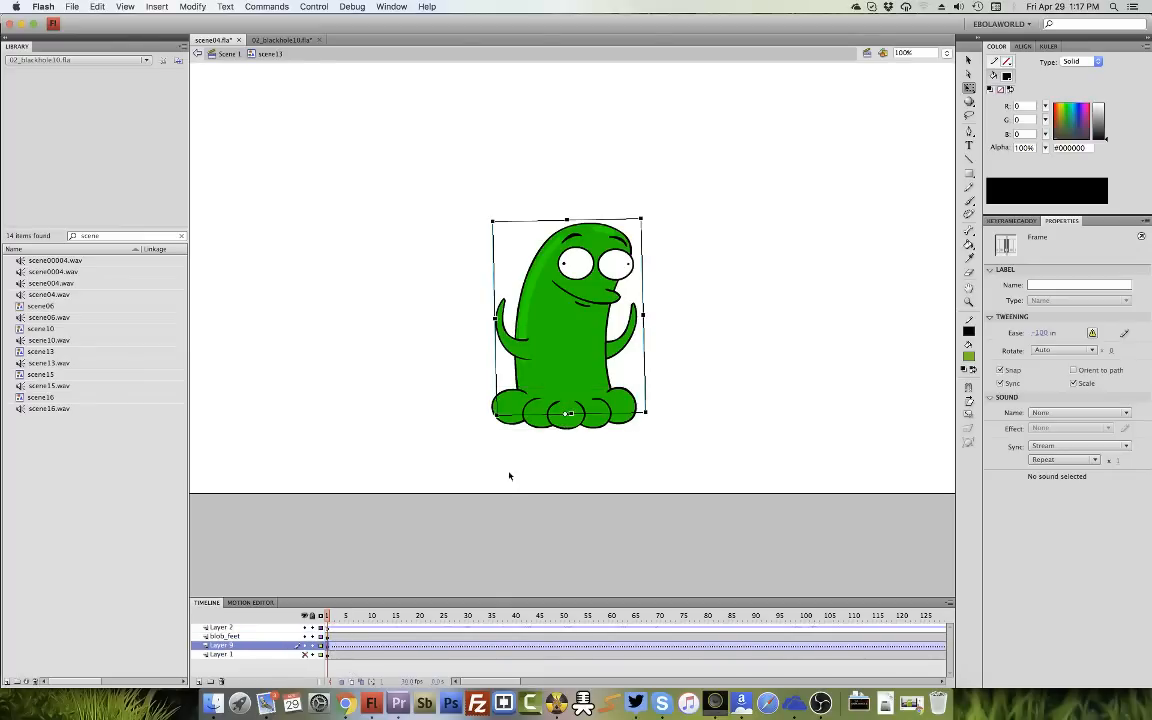
{"action": "left_click_drag", "start_coordinate": [648, 216], "coordinate": [659, 231]}
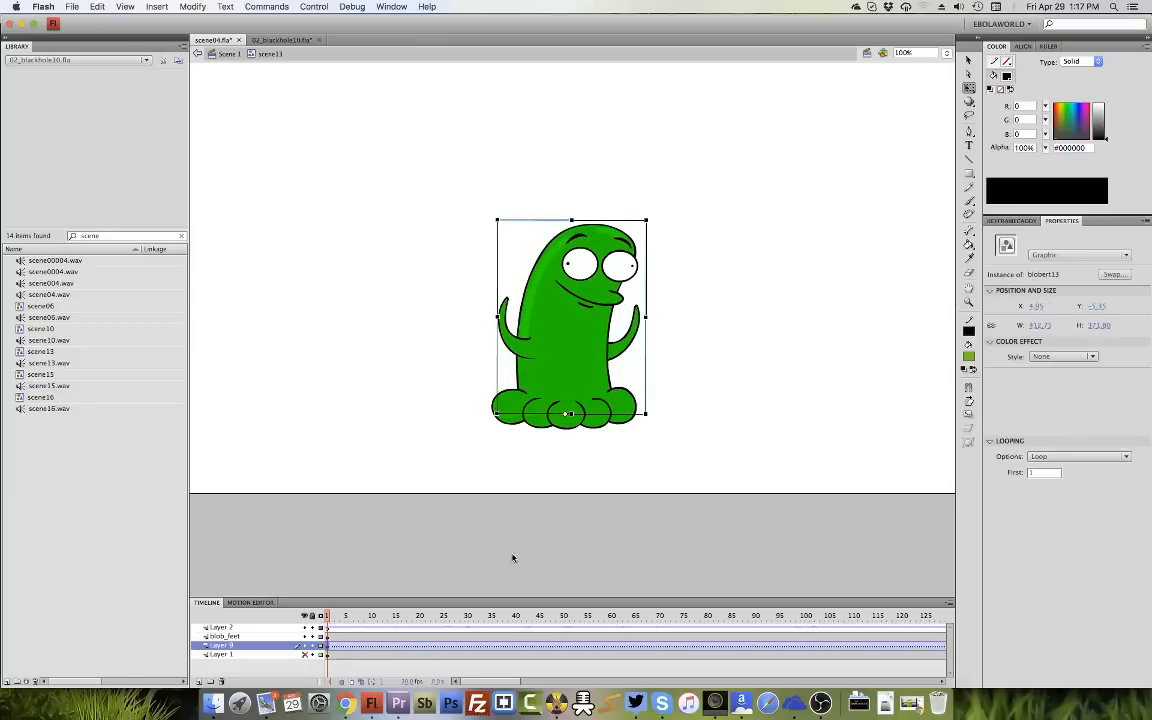
{"action": "right_click", "coordinate": [329, 638]}
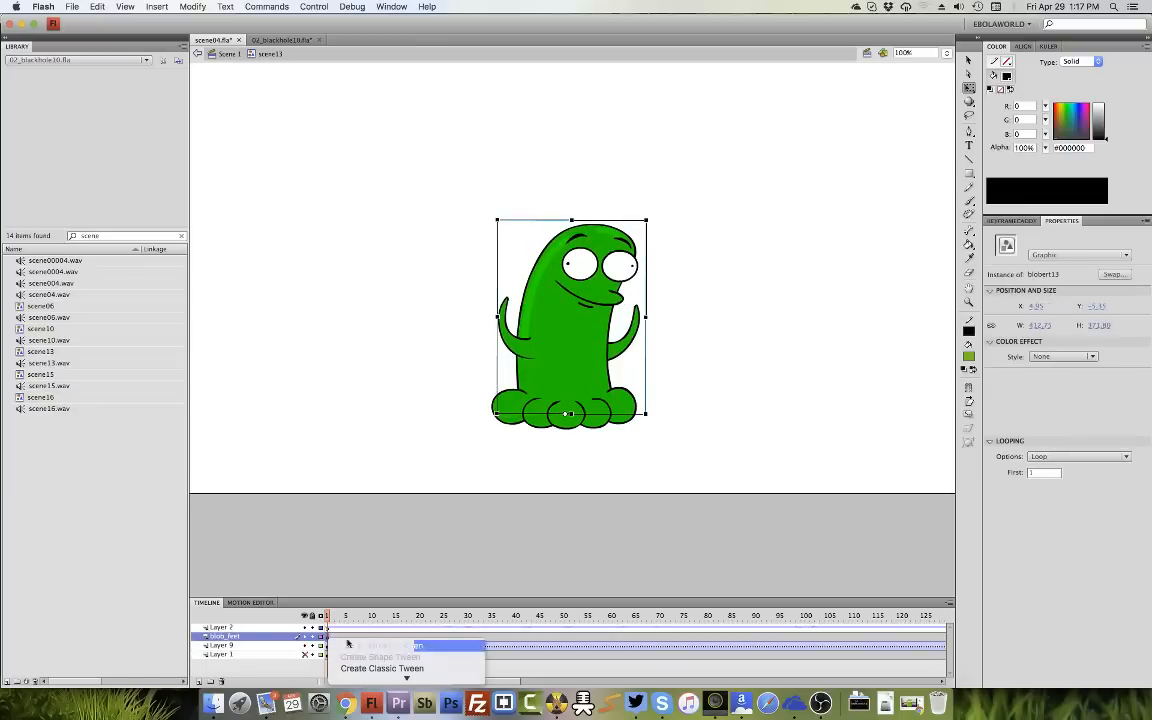
{"action": "left_click", "coordinate": [391, 669]}
Adjust the blob_feet instance's transformation point near the base of the body and scrub through the first frames.
{"action": "left_click", "coordinate": [332, 645]}
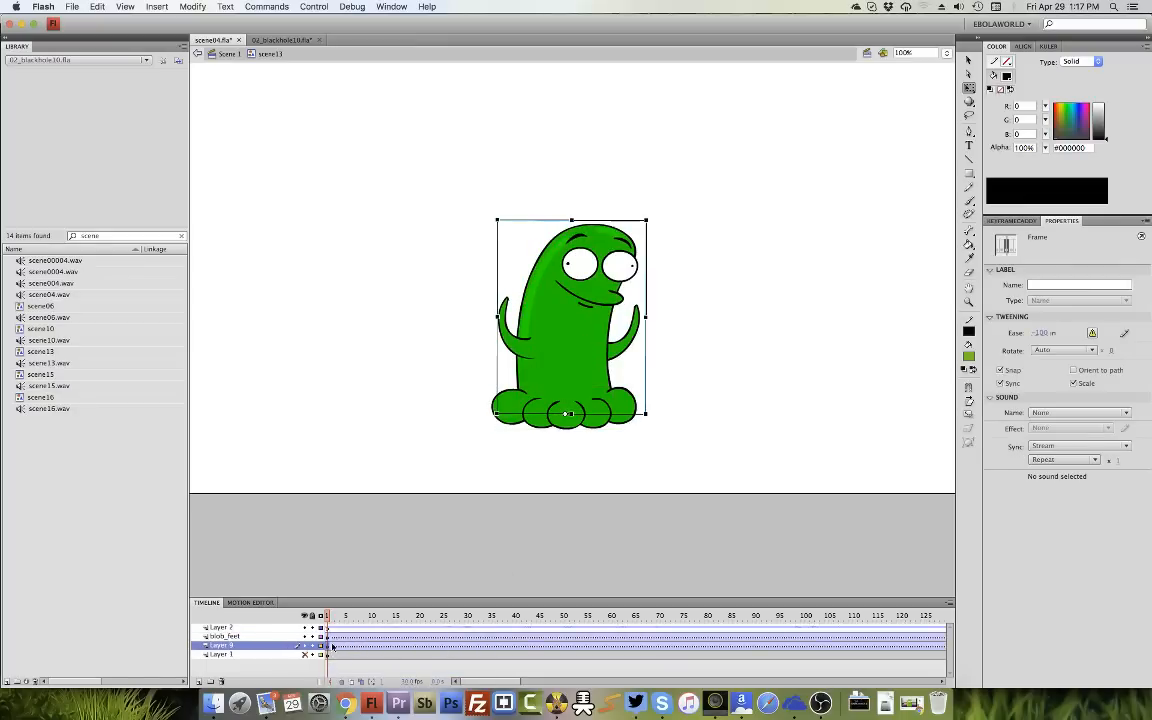
{"action": "left_click", "coordinate": [590, 395]}
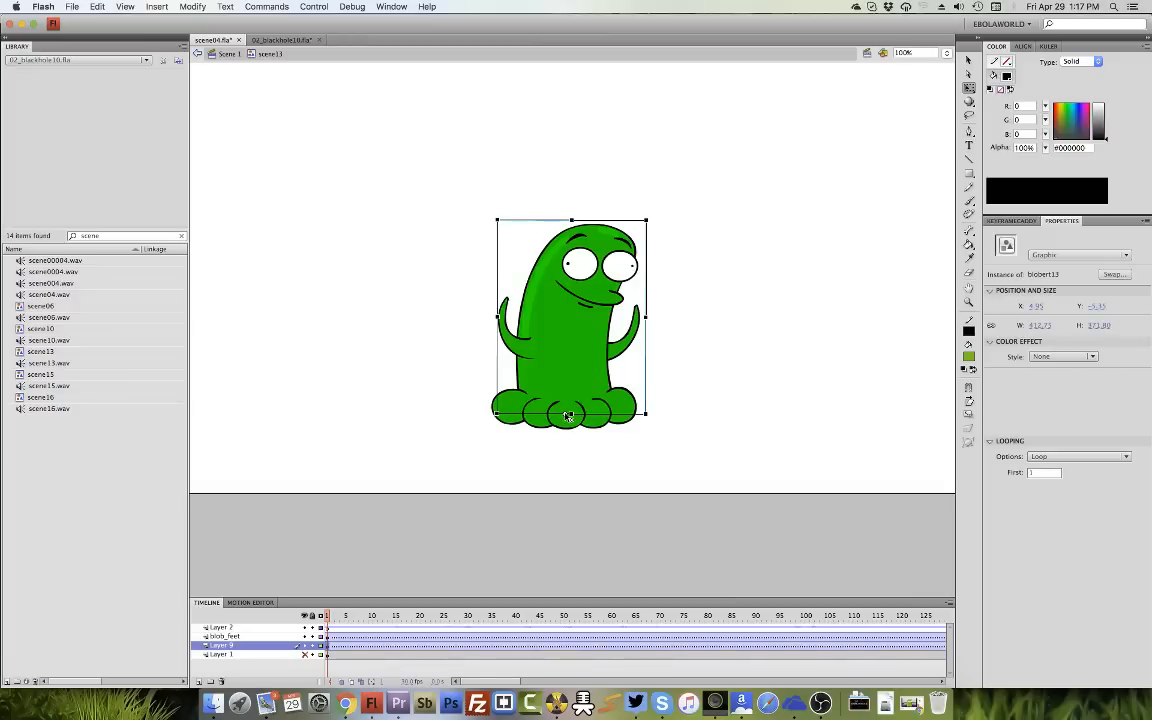
{"action": "left_click", "coordinate": [566, 415]}
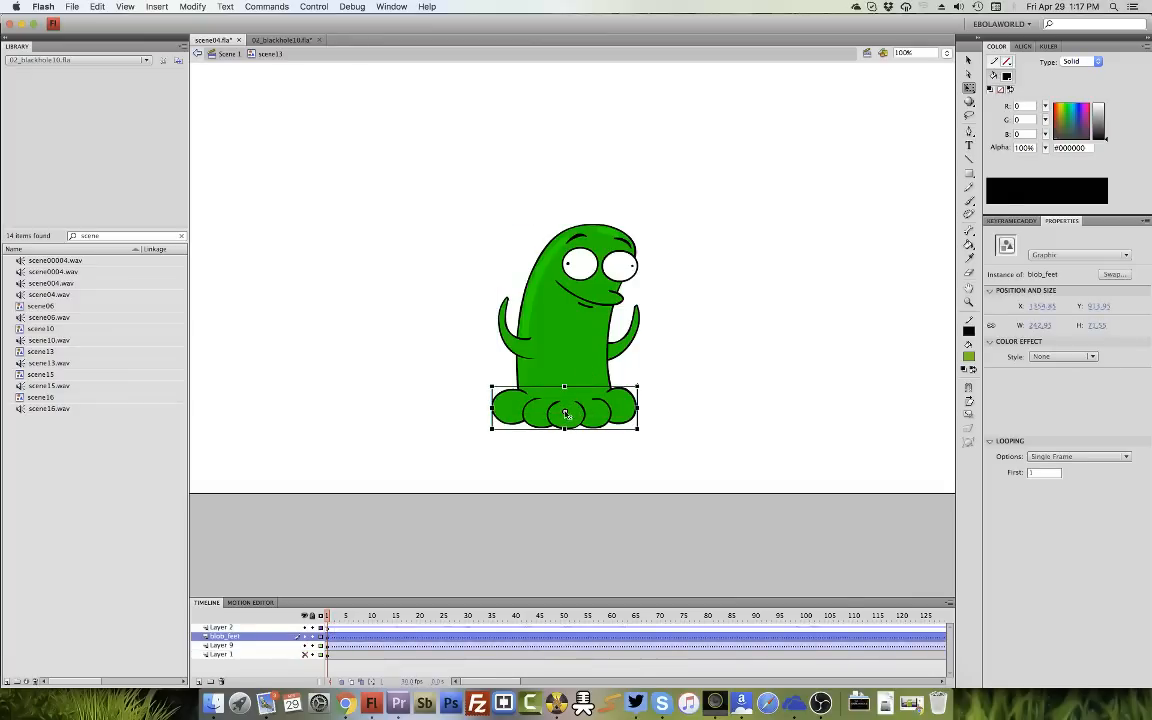
{"action": "left_click_drag", "start_coordinate": [335, 620], "coordinate": [369, 615]}
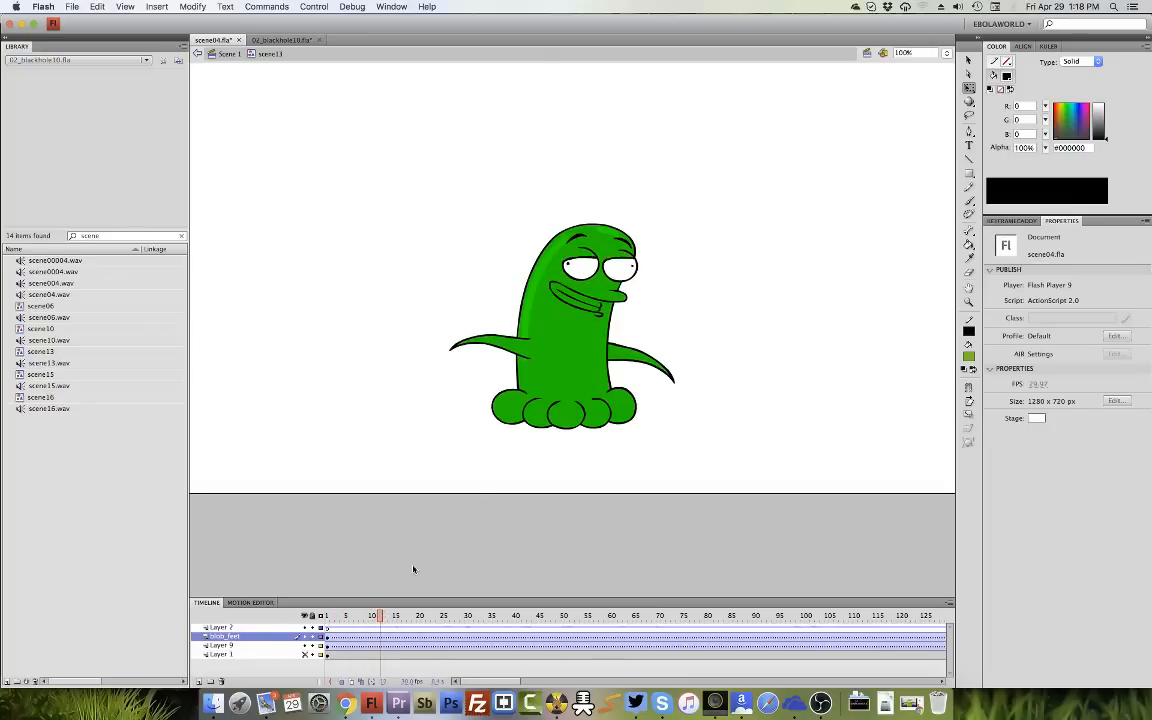
{"action": "left_click", "coordinate": [328, 618]}
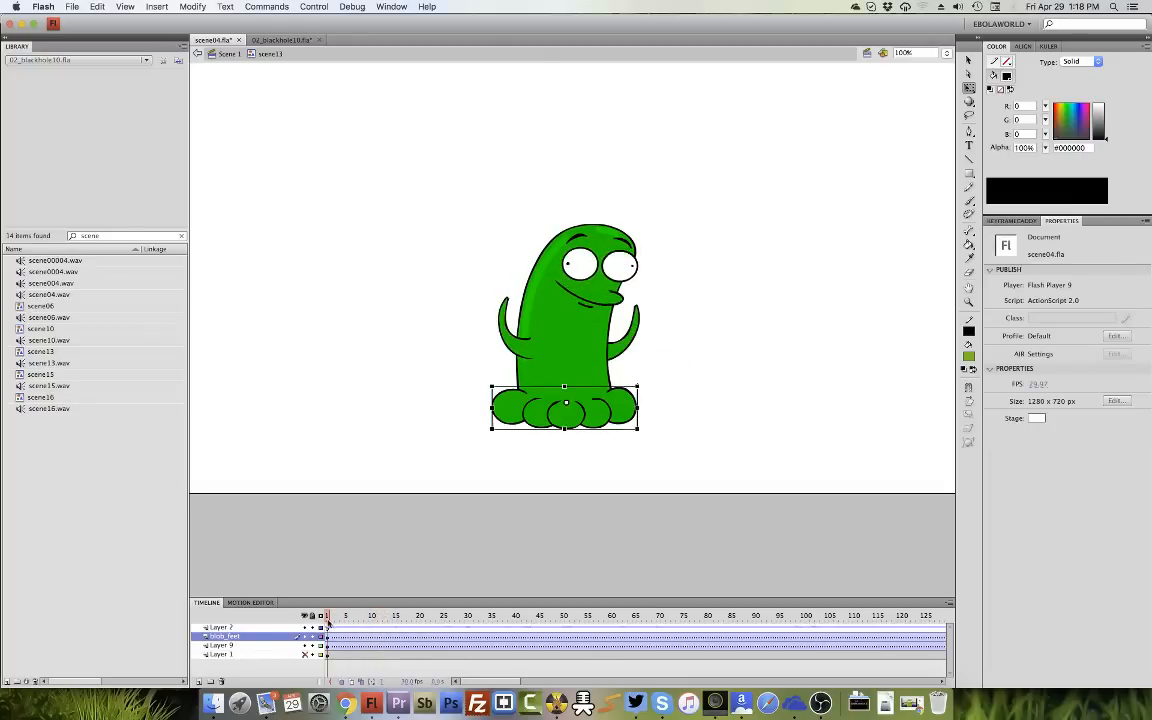
Open the blobert13 symbol and insert keyframes on the blob_arm01_front layer at frames 4 and 12.
{"action": "double_click", "coordinate": [565, 330]}
{"action": "left_click_drag", "start_coordinate": [369, 617], "coordinate": [326, 617]}
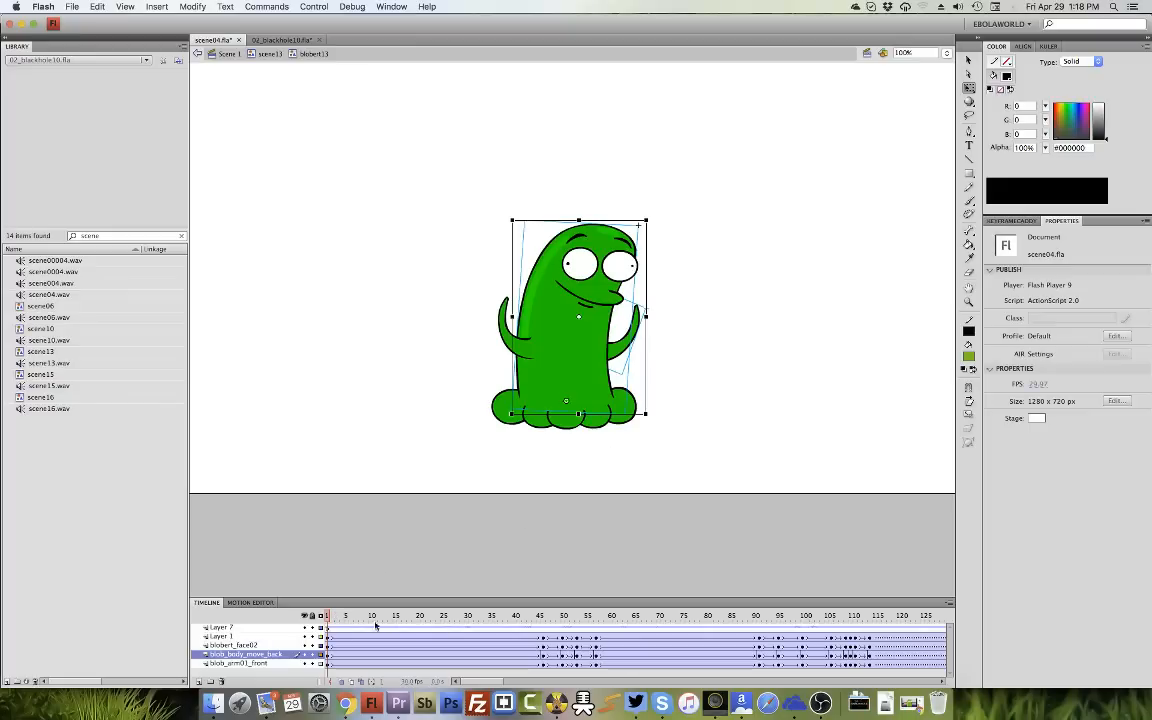
{"action": "left_click", "coordinate": [330, 655]}
{"action": "left_click", "coordinate": [330, 647]}
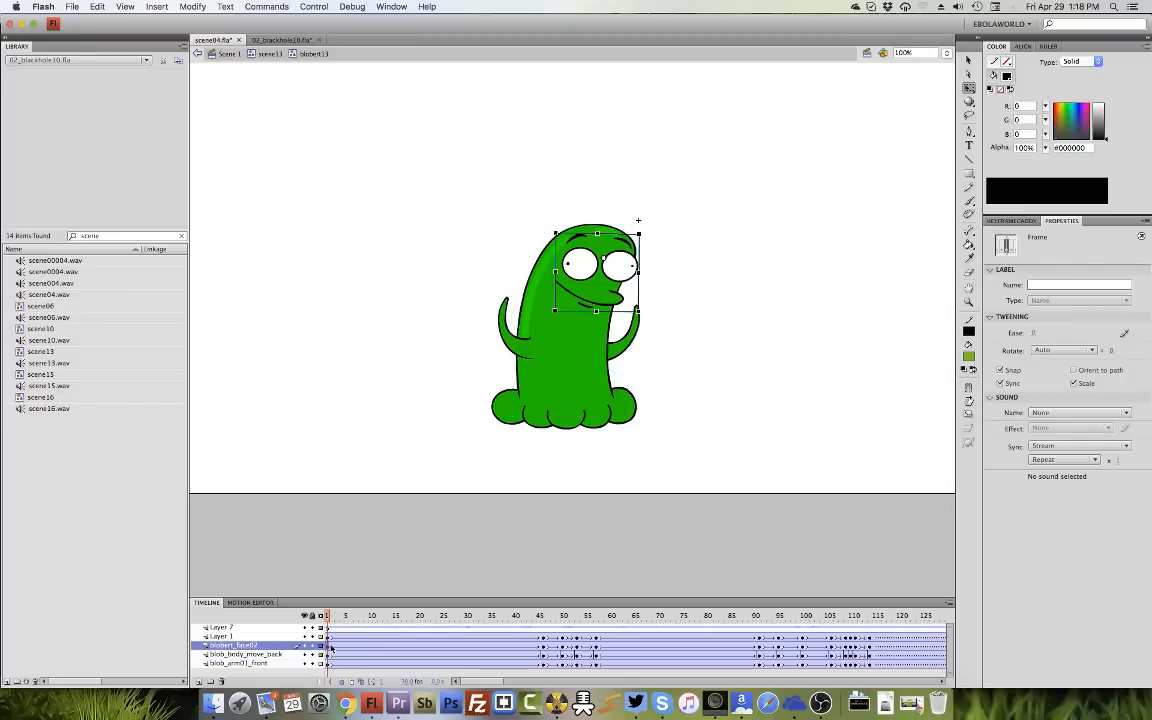
{"action": "left_click", "coordinate": [328, 637]}
{"action": "left_click", "coordinate": [331, 664]}
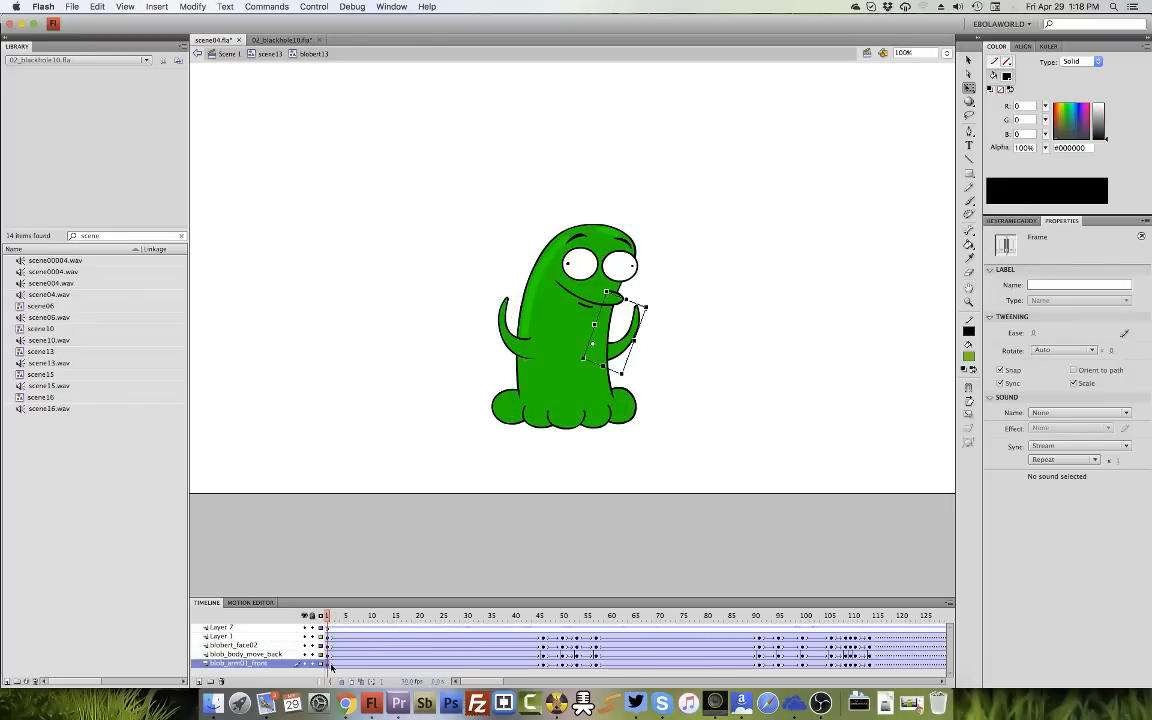
{"action": "left_click_drag", "start_coordinate": [328, 622], "coordinate": [343, 668]}
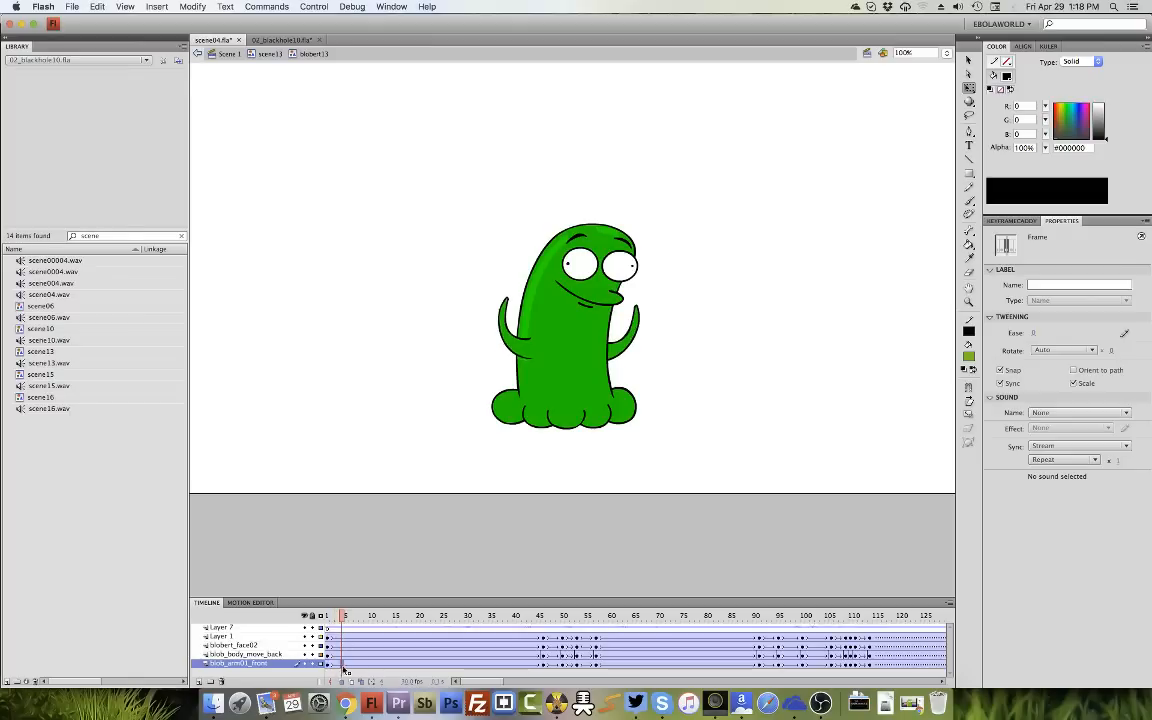
{"action": "key", "text": "F6"}
{"action": "left_click_drag", "start_coordinate": [343, 617], "coordinate": [374, 620]}
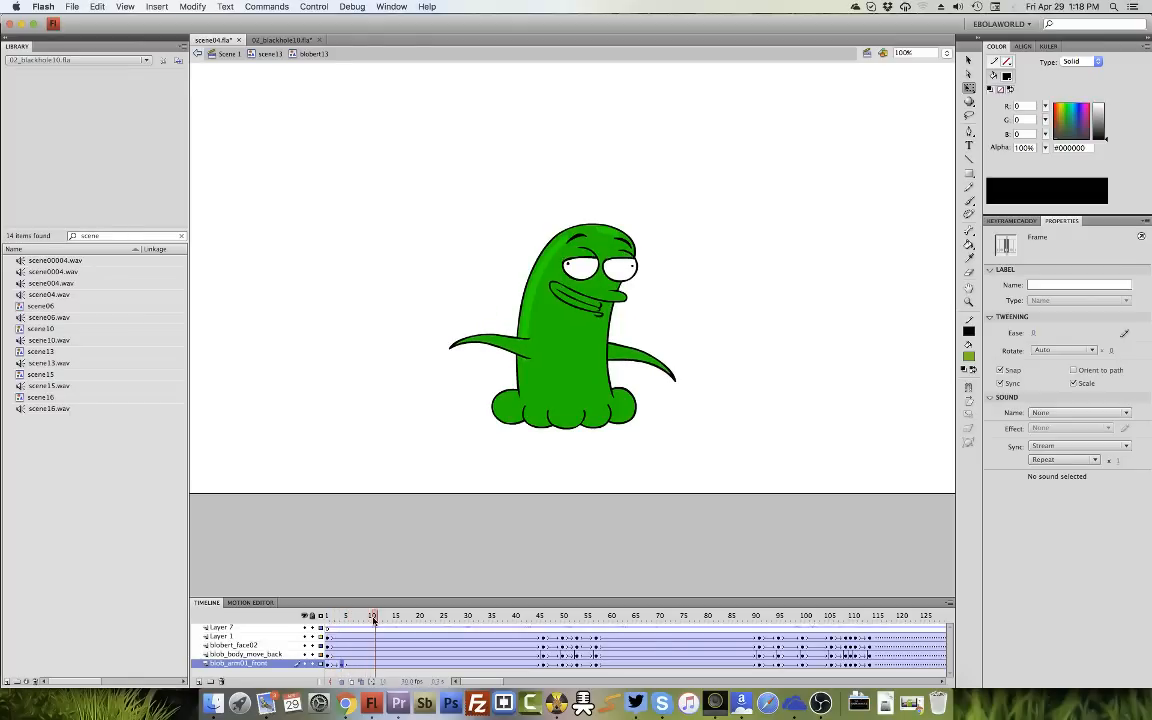
{"action": "left_click", "coordinate": [381, 666]}
{"action": "key", "text": "F6"}
Rotate the front arm slightly upward at frame 12 with the Free Transform tool.
{"action": "left_click", "coordinate": [668, 377]}
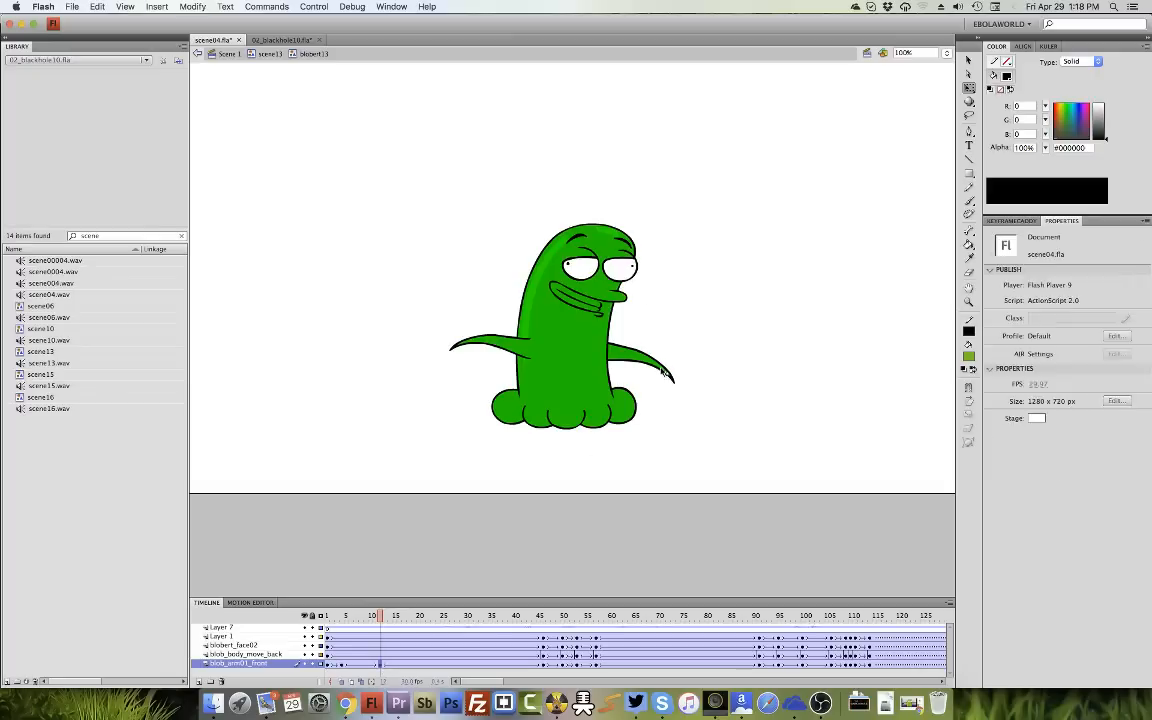
{"action": "left_click_drag", "start_coordinate": [685, 382], "coordinate": [645, 302]}
{"action": "left_click_drag", "start_coordinate": [678, 354], "coordinate": [681, 347]}
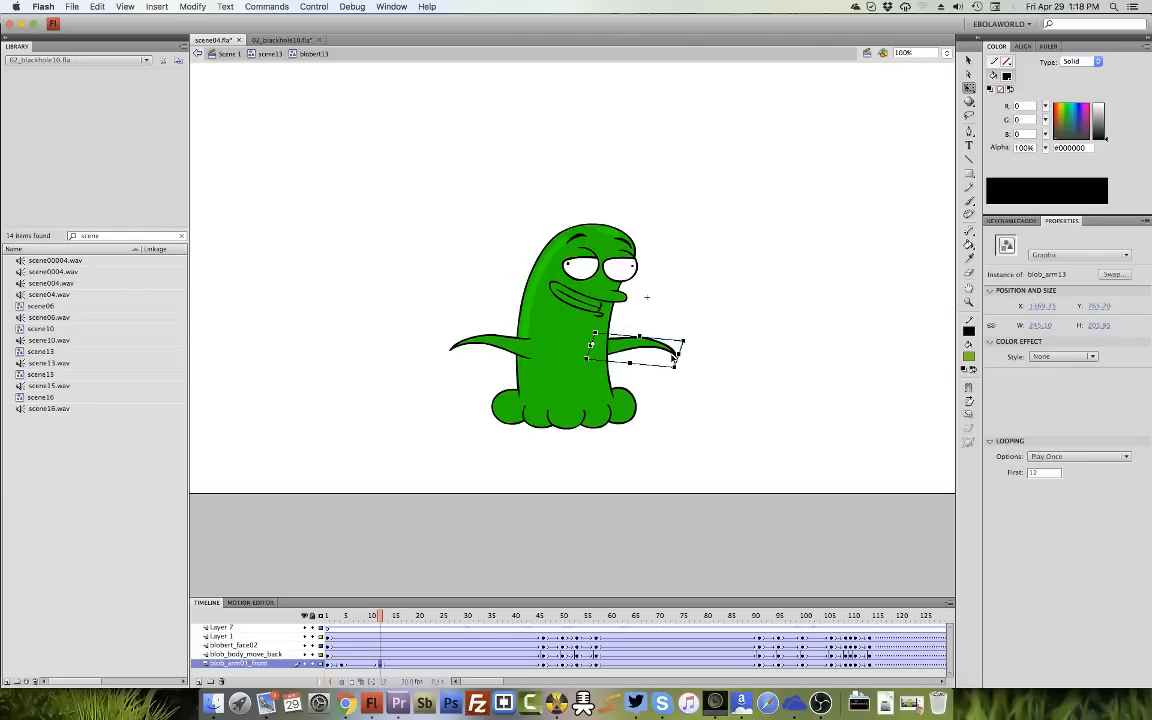
{"action": "left_click", "coordinate": [646, 297]}
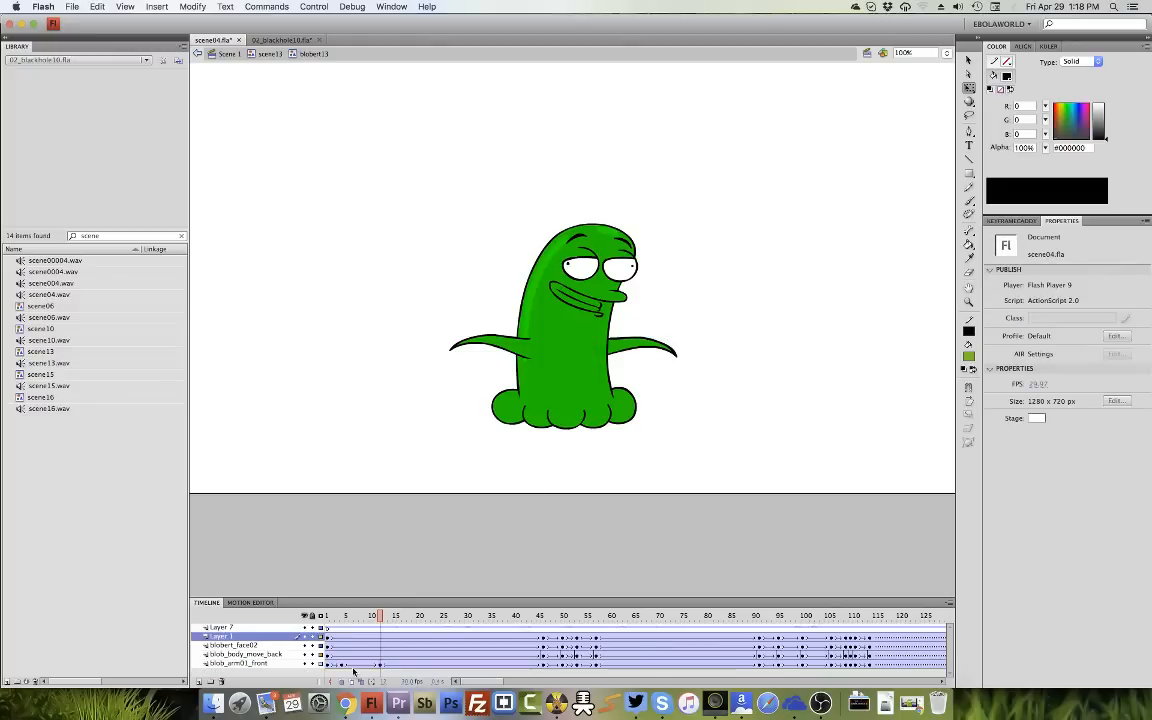
Set the front arm tween's ease at frame 4 to 100 and play the animation.
{"action": "left_click_drag", "start_coordinate": [342, 616], "coordinate": [375, 618]}
{"action": "left_click", "coordinate": [341, 665]}
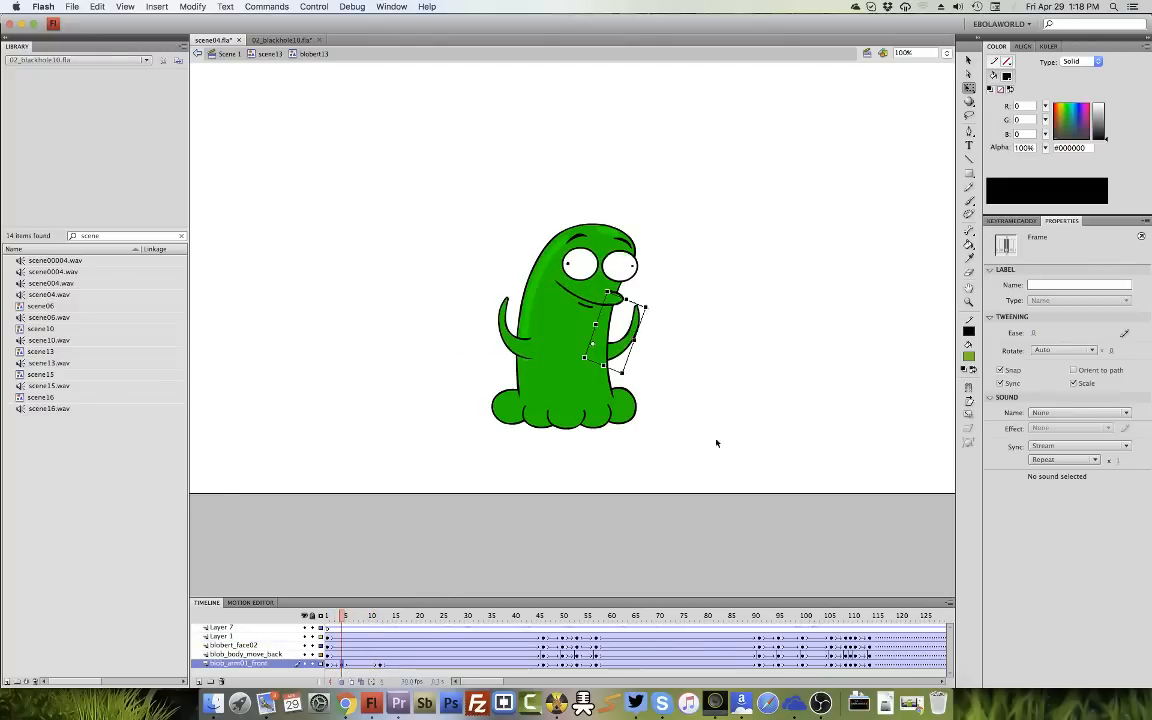
{"action": "left_click", "coordinate": [1036, 334]}
{"action": "type", "text": "100"}
{"action": "key", "text": "Return"}
{"action": "key", "text": "Return"}
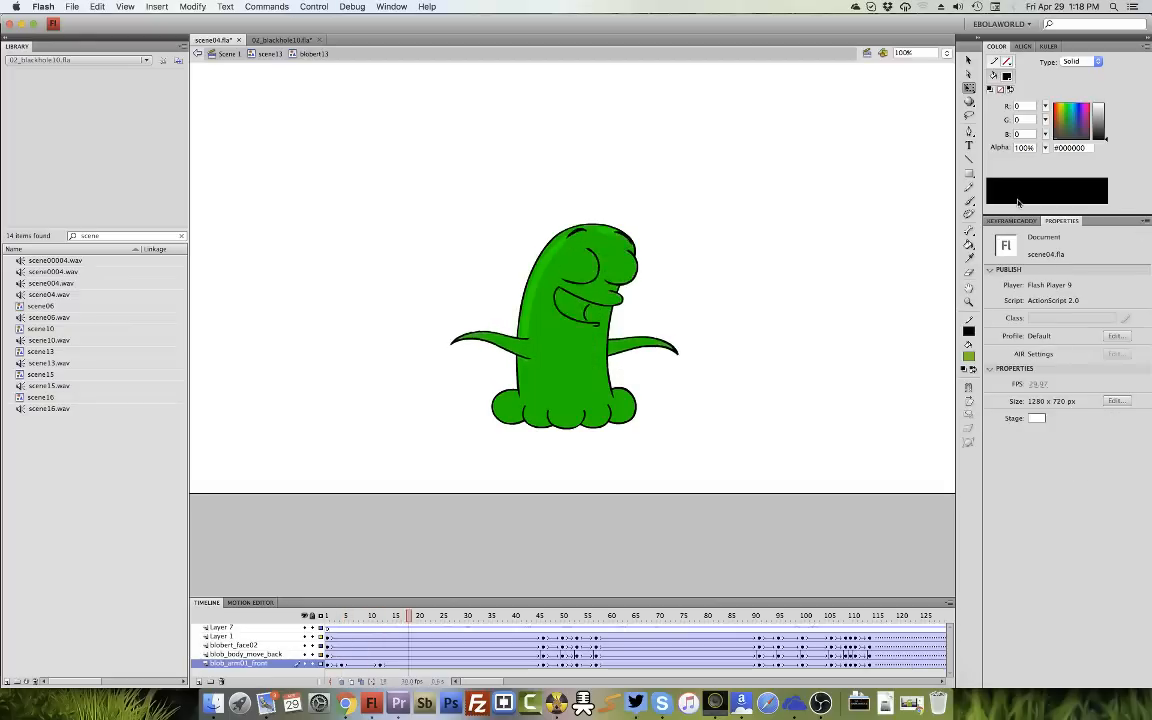
Check the front arm's poses at frames 12 and 46 and scrub the animation to frame 57.
{"action": "left_click", "coordinate": [384, 665]}
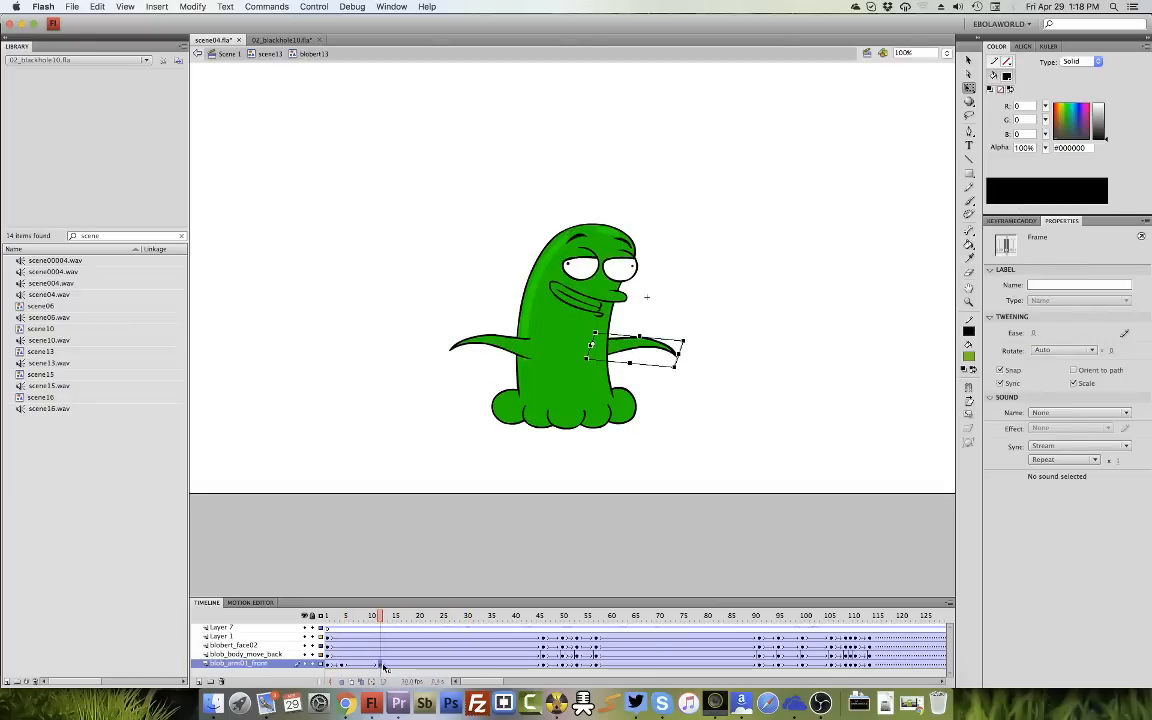
{"action": "left_click", "coordinate": [544, 665]}
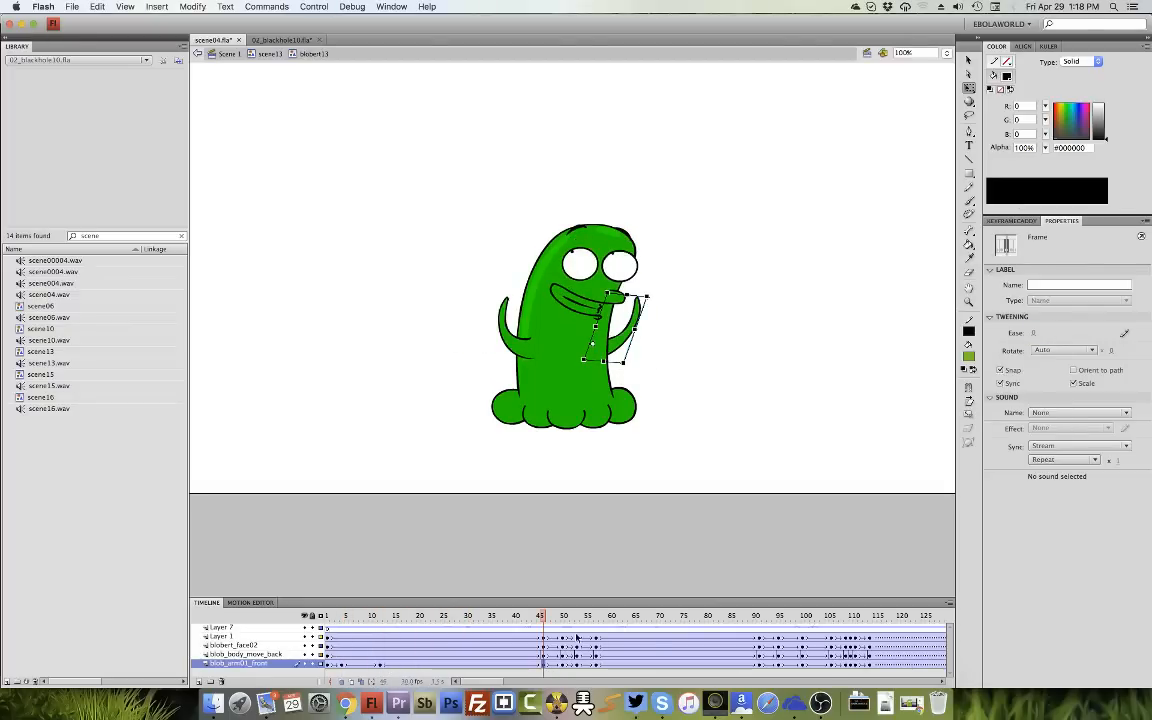
{"action": "left_click_drag", "start_coordinate": [379, 619], "coordinate": [596, 609]}
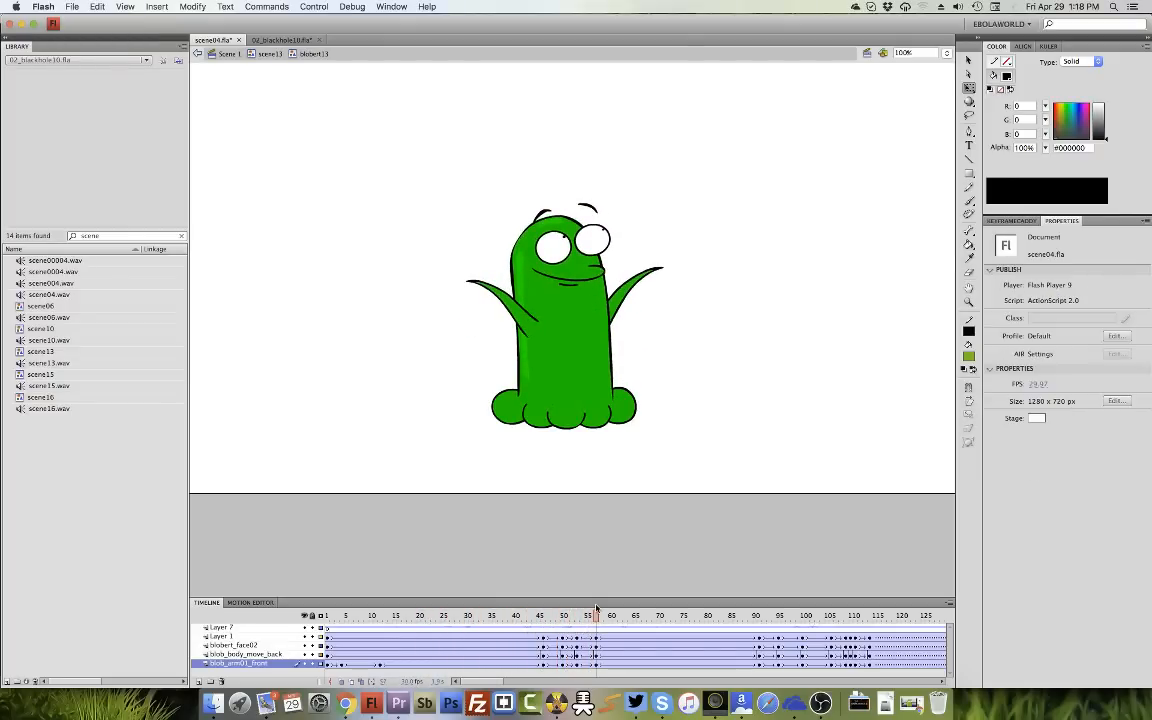
Return to the scene13 symbol and insert keyframes at frame 5 on the blob_feet layer and Layer 9.
{"action": "double_click", "coordinate": [280, 74]}
{"action": "left_click_drag", "start_coordinate": [386, 626], "coordinate": [346, 620]}
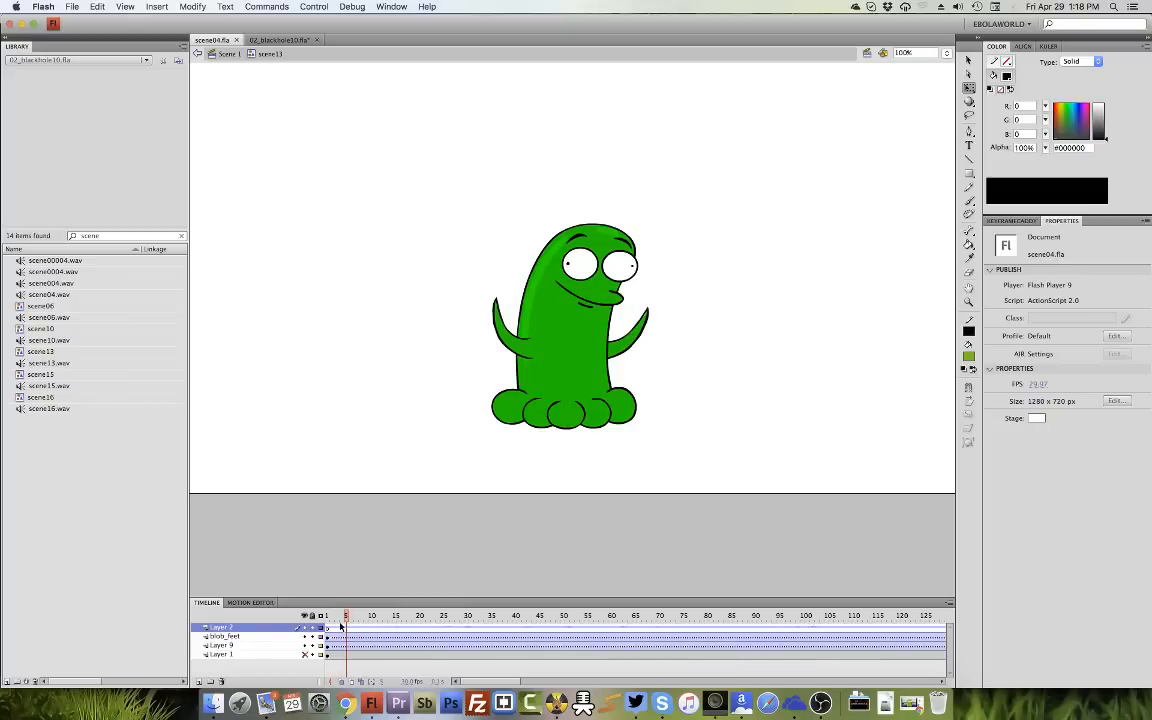
{"action": "left_click", "coordinate": [346, 645]}
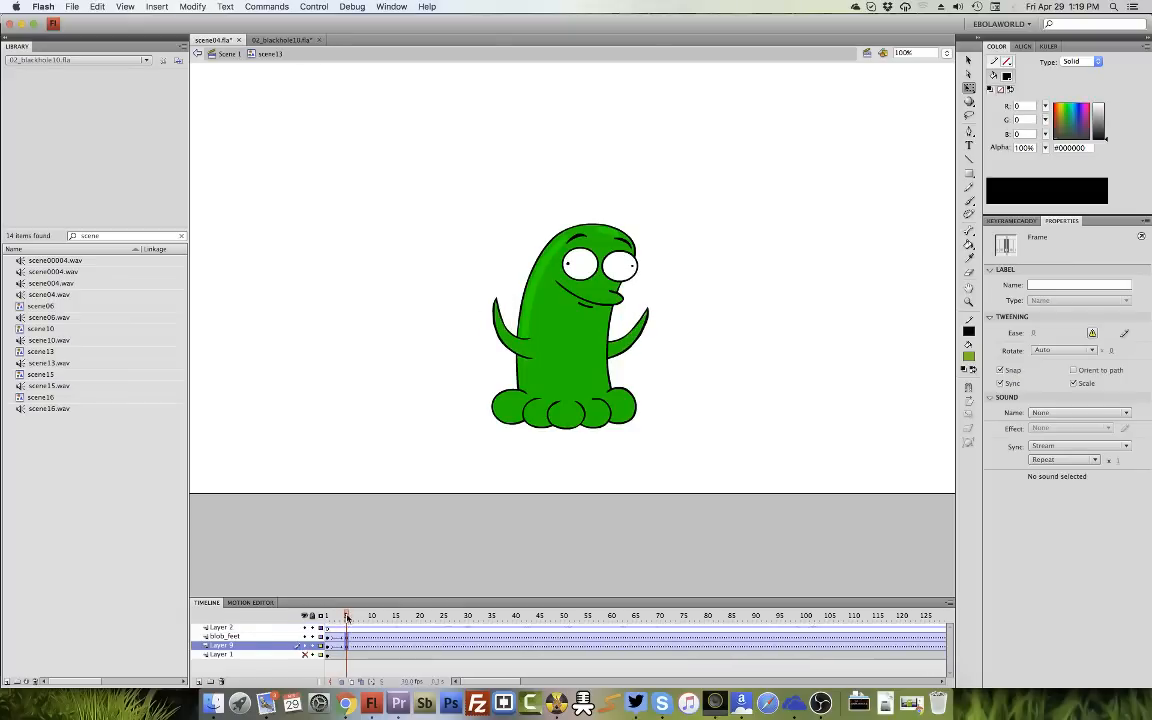
{"action": "left_click", "coordinate": [347, 617]}
Unhide and select the ship background on Layer 1, saving the document.
{"action": "left_click", "coordinate": [305, 655]}
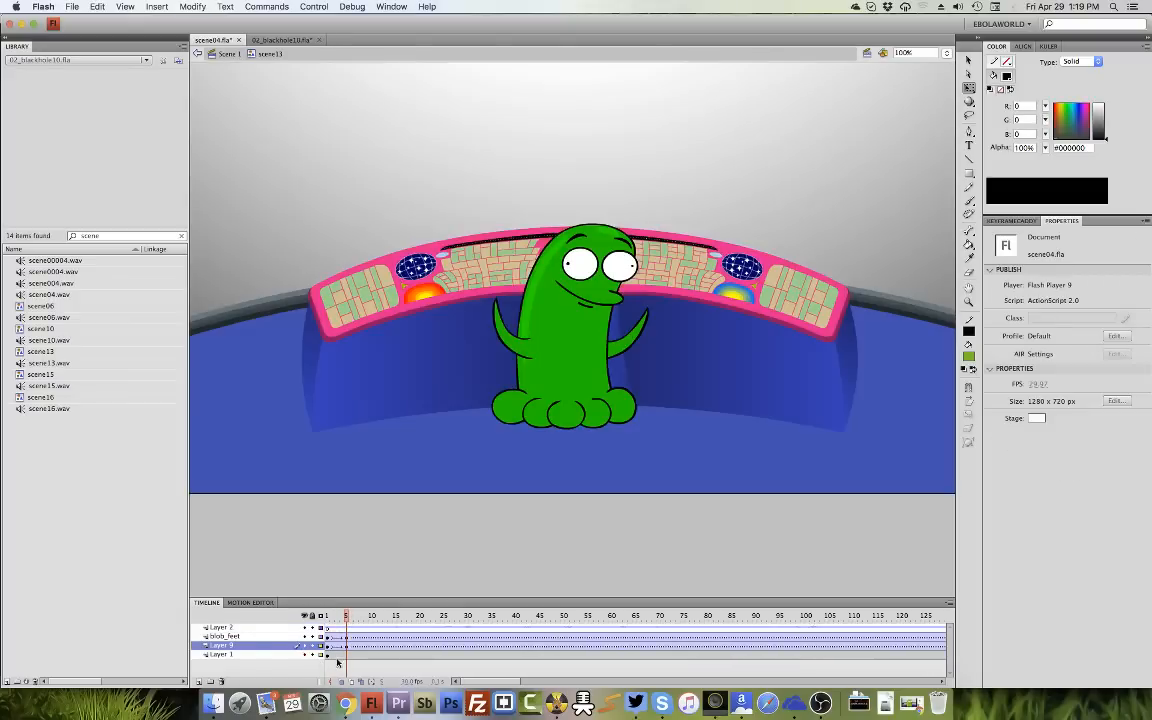
{"action": "key", "text": "super+s"}
{"action": "left_click", "coordinate": [625, 251]}
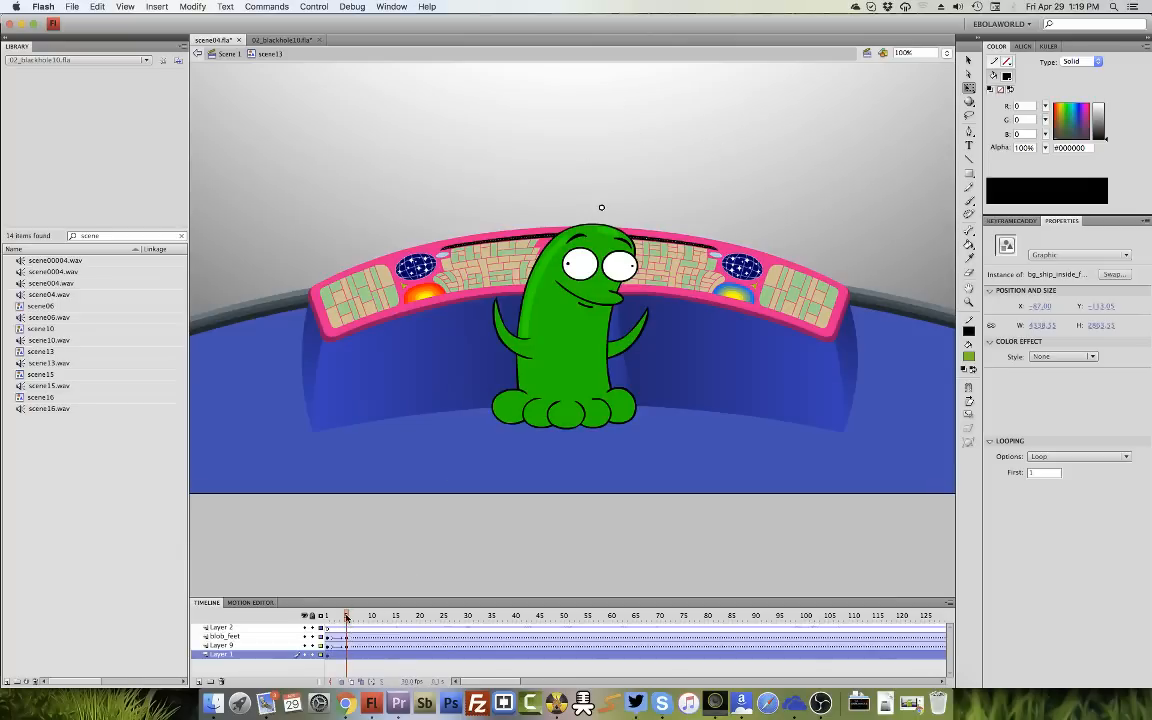
Insert keyframes at frames 15 and 10 on the blob_feet layer and Layer 9.
{"action": "left_click_drag", "start_coordinate": [347, 617], "coordinate": [372, 647]}
{"action": "left_click", "coordinate": [395, 636]}
{"action": "key", "text": "F6"}
{"action": "key", "text": "F6"}
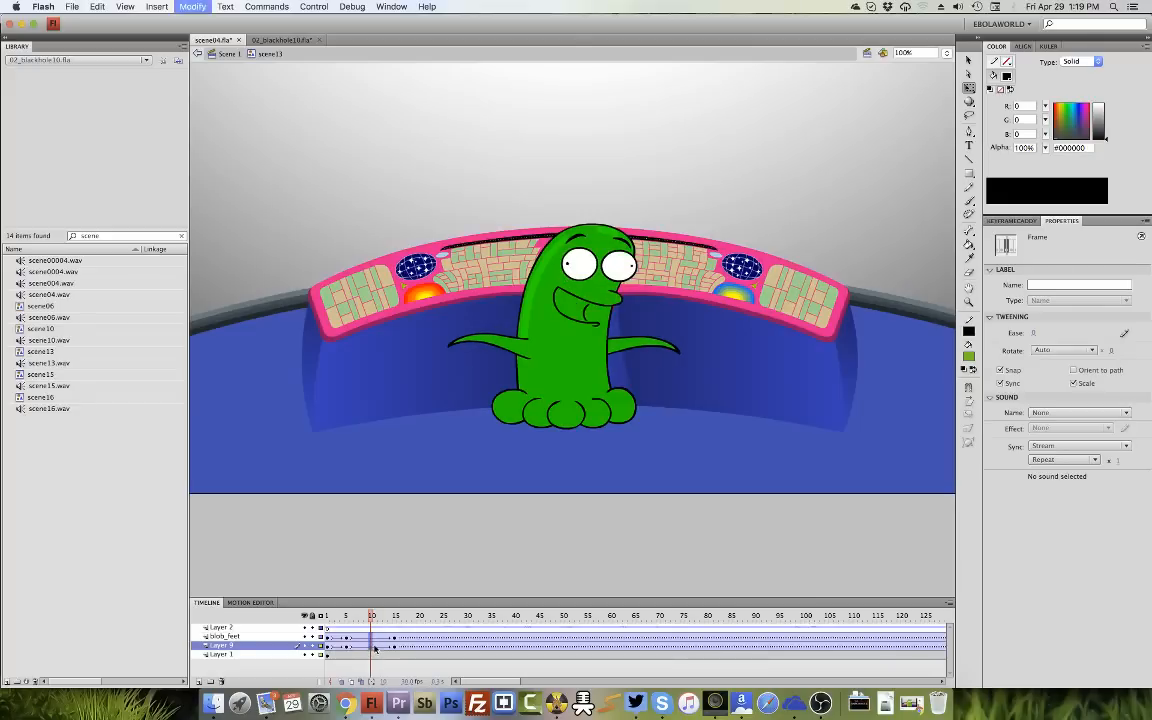
At frame 10, squash the blobert13 character slightly shorter and wider, and shift it down a little.
{"action": "left_click", "coordinate": [465, 512]}
{"action": "left_click", "coordinate": [533, 276]}
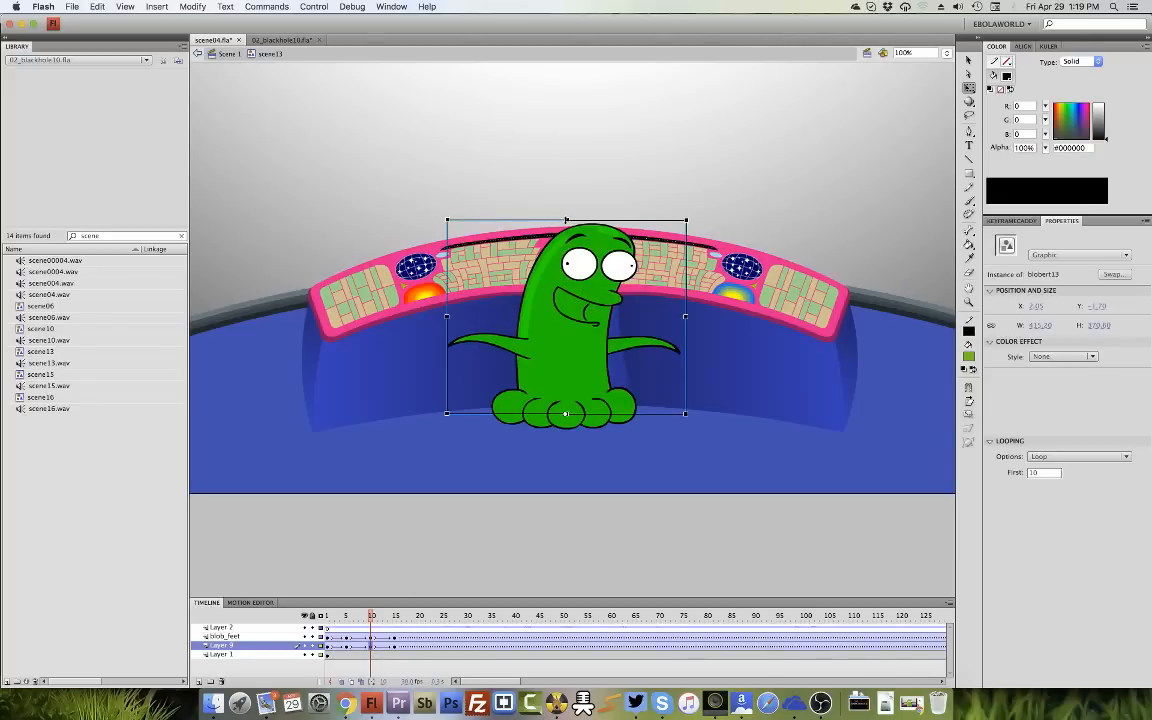
{"action": "left_click_drag", "start_coordinate": [567, 219], "coordinate": [567, 225]}
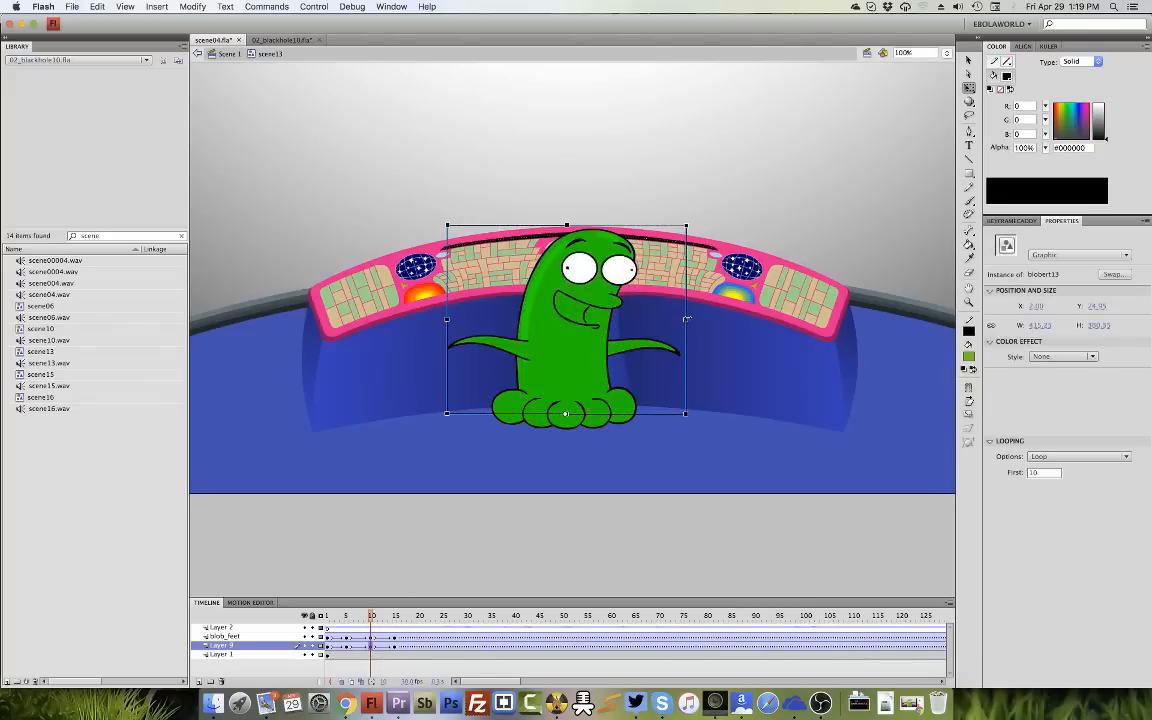
{"action": "left_click_drag", "start_coordinate": [686, 319], "coordinate": [690, 320]}
{"action": "key", "text": "shift+Down"}
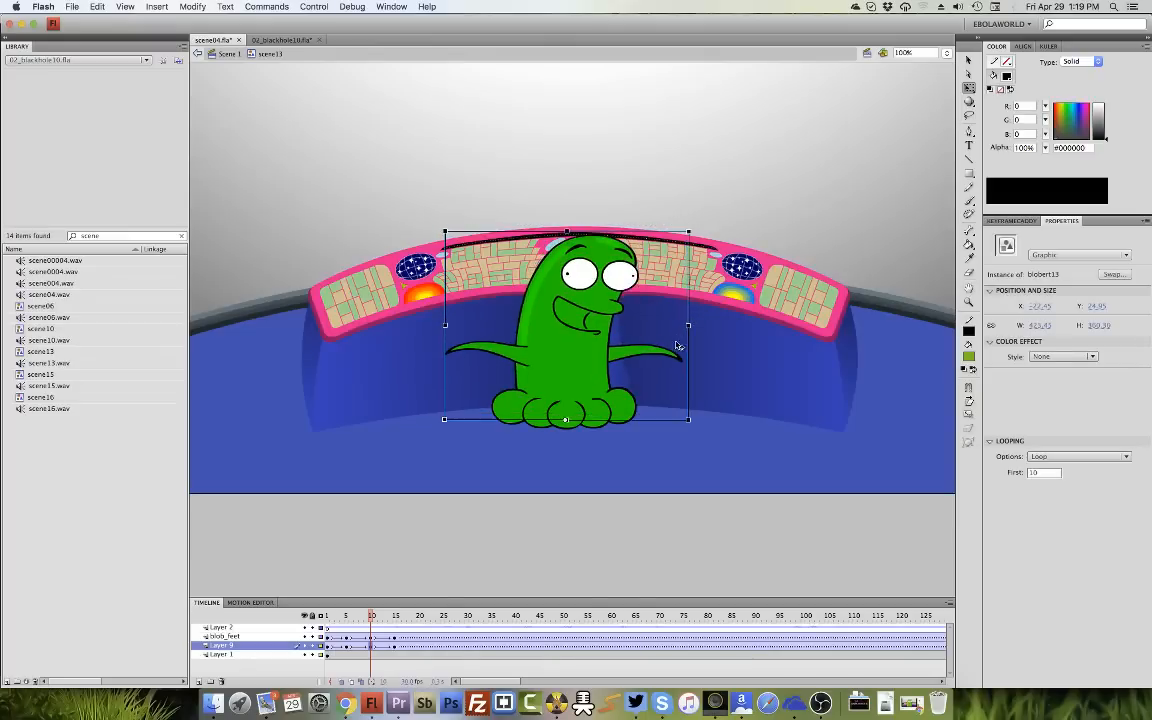
Widen the blob_feet instance at frame 10 and flatten it slightly to match the squashed body.
{"action": "left_click", "coordinate": [618, 402]}
{"action": "left_click_drag", "start_coordinate": [638, 408], "coordinate": [642, 408]}
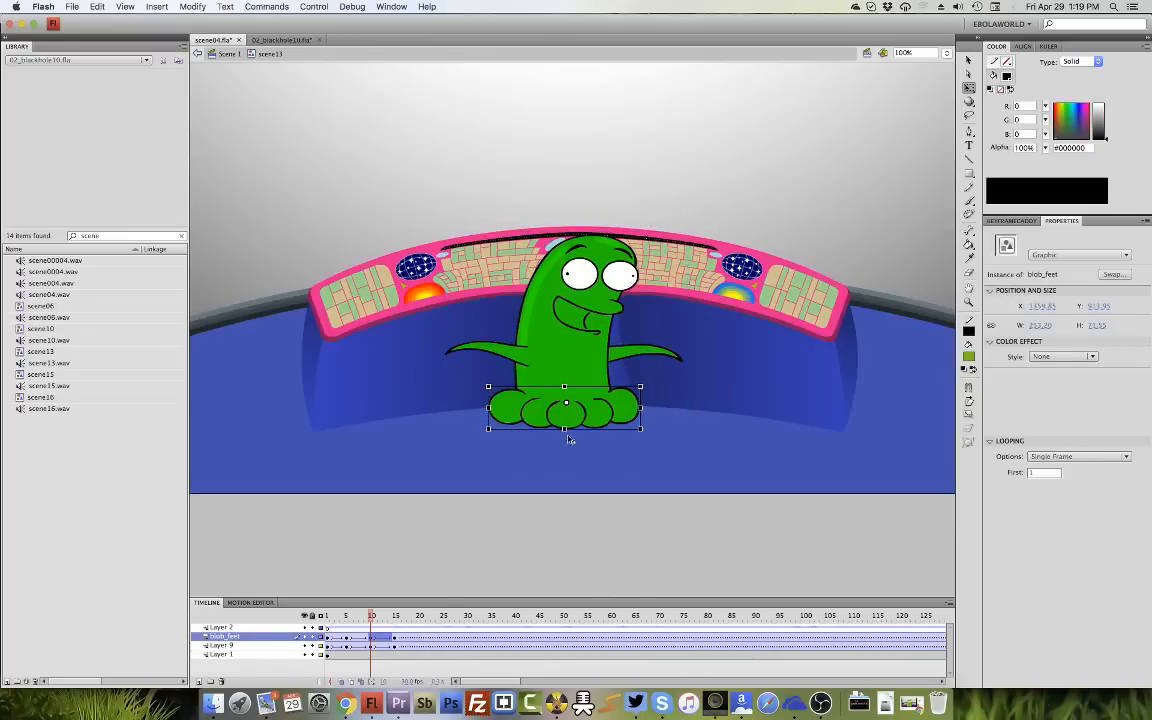
{"action": "left_click_drag", "start_coordinate": [565, 386], "coordinate": [565, 389]}
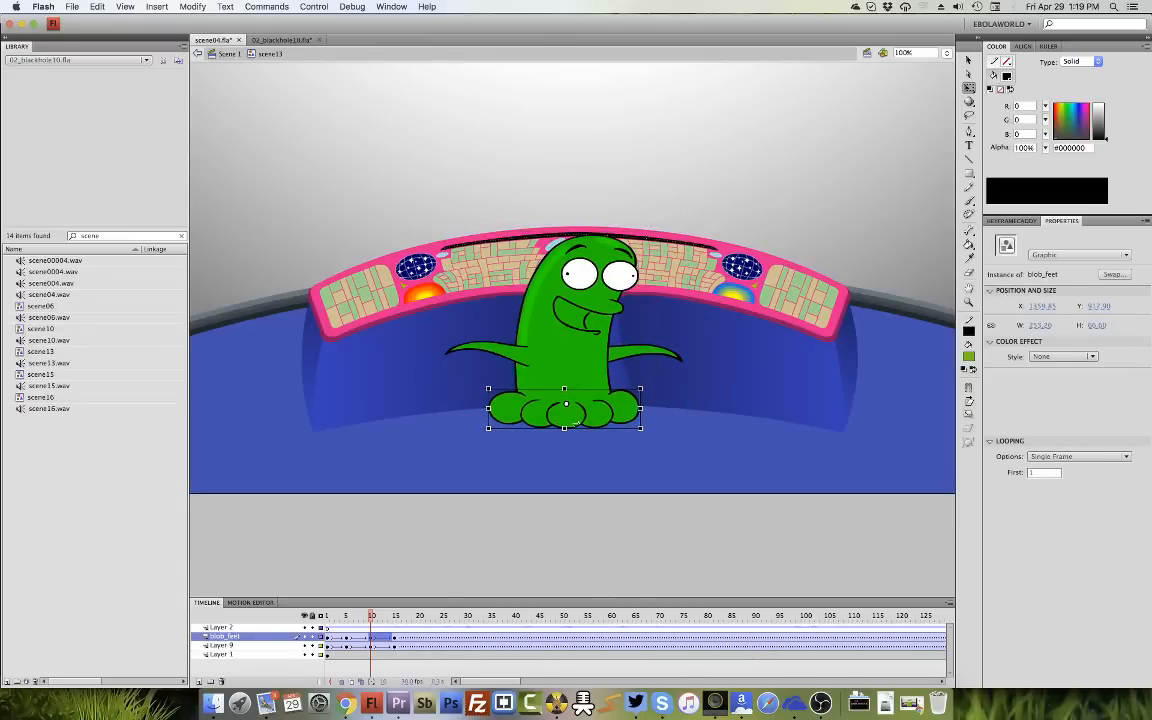
Insert keyframes at frames 12 and 9 on blob_feet and Layer 9, and preview the movement around frame 5.
{"action": "left_click", "coordinate": [378, 648]}
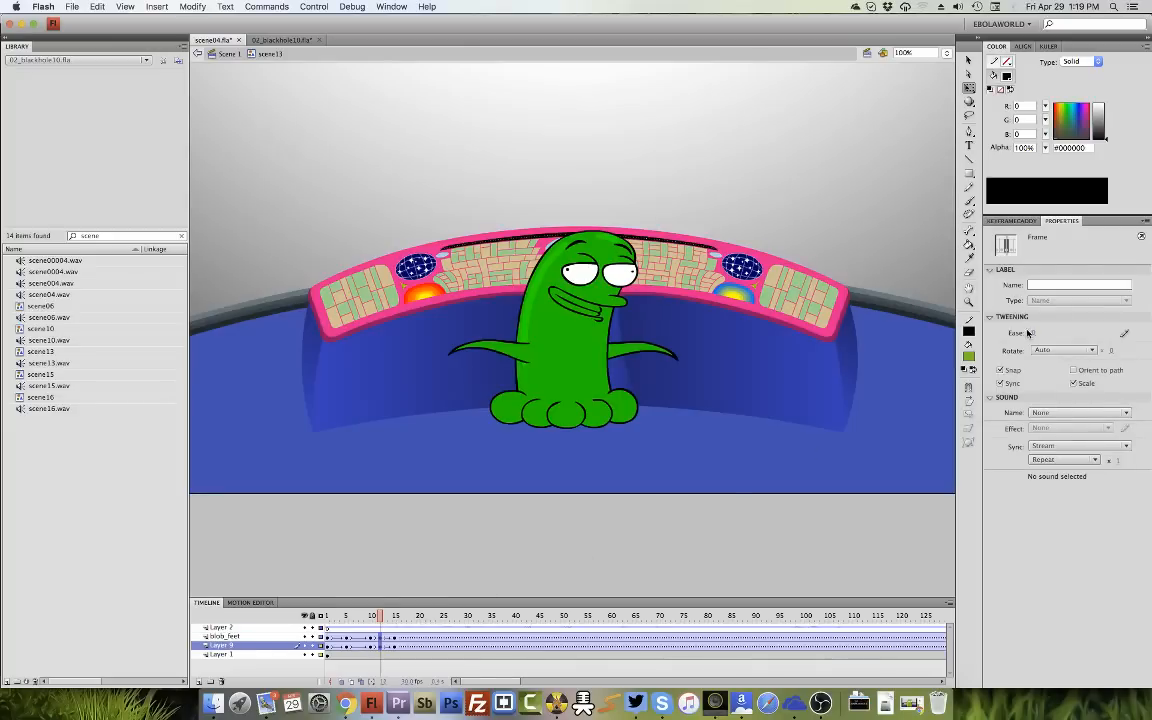
{"action": "left_click", "coordinate": [339, 574]}
{"action": "left_click_drag", "start_coordinate": [367, 637], "coordinate": [368, 647]}
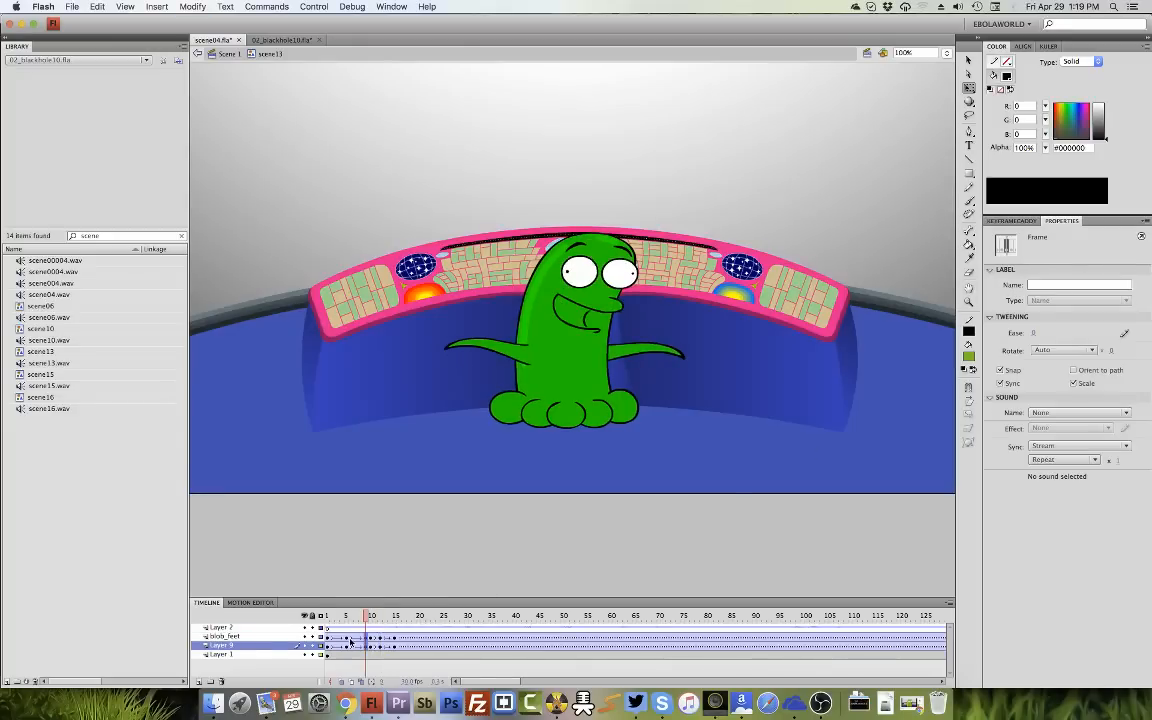
{"action": "left_click", "coordinate": [350, 641]}
{"action": "key", "text": "Return"}
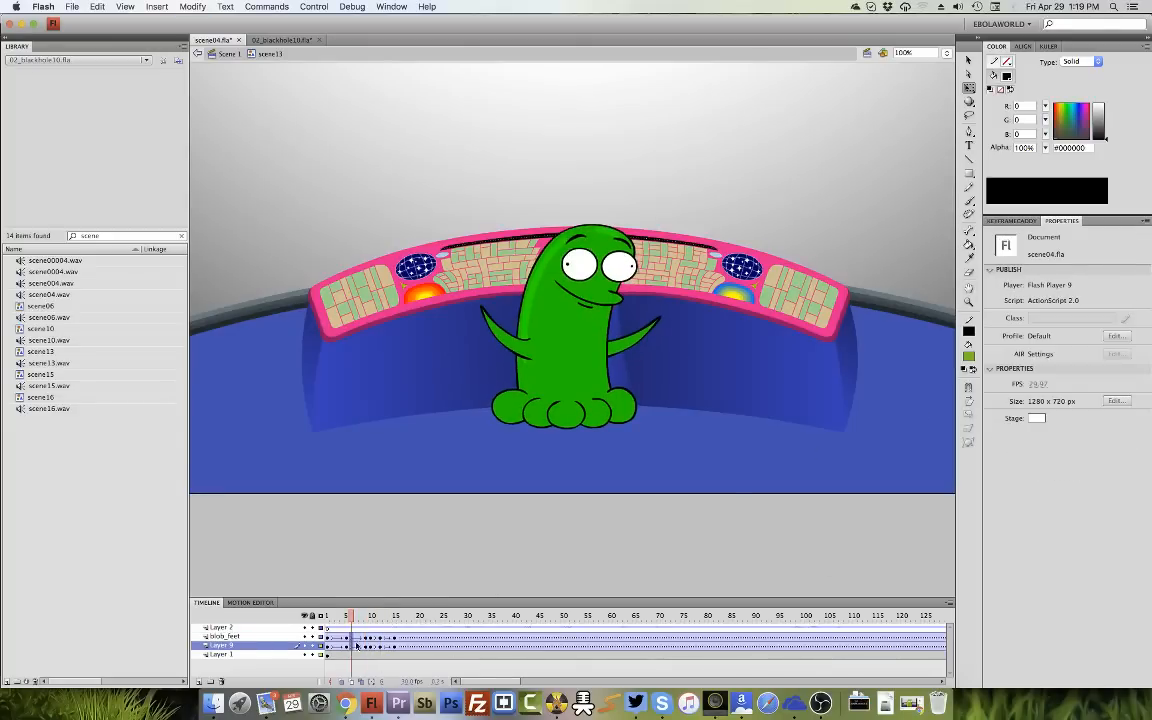
{"action": "left_click_drag", "start_coordinate": [328, 615], "coordinate": [346, 627]}
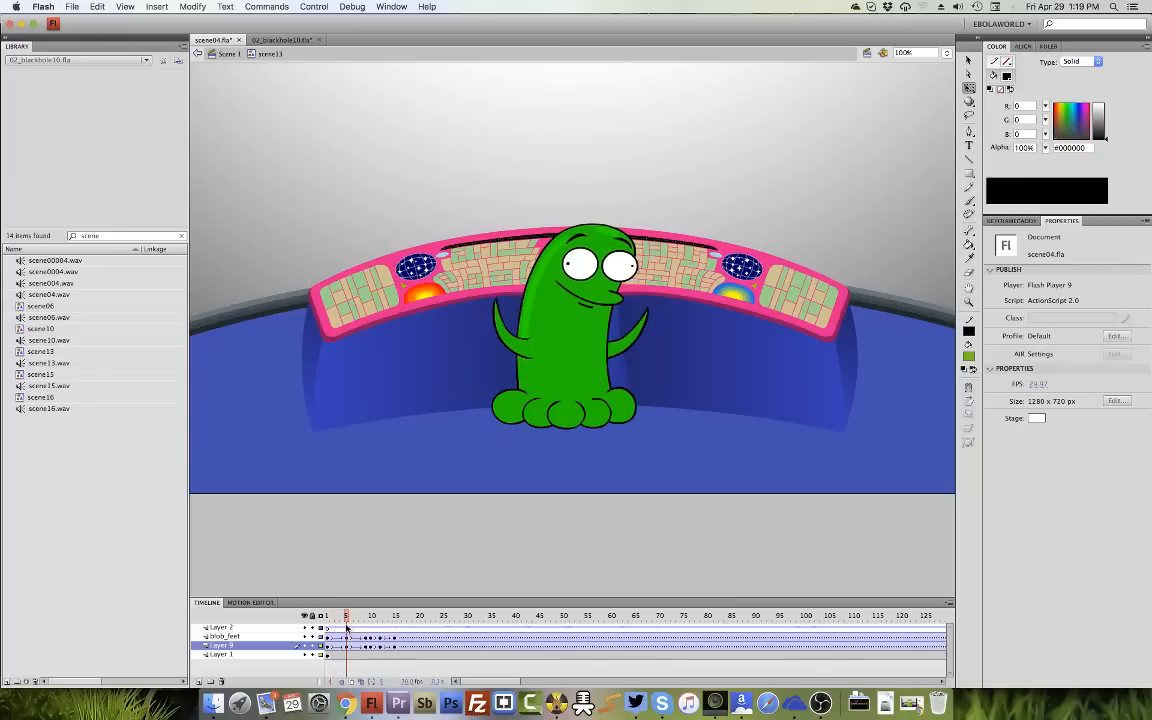
Open the blobert13 symbol and check its opening frames, including the blob_arm01_front layer near frame 4.
{"action": "left_click", "coordinate": [508, 355]}
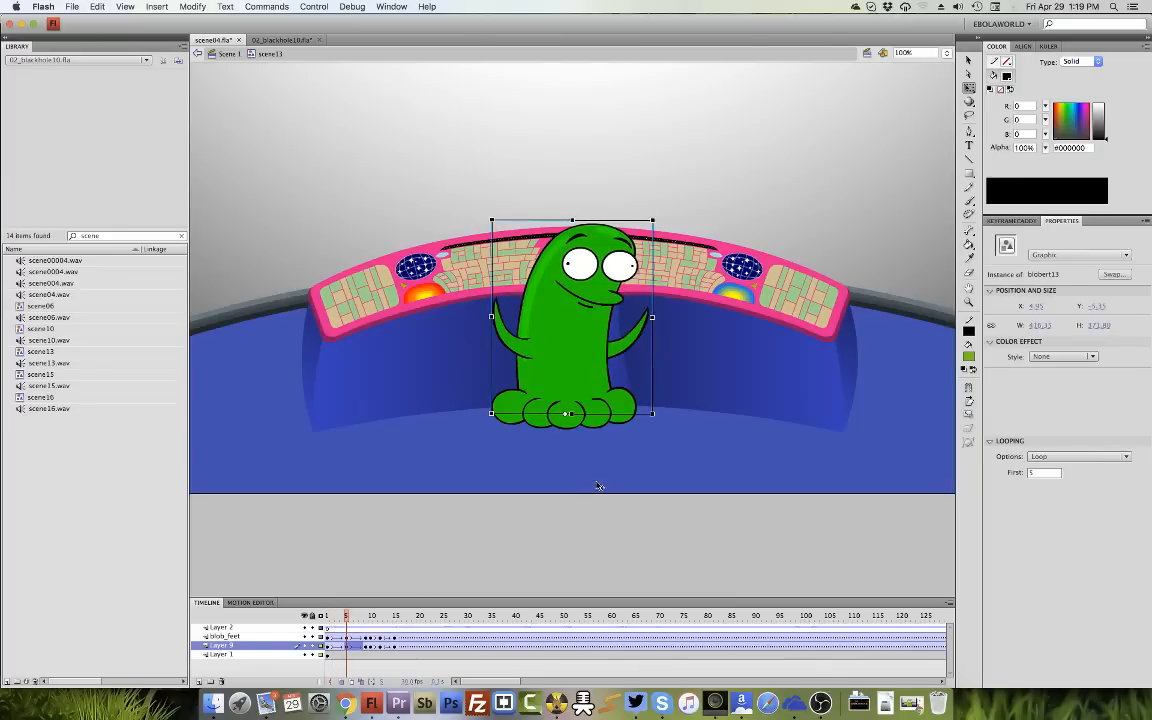
{"action": "double_click", "coordinate": [633, 346]}
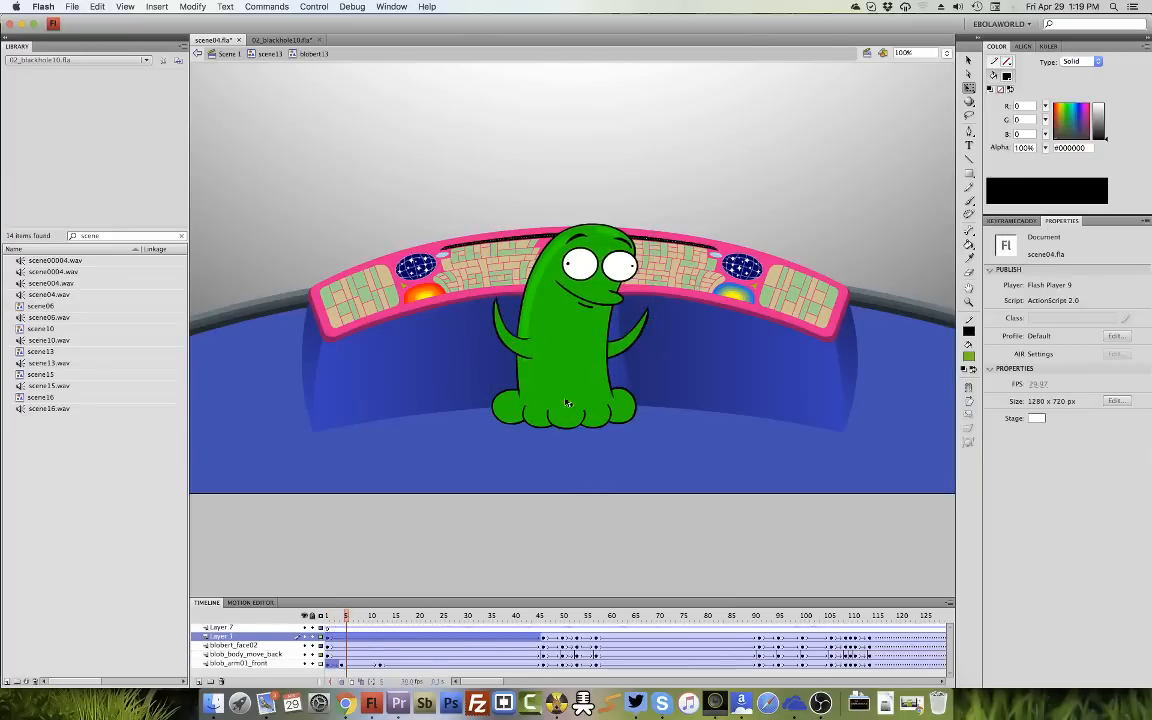
{"action": "left_click", "coordinate": [336, 627]}
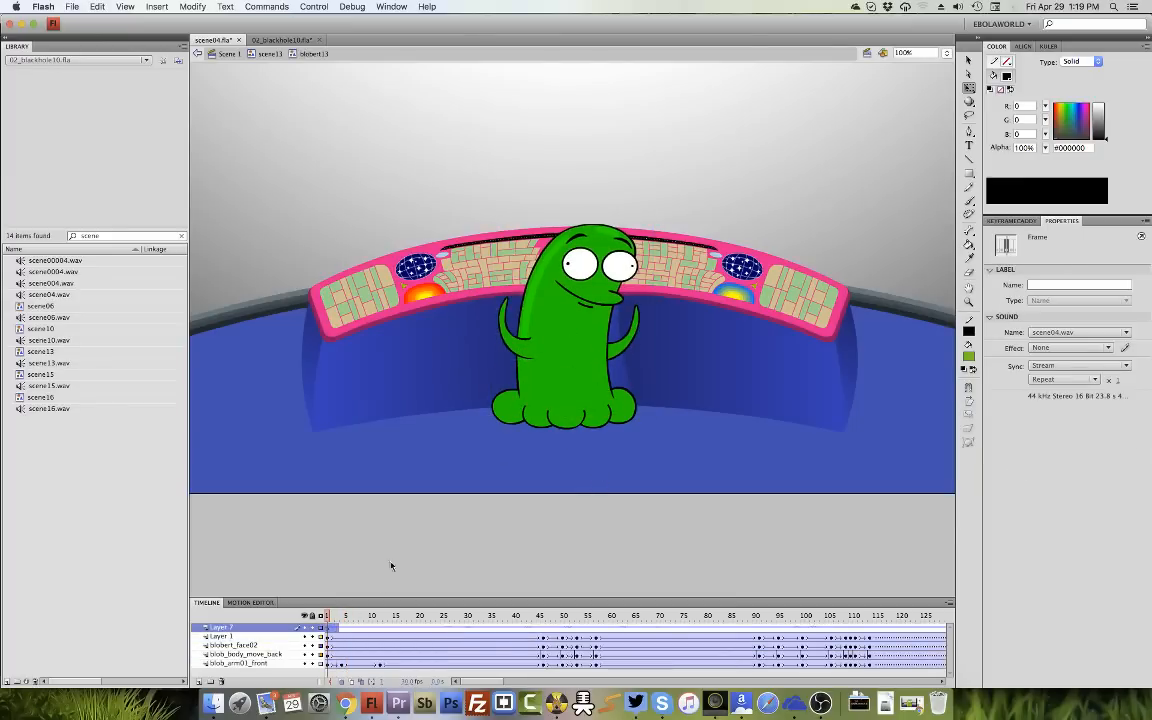
{"action": "double_click", "coordinate": [271, 66]}
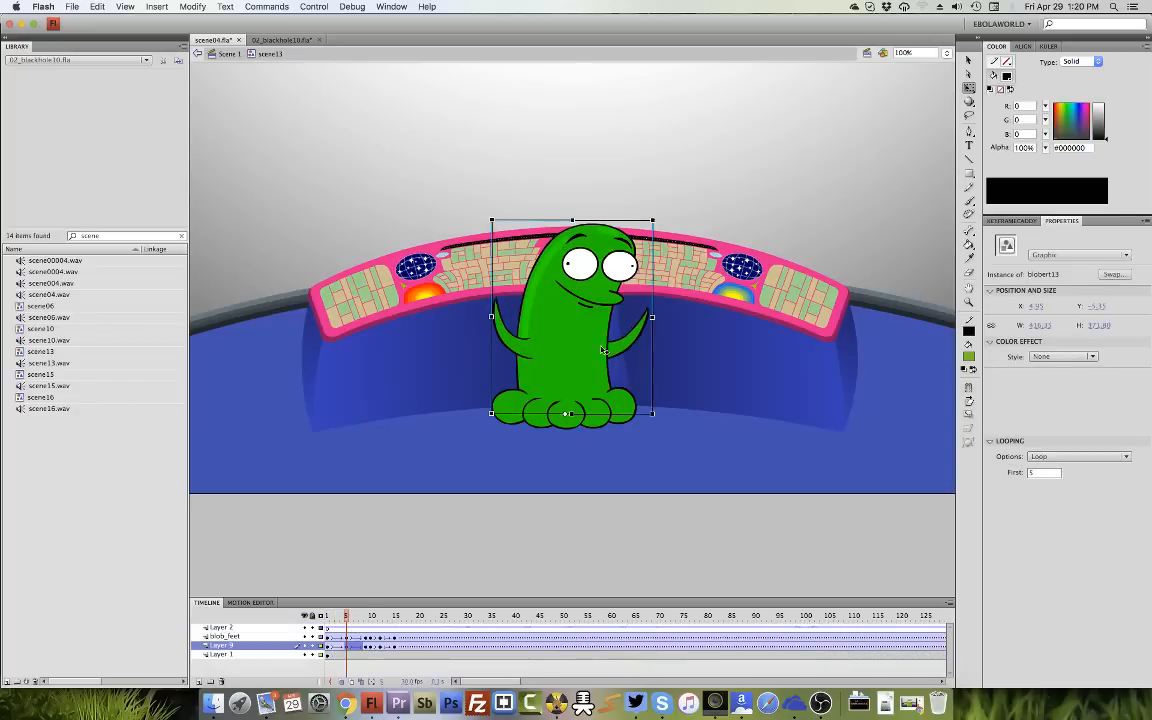
{"action": "double_click", "coordinate": [634, 356]}
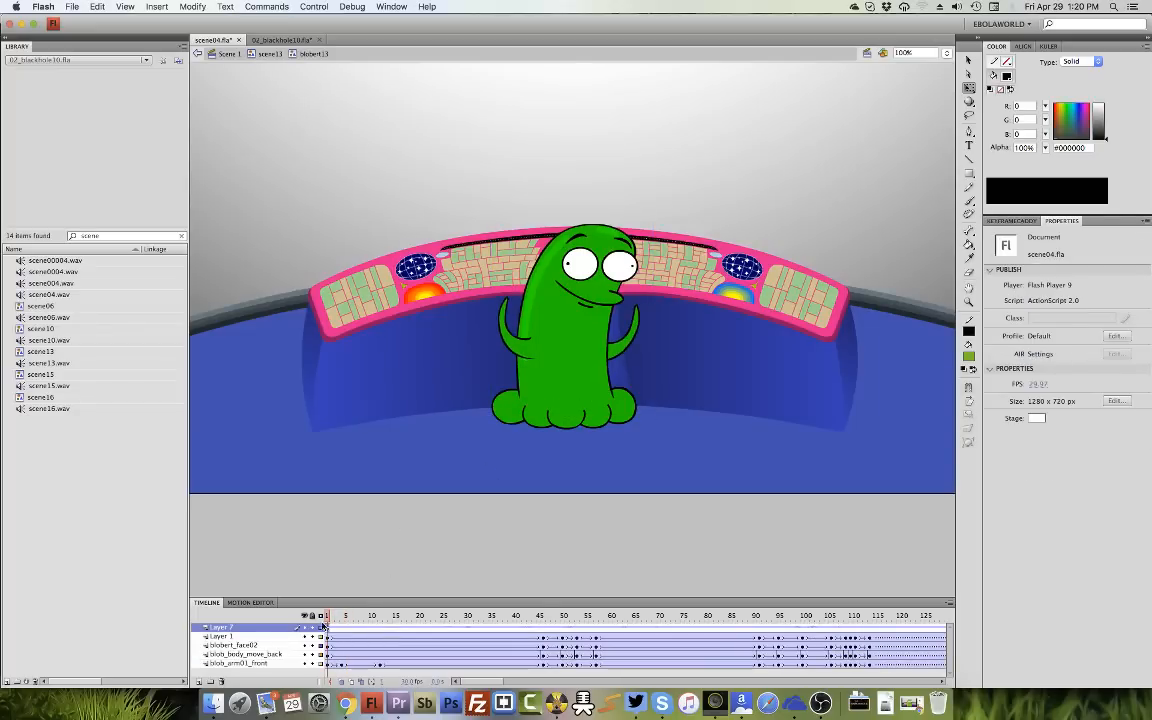
{"action": "left_click", "coordinate": [343, 664]}
{"action": "left_click", "coordinate": [328, 616]}
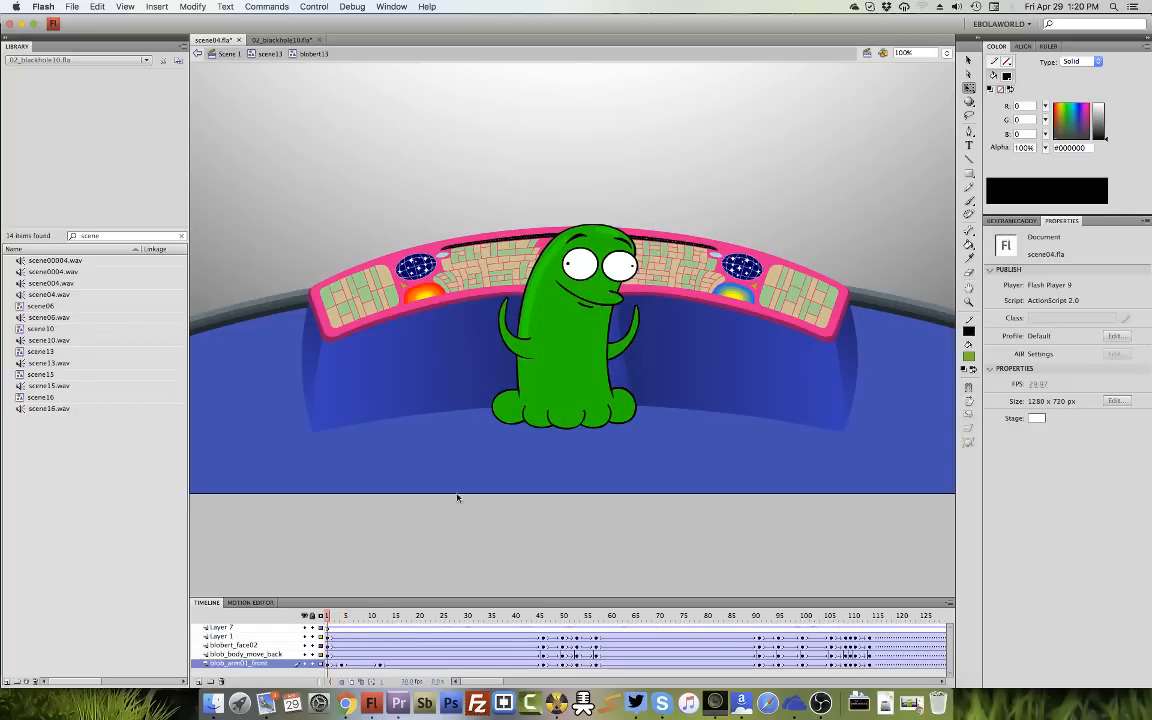
Examine the early arm frames inside blob_arm13 and the front arm keyframe in blobert13, and return to scene13.
{"action": "double_click", "coordinate": [619, 352]}
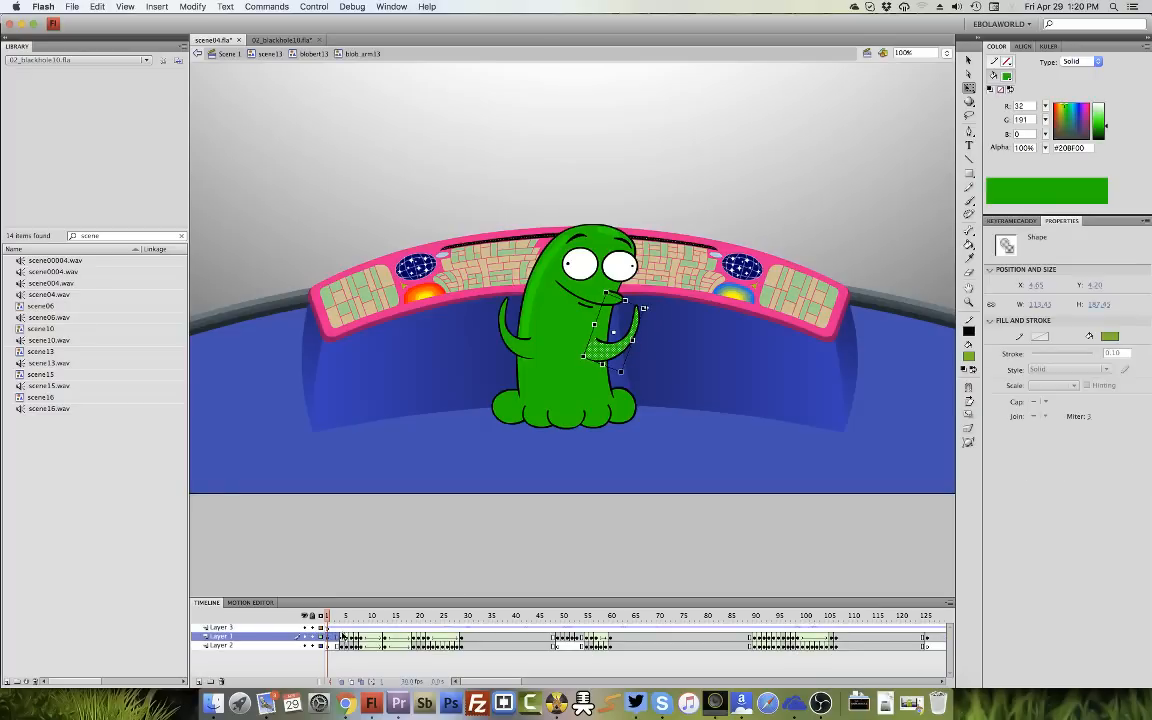
{"action": "left_click", "coordinate": [347, 645]}
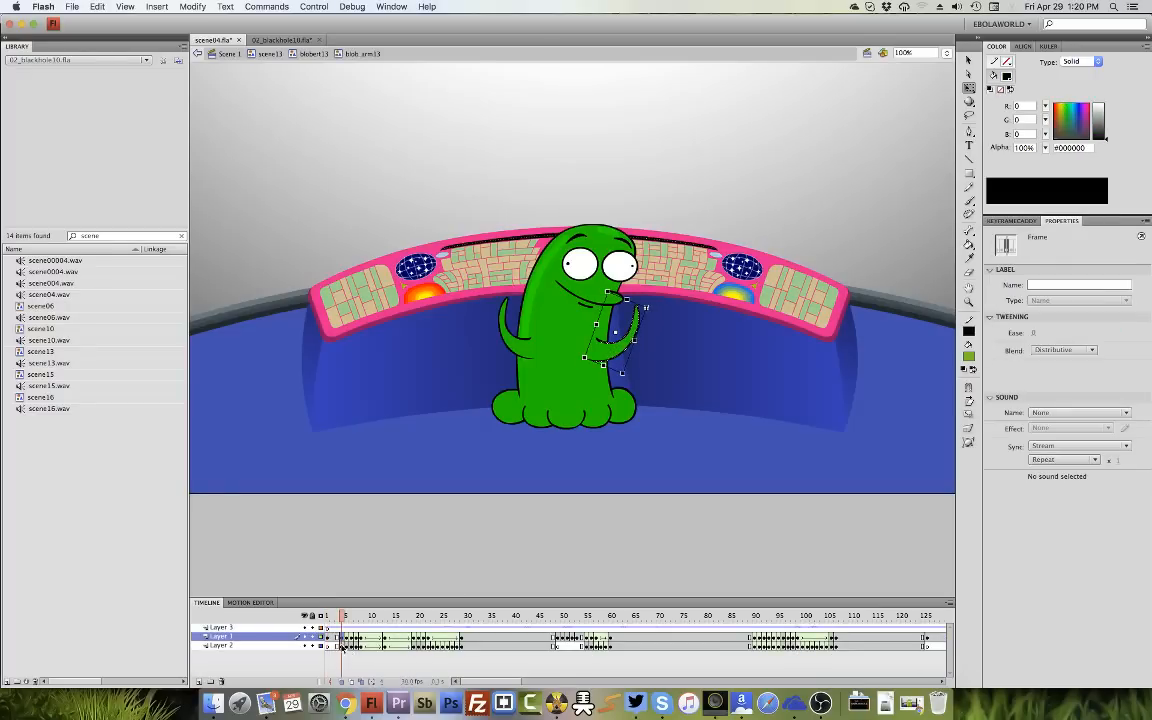
{"action": "left_click_drag", "start_coordinate": [343, 645], "coordinate": [365, 641]}
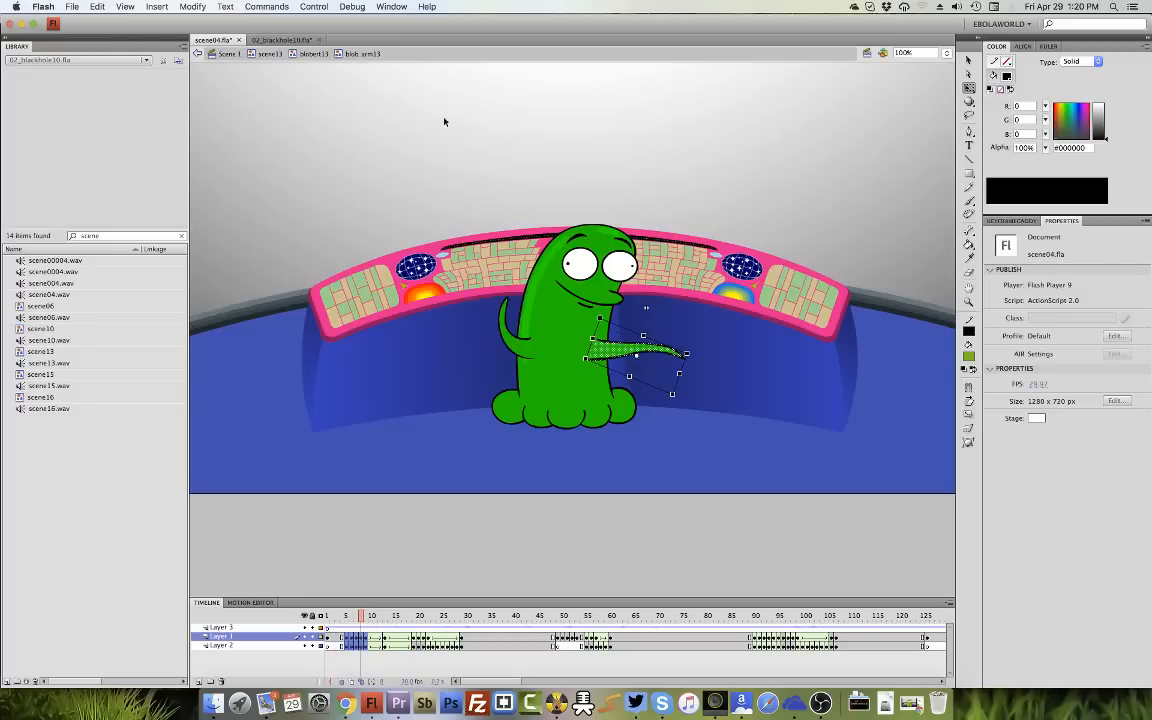
{"action": "left_click", "coordinate": [308, 54]}
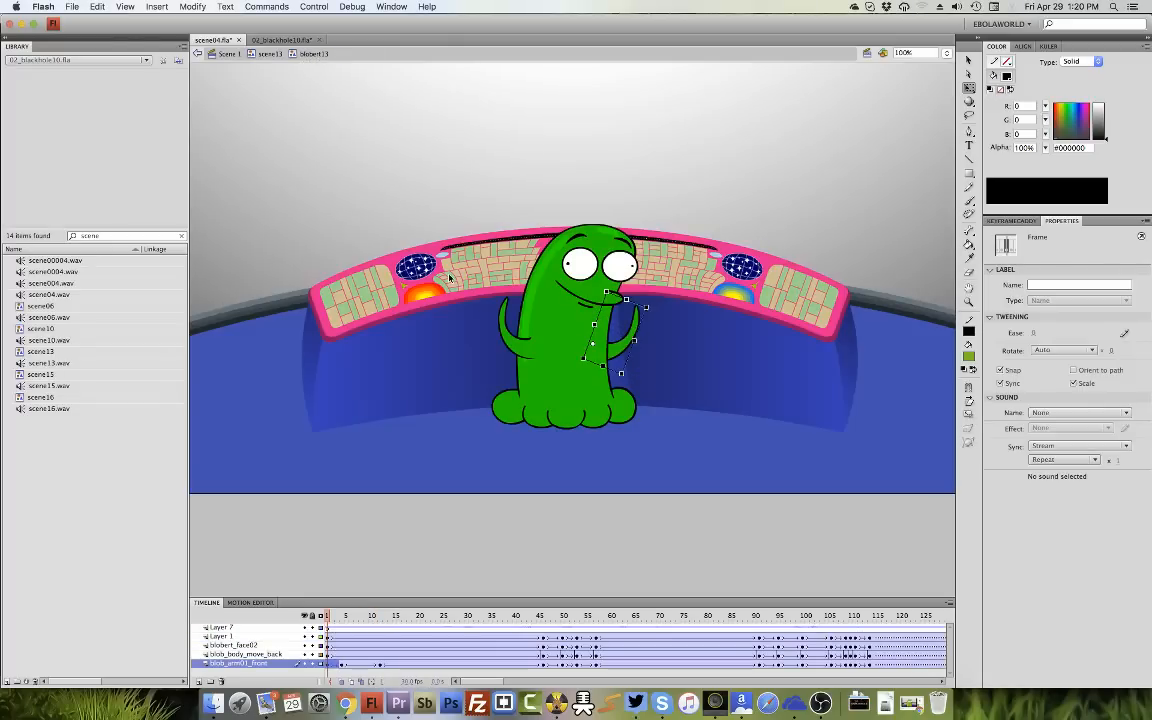
{"action": "left_click", "coordinate": [343, 664]}
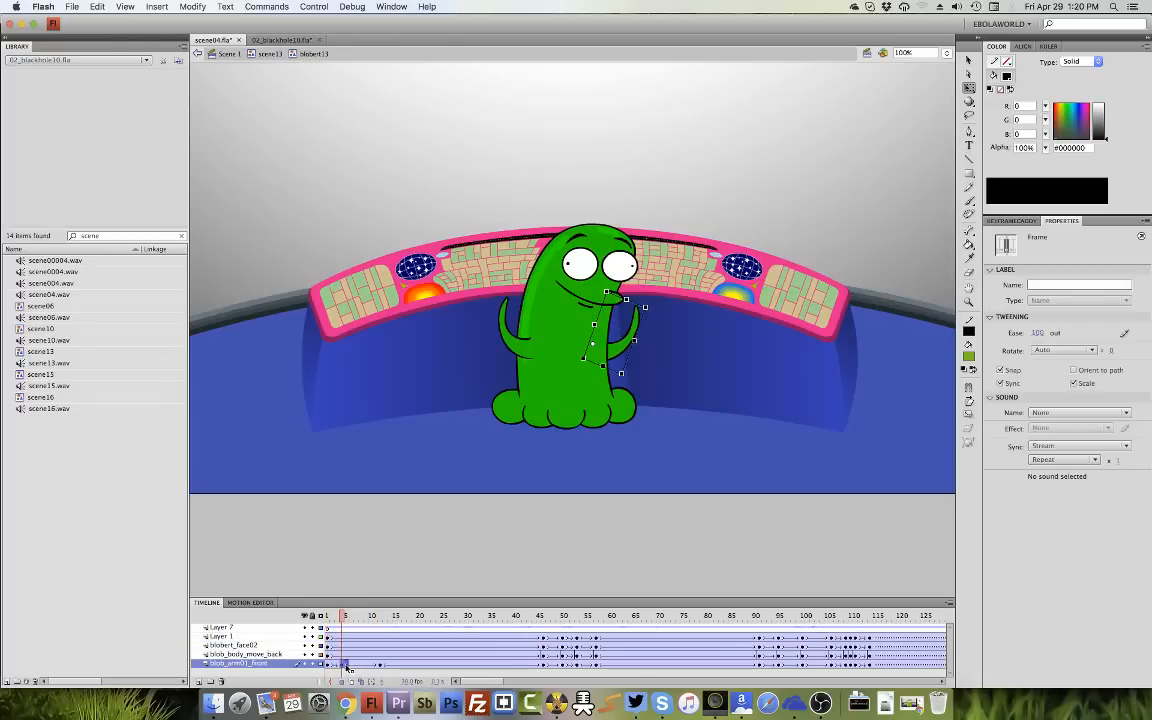
{"action": "left_click", "coordinate": [266, 53]}
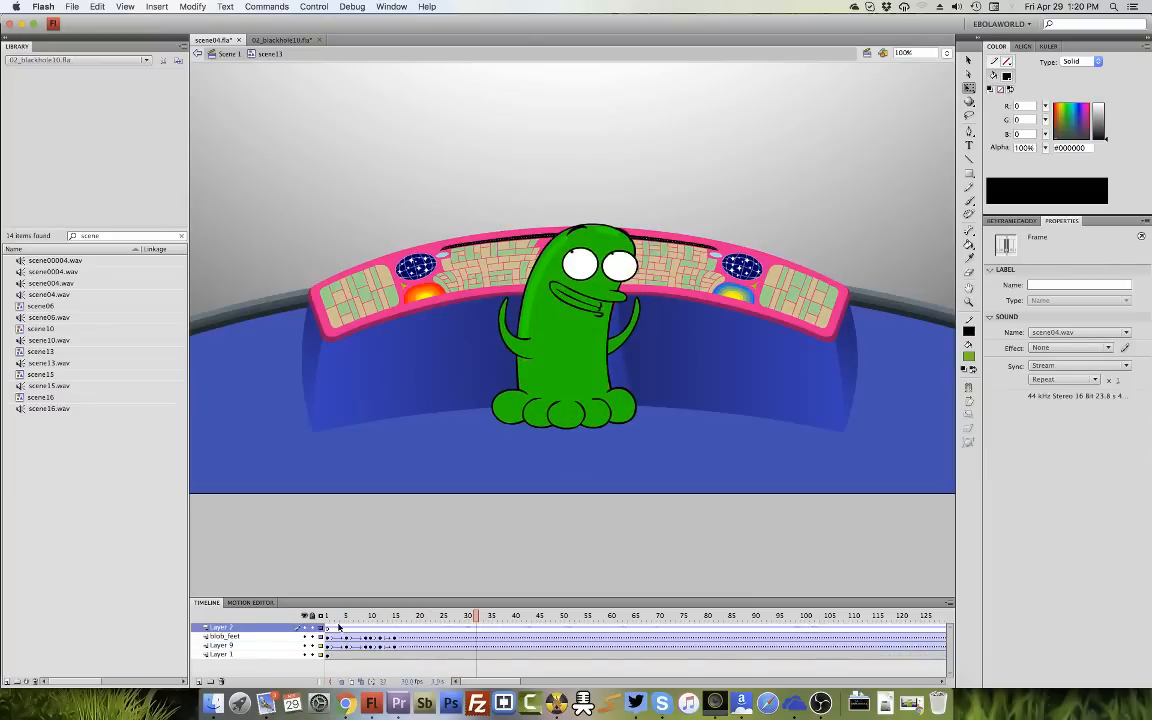
Play the scene13 animation repeatedly from its opening frames to check the squash movement.
{"action": "left_click", "coordinate": [338, 627]}
{"action": "key", "text": "Return"}
{"action": "key", "text": "Return"}
{"action": "left_click", "coordinate": [437, 561]}
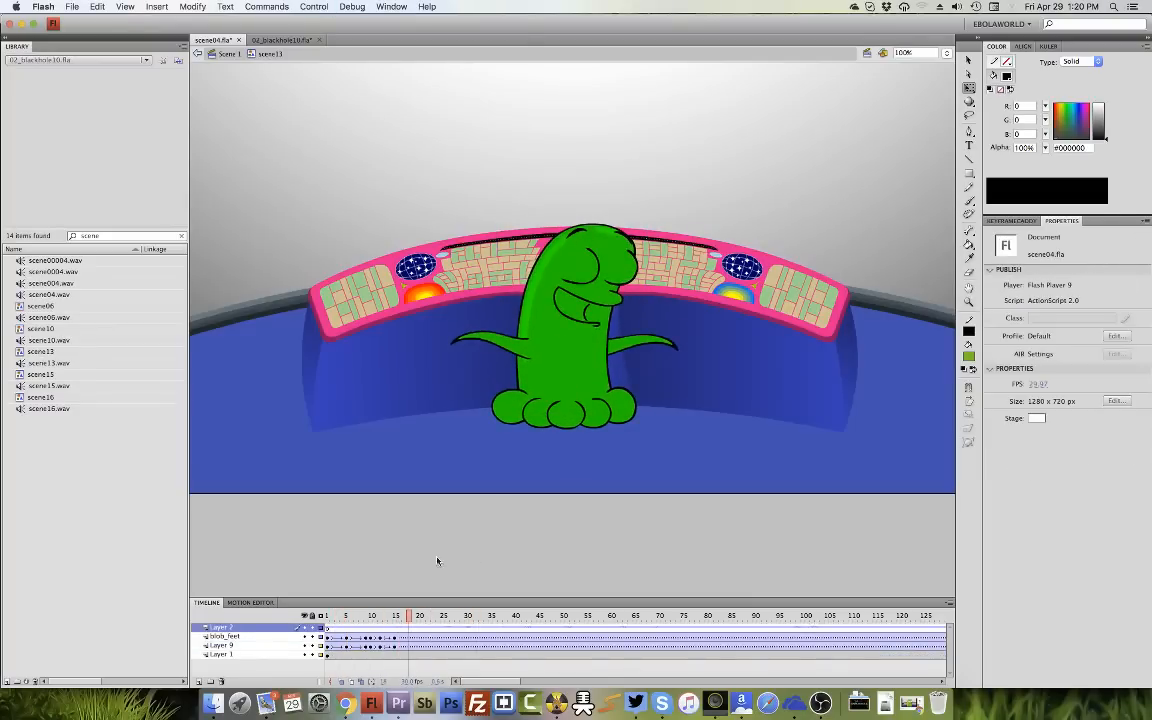
{"action": "left_click", "coordinate": [340, 626]}
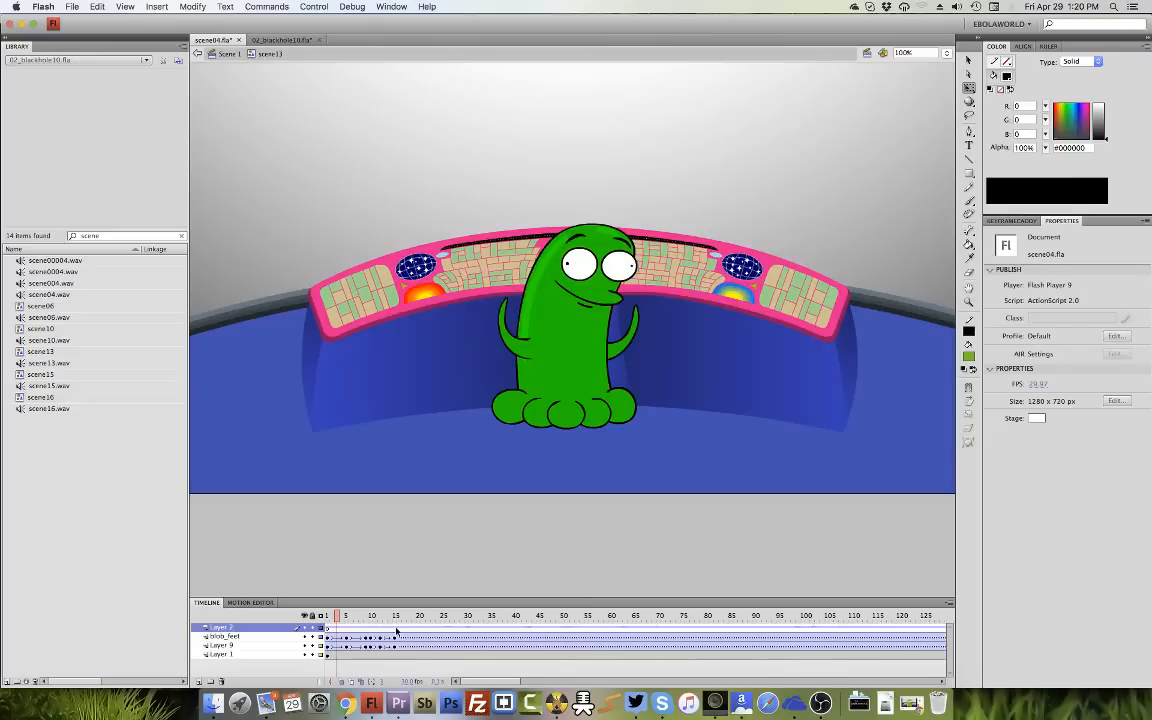
{"action": "key", "text": "Return"}
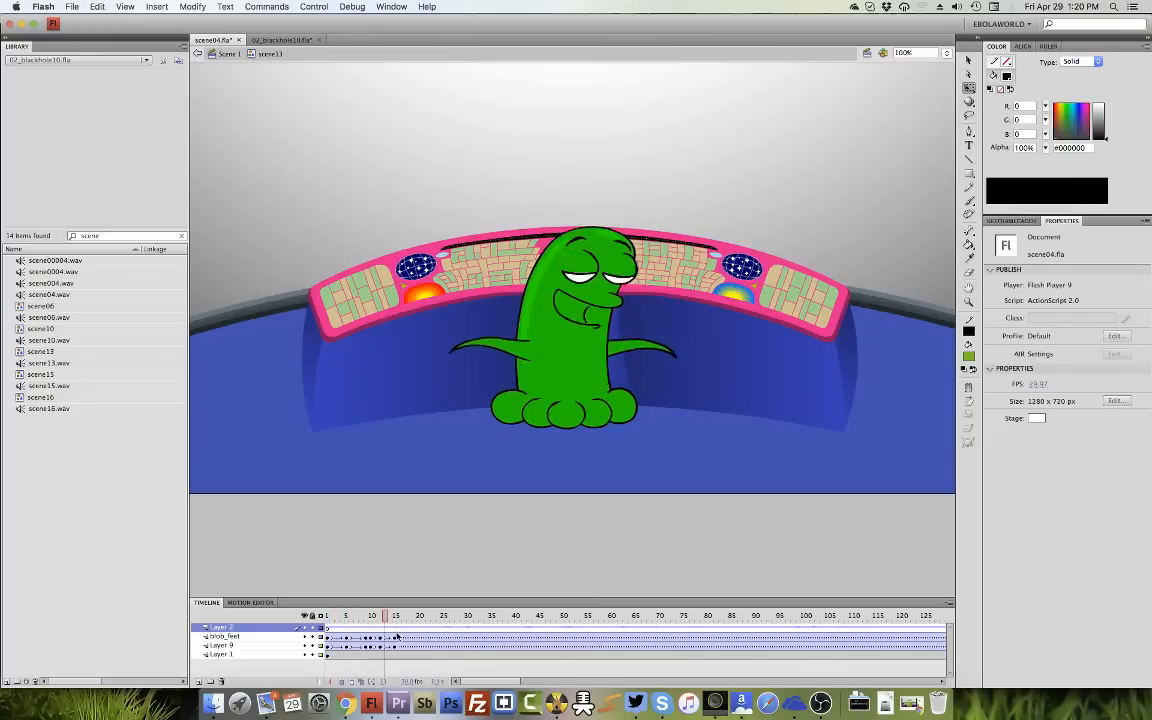
{"action": "key", "text": "Return"}
Adjust the keyframe timing around frame 11 on blob_feet and Layer 9, and replay the animation.
{"action": "left_click", "coordinate": [395, 645]}
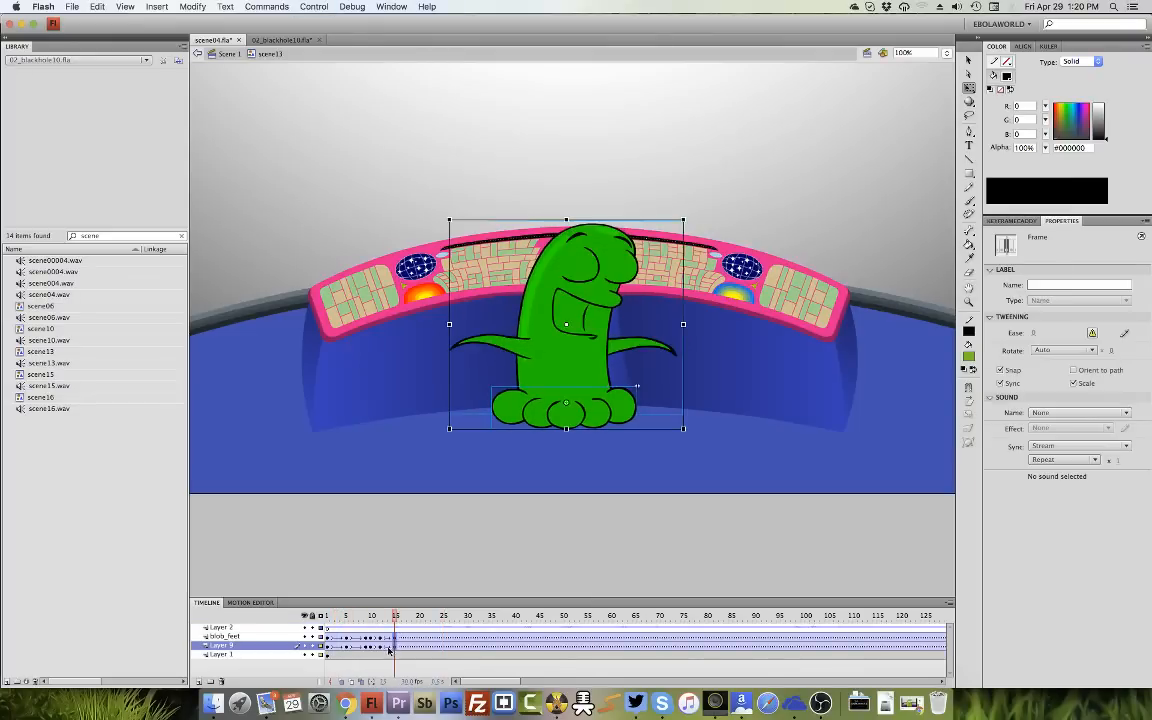
{"action": "left_click", "coordinate": [372, 644]}
{"action": "key", "text": "Return"}
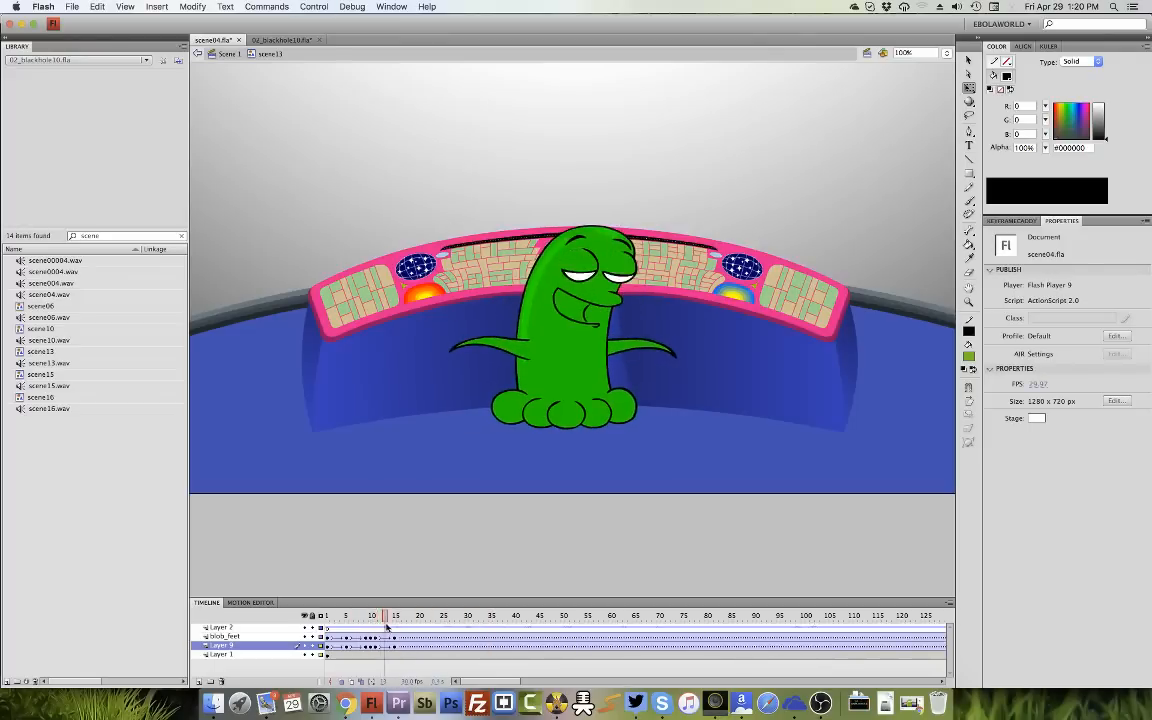
{"action": "left_click", "coordinate": [340, 616]}
Insert keyframes at frame 22 on blob_feet and Layer 9, and compare the pose with frame 15.
{"action": "left_click_drag", "start_coordinate": [340, 627], "coordinate": [430, 636]}
{"action": "left_click", "coordinate": [430, 645]}
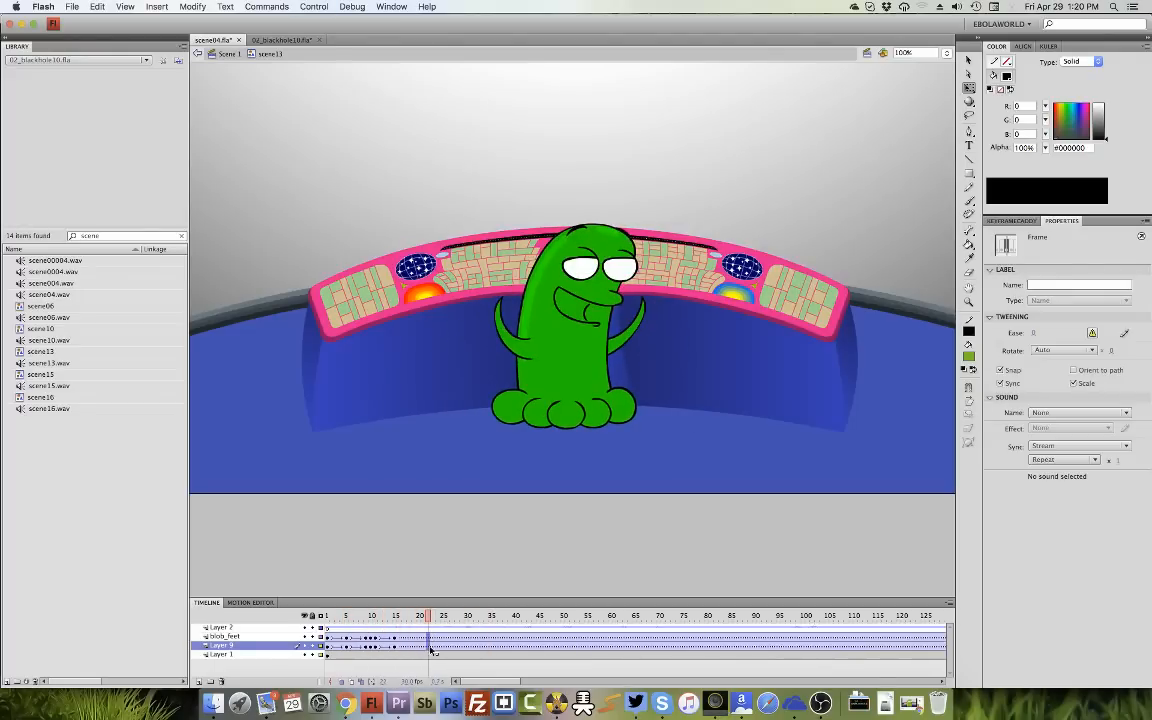
{"action": "key", "text": "F6"}
{"action": "left_click", "coordinate": [396, 644]}
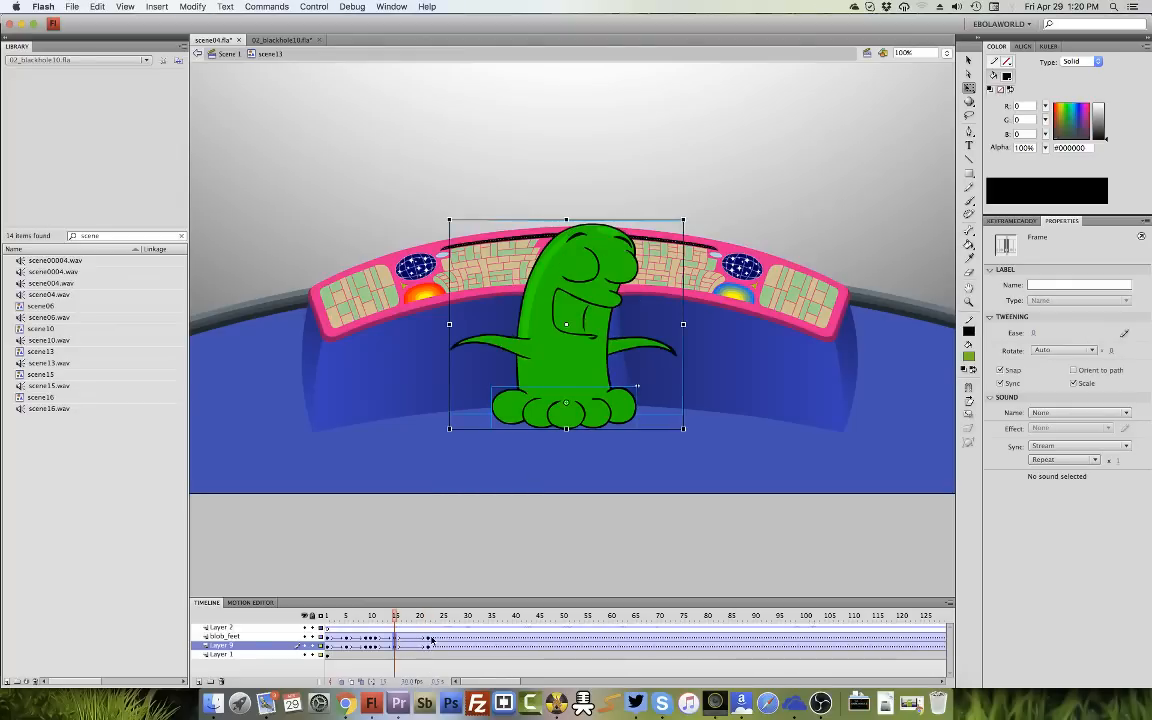
At frame 22, stretch the blobert13 character slightly taller and narrower, and nudge it upward.
{"action": "left_click", "coordinate": [428, 641]}
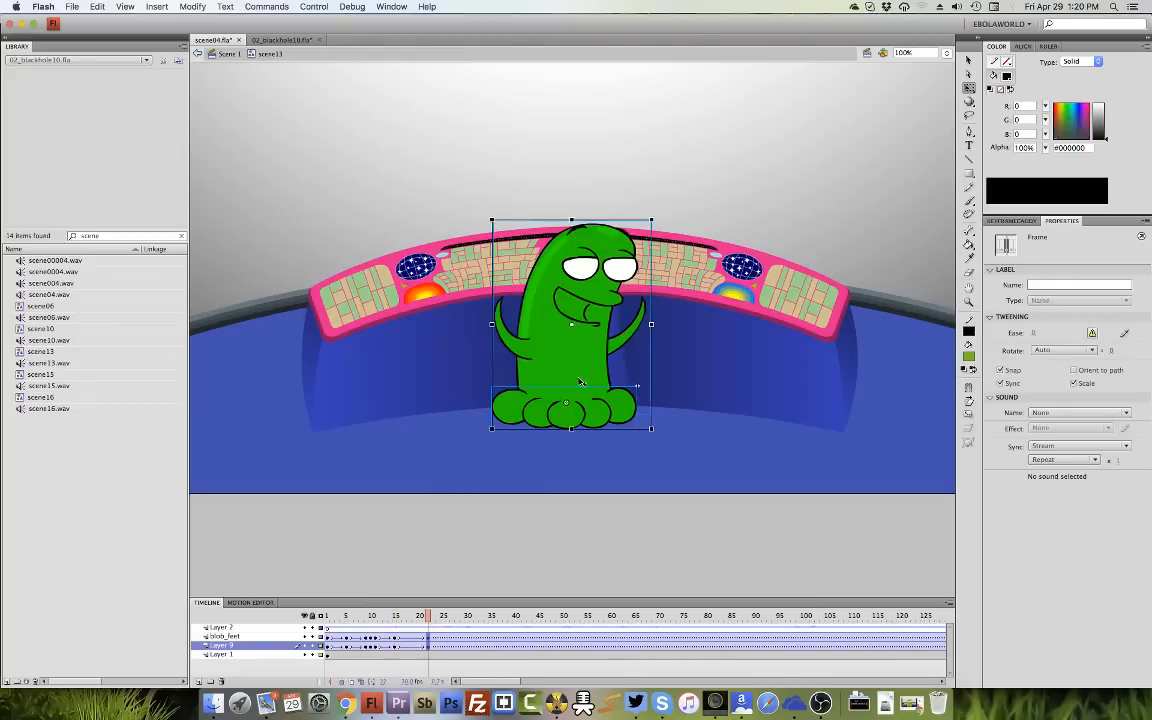
{"action": "left_click", "coordinate": [587, 416]}
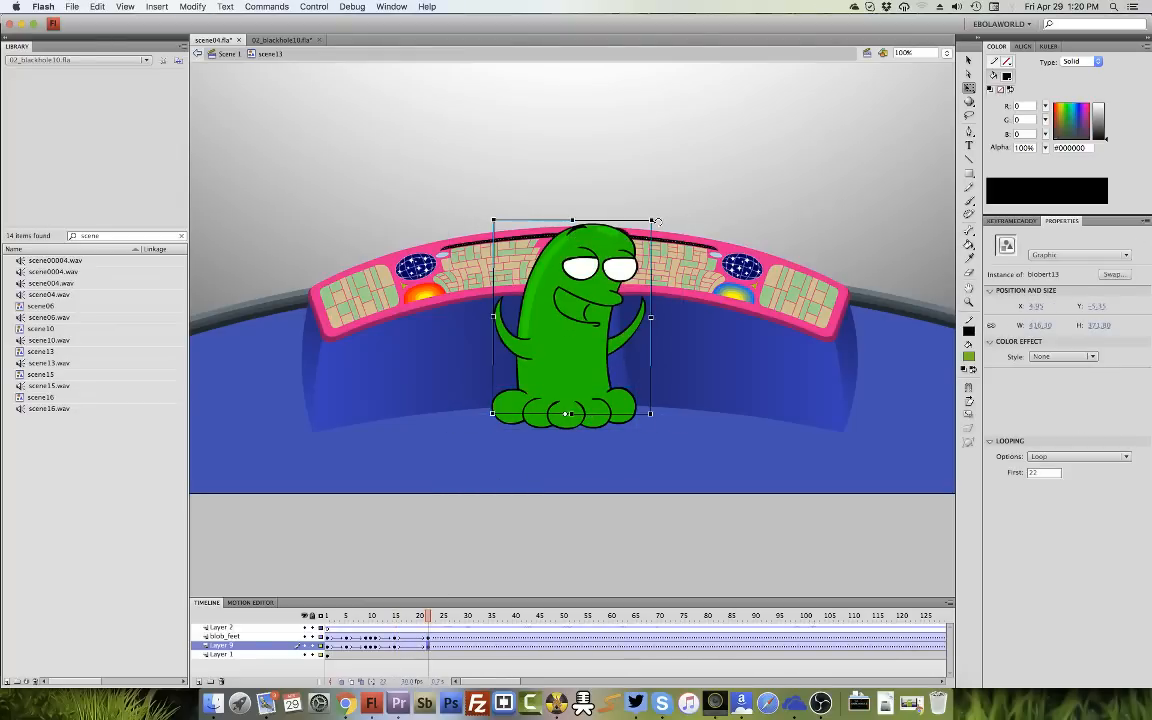
{"action": "left_click_drag", "start_coordinate": [573, 220], "coordinate": [573, 216]}
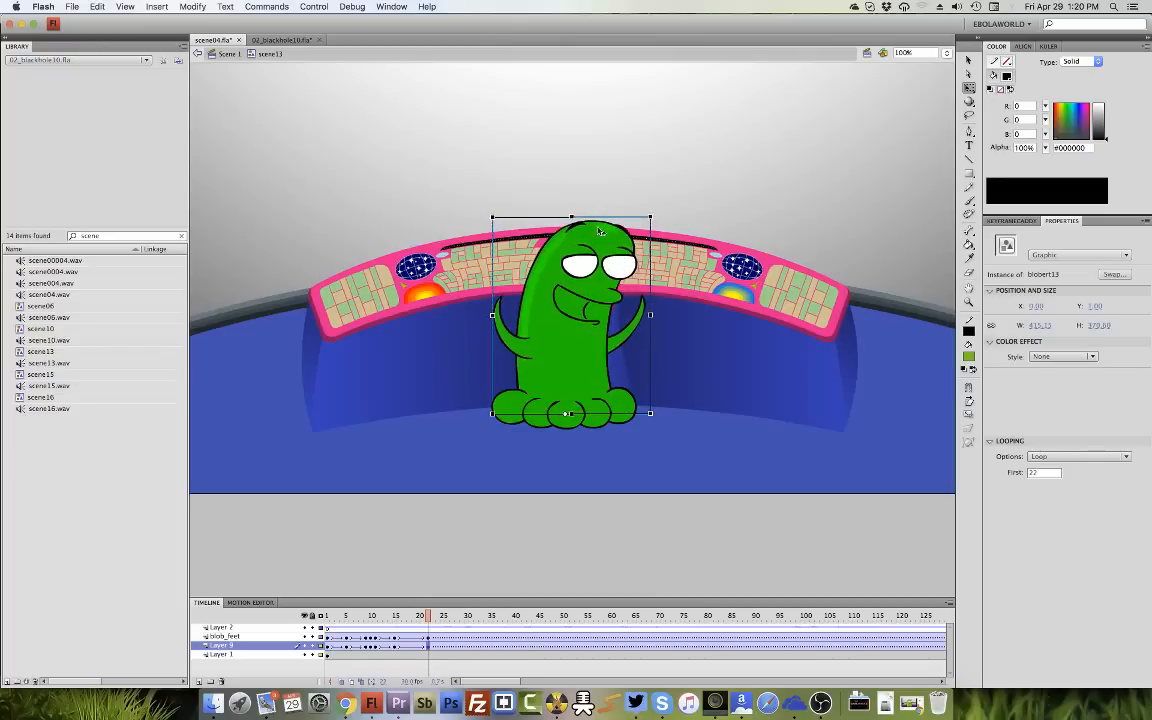
{"action": "left_click_drag", "start_coordinate": [651, 316], "coordinate": [649, 313]}
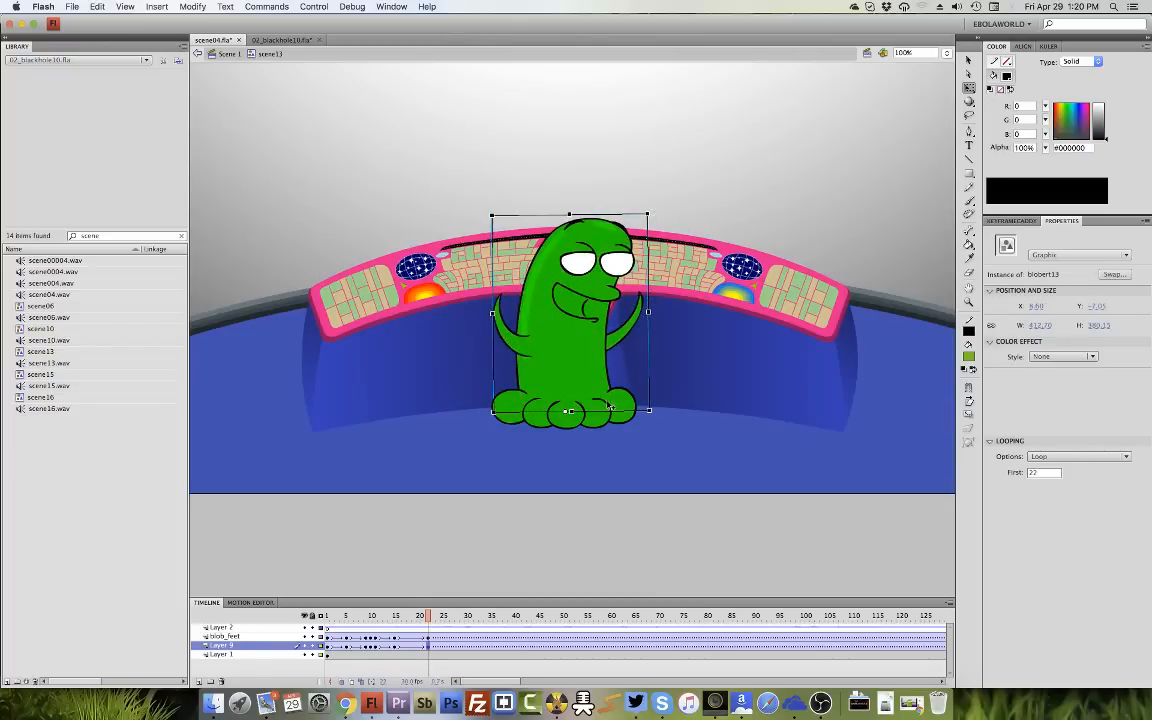
Insert keyframes at frame 17 on blob_feet and Layer 9, adjust the tween easing there, and replay the motion.
{"action": "left_click", "coordinate": [566, 405]}
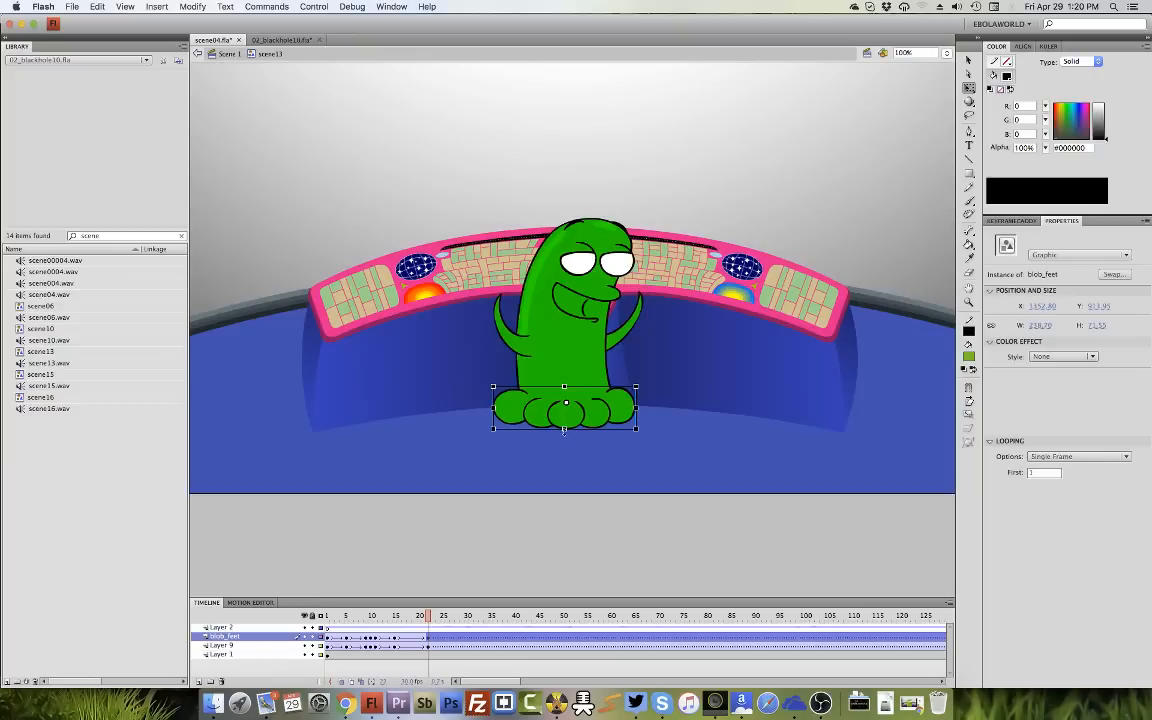
{"action": "left_click", "coordinate": [405, 645]}
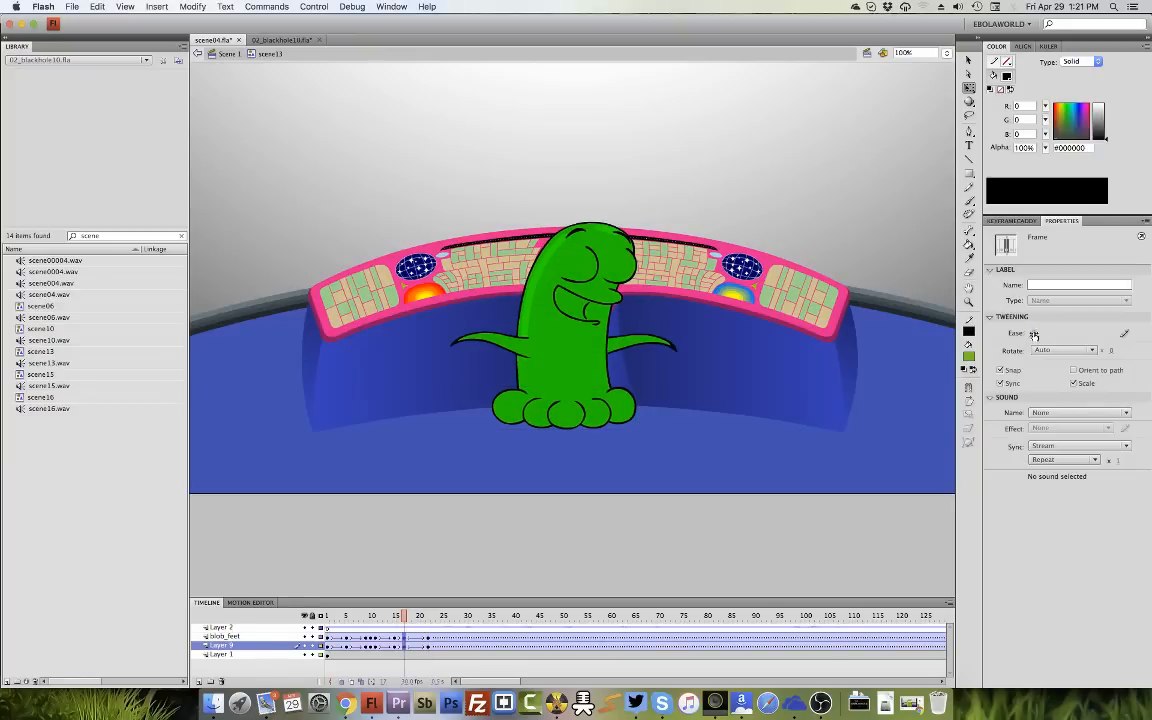
{"action": "left_click_drag", "start_coordinate": [1035, 333], "coordinate": [1046, 216]}
{"action": "mouse_move", "coordinate": [379, 622]}
{"action": "left_mouse_down"}
{"action": "mouse_move", "coordinate": [442, 622]}
{"action": "mouse_move", "coordinate": [350, 622]}
{"action": "mouse_move", "coordinate": [380, 622]}
{"action": "left_mouse_up"}
{"action": "key", "text": "Return"}
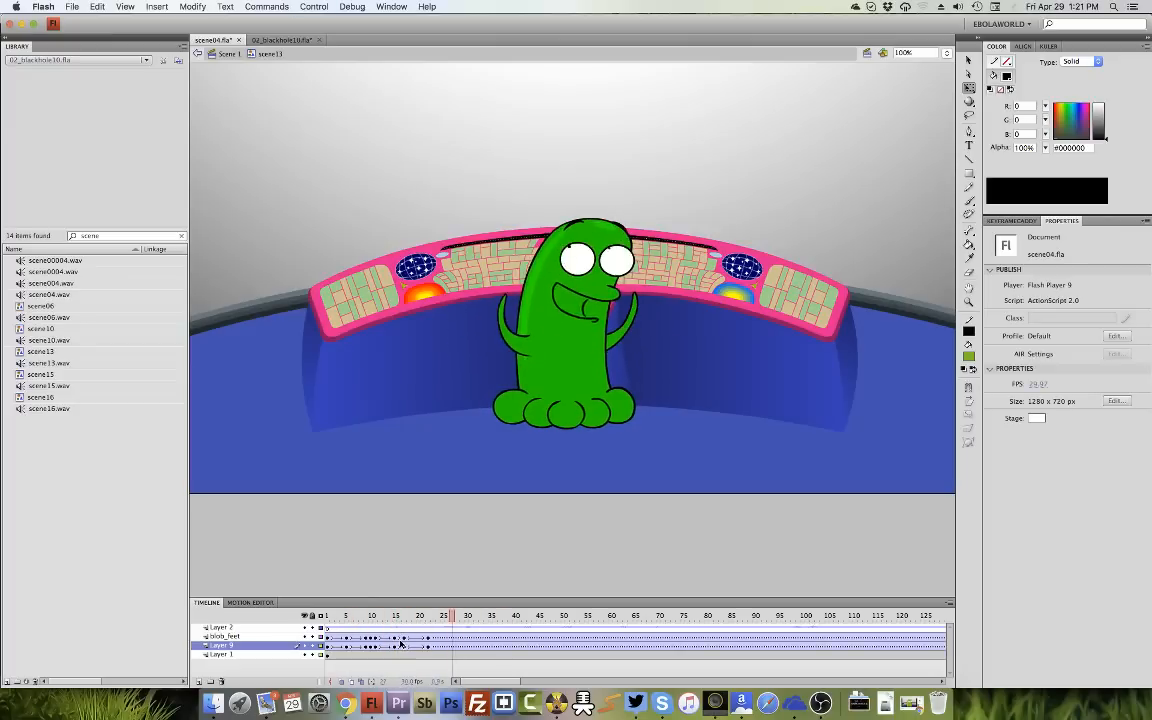
{"action": "left_click", "coordinate": [344, 627]}
{"action": "key", "text": "Return"}
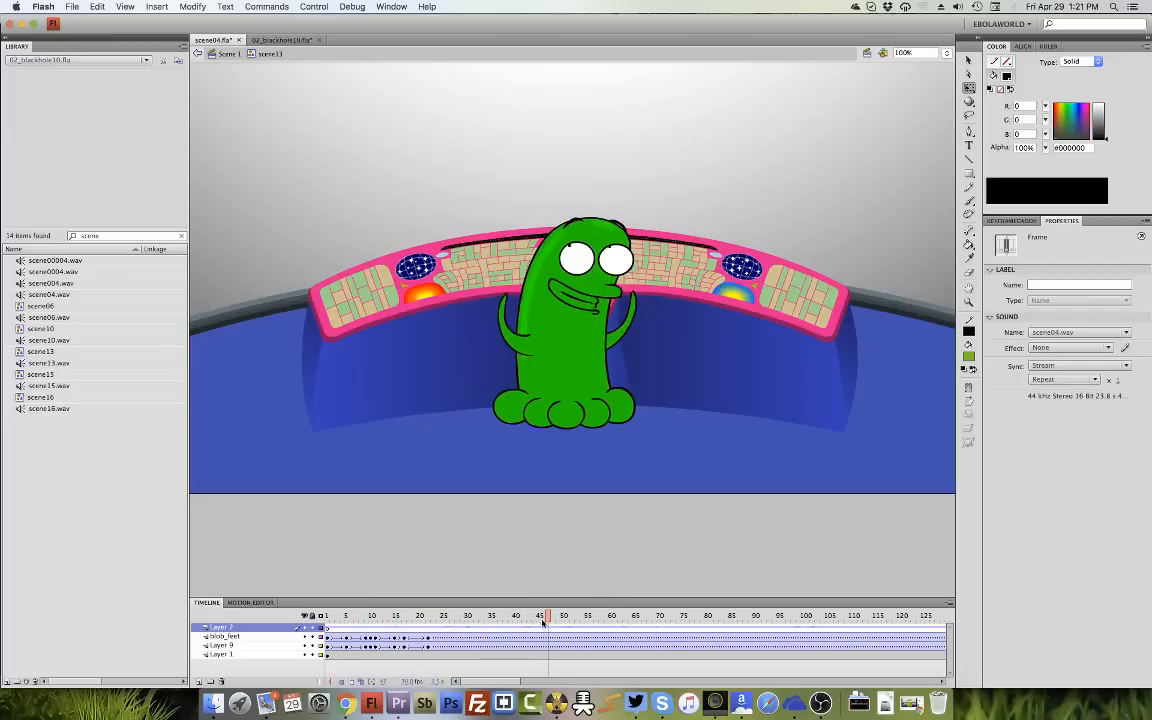
Insert keyframes at frames 46 and 58 on blob_feet and Layer 9.
{"action": "left_click", "coordinate": [544, 621]}
{"action": "left_click", "coordinate": [544, 644]}
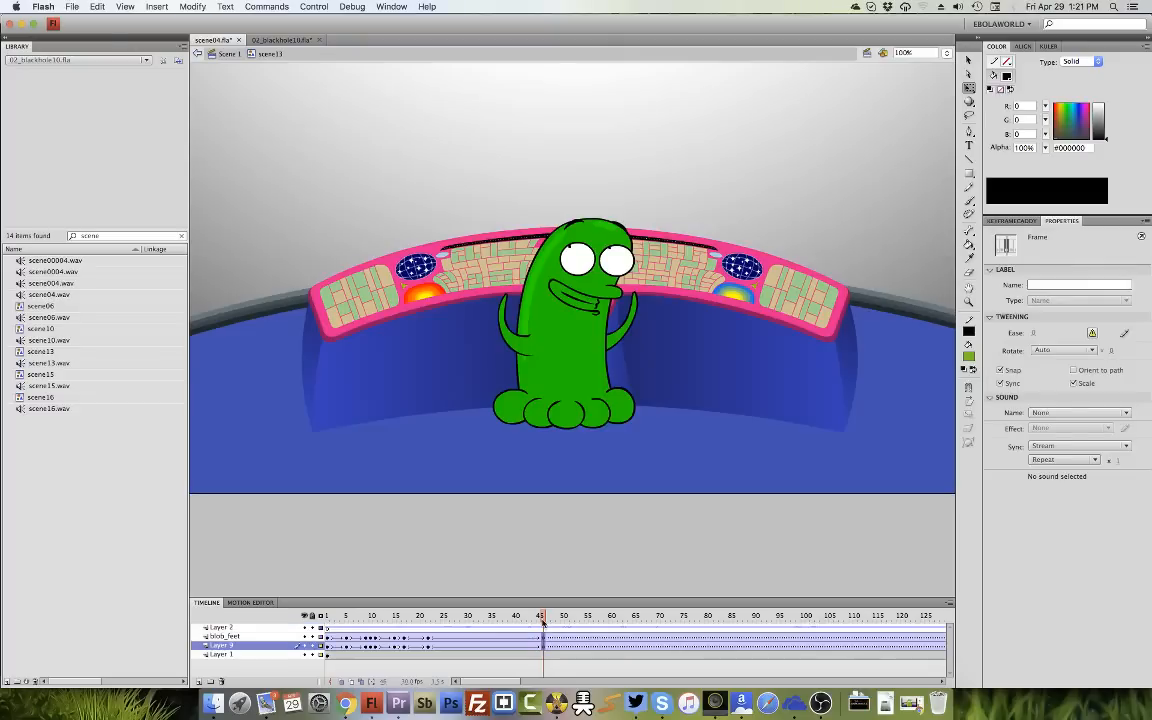
{"action": "left_click_drag", "start_coordinate": [543, 622], "coordinate": [601, 619]}
{"action": "key", "text": "F6"}
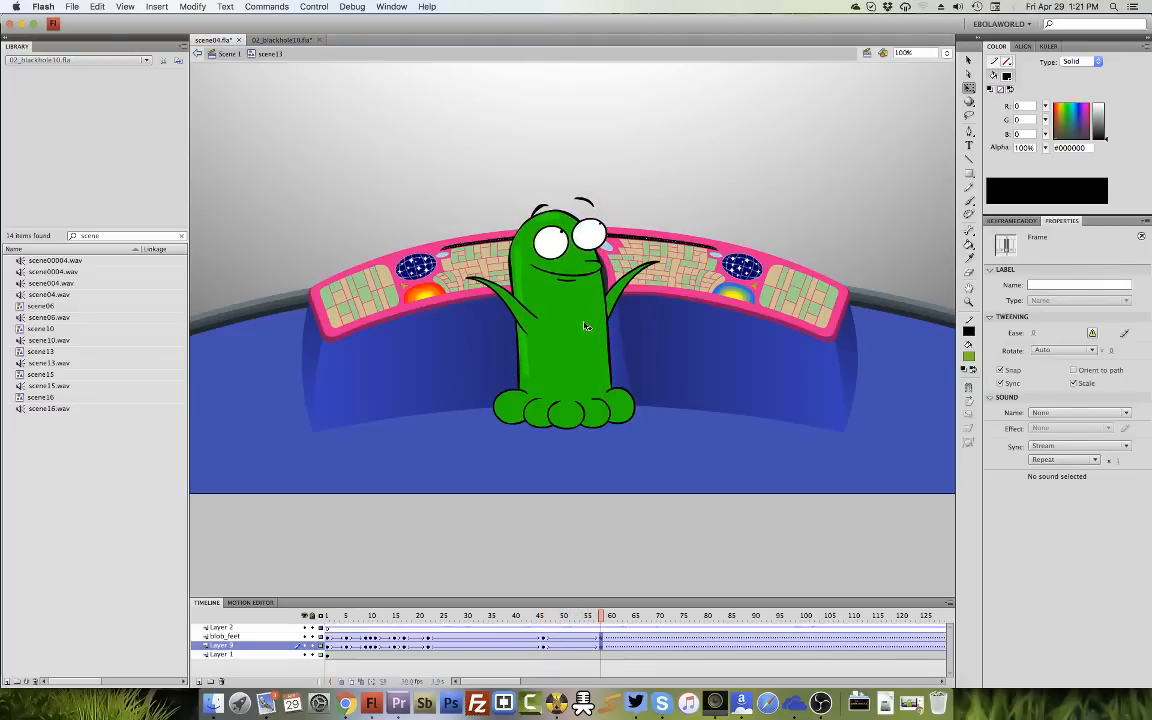
Try tilting the blobert13 character slightly counterclockwise at frame 58, and undo the rotation.
{"action": "left_click", "coordinate": [530, 295]}
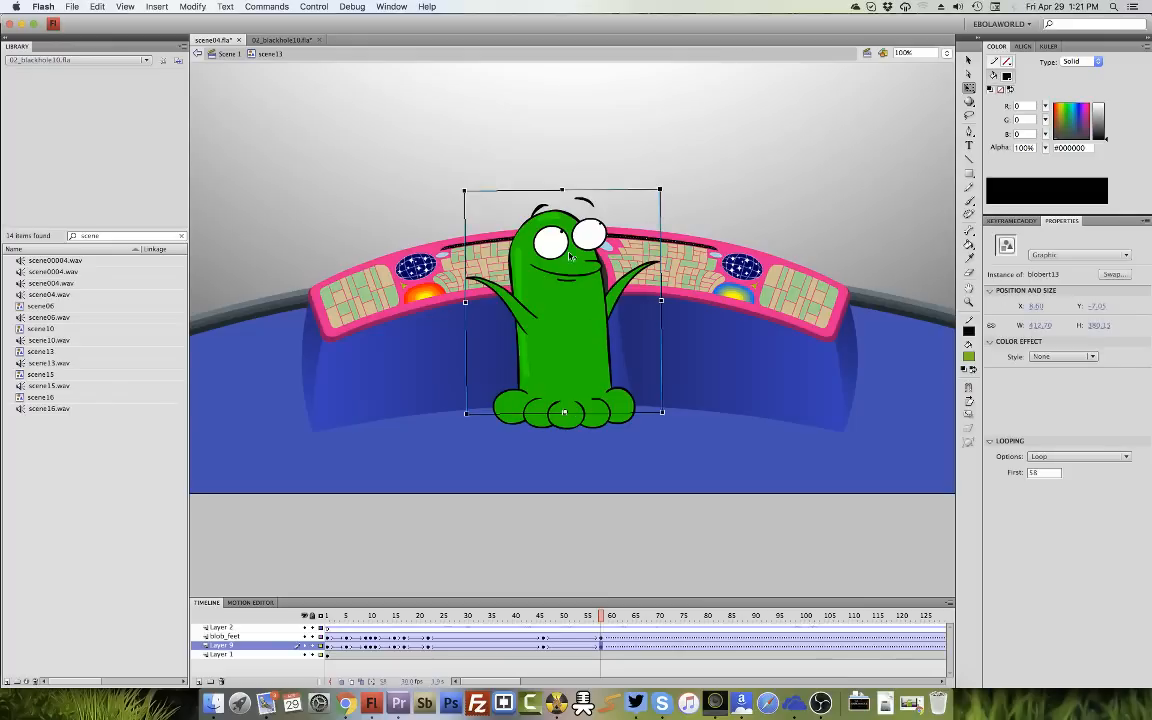
{"action": "left_click", "coordinate": [604, 619]}
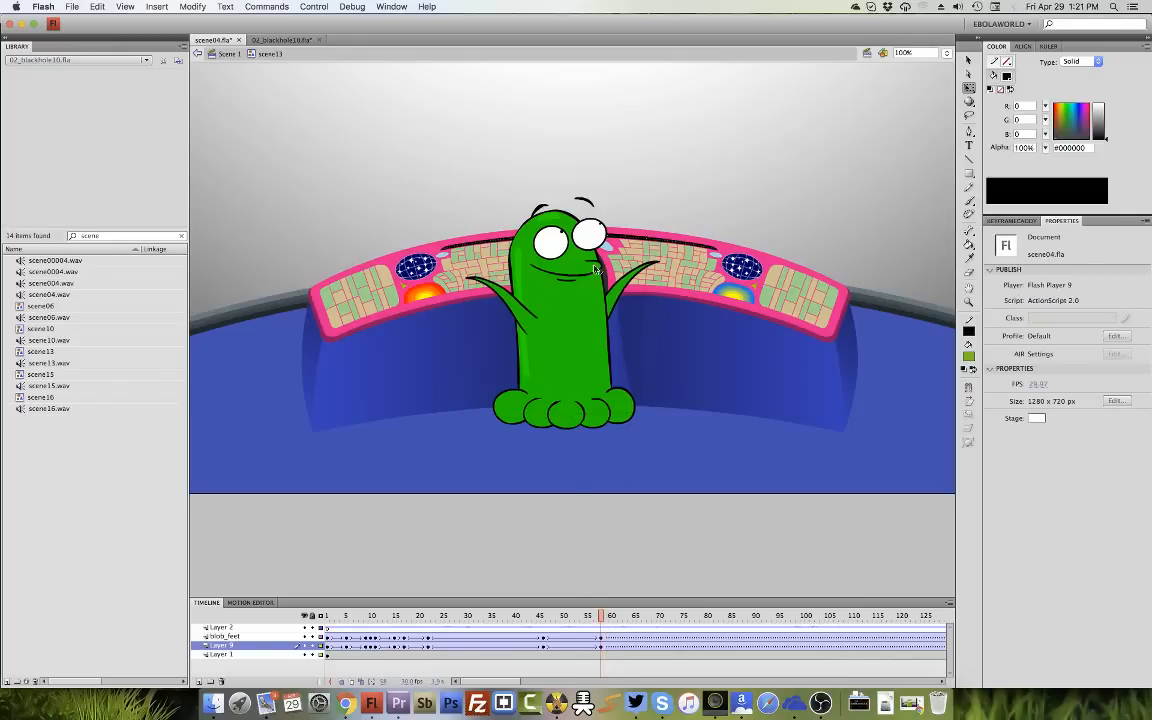
{"action": "left_click", "coordinate": [560, 298]}
{"action": "left_click_drag", "start_coordinate": [660, 186], "coordinate": [663, 195]}
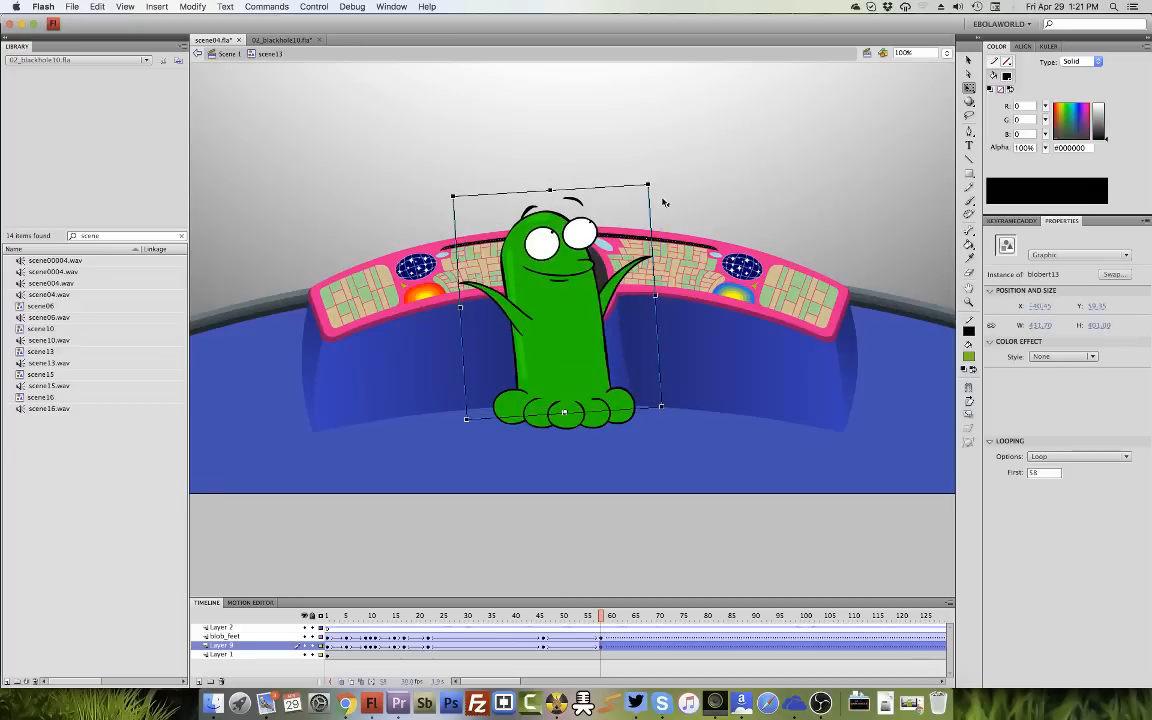
{"action": "left_click", "coordinate": [609, 630]}
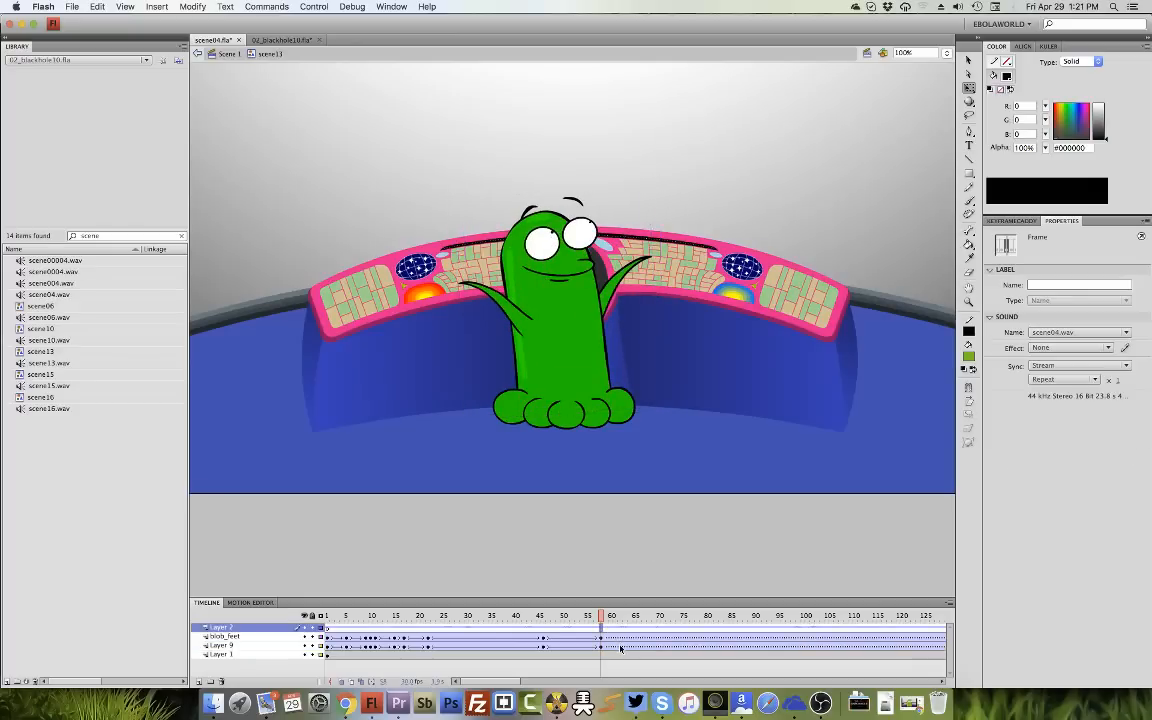
{"action": "key", "text": "super+z"}
{"action": "key", "text": "super+z"}
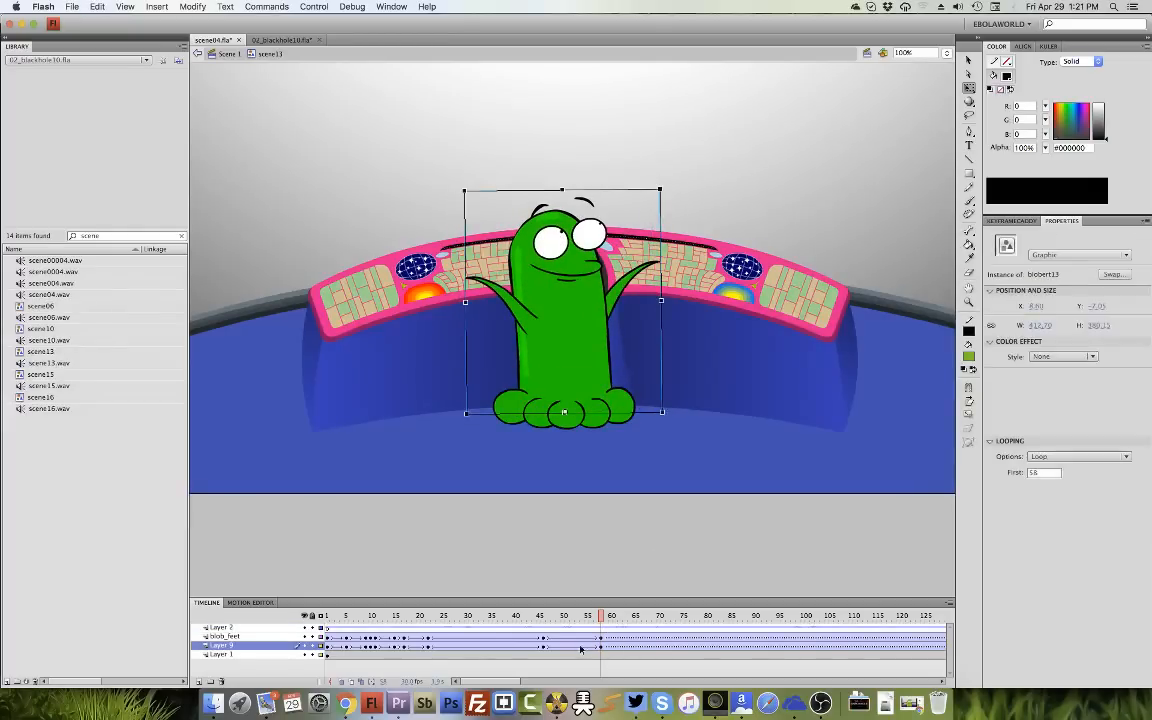
Insert keyframes at frame 52 on blob_feet and Layer 9, and stretch the blobert13 character taller and narrower there.
{"action": "left_click", "coordinate": [576, 647]}
{"action": "key", "text": "F6"}
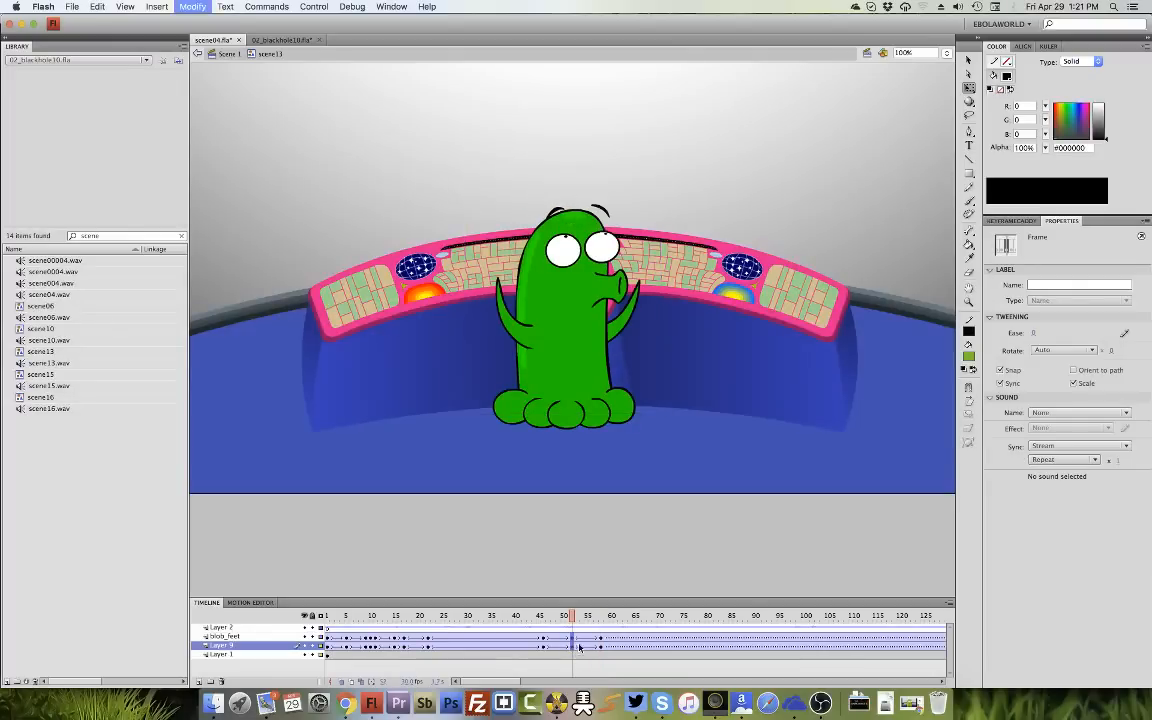
{"action": "left_click", "coordinate": [598, 232]}
{"action": "left_click_drag", "start_coordinate": [568, 197], "coordinate": [569, 186]}
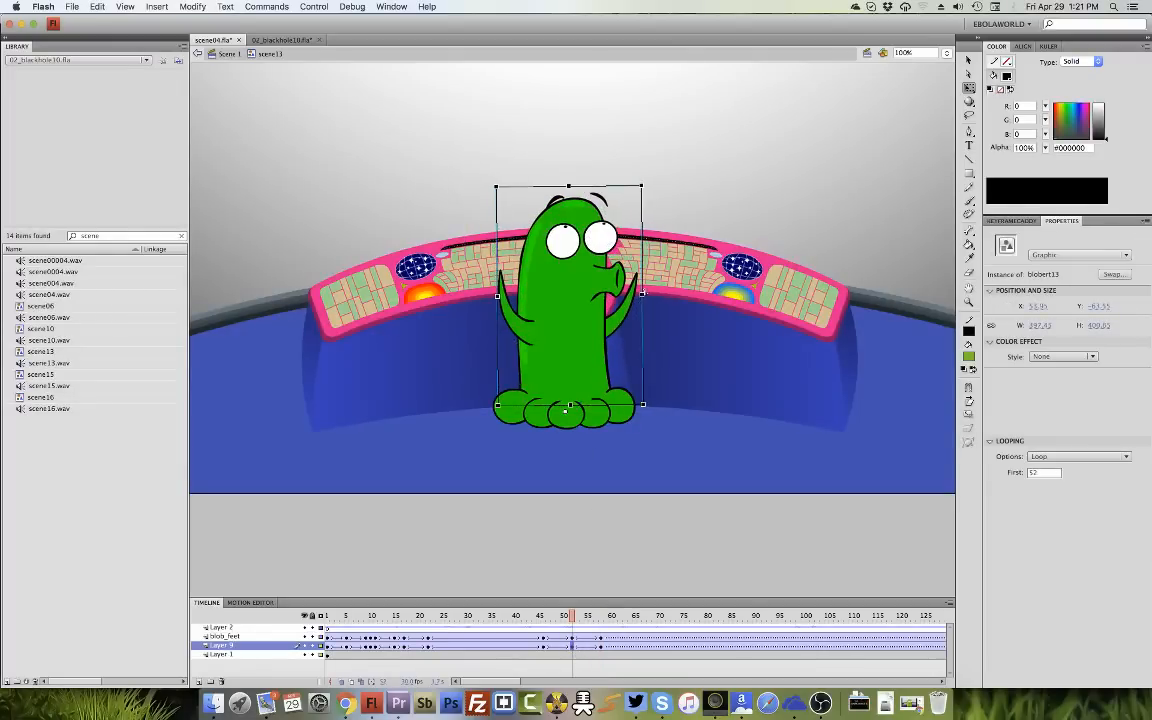
{"action": "key", "text": "shift+Up"}
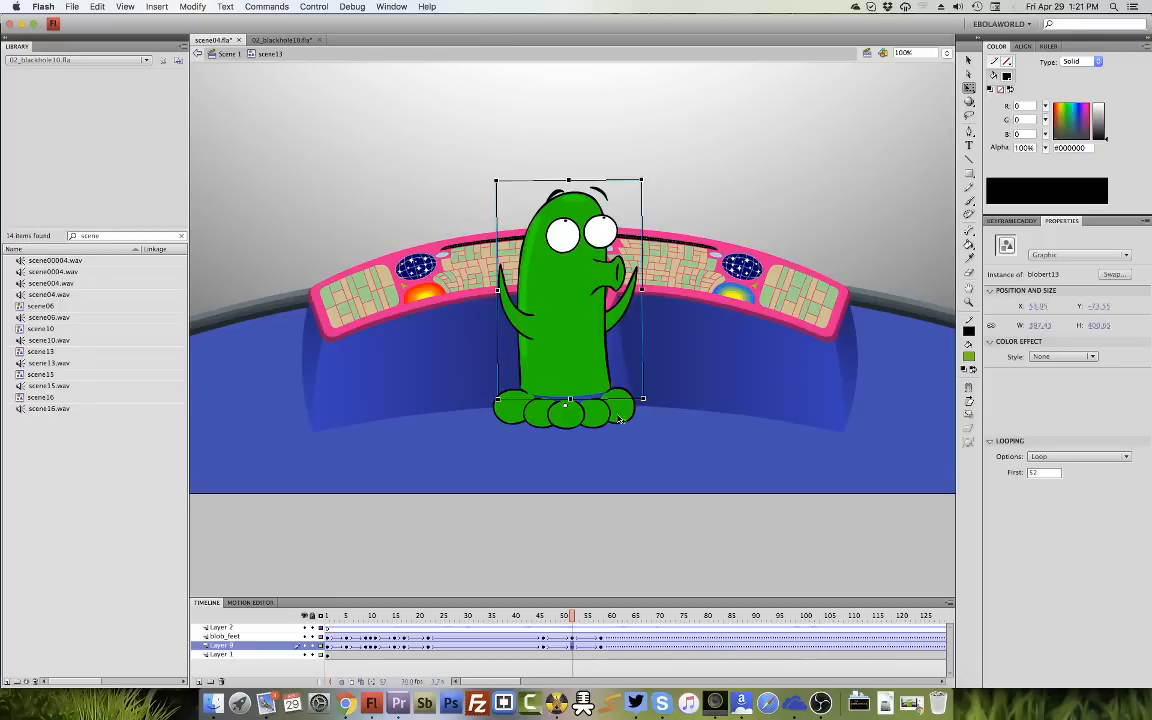
{"action": "key", "text": "shift+Down"}
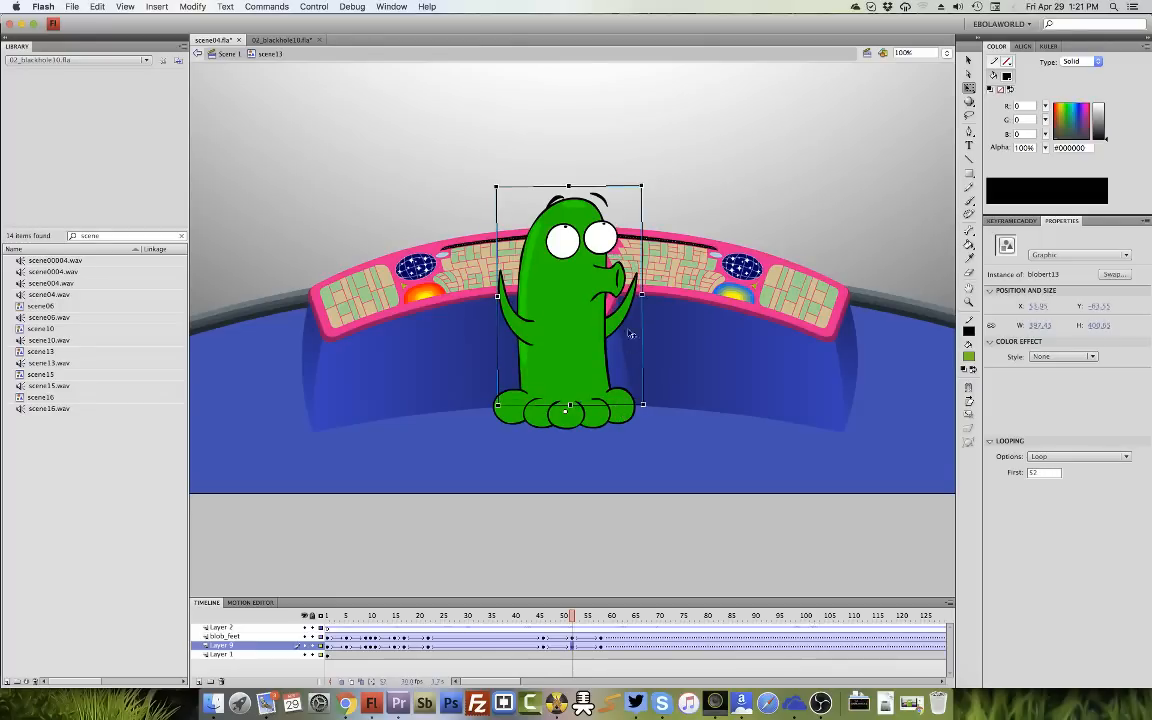
Make the blobert13 character at frame 52 marginally taller and narrower, and replay the motion from about frame 46.
{"action": "left_click_drag", "start_coordinate": [569, 186], "coordinate": [569, 183]}
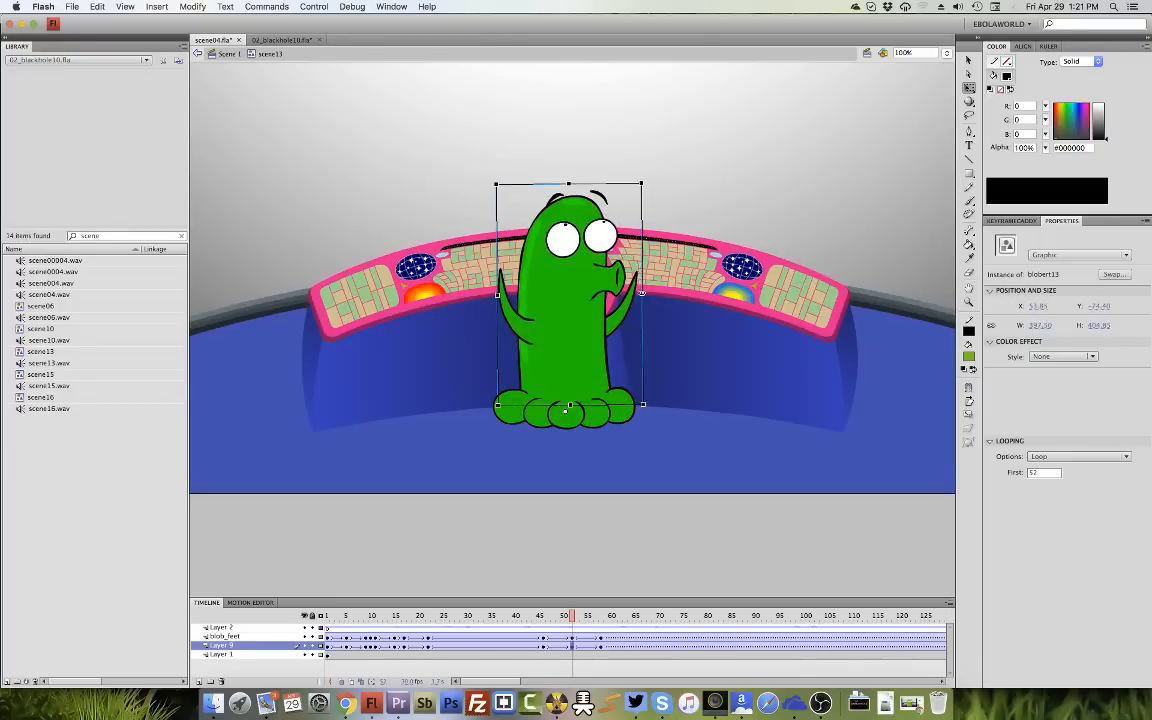
{"action": "left_click_drag", "start_coordinate": [642, 291], "coordinate": [641, 292]}
{"action": "left_click", "coordinate": [566, 392]}
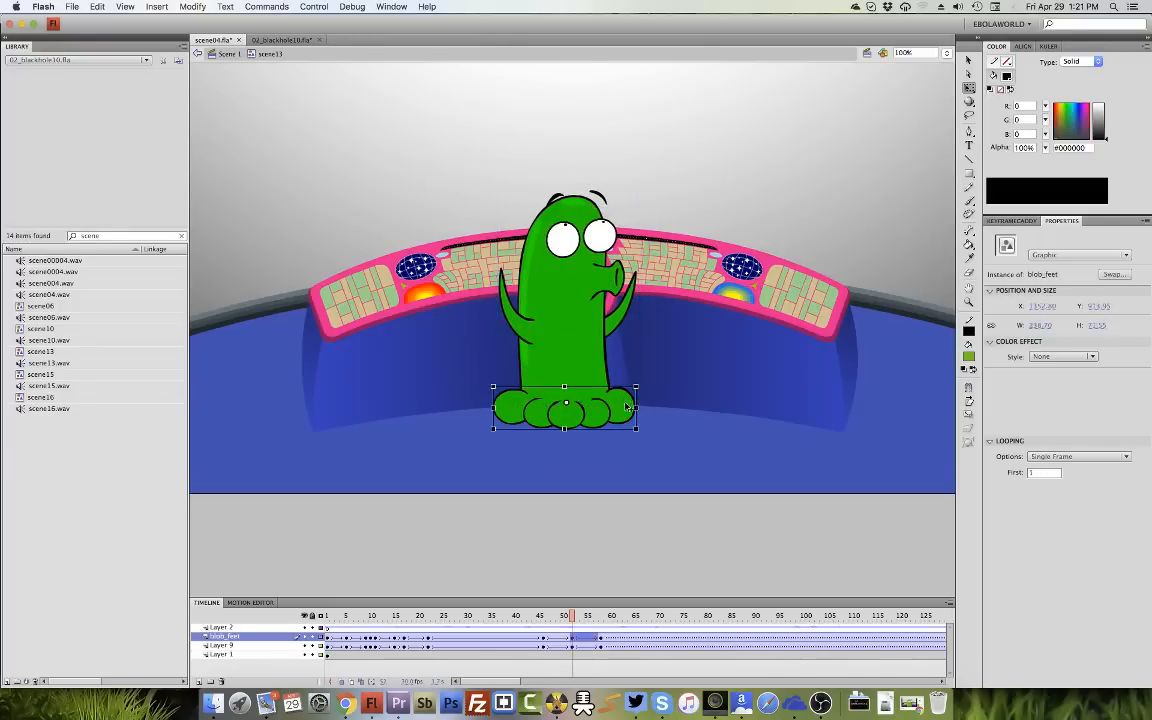
{"action": "left_click", "coordinate": [593, 352]}
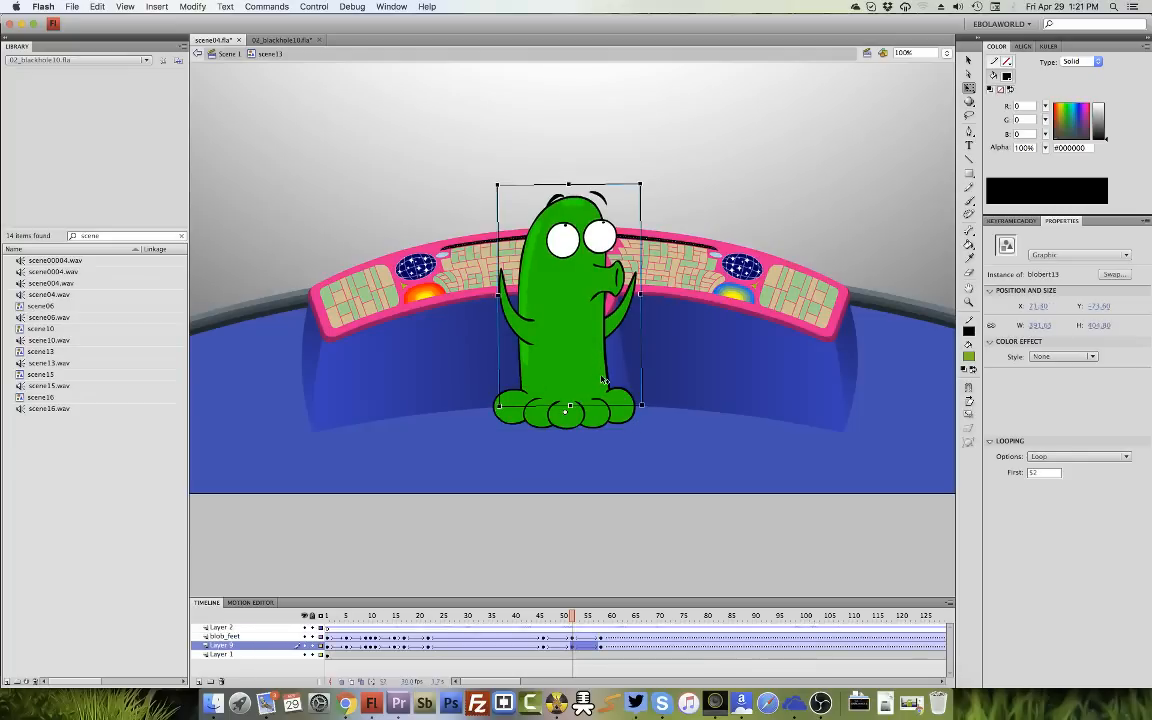
{"action": "key", "text": "Return"}
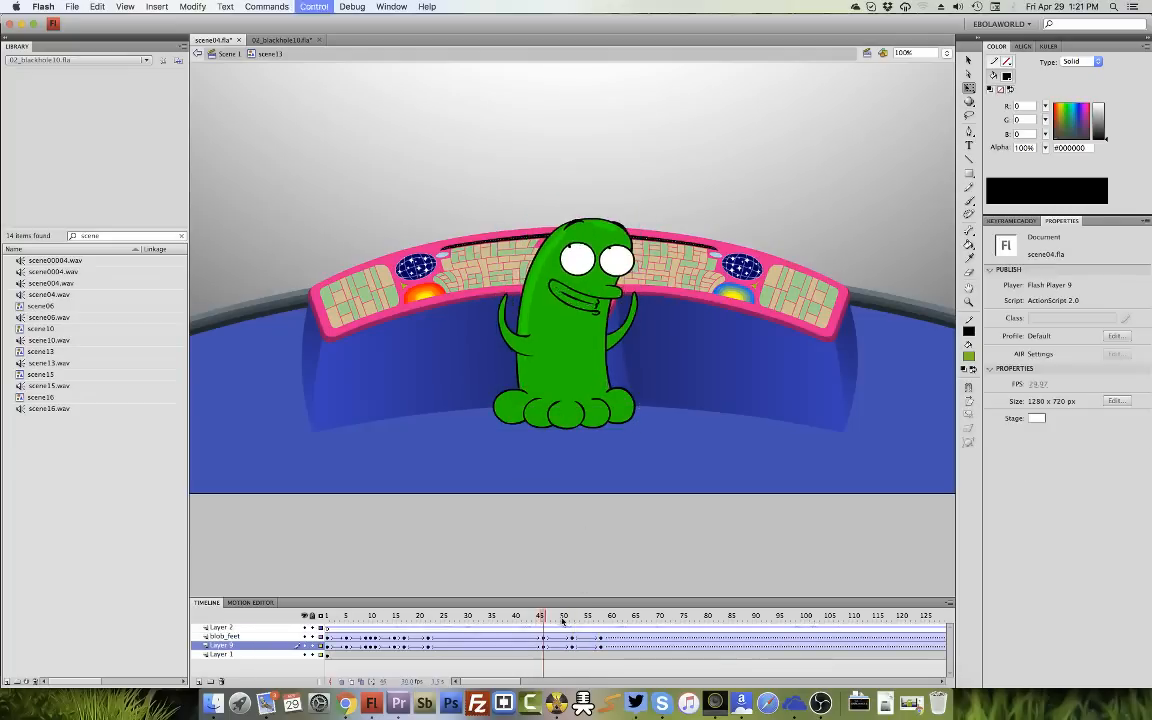
Stretch the blobert13 character at frame 52 further upward to a height of about 413 px.
{"action": "left_click", "coordinate": [574, 638]}
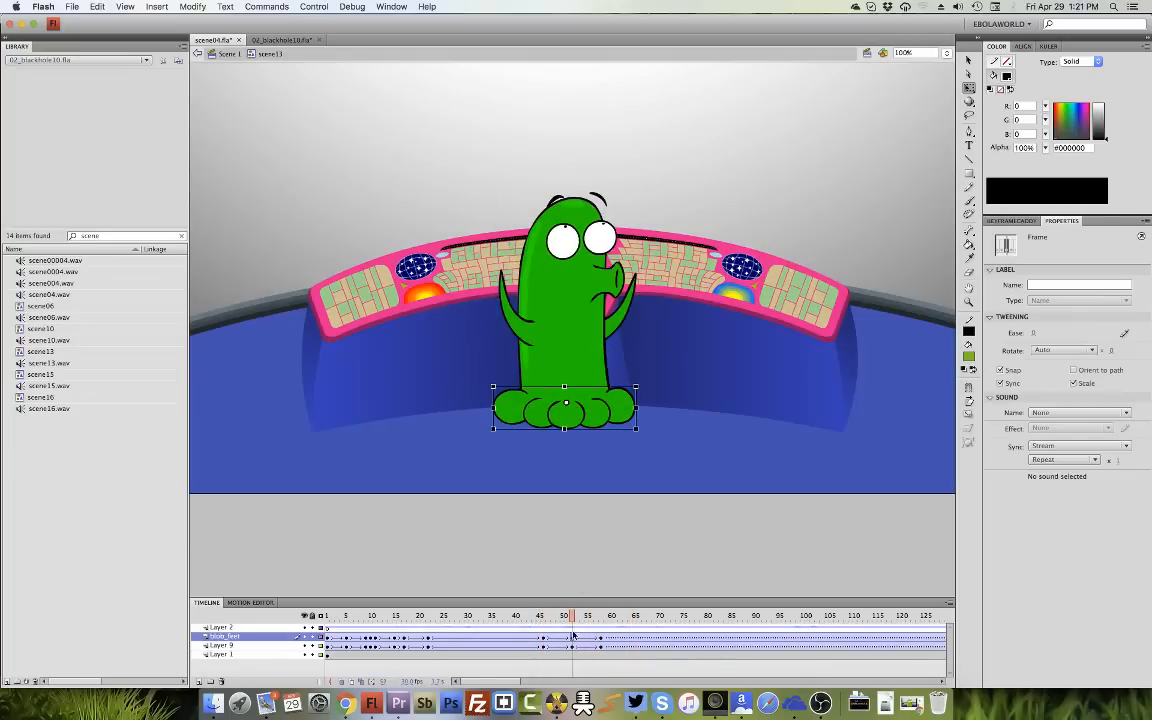
{"action": "left_click", "coordinate": [595, 291]}
{"action": "left_click_drag", "start_coordinate": [568, 185], "coordinate": [569, 179]}
{"action": "right_click", "coordinate": [568, 186]}
{"action": "left_click", "coordinate": [568, 187]}
{"action": "left_click", "coordinate": [584, 246]}
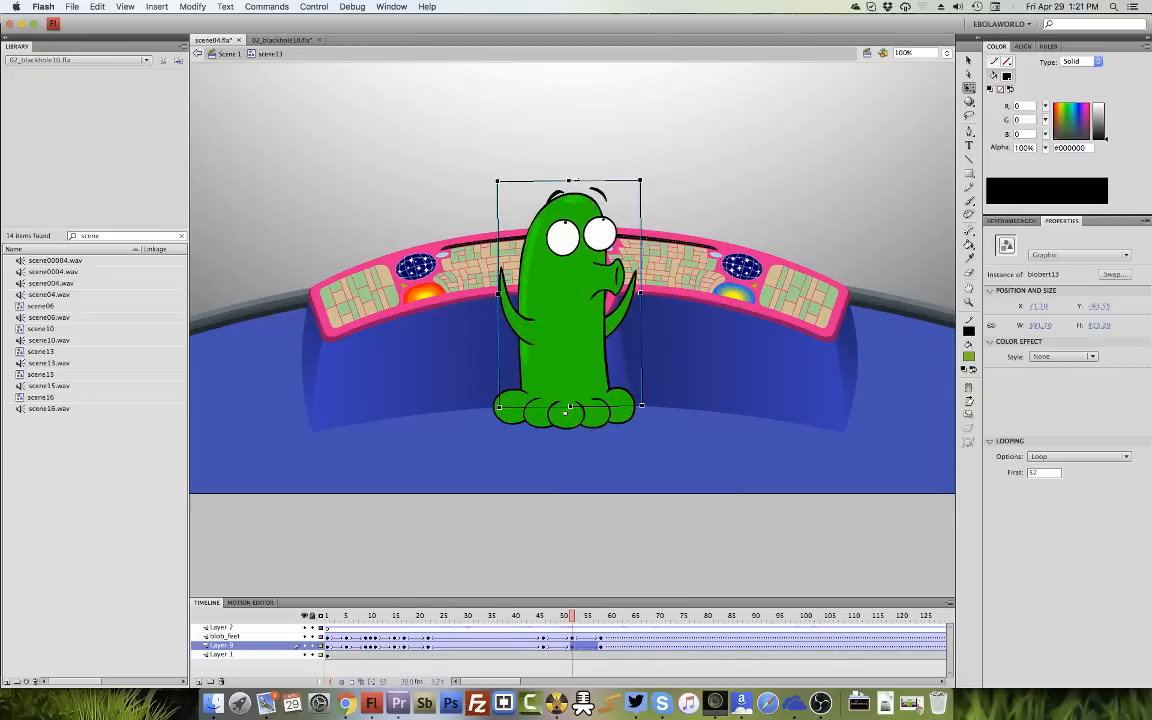
Insert keyframes at frames 49 and 55 on blob_feet and Layer 9, and adjust the easing at frame 55.
{"action": "left_click", "coordinate": [559, 642]}
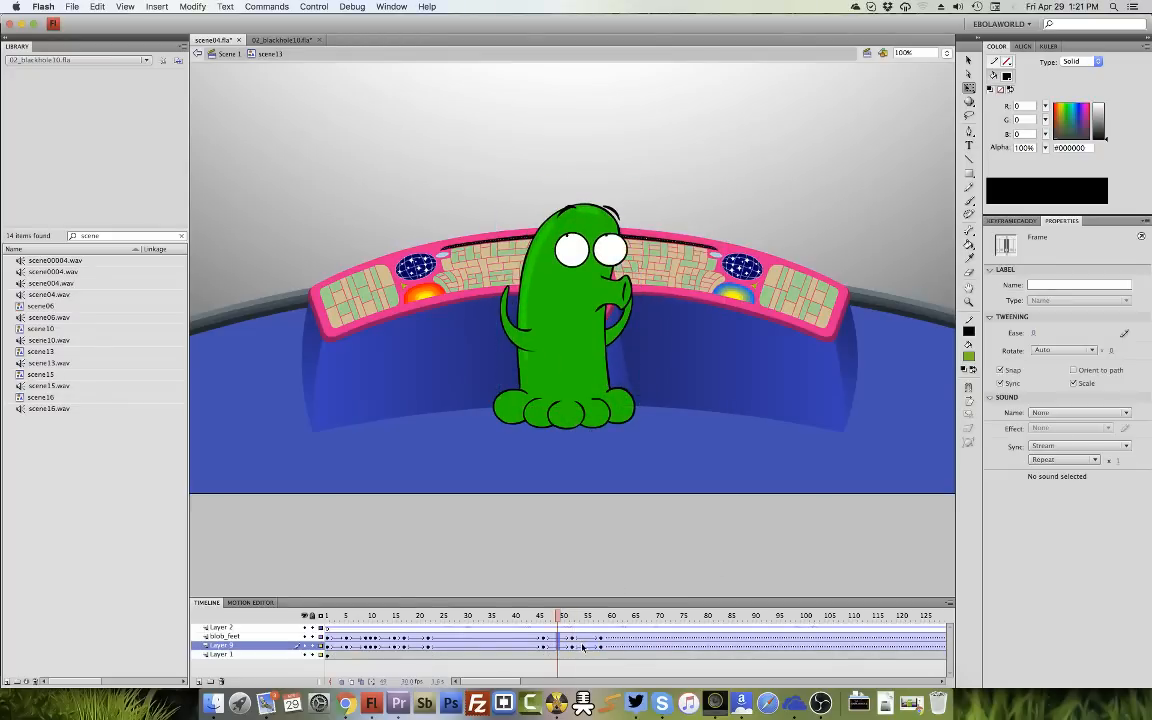
{"action": "left_click", "coordinate": [586, 645]}
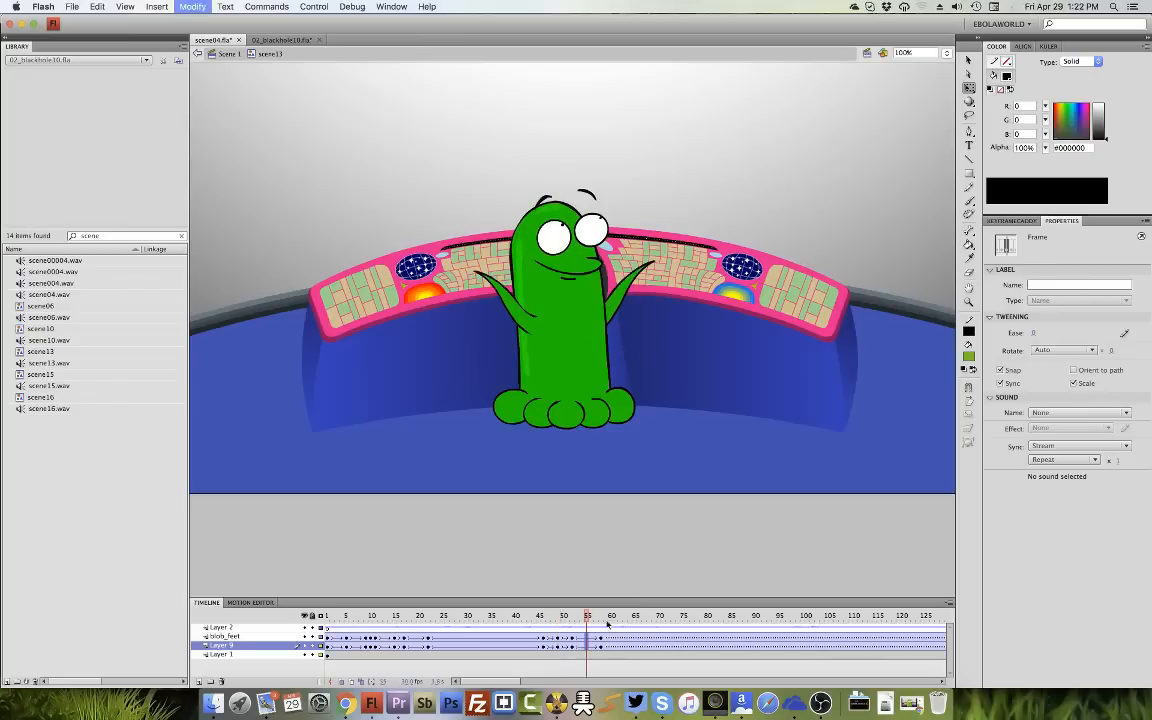
{"action": "left_click_drag", "start_coordinate": [1034, 333], "coordinate": [1070, 333]}
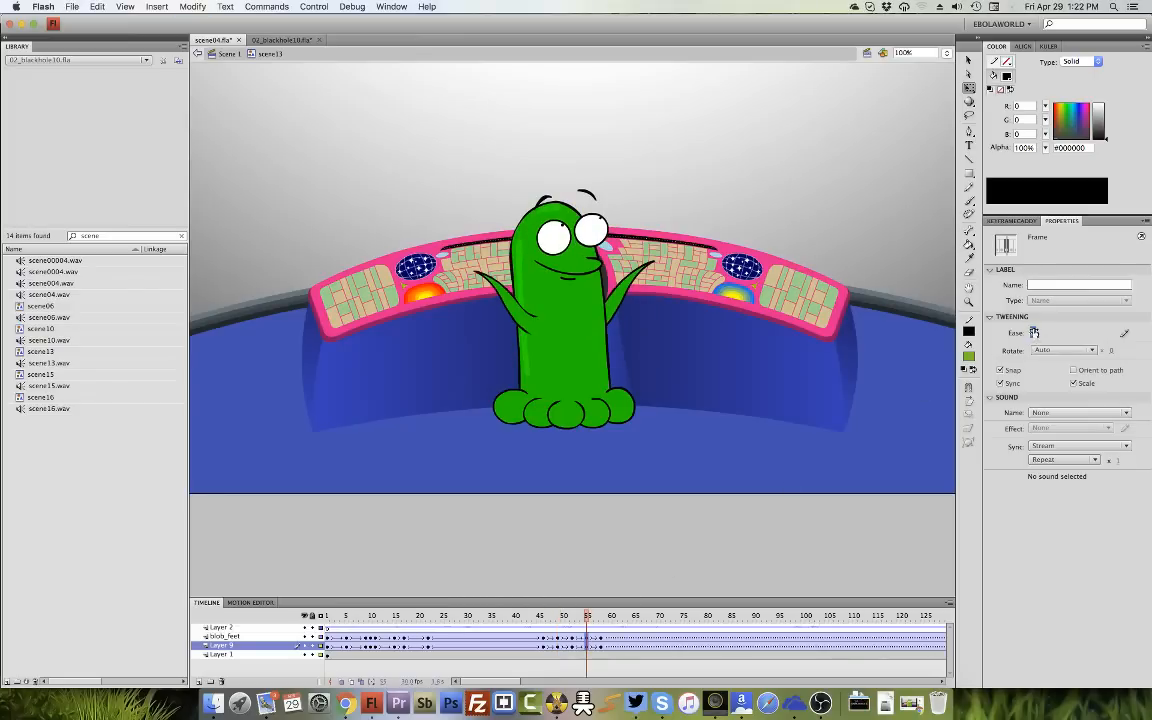
Set the ease of the tweens starting at frame 46 to -100, and play the motion from just before them.
{"action": "left_click", "coordinate": [549, 641]}
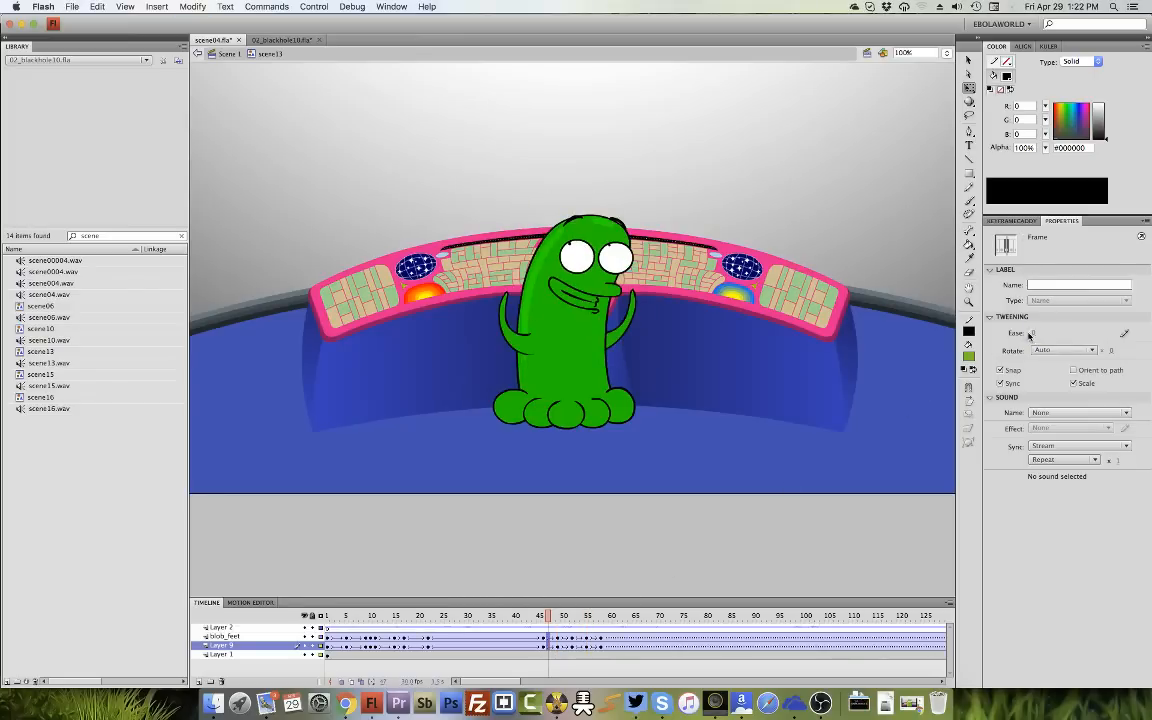
{"action": "left_click_drag", "start_coordinate": [1033, 334], "coordinate": [992, 345]}
{"action": "left_click_drag", "start_coordinate": [548, 616], "coordinate": [536, 616]}
{"action": "key", "text": "Return"}
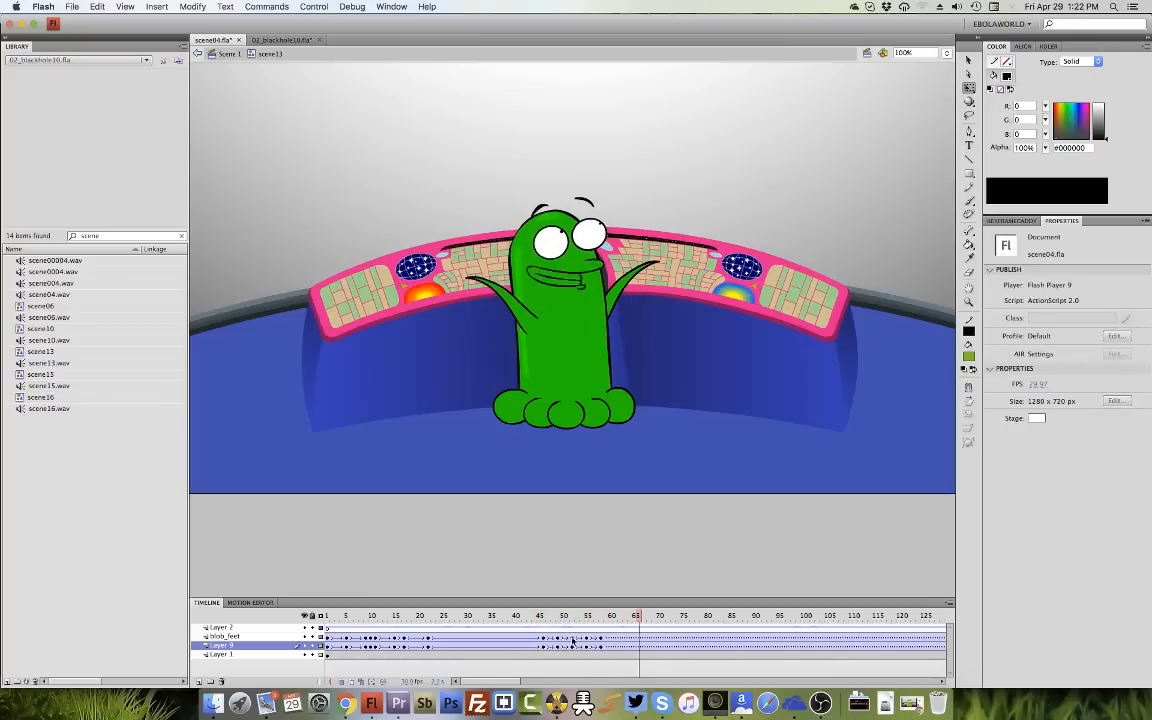
Replay the animation repeatedly from around frame 46 to check the new stretch and its easing.
{"action": "left_click", "coordinate": [545, 629]}
{"action": "key", "text": "Return"}
{"action": "left_click", "coordinate": [545, 630]}
{"action": "key", "text": "Return"}
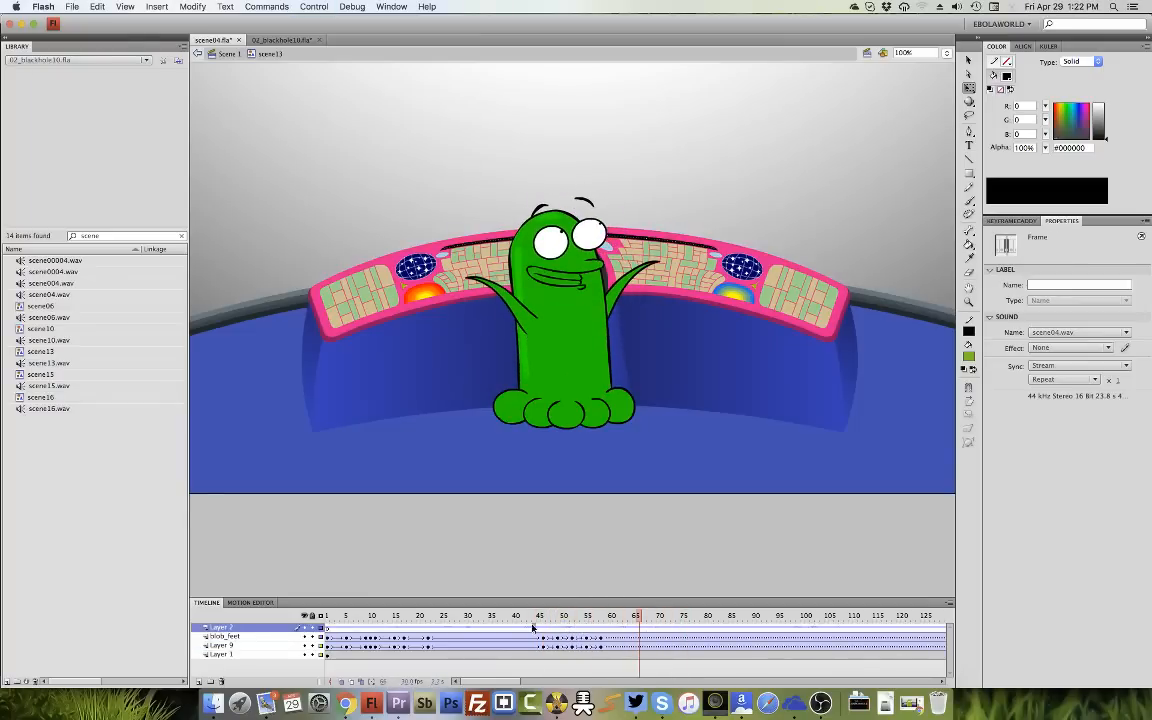
{"action": "left_click", "coordinate": [533, 627]}
{"action": "key", "text": "Return"}
{"action": "key", "text": "Return"}
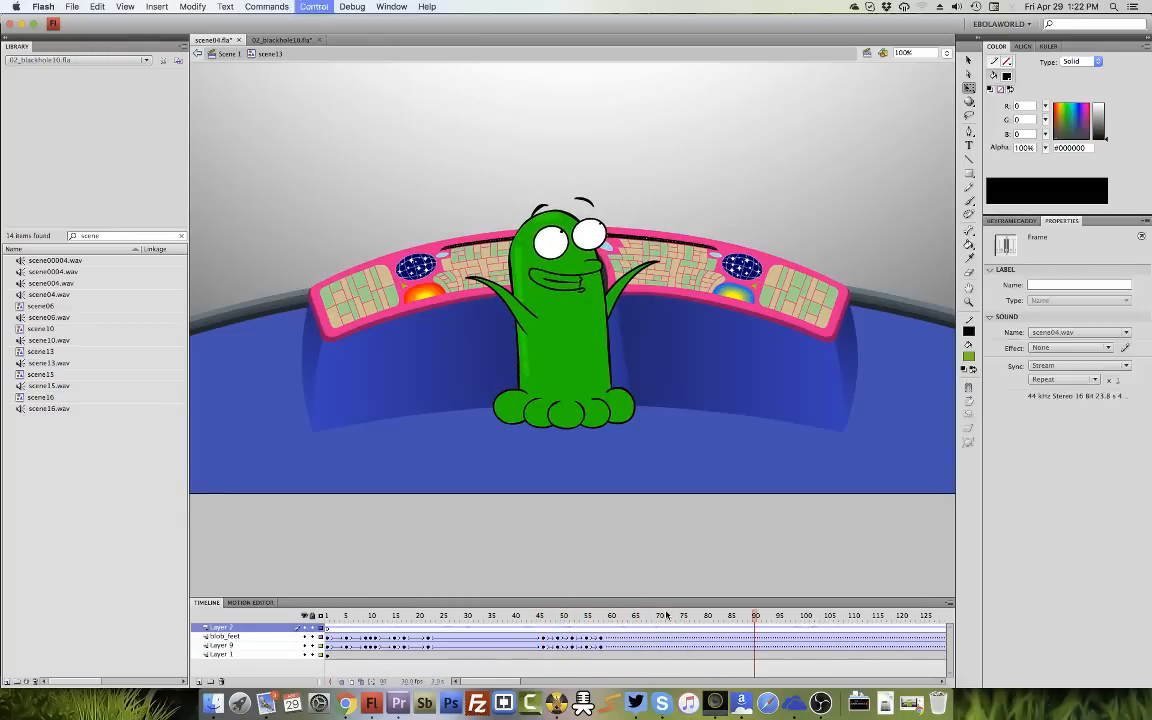
Insert keyframes at frame 91 on blob_feet and Layer 9, and scrub ahead to about frame 101.
{"action": "left_click", "coordinate": [765, 622]}
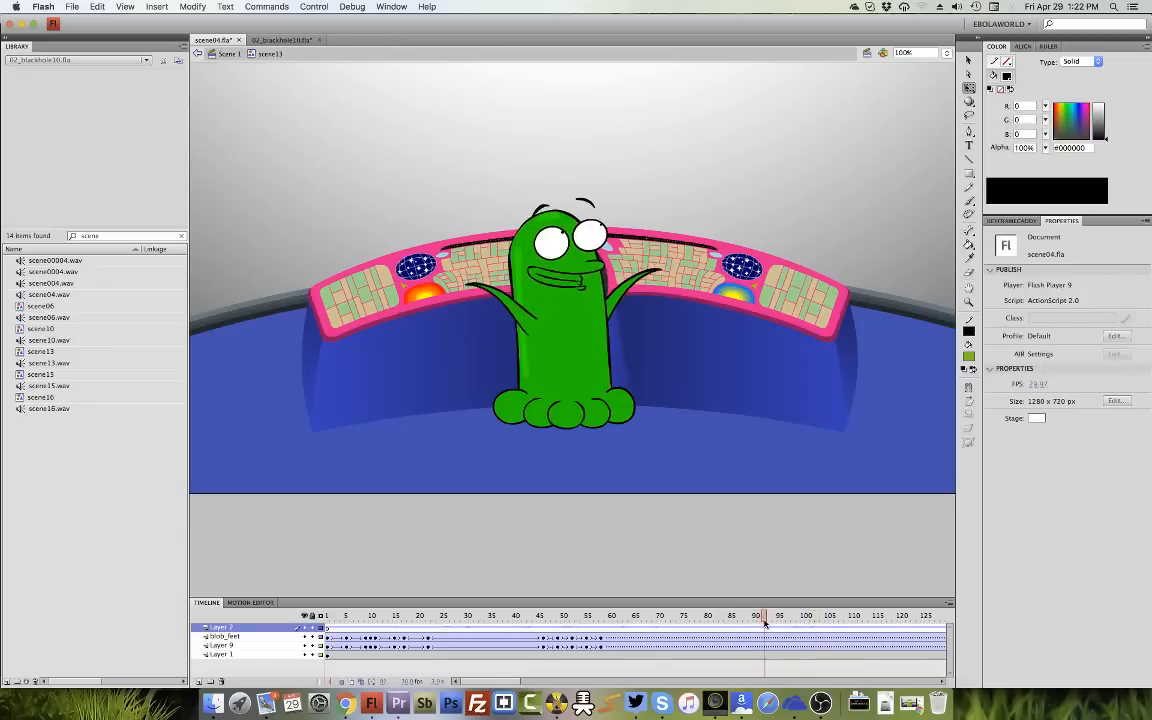
{"action": "left_click_drag", "start_coordinate": [765, 622], "coordinate": [808, 624]}
{"action": "key", "text": "F6"}
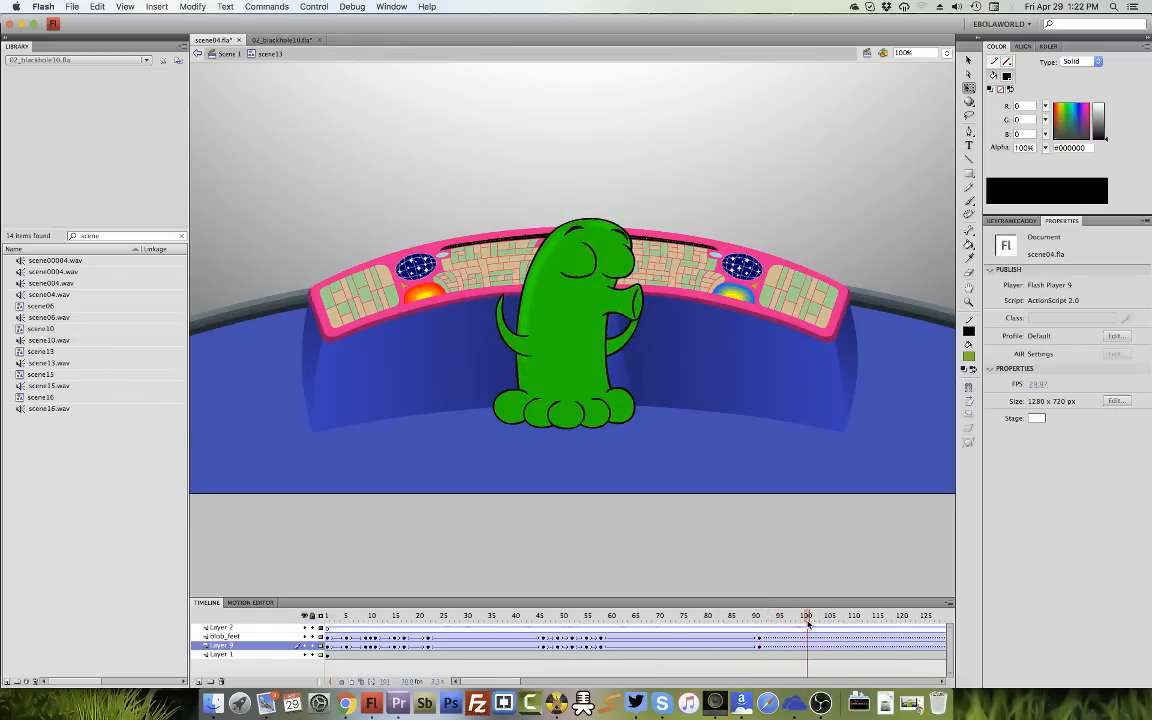
Copy the frame 1 keyframes of blob_feet and Layer 9 and paste them at frame 102.
{"action": "left_click", "coordinate": [543, 645]}
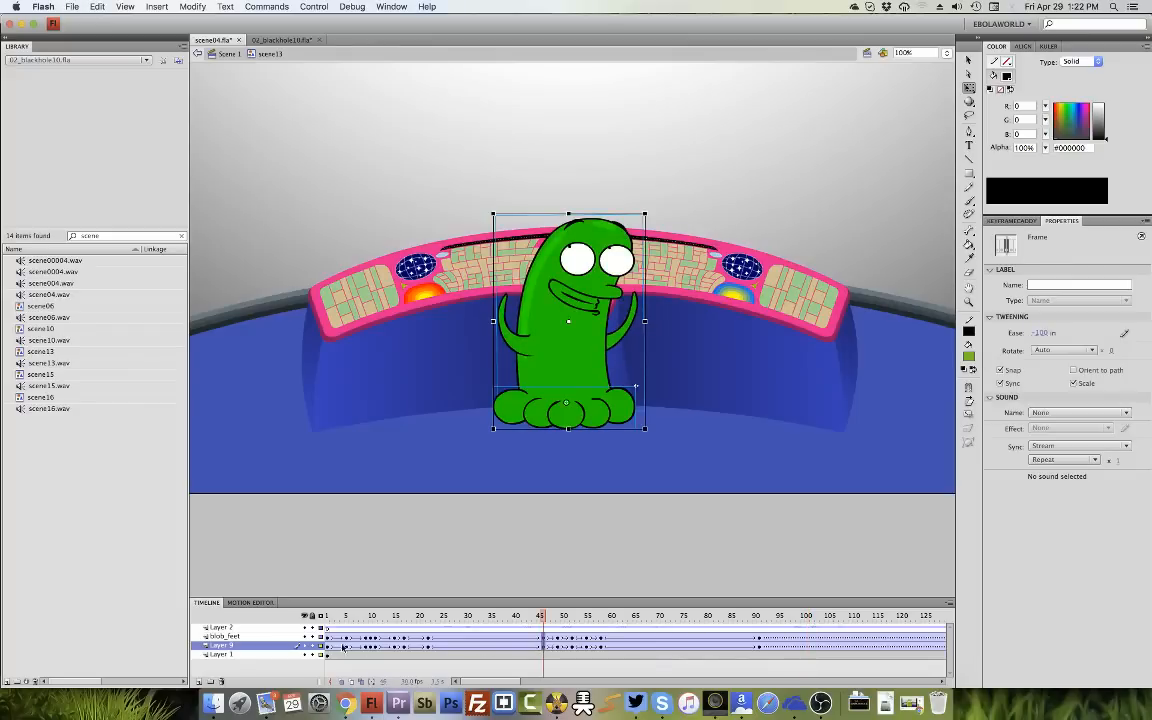
{"action": "left_click", "coordinate": [333, 646]}
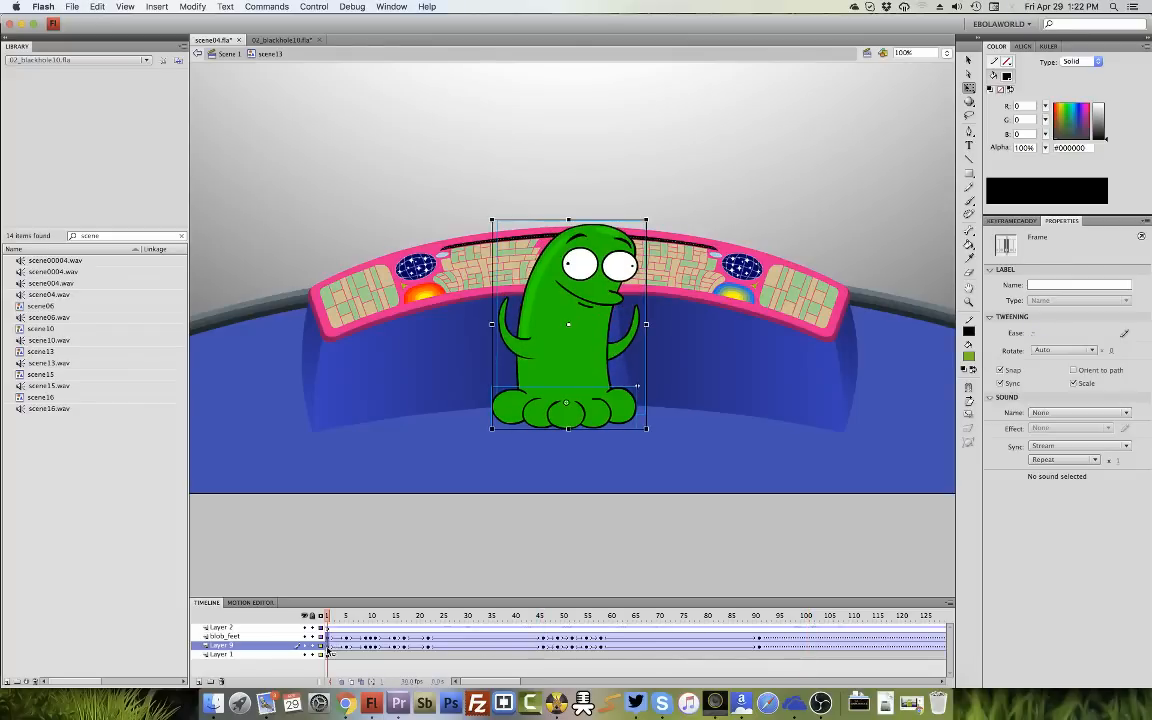
{"action": "left_click", "coordinate": [811, 624]}
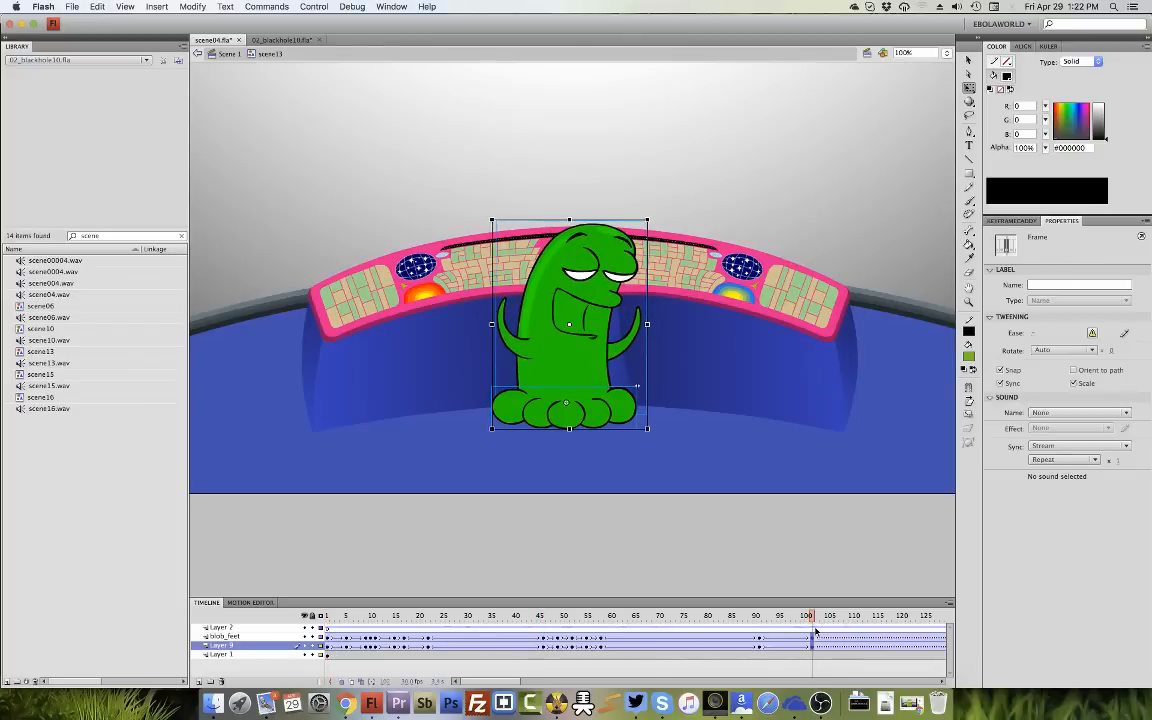
Insert keyframes at frame 96 on blob_feet and Layer 9, squash and lower the body to about 425 by 358, and slightly widen the feet.
{"action": "left_click_drag", "start_coordinate": [763, 620], "coordinate": [778, 625]}
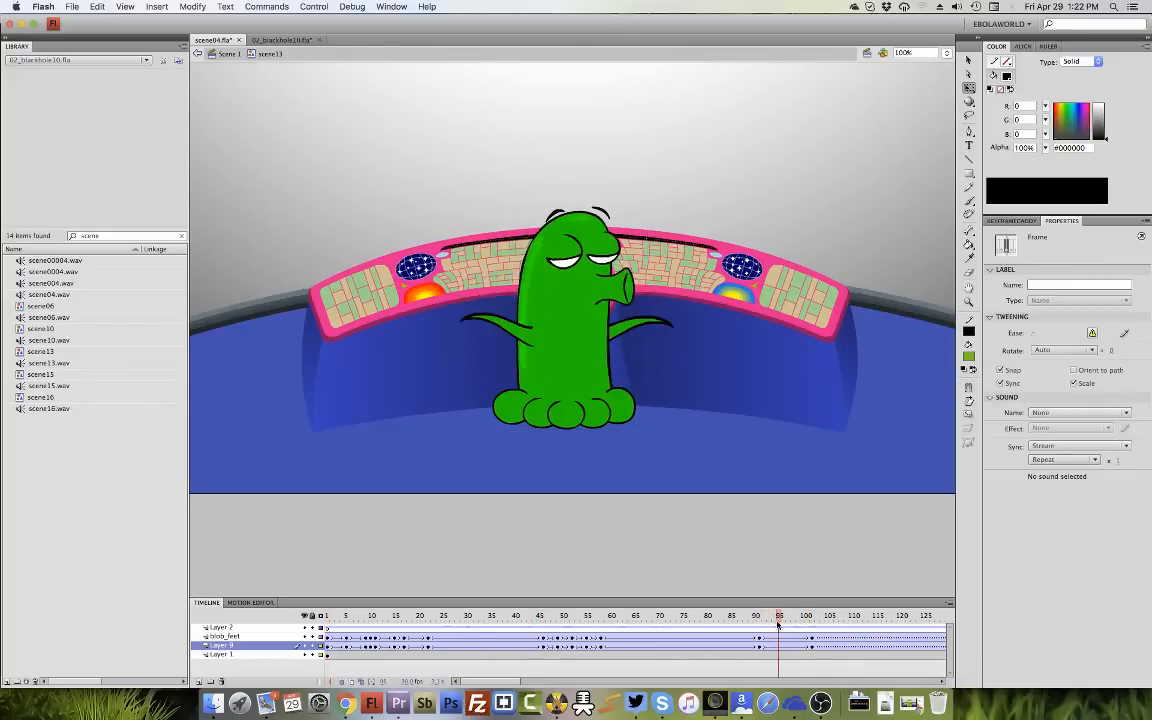
{"action": "left_click", "coordinate": [786, 648]}
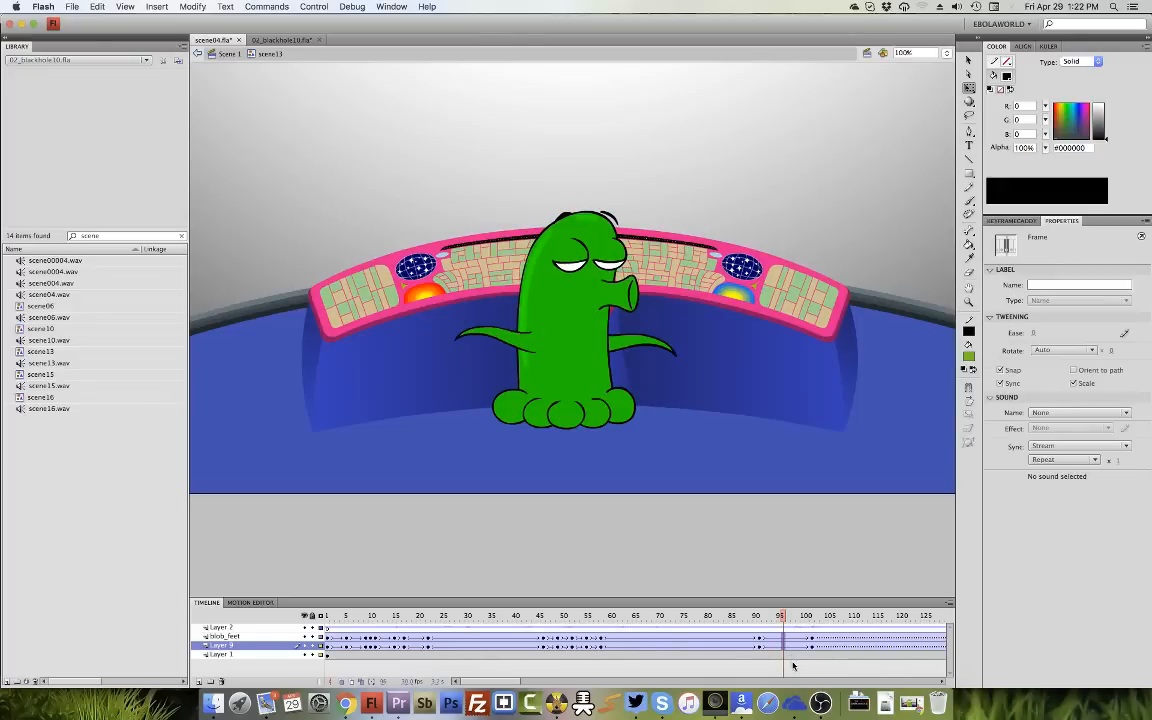
{"action": "left_click", "coordinate": [584, 302]}
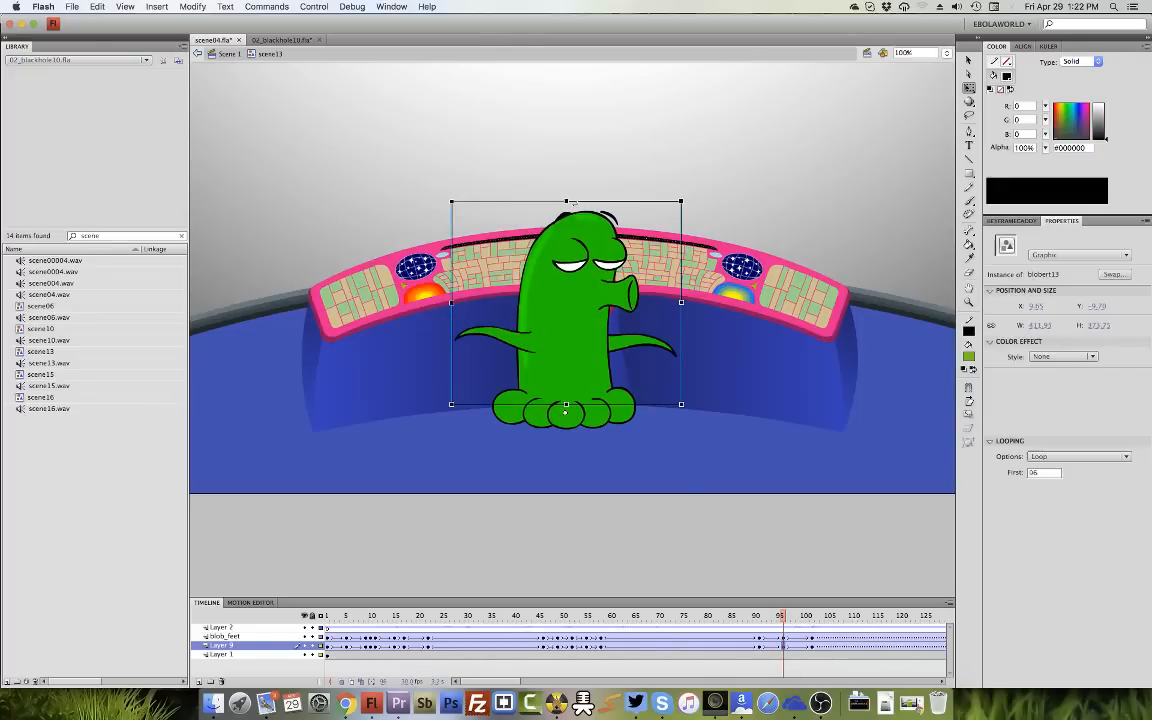
{"action": "left_click_drag", "start_coordinate": [567, 201], "coordinate": [567, 211]}
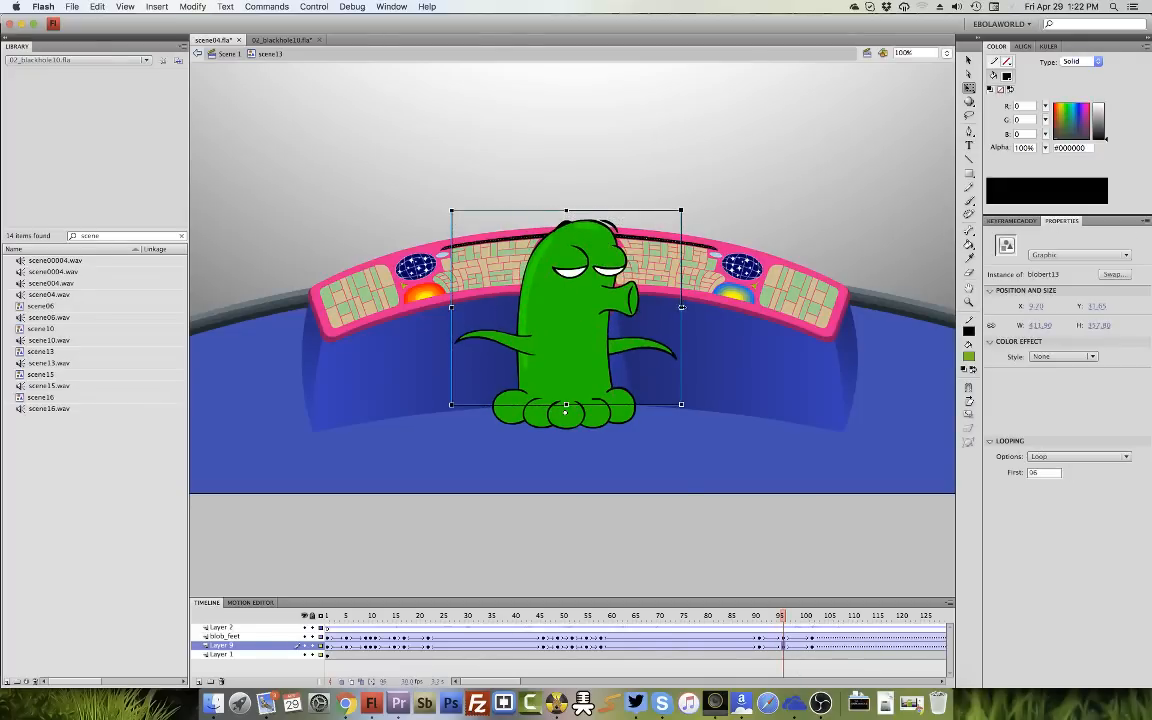
{"action": "left_click_drag", "start_coordinate": [682, 307], "coordinate": [686, 307]}
{"action": "key", "text": "shift+Down"}
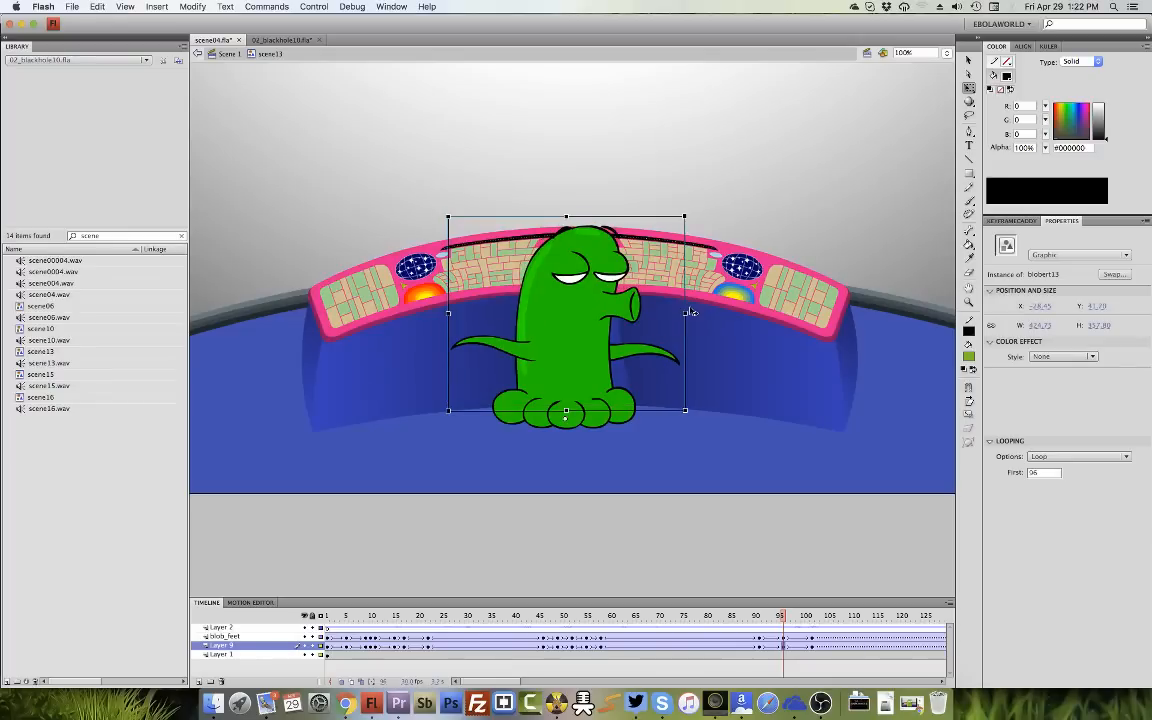
{"action": "left_click", "coordinate": [603, 406]}
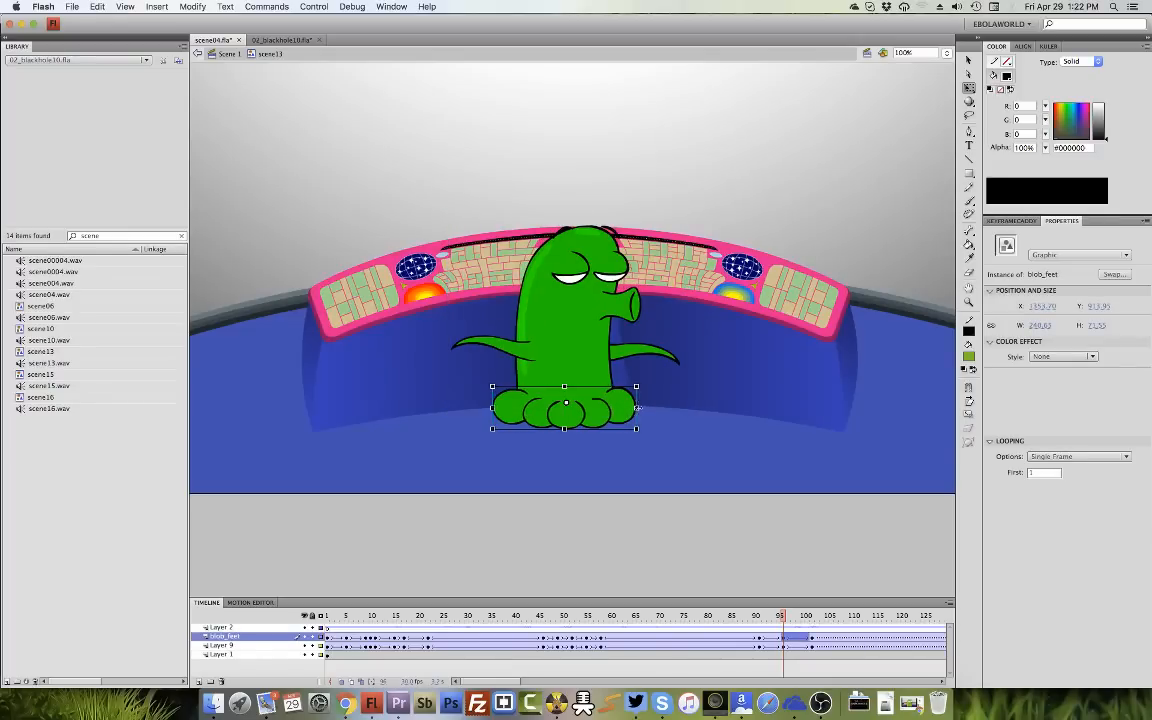
Insert in-between keyframes at frames 94 and 98 around the frame 96 squash, and lower the ease of the tweens starting at frame 91.
{"action": "left_click", "coordinate": [793, 645]}
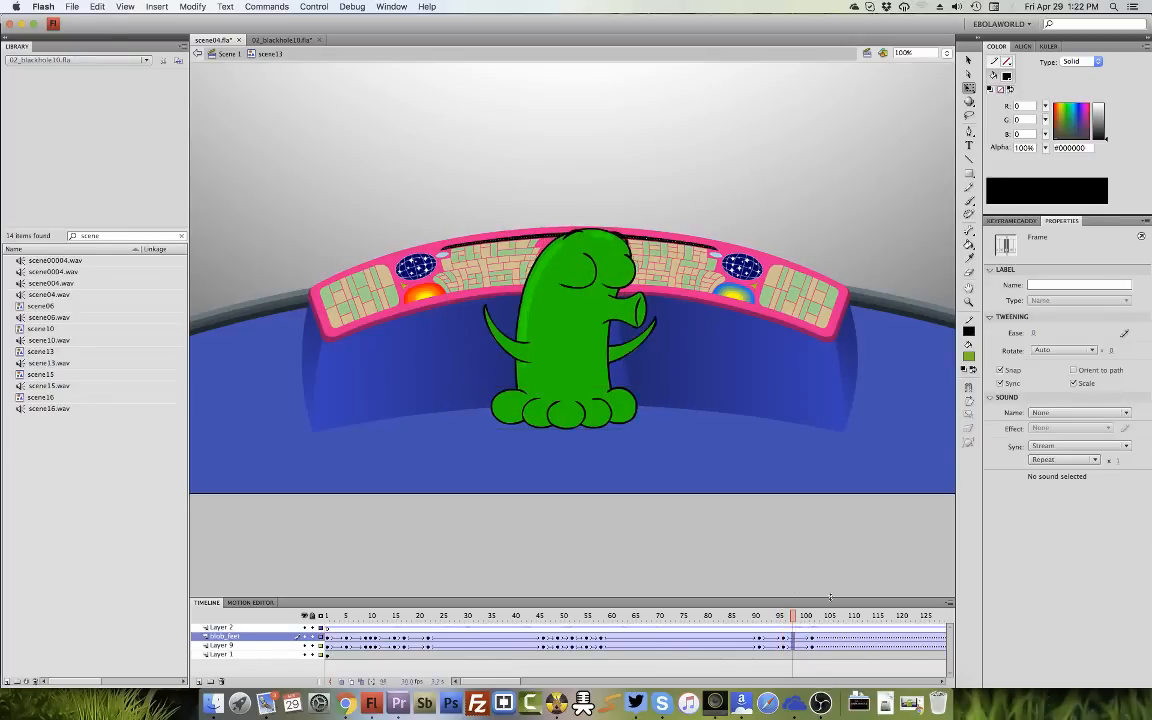
{"action": "left_click", "coordinate": [765, 641]}
{"action": "left_click", "coordinate": [764, 643]}
{"action": "left_click_drag", "start_coordinate": [1035, 333], "coordinate": [979, 646]}
{"action": "key", "text": "Return"}
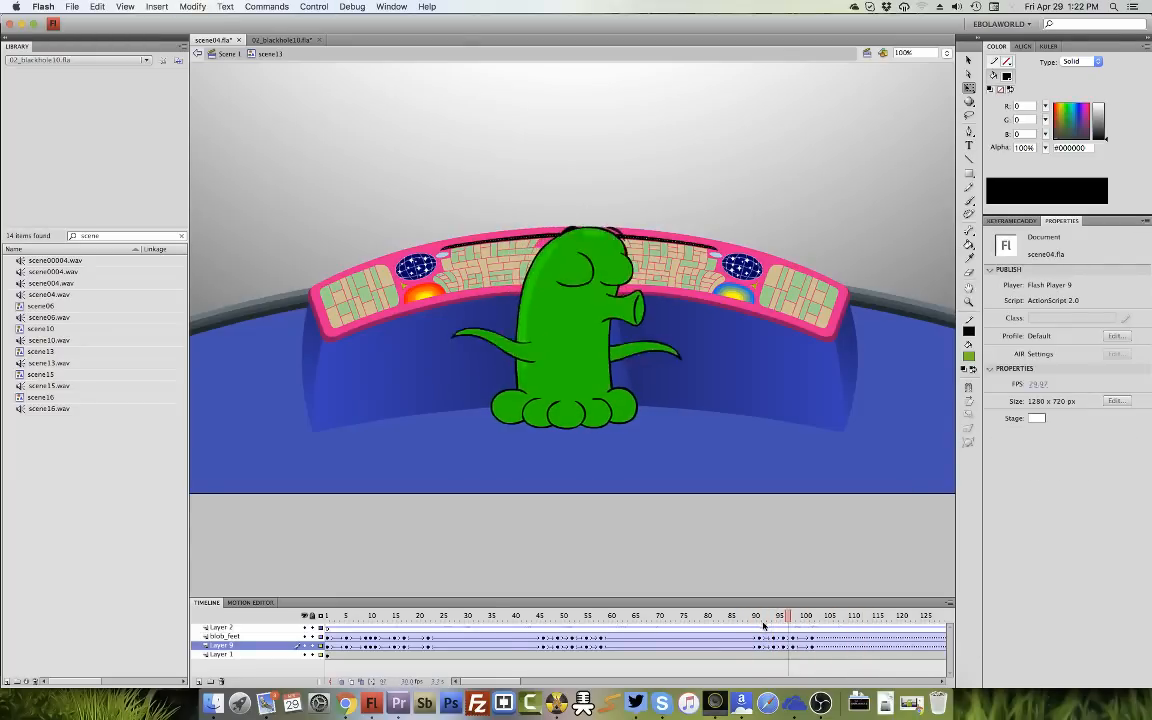
Squash the blob's body further at frame 96 to about 432 by 351 and nudge it down onto the feet.
{"action": "left_click", "coordinate": [784, 645]}
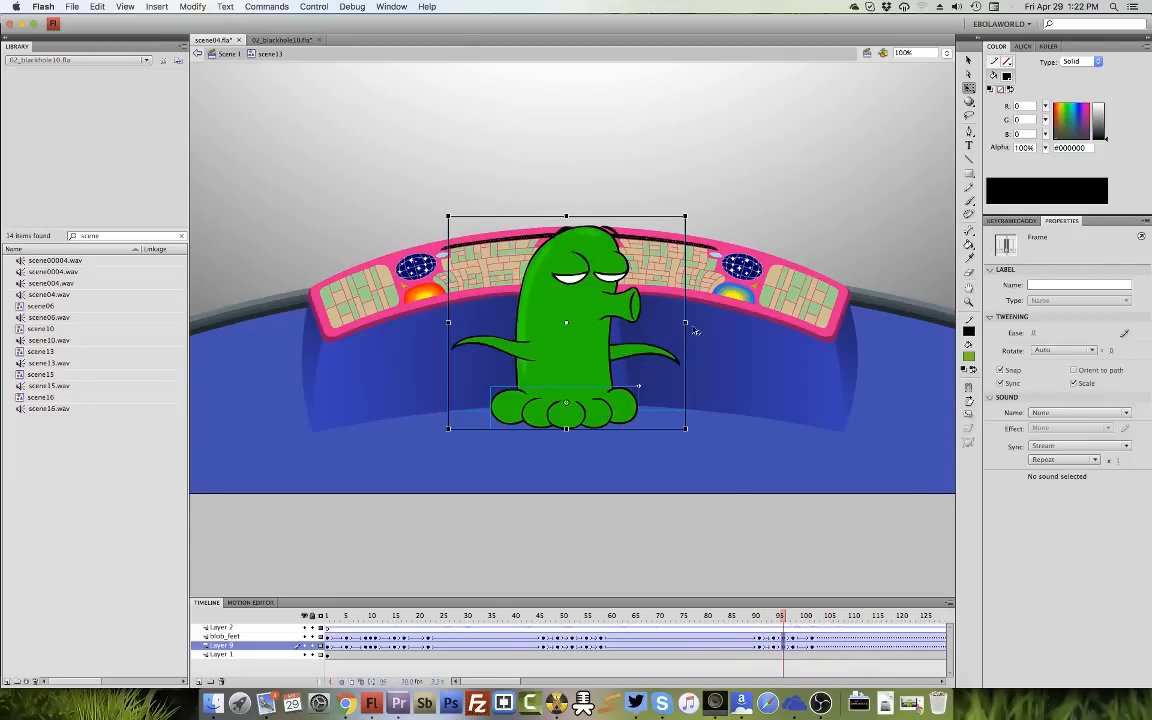
{"action": "left_click", "coordinate": [602, 211]}
{"action": "left_click", "coordinate": [586, 230]}
{"action": "left_click_drag", "start_coordinate": [566, 216], "coordinate": [566, 220]}
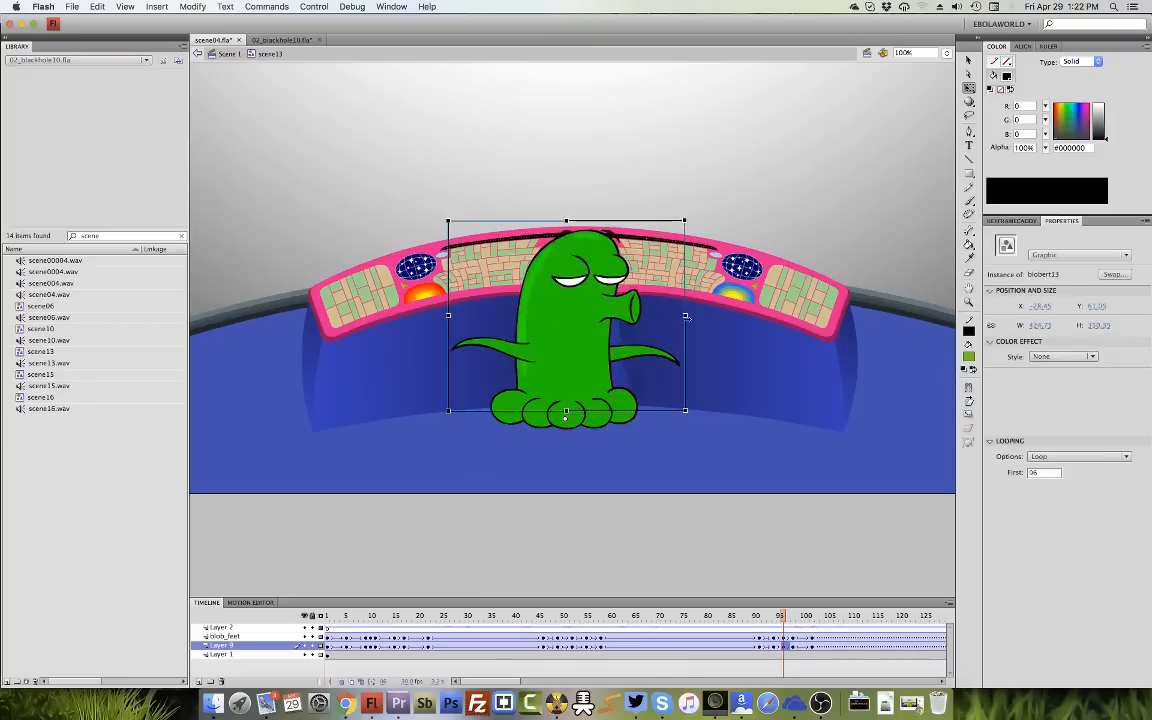
{"action": "left_click_drag", "start_coordinate": [685, 315], "coordinate": [687, 316]}
{"action": "key", "text": "Down"}
{"action": "key", "text": "Down"}
{"action": "key", "text": "Down"}
{"action": "key", "text": "Down"}
{"action": "key", "text": "Down"}
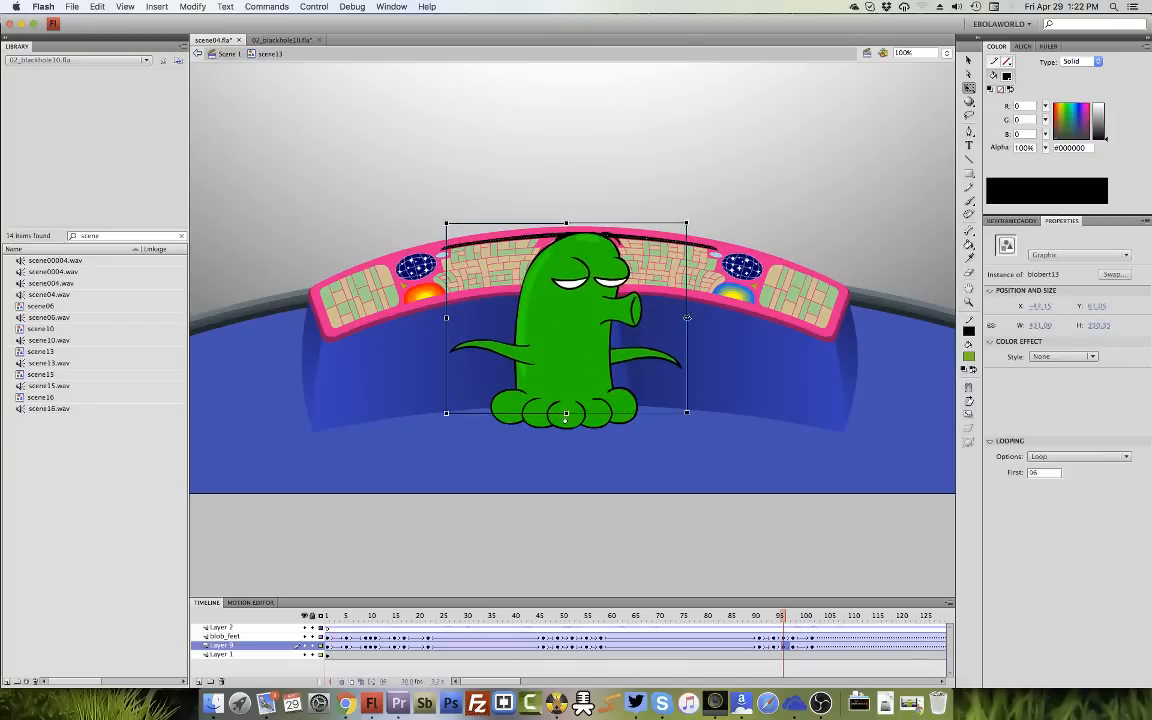
{"action": "left_click_drag", "start_coordinate": [695, 219], "coordinate": [697, 221]}
{"action": "key", "text": "Down"}
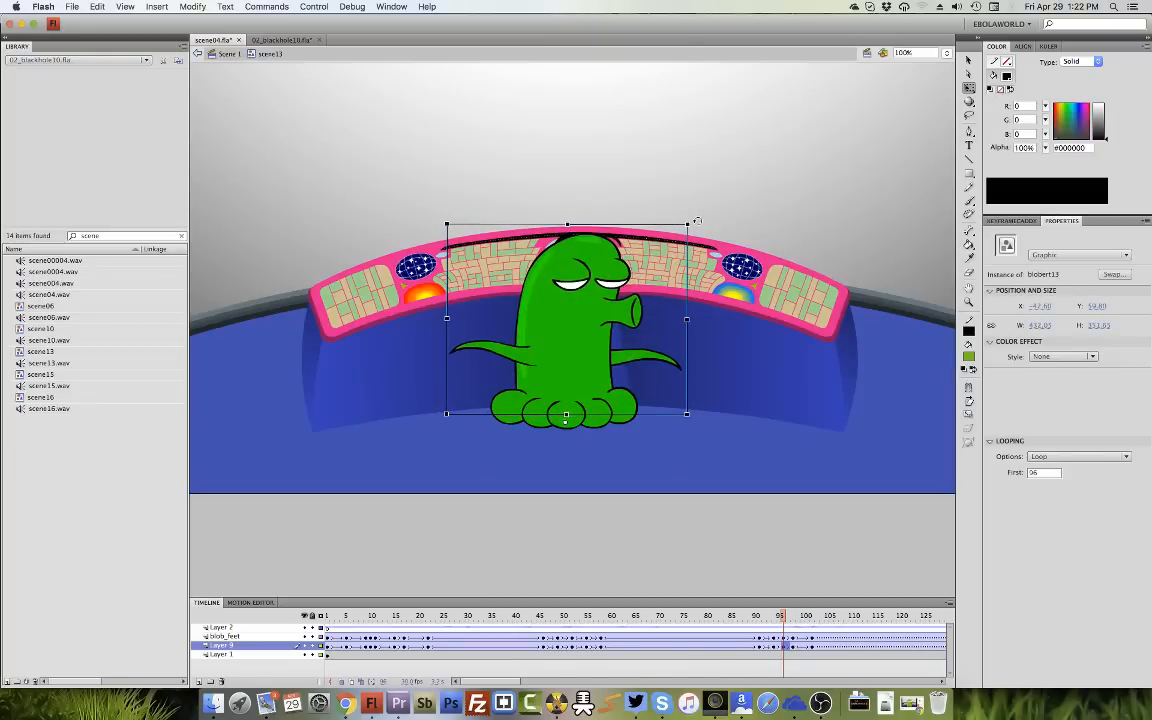
Play the animation from frame 90 to check the deeper squash.
{"action": "left_click", "coordinate": [758, 627]}
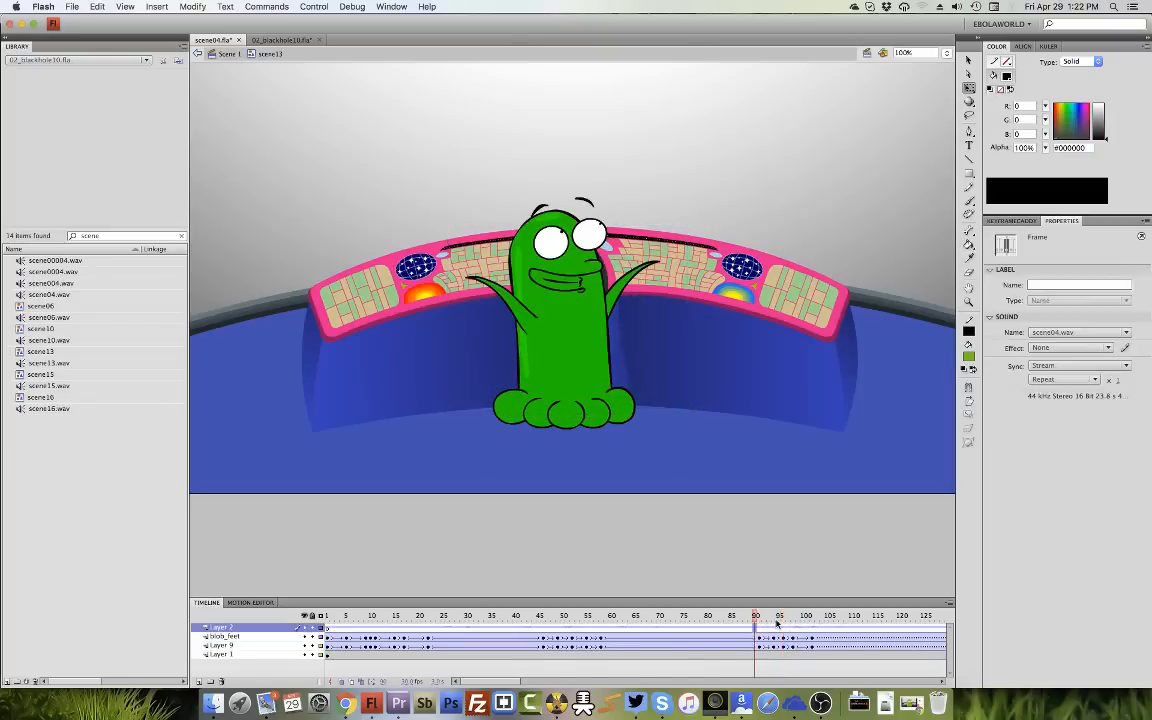
{"action": "key", "text": "Return"}
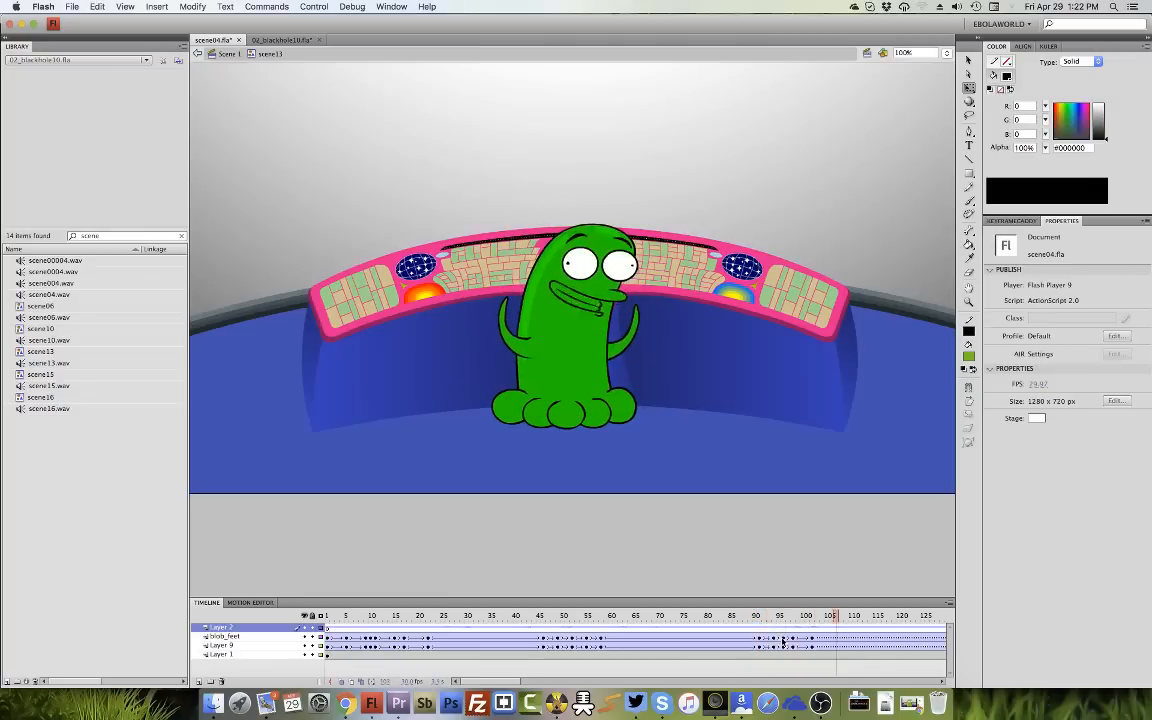
{"action": "key", "text": "Return"}
Scrub ahead from frame 90 and insert keyframes at frames 105 and 115 on blob_feet and Layer 9.
{"action": "left_click", "coordinate": [751, 618]}
{"action": "left_click_drag", "start_coordinate": [757, 622], "coordinate": [874, 620]}
{"action": "left_click", "coordinate": [828, 645]}
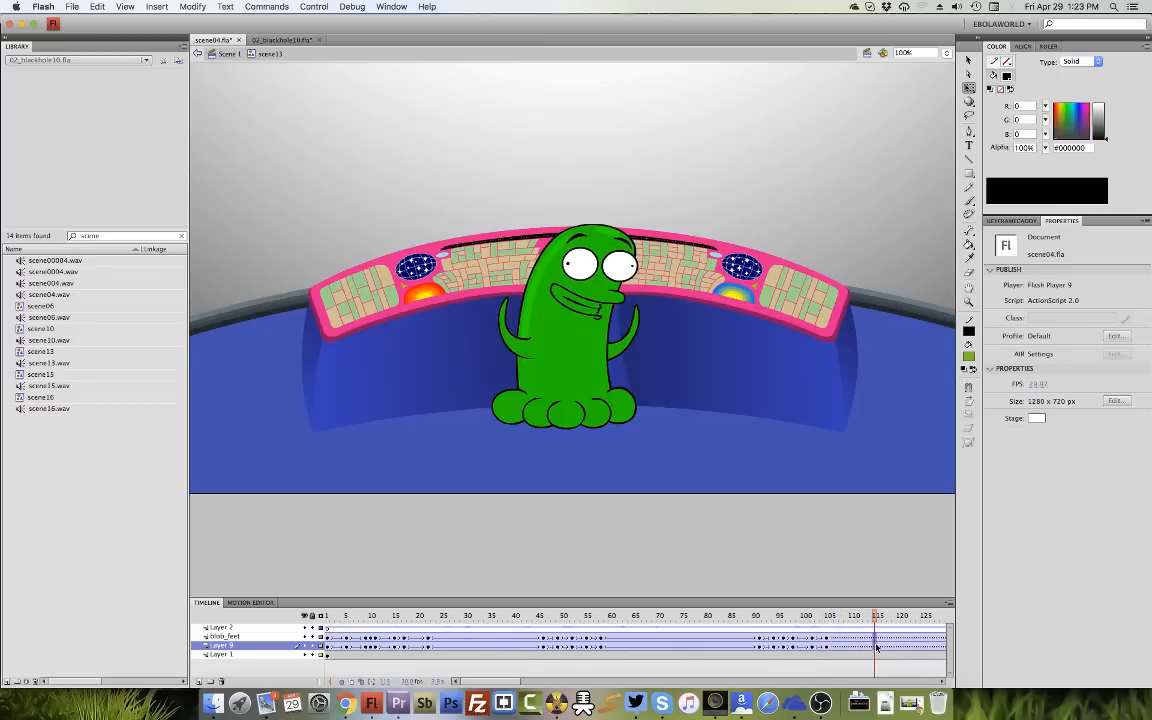
Insert keyframes at frame 110, stretch and raise the body to about 402 by 388, and slightly narrow the feet.
{"action": "left_click", "coordinate": [850, 646]}
{"action": "left_click", "coordinate": [566, 348]}
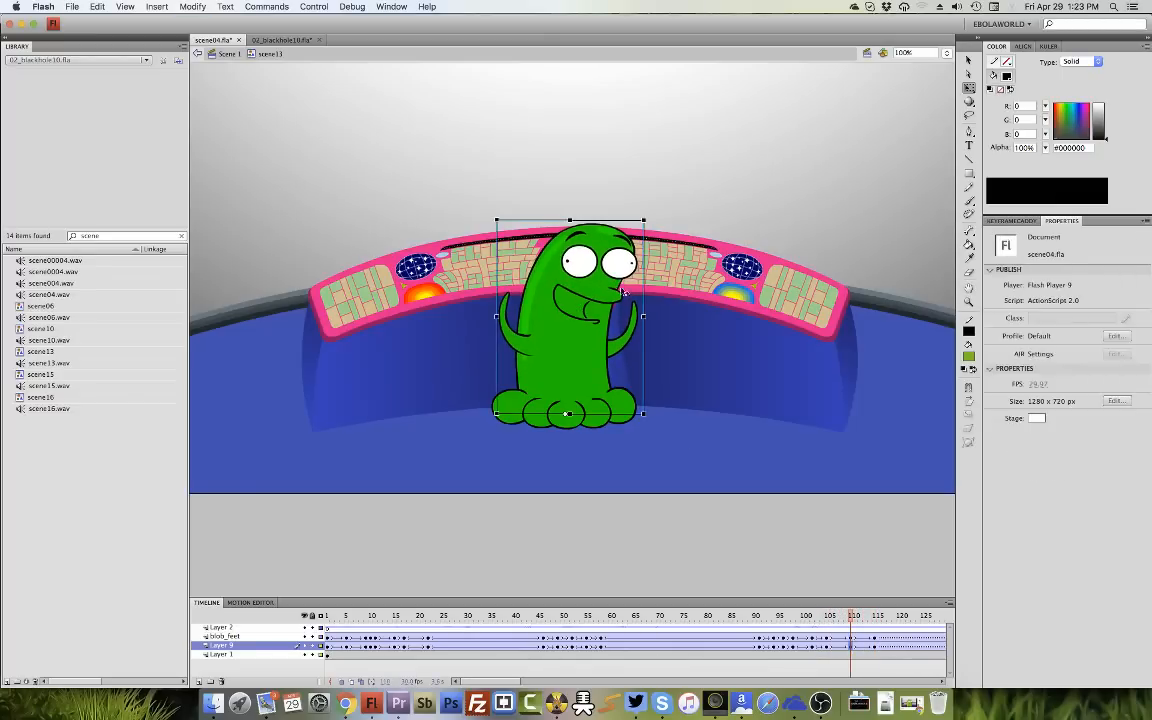
{"action": "left_click_drag", "start_coordinate": [570, 217], "coordinate": [570, 211]}
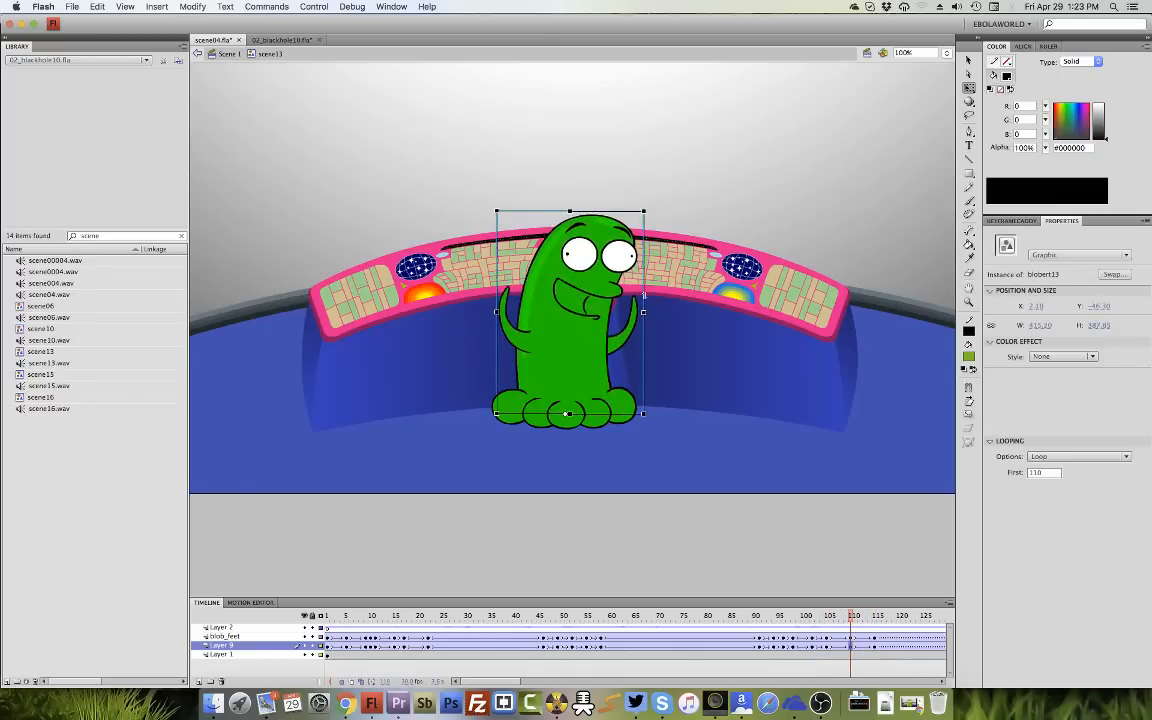
{"action": "left_click_drag", "start_coordinate": [644, 312], "coordinate": [641, 311]}
{"action": "key", "text": "shift+Up"}
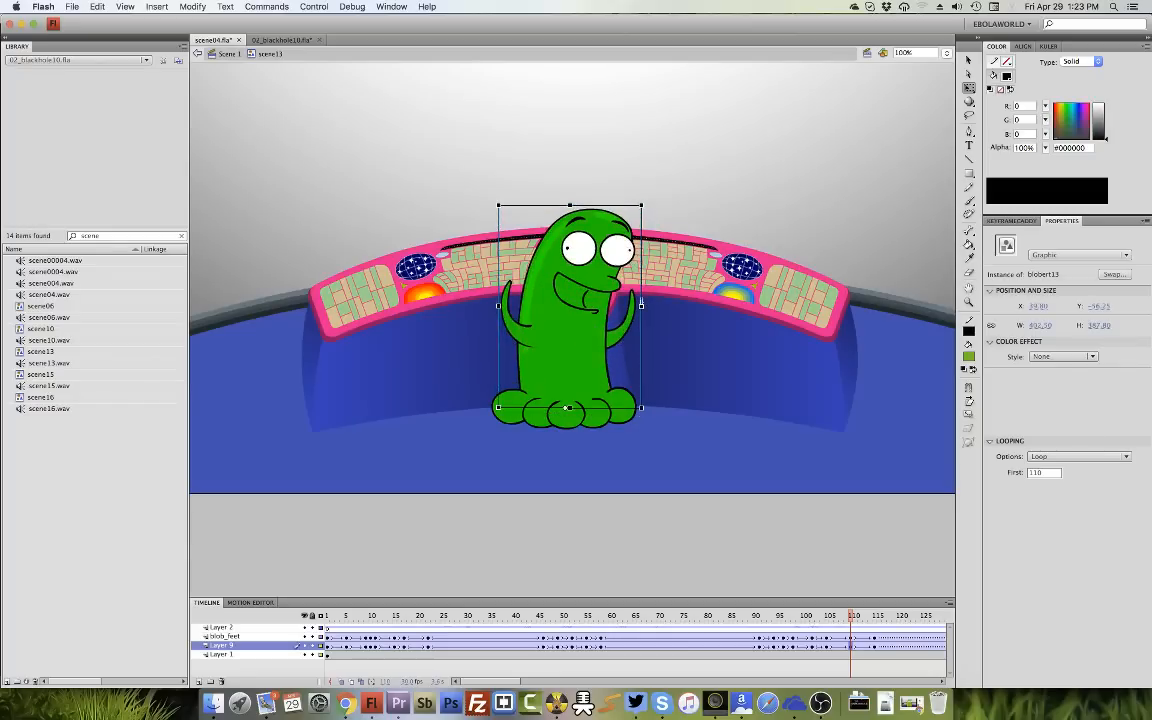
{"action": "left_click", "coordinate": [562, 366]}
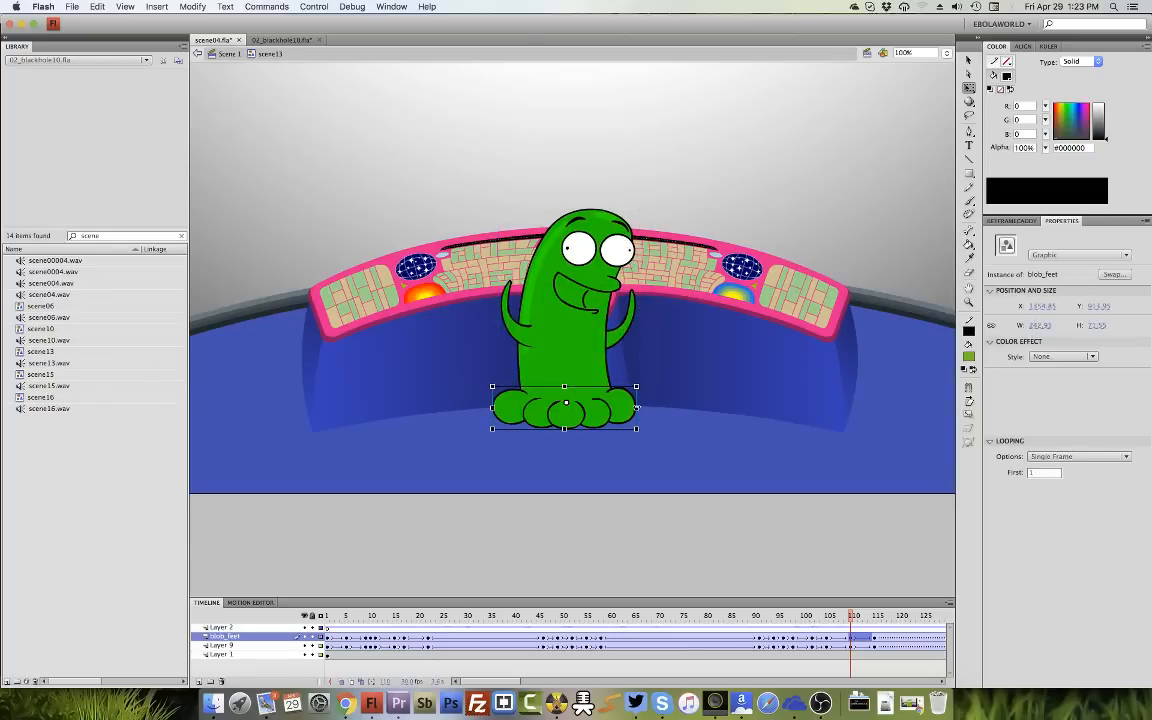
{"action": "left_click_drag", "start_coordinate": [636, 407], "coordinate": [635, 407]}
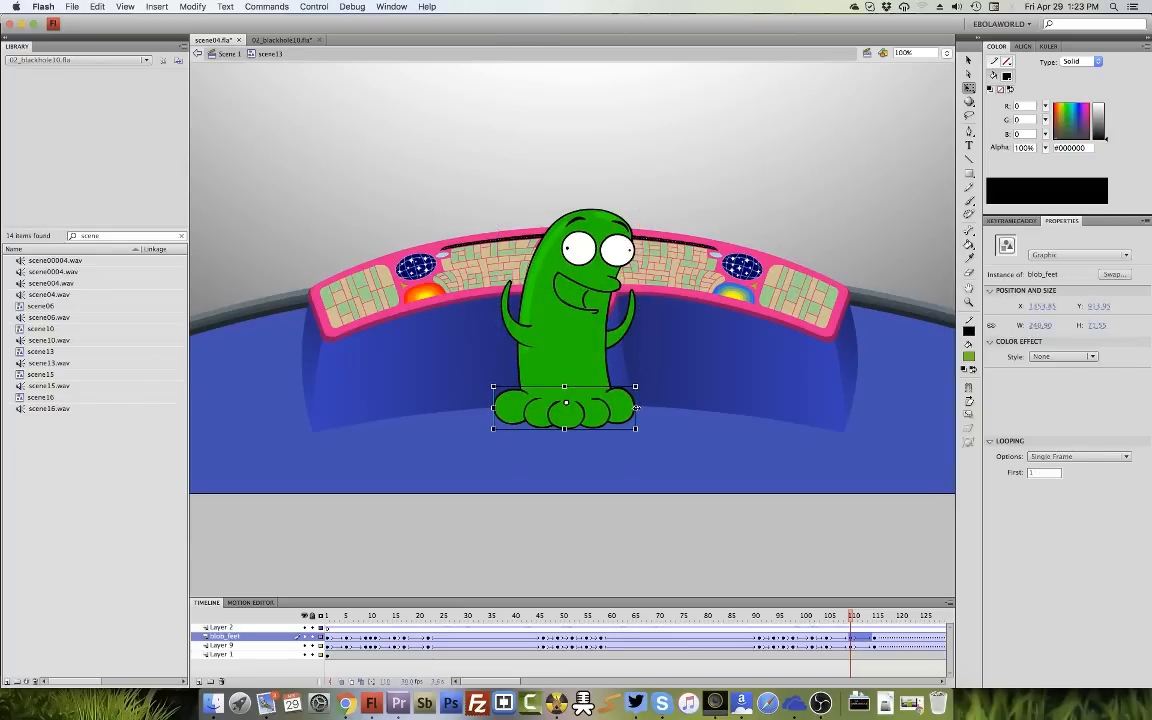
Insert in-between keyframes on either side of the frame 110 stretch on both layers, and adjust the ease of the tweens there.
{"action": "left_click", "coordinate": [850, 645]}
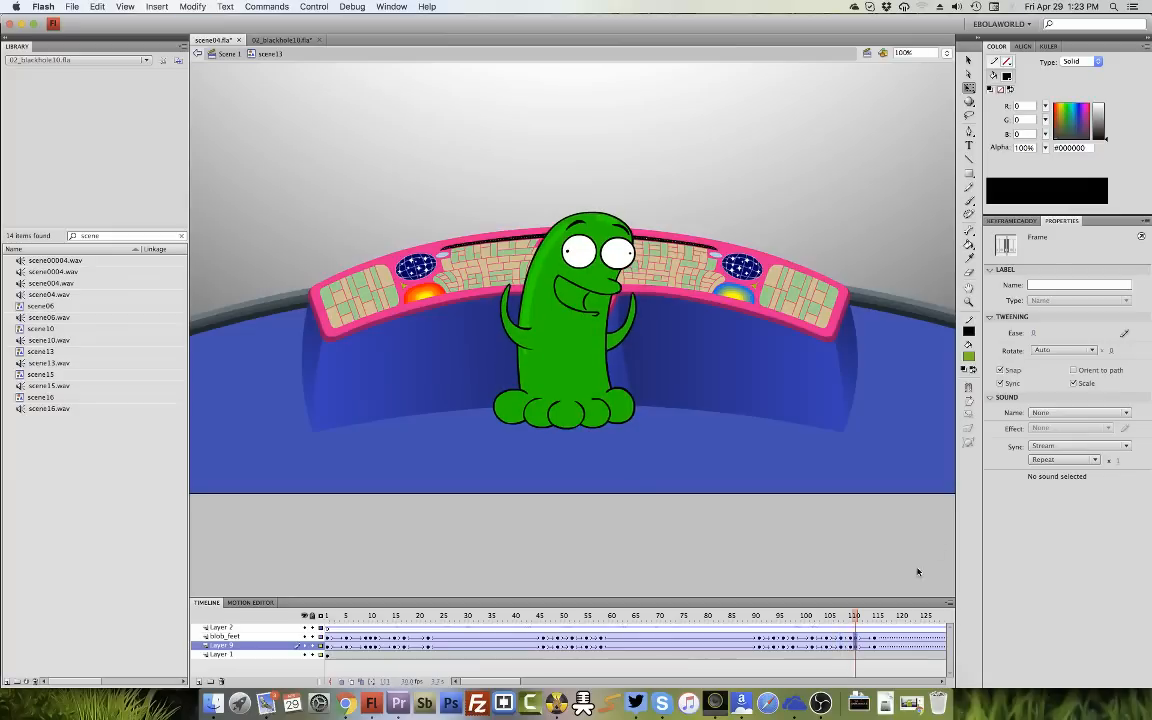
{"action": "left_click_drag", "start_coordinate": [1034, 340], "coordinate": [998, 530]}
{"action": "left_click", "coordinate": [846, 638]}
{"action": "left_click", "coordinate": [832, 645]}
Replay the animation several times from around frame 94 to check the squash at frame 96 and the stretch at frame 110.
{"action": "left_click", "coordinate": [776, 627]}
{"action": "key", "text": "Return"}
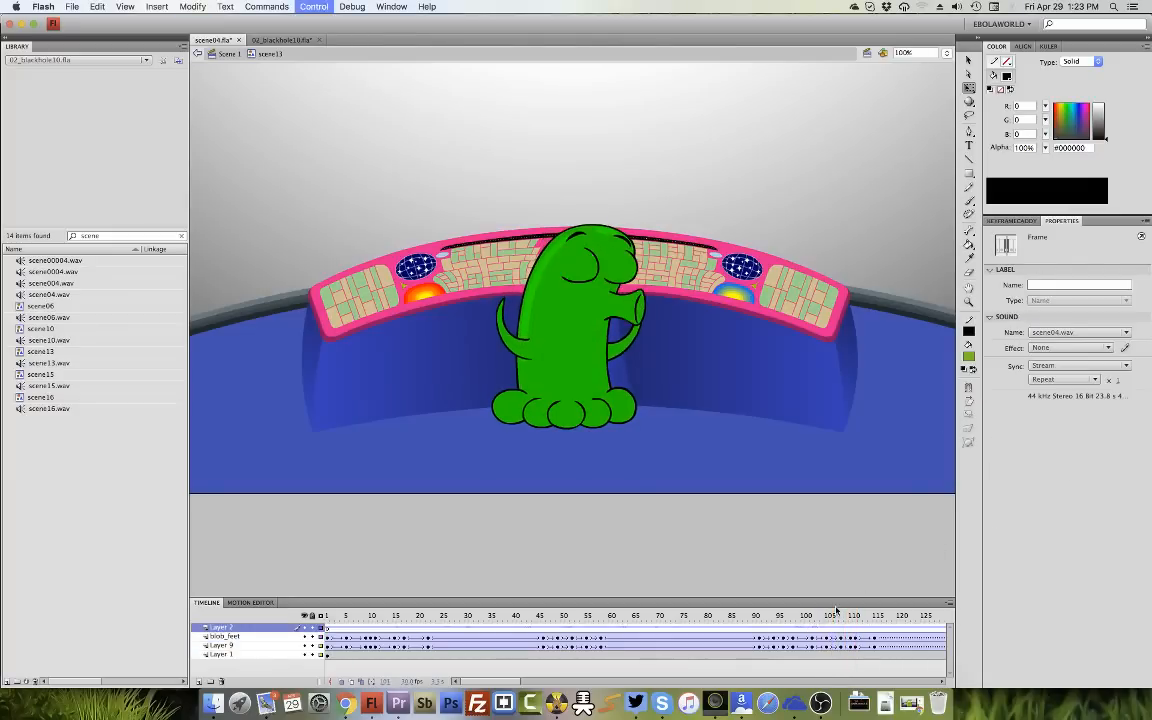
{"action": "key", "text": "Return"}
{"action": "left_click", "coordinate": [776, 627]}
{"action": "key", "text": "Return"}
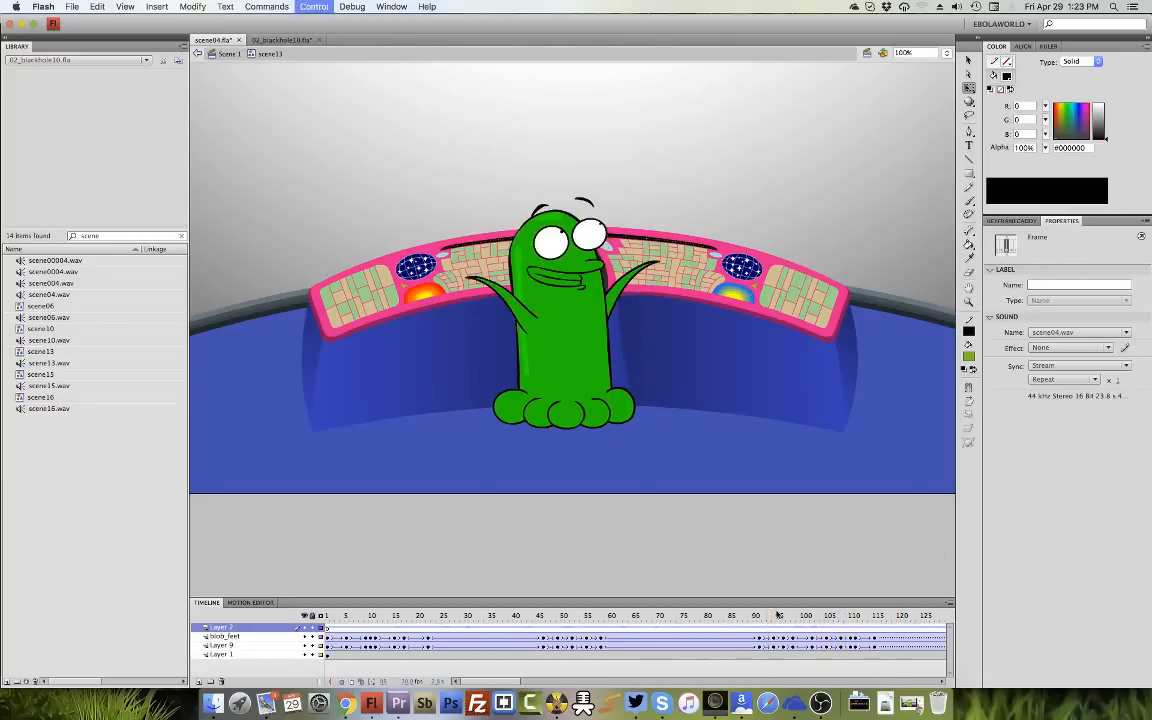
{"action": "key", "text": "Return"}
{"action": "left_click", "coordinate": [770, 632]}
{"action": "key", "text": "Return"}
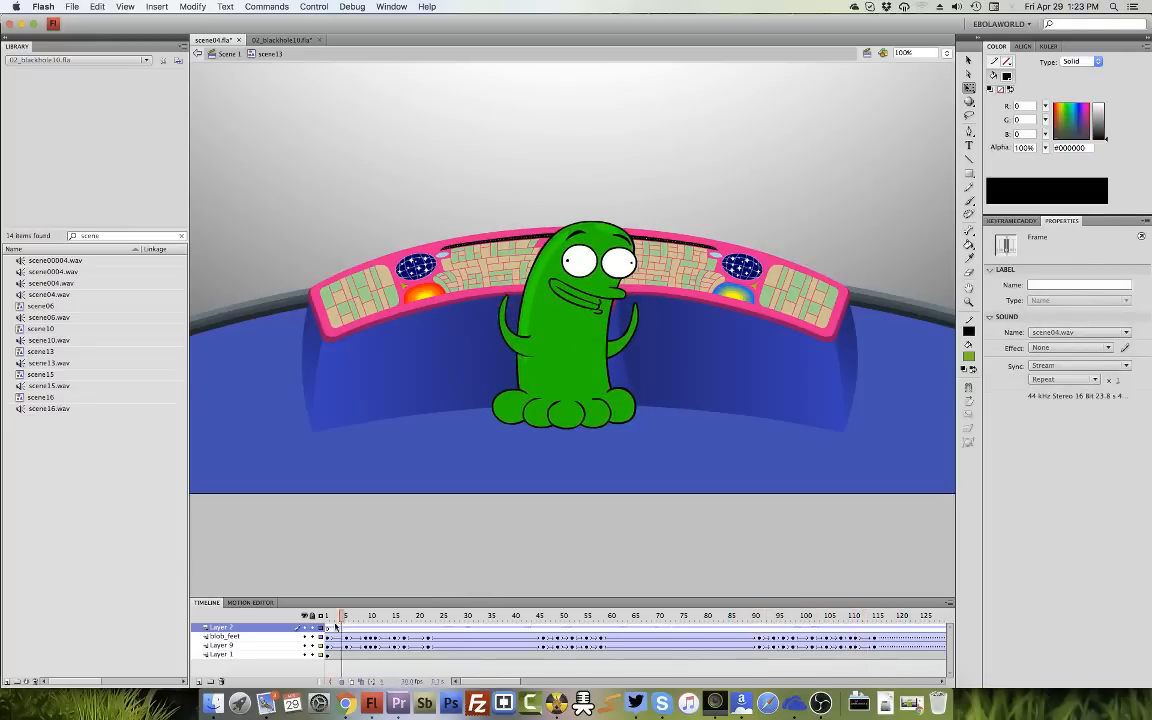
Save scene04.fla and play the whole animation from frame 1.
{"action": "left_click", "coordinate": [322, 627]}
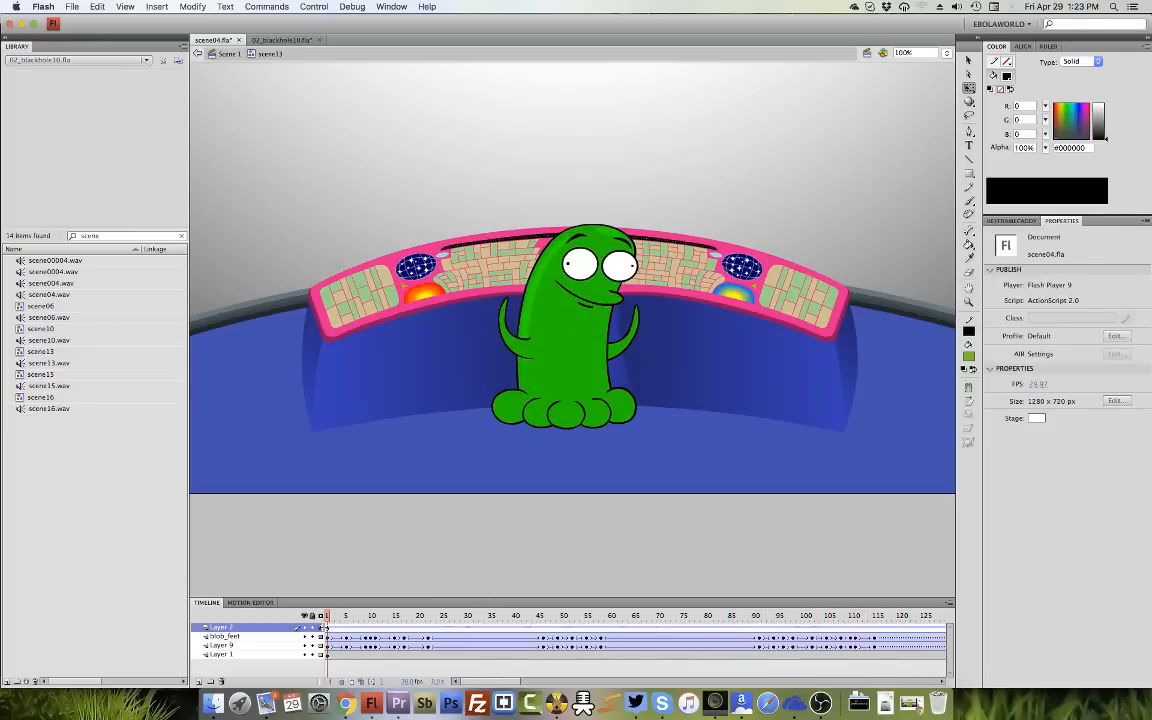
{"action": "key", "text": "super+s"}
{"action": "key", "text": "Return"}
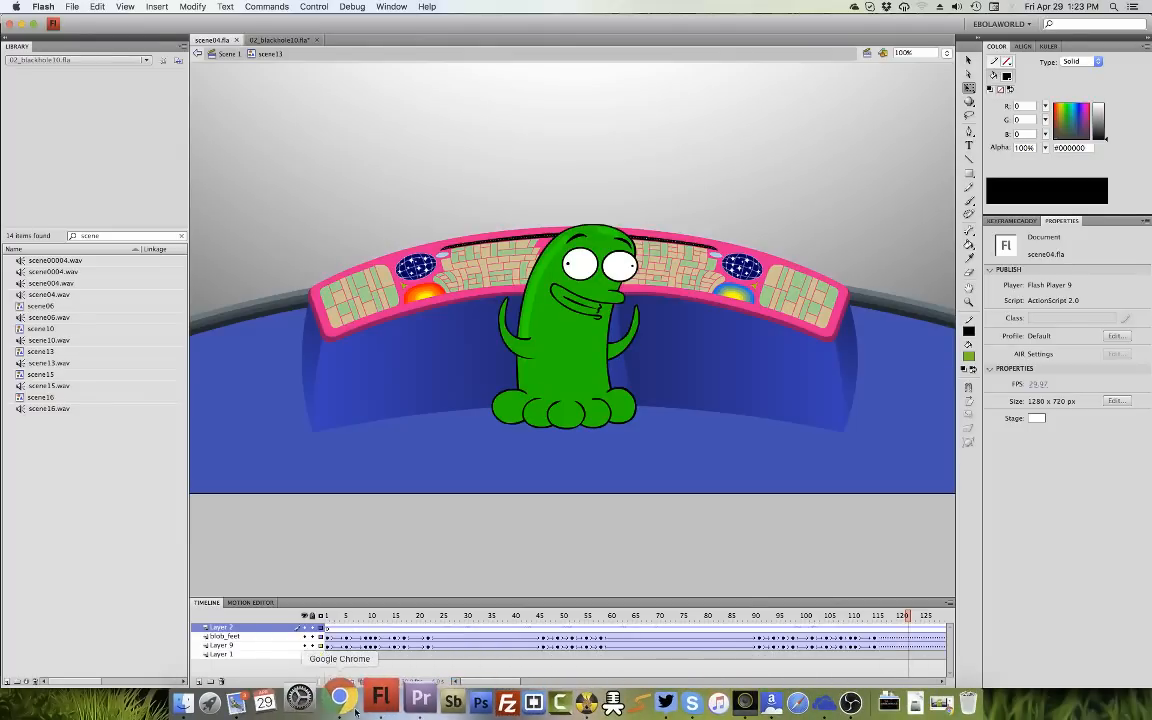
Switch to Google Chrome and read back through the earlier messages in the YouTube live chat.
{"action": "left_click", "coordinate": [348, 710]}
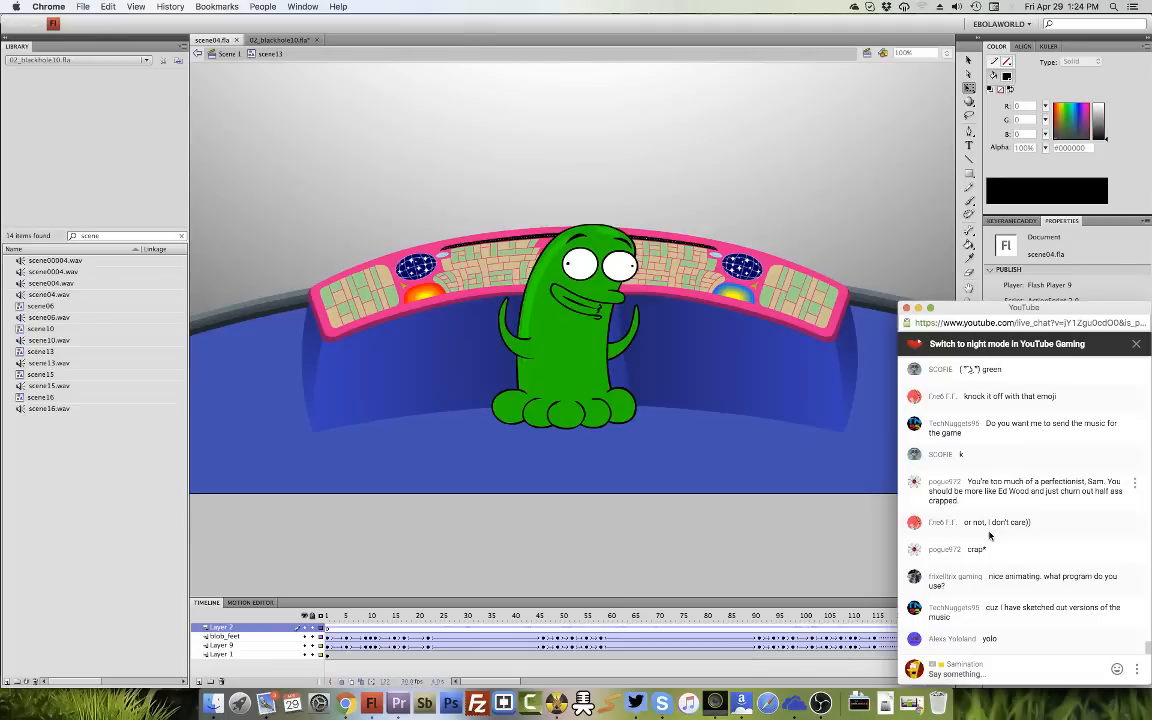
{"action": "scroll", "coordinate": [989, 537], "scroll_direction": "up", "scroll_amount": 2}
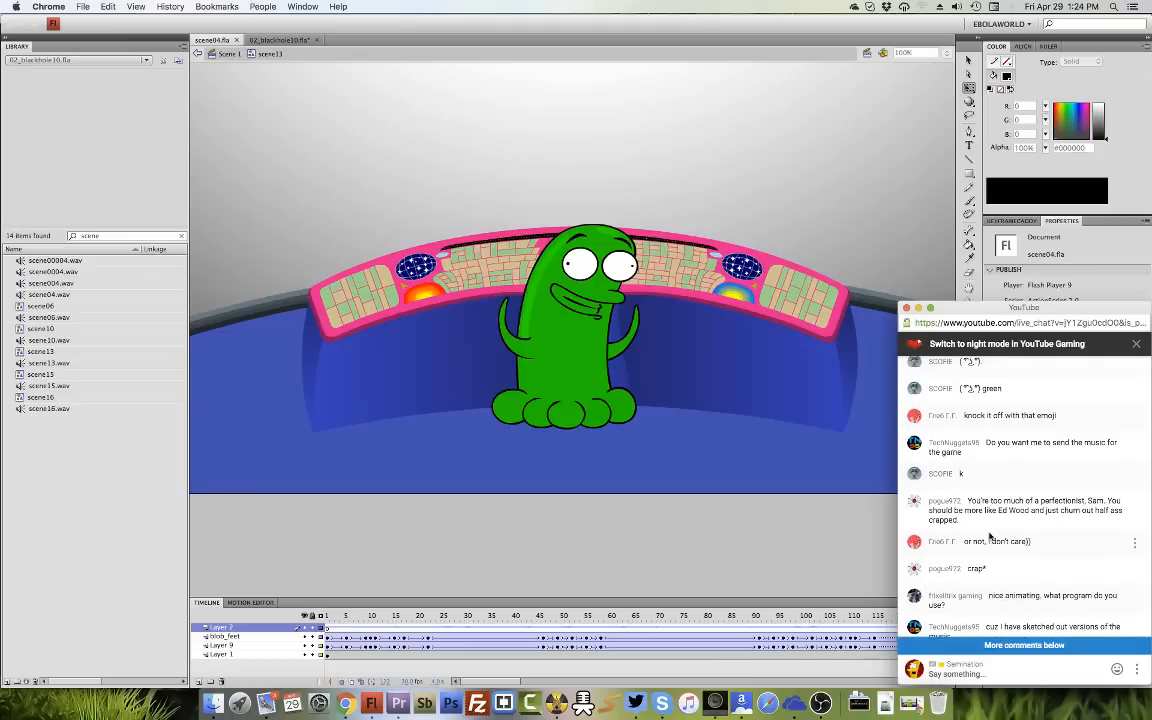
{"action": "scroll", "coordinate": [989, 537], "scroll_direction": "up", "scroll_amount": 2}
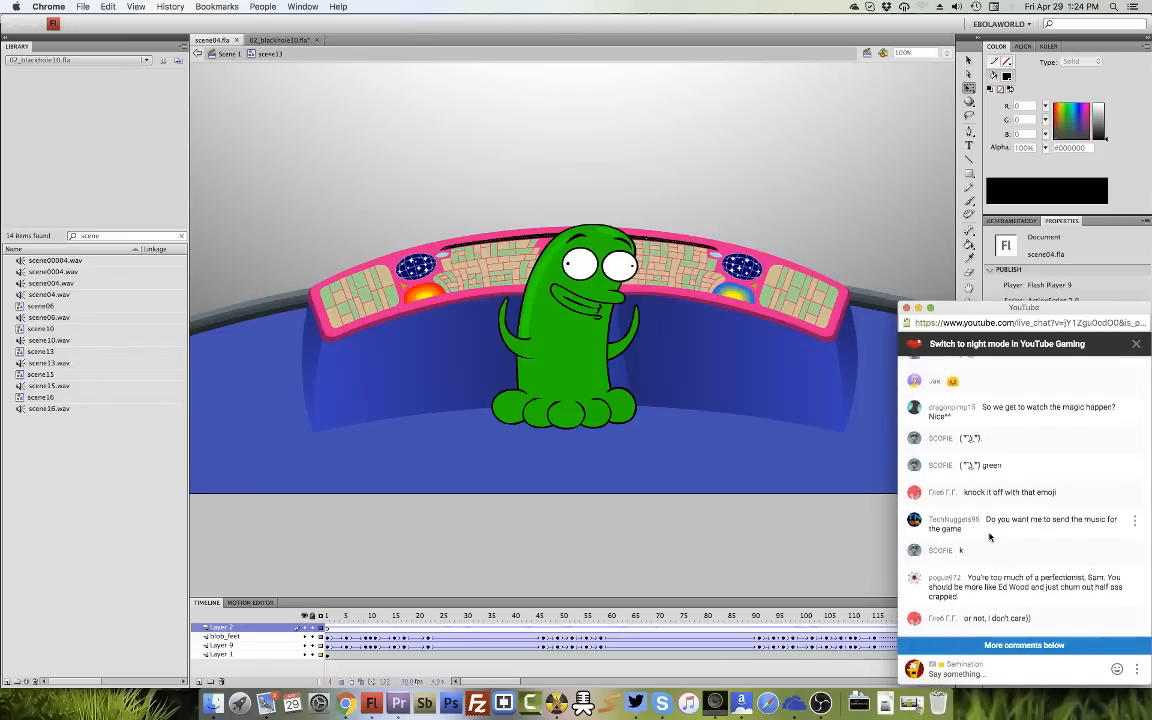
{"action": "scroll", "coordinate": [989, 537], "scroll_direction": "up", "scroll_amount": 3}
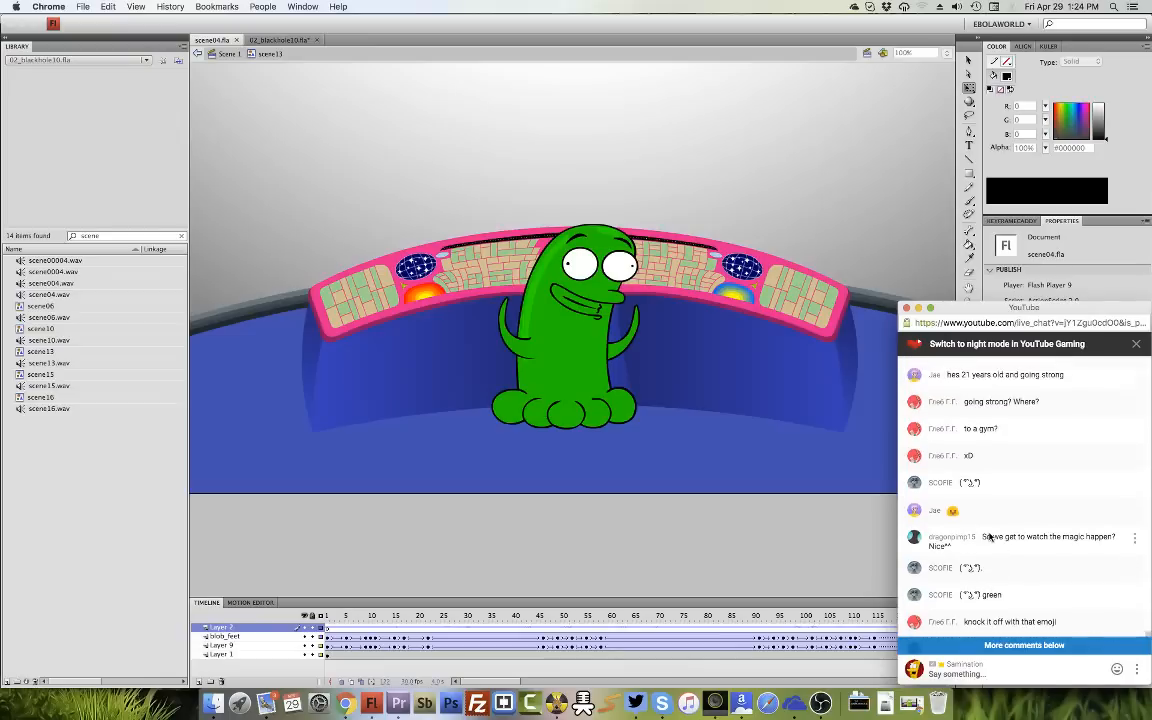
{"action": "scroll", "coordinate": [989, 537], "scroll_direction": "up", "scroll_amount": 2}
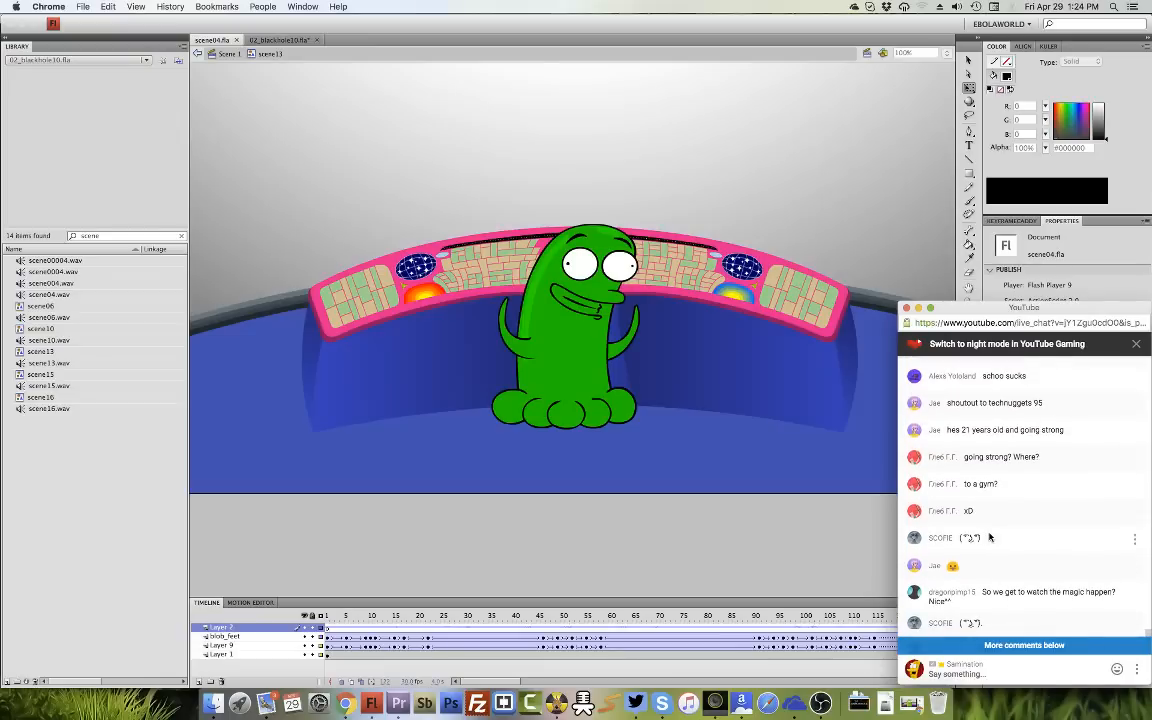
{"action": "scroll", "coordinate": [989, 537], "scroll_direction": "up", "scroll_amount": 3}
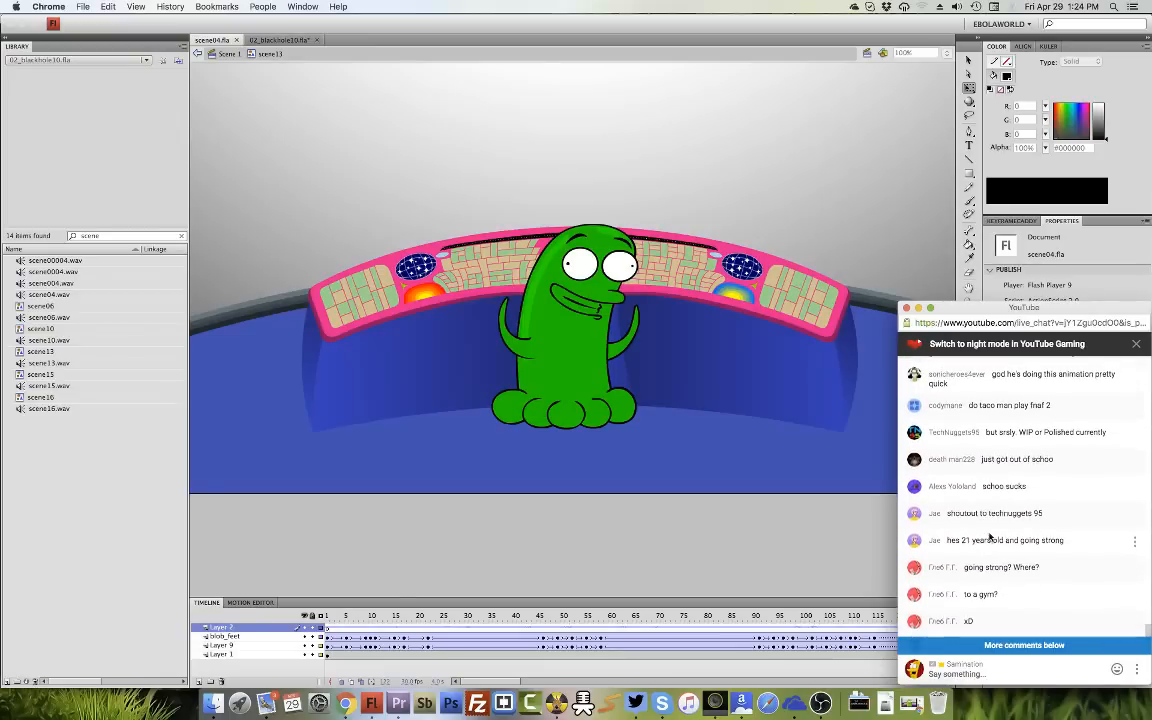
{"action": "scroll", "coordinate": [989, 537], "scroll_direction": "up", "scroll_amount": 2}
{"action": "scroll", "coordinate": [989, 537], "scroll_direction": "up", "scroll_amount": 1}
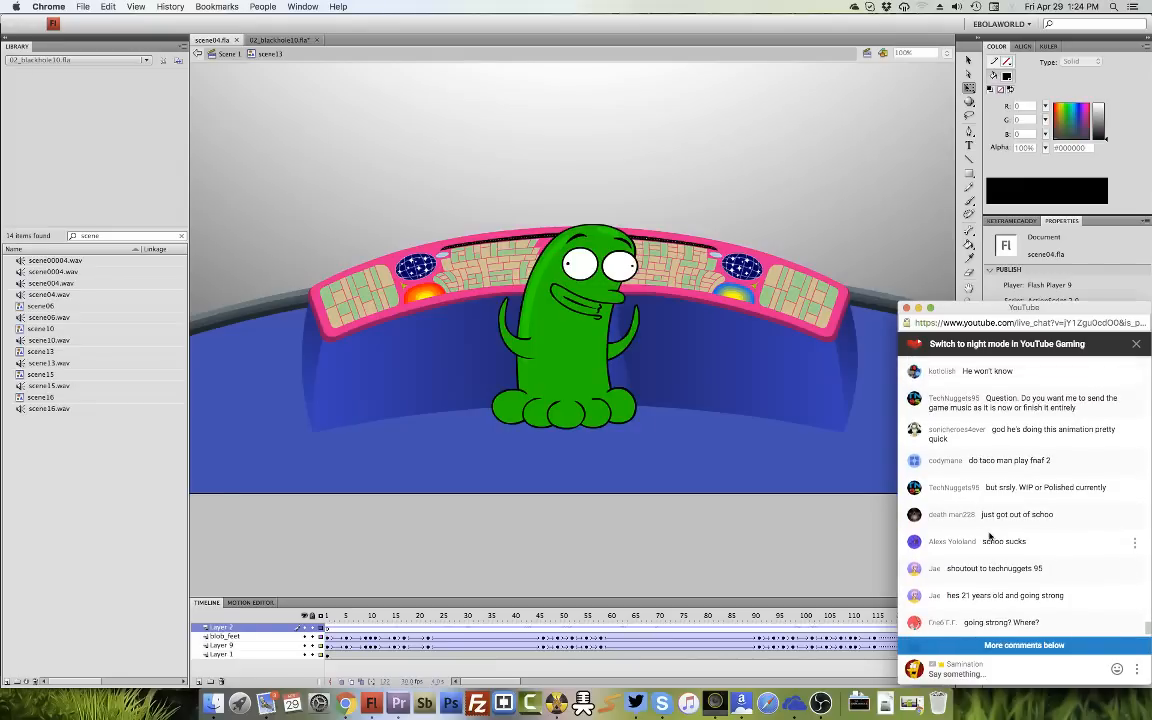
{"action": "scroll", "coordinate": [989, 537], "scroll_direction": "up", "scroll_amount": 1}
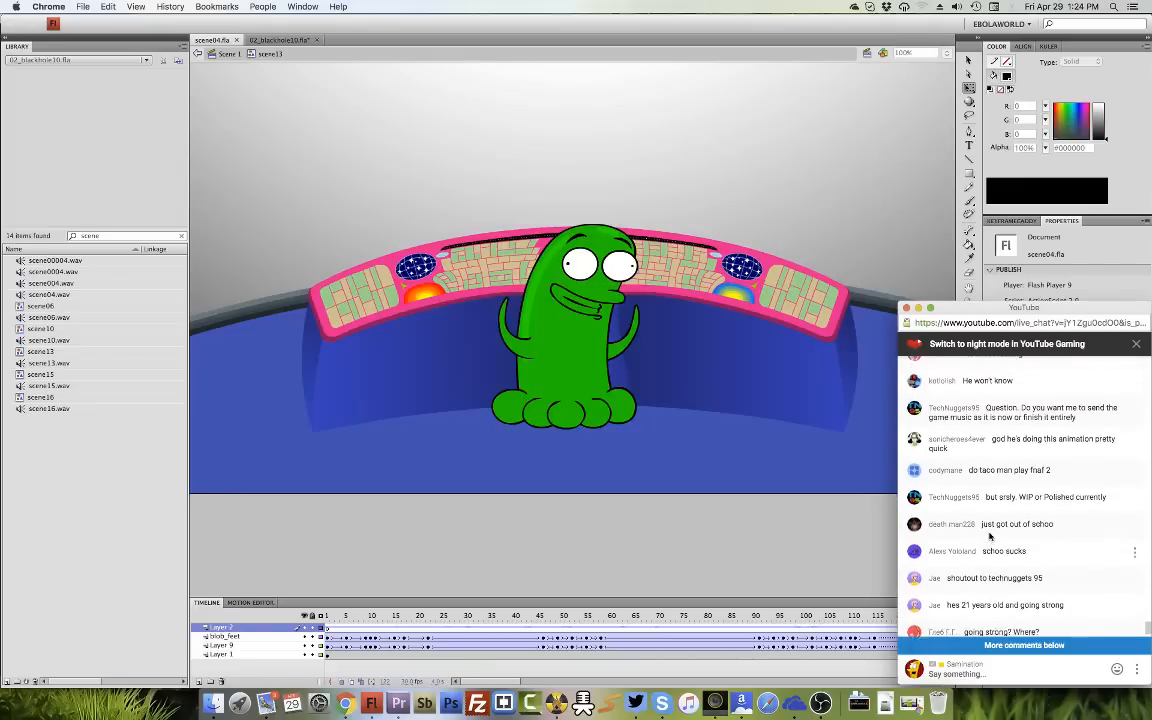
{"action": "scroll", "coordinate": [989, 537], "scroll_direction": "up", "scroll_amount": 3}
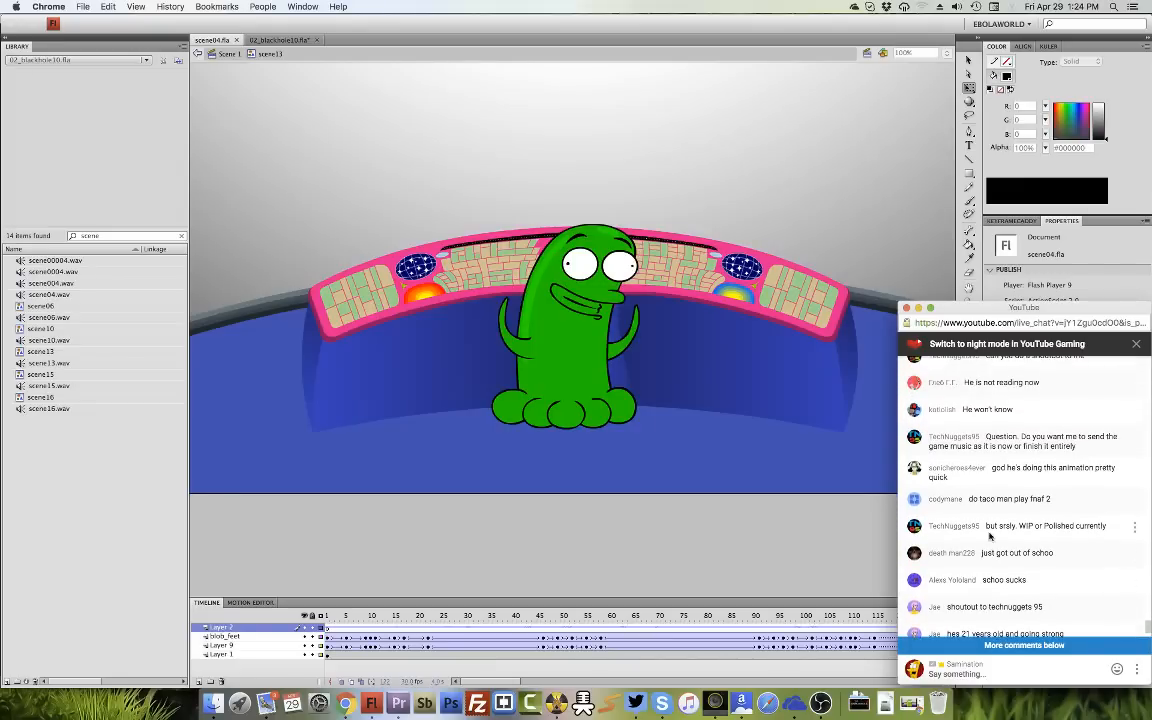
Read the older messages in the YouTube live chat, and catch up on the newest ones.
{"action": "scroll", "coordinate": [989, 537], "scroll_direction": "up", "scroll_amount": 3}
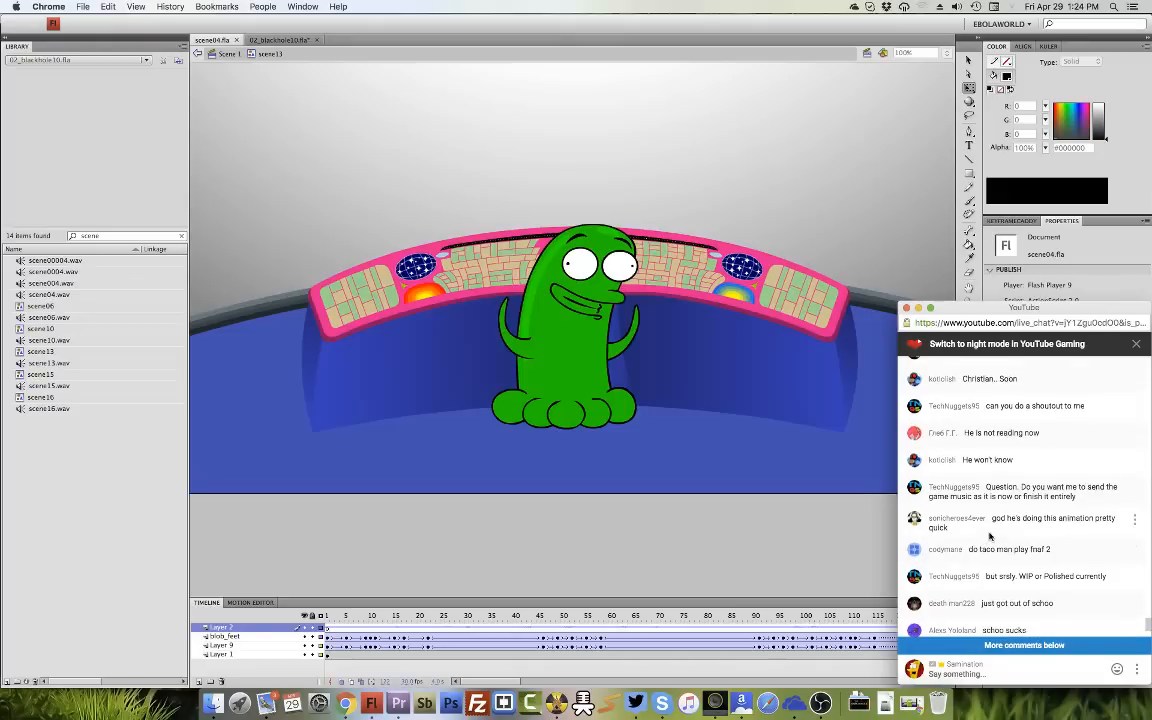
{"action": "scroll", "coordinate": [989, 532], "scroll_direction": "up", "scroll_amount": 3}
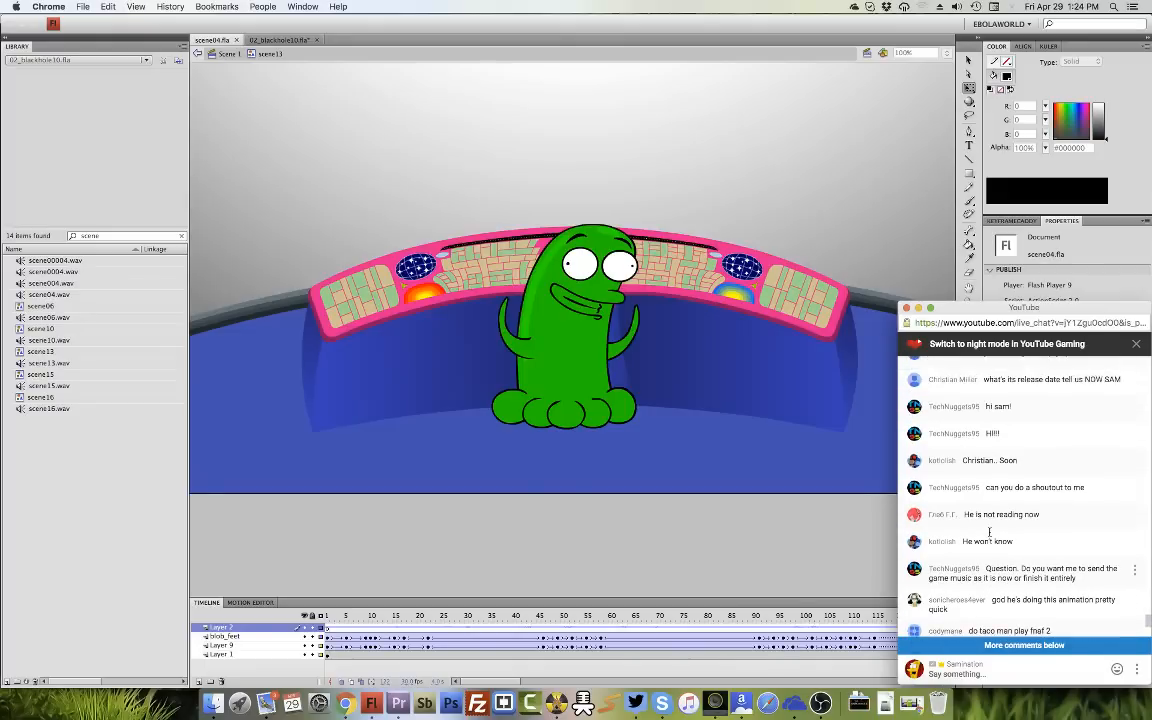
{"action": "scroll", "coordinate": [989, 532], "scroll_direction": "up", "scroll_amount": 1}
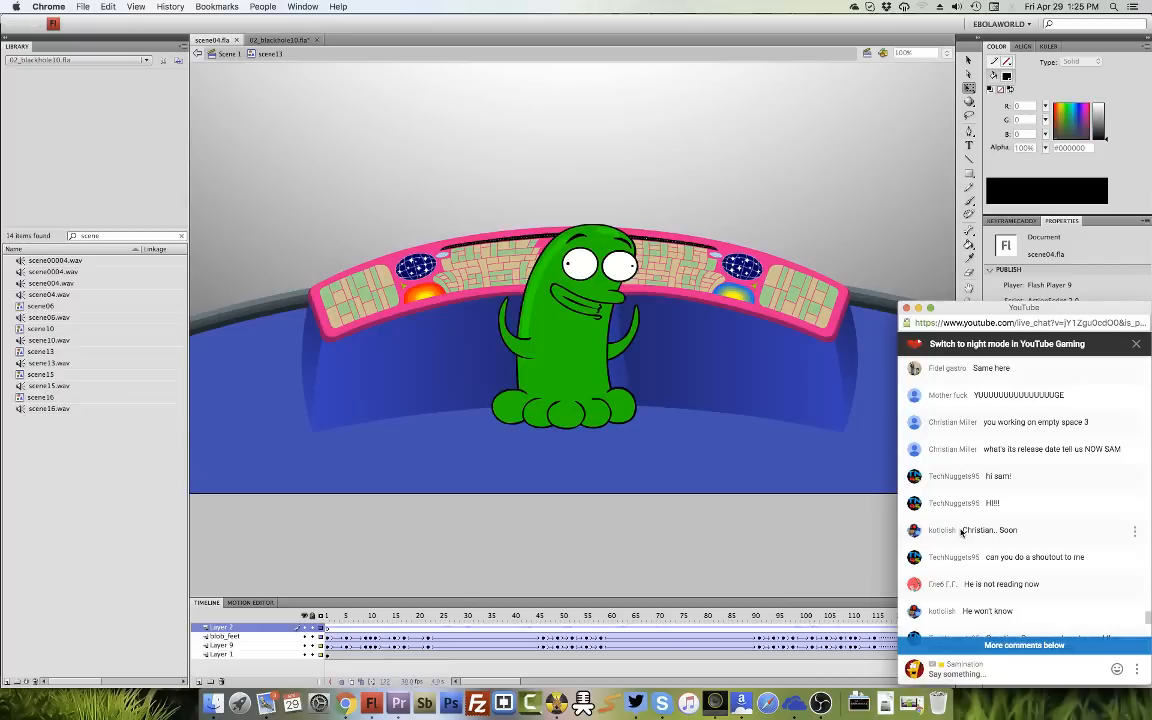
{"action": "scroll", "coordinate": [960, 532], "scroll_direction": "down", "scroll_amount": 5}
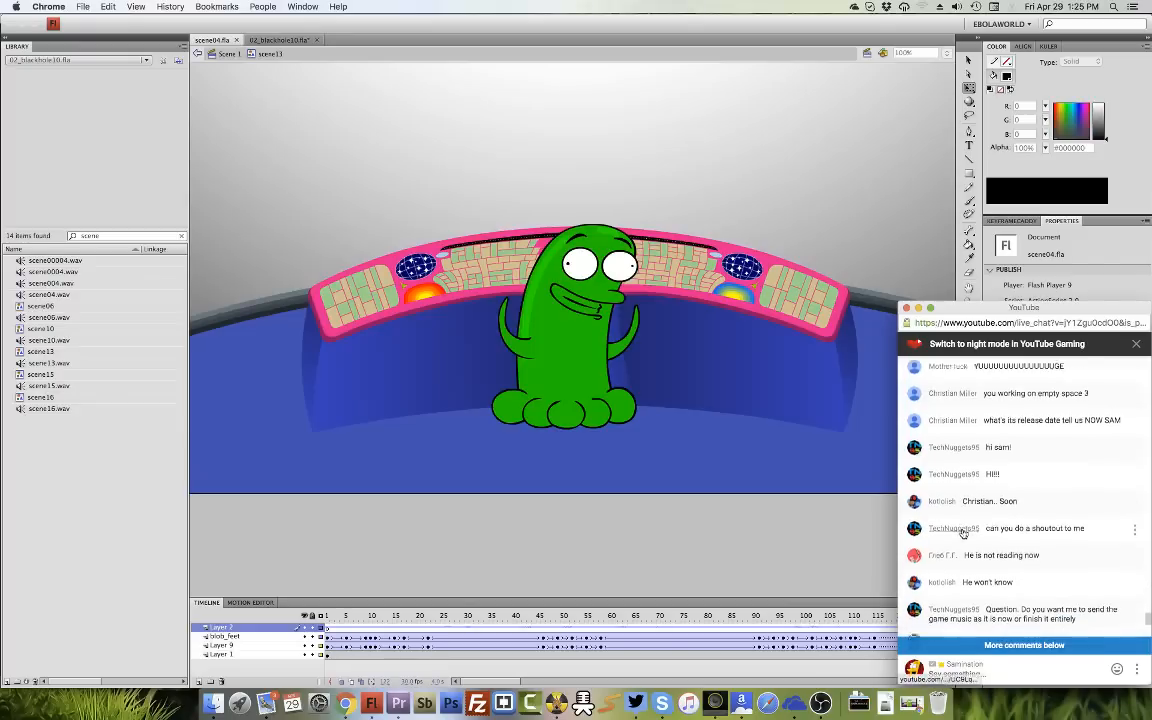
{"action": "scroll", "coordinate": [960, 536], "scroll_direction": "down", "scroll_amount": 5}
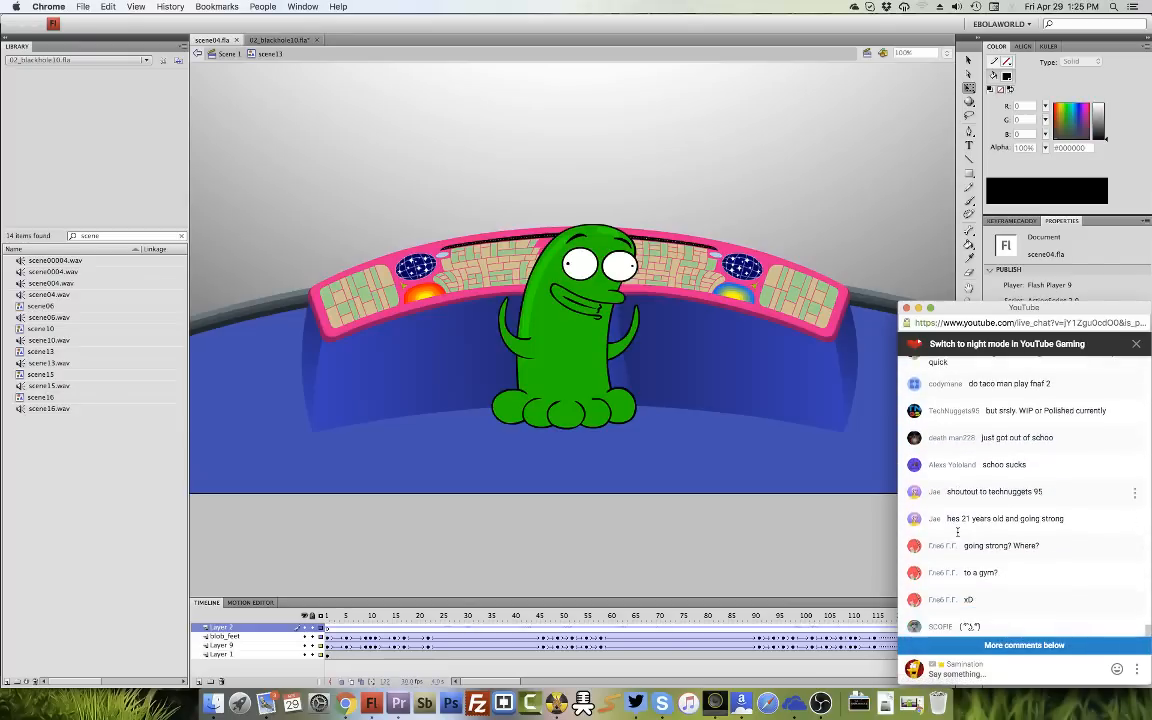
{"action": "scroll", "coordinate": [960, 536], "scroll_direction": "down", "scroll_amount": 4}
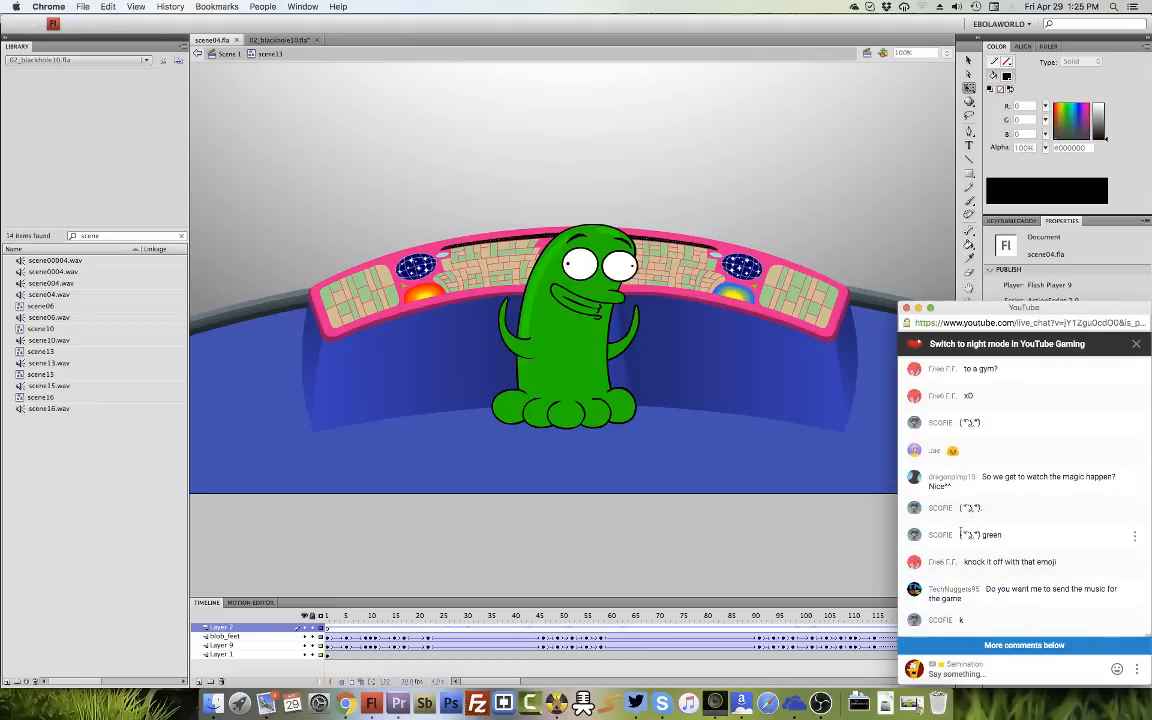
{"action": "scroll", "coordinate": [958, 537], "scroll_direction": "down", "scroll_amount": 5}
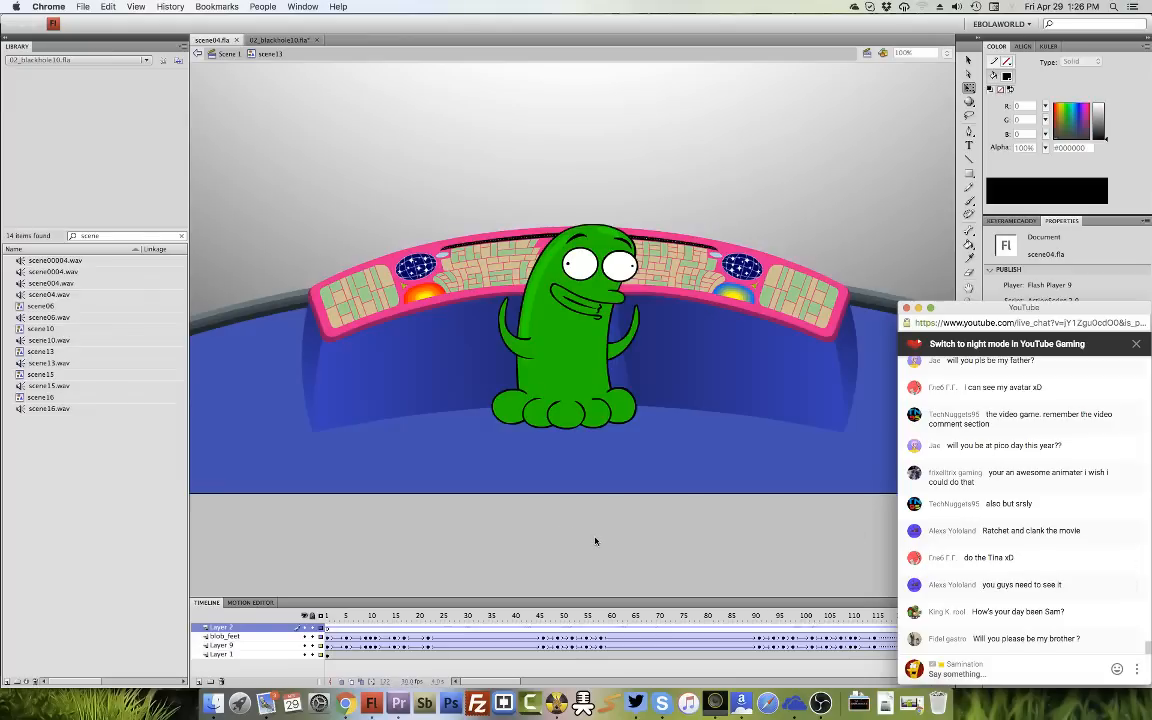
Switch back to Flash and play the scene13 animation from near its first frames.
{"action": "left_click", "coordinate": [310, 573]}
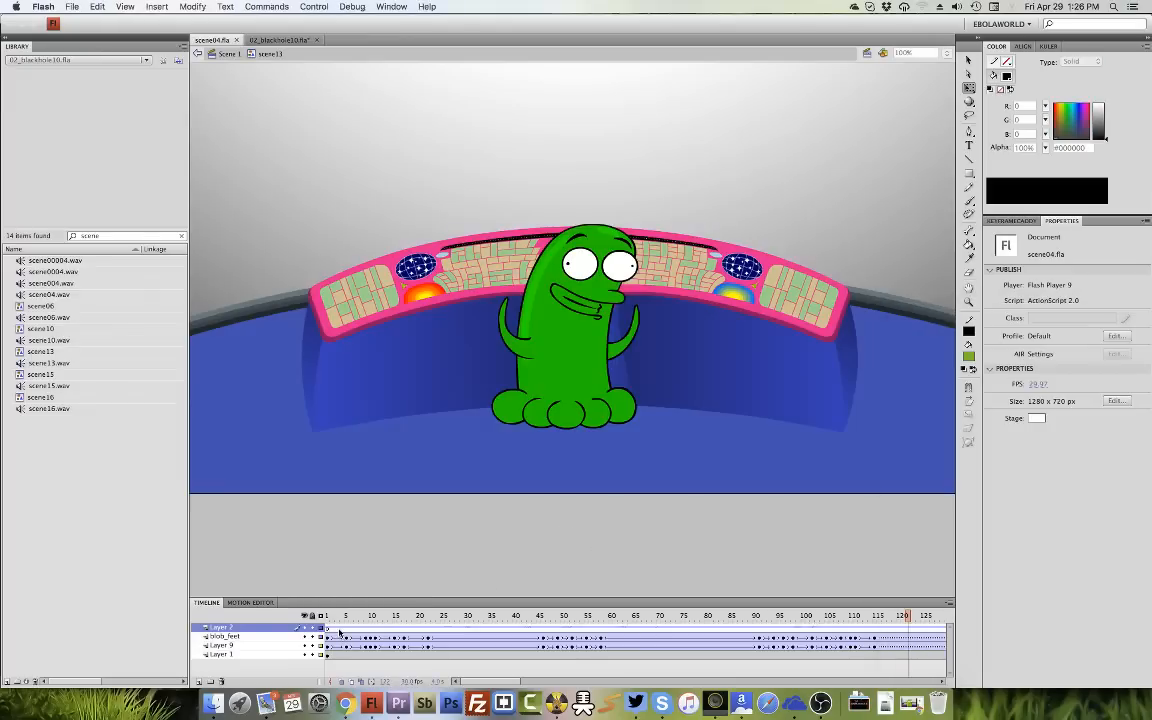
{"action": "left_click", "coordinate": [343, 627]}
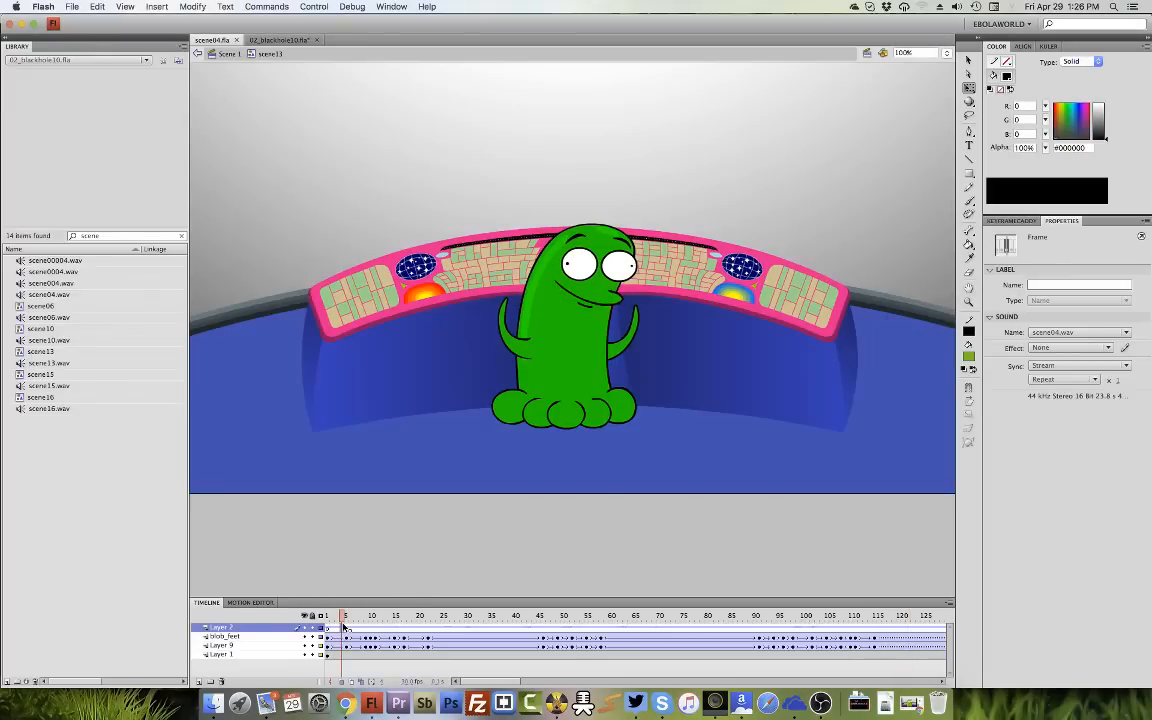
{"action": "key", "text": "Return"}
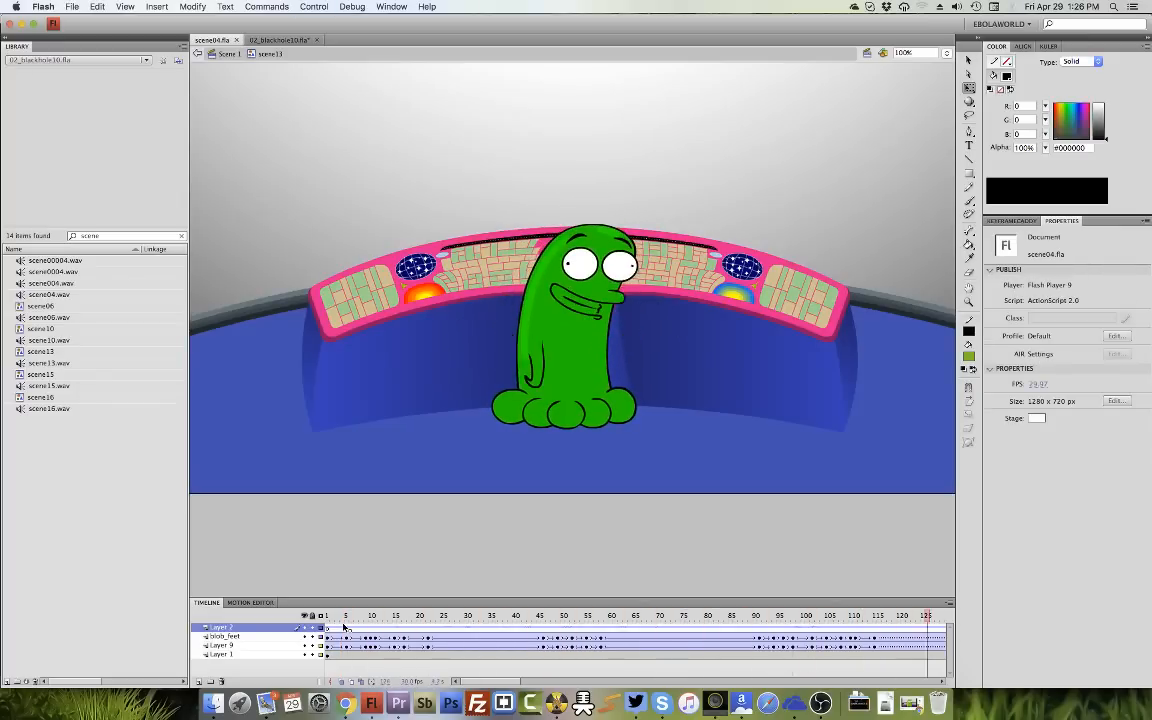
{"action": "key", "text": "Return"}
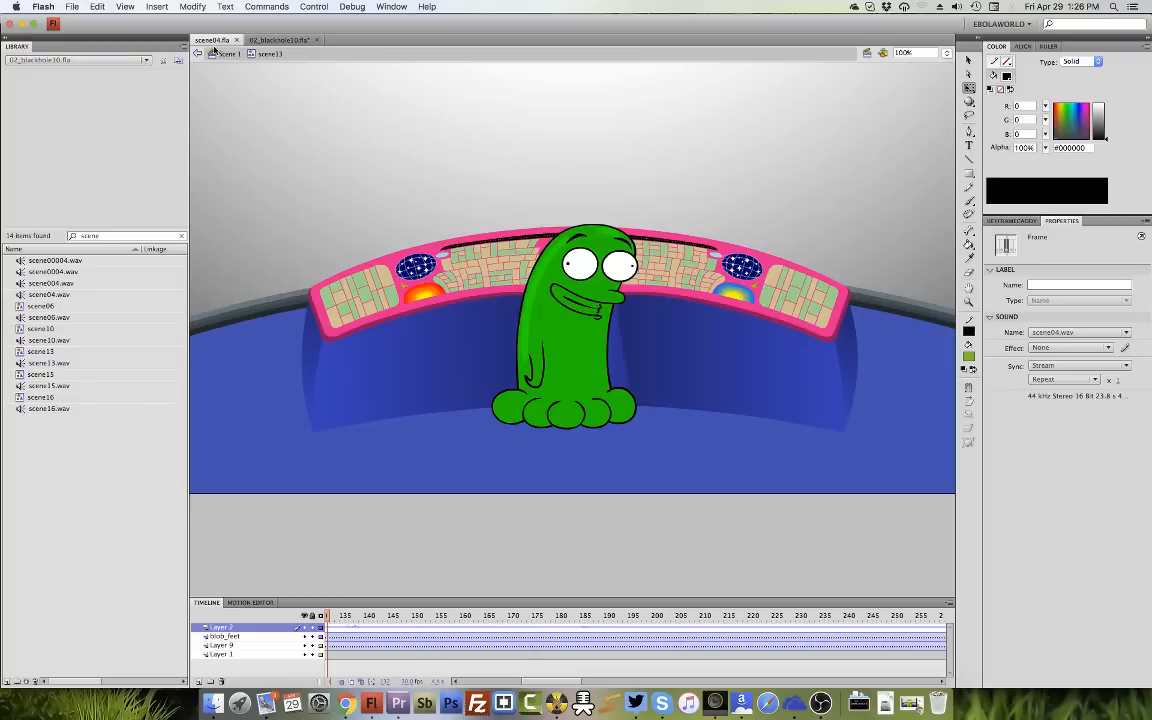
Return to Scene 1, enlarge the timeline area and play the blob shot on the main timeline.
{"action": "left_click", "coordinate": [224, 53]}
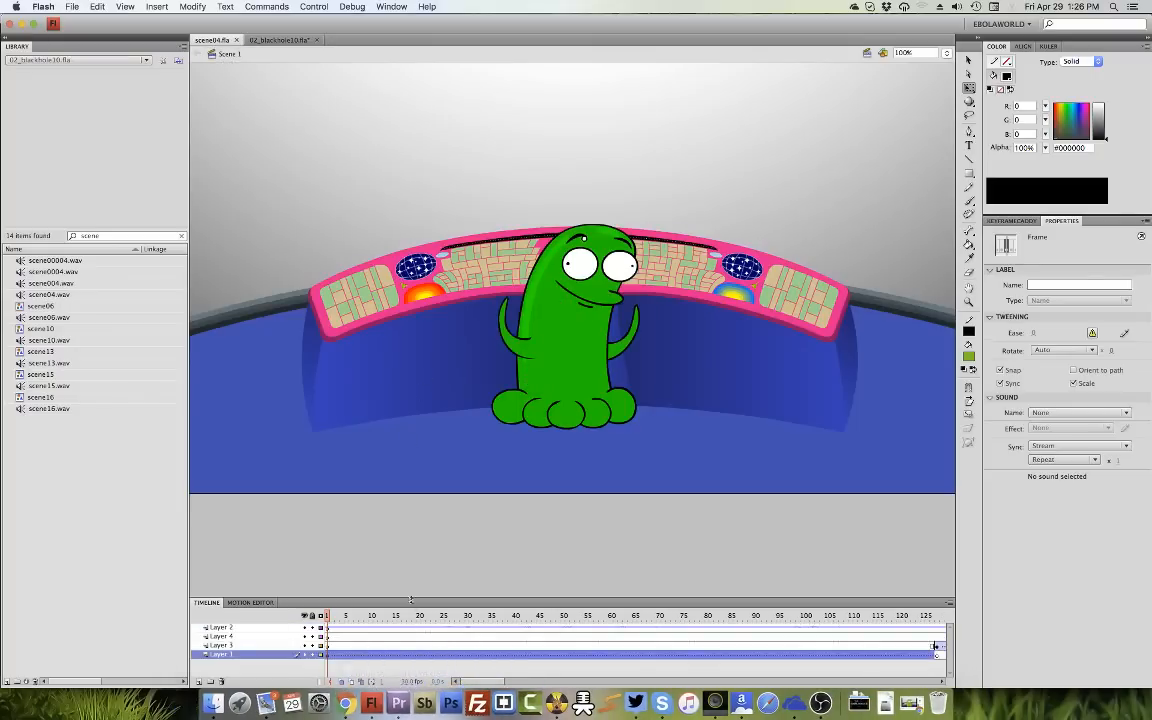
{"action": "left_click_drag", "start_coordinate": [411, 598], "coordinate": [322, 596]}
{"action": "key", "text": "Return"}
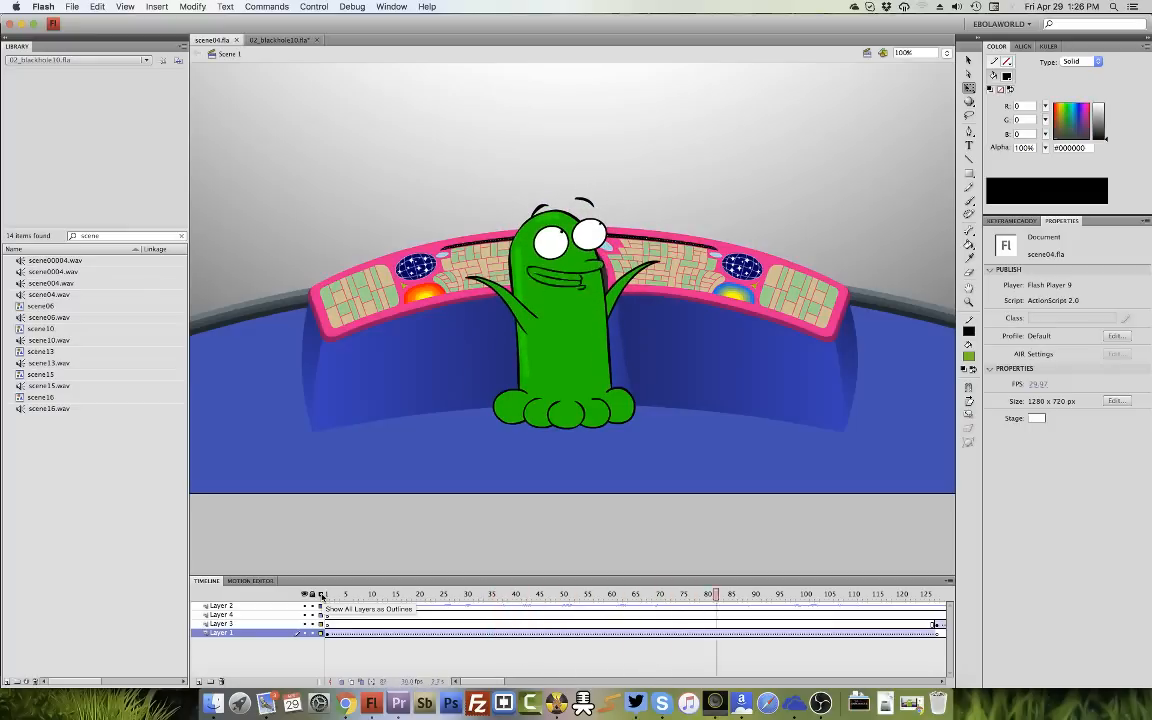
{"action": "key", "text": "Return"}
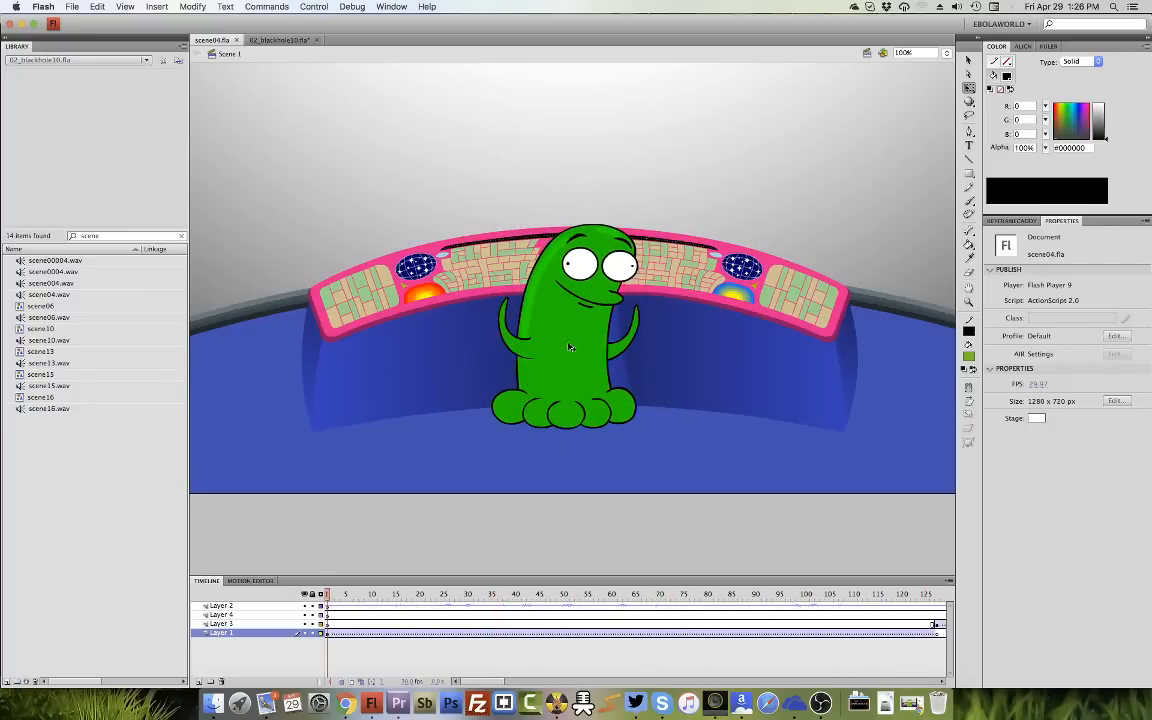
Reopen the scene13 symbol, play its animation through and go to frame 115.
{"action": "double_click", "coordinate": [512, 313]}
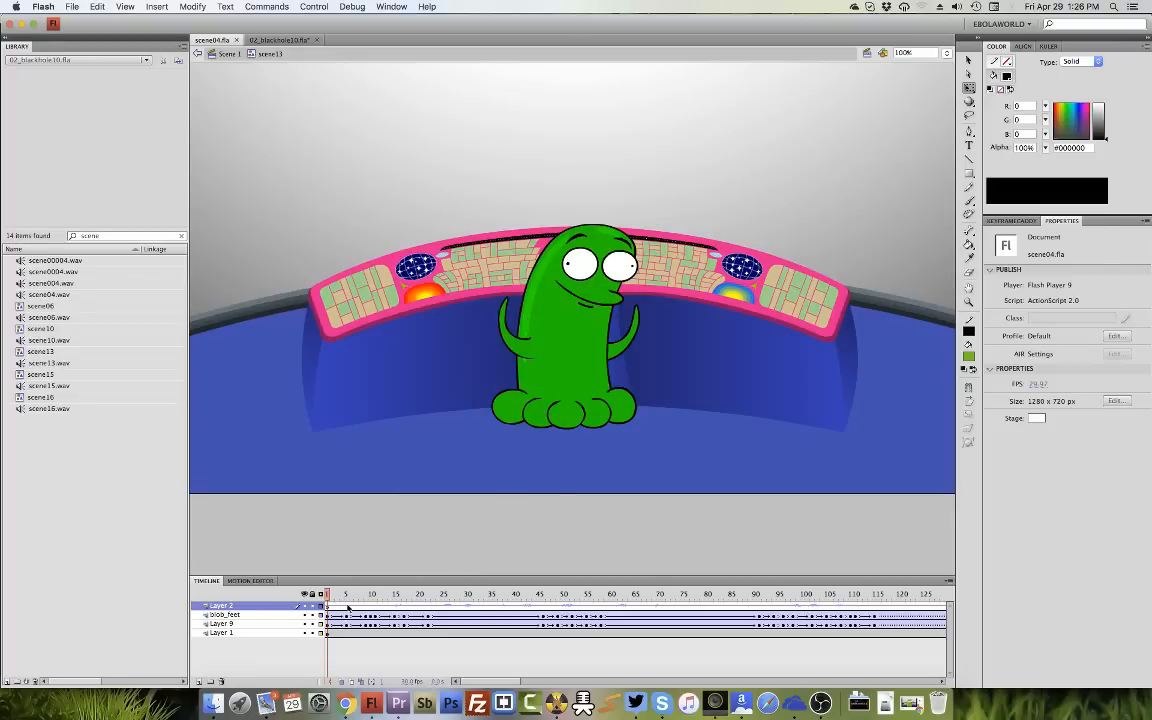
{"action": "left_click_drag", "start_coordinate": [330, 594], "coordinate": [890, 601]}
{"action": "key", "text": "Return"}
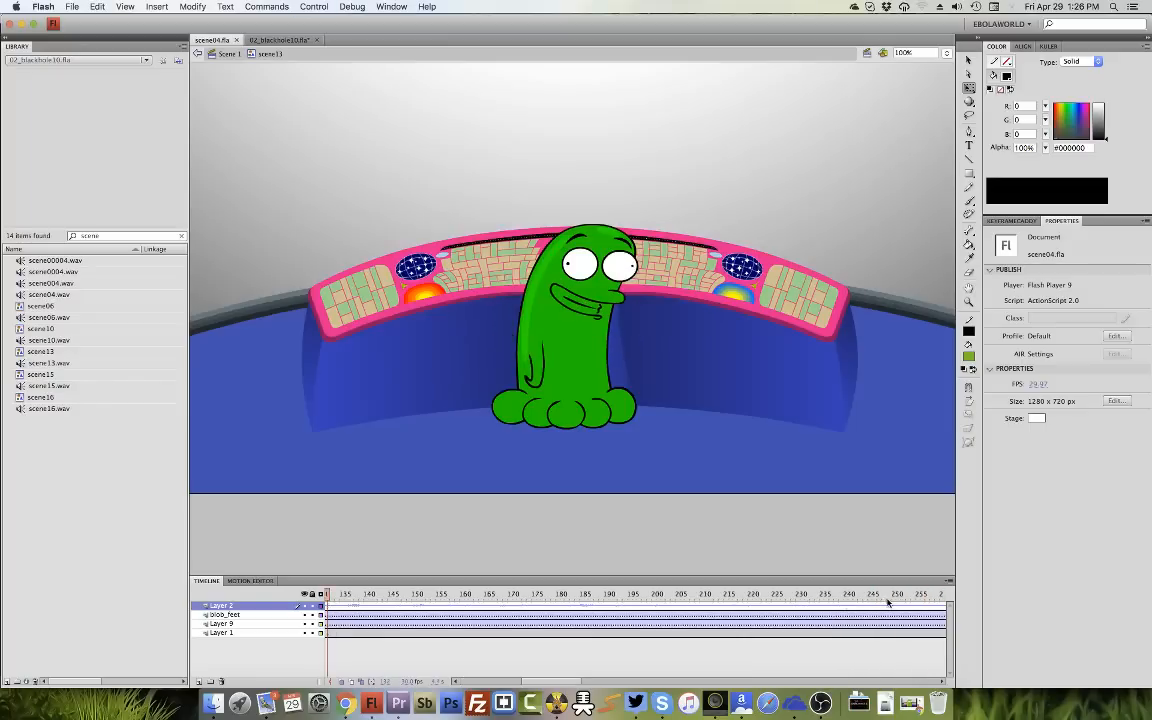
{"action": "key", "text": "Return"}
{"action": "left_click_drag", "start_coordinate": [547, 681], "coordinate": [500, 681]}
{"action": "left_click", "coordinate": [525, 595]}
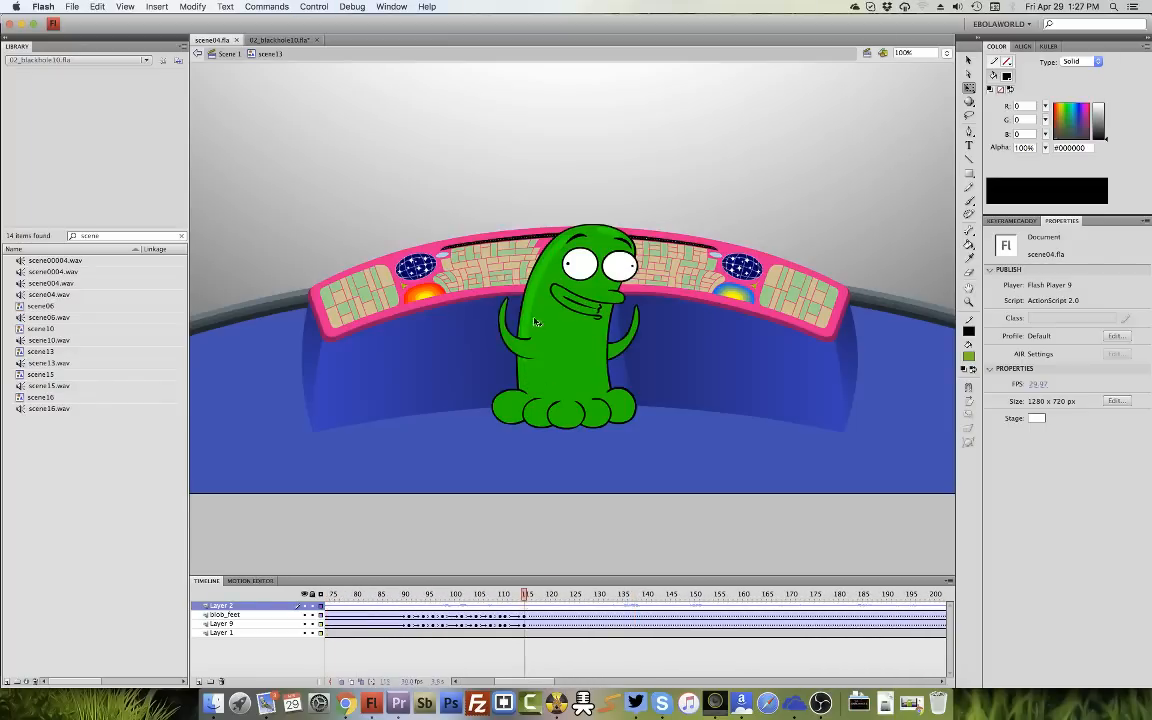
Open the blobert13 symbol and, at its first frame, the nested arm symbol for editing.
{"action": "left_click", "coordinate": [535, 355]}
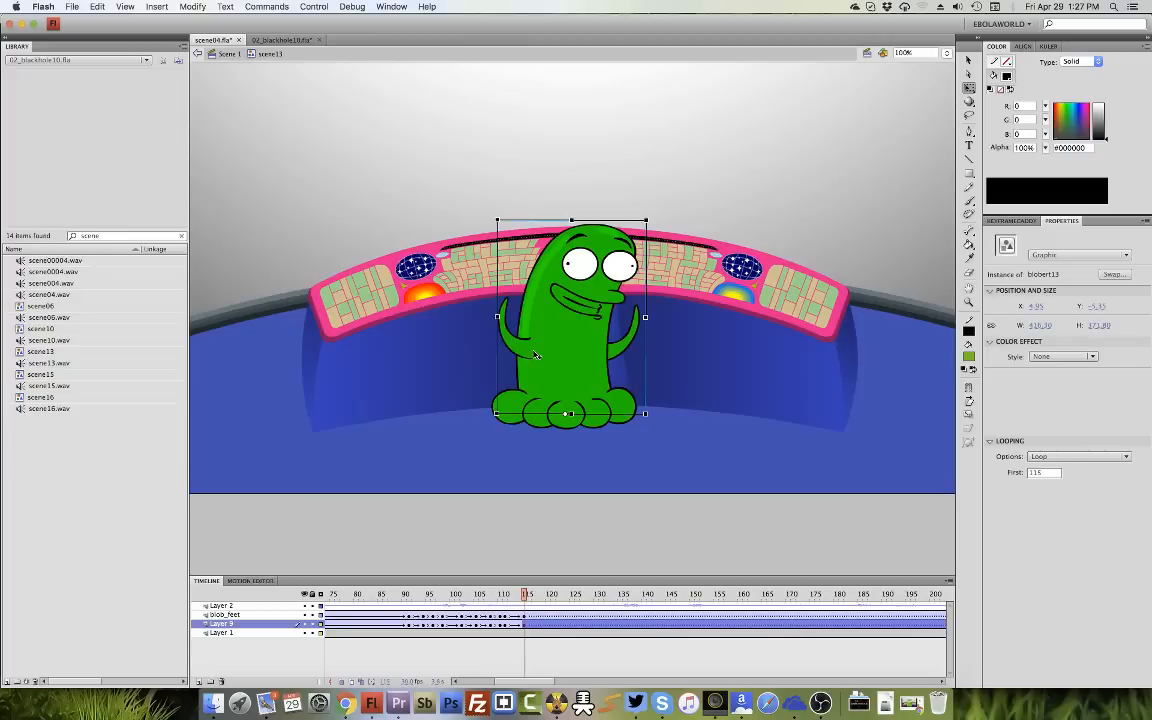
{"action": "double_click", "coordinate": [535, 355]}
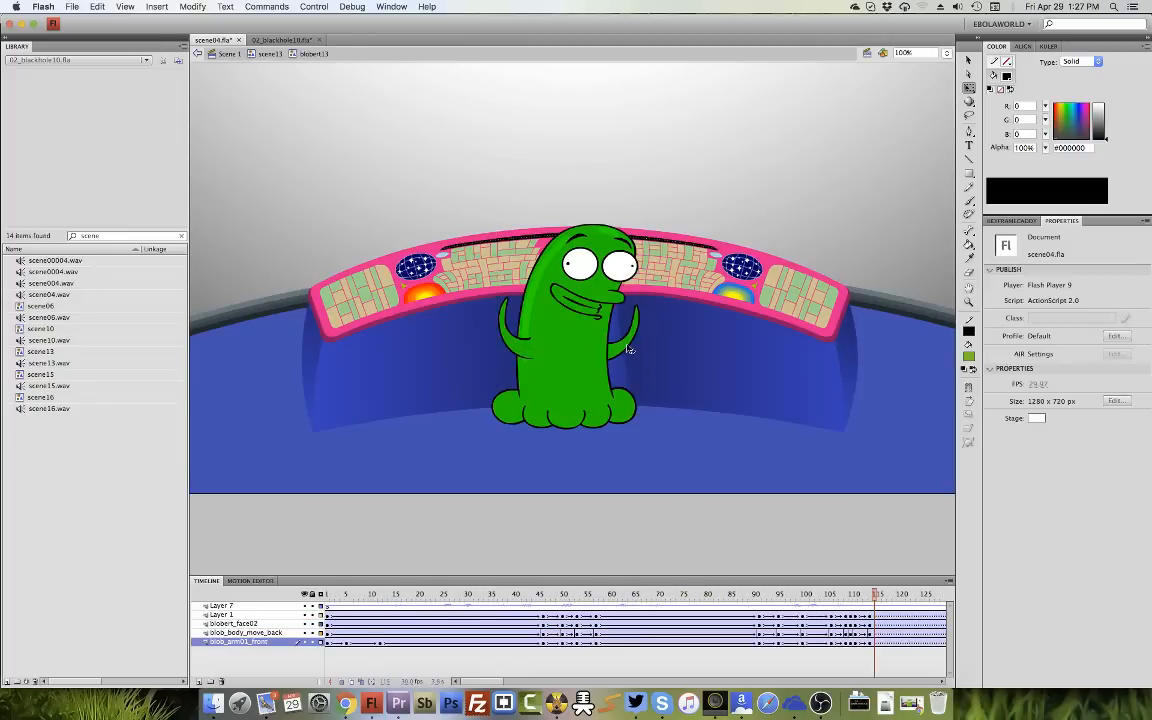
{"action": "left_click", "coordinate": [327, 594]}
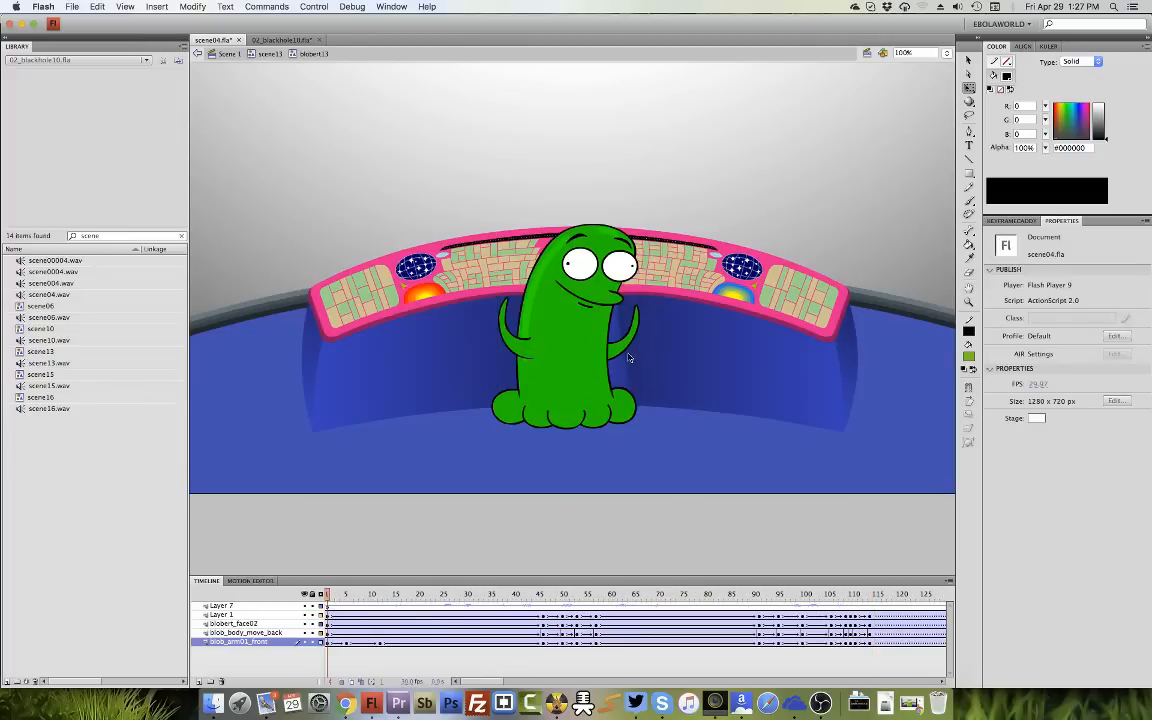
{"action": "left_click", "coordinate": [565, 320]}
{"action": "double_click", "coordinate": [565, 320]}
Extend the arm's hold around frame 120 by inserting extra frames on Layer 1 and Layer 2.
{"action": "left_click_drag", "start_coordinate": [493, 682], "coordinate": [512, 683]}
{"action": "left_click_drag", "start_coordinate": [733, 594], "coordinate": [753, 594]}
{"action": "left_click", "coordinate": [705, 618]}
{"action": "left_click", "coordinate": [706, 625]}
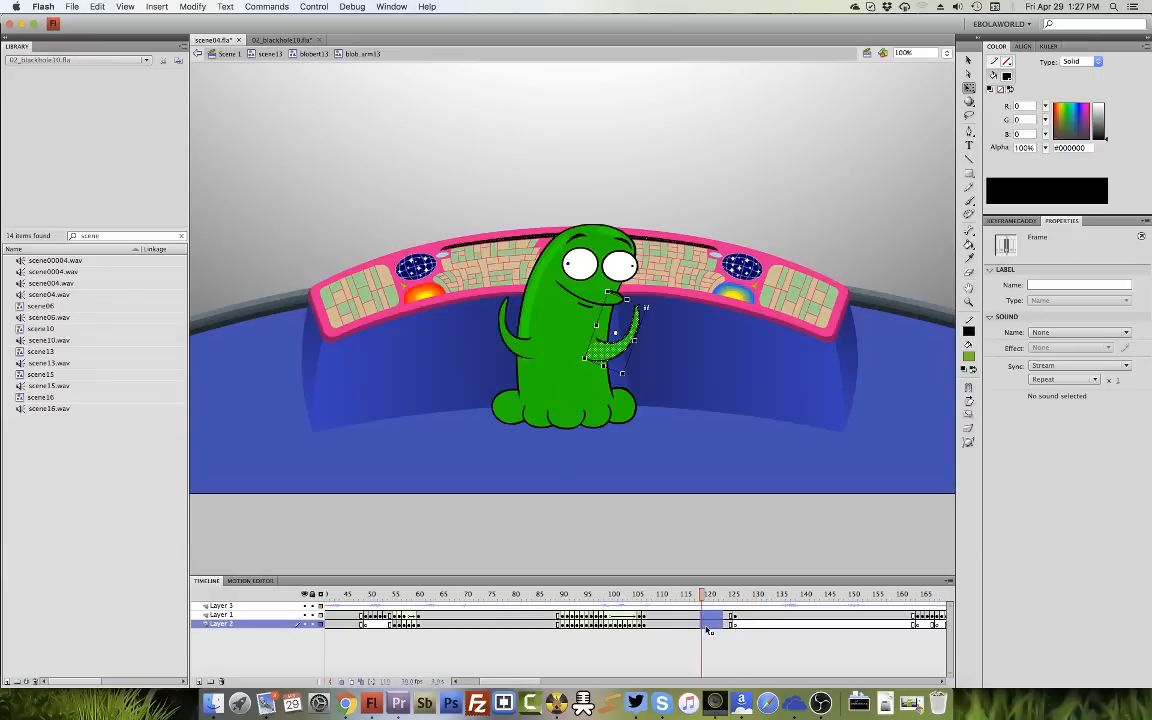
{"action": "key", "text": "F5"}
{"action": "key", "text": "F5"}
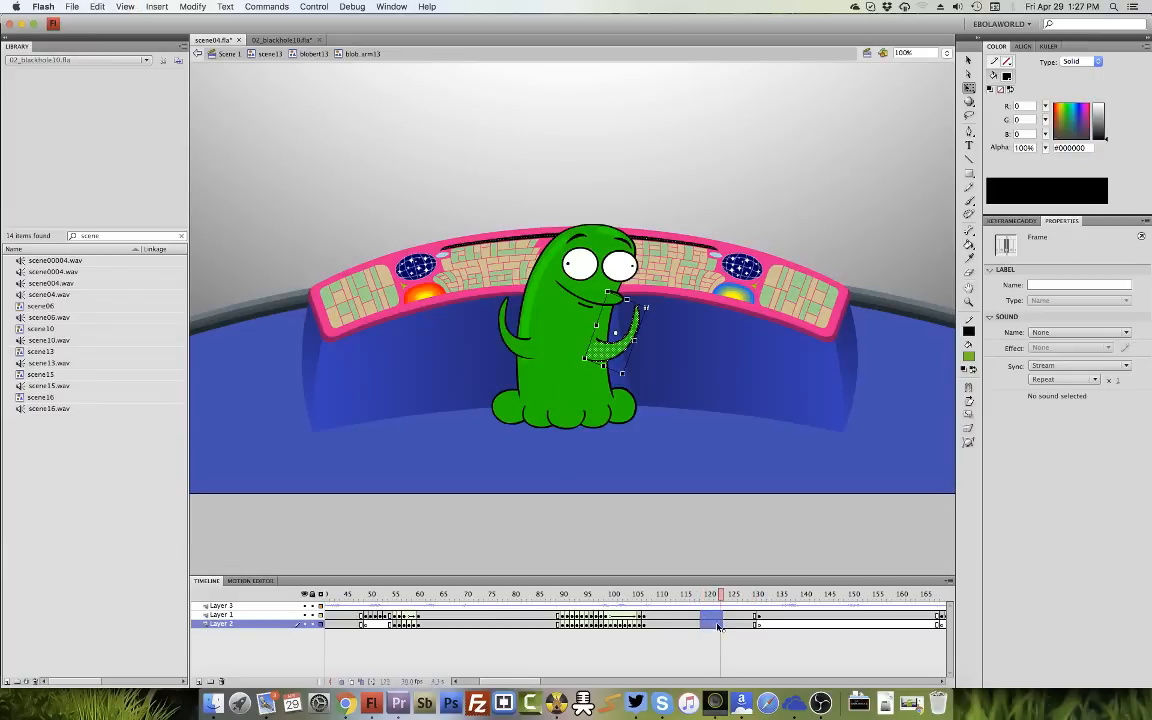
{"action": "key", "text": "F5"}
{"action": "key", "text": "F5"}
Leave the arm symbol for Scene 1 and play the main timeline through into the thumb character's shot.
{"action": "key", "text": "super+e"}
{"action": "key", "text": "Return"}
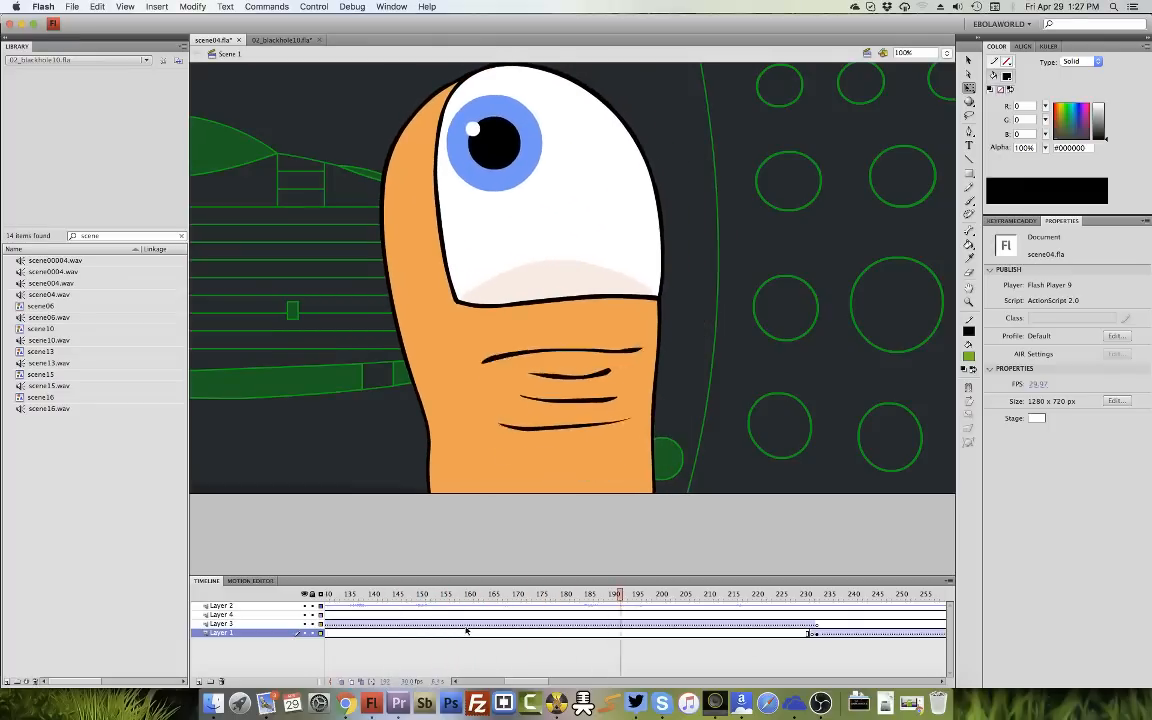
{"action": "key", "text": "Return"}
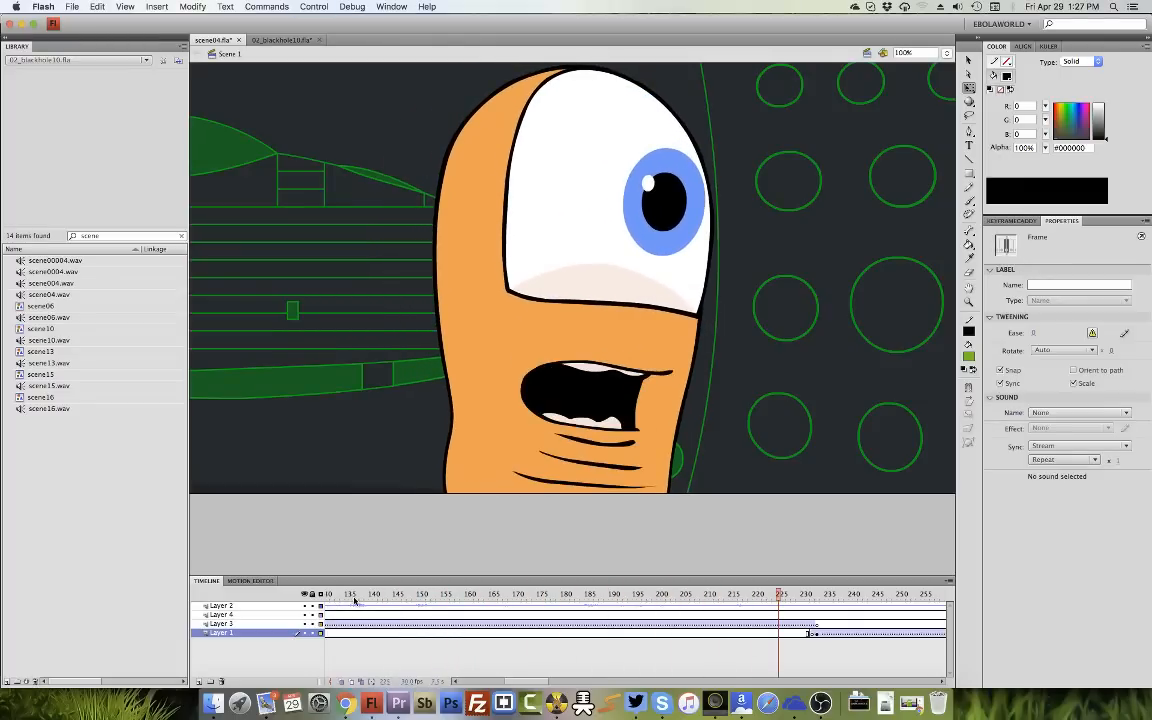
Open the scene16 symbol from the start of the thumb shot and choose scene004.wav as the sound on Layer 31.
{"action": "left_click_drag", "start_coordinate": [527, 682], "coordinate": [520, 683]}
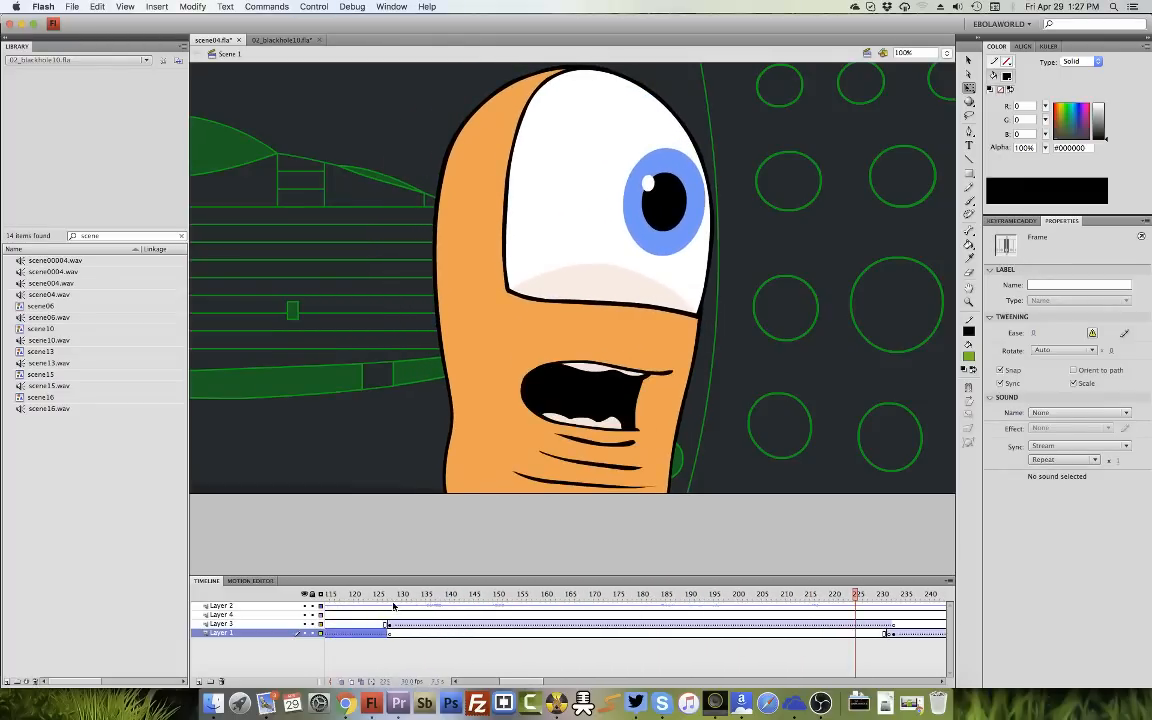
{"action": "left_click", "coordinate": [390, 596]}
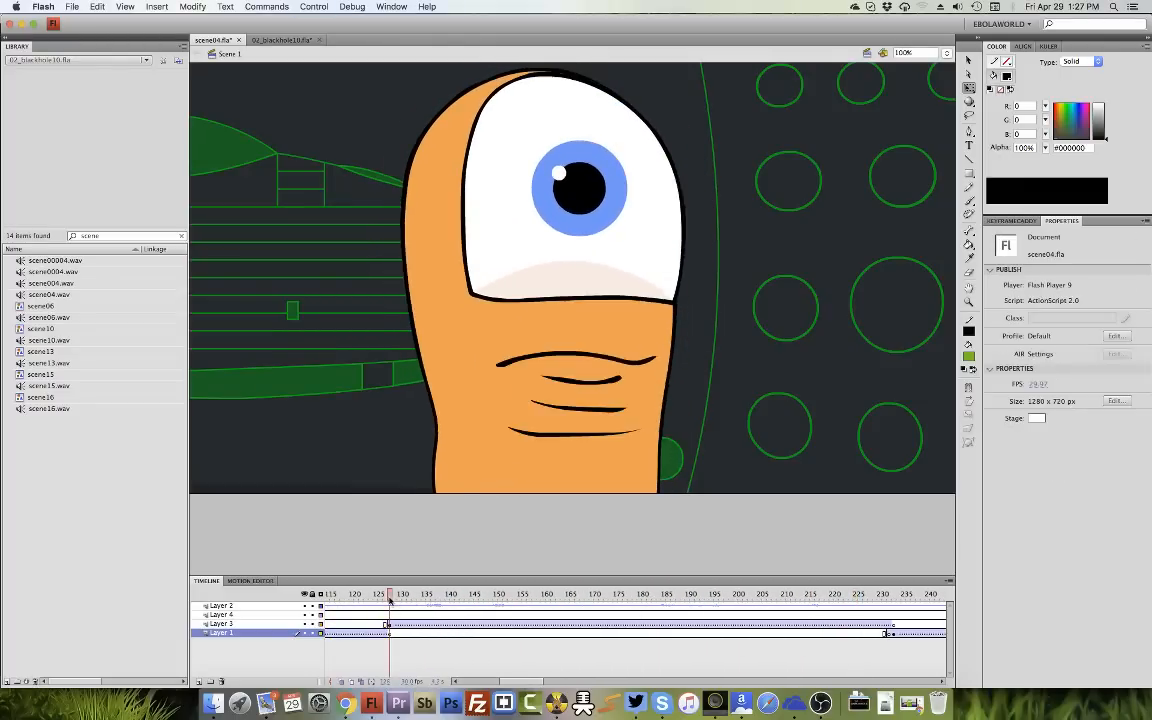
{"action": "double_click", "coordinate": [513, 381]}
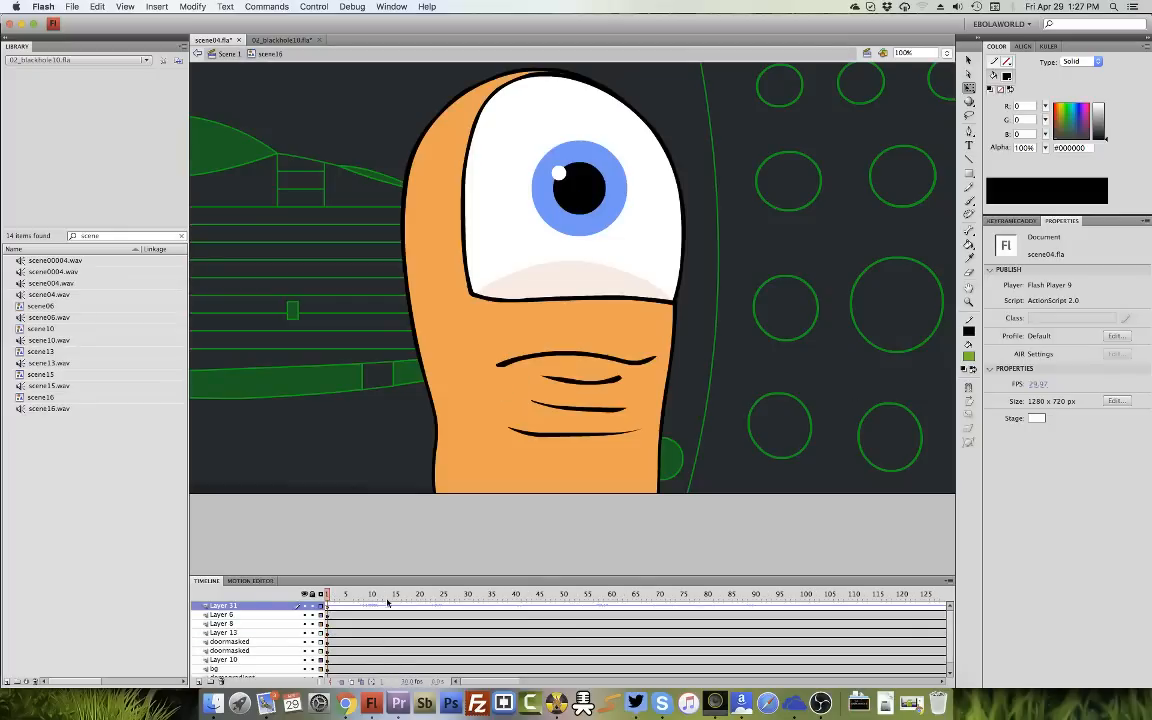
{"action": "left_click_drag", "start_coordinate": [390, 577], "coordinate": [395, 538]}
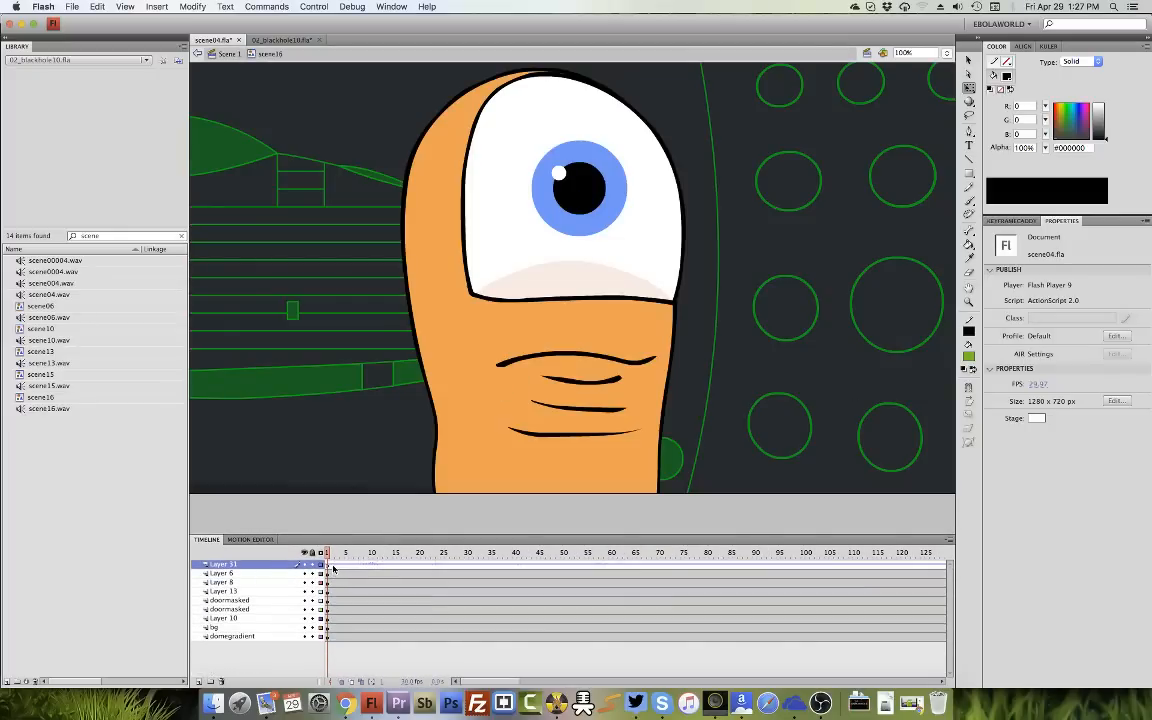
{"action": "left_click", "coordinate": [328, 564]}
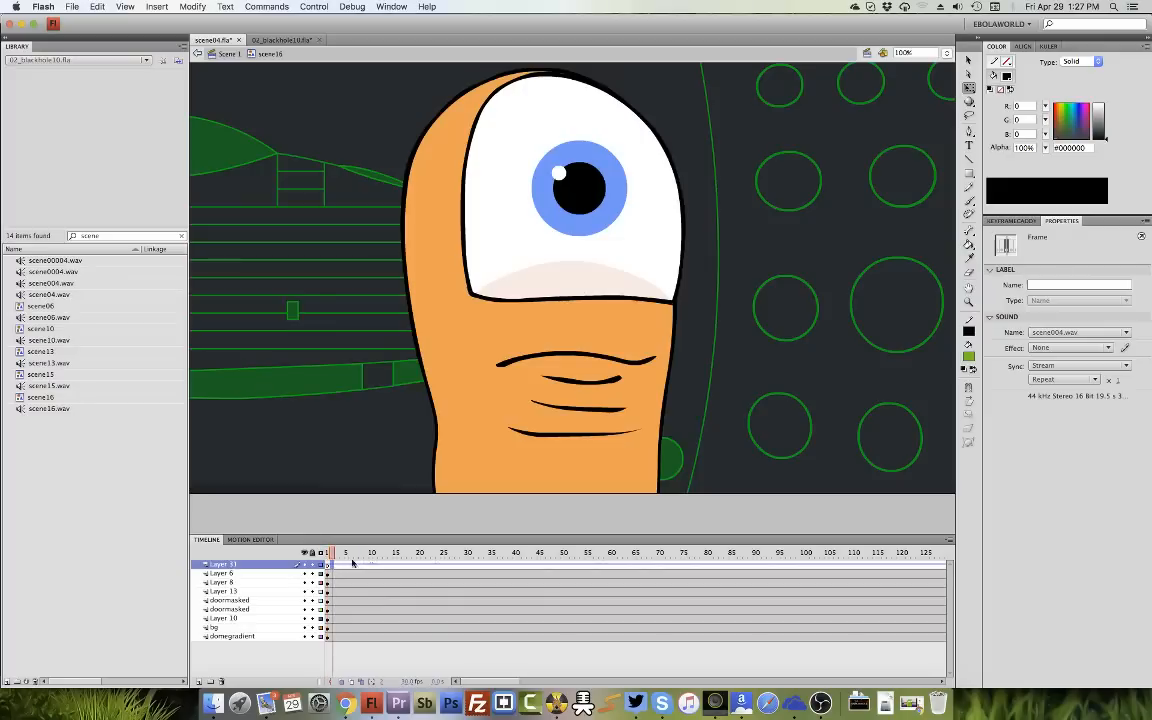
{"action": "left_click", "coordinate": [1080, 332]}
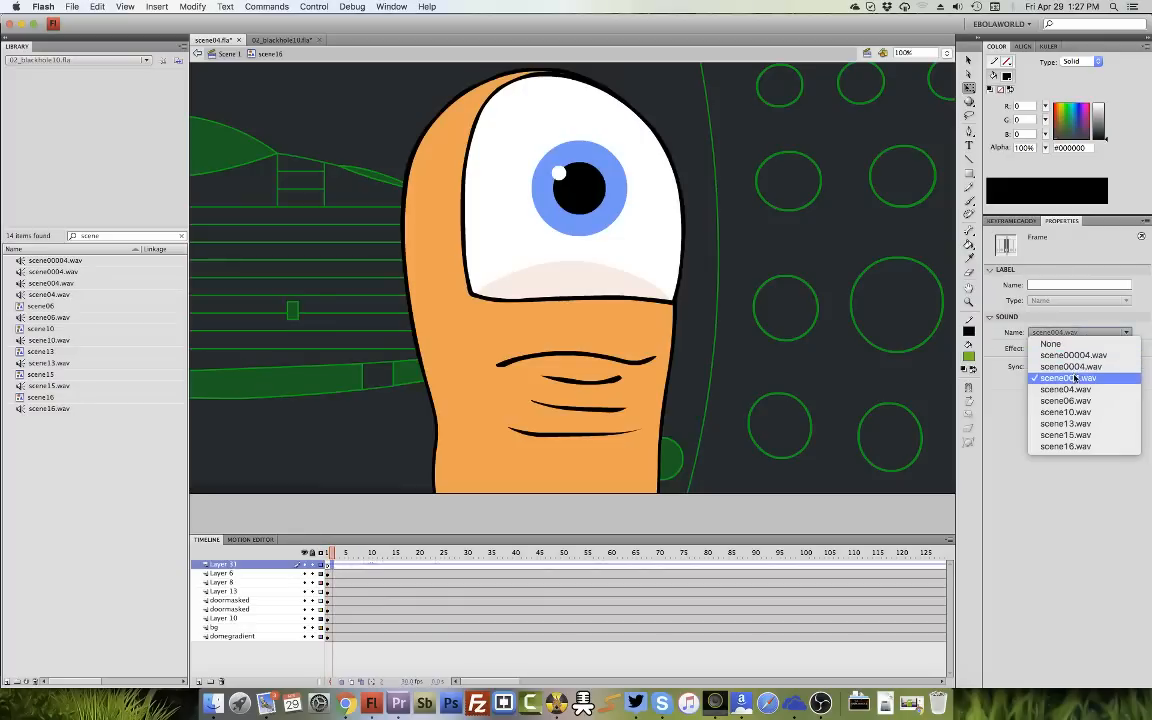
{"action": "left_click", "coordinate": [1068, 378]}
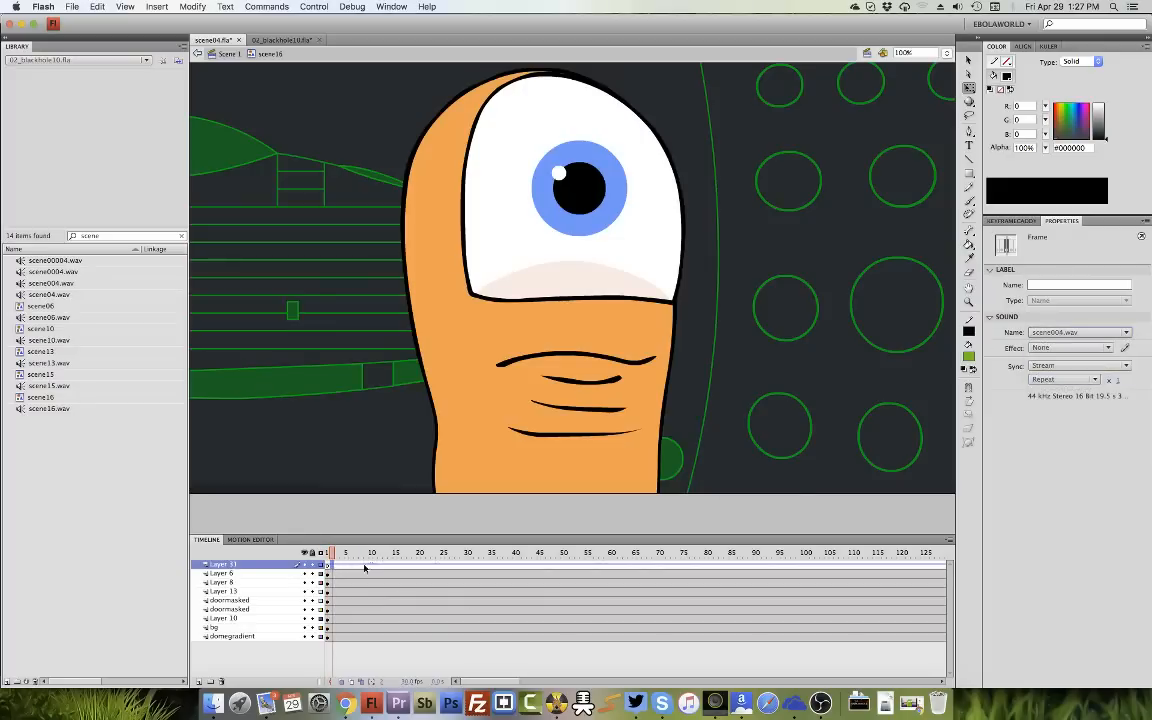
Select the thumb character on Layer 8, turn on the pasteboard and zoom out to 49% to show the whole figure.
{"action": "left_click", "coordinate": [597, 303]}
{"action": "left_click", "coordinate": [308, 580]}
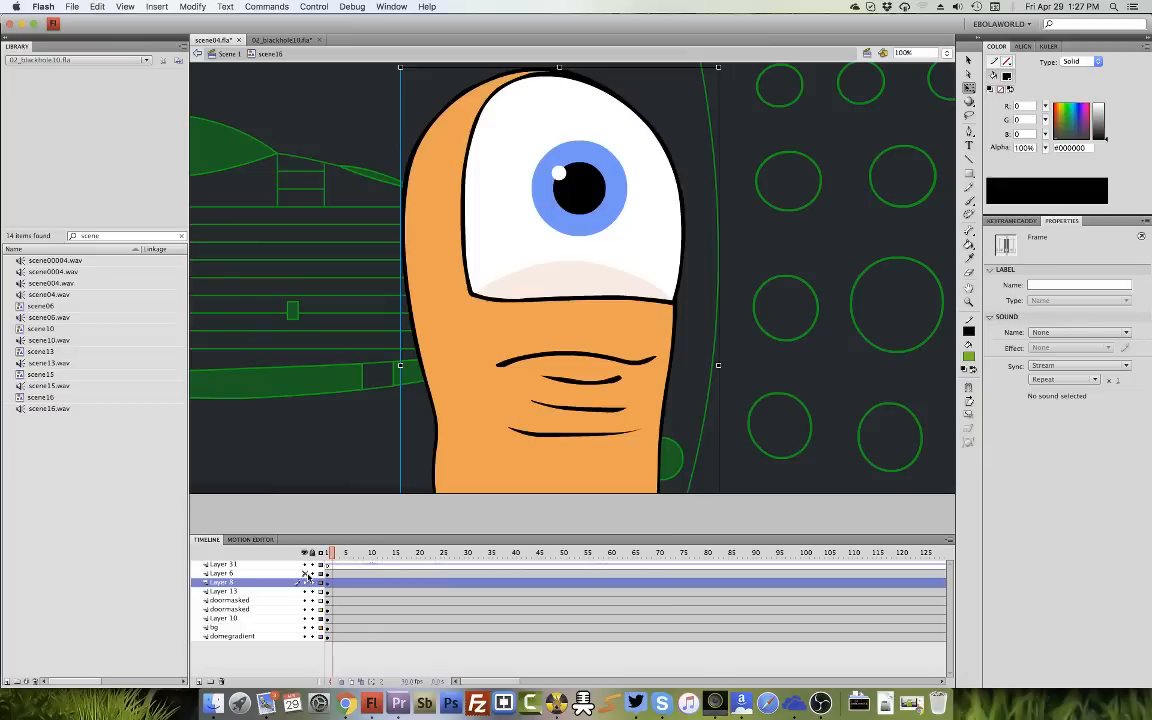
{"action": "left_click", "coordinate": [123, 7]}
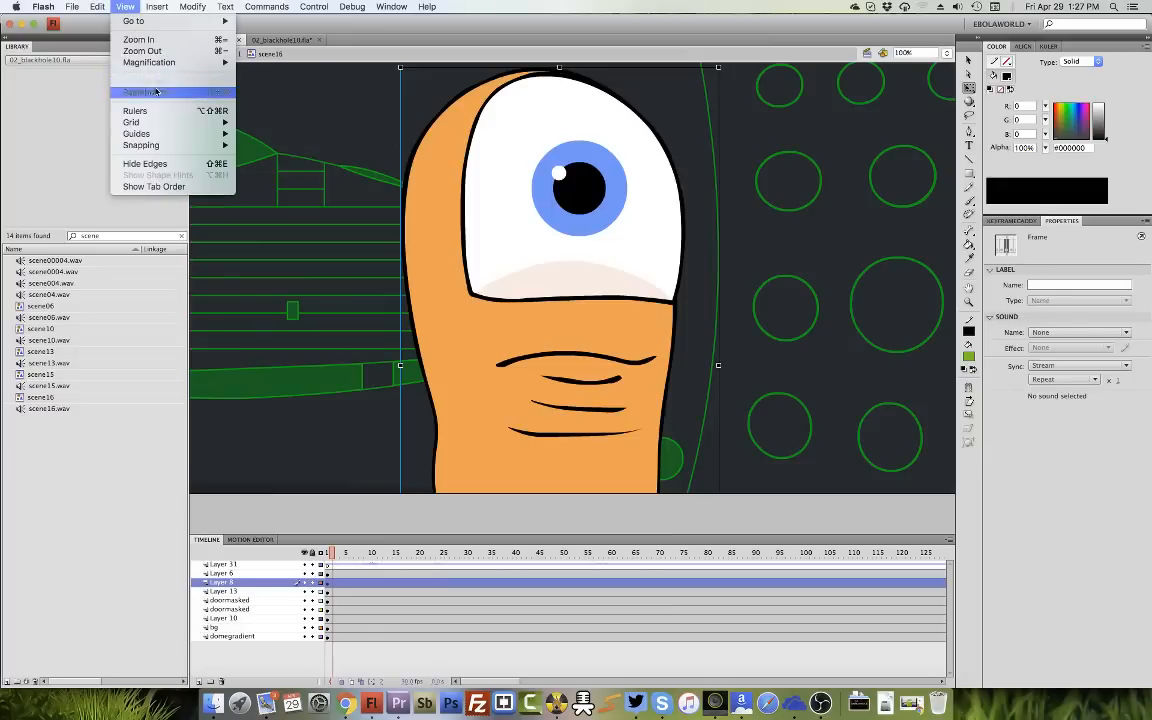
{"action": "left_click", "coordinate": [145, 92]}
{"action": "left_click", "coordinate": [968, 302]}
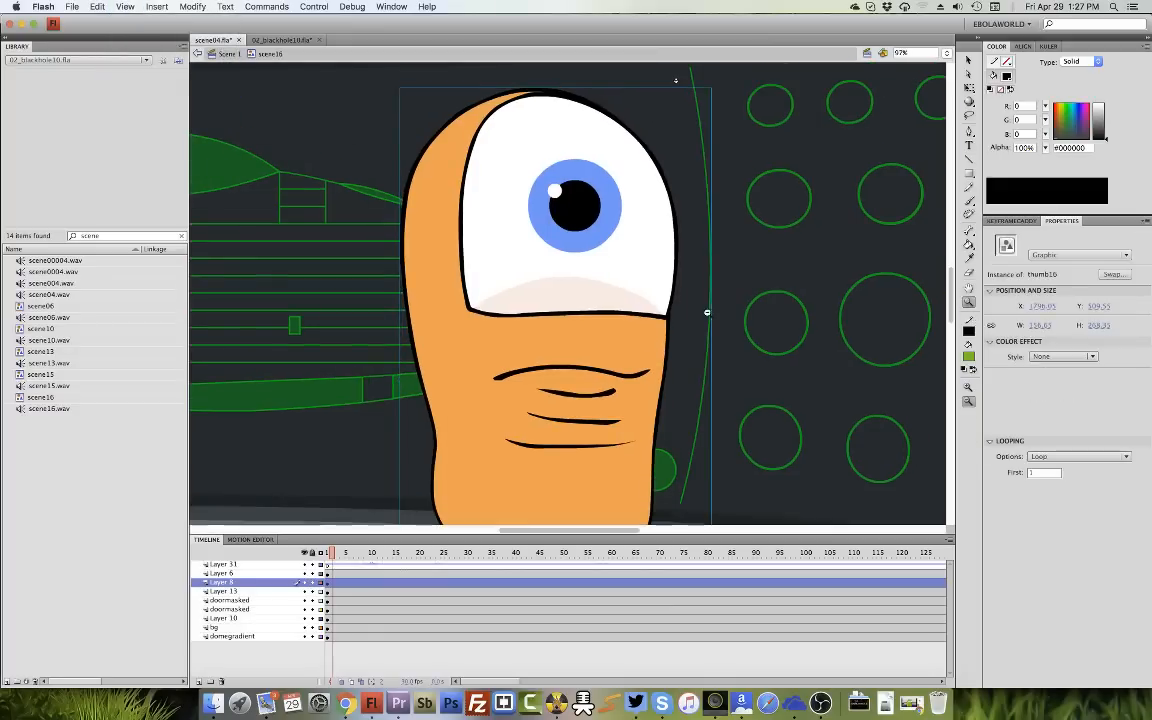
{"action": "left_click", "coordinate": [643, 336]}
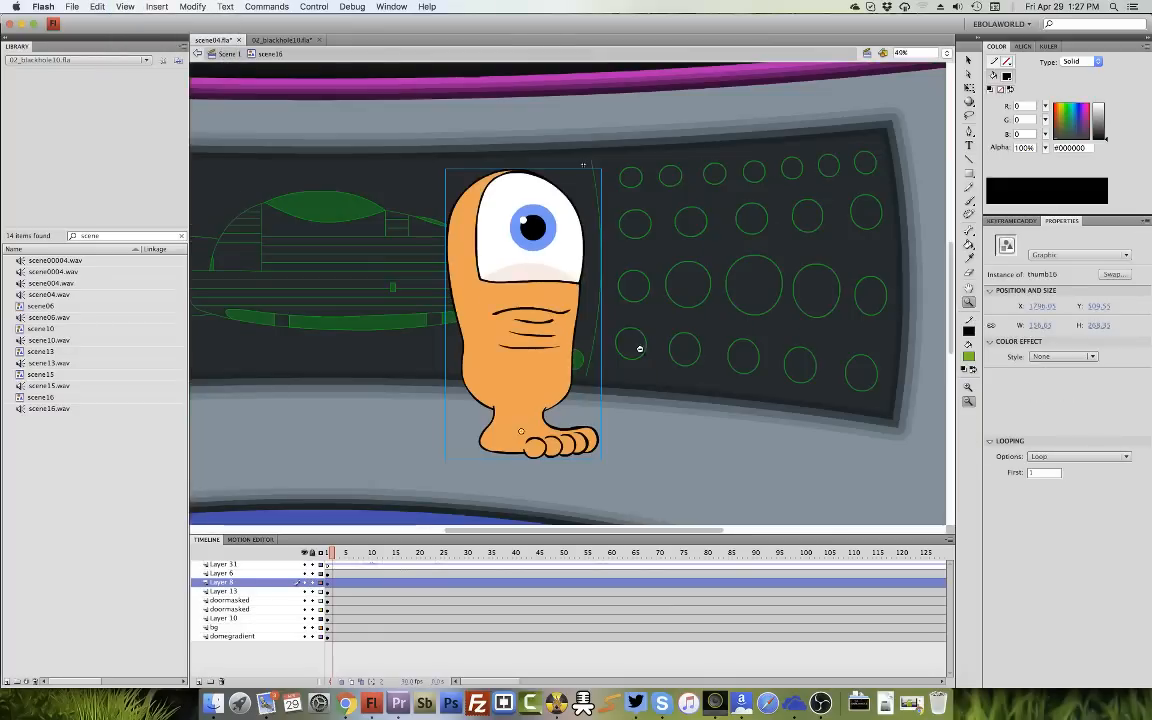
Toggle Layer 6's visibility and view the whole set at 12% to check what the layer contains.
{"action": "left_click", "coordinate": [305, 574]}
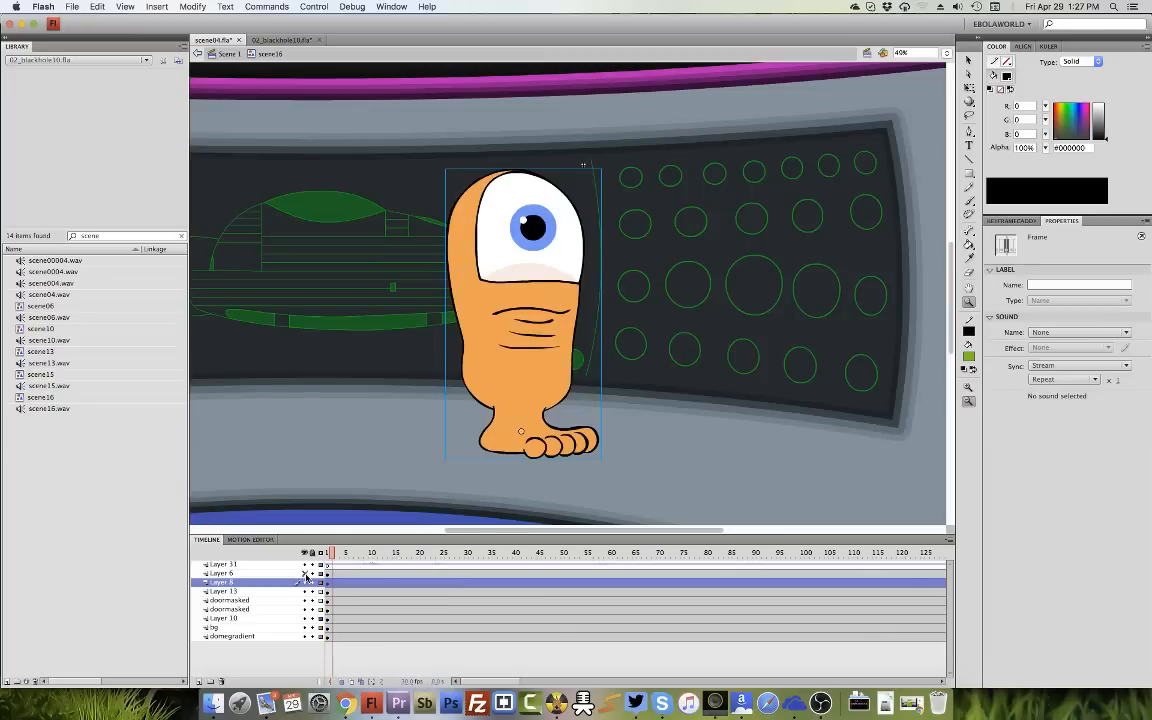
{"action": "left_click", "coordinate": [532, 413], "text": "alt"}
{"action": "left_click", "coordinate": [305, 575]}
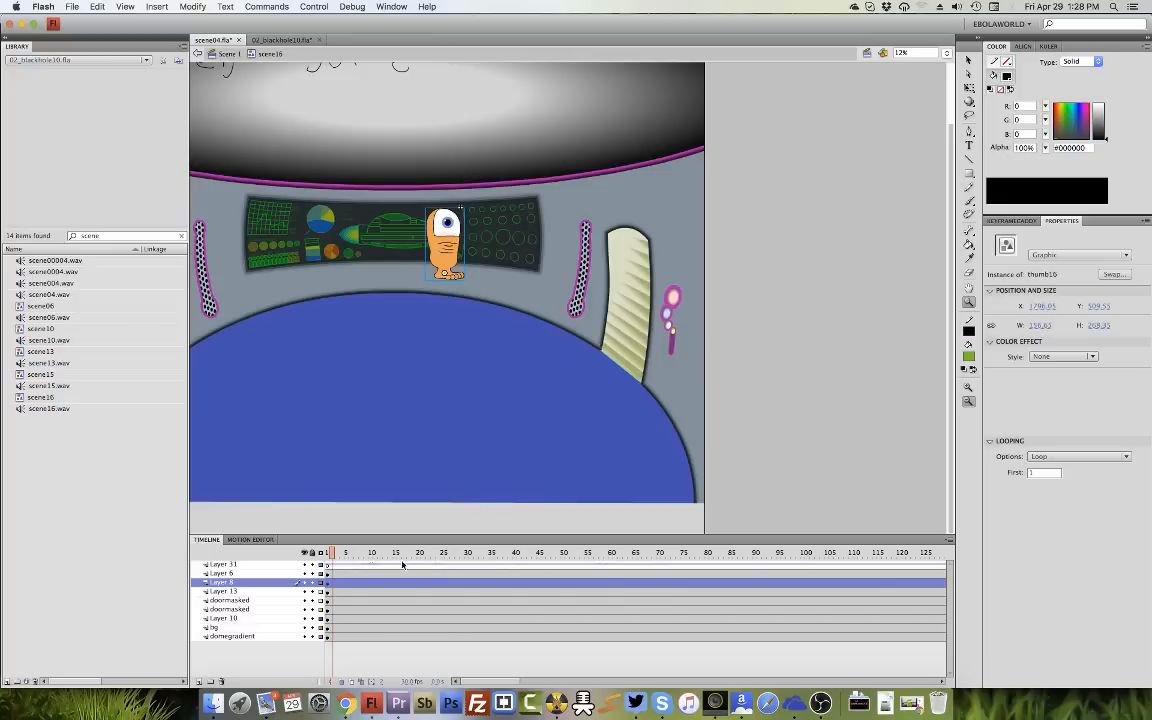
{"action": "left_click", "coordinate": [306, 576]}
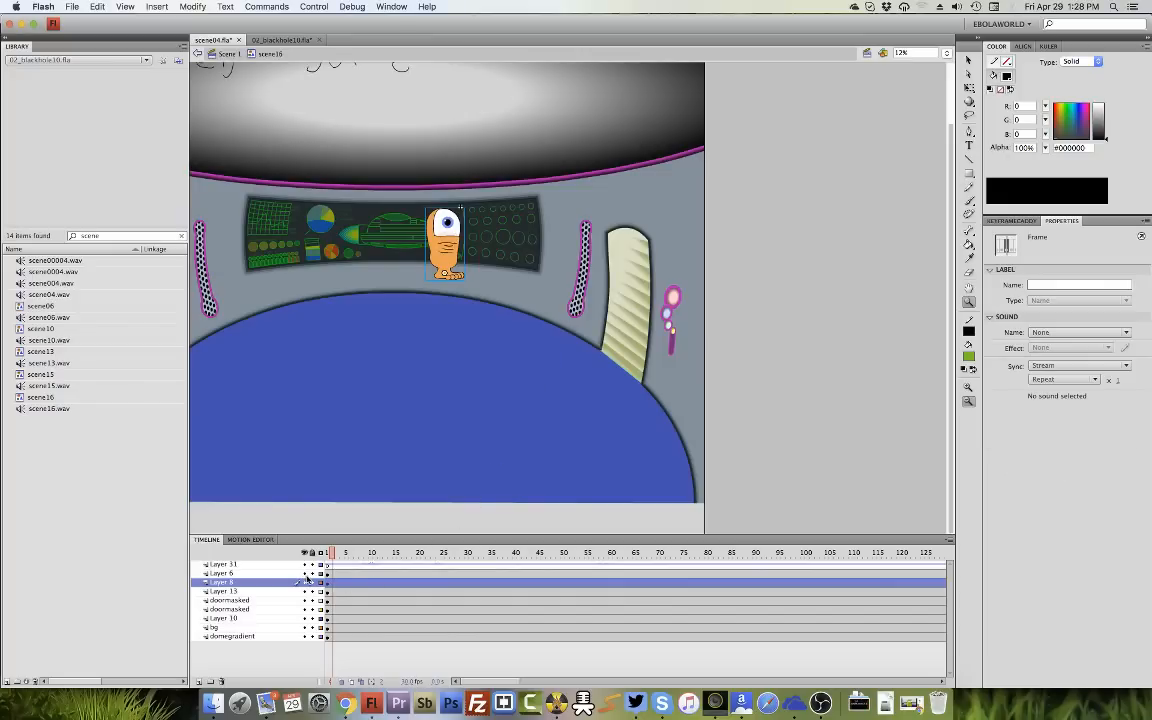
{"action": "left_click_drag", "start_coordinate": [953, 285], "coordinate": [951, 229]}
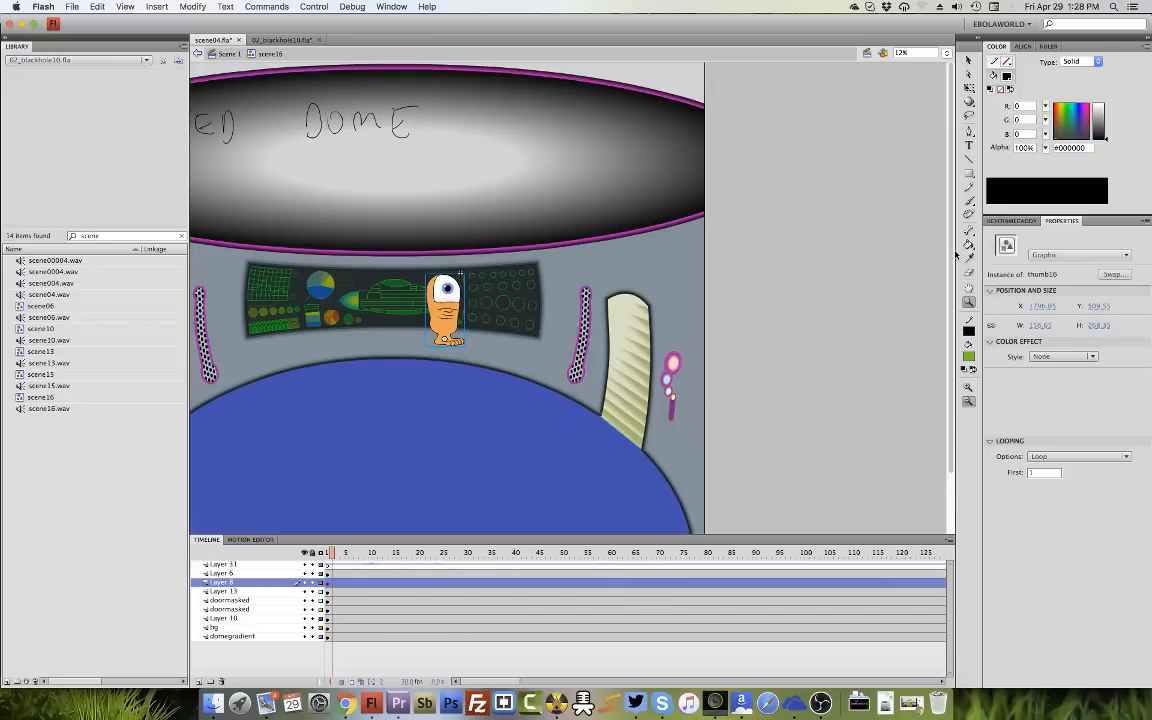
{"action": "left_click", "coordinate": [222, 682]}
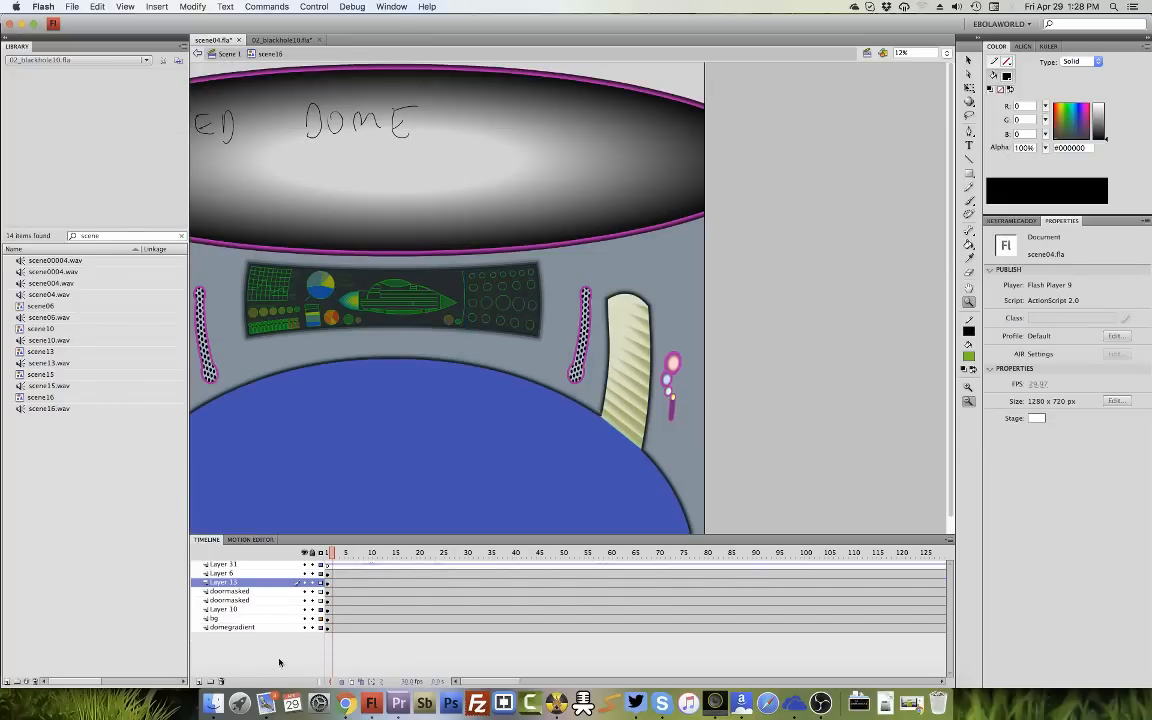
{"action": "left_click", "coordinate": [97, 7]}
{"action": "left_click", "coordinate": [110, 19]}
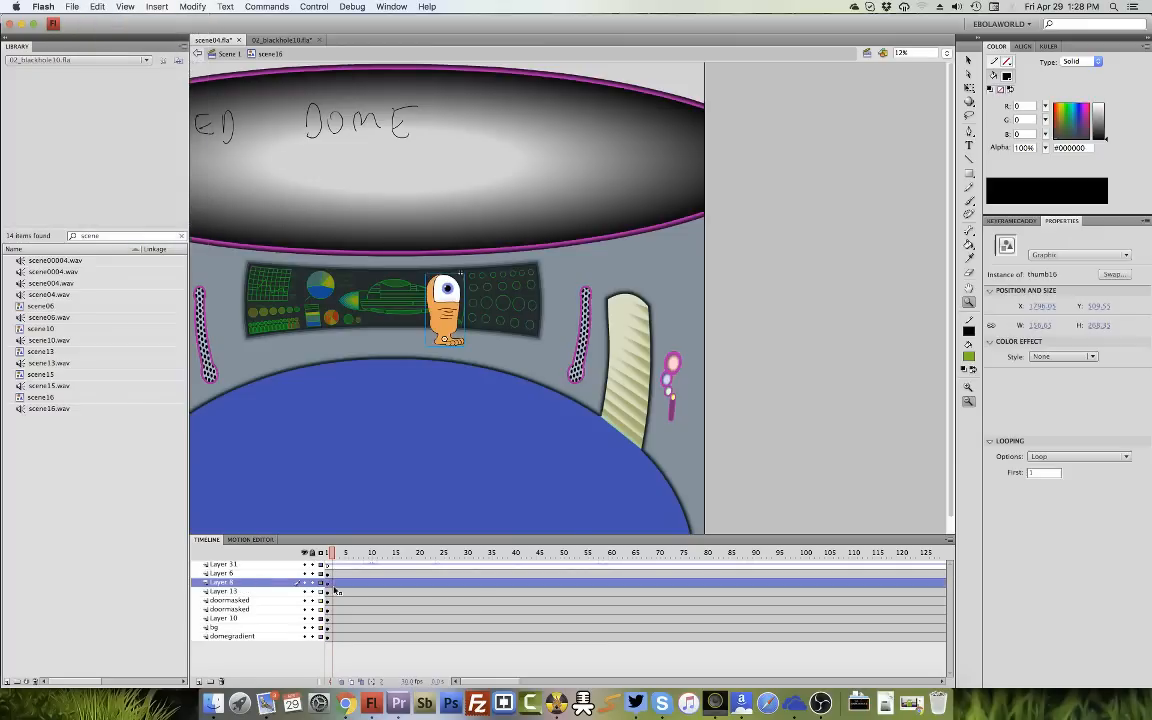
Delete Layer 6 and both doormasked layers from the scene16 timeline.
{"action": "left_click", "coordinate": [228, 681]}
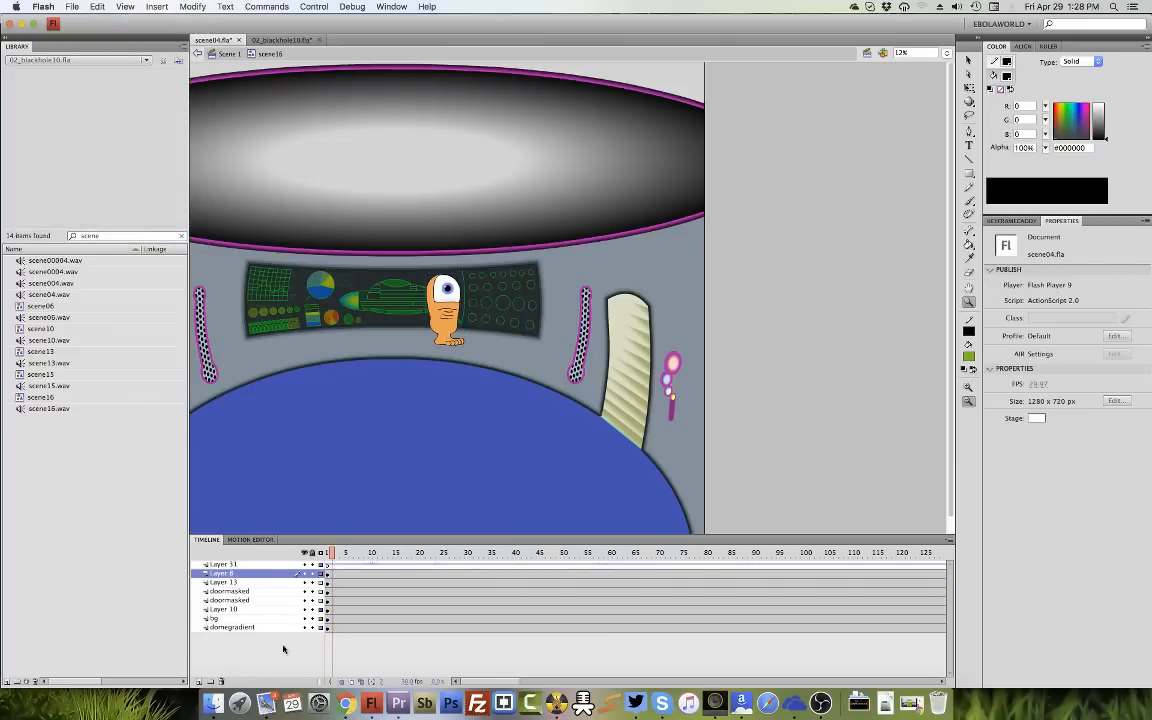
{"action": "left_click", "coordinate": [327, 575]}
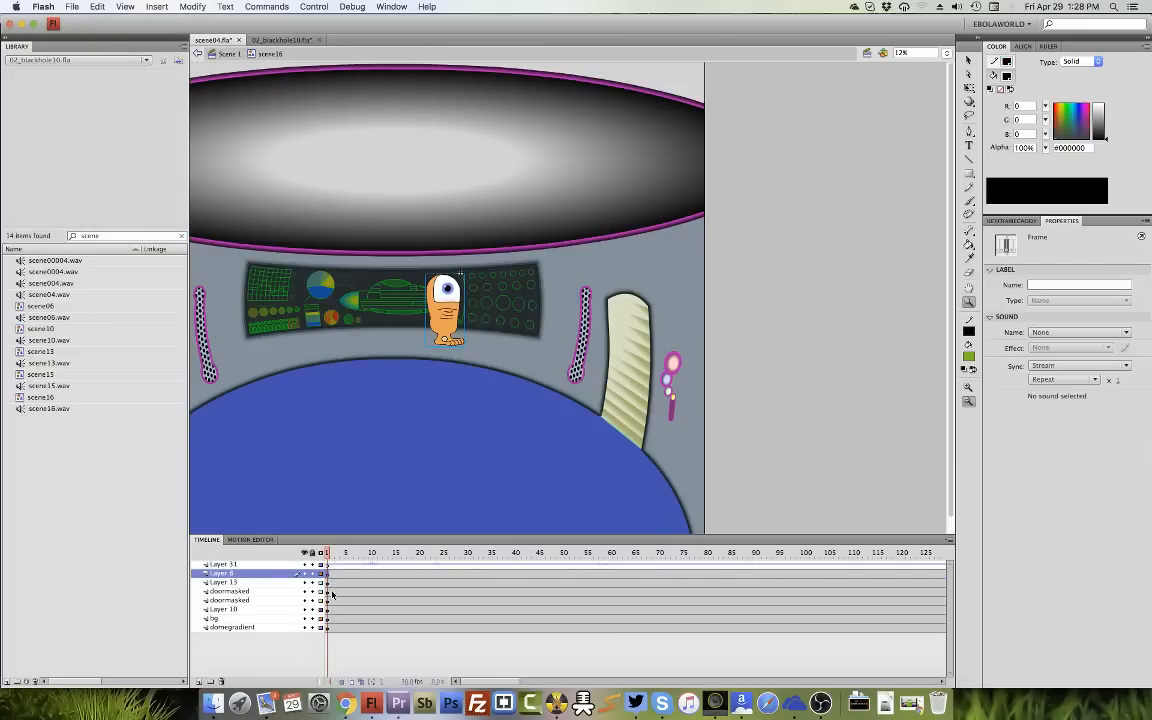
{"action": "left_click_drag", "start_coordinate": [389, 237], "coordinate": [506, 325]}
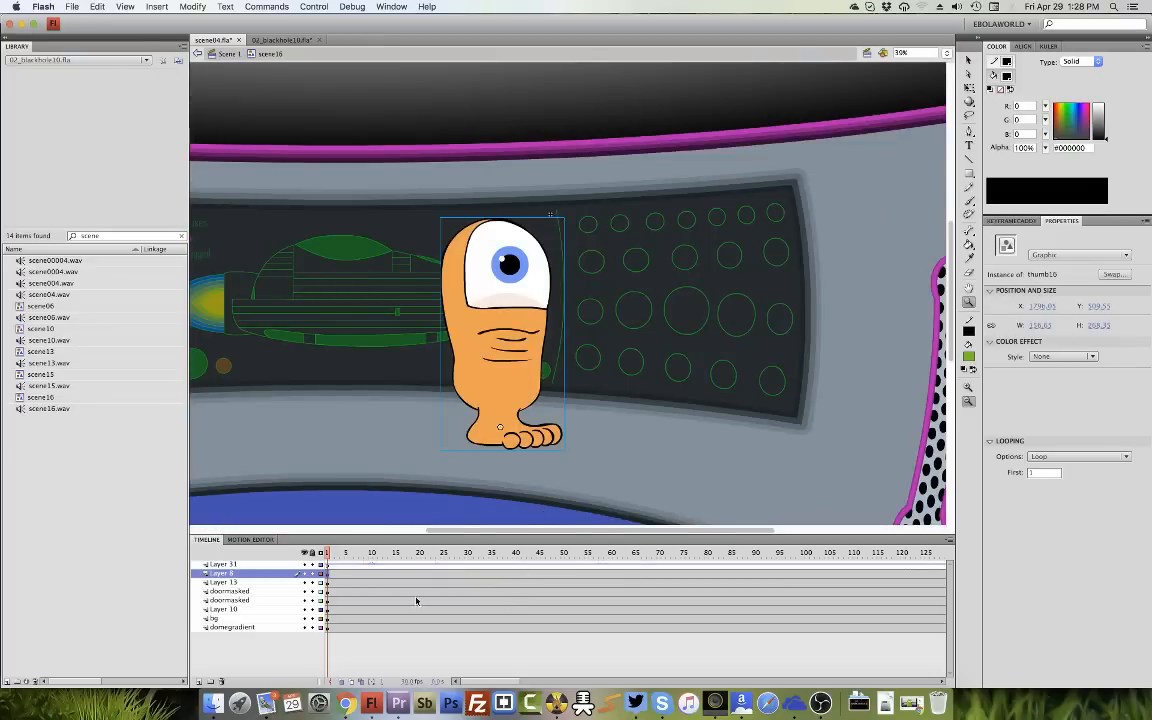
{"action": "left_click", "coordinate": [328, 584]}
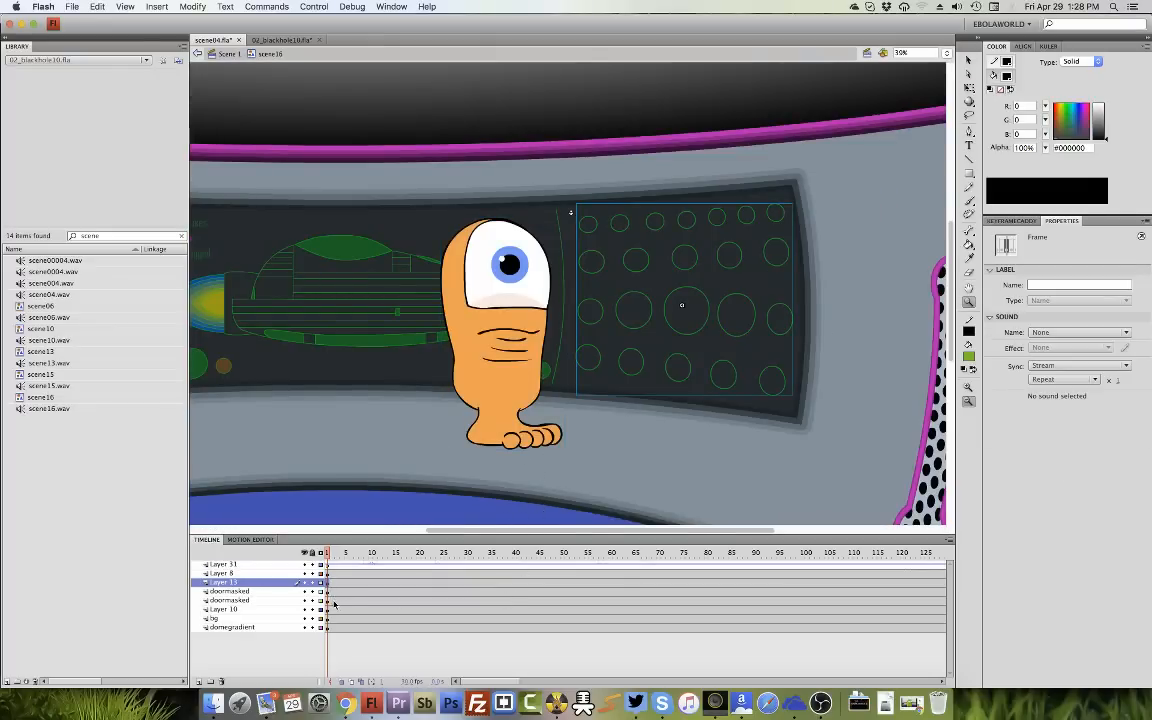
{"action": "left_click", "coordinate": [328, 592]}
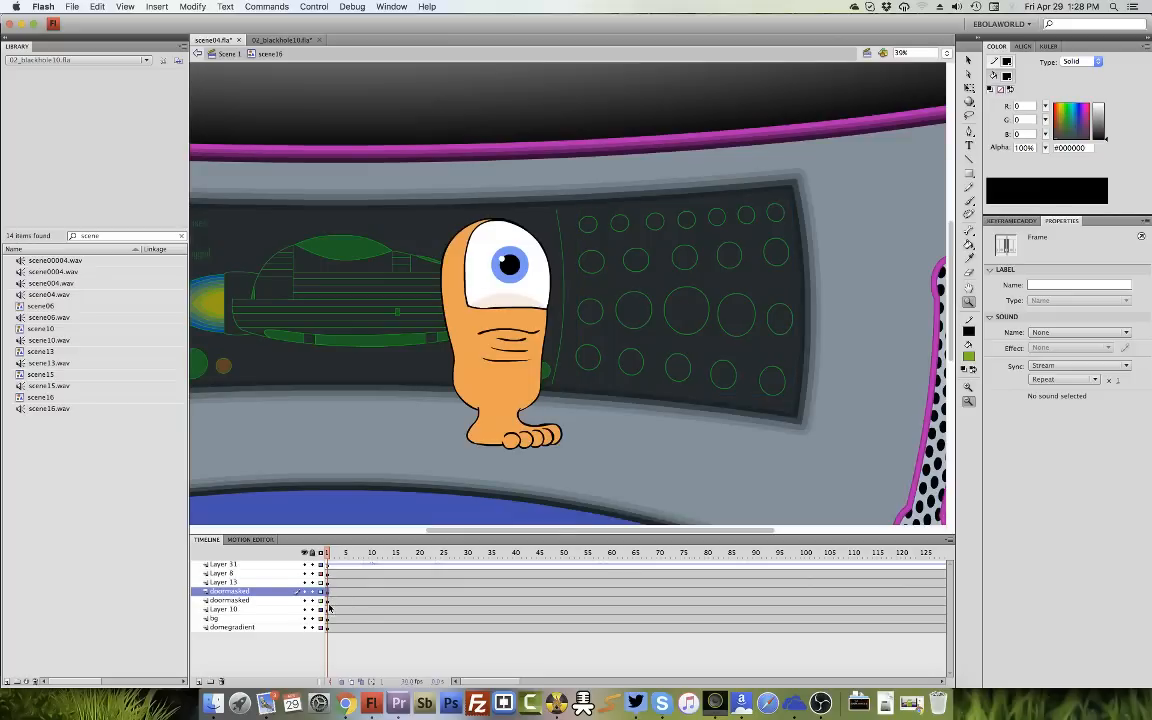
{"action": "left_click", "coordinate": [222, 681]}
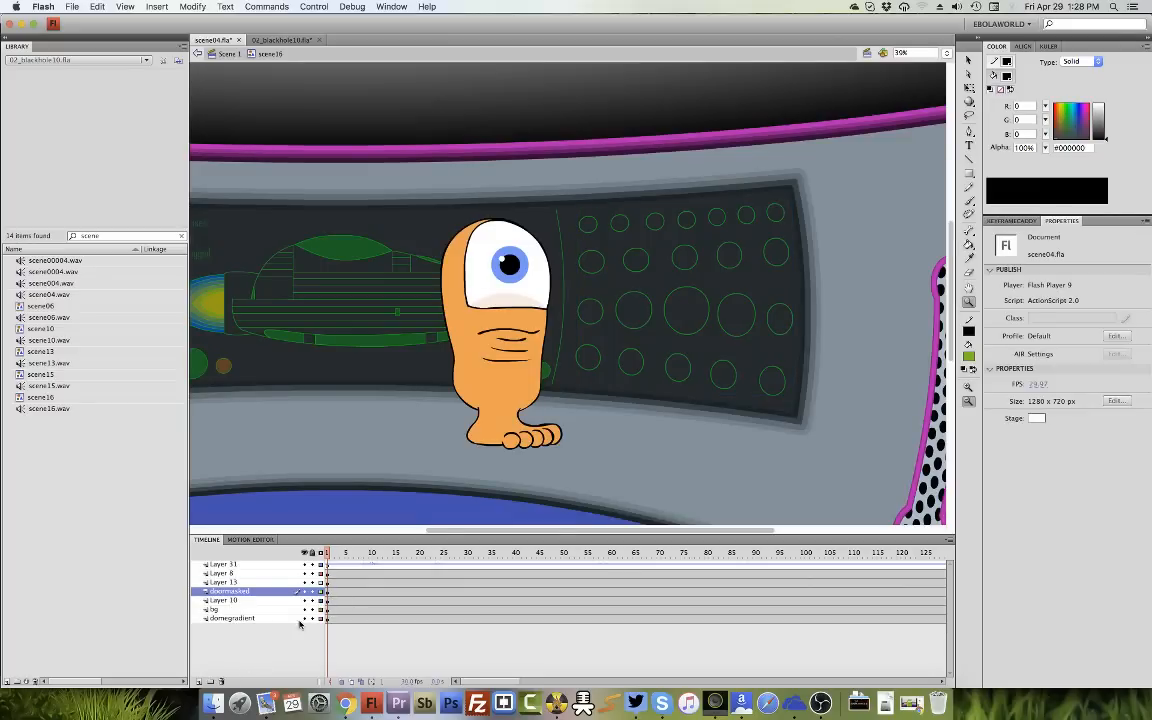
{"action": "left_click", "coordinate": [222, 681]}
Toggle the visibility of Layer 10, bg and domegradient in turn to check what each layer contains.
{"action": "left_click", "coordinate": [328, 594]}
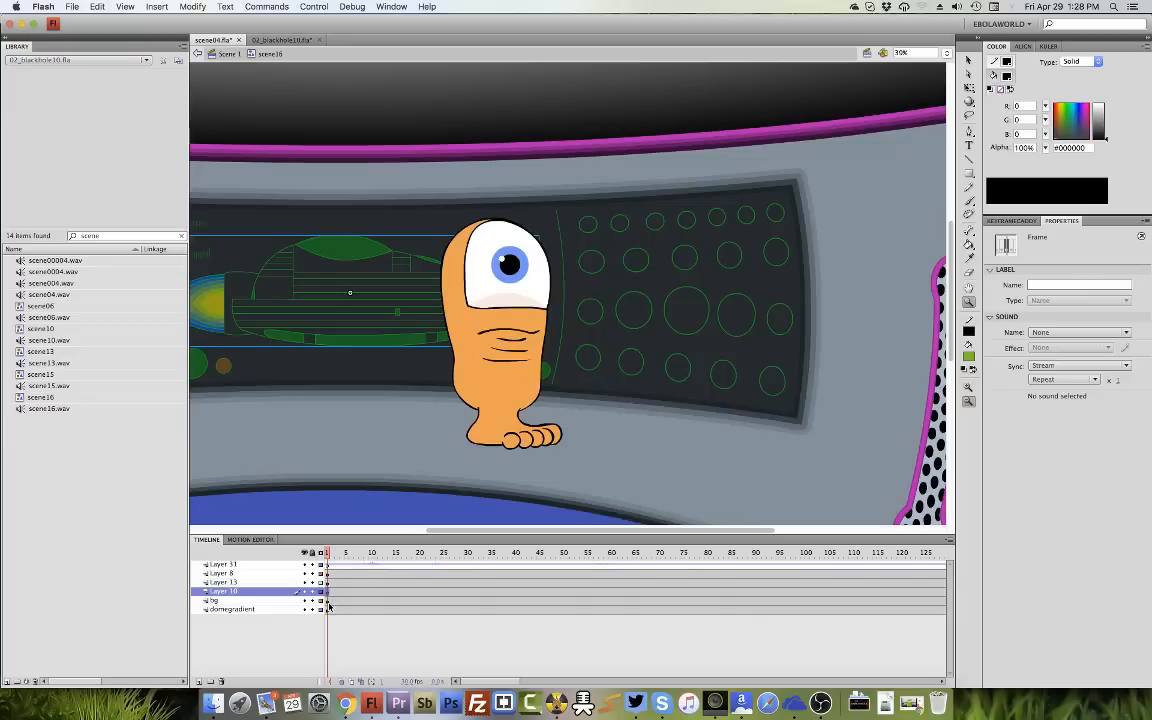
{"action": "left_click", "coordinate": [306, 592]}
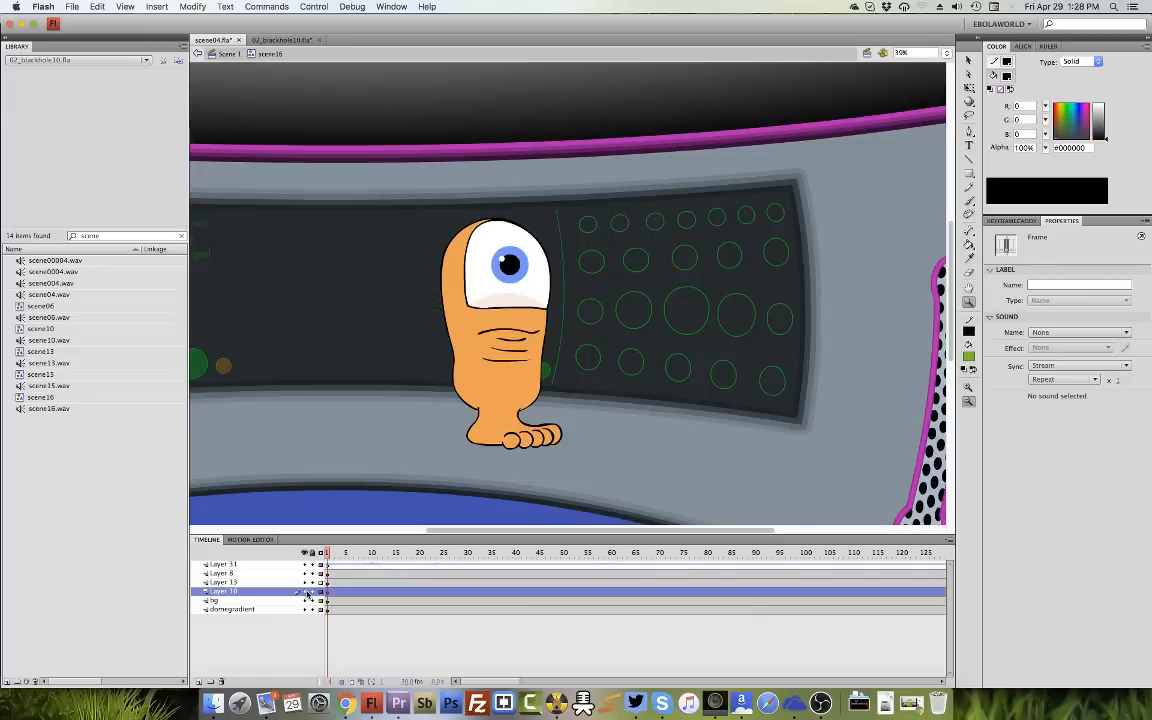
{"action": "left_click", "coordinate": [306, 592]}
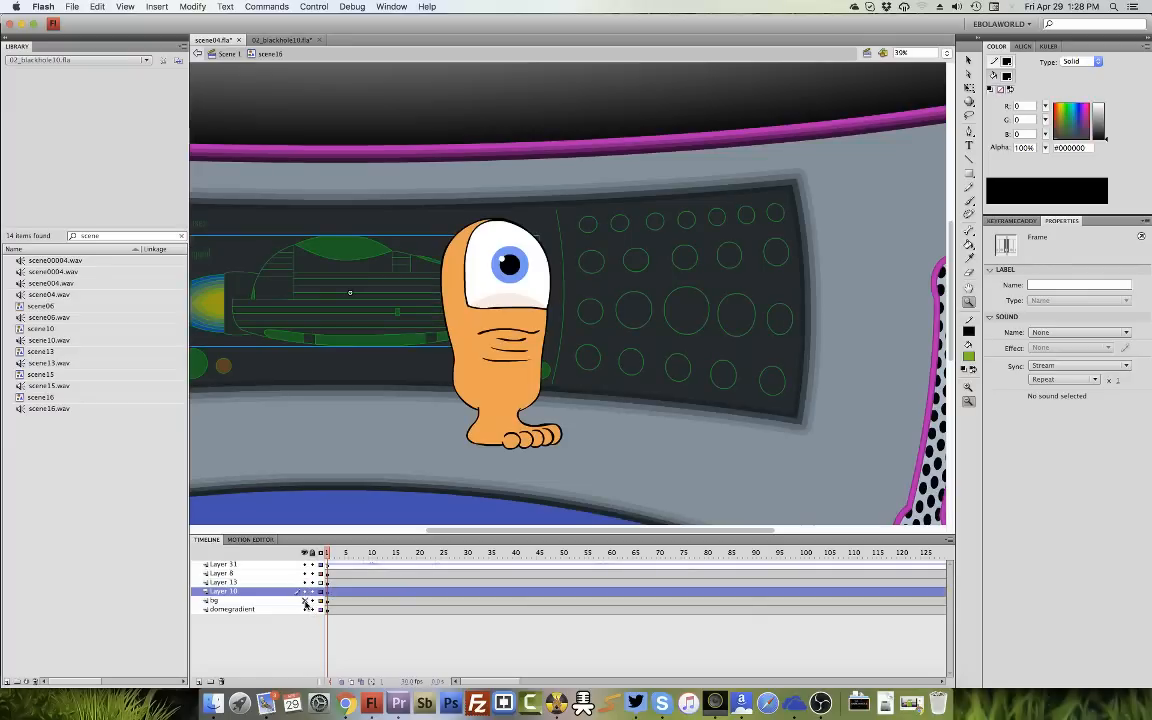
{"action": "left_click", "coordinate": [306, 600]}
{"action": "left_click", "coordinate": [306, 600]}
{"action": "left_click", "coordinate": [305, 610]}
{"action": "left_click", "coordinate": [306, 610]}
Turn off the pasteboard and delete the domegradient layer.
{"action": "left_click", "coordinate": [127, 8]}
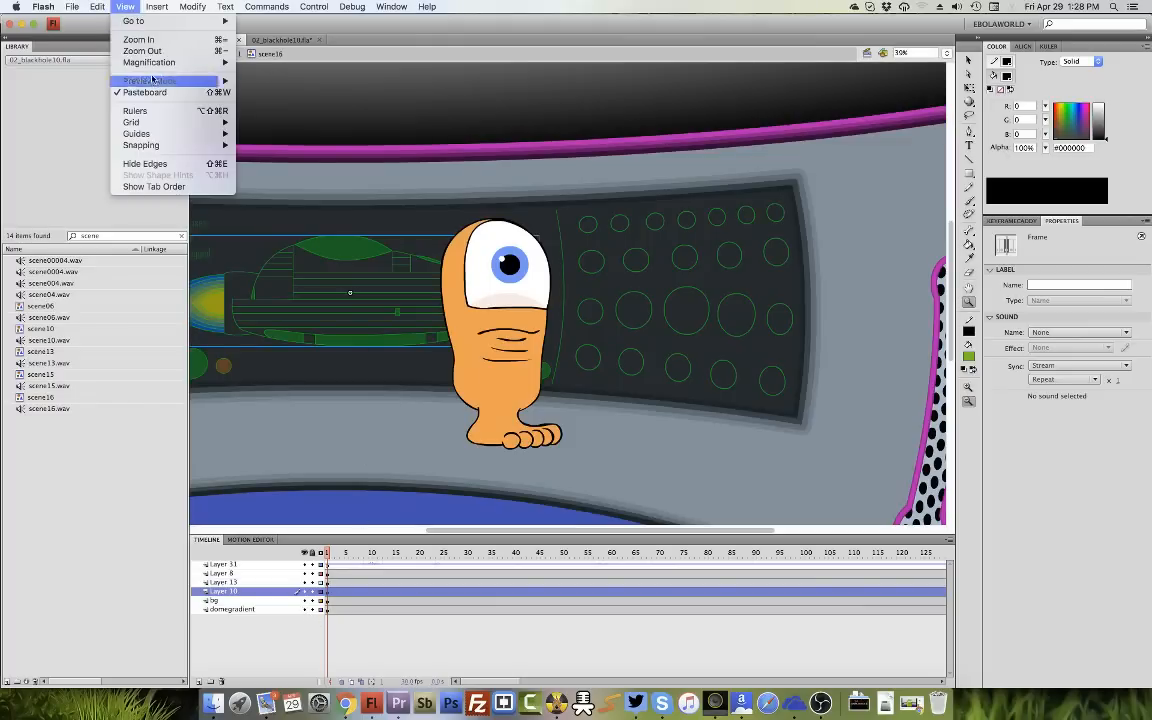
{"action": "left_click", "coordinate": [494, 472]}
{"action": "left_click", "coordinate": [127, 8]}
{"action": "left_click", "coordinate": [152, 94]}
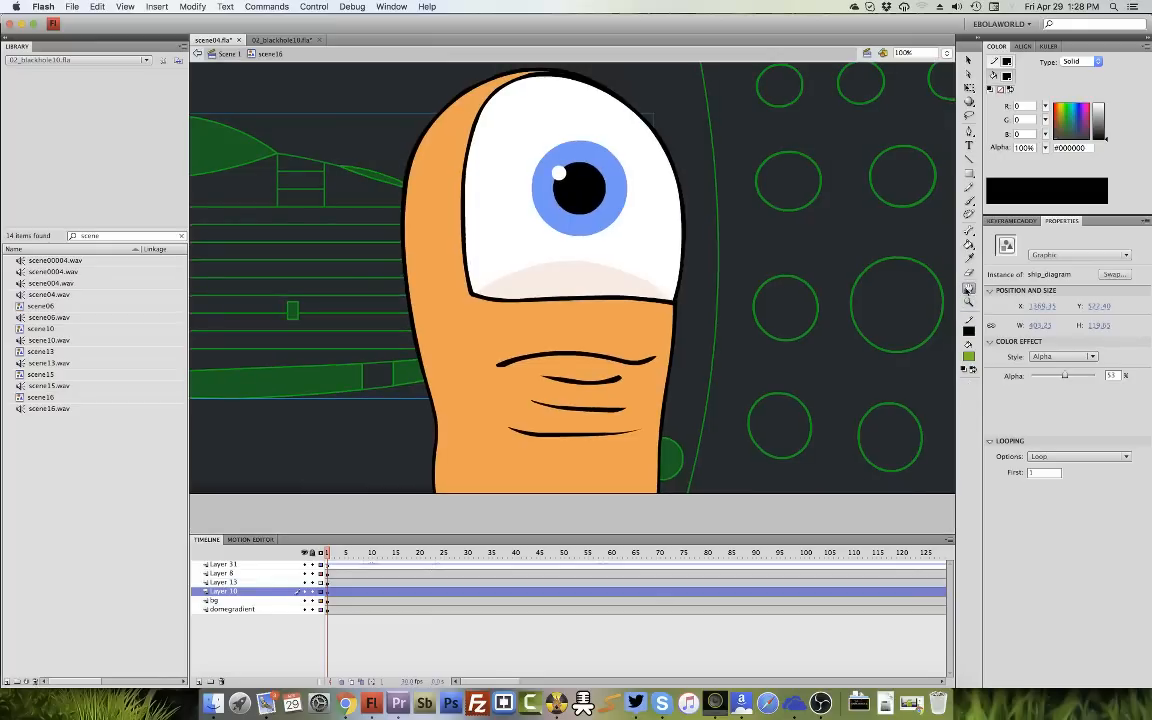
{"action": "left_click", "coordinate": [240, 609]}
{"action": "left_click", "coordinate": [221, 681]}
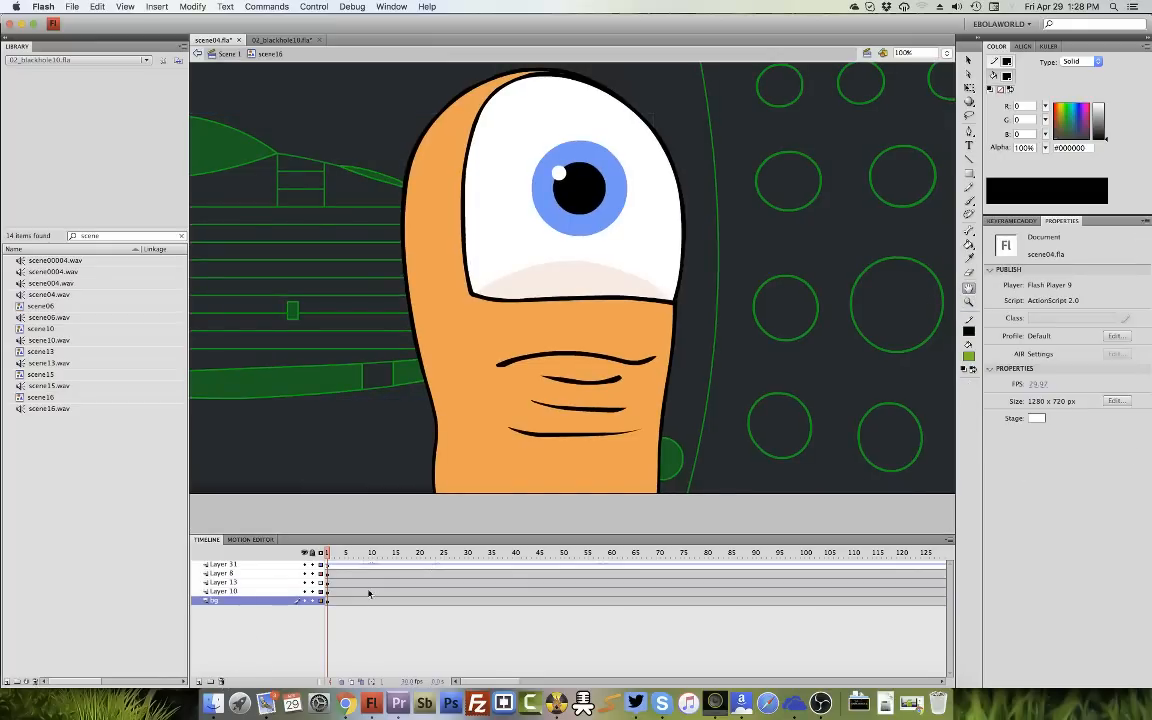
Nudge the thumb character on Layer 8 straight down to Y 515.40.
{"action": "left_click", "coordinate": [969, 89]}
{"action": "left_click", "coordinate": [657, 347]}
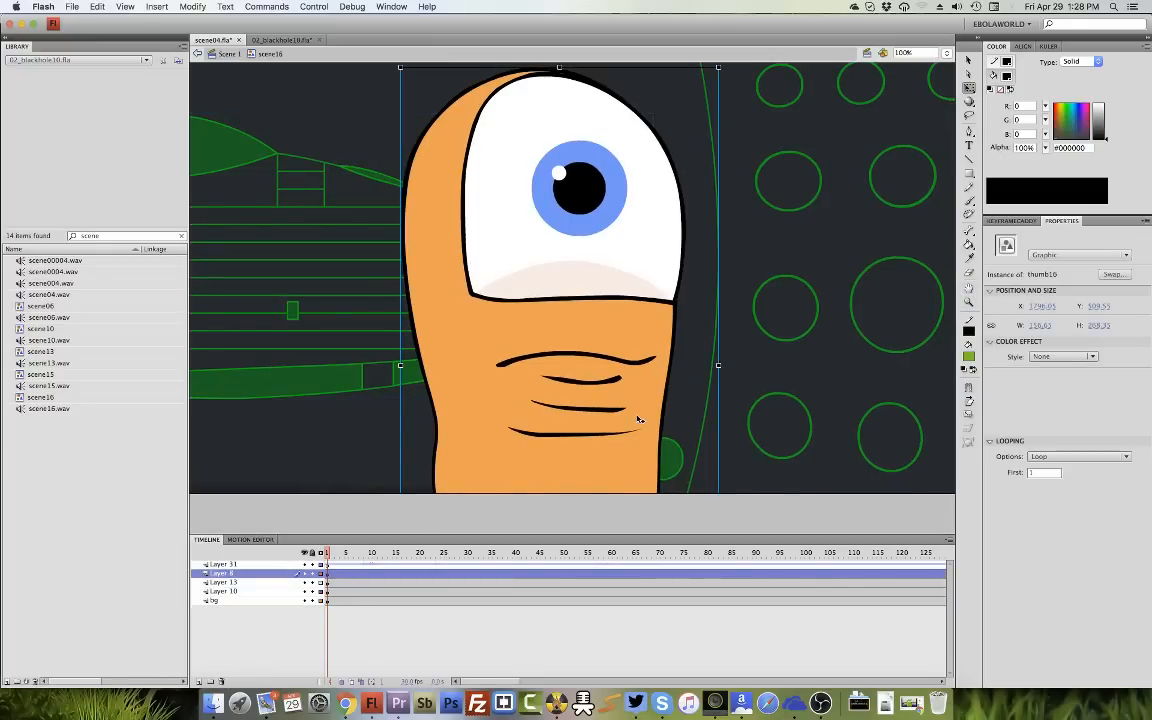
{"action": "key", "text": "Down"}
{"action": "key", "text": "Down"}
{"action": "key", "text": "Down"}
{"action": "key", "text": "Down"}
{"action": "key", "text": "Down"}
{"action": "key", "text": "Down"}
{"action": "key", "text": "Down"}
{"action": "key", "text": "Down"}
{"action": "key", "text": "Down"}
{"action": "key", "text": "Down"}
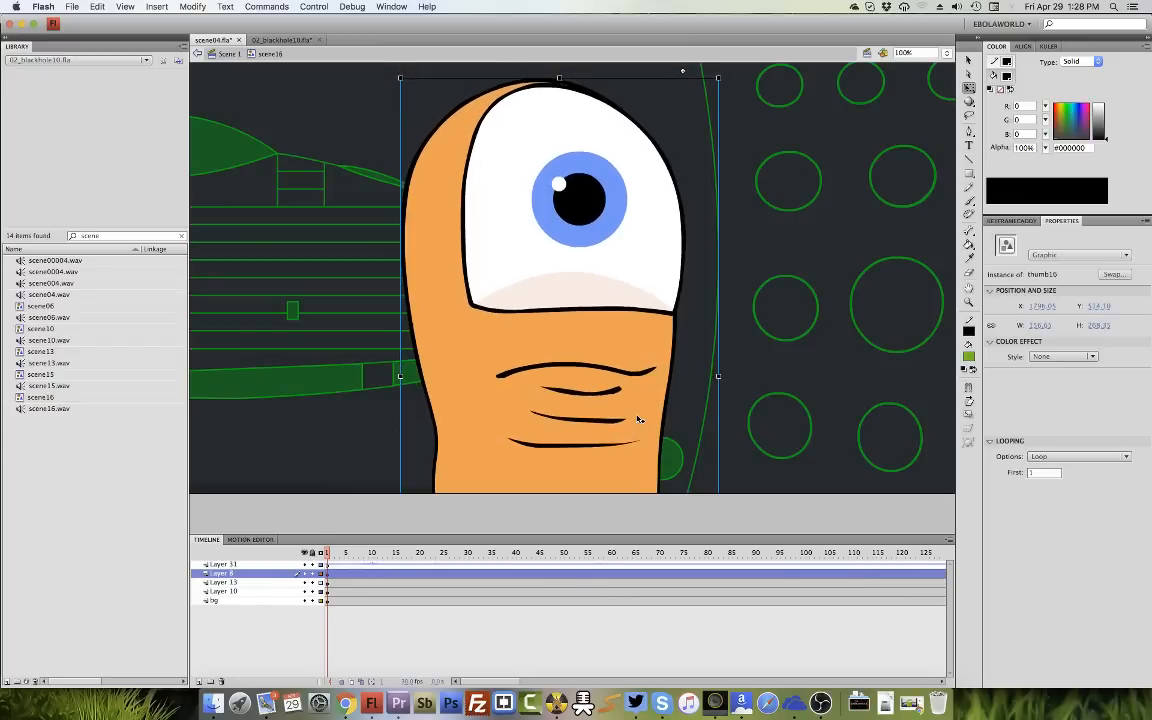
{"action": "key", "text": "Down"}
{"action": "key", "text": "Down"}
{"action": "key", "text": "Down"}
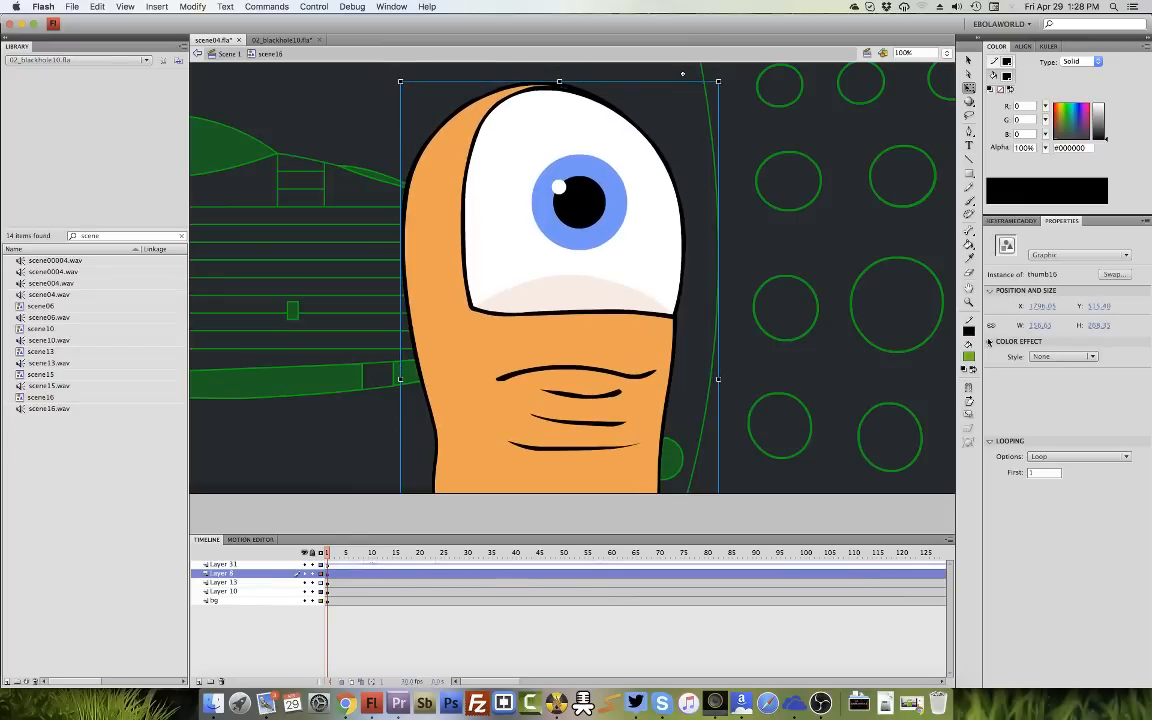
{"action": "key", "text": "v"}
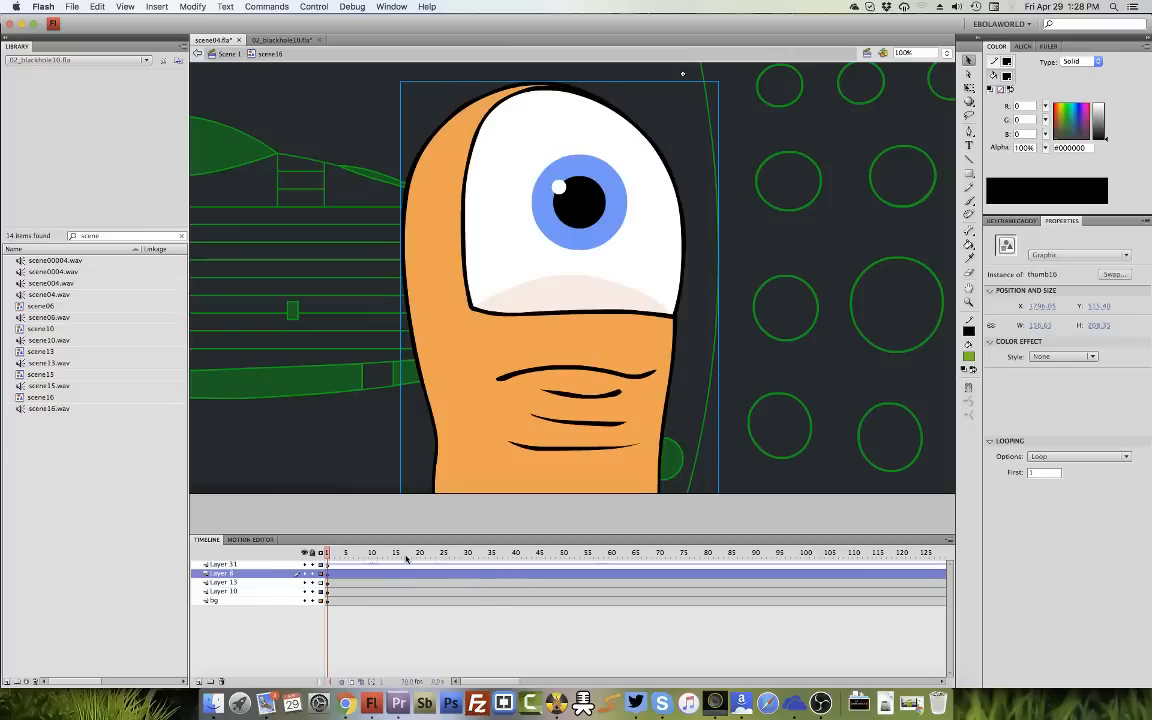
{"action": "key", "text": "Return"}
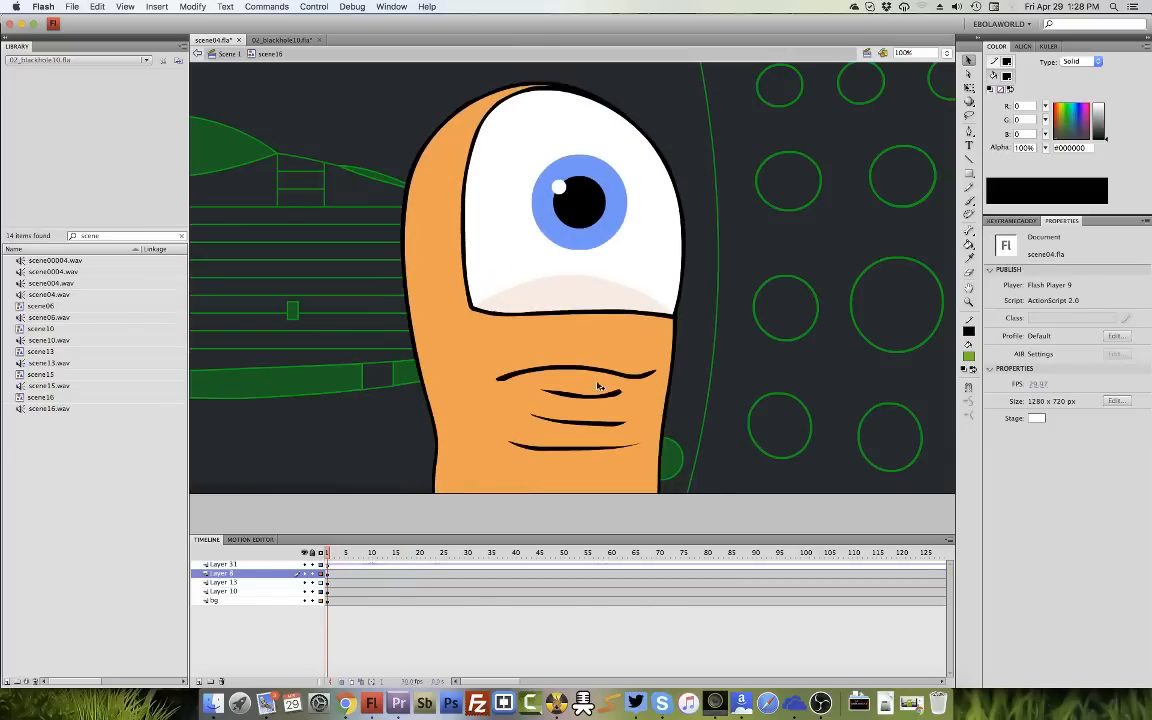
Open the thumb16 symbol, choose scene004.wav as the sound on Layer 8, and play it back.
{"action": "left_click", "coordinate": [598, 386]}
{"action": "key", "text": "q"}
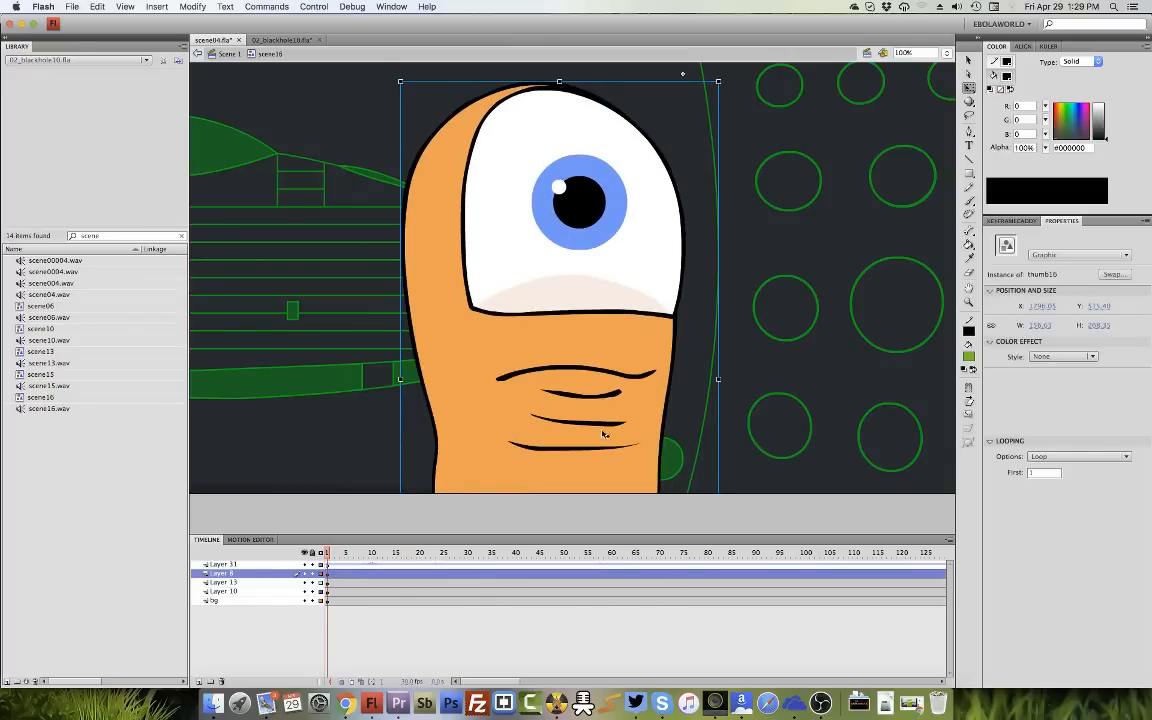
{"action": "double_click", "coordinate": [540, 381]}
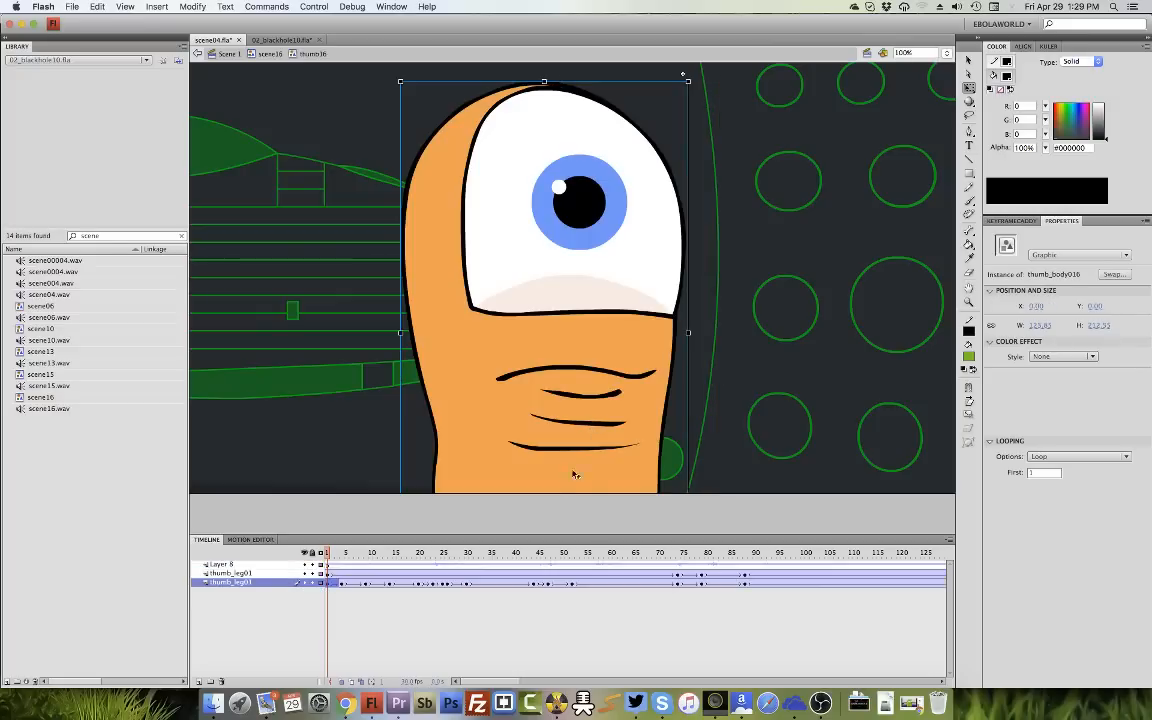
{"action": "left_click", "coordinate": [345, 564]}
{"action": "left_click", "coordinate": [1074, 332]}
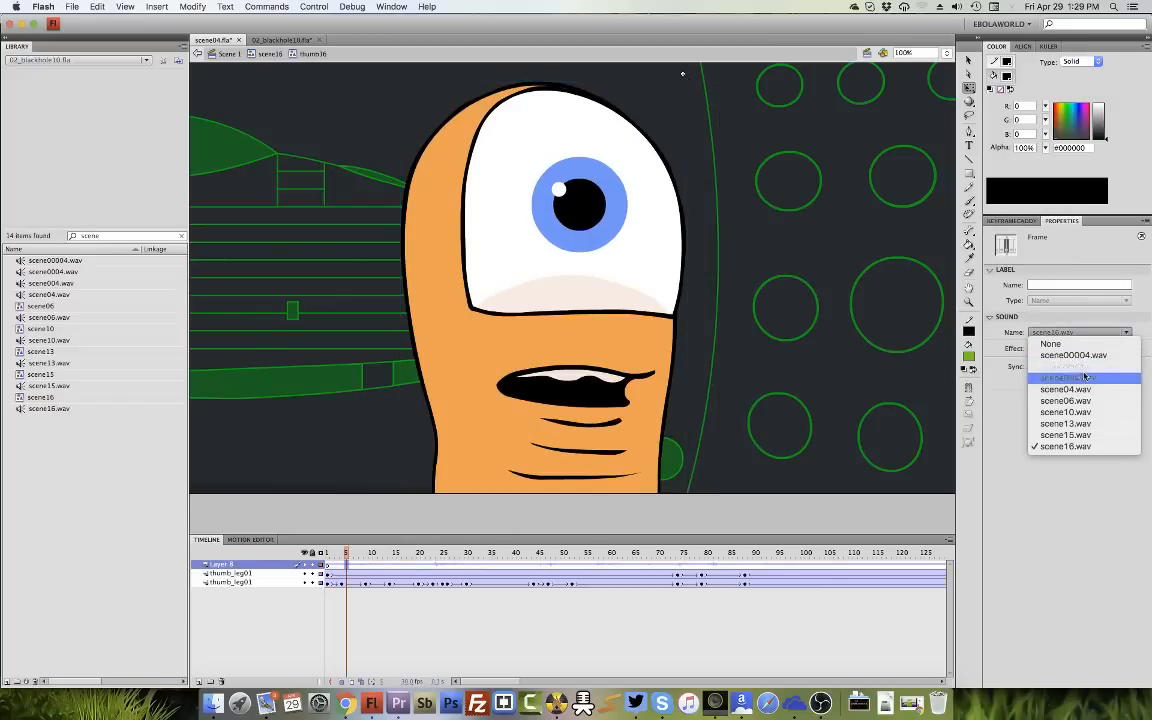
{"action": "left_click", "coordinate": [1046, 381]}
{"action": "key", "text": "Return"}
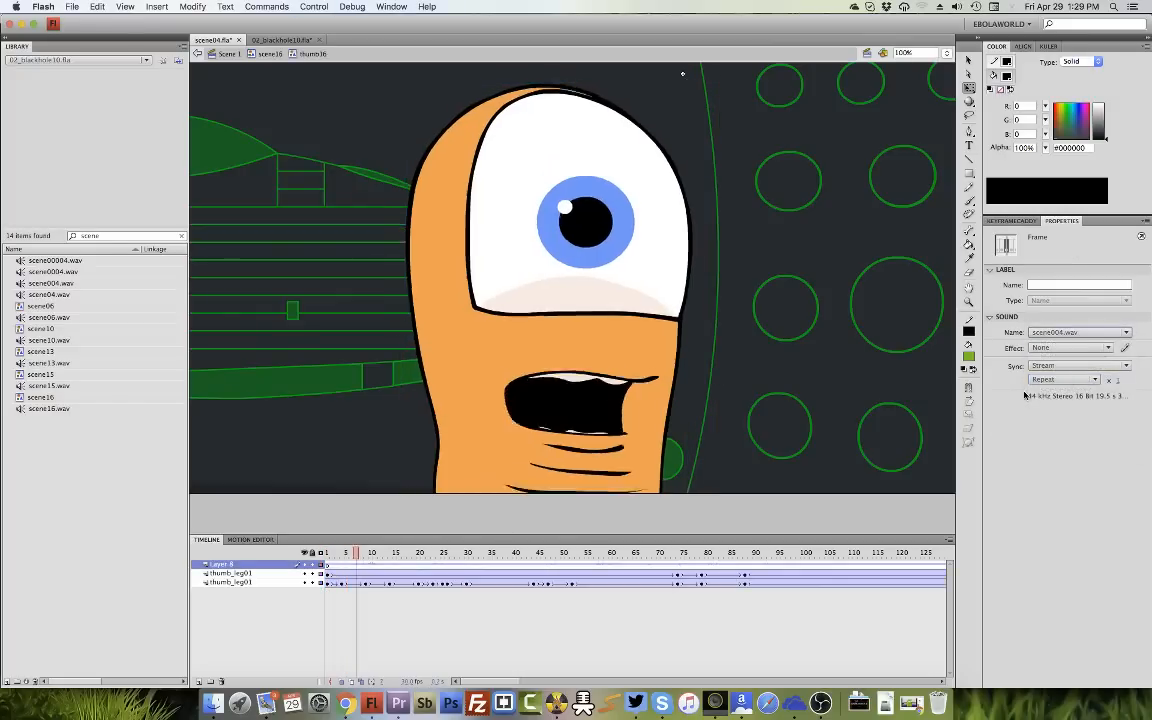
Delete the upper thumb_leg01 layer inside thumb16 and play back the remaining animation.
{"action": "left_click", "coordinate": [338, 562]}
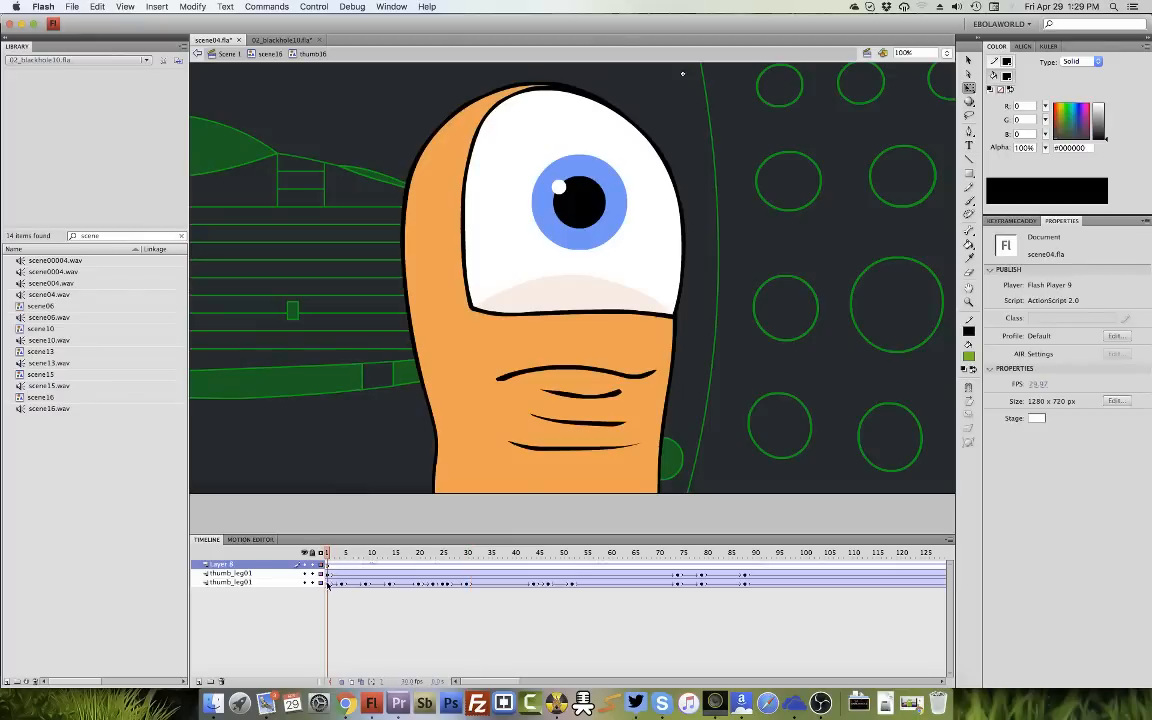
{"action": "left_click", "coordinate": [328, 574]}
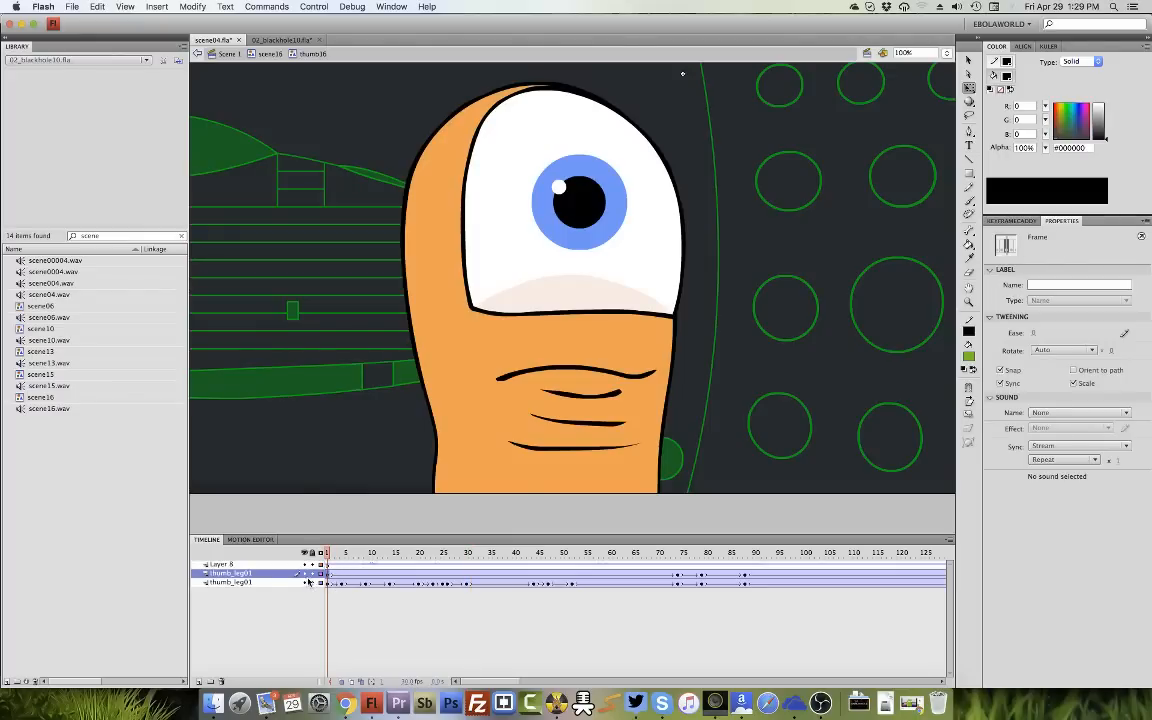
{"action": "left_click", "coordinate": [221, 682]}
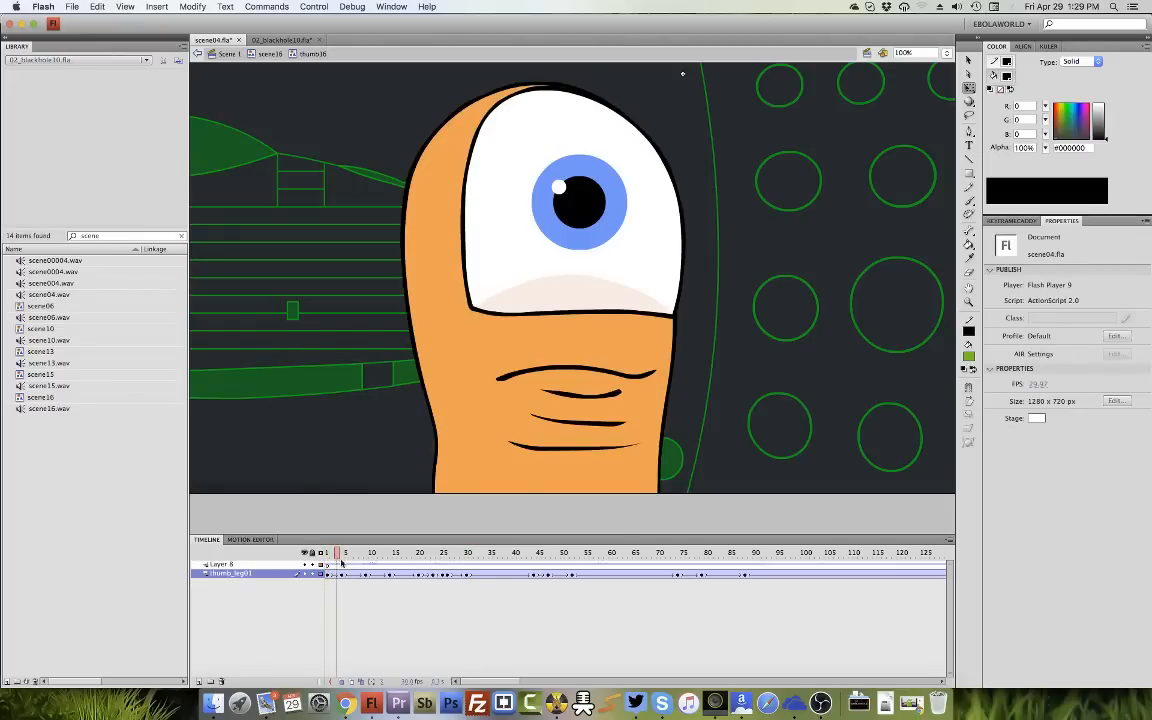
{"action": "key", "text": "Return"}
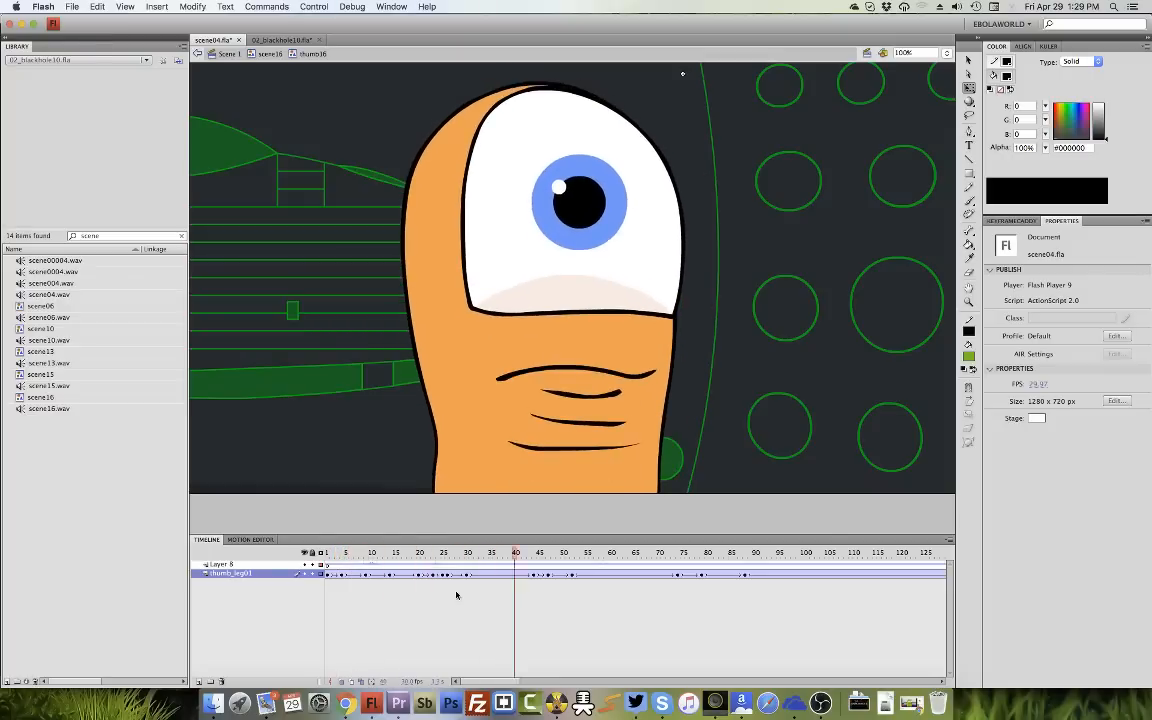
{"action": "key", "text": "Return"}
Clear the old keyframes on the remaining thumb_leg01 layer from just after frame 1 through about frame 395.
{"action": "left_click", "coordinate": [337, 575]}
{"action": "left_click_drag", "start_coordinate": [481, 682], "coordinate": [639, 670]}
{"action": "right_click", "coordinate": [548, 575]}
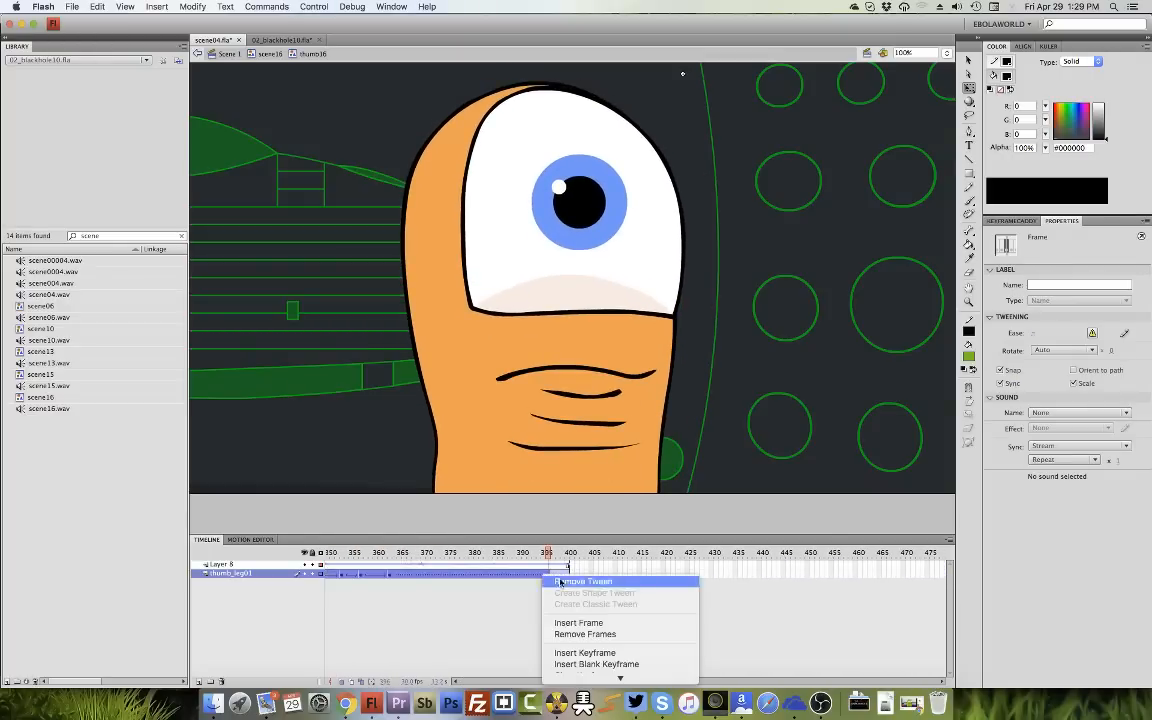
{"action": "left_click", "coordinate": [591, 619]}
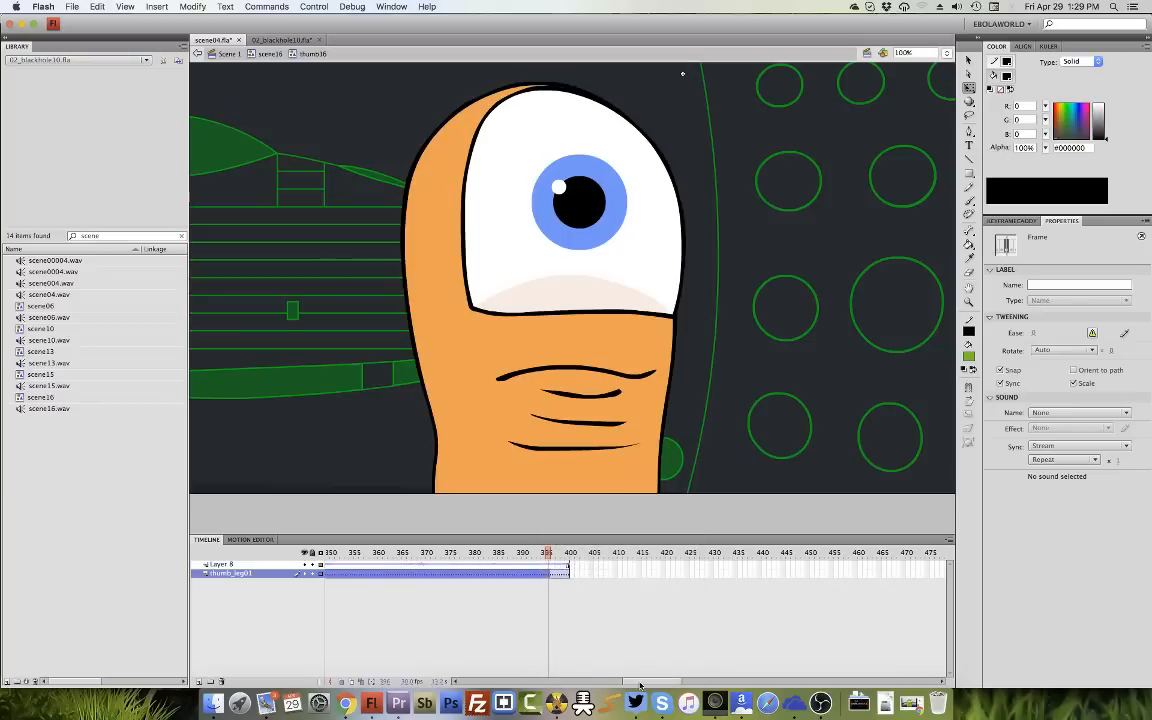
{"action": "left_click_drag", "start_coordinate": [638, 682], "coordinate": [391, 663]}
Return to frame 1 and open the thumb_body016 symbol inside the thumb character.
{"action": "left_click", "coordinate": [328, 556]}
{"action": "left_click", "coordinate": [575, 403]}
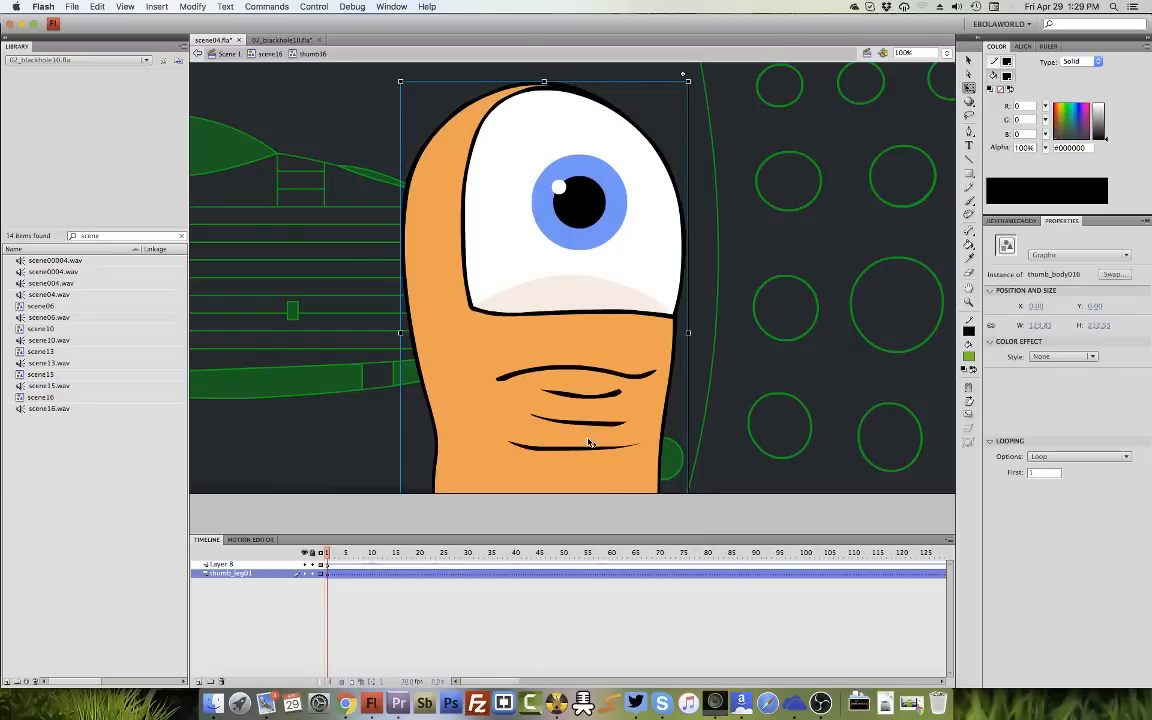
{"action": "double_click", "coordinate": [591, 432]}
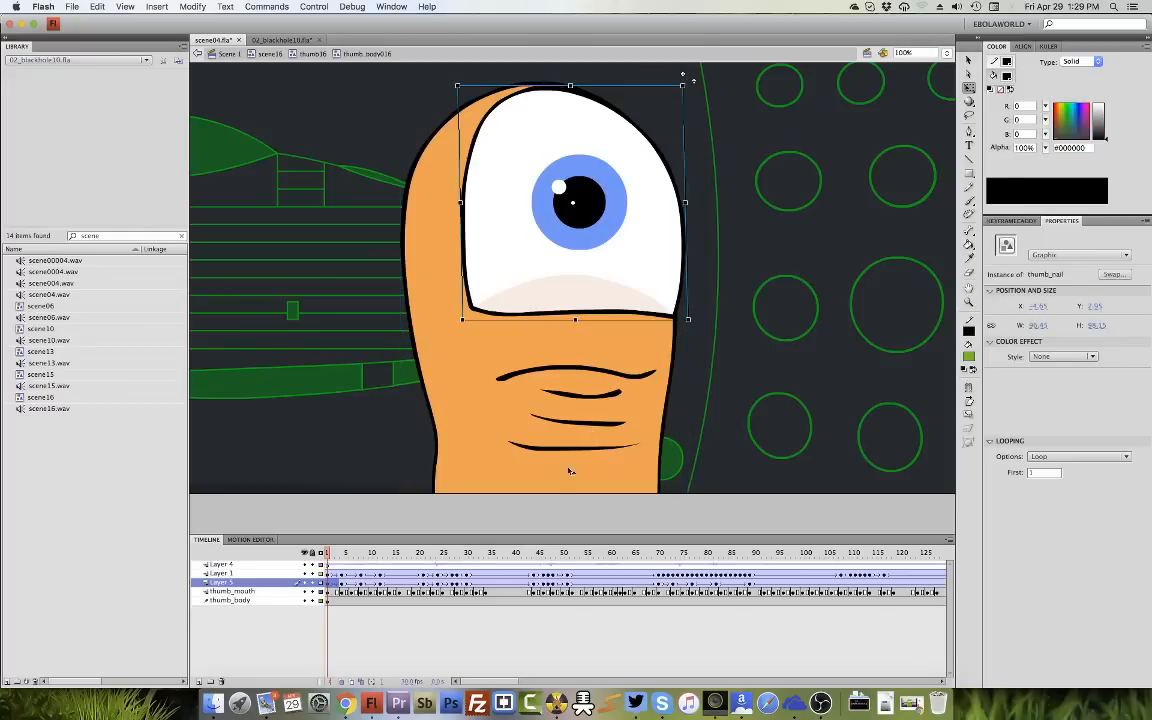
Clear the old keyframes on the thumb_mouth layer from just after frame 1 through the end of the old mouth animation.
{"action": "left_click", "coordinate": [345, 592]}
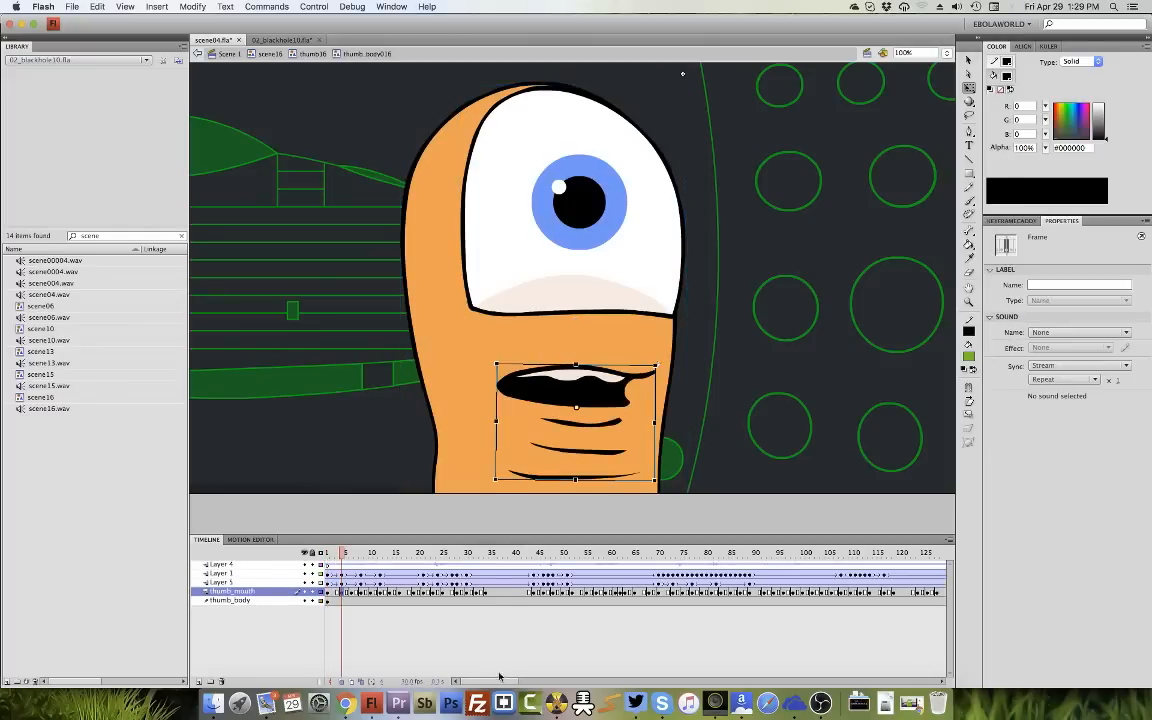
{"action": "left_click_drag", "start_coordinate": [499, 679], "coordinate": [646, 683]}
{"action": "left_click", "coordinate": [583, 592]}
{"action": "right_click", "coordinate": [583, 592]}
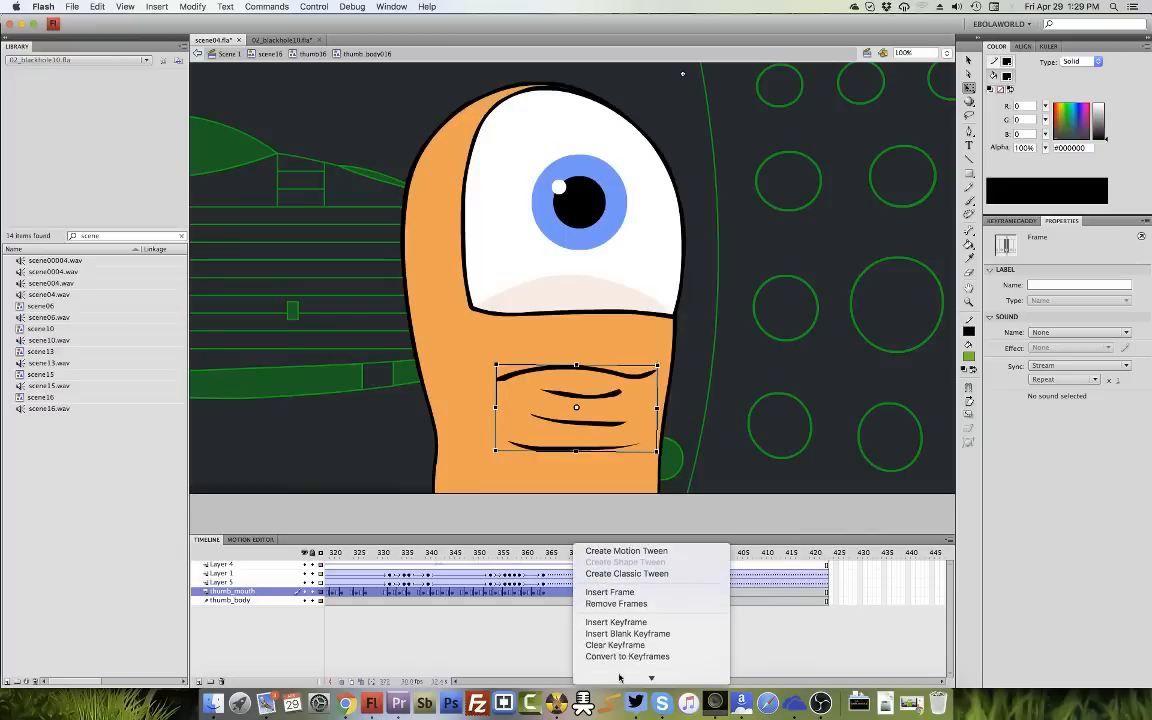
{"action": "left_click", "coordinate": [615, 645]}
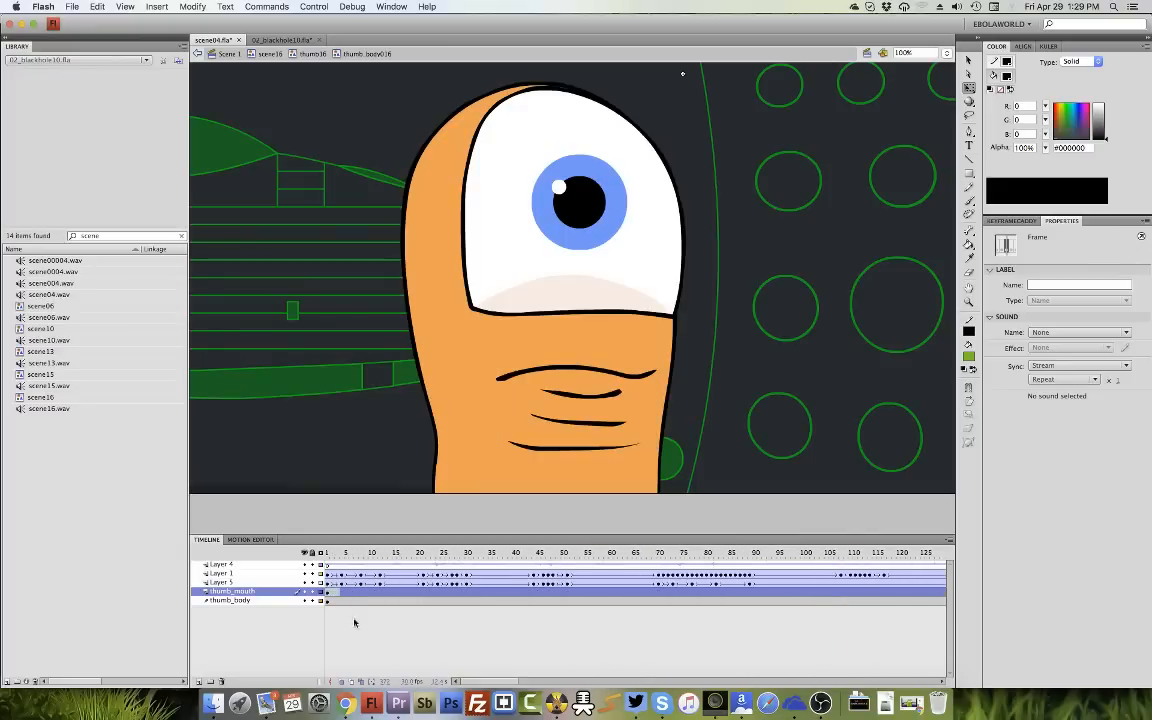
Toggle the visibility of Layer 1, Layer 5, thumb_mouth and thumb_body to identify the artwork each layer holds.
{"action": "left_click", "coordinate": [342, 576]}
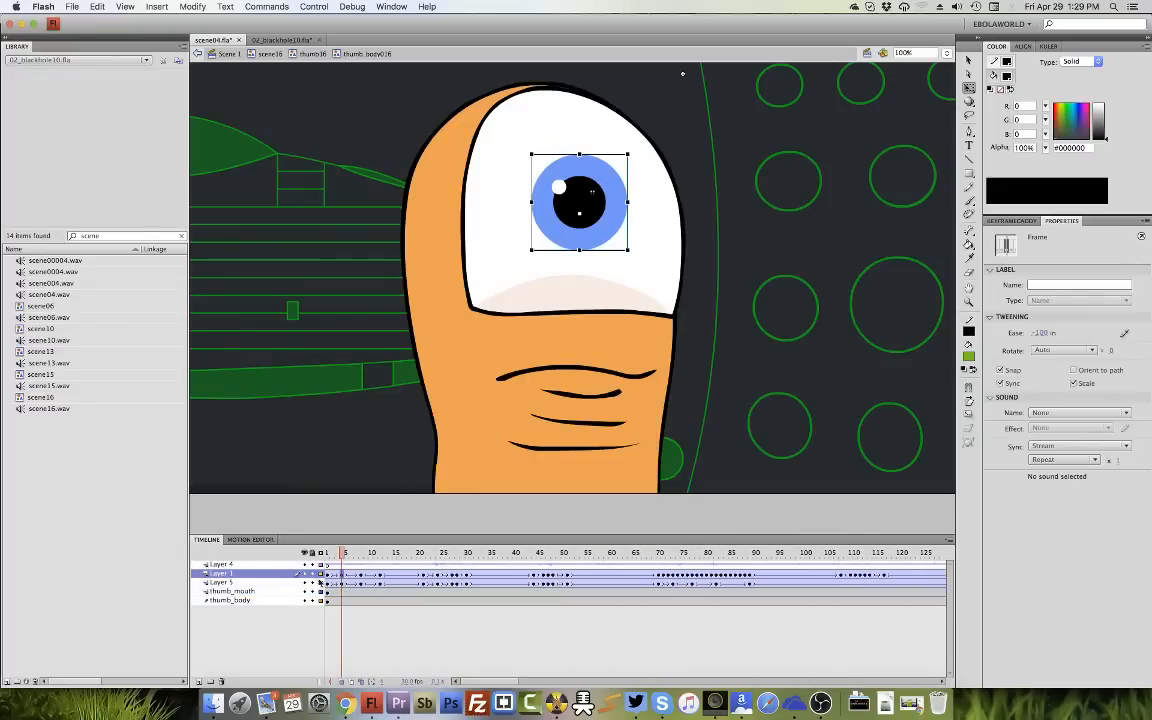
{"action": "left_click", "coordinate": [305, 574]}
{"action": "left_click", "coordinate": [305, 574]}
{"action": "left_click", "coordinate": [306, 583]}
{"action": "left_click", "coordinate": [305, 574]}
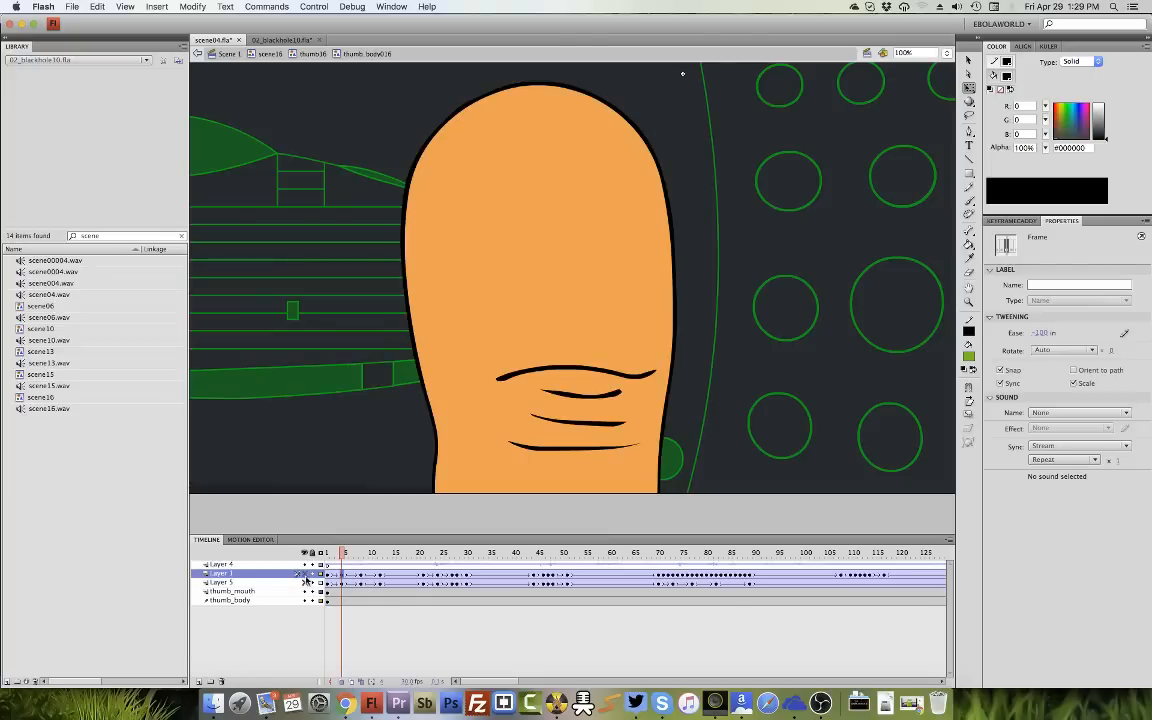
{"action": "left_click", "coordinate": [305, 575]}
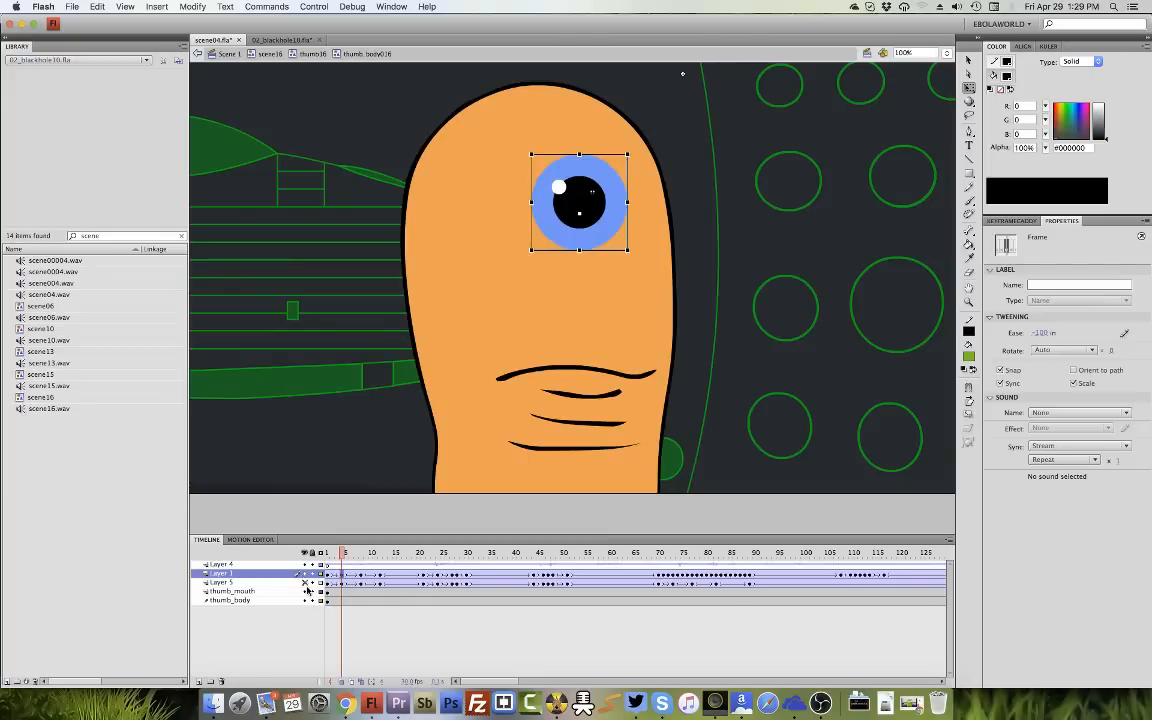
{"action": "left_click", "coordinate": [344, 566]}
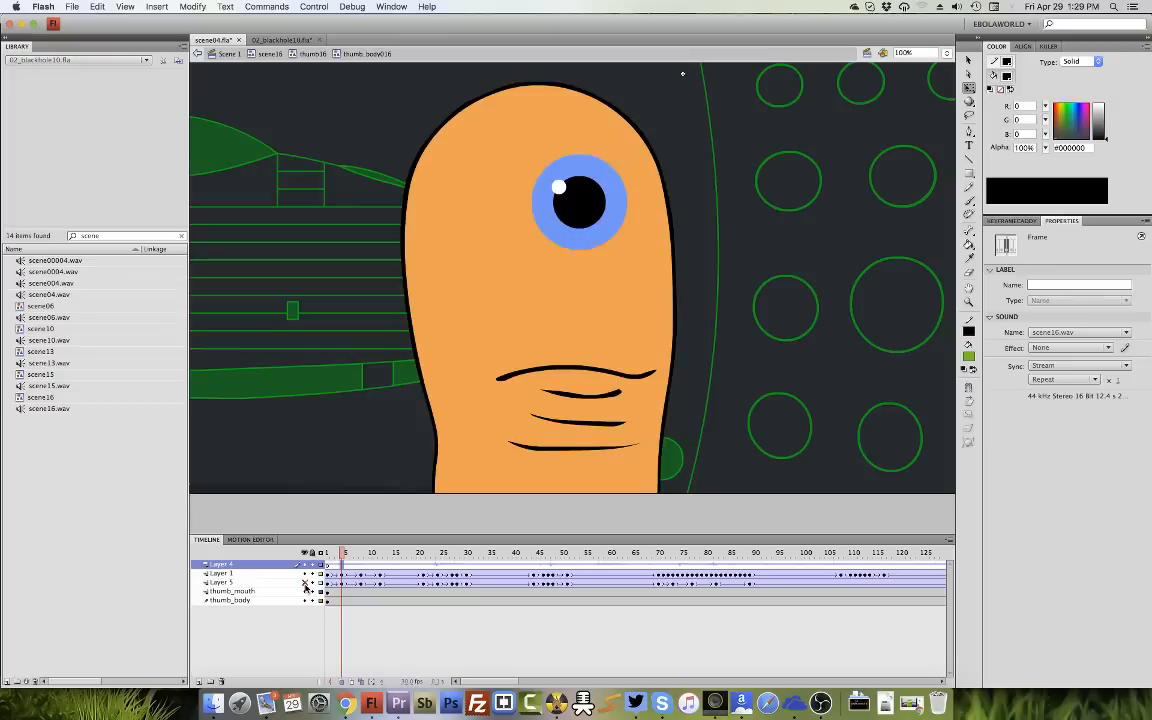
{"action": "left_click", "coordinate": [305, 583]}
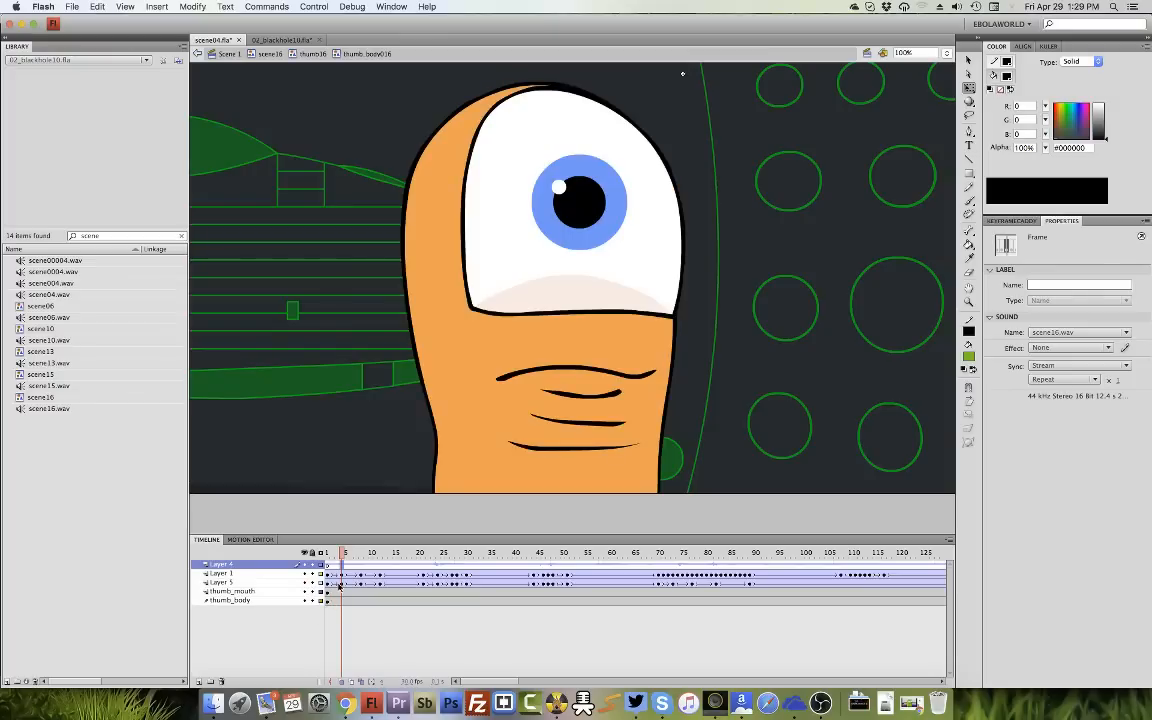
{"action": "left_click", "coordinate": [566, 299]}
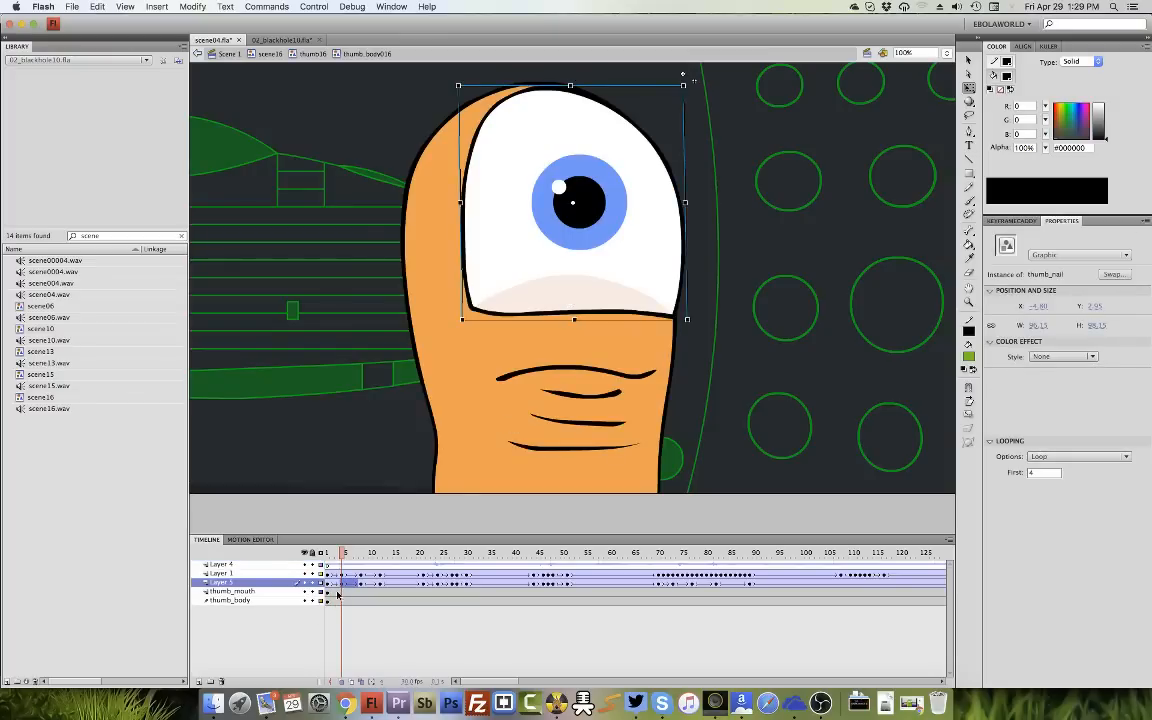
{"action": "left_click", "coordinate": [305, 592]}
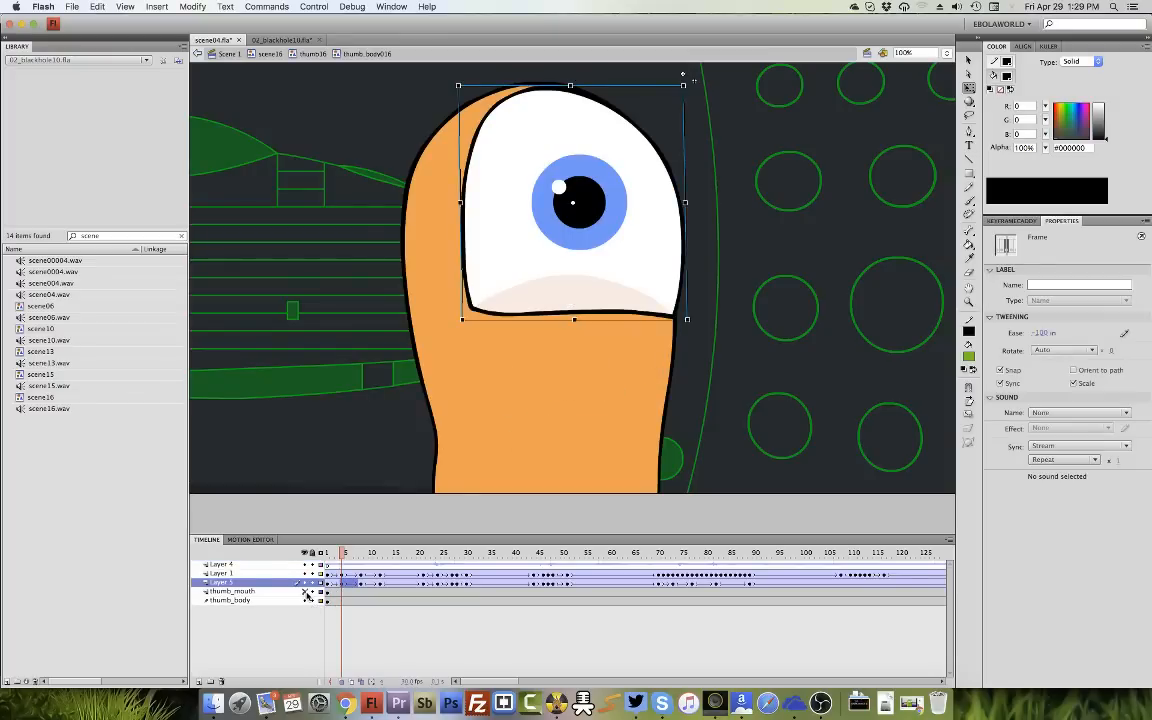
{"action": "left_click", "coordinate": [306, 600]}
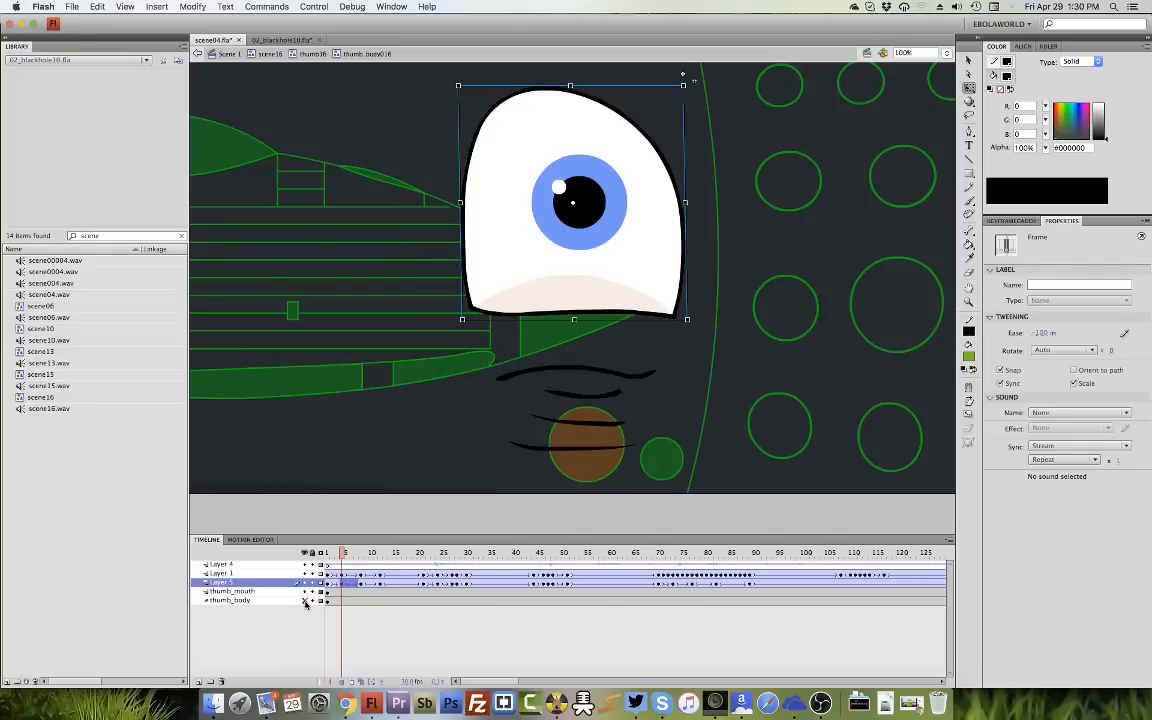
{"action": "left_click", "coordinate": [306, 600]}
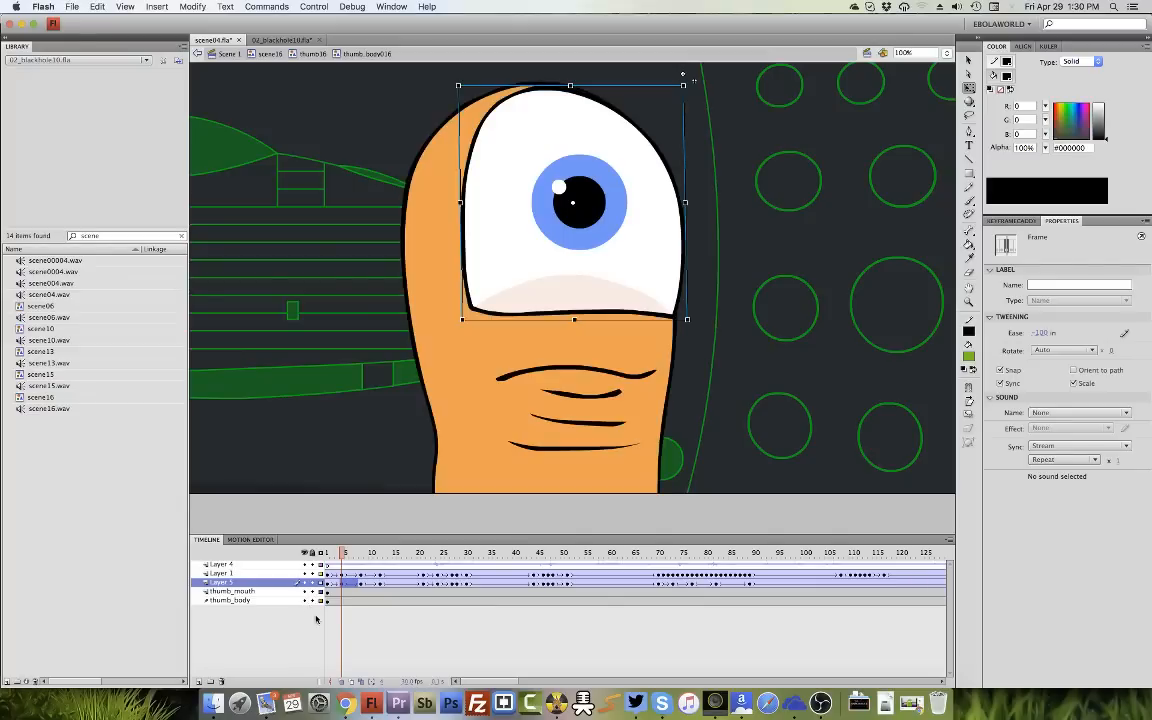
Set scene004.wav as the sound on Layer 4 of thumb_body016 and scrub through its first frames.
{"action": "left_click", "coordinate": [335, 564]}
{"action": "left_click", "coordinate": [1078, 332]}
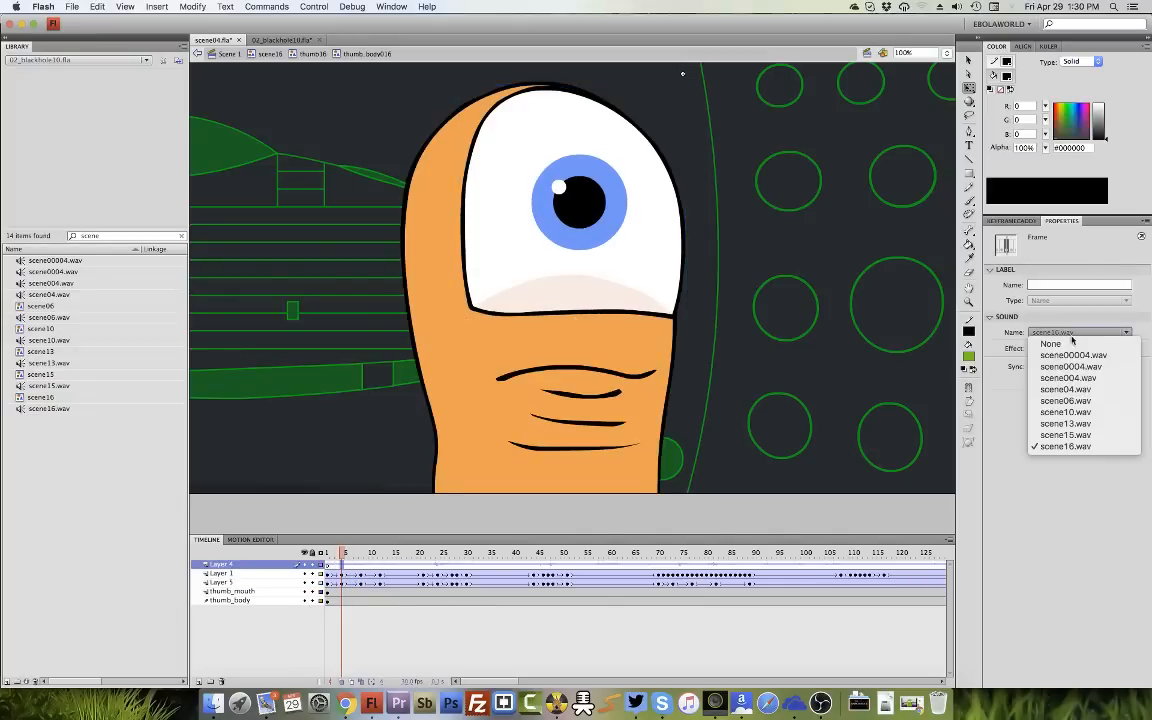
{"action": "left_click", "coordinate": [1050, 381]}
{"action": "left_click_drag", "start_coordinate": [342, 552], "coordinate": [347, 552]}
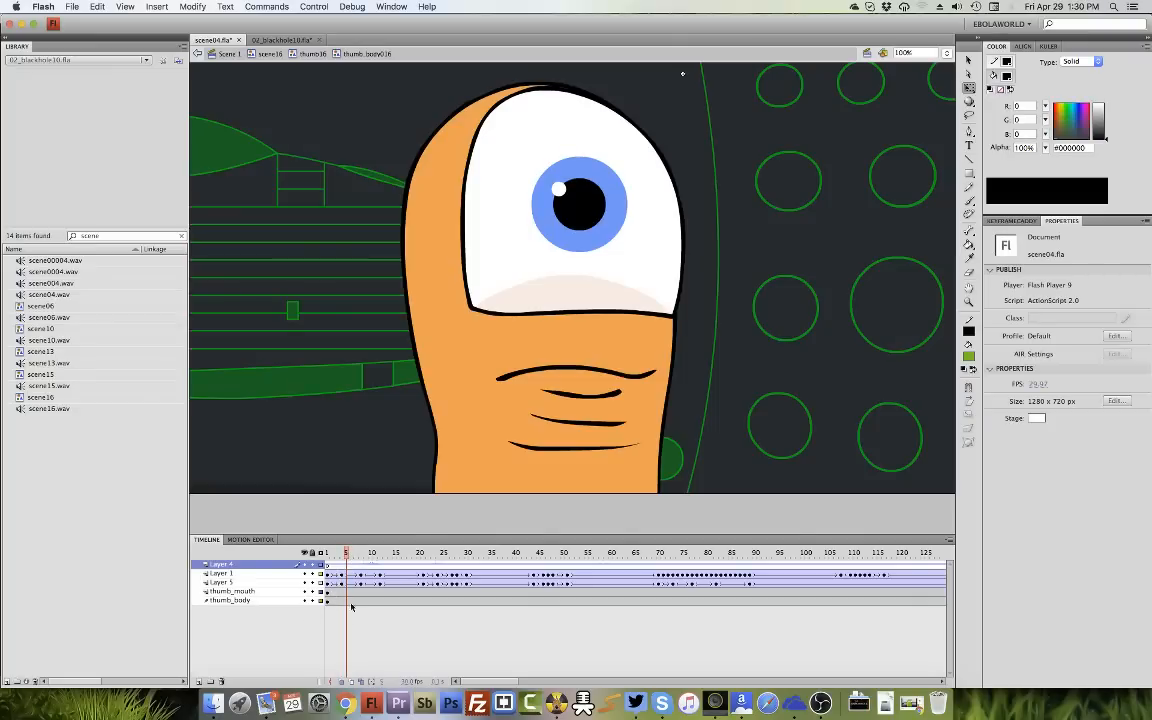
{"action": "left_click_drag", "start_coordinate": [345, 553], "coordinate": [352, 553]}
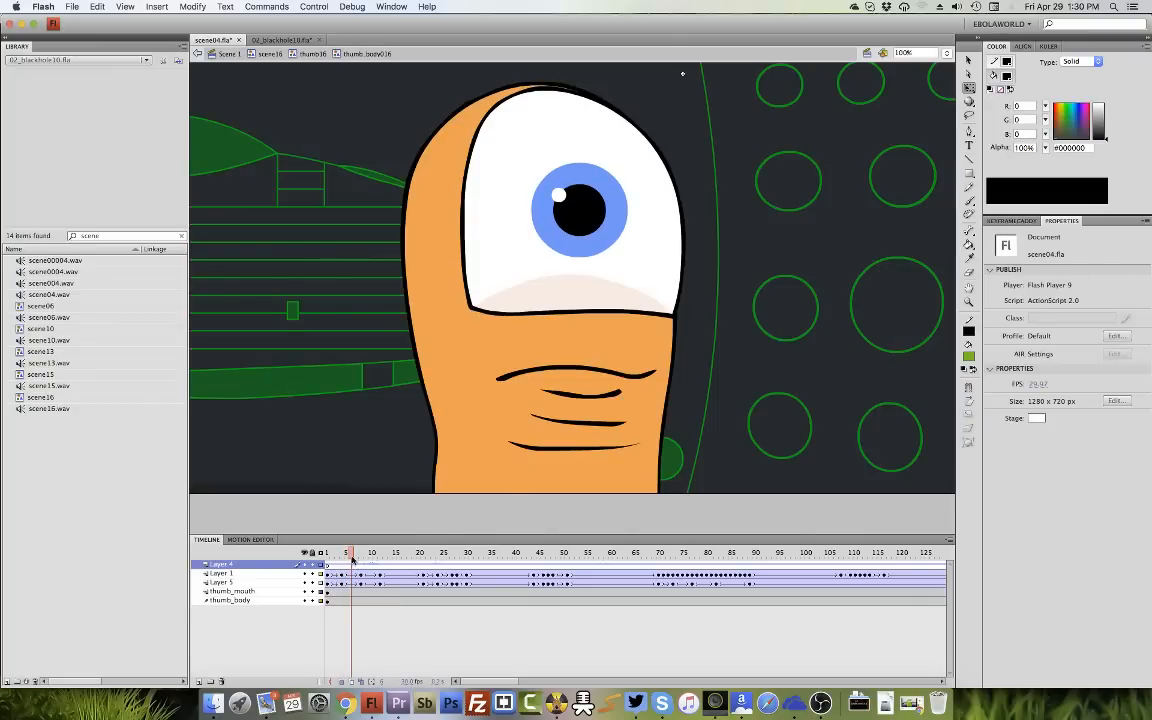
Select the thumb's mouth instance and load its mouth-shape thumbnails in KeyframeCaddy.
{"action": "left_click", "coordinate": [538, 338]}
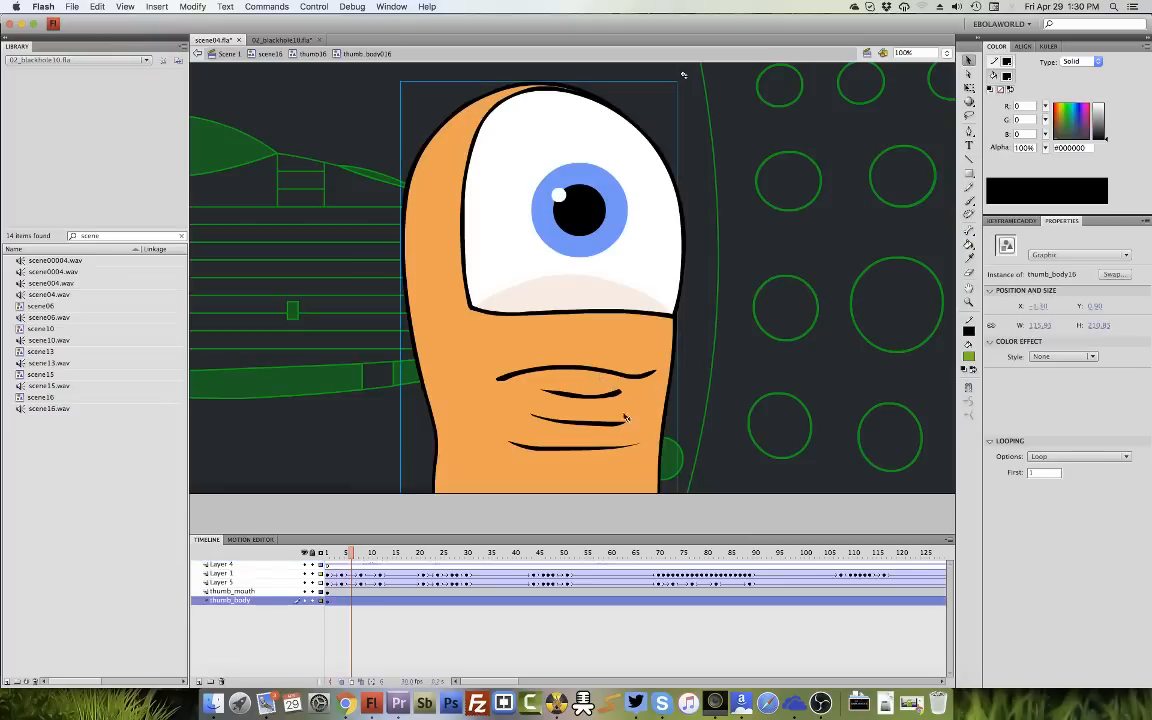
{"action": "left_click", "coordinate": [617, 443]}
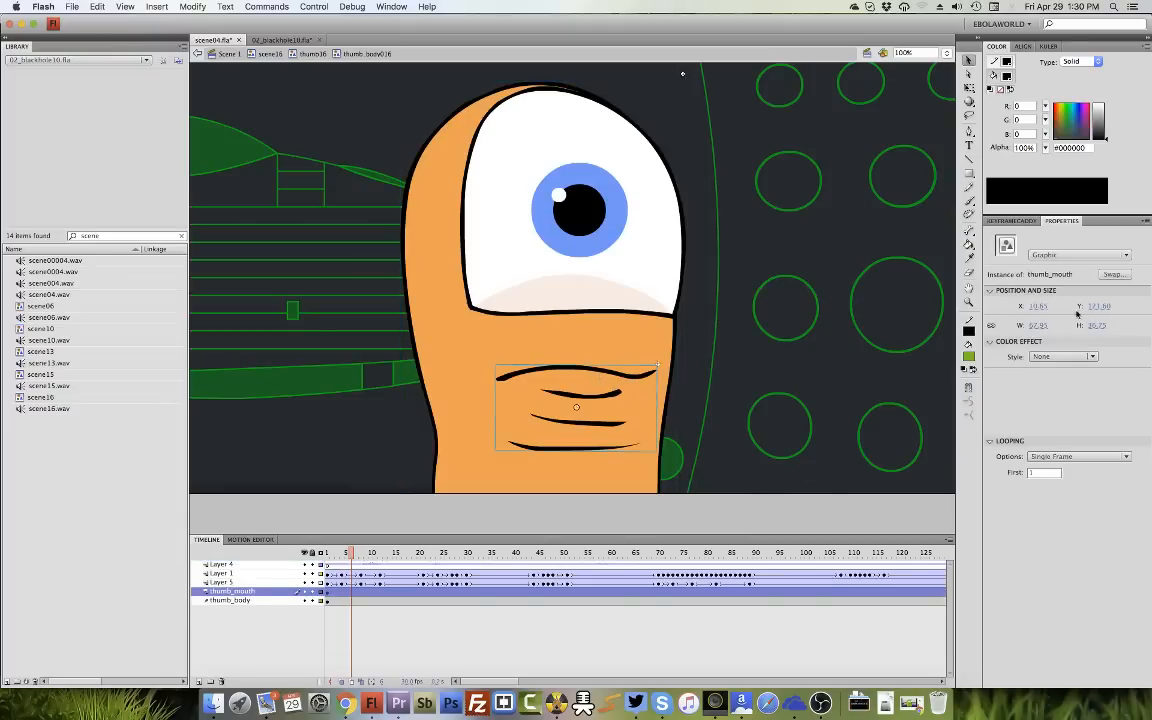
{"action": "left_click", "coordinate": [1030, 223]}
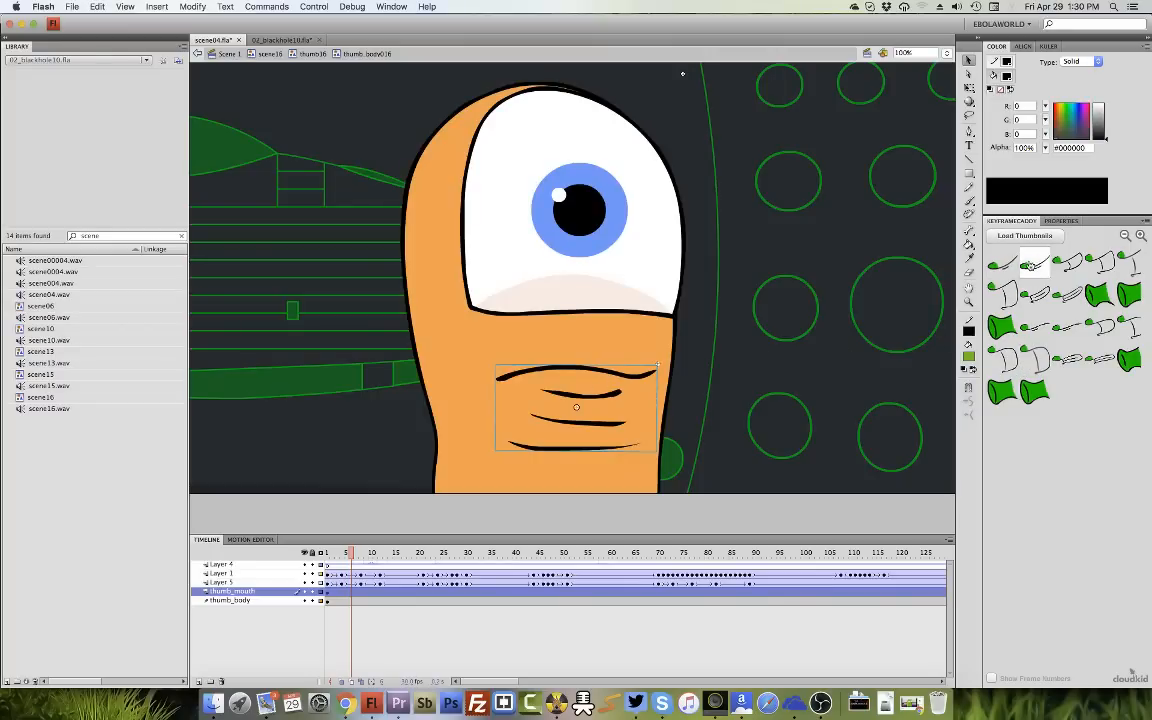
{"action": "left_click", "coordinate": [1043, 236]}
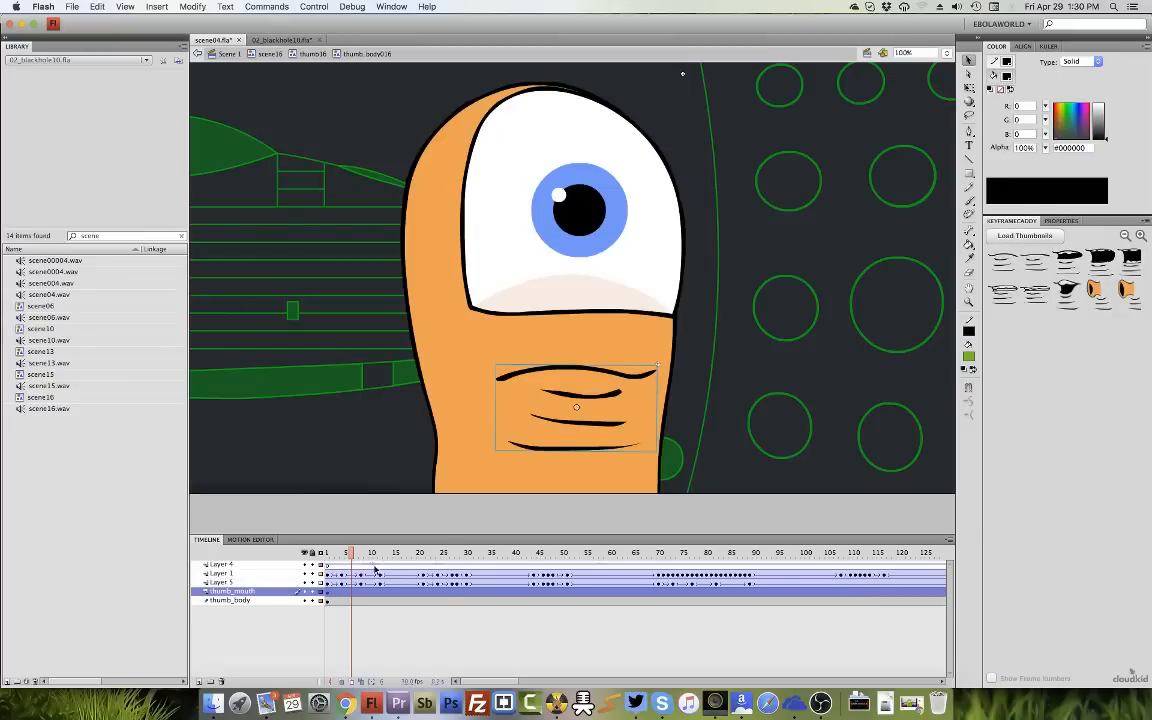
Inspect the mouth drawings inside the thumb_mouth symbol and return to thumb_body016.
{"action": "double_click", "coordinate": [577, 441]}
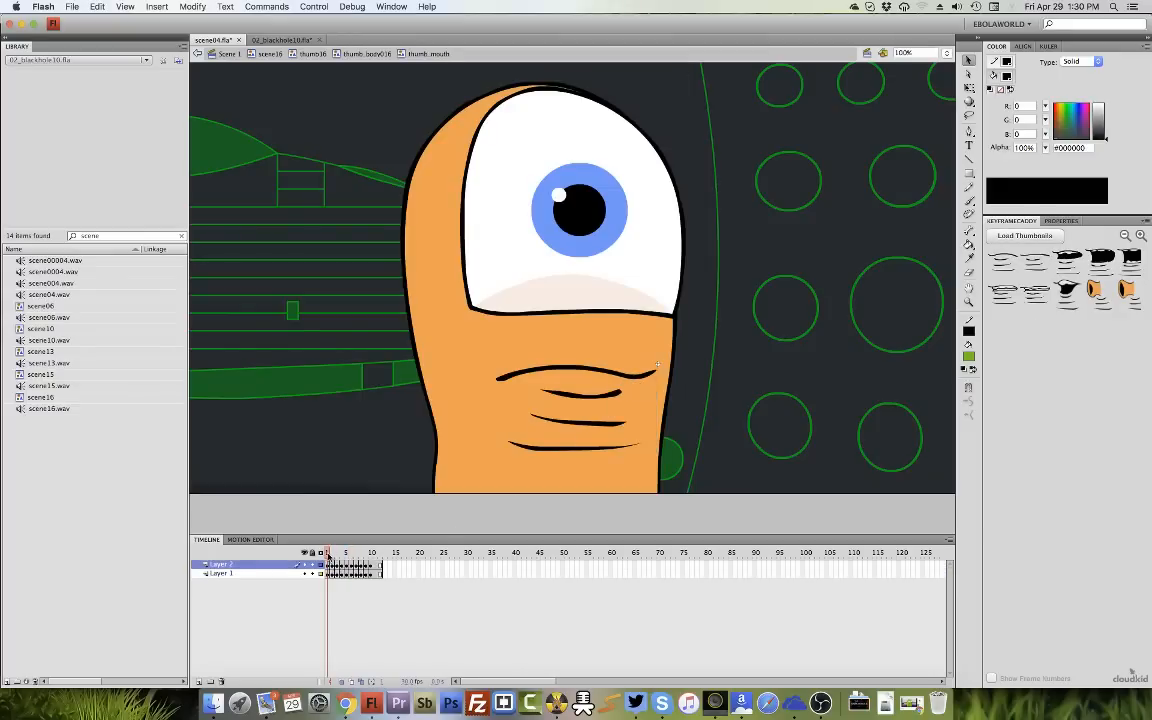
{"action": "mouse_move", "coordinate": [327, 556]}
{"action": "left_mouse_down"}
{"action": "mouse_move", "coordinate": [367, 558]}
{"action": "mouse_move", "coordinate": [327, 558]}
{"action": "left_mouse_up"}
{"action": "left_click", "coordinate": [362, 53]}
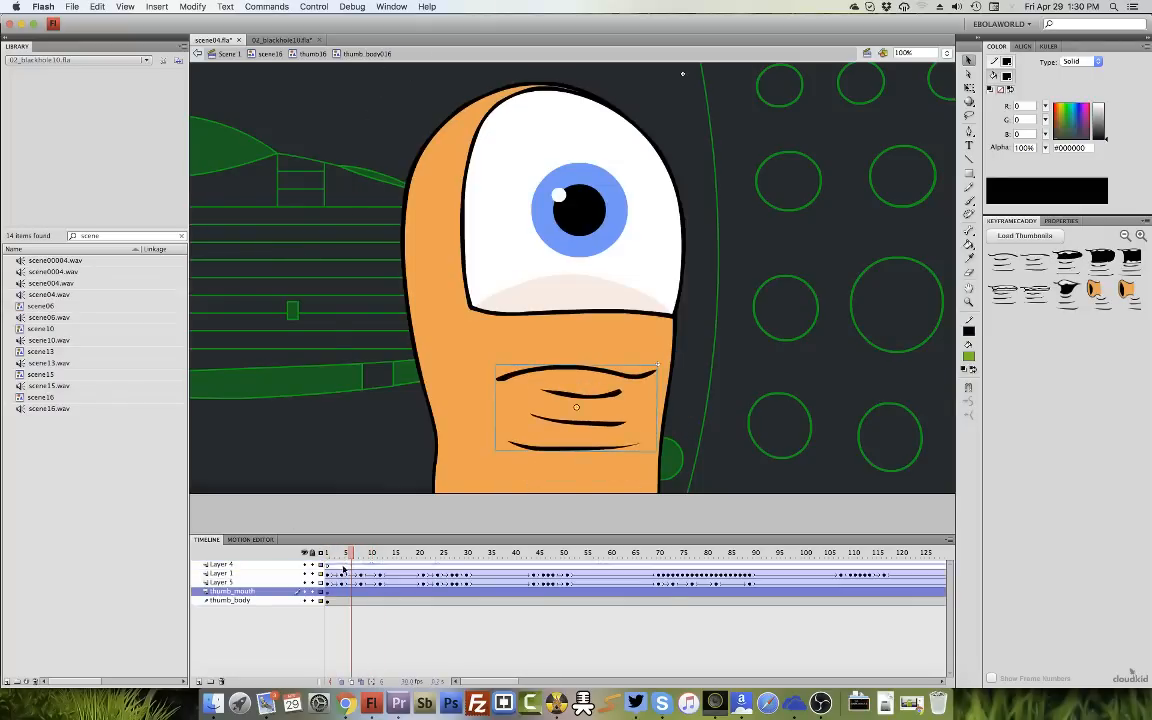
Insert frames after frame 1 on Layer 1 and Layer 5 to push their old keyframes far down the timeline.
{"action": "left_click_drag", "start_coordinate": [341, 565], "coordinate": [381, 585]}
{"action": "key", "text": "F5"}
{"action": "key", "text": "F5"}
{"action": "key", "text": "F5"}
{"action": "key", "text": "F5"}
{"action": "key", "text": "F5"}
{"action": "key", "text": "F5"}
{"action": "key", "text": "F5"}
{"action": "key", "text": "F5"}
{"action": "key", "text": "F5"}
{"action": "key", "text": "F5"}
{"action": "key", "text": "F5"}
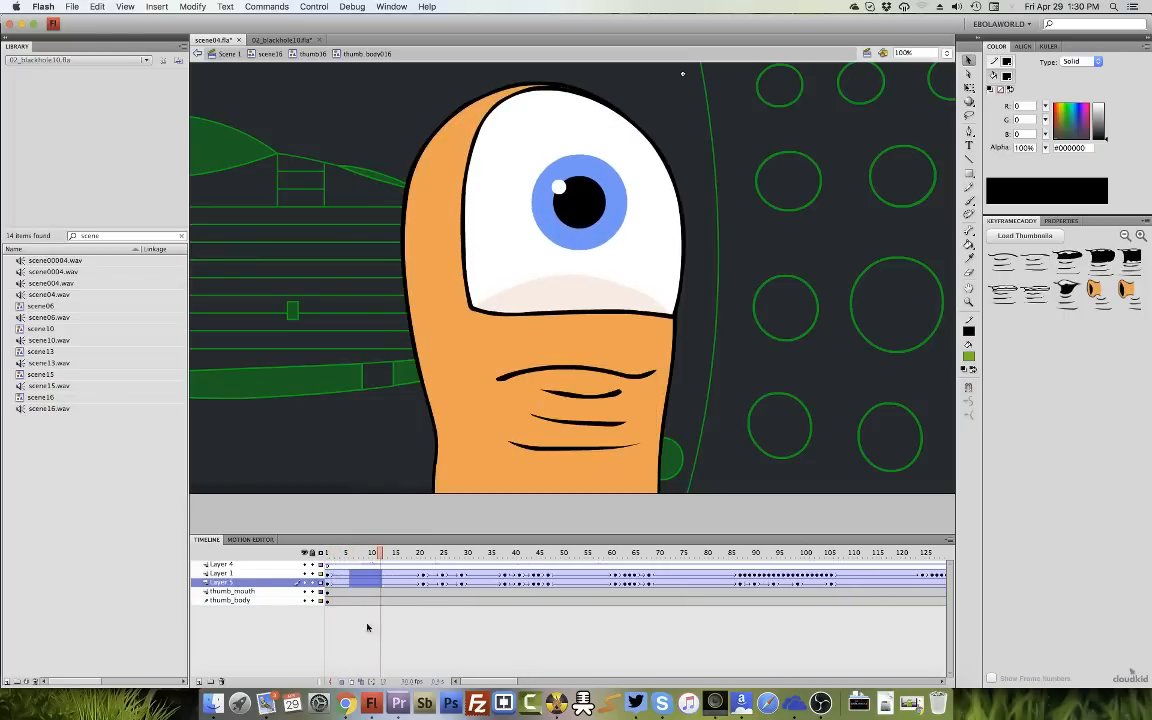
{"action": "key", "text": "F5"}
{"action": "key", "text": "F5"}
{"action": "key", "text": "F5"}
{"action": "key", "text": "F5"}
{"action": "key", "text": "F5"}
{"action": "key", "text": "F5"}
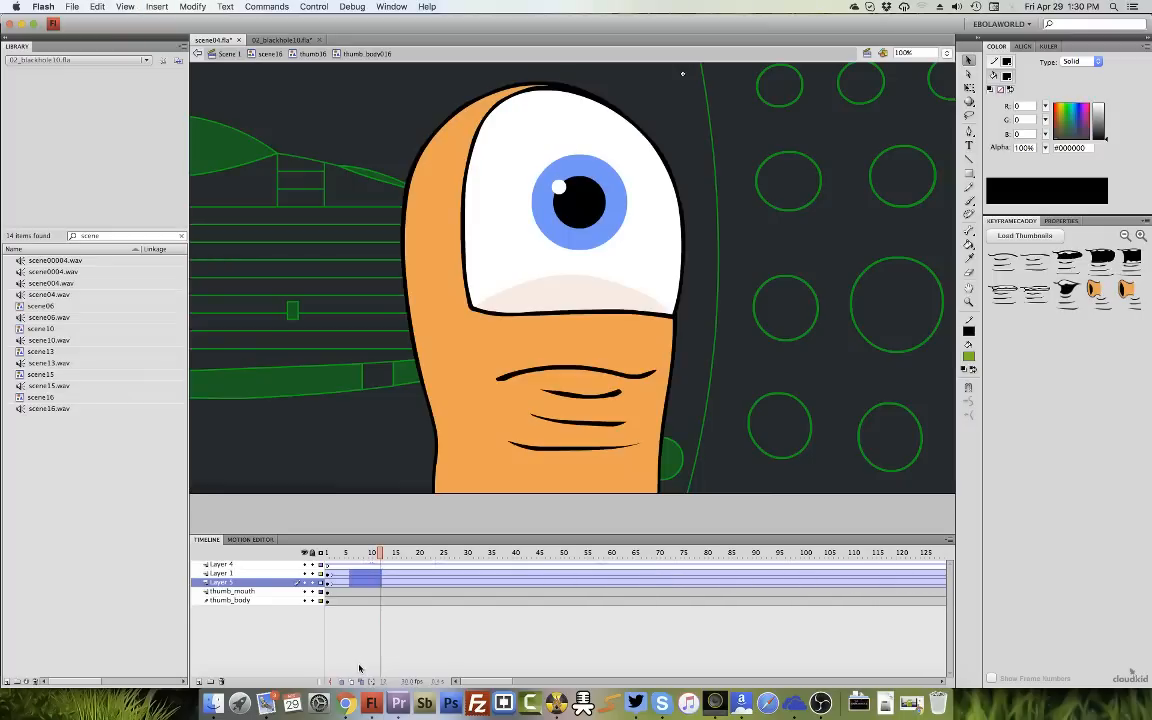
Play back the thumb with its sound from the start, stop, and return to frame 2.
{"action": "left_click", "coordinate": [327, 565]}
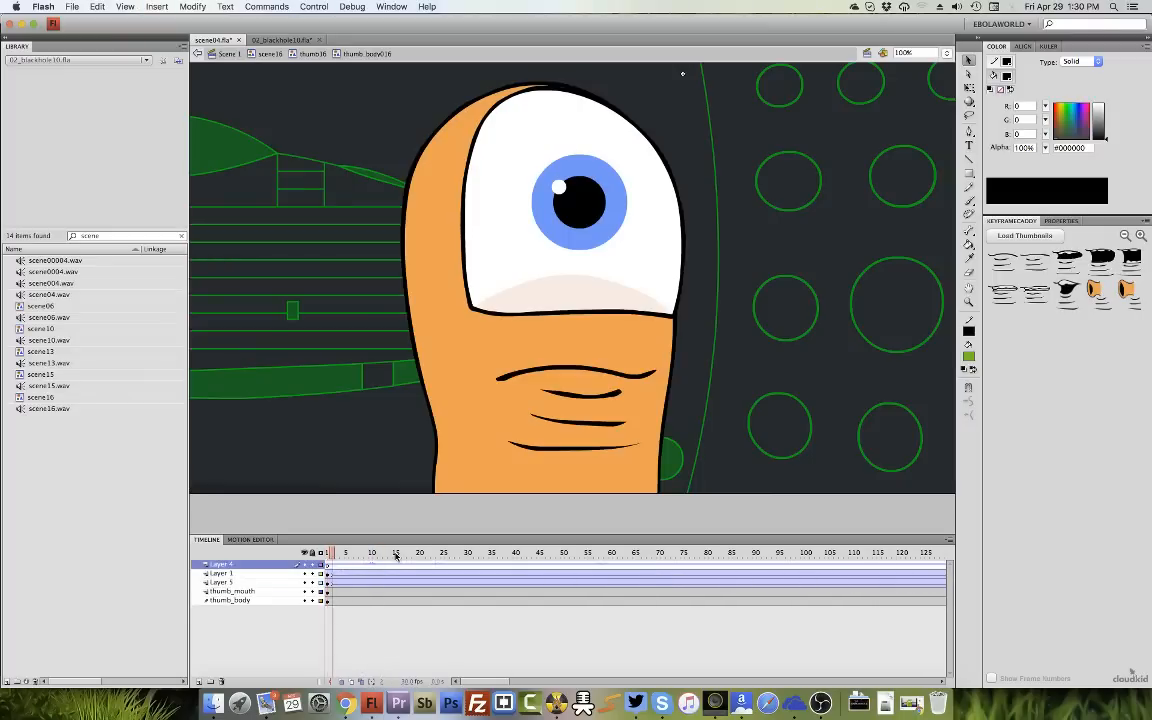
{"action": "left_click_drag", "start_coordinate": [327, 553], "coordinate": [396, 556]}
{"action": "key", "text": "Return"}
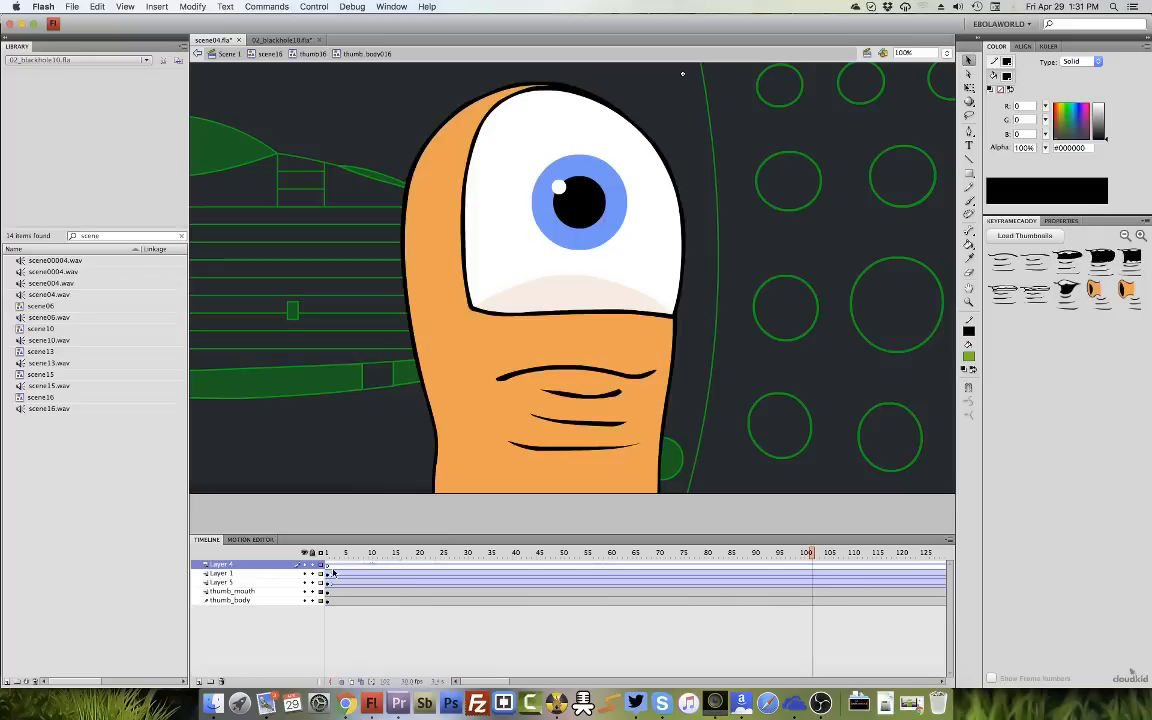
{"action": "left_click_drag", "start_coordinate": [335, 556], "coordinate": [332, 562]}
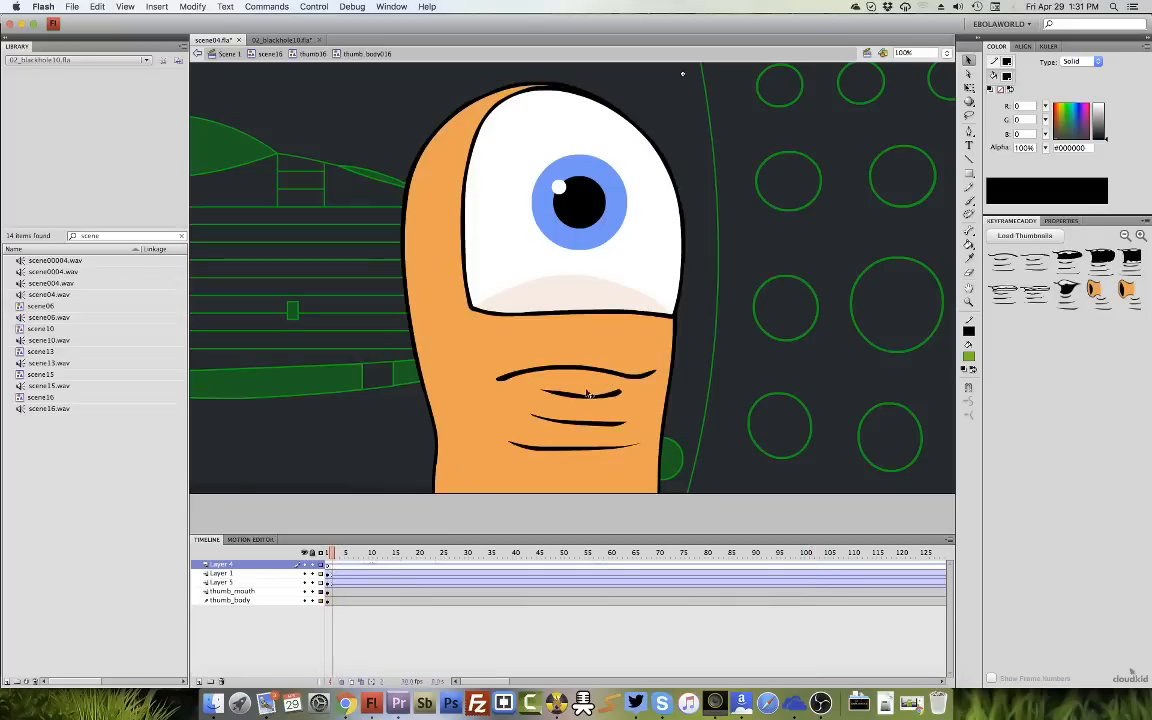
Widen the KeyframeCaddy area and give the mouth a slightly open shape at frame 2.
{"action": "left_click", "coordinate": [588, 394]}
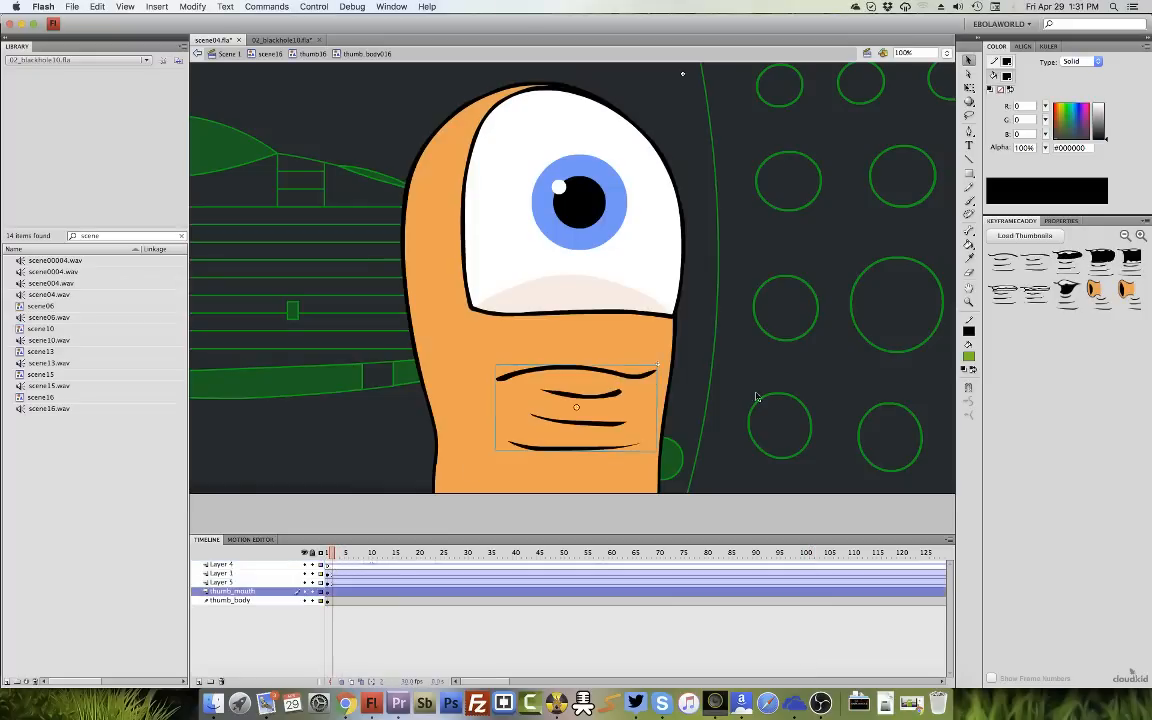
{"action": "left_click", "coordinate": [1049, 46]}
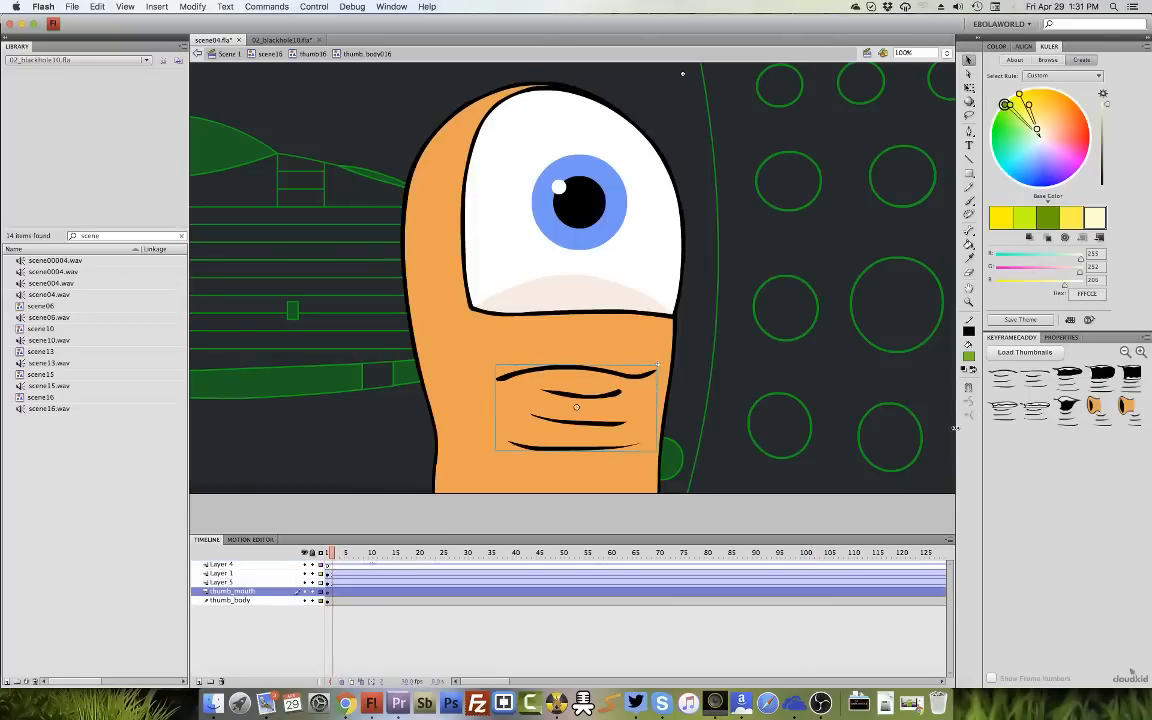
{"action": "left_click_drag", "start_coordinate": [958, 428], "coordinate": [848, 455]}
{"action": "left_click", "coordinate": [931, 378]}
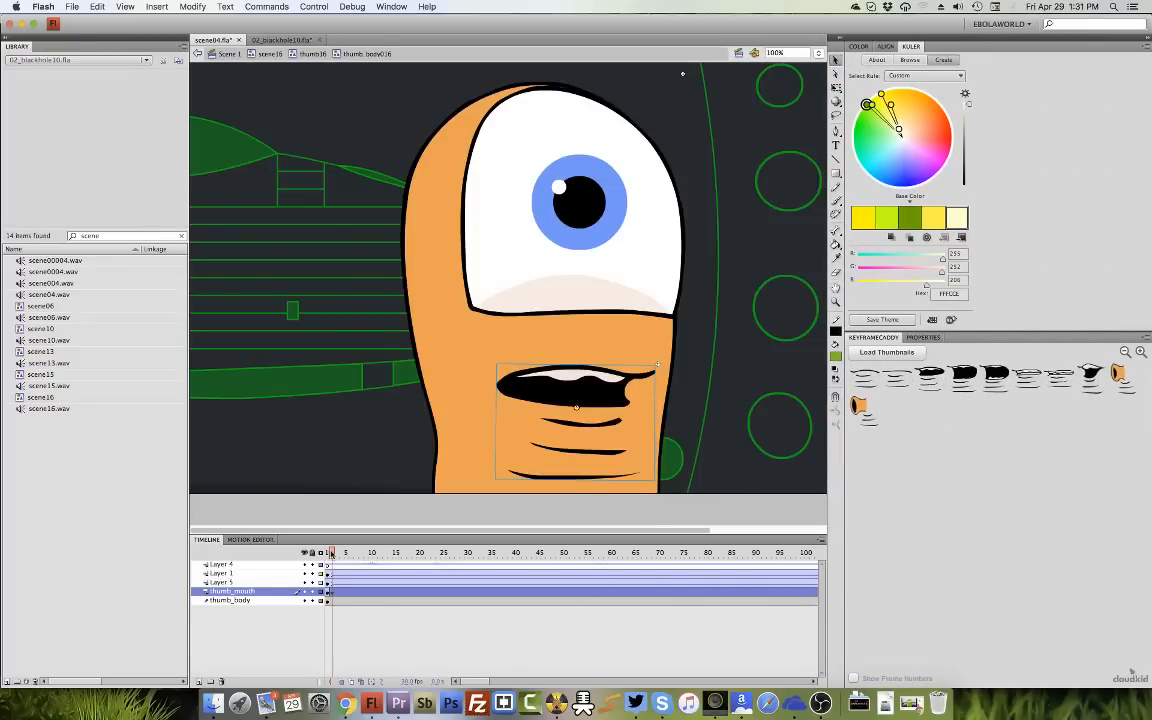
Set KeyframeCaddy mouth shapes on the thumb_mouth layer at frames 4, 6, 11 and 13, with open mouths at 4 and 6.
{"action": "left_click_drag", "start_coordinate": [331, 553], "coordinate": [385, 577]}
{"action": "left_click", "coordinate": [1059, 378]}
{"action": "left_click", "coordinate": [377, 592]}
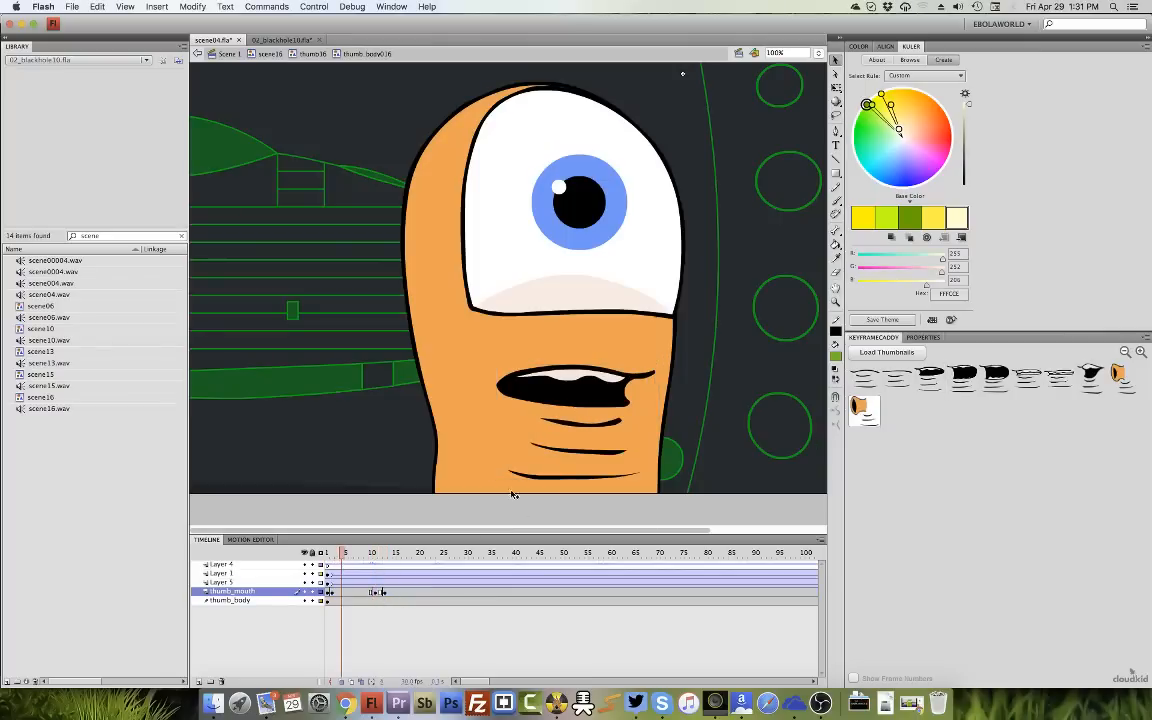
{"action": "left_click", "coordinate": [950, 380]}
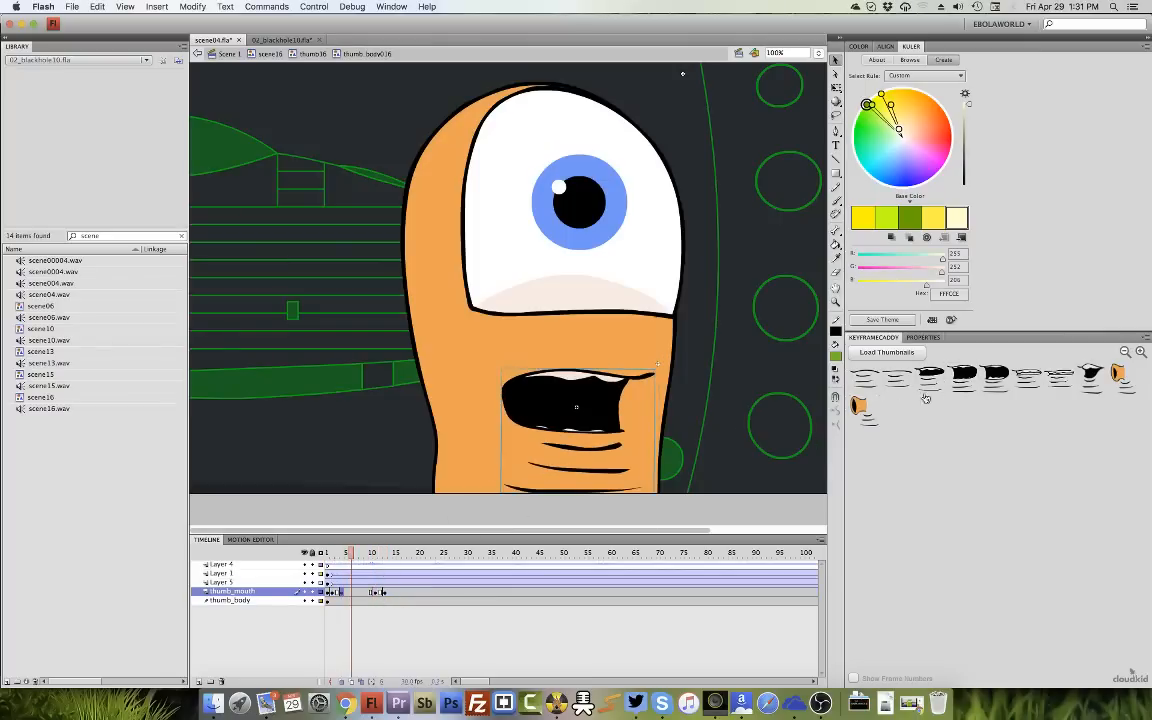
{"action": "left_click", "coordinate": [363, 555]}
{"action": "left_click_drag", "start_coordinate": [363, 555], "coordinate": [368, 557]}
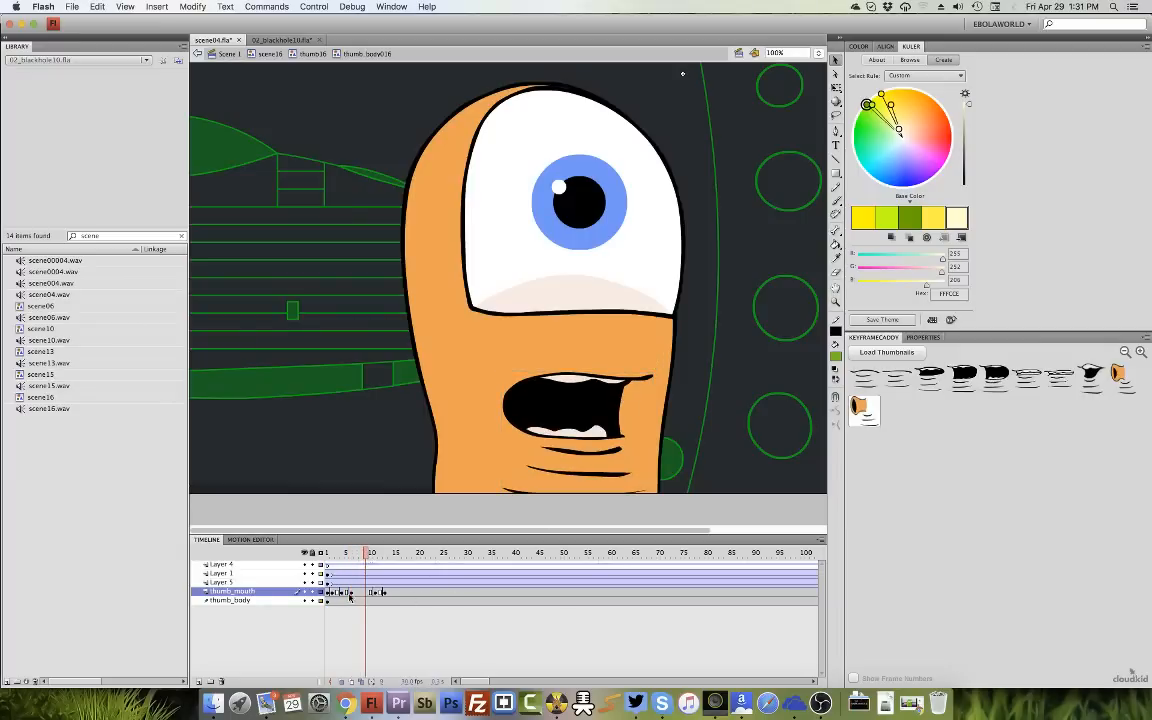
Replay the start, then set thumb_mouth shapes at frames 6, 8, 10 and 12: parted teeth at 6, wide open at 10, slightly open at 12.
{"action": "left_click", "coordinate": [330, 564]}
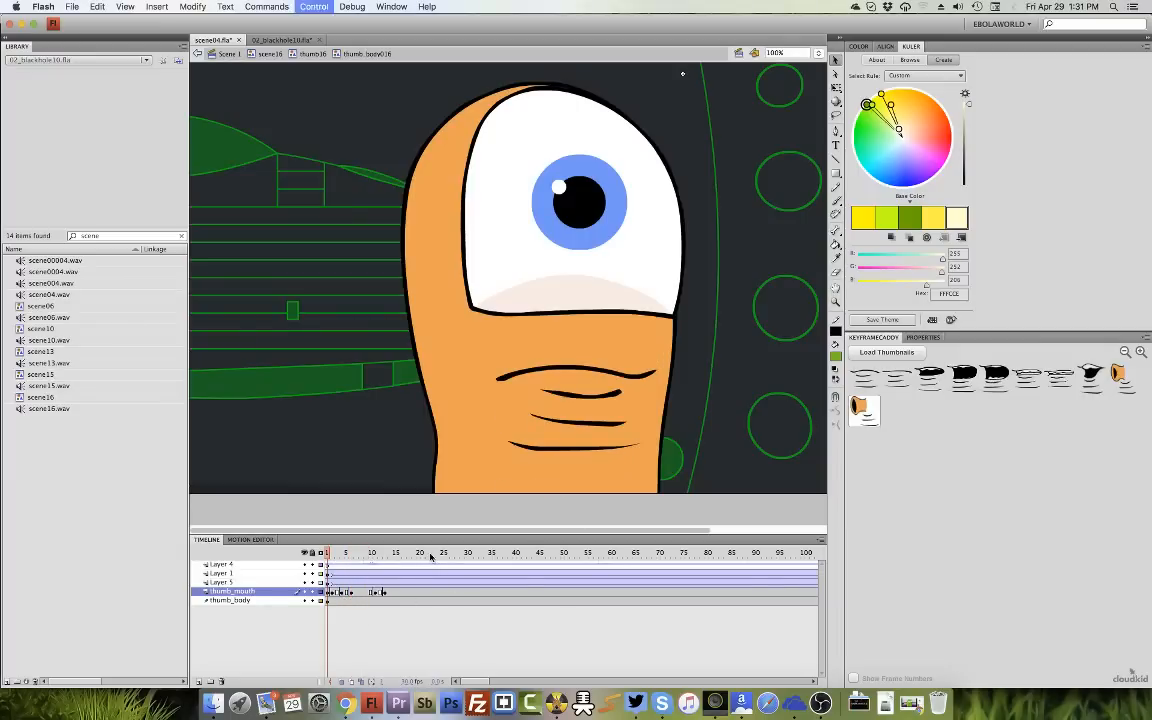
{"action": "key", "text": "Return"}
{"action": "left_click_drag", "start_coordinate": [350, 556], "coordinate": [358, 558]}
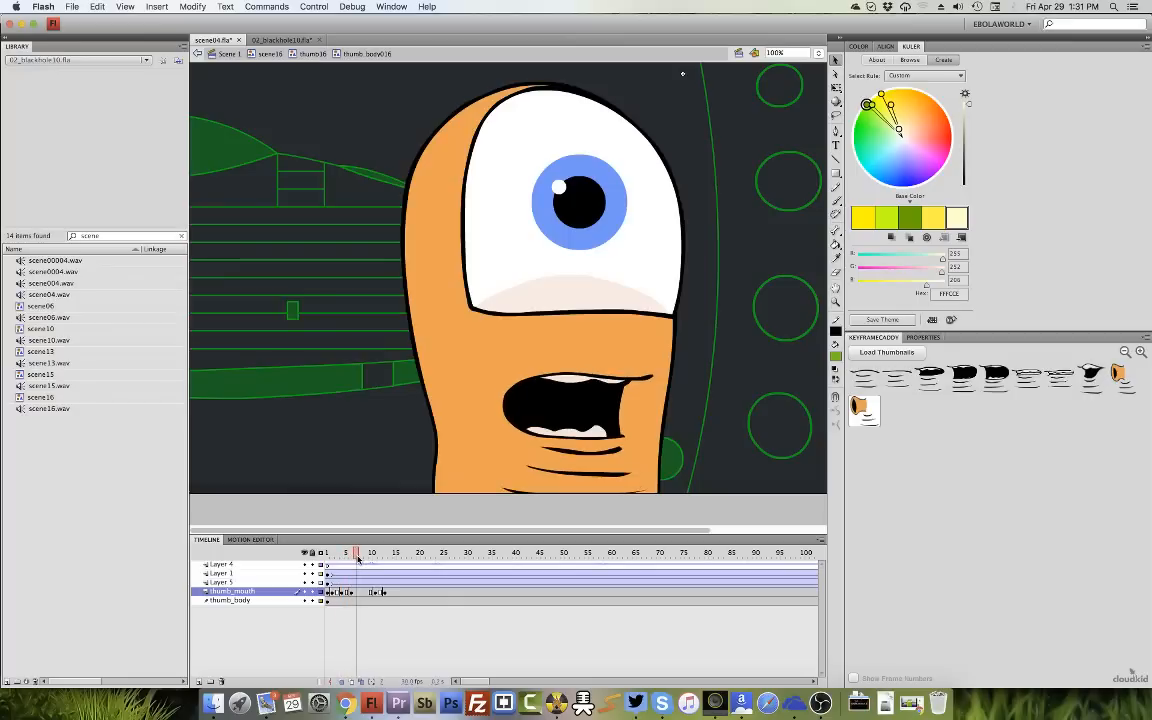
{"action": "left_click", "coordinate": [352, 593]}
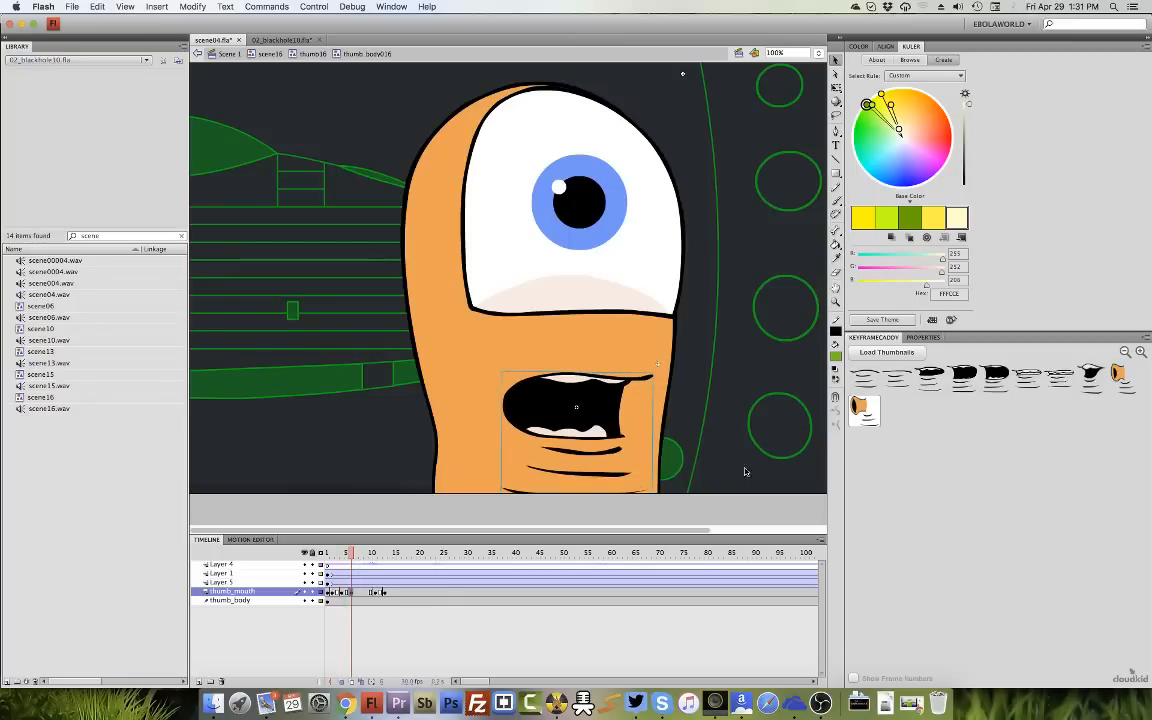
{"action": "left_click", "coordinate": [1026, 380]}
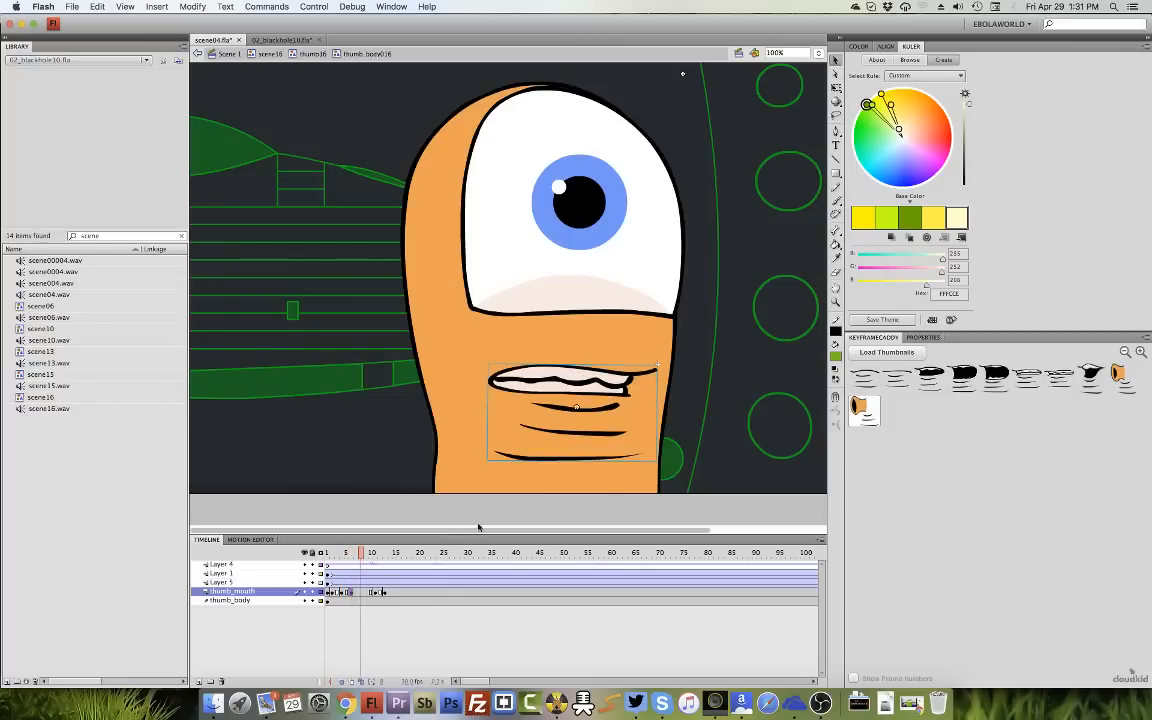
{"action": "left_click", "coordinate": [985, 379]}
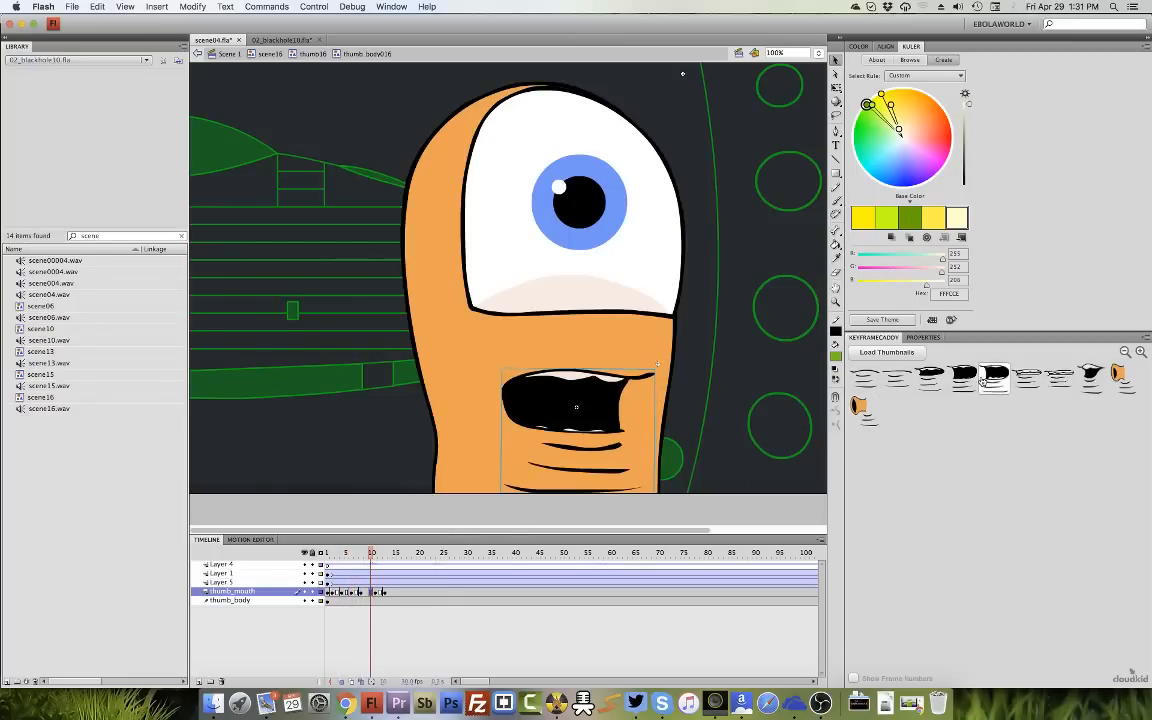
{"action": "left_click", "coordinate": [379, 593]}
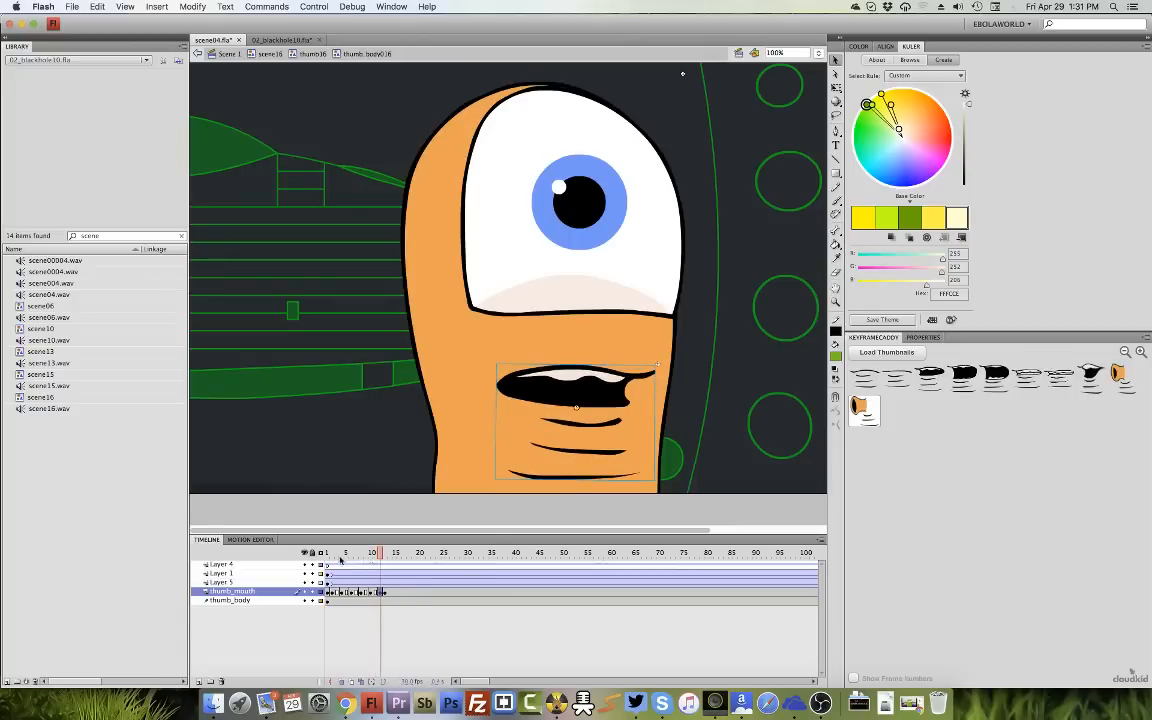
Set KeyframeCaddy mouth shapes on thumb_mouth at frames 15, 17 and 19, with parted teeth at 15 and clenched teeth at 19.
{"action": "left_click_drag", "start_coordinate": [340, 560], "coordinate": [390, 565]}
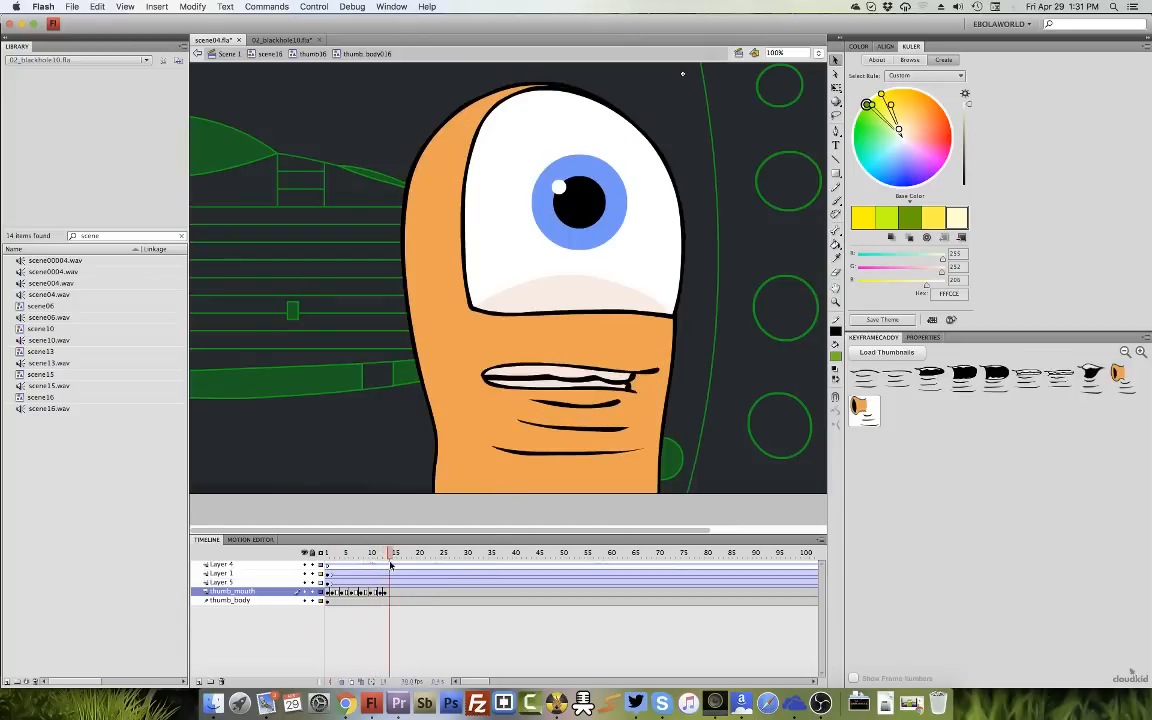
{"action": "left_click", "coordinate": [394, 593]}
{"action": "left_click", "coordinate": [1059, 380]}
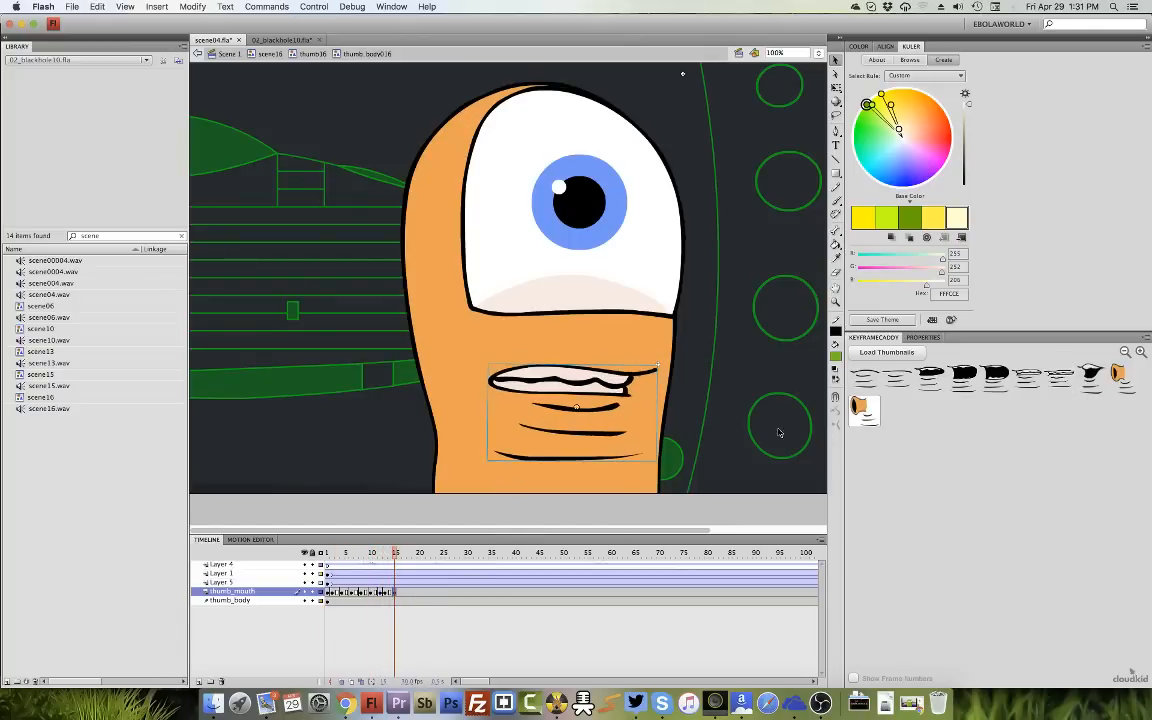
{"action": "left_click_drag", "start_coordinate": [396, 555], "coordinate": [413, 556]}
{"action": "left_click", "coordinate": [964, 374]}
{"action": "left_click", "coordinate": [1022, 381]}
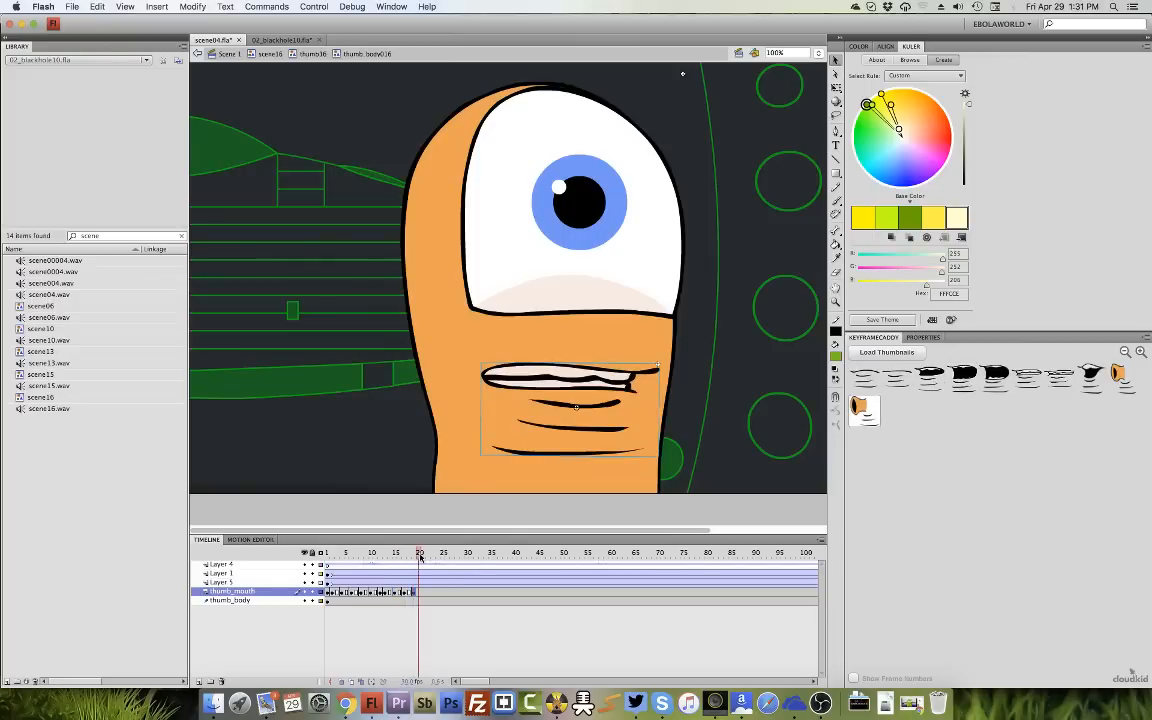
Continue the thumb_mouth shapes every couple of frames from frame 21, ending on closed lips at frame 27.
{"action": "left_click", "coordinate": [931, 376]}
{"action": "left_click_drag", "start_coordinate": [433, 556], "coordinate": [451, 553]}
{"action": "left_click", "coordinate": [893, 380]}
{"action": "left_click", "coordinate": [865, 378]}
{"action": "left_click", "coordinate": [873, 383]}
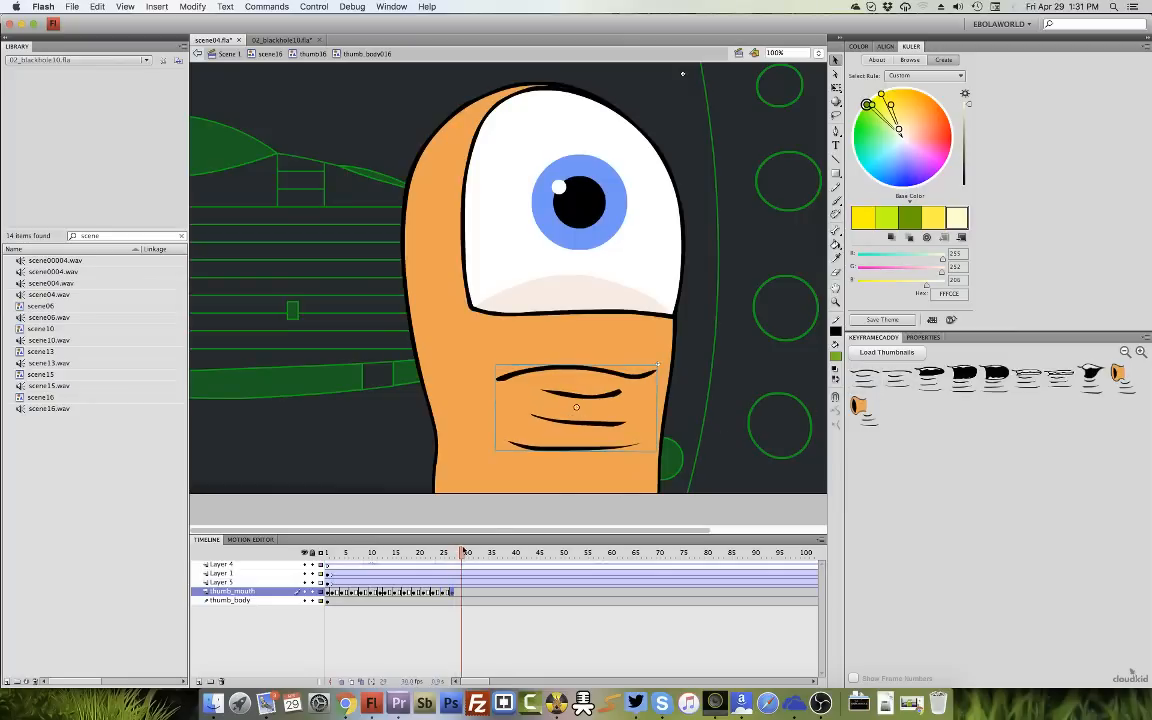
Set a clenched-teeth mouth at frame 29 and continue with parted-teeth shapes up to frame 33.
{"action": "left_click", "coordinate": [931, 380]}
{"action": "left_click_drag", "start_coordinate": [462, 554], "coordinate": [471, 554]}
{"action": "left_click", "coordinate": [1022, 380]}
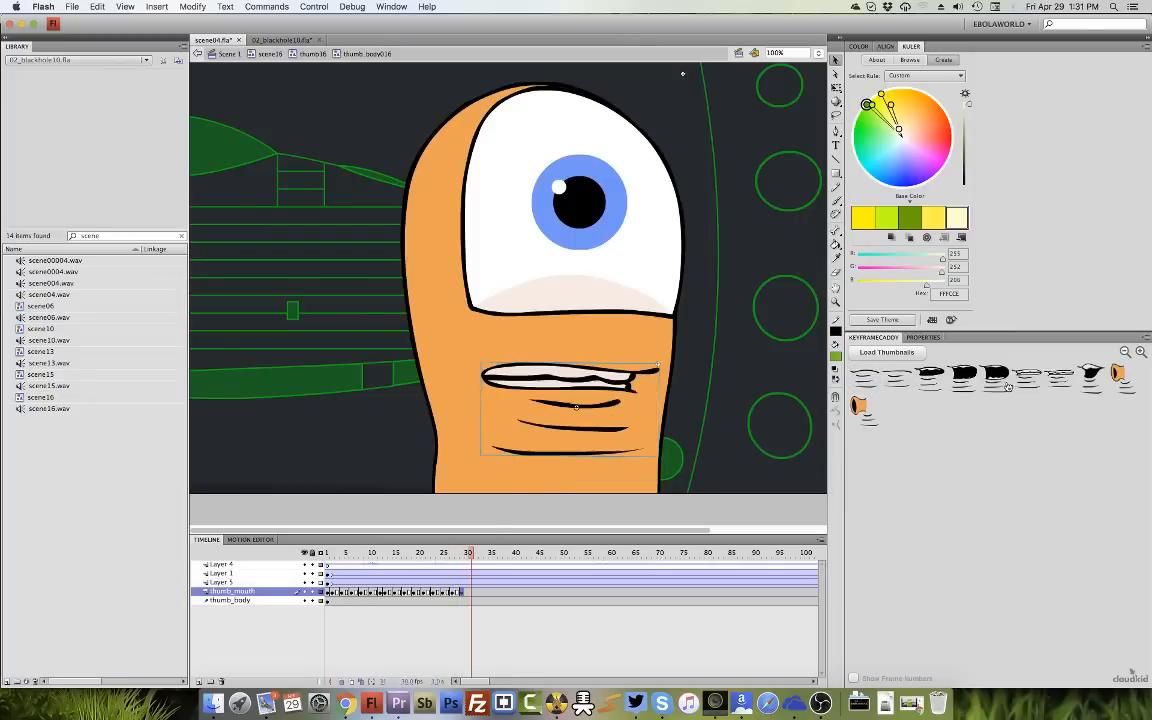
{"action": "left_click", "coordinate": [877, 415]}
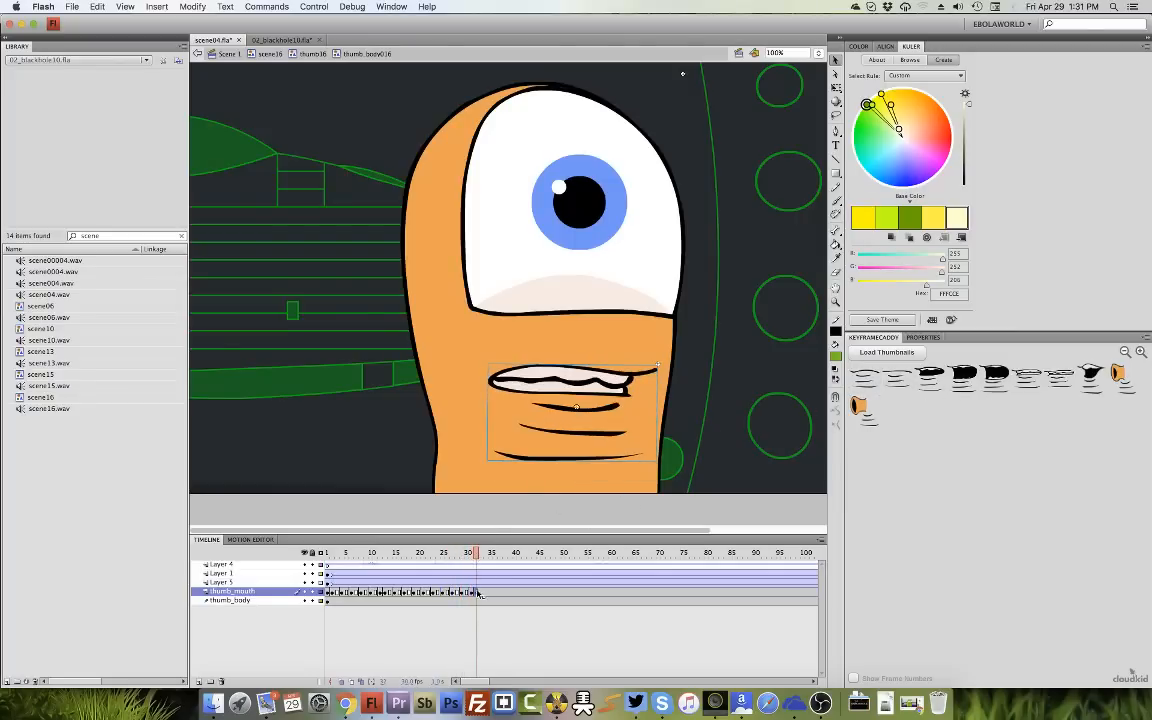
Play the thumb with its sound, return to frame 1 and play the lip-sync again from the start.
{"action": "key", "text": "Return"}
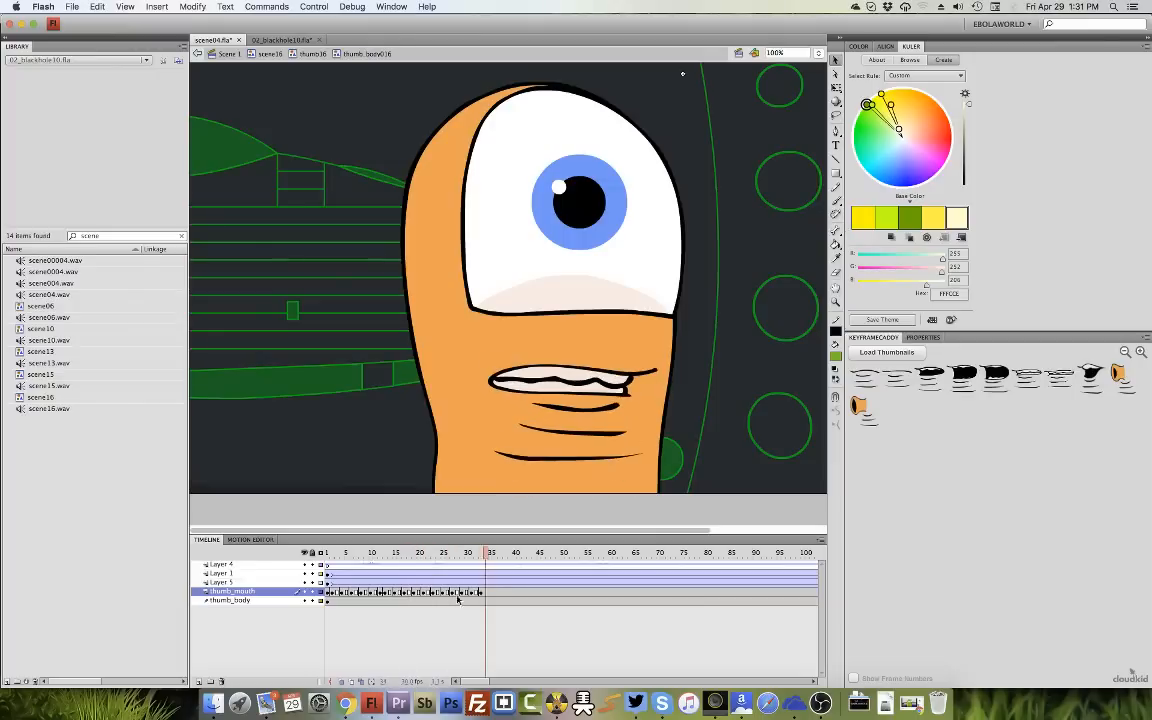
{"action": "key", "text": "Return"}
{"action": "left_click_drag", "start_coordinate": [346, 552], "coordinate": [326, 552]}
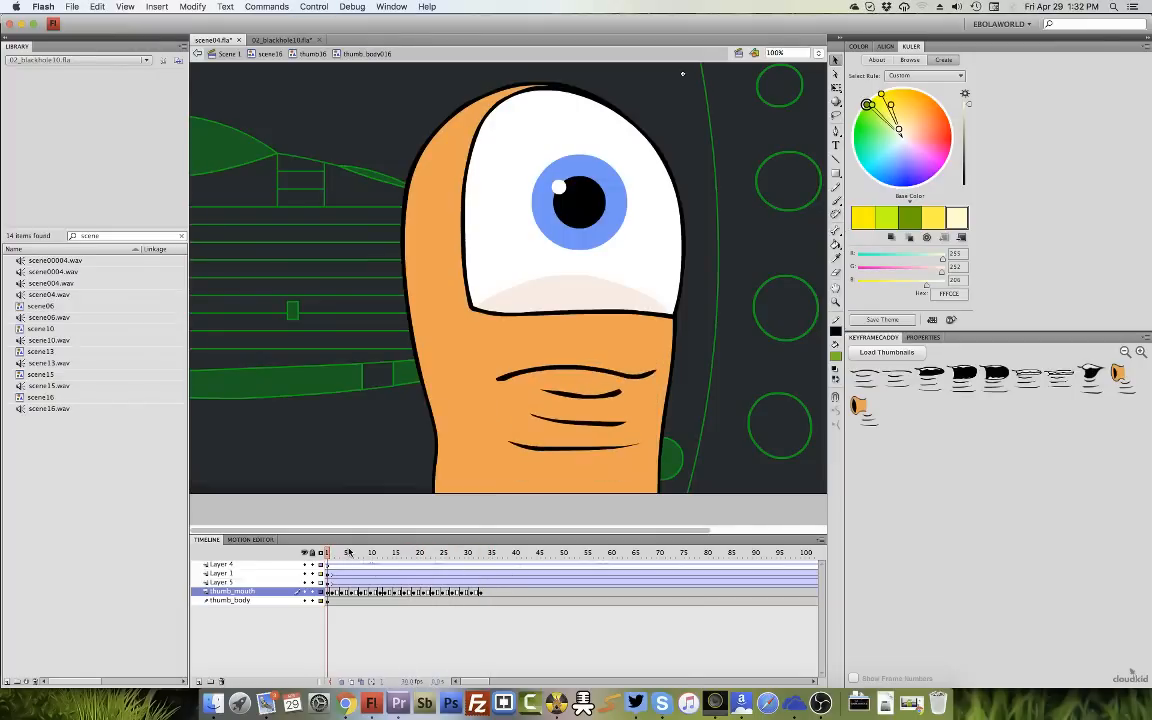
{"action": "key", "text": "Return"}
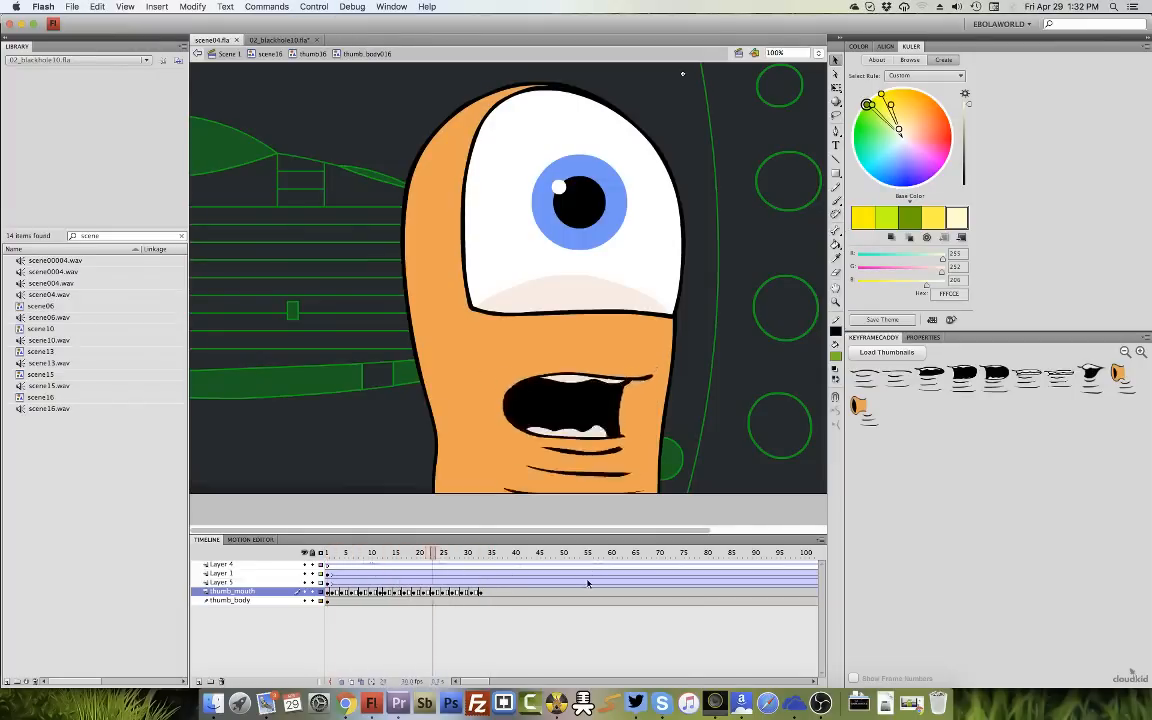
{"action": "key", "text": "Return"}
Set thumb_mouth shapes at frames 33, 35 and 37, slightly open at 33 and 37 and wide open at 35.
{"action": "mouse_move", "coordinate": [487, 560]}
{"action": "left_mouse_down"}
{"action": "mouse_move", "coordinate": [458, 556]}
{"action": "mouse_move", "coordinate": [481, 556]}
{"action": "left_mouse_up"}
{"action": "left_click", "coordinate": [929, 378]}
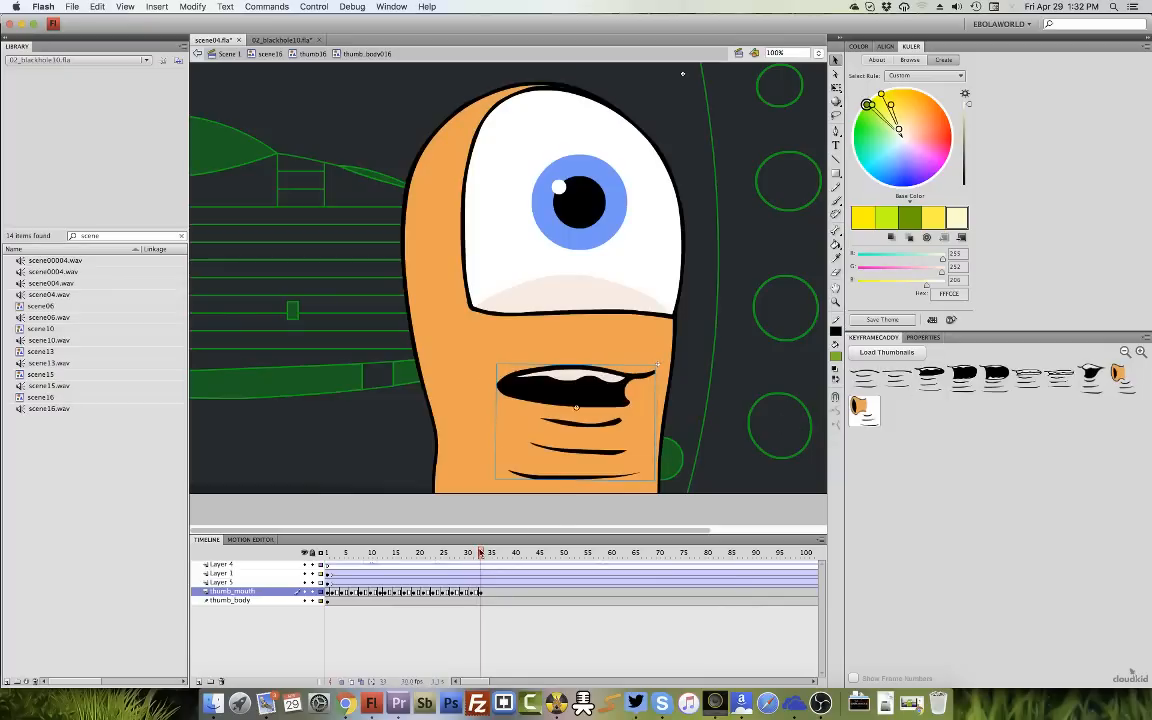
{"action": "left_click", "coordinate": [502, 565]}
{"action": "left_click", "coordinate": [1020, 383]}
{"action": "left_click", "coordinate": [501, 592]}
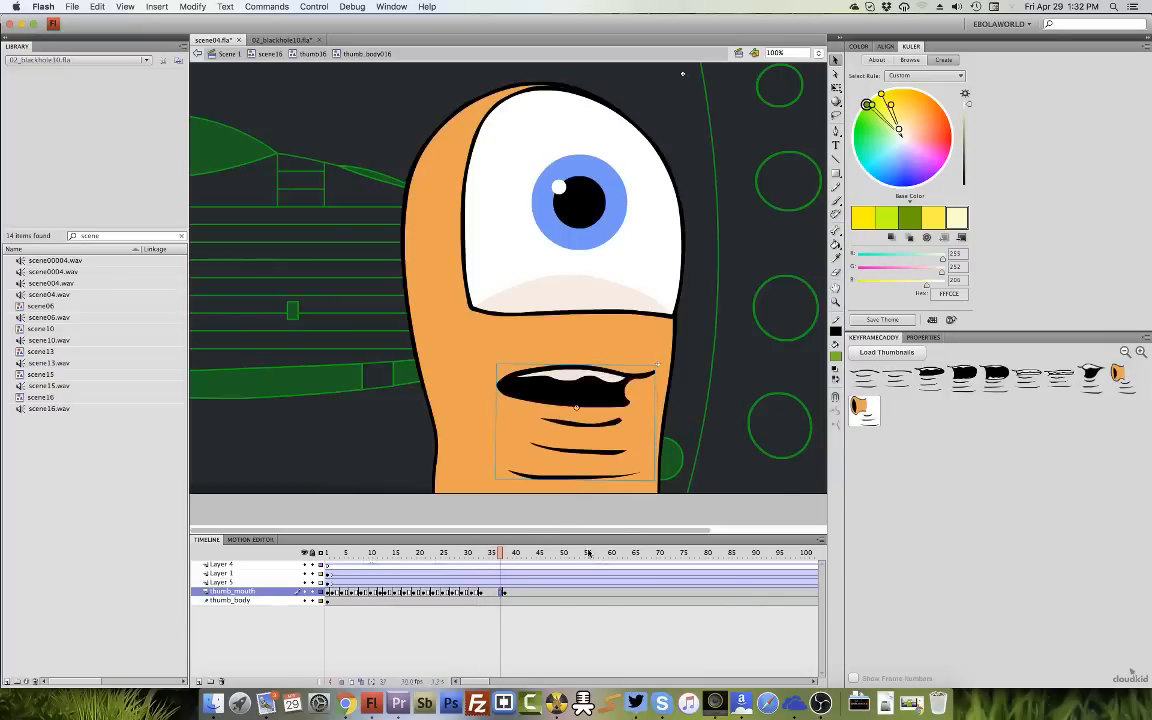
{"action": "left_click", "coordinate": [926, 381]}
{"action": "left_click", "coordinate": [491, 592]}
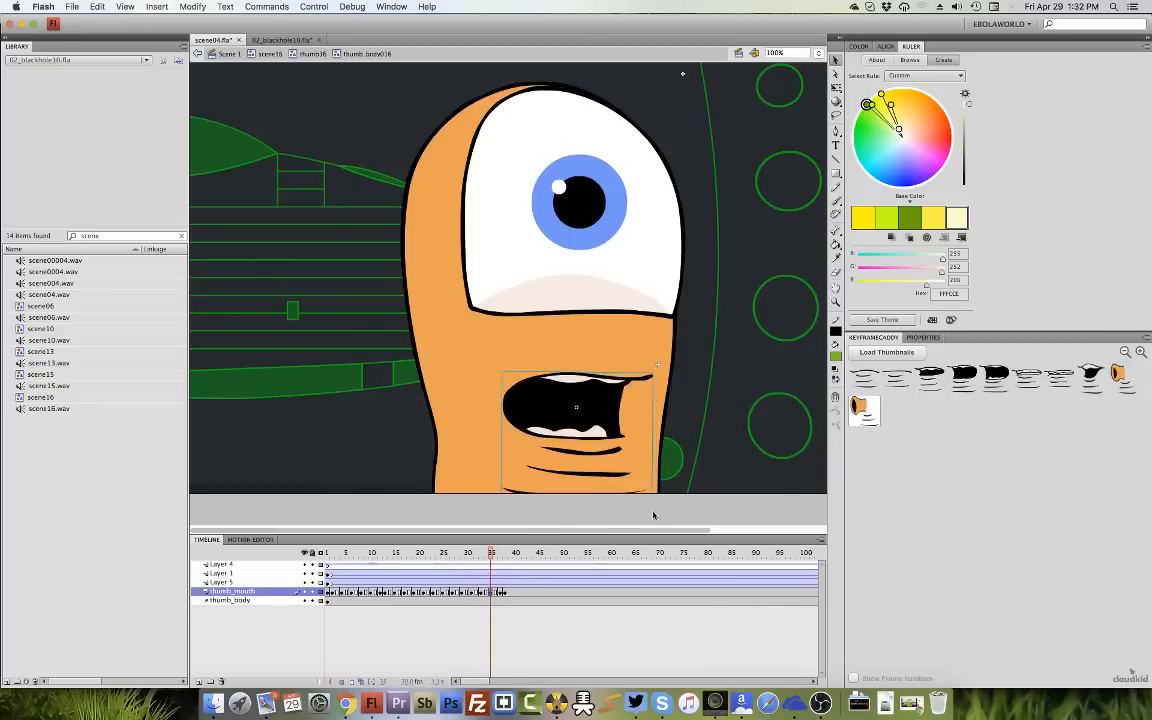
Set thumb_mouth shapes at frames 40, 42, 44 and 46: half-open at 40, clenched teeth at 42 and 46, puckered lips at 44.
{"action": "left_click_drag", "start_coordinate": [501, 553], "coordinate": [511, 555]}
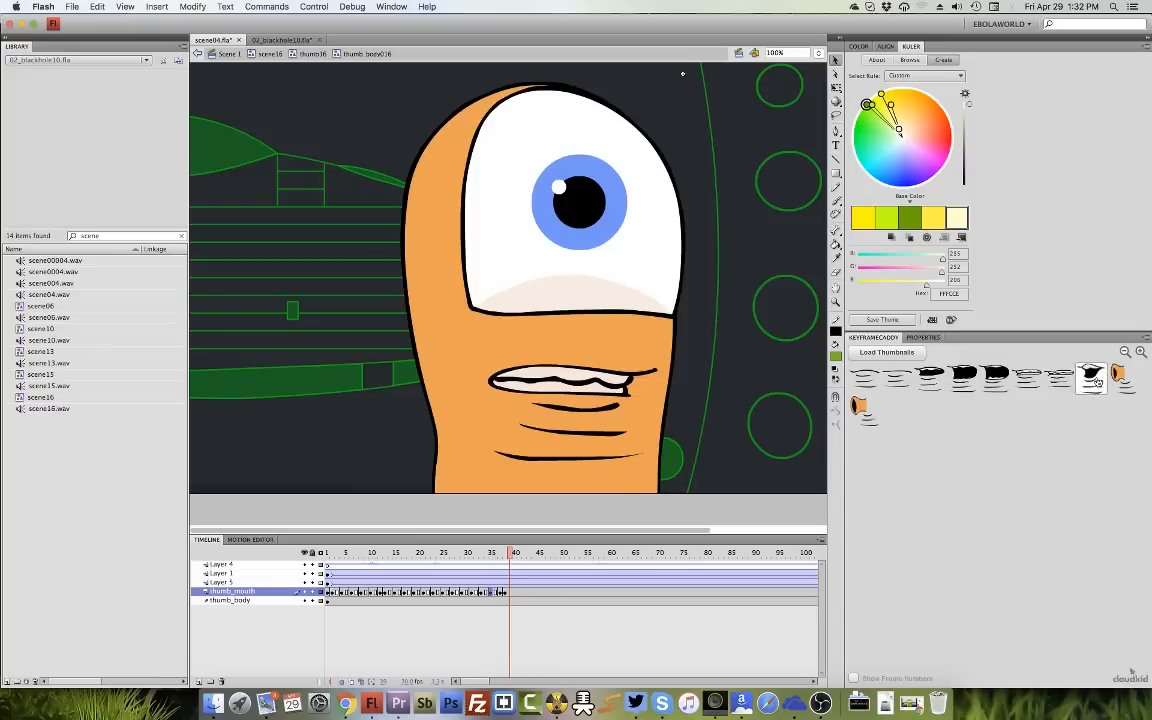
{"action": "left_click", "coordinate": [1092, 379]}
{"action": "left_click", "coordinate": [526, 553]}
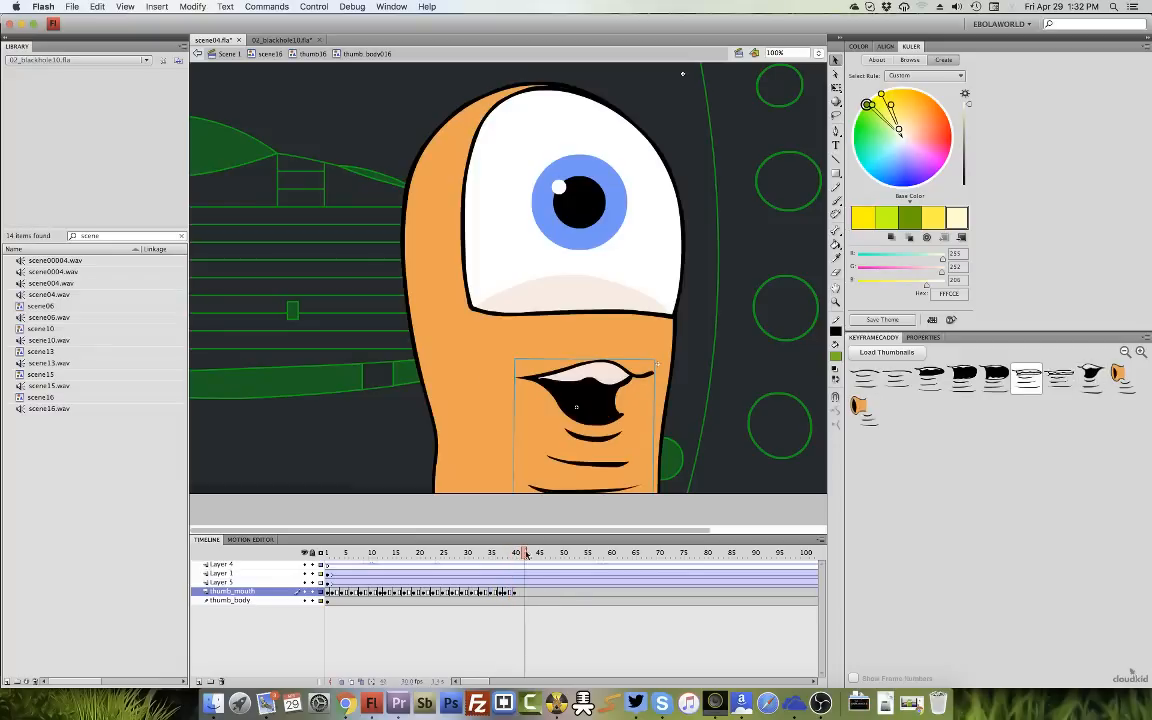
{"action": "left_click", "coordinate": [1029, 379]}
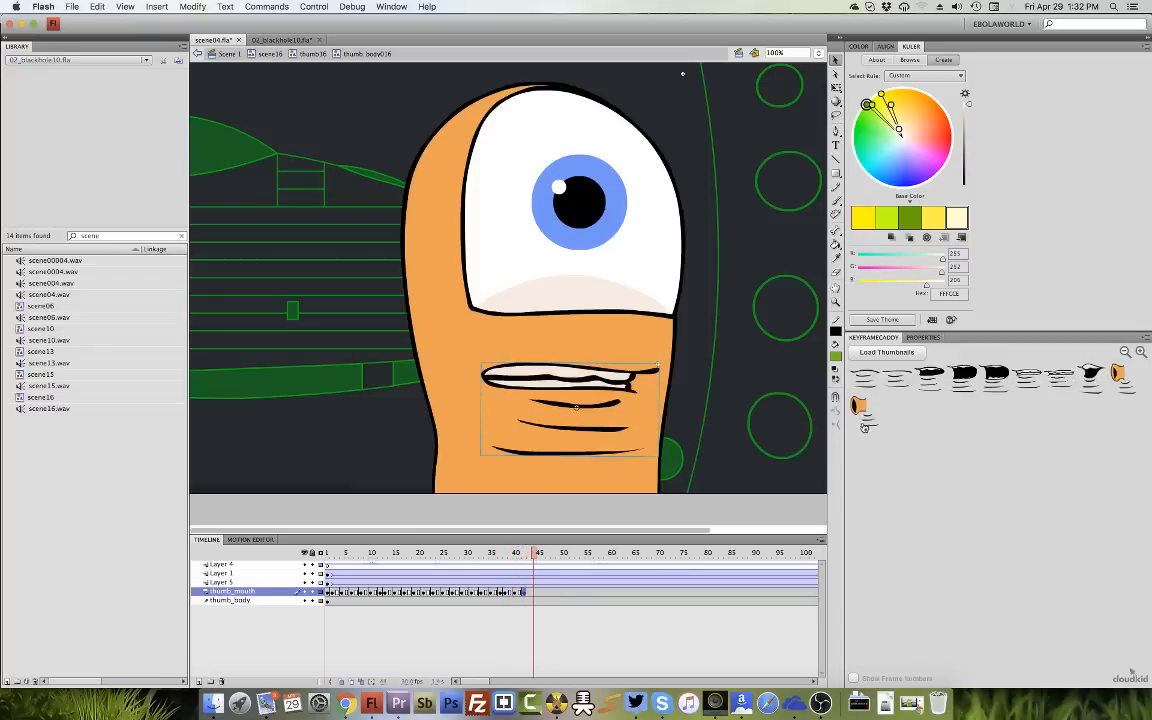
{"action": "left_click", "coordinate": [1118, 380]}
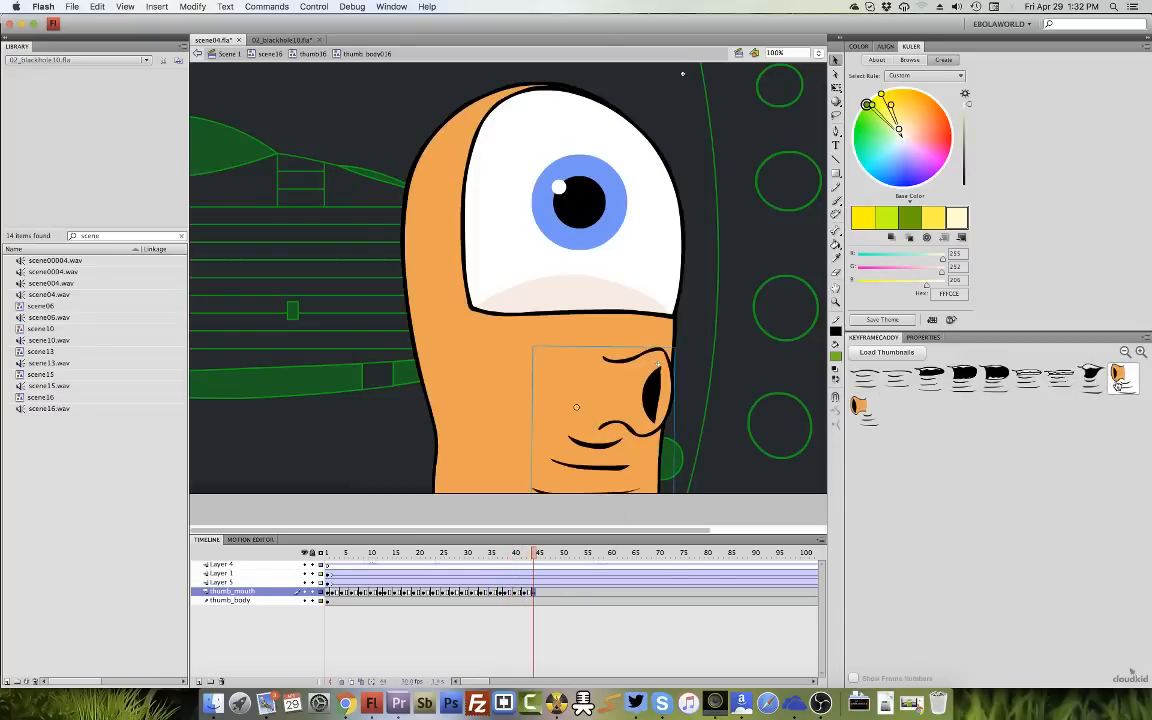
{"action": "left_click_drag", "start_coordinate": [520, 555], "coordinate": [545, 559]}
{"action": "left_click", "coordinate": [965, 380]}
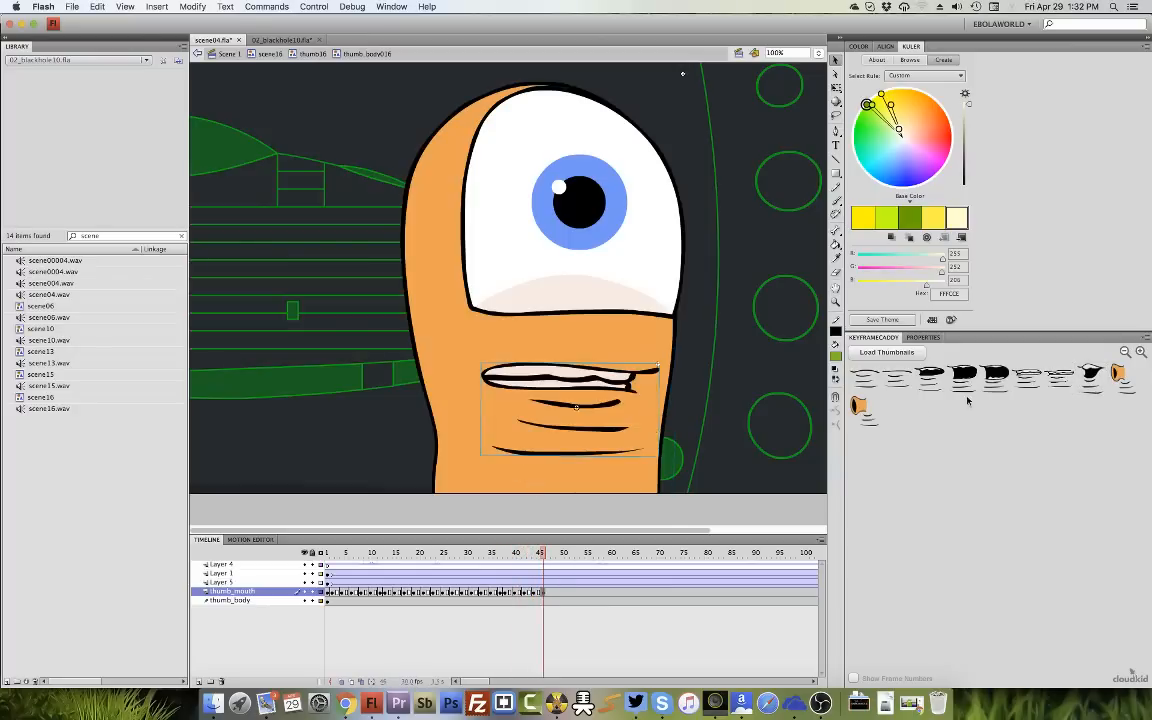
Set KeyframeCaddy mouth shapes on thumb_mouth at frames 48, 50 and 52, with parted teeth at 52.
{"action": "left_click", "coordinate": [551, 592]}
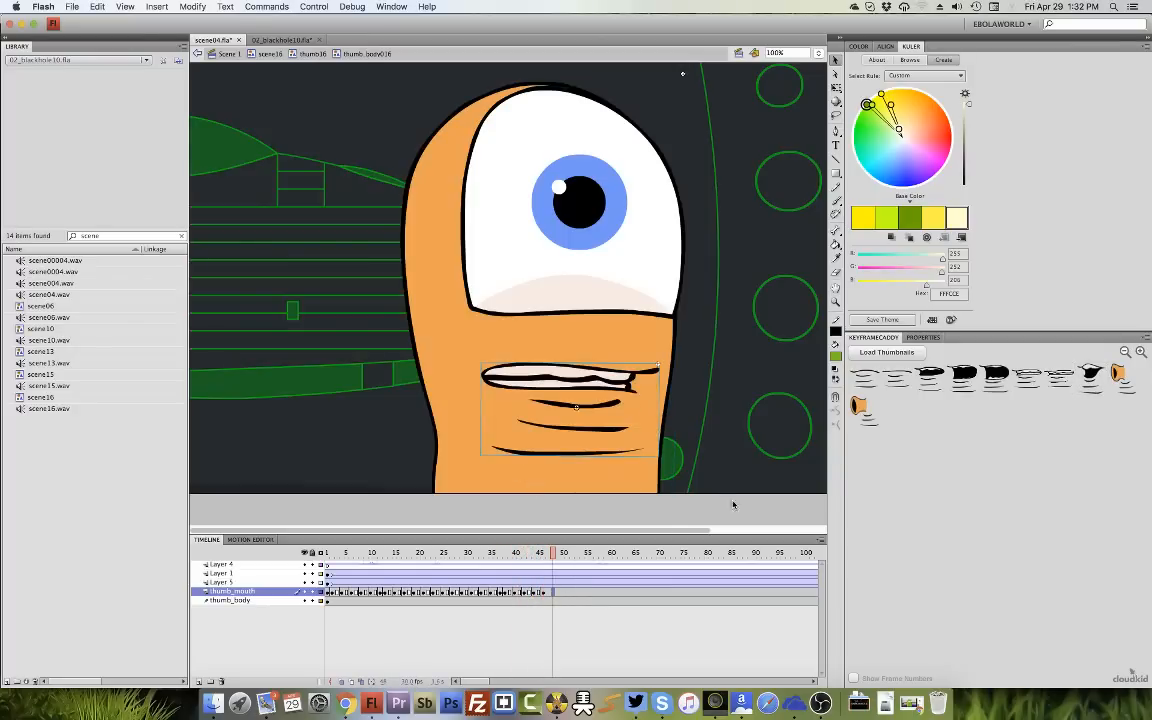
{"action": "left_click", "coordinate": [1022, 383]}
{"action": "left_click_drag", "start_coordinate": [523, 556], "coordinate": [561, 558]}
{"action": "left_click", "coordinate": [1091, 376]}
{"action": "left_click", "coordinate": [929, 377]}
{"action": "left_click", "coordinate": [1022, 380]}
{"action": "left_click", "coordinate": [573, 592]}
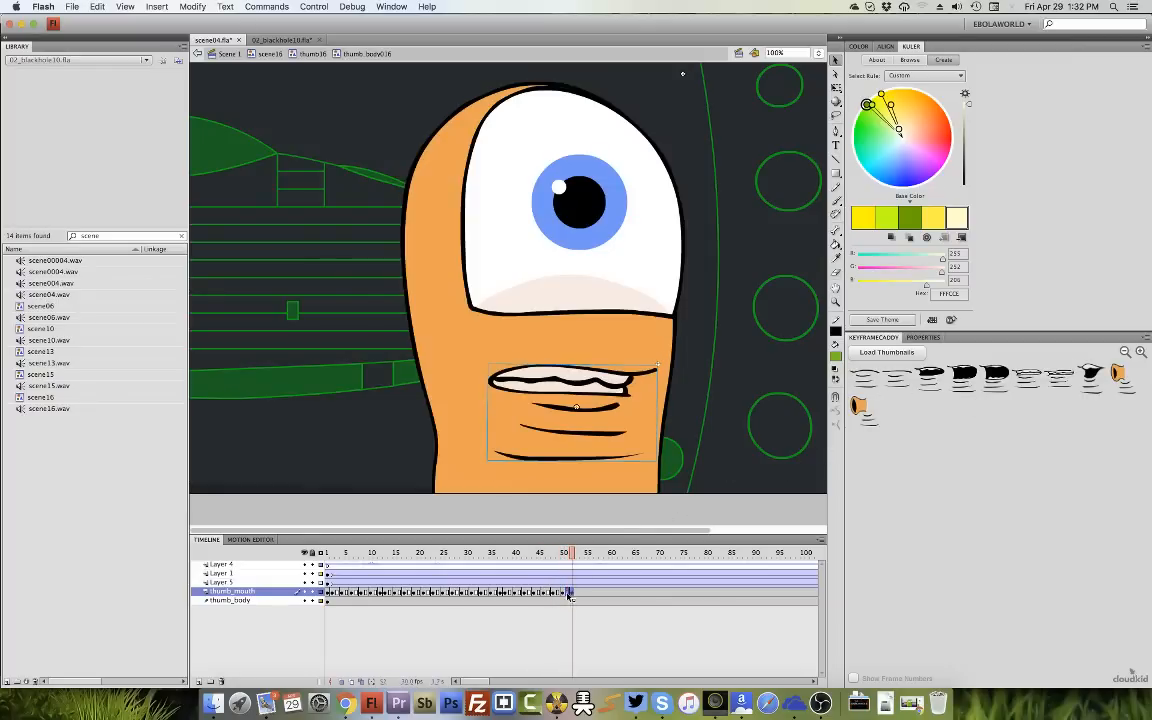
Set thumb_mouth shapes at frames 54, 56, 58 and 60, with a slightly open mouth at 56 and a wide-open mouth at 58.
{"action": "left_click", "coordinate": [562, 558]}
{"action": "left_click_drag", "start_coordinate": [568, 562], "coordinate": [616, 558]}
{"action": "left_click", "coordinate": [1087, 380]}
{"action": "left_click", "coordinate": [1060, 378]}
{"action": "left_click", "coordinate": [962, 381]}
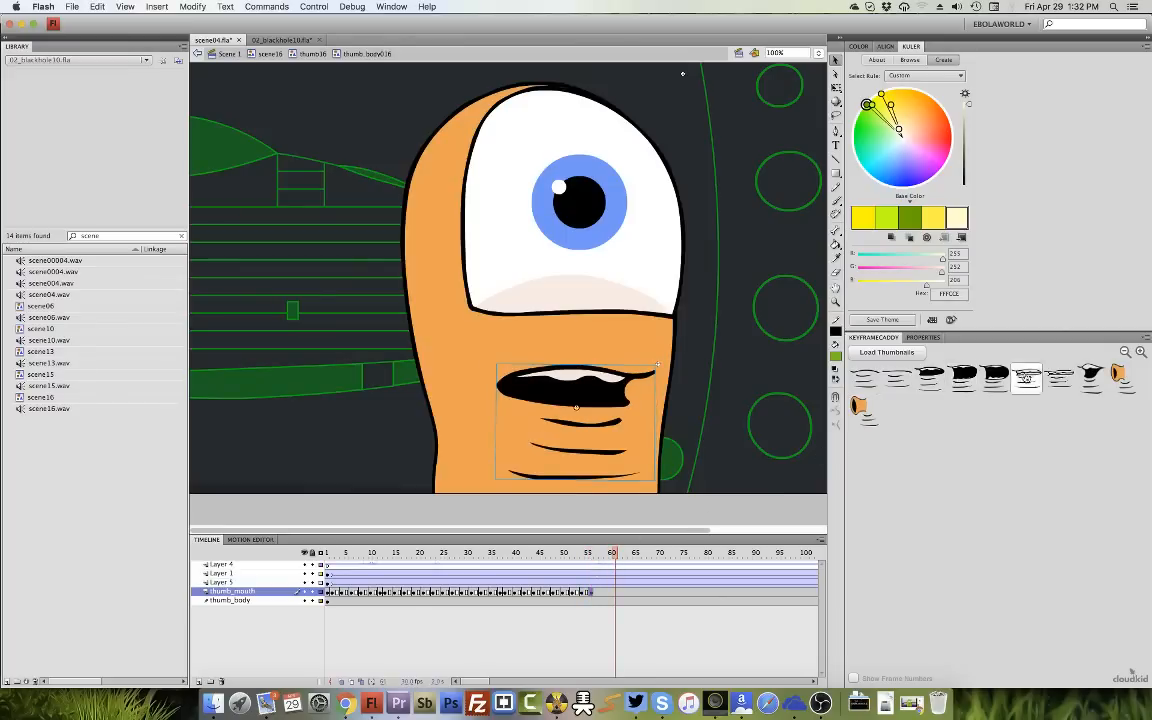
{"action": "left_click", "coordinate": [1026, 379]}
{"action": "left_click", "coordinate": [600, 593]}
{"action": "left_click", "coordinate": [864, 410]}
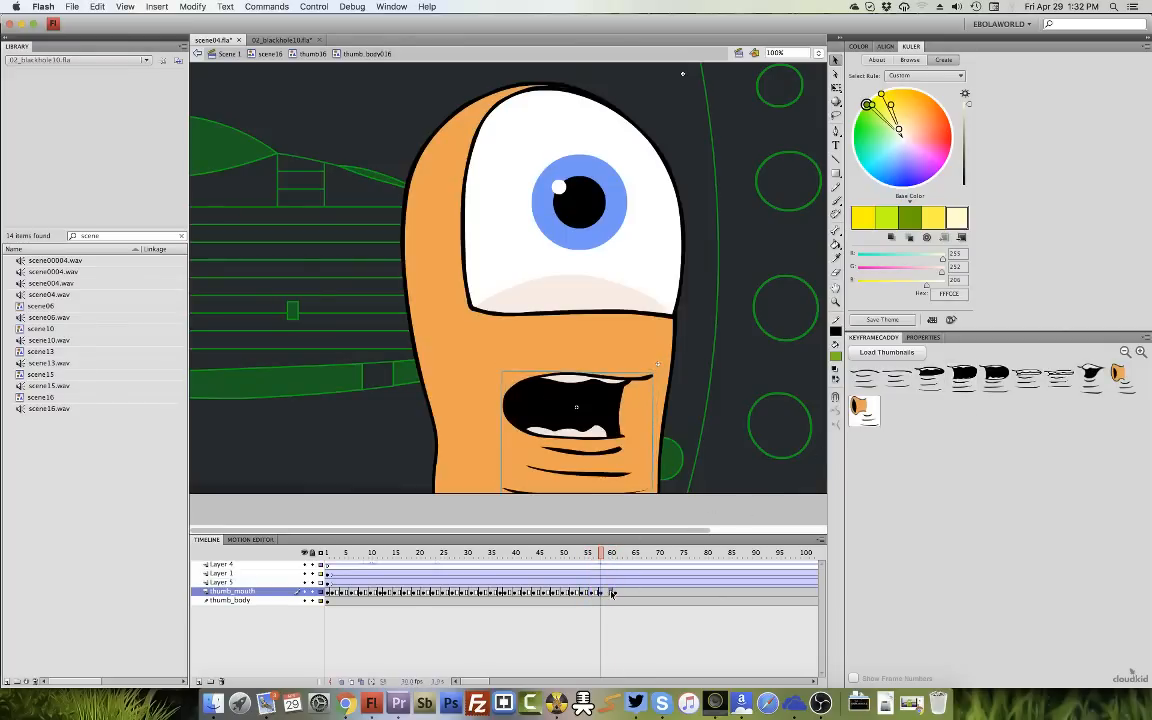
Set thumb_mouth shapes from frame 62 to 71: clenched teeth at 62, slightly open at 64 and 66, and parted teeth at 71.
{"action": "left_click_drag", "start_coordinate": [601, 554], "coordinate": [621, 556]}
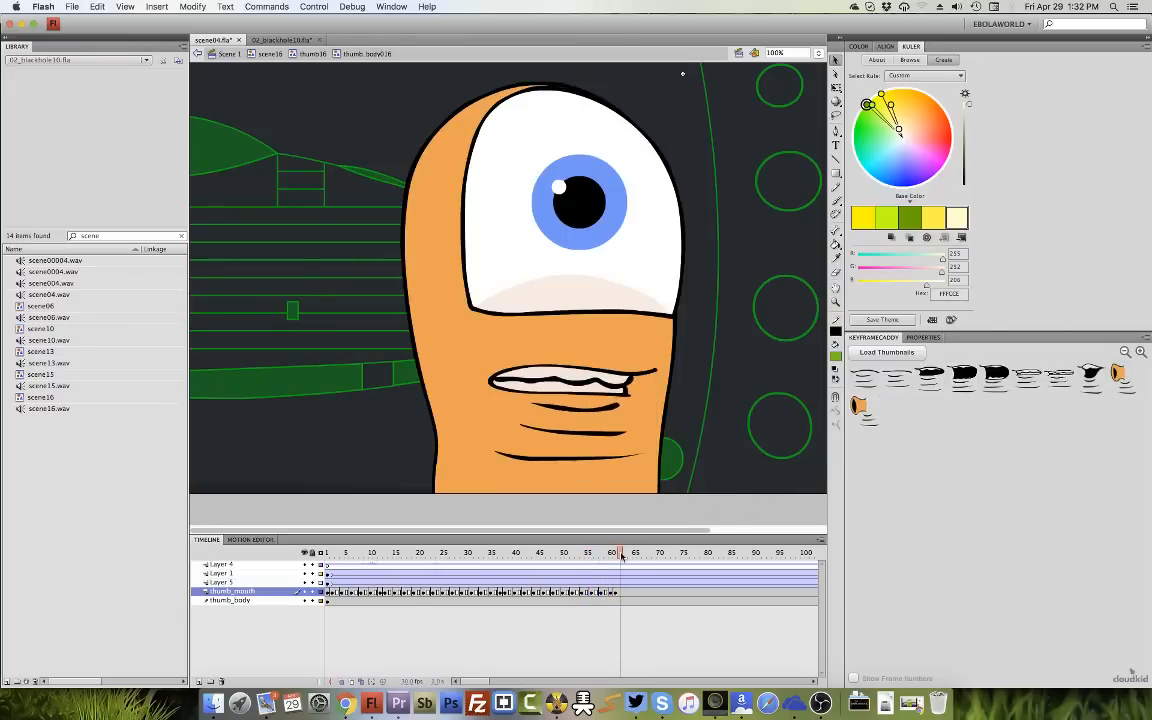
{"action": "left_click", "coordinate": [1058, 379]}
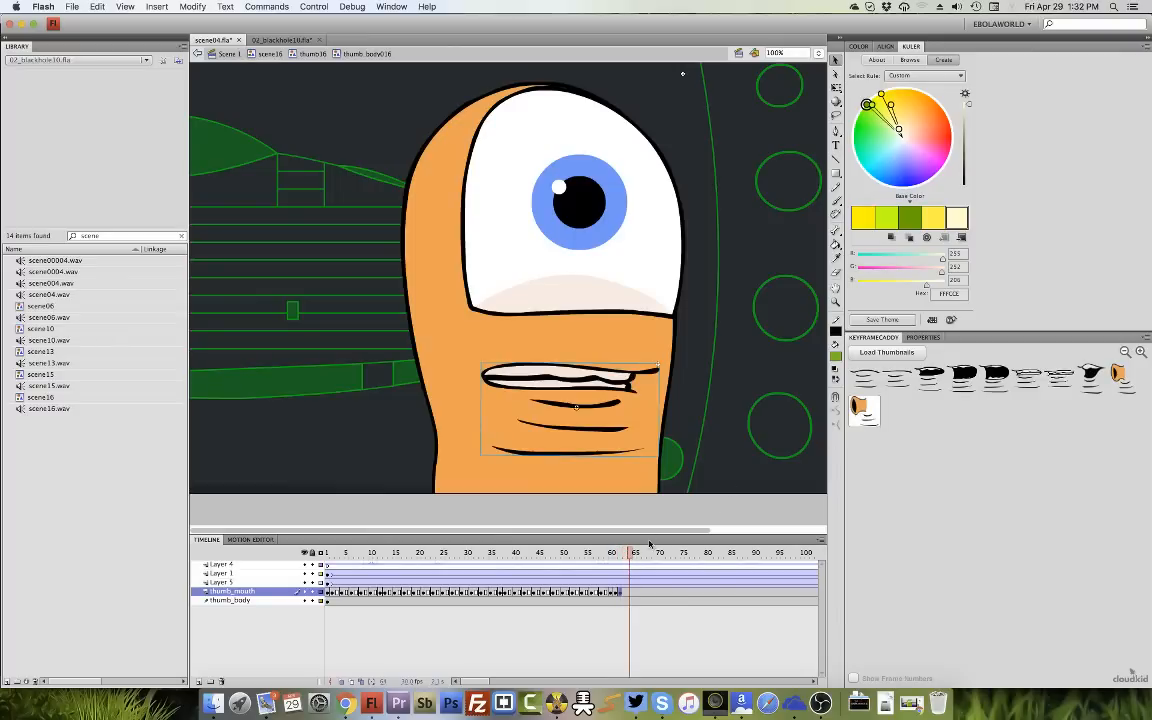
{"action": "left_click", "coordinate": [931, 378]}
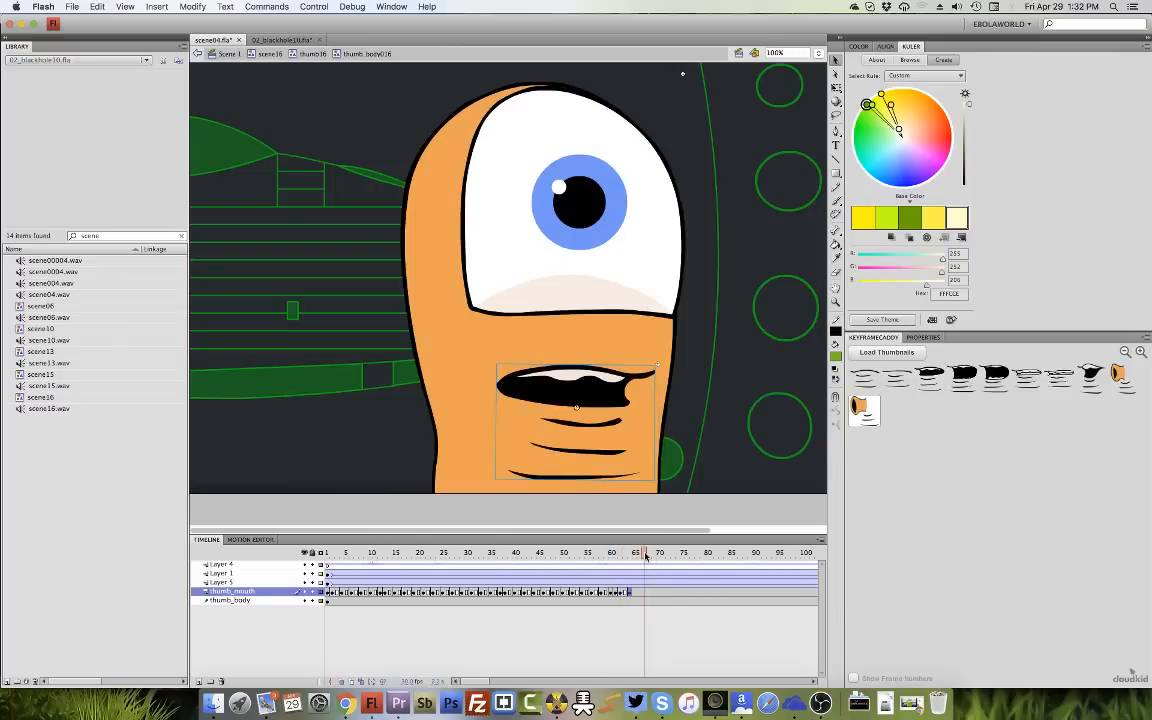
{"action": "left_click", "coordinate": [1028, 378]}
{"action": "left_click_drag", "start_coordinate": [650, 556], "coordinate": [664, 555]}
{"action": "left_click", "coordinate": [994, 380]}
{"action": "left_click", "coordinate": [1028, 380]}
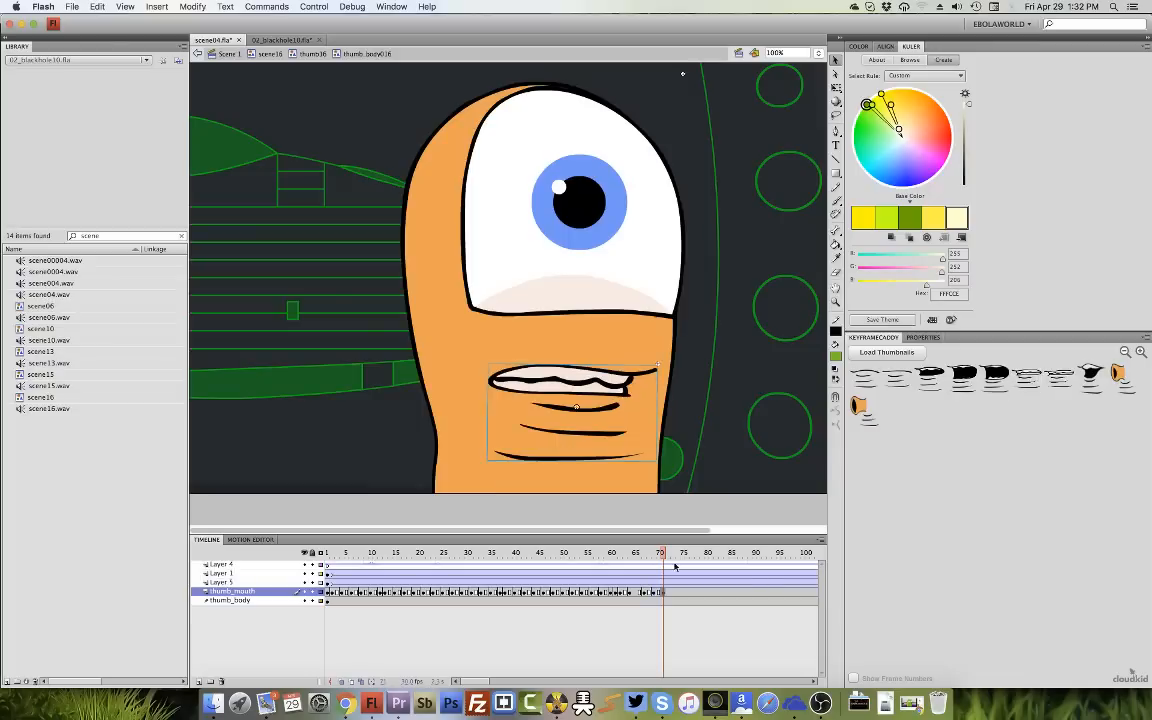
{"action": "left_click", "coordinate": [641, 593]}
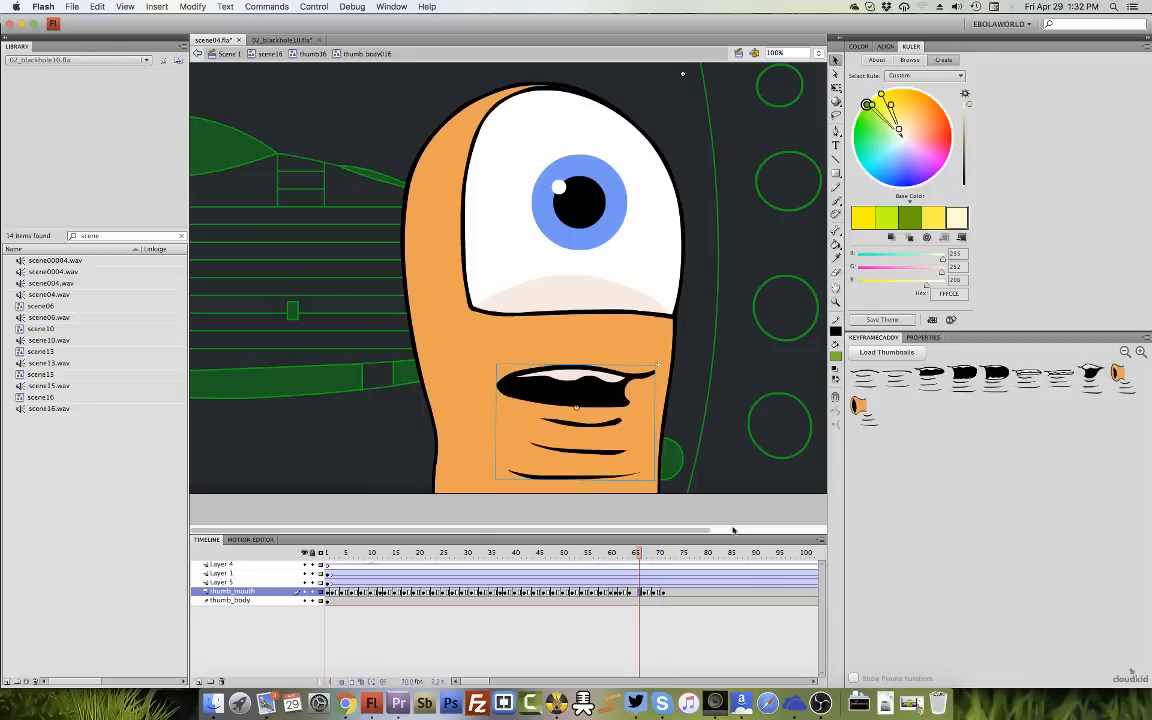
{"action": "left_click", "coordinate": [632, 593]}
Listen to the next bit of sound and set a wide-open mouth at frame 73 and parted teeth at frame 75.
{"action": "key", "text": "Return"}
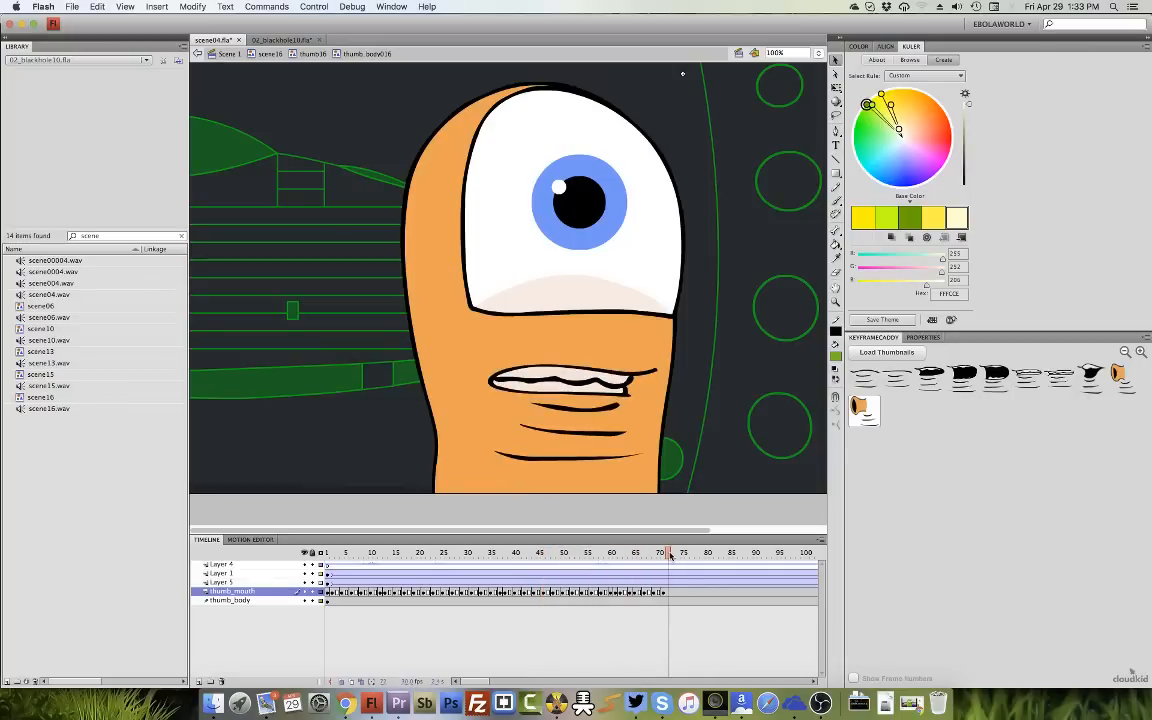
{"action": "left_click_drag", "start_coordinate": [675, 555], "coordinate": [663, 560]}
{"action": "left_click", "coordinate": [986, 377]}
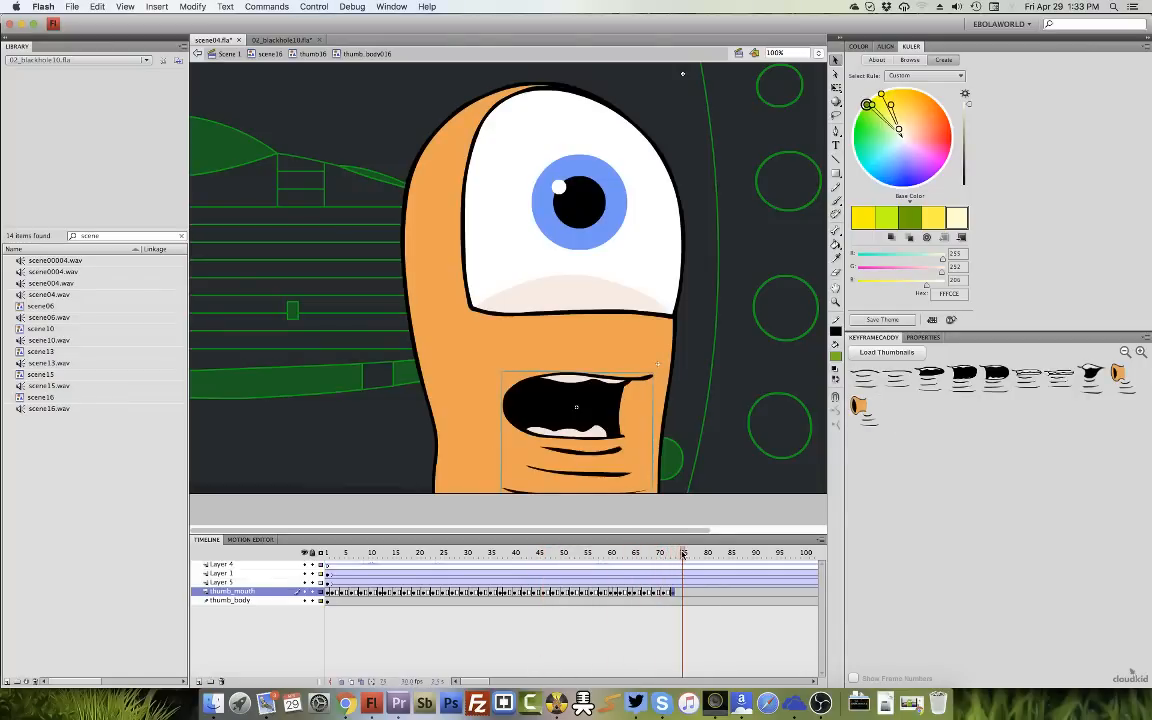
{"action": "left_click_drag", "start_coordinate": [683, 562], "coordinate": [692, 560]}
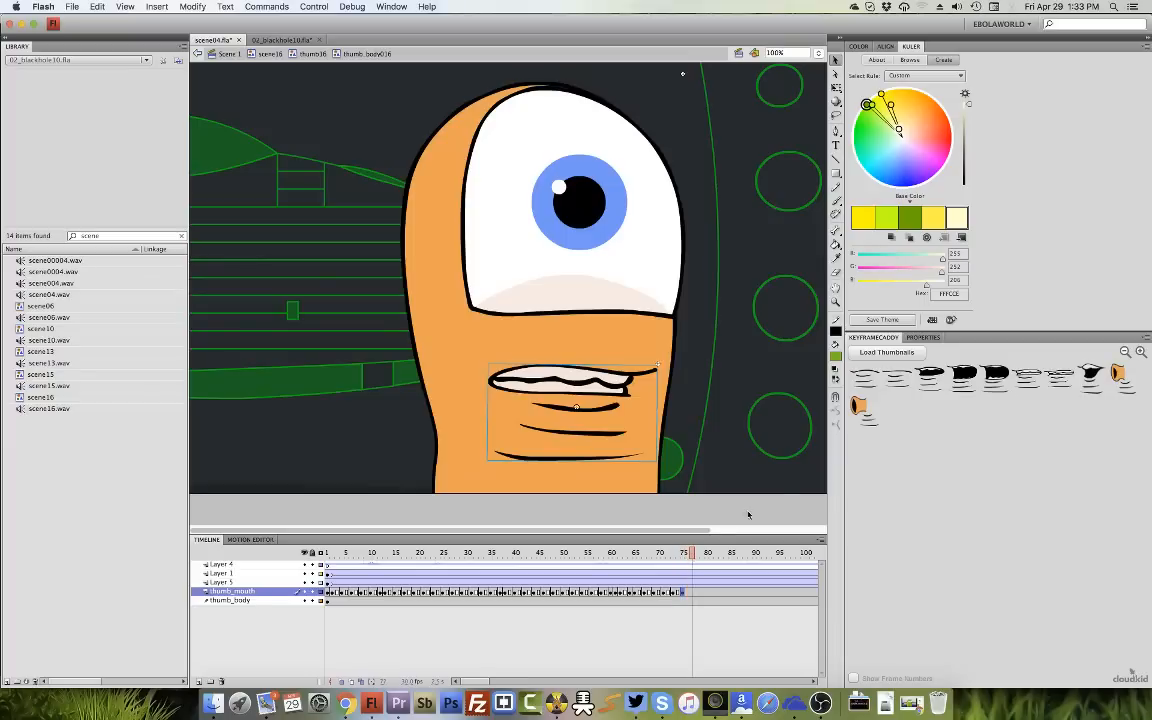
Set thumb_mouth shapes at frames 77, 79, 81 and 83: wide open, clenched teeth, slightly open and a closed frown.
{"action": "left_click", "coordinate": [964, 378]}
{"action": "left_click", "coordinate": [1056, 378]}
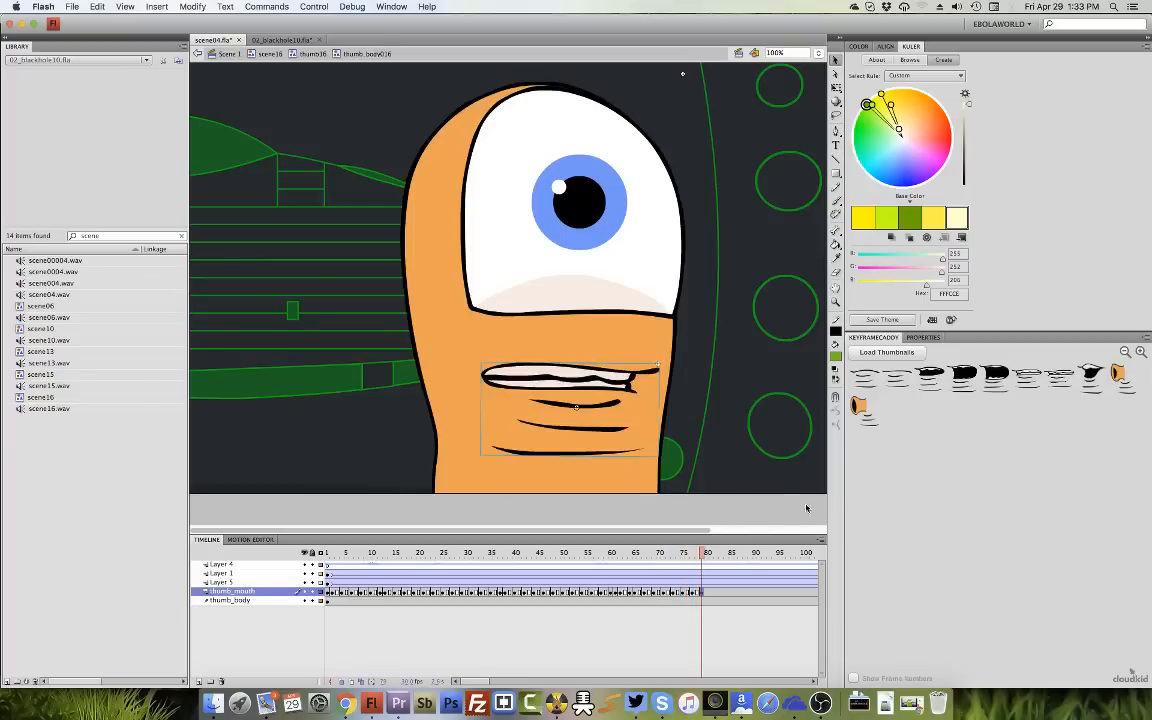
{"action": "left_click", "coordinate": [929, 377]}
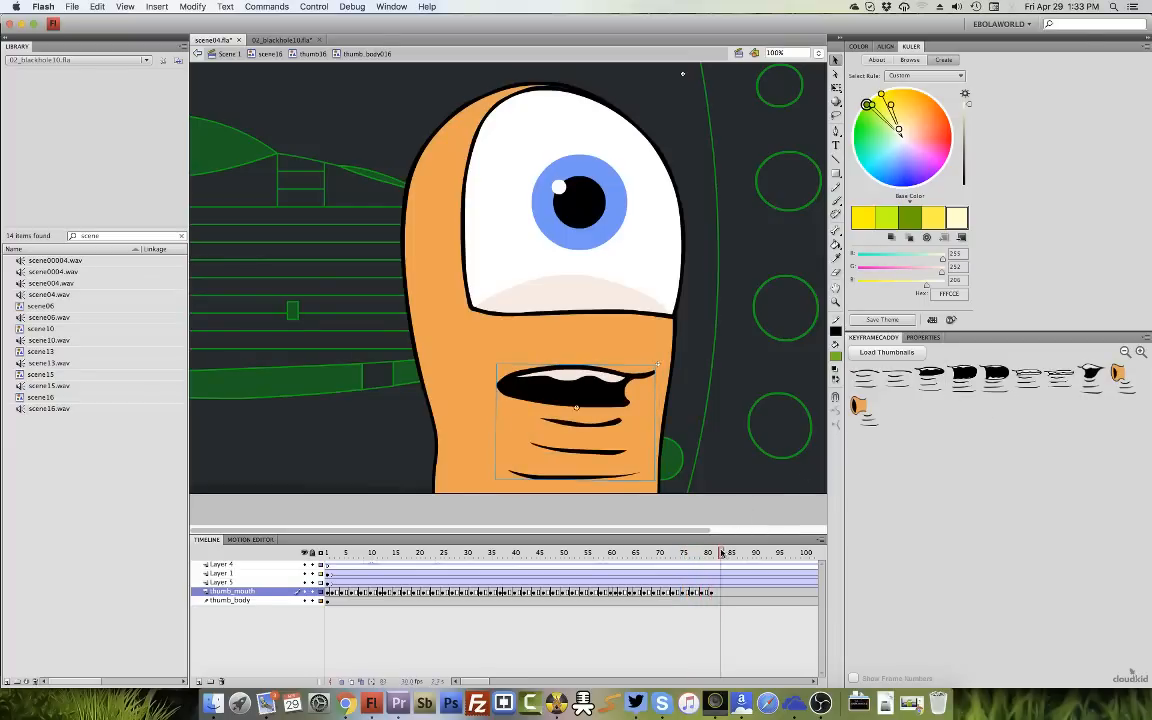
{"action": "left_click_drag", "start_coordinate": [721, 552], "coordinate": [731, 552]}
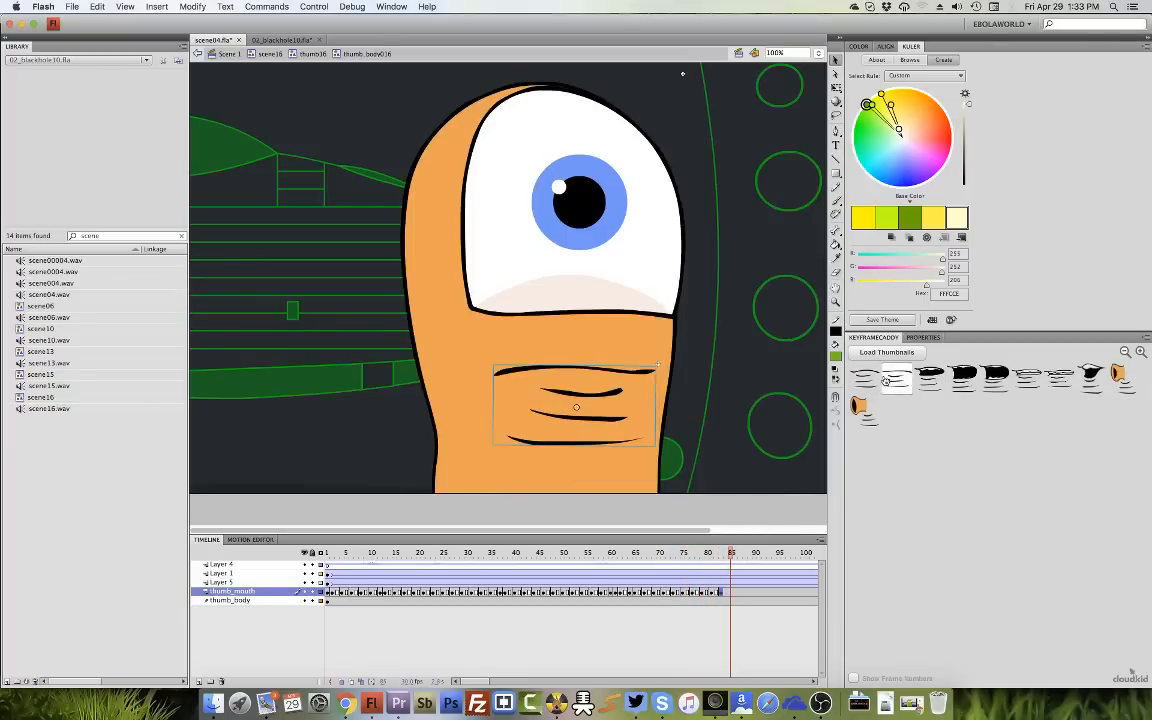
{"action": "left_click", "coordinate": [864, 377]}
Set a flat closed mouth at frame 85 of thumb_mouth, followed by puckered mouth shapes up to frame 89.
{"action": "left_click", "coordinate": [731, 593]}
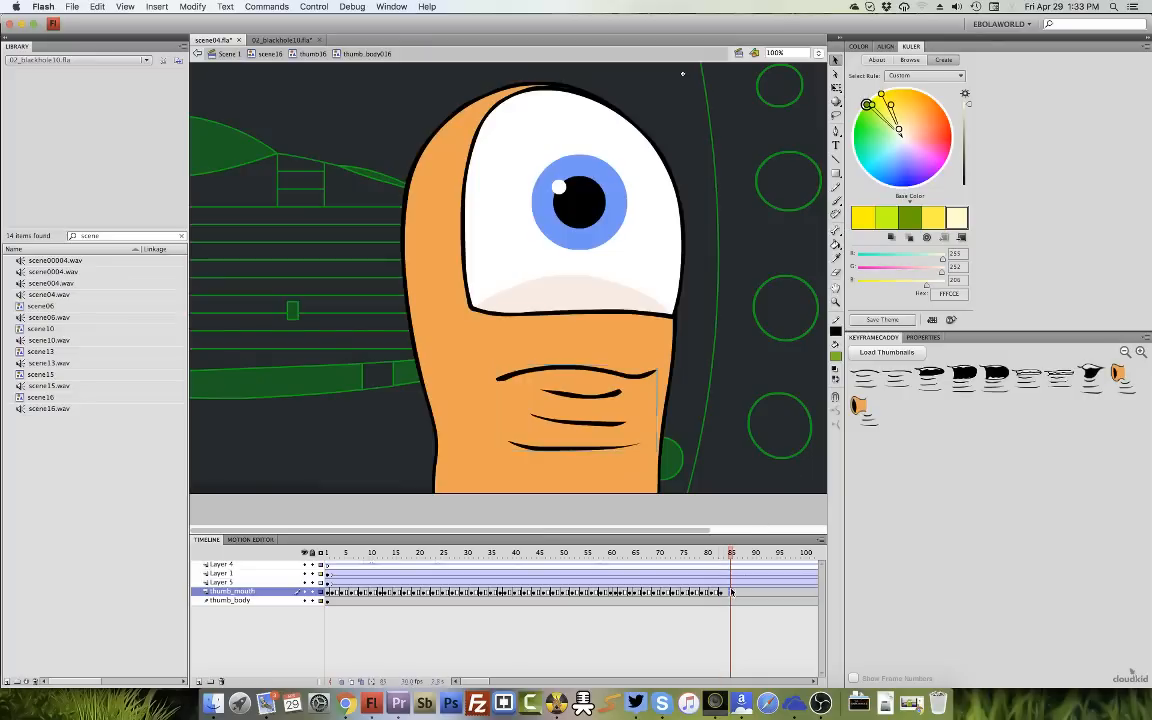
{"action": "left_click", "coordinate": [898, 383]}
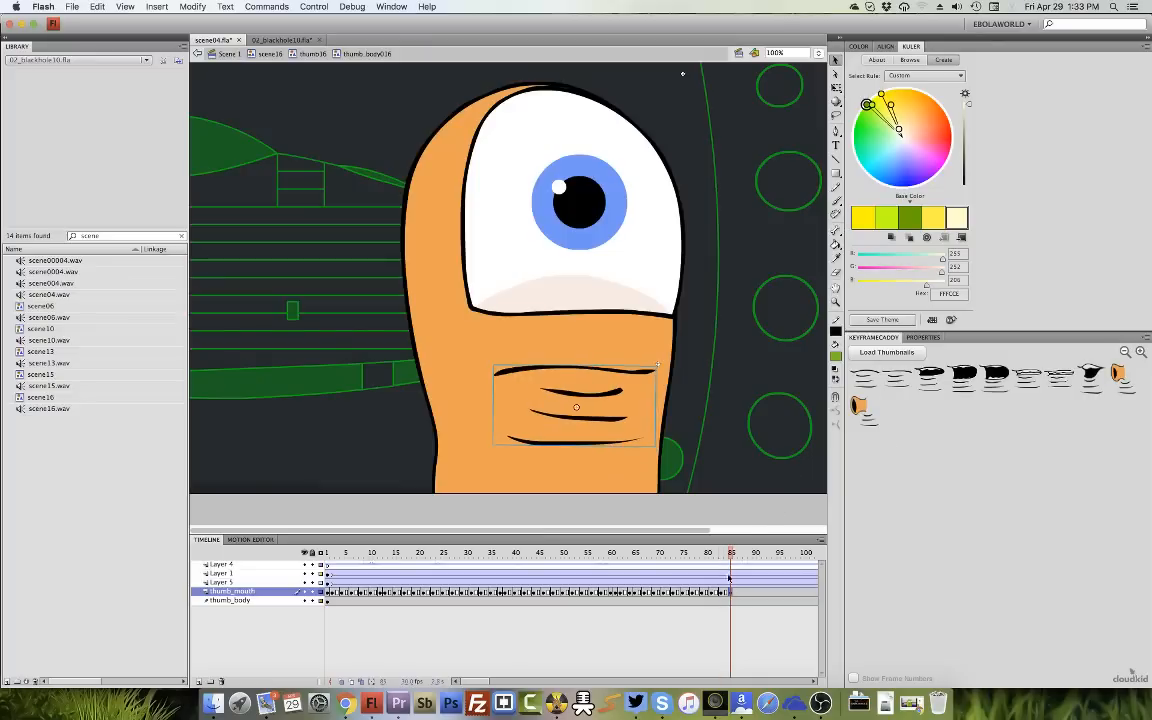
{"action": "left_click", "coordinate": [1115, 379]}
{"action": "left_click", "coordinate": [864, 411]}
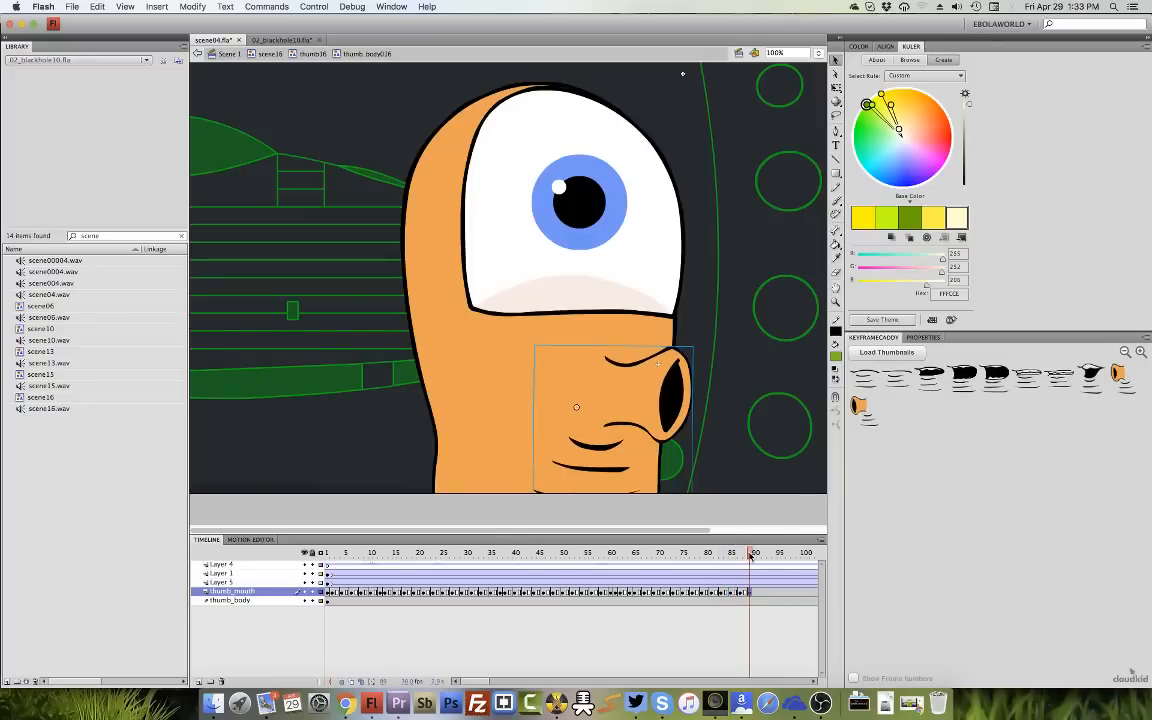
Set thumb_mouth to the narrow open mouth near frame 92, clenched teeth at 94 and parted teeth at 96.
{"action": "left_click_drag", "start_coordinate": [750, 554], "coordinate": [767, 550]}
{"action": "left_click", "coordinate": [1099, 385]}
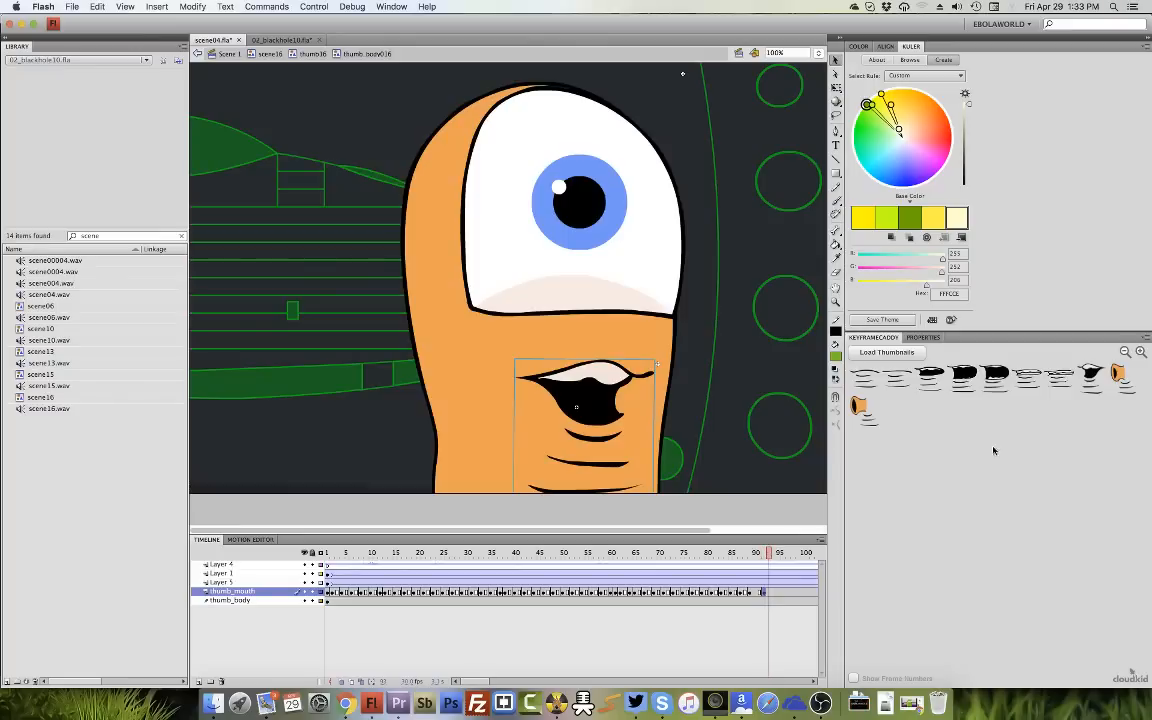
{"action": "left_click", "coordinate": [778, 552]}
{"action": "left_click", "coordinate": [1055, 386]}
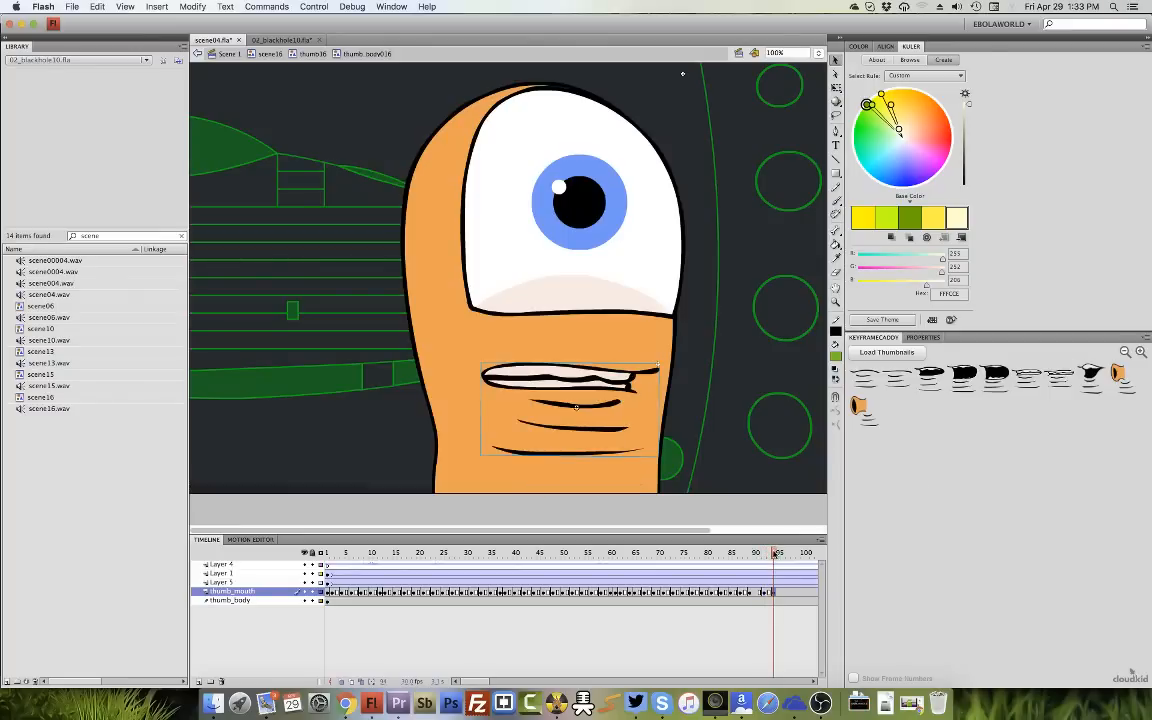
Play back the lip sync with its sound, continuing past the last mouth keyframe at frame 96.
{"action": "key", "text": "Return"}
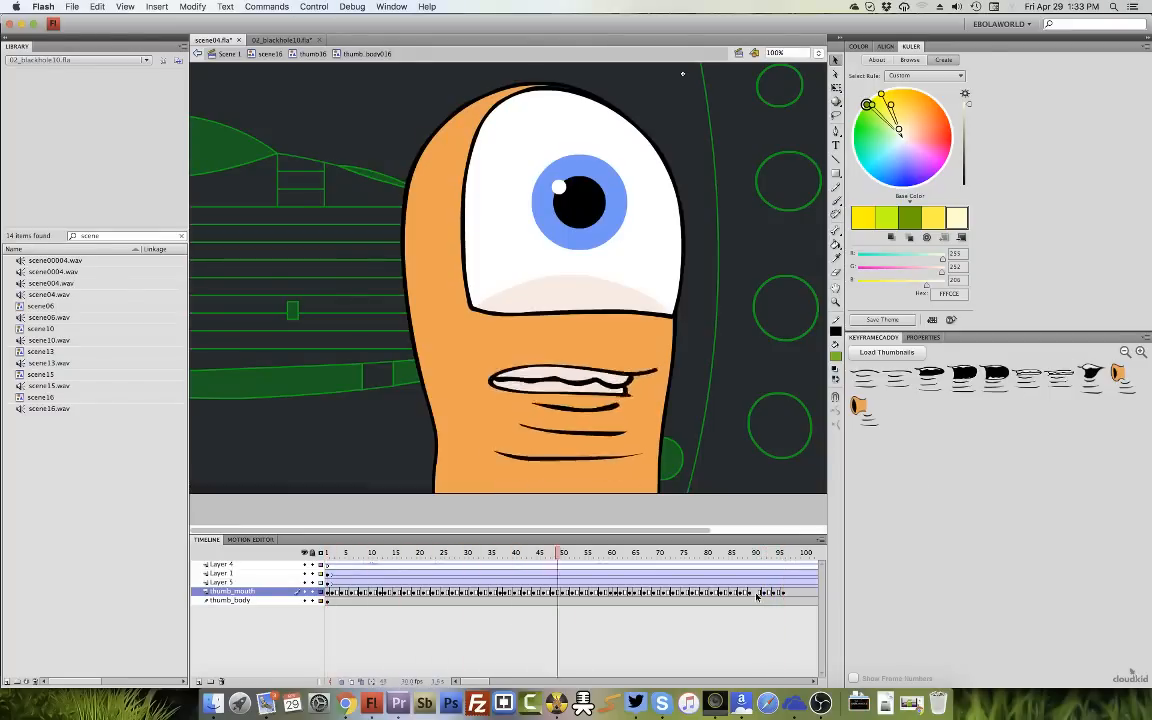
{"action": "key", "text": "Return"}
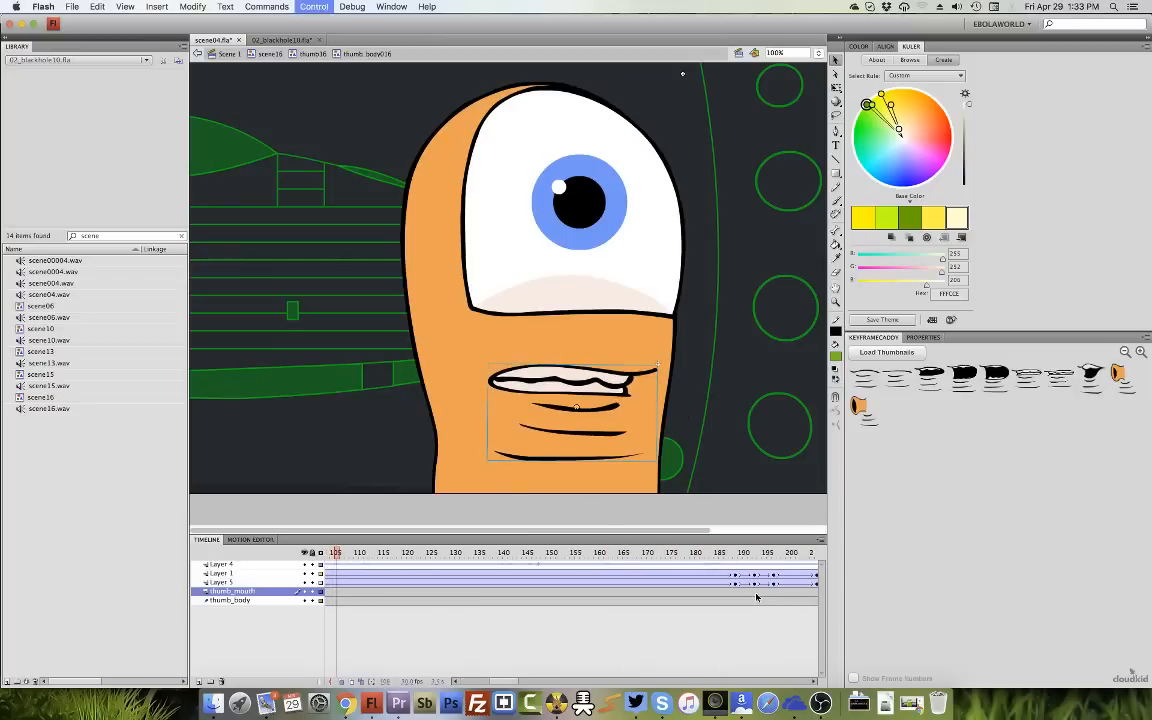
{"action": "key", "text": "Return"}
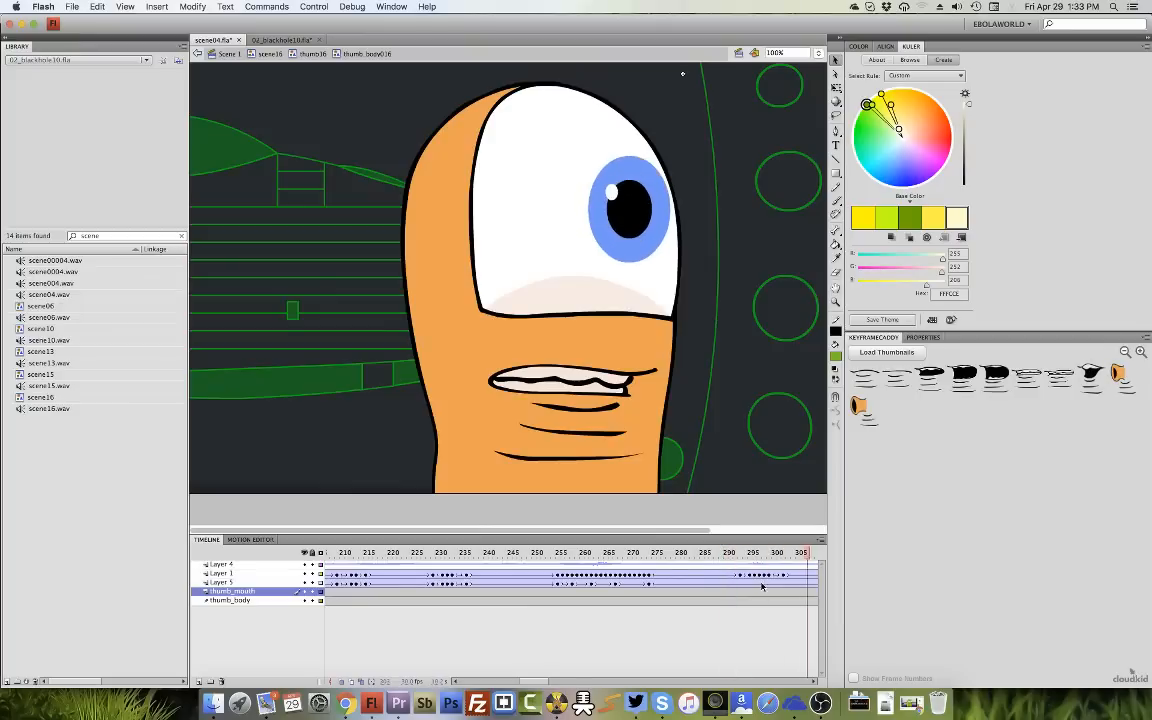
{"action": "key", "text": "Return"}
{"action": "left_click_drag", "start_coordinate": [567, 682], "coordinate": [500, 683]}
{"action": "left_click", "coordinate": [438, 555]}
{"action": "key", "text": "Return"}
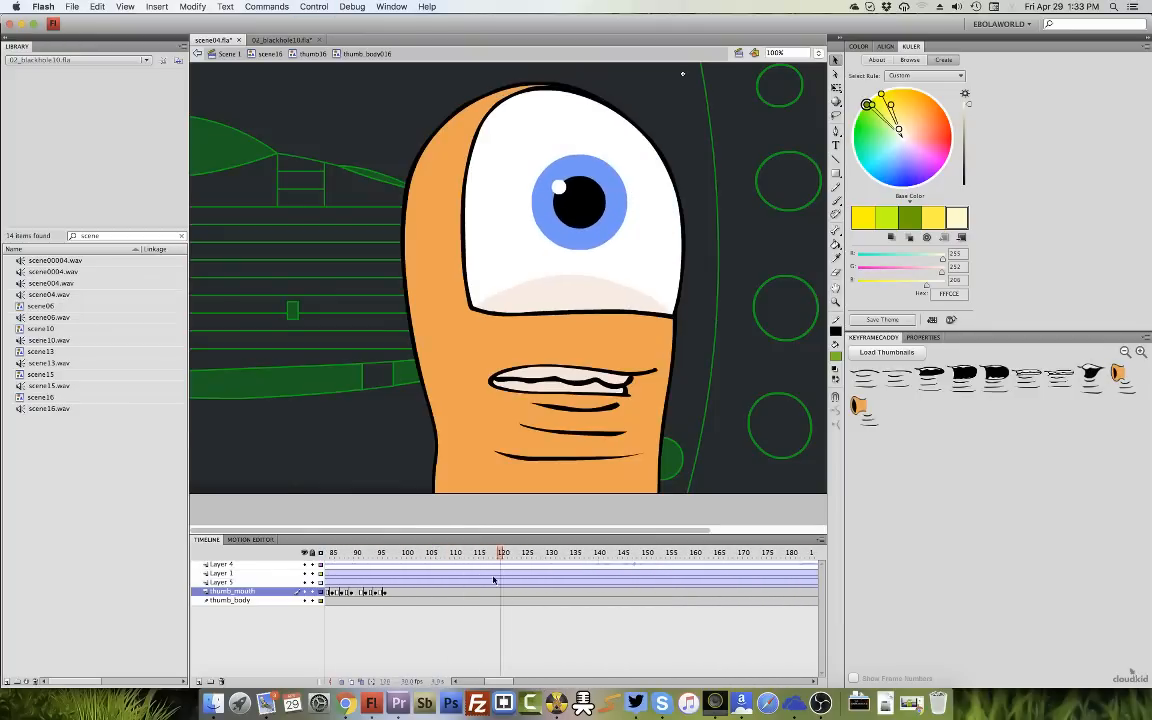
Replay the sound from about frame 96 and listen through the remaining frames for further dialogue.
{"action": "left_click", "coordinate": [475, 565]}
{"action": "left_click_drag", "start_coordinate": [382, 556], "coordinate": [395, 557]}
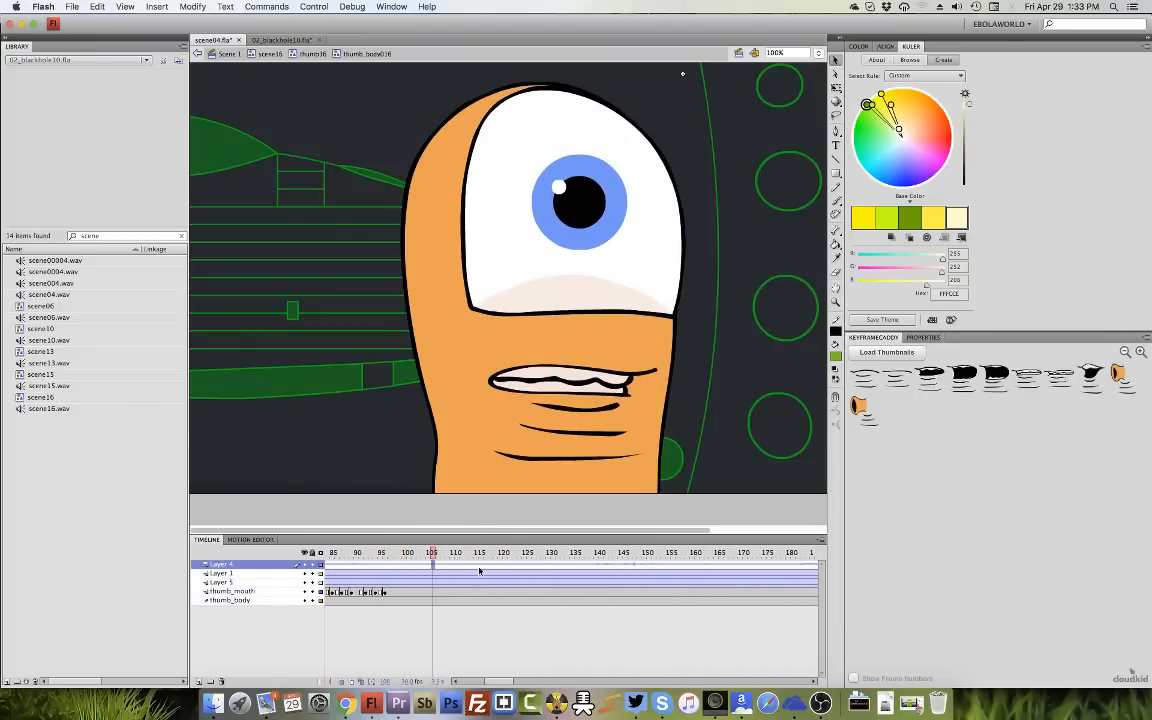
{"action": "left_click", "coordinate": [388, 555]}
{"action": "key", "text": "Return"}
{"action": "left_click_drag", "start_coordinate": [501, 683], "coordinate": [524, 684]}
{"action": "left_click", "coordinate": [459, 555]}
{"action": "key", "text": "Return"}
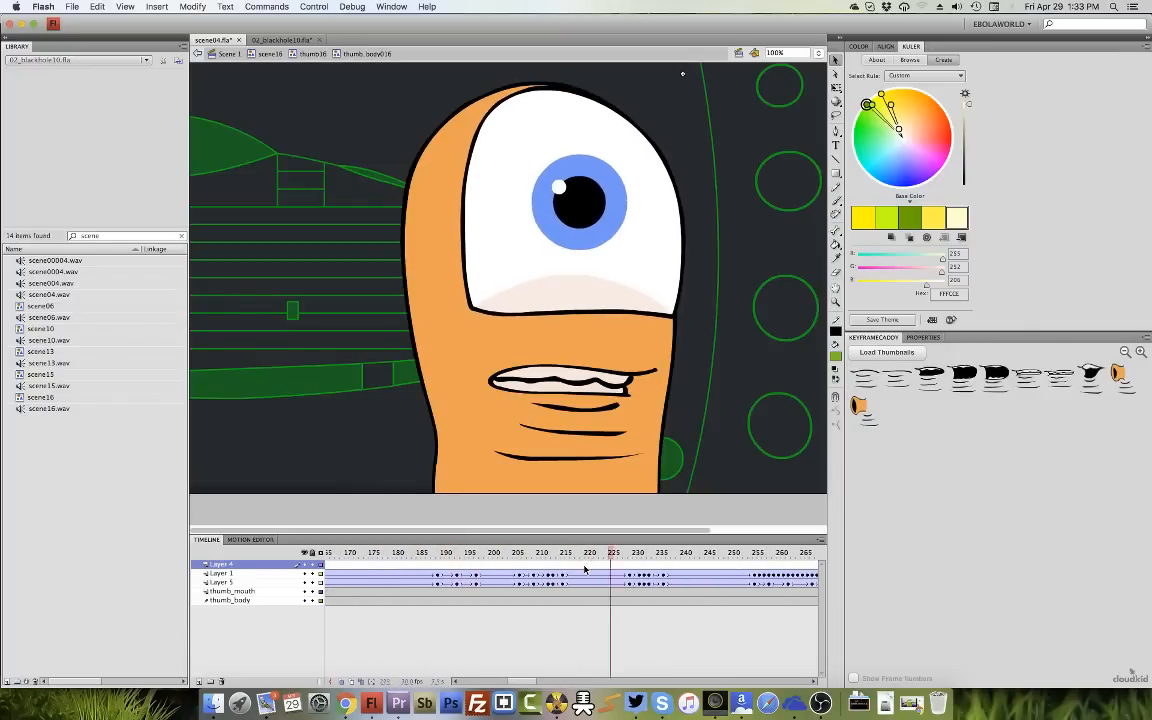
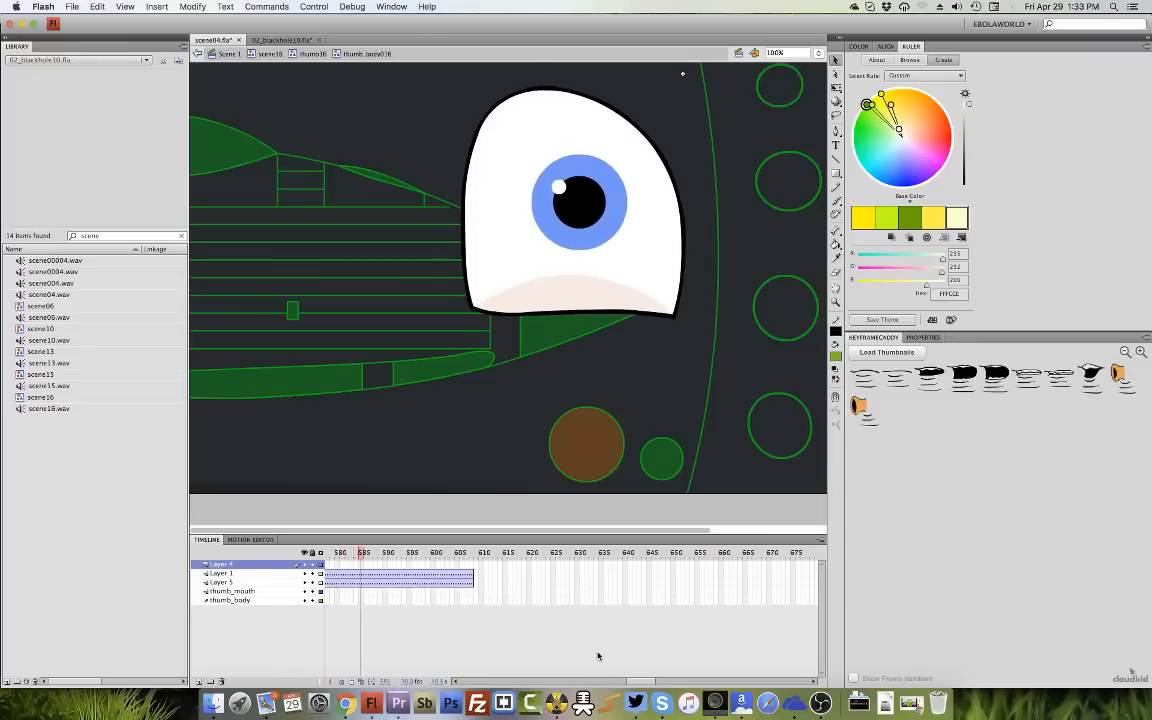
Bring the eye keyframes from about frames 443–453 of Layers 1 and 5 to frames 2–12.
{"action": "key", "text": "Return"}
{"action": "left_click_drag", "start_coordinate": [638, 682], "coordinate": [580, 677]}
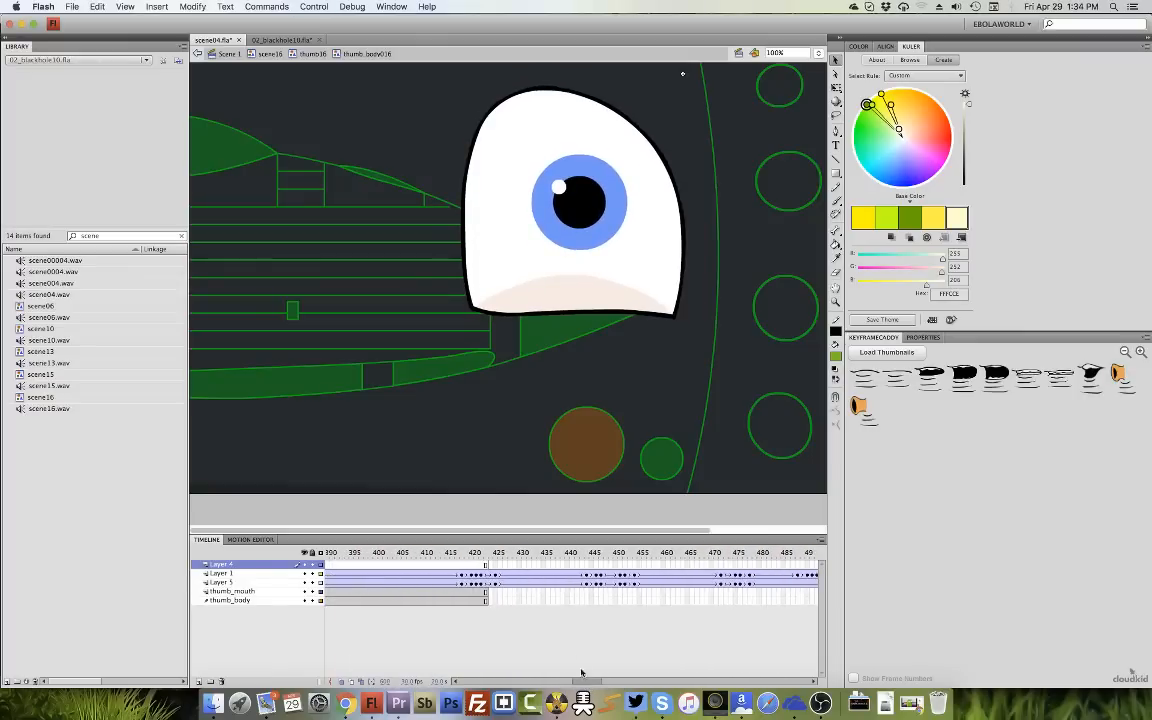
{"action": "left_click", "coordinate": [572, 553]}
{"action": "key", "text": "Return"}
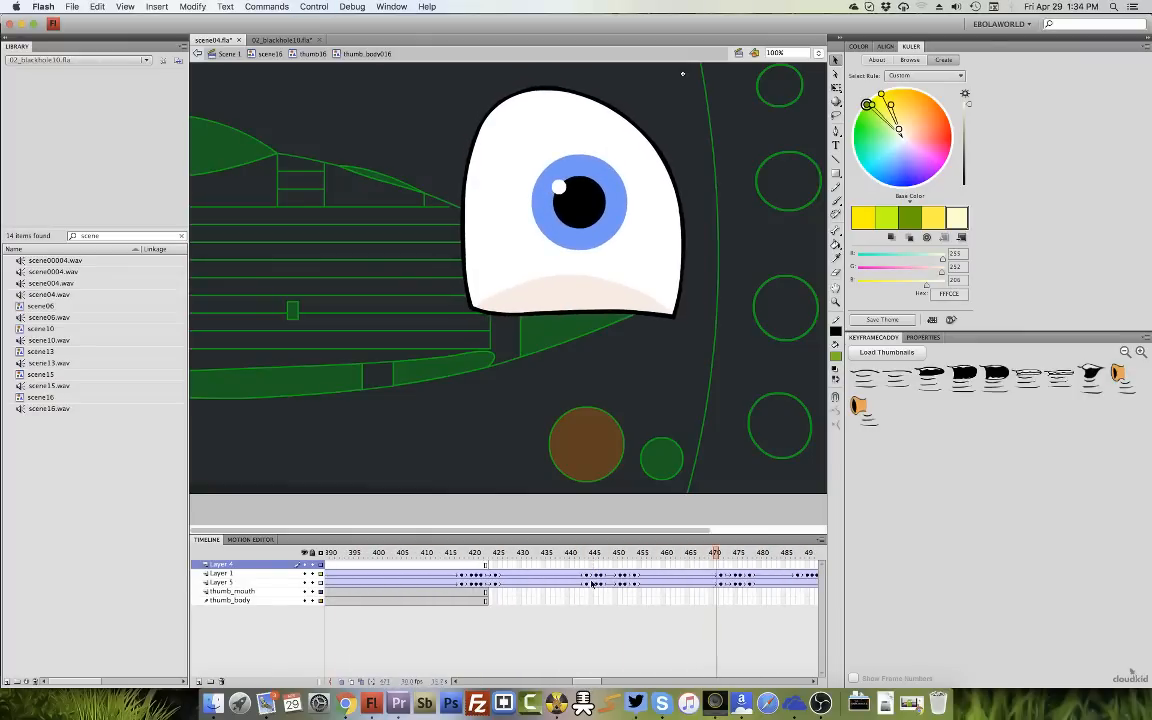
{"action": "left_click_drag", "start_coordinate": [592, 585], "coordinate": [632, 588]}
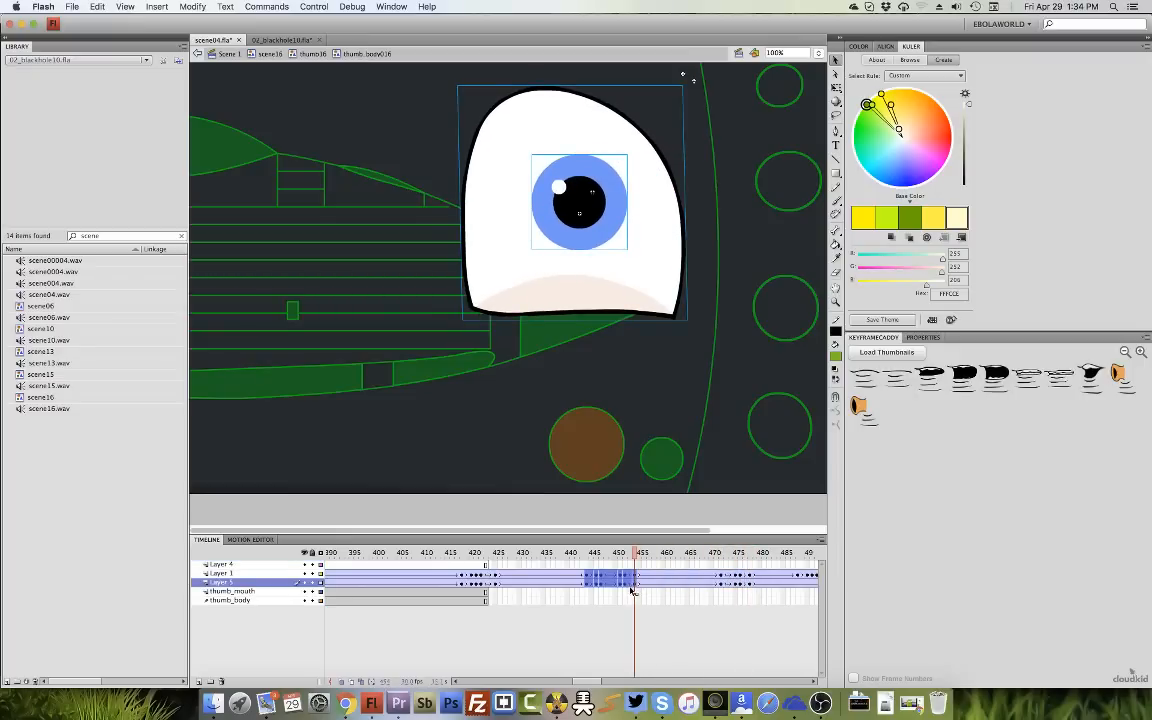
{"action": "left_click_drag", "start_coordinate": [634, 587], "coordinate": [303, 587]}
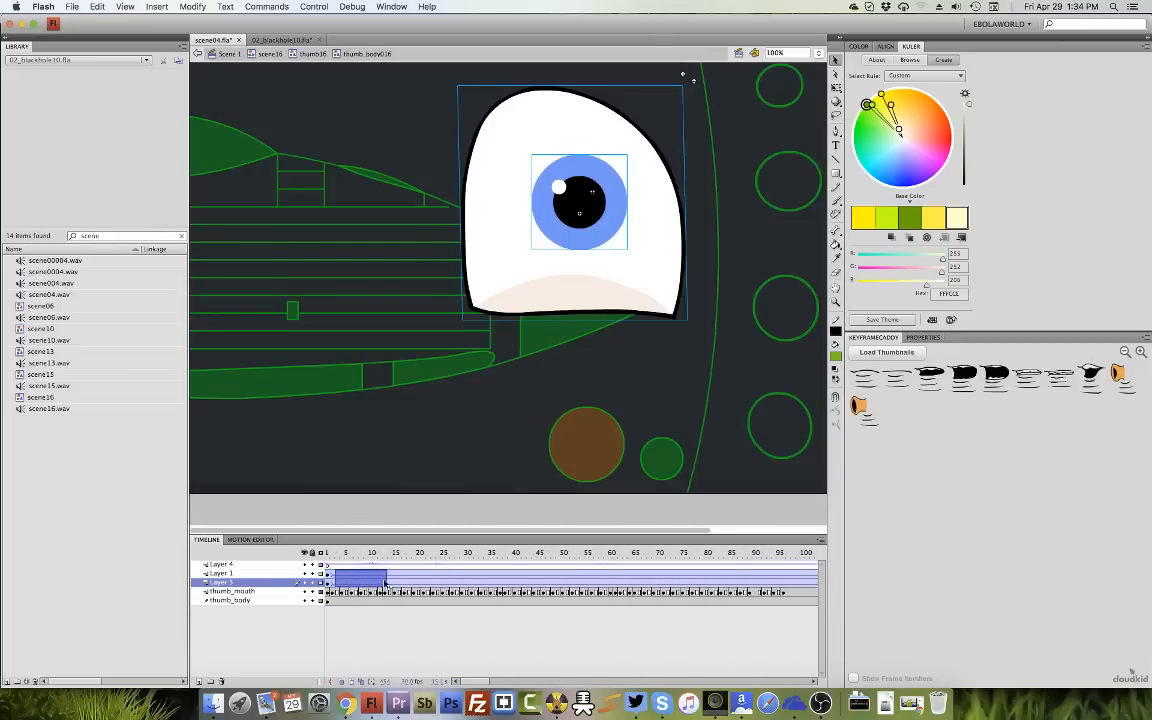
{"action": "left_click_drag", "start_coordinate": [385, 584], "coordinate": [385, 586]}
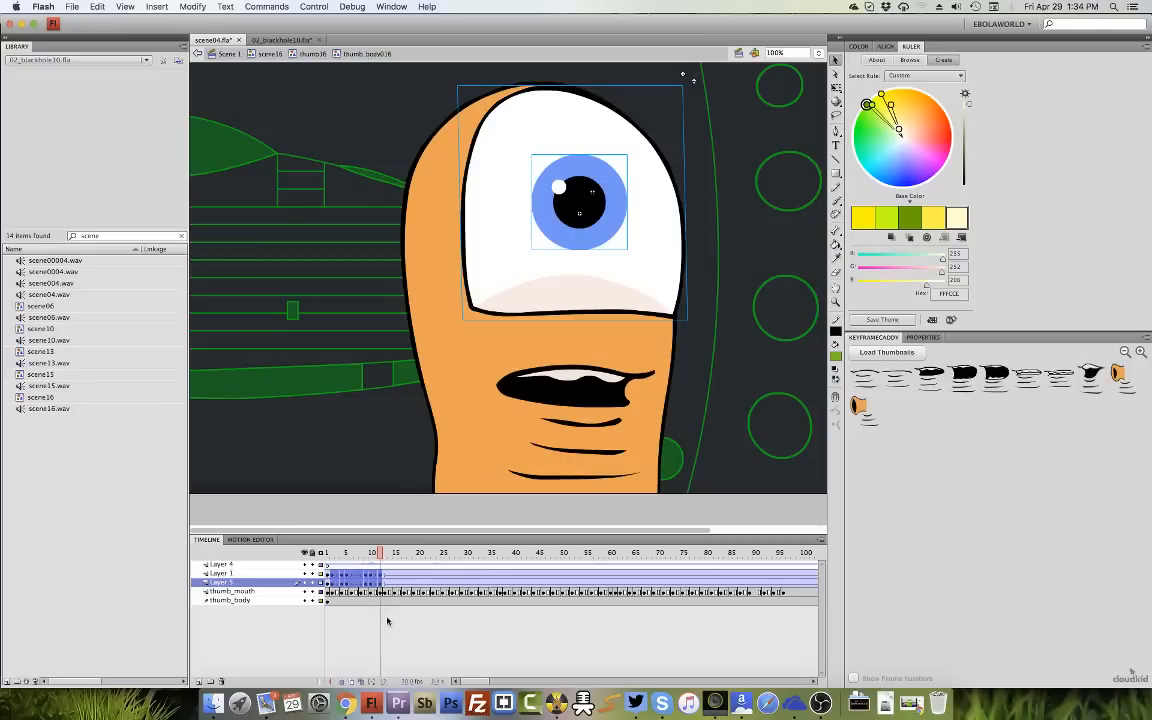
{"action": "left_click", "coordinate": [329, 583]}
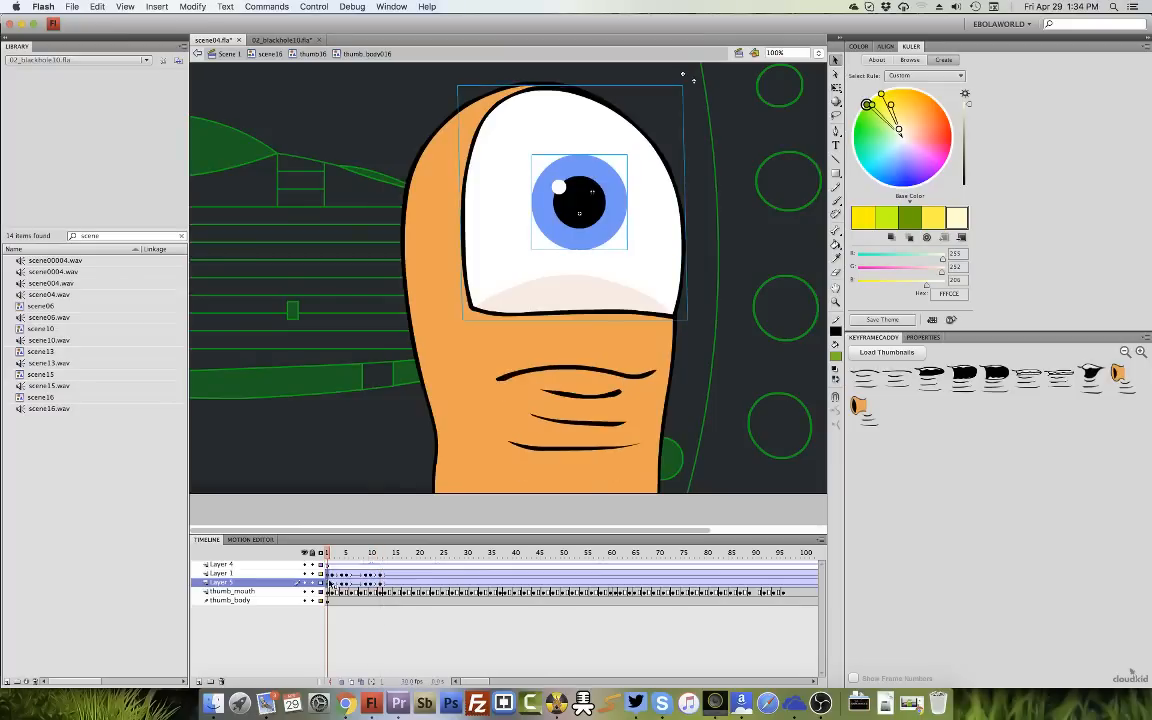
{"action": "right_click", "coordinate": [329, 583]}
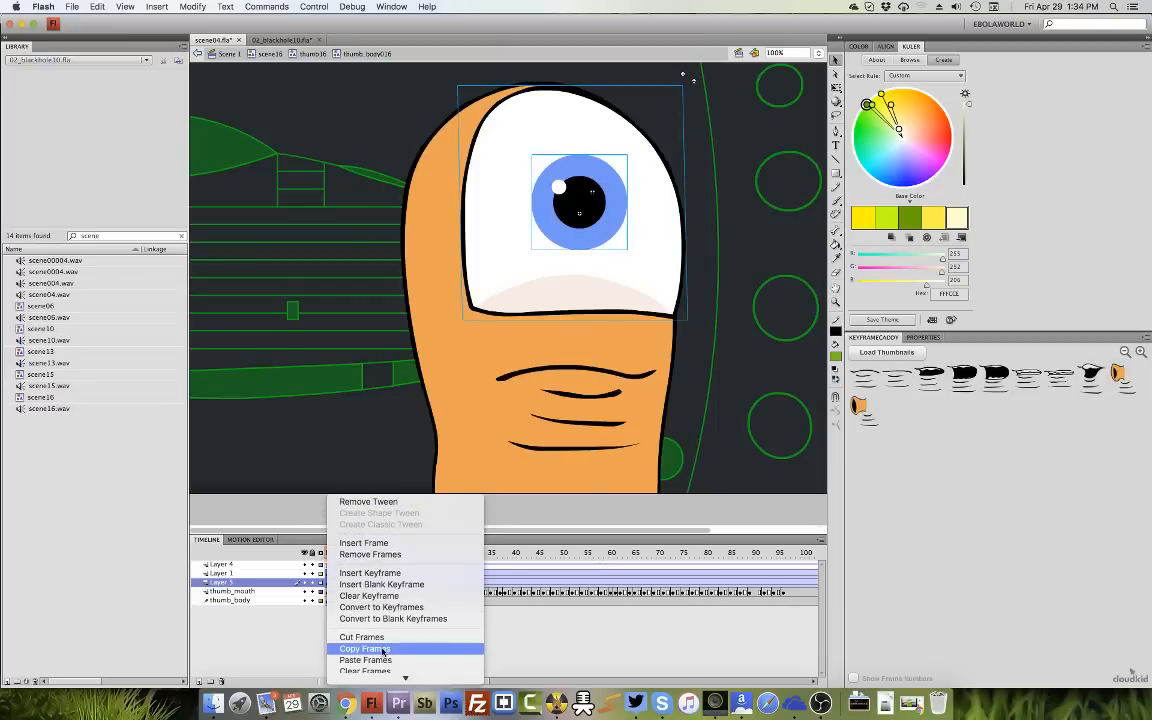
{"action": "left_click", "coordinate": [366, 660]}
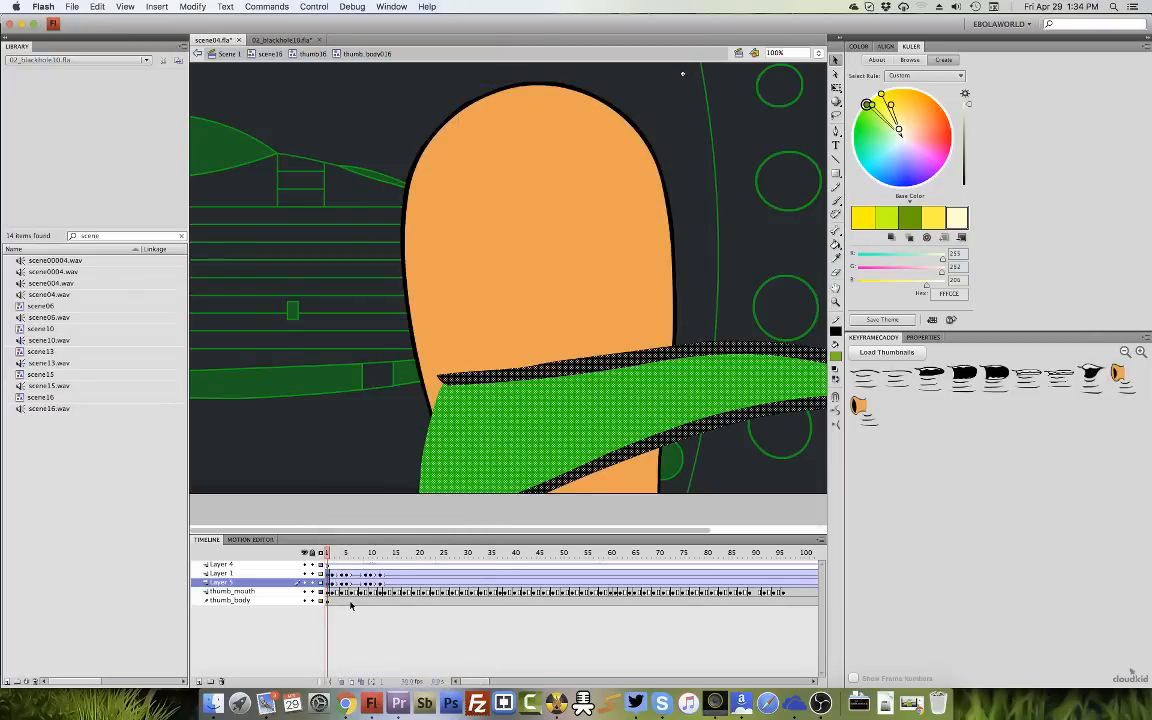
{"action": "key", "text": "super+z"}
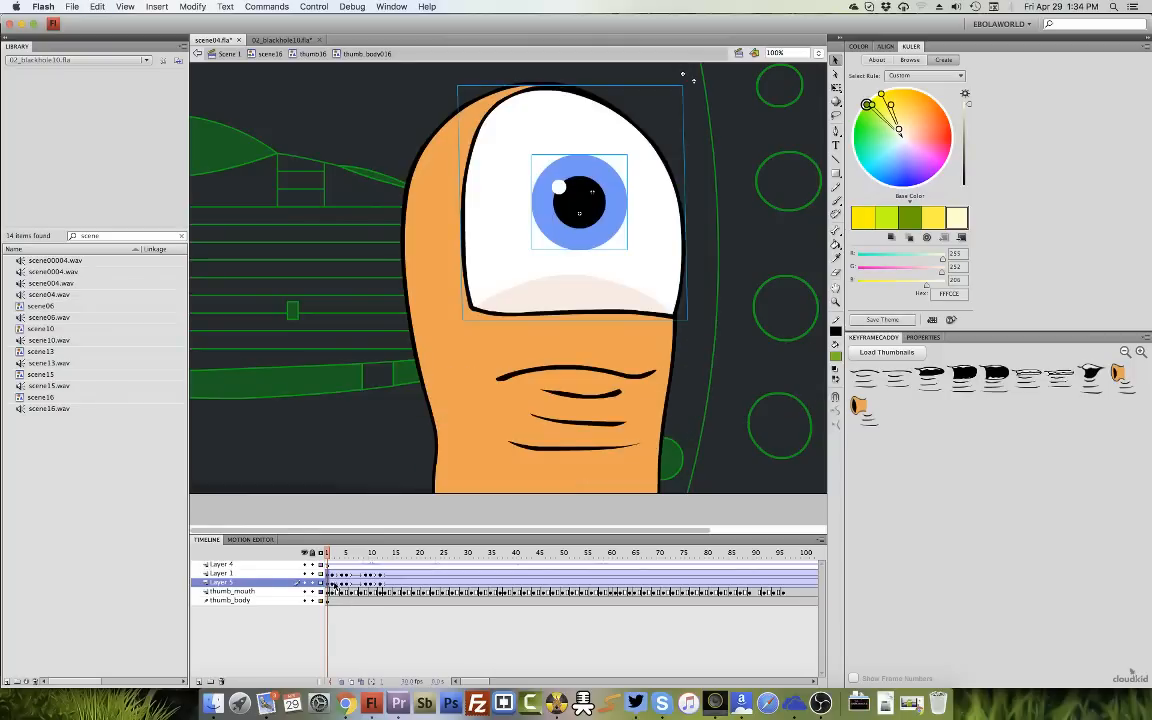
Shift the eye movement at the start of Layers 1 and 5 one frame earlier.
{"action": "right_click", "coordinate": [334, 585]}
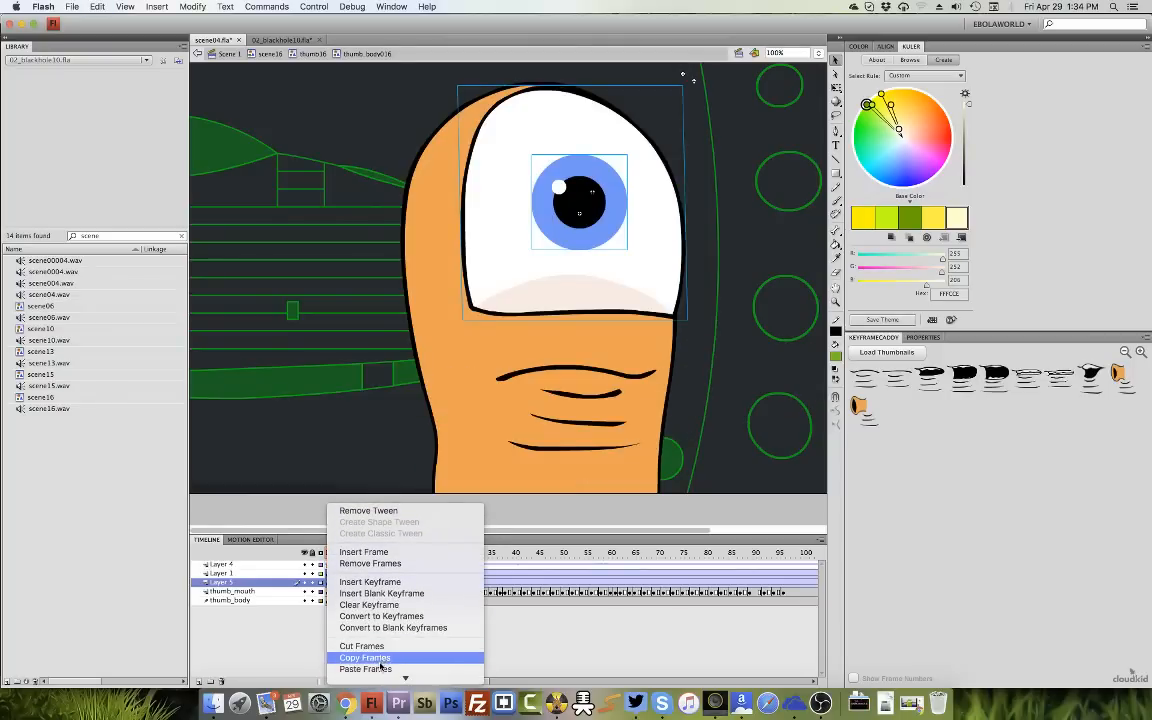
{"action": "left_click", "coordinate": [380, 666]}
{"action": "left_click_drag", "start_coordinate": [336, 579], "coordinate": [482, 588]}
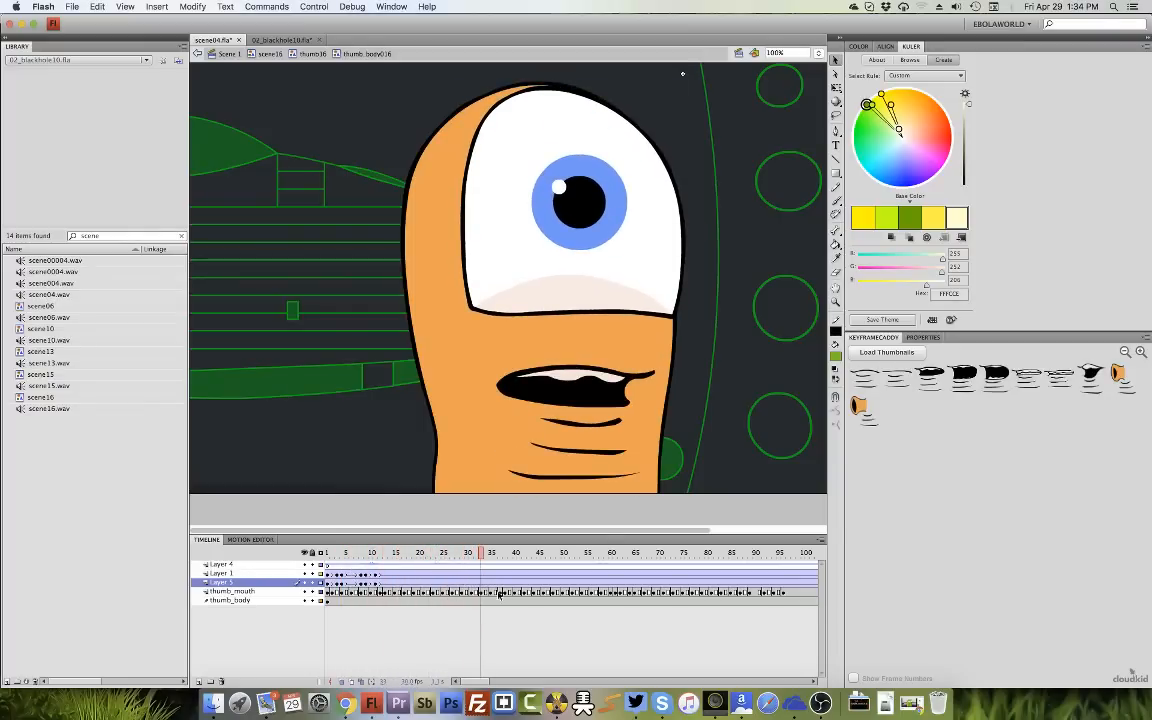
Scrub through the lip sync after frame 33 and insert eye keyframes on Layers 1 and 5 at frame 38.
{"action": "left_click_drag", "start_coordinate": [482, 553], "coordinate": [559, 566]}
{"action": "left_click_drag", "start_coordinate": [535, 575], "coordinate": [508, 567]}
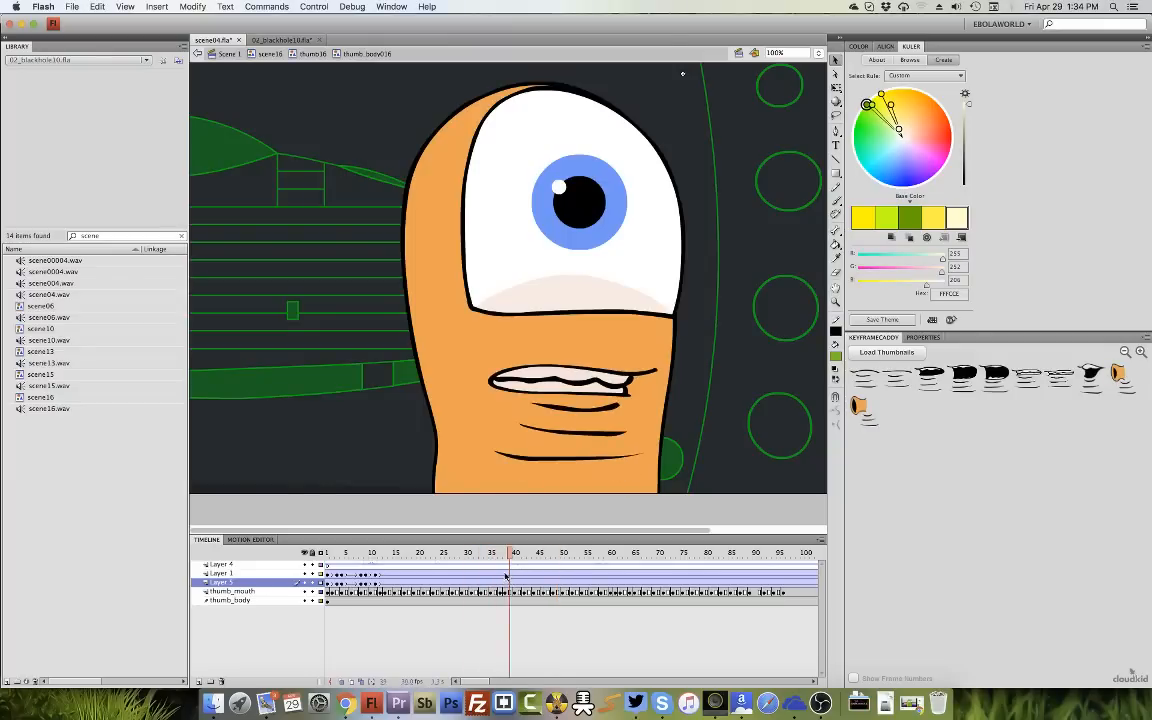
{"action": "left_click", "coordinate": [505, 577]}
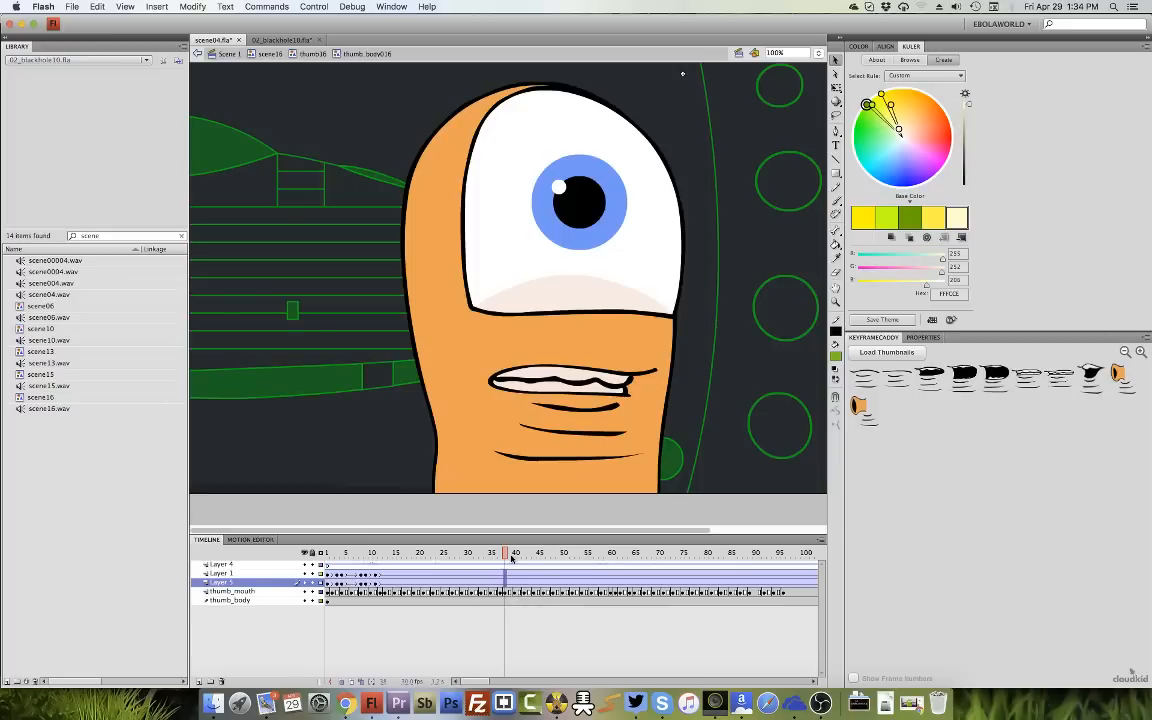
{"action": "left_click_drag", "start_coordinate": [507, 552], "coordinate": [544, 583]}
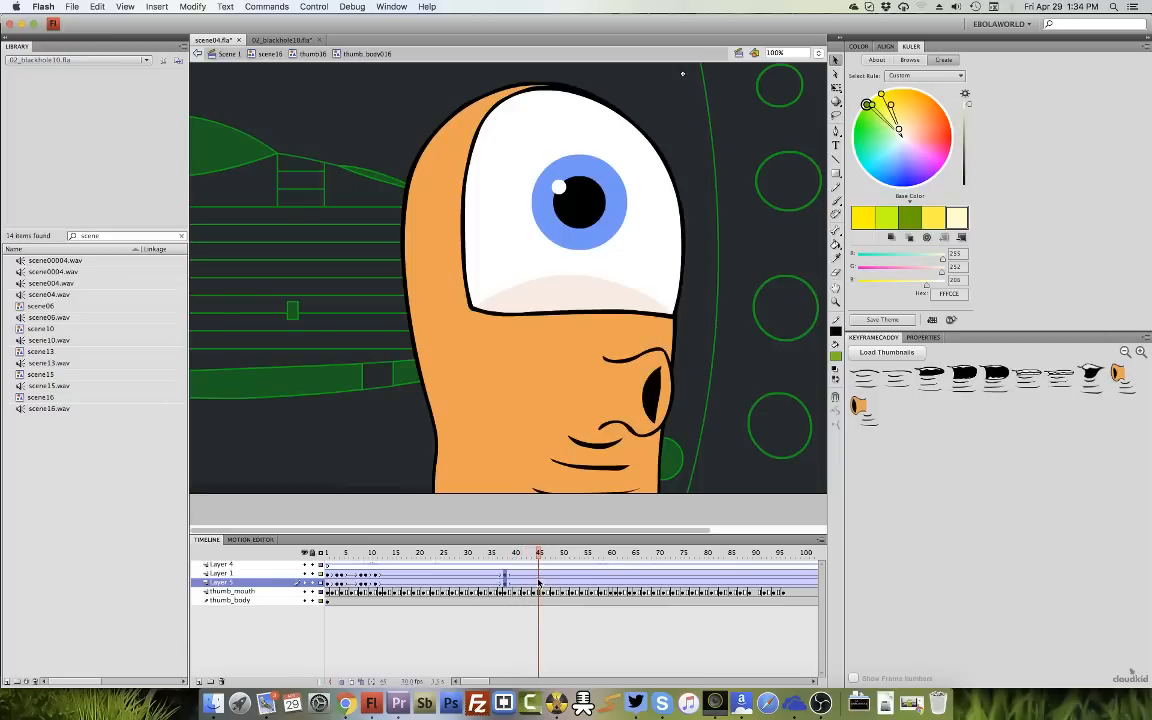
Reuse eye keyframes from later in the timeline for an upward glance at frames 40–45 of Layers 1 and 5, and preview it.
{"action": "left_click_drag", "start_coordinate": [483, 683], "coordinate": [510, 683]}
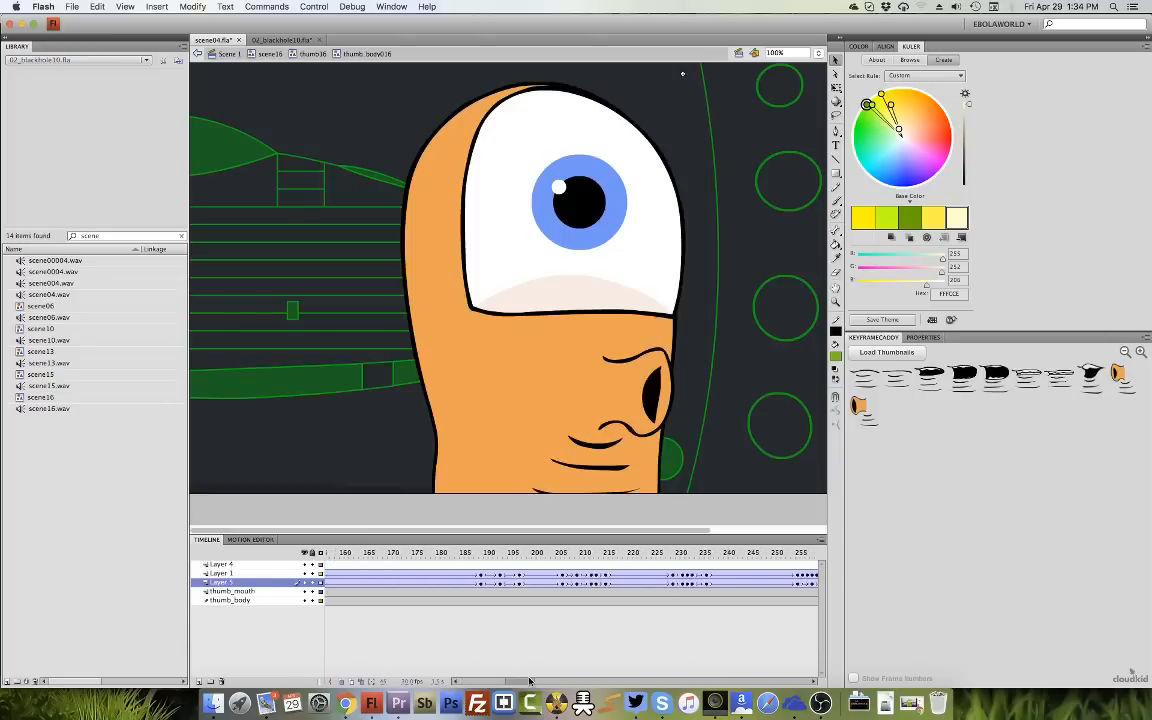
{"action": "left_click", "coordinate": [487, 557]}
{"action": "left_click_drag", "start_coordinate": [487, 557], "coordinate": [535, 571]}
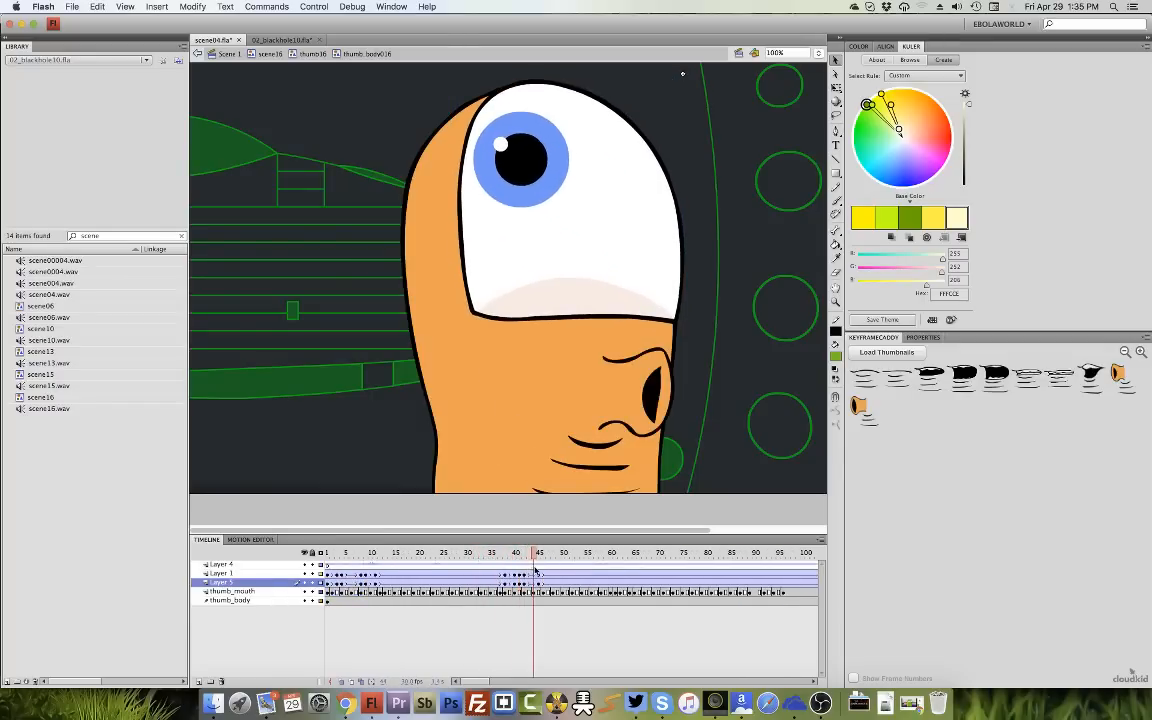
{"action": "left_click", "coordinate": [491, 565]}
{"action": "key", "text": "Return"}
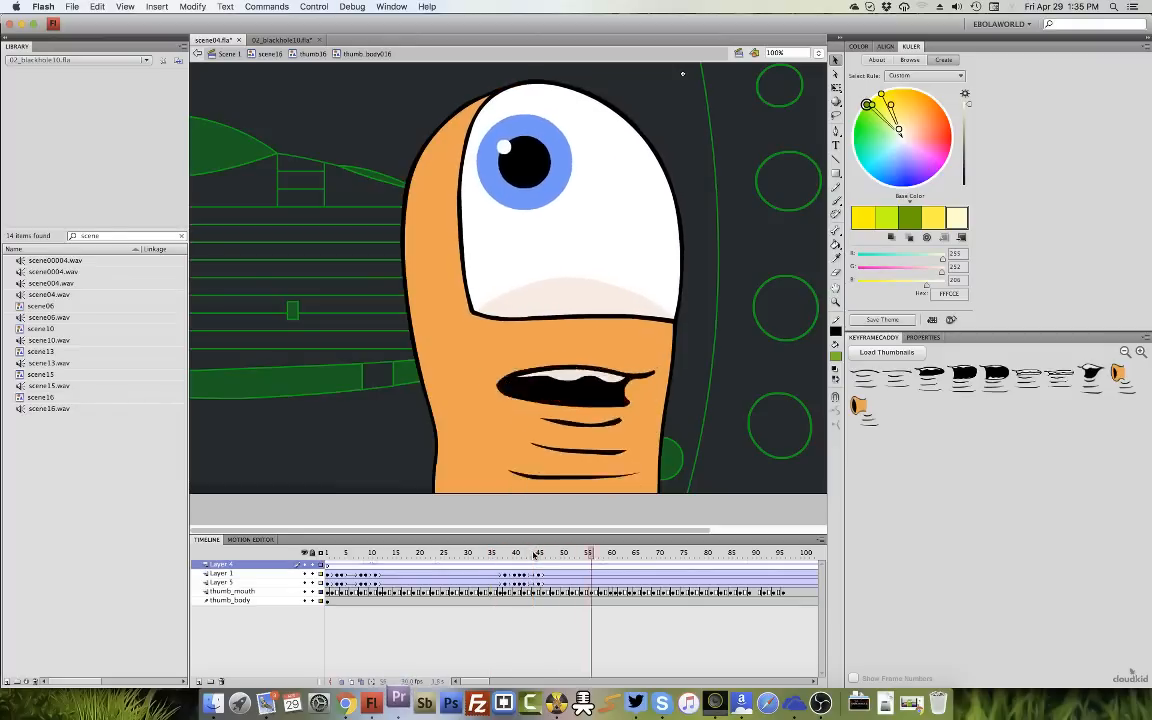
{"action": "key", "text": "Return"}
Clear the skewed-eye keyframes at frame 41 on Layers 1 and 5.
{"action": "left_click_drag", "start_coordinate": [496, 553], "coordinate": [521, 563]}
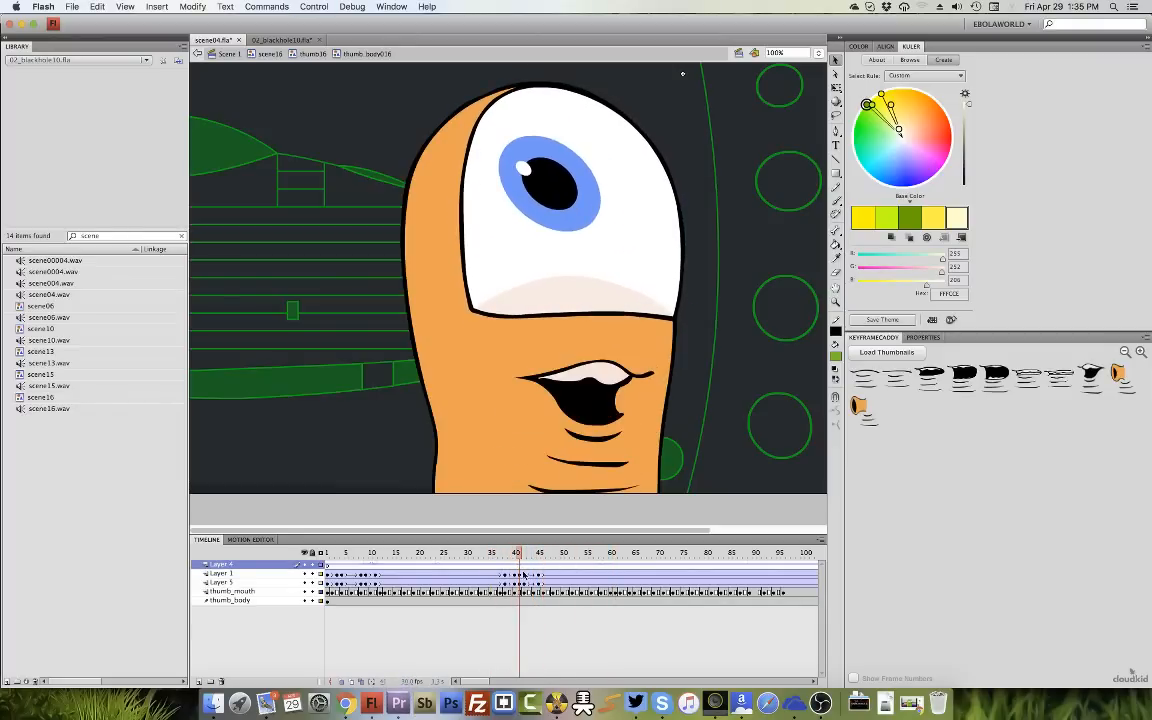
{"action": "left_click", "coordinate": [519, 582]}
{"action": "right_click", "coordinate": [519, 582]}
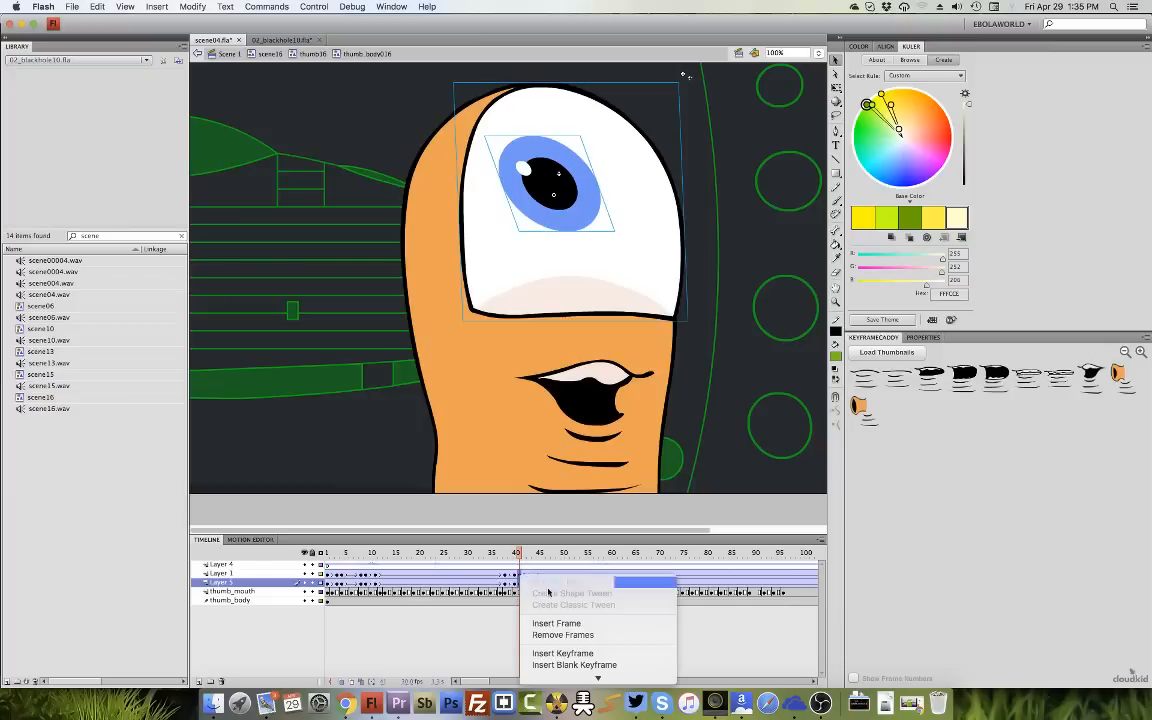
{"action": "left_click", "coordinate": [560, 647]}
Hold the upward glance by adding keyframes at frame 48 on Layers 1 and 5.
{"action": "left_click_drag", "start_coordinate": [516, 555], "coordinate": [540, 583]}
{"action": "left_click", "coordinate": [541, 582]}
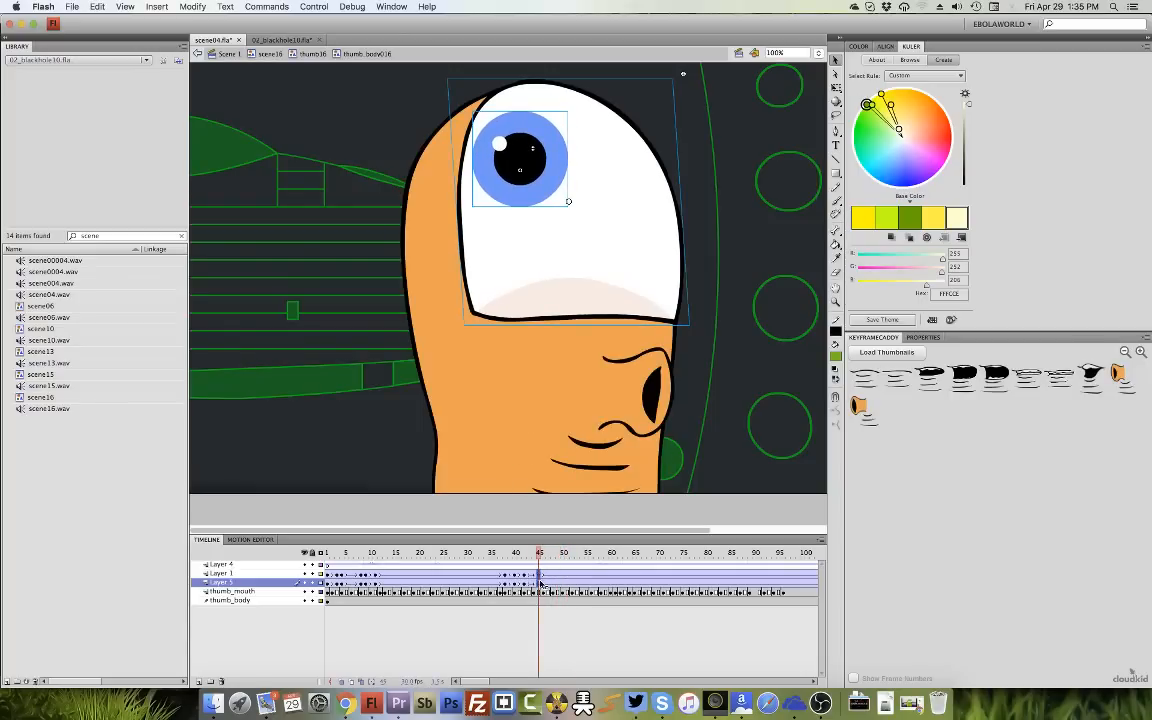
{"action": "left_click", "coordinate": [555, 584]}
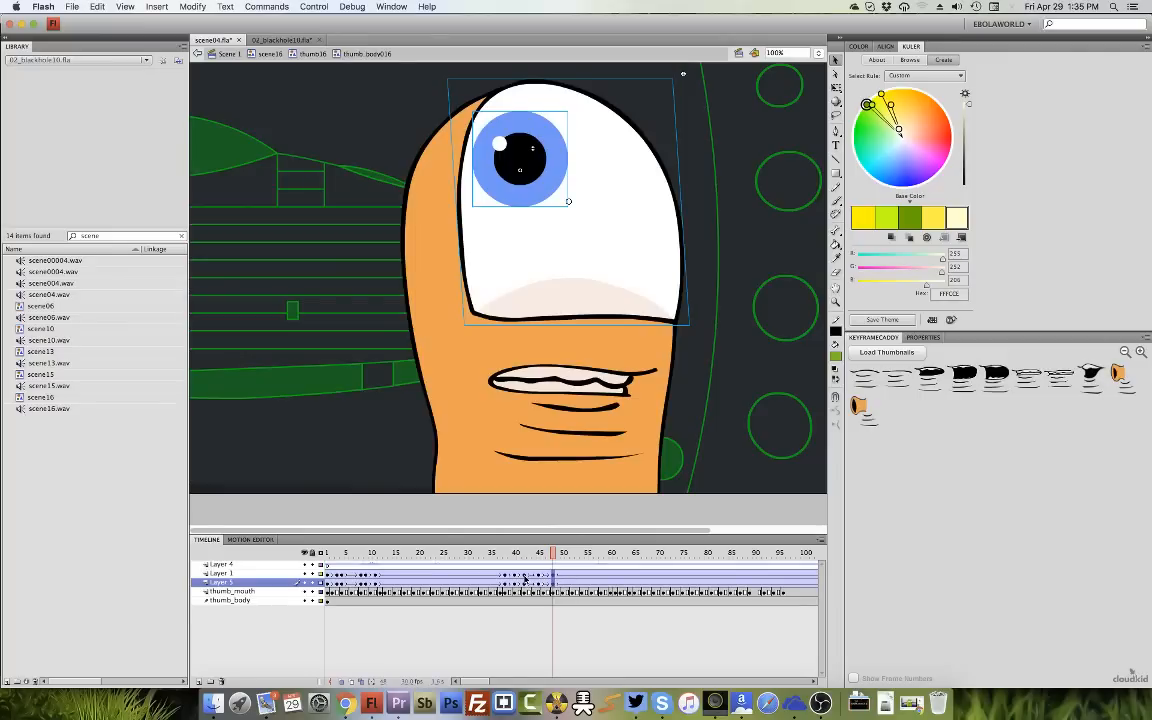
Copy the centred eye keyframes at frame 38 of Layers 1 and 5 to frame 56.
{"action": "left_click", "coordinate": [524, 578]}
{"action": "left_click", "coordinate": [506, 592]}
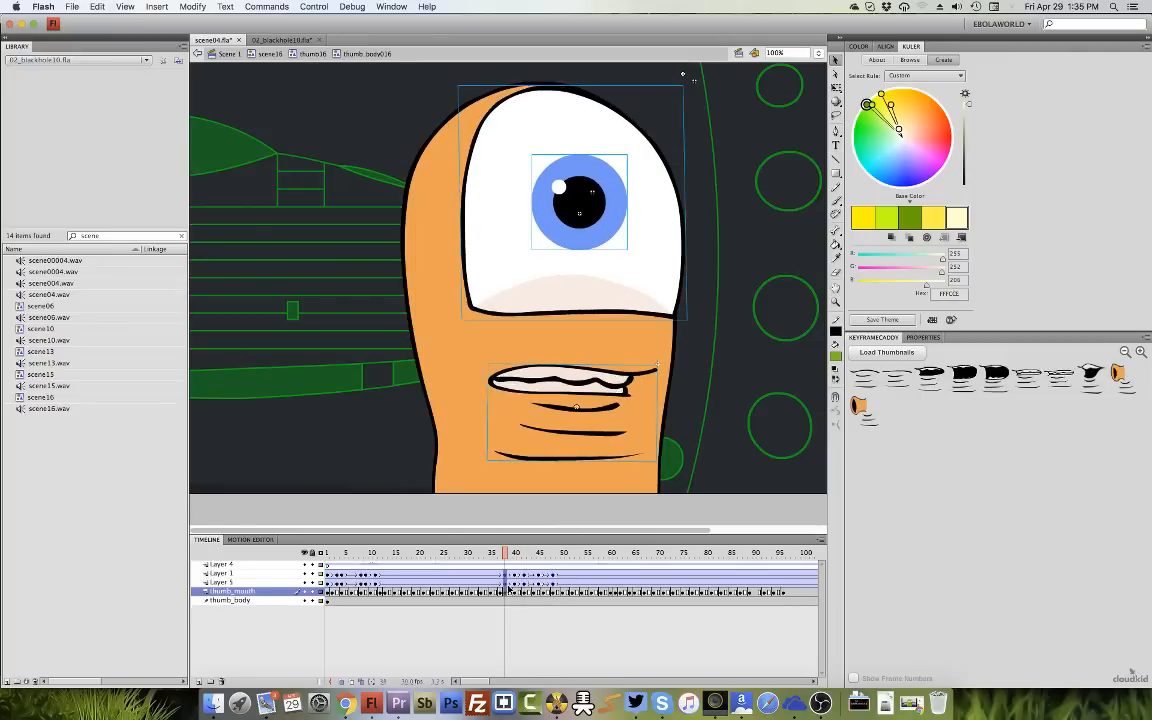
{"action": "left_click", "coordinate": [507, 584]}
{"action": "left_click_drag", "start_coordinate": [506, 574], "coordinate": [507, 583]}
{"action": "left_click_drag", "start_coordinate": [507, 583], "coordinate": [572, 583]}
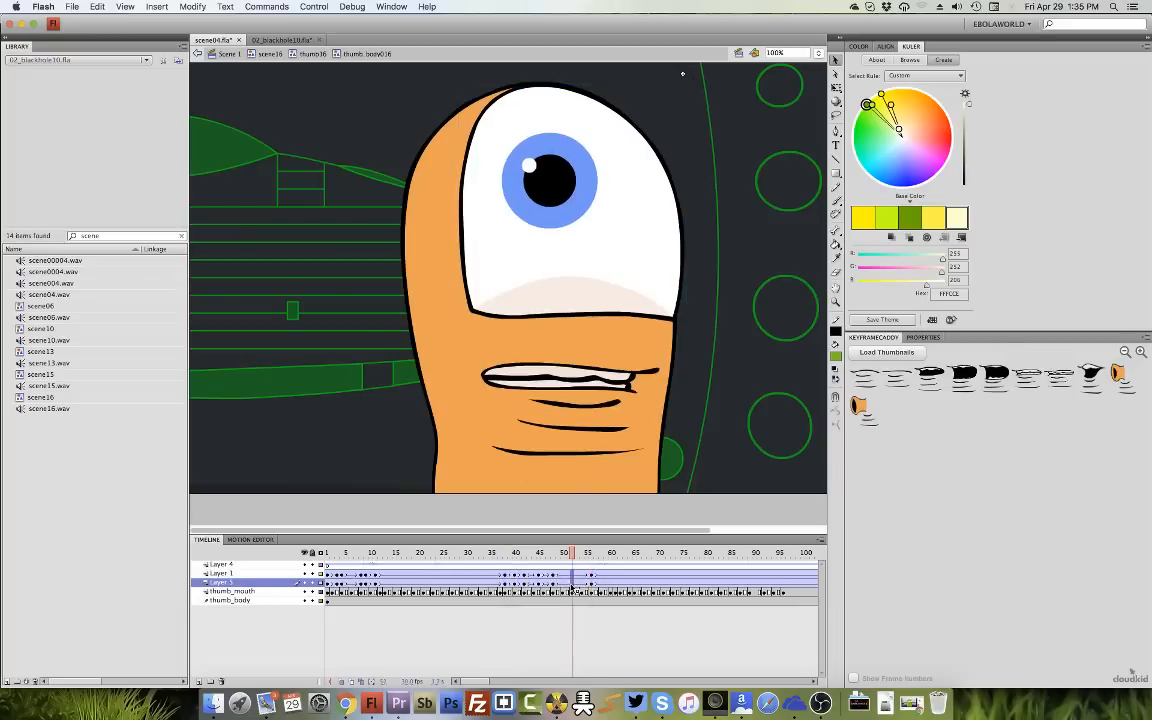
Insert in-between eye keyframes at frame 52 on Layers 1 and 5 and play back the glance.
{"action": "key", "text": "F6"}
{"action": "left_click", "coordinate": [497, 555]}
{"action": "key", "text": "Return"}
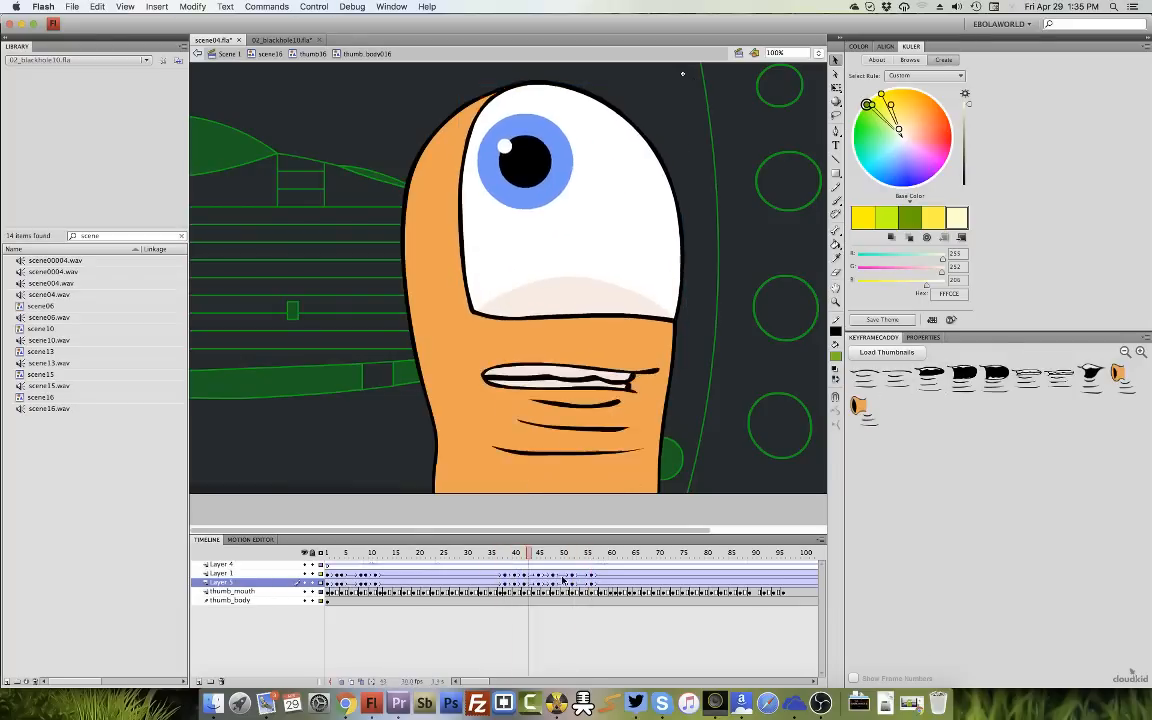
Shift the group of eye and nail keyframes on Layer 1 and Layer 5 earlier so the last one falls on frame 42.
{"action": "key", "text": "Return"}
{"action": "left_click_drag", "start_coordinate": [507, 575], "coordinate": [534, 586]}
{"action": "left_click", "coordinate": [450, 555]}
{"action": "key", "text": "Return"}
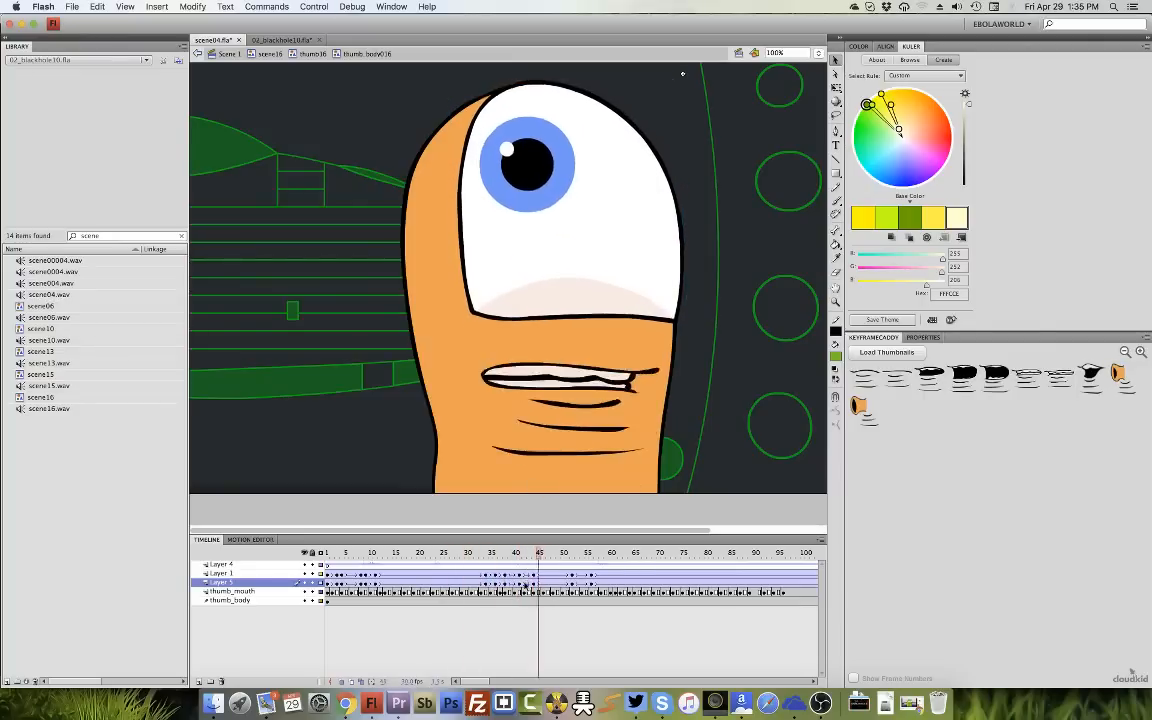
{"action": "key", "text": "Return"}
{"action": "mouse_move", "coordinate": [419, 559]}
{"action": "left_mouse_down"}
{"action": "mouse_move", "coordinate": [533, 584]}
{"action": "mouse_move", "coordinate": [492, 579]}
{"action": "mouse_move", "coordinate": [498, 559]}
{"action": "mouse_move", "coordinate": [528, 571]}
{"action": "left_mouse_up"}
{"action": "left_click", "coordinate": [527, 565]}
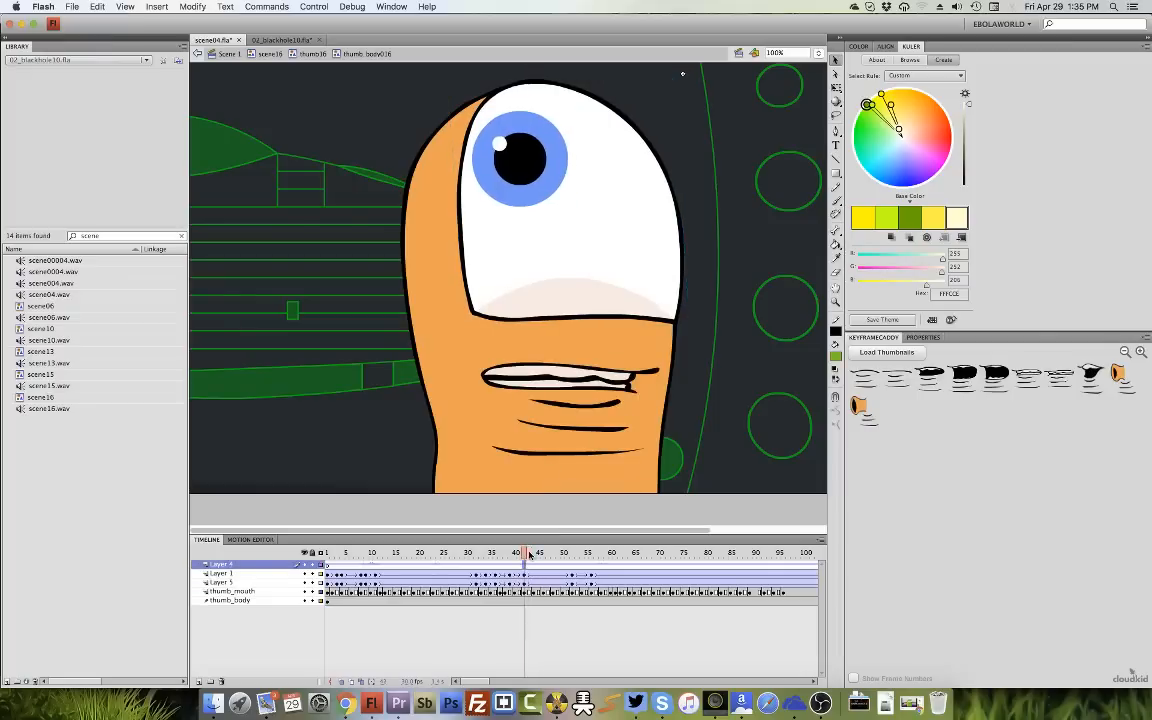
Nudge the eye up and skew it slightly at frame 42, and copy the adjusted pose to frame 52.
{"action": "left_click", "coordinate": [538, 180]}
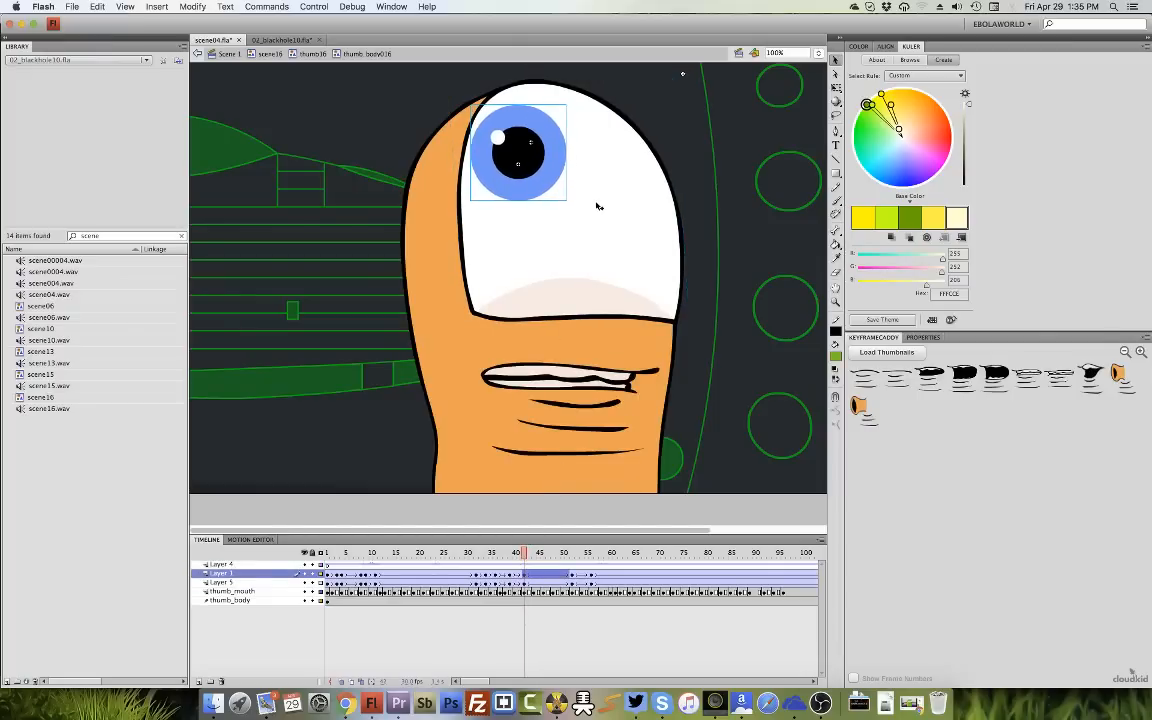
{"action": "key", "text": "Up"}
{"action": "key", "text": "Up"}
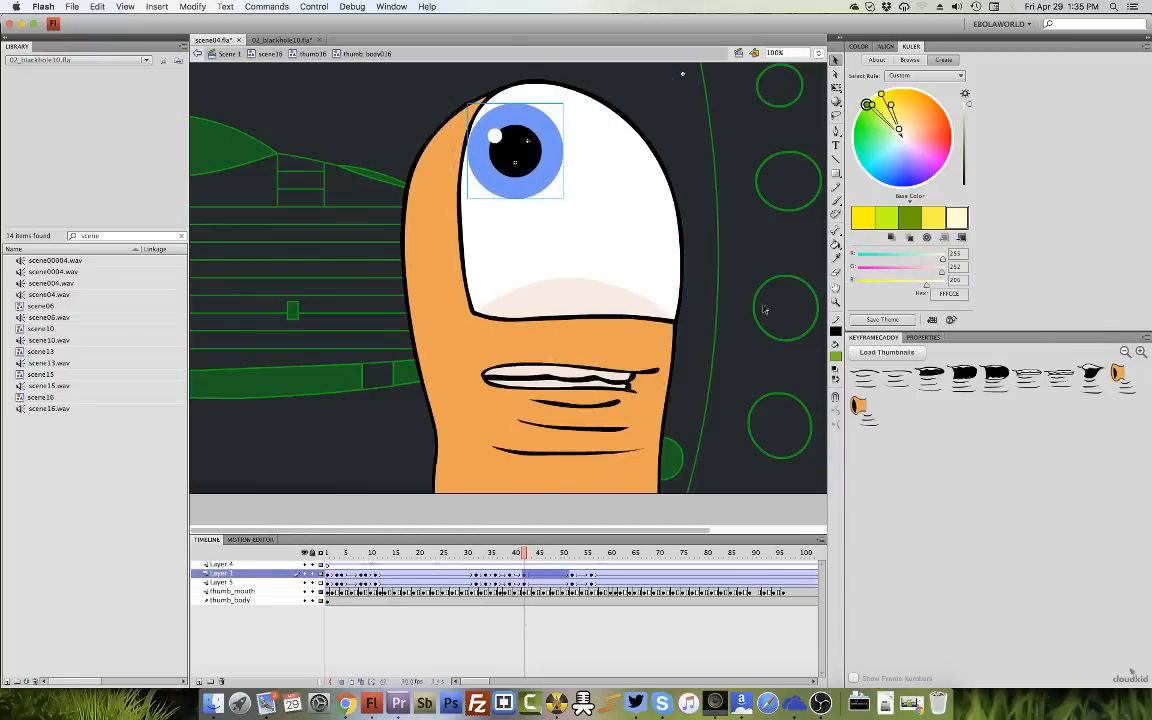
{"action": "key", "text": "q"}
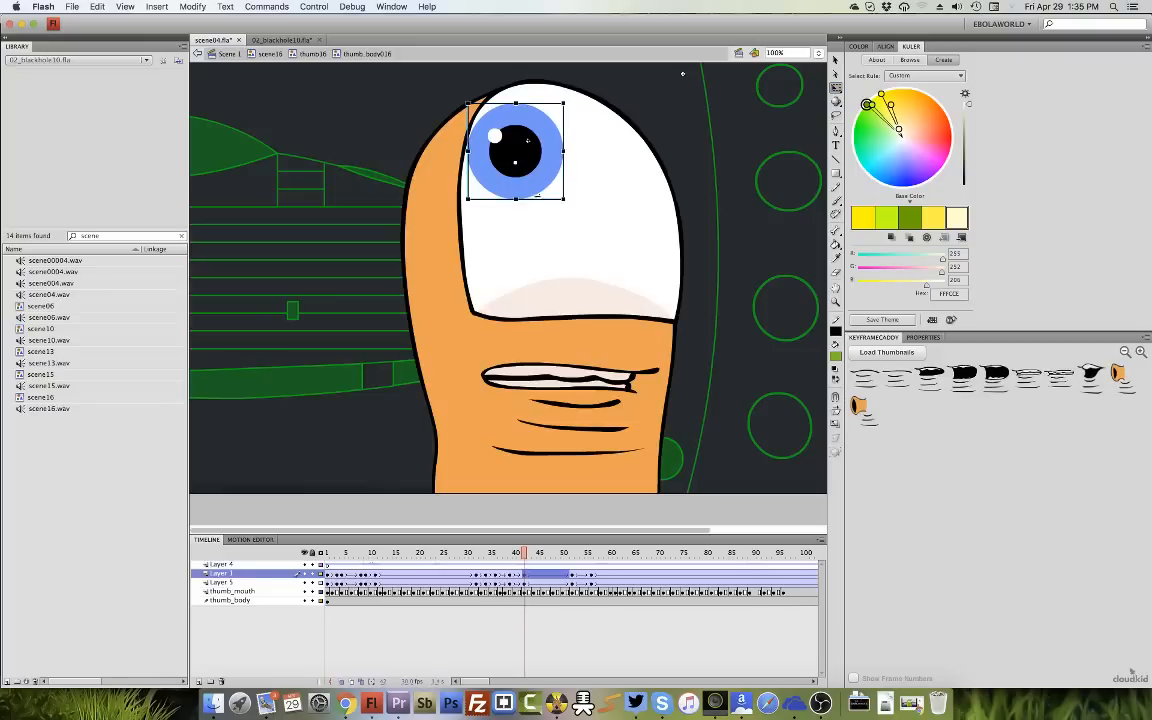
{"action": "left_click_drag", "start_coordinate": [537, 196], "coordinate": [533, 197]}
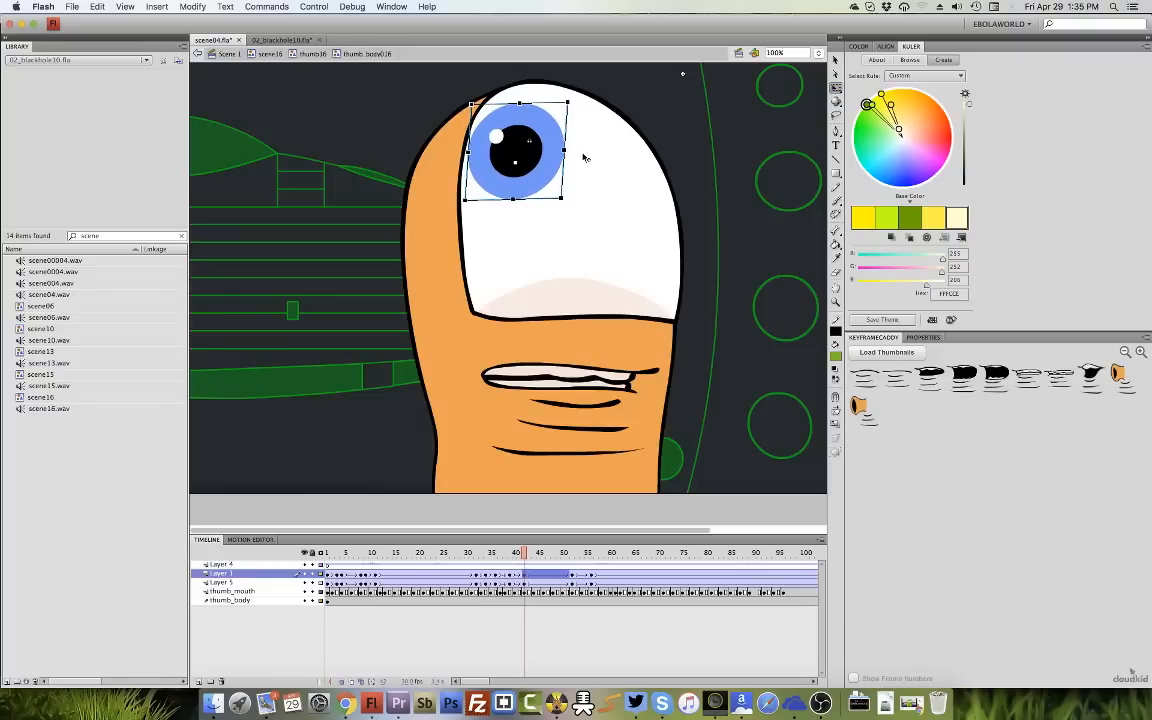
{"action": "left_click", "coordinate": [527, 579]}
{"action": "left_click_drag", "start_coordinate": [574, 577], "coordinate": [574, 577]}
Clear the Layer 1 keyframe at frame 39 and set the eye tween's ease to 100 out.
{"action": "left_click", "coordinate": [470, 555]}
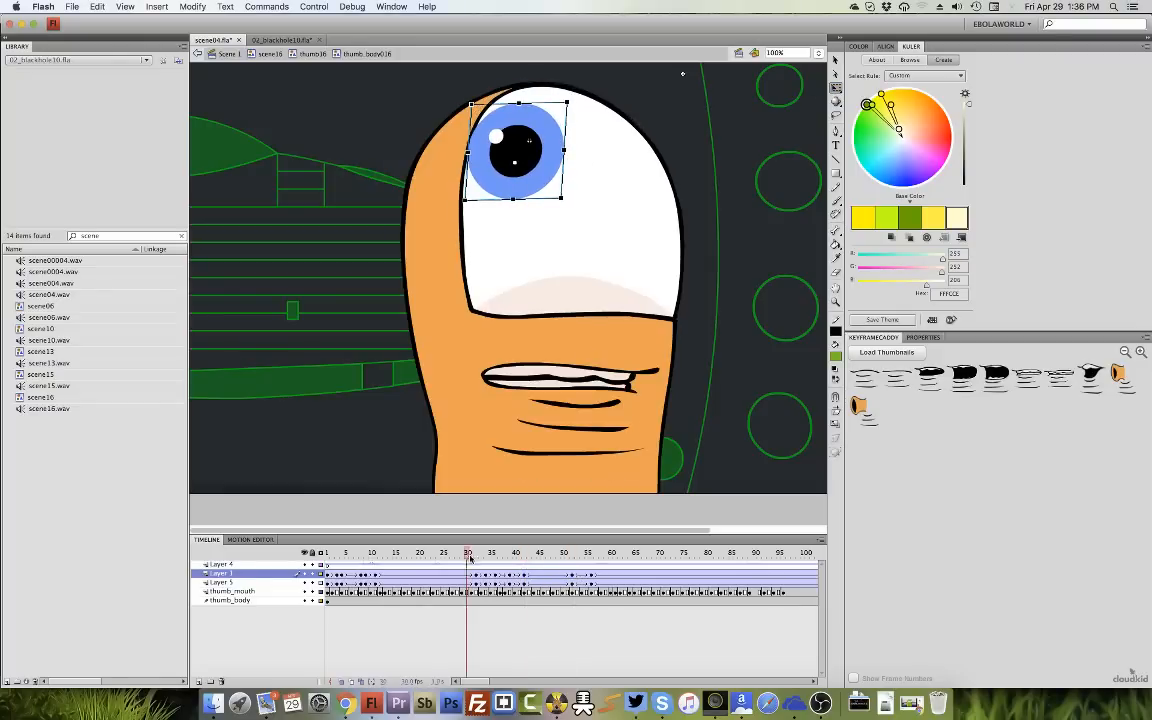
{"action": "key", "text": "Return"}
{"action": "key", "text": "Return"}
{"action": "left_click", "coordinate": [512, 577]}
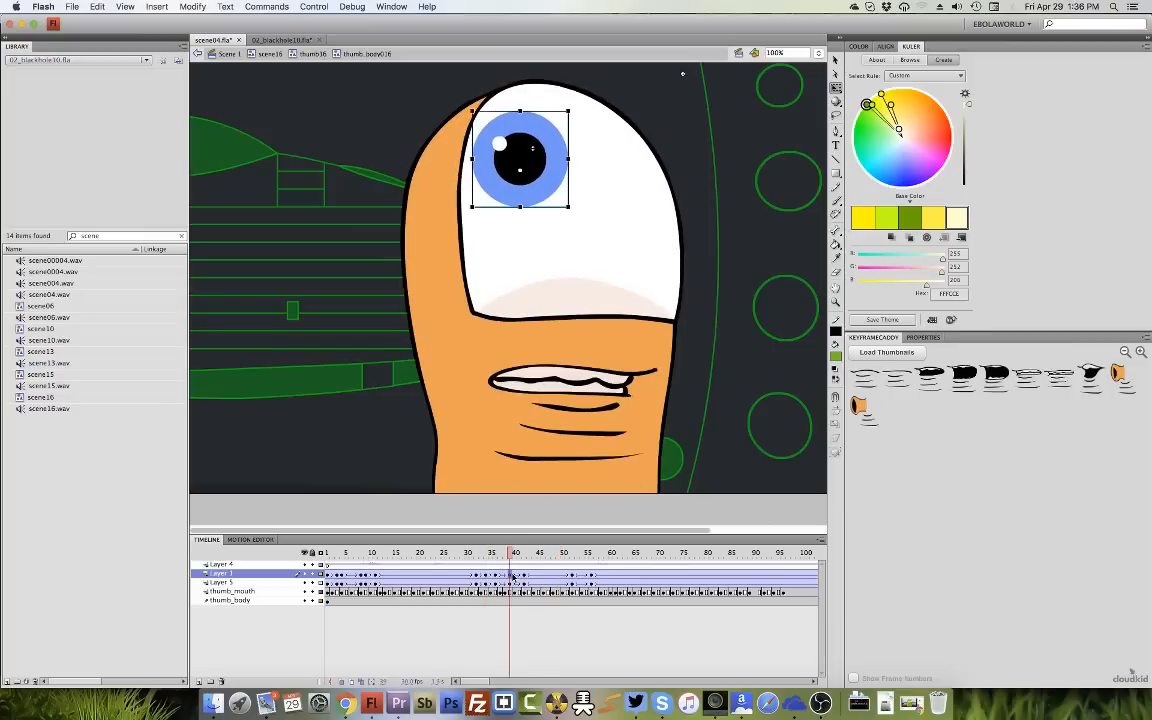
{"action": "right_click", "coordinate": [512, 577]}
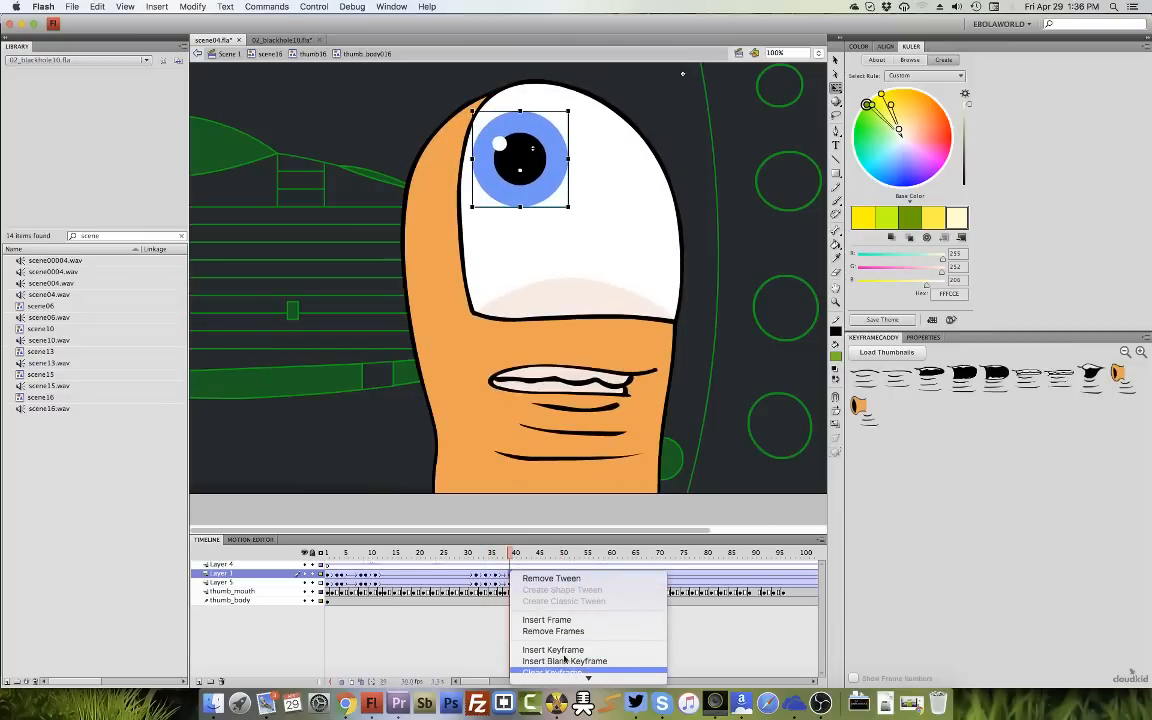
{"action": "left_click", "coordinate": [560, 671]}
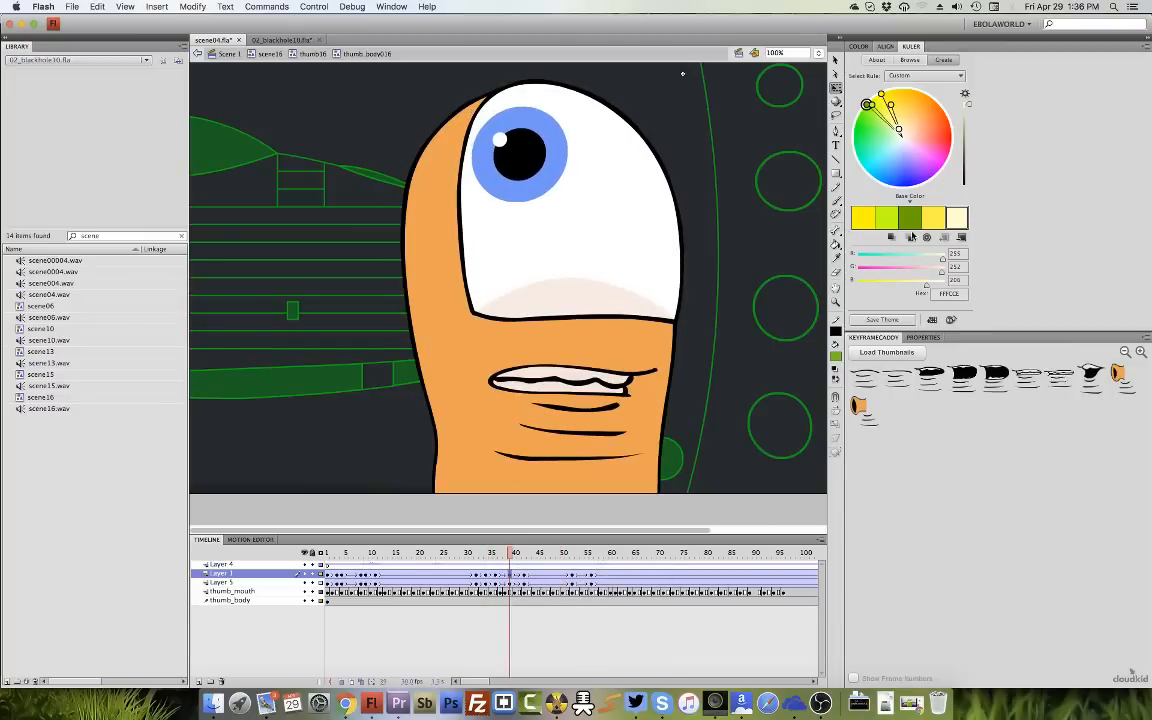
{"action": "left_click", "coordinate": [923, 337]}
Move the Layer 1 and Layer 5 keyframes at frame 52 back to frame 48.
{"action": "left_click", "coordinate": [472, 562]}
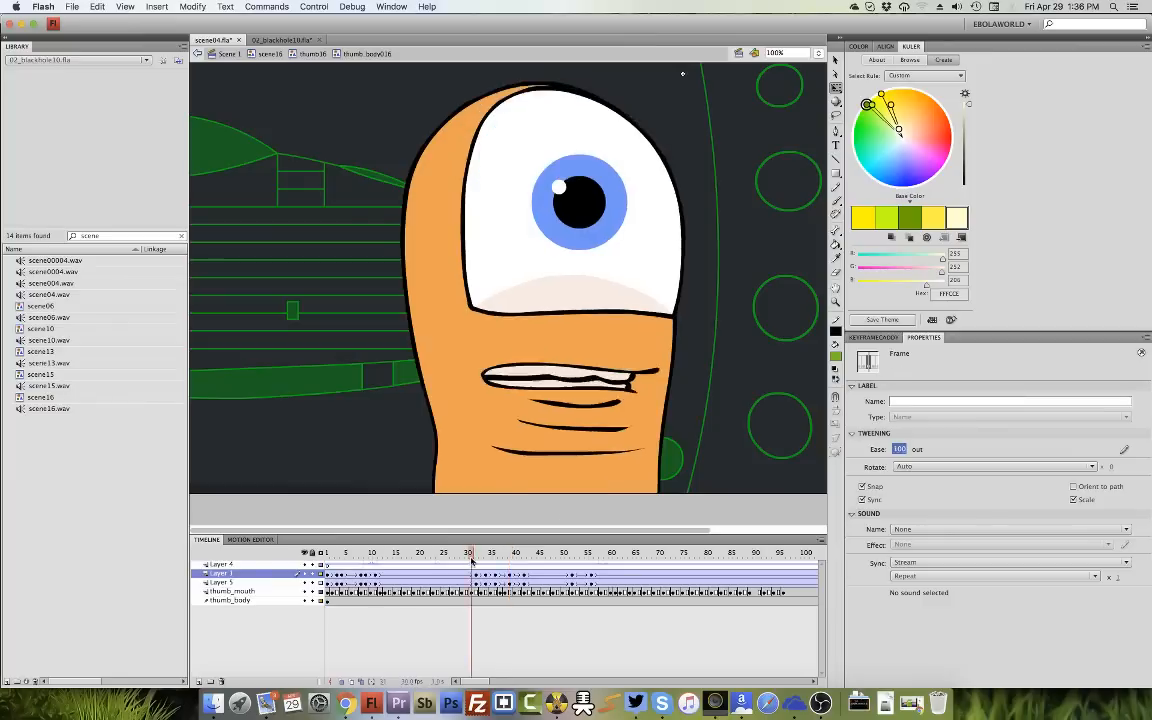
{"action": "left_click_drag", "start_coordinate": [472, 562], "coordinate": [541, 590]}
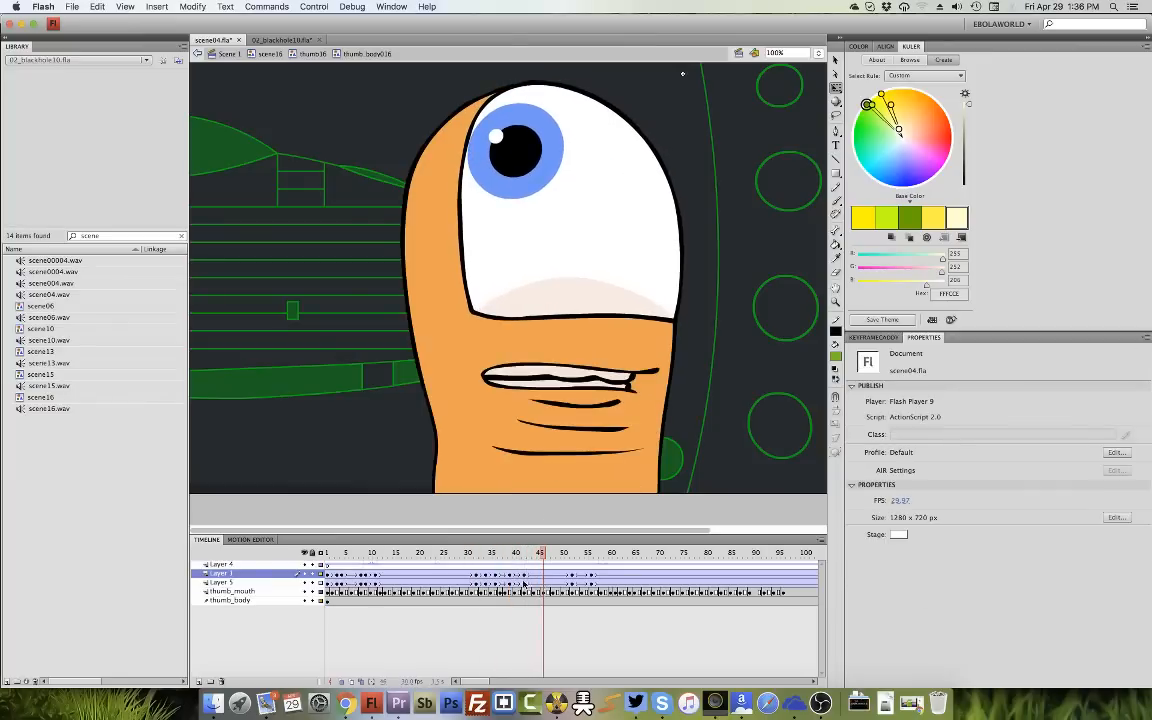
{"action": "left_click", "coordinate": [524, 583]}
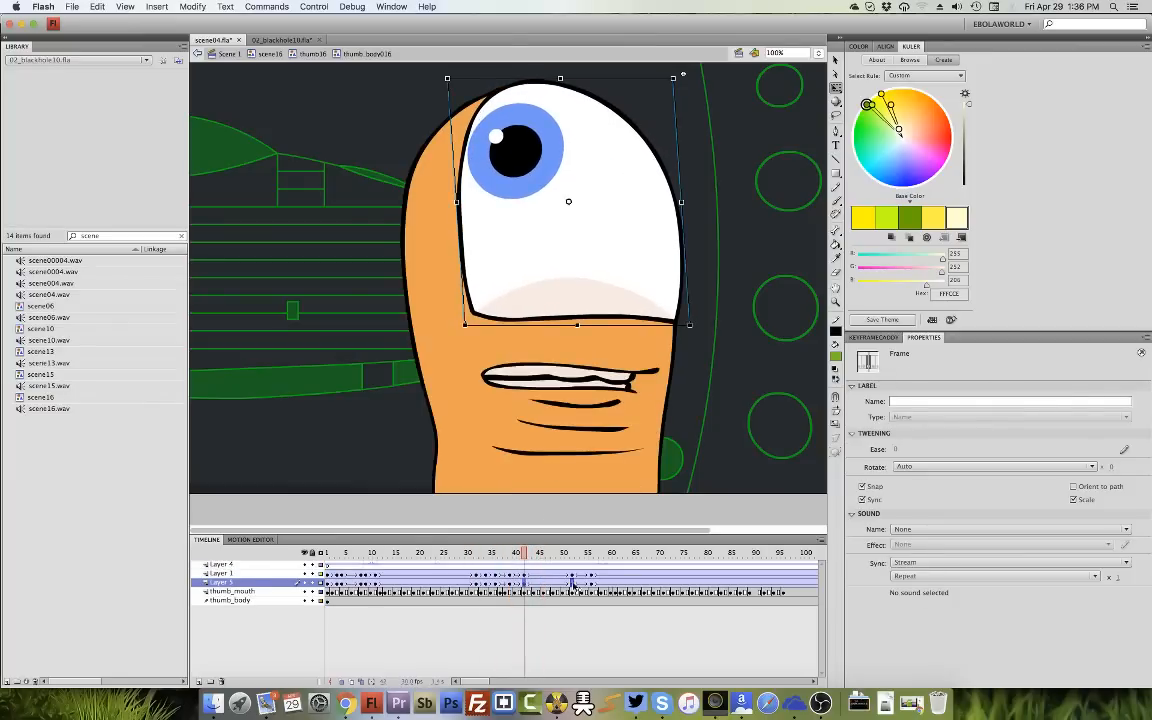
{"action": "left_click", "coordinate": [572, 578]}
{"action": "left_click_drag", "start_coordinate": [483, 554], "coordinate": [591, 568]}
{"action": "left_click", "coordinate": [573, 583]}
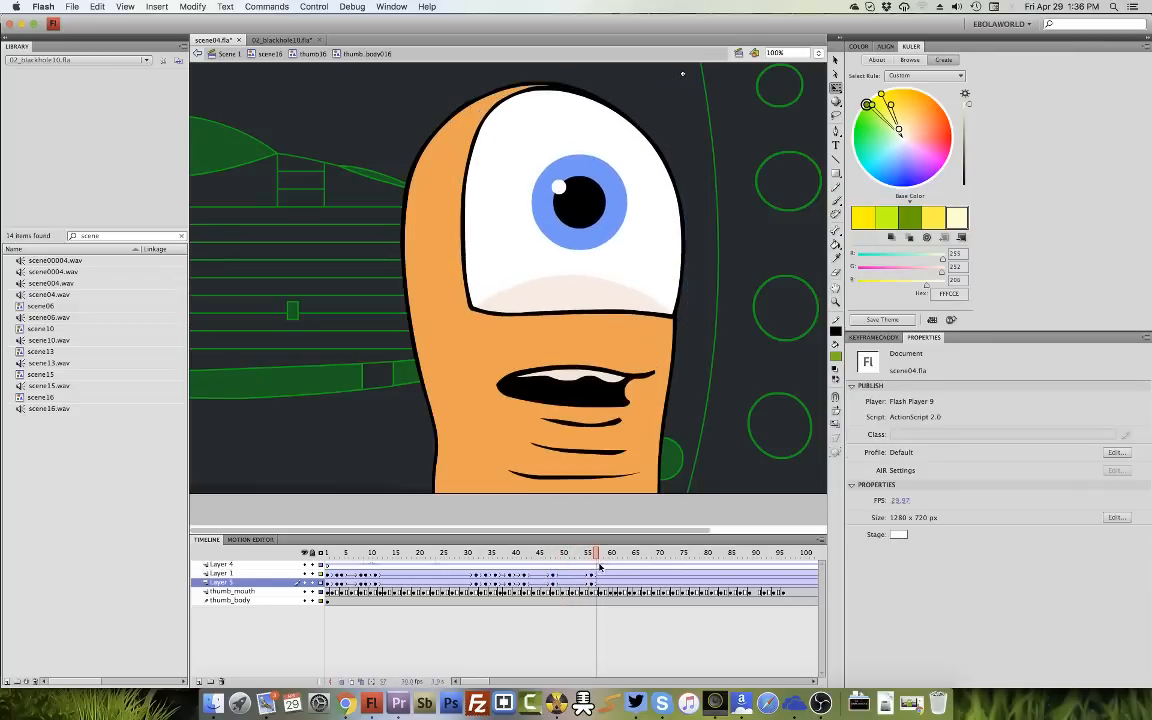
Add keyframes at frame 52 on Layer 1 and Layer 5 with ease 100 out, and adjust the ease of the tween from frame 48.
{"action": "left_click", "coordinate": [592, 583]}
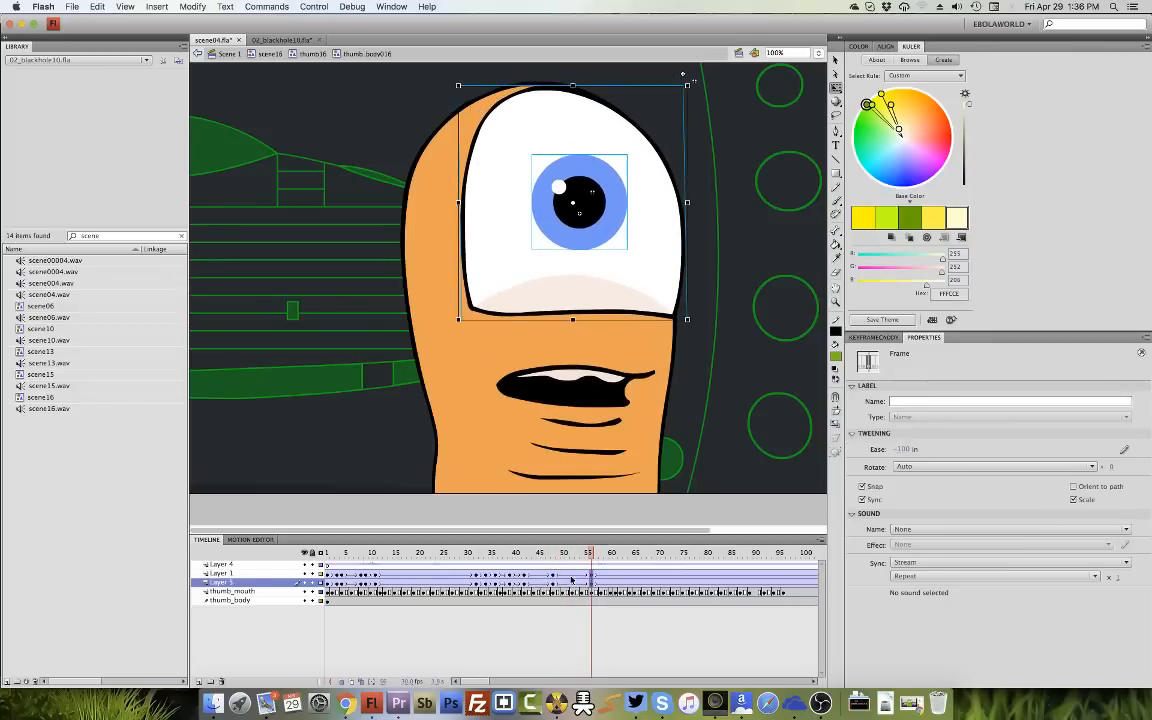
{"action": "left_click", "coordinate": [571, 580]}
{"action": "left_click_drag", "start_coordinate": [903, 452], "coordinate": [759, 424]}
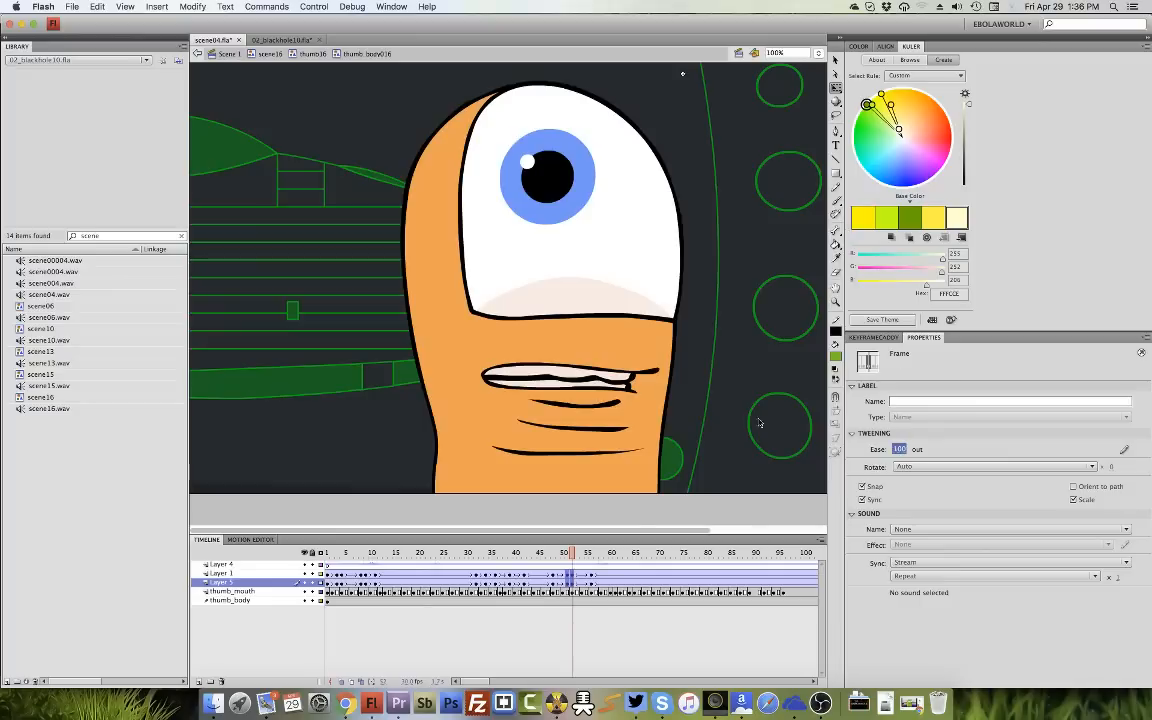
{"action": "left_click", "coordinate": [554, 580]}
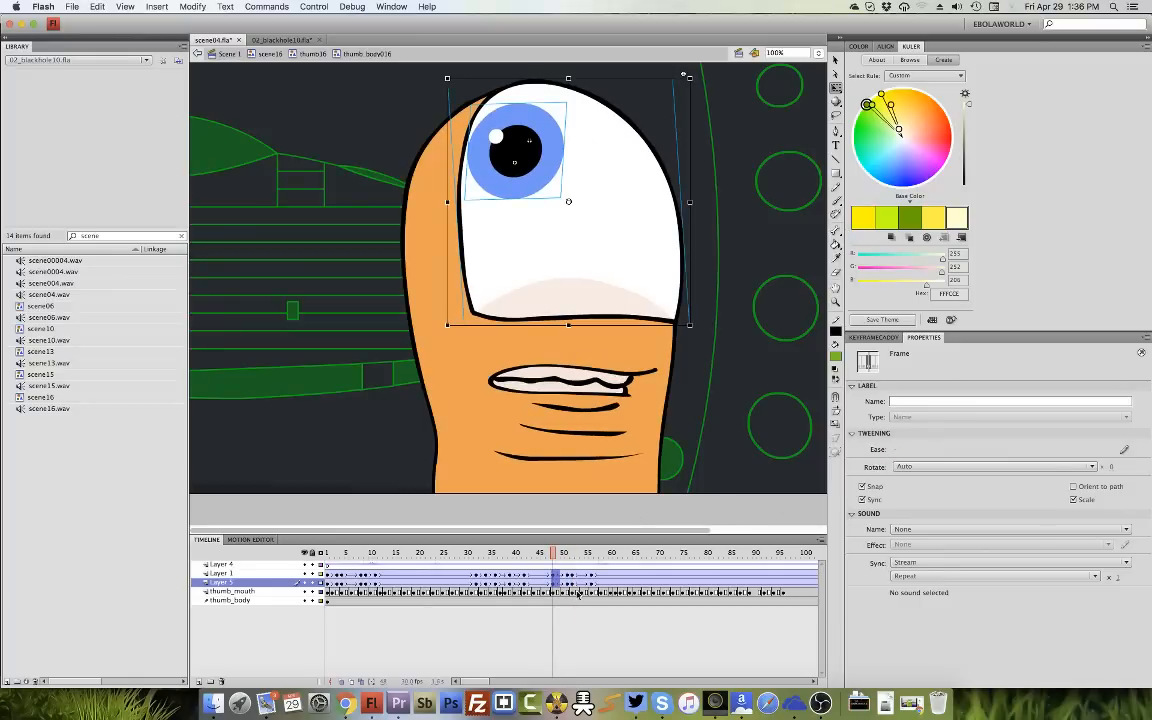
{"action": "left_click", "coordinate": [897, 449]}
{"action": "key", "text": "Return"}
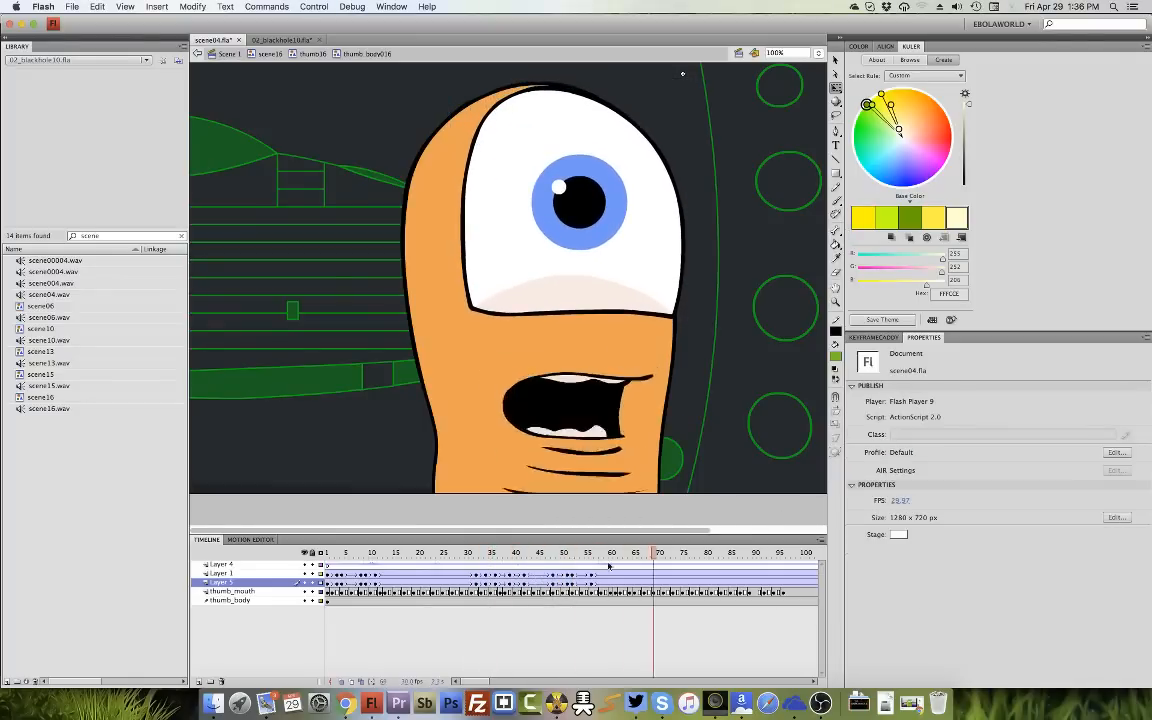
Insert keyframes on Layer 1 and Layer 5 near frames 62, 66 and 71.
{"action": "key", "text": "Return"}
{"action": "left_click_drag", "start_coordinate": [546, 555], "coordinate": [639, 582]}
{"action": "left_click", "coordinate": [620, 577]}
{"action": "key", "text": "F6"}
{"action": "key", "text": "F6"}
Enlarge the eye slightly and stretch the nail to about 97.6 by 100.7 at the keyframe near frame 66.
{"action": "left_click", "coordinate": [592, 192]}
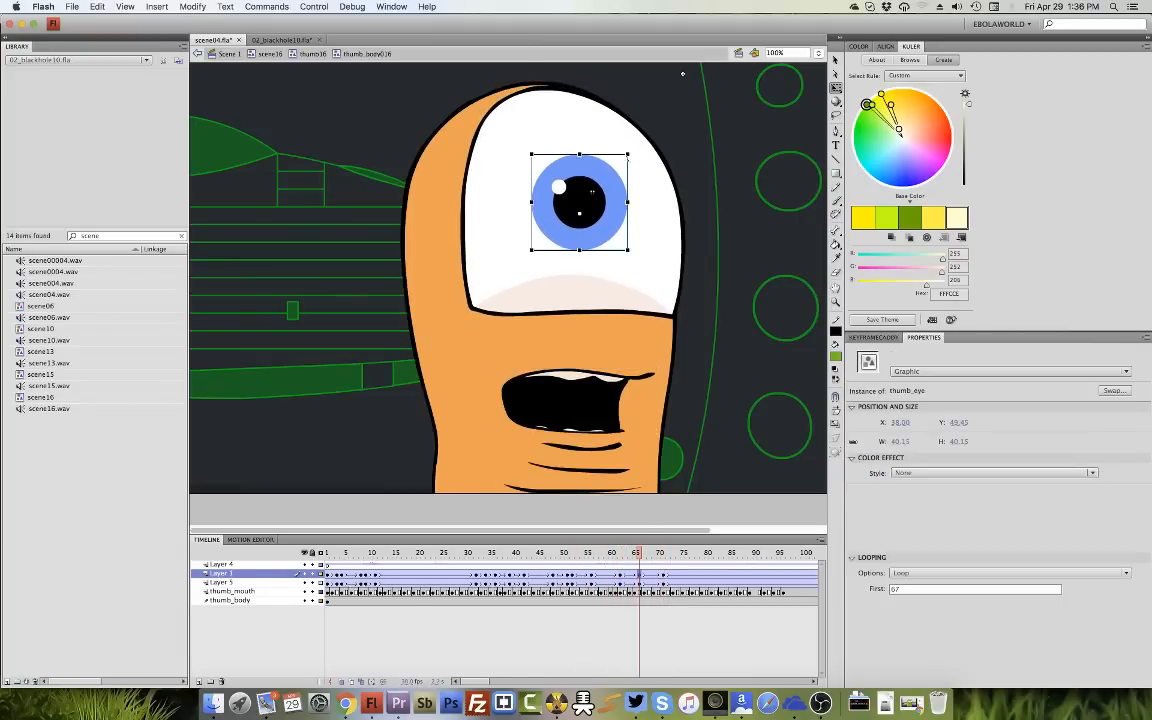
{"action": "left_click", "coordinate": [650, 135]}
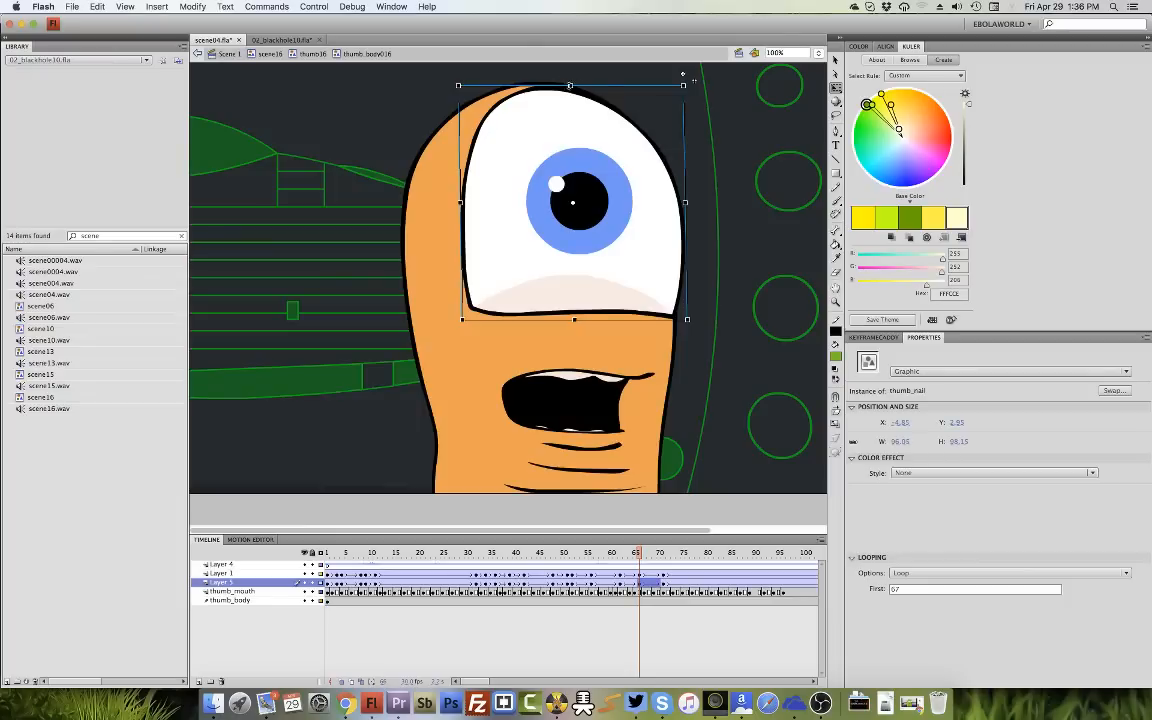
{"action": "left_click_drag", "start_coordinate": [570, 86], "coordinate": [570, 83]}
{"action": "left_click_drag", "start_coordinate": [685, 201], "coordinate": [686, 196]}
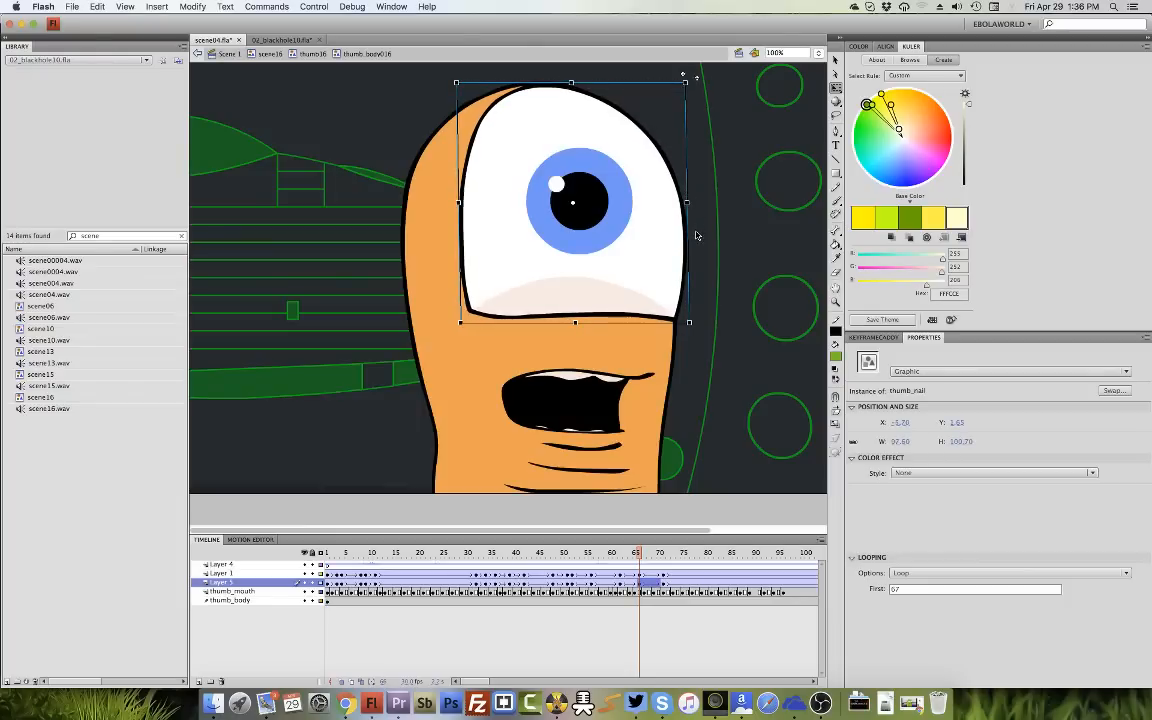
Adjust the easing around the eye pop near frame 66, setting -100 on the tweens that start near frame 62.
{"action": "left_click", "coordinate": [648, 580]}
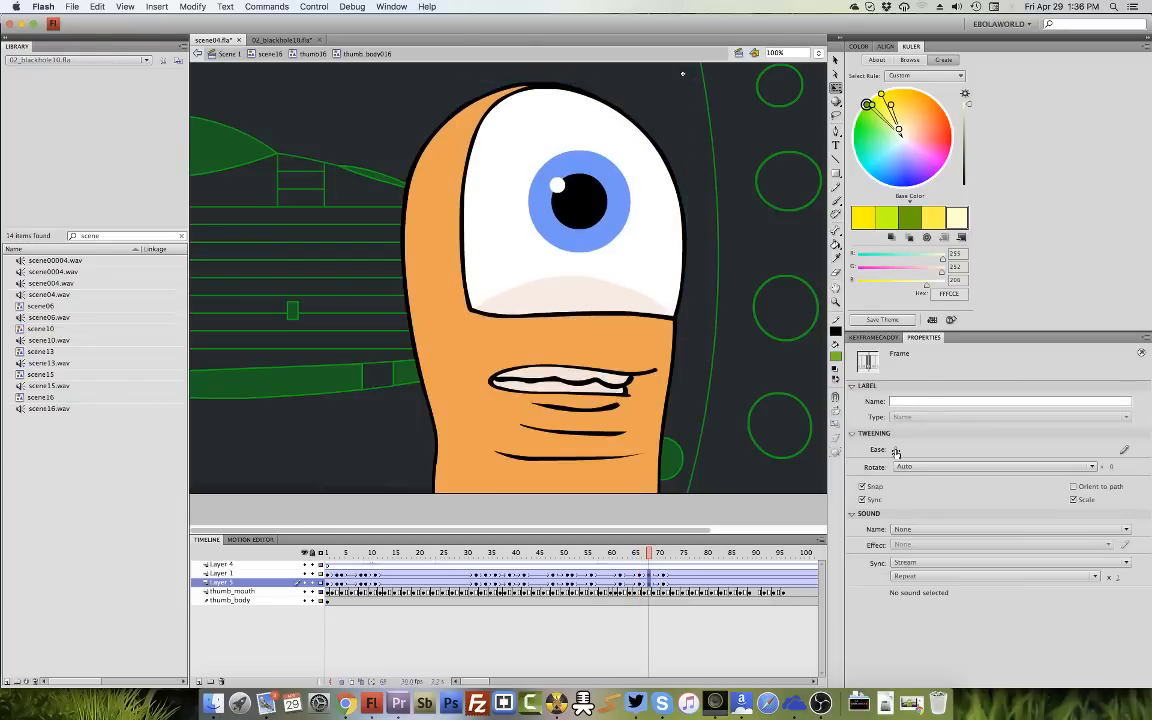
{"action": "left_click_drag", "start_coordinate": [635, 575], "coordinate": [621, 582]}
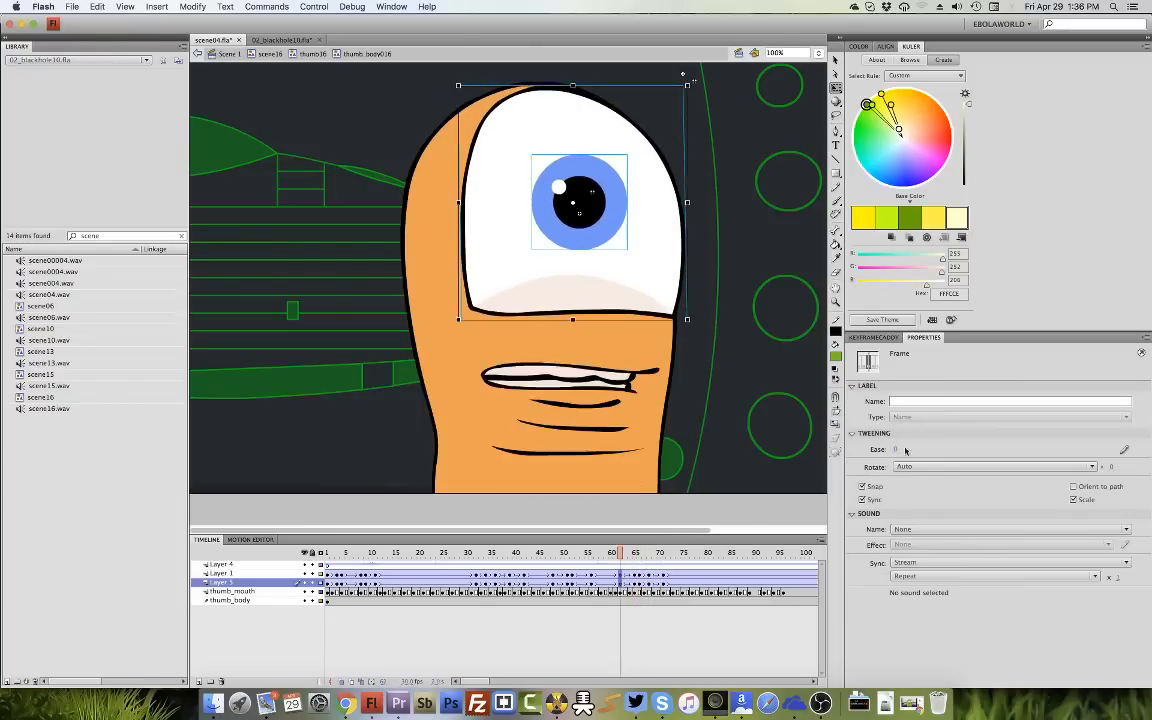
{"action": "left_click", "coordinate": [902, 449]}
{"action": "type", "text": "-100"}
{"action": "key", "text": "Return"}
Insert keyframes on Layer 1 and Layer 5 near frames 83, 88 and 94.
{"action": "left_click", "coordinate": [525, 560]}
{"action": "mouse_move", "coordinate": [525, 560]}
{"action": "left_mouse_down"}
{"action": "mouse_move", "coordinate": [720, 560]}
{"action": "mouse_move", "coordinate": [730, 580]}
{"action": "mouse_move", "coordinate": [772, 577]}
{"action": "mouse_move", "coordinate": [745, 583]}
{"action": "left_mouse_up"}
{"action": "key", "text": "F6"}
{"action": "key", "text": "F6"}
Enlarge the eye and stretch the nail slightly at the keyframe near frame 88.
{"action": "left_click", "coordinate": [617, 190]}
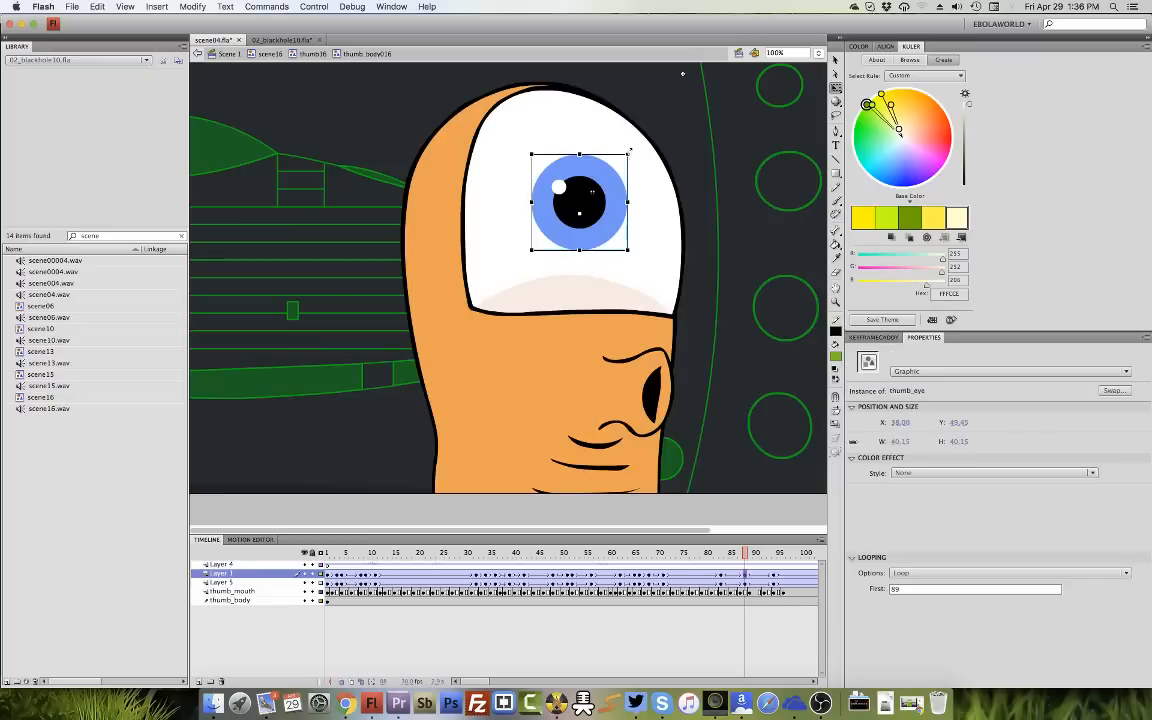
{"action": "left_click", "coordinate": [668, 126]}
{"action": "left_click_drag", "start_coordinate": [571, 86], "coordinate": [571, 85]}
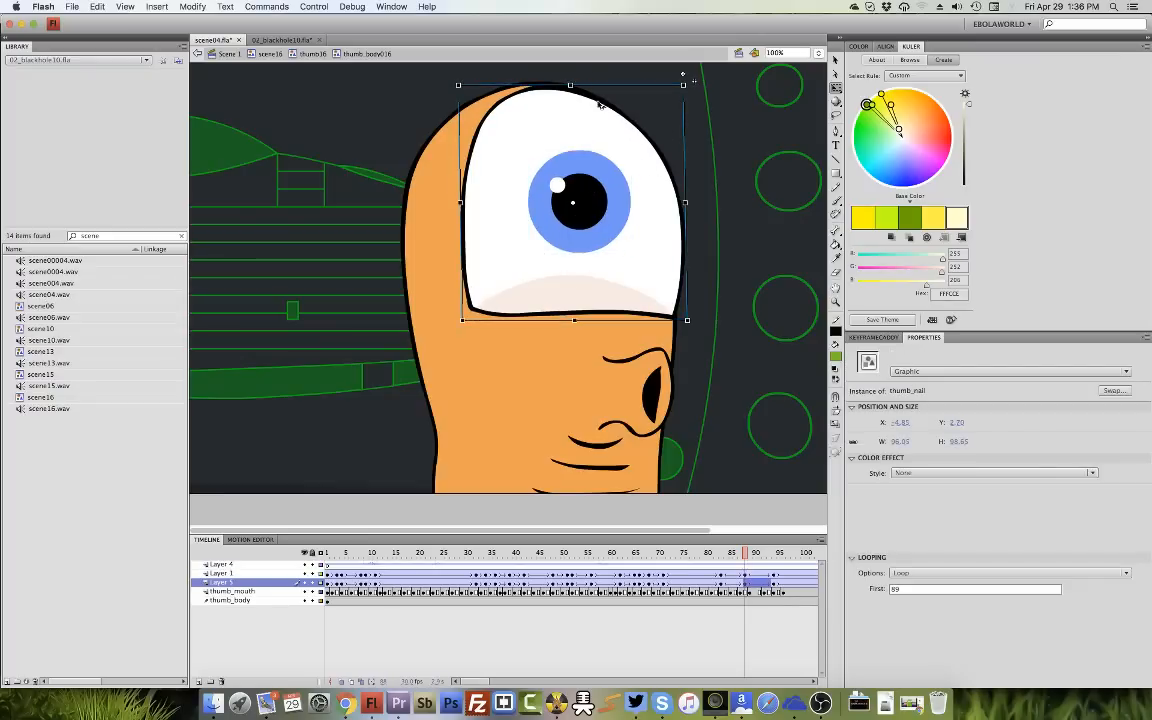
{"action": "left_click_drag", "start_coordinate": [683, 202], "coordinate": [685, 204]}
Adjust the easing around the eye pop near frame 88, setting -100 on the tweens that lead into it.
{"action": "left_click", "coordinate": [750, 577]}
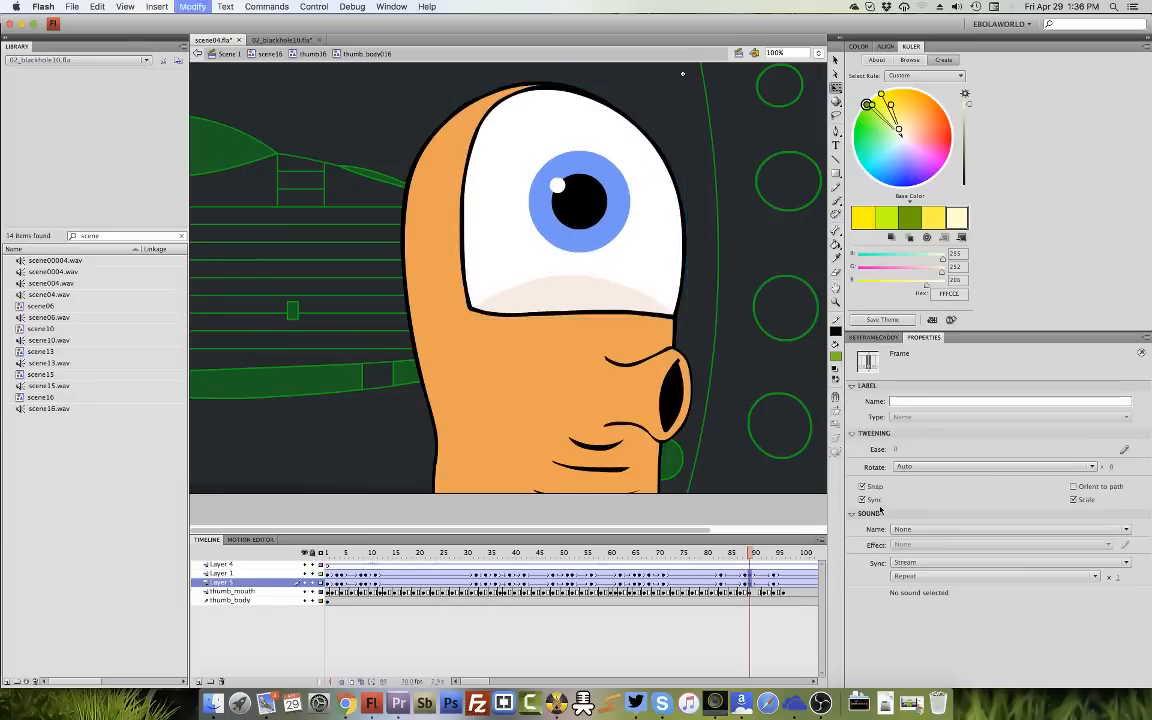
{"action": "left_click", "coordinate": [727, 578]}
{"action": "left_click_drag", "start_coordinate": [727, 575], "coordinate": [727, 583]}
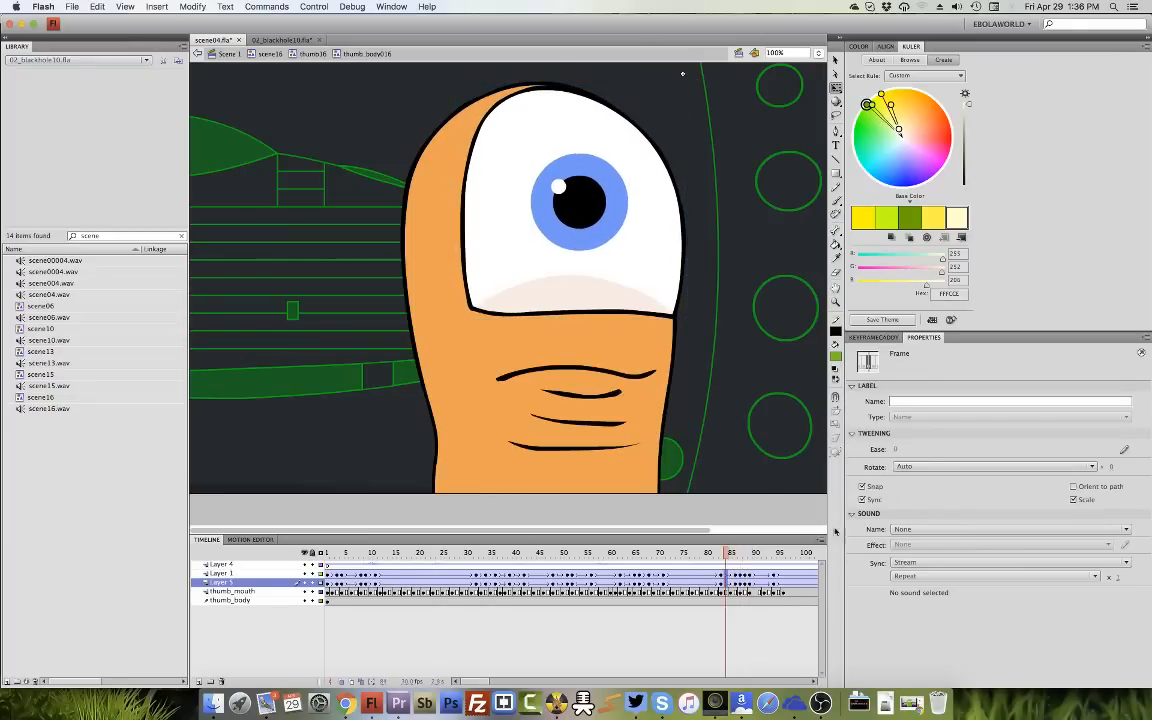
{"action": "left_click", "coordinate": [897, 450]}
{"action": "type", "text": "-100"}
{"action": "key", "text": "Return"}
Play the animation from frame 1 and return to the parent thumb16 symbol.
{"action": "left_click_drag", "start_coordinate": [368, 554], "coordinate": [328, 554]}
{"action": "key", "text": "Return"}
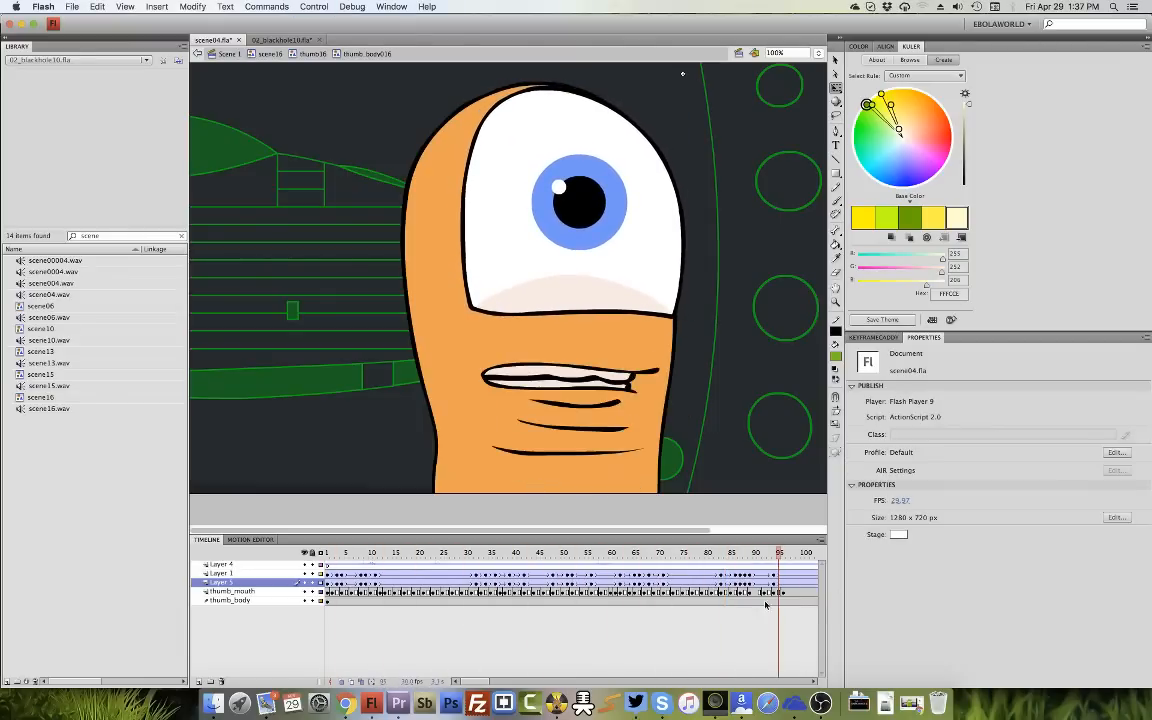
{"action": "left_click_drag", "start_coordinate": [481, 682], "coordinate": [545, 686]}
{"action": "left_click", "coordinate": [312, 54]}
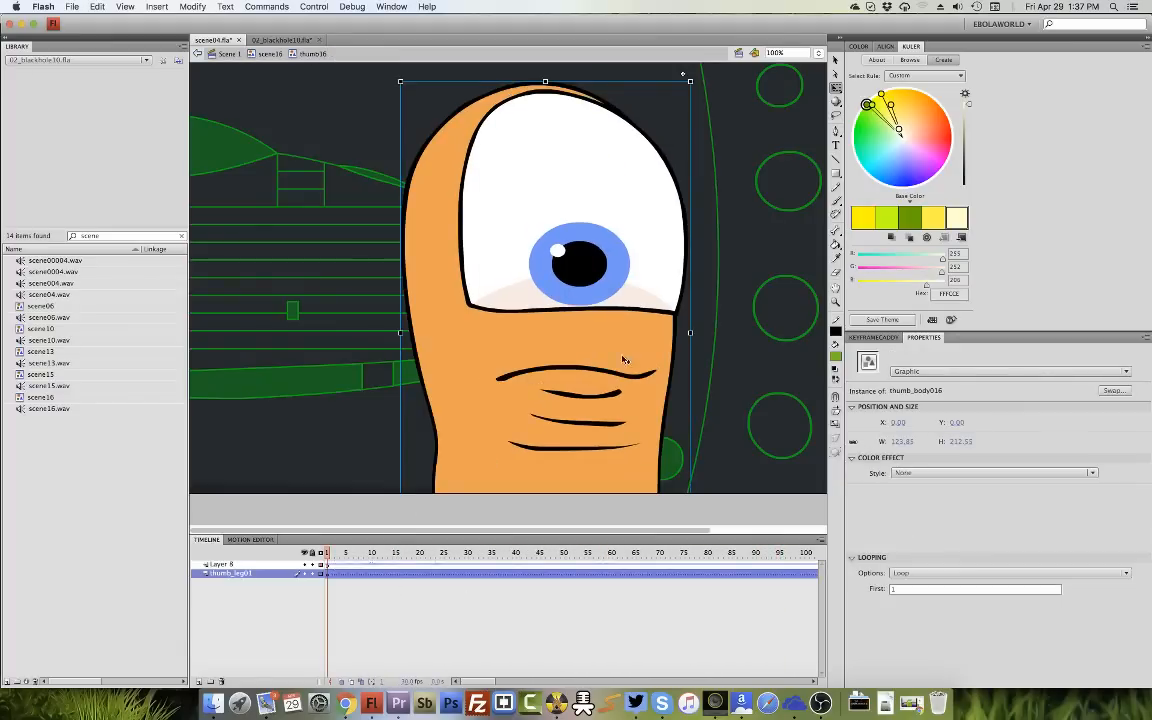
{"action": "mouse_move", "coordinate": [583, 389]}
{"action": "left_mouse_down"}
{"action": "mouse_move", "coordinate": [596, 373]}
{"action": "mouse_move", "coordinate": [566, 368]}
{"action": "mouse_move", "coordinate": [562, 385]}
{"action": "left_mouse_up"}
{"action": "key", "text": "super+z"}
{"action": "left_click_drag", "start_coordinate": [699, 82], "coordinate": [562, 60]}
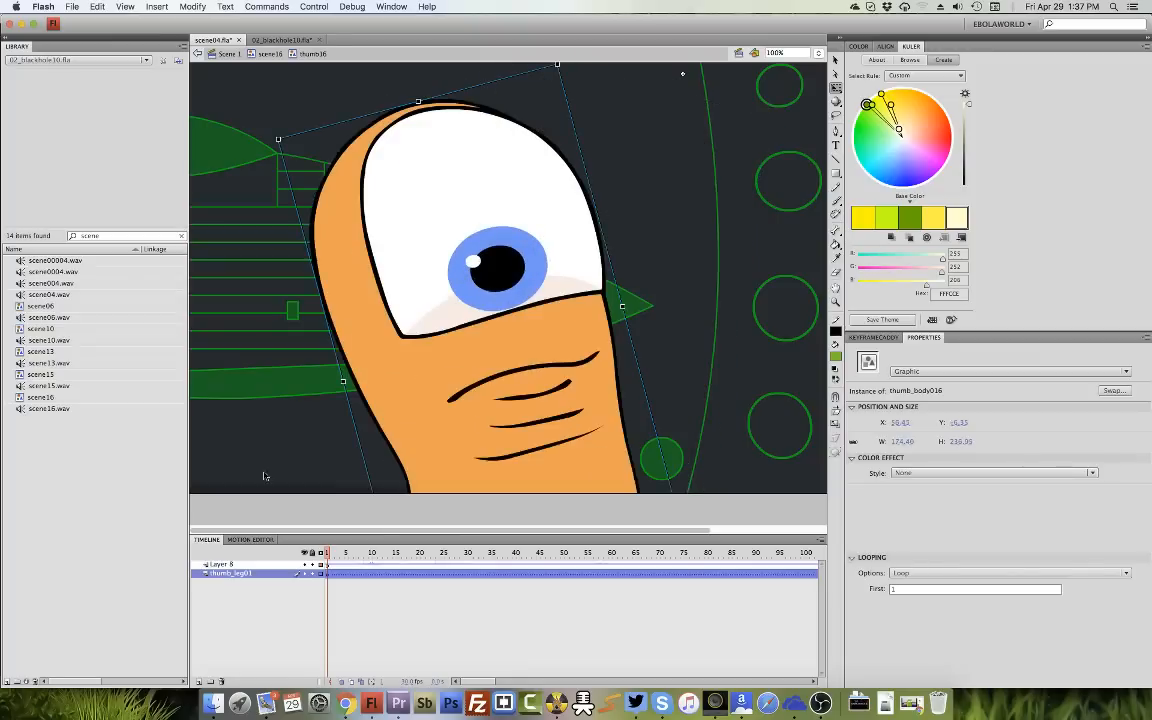
{"action": "key", "text": "super+z"}
{"action": "key", "text": "super+z"}
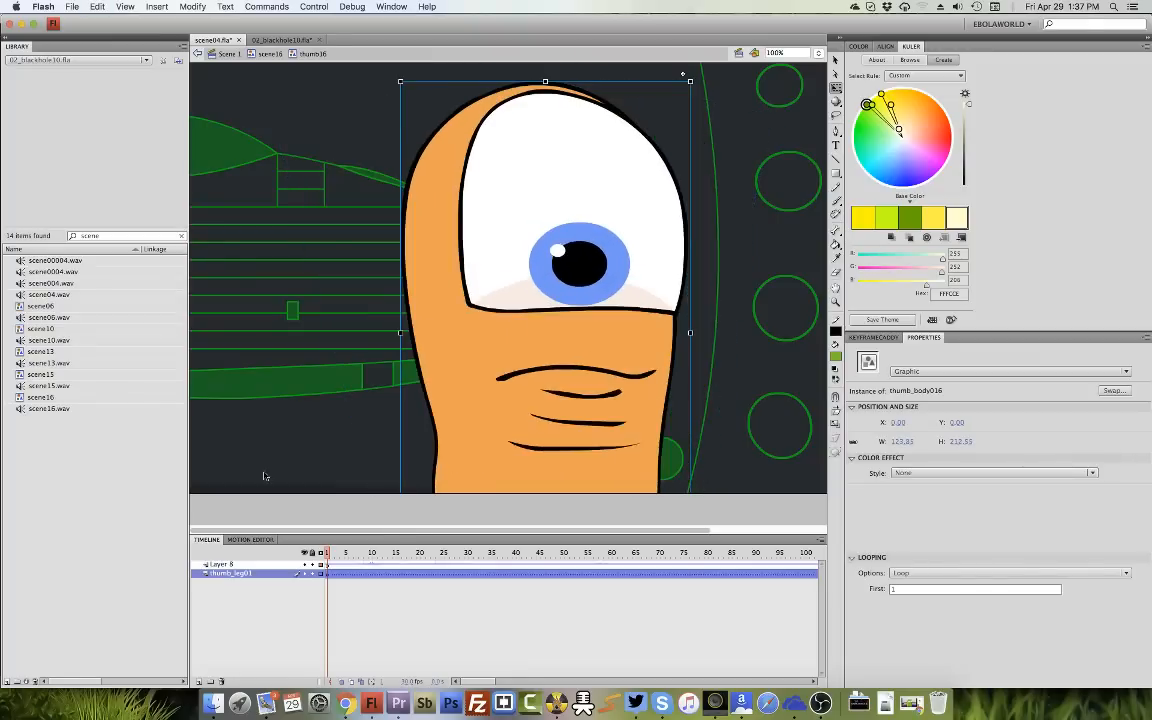
Insert a keyframe at frame 12 on the thumb_leg01 layer and go back to its frame 1 keyframe.
{"action": "left_click_drag", "start_coordinate": [345, 553], "coordinate": [378, 553]}
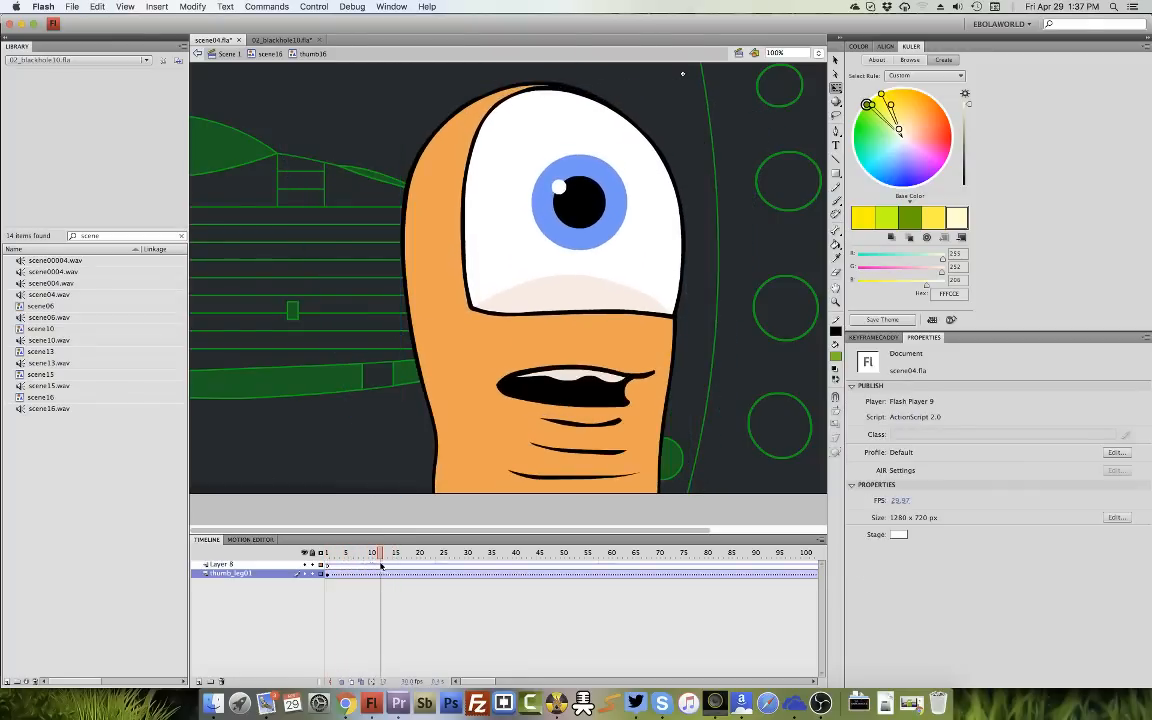
{"action": "left_click", "coordinate": [380, 573]}
{"action": "left_click", "coordinate": [327, 573]}
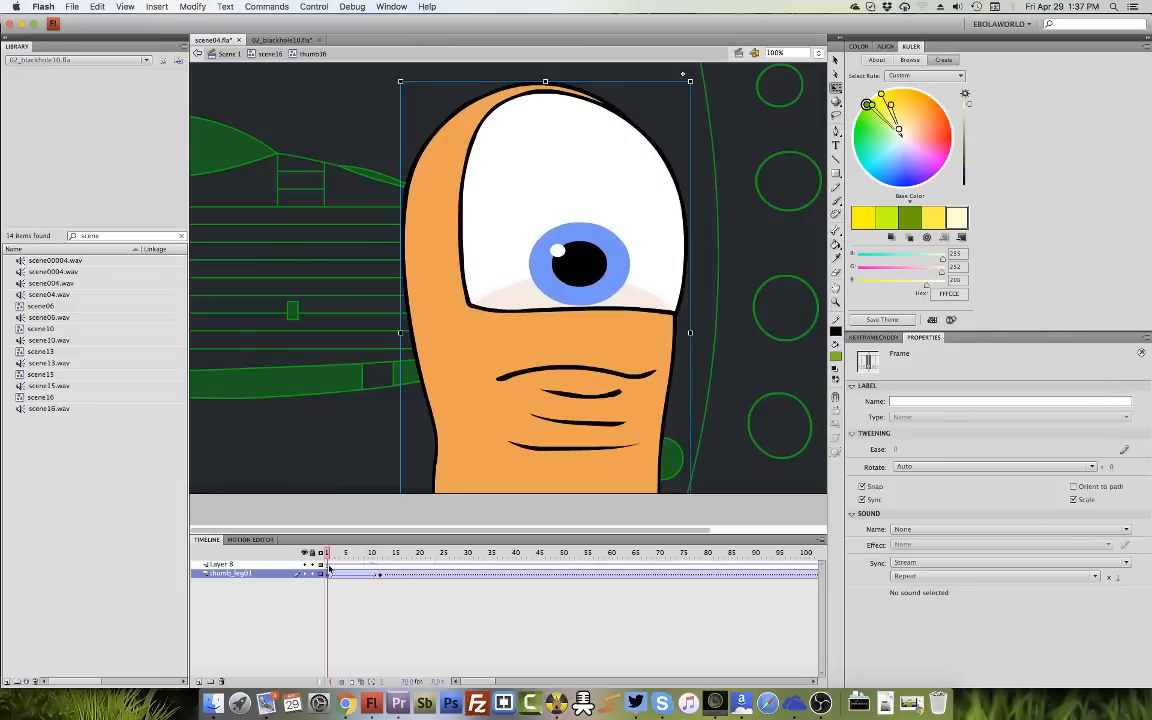
Squash and skew the thumb body at frame 1 to about 129.75 by 208.1 and nudge it down.
{"action": "left_click", "coordinate": [541, 111]}
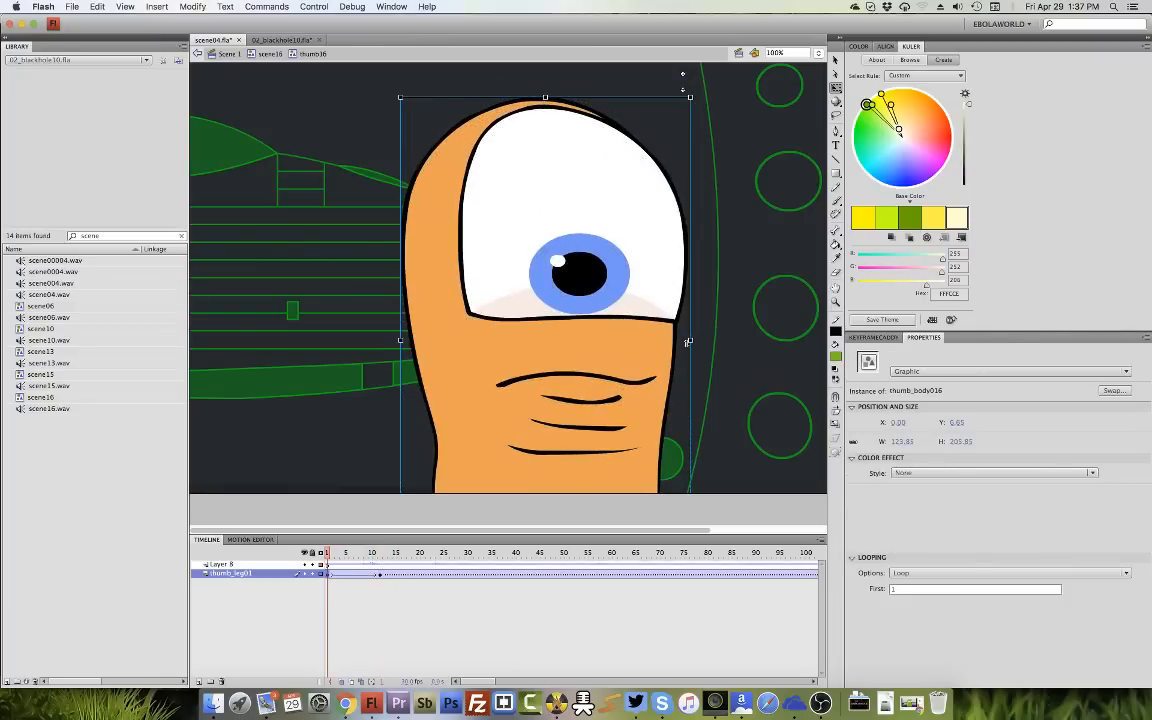
{"action": "left_click_drag", "start_coordinate": [690, 341], "coordinate": [693, 341]}
{"action": "left_click_drag", "start_coordinate": [701, 98], "coordinate": [706, 101]}
{"action": "key", "text": "Down"}
{"action": "key", "text": "Down"}
{"action": "key", "text": "Down"}
{"action": "key", "text": "Down"}
{"action": "key", "text": "Down"}
{"action": "key", "text": "Down"}
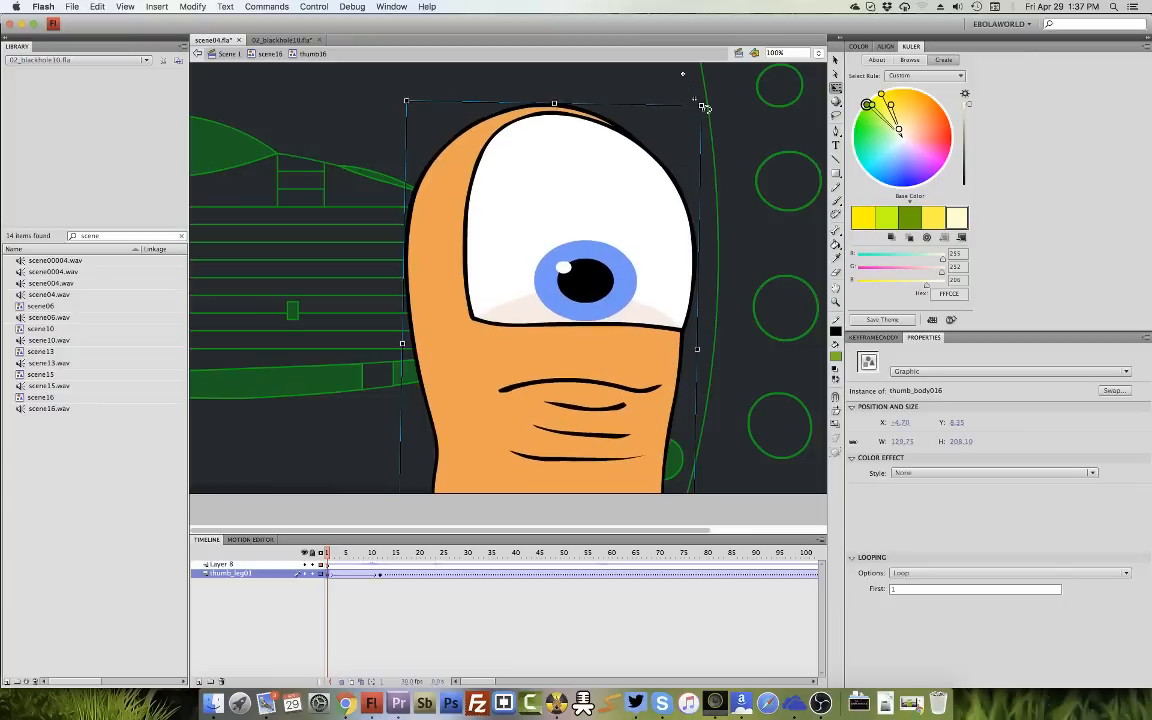
Nudge the thumb body down to Y 14.20 at frame 1 and shift the frame 12 keyframe to frame 13.
{"action": "key", "text": "Down"}
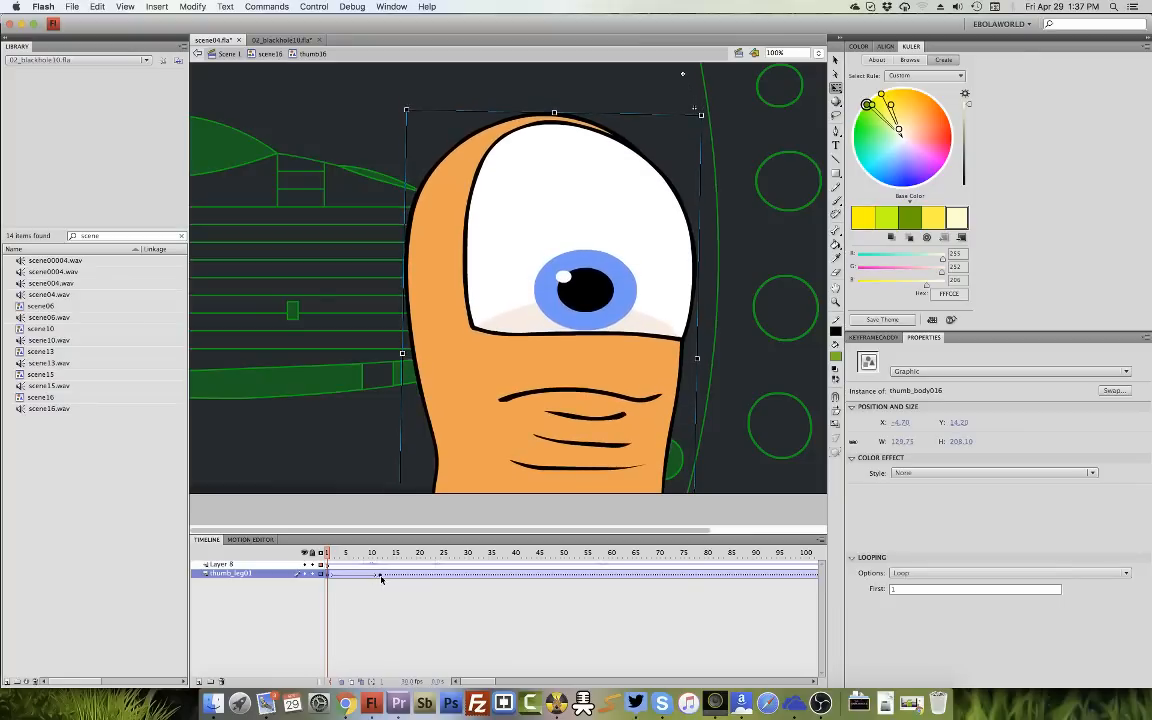
{"action": "left_click_drag", "start_coordinate": [349, 569], "coordinate": [380, 569]}
{"action": "left_click", "coordinate": [380, 573]}
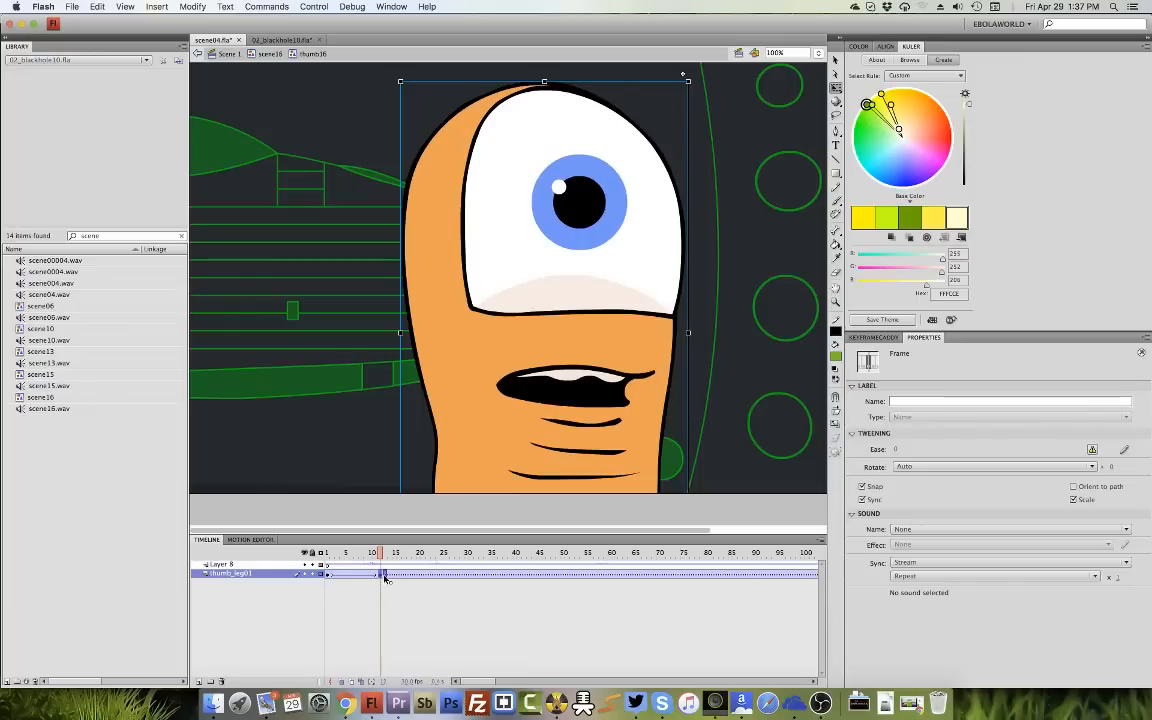
{"action": "left_click", "coordinate": [385, 575]}
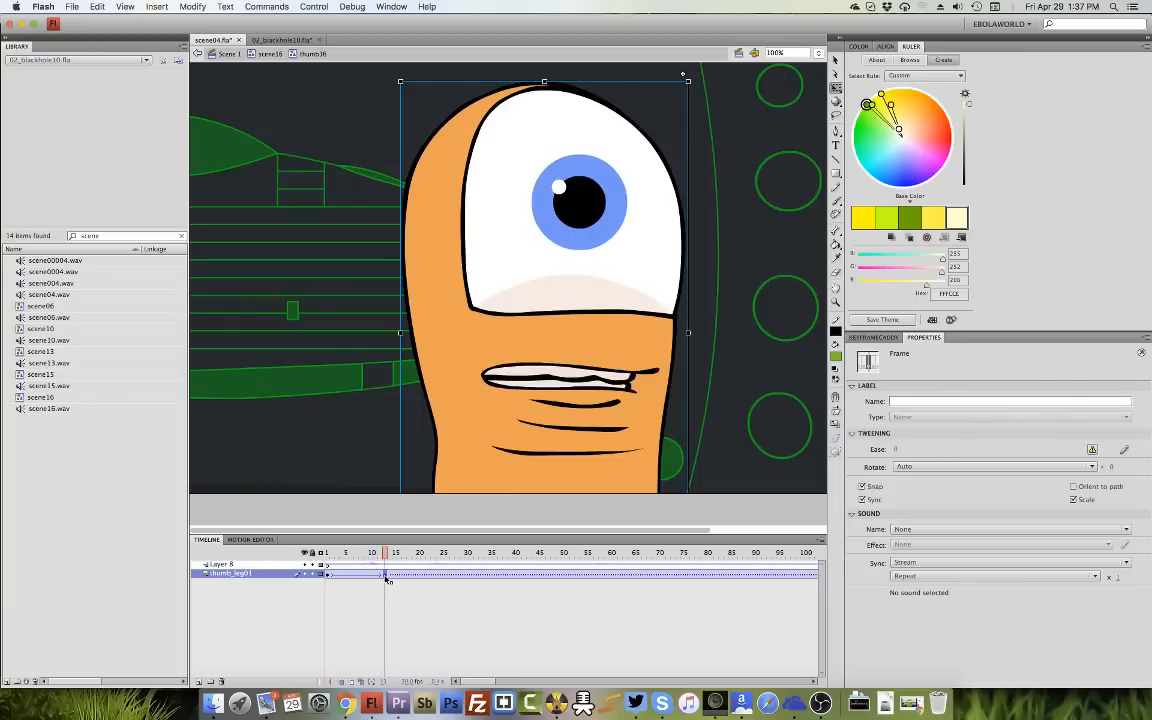
Insert a keyframe at frame 8 on the thumb_leg01 layer and stretch the thumb body taller and narrower, about 120 by 218.
{"action": "left_click", "coordinate": [364, 575]}
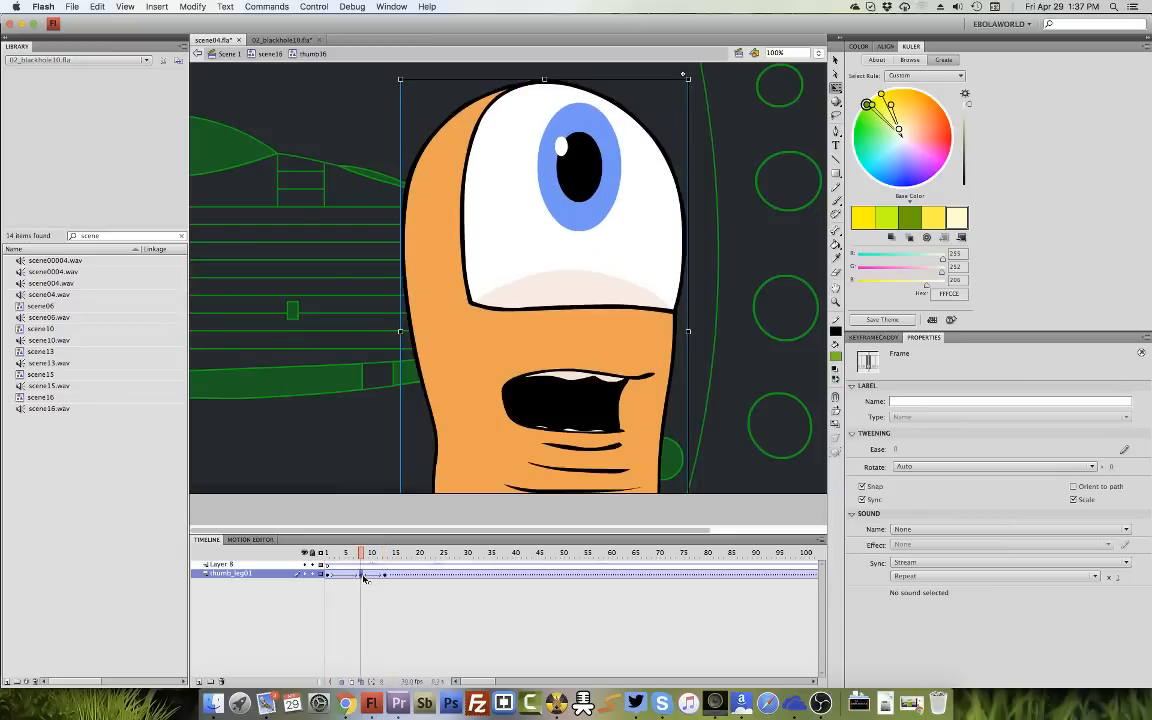
{"action": "left_click_drag", "start_coordinate": [341, 557], "coordinate": [362, 557]}
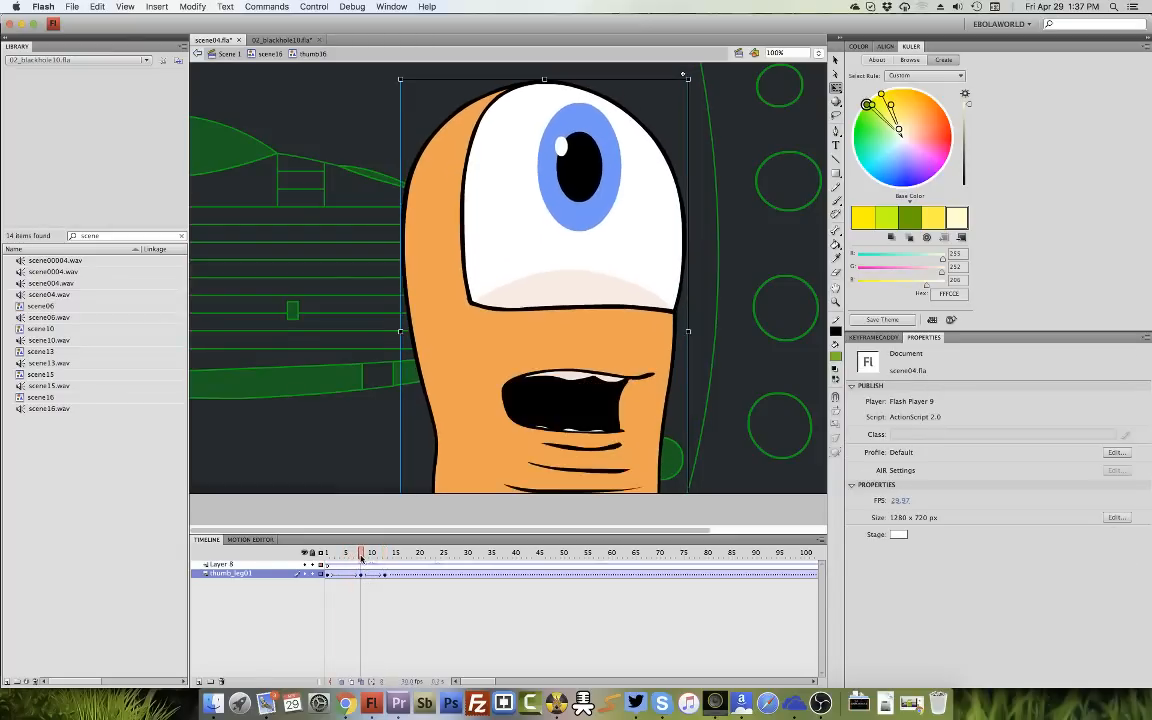
{"action": "left_click", "coordinate": [362, 575]}
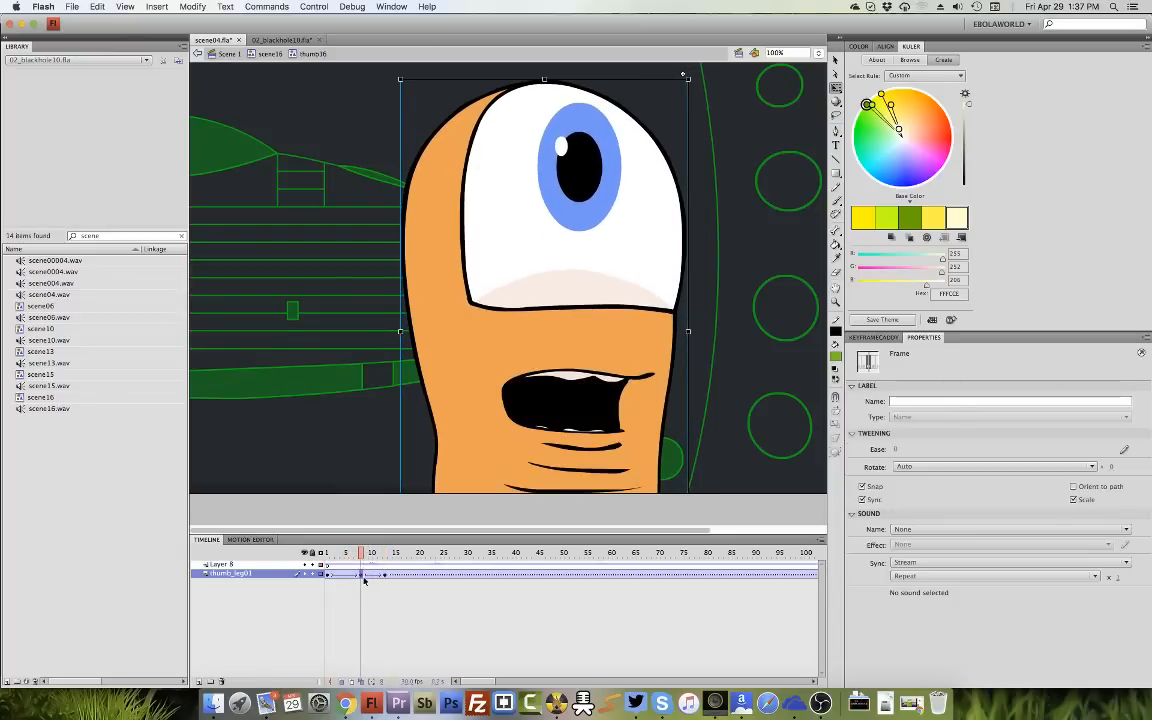
{"action": "left_click_drag", "start_coordinate": [545, 79], "coordinate": [545, 67]}
{"action": "left_click_drag", "start_coordinate": [694, 332], "coordinate": [683, 327]}
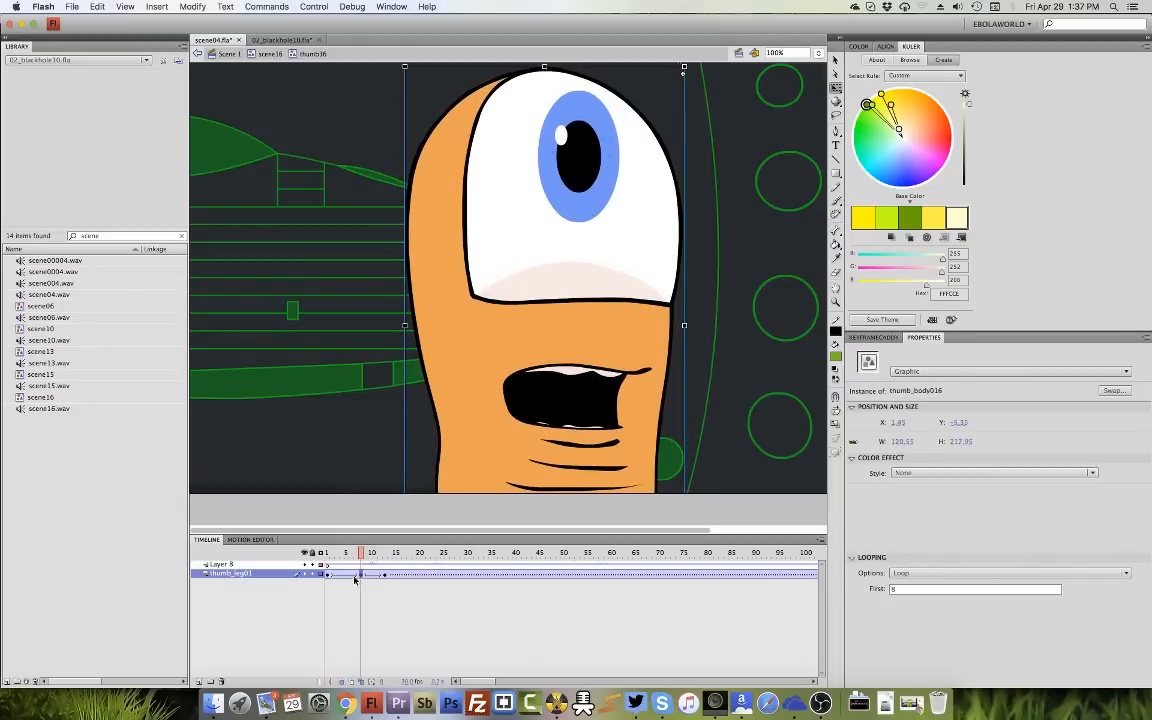
Insert a keyframe at frame 5 and set the easing of the tween starting at frame 1 to -100.
{"action": "left_click_drag", "start_coordinate": [355, 576], "coordinate": [345, 600]}
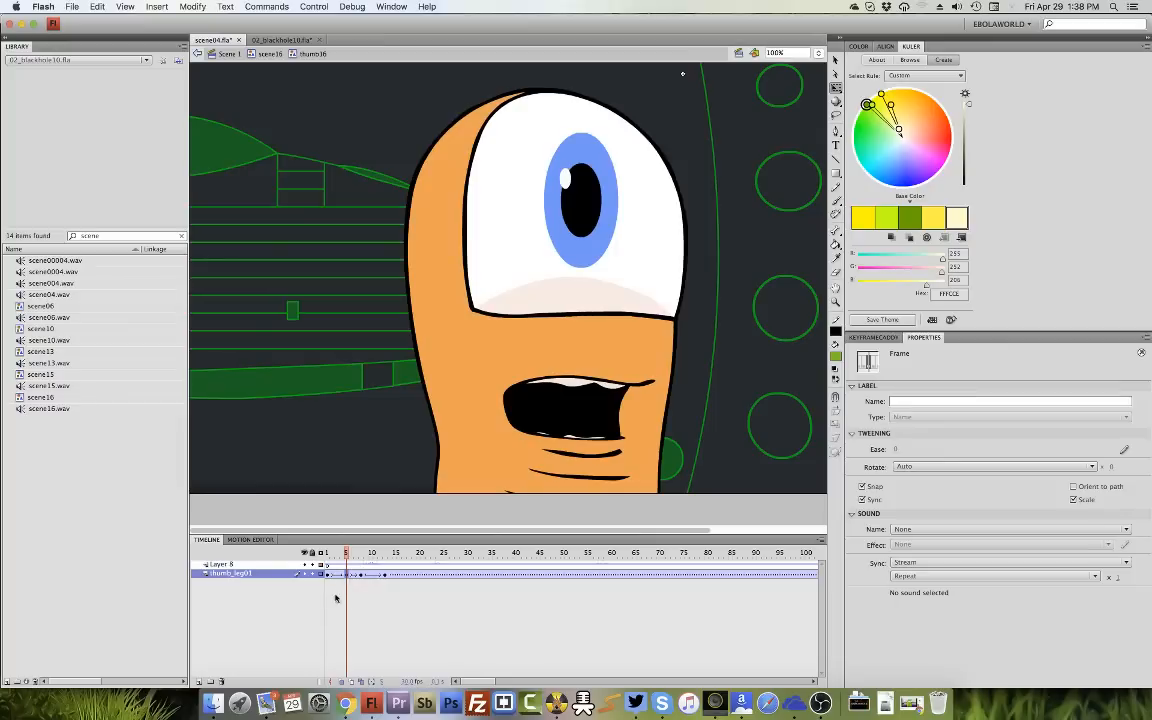
{"action": "left_click", "coordinate": [333, 576]}
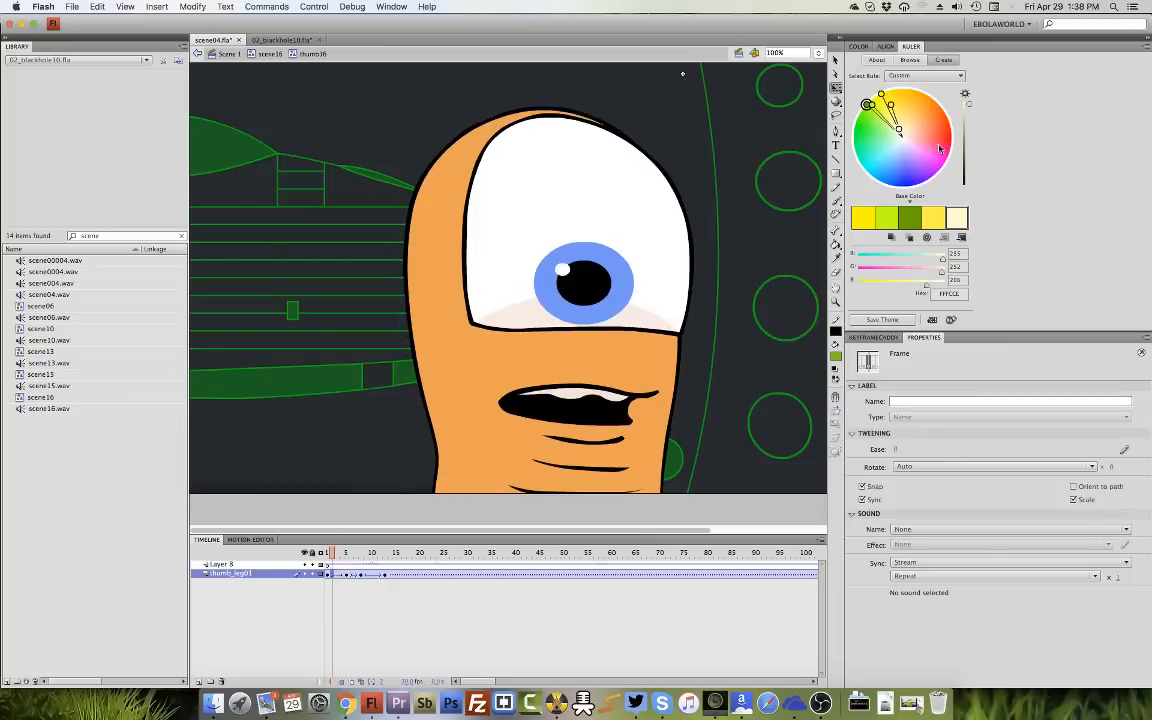
{"action": "left_click", "coordinate": [874, 337]}
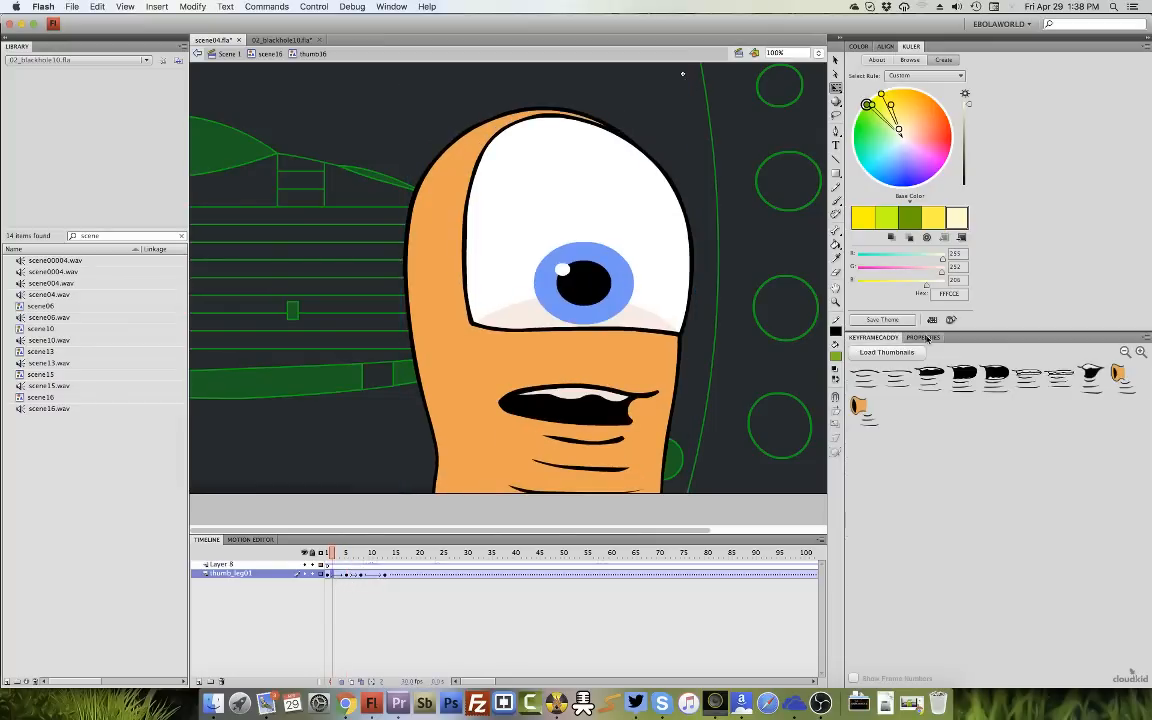
{"action": "left_click", "coordinate": [924, 337]}
{"action": "left_click_drag", "start_coordinate": [894, 450], "coordinate": [831, 621]}
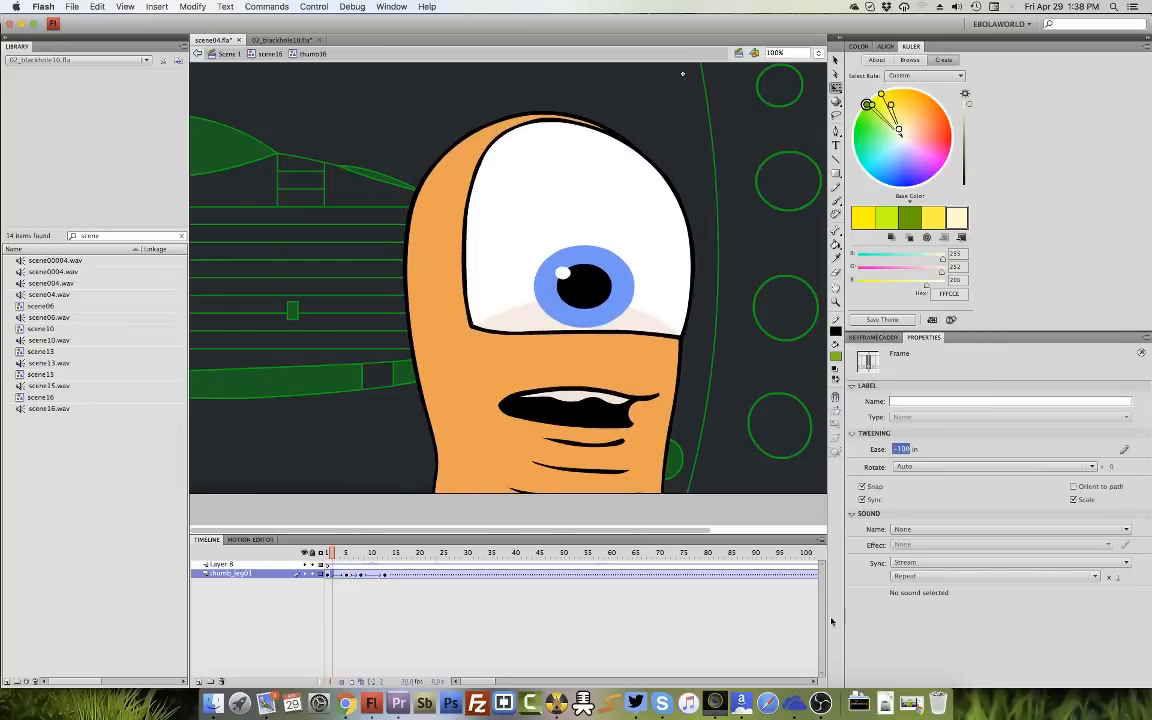
Insert a keyframe at frame 10 and adjust the easing of the tween leading into frame 8.
{"action": "left_click", "coordinate": [372, 575]}
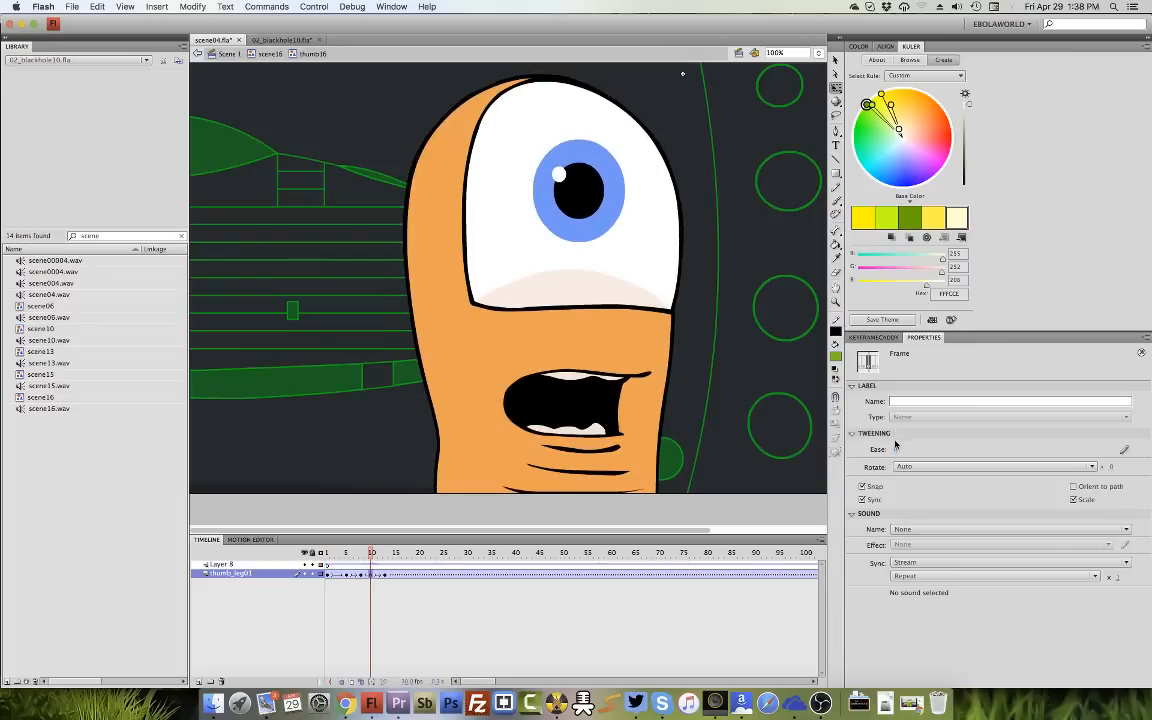
{"action": "left_click", "coordinate": [362, 575]}
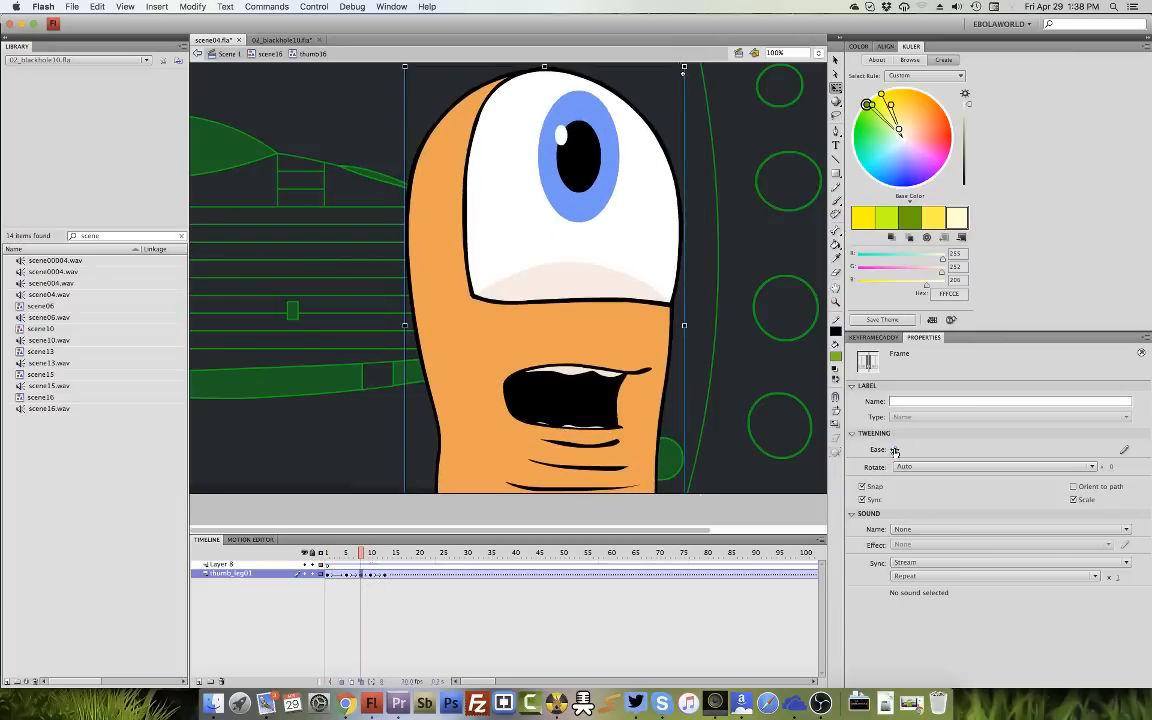
{"action": "key", "text": "comma"}
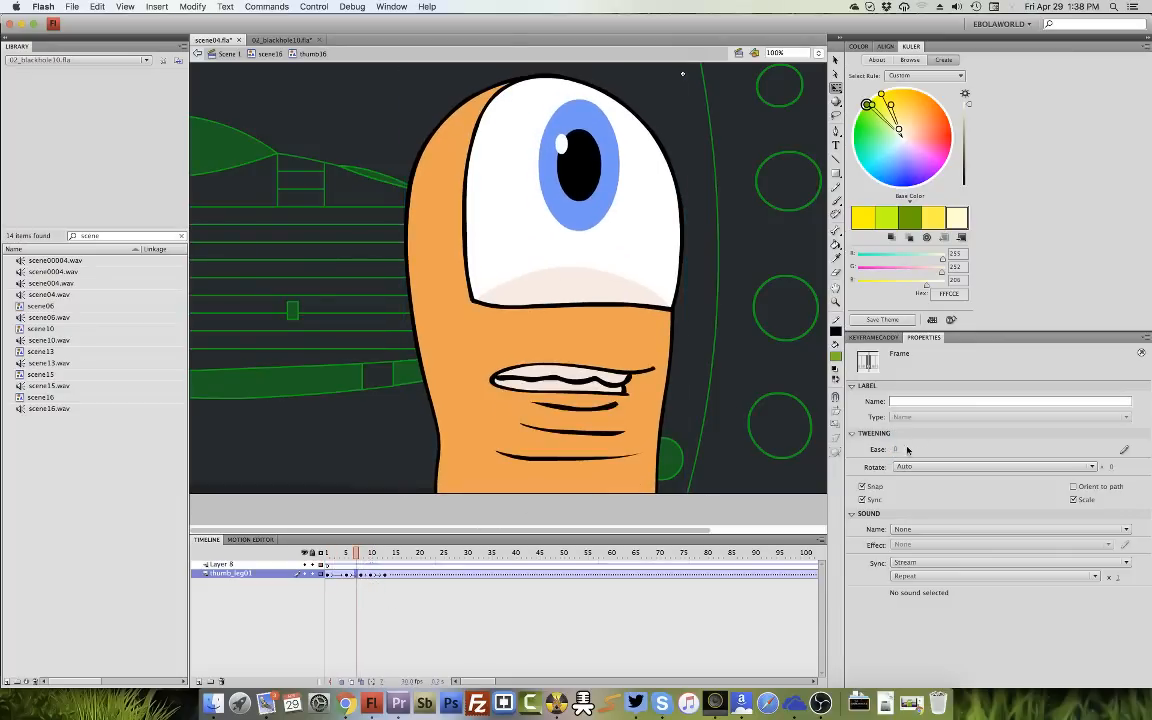
Play the animation repeatedly from the first frames to check the thumb body's opening squash and stretch.
{"action": "key", "text": "Return"}
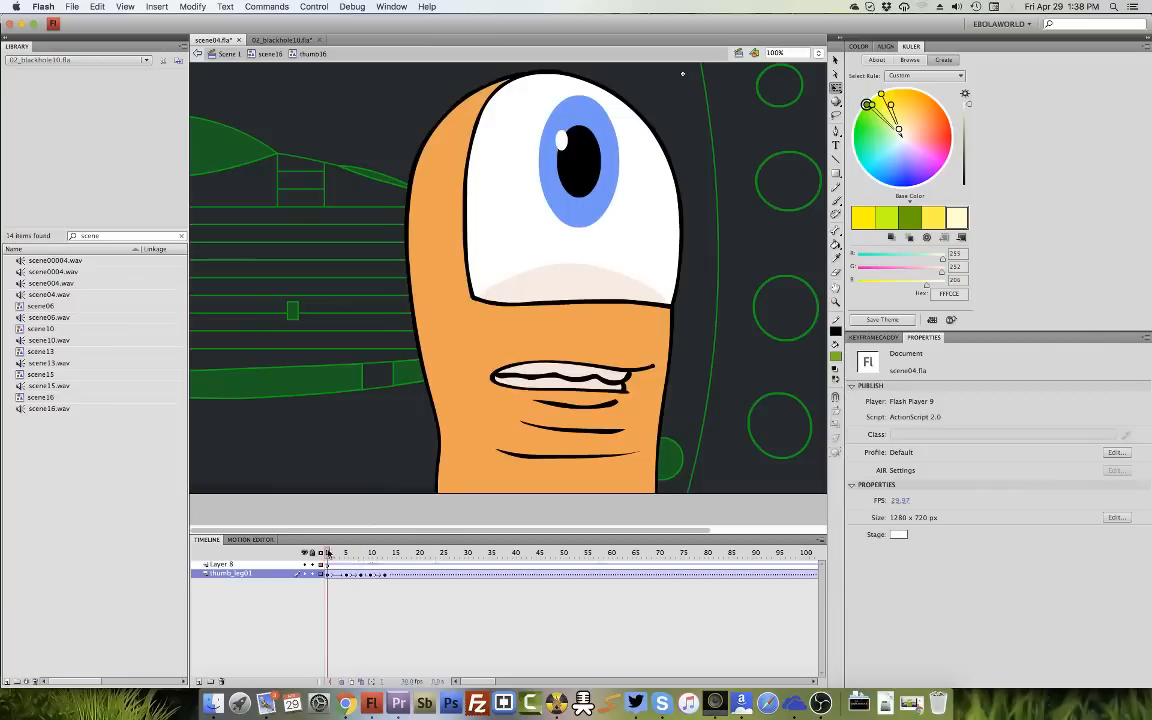
{"action": "key", "text": "Return"}
{"action": "left_click", "coordinate": [331, 554]}
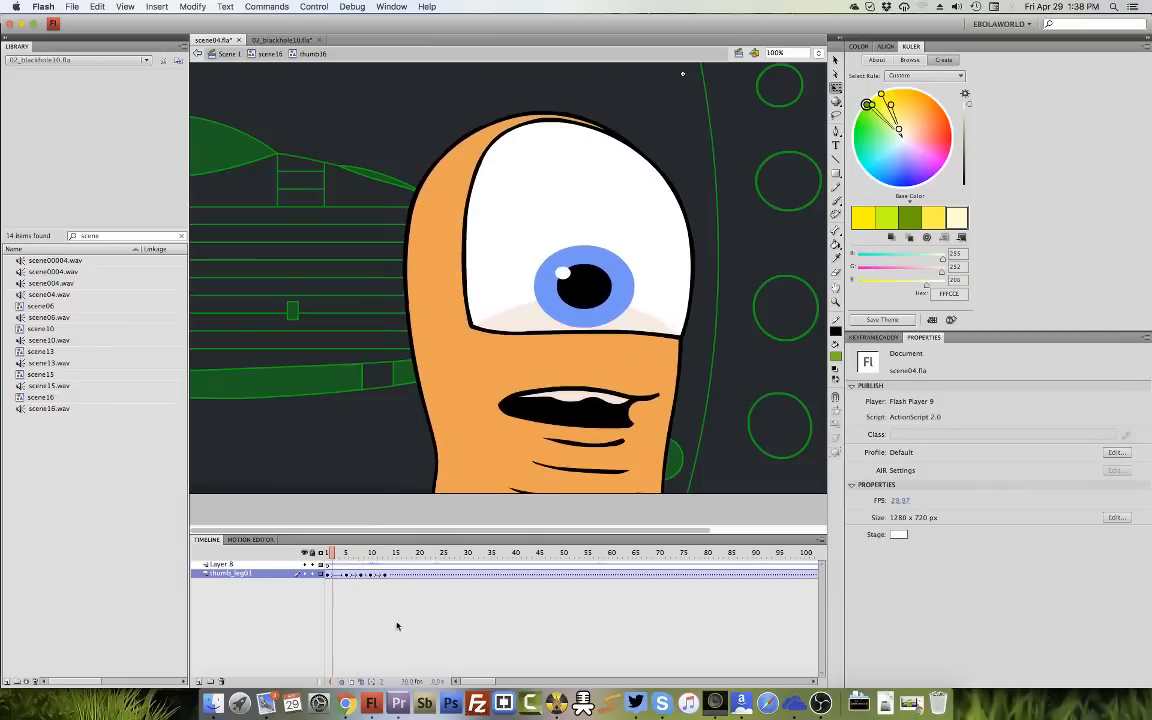
{"action": "left_click", "coordinate": [328, 554]}
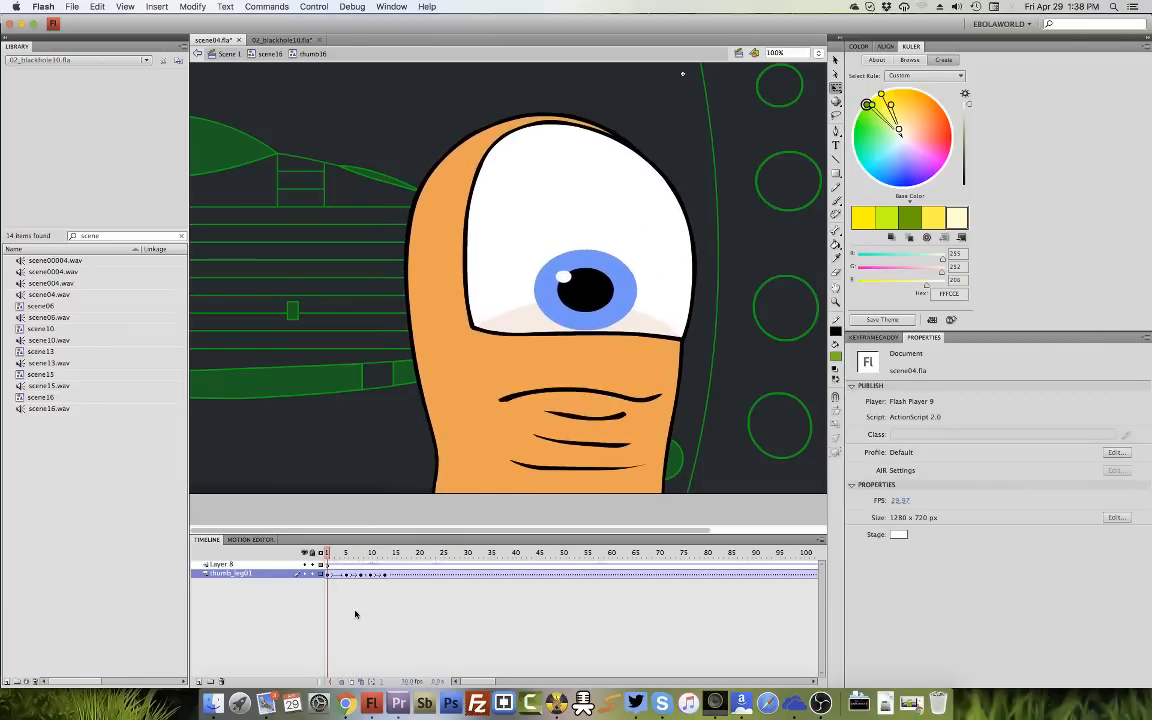
{"action": "key", "text": "Return"}
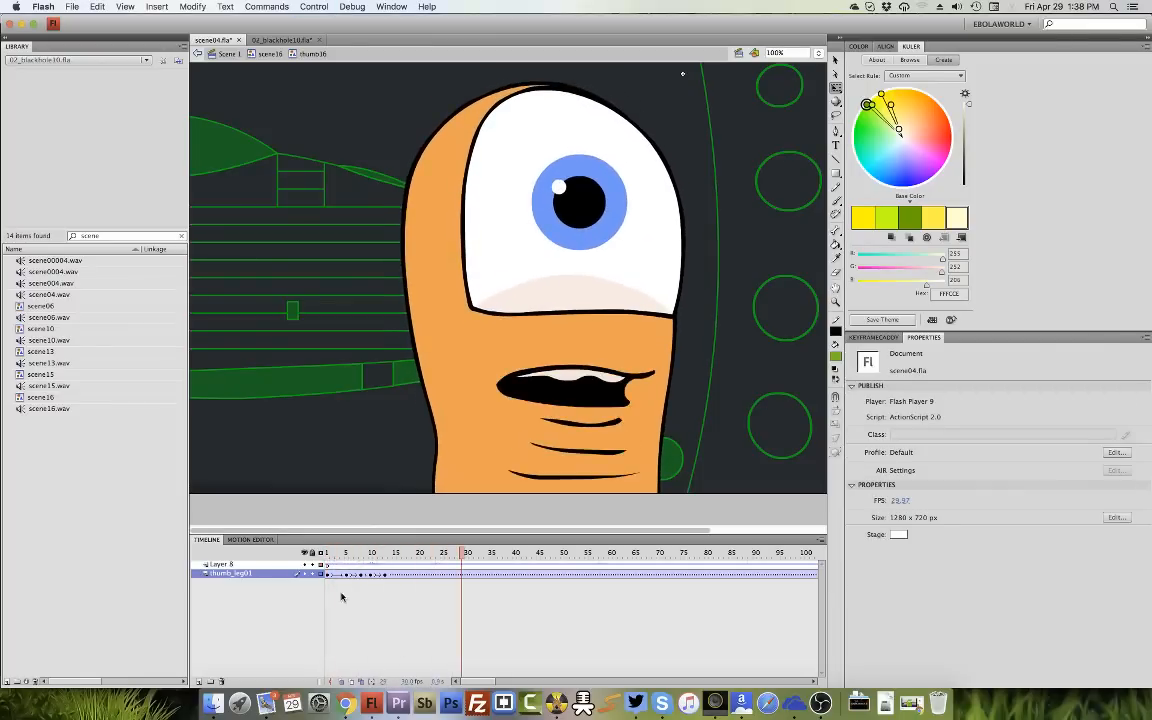
{"action": "key", "text": "Return"}
{"action": "left_click", "coordinate": [333, 568]}
{"action": "key", "text": "Return"}
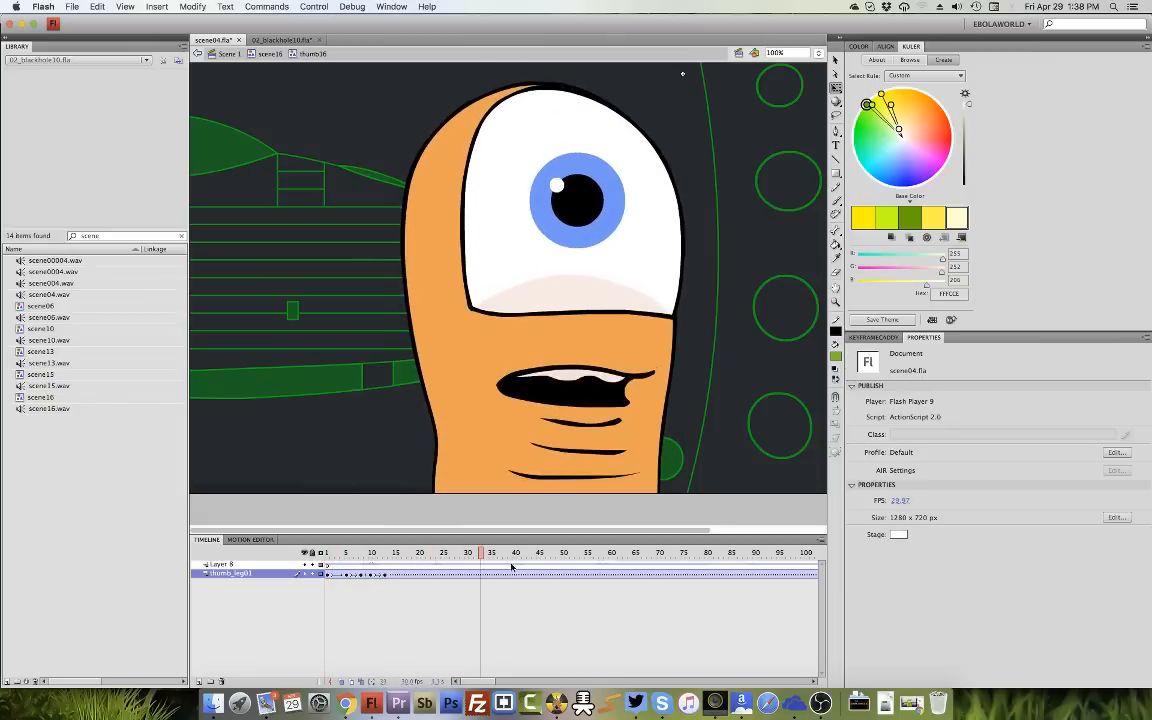
Insert keyframes at frames 31 and 40 on the thumb_leg01 layer.
{"action": "left_click_drag", "start_coordinate": [470, 575], "coordinate": [509, 565]}
{"action": "left_click", "coordinate": [514, 576]}
{"action": "key", "text": "F6"}
Tilt the thumb body to the left at frame 40 to about 132.20 by 217.25 and nudge it left and up.
{"action": "left_click", "coordinate": [645, 310]}
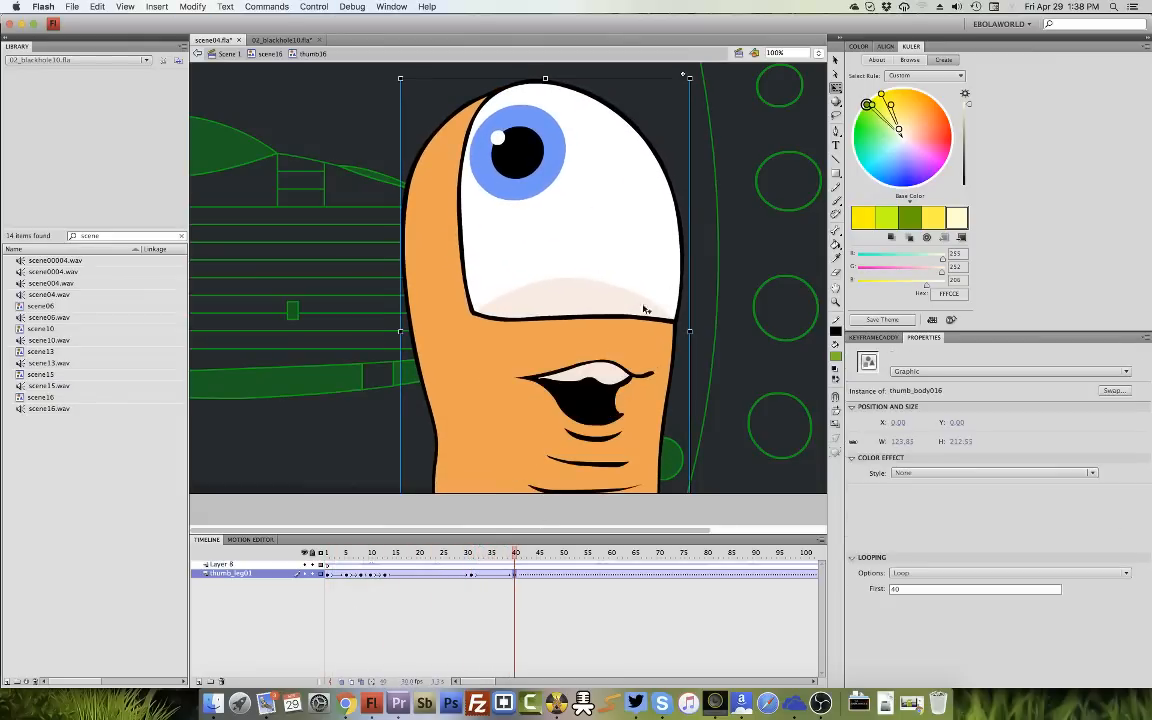
{"action": "left_click_drag", "start_coordinate": [690, 79], "coordinate": [677, 73]}
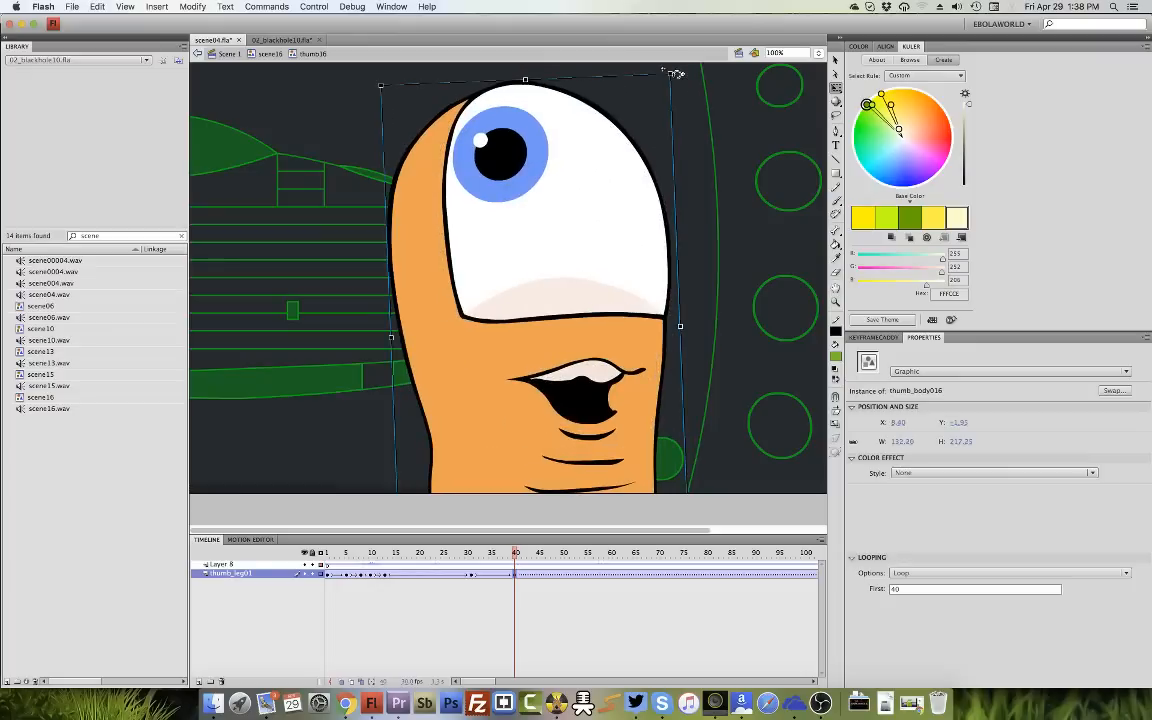
{"action": "key", "text": "Left"}
{"action": "key", "text": "Left"}
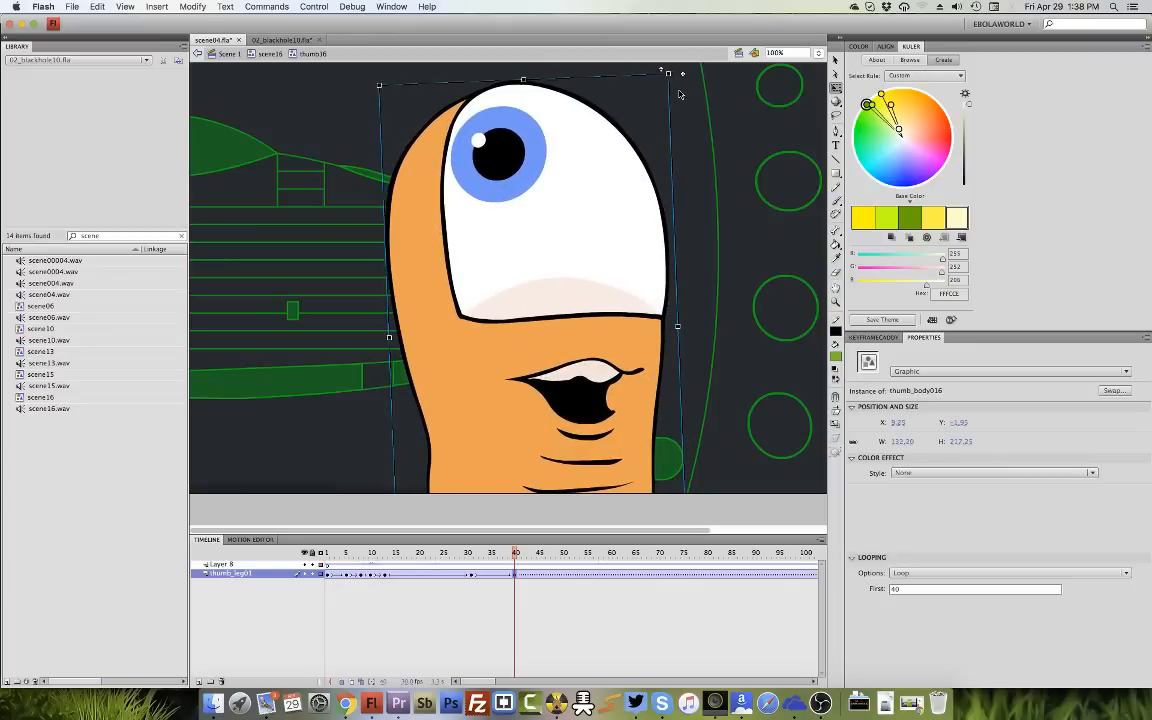
{"action": "key", "text": "Left"}
{"action": "key", "text": "Left"}
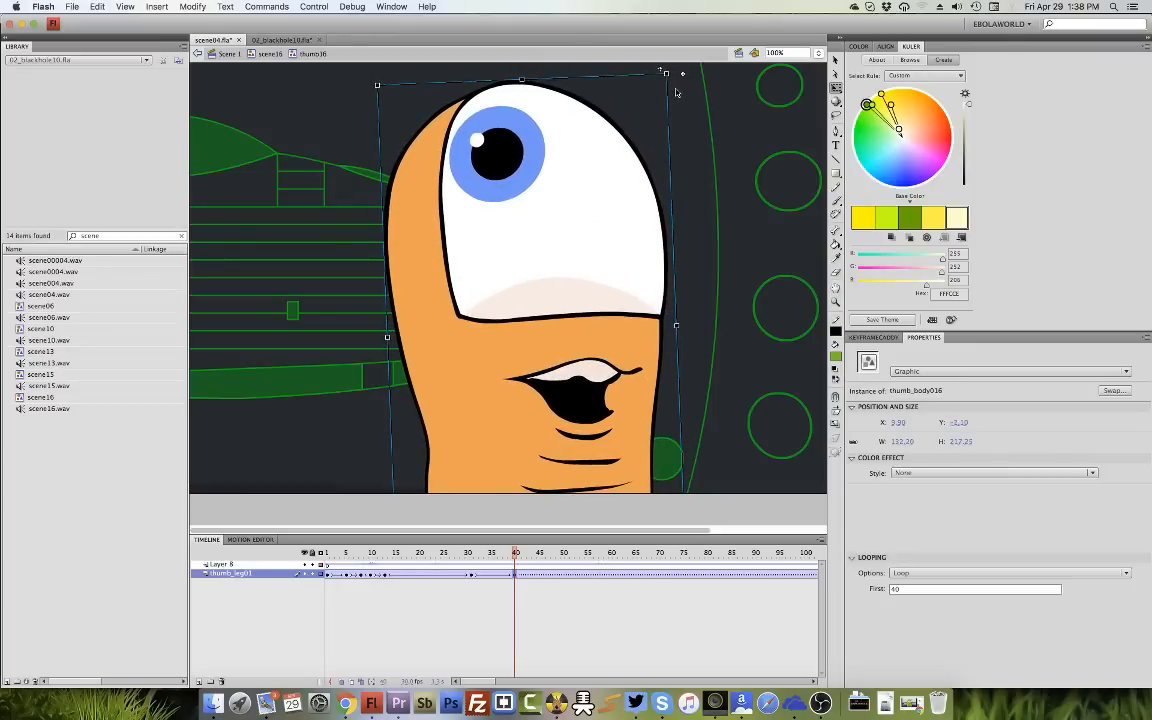
{"action": "key", "text": "Up"}
{"action": "key", "text": "Up"}
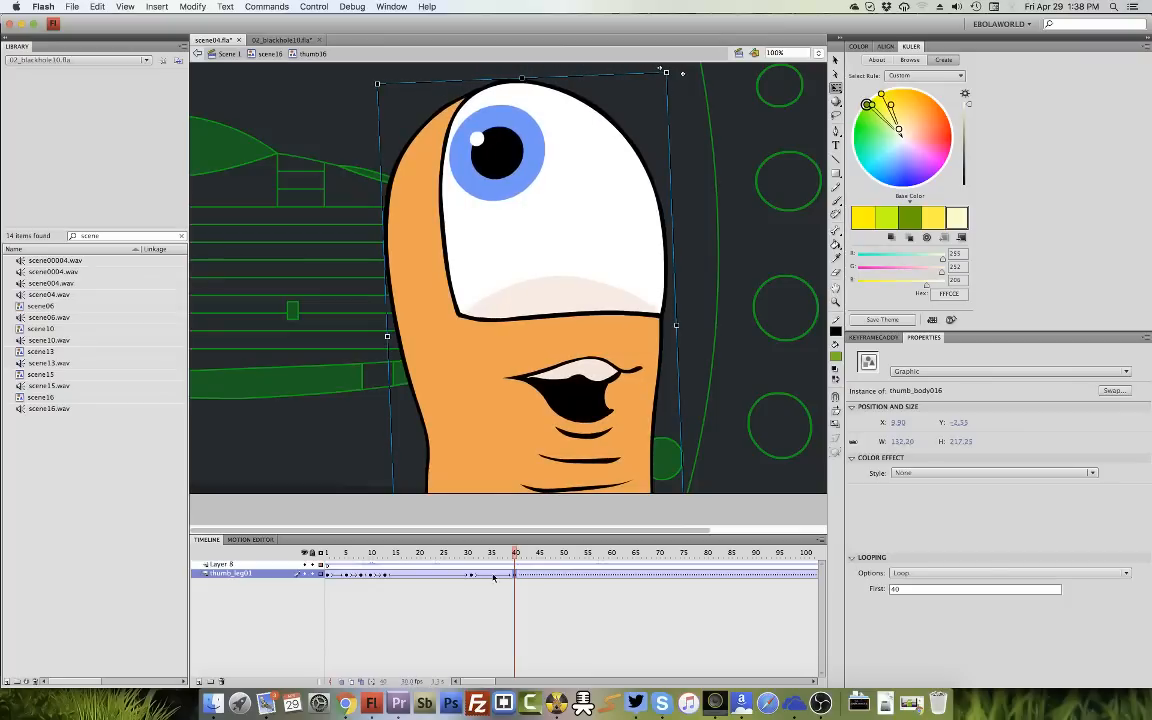
Insert a keyframe at frame 35 on the thumb_leg01 layer and select the thumb body there.
{"action": "left_click", "coordinate": [493, 577]}
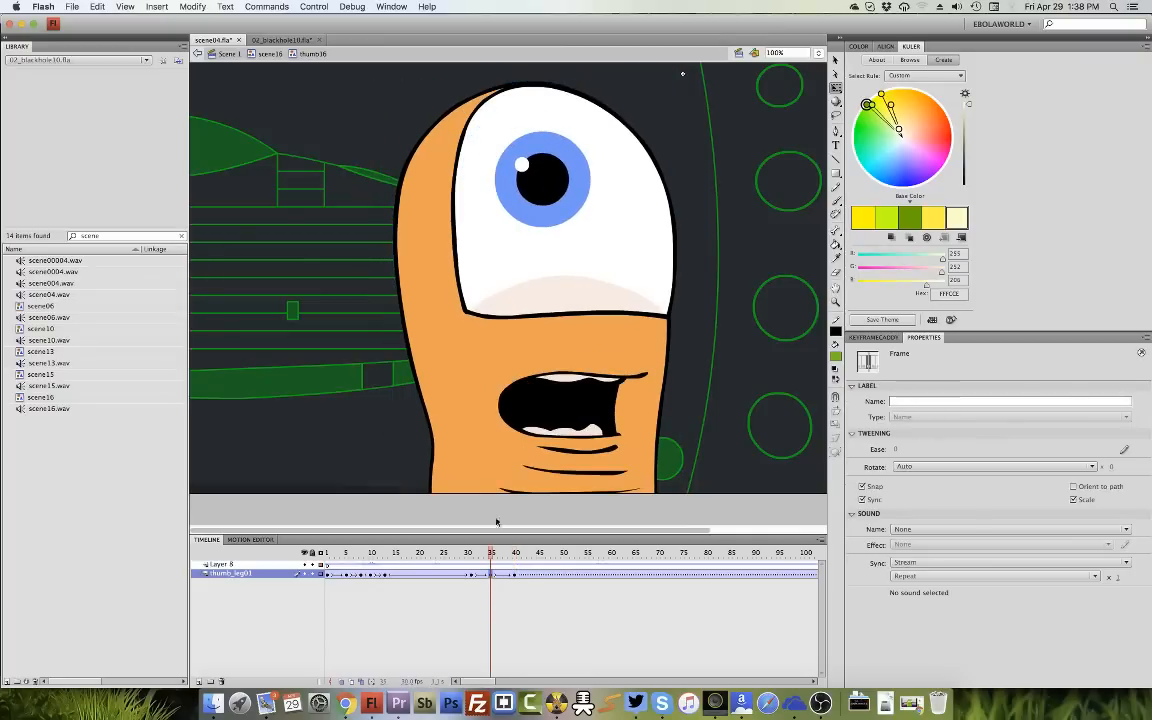
{"action": "left_click", "coordinate": [583, 329]}
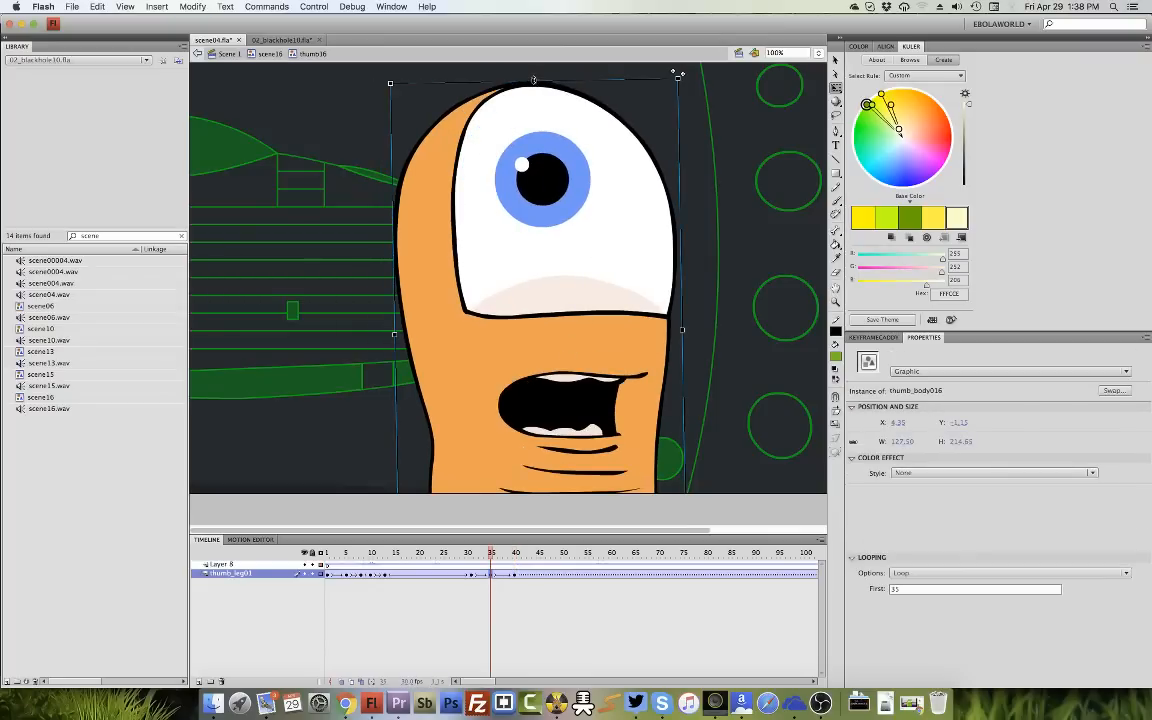
Try squashing and widening the thumb body at frame 35 to about 131.25 by 210.15 and nudging it down.
{"action": "left_click_drag", "start_coordinate": [677, 75], "coordinate": [678, 90]}
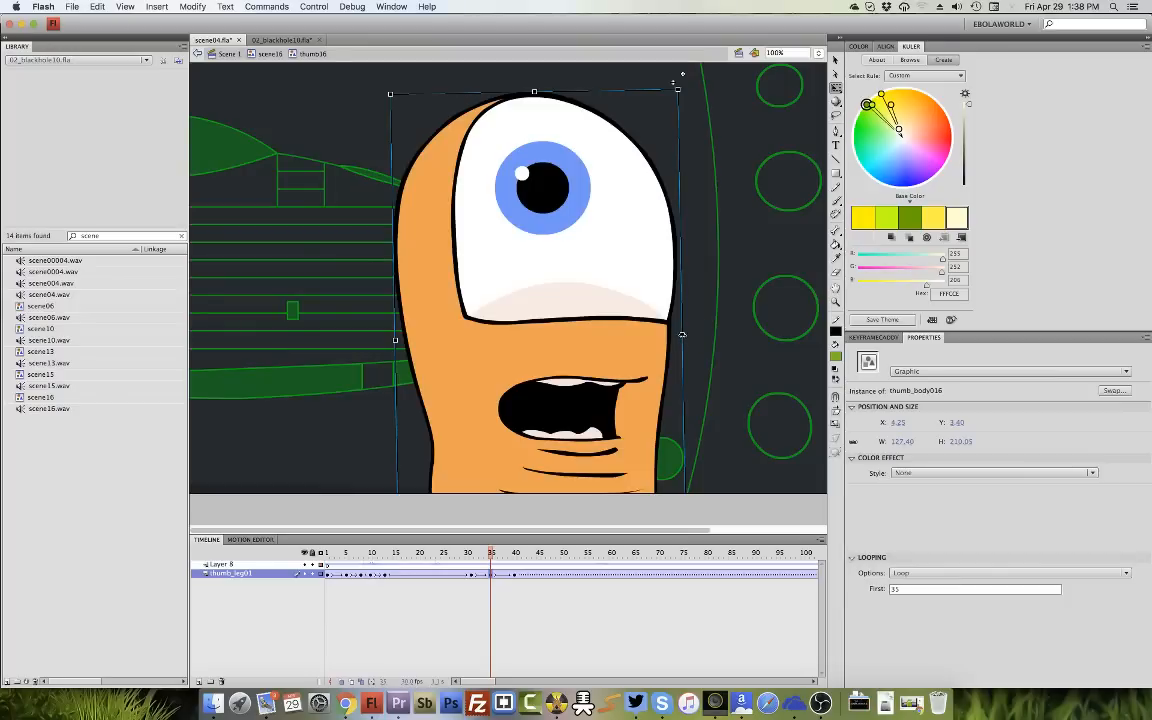
{"action": "mouse_move", "coordinate": [681, 334]}
{"action": "left_mouse_down"}
{"action": "mouse_move", "coordinate": [689, 329]}
{"action": "mouse_move", "coordinate": [666, 350]}
{"action": "left_mouse_up"}
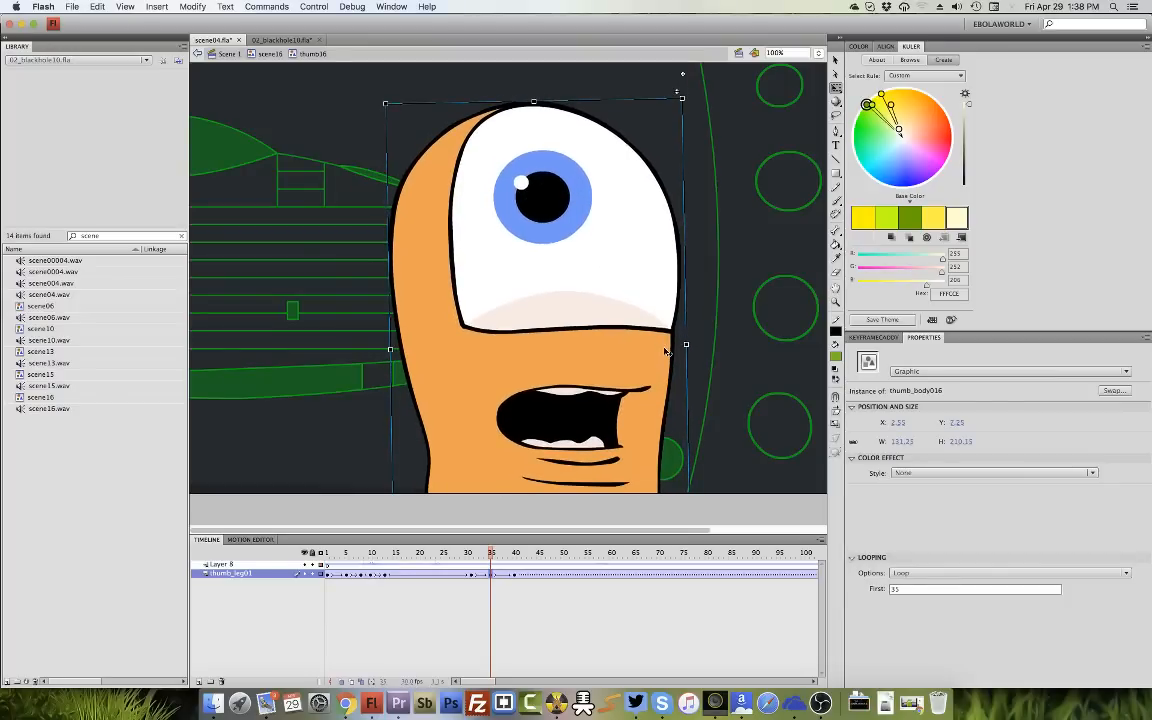
{"action": "key", "text": "Down"}
{"action": "key", "text": "Down"}
{"action": "key", "text": "Down"}
{"action": "key", "text": "Down"}
{"action": "key", "text": "Down"}
{"action": "key", "text": "Down"}
{"action": "key", "text": "Down"}
{"action": "key", "text": "Down"}
Try adding keyframes at frames 36 and 34 and adjusting the easing of the tween that starts at frame 31.
{"action": "left_click", "coordinate": [495, 575]}
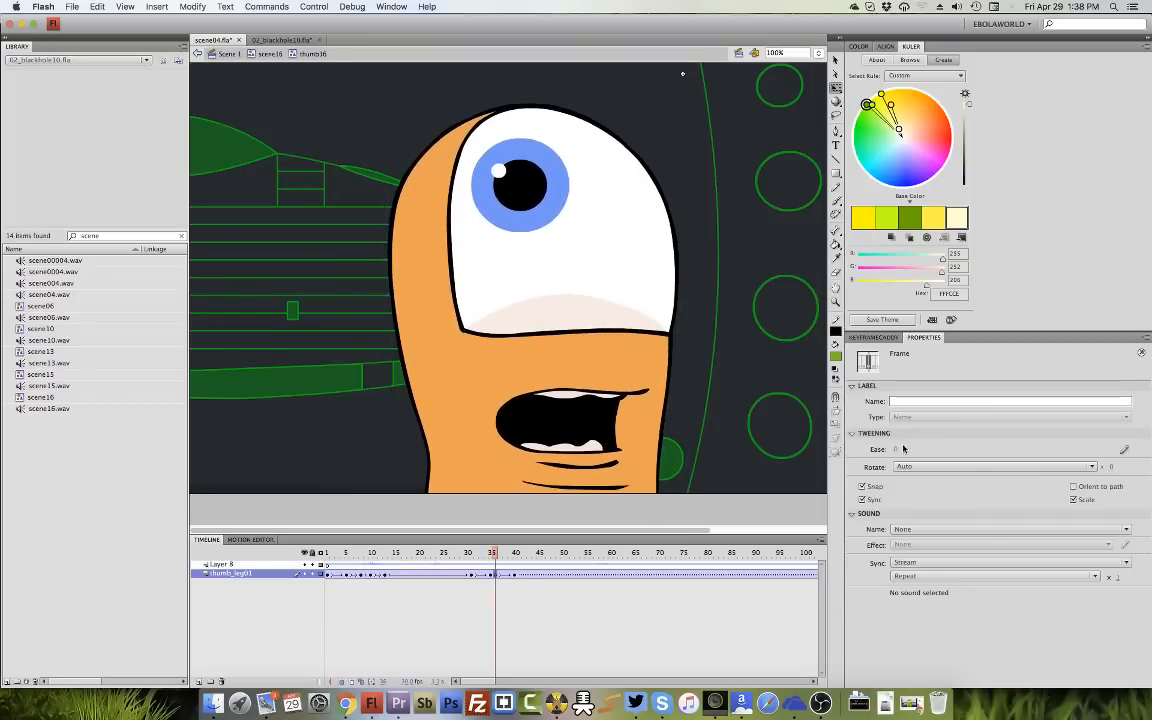
{"action": "left_click", "coordinate": [486, 574]}
{"action": "left_click", "coordinate": [475, 574]}
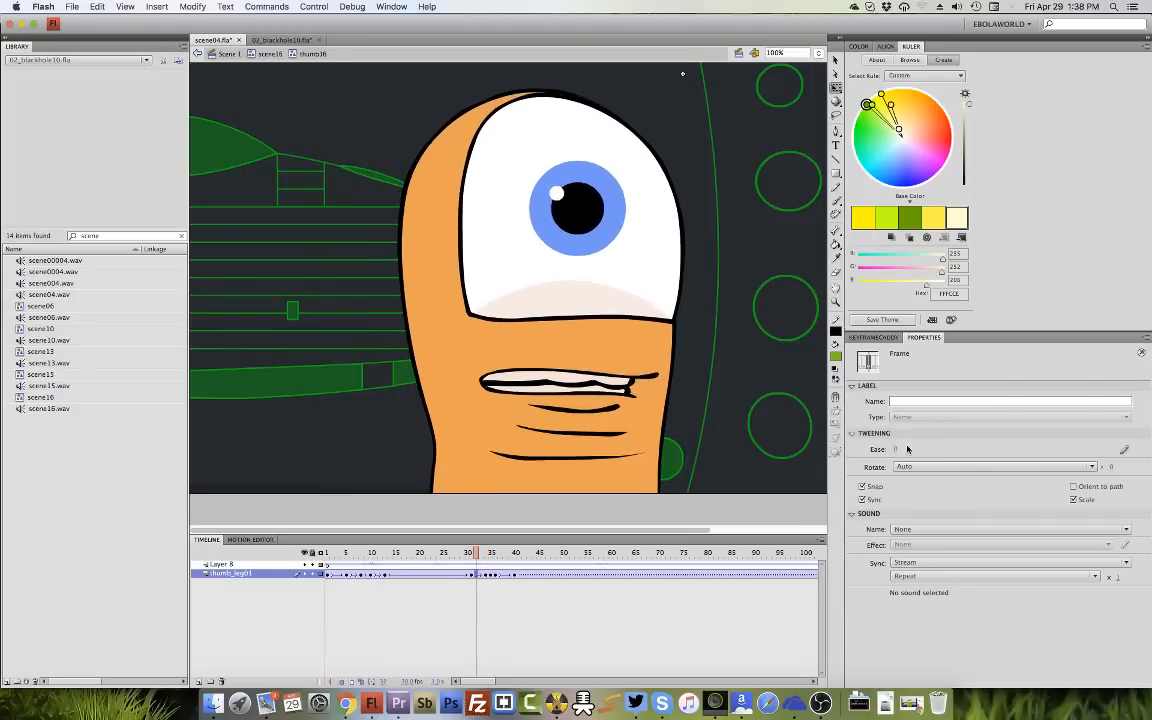
{"action": "left_click_drag", "start_coordinate": [904, 449], "coordinate": [867, 586]}
Play the animation from around frame 30 several times to check the thumb body's dip and tilt.
{"action": "left_click", "coordinate": [462, 553]}
{"action": "key", "text": "Return"}
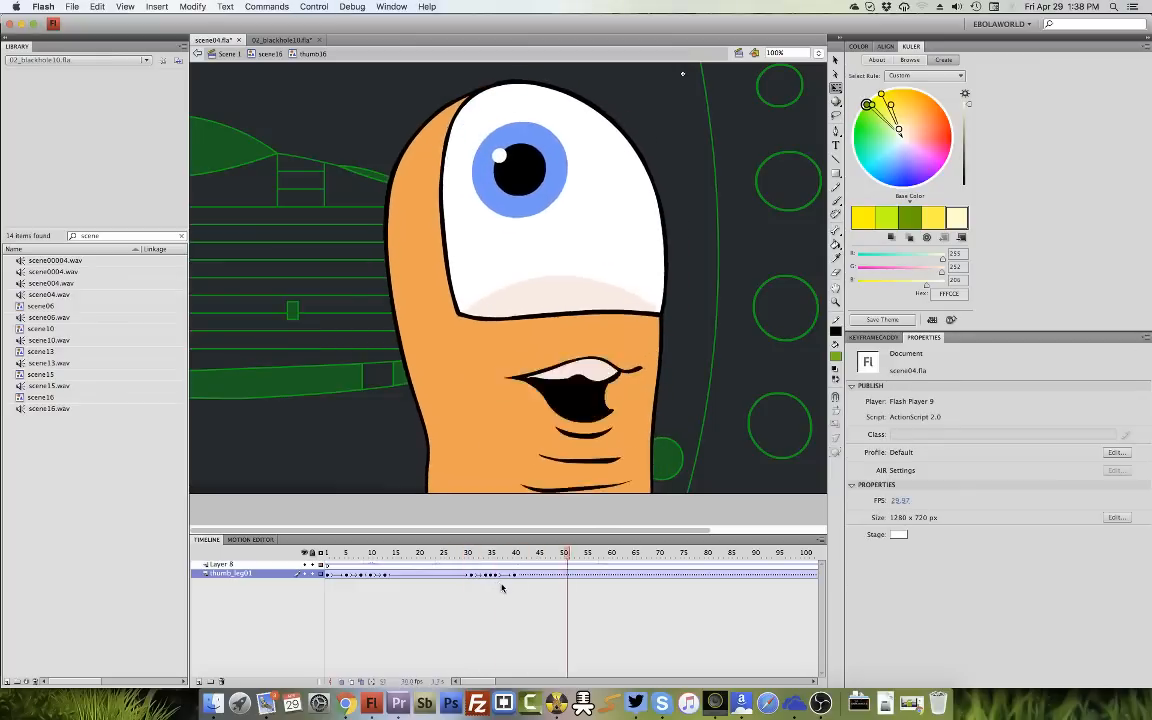
{"action": "left_click", "coordinate": [469, 552]}
{"action": "key", "text": "Return"}
{"action": "left_click", "coordinate": [463, 565]}
{"action": "key", "text": "Return"}
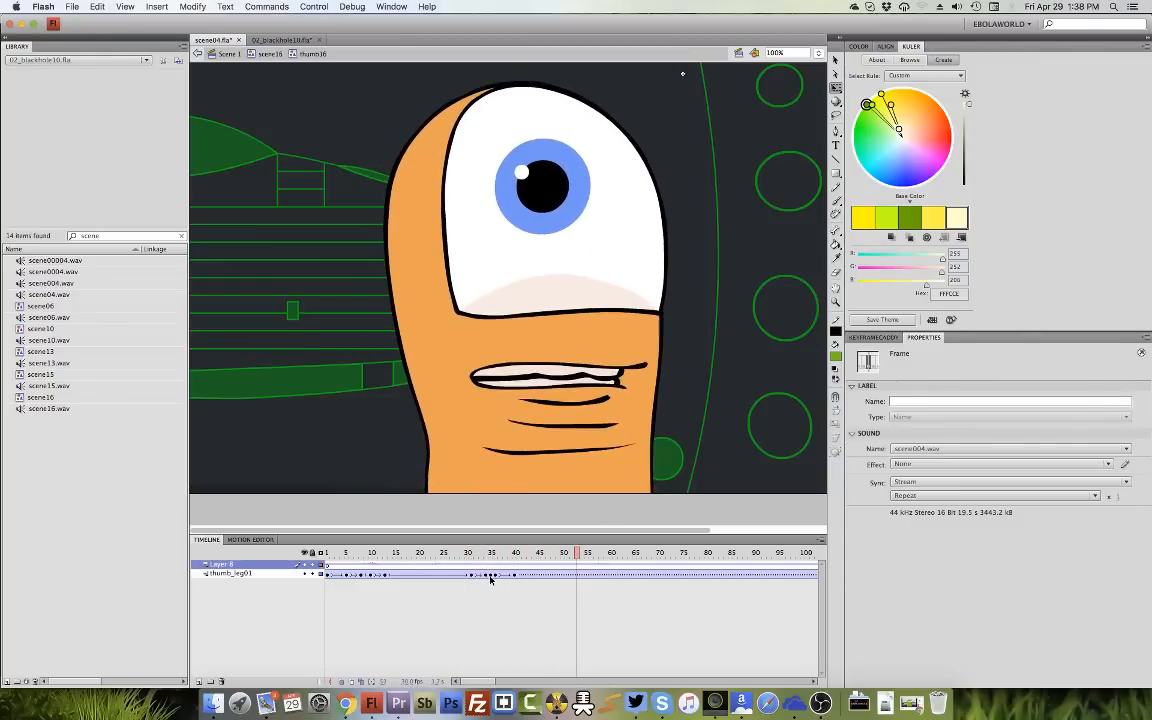
Undo the easing change, the keyframes at frames 34 and 36, and the thumb body's squash at frame 35.
{"action": "key", "text": "super+z"}
{"action": "key", "text": "super+z"}
{"action": "key", "text": "super+z"}
{"action": "key", "text": "super+z"}
{"action": "key", "text": "super+z"}
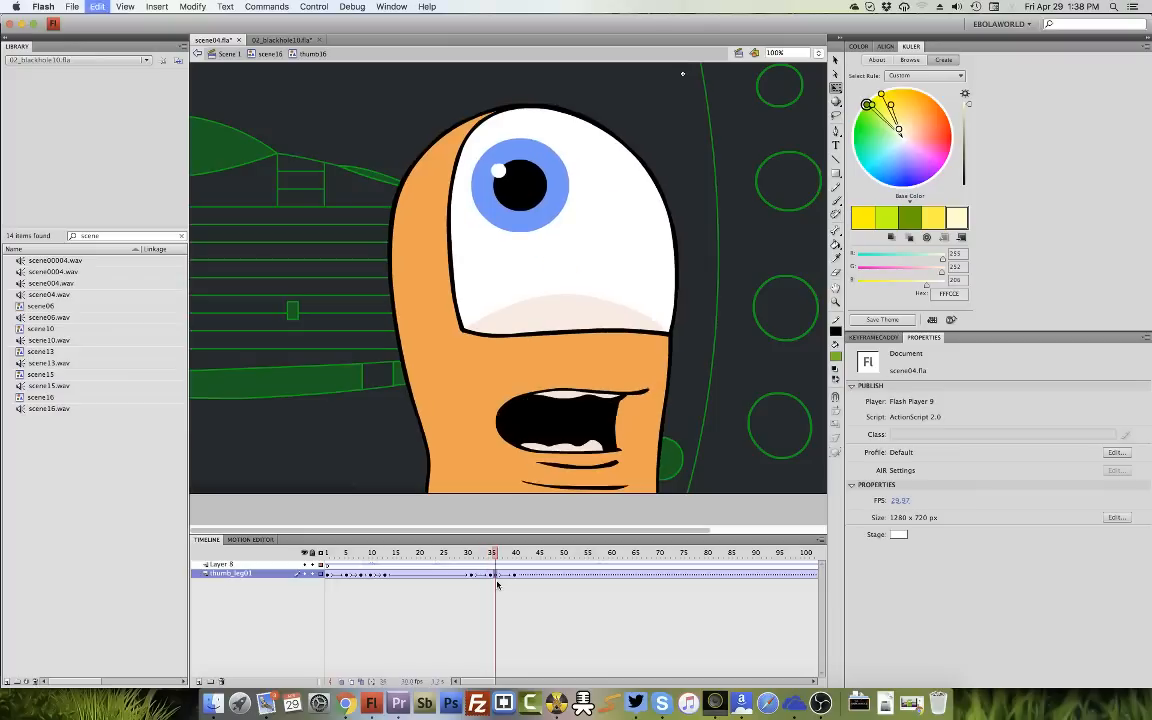
{"action": "key", "text": "super+z"}
{"action": "key", "text": "super+z"}
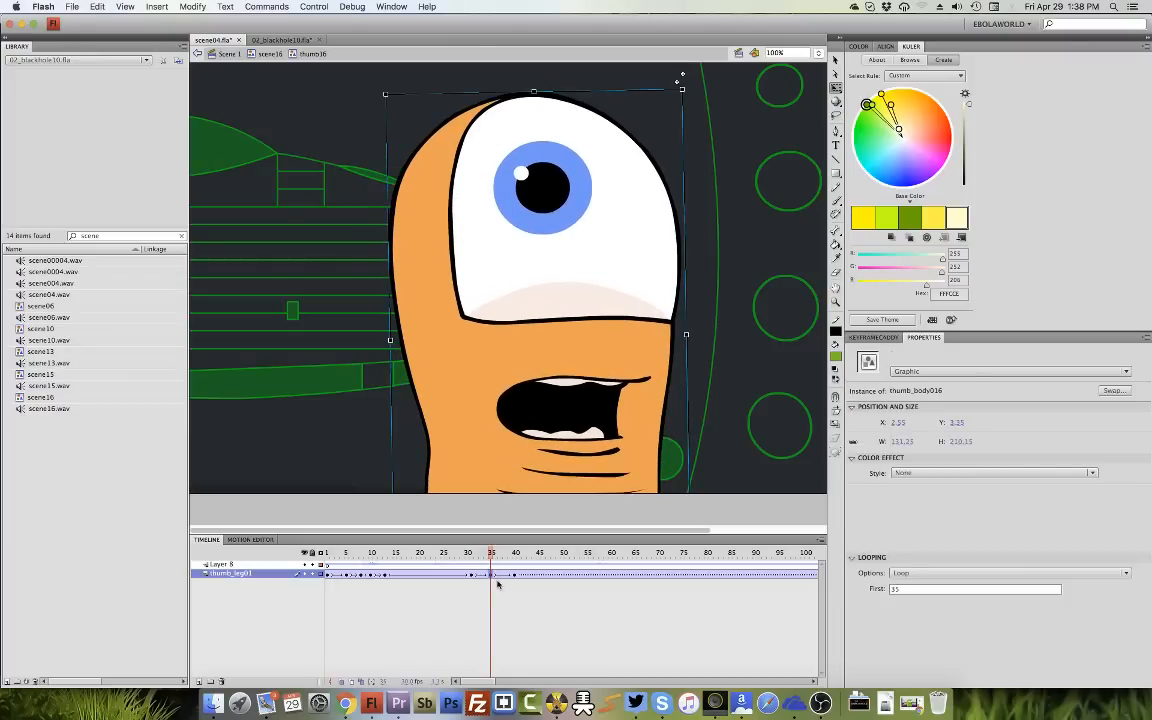
{"action": "key", "text": "super+z"}
{"action": "key", "text": "super+z"}
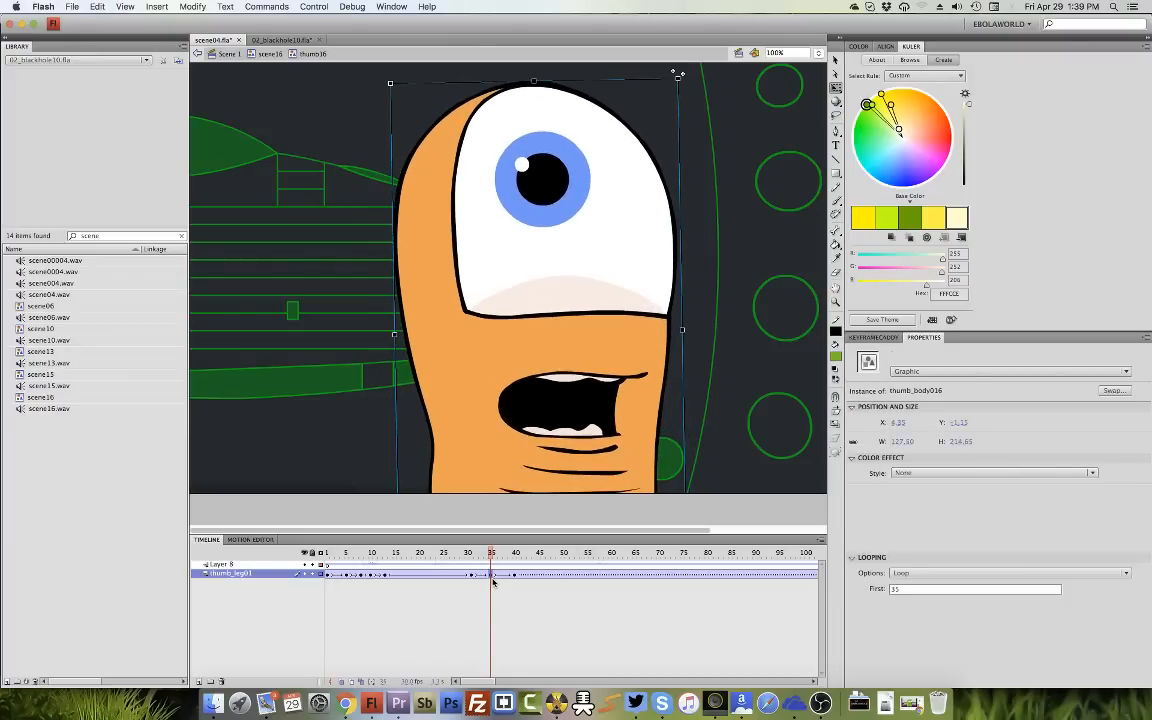
Set the ease of the tween starting at frame 35 to 100 and the one starting at frame 31 to -100, and preview the motion.
{"action": "left_click", "coordinate": [494, 573]}
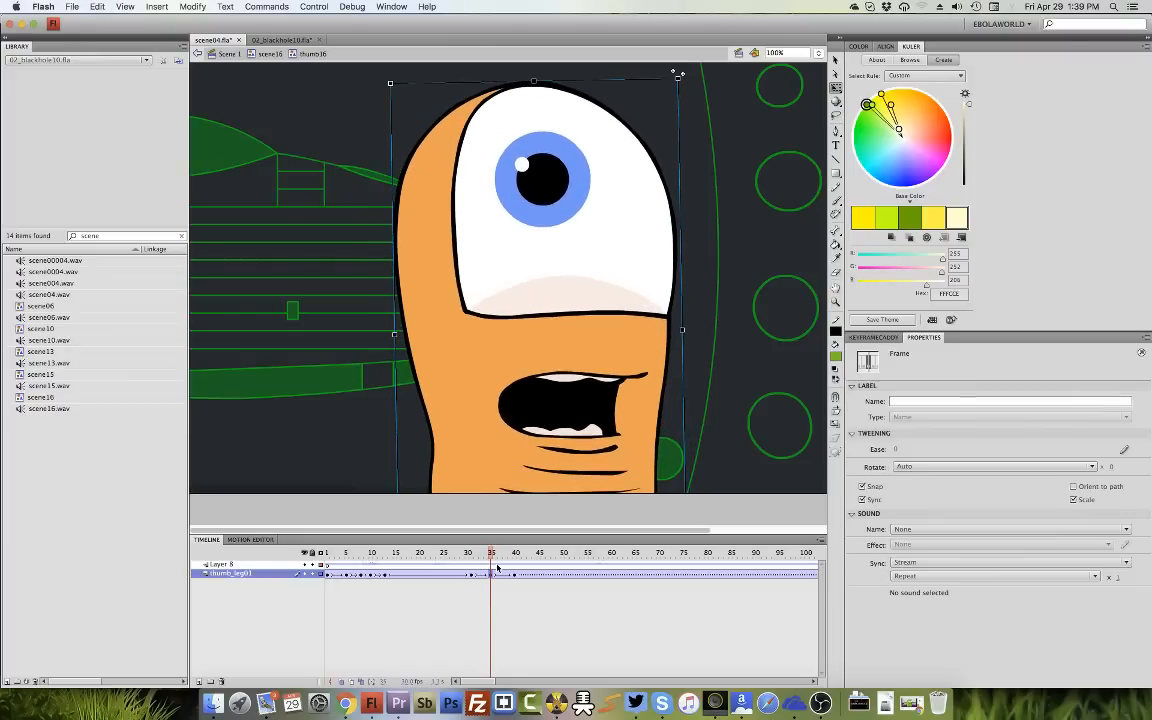
{"action": "left_click", "coordinate": [898, 450]}
{"action": "type", "text": "100"}
{"action": "left_click", "coordinate": [471, 574]}
{"action": "left_click", "coordinate": [476, 575]}
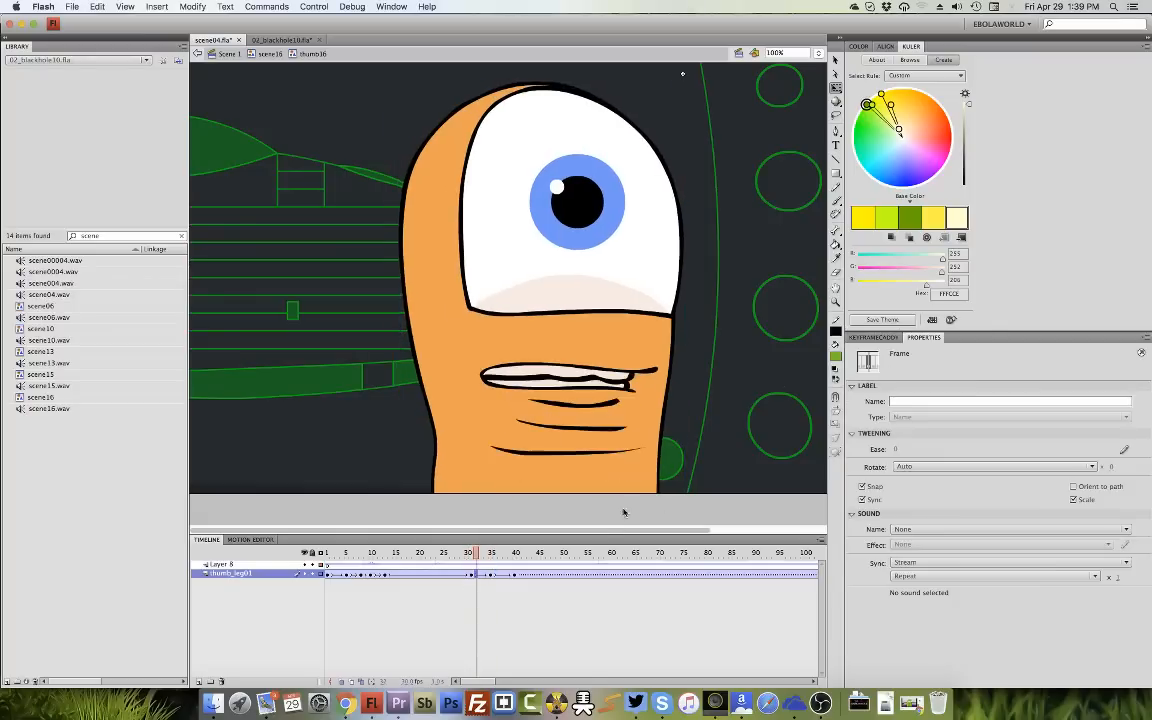
{"action": "key", "text": "Return"}
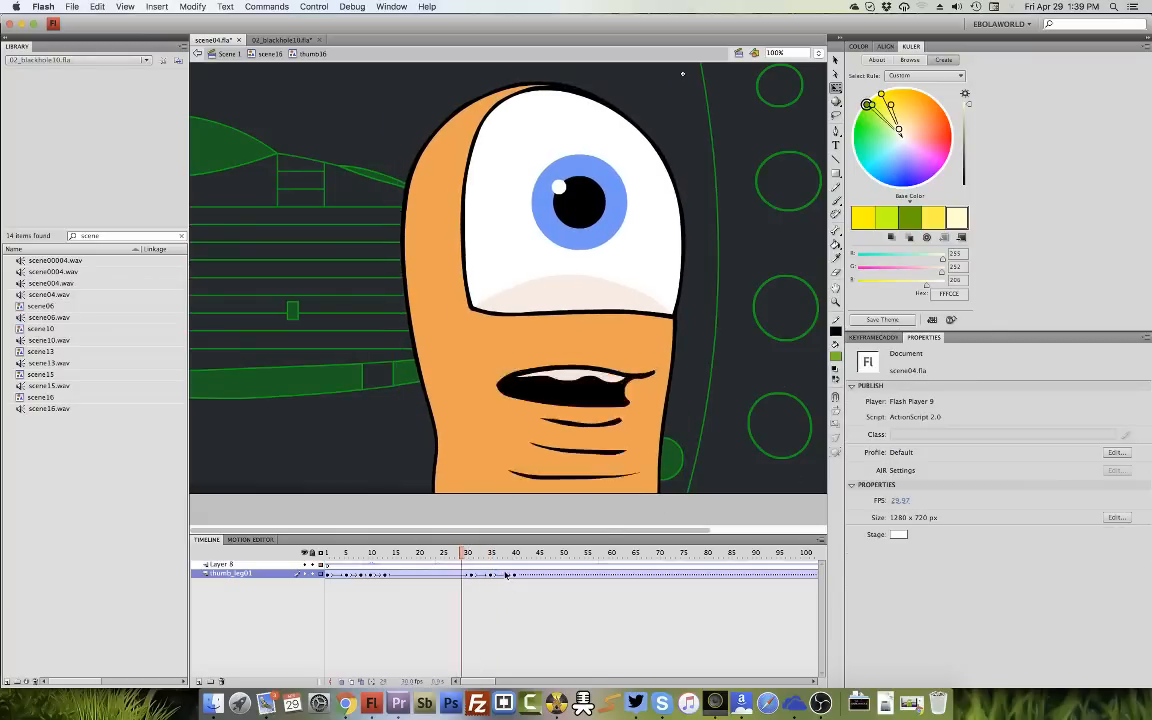
{"action": "key", "text": "Return"}
Add a keyframe at frame 47 of the thumb body and copy the frame 31 keyframe to frame 56.
{"action": "left_click_drag", "start_coordinate": [469, 557], "coordinate": [548, 560]}
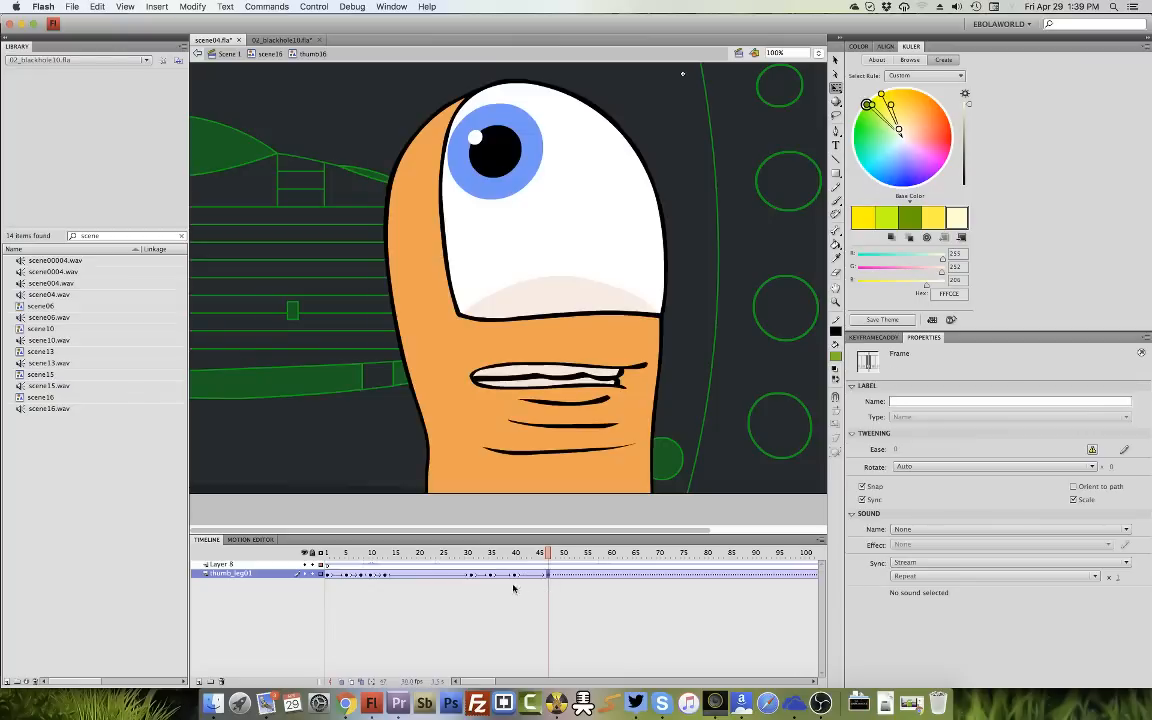
{"action": "left_click", "coordinate": [476, 577]}
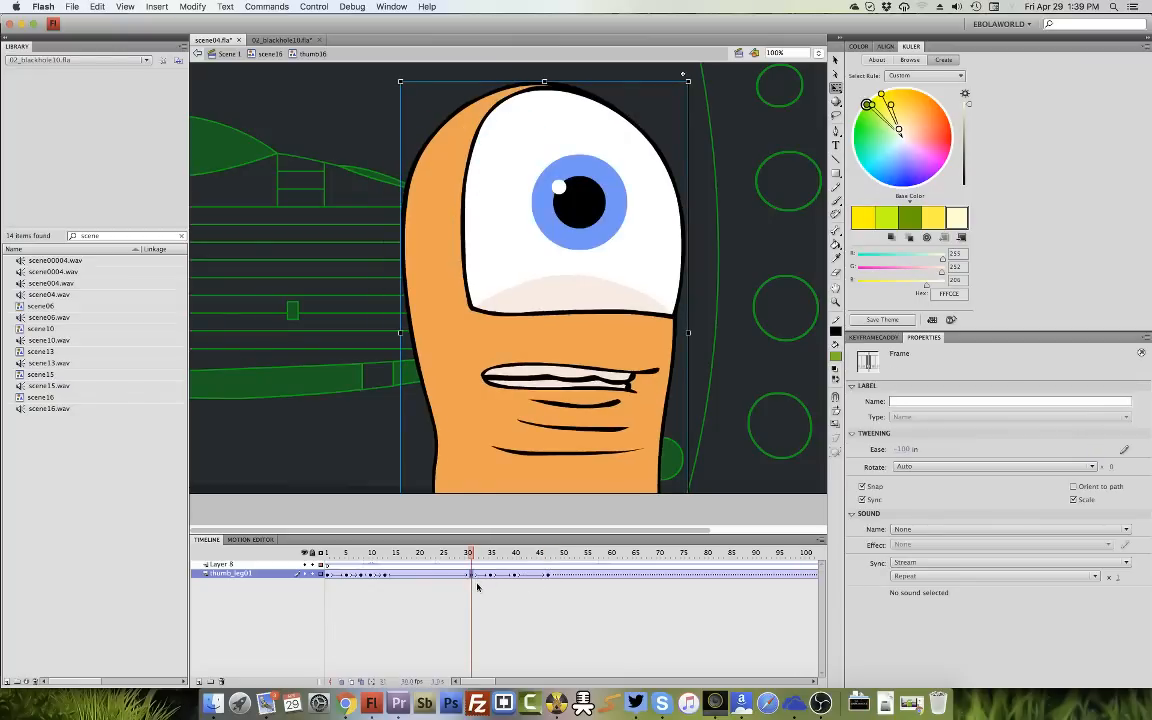
{"action": "left_click", "coordinate": [592, 576]}
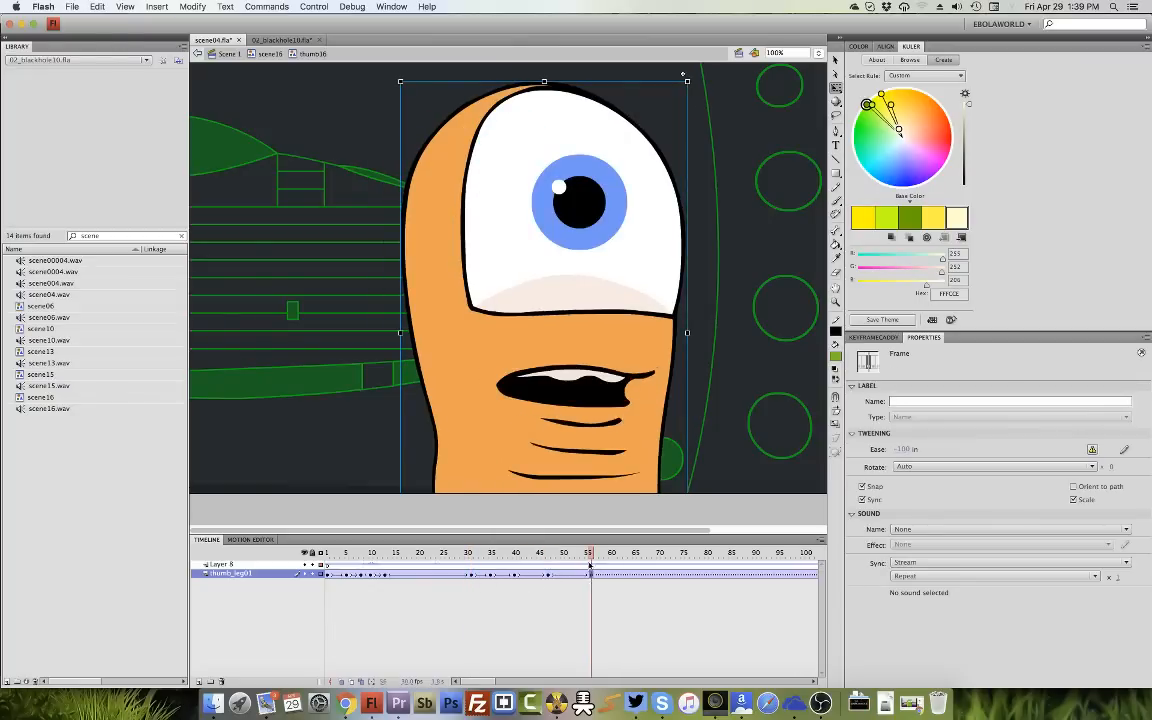
Add a keyframe at frame 51 and squash, widen and slightly rotate the thumb body to about 132.40 by 202.75.
{"action": "left_click", "coordinate": [568, 576]}
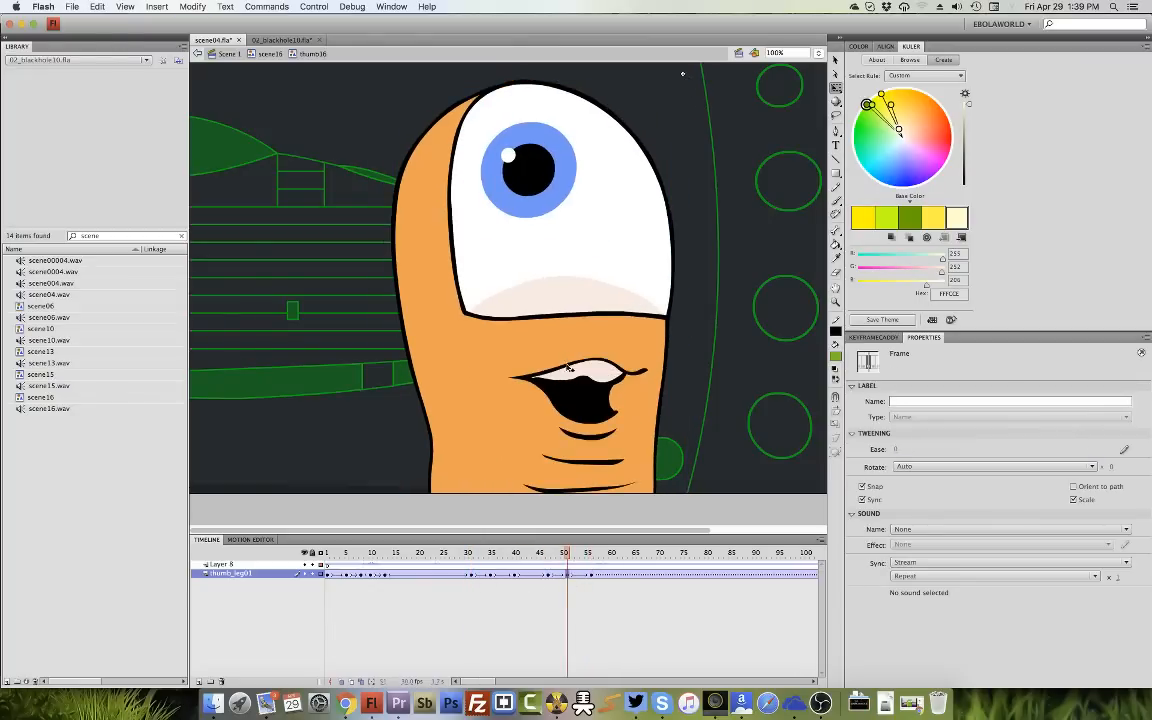
{"action": "left_click", "coordinate": [590, 216]}
{"action": "left_click_drag", "start_coordinate": [532, 80], "coordinate": [532, 104]}
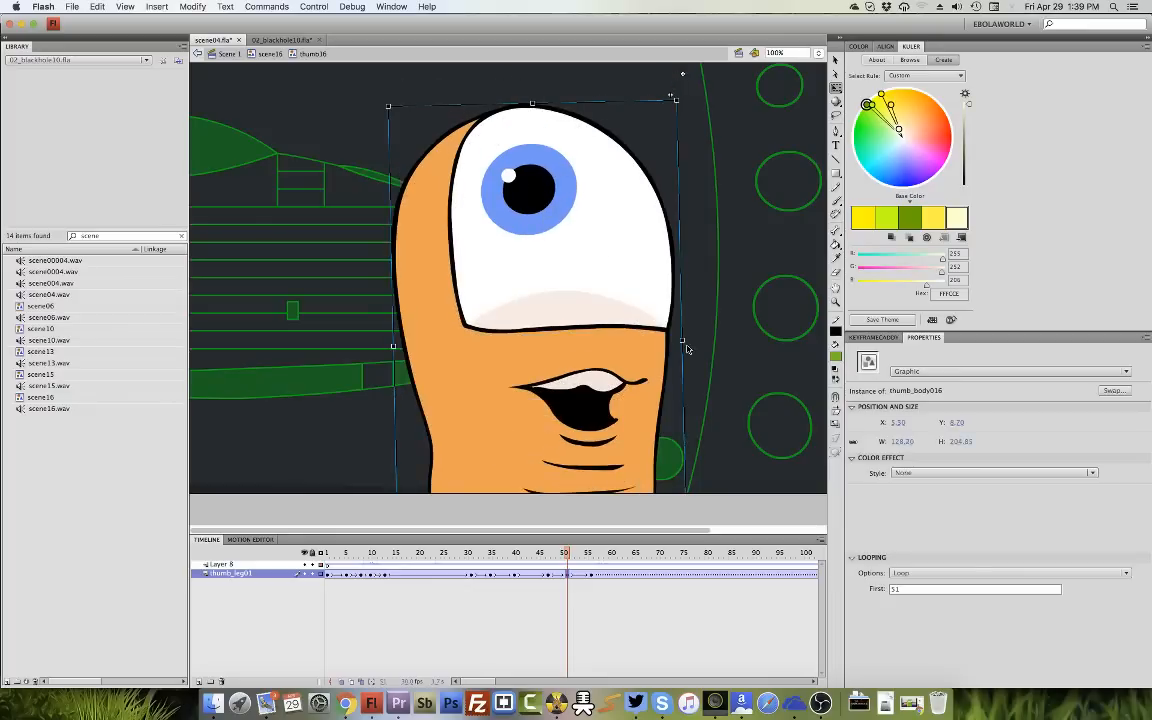
{"action": "left_click_drag", "start_coordinate": [682, 340], "coordinate": [691, 340]}
{"action": "left_click_drag", "start_coordinate": [687, 100], "coordinate": [696, 120]}
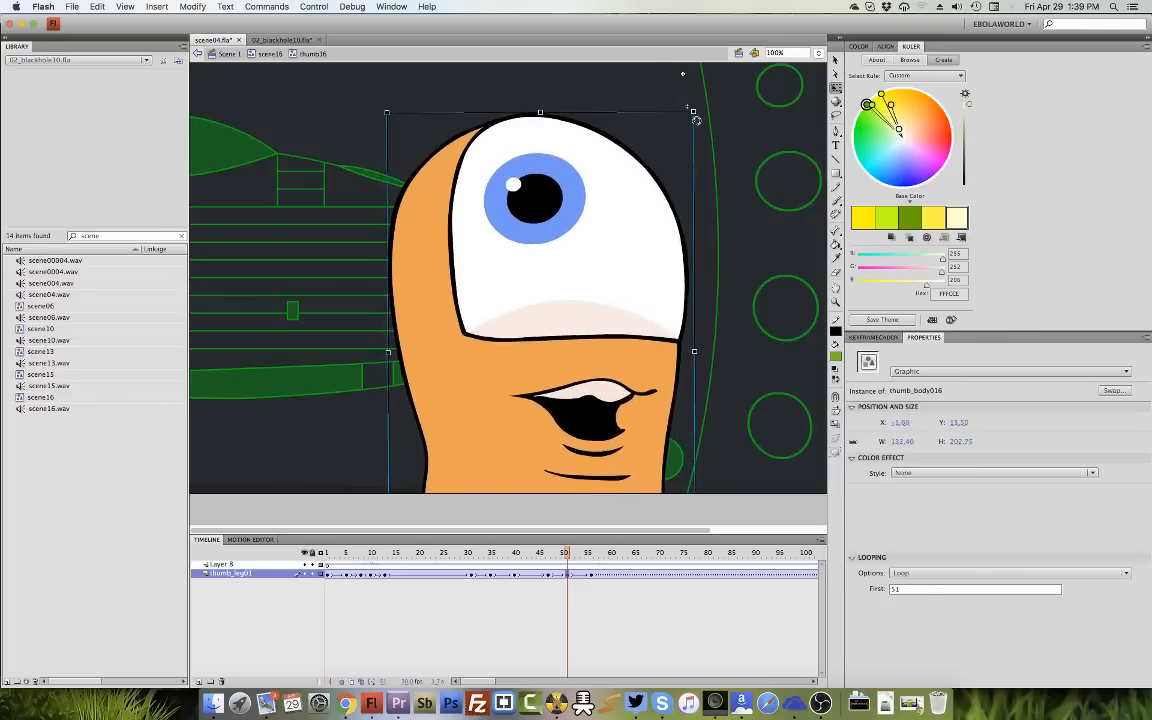
Add keyframes at frames 53 and 50 around the squash and set the ease of the tween starting at frame 53 to 100.
{"action": "left_click", "coordinate": [578, 576]}
{"action": "left_click", "coordinate": [648, 464]}
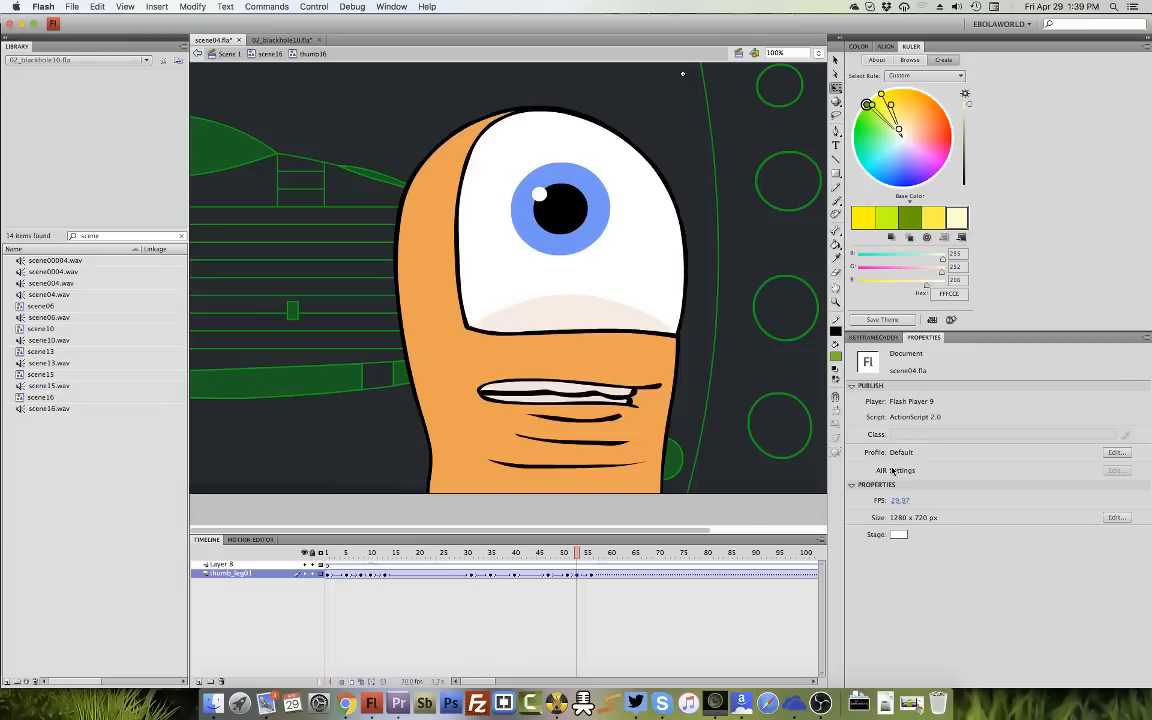
{"action": "left_click", "coordinate": [581, 576]}
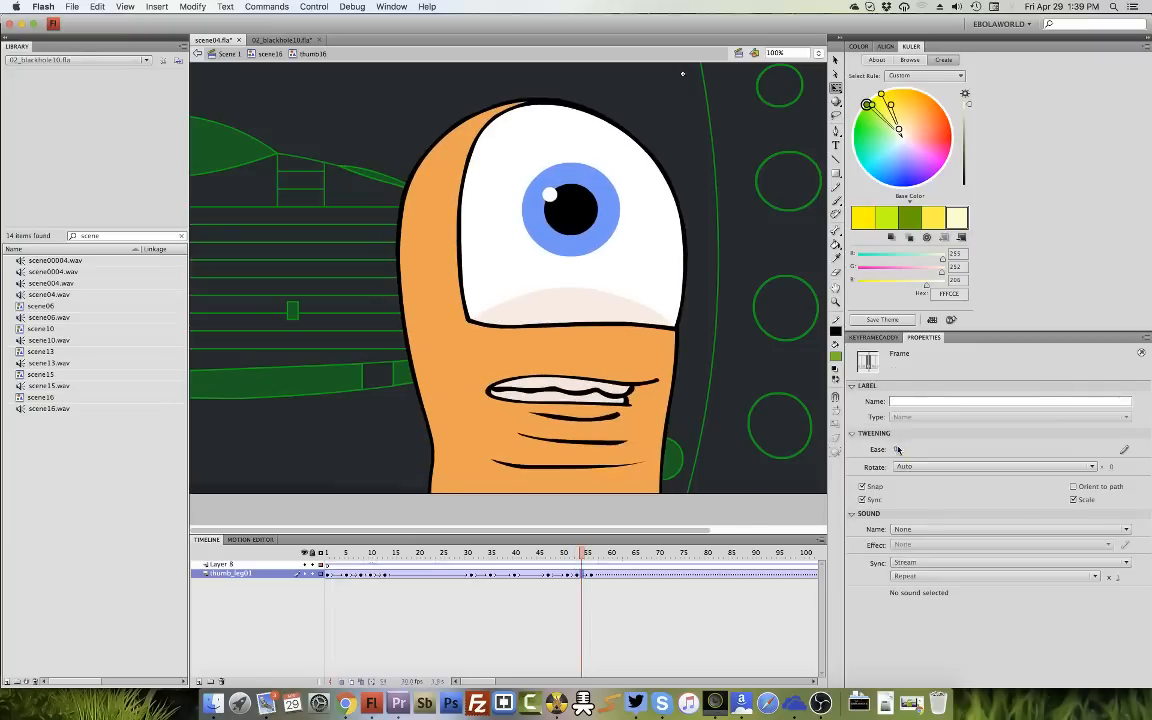
{"action": "left_click", "coordinate": [897, 449]}
{"action": "type", "text": "100"}
{"action": "key", "text": "Return"}
{"action": "key", "text": "comma"}
{"action": "key", "text": "comma"}
{"action": "key", "text": "comma"}
{"action": "key", "text": "comma"}
{"action": "key", "text": "comma"}
{"action": "key", "text": "comma"}
{"action": "key", "text": "comma"}
{"action": "key", "text": "comma"}
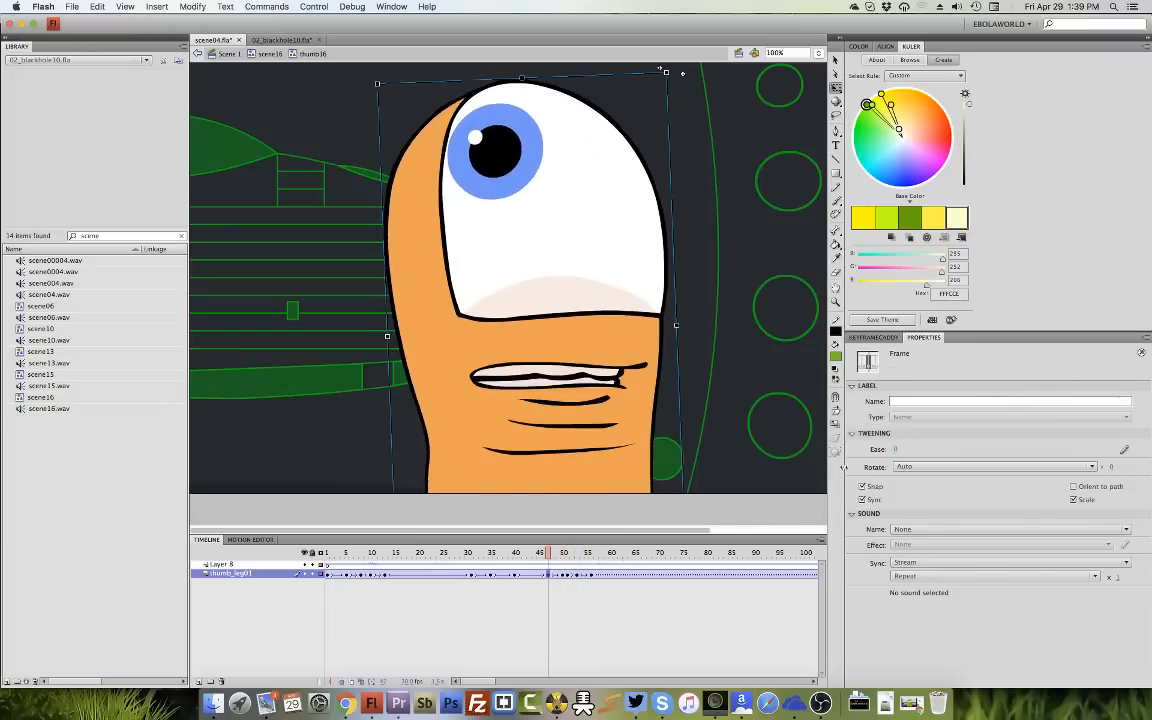
Play the animation from around frame 27 to check the thumb body's squash near frame 51.
{"action": "key", "text": "Return"}
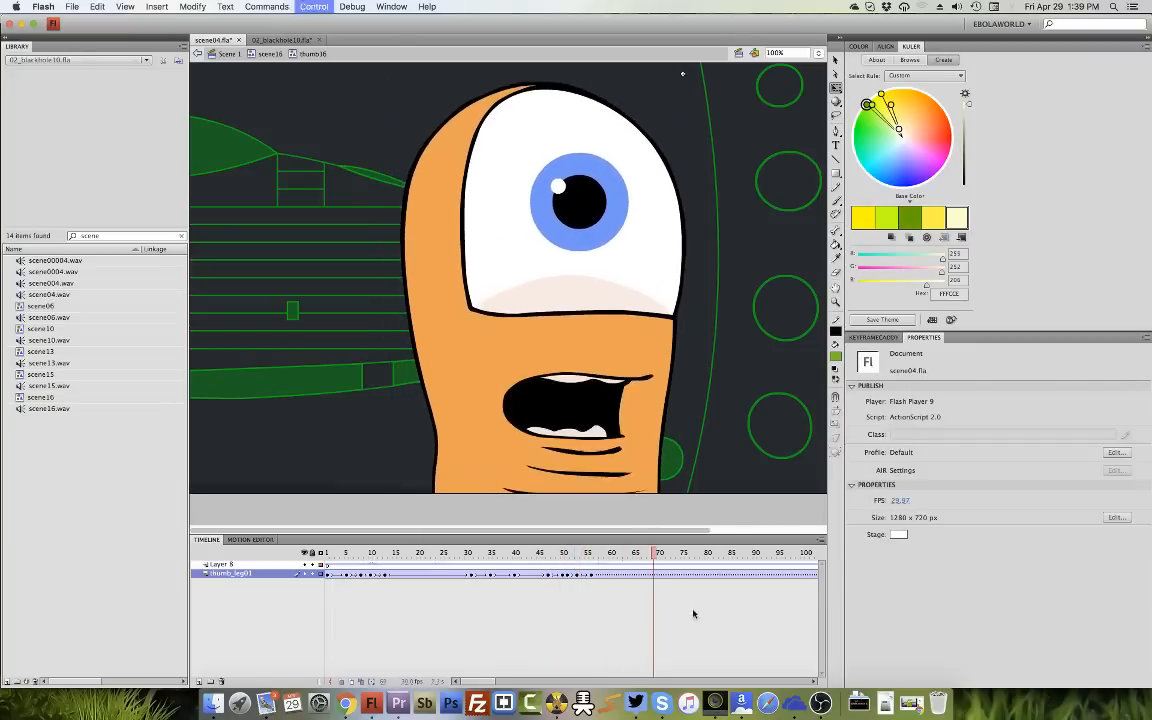
{"action": "key", "text": "Return"}
{"action": "left_click", "coordinate": [453, 553]}
{"action": "key", "text": "Return"}
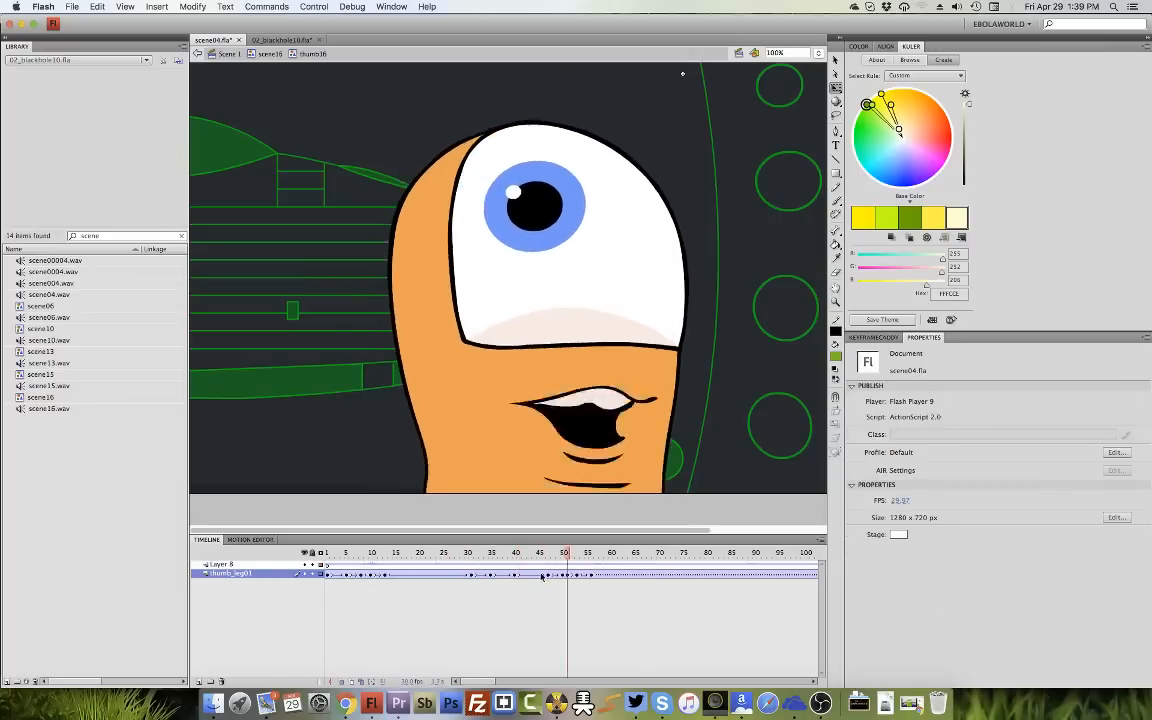
Add keyframes at frames 62, 71 and 66, then enlarge the thumb body at frame 66 to about 126.10 by 216.45 and nudge it down.
{"action": "left_click", "coordinate": [620, 575]}
{"action": "left_click", "coordinate": [662, 577]}
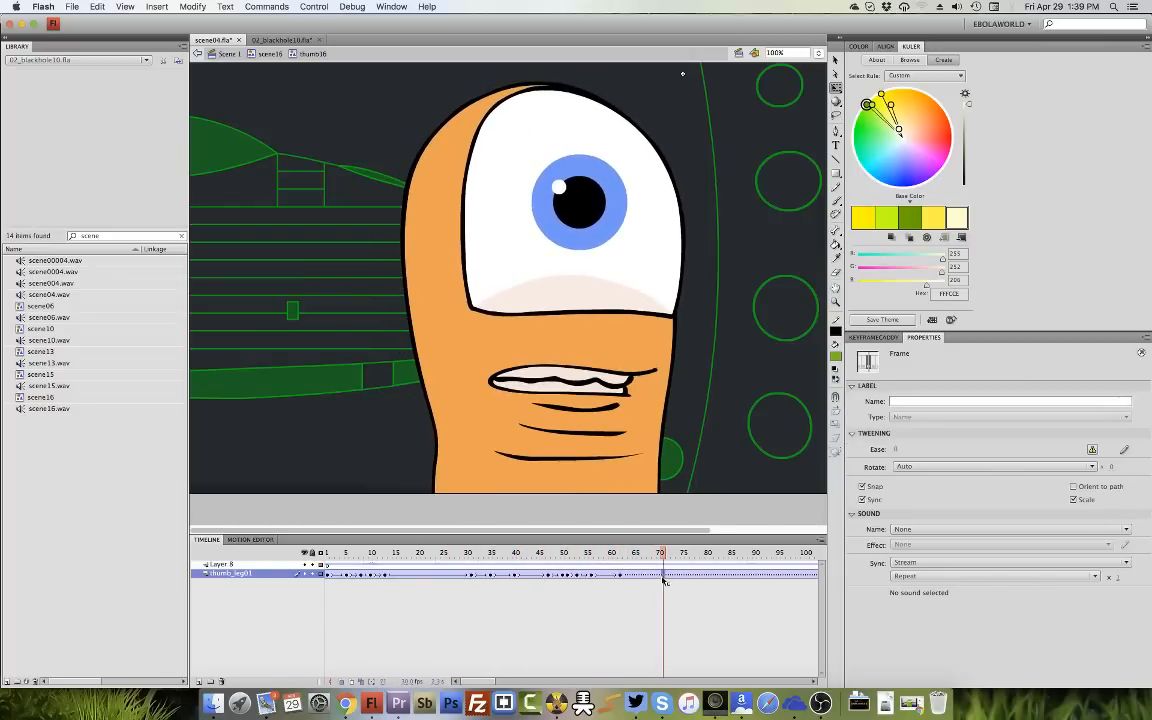
{"action": "left_click", "coordinate": [641, 577]}
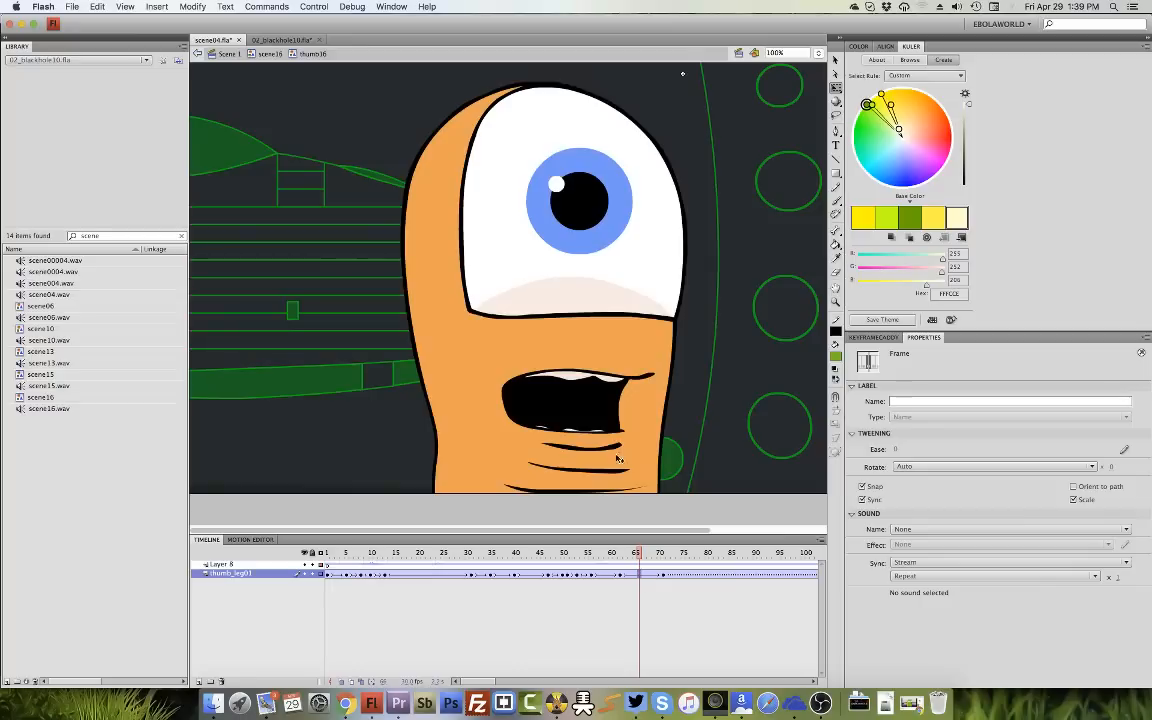
{"action": "left_click", "coordinate": [650, 300]}
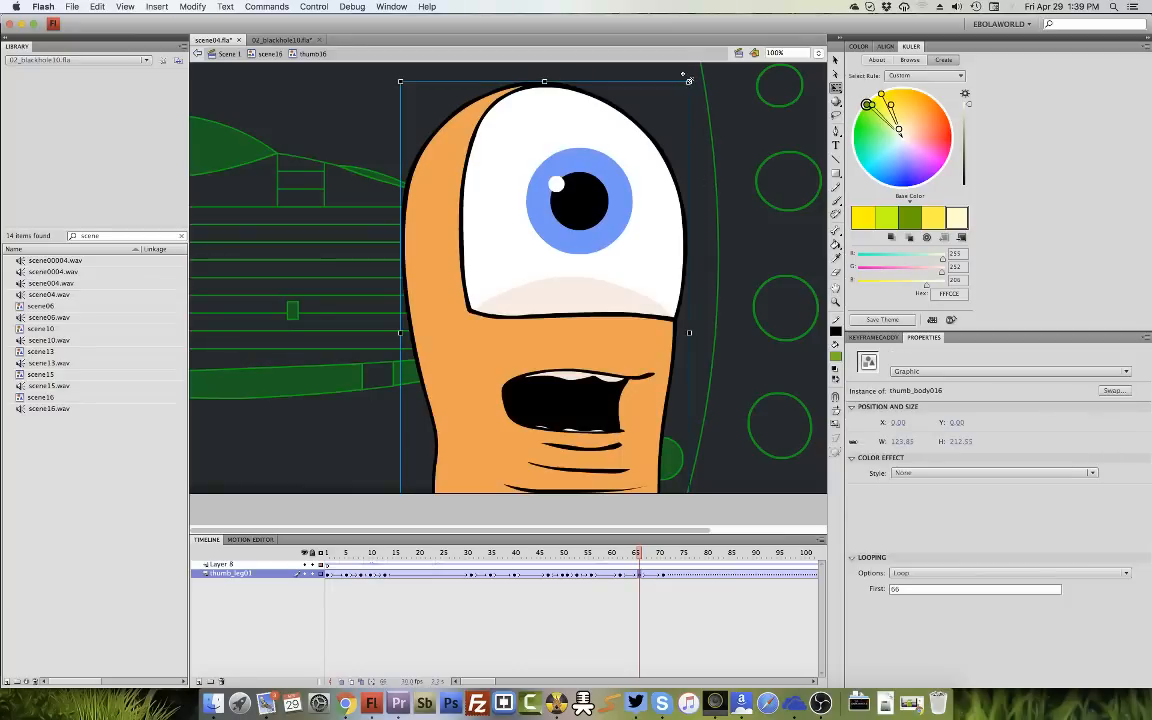
{"action": "left_click_drag", "start_coordinate": [685, 76], "coordinate": [692, 72]}
{"action": "key", "text": "Down"}
{"action": "key", "text": "Down"}
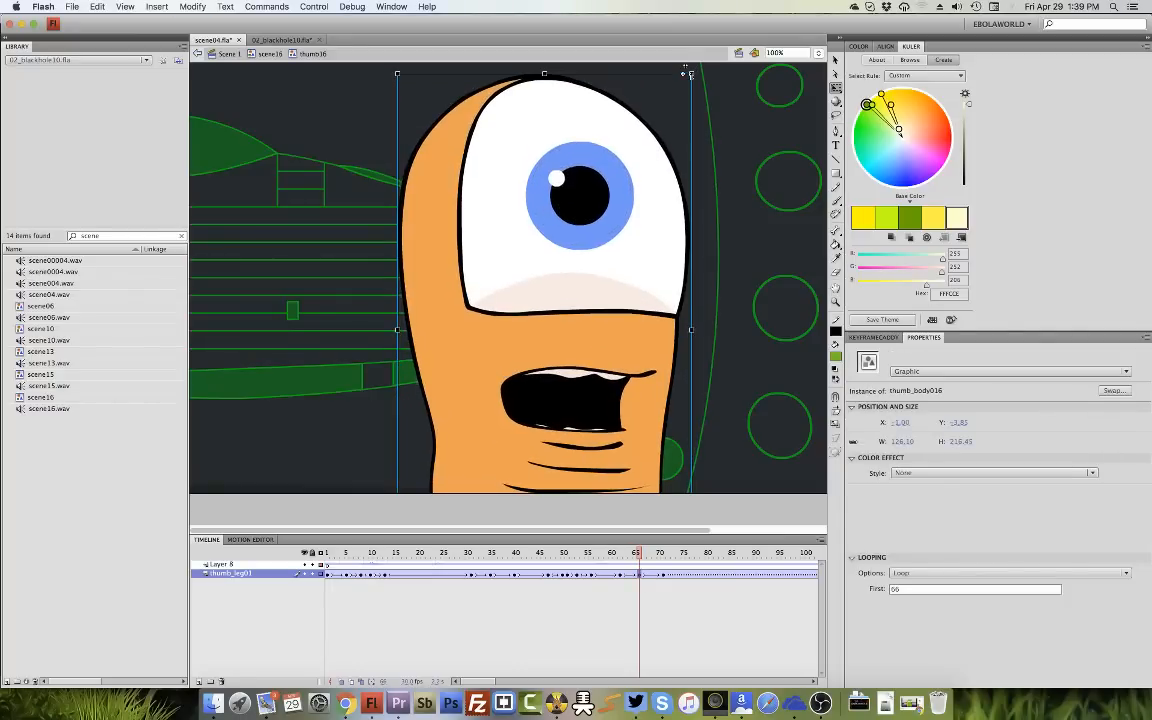
Add keyframes at frames 67 and 65 and adjust the ease of the tween starting at frame 62.
{"action": "left_click", "coordinate": [645, 575]}
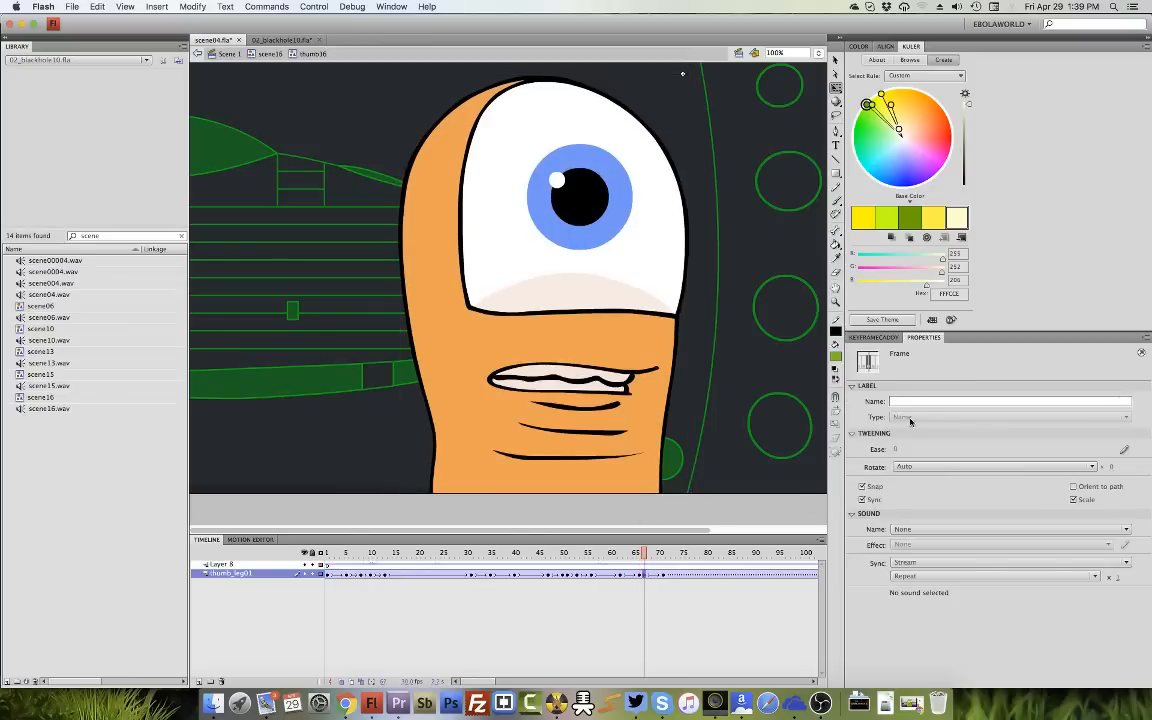
{"action": "left_click", "coordinate": [635, 576]}
{"action": "left_click", "coordinate": [620, 575]}
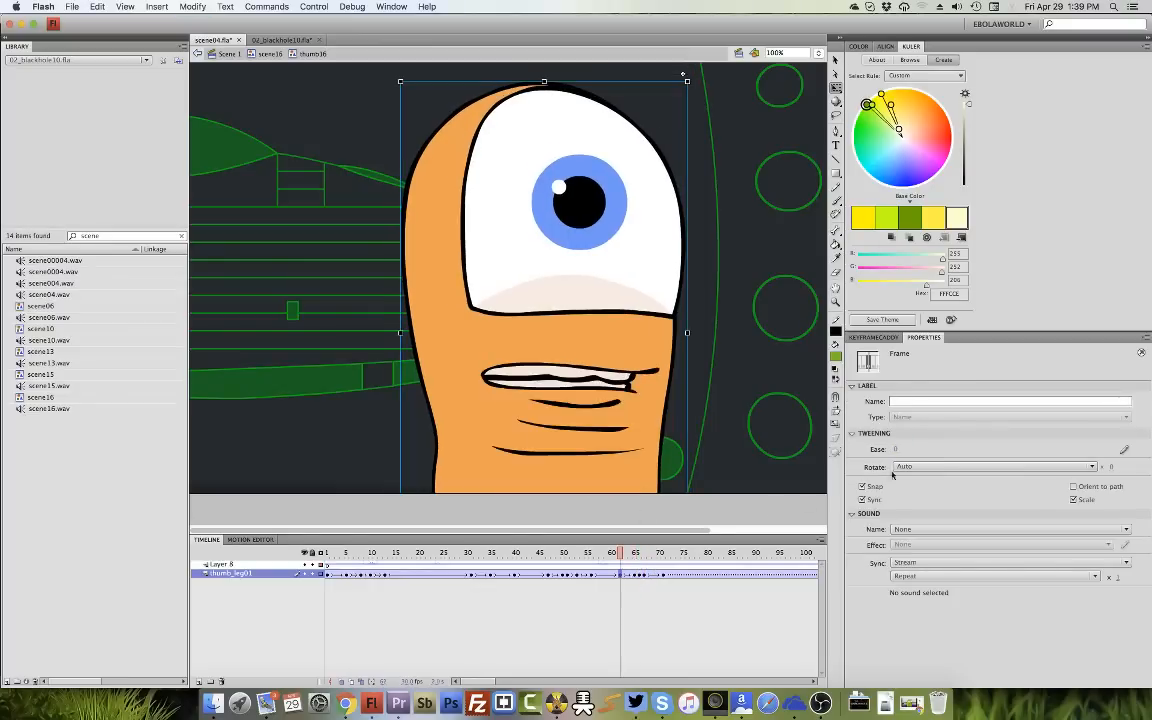
{"action": "left_click_drag", "start_coordinate": [896, 450], "coordinate": [892, 530]}
Play the animation several times from around frame 59 to check the thumb body's enlargement near frame 66.
{"action": "key", "text": "Return"}
{"action": "key", "text": "Return"}
{"action": "left_click", "coordinate": [608, 565]}
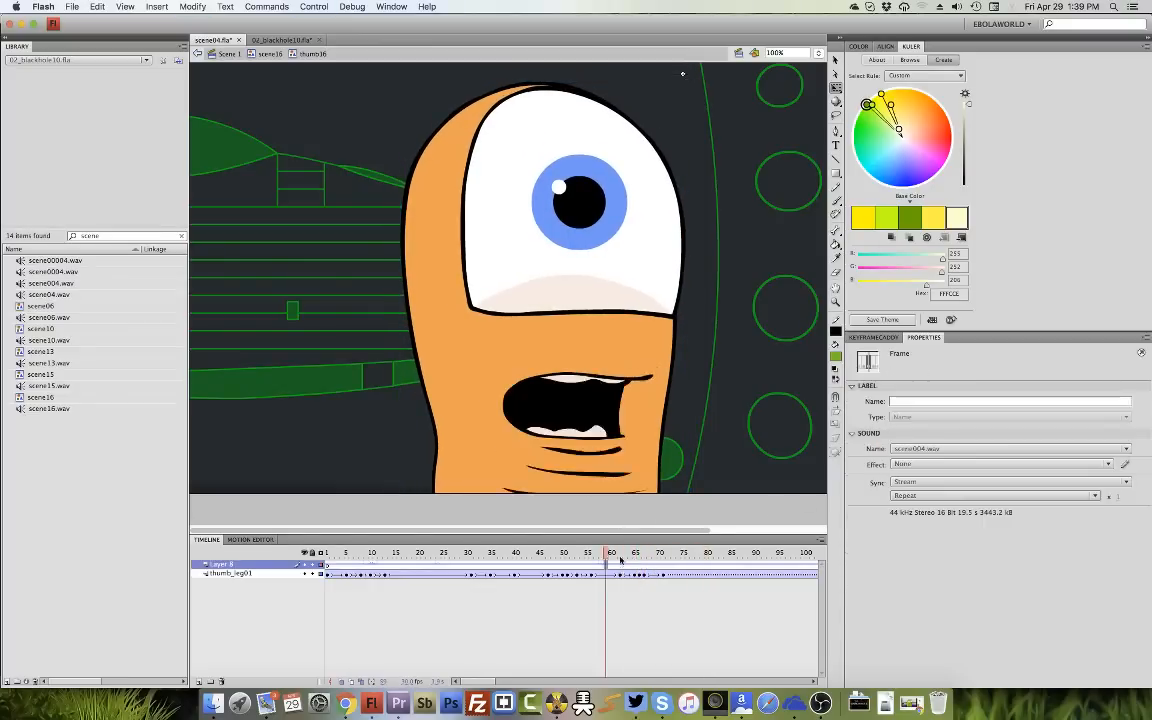
{"action": "key", "text": "Return"}
{"action": "key", "text": "Return"}
{"action": "left_click", "coordinate": [609, 564]}
{"action": "key", "text": "Return"}
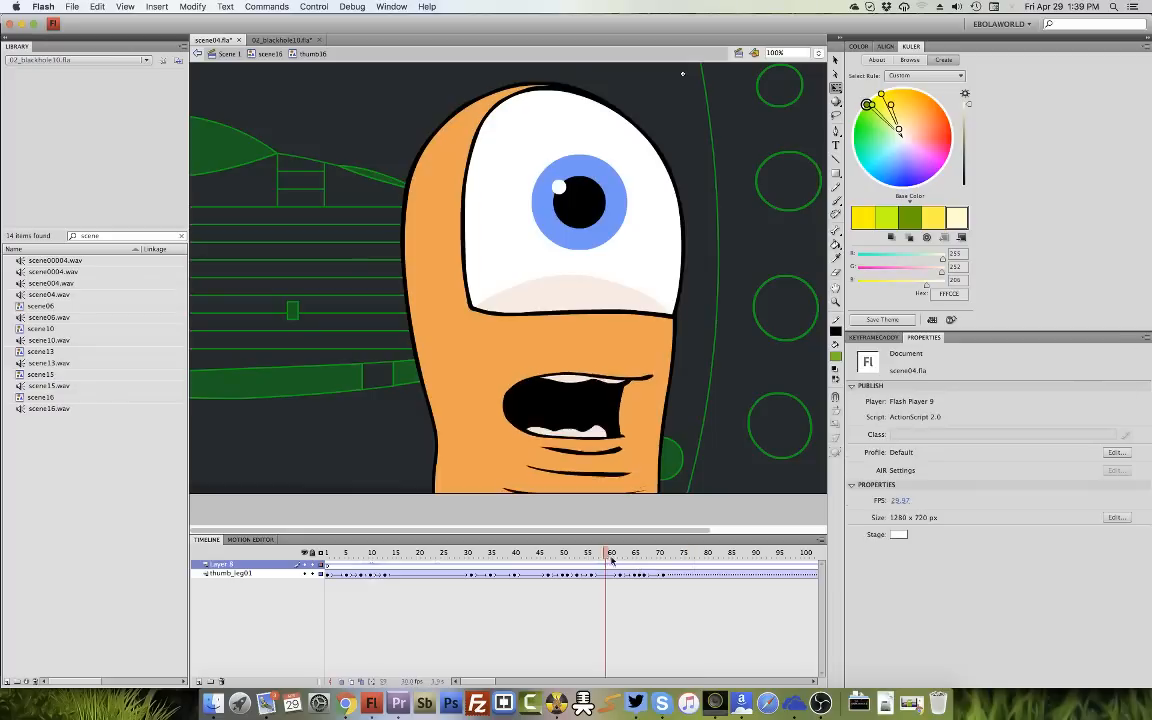
{"action": "key", "text": "Return"}
Add keyframes at frames 82, 94 and 87 of the thumb body for the next mouth accent.
{"action": "left_click_drag", "start_coordinate": [700, 554], "coordinate": [774, 560]}
{"action": "left_click", "coordinate": [715, 574]}
{"action": "left_click", "coordinate": [750, 554]}
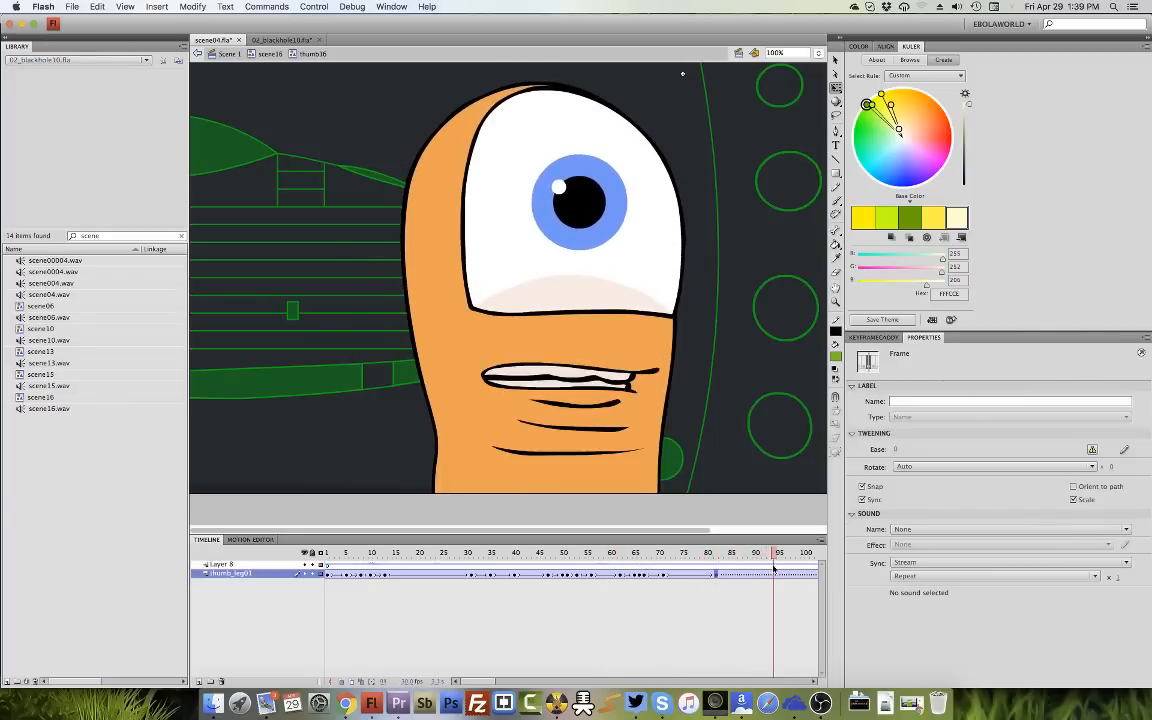
{"action": "left_click", "coordinate": [773, 574]}
{"action": "key", "text": "F6"}
{"action": "left_click", "coordinate": [741, 575]}
{"action": "key", "text": "F6"}
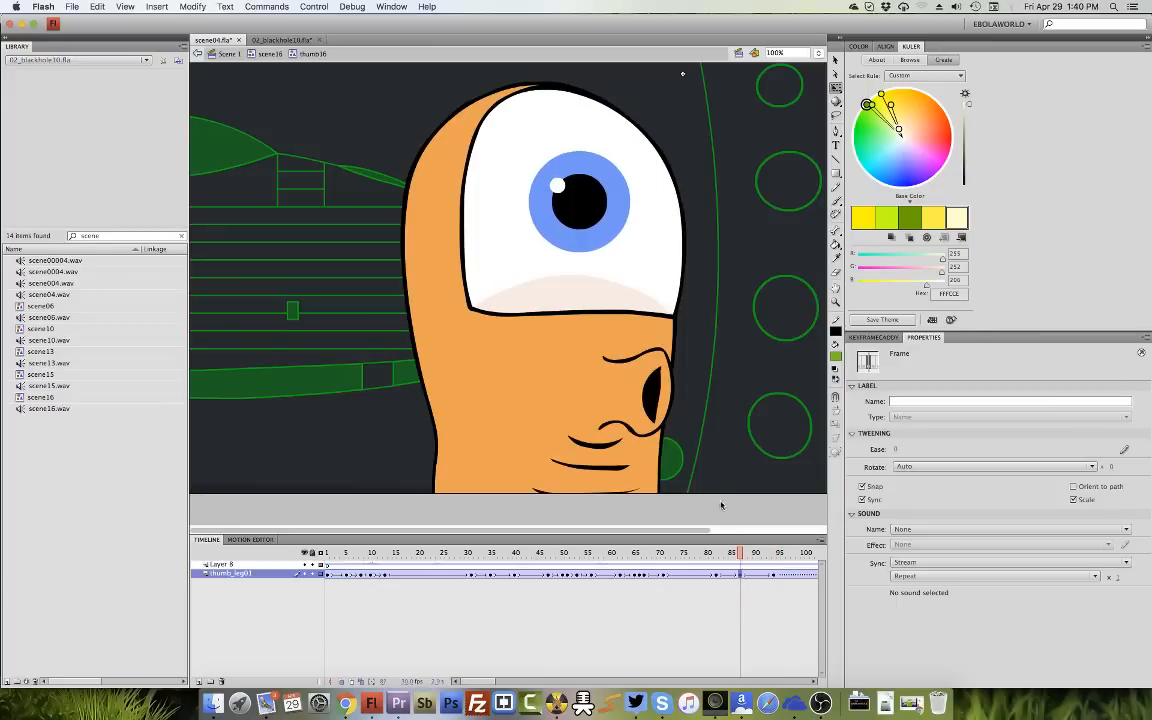
Shift the keyframe at frame 87 to frame 89 and the keyframe at frame 82 to frame 84.
{"action": "left_click", "coordinate": [746, 575]}
{"action": "left_click", "coordinate": [751, 575]}
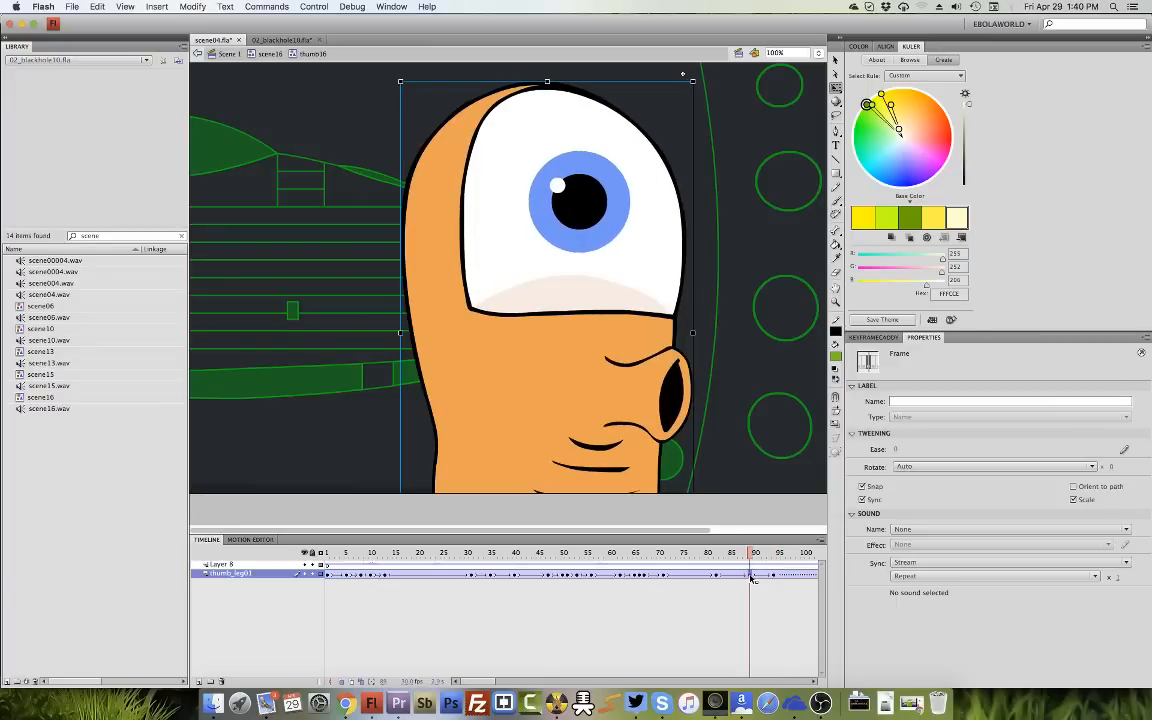
{"action": "left_click", "coordinate": [716, 575]}
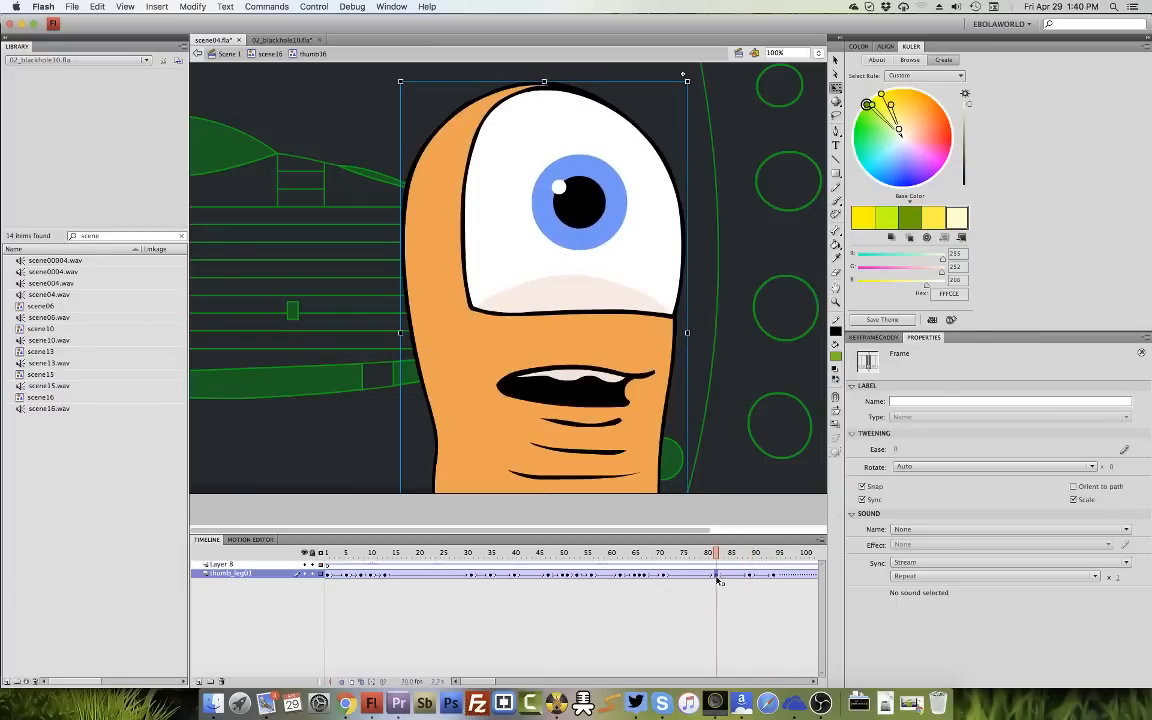
{"action": "left_click_drag", "start_coordinate": [716, 575], "coordinate": [727, 578]}
Stretch and narrow the thumb body at frame 89 to about 122.25 by 218.25 and nudge it upward.
{"action": "left_click", "coordinate": [751, 576]}
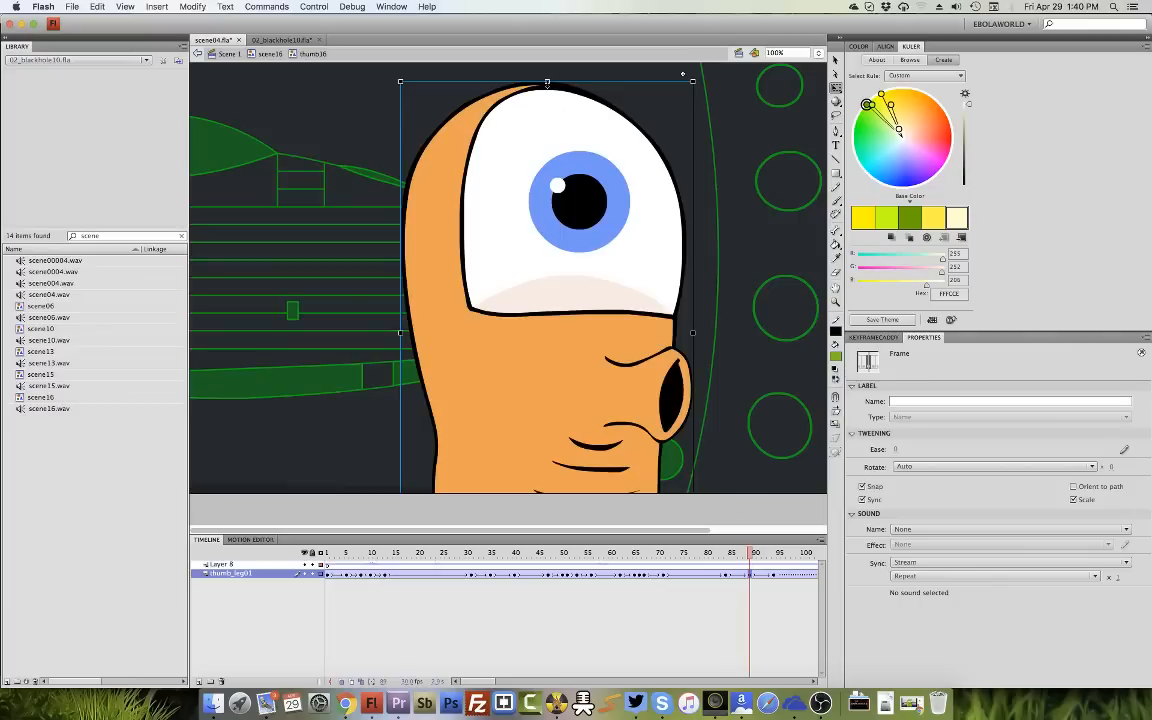
{"action": "left_click_drag", "start_coordinate": [547, 81], "coordinate": [547, 68]}
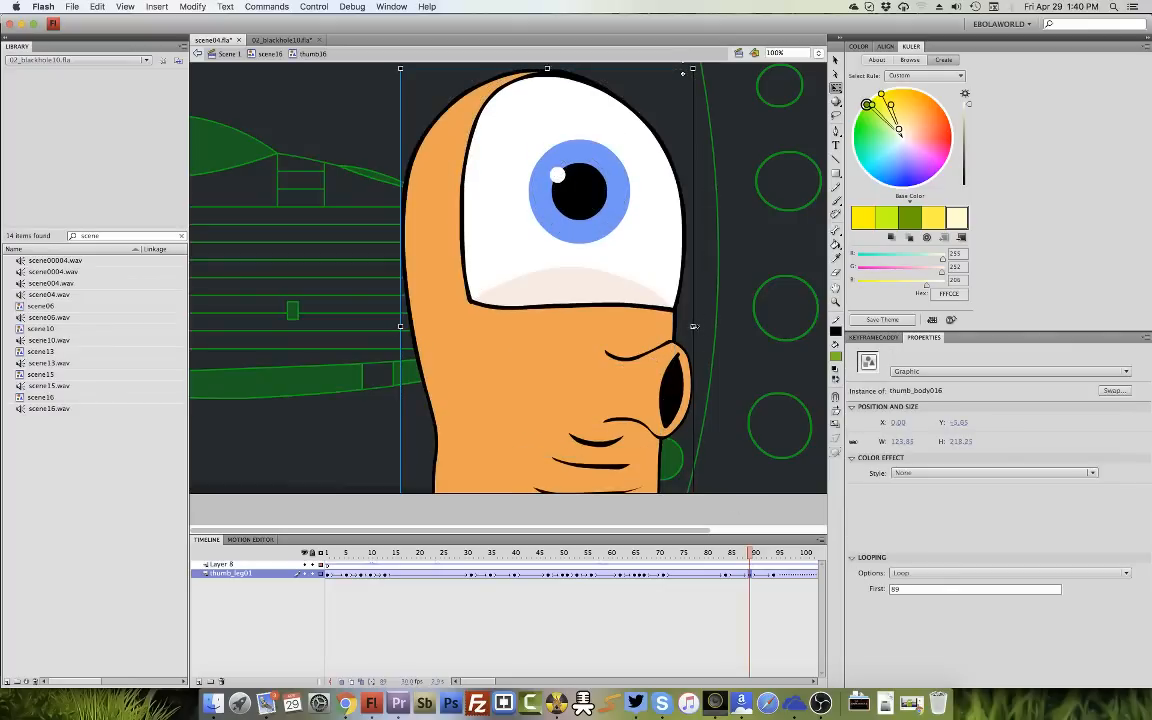
{"action": "left_click_drag", "start_coordinate": [695, 327], "coordinate": [692, 327]}
{"action": "key", "text": "Up"}
{"action": "key", "text": "Up"}
{"action": "key", "text": "Up"}
{"action": "key", "text": "Up"}
{"action": "key", "text": "Up"}
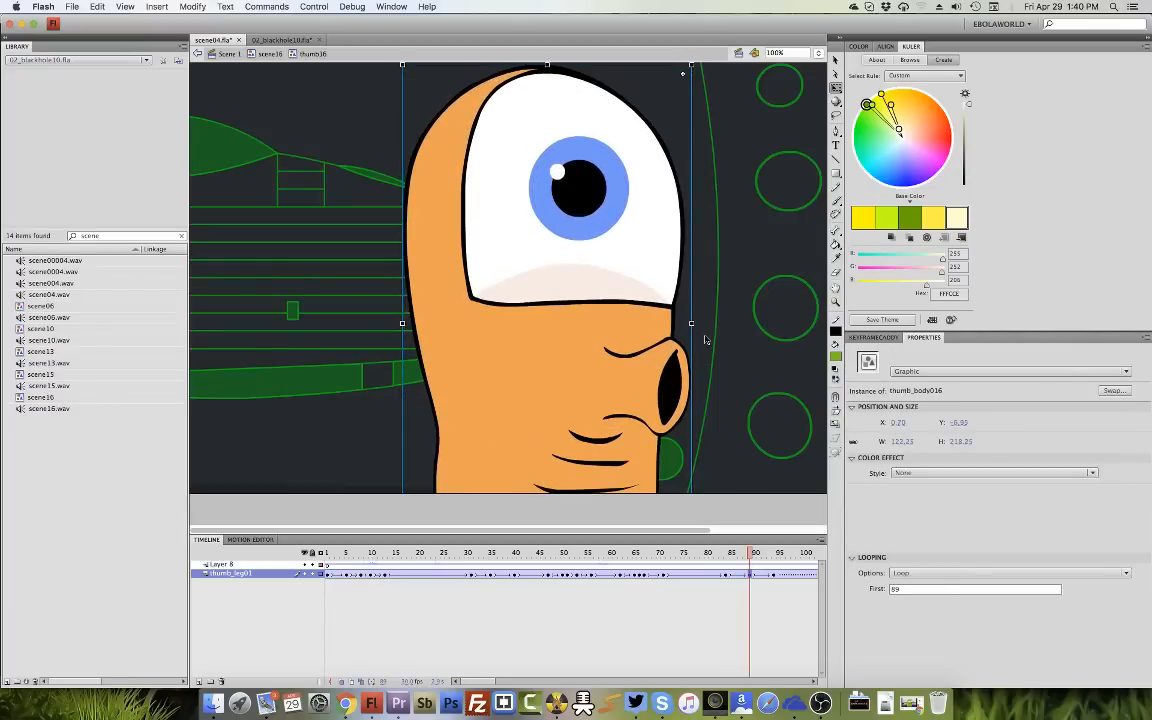
{"action": "key", "text": "Up"}
{"action": "key", "text": "Up"}
{"action": "key", "text": "Up"}
{"action": "key", "text": "Up"}
{"action": "key", "text": "Up"}
Add keyframes at frames 90 and 88, and set the ease to 100 from frame 90 and -100 from frame 84.
{"action": "left_click", "coordinate": [758, 576]}
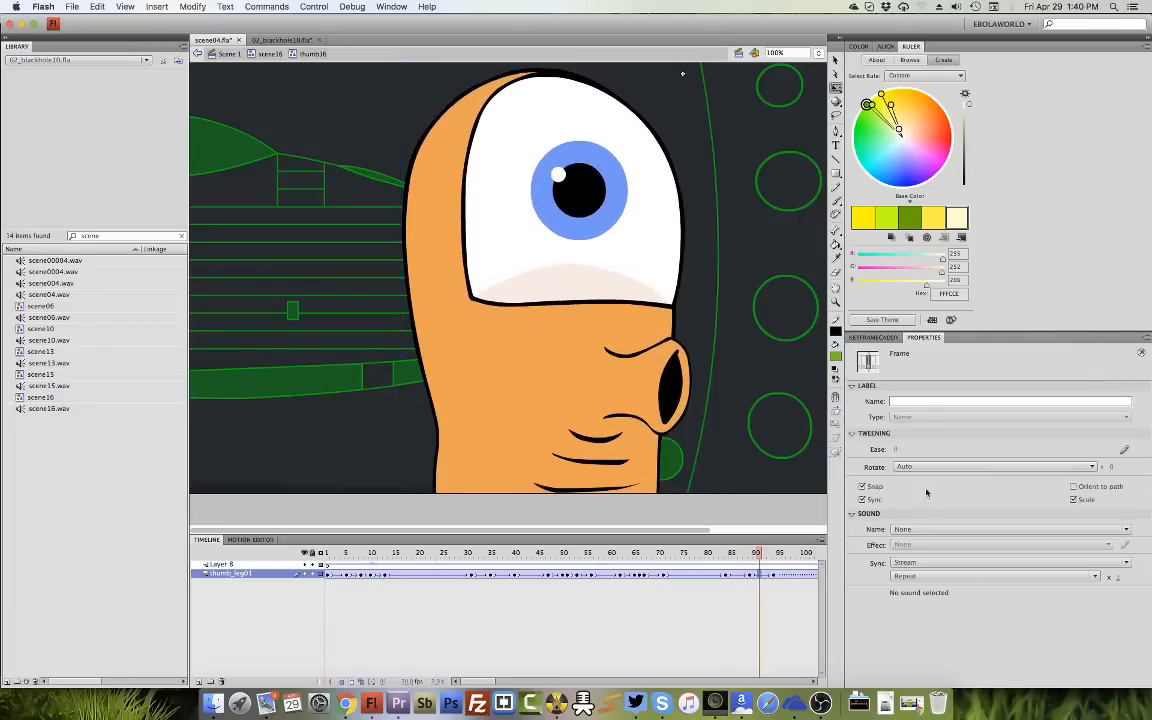
{"action": "left_click", "coordinate": [755, 576]}
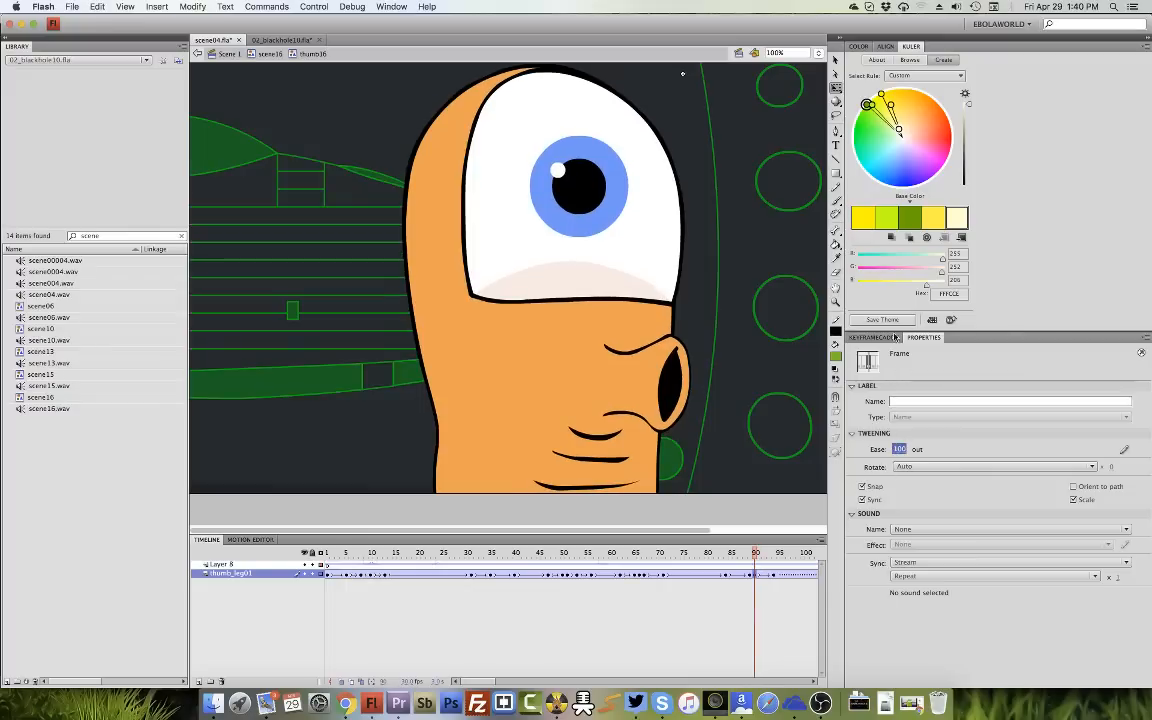
{"action": "left_click", "coordinate": [745, 577]}
{"action": "left_click", "coordinate": [731, 576]}
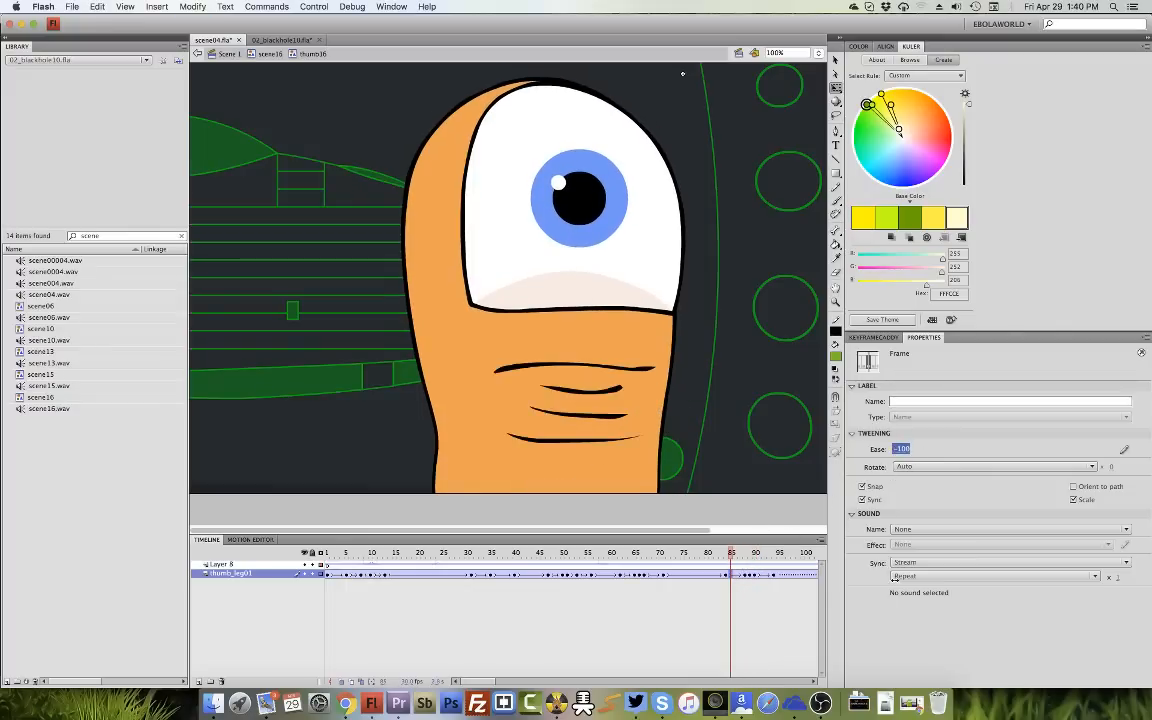
{"action": "key", "text": "Return"}
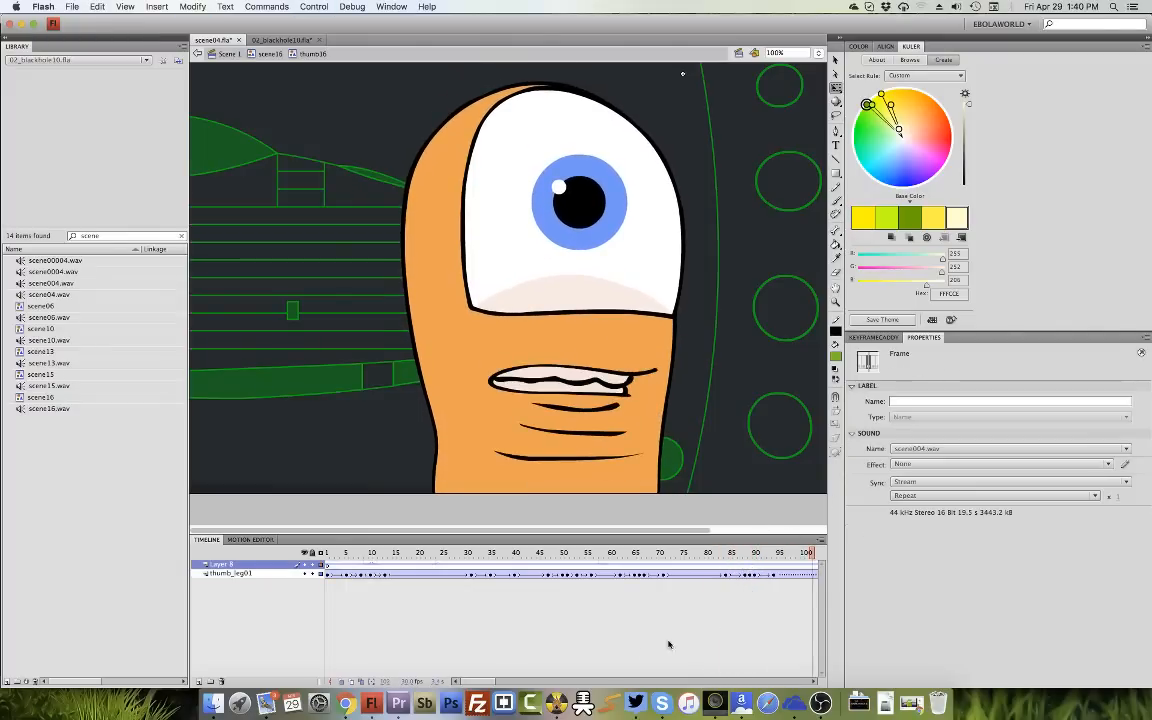
Play back the stretch around frame 89 and return to editing the scene16 symbol.
{"action": "key", "text": "Return"}
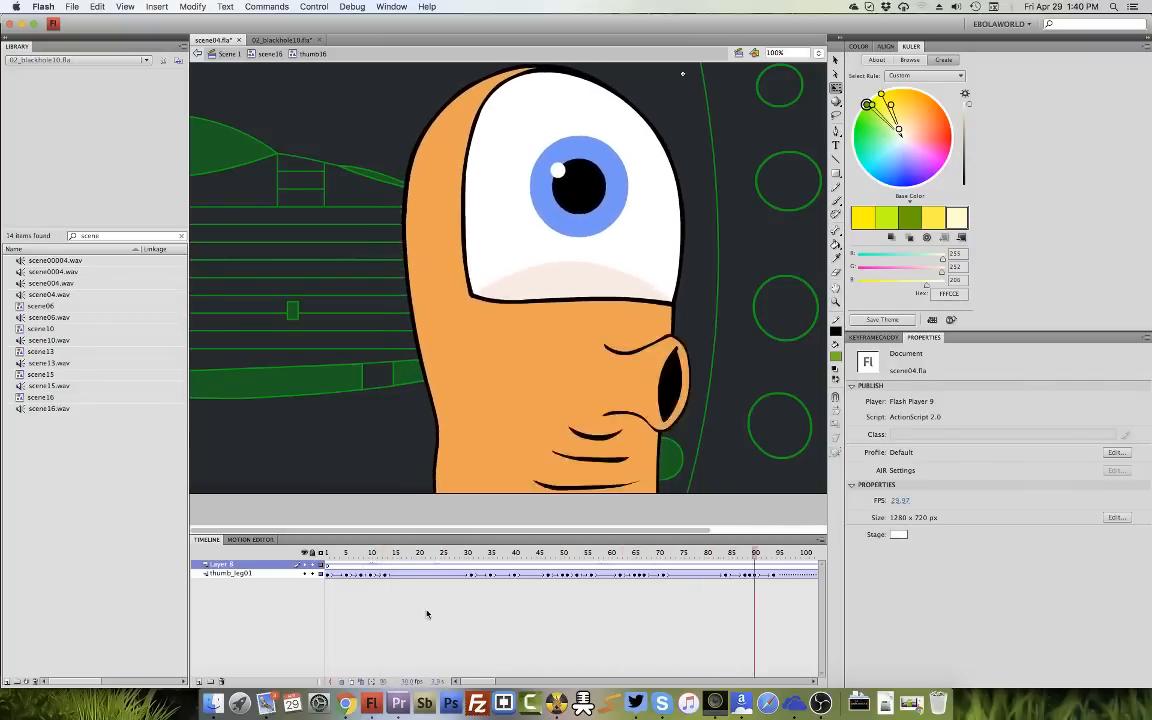
{"action": "left_click", "coordinate": [268, 53]}
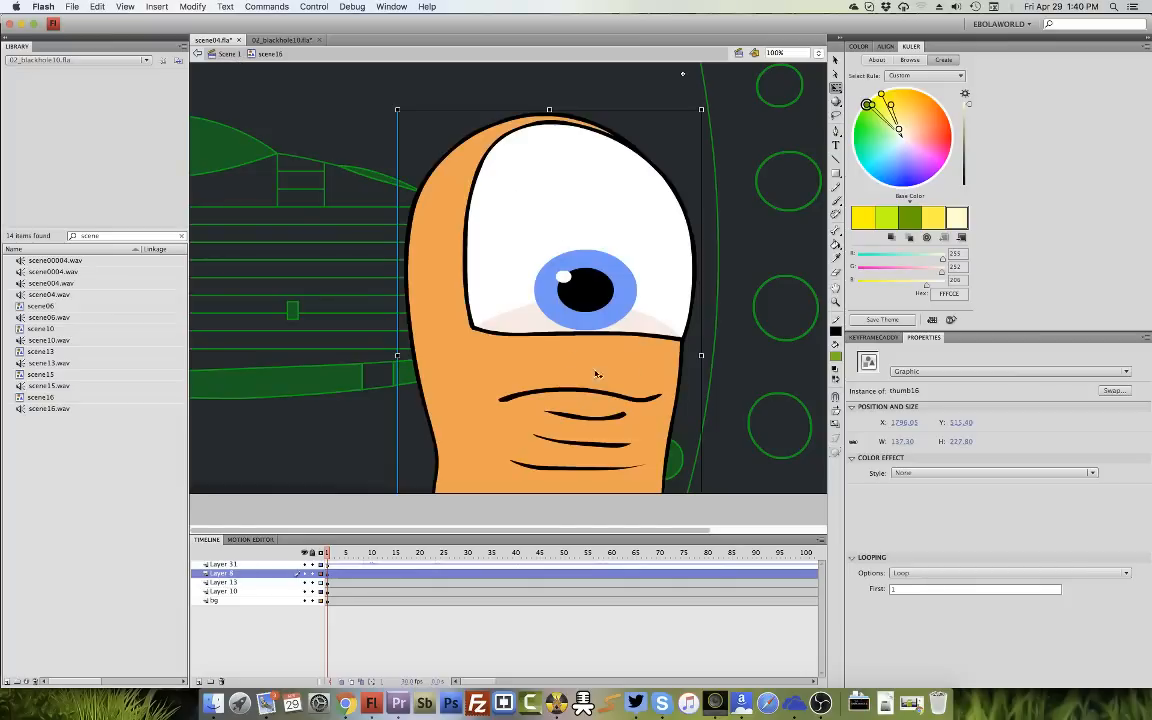
Return to Scene 1 at its first frame and widen the stage area to show the full picture.
{"action": "left_click", "coordinate": [199, 53]}
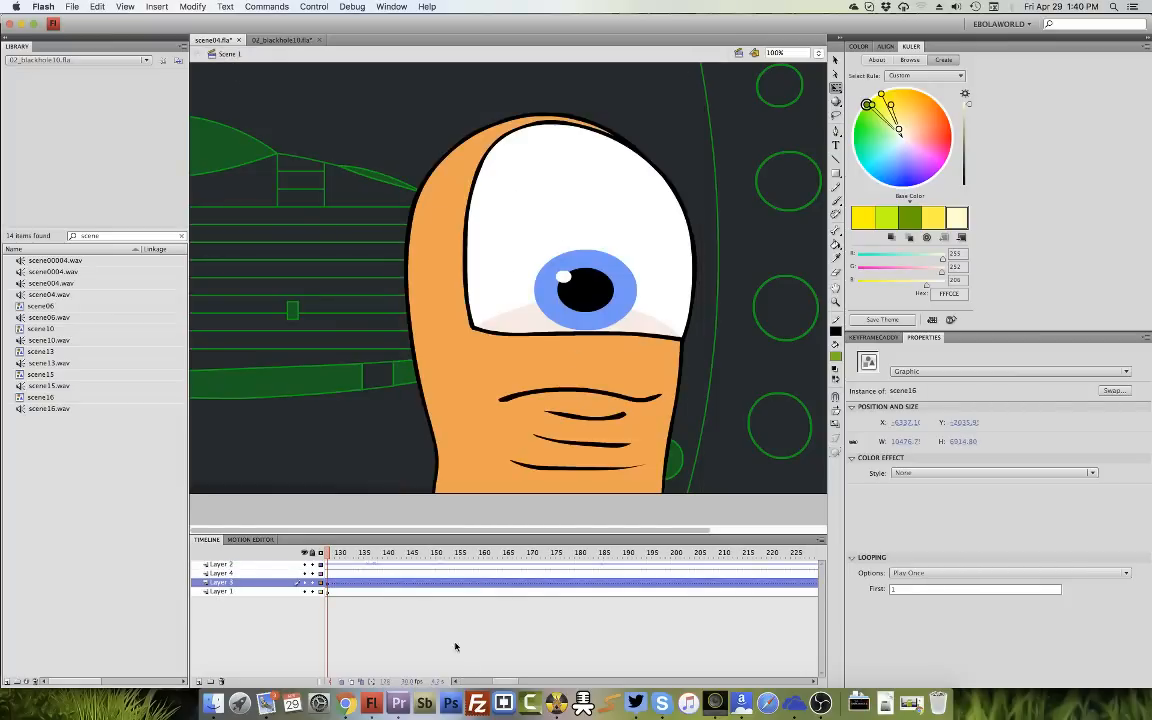
{"action": "left_click_drag", "start_coordinate": [511, 684], "coordinate": [463, 681]}
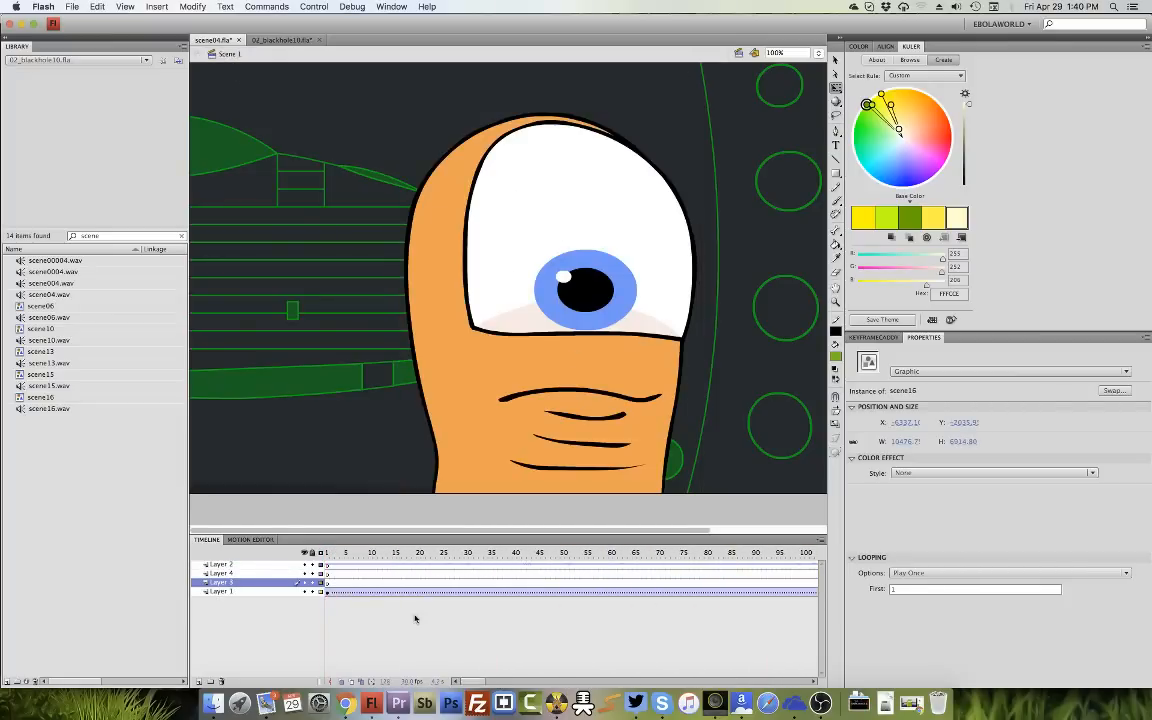
{"action": "left_click", "coordinate": [328, 565]}
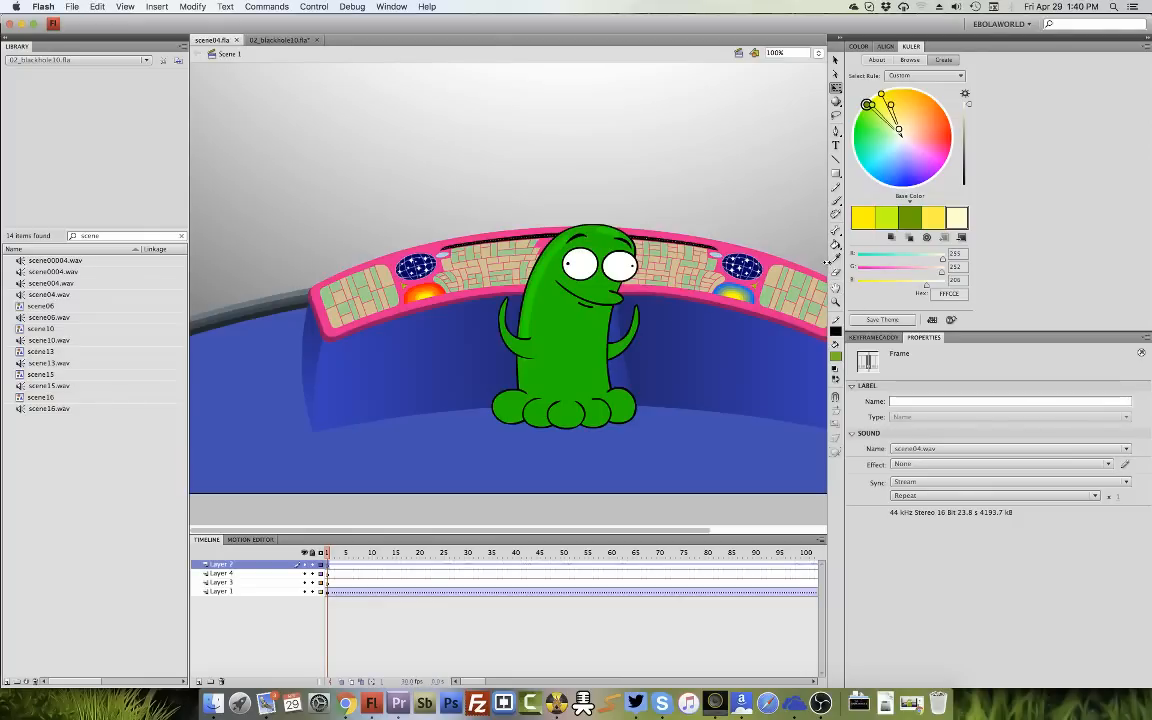
{"action": "left_click_drag", "start_coordinate": [843, 262], "coordinate": [982, 264]}
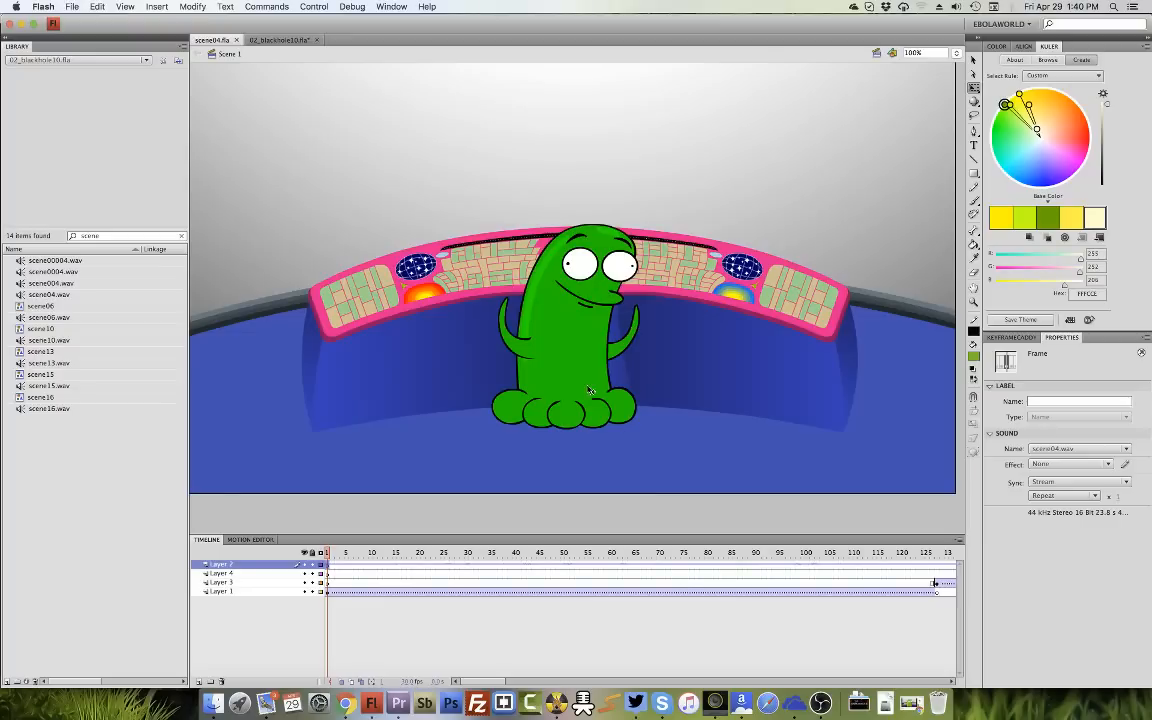
{"action": "left_click", "coordinate": [472, 514]}
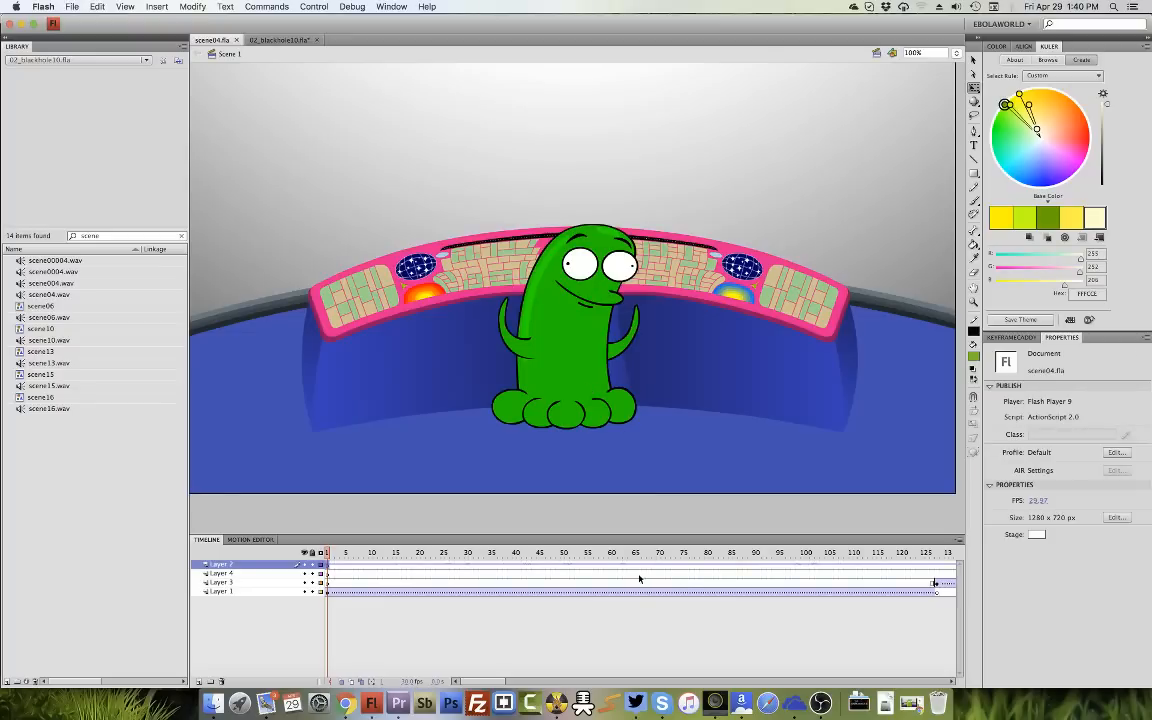
Play back Scene 1 from the first frame through the thumb character's shot to review timing and audio.
{"action": "key", "text": "Return"}
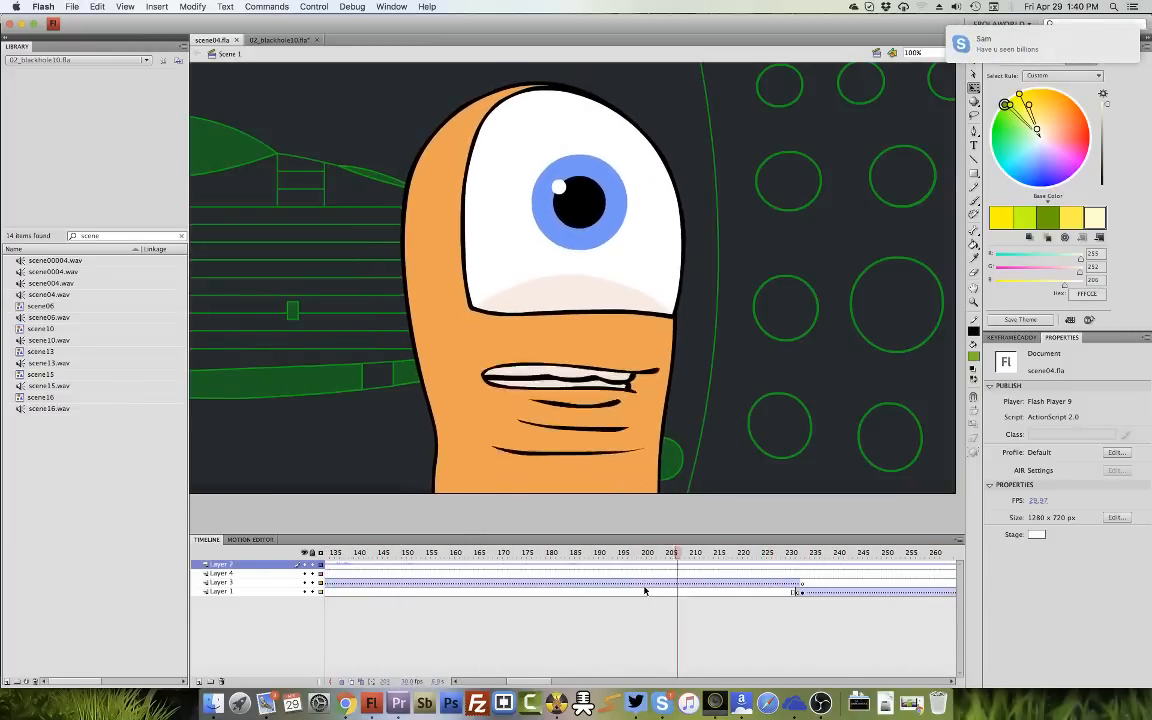
{"action": "key", "text": "Return"}
{"action": "left_click_drag", "start_coordinate": [362, 554], "coordinate": [328, 586]}
{"action": "key", "text": "Return"}
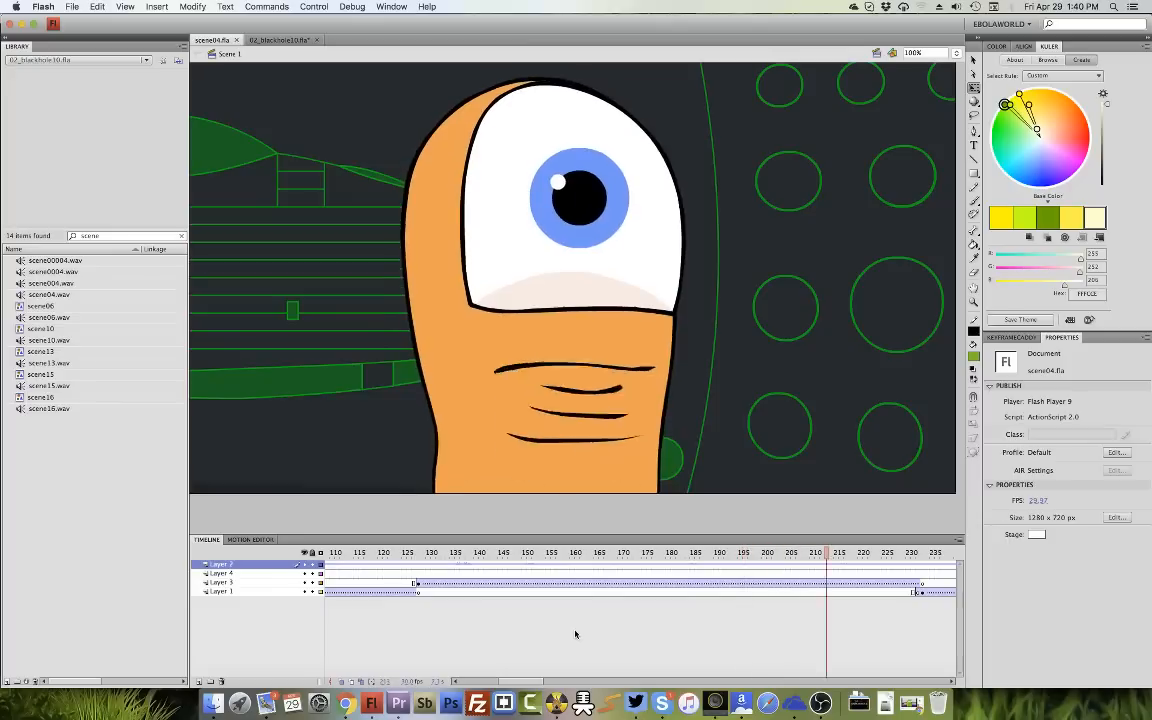
{"action": "key", "text": "Return"}
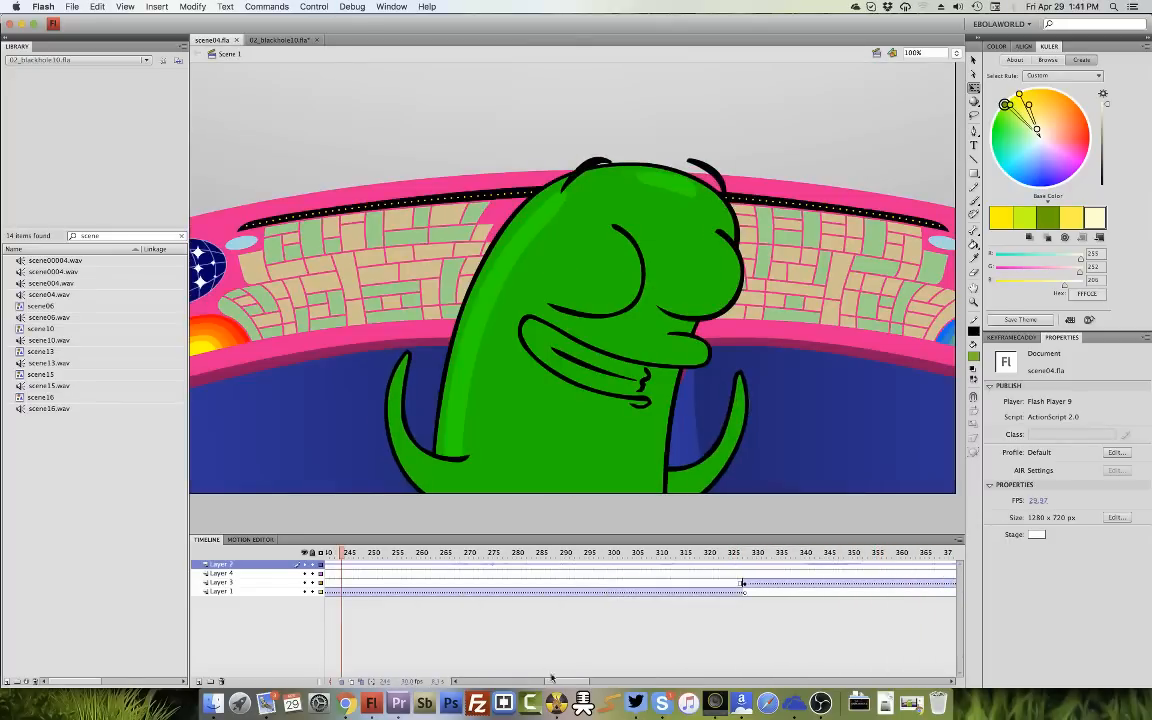
Clear the extra keyframe at frame 231 on Layer 1, just before the cut to the green character.
{"action": "left_click_drag", "start_coordinate": [551, 678], "coordinate": [531, 678]}
{"action": "left_click", "coordinate": [565, 557]}
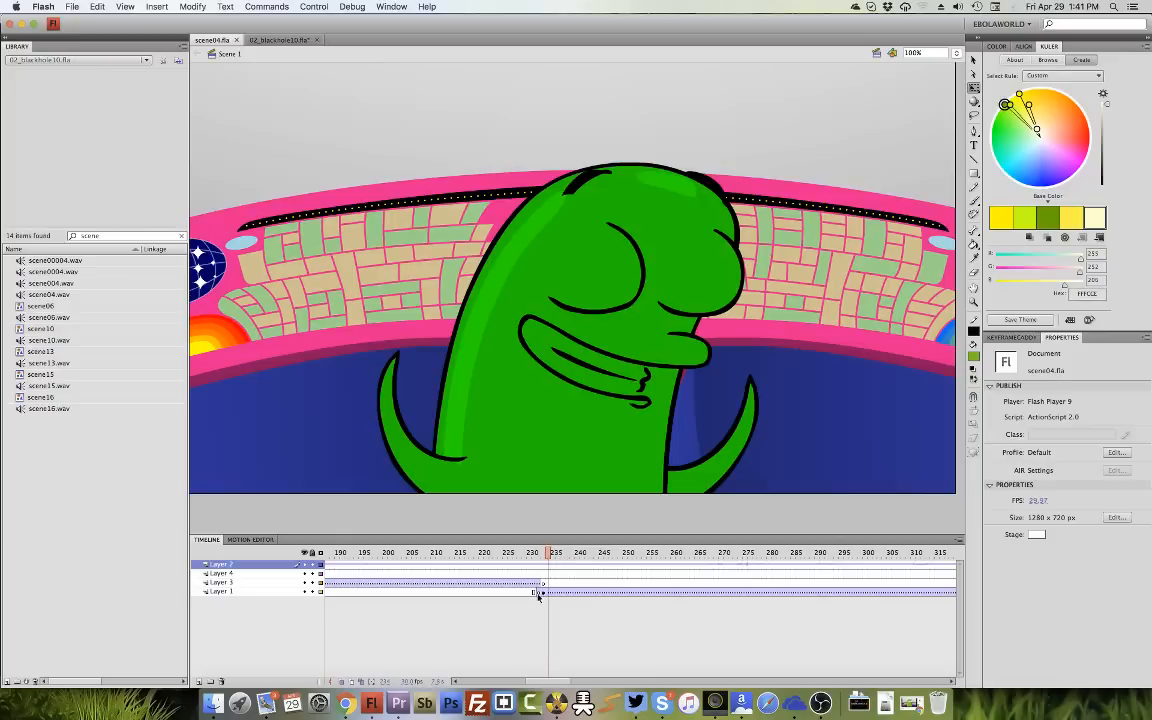
{"action": "right_click", "coordinate": [538, 594]}
{"action": "left_click", "coordinate": [590, 657]}
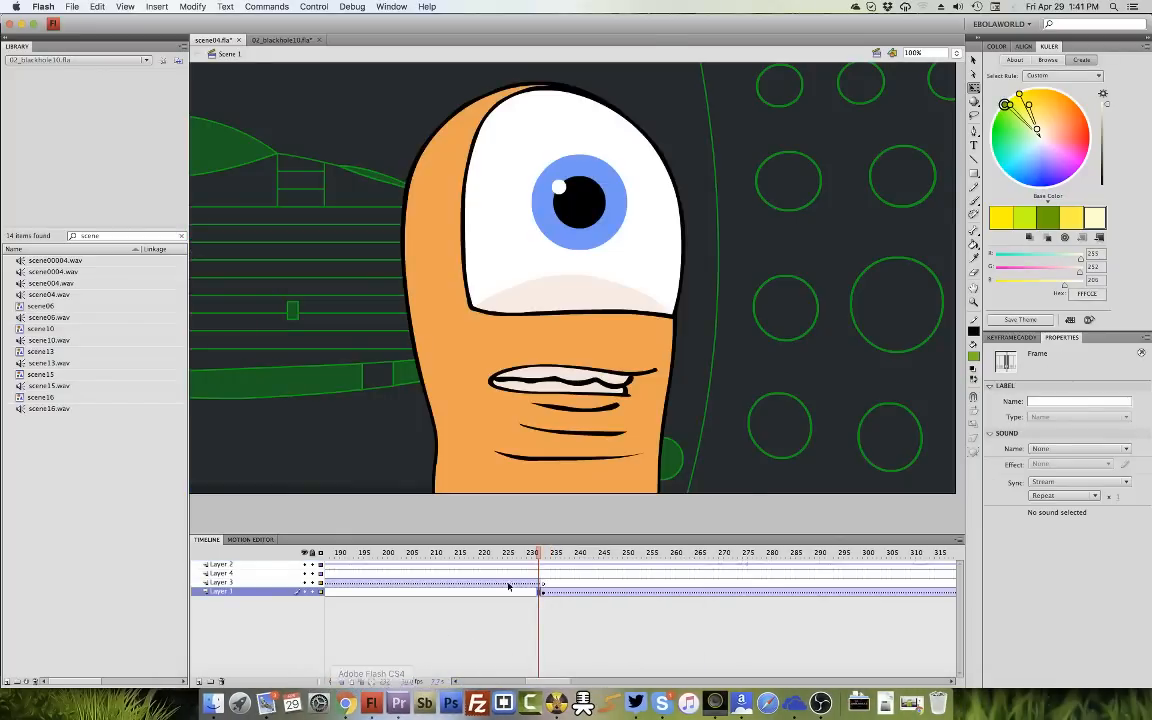
{"action": "left_click", "coordinate": [546, 555]}
Glance at the YouTube live chat and return to Flash to view the shot change around frame 410.
{"action": "left_click", "coordinate": [354, 711]}
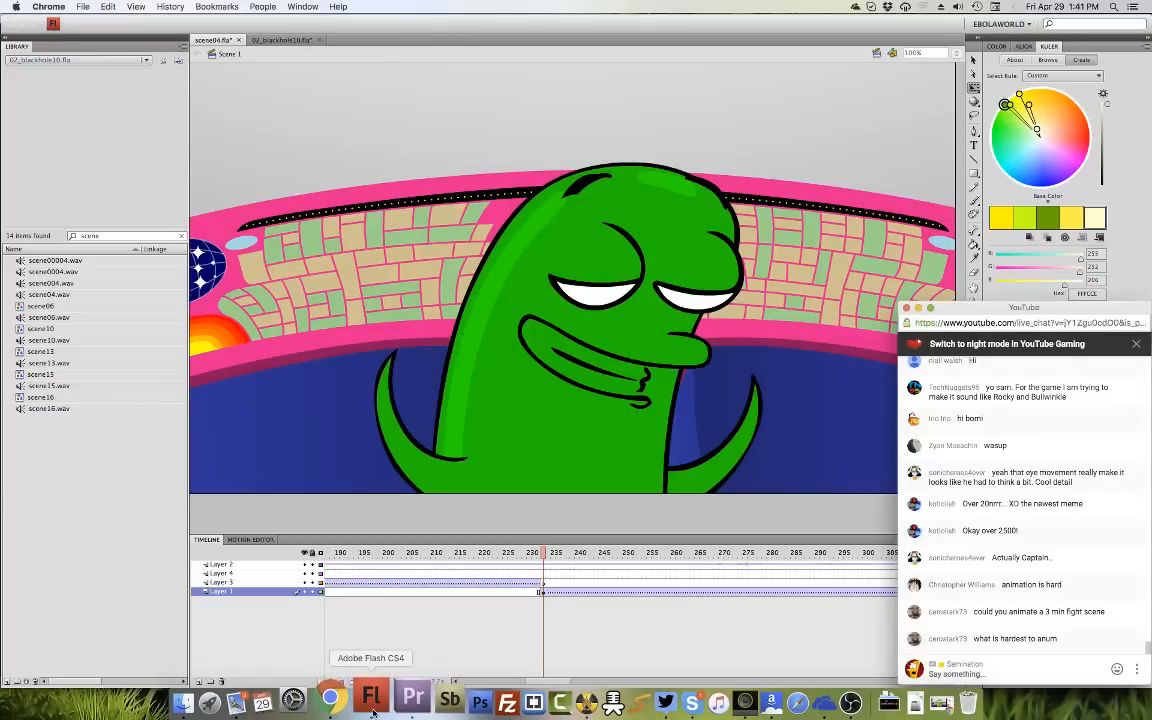
{"action": "left_click", "coordinate": [549, 685]}
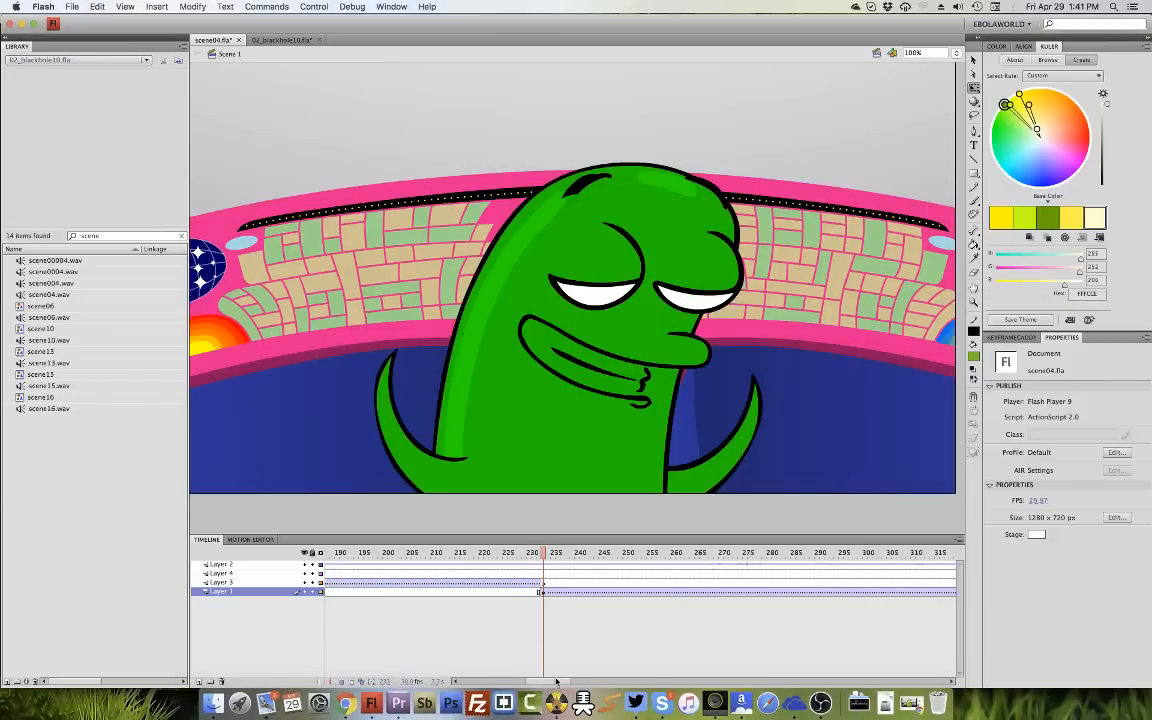
{"action": "left_click_drag", "start_coordinate": [556, 681], "coordinate": [620, 597]}
{"action": "left_click", "coordinate": [581, 559]}
{"action": "left_click", "coordinate": [608, 553]}
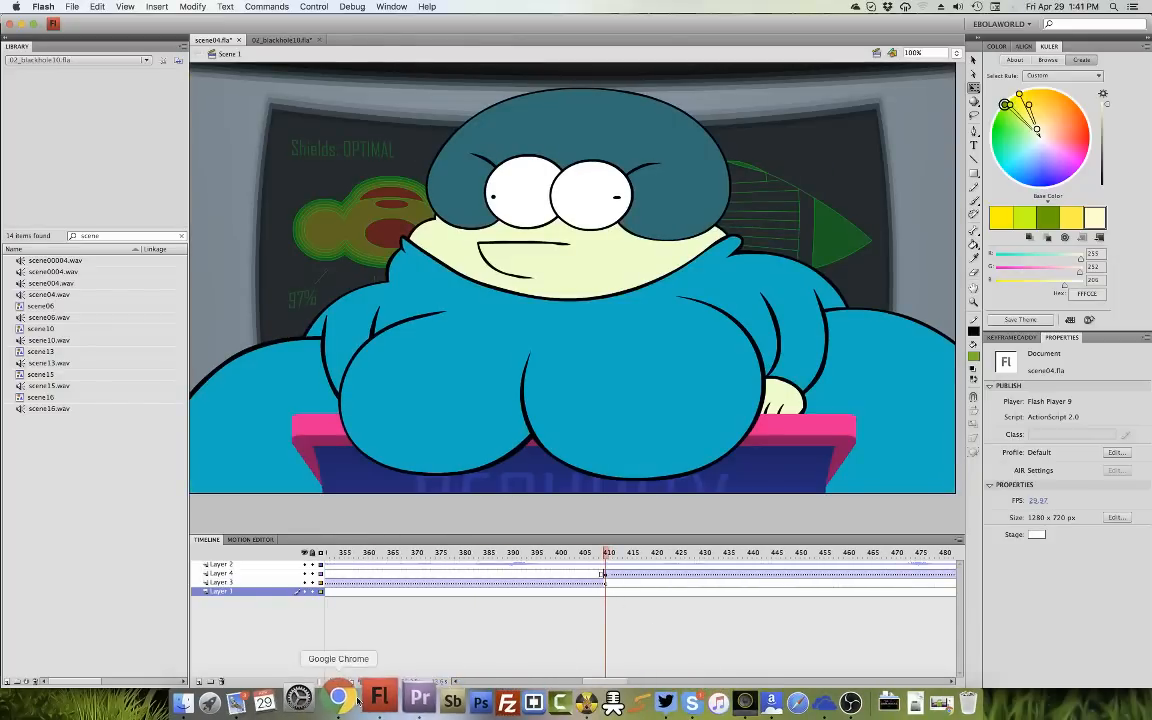
Switch to the YouTube live chat in Chrome and read through the recent viewer comments.
{"action": "left_click", "coordinate": [357, 709]}
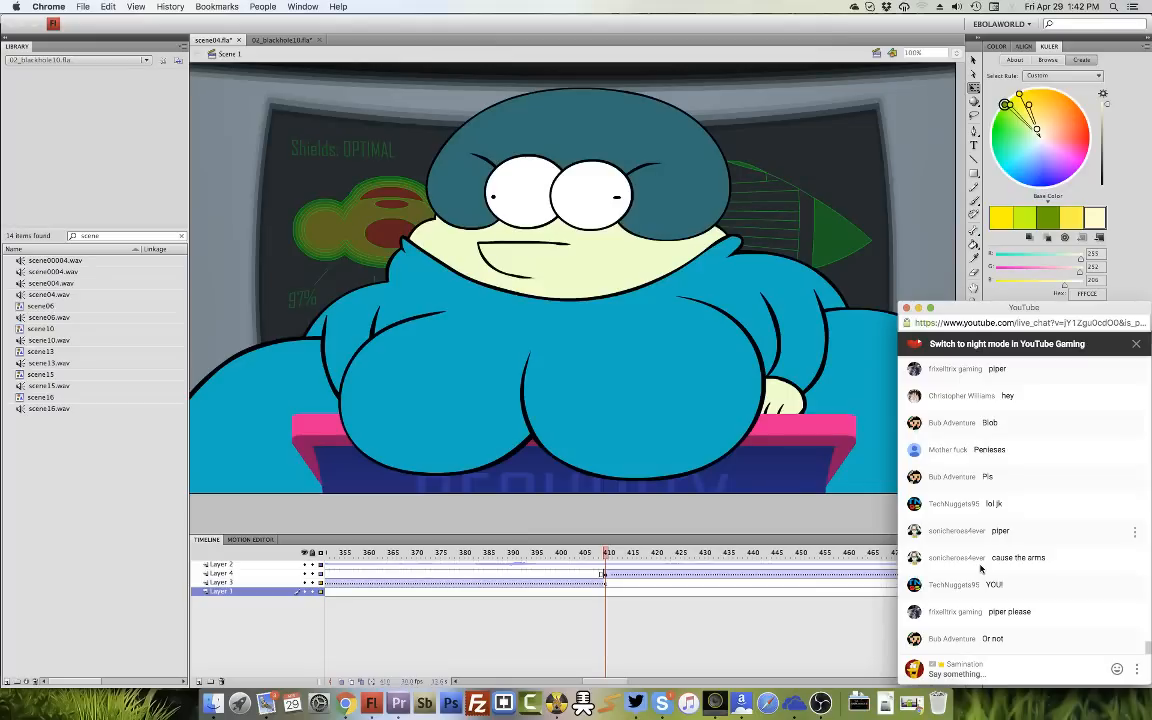
{"action": "scroll", "coordinate": [980, 568], "scroll_direction": "up", "scroll_amount": 1}
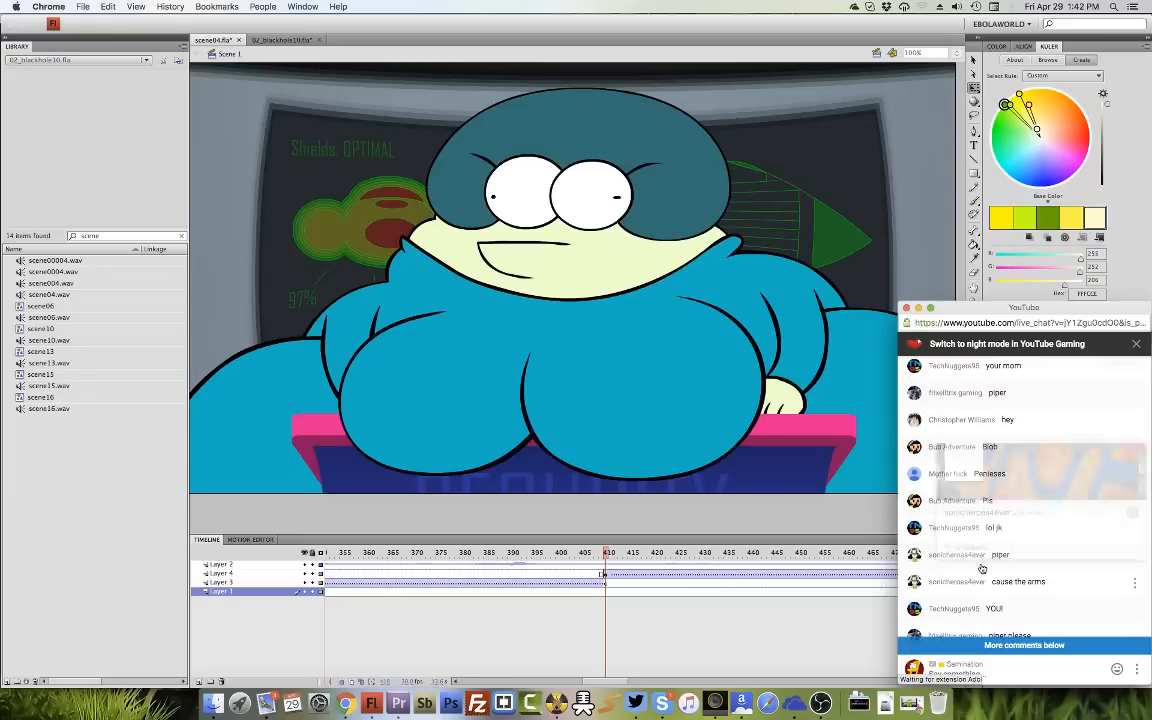
{"action": "scroll", "coordinate": [982, 568], "scroll_direction": "up", "scroll_amount": 4}
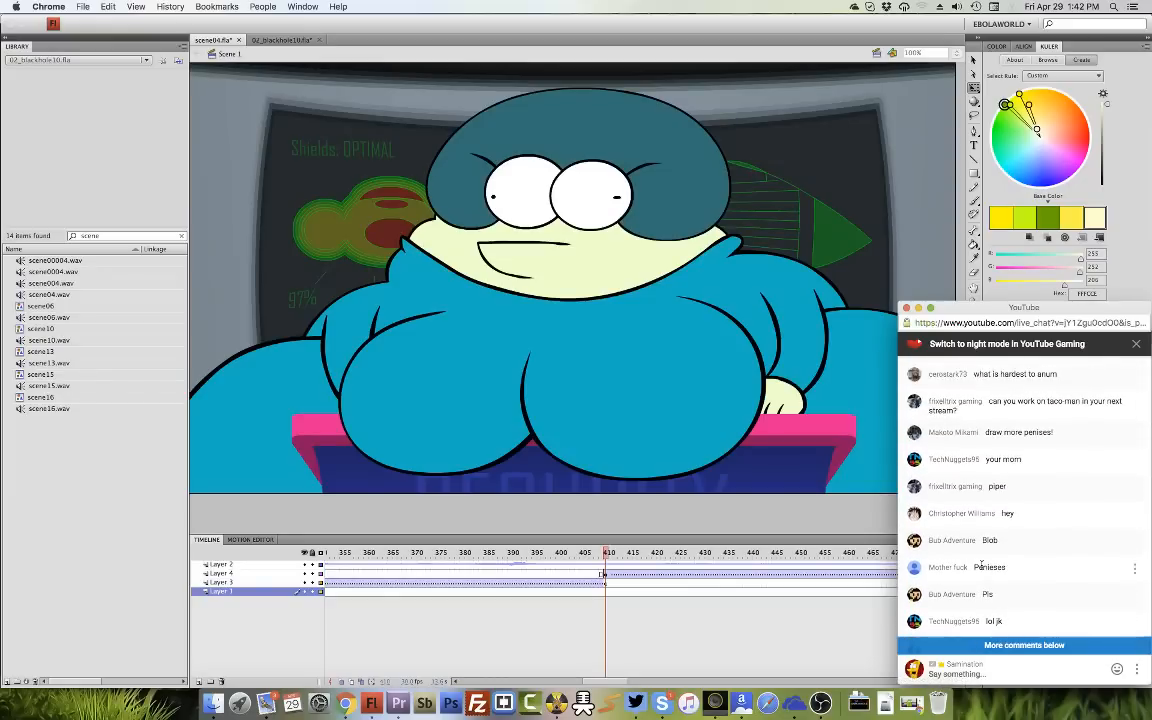
{"action": "scroll", "coordinate": [981, 565], "scroll_direction": "up", "scroll_amount": 3}
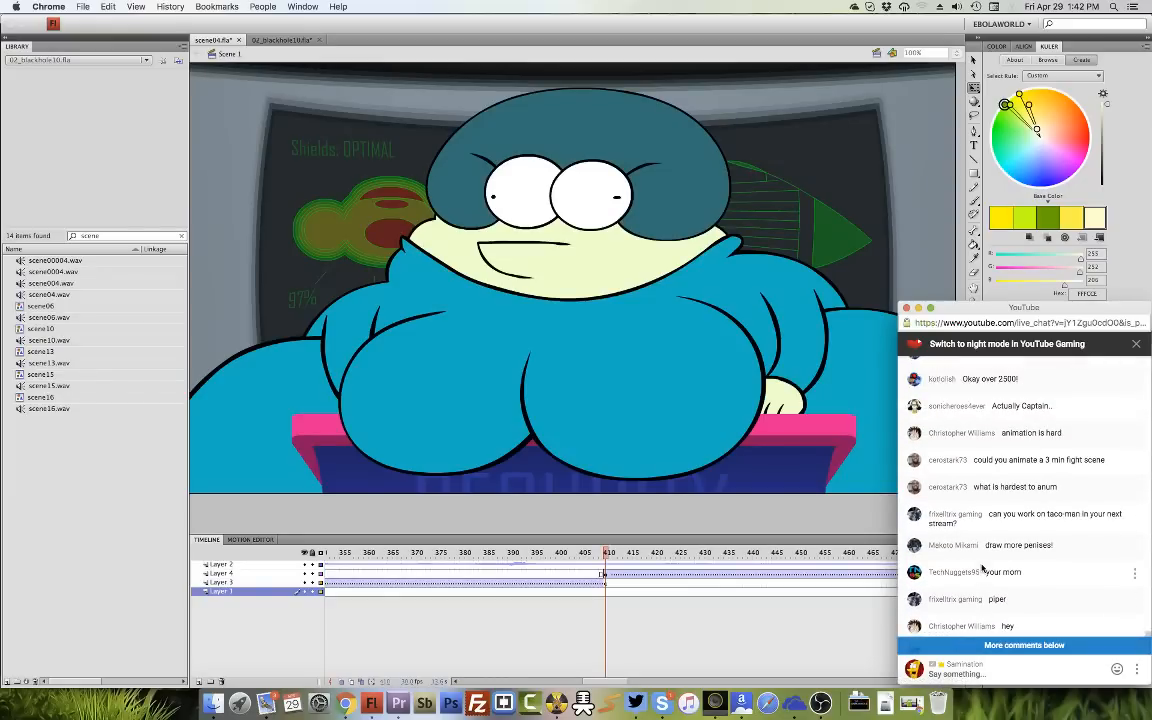
{"action": "scroll", "coordinate": [982, 567], "scroll_direction": "up", "scroll_amount": 4}
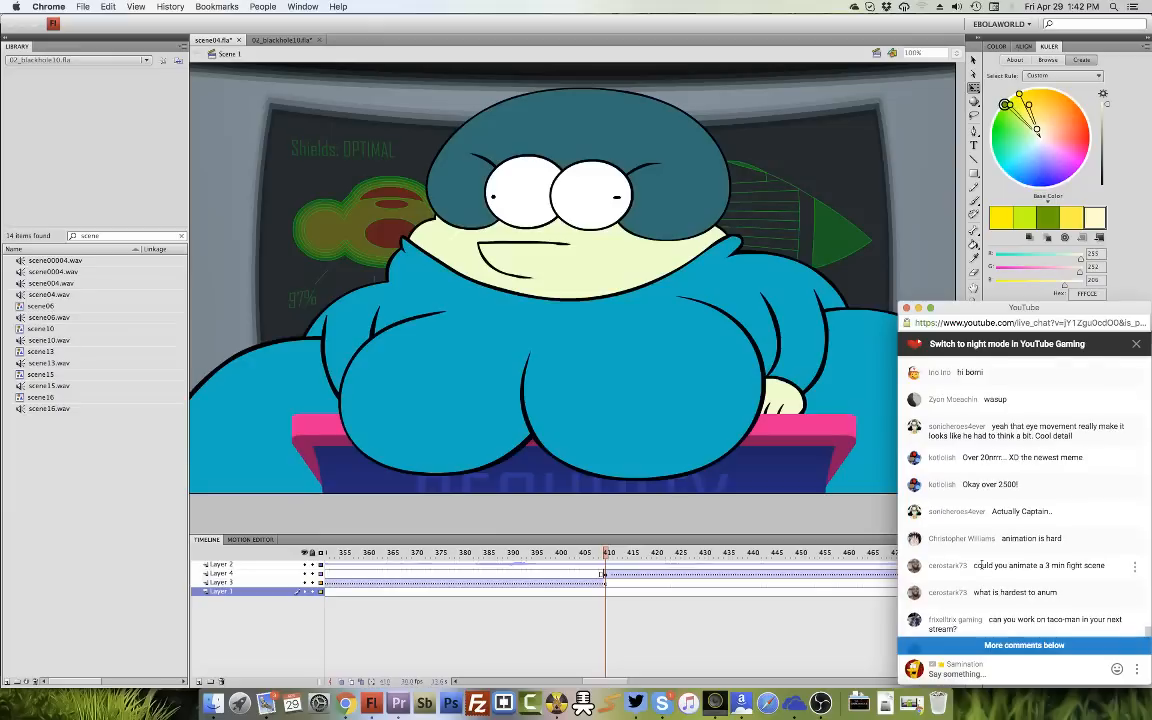
{"action": "scroll", "coordinate": [982, 568], "scroll_direction": "up", "scroll_amount": 2}
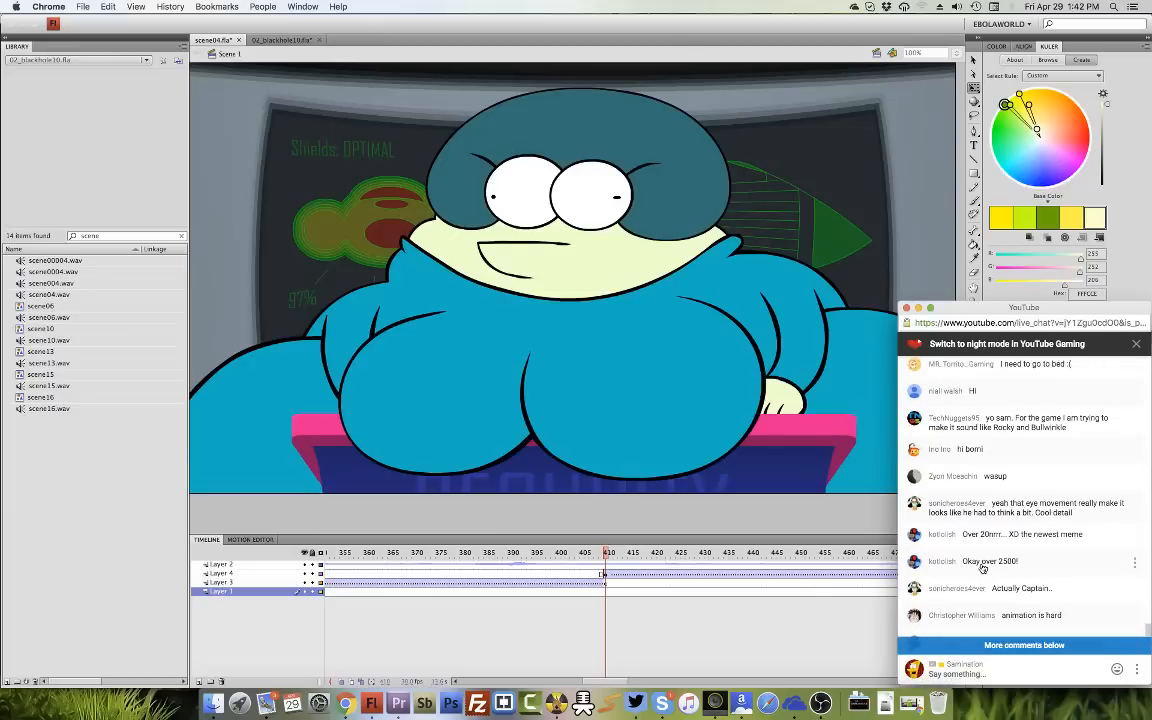
{"action": "scroll", "coordinate": [982, 567], "scroll_direction": "down", "scroll_amount": 5}
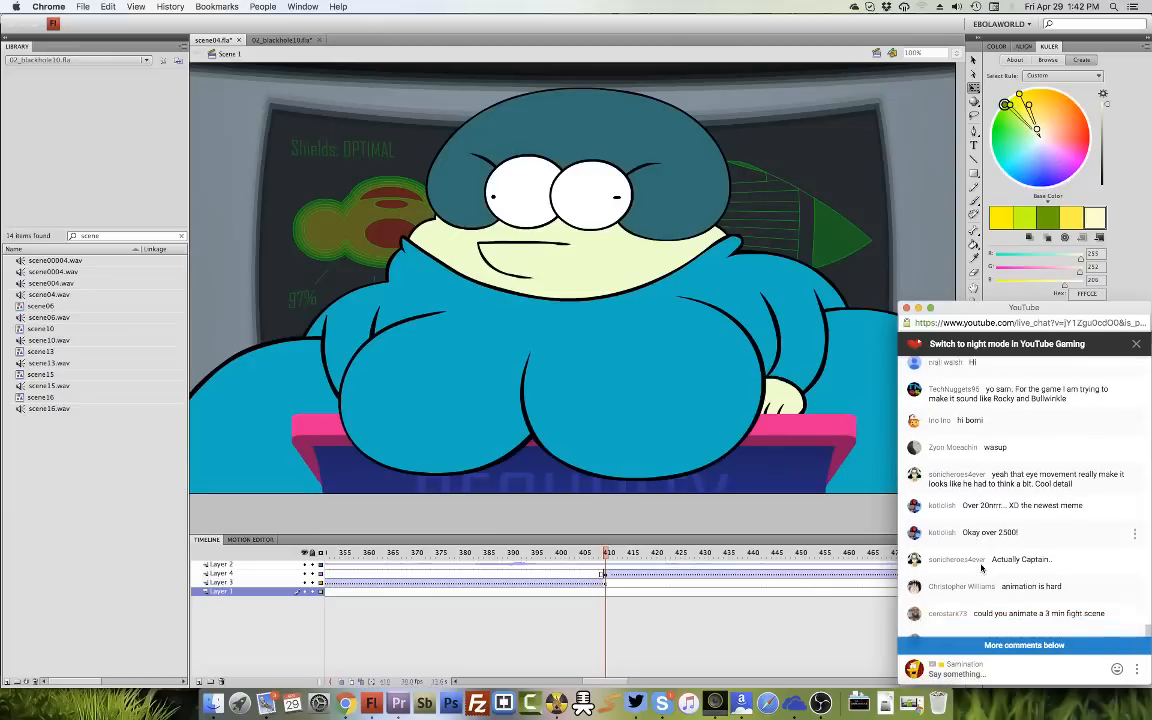
{"action": "scroll", "coordinate": [978, 571], "scroll_direction": "down", "scroll_amount": 7}
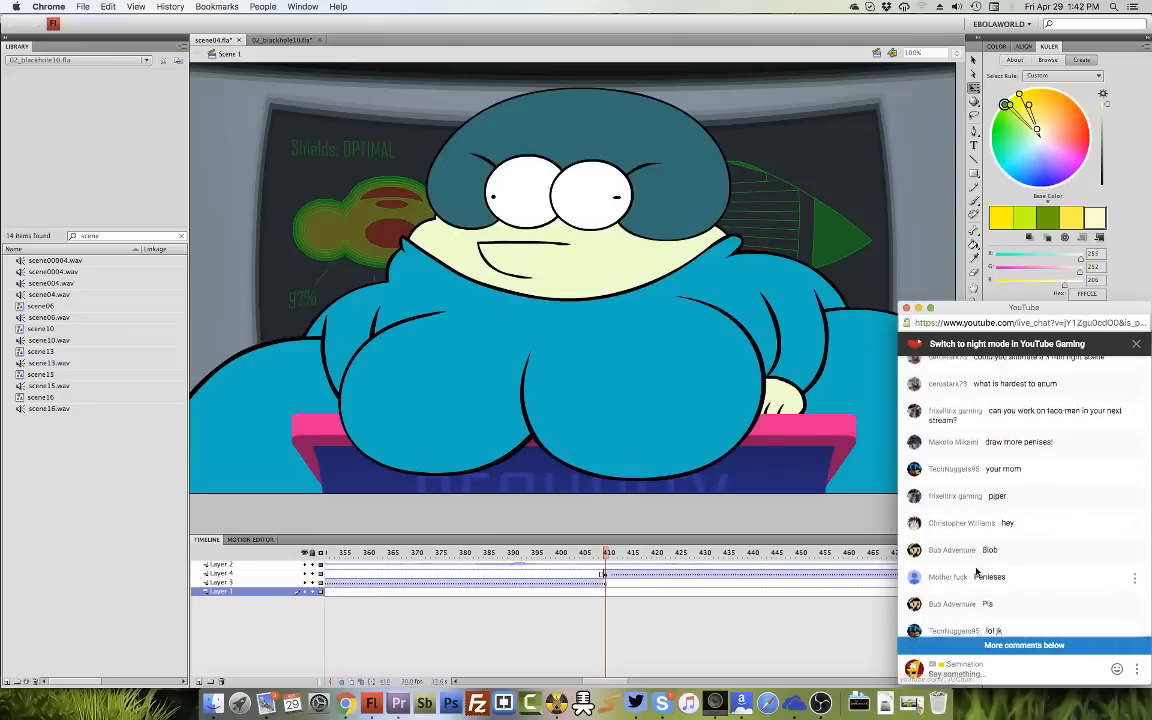
{"action": "scroll", "coordinate": [976, 571], "scroll_direction": "down", "scroll_amount": 4}
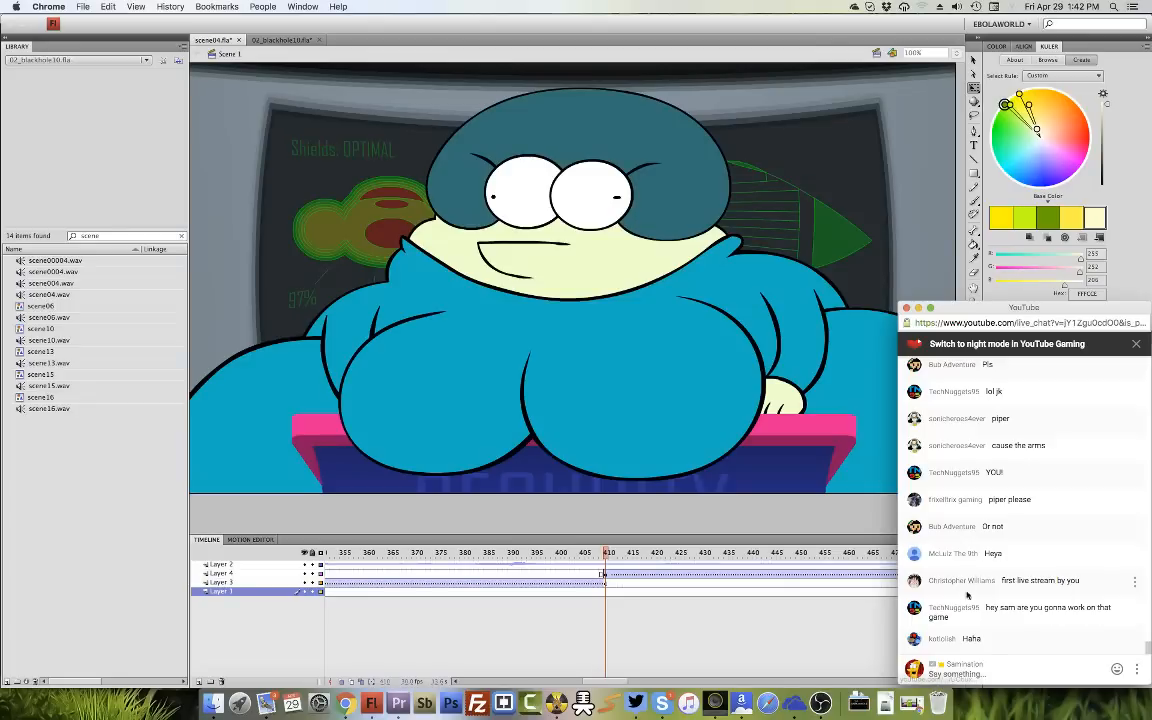
{"action": "left_click", "coordinate": [1009, 672]}
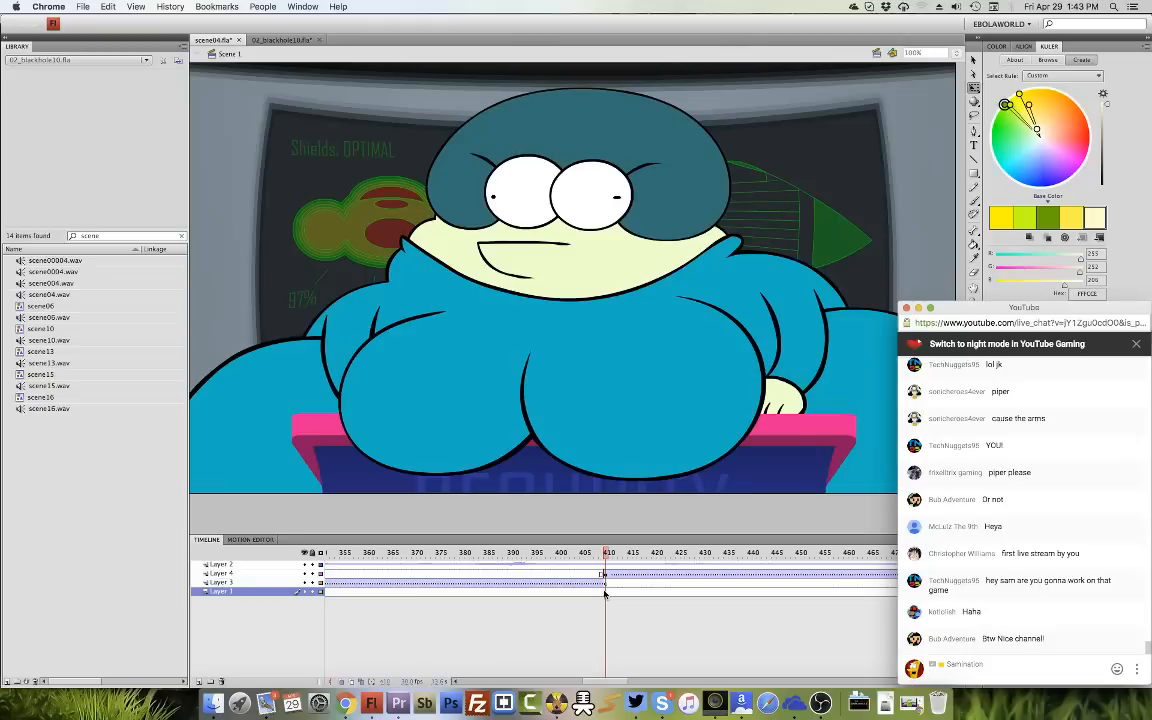
Return to Flash, check the cut near frame 410, and open the scene06 symbol from frame 327 for editing.
{"action": "left_click", "coordinate": [586, 557]}
{"action": "left_click", "coordinate": [584, 556]}
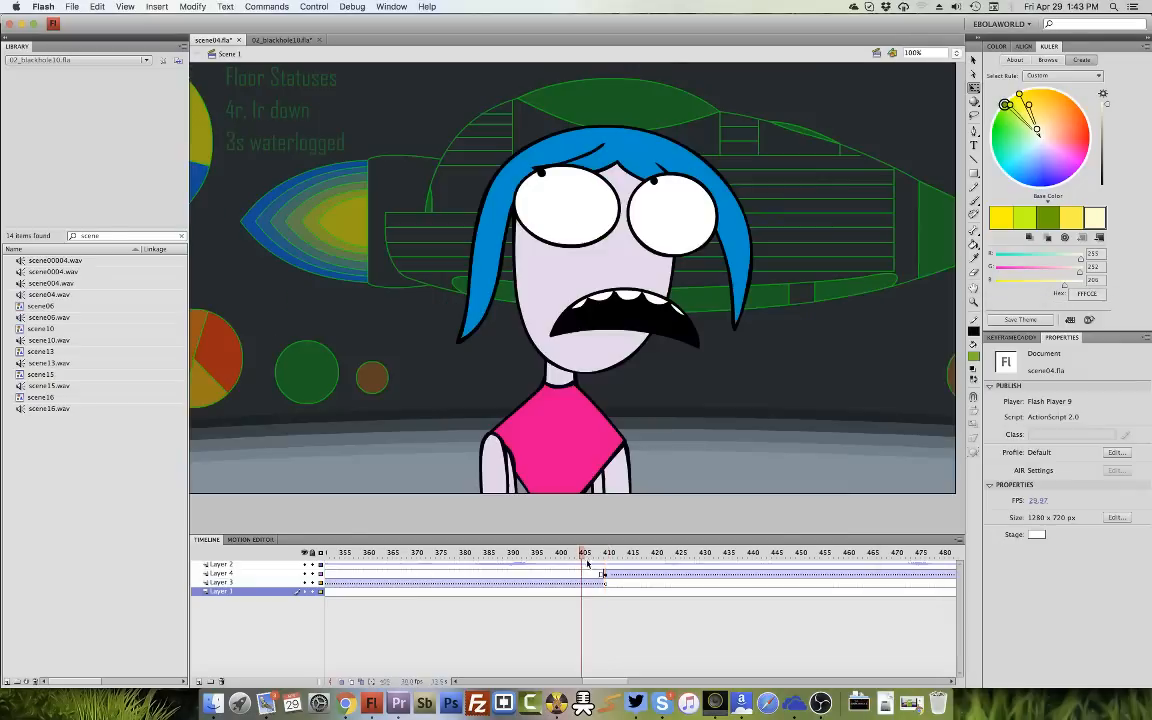
{"action": "left_click", "coordinate": [610, 553]}
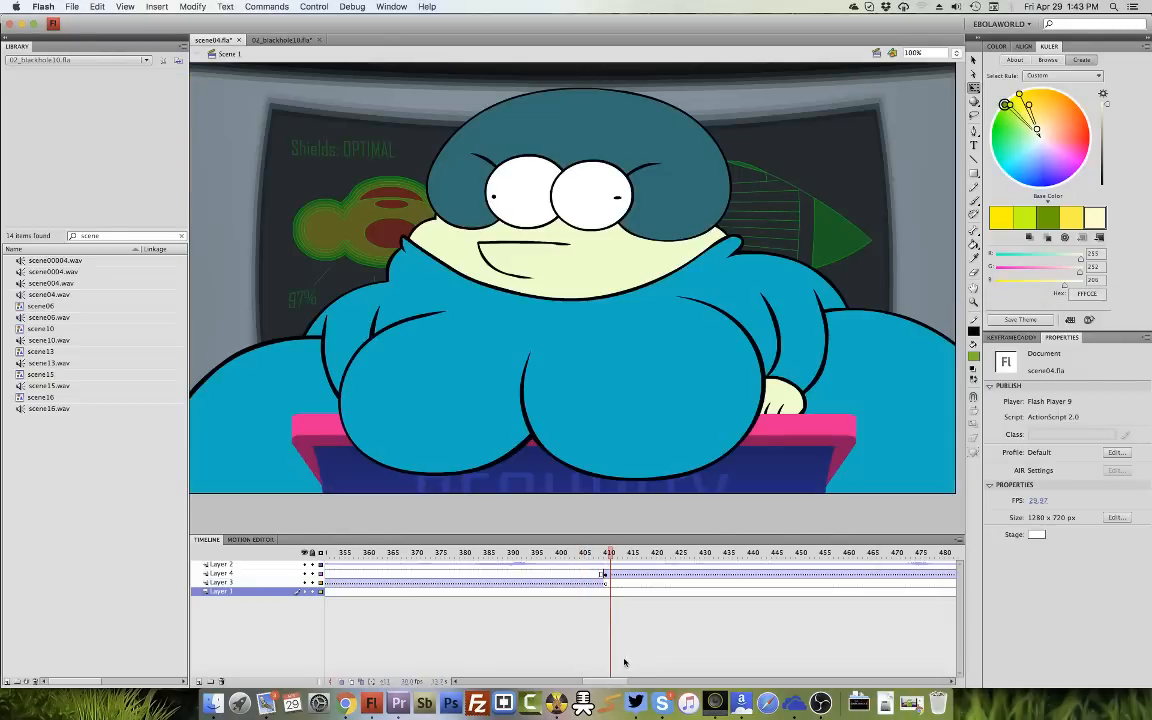
{"action": "scroll", "coordinate": [620, 600], "scroll_direction": "left", "scroll_amount": 10}
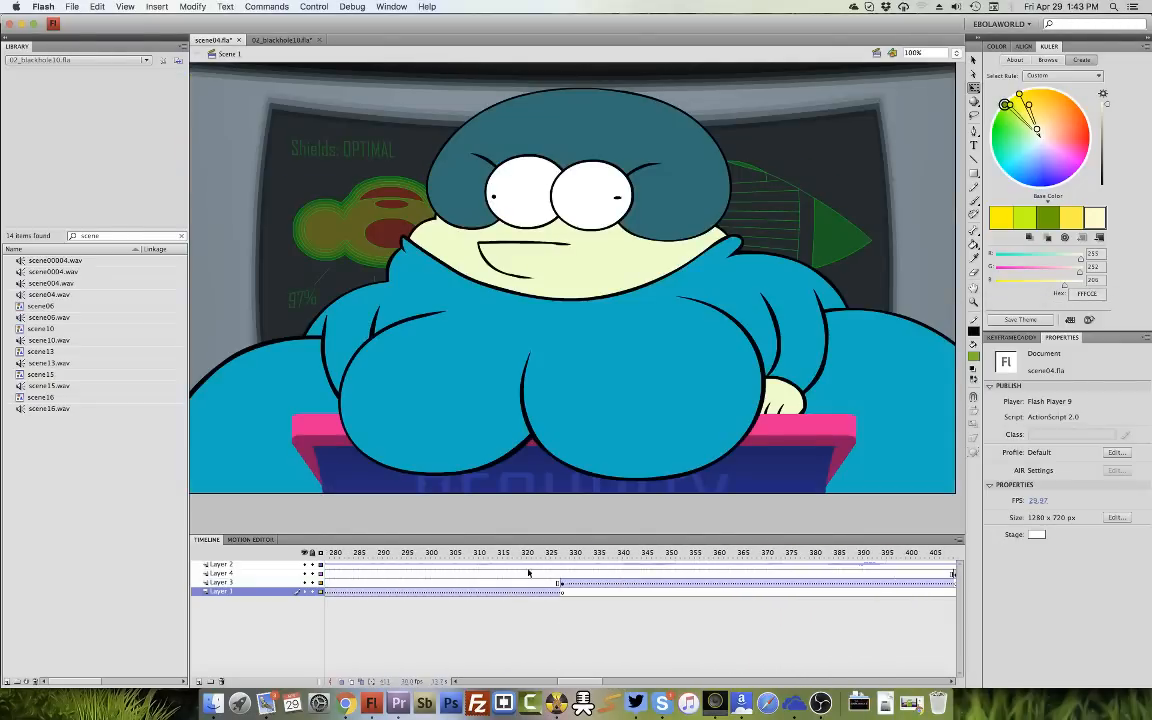
{"action": "left_click", "coordinate": [563, 557]}
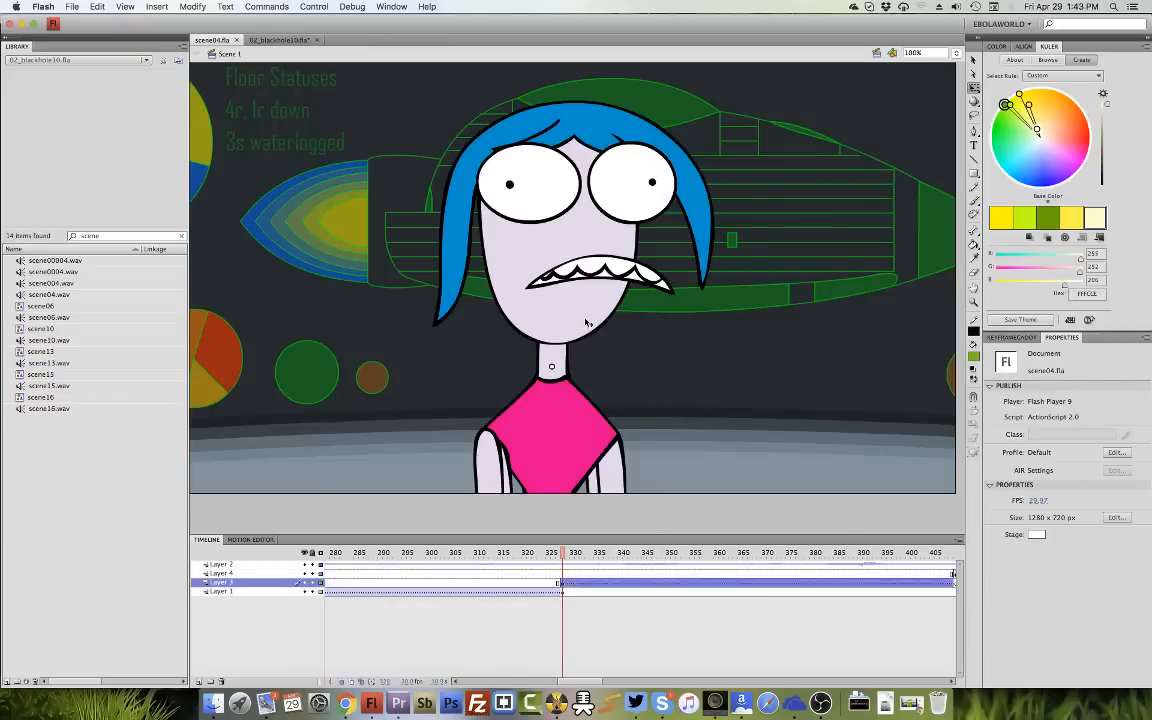
{"action": "double_click", "coordinate": [586, 350]}
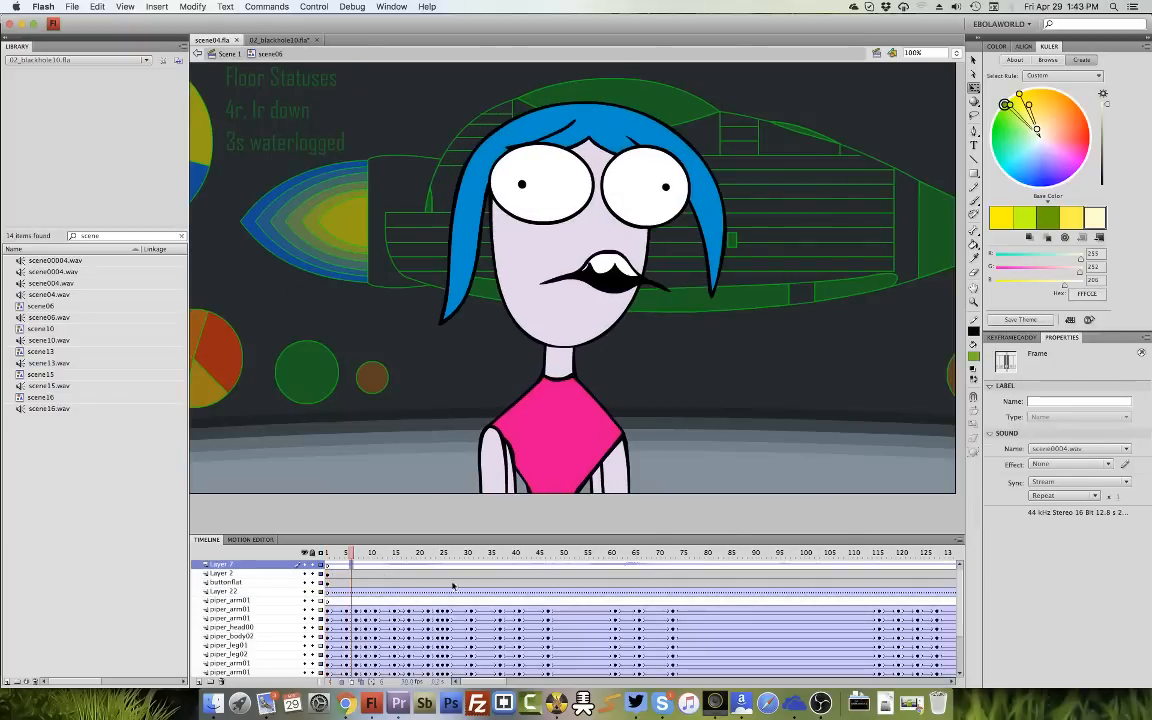
Play back scene06 from frame 1 and insert a keyframe without sound at frame 87 on Layer 7.
{"action": "left_click", "coordinate": [351, 564]}
{"action": "left_click", "coordinate": [1078, 448]}
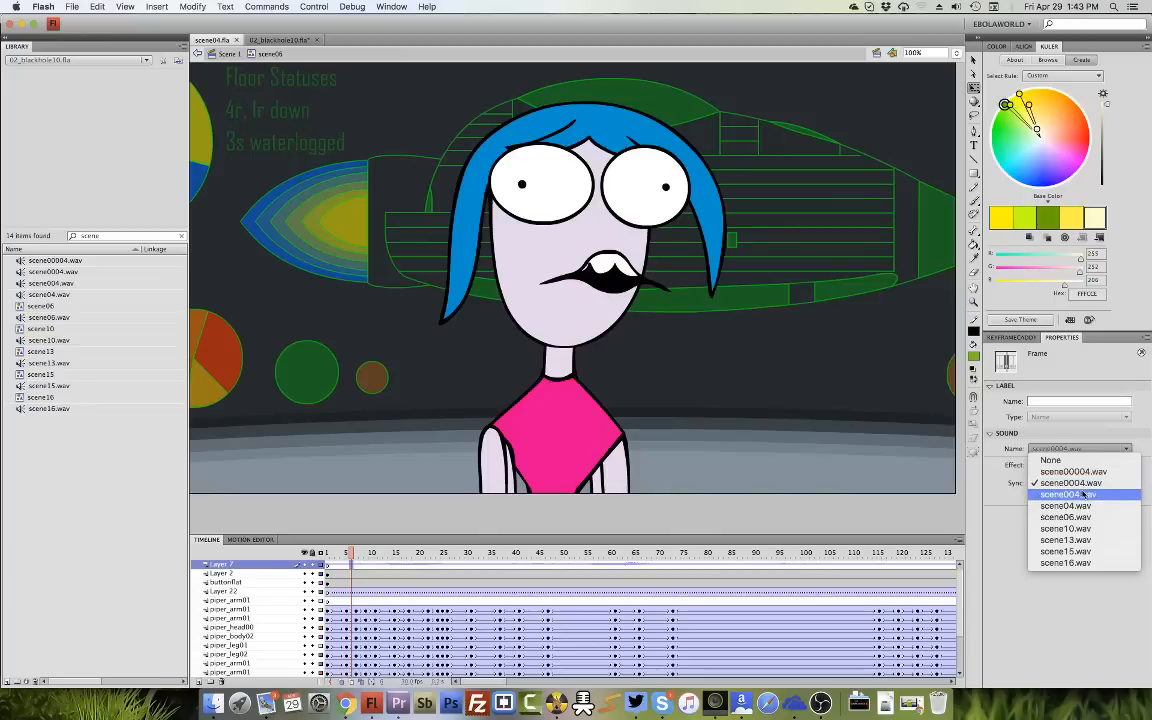
{"action": "left_click", "coordinate": [329, 555]}
{"action": "left_click", "coordinate": [328, 555]}
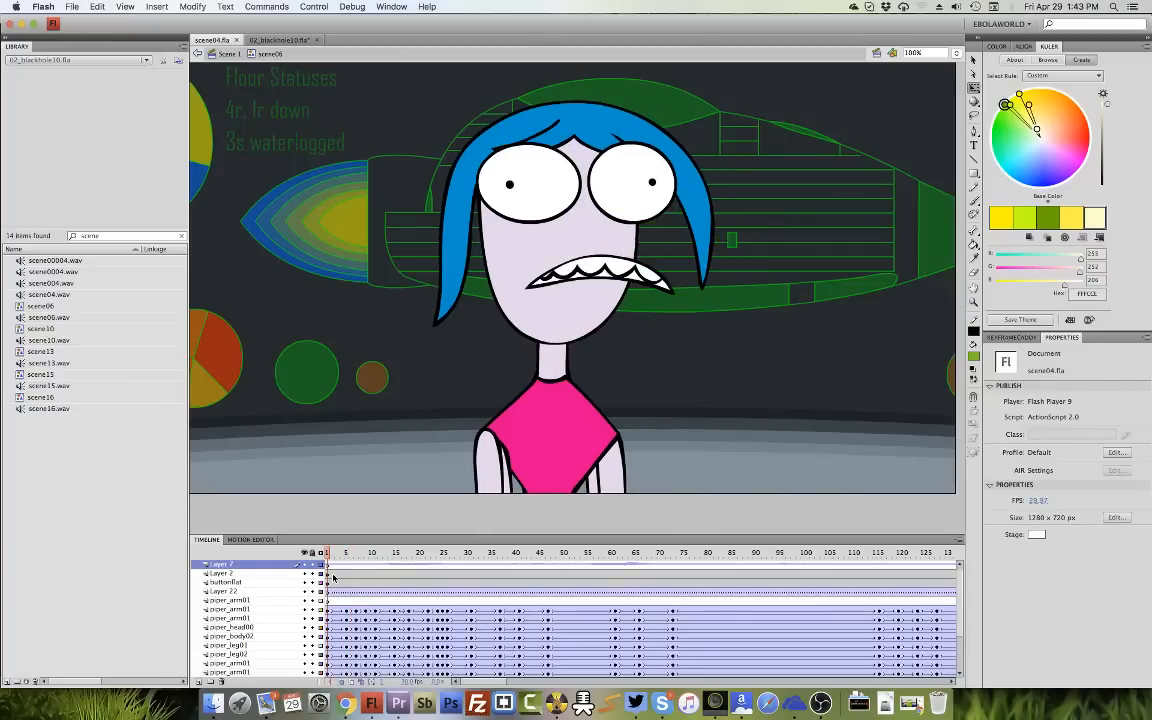
{"action": "key", "text": "Return"}
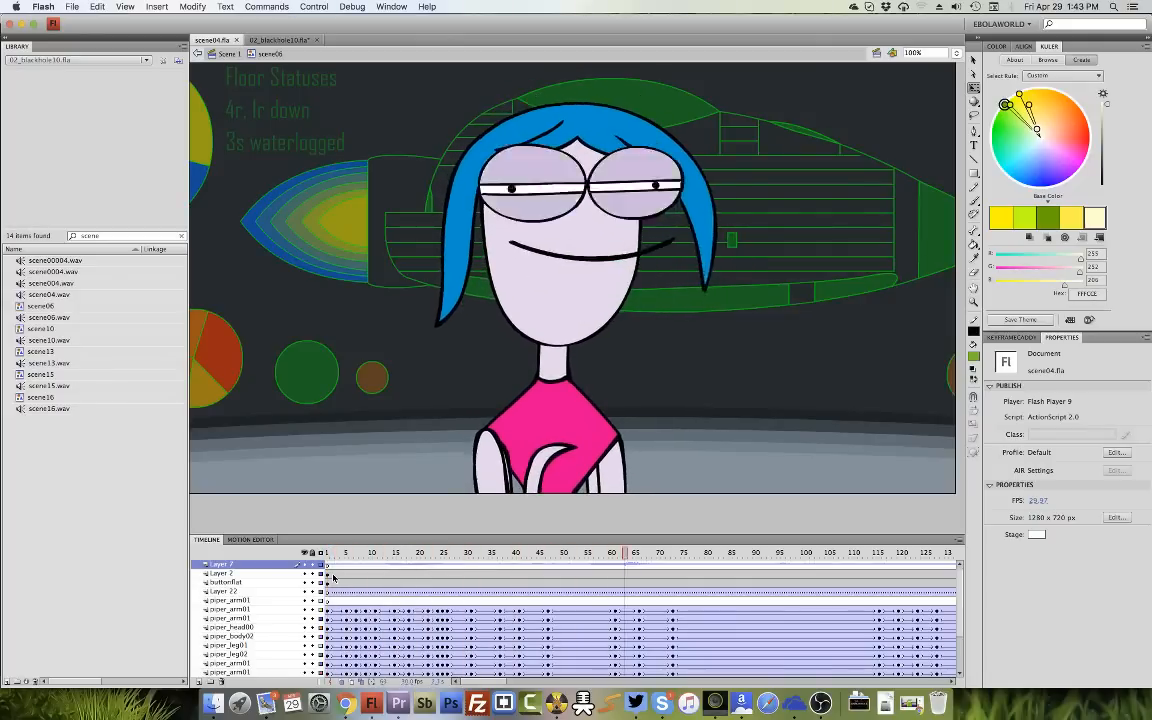
{"action": "left_click", "coordinate": [738, 565]}
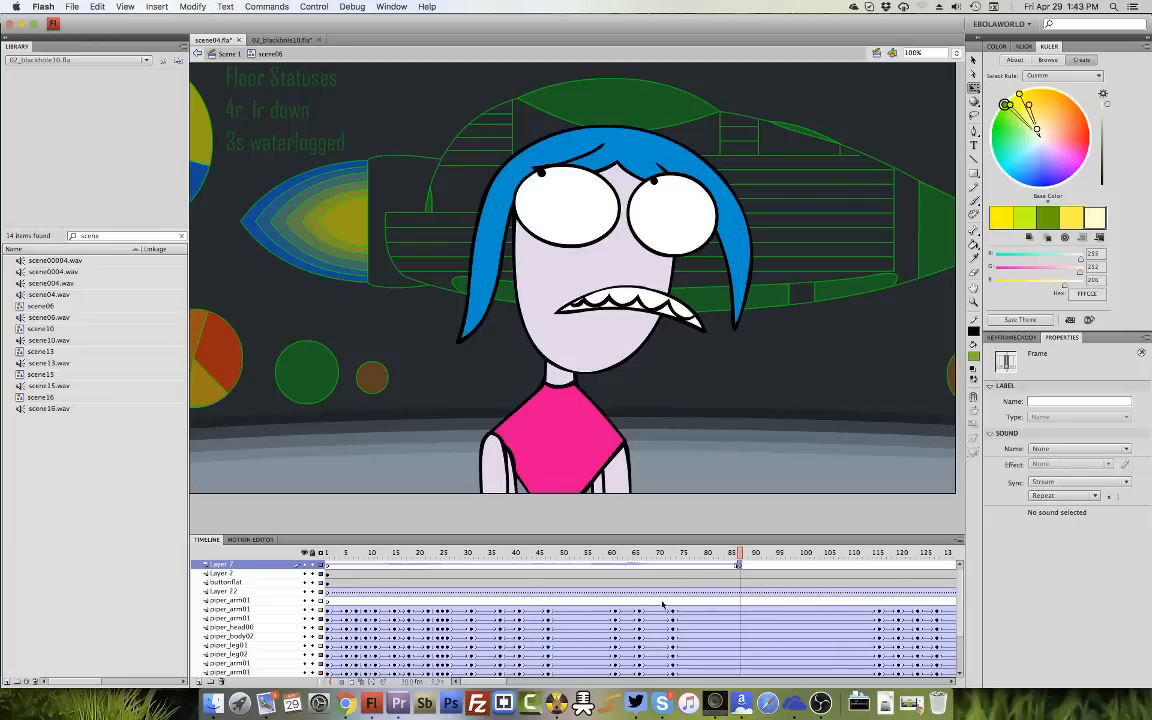
Select the blue-haired character's head at frame 1 and enlarge the timeline to show more of scene06's layers.
{"action": "left_click", "coordinate": [327, 552]}
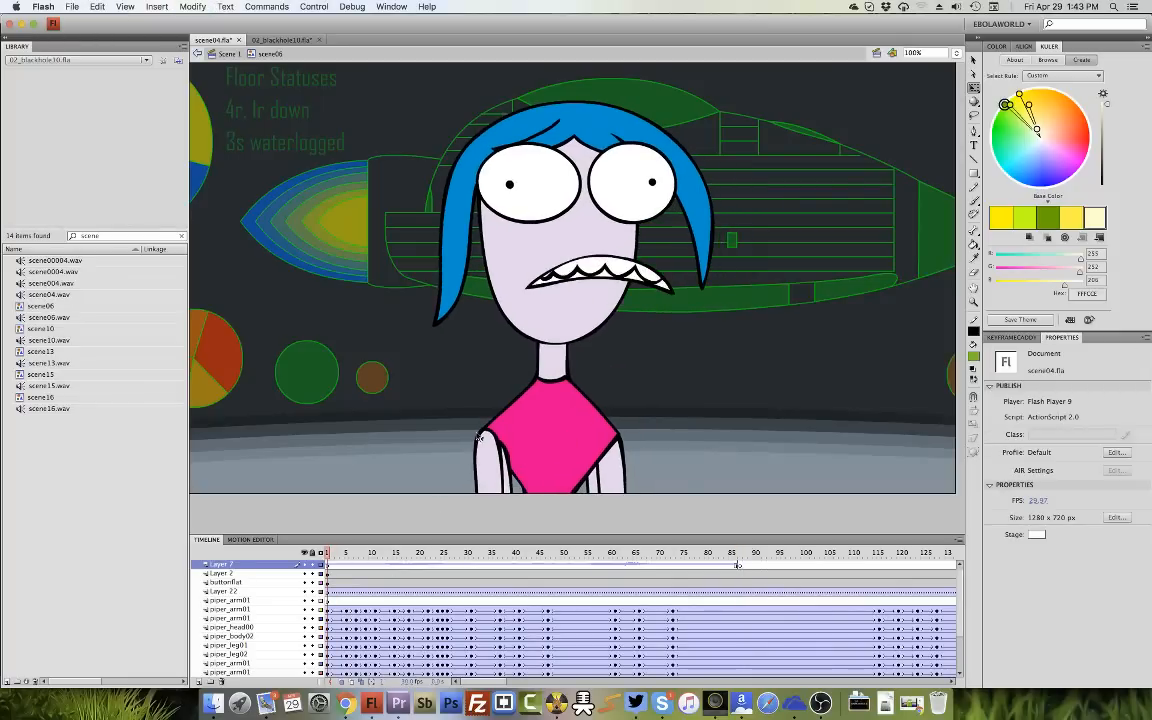
{"action": "left_click", "coordinate": [527, 262]}
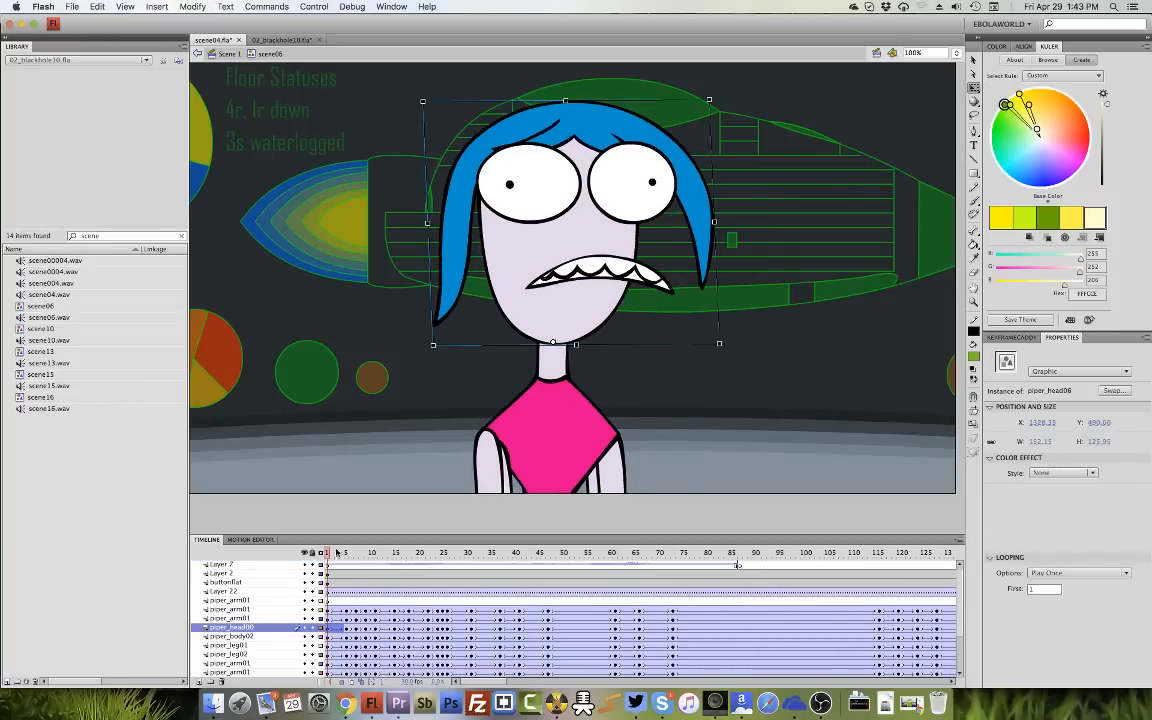
{"action": "left_click_drag", "start_coordinate": [325, 533], "coordinate": [285, 484]}
{"action": "left_click", "coordinate": [305, 526]}
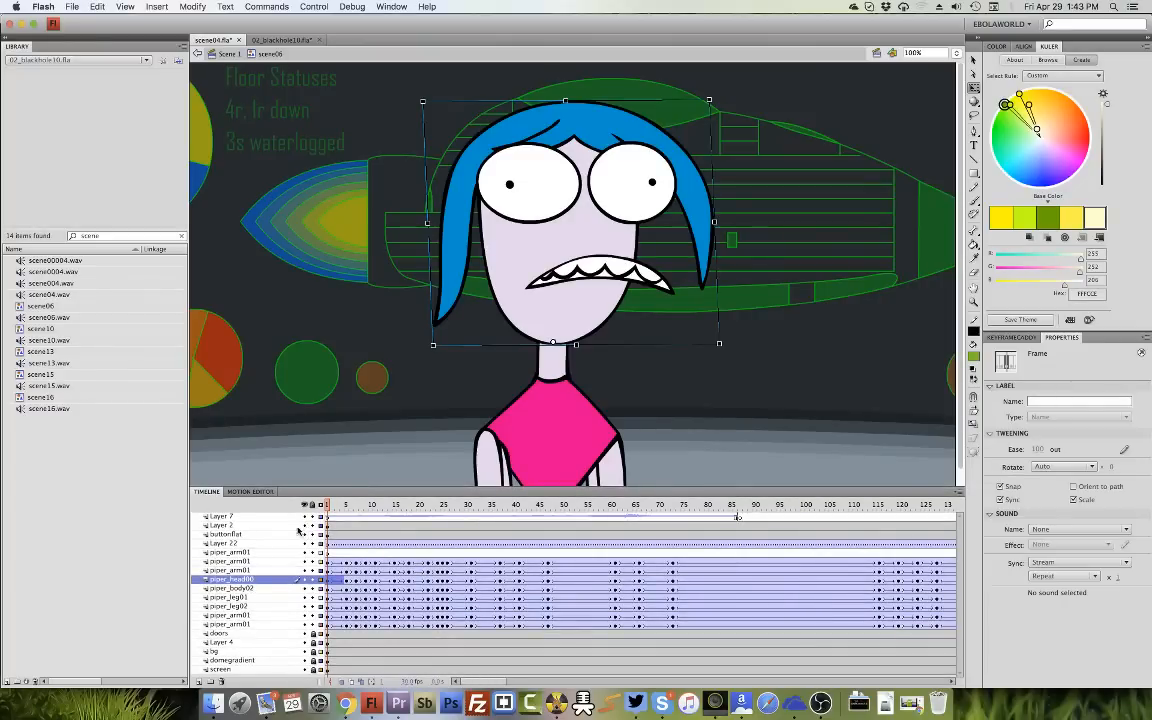
Examine the whole scene06 set and check what Layer 2 and buttonflat contain by toggling their visibility.
{"action": "left_click", "coordinate": [272, 525]}
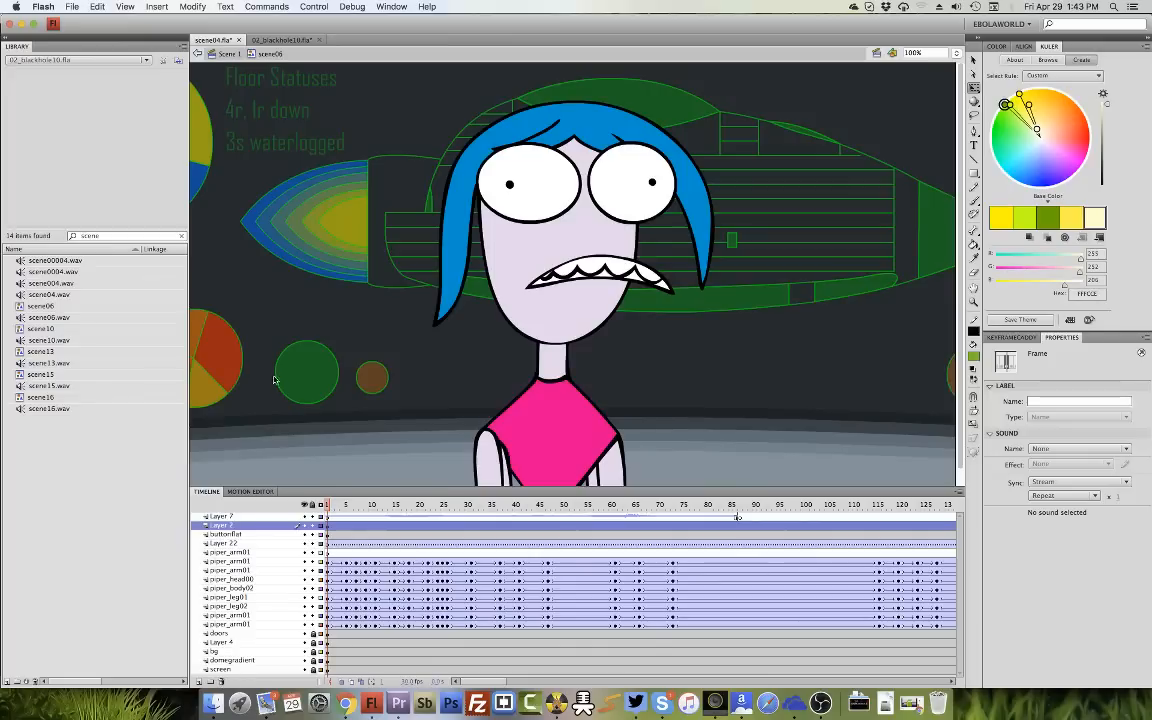
{"action": "left_click", "coordinate": [127, 6]}
{"action": "left_click", "coordinate": [151, 107]}
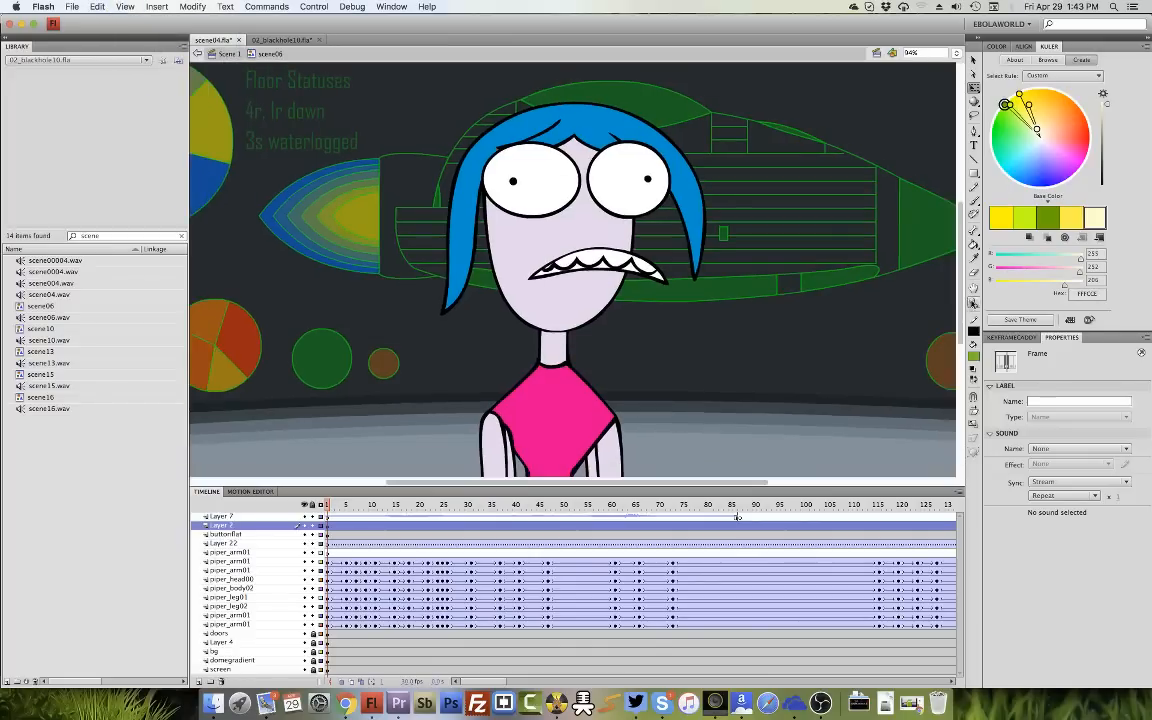
{"action": "left_click", "coordinate": [973, 302]}
{"action": "left_click", "coordinate": [740, 329]}
{"action": "left_click", "coordinate": [733, 332]}
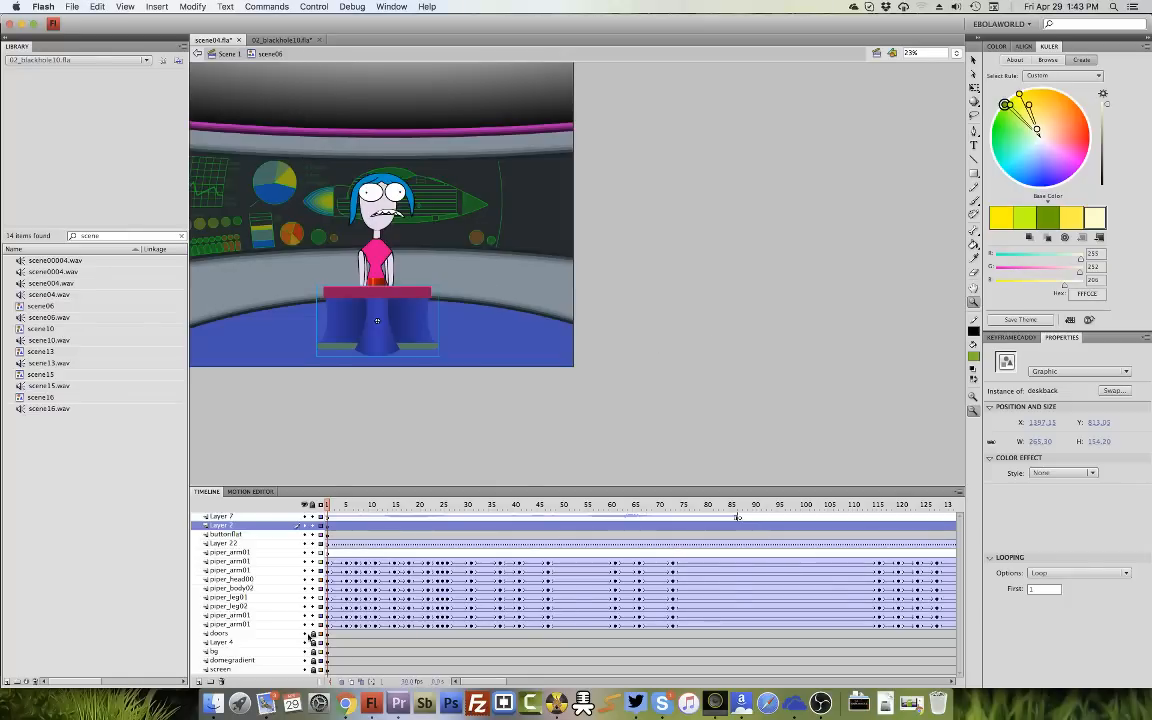
{"action": "left_click", "coordinate": [305, 526]}
{"action": "left_click", "coordinate": [305, 526]}
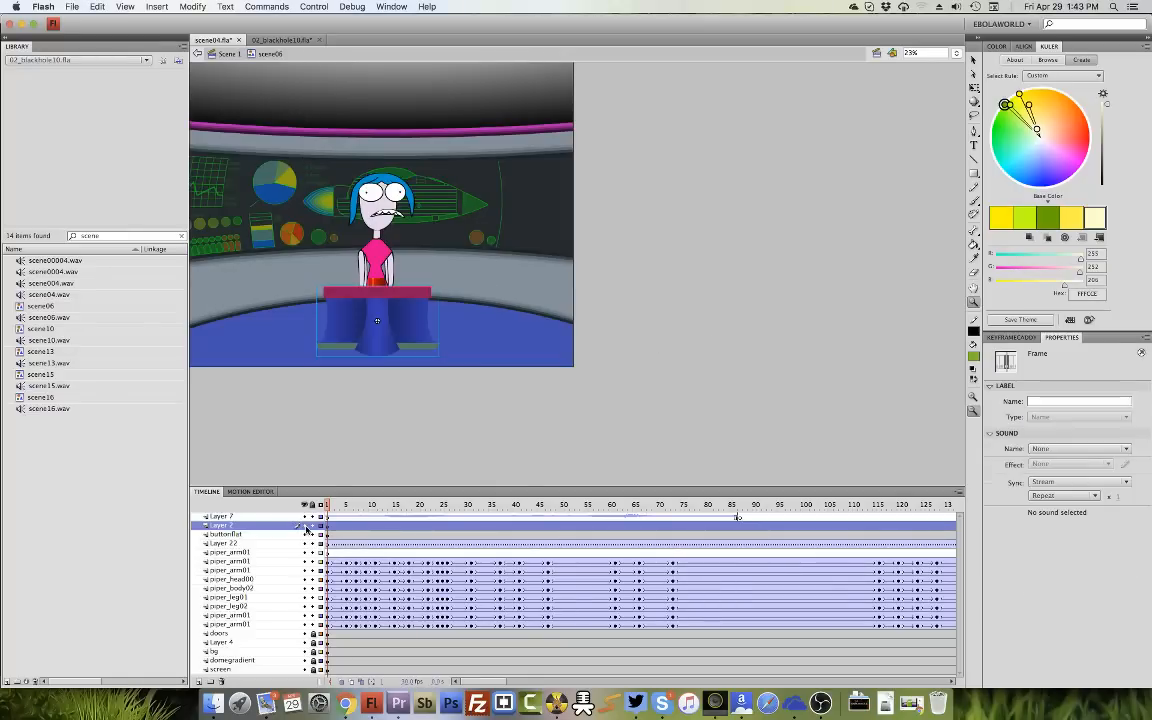
{"action": "left_click", "coordinate": [308, 535]}
{"action": "left_click", "coordinate": [308, 535]}
Delete Layer 22 with the green character from scene06 and play the symbol back from frame 1.
{"action": "left_click", "coordinate": [310, 543]}
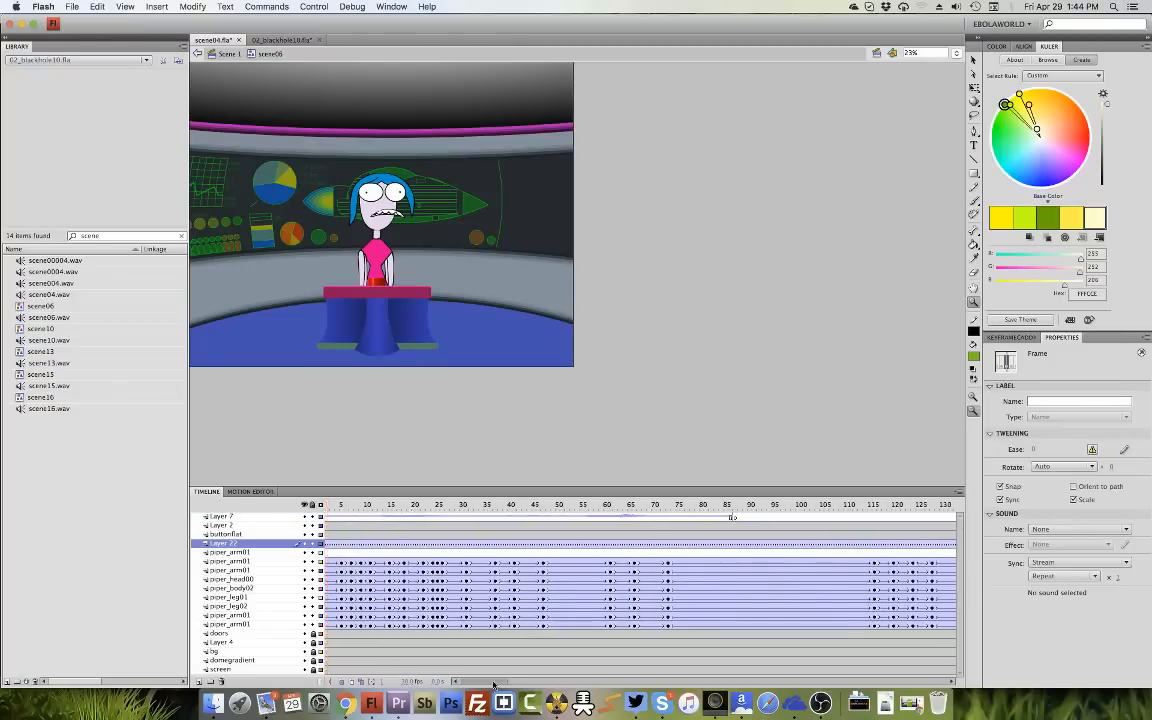
{"action": "left_click_drag", "start_coordinate": [480, 681], "coordinate": [645, 679]}
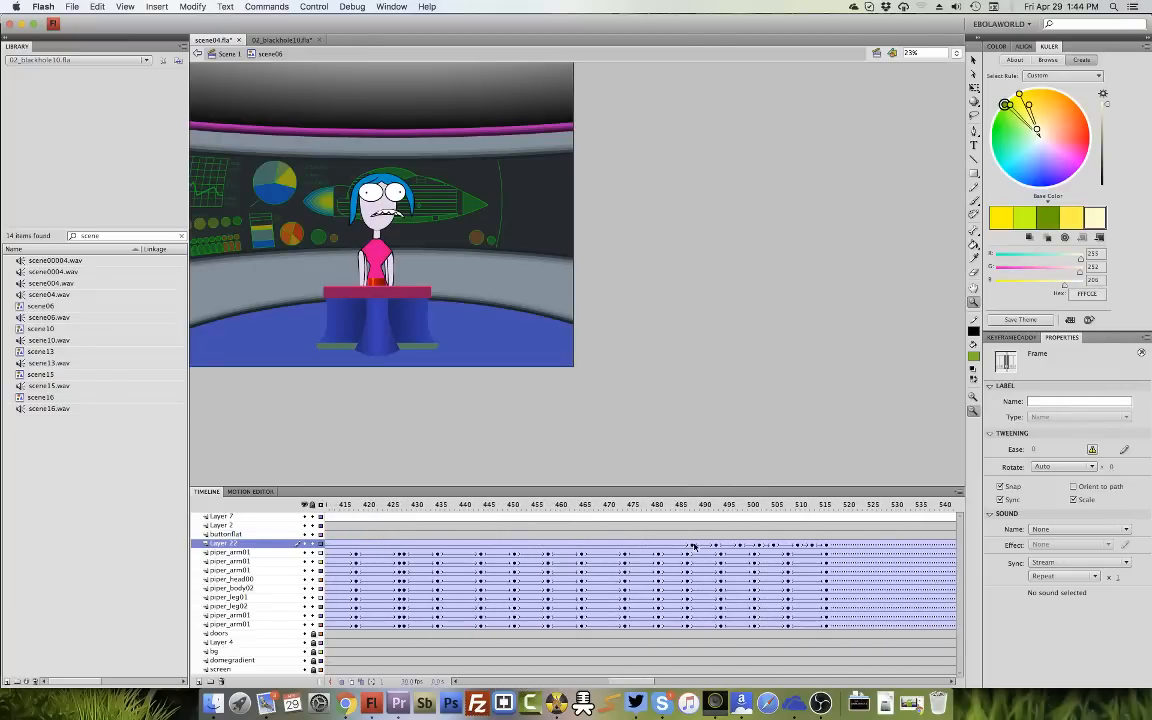
{"action": "left_click", "coordinate": [691, 547]}
{"action": "left_click_drag", "start_coordinate": [633, 682], "coordinate": [460, 681]}
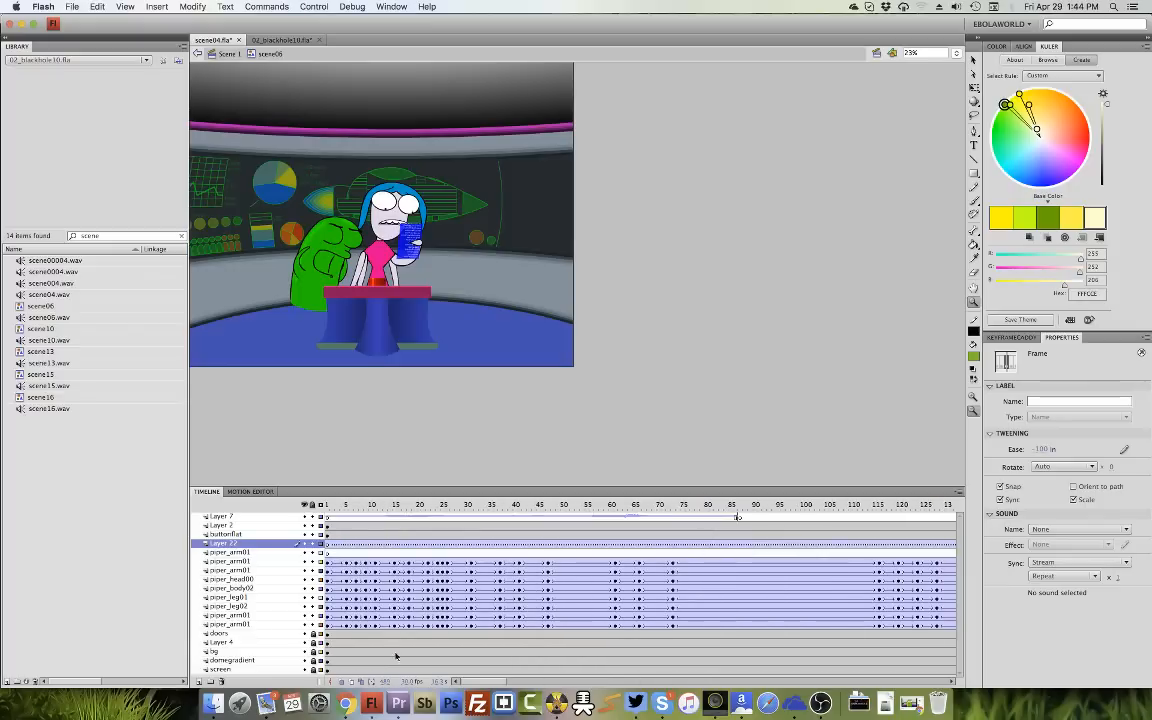
{"action": "left_click", "coordinate": [222, 681]}
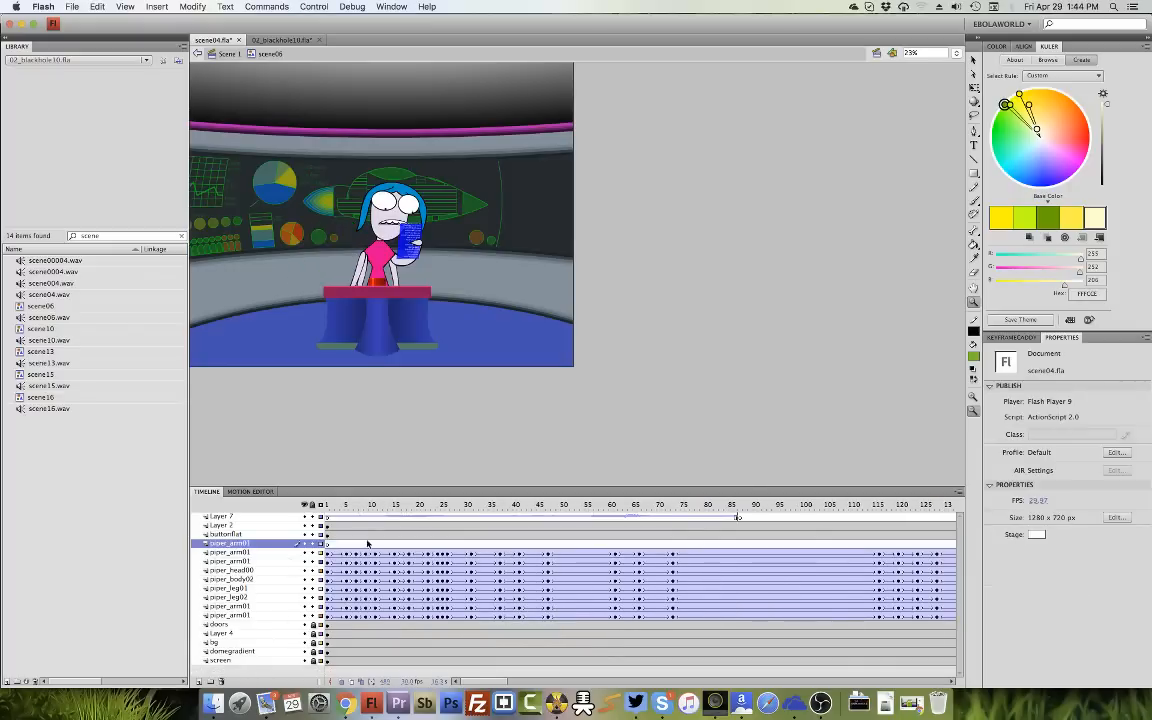
{"action": "left_click", "coordinate": [330, 507]}
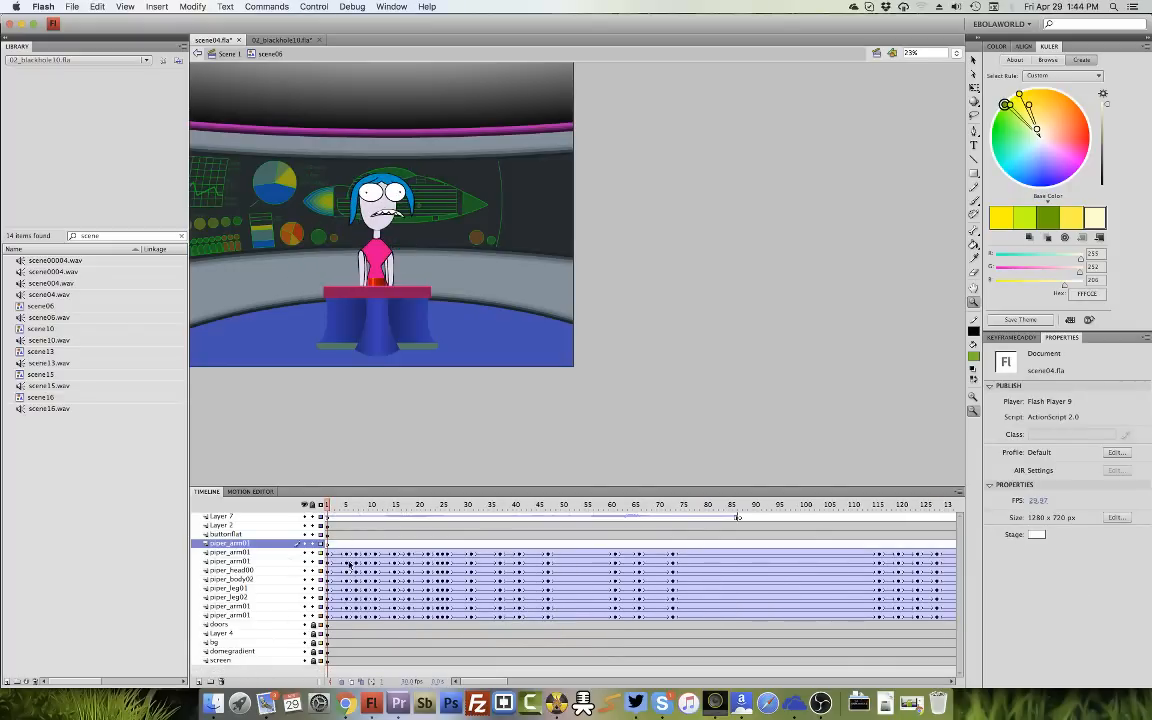
{"action": "key", "text": "Return"}
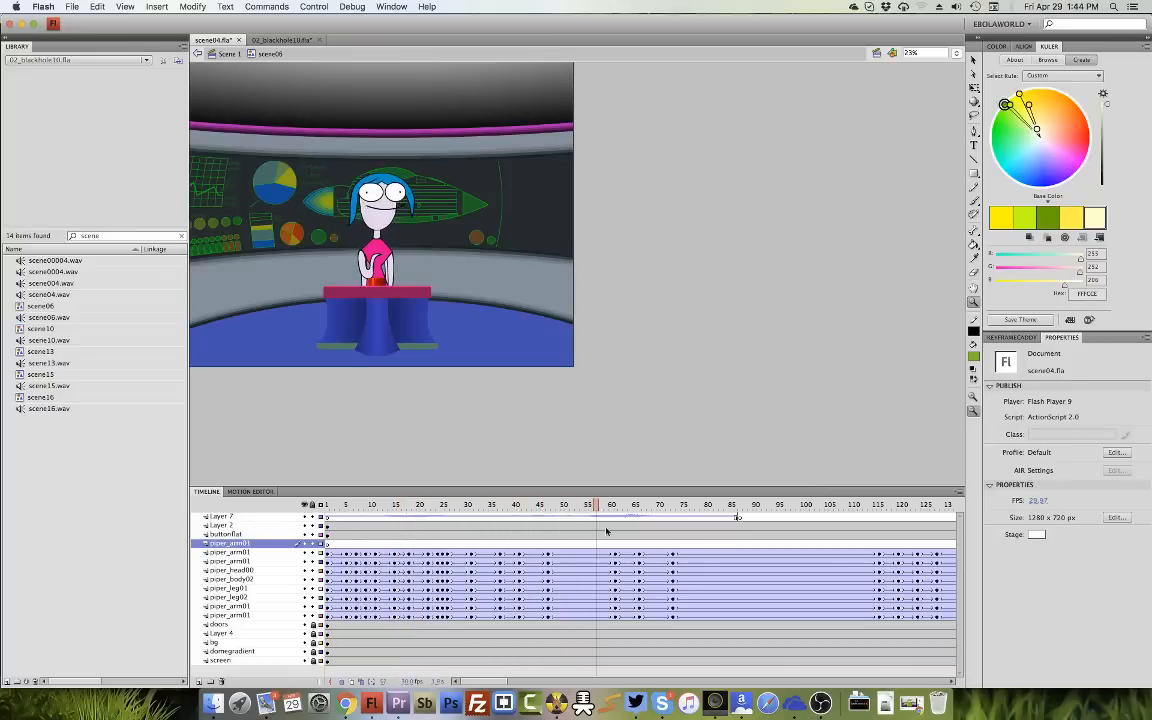
{"action": "left_click", "coordinate": [328, 543]}
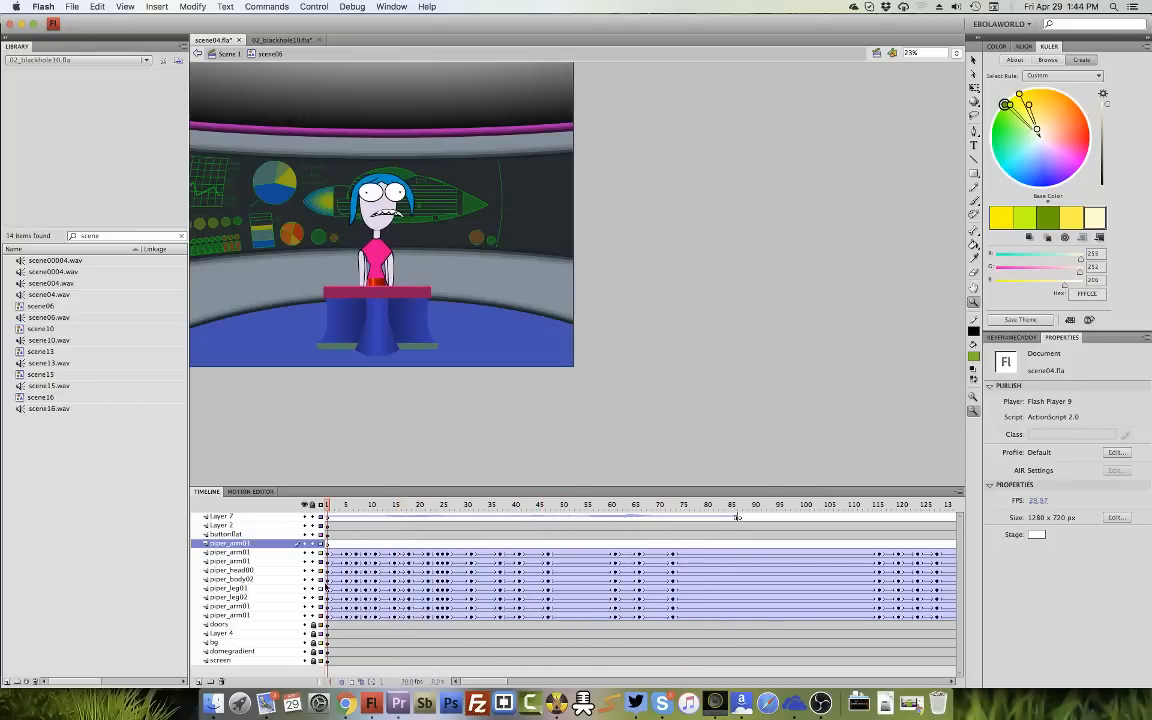
Unlock scene06's background layers and delete the doors layer.
{"action": "left_click_drag", "start_coordinate": [305, 552], "coordinate": [307, 615]}
{"action": "left_click_drag", "start_coordinate": [305, 552], "coordinate": [315, 661]}
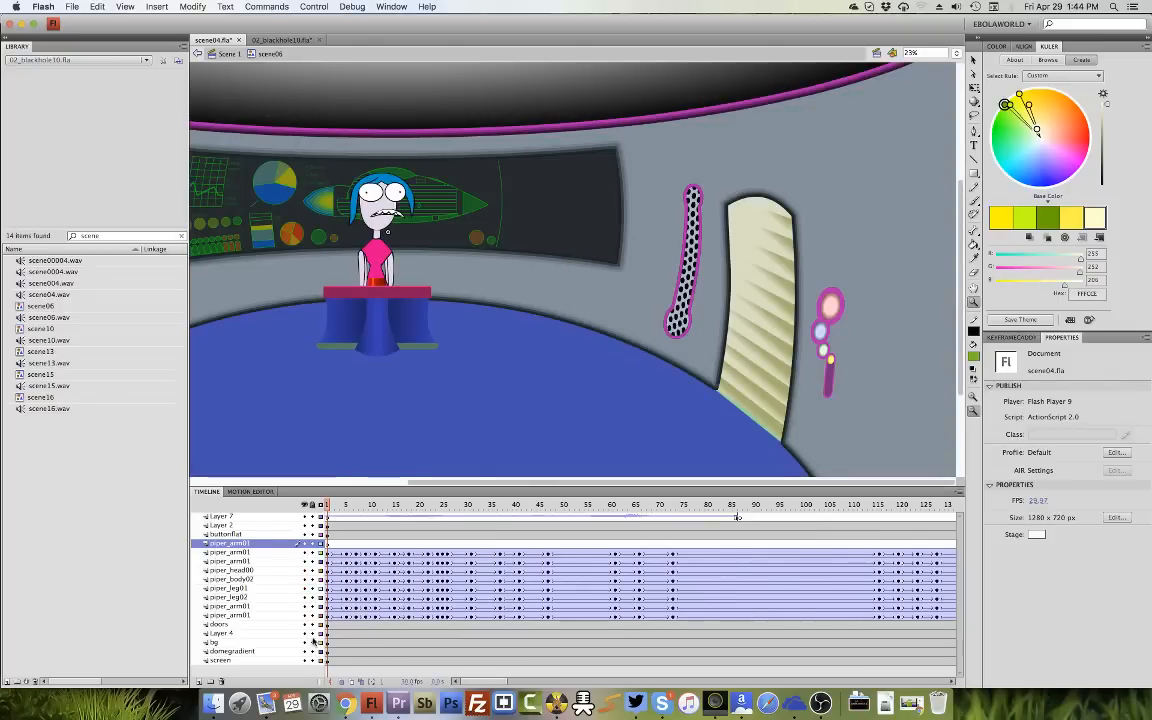
{"action": "left_click", "coordinate": [305, 625]}
{"action": "left_click", "coordinate": [305, 625]}
{"action": "left_click", "coordinate": [230, 625]}
{"action": "left_click", "coordinate": [221, 681]}
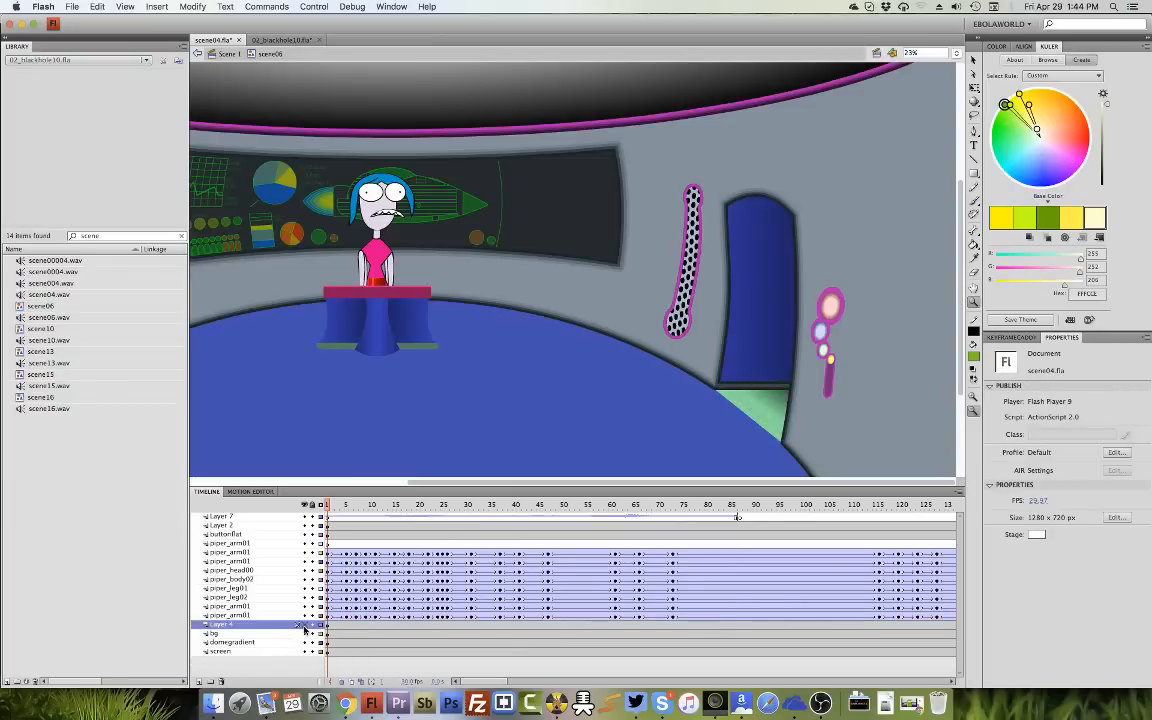
Delete Layer 4 and check the remaining bg, domegradient and screen layers by toggling their visibility.
{"action": "left_click", "coordinate": [283, 626]}
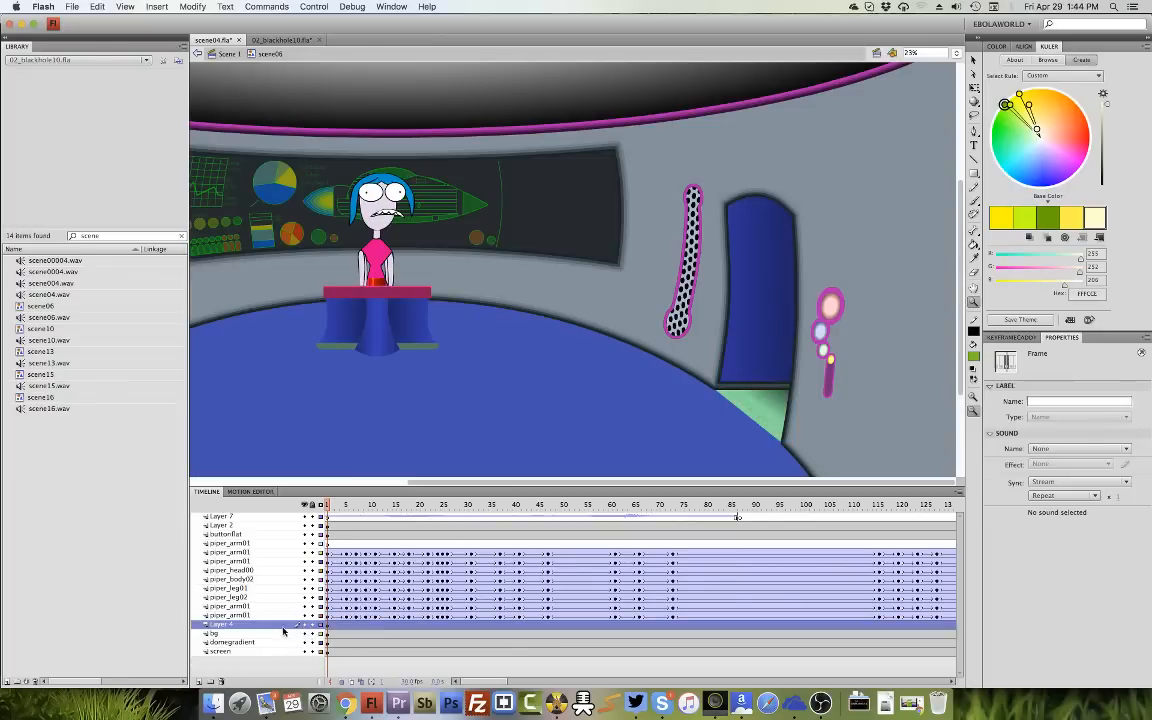
{"action": "left_click", "coordinate": [221, 681]}
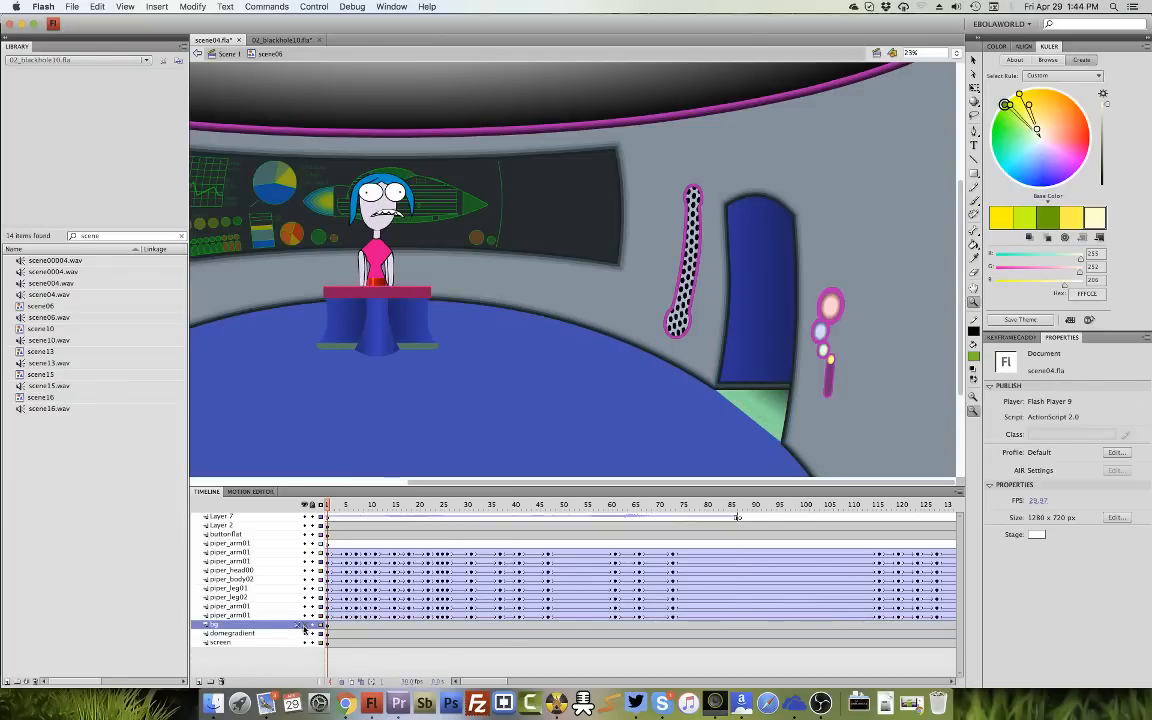
{"action": "left_click", "coordinate": [304, 625]}
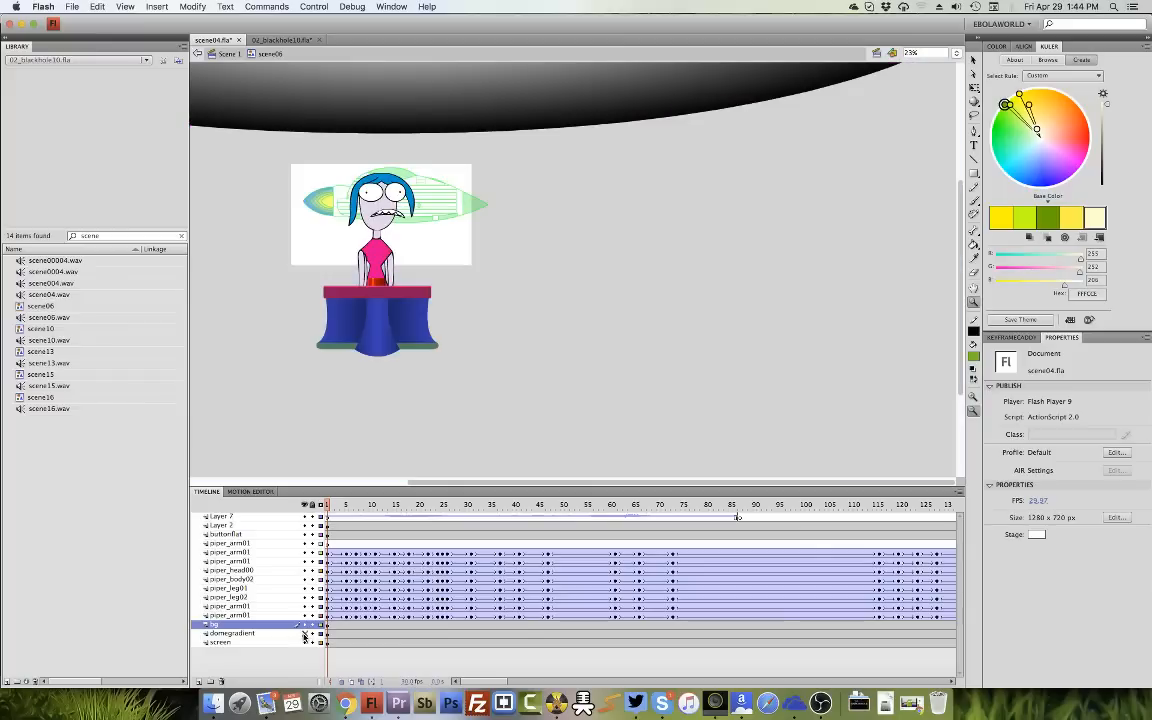
{"action": "left_click", "coordinate": [305, 636]}
{"action": "left_click", "coordinate": [306, 644]}
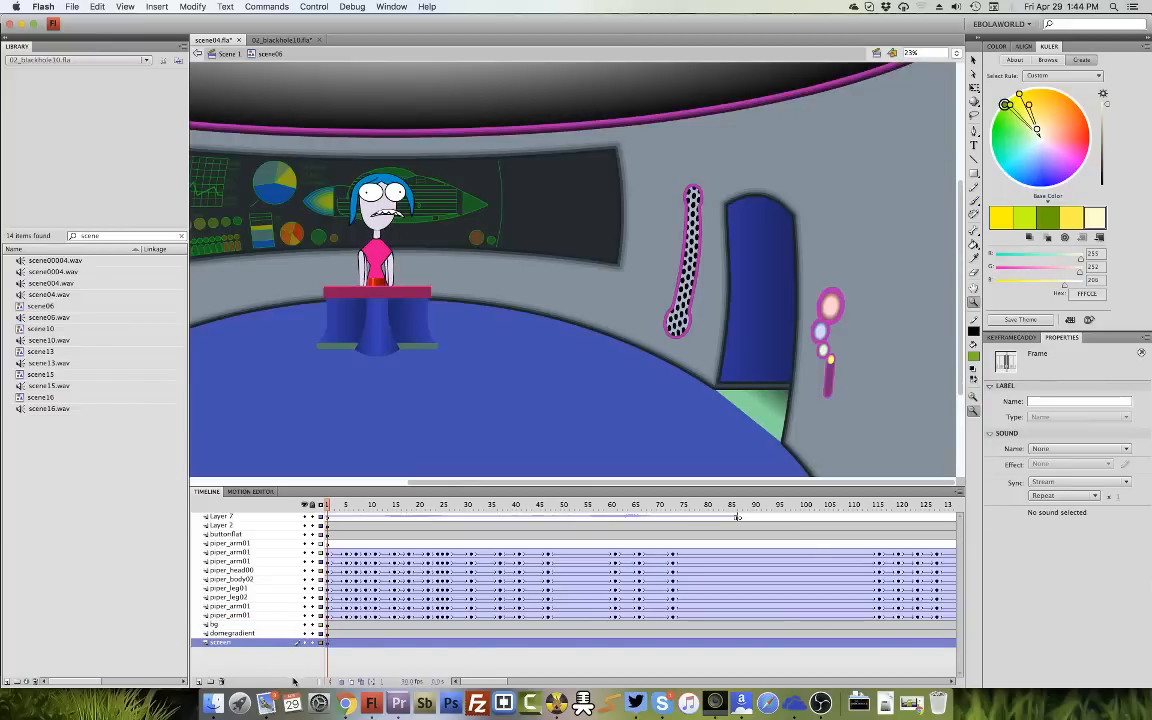
{"action": "left_click", "coordinate": [305, 645]}
Return to Scene 1 at 100% zoom, then reopen scene06 and open the blue-haired character's head symbol for editing.
{"action": "left_click", "coordinate": [226, 53]}
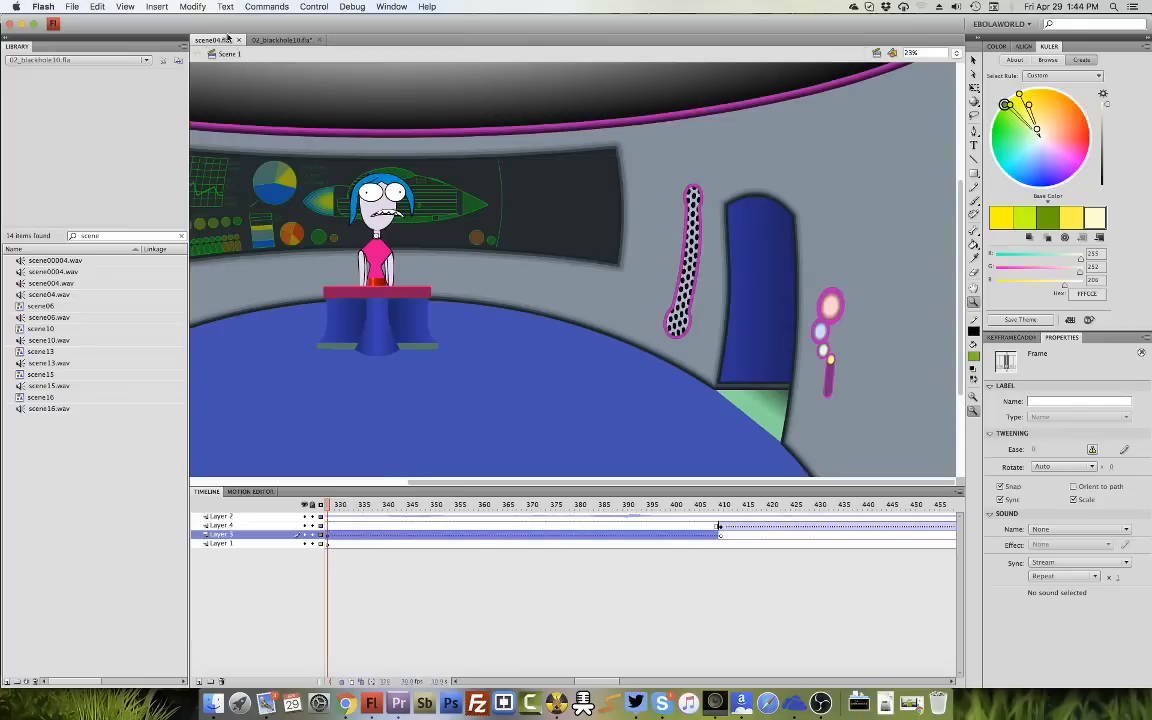
{"action": "left_click", "coordinate": [125, 6]}
{"action": "left_click", "coordinate": [153, 98]}
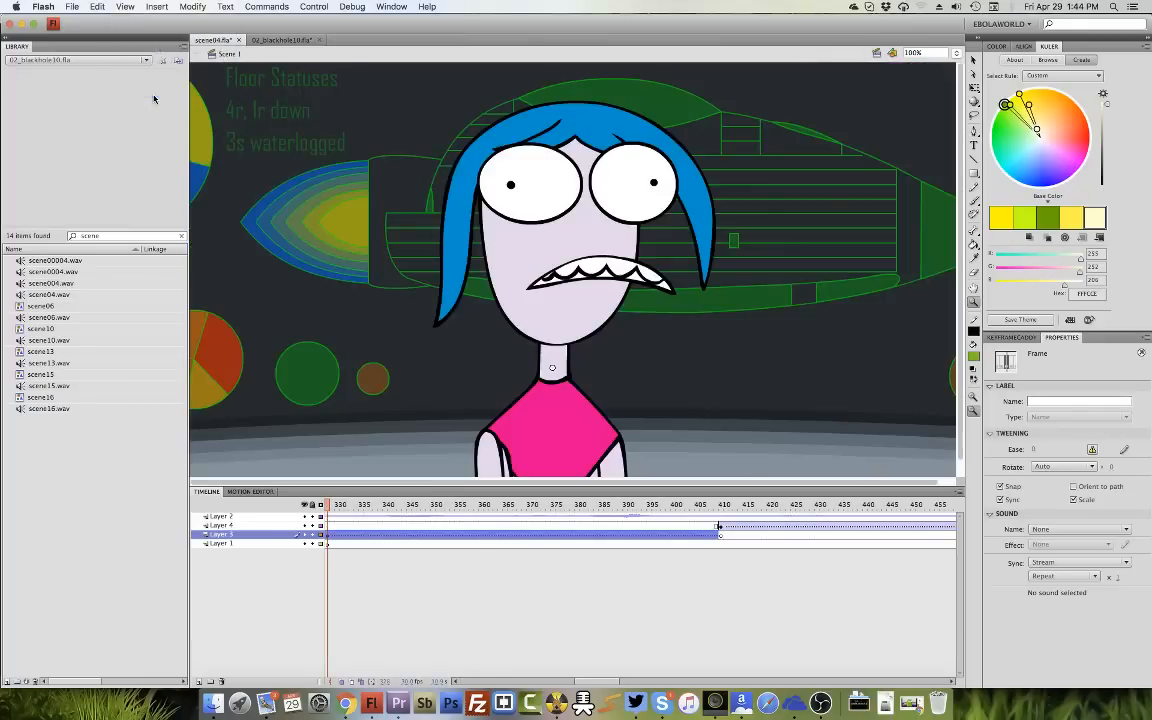
{"action": "left_click", "coordinate": [974, 62]}
{"action": "left_click", "coordinate": [975, 290]}
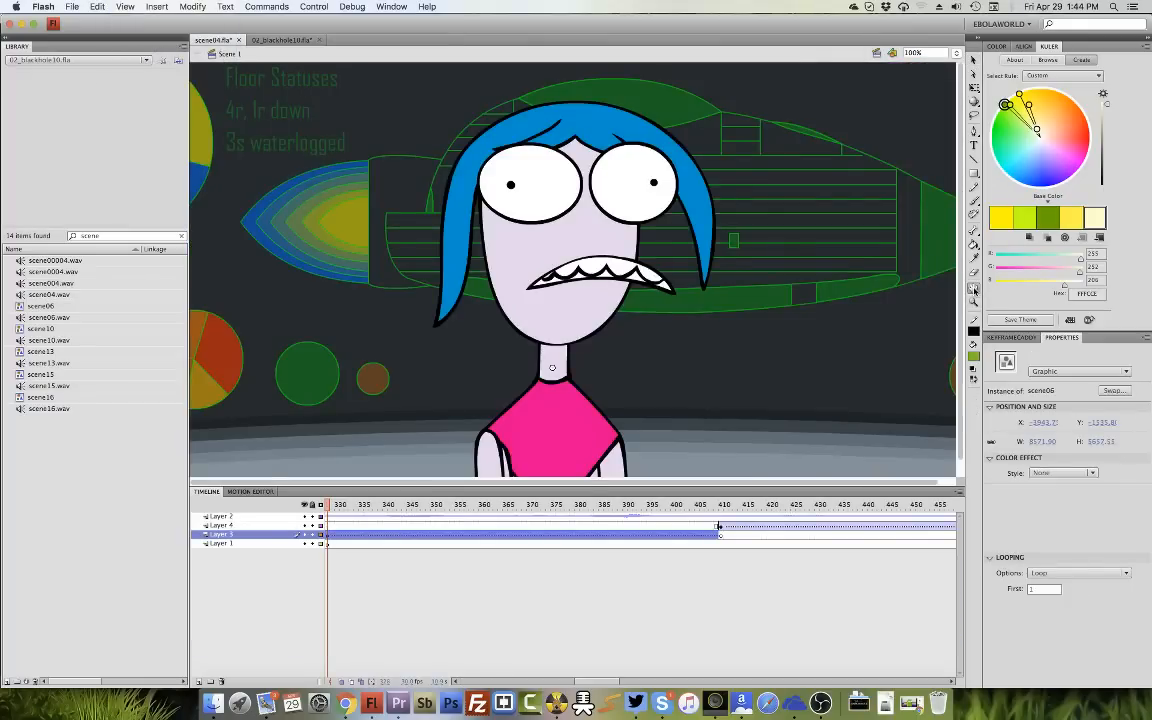
{"action": "left_click", "coordinate": [975, 290]}
{"action": "double_click", "coordinate": [566, 311]}
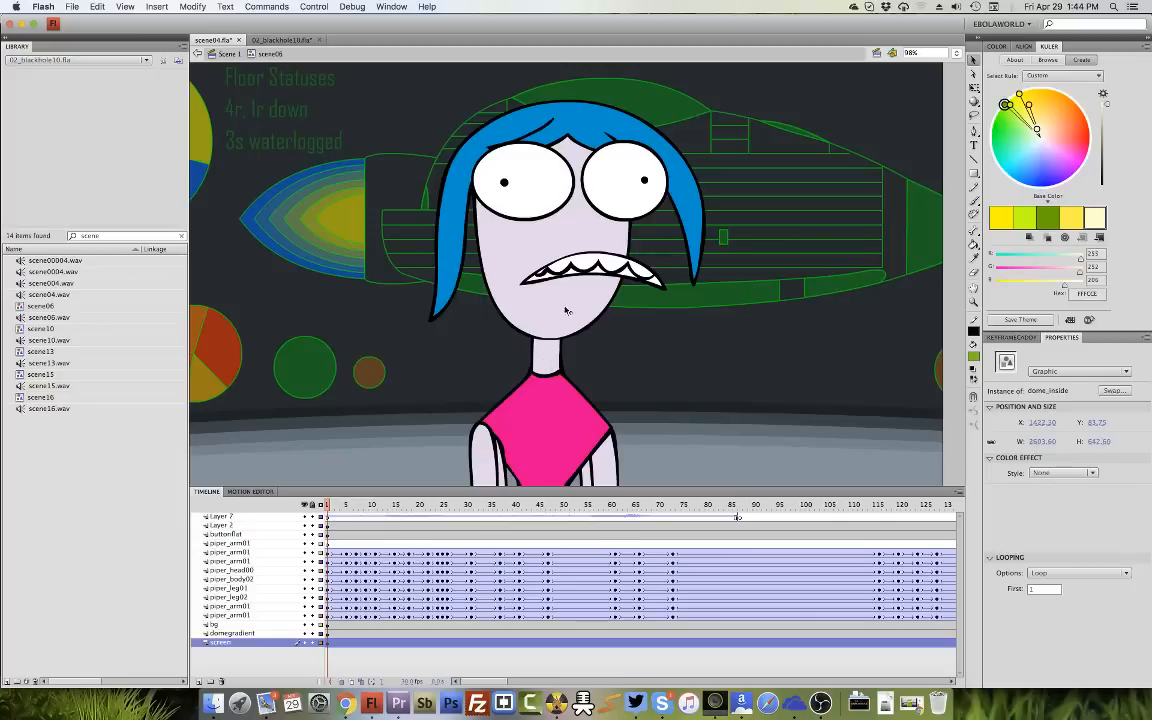
{"action": "left_click", "coordinate": [569, 266]}
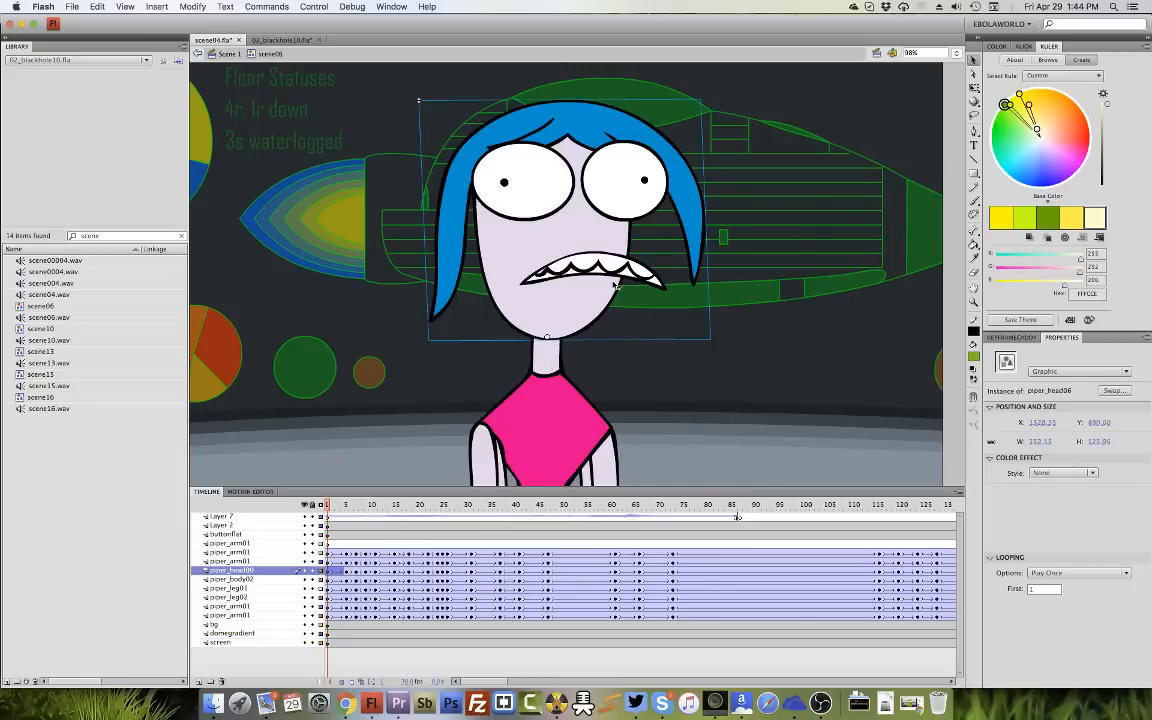
{"action": "double_click", "coordinate": [606, 280]}
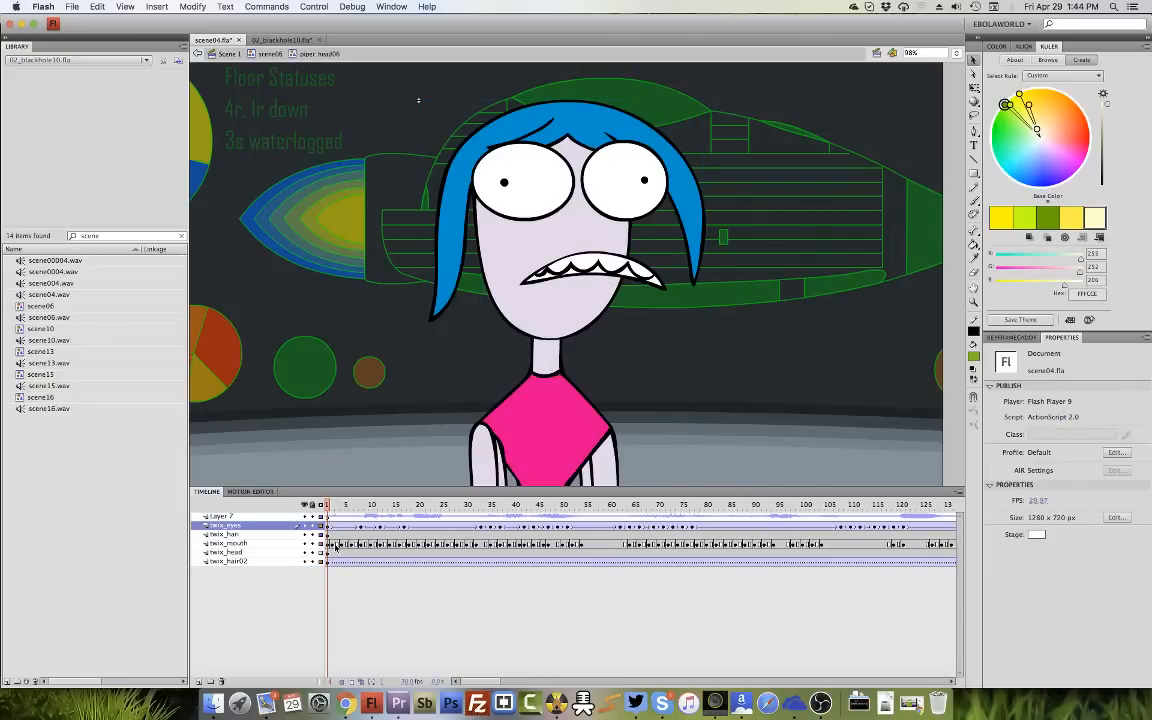
Try scene004.wav as the sound on the head symbol's Layer 7 and play it from frame 10.
{"action": "left_click_drag", "start_coordinate": [342, 511], "coordinate": [370, 512]}
{"action": "left_click", "coordinate": [1078, 448]}
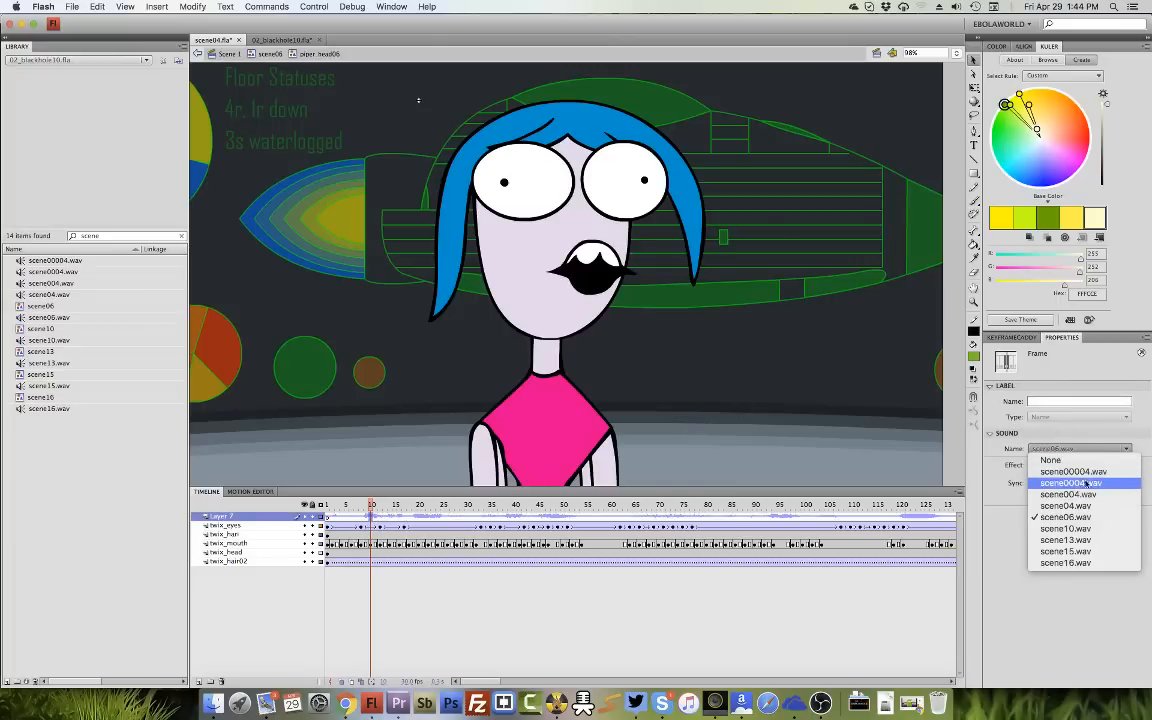
{"action": "left_click", "coordinate": [1080, 494]}
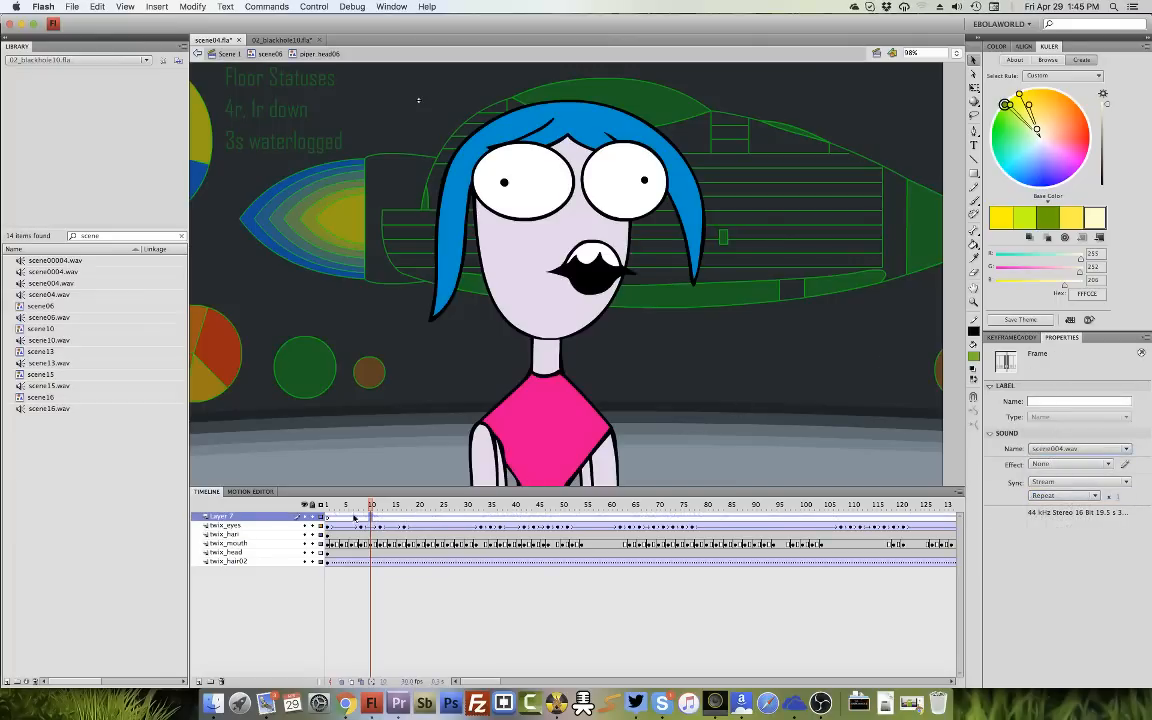
{"action": "key", "text": "Return"}
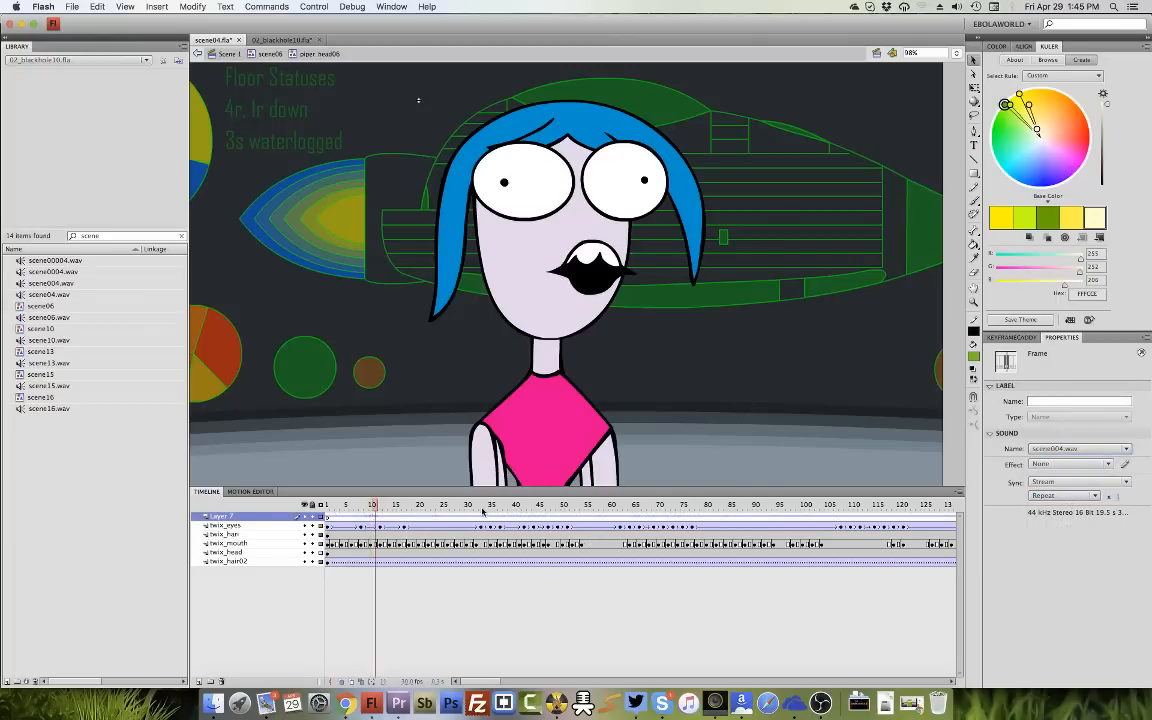
Try scene0004.wav as the Layer 7 sound and play it against the head animation.
{"action": "left_click", "coordinate": [1076, 449]}
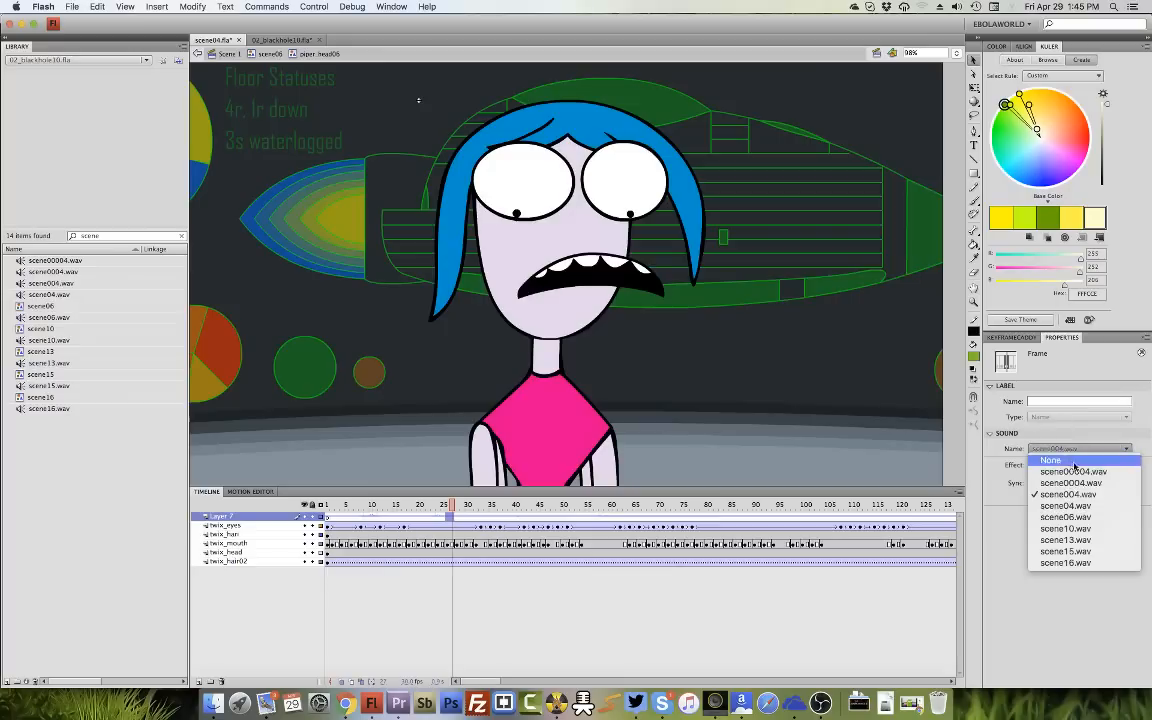
{"action": "left_click", "coordinate": [1034, 486]}
{"action": "key", "text": "Return"}
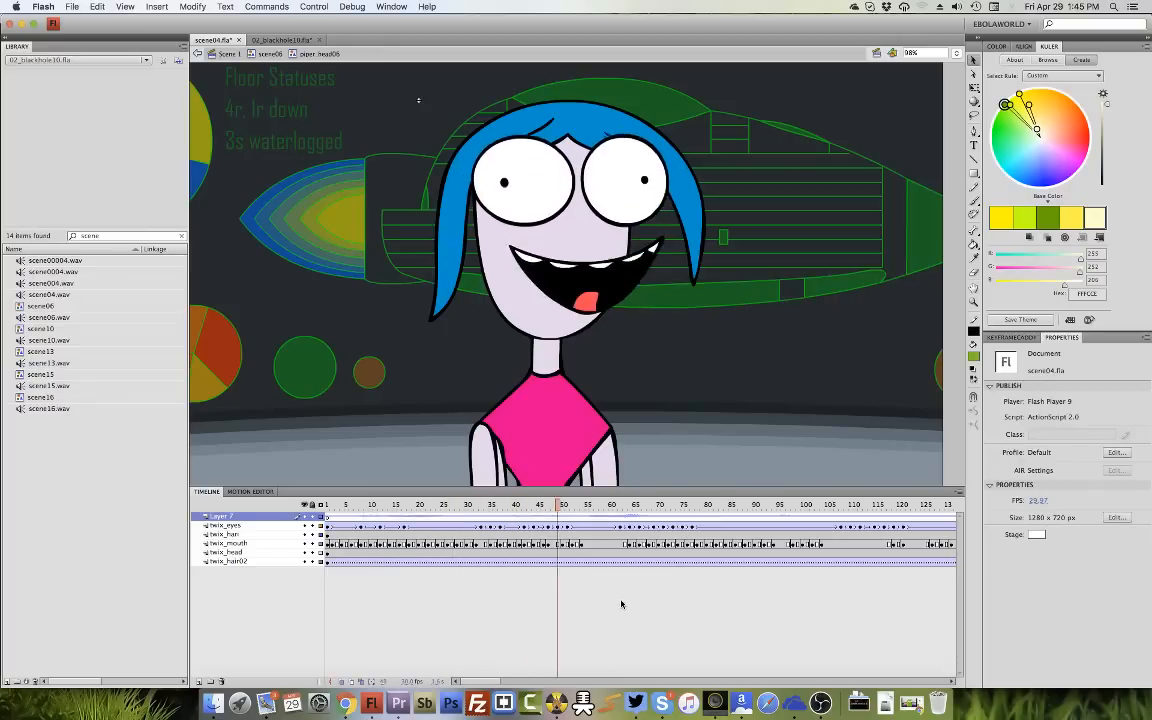
{"action": "key", "text": "Return"}
{"action": "left_click", "coordinate": [434, 517]}
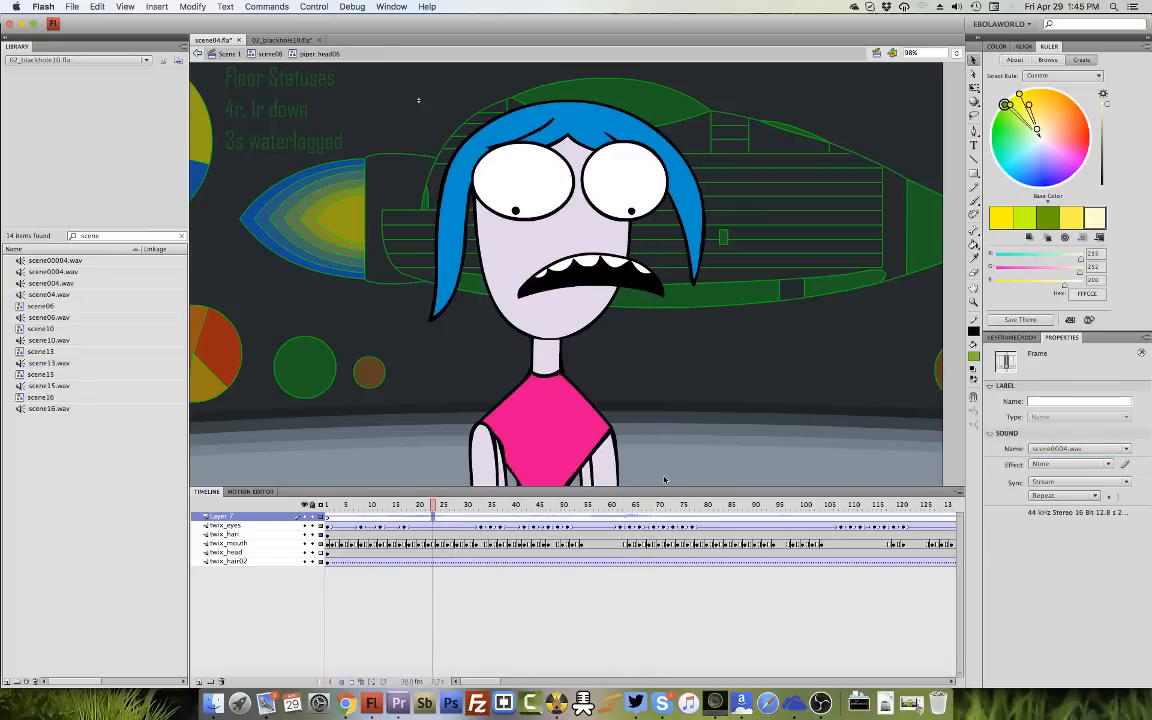
Switch the Layer 7 sound back to scene004.wav and play the head animation from frame 1.
{"action": "left_click", "coordinate": [1076, 449]}
{"action": "left_click", "coordinate": [1034, 499]}
{"action": "left_click", "coordinate": [331, 515]}
{"action": "left_click", "coordinate": [525, 633]}
{"action": "key", "text": "Return"}
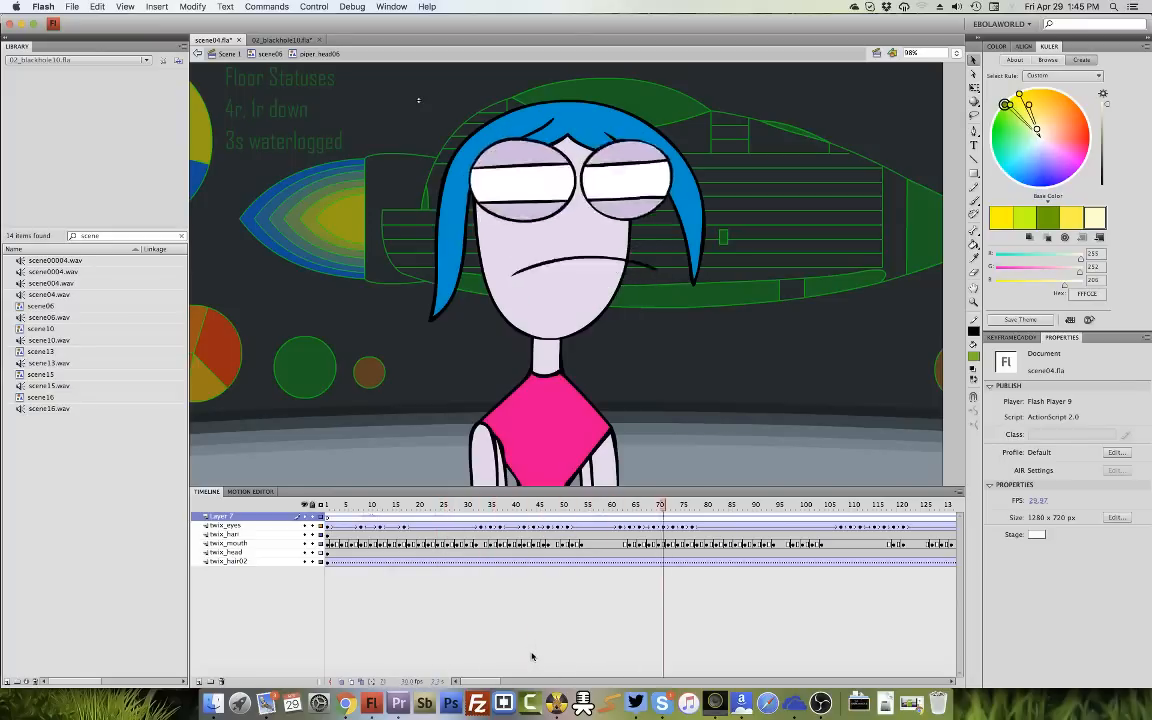
Assign scene0004.wav to the head symbol's Layer 7 and end the sound with a blank keyframe at frame 86.
{"action": "left_click", "coordinate": [370, 518]}
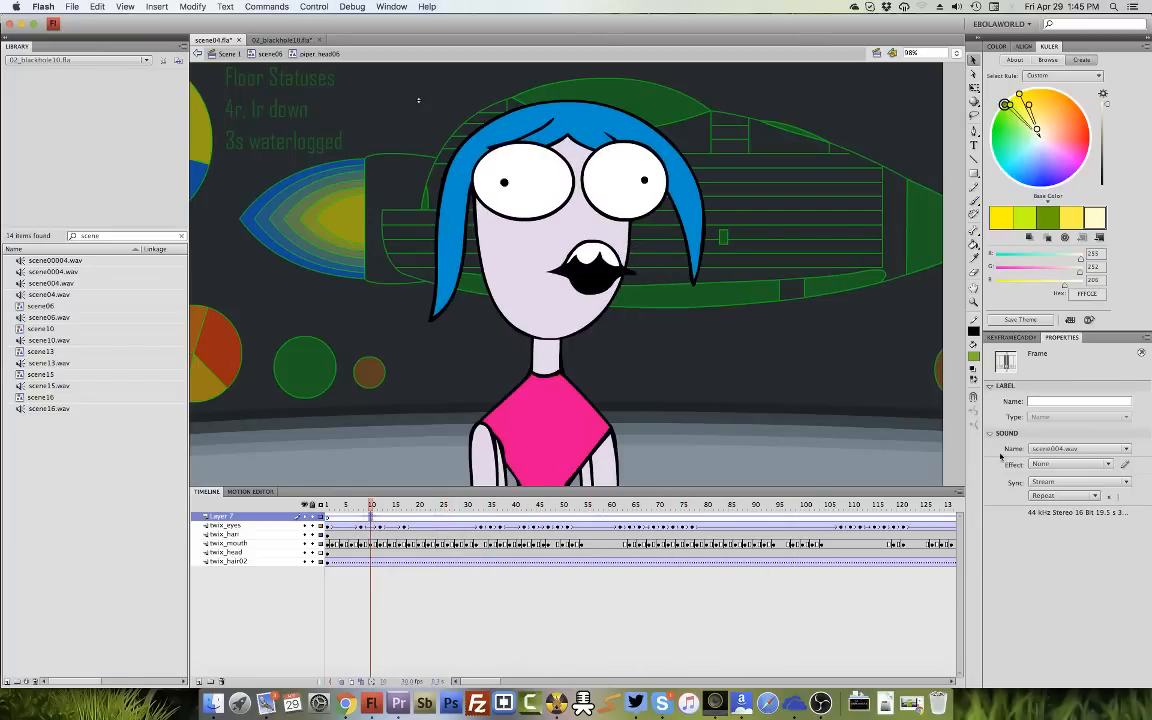
{"action": "left_click", "coordinate": [1078, 449]}
{"action": "left_click", "coordinate": [1072, 484]}
{"action": "left_click", "coordinate": [650, 604]}
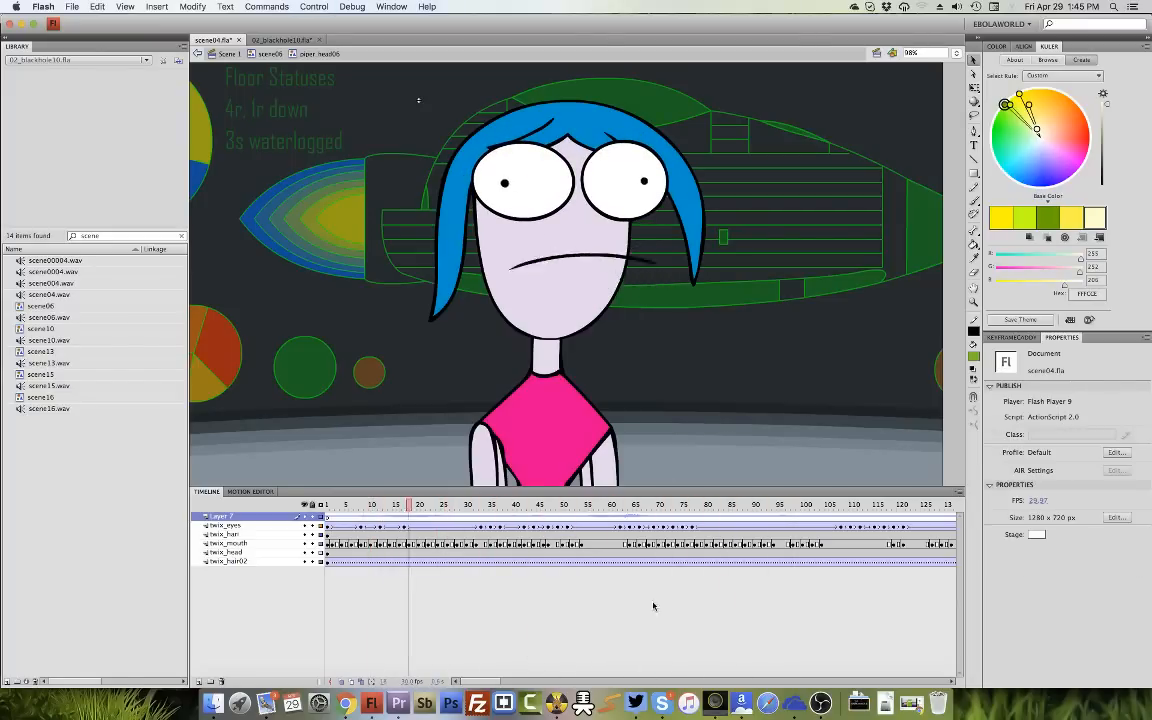
{"action": "key", "text": "Return"}
{"action": "key", "text": "Return"}
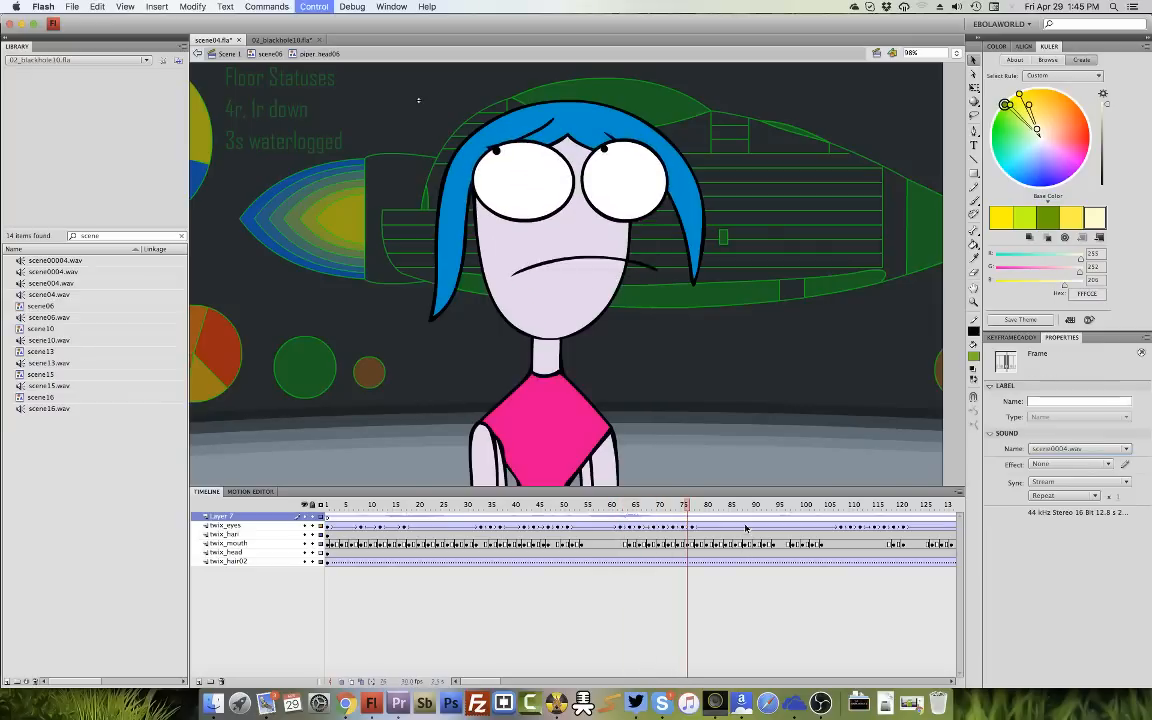
{"action": "left_click", "coordinate": [736, 517]}
{"action": "key", "text": "F7"}
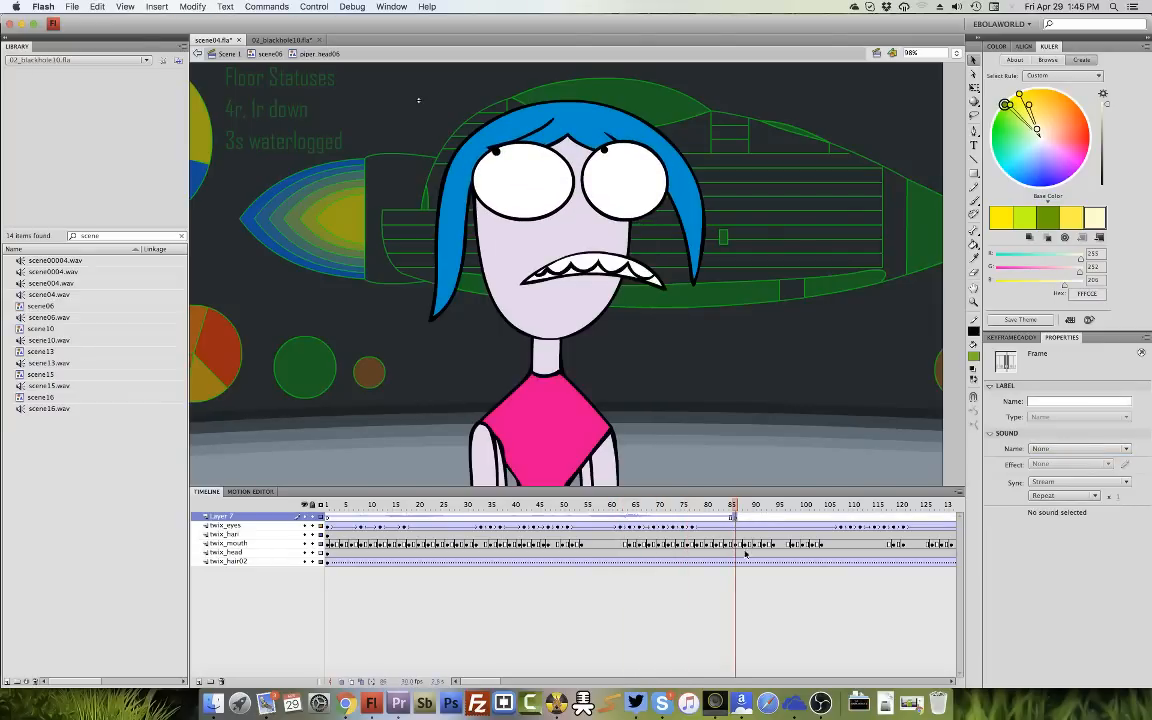
Clear the existing mouth keyframes on the twix_mouth layer from frame 1 to about frame 106.
{"action": "left_click_drag", "start_coordinate": [328, 544], "coordinate": [830, 546]}
{"action": "right_click", "coordinate": [823, 545]}
{"action": "left_click", "coordinate": [888, 657]}
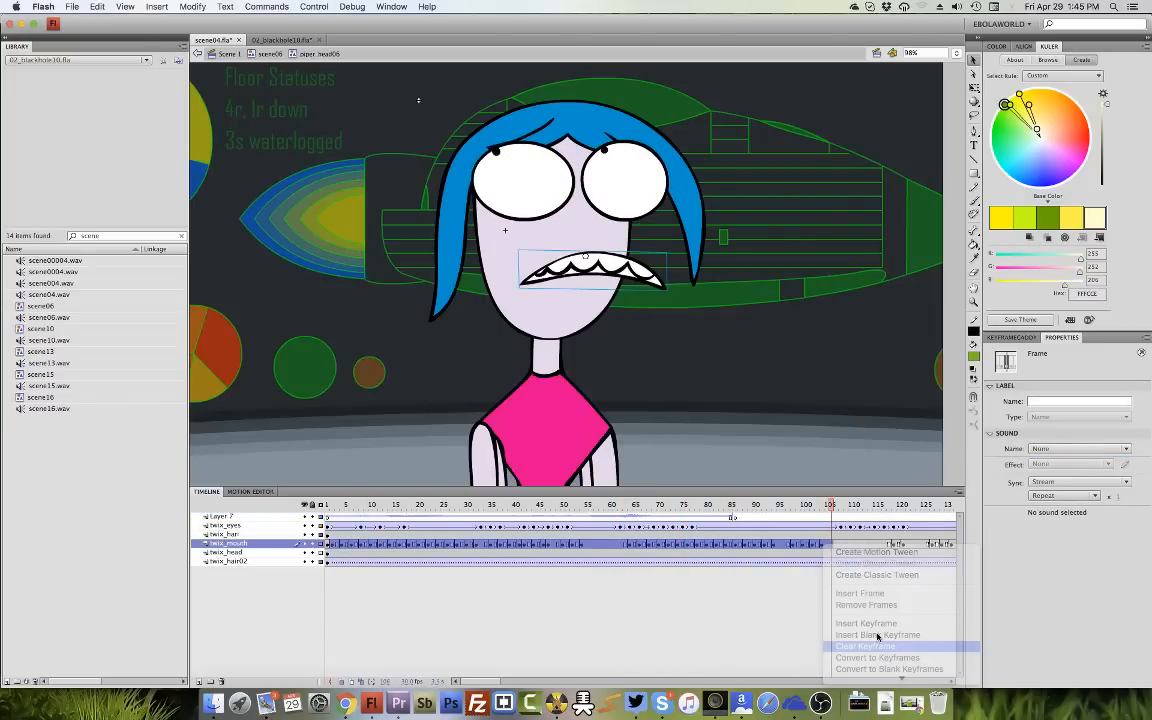
Insert frames near frame 6 of the twix_eyes layer, pushing the existing eye keyframes back to start at about frame 118.
{"action": "left_click", "coordinate": [361, 526]}
{"action": "left_click", "coordinate": [381, 526]}
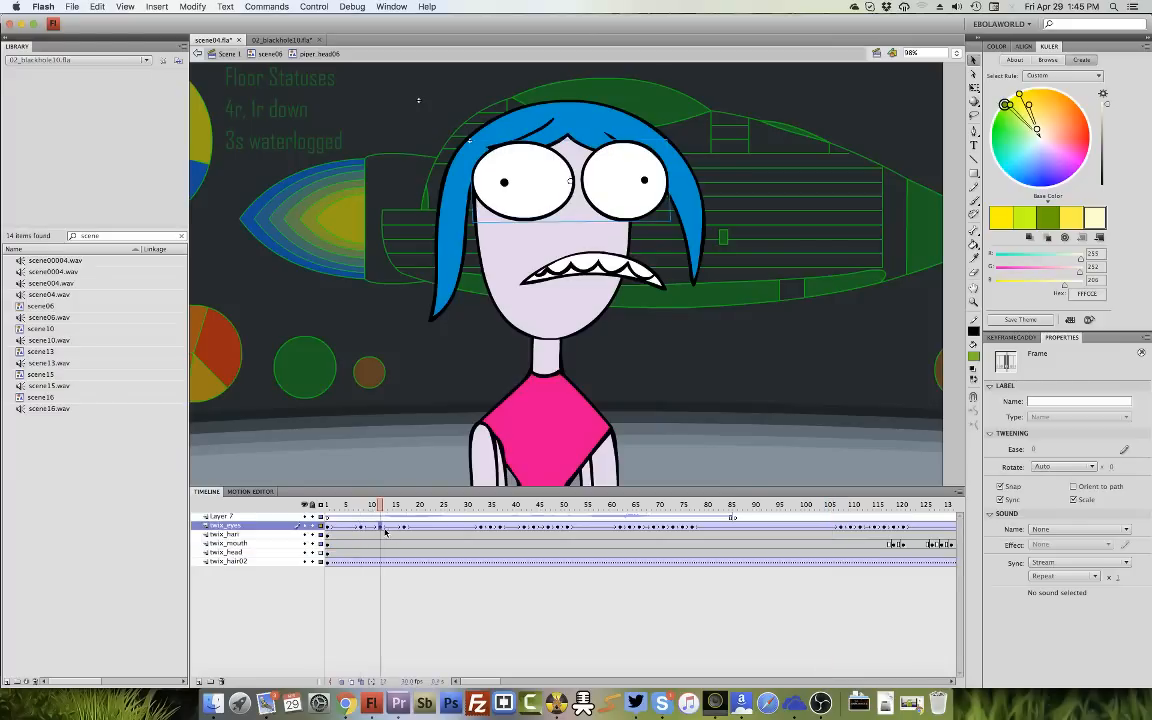
{"action": "left_click", "coordinate": [402, 528]}
{"action": "left_click", "coordinate": [490, 527]}
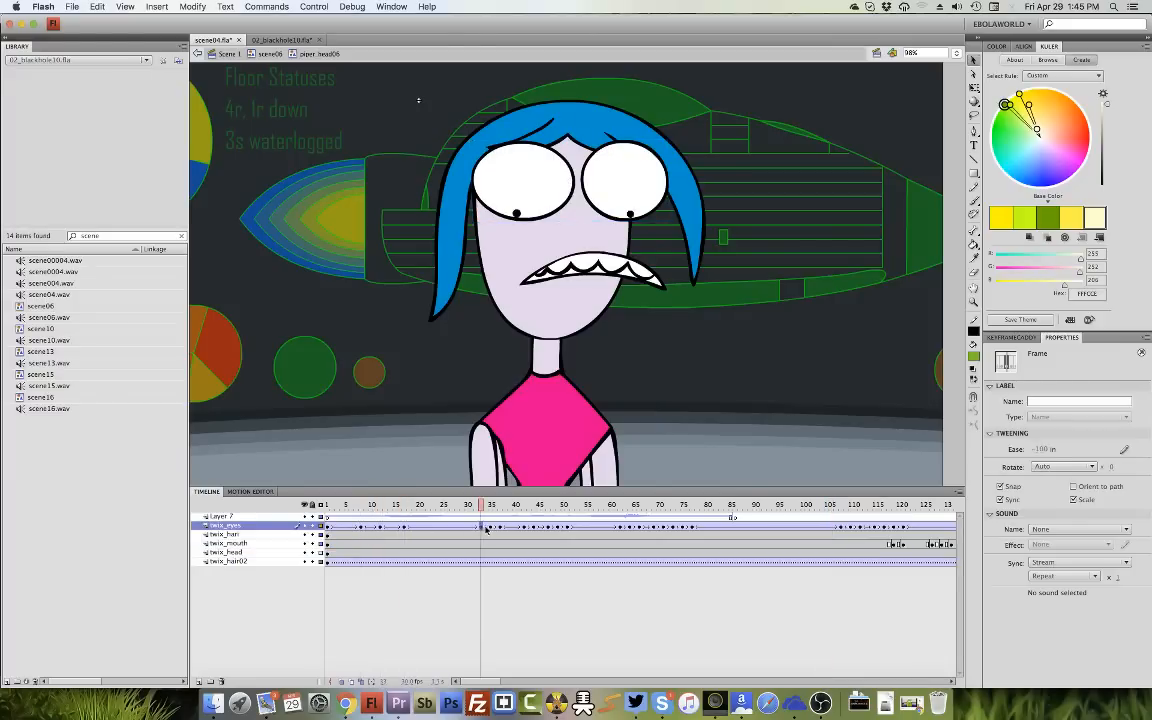
{"action": "left_click", "coordinate": [500, 527]}
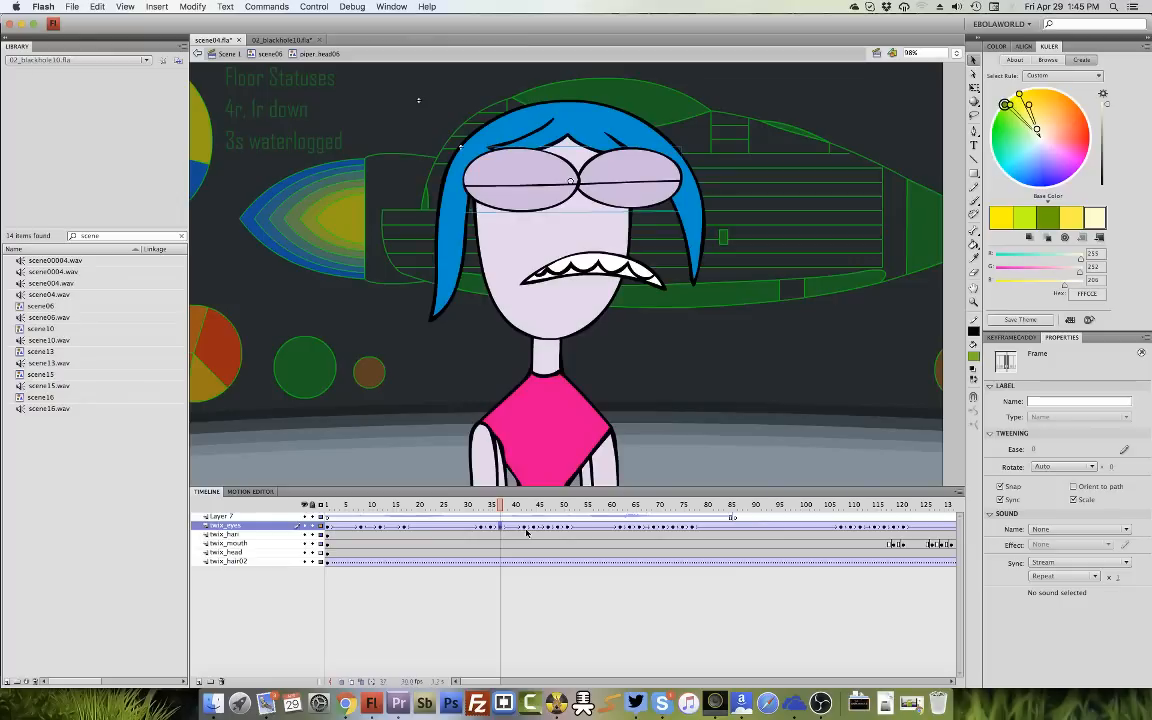
{"action": "left_click", "coordinate": [526, 528]}
{"action": "left_click", "coordinate": [534, 528]}
{"action": "left_click", "coordinate": [547, 530]}
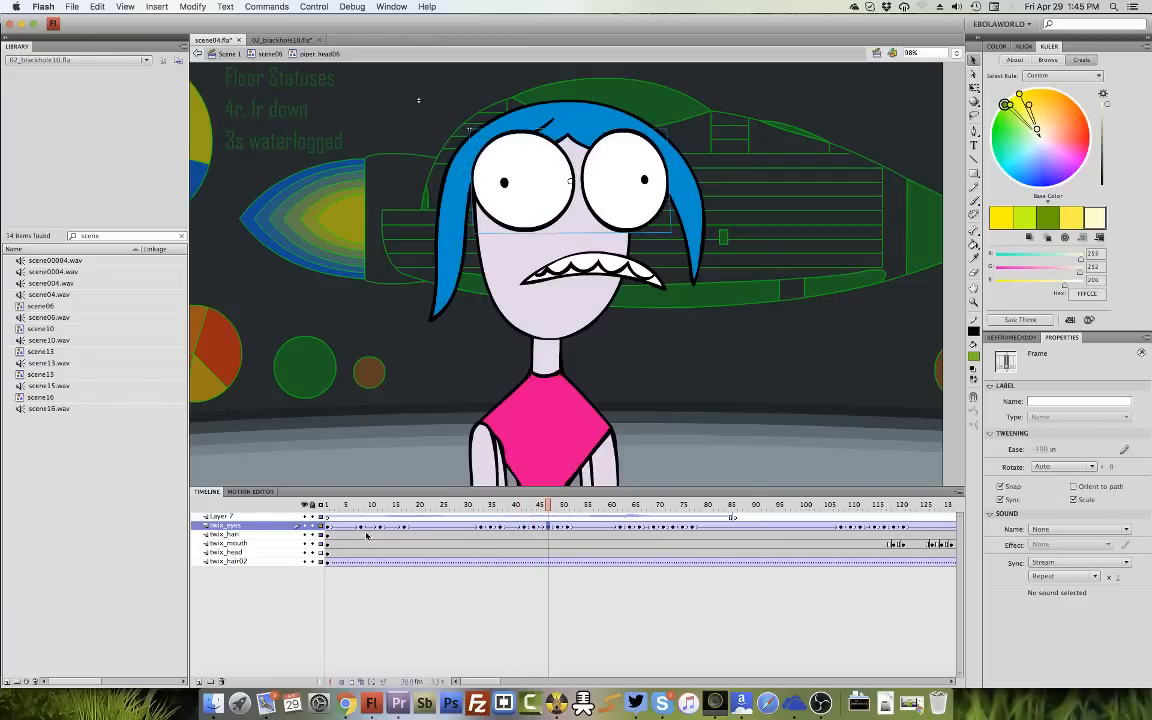
{"action": "left_click", "coordinate": [352, 530]}
{"action": "key", "text": "F5"}
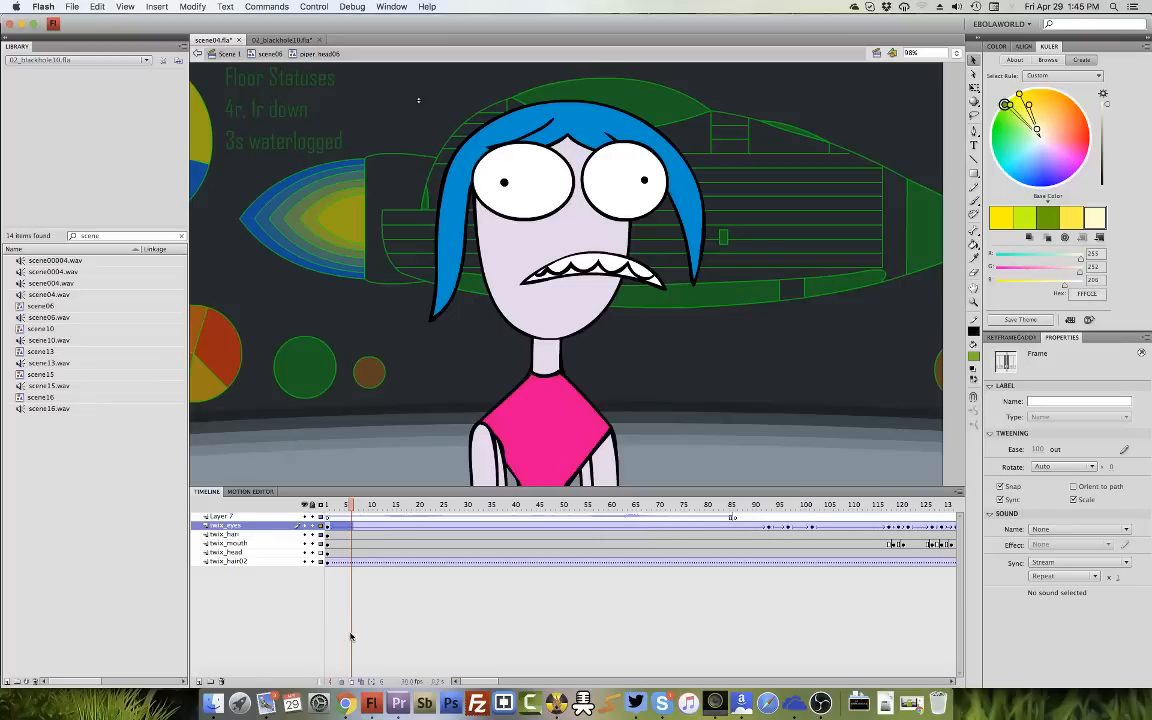
Clear the remaining mouth keyframes on the twix_mouth layer up to about frame 532 and return to frame 1.
{"action": "left_click_drag", "start_coordinate": [884, 543], "coordinate": [992, 547]}
{"action": "right_click", "coordinate": [866, 551]}
{"action": "left_click", "coordinate": [793, 545]}
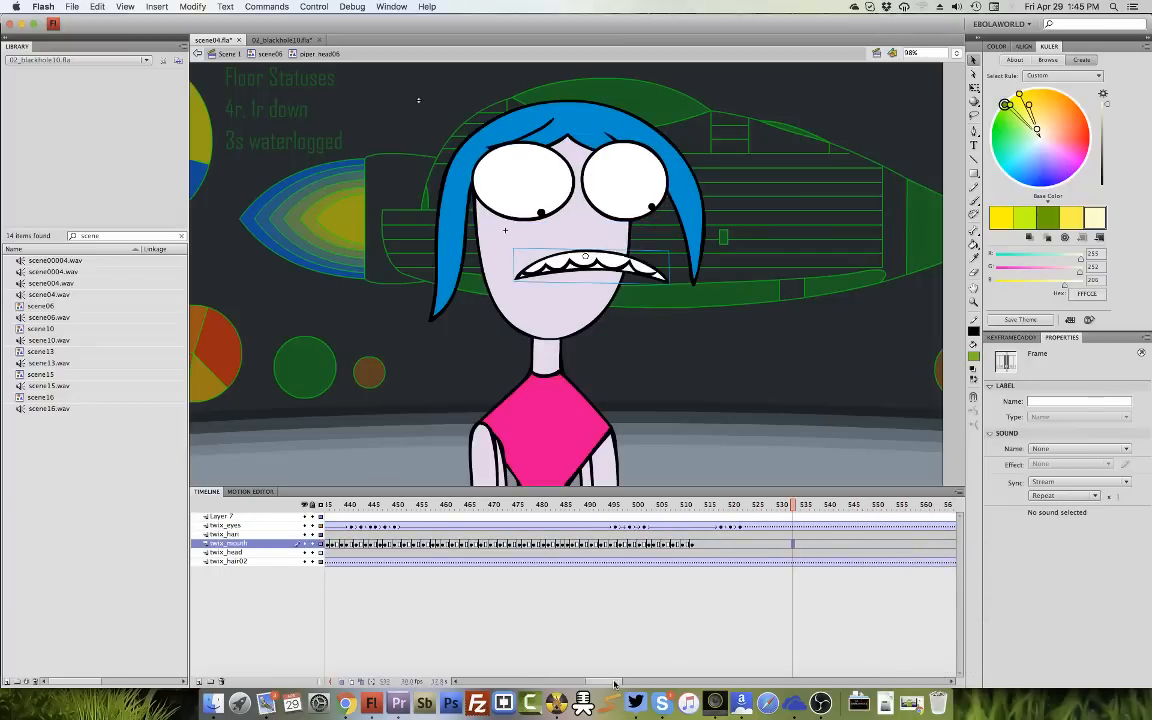
{"action": "scroll", "coordinate": [598, 549], "scroll_direction": "left", "scroll_amount": 15}
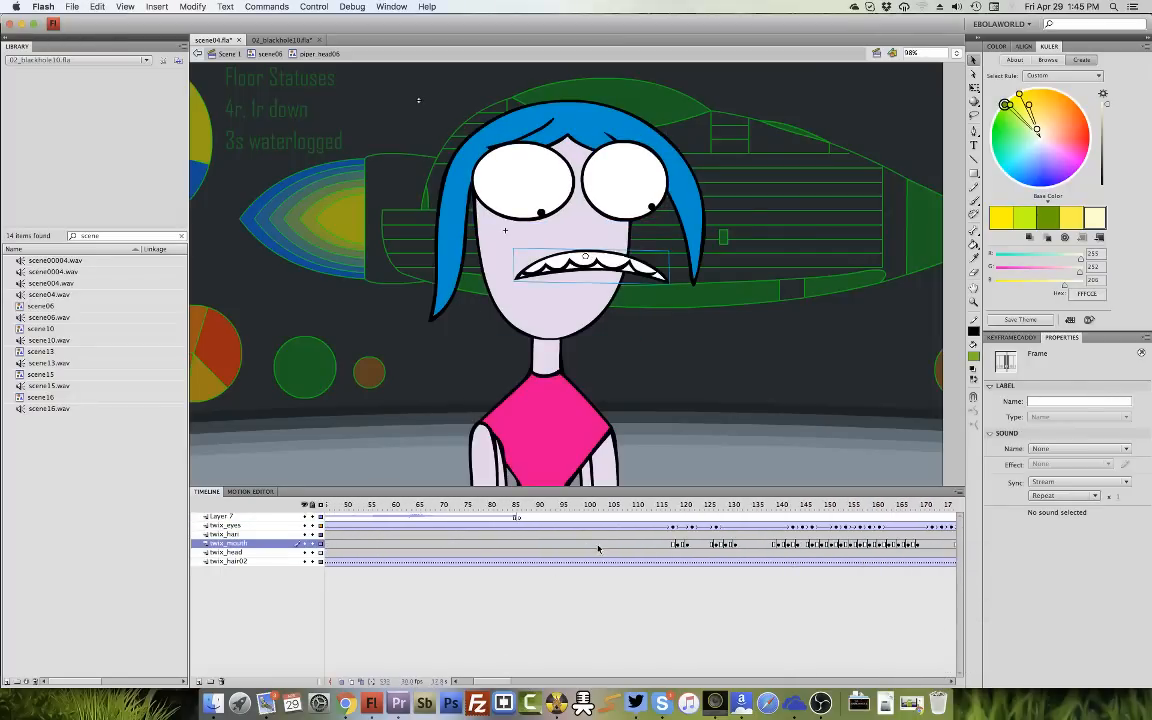
{"action": "left_click", "coordinate": [598, 549], "text": "shift"}
{"action": "right_click", "coordinate": [598, 549]}
{"action": "left_click", "coordinate": [657, 645]}
{"action": "left_click_drag", "start_coordinate": [497, 681], "coordinate": [470, 682]}
{"action": "left_click", "coordinate": [327, 506]}
Try moving the mouth off the face toward the neck on frame 1, and undo the move.
{"action": "left_click", "coordinate": [597, 272]}
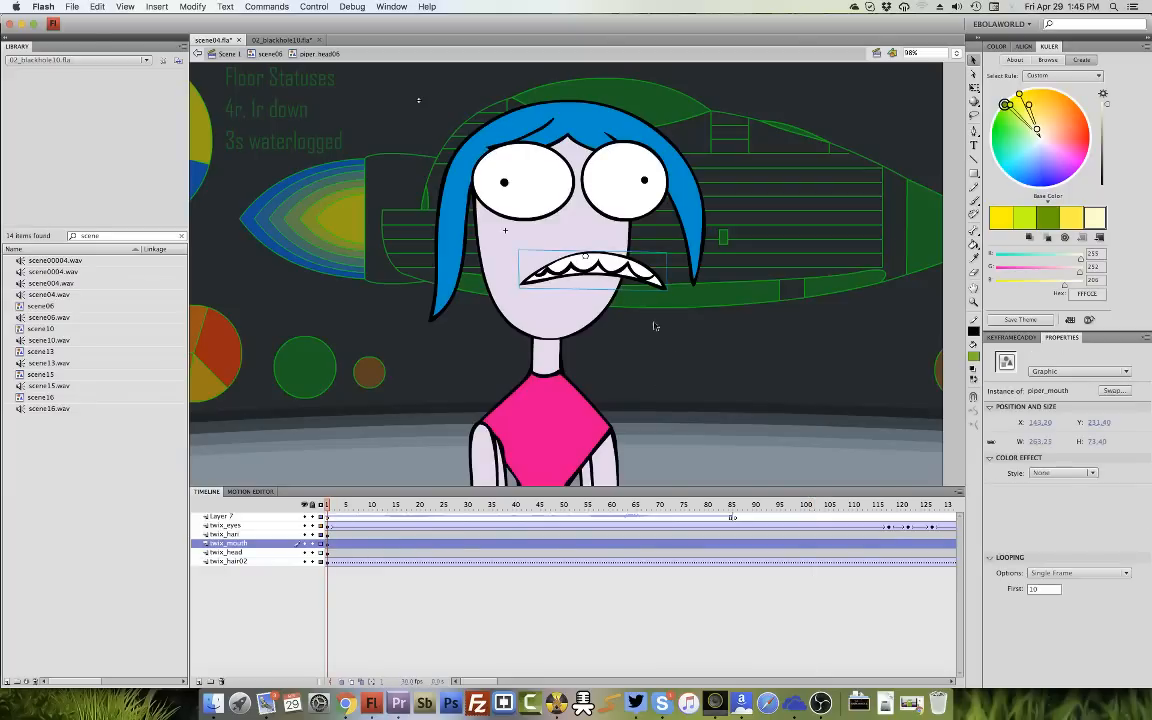
{"action": "left_click_drag", "start_coordinate": [567, 252], "coordinate": [615, 316]}
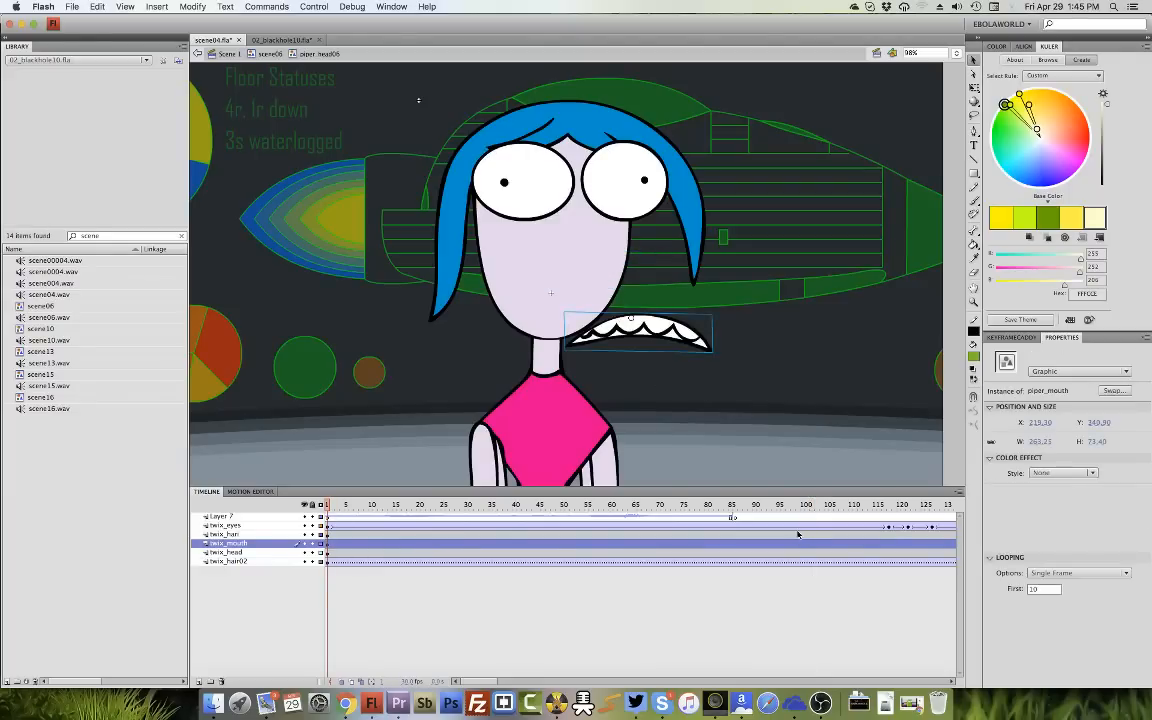
{"action": "key", "text": "super+z"}
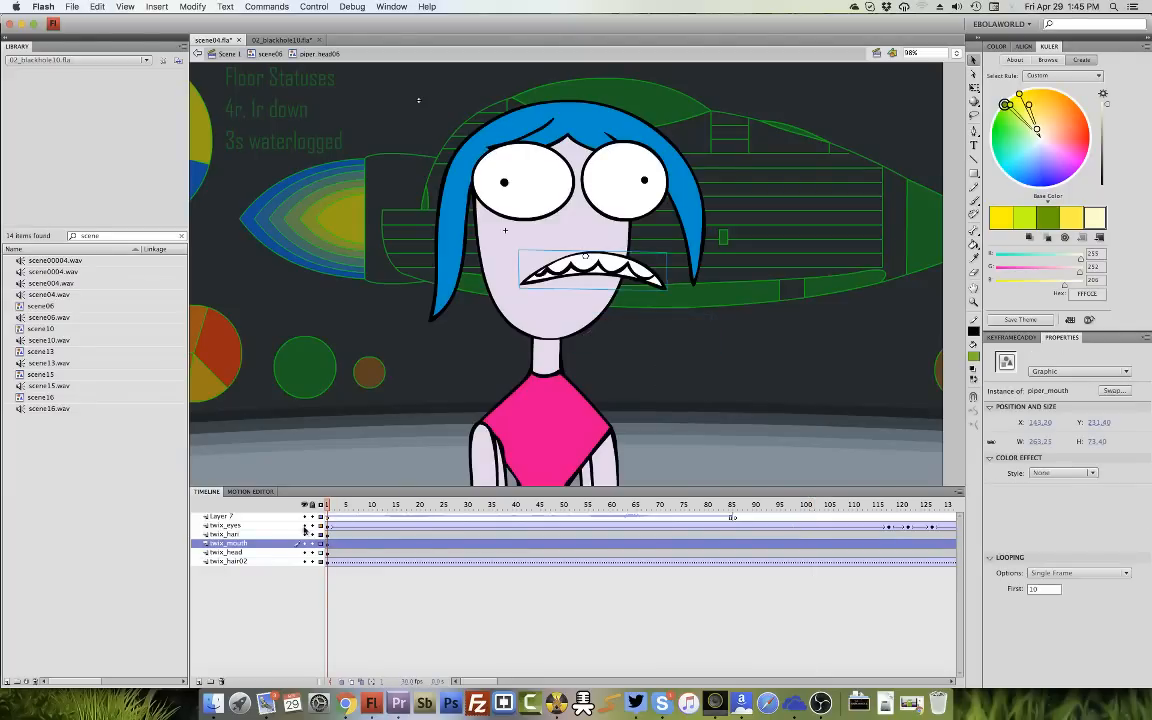
Hide the head symbol's layers and show them again one by one, from twix_eyes down to twix_hair02, to examine their artwork.
{"action": "left_click_drag", "start_coordinate": [305, 527], "coordinate": [308, 573]}
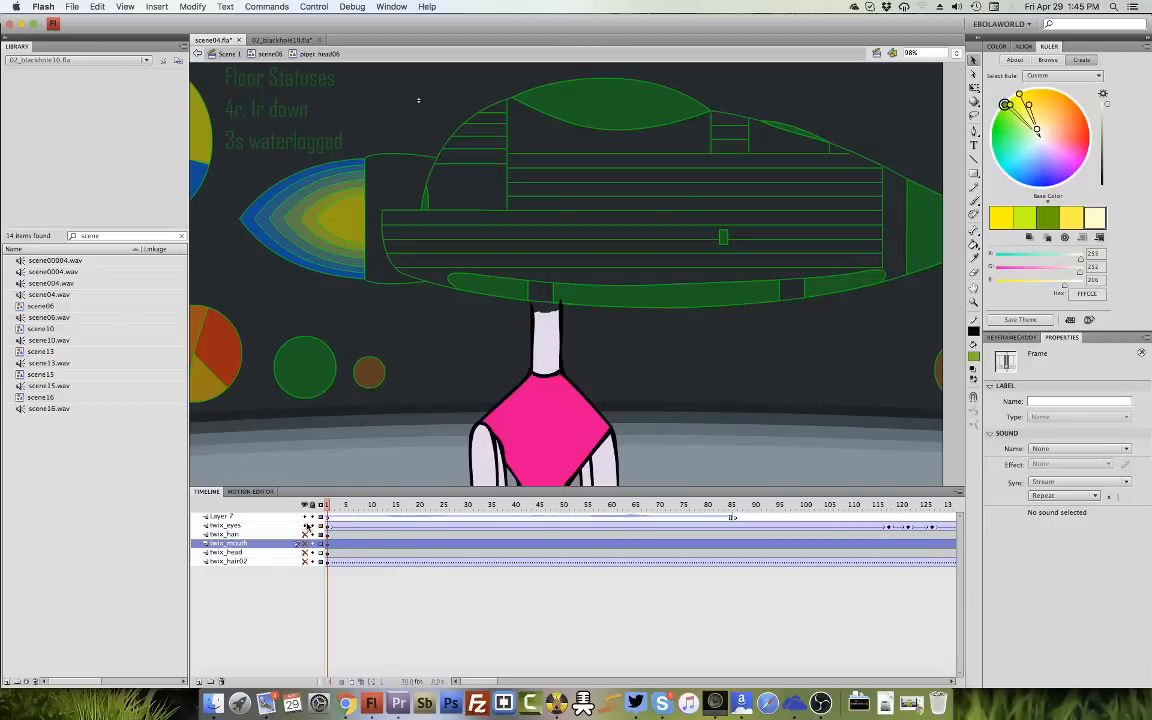
{"action": "left_click", "coordinate": [305, 525]}
{"action": "left_click", "coordinate": [305, 534]}
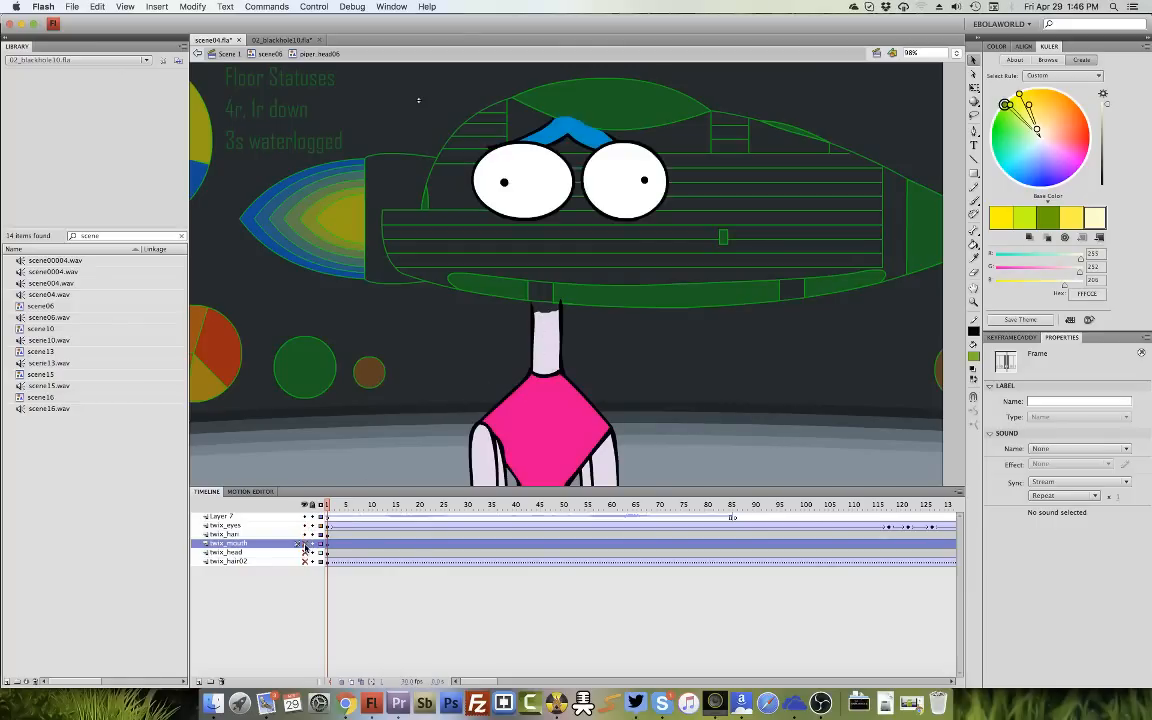
{"action": "left_click", "coordinate": [305, 543]}
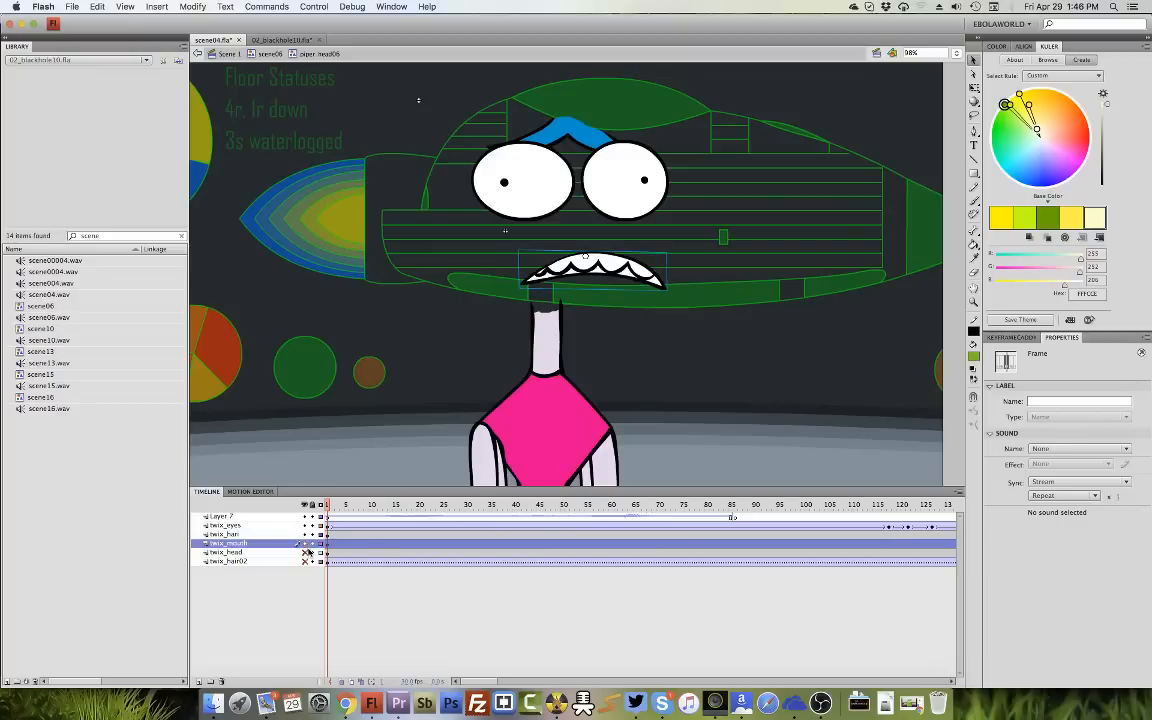
{"action": "left_click", "coordinate": [305, 552]}
{"action": "left_click", "coordinate": [306, 561]}
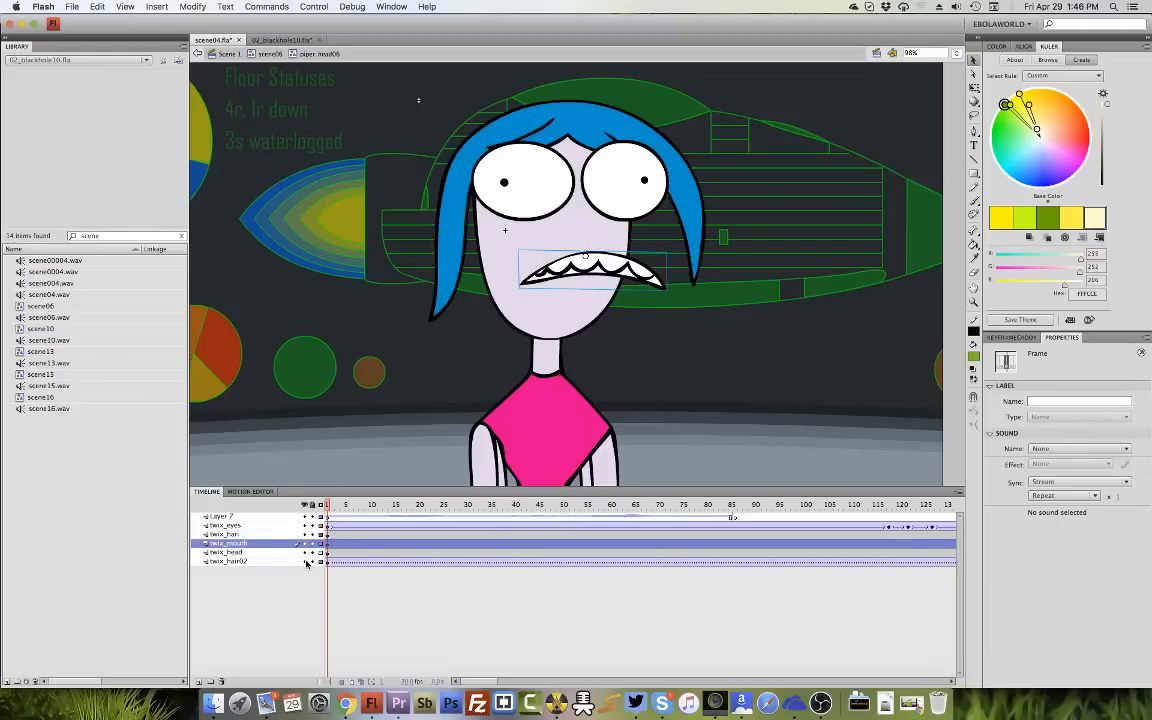
Try rotating the piper_hair02 hair around its pivot with Free Transform, and undo both rotations.
{"action": "left_click", "coordinate": [453, 294]}
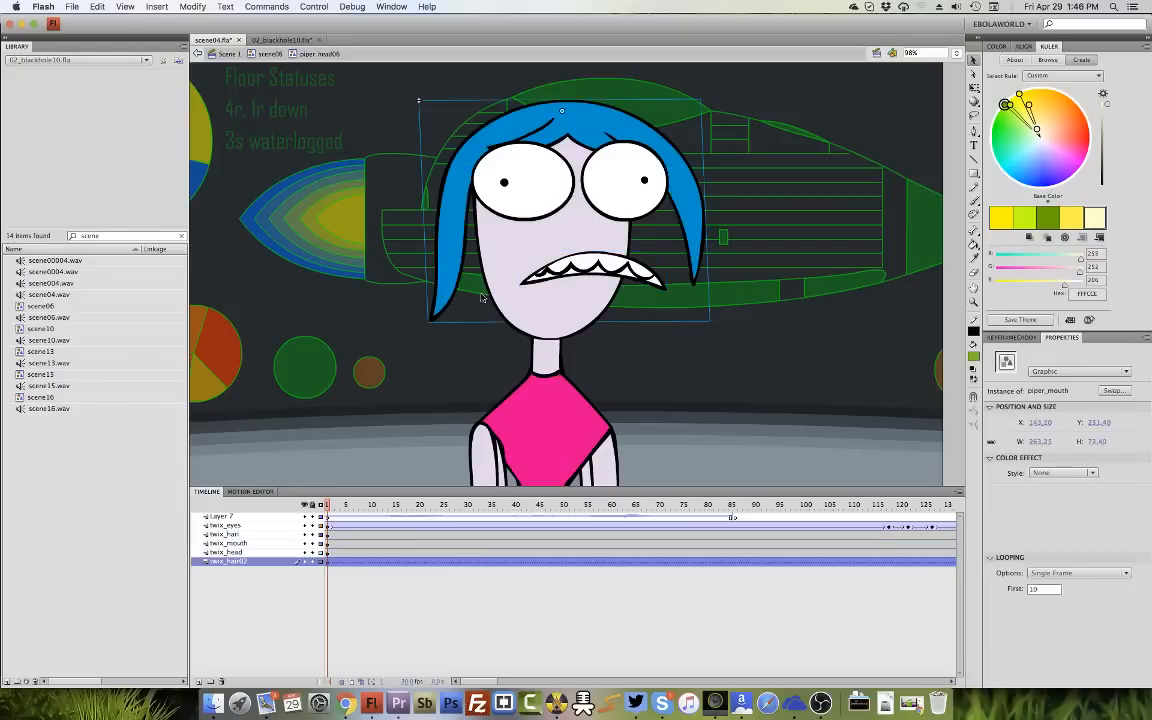
{"action": "key", "text": "q"}
{"action": "left_click_drag", "start_coordinate": [712, 344], "coordinate": [236, 400]}
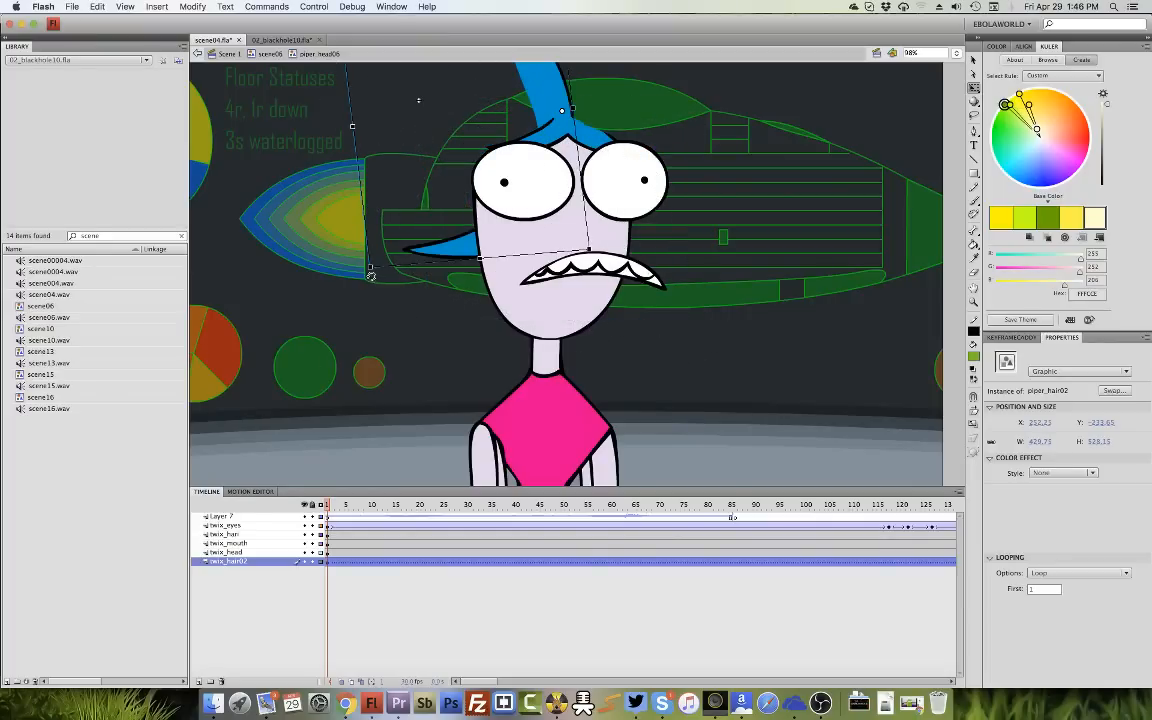
{"action": "left_click_drag", "start_coordinate": [371, 276], "coordinate": [873, 327]}
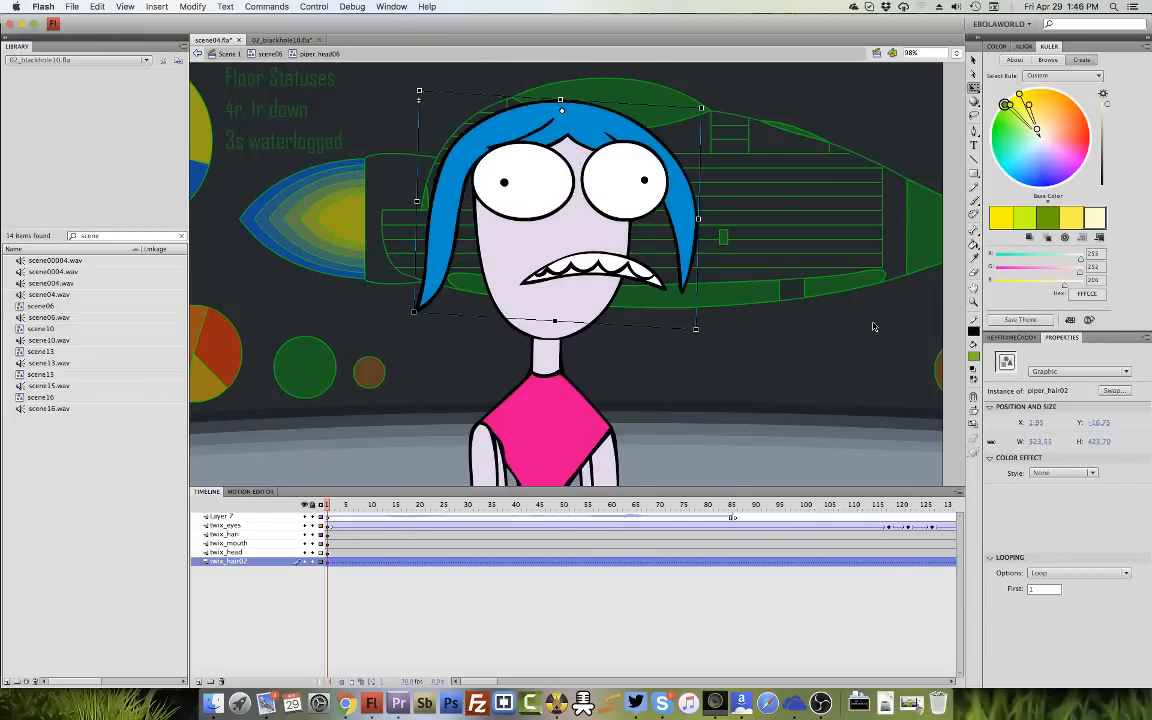
{"action": "key", "text": "super+z"}
{"action": "key", "text": "super+z"}
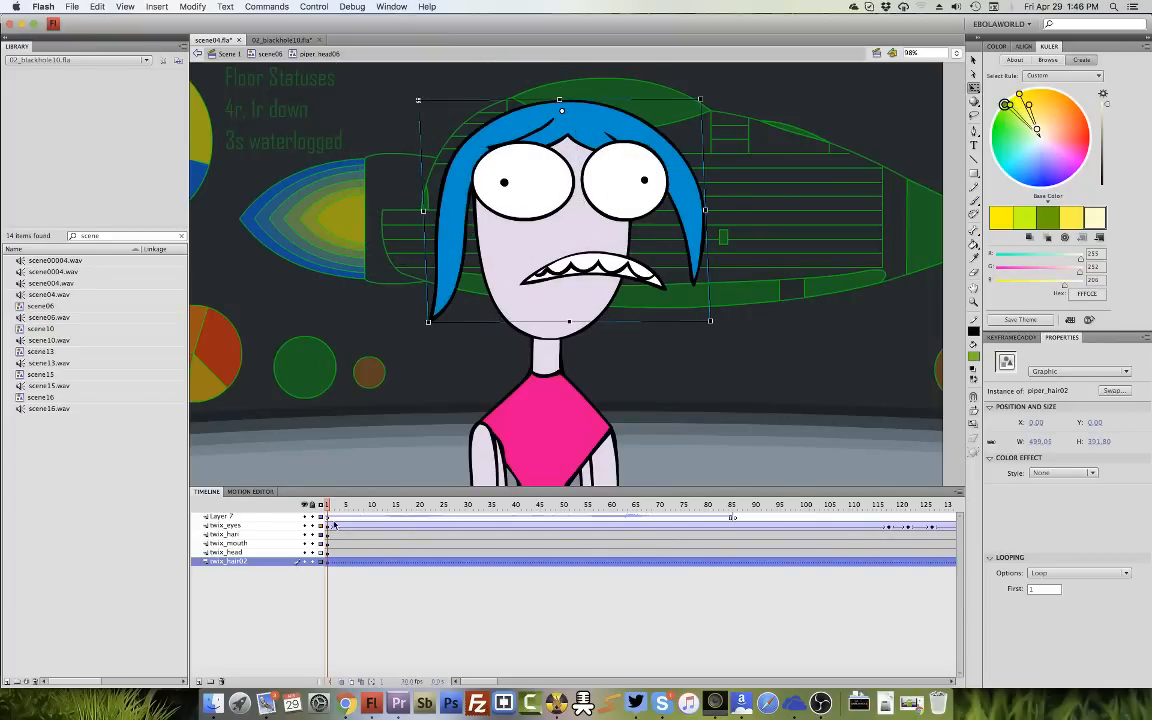
Load the piper_mouth instance's mouth-shape thumbnails into KeyFrameCaddy.
{"action": "left_click", "coordinate": [580, 268]}
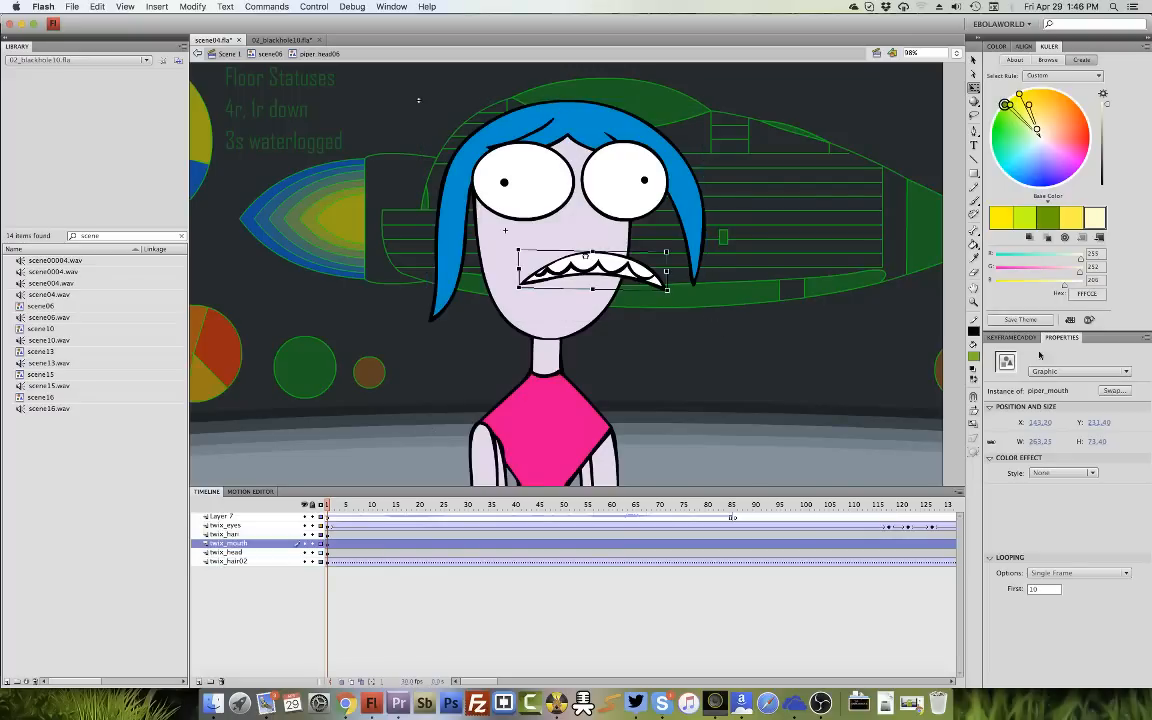
{"action": "left_click", "coordinate": [1011, 337]}
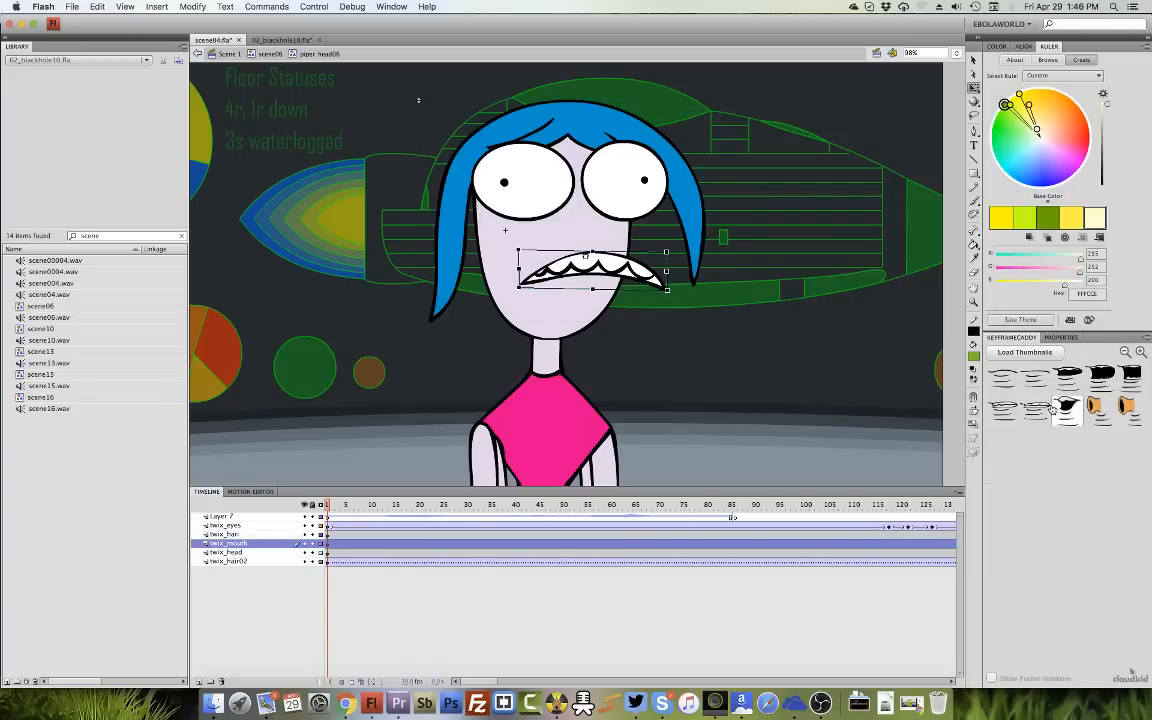
{"action": "left_click", "coordinate": [1038, 354]}
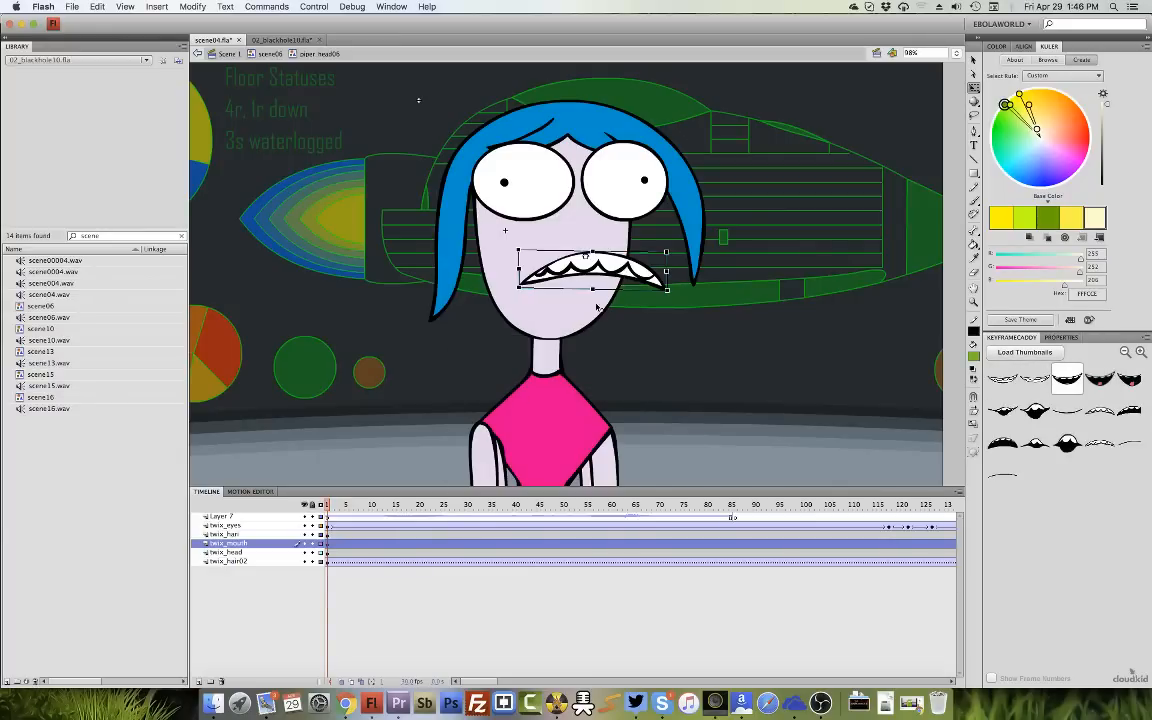
Open the piper_mouth symbol, scrub through its mouth shapes, and return to piper_head06 with the twix_mouth layer selected at frame 1.
{"action": "double_click", "coordinate": [540, 275]}
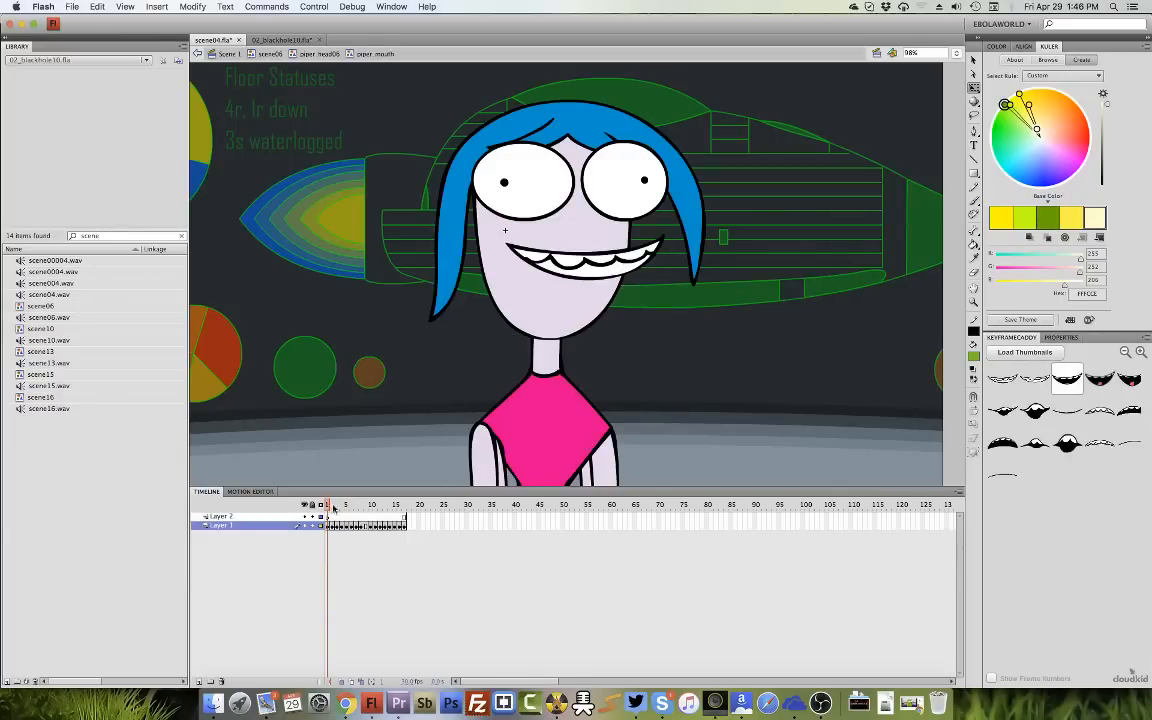
{"action": "mouse_move", "coordinate": [333, 508]}
{"action": "left_mouse_down"}
{"action": "mouse_move", "coordinate": [401, 516]}
{"action": "mouse_move", "coordinate": [402, 527]}
{"action": "left_mouse_up"}
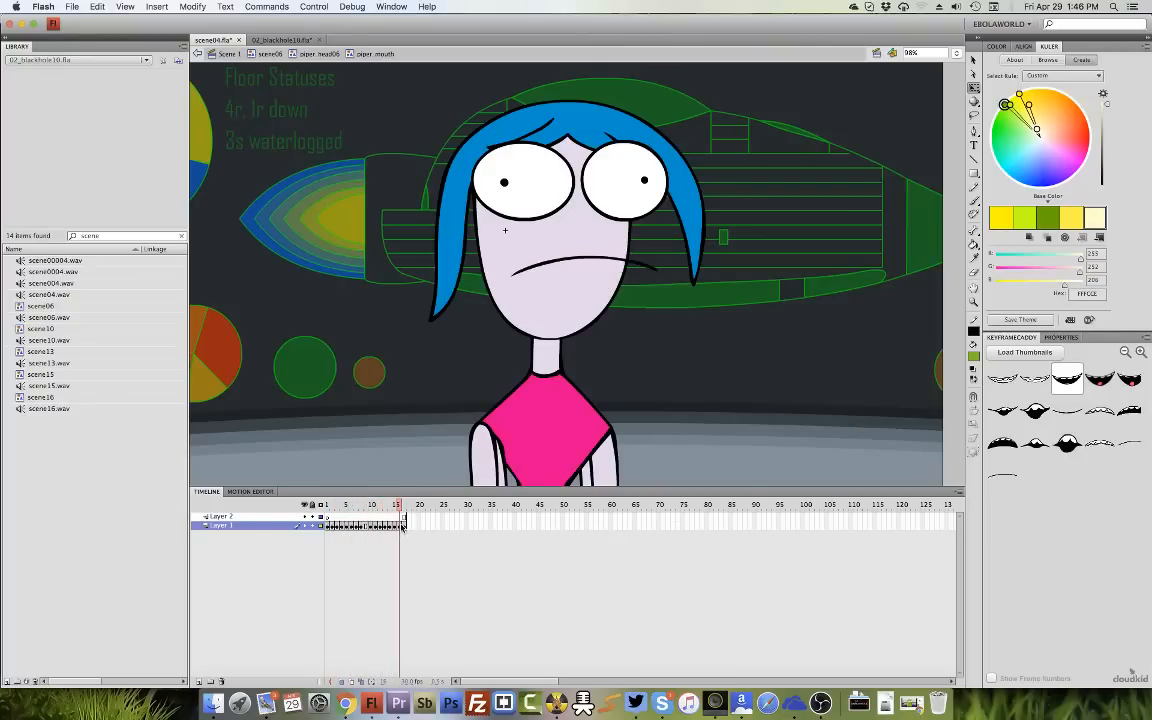
{"action": "left_click", "coordinate": [320, 54]}
{"action": "mouse_move", "coordinate": [335, 508]}
{"action": "left_mouse_down"}
{"action": "mouse_move", "coordinate": [345, 515]}
{"action": "mouse_move", "coordinate": [328, 516]}
{"action": "left_mouse_up"}
{"action": "left_click", "coordinate": [228, 543]}
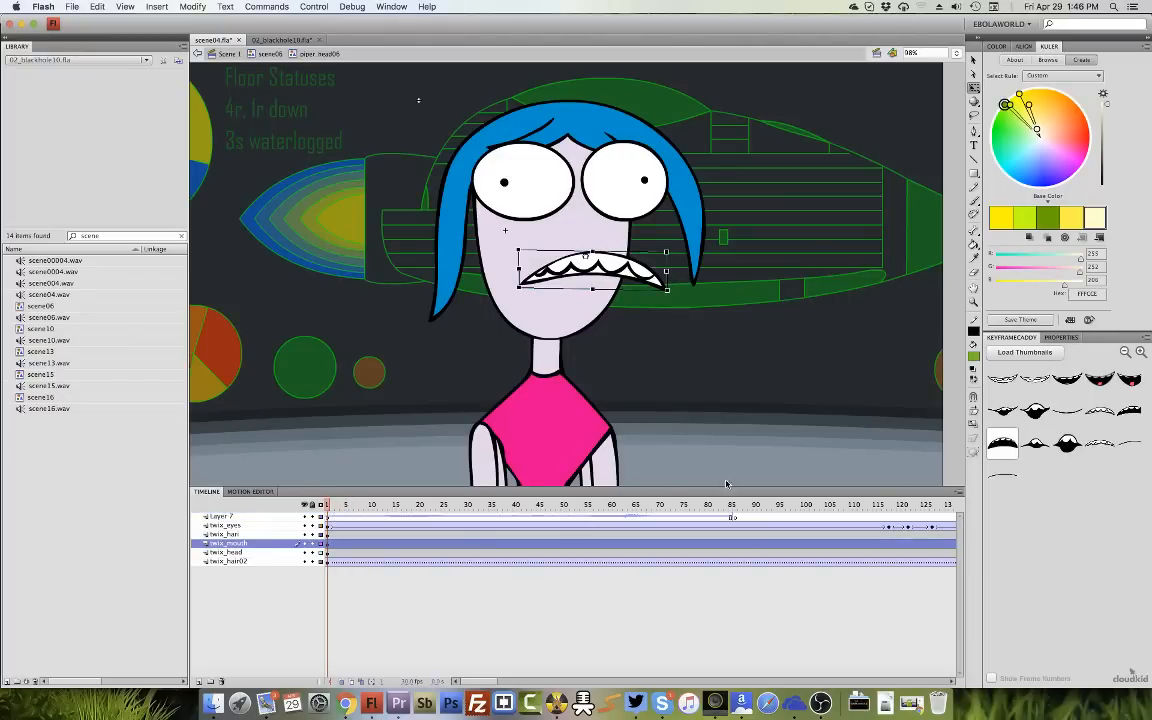
Try the closed smile for the mouth on frame 1, and switch it to the toothy grin.
{"action": "left_click", "coordinate": [1066, 417]}
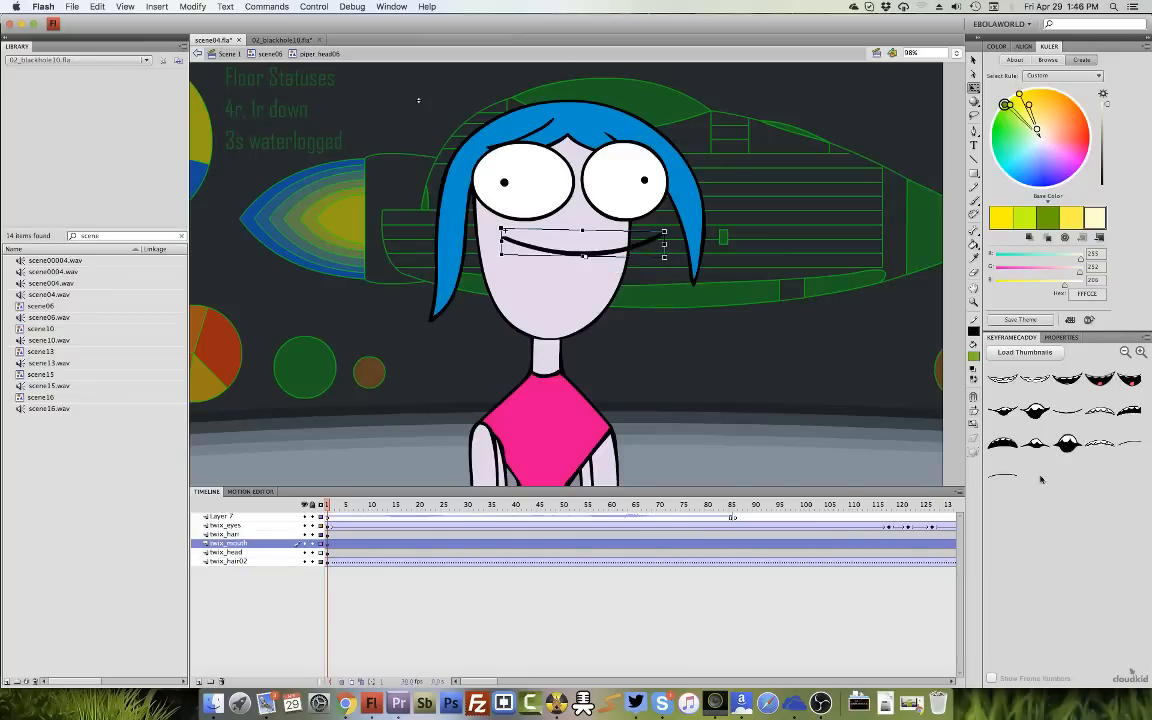
{"action": "left_click", "coordinate": [362, 609]}
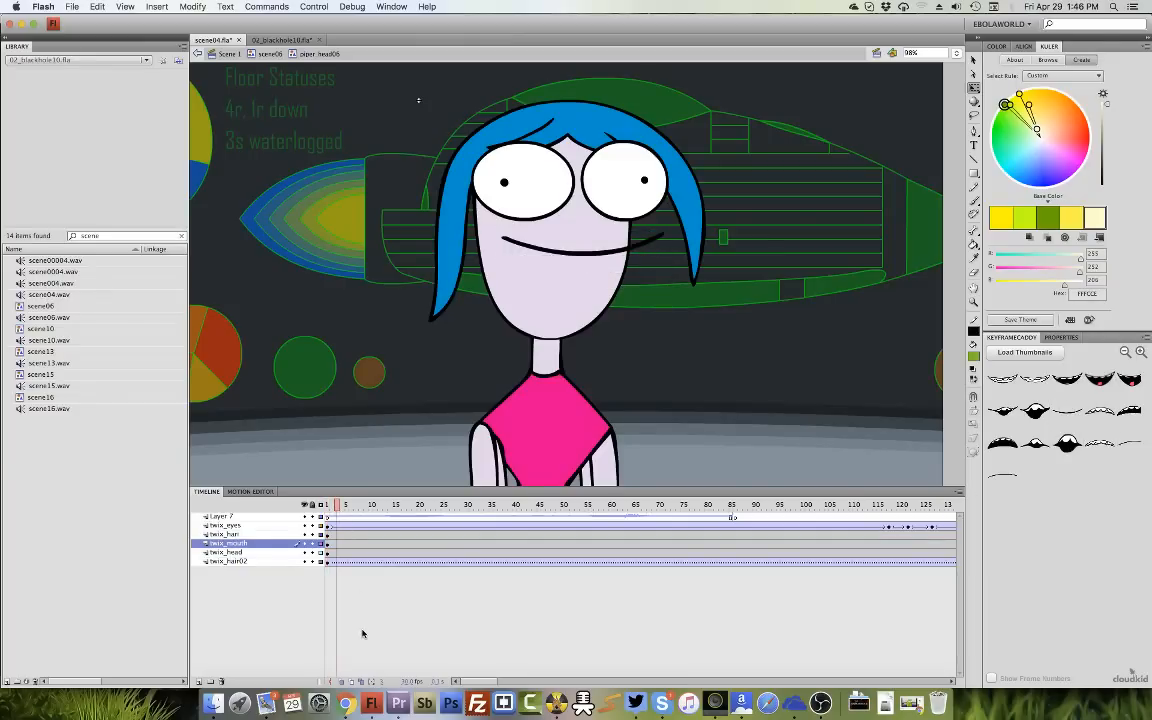
{"action": "left_click_drag", "start_coordinate": [335, 508], "coordinate": [326, 513]}
{"action": "left_click", "coordinate": [1066, 420]}
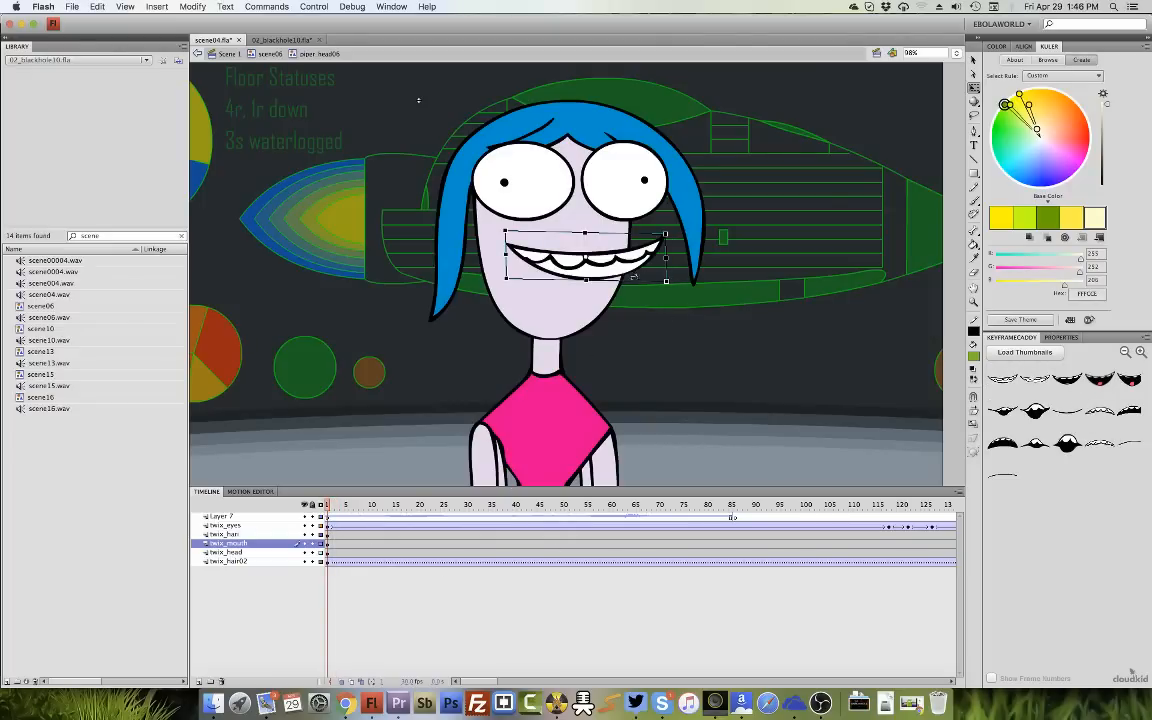
Narrow the toothy grin on frame 1 and position it centrally on the lower face.
{"action": "left_click_drag", "start_coordinate": [666, 258], "coordinate": [655, 258]}
{"action": "mouse_move", "coordinate": [622, 262]}
{"action": "left_mouse_down"}
{"action": "mouse_move", "coordinate": [595, 264]}
{"action": "mouse_move", "coordinate": [632, 242]}
{"action": "left_mouse_up"}
{"action": "left_click", "coordinate": [670, 343]}
{"action": "left_click", "coordinate": [598, 266]}
{"action": "left_click_drag", "start_coordinate": [600, 263], "coordinate": [596, 270]}
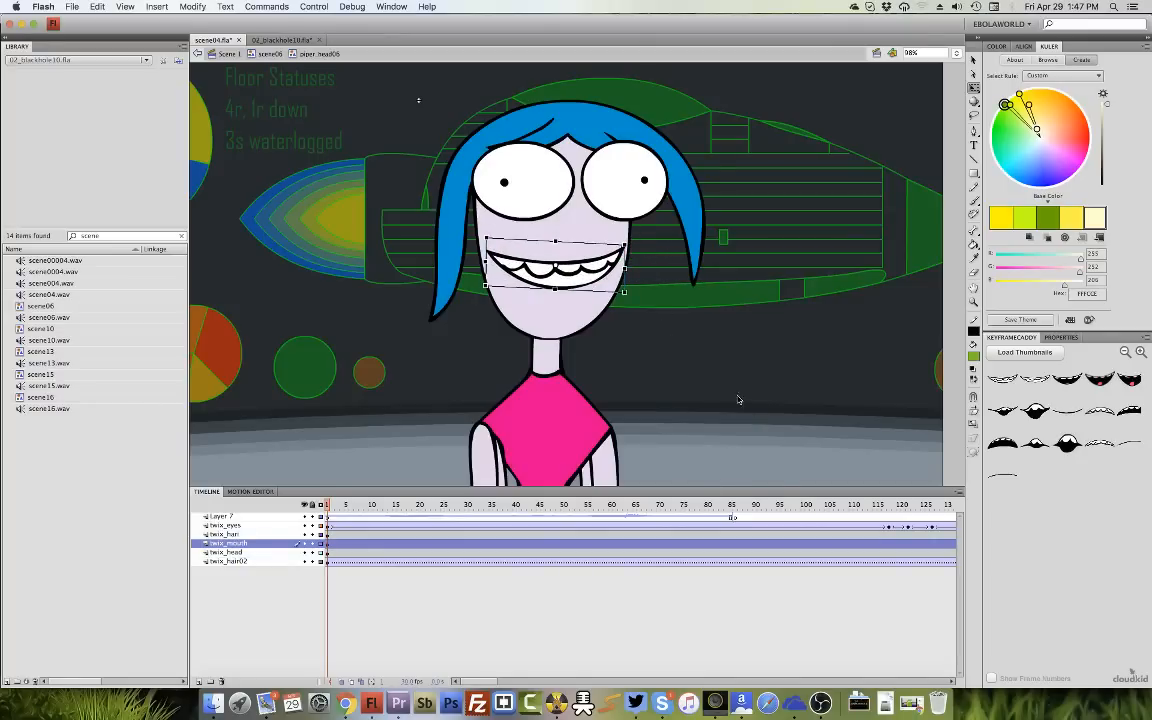
{"action": "left_click", "coordinate": [786, 437]}
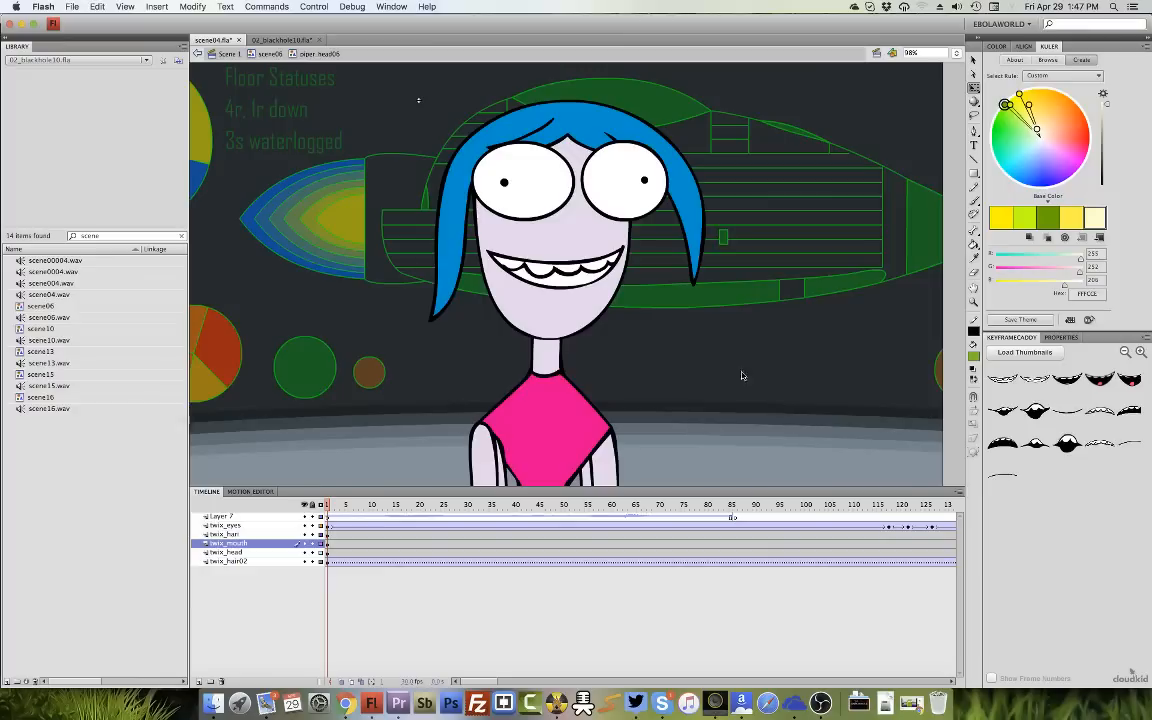
Undo the recent mouth position changes on frame 1 and redo the last undone change.
{"action": "key", "text": "super+z"}
{"action": "key", "text": "super+z"}
{"action": "key", "text": "super+z"}
{"action": "key", "text": "super+z"}
{"action": "key", "text": "super+z"}
{"action": "key", "text": "super+z"}
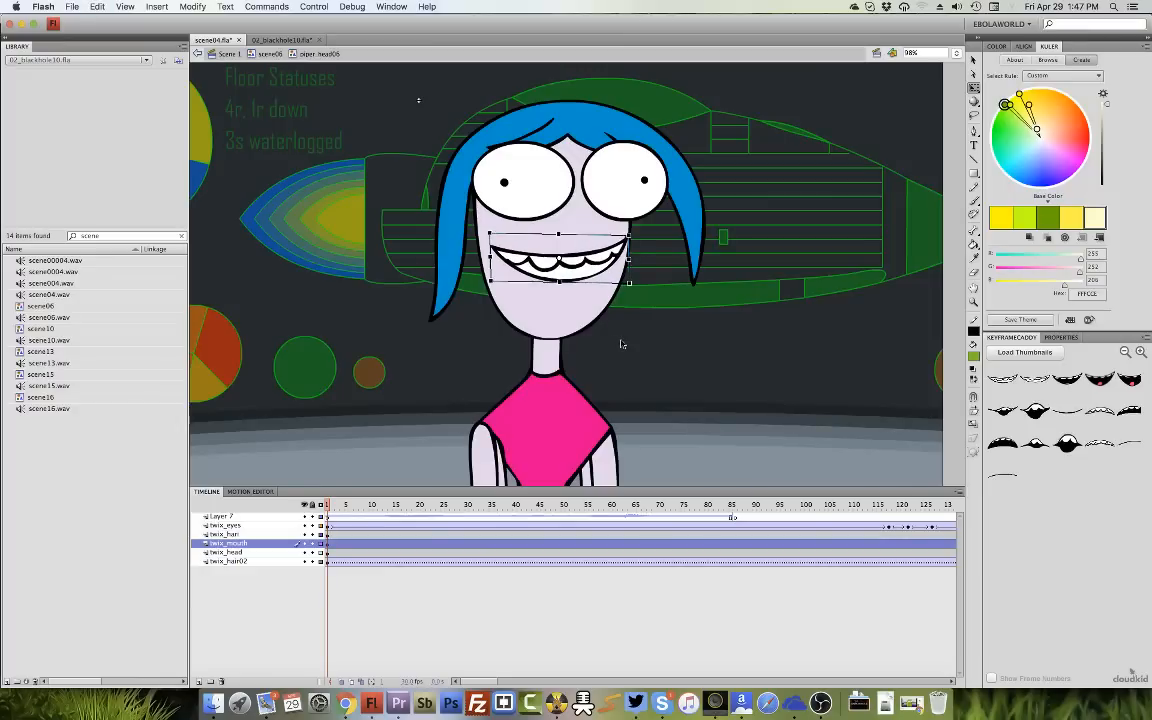
{"action": "key", "text": "super+z"}
{"action": "key", "text": "super+z"}
{"action": "key", "text": "super+z"}
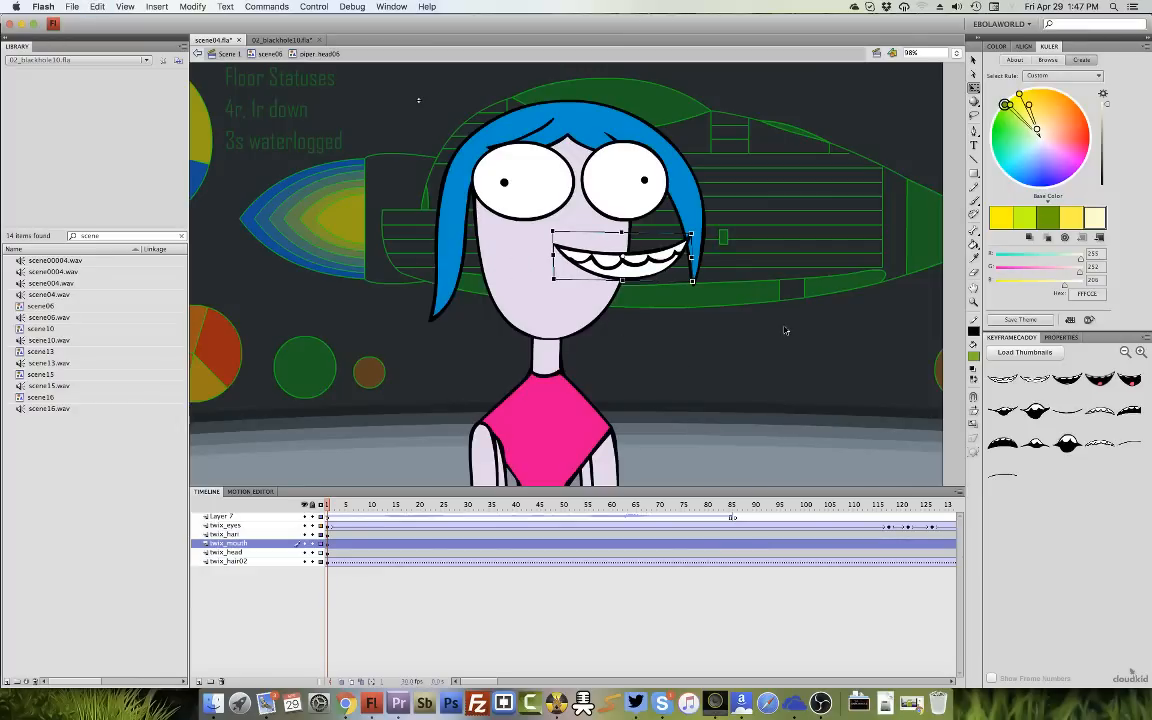
{"action": "key", "text": "super+z"}
{"action": "key", "text": "super+z"}
{"action": "key", "text": "super+z"}
{"action": "key", "text": "super+z"}
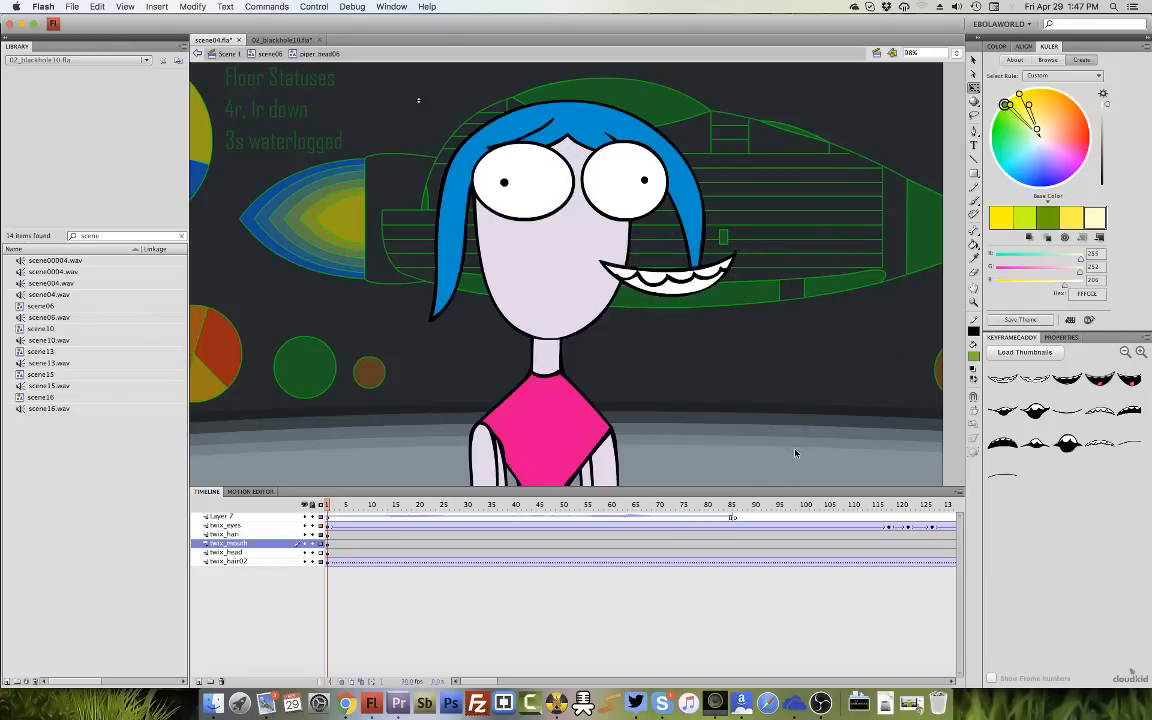
{"action": "key", "text": "super+y"}
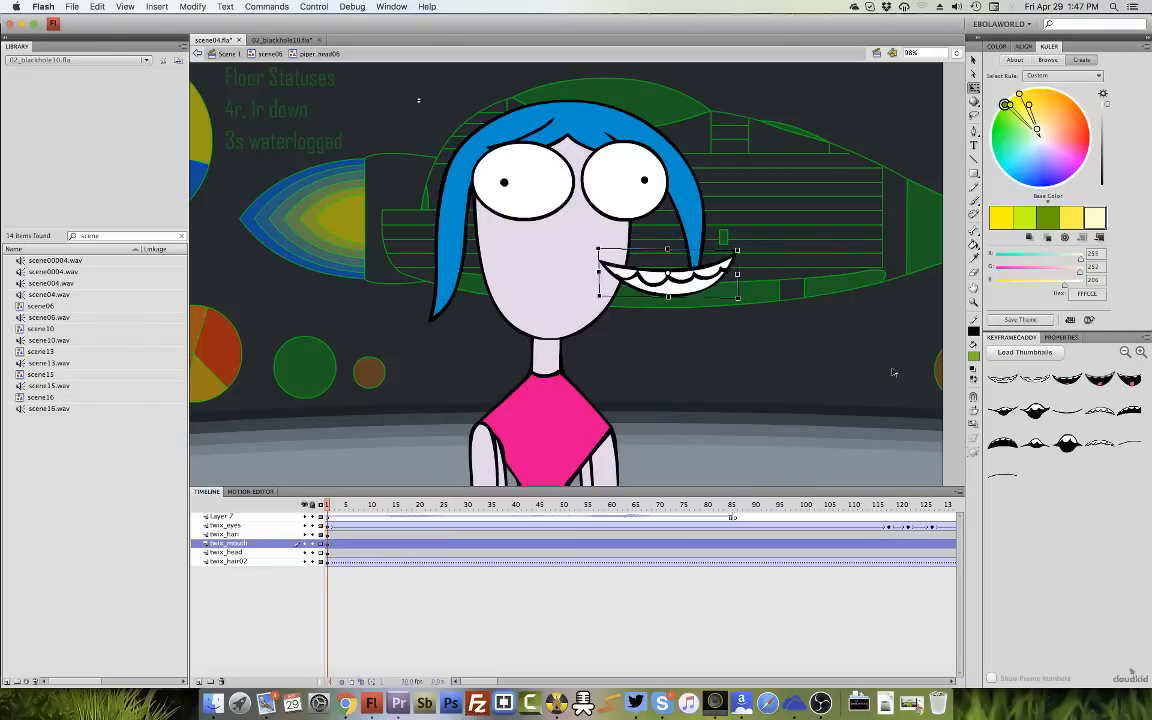
Change the piper_mouth instance's looping from Single Frame to a playing option and play the head animation from frame 1.
{"action": "left_click", "coordinate": [1062, 337]}
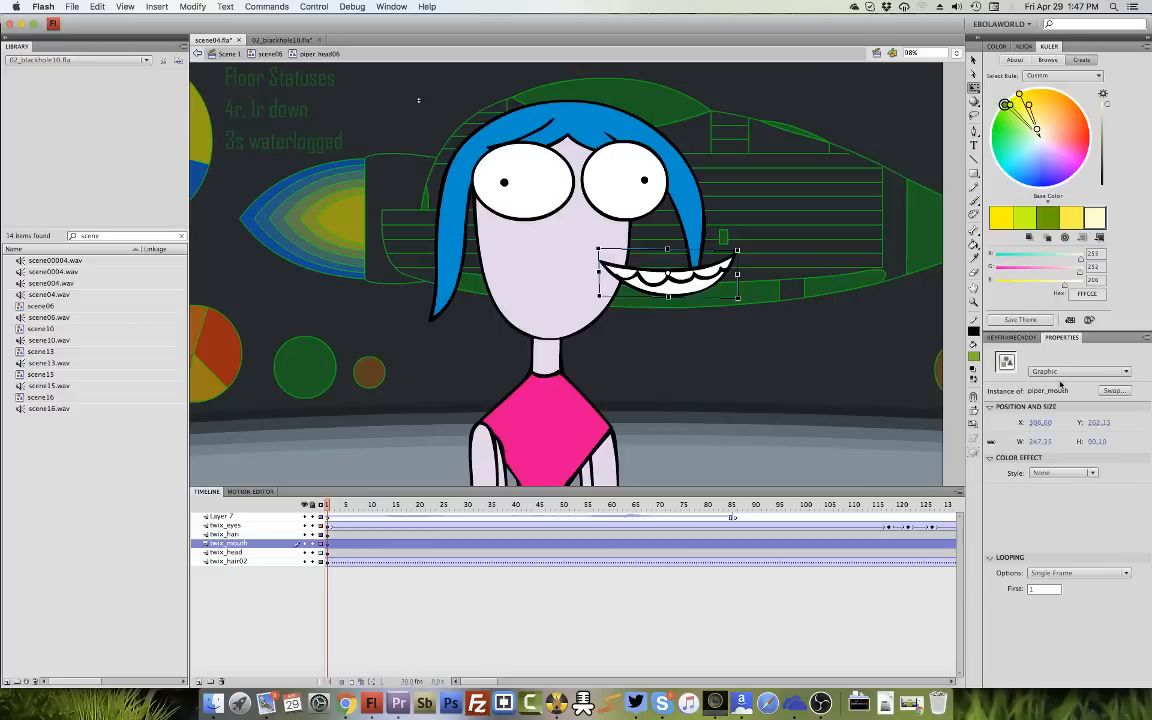
{"action": "left_click", "coordinate": [1075, 573]}
{"action": "left_click", "coordinate": [1075, 585]}
{"action": "key", "text": "Return"}
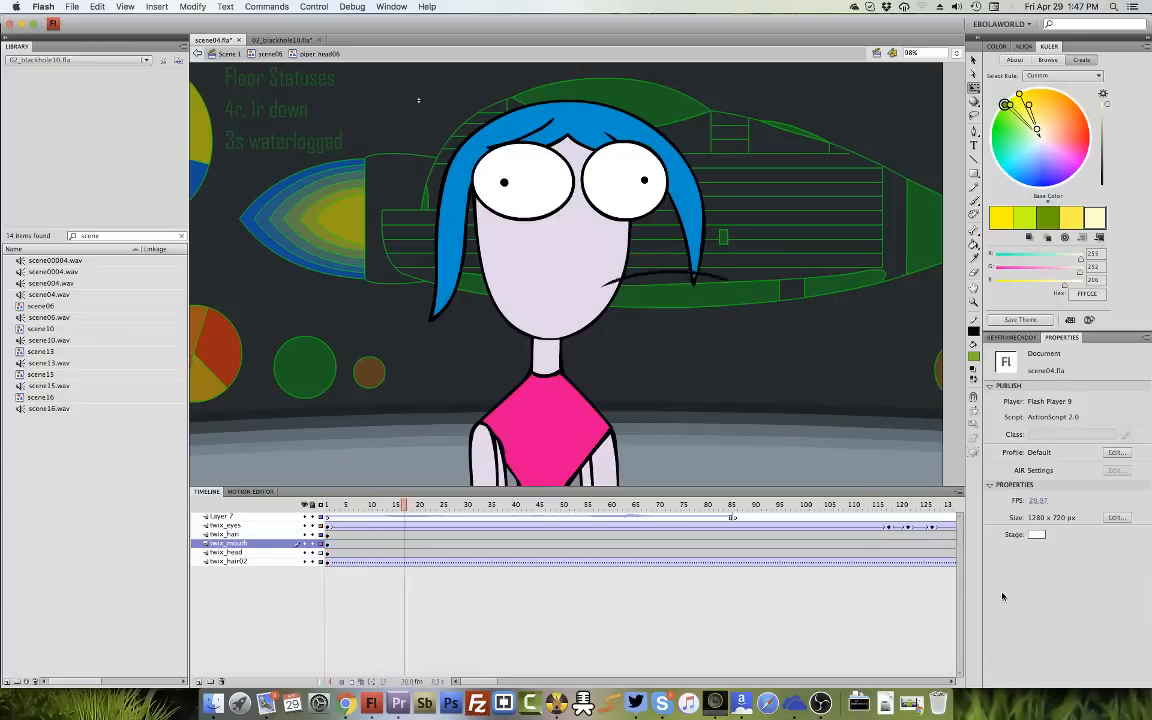
Stop playback and undo the mouth's looping change and displacement, restoring the toothy grin on the lower face.
{"action": "key", "text": "Return"}
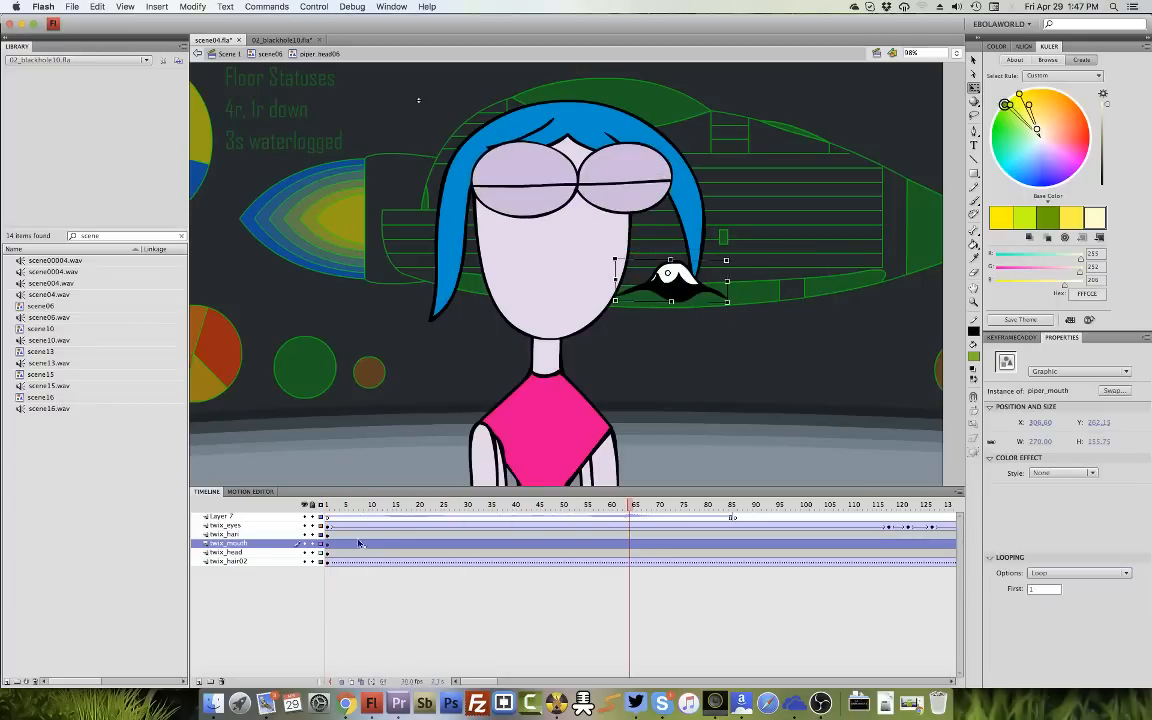
{"action": "key", "text": "super+z"}
{"action": "key", "text": "super+z"}
{"action": "key", "text": "super+z"}
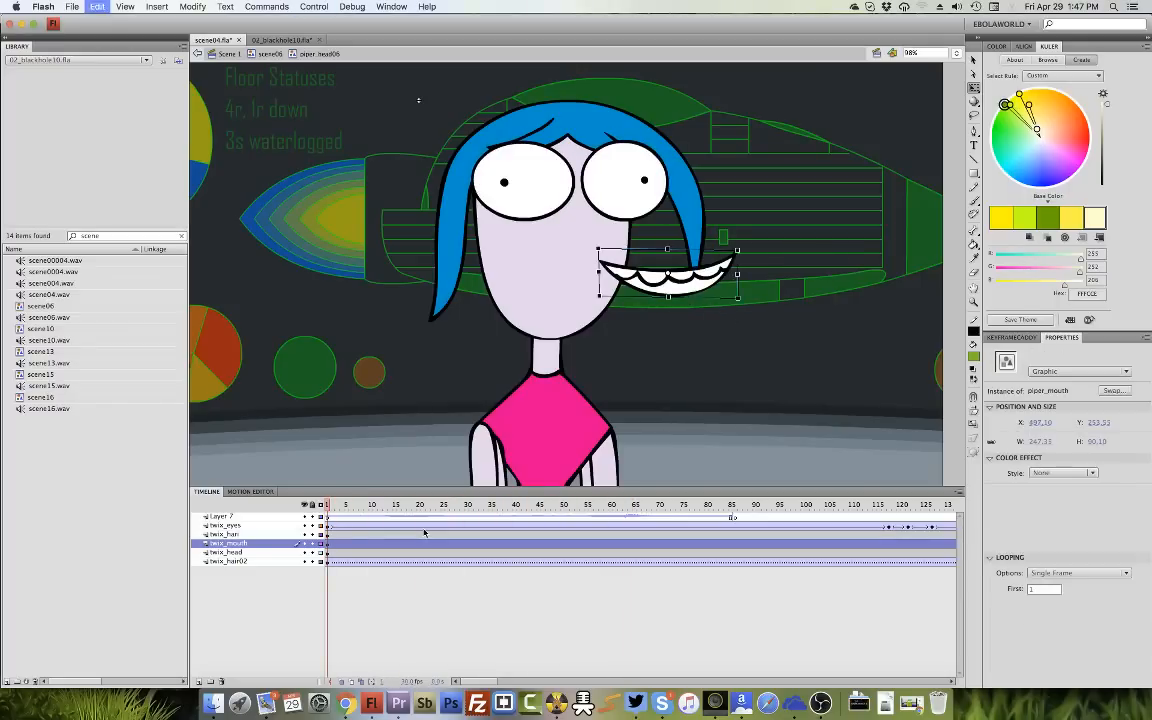
{"action": "key", "text": "super+z"}
{"action": "left_click", "coordinate": [336, 518]}
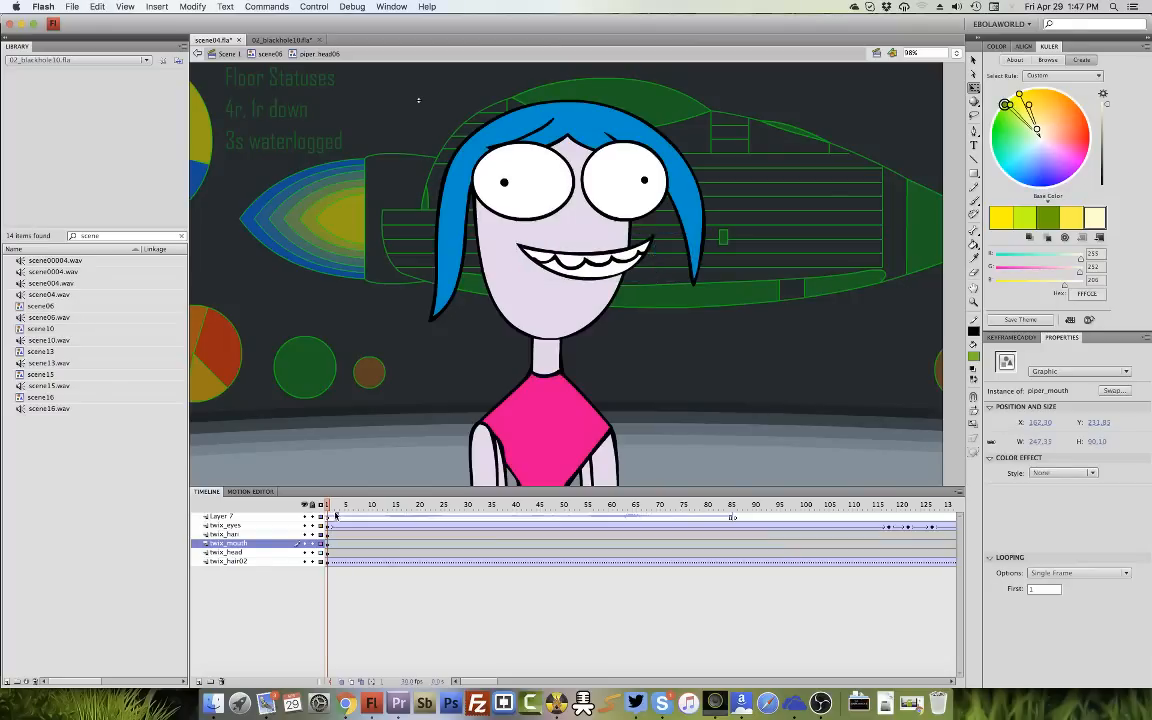
Key the twix_mouth shapes from frame 3 to frame 9: an open smile at 3, the toothy grin at 5 and the closed smile at 9.
{"action": "left_click", "coordinate": [607, 271]}
{"action": "left_click_drag", "start_coordinate": [338, 506], "coordinate": [336, 538]}
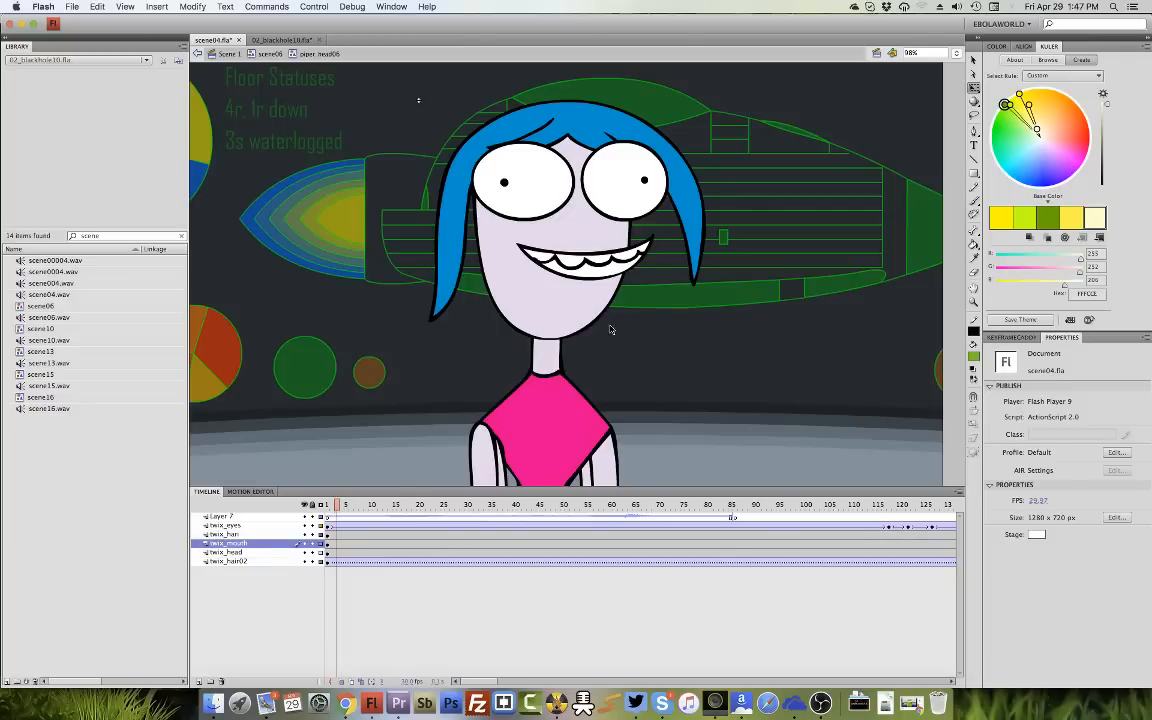
{"action": "left_click", "coordinate": [545, 248]}
{"action": "left_click", "coordinate": [1015, 337]}
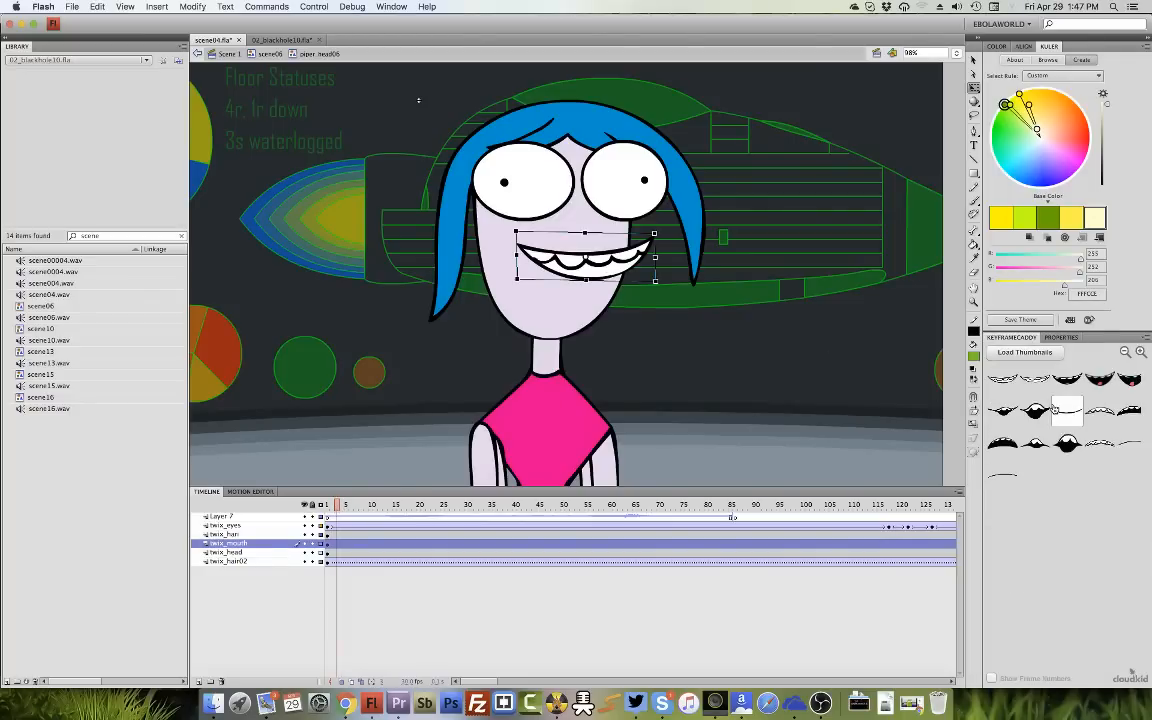
{"action": "left_click", "coordinate": [1099, 378]}
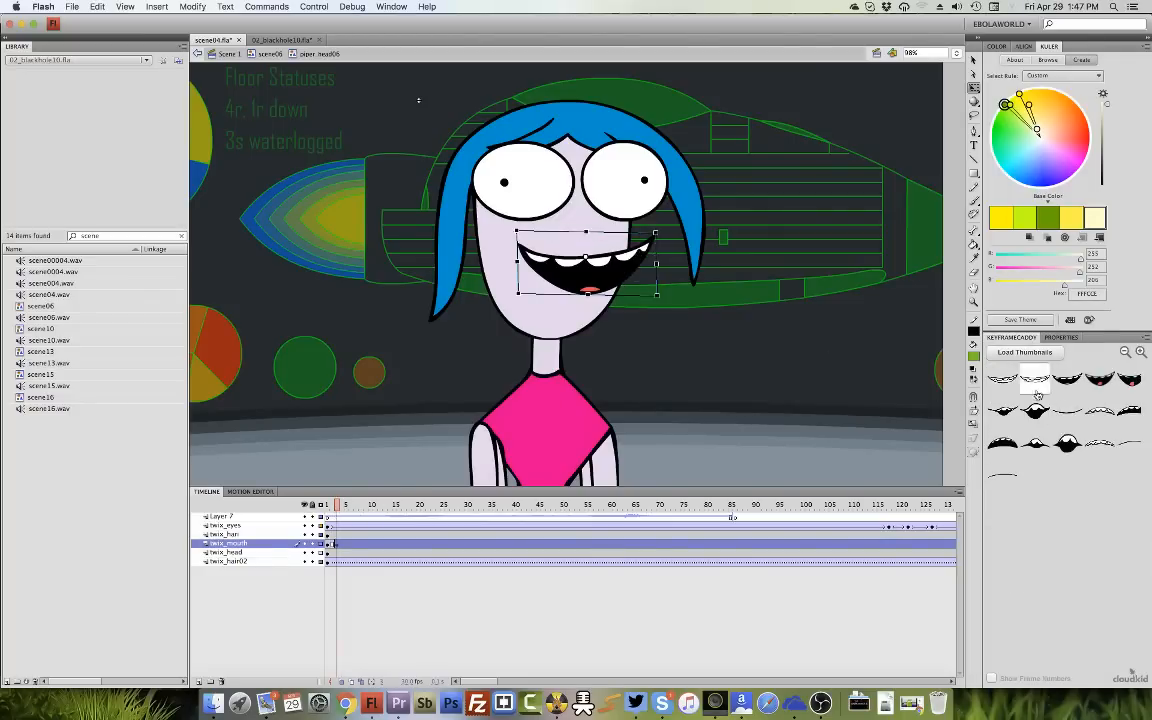
{"action": "left_click_drag", "start_coordinate": [338, 510], "coordinate": [347, 508]}
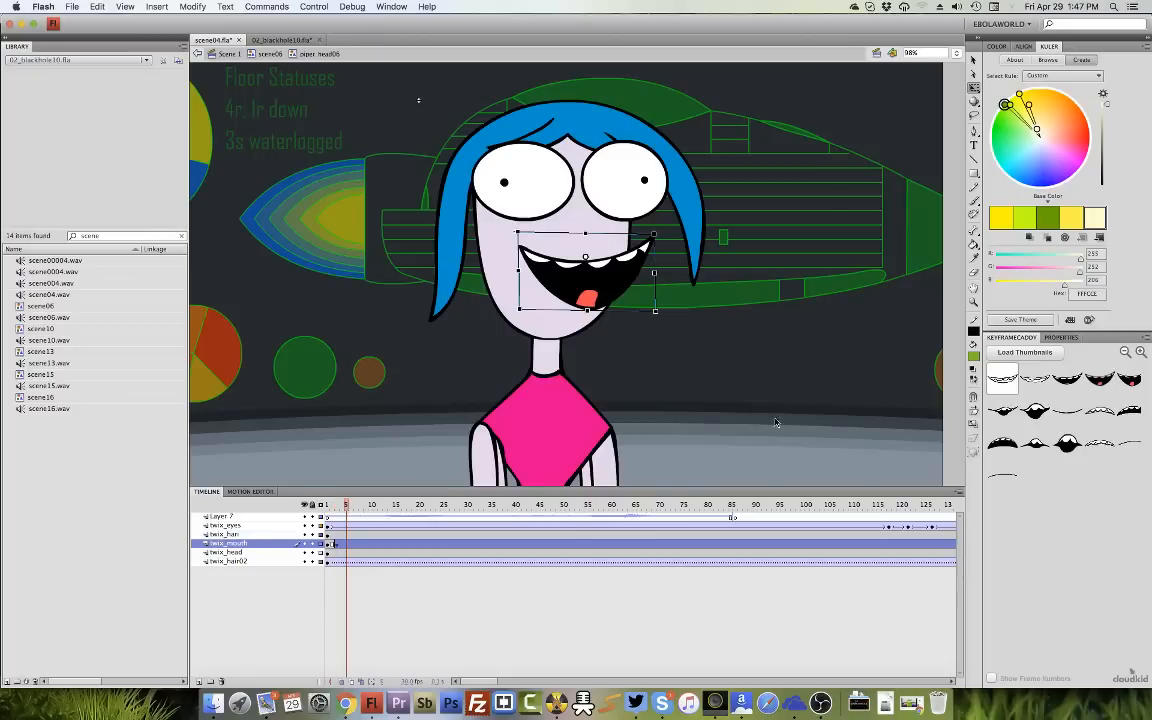
{"action": "left_click", "coordinate": [1012, 383]}
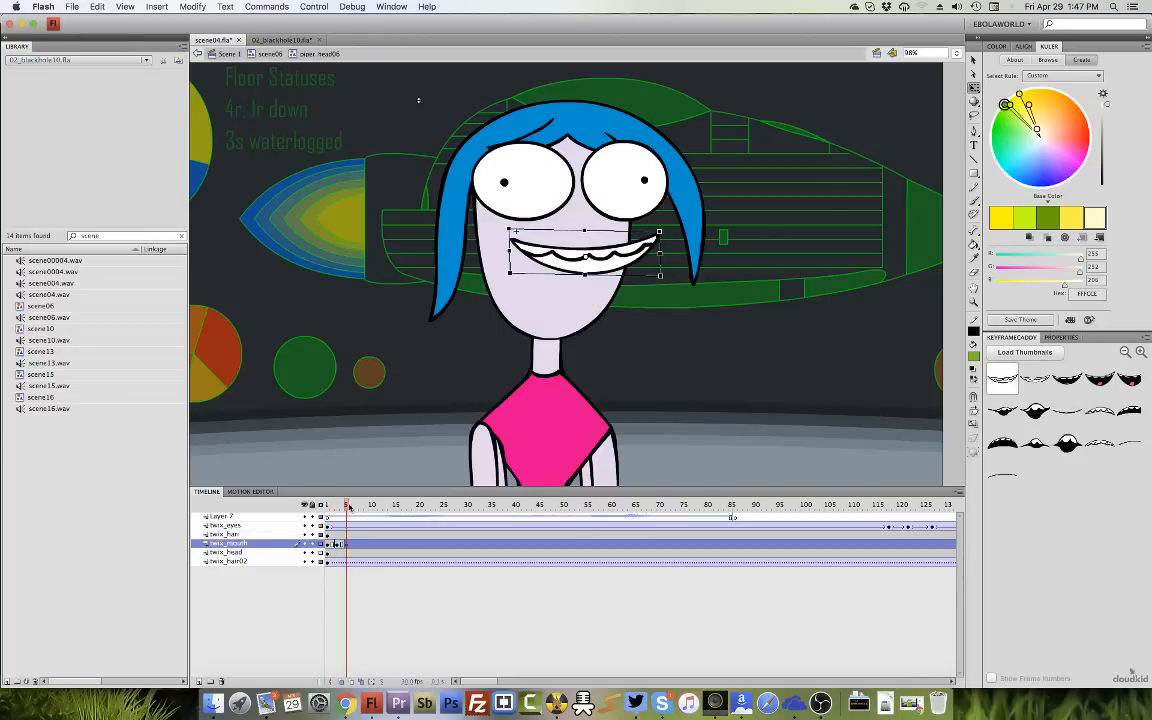
{"action": "left_click_drag", "start_coordinate": [348, 508], "coordinate": [367, 508]}
{"action": "left_click", "coordinate": [1065, 412]}
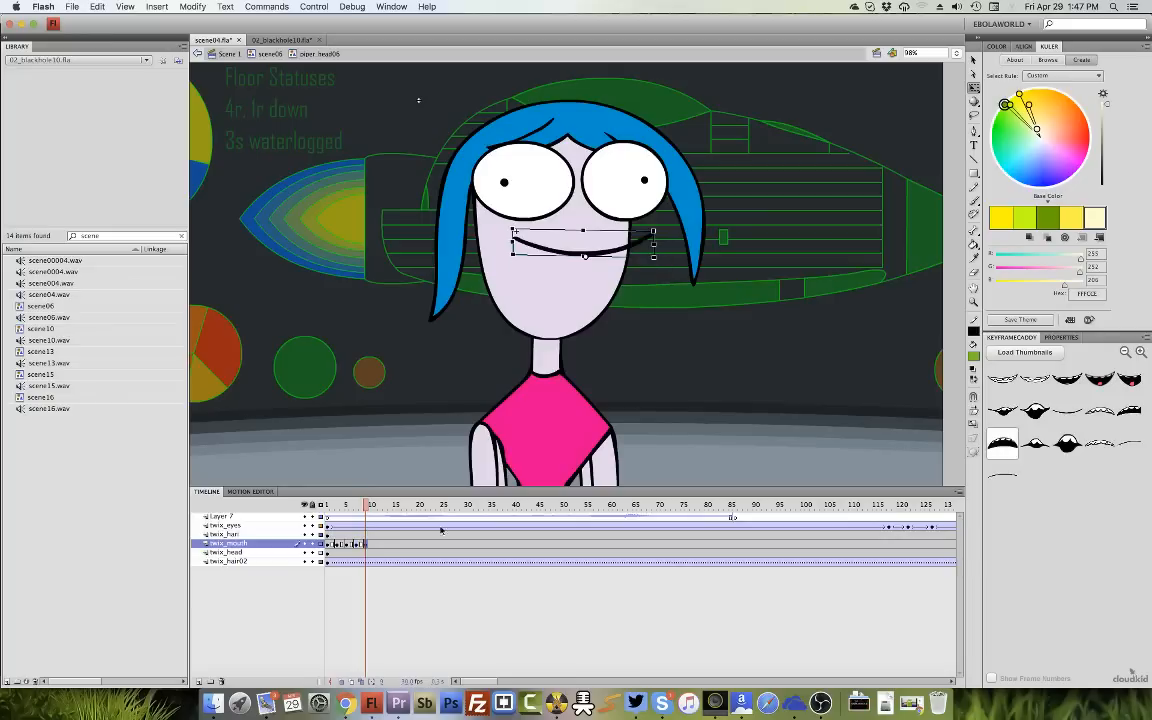
Key the mouth shapes from frame 12 to frame 16, starting with the open toothy smile and alternating grin and wide-open shapes.
{"action": "left_click_drag", "start_coordinate": [369, 510], "coordinate": [381, 513]}
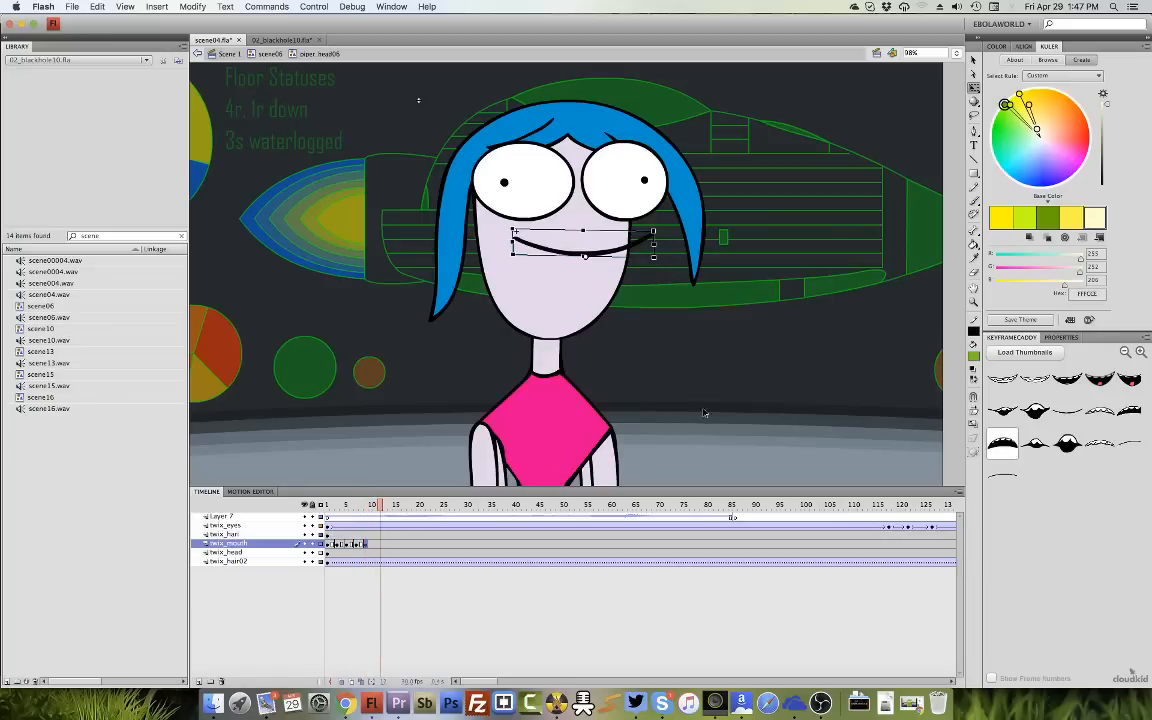
{"action": "left_click", "coordinate": [1099, 380]}
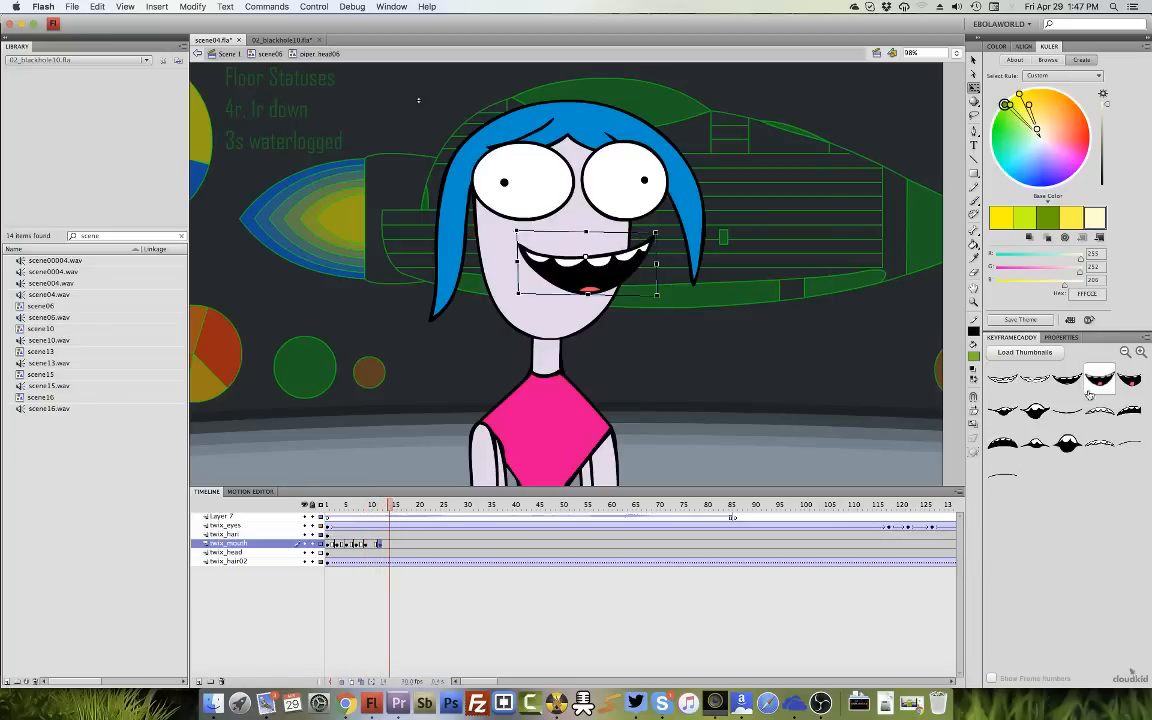
{"action": "left_click", "coordinate": [1002, 378]}
{"action": "left_click", "coordinate": [399, 506]}
{"action": "left_click", "coordinate": [1129, 380]}
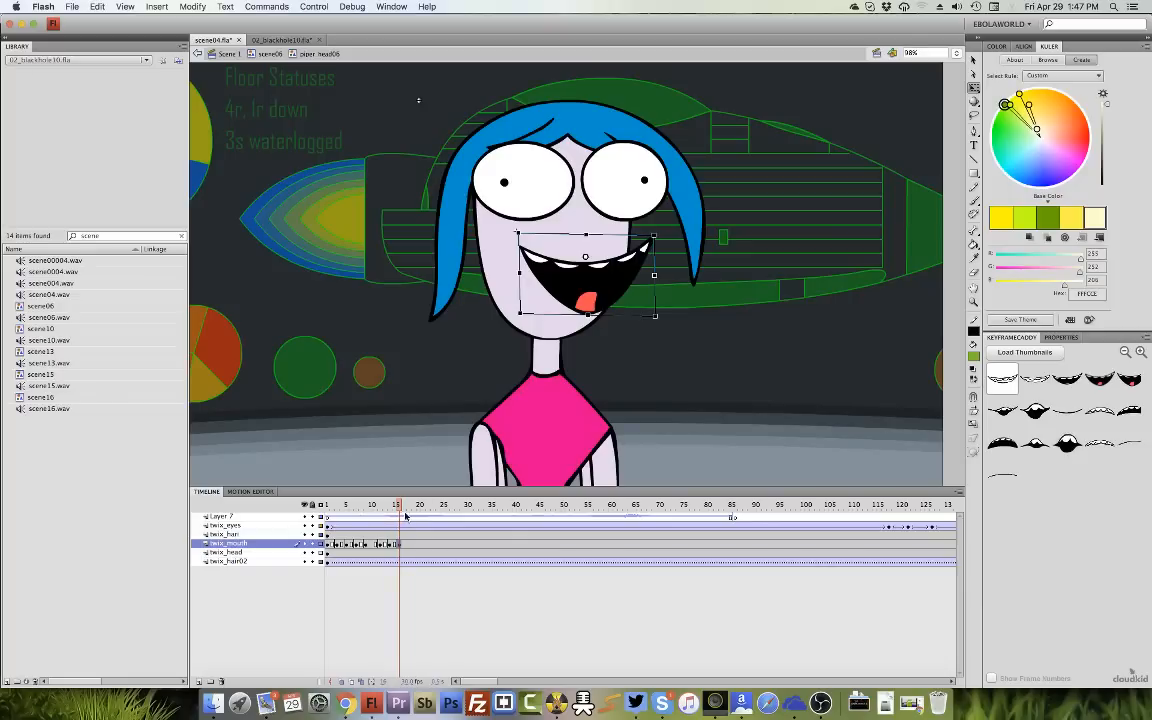
Key the mouth shapes from about frame 20 to frame 27, going from the wide-open mouth with tongue back to a toothy grin.
{"action": "left_click_drag", "start_coordinate": [403, 510], "coordinate": [422, 508]}
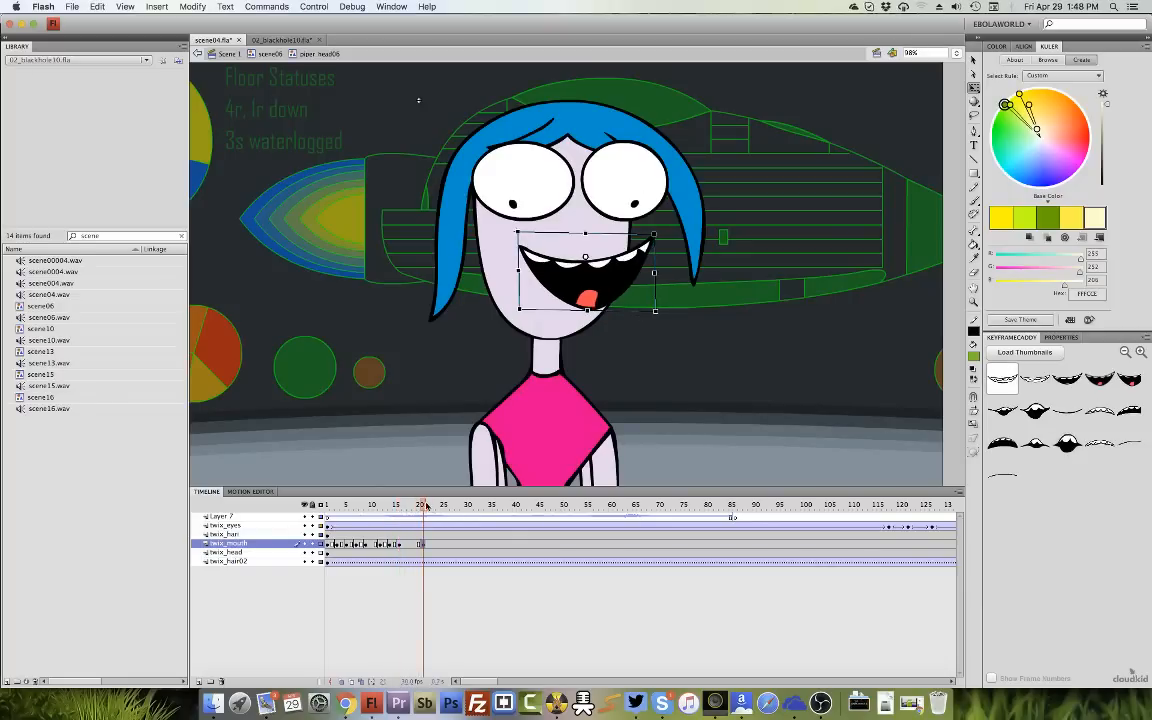
{"action": "left_click_drag", "start_coordinate": [426, 506], "coordinate": [452, 507]}
{"action": "left_click", "coordinate": [1068, 380]}
{"action": "left_click", "coordinate": [1035, 381]}
{"action": "left_click", "coordinate": [1003, 379]}
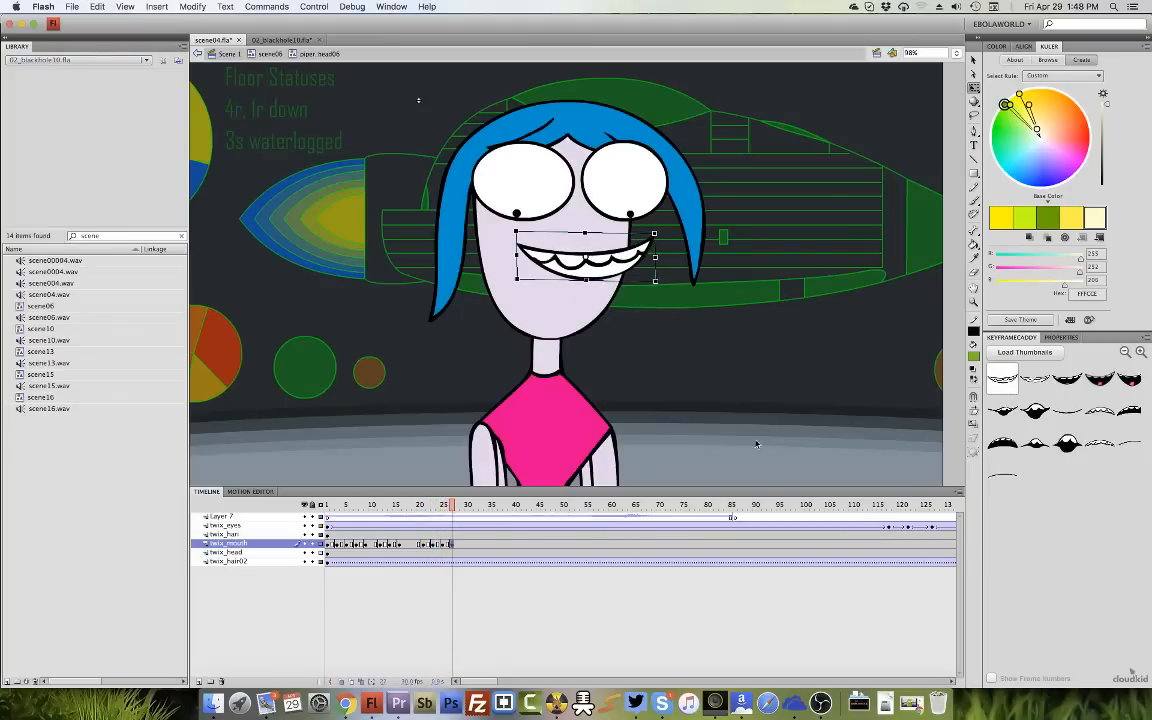
Play the head animation repeatedly from the start to check the first mouth shapes against the audio.
{"action": "left_click", "coordinate": [338, 518]}
{"action": "key", "text": "Return"}
{"action": "key", "text": "Return"}
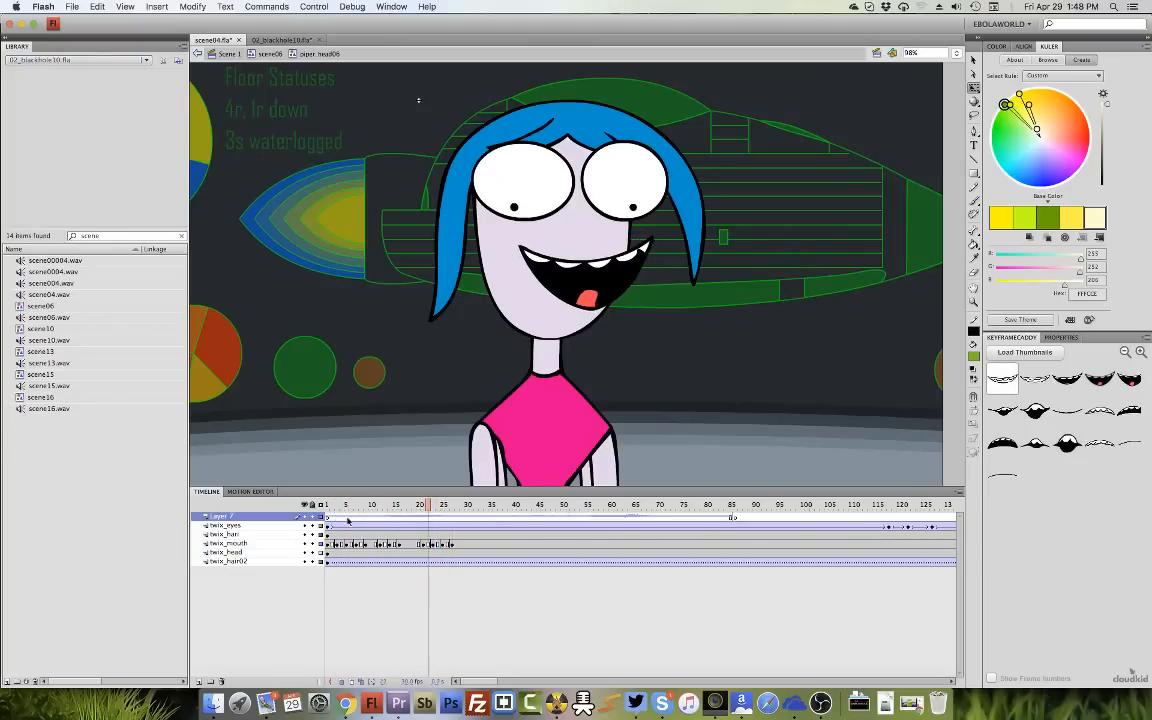
{"action": "left_click", "coordinate": [329, 518]}
{"action": "key", "text": "Return"}
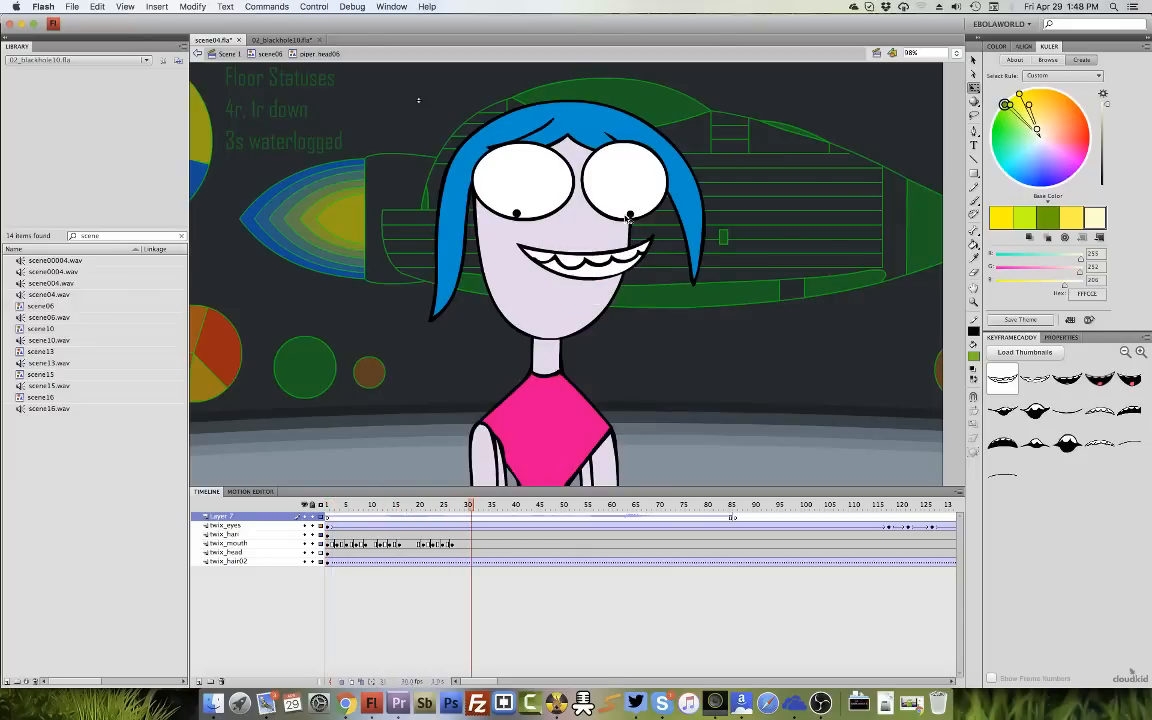
{"action": "left_click_drag", "start_coordinate": [339, 507], "coordinate": [327, 505]}
{"action": "key", "text": "Return"}
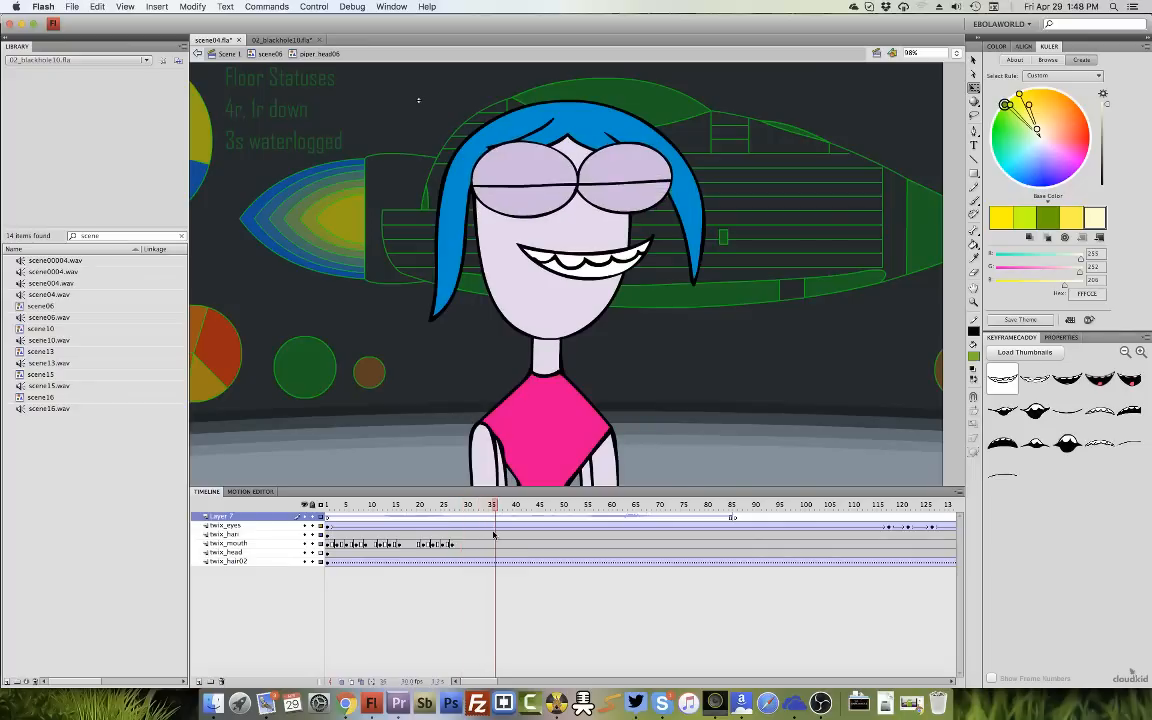
Key the mouth shapes from about frame 34 to frame 48, alternating small open, round open and toothy grin shapes.
{"action": "left_click", "coordinate": [1003, 411]}
{"action": "left_click", "coordinate": [681, 199]}
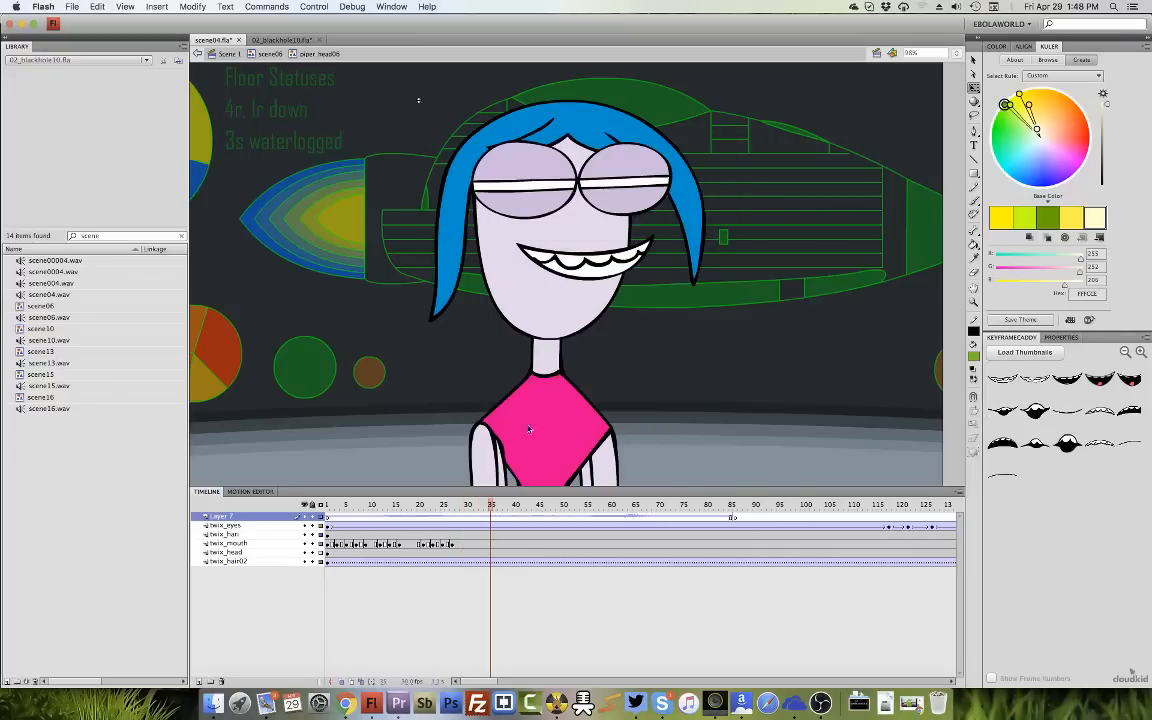
{"action": "left_click", "coordinate": [493, 544]}
{"action": "left_click", "coordinate": [1003, 411]}
{"action": "left_click_drag", "start_coordinate": [492, 505], "coordinate": [563, 505]}
{"action": "left_click", "coordinate": [1035, 411]}
{"action": "left_click", "coordinate": [1003, 380]}
{"action": "left_click", "coordinate": [1003, 411]}
{"action": "left_click", "coordinate": [1036, 381]}
{"action": "left_click", "coordinate": [1003, 411]}
{"action": "left_click", "coordinate": [1003, 378]}
{"action": "left_click", "coordinate": [1003, 411]}
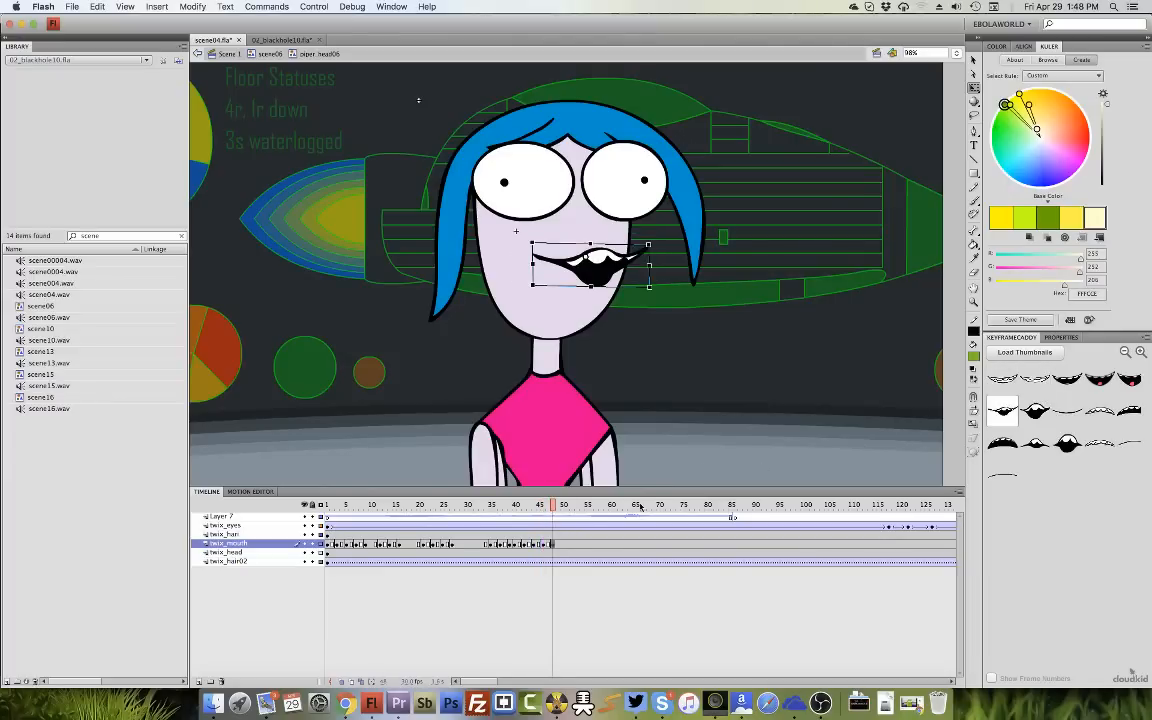
Key the mouth shapes from about frame 50 to frame 68, using closed and open smiles and ending on the toothy grin.
{"action": "left_click", "coordinate": [567, 505]}
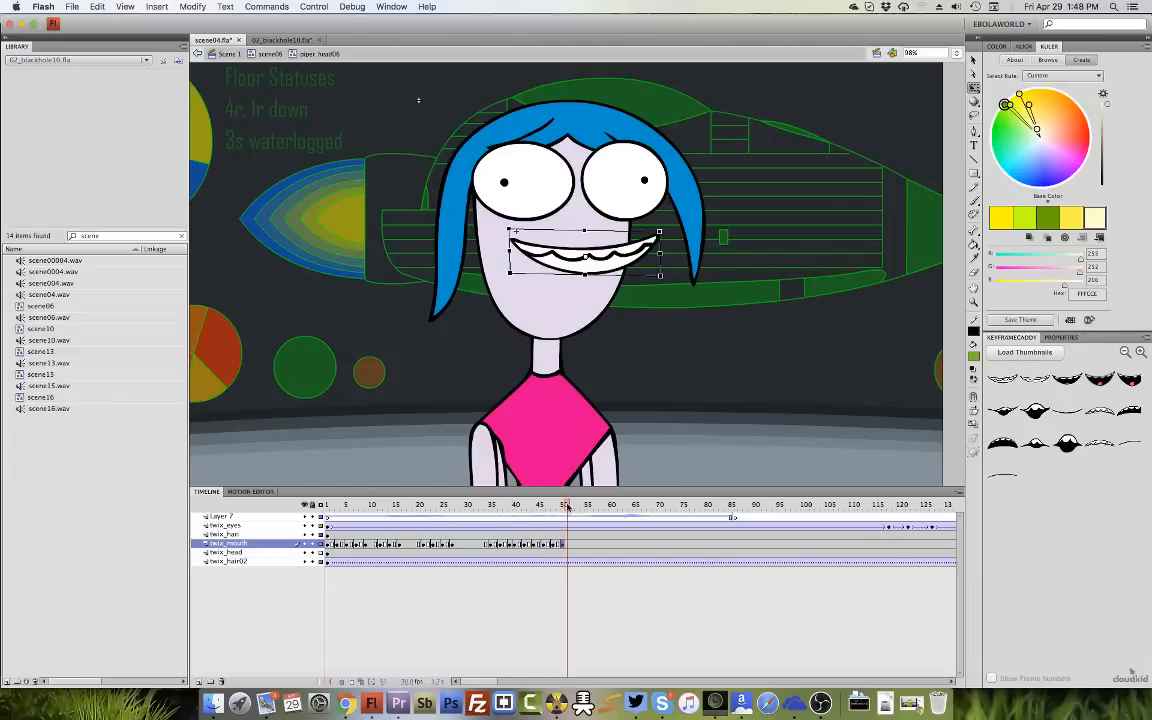
{"action": "left_click", "coordinate": [1063, 382]}
{"action": "left_click_drag", "start_coordinate": [567, 505], "coordinate": [649, 510]}
{"action": "left_click", "coordinate": [1067, 421]}
{"action": "left_click", "coordinate": [1062, 382]}
{"action": "left_click", "coordinate": [1097, 382]}
{"action": "left_click", "coordinate": [1126, 383]}
{"action": "left_click", "coordinate": [1099, 382]}
{"action": "left_click", "coordinate": [1002, 410]}
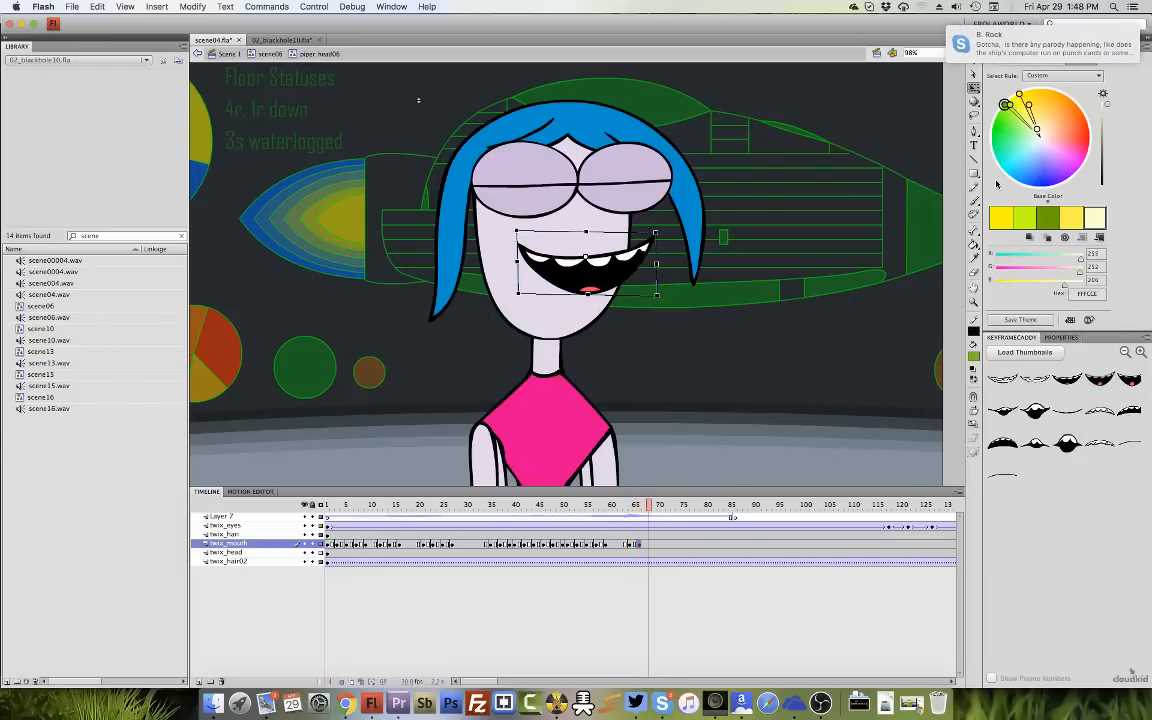
{"action": "left_click", "coordinate": [1002, 410]}
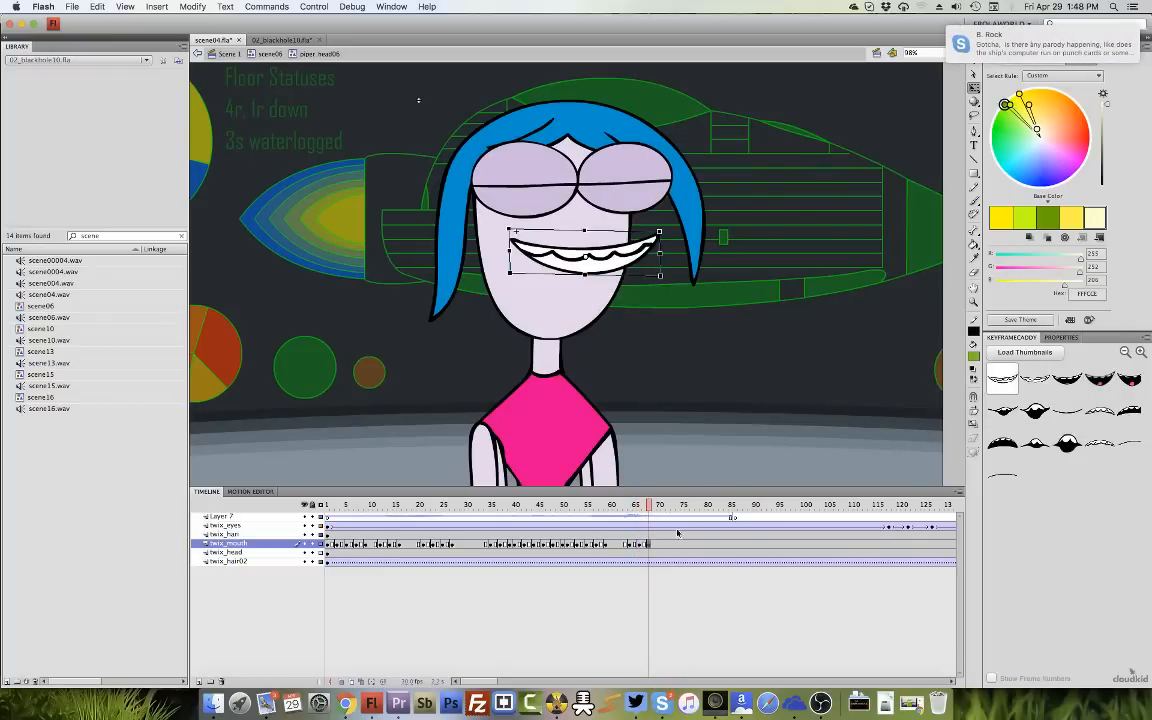
Play the animation from frame 1 to check the lip sync, and return to the first frame.
{"action": "left_click", "coordinate": [328, 504]}
{"action": "key", "text": "Return"}
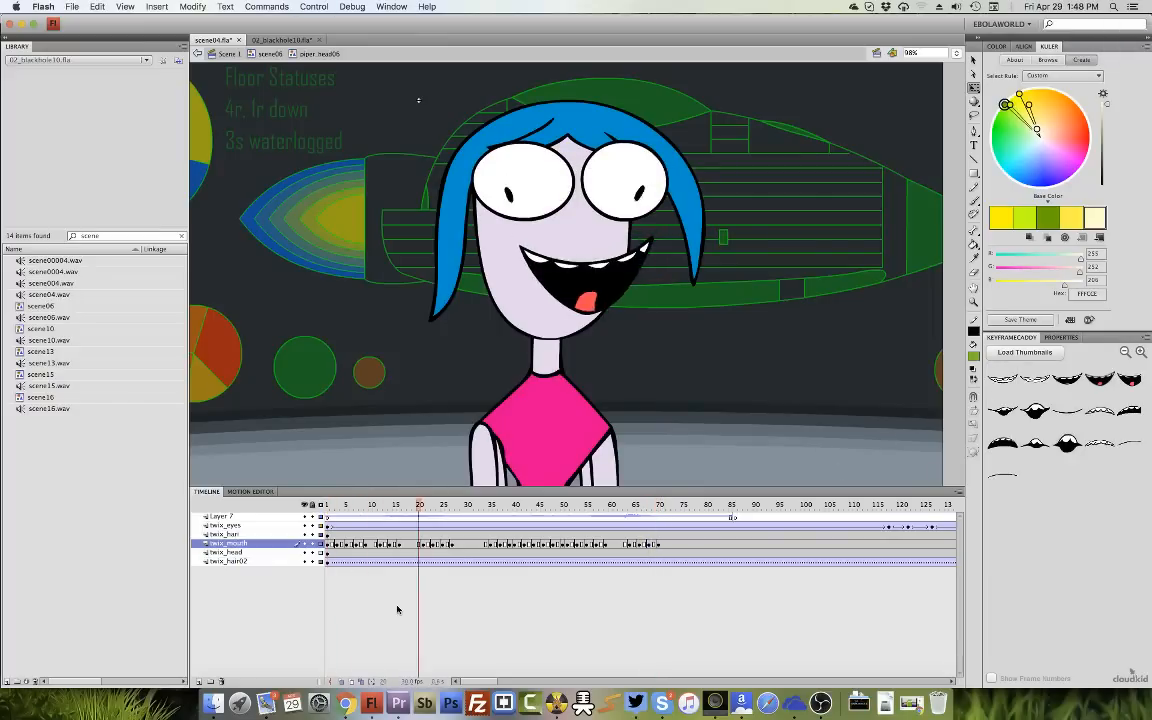
{"action": "key", "text": "Return"}
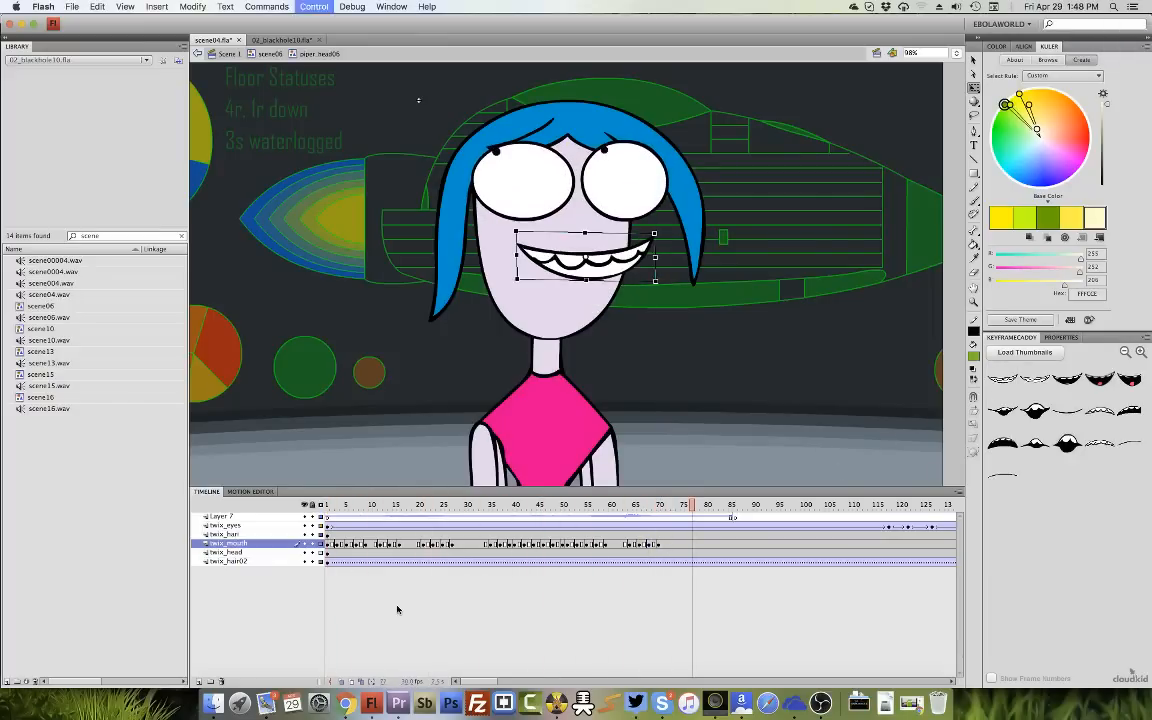
{"action": "left_click", "coordinate": [328, 517]}
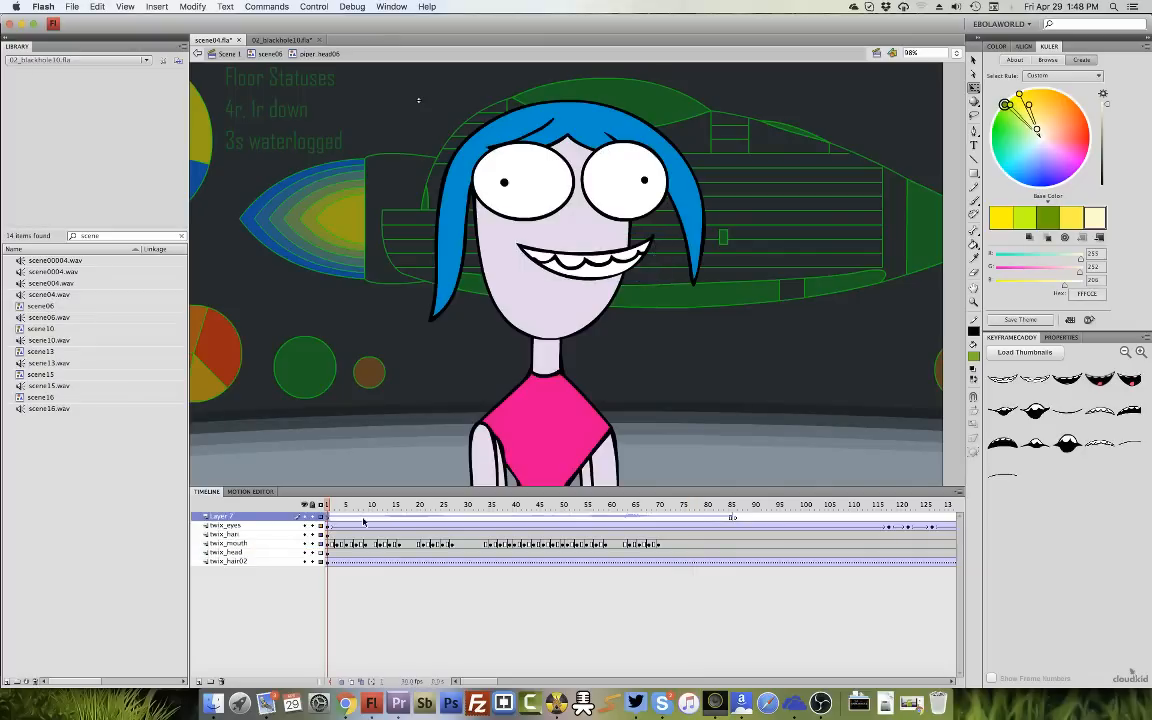
Open the piper_eyes06 symbol, change the Layer 4 sound to scene0004.wav, and play the eye animation with it.
{"action": "left_click_drag", "start_coordinate": [650, 194], "coordinate": [721, 170]}
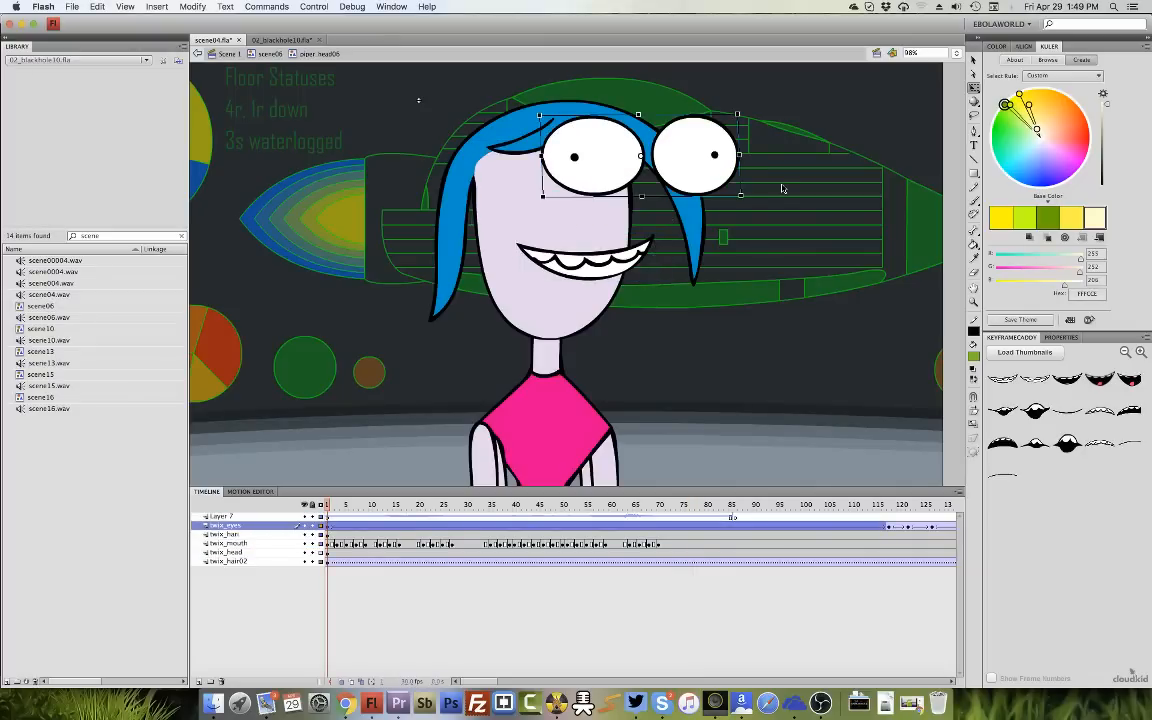
{"action": "key", "text": "super+z"}
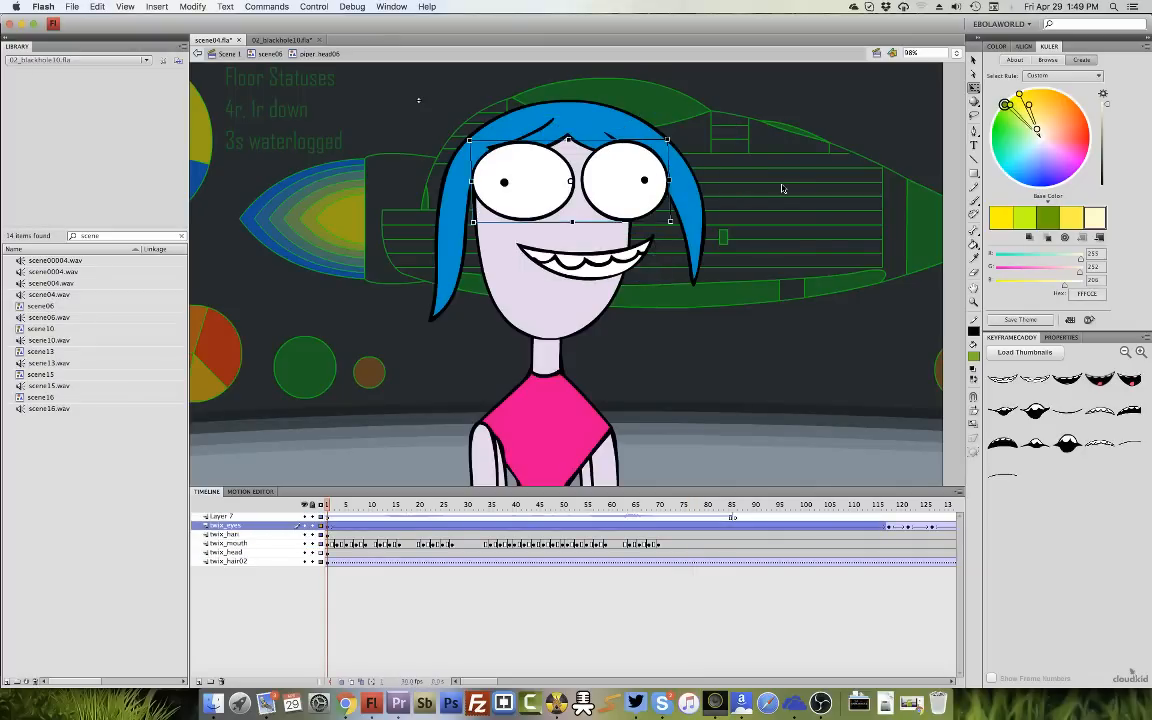
{"action": "double_click", "coordinate": [644, 203]}
{"action": "left_click", "coordinate": [346, 504]}
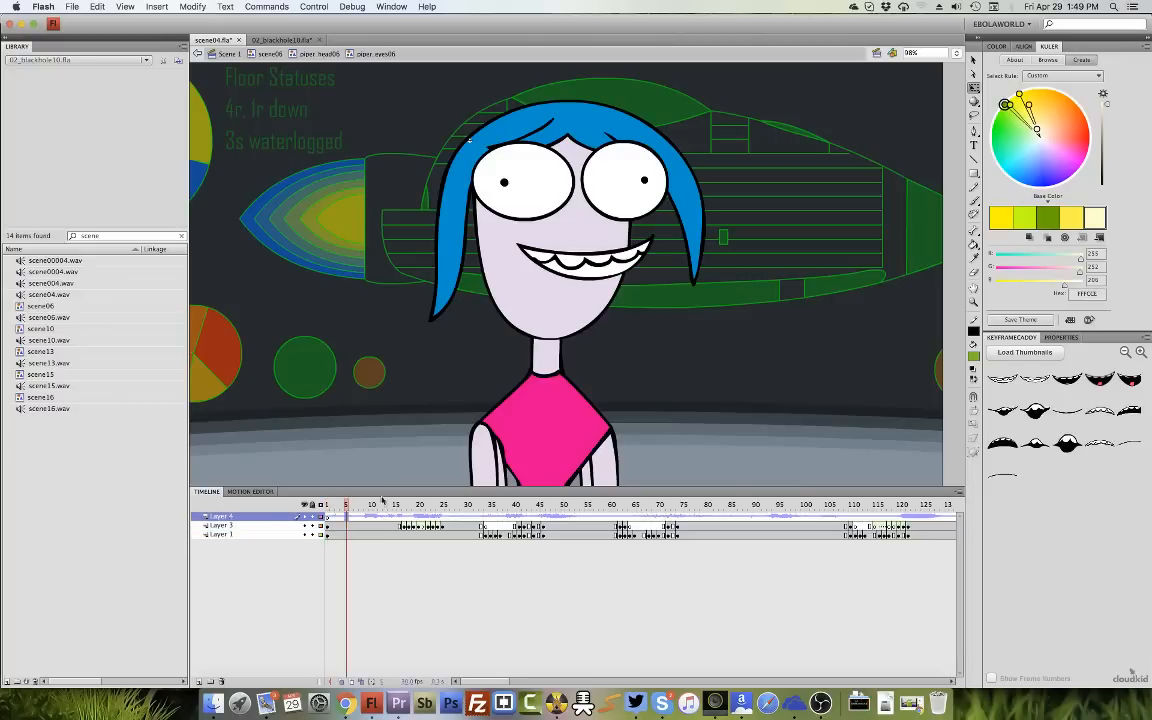
{"action": "left_click", "coordinate": [1062, 338]}
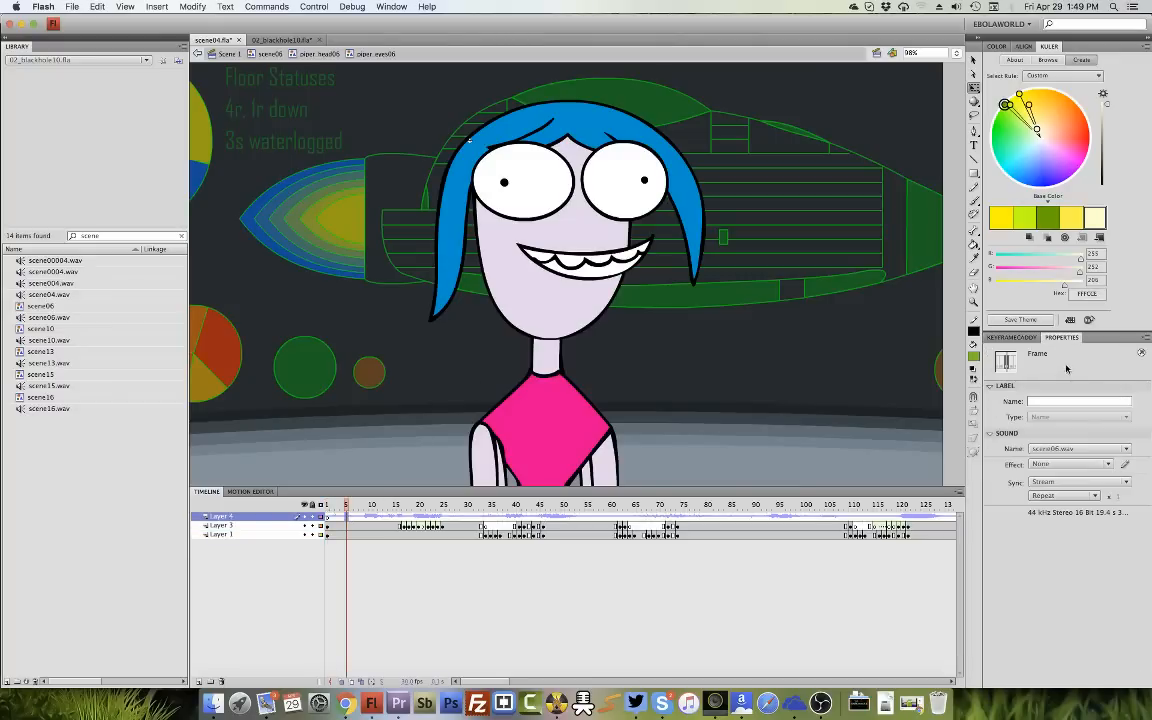
{"action": "left_click", "coordinate": [1070, 448]}
{"action": "left_click", "coordinate": [1070, 487]}
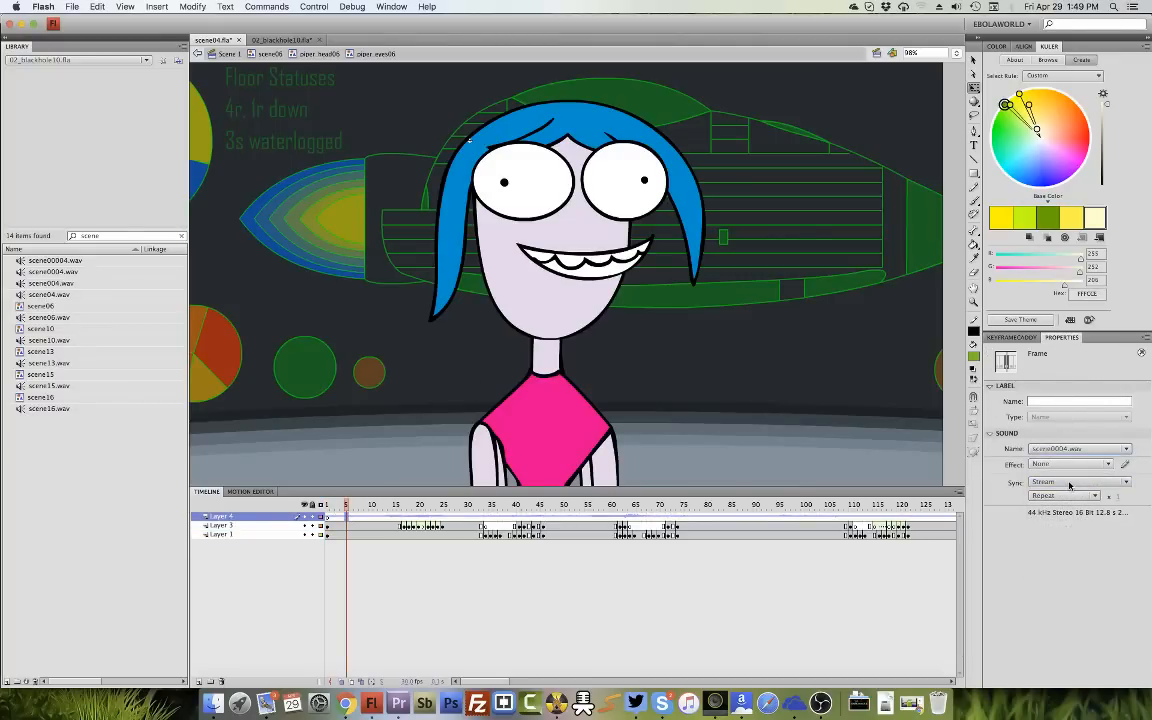
{"action": "key", "text": "Return"}
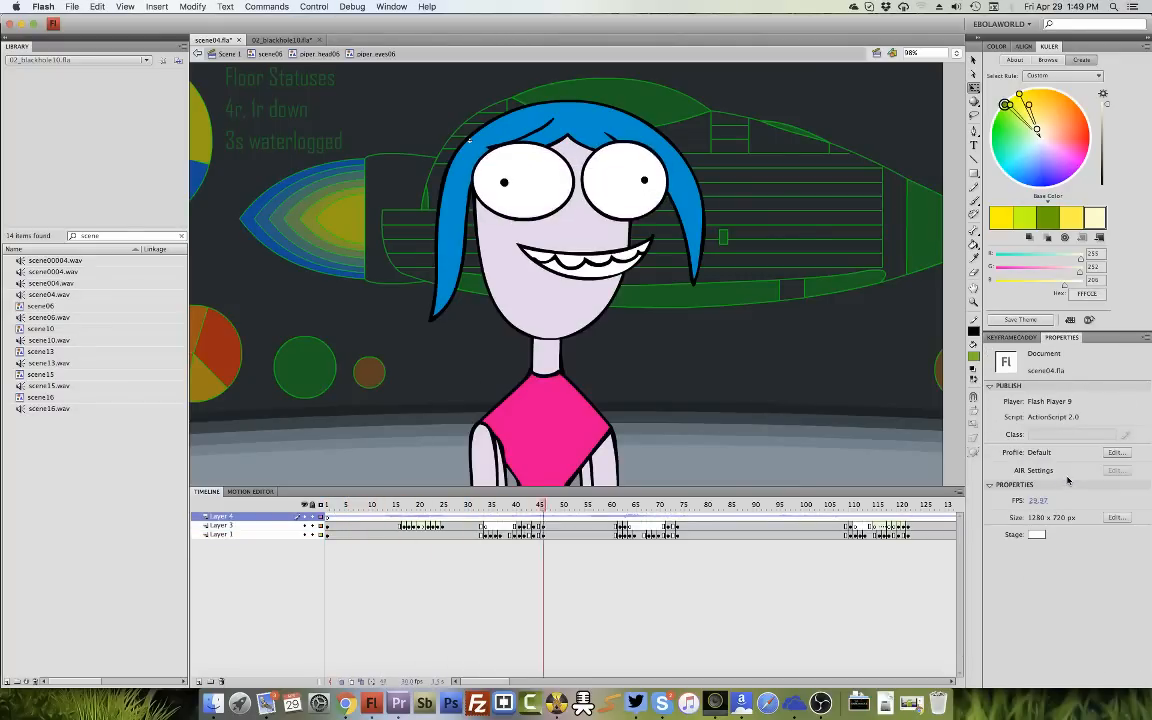
{"action": "key", "text": "Return"}
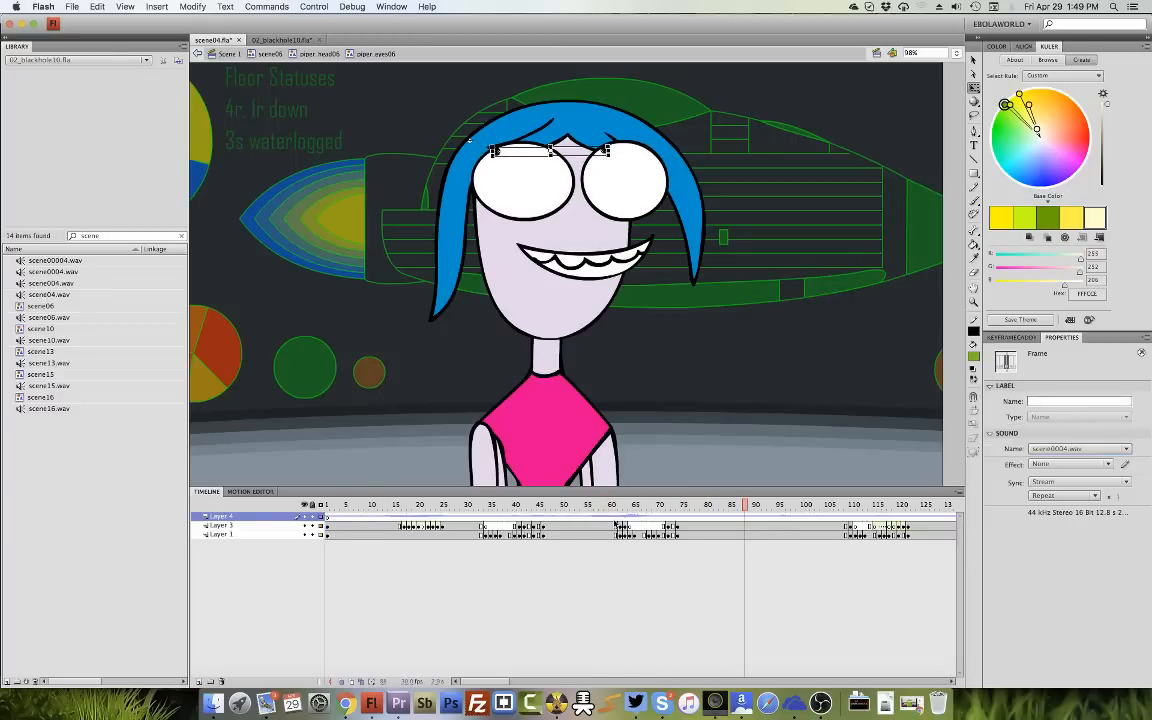
Remove the frames from about 5 to 60 on Layers 1 and 3 of the eyes, and decline the incoming call.
{"action": "left_click_drag", "start_coordinate": [615, 530], "coordinate": [365, 532]}
{"action": "right_click", "coordinate": [365, 532]}
{"action": "left_click", "coordinate": [420, 588]}
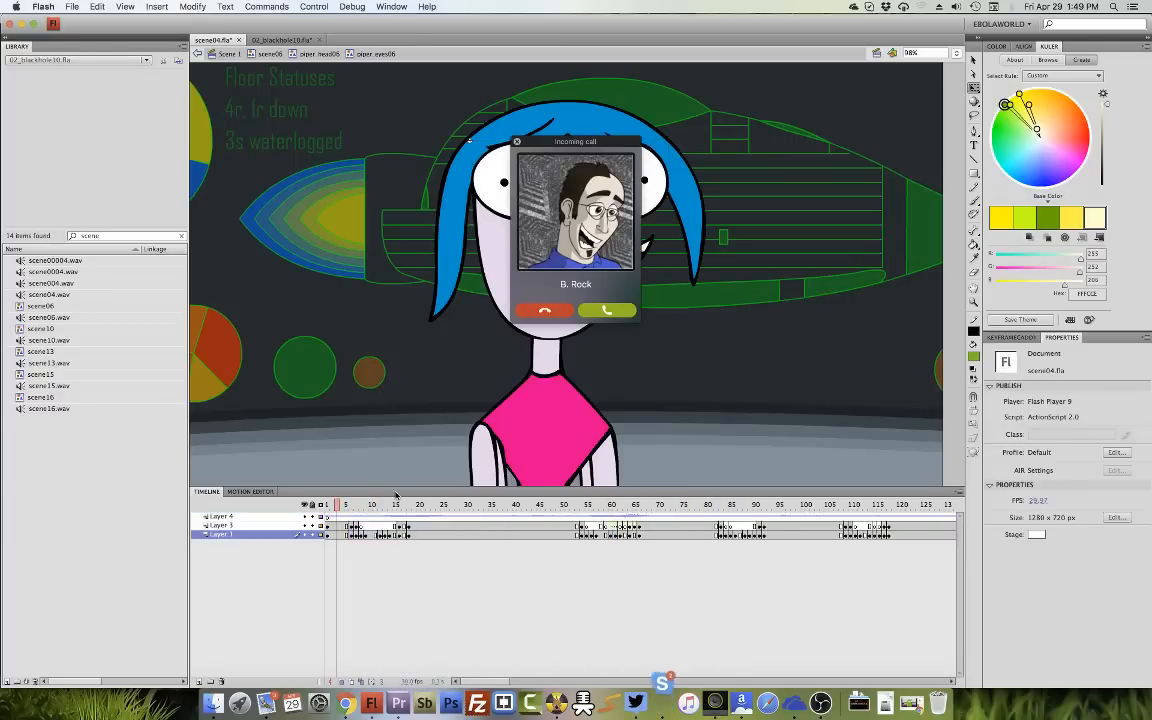
{"action": "left_click", "coordinate": [562, 311]}
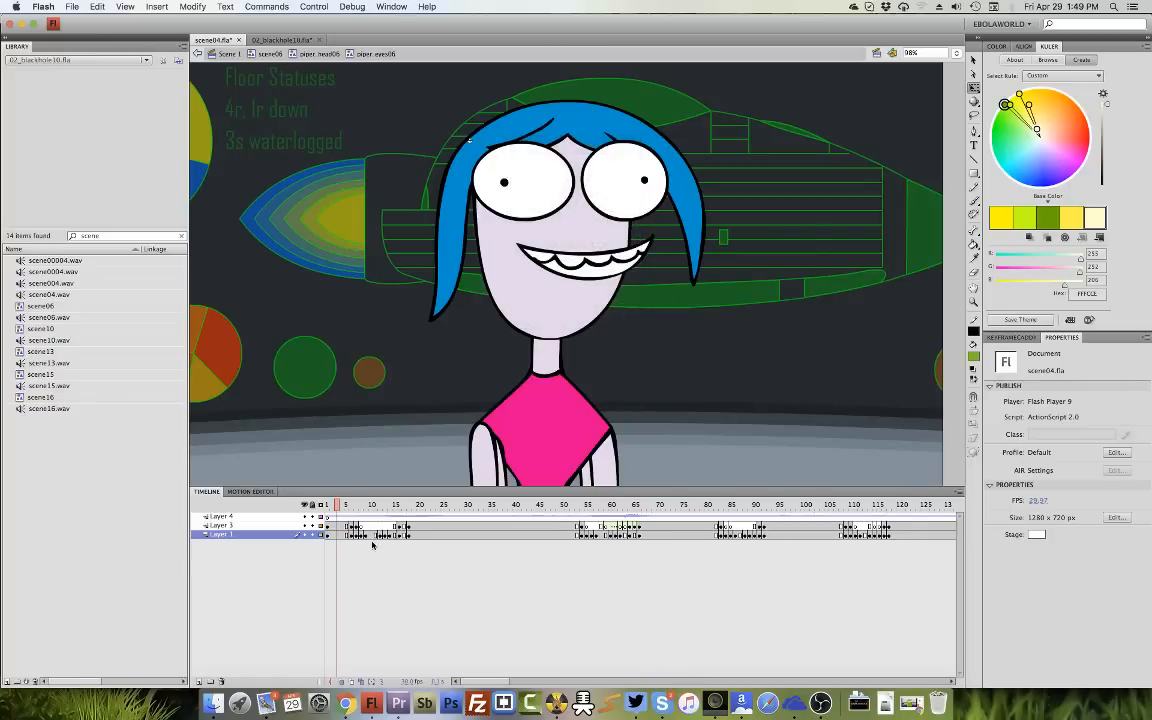
{"action": "key", "text": "period"}
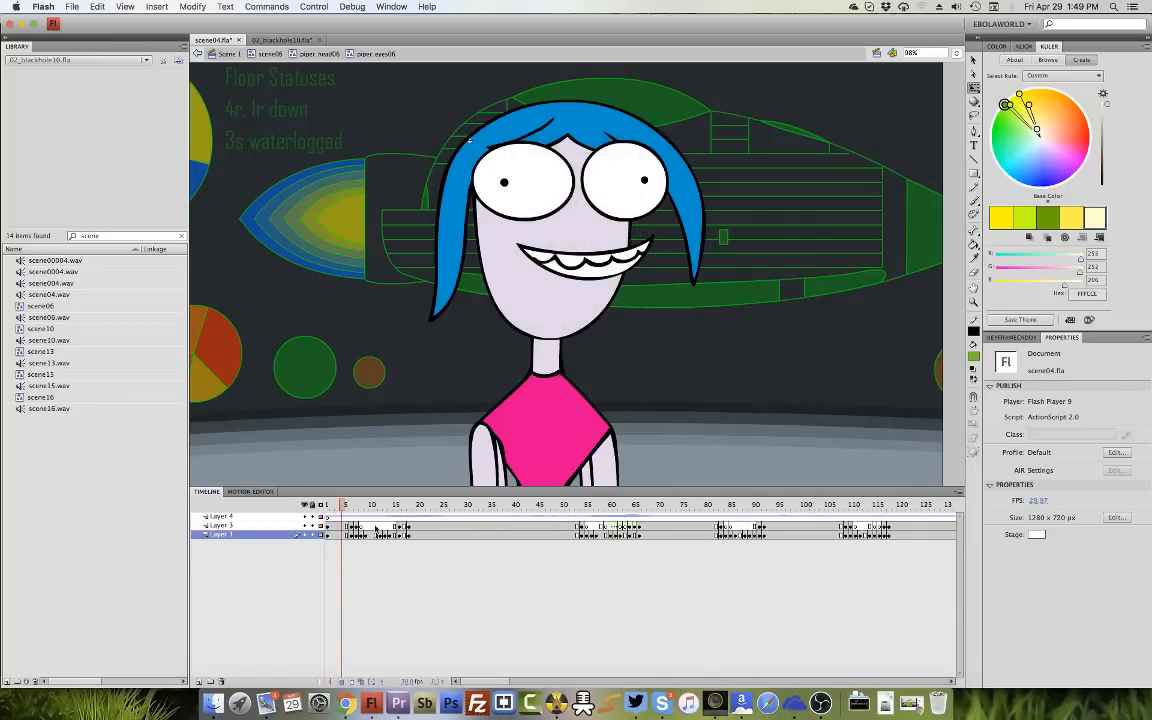
Play the eye animation, remove the frames from about 33 to 54 on Layers 1 and 3, and replay it.
{"action": "left_click", "coordinate": [333, 506]}
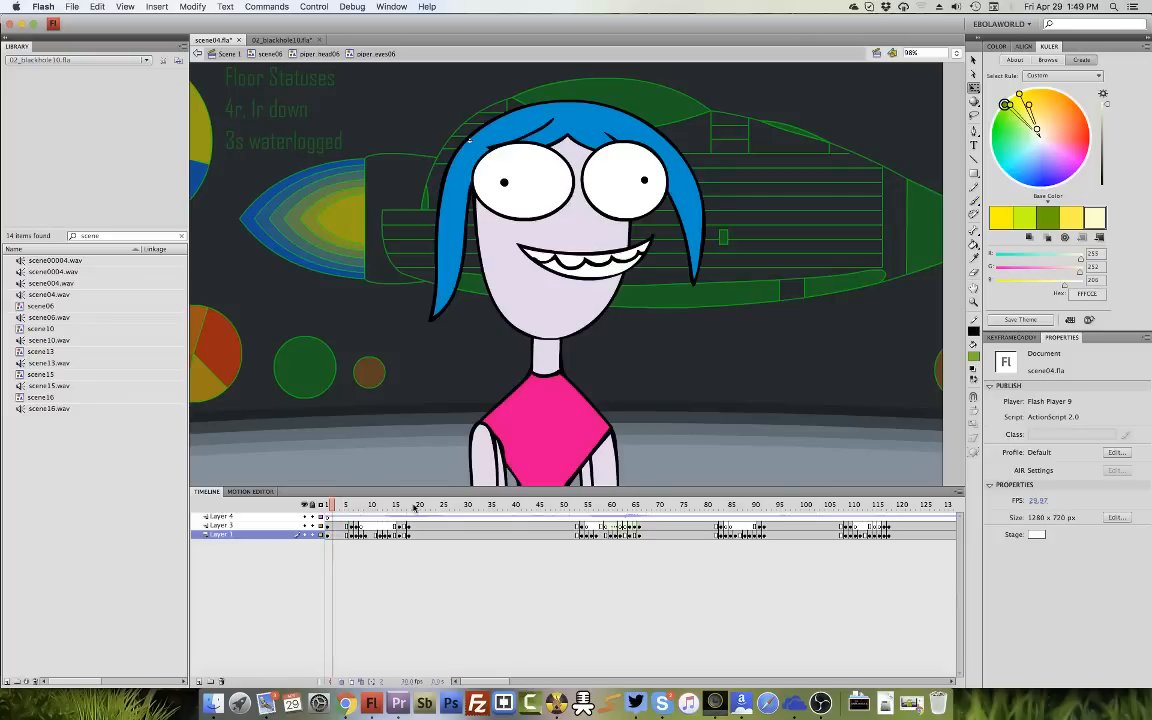
{"action": "key", "text": "Return"}
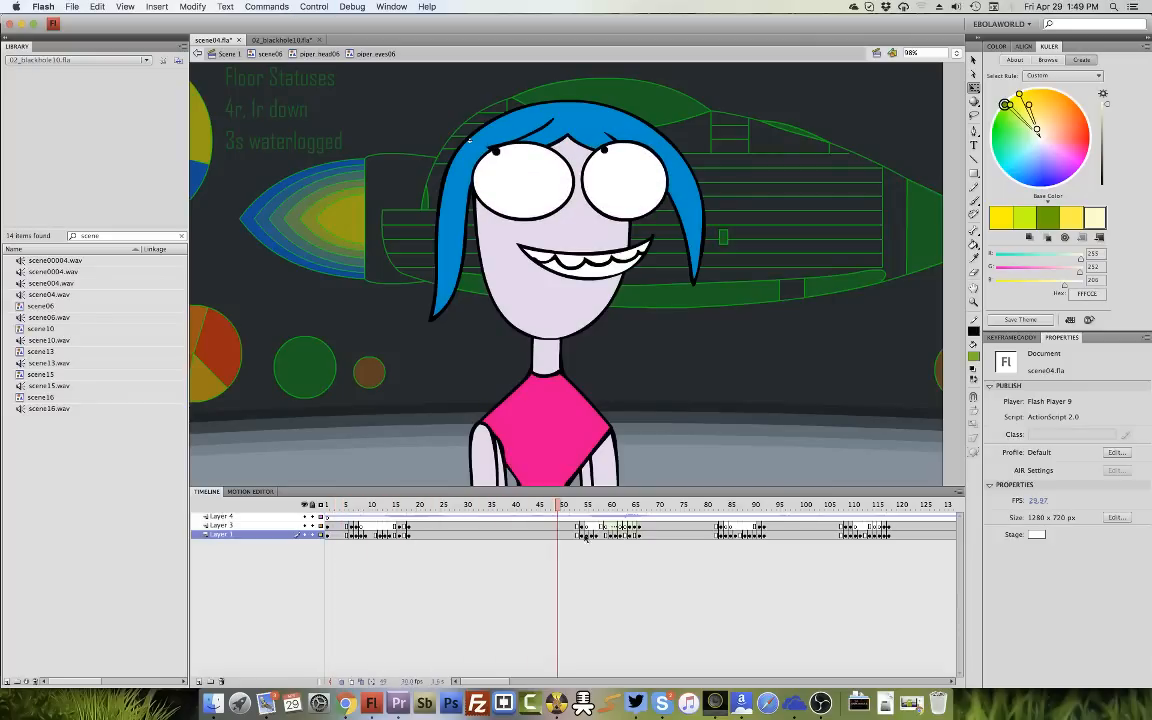
{"action": "left_click_drag", "start_coordinate": [587, 537], "coordinate": [480, 535]}
{"action": "right_click", "coordinate": [500, 532]}
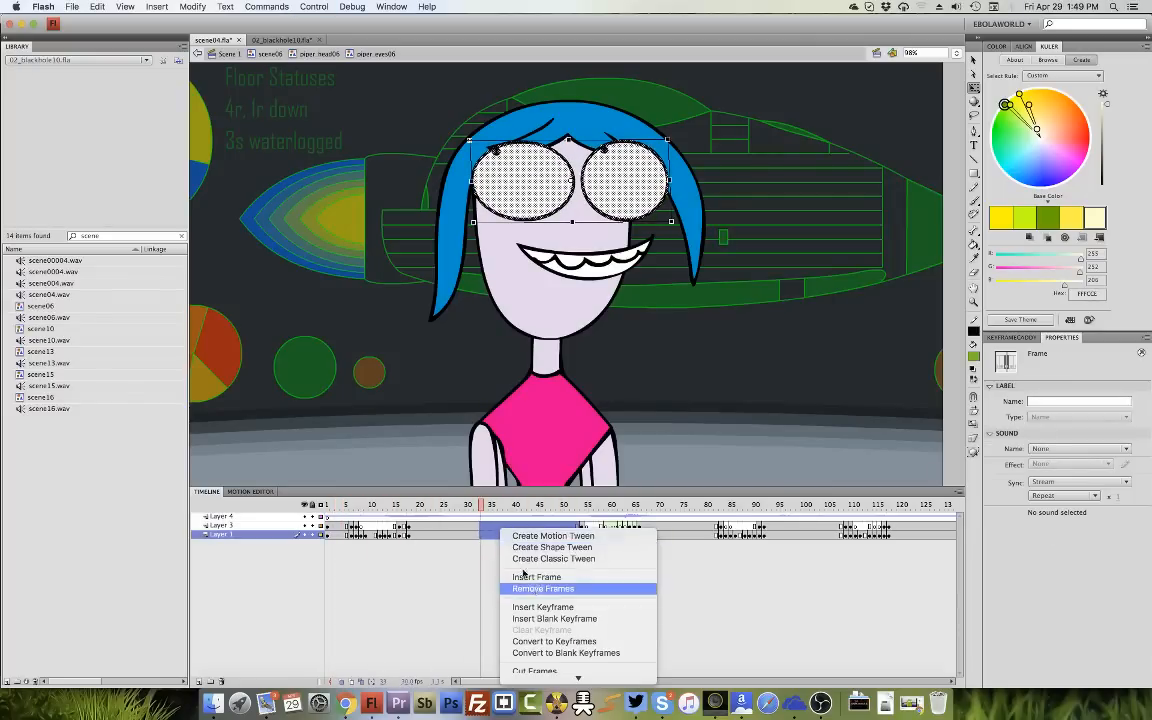
{"action": "left_click", "coordinate": [540, 588]}
{"action": "key", "text": "Return"}
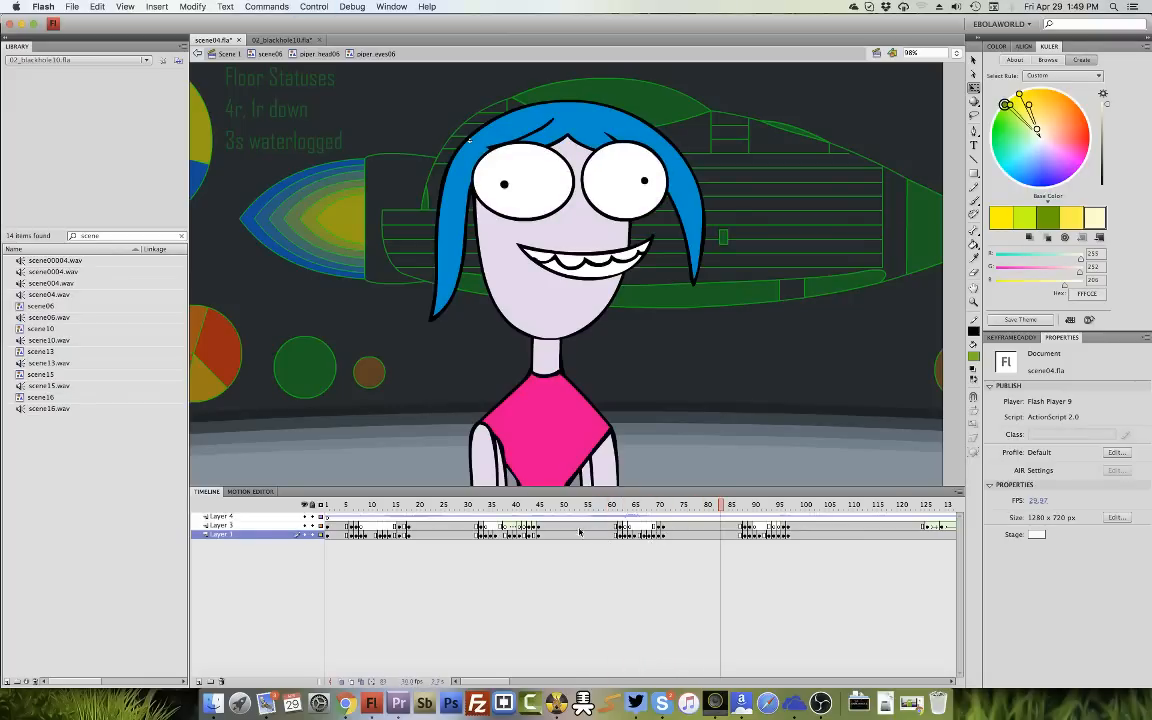
Remove the frames from about 39 to 65 on Layers 1 and 3, and play from about frame 30.
{"action": "left_click_drag", "start_coordinate": [468, 516], "coordinate": [494, 516]}
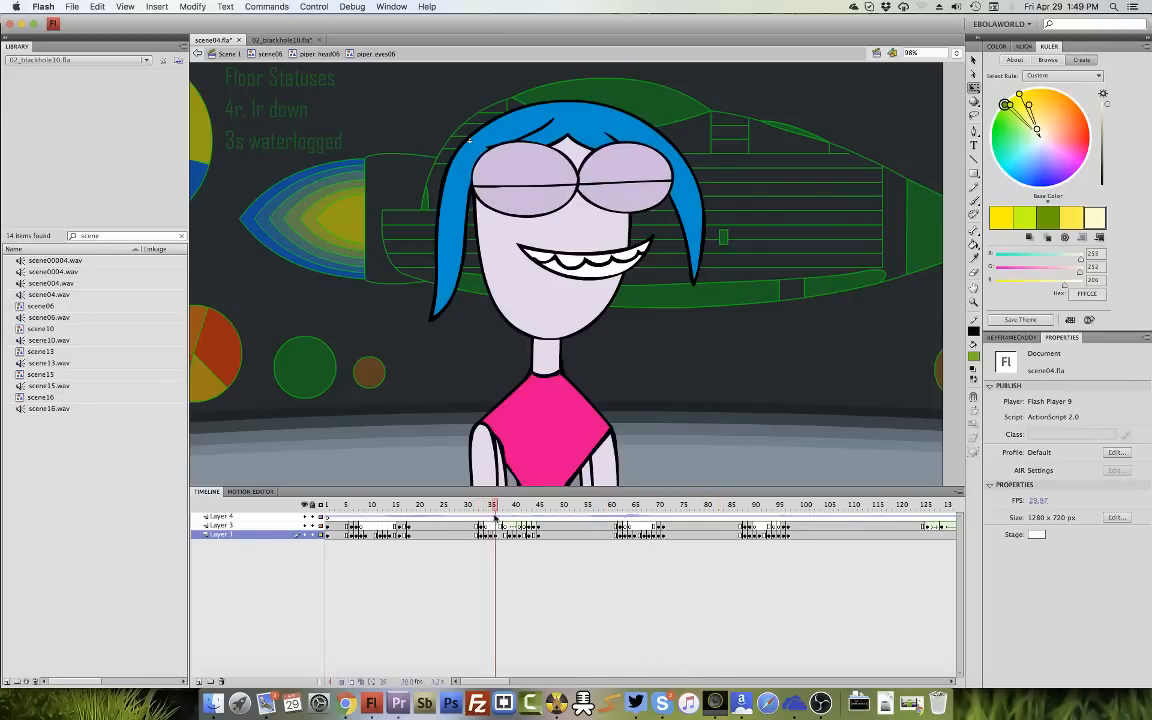
{"action": "left_click", "coordinate": [636, 527]}
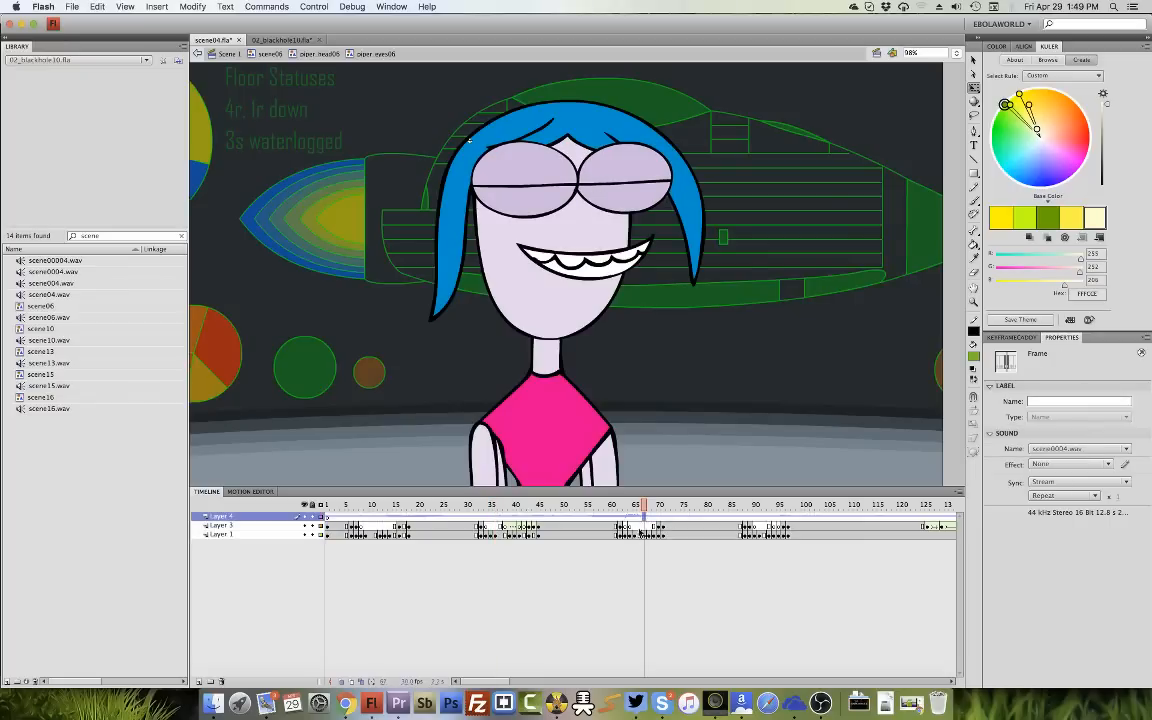
{"action": "left_click_drag", "start_coordinate": [632, 527], "coordinate": [509, 535]}
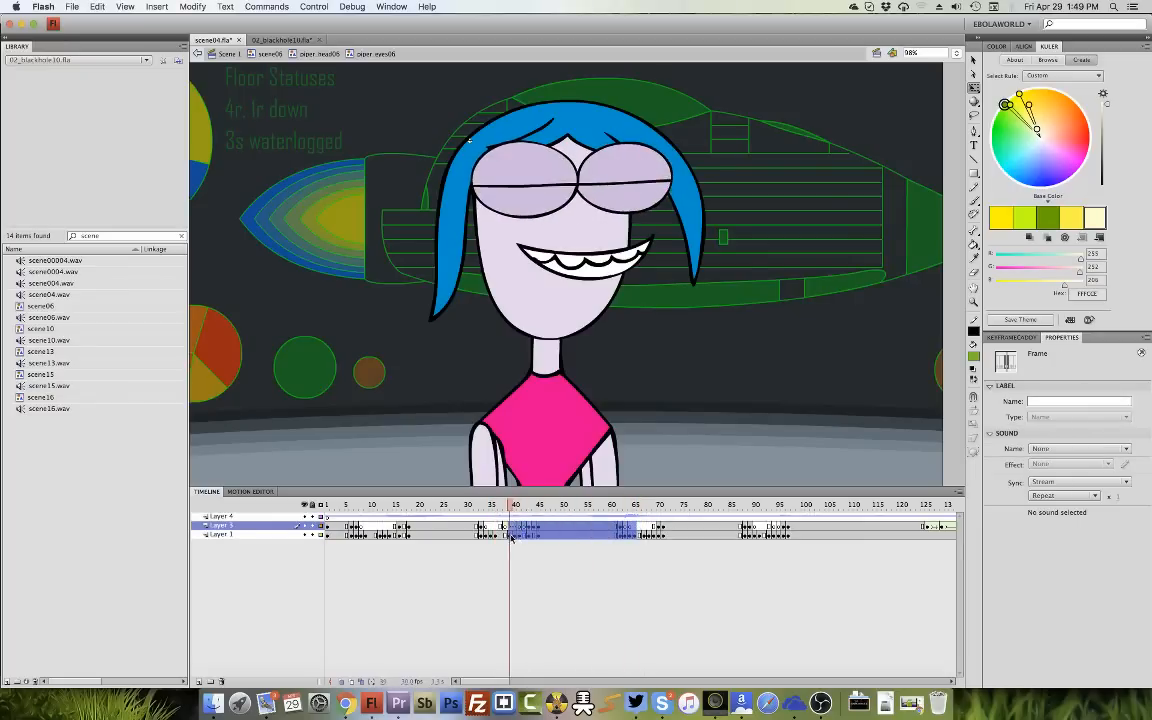
{"action": "right_click", "coordinate": [510, 535]}
{"action": "left_click", "coordinate": [569, 592]}
{"action": "left_click", "coordinate": [467, 506]}
{"action": "key", "text": "Return"}
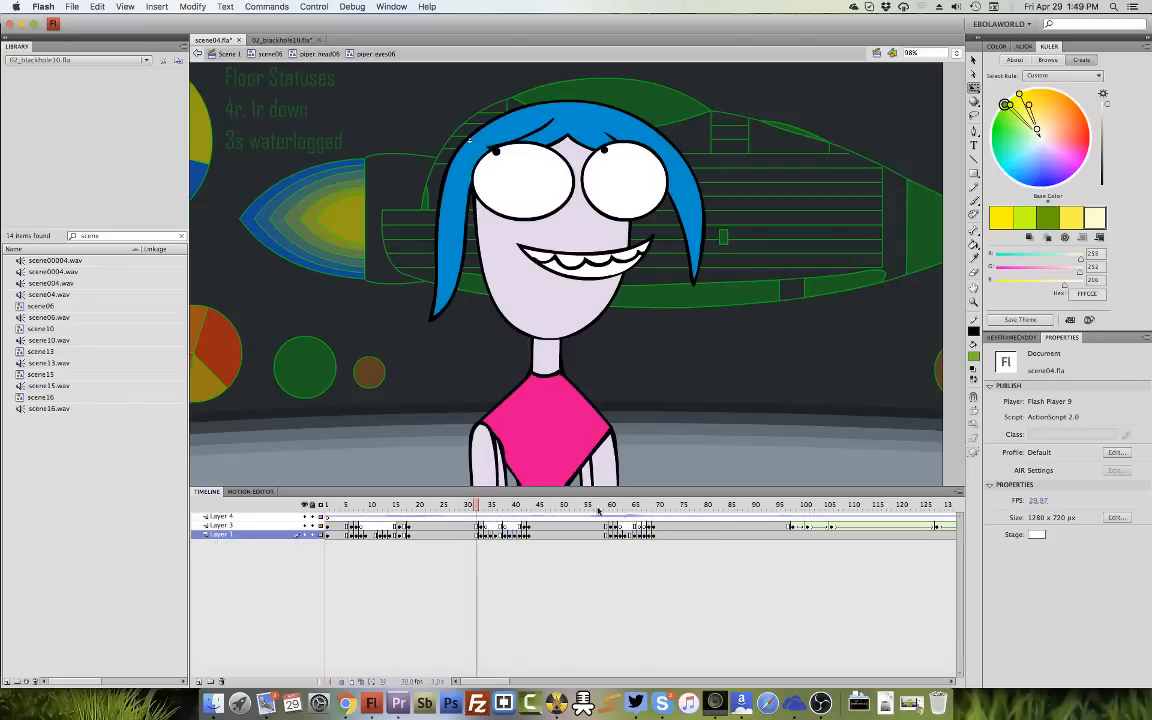
Clear the blink keyframes from about frame 59 to 69 on Layers 1 and 3, and play from the start.
{"action": "left_click_drag", "start_coordinate": [606, 527], "coordinate": [660, 535]}
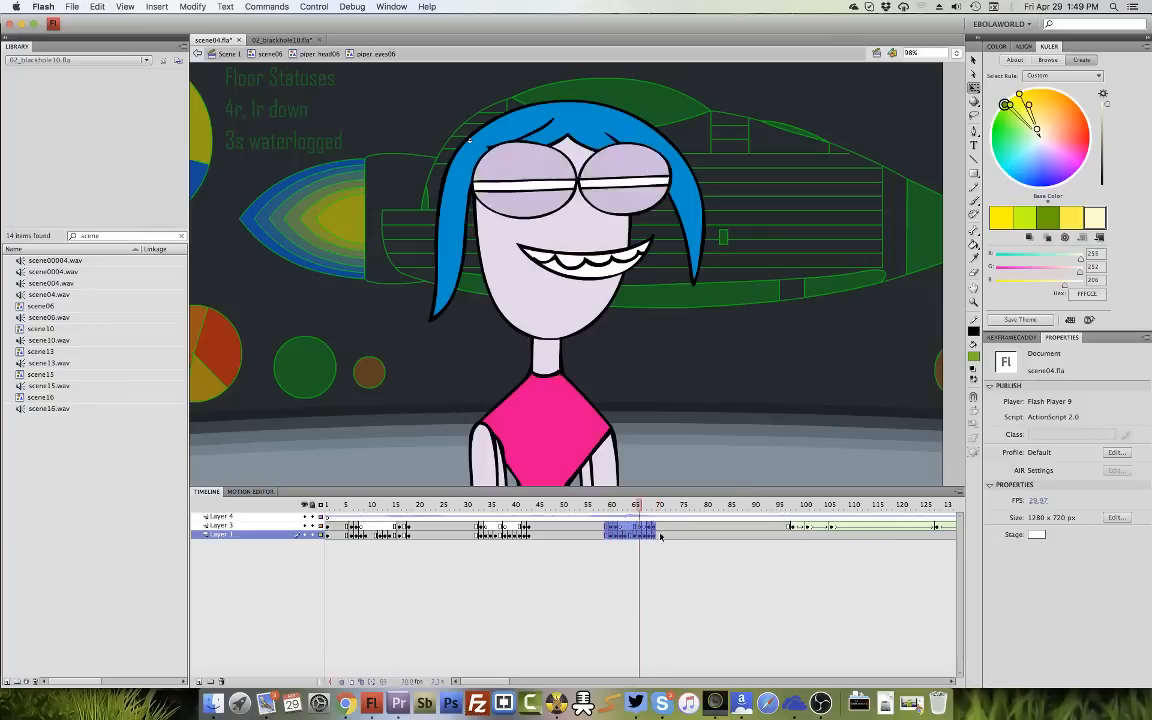
{"action": "right_click", "coordinate": [655, 533]}
{"action": "left_click", "coordinate": [703, 630]}
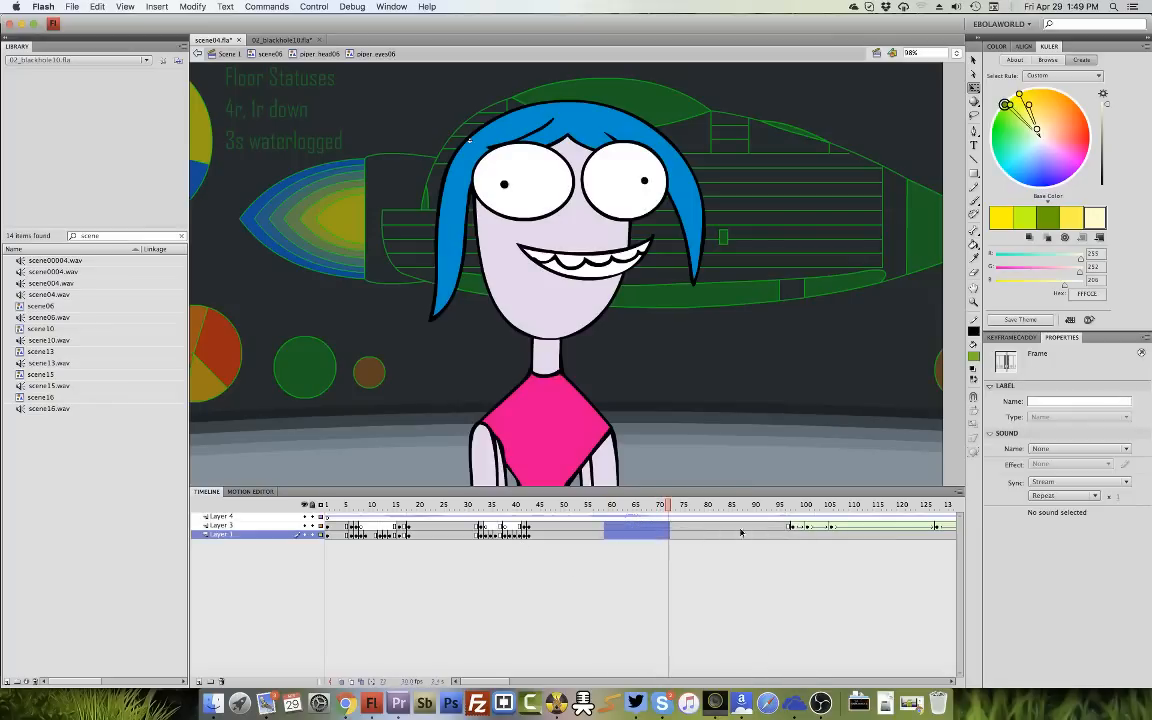
{"action": "left_click", "coordinate": [341, 505]}
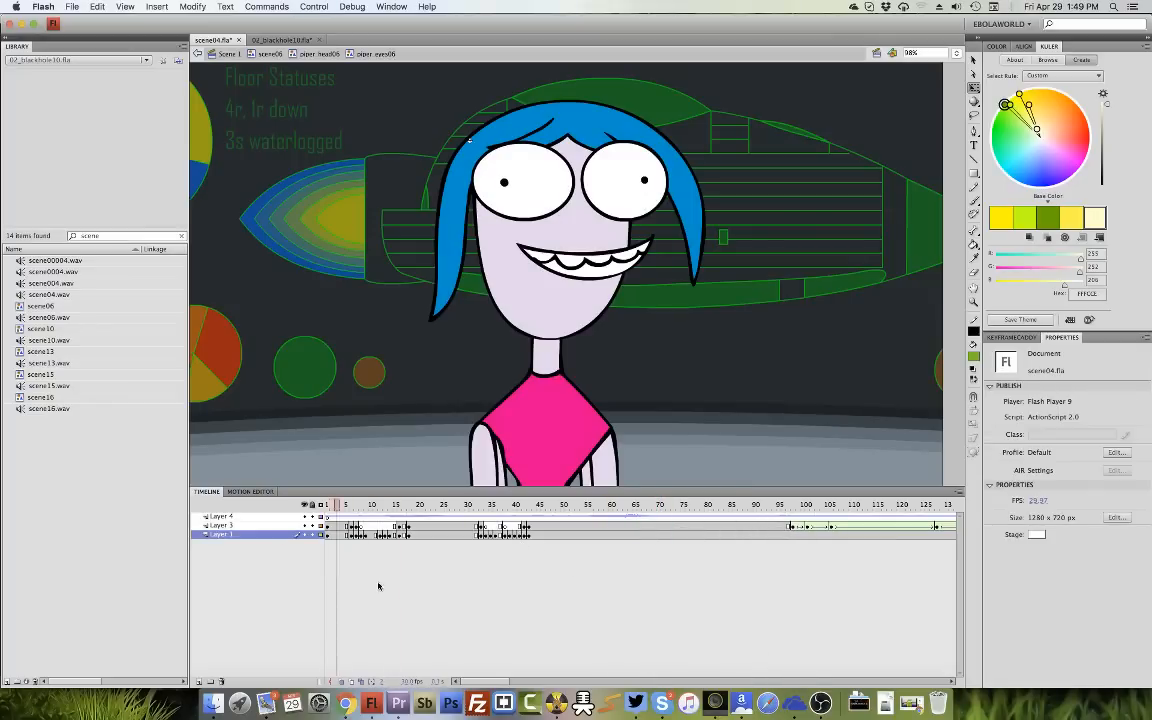
{"action": "key", "text": "Return"}
{"action": "key", "text": "Return"}
Retime the opening blink keyframes on Layers 1 and 3 to run from about frame 2 to 11, and play from the start.
{"action": "mouse_move", "coordinate": [357, 527]}
{"action": "left_mouse_down"}
{"action": "mouse_move", "coordinate": [407, 527]}
{"action": "mouse_move", "coordinate": [376, 534]}
{"action": "left_mouse_up"}
{"action": "left_click", "coordinate": [394, 527]}
{"action": "key", "text": "comma"}
{"action": "key", "text": "comma"}
{"action": "key", "text": "comma"}
{"action": "left_click", "coordinate": [337, 506]}
{"action": "key", "text": "Return"}
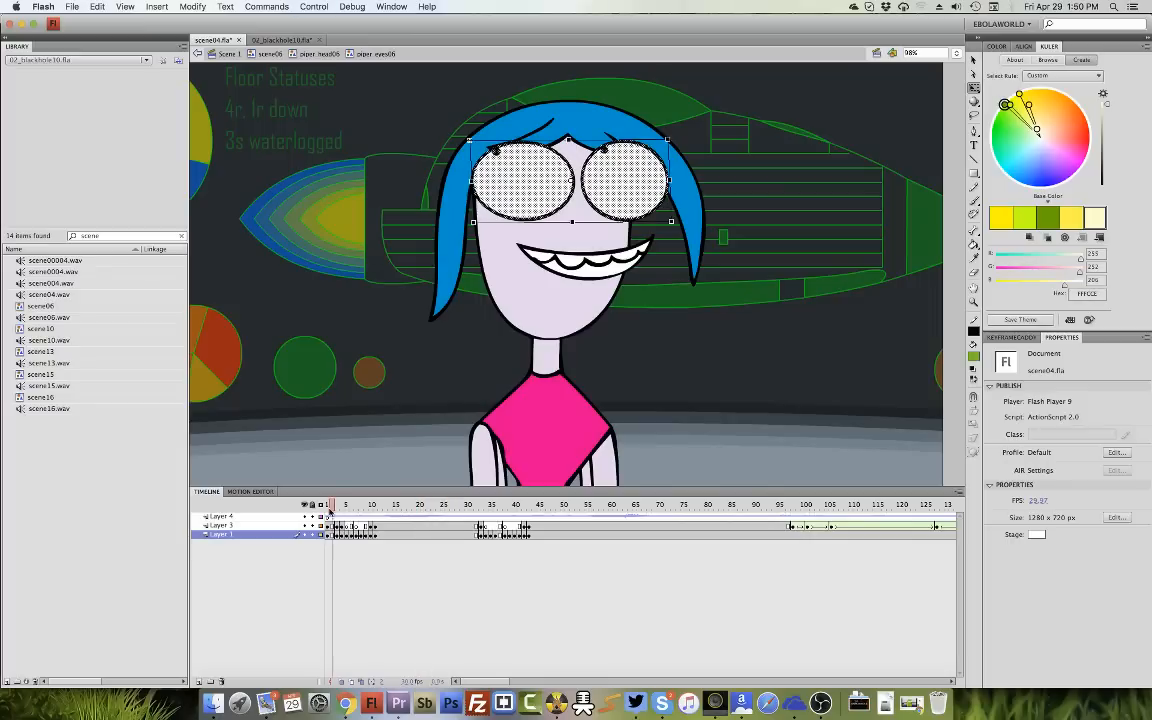
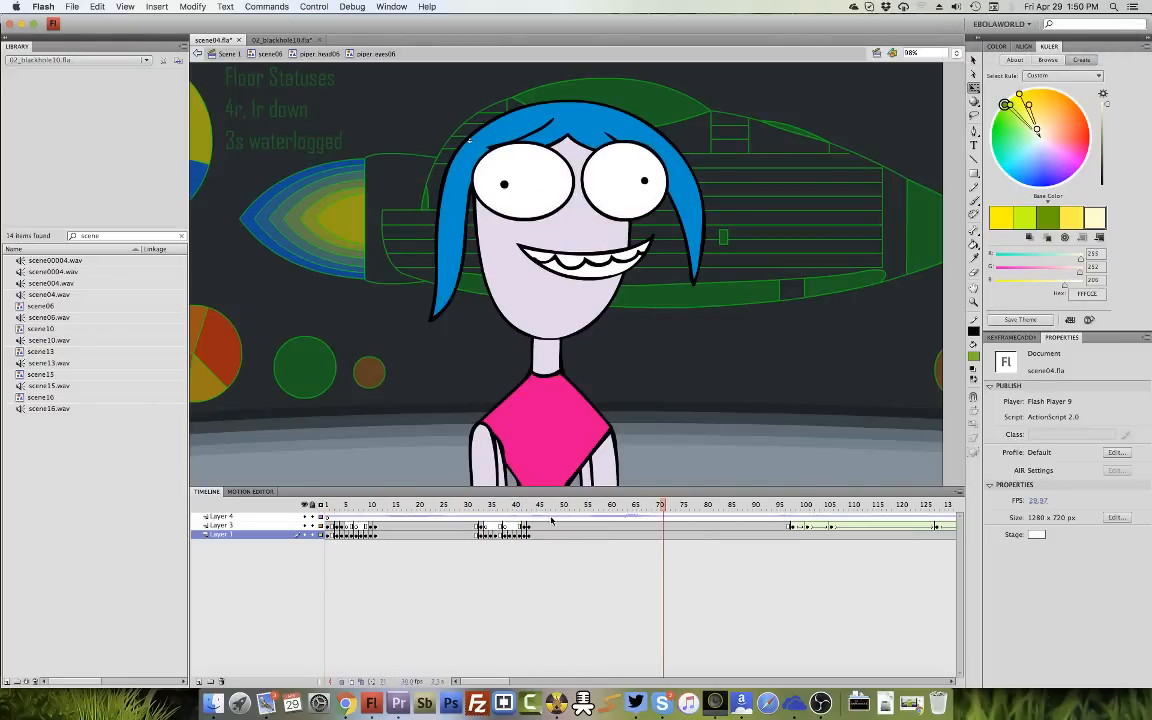
Insert pupil keyframes on Layer 3 at about frames 57, 62 and 67, and save the file.
{"action": "left_click", "coordinate": [596, 526]}
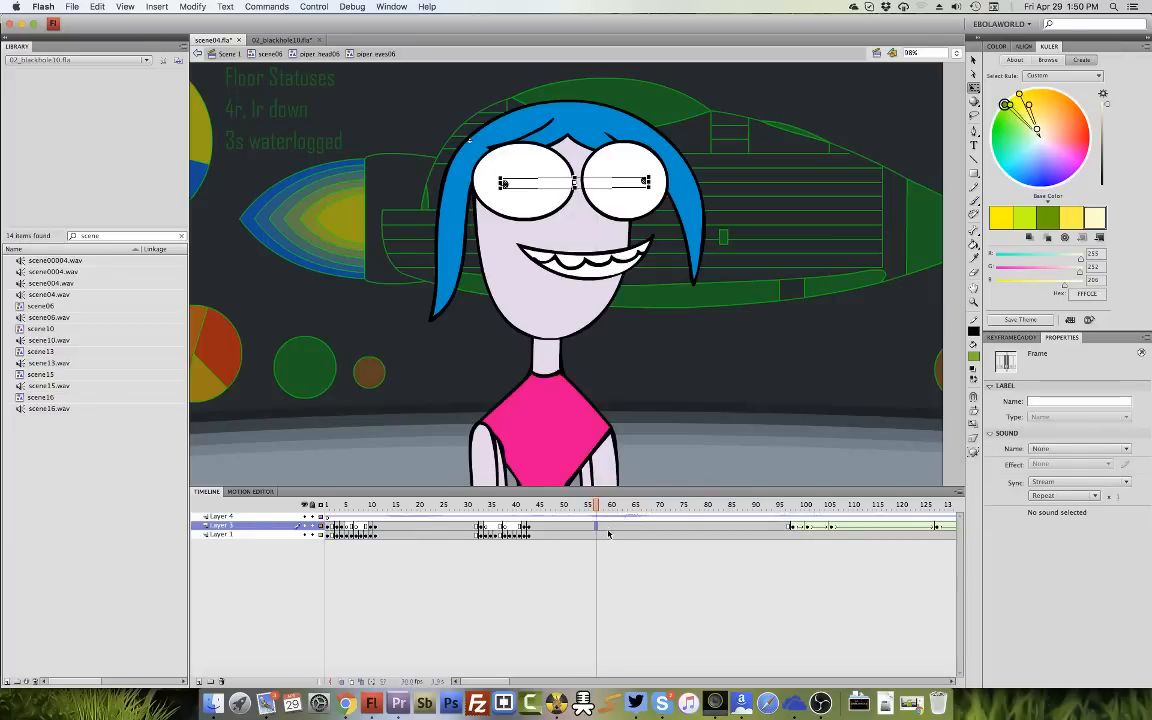
{"action": "key", "text": "Return"}
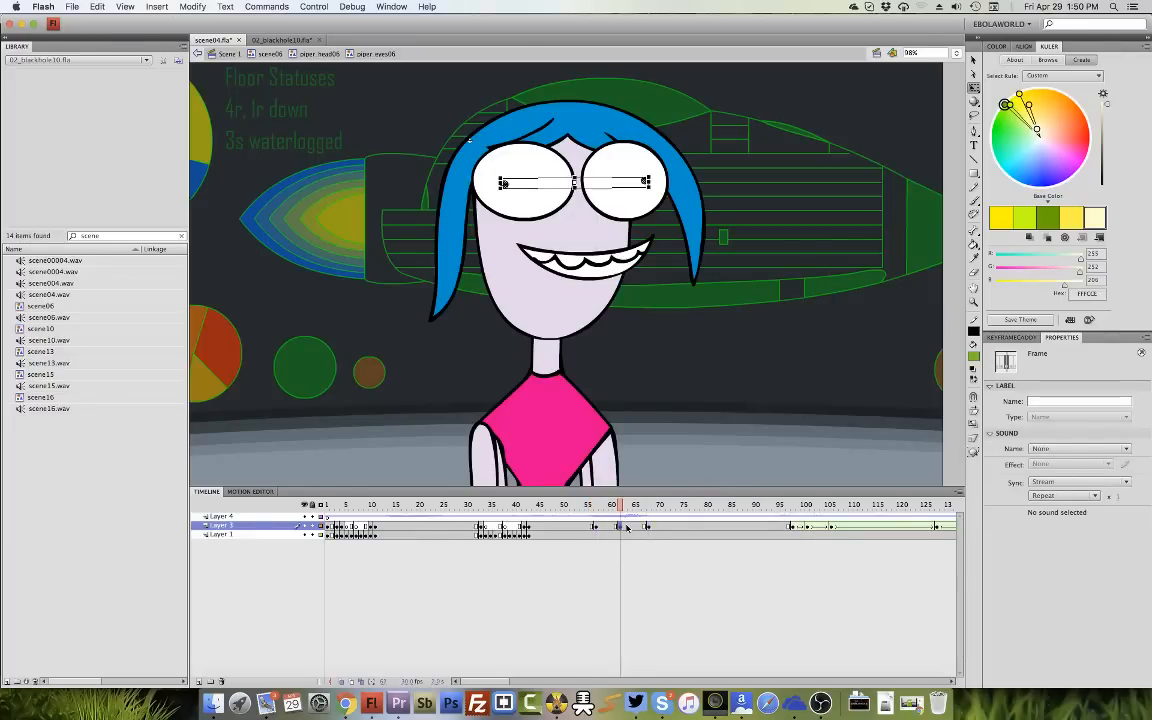
{"action": "key", "text": "super+s"}
Enlarge both pupils at about frame 62 by applying Expand Fill with a 5 px distance twice.
{"action": "key", "text": "z"}
{"action": "left_click_drag", "start_coordinate": [749, 88], "coordinate": [412, 269]}
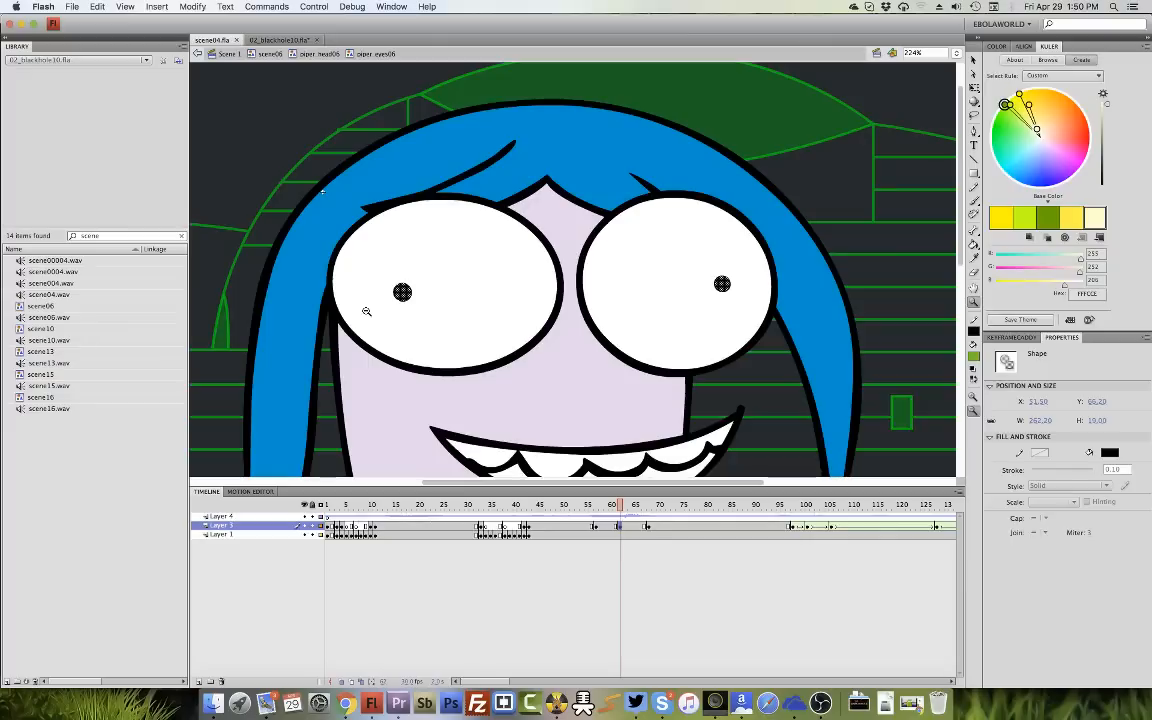
{"action": "left_click", "coordinate": [193, 7]}
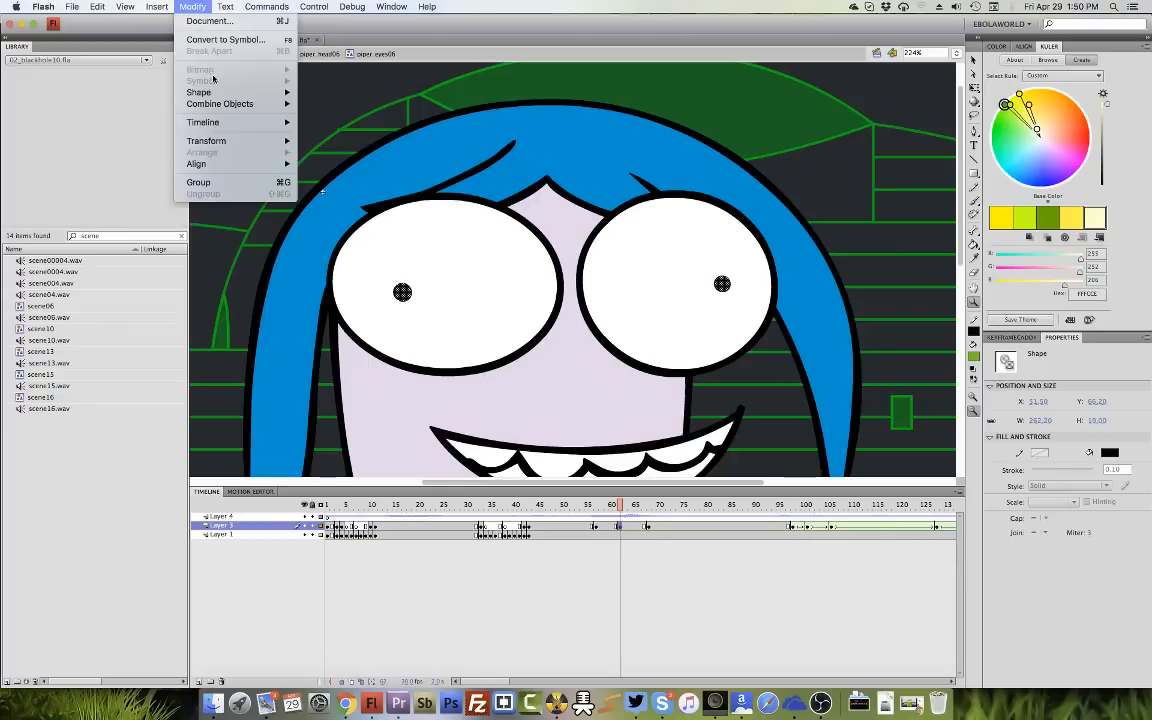
{"action": "mouse_move", "coordinate": [200, 92]}
{"action": "left_click", "coordinate": [373, 144]}
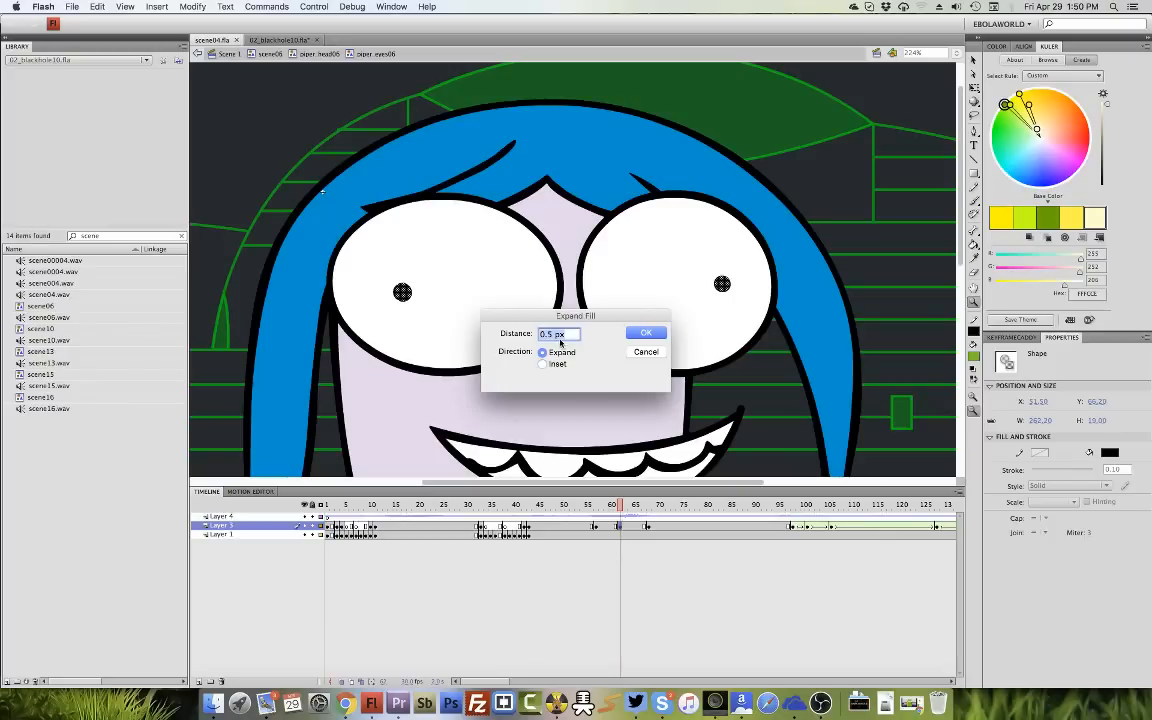
{"action": "type", "text": "5"}
{"action": "left_click", "coordinate": [646, 334]}
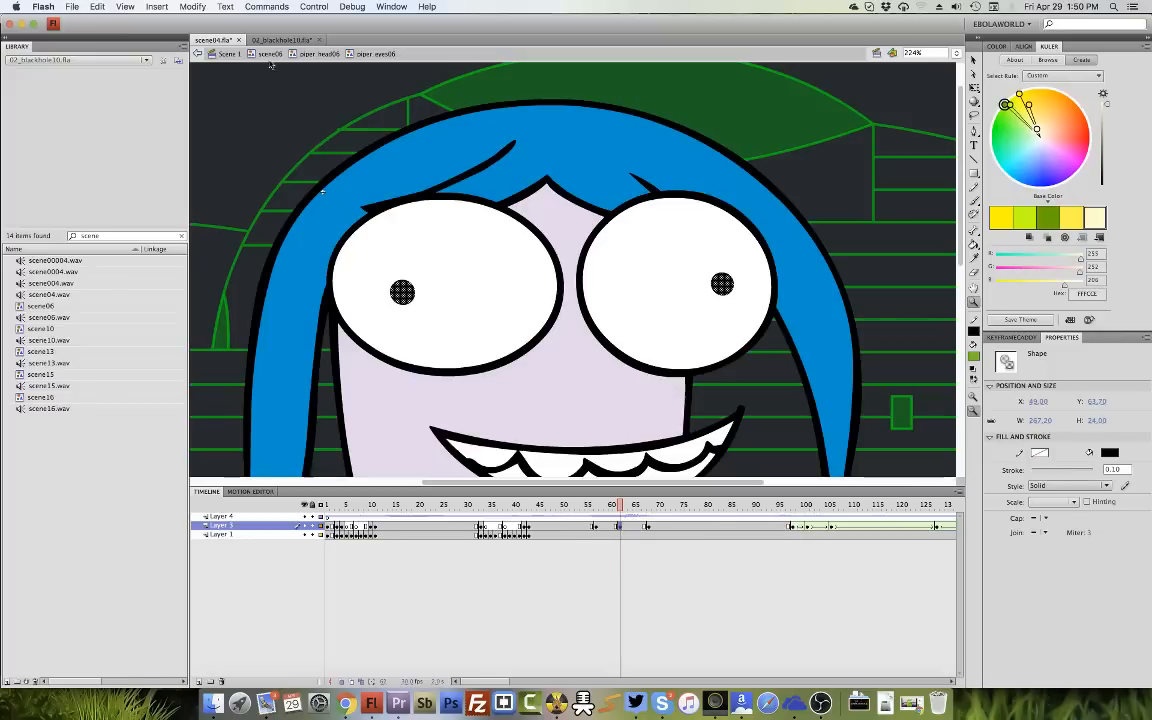
{"action": "left_click", "coordinate": [192, 6]}
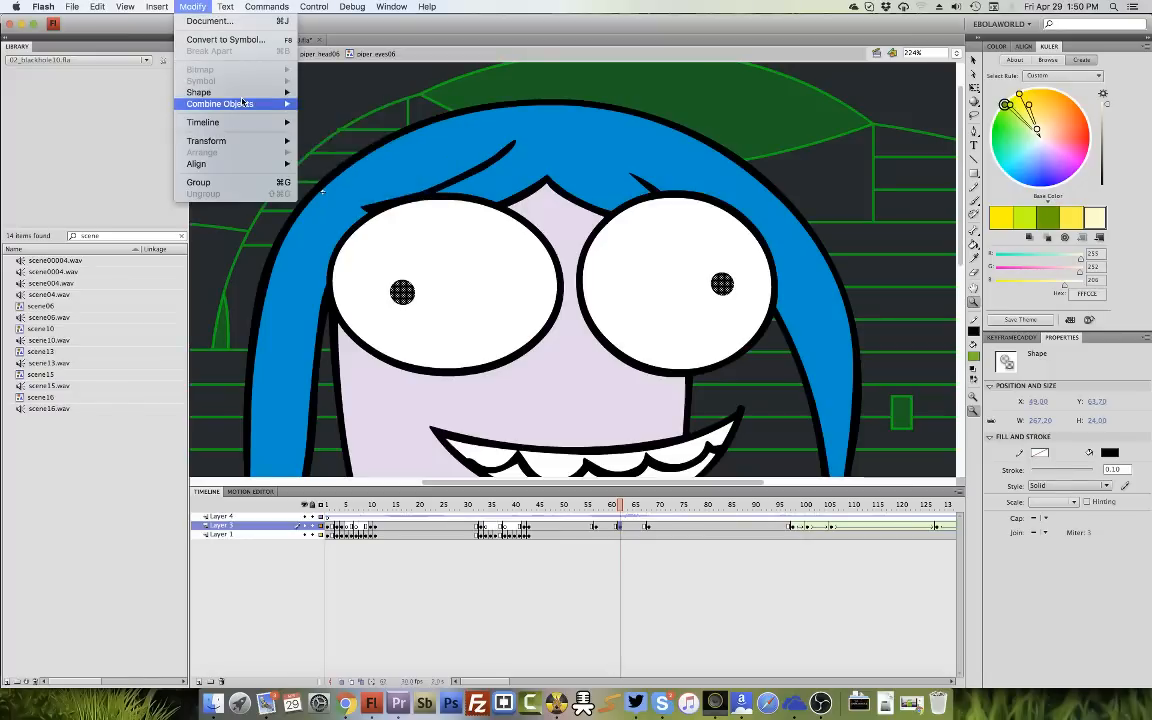
{"action": "mouse_move", "coordinate": [256, 93]}
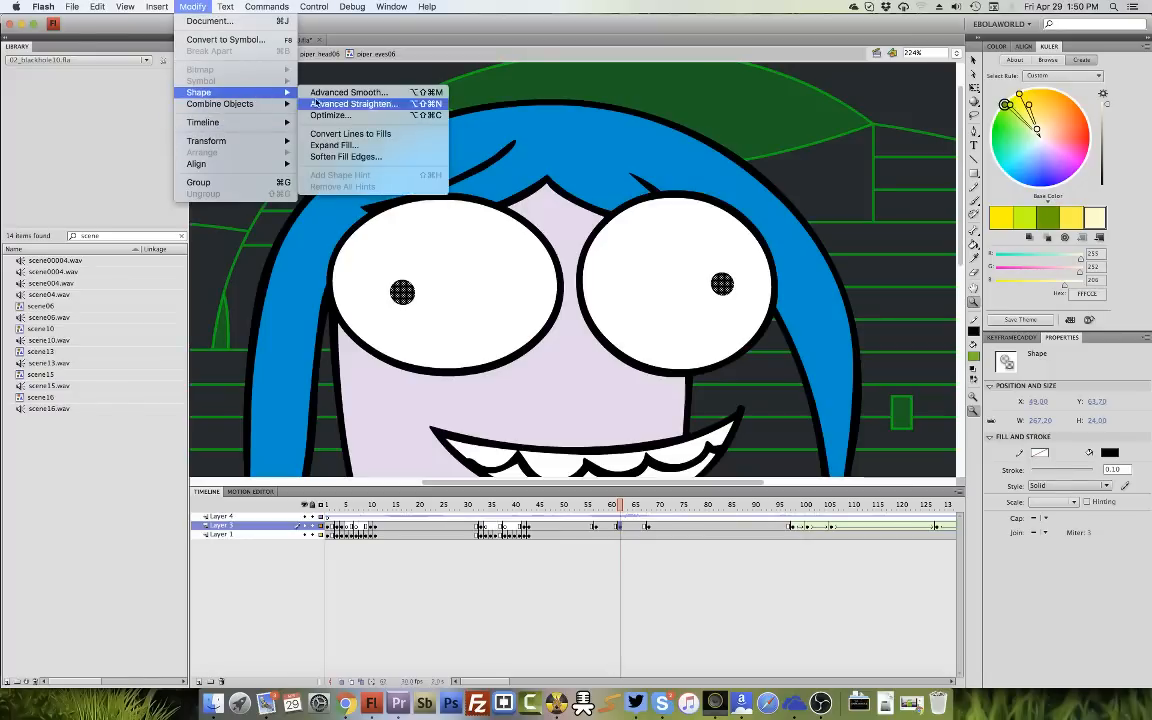
{"action": "left_click", "coordinate": [345, 143]}
{"action": "key", "text": "Return"}
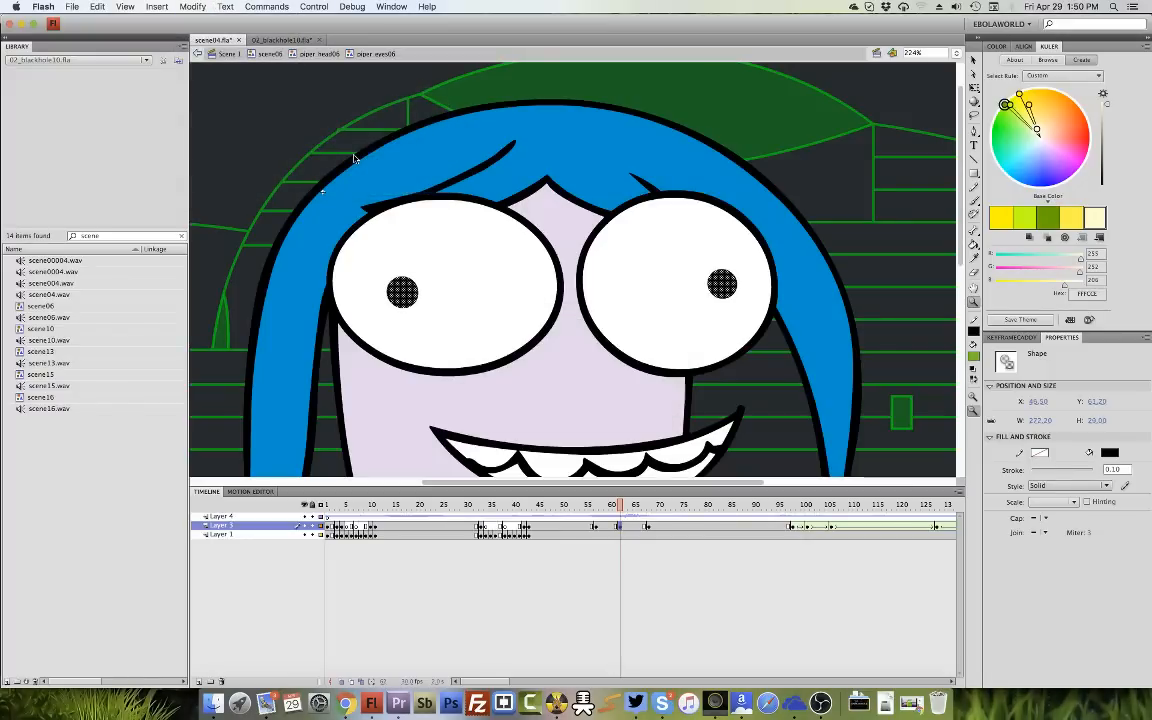
Create shape tweens between the pupil keyframes from about frame 57 to 67 on Layer 3, and scrub through them.
{"action": "left_click", "coordinate": [624, 527]}
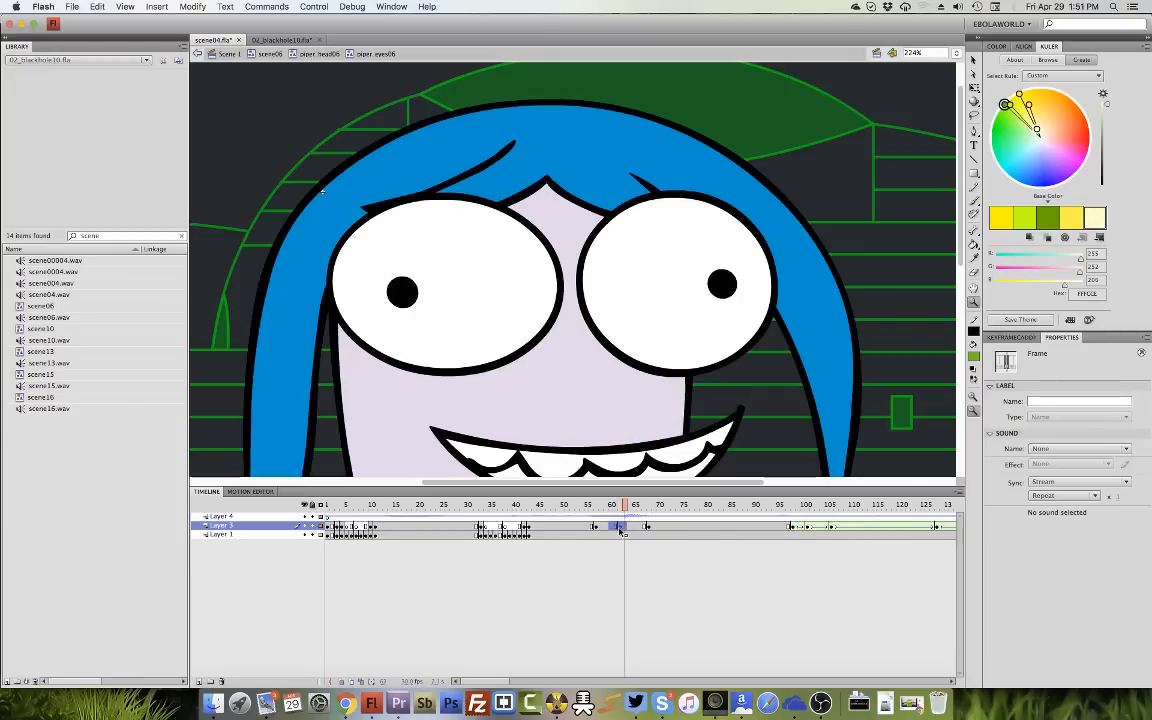
{"action": "right_click", "coordinate": [620, 528]}
{"action": "left_click", "coordinate": [640, 545]}
{"action": "left_click", "coordinate": [611, 508]}
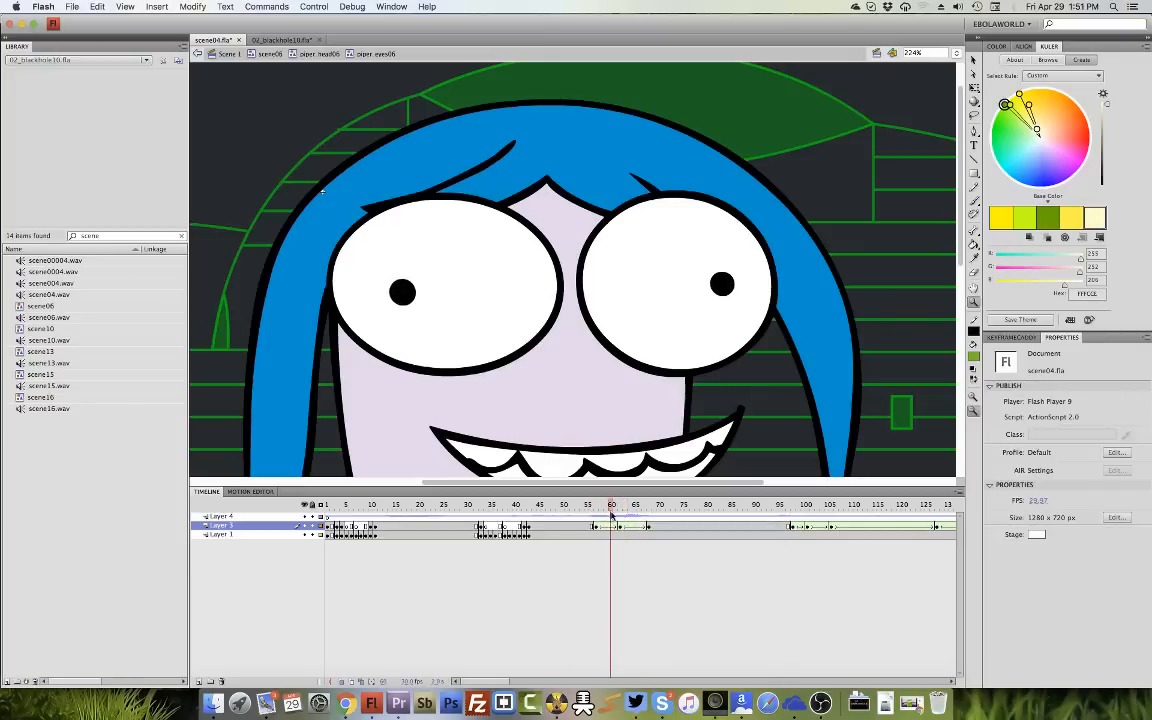
{"action": "left_click_drag", "start_coordinate": [611, 514], "coordinate": [648, 518]}
Add Layer 3 keyframes at about frames 60 and 64, easing the first pupil tween -100 in and the last one 100 out.
{"action": "left_click", "coordinate": [612, 526]}
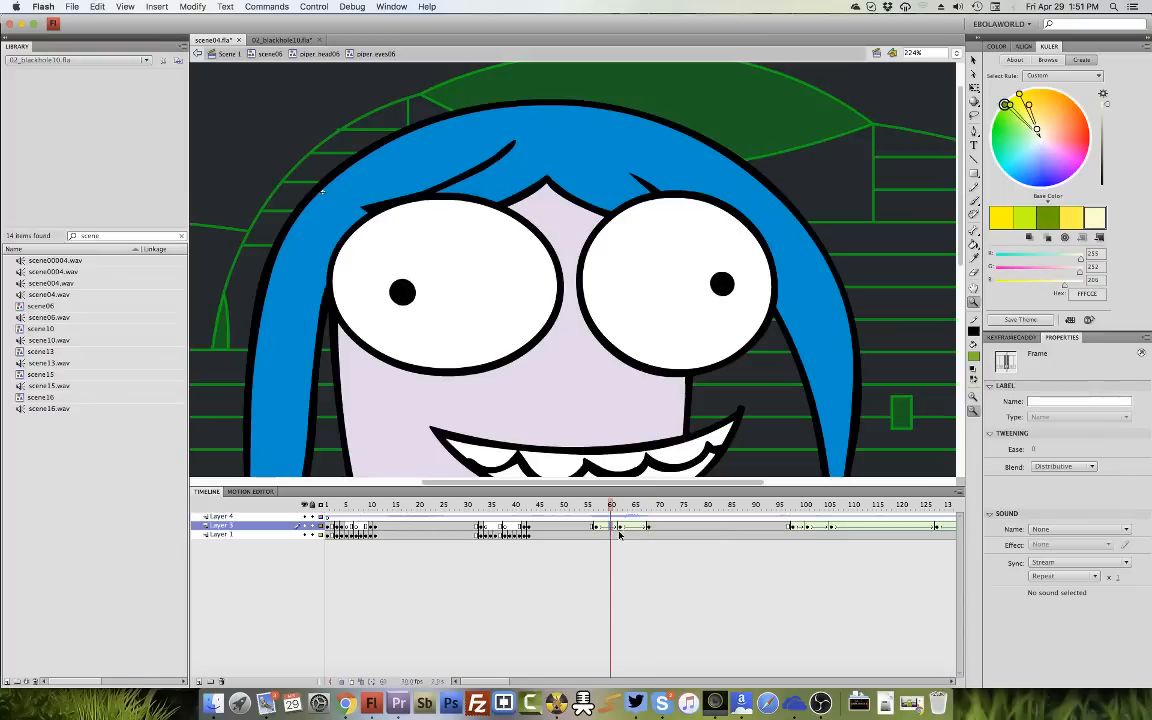
{"action": "left_click", "coordinate": [636, 527]}
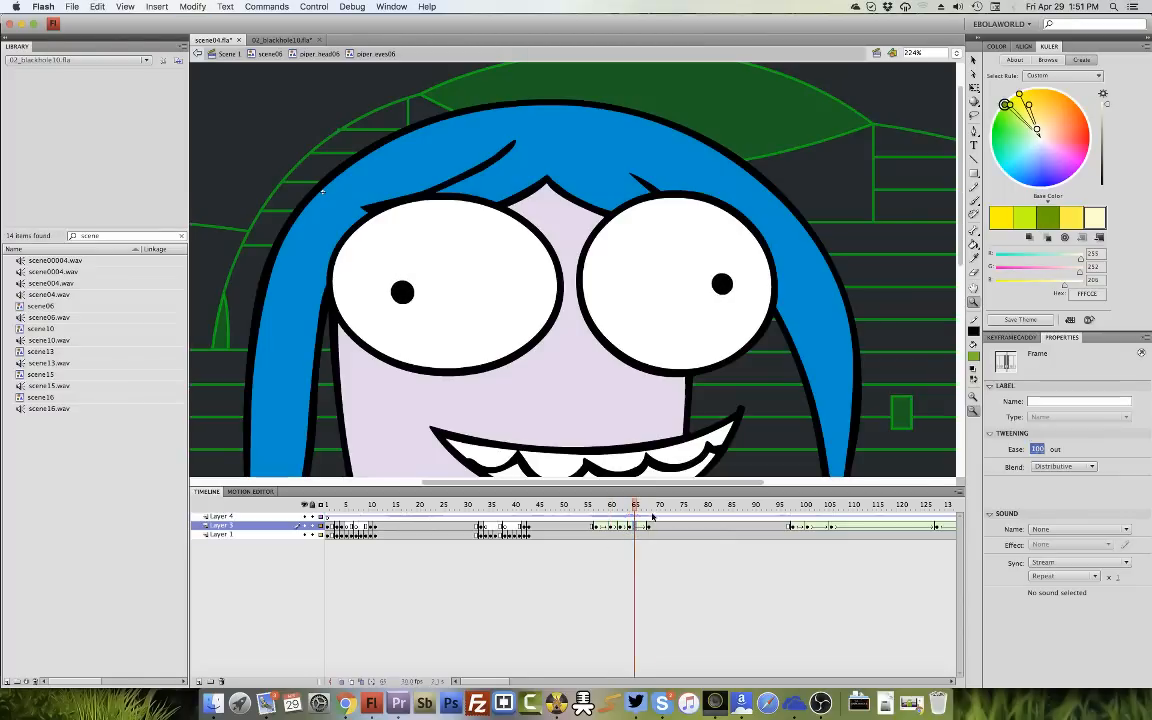
{"action": "left_click", "coordinate": [600, 527]}
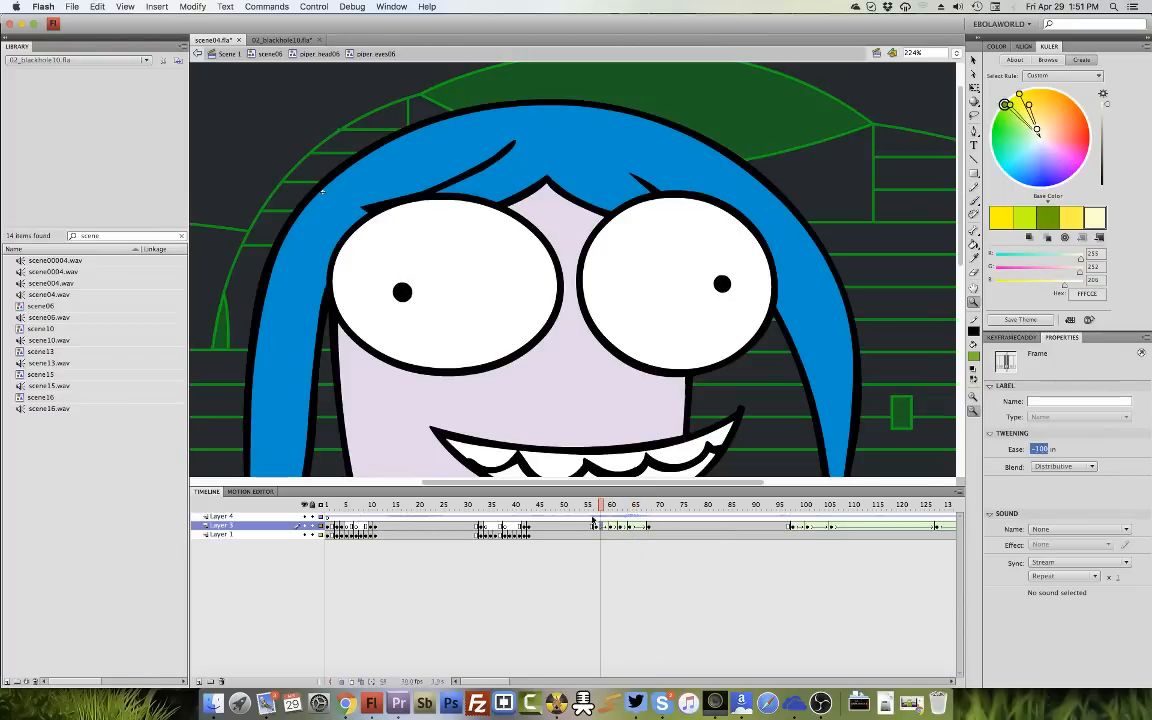
Play the pupil animation from frame 55, and add a keyframe on the Layer 4 sound at about frame 91.
{"action": "left_click", "coordinate": [592, 548]}
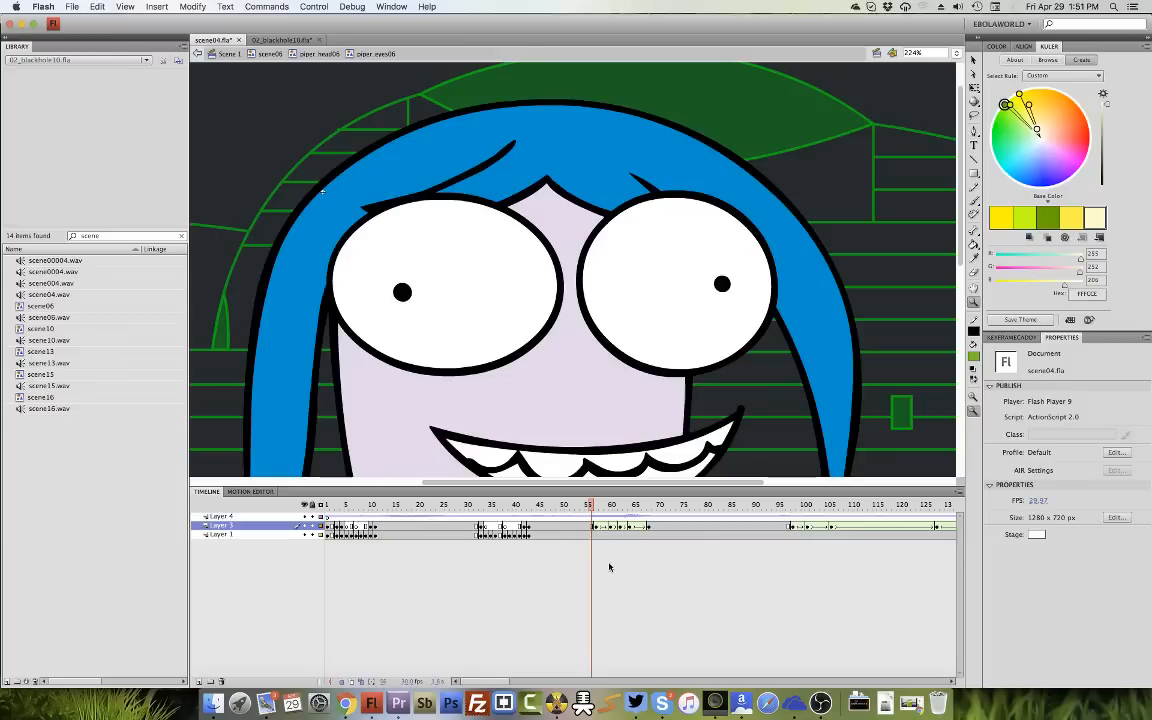
{"action": "key", "text": "Return"}
{"action": "key", "text": "Return"}
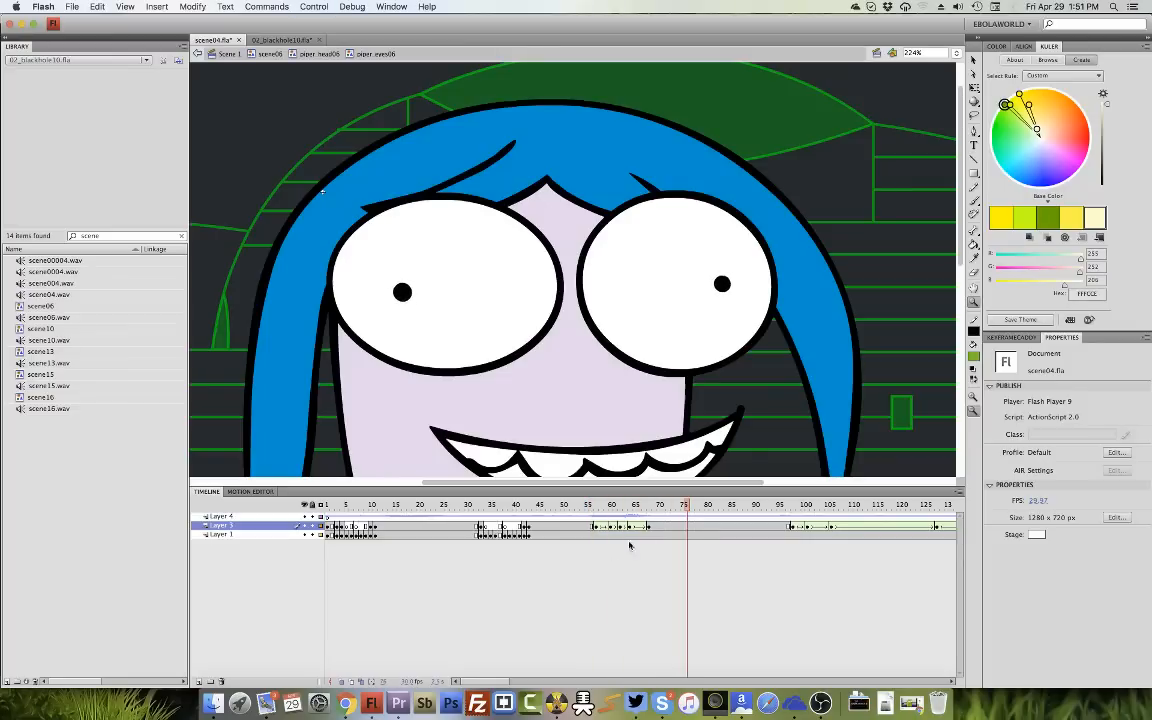
{"action": "key", "text": "Return"}
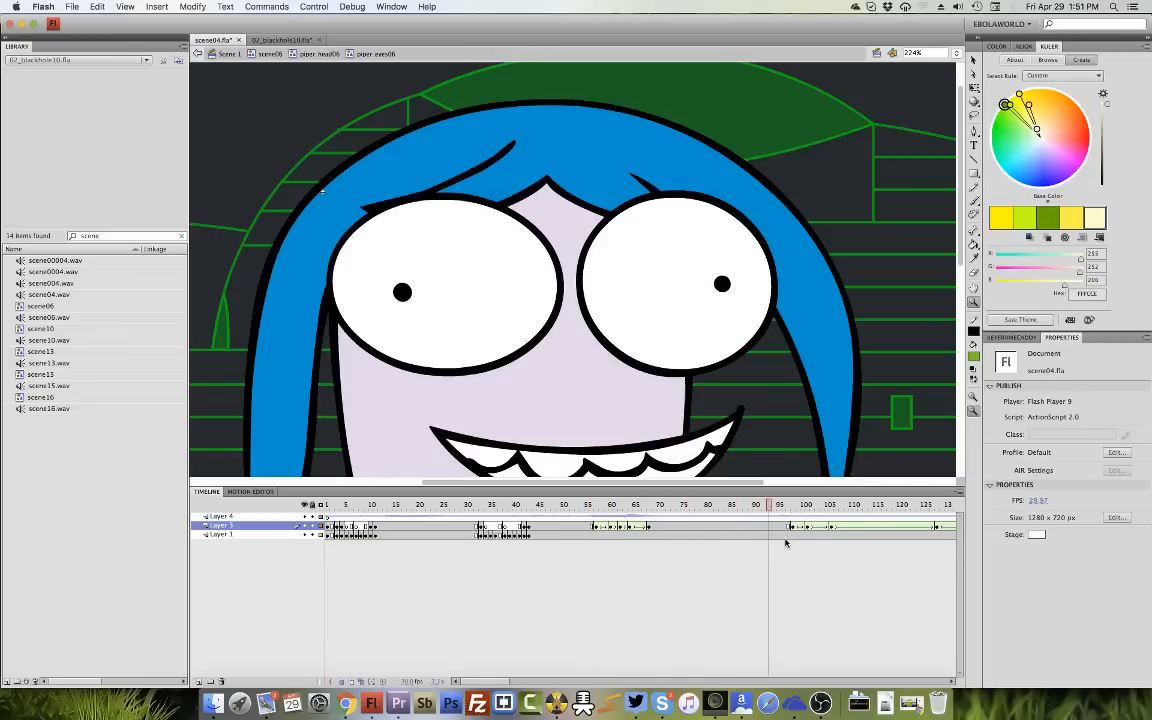
{"action": "left_click", "coordinate": [767, 517]}
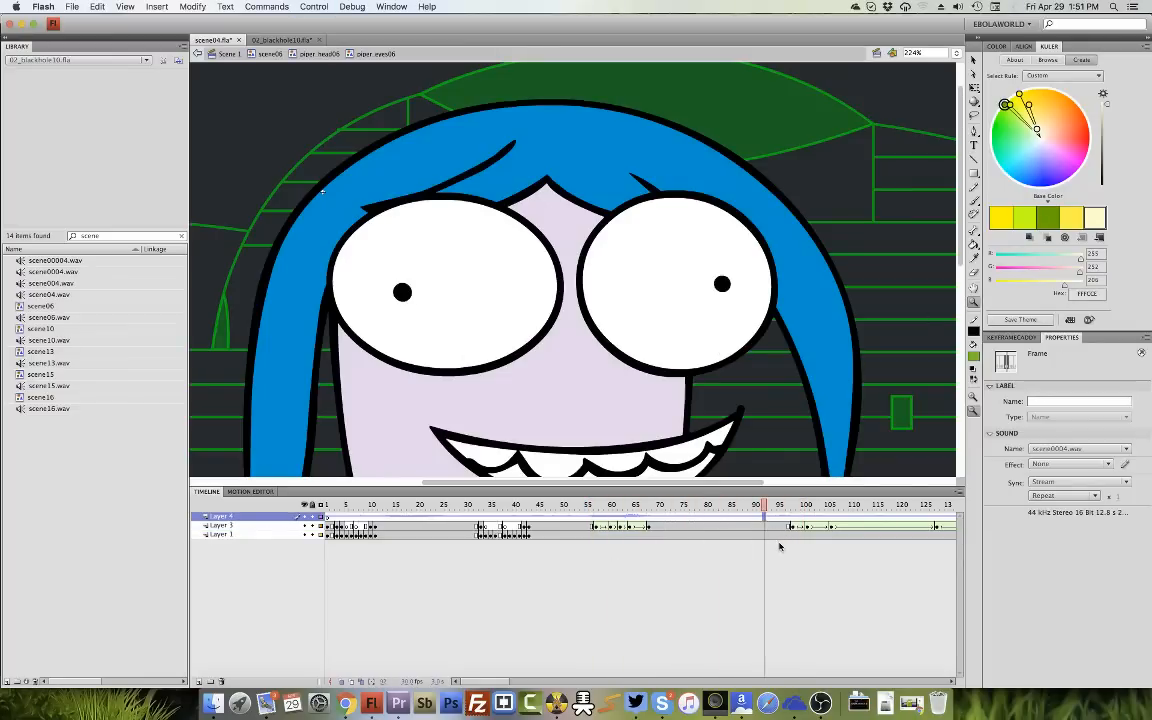
{"action": "left_click", "coordinate": [885, 517]}
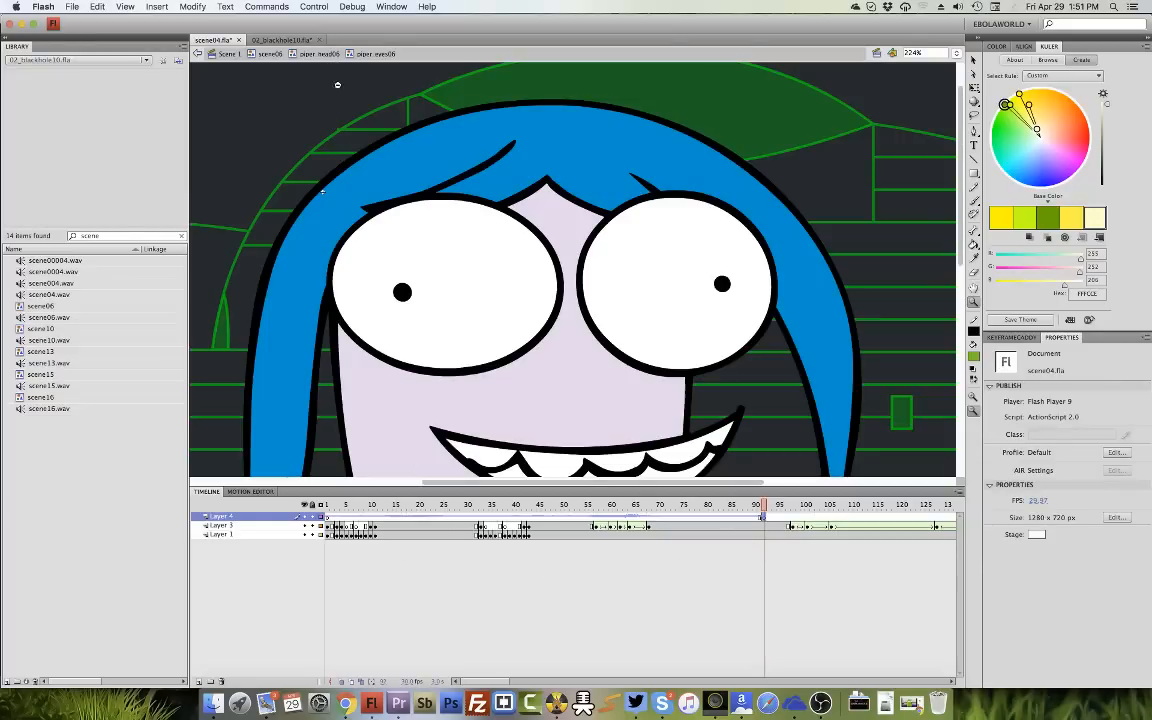
Return to the piper_head06 symbol, play the combined head animation, and select about frame 115 of the twix_eyes layer.
{"action": "left_click", "coordinate": [301, 54]}
{"action": "double_click", "coordinate": [972, 287]}
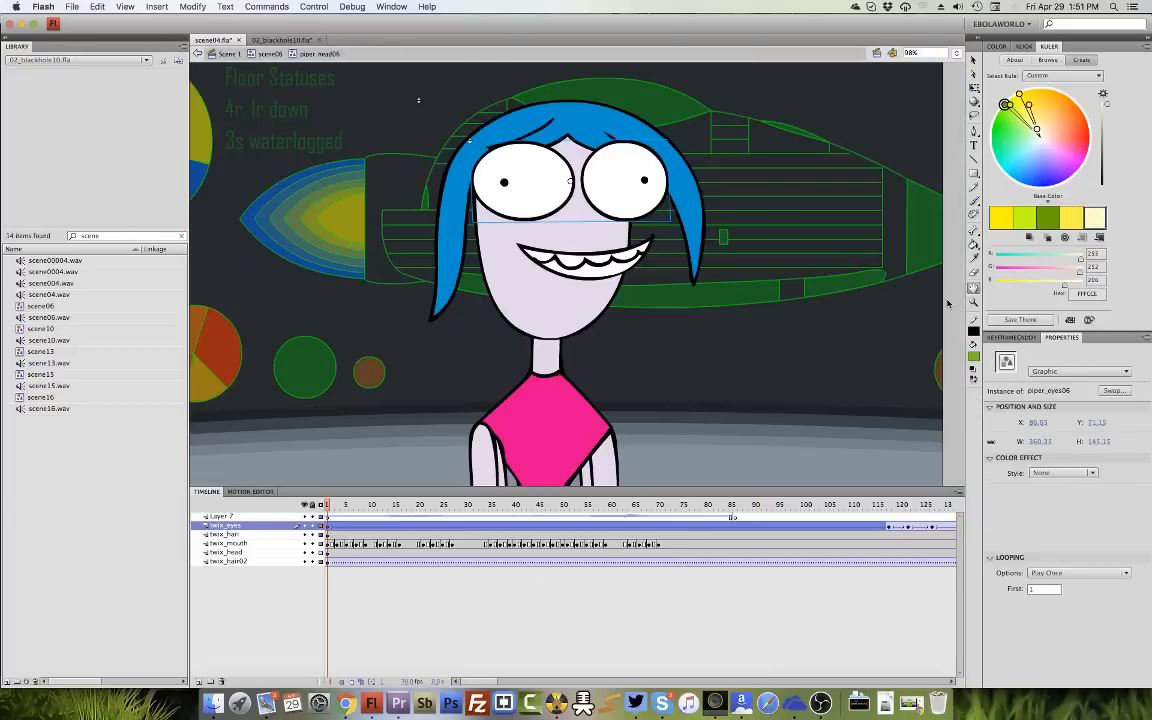
{"action": "left_click", "coordinate": [372, 598]}
{"action": "key", "text": "Return"}
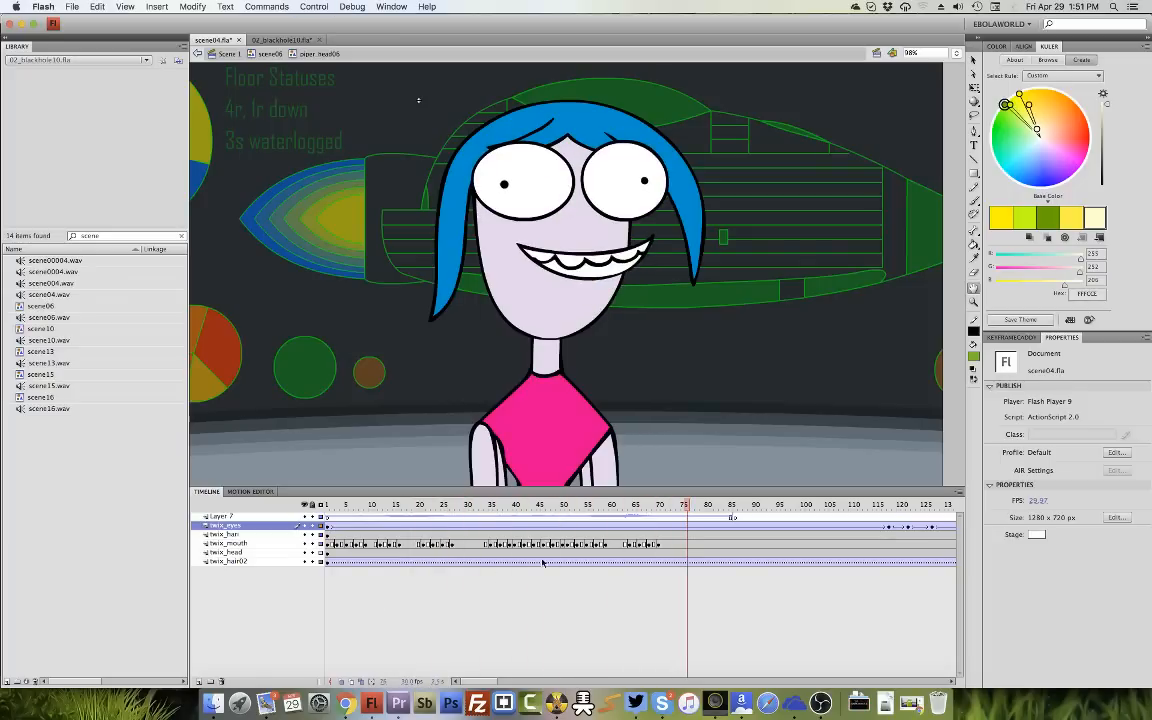
{"action": "left_click", "coordinate": [878, 527]}
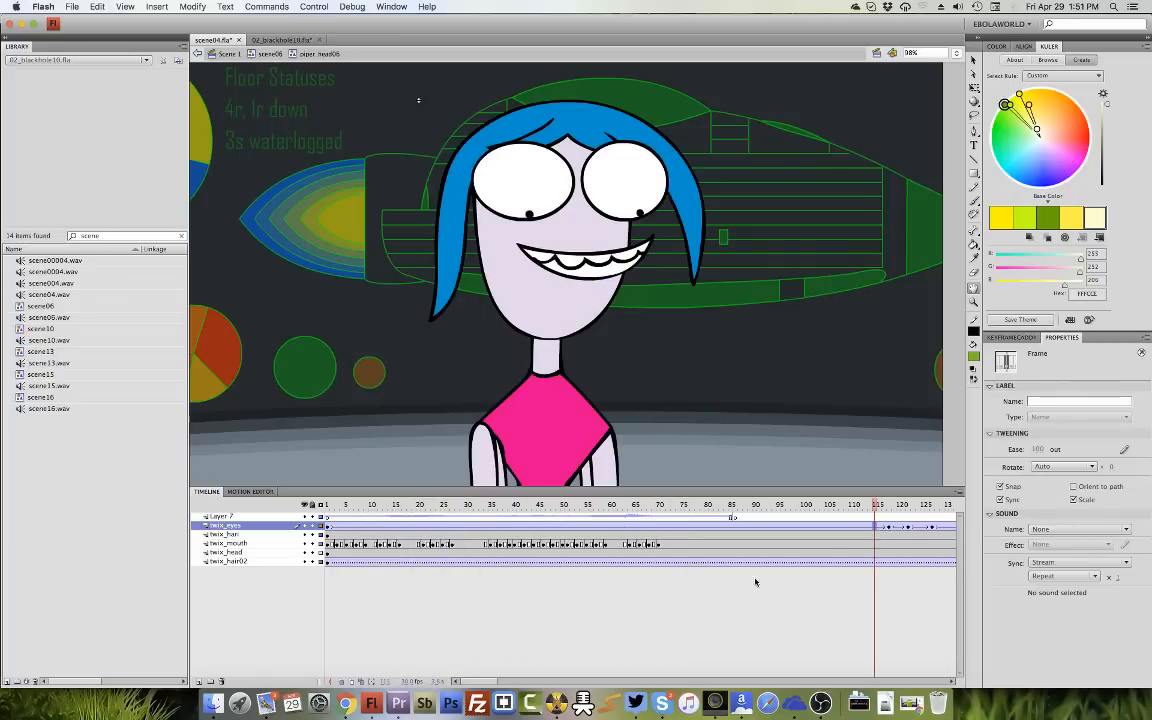
Remove the excess frames after about frame 98 on all layers of piper_head06 and save the file.
{"action": "left_click_drag", "start_coordinate": [492, 684], "coordinate": [465, 675]}
{"action": "left_click", "coordinate": [716, 517]}
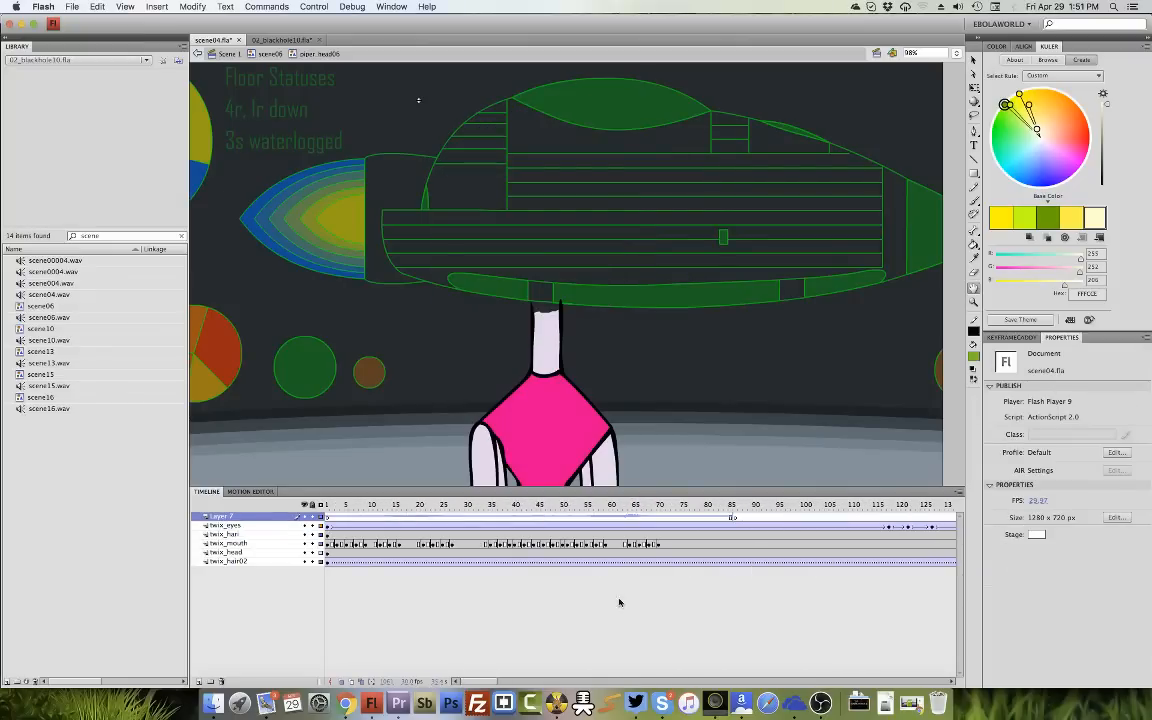
{"action": "left_click", "coordinate": [799, 554], "text": "shift"}
{"action": "right_click", "coordinate": [821, 539]}
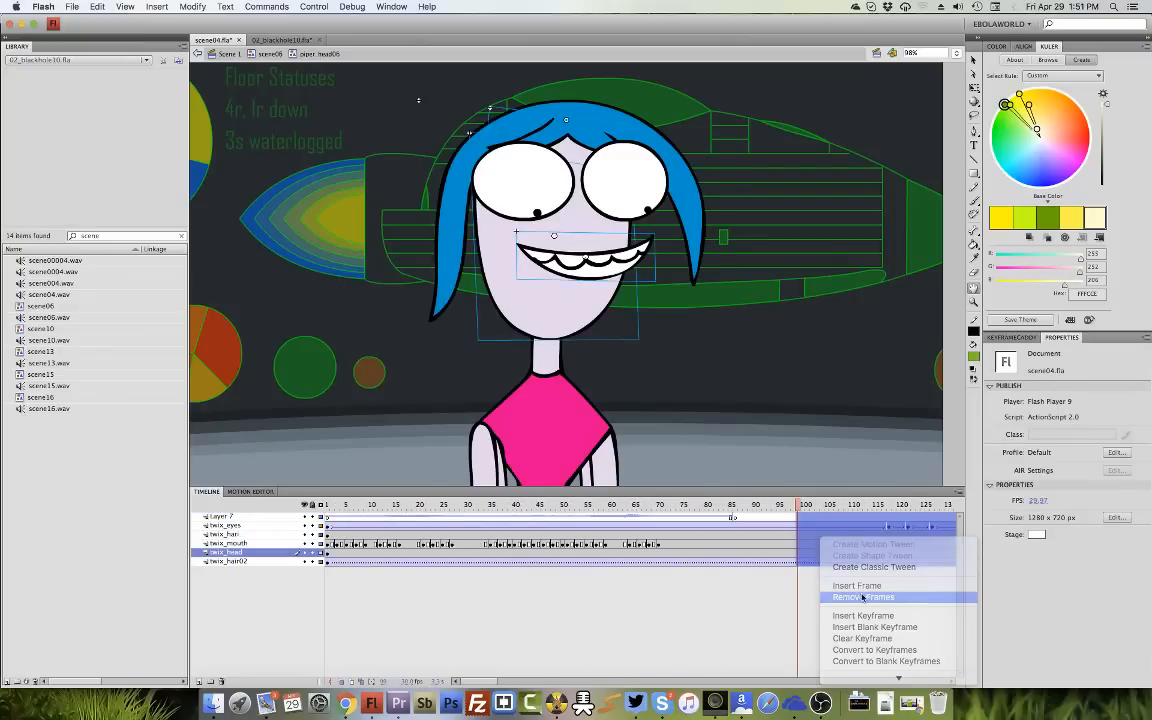
{"action": "left_click", "coordinate": [868, 661]}
{"action": "key", "text": "super+s"}
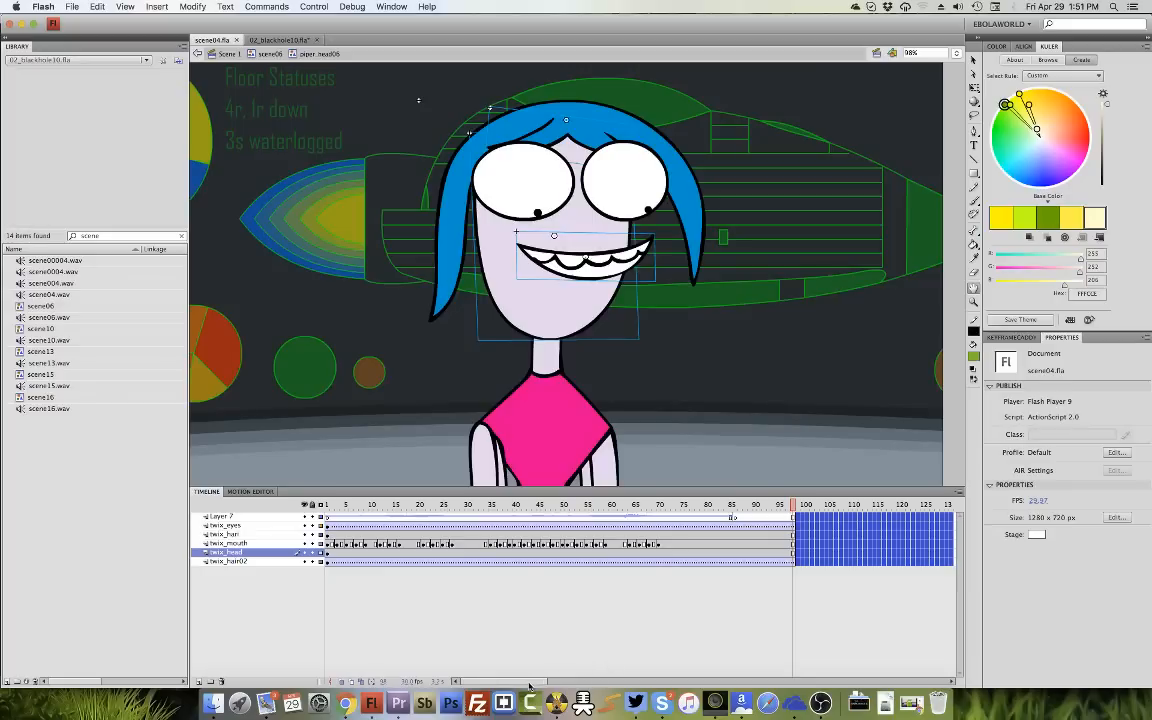
Try stretching the eyes wider and taller with Free Transform at frame 1, and undo it.
{"action": "left_click", "coordinate": [326, 505]}
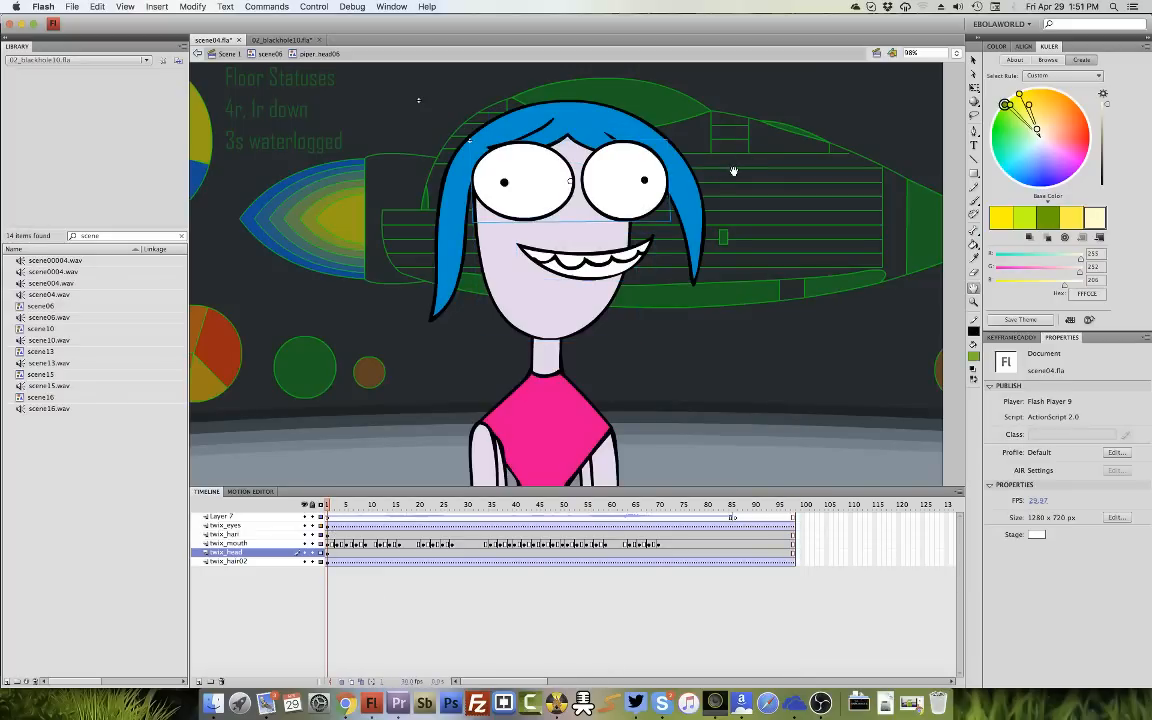
{"action": "key", "text": "q"}
{"action": "left_click", "coordinate": [655, 180]}
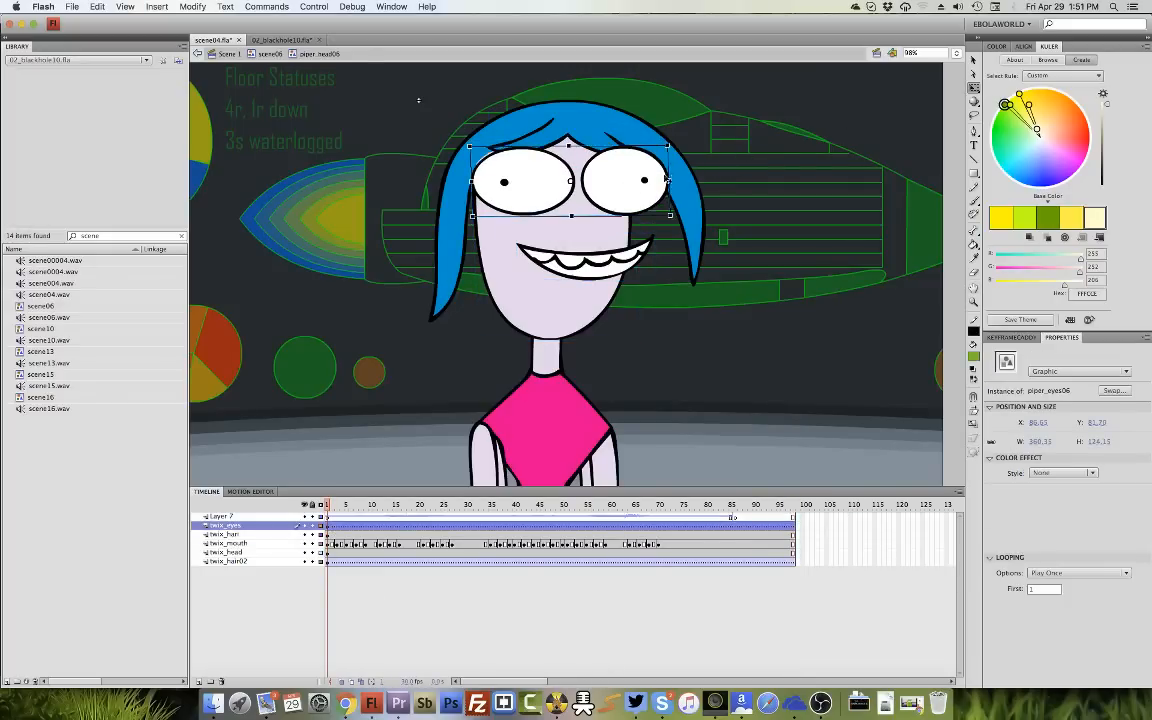
{"action": "left_click_drag", "start_coordinate": [672, 179], "coordinate": [680, 179]}
{"action": "left_click_drag", "start_coordinate": [568, 146], "coordinate": [566, 91]}
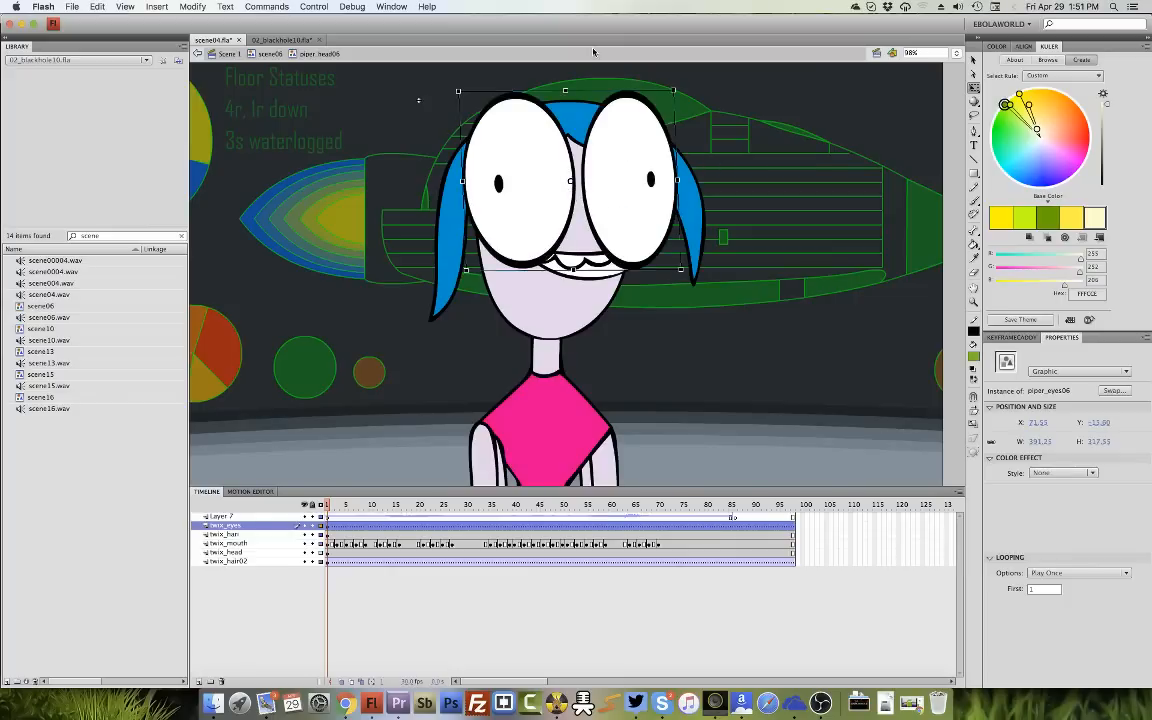
{"action": "key", "text": "super+z"}
{"action": "key", "text": "super+z"}
{"action": "key", "text": "super+z"}
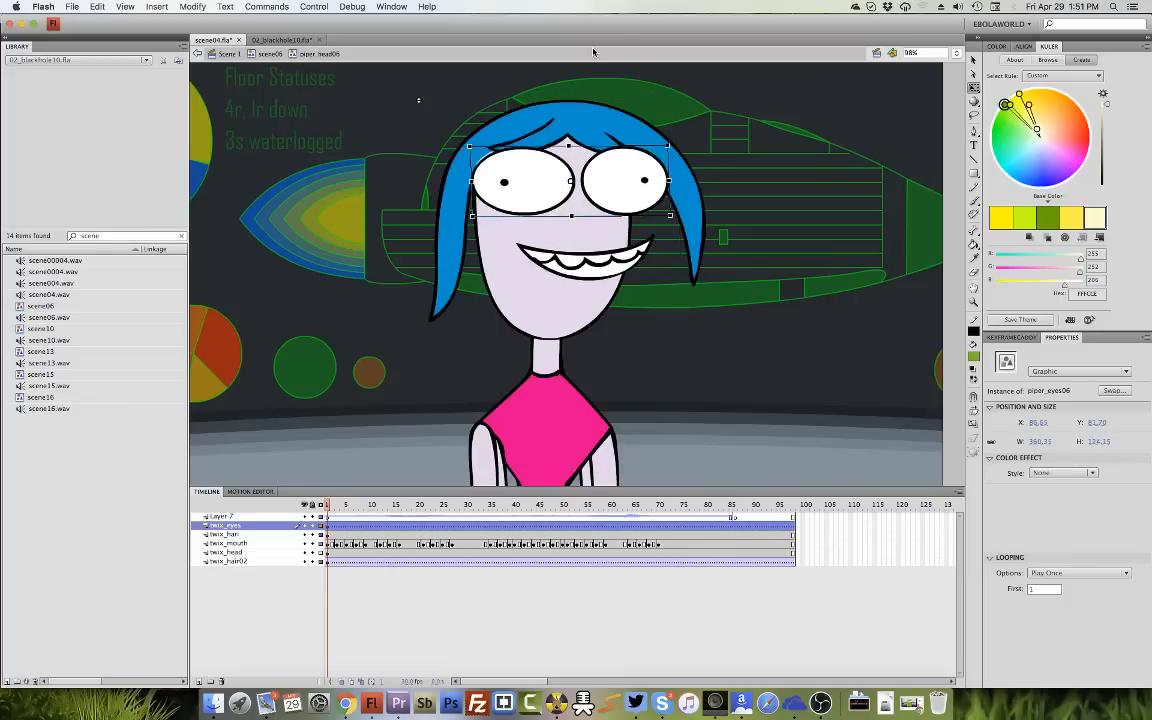
{"action": "key", "text": "super+z"}
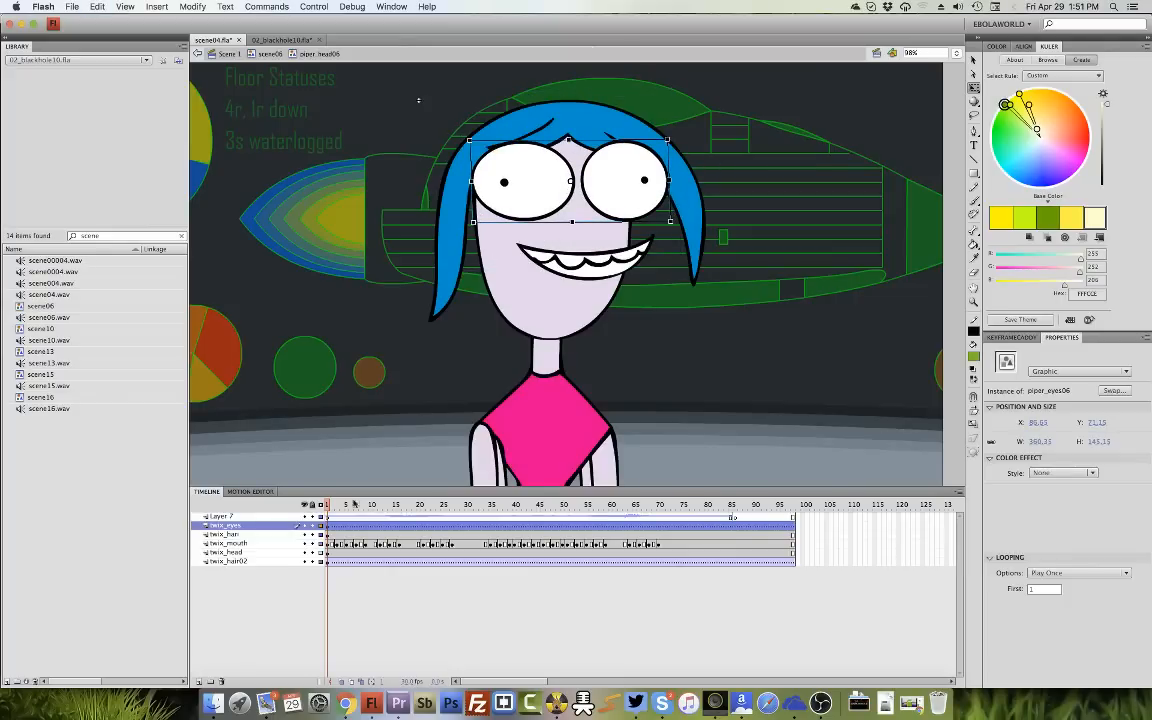
Try squashing the eyes vertically at frame 1, look inside the hair symbol, and undo the squash.
{"action": "left_click_drag", "start_coordinate": [567, 138], "coordinate": [567, 150]}
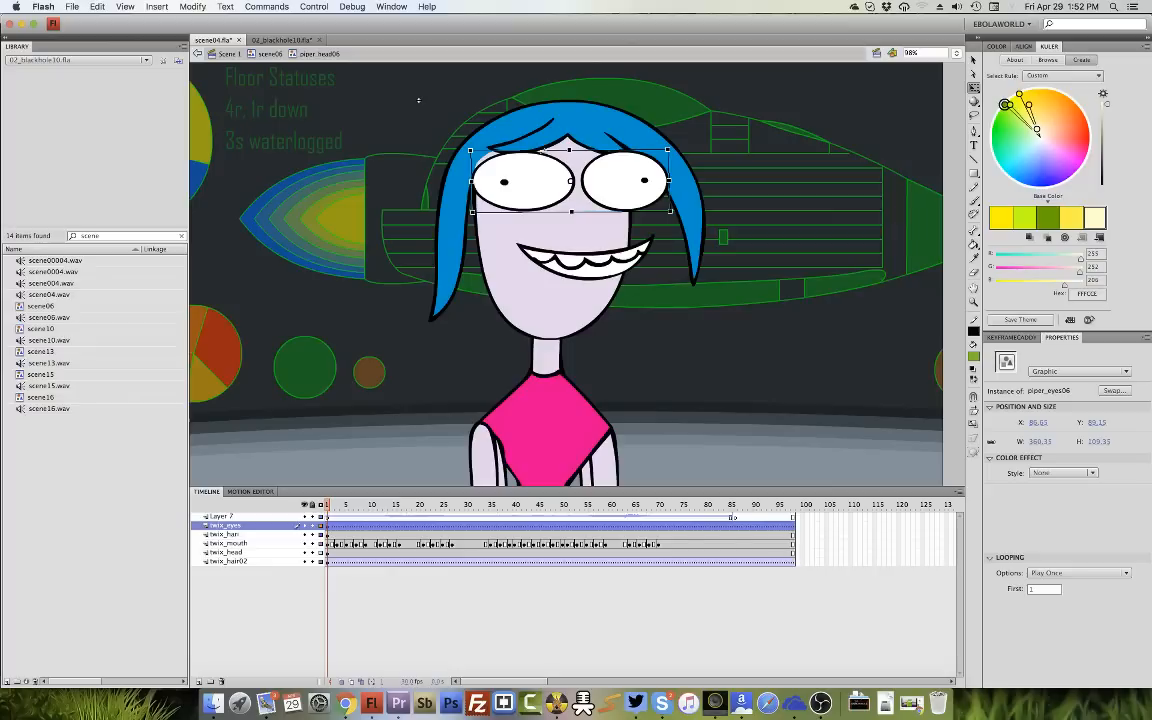
{"action": "left_click", "coordinate": [489, 140]}
{"action": "double_click", "coordinate": [524, 130]}
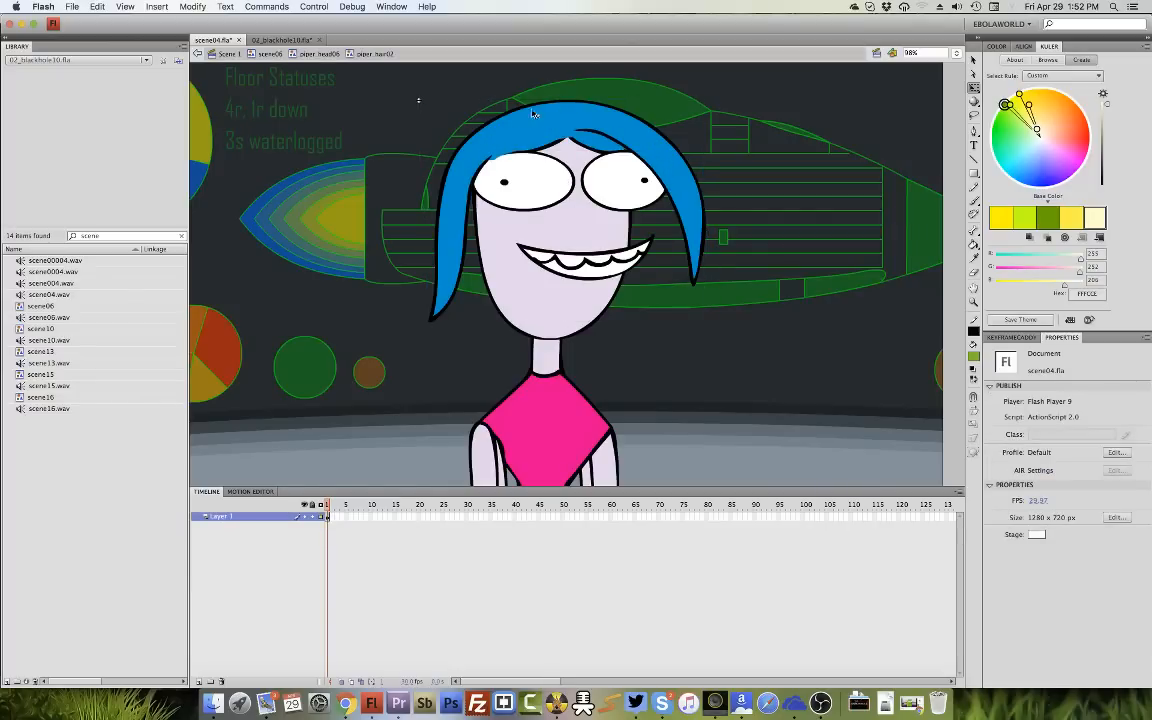
{"action": "double_click", "coordinate": [533, 86]}
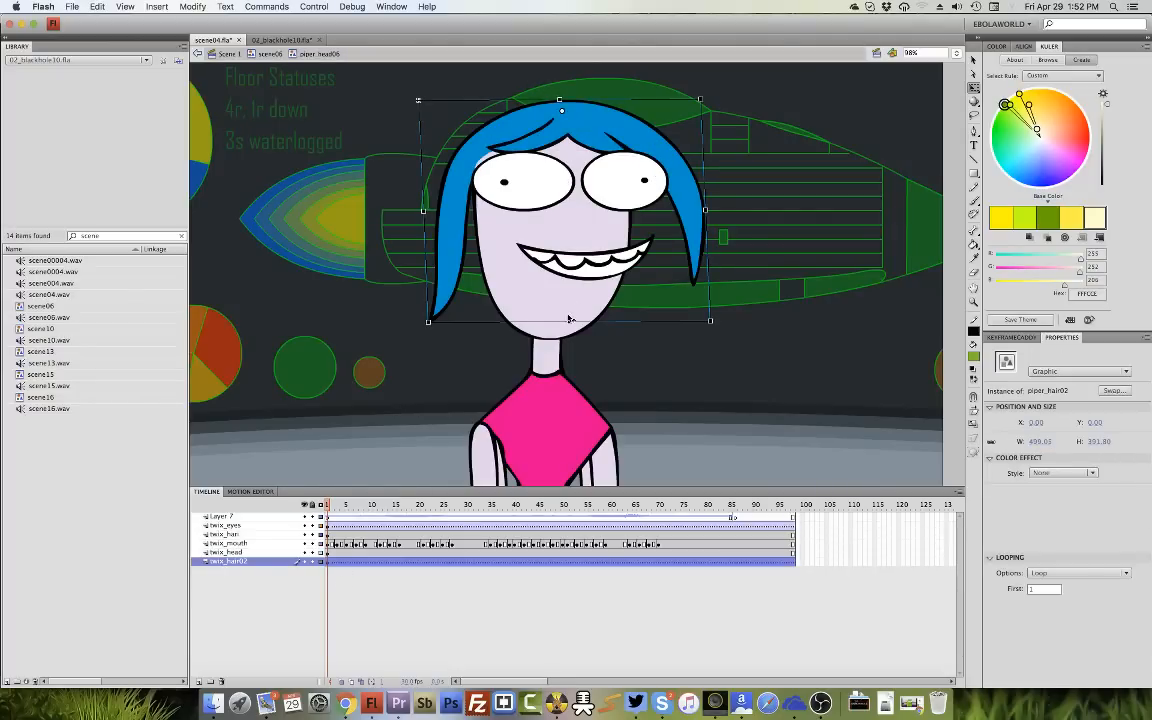
{"action": "key", "text": "super+z"}
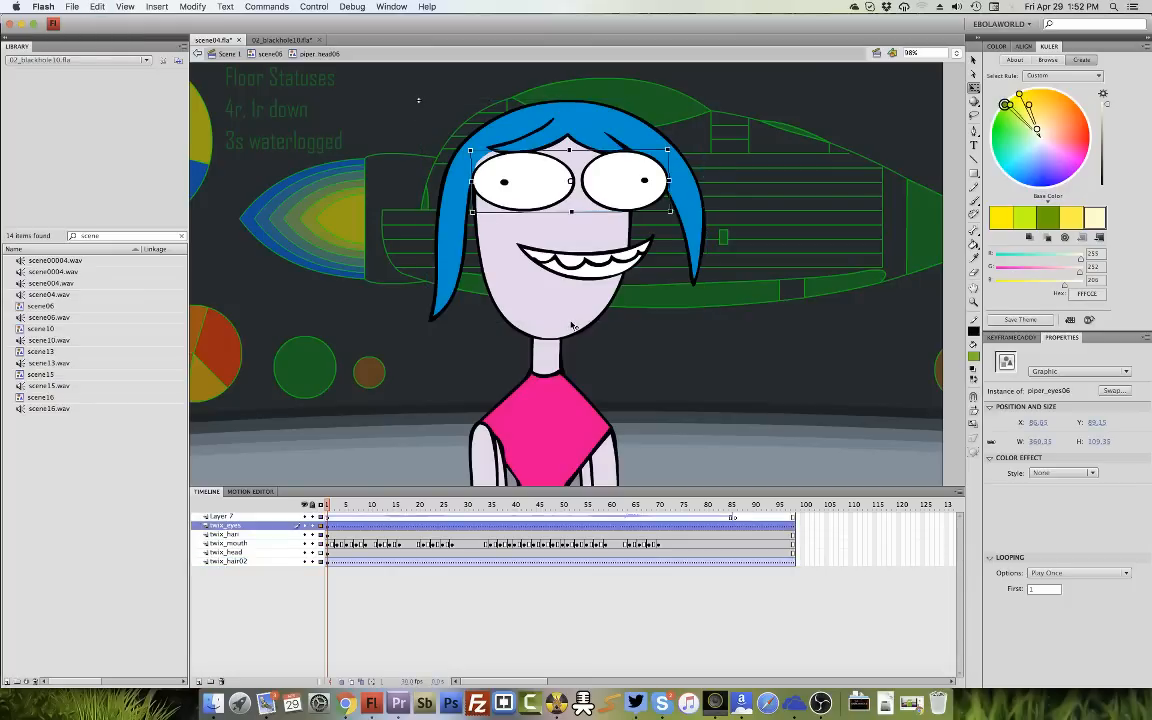
{"action": "key", "text": "super+z"}
Add keyframes on the twix_eyes layer at about frames 3 and 11, around the first blink.
{"action": "mouse_move", "coordinate": [334, 507]}
{"action": "left_mouse_down"}
{"action": "mouse_move", "coordinate": [356, 511]}
{"action": "mouse_move", "coordinate": [339, 518]}
{"action": "left_mouse_up"}
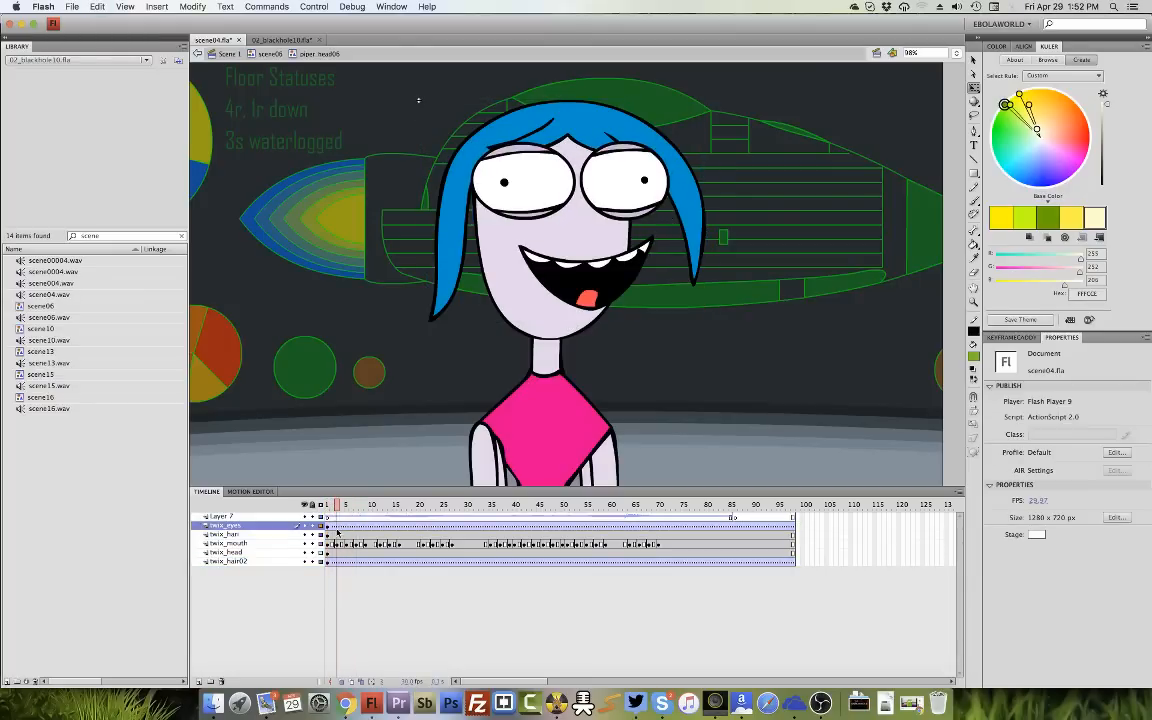
{"action": "left_click", "coordinate": [336, 530]}
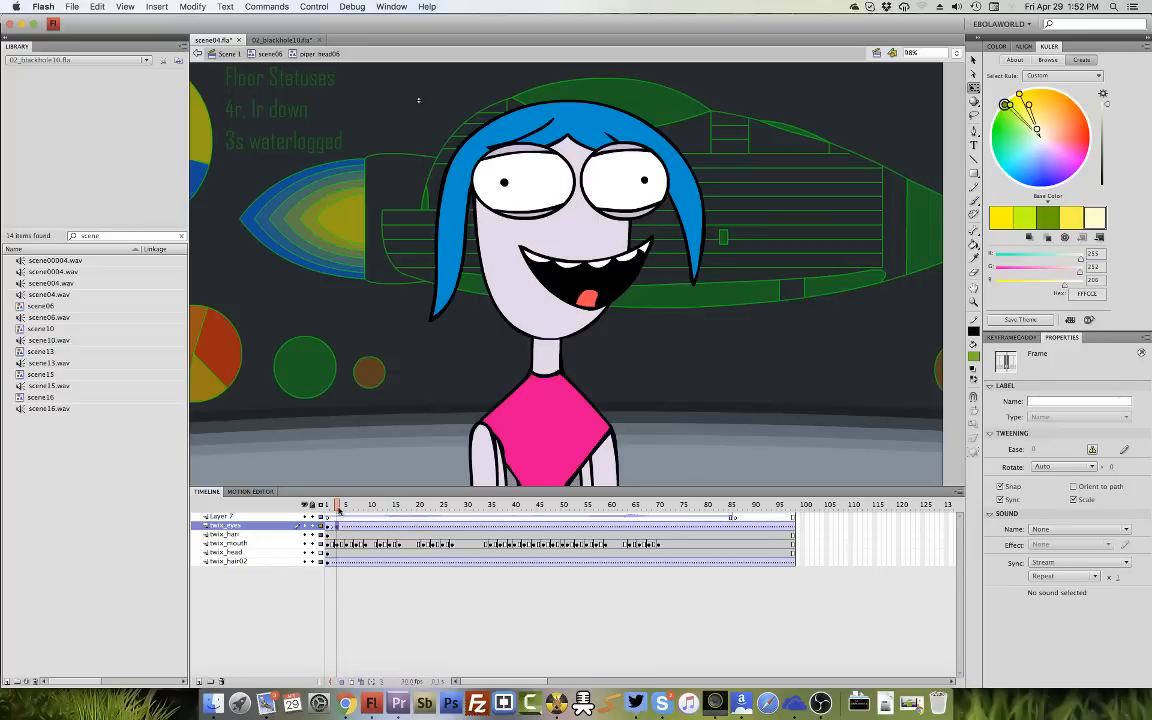
{"action": "left_click", "coordinate": [352, 510]}
{"action": "left_click_drag", "start_coordinate": [352, 510], "coordinate": [376, 512]}
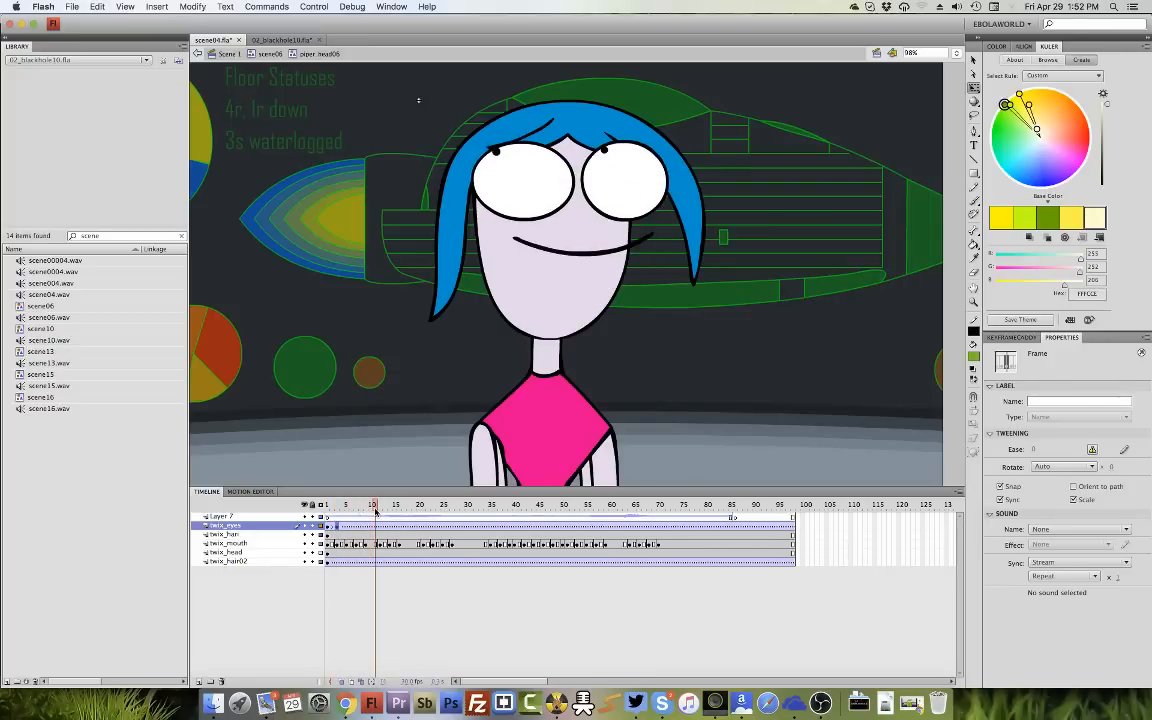
Add a twix_eyes keyframe at about frame 7 and squash the closed eyes to about 367 wide by 139 tall.
{"action": "left_click", "coordinate": [356, 531]}
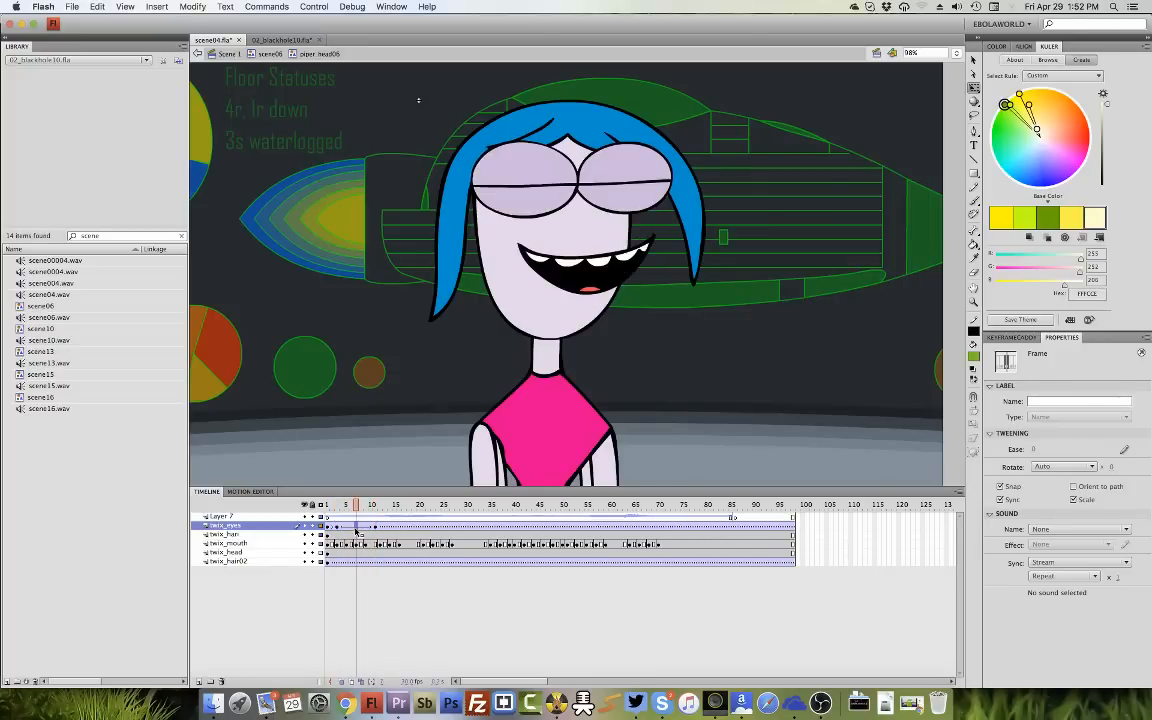
{"action": "left_click", "coordinate": [352, 531]}
{"action": "left_click", "coordinate": [356, 527]}
{"action": "left_click_drag", "start_coordinate": [571, 137], "coordinate": [571, 140]}
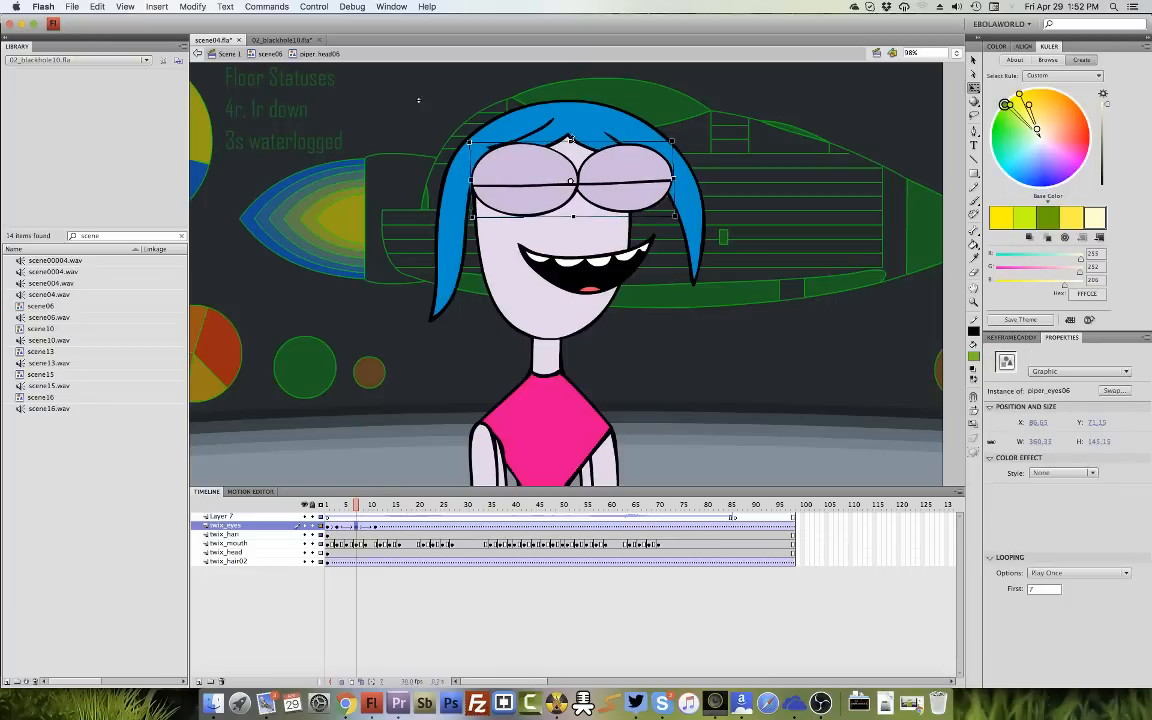
{"action": "left_click_drag", "start_coordinate": [674, 178], "coordinate": [676, 180]}
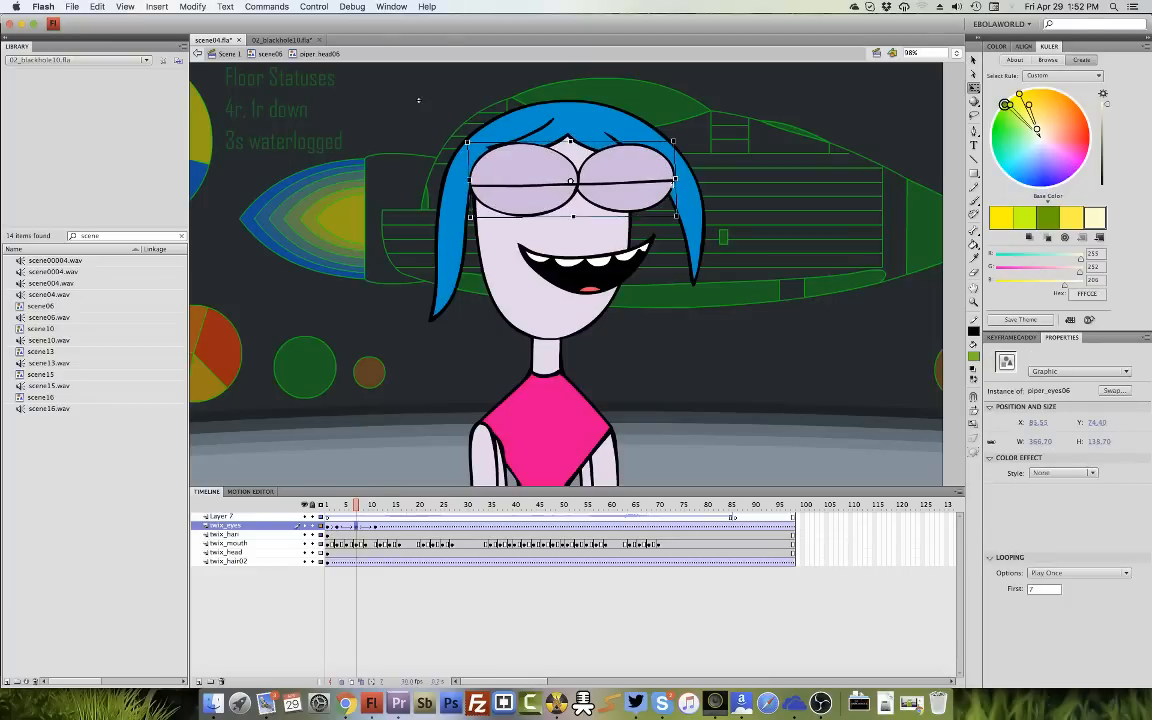
Add twix_eyes keyframes at about frames 5, 6 and 8, adjust the easing around the blink, and play it.
{"action": "left_click", "coordinate": [370, 528]}
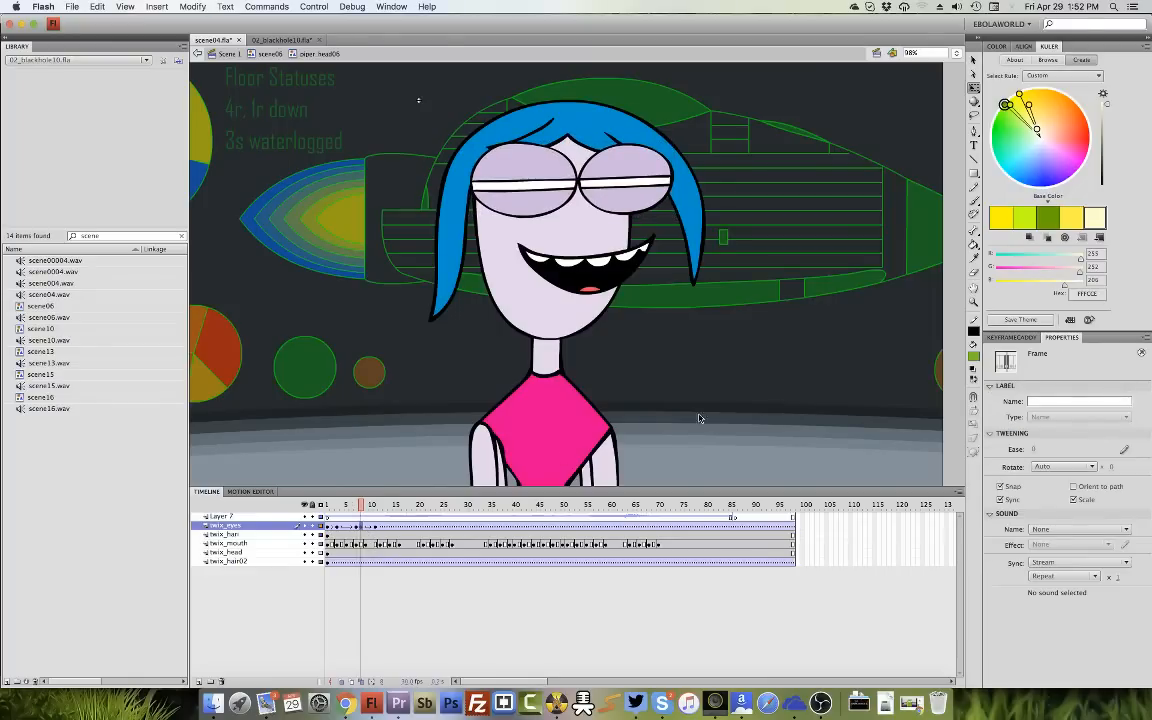
{"action": "left_click_drag", "start_coordinate": [1032, 450], "coordinate": [900, 327]}
{"action": "left_click", "coordinate": [357, 527]}
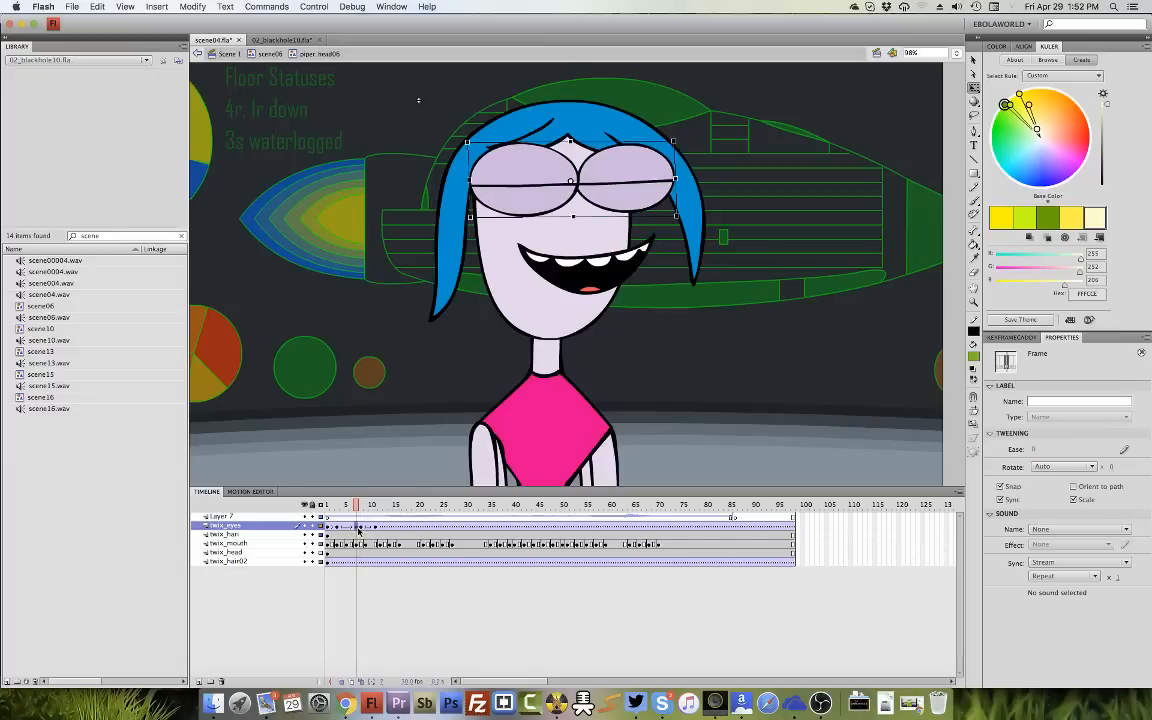
{"action": "left_click", "coordinate": [351, 528]}
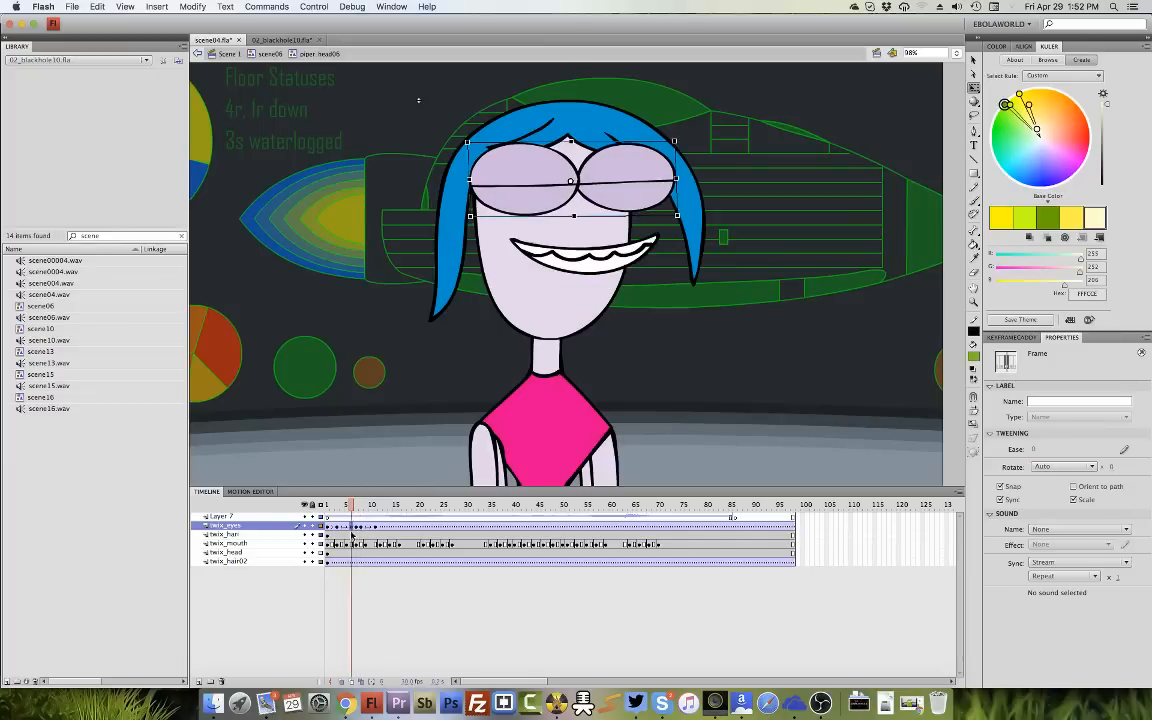
{"action": "left_click", "coordinate": [346, 529]}
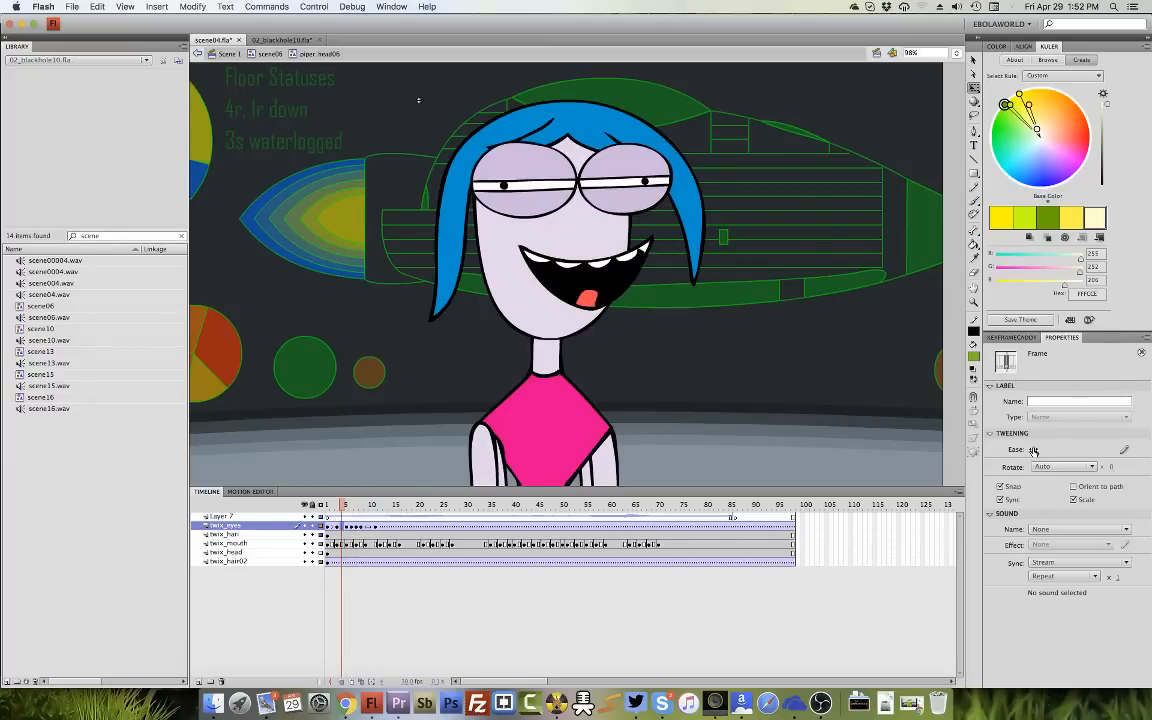
{"action": "key", "text": "Return"}
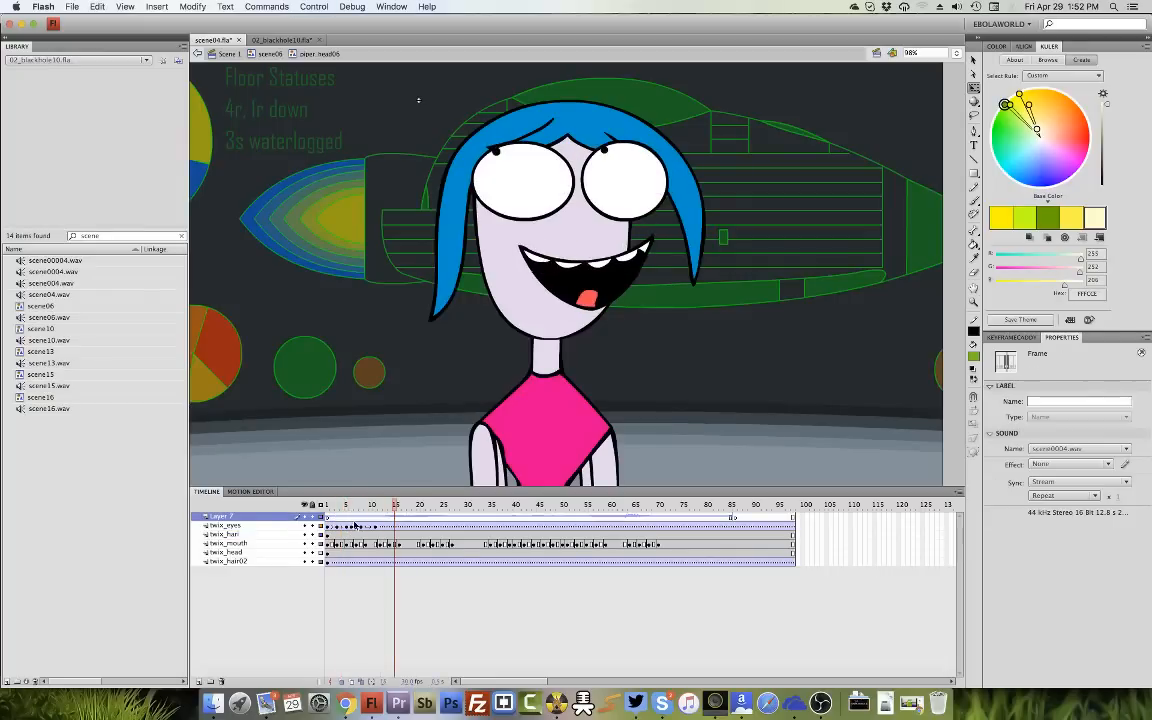
Add twix_eyes keyframes at about frames 28 and 19, and stretch the eyes slightly taller at frame 19.
{"action": "left_click_drag", "start_coordinate": [339, 509], "coordinate": [454, 531]}
{"action": "left_click", "coordinate": [457, 528]}
{"action": "key", "text": "F6"}
{"action": "left_click", "coordinate": [414, 527]}
{"action": "key", "text": "F6"}
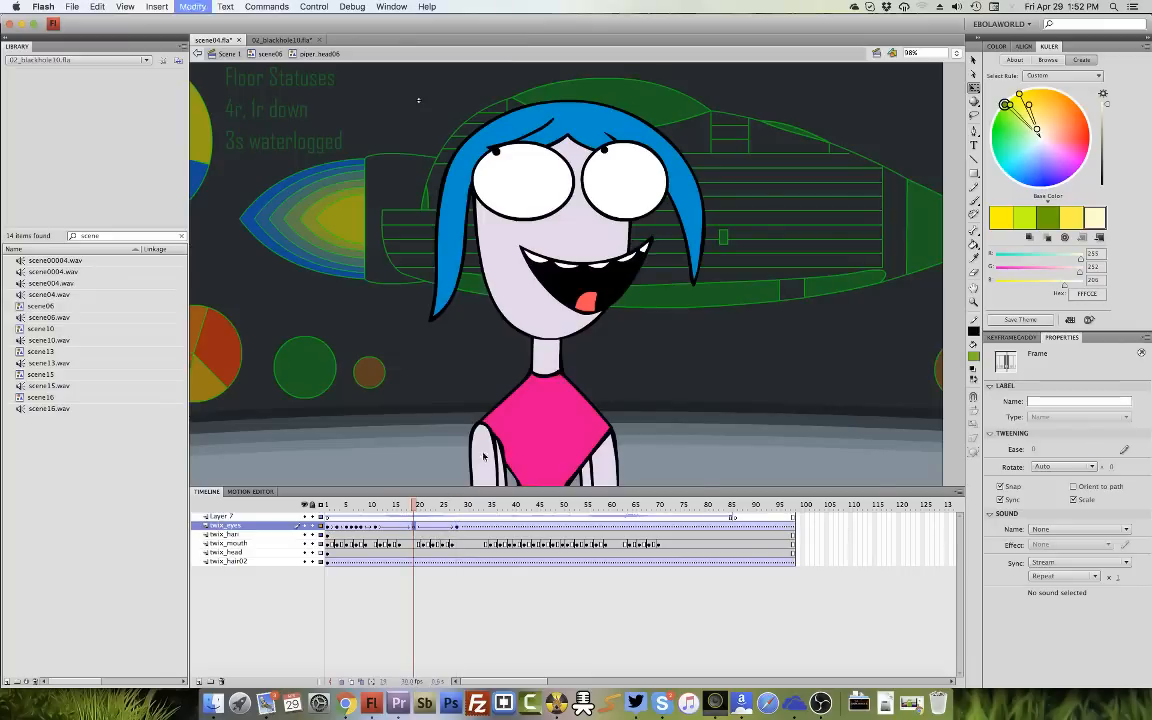
{"action": "left_click", "coordinate": [605, 177]}
{"action": "mouse_move", "coordinate": [569, 140]}
{"action": "left_mouse_down"}
{"action": "mouse_move", "coordinate": [572, 172]}
{"action": "mouse_move", "coordinate": [573, 132]}
{"action": "left_mouse_up"}
Add twix_eyes keyframes at about frames 17 and 21, ease the tween after frame 11 -100 in, and play the animation.
{"action": "left_click", "coordinate": [421, 528]}
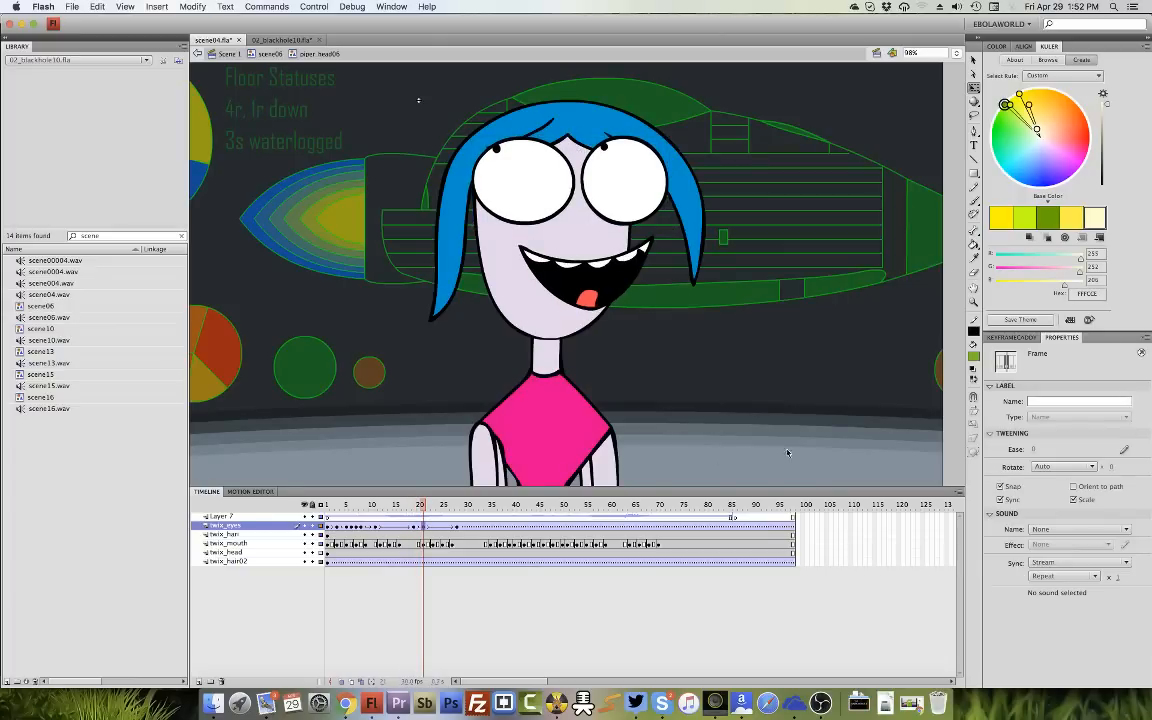
{"action": "mouse_move", "coordinate": [378, 504]}
{"action": "left_mouse_down"}
{"action": "mouse_move", "coordinate": [364, 504]}
{"action": "mouse_move", "coordinate": [381, 504]}
{"action": "left_mouse_up"}
{"action": "key", "text": "Return"}
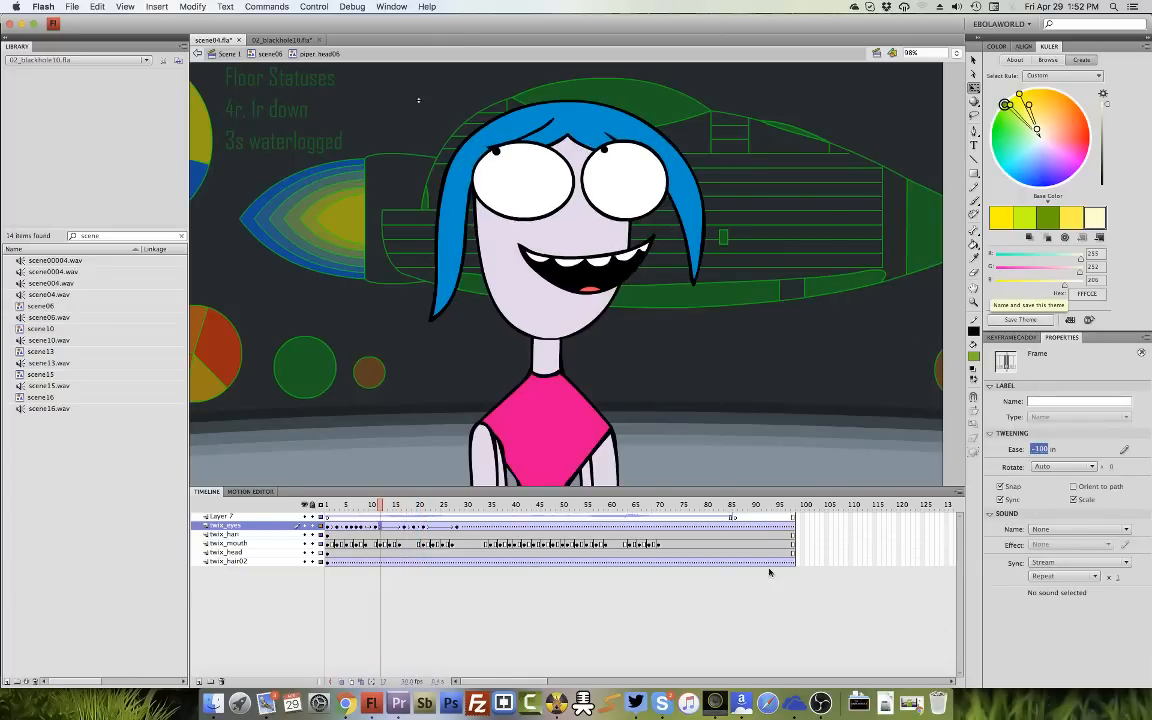
{"action": "key", "text": "Return"}
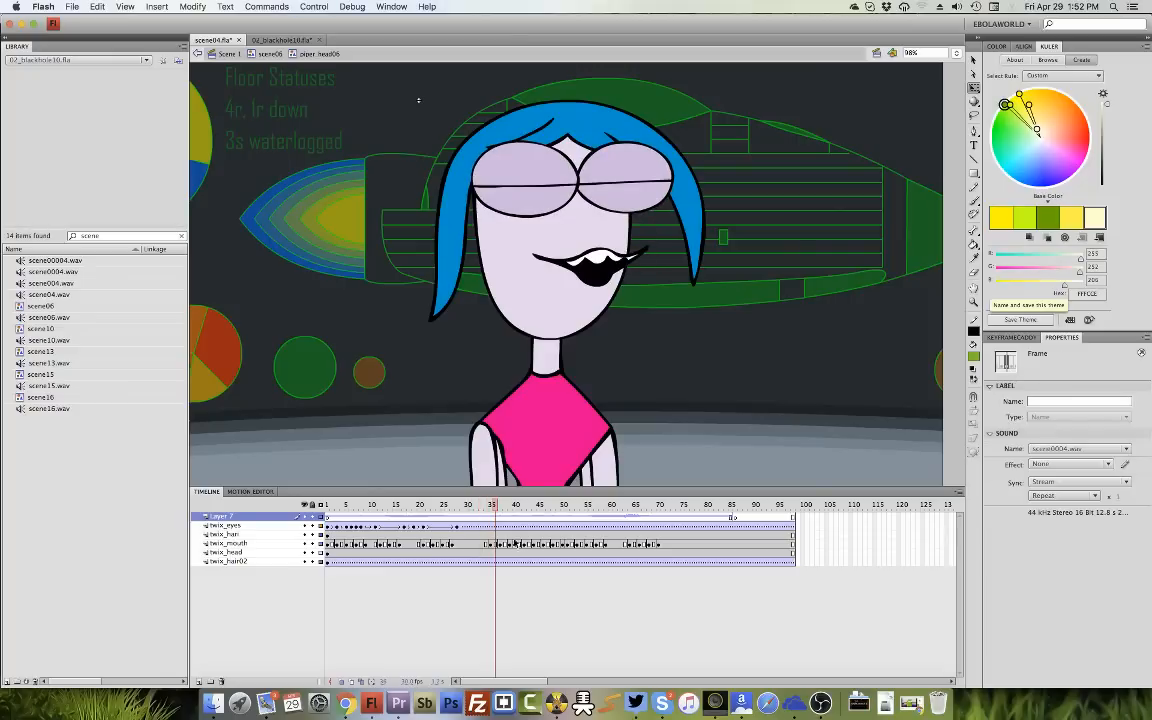
Add a twix_eyes keyframe at about frame 33 and copy the blink keyframes from frames 3–11 to frames 33–41.
{"action": "left_click", "coordinate": [481, 506]}
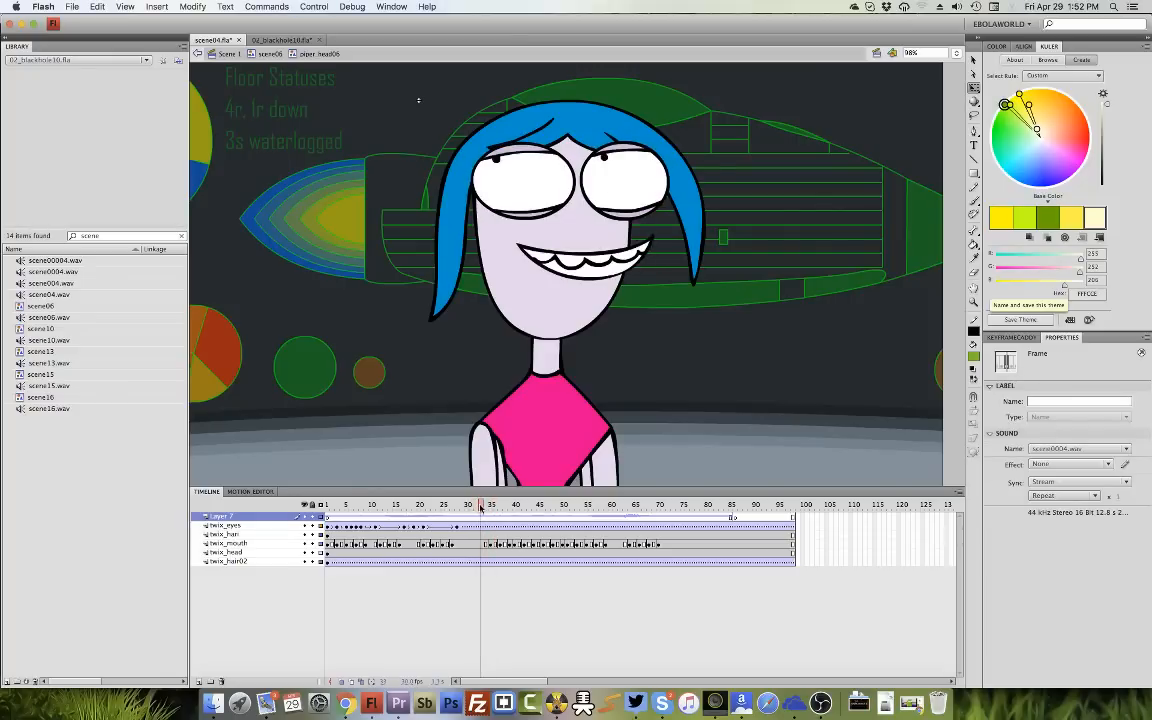
{"action": "left_click", "coordinate": [481, 526]}
{"action": "key", "text": "F6"}
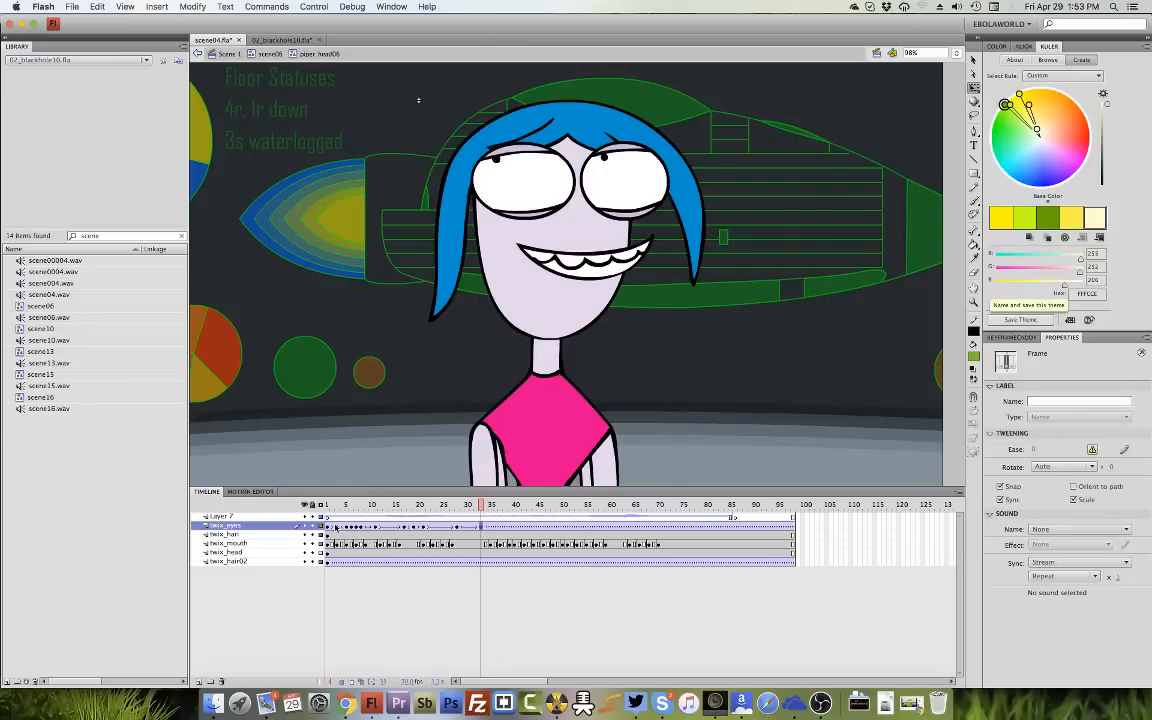
{"action": "key", "text": "Return"}
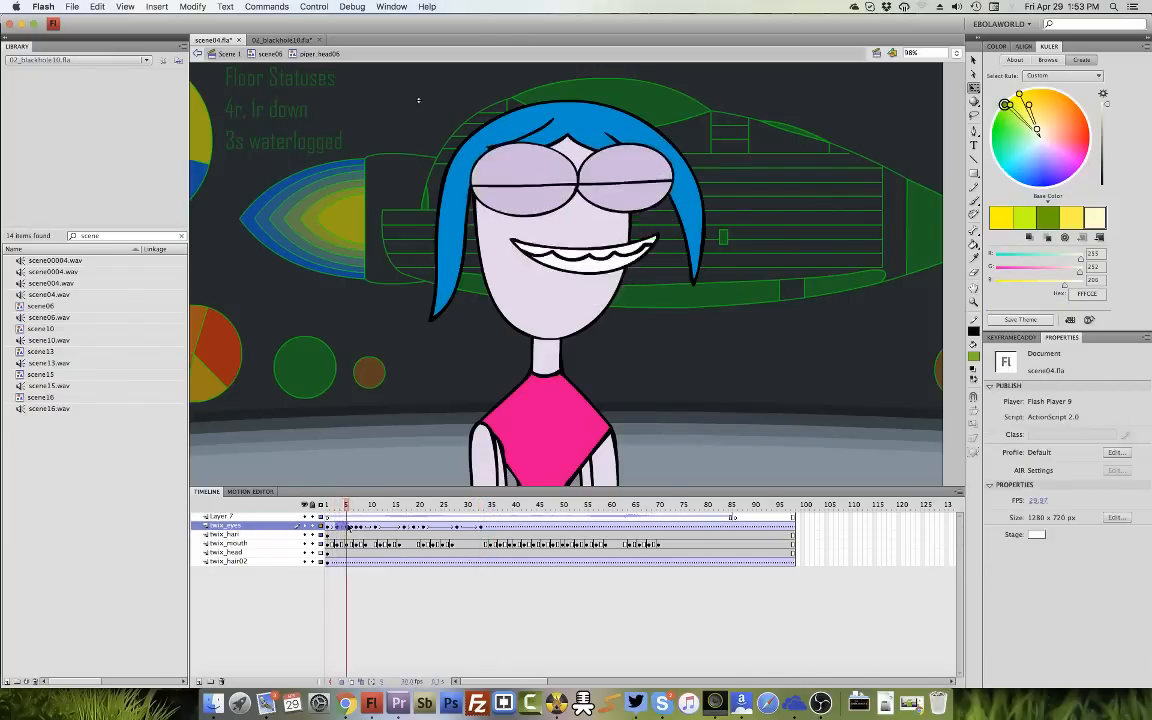
{"action": "left_click", "coordinate": [376, 527]}
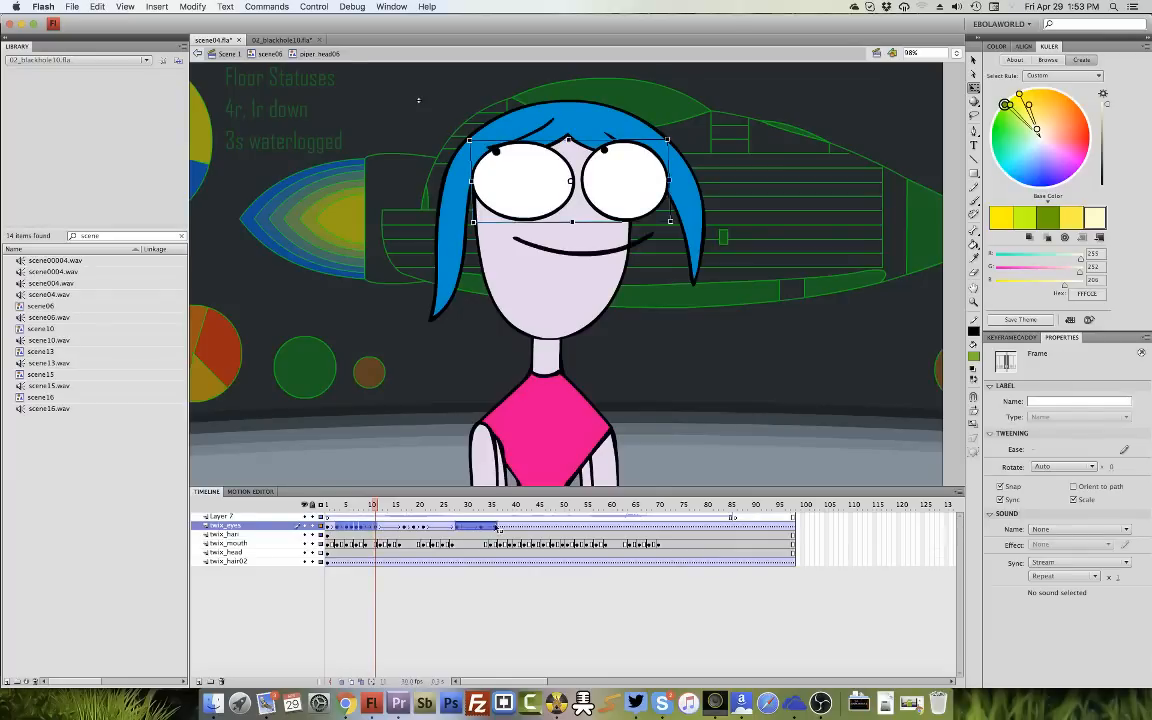
Add a twix_eyes keyframe at about frame 45 and check the copied blink frame by frame.
{"action": "left_click_drag", "start_coordinate": [466, 506], "coordinate": [530, 512]}
{"action": "left_click", "coordinate": [535, 527]}
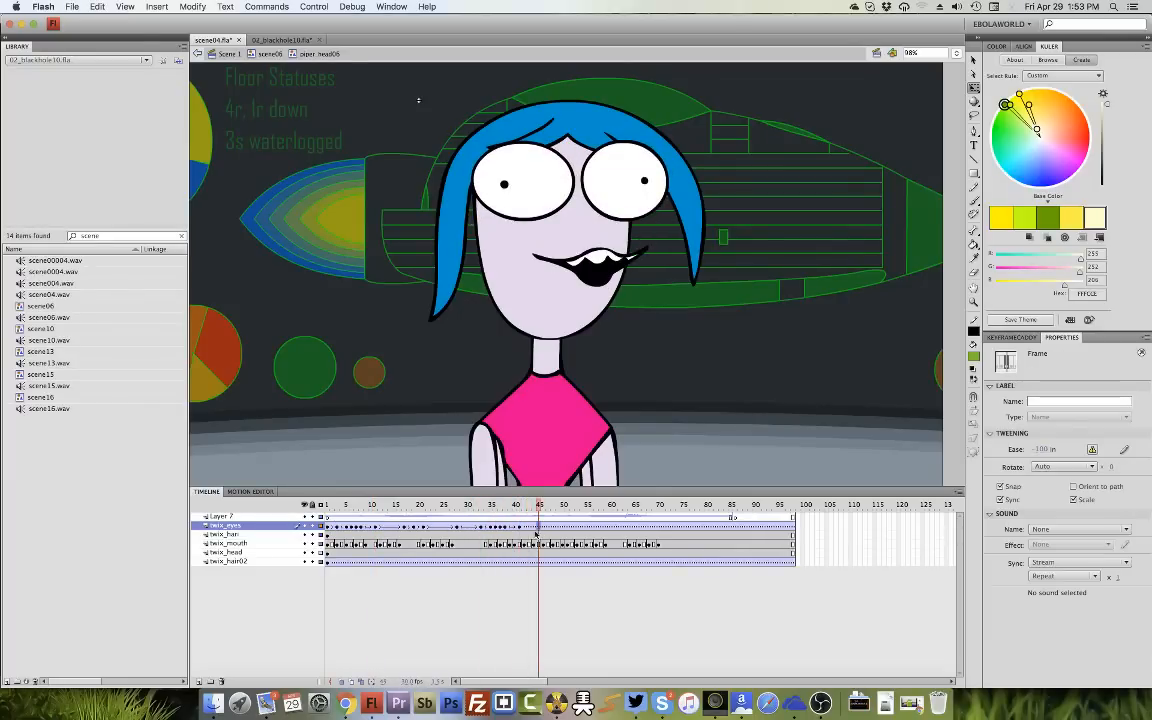
{"action": "left_click", "coordinate": [519, 526]}
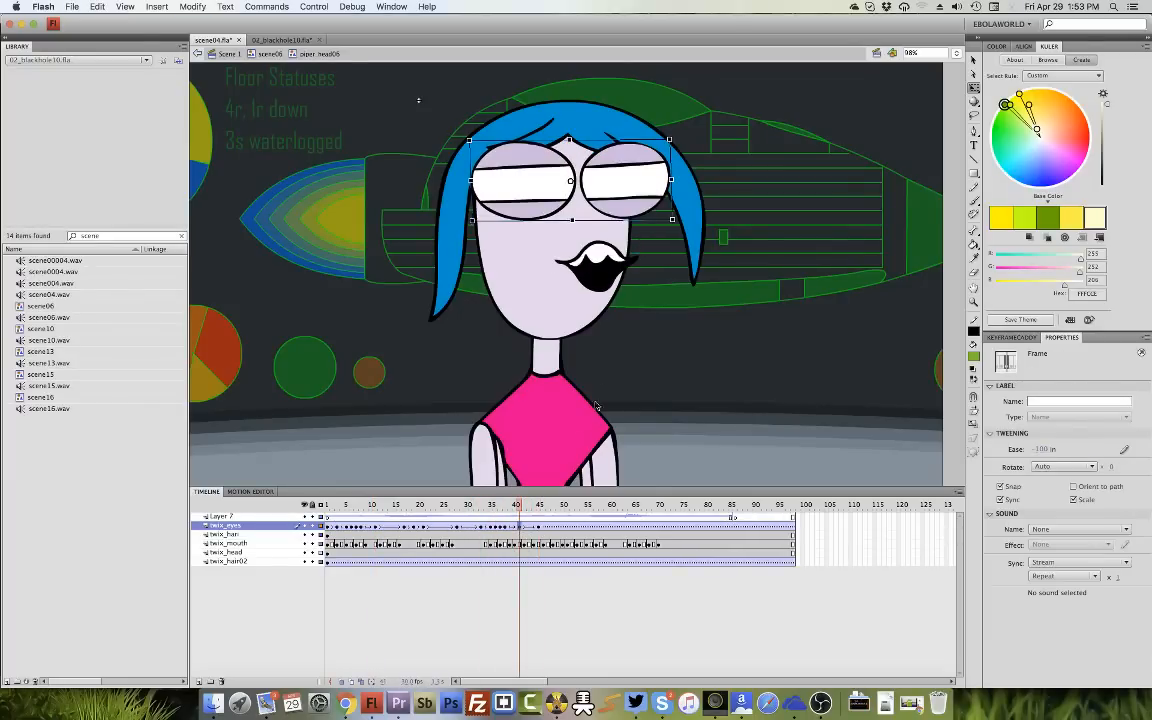
{"action": "left_click", "coordinate": [523, 530]}
{"action": "mouse_move", "coordinate": [507, 527]}
{"action": "left_mouse_down"}
{"action": "mouse_move", "coordinate": [470, 530]}
{"action": "mouse_move", "coordinate": [506, 516]}
{"action": "left_mouse_up"}
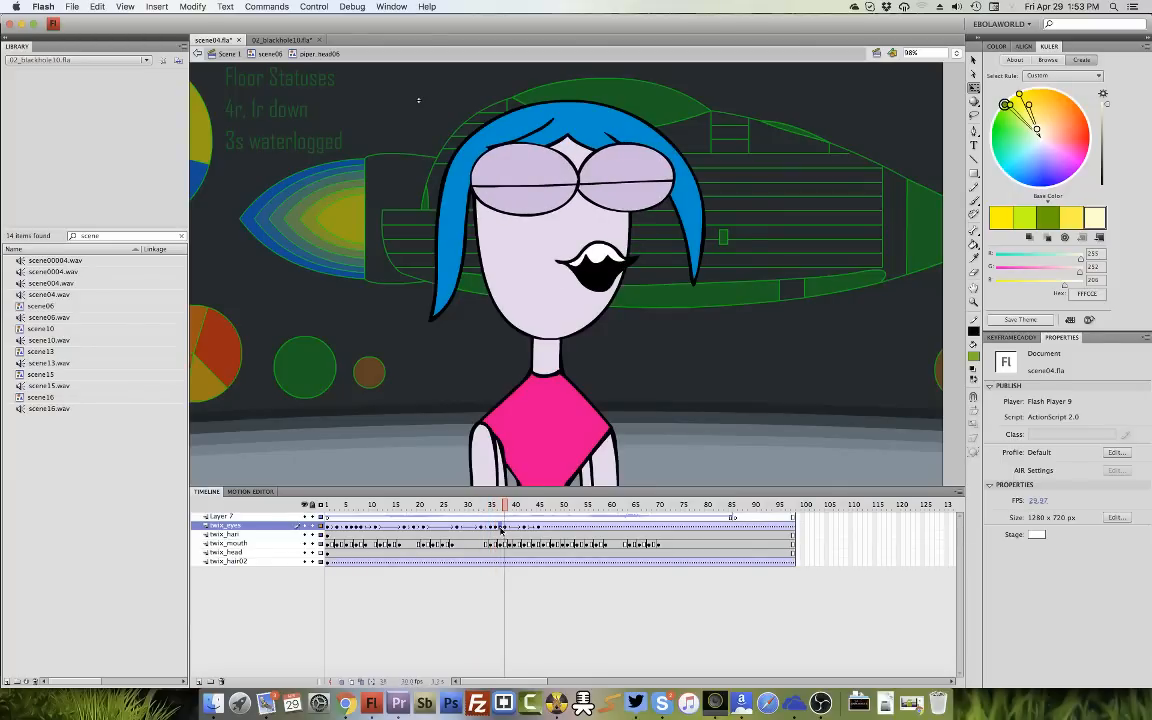
Insert extra frames into the twix_eyes blink around frames 37–39 so the closed eyes hold longer.
{"action": "left_click", "coordinate": [501, 527]}
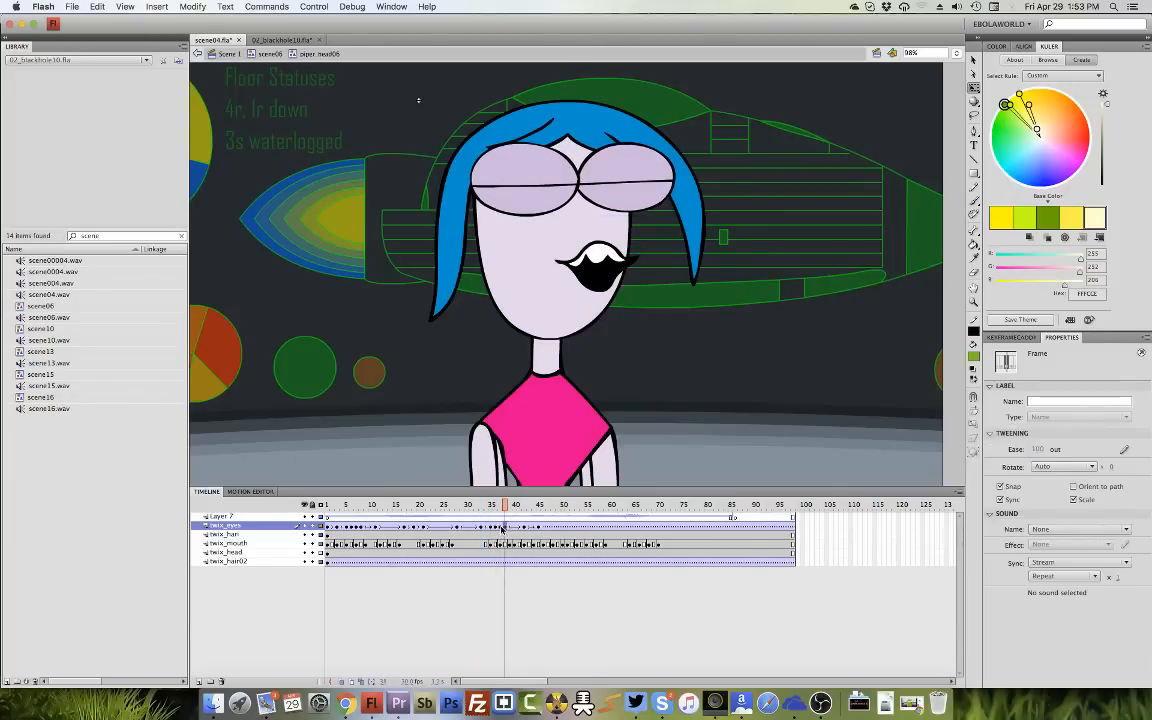
{"action": "key", "text": "F5"}
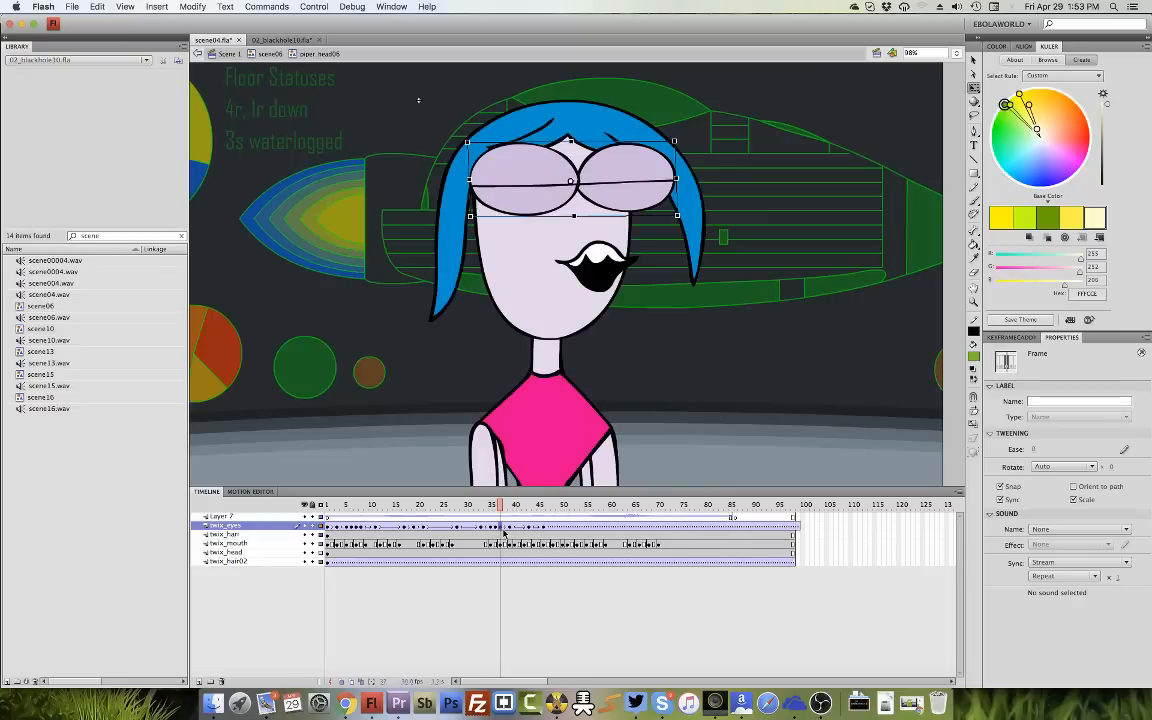
{"action": "left_click", "coordinate": [507, 527]}
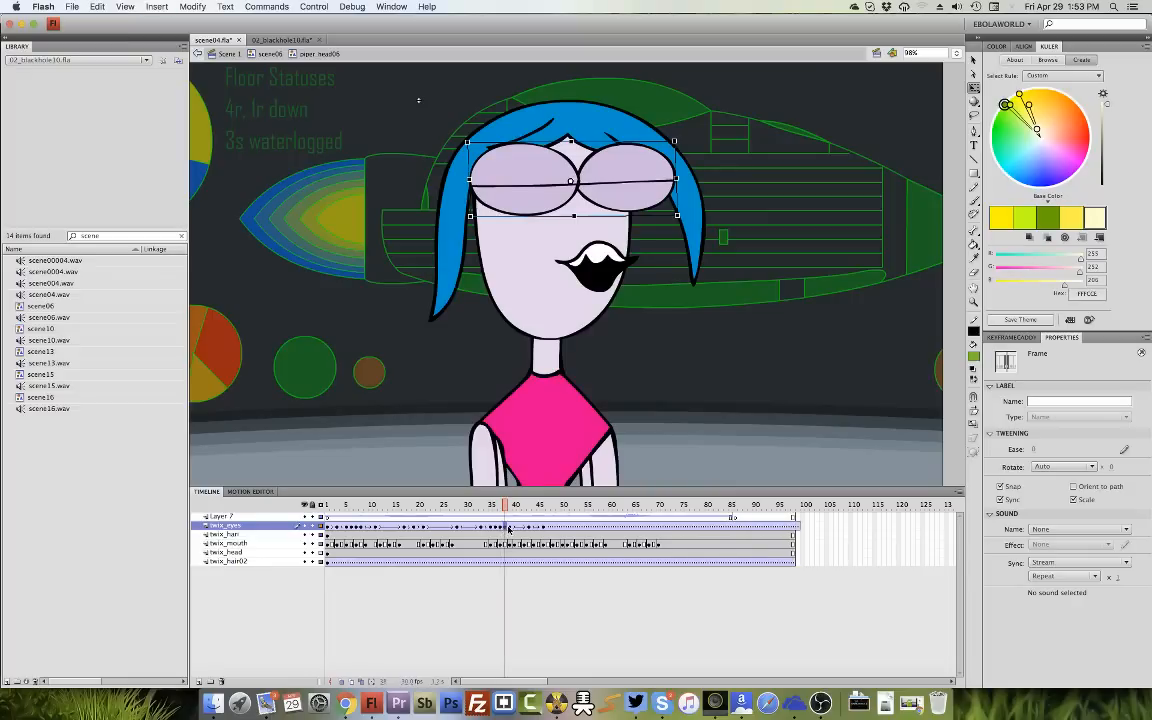
{"action": "left_click", "coordinate": [510, 528]}
{"action": "left_click", "coordinate": [507, 529]}
{"action": "key", "text": "F5"}
{"action": "key", "text": "F5"}
{"action": "key", "text": "F5"}
{"action": "key", "text": "F5"}
{"action": "left_click", "coordinate": [511, 528]}
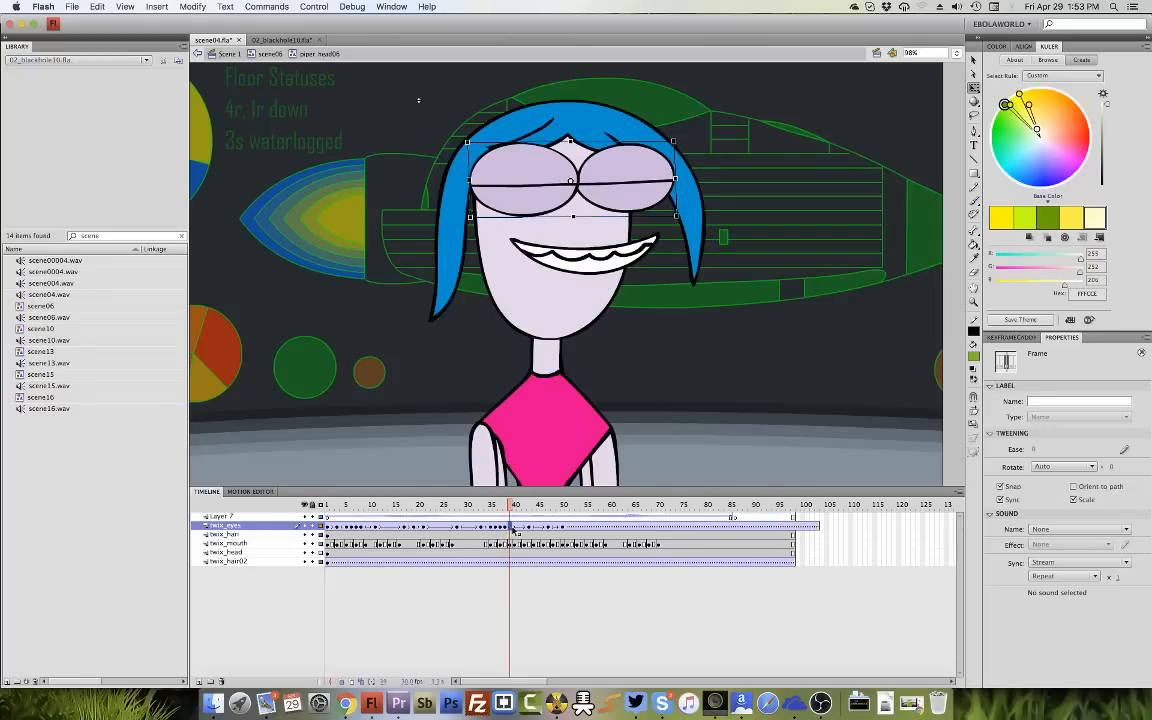
Review the lengthened blink and move the last twix_eyes keyframe from about frame 50 to about frame 47.
{"action": "left_click", "coordinate": [514, 530]}
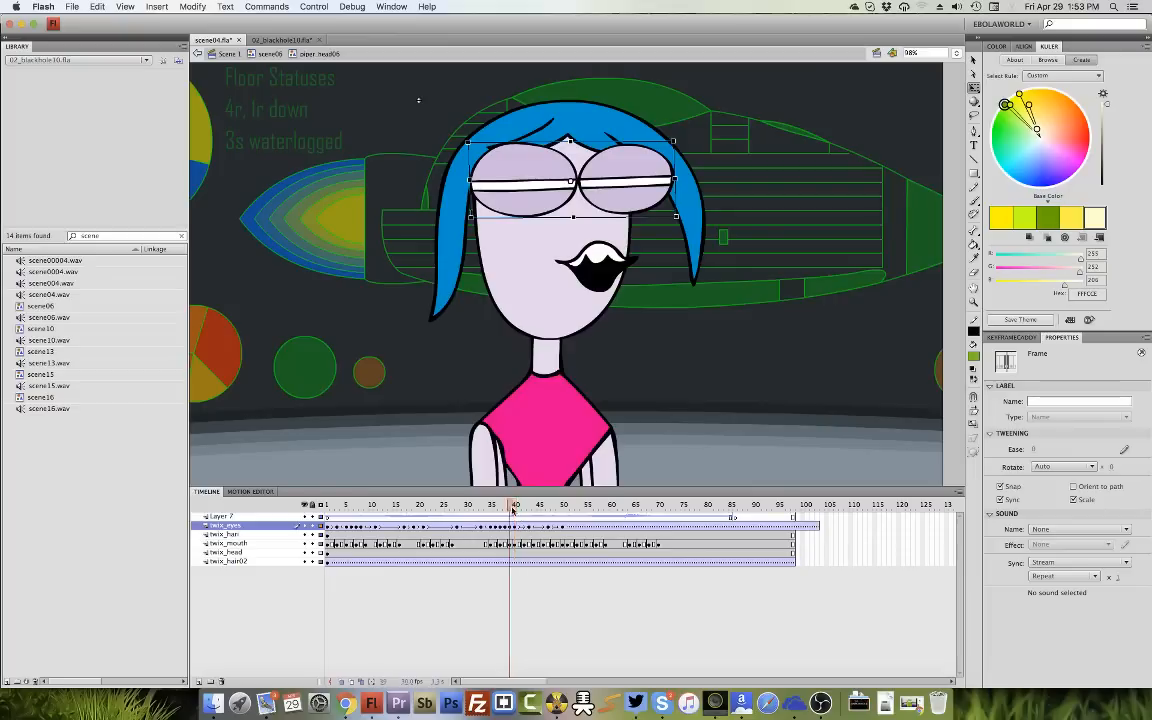
{"action": "left_click", "coordinate": [523, 508]}
{"action": "left_click", "coordinate": [528, 527]}
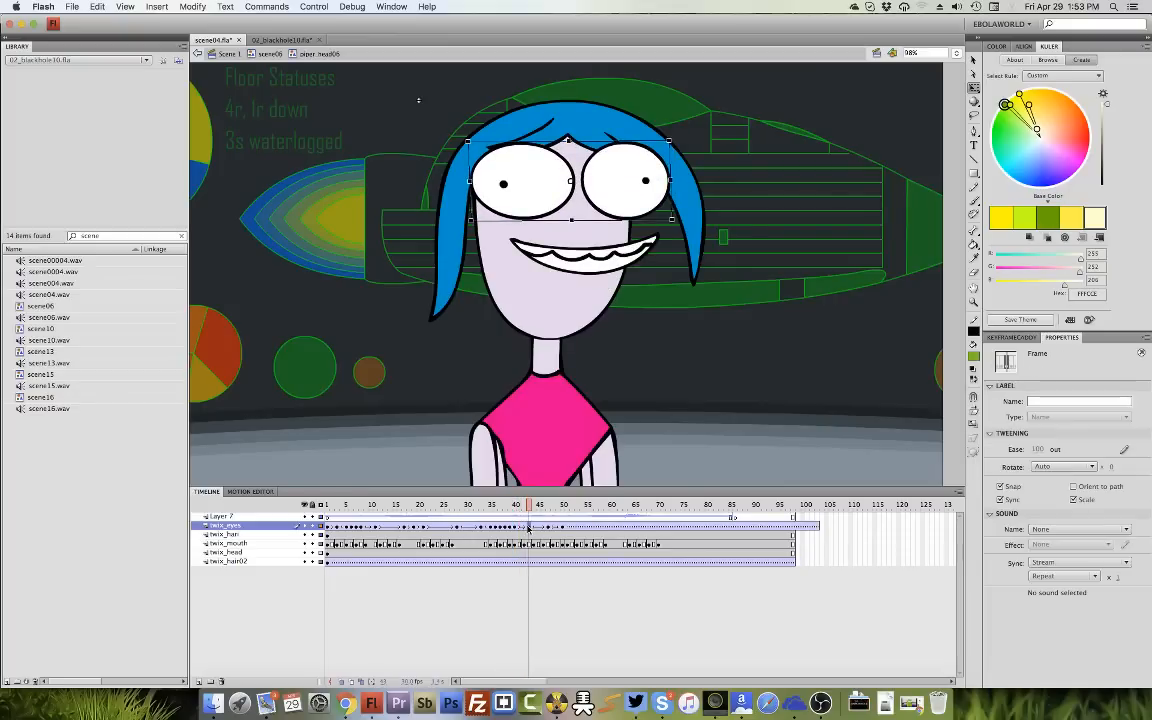
{"action": "left_click", "coordinate": [549, 527]}
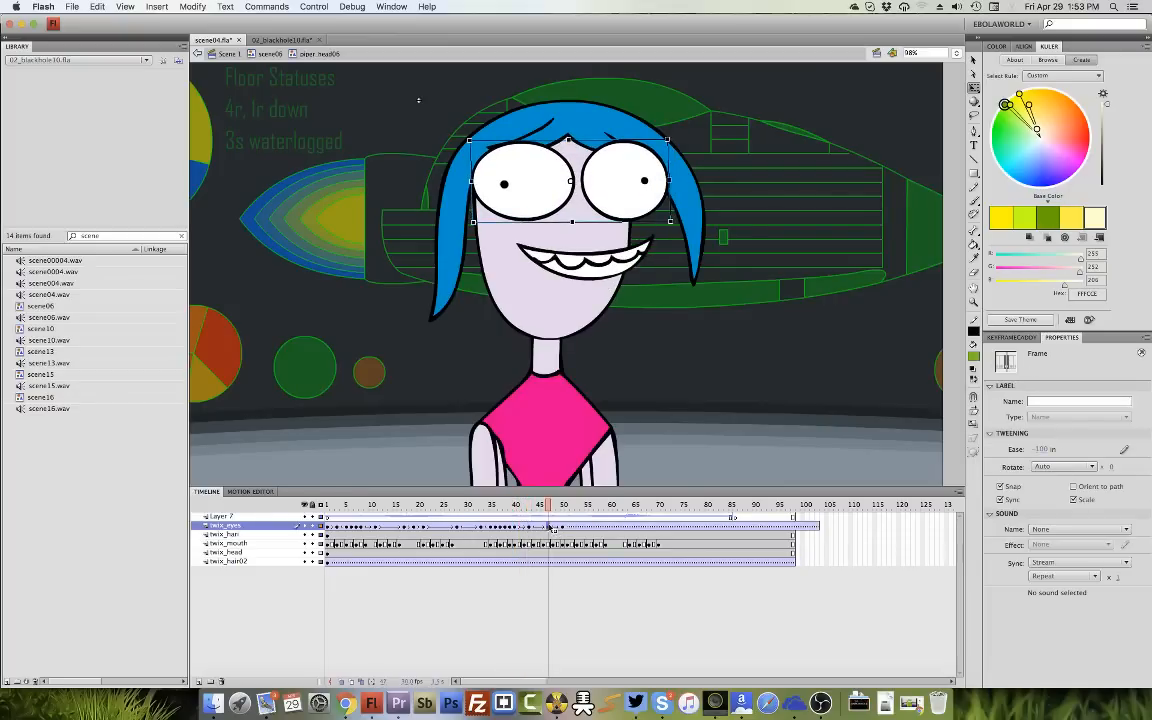
{"action": "left_click", "coordinate": [552, 527]}
{"action": "left_click", "coordinate": [556, 528]}
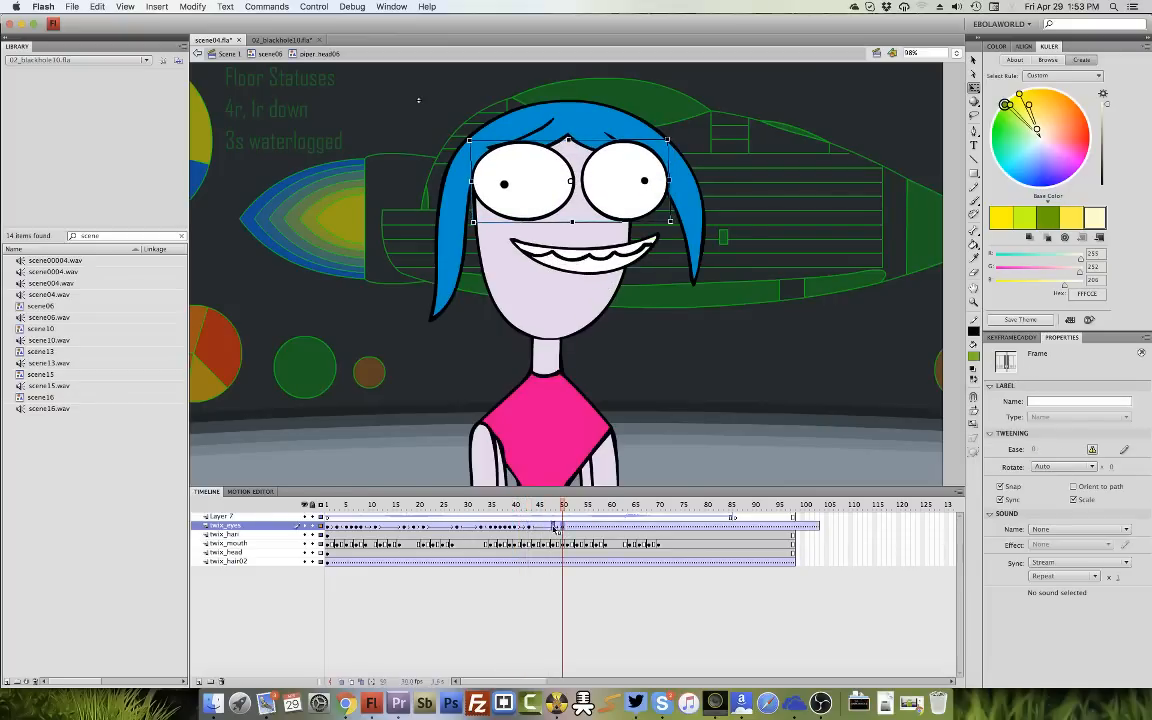
{"action": "left_click_drag", "start_coordinate": [556, 528], "coordinate": [549, 527]}
Stretch the eyes at about frame 43 taller and slightly narrower, about 356 by 168, and set that tween's ease to 100 out.
{"action": "left_click", "coordinate": [530, 527]}
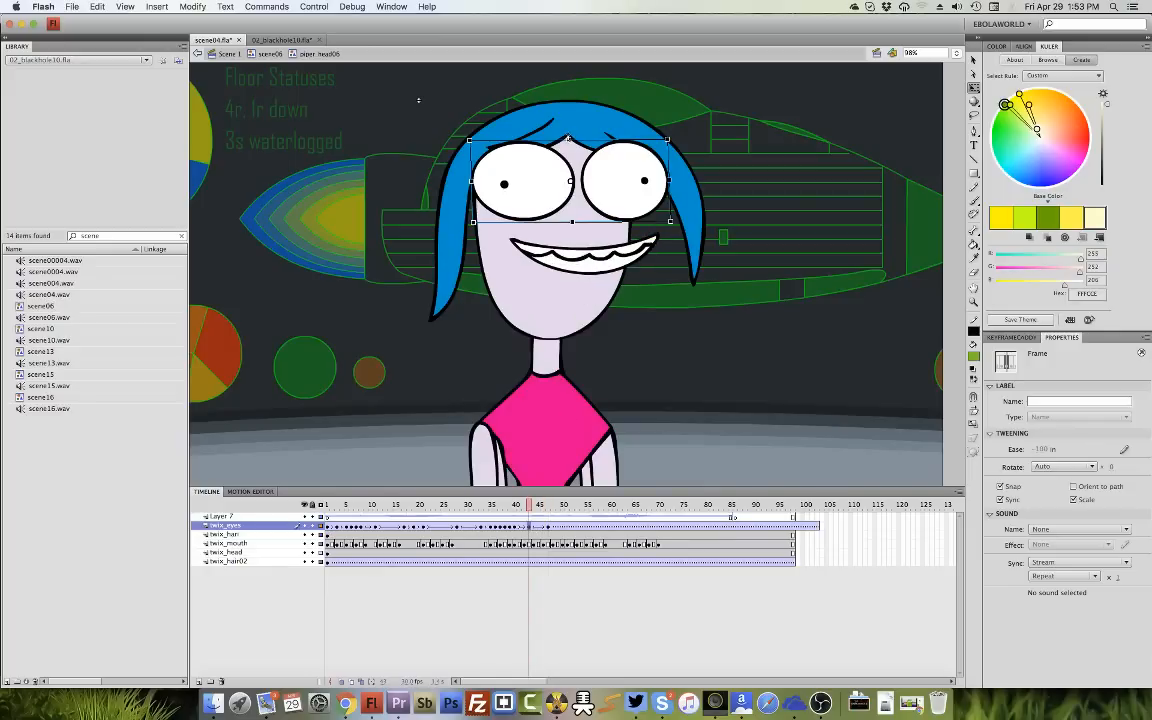
{"action": "left_click", "coordinate": [647, 163]}
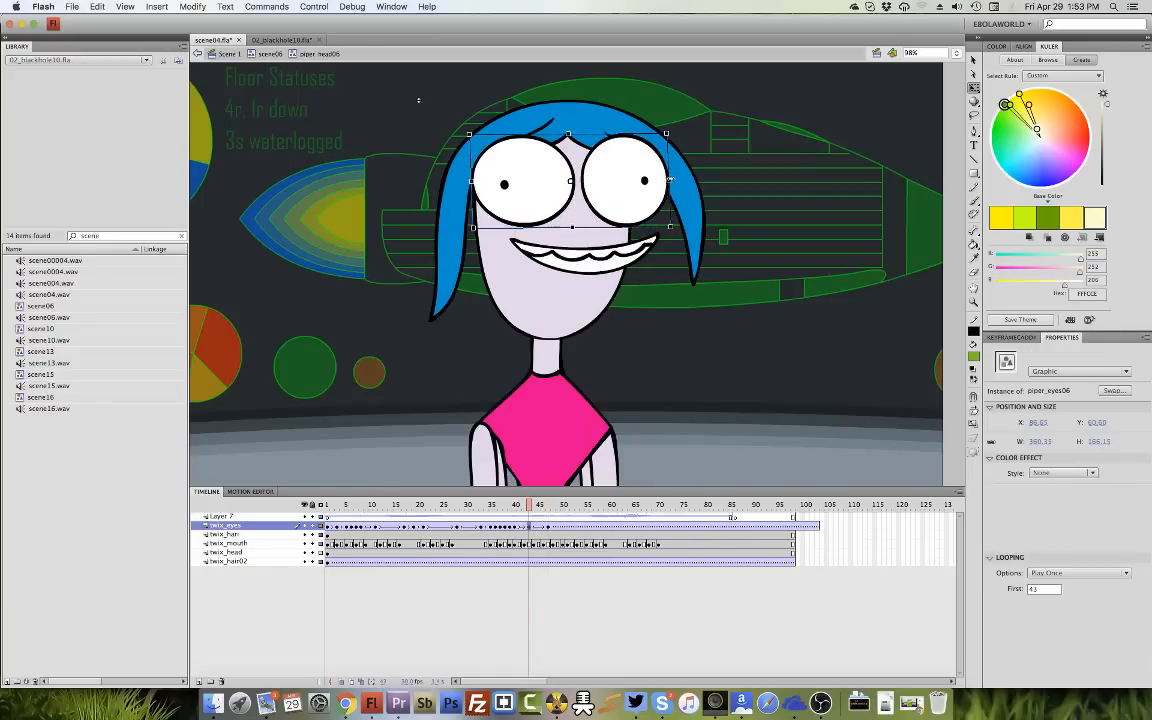
{"action": "left_click_drag", "start_coordinate": [670, 179], "coordinate": [668, 178]}
{"action": "left_click_drag", "start_coordinate": [568, 133], "coordinate": [577, 128]}
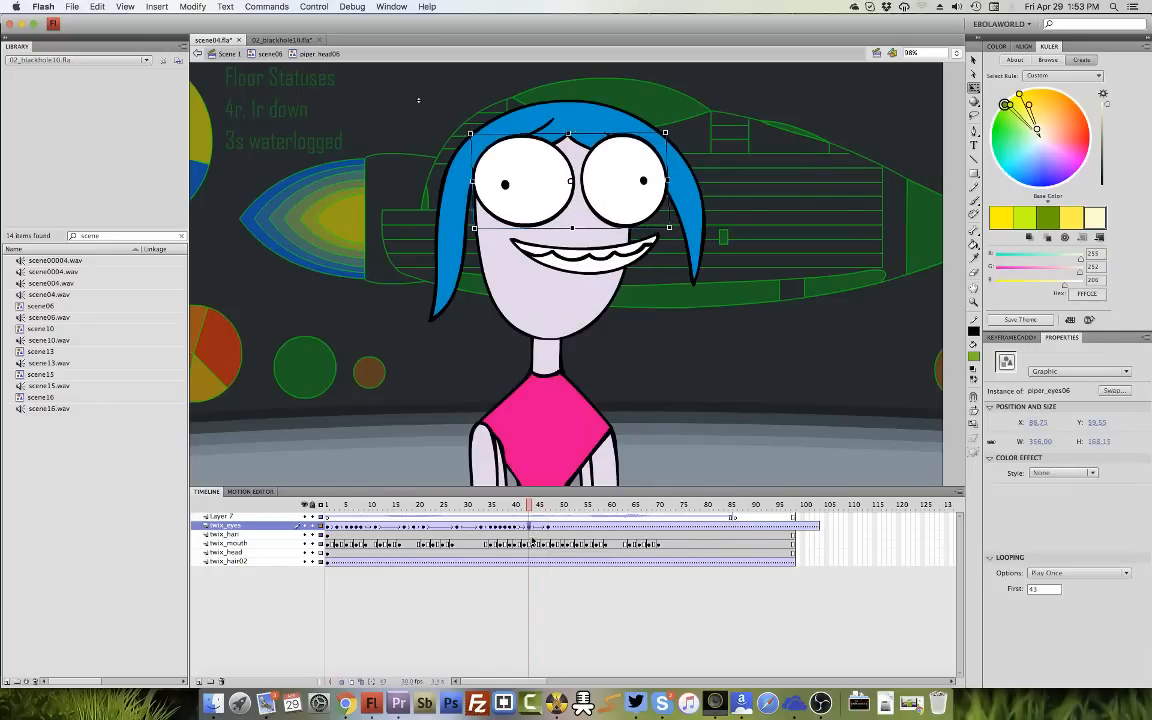
{"action": "left_click", "coordinate": [531, 527]}
{"action": "left_click", "coordinate": [1040, 448]}
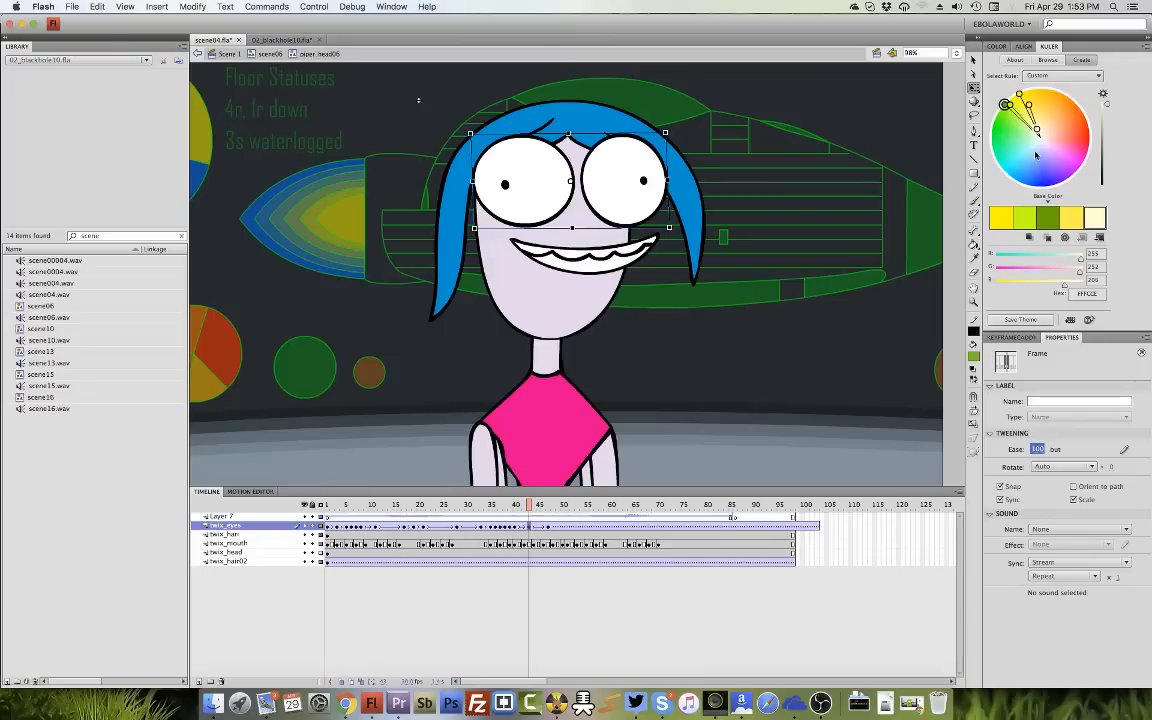
Move the twix_eyes keyframe at about frame 47 to frame 46 and play the animation.
{"action": "left_click", "coordinate": [551, 526]}
{"action": "left_click", "coordinate": [548, 526]}
{"action": "left_click_drag", "start_coordinate": [548, 526], "coordinate": [543, 525]}
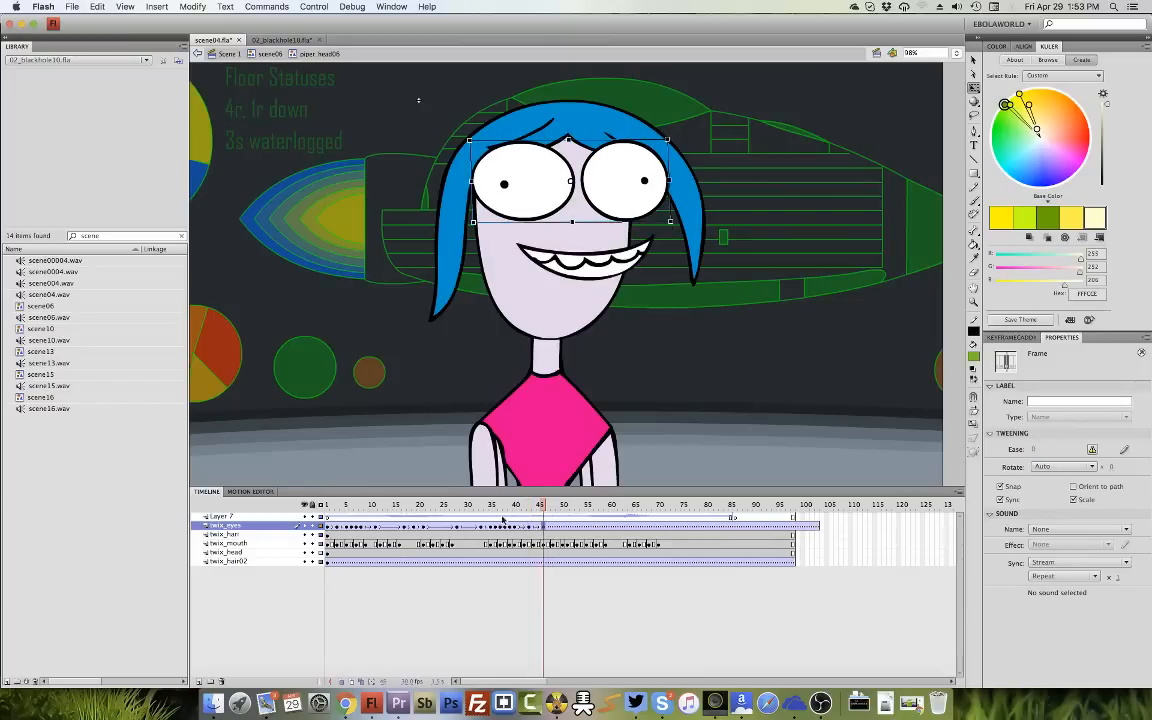
{"action": "left_click", "coordinate": [553, 516]}
{"action": "key", "text": "Return"}
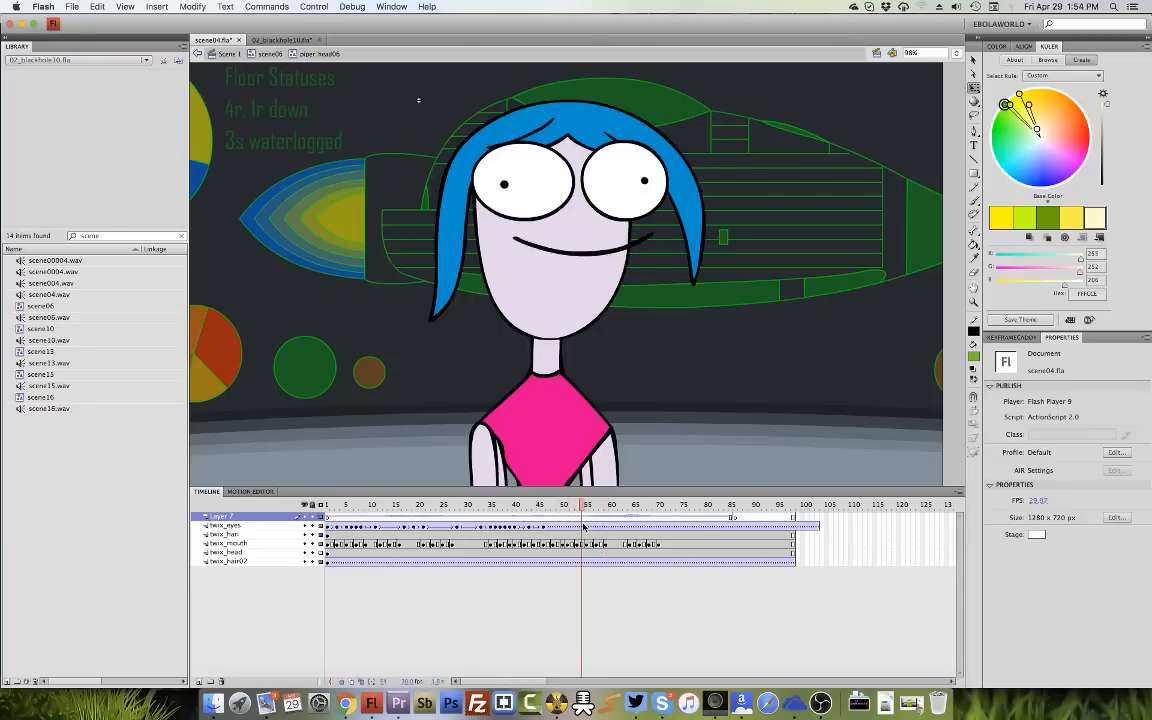
Add twix_eyes keyframes at about frames 55, 61 and 68, and stretch the eyes at frame 61 to about 185 high and slightly narrower.
{"action": "left_click", "coordinate": [583, 526]}
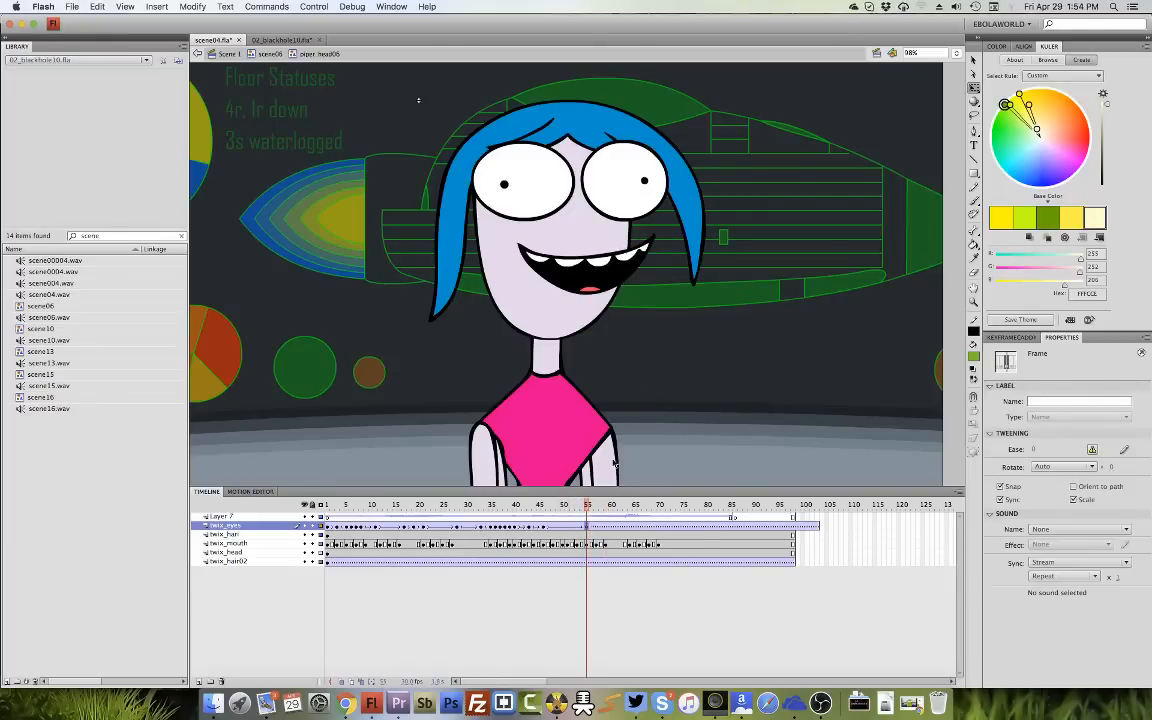
{"action": "left_click", "coordinate": [622, 514]}
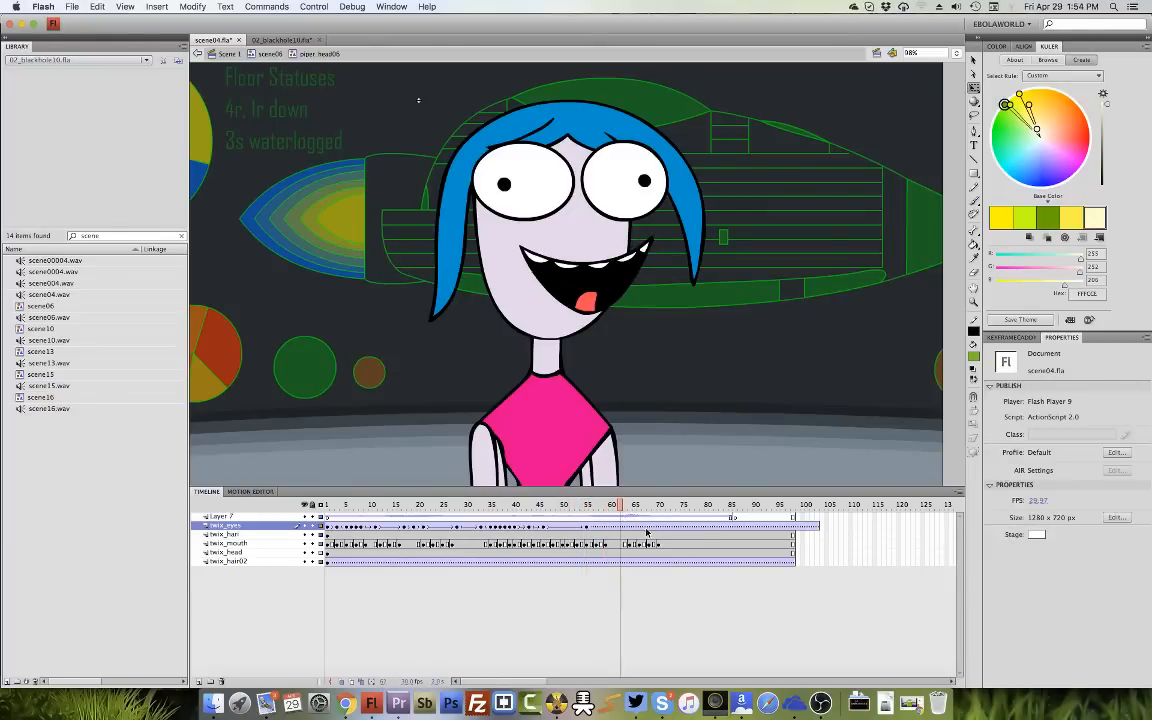
{"action": "left_click", "coordinate": [647, 527]}
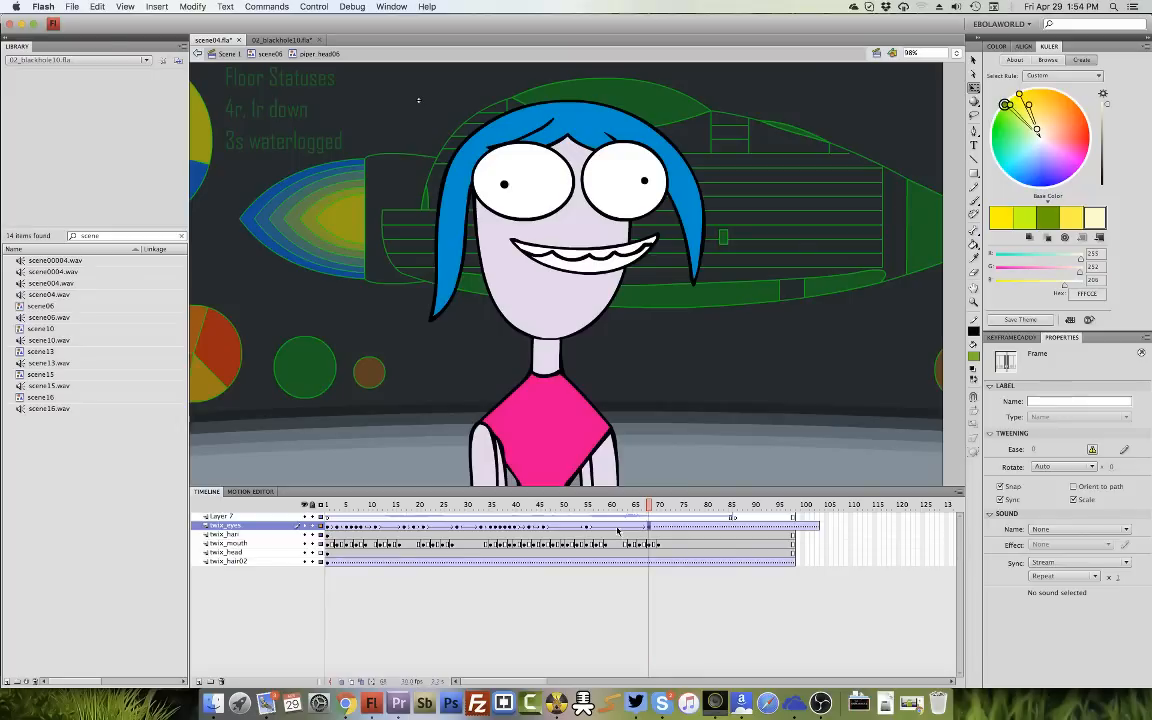
{"action": "left_click", "coordinate": [615, 527]}
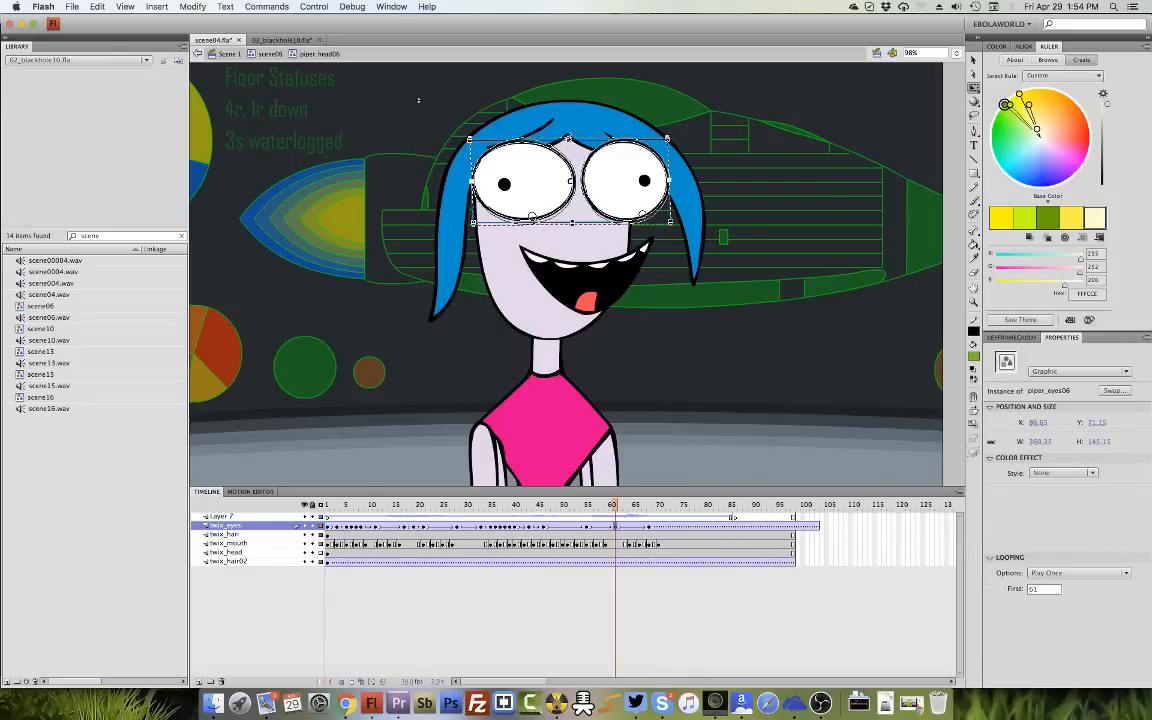
{"action": "left_click_drag", "start_coordinate": [568, 138], "coordinate": [568, 128]}
{"action": "left_click_drag", "start_coordinate": [669, 180], "coordinate": [667, 179]}
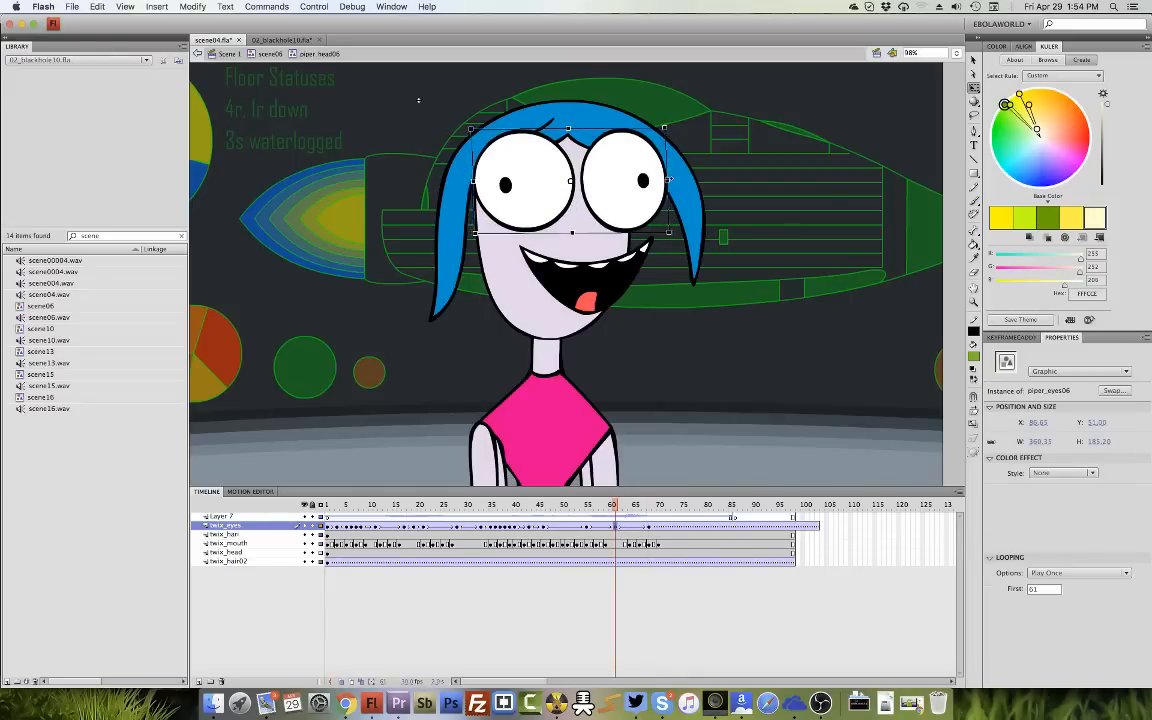
Add twix_eyes keyframes at about frames 59 and 64, ease the tween after frame 55 -100 in, and play it.
{"action": "left_click", "coordinate": [629, 526]}
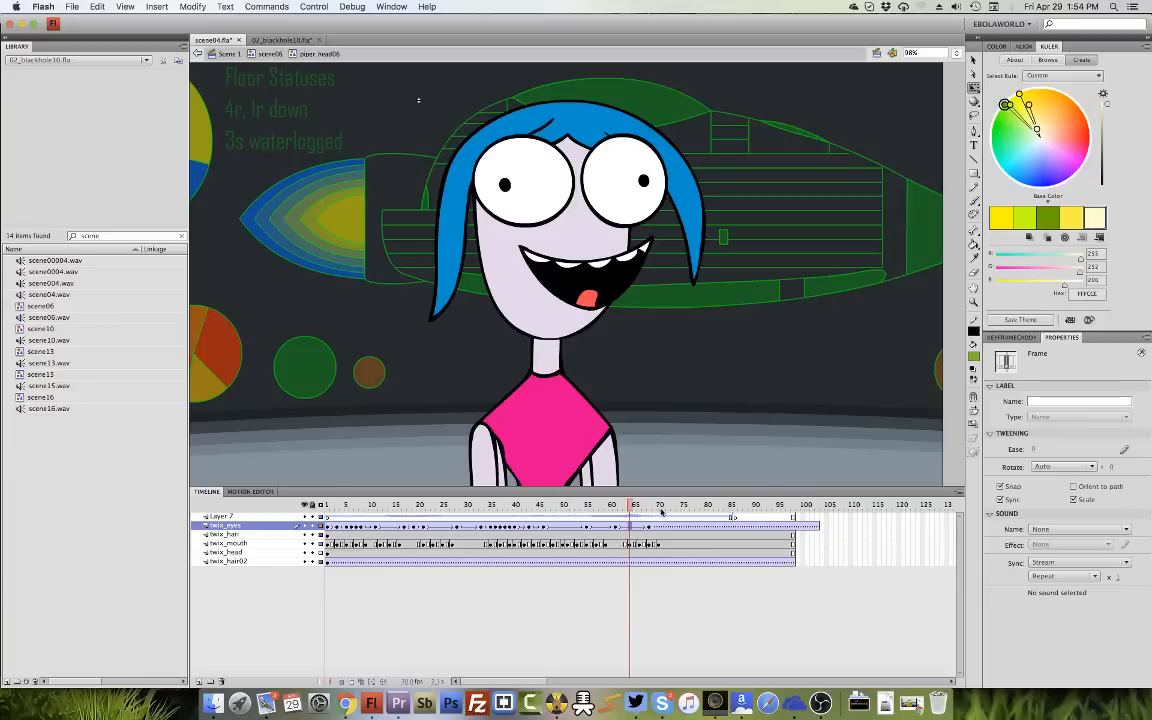
{"action": "left_click", "coordinate": [592, 526]}
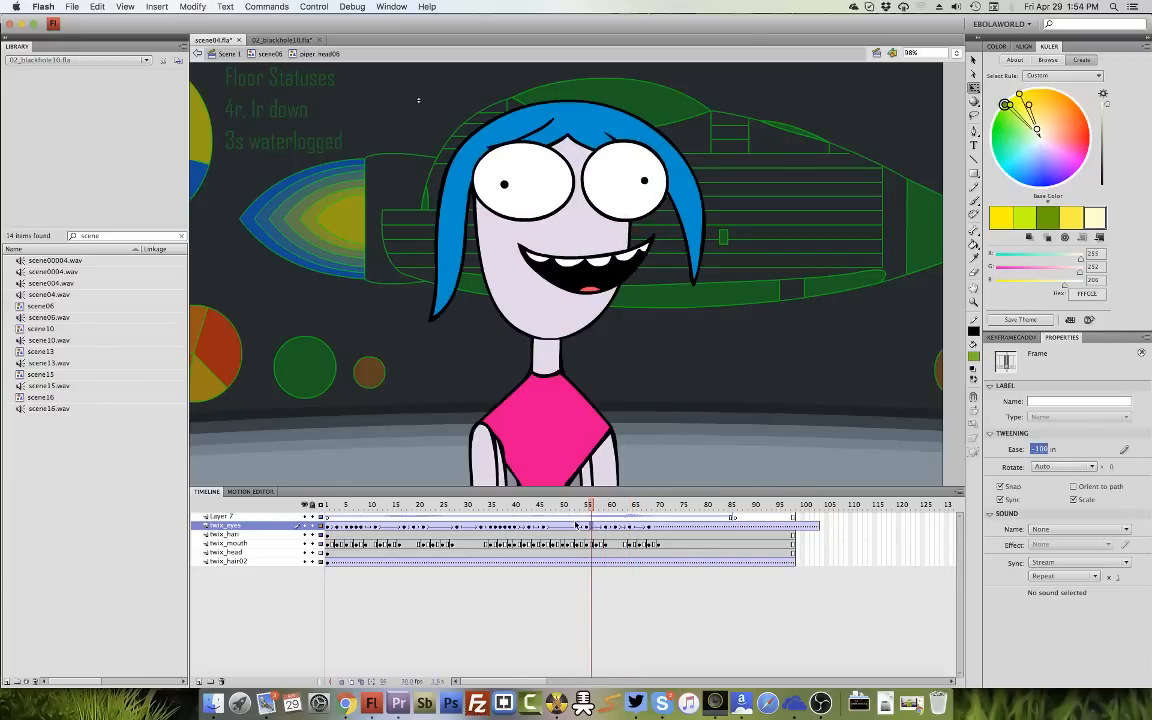
{"action": "key", "text": "Return"}
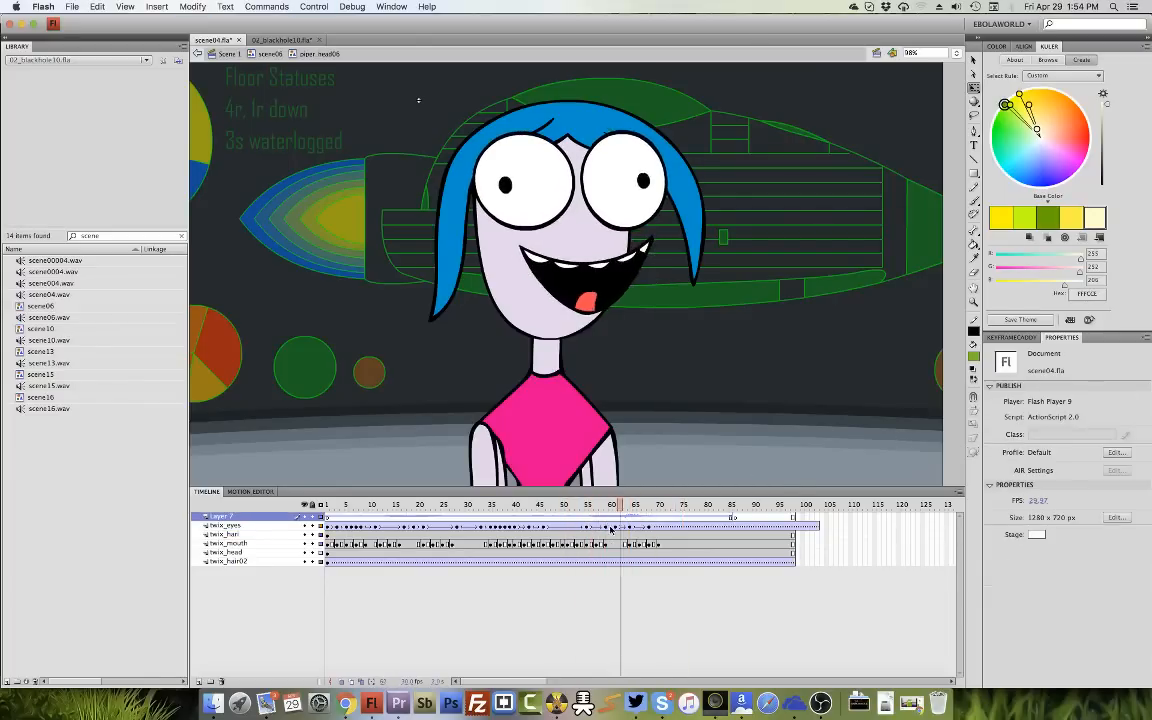
{"action": "left_click", "coordinate": [592, 531]}
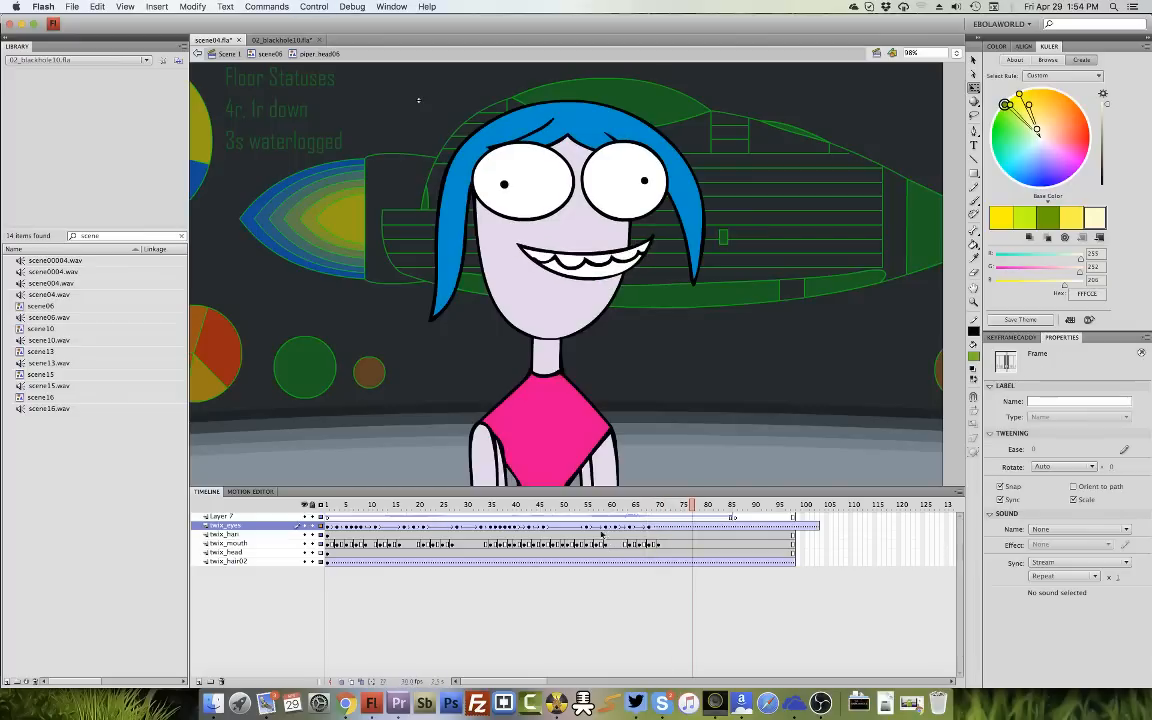
{"action": "key", "text": "Return"}
Move the twix_eyes keyframes near frames 55 and 61 to about frames 56 and 62, and play the eye stretch.
{"action": "left_click", "coordinate": [588, 530]}
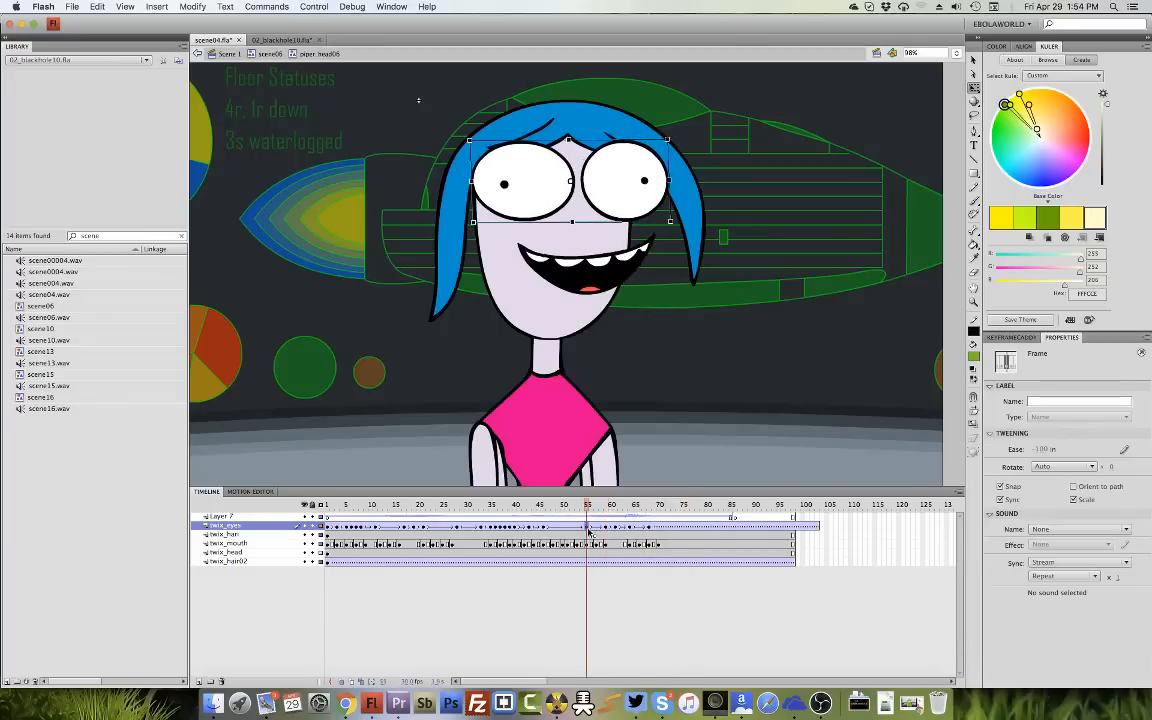
{"action": "left_click_drag", "start_coordinate": [590, 506], "coordinate": [627, 512]}
{"action": "left_click", "coordinate": [617, 531]}
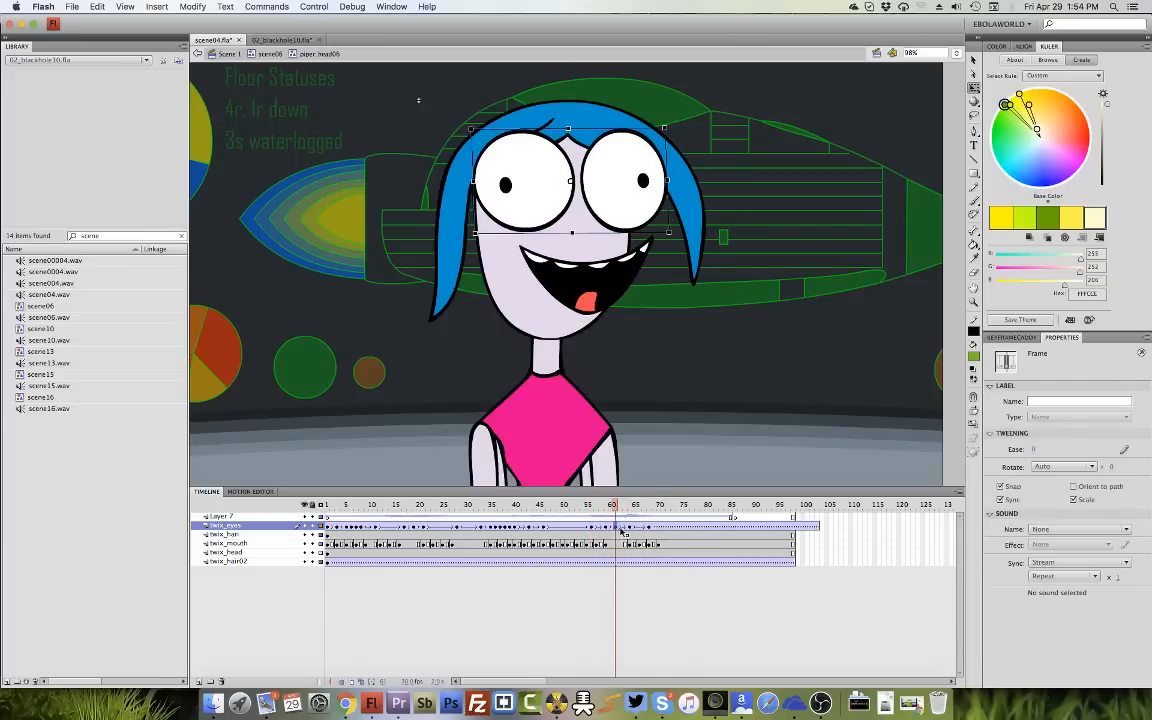
{"action": "left_click", "coordinate": [621, 530]}
{"action": "left_click", "coordinate": [607, 529]}
{"action": "left_click_drag", "start_coordinate": [589, 510], "coordinate": [651, 523]}
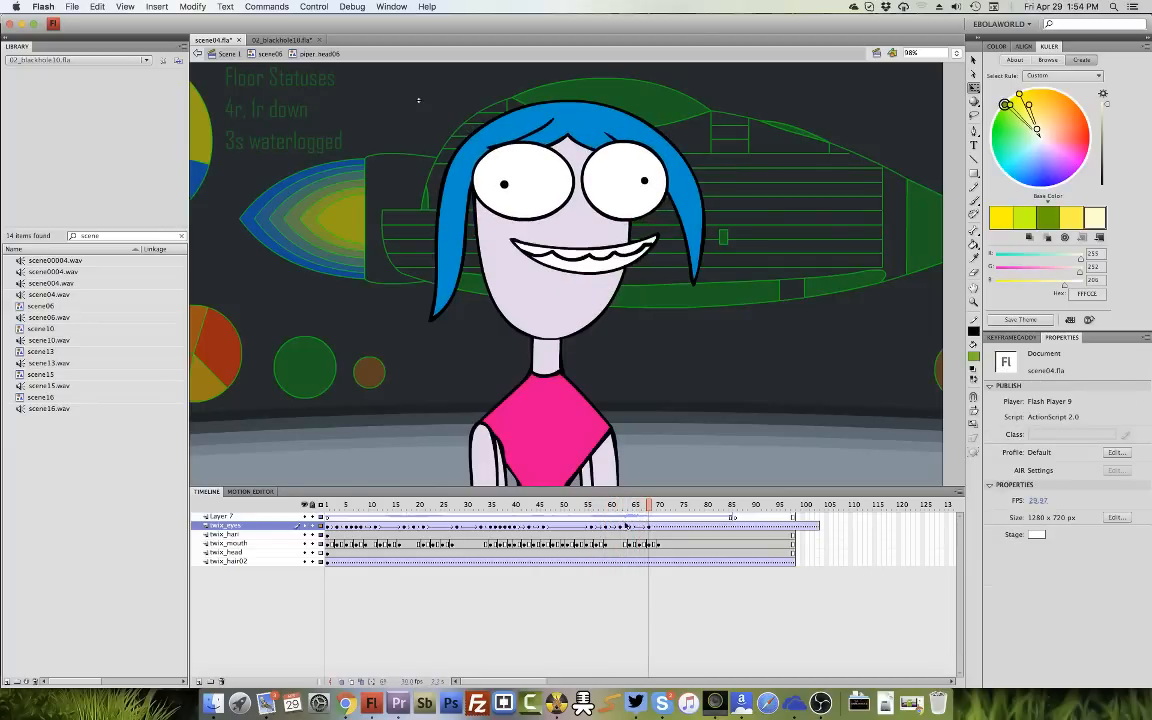
{"action": "left_click", "coordinate": [583, 517]}
{"action": "key", "text": "Return"}
{"action": "key", "text": "Return"}
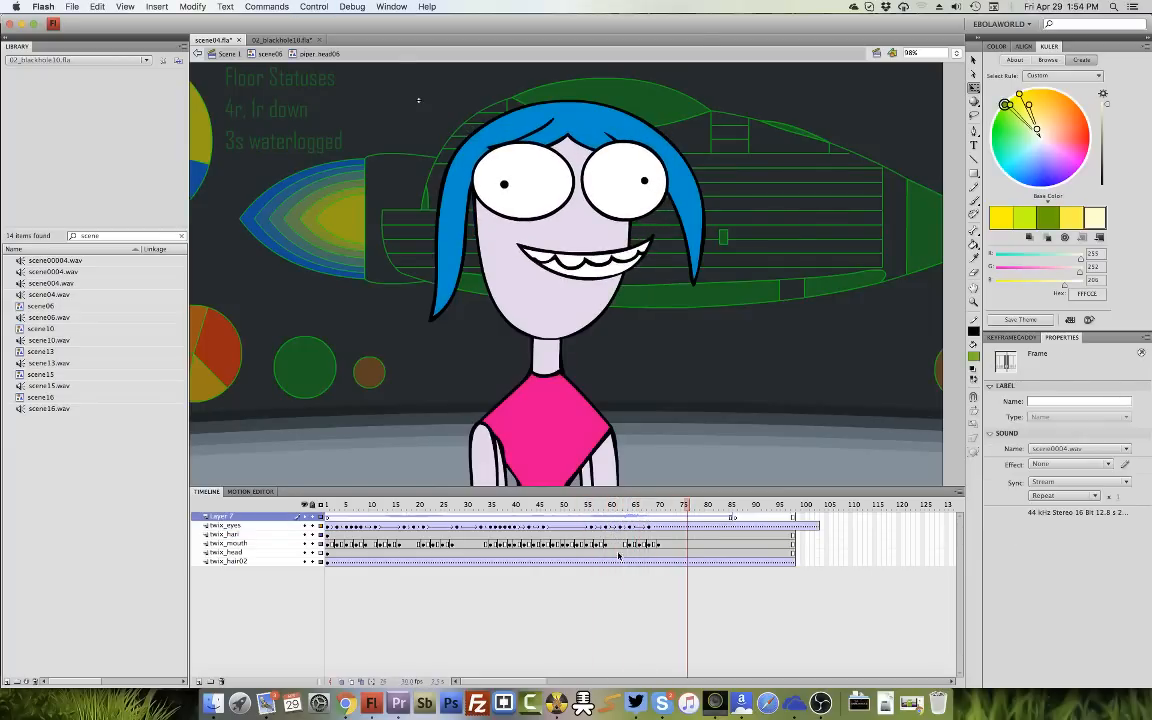
{"action": "left_click", "coordinate": [578, 517]}
{"action": "key", "text": "Return"}
{"action": "key", "text": "Return"}
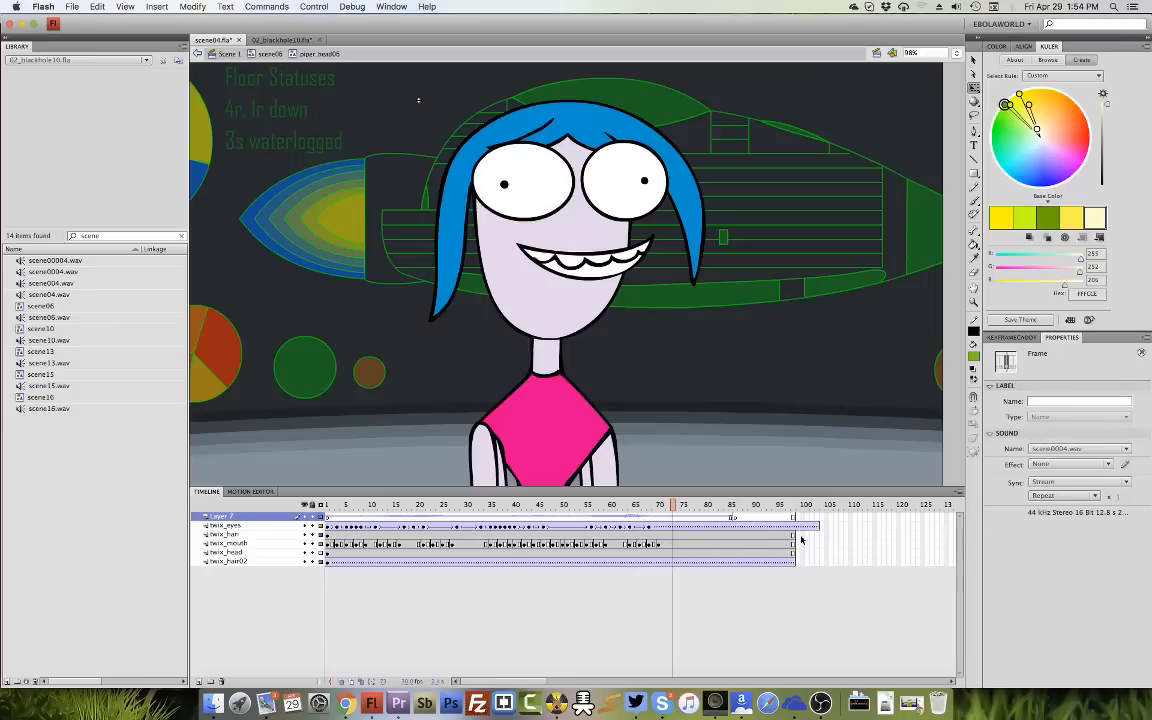
Remove the surplus frames past about frame 98 so twix_eyes ends with the other layers.
{"action": "left_click_drag", "start_coordinate": [799, 561], "coordinate": [846, 516]}
{"action": "right_click", "coordinate": [820, 530]}
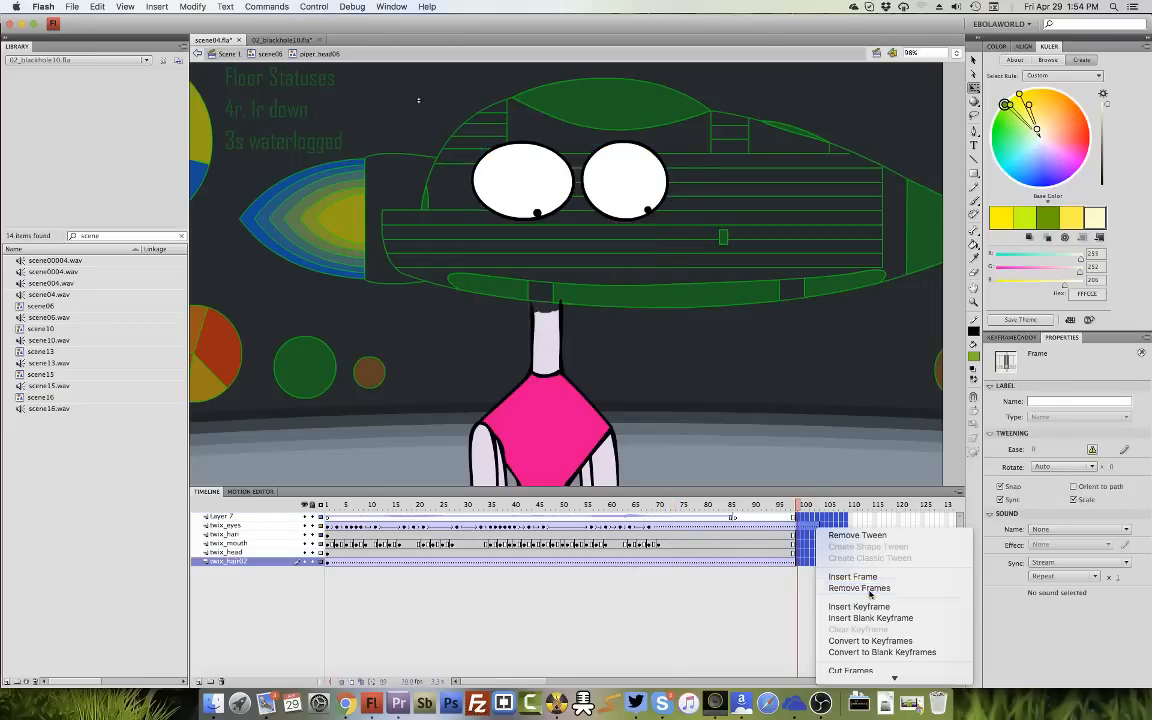
{"action": "left_click", "coordinate": [858, 588]}
{"action": "key", "text": "Return"}
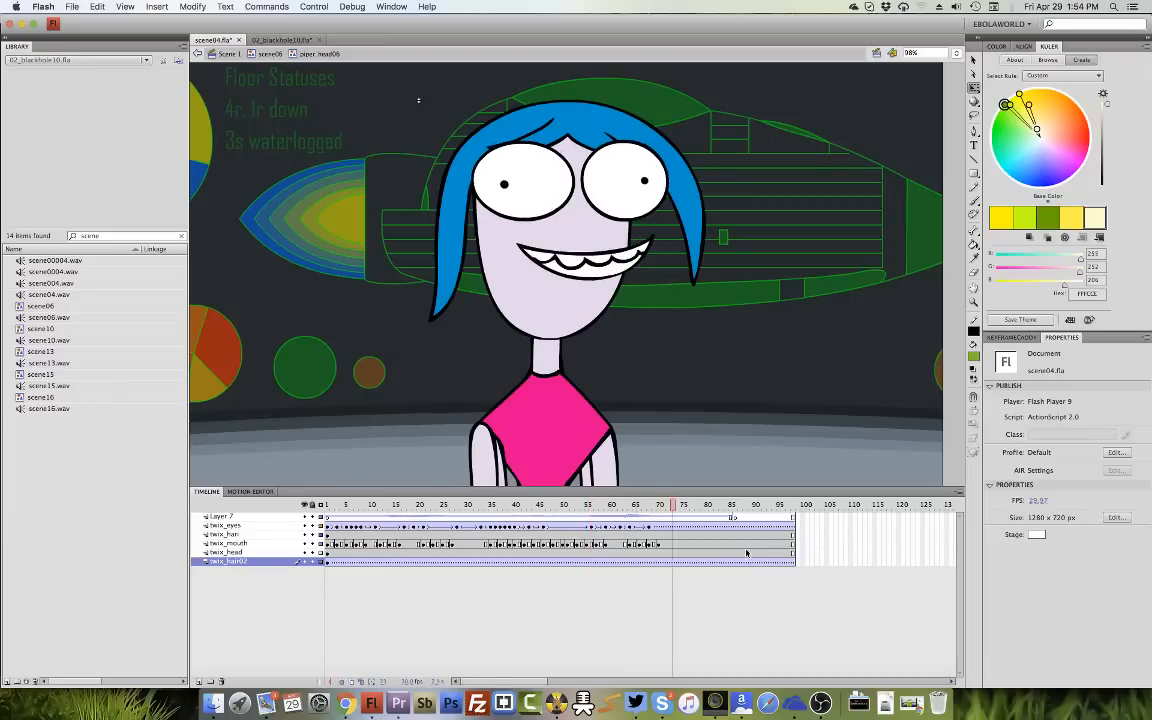
Return to the scene06 symbol and play its animation from the start.
{"action": "left_click", "coordinate": [279, 52]}
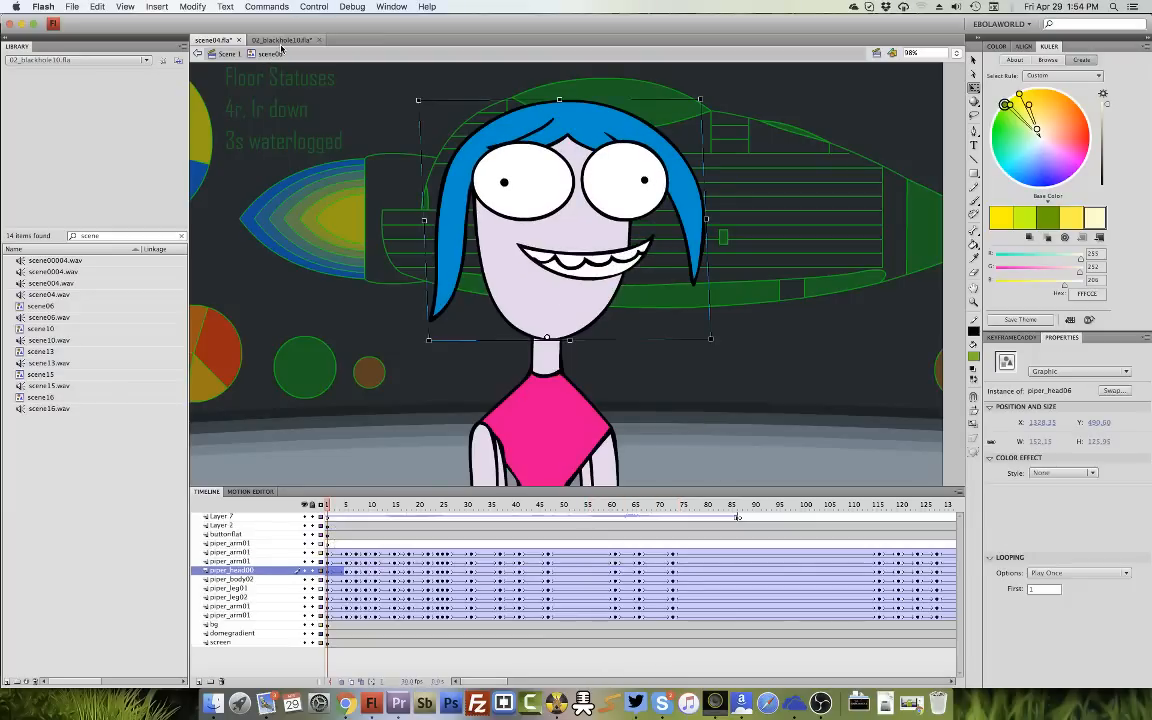
{"action": "left_click", "coordinate": [341, 519]}
{"action": "key", "text": "Return"}
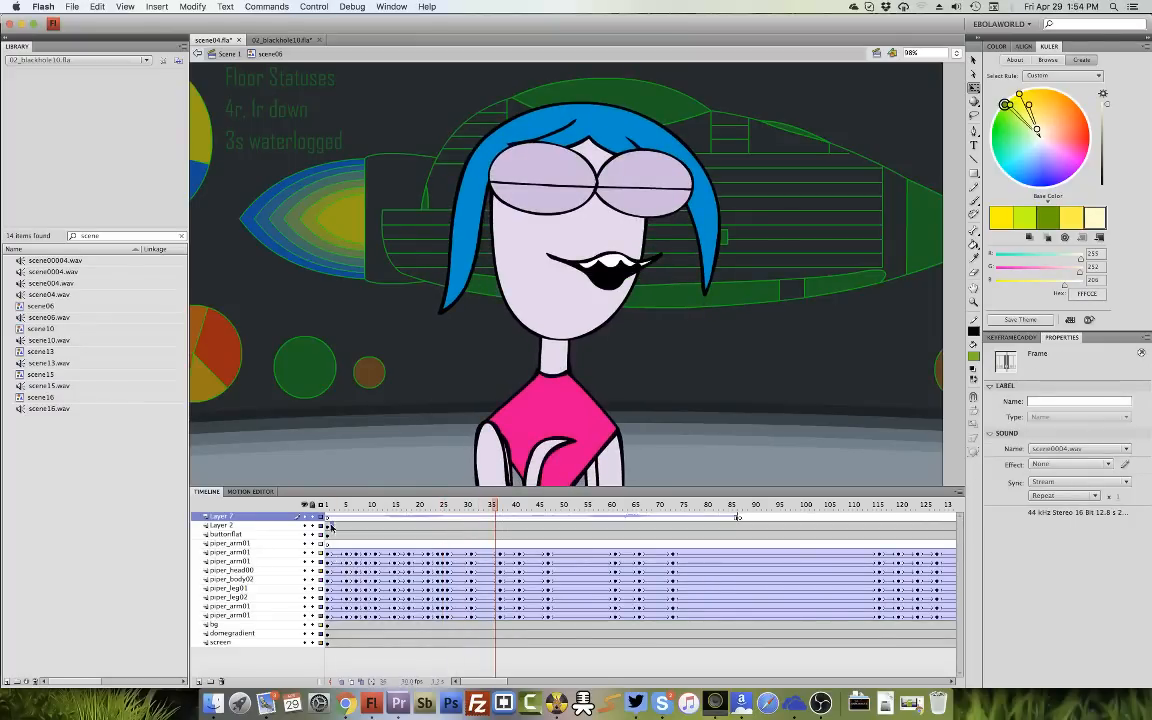
Insert enough frames near the start of every layer from Layer 2 down to screen to push the existing character keyframes past frame 98.
{"action": "left_click_drag", "start_coordinate": [331, 527], "coordinate": [343, 646]}
{"action": "key", "text": "F5"}
{"action": "key", "text": "F5"}
{"action": "key", "text": "F5"}
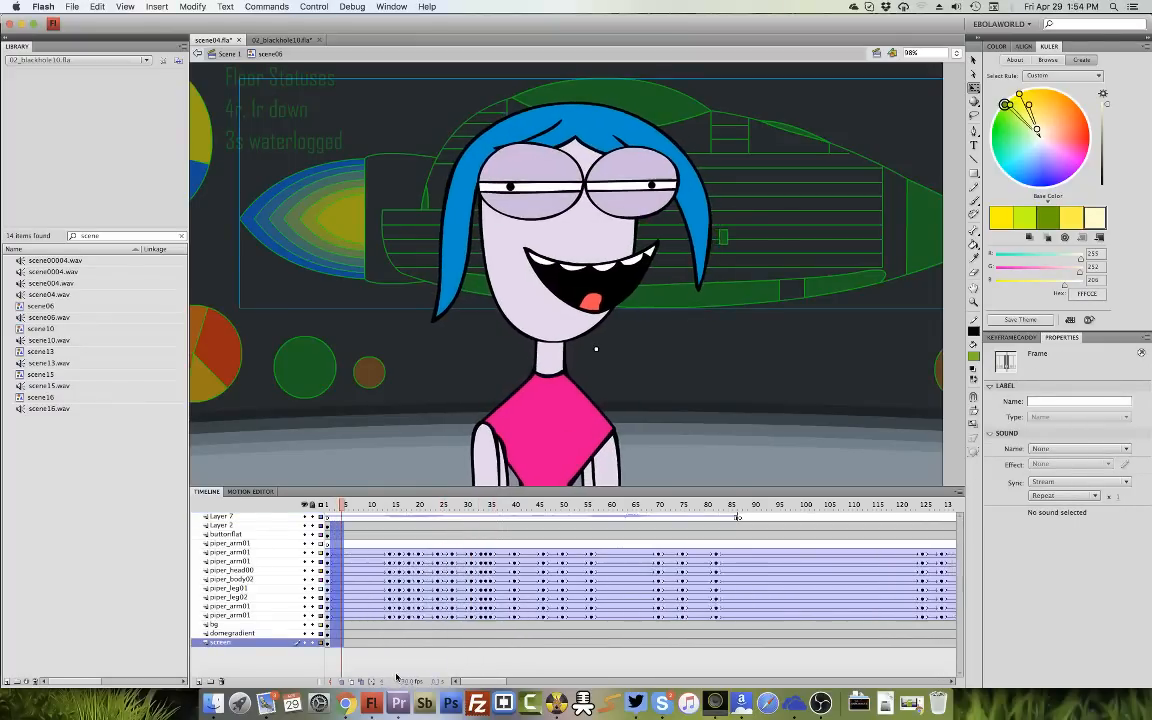
{"action": "key", "text": "F5"}
{"action": "key", "text": "F5"}
{"action": "key", "text": "F5"}
{"action": "key", "text": "F5"}
{"action": "key", "text": "F5"}
{"action": "key", "text": "F5"}
{"action": "key", "text": "F5"}
{"action": "key", "text": "F5"}
{"action": "key", "text": "F5"}
{"action": "key", "text": "F5"}
{"action": "key", "text": "F5"}
{"action": "key", "text": "F5"}
{"action": "key", "text": "F5"}
{"action": "key", "text": "F5"}
{"action": "key", "text": "F5"}
{"action": "key", "text": "F5"}
{"action": "key", "text": "F5"}
{"action": "key", "text": "F5"}
{"action": "key", "text": "F5"}
{"action": "key", "text": "F5"}
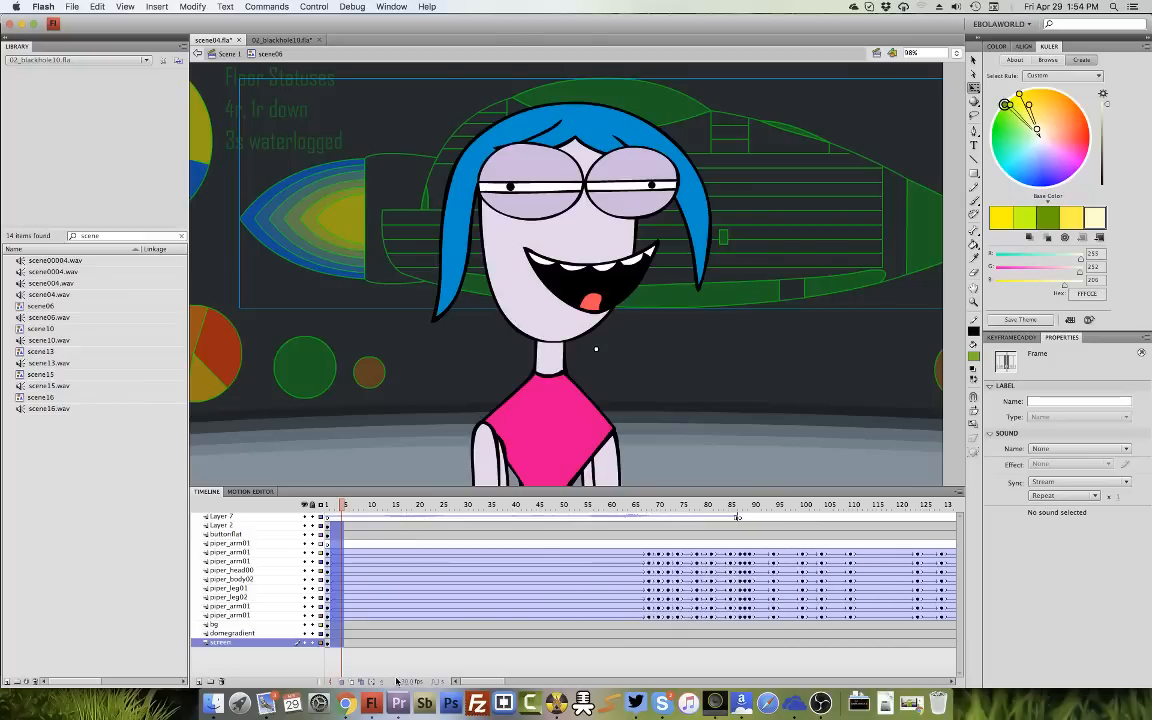
{"action": "key", "text": "F5"}
{"action": "key", "text": "F5"}
{"action": "key", "text": "F5"}
{"action": "key", "text": "F5"}
{"action": "key", "text": "F5"}
{"action": "key", "text": "F5"}
{"action": "key", "text": "F5"}
{"action": "key", "text": "F5"}
{"action": "key", "text": "F5"}
{"action": "key", "text": "F5"}
{"action": "key", "text": "F5"}
Remove all frames after frame 98 on every layer, from Layer 7 down to screen.
{"action": "left_click", "coordinate": [808, 506]}
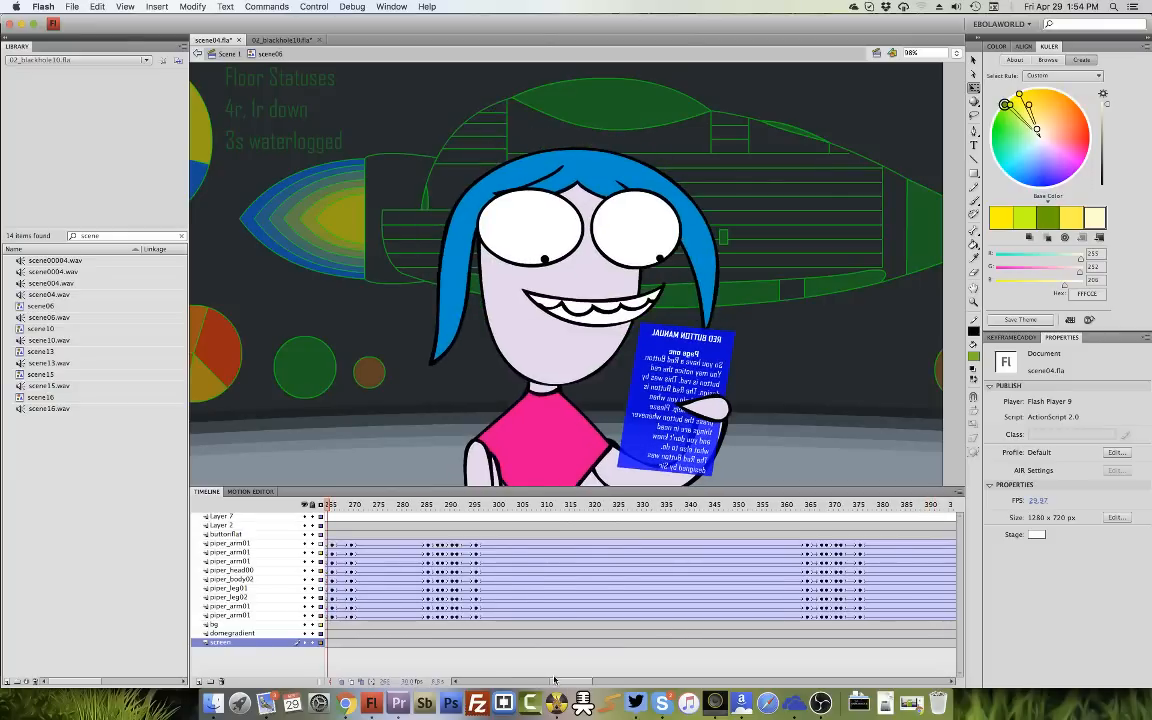
{"action": "left_click_drag", "start_coordinate": [554, 680], "coordinate": [761, 647]}
{"action": "left_click", "coordinate": [798, 517]}
{"action": "left_click", "coordinate": [763, 643], "text": "shift"}
{"action": "right_click", "coordinate": [745, 601]}
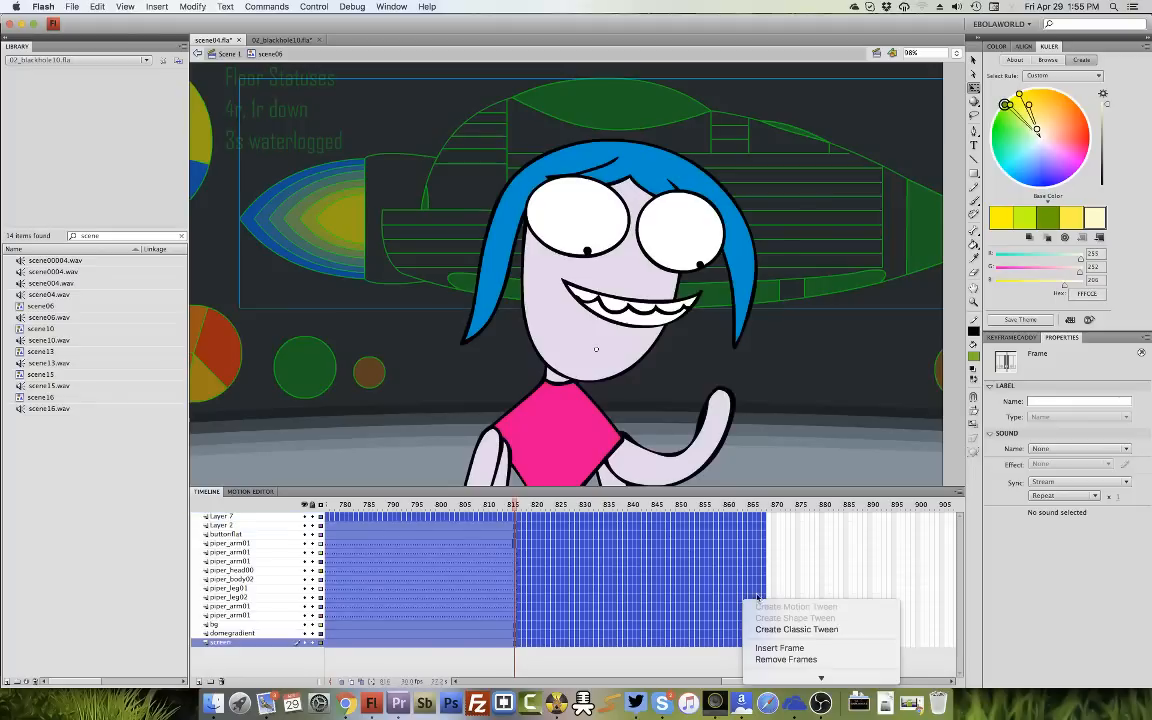
{"action": "left_click", "coordinate": [787, 660]}
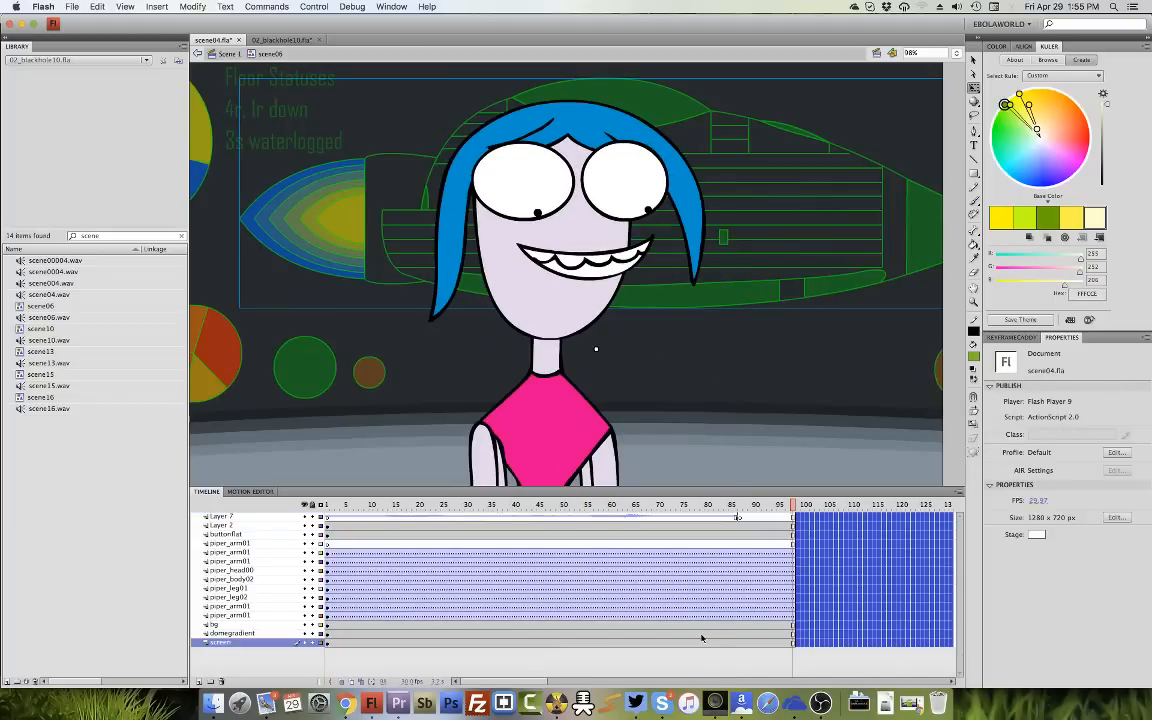
Play back the shortened scene and return to frame 1.
{"action": "key", "text": "super+s"}
{"action": "key", "text": "Return"}
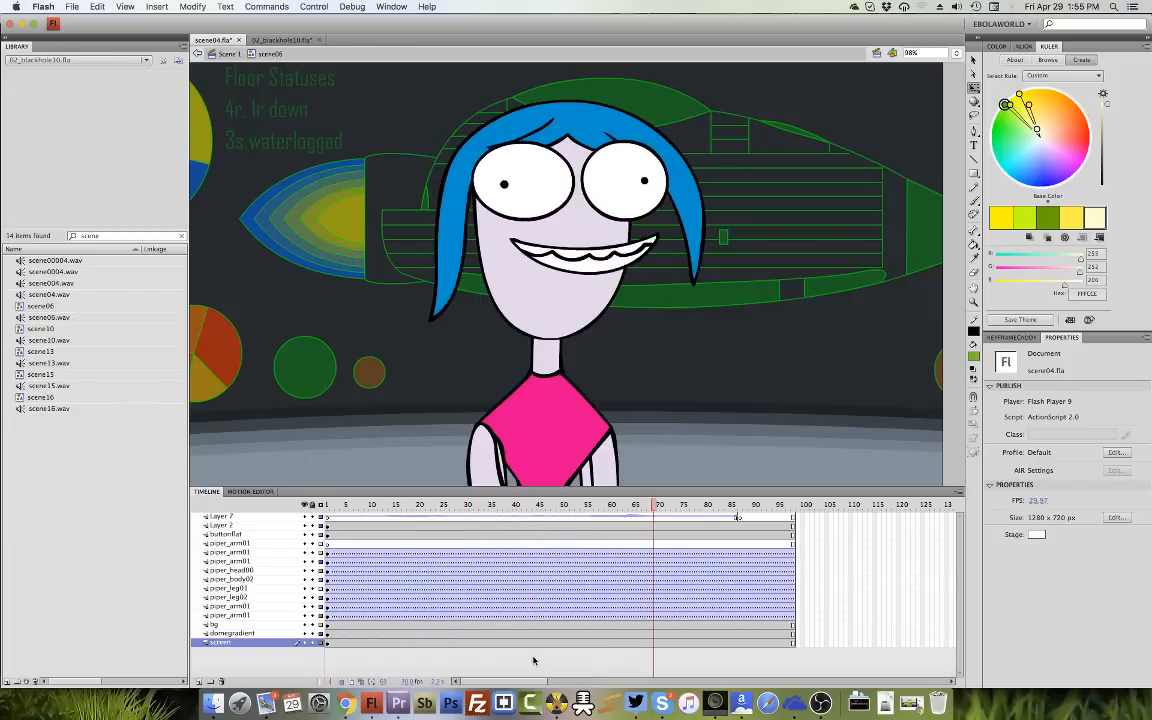
{"action": "left_click_drag", "start_coordinate": [342, 506], "coordinate": [315, 527]}
{"action": "left_click", "coordinate": [327, 544]}
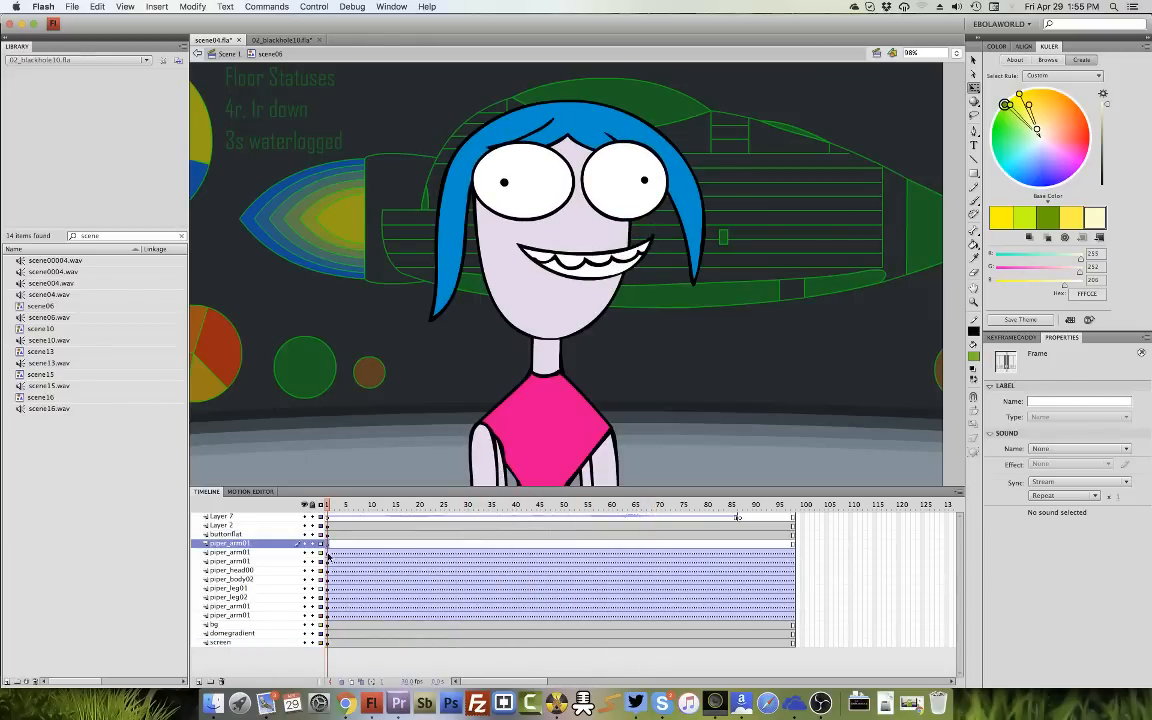
Hide the two piper_arm01 layers above the head plus the piper_head00 and piper_body02 layers to examine what lies beneath them.
{"action": "left_click", "coordinate": [330, 615]}
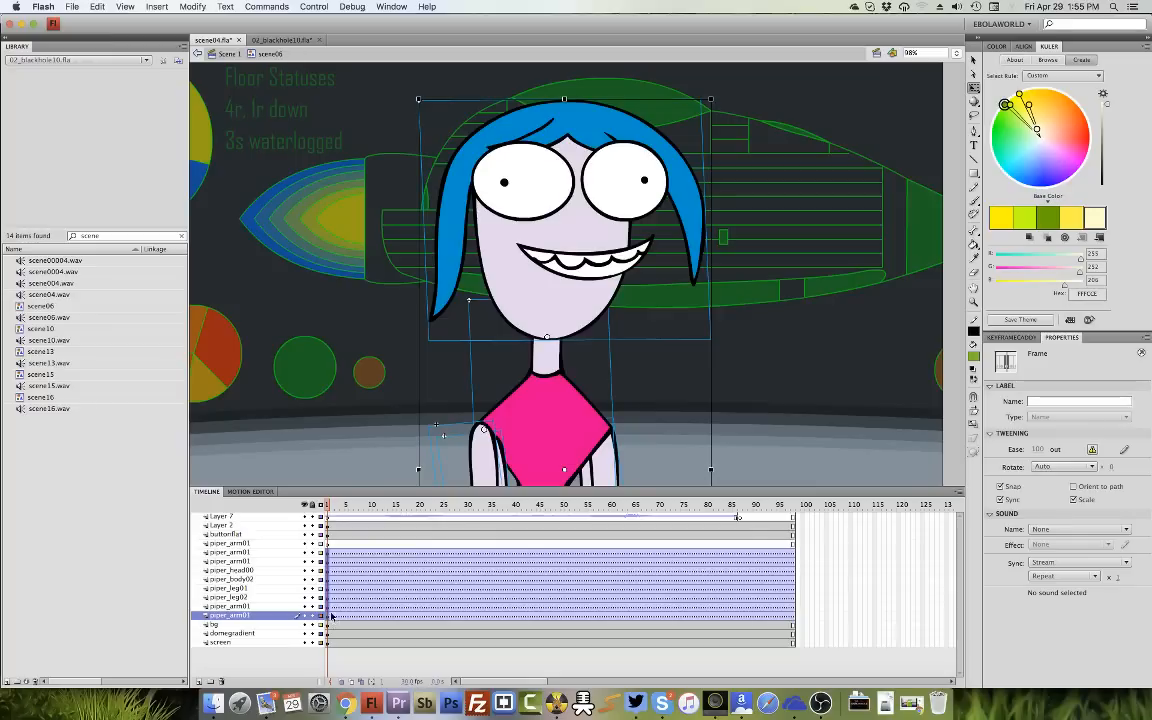
{"action": "left_click", "coordinate": [305, 553]}
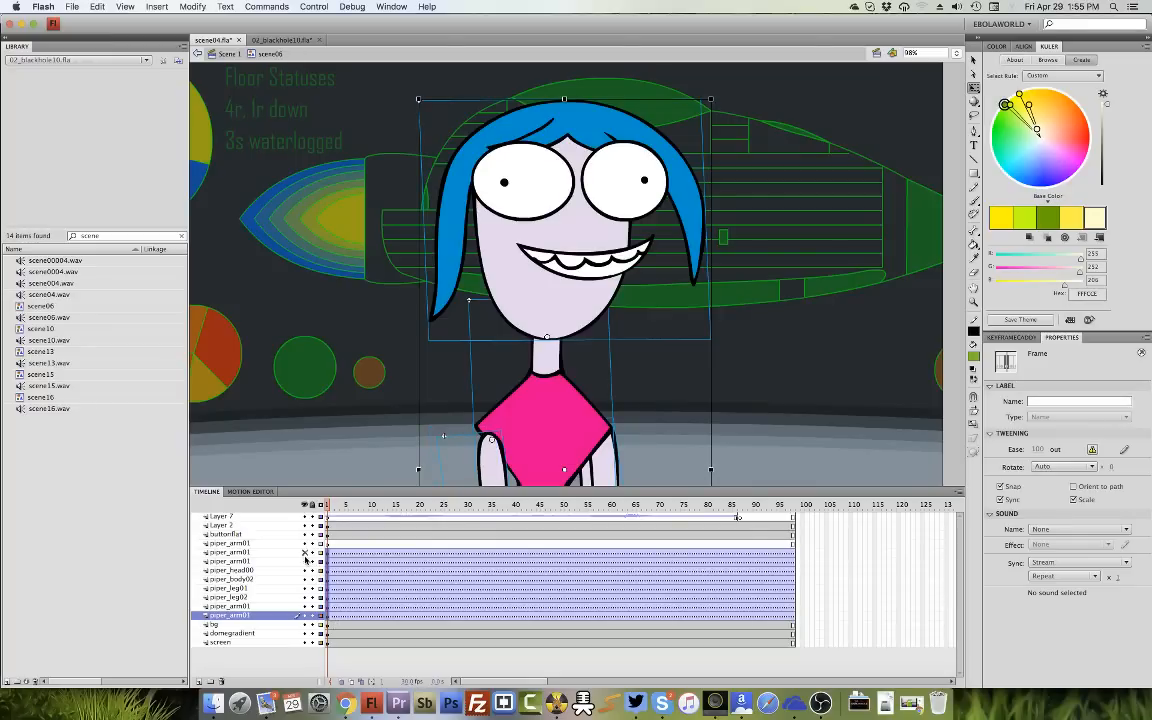
{"action": "left_click", "coordinate": [305, 553]}
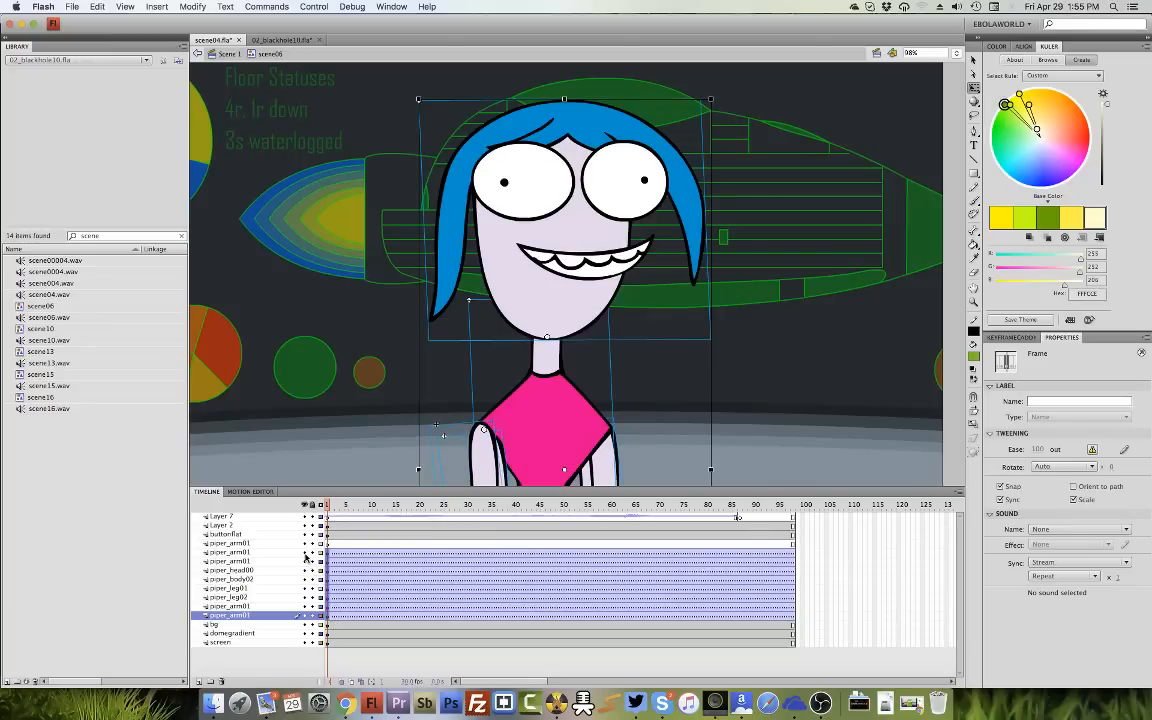
{"action": "left_click", "coordinate": [306, 553]}
{"action": "left_click", "coordinate": [305, 561]}
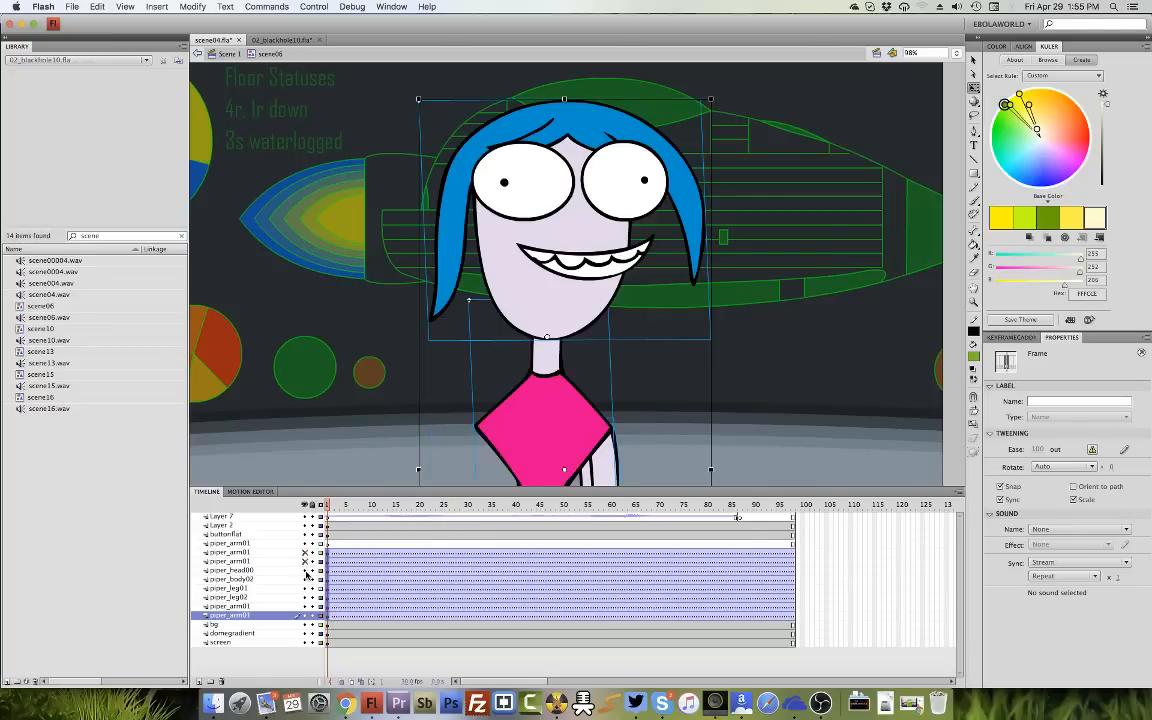
{"action": "left_click", "coordinate": [305, 570]}
{"action": "left_click", "coordinate": [305, 579]}
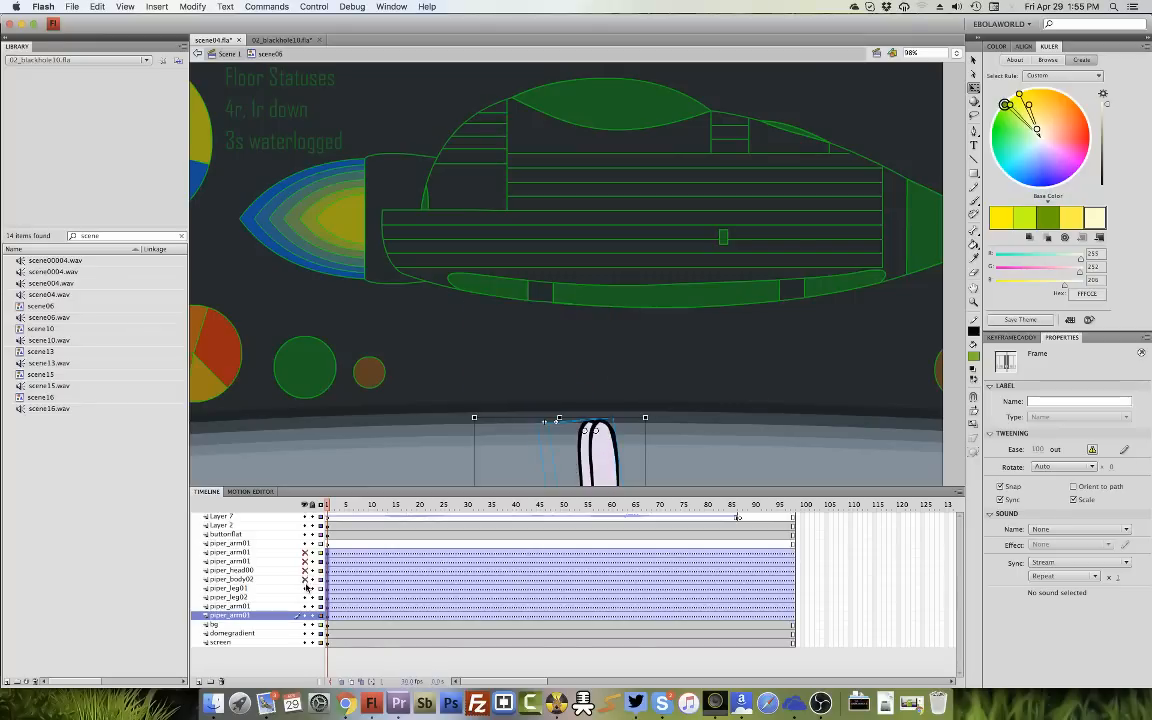
Delete the piper_leg01 and piper_leg02 layers and make the hidden character layers visible again.
{"action": "left_click", "coordinate": [305, 588]}
{"action": "left_click", "coordinate": [235, 588]}
{"action": "left_click", "coordinate": [221, 681]}
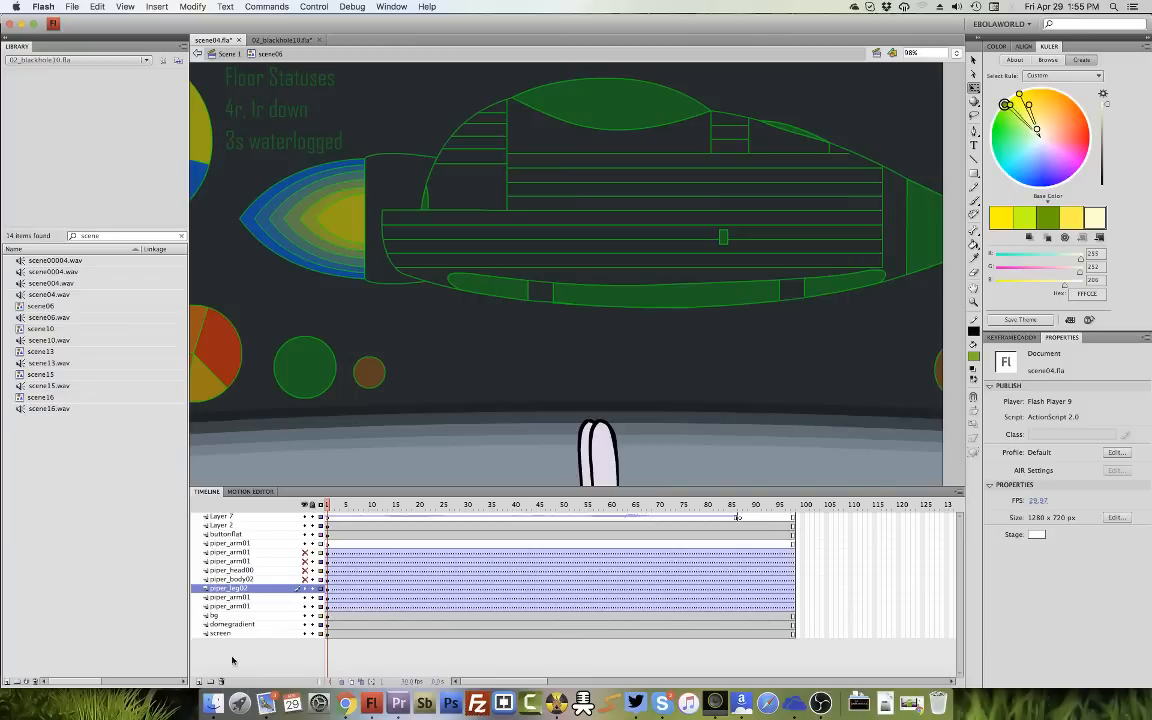
{"action": "left_click", "coordinate": [222, 681]}
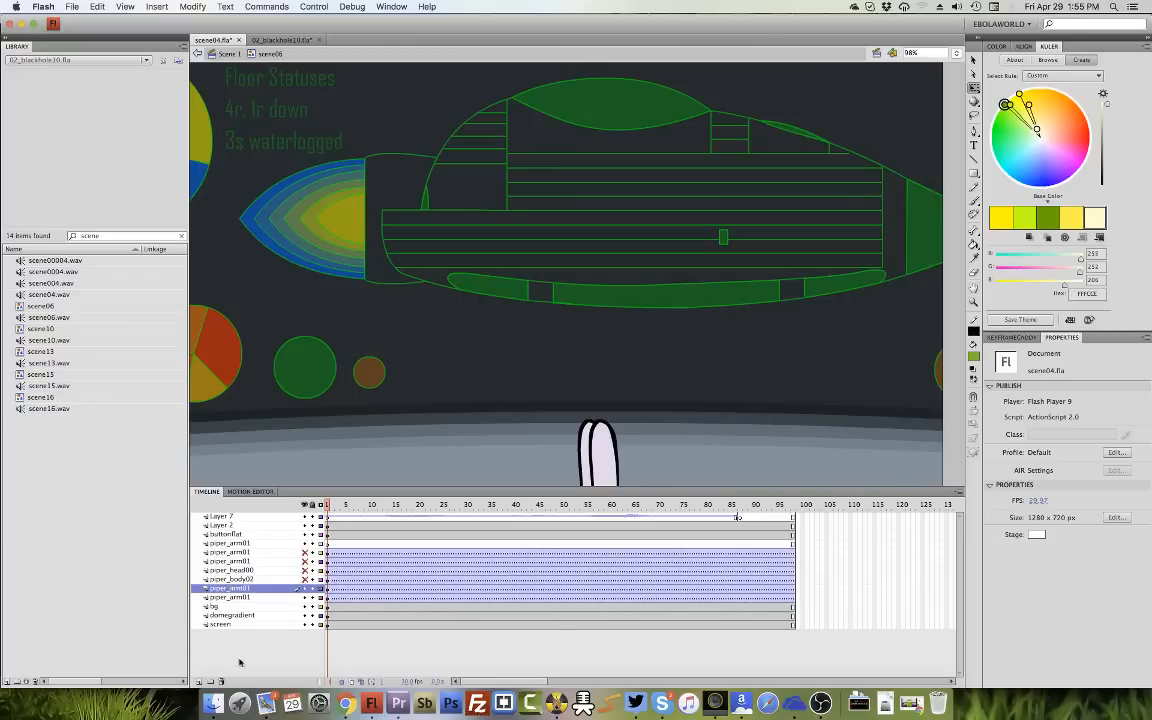
{"action": "left_click", "coordinate": [305, 597]}
{"action": "left_click_drag", "start_coordinate": [305, 553], "coordinate": [305, 598]}
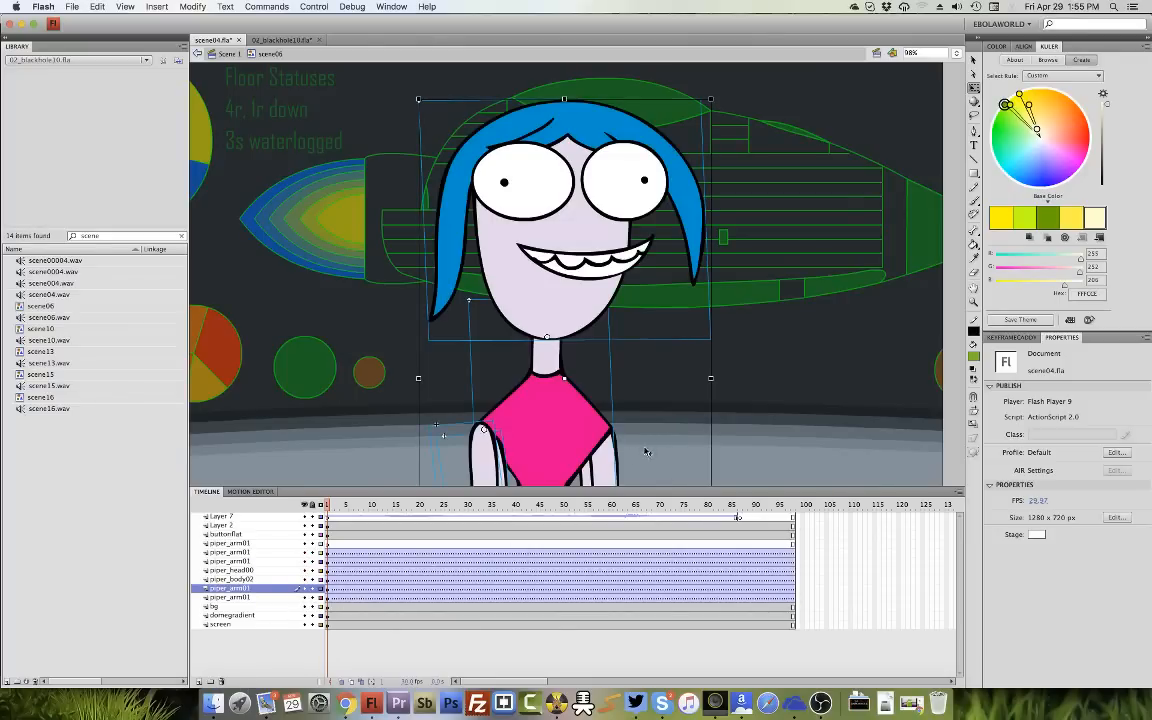
Move the two piper_arm01 layers directly above piper_head00 to just below piper_body02 in the layer stack.
{"action": "left_click", "coordinate": [272, 554]}
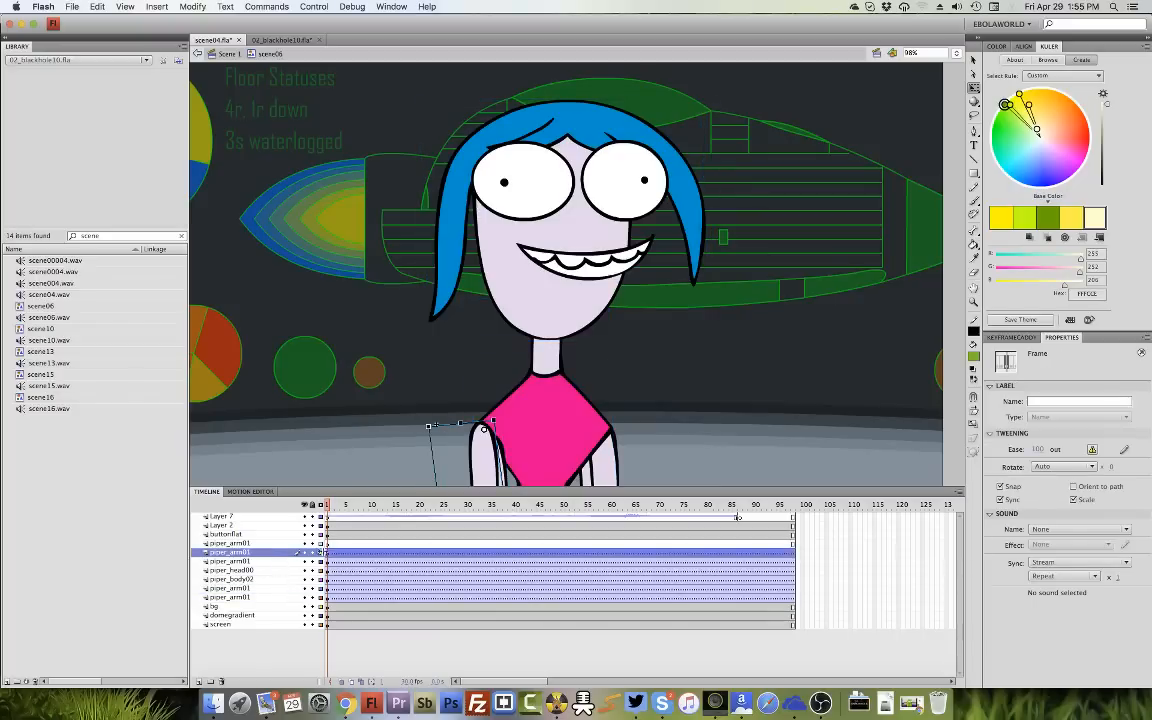
{"action": "left_click", "coordinate": [274, 562], "text": "shift"}
{"action": "left_click_drag", "start_coordinate": [270, 568], "coordinate": [268, 590]}
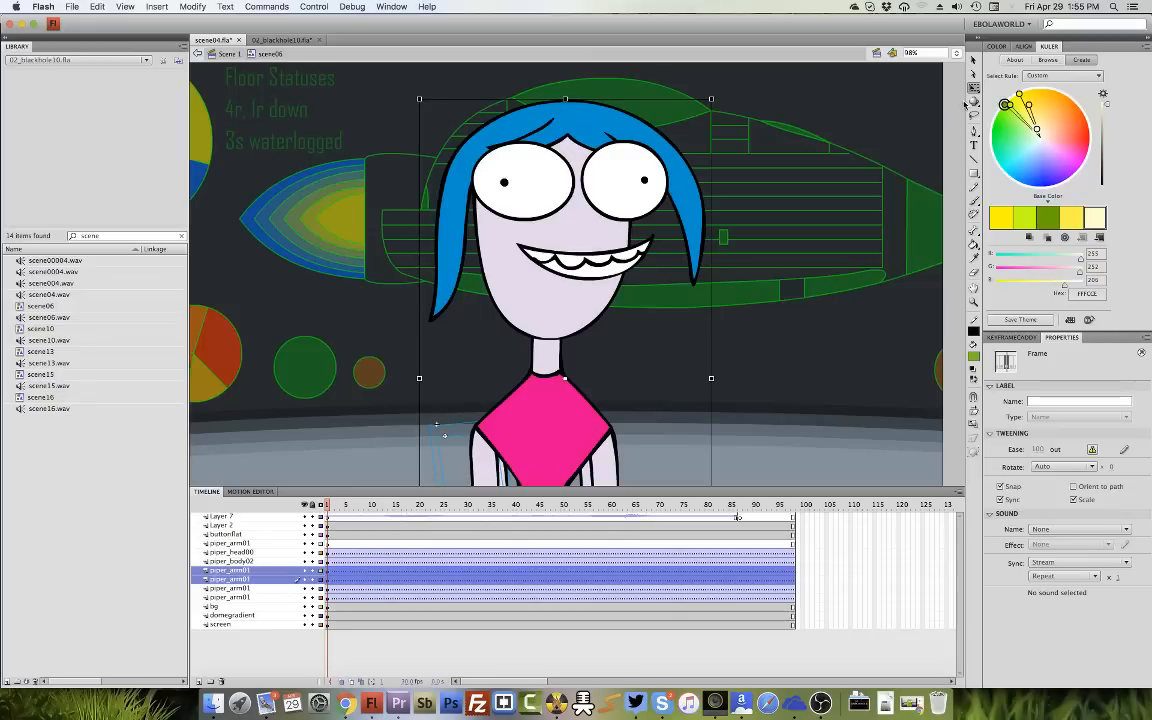
Rotate the two restacked arm pieces slightly on frame 1 and nudge them into place behind the body.
{"action": "left_click", "coordinate": [656, 287]}
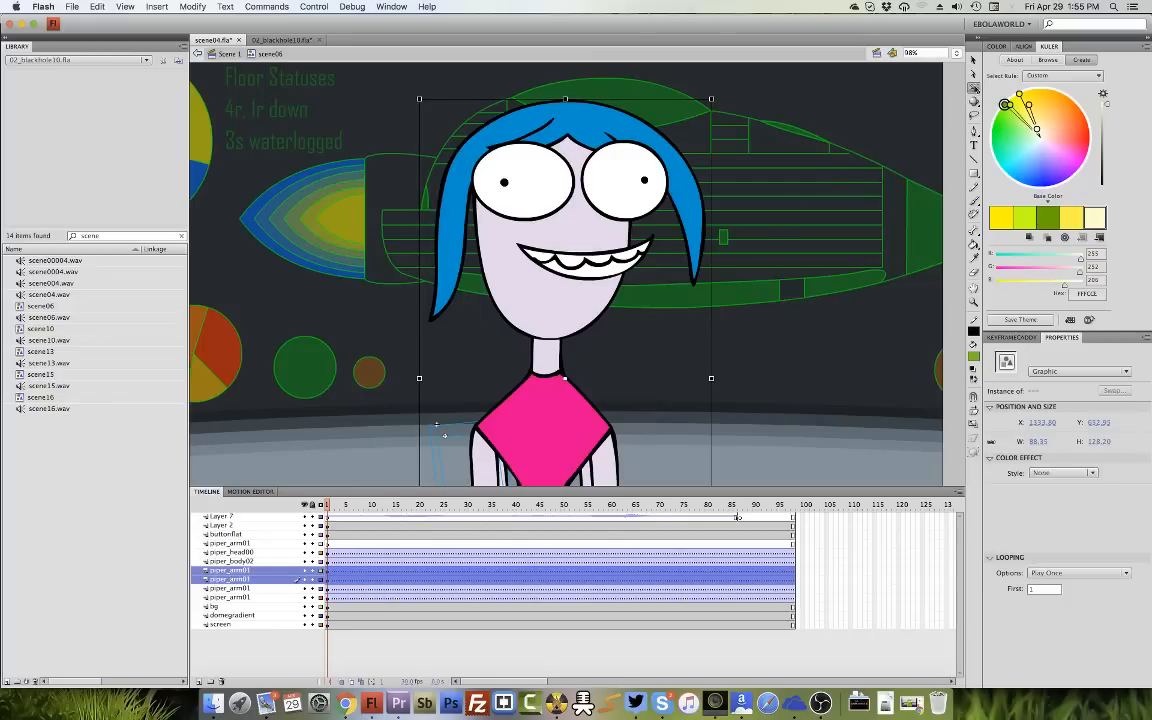
{"action": "left_click", "coordinate": [333, 571]}
{"action": "left_click", "coordinate": [328, 571]}
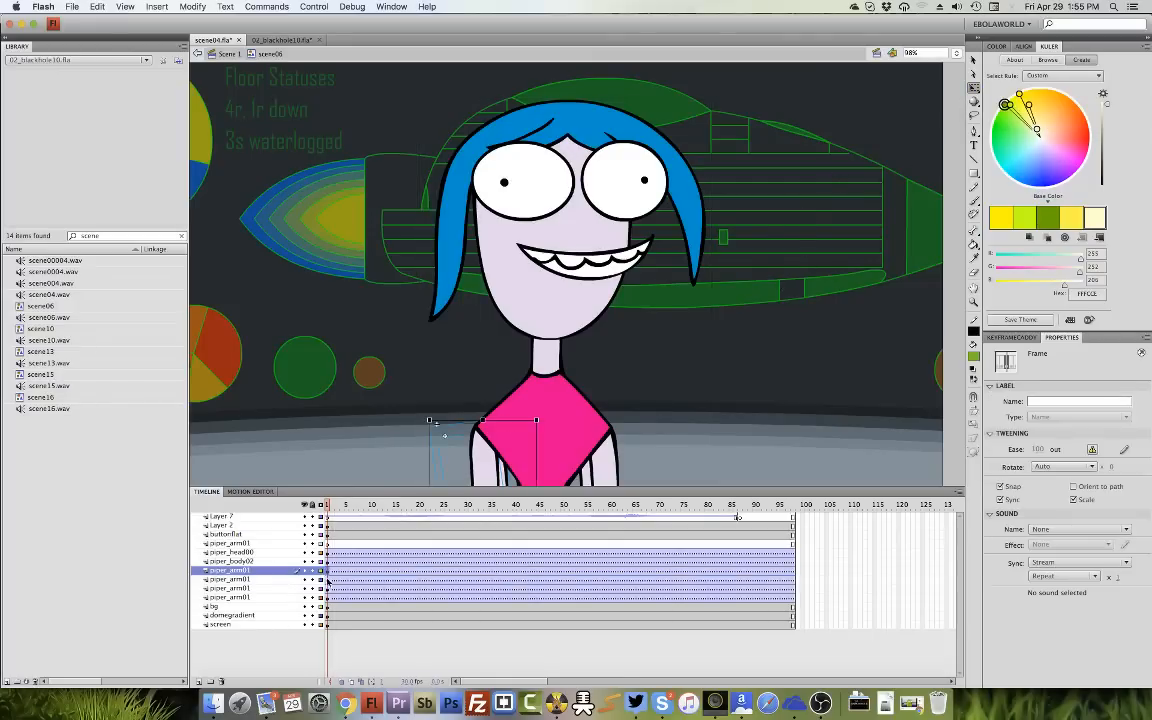
{"action": "left_click", "coordinate": [328, 580]}
{"action": "left_click_drag", "start_coordinate": [547, 418], "coordinate": [554, 418]}
{"action": "key", "text": "Left"}
{"action": "key", "text": "Left"}
{"action": "key", "text": "Left"}
{"action": "key", "text": "Left"}
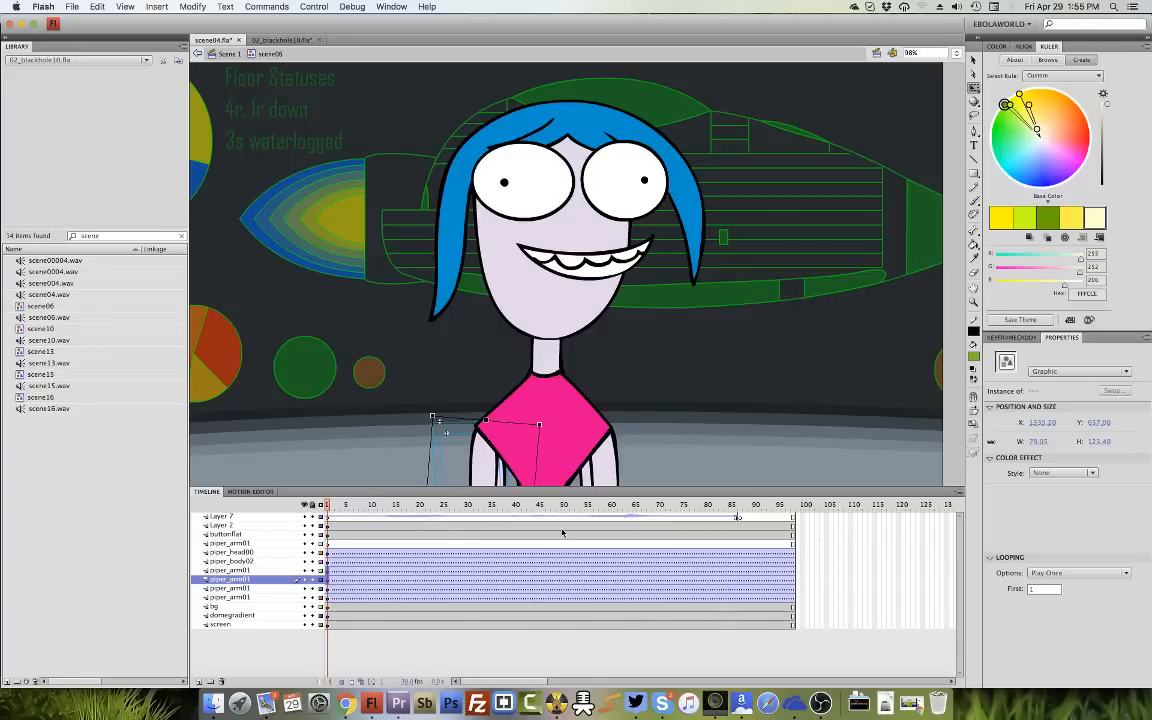
Preview the opening frames with the restacked arm and return to frame 1.
{"action": "left_click", "coordinate": [338, 543]}
{"action": "key", "text": "Return"}
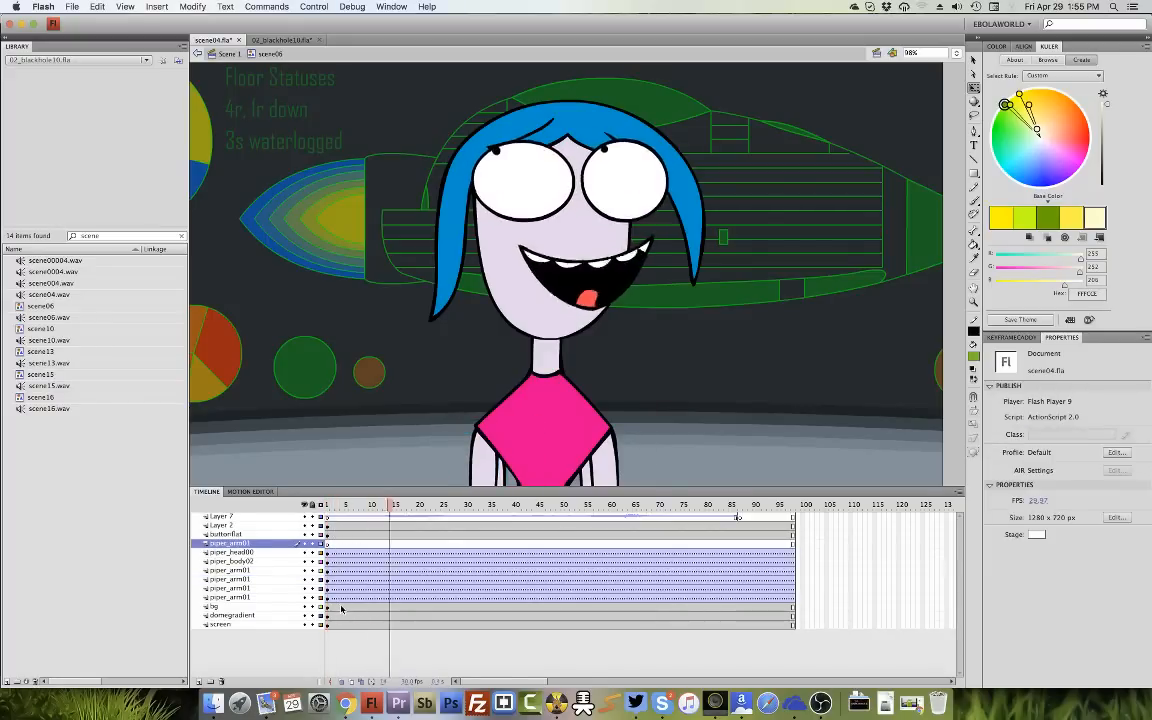
{"action": "key", "text": "Return"}
{"action": "left_click", "coordinate": [327, 505]}
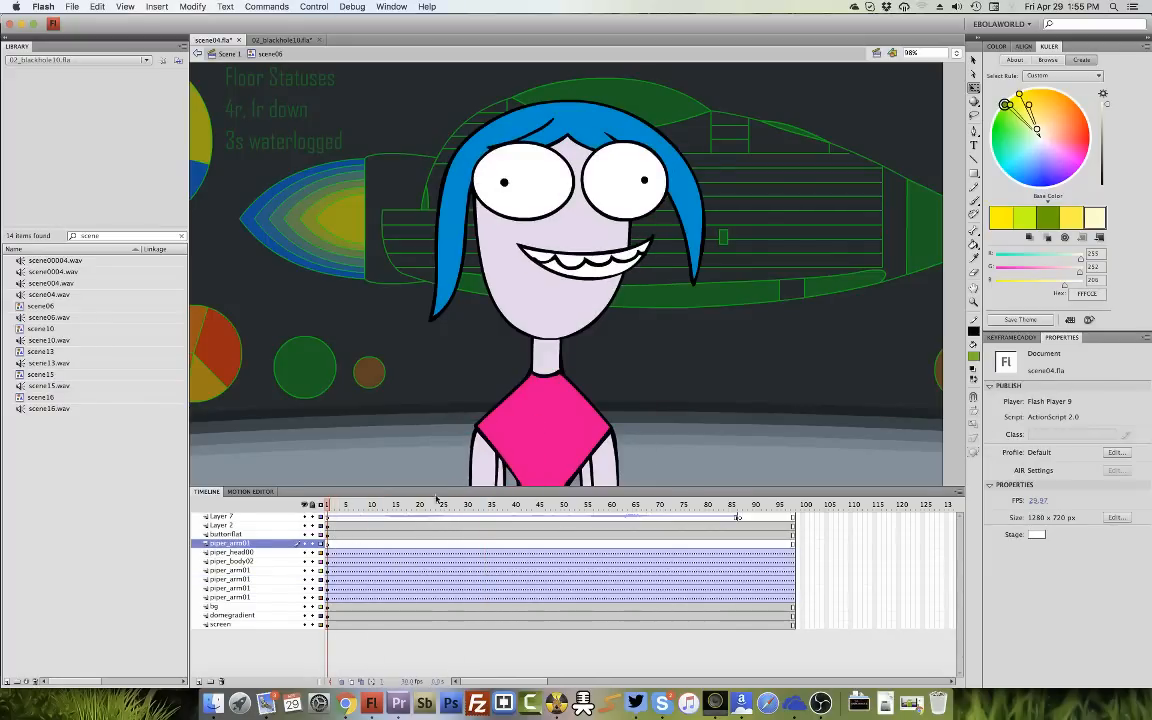
Set the looping option to Single Frame for both pieces of the restacked arm just below the body layer.
{"action": "left_click", "coordinate": [485, 472]}
{"action": "left_click", "coordinate": [1067, 574]}
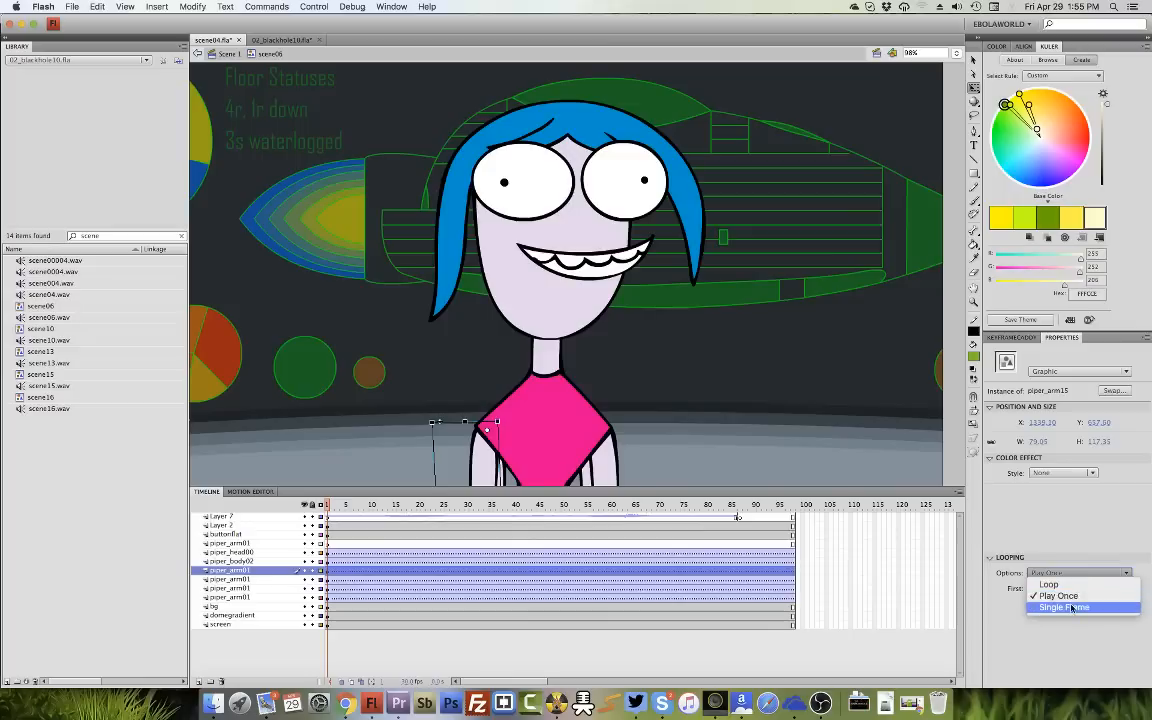
{"action": "left_click", "coordinate": [1073, 608]}
{"action": "left_click", "coordinate": [340, 579]}
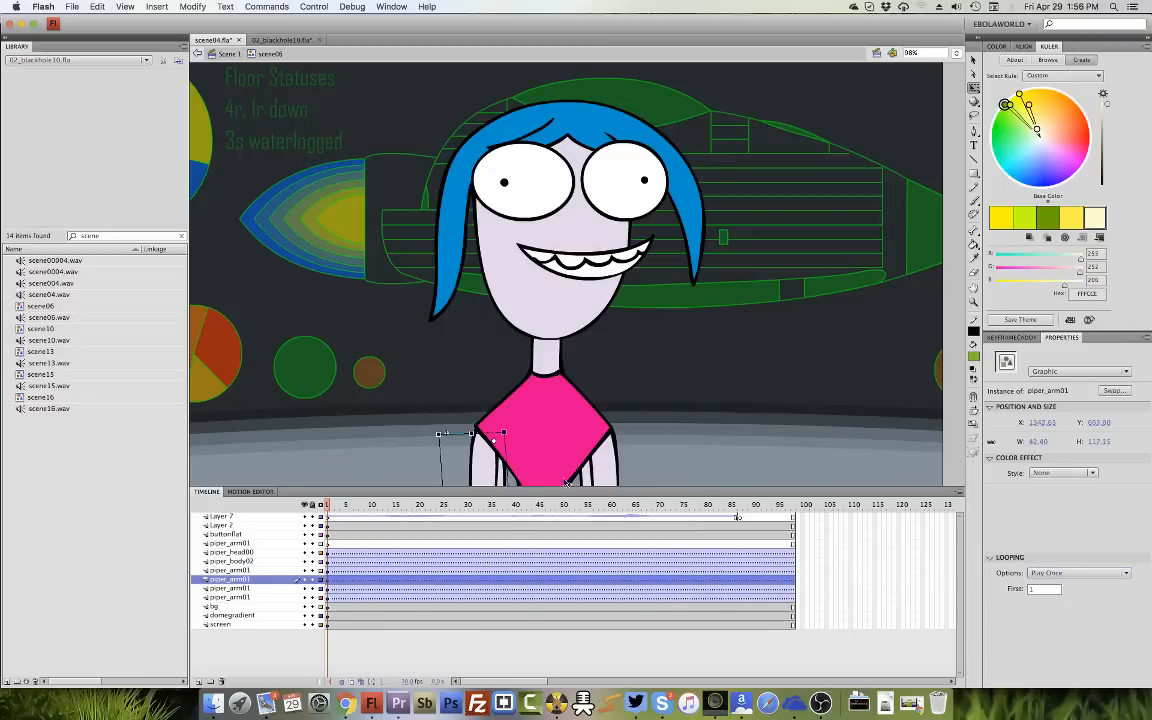
{"action": "left_click", "coordinate": [1071, 574]}
{"action": "left_click", "coordinate": [1056, 608]}
Set the looping option to Single Frame for the other arm's piece on the lowest piper_arm01 layer.
{"action": "left_click", "coordinate": [609, 467]}
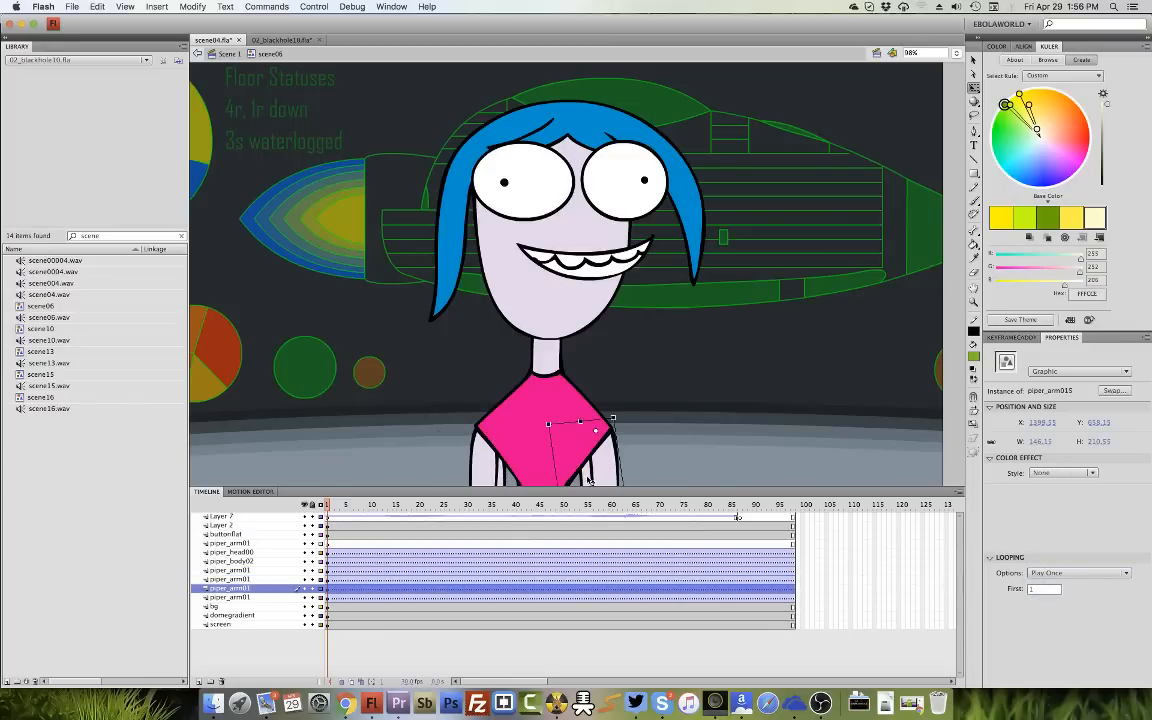
{"action": "left_click", "coordinate": [589, 483]}
{"action": "left_click", "coordinate": [1075, 573]}
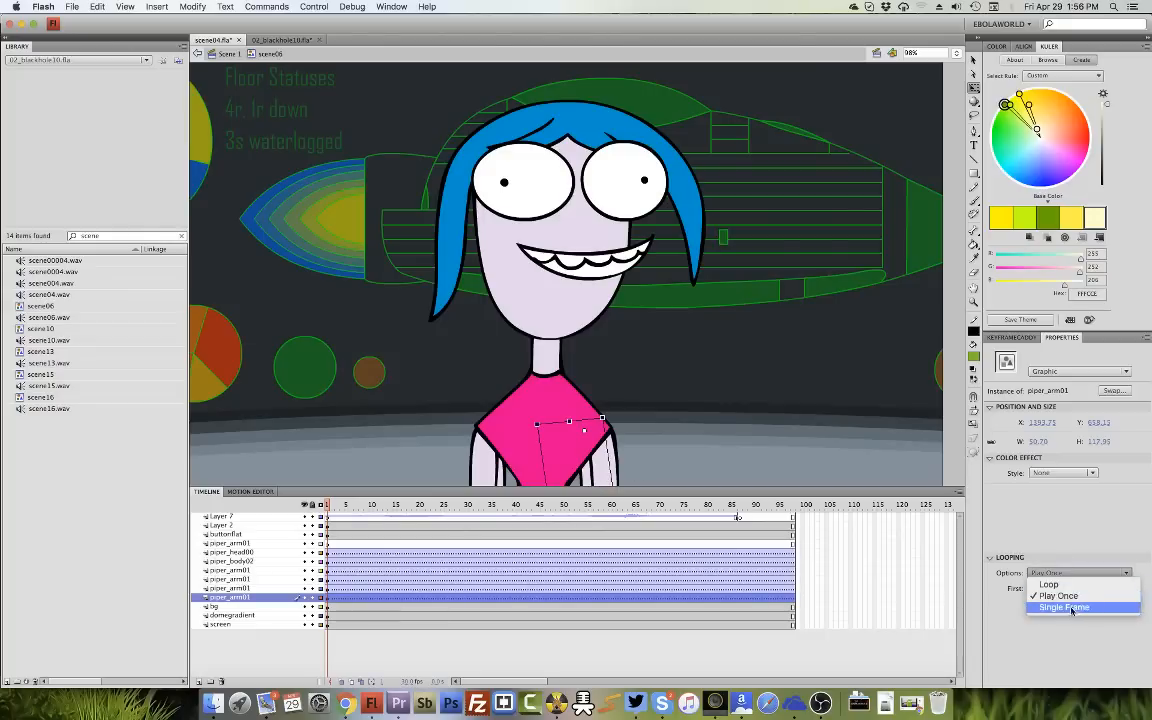
{"action": "left_click", "coordinate": [1056, 608]}
{"action": "left_click", "coordinate": [600, 472]}
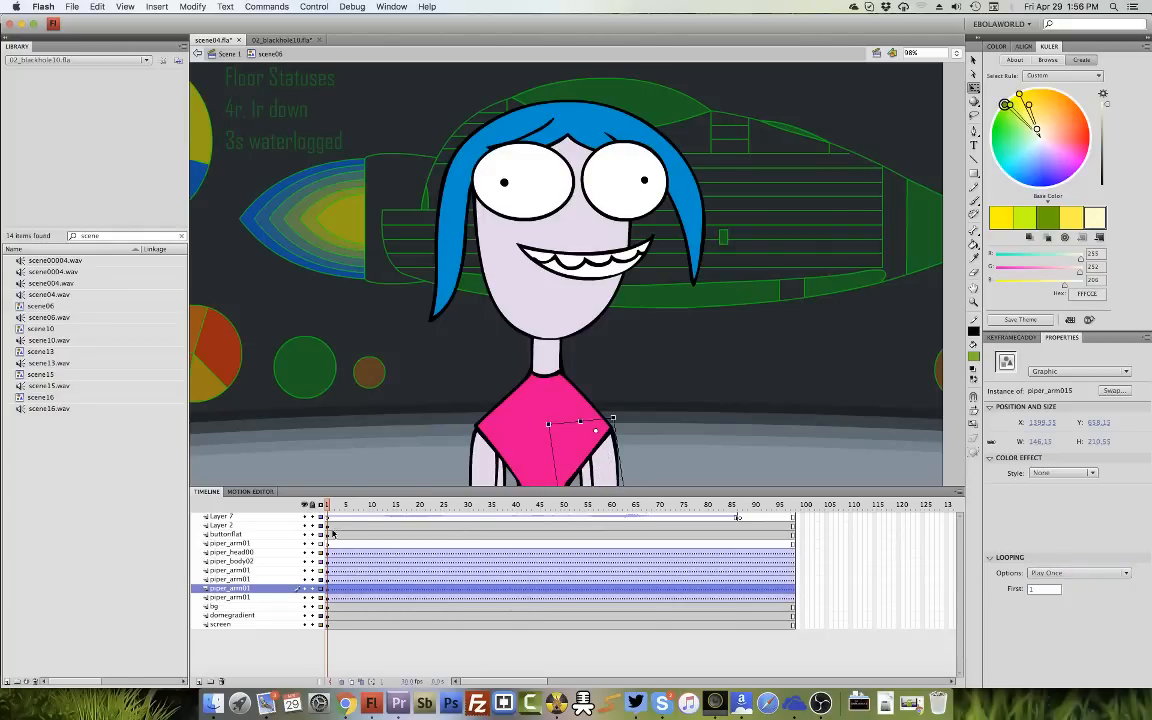
Insert keyframes at frame 12 on the head, body and four arm layers.
{"action": "left_click_drag", "start_coordinate": [331, 511], "coordinate": [381, 598]}
{"action": "key", "text": "F6"}
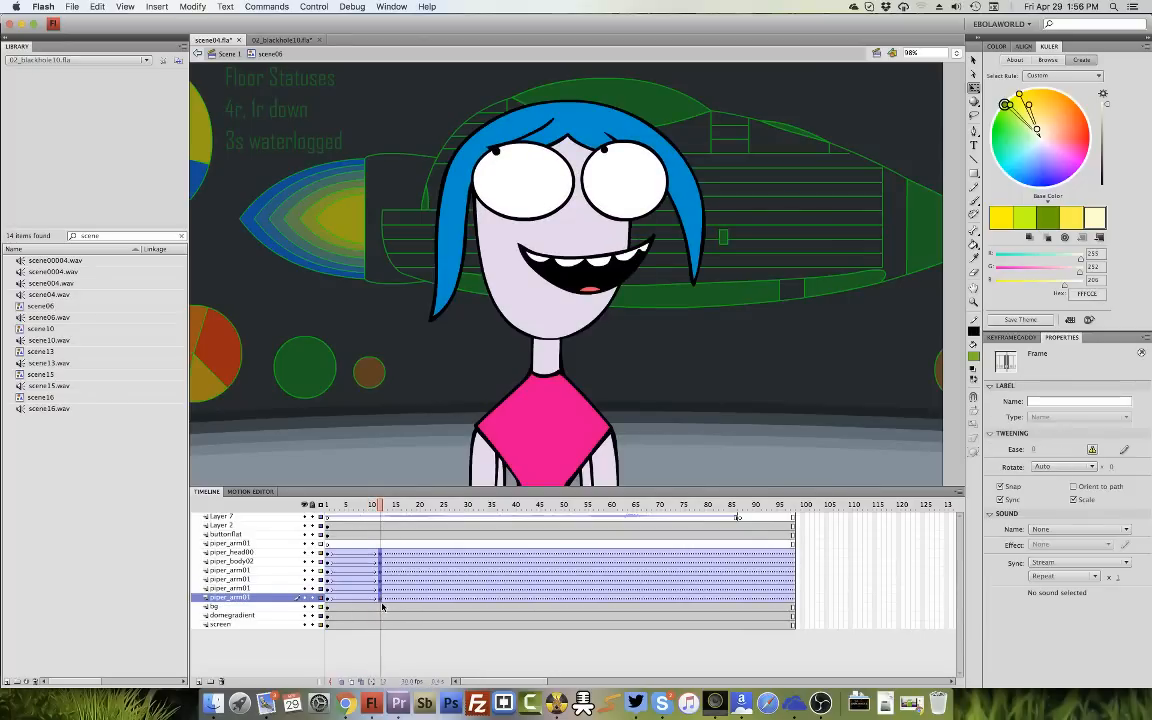
{"action": "left_click", "coordinate": [328, 506]}
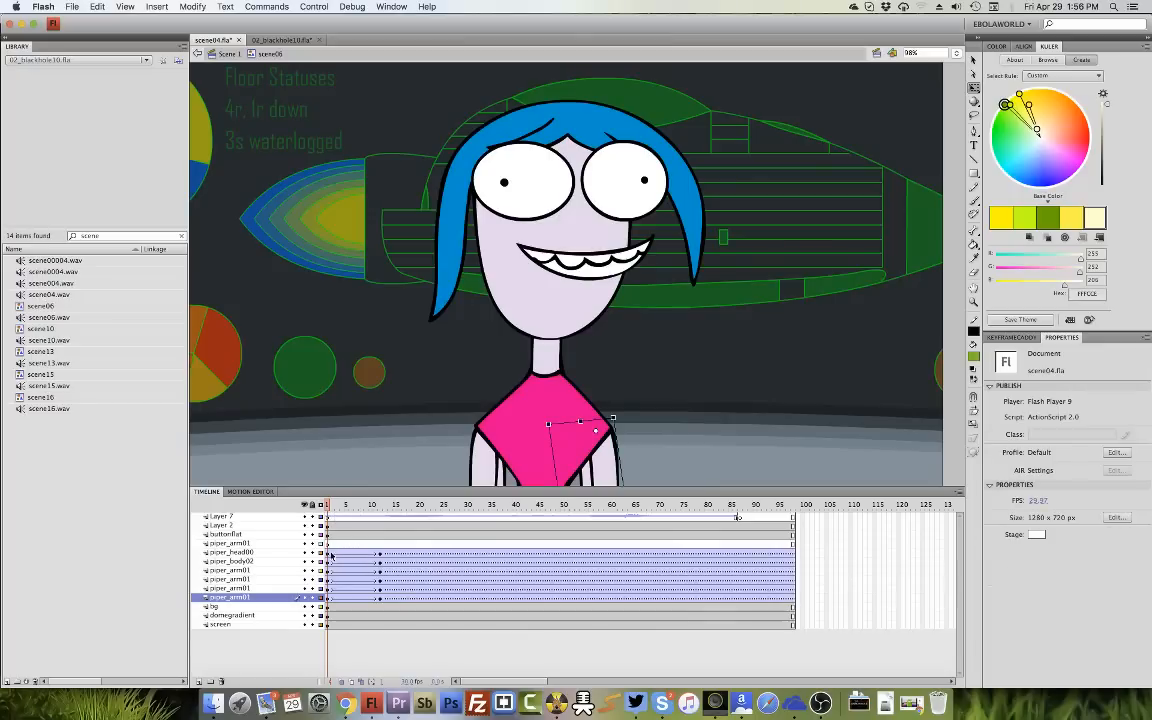
Rotate the whole character slightly counter-clockwise at the frame 12 keyframes and nudge it left and up.
{"action": "left_click", "coordinate": [380, 543]}
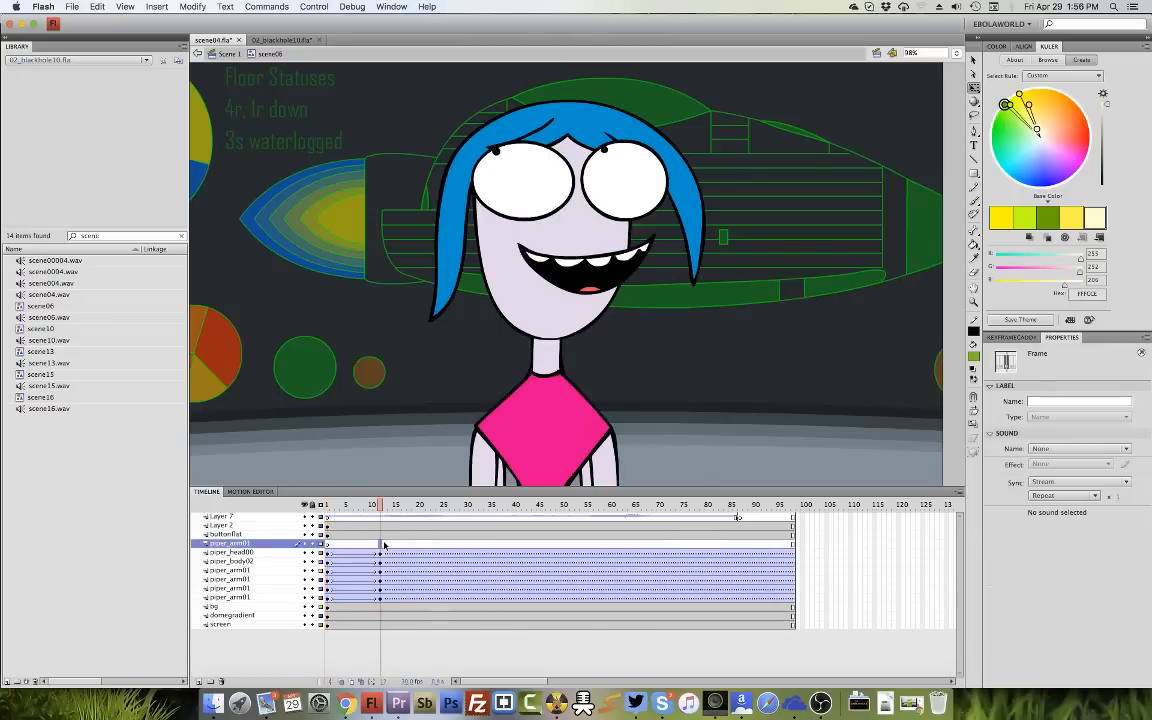
{"action": "left_click", "coordinate": [381, 597]}
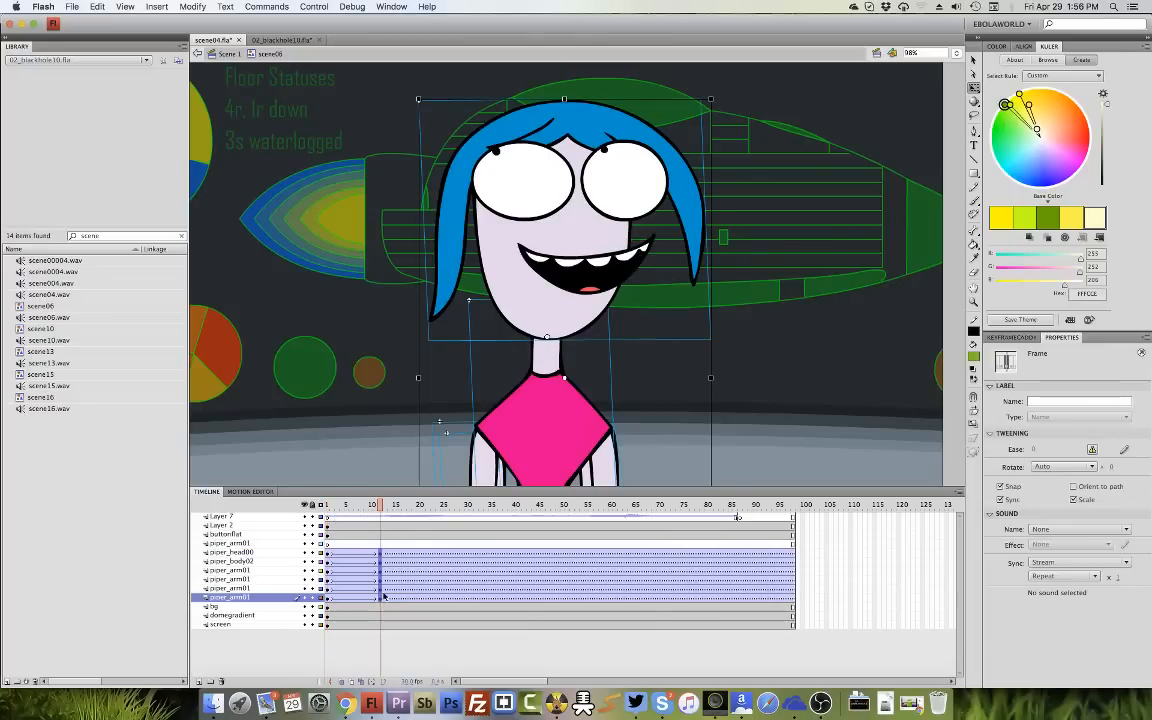
{"action": "left_click", "coordinate": [567, 383]}
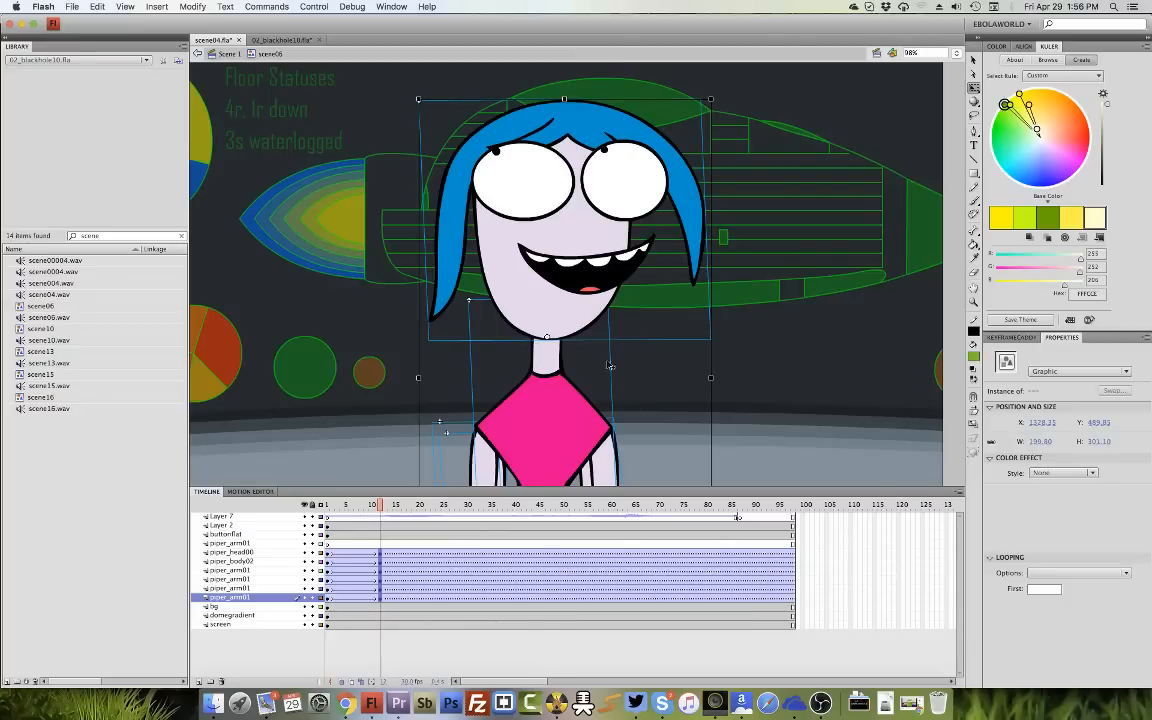
{"action": "mouse_move", "coordinate": [718, 102]}
{"action": "left_mouse_down"}
{"action": "mouse_move", "coordinate": [728, 118]}
{"action": "mouse_move", "coordinate": [703, 97]}
{"action": "left_mouse_up"}
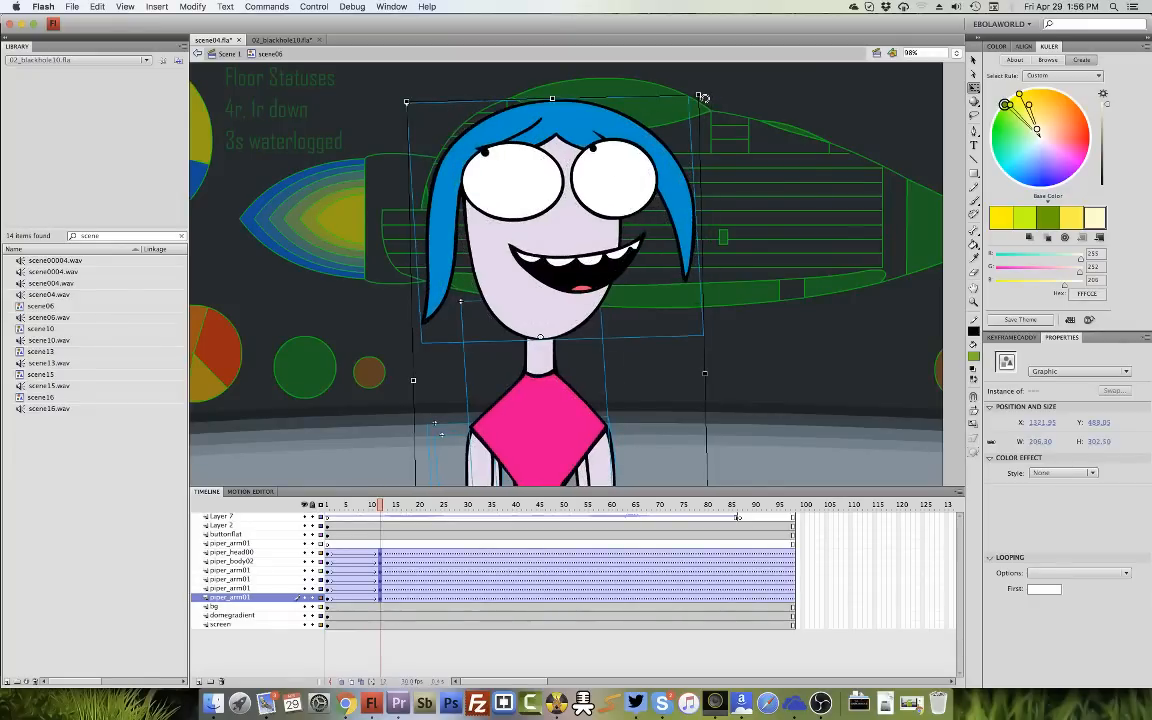
{"action": "key", "text": "Left"}
{"action": "key", "text": "Left"}
{"action": "key", "text": "Left"}
{"action": "key", "text": "Left"}
{"action": "key", "text": "Left"}
{"action": "key", "text": "Left"}
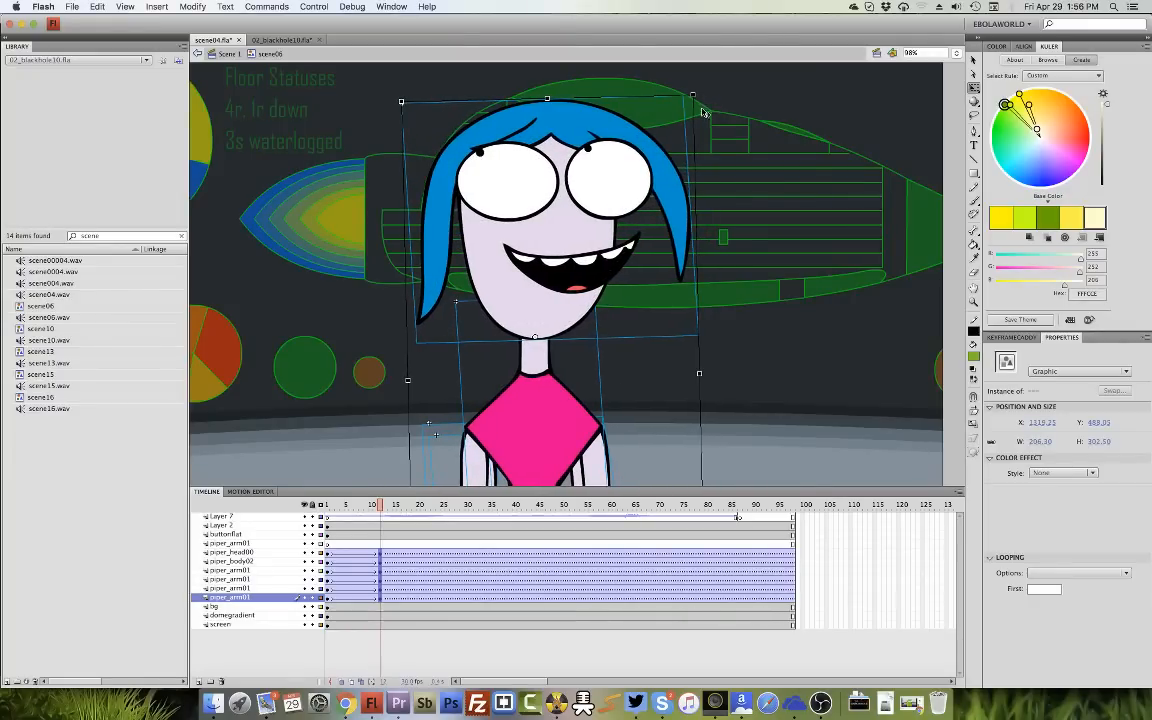
{"action": "key", "text": "Up"}
{"action": "key", "text": "Up"}
{"action": "key", "text": "Up"}
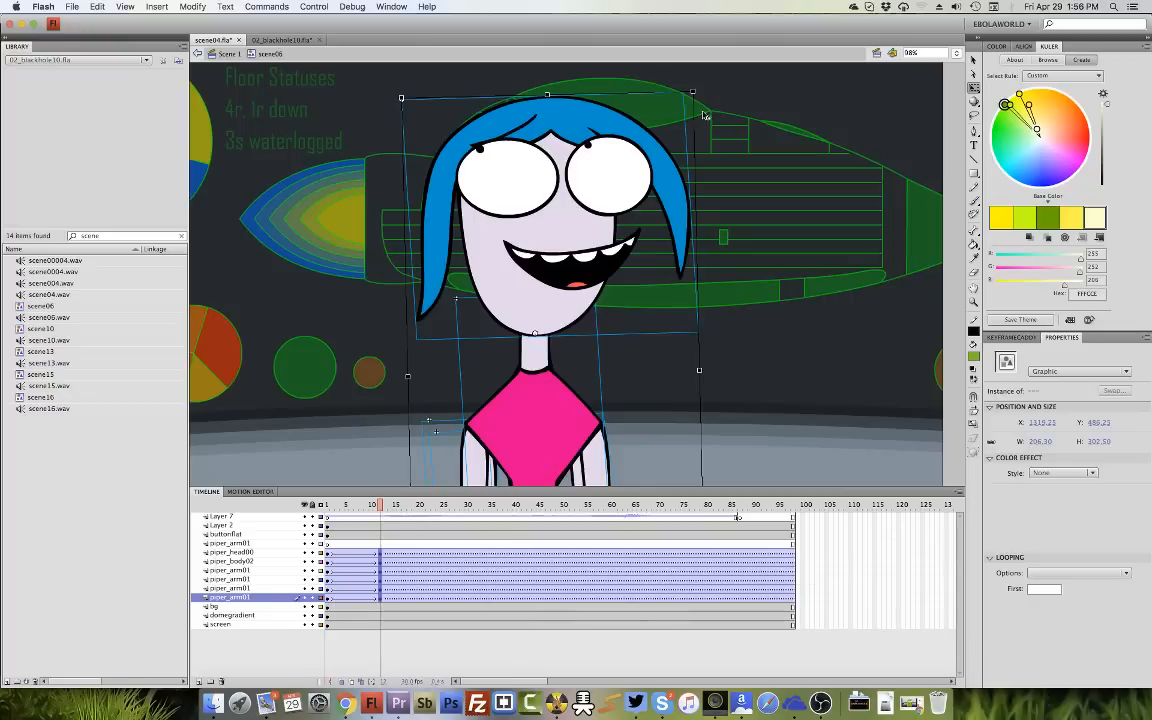
Identify the body on its layer and tilt the head slightly further counter-clockwise at the frame 12 keyframe.
{"action": "left_click", "coordinate": [562, 323]}
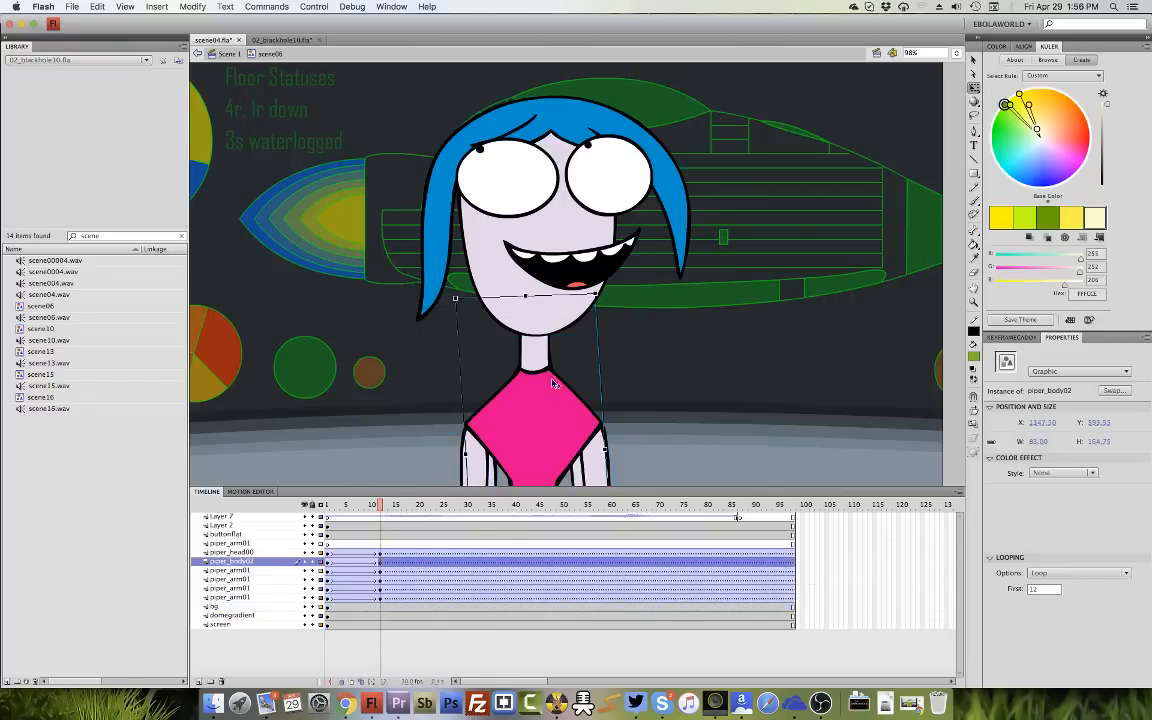
{"action": "left_click", "coordinate": [305, 562]}
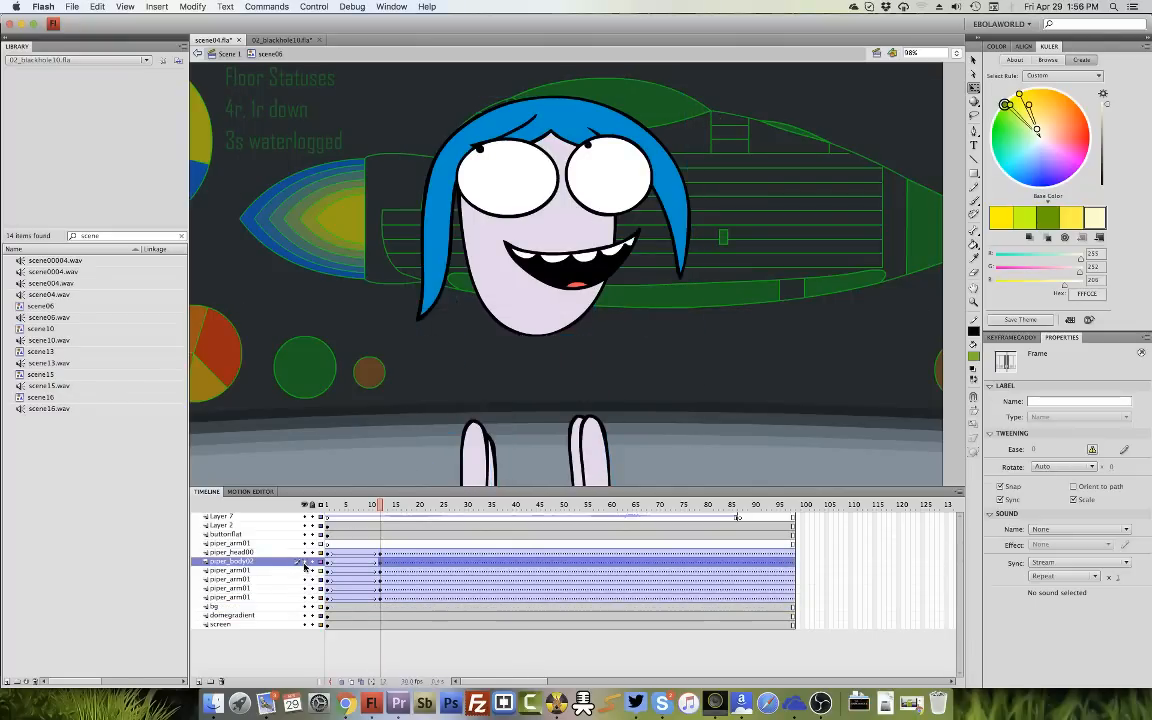
{"action": "left_click", "coordinate": [305, 562]}
{"action": "left_click", "coordinate": [305, 562]}
{"action": "left_click", "coordinate": [305, 562]}
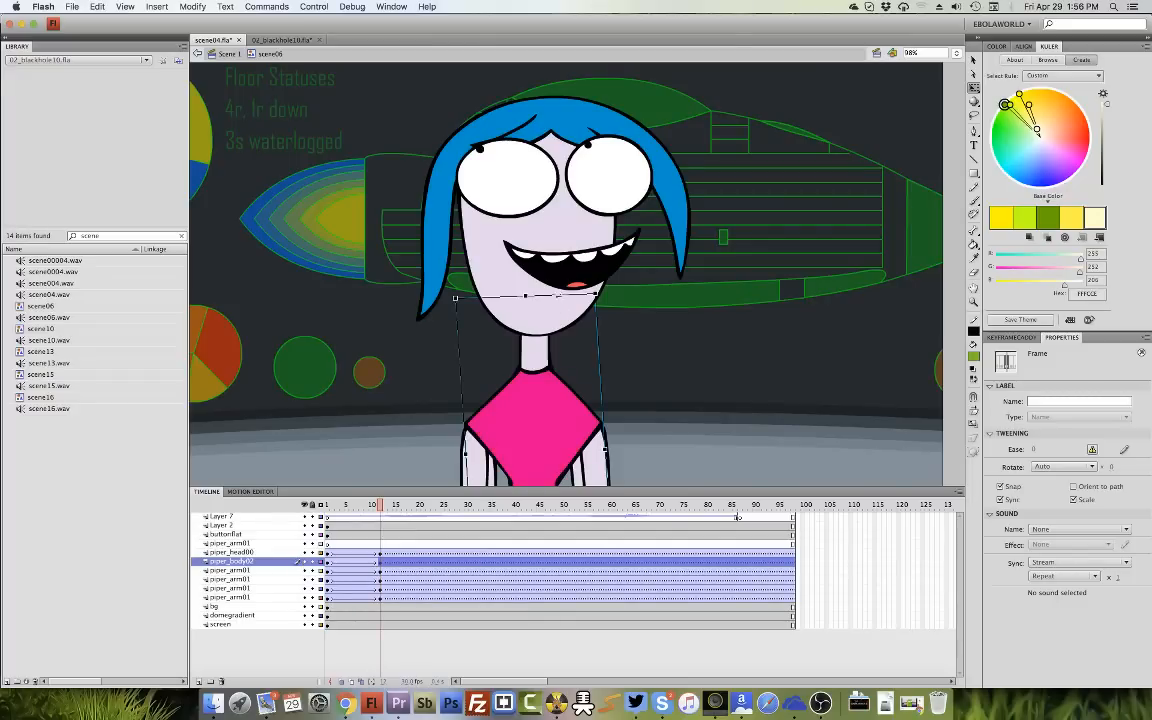
{"action": "left_click", "coordinate": [611, 237]}
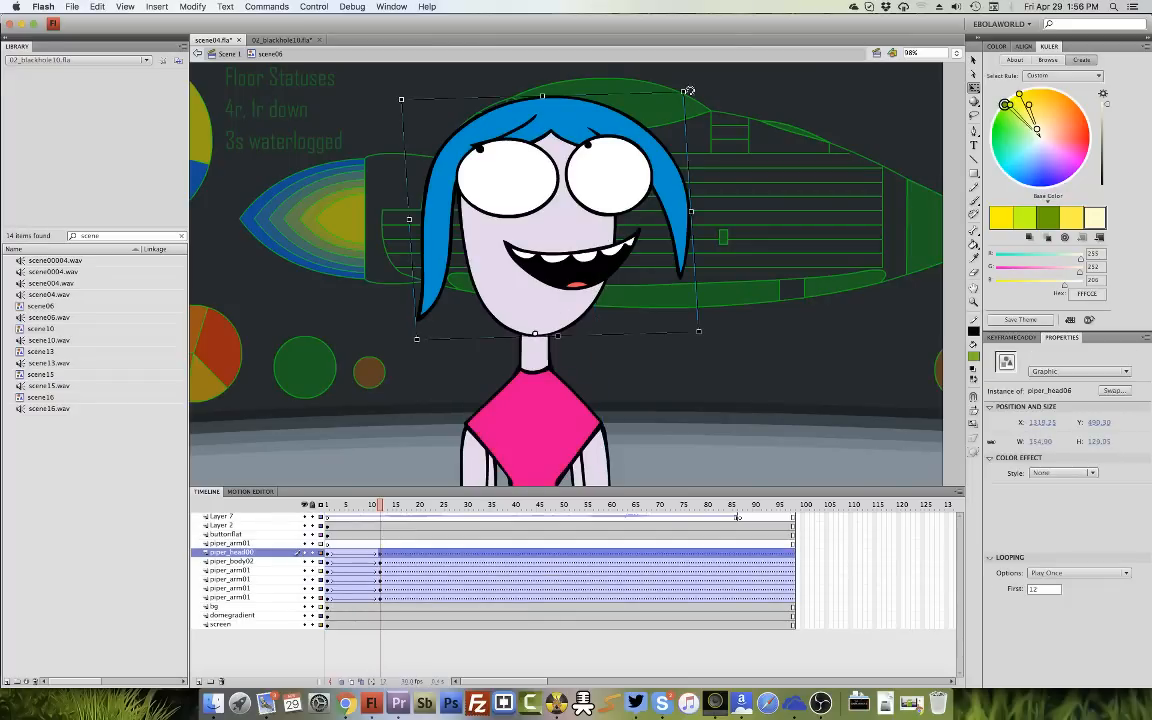
{"action": "left_click_drag", "start_coordinate": [687, 91], "coordinate": [666, 85]}
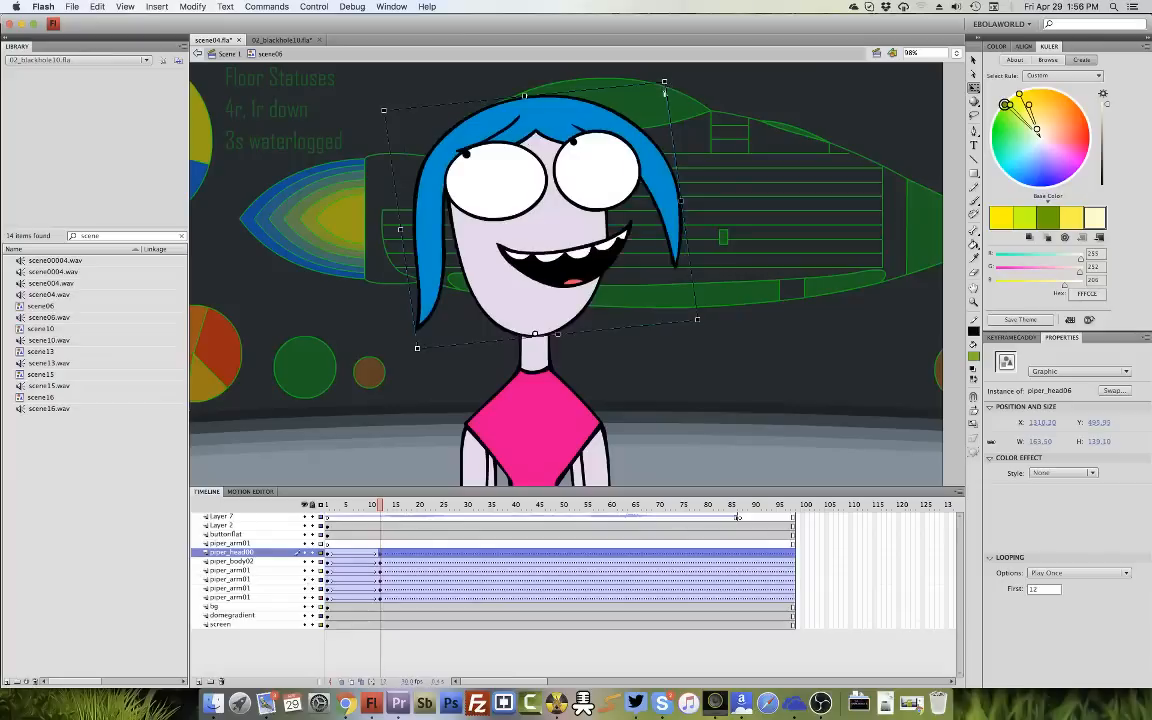
Slightly rotate and reposition the arm pieces on both sides of the body at the frame 12 keyframes.
{"action": "left_click", "coordinate": [598, 466]}
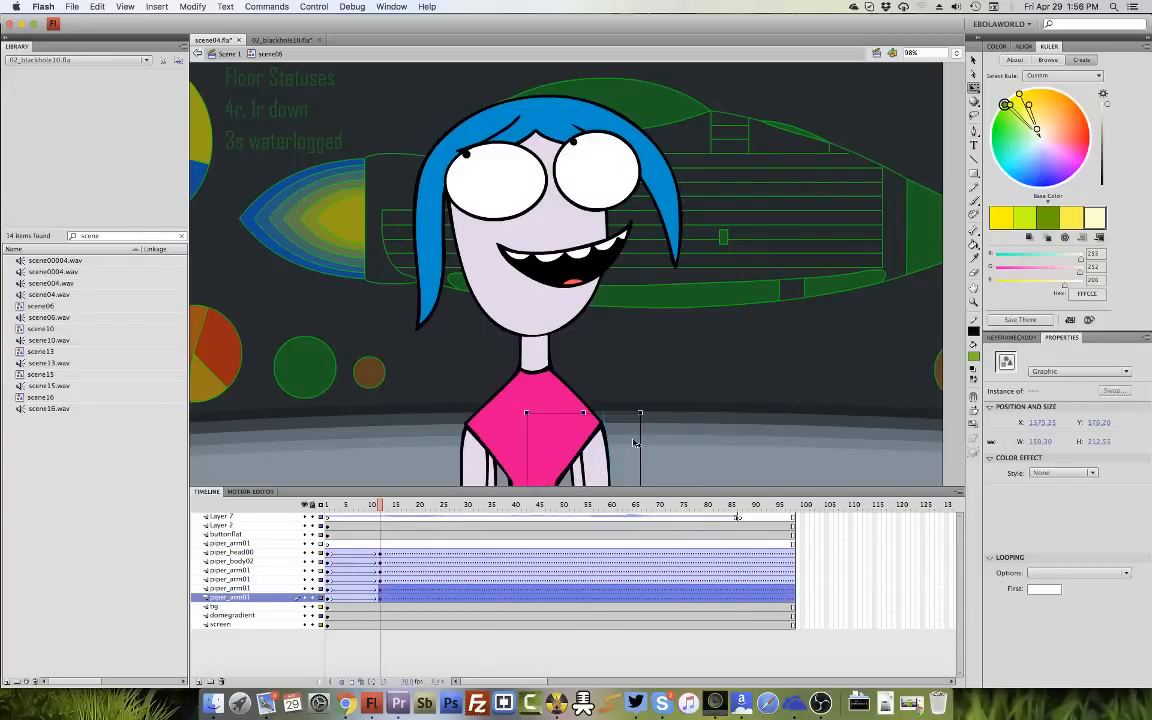
{"action": "left_click", "coordinate": [602, 414]}
{"action": "left_click_drag", "start_coordinate": [604, 412], "coordinate": [608, 415]}
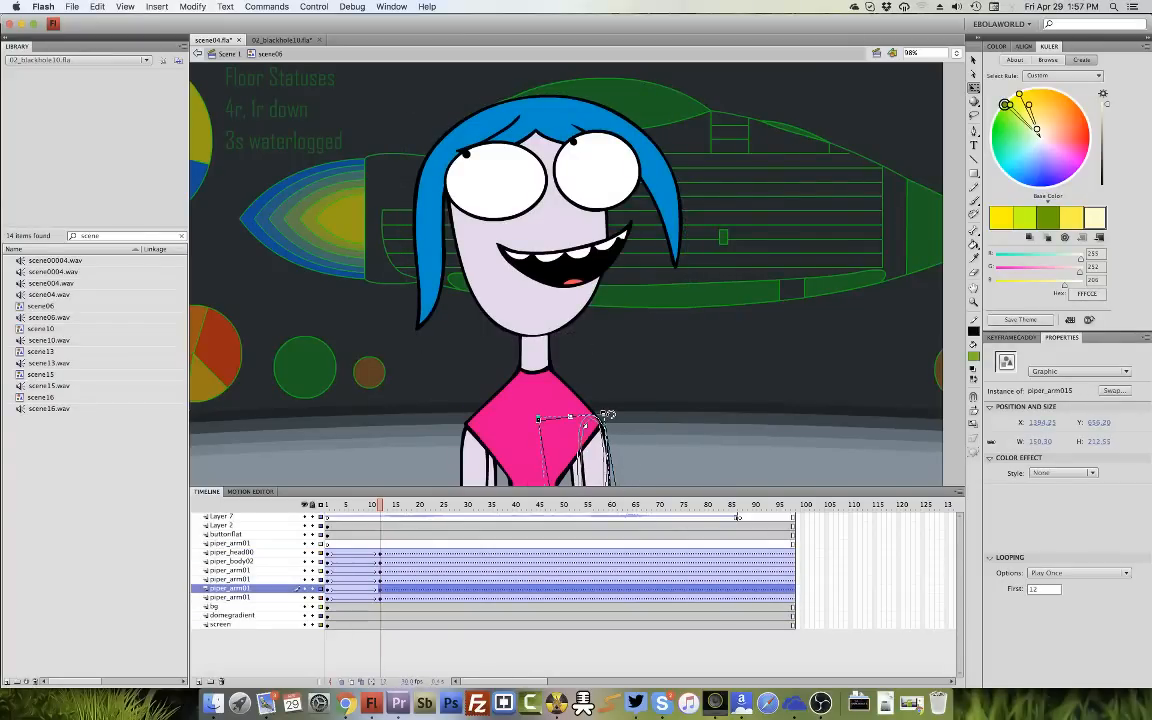
{"action": "left_click", "coordinate": [578, 478]}
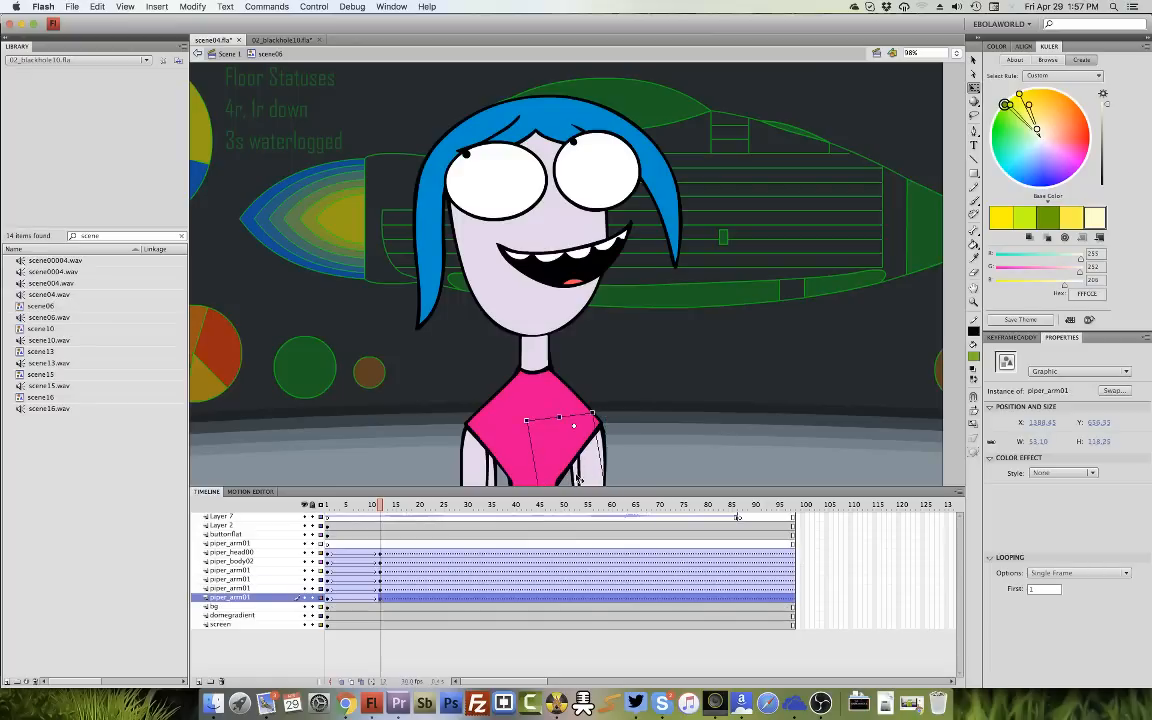
{"action": "left_click", "coordinate": [484, 467]}
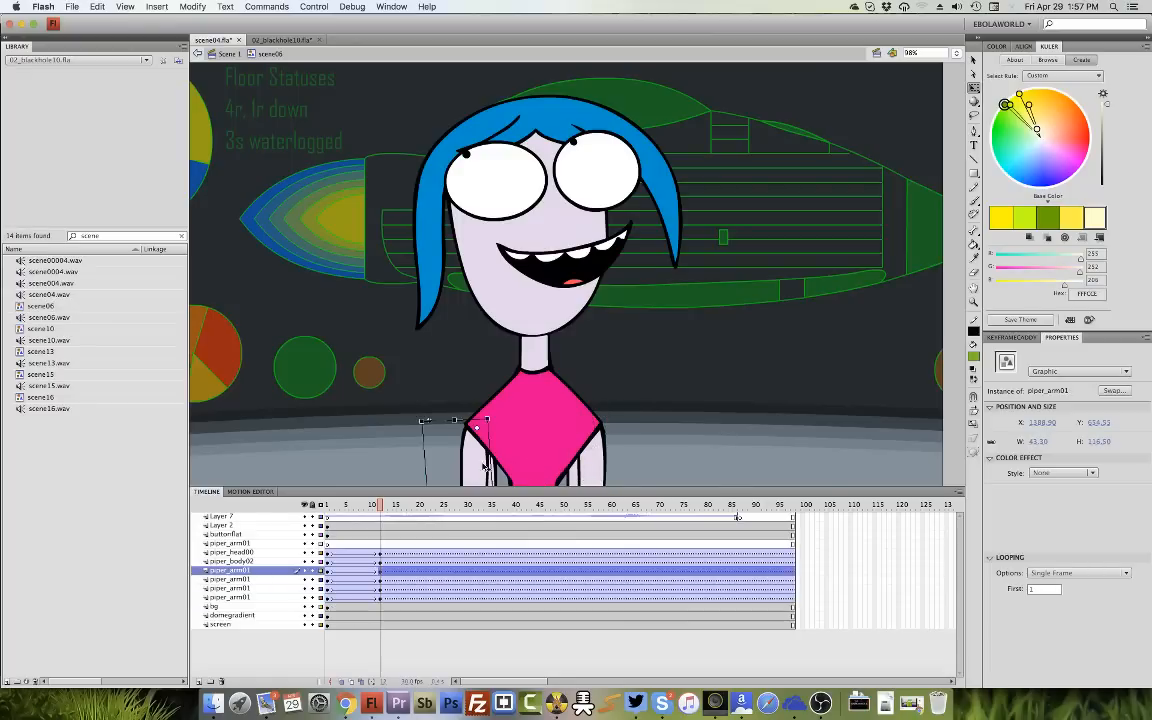
{"action": "left_click_drag", "start_coordinate": [494, 417], "coordinate": [503, 430]}
{"action": "left_click", "coordinate": [495, 476]}
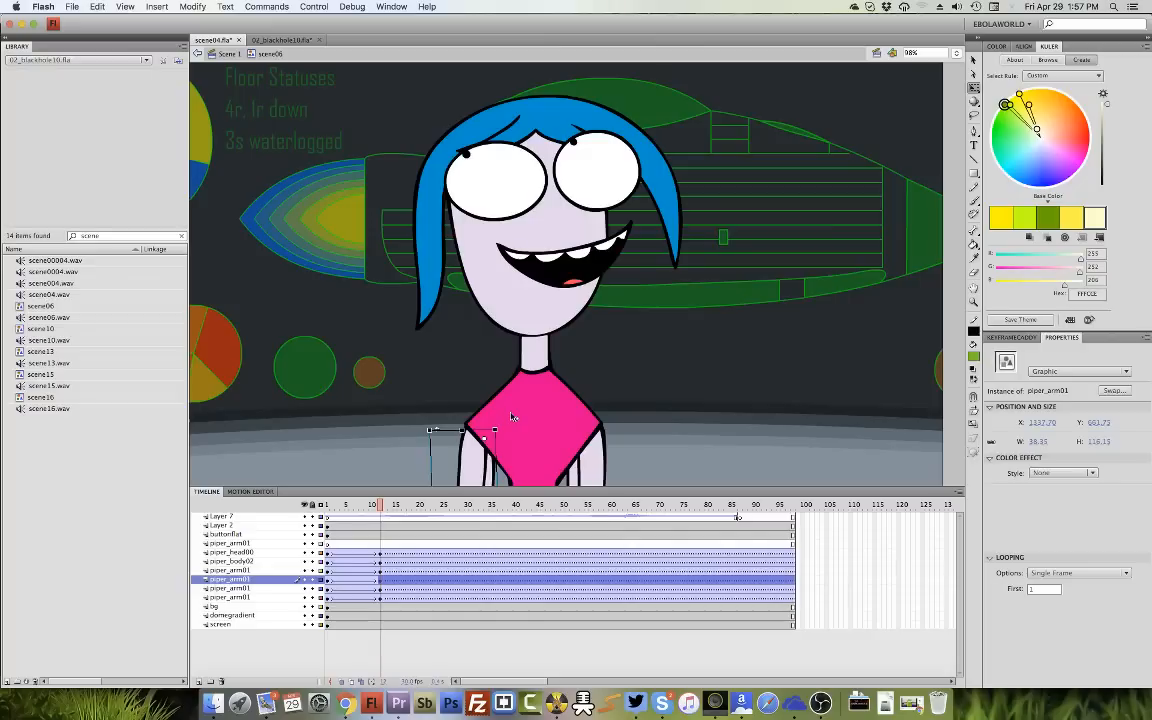
Insert keyframes at frame 6 on the head, body and four arm layers and squash the character slightly shorter and wider there.
{"action": "left_click_drag", "start_coordinate": [351, 553], "coordinate": [353, 598]}
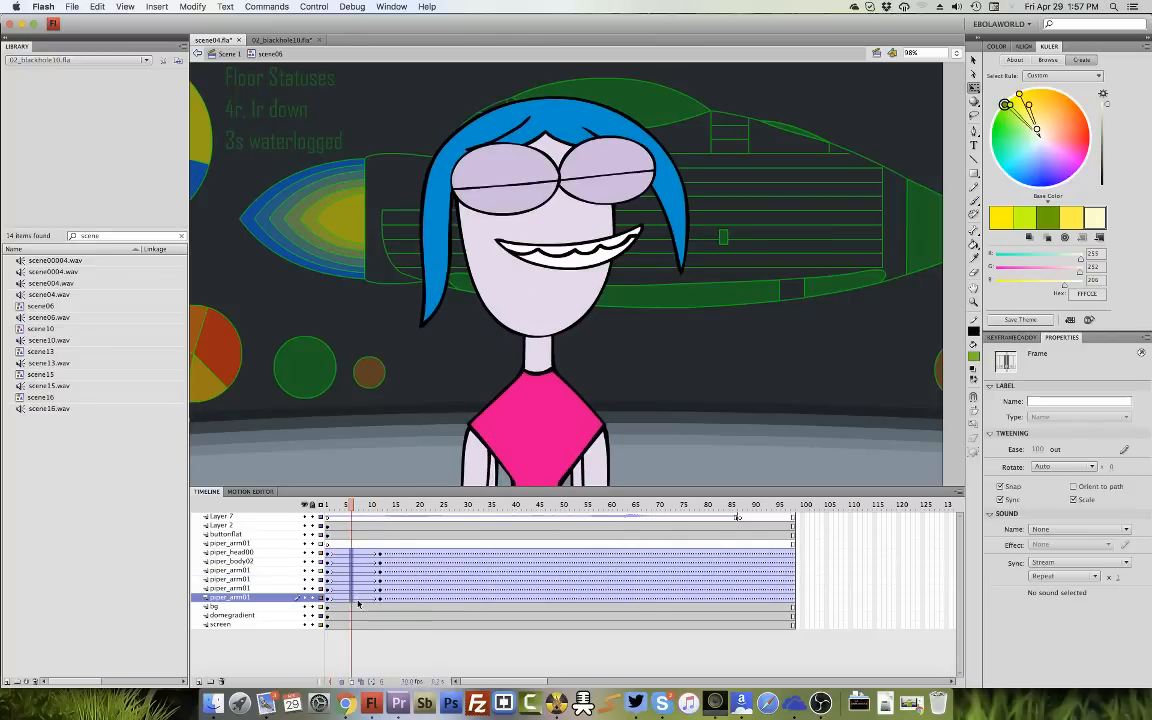
{"action": "key", "text": "F6"}
{"action": "left_click", "coordinate": [353, 545]}
{"action": "left_click_drag", "start_coordinate": [352, 553], "coordinate": [353, 597]}
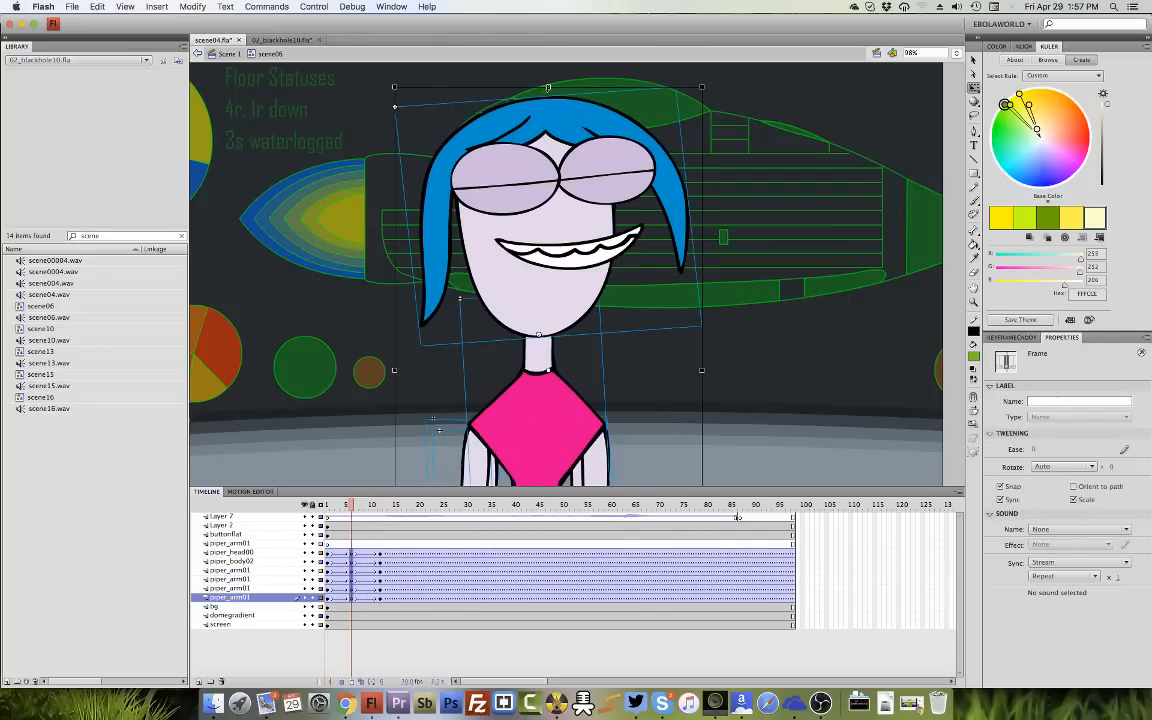
{"action": "left_click_drag", "start_coordinate": [548, 88], "coordinate": [548, 101]}
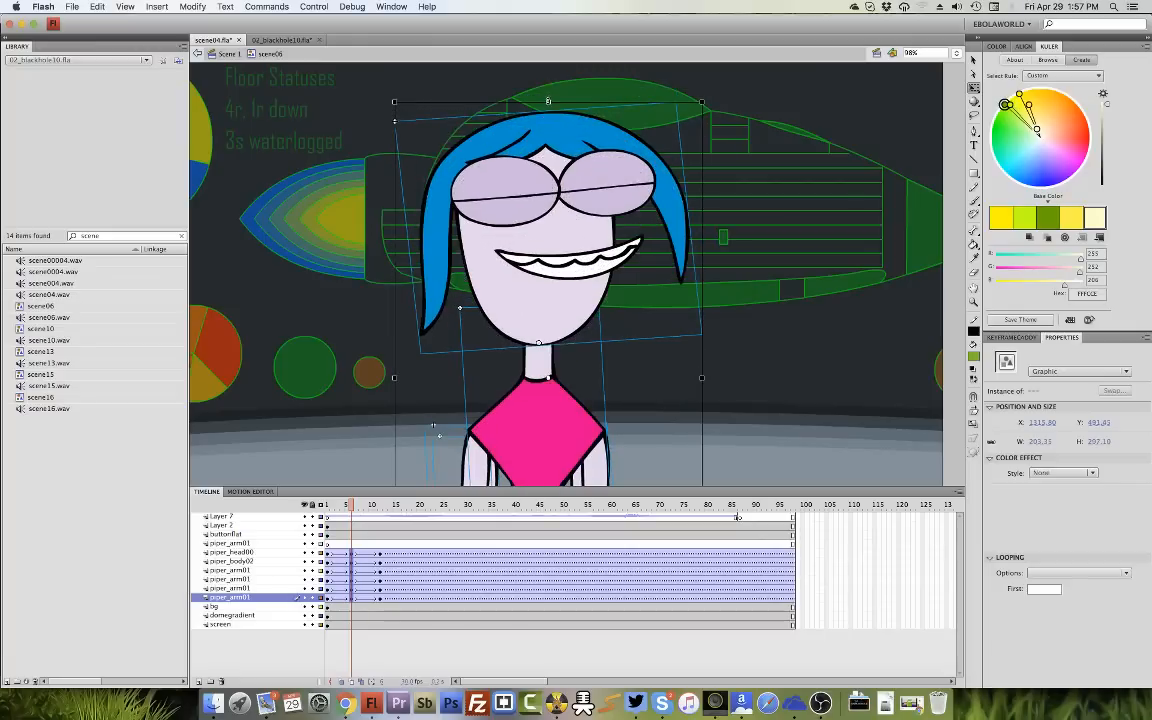
{"action": "left_click_drag", "start_coordinate": [394, 377], "coordinate": [390, 377]}
{"action": "left_click_drag", "start_coordinate": [703, 377], "coordinate": [707, 377]}
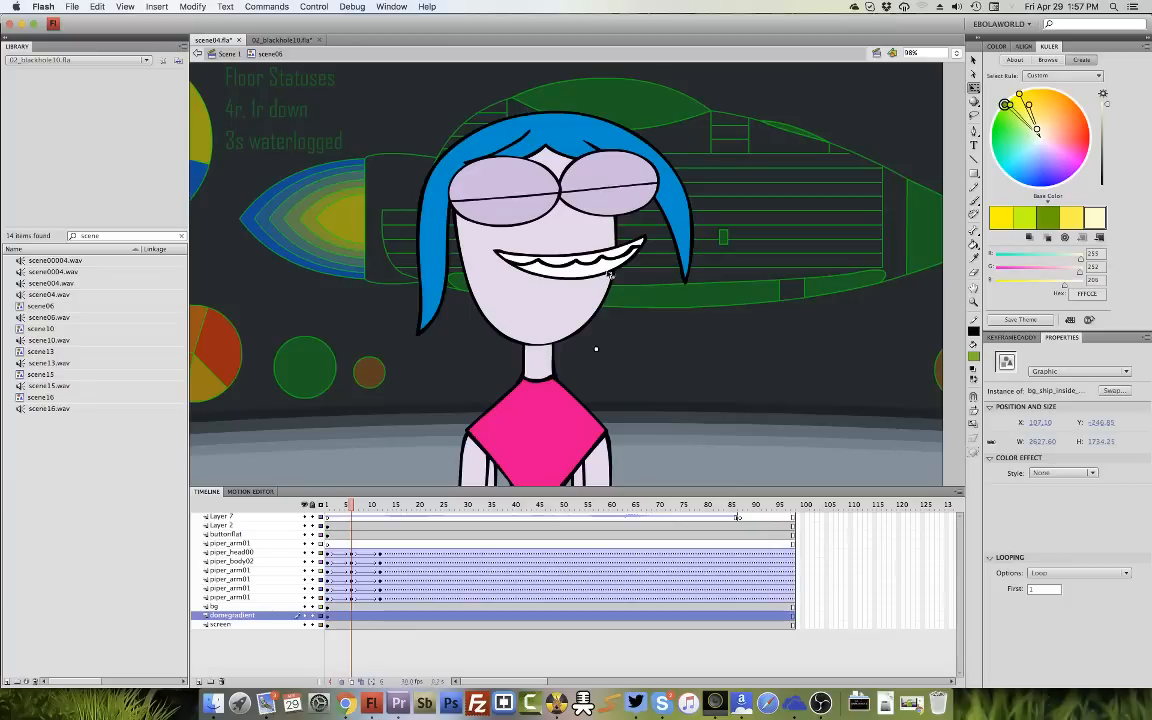
Nudge the head down onto the neck at the frame 6 keyframe.
{"action": "left_click", "coordinate": [597, 335]}
{"action": "key", "text": "Down"}
{"action": "key", "text": "Down"}
{"action": "key", "text": "Down"}
{"action": "key", "text": "Down"}
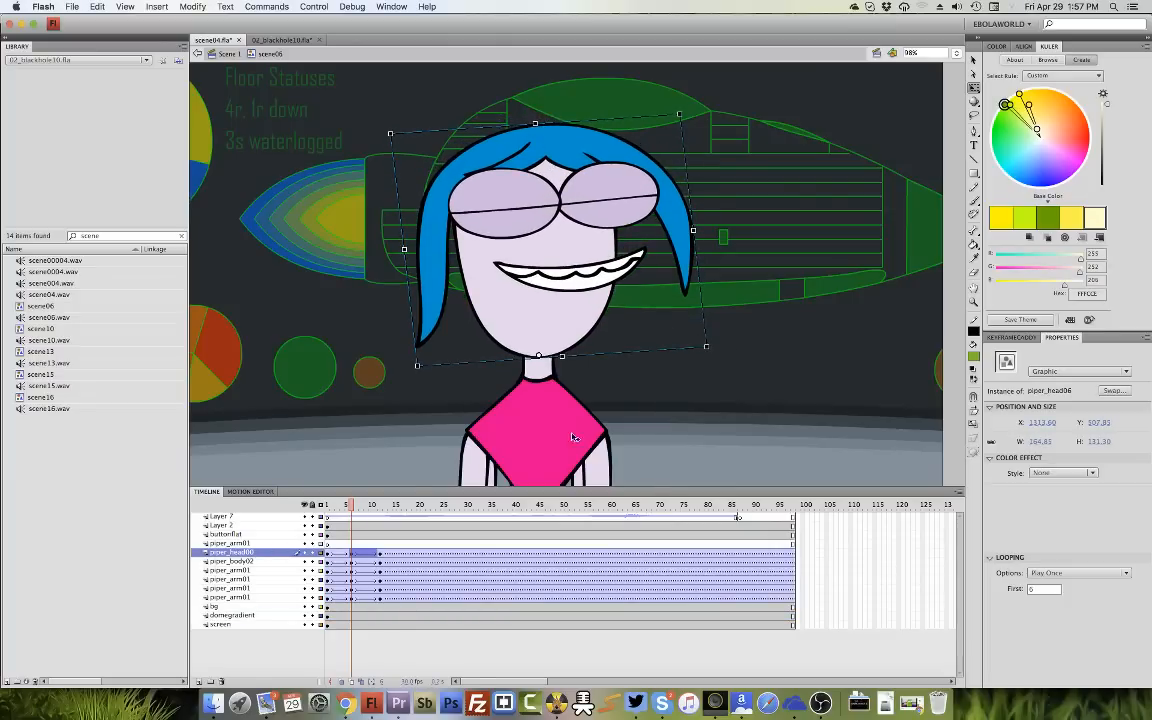
Nudge all four arm pieces up slightly together at the frame 6 keyframes.
{"action": "left_click", "coordinate": [481, 477]}
{"action": "left_click", "coordinate": [496, 480], "text": "shift"}
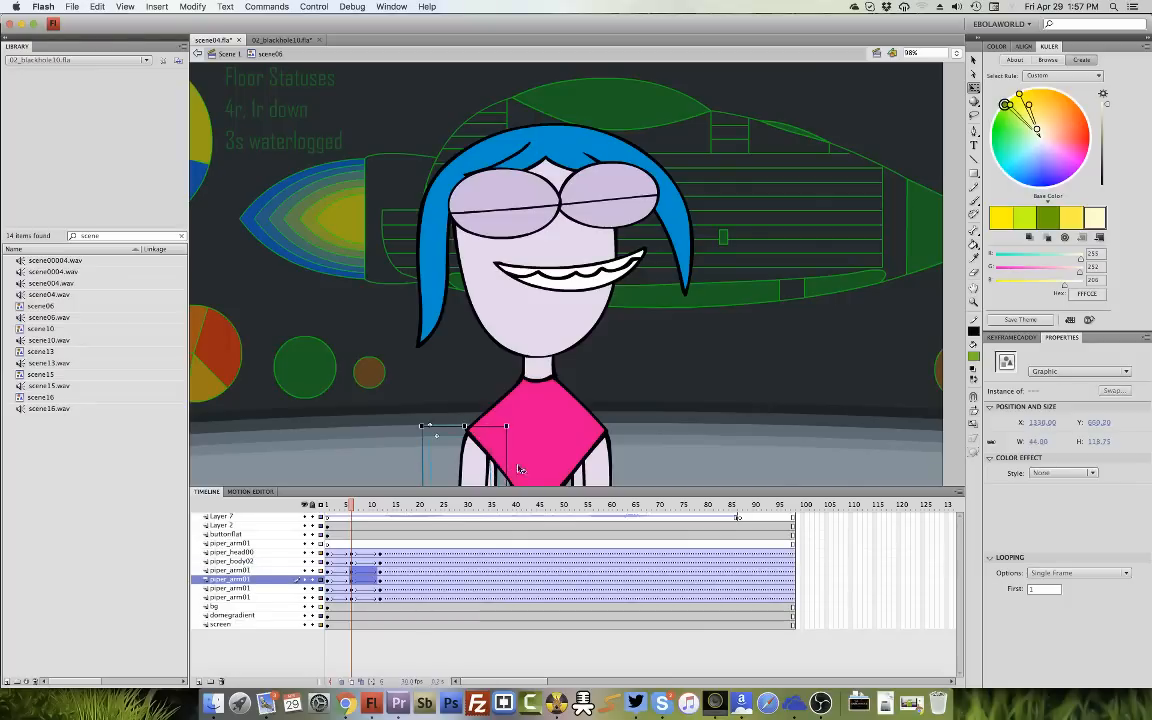
{"action": "left_click", "coordinate": [603, 475], "text": "shift"}
{"action": "left_click", "coordinate": [582, 483], "text": "shift"}
{"action": "key", "text": "Up"}
{"action": "key", "text": "Up"}
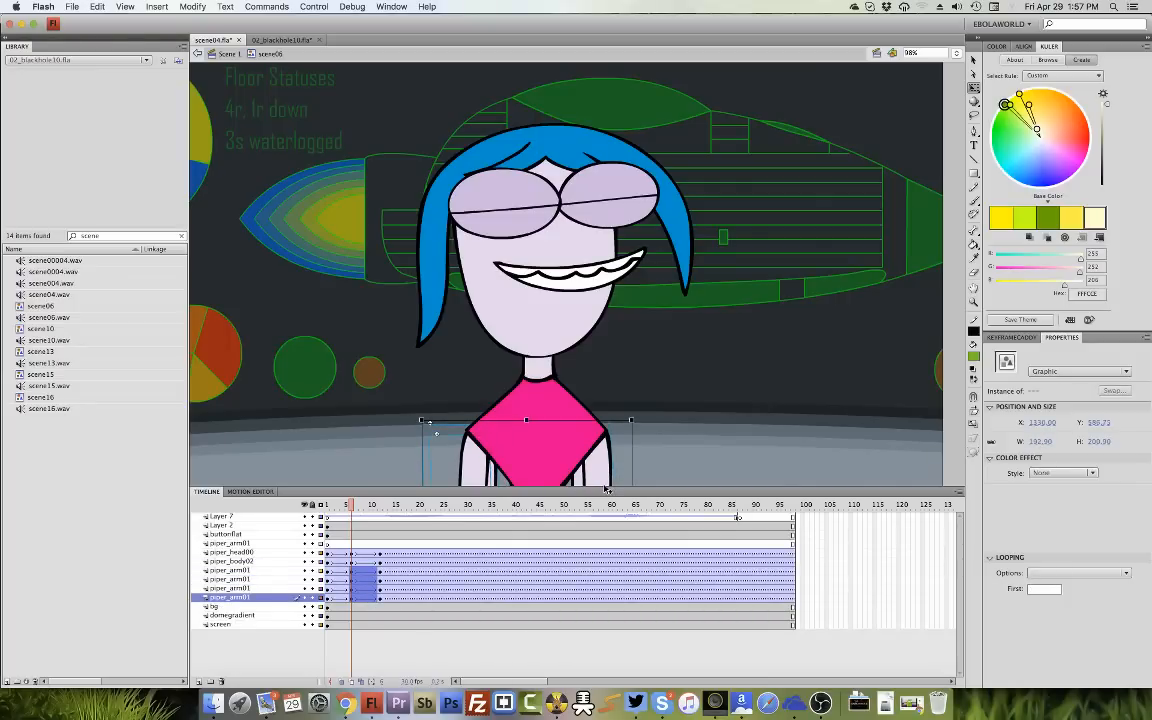
Insert keyframes at frame 8 on the head, body and arm layers and set their tween ease to 100 out.
{"action": "left_click", "coordinate": [361, 560]}
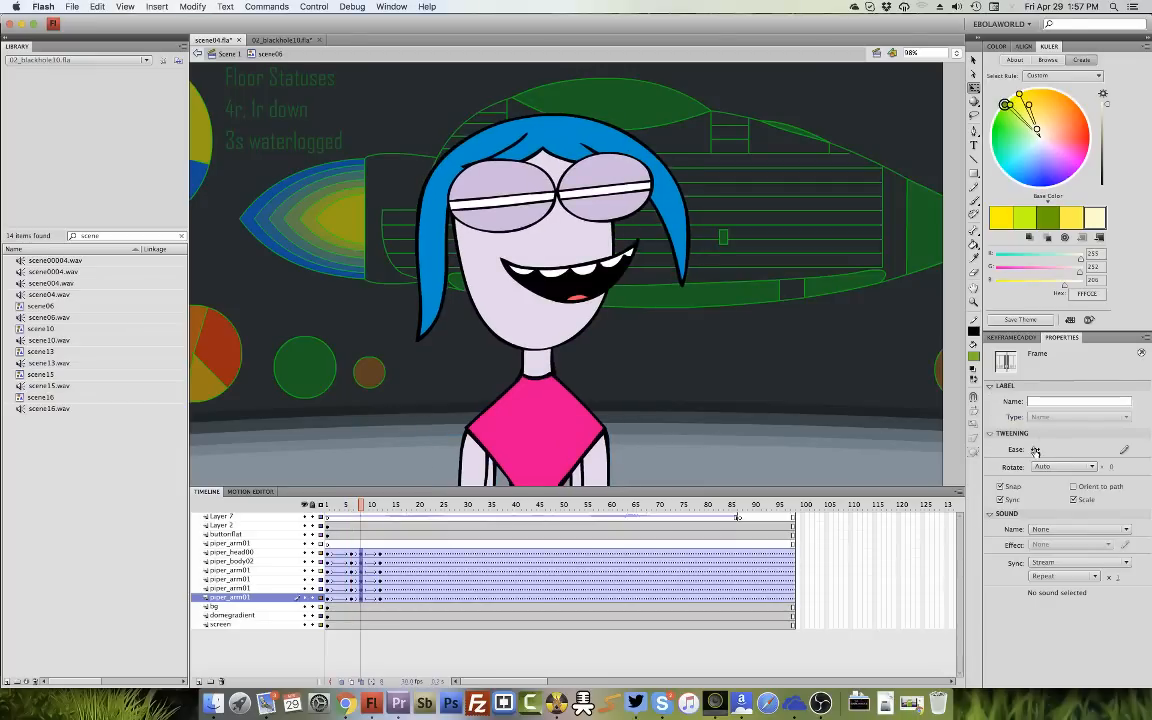
{"action": "left_click_drag", "start_coordinate": [1036, 451], "coordinate": [1042, 354]}
{"action": "left_click_drag", "start_coordinate": [341, 554], "coordinate": [341, 598]}
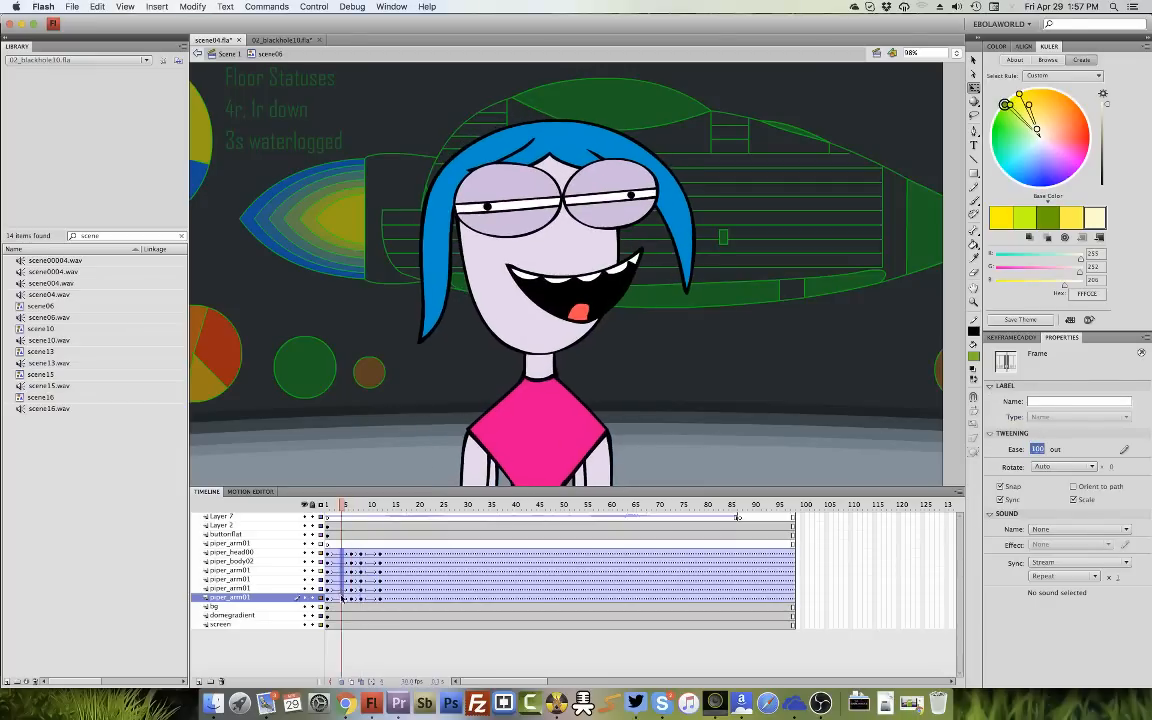
{"action": "key", "text": "F6"}
{"action": "left_click_drag", "start_coordinate": [332, 554], "coordinate": [332, 598]}
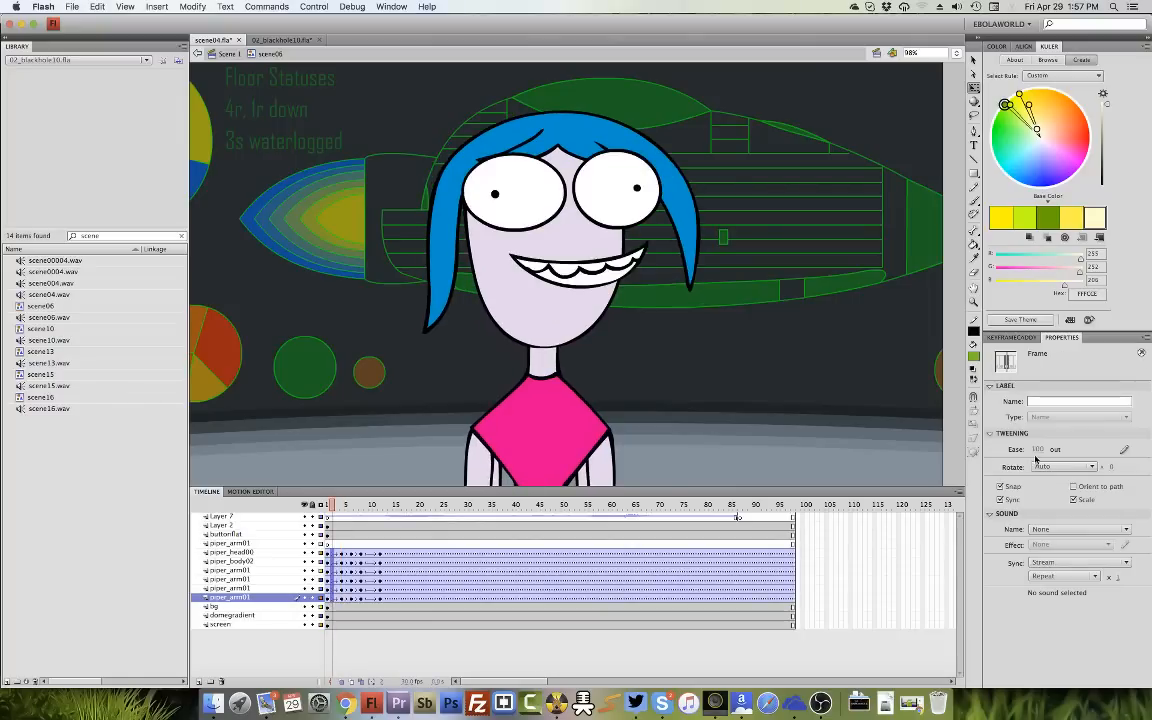
{"action": "left_click", "coordinate": [343, 556]}
{"action": "right_click", "coordinate": [350, 559]}
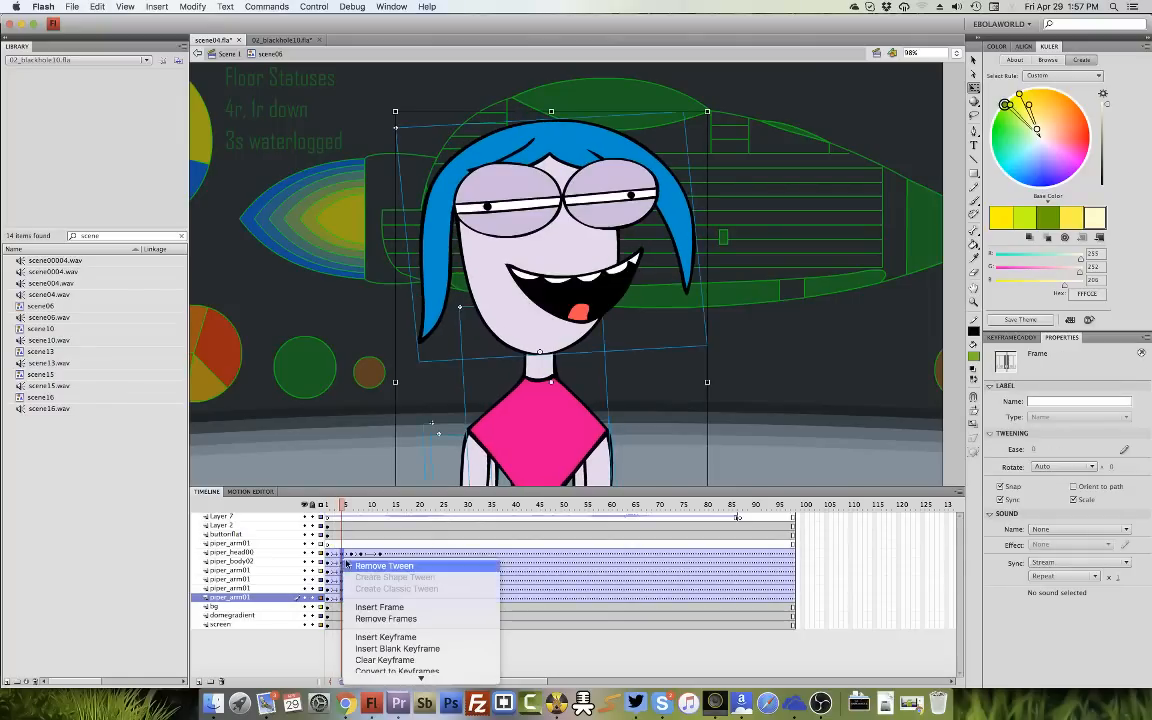
{"action": "left_click", "coordinate": [419, 651]}
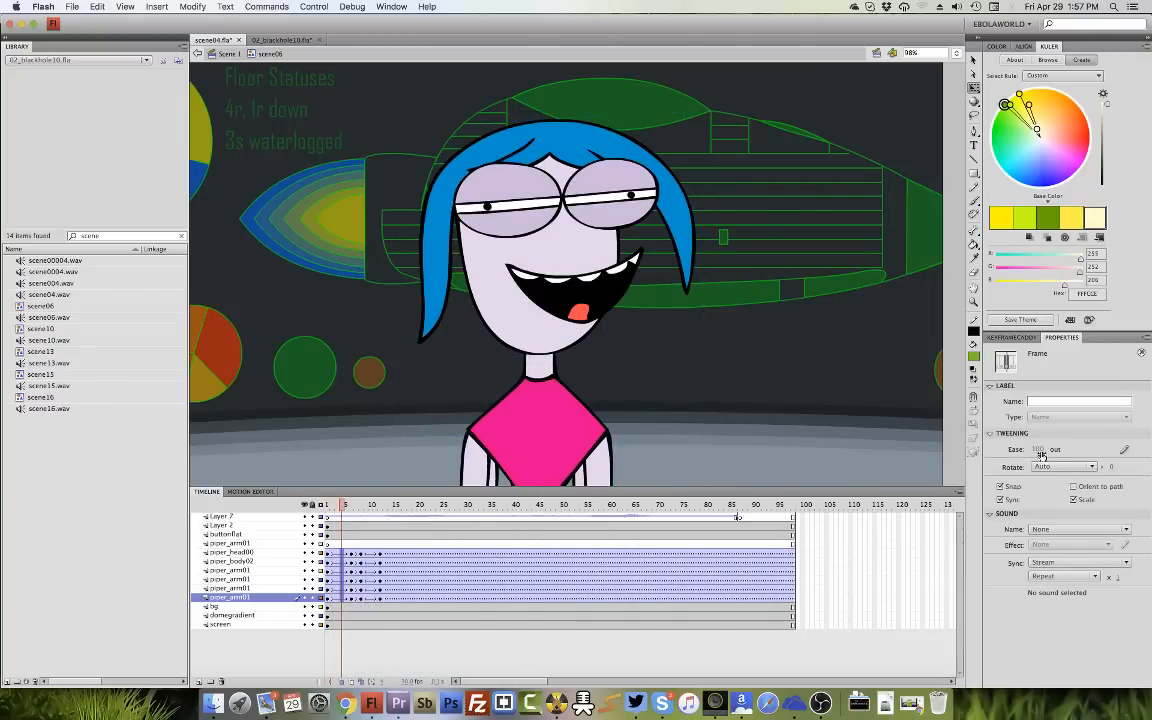
Set the opening tween's ease to 0, insert keyframes at frame 4 on the character layers, and make the tween leading up to them ease in.
{"action": "type", "text": "0"}
{"action": "key", "text": "Return"}
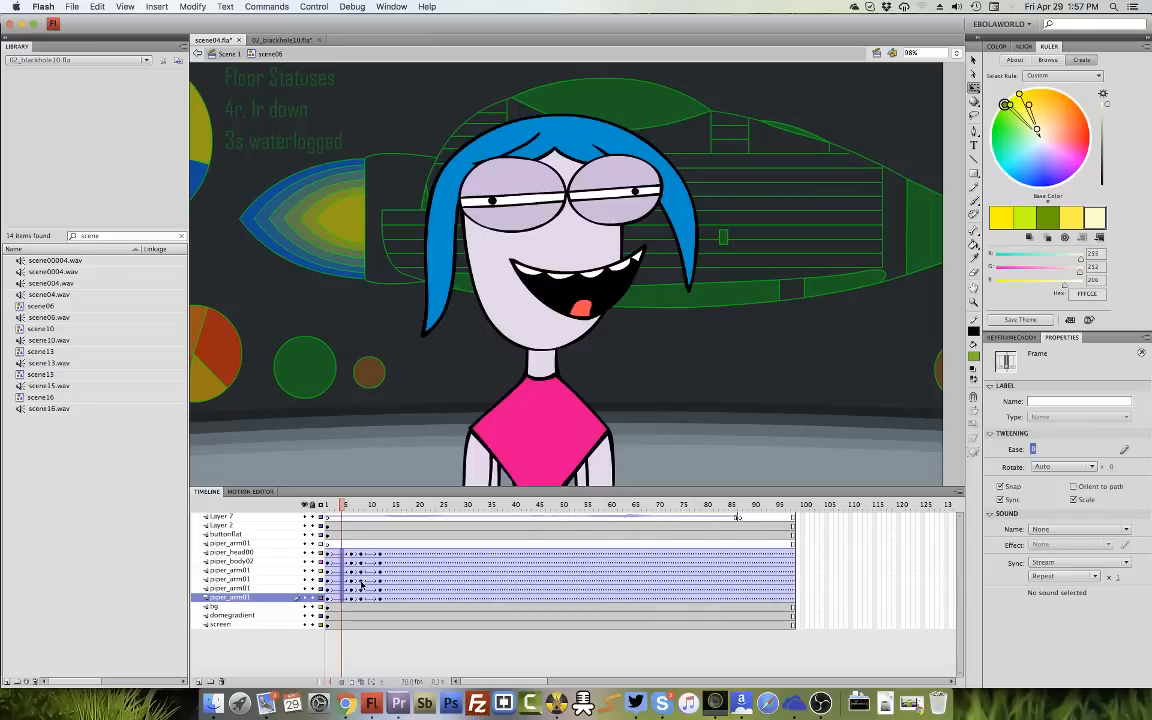
{"action": "key", "text": "F6"}
{"action": "left_click_drag", "start_coordinate": [337, 554], "coordinate": [334, 597]}
{"action": "left_click_drag", "start_coordinate": [1036, 450], "coordinate": [862, 636]}
{"action": "key", "text": "Return"}
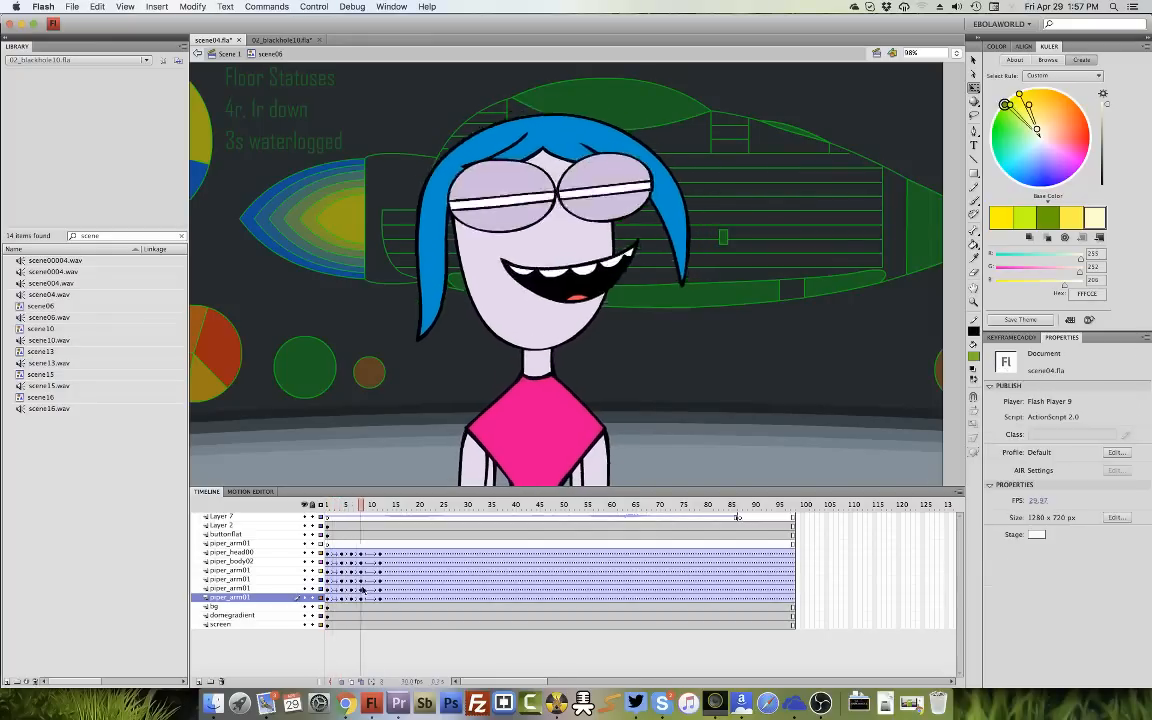
Play back the movement, and insert keyframes at frames 26 and 18 on the head, body and four arm layers.
{"action": "left_click_drag", "start_coordinate": [337, 505], "coordinate": [413, 514]}
{"action": "key", "text": "Return"}
{"action": "left_click_drag", "start_coordinate": [436, 517], "coordinate": [447, 600]}
{"action": "key", "text": "F6"}
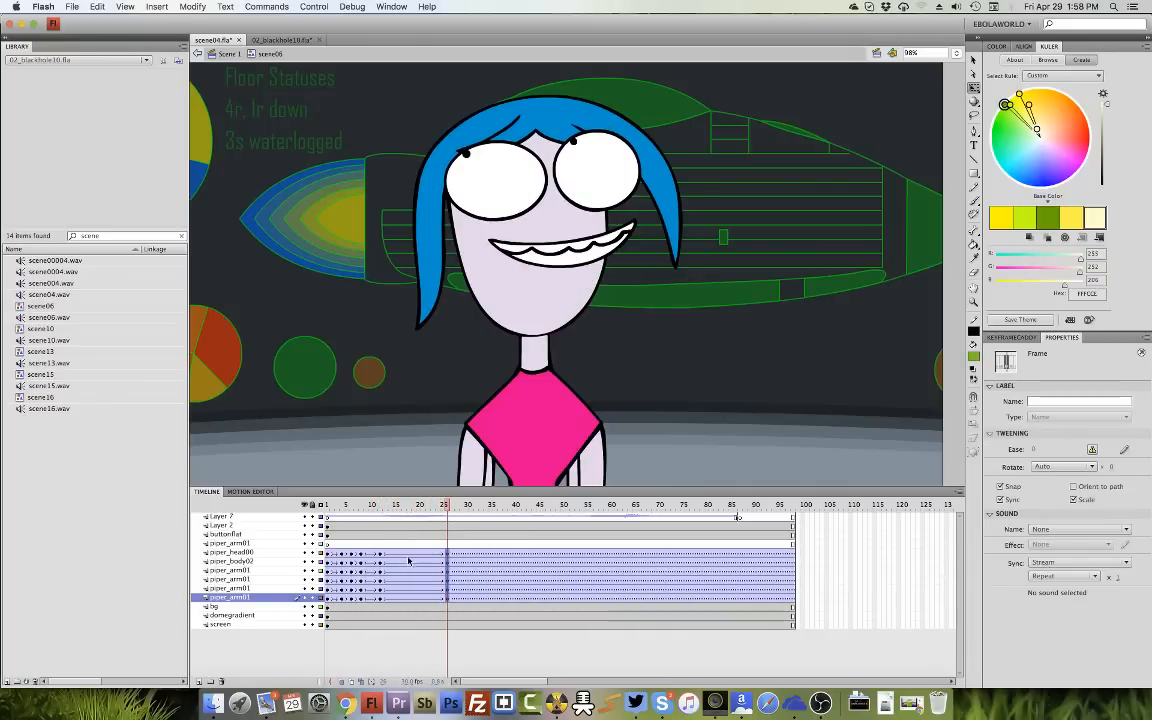
{"action": "left_click_drag", "start_coordinate": [409, 554], "coordinate": [409, 598]}
{"action": "key", "text": "F6"}
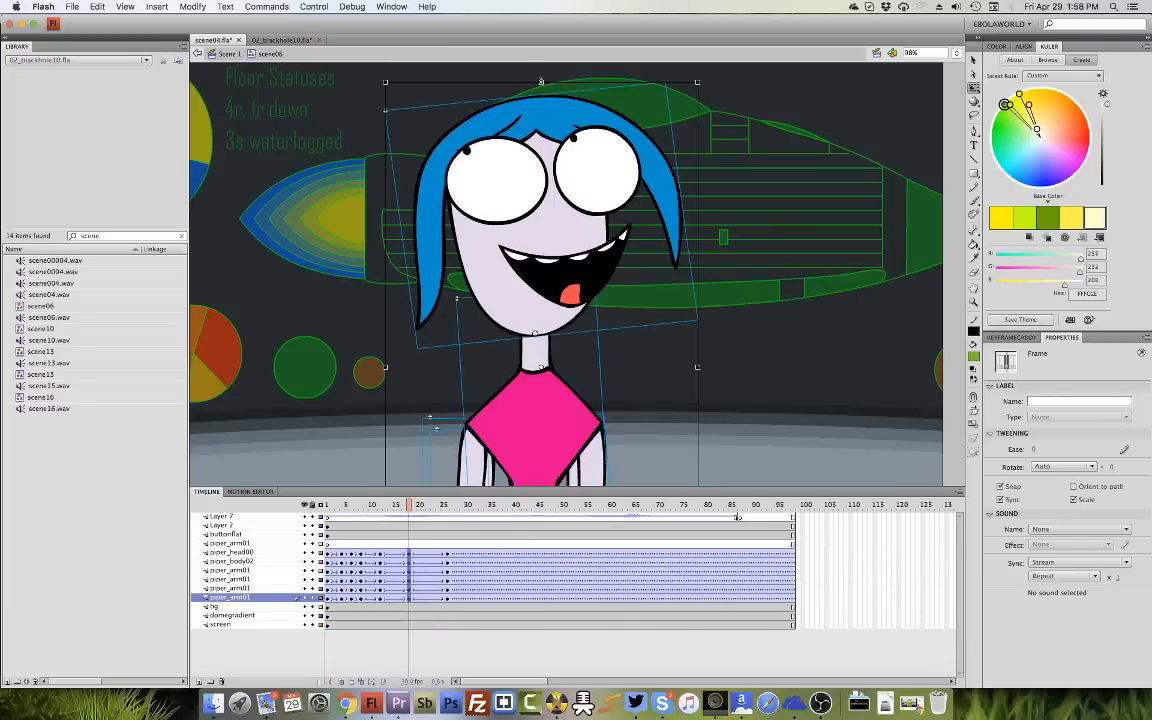
Stretch the character slightly taller and narrower at the frame 18 keyframes and nudge the head up.
{"action": "left_click_drag", "start_coordinate": [541, 82], "coordinate": [541, 74]}
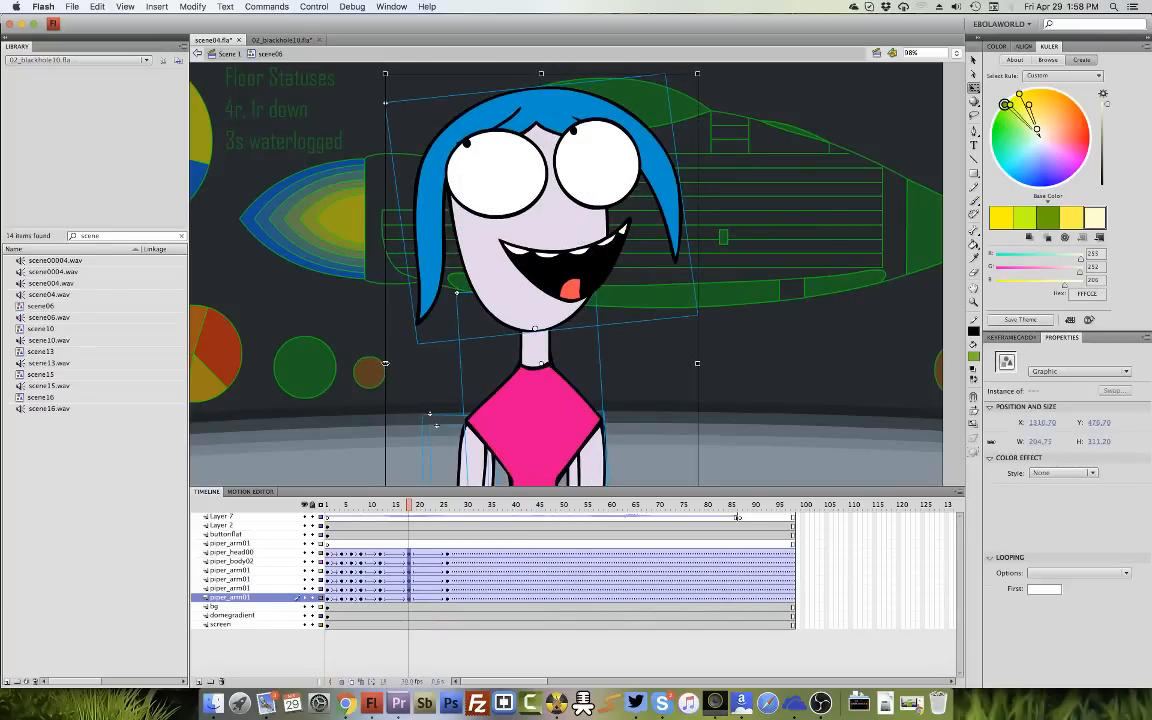
{"action": "left_click_drag", "start_coordinate": [385, 363], "coordinate": [387, 362]}
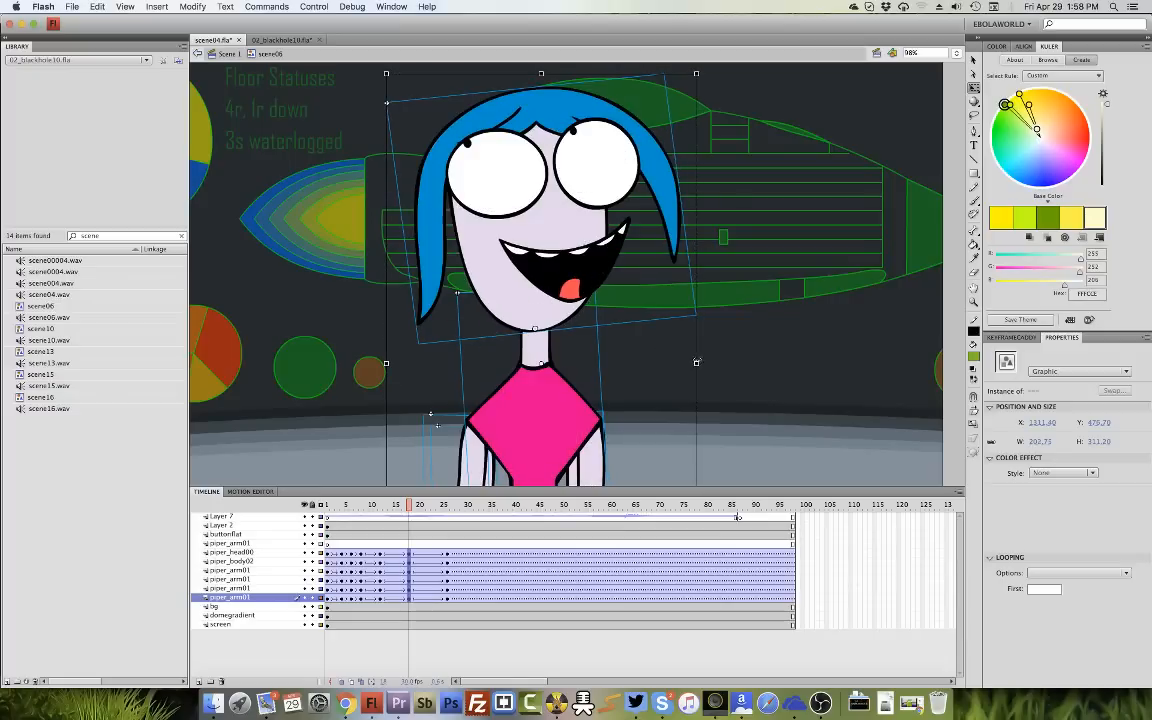
{"action": "left_click", "coordinate": [636, 318]}
{"action": "left_click", "coordinate": [634, 270]}
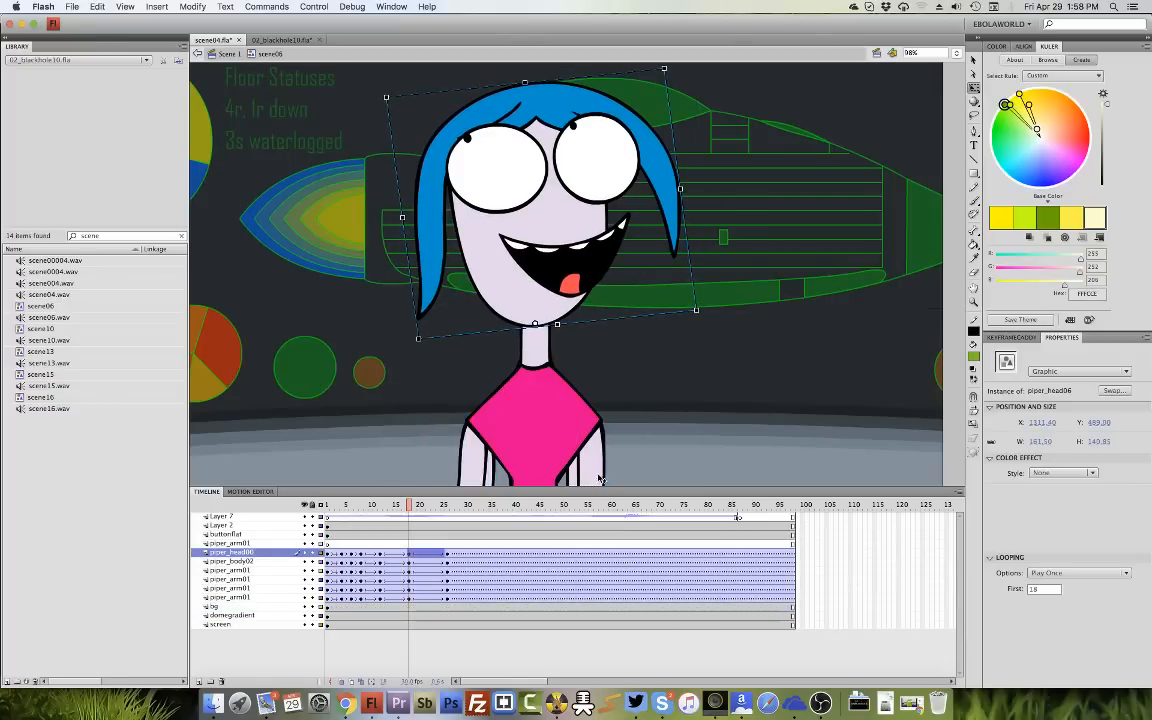
Add character keyframes at frames 21 and 16, easing the tween after frame 21 by 100 and the one from frame 12 by -100.
{"action": "left_click", "coordinate": [422, 597]}
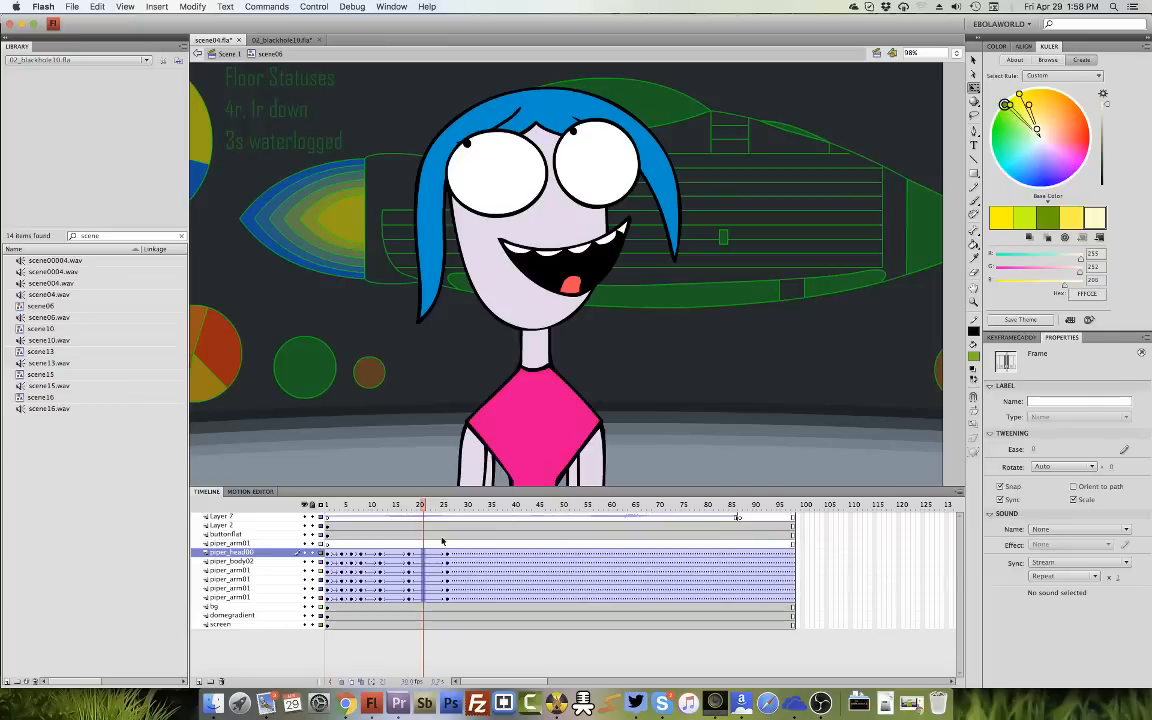
{"action": "left_click_drag", "start_coordinate": [399, 554], "coordinate": [399, 598]}
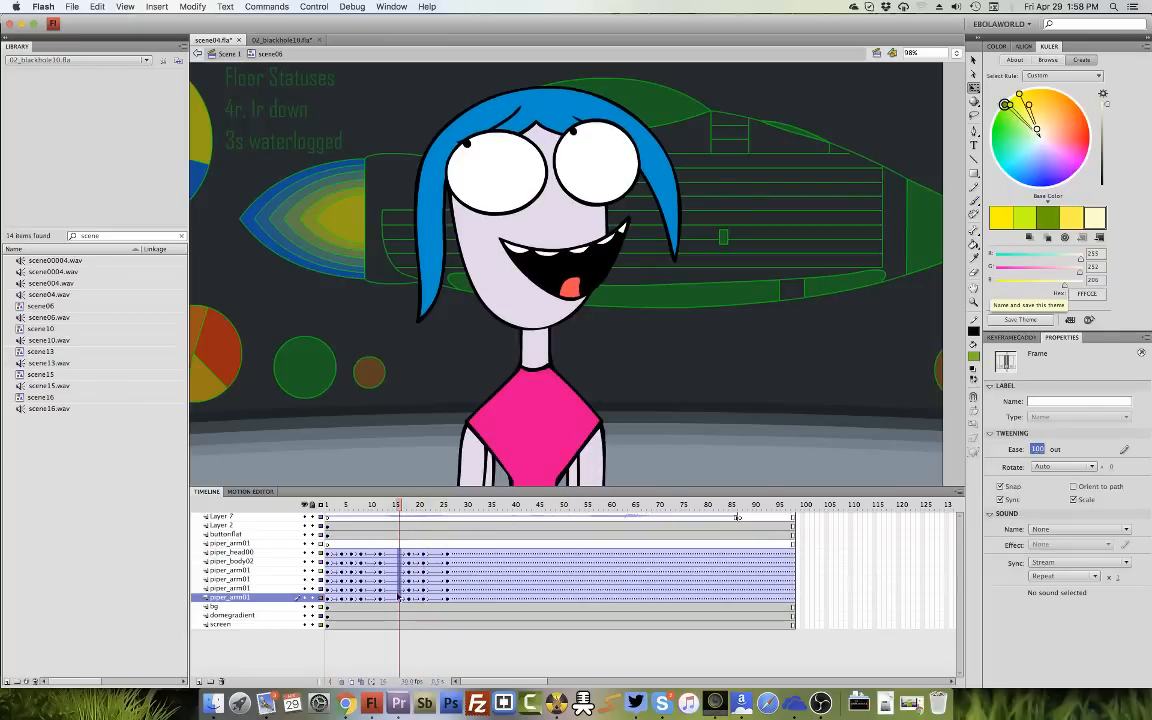
{"action": "key", "text": "F6"}
{"action": "left_click_drag", "start_coordinate": [386, 554], "coordinate": [386, 598]}
{"action": "left_click_drag", "start_coordinate": [1033, 451], "coordinate": [995, 625]}
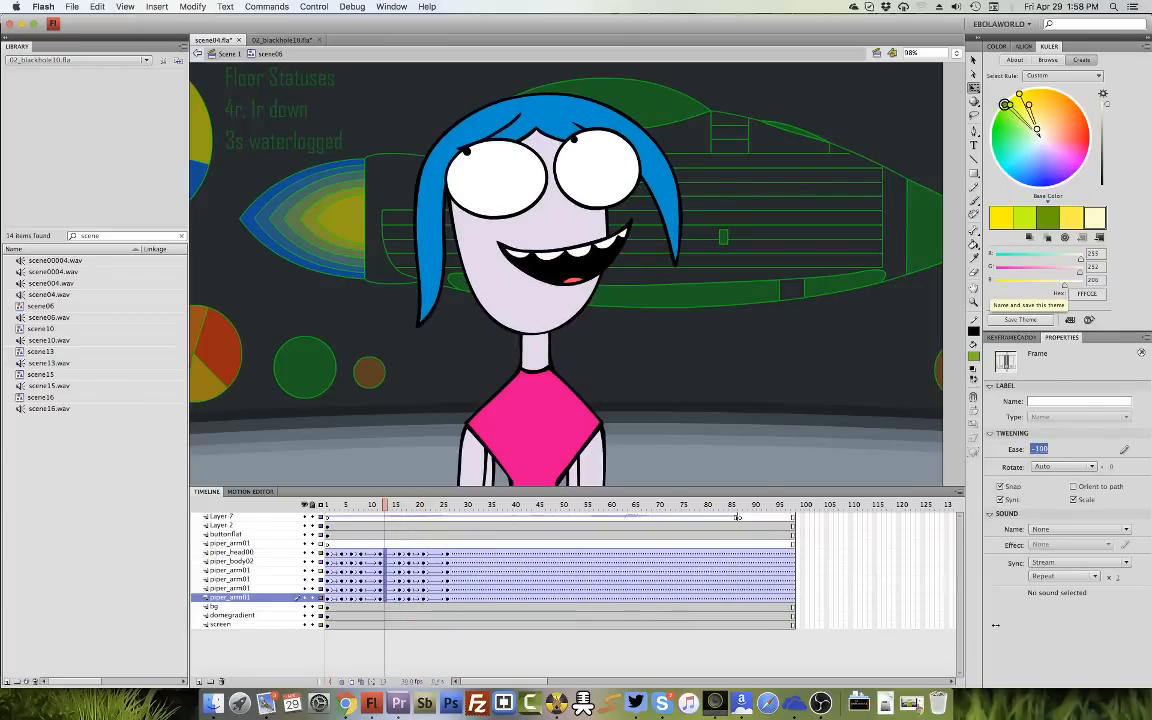
{"action": "left_click_drag", "start_coordinate": [401, 554], "coordinate": [400, 597]}
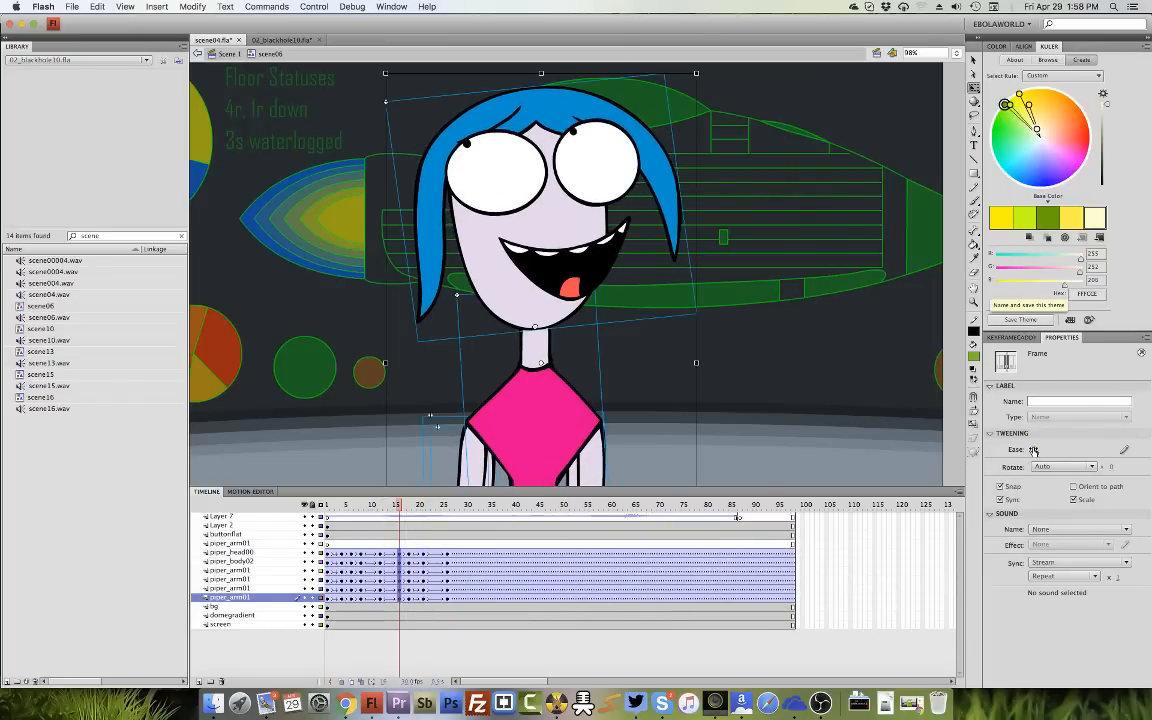
{"action": "left_click_drag", "start_coordinate": [413, 554], "coordinate": [418, 597]}
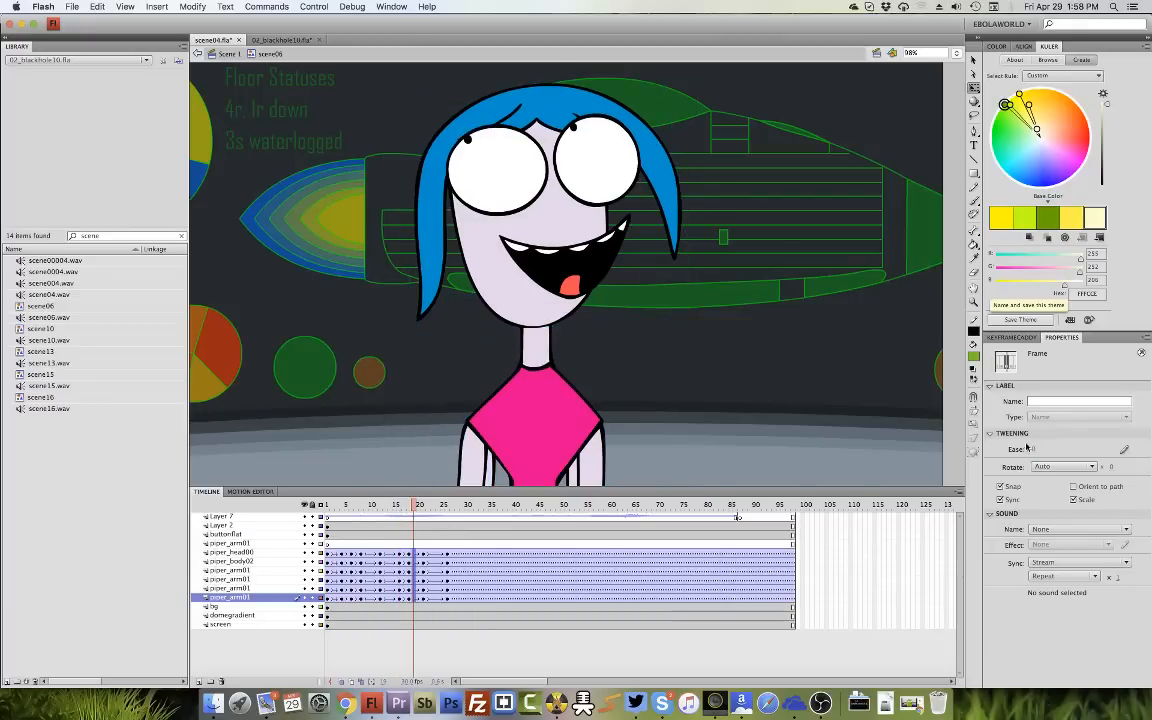
{"action": "key", "text": "Return"}
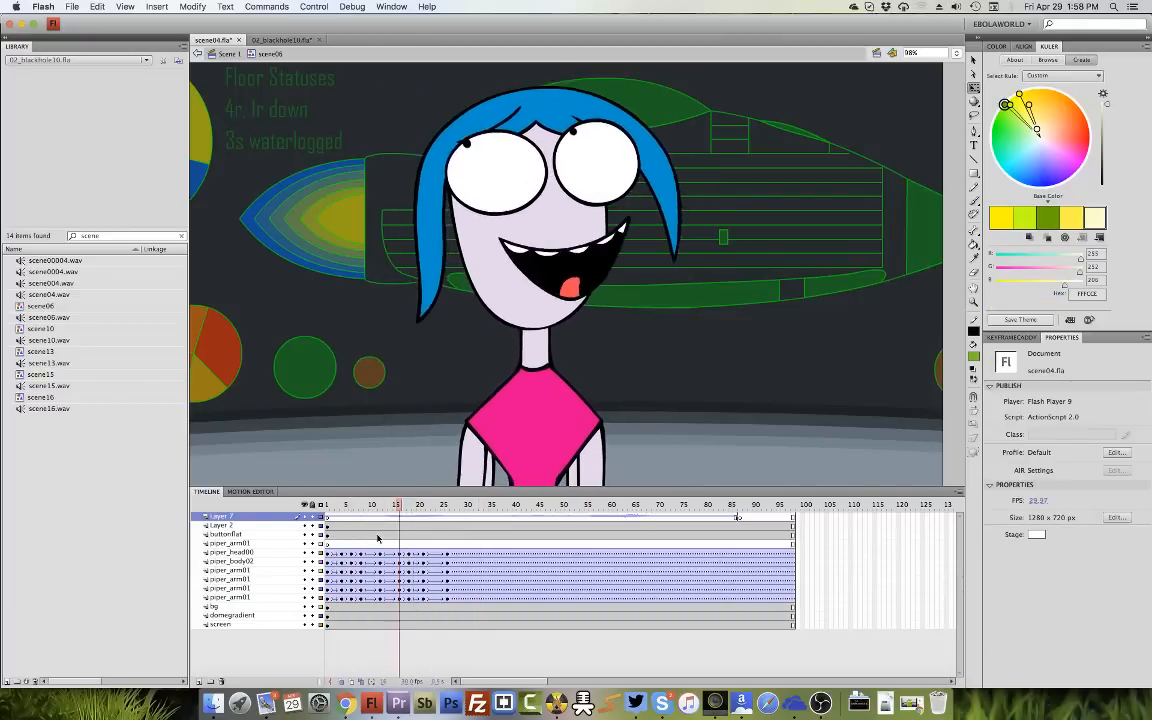
Play back the scene from the start, and insert keyframes at frames 32, 43 and 37 on the head, body and four arm layers.
{"action": "left_click", "coordinate": [328, 505]}
{"action": "key", "text": "Return"}
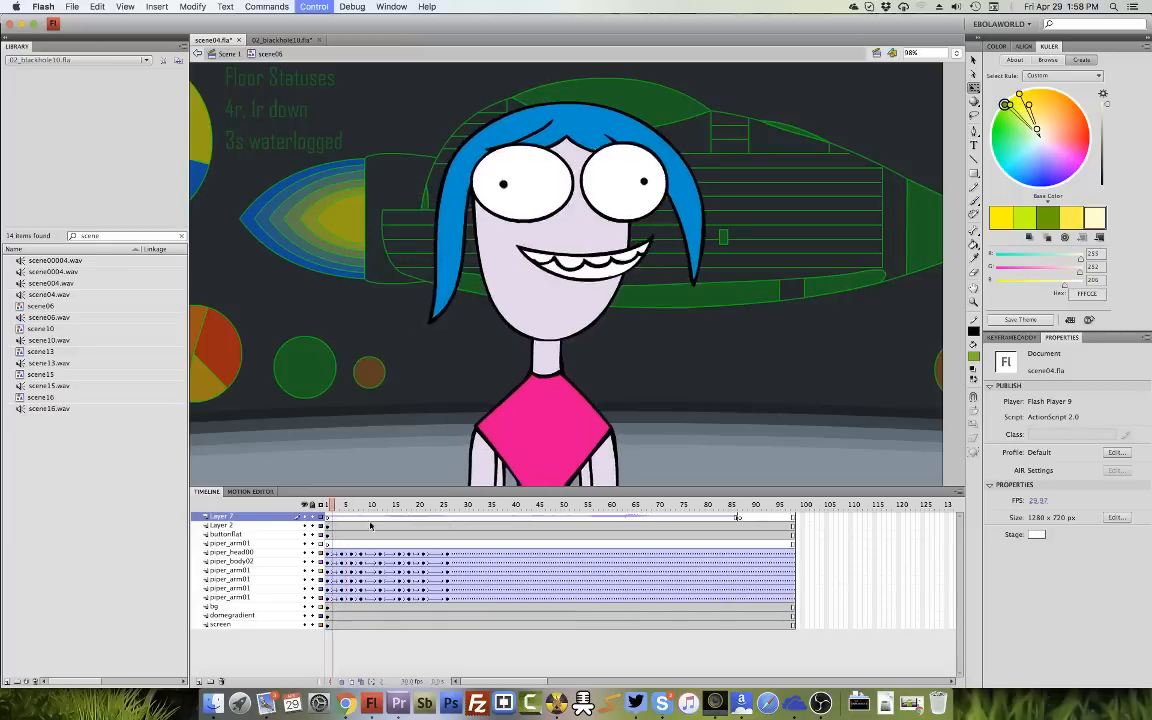
{"action": "key", "text": "Return"}
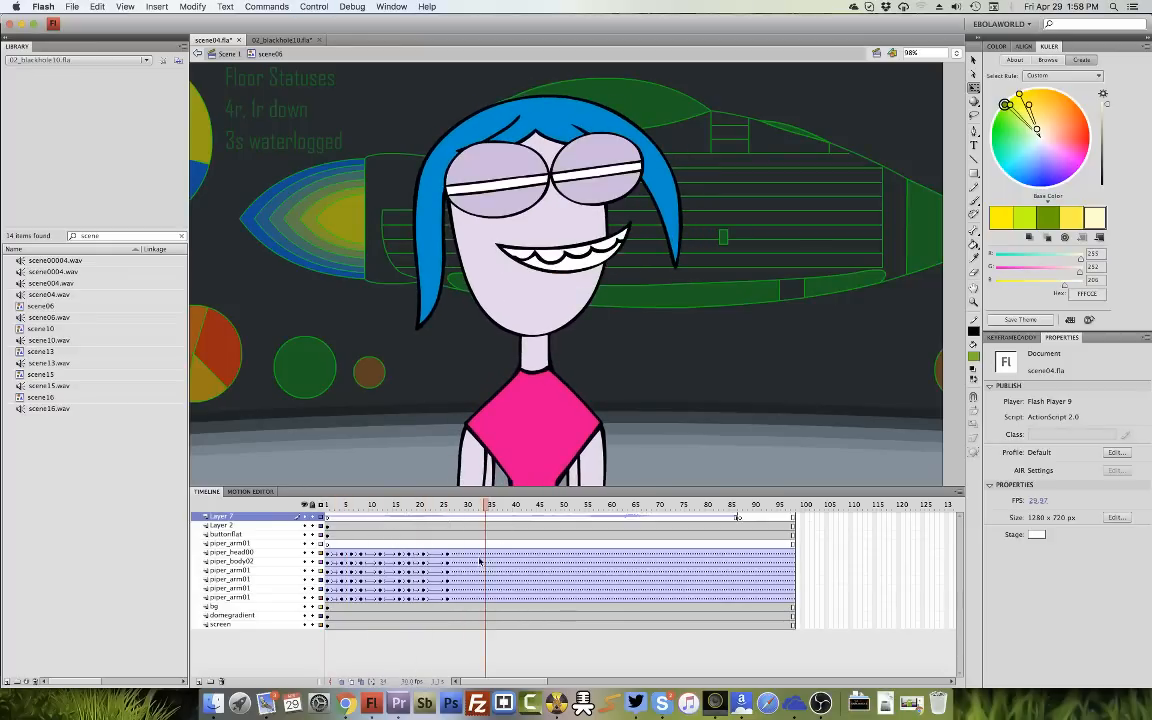
{"action": "left_click", "coordinate": [476, 597]}
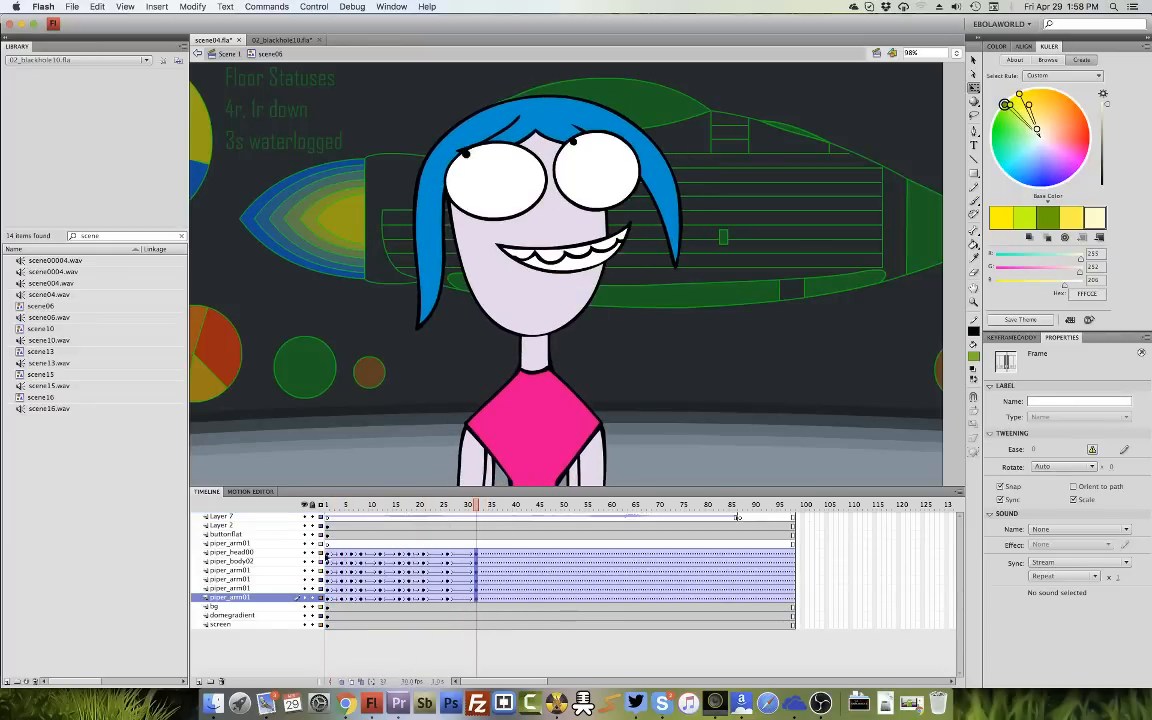
{"action": "left_click_drag", "start_coordinate": [328, 554], "coordinate": [531, 597]}
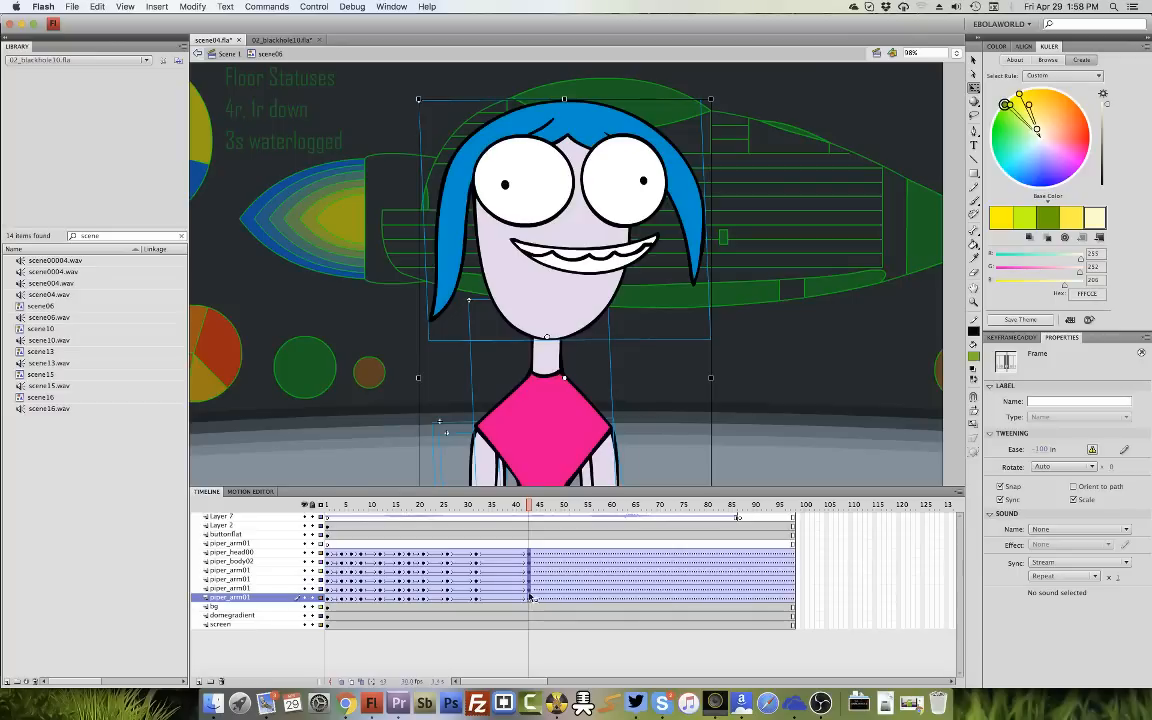
{"action": "left_click_drag", "start_coordinate": [501, 555], "coordinate": [502, 594]}
{"action": "key", "text": "F6"}
Squash the whole character shorter and wider at the frame 37 keyframes and nudge it down.
{"action": "left_click", "coordinate": [515, 535]}
{"action": "left_click_drag", "start_coordinate": [552, 90], "coordinate": [552, 112]}
{"action": "left_click_drag", "start_coordinate": [400, 383], "coordinate": [394, 382]}
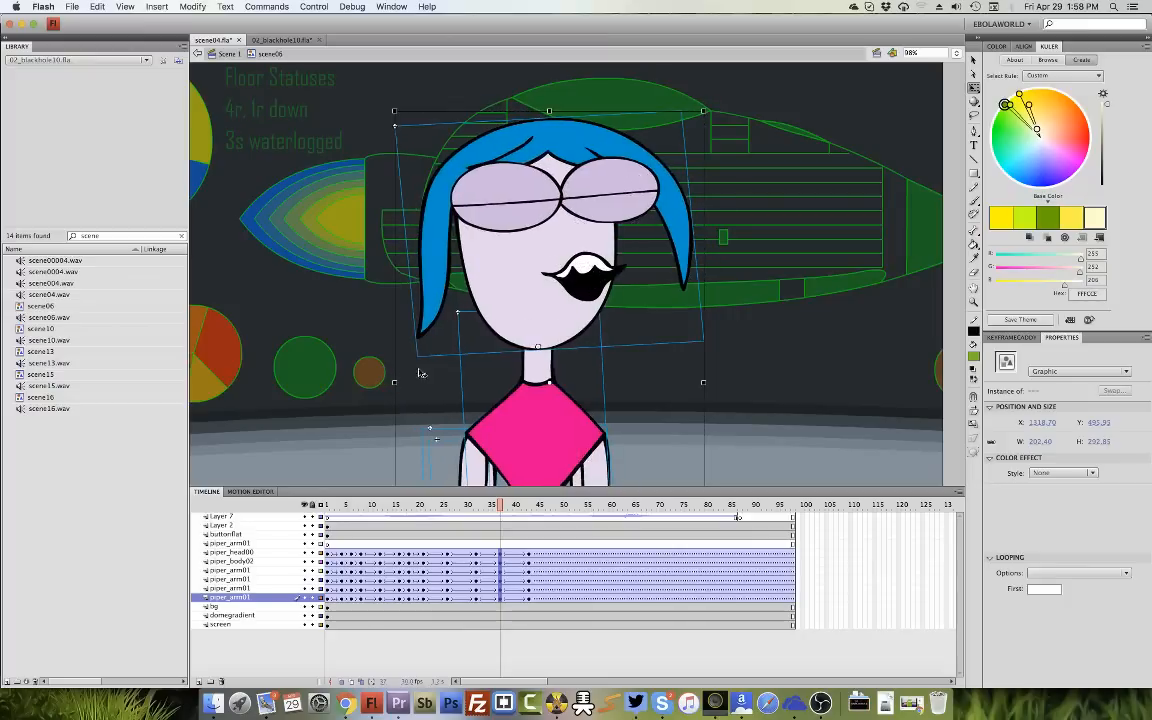
{"action": "left_click_drag", "start_coordinate": [704, 381], "coordinate": [710, 382]}
{"action": "key", "text": "Down"}
{"action": "key", "text": "Down"}
{"action": "key", "text": "Down"}
{"action": "key", "text": "Down"}
{"action": "key", "text": "Down"}
{"action": "key", "text": "Down"}
{"action": "key", "text": "Down"}
{"action": "key", "text": "Down"}
{"action": "key", "text": "Down"}
{"action": "key", "text": "Down"}
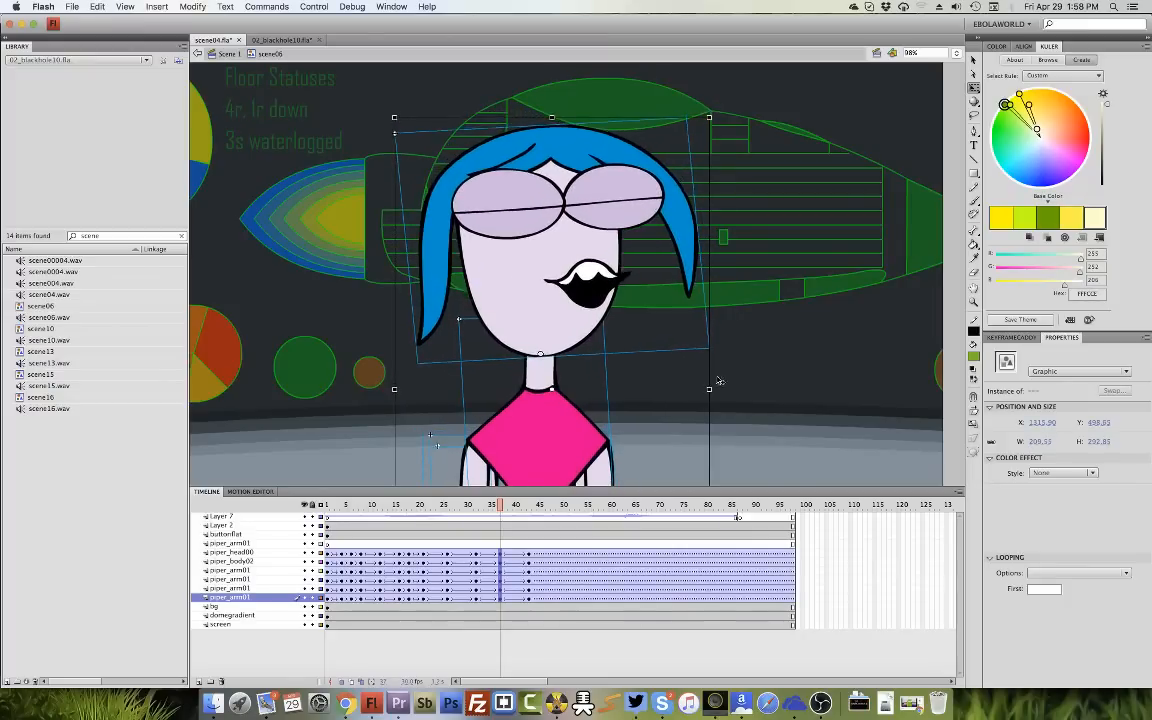
Lower the head toward the shoulders at frame 37 and flatten it slightly.
{"action": "left_click", "coordinate": [743, 367]}
{"action": "left_click", "coordinate": [677, 222]}
{"action": "key", "text": "Down"}
{"action": "key", "text": "Down"}
{"action": "key", "text": "Down"}
{"action": "key", "text": "Down"}
{"action": "key", "text": "Down"}
{"action": "key", "text": "Down"}
{"action": "key", "text": "Down"}
{"action": "key", "text": "Down"}
{"action": "key", "text": "Down"}
{"action": "key", "text": "Down"}
{"action": "key", "text": "Down"}
{"action": "key", "text": "Down"}
{"action": "key", "text": "Down"}
{"action": "key", "text": "Down"}
{"action": "key", "text": "Down"}
{"action": "key", "text": "Down"}
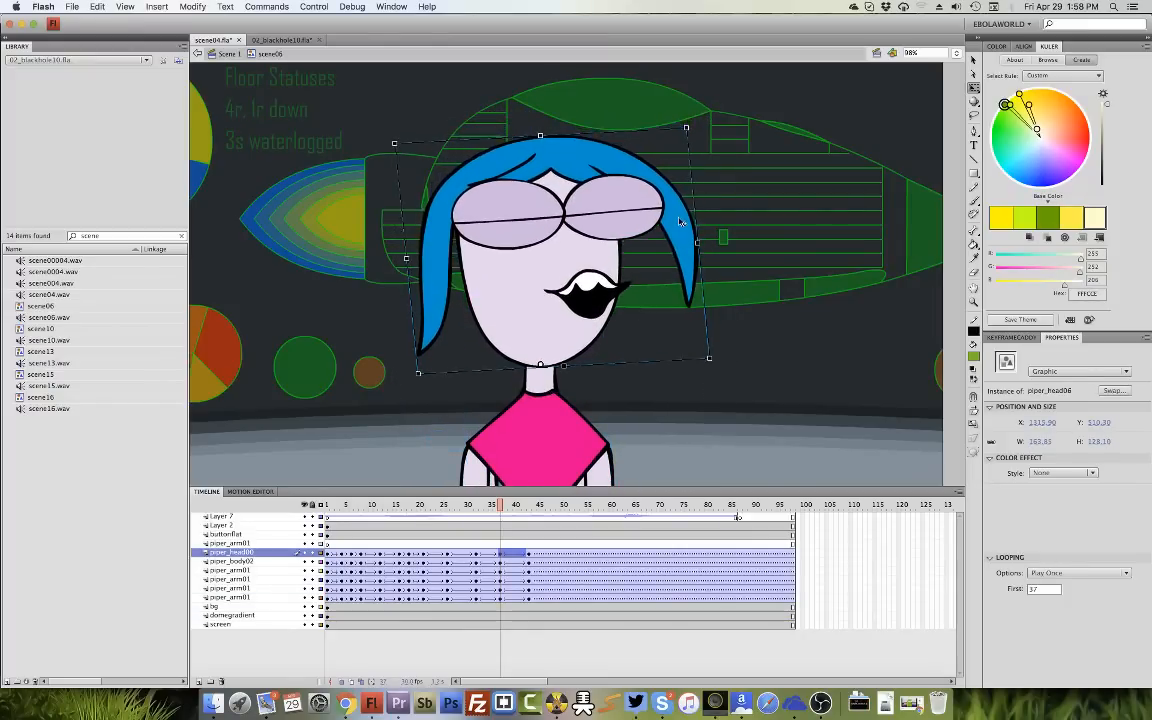
{"action": "key", "text": "Down"}
{"action": "key", "text": "Down"}
{"action": "key", "text": "Down"}
{"action": "left_click_drag", "start_coordinate": [700, 142], "coordinate": [706, 147]}
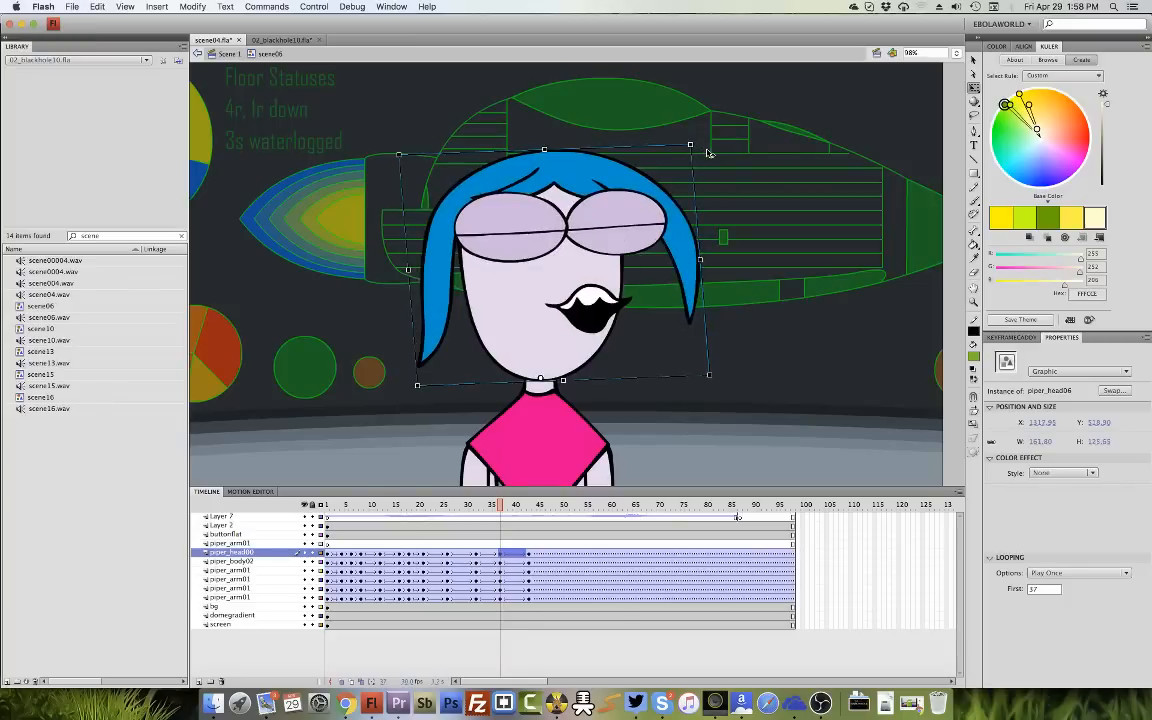
{"action": "key", "text": "Down"}
Rotate the arm pieces on both sides outward at frame 37 to suit the squashed pose.
{"action": "left_click", "coordinate": [576, 442]}
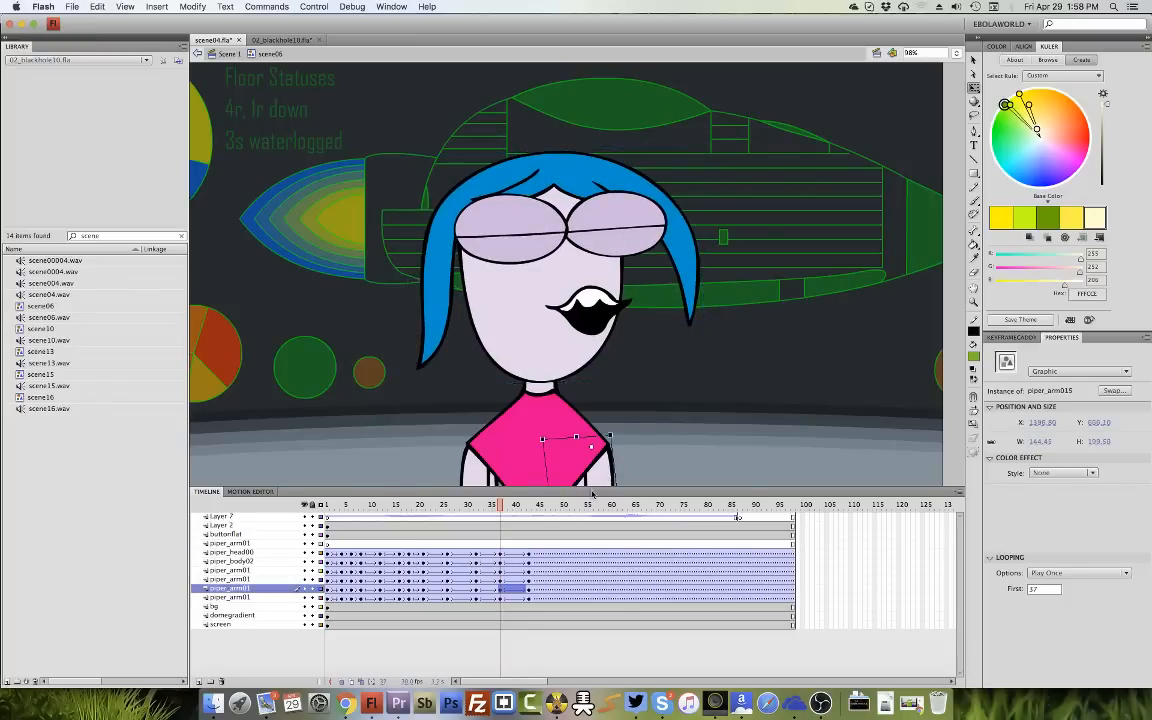
{"action": "left_click_drag", "start_coordinate": [596, 478], "coordinate": [606, 435]}
{"action": "left_click", "coordinate": [603, 476]}
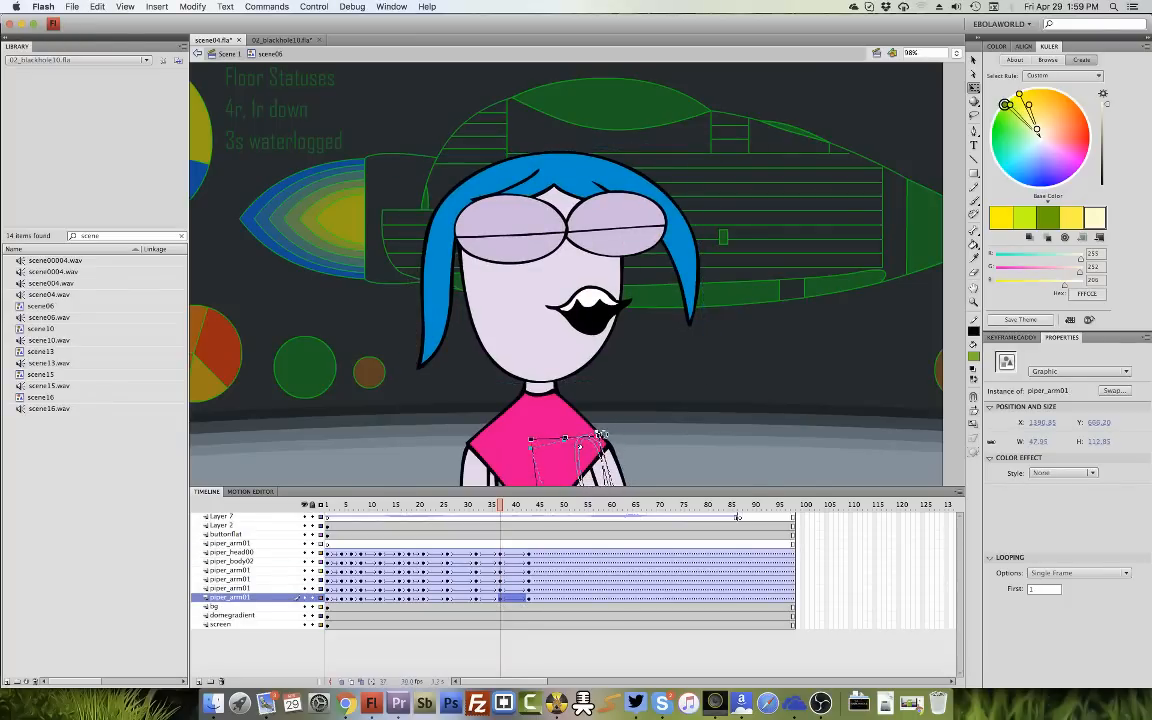
{"action": "left_click", "coordinate": [475, 474]}
{"action": "left_click_drag", "start_coordinate": [497, 438], "coordinate": [517, 454]}
{"action": "left_click", "coordinate": [490, 478]}
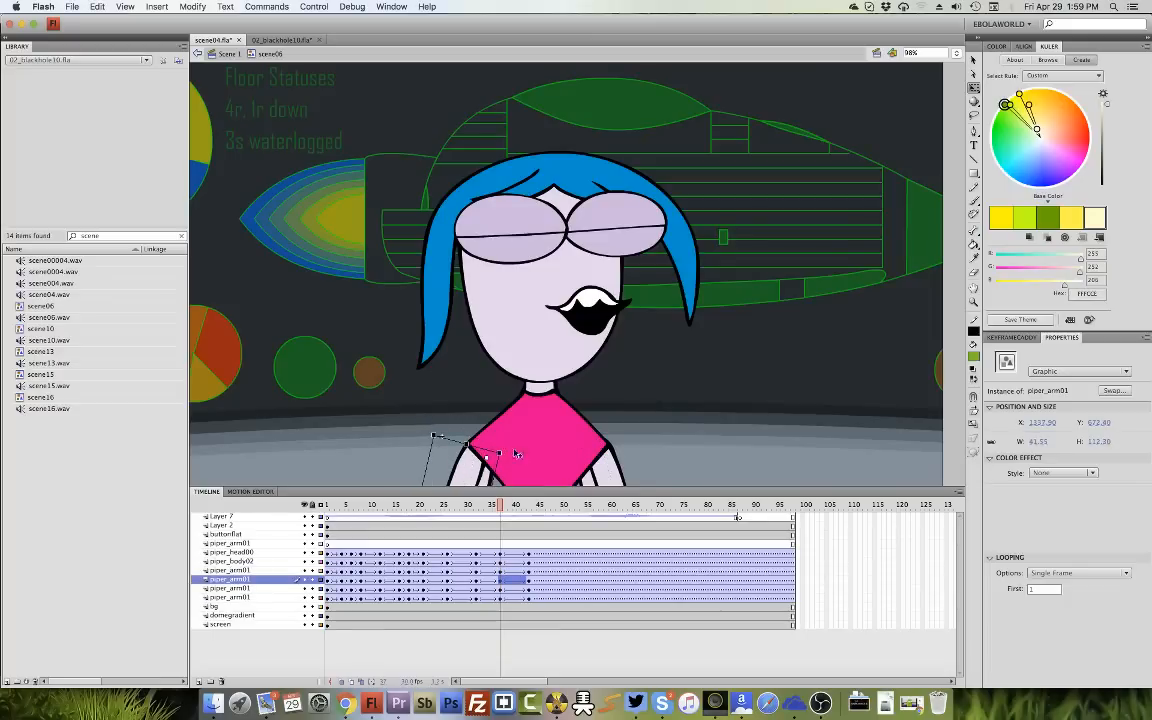
Add character keyframes at frames 39 and 35, ease the tween after frame 32, and play back the squash.
{"action": "left_click", "coordinate": [510, 597]}
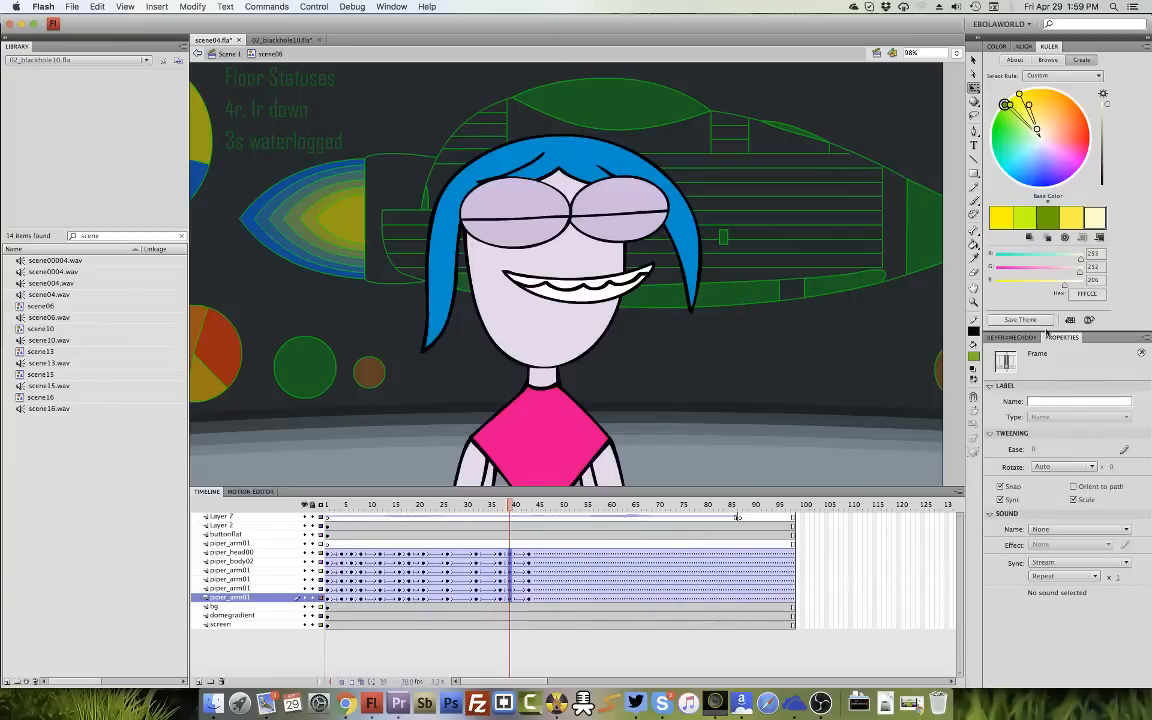
{"action": "left_click_drag", "start_coordinate": [490, 555], "coordinate": [482, 597]}
{"action": "key", "text": "F6"}
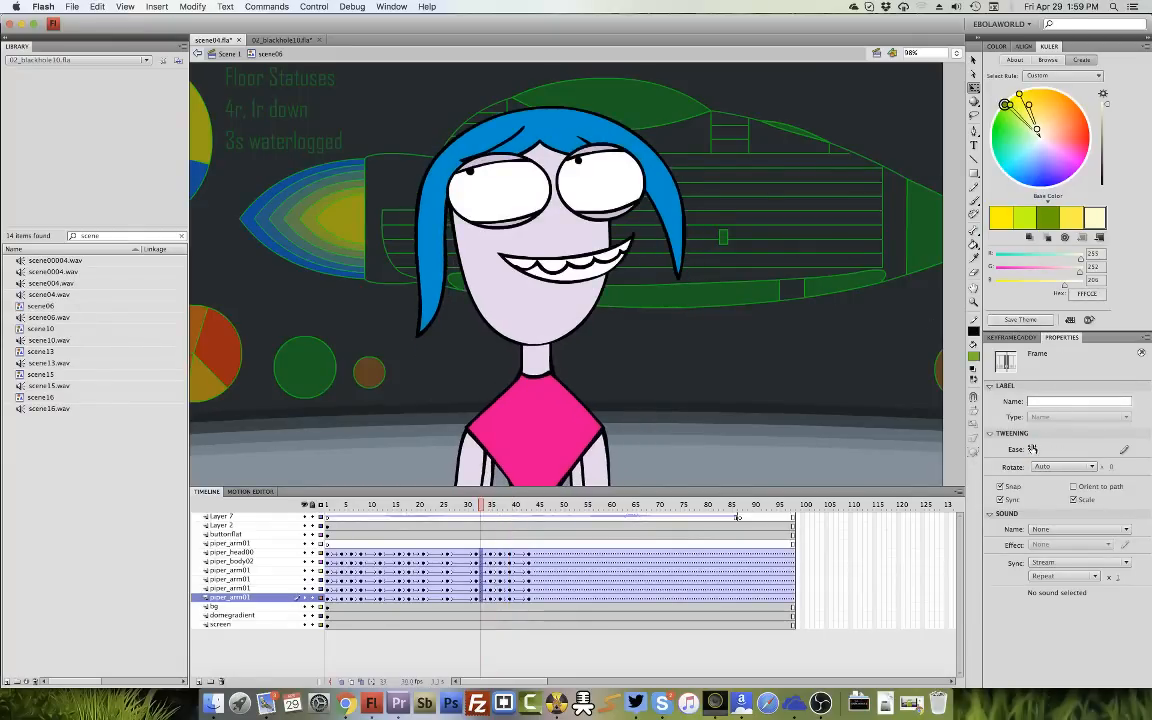
{"action": "left_click_drag", "start_coordinate": [1032, 449], "coordinate": [1036, 470]}
{"action": "key", "text": "Return"}
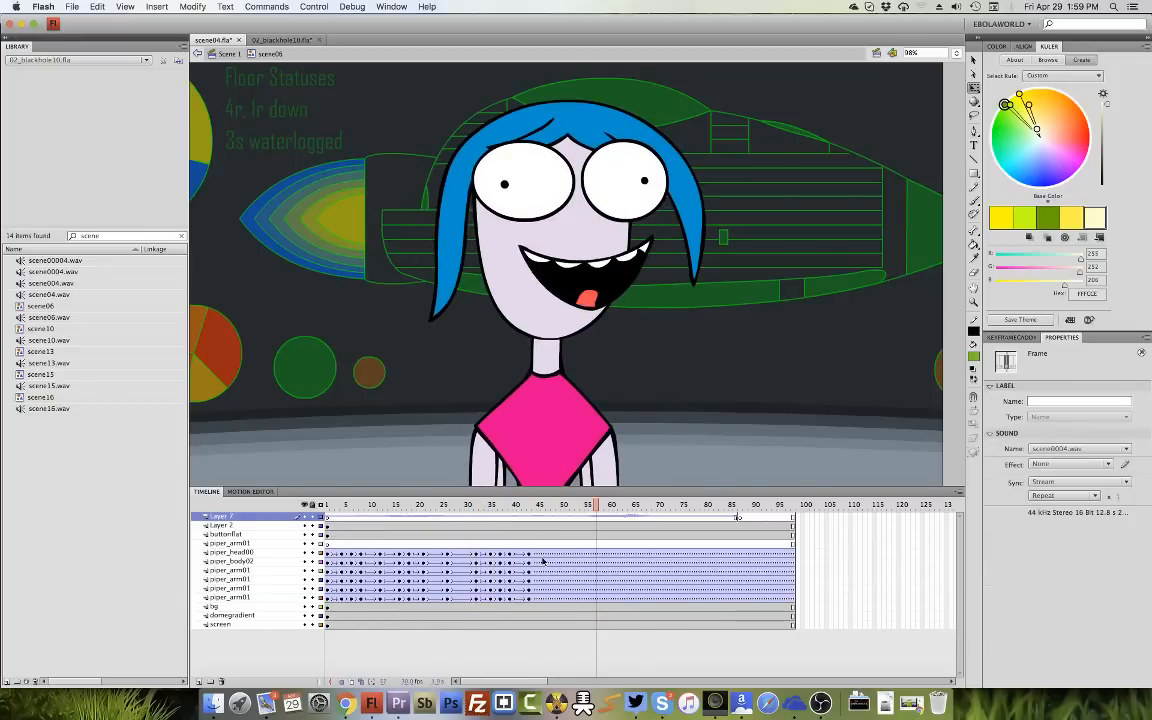
Insert character keyframes at frame 46, and stretch the character taller and narrower at the frame 43 keyframes.
{"action": "left_click_drag", "start_coordinate": [543, 553], "coordinate": [543, 598]}
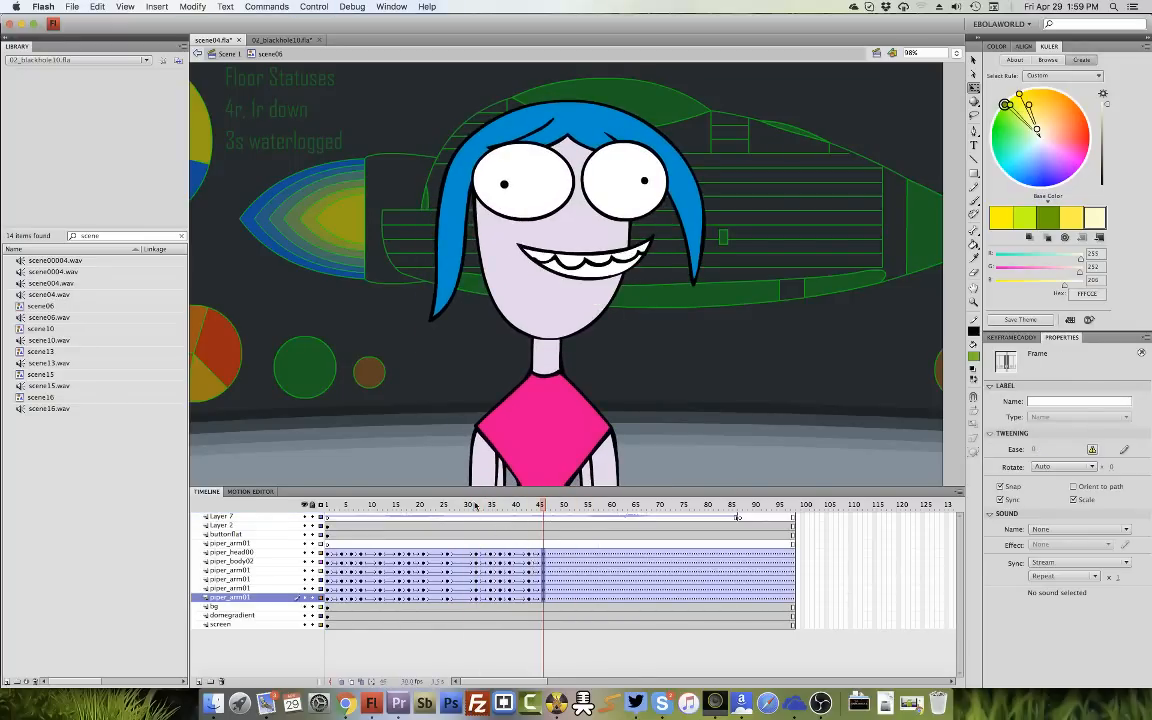
{"action": "left_click_drag", "start_coordinate": [475, 505], "coordinate": [527, 522]}
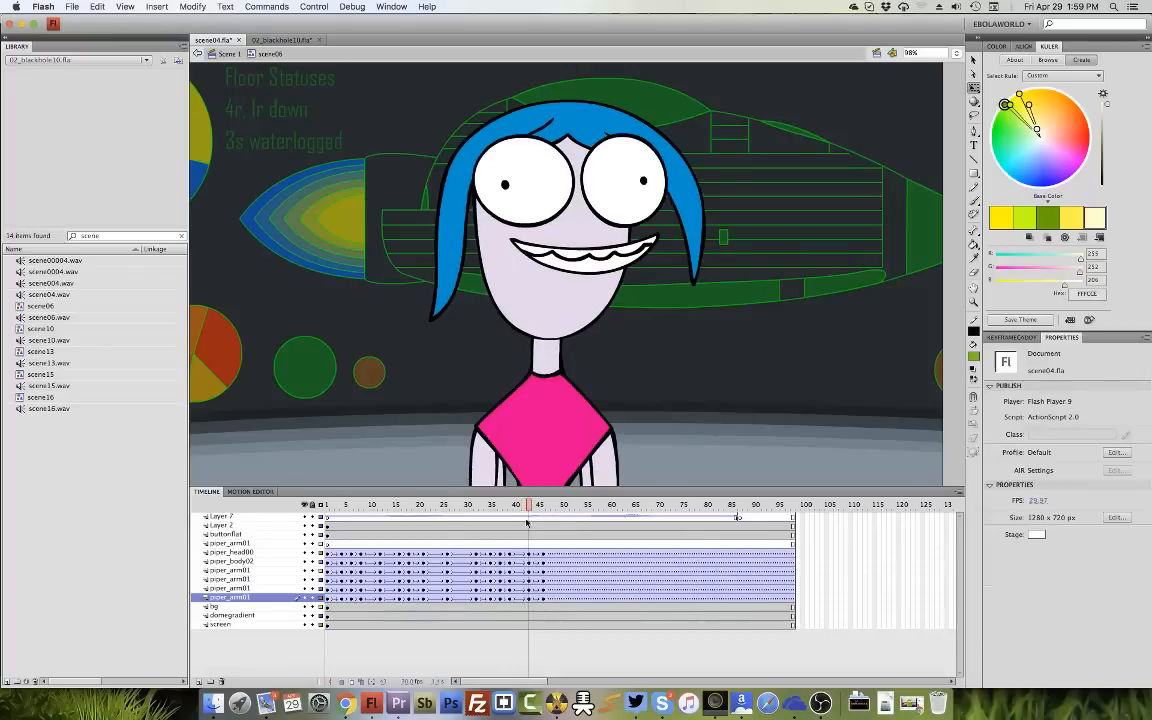
{"action": "left_click", "coordinate": [529, 598]}
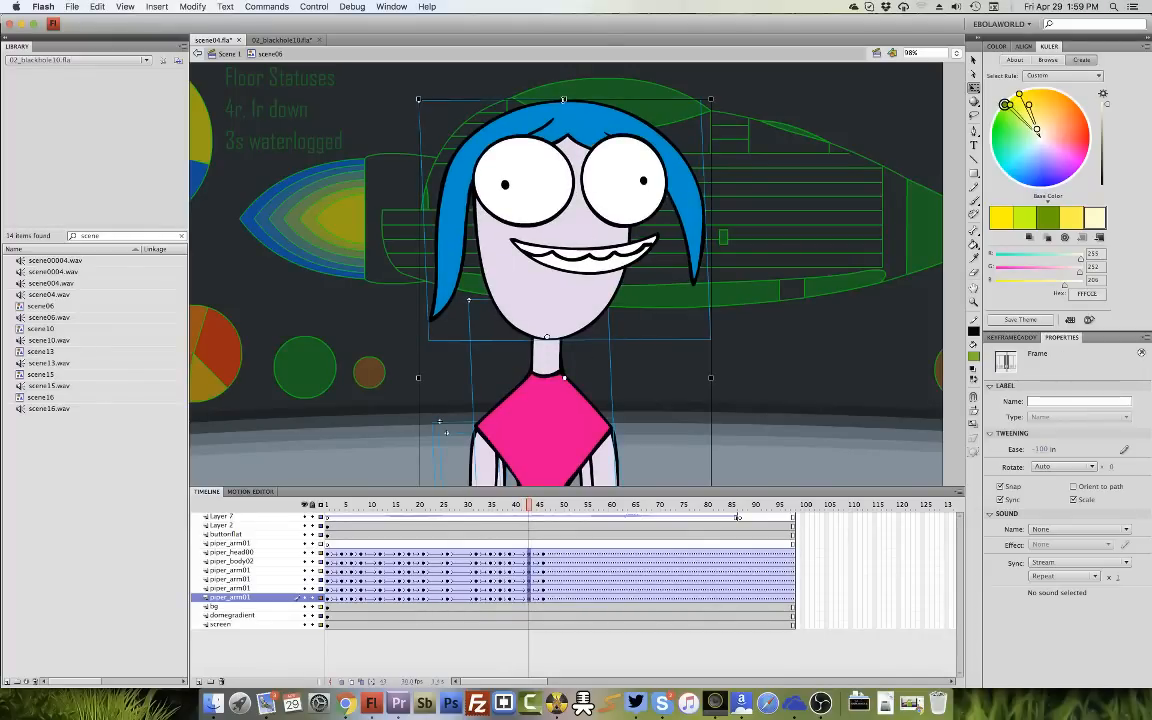
{"action": "left_click_drag", "start_coordinate": [564, 99], "coordinate": [564, 84]}
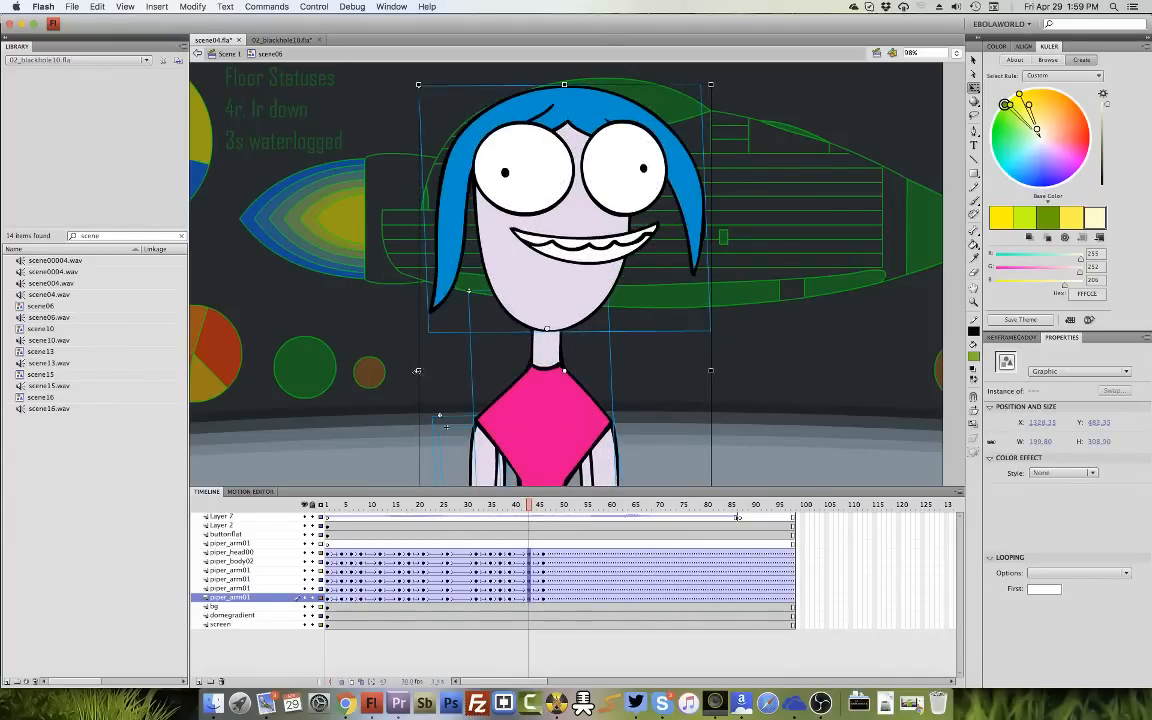
{"action": "left_click_drag", "start_coordinate": [417, 371], "coordinate": [421, 367]}
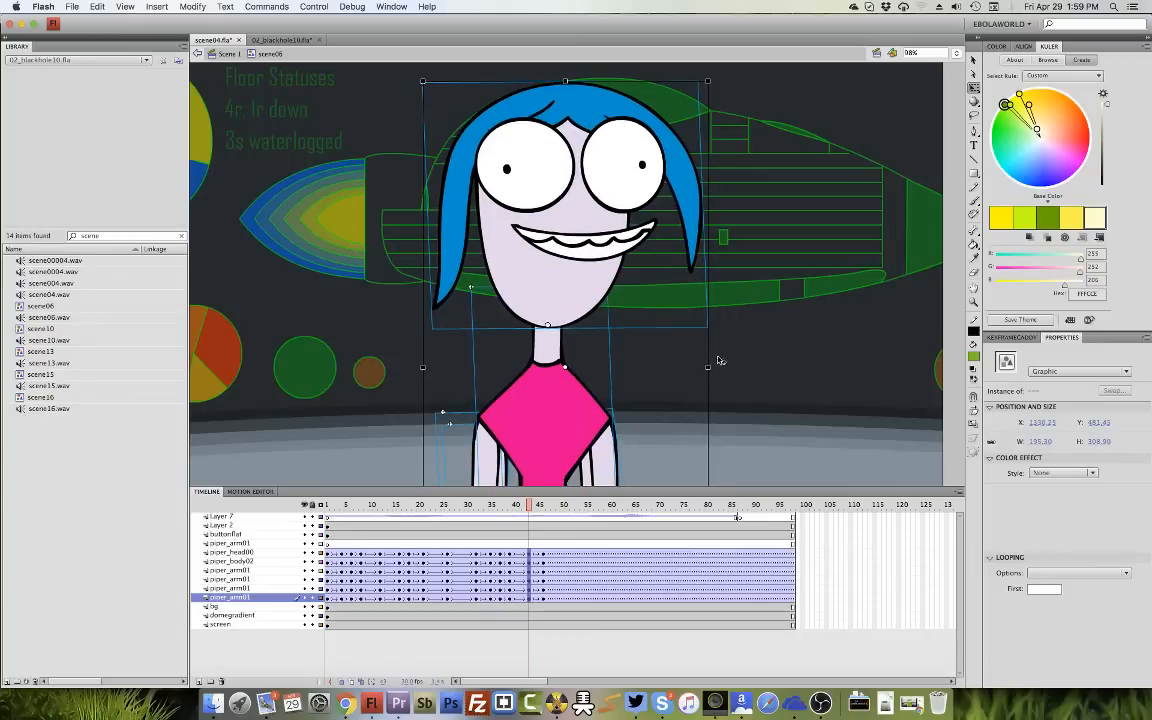
Nudge the head up at frame 43 and adjust the rotation of the arm pieces to fit the stretched body.
{"action": "left_click", "coordinate": [648, 322]}
{"action": "left_click", "coordinate": [597, 420]}
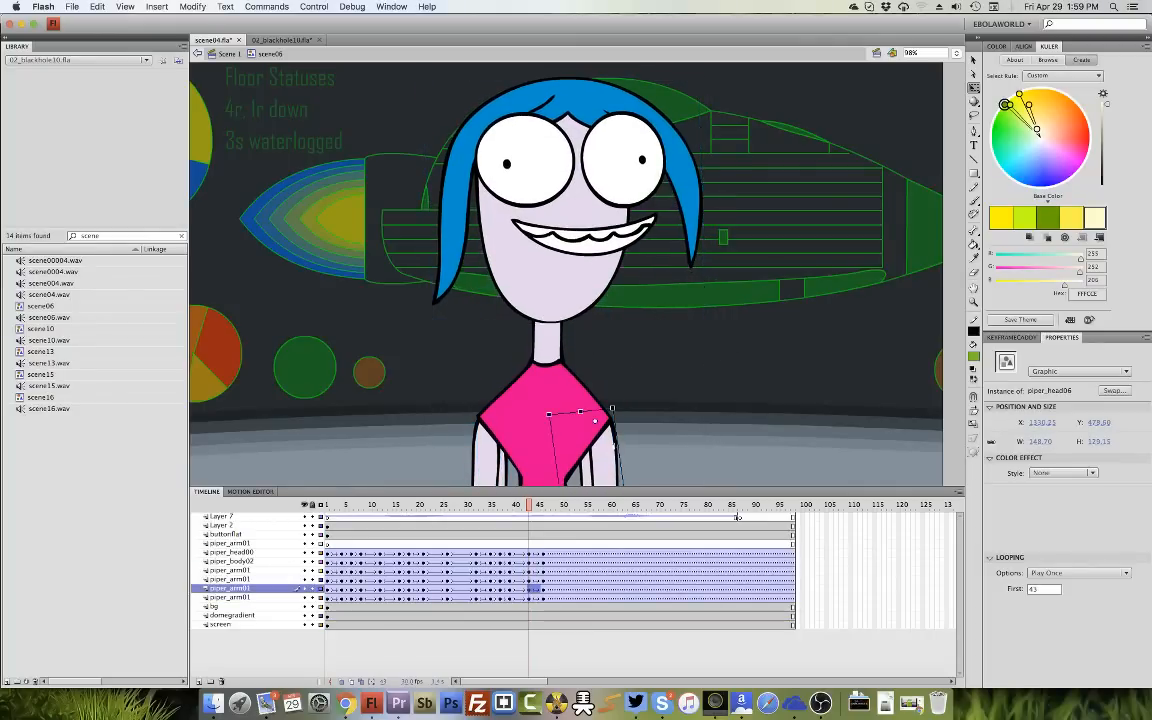
{"action": "left_click", "coordinate": [615, 412]}
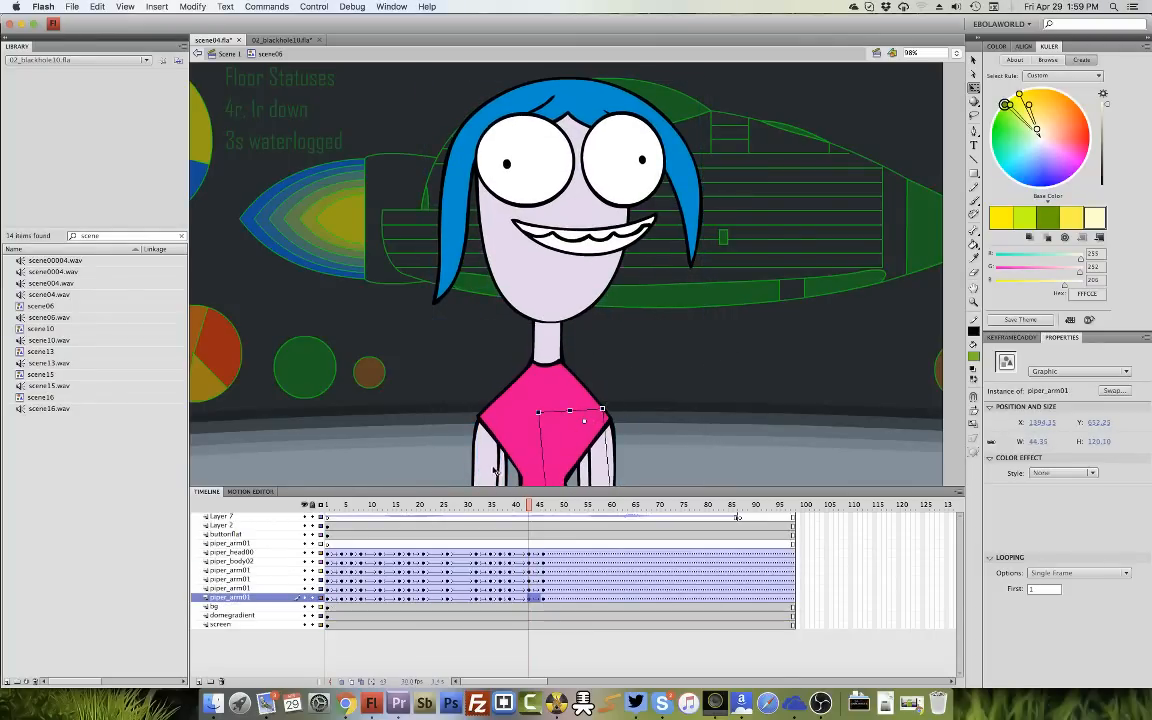
{"action": "left_click", "coordinate": [503, 415]}
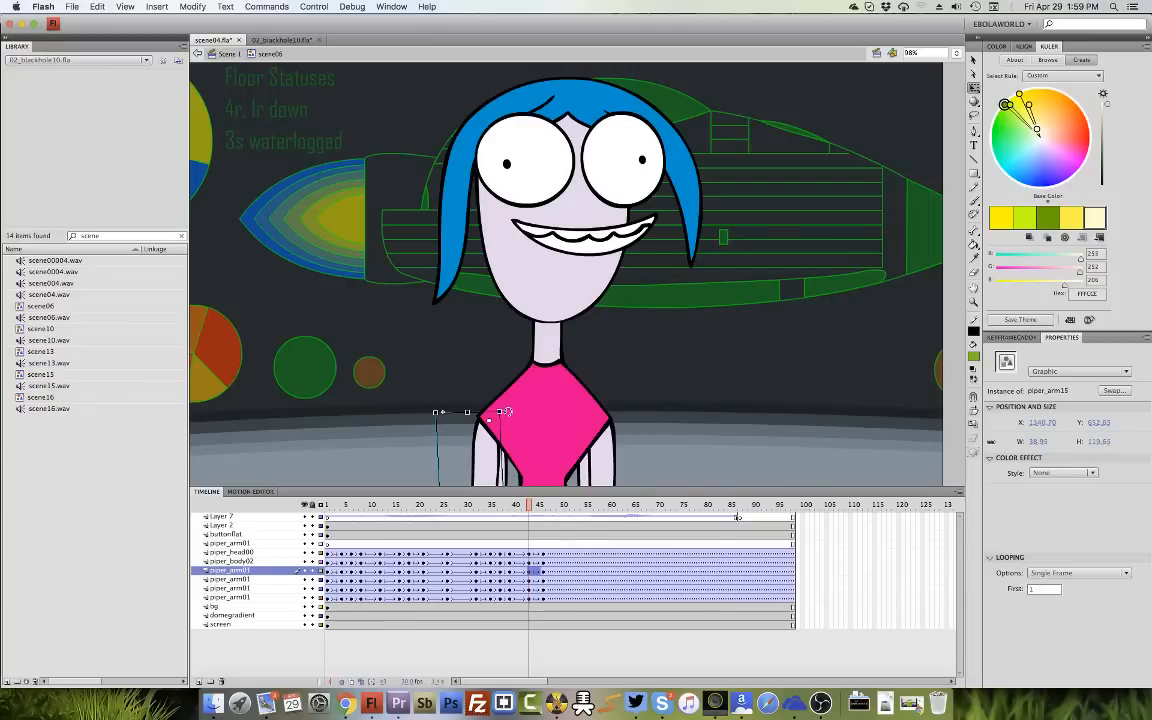
{"action": "left_click", "coordinate": [508, 428]}
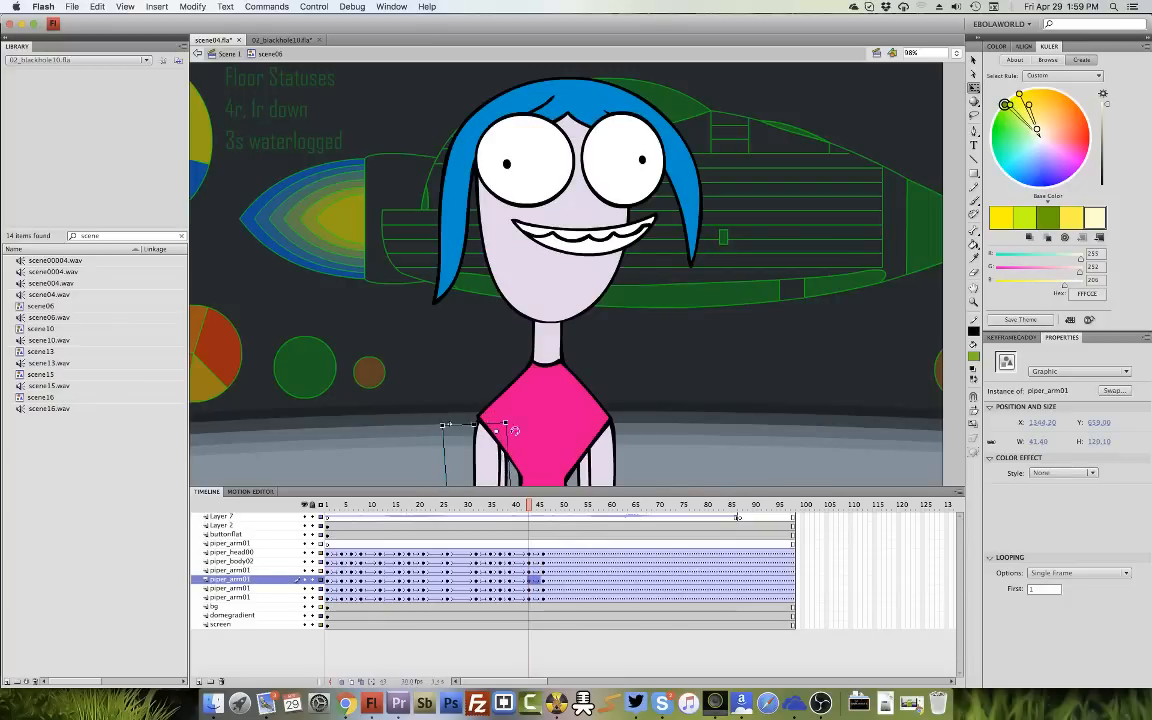
Adjust the ease of the character tweens starting at frame 43 and play back the result.
{"action": "left_click", "coordinate": [528, 597]}
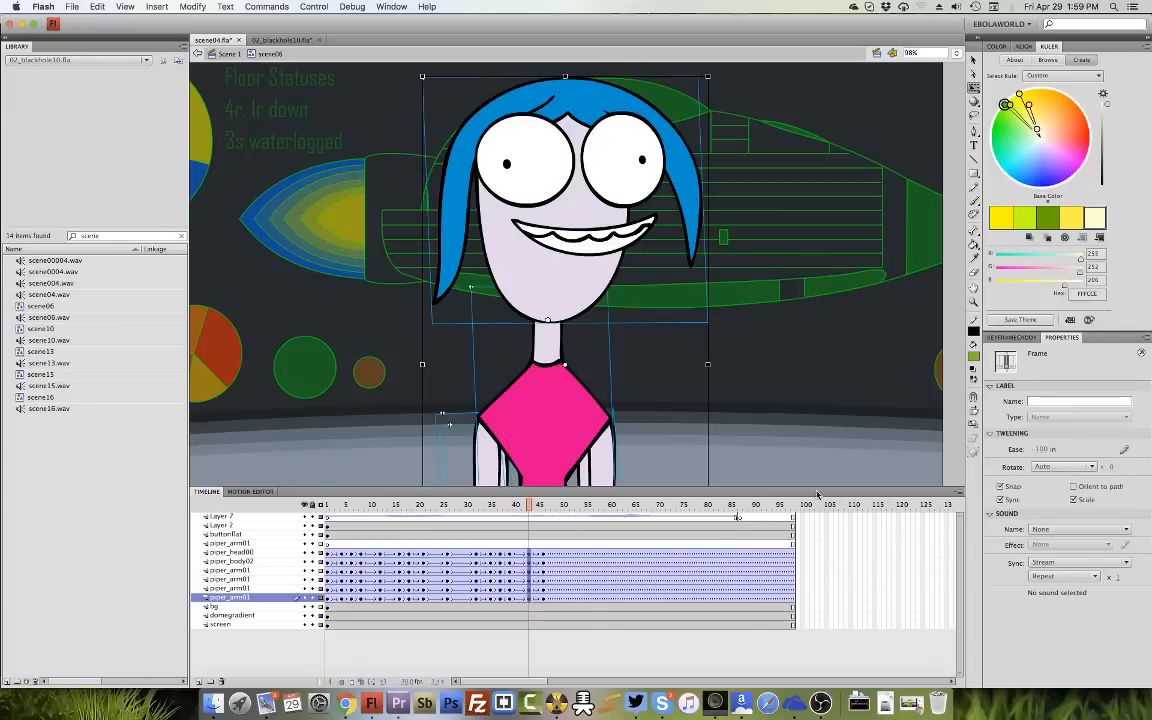
{"action": "left_click", "coordinate": [1040, 449]}
{"action": "key", "text": "Return"}
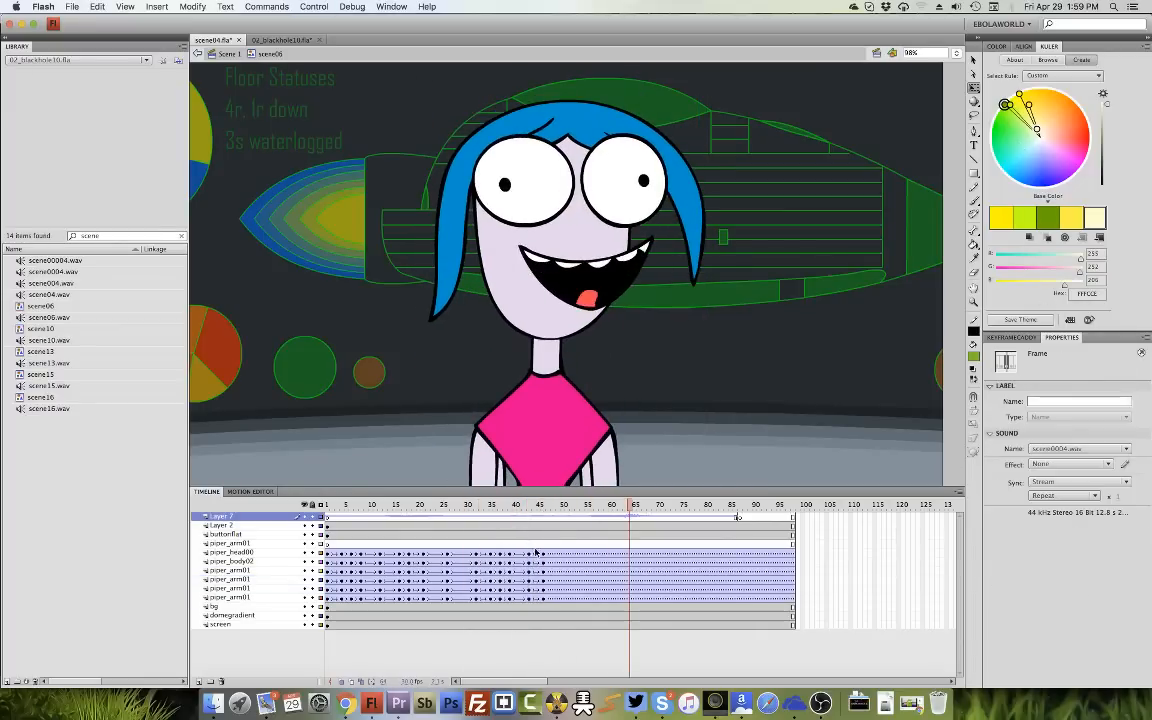
Replay the squash-and-stretch movement from around frames 31 and 35 to check it against the dialogue.
{"action": "left_click", "coordinate": [536, 552]}
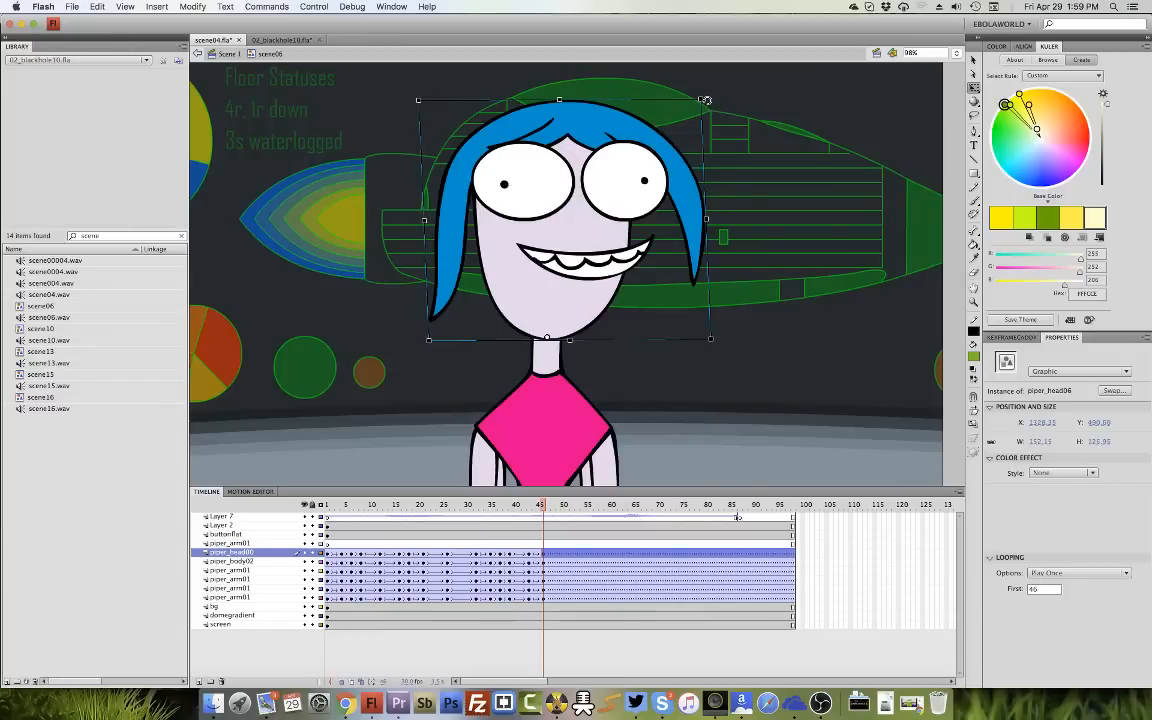
{"action": "left_click", "coordinate": [473, 508]}
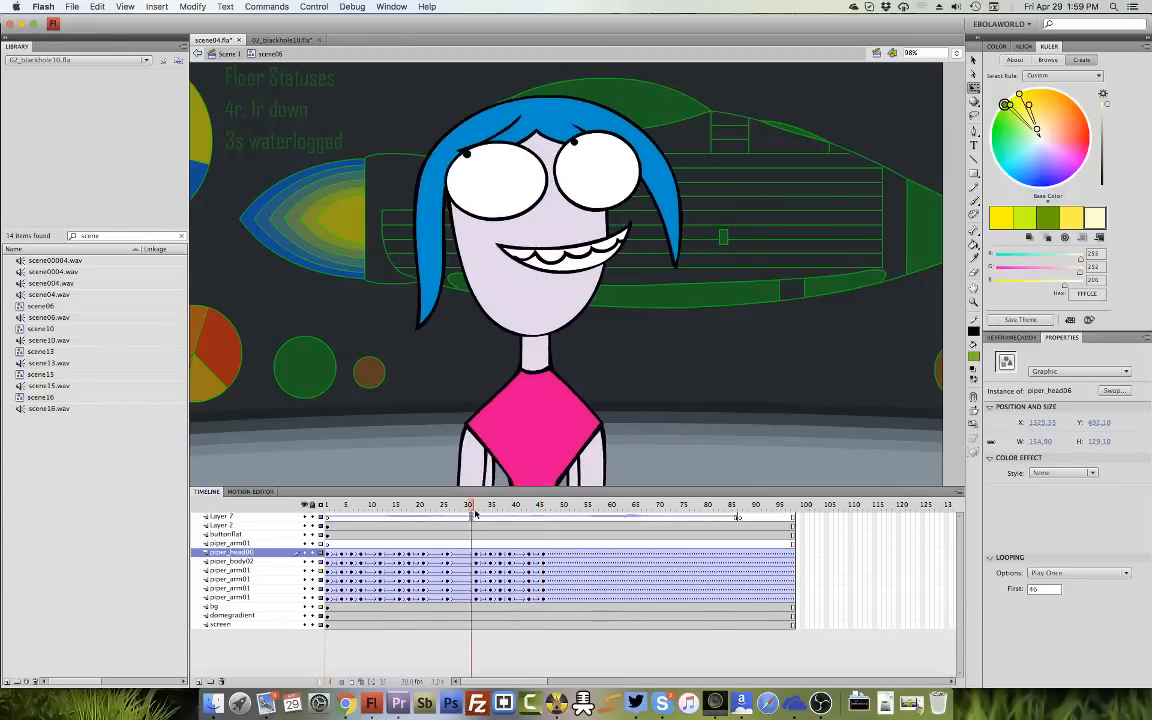
{"action": "key", "text": "Return"}
{"action": "left_click", "coordinate": [473, 524]}
{"action": "key", "text": "Return"}
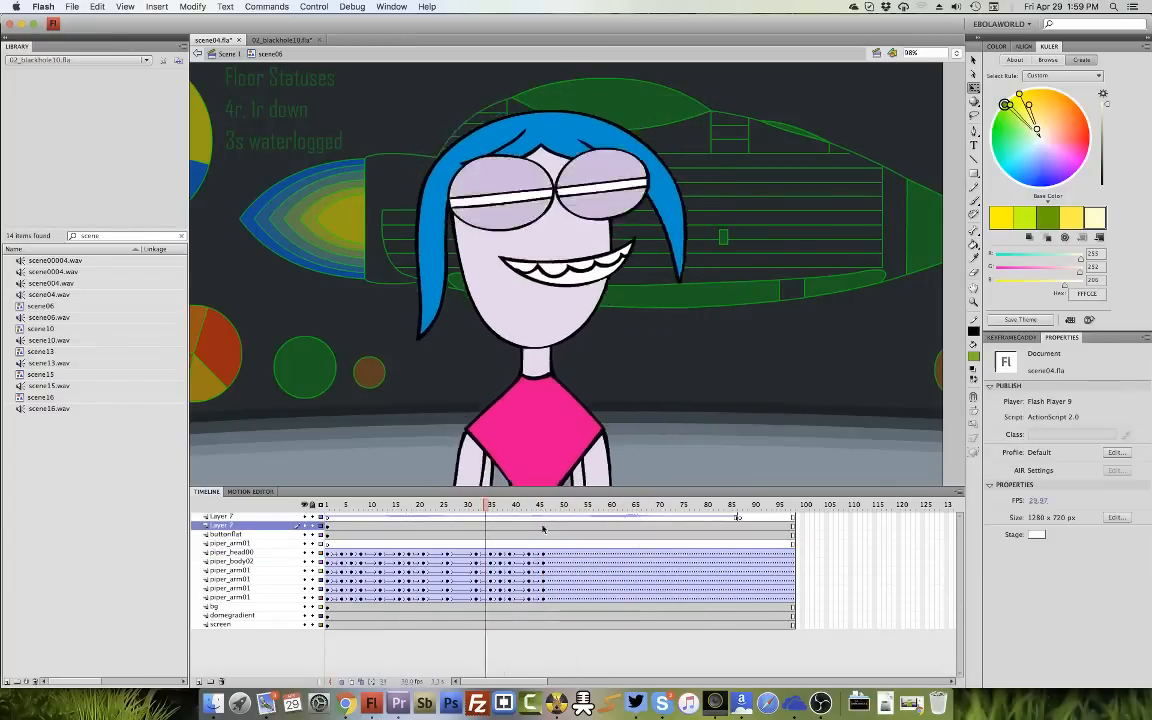
{"action": "left_click", "coordinate": [490, 516]}
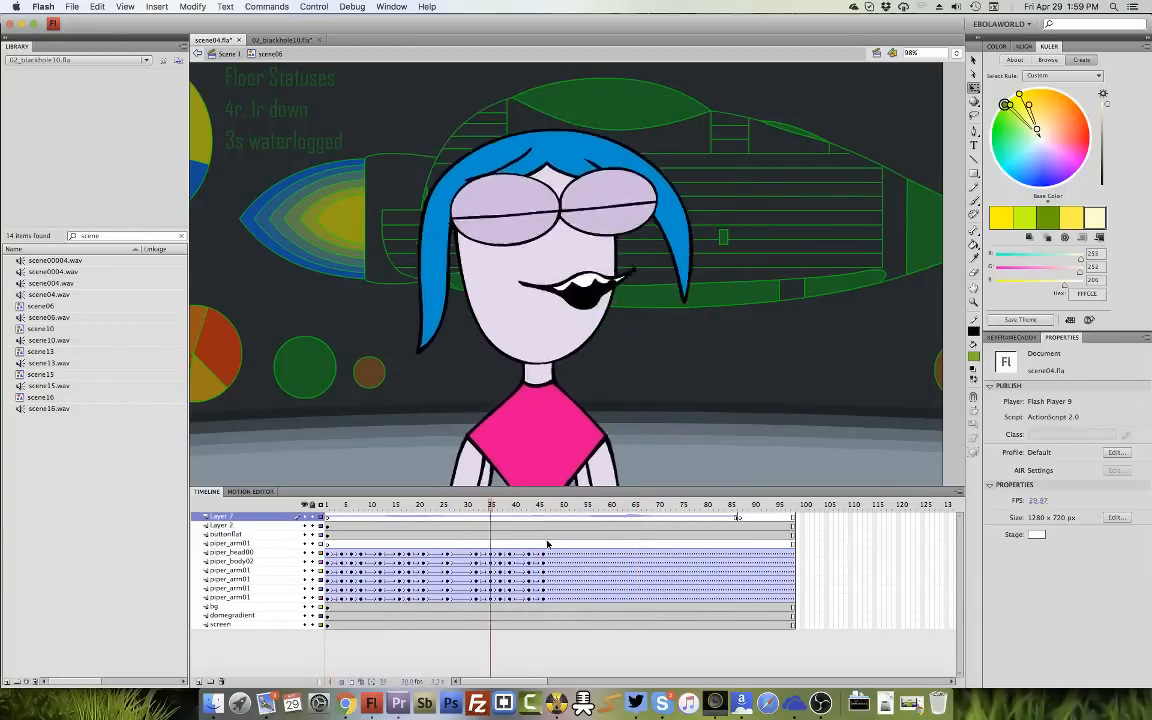
{"action": "key", "text": "Return"}
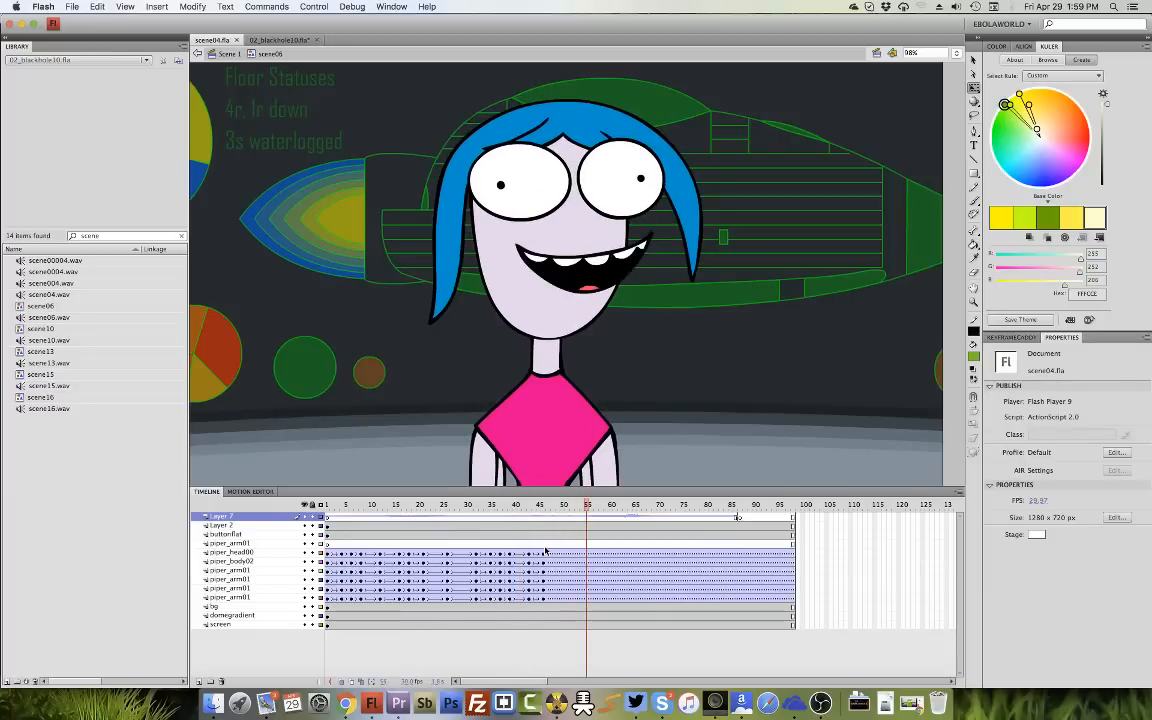
Scrub through the next line of dialogue, and insert character keyframes at frames 56, 68 and 61.
{"action": "left_click_drag", "start_coordinate": [540, 541], "coordinate": [582, 570]}
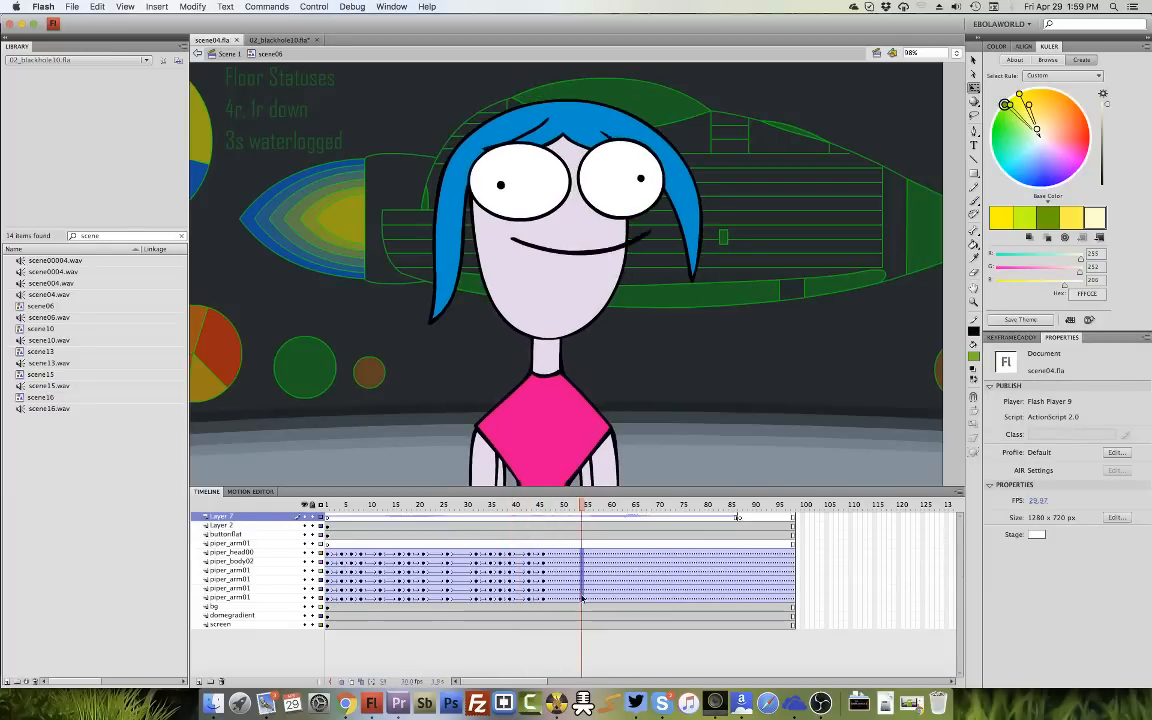
{"action": "left_click", "coordinate": [581, 597]}
{"action": "left_click_drag", "start_coordinate": [585, 508], "coordinate": [655, 519]}
{"action": "left_click_drag", "start_coordinate": [576, 511], "coordinate": [596, 510]}
{"action": "left_click_drag", "start_coordinate": [582, 553], "coordinate": [594, 590]}
{"action": "left_click_drag", "start_coordinate": [592, 508], "coordinate": [655, 514]}
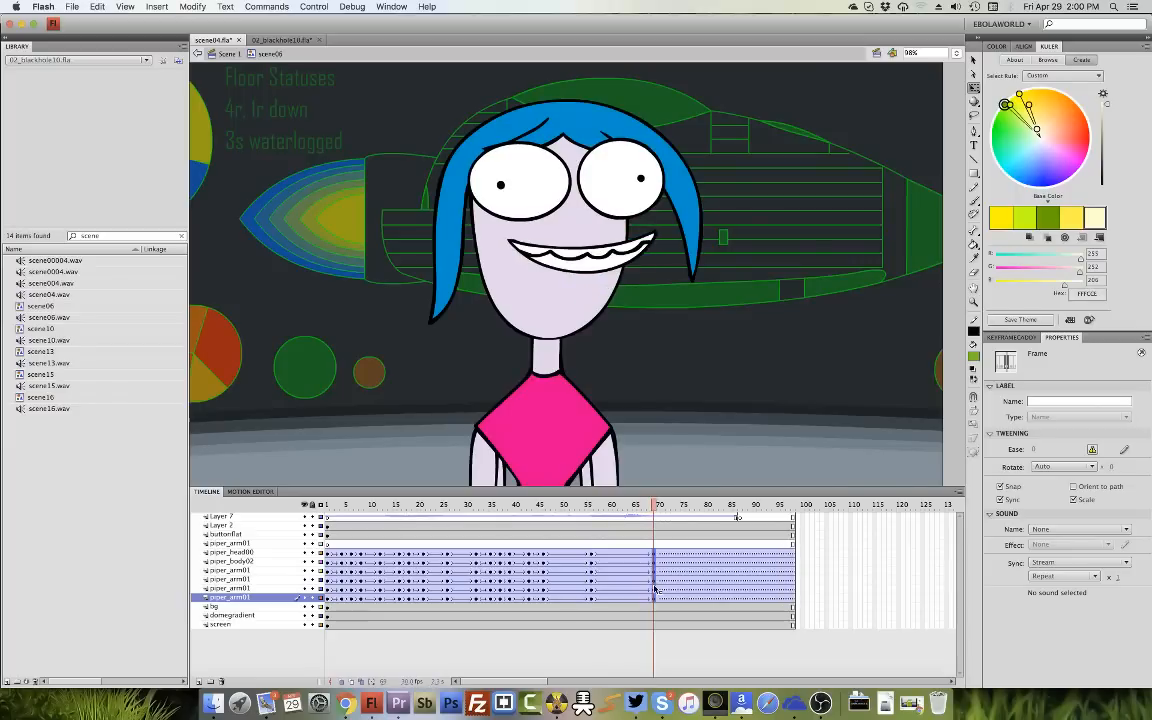
{"action": "left_click_drag", "start_coordinate": [591, 562], "coordinate": [617, 598]}
{"action": "left_click", "coordinate": [617, 573]}
{"action": "key", "text": "F6"}
At frame 61, stretch the whole character slightly taller and make it a little narrower.
{"action": "left_click", "coordinate": [621, 553]}
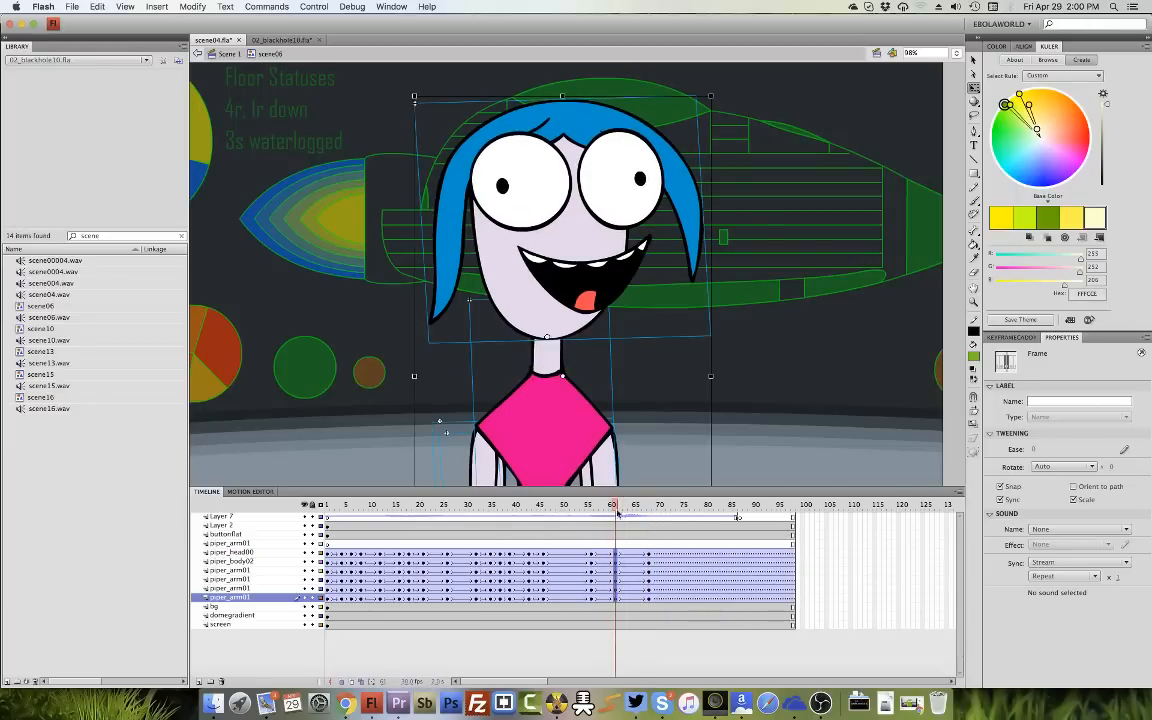
{"action": "left_click_drag", "start_coordinate": [561, 113], "coordinate": [563, 97]}
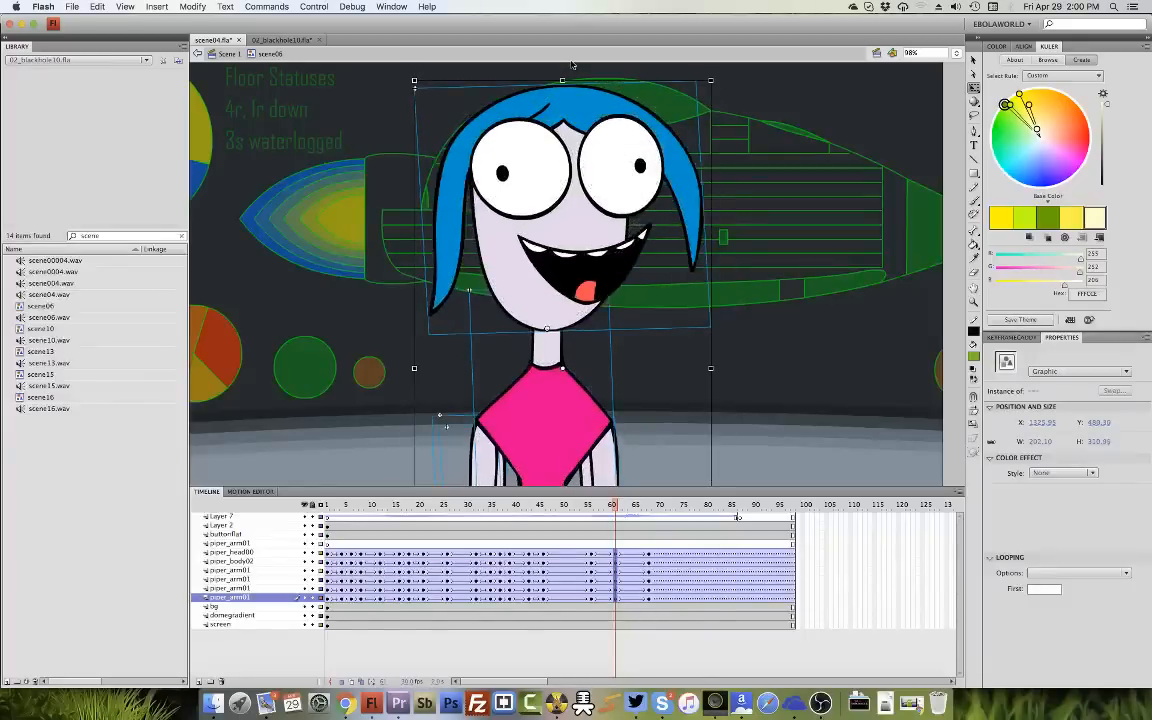
{"action": "left_click_drag", "start_coordinate": [412, 369], "coordinate": [414, 369]}
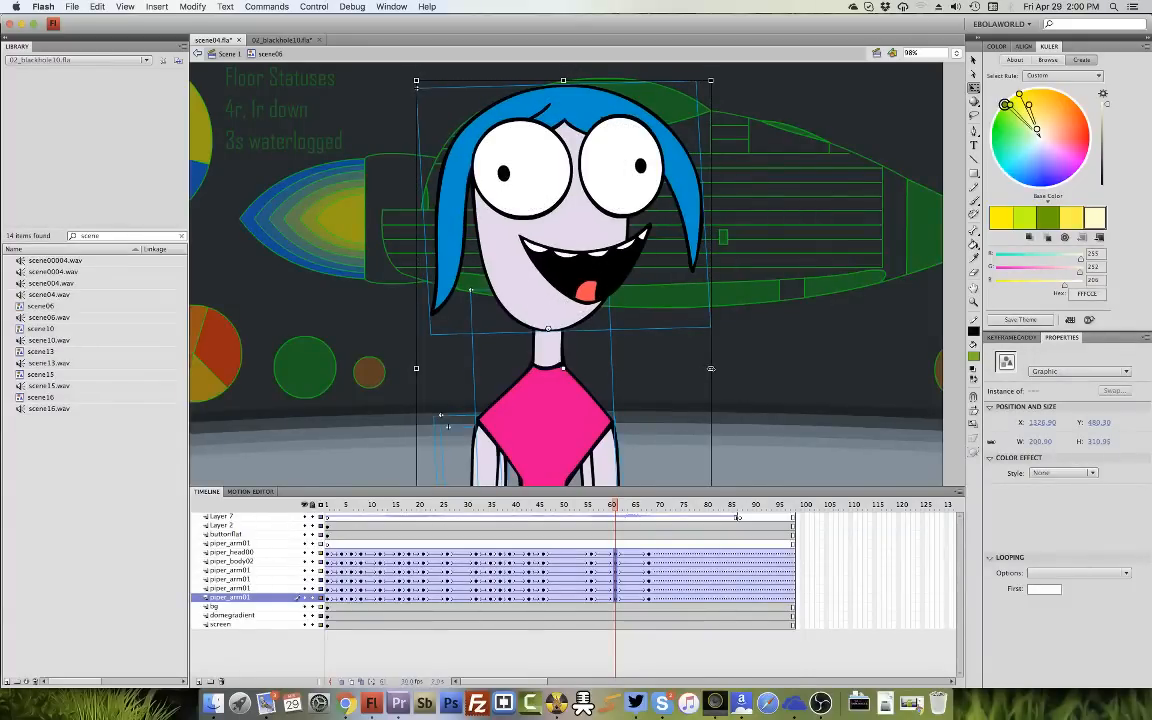
{"action": "left_click_drag", "start_coordinate": [710, 368], "coordinate": [709, 369]}
{"action": "left_click", "coordinate": [718, 342]}
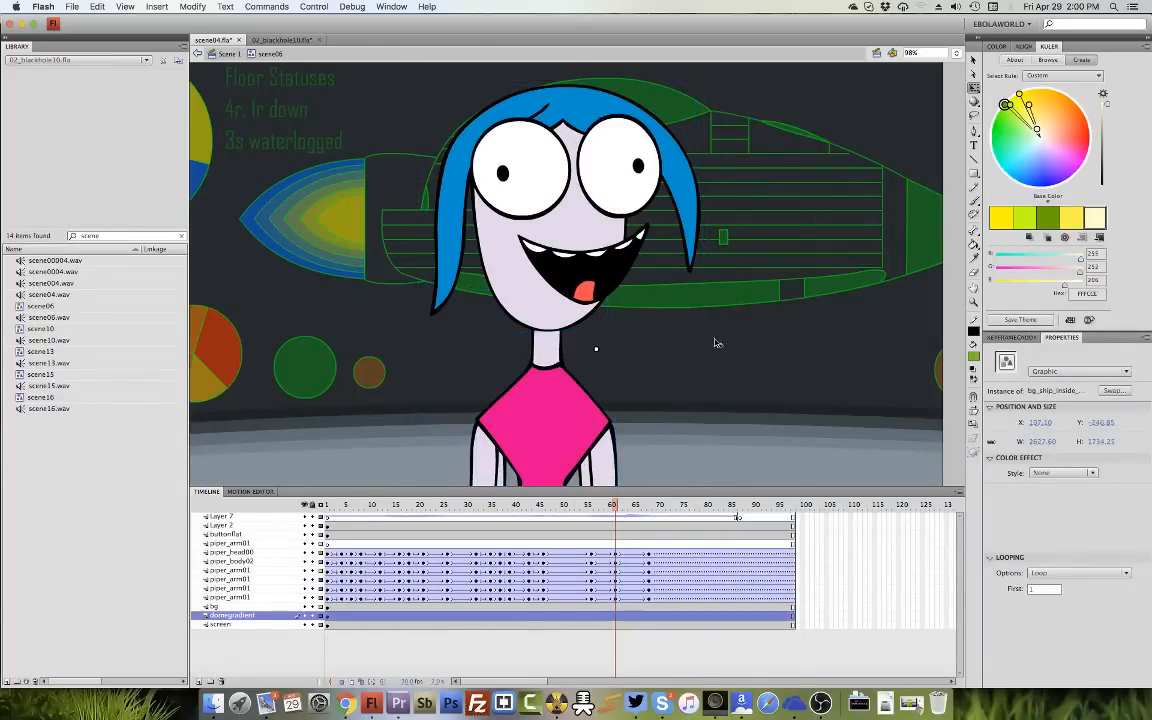
Nudge the head up at frame 61 and stretch it slightly taller to separate it from the body.
{"action": "left_click", "coordinate": [608, 270]}
{"action": "key", "text": "Up"}
{"action": "key", "text": "Up"}
{"action": "key", "text": "Up"}
{"action": "key", "text": "Up"}
{"action": "key", "text": "Up"}
{"action": "key", "text": "Up"}
{"action": "key", "text": "Up"}
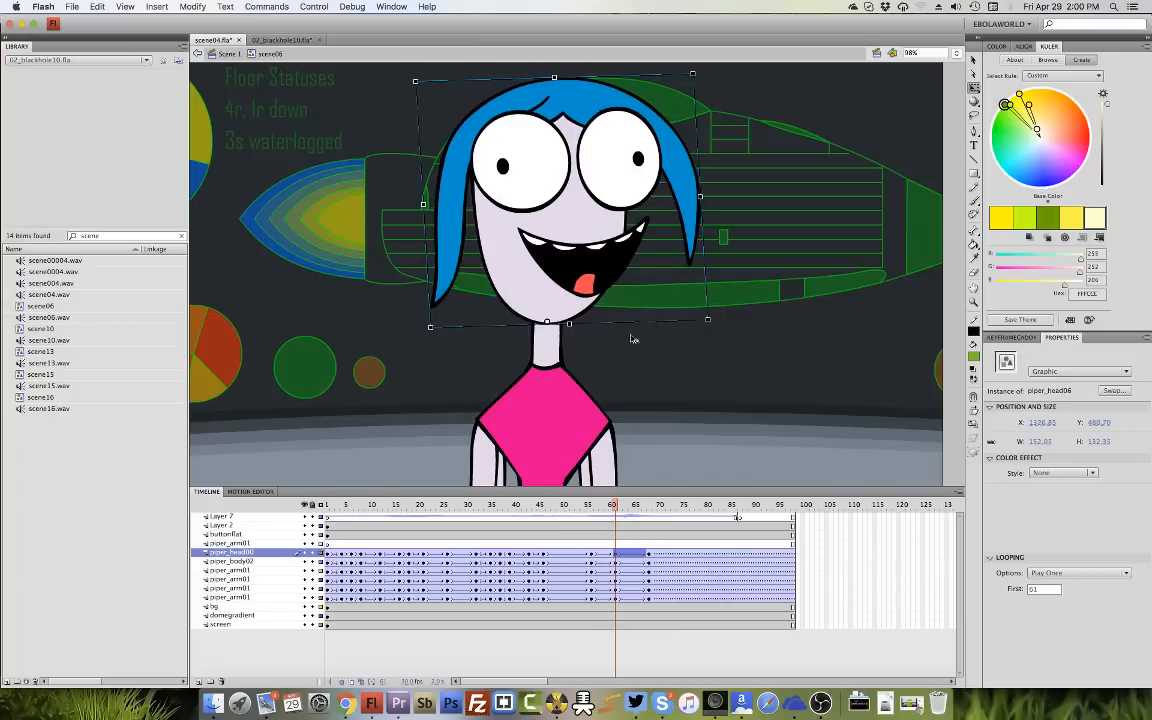
{"action": "left_click_drag", "start_coordinate": [554, 77], "coordinate": [556, 74]}
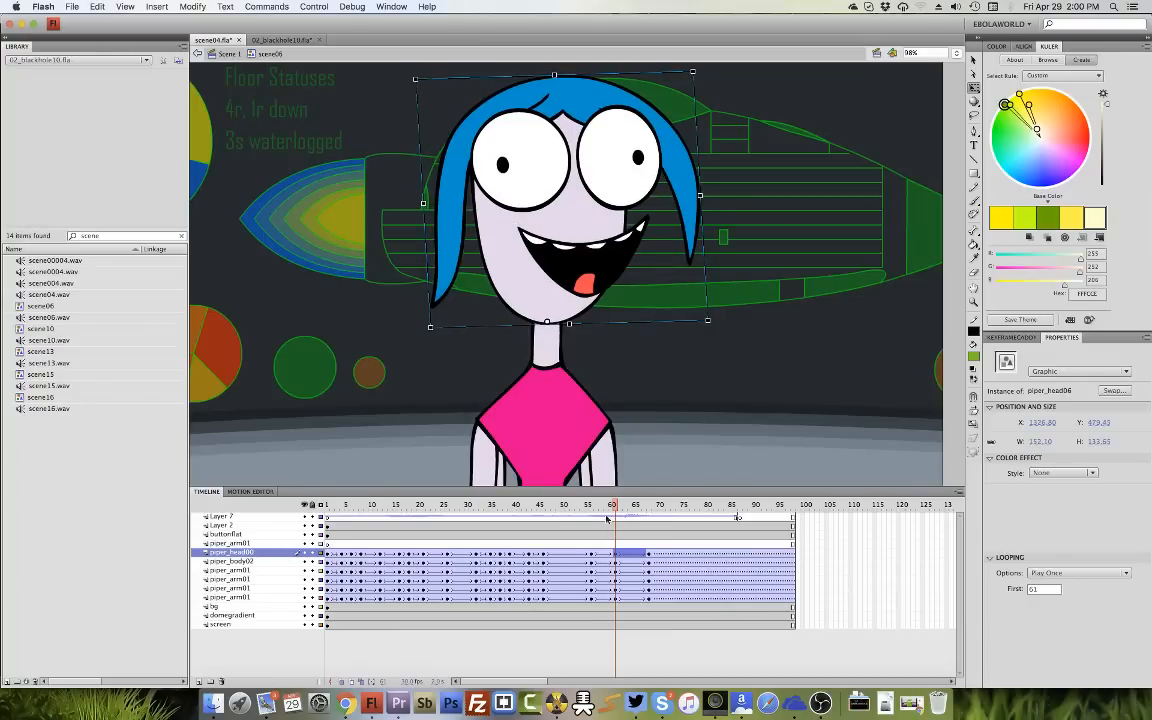
Adjust the angle and position of the arm pieces at frame 61 to fit the stretched body.
{"action": "left_click", "coordinate": [536, 411]}
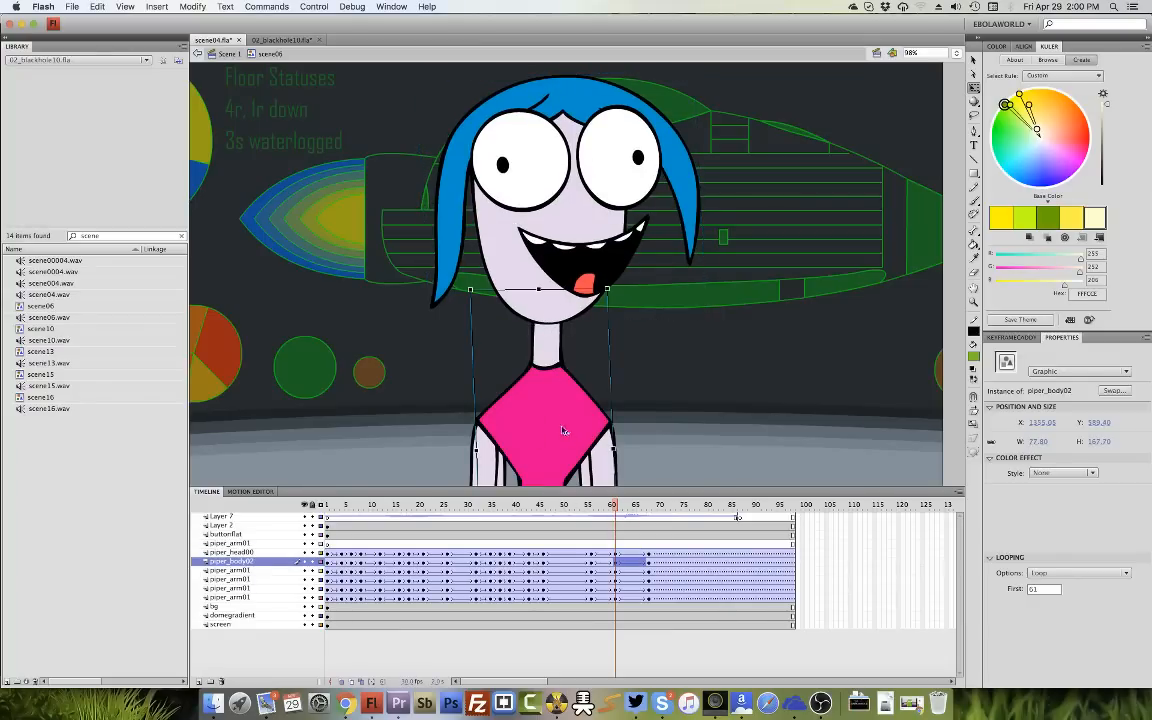
{"action": "left_click", "coordinate": [487, 466]}
{"action": "left_click_drag", "start_coordinate": [502, 413], "coordinate": [503, 412]}
{"action": "left_click", "coordinate": [508, 479]}
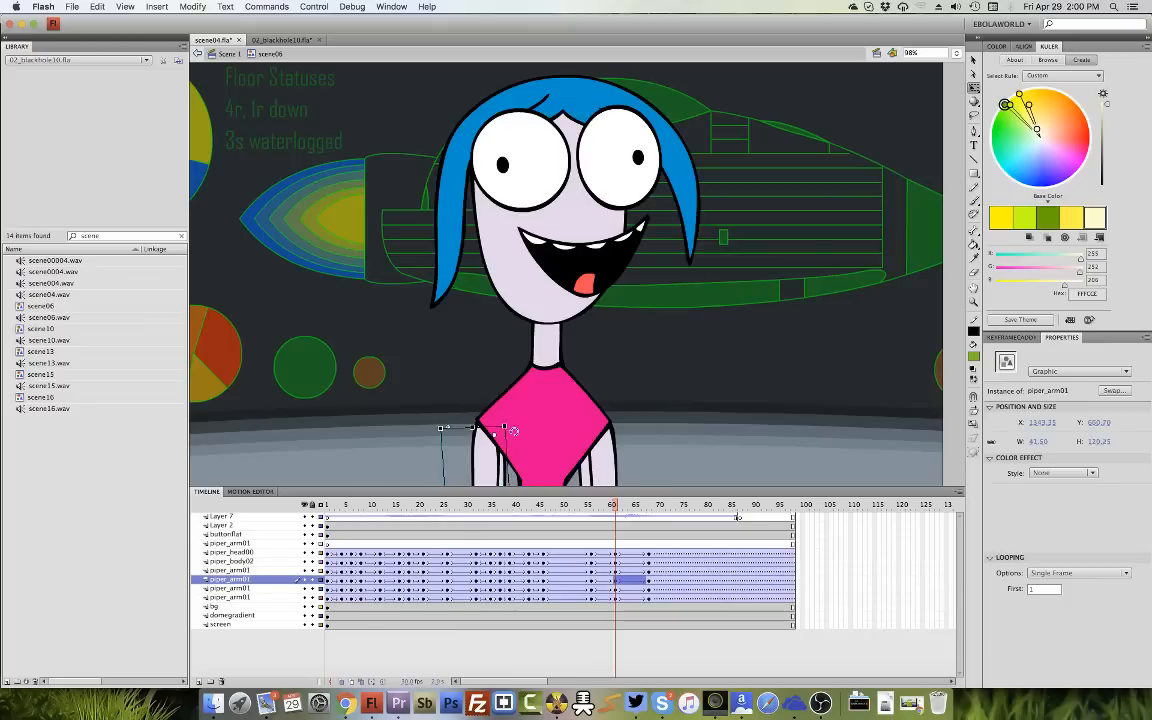
{"action": "left_click", "coordinate": [546, 422]}
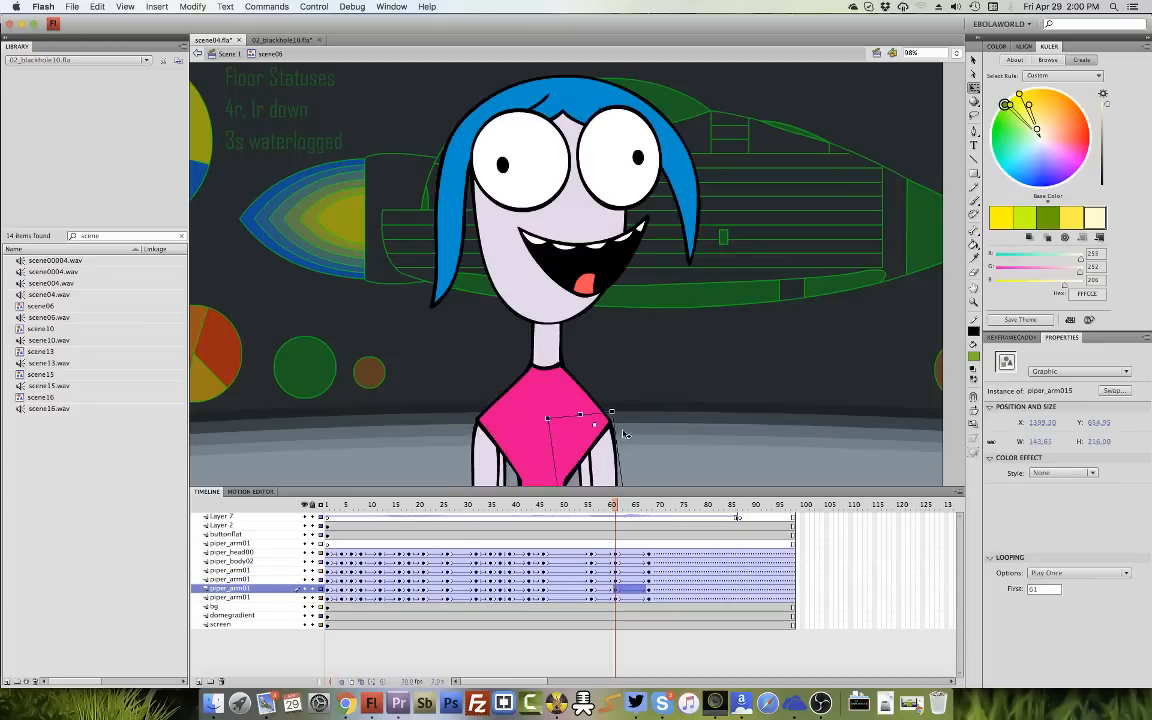
{"action": "mouse_move", "coordinate": [620, 411]}
{"action": "left_mouse_down"}
{"action": "mouse_move", "coordinate": [611, 437]}
{"action": "mouse_move", "coordinate": [610, 412]}
{"action": "left_mouse_up"}
{"action": "left_click", "coordinate": [584, 477]}
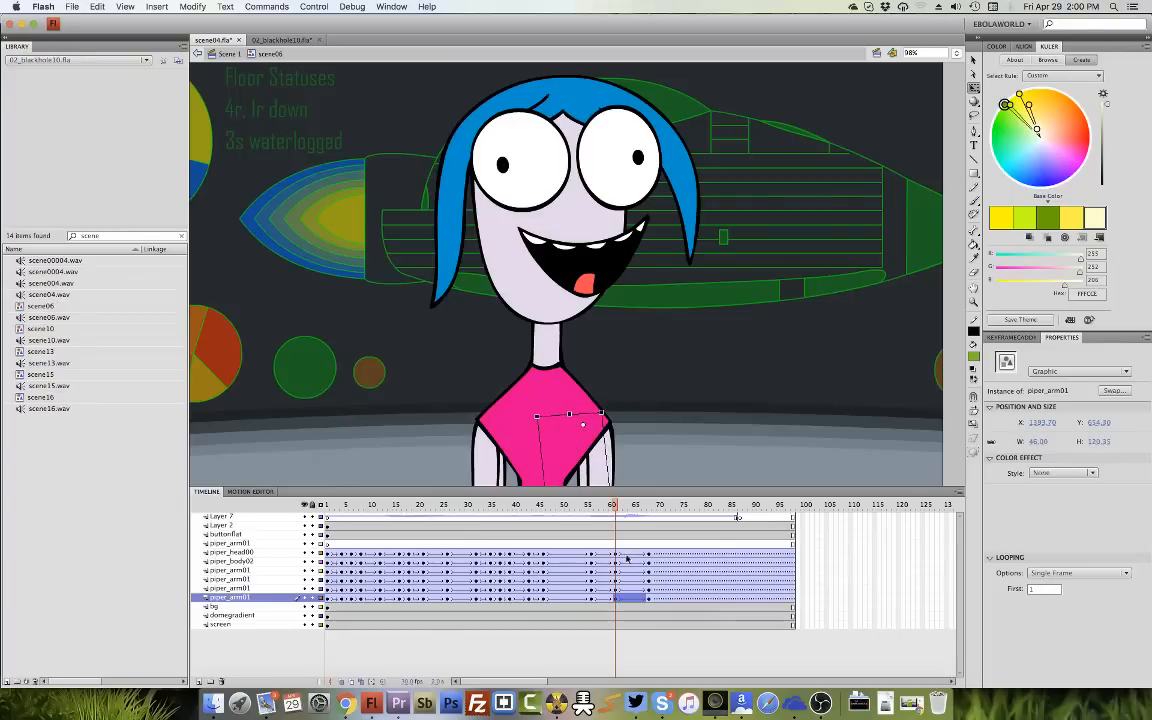
Insert in-between keyframes on the head, body and arm layers around frames 57 to 64.
{"action": "left_click_drag", "start_coordinate": [615, 555], "coordinate": [630, 596]}
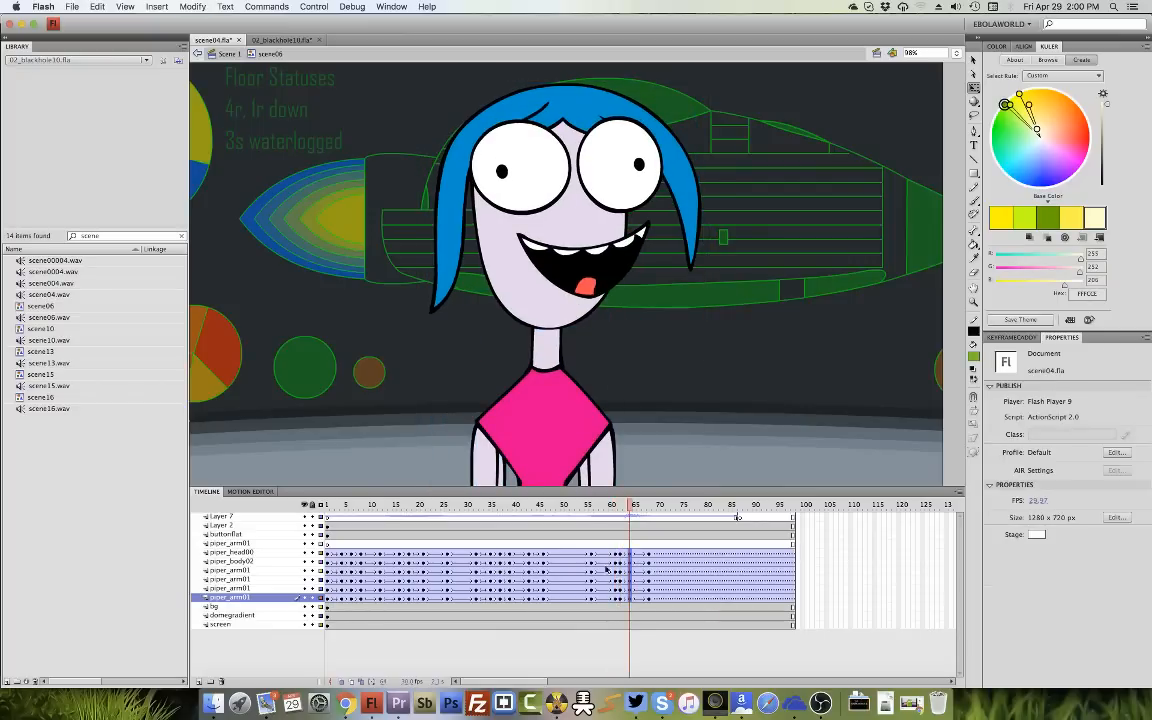
{"action": "left_click_drag", "start_coordinate": [607, 554], "coordinate": [597, 597]}
{"action": "key", "text": "F6"}
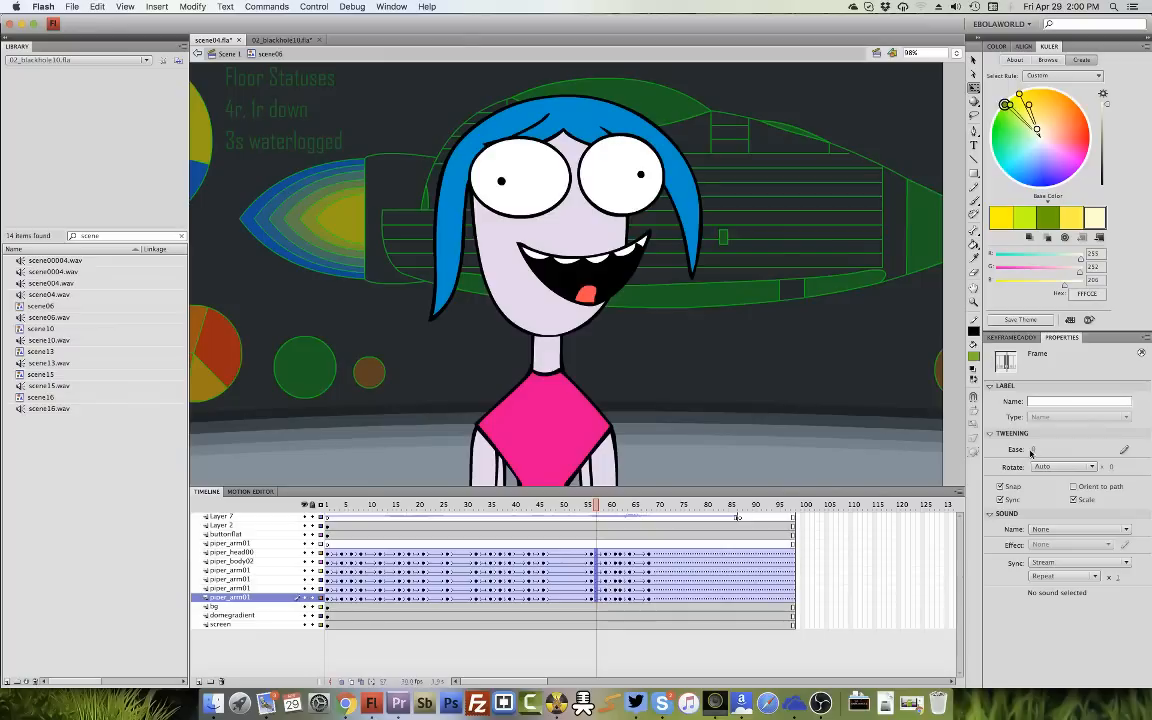
Play the scene back from the first frame to check the new stretch against the dialogue.
{"action": "key", "text": "Return"}
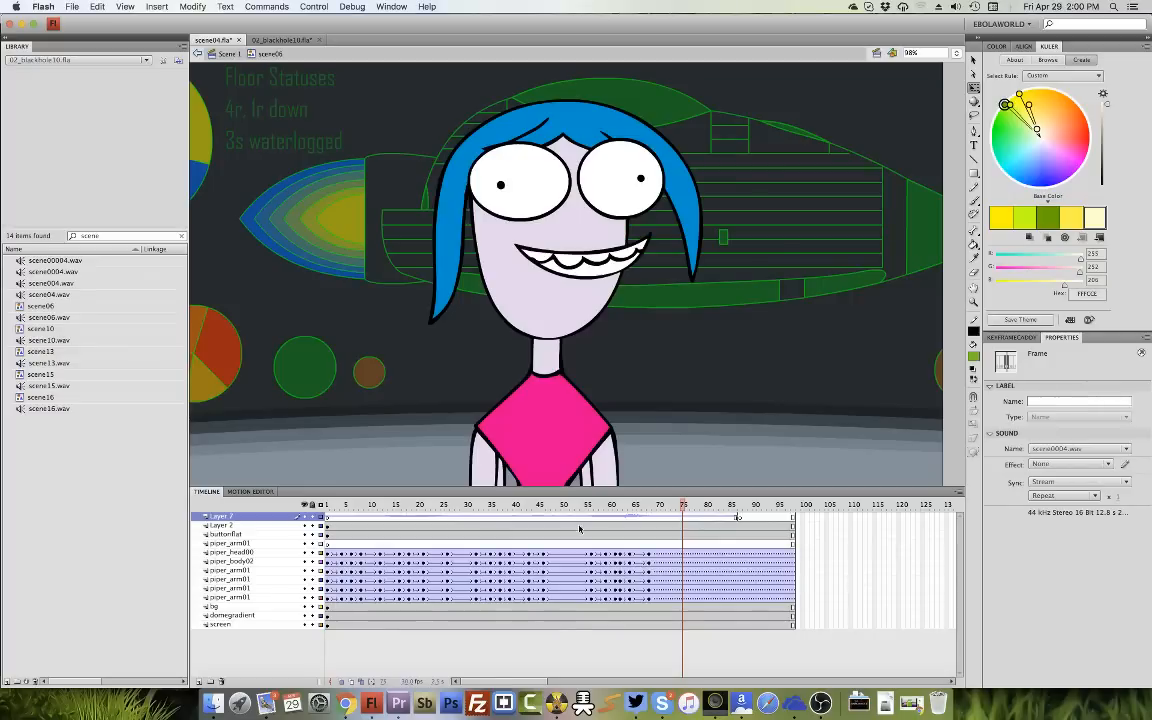
{"action": "key", "text": "Return"}
{"action": "left_click", "coordinate": [327, 525]}
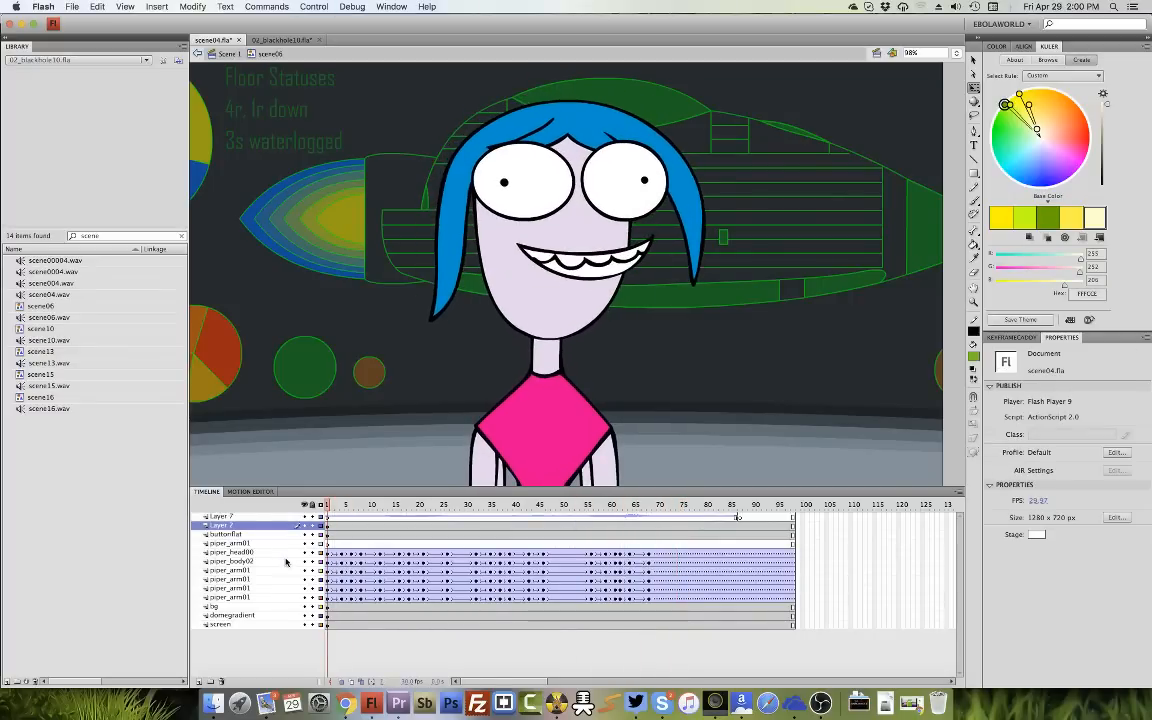
{"action": "key", "text": "Return"}
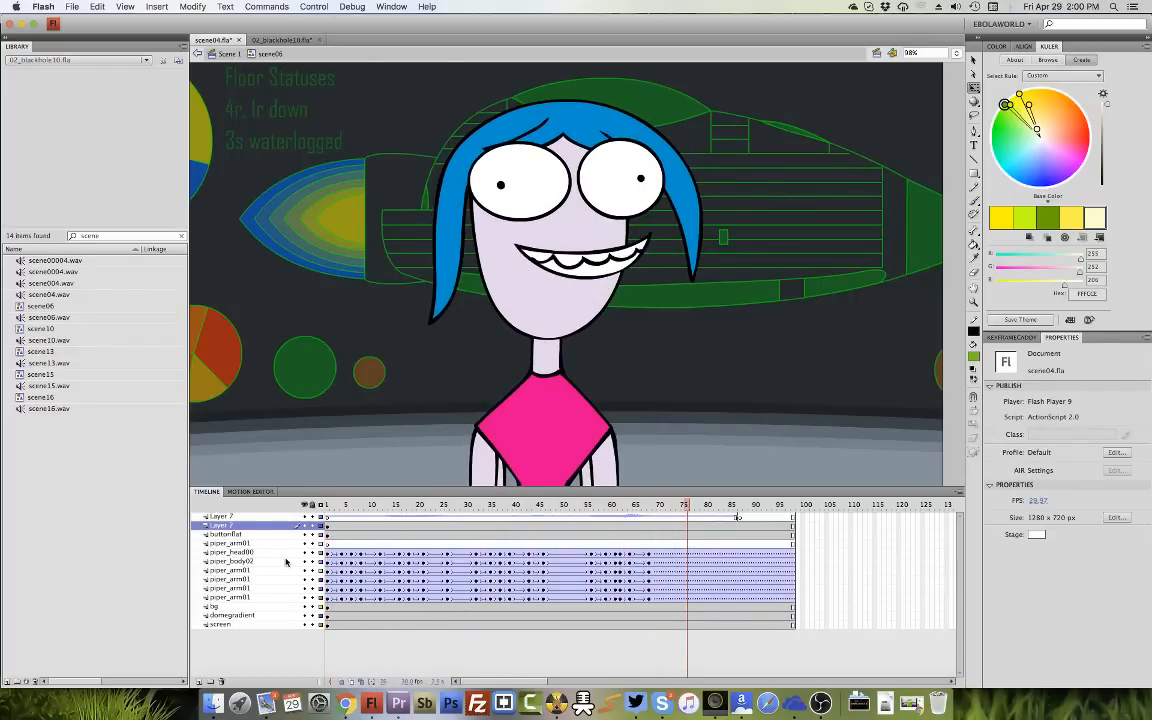
{"action": "left_click", "coordinate": [324, 526]}
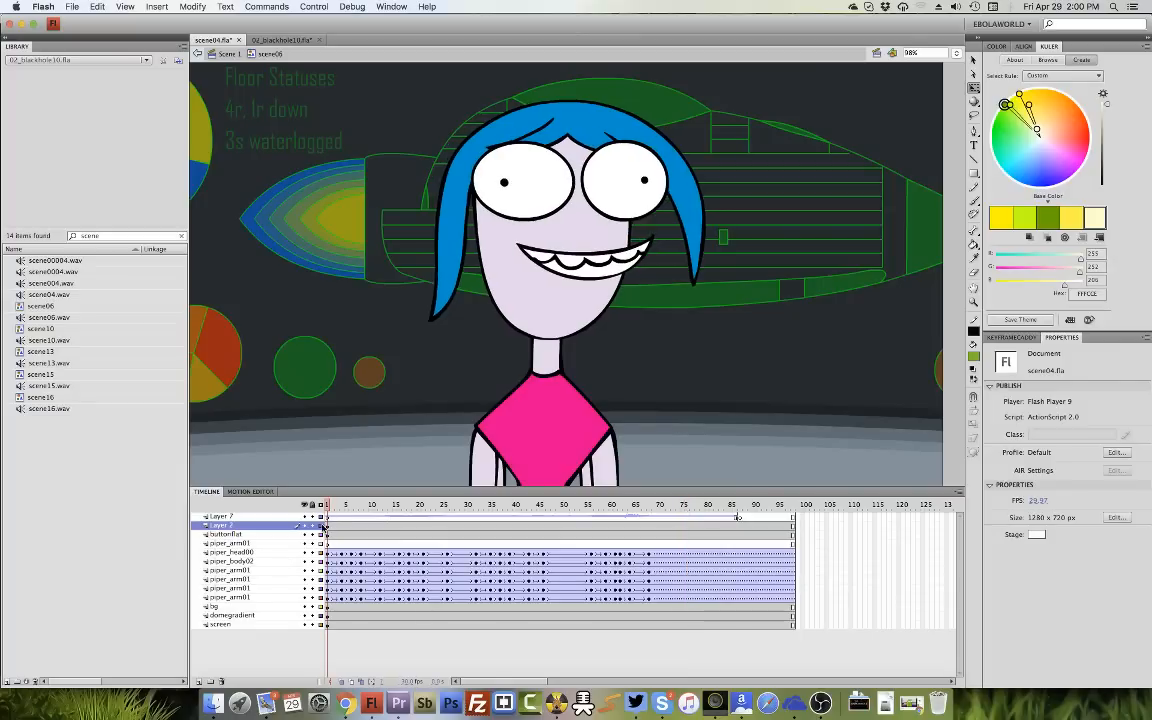
Save the file and open the piper_arm015 arm symbol for editing at frame 1.
{"action": "left_click", "coordinate": [613, 468]}
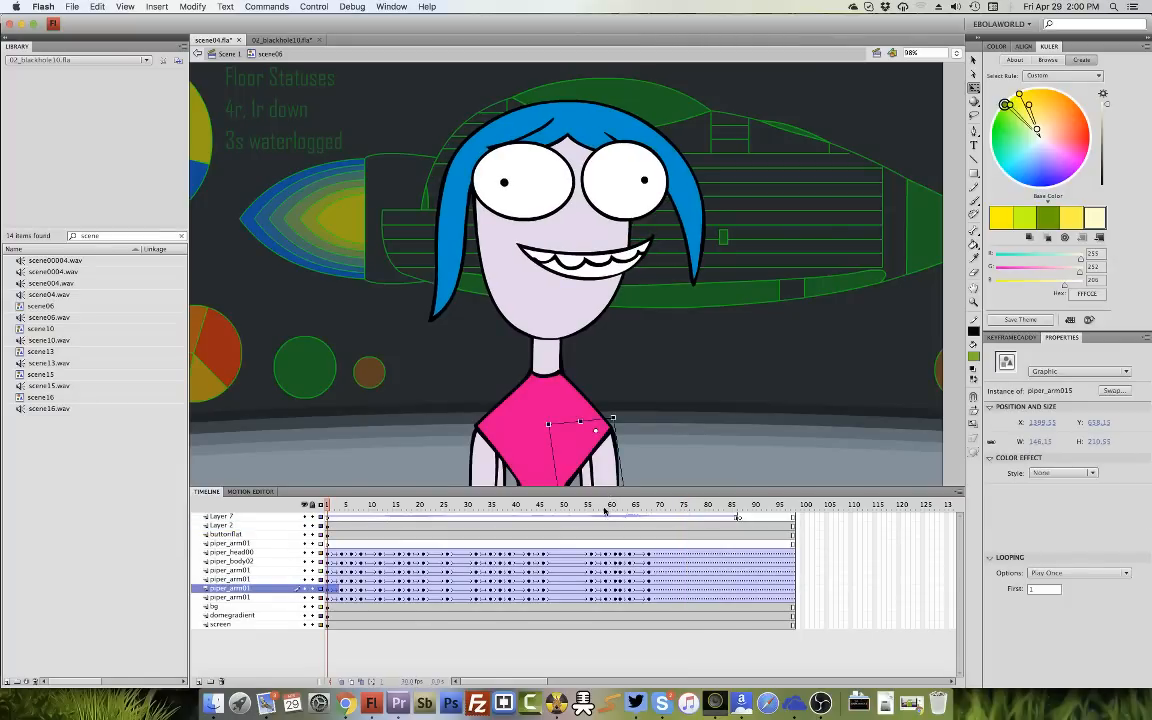
{"action": "left_click", "coordinate": [510, 535]}
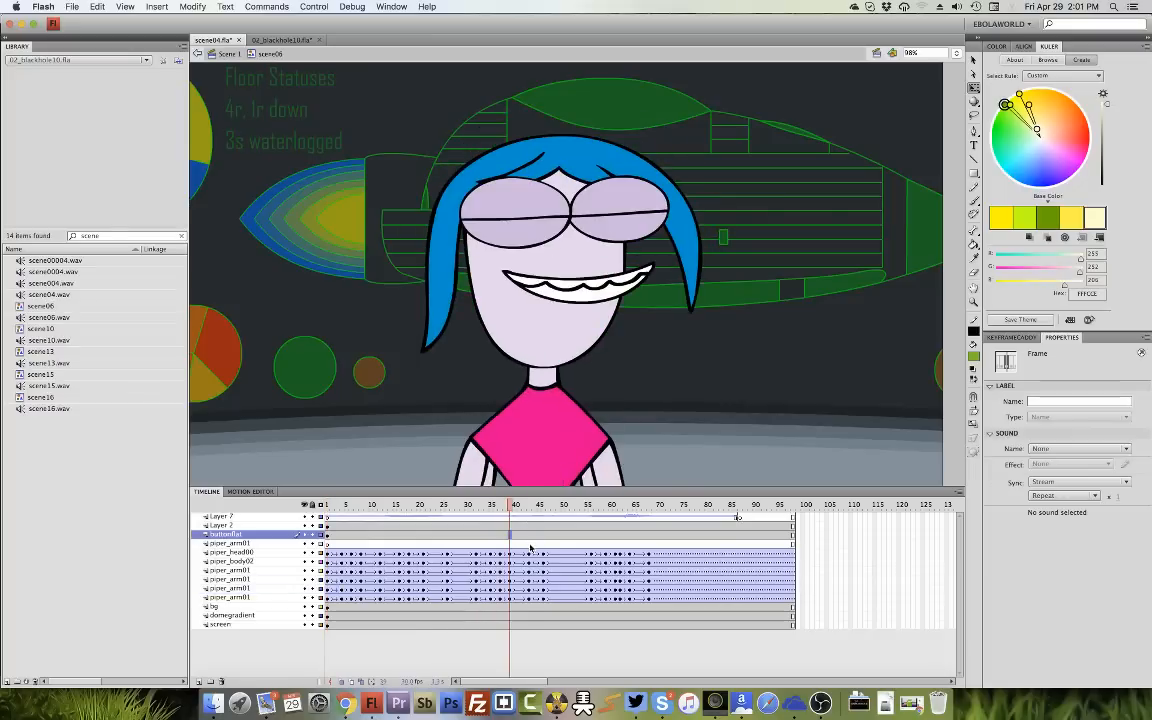
{"action": "left_click", "coordinate": [334, 516]}
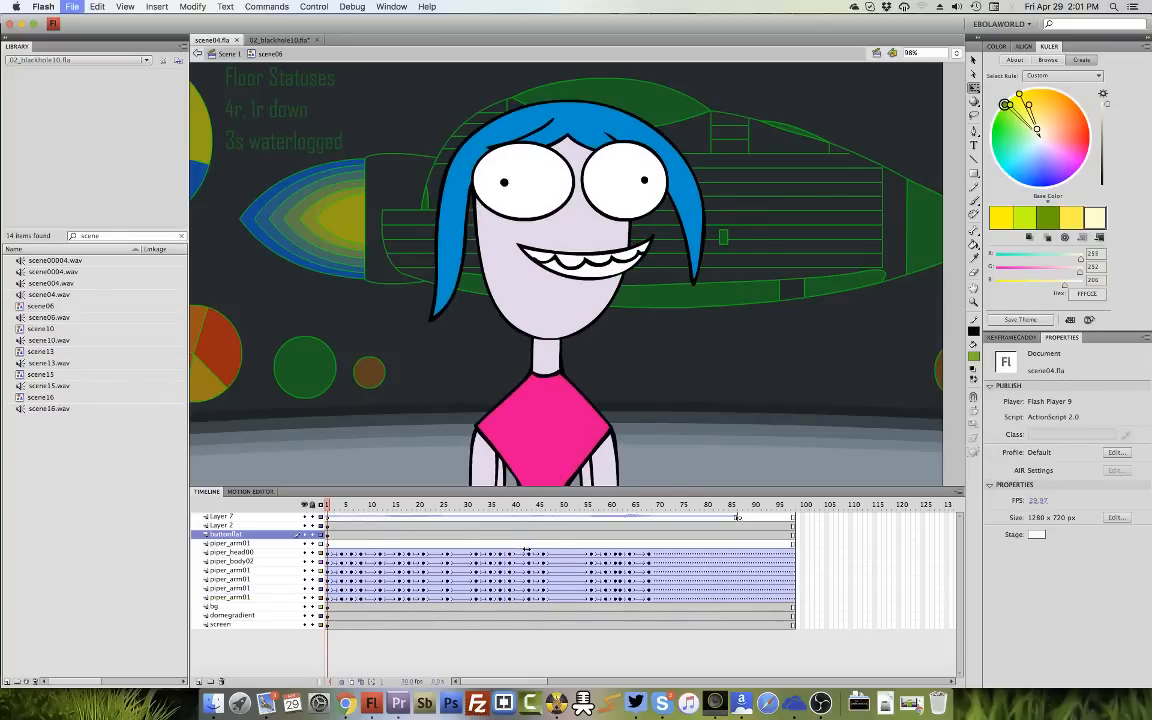
{"action": "left_click", "coordinate": [609, 478]}
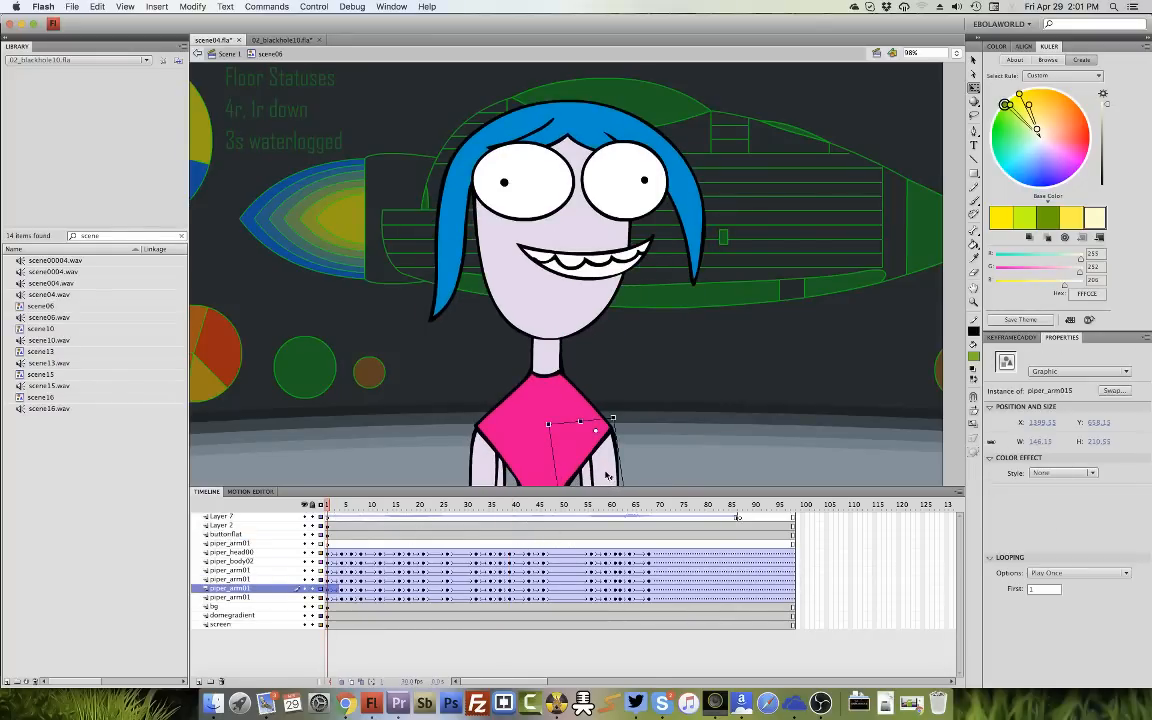
{"action": "double_click", "coordinate": [610, 470]}
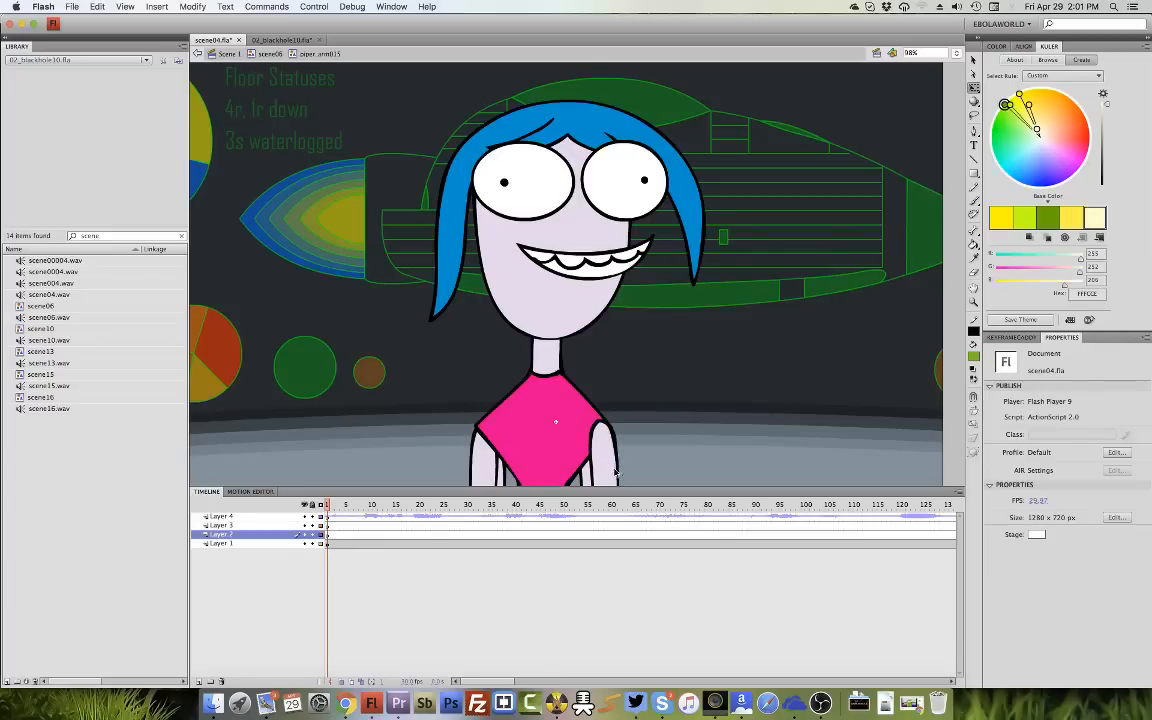
Set the sound on Layer 4 of the arm symbol to scene0004.wav.
{"action": "left_click", "coordinate": [443, 516]}
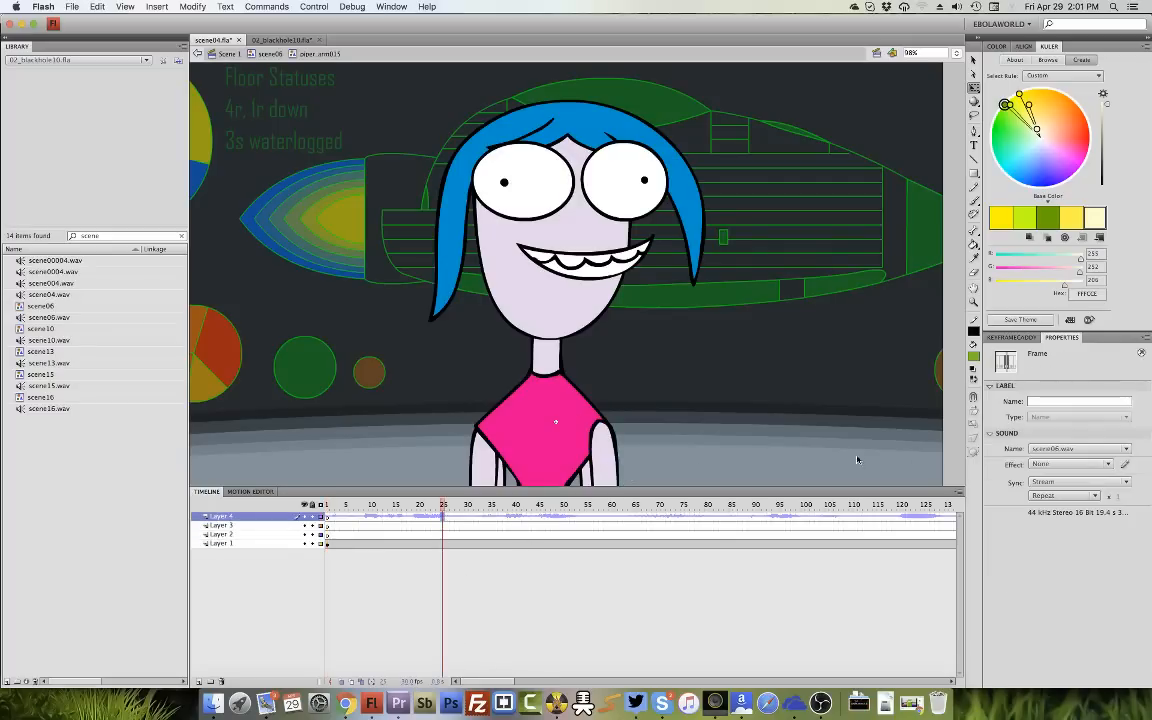
{"action": "left_click", "coordinate": [1079, 449]}
{"action": "left_click", "coordinate": [1075, 484]}
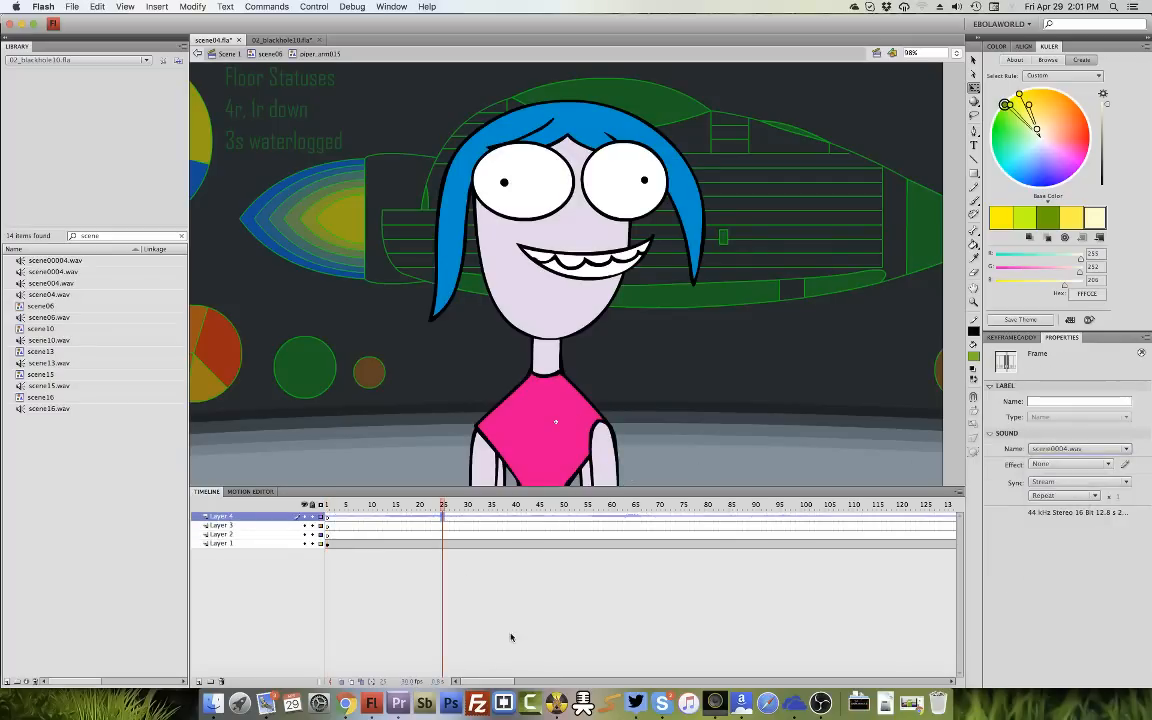
Clear the old keyframes on Layers 1 to 3 of the arm symbol between about frames 137 and 165.
{"action": "left_click_drag", "start_coordinate": [498, 682], "coordinate": [526, 682]}
{"action": "left_click_drag", "start_coordinate": [700, 507], "coordinate": [736, 538]}
{"action": "left_click_drag", "start_coordinate": [669, 526], "coordinate": [801, 543]}
{"action": "right_click", "coordinate": [774, 535]}
{"action": "left_click", "coordinate": [724, 641]}
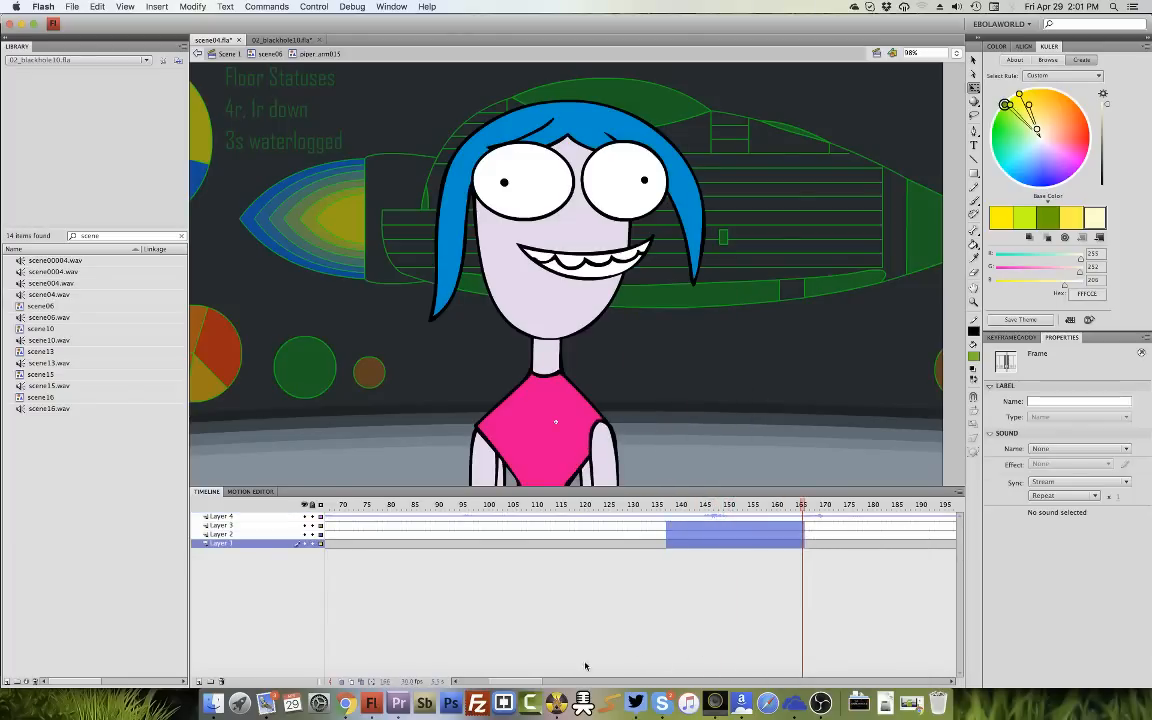
{"action": "left_click_drag", "start_coordinate": [525, 682], "coordinate": [580, 685]}
{"action": "left_click_drag", "start_coordinate": [627, 686], "coordinate": [400, 654]}
Search the library for "piper" and preview the piper_arm006 and piper_arm01 symbols.
{"action": "left_click", "coordinate": [352, 551]}
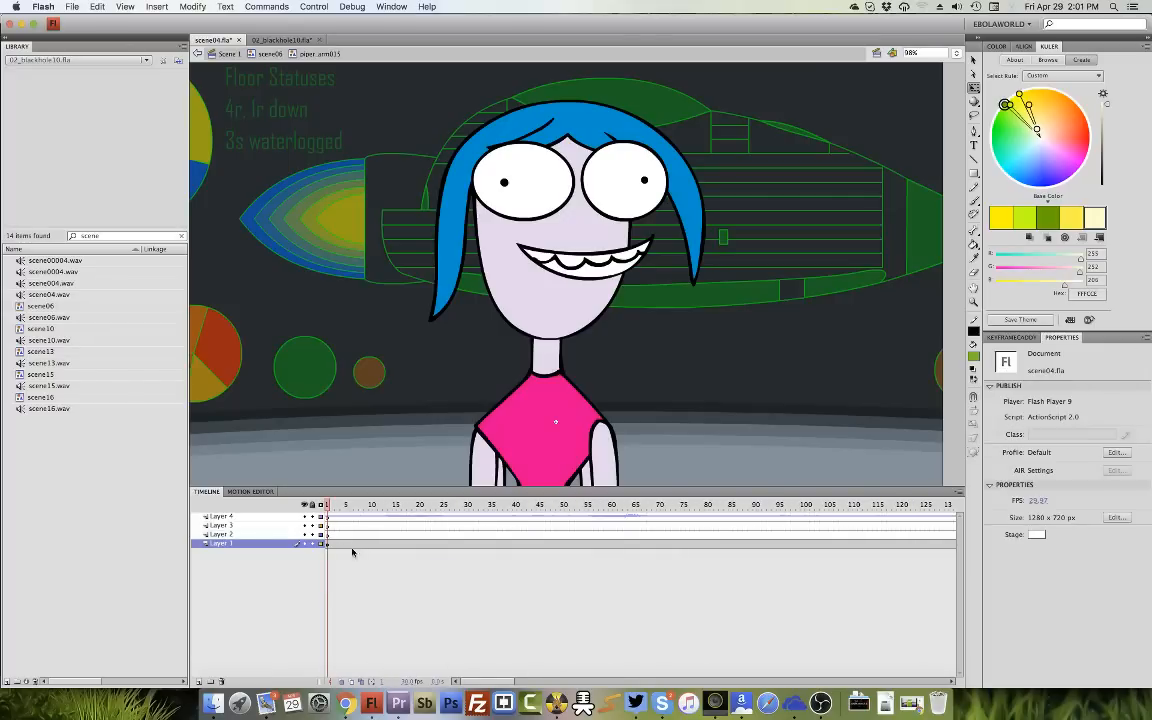
{"action": "left_click", "coordinate": [339, 546]}
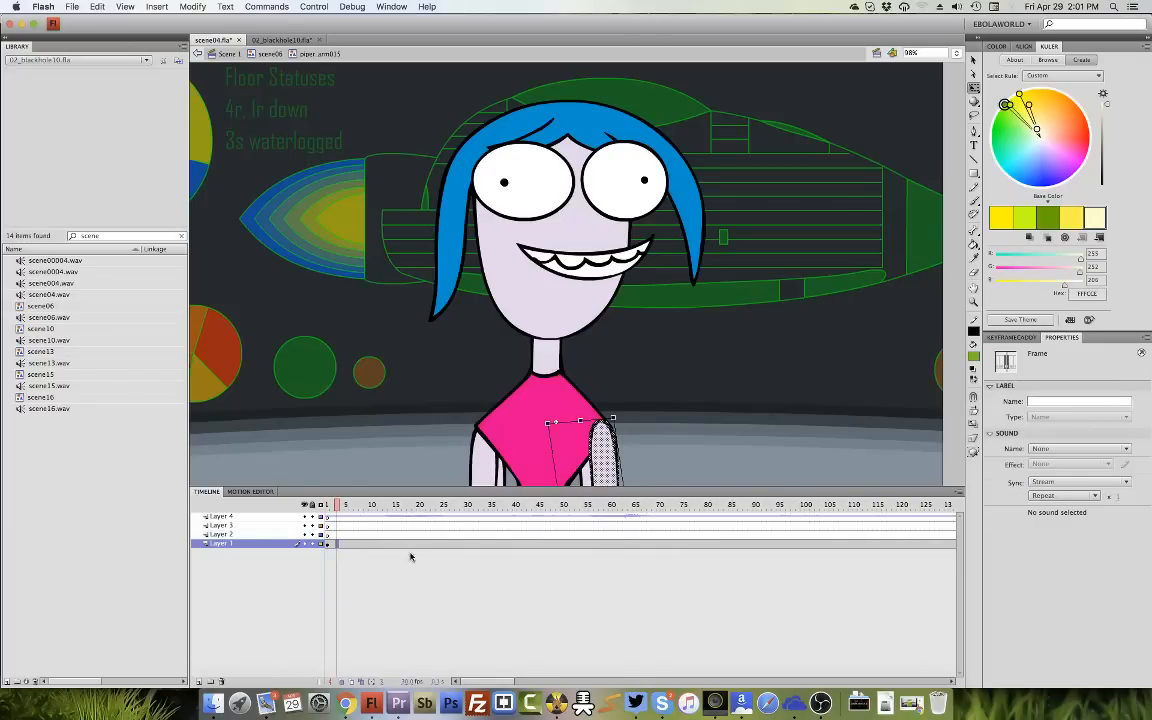
{"action": "double_click", "coordinate": [70, 234]}
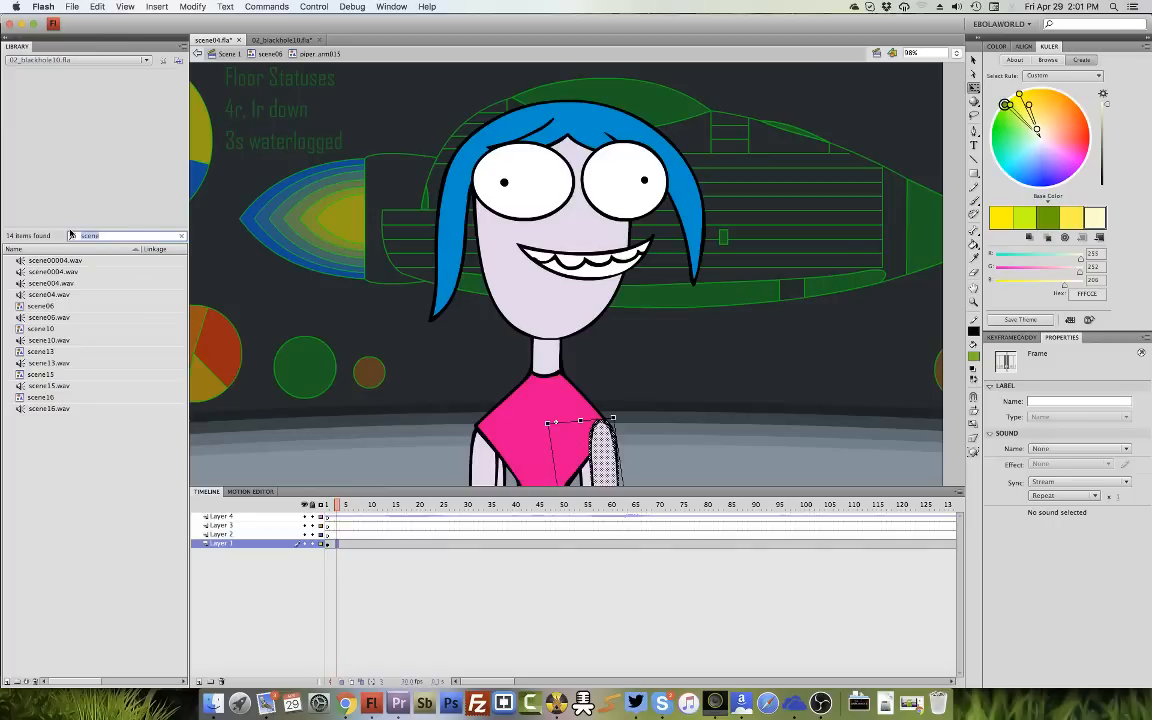
{"action": "type", "text": "piper"}
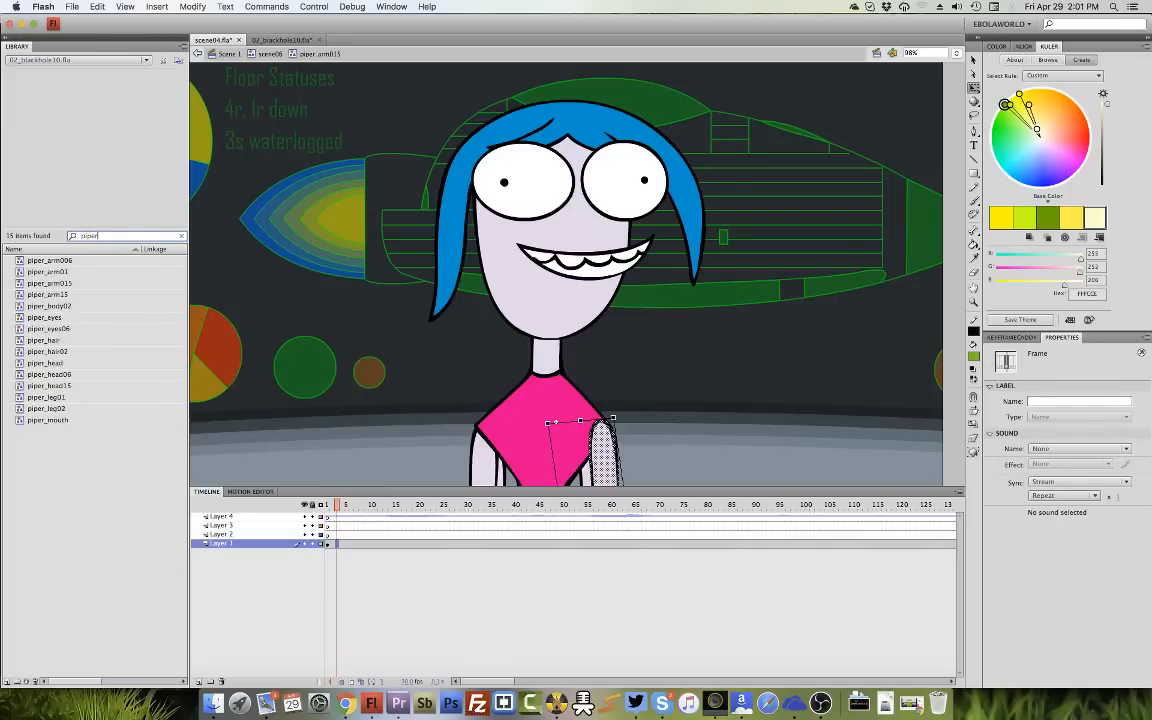
{"action": "left_click", "coordinate": [69, 261]}
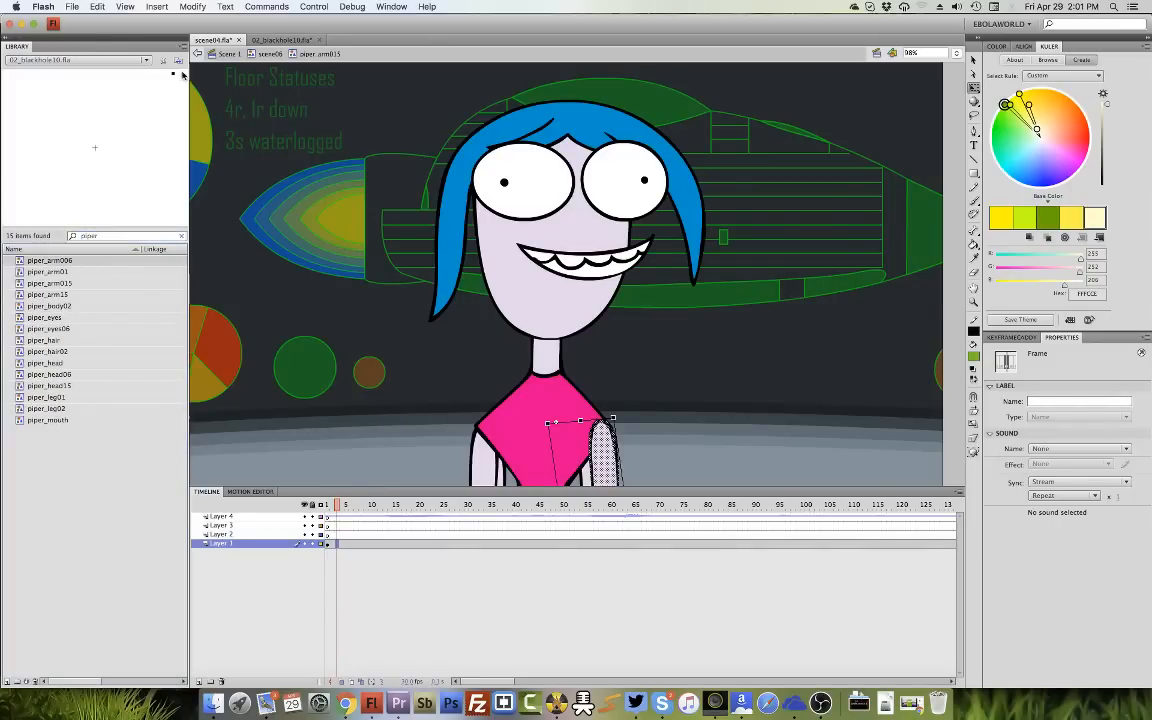
{"action": "left_click", "coordinate": [74, 271]}
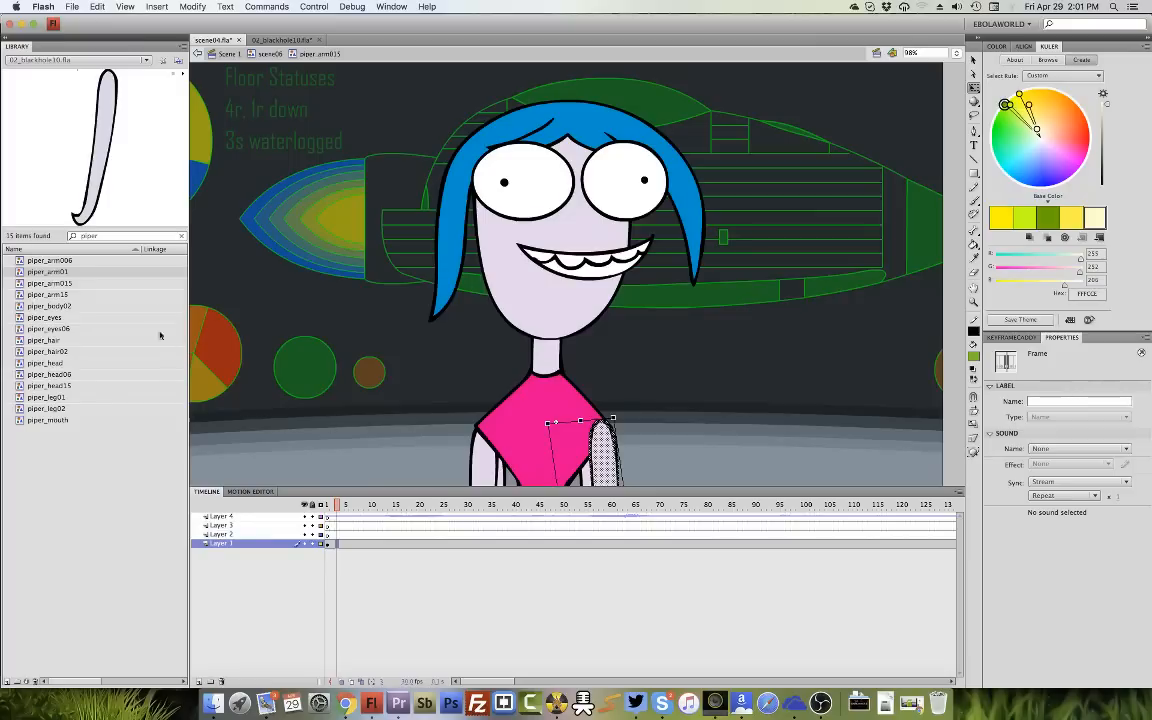
Try a piper_arm01 instance beside the character, inspect its frames, and delete it.
{"action": "left_click_drag", "start_coordinate": [33, 280], "coordinate": [700, 440]}
{"action": "left_click_drag", "start_coordinate": [748, 273], "coordinate": [749, 284]}
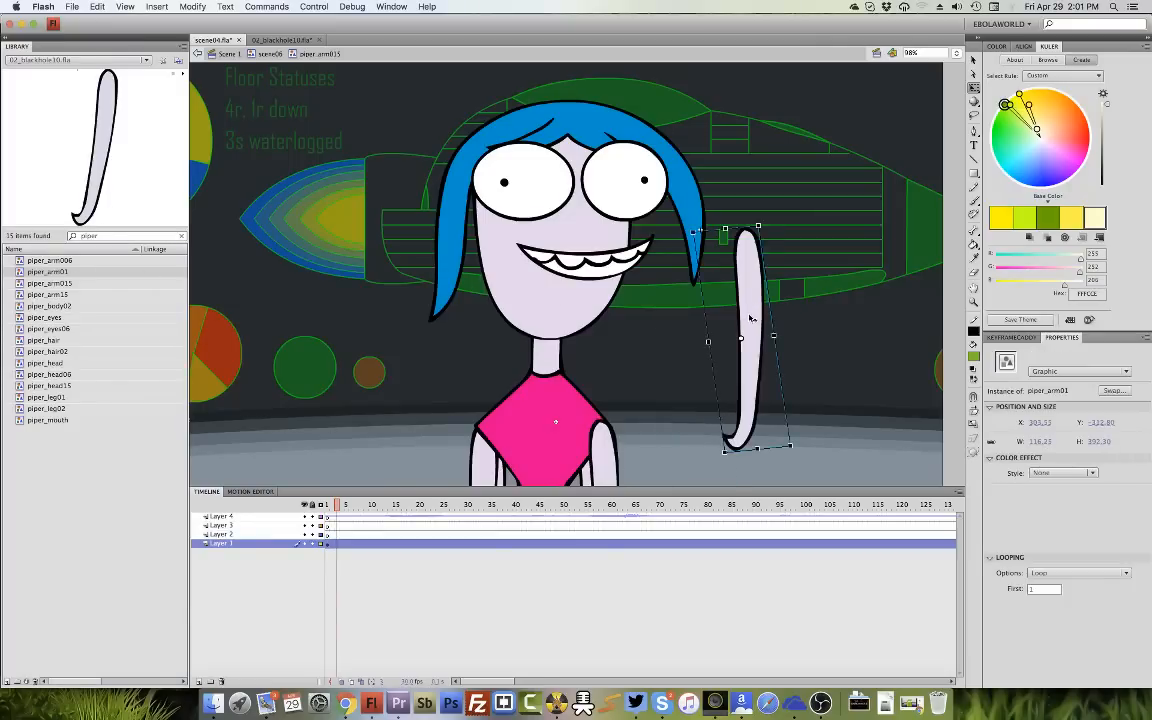
{"action": "double_click", "coordinate": [751, 319]}
{"action": "left_click_drag", "start_coordinate": [389, 508], "coordinate": [544, 500]}
{"action": "left_click", "coordinate": [320, 54]}
{"action": "key", "text": "Delete"}
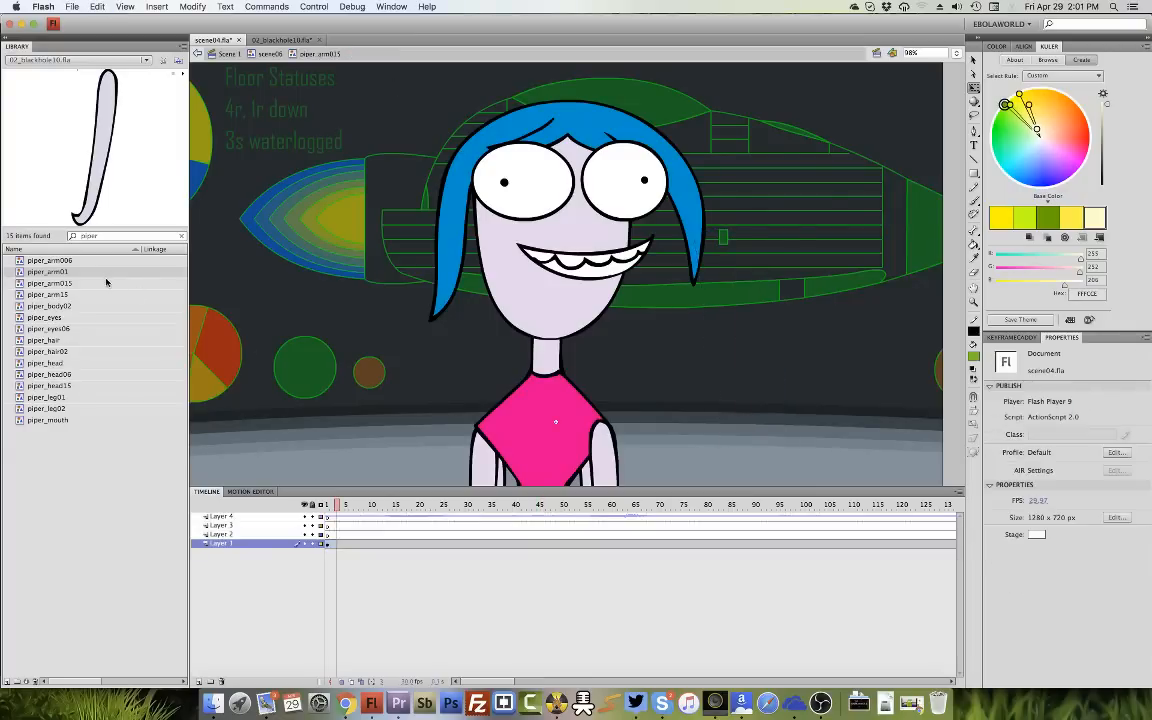
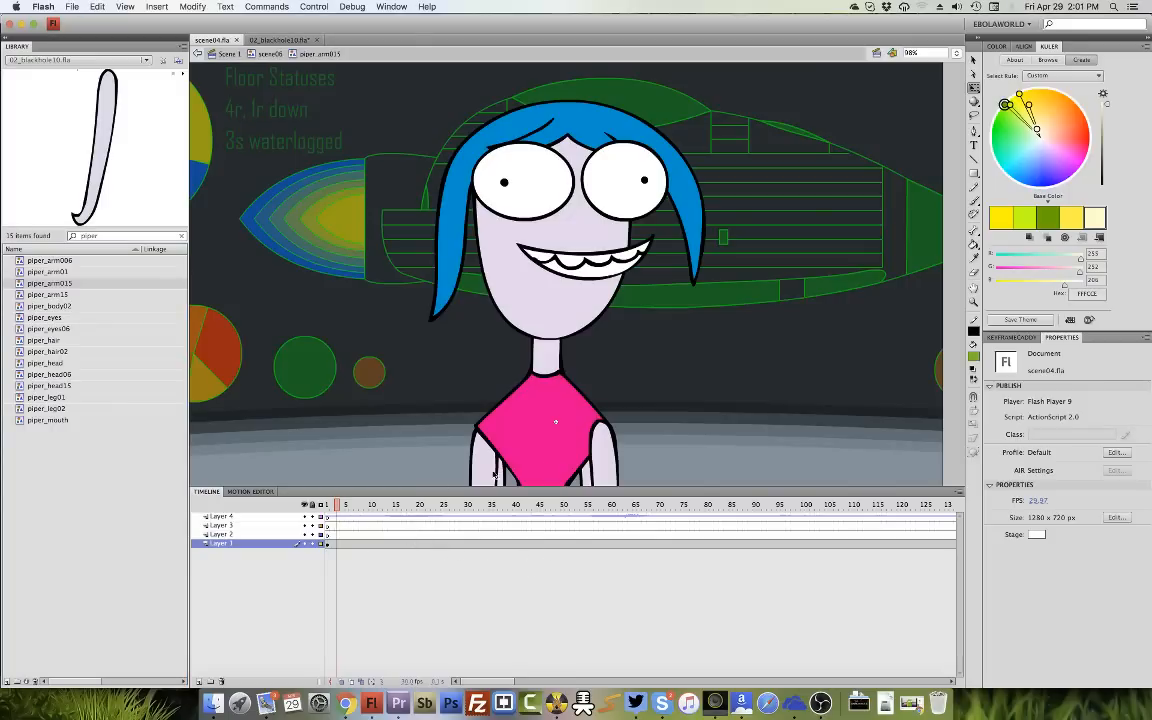
Insert a blank keyframe at frame 11 on Layer 1 of the arm symbol.
{"action": "left_click", "coordinate": [604, 450]}
{"action": "left_click_drag", "start_coordinate": [345, 505], "coordinate": [362, 507]}
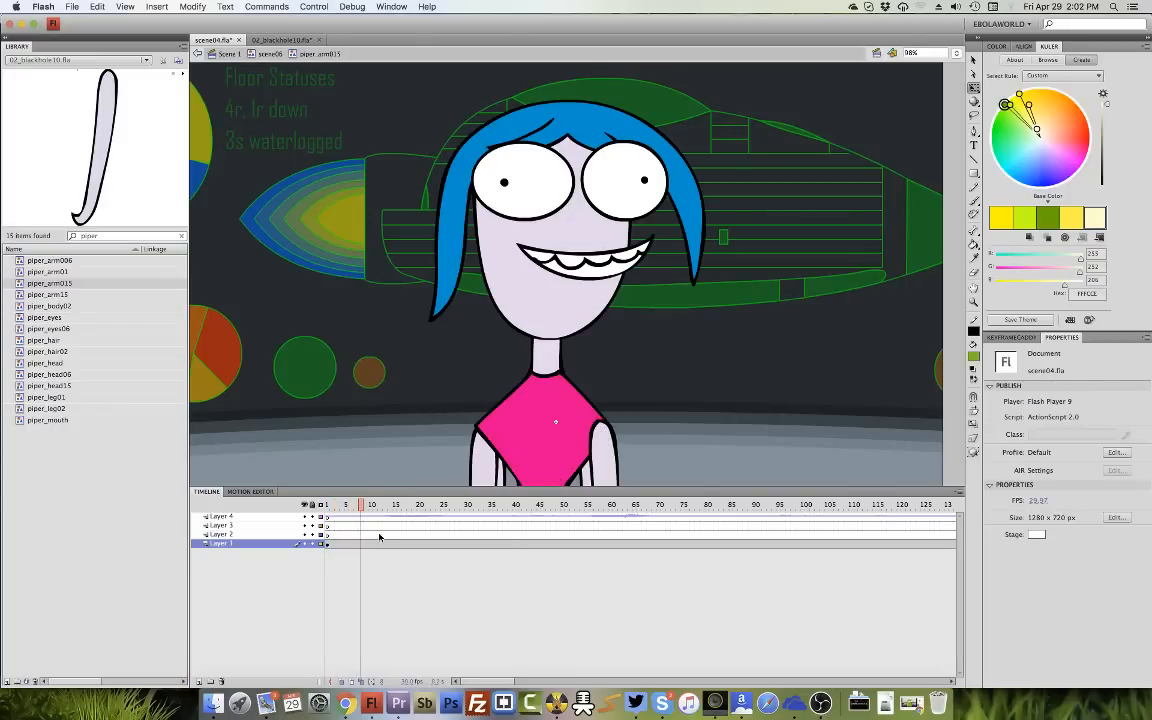
{"action": "left_click", "coordinate": [376, 544]}
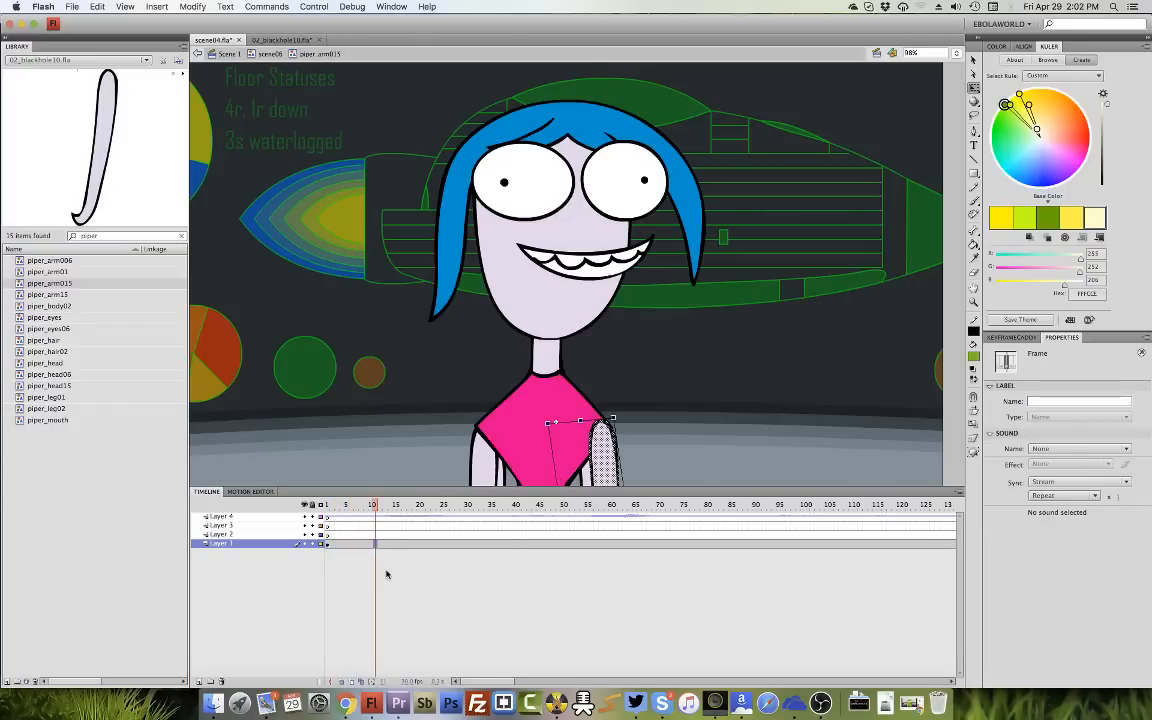
{"action": "key", "text": "F7"}
Turn on the pasteboard display and shrink the timeline area to enlarge the visible stage.
{"action": "left_click", "coordinate": [126, 8]}
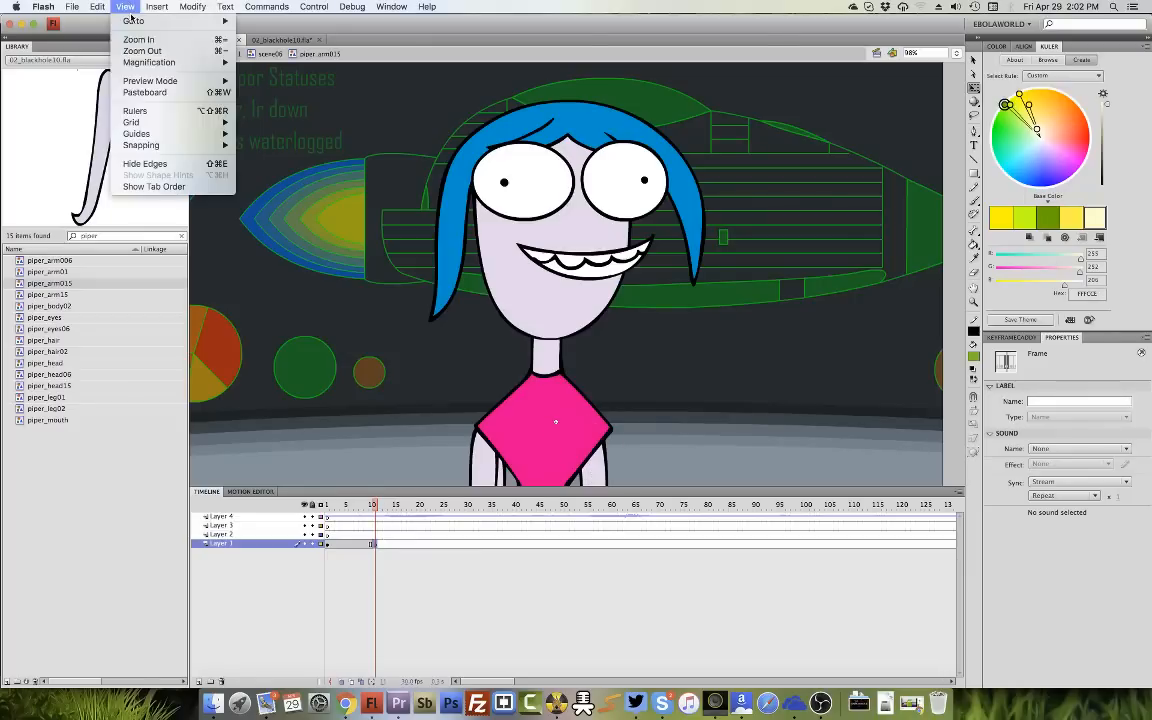
{"action": "left_click", "coordinate": [146, 92]}
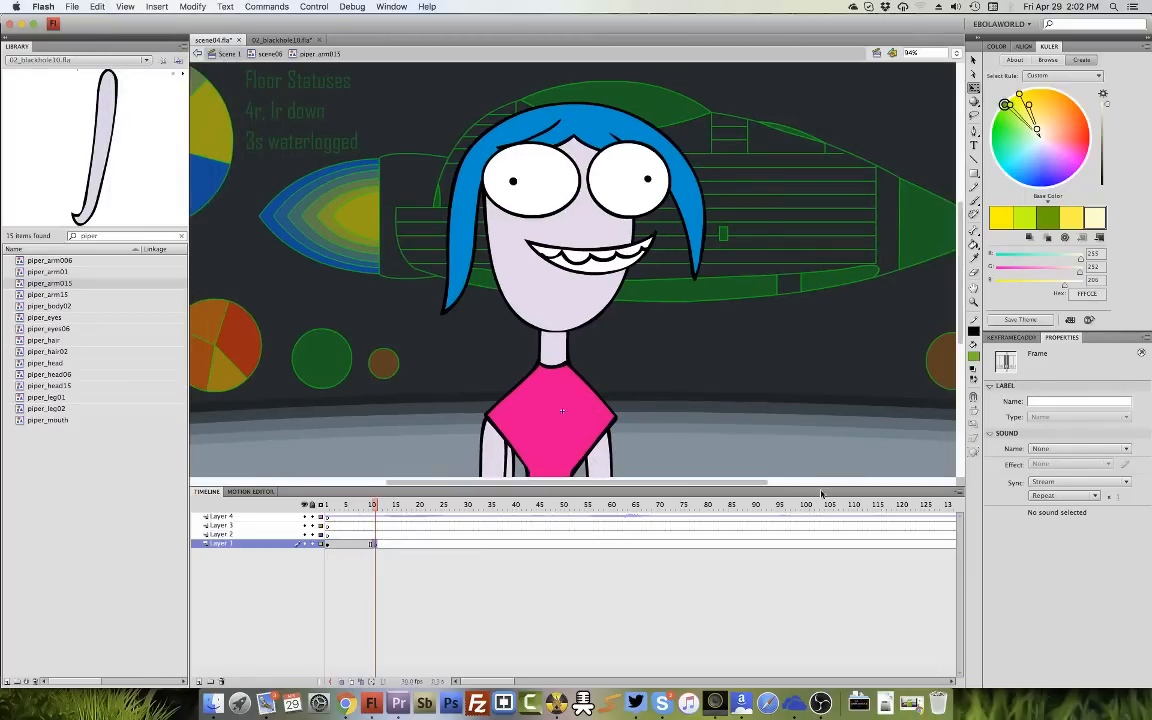
{"action": "left_click_drag", "start_coordinate": [822, 507], "coordinate": [815, 602]}
{"action": "left_click", "coordinate": [792, 581]}
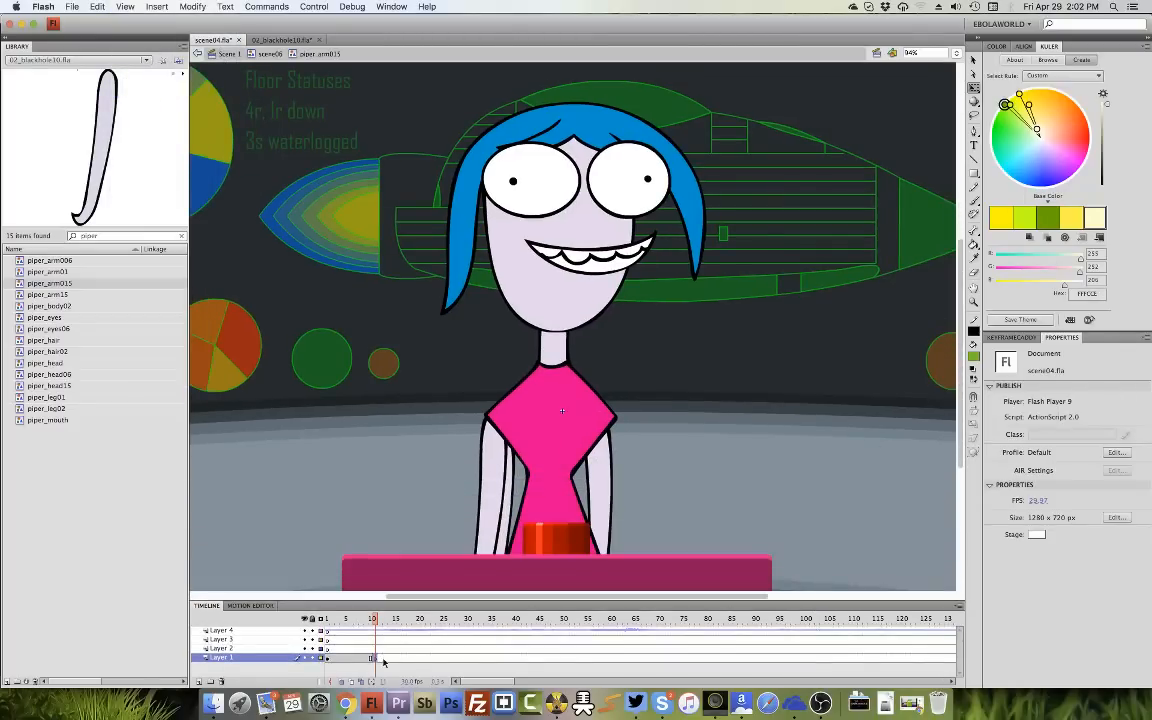
Turn on onion skinning and set the Brush tool to a smaller size for sketching near the shoulder.
{"action": "left_click", "coordinate": [343, 681]}
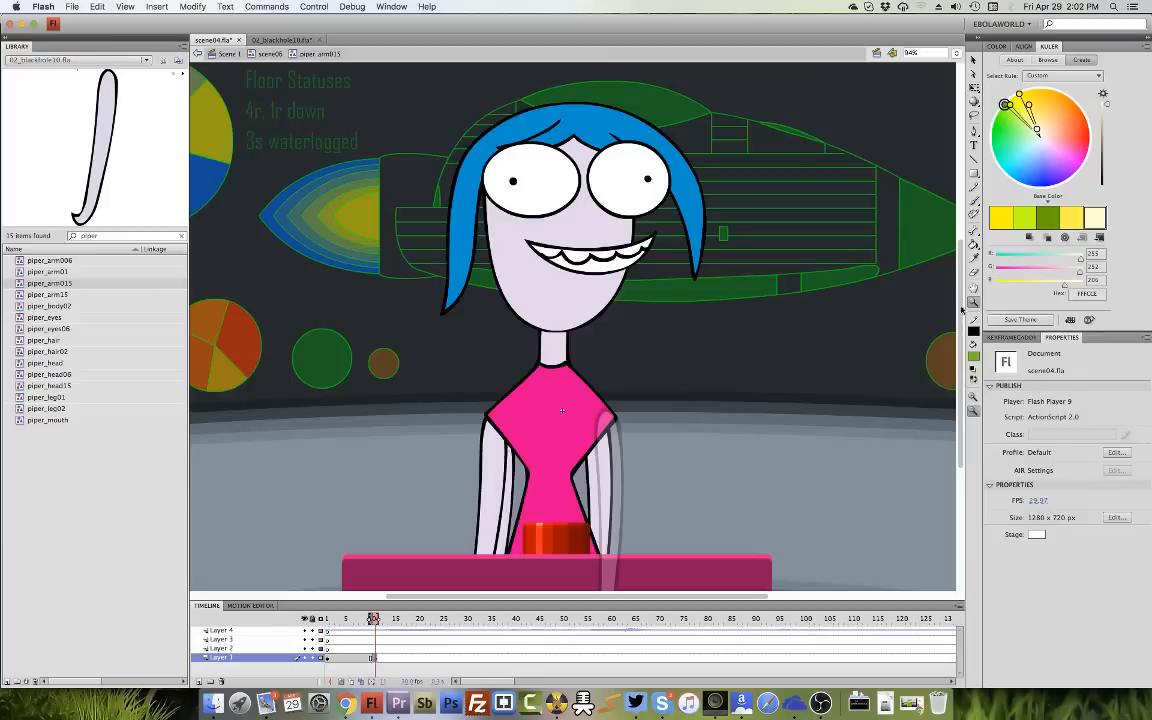
{"action": "left_click_drag", "start_coordinate": [800, 232], "coordinate": [496, 568]}
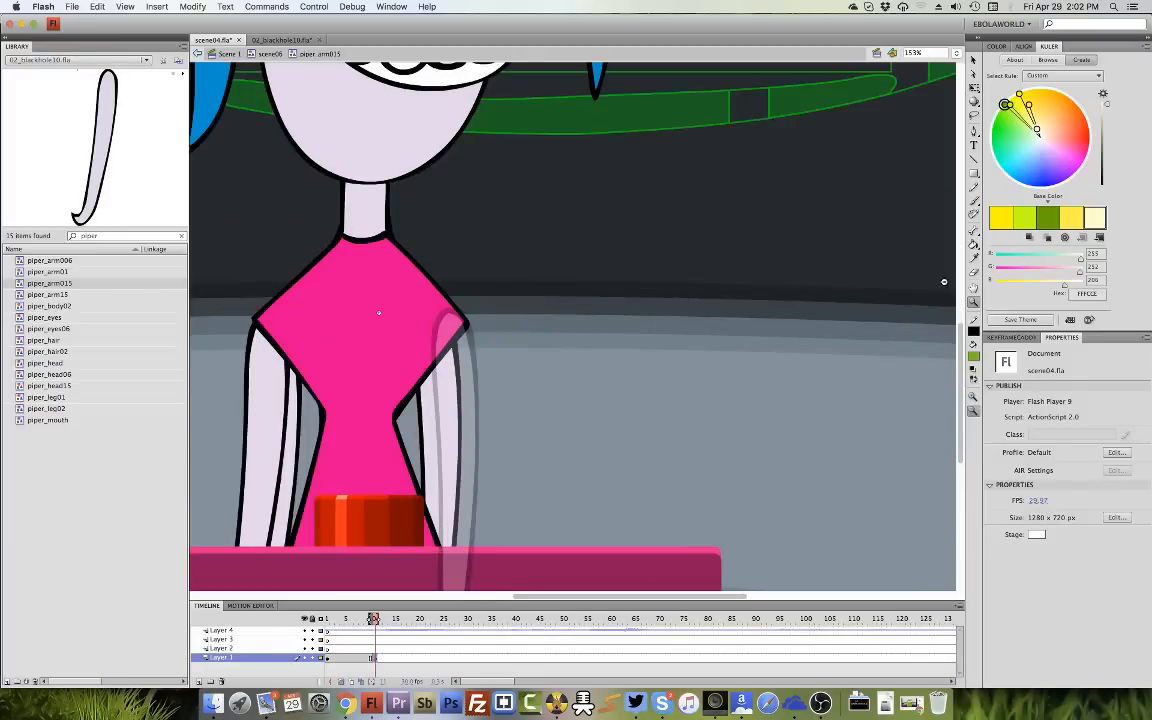
{"action": "left_click", "coordinate": [974, 200]}
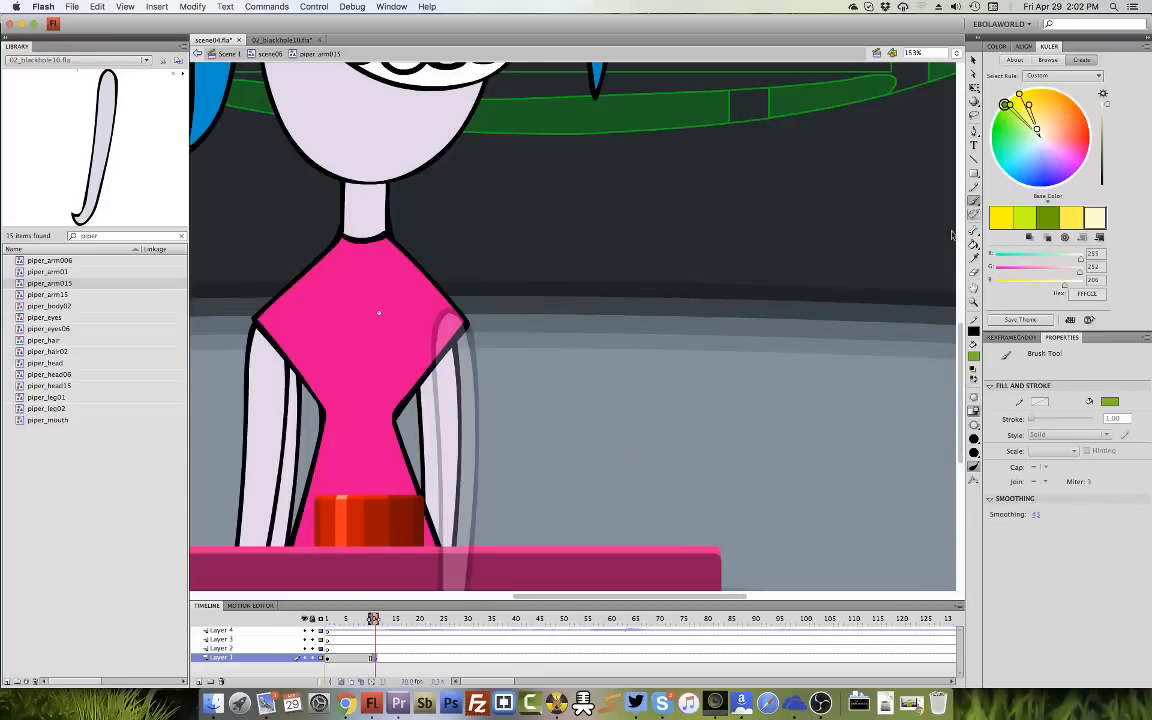
{"action": "left_click", "coordinate": [975, 437]}
{"action": "left_click", "coordinate": [990, 466]}
Shift the blank keyframe on Layer 1 to frame 12, and reopen the arm symbol from the scene's first frame.
{"action": "left_click", "coordinate": [374, 658]}
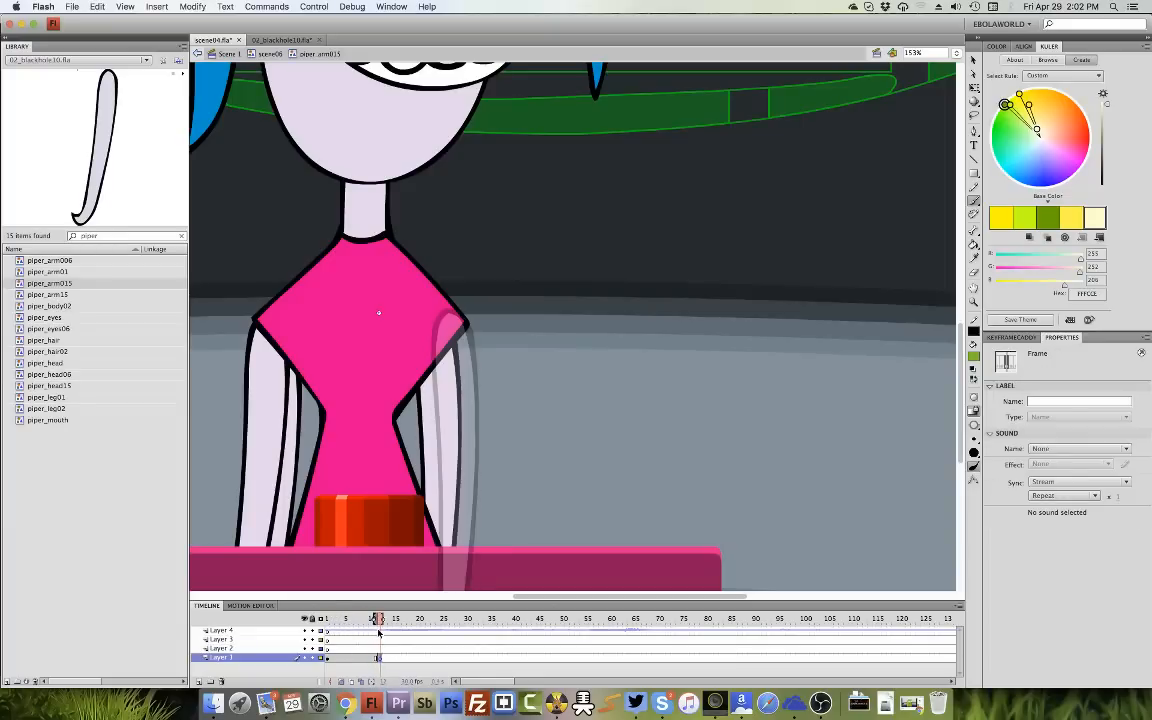
{"action": "double_click", "coordinate": [342, 570]}
{"action": "mouse_move", "coordinate": [345, 620]}
{"action": "left_mouse_down"}
{"action": "mouse_move", "coordinate": [382, 620]}
{"action": "mouse_move", "coordinate": [328, 618]}
{"action": "left_mouse_up"}
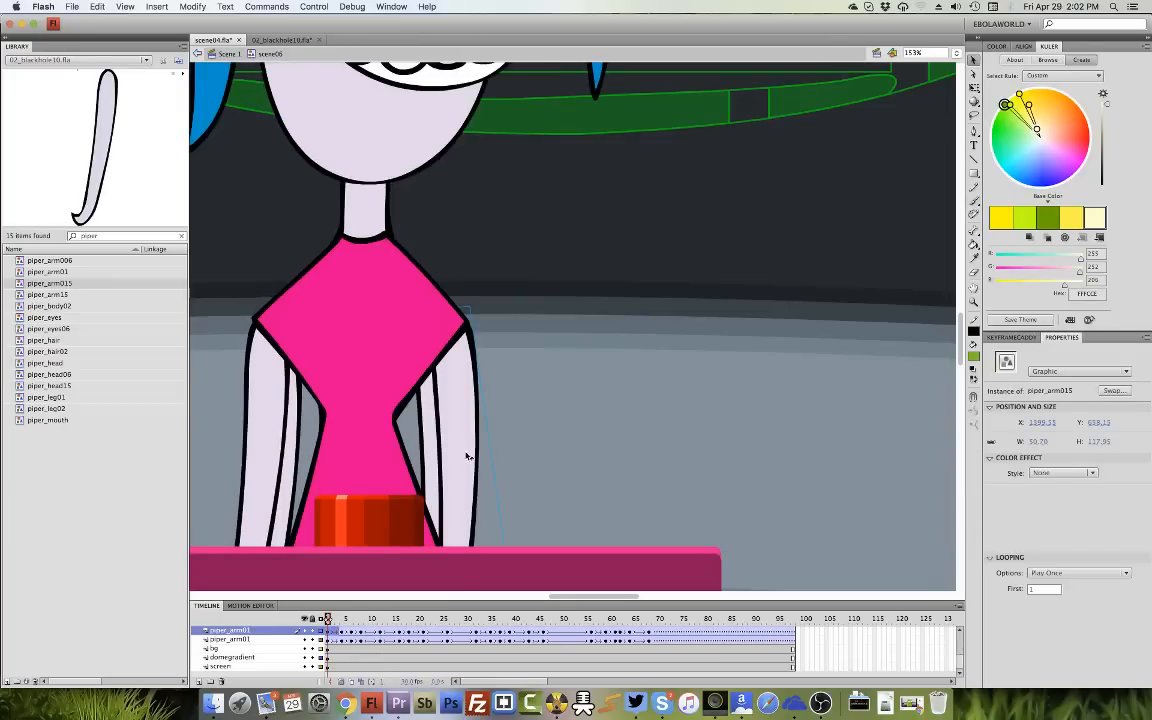
{"action": "double_click", "coordinate": [456, 540]}
{"action": "left_click", "coordinate": [381, 659]}
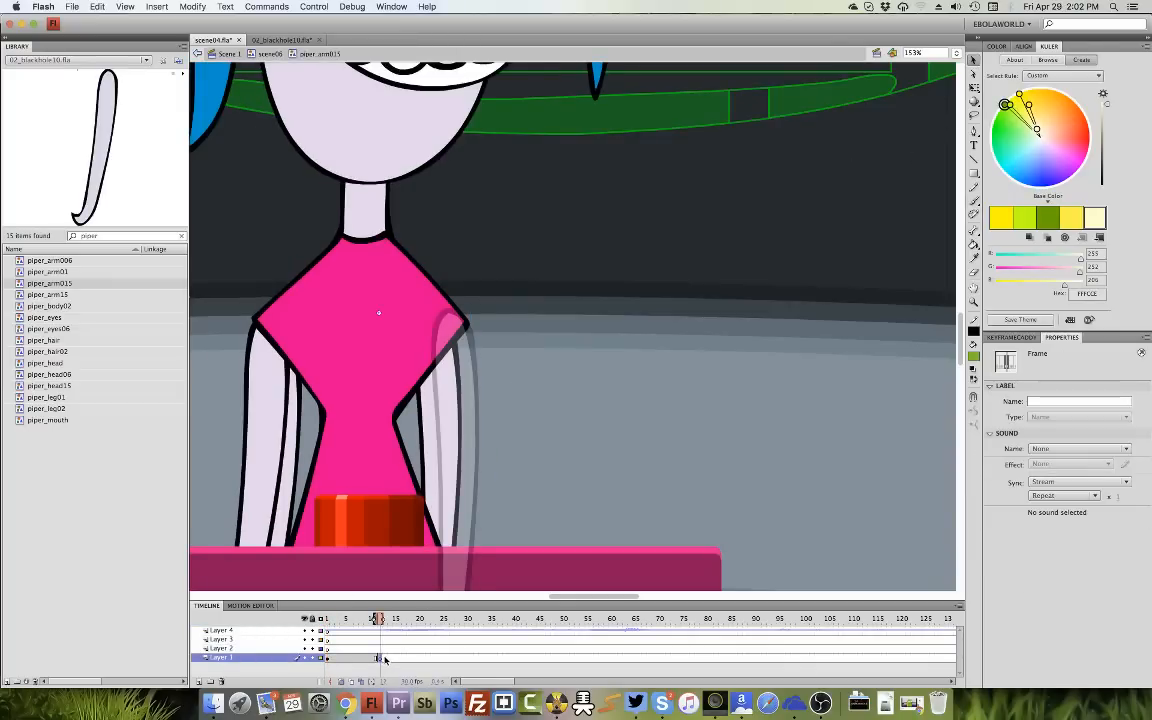
{"action": "key", "text": "b"}
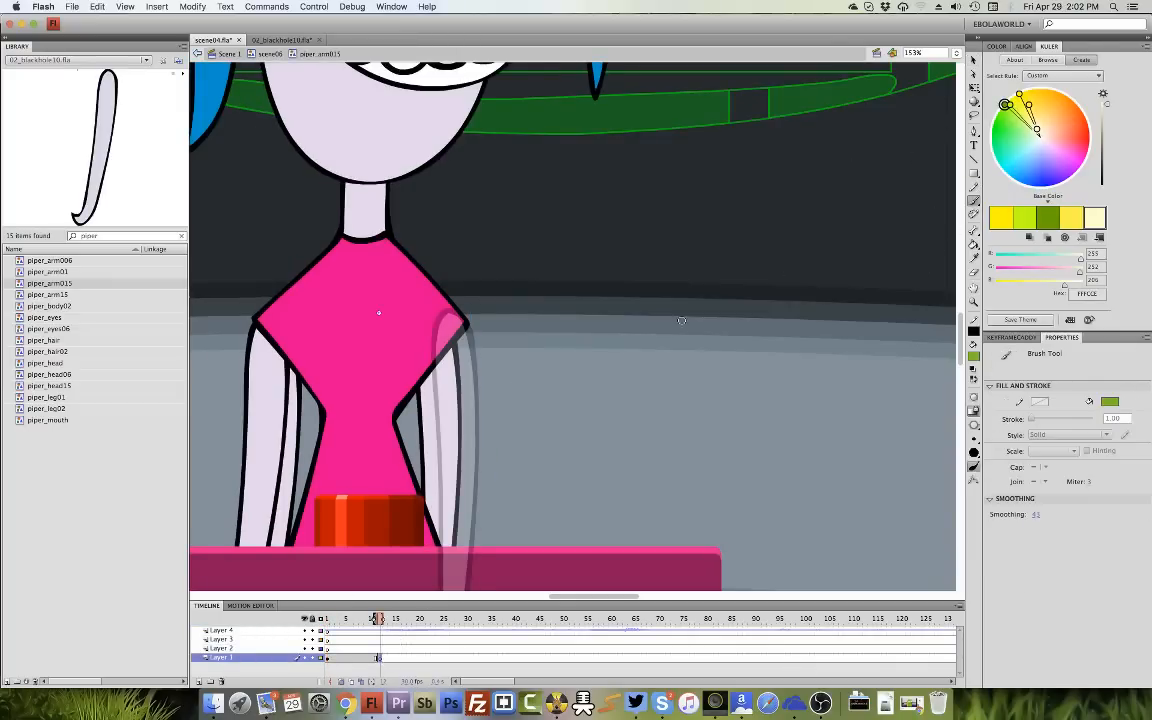
{"action": "left_click_drag", "start_coordinate": [442, 316], "coordinate": [437, 425]}
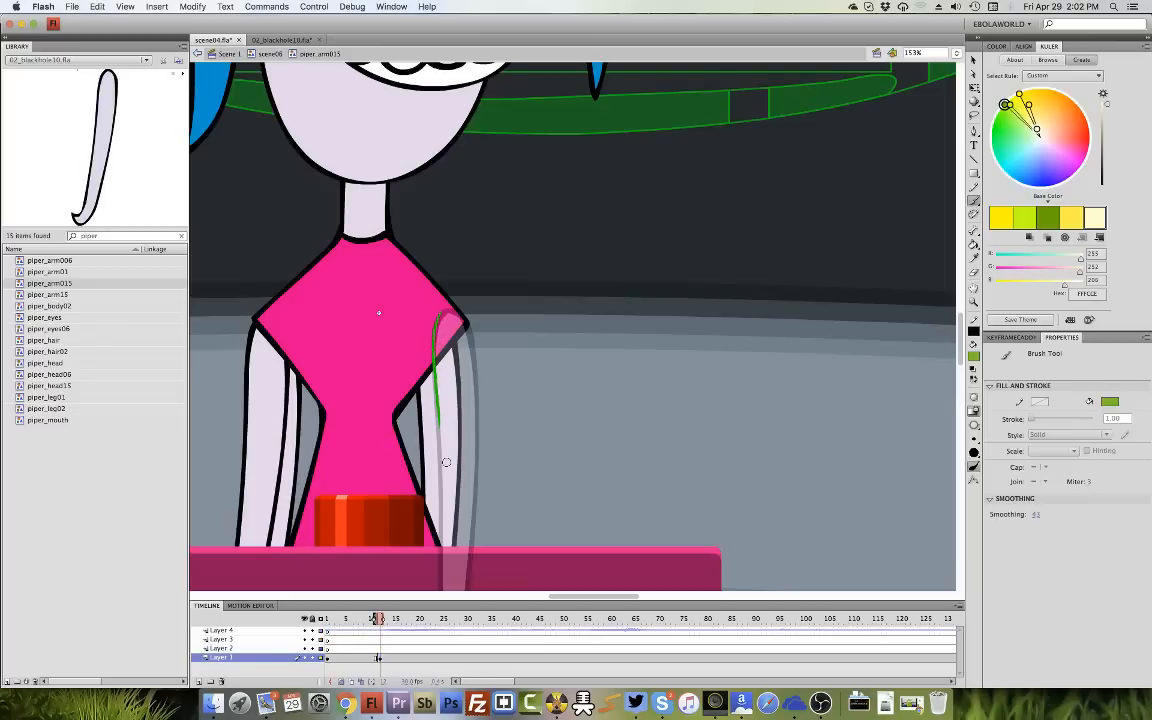
{"action": "left_click", "coordinate": [104, 6]}
{"action": "left_click", "coordinate": [116, 21]}
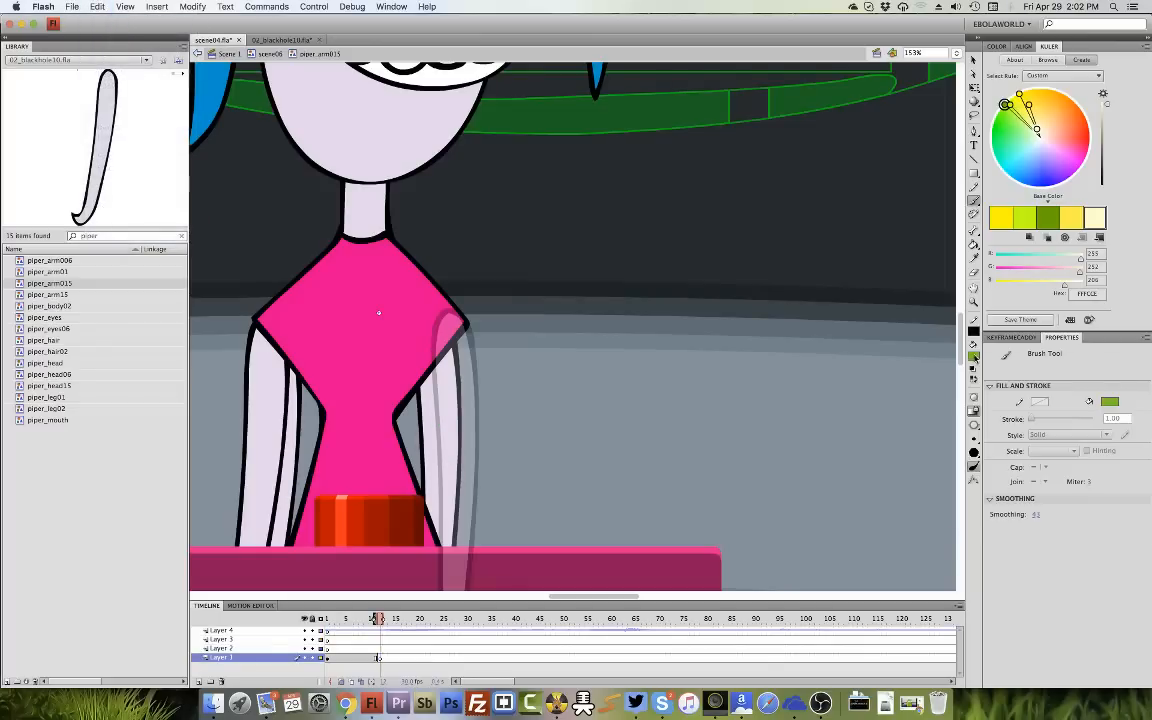
Set the brush fill to black and sketch a U-shaped raised arm with a curved tip from the shoulder on frame 12.
{"action": "left_click", "coordinate": [974, 357]}
{"action": "left_click", "coordinate": [977, 387]}
{"action": "mouse_move", "coordinate": [438, 316]}
{"action": "left_mouse_down"}
{"action": "mouse_move", "coordinate": [445, 438]}
{"action": "mouse_move", "coordinate": [478, 470]}
{"action": "mouse_move", "coordinate": [517, 472]}
{"action": "mouse_move", "coordinate": [547, 424]}
{"action": "mouse_move", "coordinate": [573, 302]}
{"action": "mouse_move", "coordinate": [618, 294]}
{"action": "mouse_move", "coordinate": [576, 276]}
{"action": "mouse_move", "coordinate": [539, 292]}
{"action": "mouse_move", "coordinate": [514, 405]}
{"action": "left_mouse_up"}
{"action": "left_click_drag", "start_coordinate": [534, 303], "coordinate": [514, 436]}
{"action": "mouse_move", "coordinate": [530, 342]}
{"action": "left_mouse_down"}
{"action": "mouse_move", "coordinate": [514, 422]}
{"action": "mouse_move", "coordinate": [487, 435]}
{"action": "mouse_move", "coordinate": [473, 362]}
{"action": "mouse_move", "coordinate": [434, 325]}
{"action": "mouse_move", "coordinate": [431, 397]}
{"action": "mouse_move", "coordinate": [430, 367]}
{"action": "mouse_move", "coordinate": [486, 479]}
{"action": "mouse_move", "coordinate": [543, 452]}
{"action": "mouse_move", "coordinate": [525, 374]}
{"action": "left_mouse_up"}
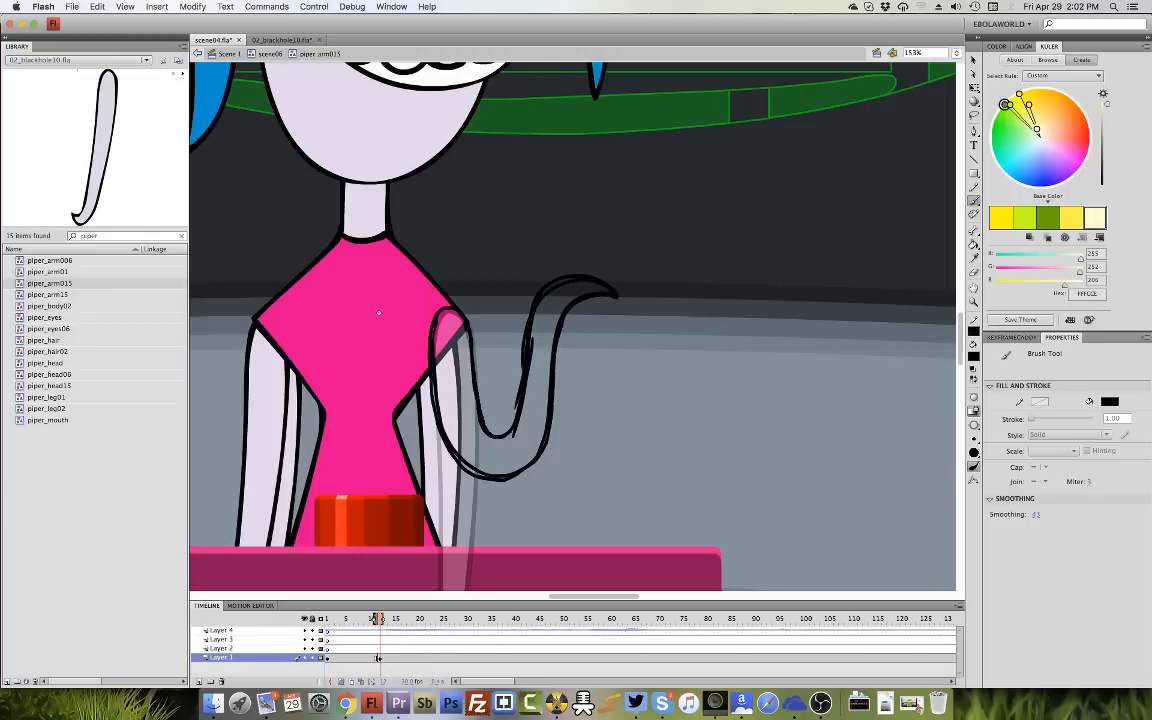
Rotate the raised-arm sketch slightly counterclockwise about the shoulder with Free Transform.
{"action": "key", "text": "v"}
{"action": "left_click", "coordinate": [598, 283]}
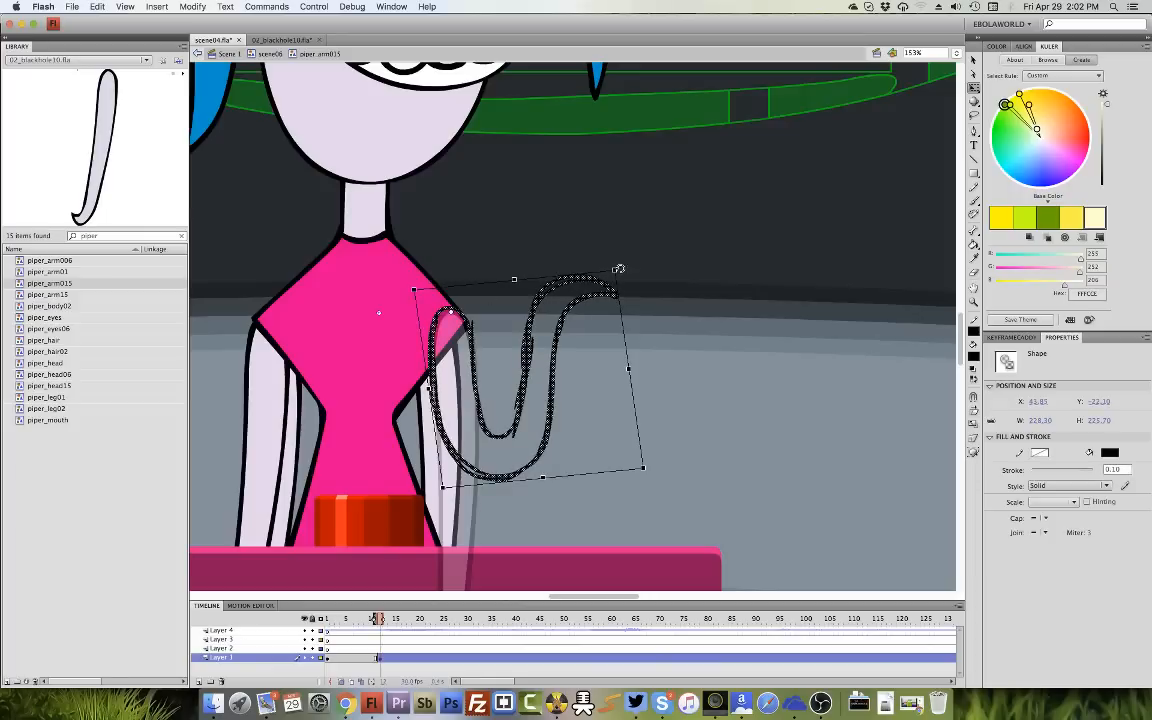
{"action": "mouse_move", "coordinate": [619, 266]}
{"action": "left_mouse_down"}
{"action": "mouse_move", "coordinate": [613, 239]}
{"action": "mouse_move", "coordinate": [607, 252]}
{"action": "left_mouse_up"}
{"action": "left_click", "coordinate": [645, 267]}
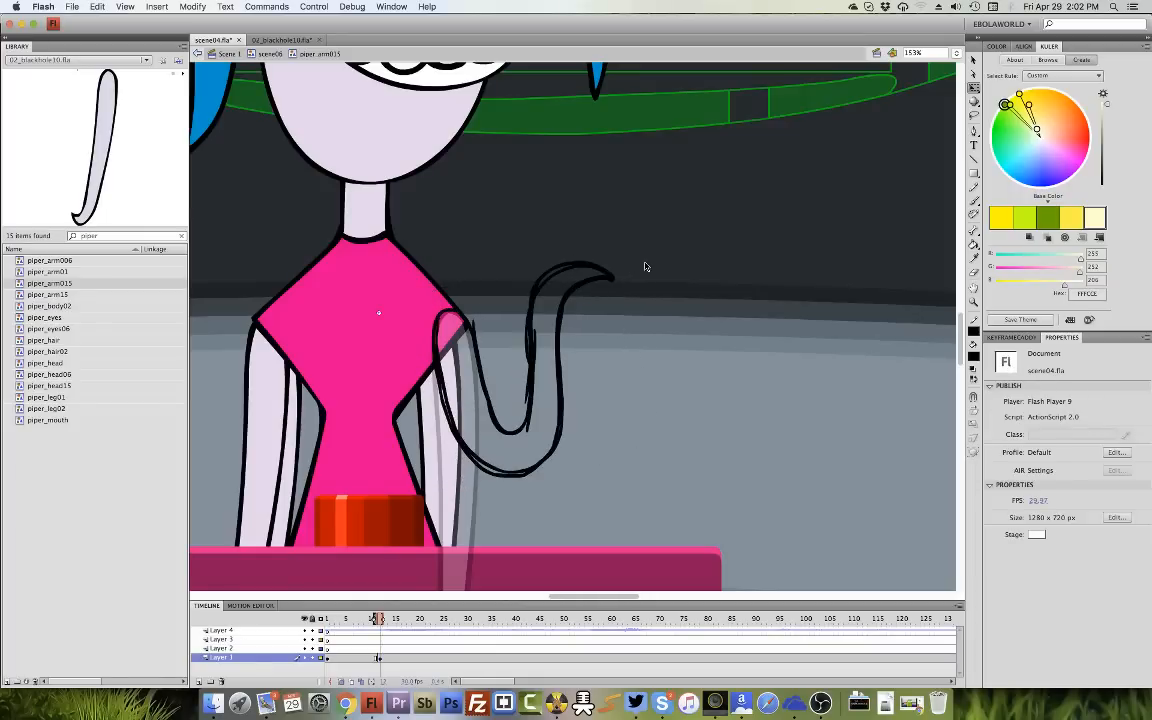
{"action": "left_click", "coordinate": [125, 7]}
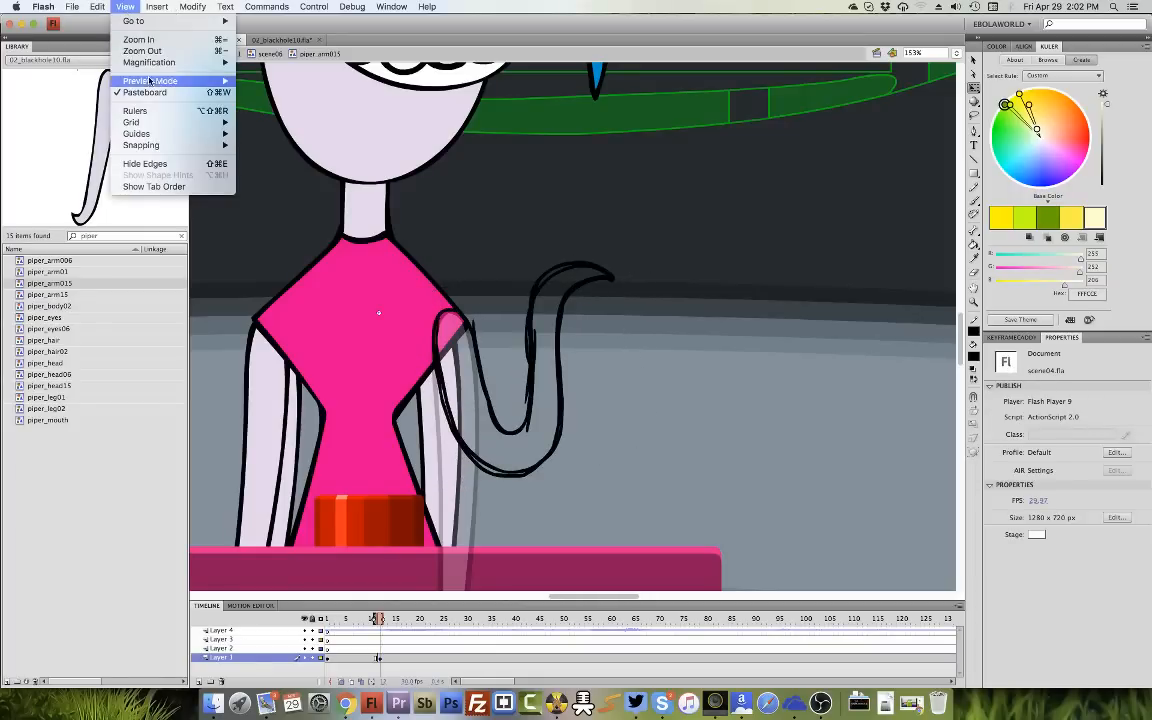
{"action": "left_click", "coordinate": [152, 95]}
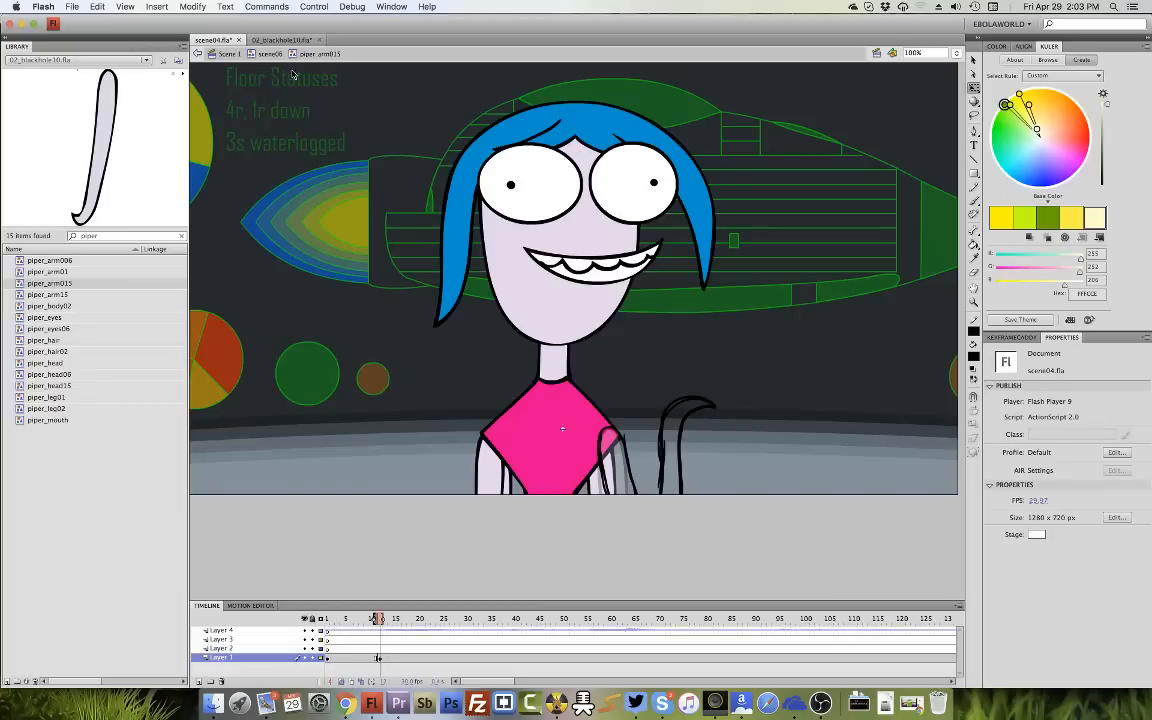
{"action": "left_click", "coordinate": [157, 7]}
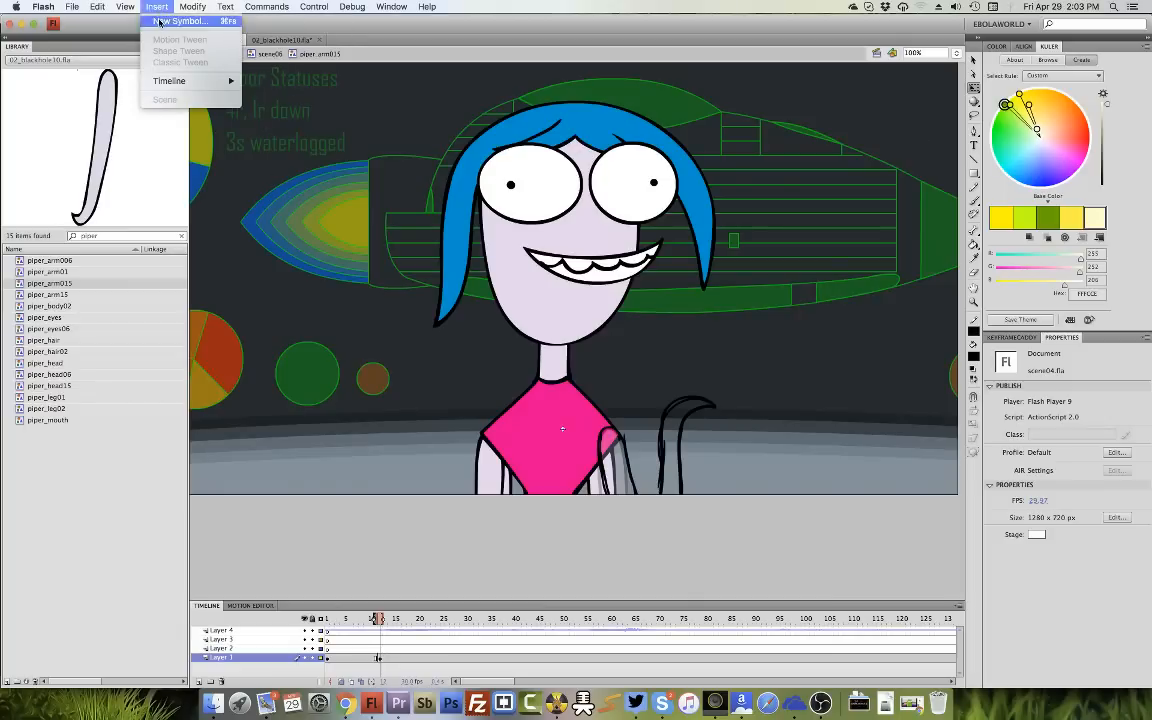
{"action": "left_click", "coordinate": [150, 92]}
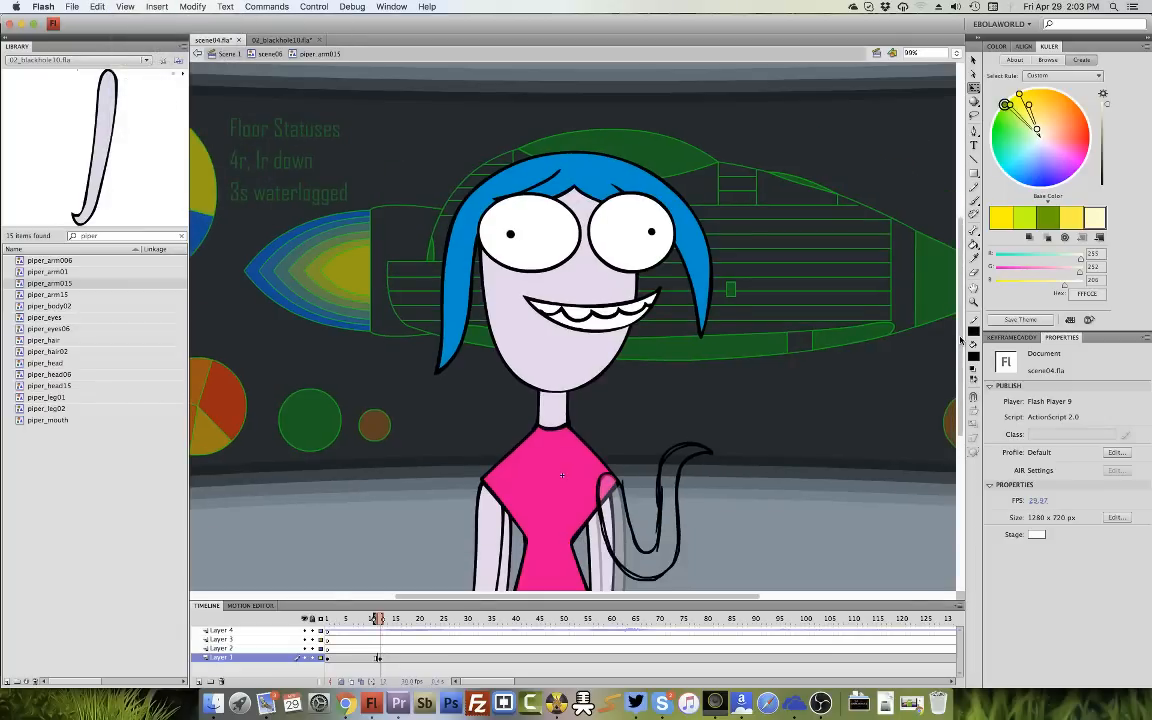
Insert a blank keyframe at frame 13 on Layer 1, after the raised-arm sketch.
{"action": "scroll", "coordinate": [940, 341], "scroll_direction": "down", "scroll_amount": 3}
{"action": "left_click_drag", "start_coordinate": [788, 278], "coordinate": [544, 472]}
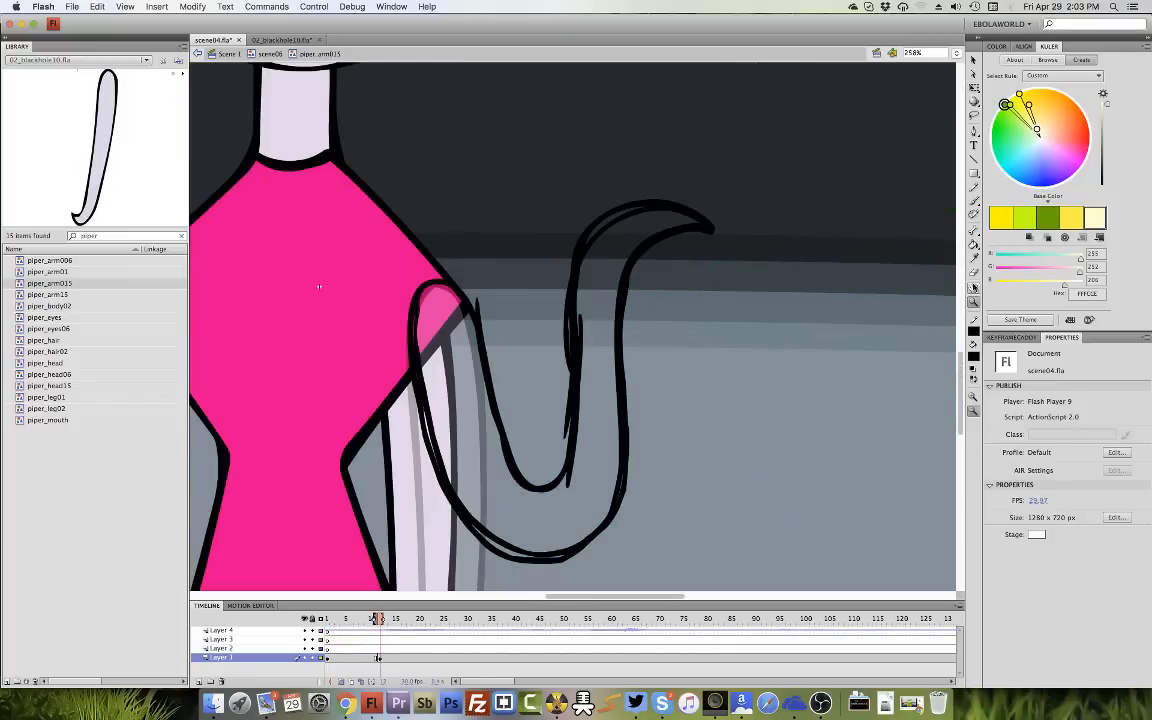
{"action": "left_click", "coordinate": [974, 289]}
{"action": "left_click_drag", "start_coordinate": [654, 397], "coordinate": [742, 359]}
{"action": "left_click", "coordinate": [384, 658]}
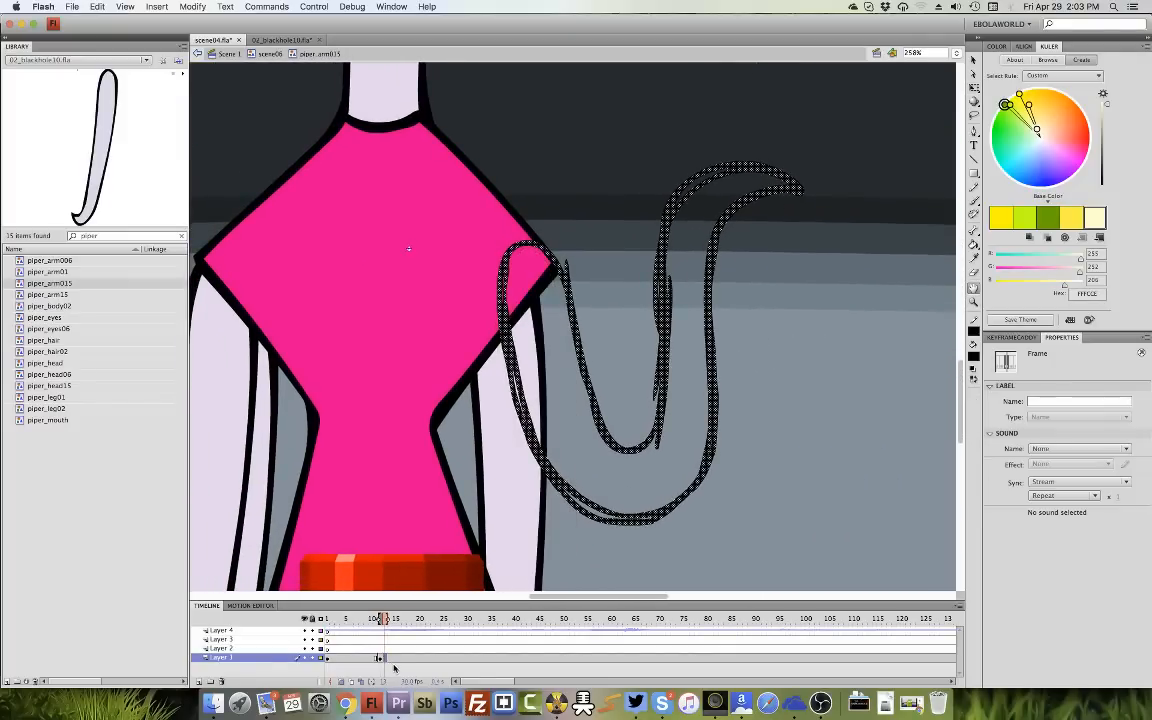
{"action": "key", "text": "Delete"}
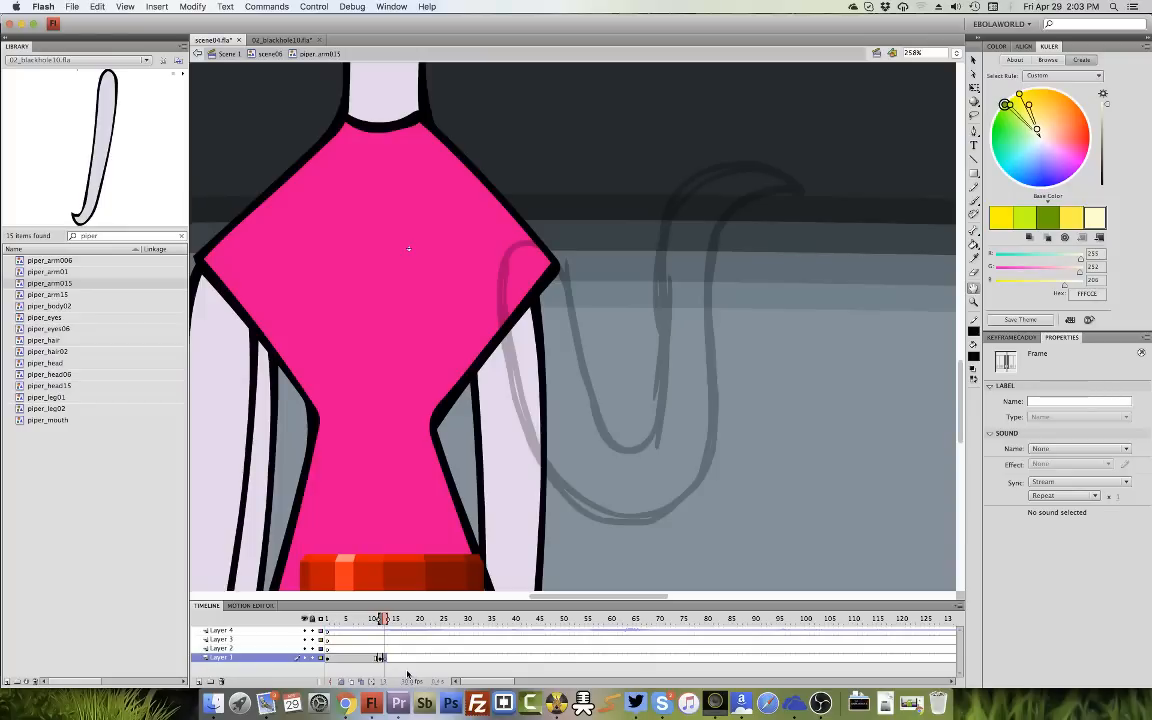
Trace the onion-skinned arm sketch on frame 13 with a thicker black brush, undoing the first outline and redrawing it.
{"action": "left_click", "coordinate": [974, 200]}
{"action": "left_click", "coordinate": [974, 453]}
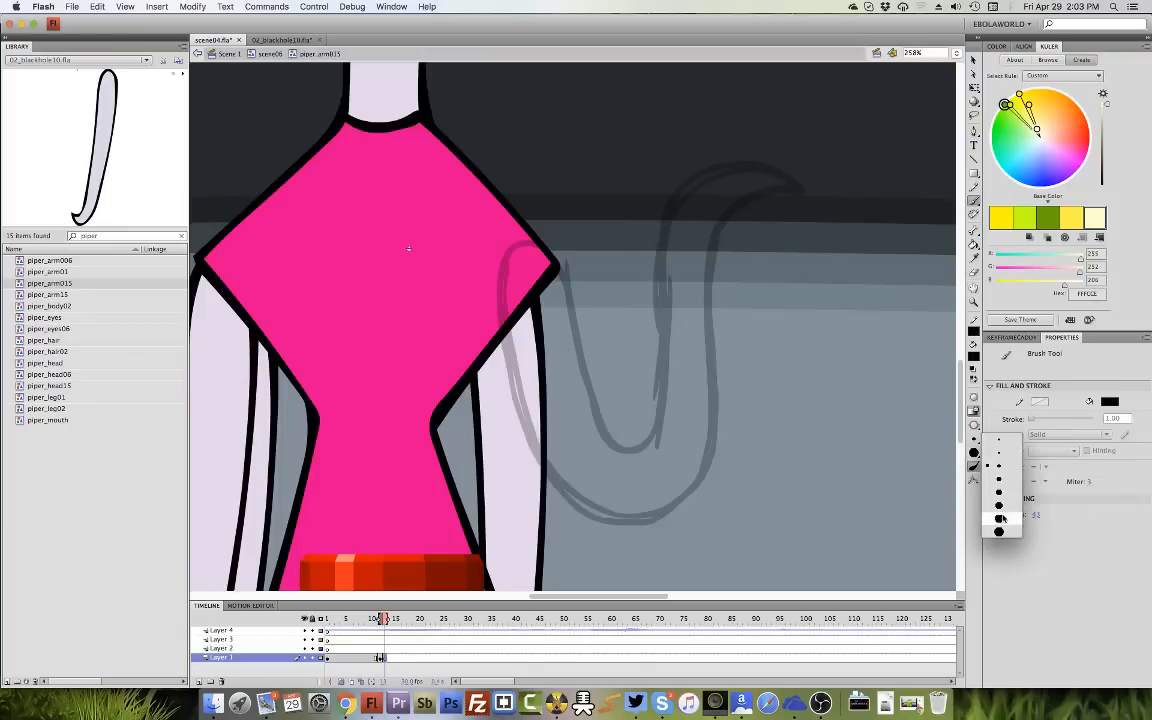
{"action": "left_click", "coordinate": [1001, 518]}
{"action": "mouse_move", "coordinate": [796, 187]}
{"action": "left_mouse_down"}
{"action": "mouse_move", "coordinate": [752, 165]}
{"action": "mouse_move", "coordinate": [697, 180]}
{"action": "mouse_move", "coordinate": [672, 215]}
{"action": "mouse_move", "coordinate": [658, 268]}
{"action": "mouse_move", "coordinate": [656, 405]}
{"action": "mouse_move", "coordinate": [629, 431]}
{"action": "mouse_move", "coordinate": [600, 408]}
{"action": "mouse_move", "coordinate": [552, 263]}
{"action": "mouse_move", "coordinate": [525, 244]}
{"action": "mouse_move", "coordinate": [489, 268]}
{"action": "mouse_move", "coordinate": [487, 332]}
{"action": "mouse_move", "coordinate": [516, 423]}
{"action": "mouse_move", "coordinate": [577, 490]}
{"action": "mouse_move", "coordinate": [647, 507]}
{"action": "mouse_move", "coordinate": [682, 486]}
{"action": "mouse_move", "coordinate": [709, 428]}
{"action": "mouse_move", "coordinate": [712, 261]}
{"action": "mouse_move", "coordinate": [725, 222]}
{"action": "mouse_move", "coordinate": [806, 193]}
{"action": "left_mouse_up"}
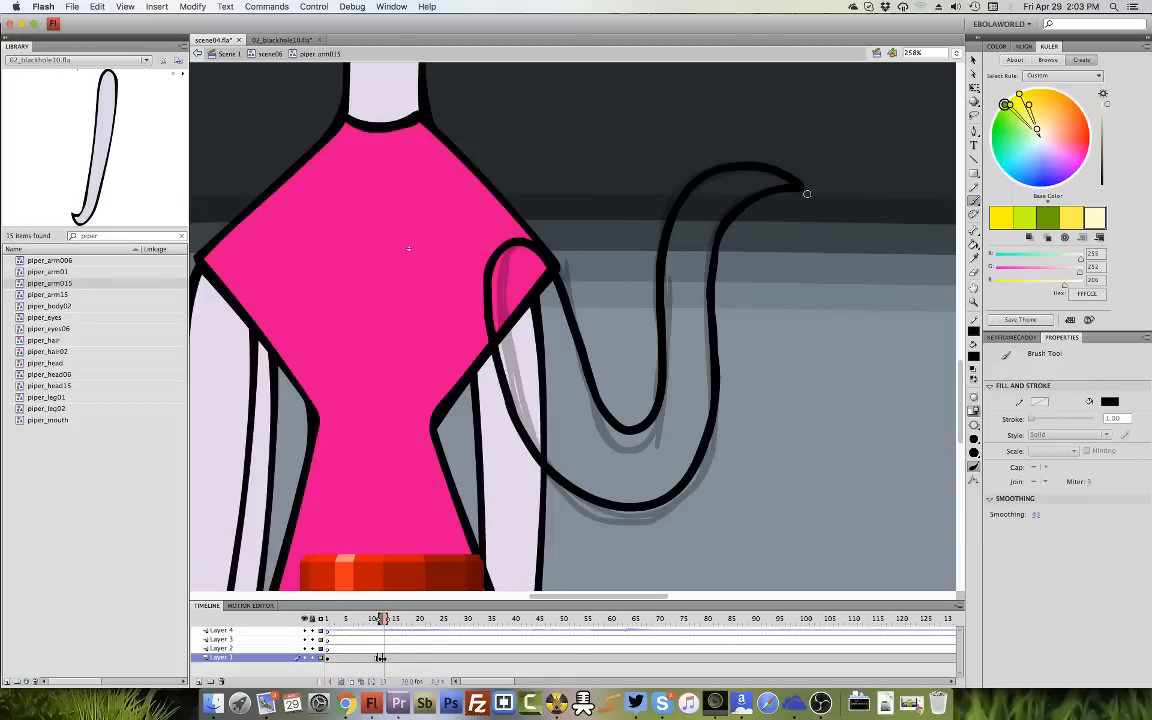
{"action": "key", "text": "super+z"}
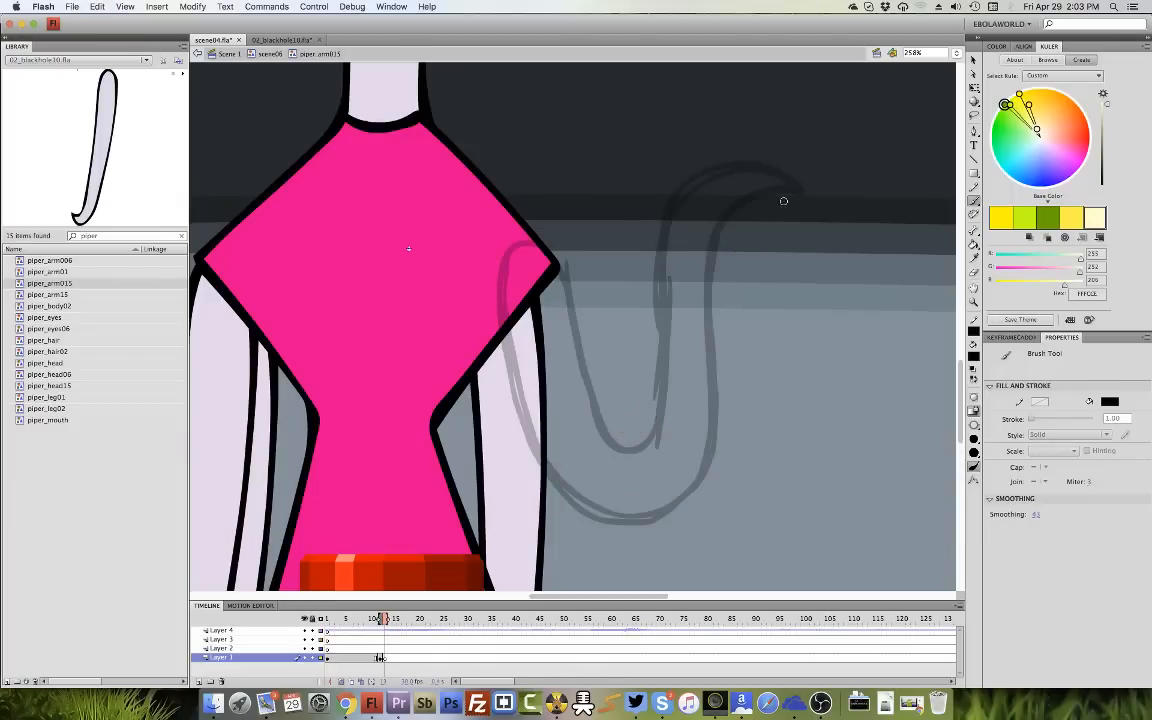
{"action": "mouse_move", "coordinate": [799, 182]}
{"action": "left_mouse_down"}
{"action": "mouse_move", "coordinate": [773, 167]}
{"action": "mouse_move", "coordinate": [727, 169]}
{"action": "mouse_move", "coordinate": [694, 187]}
{"action": "mouse_move", "coordinate": [670, 232]}
{"action": "mouse_move", "coordinate": [658, 412]}
{"action": "mouse_move", "coordinate": [632, 444]}
{"action": "mouse_move", "coordinate": [604, 412]}
{"action": "mouse_move", "coordinate": [553, 266]}
{"action": "mouse_move", "coordinate": [532, 244]}
{"action": "mouse_move", "coordinate": [507, 247]}
{"action": "mouse_move", "coordinate": [497, 283]}
{"action": "mouse_move", "coordinate": [512, 342]}
{"action": "mouse_move", "coordinate": [564, 460]}
{"action": "mouse_move", "coordinate": [600, 498]}
{"action": "mouse_move", "coordinate": [648, 505]}
{"action": "mouse_move", "coordinate": [698, 451]}
{"action": "mouse_move", "coordinate": [714, 238]}
{"action": "mouse_move", "coordinate": [731, 210]}
{"action": "left_mouse_up"}
{"action": "mouse_move", "coordinate": [658, 190]}
{"action": "left_mouse_down"}
{"action": "mouse_move", "coordinate": [719, 165]}
{"action": "mouse_move", "coordinate": [805, 184]}
{"action": "left_mouse_up"}
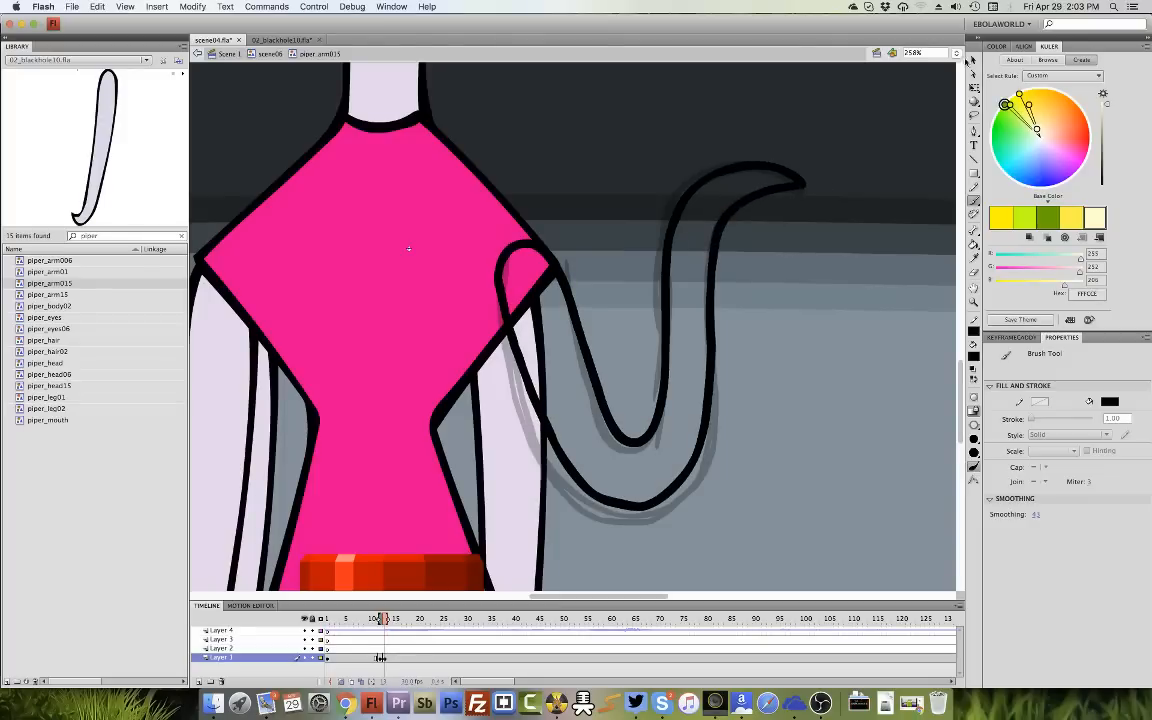
Remove the rough sketch frame on Layer 1 so the clean arm outline sits at frame 12.
{"action": "left_click", "coordinate": [379, 657]}
{"action": "left_click", "coordinate": [379, 657]}
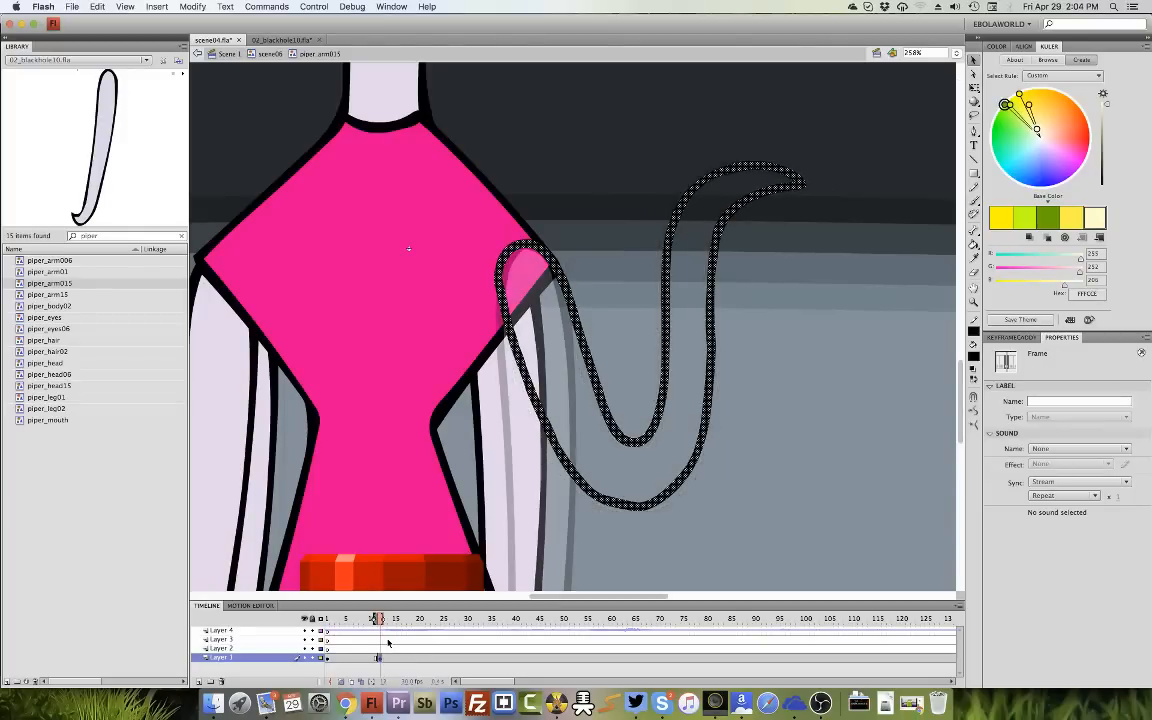
Try smoothing the raised-arm outline on frame 12 twice, and undo the smoothing.
{"action": "left_click", "coordinate": [976, 411]}
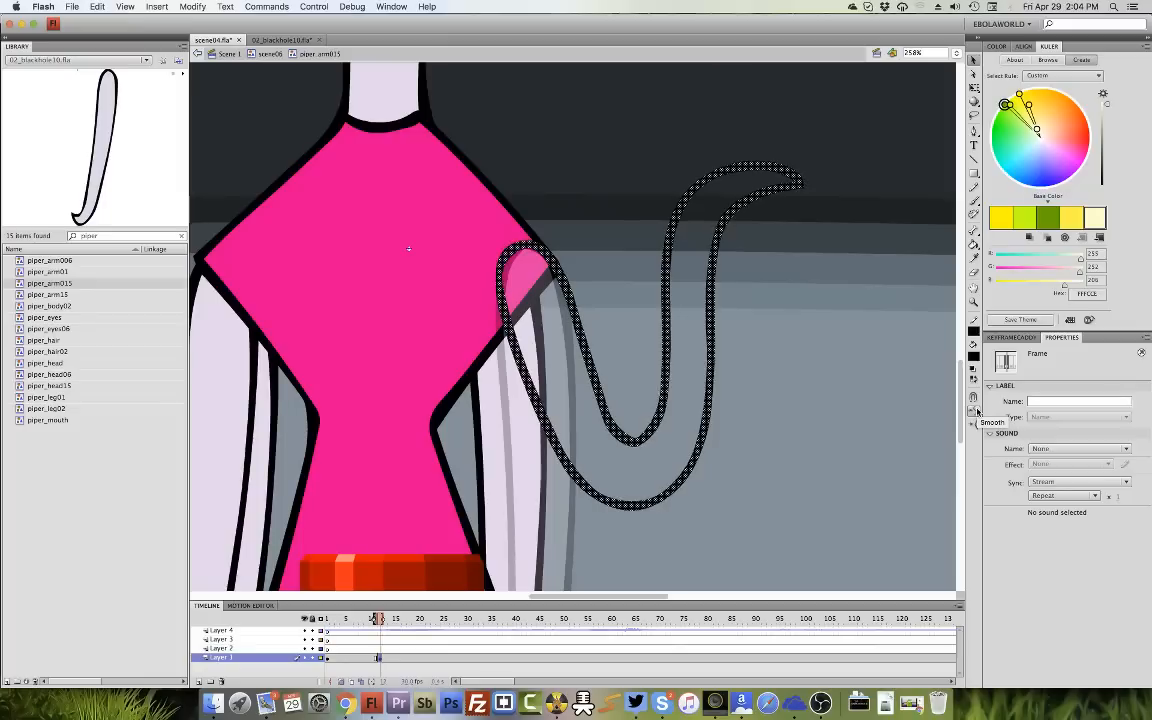
{"action": "left_click", "coordinate": [976, 411]}
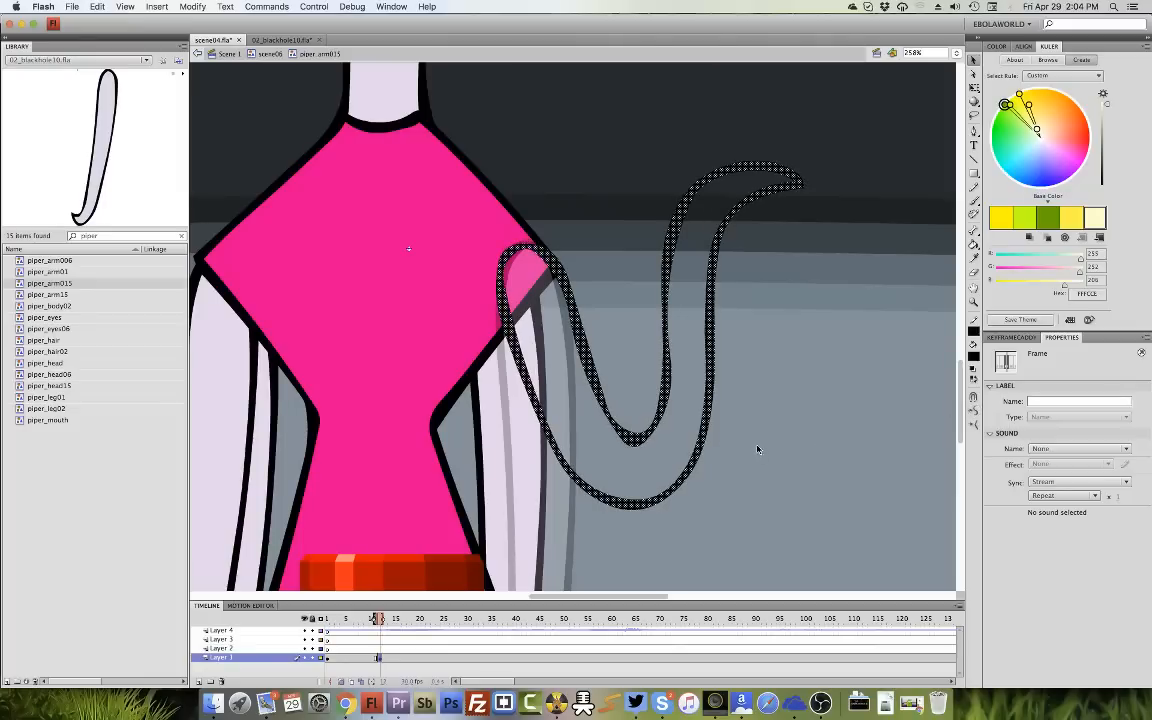
{"action": "left_click", "coordinate": [674, 449]}
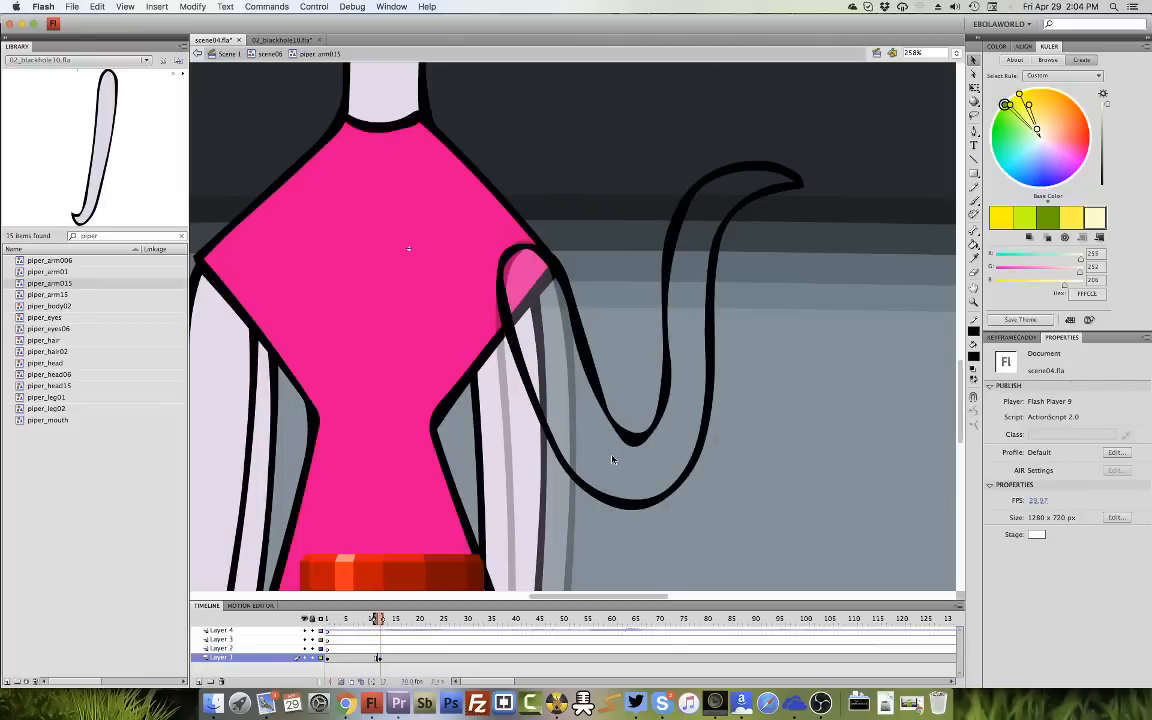
{"action": "key", "text": "ctrl+a"}
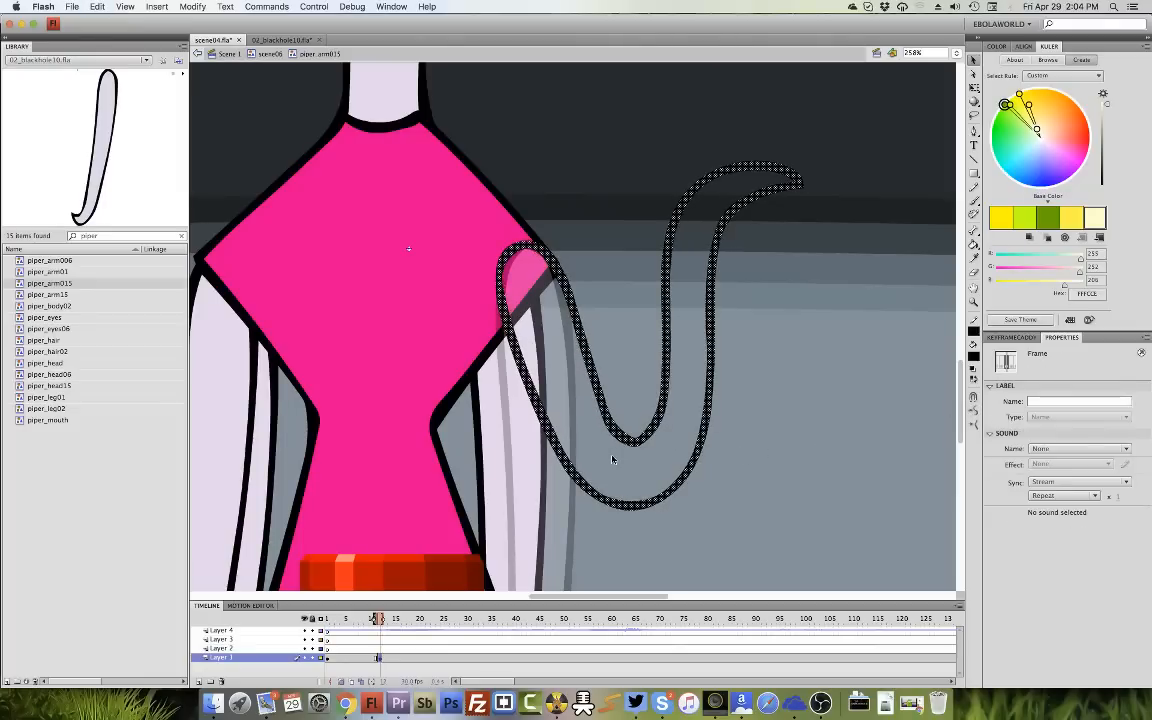
Smooth the selected raised-arm outline on frame 12 with several Smooth passes, checking the bend of the elbow up close.
{"action": "left_click", "coordinate": [973, 302]}
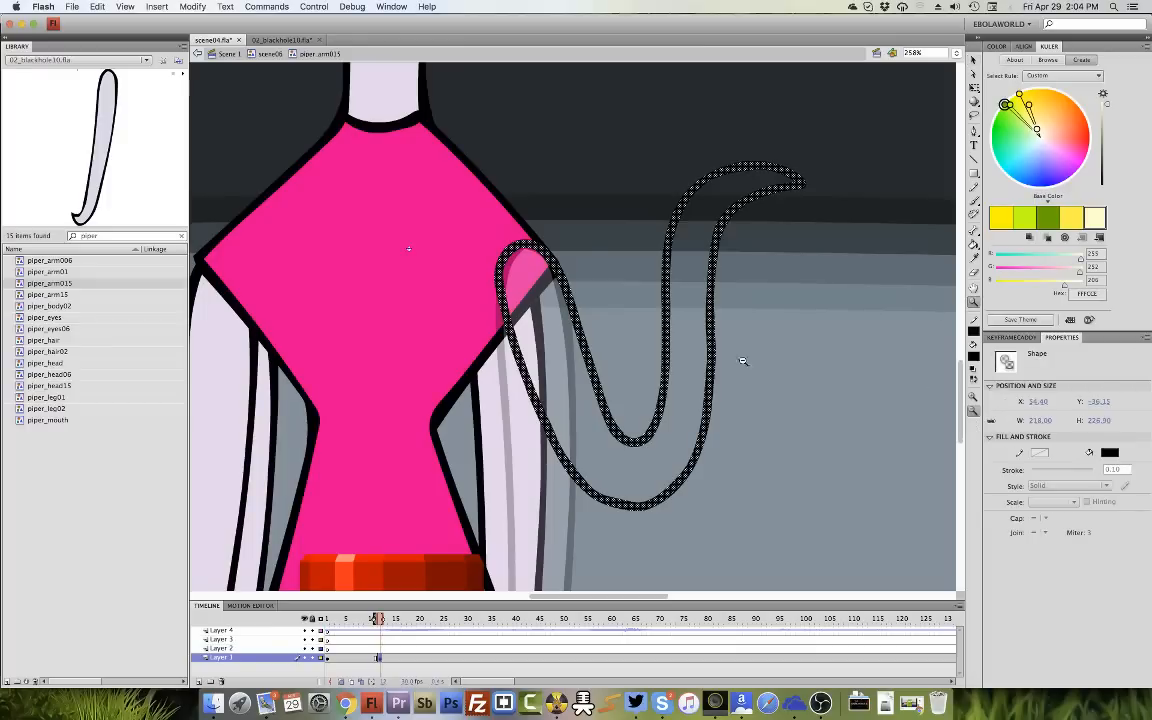
{"action": "left_click_drag", "start_coordinate": [690, 363], "coordinate": [584, 463]}
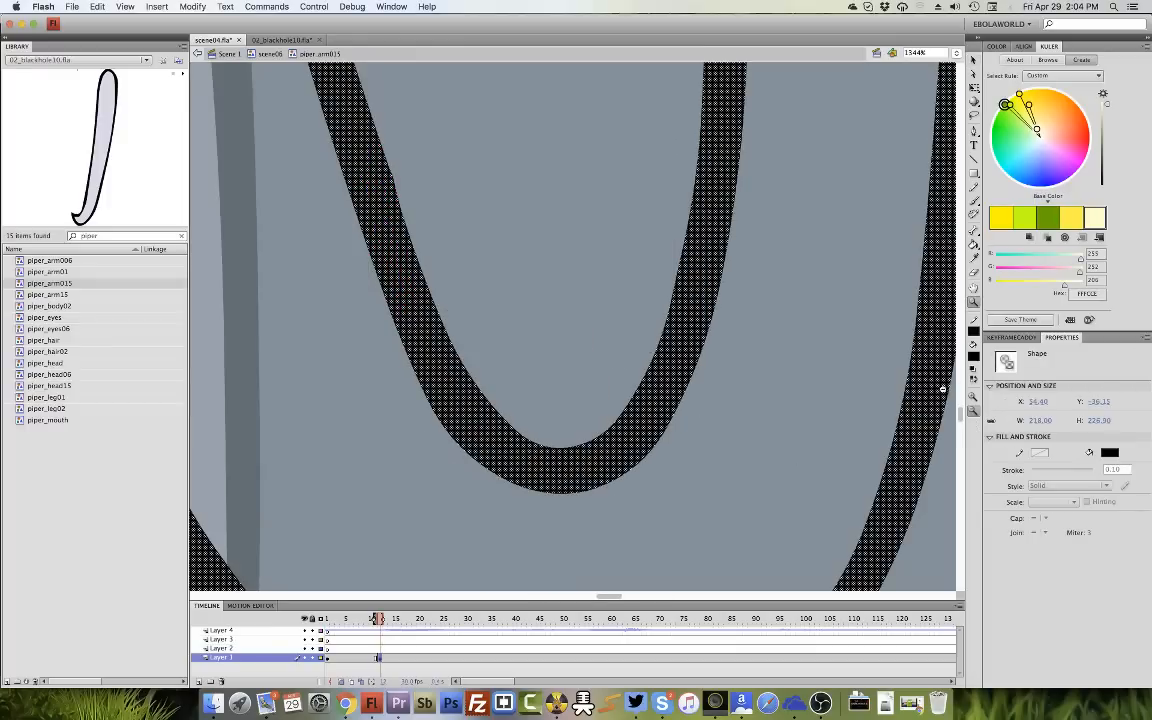
{"action": "left_click", "coordinate": [973, 61]}
{"action": "left_click", "coordinate": [973, 412]}
{"action": "left_click", "coordinate": [973, 412]}
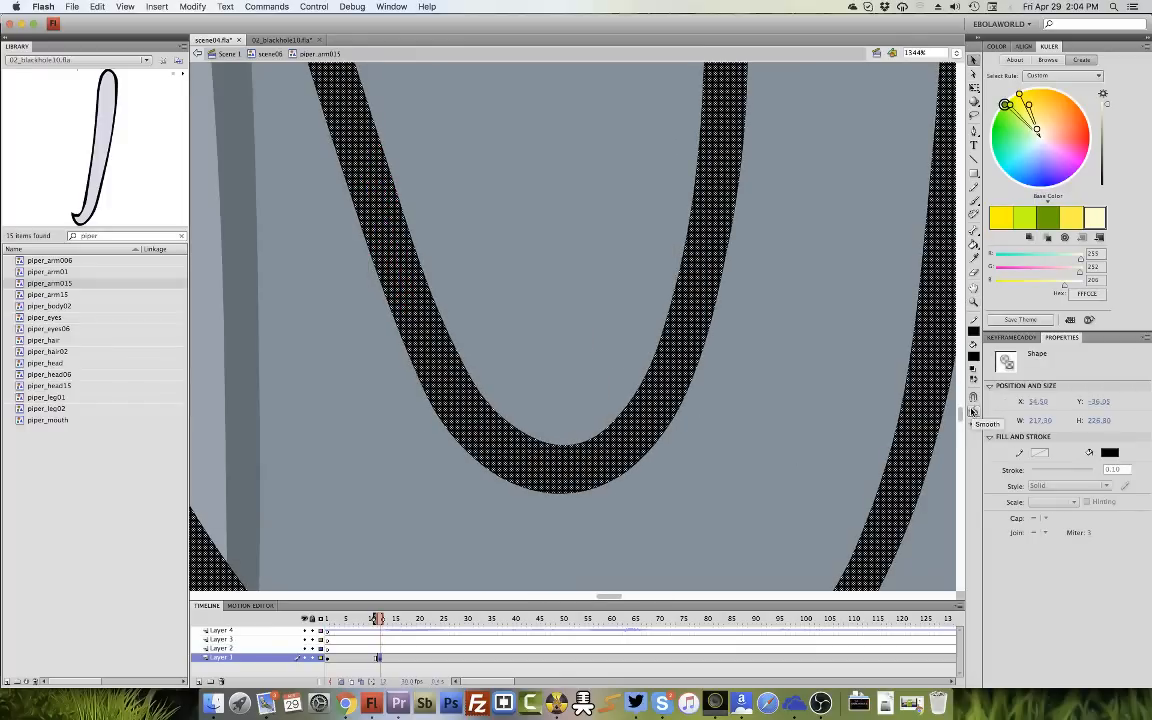
{"action": "left_click", "coordinate": [973, 412]}
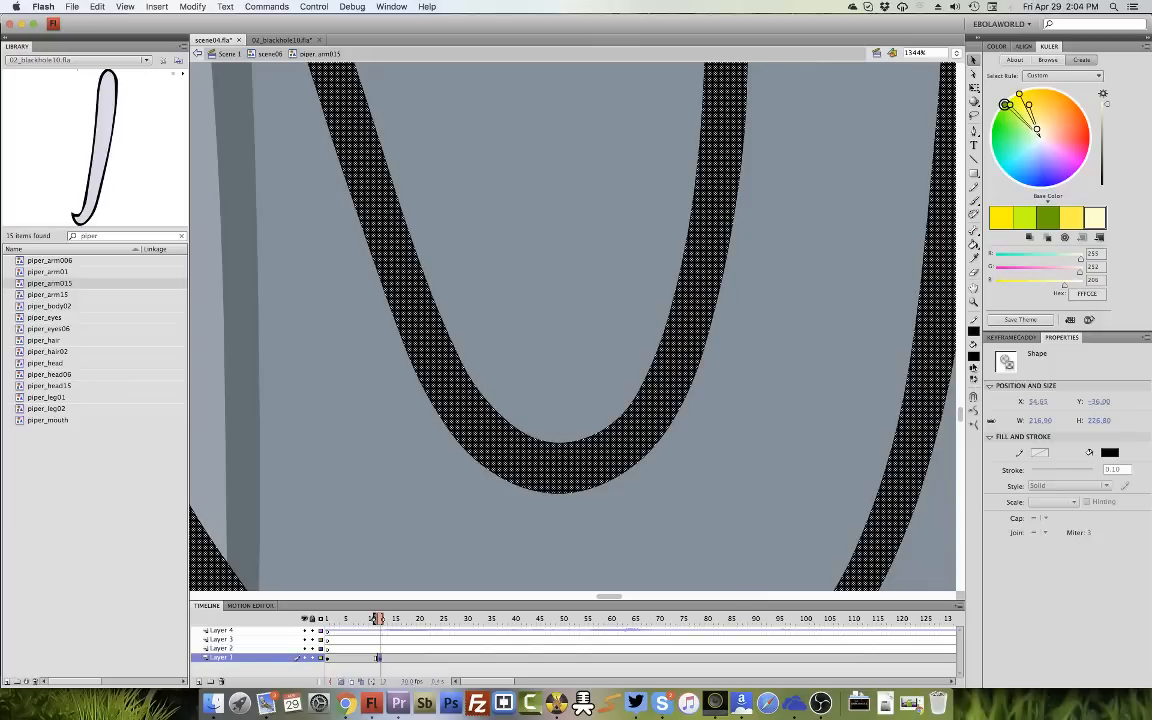
{"action": "double_click", "coordinate": [973, 290]}
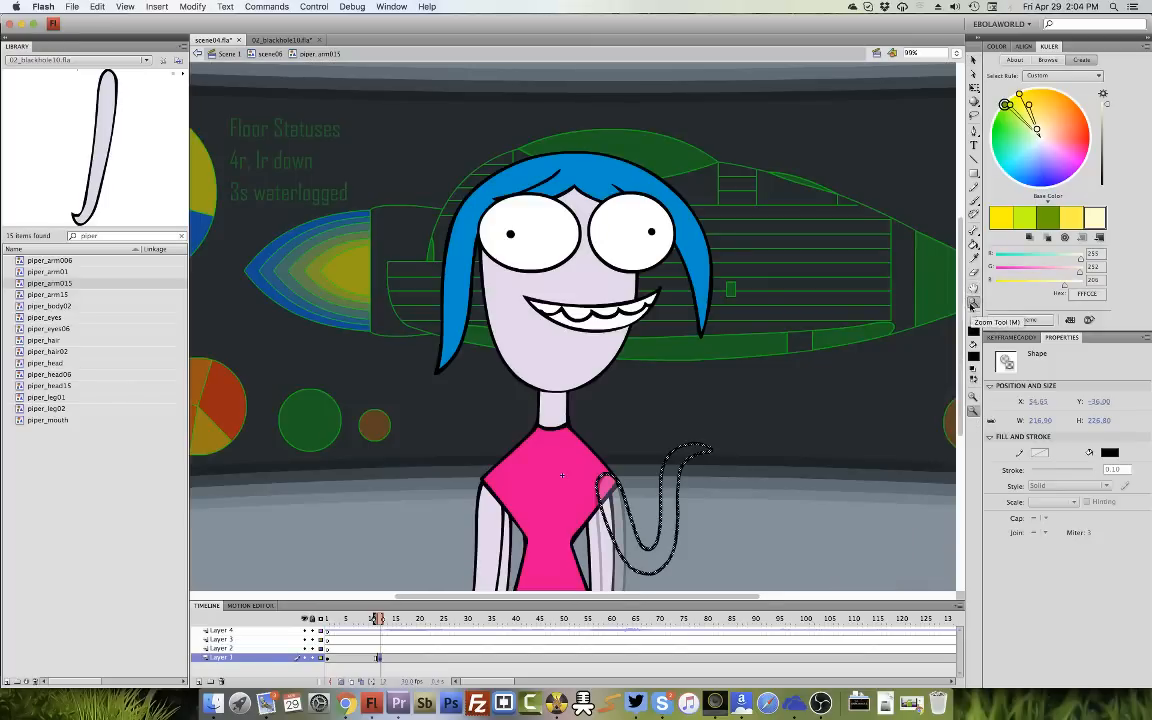
{"action": "left_click_drag", "start_coordinate": [745, 435], "coordinate": [552, 570]}
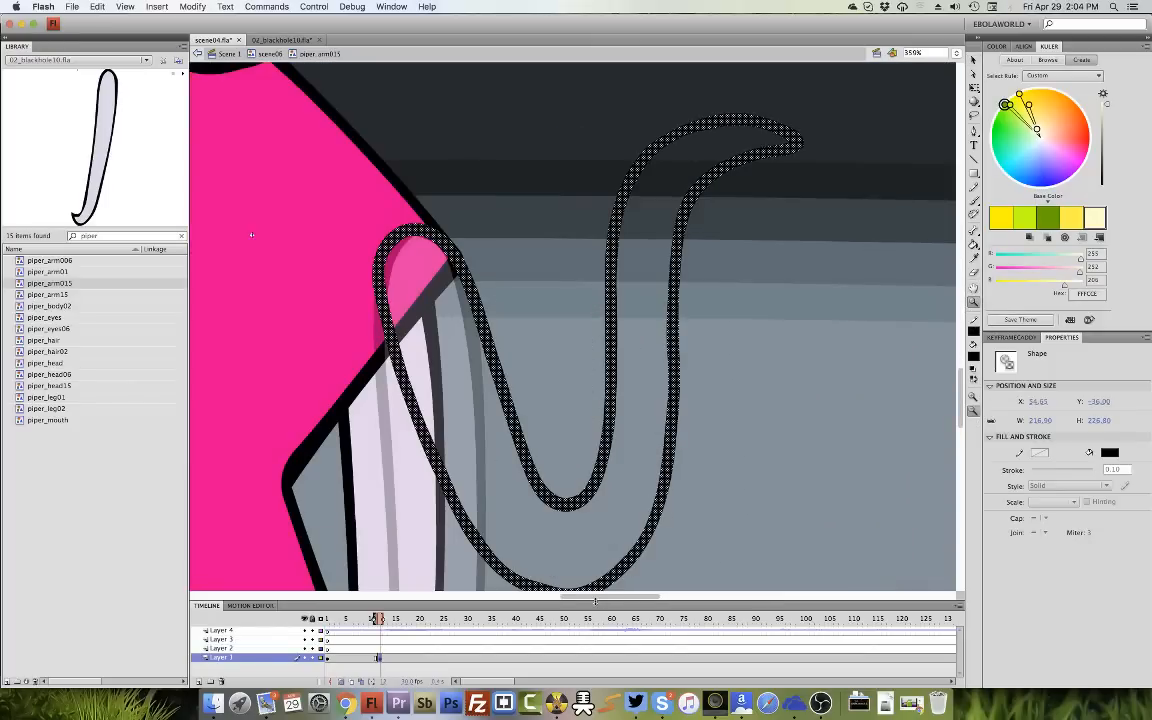
{"action": "left_click", "coordinate": [973, 60]}
{"action": "scroll", "coordinate": [836, 350], "scroll_direction": "down", "scroll_amount": 1}
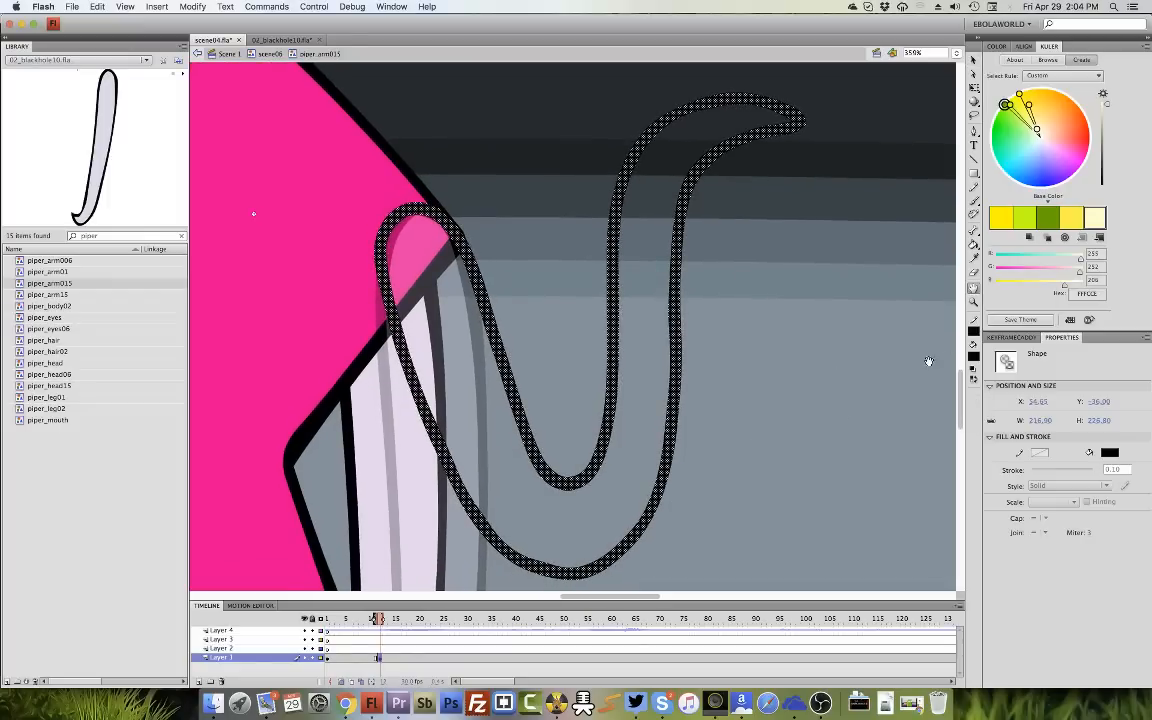
{"action": "double_click", "coordinate": [974, 288]}
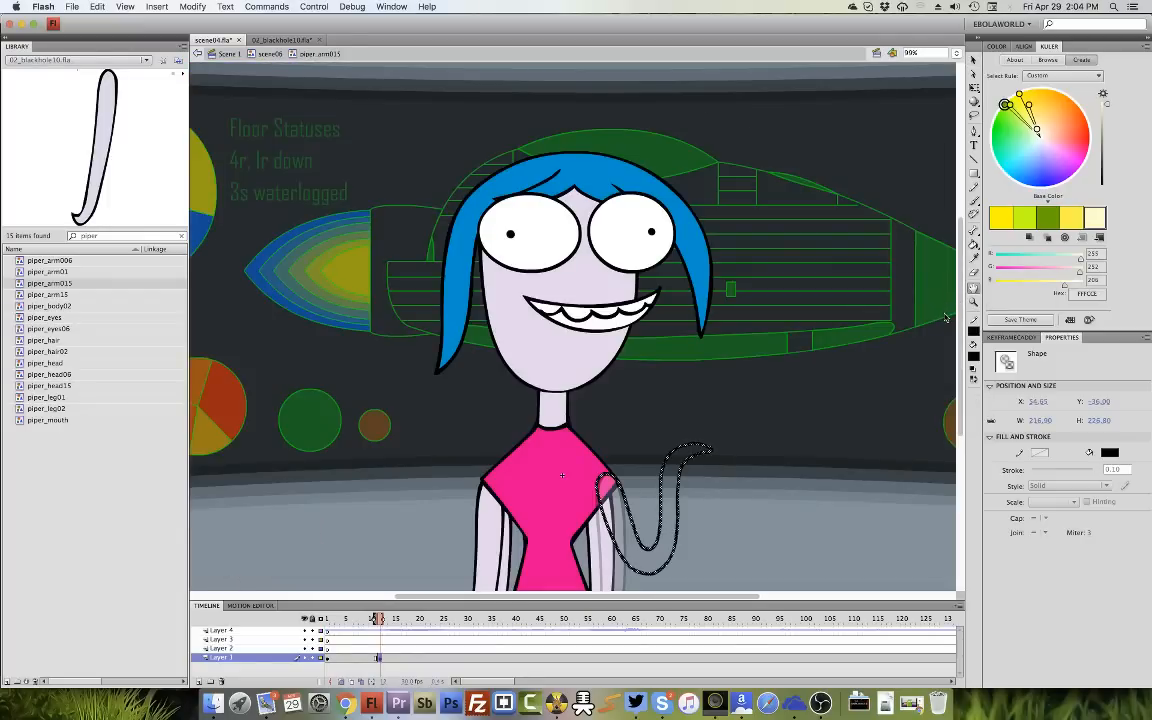
{"action": "left_click", "coordinate": [974, 302]}
{"action": "left_click_drag", "start_coordinate": [763, 403], "coordinate": [498, 585]}
{"action": "left_click", "coordinate": [974, 87]}
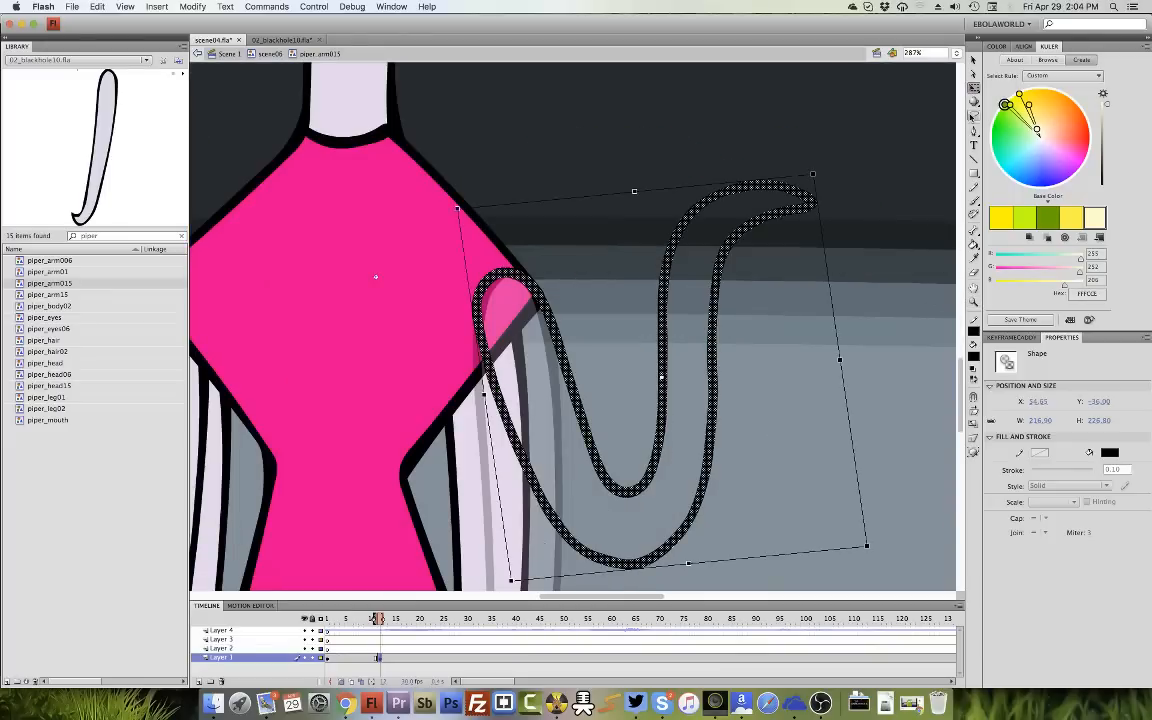
Insert a keyframe at frame 6 on Layer 1 and delete the arm artwork from it.
{"action": "left_click", "coordinate": [350, 657]}
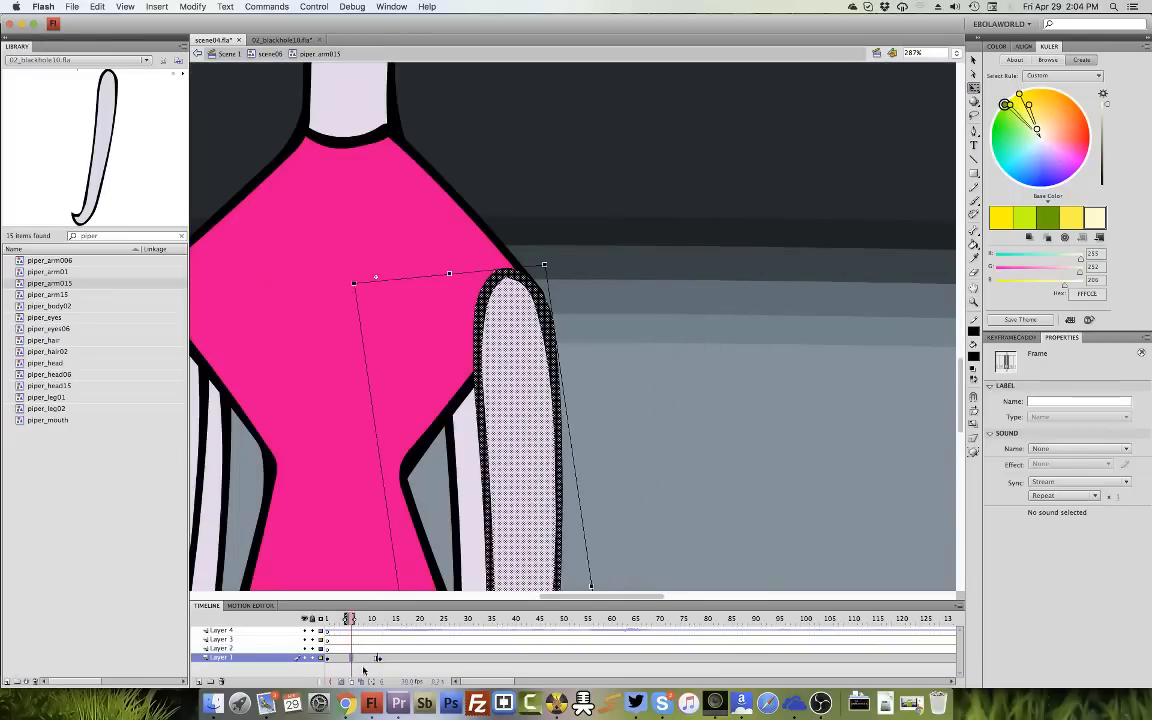
{"action": "key", "text": "F6"}
{"action": "left_click", "coordinate": [351, 658]}
{"action": "key", "text": "Delete"}
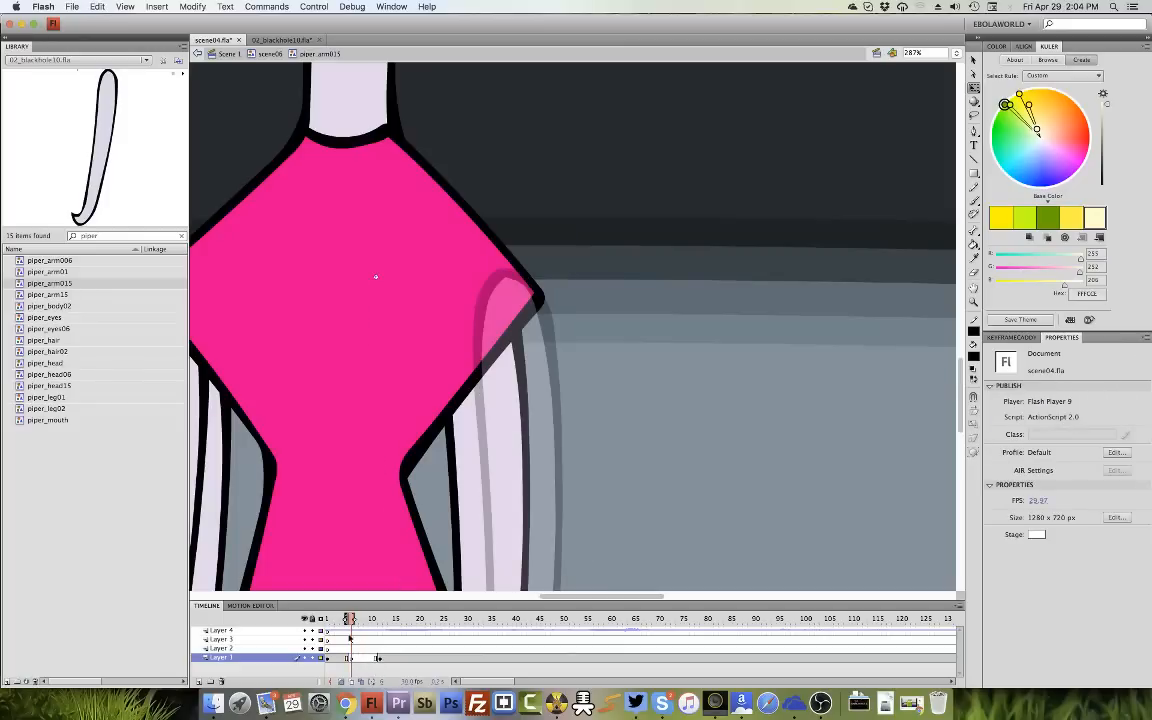
Check the body movement over the first frames in scene06, and reopen the piper_arm015 symbol for editing.
{"action": "left_click", "coordinate": [271, 55]}
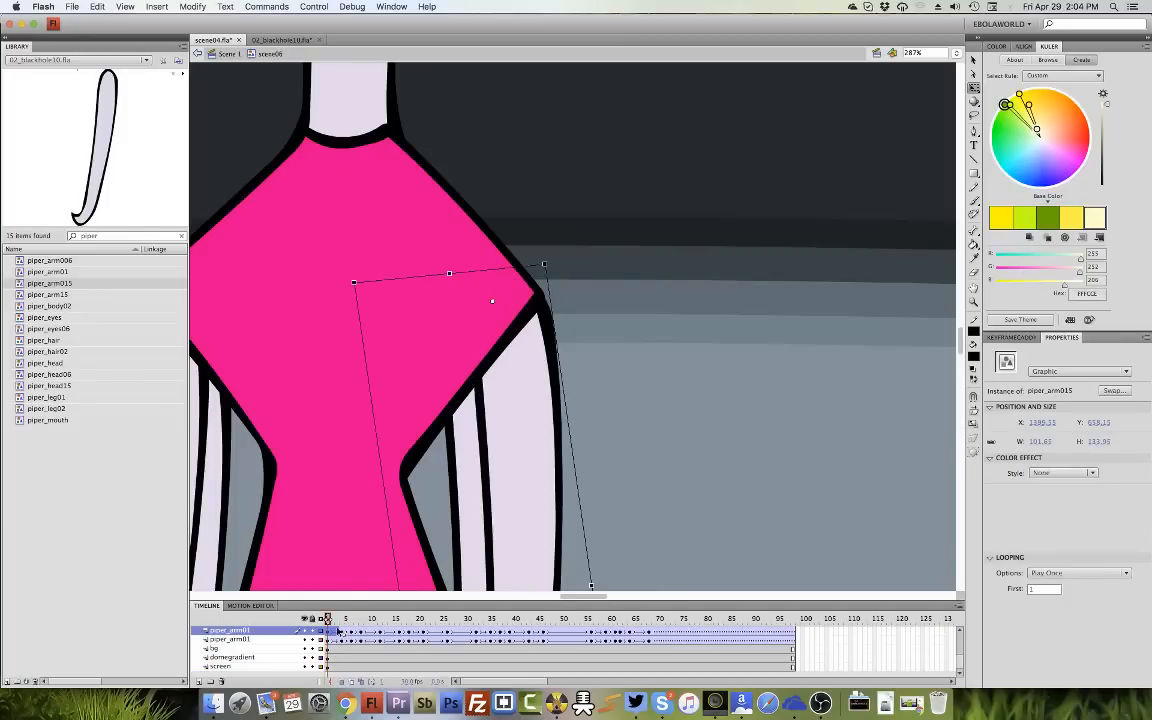
{"action": "left_click", "coordinate": [342, 619]}
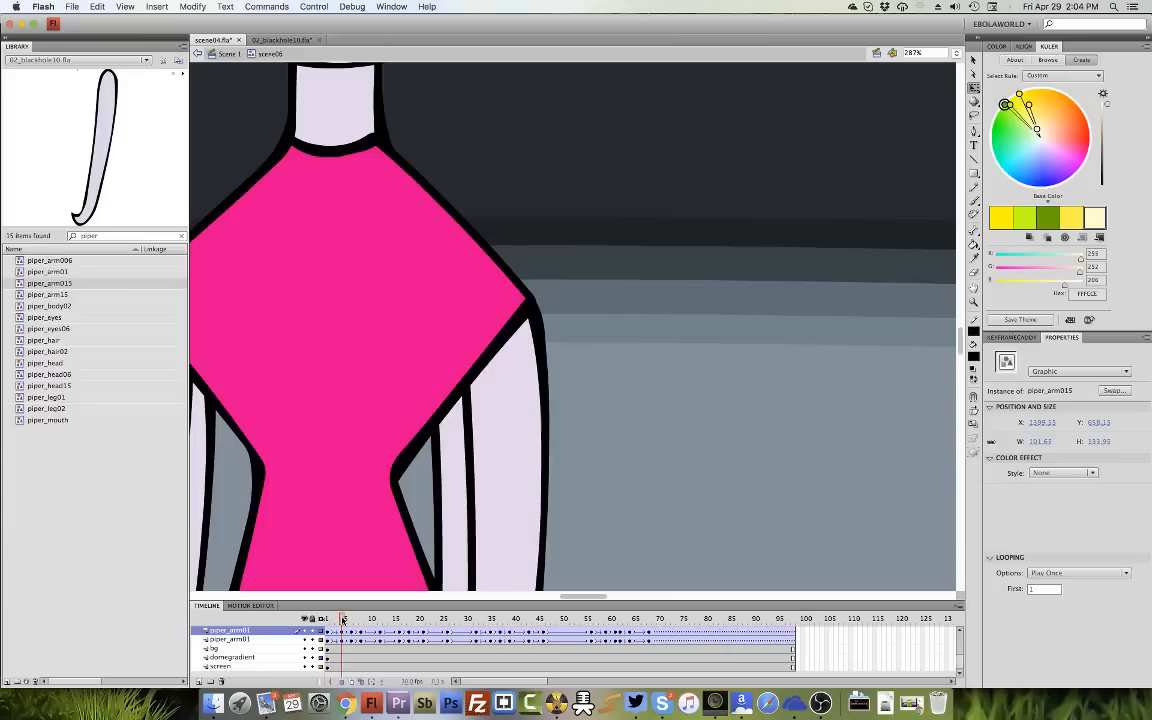
{"action": "mouse_move", "coordinate": [342, 619]}
{"action": "left_mouse_down"}
{"action": "mouse_move", "coordinate": [351, 624]}
{"action": "mouse_move", "coordinate": [328, 625]}
{"action": "left_mouse_up"}
{"action": "left_click", "coordinate": [533, 482]}
{"action": "double_click", "coordinate": [540, 490]}
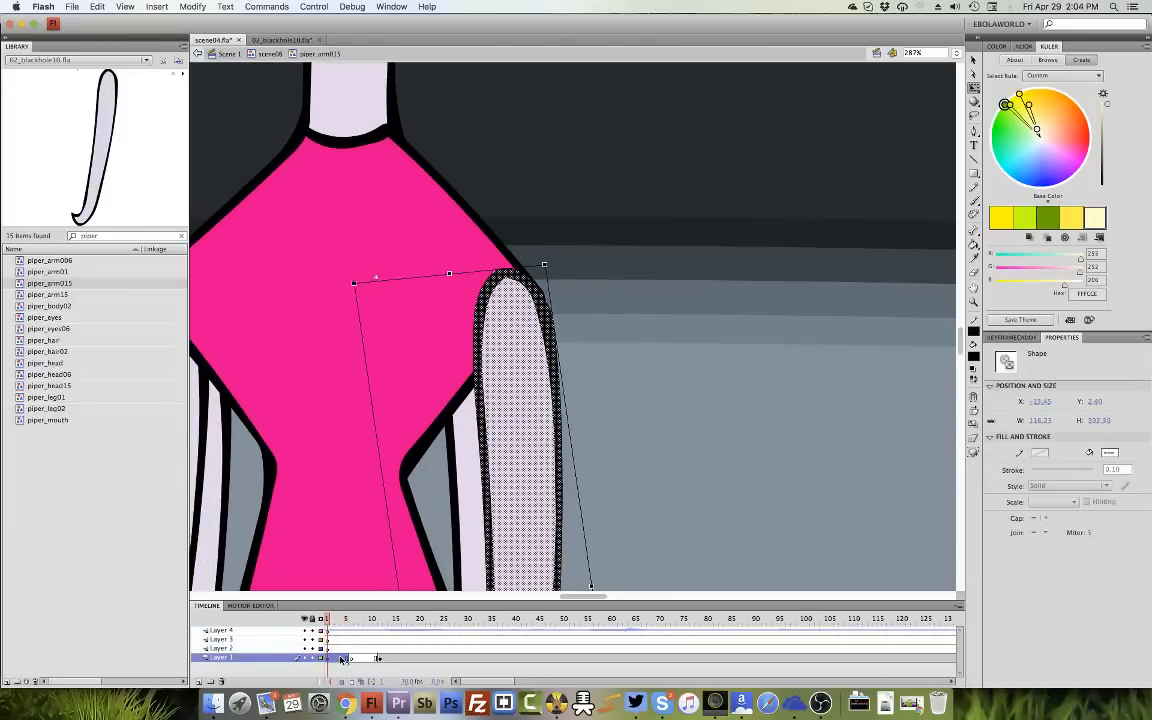
Place blank keyframes at frames 5 and 8 on Layer 1, and turn on onion skinning spanning the lowered and raised arm poses.
{"action": "left_click", "coordinate": [344, 658]}
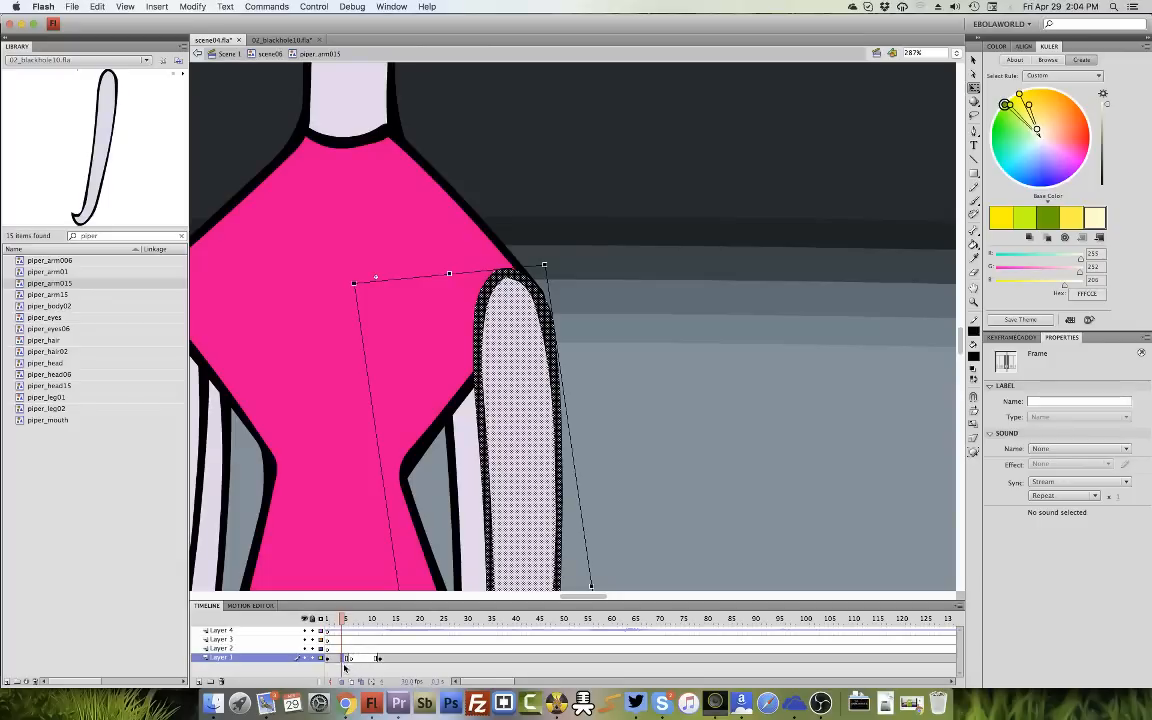
{"action": "left_click", "coordinate": [351, 662]}
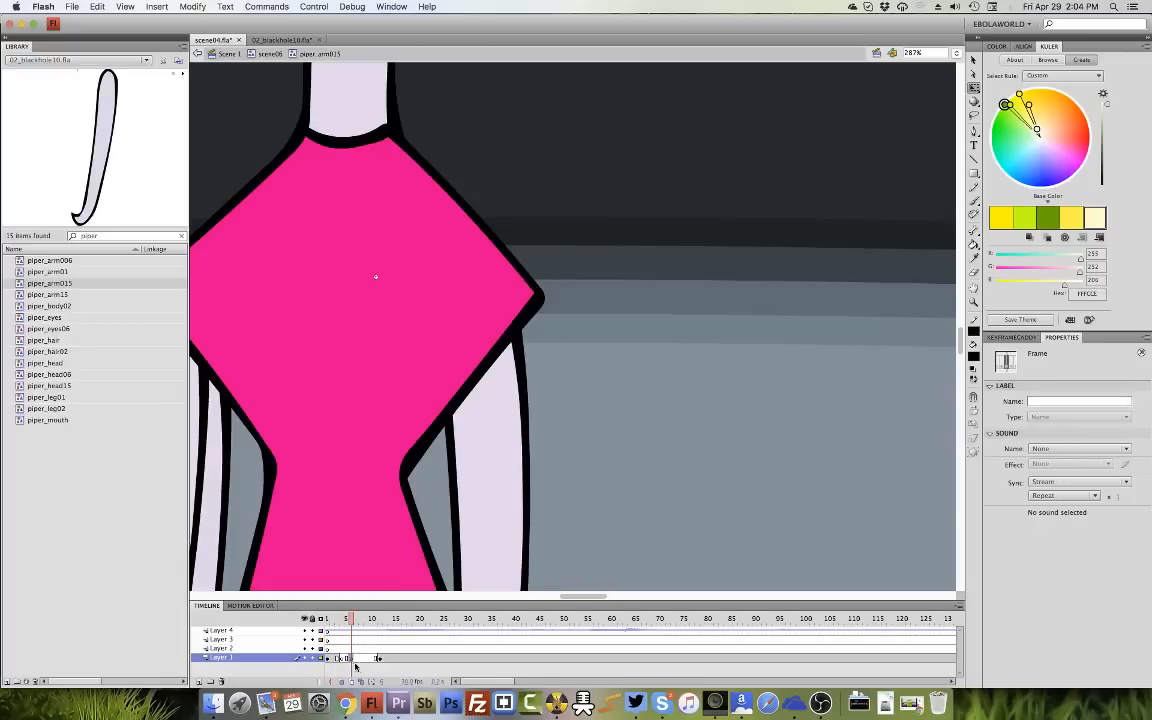
{"action": "left_click_drag", "start_coordinate": [357, 663], "coordinate": [362, 663]}
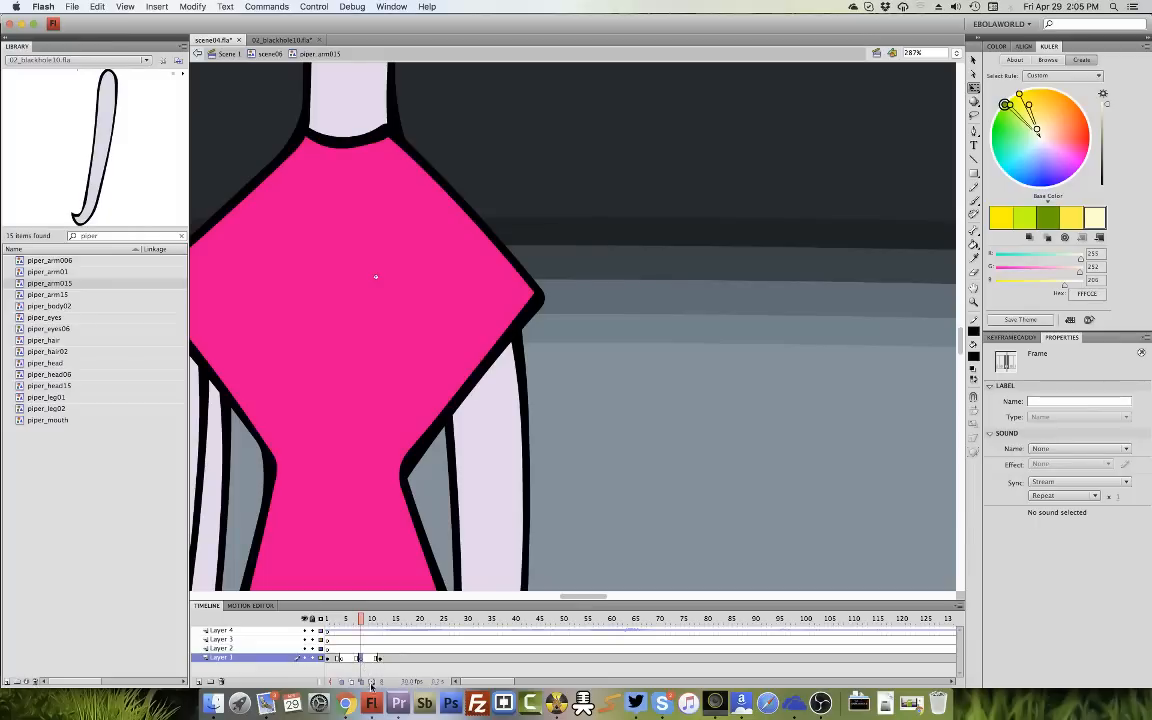
{"action": "left_click", "coordinate": [343, 684]}
{"action": "left_click", "coordinate": [338, 658]}
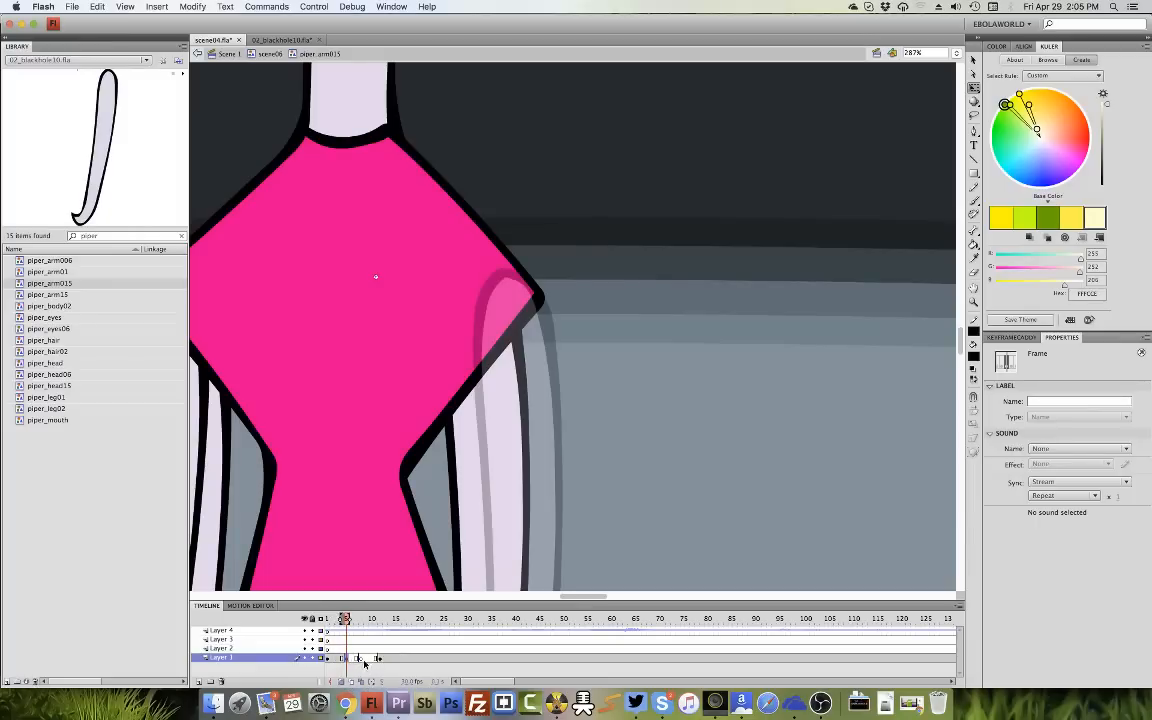
{"action": "left_click", "coordinate": [368, 620]}
{"action": "left_click_drag", "start_coordinate": [372, 620], "coordinate": [339, 624]}
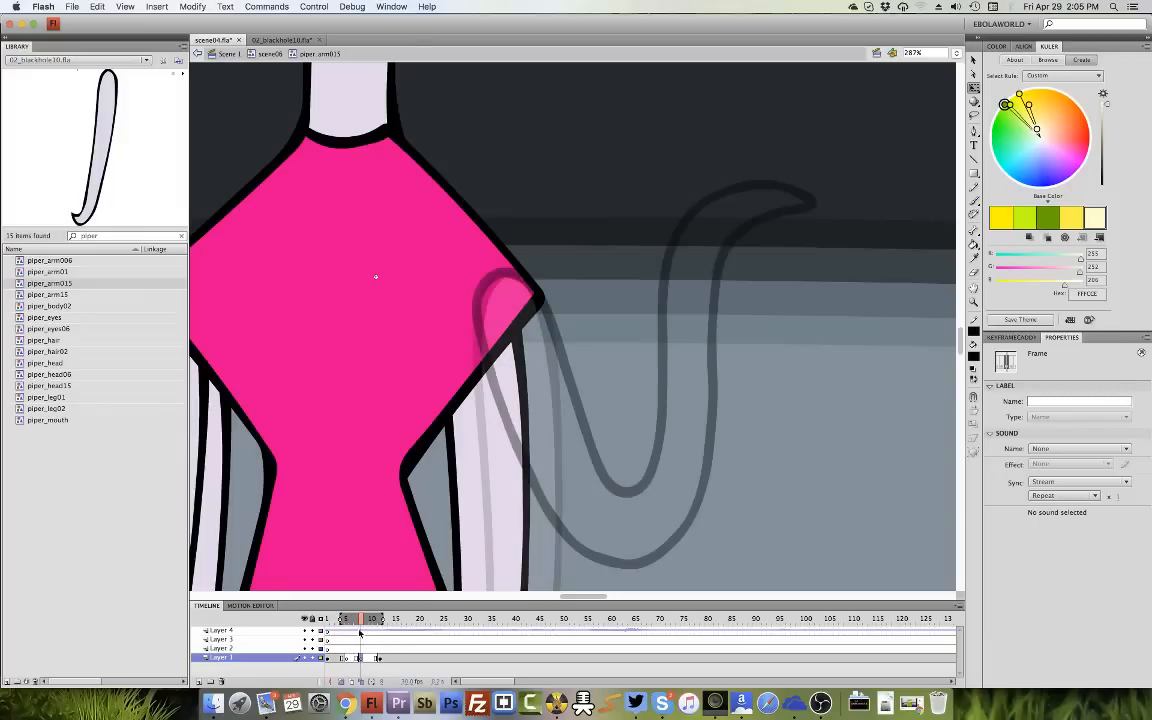
Sketch the drooping hand and forearm of the in-between arm pose on frame 8 with a black brush.
{"action": "left_click", "coordinate": [836, 347]}
{"action": "scroll", "coordinate": [805, 296], "scroll_direction": "down", "scroll_amount": 5}
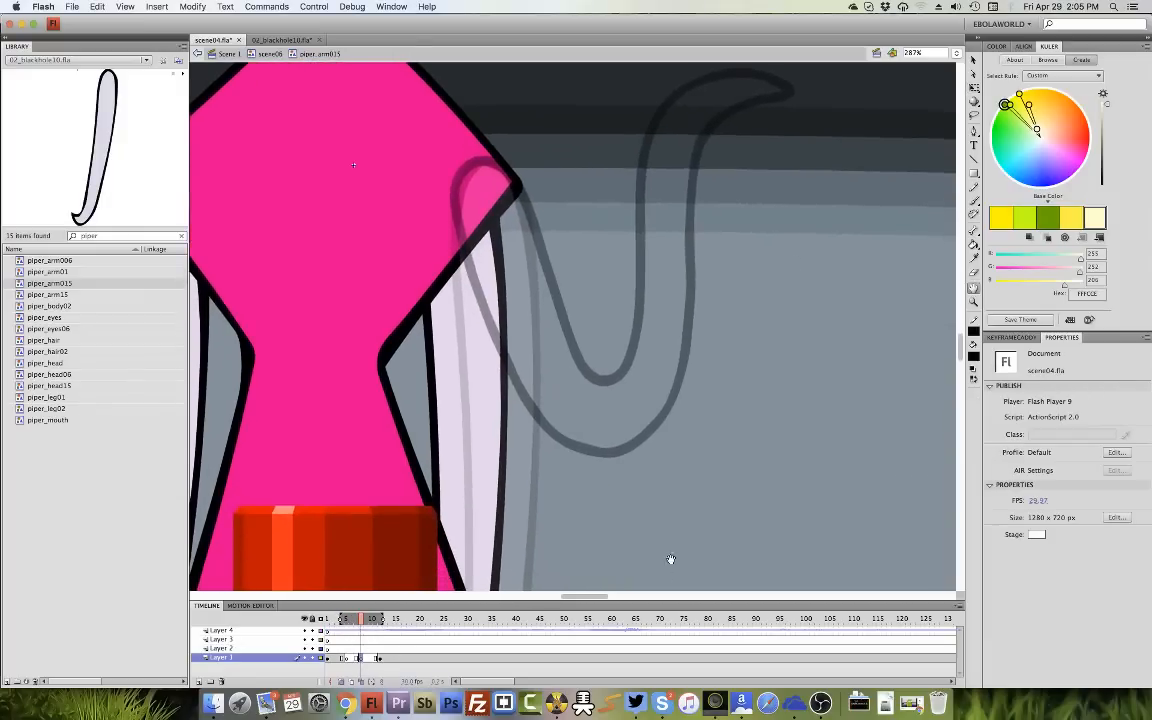
{"action": "left_click_drag", "start_coordinate": [670, 601], "coordinate": [670, 611]}
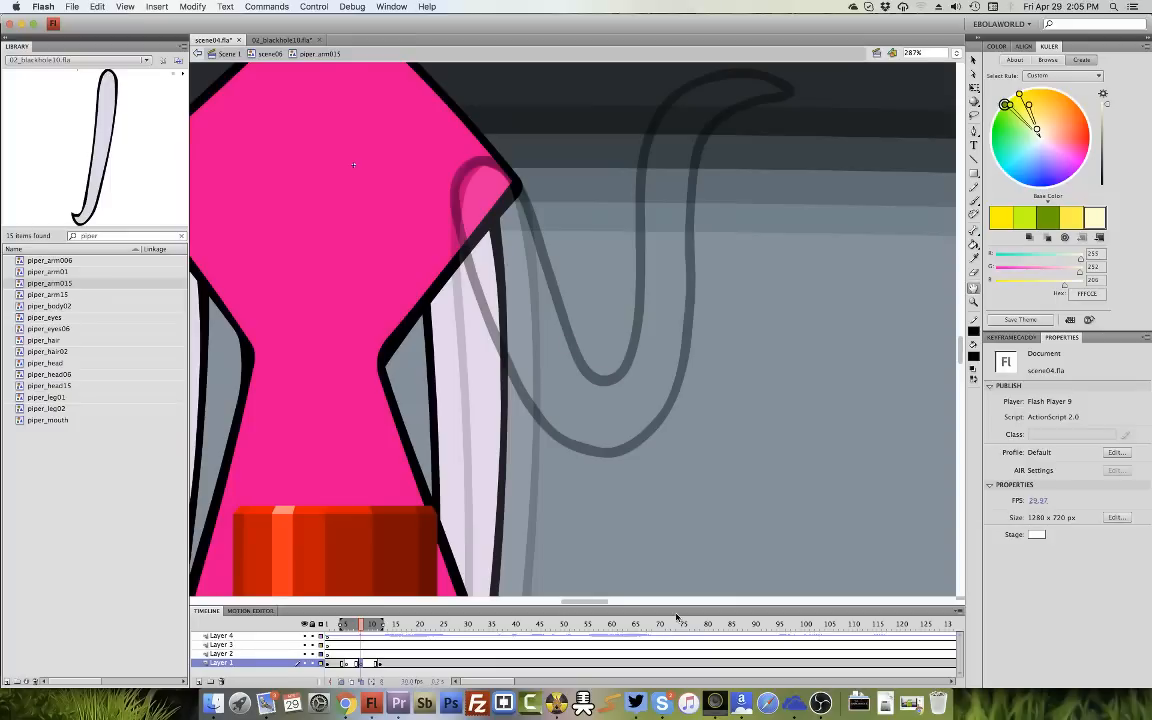
{"action": "scroll", "coordinate": [958, 343], "scroll_direction": "up", "scroll_amount": 3}
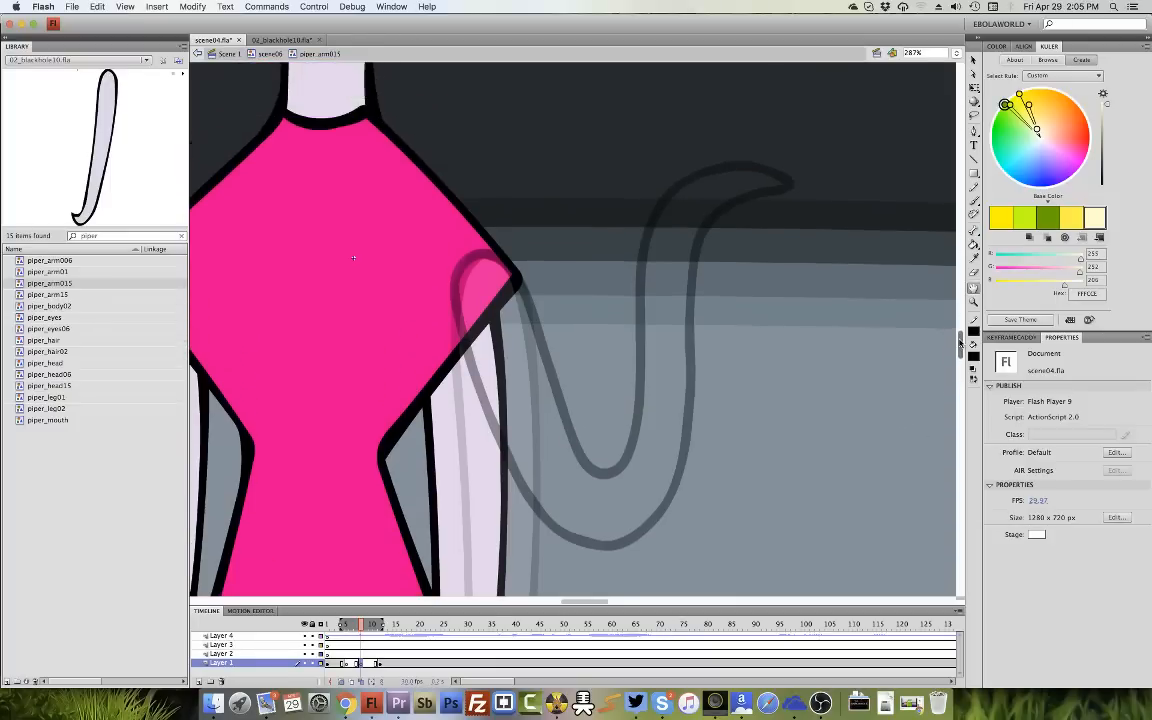
{"action": "scroll", "coordinate": [960, 343], "scroll_direction": "down", "scroll_amount": 5}
{"action": "scroll", "coordinate": [960, 343], "scroll_direction": "up", "scroll_amount": 3}
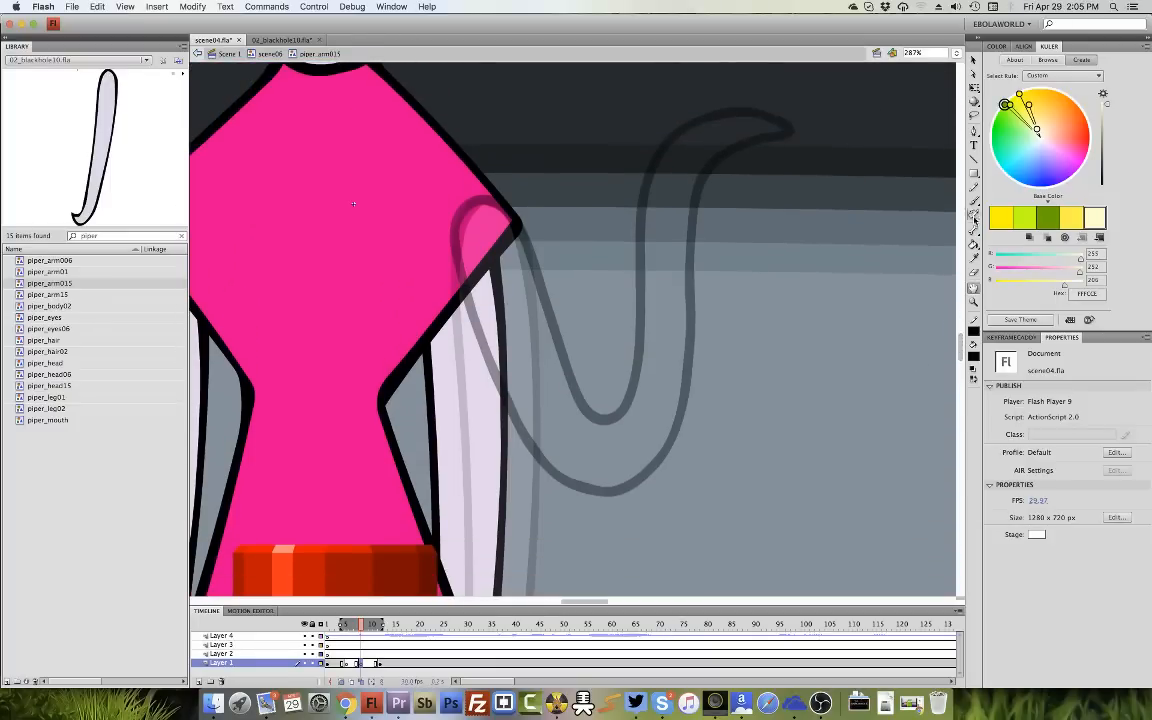
{"action": "left_click", "coordinate": [975, 203]}
{"action": "left_click", "coordinate": [975, 440]}
{"action": "left_click", "coordinate": [1004, 520]}
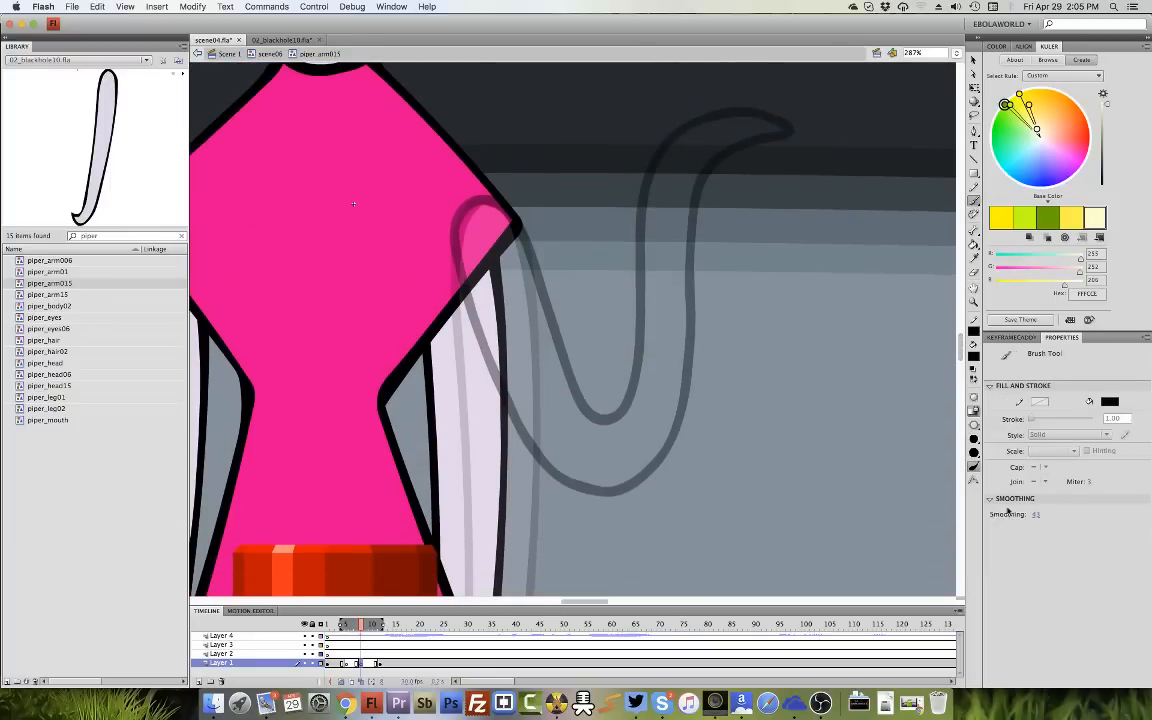
{"action": "left_click", "coordinate": [975, 441]}
{"action": "left_click", "coordinate": [1002, 505]}
{"action": "mouse_move", "coordinate": [665, 345]}
{"action": "left_mouse_down"}
{"action": "mouse_move", "coordinate": [765, 345]}
{"action": "mouse_move", "coordinate": [786, 397]}
{"action": "mouse_move", "coordinate": [736, 377]}
{"action": "mouse_move", "coordinate": [683, 388]}
{"action": "mouse_move", "coordinate": [733, 388]}
{"action": "mouse_move", "coordinate": [768, 407]}
{"action": "left_mouse_up"}
{"action": "mouse_move", "coordinate": [668, 384]}
{"action": "left_mouse_down"}
{"action": "mouse_move", "coordinate": [704, 387]}
{"action": "mouse_move", "coordinate": [776, 433]}
{"action": "mouse_move", "coordinate": [736, 333]}
{"action": "mouse_move", "coordinate": [643, 363]}
{"action": "mouse_move", "coordinate": [575, 468]}
{"action": "mouse_move", "coordinate": [621, 436]}
{"action": "left_mouse_up"}
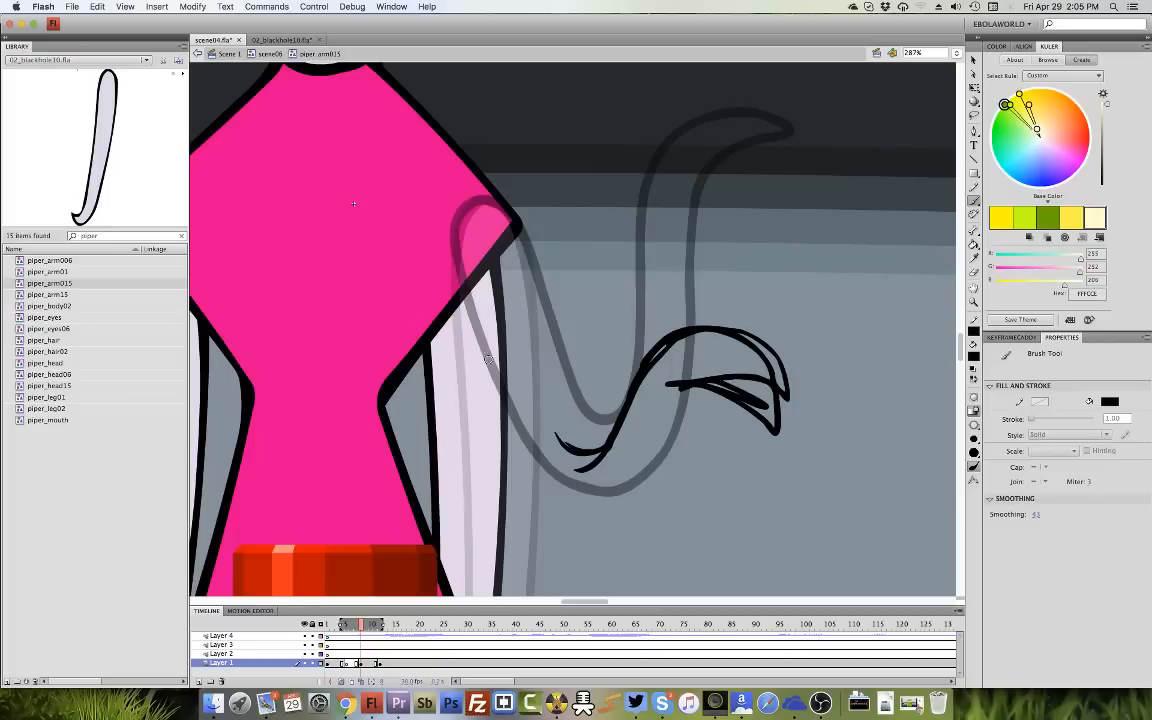
Sketch the upper arm on frame 8 from the shoulder around the low elbow bend, joining it to the hand.
{"action": "left_click_drag", "start_coordinate": [596, 451], "coordinate": [541, 390]}
{"action": "mouse_move", "coordinate": [519, 229]}
{"action": "left_mouse_down"}
{"action": "mouse_move", "coordinate": [549, 382]}
{"action": "mouse_move", "coordinate": [582, 442]}
{"action": "left_mouse_up"}
{"action": "mouse_move", "coordinate": [532, 268]}
{"action": "left_mouse_down"}
{"action": "mouse_move", "coordinate": [598, 447]}
{"action": "mouse_move", "coordinate": [610, 449]}
{"action": "left_mouse_up"}
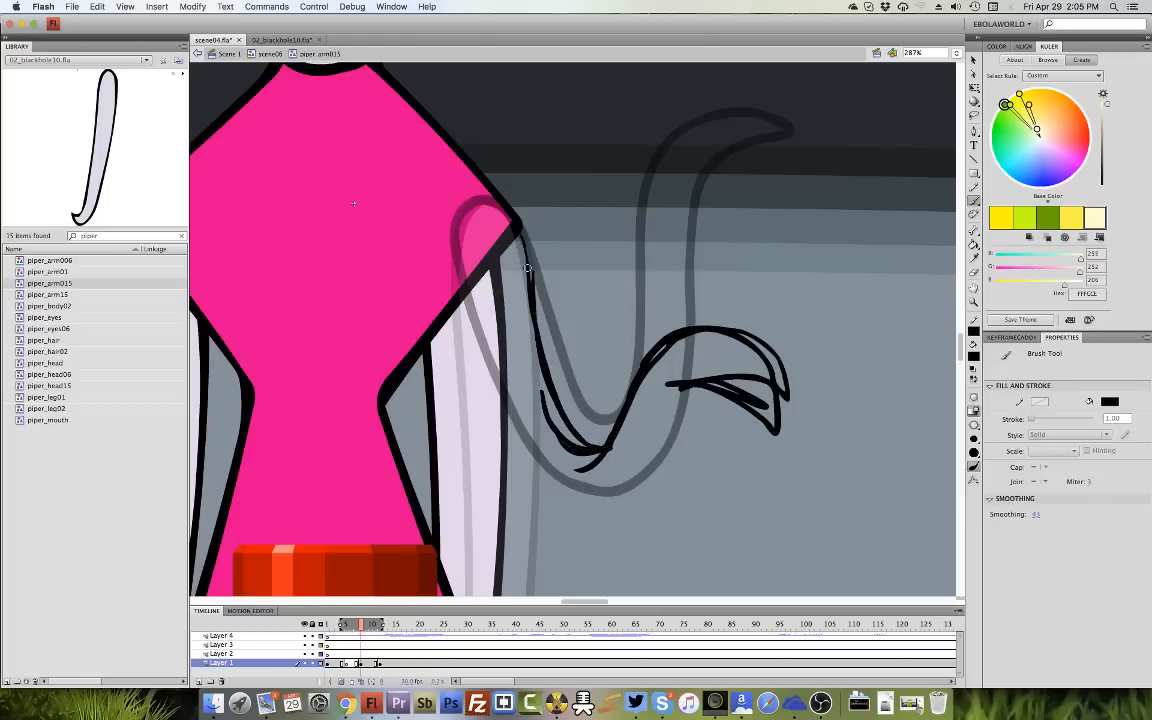
{"action": "mouse_move", "coordinate": [537, 295]}
{"action": "left_mouse_down"}
{"action": "mouse_move", "coordinate": [475, 204]}
{"action": "mouse_move", "coordinate": [460, 213]}
{"action": "mouse_move", "coordinate": [457, 287]}
{"action": "mouse_move", "coordinate": [486, 404]}
{"action": "left_mouse_up"}
{"action": "mouse_move", "coordinate": [462, 245]}
{"action": "left_mouse_down"}
{"action": "mouse_move", "coordinate": [490, 390]}
{"action": "mouse_move", "coordinate": [578, 517]}
{"action": "left_mouse_up"}
{"action": "mouse_move", "coordinate": [500, 462]}
{"action": "left_mouse_down"}
{"action": "mouse_move", "coordinate": [578, 516]}
{"action": "mouse_move", "coordinate": [625, 515]}
{"action": "mouse_move", "coordinate": [613, 512]}
{"action": "mouse_move", "coordinate": [683, 436]}
{"action": "left_mouse_up"}
{"action": "mouse_move", "coordinate": [570, 513]}
{"action": "left_mouse_down"}
{"action": "mouse_move", "coordinate": [623, 501]}
{"action": "mouse_move", "coordinate": [724, 392]}
{"action": "mouse_move", "coordinate": [713, 413]}
{"action": "mouse_move", "coordinate": [754, 393]}
{"action": "mouse_move", "coordinate": [772, 421]}
{"action": "left_mouse_up"}
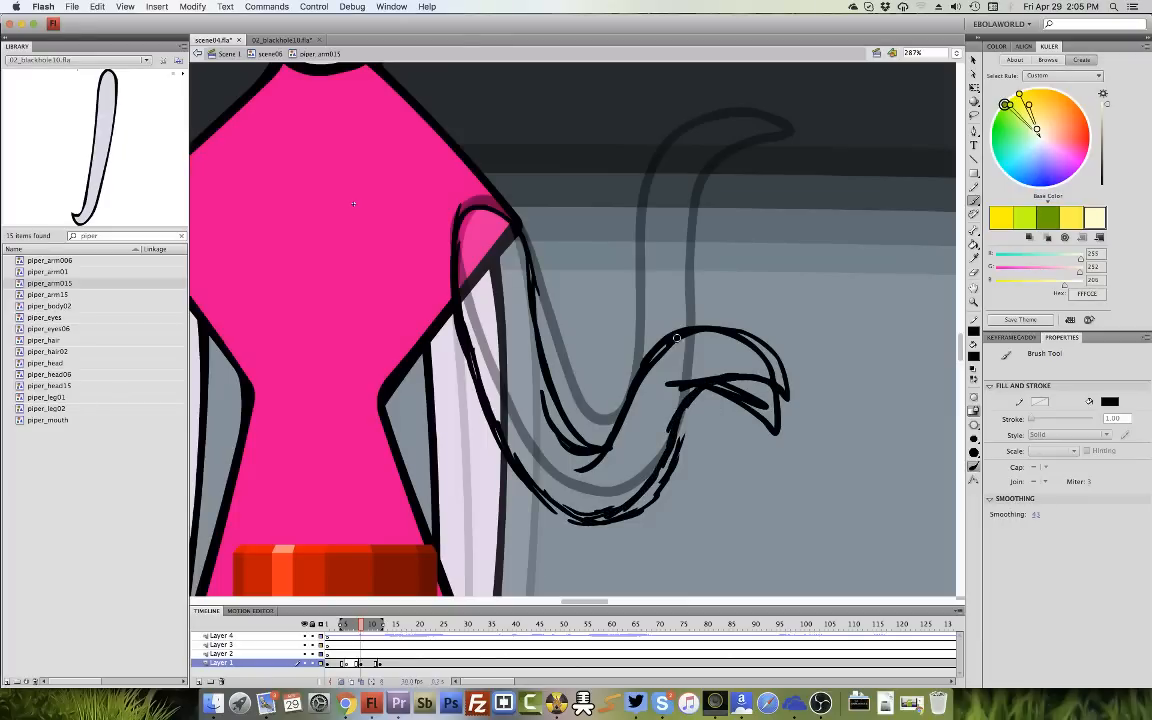
Insert a blank keyframe at frame 9 and trace the onion-skinned in-between arm in black, undoing and redrawing its lower edge.
{"action": "left_click", "coordinate": [366, 664]}
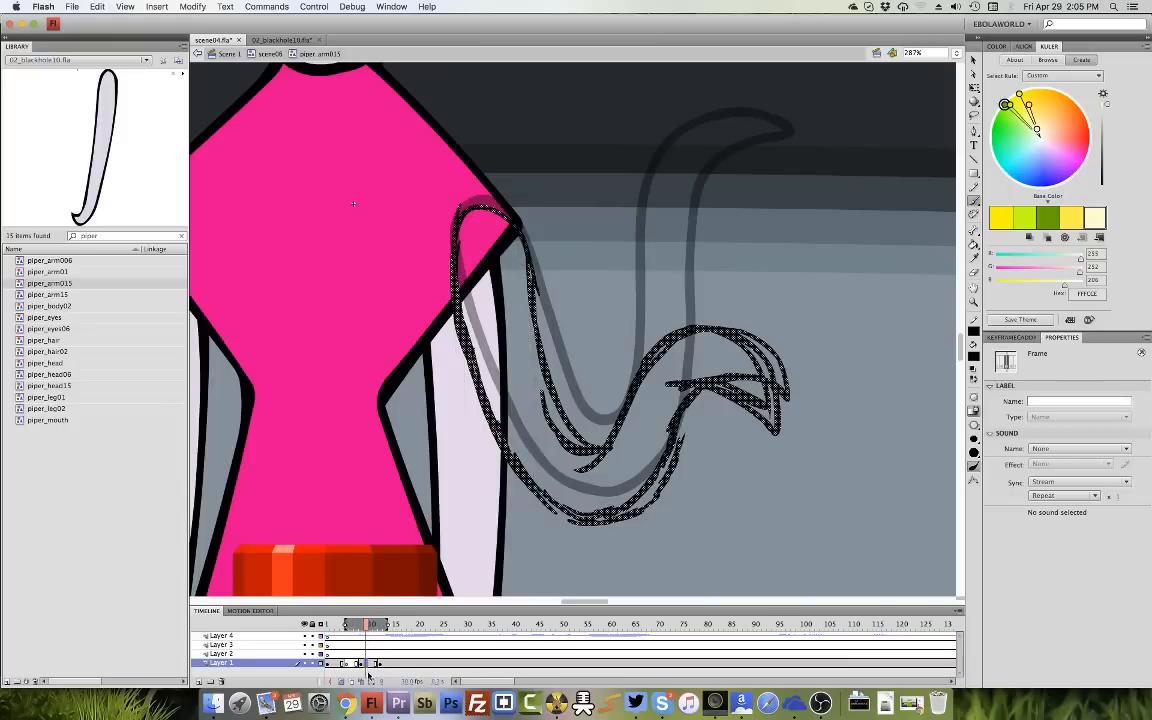
{"action": "key", "text": "F7"}
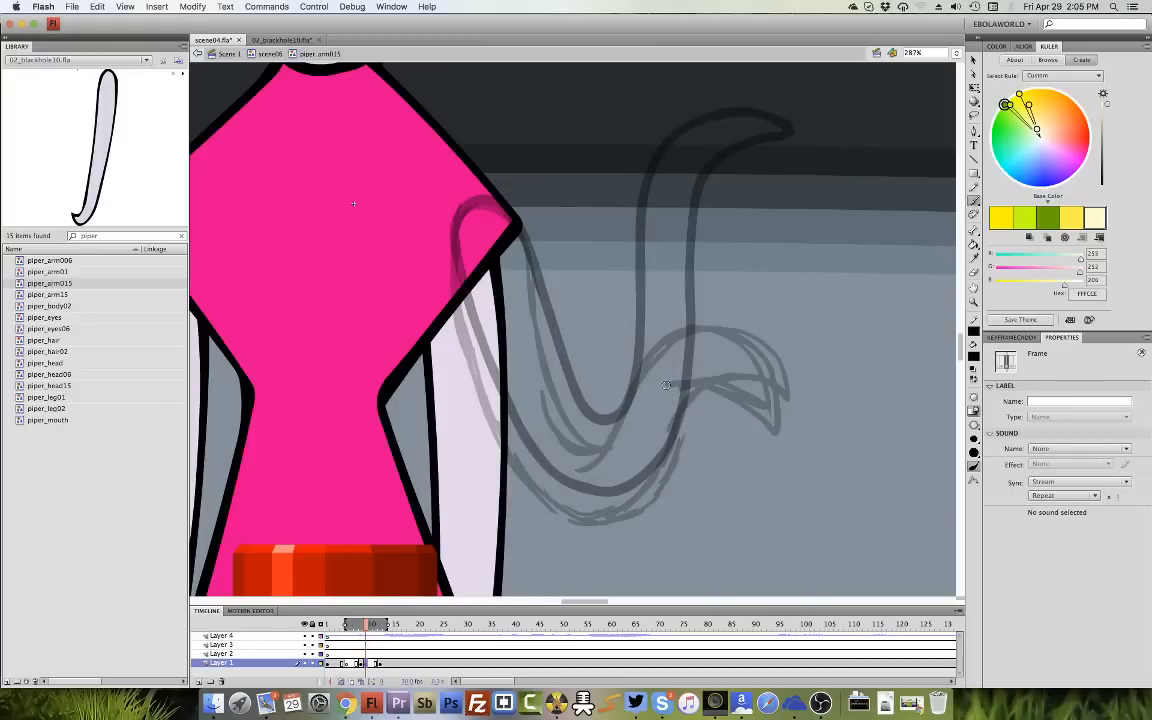
{"action": "mouse_move", "coordinate": [656, 385]}
{"action": "left_mouse_down"}
{"action": "mouse_move", "coordinate": [724, 393]}
{"action": "mouse_move", "coordinate": [764, 433]}
{"action": "mouse_move", "coordinate": [765, 392]}
{"action": "mouse_move", "coordinate": [732, 343]}
{"action": "mouse_move", "coordinate": [673, 337]}
{"action": "mouse_move", "coordinate": [578, 463]}
{"action": "left_mouse_up"}
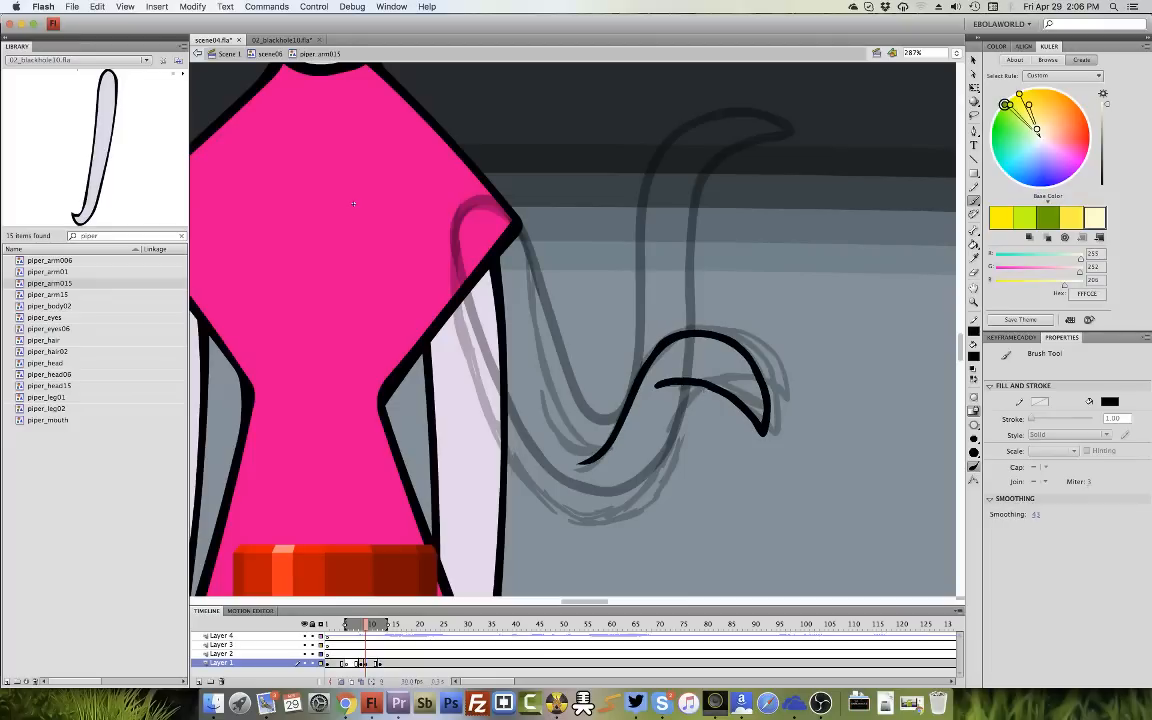
{"action": "mouse_move", "coordinate": [684, 420]}
{"action": "left_mouse_down"}
{"action": "mouse_move", "coordinate": [625, 505]}
{"action": "mouse_move", "coordinate": [577, 512]}
{"action": "mouse_move", "coordinate": [535, 493]}
{"action": "mouse_move", "coordinate": [481, 418]}
{"action": "mouse_move", "coordinate": [461, 365]}
{"action": "mouse_move", "coordinate": [445, 262]}
{"action": "mouse_move", "coordinate": [465, 203]}
{"action": "left_mouse_up"}
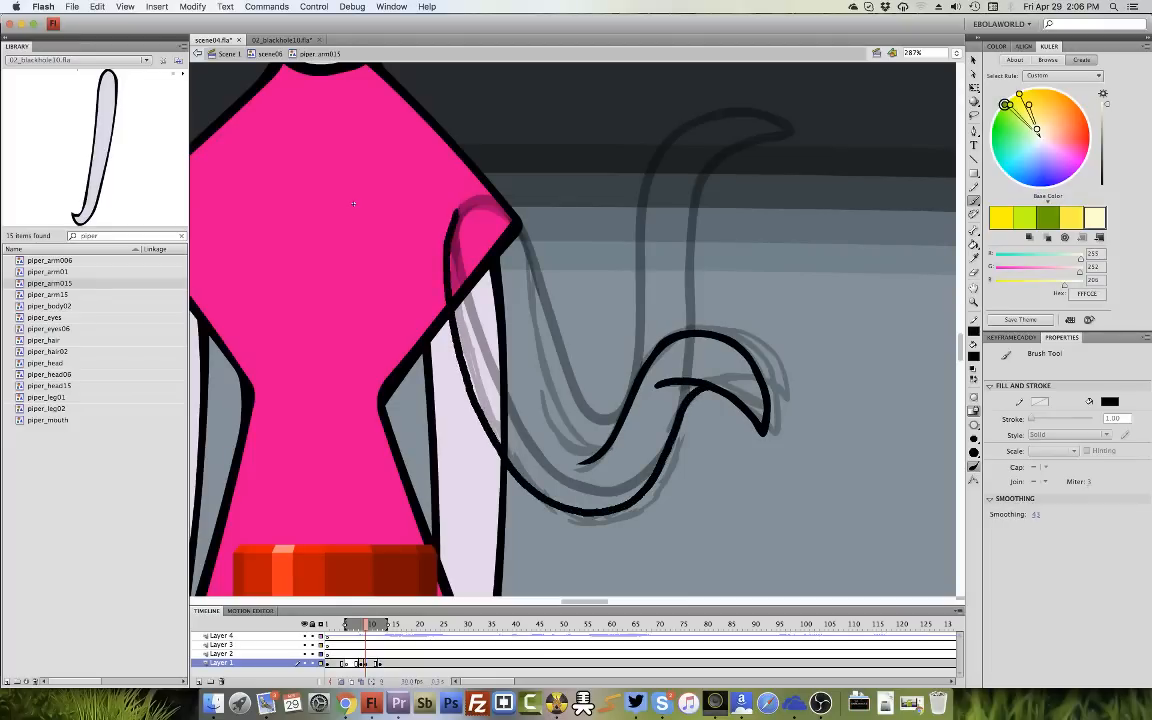
{"action": "left_click", "coordinate": [97, 6]}
{"action": "left_click", "coordinate": [105, 22]}
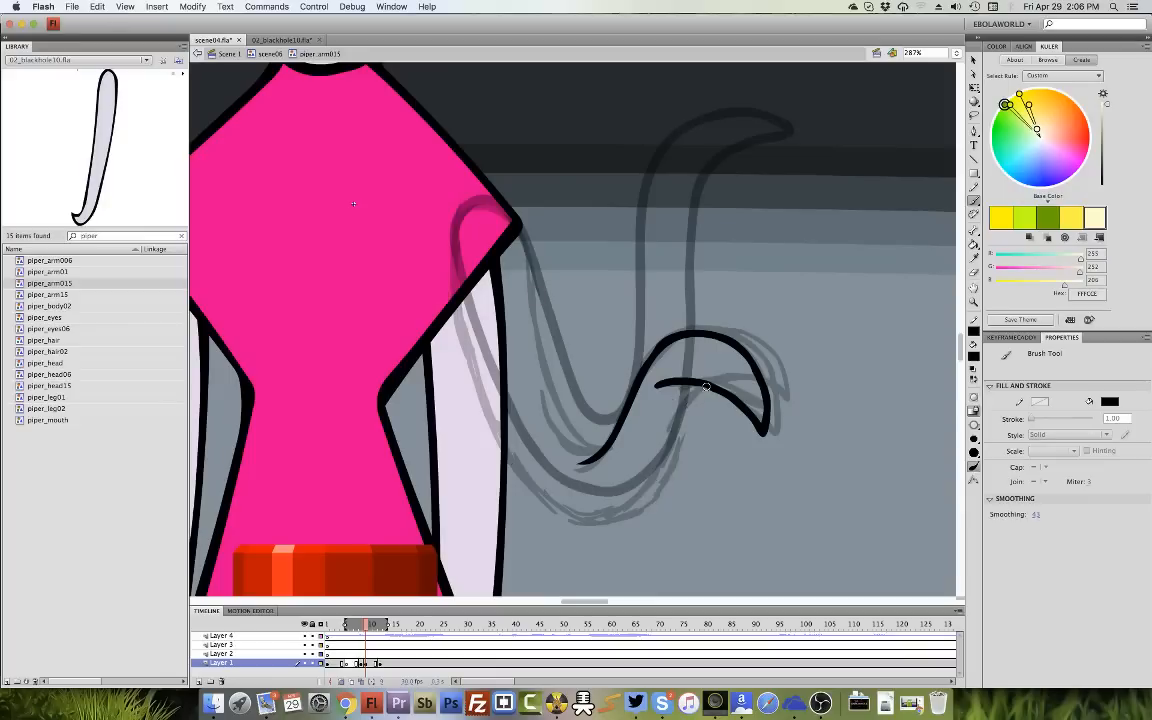
{"action": "mouse_move", "coordinate": [703, 386]}
{"action": "left_mouse_down"}
{"action": "mouse_move", "coordinate": [610, 500]}
{"action": "mouse_move", "coordinate": [556, 505]}
{"action": "mouse_move", "coordinate": [485, 425]}
{"action": "mouse_move", "coordinate": [466, 370]}
{"action": "mouse_move", "coordinate": [447, 263]}
{"action": "mouse_move", "coordinate": [456, 212]}
{"action": "mouse_move", "coordinate": [478, 199]}
{"action": "mouse_move", "coordinate": [512, 222]}
{"action": "mouse_move", "coordinate": [548, 366]}
{"action": "mouse_move", "coordinate": [594, 444]}
{"action": "mouse_move", "coordinate": [609, 440]}
{"action": "left_mouse_up"}
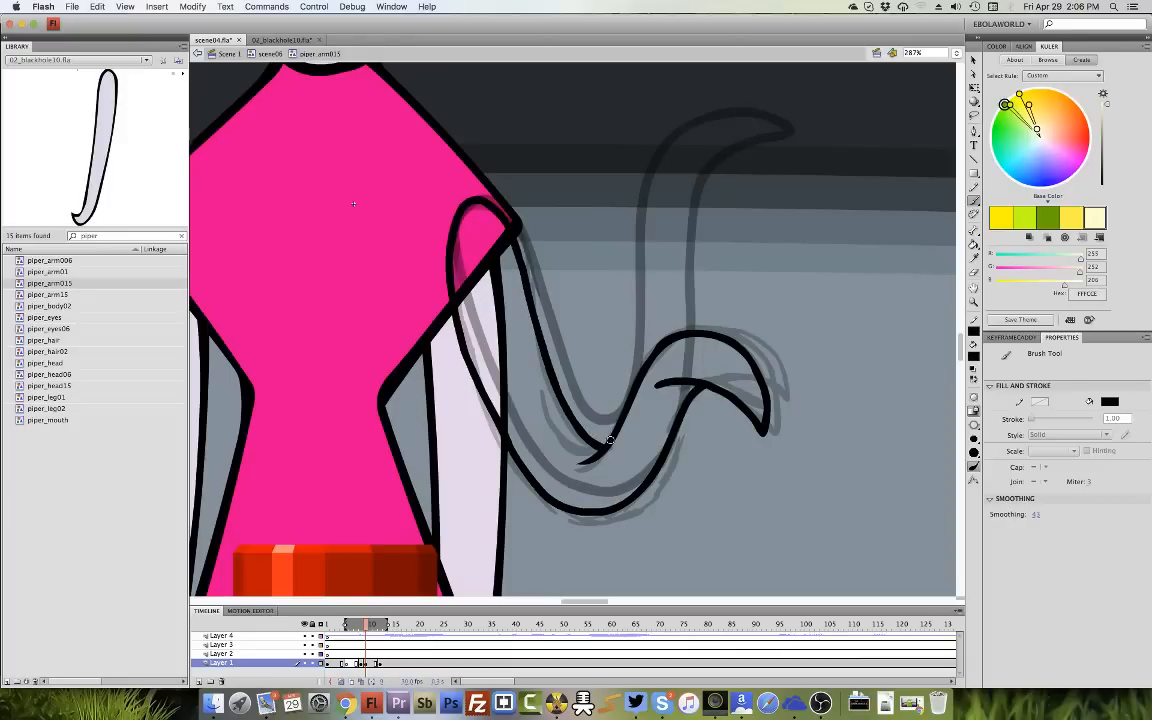
Smooth the traced black arm outline on frame 9 twice, checking the curve around the drooping hand up close.
{"action": "key", "text": "v"}
{"action": "left_click", "coordinate": [748, 379]}
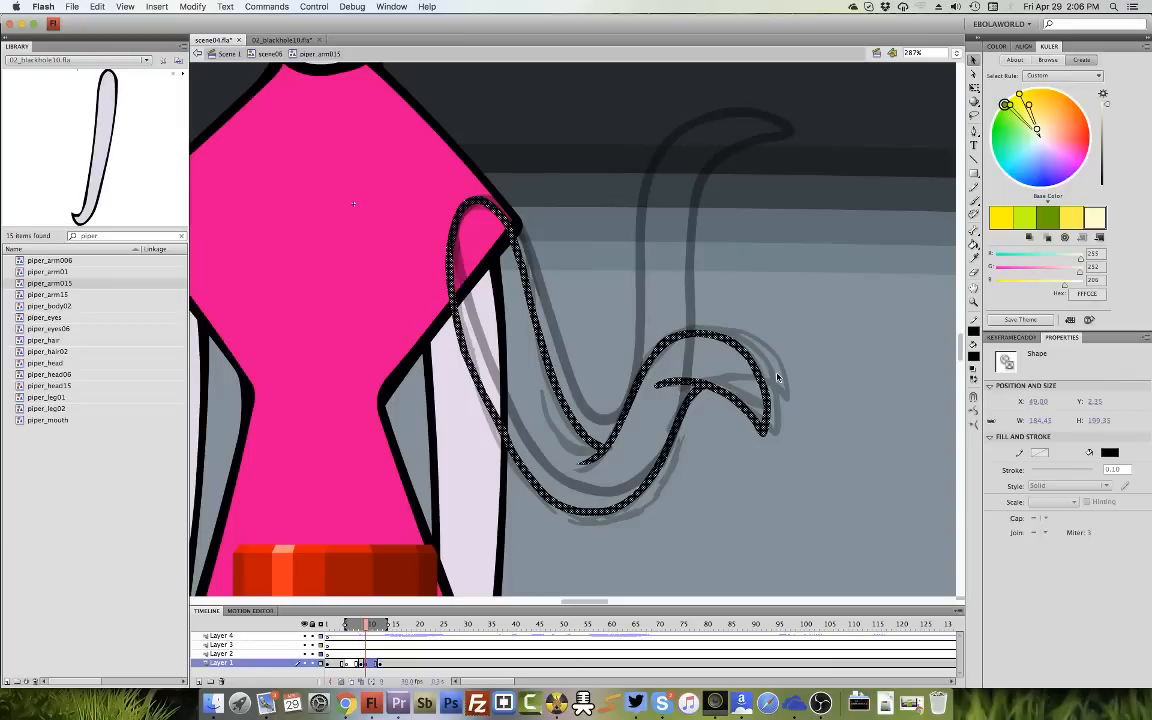
{"action": "left_click", "coordinate": [971, 303]}
{"action": "left_click_drag", "start_coordinate": [796, 321], "coordinate": [668, 435]}
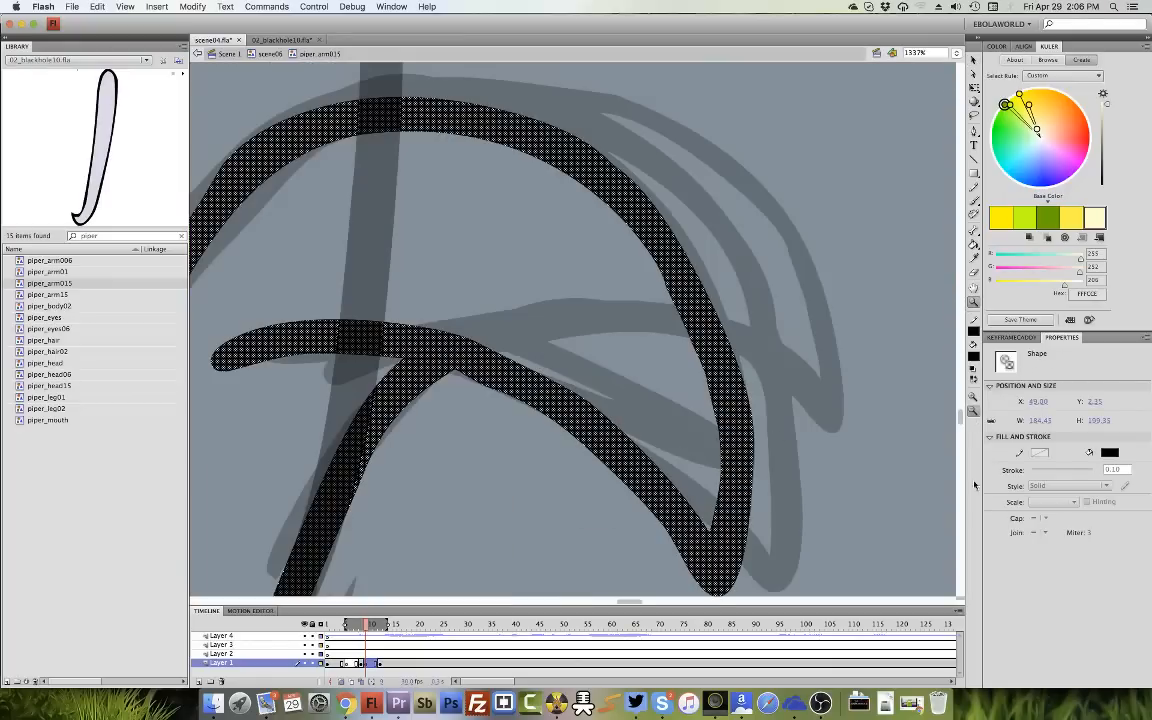
{"action": "left_click", "coordinate": [973, 60]}
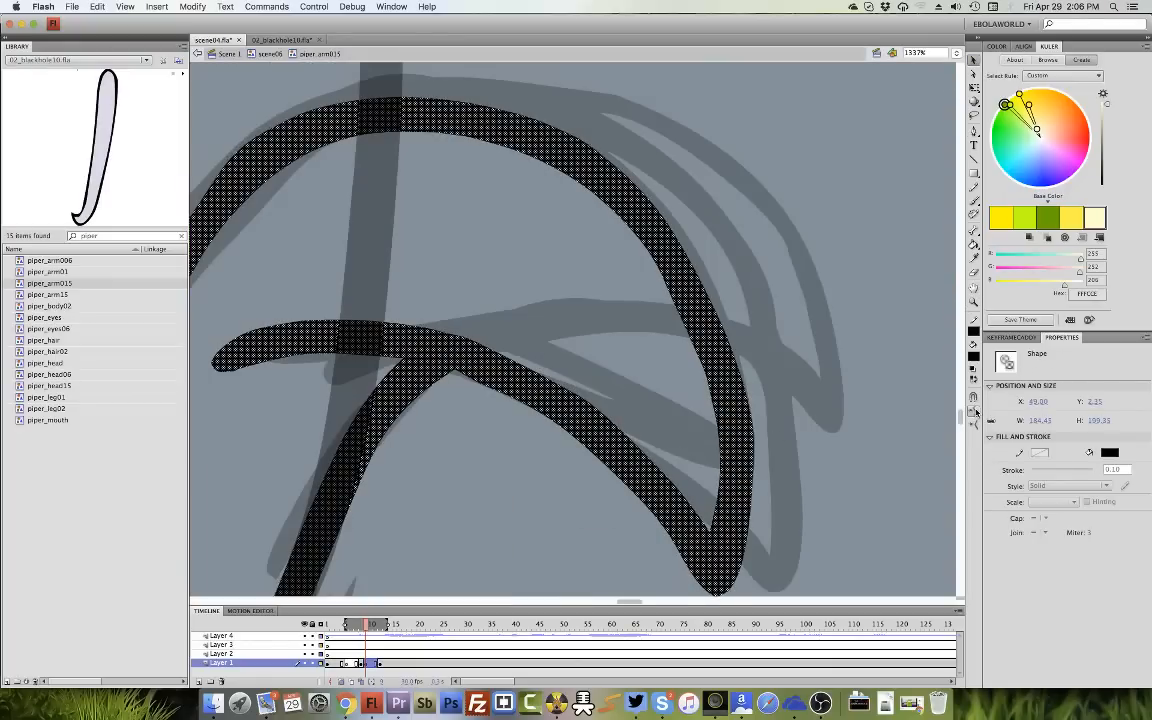
{"action": "left_click", "coordinate": [974, 411]}
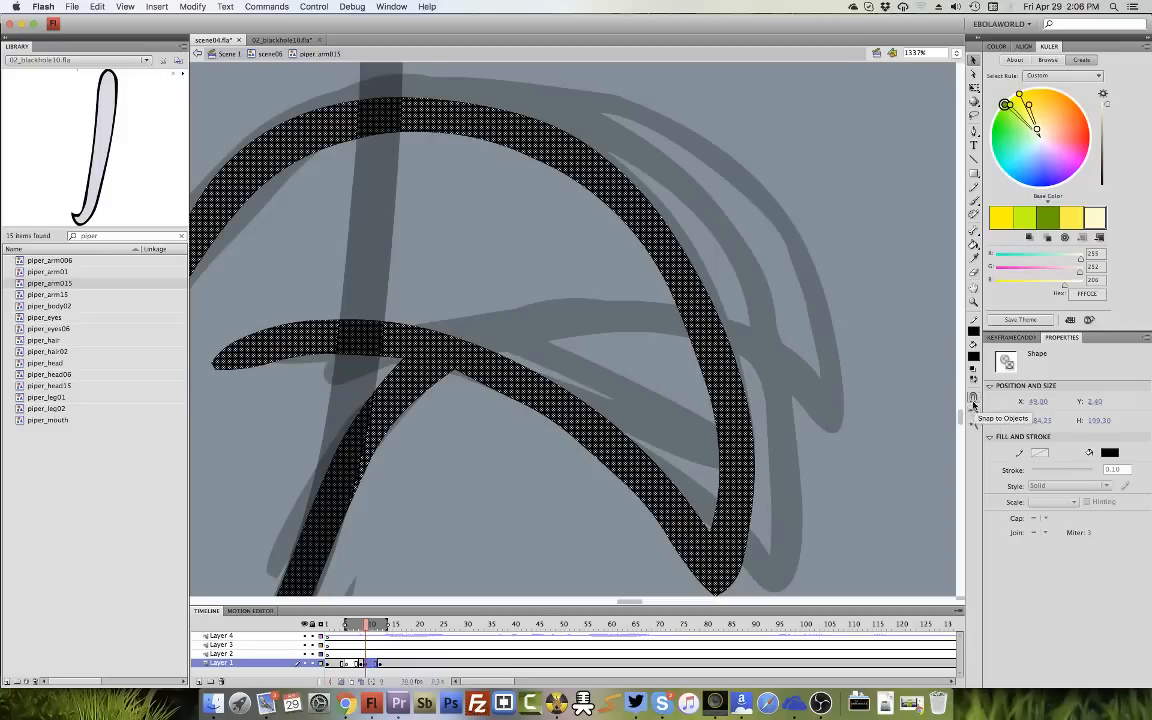
{"action": "left_click", "coordinate": [974, 411]}
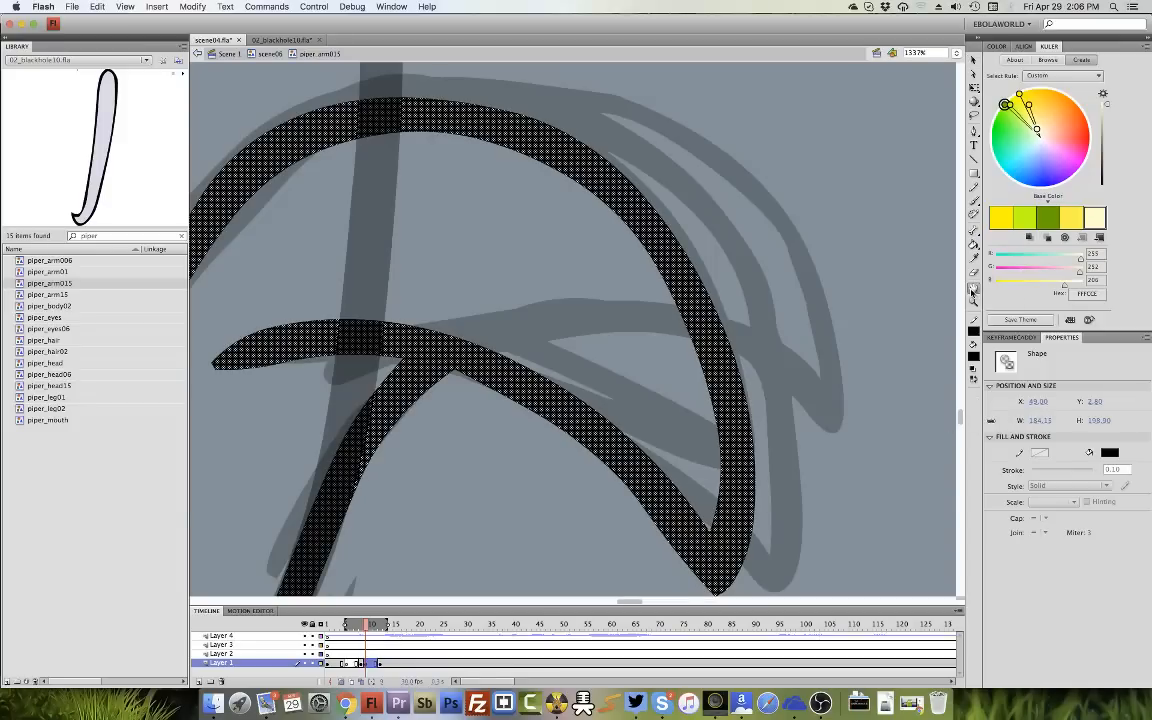
{"action": "double_click", "coordinate": [973, 290]}
{"action": "key", "text": "z"}
{"action": "left_click_drag", "start_coordinate": [795, 416], "coordinate": [526, 602]}
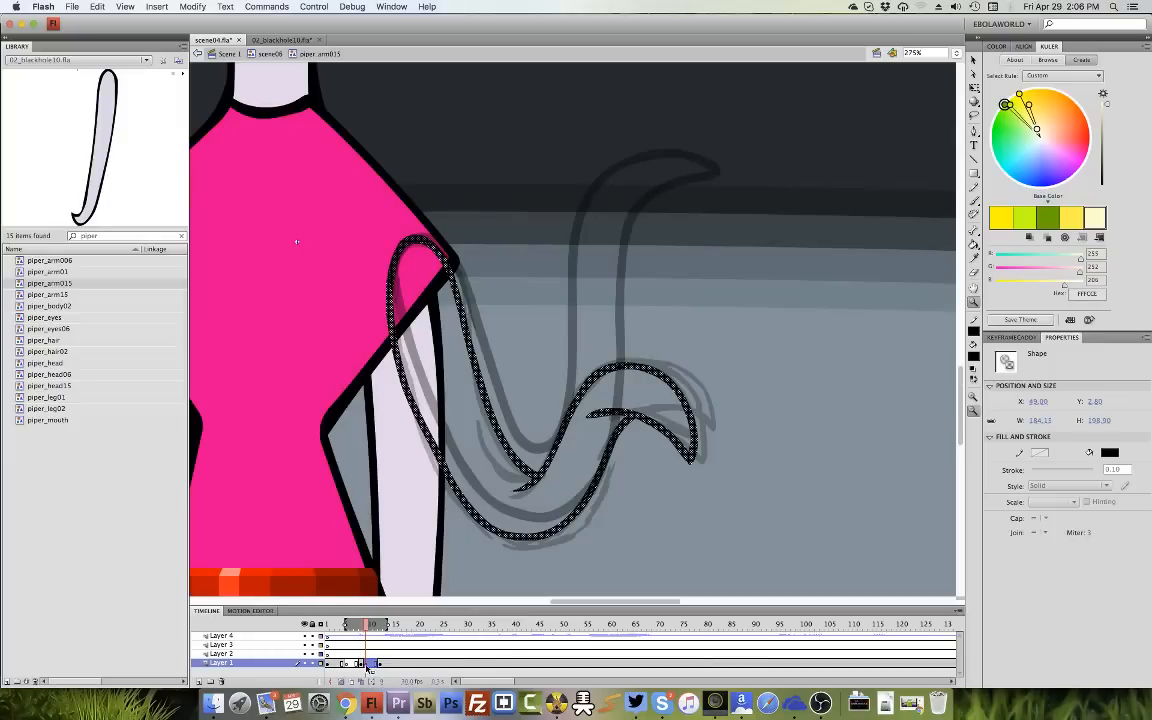
Replace the rough sketch on frame 8 with the clean arm drawing and turn off onion skinning to compare the neighbouring poses.
{"action": "left_click", "coordinate": [367, 664]}
{"action": "left_click", "coordinate": [340, 681]}
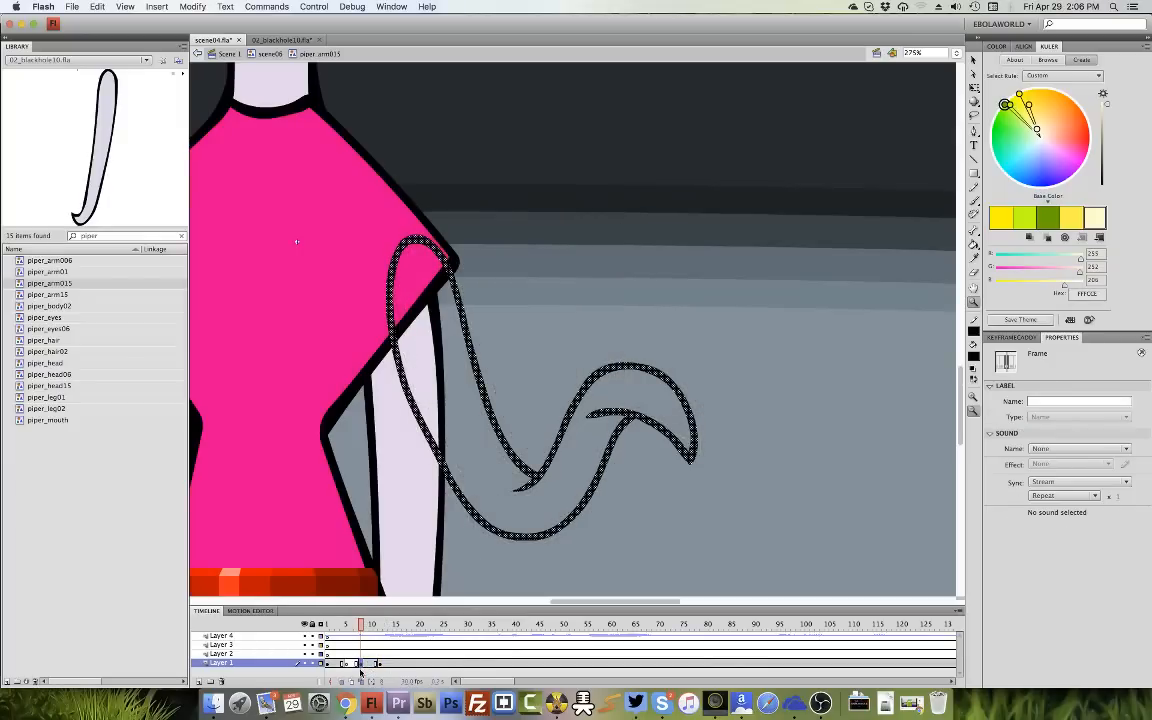
{"action": "key", "text": "super+s"}
{"action": "left_click", "coordinate": [343, 636]}
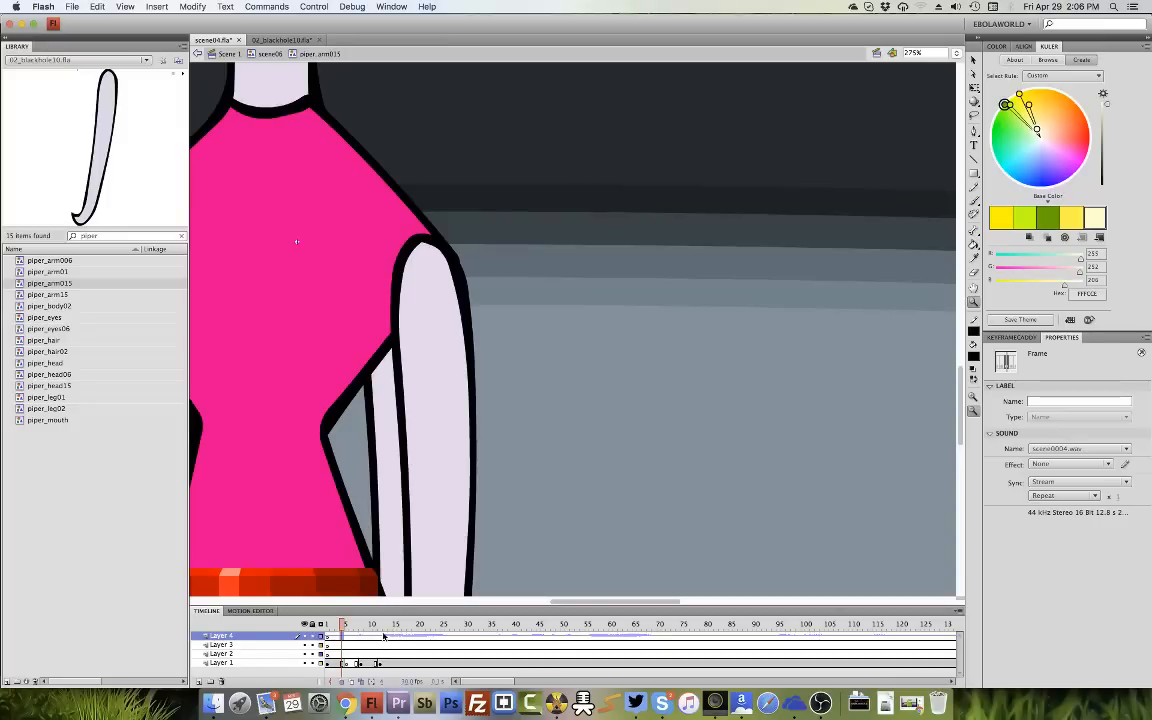
{"action": "left_click", "coordinate": [370, 636]}
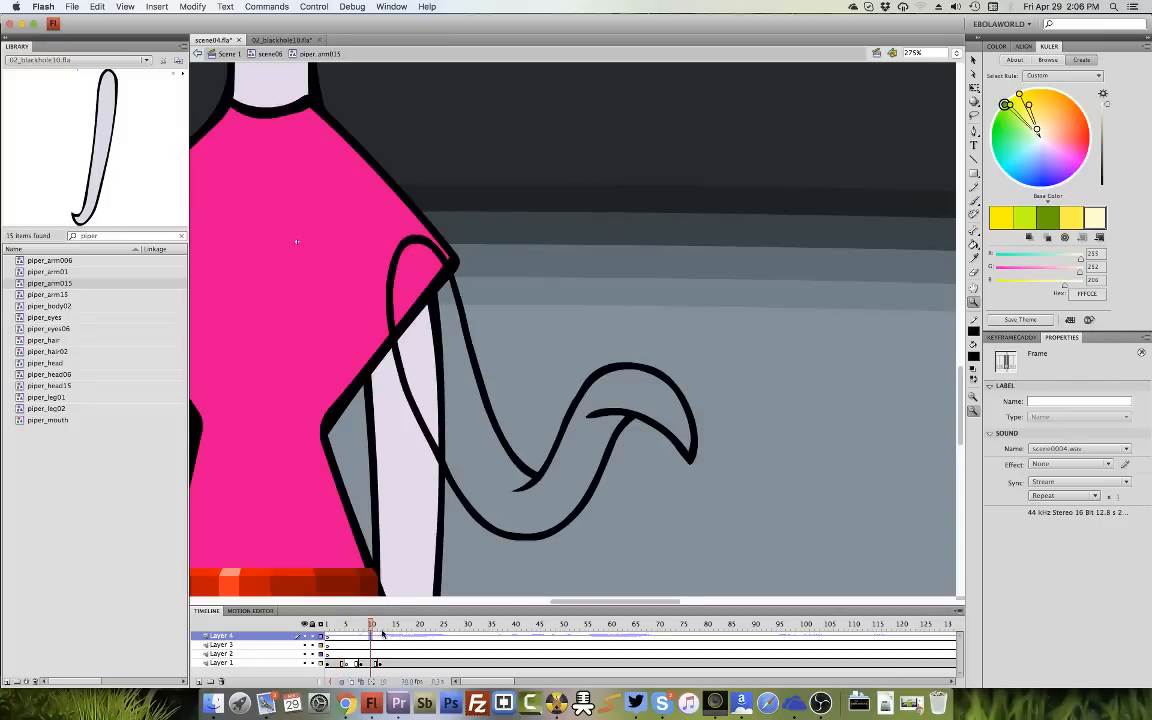
{"action": "left_click", "coordinate": [344, 641]}
{"action": "left_click", "coordinate": [370, 636]}
{"action": "left_click", "coordinate": [399, 637]}
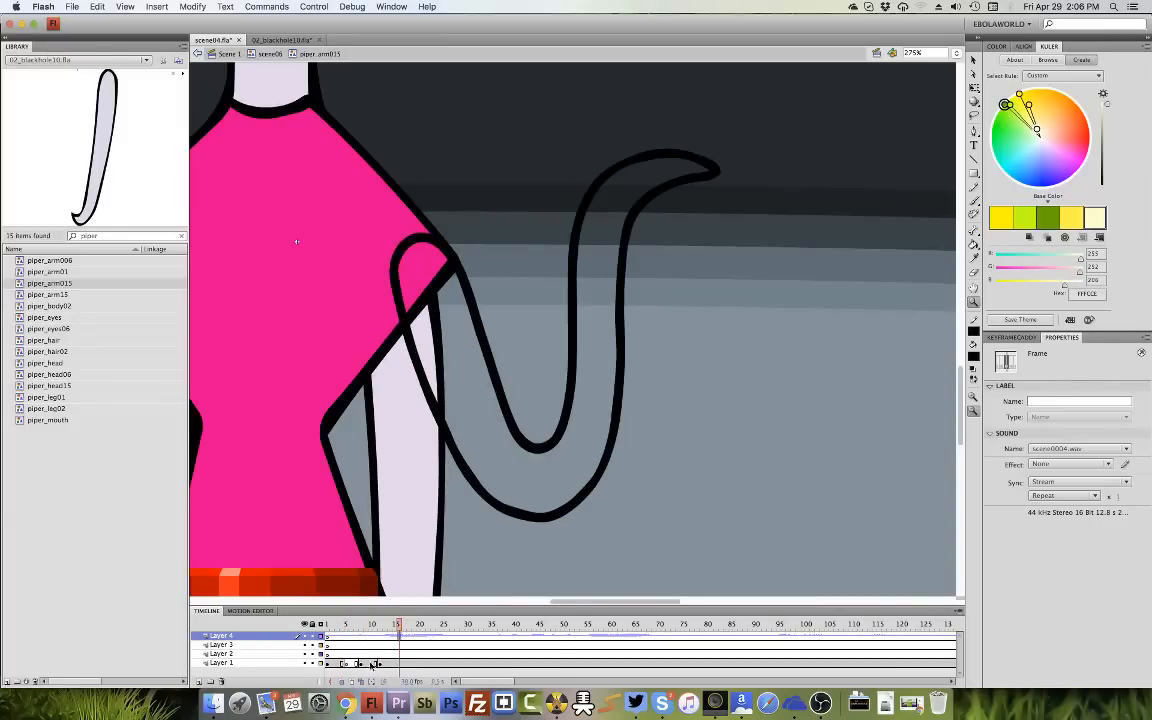
Expand the fill of the in-between arm outline by .5 px and compare its line thickness with the raised arm pose.
{"action": "left_click", "coordinate": [367, 663]}
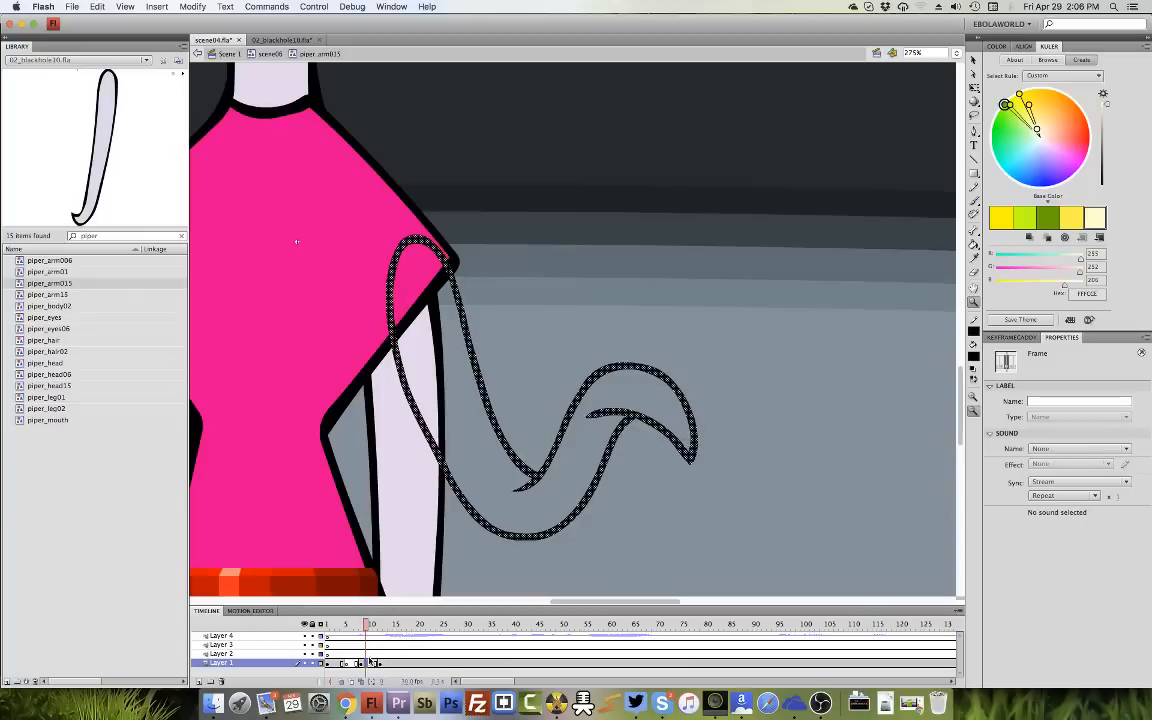
{"action": "left_click", "coordinate": [192, 6]}
{"action": "mouse_move", "coordinate": [234, 90]}
{"action": "left_click", "coordinate": [362, 145]}
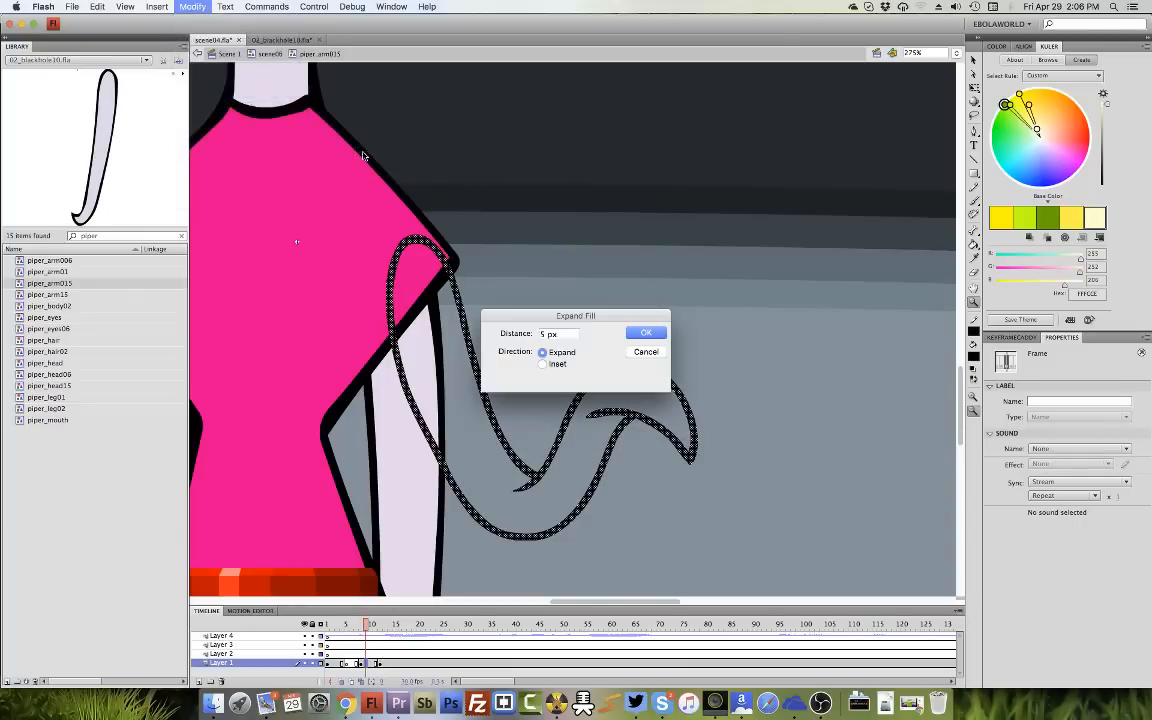
{"action": "key", "text": "BackSpace"}
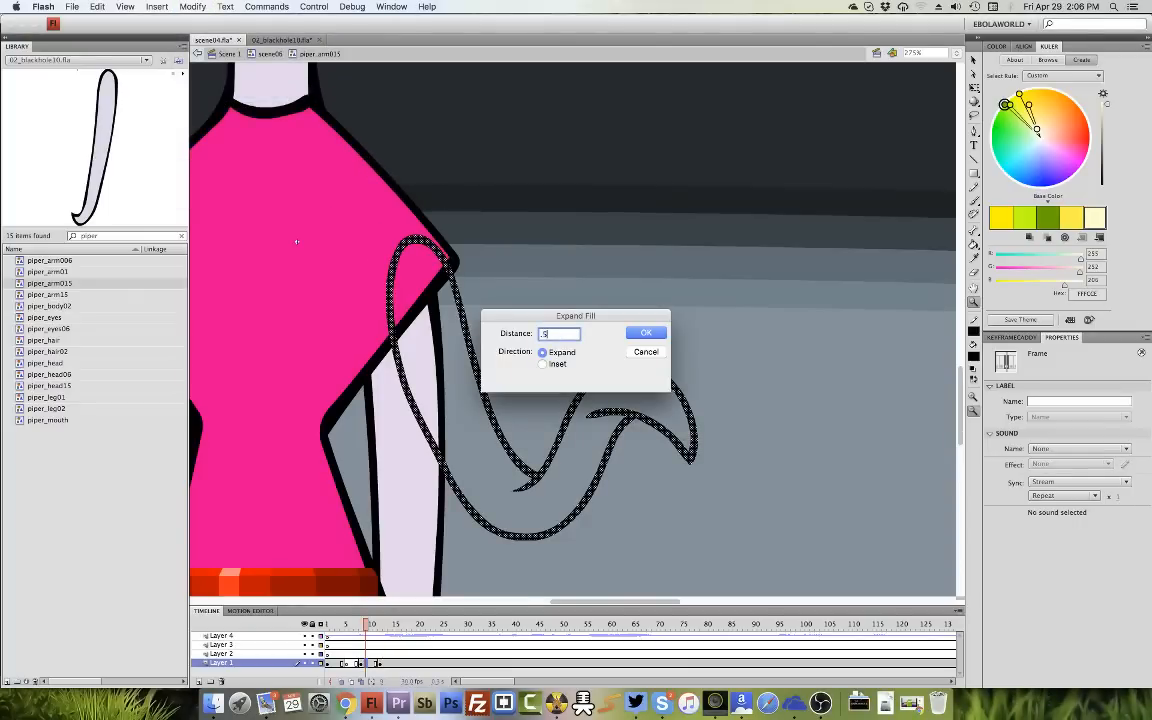
{"action": "key", "text": "Return"}
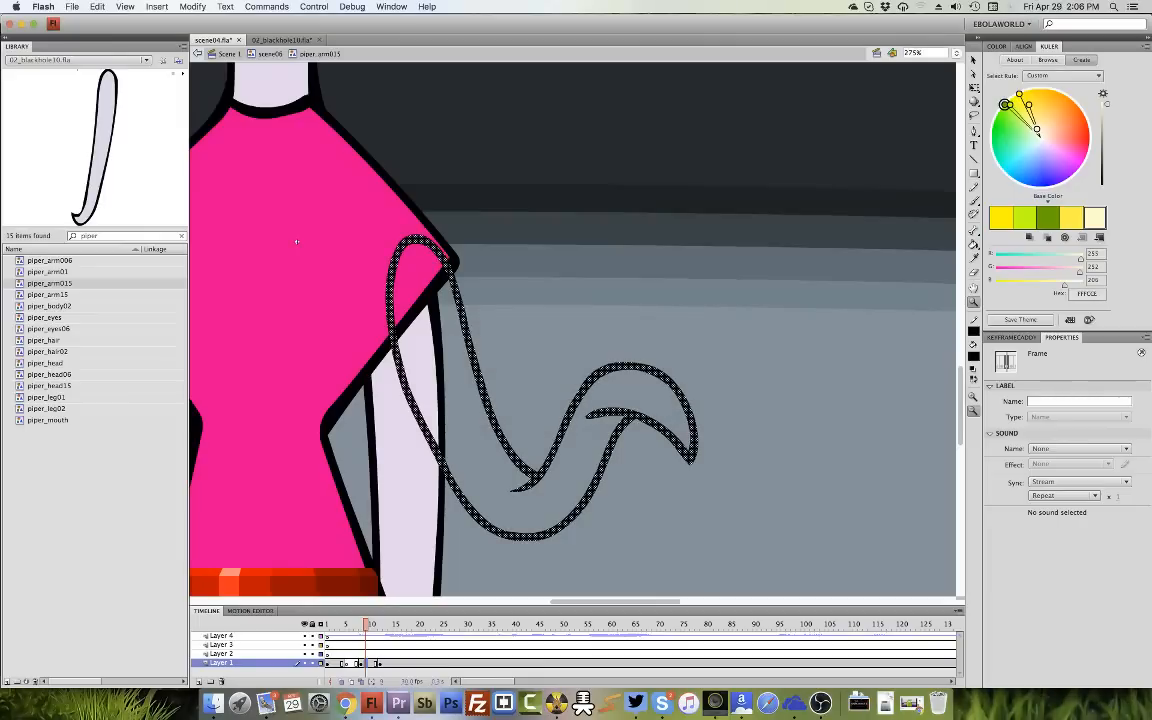
{"action": "left_click", "coordinate": [393, 637]}
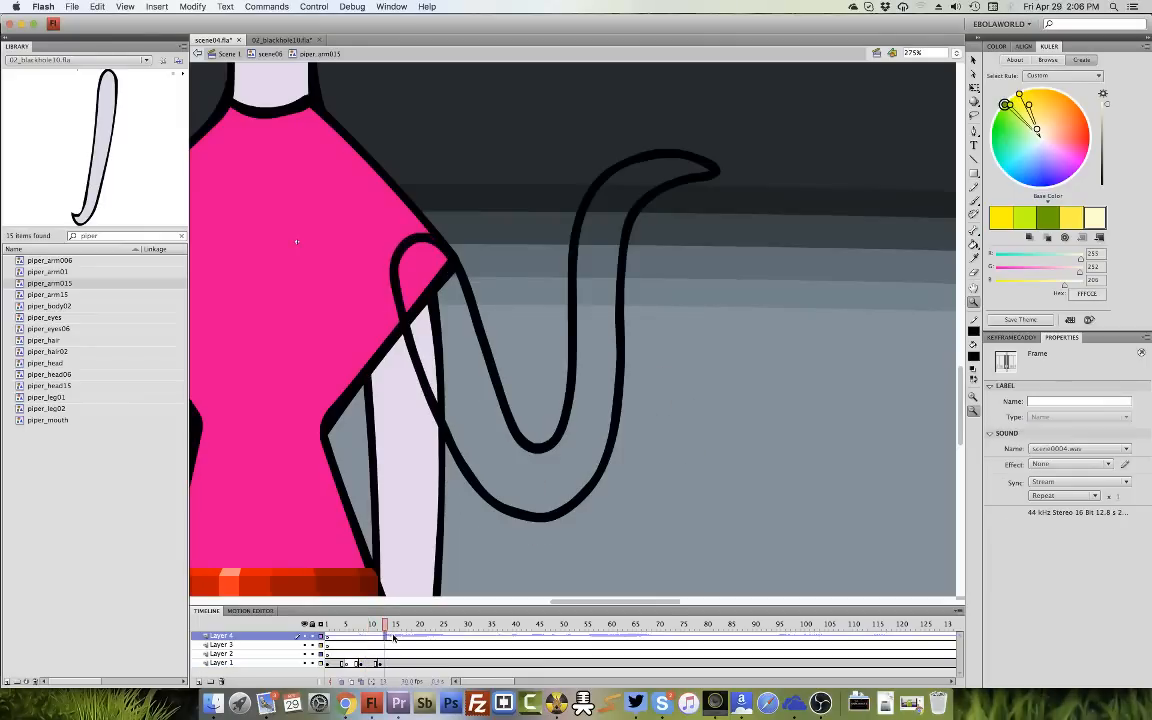
Insert a blank keyframe at frame 10 on Layer 1 and play back the arm animation to check its timing.
{"action": "left_click", "coordinate": [374, 664]}
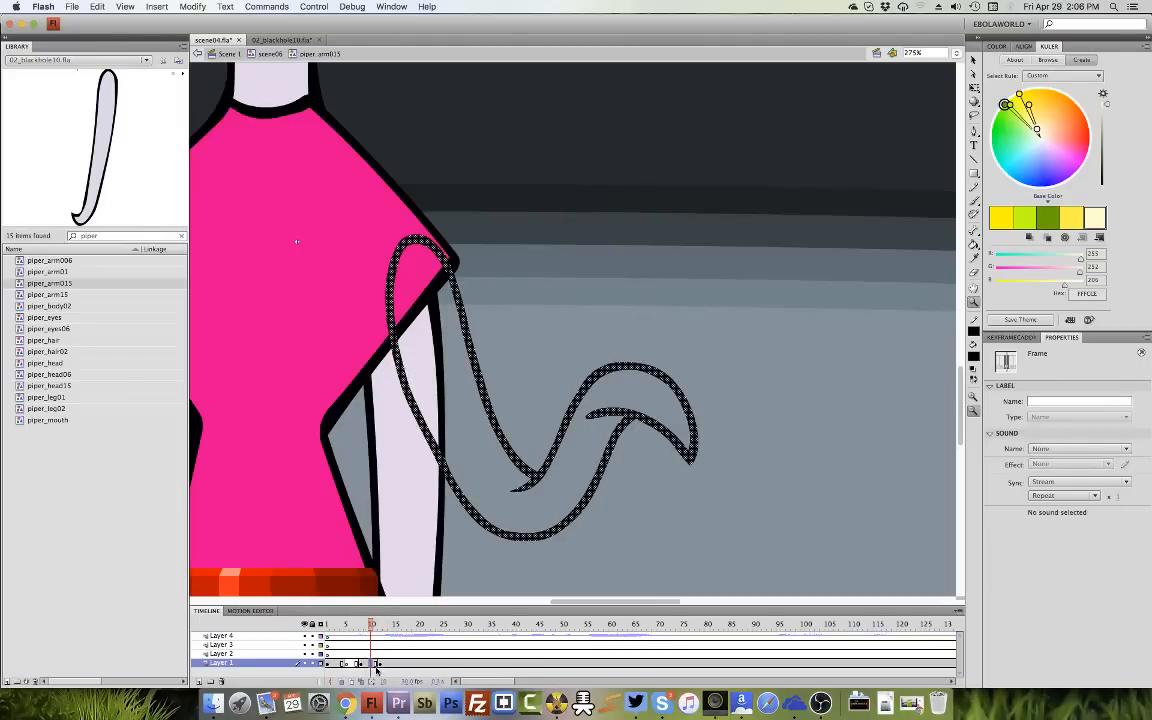
{"action": "key", "text": "F7"}
{"action": "left_click", "coordinate": [364, 664]}
{"action": "left_click", "coordinate": [380, 665]}
{"action": "left_click", "coordinate": [364, 664]}
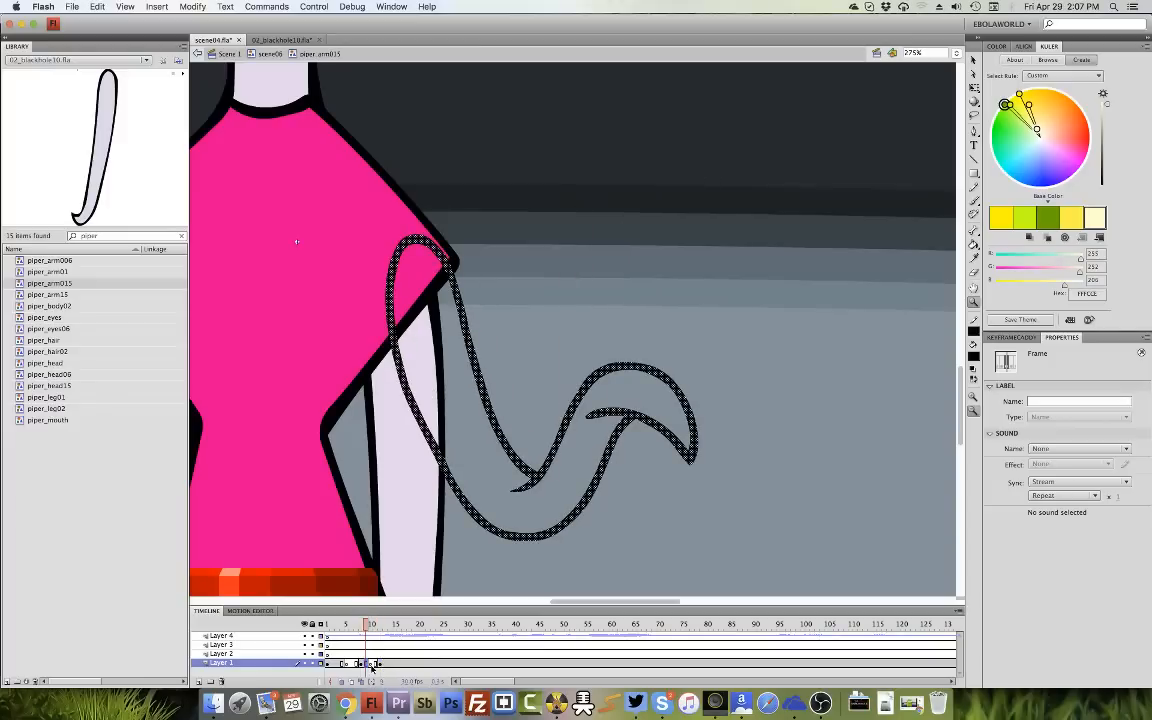
{"action": "left_click", "coordinate": [372, 664]}
{"action": "left_click", "coordinate": [366, 664]}
{"action": "key", "text": "Return"}
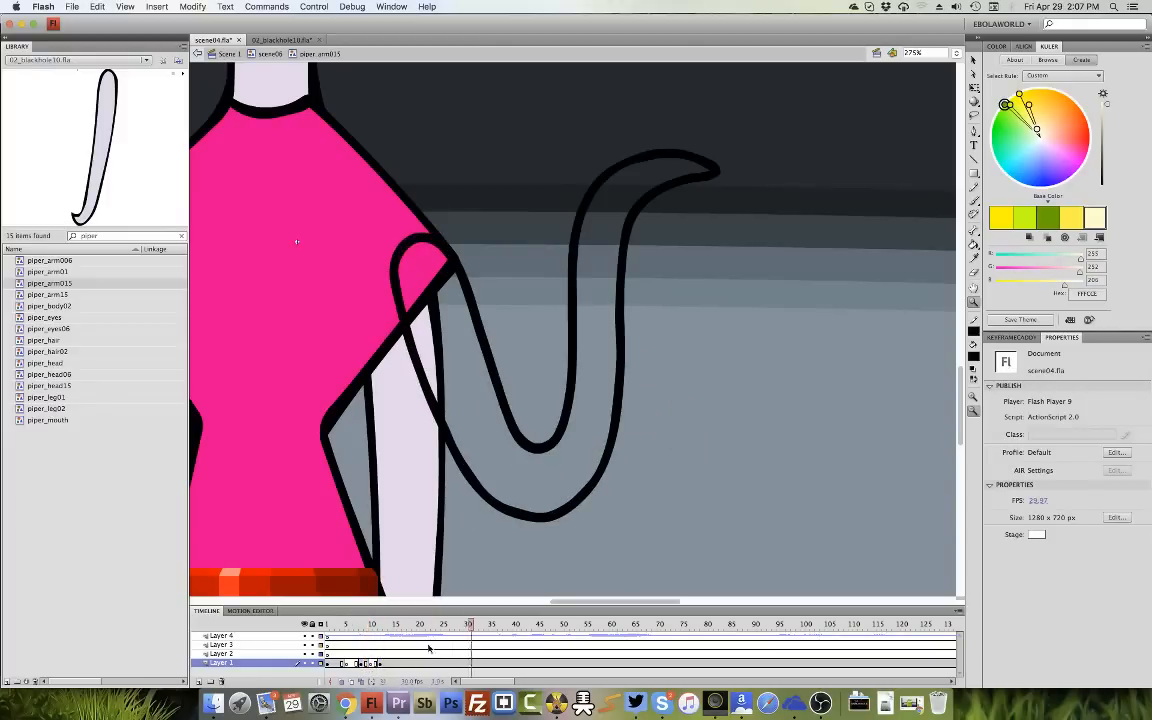
Nudge the arm drawing on frame 8 outward and rotate it slightly counterclockwise, keeping its top at the shoulder.
{"action": "left_click", "coordinate": [362, 664]}
{"action": "key", "text": "shift+Right"}
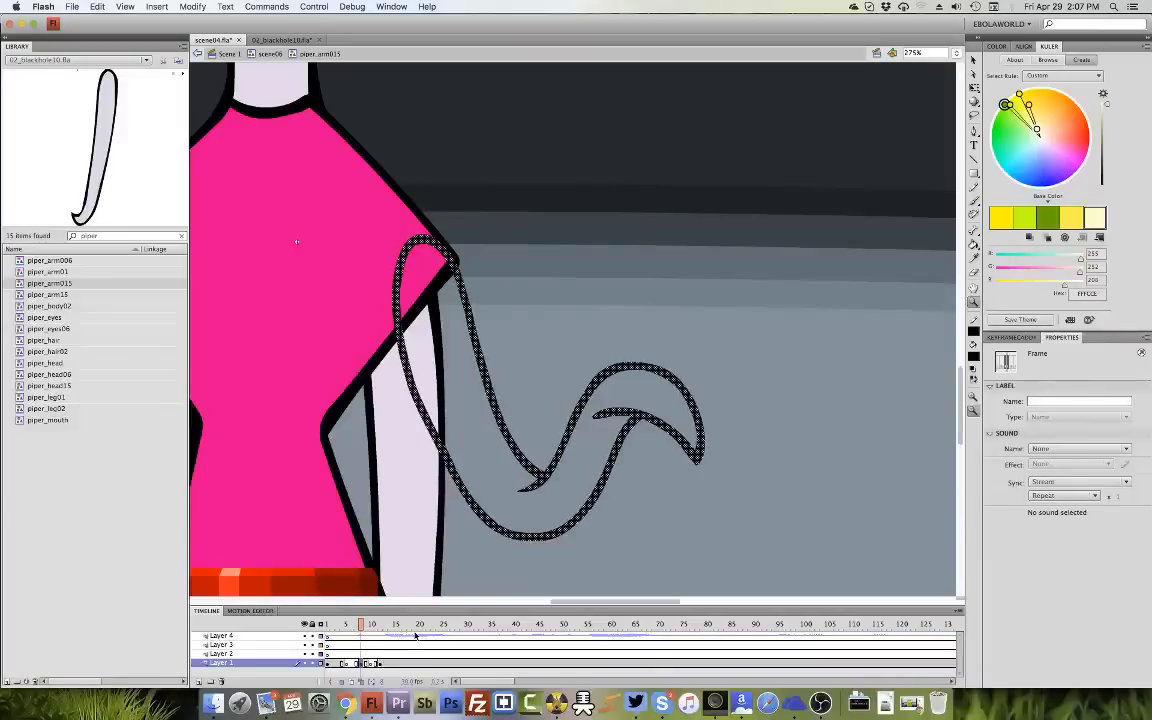
{"action": "key", "text": "q"}
{"action": "left_click_drag", "start_coordinate": [647, 343], "coordinate": [671, 342]}
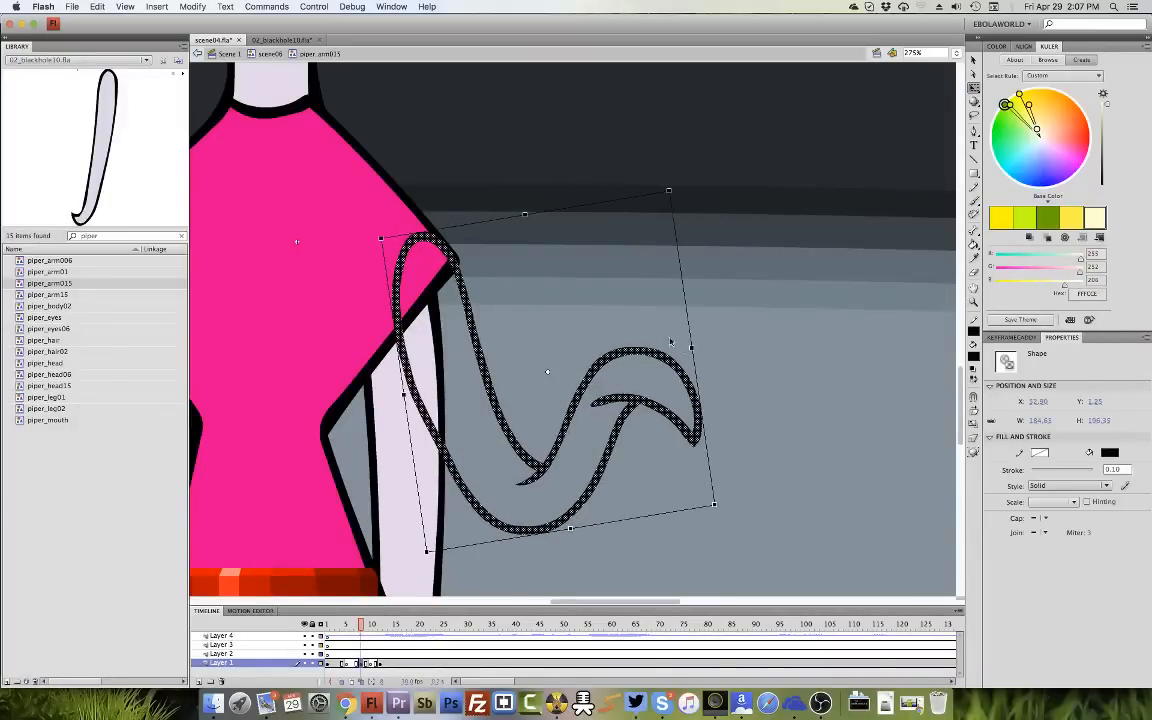
{"action": "left_click_drag", "start_coordinate": [565, 205], "coordinate": [569, 209]}
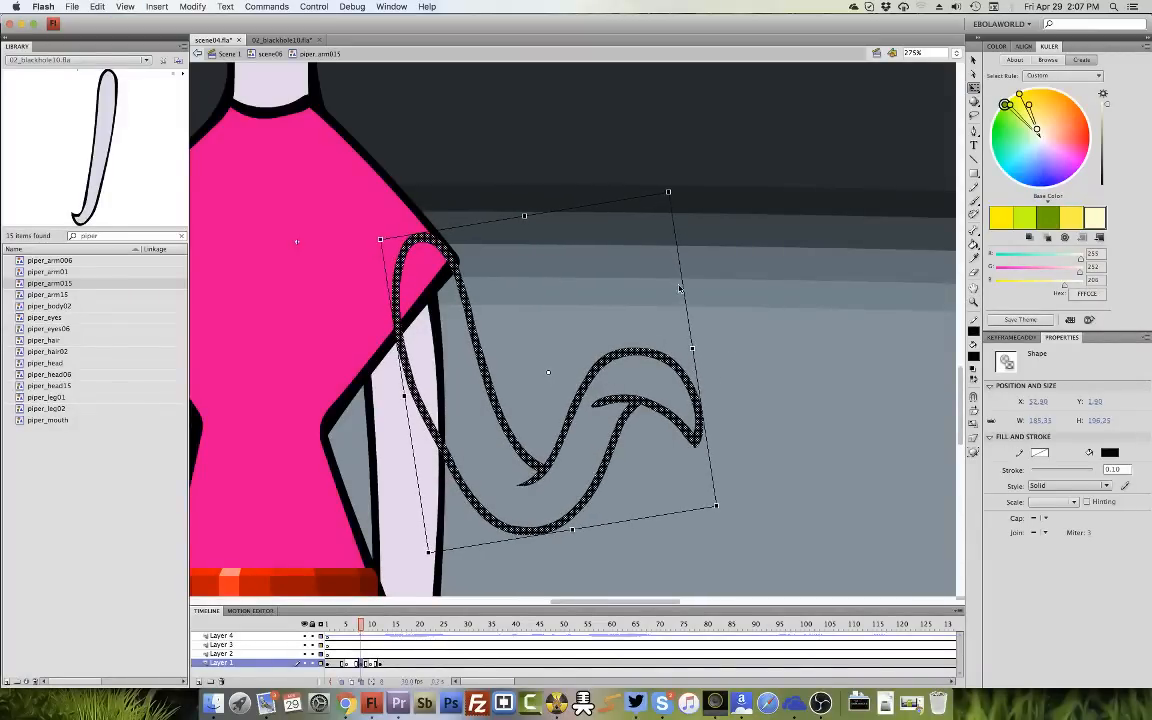
{"action": "left_click_drag", "start_coordinate": [667, 310], "coordinate": [668, 310]}
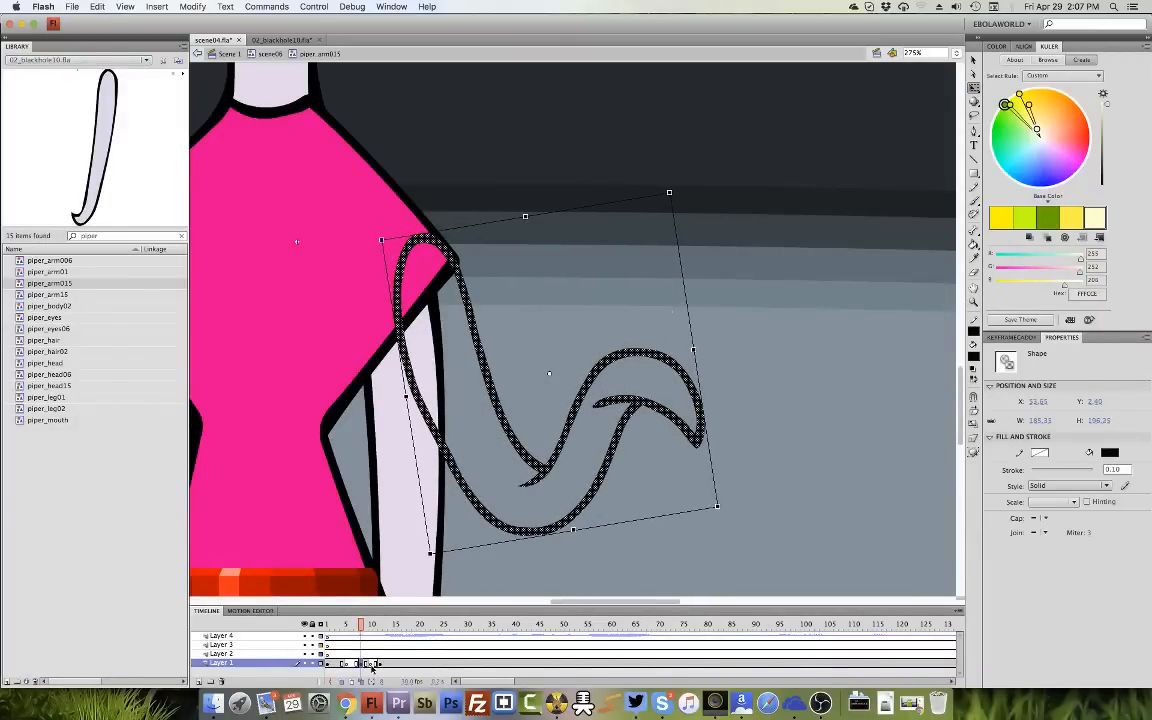
Onion-skin frames 8 to 12 around frame 10 and sketch a black in-between arm with the raised hand slightly lower.
{"action": "left_click", "coordinate": [371, 664]}
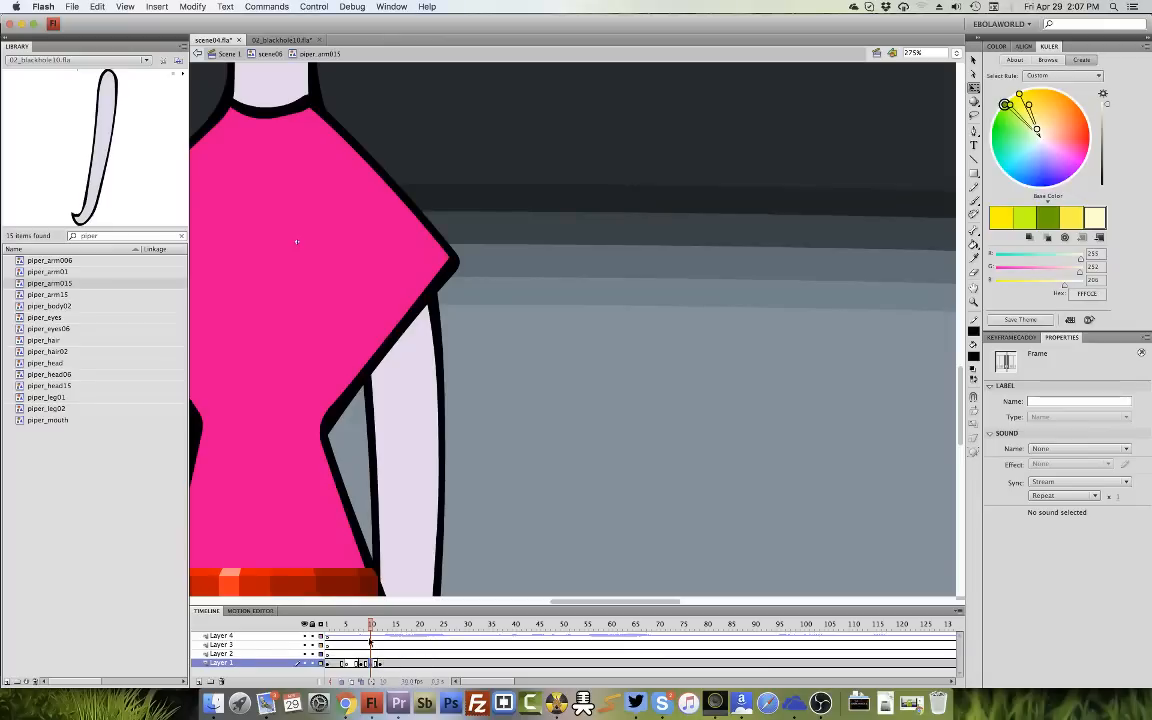
{"action": "left_click", "coordinate": [331, 681]}
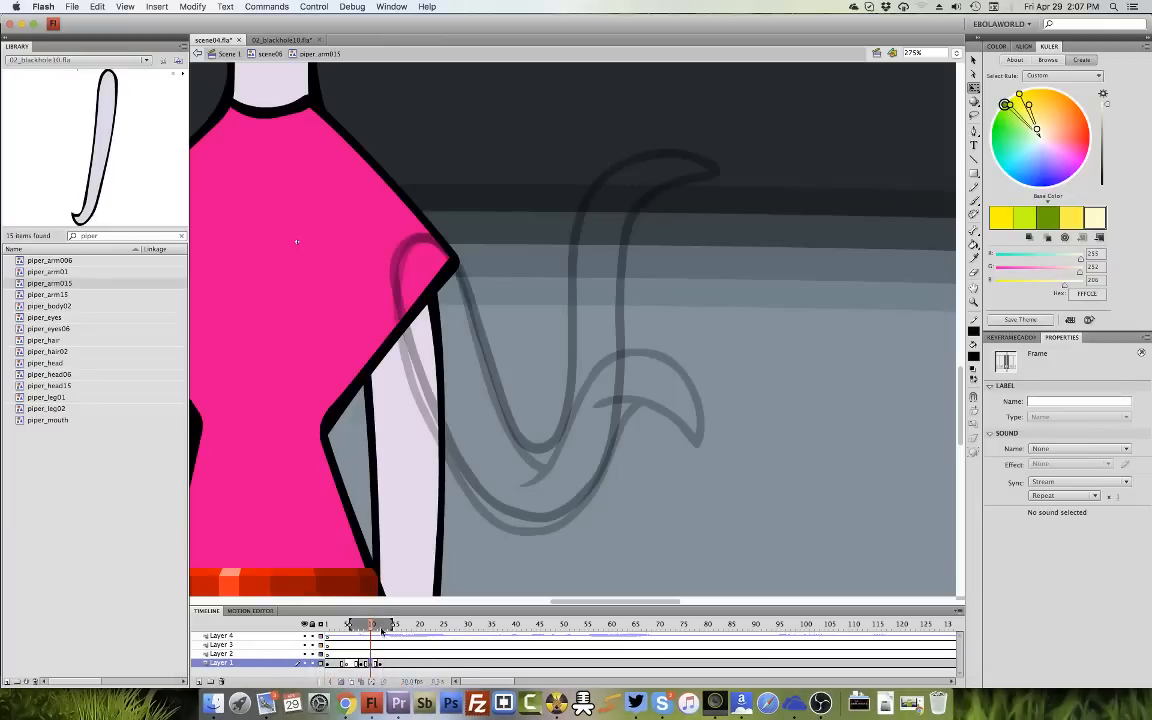
{"action": "left_click_drag", "start_coordinate": [350, 624], "coordinate": [383, 624]}
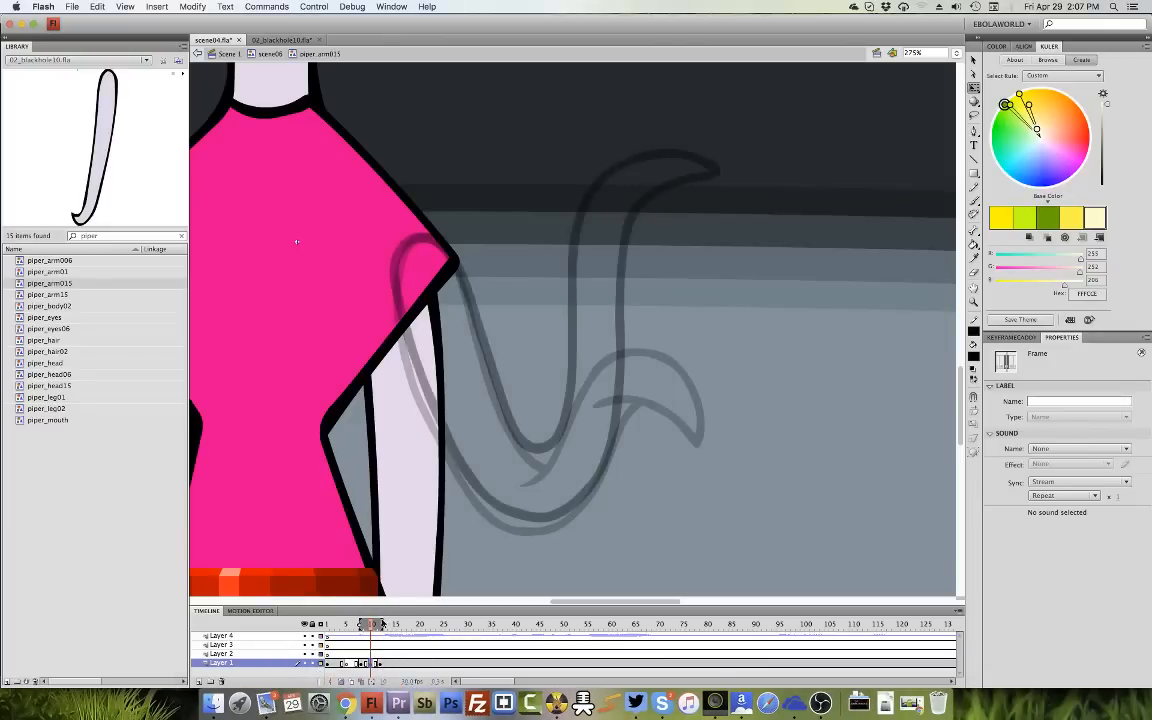
{"action": "left_click", "coordinate": [716, 340]}
{"action": "key", "text": "b"}
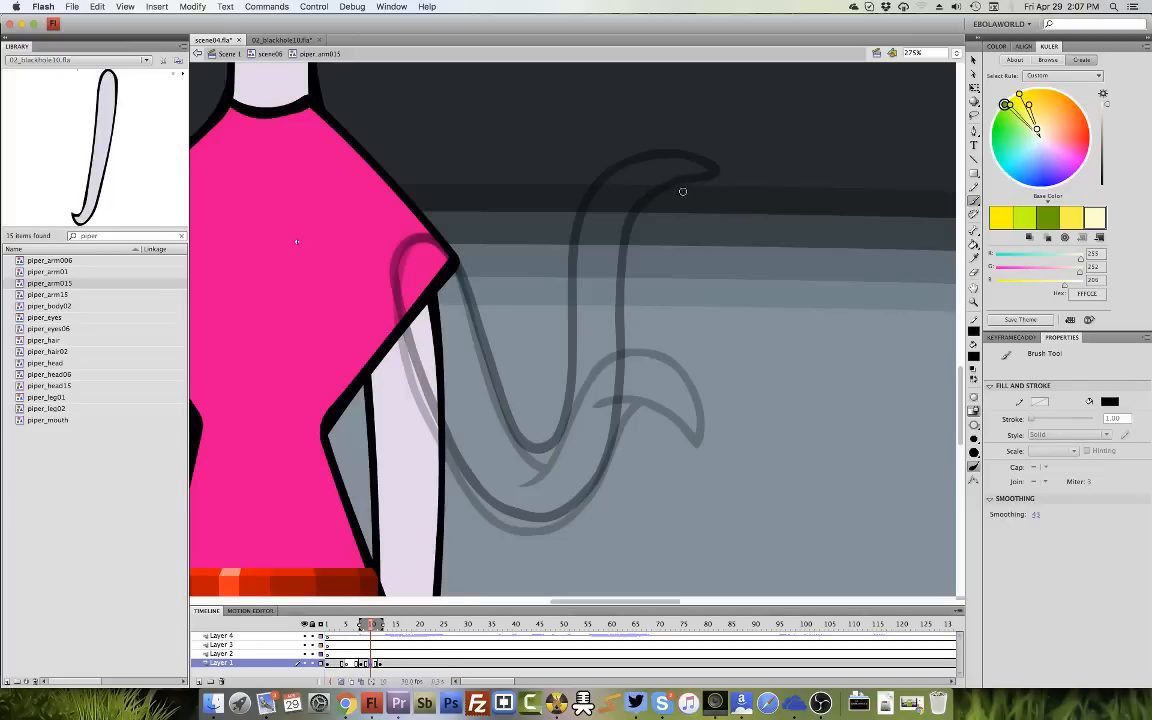
{"action": "mouse_move", "coordinate": [705, 197]}
{"action": "left_mouse_down"}
{"action": "mouse_move", "coordinate": [638, 206]}
{"action": "mouse_move", "coordinate": [601, 242]}
{"action": "mouse_move", "coordinate": [576, 399]}
{"action": "mouse_move", "coordinate": [541, 456]}
{"action": "mouse_move", "coordinate": [497, 404]}
{"action": "mouse_move", "coordinate": [460, 277]}
{"action": "left_mouse_up"}
{"action": "mouse_move", "coordinate": [420, 240]}
{"action": "left_mouse_down"}
{"action": "mouse_move", "coordinate": [396, 262]}
{"action": "mouse_move", "coordinate": [397, 305]}
{"action": "mouse_move", "coordinate": [435, 420]}
{"action": "mouse_move", "coordinate": [482, 498]}
{"action": "mouse_move", "coordinate": [548, 522]}
{"action": "mouse_move", "coordinate": [589, 498]}
{"action": "mouse_move", "coordinate": [613, 456]}
{"action": "mouse_move", "coordinate": [640, 272]}
{"action": "mouse_move", "coordinate": [670, 238]}
{"action": "mouse_move", "coordinate": [728, 240]}
{"action": "left_mouse_up"}
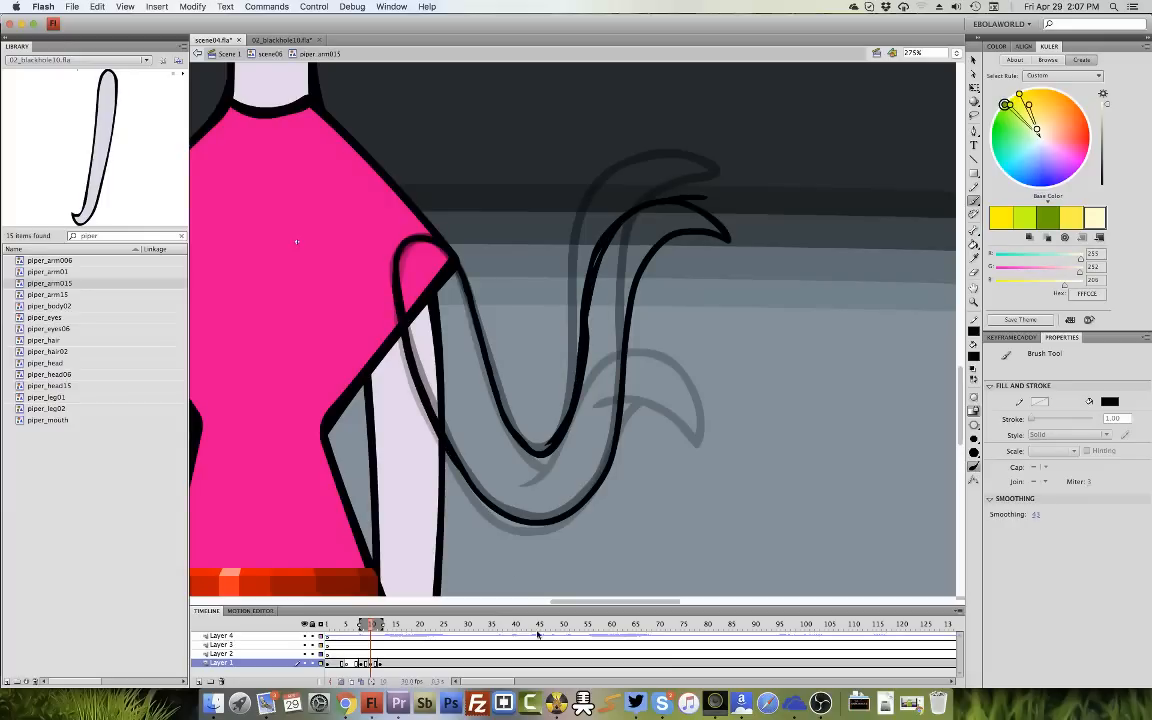
Set up frame 11 with only the frame 10 sketch onion-skinned, change the brush size, and trace the arm cleanly in black.
{"action": "left_click", "coordinate": [374, 664]}
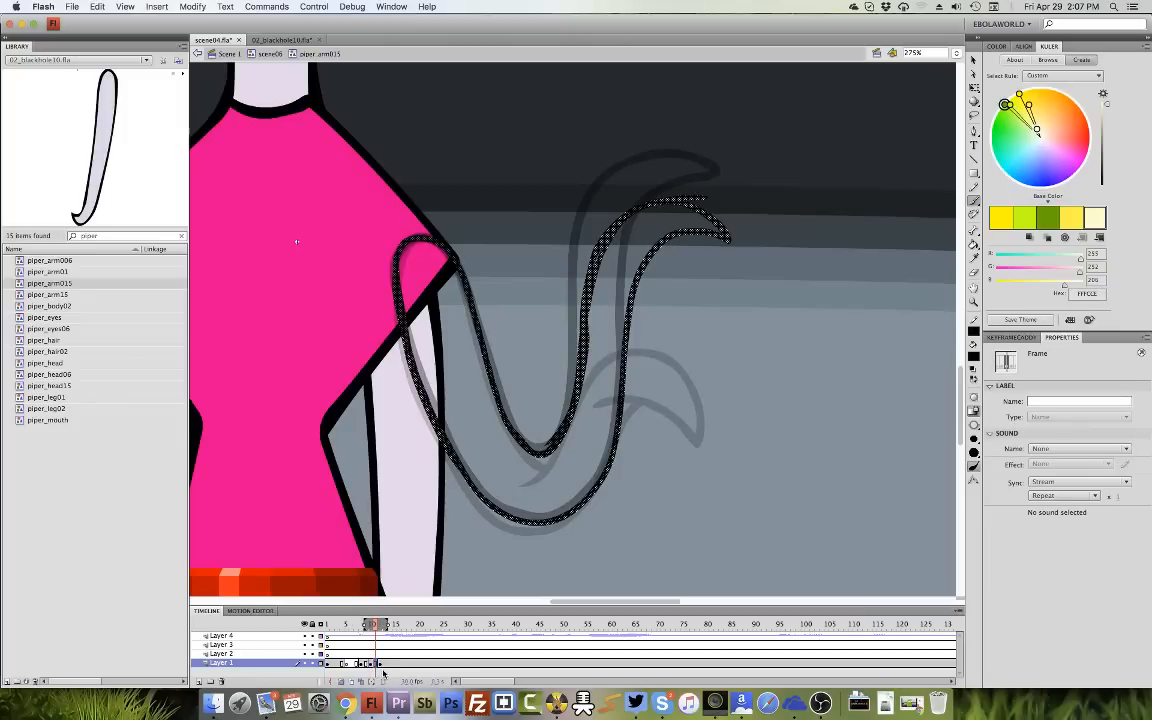
{"action": "left_click", "coordinate": [382, 664]}
{"action": "left_click_drag", "start_coordinate": [366, 625], "coordinate": [377, 625]}
{"action": "left_click", "coordinate": [974, 407]}
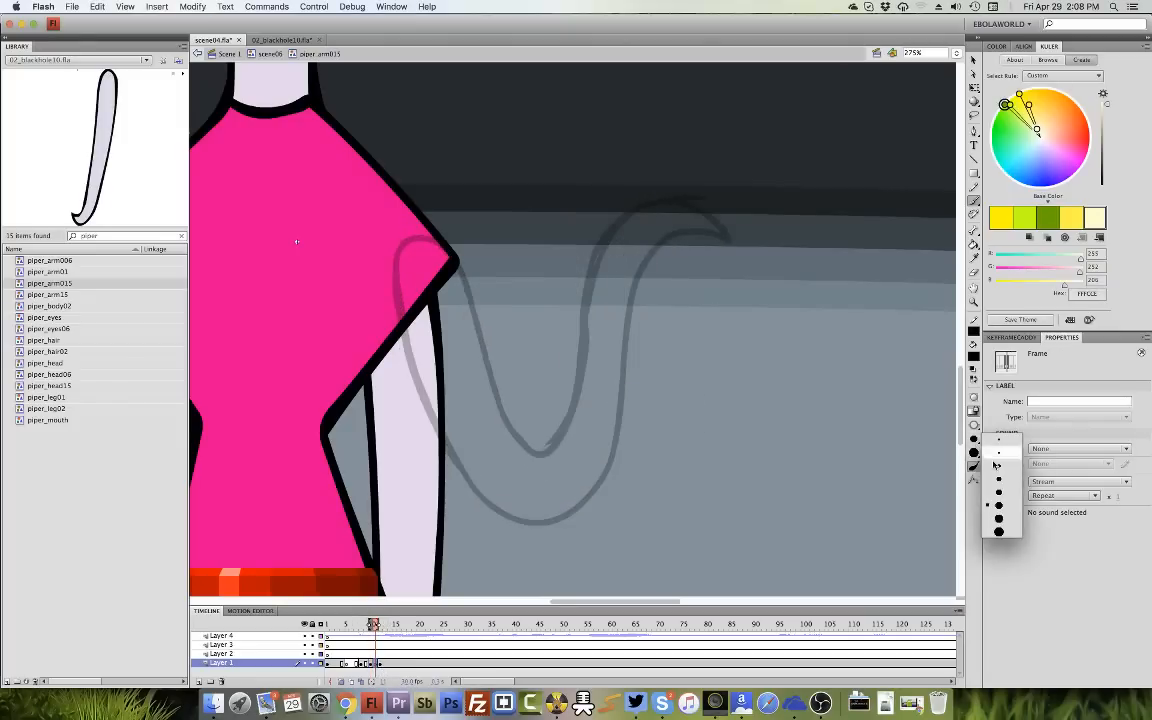
{"action": "left_click", "coordinate": [1000, 470]}
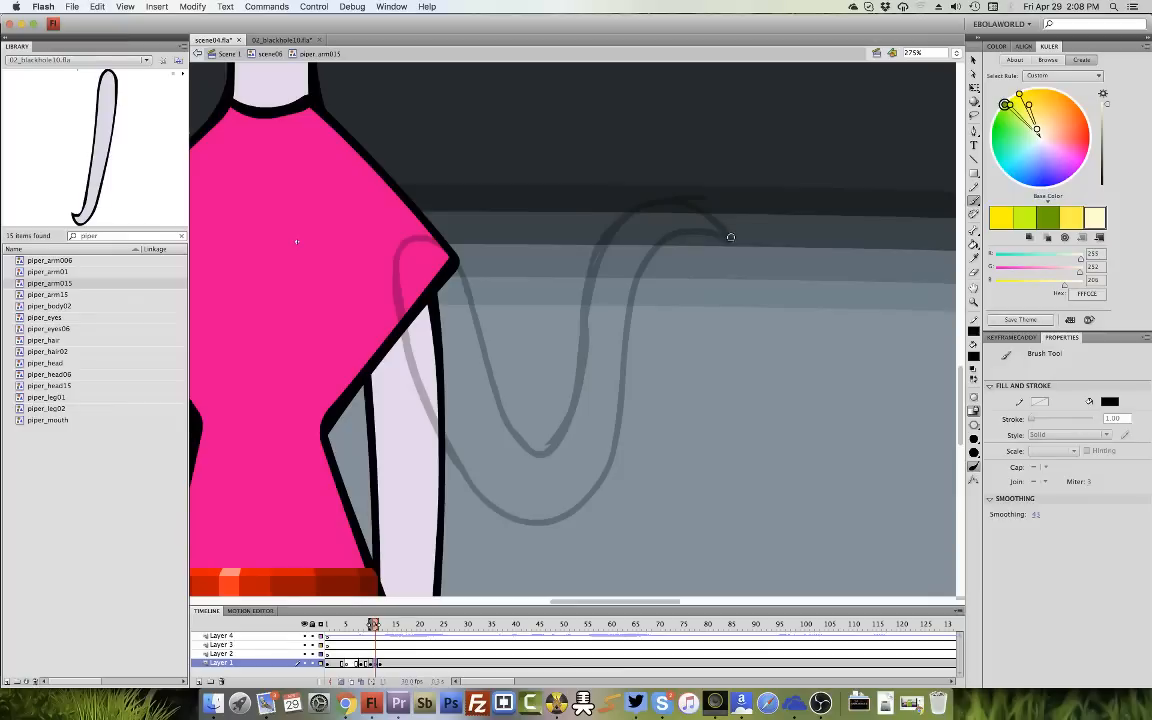
{"action": "mouse_move", "coordinate": [730, 237]}
{"action": "left_mouse_down"}
{"action": "mouse_move", "coordinate": [668, 199]}
{"action": "mouse_move", "coordinate": [615, 230]}
{"action": "mouse_move", "coordinate": [585, 309]}
{"action": "mouse_move", "coordinate": [567, 420]}
{"action": "mouse_move", "coordinate": [543, 450]}
{"action": "mouse_move", "coordinate": [507, 414]}
{"action": "mouse_move", "coordinate": [465, 290]}
{"action": "left_mouse_up"}
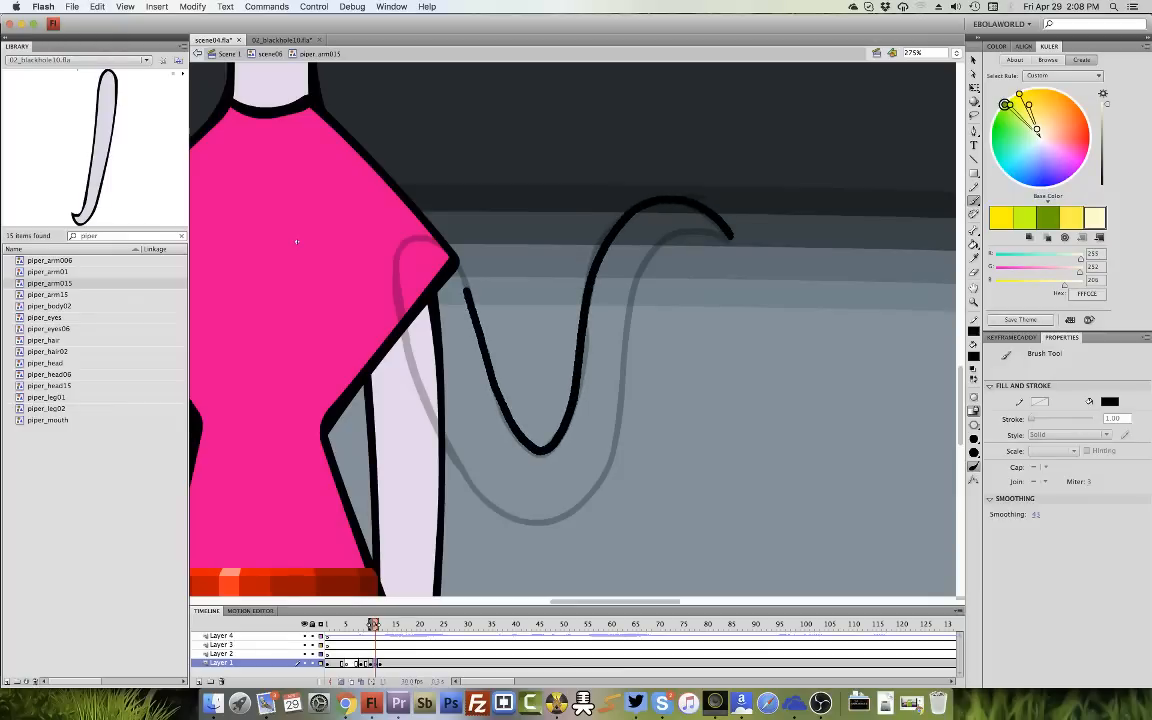
{"action": "mouse_move", "coordinate": [429, 239]}
{"action": "left_mouse_down"}
{"action": "mouse_move", "coordinate": [396, 258]}
{"action": "mouse_move", "coordinate": [392, 292]}
{"action": "mouse_move", "coordinate": [411, 372]}
{"action": "mouse_move", "coordinate": [474, 484]}
{"action": "mouse_move", "coordinate": [509, 513]}
{"action": "mouse_move", "coordinate": [545, 518]}
{"action": "mouse_move", "coordinate": [590, 495]}
{"action": "mouse_move", "coordinate": [614, 455]}
{"action": "mouse_move", "coordinate": [652, 248]}
{"action": "mouse_move", "coordinate": [733, 242]}
{"action": "left_mouse_up"}
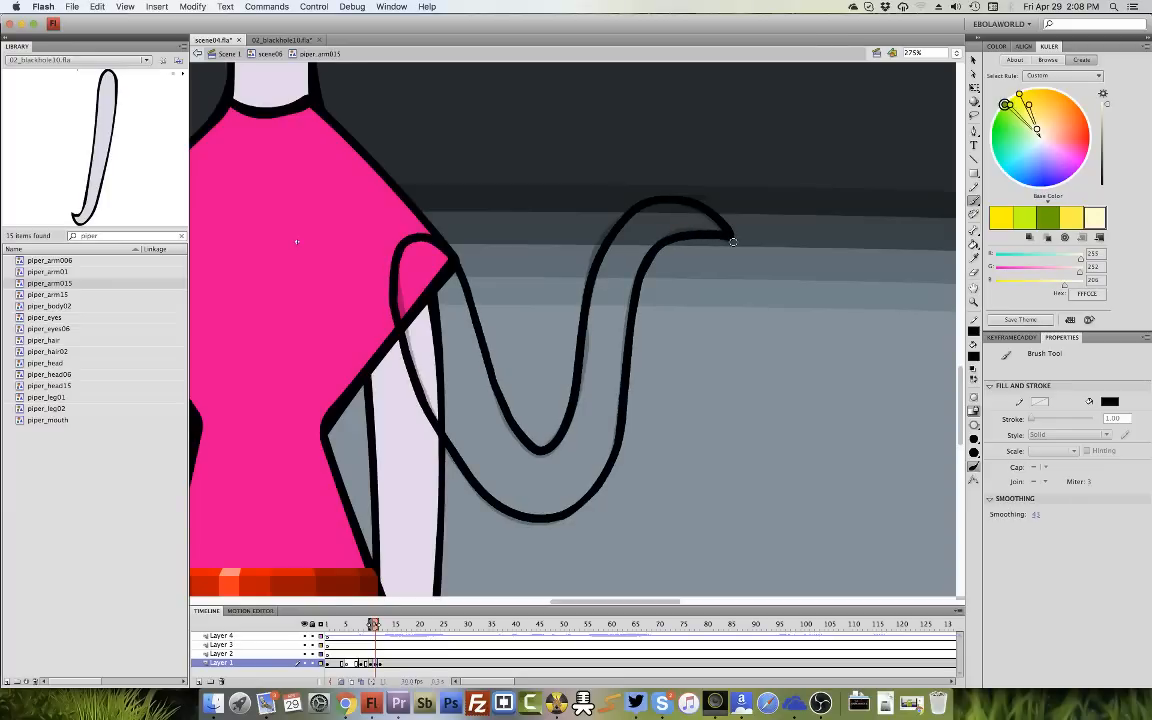
Smooth the traced arm outline on frame 11 twice, checking the curve around the raised hand up close.
{"action": "key", "text": "v"}
{"action": "left_click", "coordinate": [660, 203]}
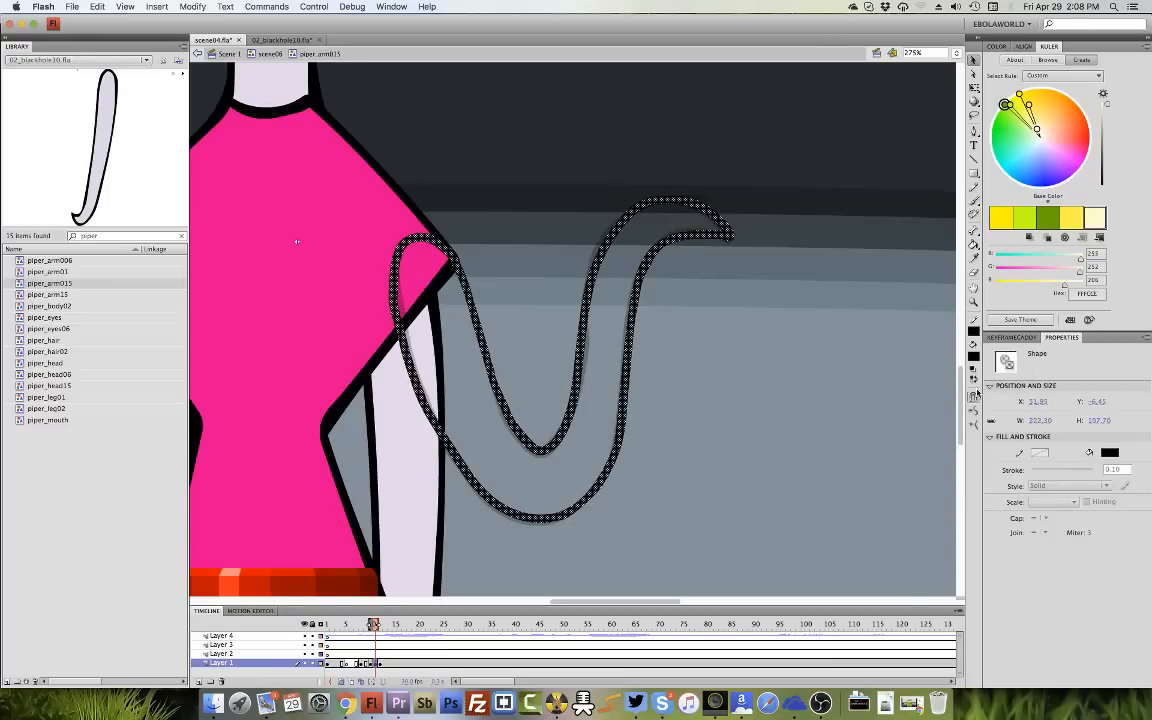
{"action": "left_click", "coordinate": [974, 302]}
{"action": "left_click_drag", "start_coordinate": [743, 157], "coordinate": [583, 341]}
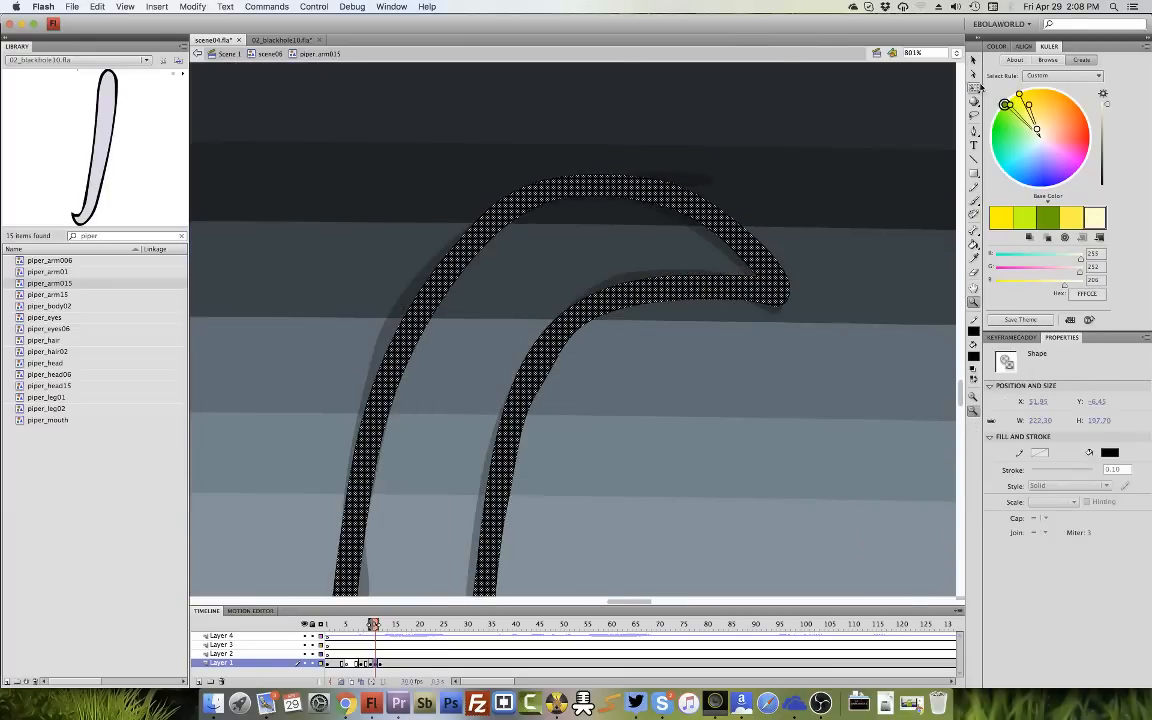
{"action": "left_click", "coordinate": [974, 60]}
{"action": "left_click", "coordinate": [976, 411]}
{"action": "left_click", "coordinate": [976, 411]}
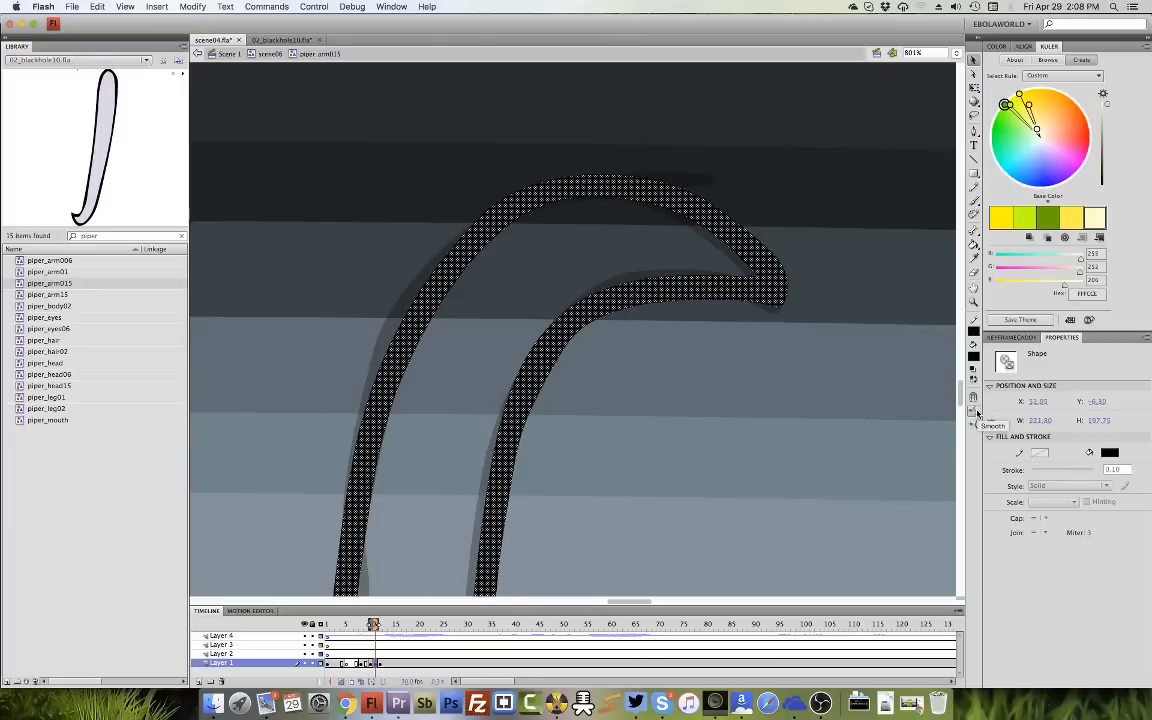
Play back the arm motion and move the traced arm keyframe from frame 11 to frame 10, replacing the rough sketch.
{"action": "double_click", "coordinate": [974, 289]}
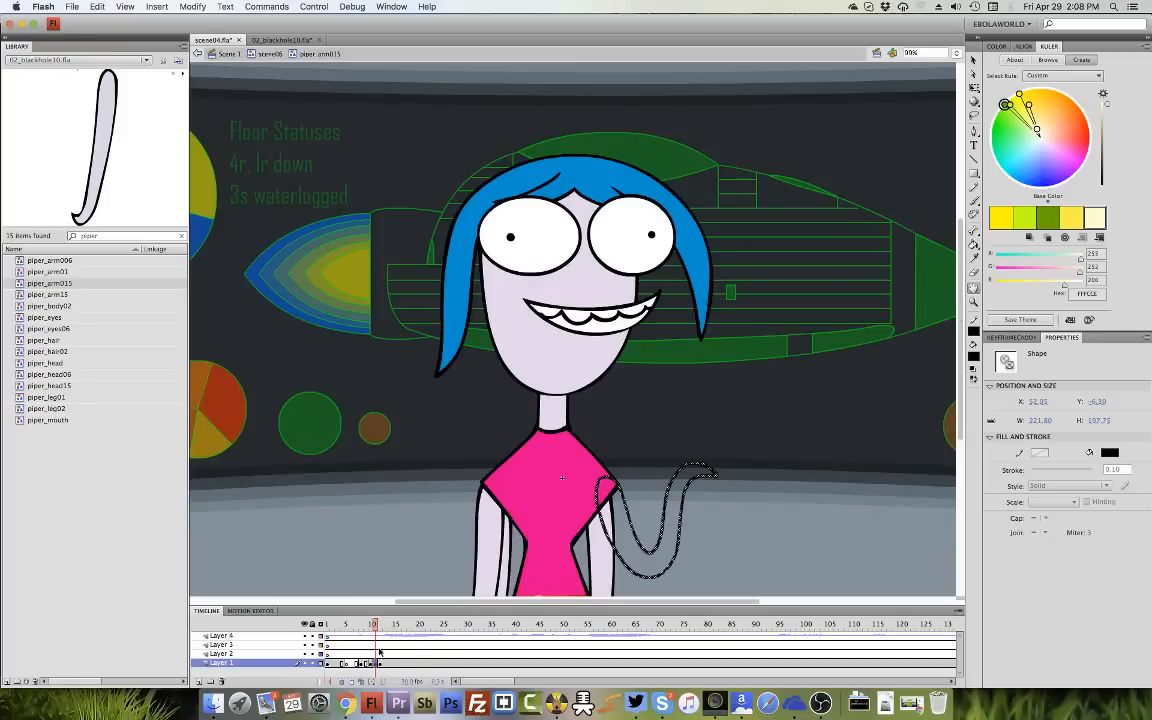
{"action": "left_click", "coordinate": [371, 626]}
{"action": "key", "text": "Return"}
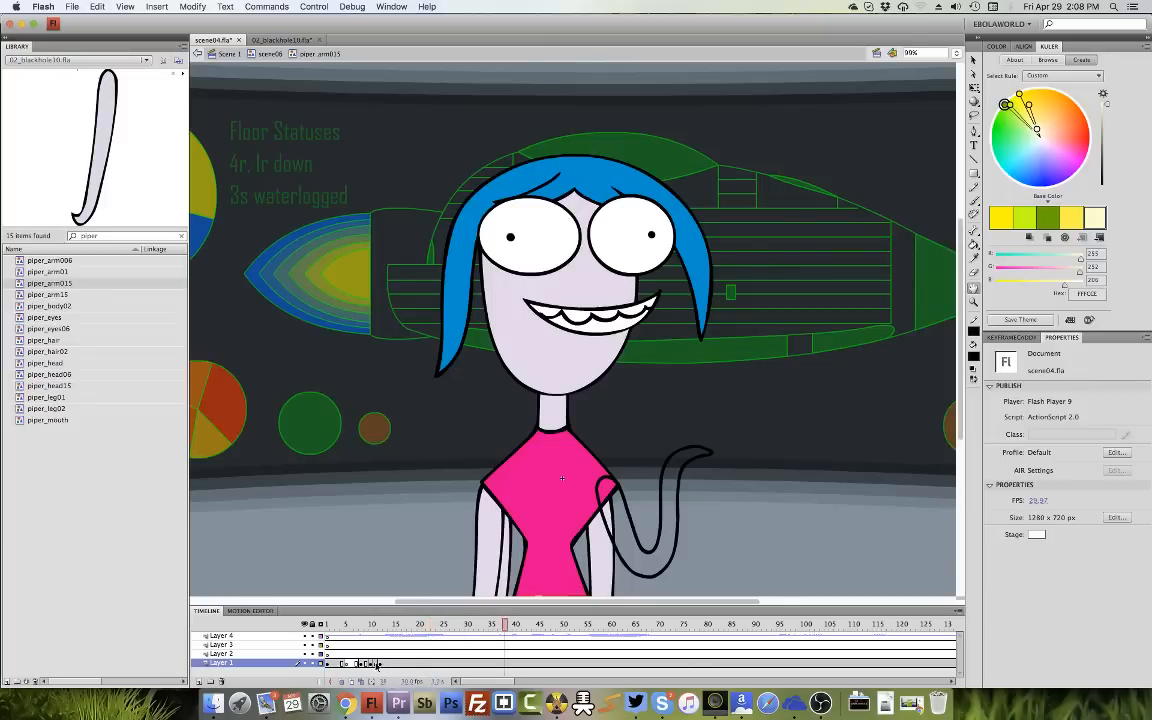
{"action": "left_click", "coordinate": [376, 664]}
{"action": "key", "text": "Return"}
{"action": "left_click", "coordinate": [375, 626]}
{"action": "left_click_drag", "start_coordinate": [375, 626], "coordinate": [382, 626]}
{"action": "left_click", "coordinate": [974, 302]}
{"action": "left_click_drag", "start_coordinate": [717, 366], "coordinate": [440, 536]}
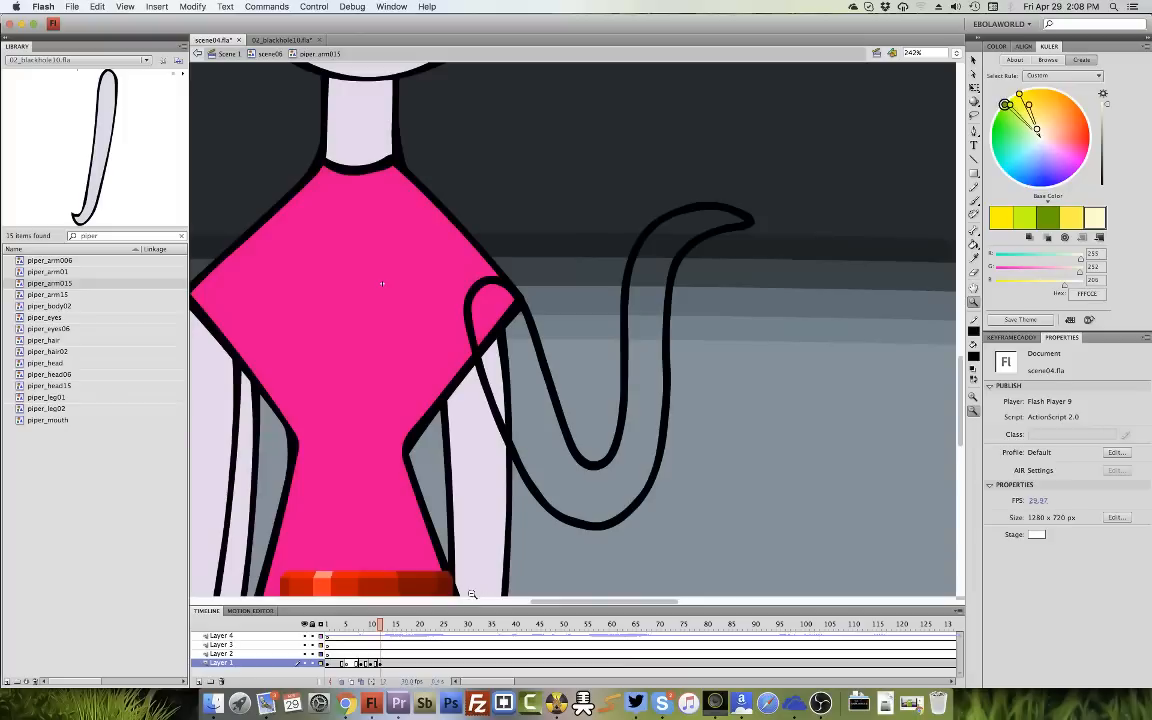
Create a shape tween for the arm from frame 10 to frame 12 and scrub through it.
{"action": "right_click", "coordinate": [371, 665]}
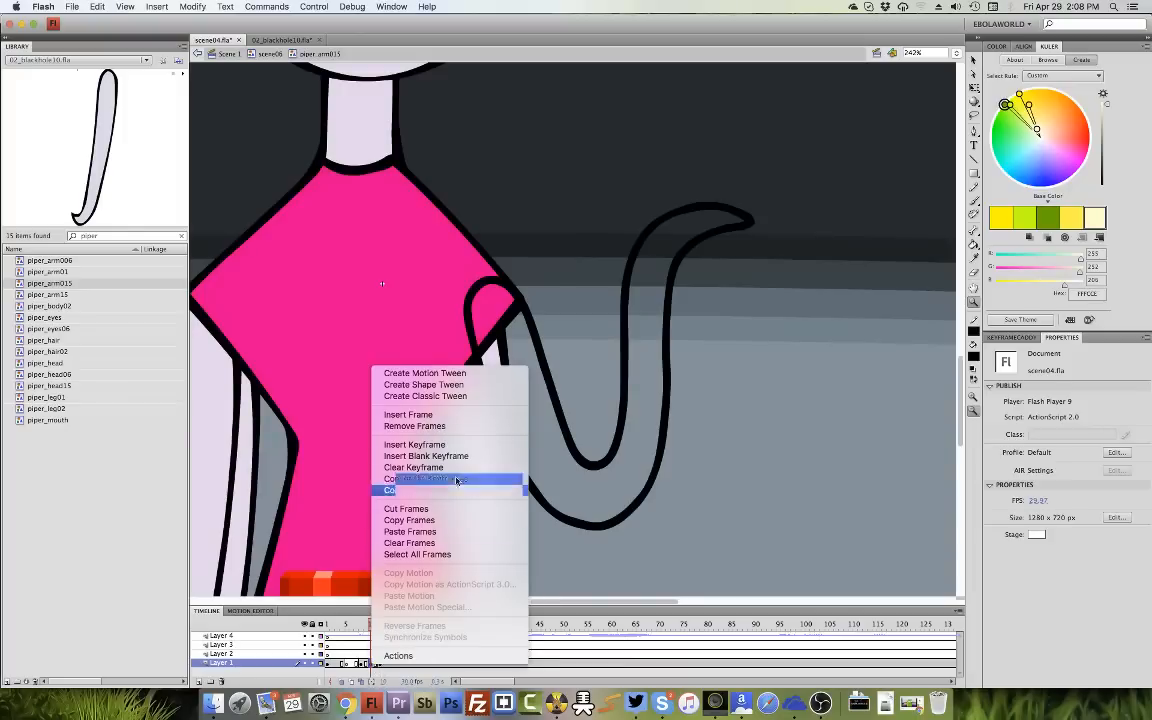
{"action": "left_click", "coordinate": [446, 387]}
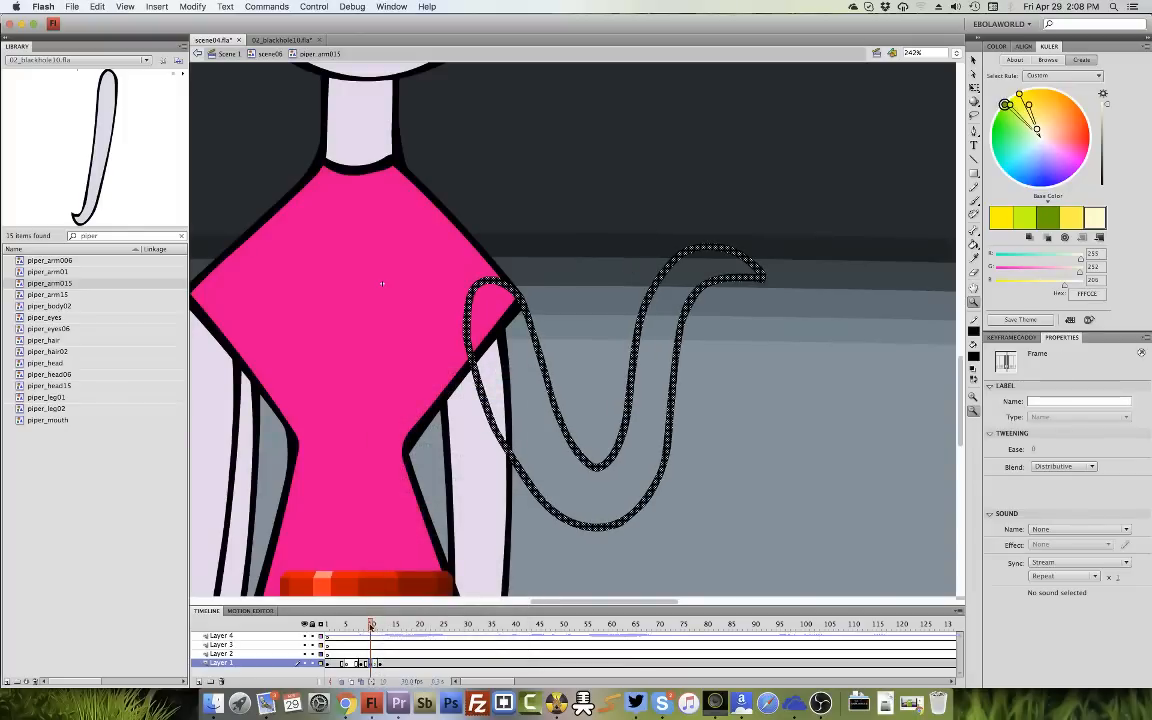
{"action": "left_click_drag", "start_coordinate": [370, 626], "coordinate": [379, 627]}
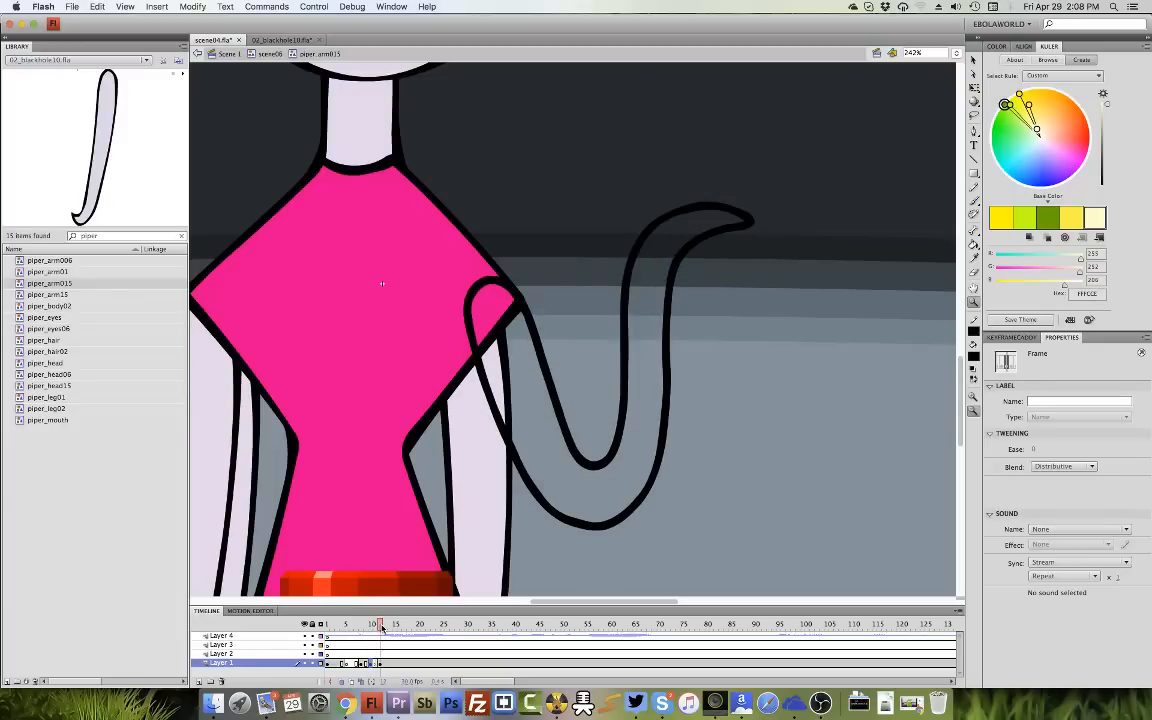
Rotate the arm drawing on frame 12 slightly counterclockwise, keeping its top at the shoulder.
{"action": "left_click", "coordinate": [381, 664]}
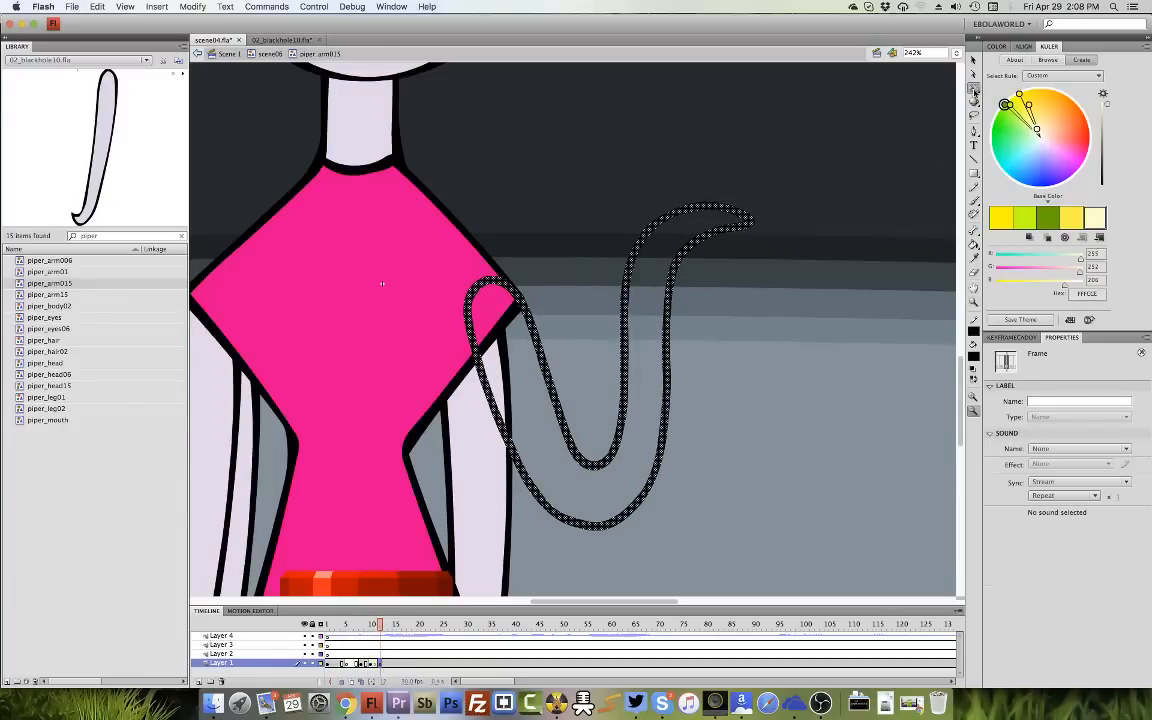
{"action": "key", "text": "q"}
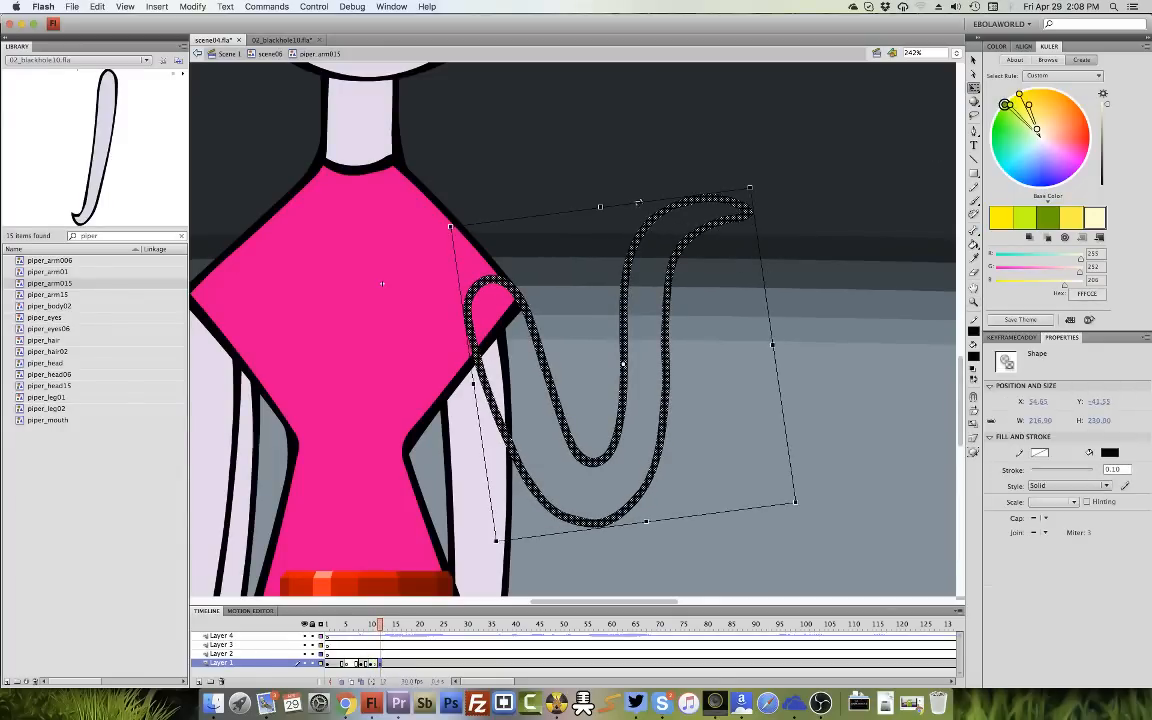
{"action": "left_click_drag", "start_coordinate": [721, 191], "coordinate": [688, 207]}
{"action": "left_click_drag", "start_coordinate": [700, 512], "coordinate": [703, 512]}
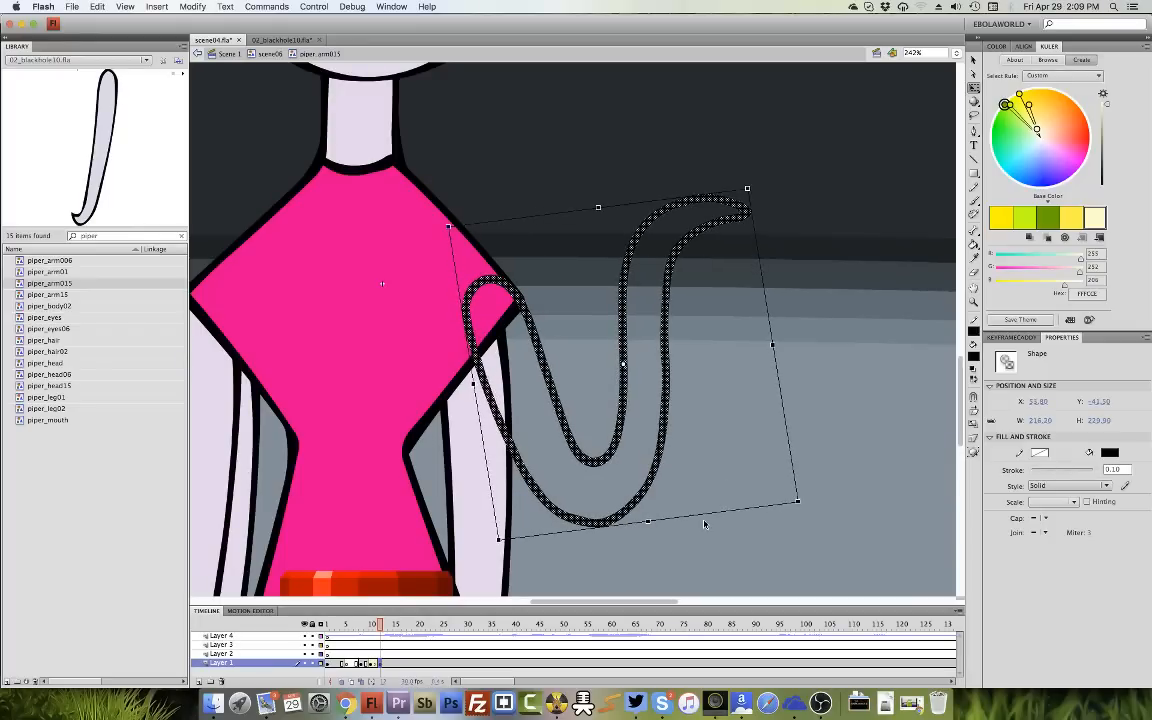
{"action": "left_click_drag", "start_coordinate": [380, 627], "coordinate": [381, 628]}
Turn the tweened arm on frame 11 into a keyframe and remove the shape tween.
{"action": "left_click", "coordinate": [376, 664]}
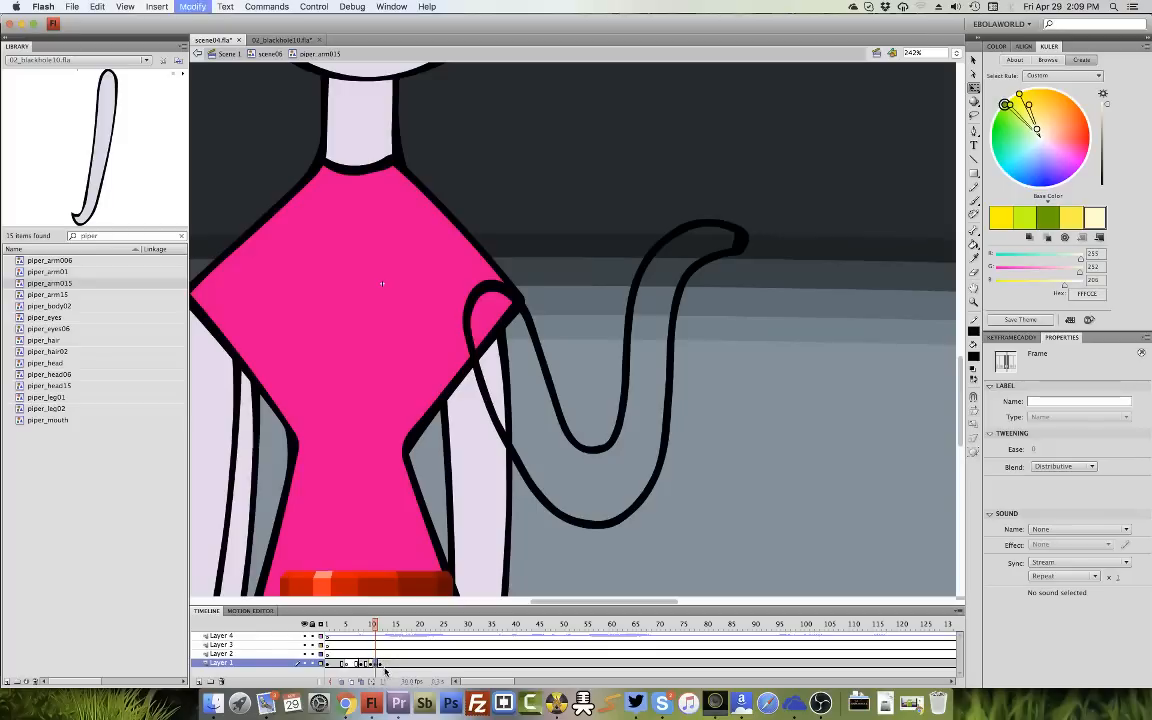
{"action": "right_click", "coordinate": [376, 665]}
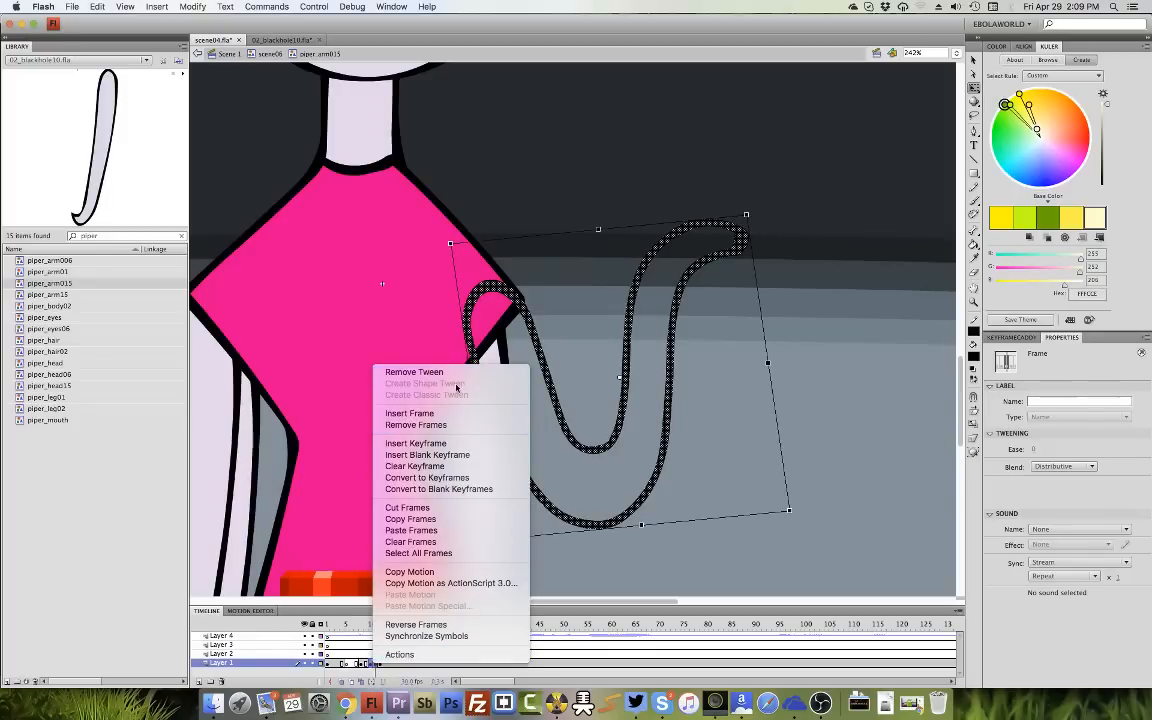
{"action": "left_click", "coordinate": [455, 373]}
Pull the raised hand's blunt tip on frame 11 into a clean point, with the frame 10 arm onion-skinned for reference.
{"action": "left_click", "coordinate": [766, 258]}
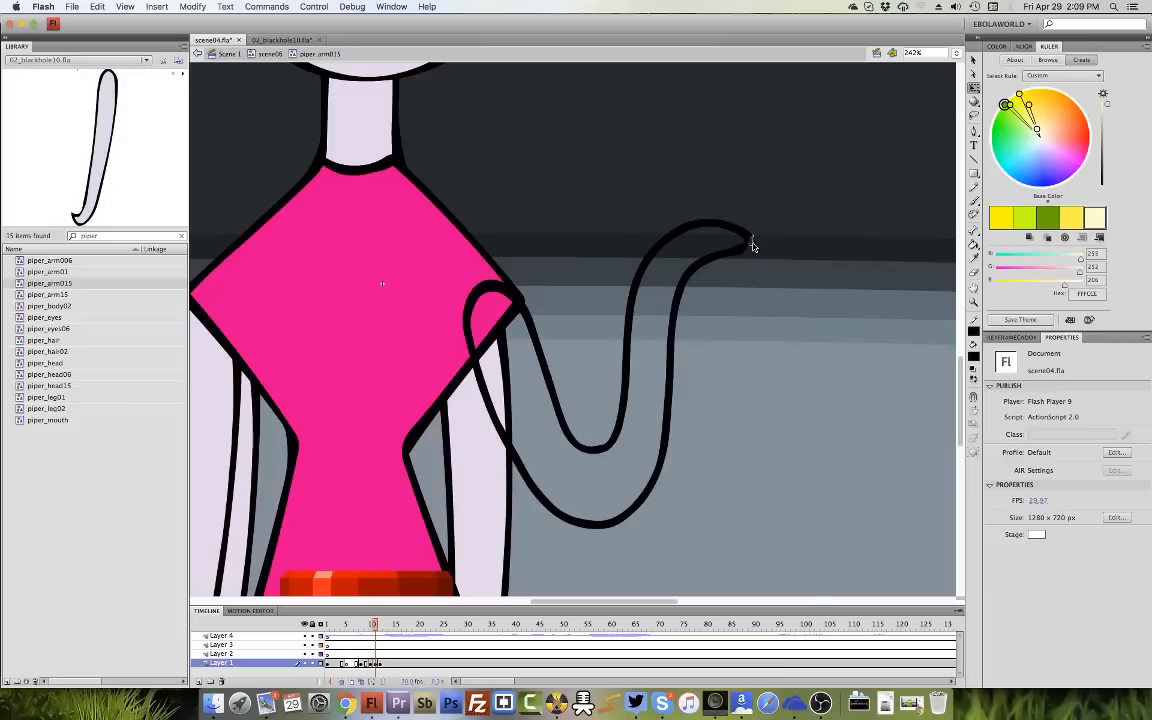
{"action": "key", "text": "z"}
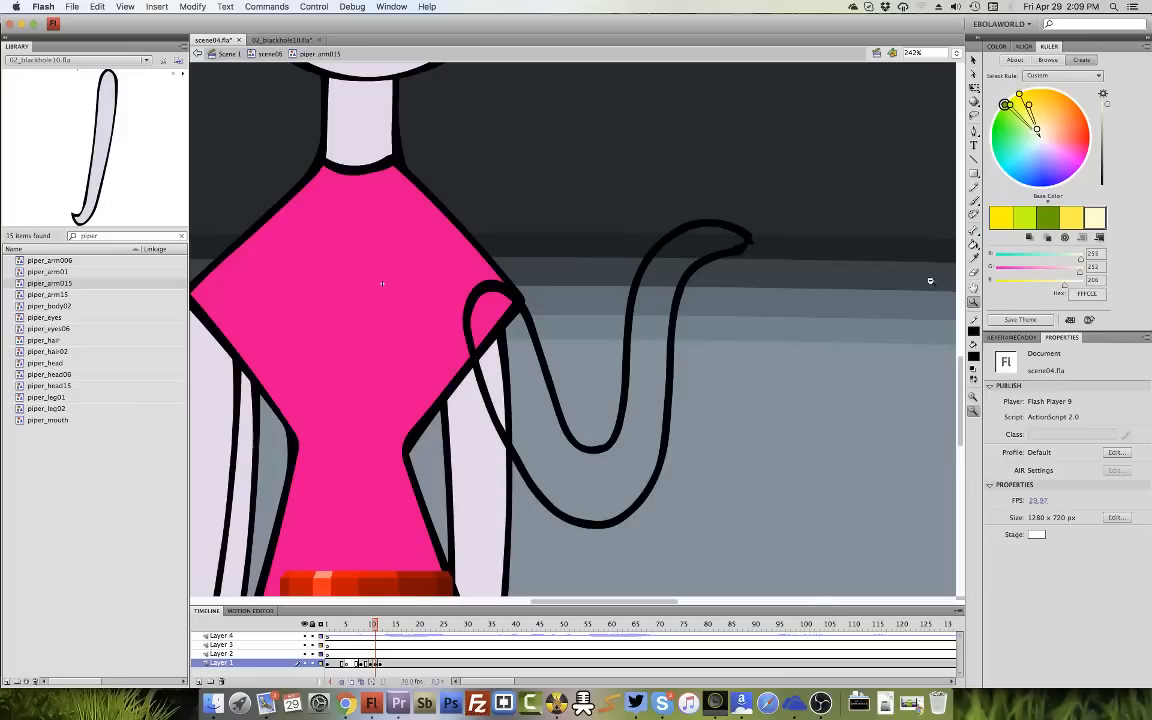
{"action": "left_click_drag", "start_coordinate": [676, 190], "coordinate": [830, 273]}
{"action": "key", "text": "v"}
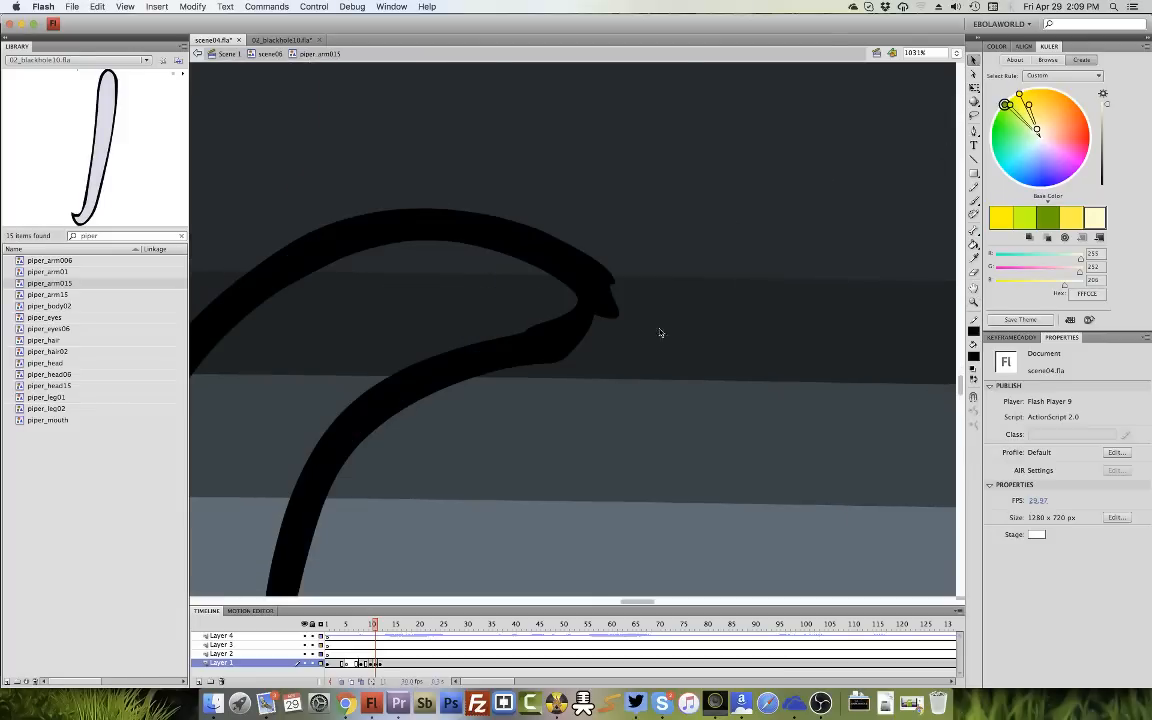
{"action": "left_click", "coordinate": [341, 682]}
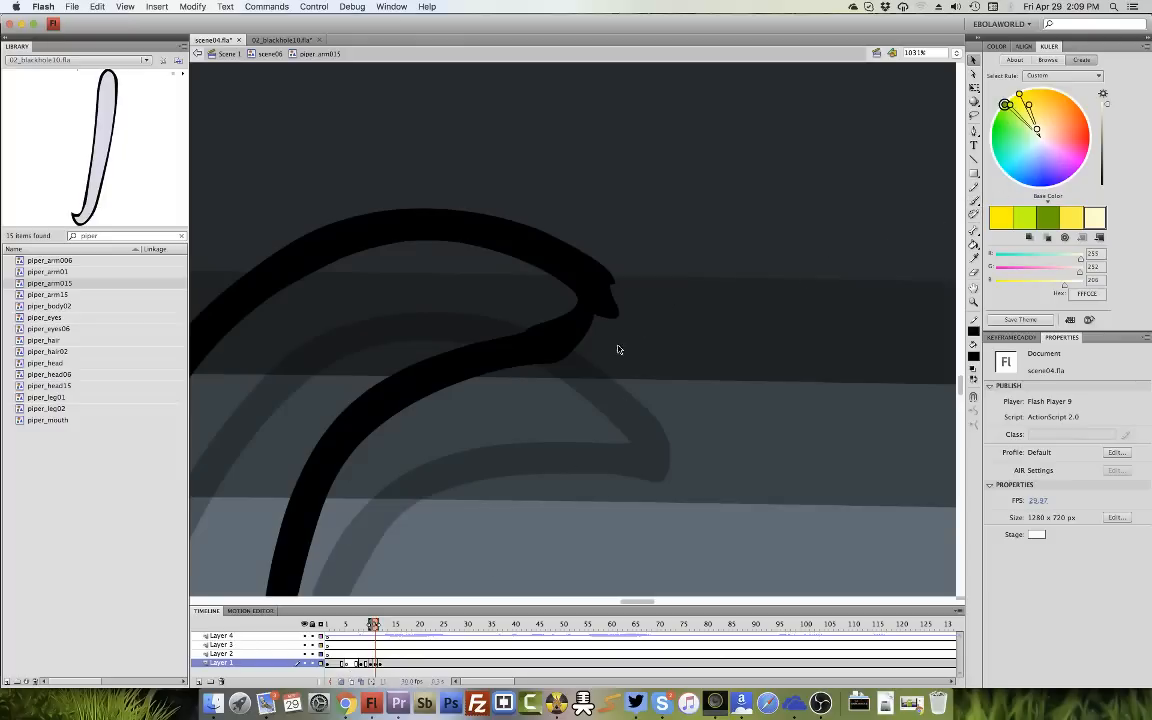
{"action": "mouse_move", "coordinate": [596, 324]}
{"action": "left_mouse_down"}
{"action": "mouse_move", "coordinate": [620, 324]}
{"action": "mouse_move", "coordinate": [537, 402]}
{"action": "mouse_move", "coordinate": [614, 314]}
{"action": "mouse_move", "coordinate": [663, 315]}
{"action": "mouse_move", "coordinate": [658, 329]}
{"action": "left_mouse_up"}
{"action": "mouse_move", "coordinate": [563, 329]}
{"action": "left_mouse_down"}
{"action": "mouse_move", "coordinate": [604, 331]}
{"action": "mouse_move", "coordinate": [619, 317]}
{"action": "left_mouse_up"}
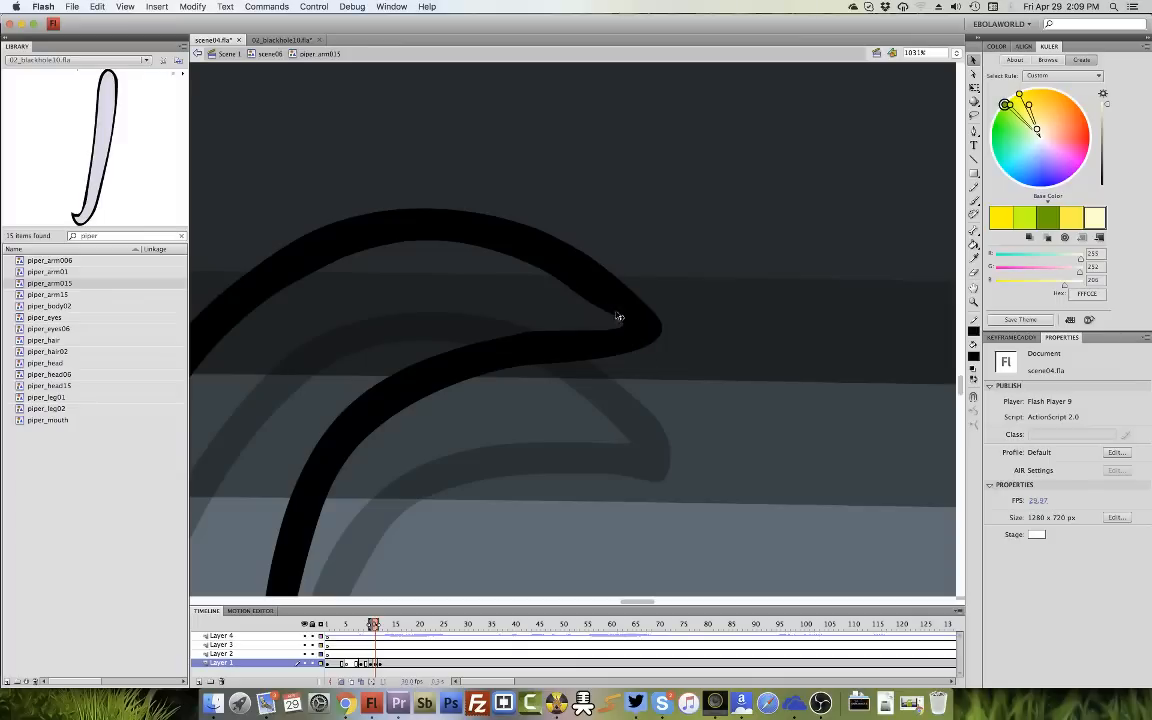
Reshape the upper inner edge of the hand tip on frame 11 into a softer curve, undoing accidental shifts of the arm.
{"action": "left_click", "coordinate": [578, 291]}
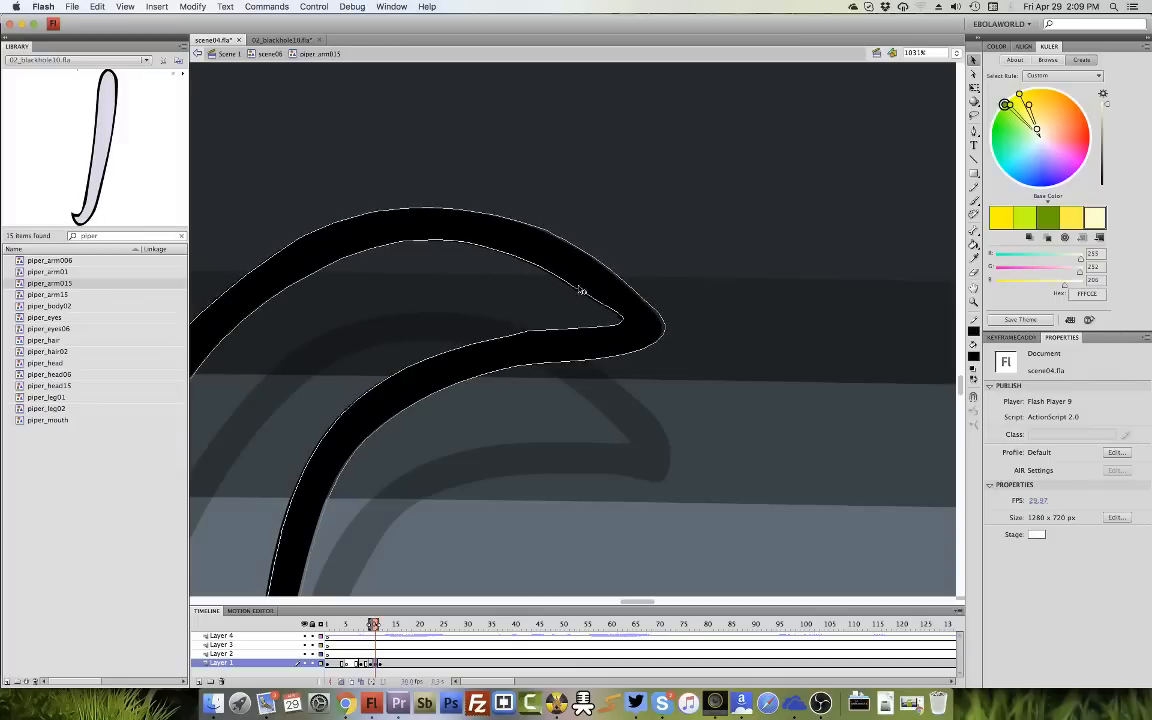
{"action": "left_click", "coordinate": [98, 7]}
{"action": "left_click", "coordinate": [112, 20]}
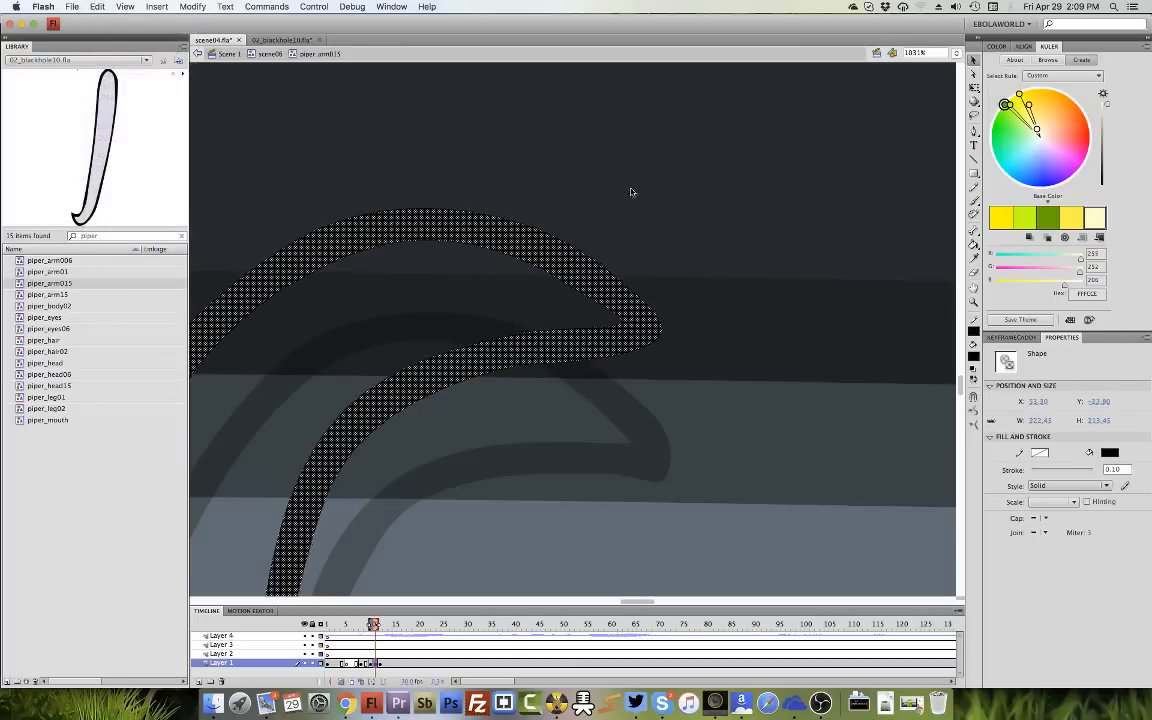
{"action": "left_click", "coordinate": [633, 189]}
{"action": "left_click", "coordinate": [585, 290]}
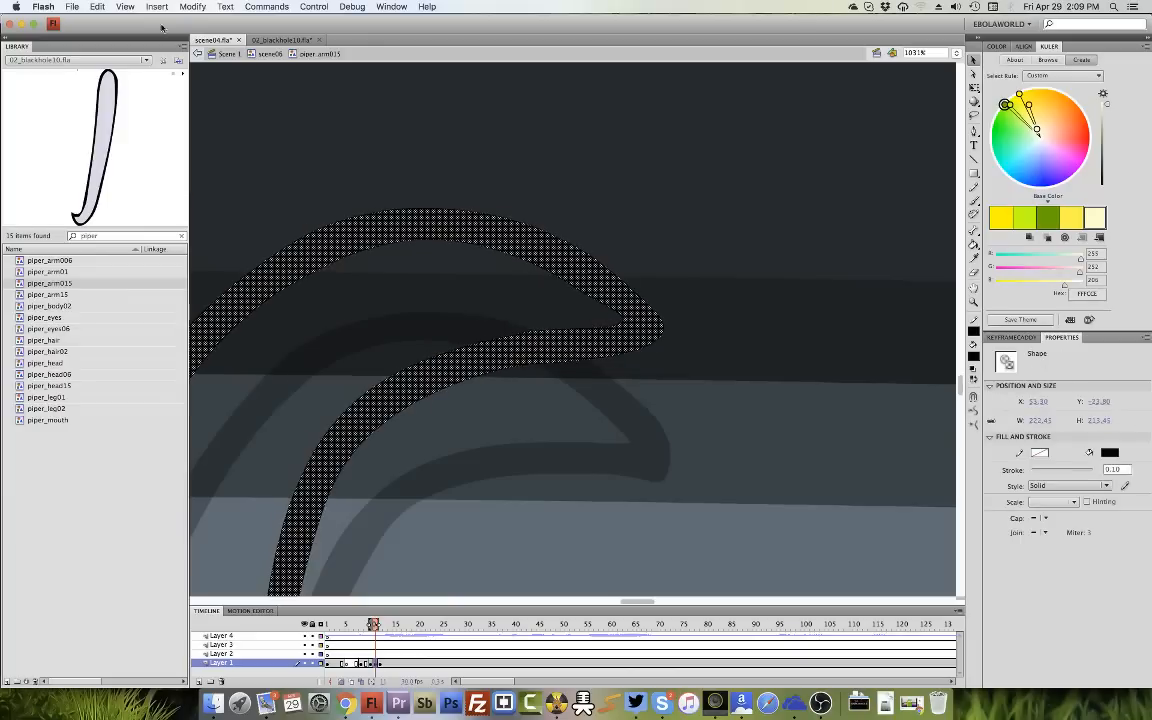
{"action": "left_click", "coordinate": [98, 7]}
{"action": "left_click", "coordinate": [108, 21]}
{"action": "left_click", "coordinate": [578, 295]}
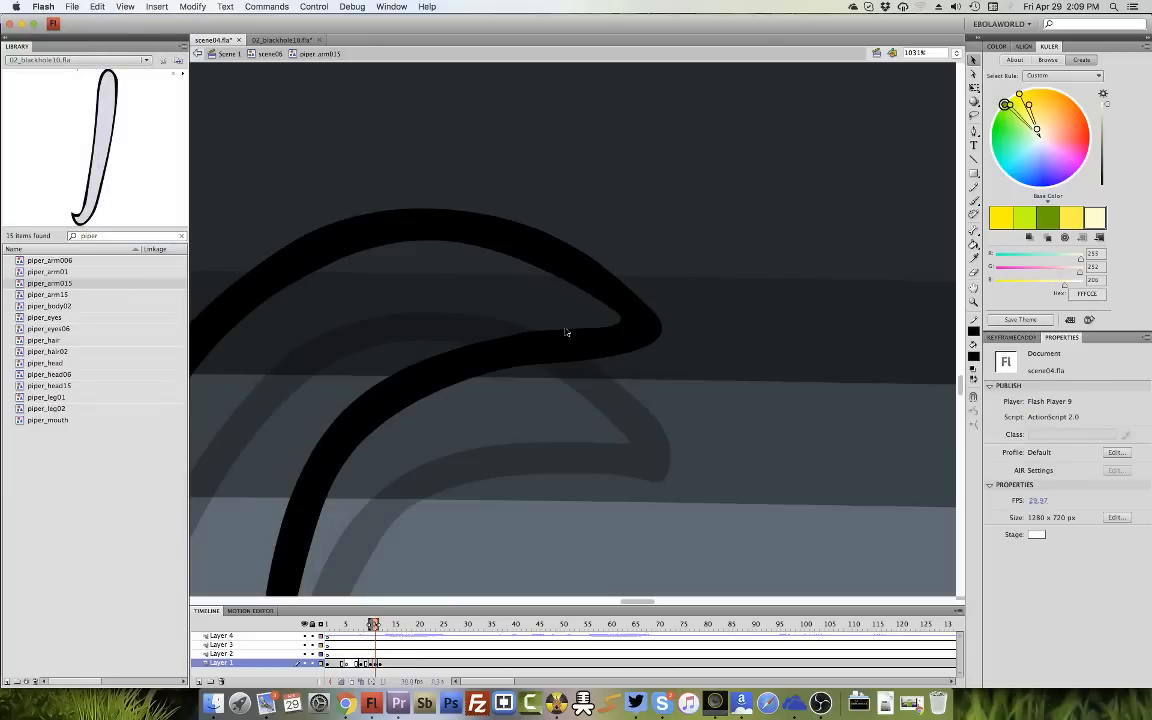
Try to adjust the hand's lower inner edge on frame 11, undo the accidental shift of the arm, and deselect it.
{"action": "left_click", "coordinate": [530, 338]}
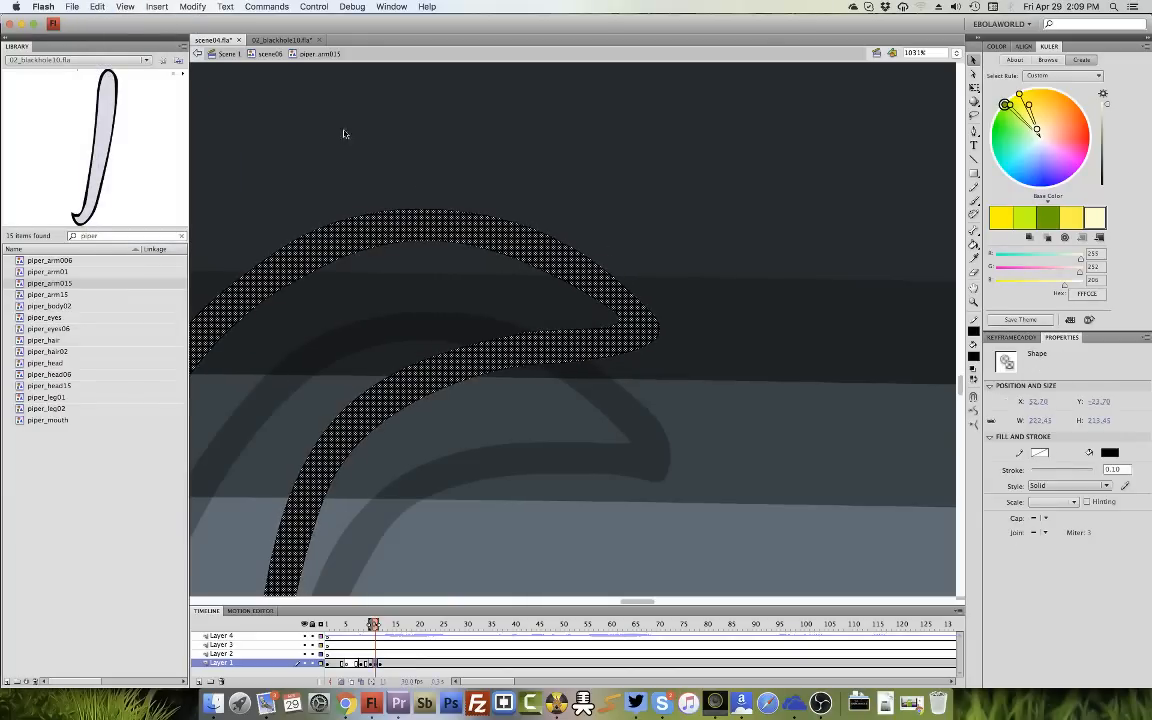
{"action": "left_click", "coordinate": [98, 7]}
{"action": "left_click", "coordinate": [118, 20]}
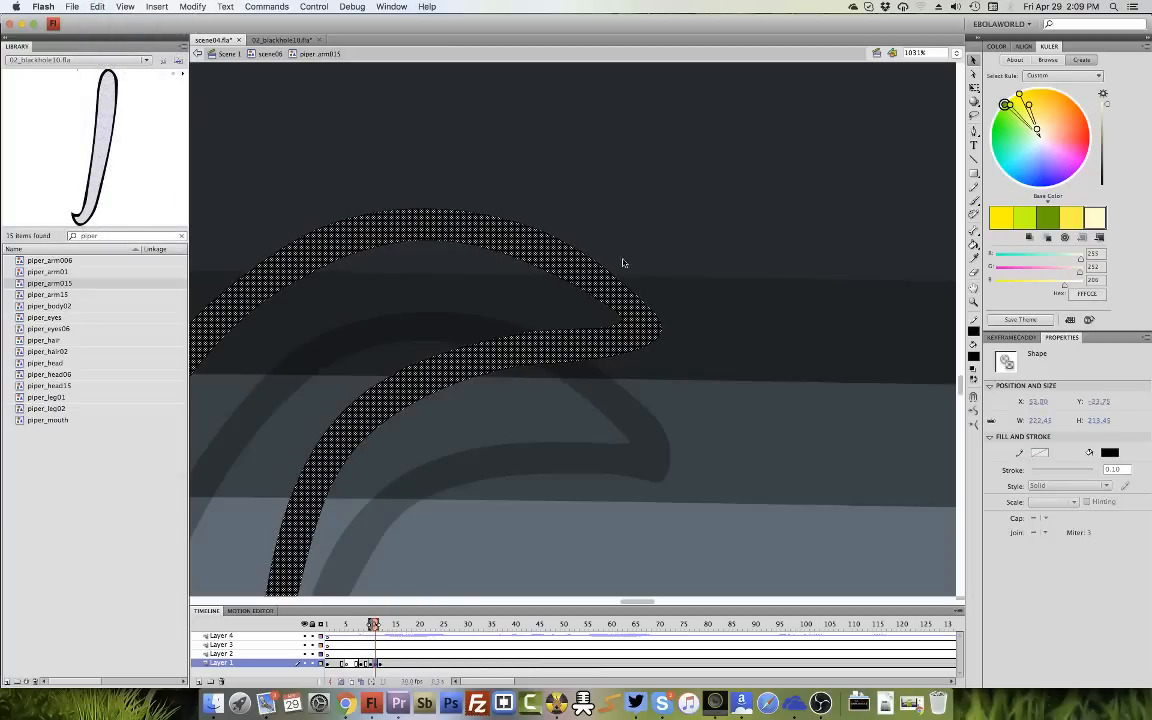
{"action": "left_click", "coordinate": [539, 318]}
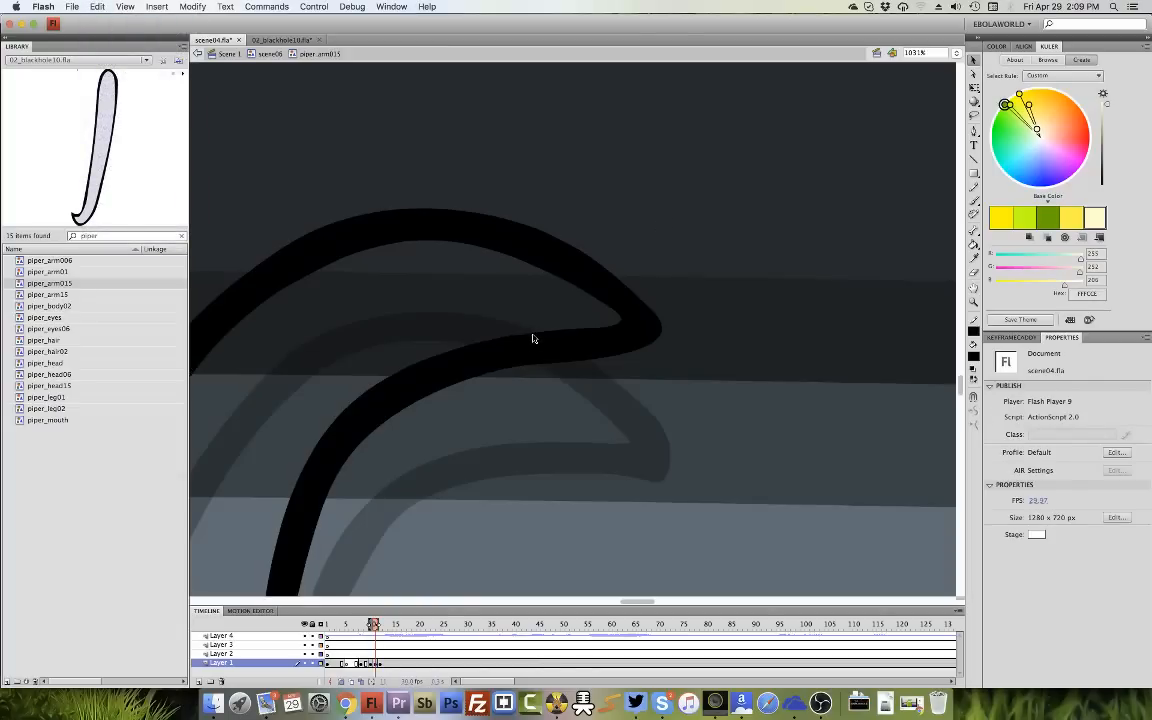
{"action": "left_click", "coordinate": [635, 334]}
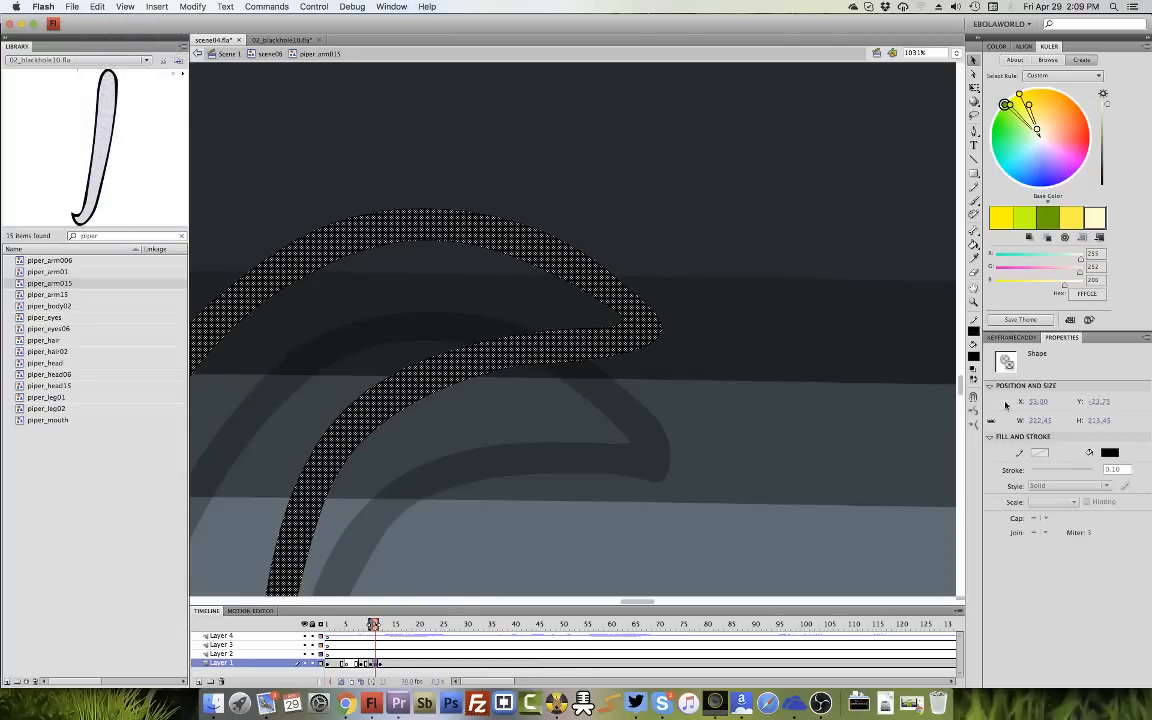
{"action": "left_click", "coordinate": [785, 401]}
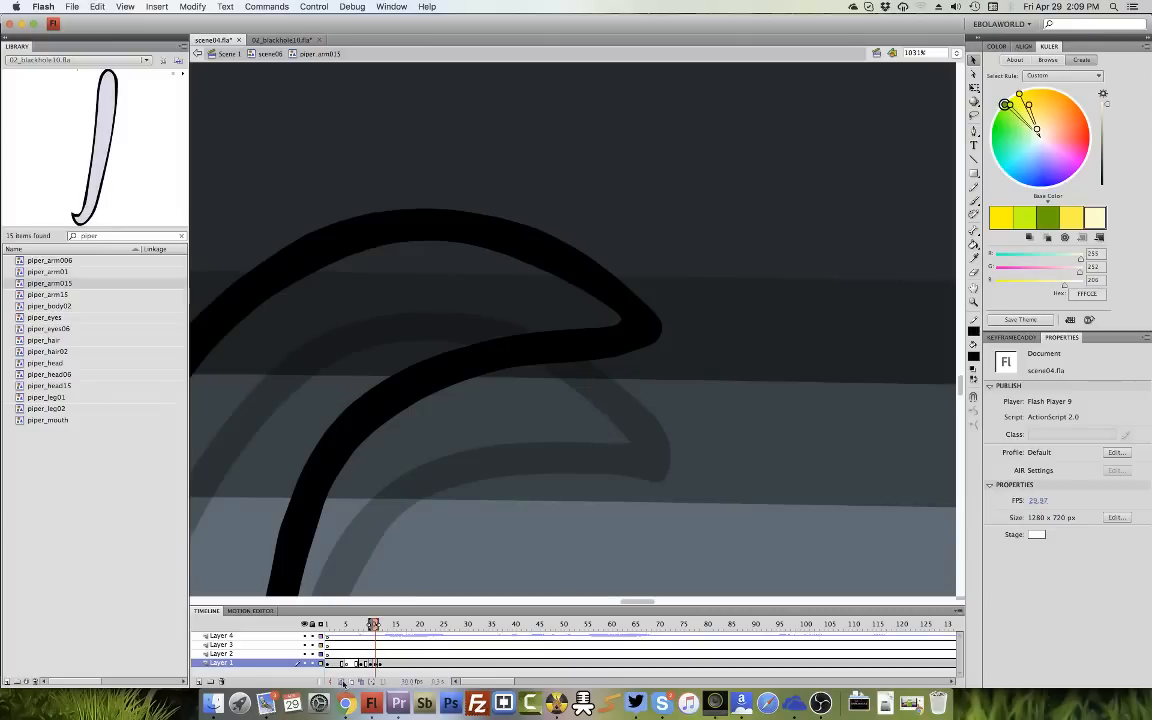
Move the arm keyframe from frame 12 to frame 14 and shape-tween frames 11 to 14 with an ease out of 100.
{"action": "left_click", "coordinate": [380, 665]}
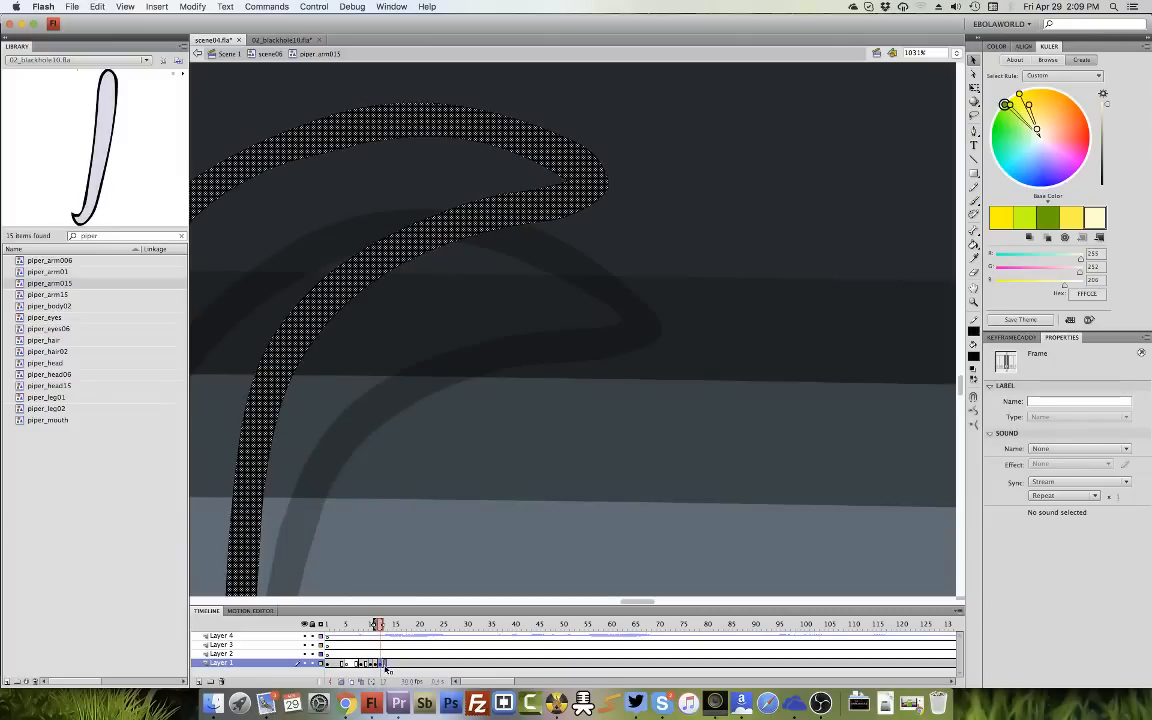
{"action": "left_click", "coordinate": [389, 665]}
{"action": "right_click", "coordinate": [380, 665]}
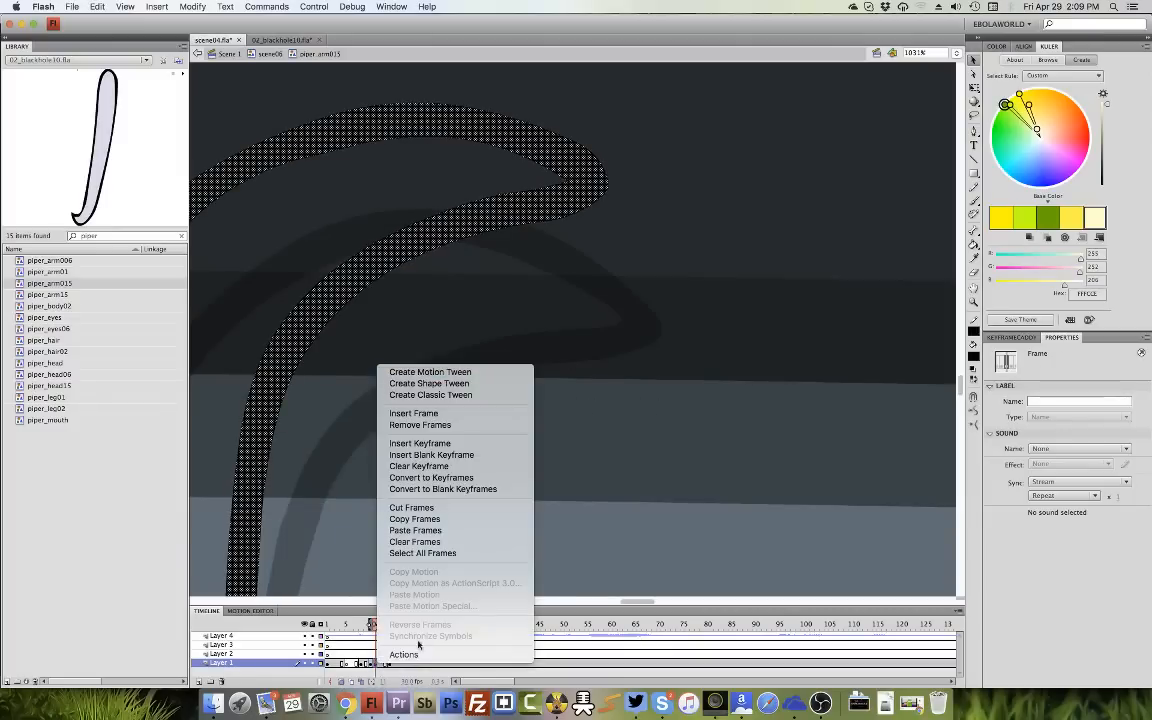
{"action": "left_click", "coordinate": [472, 388]}
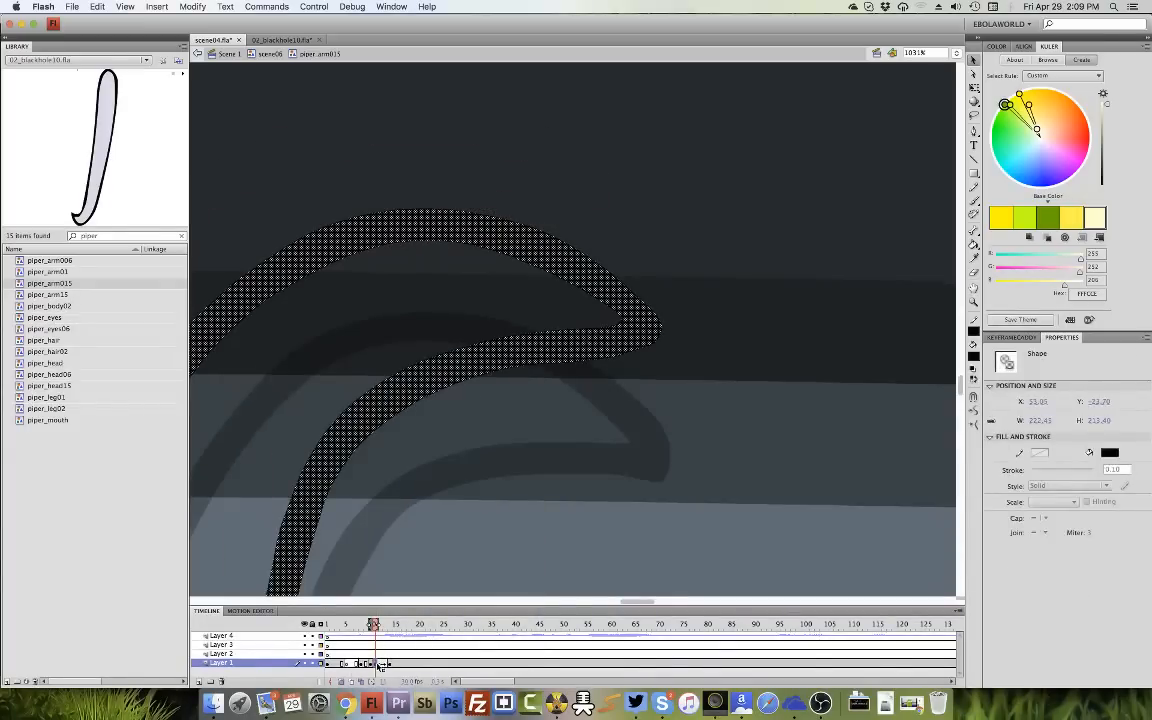
{"action": "left_click", "coordinate": [380, 665]}
{"action": "left_click_drag", "start_coordinate": [1033, 448], "coordinate": [1041, 397]}
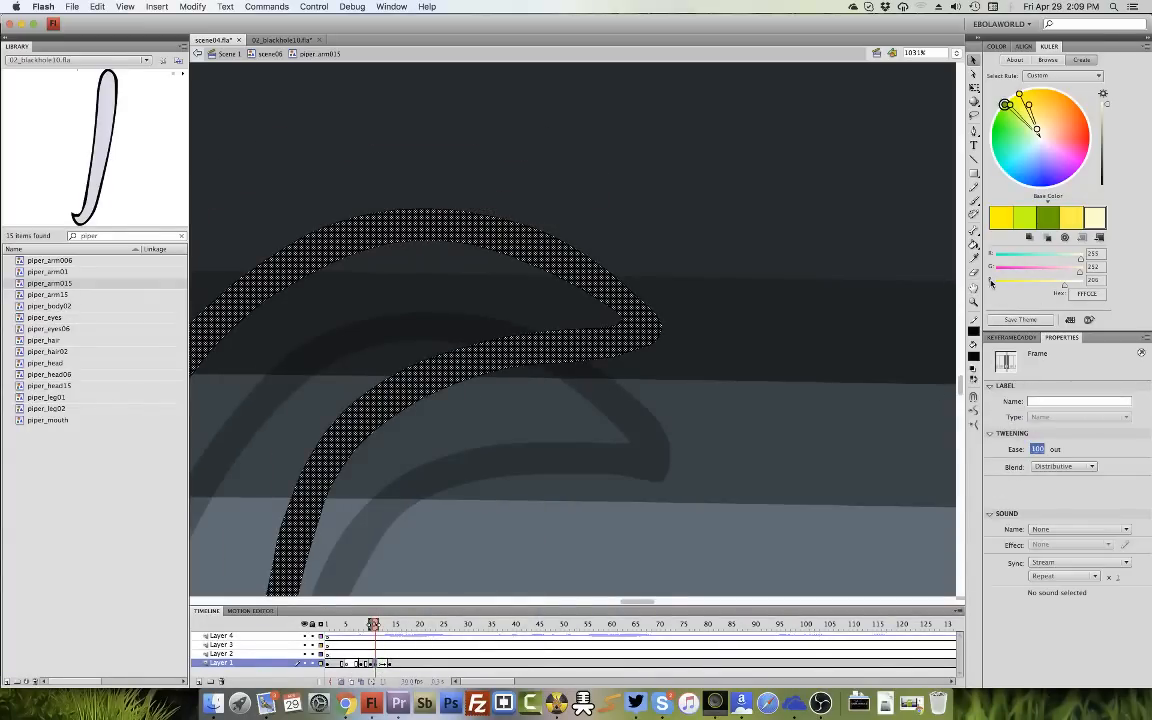
Turn off onion skinning and scrub through frames 11 to 14 to check the eased arm tween.
{"action": "double_click", "coordinate": [974, 288]}
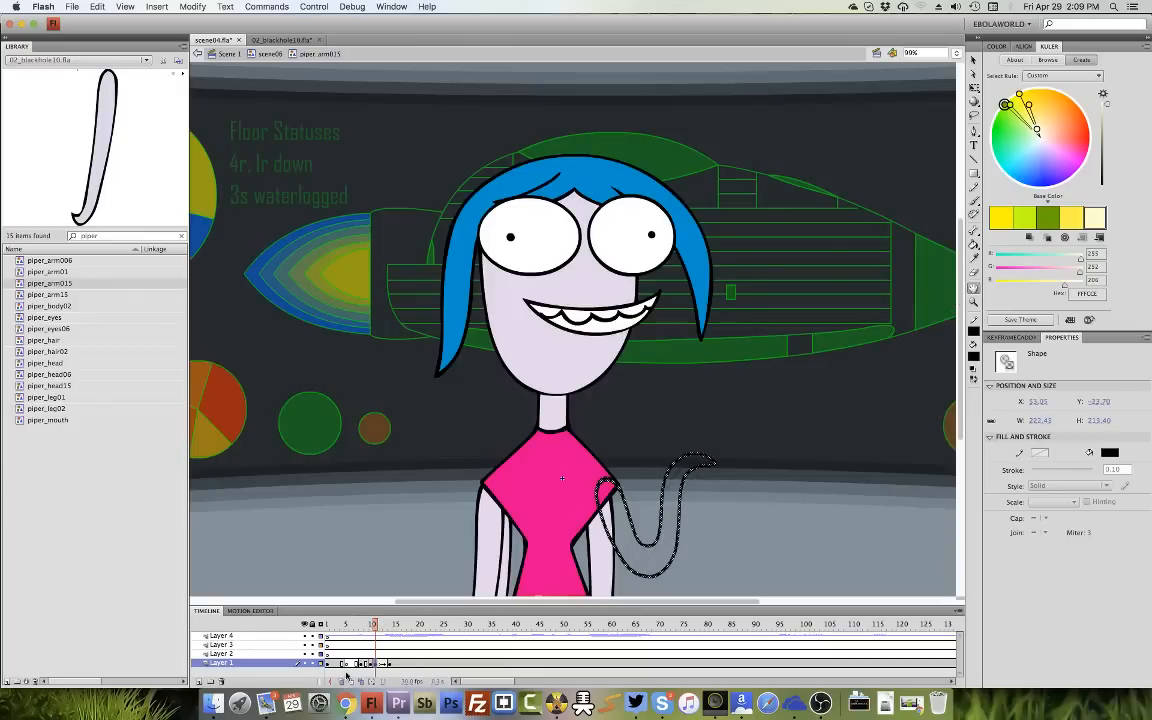
{"action": "left_click_drag", "start_coordinate": [376, 627], "coordinate": [388, 627]}
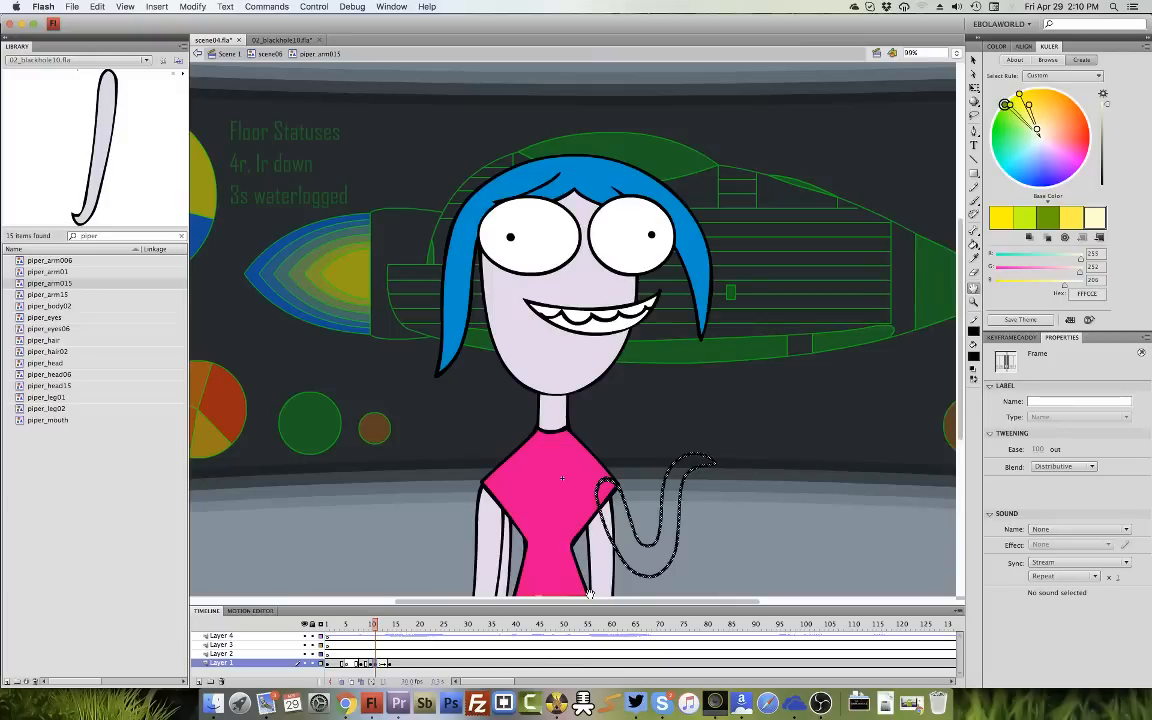
{"action": "left_click_drag", "start_coordinate": [374, 628], "coordinate": [375, 627]}
Try to reshape the lower curve of the arm outline on frame 11.
{"action": "left_click", "coordinate": [974, 302]}
{"action": "left_click_drag", "start_coordinate": [735, 432], "coordinate": [563, 578]}
{"action": "left_click", "coordinate": [732, 458], "text": "alt"}
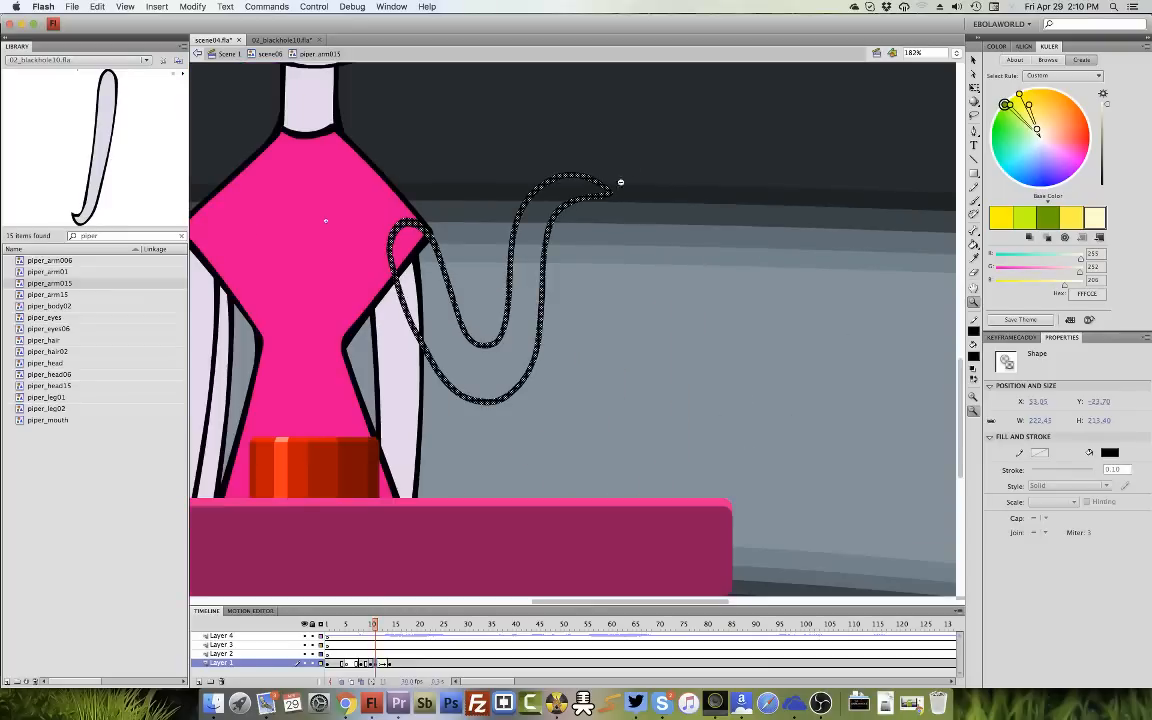
{"action": "left_click_drag", "start_coordinate": [632, 150], "coordinate": [382, 398]}
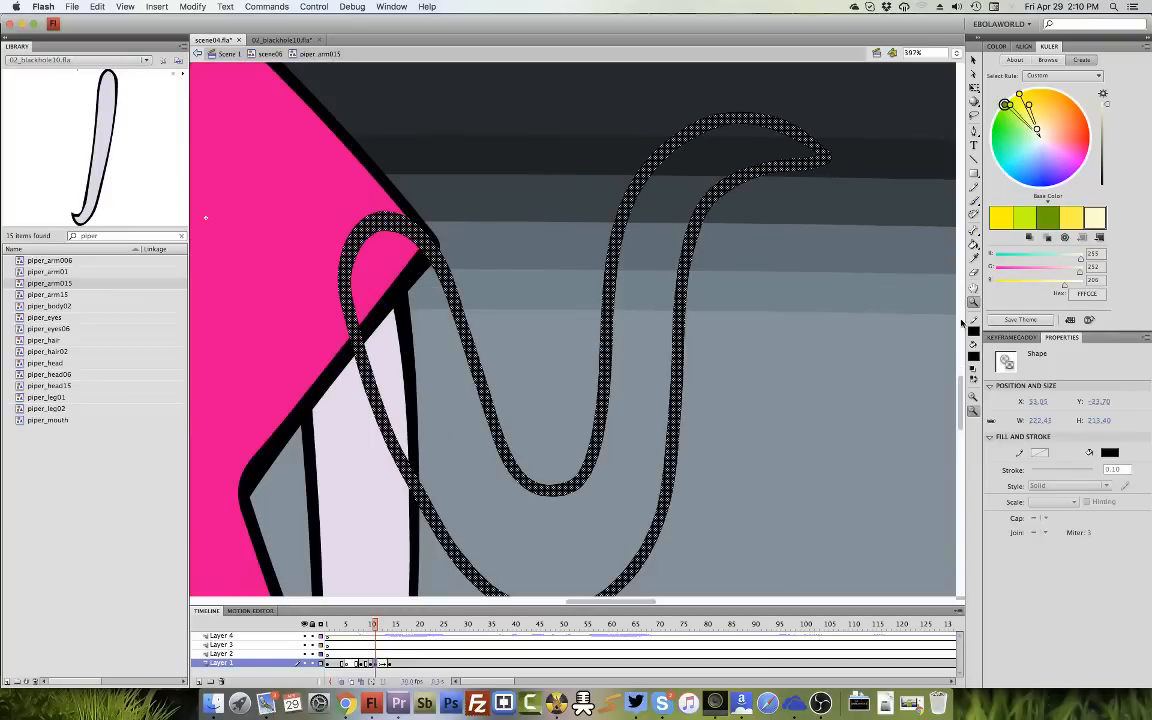
{"action": "scroll", "coordinate": [900, 322], "scroll_direction": "down", "scroll_amount": 3}
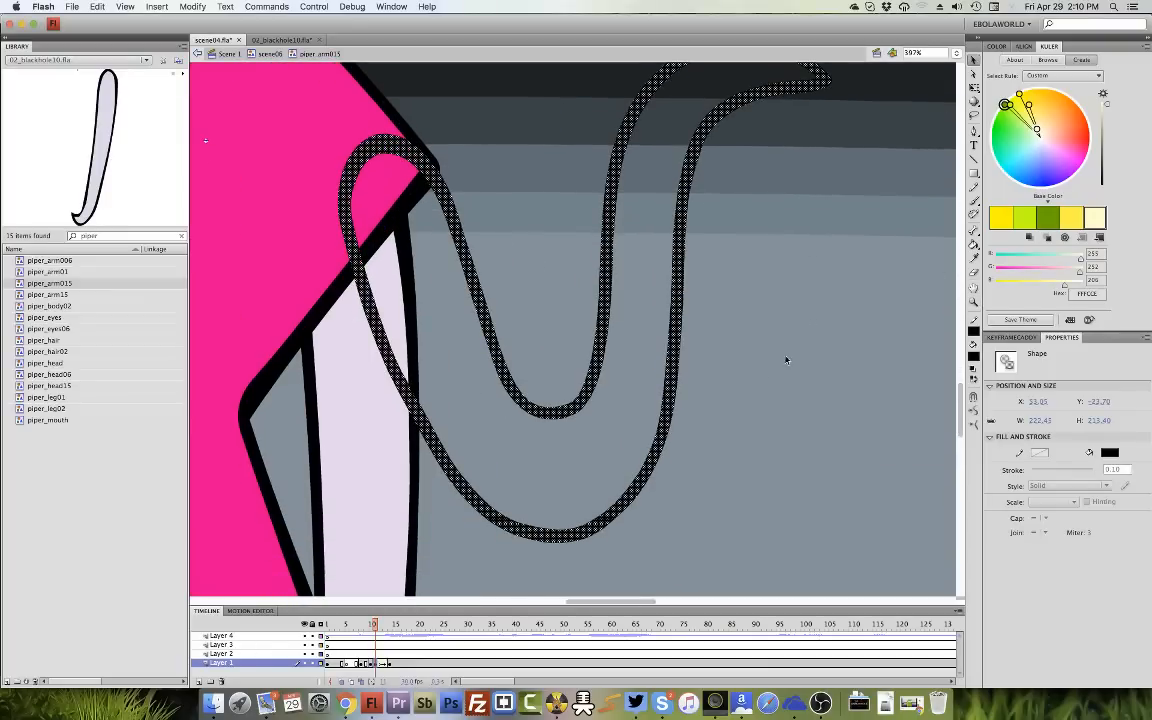
{"action": "left_click", "coordinate": [786, 360]}
{"action": "double_click", "coordinate": [573, 533]}
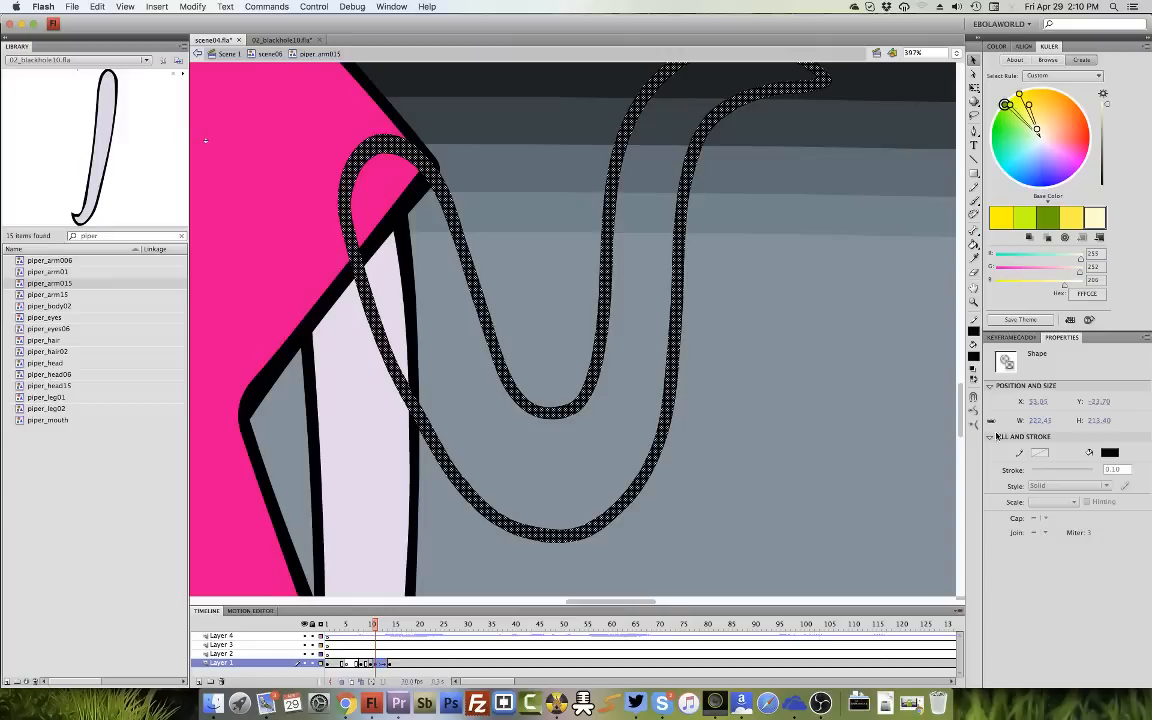
{"action": "left_click", "coordinate": [760, 380]}
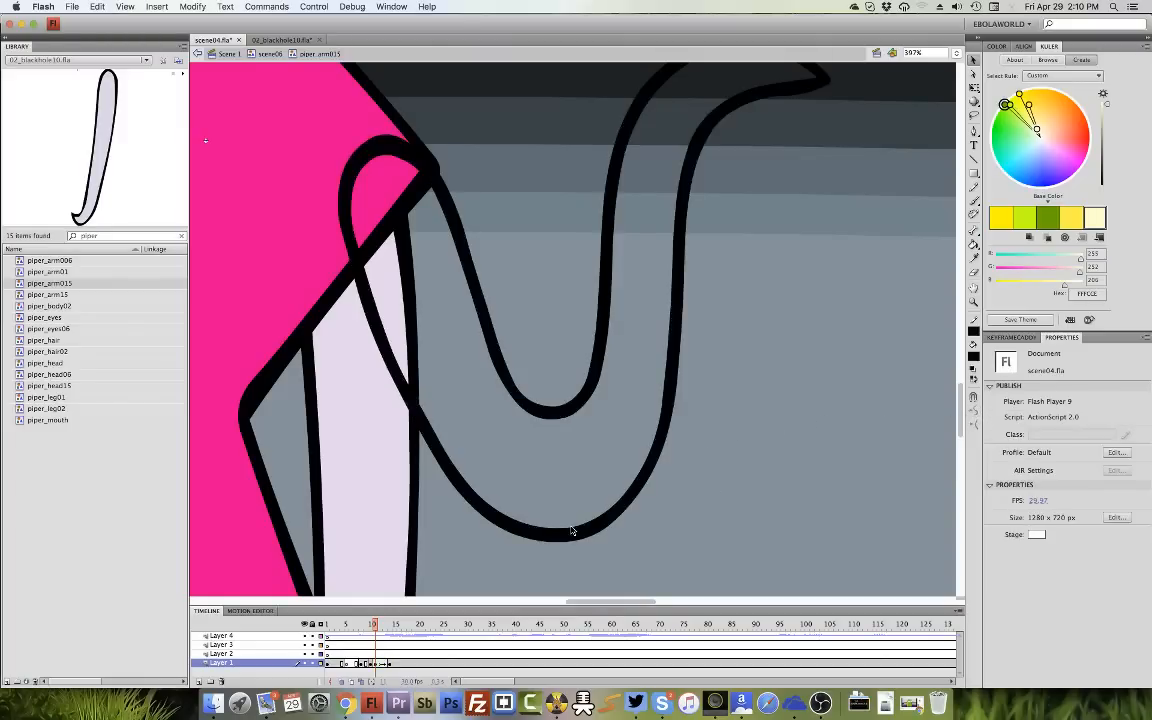
{"action": "left_click_drag", "start_coordinate": [571, 516], "coordinate": [573, 521]}
Delete the arm drawing from frame 11.
{"action": "left_click", "coordinate": [376, 664]}
{"action": "key", "text": "Delete"}
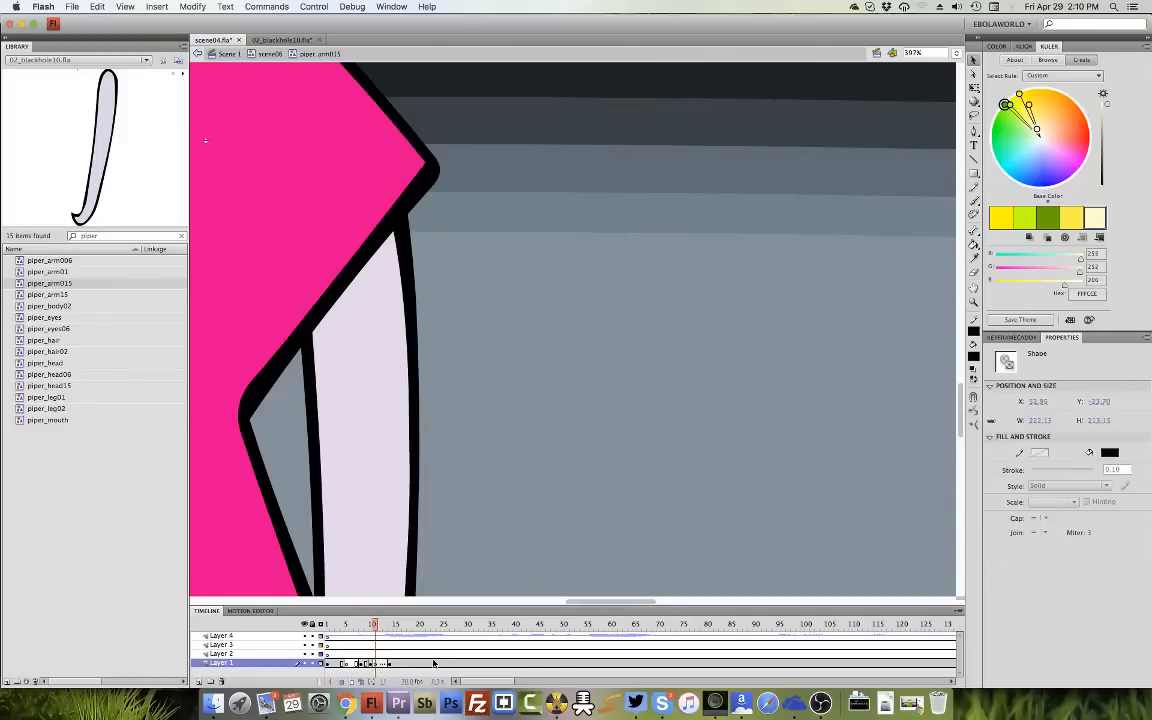
{"action": "left_click", "coordinate": [558, 571]}
Turn on onion skinning around frame 11 and extend its range to include the arm pose on frame 14.
{"action": "double_click", "coordinate": [974, 290]}
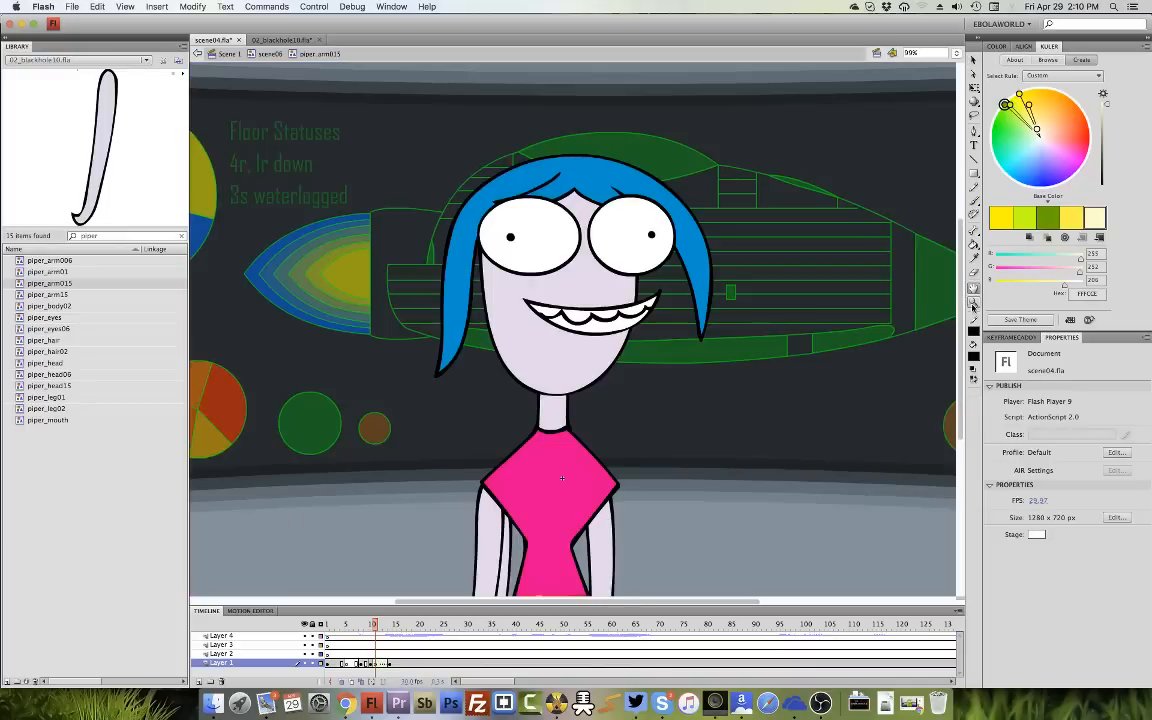
{"action": "left_click", "coordinate": [974, 302]}
{"action": "left_click_drag", "start_coordinate": [861, 311], "coordinate": [527, 574]}
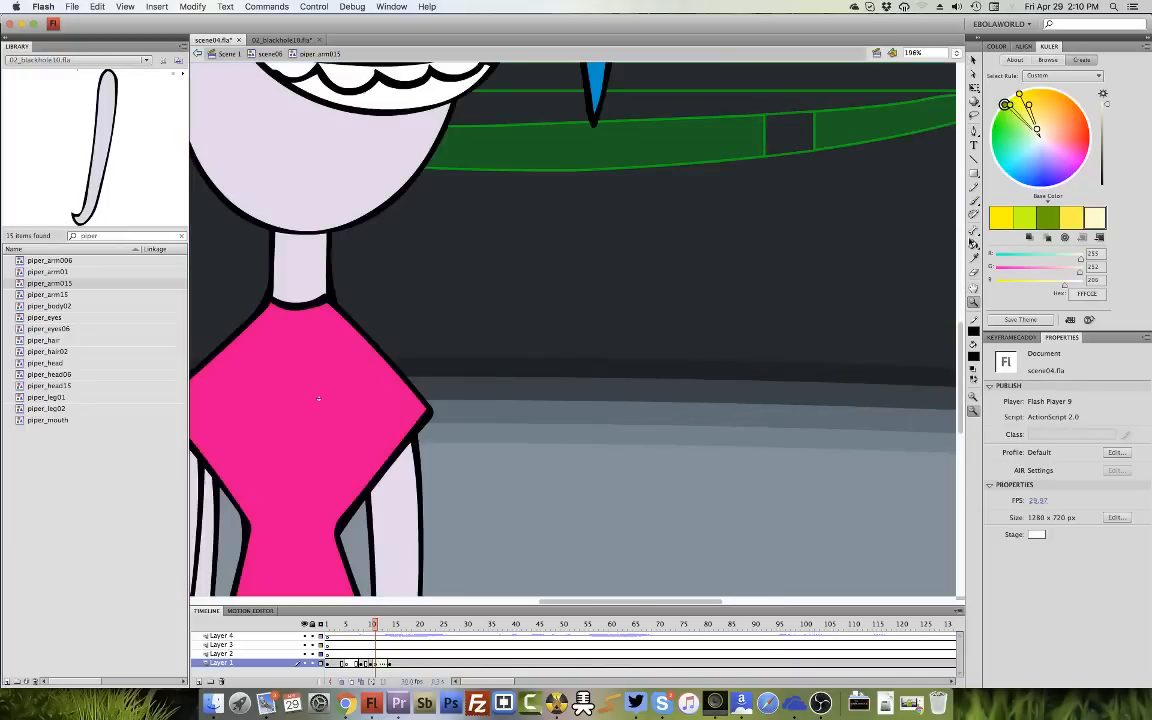
{"action": "key", "text": "b"}
{"action": "left_click", "coordinate": [341, 682]}
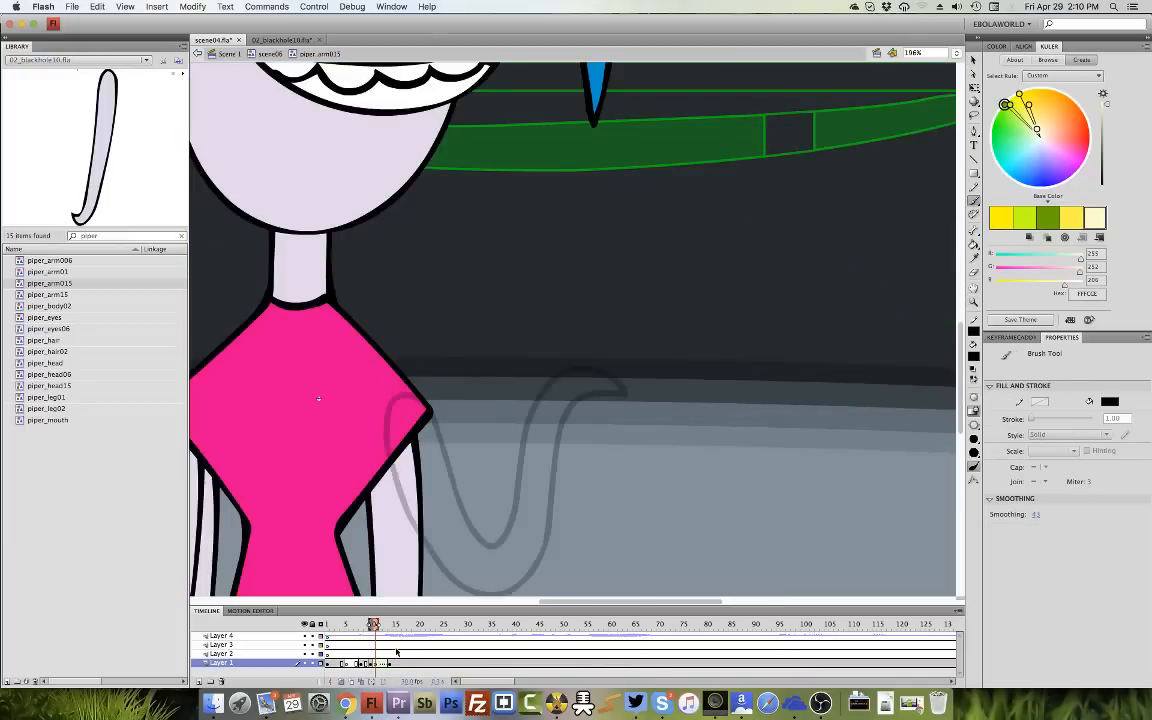
{"action": "left_click_drag", "start_coordinate": [381, 628], "coordinate": [390, 636]}
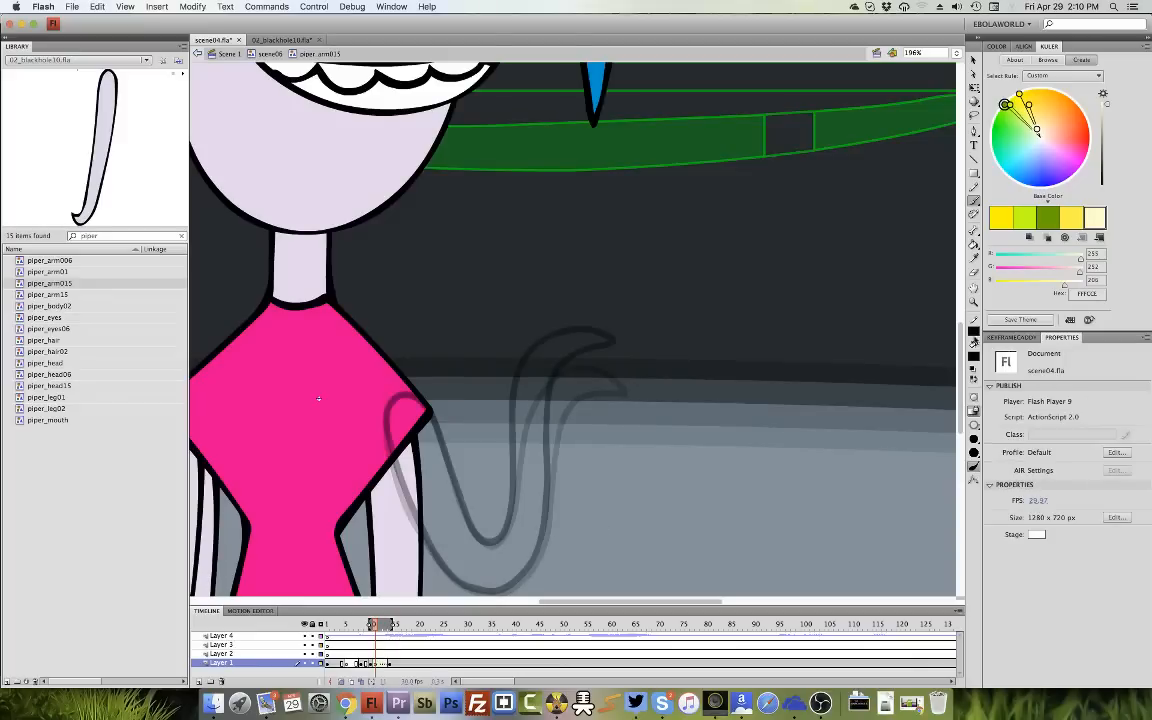
{"action": "left_click_drag", "start_coordinate": [695, 275], "coordinate": [346, 597]}
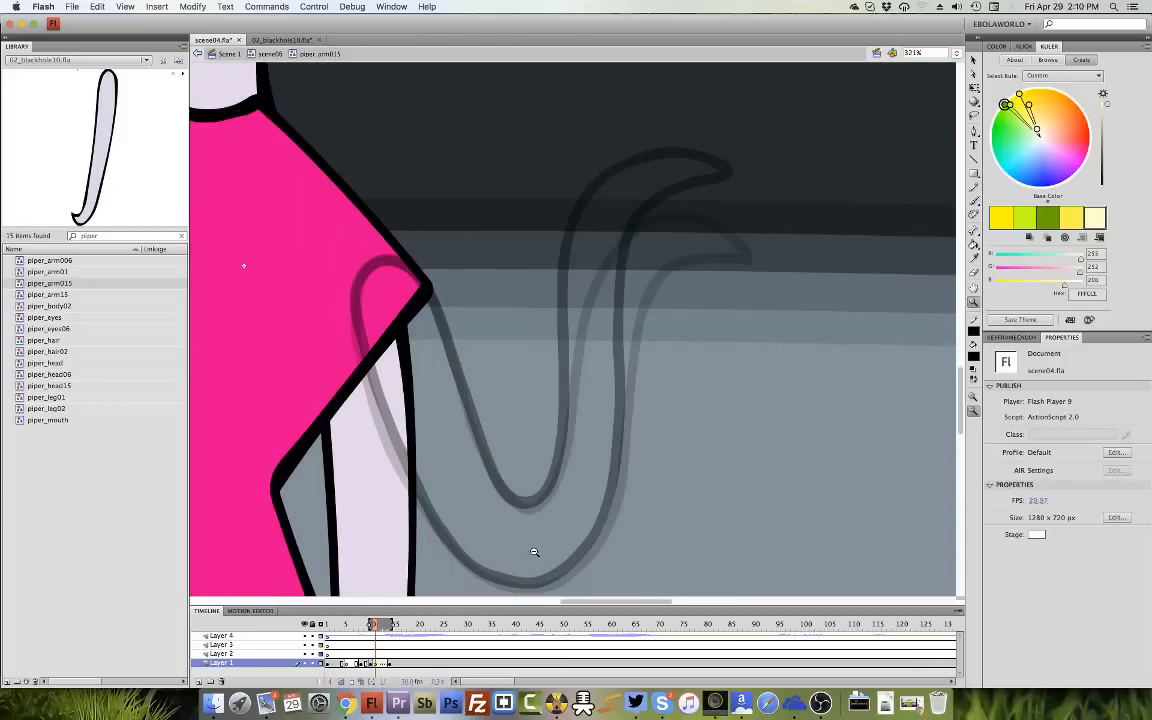
Clear the arm keyframe on frame 11, then shape-tween frames 10 to 14 and scrub through the result without onion skinning.
{"action": "right_click", "coordinate": [378, 663]}
{"action": "left_click", "coordinate": [420, 467]}
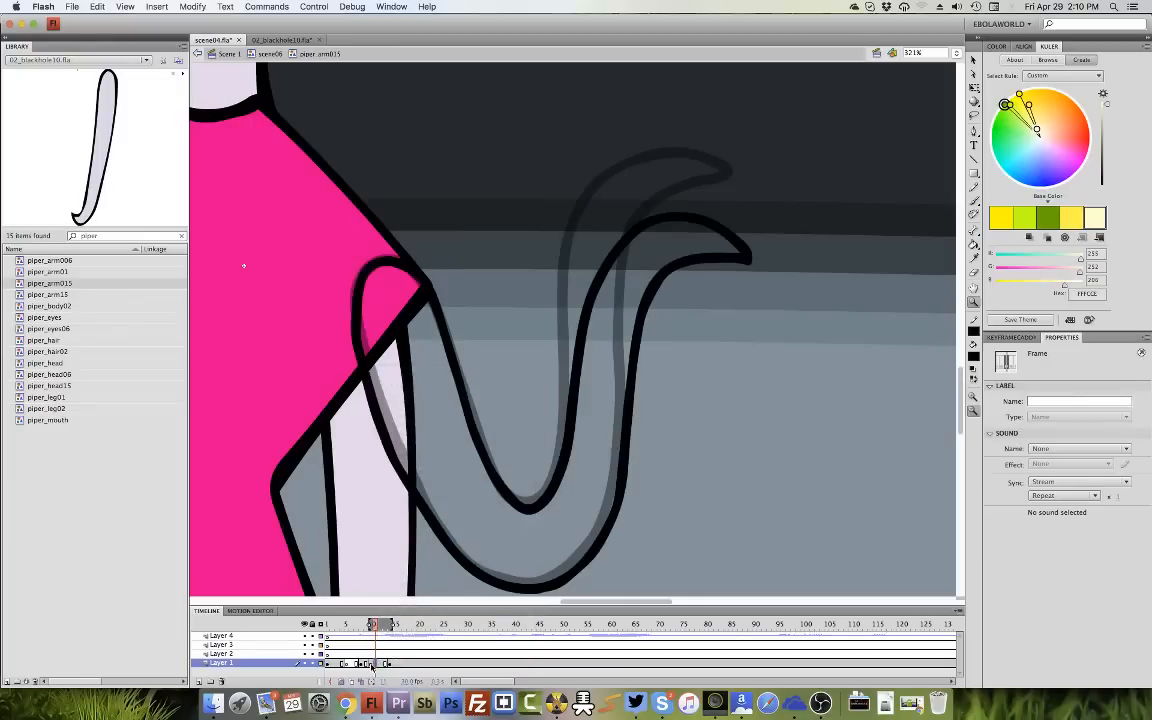
{"action": "right_click", "coordinate": [371, 663]}
{"action": "left_click", "coordinate": [451, 397]}
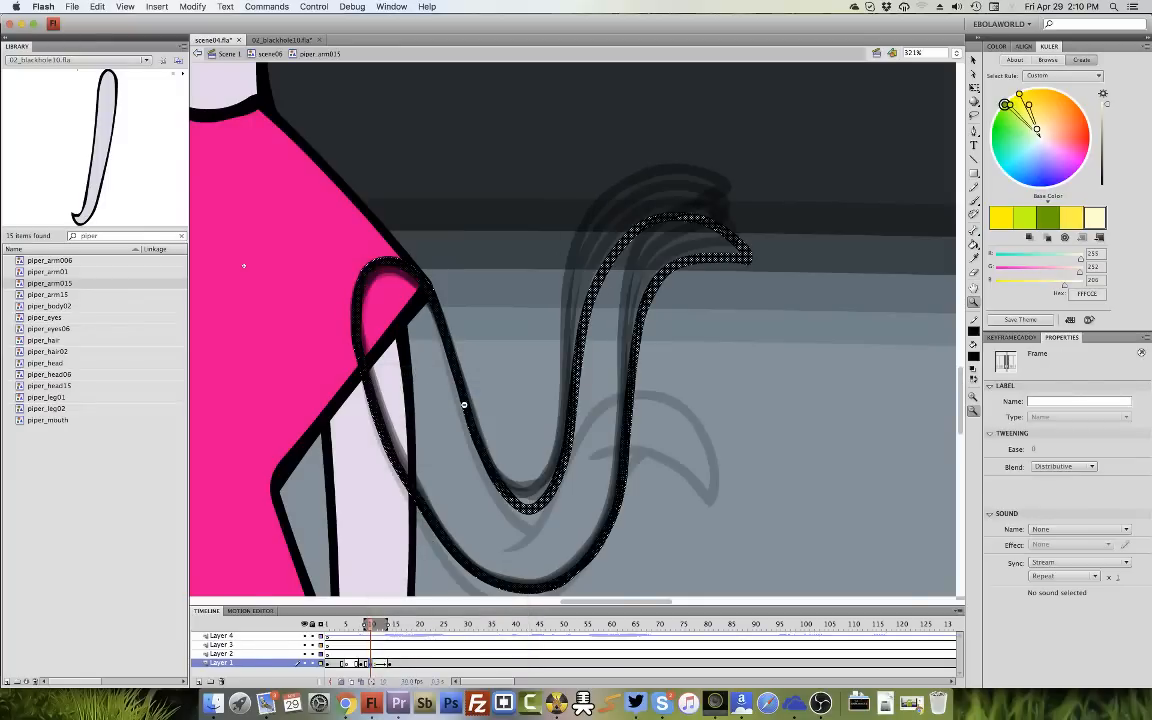
{"action": "left_click", "coordinate": [341, 681]}
{"action": "left_click_drag", "start_coordinate": [368, 628], "coordinate": [385, 628]}
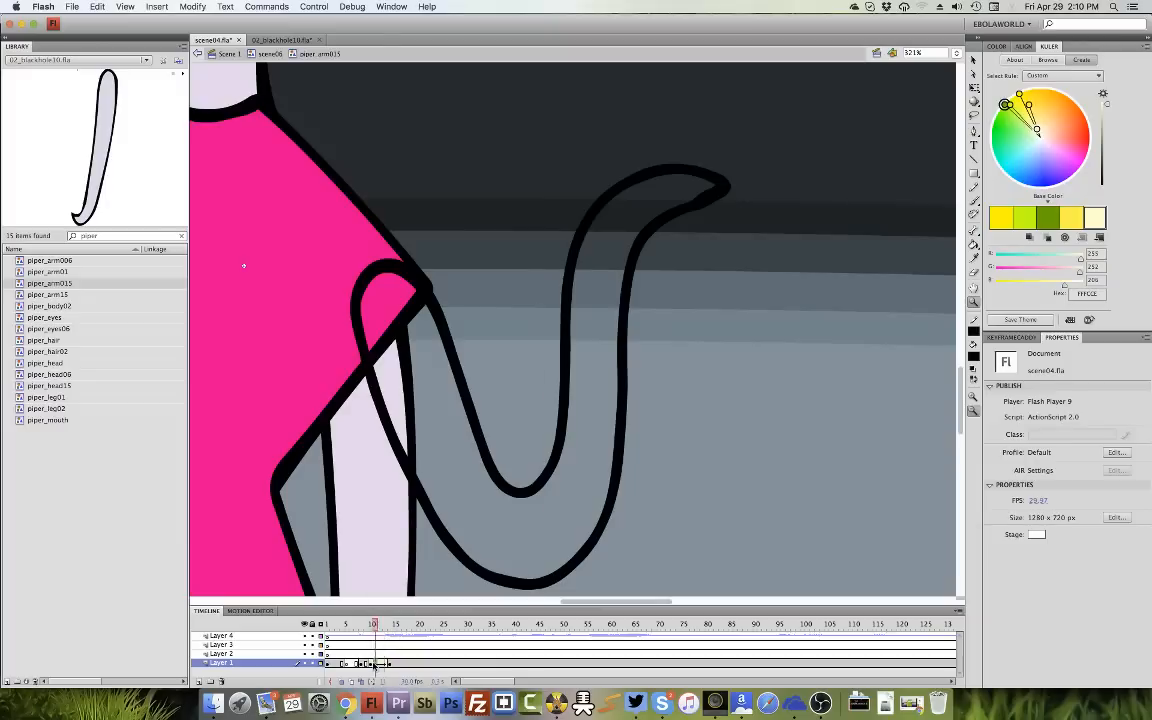
Remove the arm's shape tween and insert a blank keyframe at frame 12.
{"action": "right_click", "coordinate": [373, 663]}
{"action": "left_click", "coordinate": [447, 372]}
{"action": "left_click", "coordinate": [373, 666]}
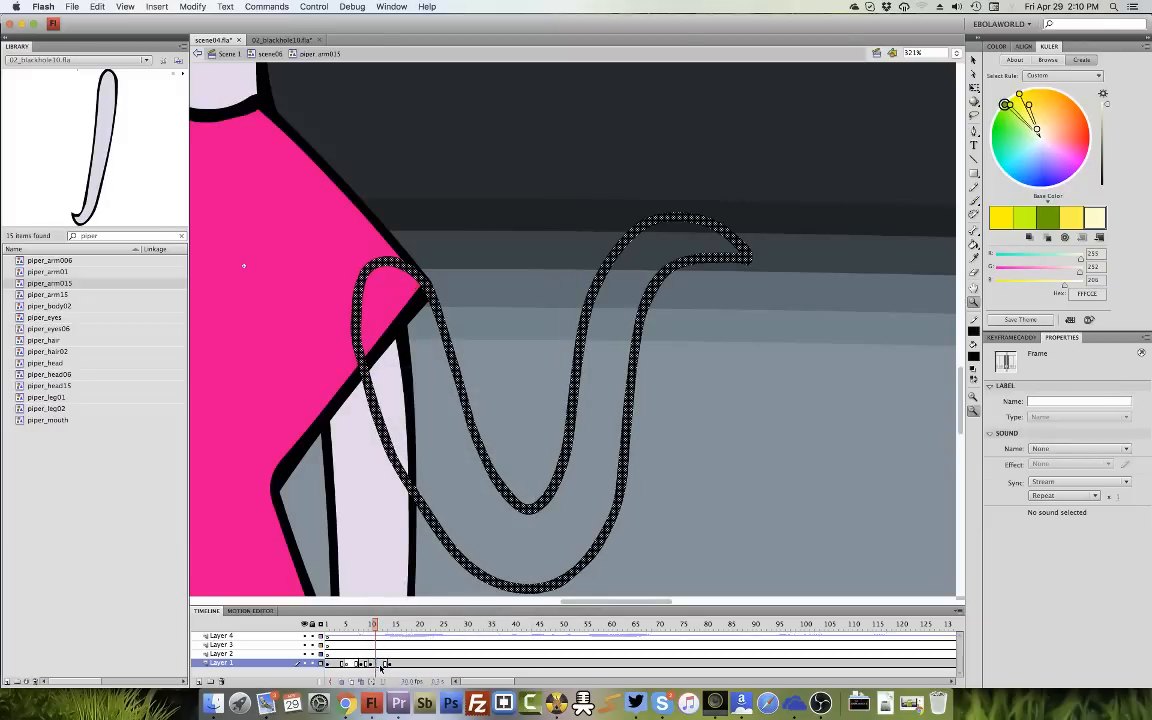
{"action": "left_click", "coordinate": [380, 665]}
{"action": "key", "text": "Delete"}
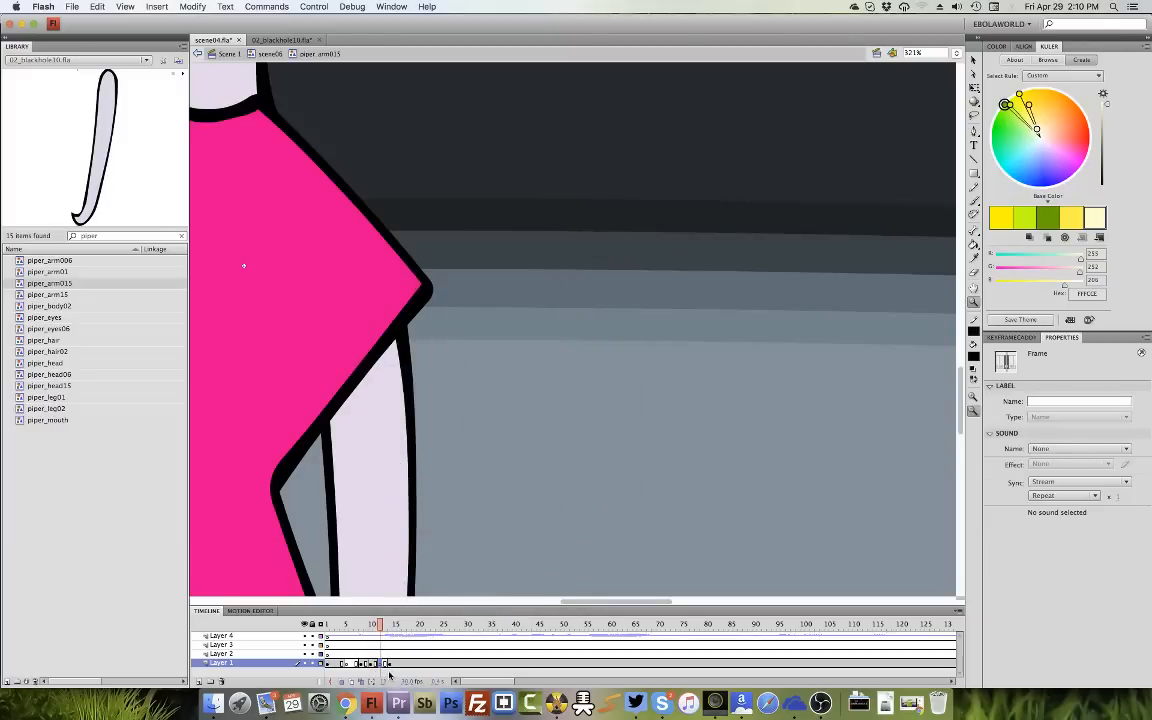
Prepare frame 12 for drawing with onion skinning and a larger brush size, undoing a first thin stroke along the hand.
{"action": "key", "text": "b"}
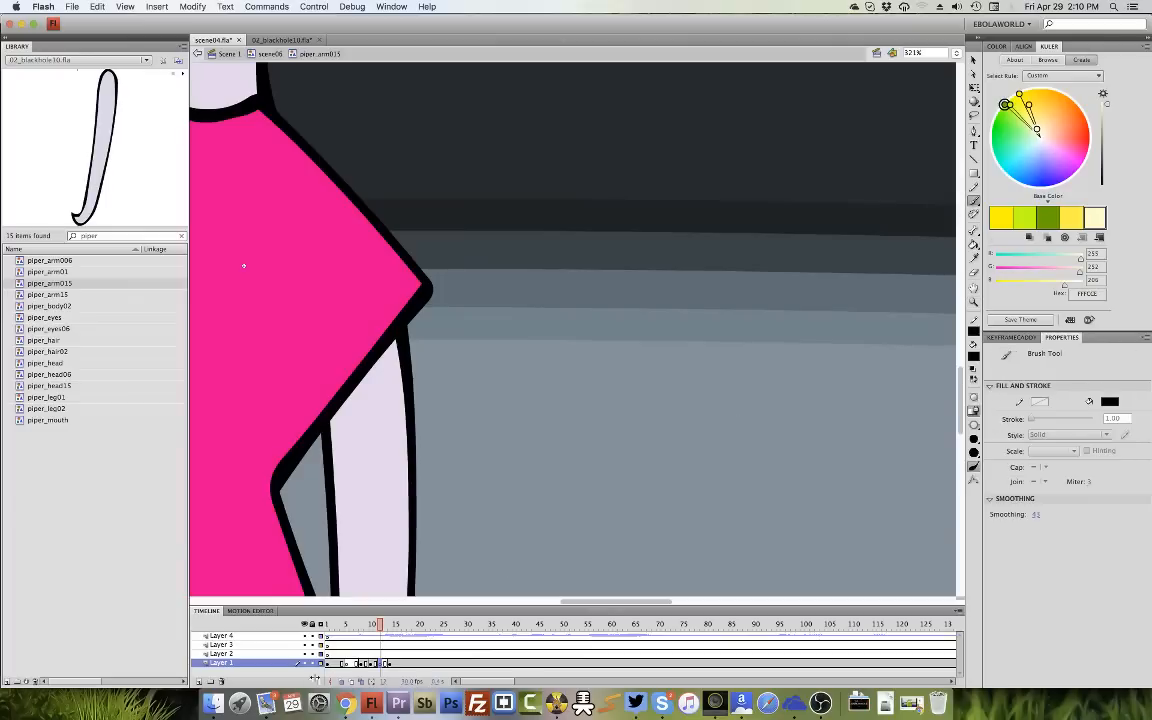
{"action": "left_click", "coordinate": [341, 681]}
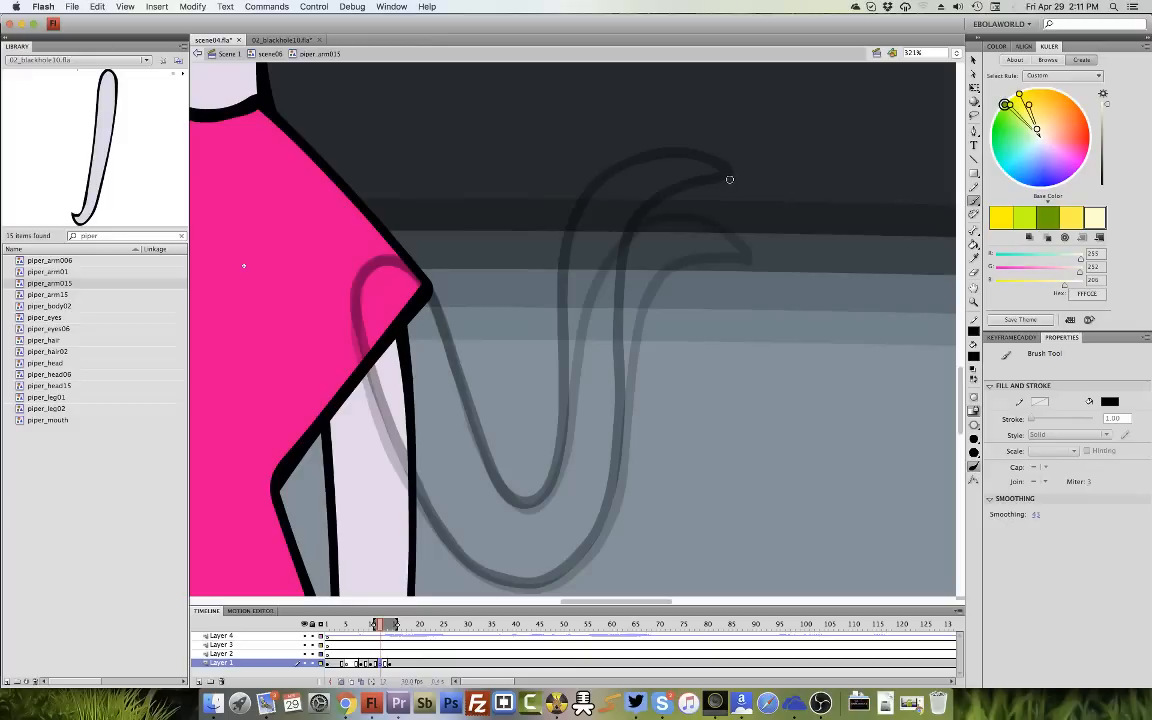
{"action": "mouse_move", "coordinate": [712, 180]}
{"action": "left_mouse_down"}
{"action": "mouse_move", "coordinate": [646, 191]}
{"action": "mouse_move", "coordinate": [601, 218]}
{"action": "mouse_move", "coordinate": [579, 256]}
{"action": "mouse_move", "coordinate": [565, 388]}
{"action": "left_mouse_up"}
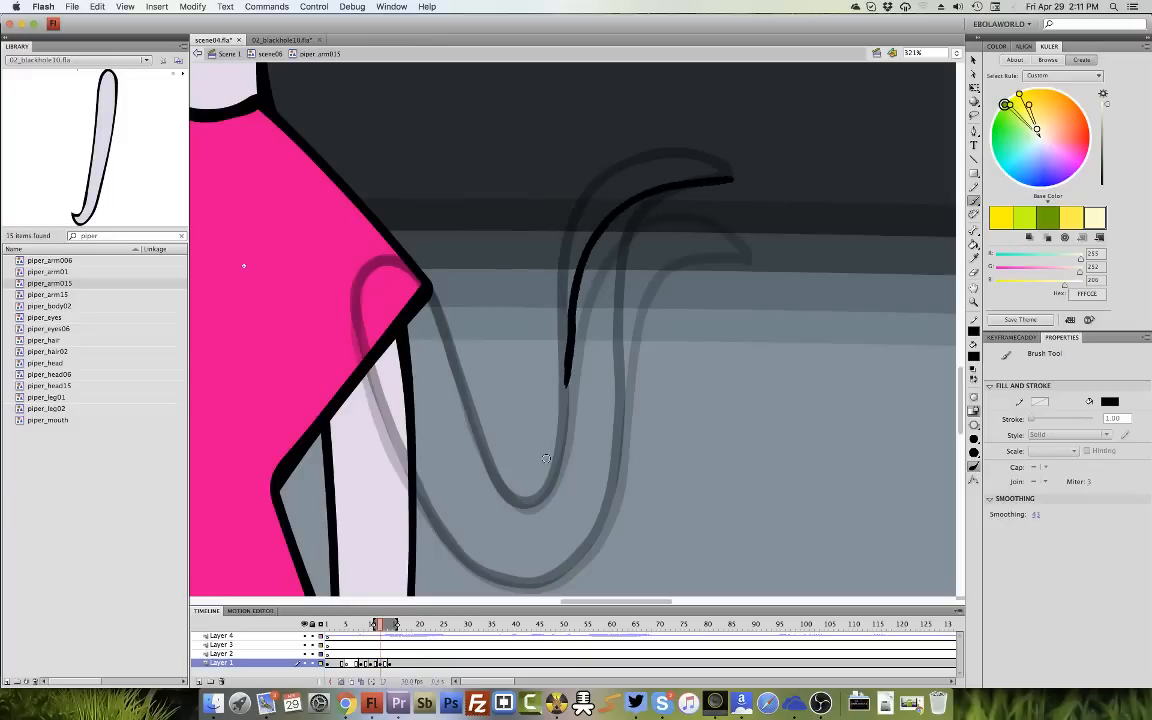
{"action": "left_click", "coordinate": [106, 7]}
{"action": "left_click", "coordinate": [111, 24]}
{"action": "left_click", "coordinate": [976, 439]}
{"action": "left_click", "coordinate": [1001, 522]}
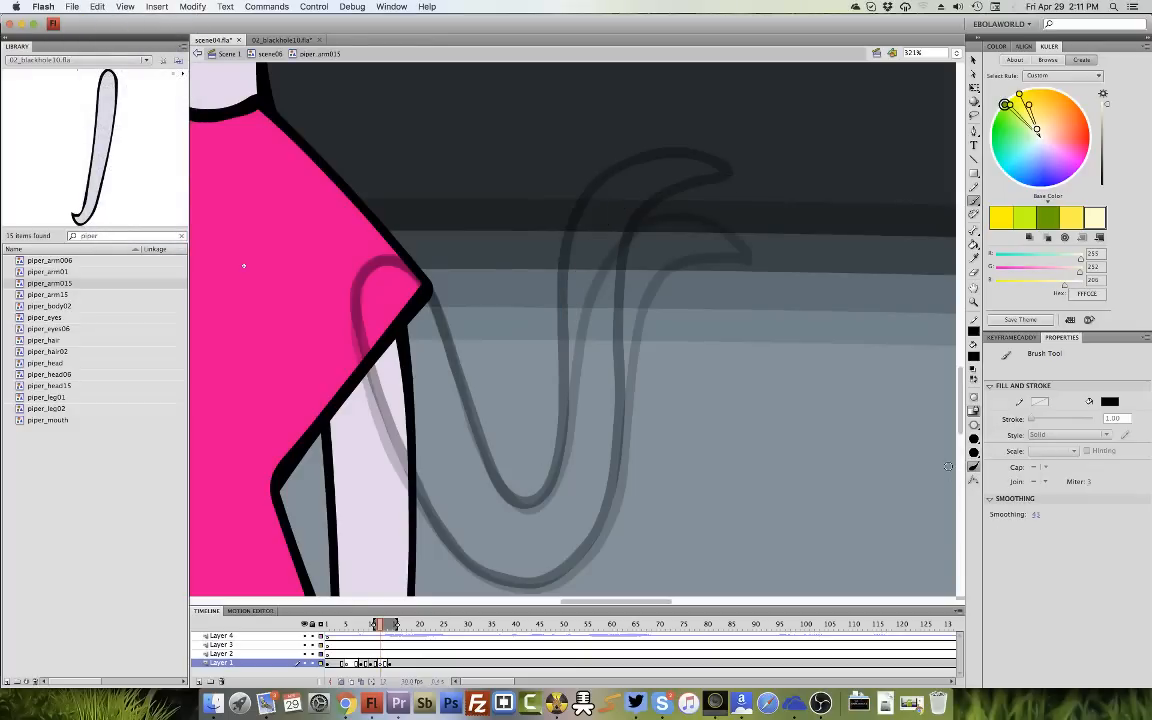
Brush the full arm outline on frame 12 between the onion-skinned poses and trim the overshooting stroke at the hand tip.
{"action": "mouse_move", "coordinate": [738, 177]}
{"action": "left_mouse_down"}
{"action": "mouse_move", "coordinate": [660, 187]}
{"action": "mouse_move", "coordinate": [602, 237]}
{"action": "mouse_move", "coordinate": [576, 301]}
{"action": "mouse_move", "coordinate": [561, 459]}
{"action": "mouse_move", "coordinate": [534, 504]}
{"action": "mouse_move", "coordinate": [494, 473]}
{"action": "mouse_move", "coordinate": [436, 308]}
{"action": "left_mouse_up"}
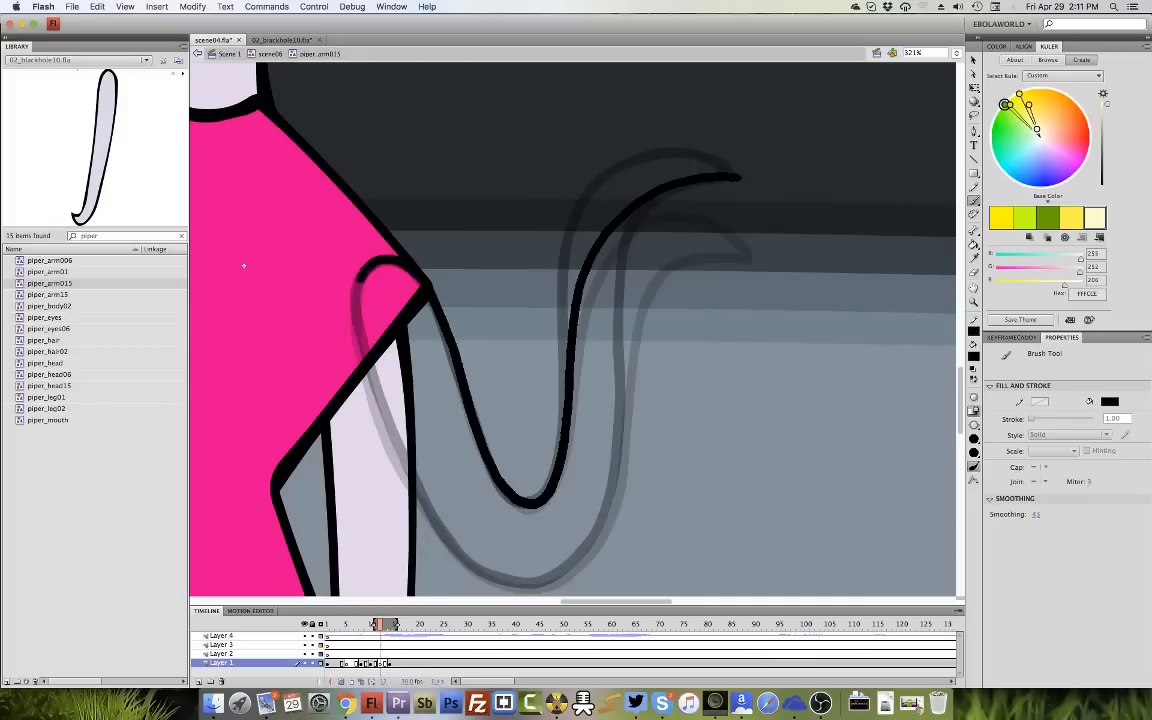
{"action": "left_click_drag", "start_coordinate": [355, 294], "coordinate": [362, 345]}
{"action": "mouse_move", "coordinate": [377, 394]}
{"action": "left_mouse_down"}
{"action": "mouse_move", "coordinate": [460, 556]}
{"action": "mouse_move", "coordinate": [514, 583]}
{"action": "mouse_move", "coordinate": [559, 575]}
{"action": "mouse_move", "coordinate": [602, 535]}
{"action": "mouse_move", "coordinate": [615, 502]}
{"action": "mouse_move", "coordinate": [630, 334]}
{"action": "mouse_move", "coordinate": [677, 229]}
{"action": "left_mouse_up"}
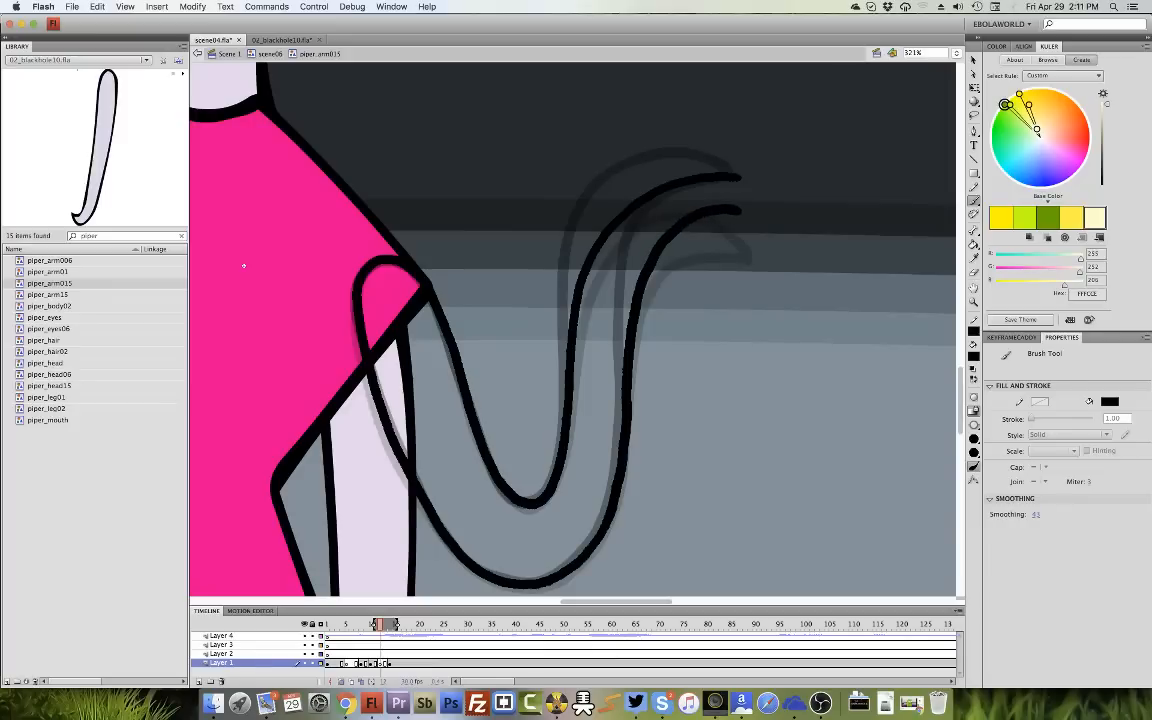
{"action": "left_click_drag", "start_coordinate": [740, 210], "coordinate": [716, 187]}
{"action": "key", "text": "v"}
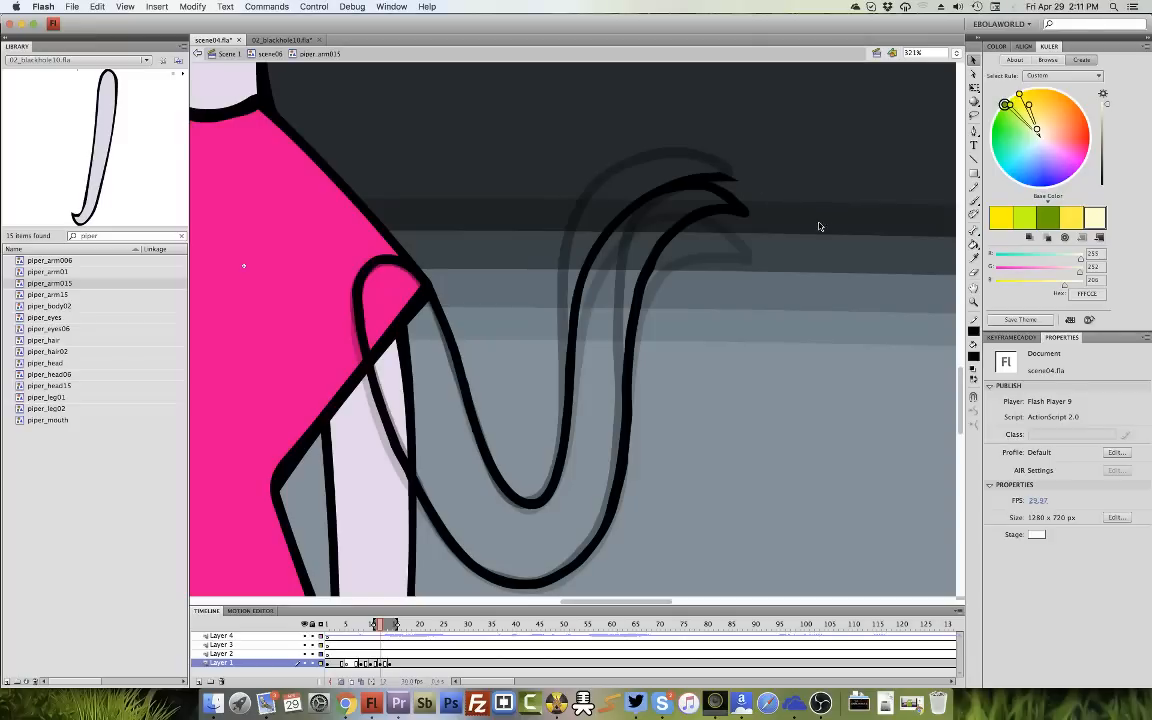
{"action": "mouse_move", "coordinate": [728, 181]}
{"action": "left_mouse_down"}
{"action": "mouse_move", "coordinate": [792, 204]}
{"action": "mouse_move", "coordinate": [731, 181]}
{"action": "mouse_move", "coordinate": [714, 182]}
{"action": "mouse_move", "coordinate": [748, 198]}
{"action": "mouse_move", "coordinate": [708, 186]}
{"action": "left_mouse_up"}
Select the whole arm outline on frame 12 and smooth it, checking the hand up close.
{"action": "double_click", "coordinate": [720, 191]}
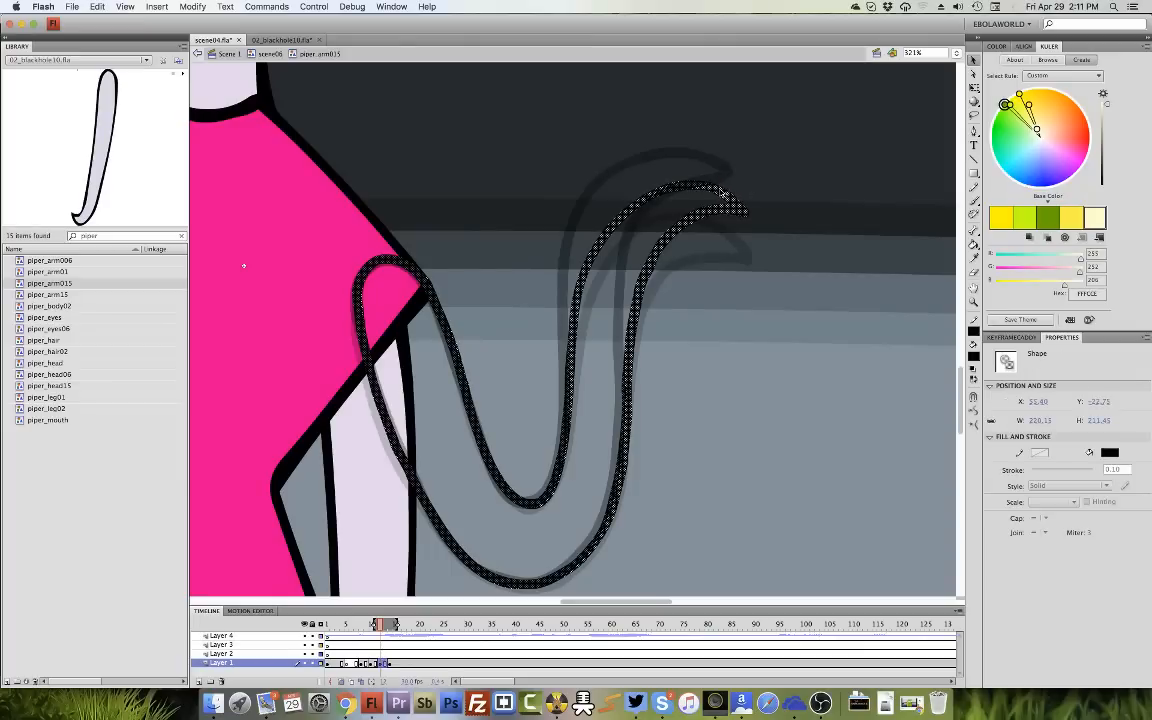
{"action": "mouse_move", "coordinate": [792, 136]}
{"action": "left_mouse_down"}
{"action": "mouse_move", "coordinate": [643, 224]}
{"action": "mouse_move", "coordinate": [575, 295]}
{"action": "left_mouse_up"}
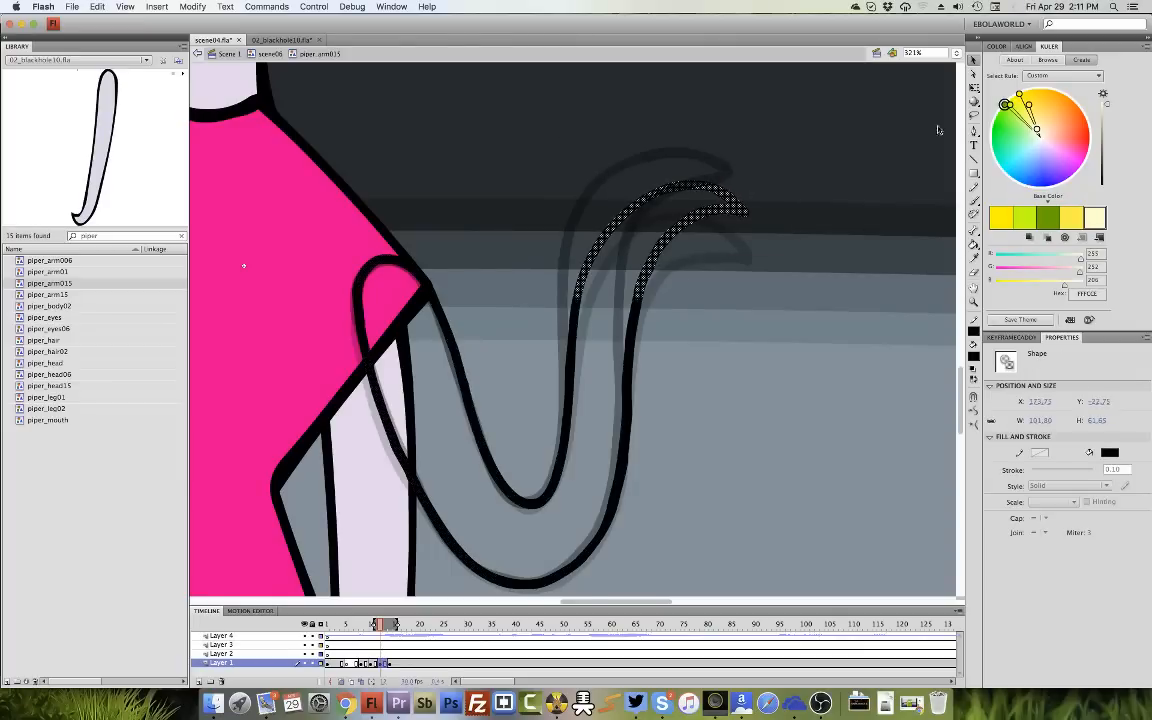
{"action": "left_click", "coordinate": [975, 304]}
{"action": "left_click", "coordinate": [783, 147]}
{"action": "key", "text": "v"}
{"action": "left_click", "coordinate": [748, 388]}
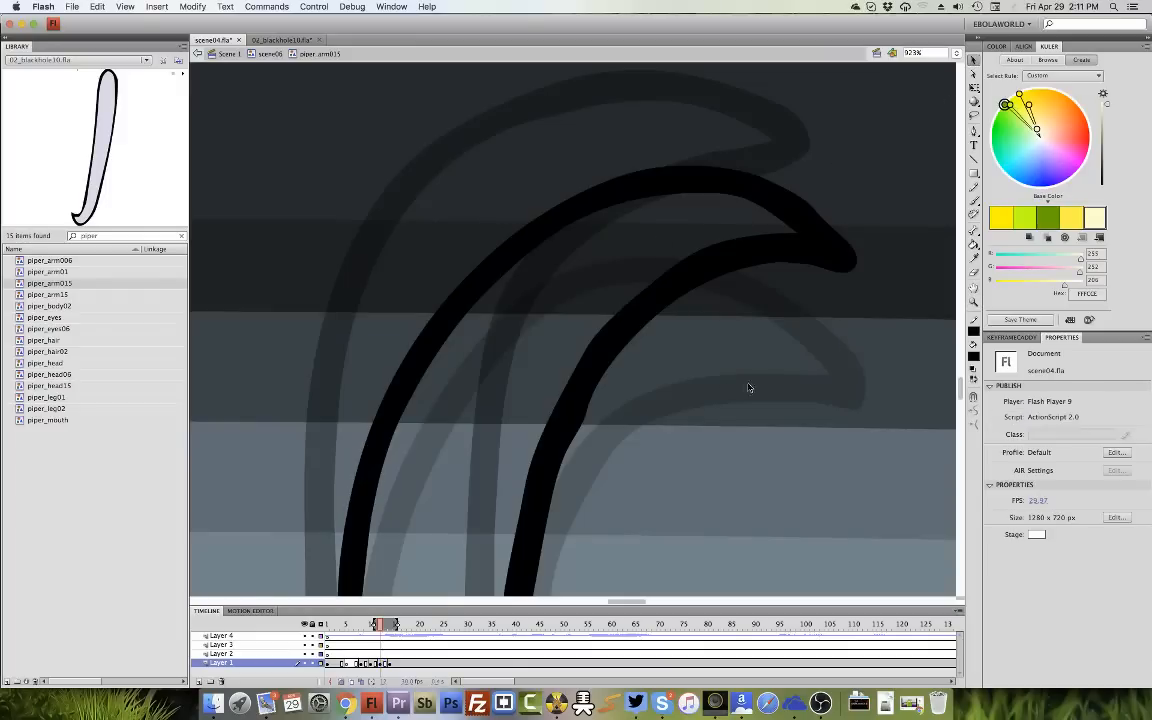
{"action": "key", "text": "super+a"}
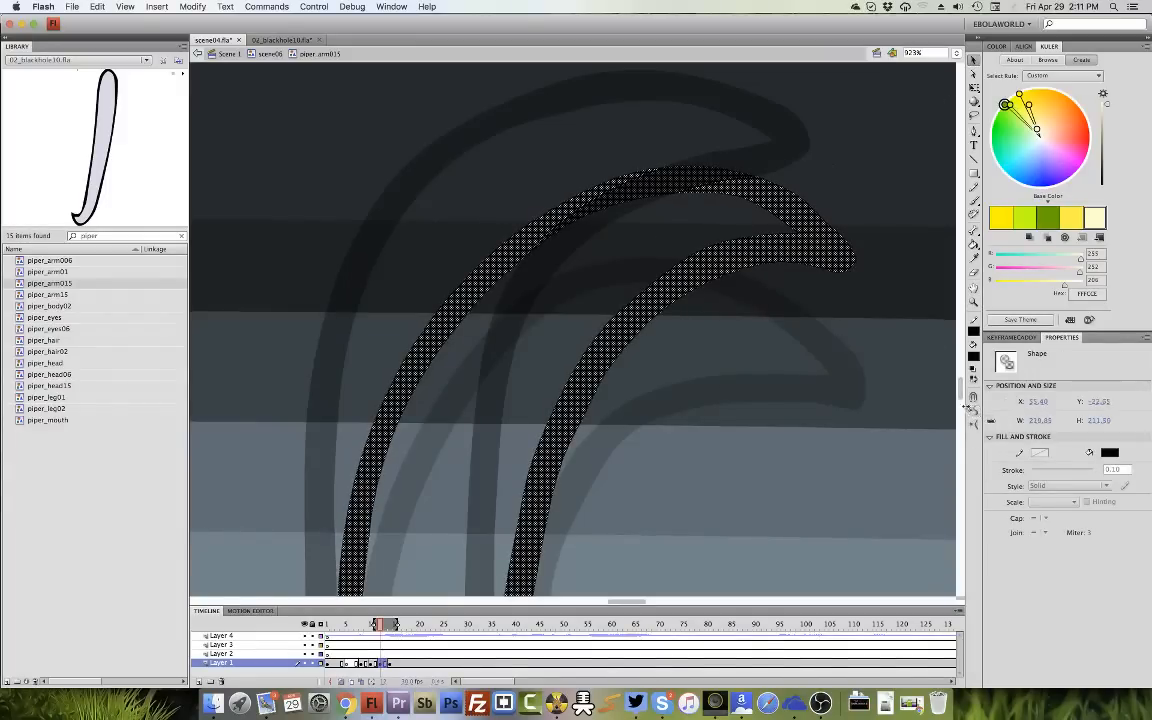
{"action": "left_click", "coordinate": [974, 412]}
{"action": "left_click", "coordinate": [912, 398]}
Try to adjust the lower edge of the hand tip on frame 12 and undo the accidental shift of the arm.
{"action": "left_click_drag", "start_coordinate": [825, 268], "coordinate": [827, 268]}
{"action": "key", "text": "super+a"}
{"action": "left_click", "coordinate": [127, 8]}
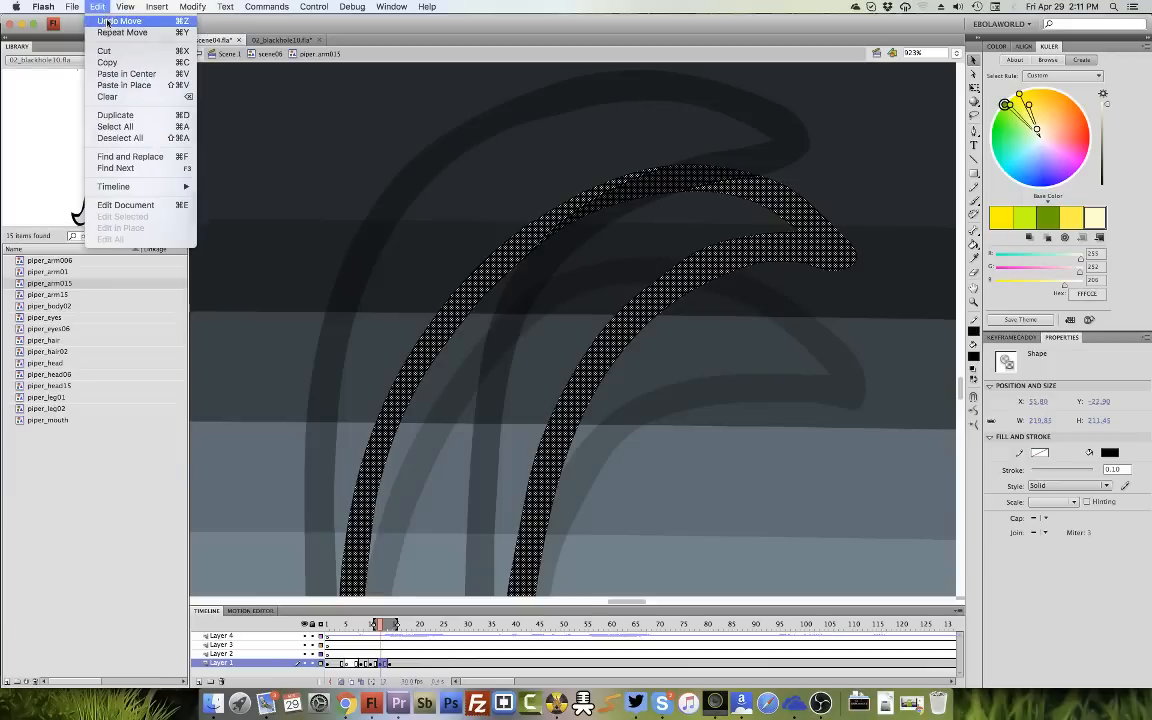
{"action": "left_click", "coordinate": [98, 21]}
{"action": "left_click", "coordinate": [838, 182]}
{"action": "left_click", "coordinate": [825, 268]}
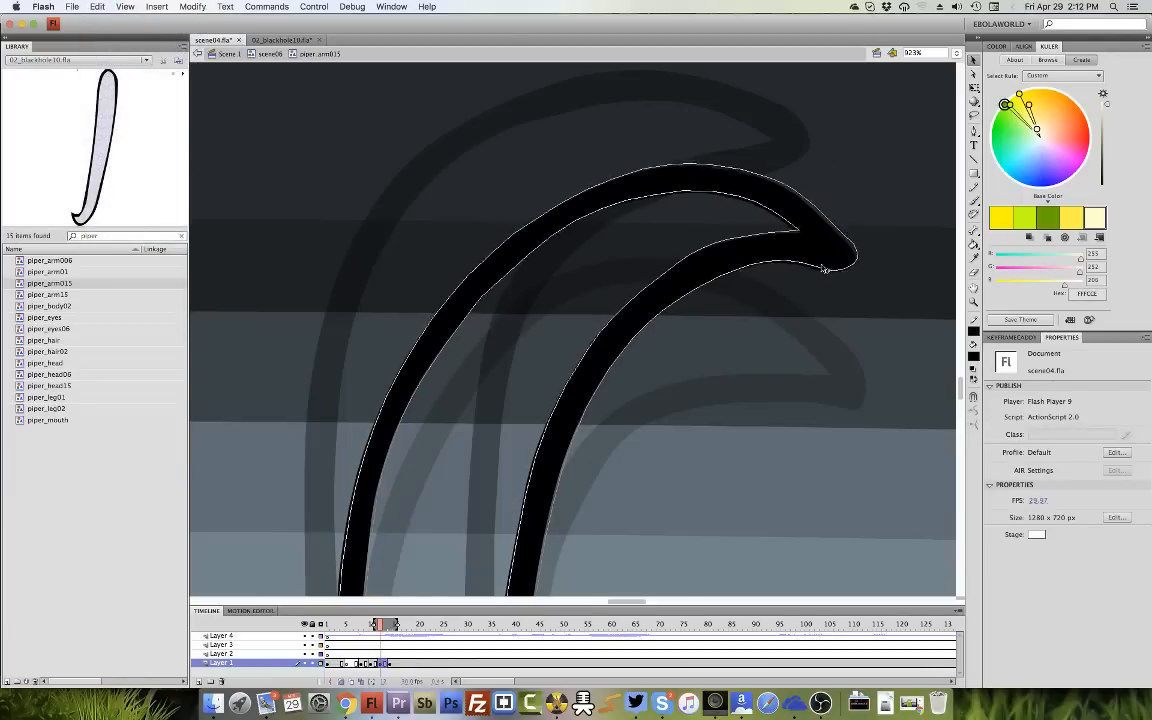
{"action": "left_click", "coordinate": [866, 221]}
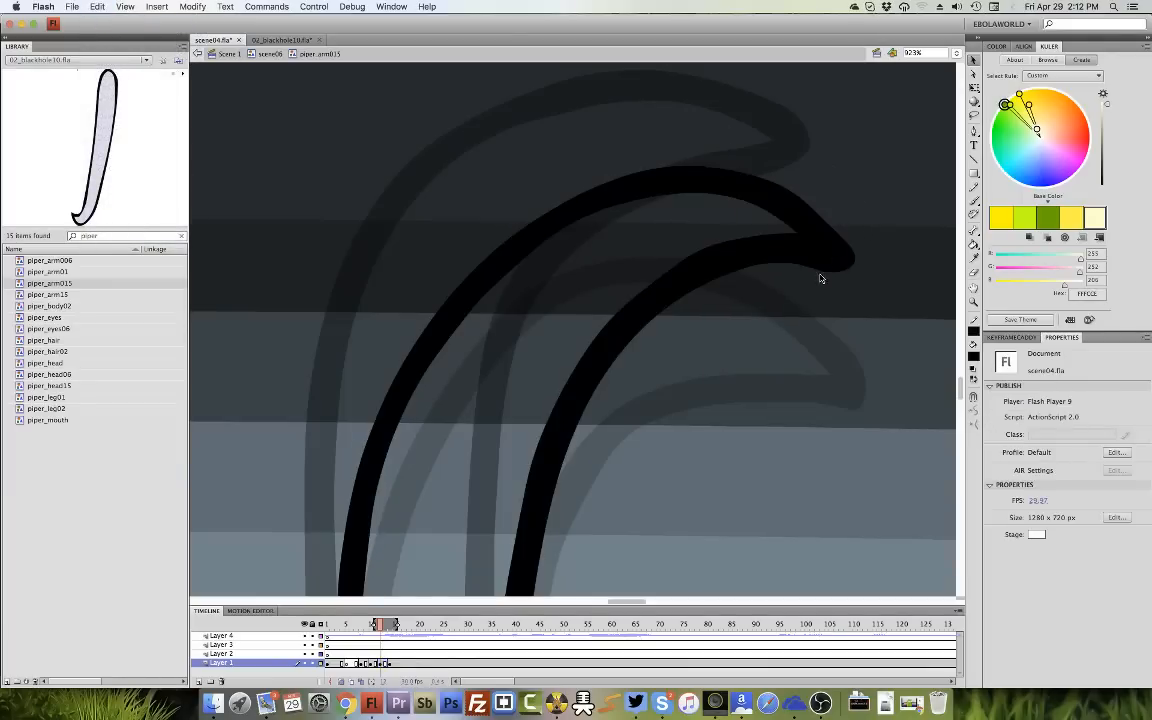
Reshape the lower corner of the hand tip and the hand's inner edge on frame 12.
{"action": "left_click_drag", "start_coordinate": [818, 275], "coordinate": [853, 258]}
{"action": "left_click_drag", "start_coordinate": [704, 250], "coordinate": [716, 251]}
{"action": "double_click", "coordinate": [974, 289]}
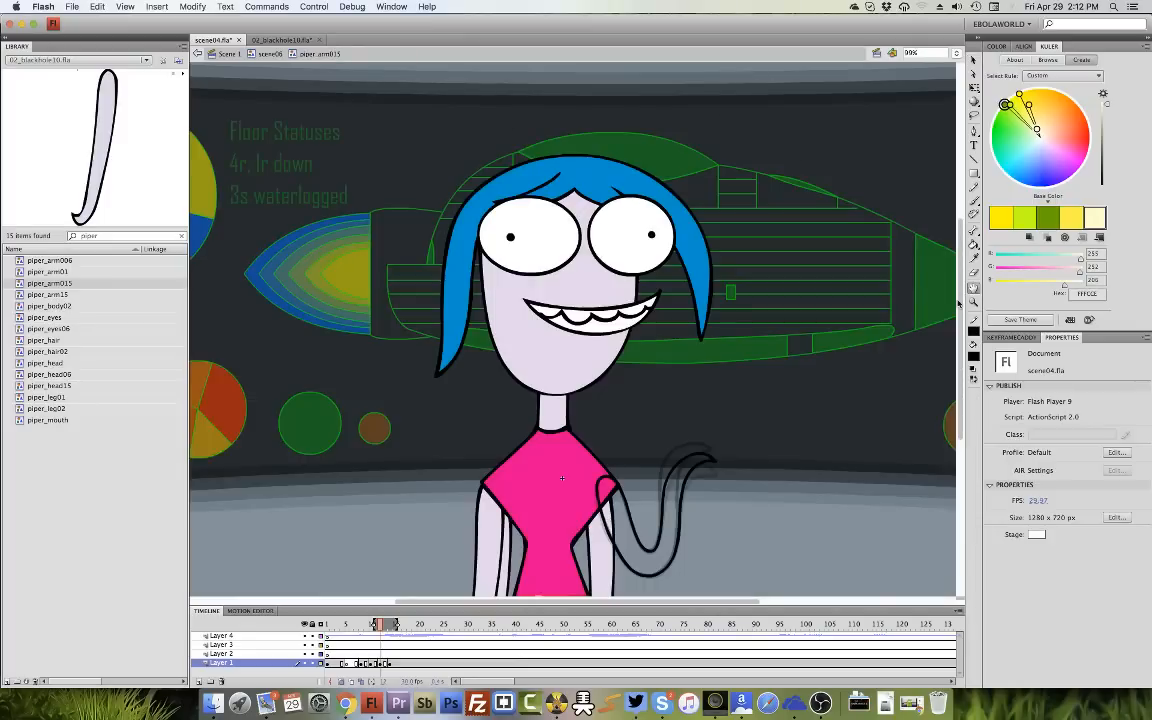
Shape-tween the arm from frame 12 to frame 14 and insert a keyframe at frame 13.
{"action": "right_click", "coordinate": [381, 664]}
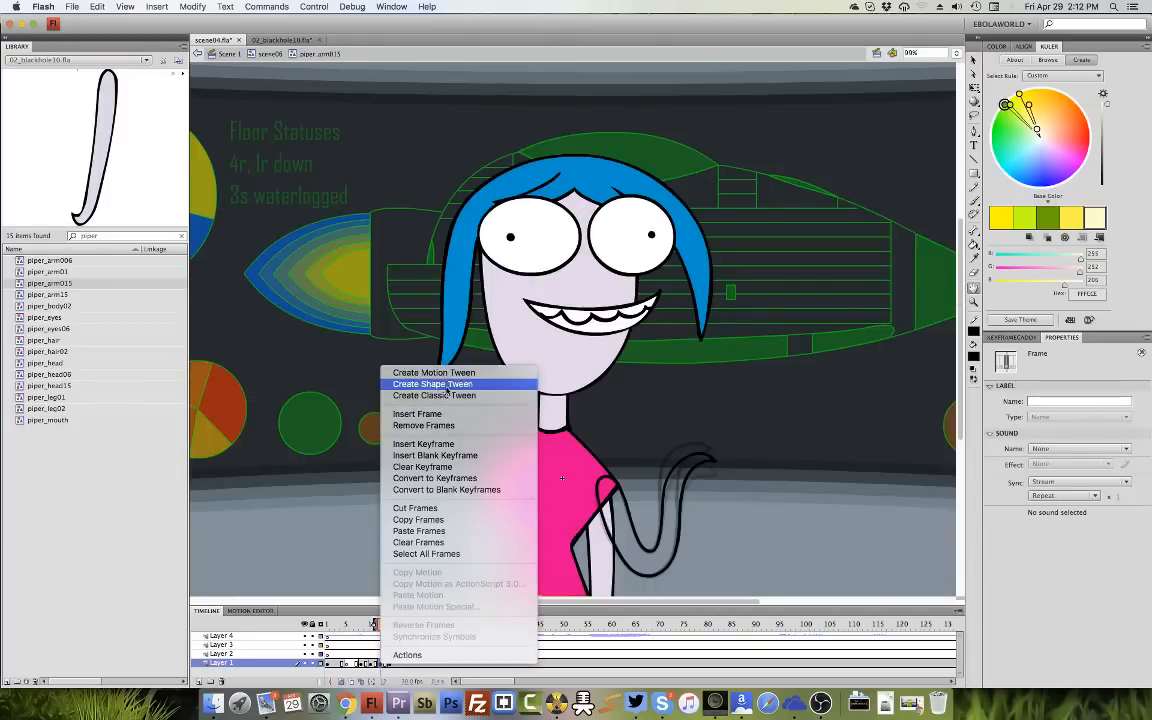
{"action": "left_click", "coordinate": [451, 385]}
{"action": "left_click", "coordinate": [386, 664]}
{"action": "key", "text": "F6"}
Turn off onion skinning and step through frames 12 to 14 to check the arm's in-between pose.
{"action": "left_click", "coordinate": [342, 682]}
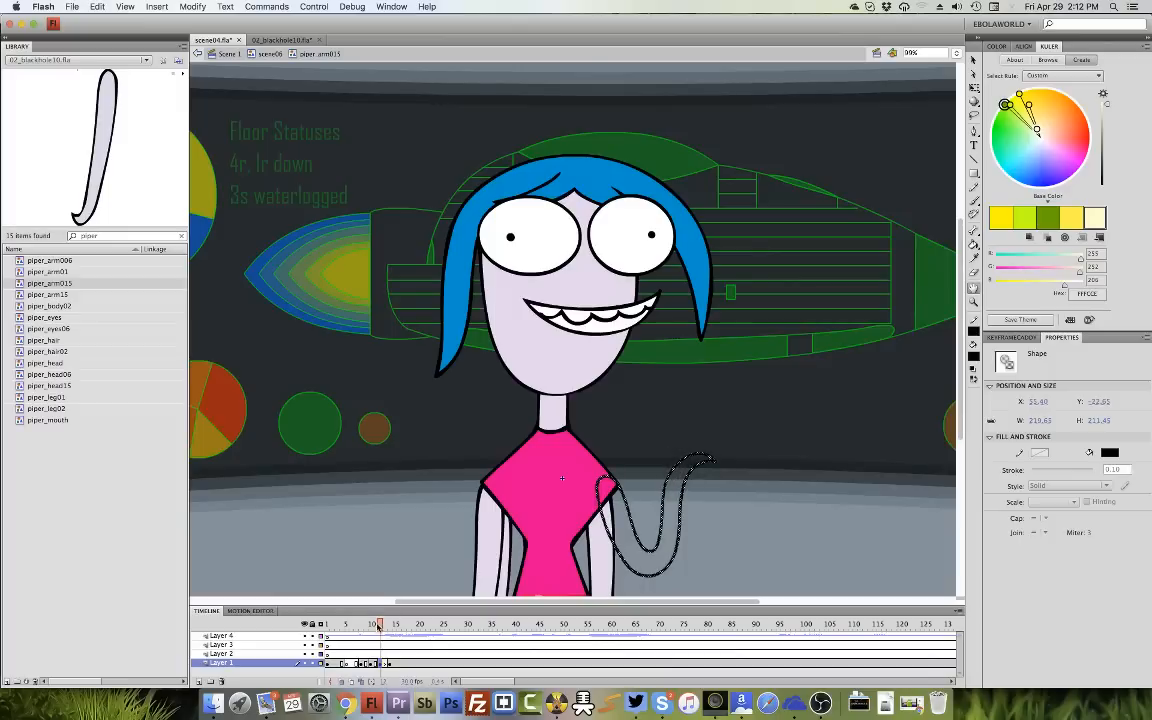
{"action": "left_click", "coordinate": [386, 626]}
{"action": "left_click_drag", "start_coordinate": [386, 626], "coordinate": [390, 626]}
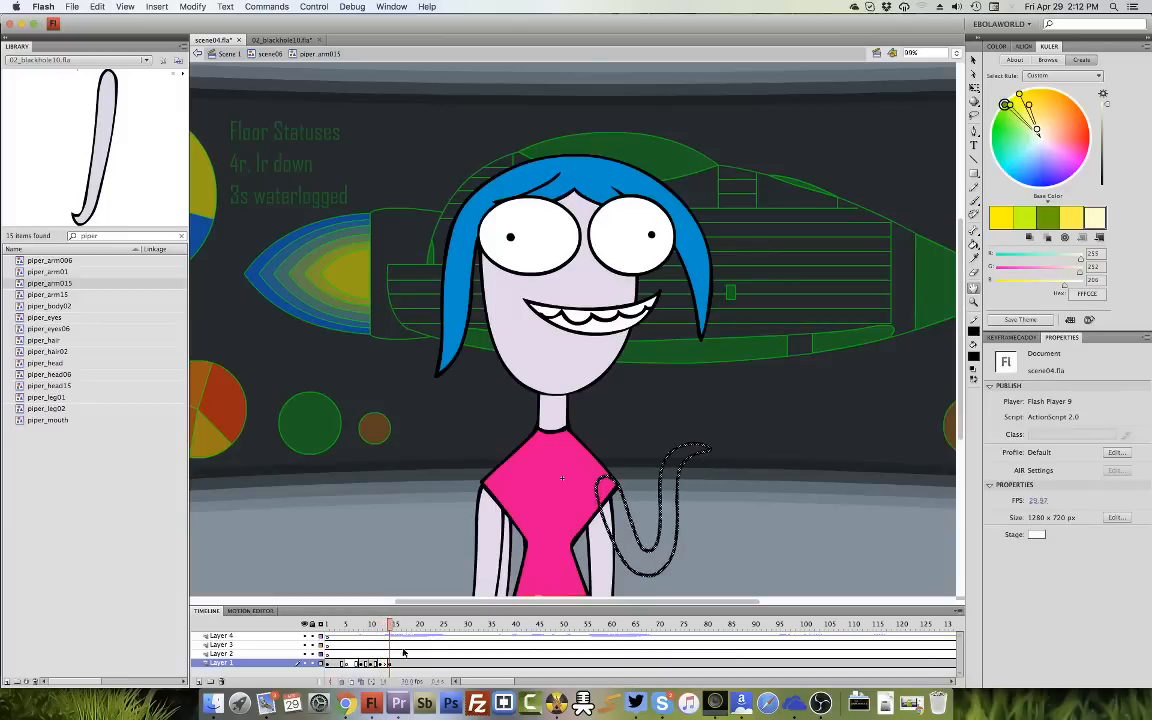
{"action": "left_click", "coordinate": [358, 664]}
{"action": "left_click", "coordinate": [383, 664]}
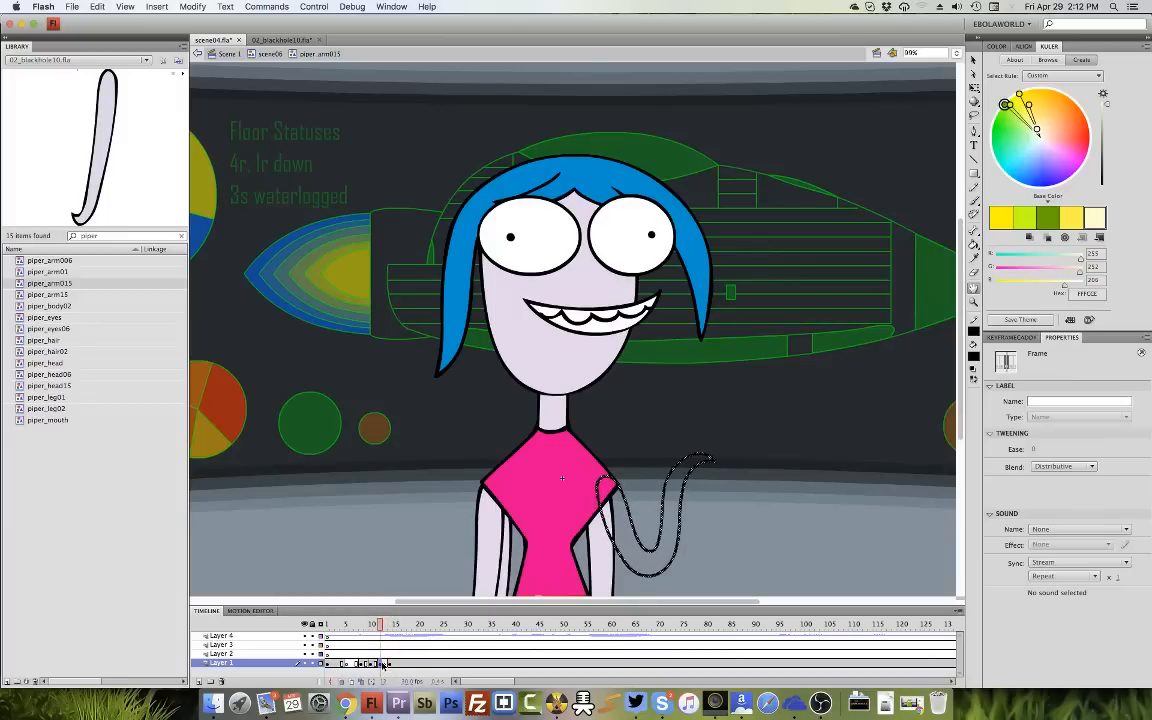
Remove the shape tween from frame 12 of the arm layer.
{"action": "left_click", "coordinate": [386, 665]}
{"action": "left_click", "coordinate": [388, 665]}
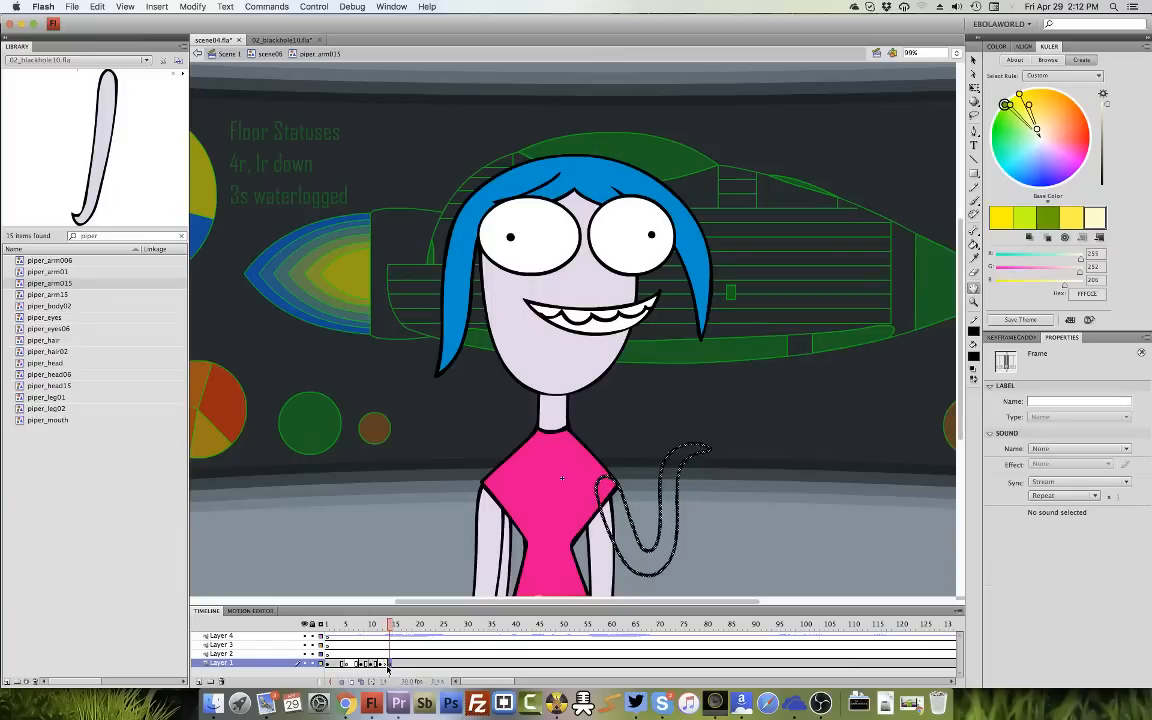
{"action": "right_click", "coordinate": [381, 665]}
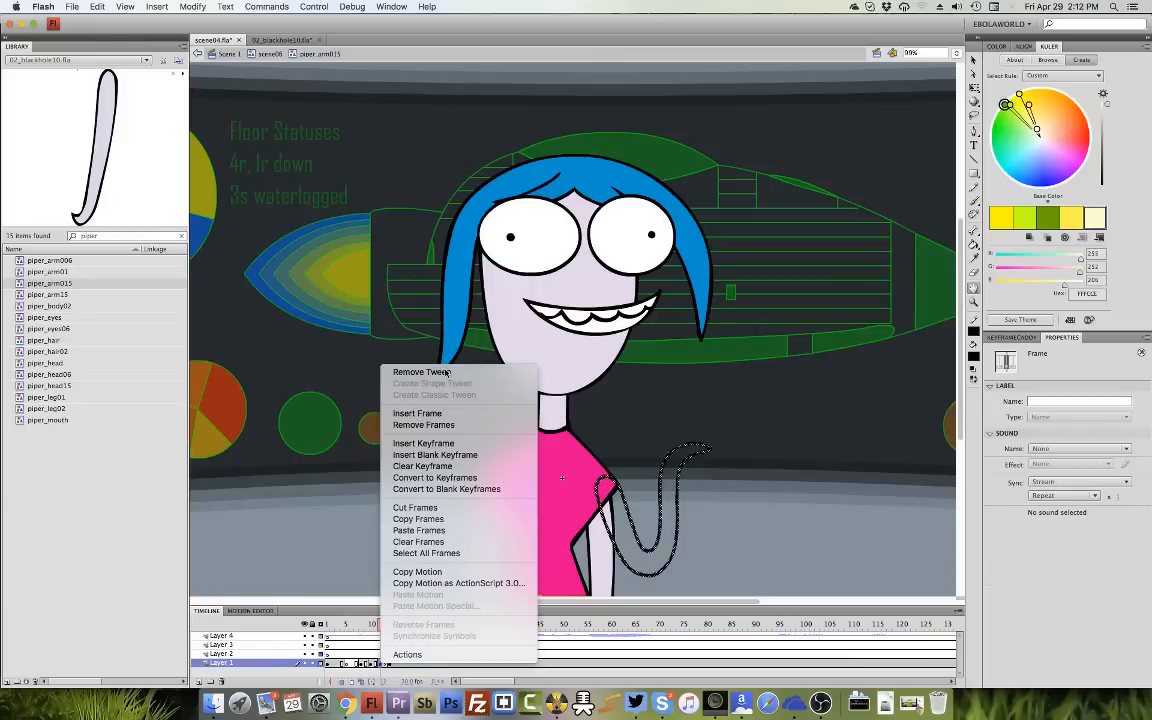
{"action": "left_click", "coordinate": [444, 374]}
Insert a keyframe at frame 6 of the arm layer and turn on onion skinning around the arm.
{"action": "left_click", "coordinate": [354, 665]}
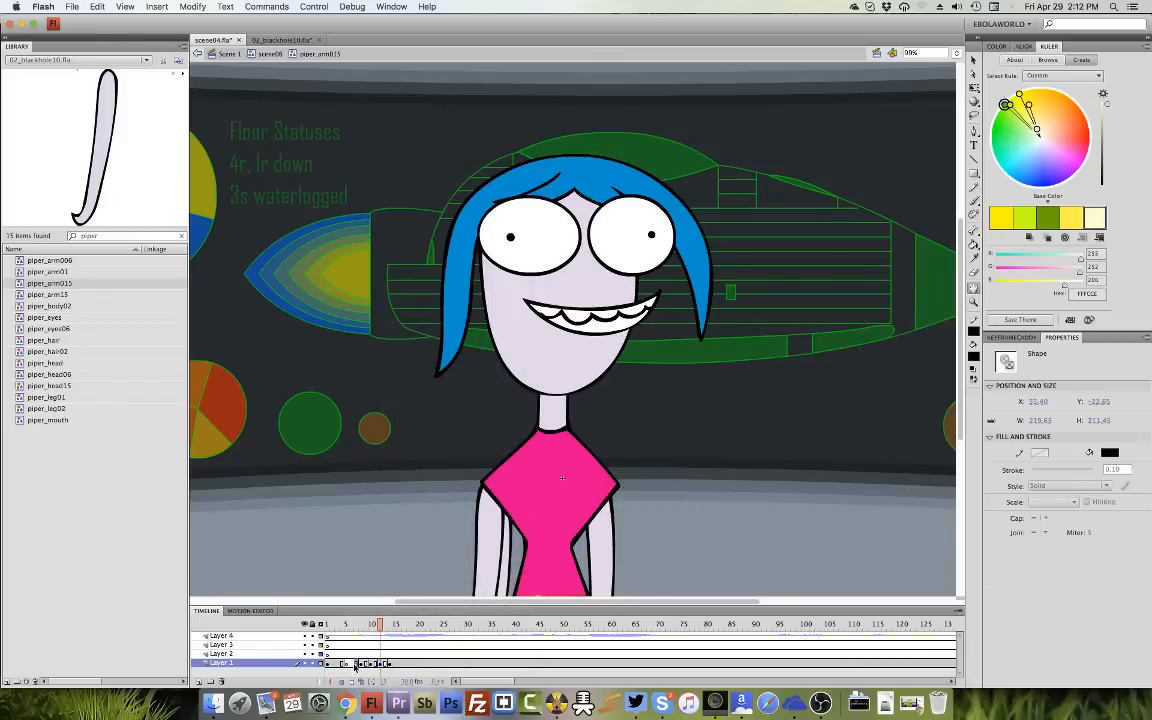
{"action": "key", "text": "comma"}
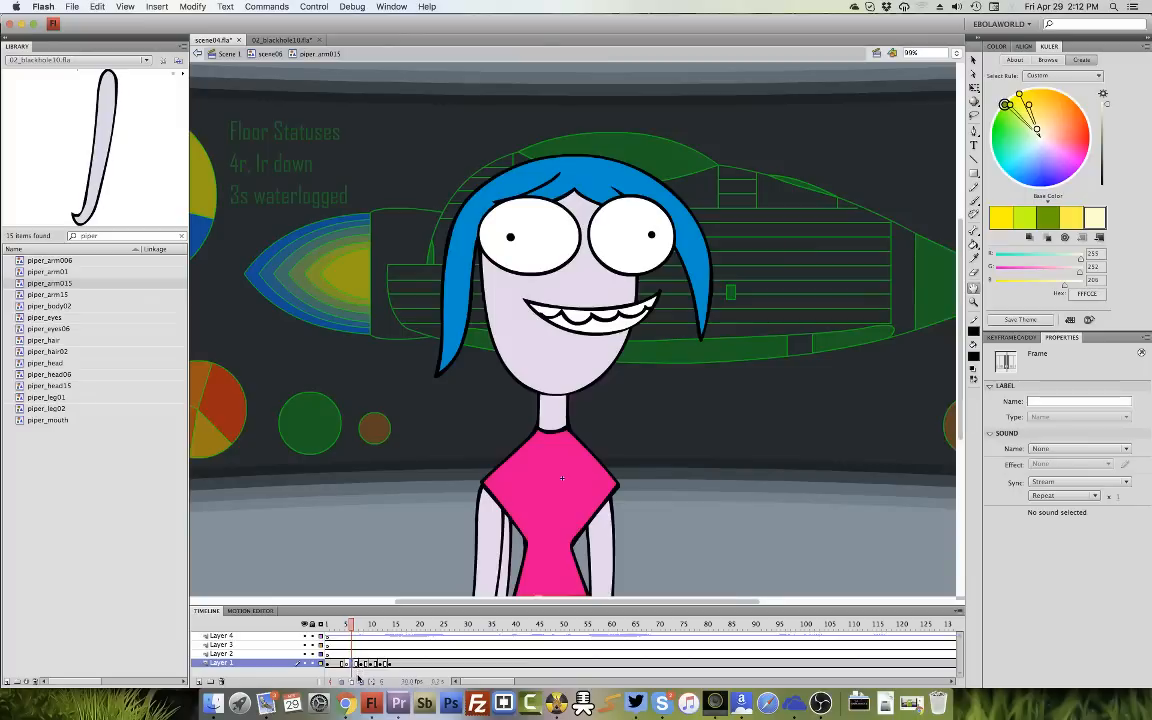
{"action": "key", "text": "F6"}
{"action": "left_click", "coordinate": [341, 681]}
{"action": "left_click", "coordinate": [973, 303]}
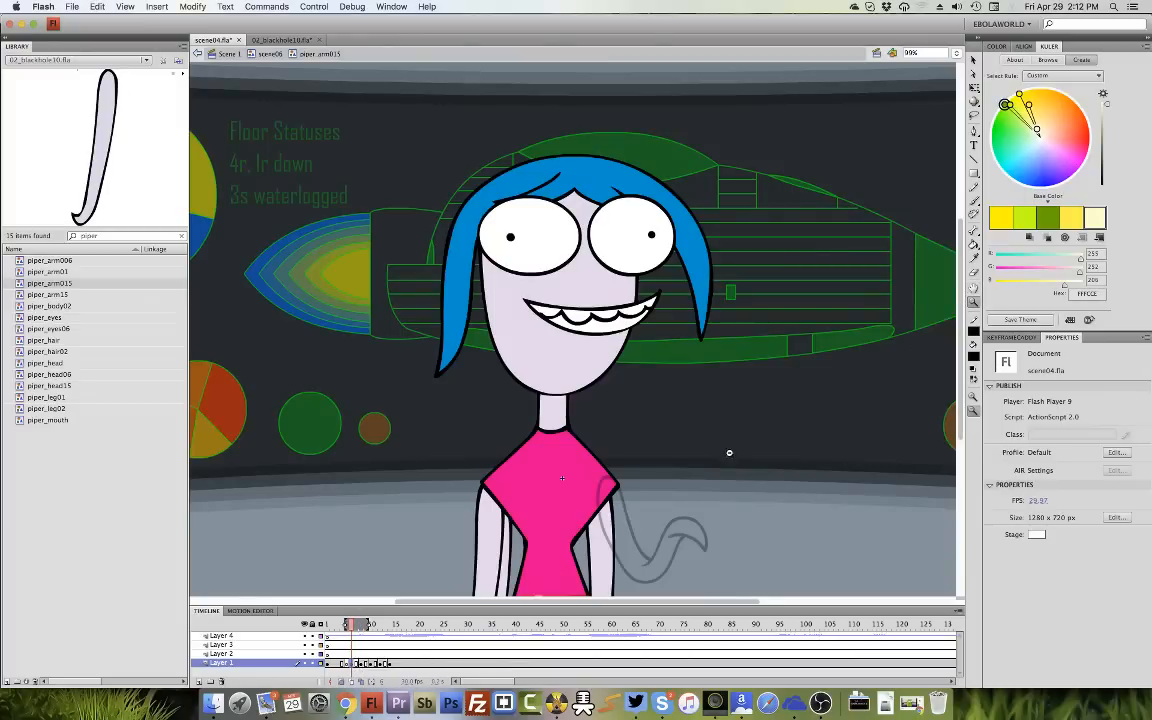
{"action": "left_click_drag", "start_coordinate": [733, 432], "coordinate": [538, 650]}
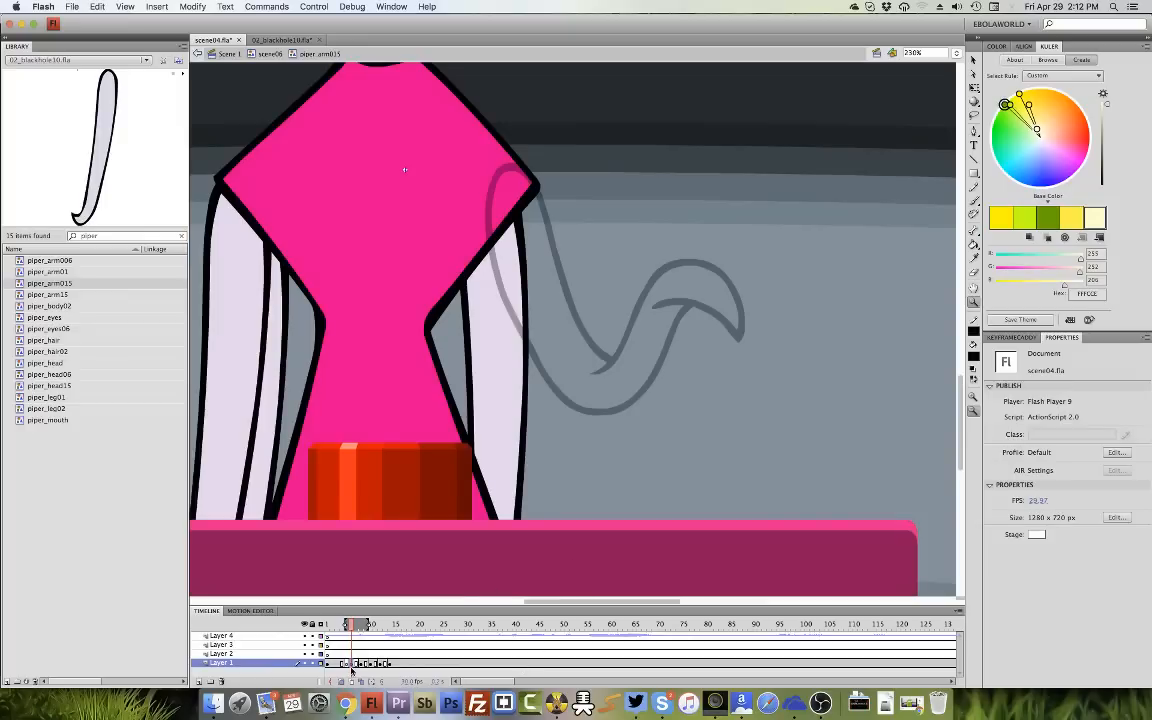
Carry the hanging arm from frame 4 over to frame 5 and rotate it slightly outward about the shoulder.
{"action": "left_click", "coordinate": [352, 664]}
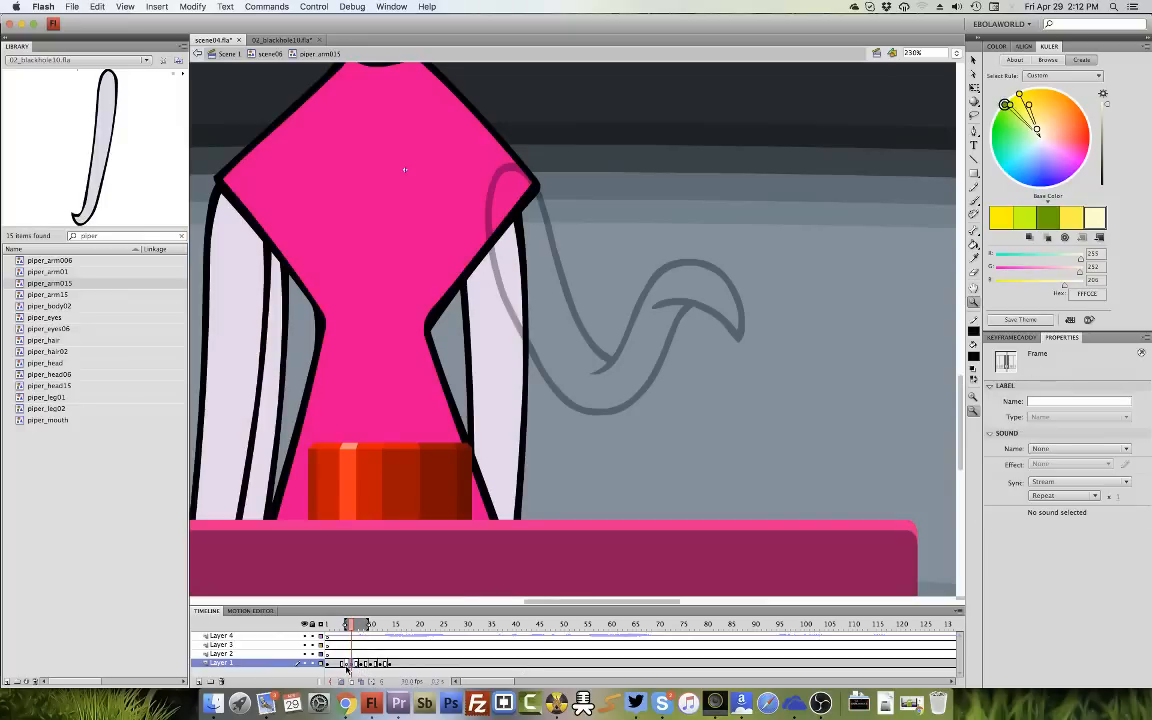
{"action": "left_click", "coordinate": [358, 665]}
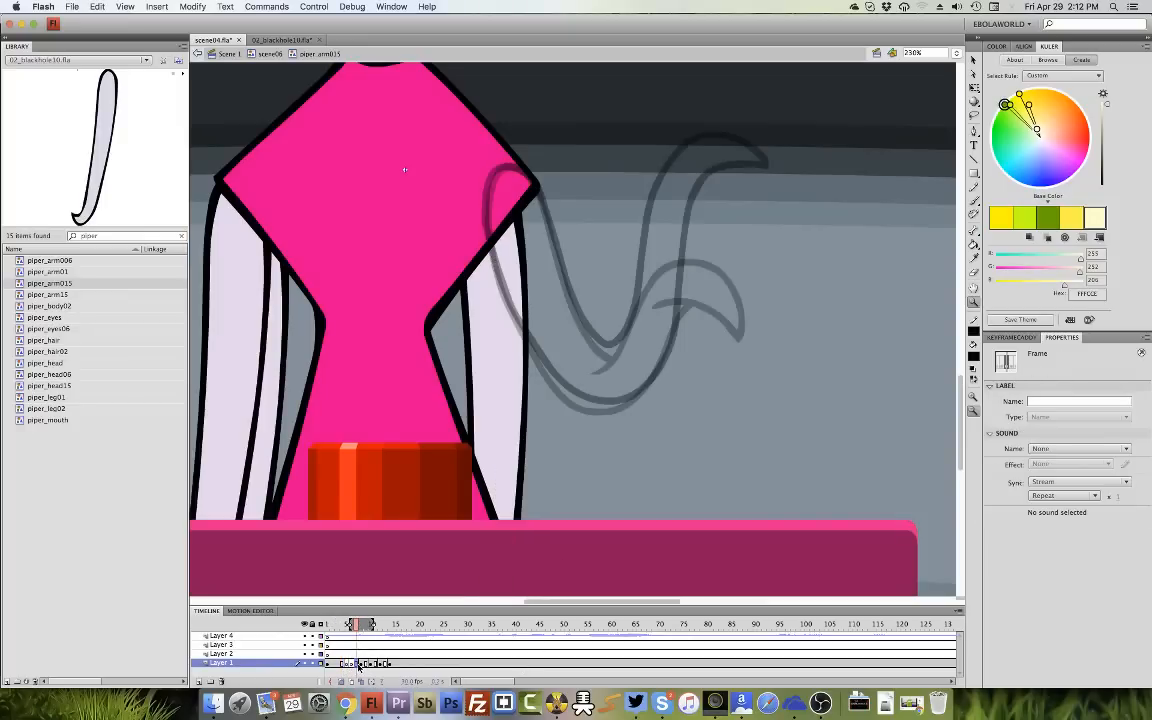
{"action": "left_click", "coordinate": [362, 664]}
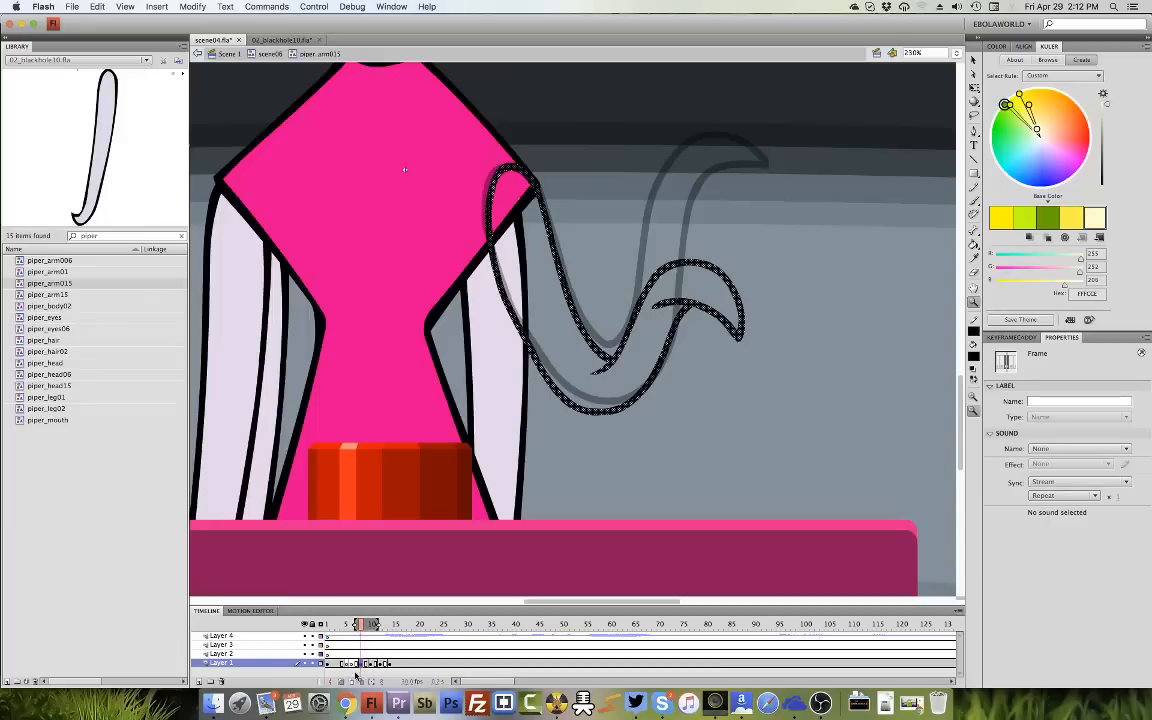
{"action": "left_click", "coordinate": [352, 666]}
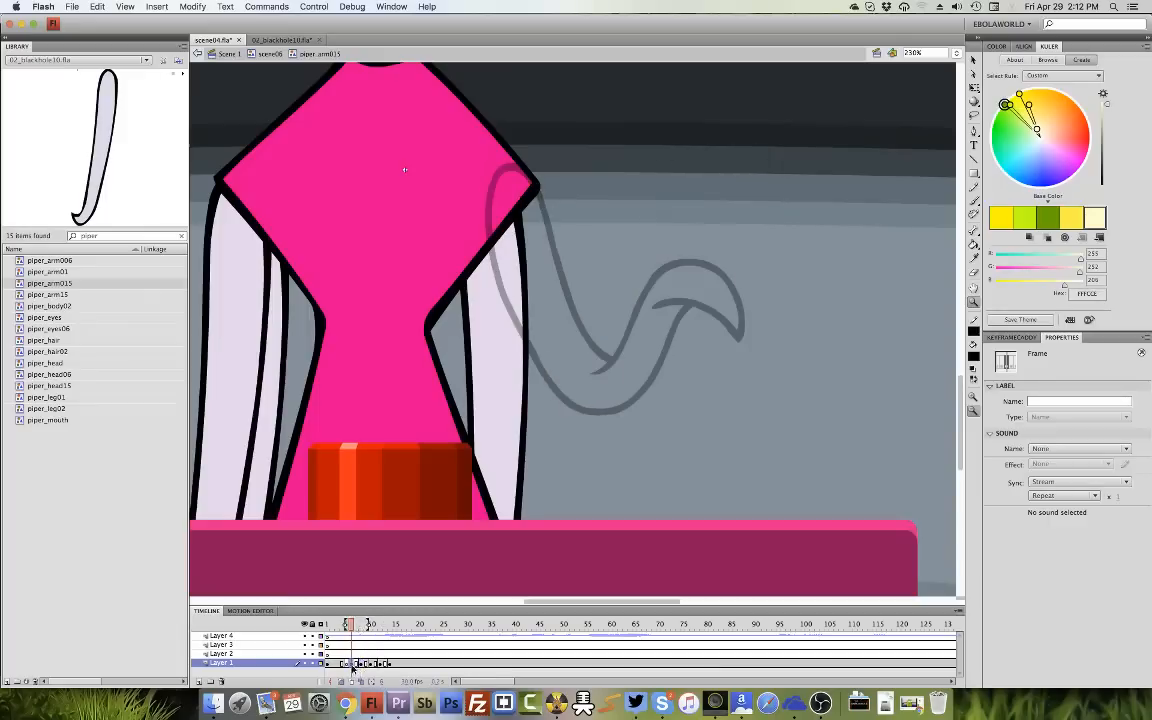
{"action": "left_click", "coordinate": [975, 200]}
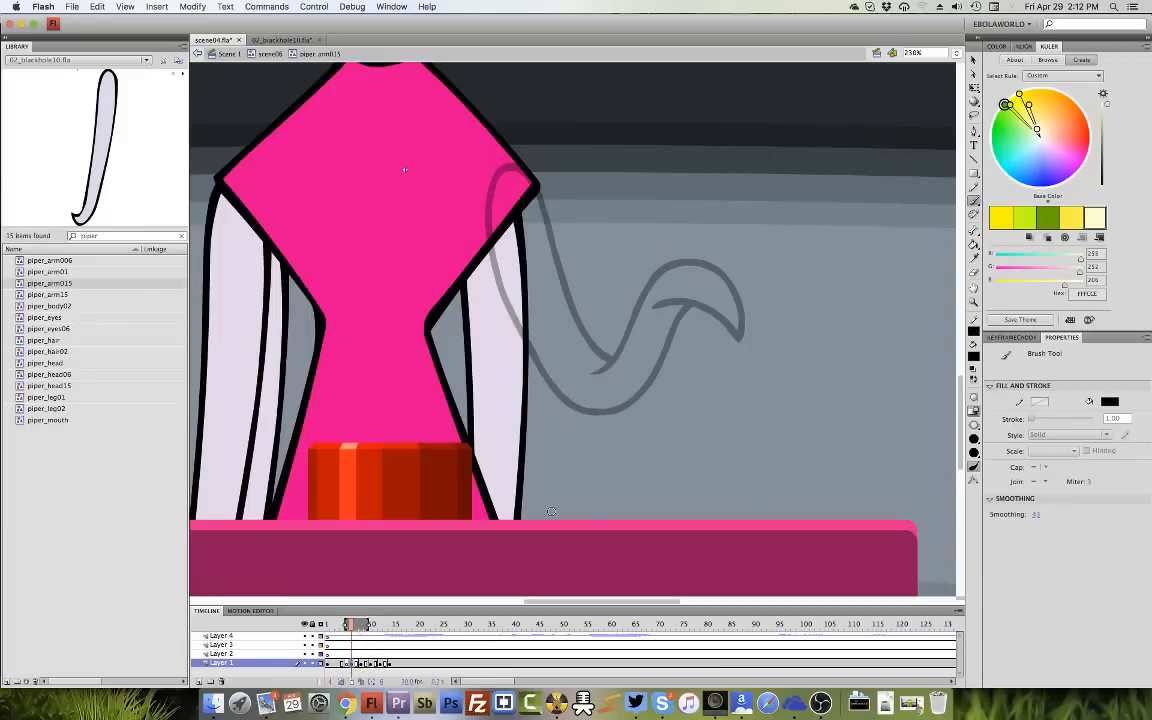
{"action": "left_click", "coordinate": [975, 201]}
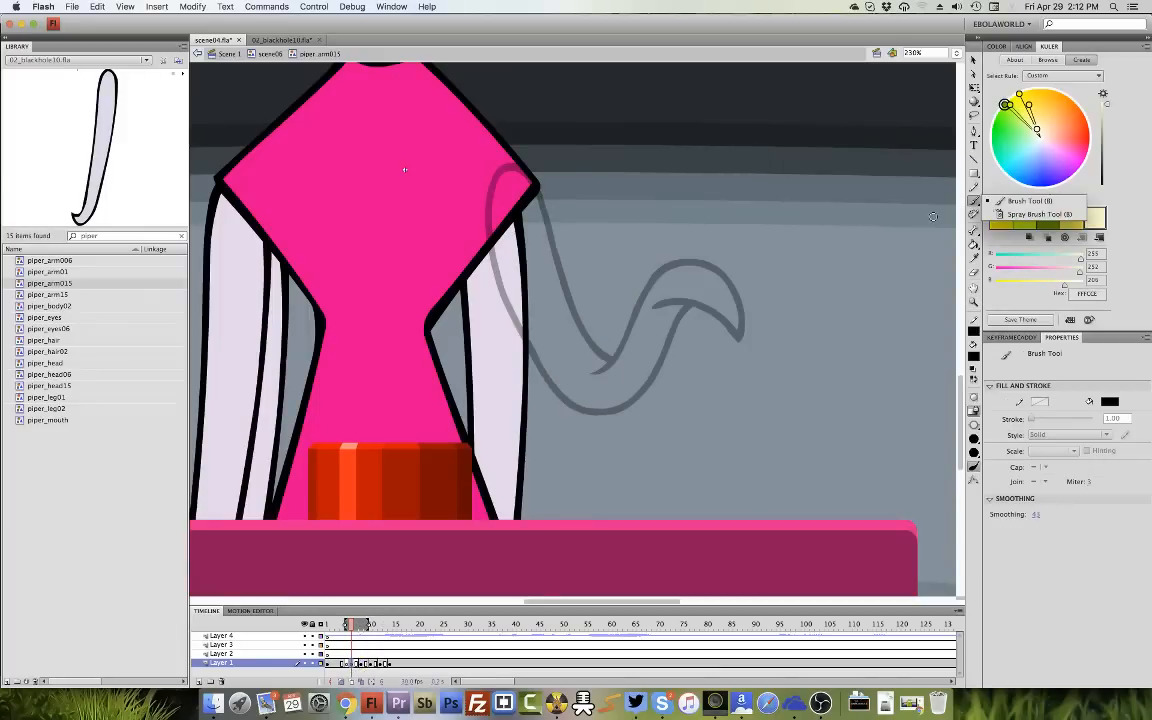
{"action": "left_click", "coordinate": [351, 666]}
{"action": "left_click", "coordinate": [346, 665]}
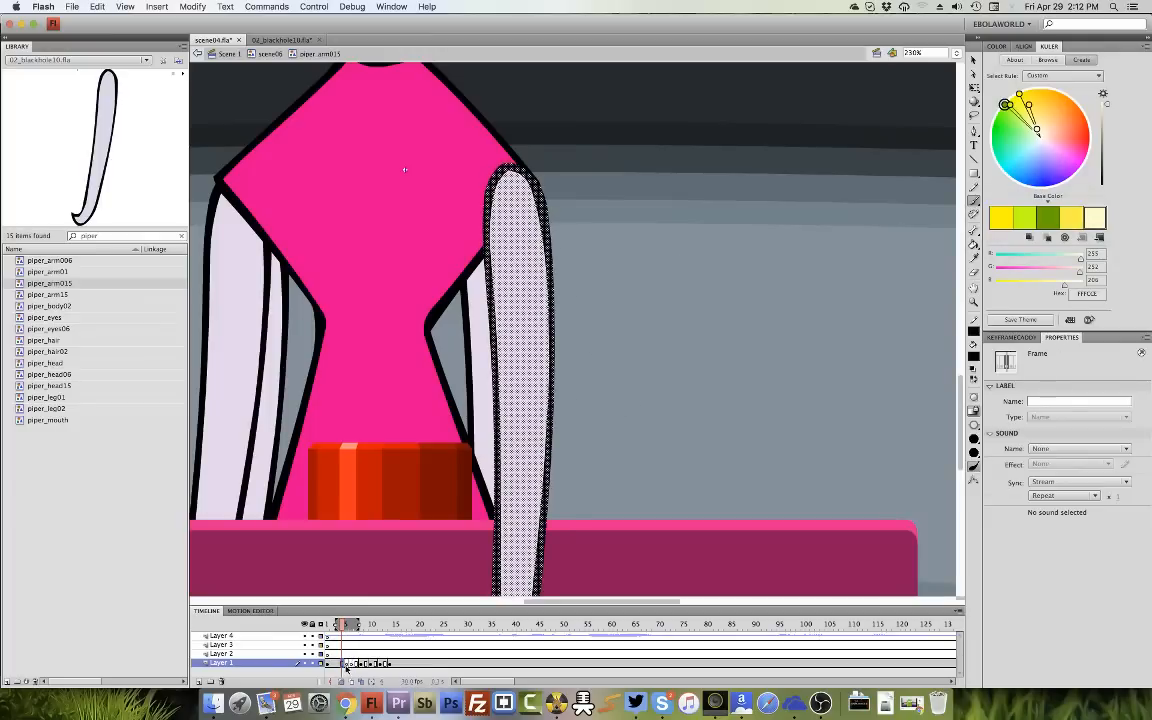
{"action": "left_click", "coordinate": [349, 664]}
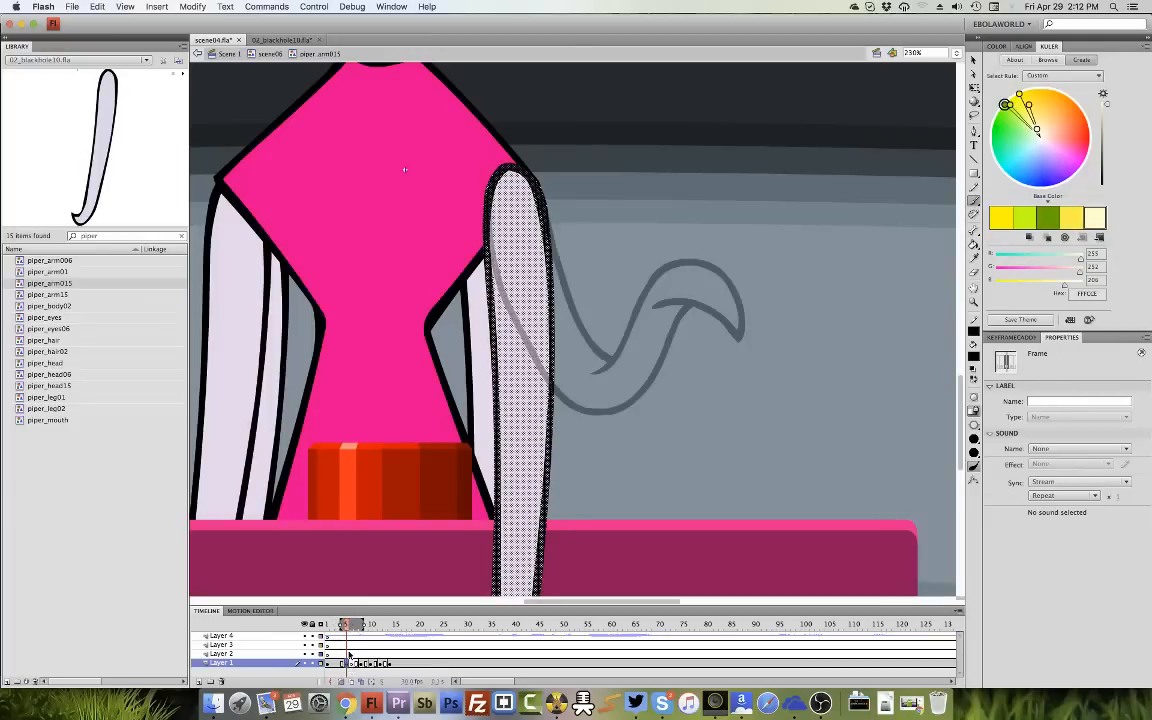
{"action": "key", "text": "q"}
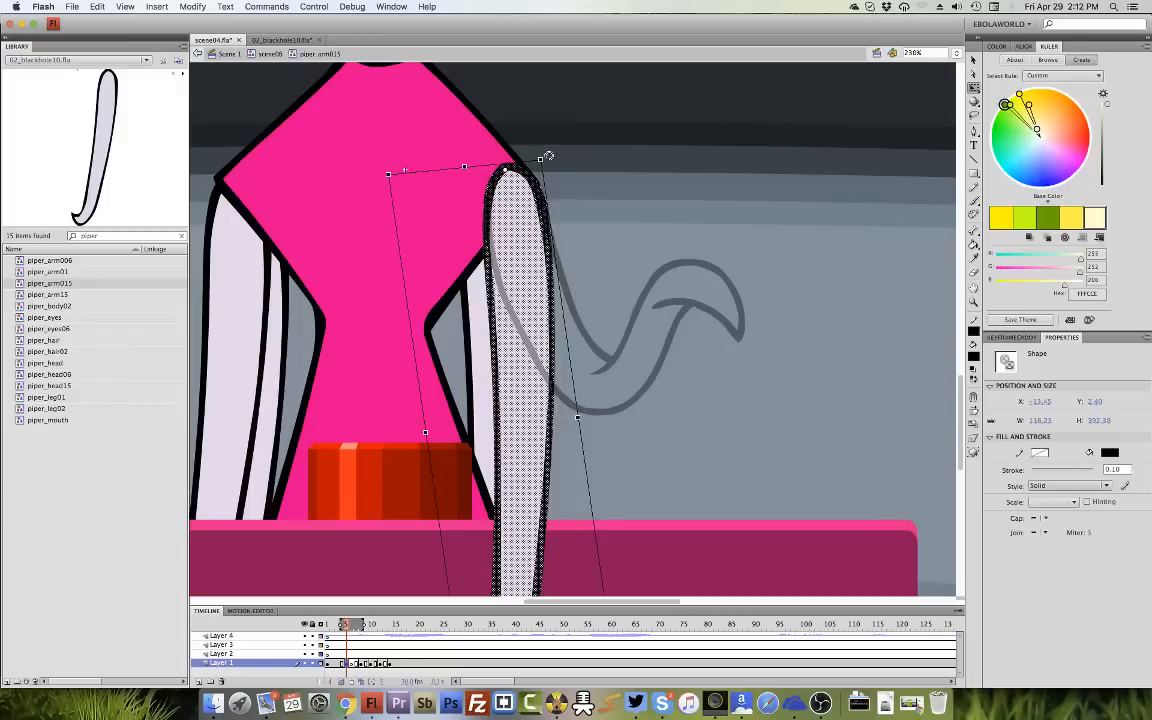
{"action": "left_click_drag", "start_coordinate": [547, 157], "coordinate": [544, 158]}
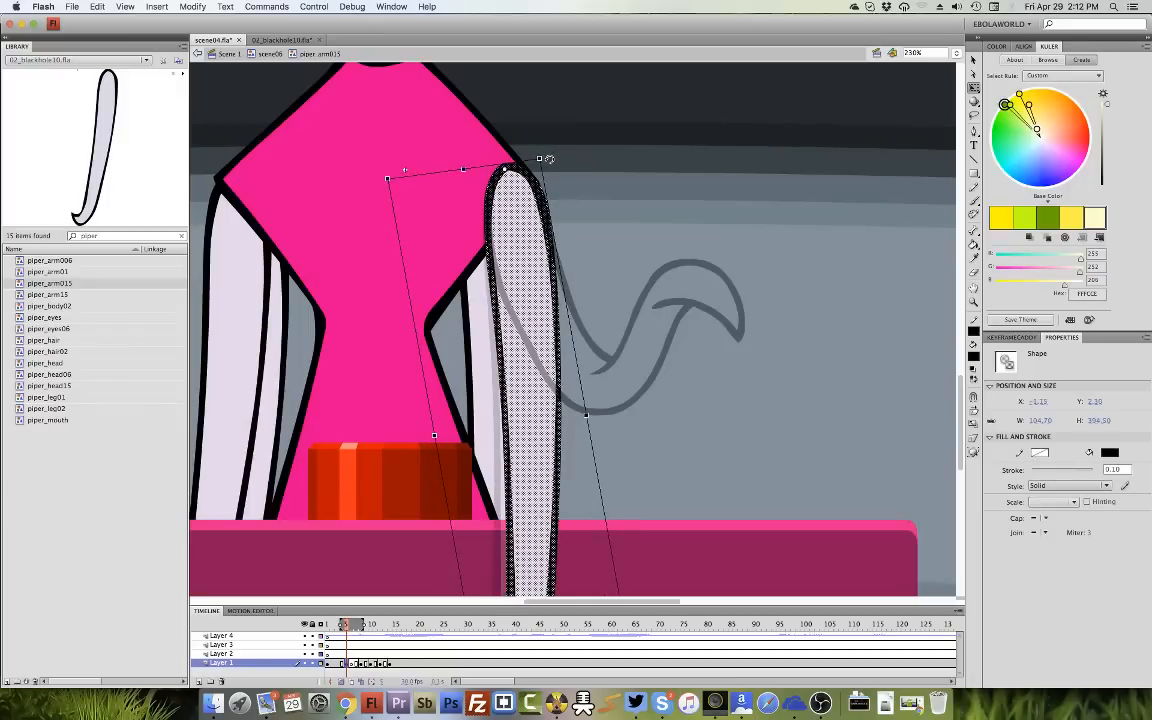
Try to draw the arm's outer edge on frame 6 with a reduced brush size and undo the stroke.
{"action": "left_click", "coordinate": [358, 665]}
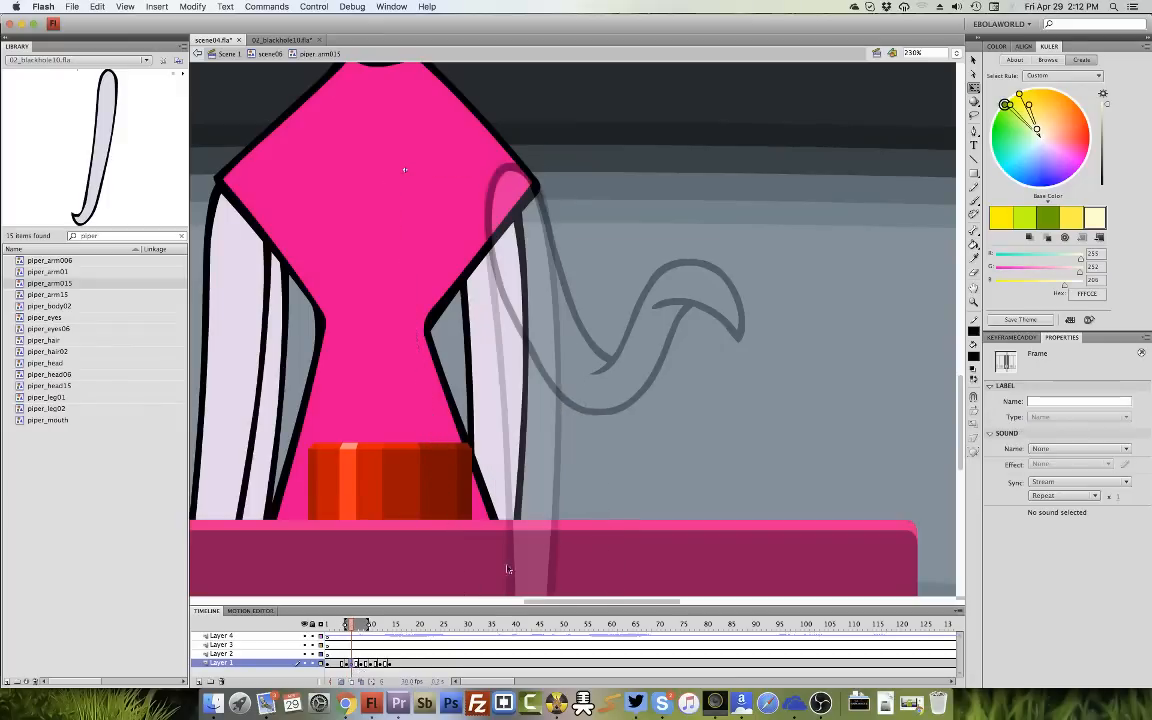
{"action": "key", "text": "b"}
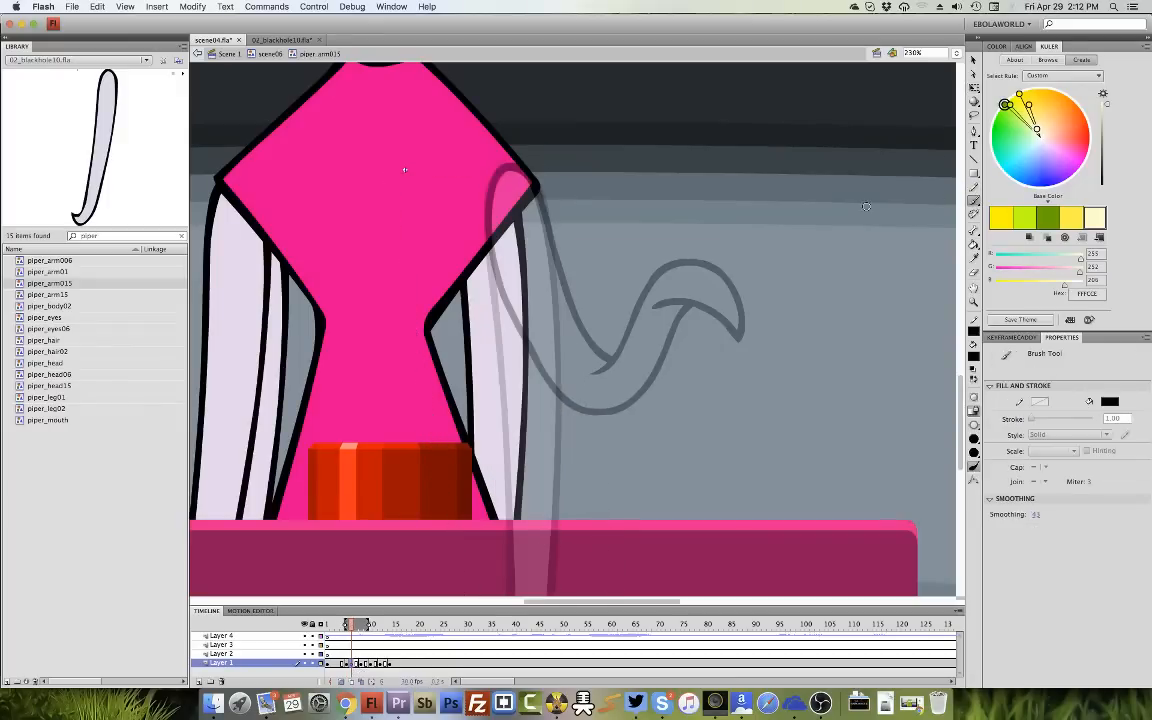
{"action": "left_click", "coordinate": [974, 439]}
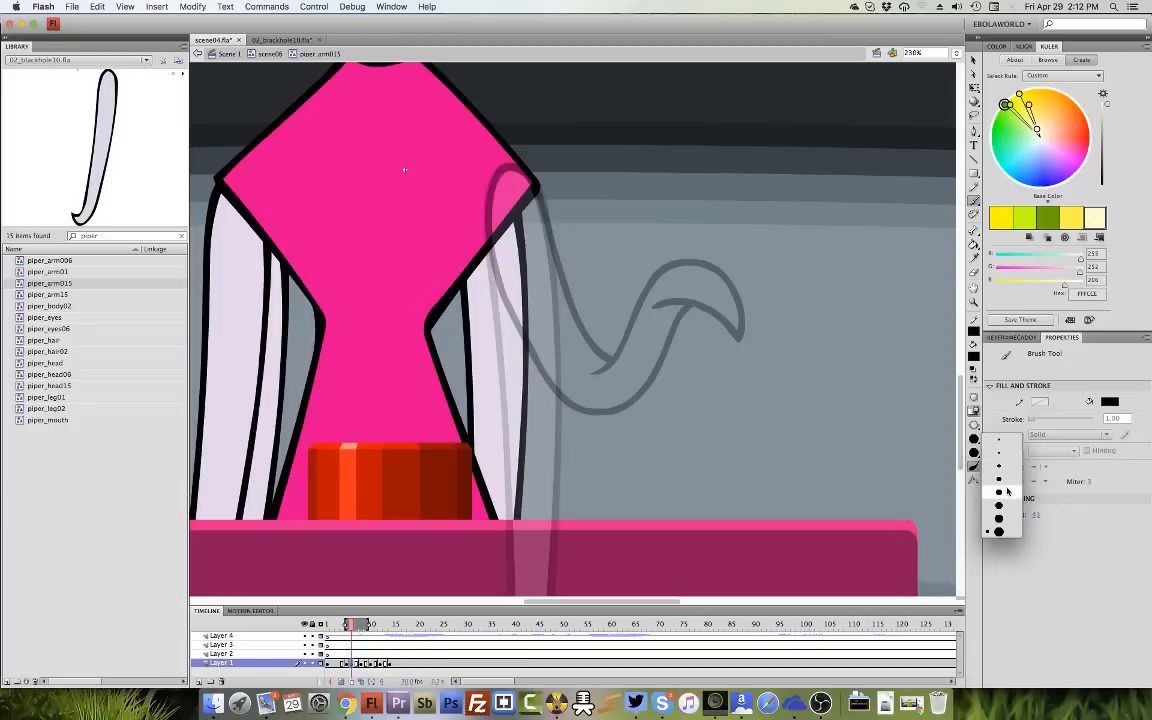
{"action": "left_click", "coordinate": [1007, 491]}
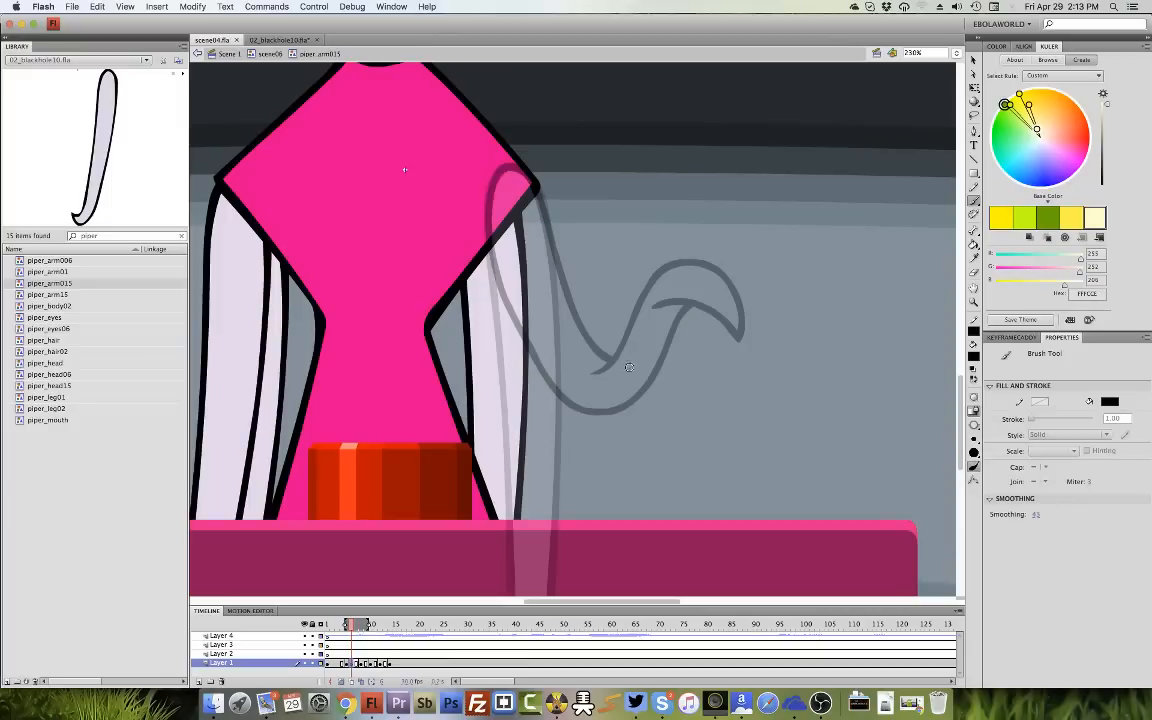
{"action": "mouse_move", "coordinate": [537, 192]}
{"action": "left_mouse_down"}
{"action": "mouse_move", "coordinate": [572, 320]}
{"action": "mouse_move", "coordinate": [648, 430]}
{"action": "left_mouse_up"}
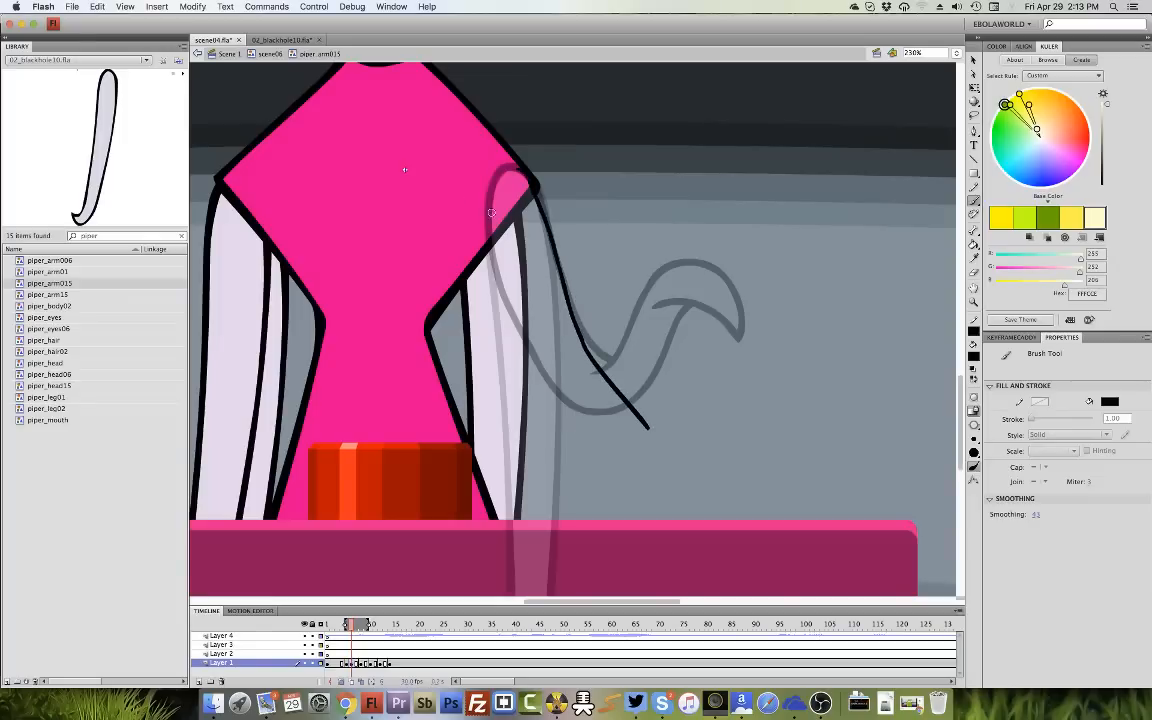
{"action": "left_click", "coordinate": [99, 7]}
{"action": "left_click", "coordinate": [110, 21]}
Draw the arm's curved outline on frame 6 with a smaller brush, swinging down and outward, about 129 px wide and 328 px high.
{"action": "left_click", "coordinate": [974, 440]}
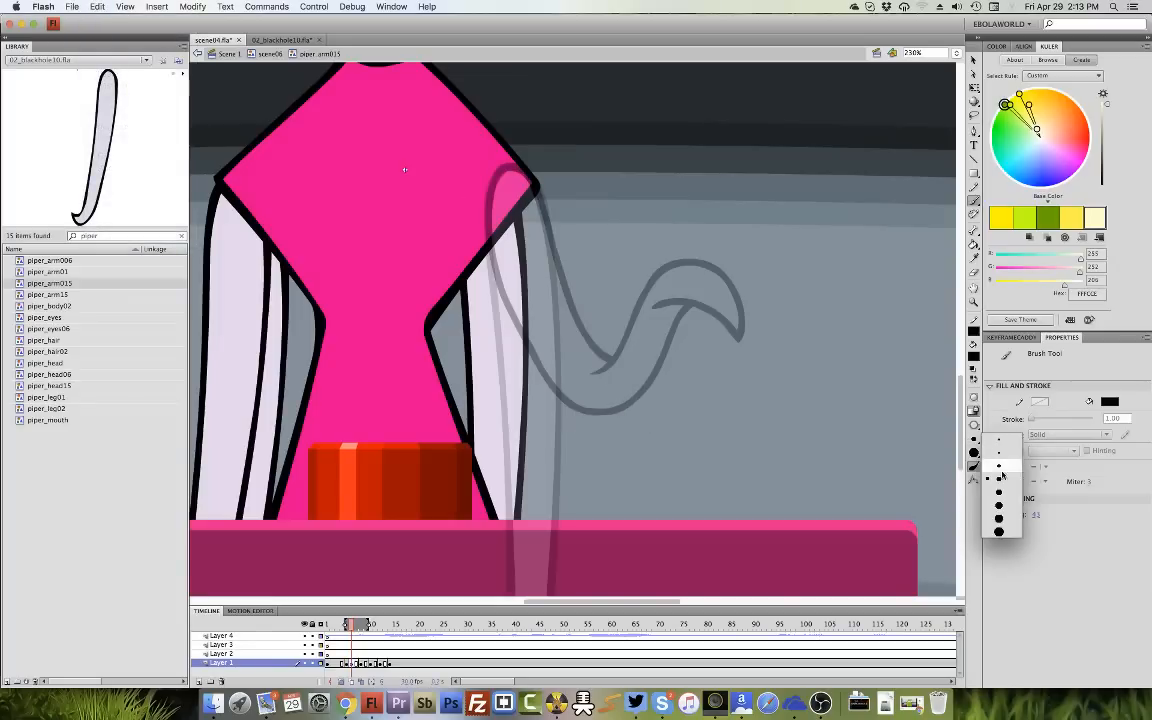
{"action": "left_click", "coordinate": [997, 468]}
{"action": "mouse_move", "coordinate": [537, 192]}
{"action": "left_mouse_down"}
{"action": "mouse_move", "coordinate": [548, 260]}
{"action": "mouse_move", "coordinate": [690, 512]}
{"action": "mouse_move", "coordinate": [670, 585]}
{"action": "left_mouse_up"}
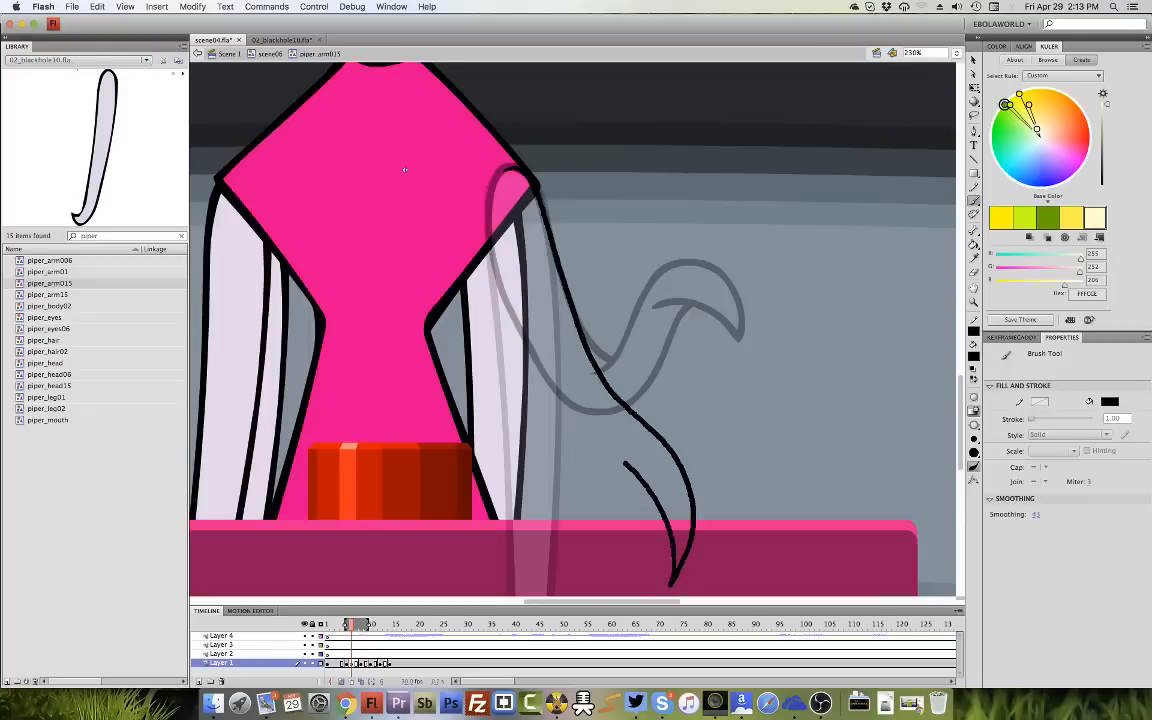
{"action": "mouse_move", "coordinate": [607, 420]}
{"action": "left_mouse_down"}
{"action": "mouse_move", "coordinate": [518, 345]}
{"action": "mouse_move", "coordinate": [495, 287]}
{"action": "mouse_move", "coordinate": [488, 212]}
{"action": "mouse_move", "coordinate": [520, 172]}
{"action": "left_mouse_up"}
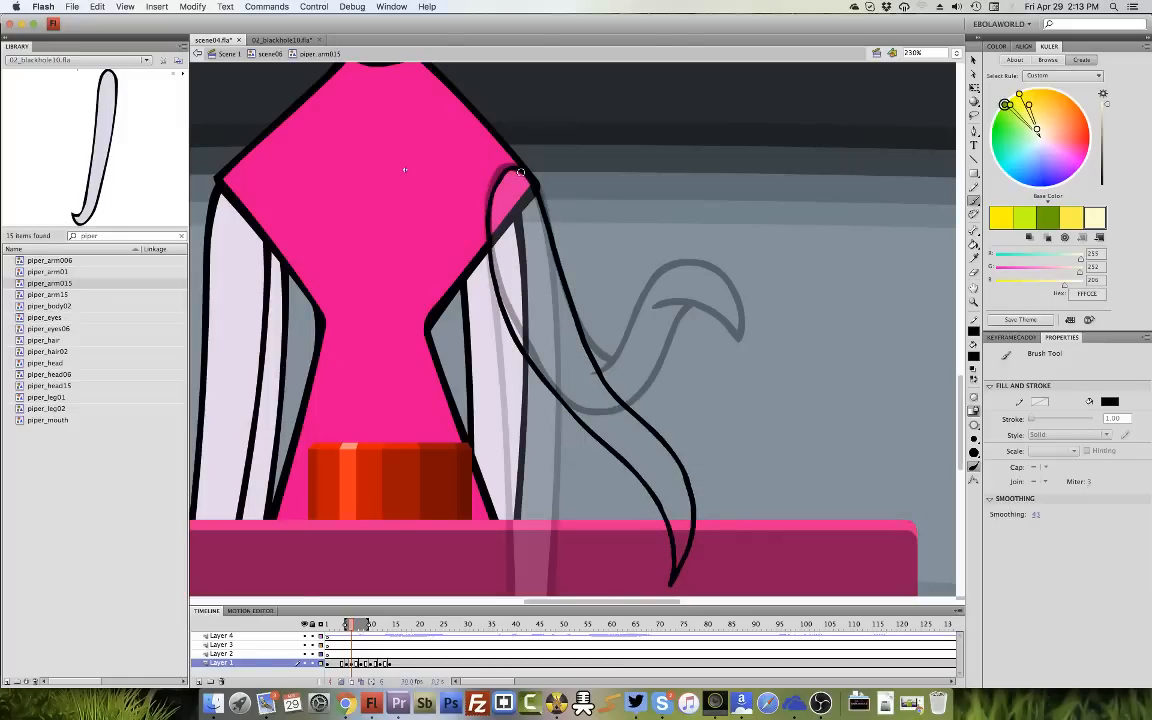
Rotate the arm outline on frame 6 slightly clockwise about the shoulder so the hand swings closer to the body.
{"action": "key", "text": "q"}
{"action": "left_click", "coordinate": [582, 378]}
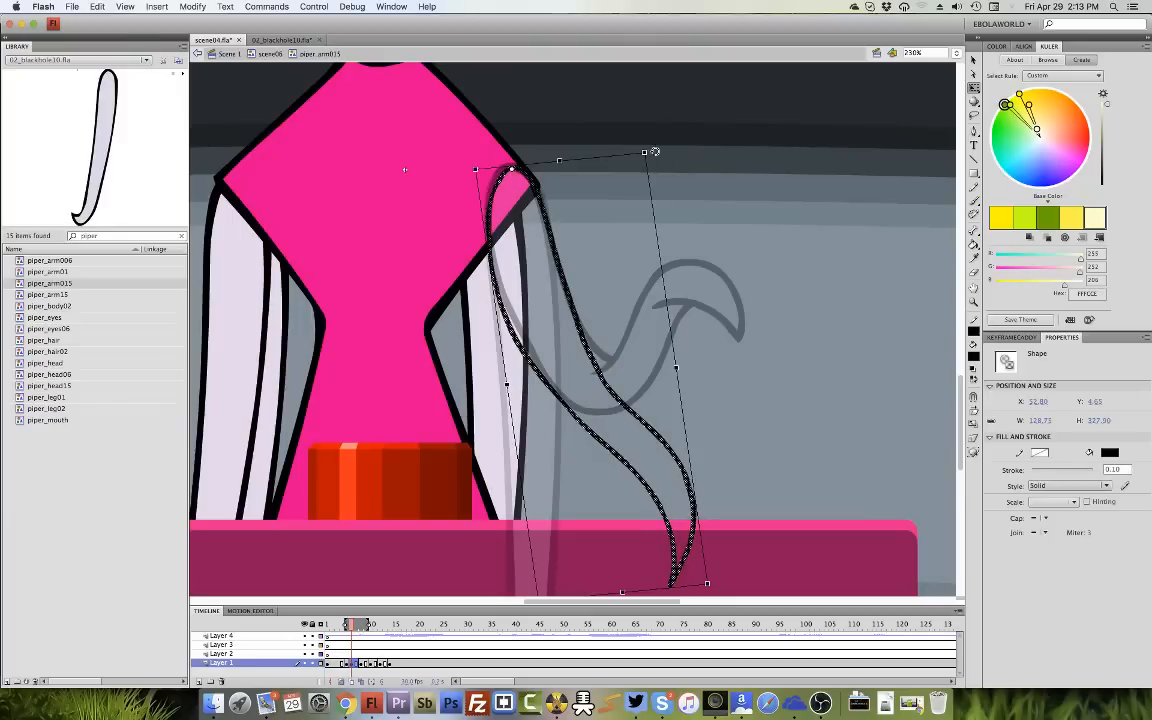
{"action": "left_click_drag", "start_coordinate": [648, 155], "coordinate": [657, 168]}
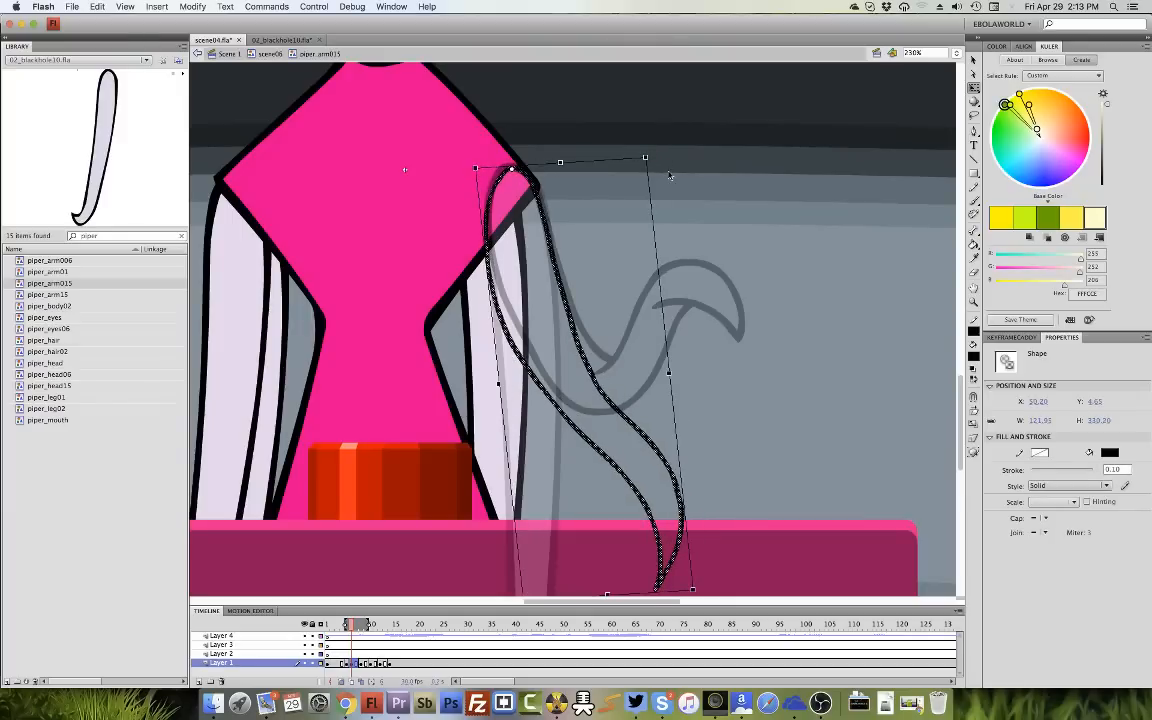
{"action": "left_click", "coordinate": [747, 321]}
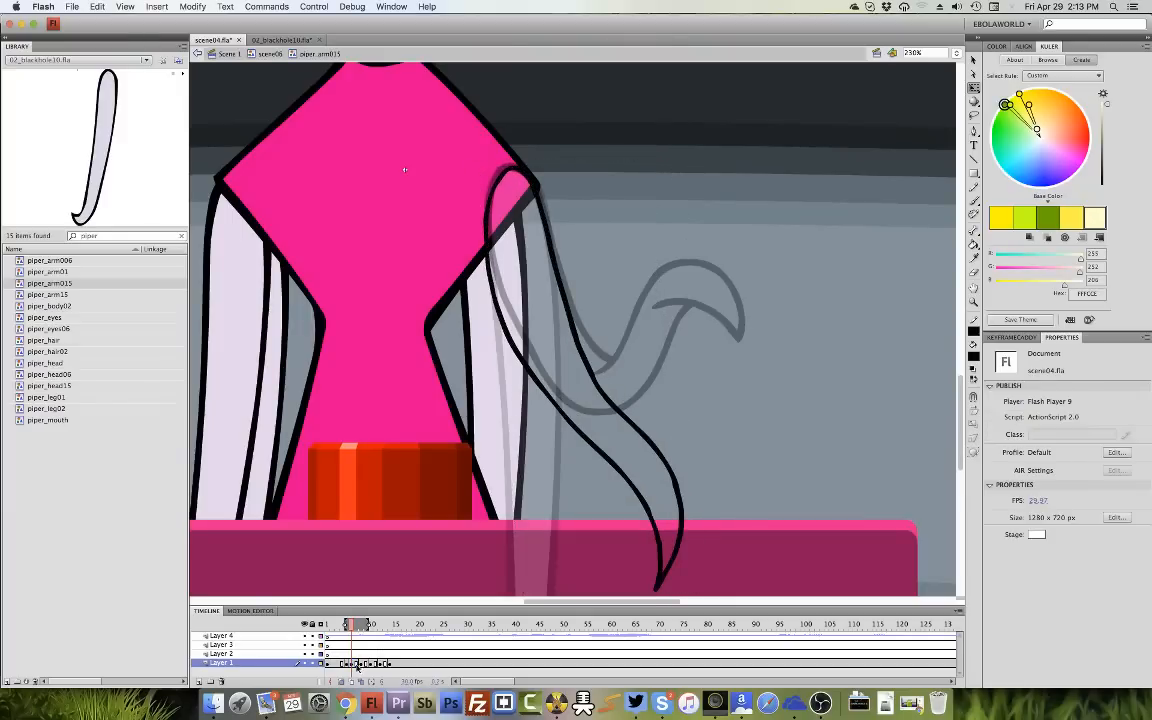
Make frame 7 a blank keyframe and limit the onion skin to the preceding frame.
{"action": "left_click", "coordinate": [361, 663]}
{"action": "left_click", "coordinate": [356, 663]}
{"action": "left_click", "coordinate": [361, 663]}
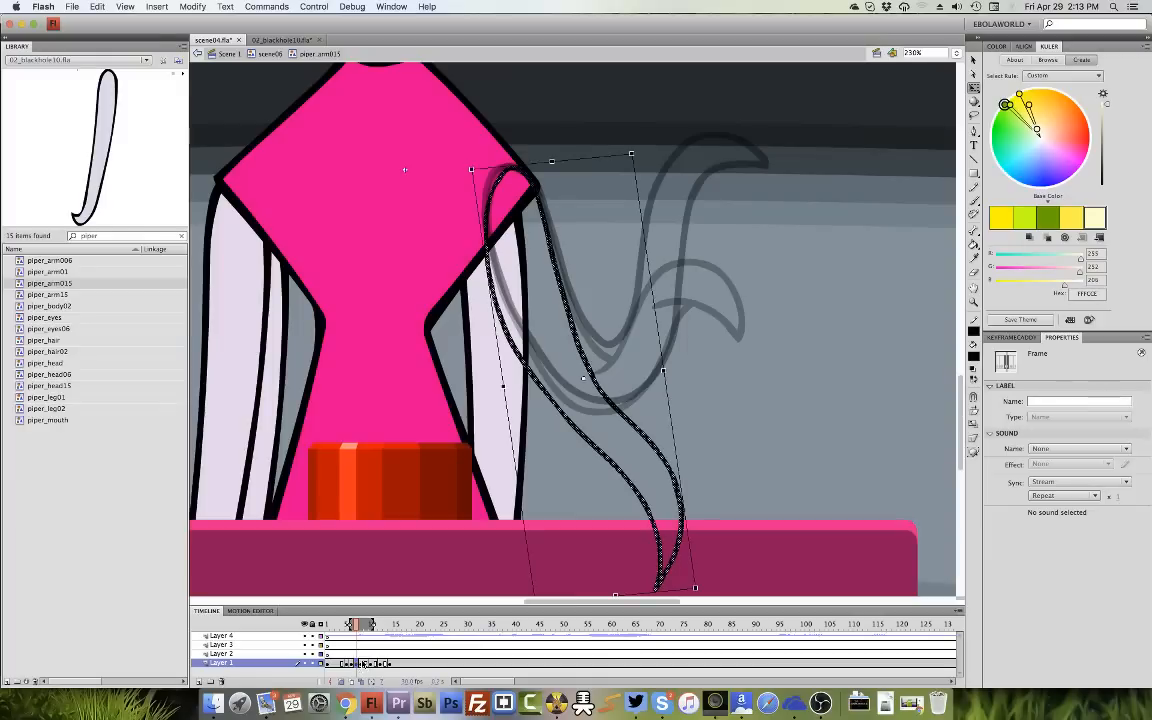
{"action": "left_click", "coordinate": [373, 681]}
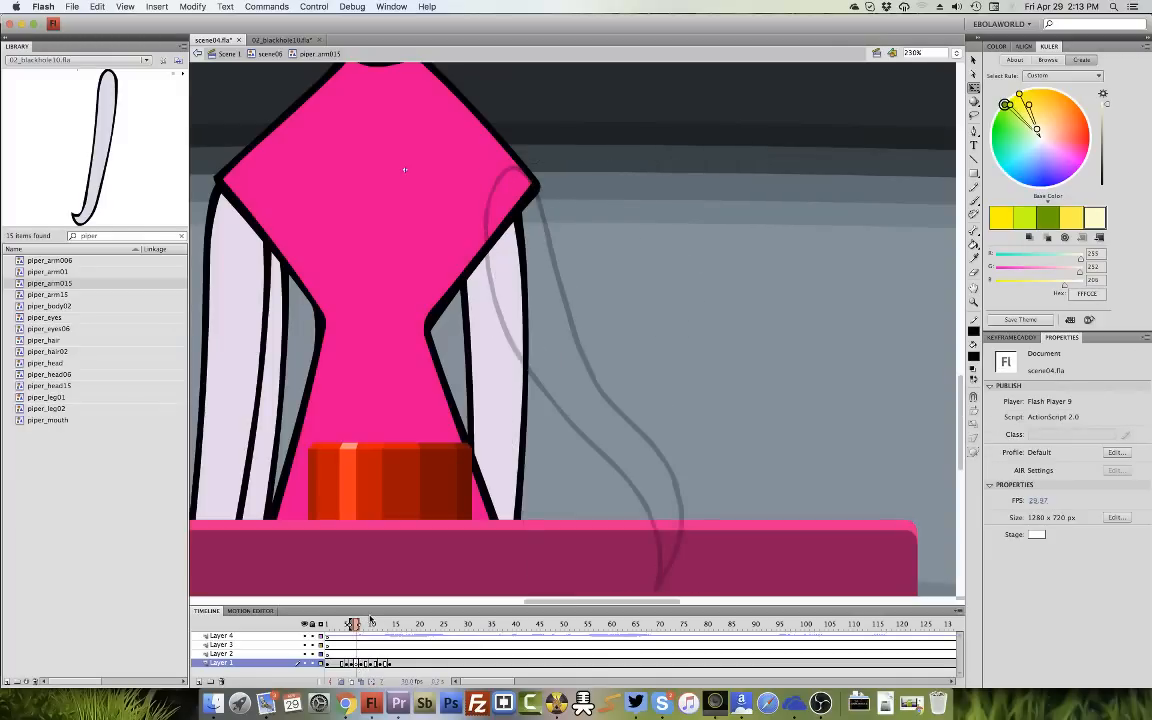
Draw the arm's outline on frame 7 with a small brush, slightly inside the frame 6 pose, about 112 px wide and 336 px high.
{"action": "left_click", "coordinate": [974, 200]}
{"action": "left_click", "coordinate": [974, 452]}
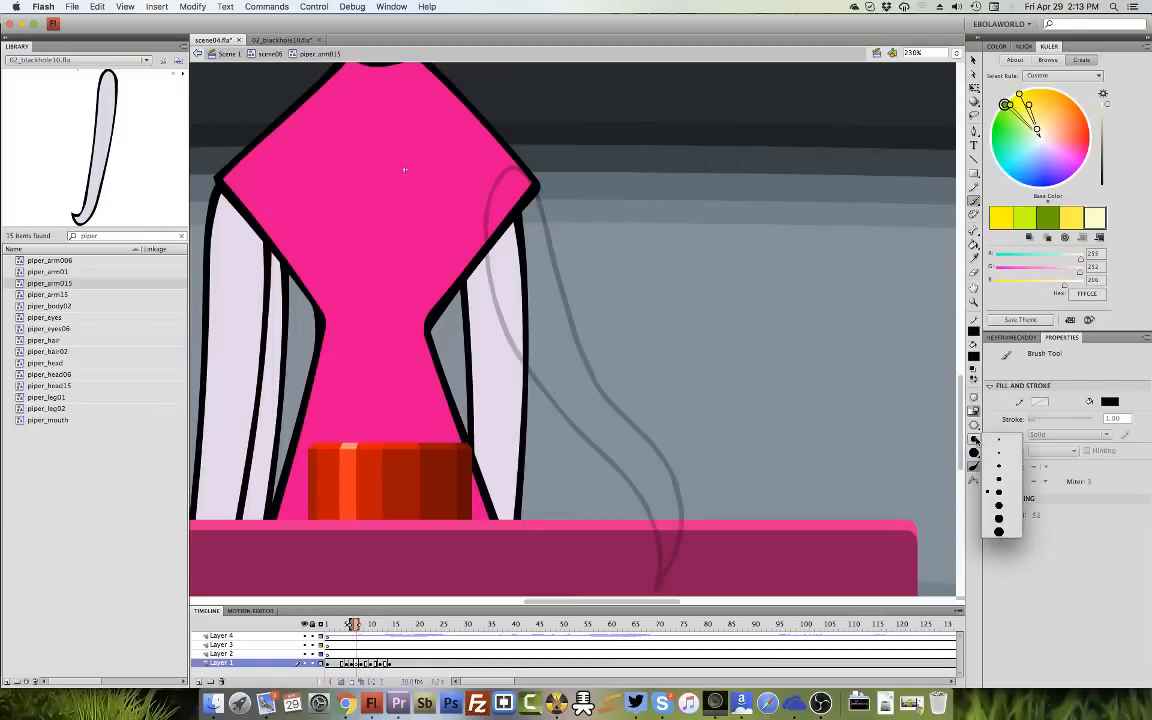
{"action": "left_click", "coordinate": [993, 470]}
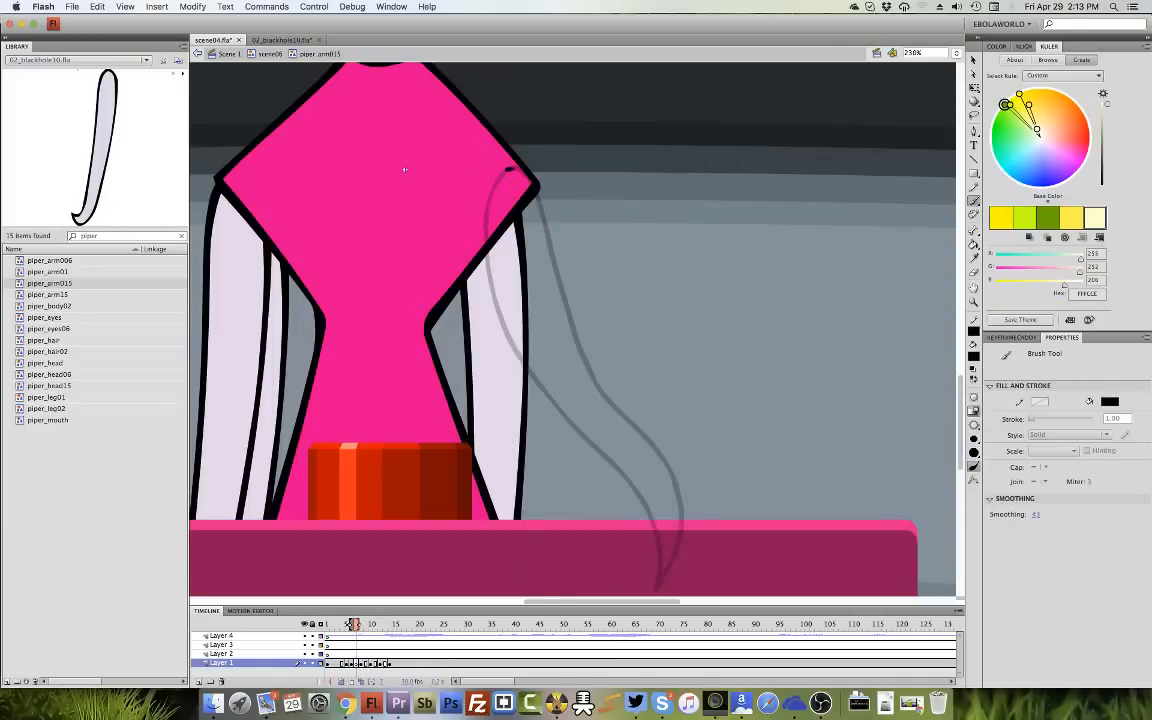
{"action": "mouse_move", "coordinate": [537, 195]}
{"action": "left_mouse_down"}
{"action": "mouse_move", "coordinate": [560, 312]}
{"action": "mouse_move", "coordinate": [637, 440]}
{"action": "mouse_move", "coordinate": [665, 535]}
{"action": "mouse_move", "coordinate": [655, 595]}
{"action": "left_mouse_up"}
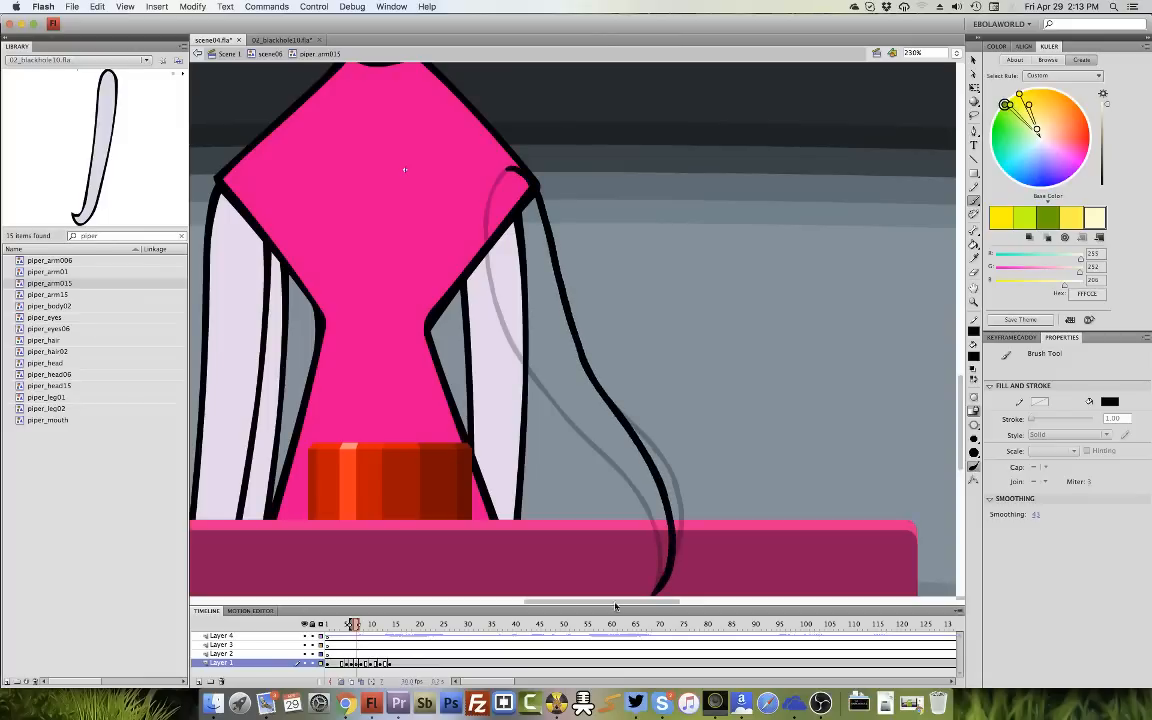
{"action": "mouse_move", "coordinate": [528, 178]}
{"action": "left_mouse_down"}
{"action": "mouse_move", "coordinate": [490, 190]}
{"action": "mouse_move", "coordinate": [505, 290]}
{"action": "mouse_move", "coordinate": [541, 377]}
{"action": "mouse_move", "coordinate": [610, 460]}
{"action": "mouse_move", "coordinate": [640, 520]}
{"action": "mouse_move", "coordinate": [653, 588]}
{"action": "left_mouse_up"}
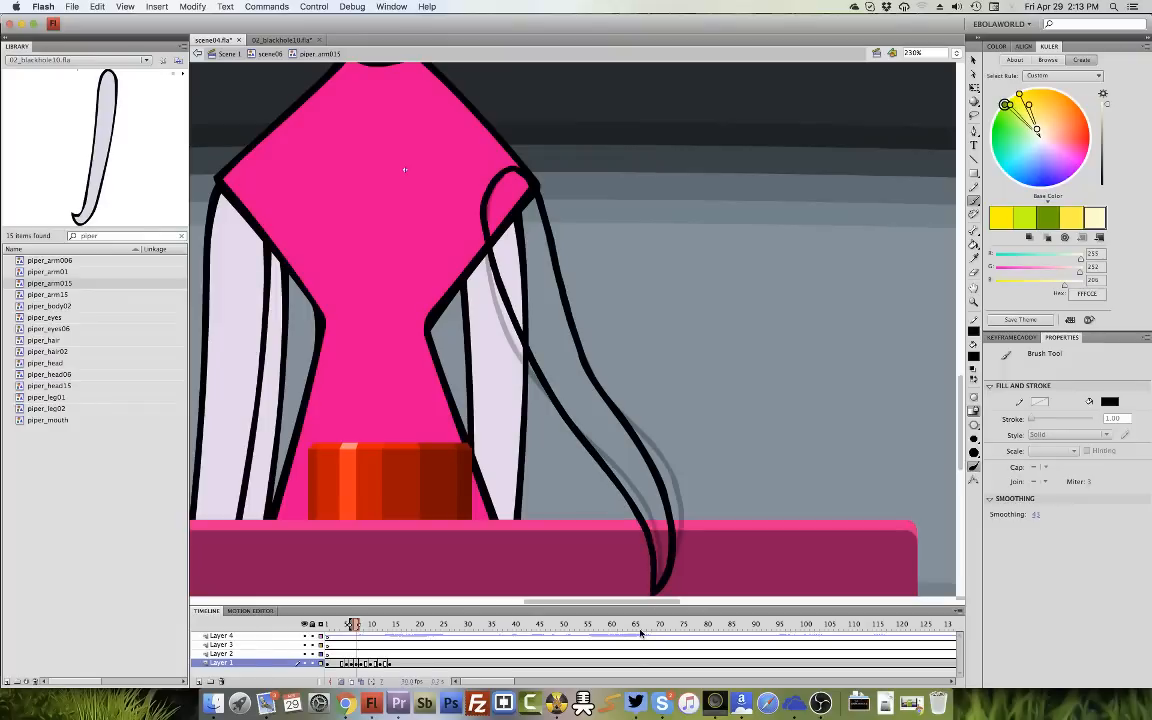
Smooth the arm outline on frame 7 so the curve around the shoulder is cleaner.
{"action": "key", "text": "v"}
{"action": "left_click", "coordinate": [558, 275]}
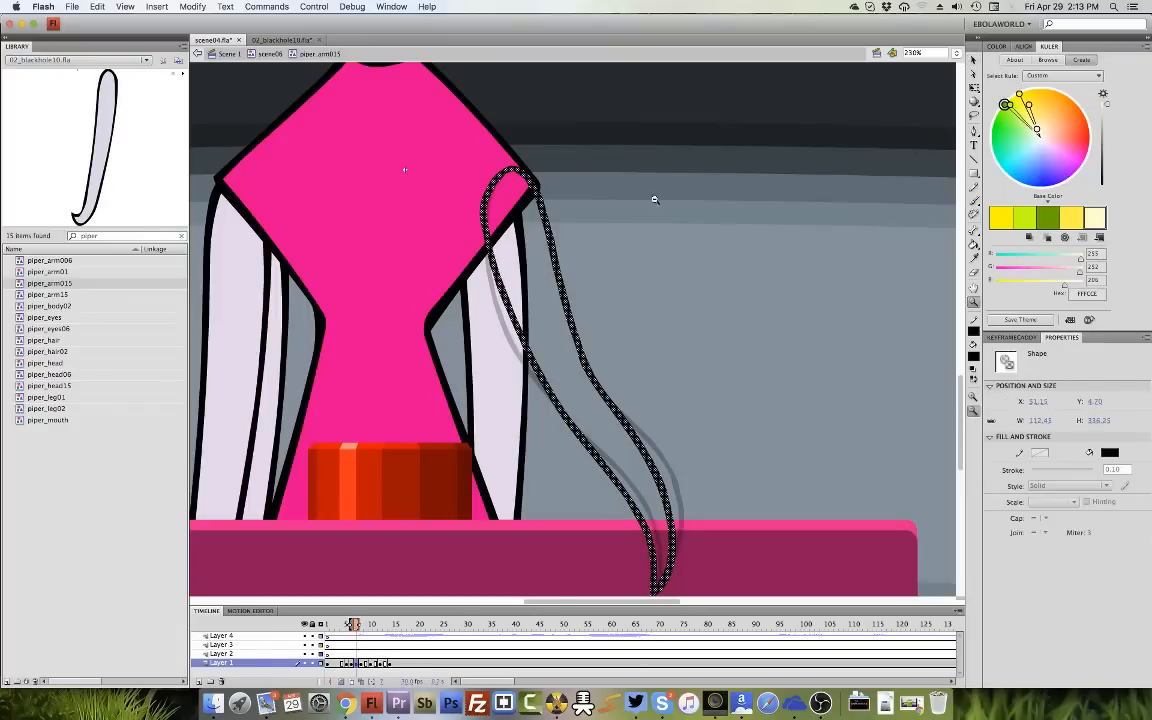
{"action": "key", "text": "z"}
{"action": "left_click_drag", "start_coordinate": [610, 121], "coordinate": [460, 291]}
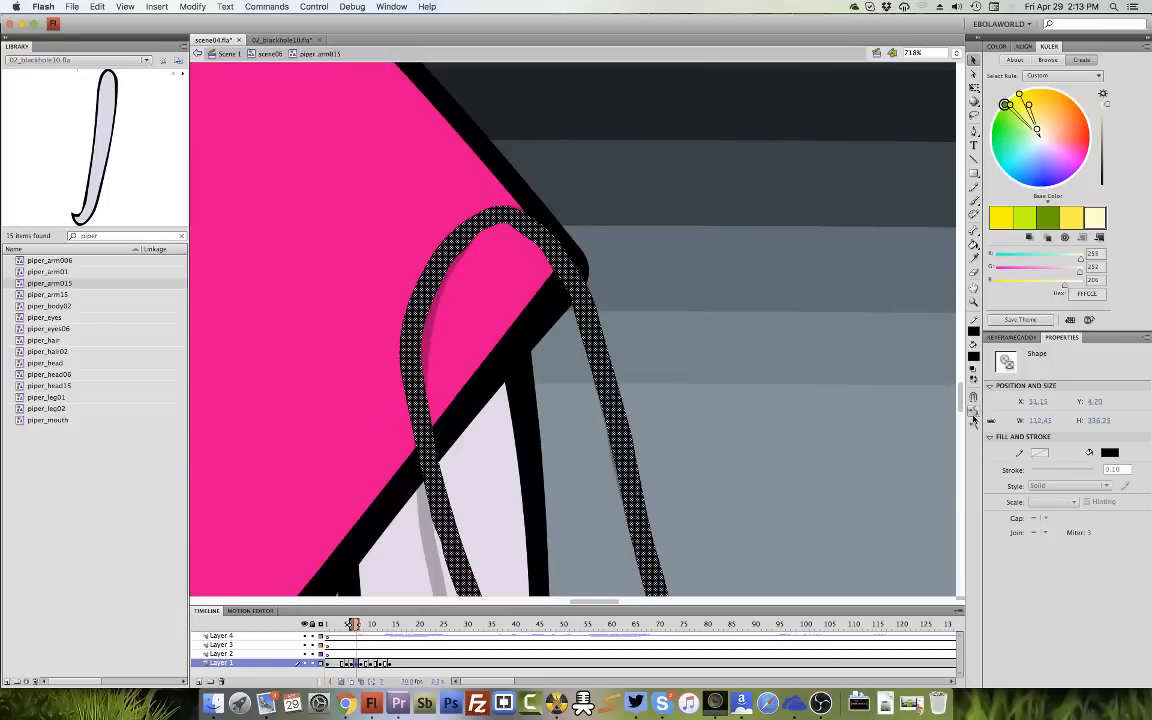
{"action": "left_click", "coordinate": [975, 413]}
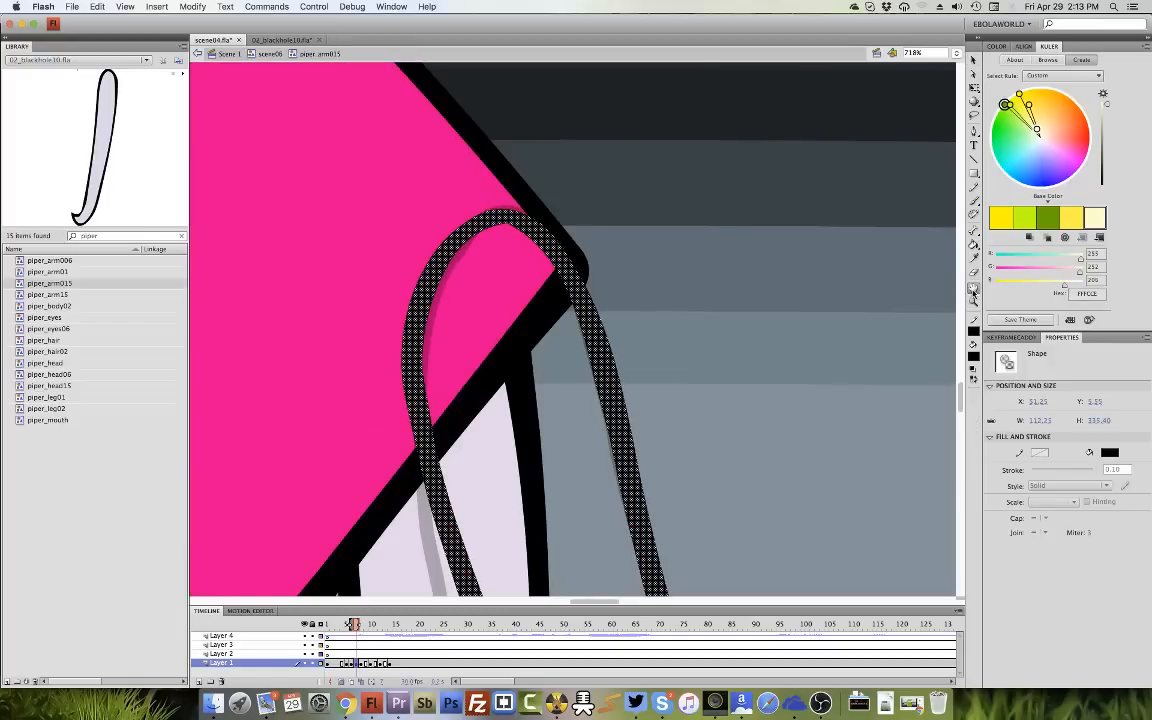
Play back the arm animation several times from the early frames, with the whole stage in view, to check the swing.
{"action": "left_click", "coordinate": [971, 290]}
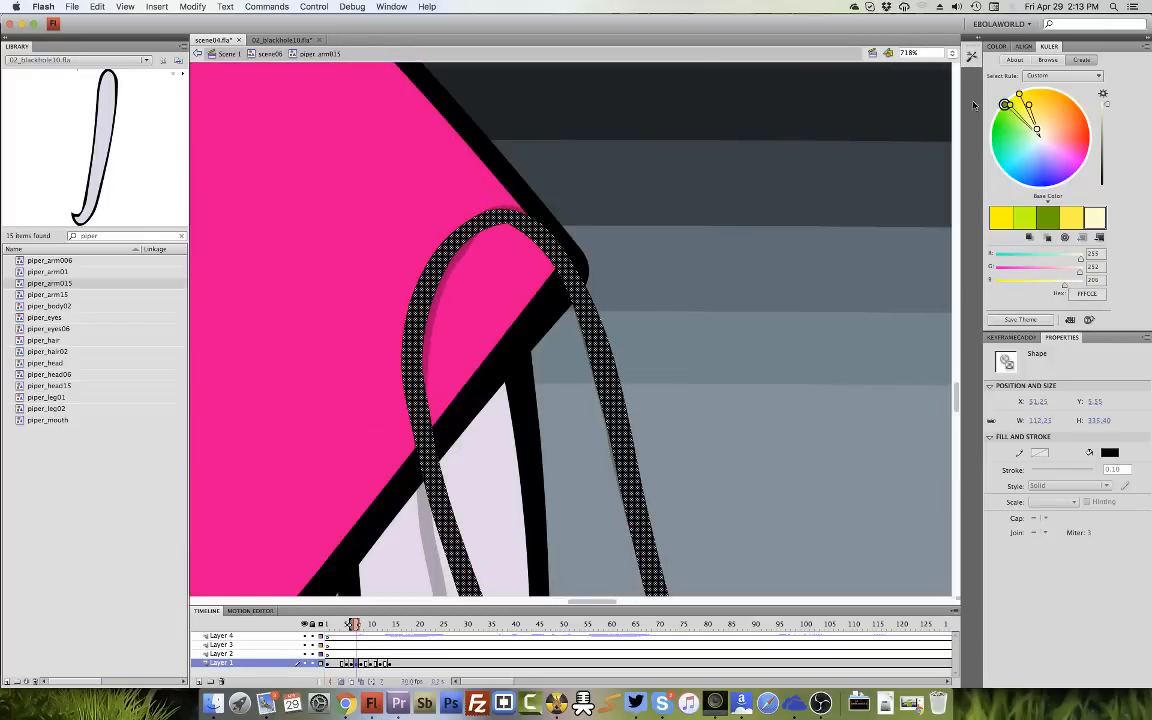
{"action": "left_click", "coordinate": [971, 55]}
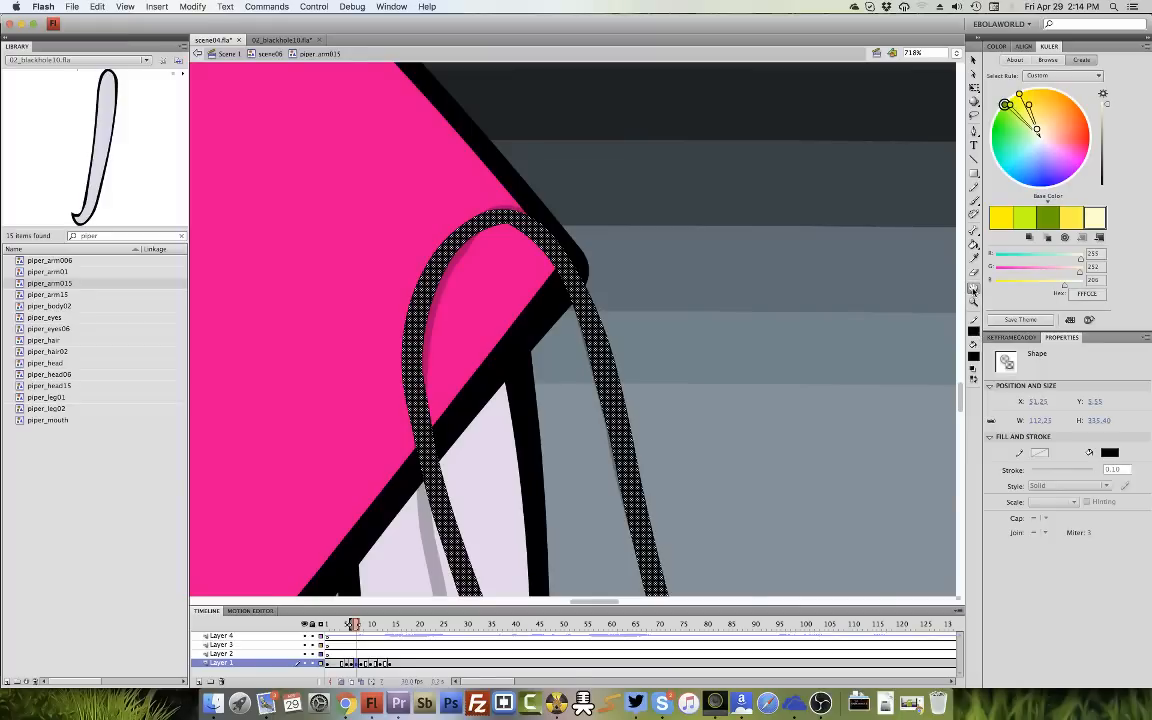
{"action": "double_click", "coordinate": [973, 290]}
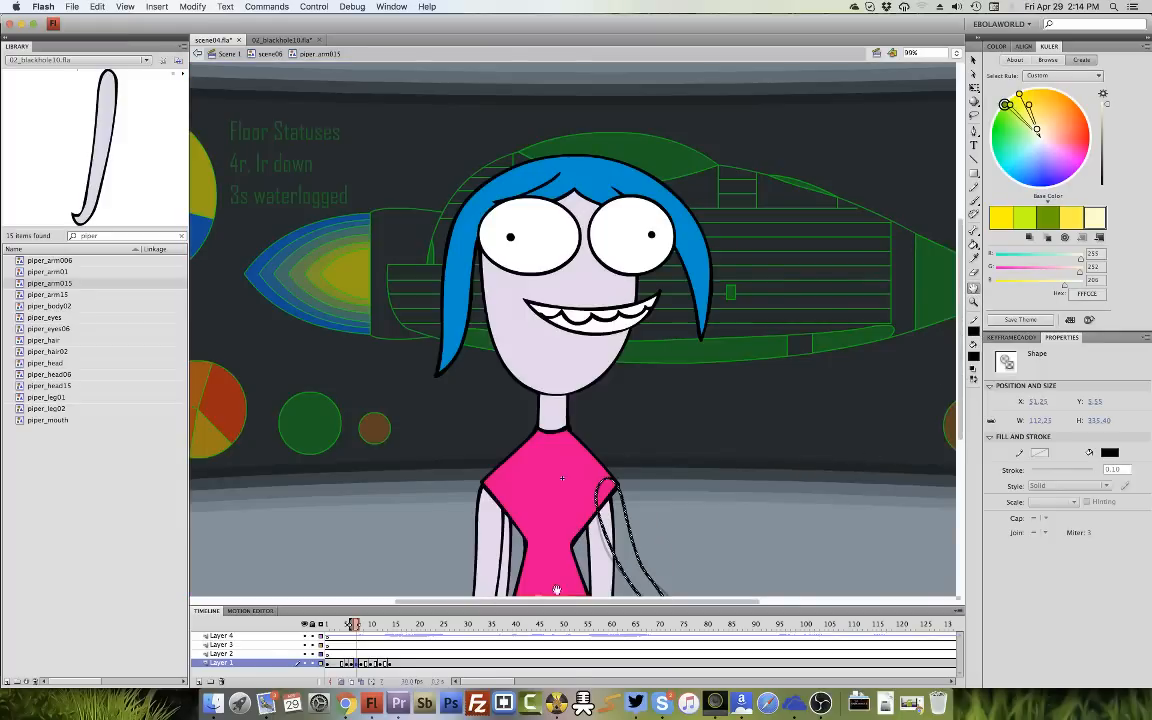
{"action": "left_click", "coordinate": [341, 645]}
{"action": "key", "text": "Return"}
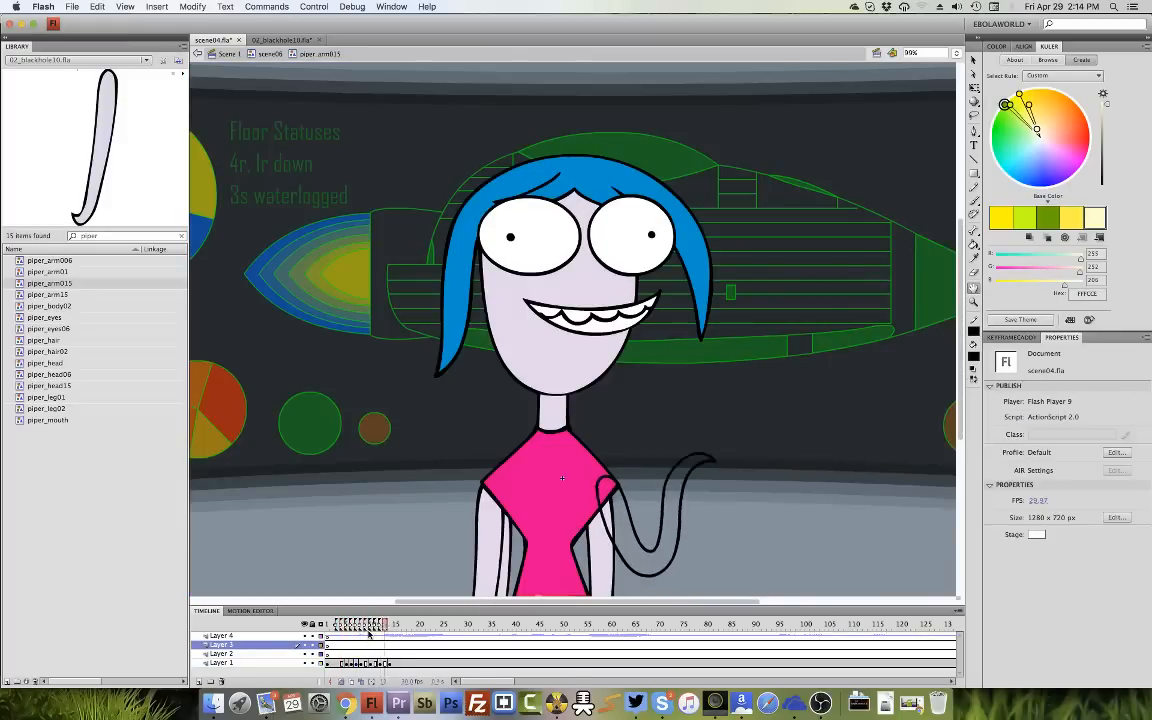
{"action": "key", "text": "Return"}
{"action": "left_click", "coordinate": [346, 637]}
{"action": "key", "text": "Return"}
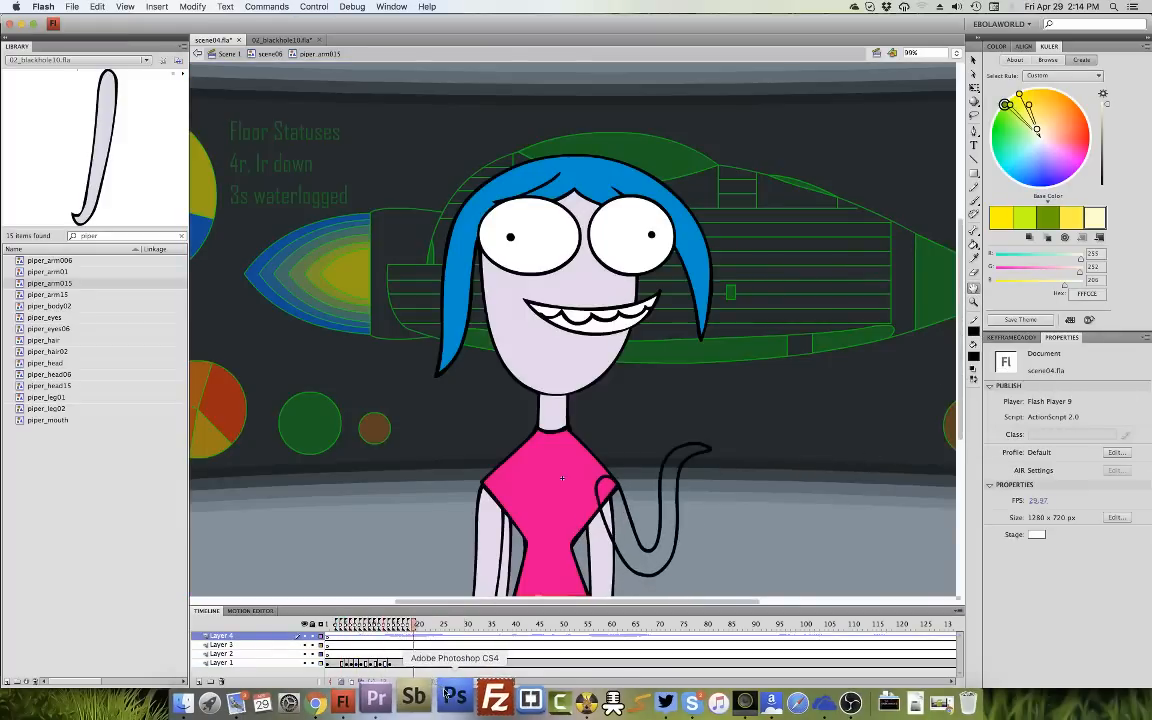
{"action": "left_click", "coordinate": [354, 657]}
{"action": "key", "text": "Return"}
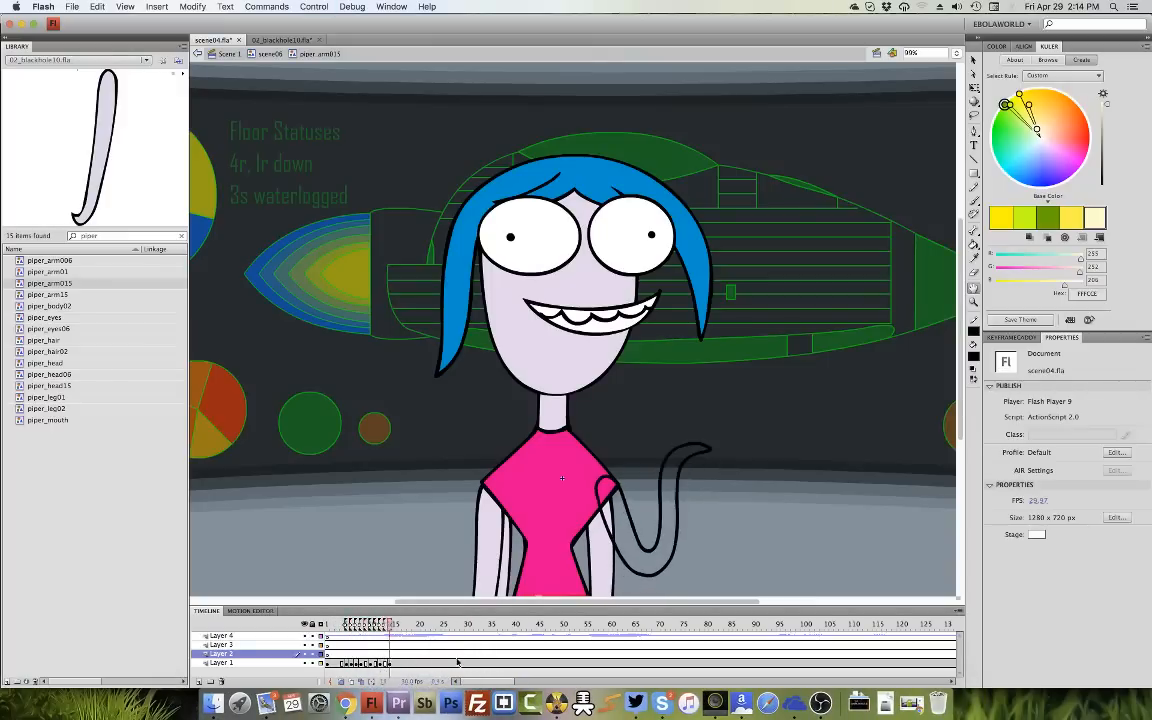
{"action": "key", "text": "Return"}
Select the arm's raised pose at the last keyframe on Layer 1.
{"action": "left_click", "coordinate": [395, 665]}
{"action": "left_click", "coordinate": [392, 664]}
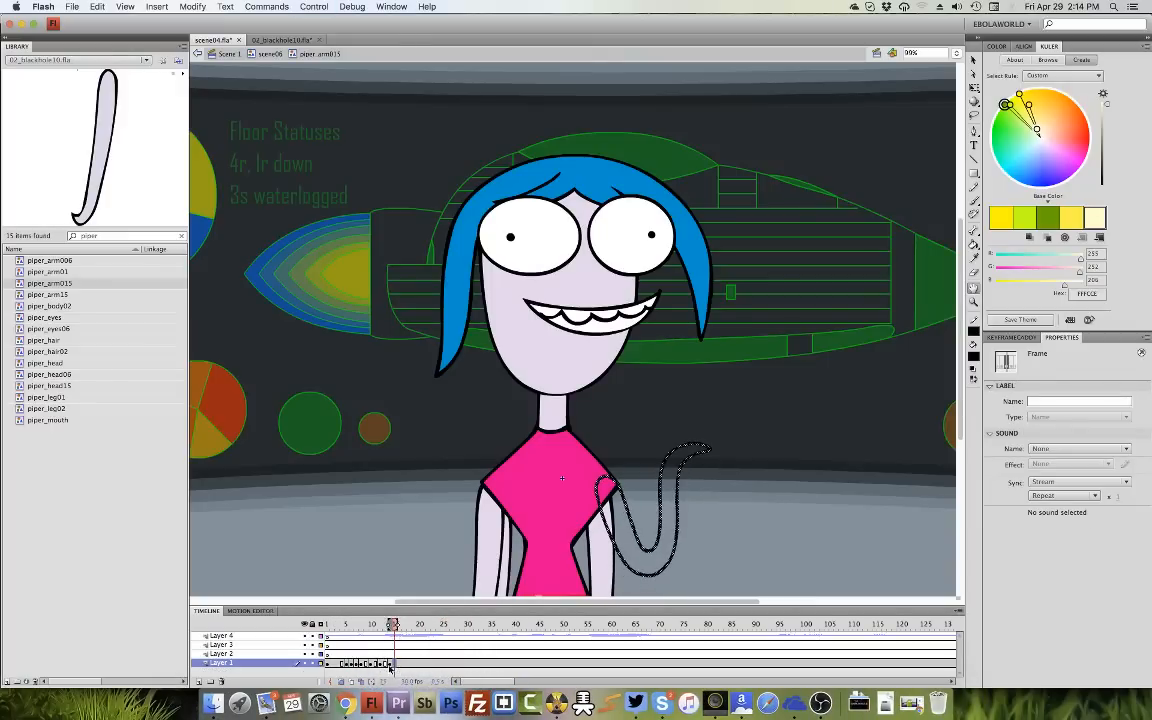
Review the arm outline keyframes on Layer 1 by scrubbing through them and playing the timeline.
{"action": "left_click", "coordinate": [392, 664]}
{"action": "left_click_drag", "start_coordinate": [386, 668], "coordinate": [368, 668]}
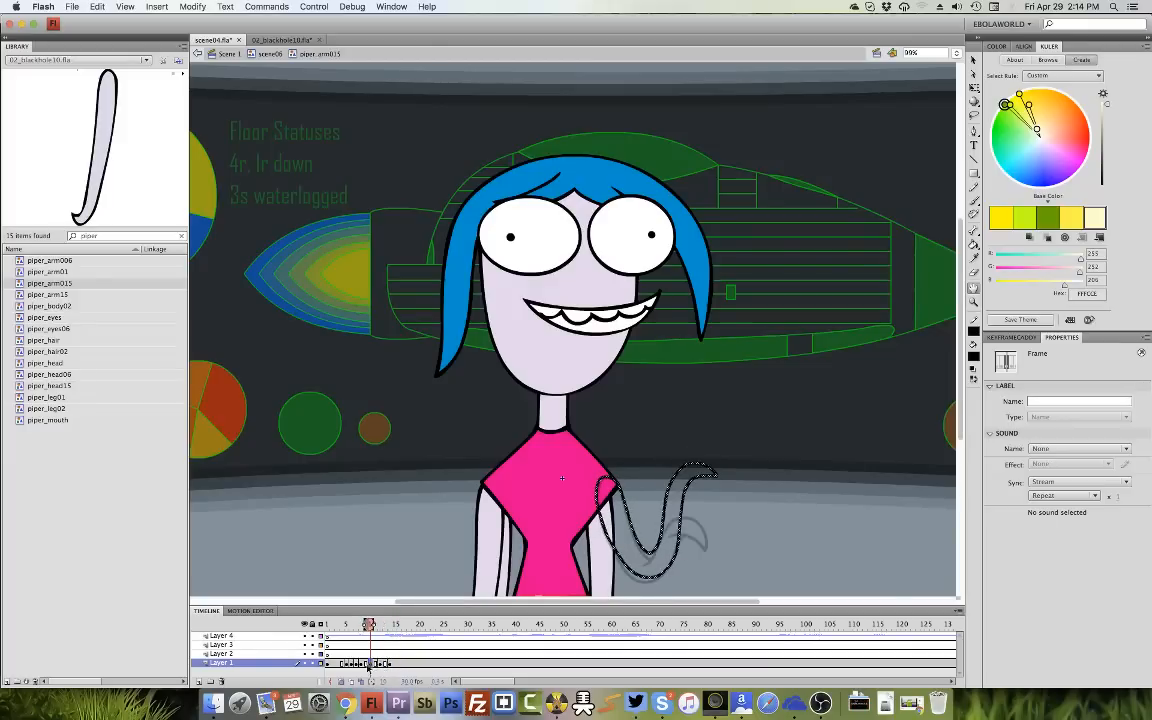
{"action": "key", "text": "Return"}
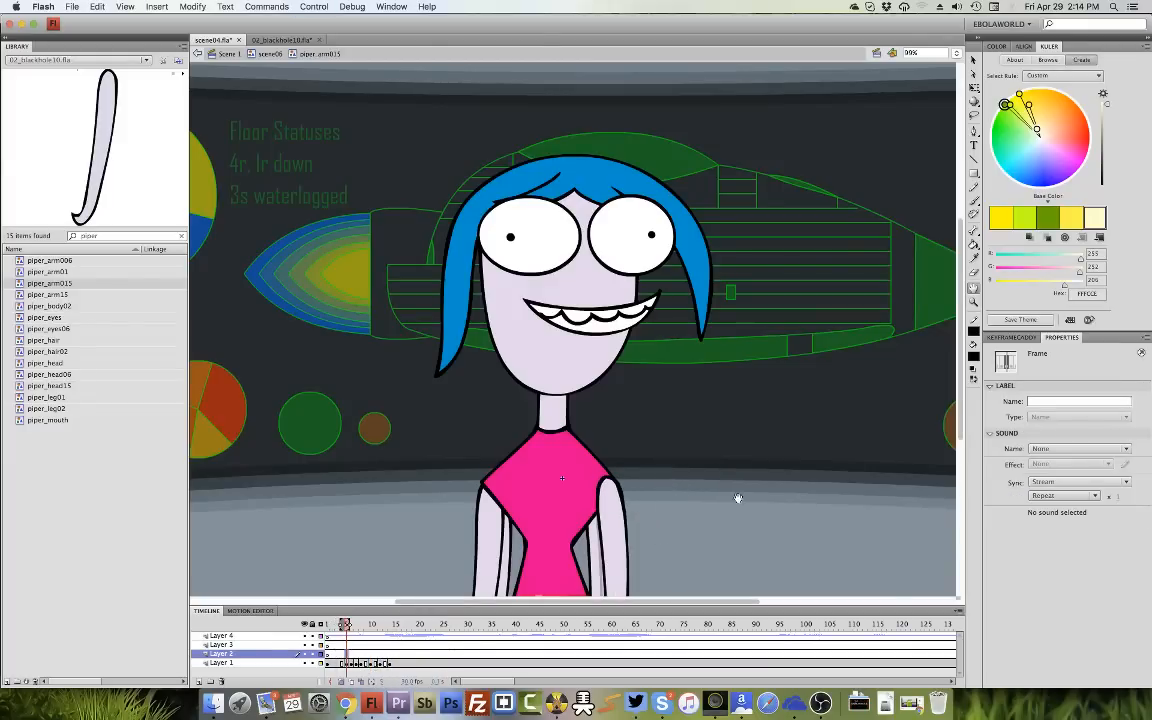
Try to fill the arm outline at frame 6 with the pale lavender skin colour while Layer 2 is active.
{"action": "left_click", "coordinate": [948, 278]}
{"action": "key", "text": "k"}
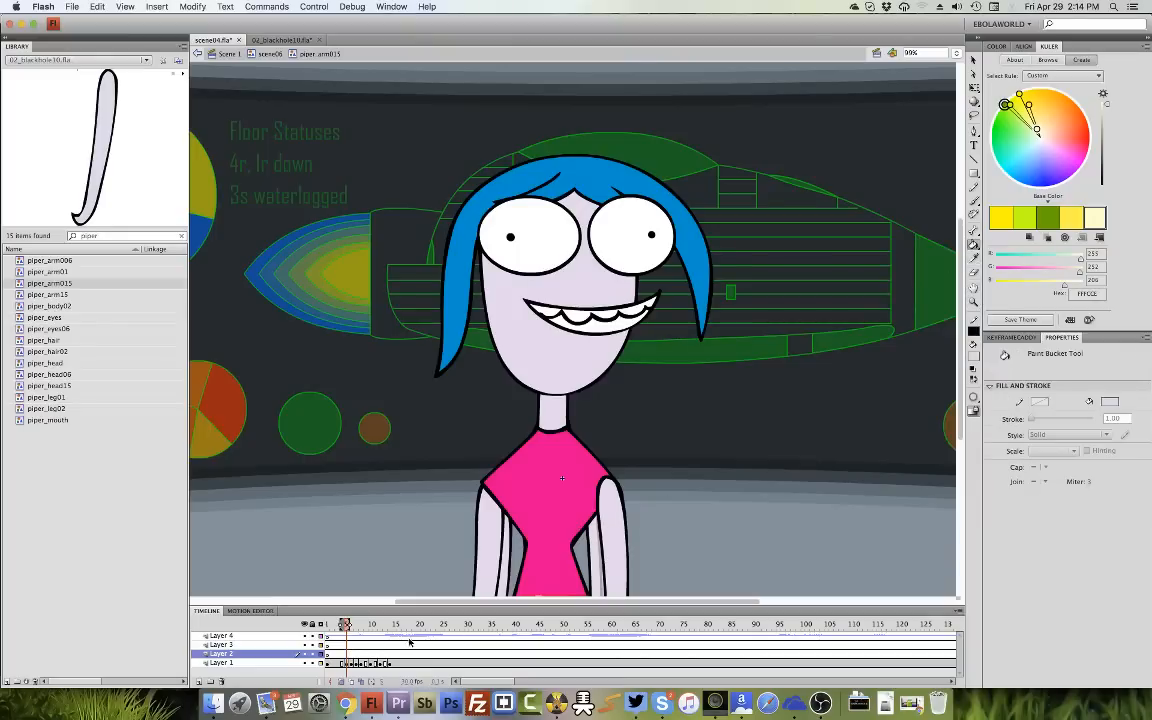
{"action": "key", "text": "period"}
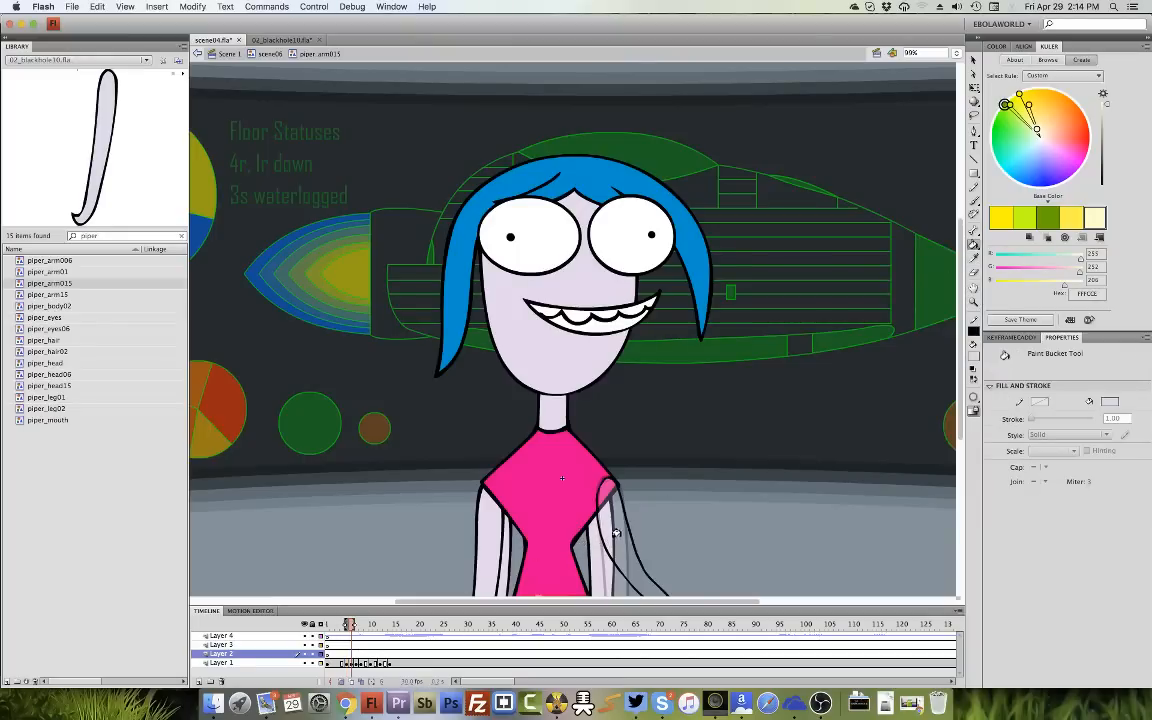
{"action": "left_click", "coordinate": [618, 534]}
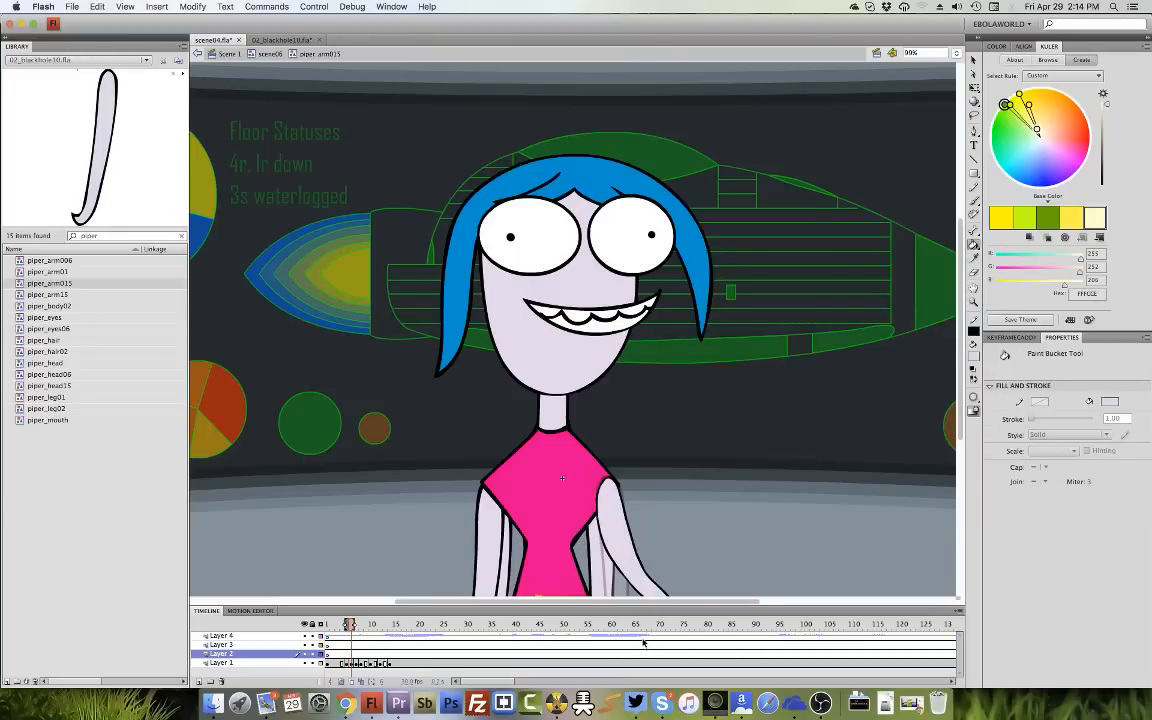
{"action": "key", "text": "period"}
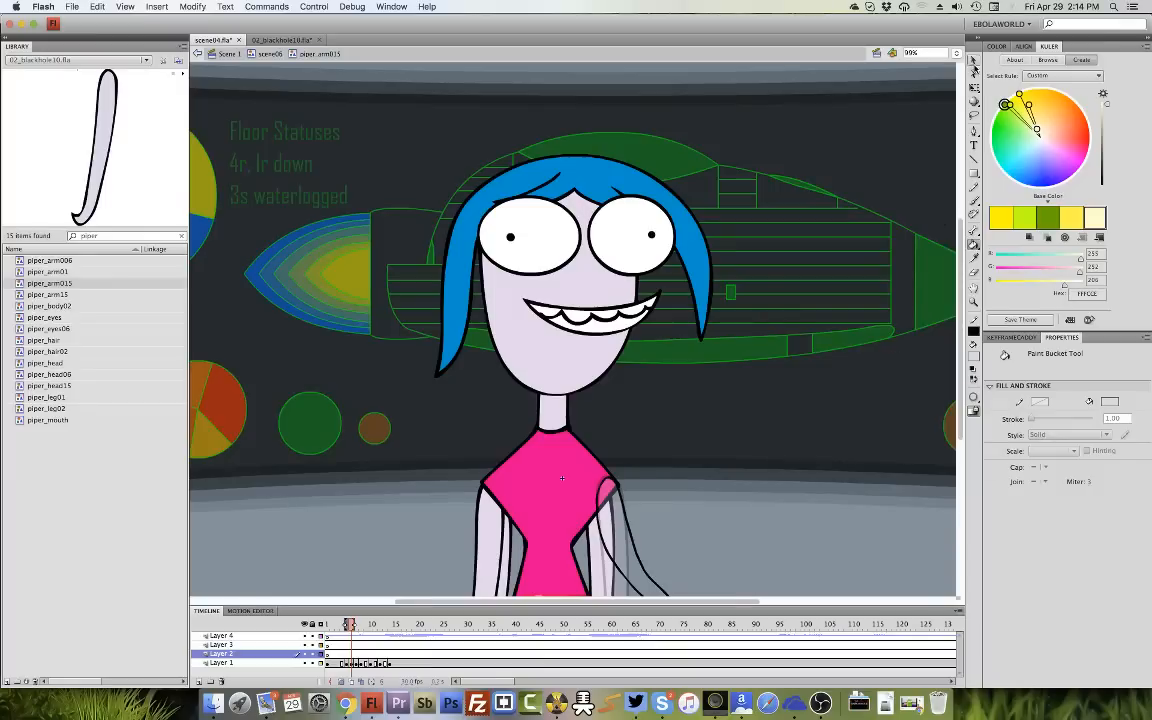
Fill the raised-arm outlines on Layer 1 with the pale lavender skin colour across the keyframes from frame 6 to frame 14.
{"action": "key", "text": "v"}
{"action": "left_click", "coordinate": [631, 540]}
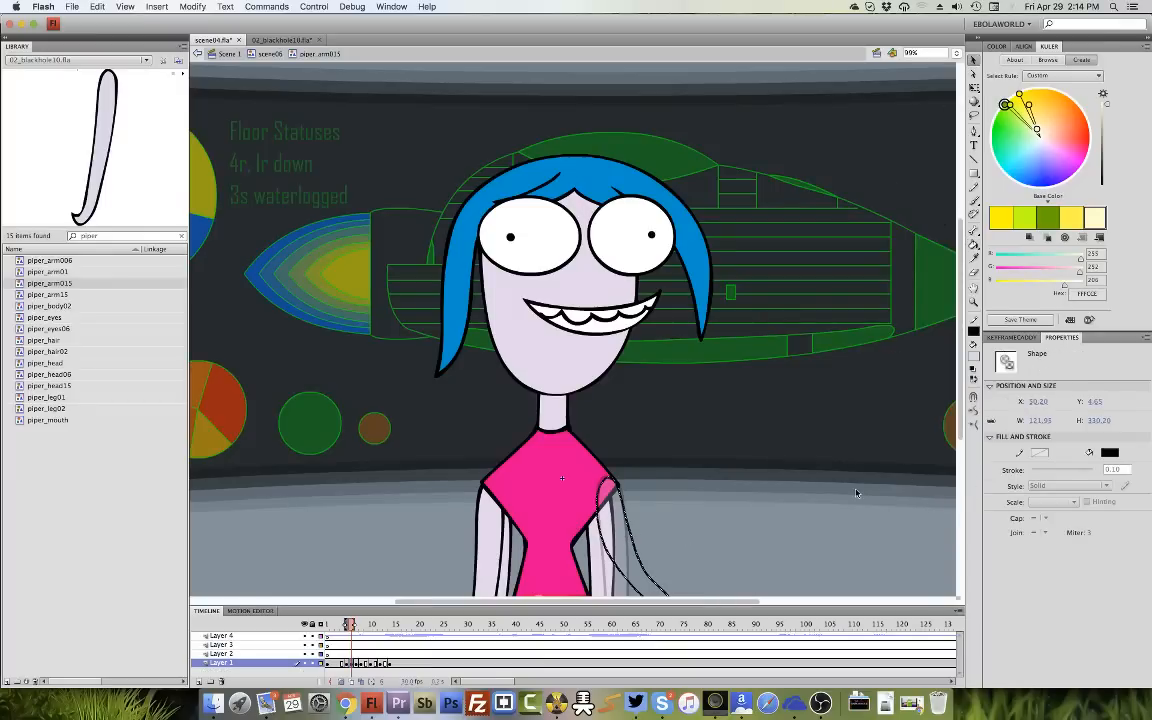
{"action": "left_click", "coordinate": [358, 664]}
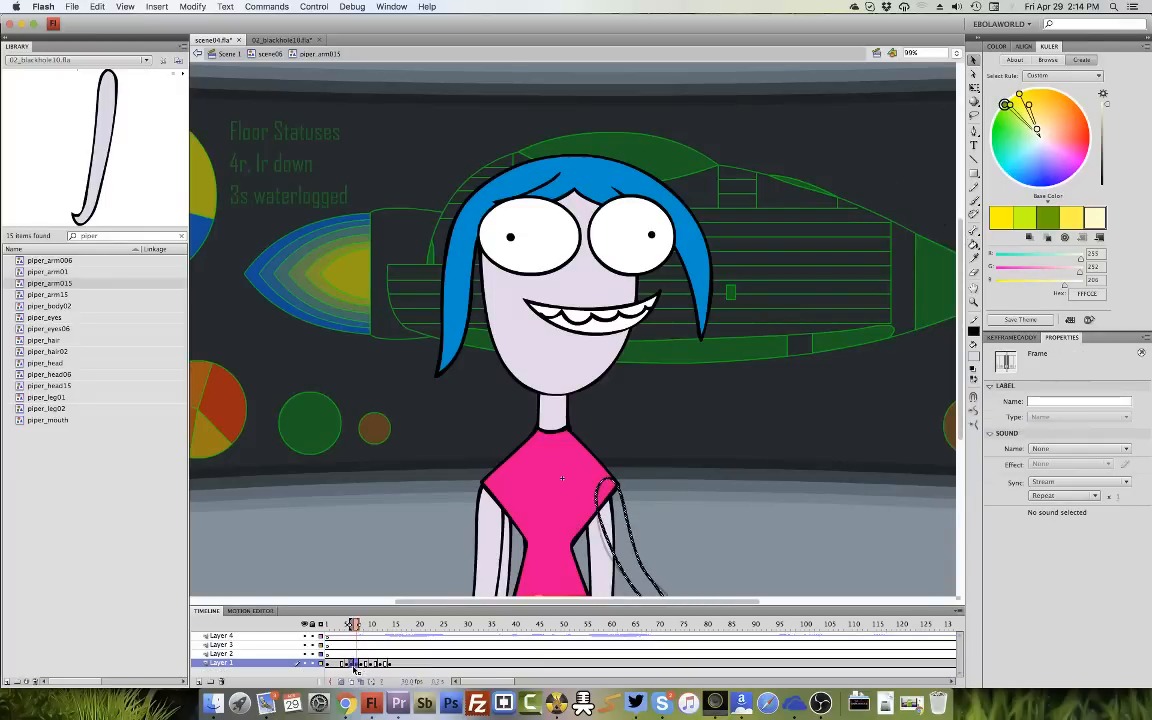
{"action": "key", "text": "comma"}
{"action": "key", "text": "k"}
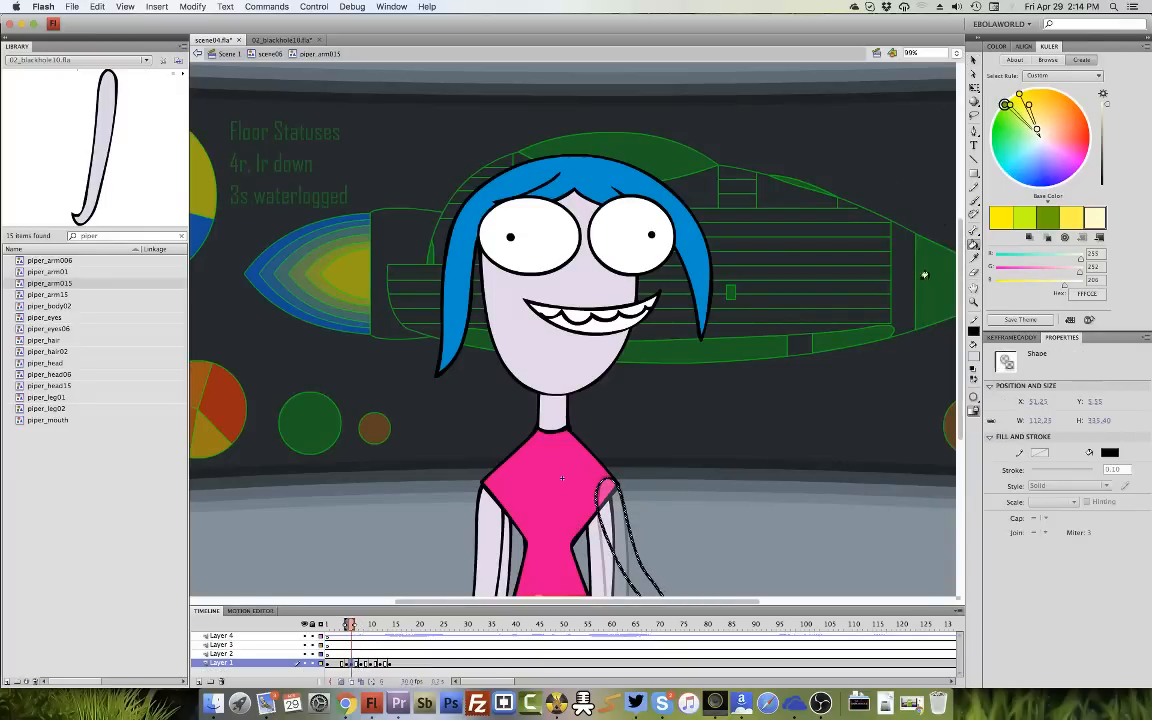
{"action": "key", "text": "period"}
{"action": "left_click", "coordinate": [614, 523]}
{"action": "key", "text": "period"}
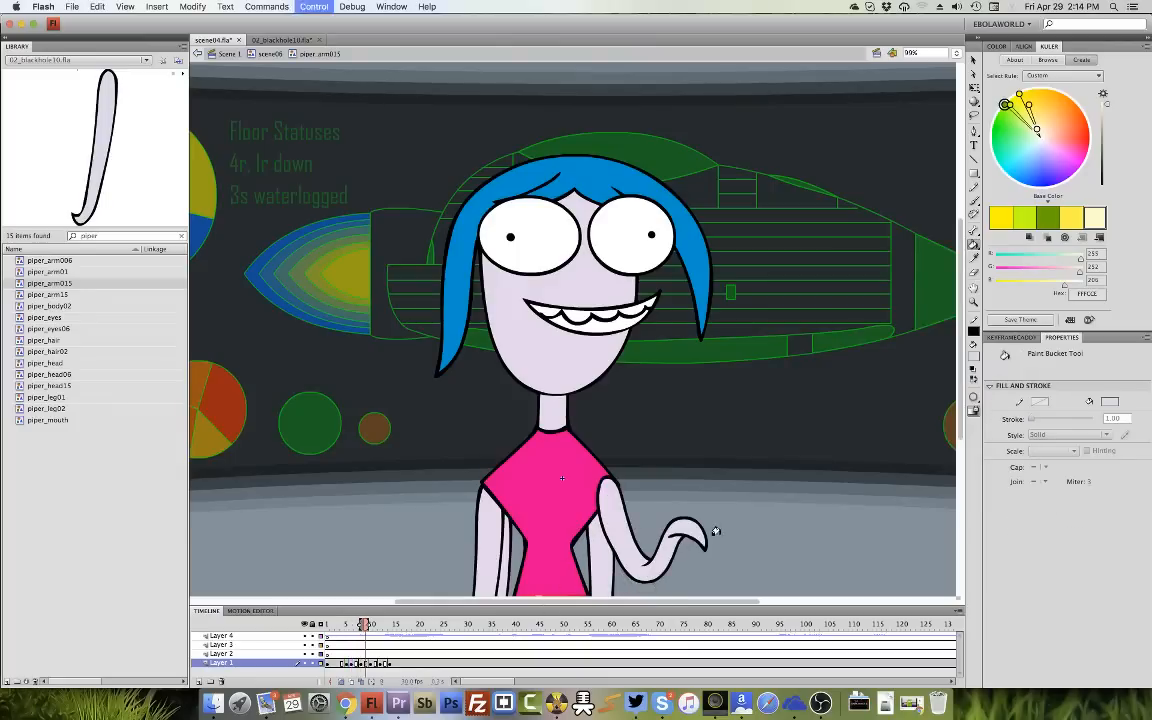
{"action": "key", "text": "period"}
{"action": "left_click", "coordinate": [682, 493]}
{"action": "key", "text": "period"}
{"action": "key", "text": "period"}
{"action": "key", "text": "period"}
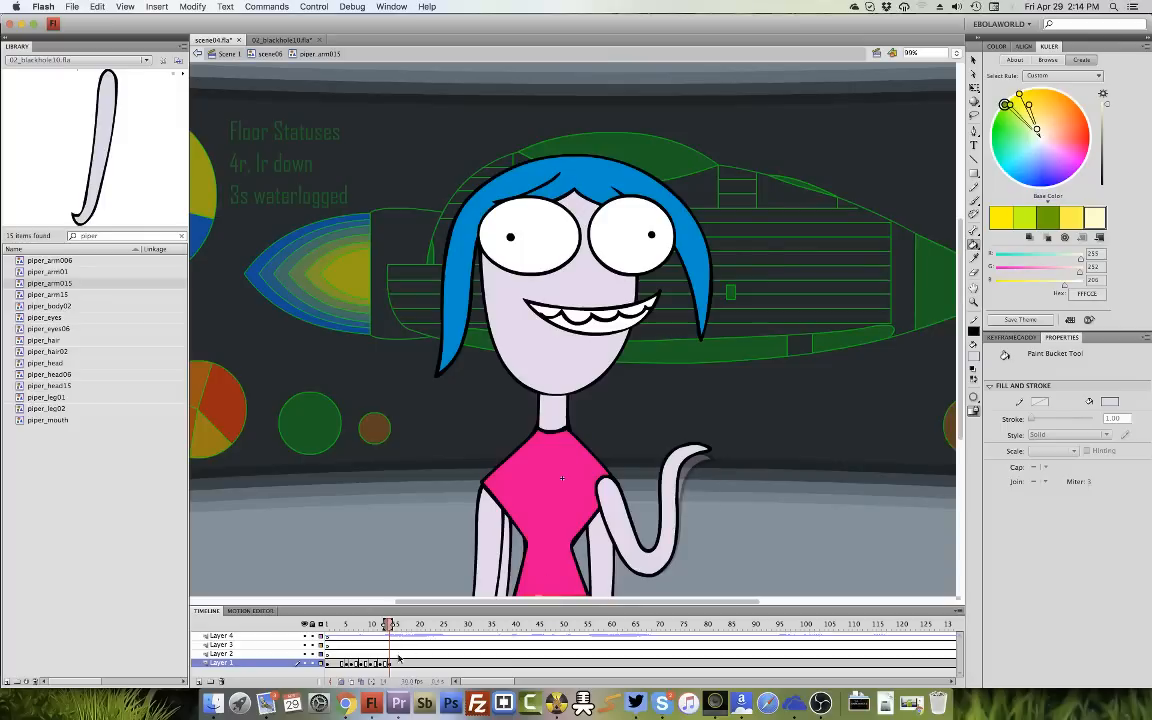
Move the Layer 1 arm keyframe from frame 12 to frame 11 and clear the leftover keyframe at frame 12.
{"action": "left_click", "coordinate": [375, 663]}
{"action": "left_click", "coordinate": [385, 663]}
{"action": "key", "text": "Escape"}
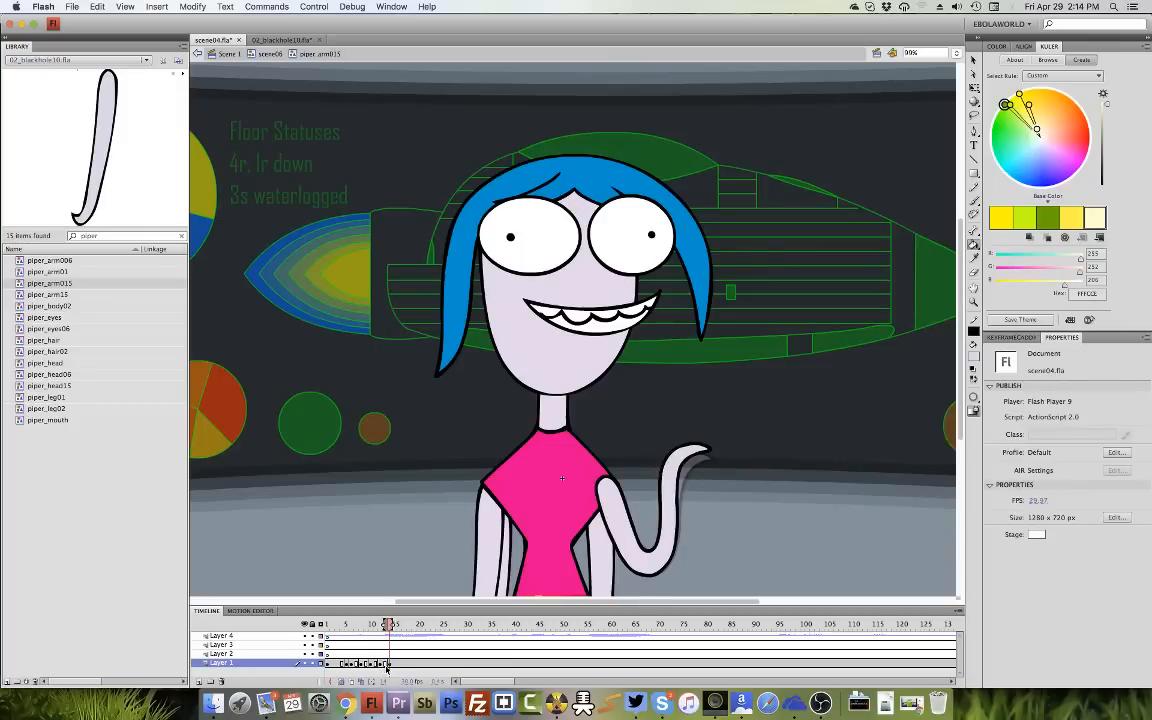
{"action": "left_click", "coordinate": [380, 664]}
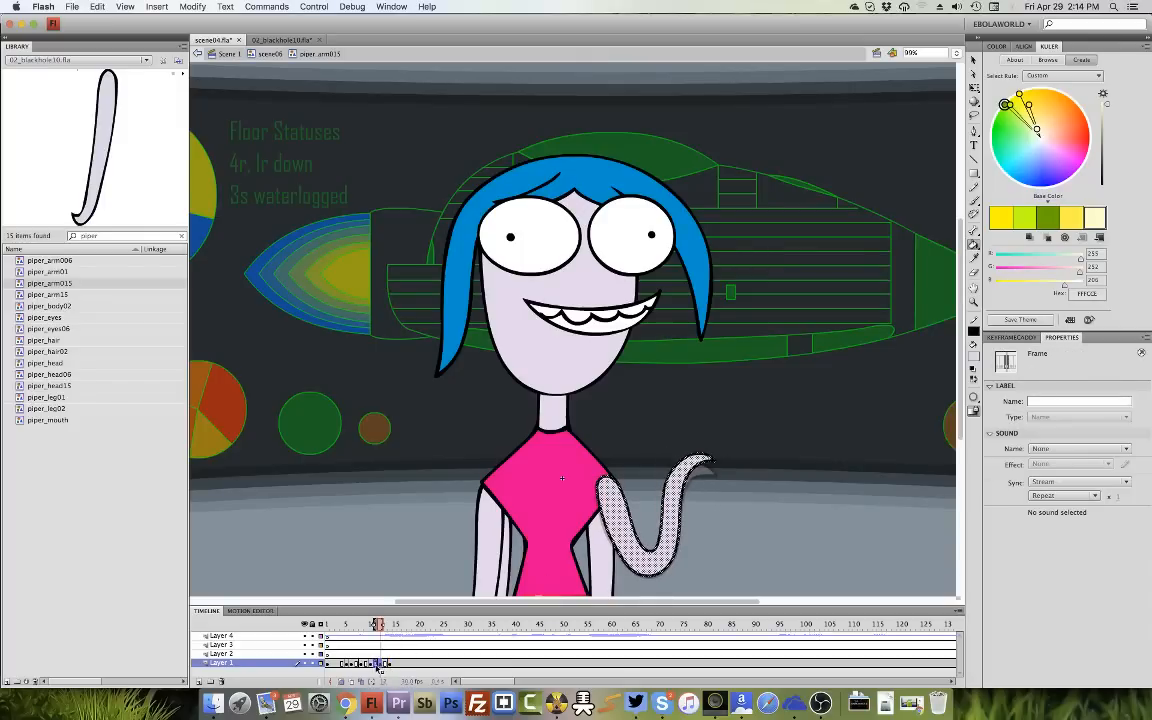
{"action": "left_click_drag", "start_coordinate": [377, 668], "coordinate": [376, 668]}
{"action": "key", "text": "."}
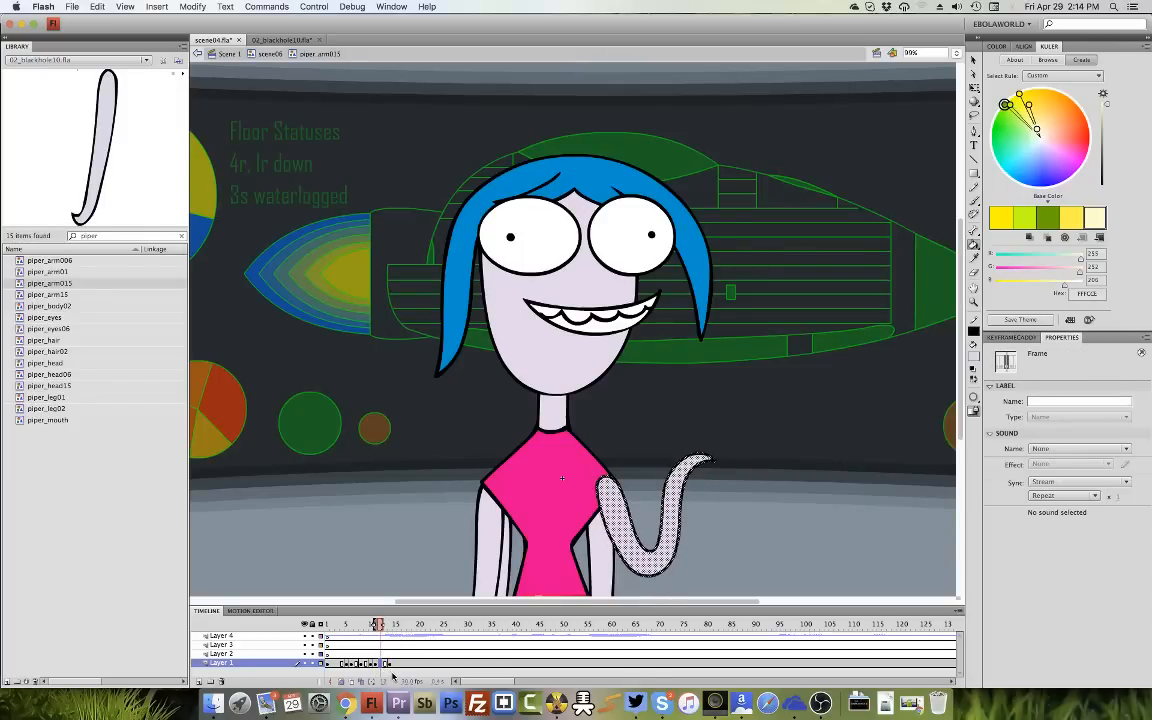
{"action": "key", "text": "F6"}
{"action": "left_click", "coordinate": [796, 469]}
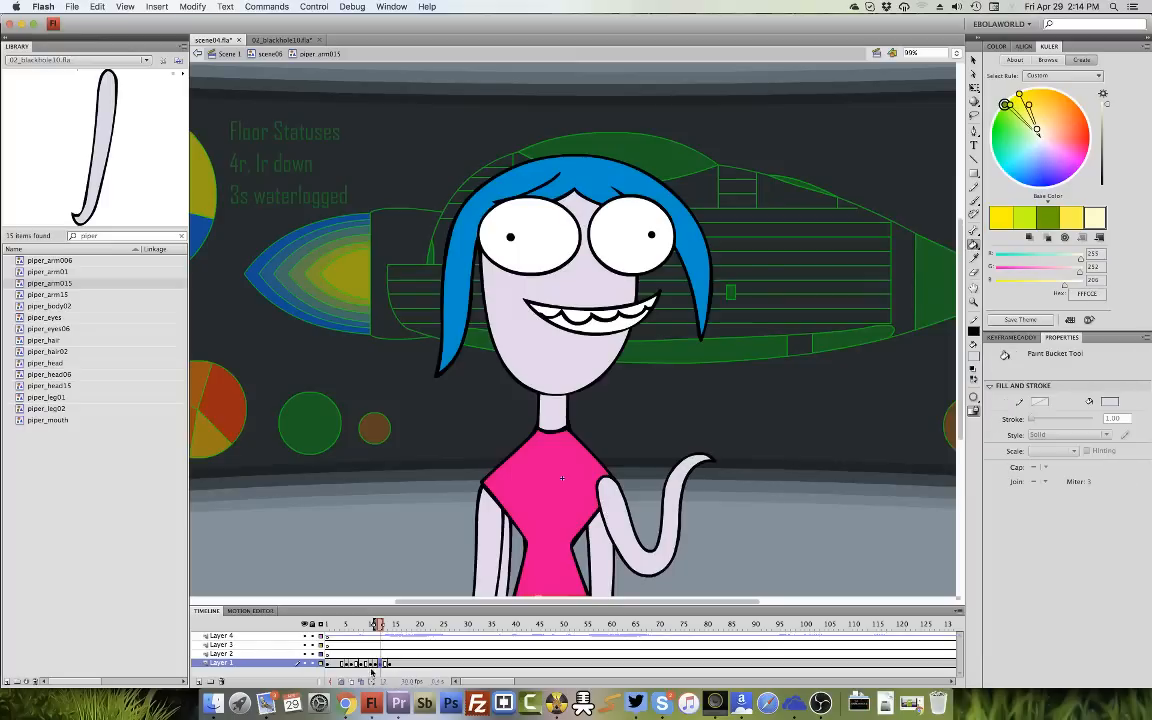
{"action": "right_click", "coordinate": [383, 666]}
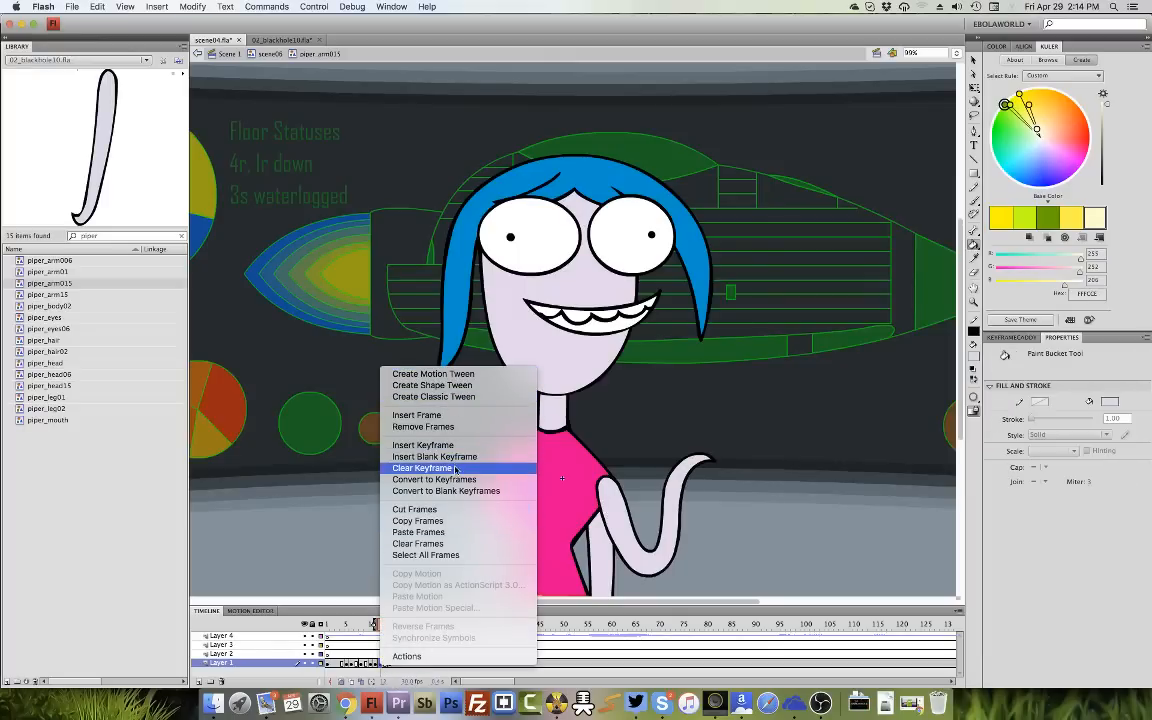
{"action": "left_click", "coordinate": [455, 468]}
Create a shape tween between the arm keyframes at frames 11 and 14, and preview it with onion skinning off.
{"action": "right_click", "coordinate": [382, 667]}
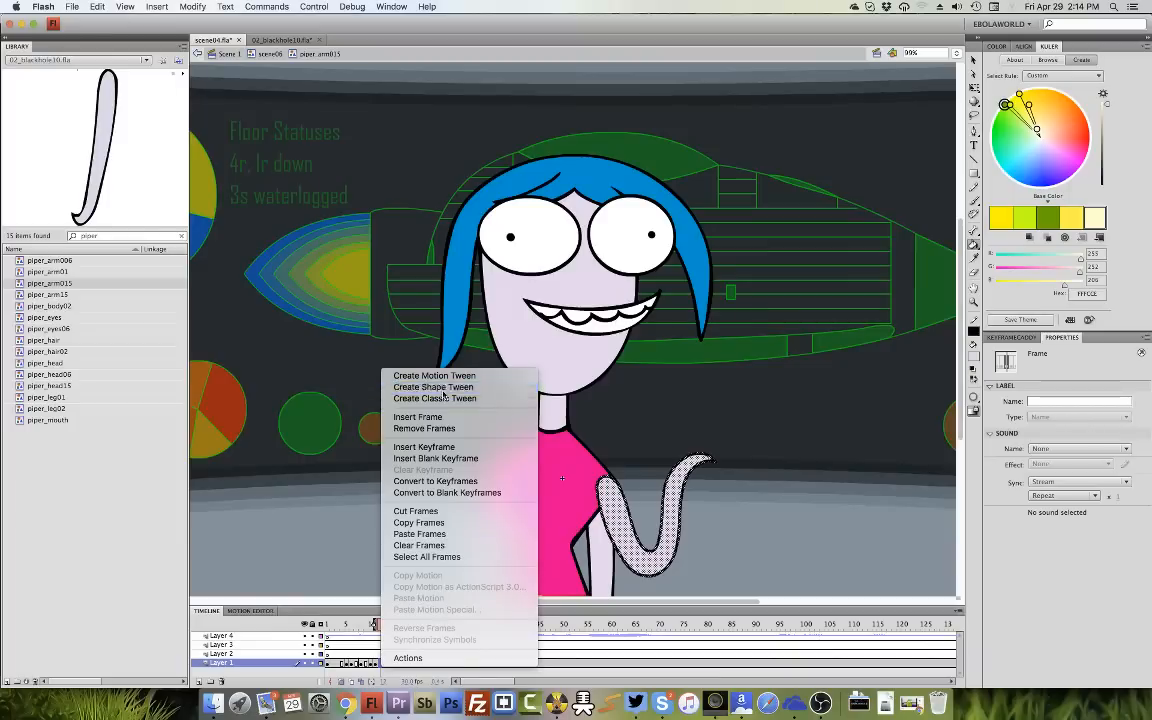
{"action": "left_click", "coordinate": [443, 387]}
{"action": "left_click", "coordinate": [340, 682]}
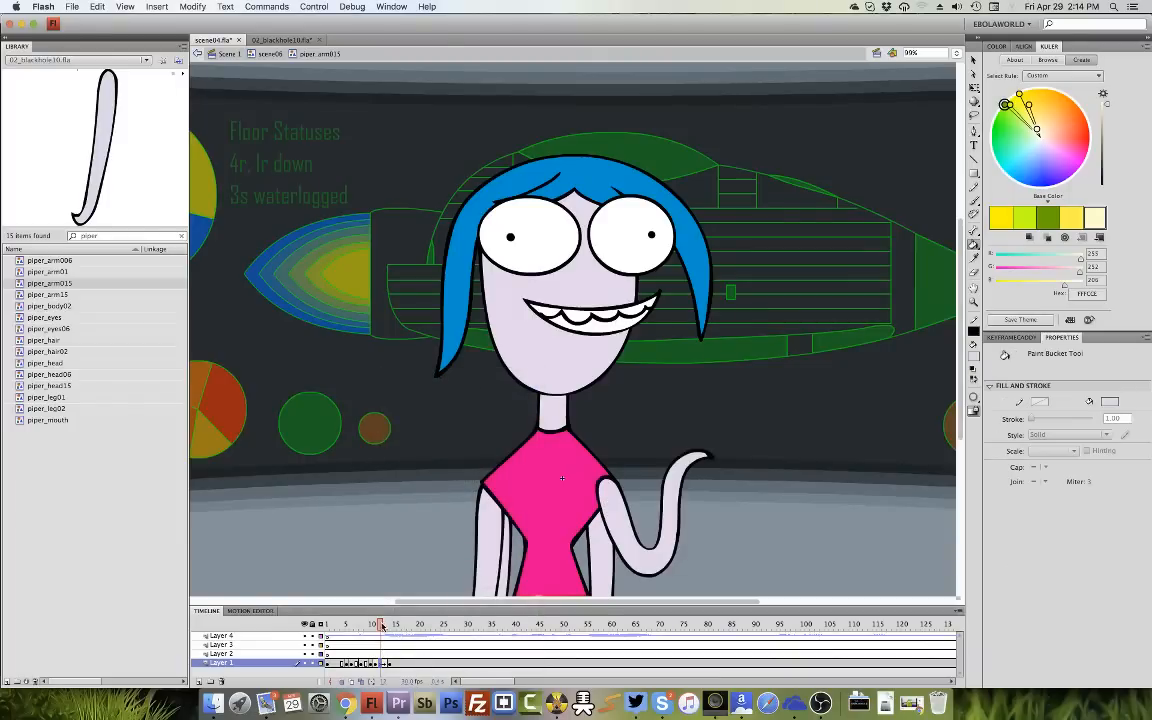
{"action": "left_click_drag", "start_coordinate": [381, 626], "coordinate": [344, 630]}
{"action": "key", "text": "Return"}
{"action": "key", "text": "Return"}
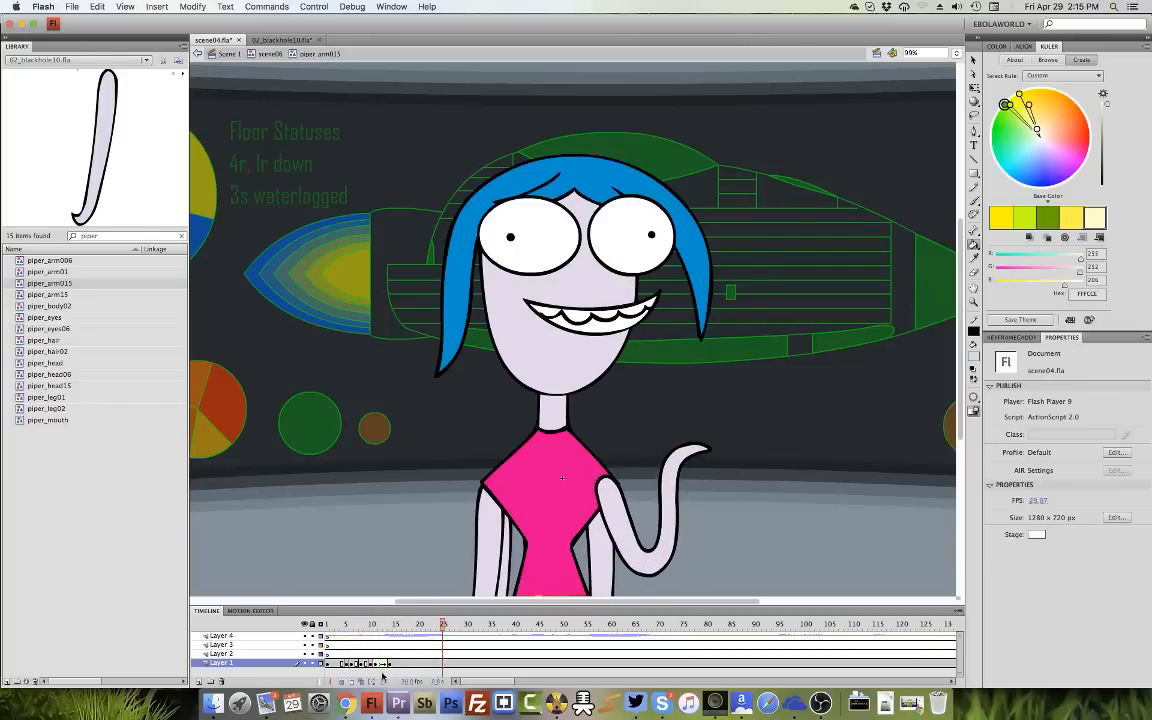
Set the ease of the arm's shape tween starting at frame 11 to 100 out and play it back.
{"action": "left_click", "coordinate": [373, 663]}
{"action": "left_click_drag", "start_coordinate": [1037, 447], "coordinate": [1030, 318]}
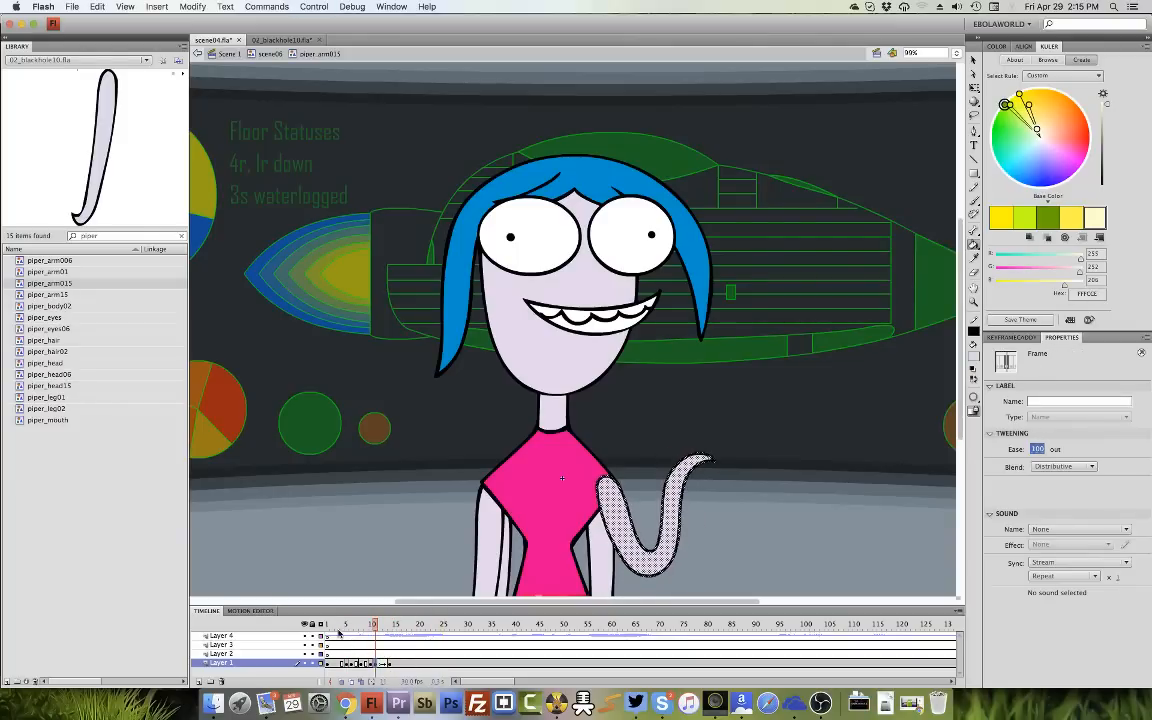
{"action": "key", "text": "Return"}
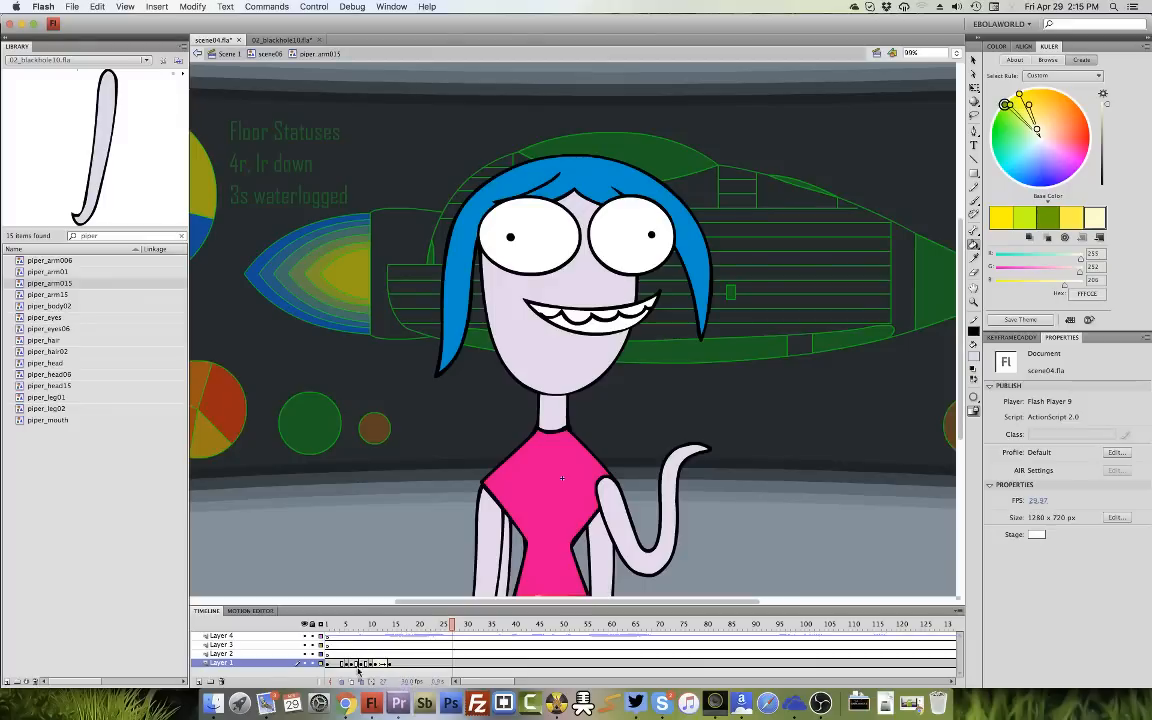
Try a shape tween on the arm keyframe at frame 5, scrub through it and remove the tween.
{"action": "left_click", "coordinate": [348, 664]}
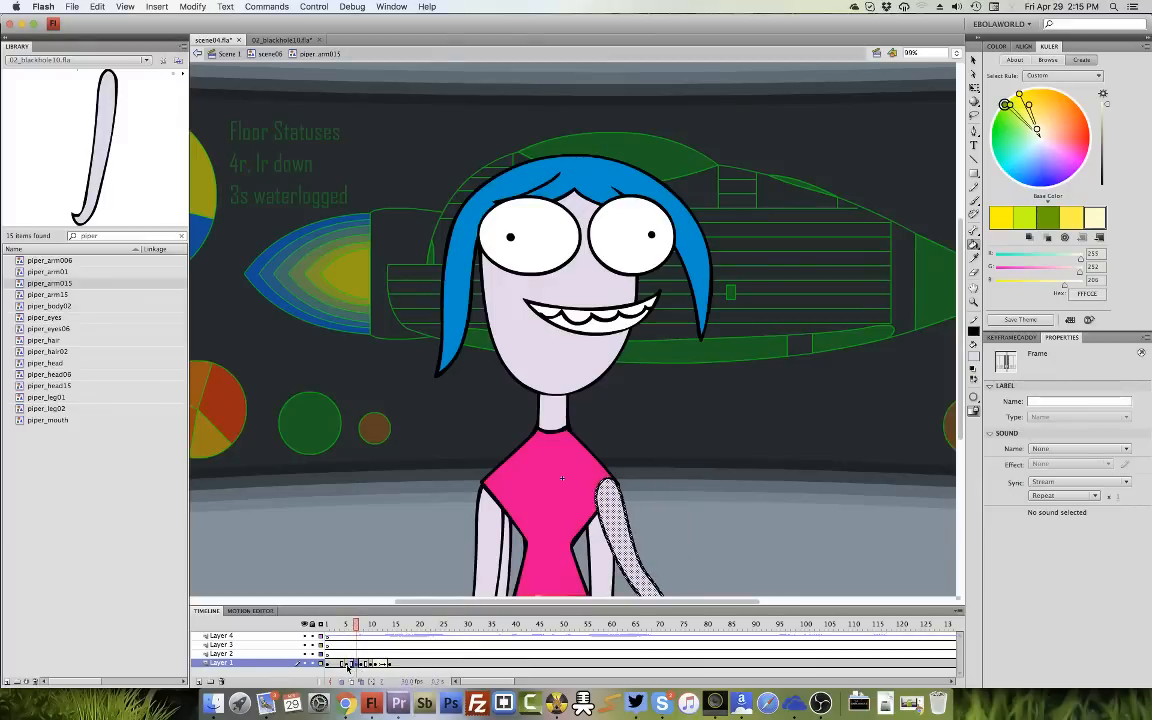
{"action": "left_click", "coordinate": [347, 664]}
{"action": "right_click", "coordinate": [348, 665]}
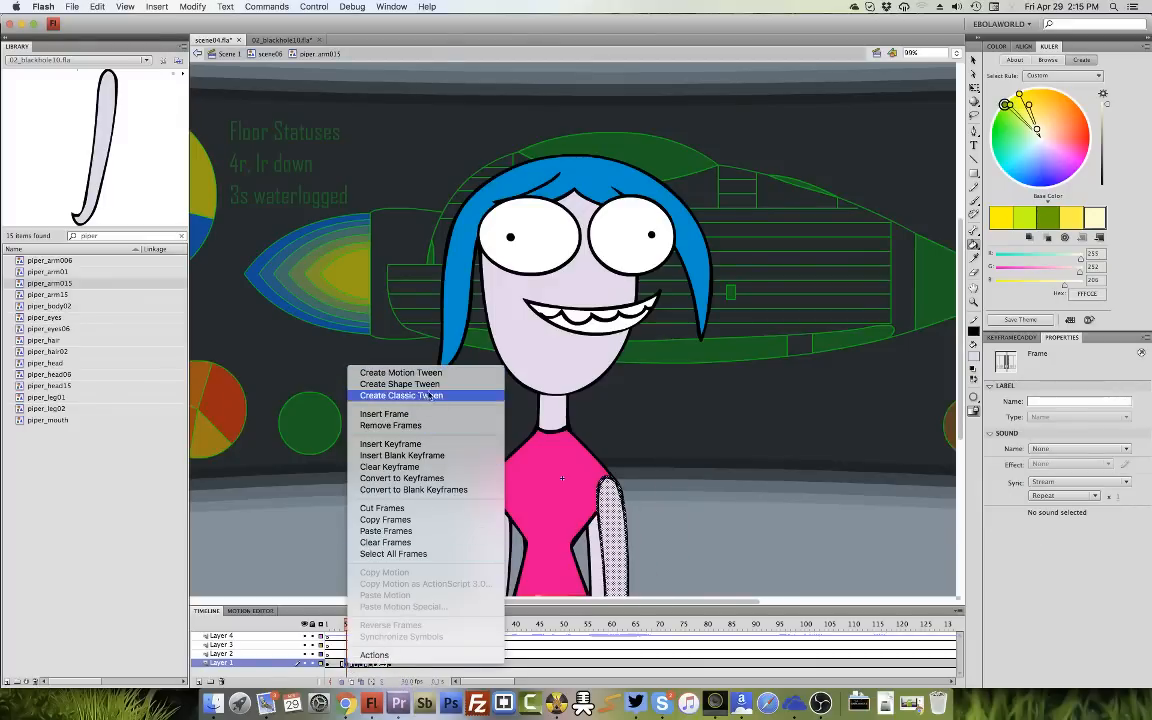
{"action": "left_click", "coordinate": [380, 356]}
{"action": "left_click_drag", "start_coordinate": [348, 626], "coordinate": [355, 628]}
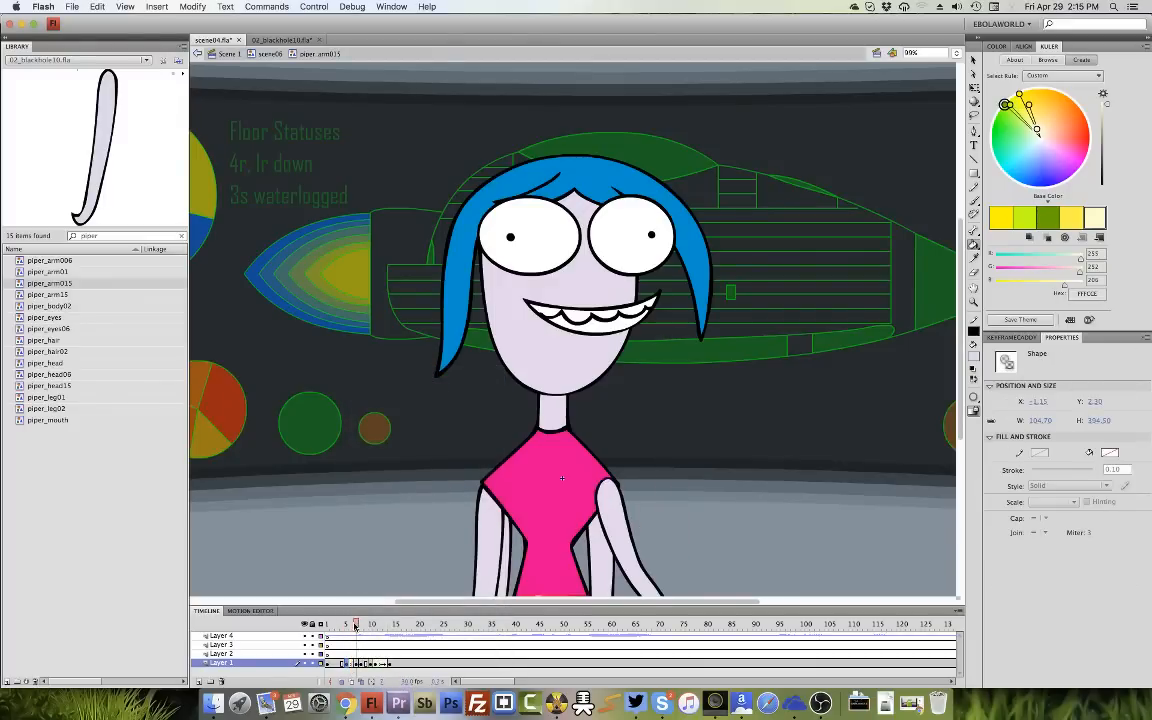
{"action": "right_click", "coordinate": [349, 665]}
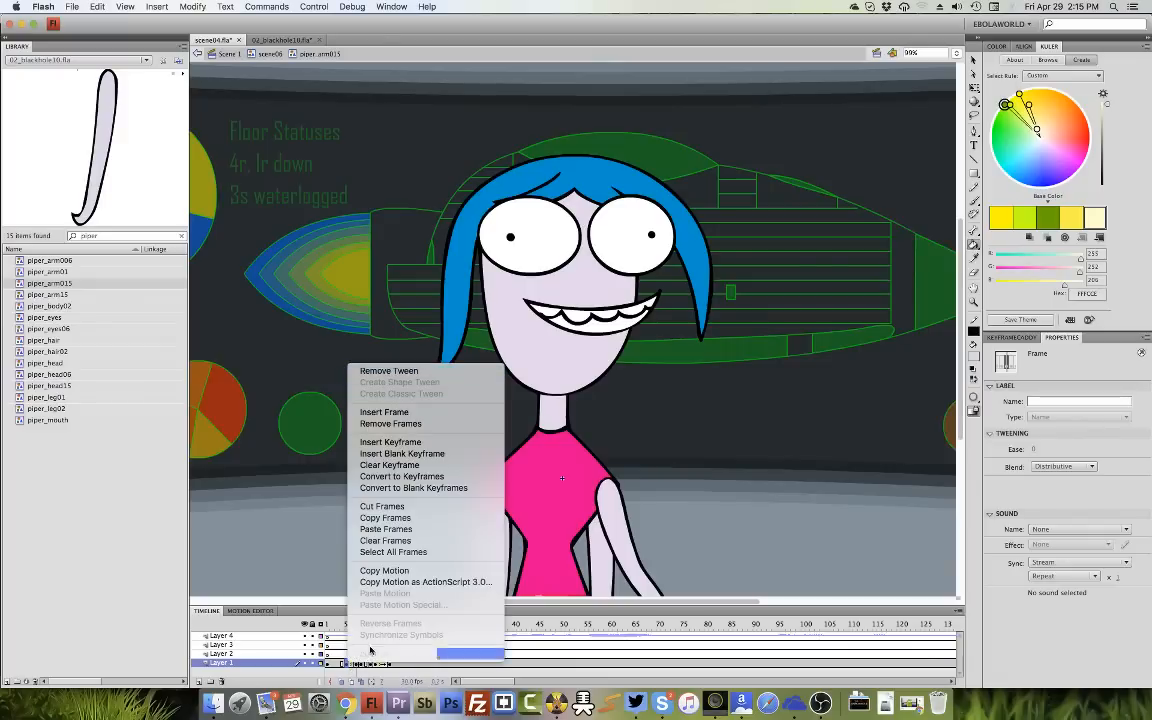
{"action": "left_click", "coordinate": [418, 371]}
Play back the arm raise repeatedly from around frame 5 and inspect frames 6 and 7 to check the motion.
{"action": "key", "text": "comma"}
{"action": "key", "text": "comma"}
{"action": "key", "text": "Return"}
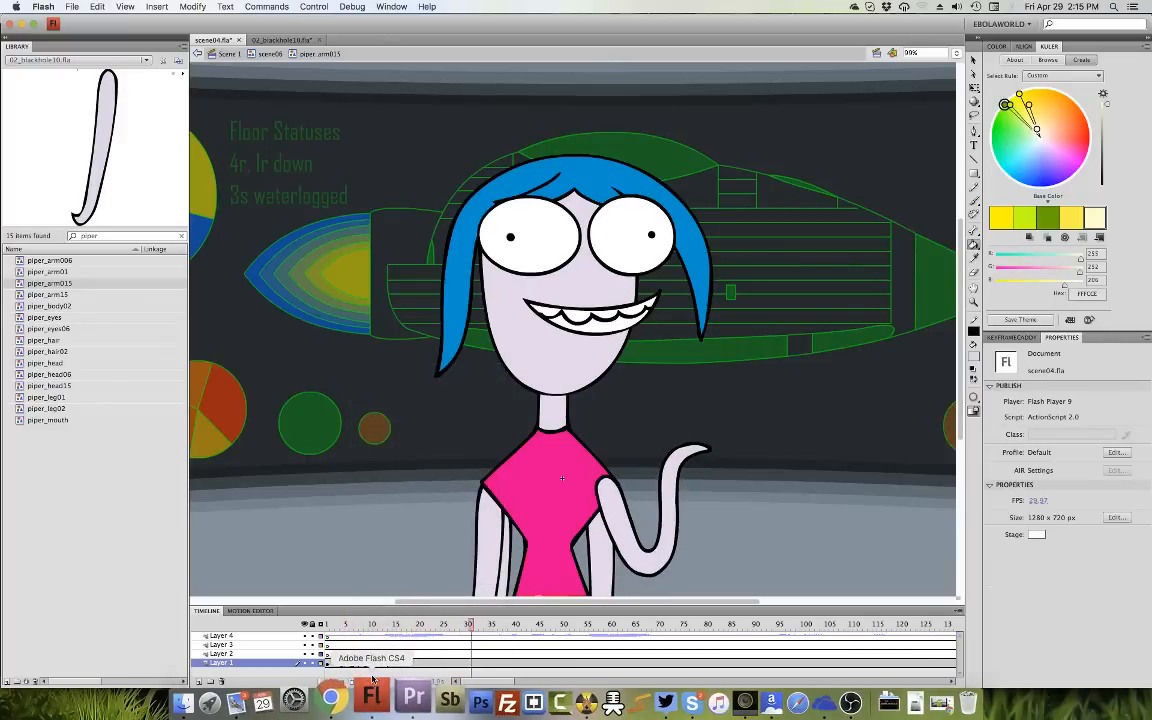
{"action": "key", "text": "Return"}
{"action": "left_click", "coordinate": [357, 665]}
{"action": "left_click_drag", "start_coordinate": [357, 666], "coordinate": [352, 665]}
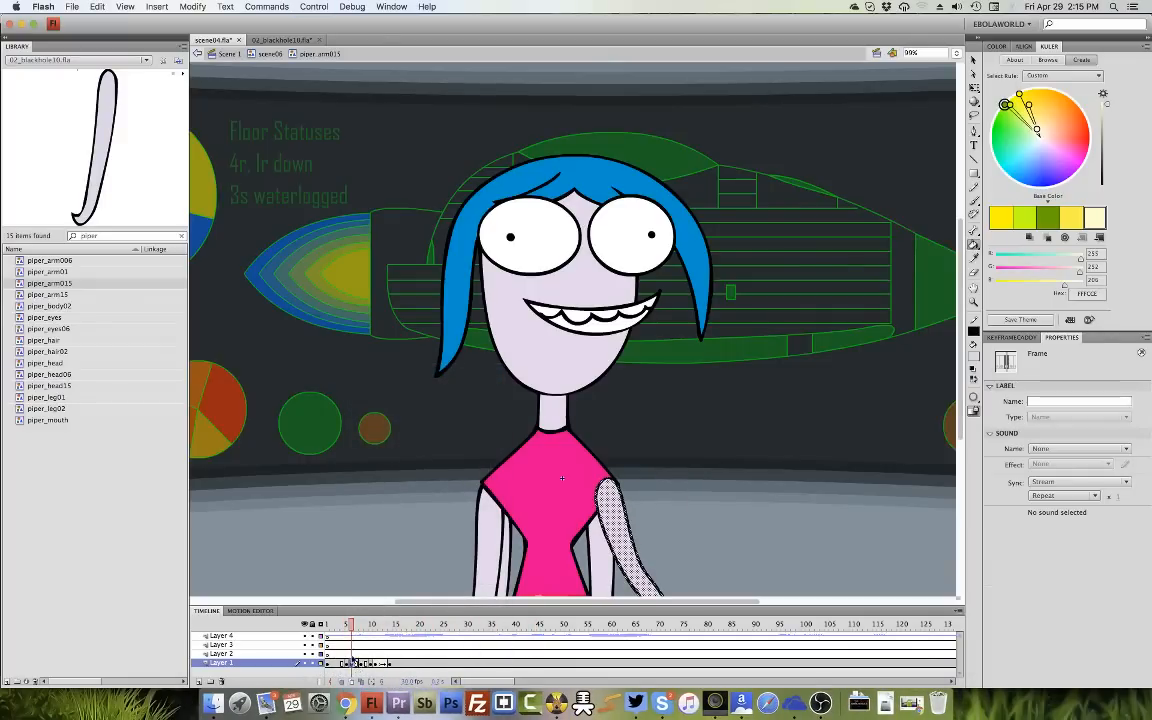
{"action": "left_click", "coordinate": [350, 637]}
{"action": "key", "text": "Return"}
{"action": "key", "text": "Return"}
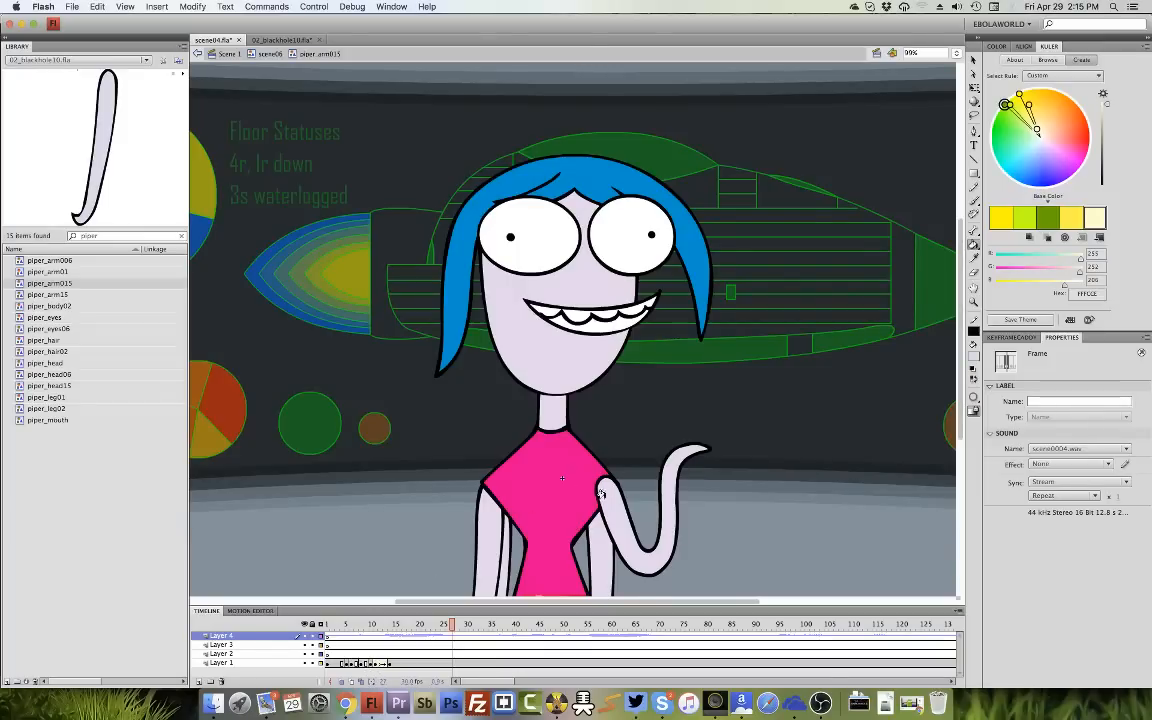
{"action": "left_click", "coordinate": [349, 637]}
{"action": "key", "text": "Return"}
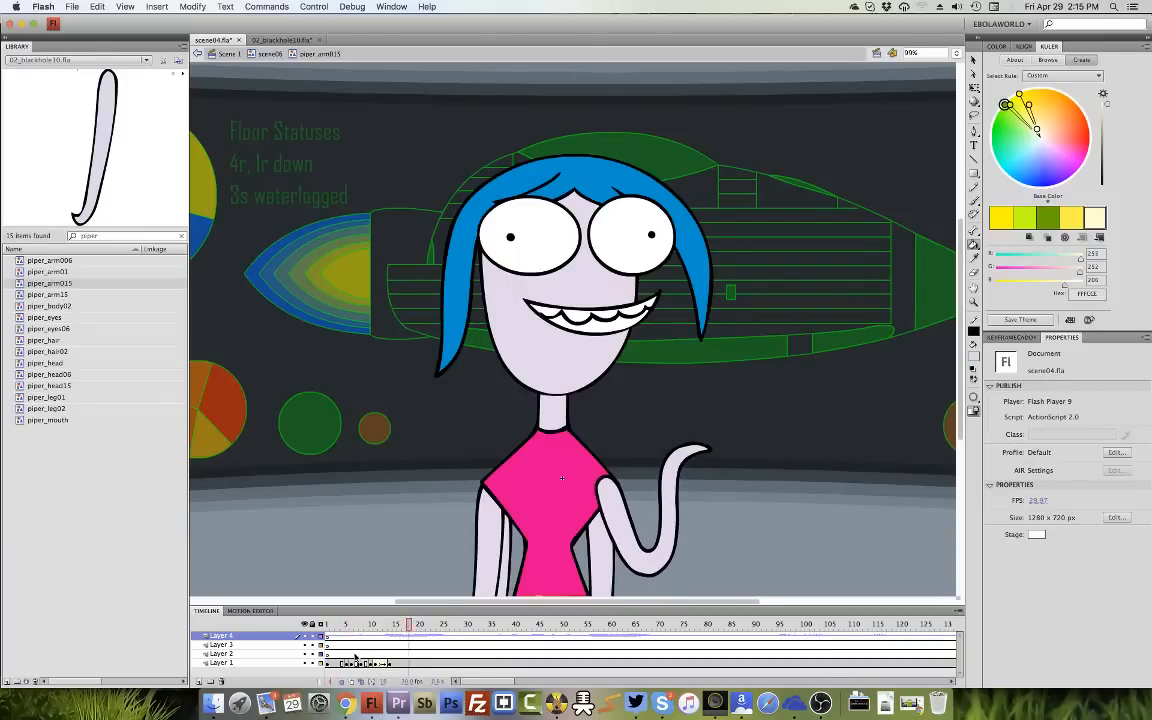
{"action": "key", "text": "Return"}
{"action": "left_click", "coordinate": [348, 638]}
{"action": "key", "text": "Return"}
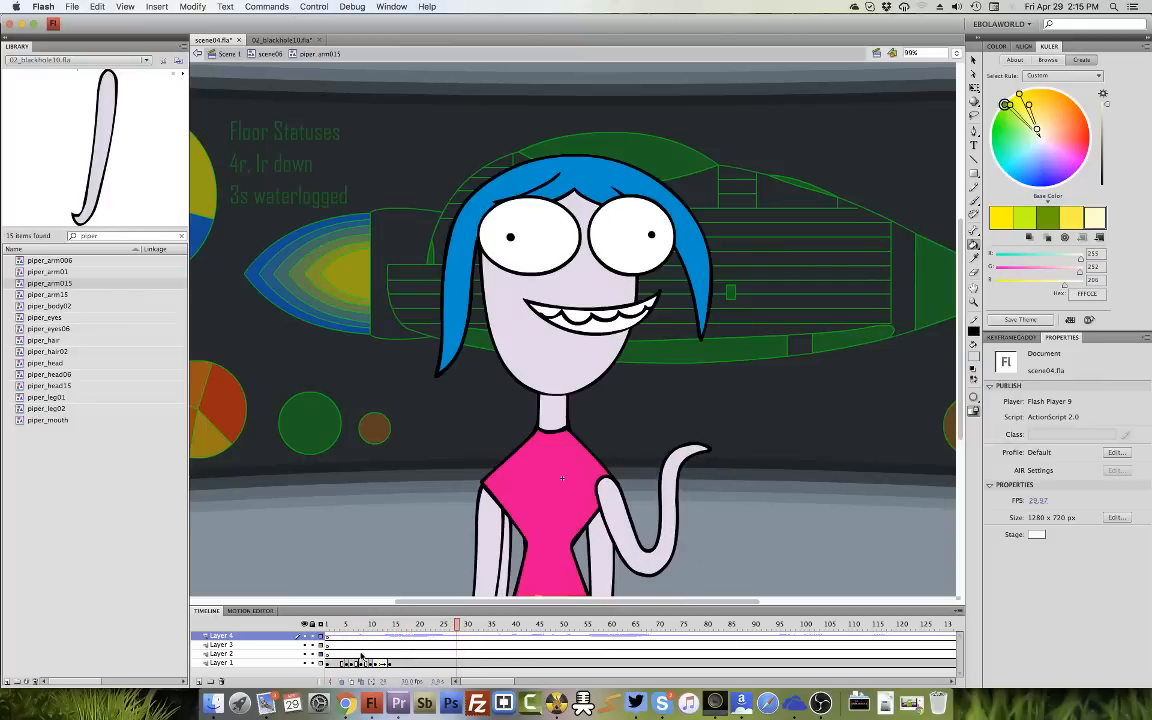
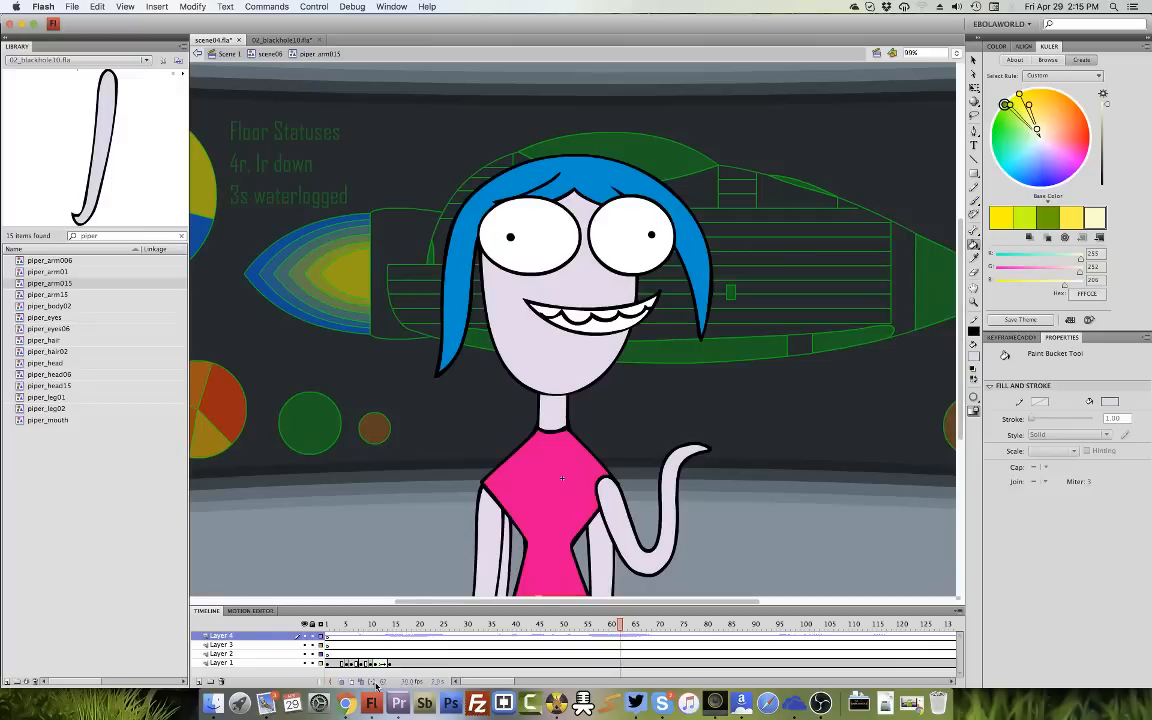
Replay the arm raise from frame 1 and from points within the movement, and inspect the tween at frame 13.
{"action": "left_click", "coordinate": [331, 625]}
{"action": "key", "text": "Return"}
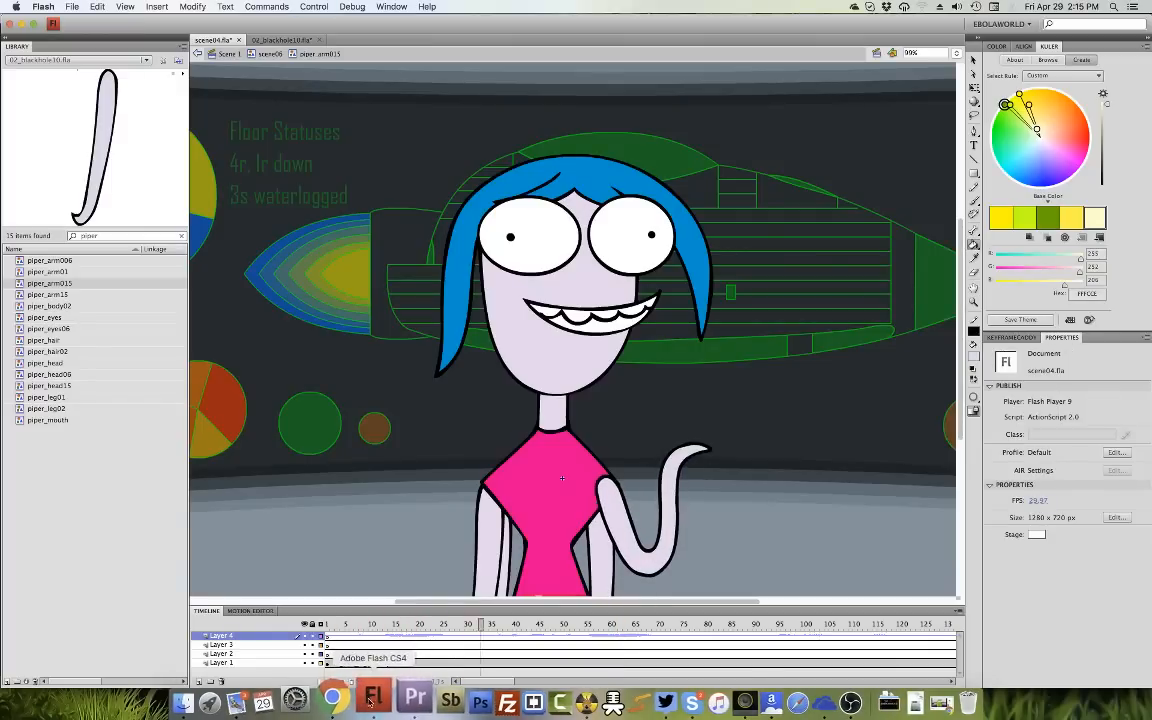
{"action": "left_click", "coordinate": [360, 625]}
{"action": "key", "text": "Return"}
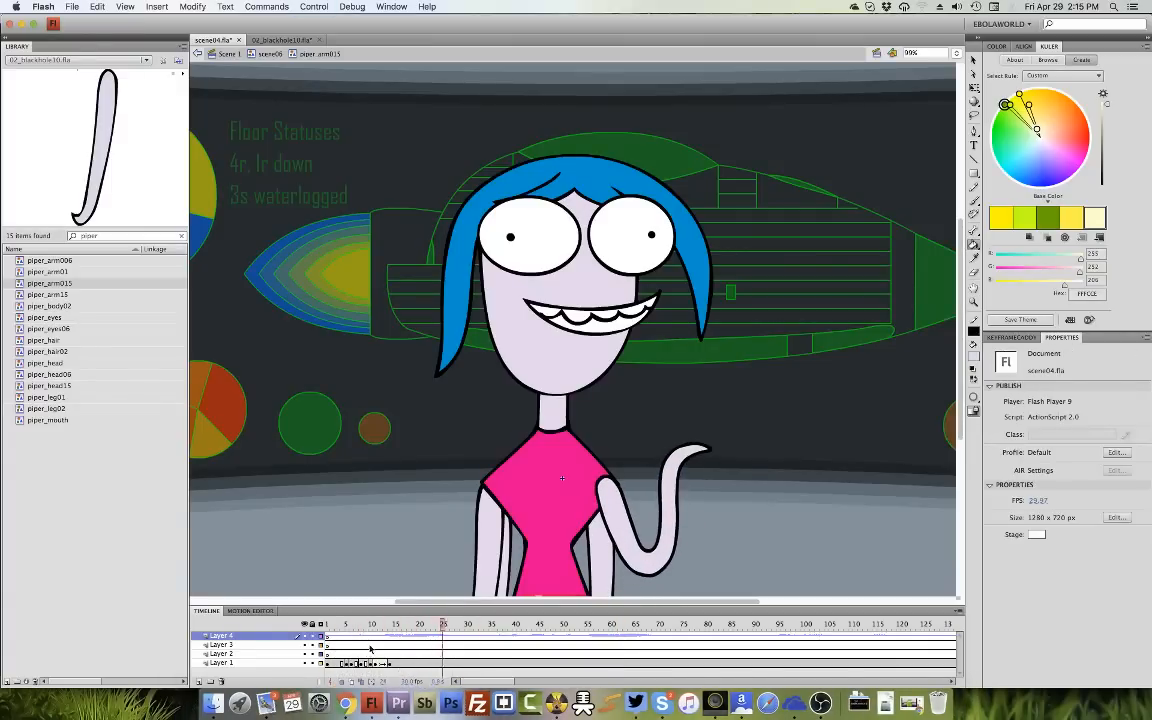
{"action": "left_click", "coordinate": [373, 625]}
{"action": "key", "text": "Return"}
{"action": "left_click_drag", "start_coordinate": [380, 625], "coordinate": [384, 625]}
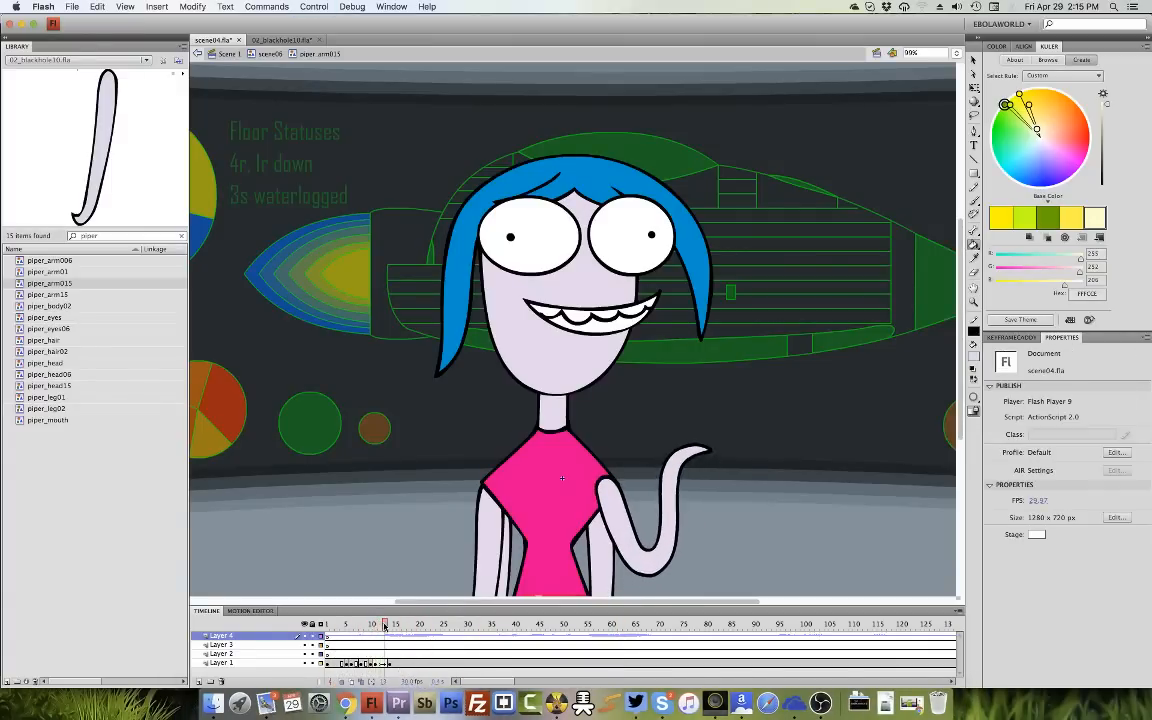
{"action": "left_click", "coordinate": [386, 664]}
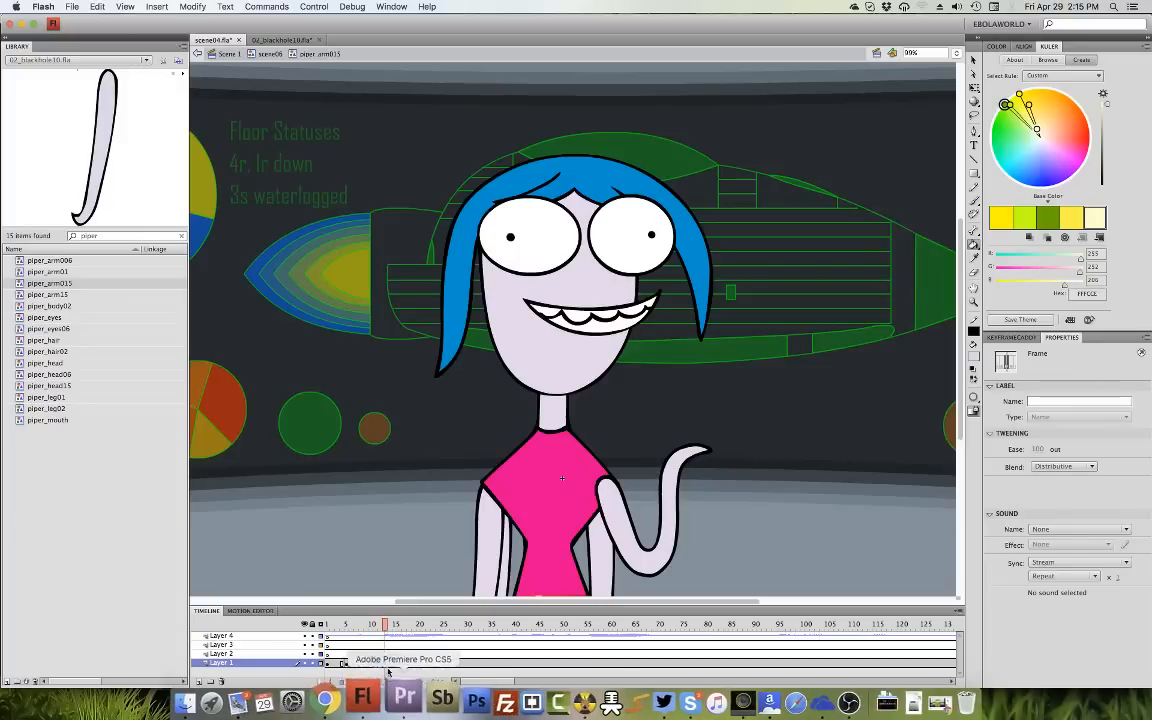
Reshape the inner elbow curve of the raised arm's outline at frame 12, undoing the accidental shift of the whole outline.
{"action": "left_click", "coordinate": [377, 628]}
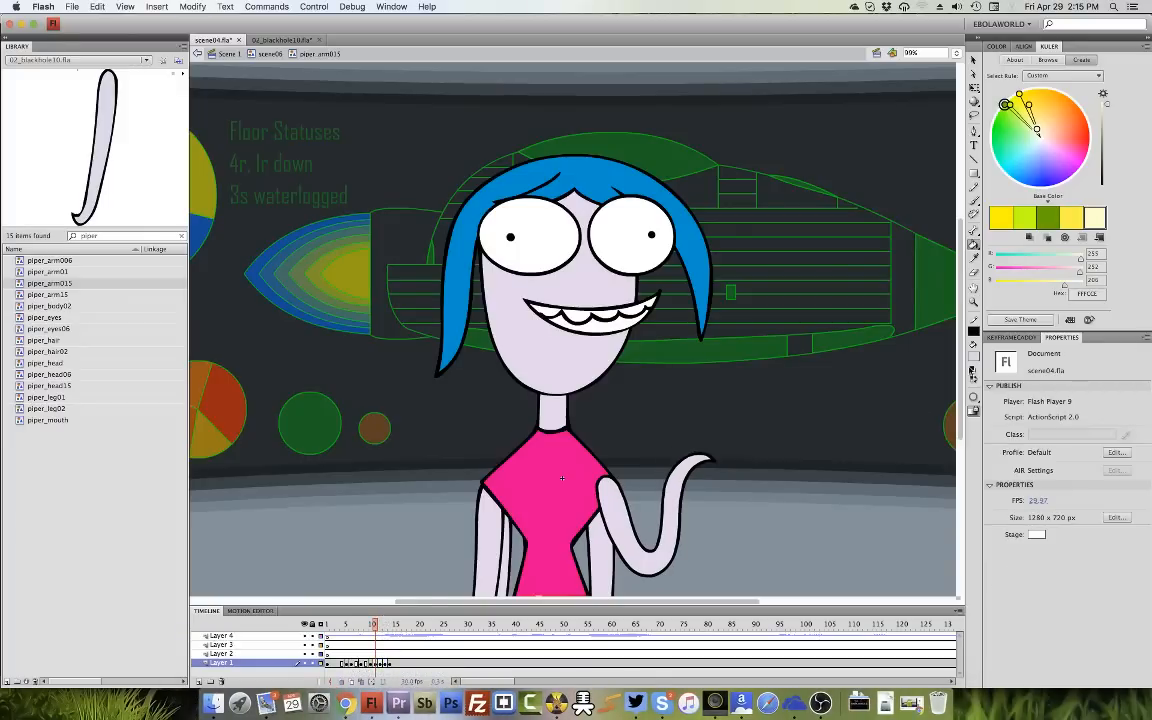
{"action": "key", "text": "k"}
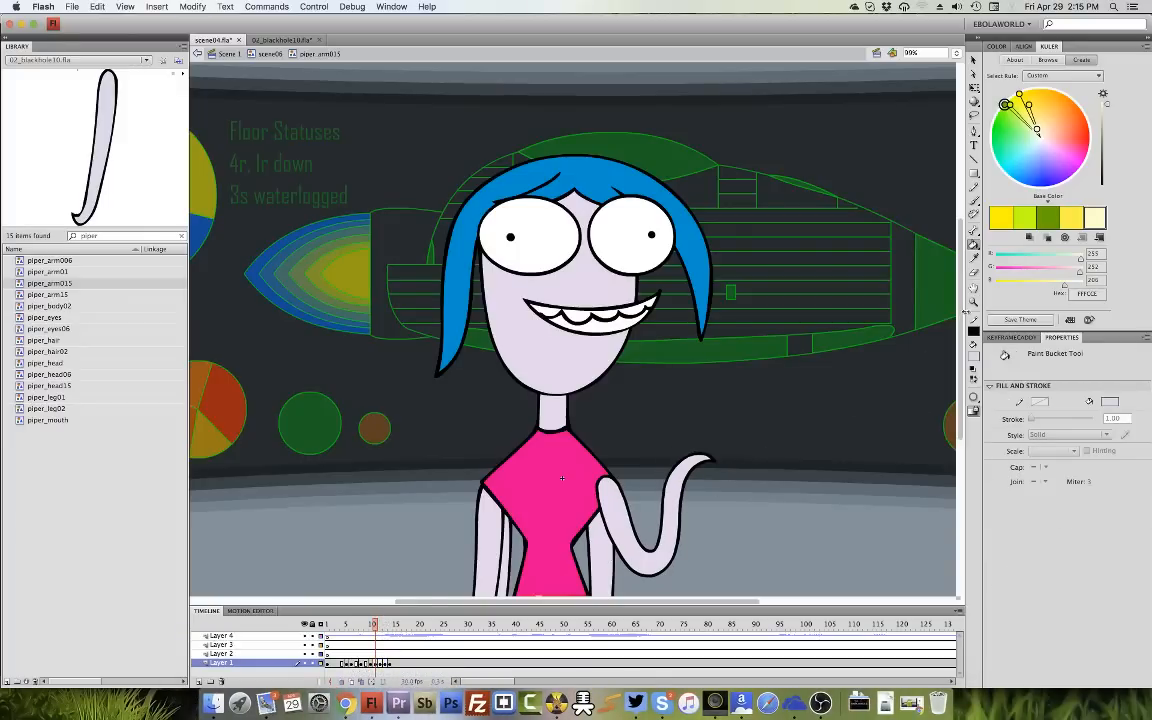
{"action": "left_click", "coordinate": [973, 302]}
{"action": "left_click_drag", "start_coordinate": [730, 473], "coordinate": [575, 584]}
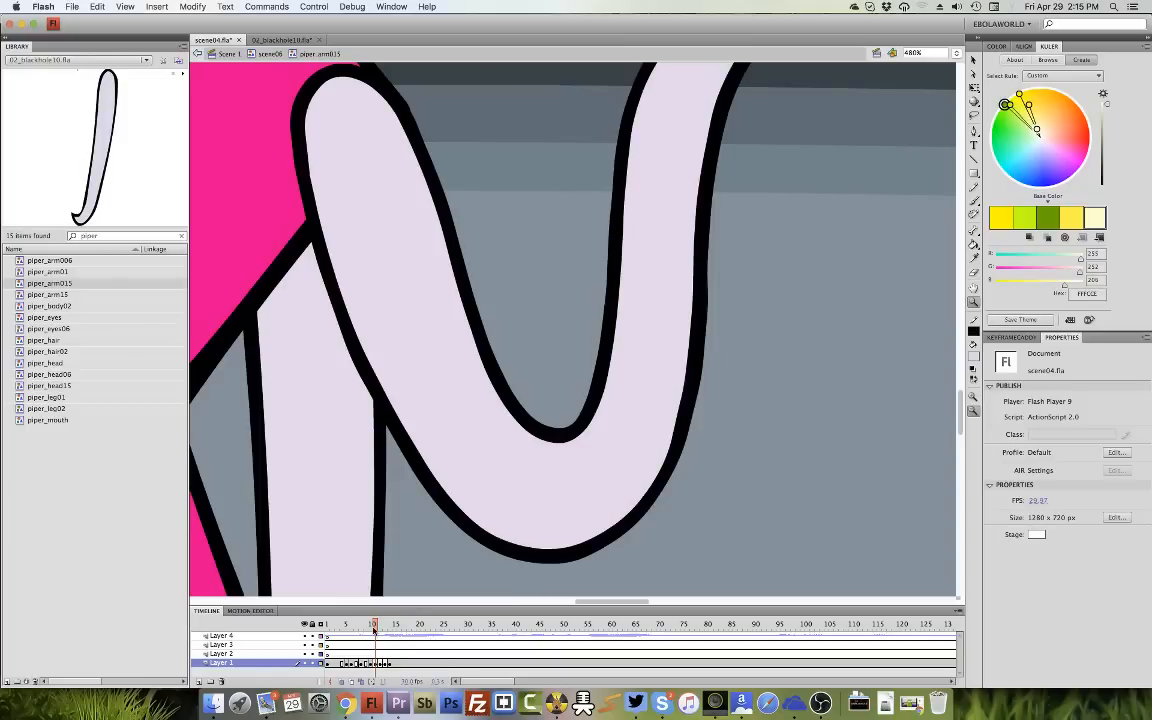
{"action": "left_click_drag", "start_coordinate": [373, 628], "coordinate": [379, 630]}
{"action": "key", "text": "v"}
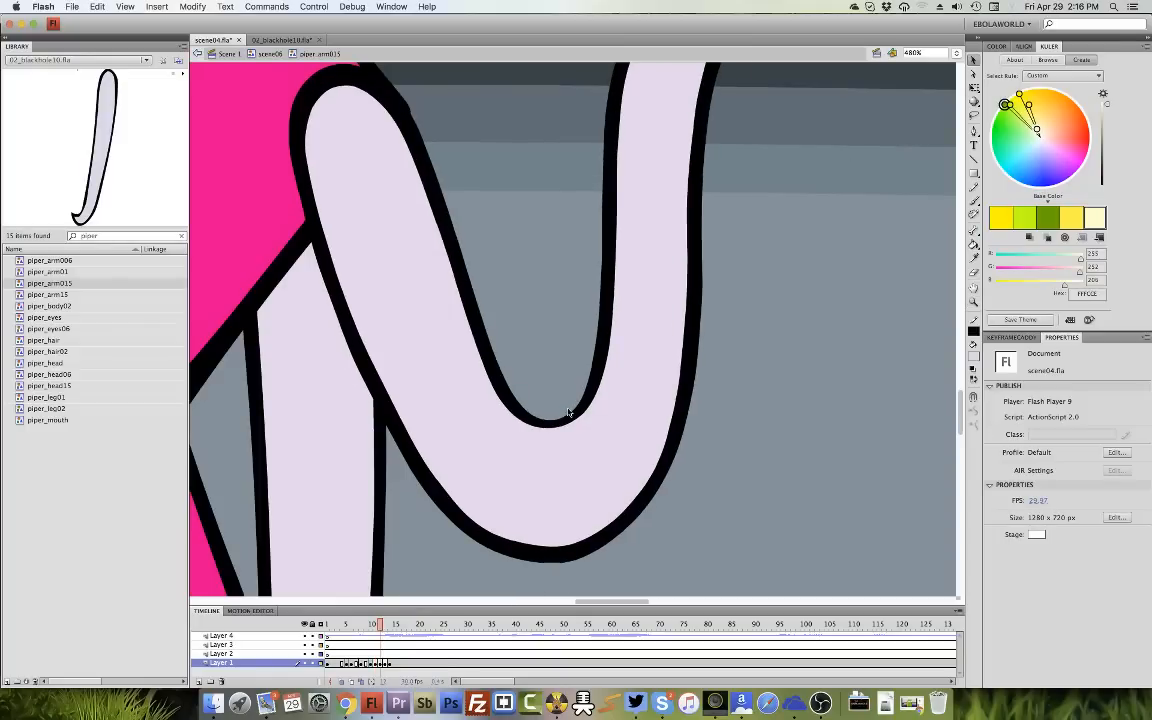
{"action": "left_click_drag", "start_coordinate": [556, 428], "coordinate": [544, 434]}
{"action": "left_click_drag", "start_coordinate": [573, 425], "coordinate": [581, 414]}
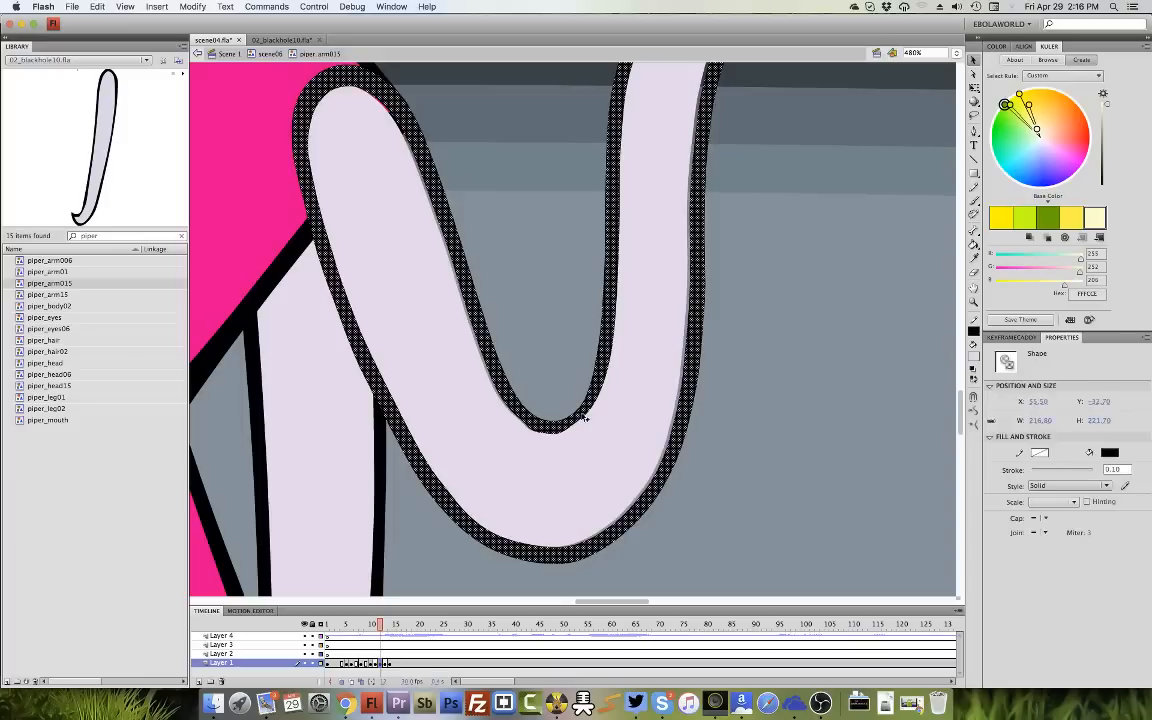
{"action": "key", "text": "super+z"}
Smooth the elbow bend of the arm drawing at frame 12 and refine its inner contour.
{"action": "left_click", "coordinate": [621, 456]}
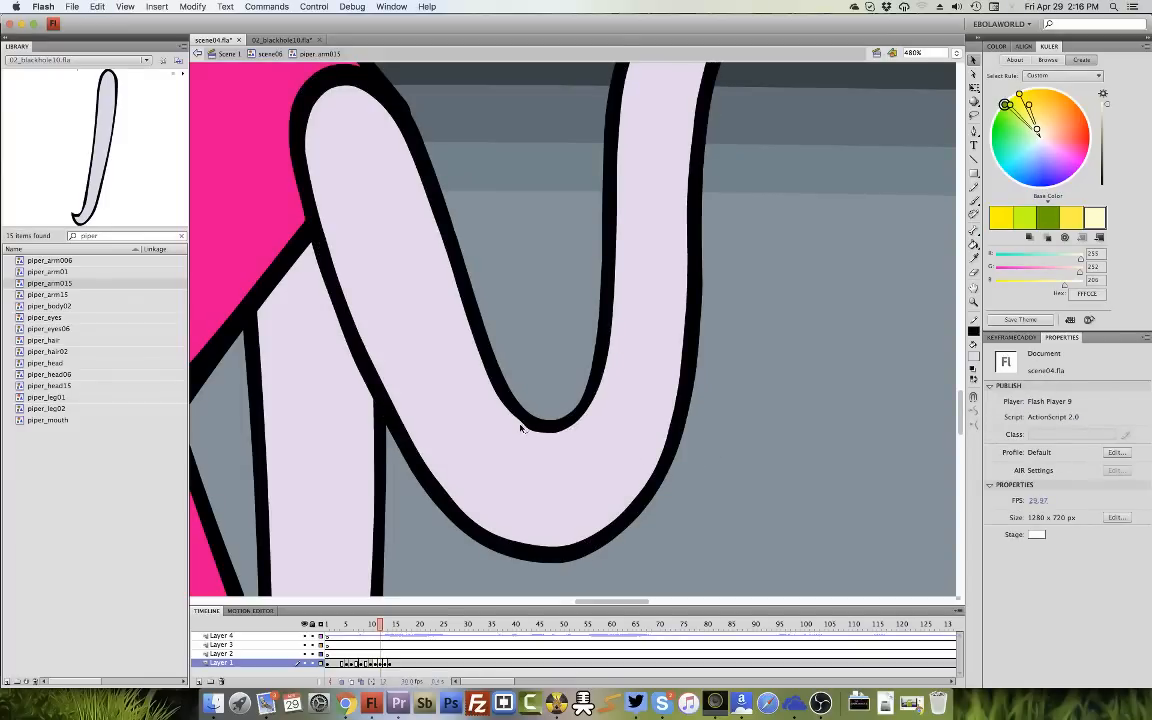
{"action": "double_click", "coordinate": [592, 398]}
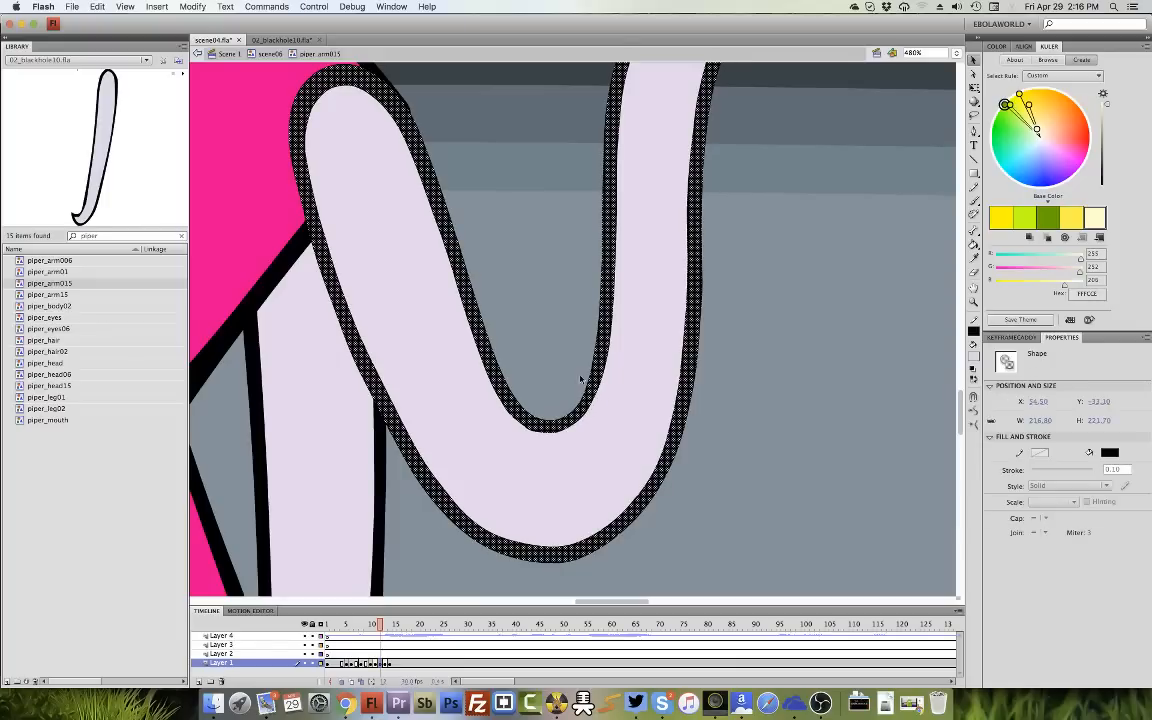
{"action": "mouse_move", "coordinate": [705, 258]}
{"action": "left_mouse_down"}
{"action": "mouse_move", "coordinate": [465, 420]}
{"action": "mouse_move", "coordinate": [411, 586]}
{"action": "mouse_move", "coordinate": [400, 588]}
{"action": "left_mouse_up"}
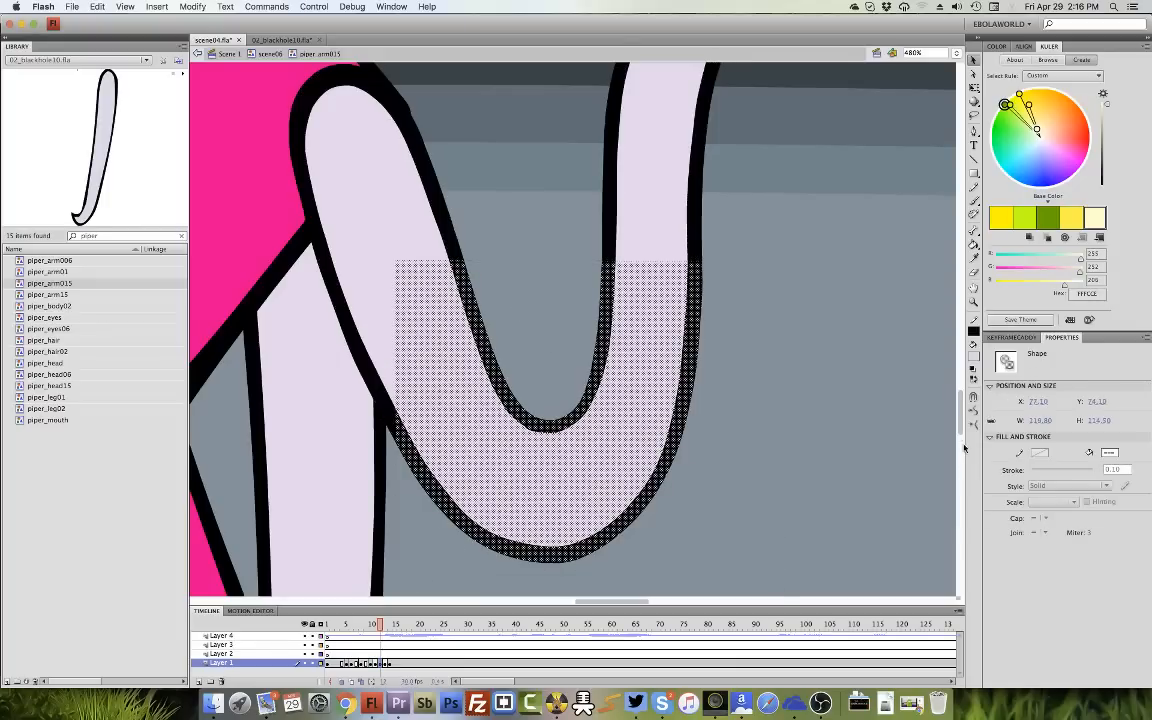
{"action": "left_click", "coordinate": [688, 472]}
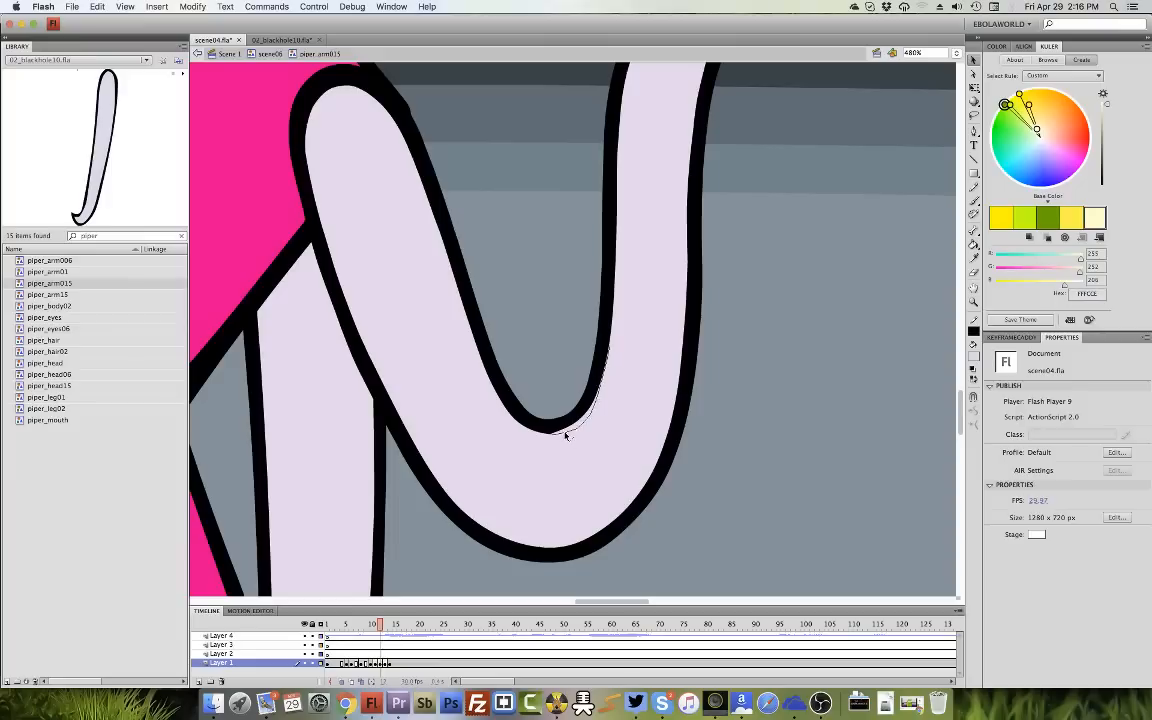
{"action": "mouse_move", "coordinate": [703, 282]}
{"action": "left_mouse_down"}
{"action": "mouse_move", "coordinate": [528, 375]}
{"action": "mouse_move", "coordinate": [439, 478]}
{"action": "left_mouse_up"}
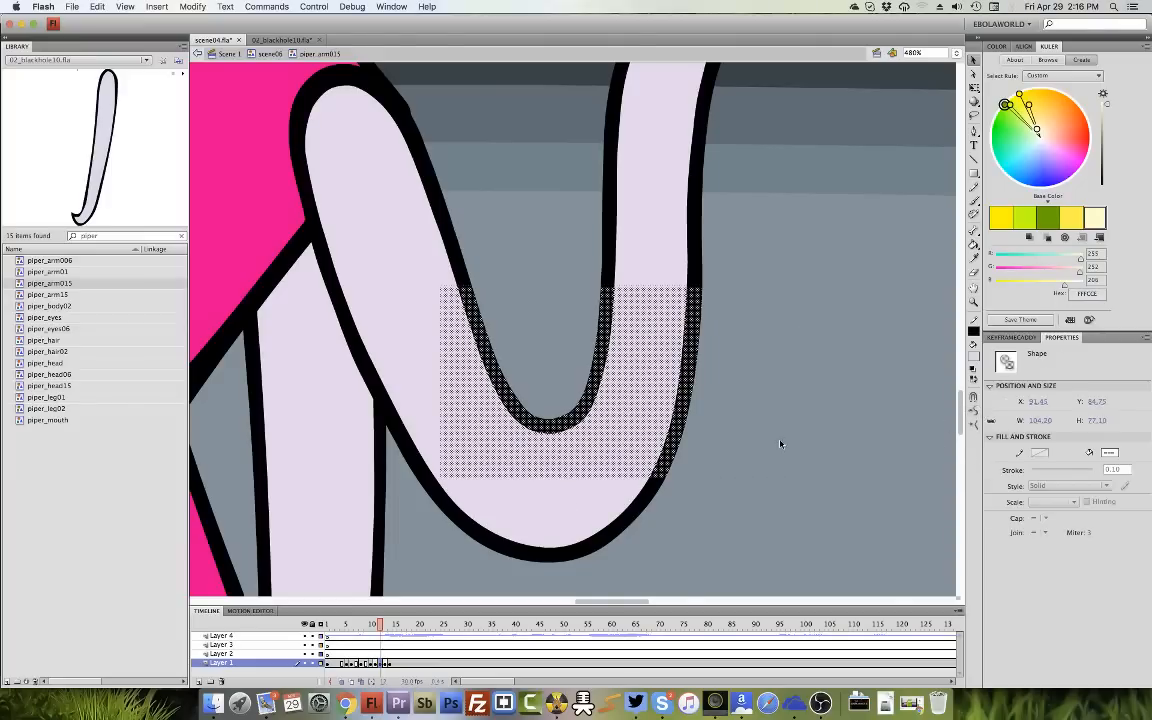
Smooth the elbow bend of the arm drawing at frame 13.
{"action": "key", "text": "period"}
{"action": "key", "text": "period"}
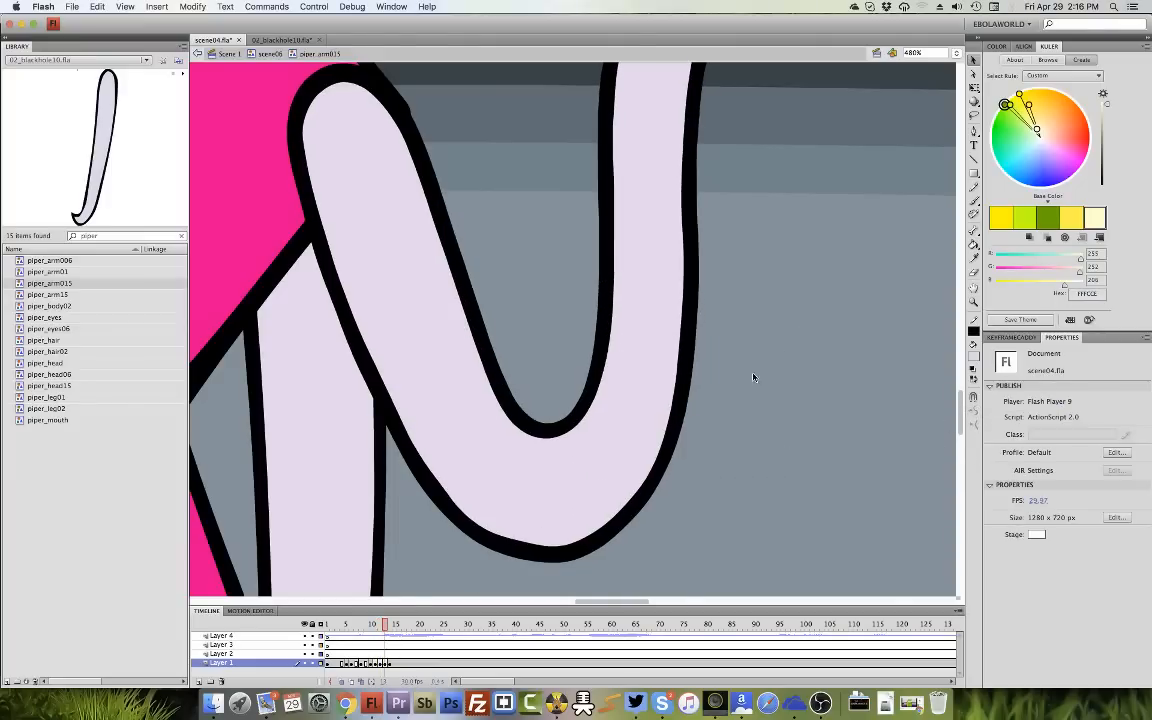
{"action": "left_click_drag", "start_coordinate": [414, 311], "coordinate": [840, 605]}
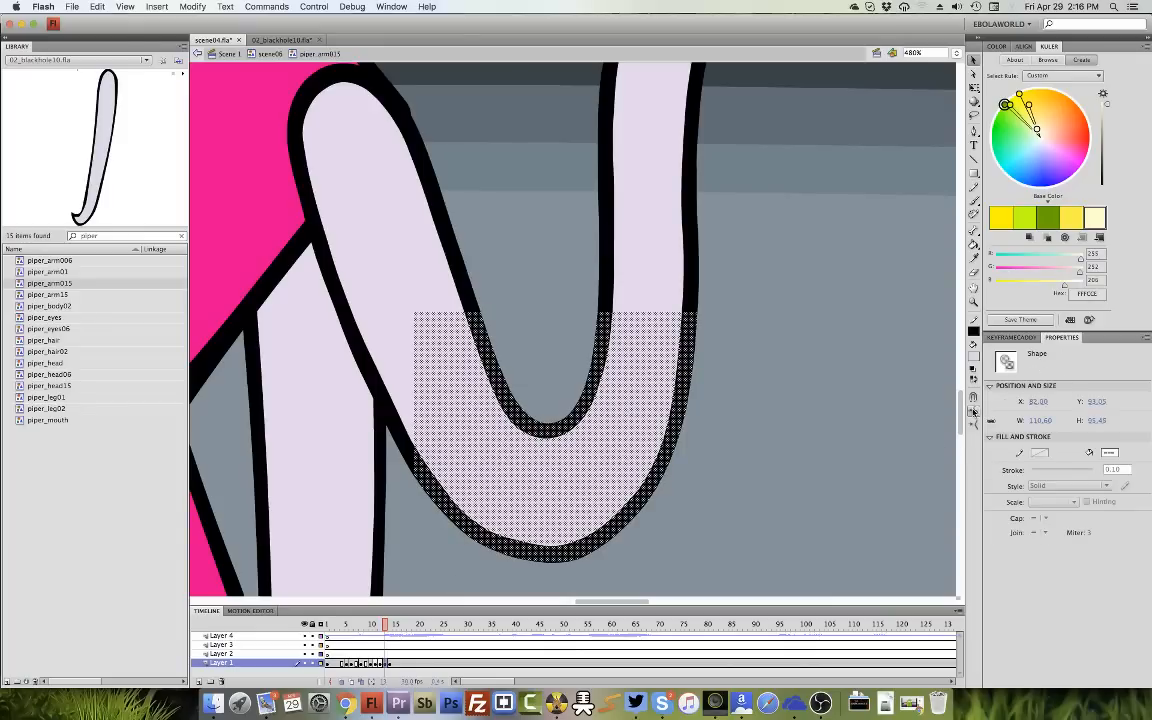
{"action": "left_click", "coordinate": [740, 470]}
Play back the arm raise inside the symbol, return to scene06 and play it back there as well.
{"action": "mouse_move", "coordinate": [369, 628]}
{"action": "left_mouse_down"}
{"action": "mouse_move", "coordinate": [390, 628]}
{"action": "mouse_move", "coordinate": [377, 630]}
{"action": "left_mouse_up"}
{"action": "key", "text": "super+2"}
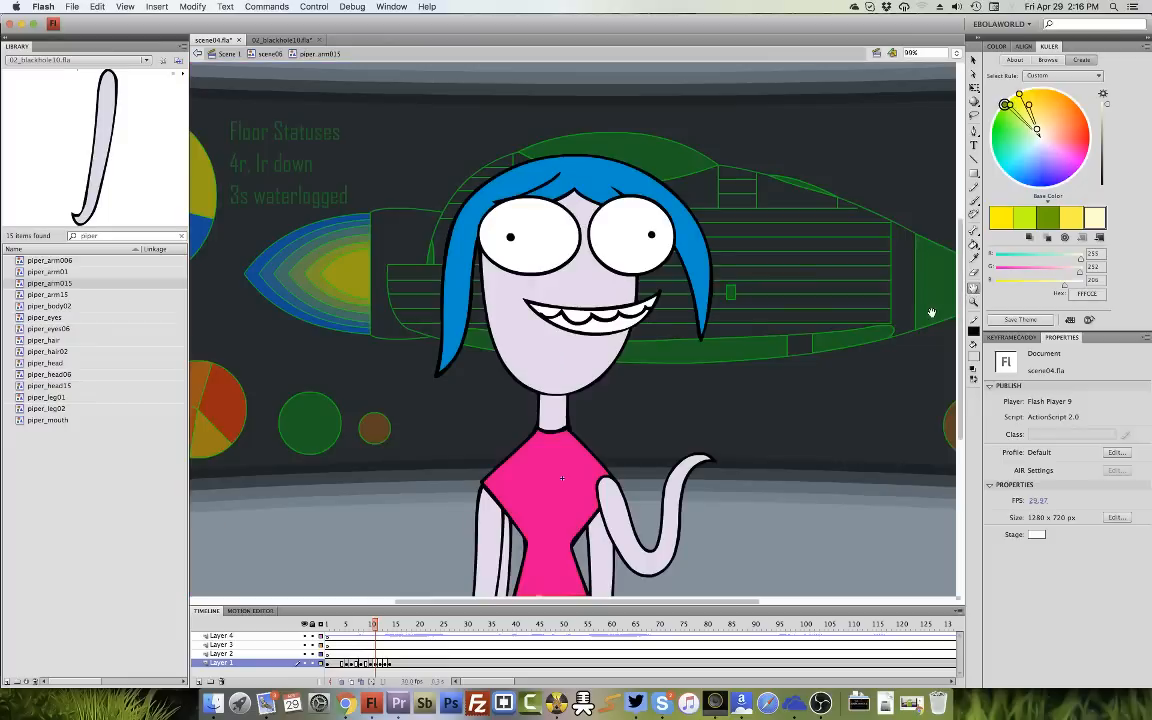
{"action": "key", "text": "Return"}
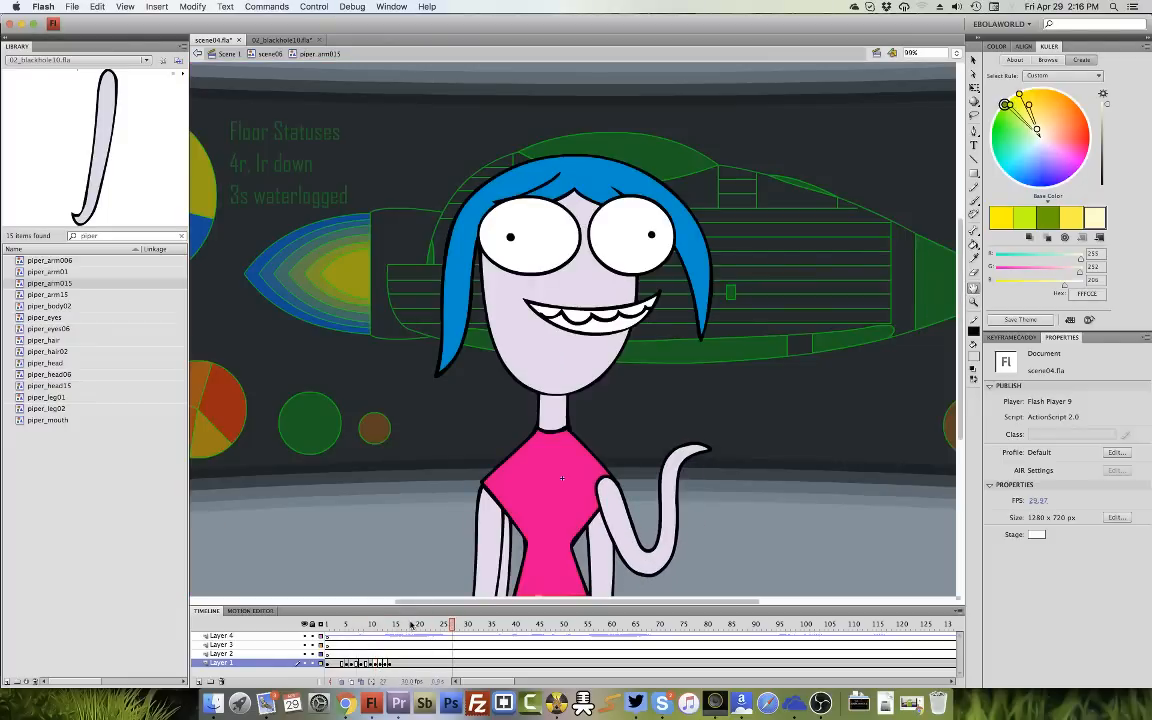
{"action": "left_click", "coordinate": [268, 53]}
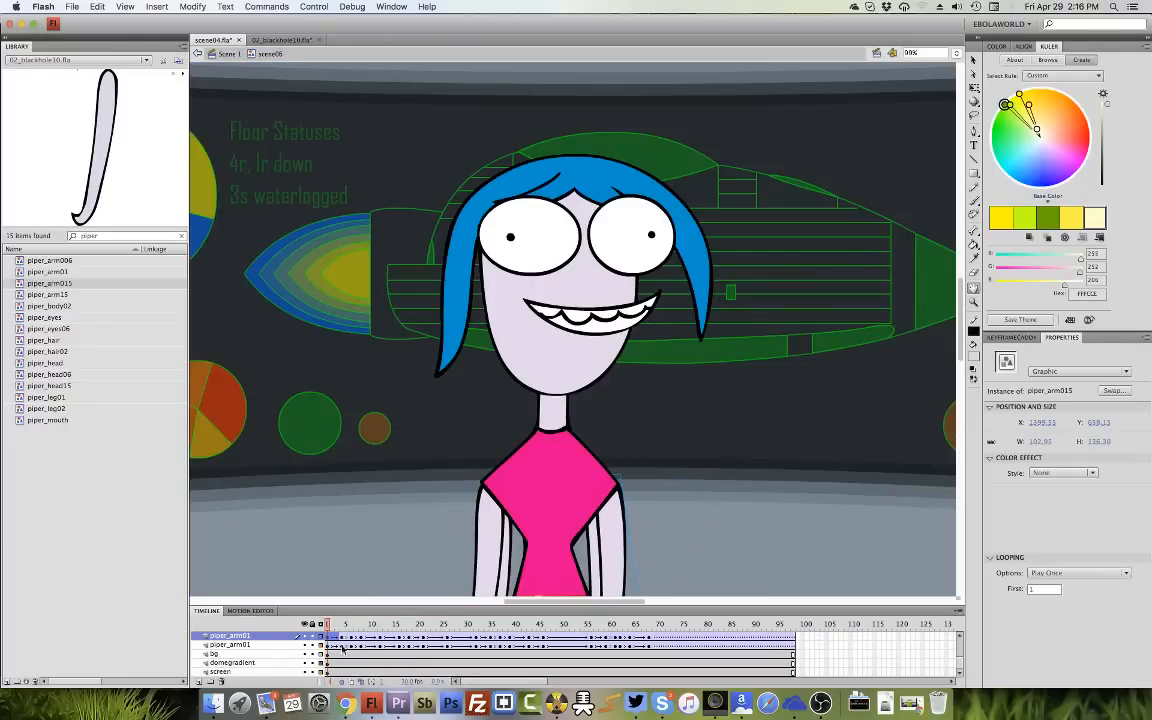
{"action": "key", "text": "Return"}
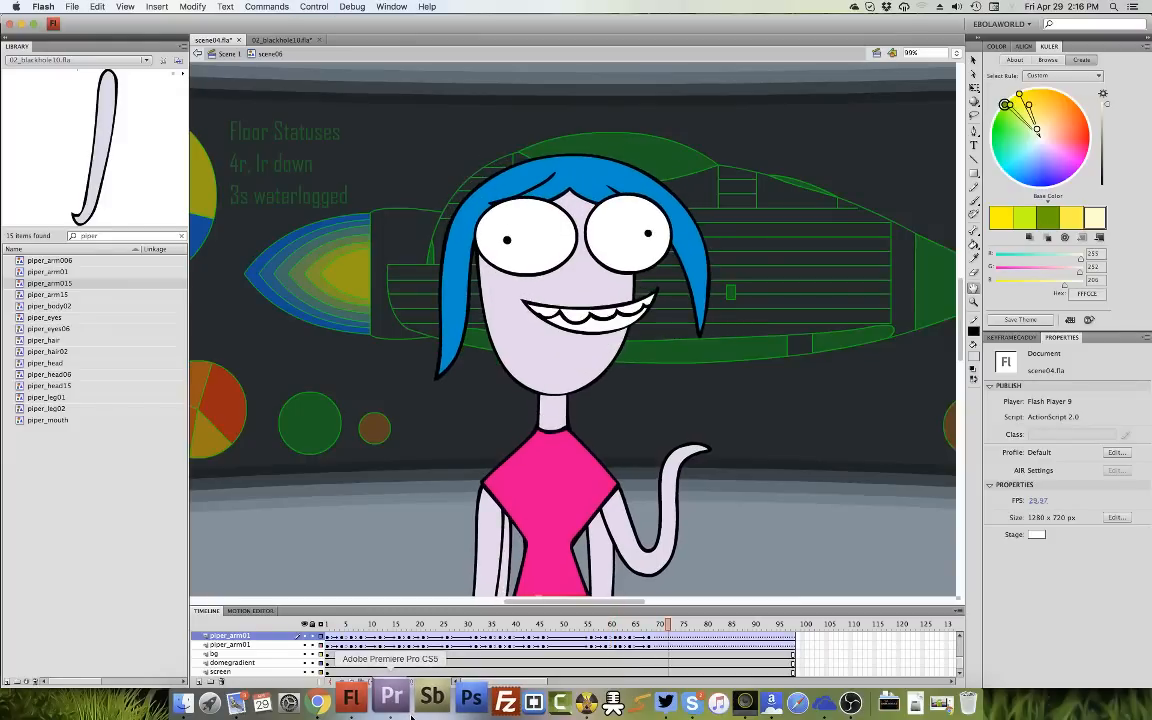
Select the raised arm at frame 56 of scene06 and open its piper_arm015 symbol for editing.
{"action": "left_click", "coordinate": [590, 645]}
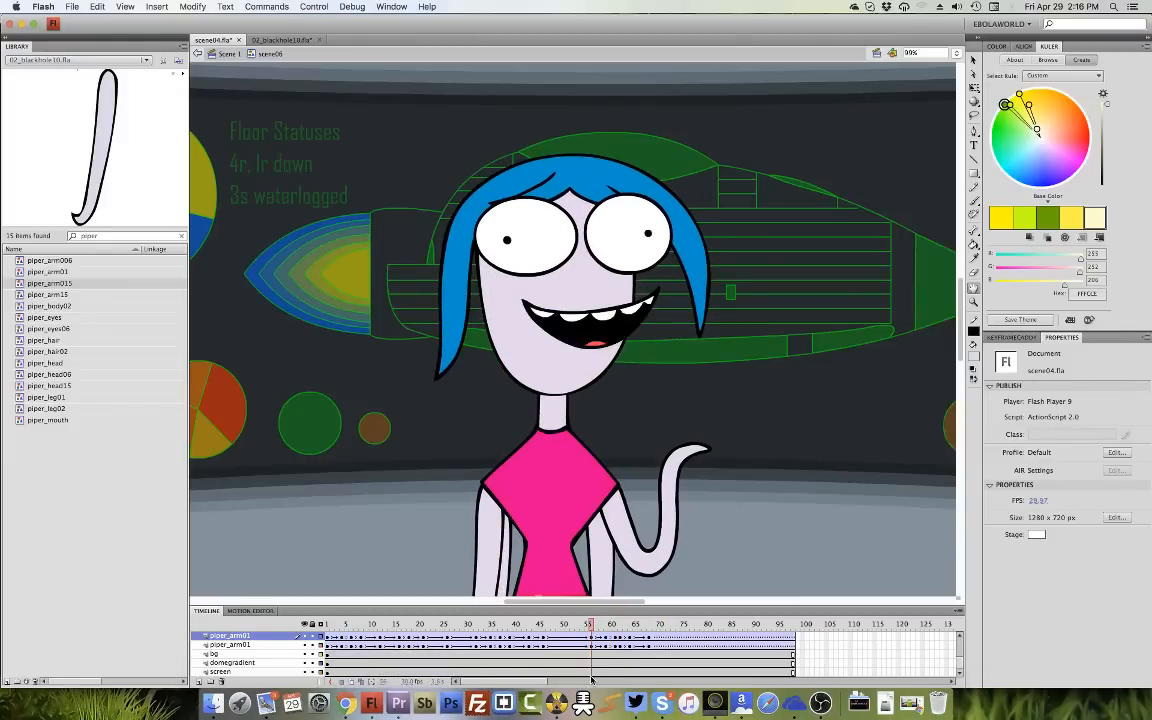
{"action": "left_click", "coordinate": [691, 481]}
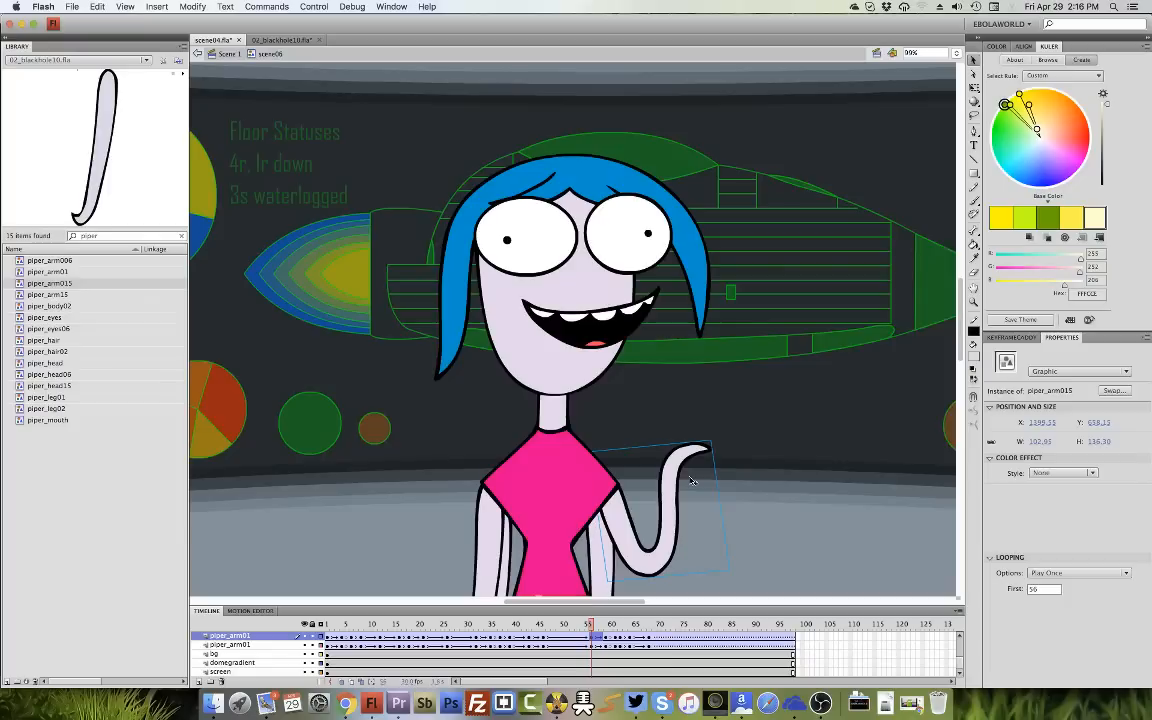
{"action": "key", "text": "period"}
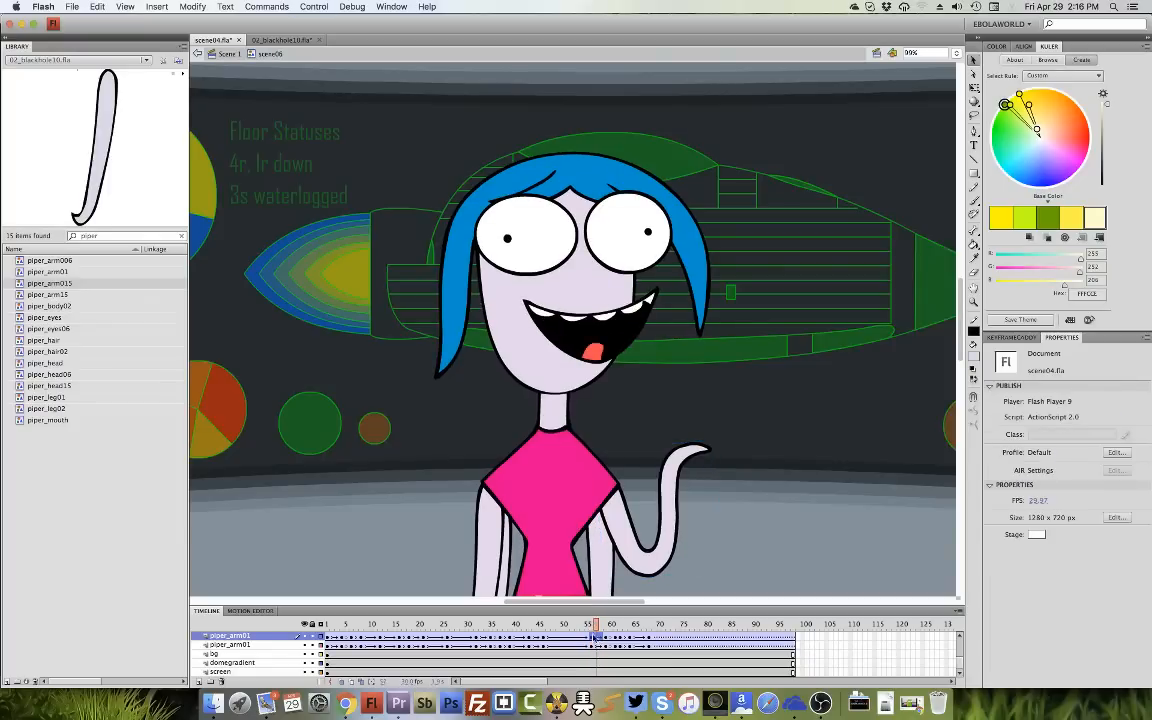
{"action": "key", "text": "comma"}
{"action": "key", "text": "super+e"}
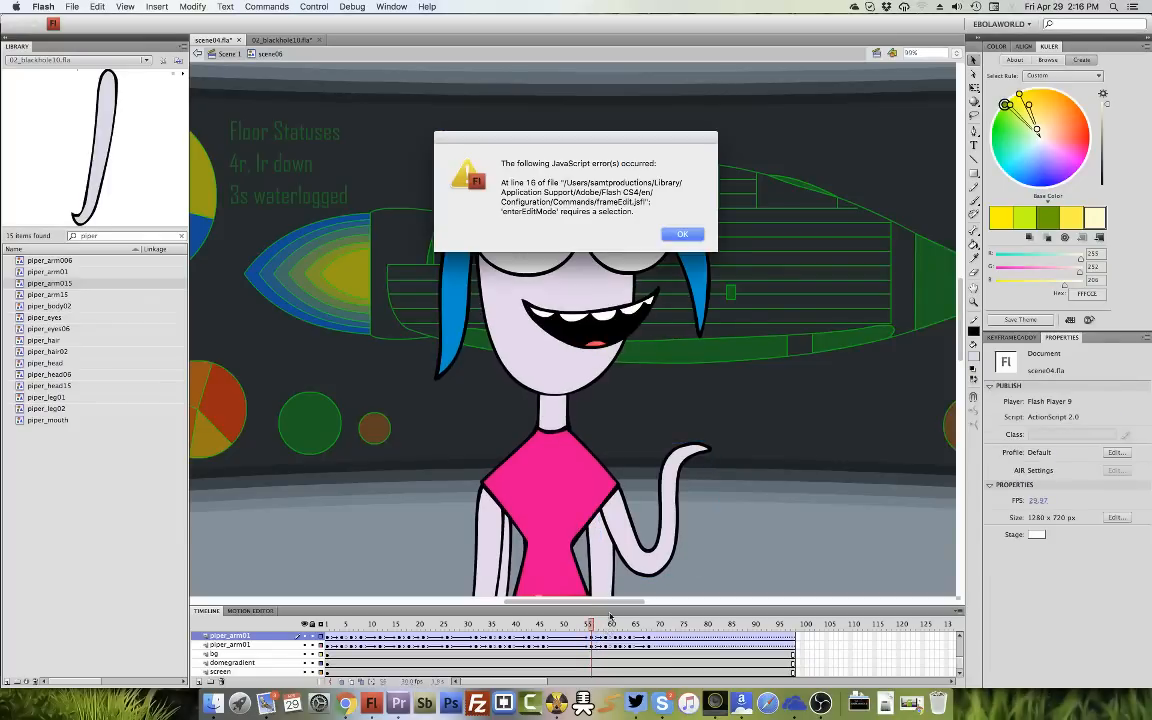
{"action": "left_click", "coordinate": [682, 235]}
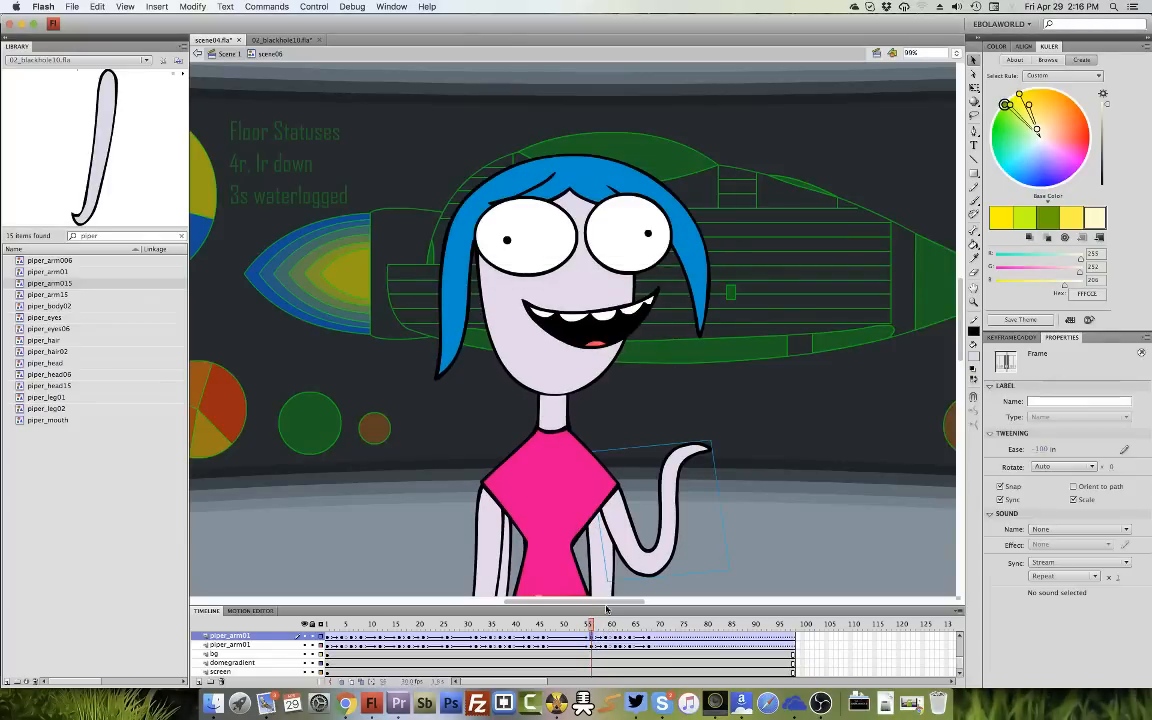
{"action": "left_click", "coordinate": [642, 566]}
{"action": "key", "text": "super+e"}
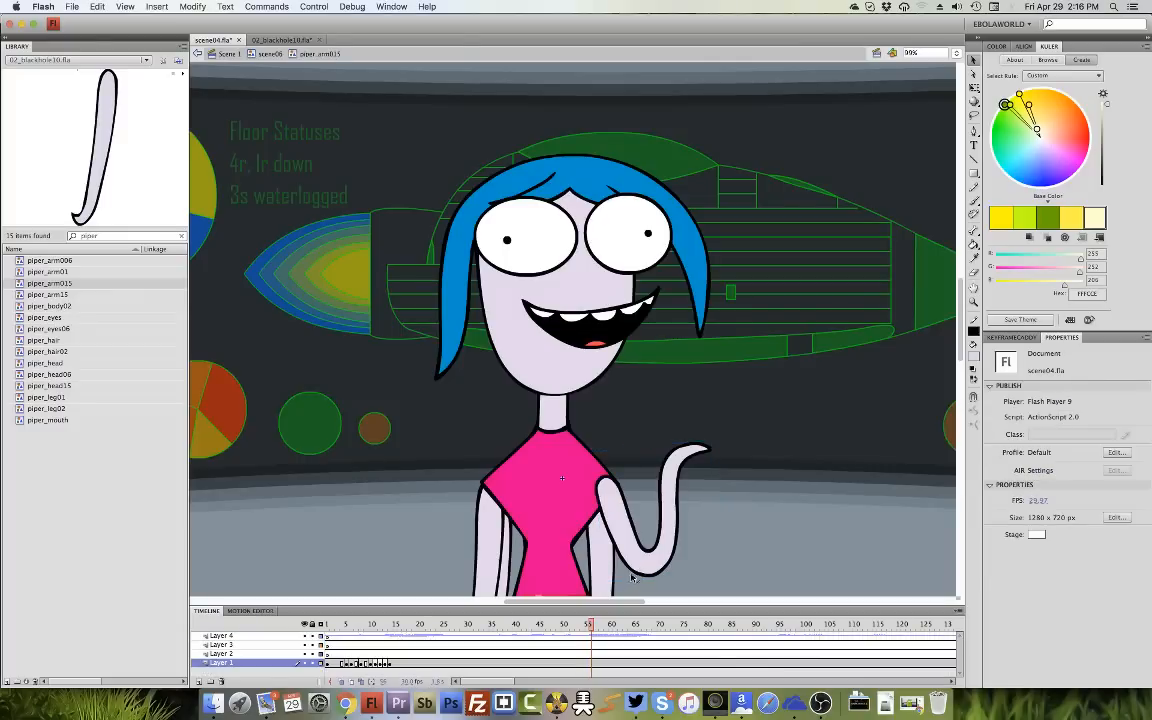
Check the arm motion within the symbol and save scene04.fla.
{"action": "key", "text": "Return"}
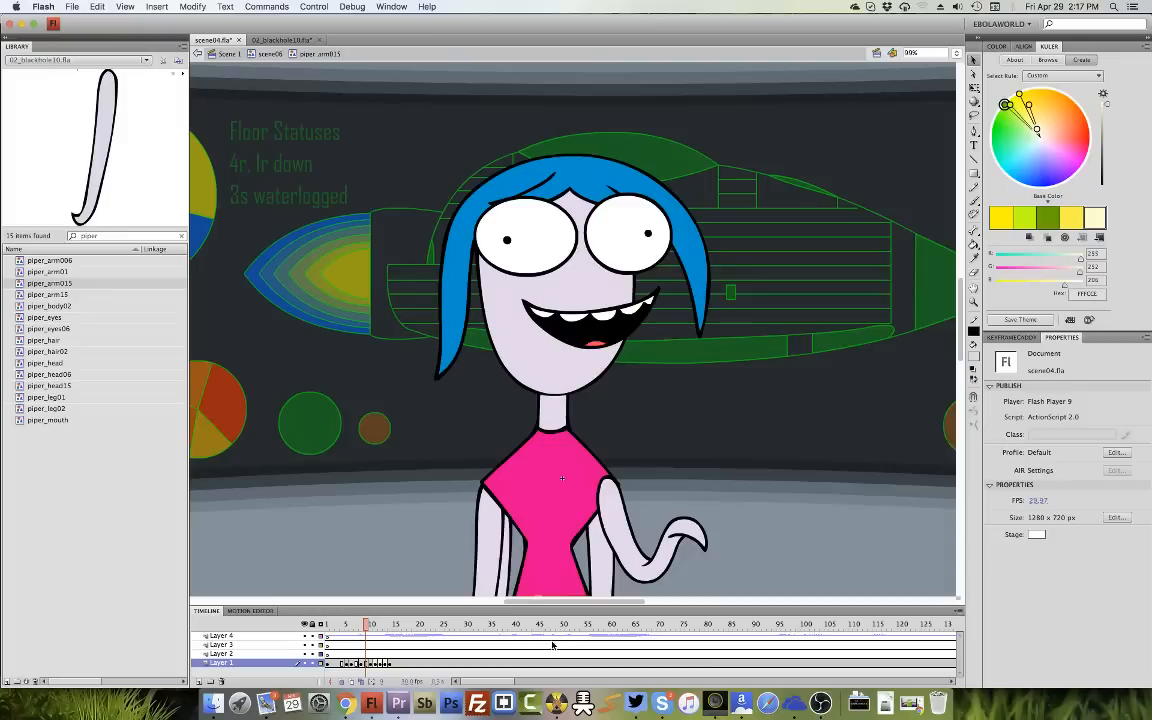
{"action": "key", "text": "super+s"}
{"action": "left_click_drag", "start_coordinate": [556, 627], "coordinate": [571, 632]}
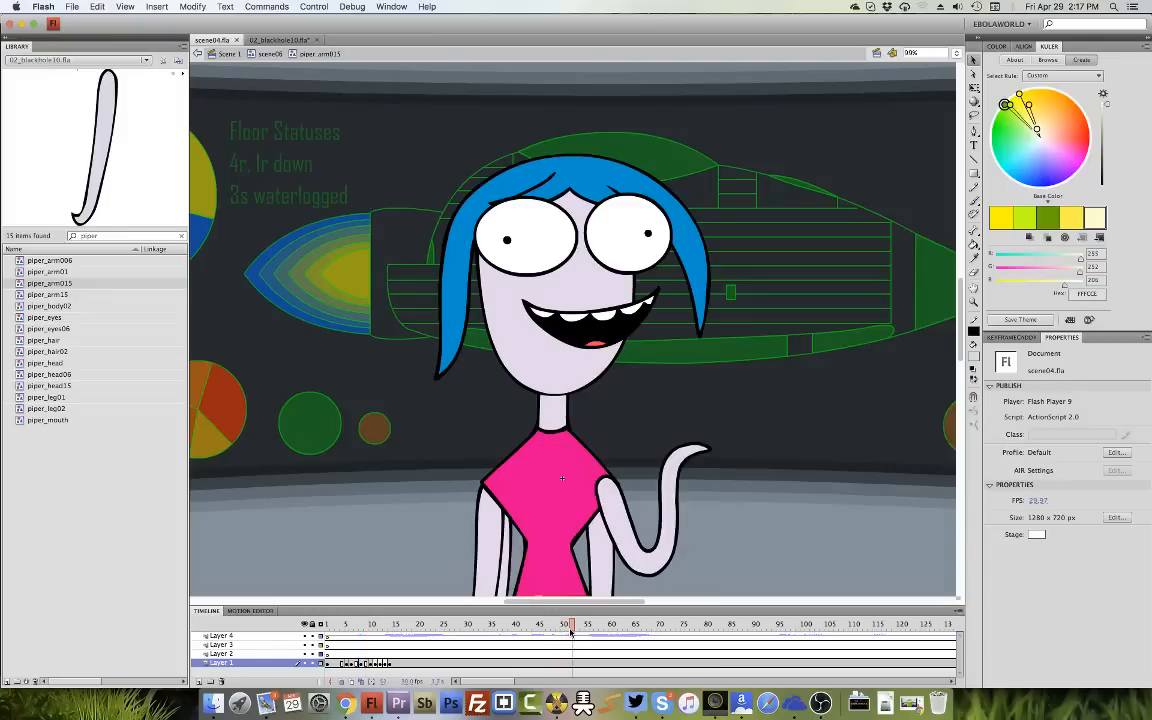
Reopen piper_arm015 from frame 56 of scene06 and insert a blank keyframe at frame 56 of Layer 1.
{"action": "left_click", "coordinate": [252, 53]}
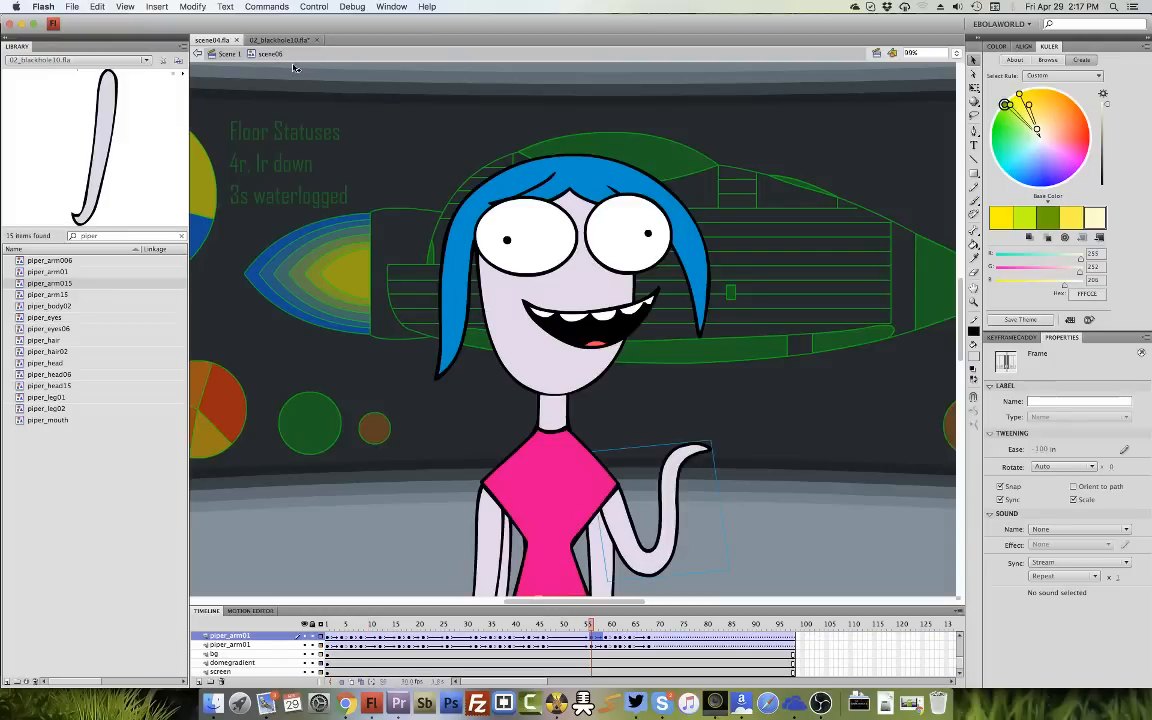
{"action": "double_click", "coordinate": [668, 562]}
{"action": "left_click", "coordinate": [596, 665]}
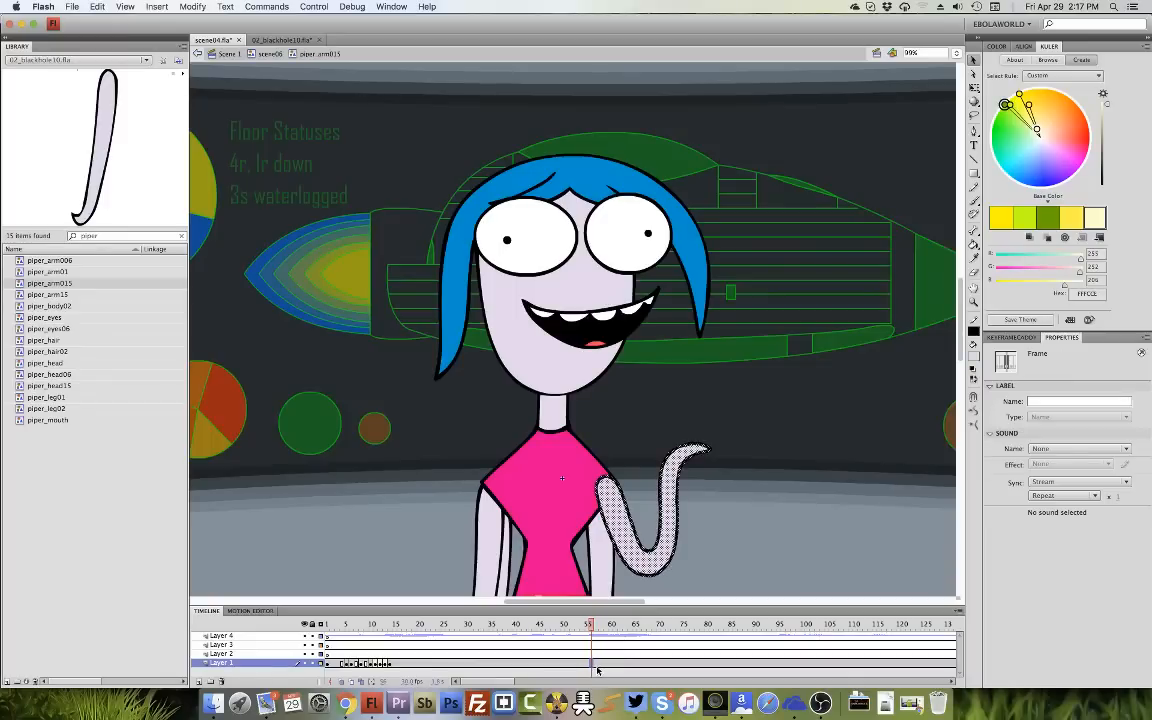
{"action": "key", "text": "F7"}
Copy the raised-arm keyframes in reverse order, starting from frame 13, onto frames 56, 57 and 58 of Layer 1.
{"action": "left_click", "coordinate": [386, 664]}
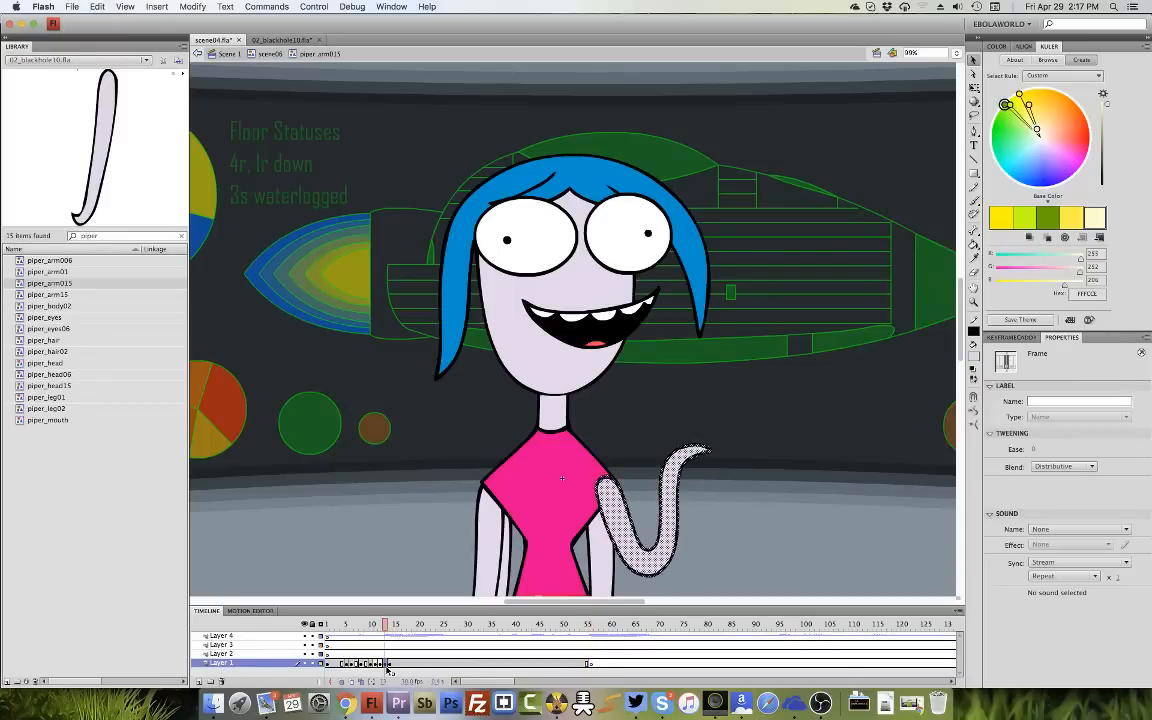
{"action": "left_click_drag", "start_coordinate": [386, 666], "coordinate": [592, 668]}
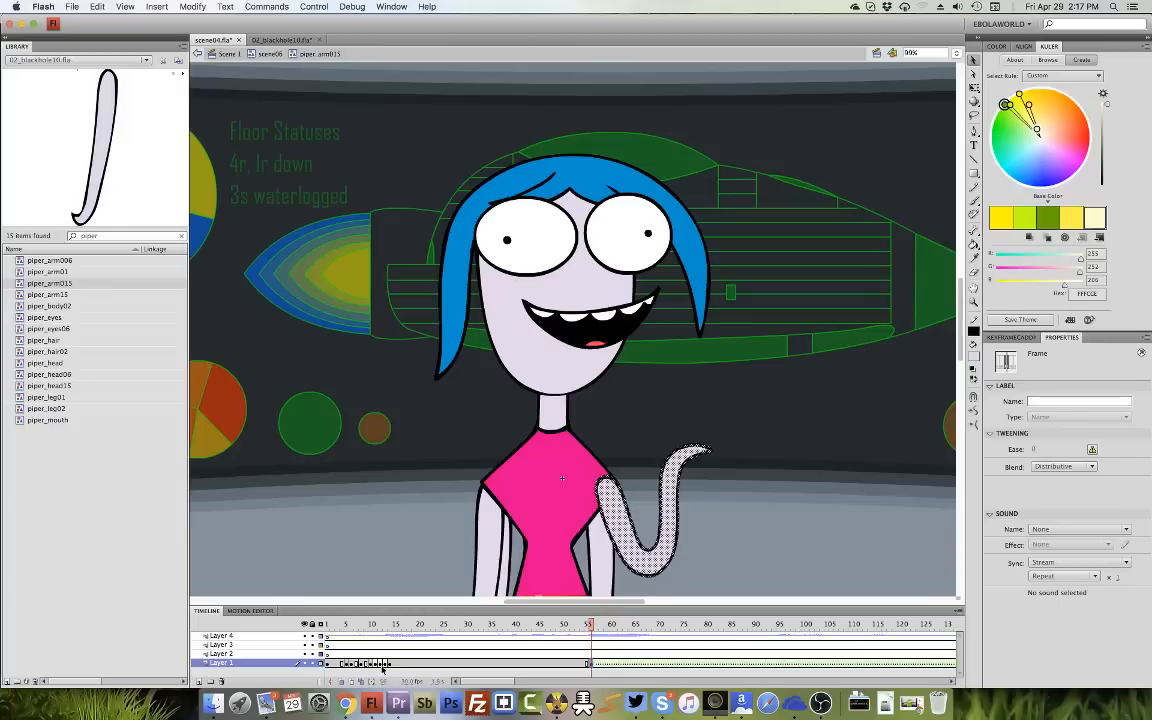
{"action": "left_click", "coordinate": [381, 665]}
{"action": "left_click_drag", "start_coordinate": [381, 665], "coordinate": [597, 668]}
{"action": "left_click", "coordinate": [375, 666]}
{"action": "left_click_drag", "start_coordinate": [373, 667], "coordinate": [600, 667]}
{"action": "key", "text": "Return"}
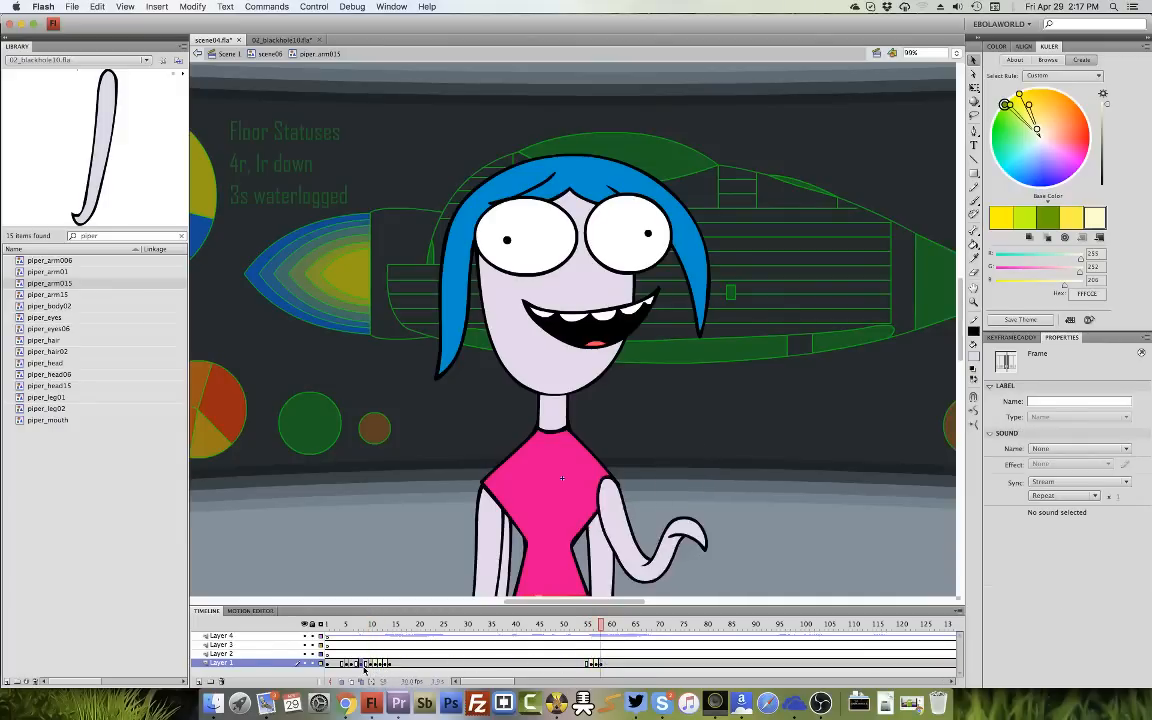
Continue copying the earlier arm keyframes in reverse order, back to frame 5, onto frames 59 to 62 of Layer 1.
{"action": "left_click", "coordinate": [607, 664]}
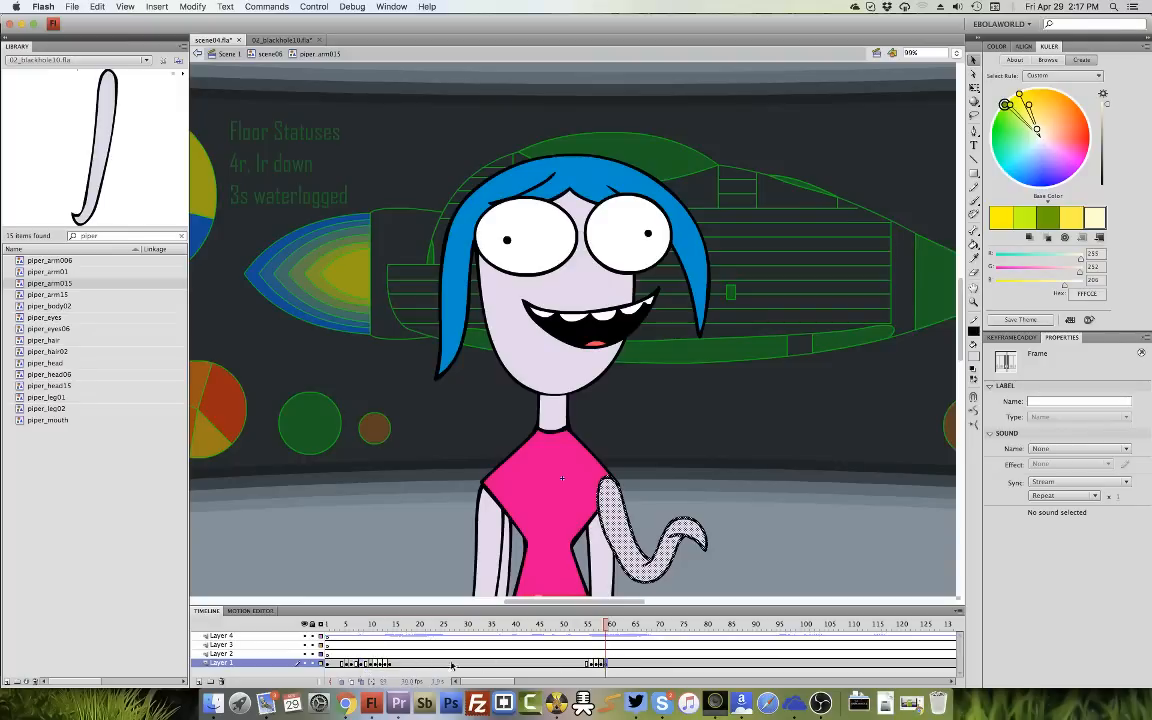
{"action": "left_click", "coordinate": [357, 666]}
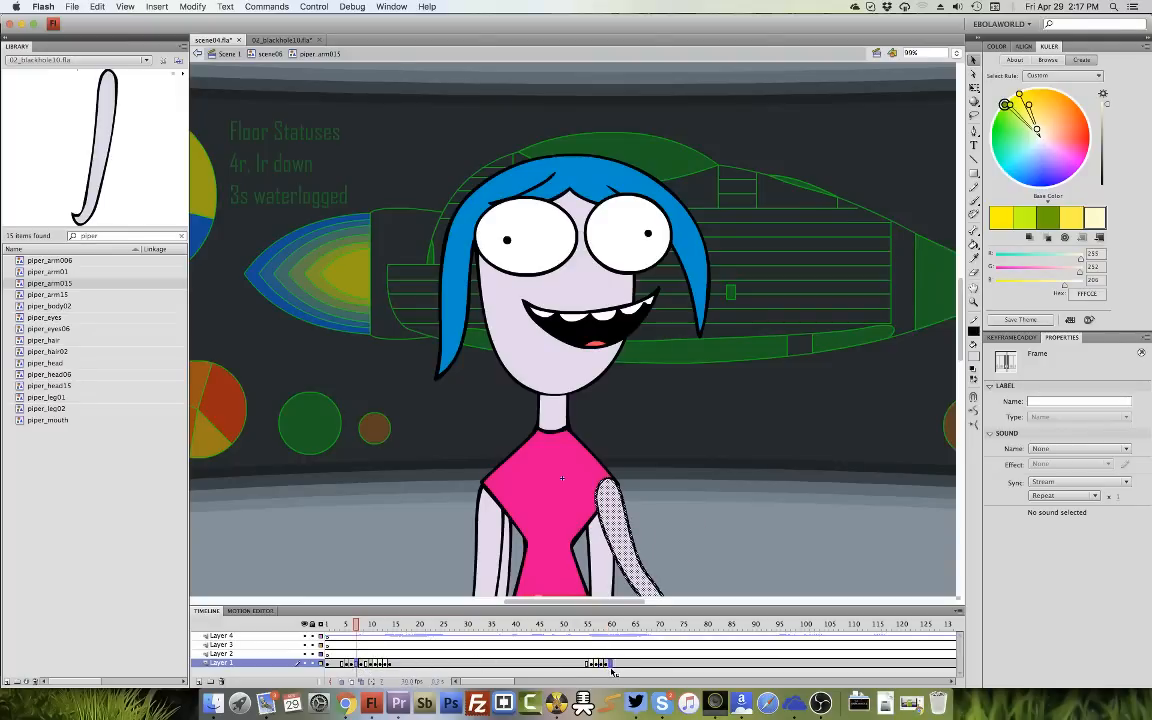
{"action": "left_click", "coordinate": [350, 665]}
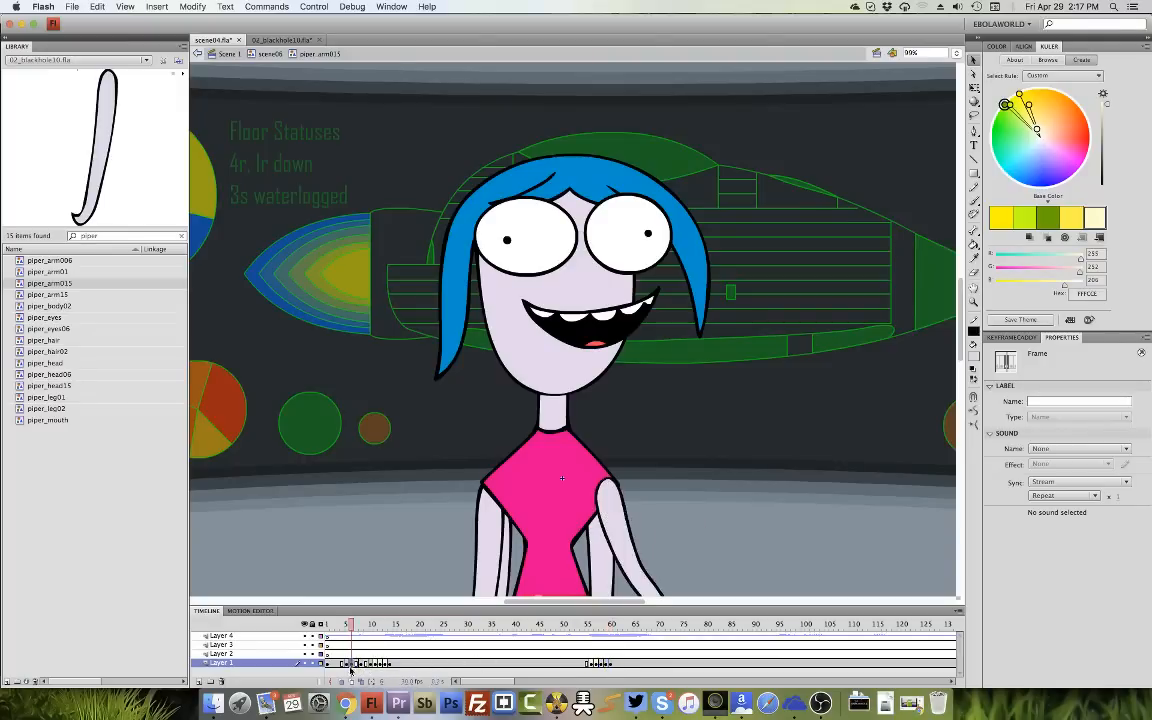
{"action": "left_click", "coordinate": [612, 664]}
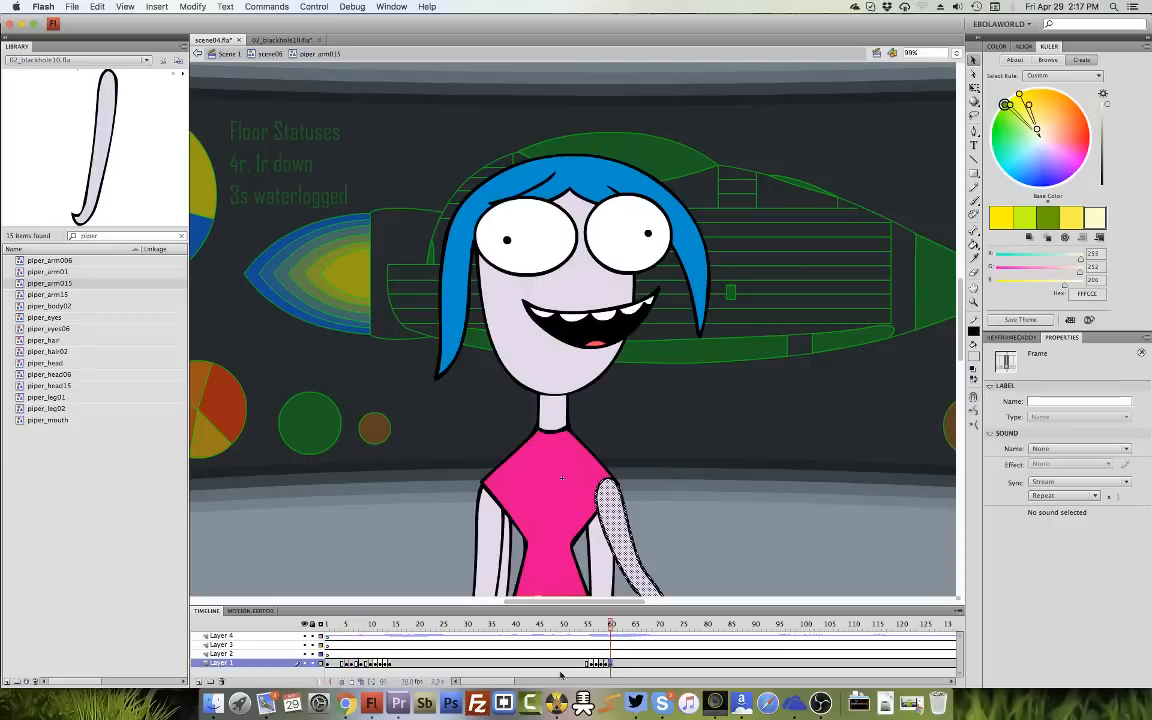
{"action": "left_click", "coordinate": [351, 665]}
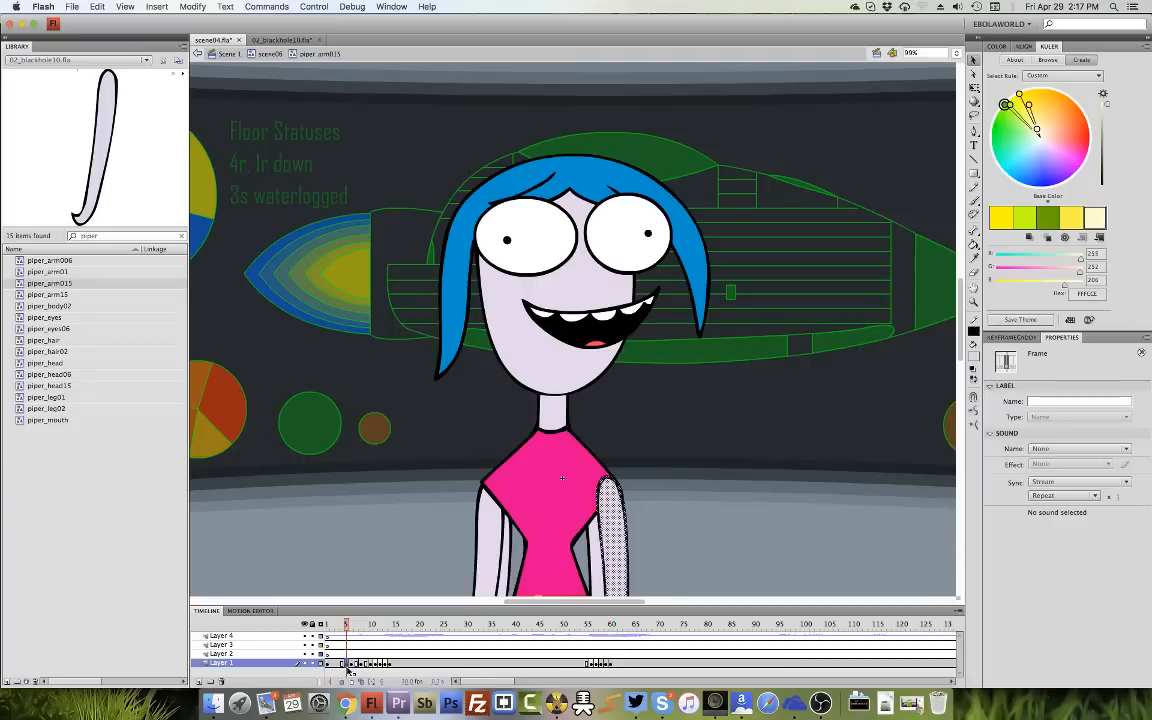
{"action": "left_click", "coordinate": [613, 664]}
{"action": "left_click", "coordinate": [346, 665]}
{"action": "left_click_drag", "start_coordinate": [359, 665], "coordinate": [620, 667]}
{"action": "left_click", "coordinate": [344, 665]}
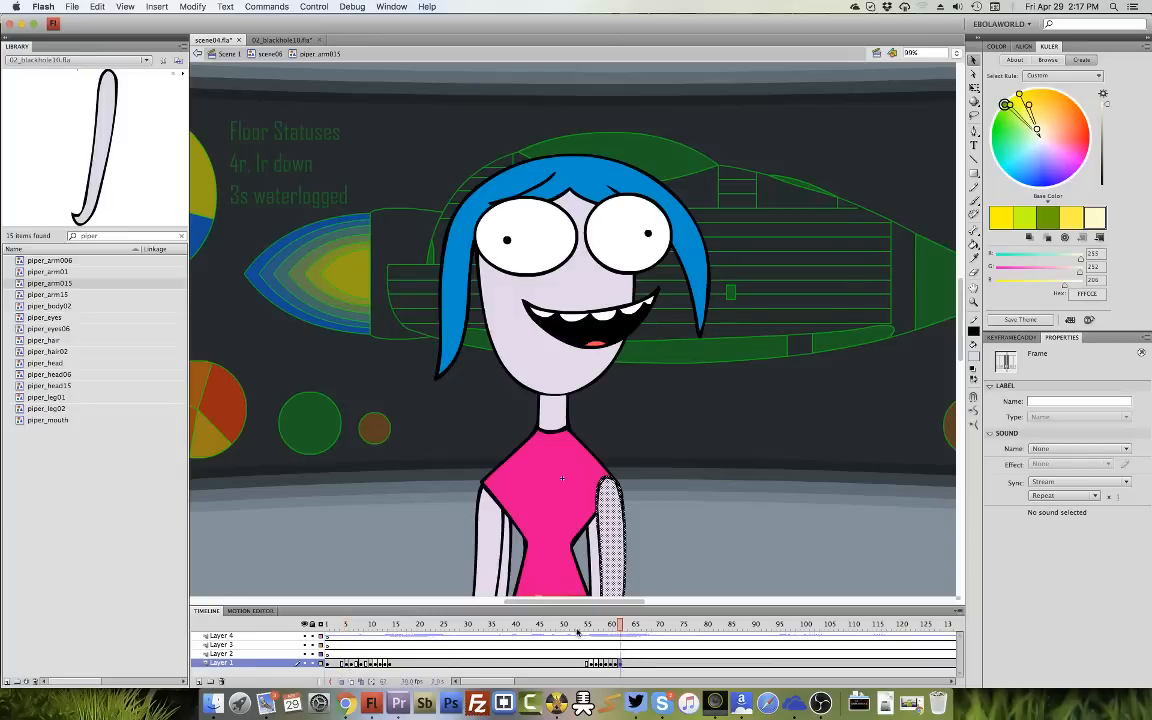
Start the lowering motion on Layer 1 at frame 55 with a shape tween and set its ease to -100.
{"action": "left_click", "coordinate": [577, 627]}
{"action": "left_click", "coordinate": [621, 665]}
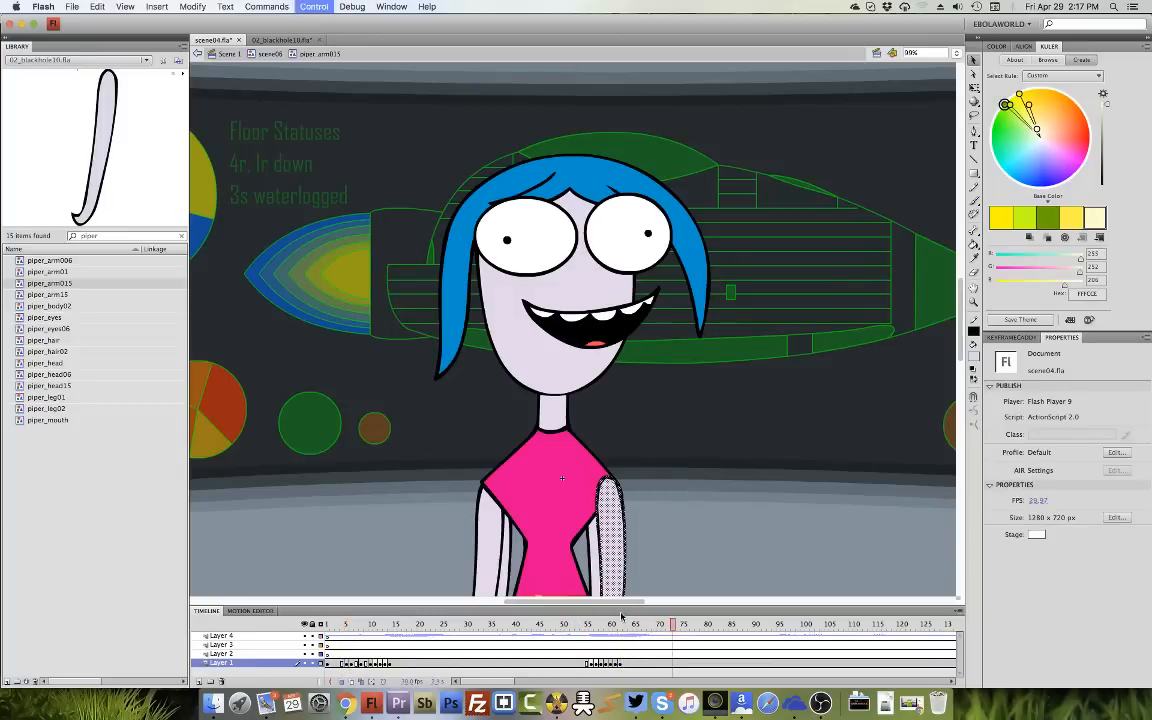
{"action": "left_click", "coordinate": [594, 667]}
{"action": "left_click", "coordinate": [593, 665]}
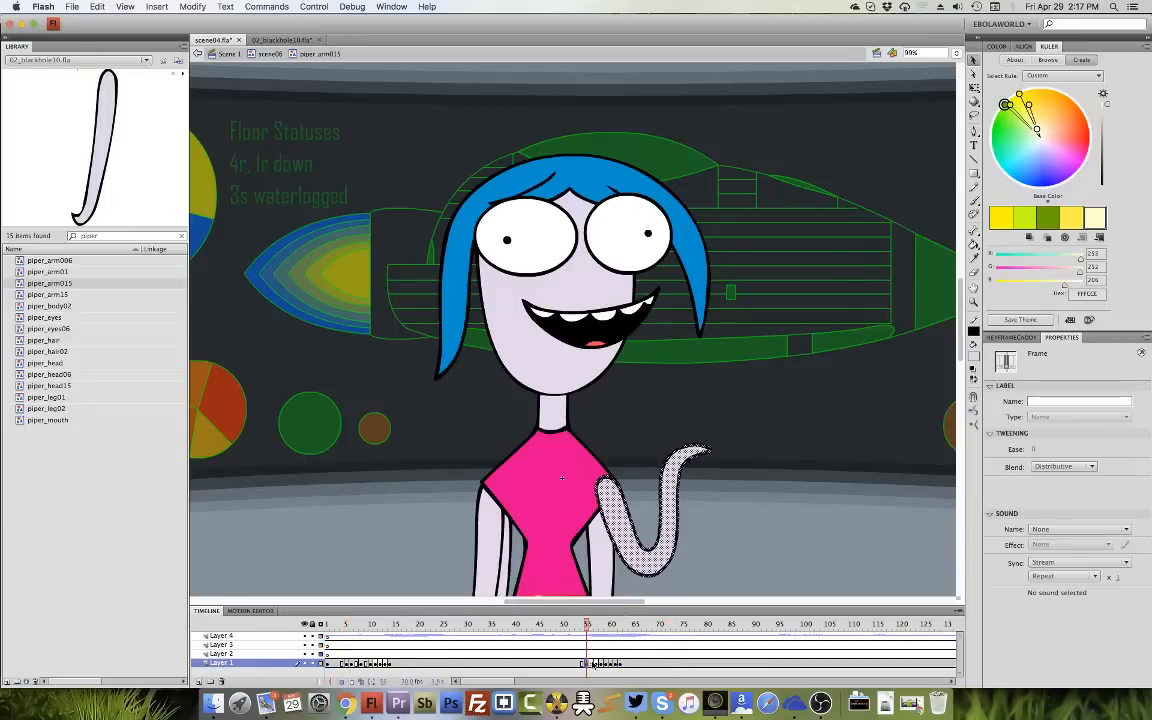
{"action": "type", "text": "-100"}
{"action": "key", "text": "Return"}
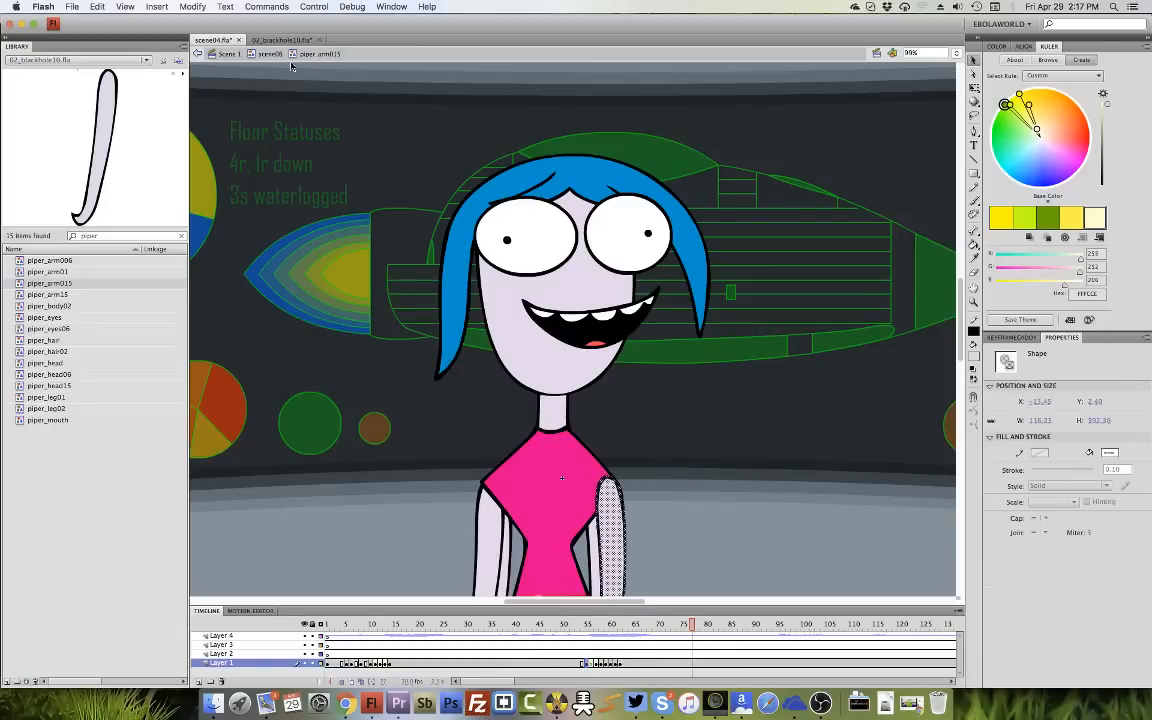
Return to scene06, save scene04.fla and play the animation from frame 1.
{"action": "double_click", "coordinate": [289, 65]}
{"action": "left_click", "coordinate": [327, 622]}
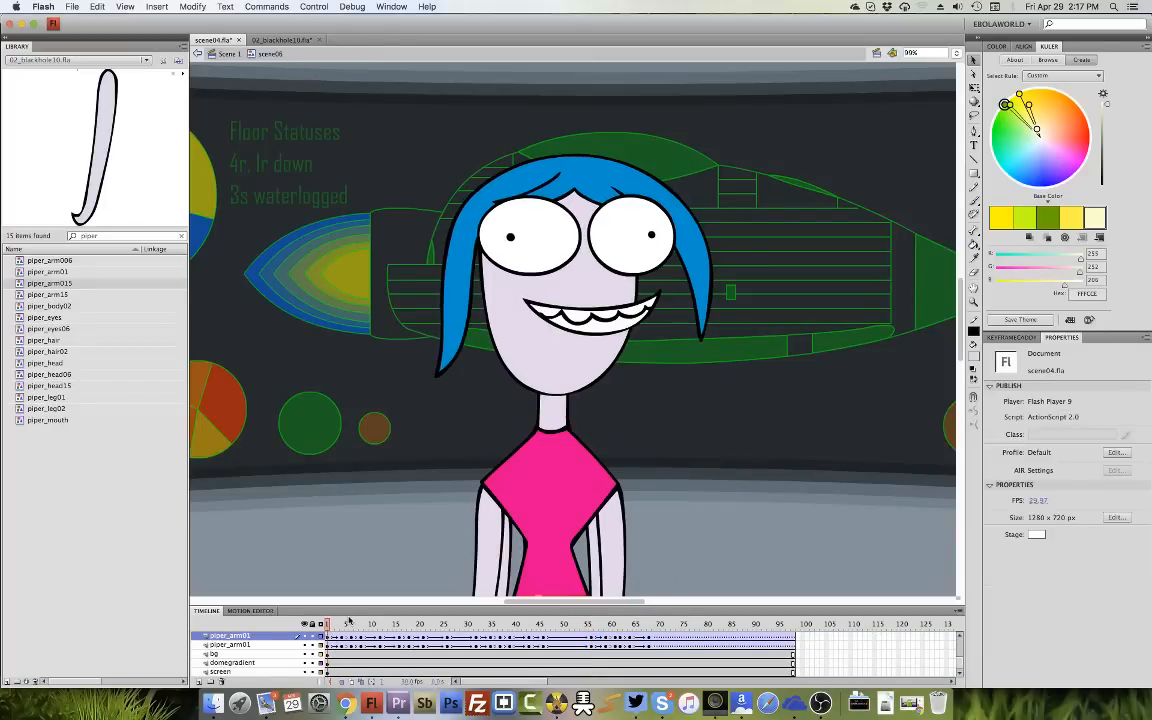
{"action": "key", "text": "super+s"}
{"action": "key", "text": "Return"}
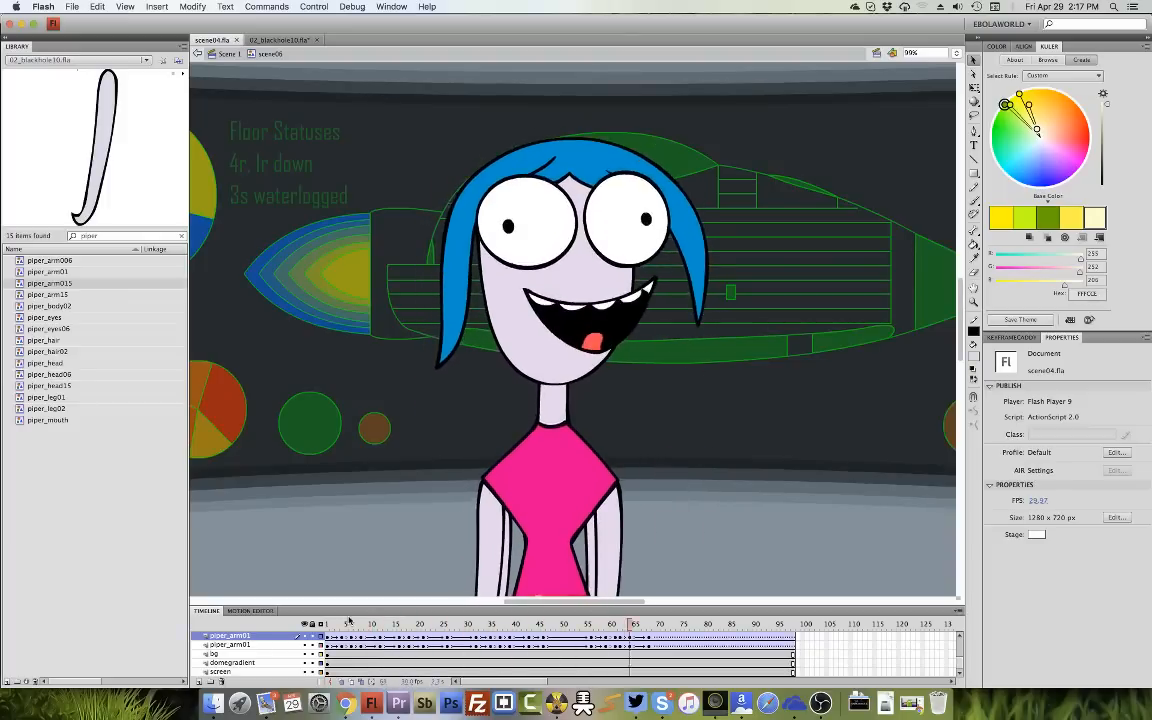
Hide the pasteboard and replay scene06 from frame 1.
{"action": "left_click", "coordinate": [125, 6]}
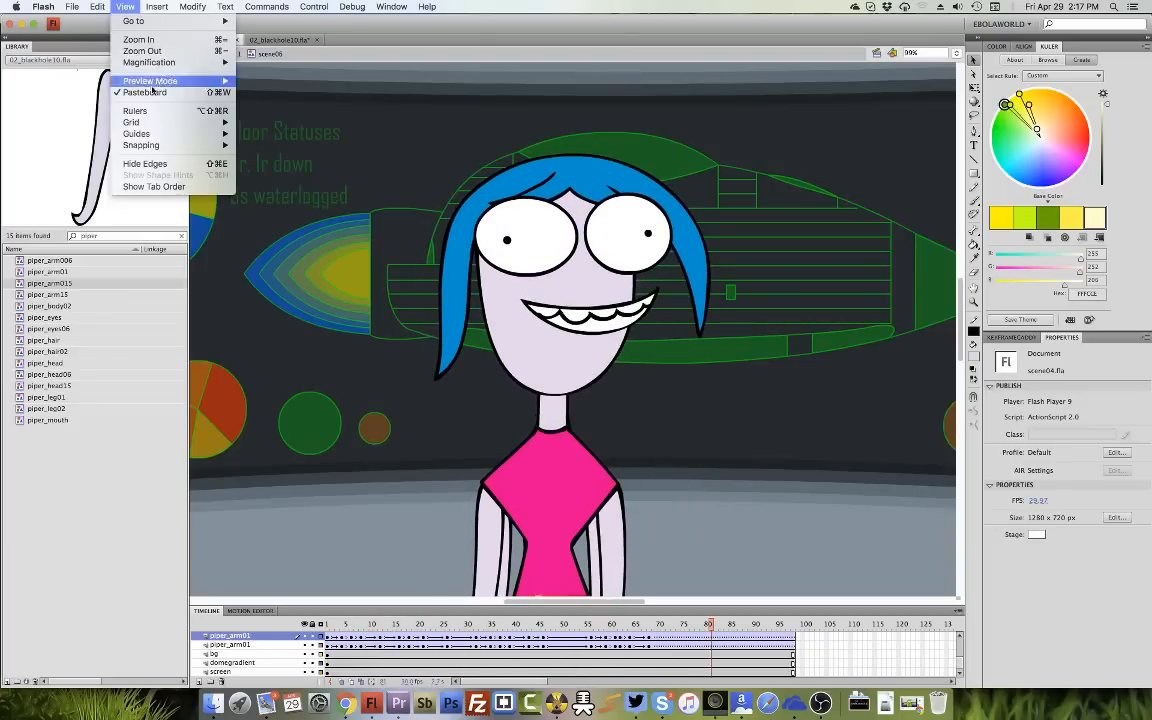
{"action": "left_click", "coordinate": [150, 92]}
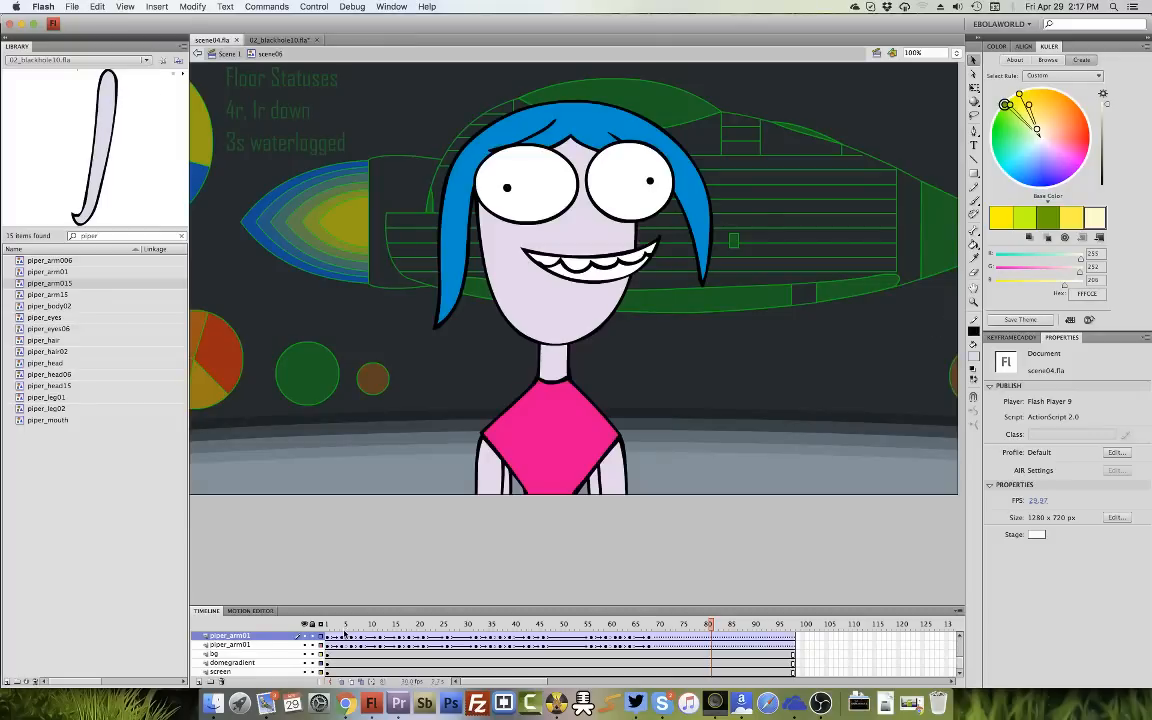
{"action": "left_click_drag", "start_coordinate": [342, 625], "coordinate": [326, 625]}
{"action": "key", "text": "Return"}
Reopen piper_arm015 from frame 32 of scene06 and move the lowering keyframes from frames 55–62 of Layer 1 to start at frame 32.
{"action": "left_click", "coordinate": [477, 625]}
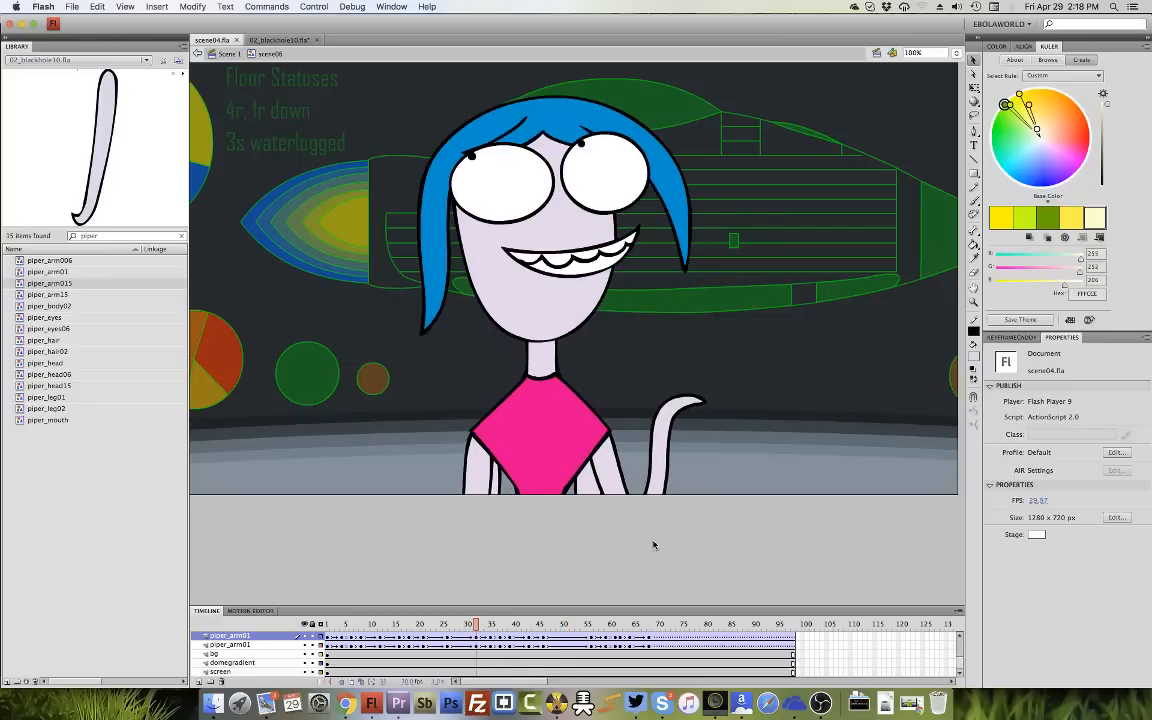
{"action": "left_click", "coordinate": [605, 475]}
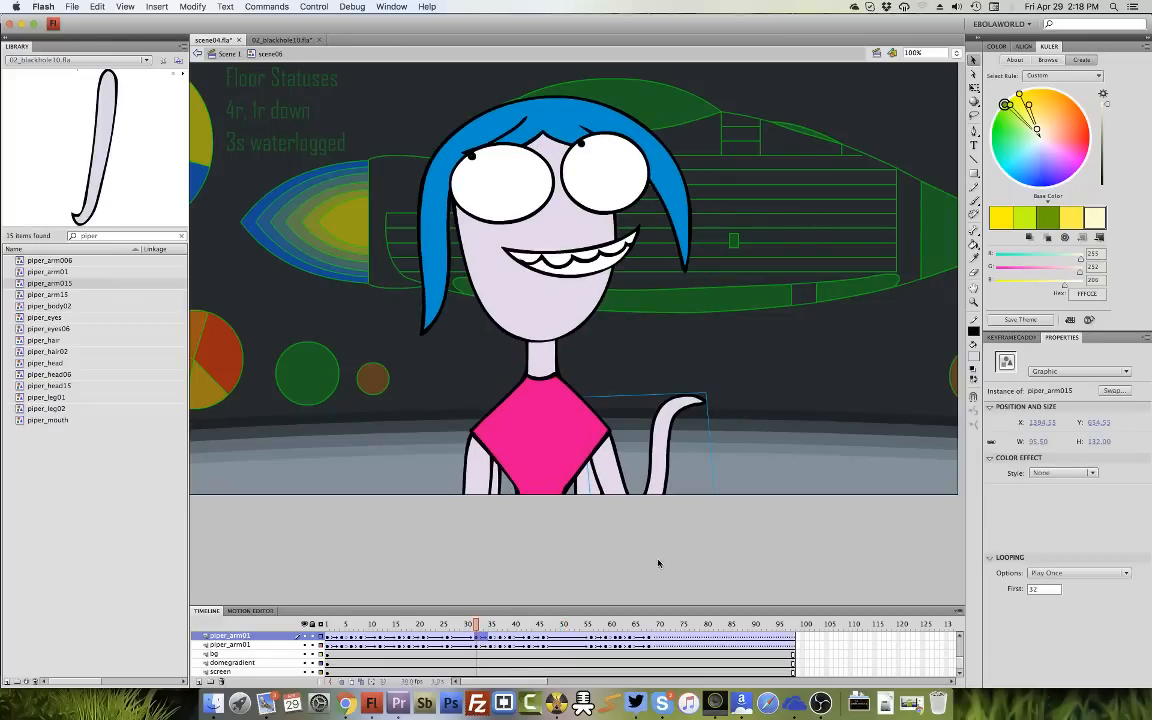
{"action": "key", "text": "super+e"}
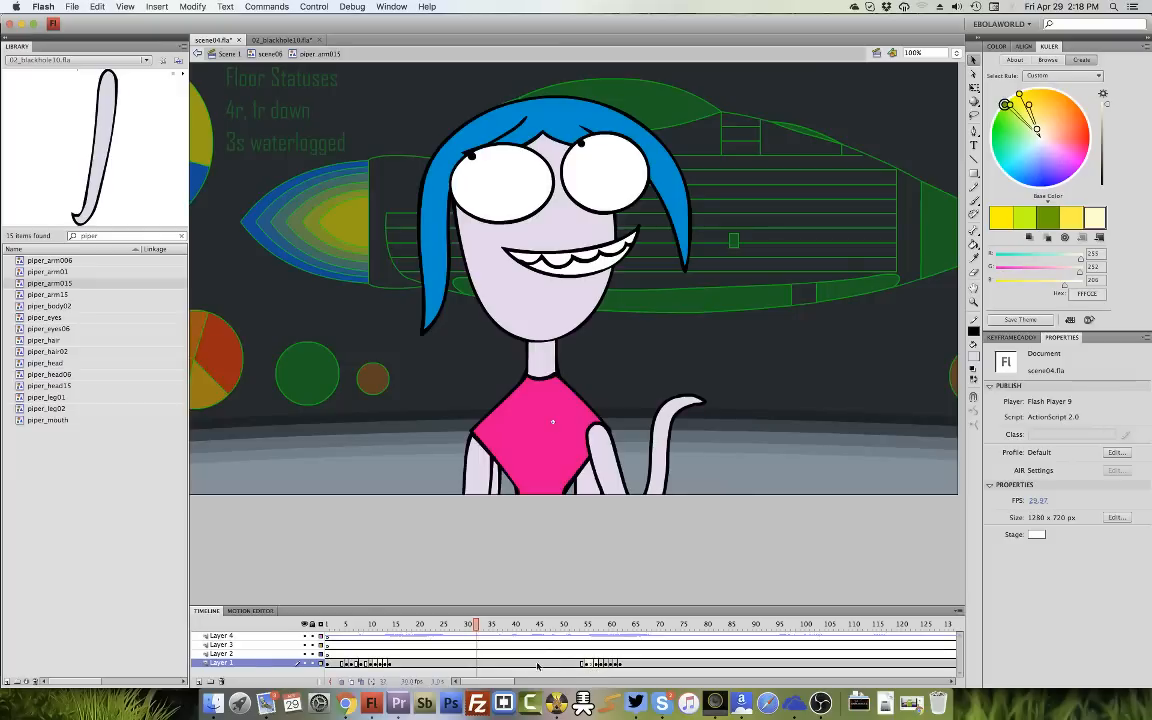
{"action": "left_click", "coordinate": [476, 663]}
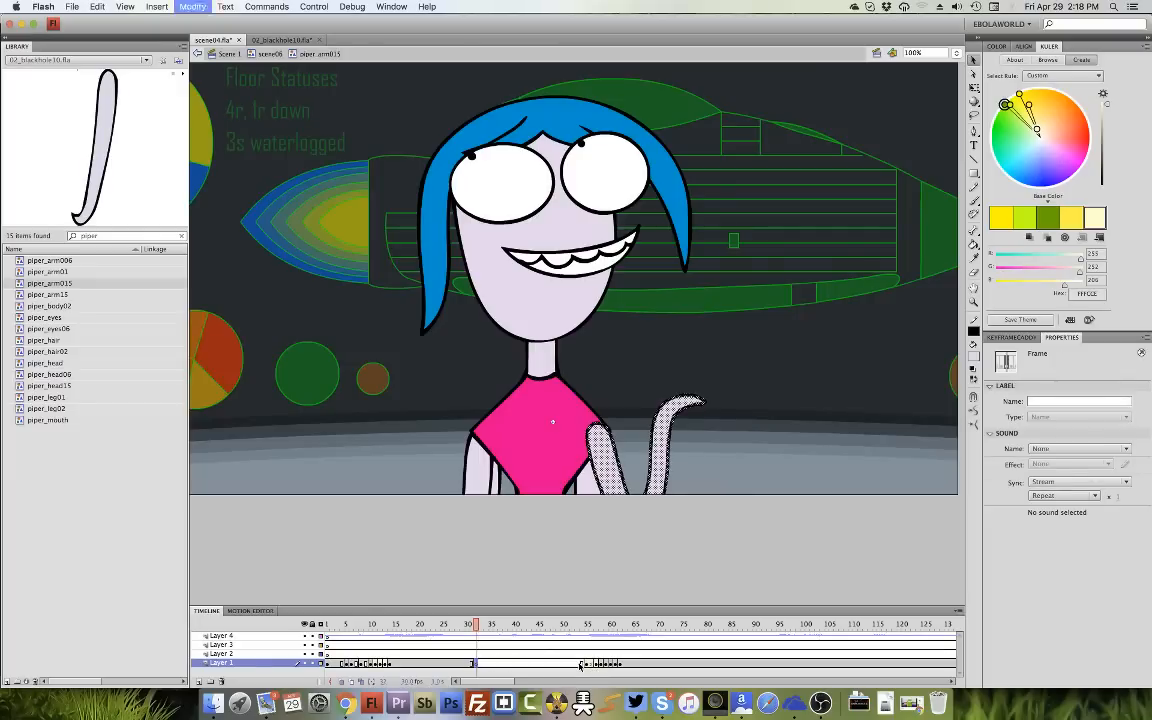
{"action": "left_click_drag", "start_coordinate": [581, 663], "coordinate": [518, 667]}
{"action": "left_click", "coordinate": [619, 655]}
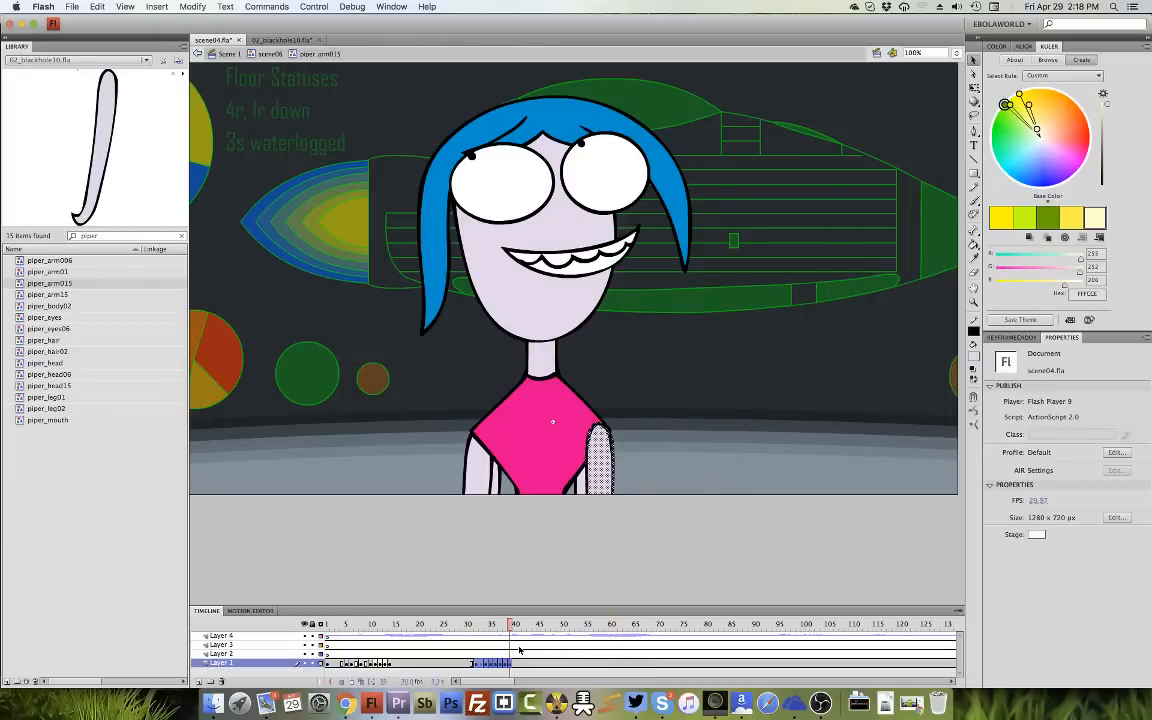
Return to Scene 1, play the shot of the blue-haired character through to frame 410 and save scene04.fla.
{"action": "left_click", "coordinate": [256, 53]}
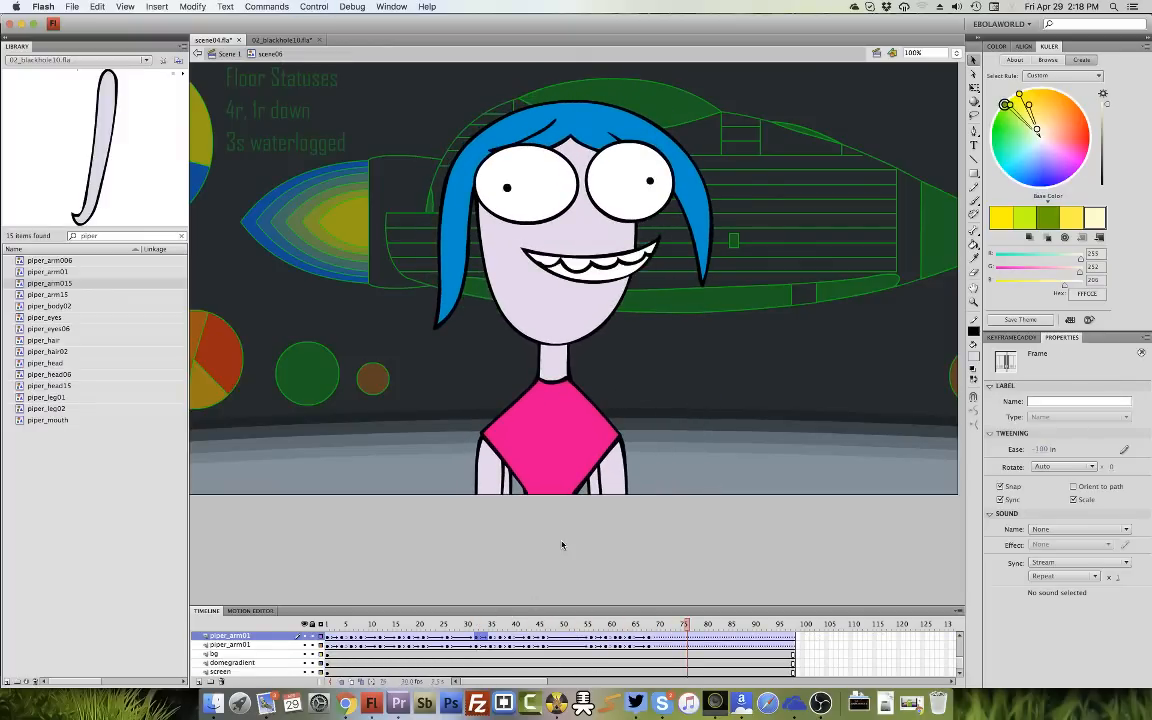
{"action": "left_click", "coordinate": [229, 54]}
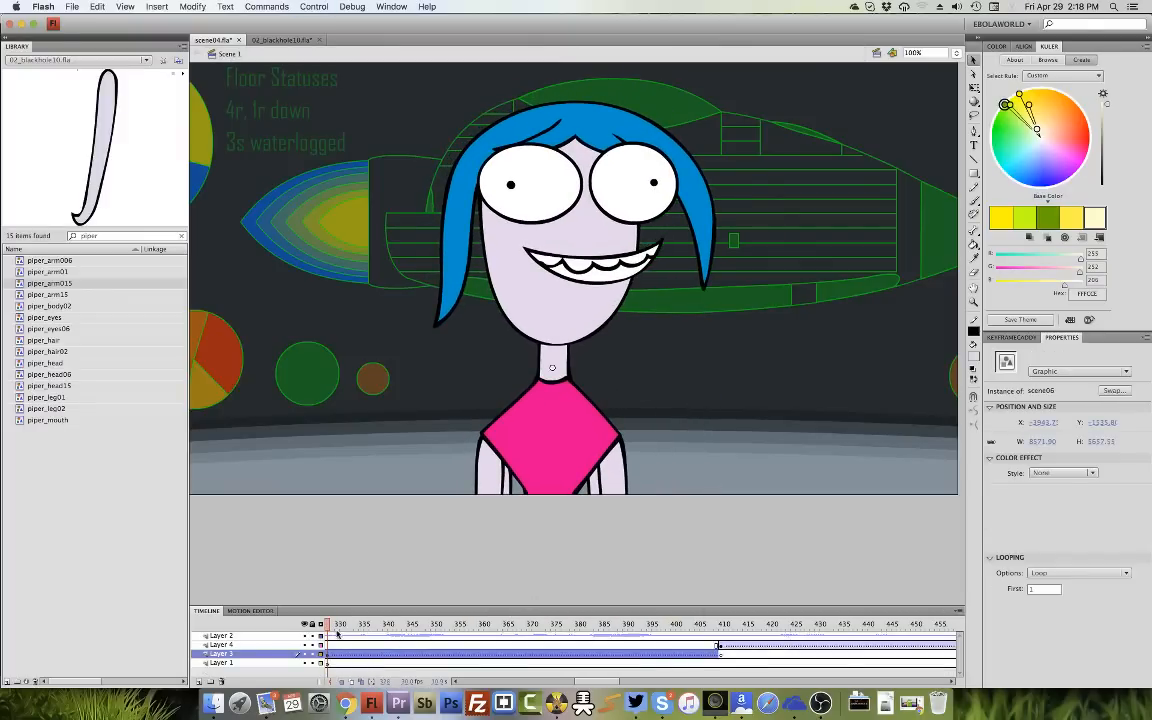
{"action": "left_click_drag", "start_coordinate": [329, 625], "coordinate": [319, 627]}
{"action": "key", "text": "Return"}
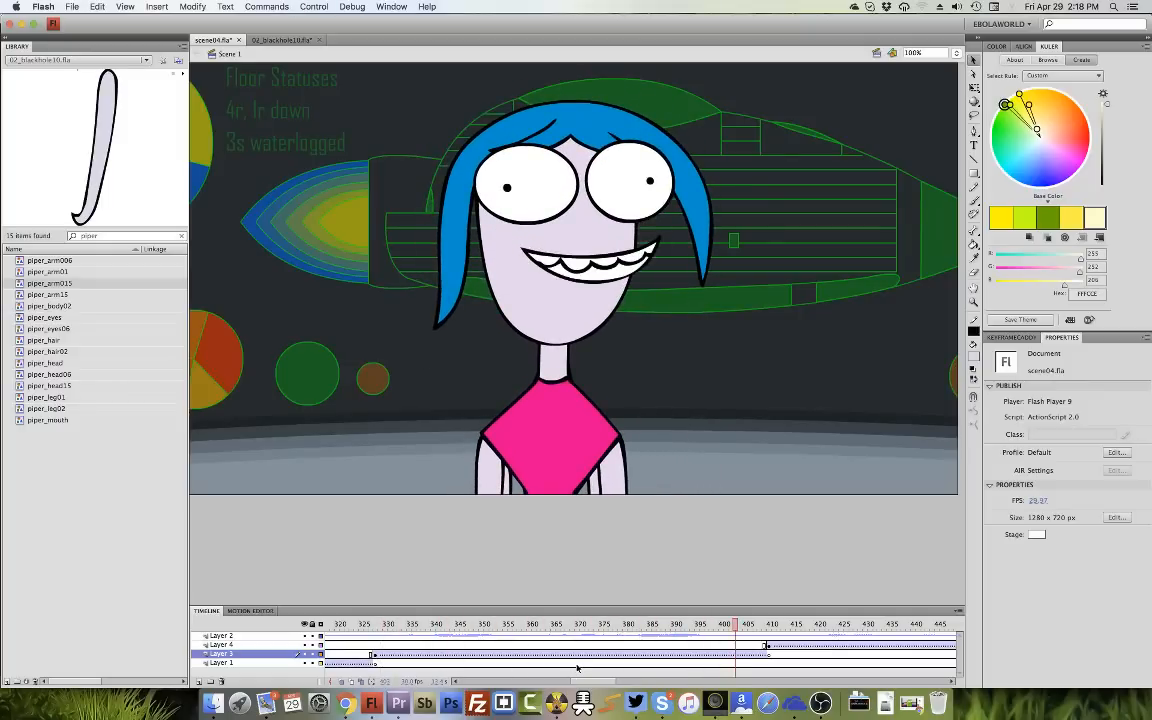
{"action": "left_click", "coordinate": [772, 634]}
{"action": "left_click", "coordinate": [363, 625]}
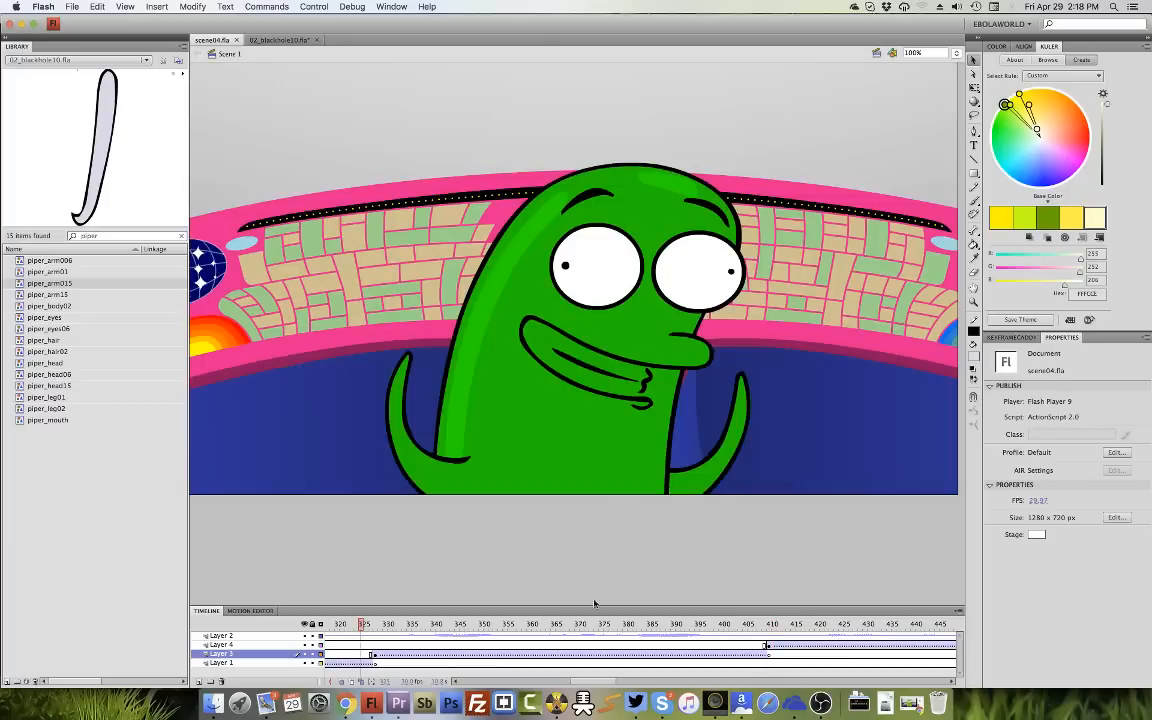
{"action": "left_click", "coordinate": [775, 625]}
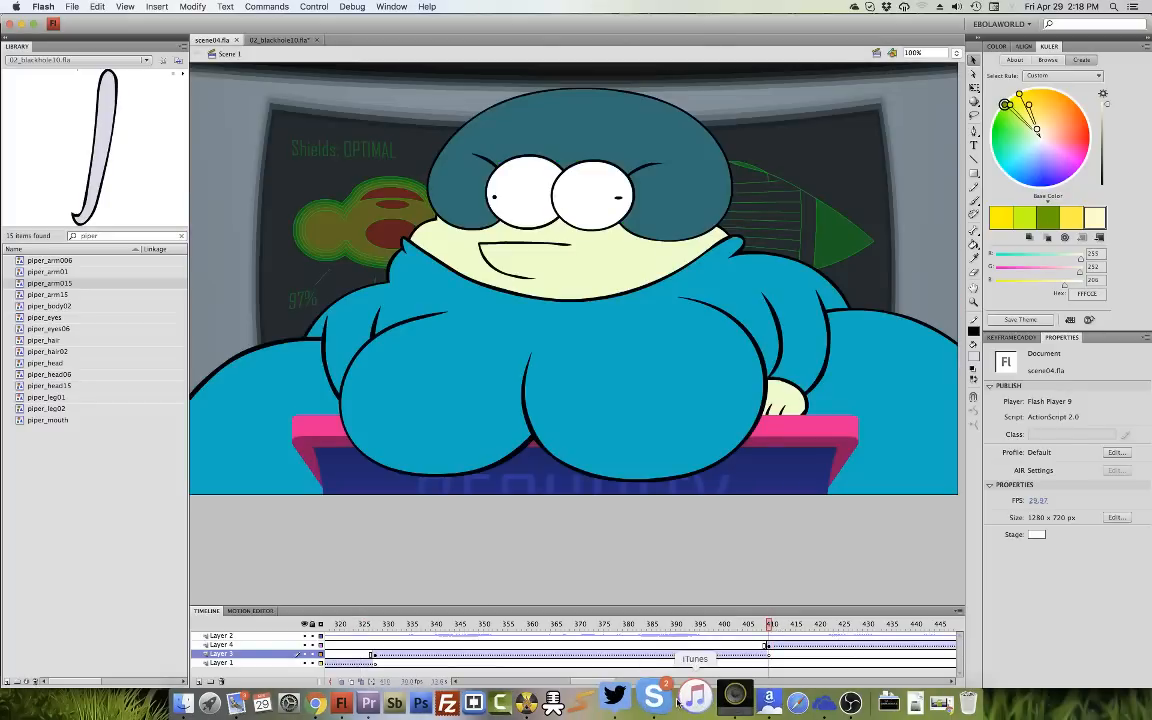
Switch to Skype and read the unread conversations.
{"action": "left_click", "coordinate": [655, 697]}
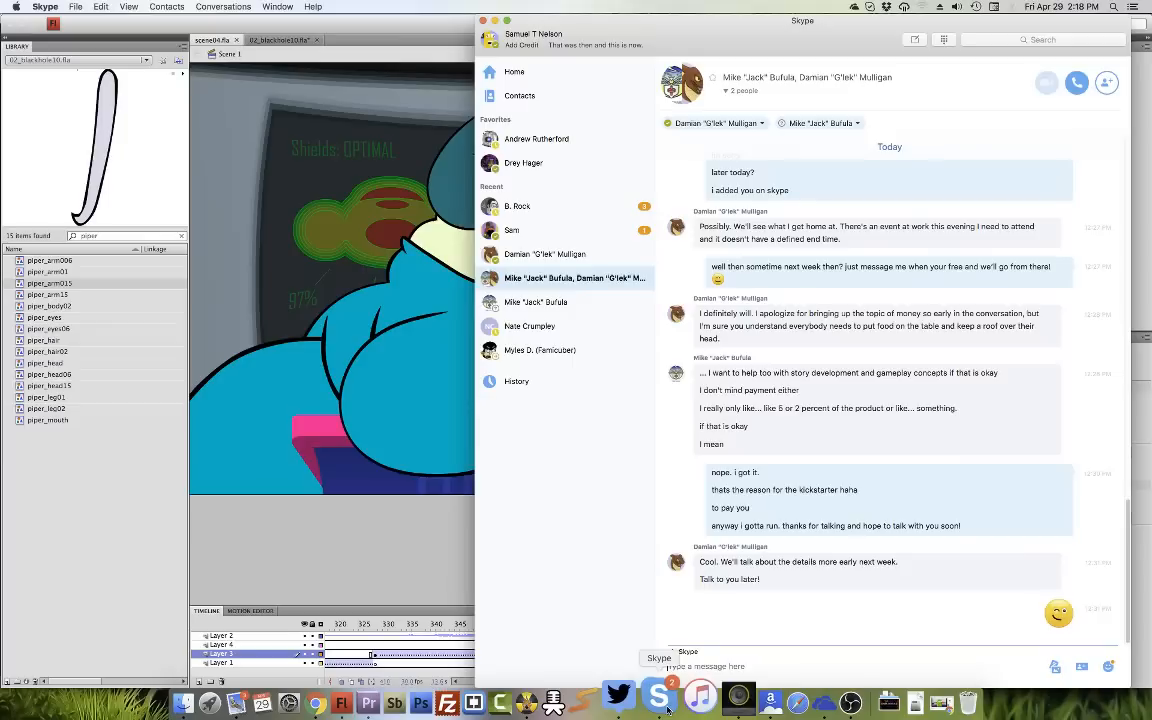
{"action": "left_click", "coordinate": [565, 230]}
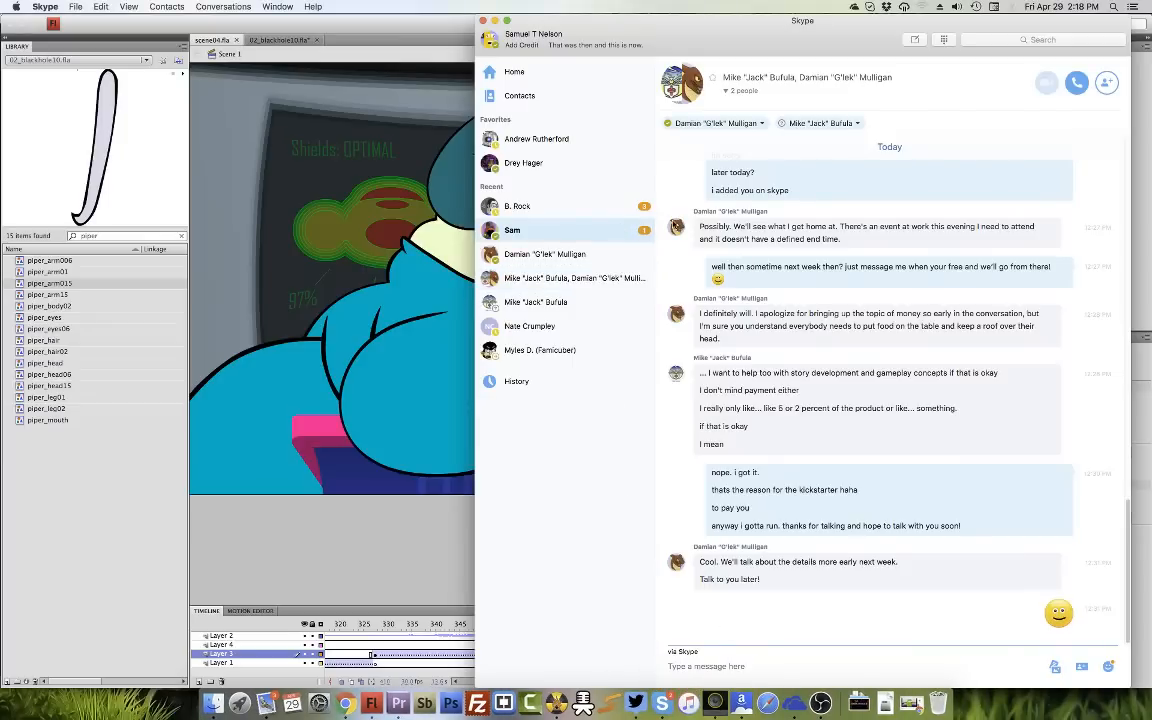
{"action": "left_click", "coordinate": [612, 206]}
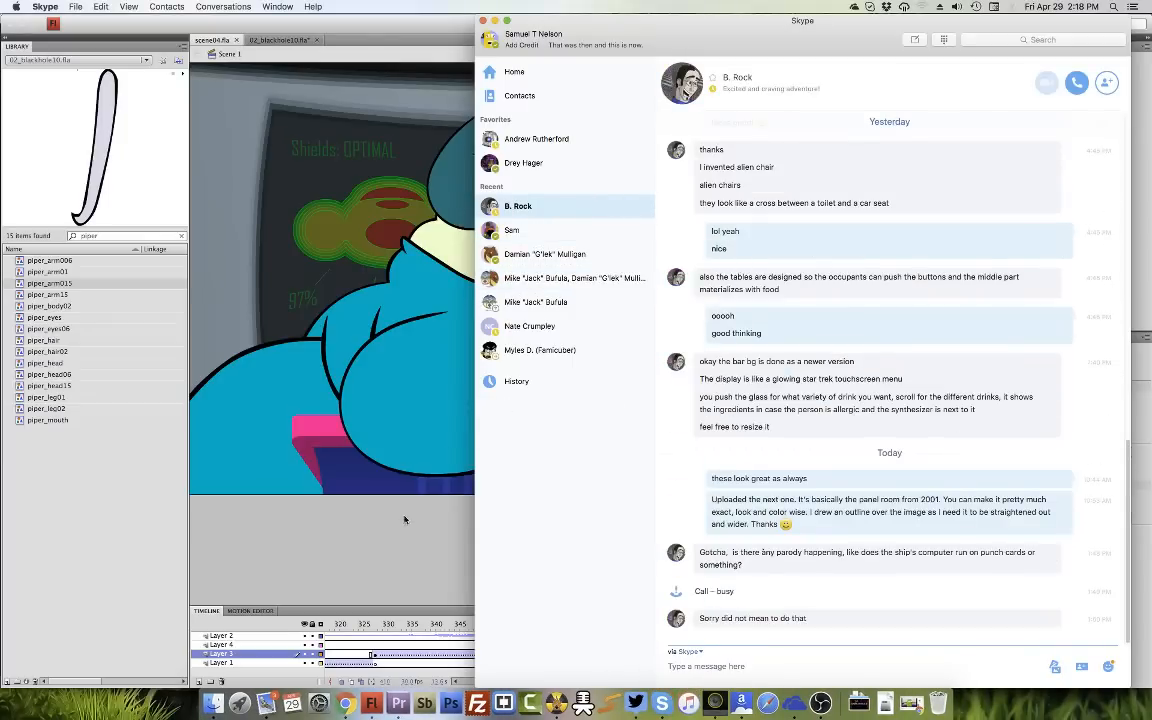
{"action": "left_click", "coordinate": [399, 548]}
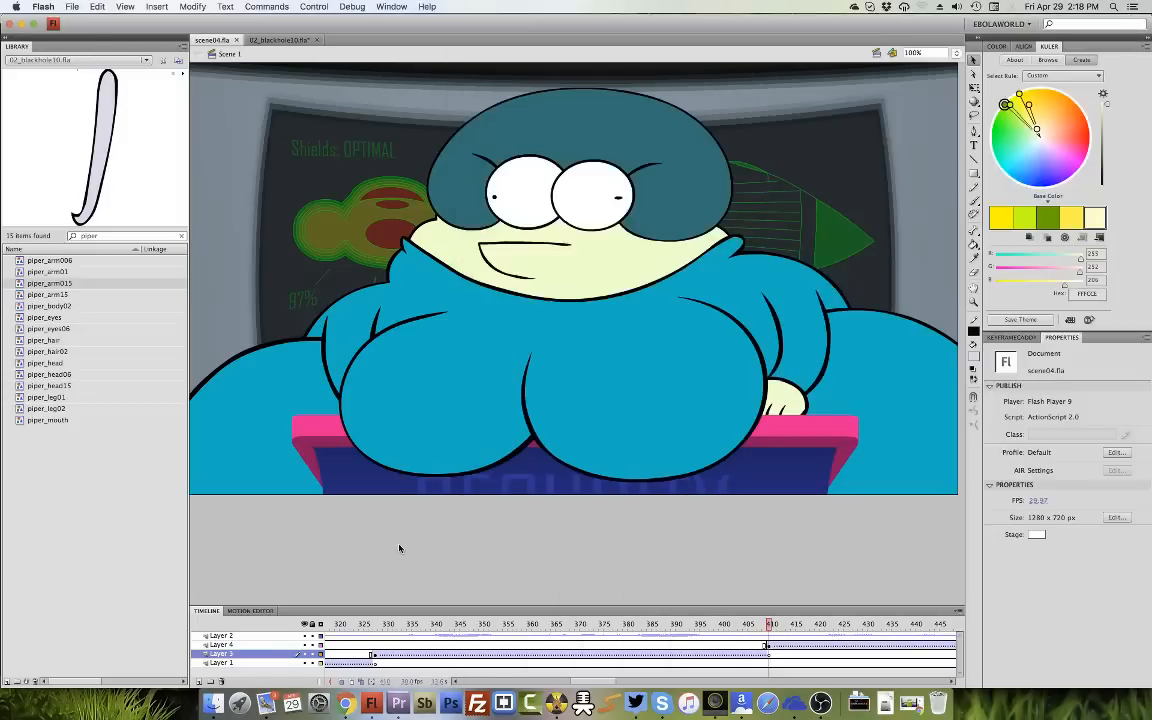
Switch back to Skype and send the message "its just like in 2001 scene" in the open chat.
{"action": "left_click", "coordinate": [663, 703]}
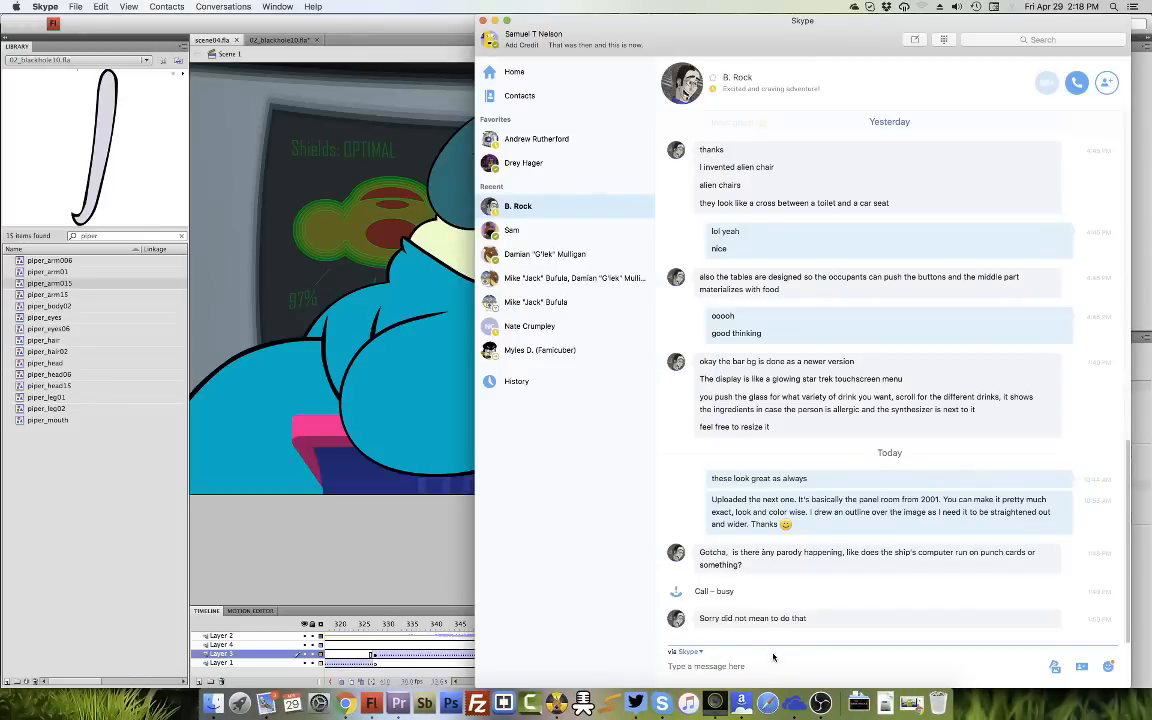
{"action": "type", "text": "its just s"}
{"action": "key", "text": "BackSpace"}
{"action": "type", "text": "like in 2001 scene"}
{"action": "key", "text": "Return"}
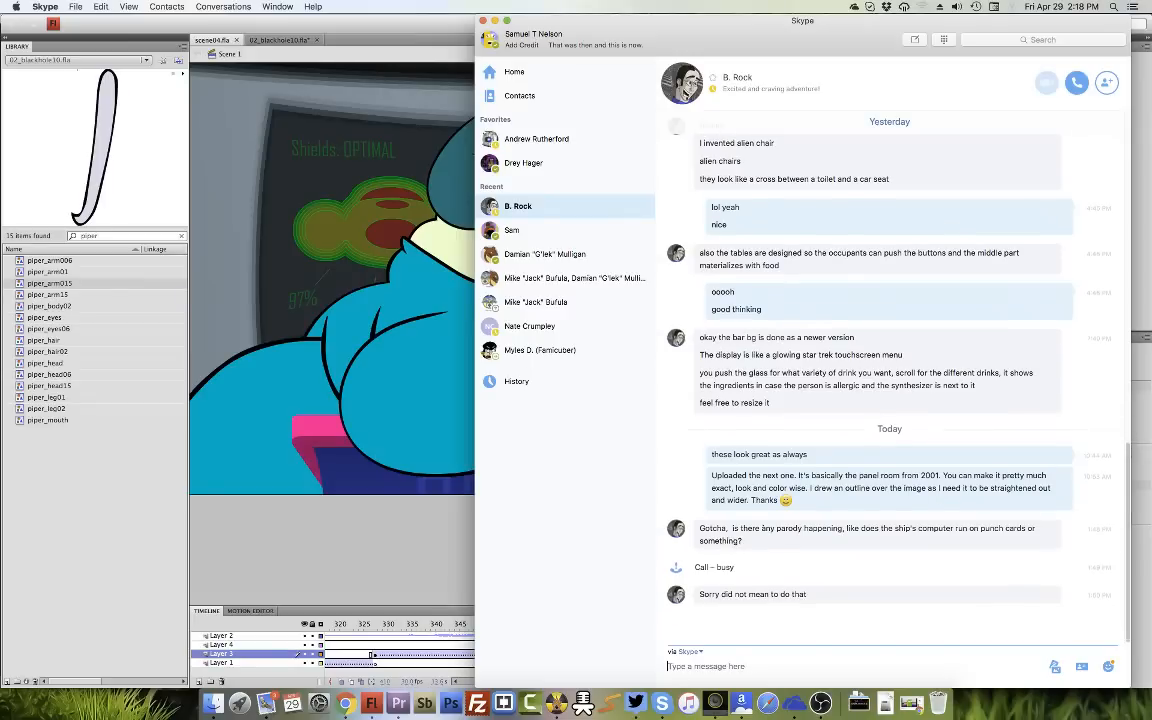
Send the messages "sliding block thingys" and "usb type blocks" in the same chat and return to Flash.
{"action": "type", "text": "sliding"}
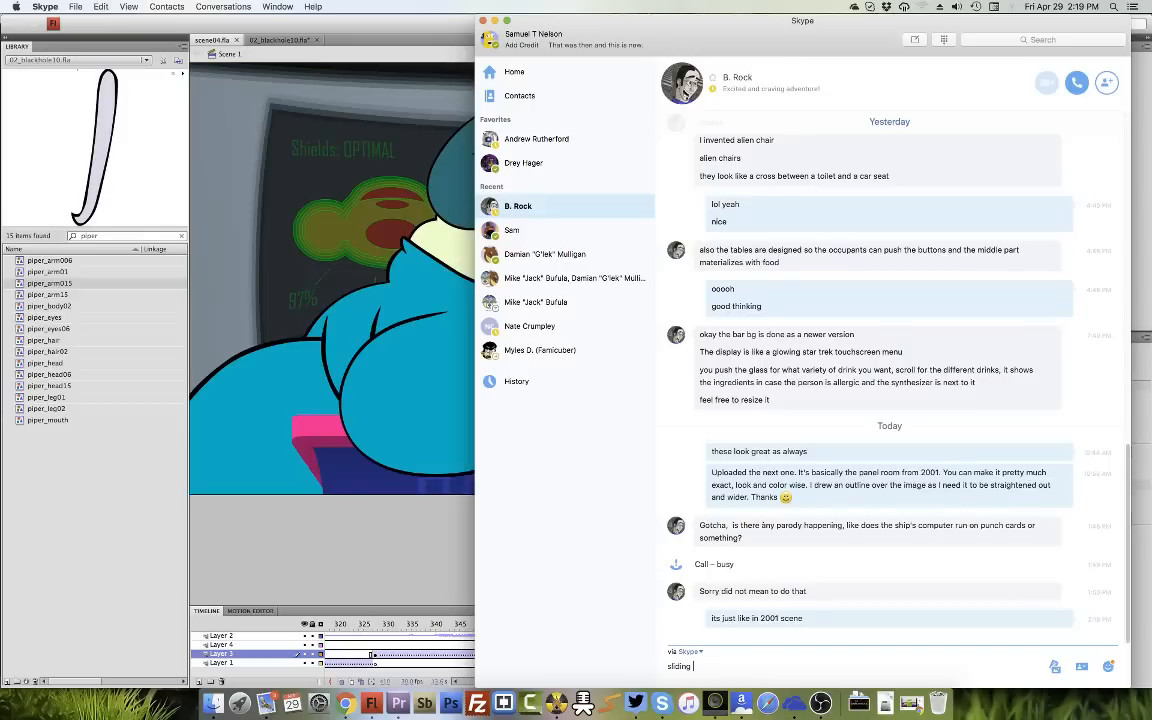
{"action": "type", "text": "block thingys"}
{"action": "key", "text": "Return"}
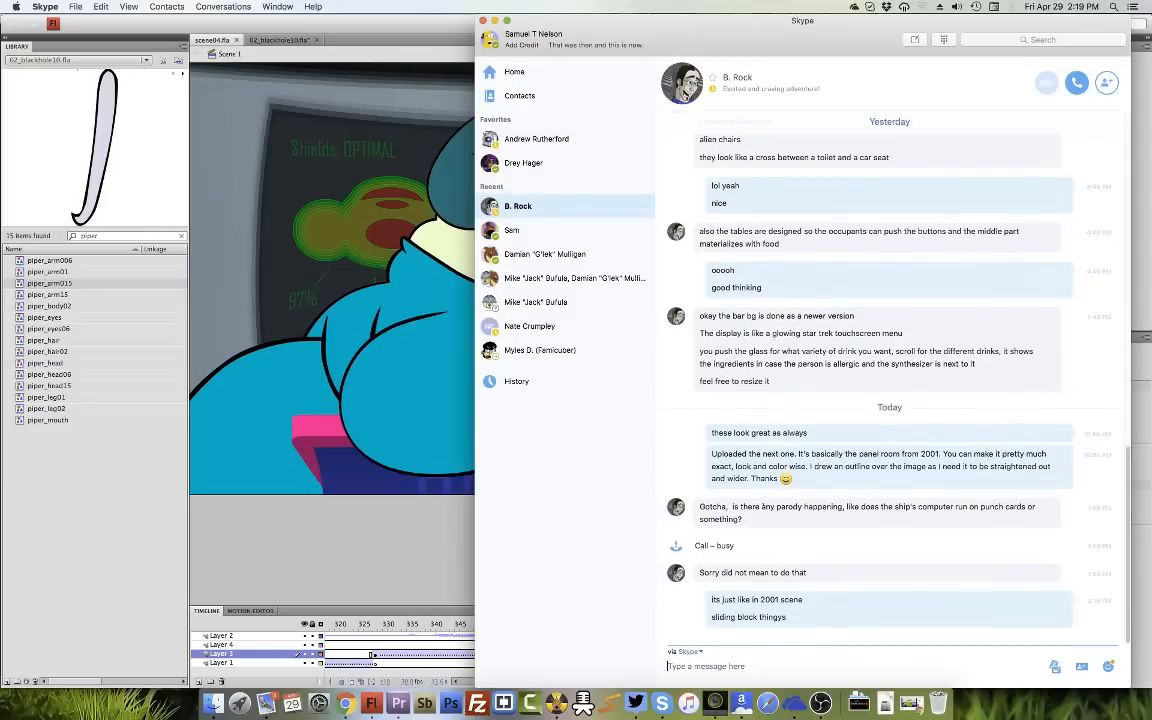
{"action": "type", "text": "usb type blocks"}
{"action": "key", "text": "Return"}
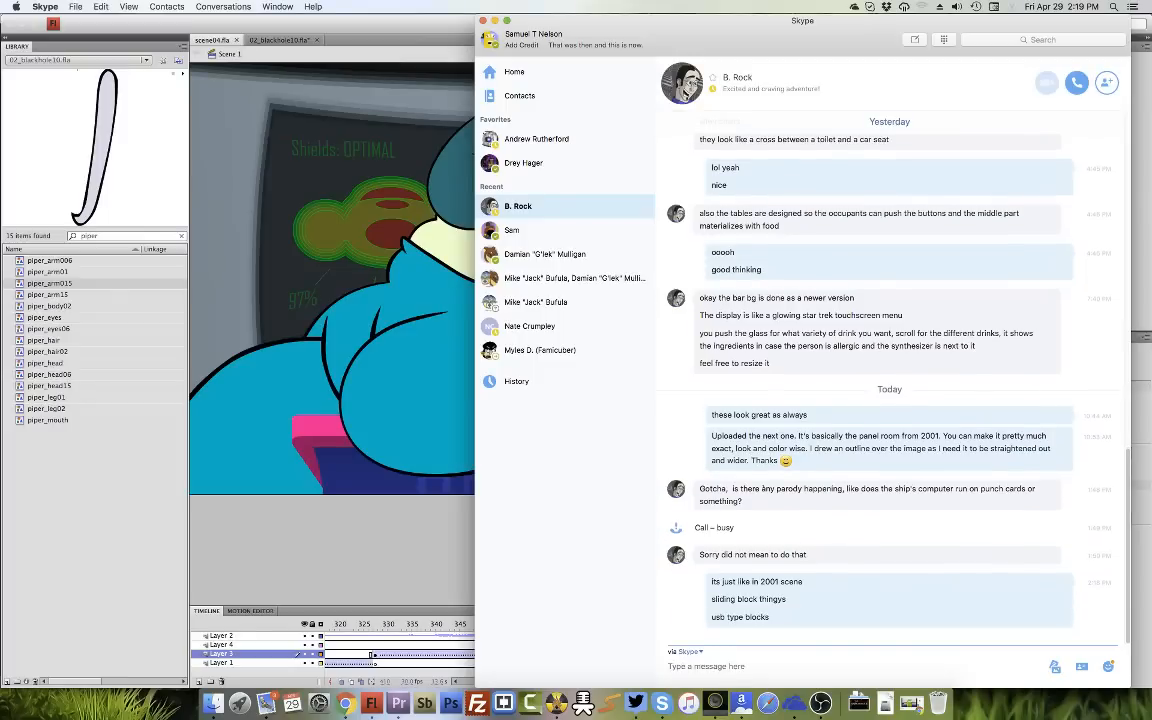
{"action": "left_click", "coordinate": [378, 510]}
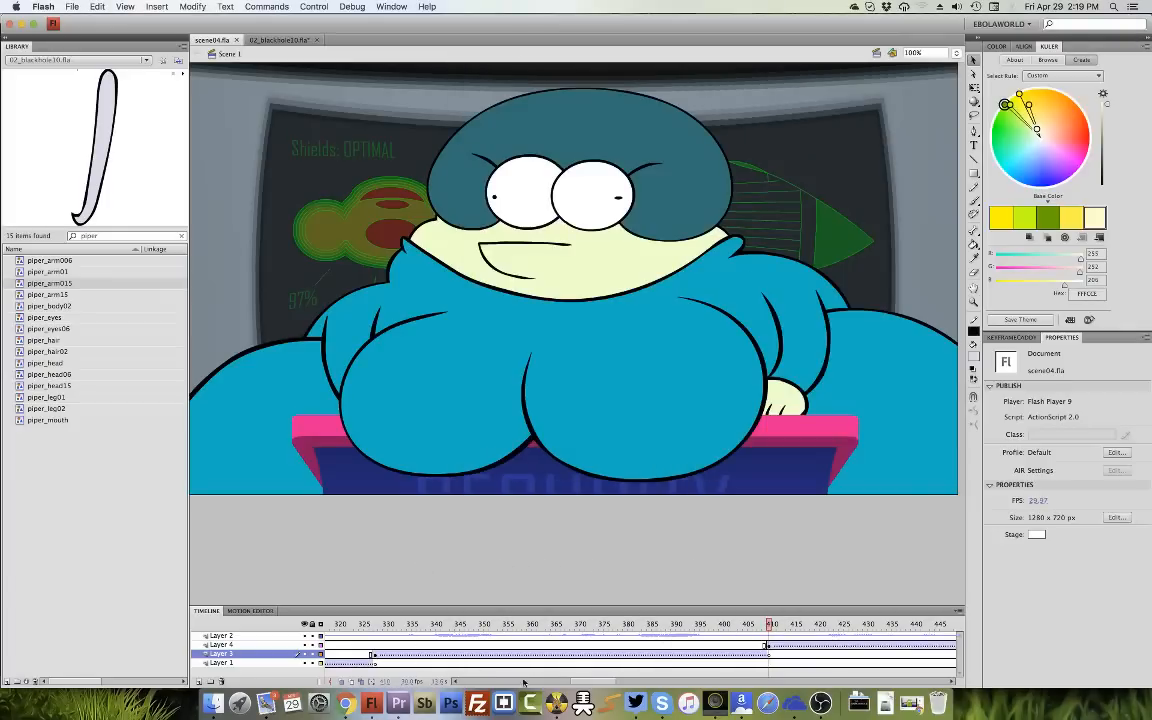
Check the YouTube live chat in Chrome and review the blue-haired character's shot in Scene 1 from about frame 328 to frame 410.
{"action": "left_click", "coordinate": [350, 706]}
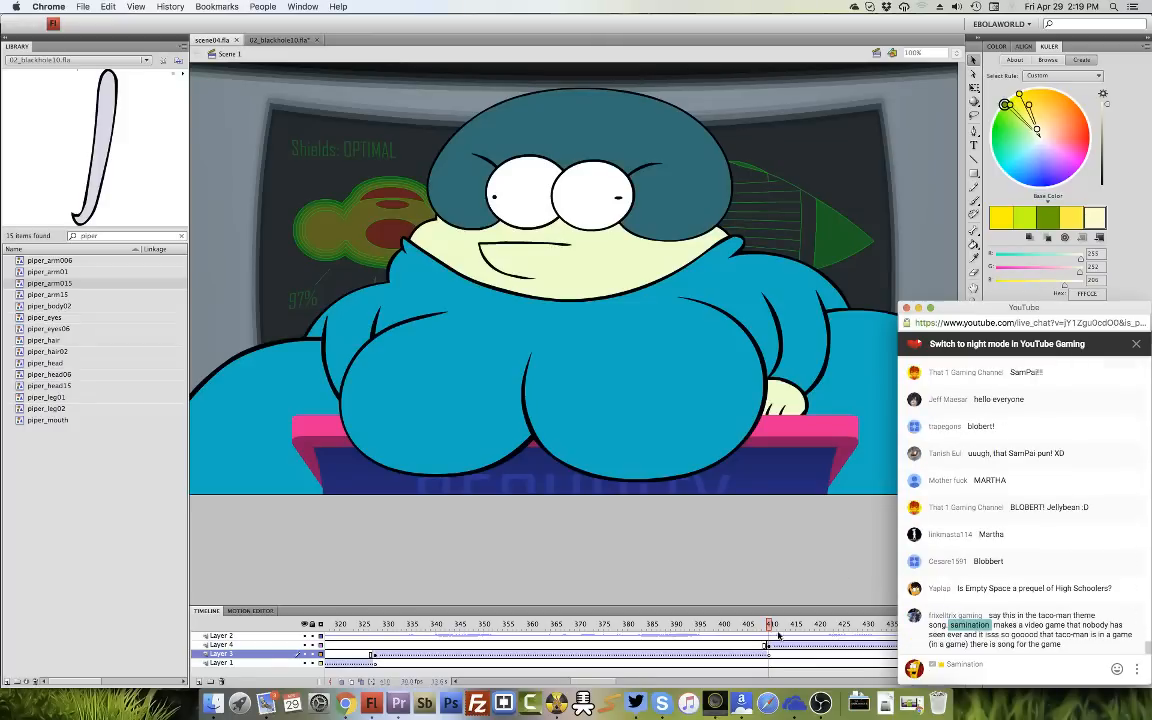
{"action": "left_click", "coordinate": [693, 583]}
{"action": "left_click_drag", "start_coordinate": [364, 642], "coordinate": [382, 644]}
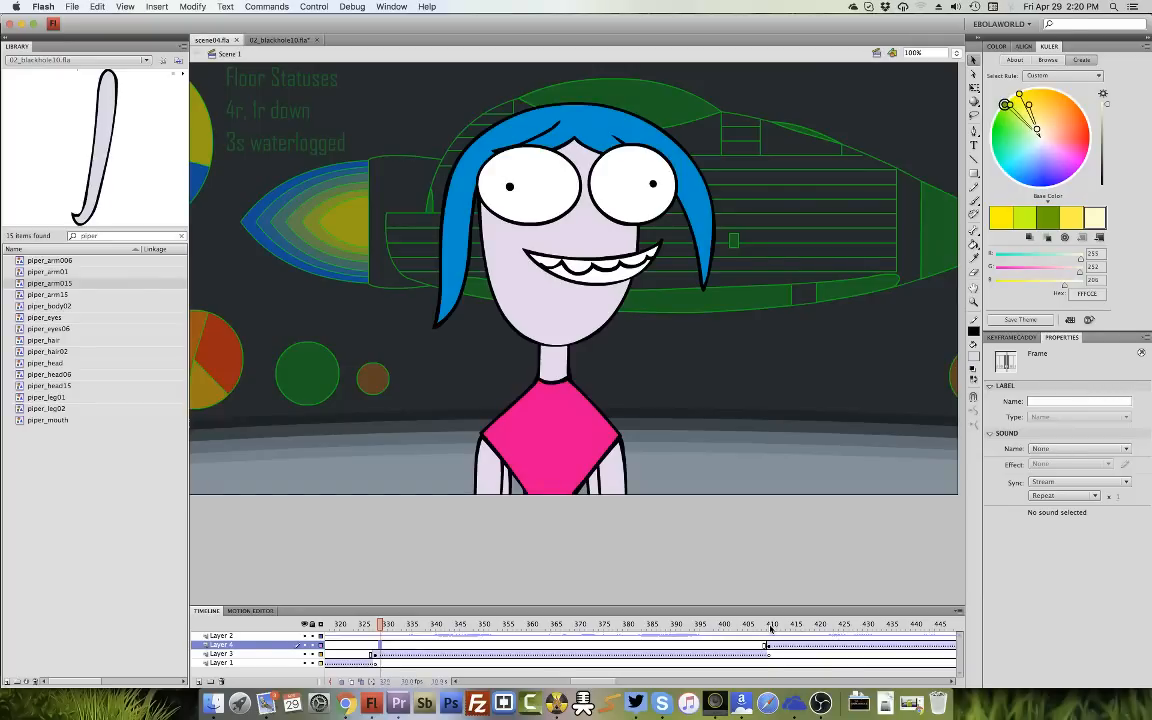
{"action": "left_click_drag", "start_coordinate": [771, 627], "coordinate": [749, 628]}
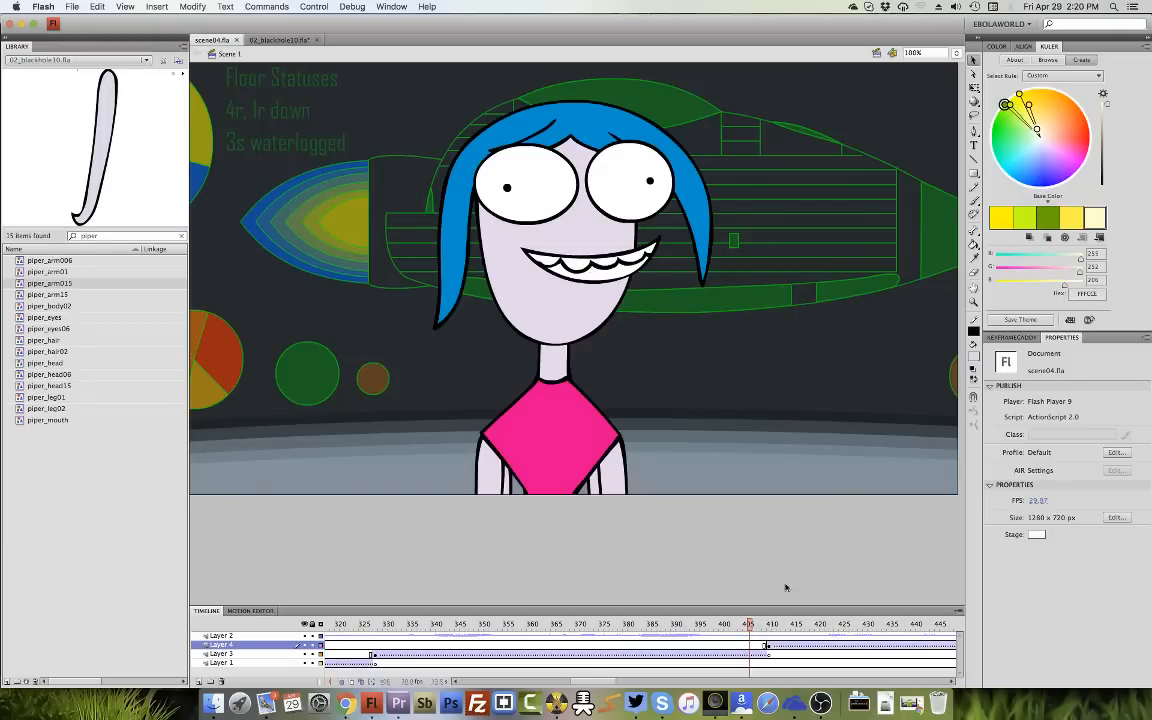
{"action": "left_click", "coordinate": [771, 627]}
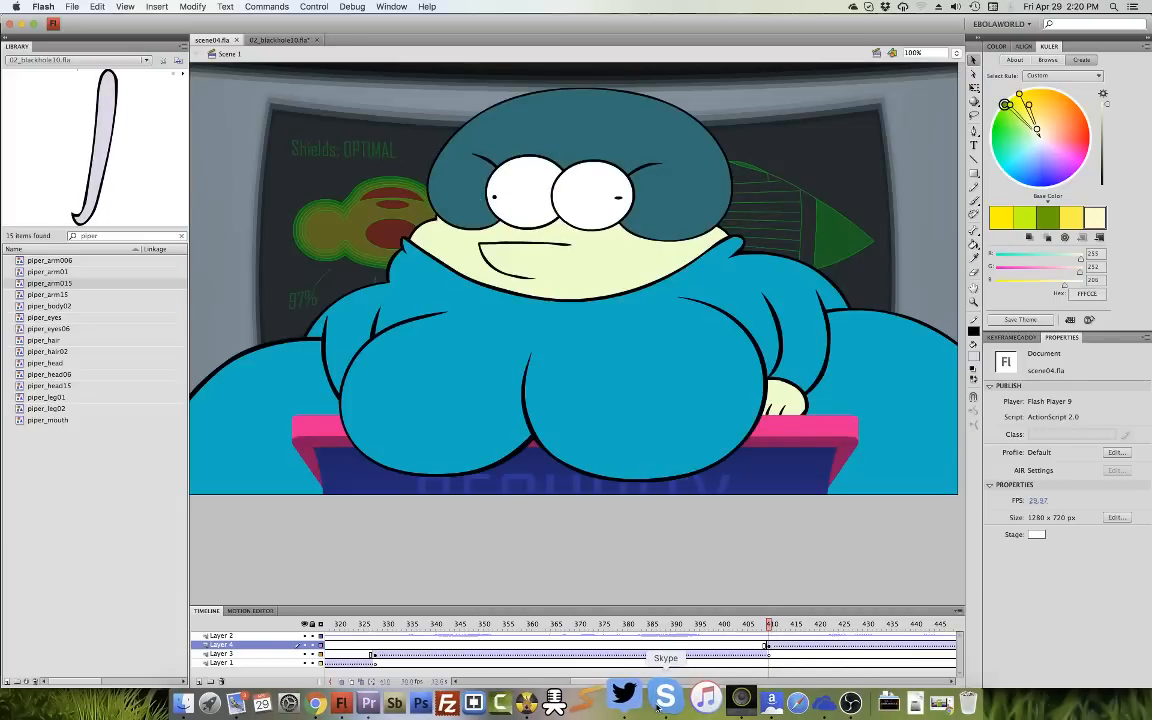
{"action": "left_click", "coordinate": [376, 627]}
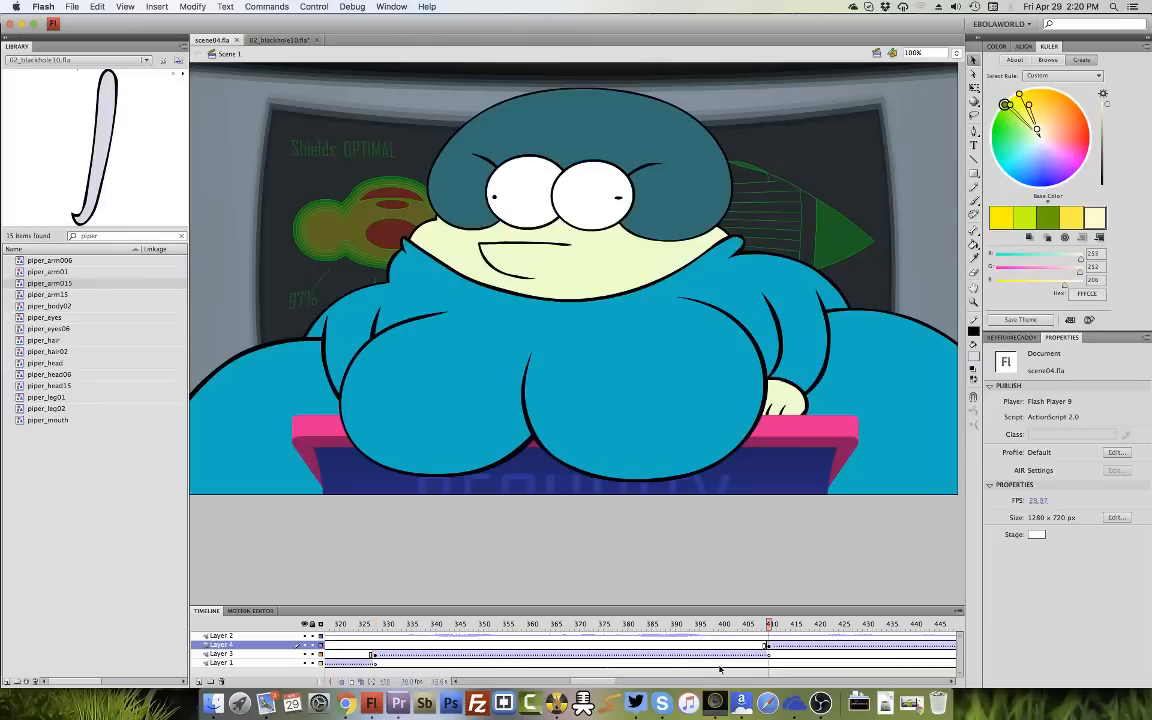
{"action": "left_click", "coordinate": [770, 627]}
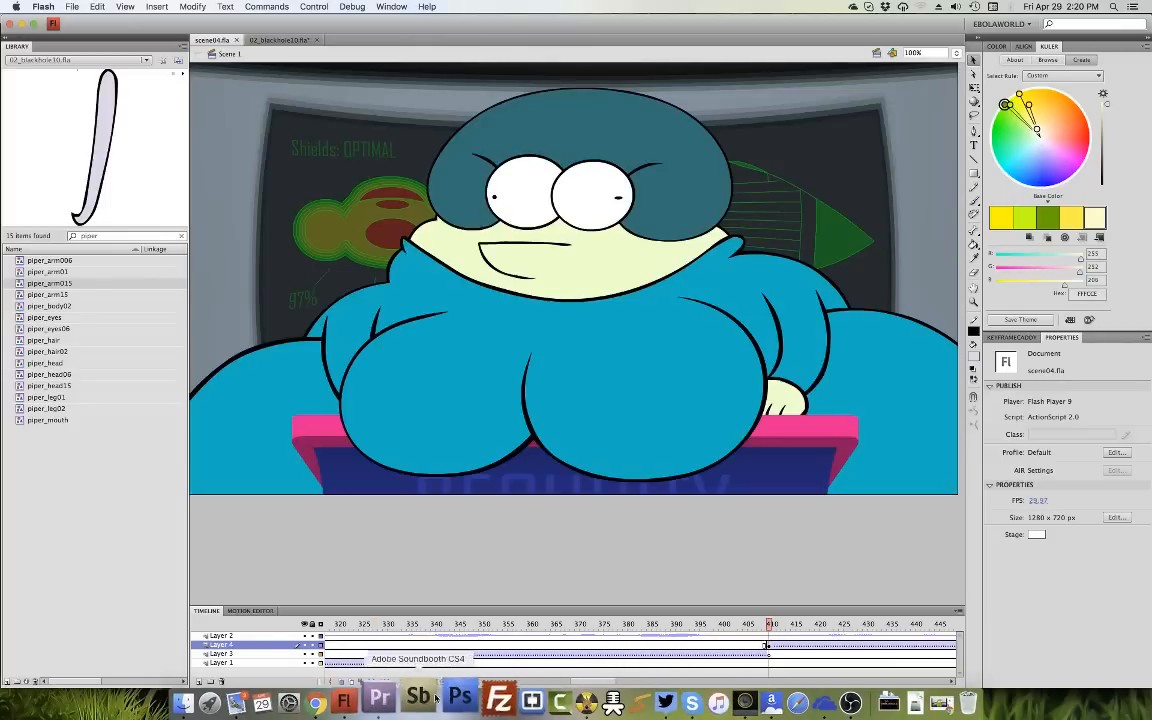
Switch to the YouTube live chat in Chrome and read back through the earlier viewer comments, returning to the newest ones.
{"action": "left_click", "coordinate": [339, 698]}
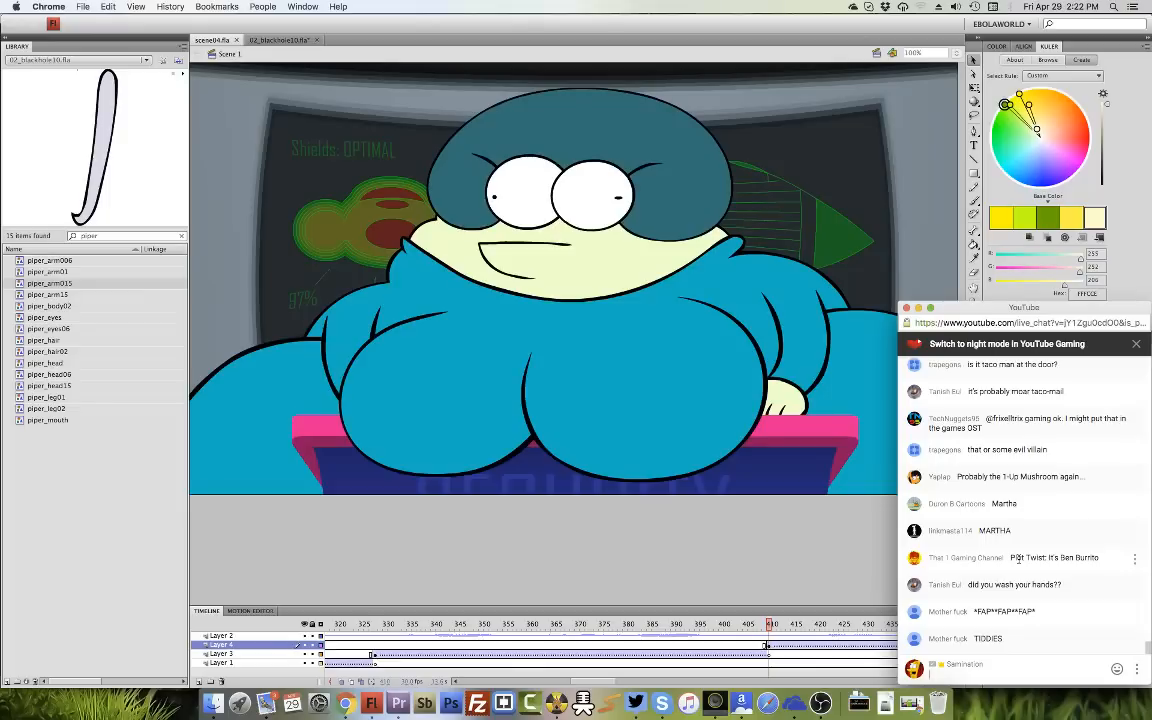
{"action": "scroll", "coordinate": [1018, 560], "scroll_direction": "up", "scroll_amount": 3}
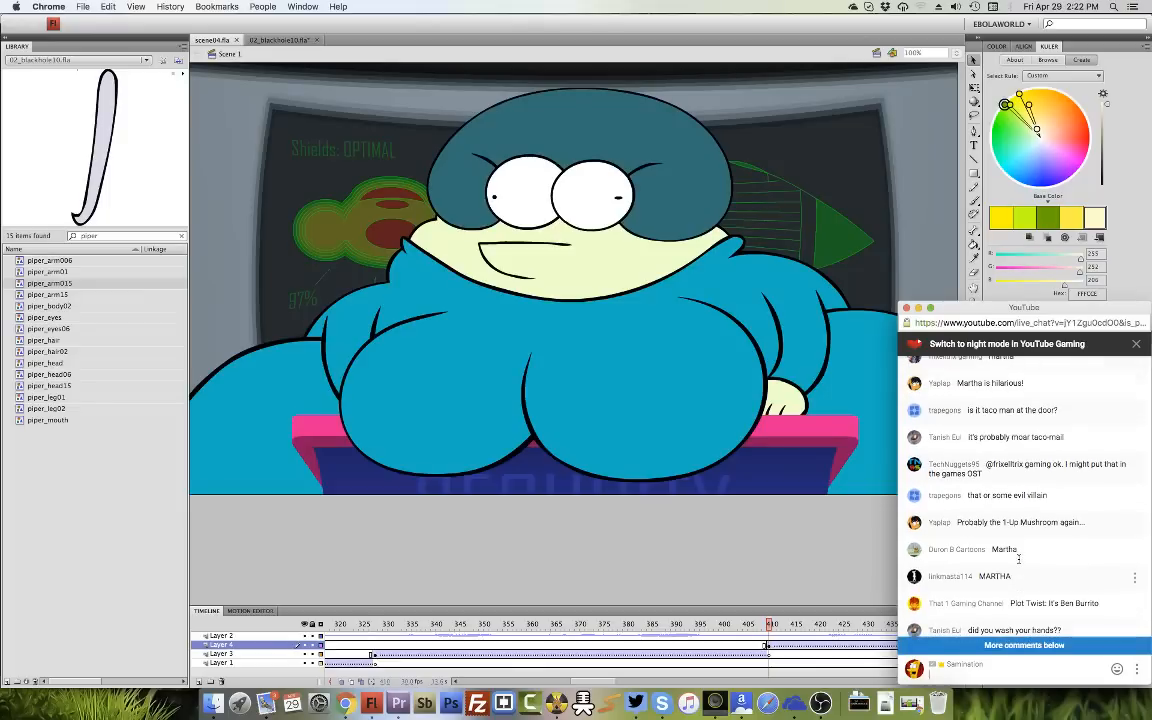
{"action": "scroll", "coordinate": [1018, 563], "scroll_direction": "up", "scroll_amount": 3}
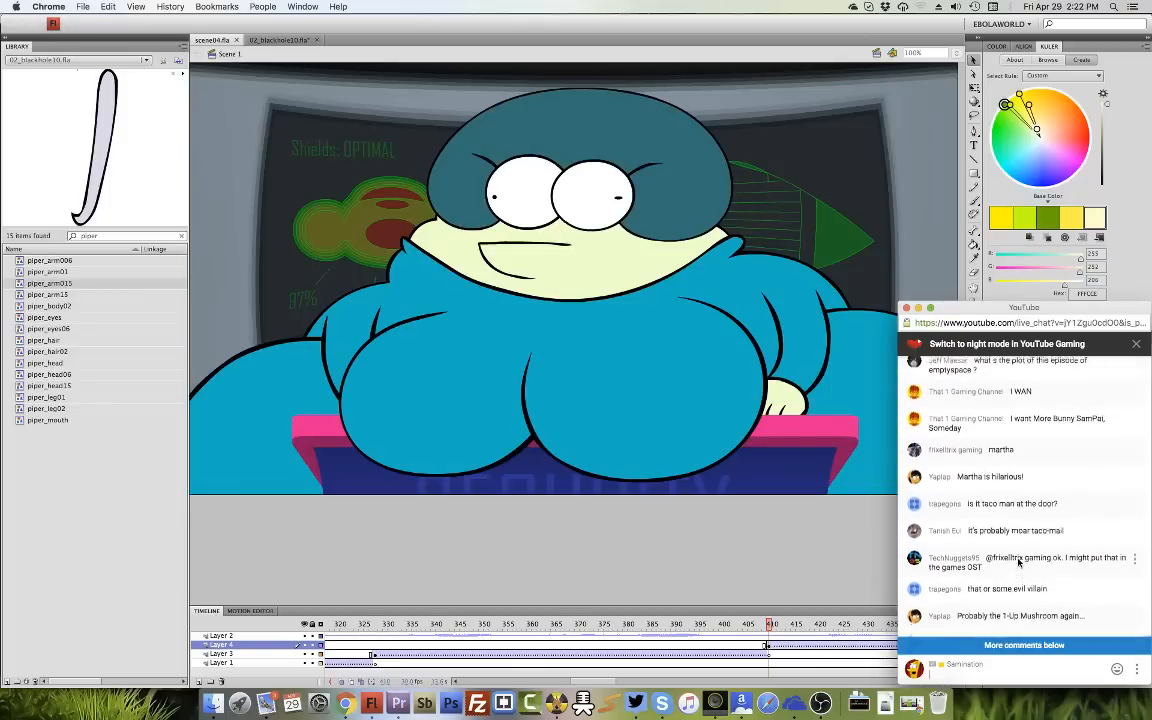
{"action": "scroll", "coordinate": [1018, 563], "scroll_direction": "up", "scroll_amount": 2}
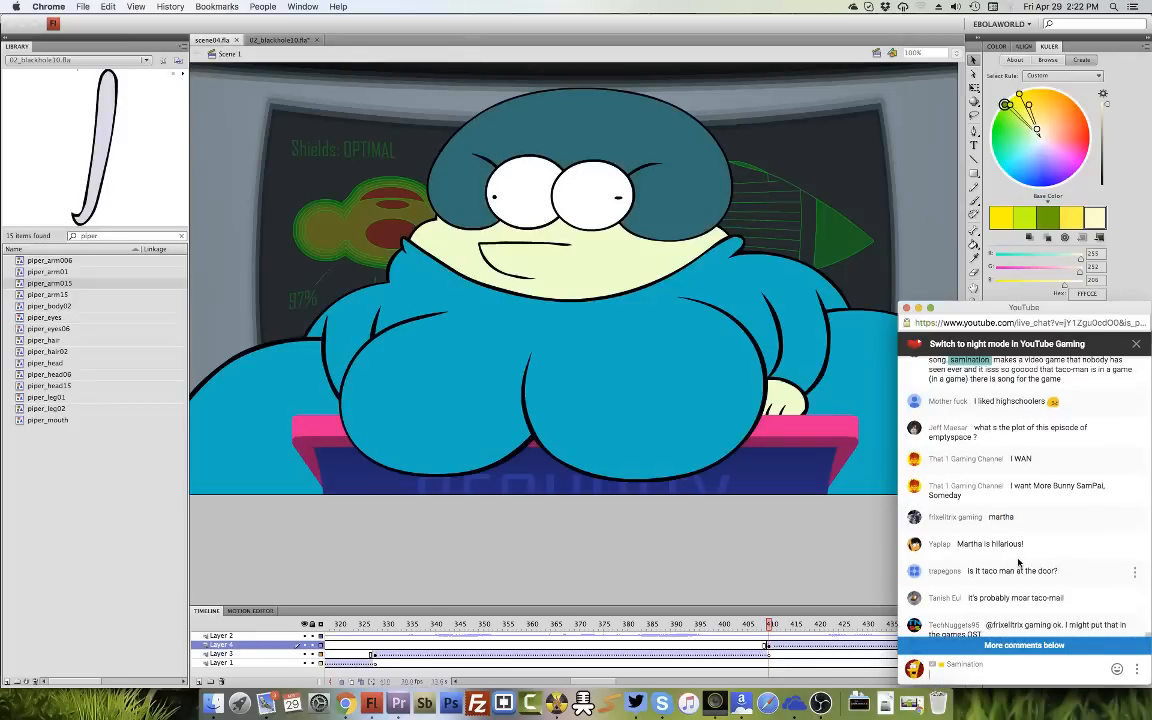
{"action": "scroll", "coordinate": [1018, 563], "scroll_direction": "up", "scroll_amount": 2}
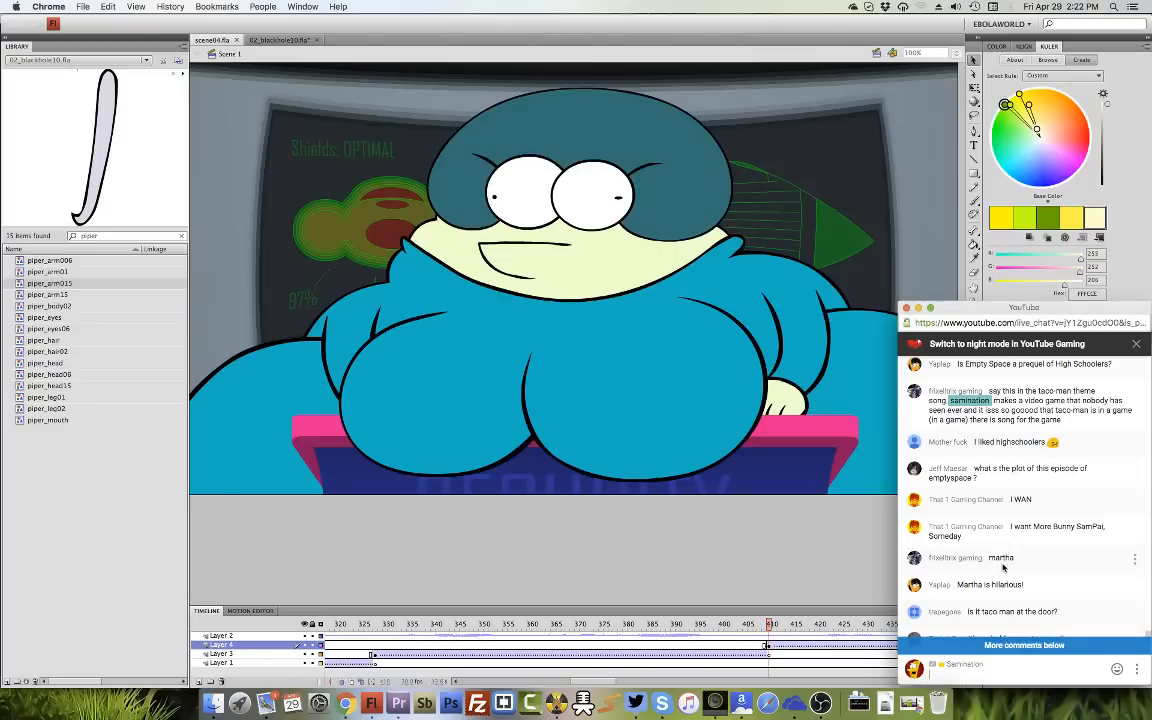
{"action": "scroll", "coordinate": [1000, 569], "scroll_direction": "up", "scroll_amount": 2}
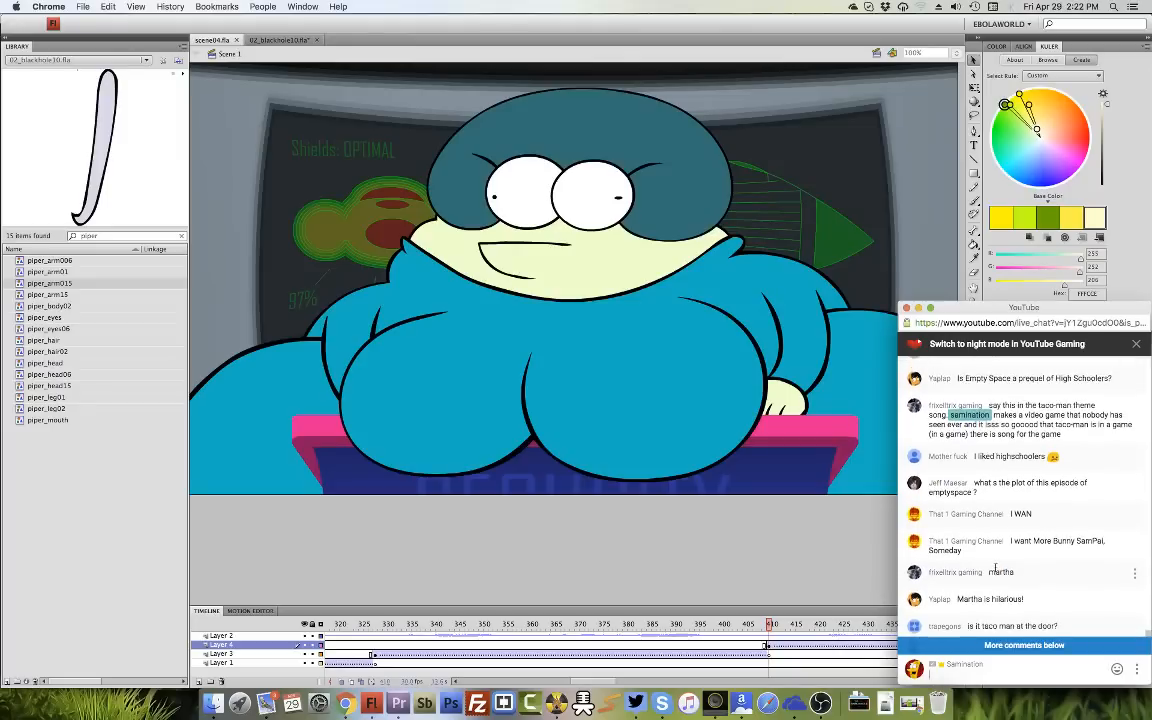
{"action": "scroll", "coordinate": [995, 568], "scroll_direction": "up", "scroll_amount": 5}
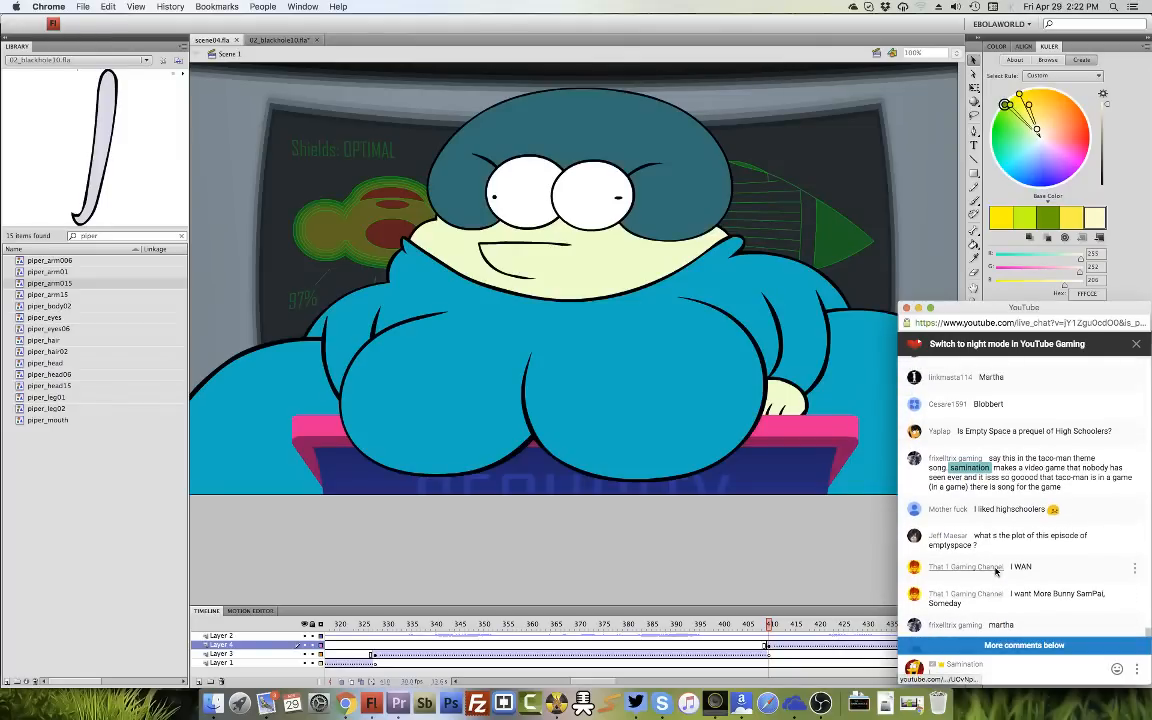
{"action": "scroll", "coordinate": [995, 570], "scroll_direction": "up", "scroll_amount": 8}
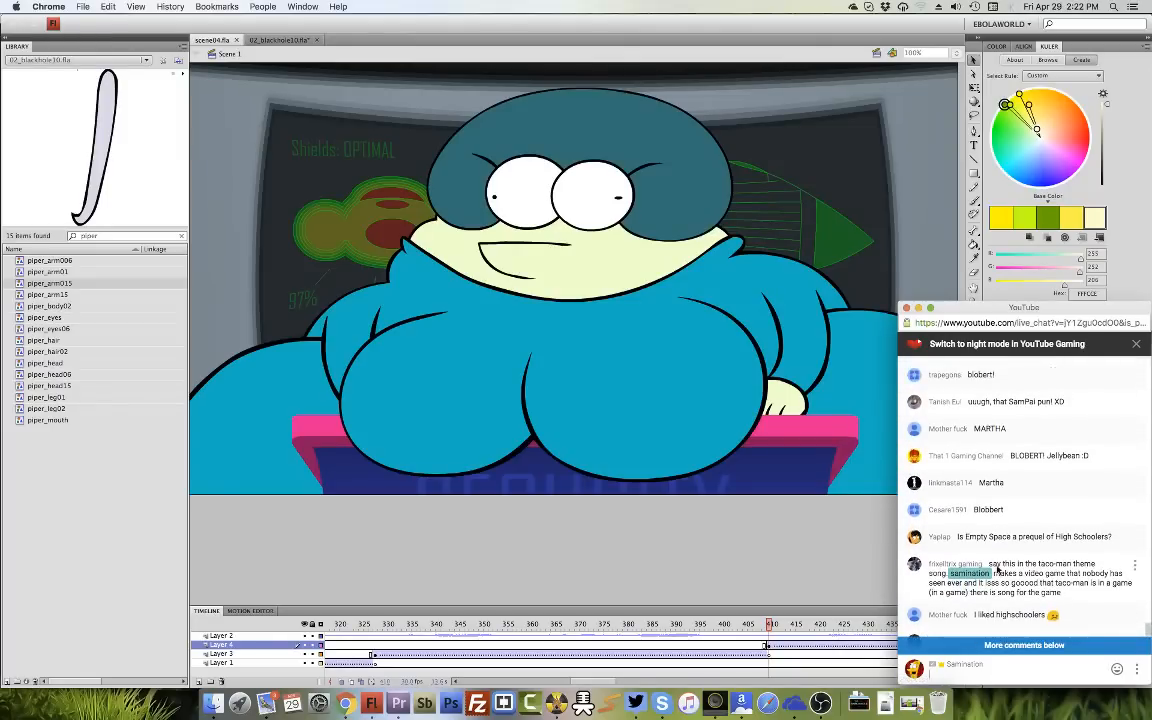
{"action": "scroll", "coordinate": [997, 569], "scroll_direction": "up", "scroll_amount": 3}
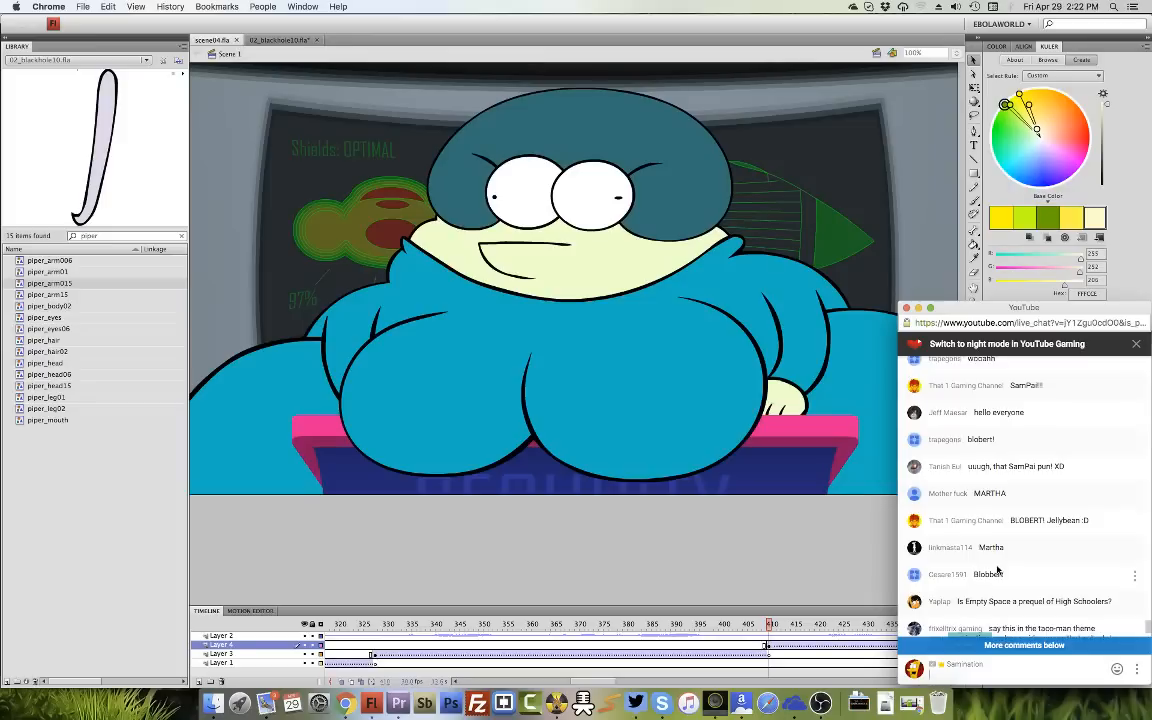
{"action": "scroll", "coordinate": [997, 568], "scroll_direction": "down", "scroll_amount": 3}
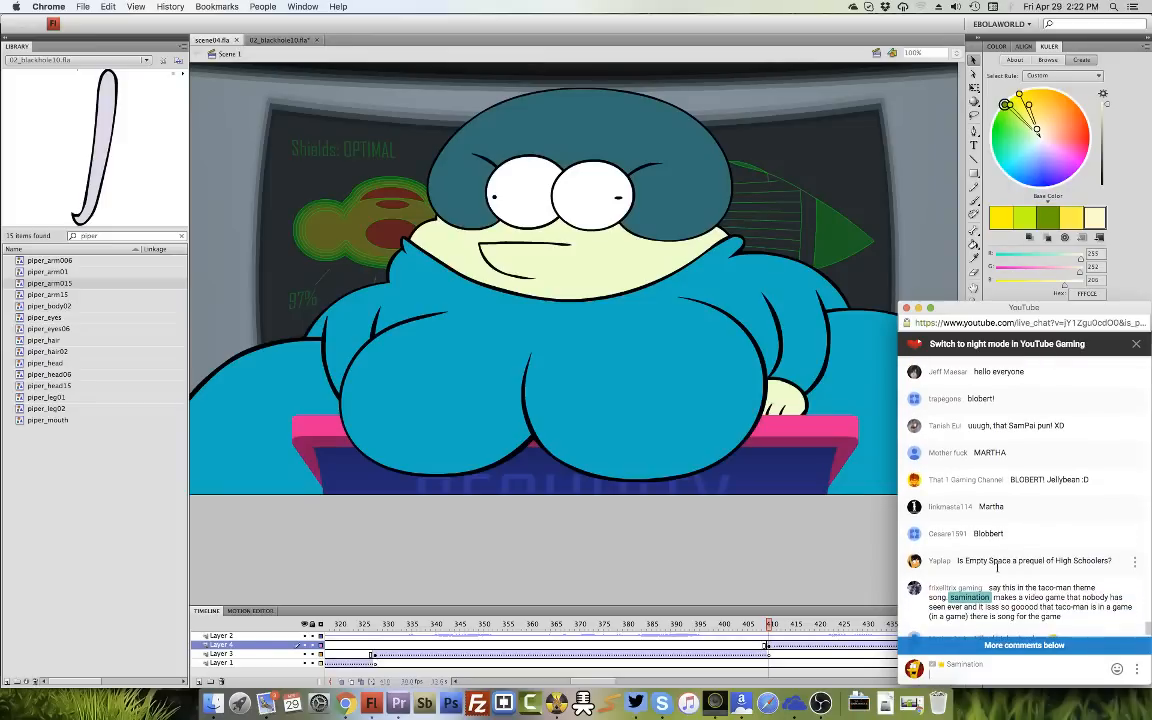
{"action": "scroll", "coordinate": [997, 568], "scroll_direction": "down", "scroll_amount": 8}
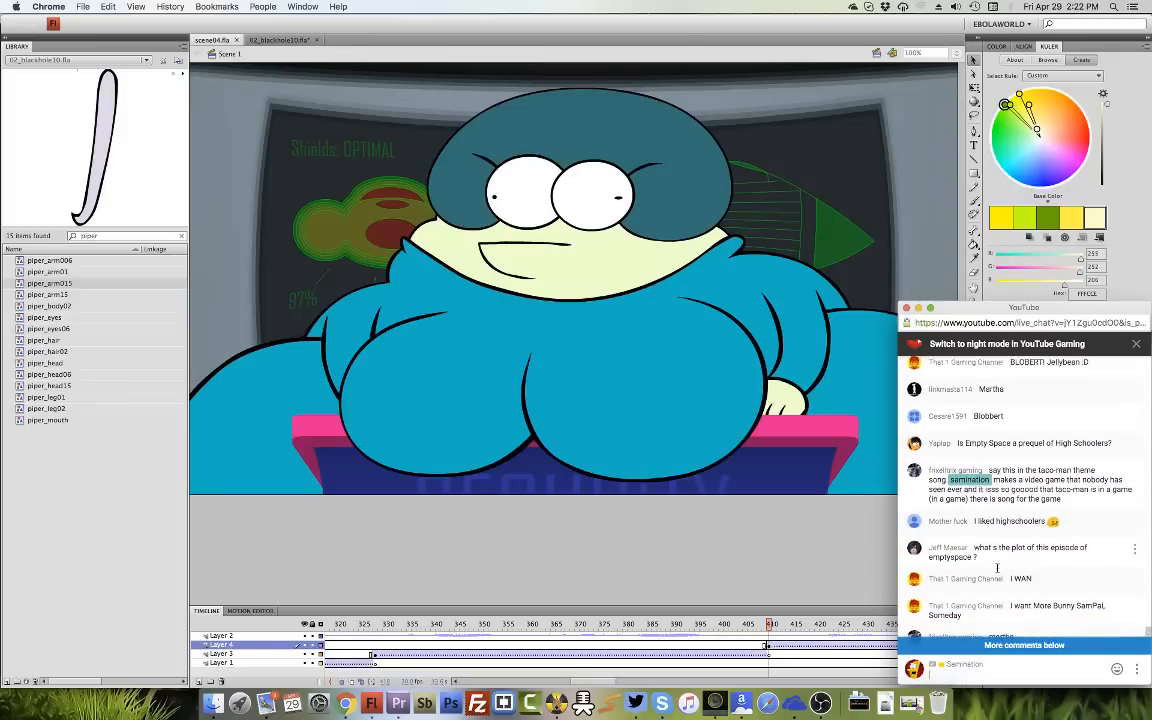
{"action": "scroll", "coordinate": [997, 568], "scroll_direction": "down", "scroll_amount": 6}
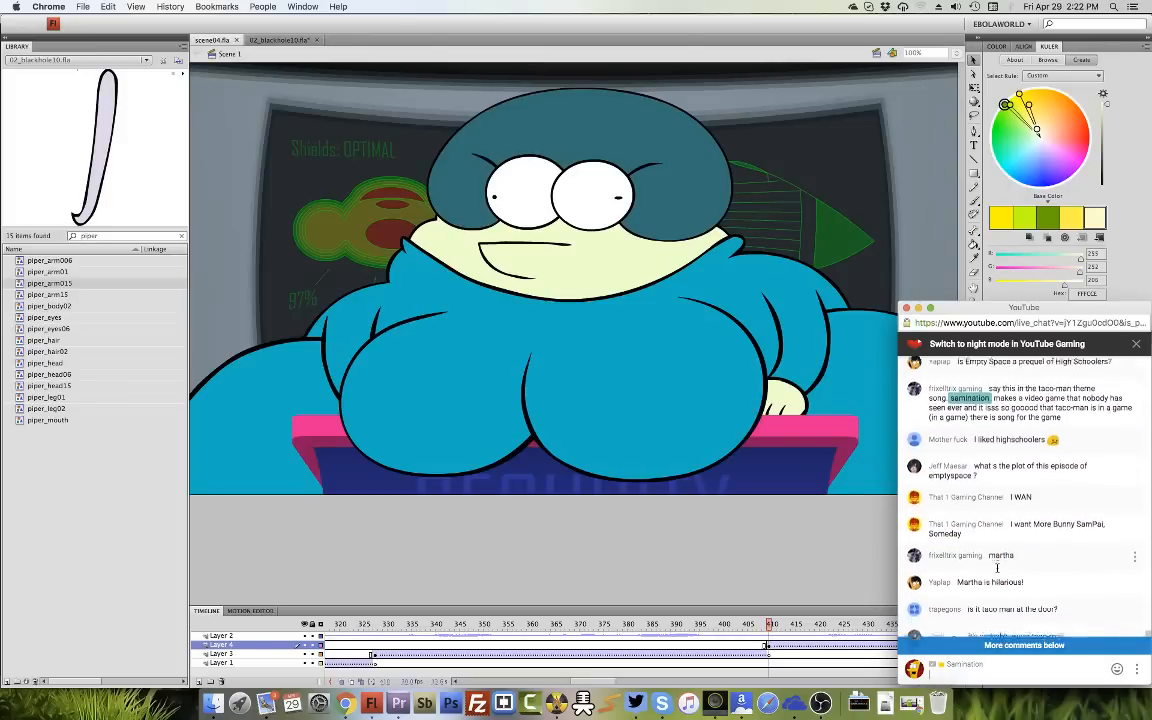
{"action": "scroll", "coordinate": [997, 568], "scroll_direction": "down", "scroll_amount": 8}
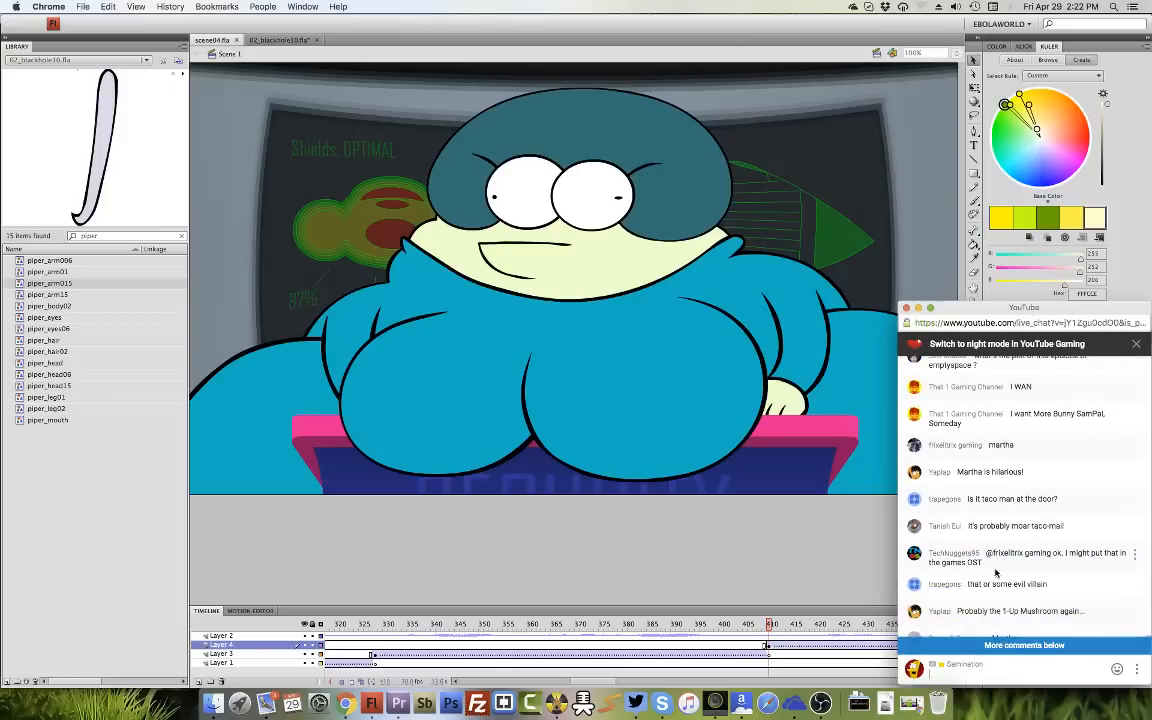
{"action": "scroll", "coordinate": [995, 571], "scroll_direction": "down", "scroll_amount": 8}
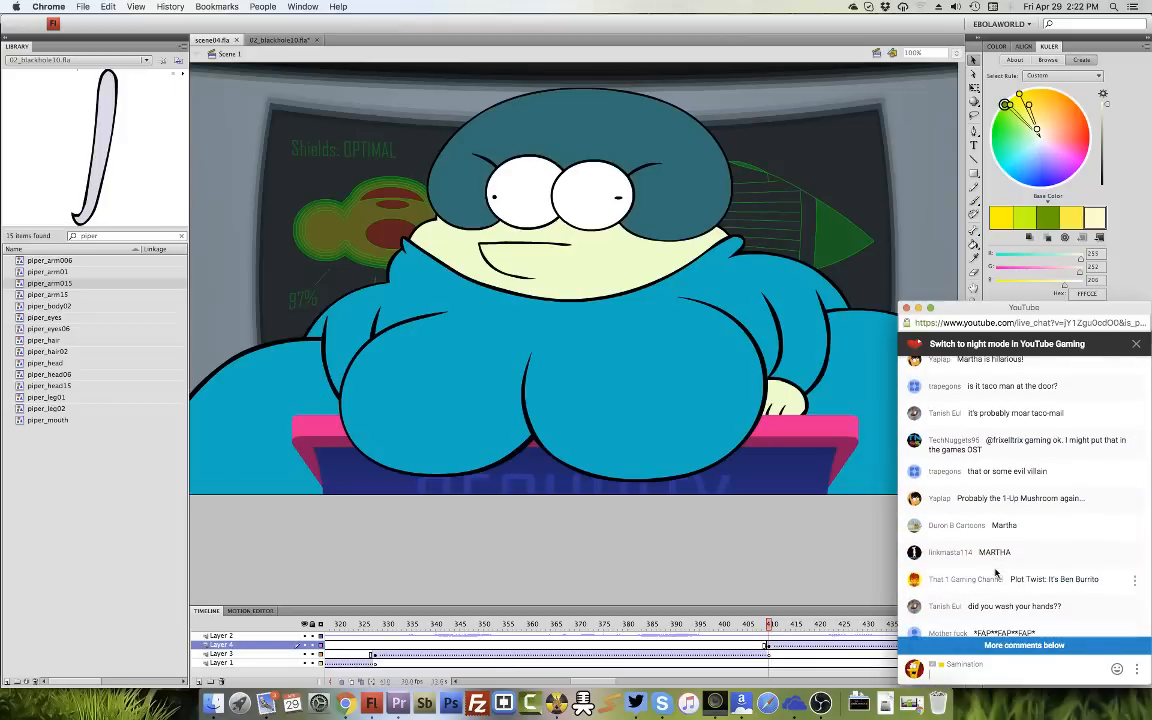
{"action": "scroll", "coordinate": [995, 571], "scroll_direction": "down", "scroll_amount": 10}
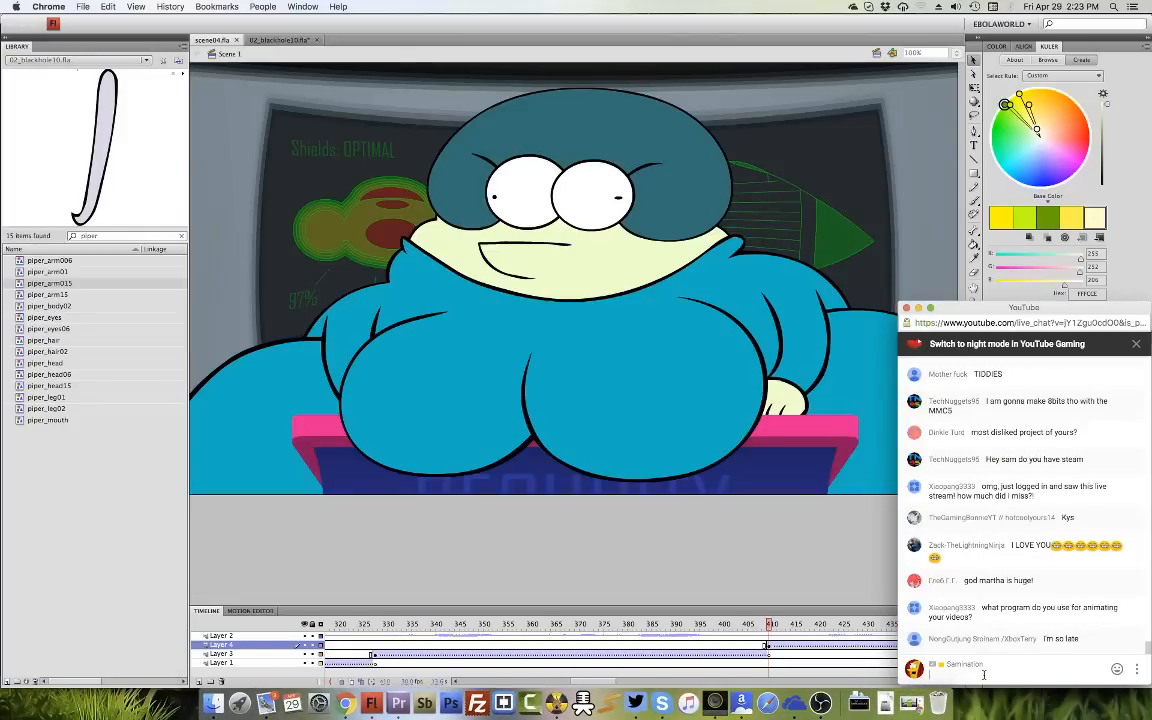
{"action": "left_click", "coordinate": [984, 675]}
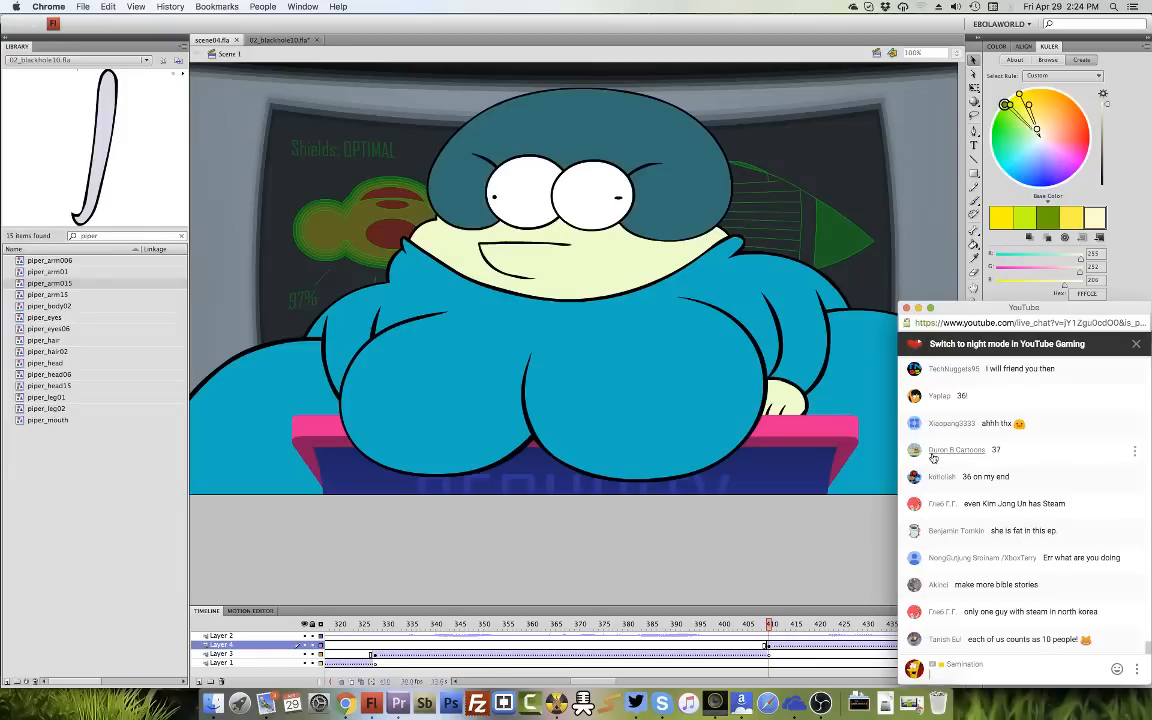
{"action": "mouse_move", "coordinate": [932, 456]}
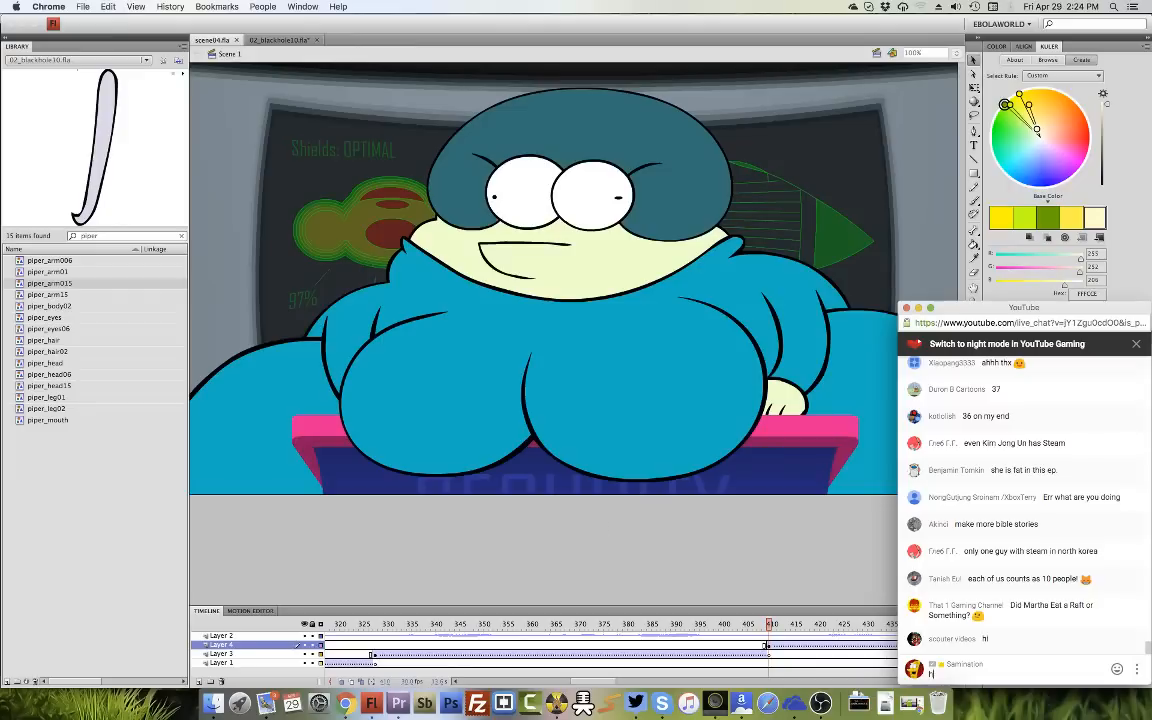
{"action": "type", "text": "ttp:/"}
{"action": "type", "text": "/www.patreon.com/se"}
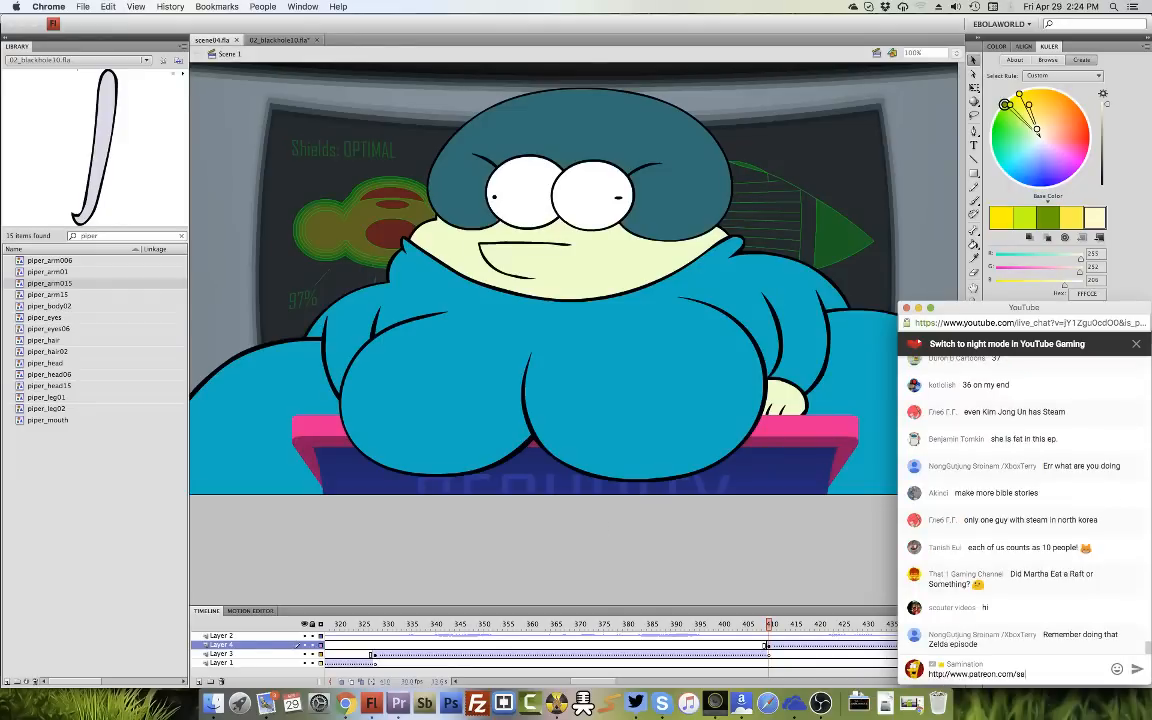
{"action": "type", "text": "mination"}
{"action": "key", "text": "Return"}
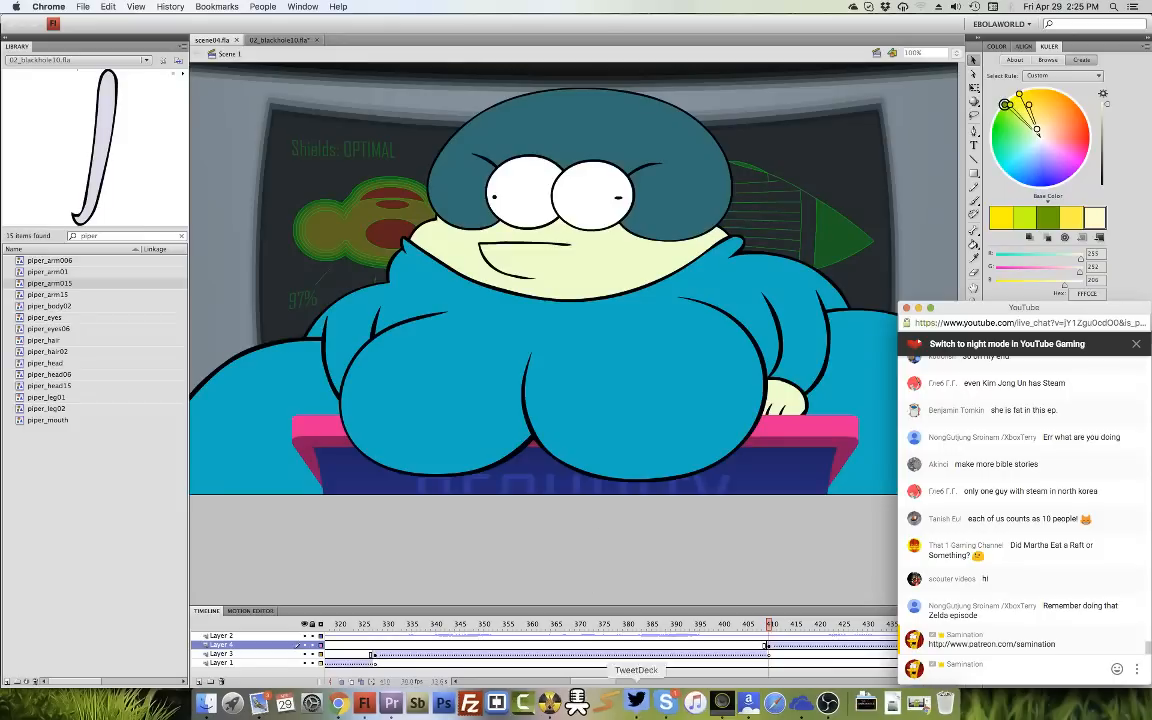
Switch to Skype and send the reply "uh, well in that bg they would just be flat and flush with the walls" in the open chat.
{"action": "left_click", "coordinate": [663, 698]}
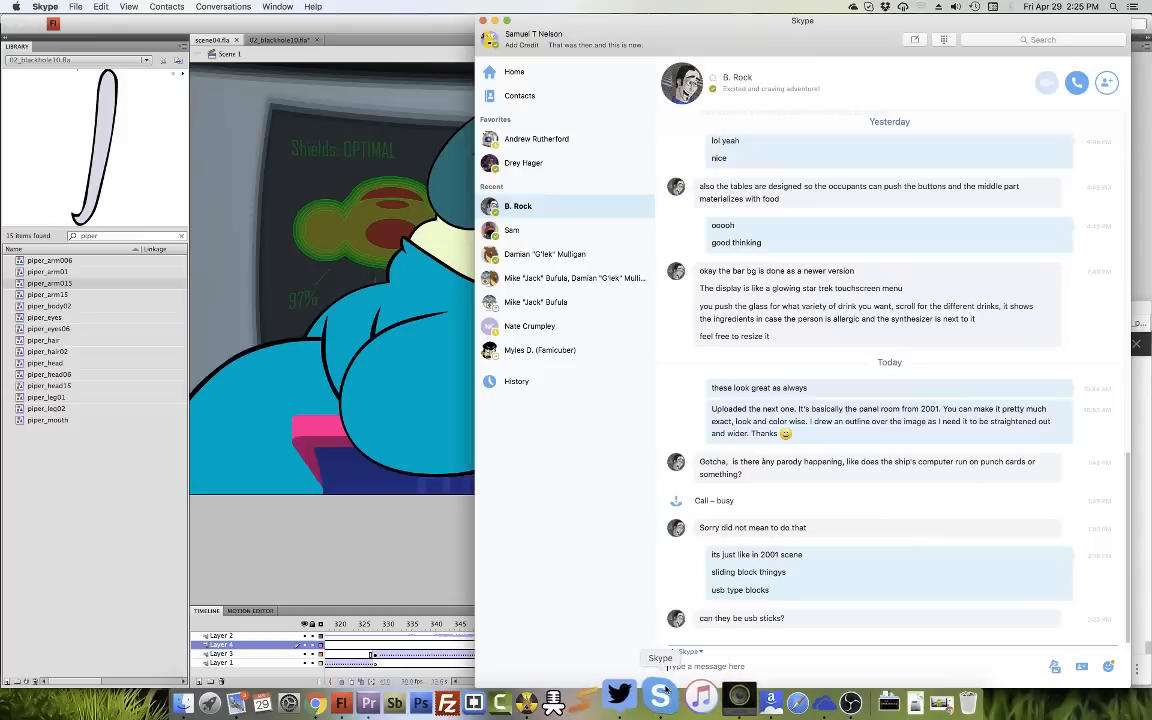
{"action": "left_click", "coordinate": [737, 660]}
{"action": "type", "text": "uh, well in that bg they would just be fla"}
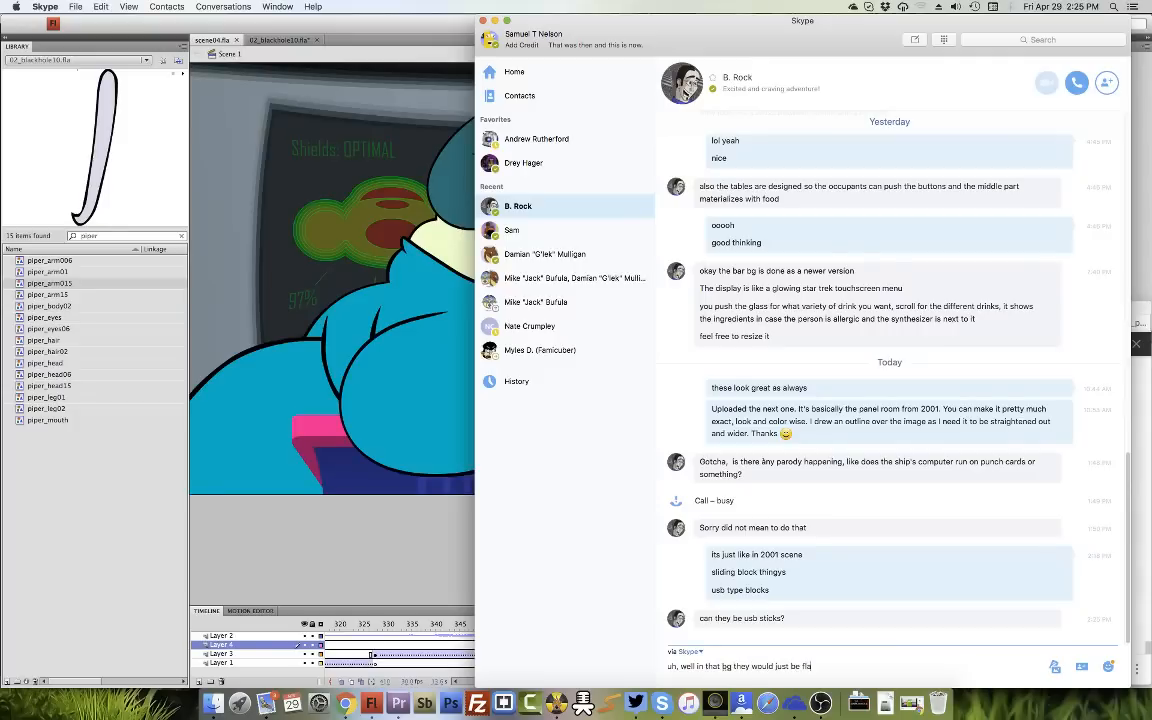
{"action": "type", "text": "sh"}
{"action": "key", "text": "BackSpace"}
{"action": "key", "text": "BackSpace"}
{"action": "key", "text": "BackSpace"}
{"action": "type", "text": "at and flush with the walls"}
{"action": "key", "text": "Return"}
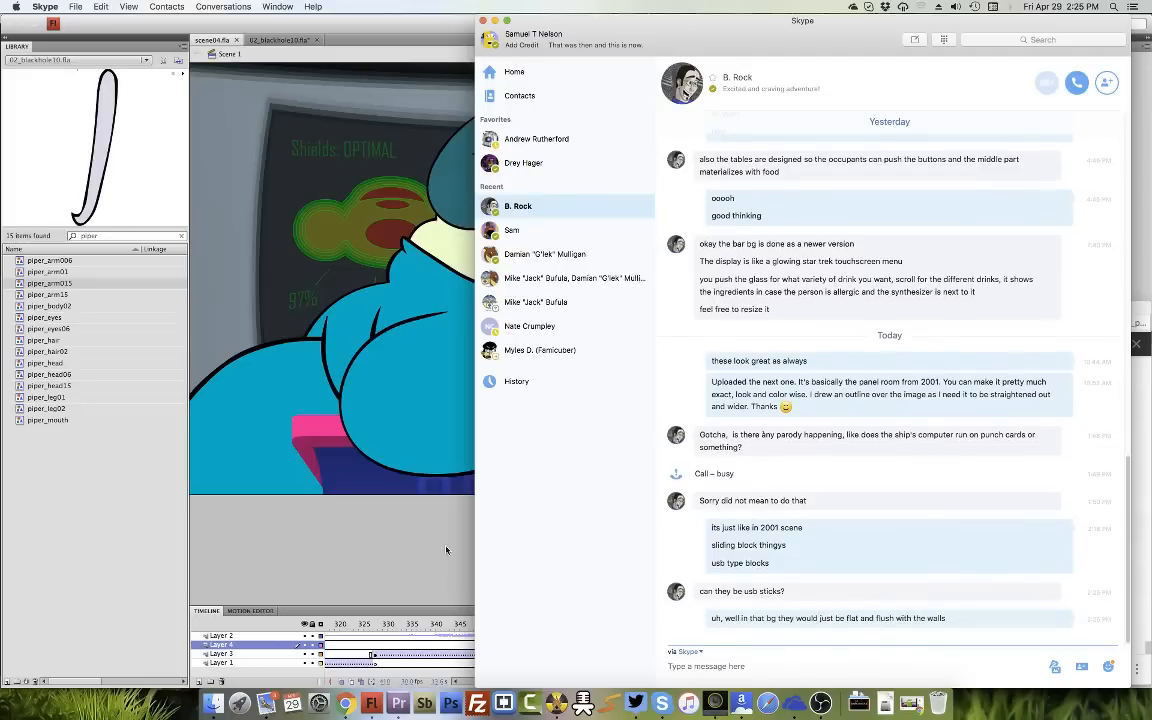
Send the follow-up "pretty much how it looks in the image" in the same Skype chat and return to Flash.
{"action": "left_click", "coordinate": [410, 540]}
{"action": "left_click", "coordinate": [662, 700]}
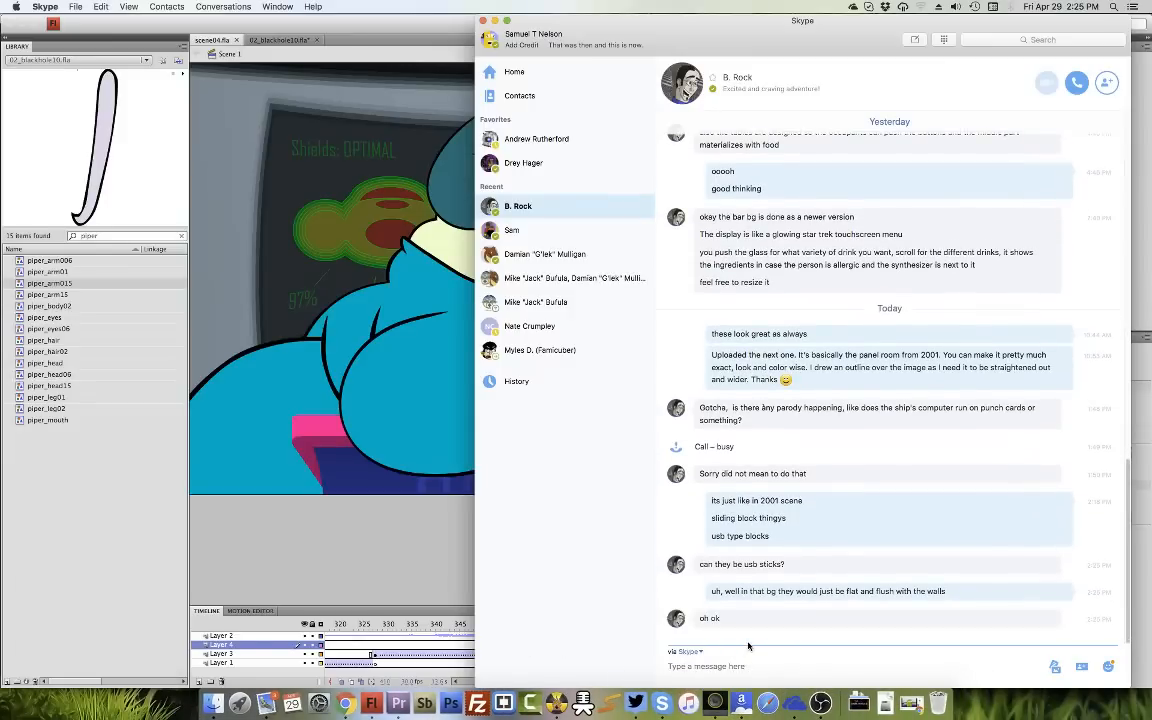
{"action": "type", "text": "pretty much how it looks in the image"}
{"action": "key", "text": "Return"}
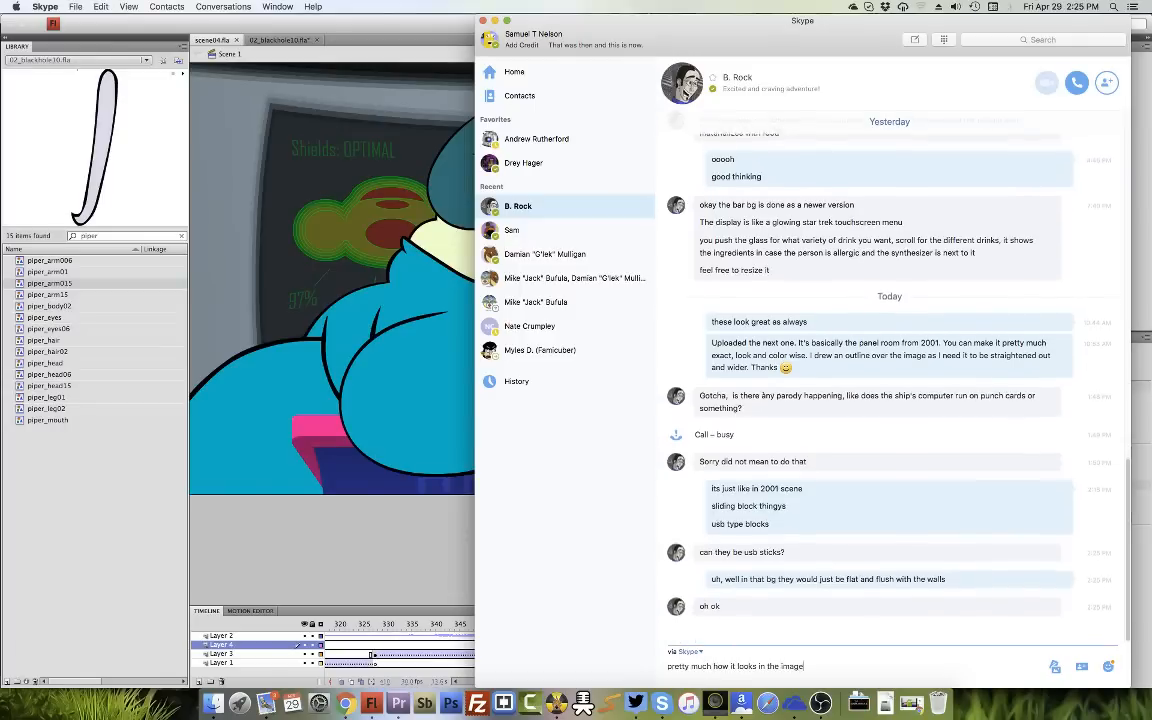
{"action": "left_click", "coordinate": [324, 530]}
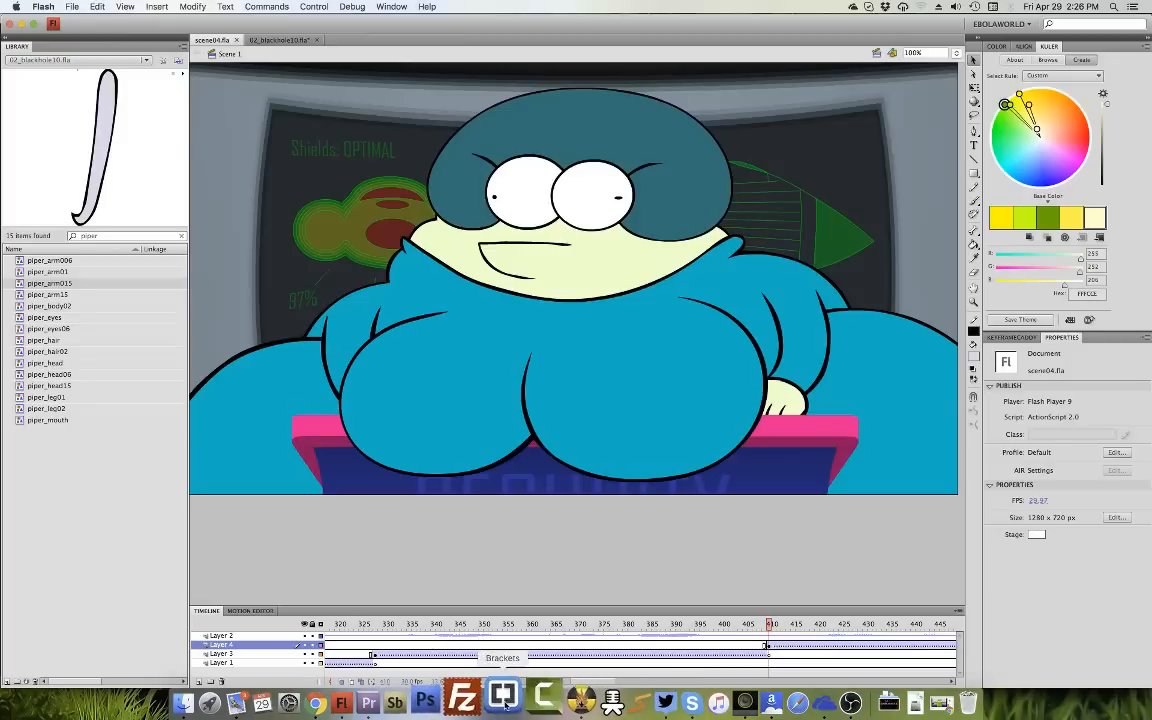
Check the YouTube live chat in Chrome, return to Flash and make the timeline slightly taller.
{"action": "left_click", "coordinate": [329, 698]}
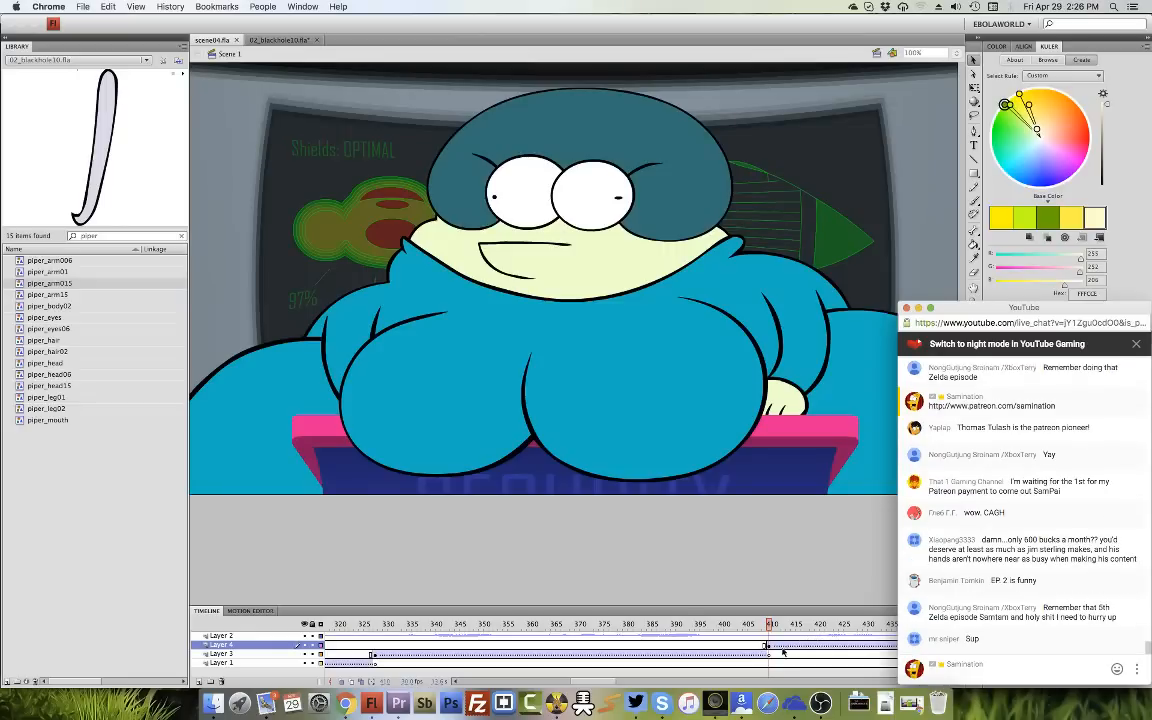
{"action": "left_click", "coordinate": [752, 607]}
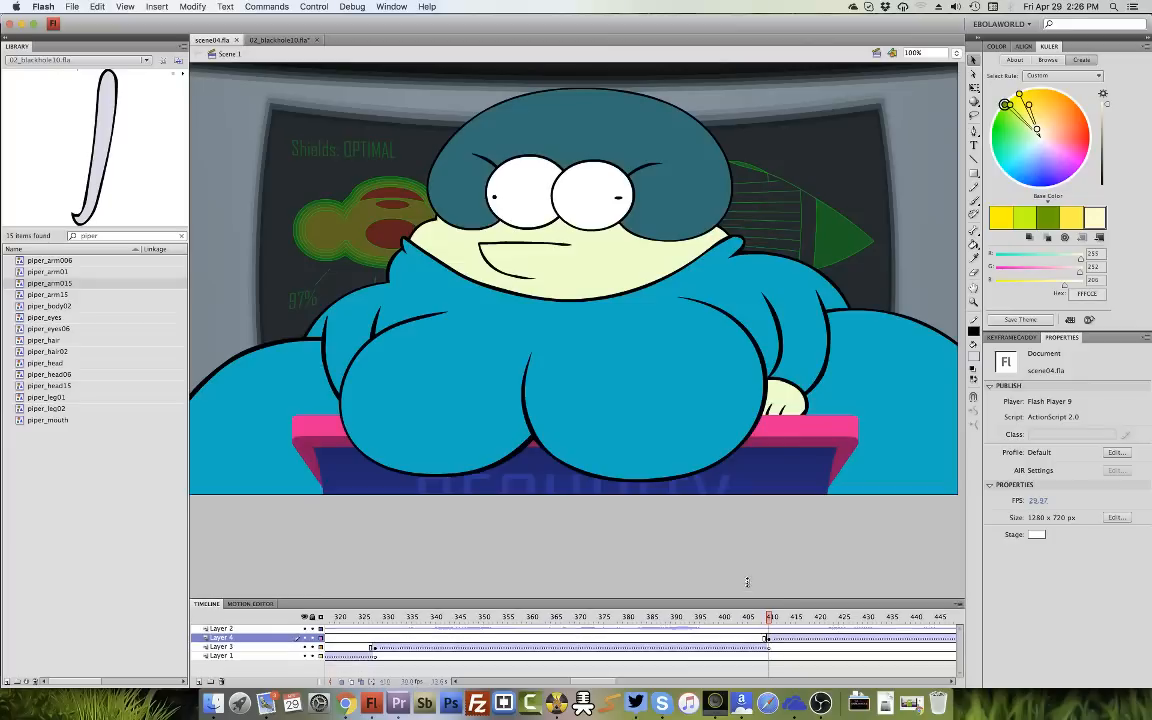
{"action": "left_click_drag", "start_coordinate": [752, 607], "coordinate": [751, 599]}
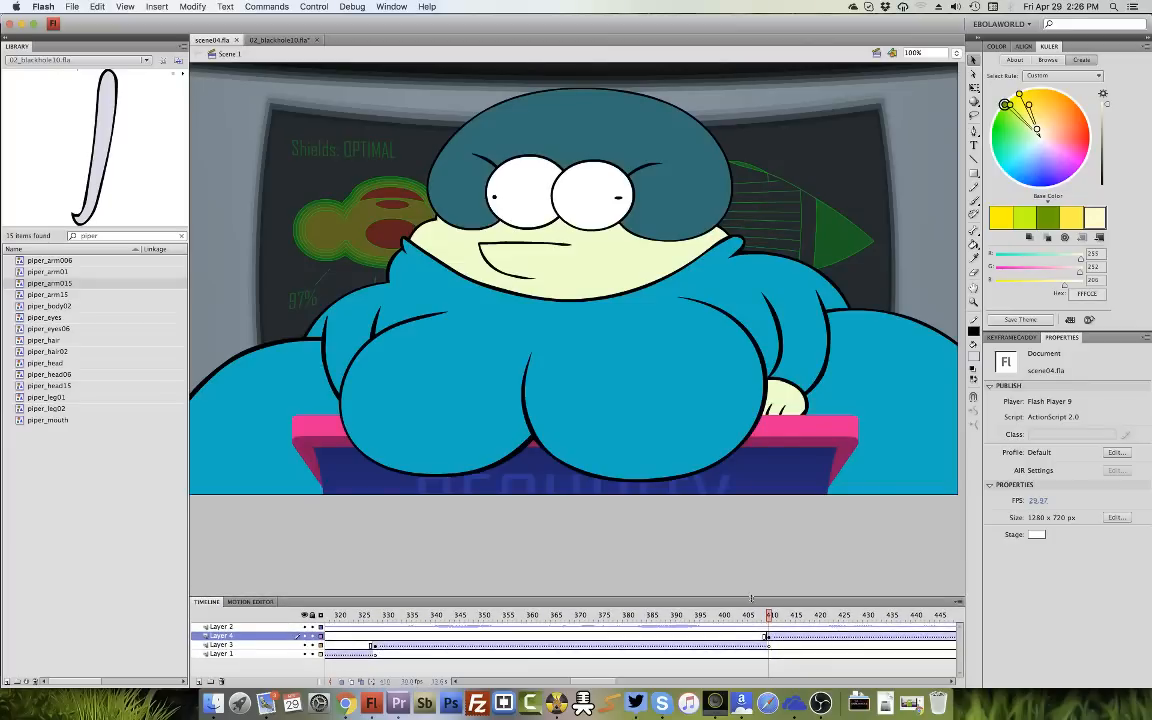
Check the open Skype conversation and the YouTube live chat for new messages, and return to Flash.
{"action": "left_click", "coordinate": [663, 695]}
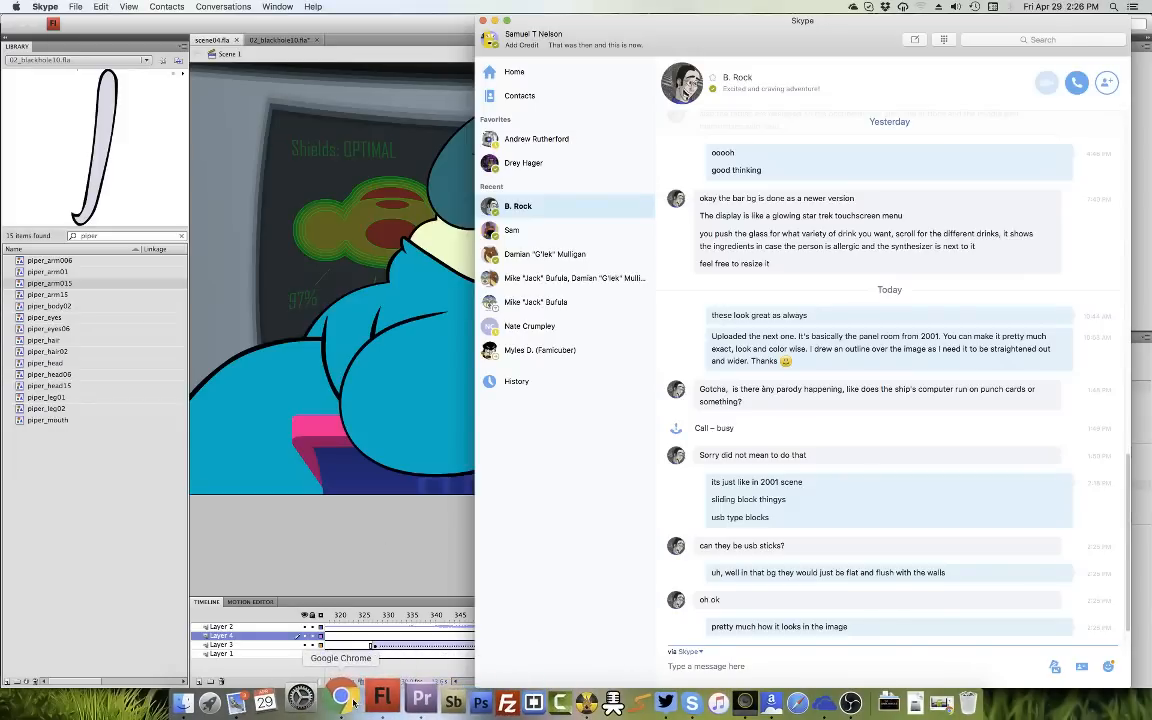
{"action": "left_click", "coordinate": [321, 701]}
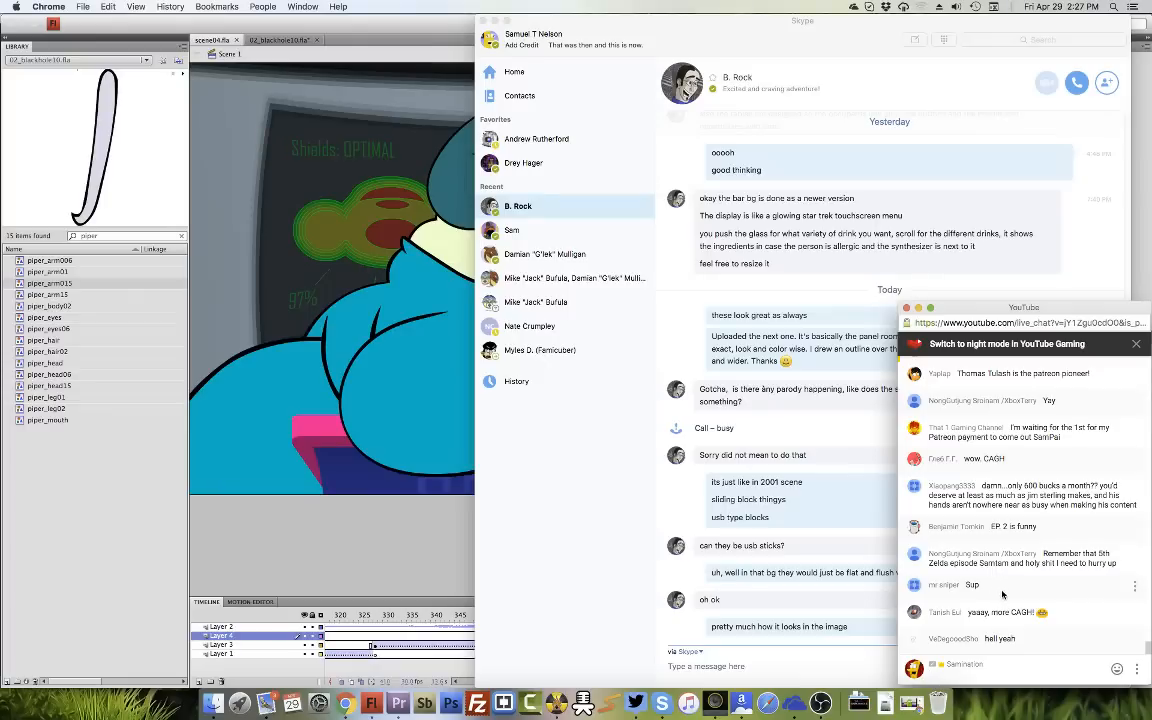
{"action": "left_click", "coordinate": [379, 543]}
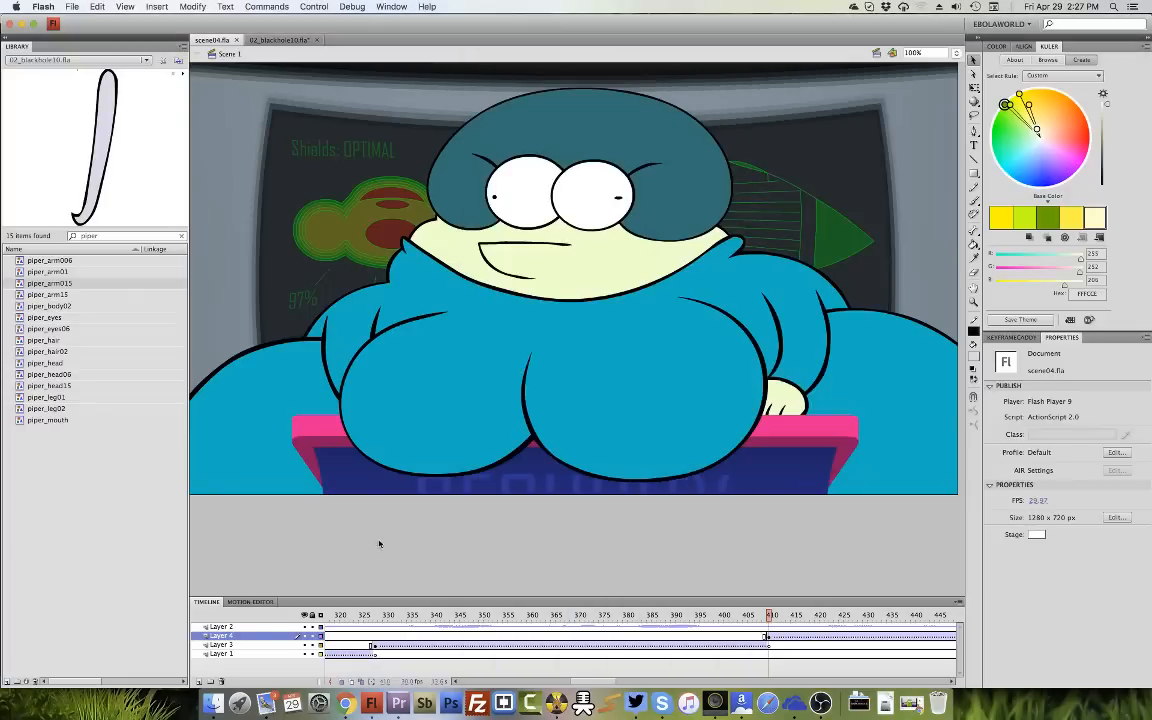
Open the character's scene10 symbol from the stage and play its animation from frame 1, continuing from about frame 127.
{"action": "double_click", "coordinate": [618, 279]}
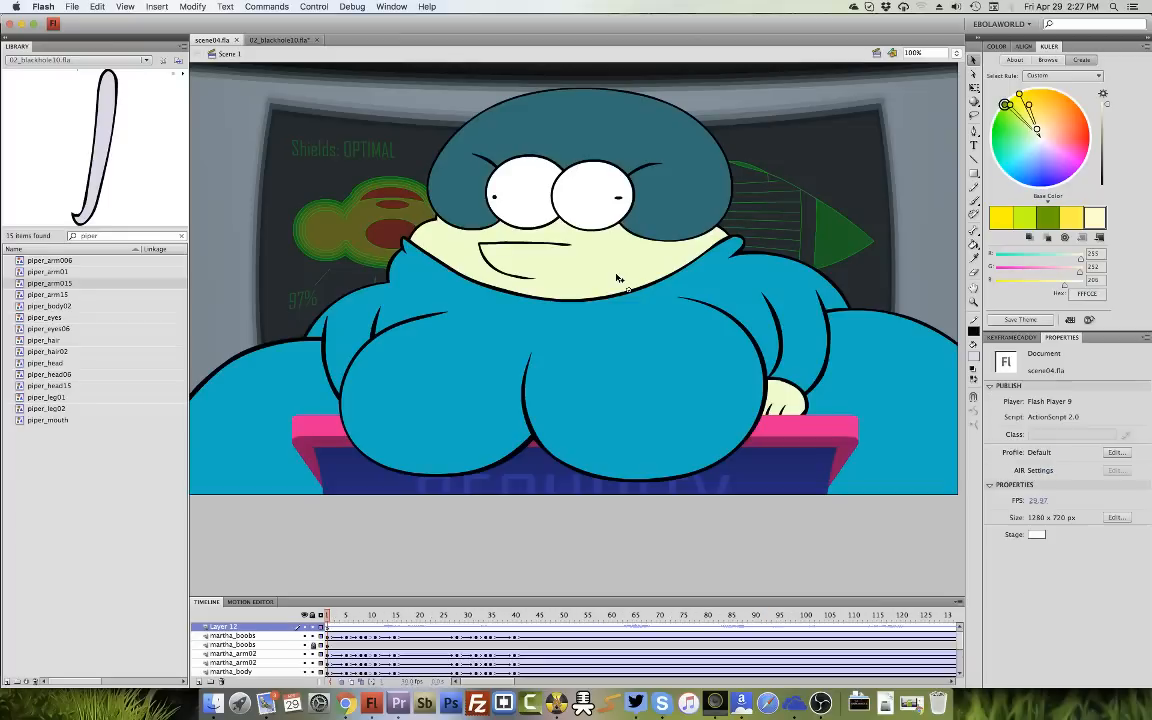
{"action": "left_click", "coordinate": [331, 627]}
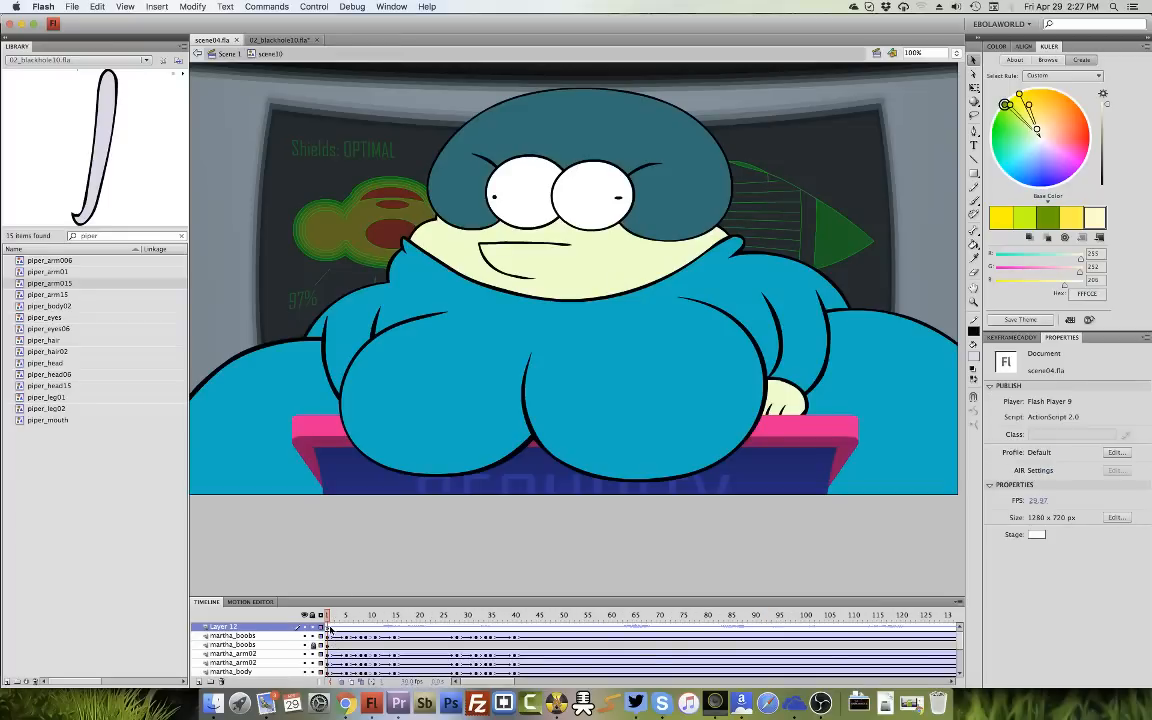
{"action": "key", "text": "Return"}
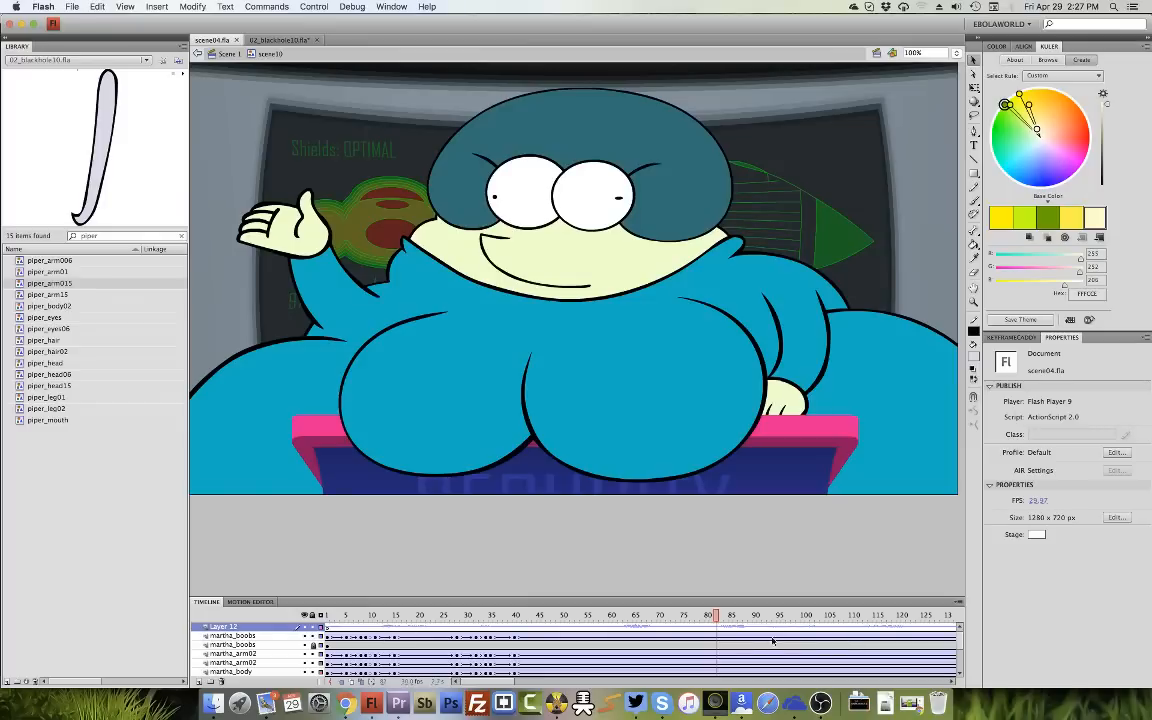
{"action": "left_click", "coordinate": [936, 621]}
{"action": "key", "text": "Return"}
{"action": "key", "text": "Return"}
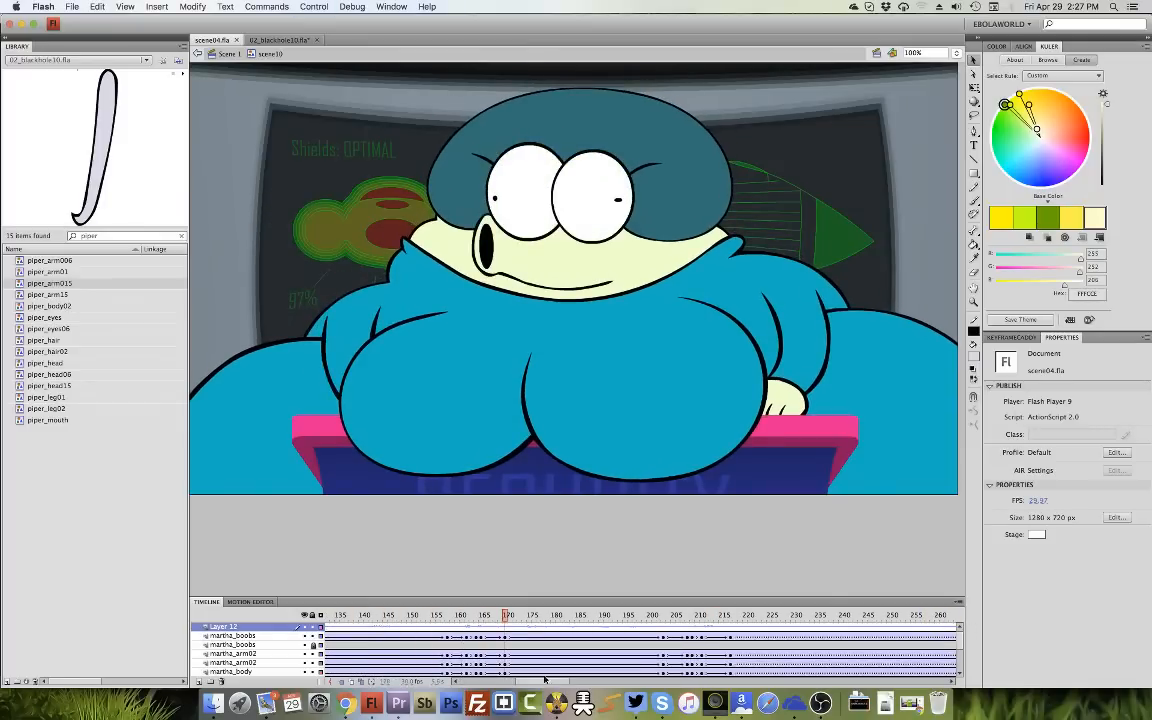
Return scene10 to frame 1, select the character's head and enlarge the timeline to show all layers.
{"action": "key", "text": "shift+comma"}
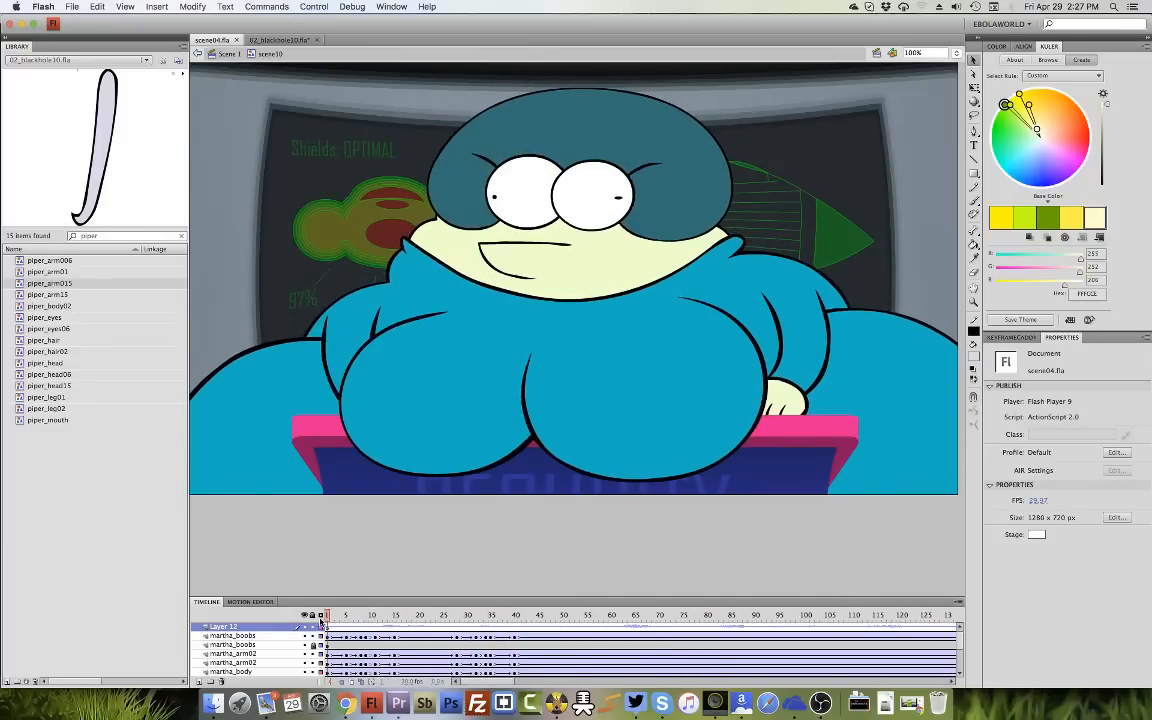
{"action": "left_click", "coordinate": [527, 372]}
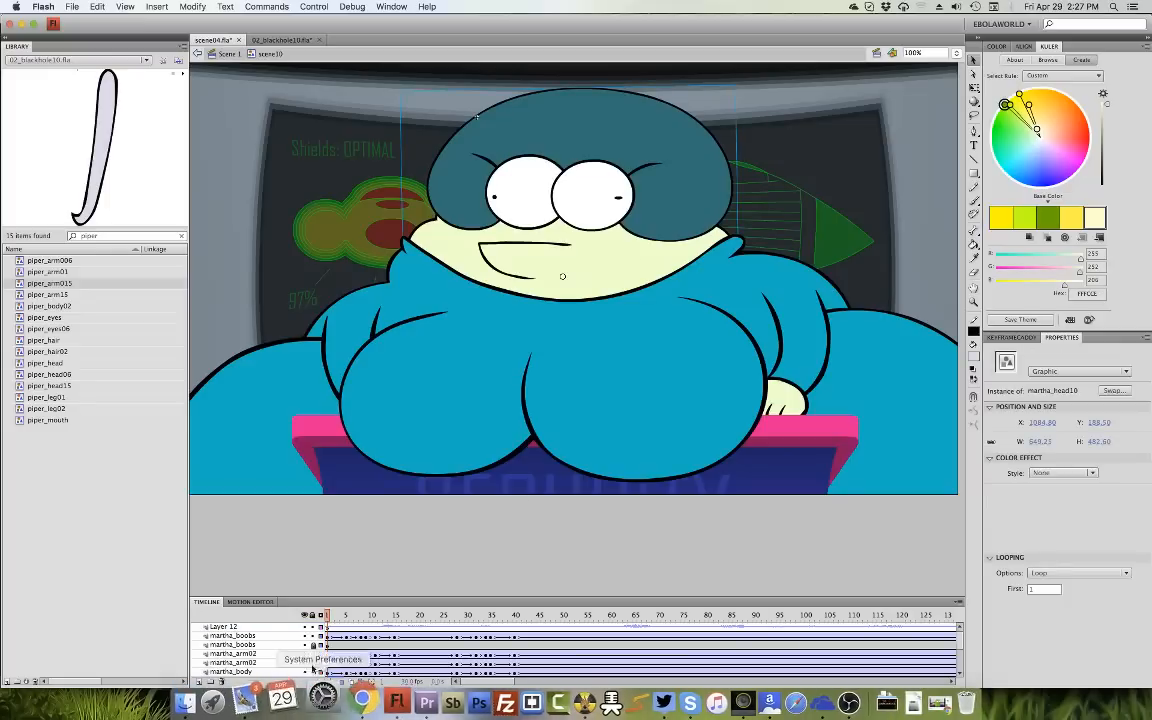
{"action": "left_click_drag", "start_coordinate": [300, 598], "coordinate": [352, 520]}
Hide and show the chest, console, arm, body and leg layers one at a time to check what each contains.
{"action": "left_click", "coordinate": [306, 558]}
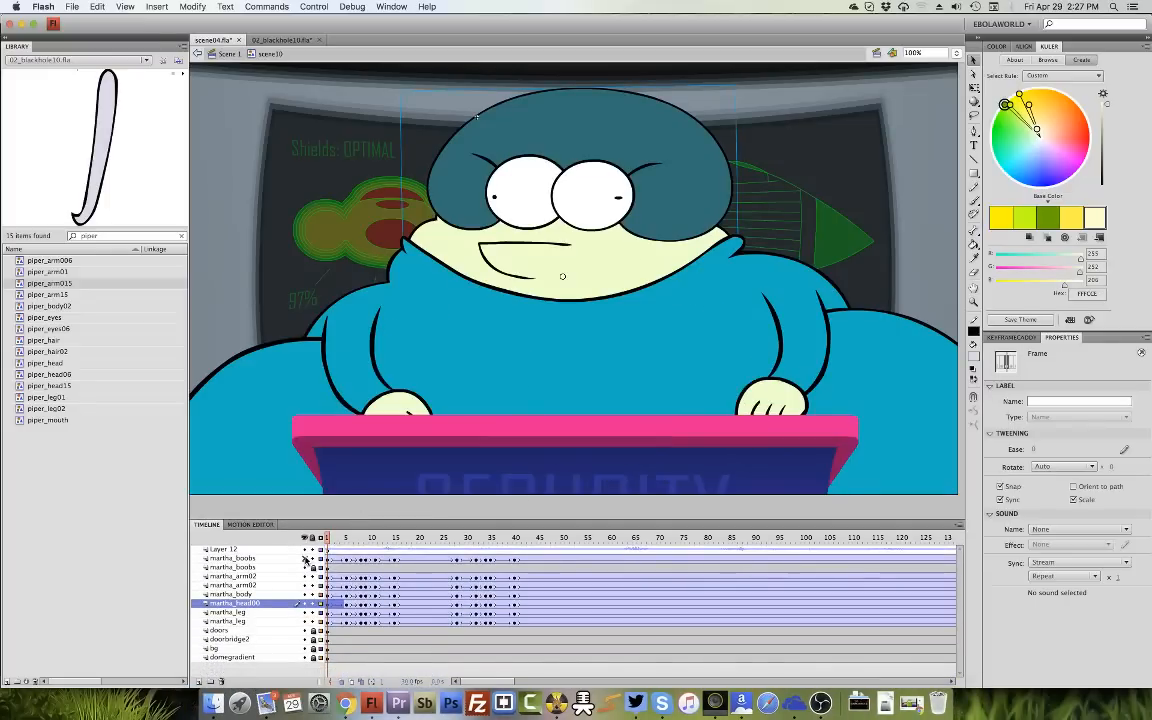
{"action": "left_click", "coordinate": [306, 558]}
{"action": "left_click", "coordinate": [306, 558]}
{"action": "left_click", "coordinate": [306, 558]}
{"action": "left_click", "coordinate": [306, 567]}
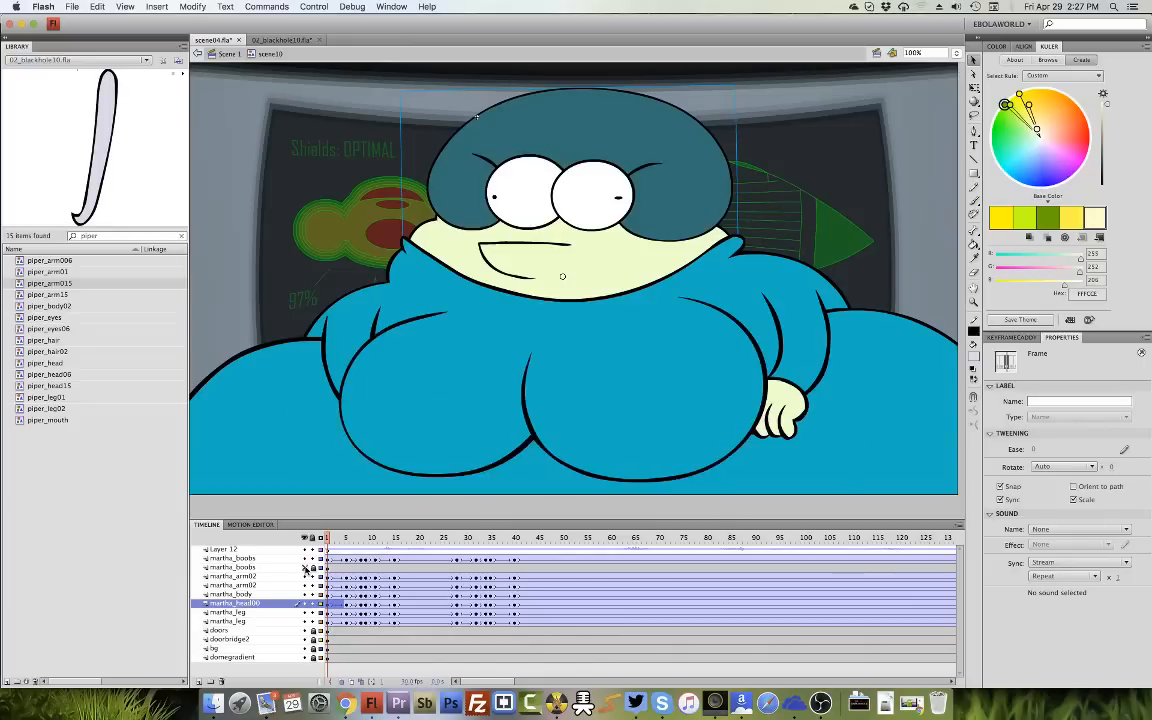
{"action": "left_click", "coordinate": [306, 567]}
{"action": "left_click", "coordinate": [305, 577]}
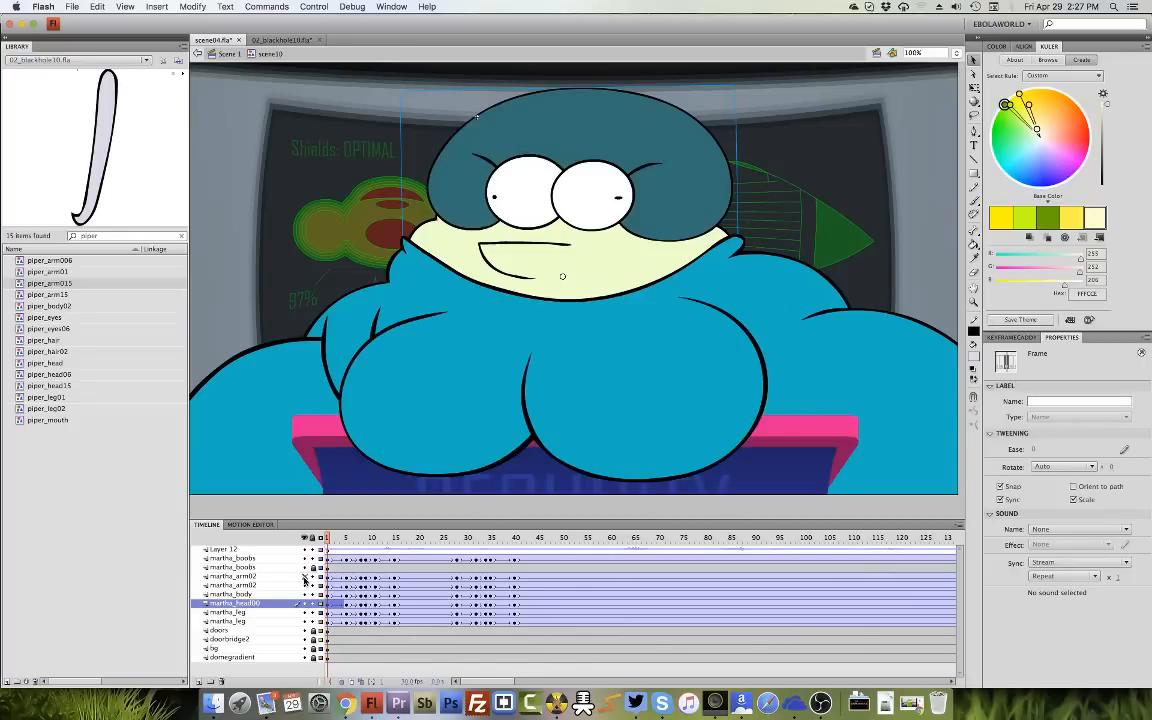
{"action": "left_click", "coordinate": [305, 577]}
{"action": "left_click", "coordinate": [306, 594]}
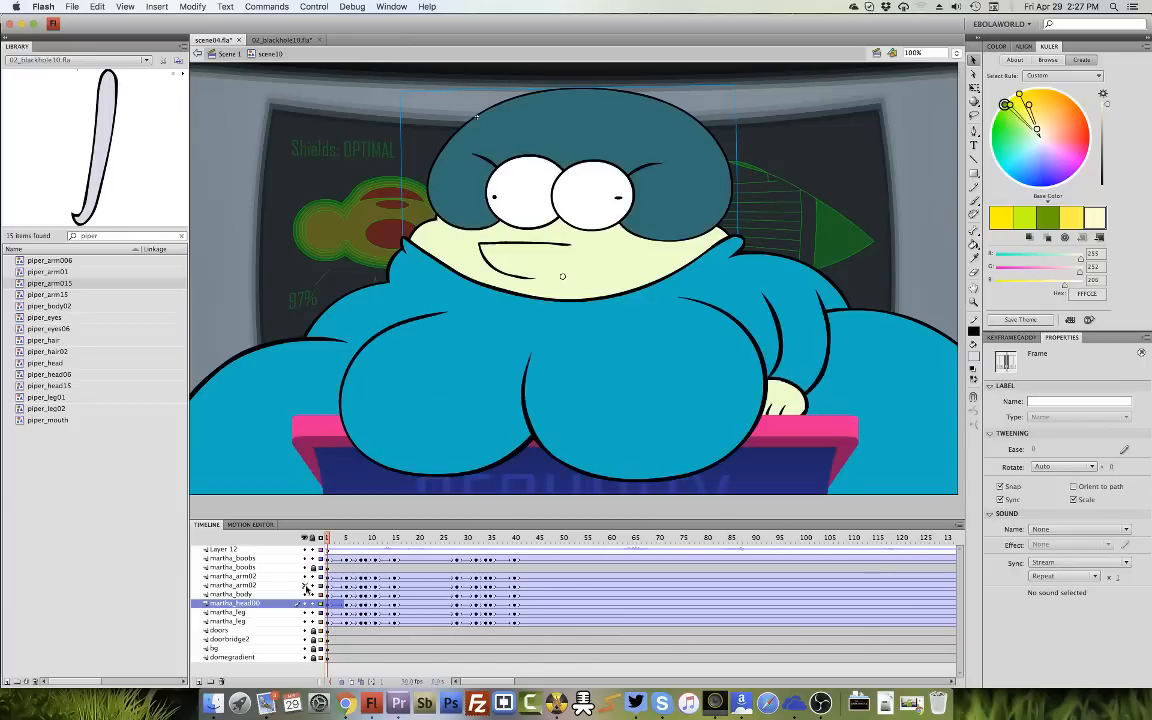
{"action": "left_click", "coordinate": [306, 594]}
{"action": "left_click", "coordinate": [306, 594]}
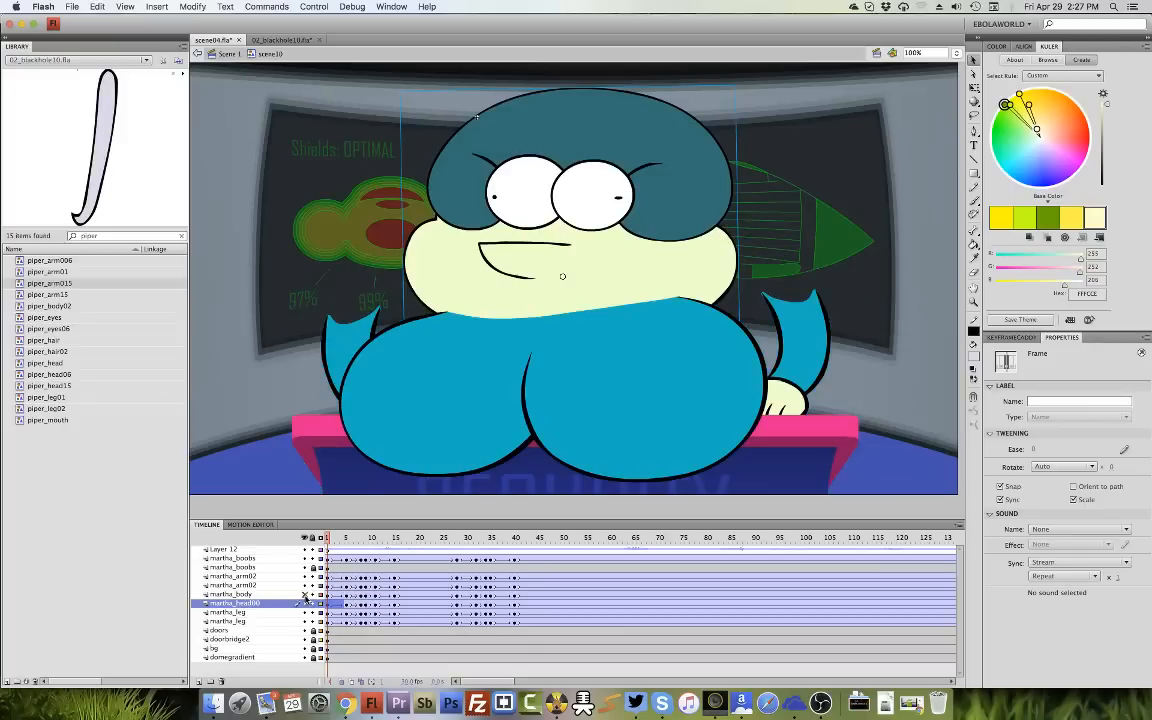
{"action": "left_click", "coordinate": [306, 594]}
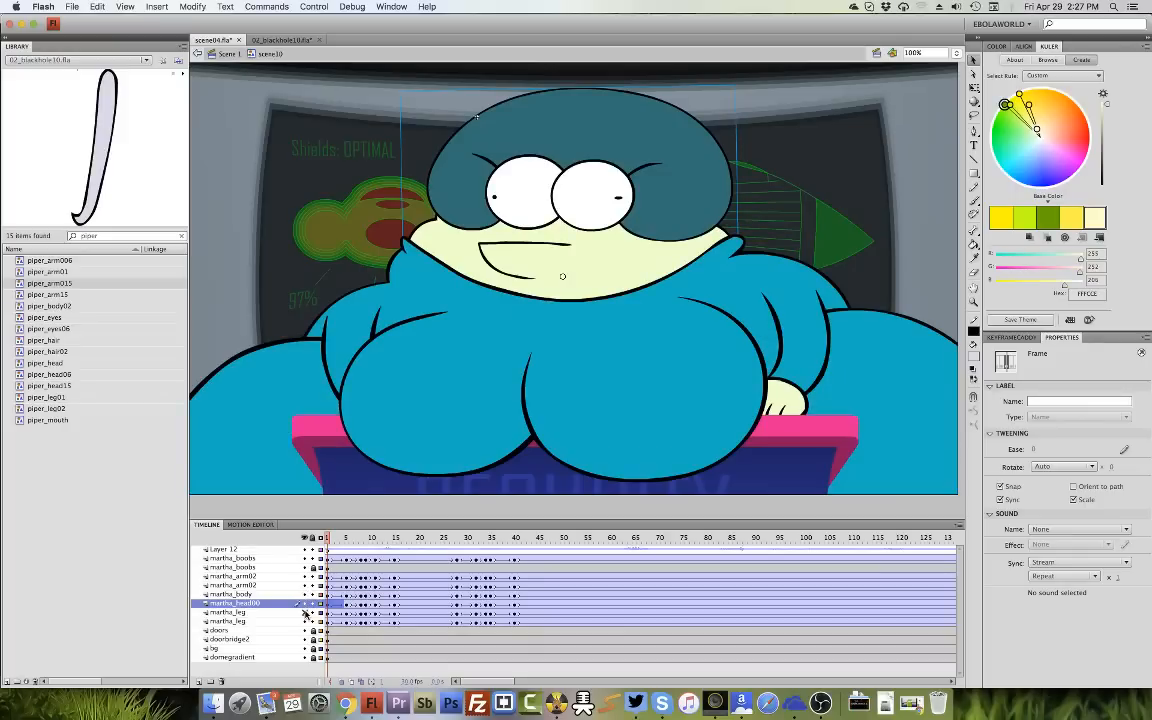
Delete both martha_leg layers, the doors layer and the doorbridge2 layer from scene10.
{"action": "left_click", "coordinate": [278, 613]}
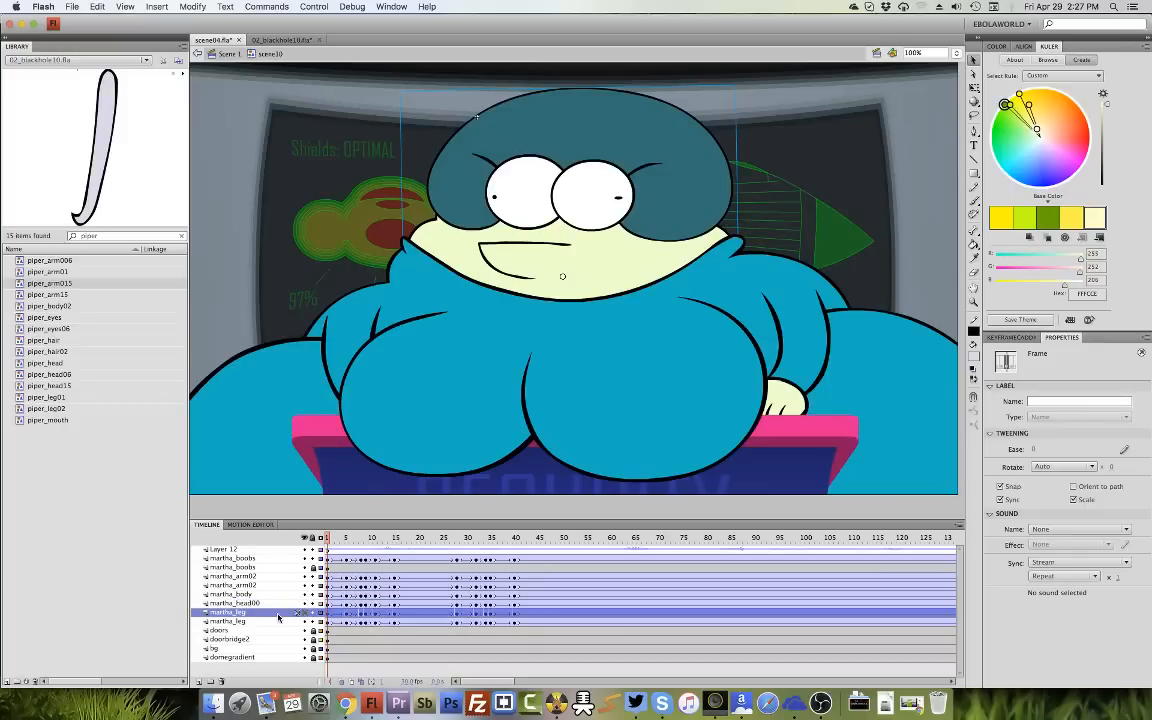
{"action": "left_click", "coordinate": [222, 681]}
{"action": "left_click", "coordinate": [222, 681]}
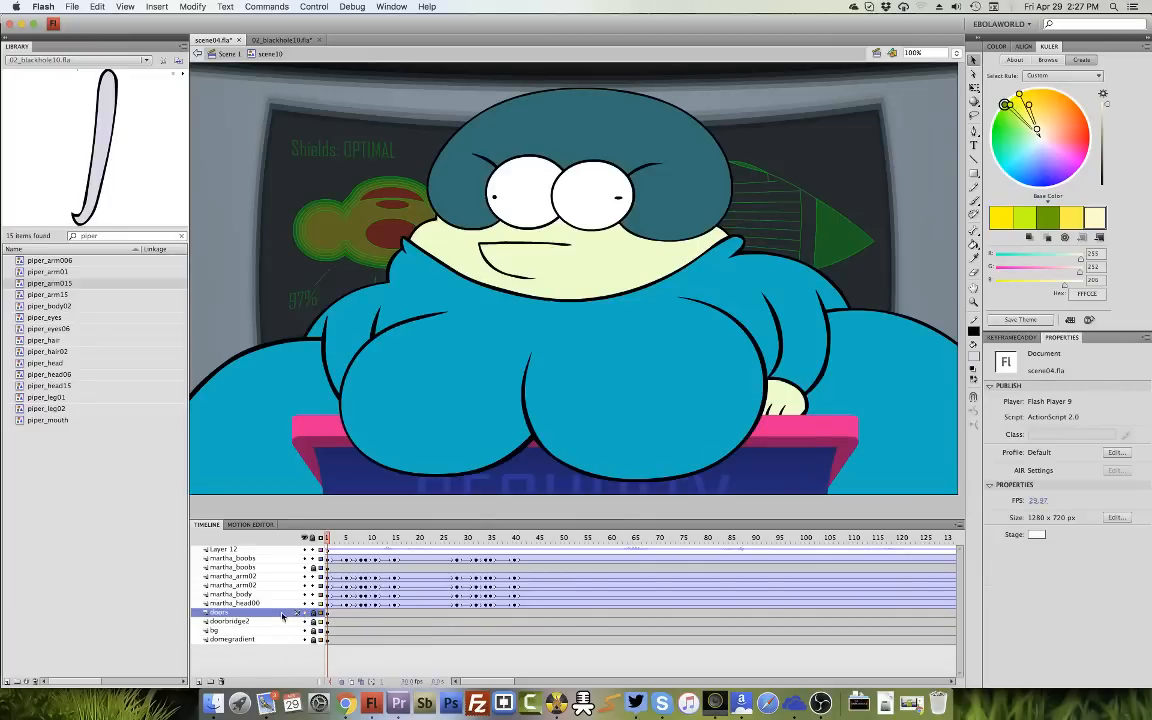
{"action": "left_click", "coordinate": [222, 681]}
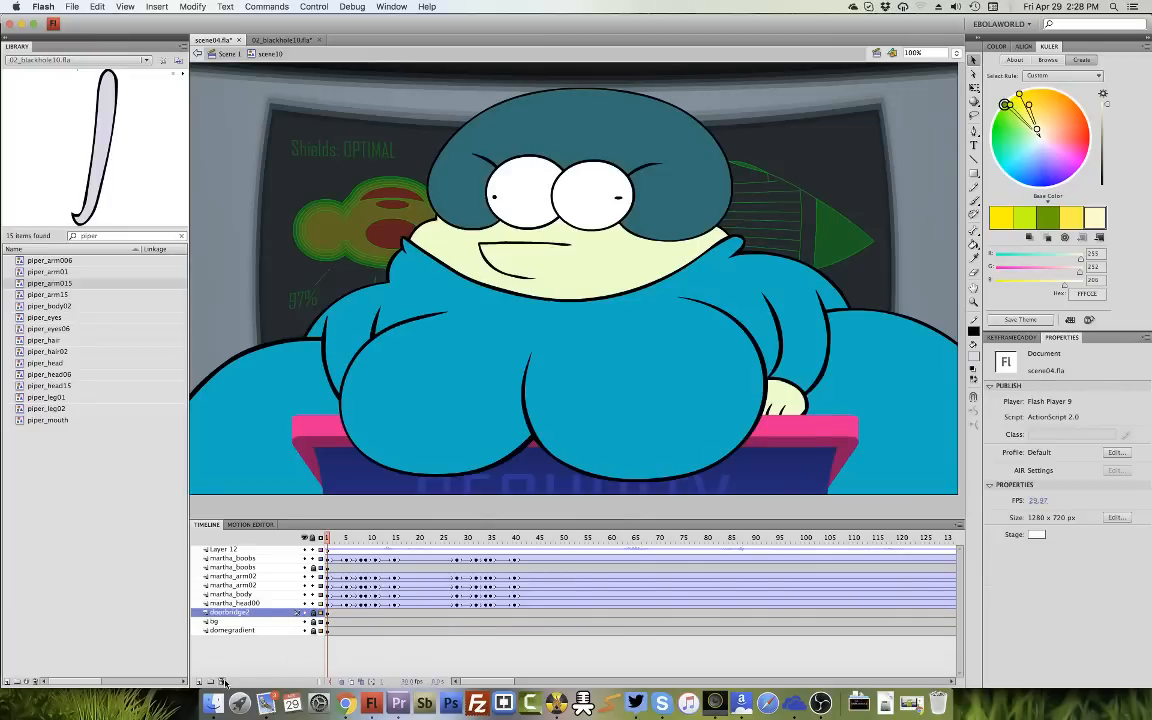
{"action": "left_click", "coordinate": [295, 613]}
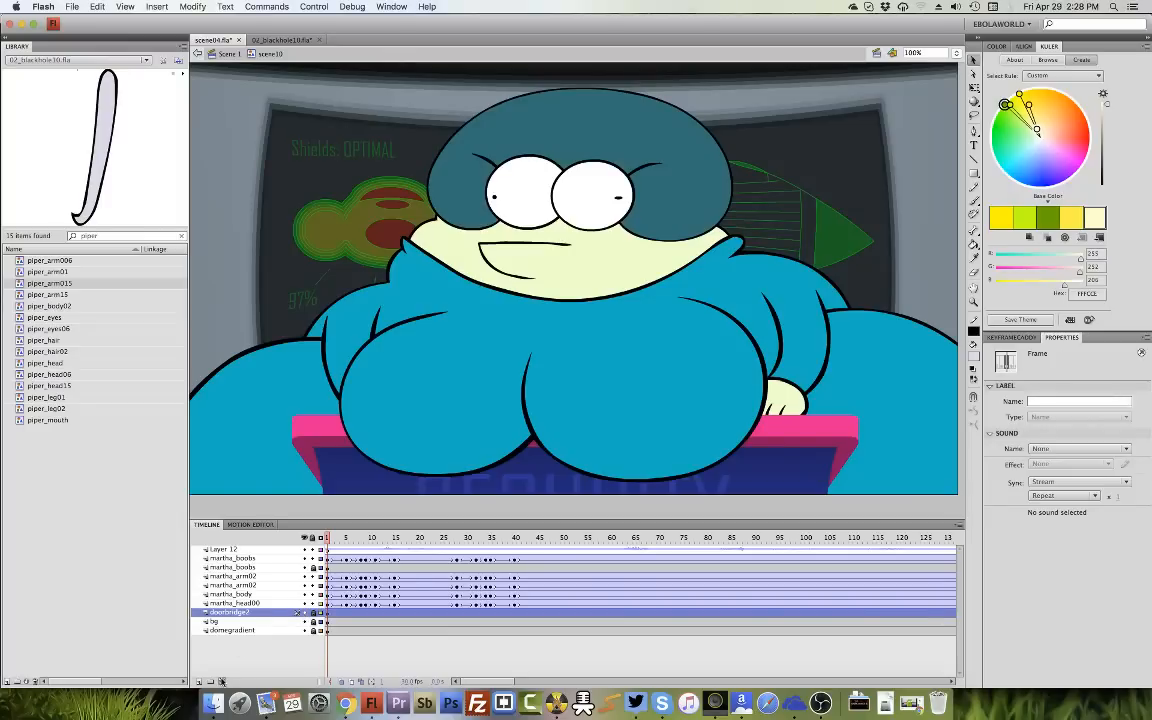
{"action": "left_click", "coordinate": [222, 681]}
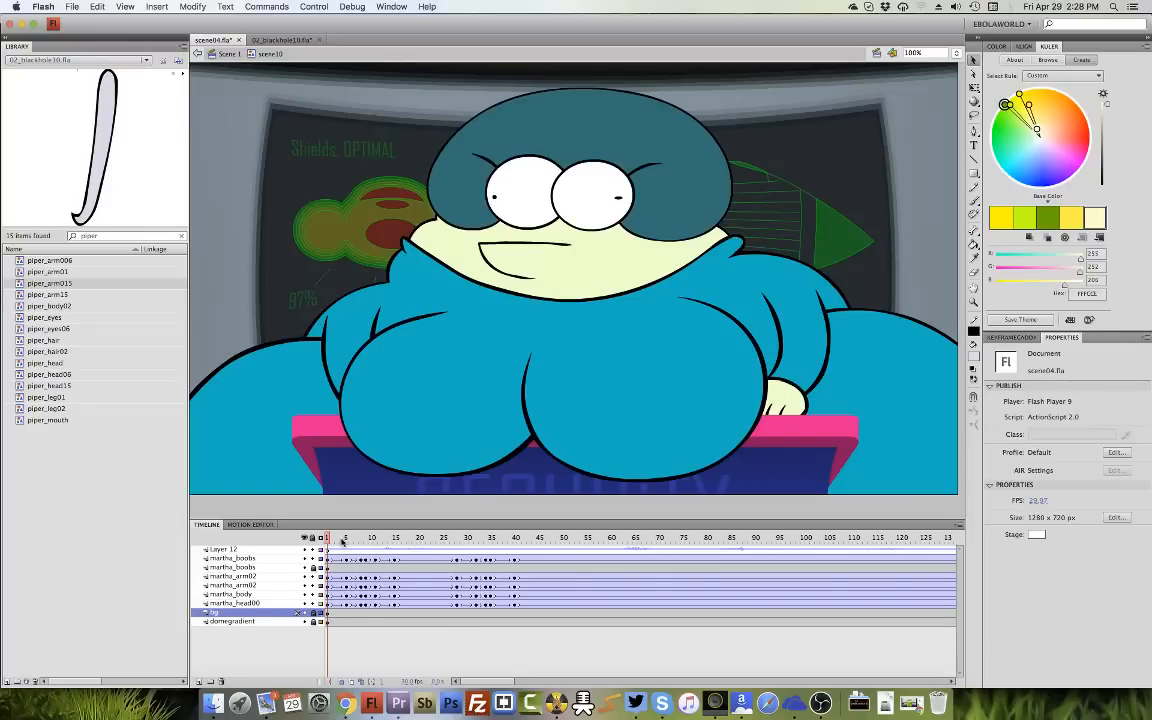
Open the character's martha_head10 symbol for editing from the stage.
{"action": "left_click", "coordinate": [232, 558]}
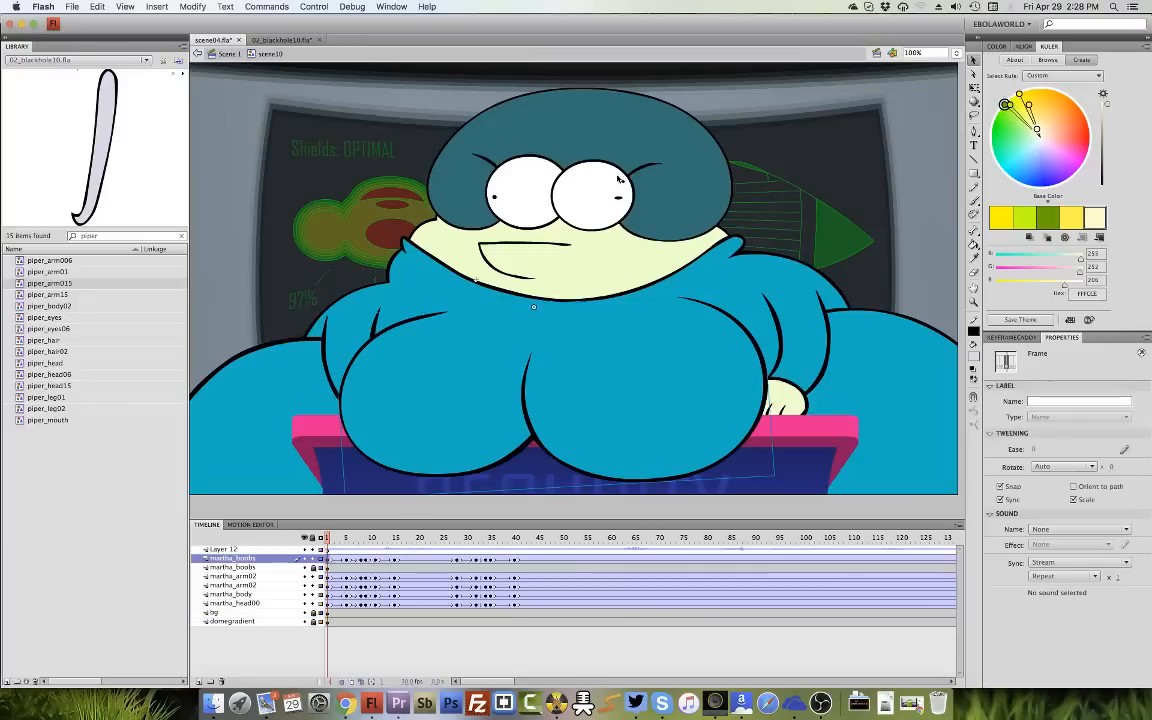
{"action": "left_click", "coordinate": [600, 190]}
{"action": "double_click", "coordinate": [590, 214]}
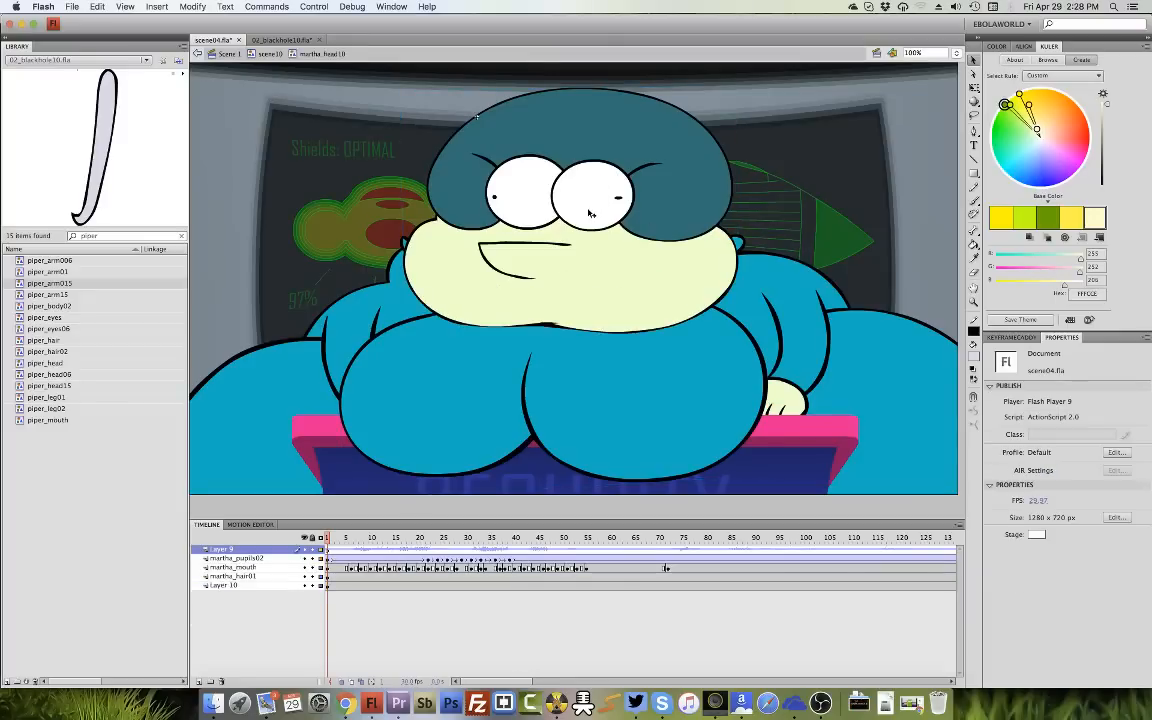
Try scene0004.wav as the sound on Layer 9 and preview it with the head animation.
{"action": "left_click", "coordinate": [330, 552]}
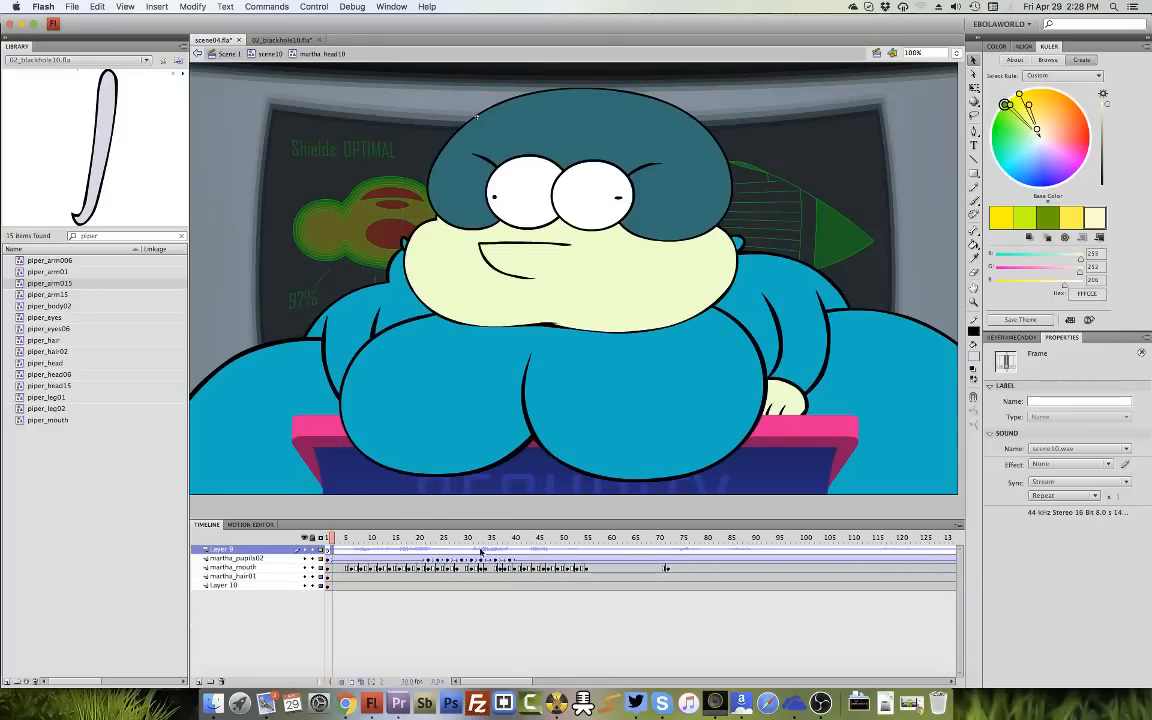
{"action": "left_click", "coordinate": [1062, 448]}
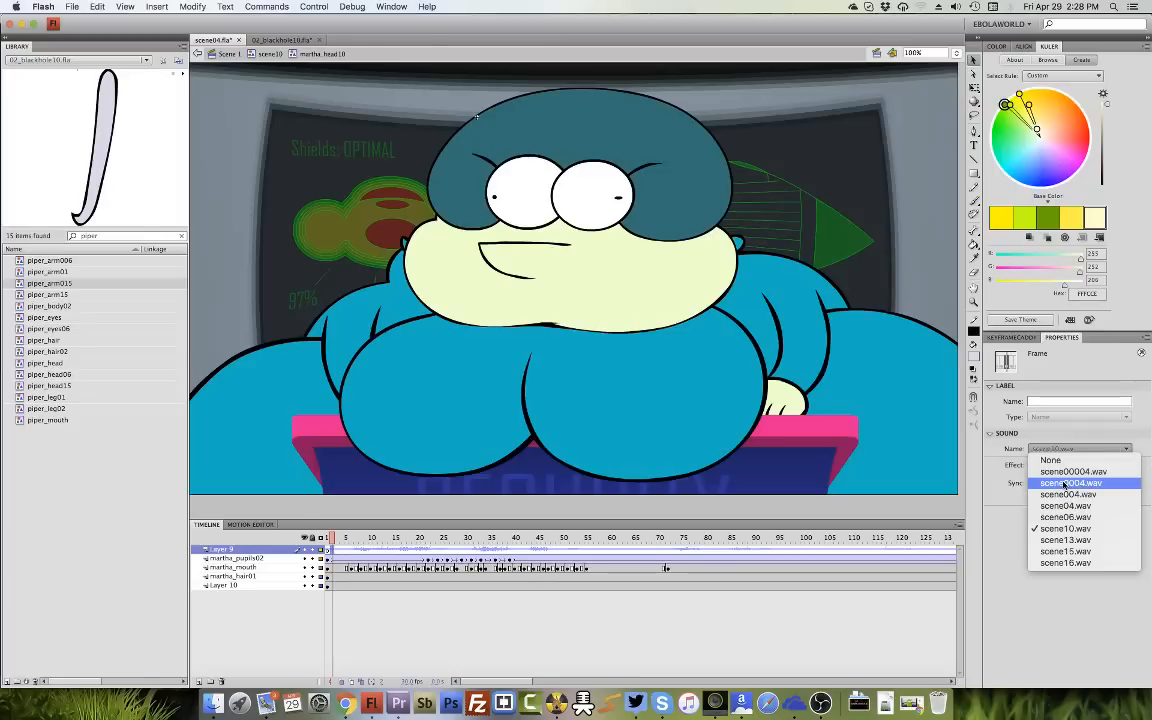
{"action": "left_click", "coordinate": [1068, 483]}
{"action": "key", "text": "Return"}
{"action": "key", "text": "Return"}
{"action": "left_click", "coordinate": [373, 550]}
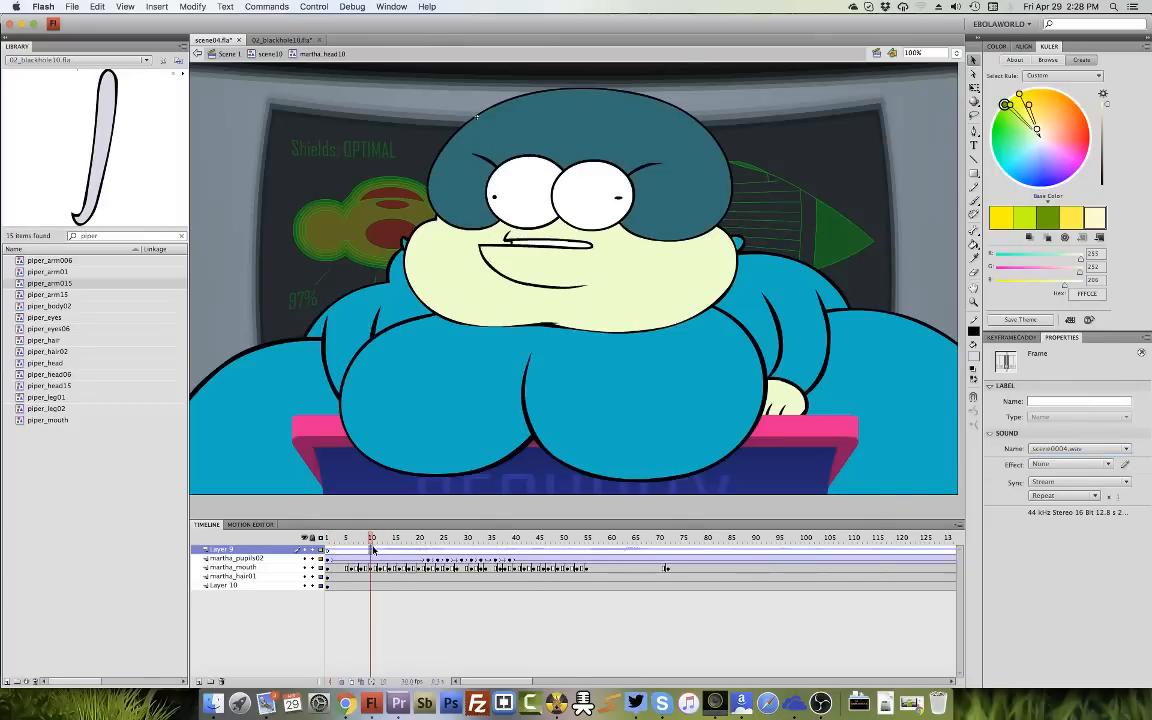
Set the sound on Layer 9 to scene00004.wav and play it with the head animation.
{"action": "left_click", "coordinate": [1091, 452]}
{"action": "left_click", "coordinate": [1065, 472]}
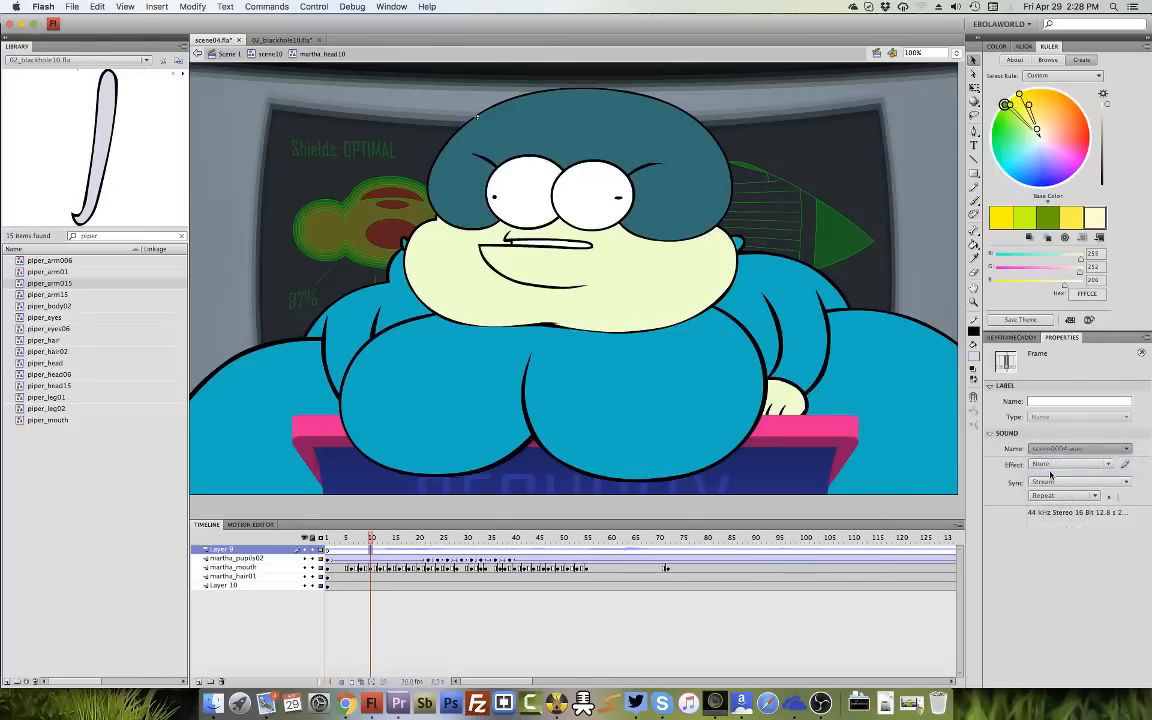
{"action": "key", "text": "Return"}
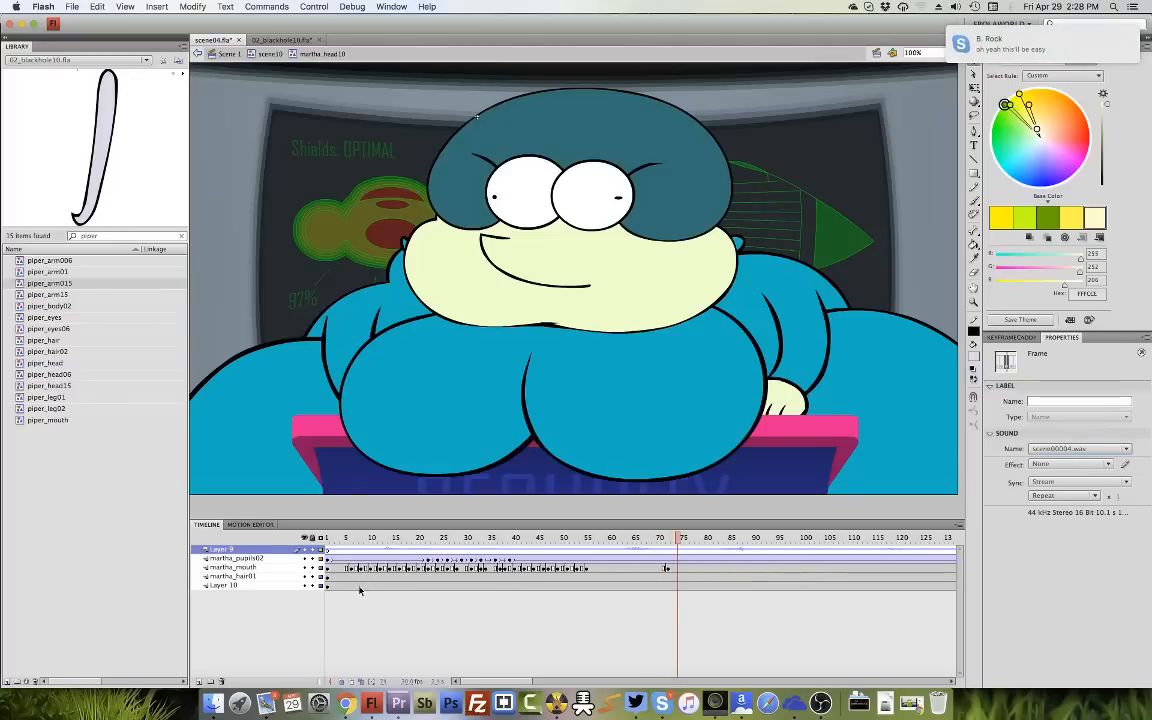
{"action": "left_click_drag", "start_coordinate": [347, 572], "coordinate": [678, 575]}
{"action": "left_click", "coordinate": [677, 571]}
{"action": "right_click", "coordinate": [677, 575]}
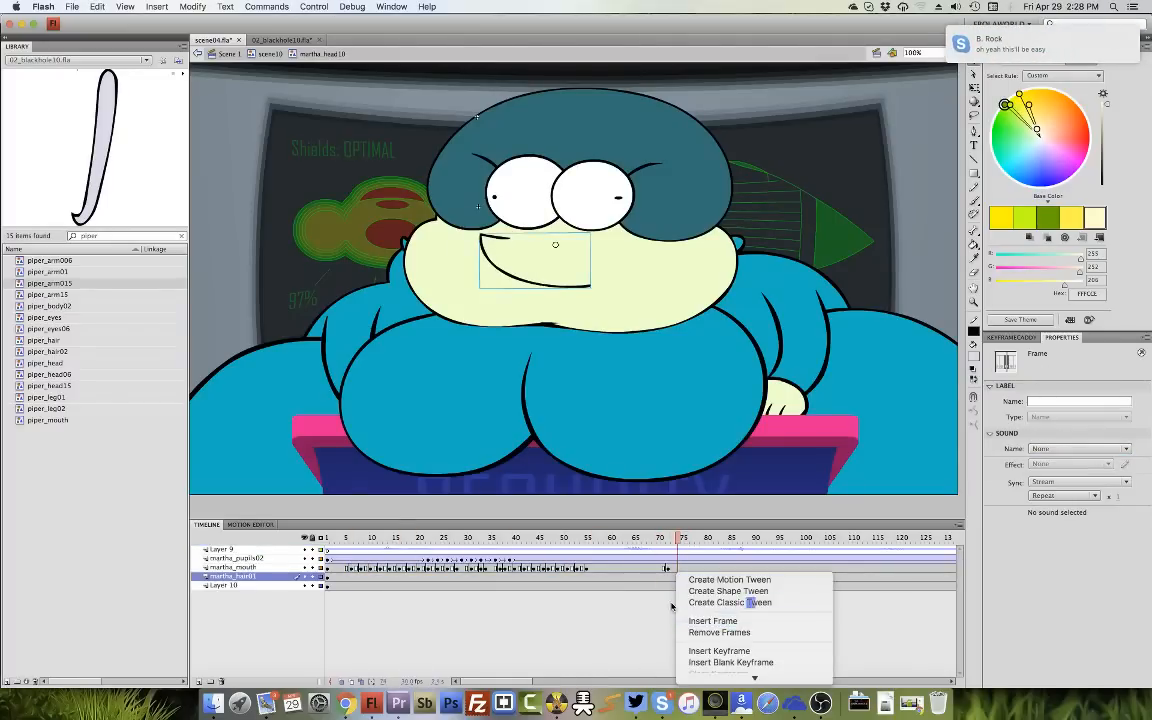
{"action": "left_click", "coordinate": [673, 605]}
Clear all existing lip-sync keyframes after frame 1 on the martha_mouth layer.
{"action": "left_click_drag", "start_coordinate": [343, 569], "coordinate": [663, 568]}
{"action": "right_click", "coordinate": [680, 572]}
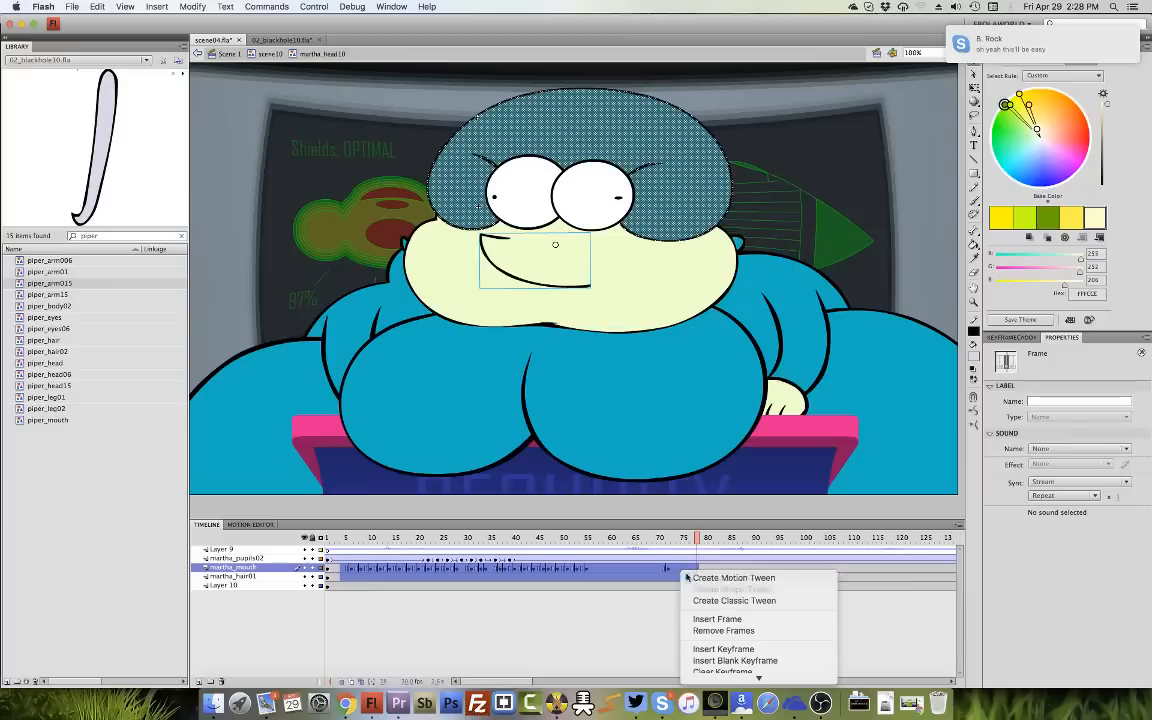
{"action": "left_click", "coordinate": [719, 672]}
Scrub the opening frames, select the mouth at frame 6 and show its KeyFrameCaddy pose thumbnails.
{"action": "left_click", "coordinate": [404, 540]}
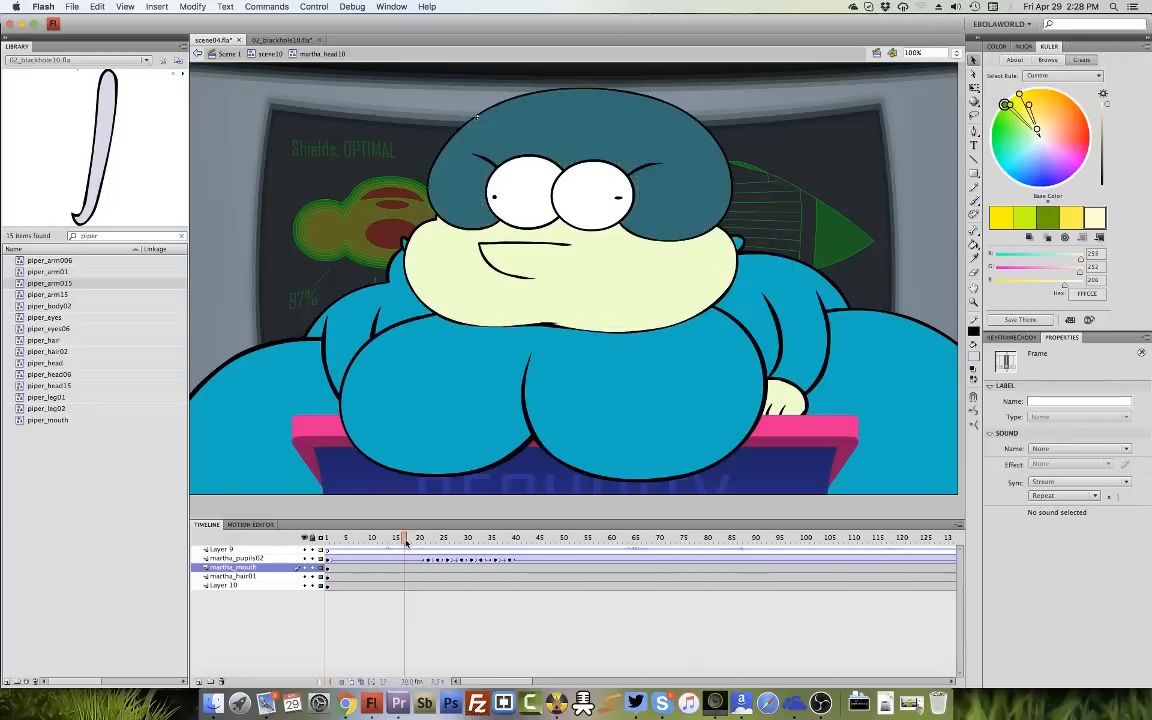
{"action": "left_click", "coordinate": [351, 556]}
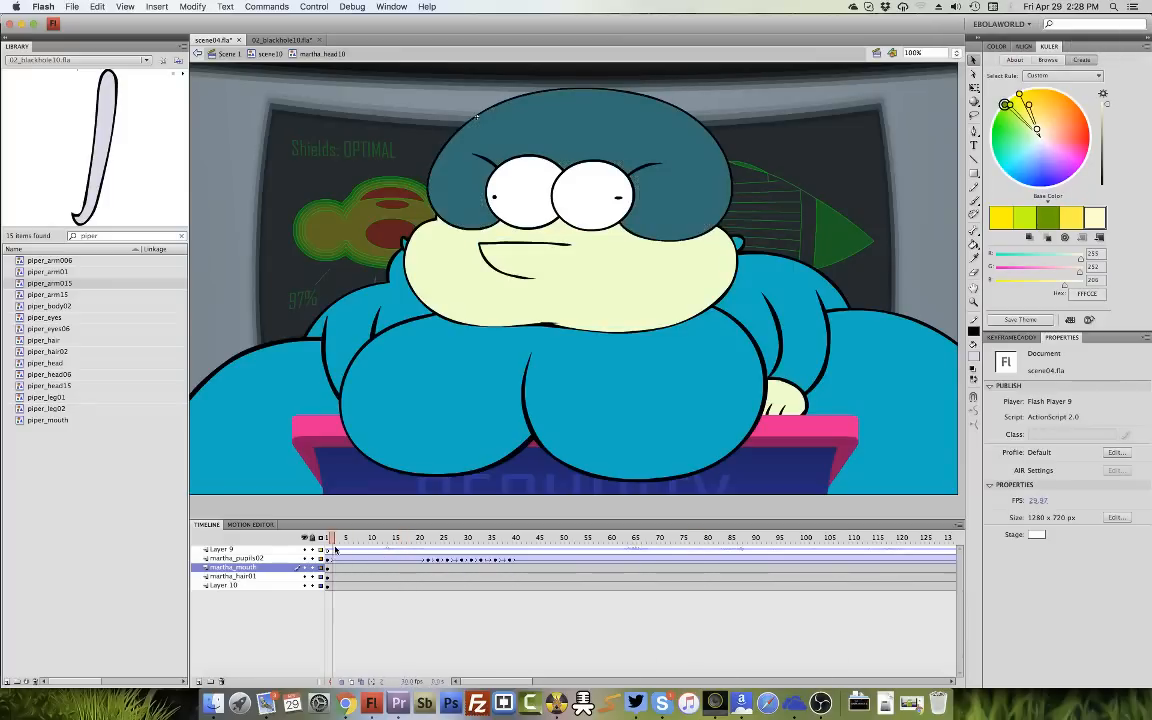
{"action": "left_click", "coordinate": [535, 282]}
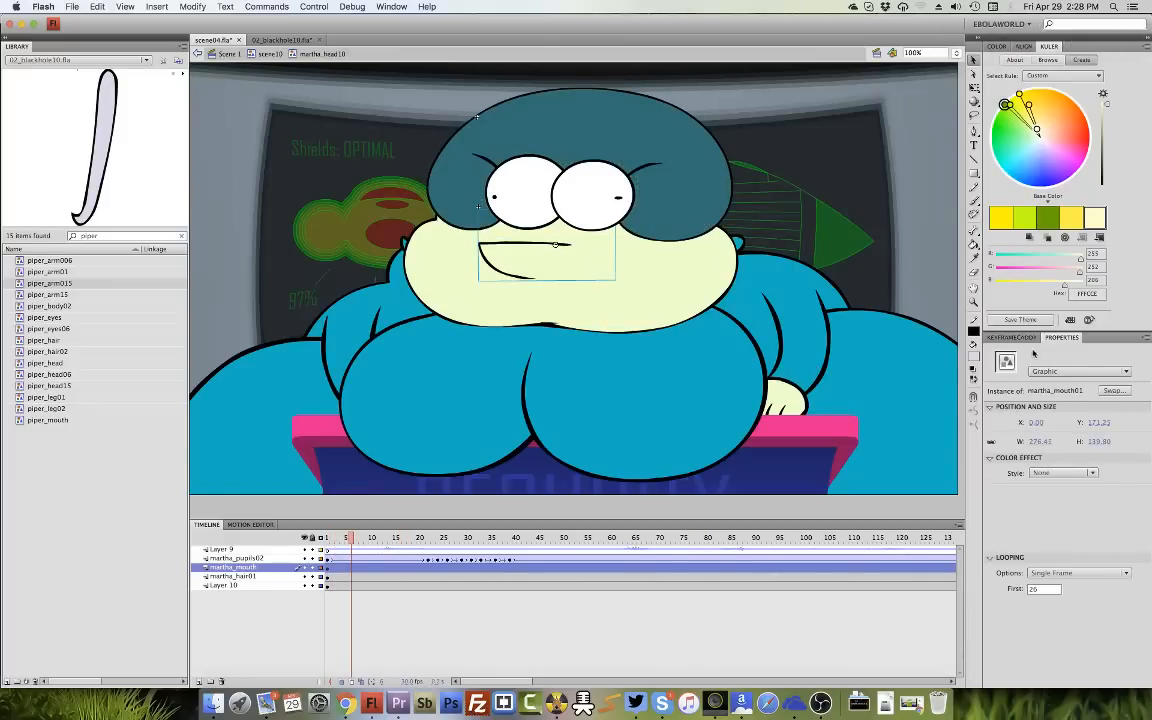
{"action": "left_click", "coordinate": [1011, 338]}
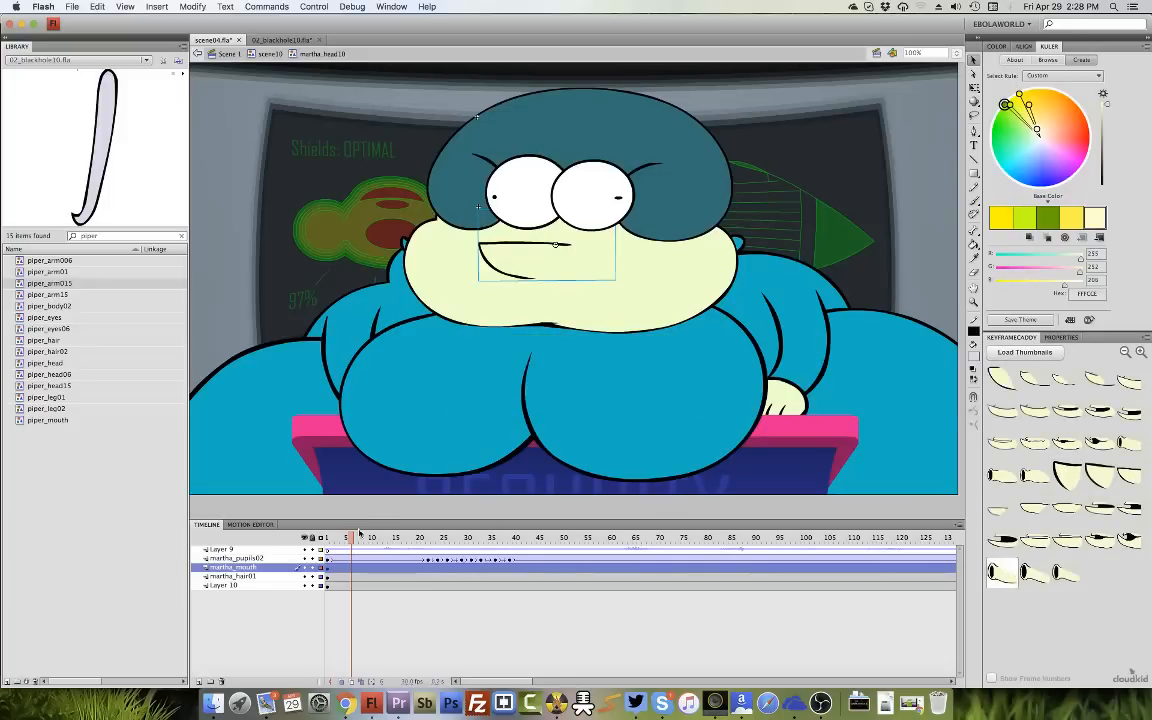
{"action": "mouse_move", "coordinate": [351, 541]}
{"action": "left_mouse_down"}
{"action": "mouse_move", "coordinate": [361, 541]}
{"action": "mouse_move", "coordinate": [358, 566]}
{"action": "left_mouse_up"}
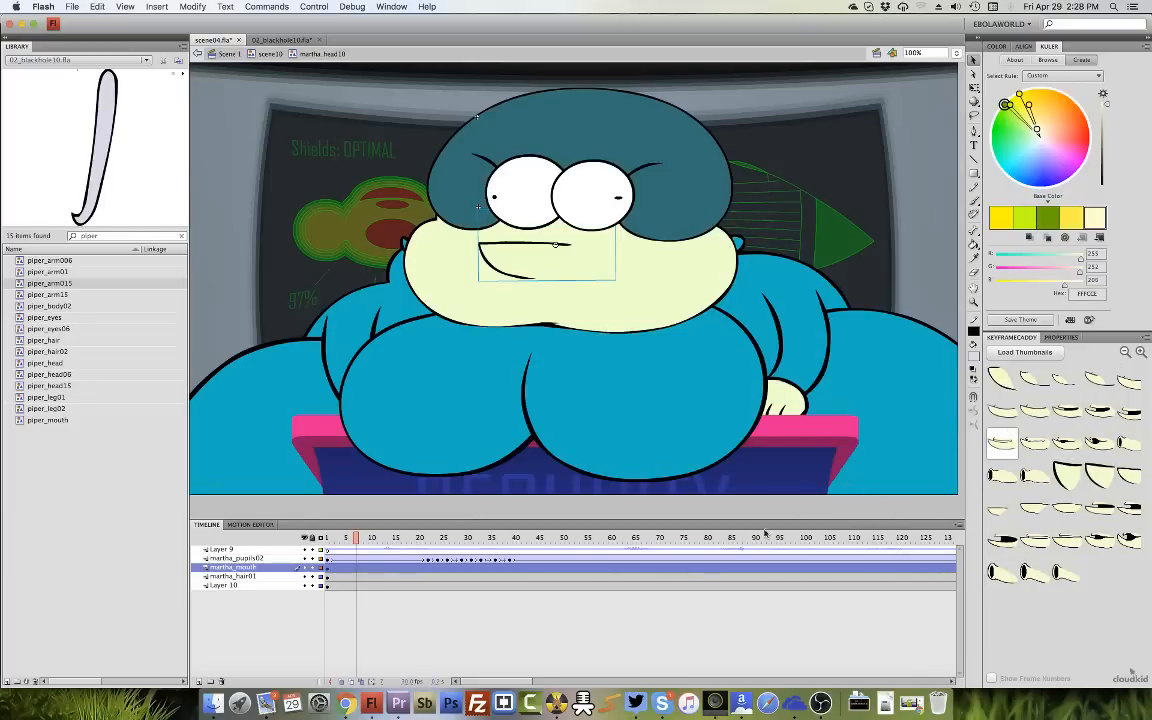
Open the martha_mouth01 symbol, review its mouth shapes across the frames and return to martha_head10.
{"action": "double_click", "coordinate": [542, 246]}
{"action": "left_click_drag", "start_coordinate": [335, 545], "coordinate": [498, 562]}
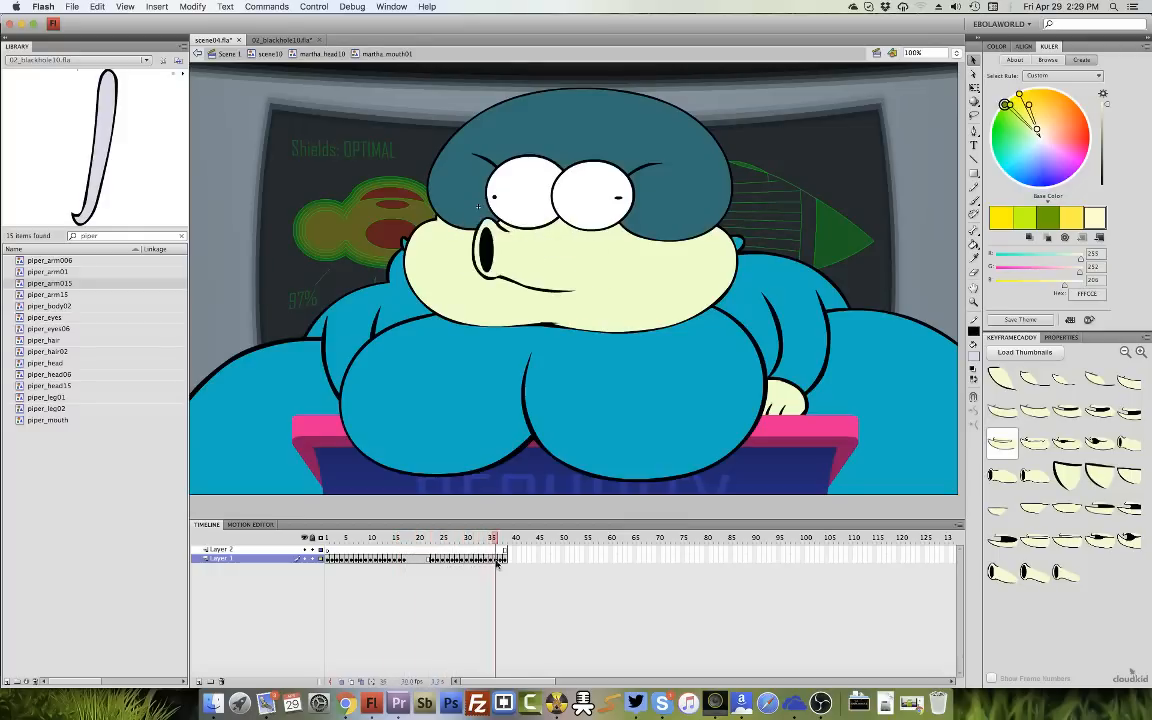
{"action": "left_click", "coordinate": [312, 53]}
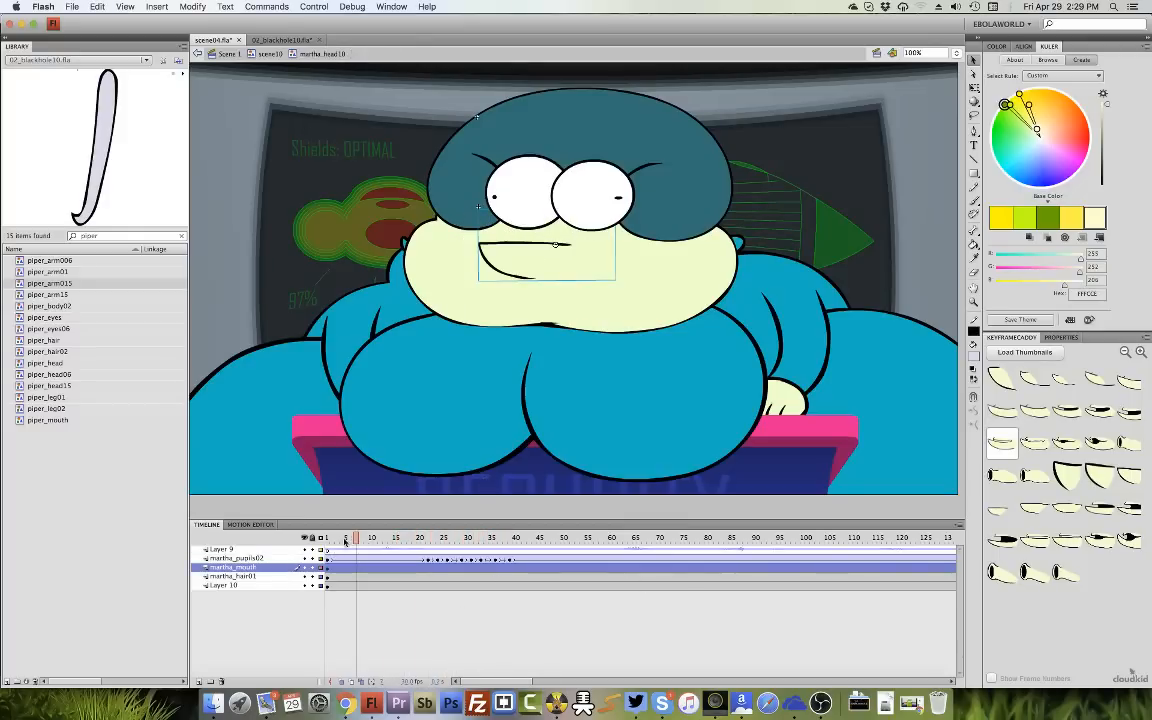
Keyframe a slightly open mouth shape at frame 6 on the martha_mouth layer.
{"action": "left_click_drag", "start_coordinate": [345, 540], "coordinate": [352, 553]}
{"action": "left_click", "coordinate": [527, 262]}
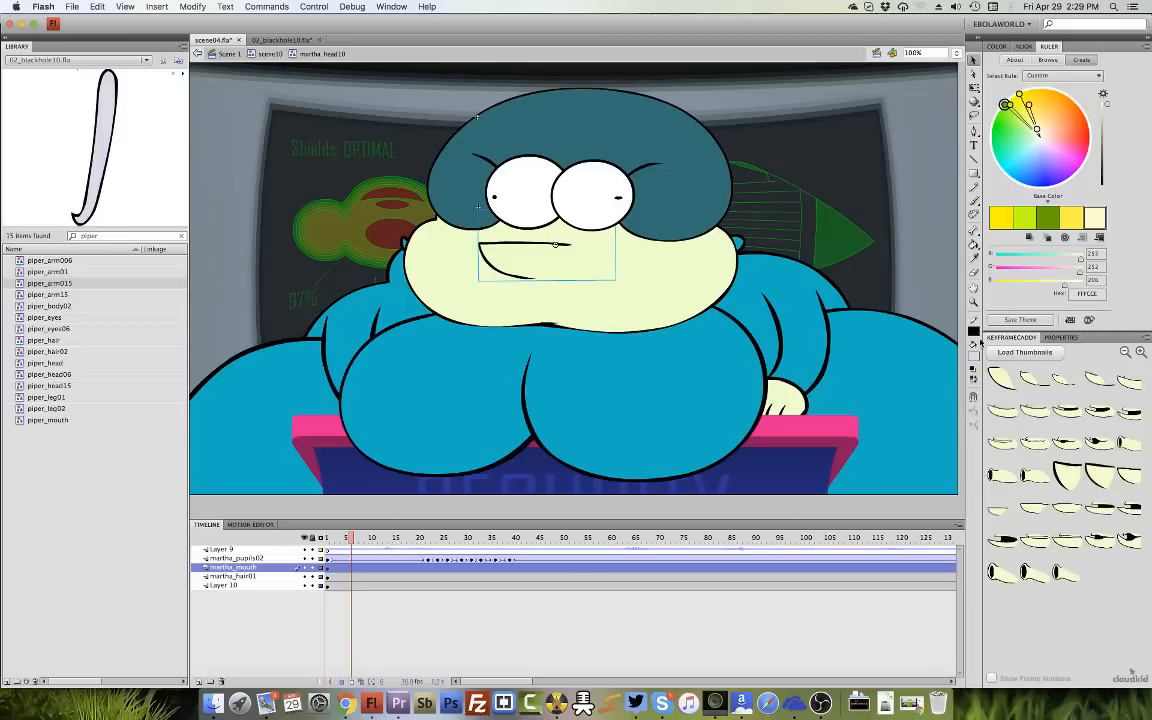
{"action": "left_click", "coordinate": [975, 303]}
{"action": "left_click_drag", "start_coordinate": [779, 75], "coordinate": [374, 363]}
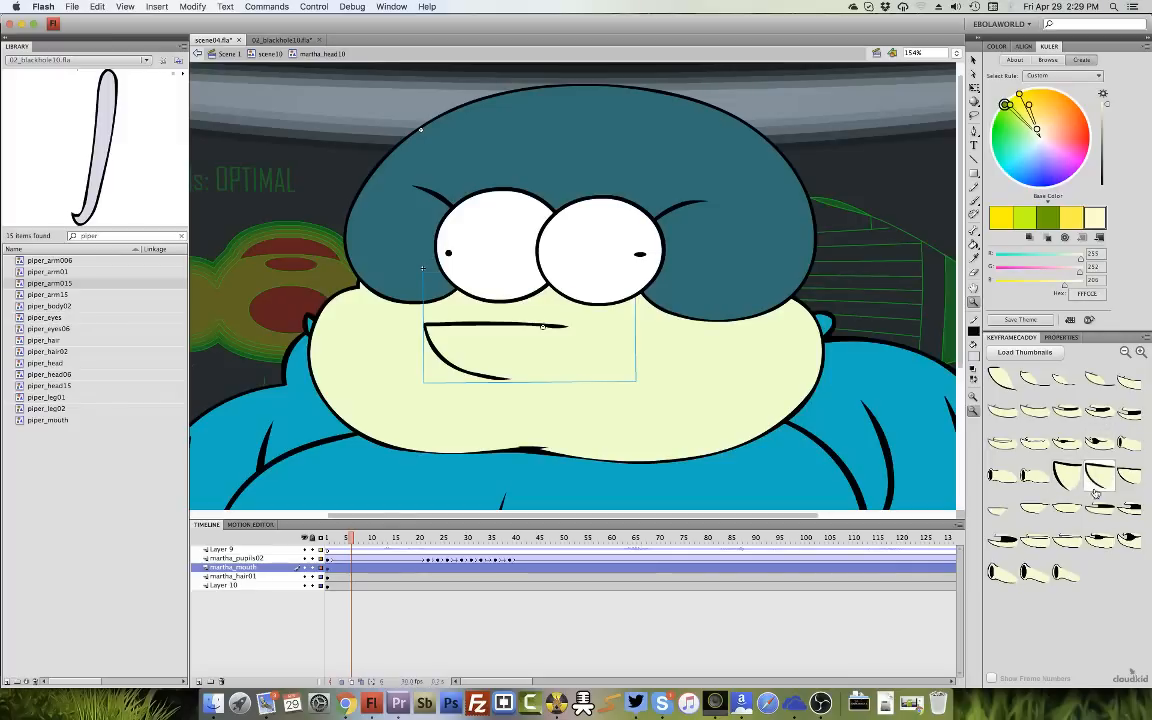
{"action": "left_click", "coordinate": [1000, 508]}
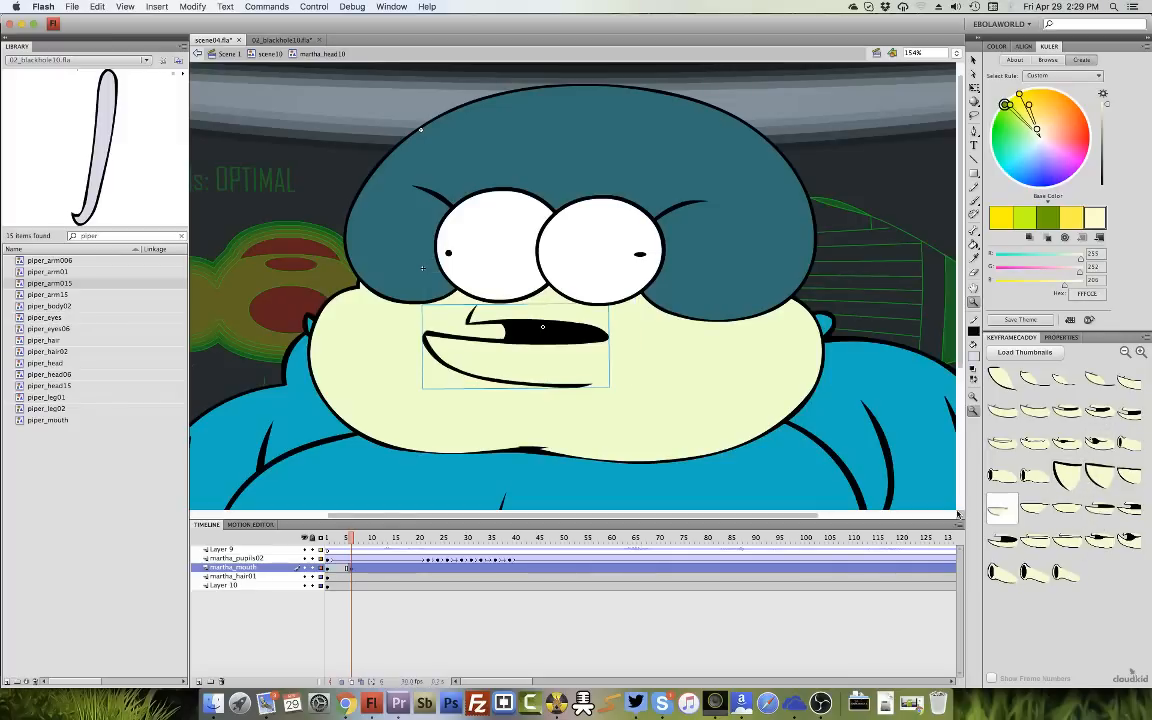
Keyframe a closed-teeth mouth at frame 10 and a wider open mouth at frame 8, and scrub to frame 12.
{"action": "left_click", "coordinate": [370, 541]}
{"action": "left_click", "coordinate": [1002, 540]}
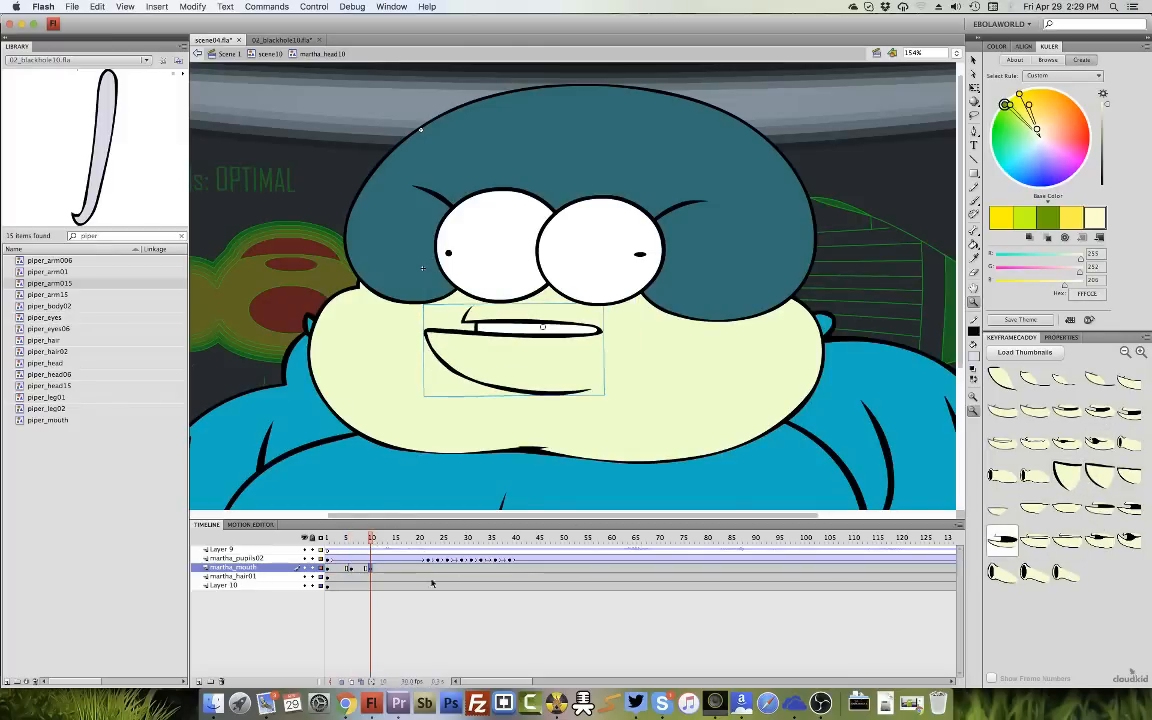
{"action": "left_click", "coordinate": [363, 571]}
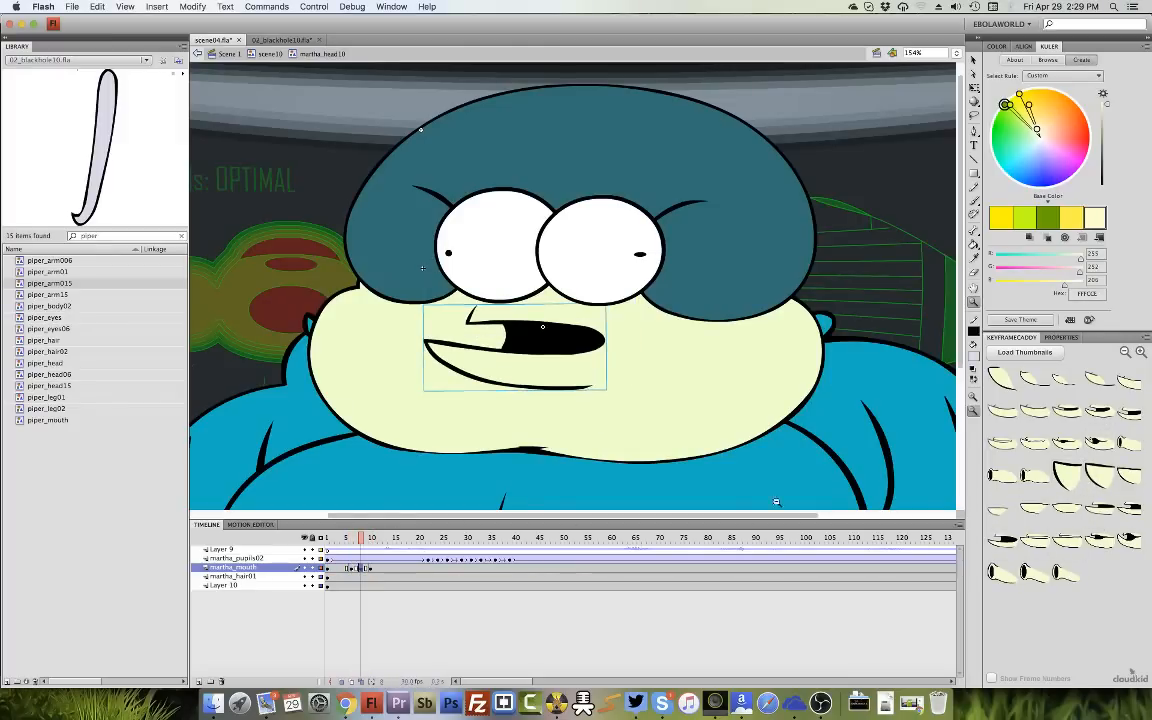
{"action": "left_click_drag", "start_coordinate": [364, 541], "coordinate": [379, 542]}
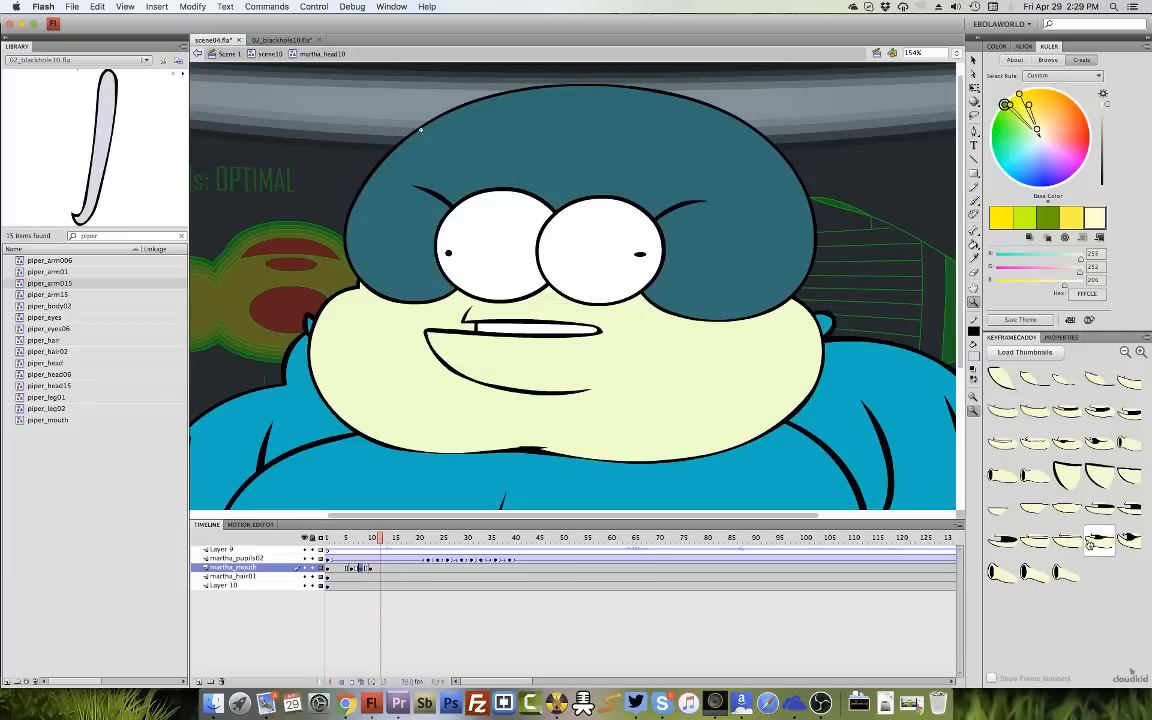
Keyframe new mouth shapes on the martha_mouth layer at frames 12, 14, 16 and 18, using clenched teeth at frame 16.
{"action": "left_click", "coordinate": [1000, 506]}
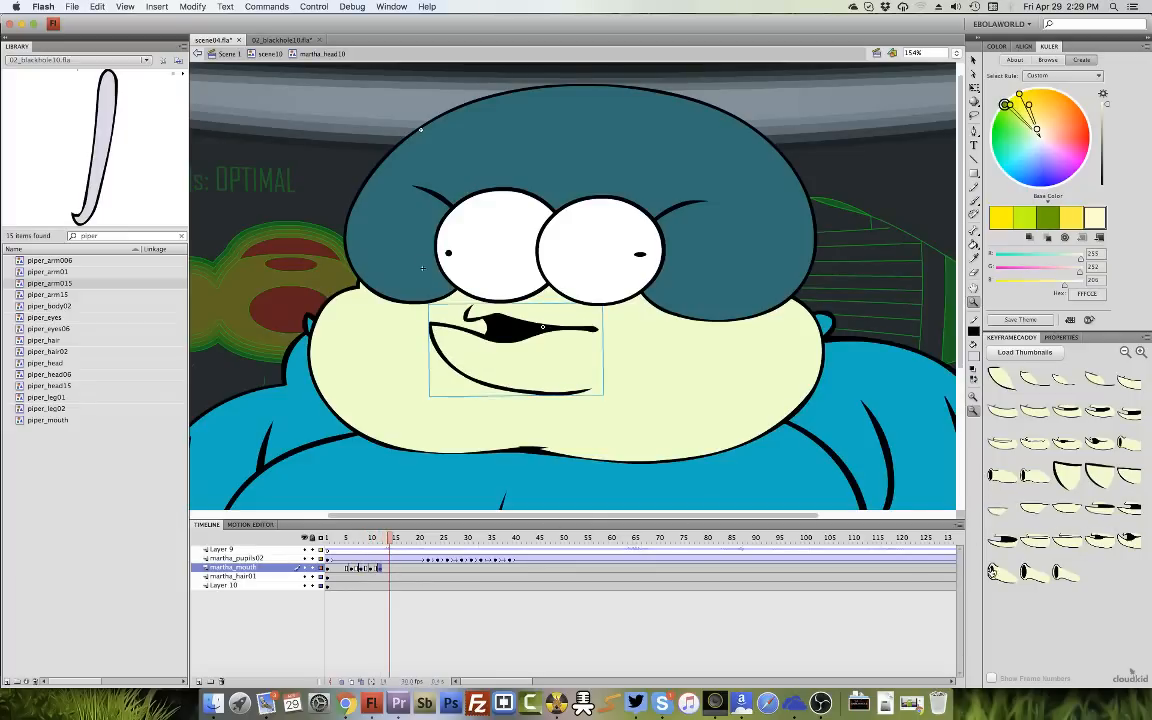
{"action": "left_click_drag", "start_coordinate": [380, 541], "coordinate": [400, 541]}
{"action": "left_click", "coordinate": [1001, 540]}
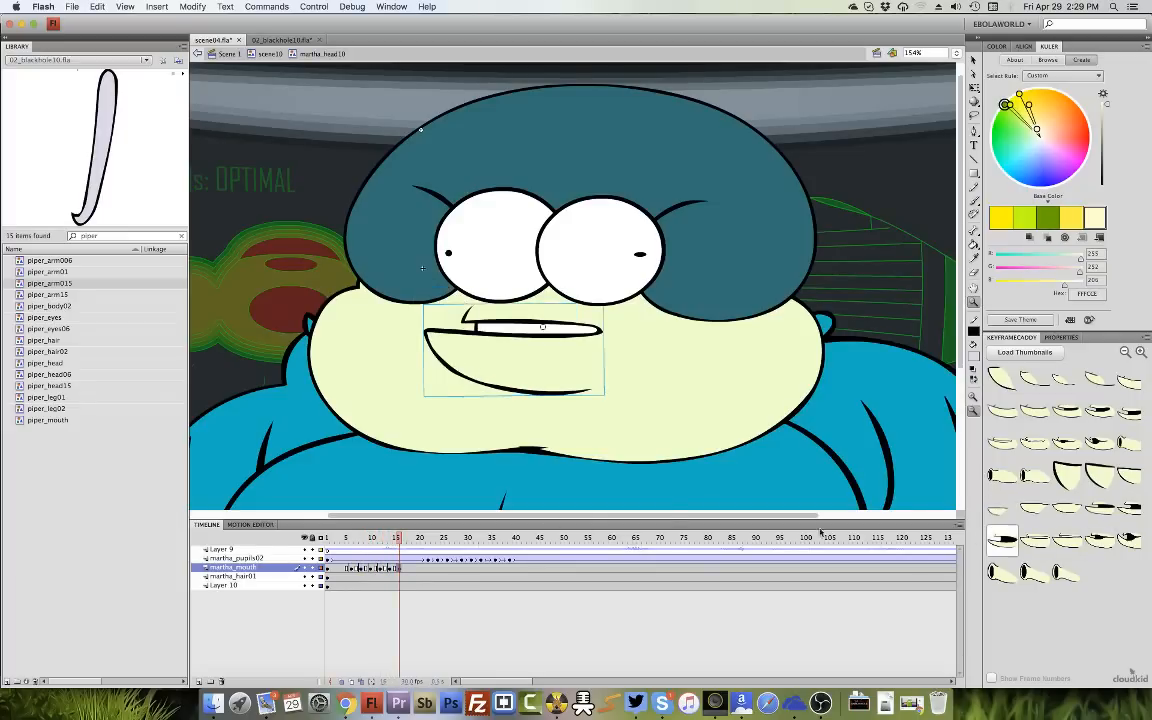
{"action": "left_click", "coordinate": [409, 538]}
{"action": "left_click", "coordinate": [1096, 540]}
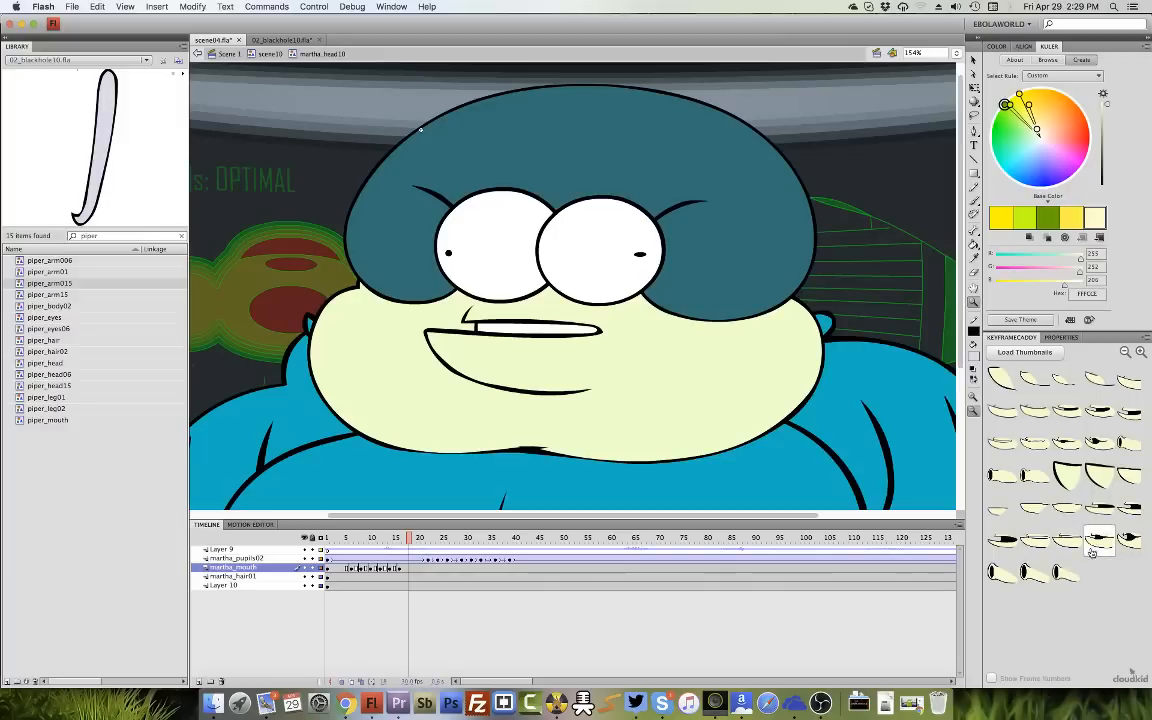
Continue the martha_mouth lip-sync with a new mouth shape every two frames through frame 26, closing the mouth at frame 28.
{"action": "left_click_drag", "start_coordinate": [410, 538], "coordinate": [456, 538]}
{"action": "left_click", "coordinate": [1124, 507]}
{"action": "left_click", "coordinate": [1035, 541]}
{"action": "left_click", "coordinate": [1035, 541]}
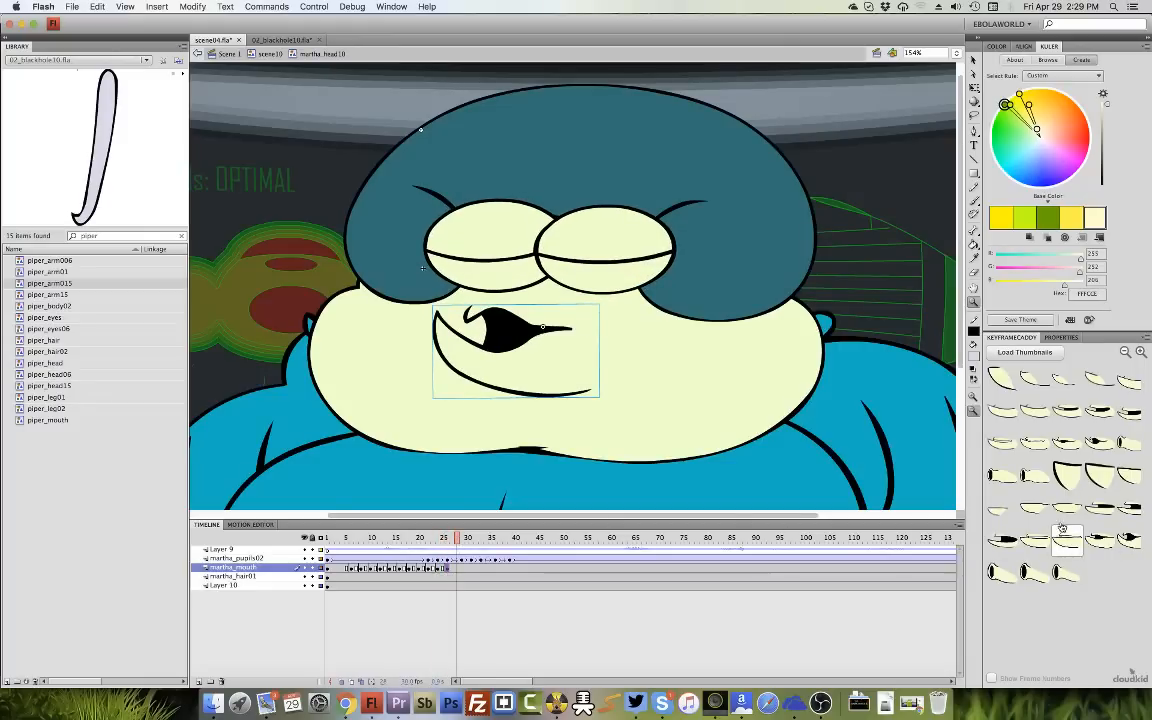
{"action": "left_click", "coordinate": [1002, 508]}
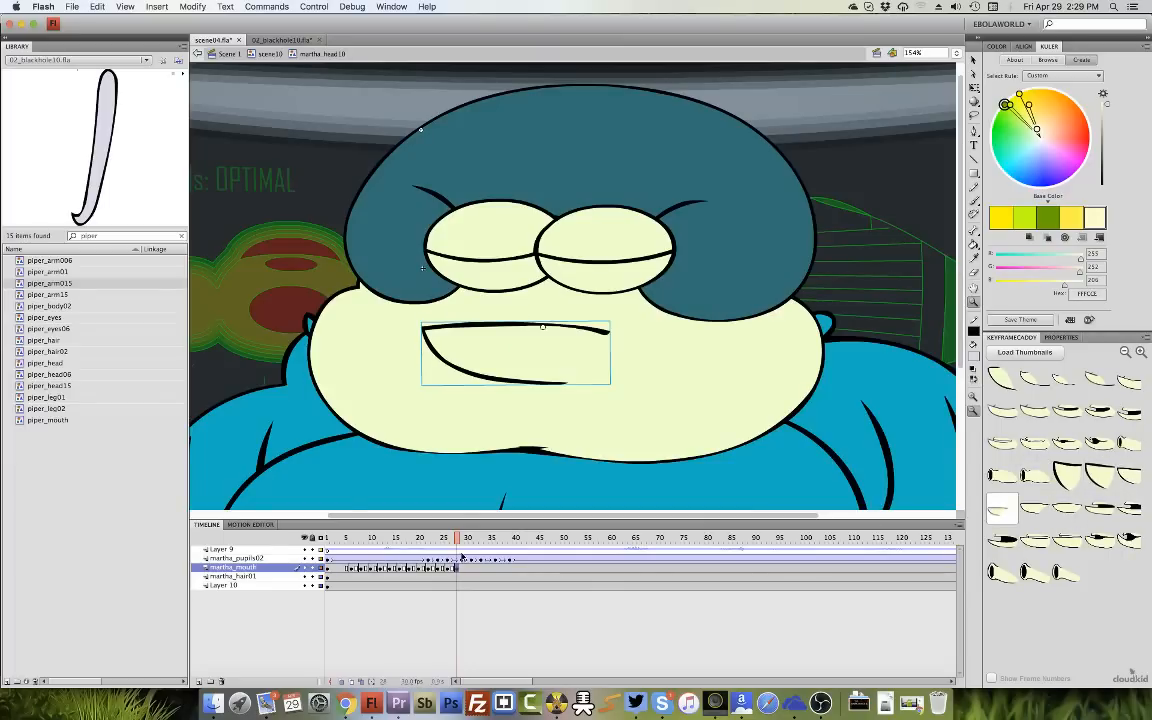
Keyframe mouth shapes every two frames from frame 30 to 38 on the martha_mouth layer and play the result.
{"action": "left_click_drag", "start_coordinate": [458, 540], "coordinate": [504, 540]}
{"action": "left_click", "coordinate": [1008, 508]}
{"action": "left_click", "coordinate": [1092, 508]}
{"action": "left_click", "coordinate": [1127, 508]}
{"action": "left_click", "coordinate": [1003, 540]}
{"action": "key", "text": "Return"}
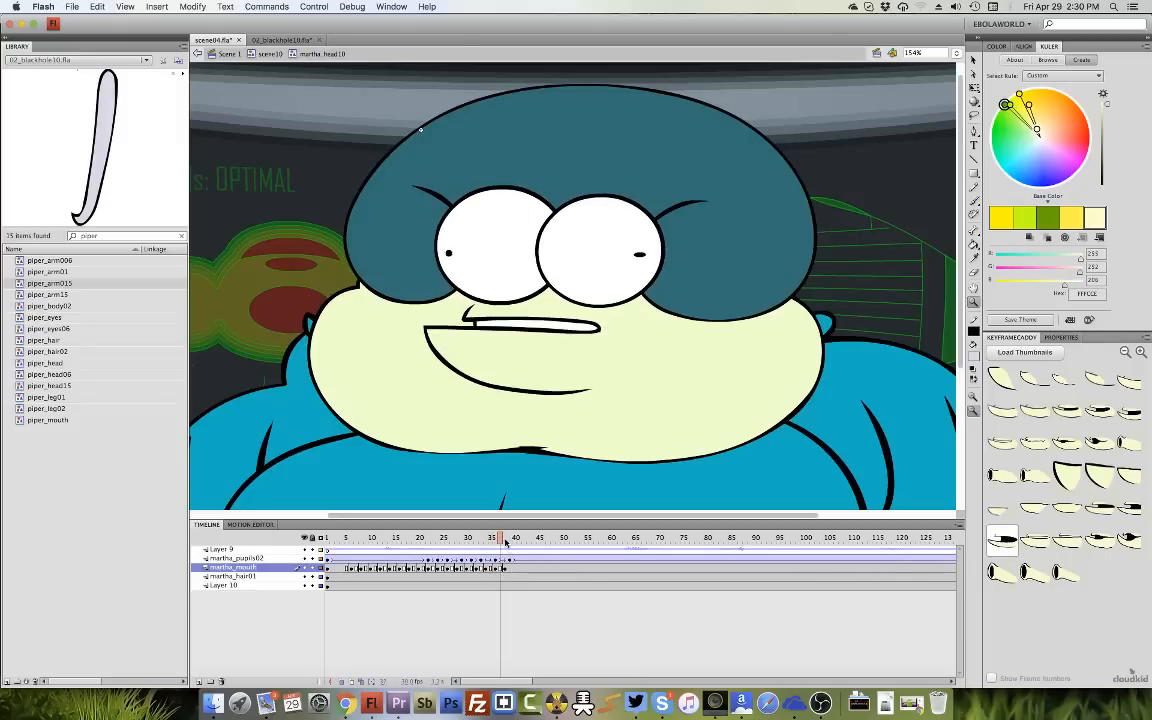
Keyframe a dark open mouth at frame 46, a closed mouth at frame 50 and a transitional shape at frame 48.
{"action": "left_click_drag", "start_coordinate": [505, 541], "coordinate": [542, 540]}
{"action": "left_click", "coordinate": [1001, 510]}
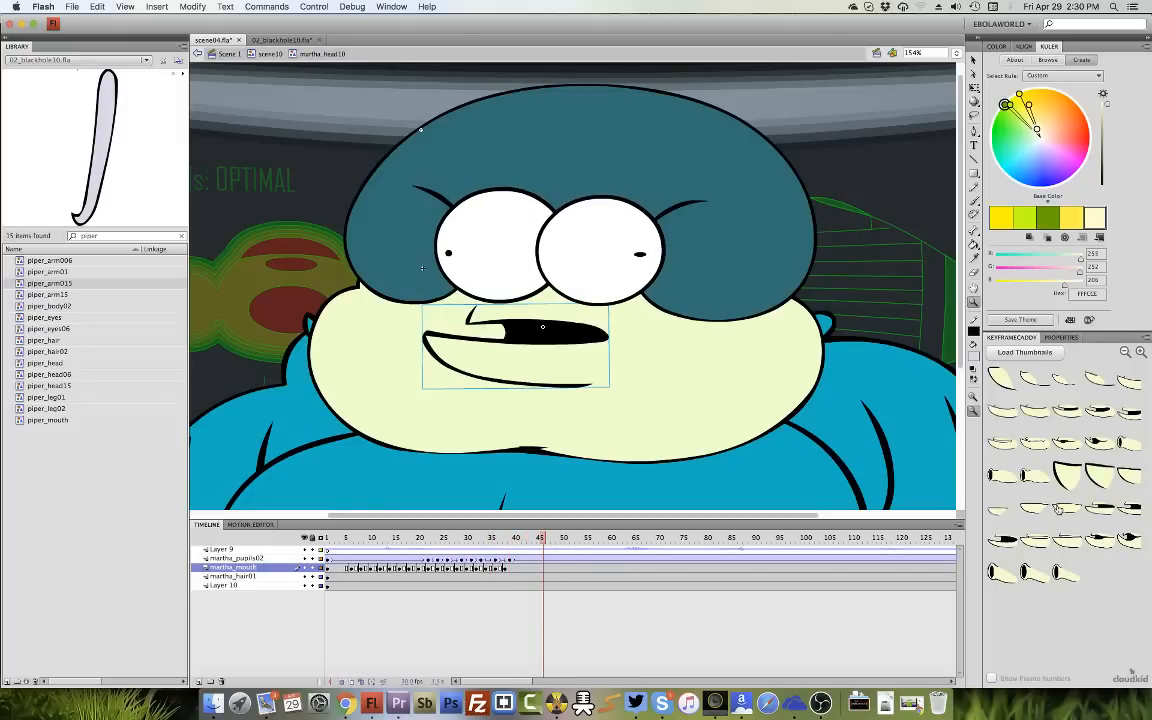
{"action": "left_click", "coordinate": [562, 549]}
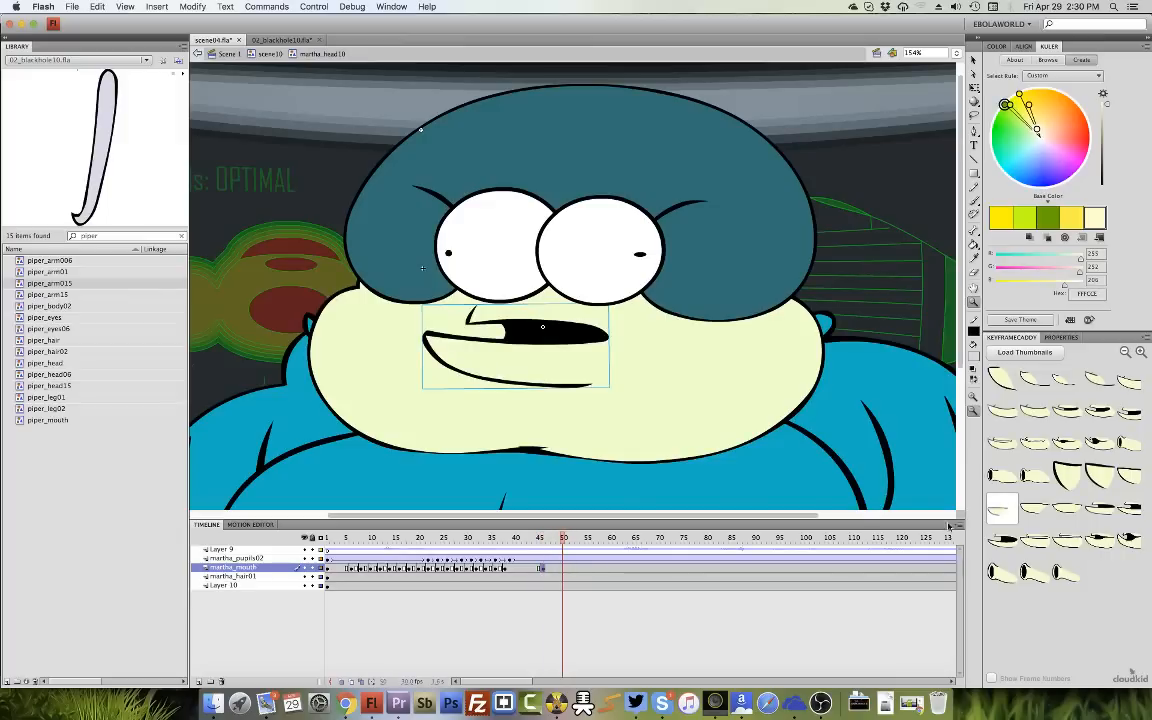
{"action": "left_click", "coordinate": [1066, 509]}
{"action": "left_click", "coordinate": [552, 569]}
{"action": "left_click", "coordinate": [1099, 509]}
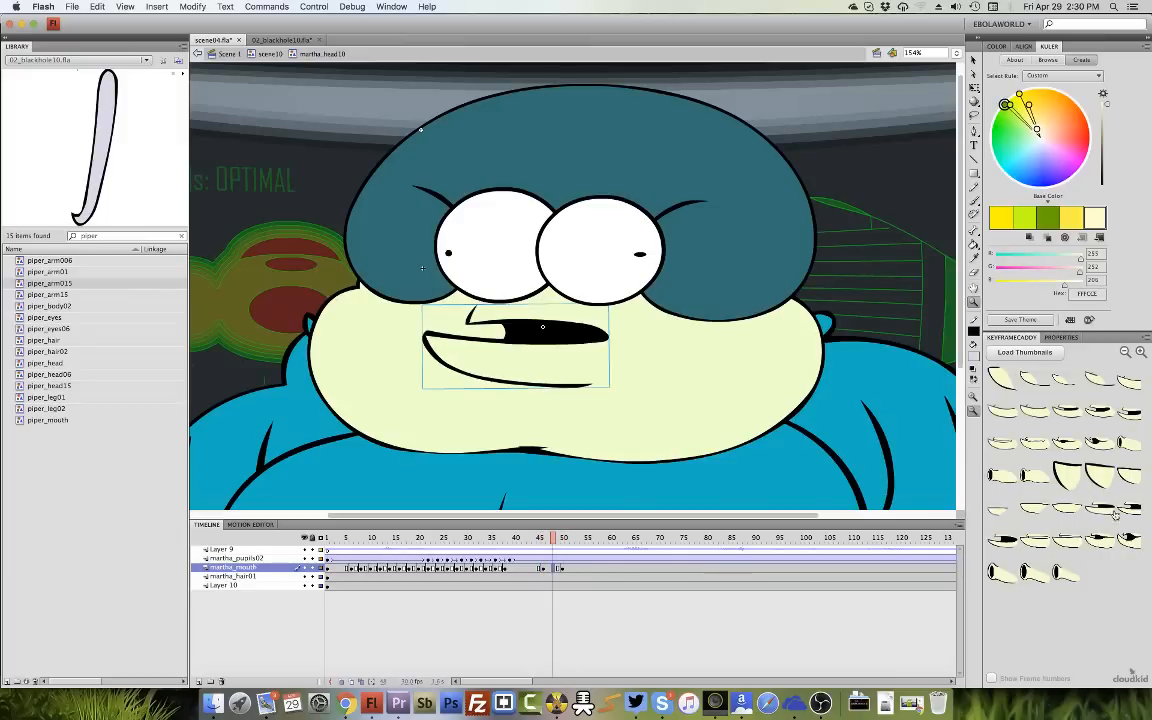
Keyframe clenched teeth at frames 52 and 61 and a dark open mouth at frame 63 on the martha_mouth layer.
{"action": "left_click_drag", "start_coordinate": [530, 541], "coordinate": [572, 549]}
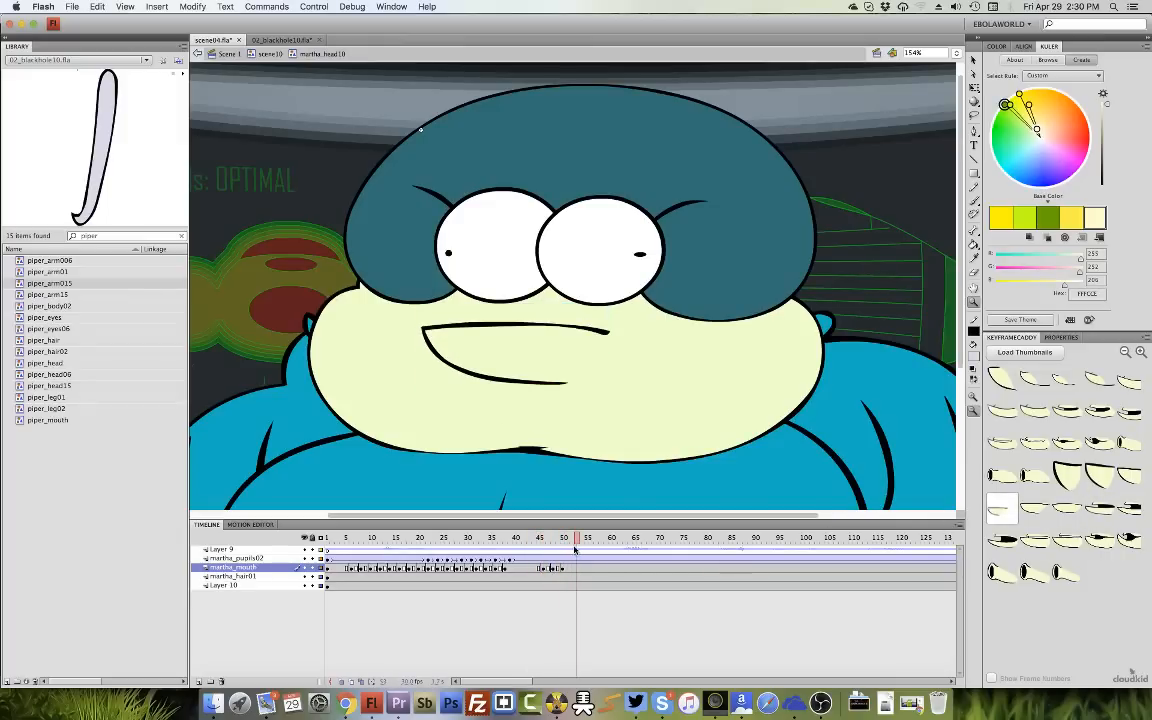
{"action": "left_click", "coordinate": [1002, 540]}
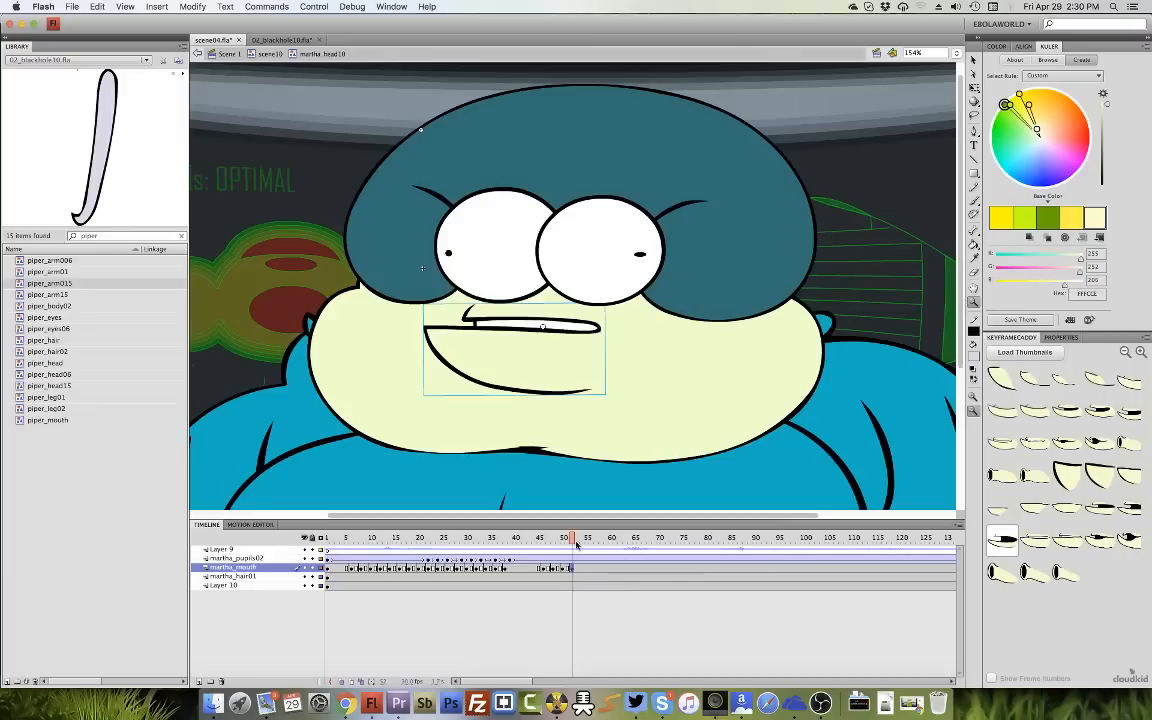
{"action": "left_click_drag", "start_coordinate": [576, 543], "coordinate": [618, 542]}
{"action": "left_click", "coordinate": [1009, 543]}
{"action": "left_click", "coordinate": [583, 568]}
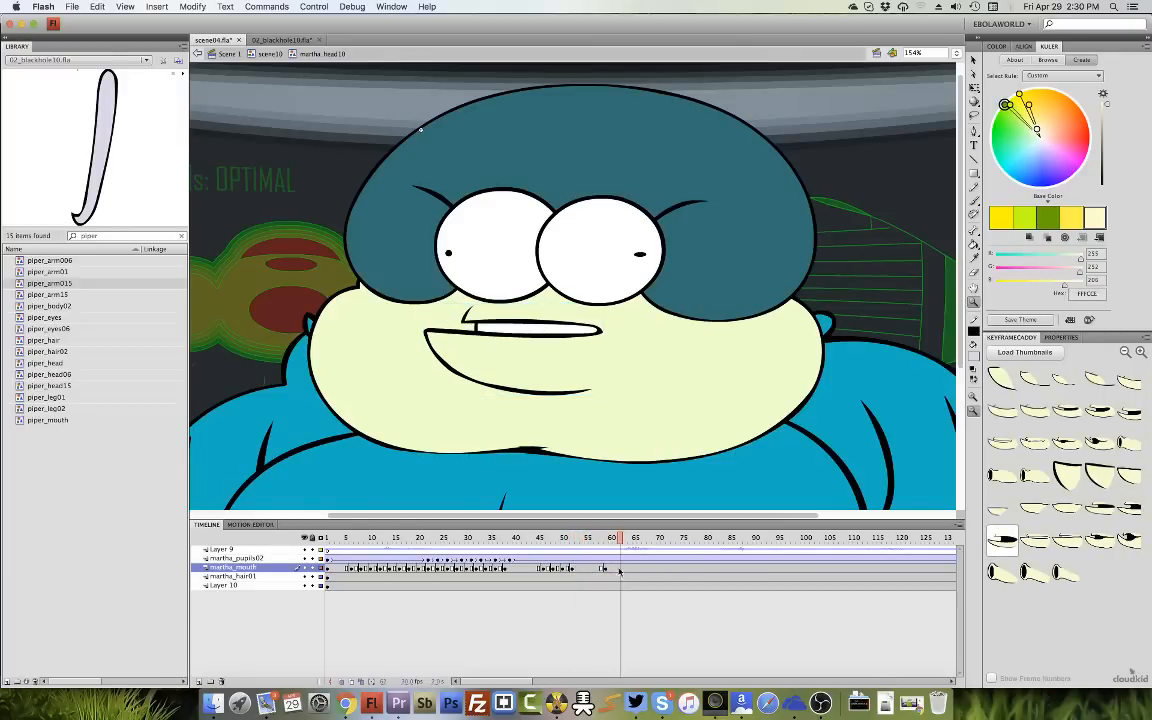
{"action": "left_click", "coordinate": [619, 568]}
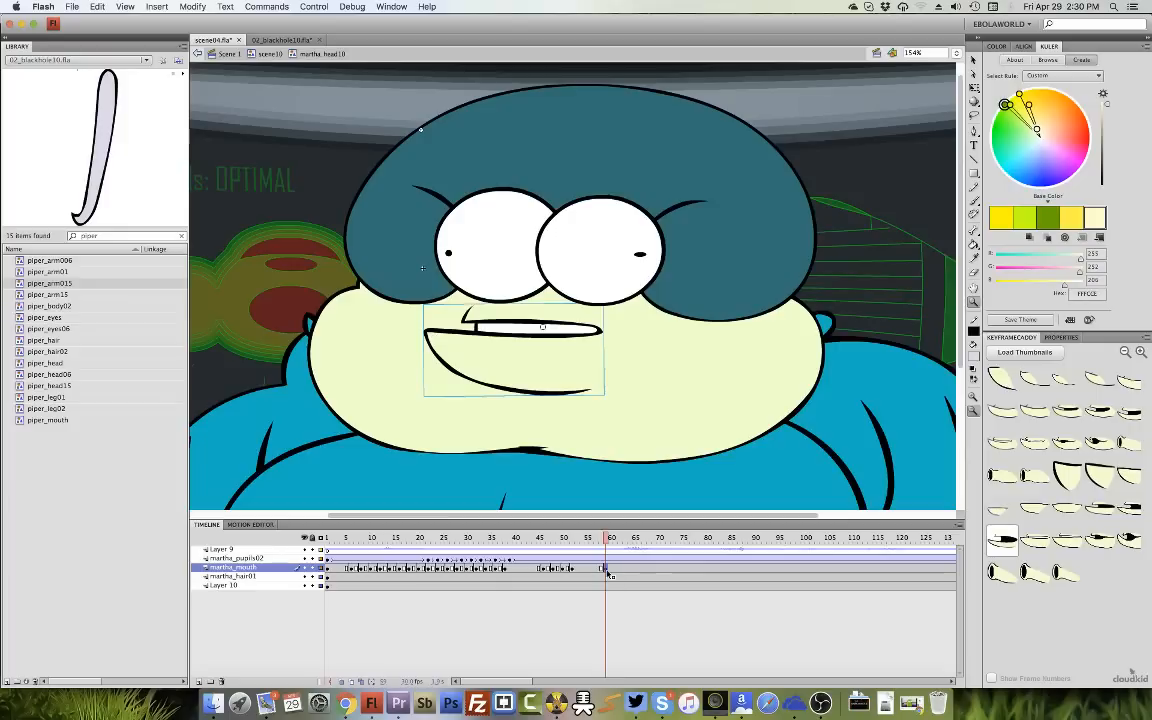
{"action": "left_click", "coordinate": [1003, 540]}
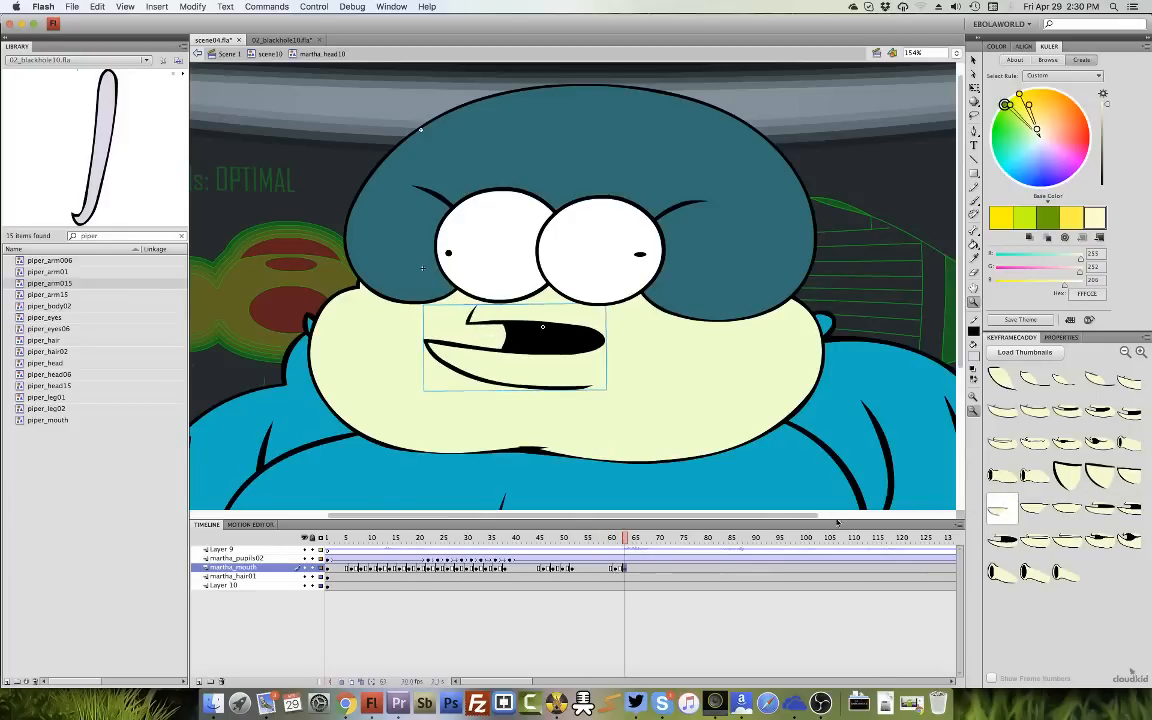
Keyframe the remaining mouth shapes between frames 65 and 72 on the martha_mouth layer, ending on clenched teeth.
{"action": "left_click_drag", "start_coordinate": [625, 538], "coordinate": [669, 542]}
{"action": "left_click", "coordinate": [1003, 541]}
{"action": "left_click", "coordinate": [1119, 520]}
{"action": "left_click", "coordinate": [659, 540]}
{"action": "left_click", "coordinate": [1040, 540]}
{"action": "left_click", "coordinate": [1004, 541]}
Play back the lip-sync from the opening frames and check the character's head at frame 1.
{"action": "left_click", "coordinate": [346, 539]}
{"action": "key", "text": "Return"}
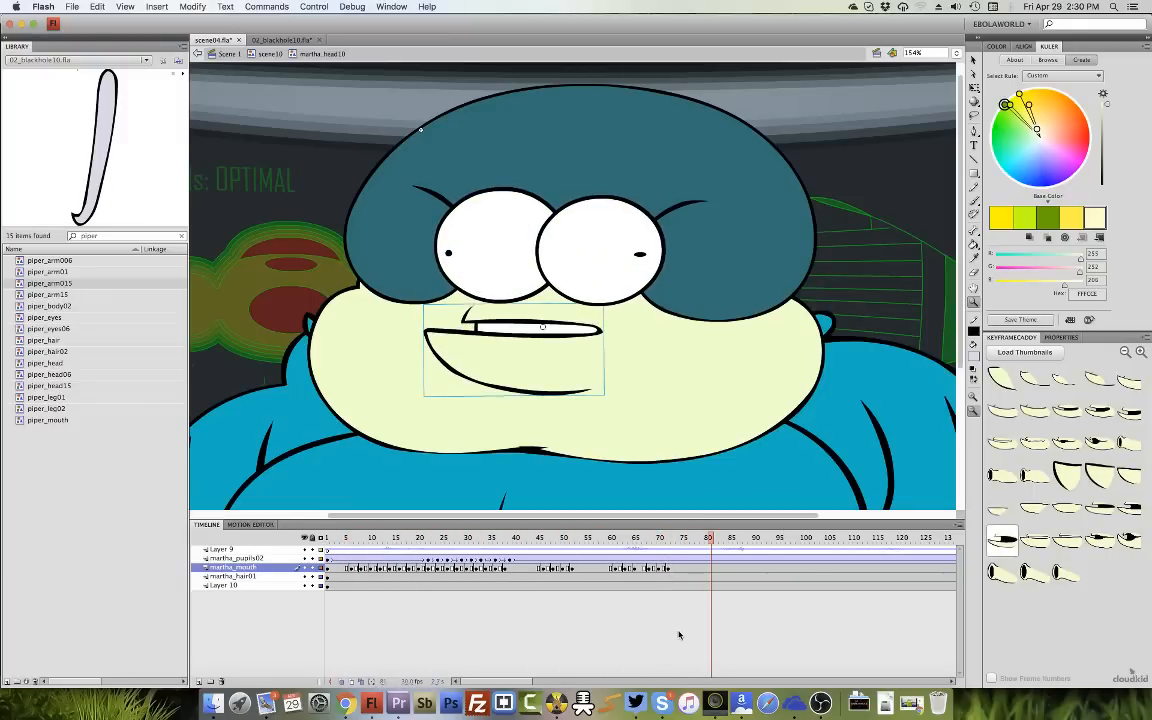
{"action": "key", "text": "Return"}
{"action": "key", "text": "Return"}
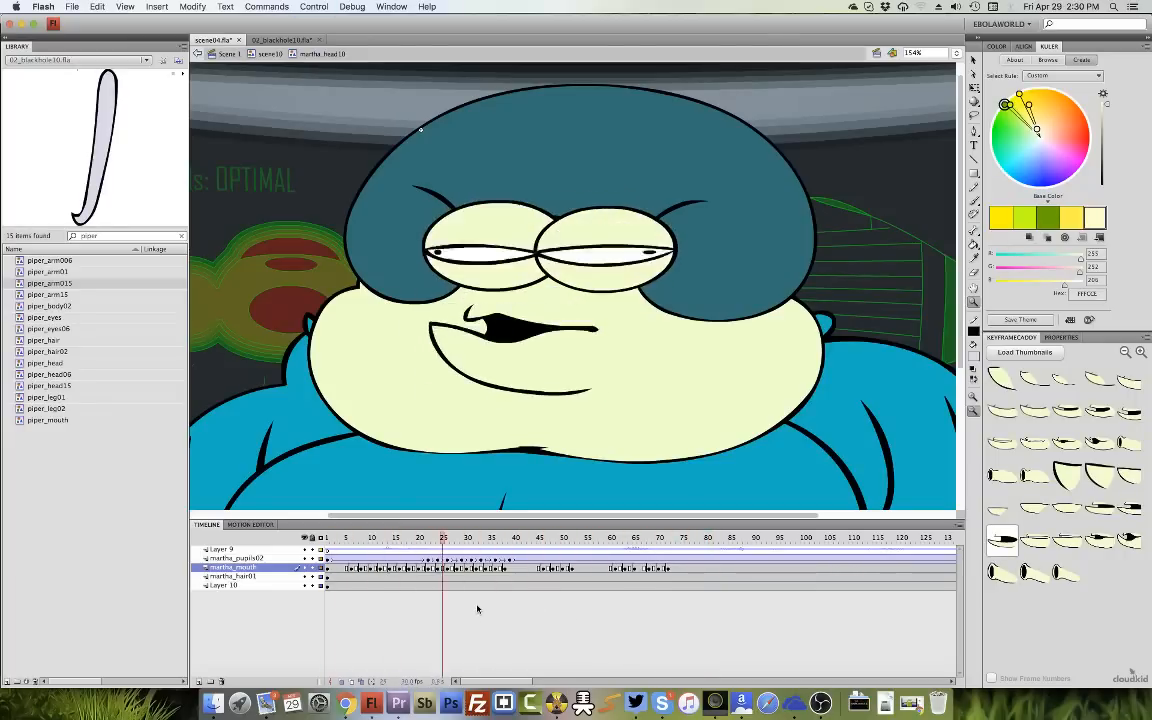
{"action": "left_click", "coordinate": [325, 547]}
{"action": "left_click", "coordinate": [624, 276], "text": "alt"}
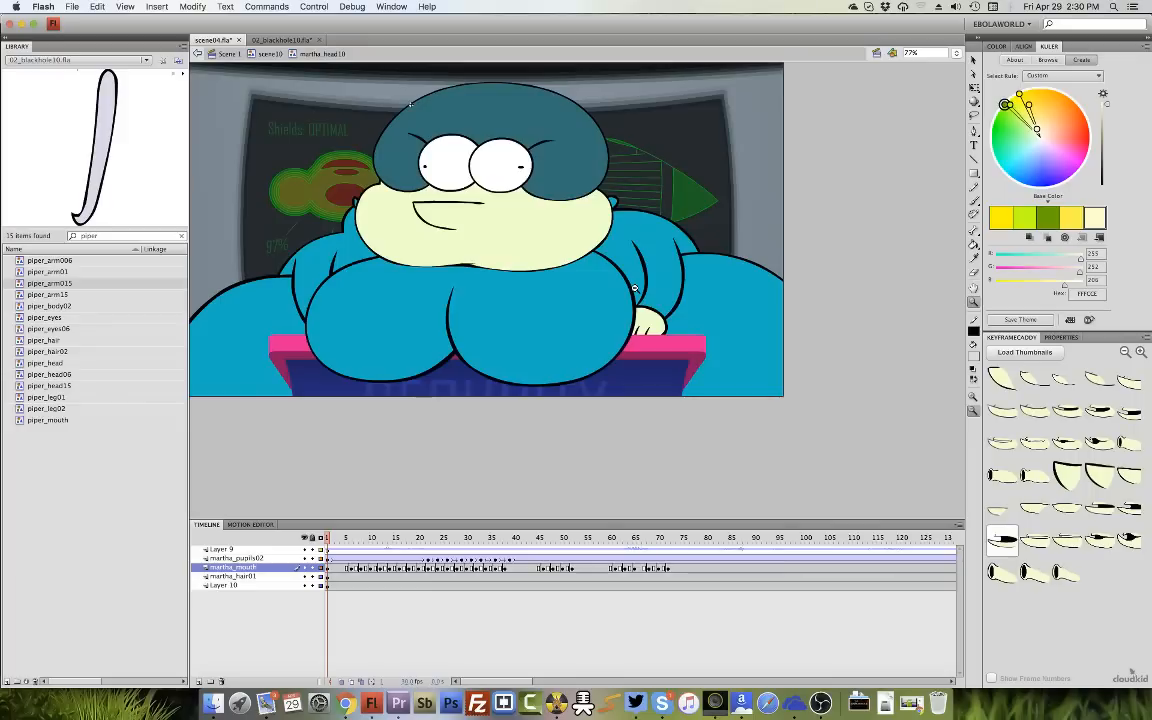
{"action": "left_click_drag", "start_coordinate": [318, 105], "coordinate": [707, 290]}
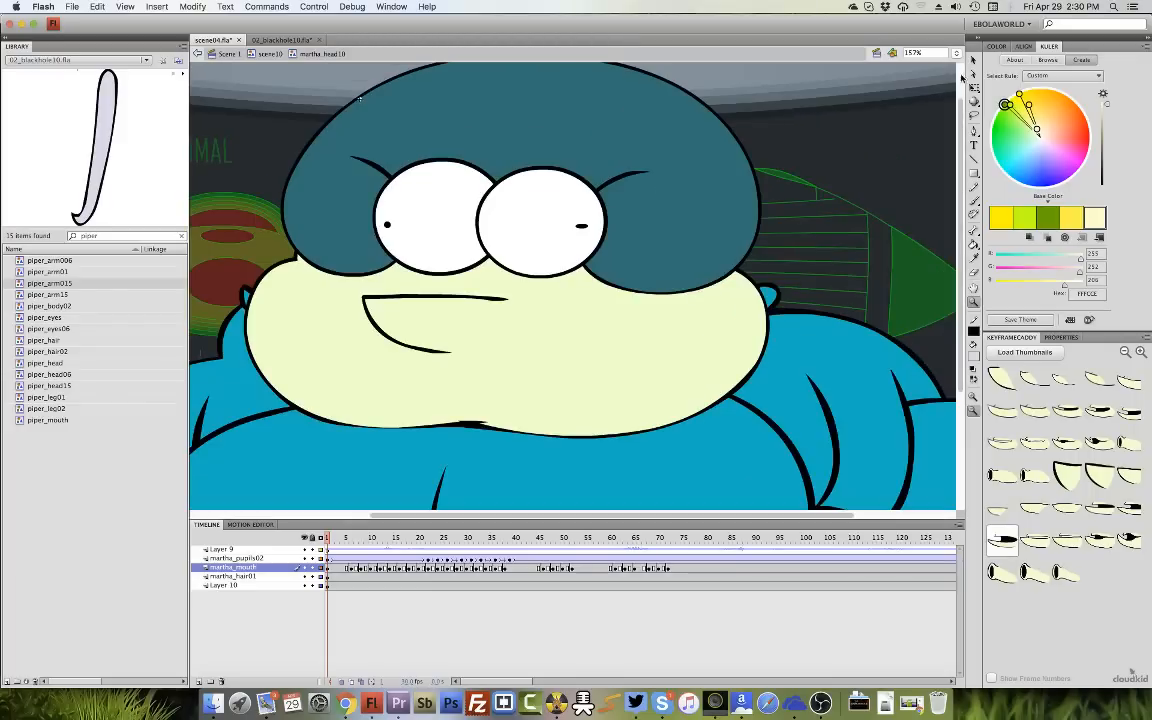
{"action": "left_click", "coordinate": [973, 60]}
{"action": "left_click", "coordinate": [587, 233]}
{"action": "left_click_drag", "start_coordinate": [581, 235], "coordinate": [872, 237]}
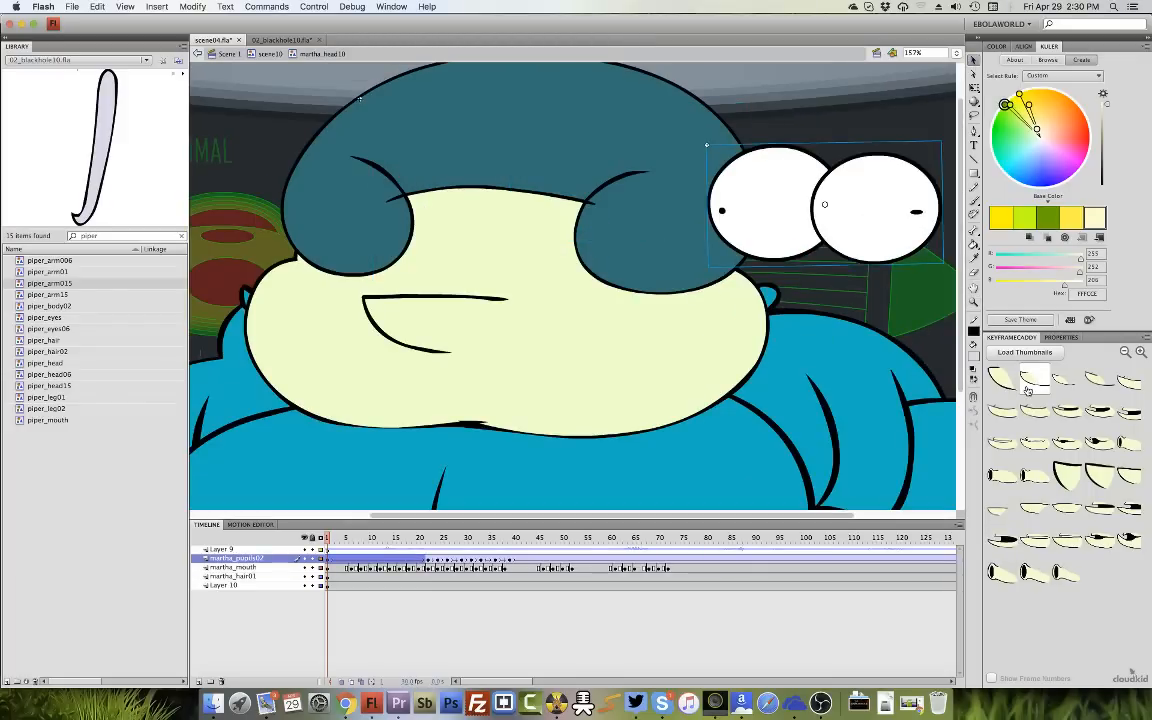
{"action": "key", "text": "ctrl+z"}
{"action": "key", "text": "ctrl+z"}
{"action": "key", "text": "ctrl+z"}
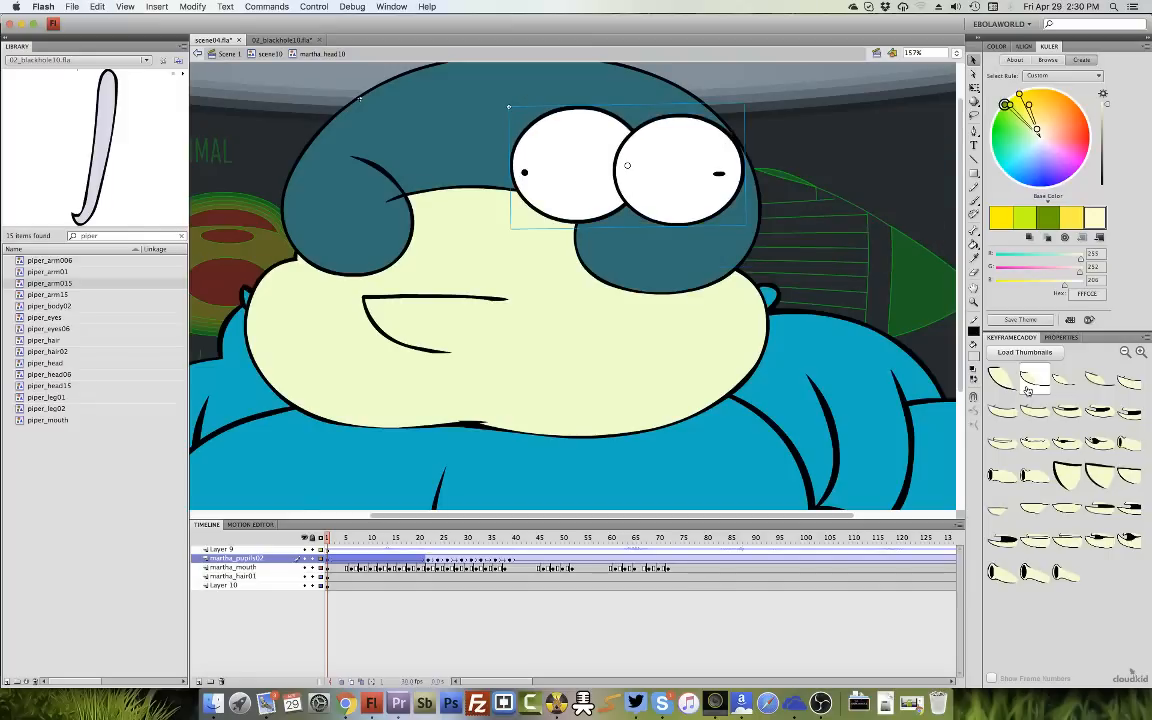
Temporarily hide the martha_pupils02, martha_mouth, martha_hair01 and Layer 10 layers to examine how the head is layered.
{"action": "left_click", "coordinate": [305, 559]}
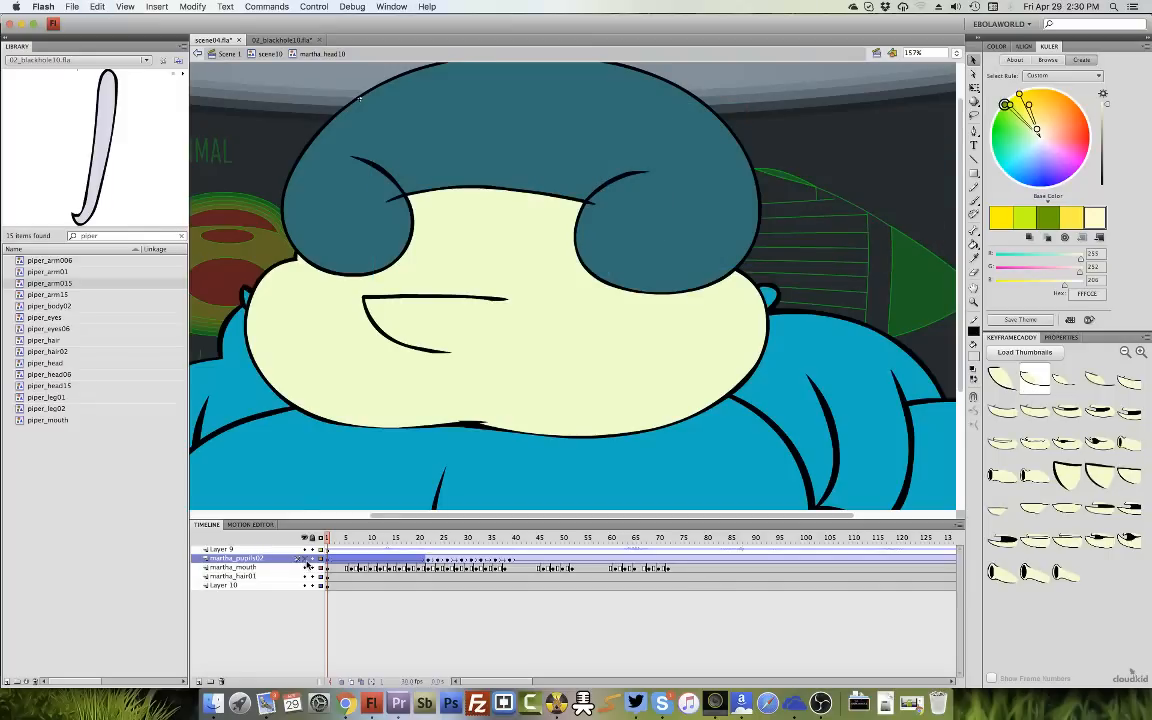
{"action": "left_click", "coordinate": [305, 567]}
{"action": "left_click", "coordinate": [305, 576]}
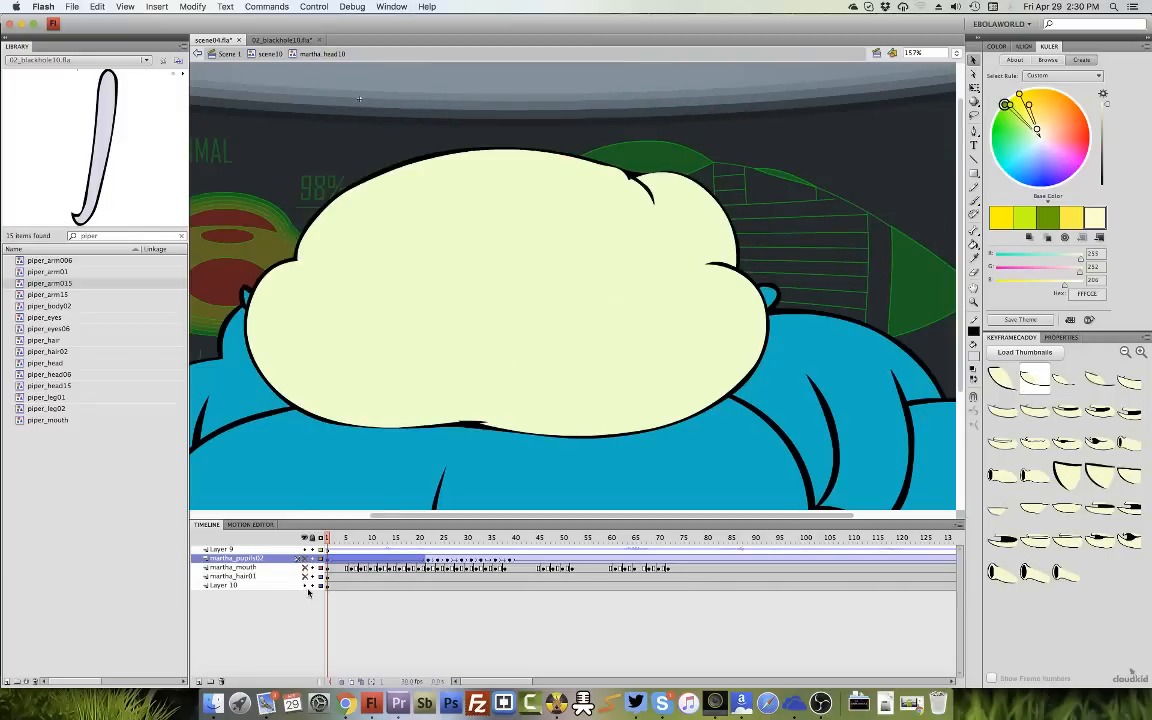
{"action": "left_click", "coordinate": [305, 585]}
{"action": "left_click", "coordinate": [305, 585]}
{"action": "left_click", "coordinate": [305, 576]}
{"action": "left_click", "coordinate": [305, 567]}
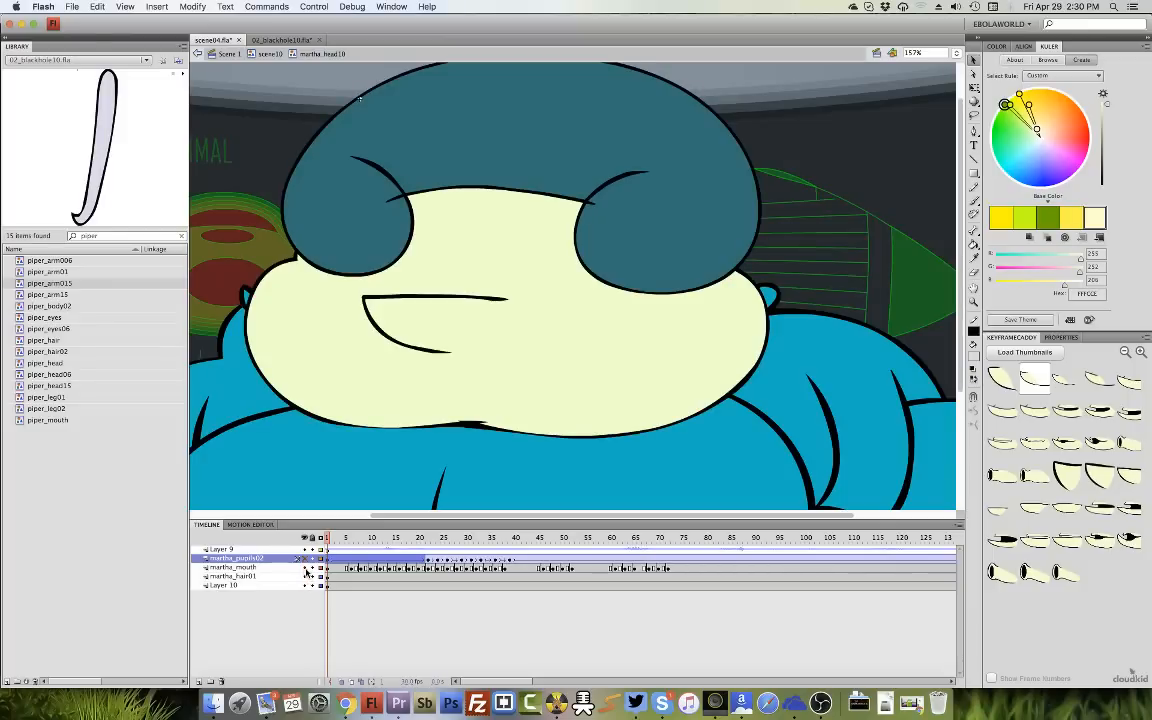
{"action": "left_click", "coordinate": [305, 558]}
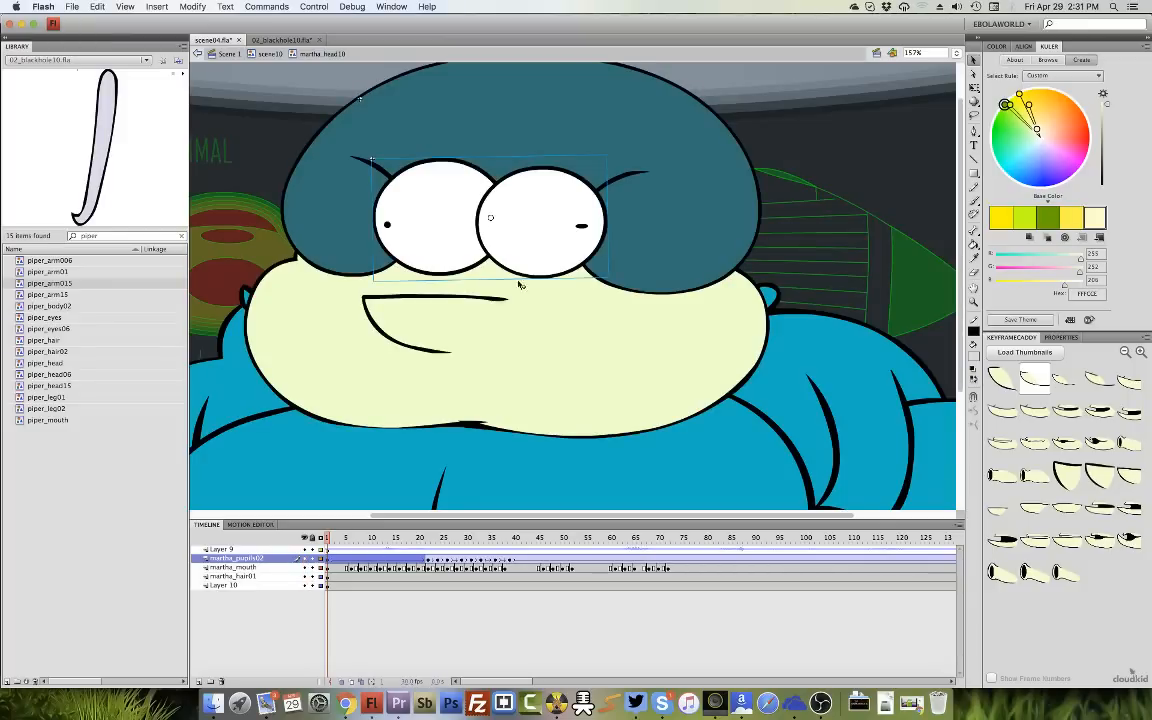
Open the martha_eyes10 symbol, replace the scene10.wav sound on Layer 7 with scene00004.wav and play it.
{"action": "double_click", "coordinate": [543, 250]}
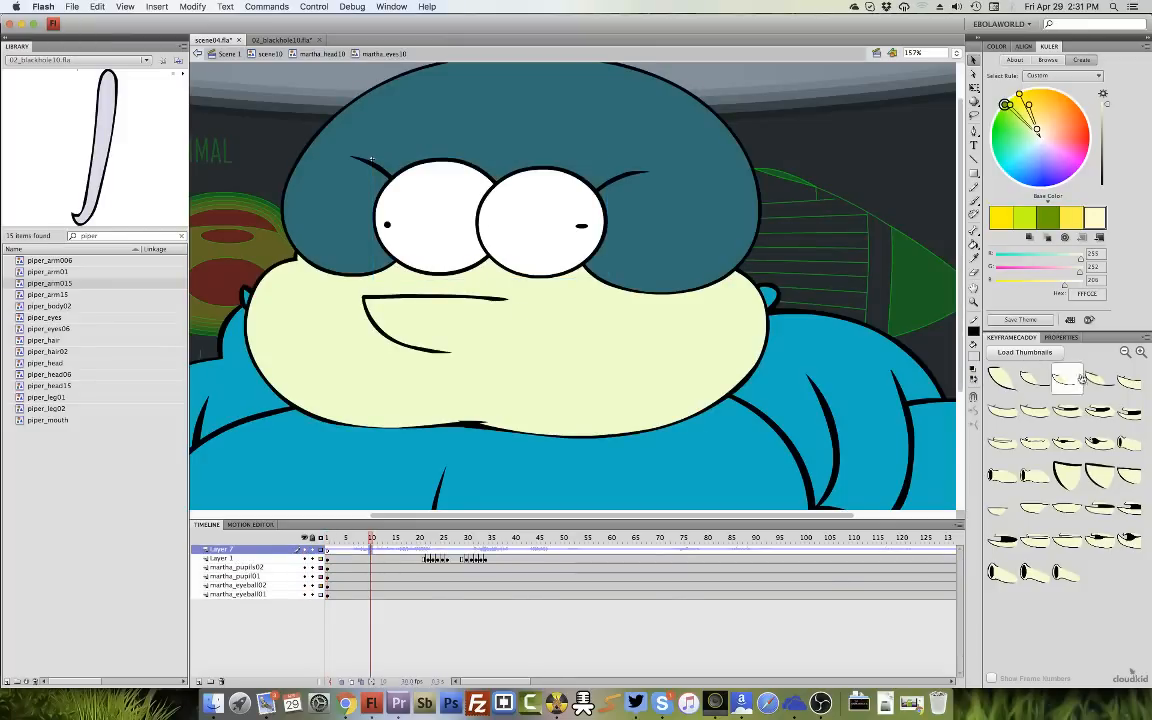
{"action": "left_click", "coordinate": [1063, 338]}
{"action": "left_click", "coordinate": [1080, 448]}
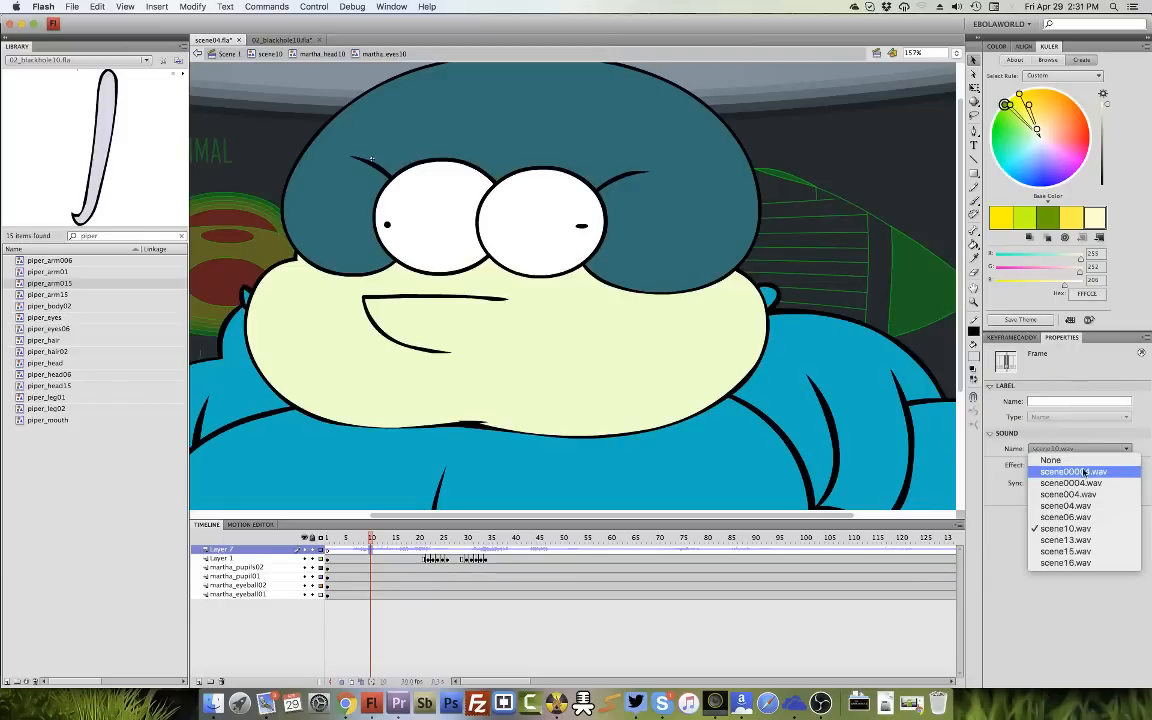
{"action": "left_click", "coordinate": [1072, 472]}
{"action": "key", "text": "Return"}
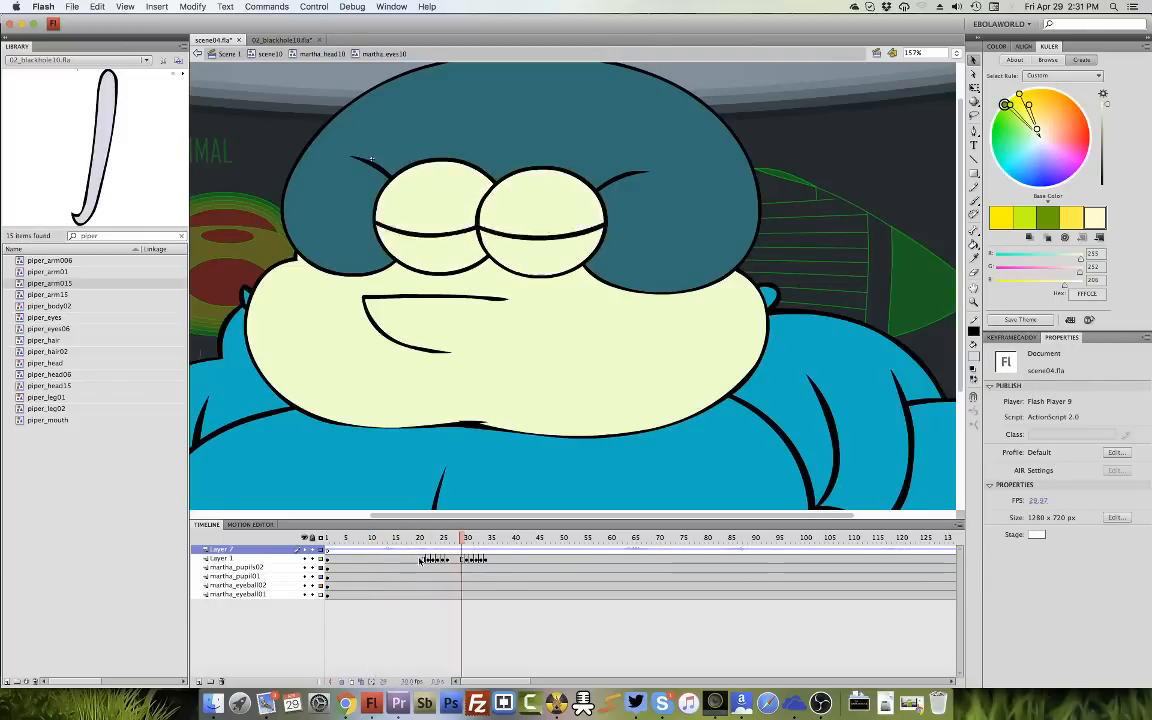
{"action": "key", "text": "Return"}
Retime the blink on Layer 1 by starting the eyelid closing earlier and adding extra frames to the reopening, then replay it.
{"action": "left_click", "coordinate": [459, 576]}
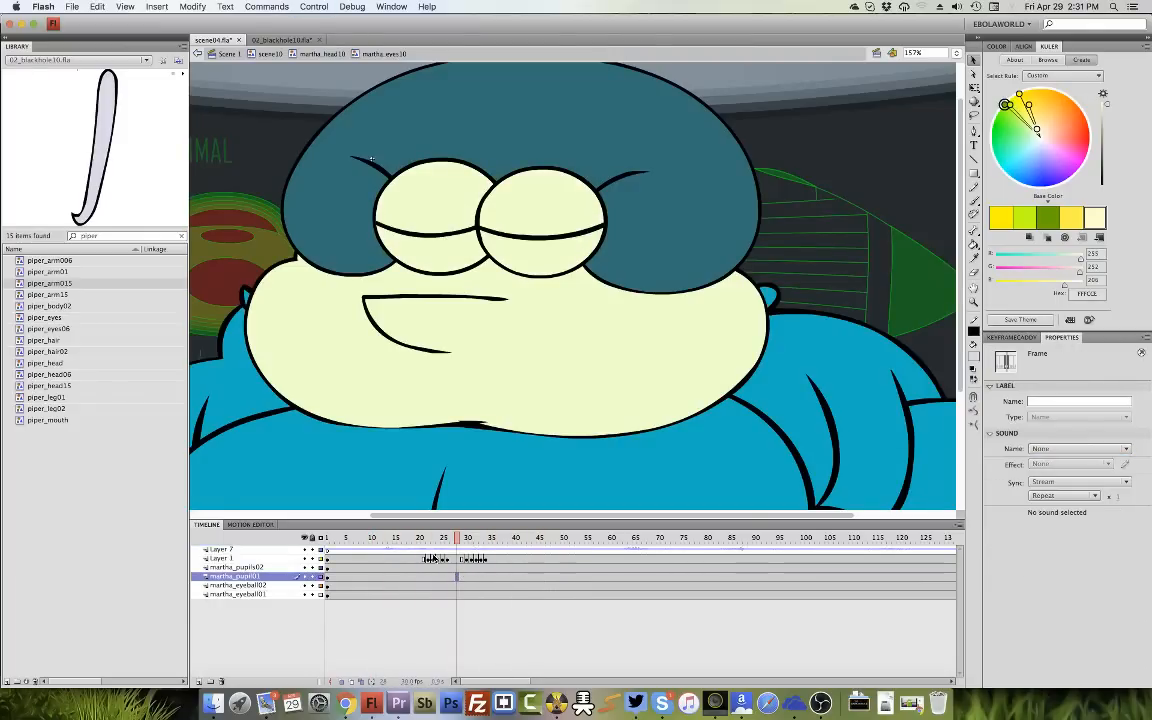
{"action": "left_click", "coordinate": [391, 539]}
{"action": "key", "text": "Return"}
{"action": "left_click", "coordinate": [424, 558]}
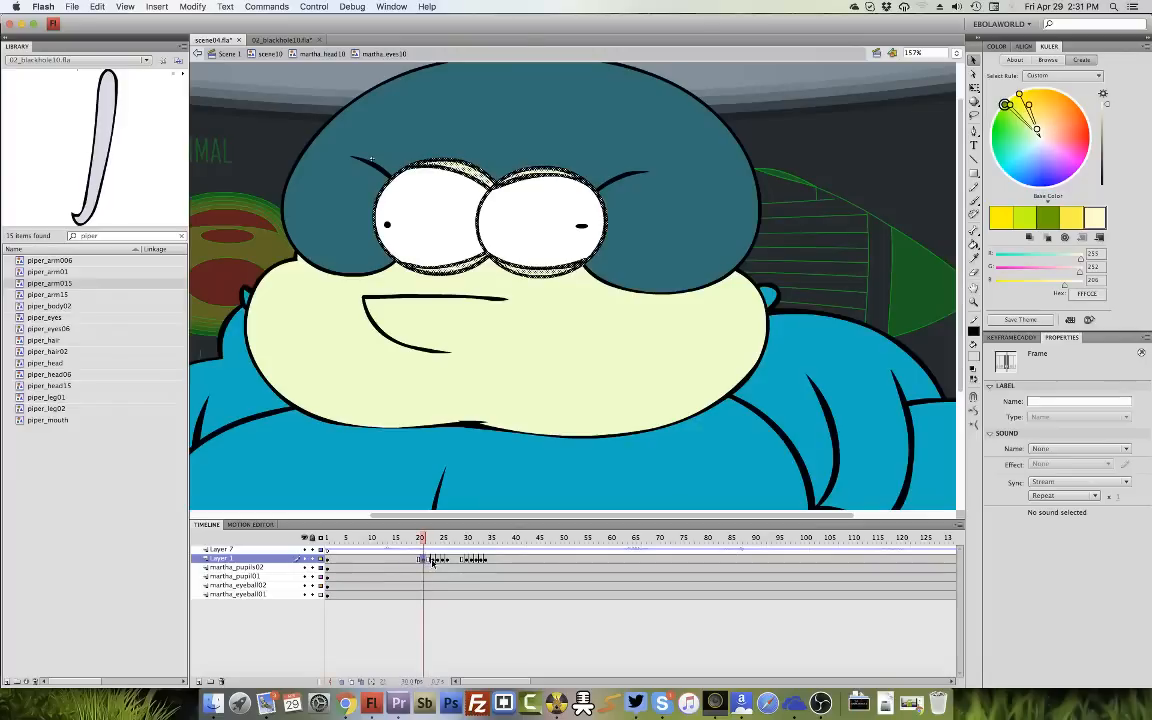
{"action": "left_click_drag", "start_coordinate": [432, 560], "coordinate": [428, 560]}
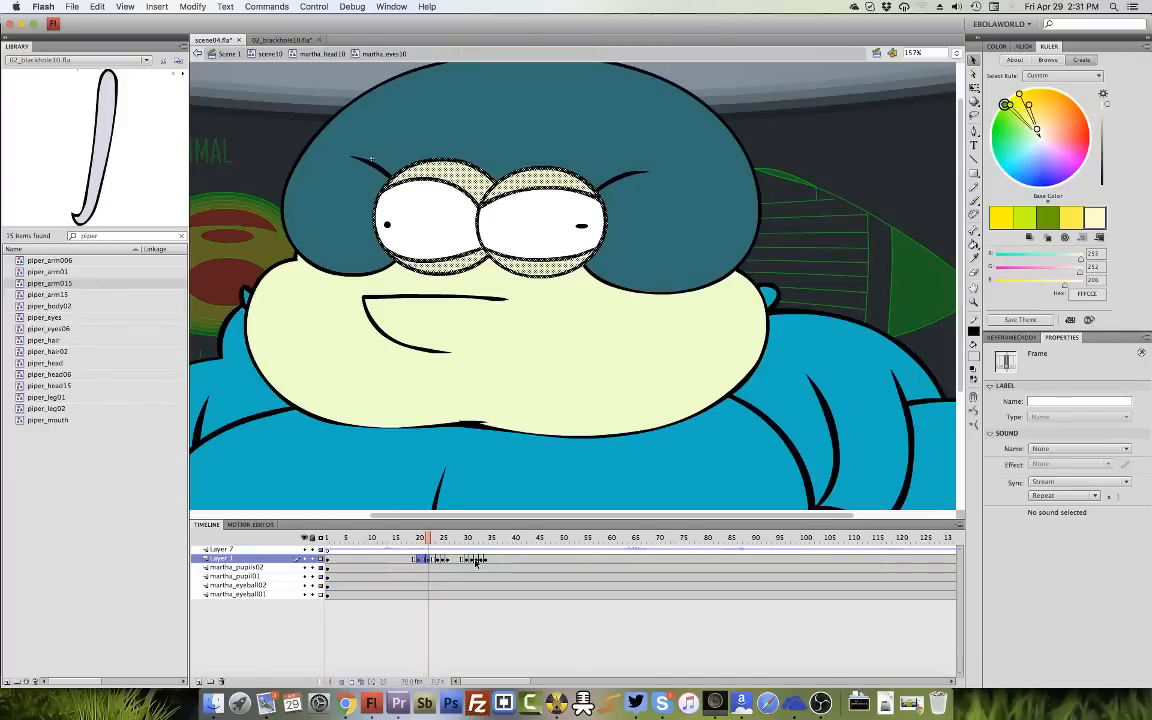
{"action": "left_click", "coordinate": [476, 560]}
{"action": "key", "text": "F5"}
{"action": "left_click", "coordinate": [485, 560]}
{"action": "key", "text": "F5"}
{"action": "left_click", "coordinate": [409, 538]}
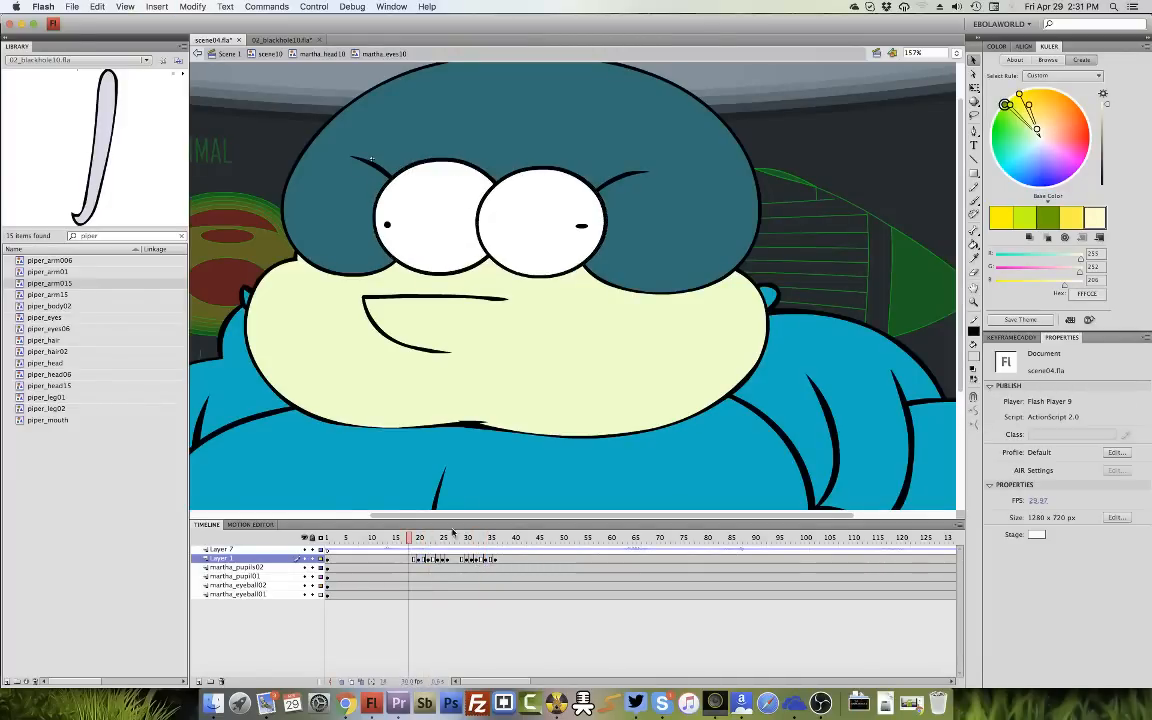
{"action": "key", "text": "Return"}
Add keyframes at frame 27 on the martha_pupils02 and martha_pupil01 layers, while the eyes are closed.
{"action": "left_click", "coordinate": [452, 568]}
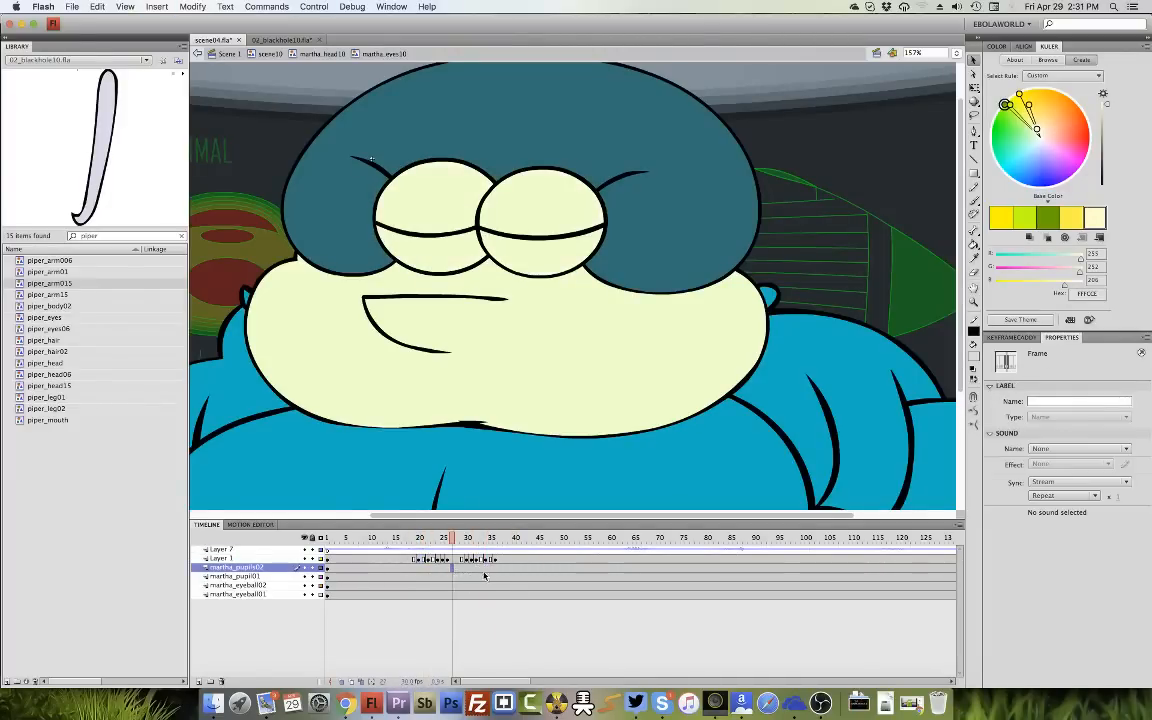
{"action": "key", "text": "Return"}
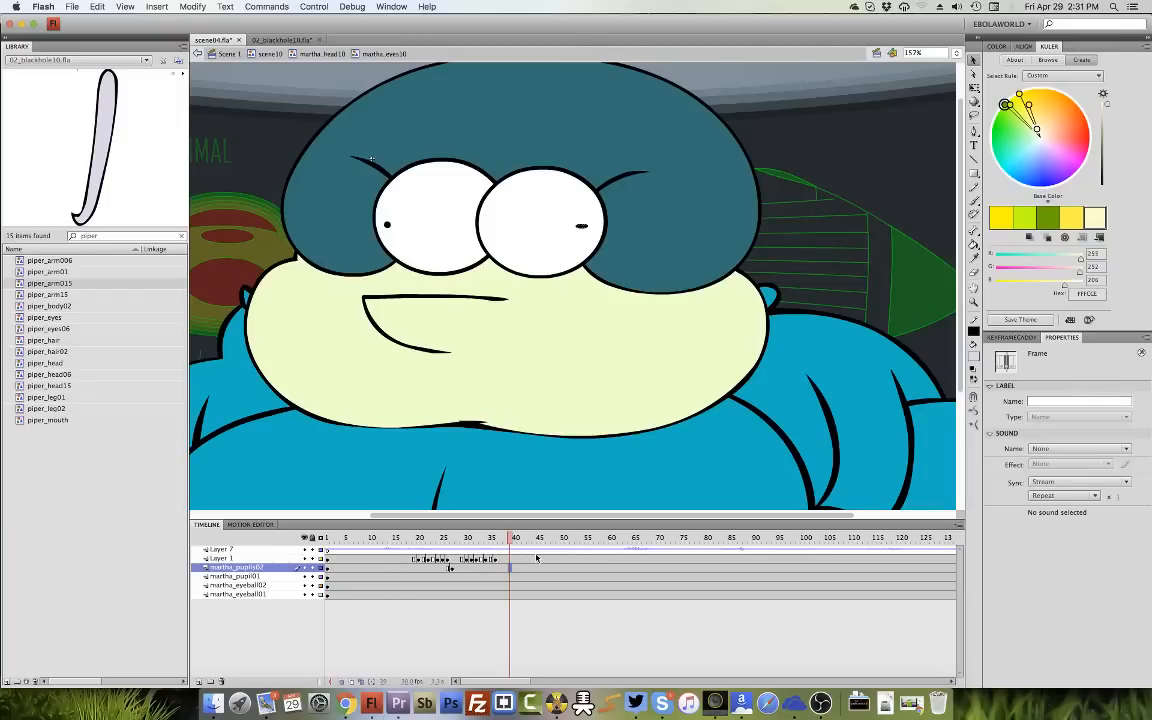
{"action": "left_click", "coordinate": [453, 577]}
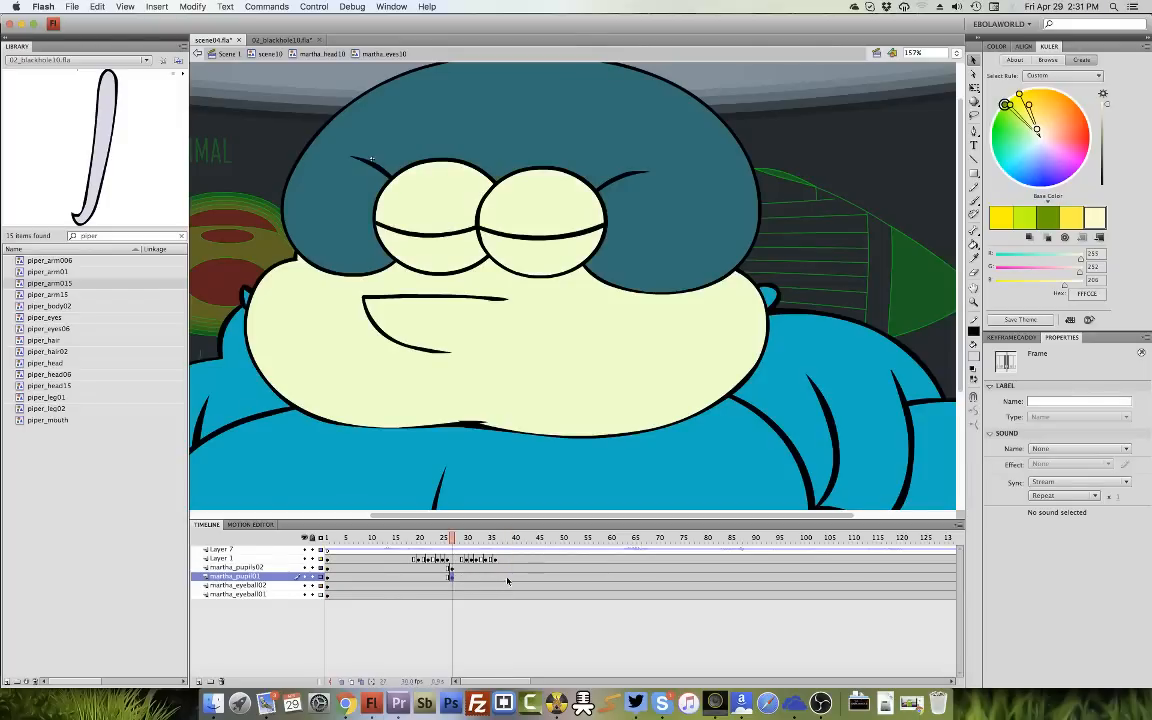
Lower both pupils toward the bottom of the eyeballs for the frames after the blink.
{"action": "left_click", "coordinate": [509, 577]}
{"action": "key", "text": "Down"}
{"action": "key", "text": "Down"}
{"action": "key", "text": "Down"}
{"action": "key", "text": "Down"}
{"action": "key", "text": "Down"}
{"action": "key", "text": "Down"}
{"action": "key", "text": "Down"}
{"action": "key", "text": "Down"}
{"action": "key", "text": "Down"}
{"action": "key", "text": "Down"}
{"action": "key", "text": "Down"}
{"action": "key", "text": "Down"}
{"action": "key", "text": "Down"}
{"action": "key", "text": "Down"}
{"action": "key", "text": "Down"}
{"action": "key", "text": "Down"}
{"action": "key", "text": "Down"}
{"action": "key", "text": "Down"}
{"action": "key", "text": "Down"}
{"action": "key", "text": "Down"}
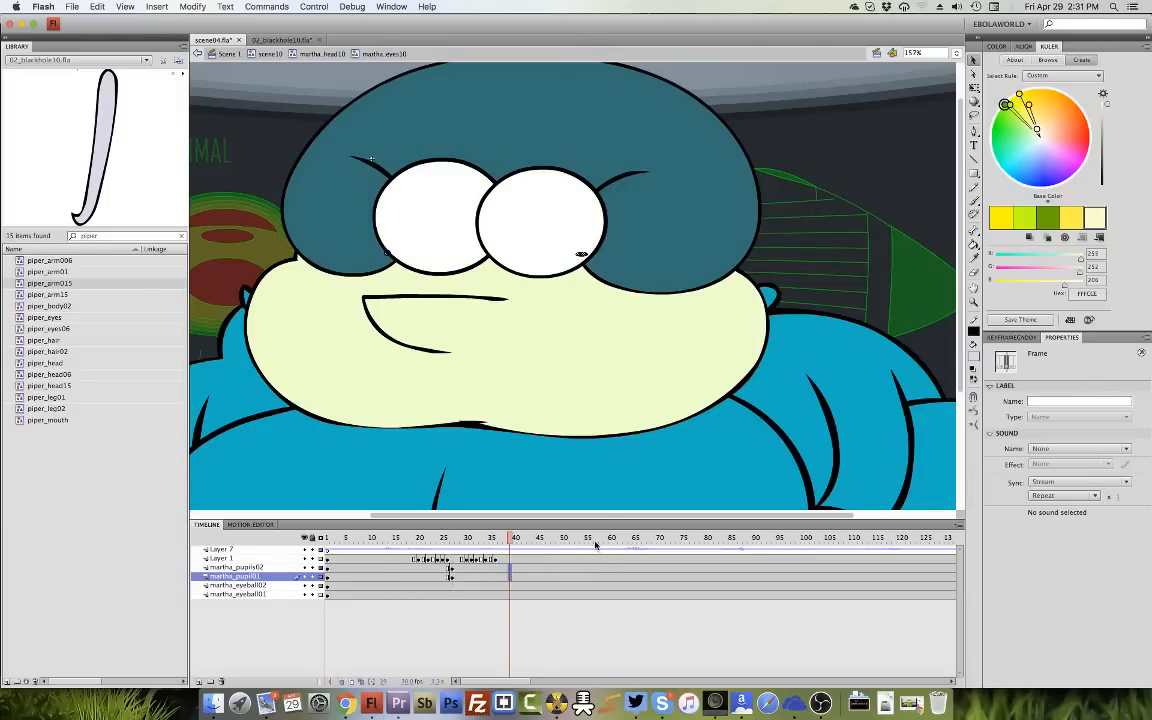
Nudge both pupils further down and to the left near the lower edge of the eyeballs.
{"action": "key", "text": "Down"}
{"action": "key", "text": "Down"}
{"action": "key", "text": "Down"}
{"action": "key", "text": "Down"}
{"action": "key", "text": "Down"}
{"action": "key", "text": "Down"}
{"action": "key", "text": "Left"}
{"action": "key", "text": "Left"}
{"action": "key", "text": "Left"}
{"action": "key", "text": "Left"}
{"action": "key", "text": "Left"}
{"action": "key", "text": "Left"}
{"action": "key", "text": "Left"}
{"action": "key", "text": "Left"}
{"action": "key", "text": "Left"}
{"action": "key", "text": "Left"}
{"action": "key", "text": "Left"}
{"action": "key", "text": "Left"}
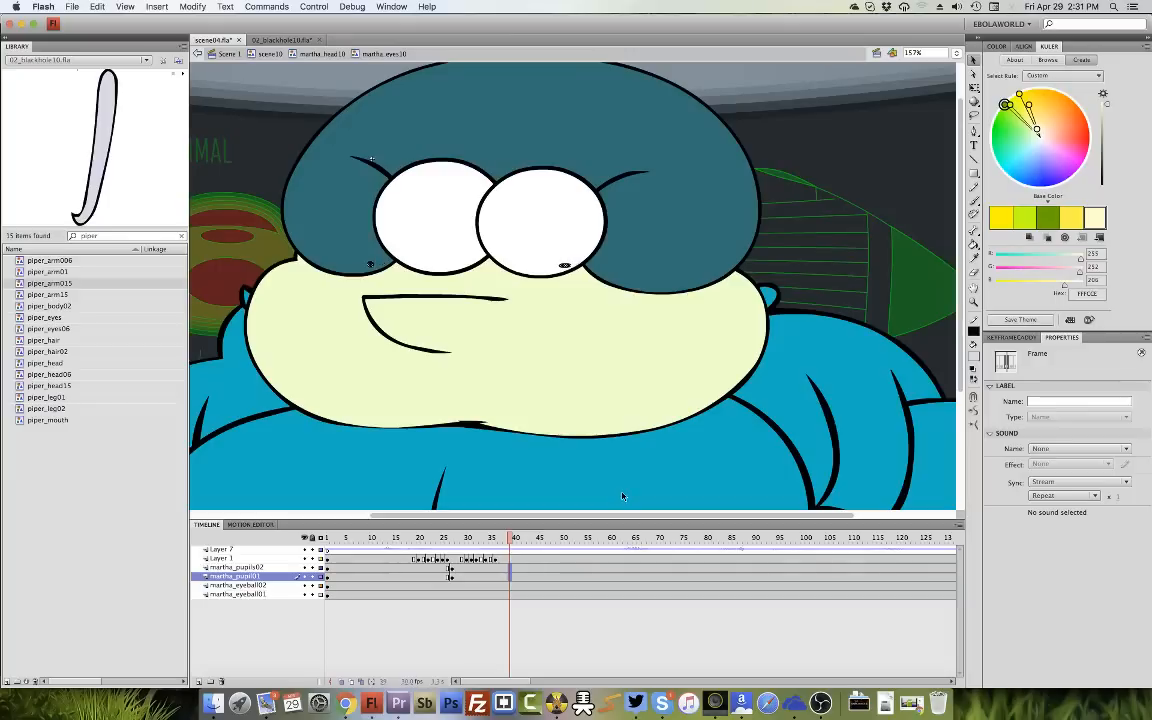
Move only the left eye's pupil right so it sits inside the lower part of its eyeball.
{"action": "left_click", "coordinate": [565, 268]}
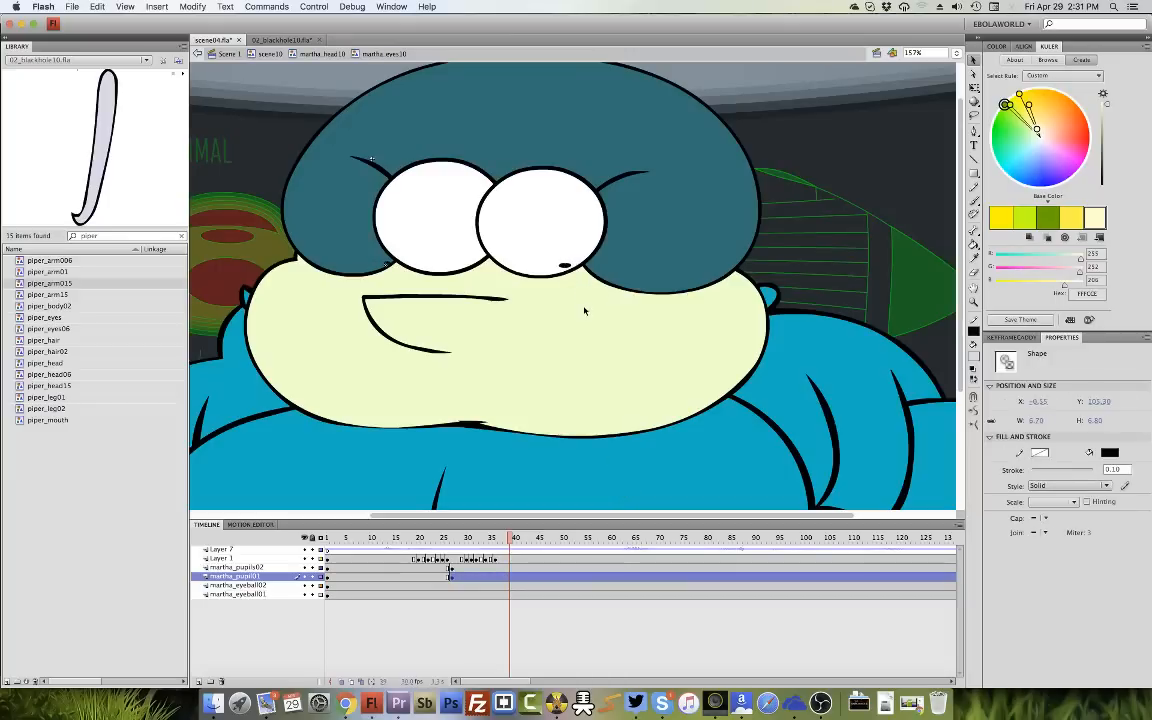
{"action": "key", "text": "Right"}
{"action": "key", "text": "Right"}
{"action": "key", "text": "Right"}
{"action": "key", "text": "Right"}
{"action": "key", "text": "Right"}
{"action": "key", "text": "Down"}
{"action": "key", "text": "Left"}
{"action": "left_click", "coordinate": [571, 271]}
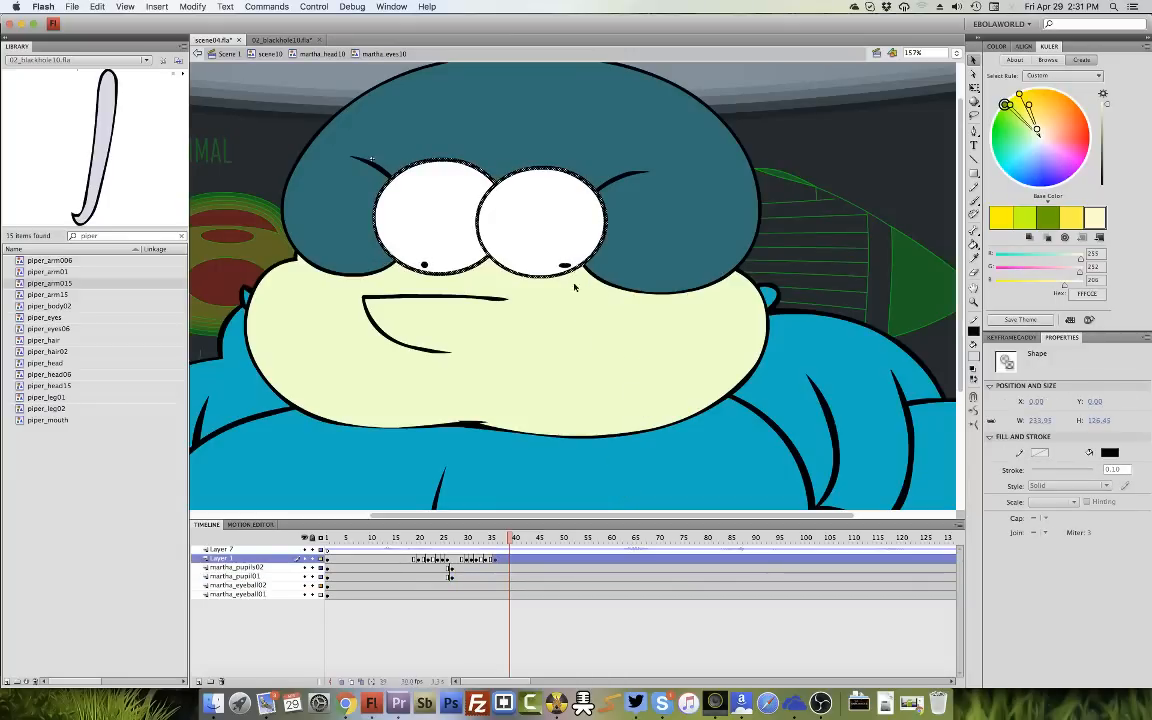
Fine-tune the right eye's pupil on martha_pupils02 by shifting it slightly left and down.
{"action": "left_click", "coordinate": [565, 266]}
{"action": "left_click", "coordinate": [974, 302]}
{"action": "left_click_drag", "start_coordinate": [565, 154], "coordinate": [344, 266]}
{"action": "key", "text": "q"}
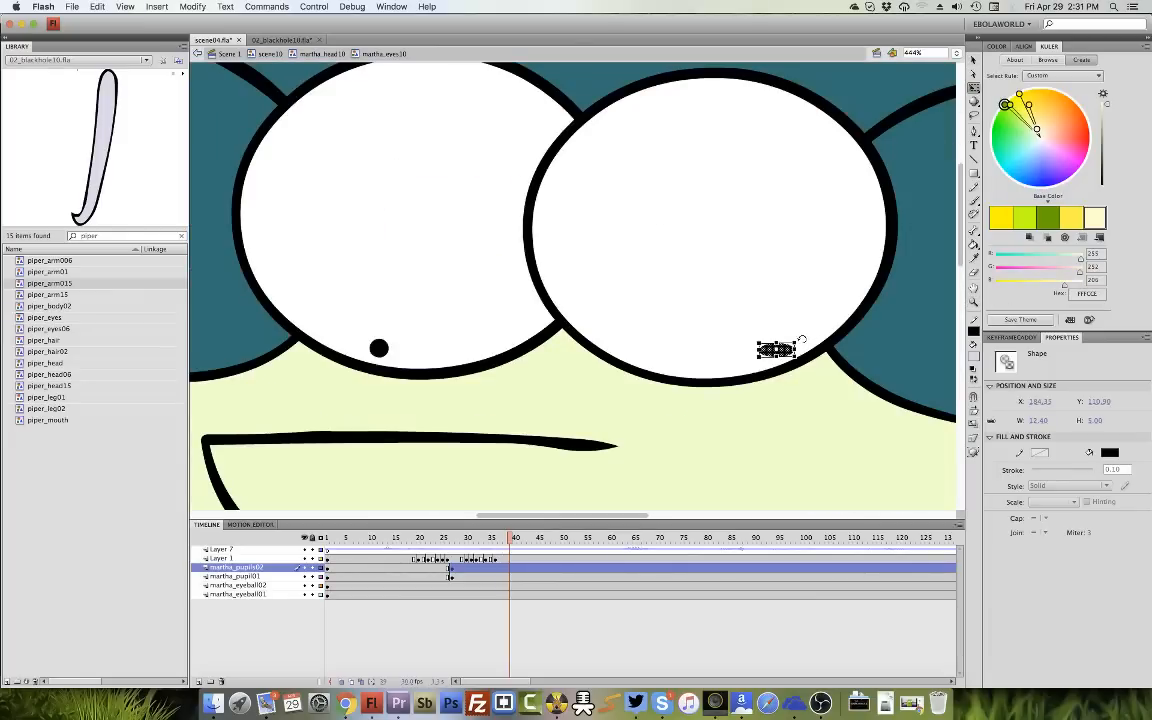
{"action": "key", "text": "Left"}
{"action": "key", "text": "Left"}
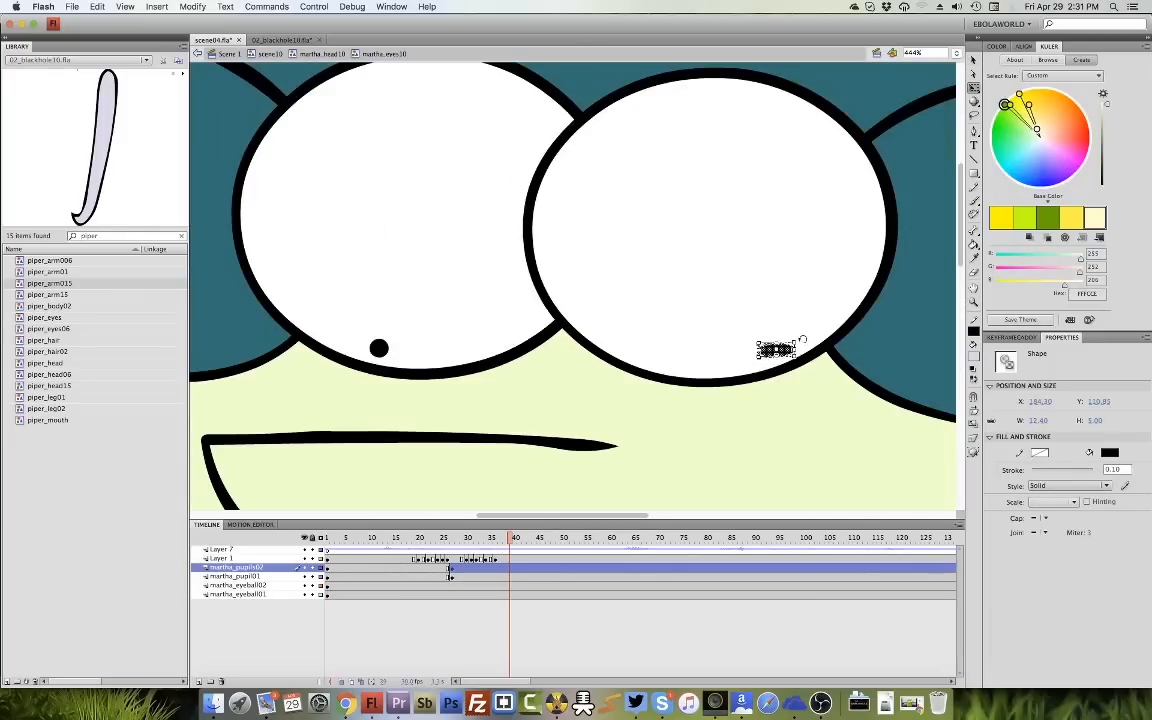
{"action": "key", "text": "Down"}
{"action": "key", "text": "Down"}
{"action": "key", "text": "super+minus"}
{"action": "key", "text": "Down"}
{"action": "key", "text": "Left"}
{"action": "key", "text": "Left"}
{"action": "key", "text": "Left"}
{"action": "key", "text": "Left"}
{"action": "key", "text": "Left"}
{"action": "key", "text": "Left"}
{"action": "left_click", "coordinate": [974, 289]}
{"action": "double_click", "coordinate": [974, 289]}
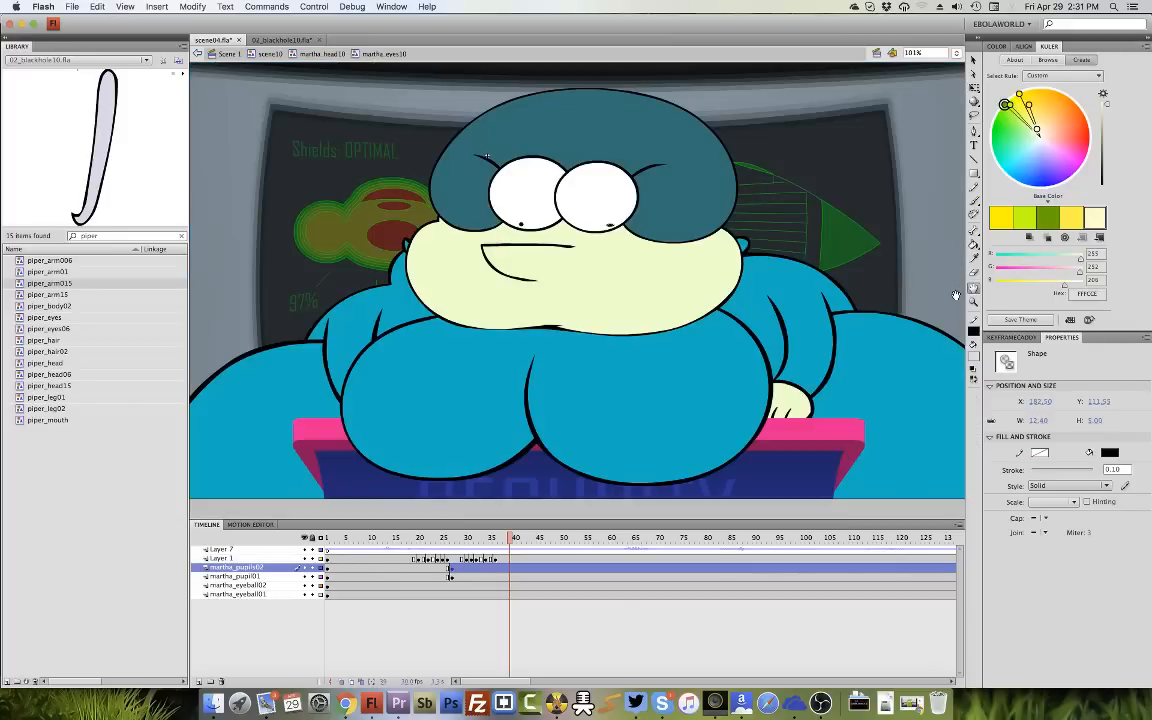
Add keyframes at frame 57 on both pupil layers and copy their pre-blink pupil frames to frame 65.
{"action": "key", "text": "Return"}
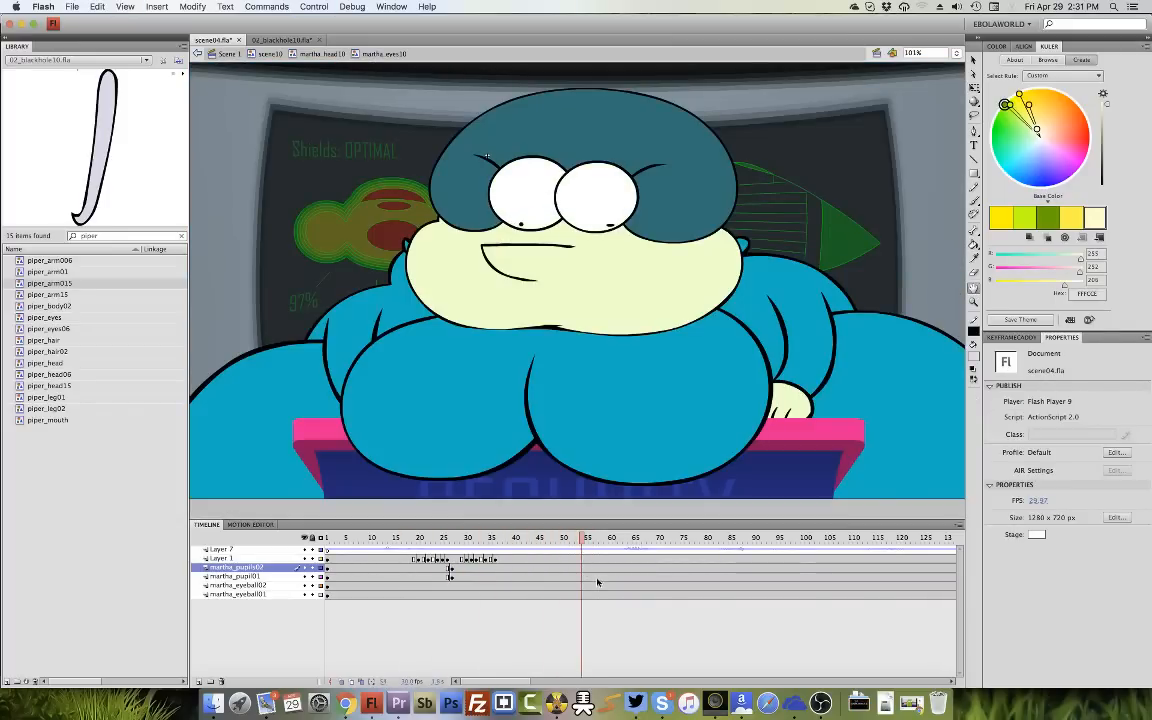
{"action": "left_click", "coordinate": [597, 578]}
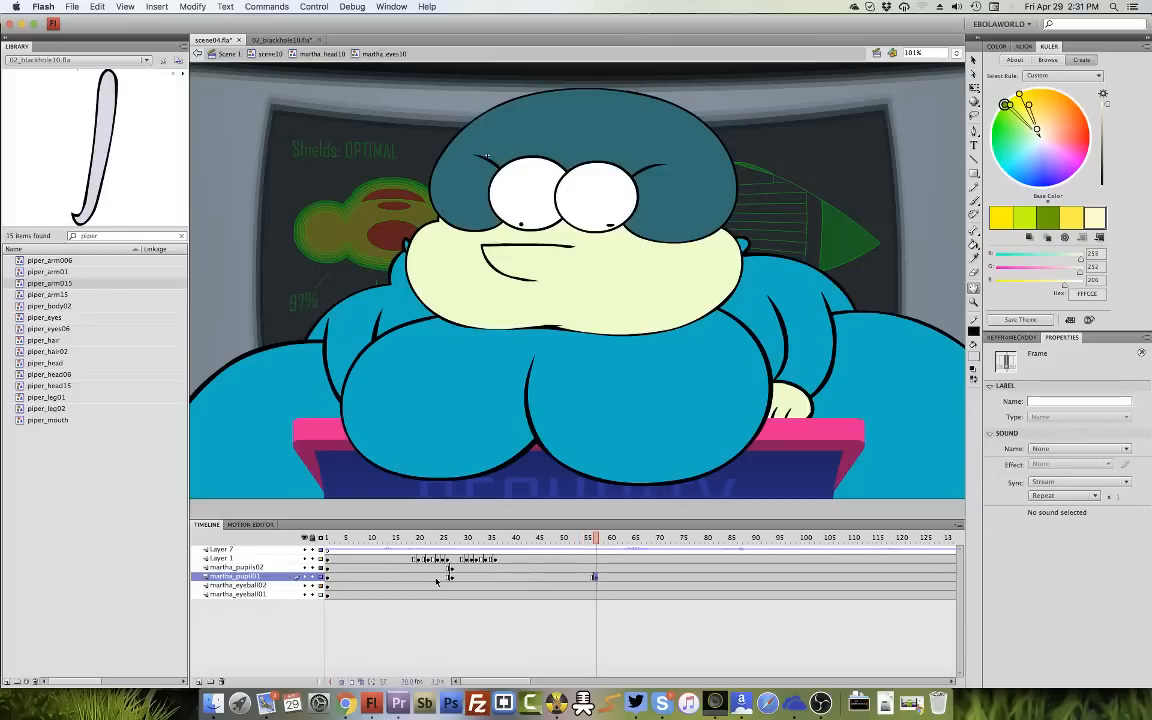
{"action": "left_click", "coordinate": [437, 579]}
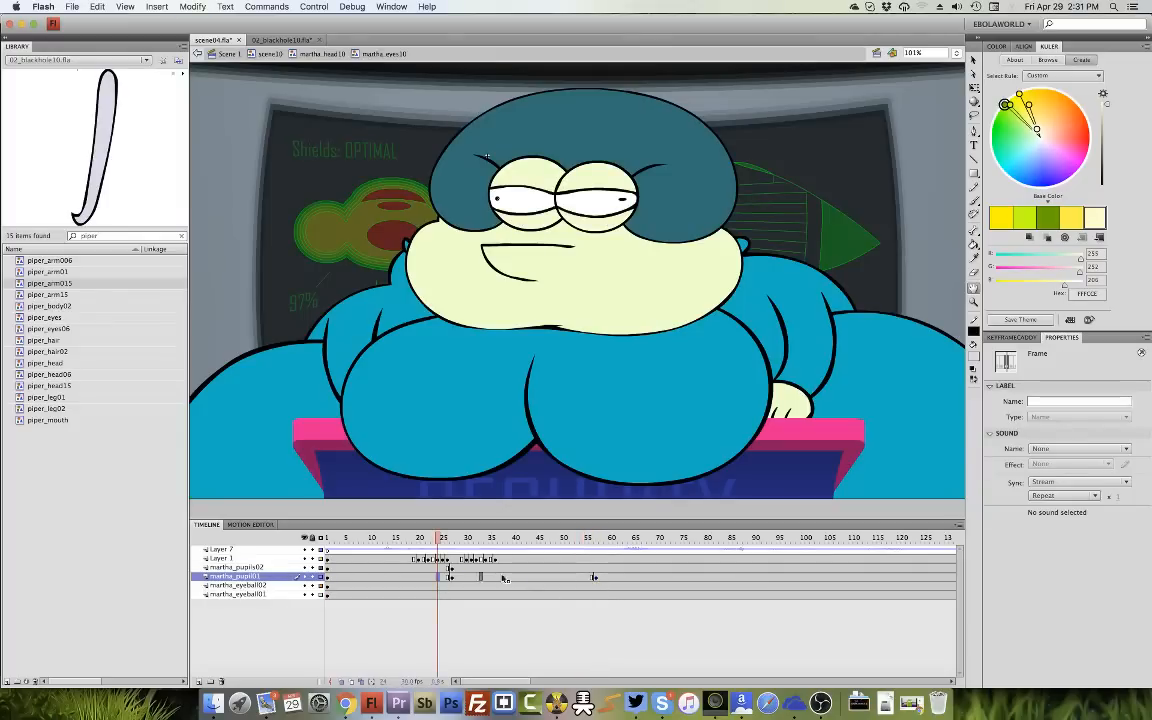
{"action": "left_click", "coordinate": [630, 578]}
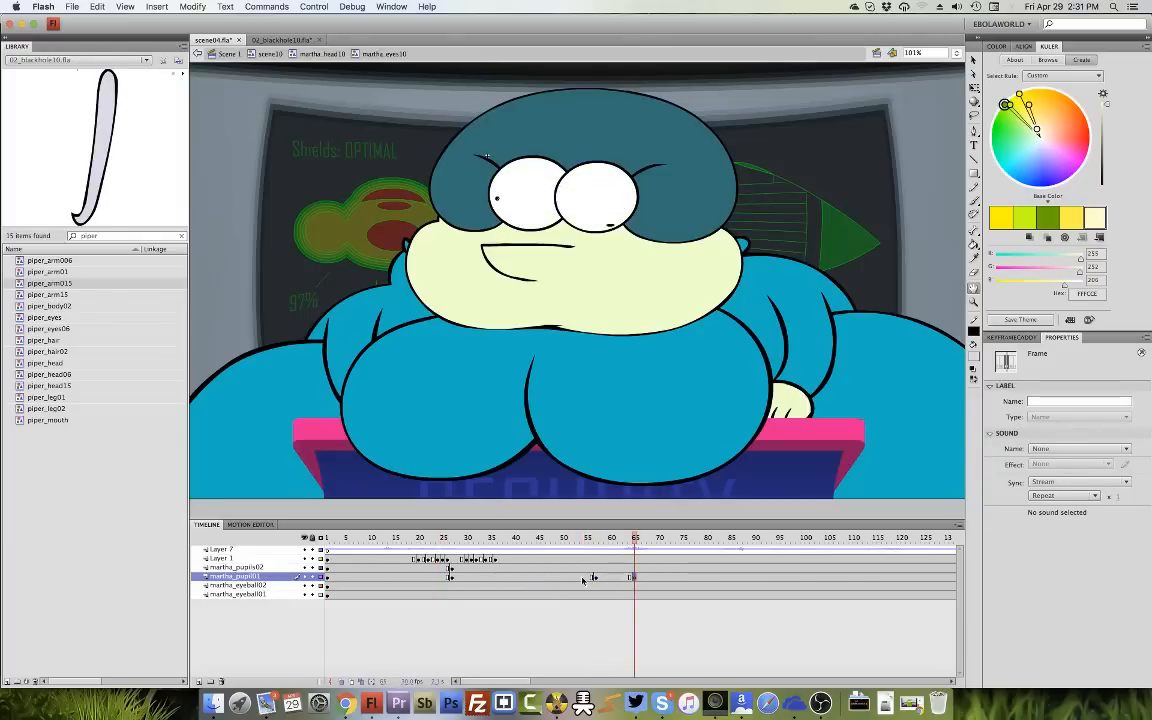
{"action": "left_click", "coordinate": [594, 586]}
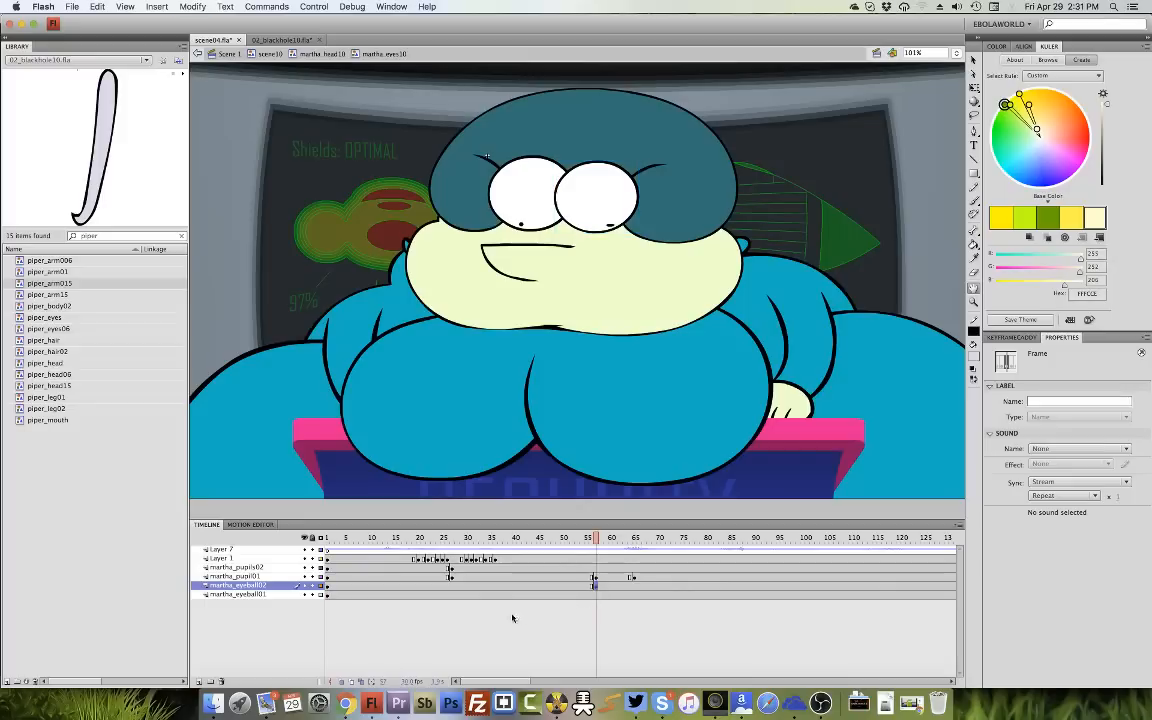
{"action": "left_click", "coordinate": [596, 569]}
{"action": "key", "text": "F6"}
{"action": "left_click", "coordinate": [423, 570]}
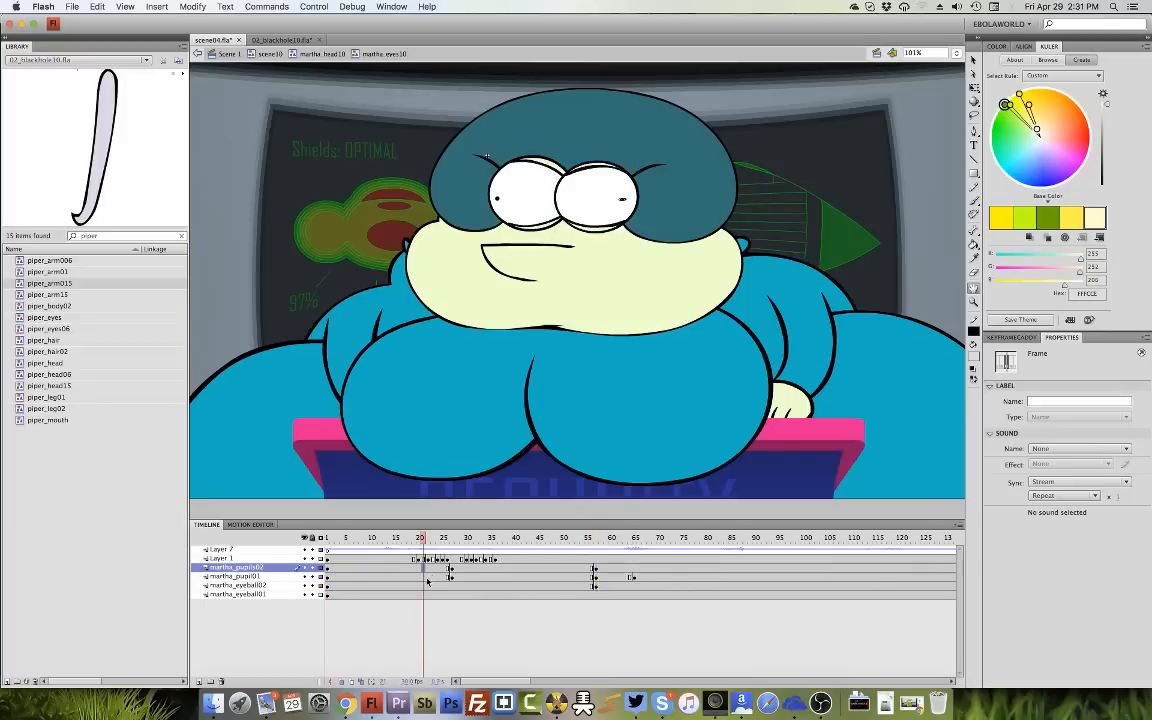
{"action": "left_click_drag", "start_coordinate": [487, 569], "coordinate": [634, 569]}
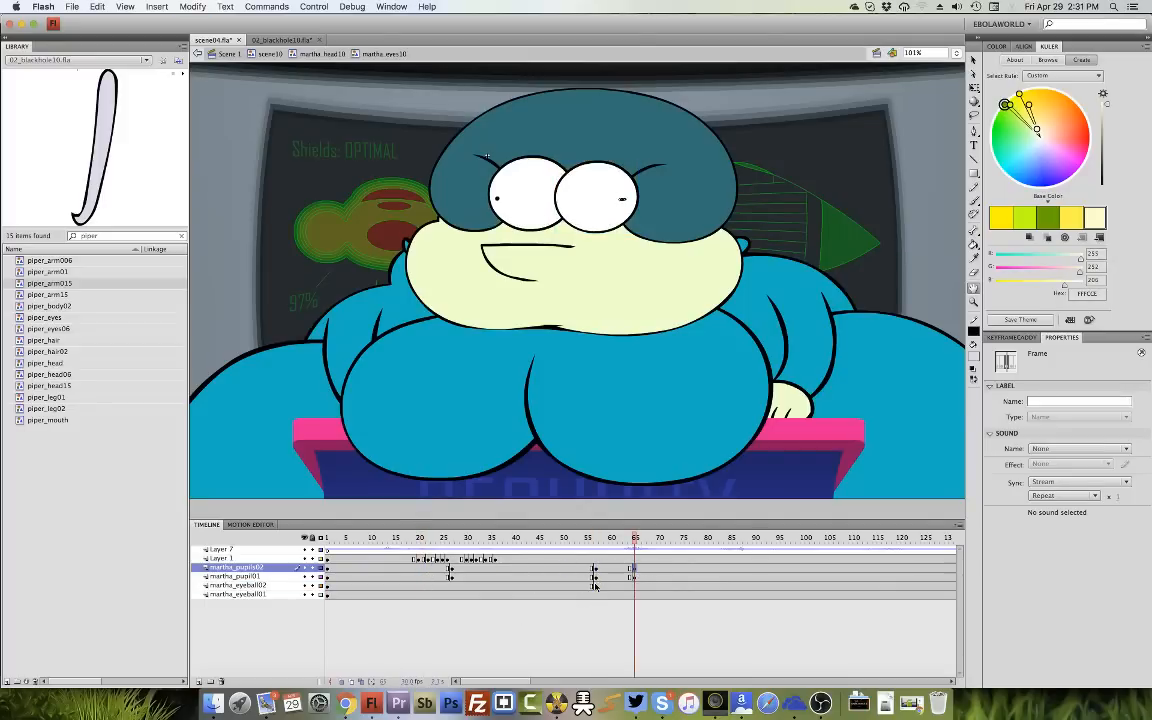
Create shape tweens on both pupil layers between frames 57 and 65, with a midpoint keyframe at frame 61.
{"action": "right_click", "coordinate": [598, 576]}
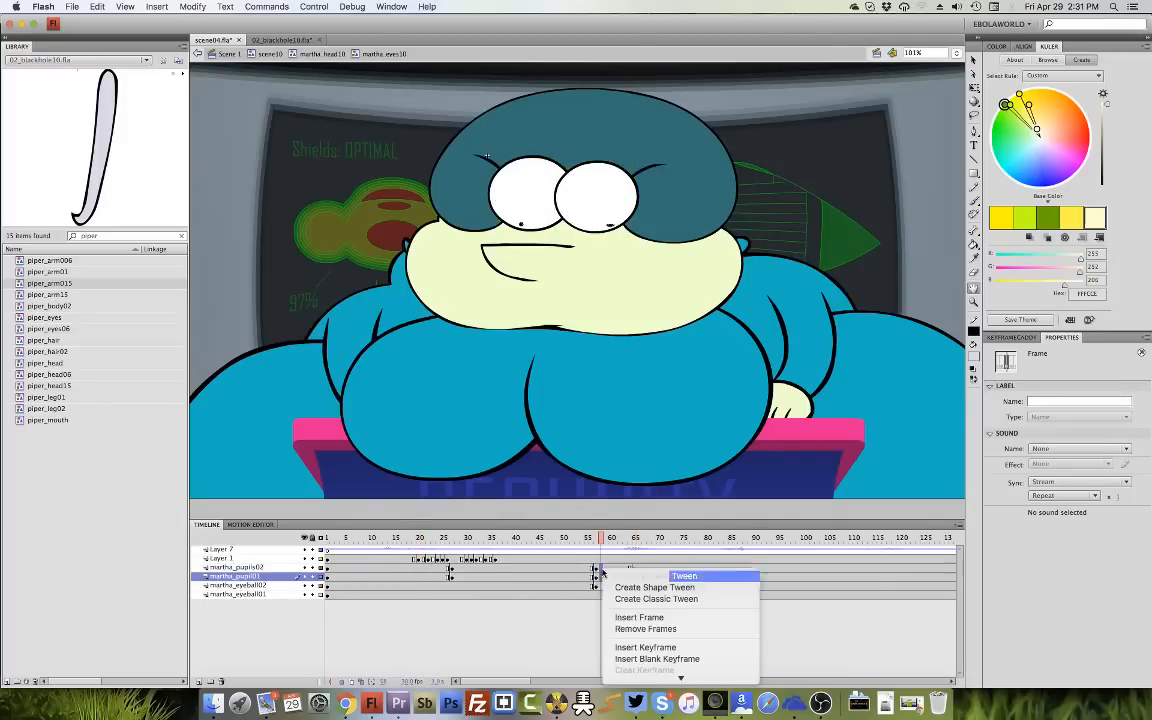
{"action": "left_click", "coordinate": [655, 588]}
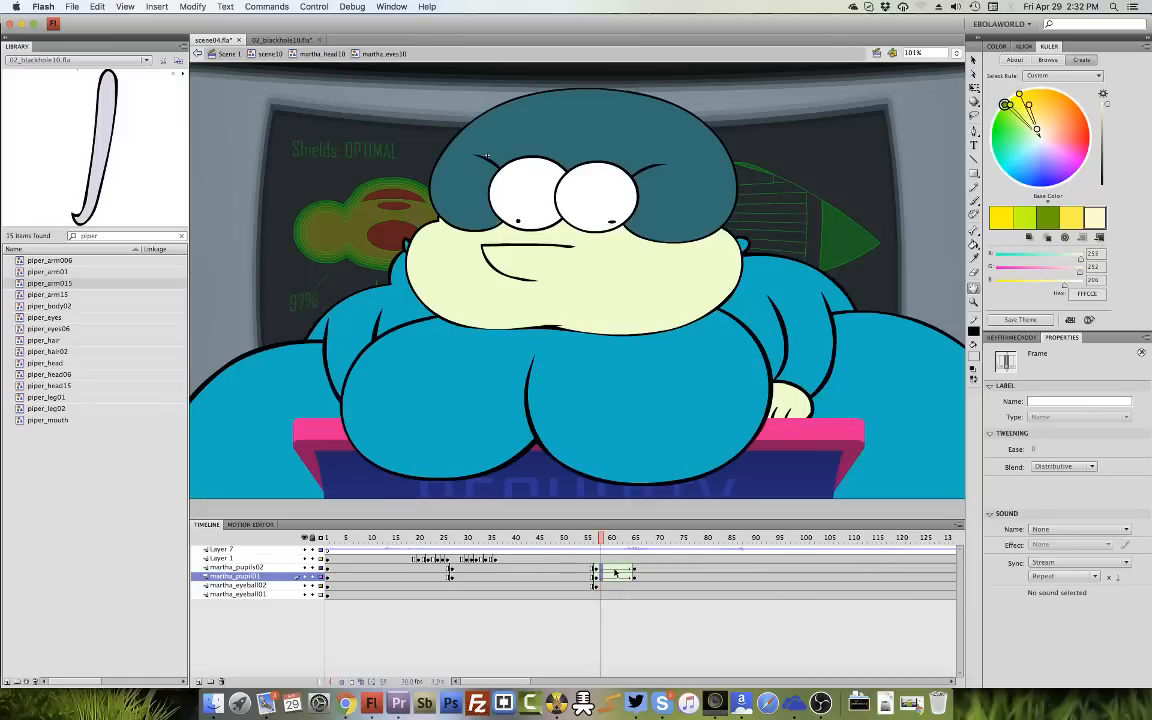
{"action": "left_click", "coordinate": [615, 573]}
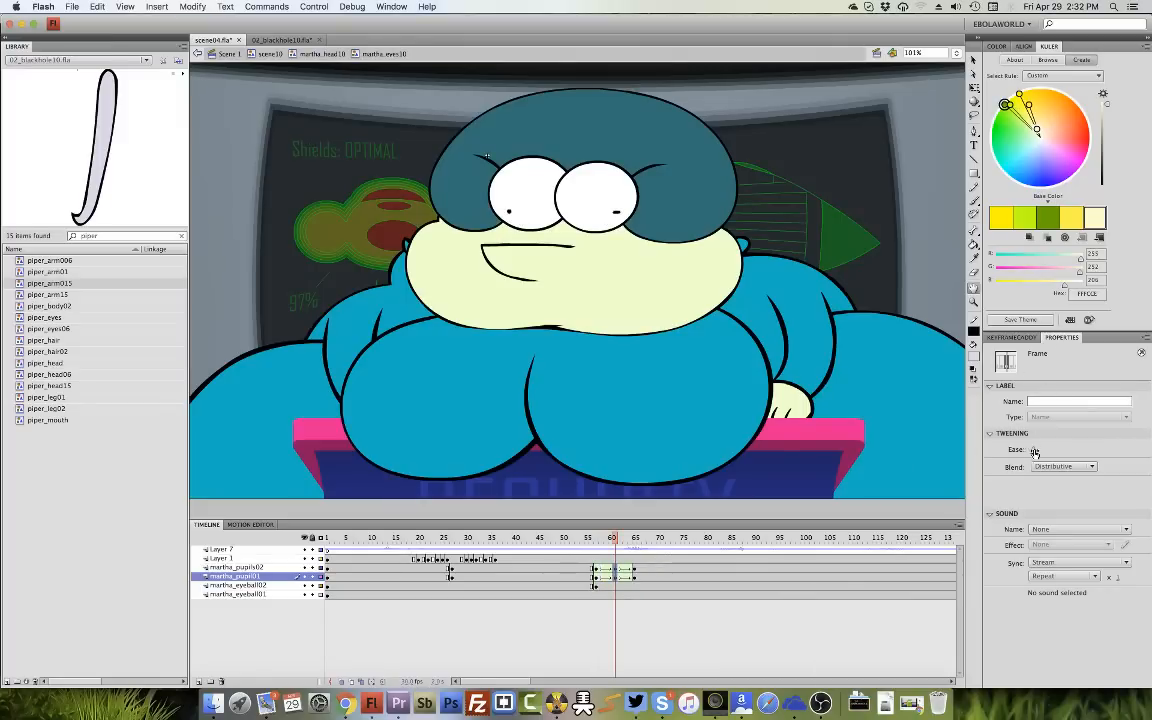
Set the pupil tweens' ease to 100 out after frame 61 and -100 in before it, and play the result.
{"action": "left_click_drag", "start_coordinate": [1035, 453], "coordinate": [1022, 532]}
{"action": "left_click_drag", "start_coordinate": [601, 568], "coordinate": [598, 577]}
{"action": "left_click_drag", "start_coordinate": [1035, 451], "coordinate": [995, 667]}
{"action": "key", "text": "Return"}
{"action": "key", "text": "Return"}
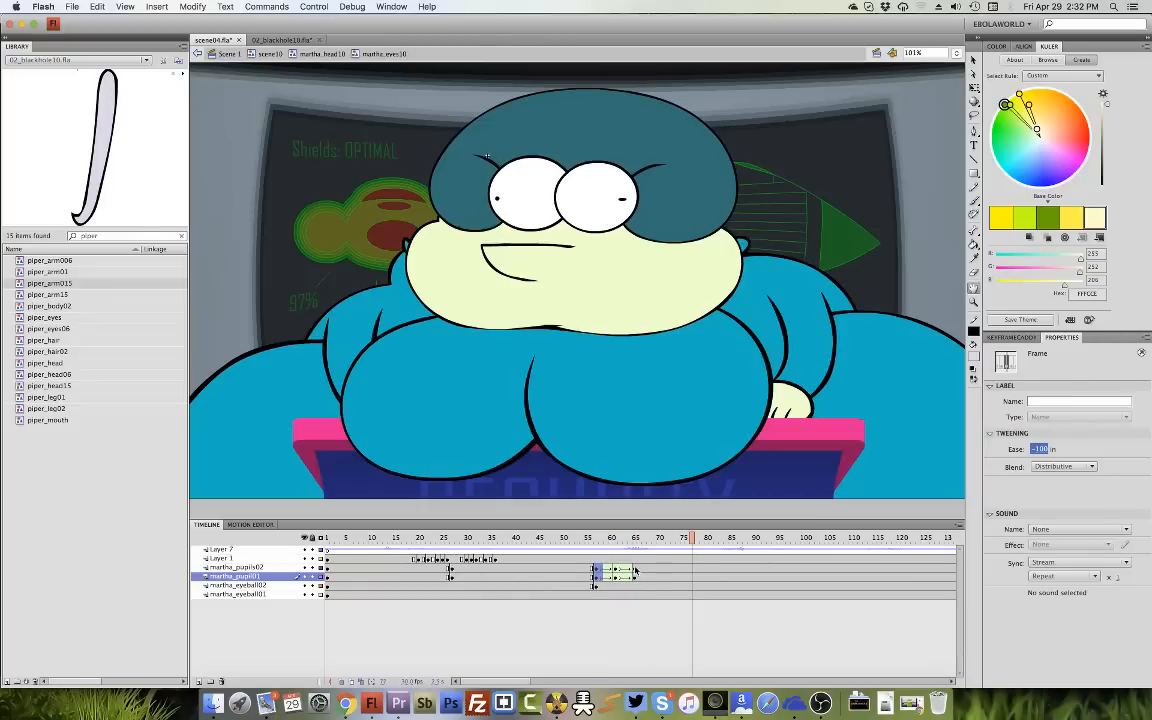
At frame 65, shift both pupils inward toward the middle of their eyeballs.
{"action": "left_click", "coordinate": [634, 572]}
{"action": "left_click", "coordinate": [973, 61]}
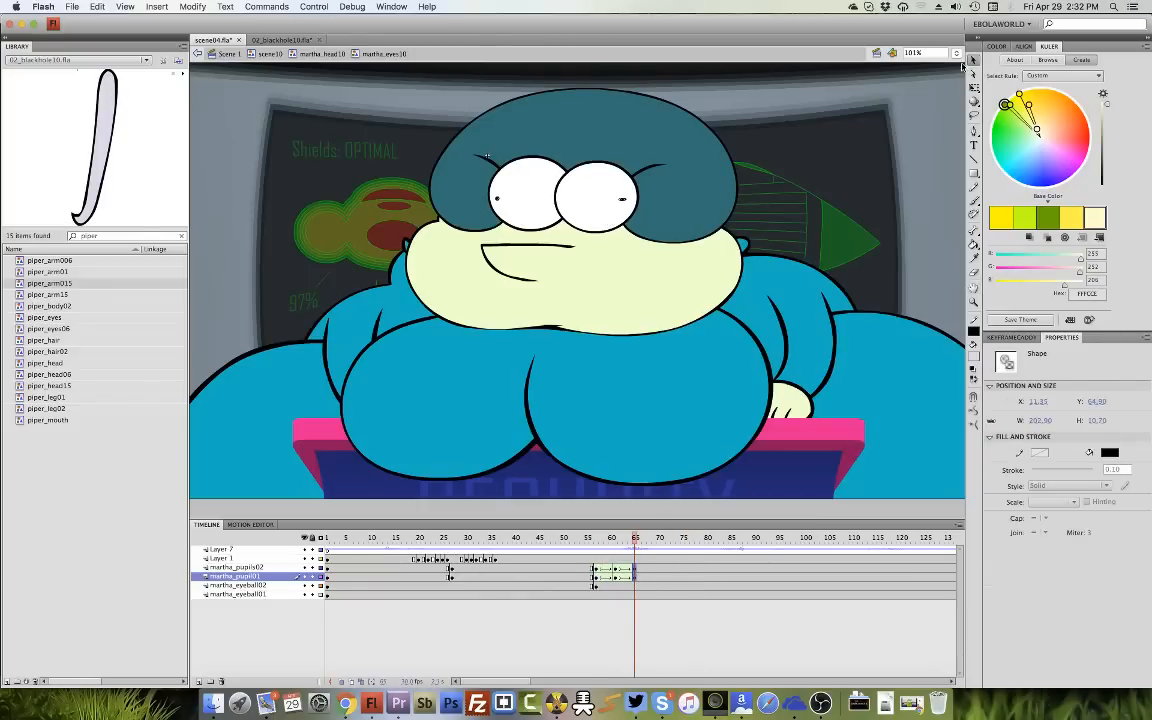
{"action": "left_click", "coordinate": [750, 144]}
{"action": "left_click", "coordinate": [623, 199]}
{"action": "key", "text": "shift+Left"}
{"action": "key", "text": "shift+Left"}
{"action": "key", "text": "shift+Left"}
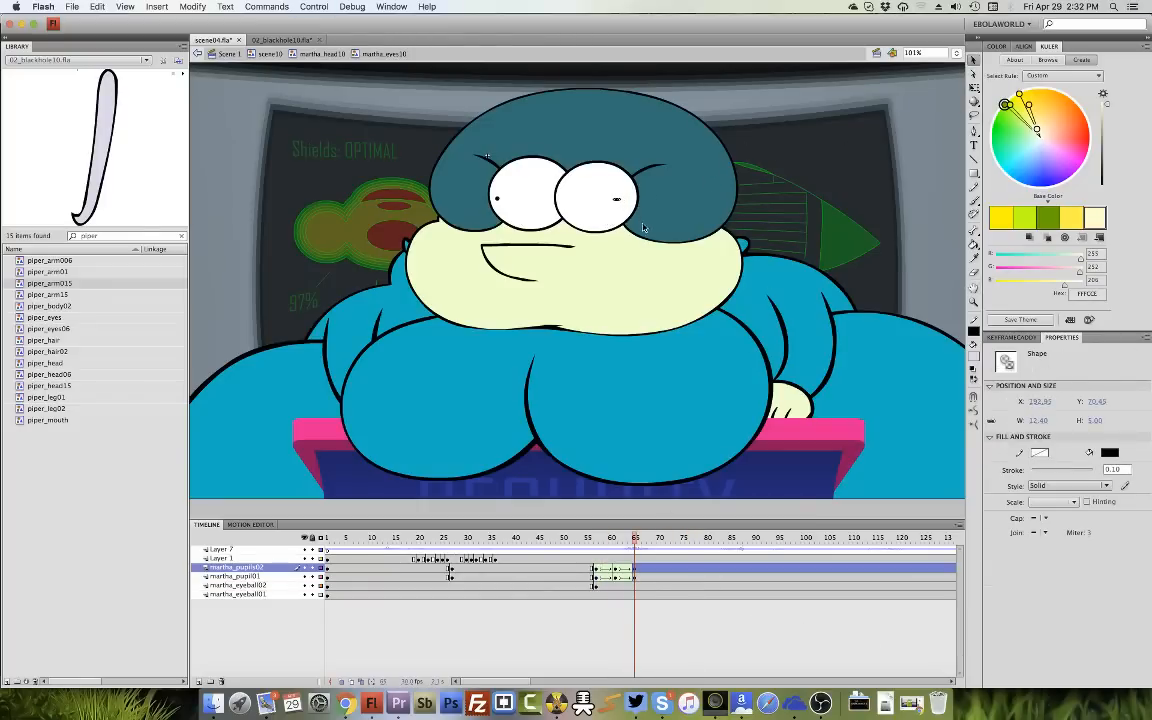
{"action": "left_click", "coordinate": [497, 198]}
{"action": "key", "text": "shift+Right"}
{"action": "key", "text": "shift+Right"}
{"action": "key", "text": "shift+Right"}
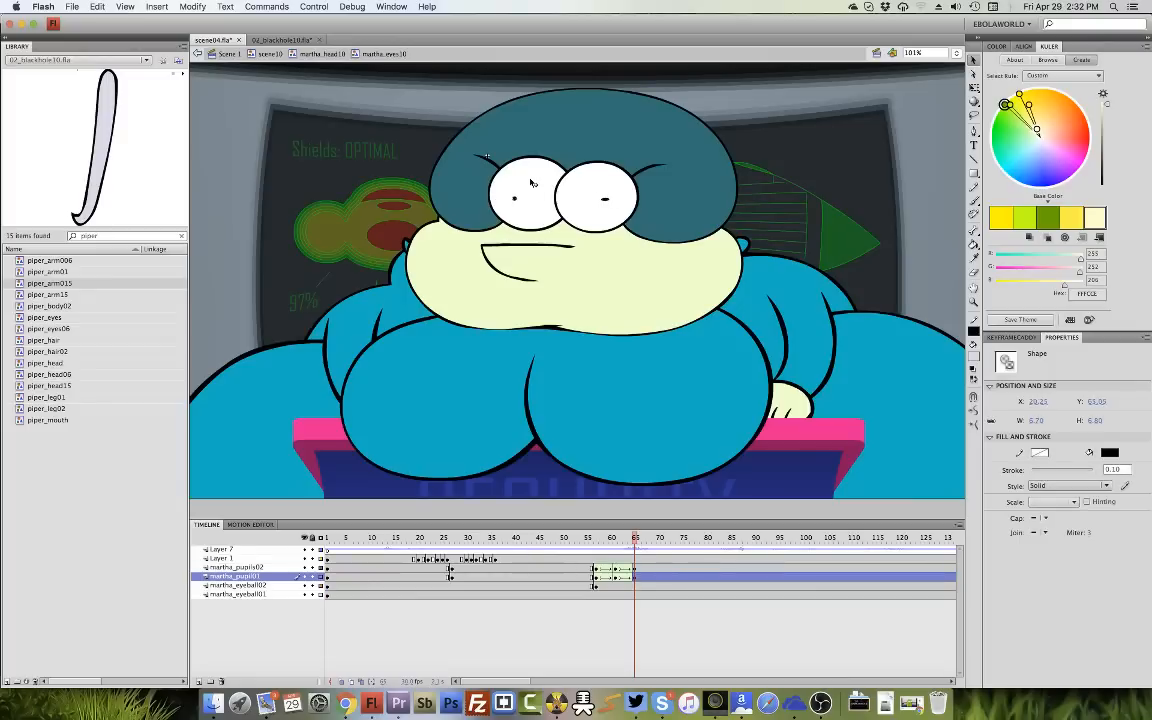
{"action": "left_click", "coordinate": [606, 199]}
{"action": "key", "text": "super+shift+e"}
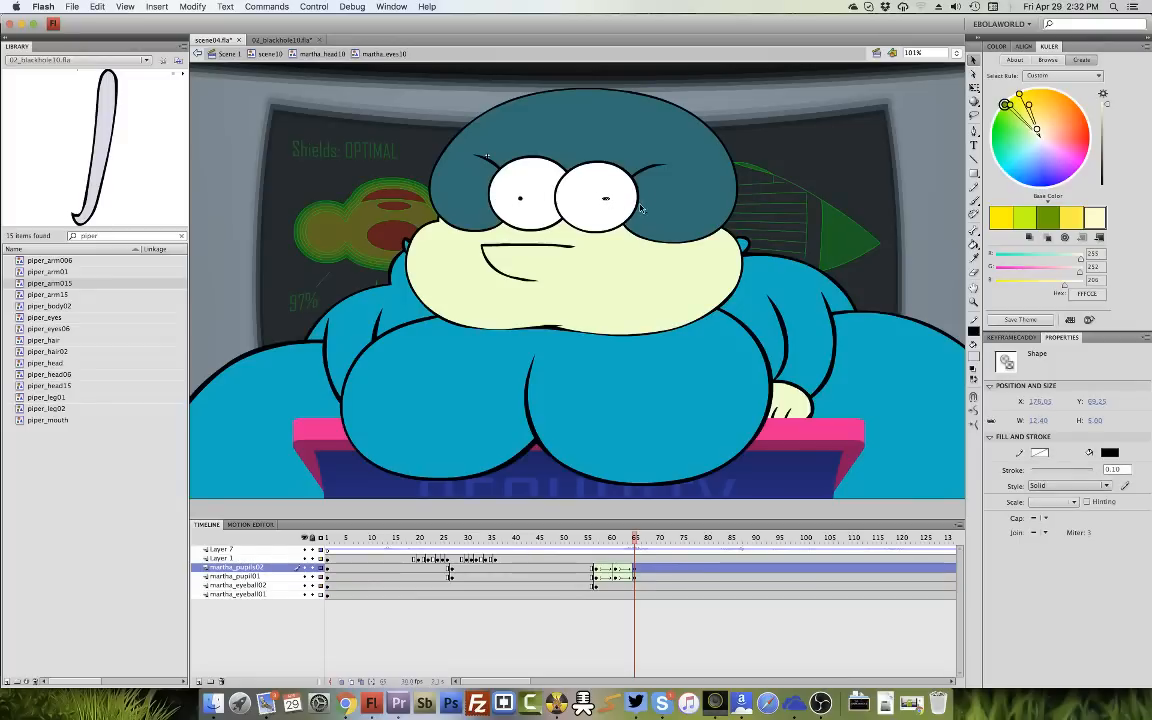
{"action": "left_click", "coordinate": [520, 200]}
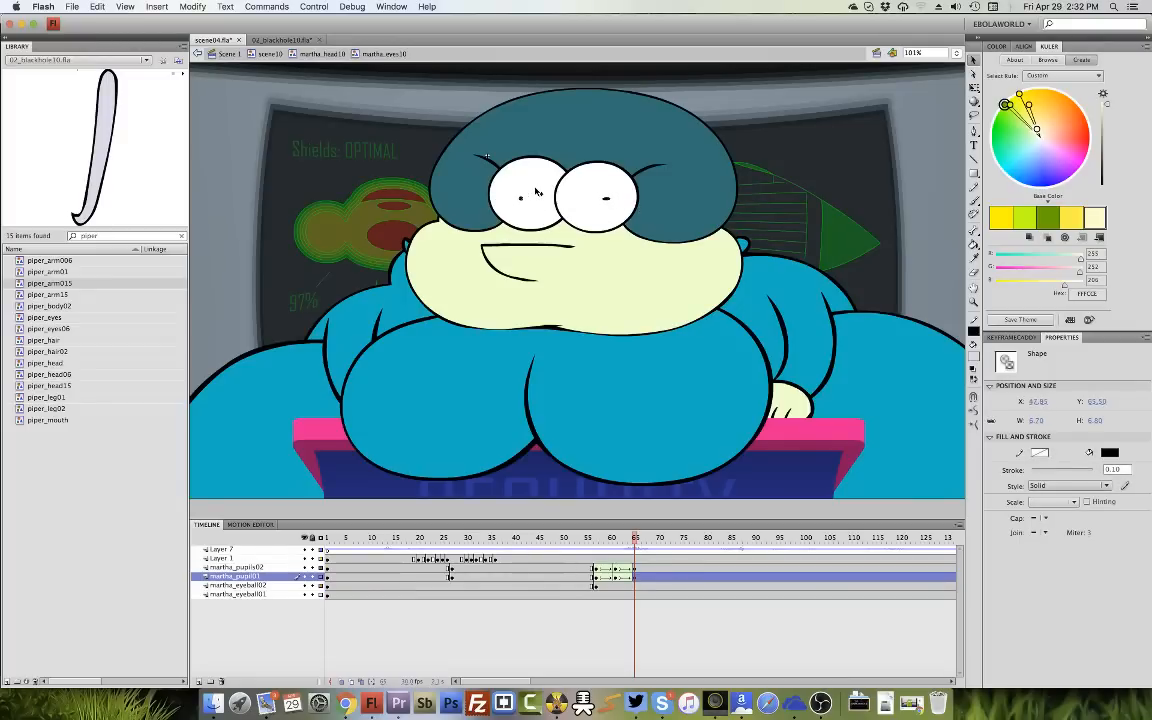
Clear the frame 61 keyframes on both pupil layers and insert fresh ones from the updated tween.
{"action": "left_click_drag", "start_coordinate": [616, 577], "coordinate": [615, 567]}
{"action": "right_click", "coordinate": [615, 567]}
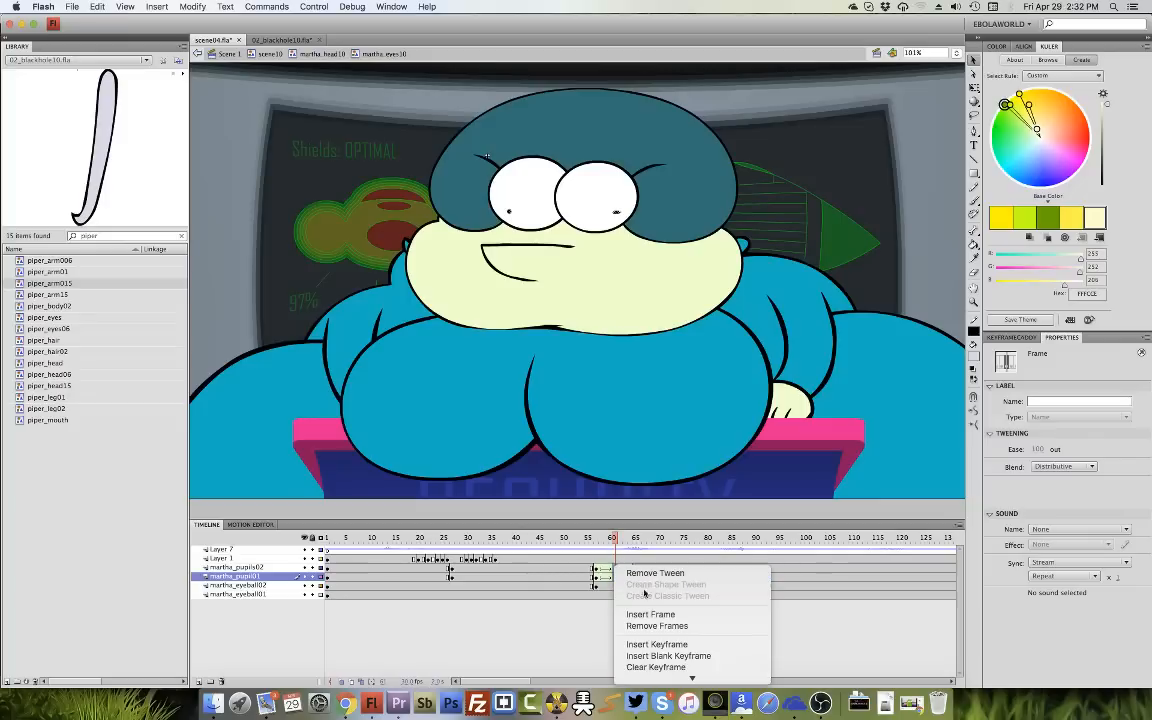
{"action": "left_click", "coordinate": [646, 668]}
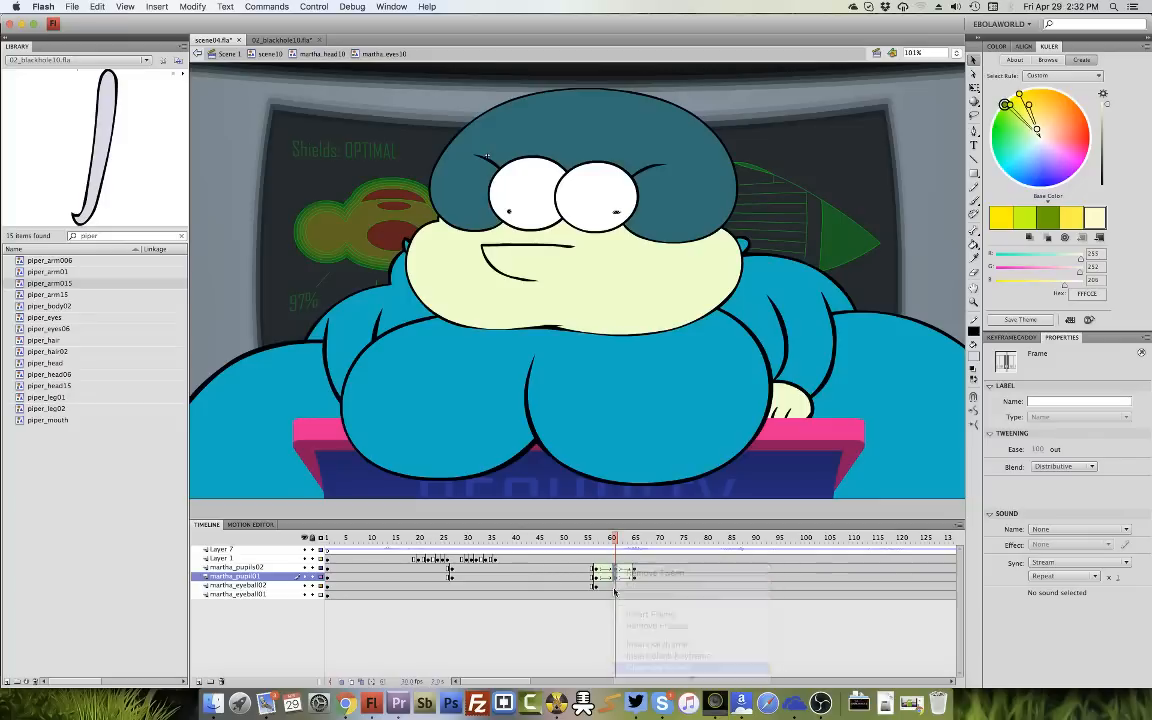
{"action": "left_click", "coordinate": [1041, 450]}
{"action": "key", "text": "Return"}
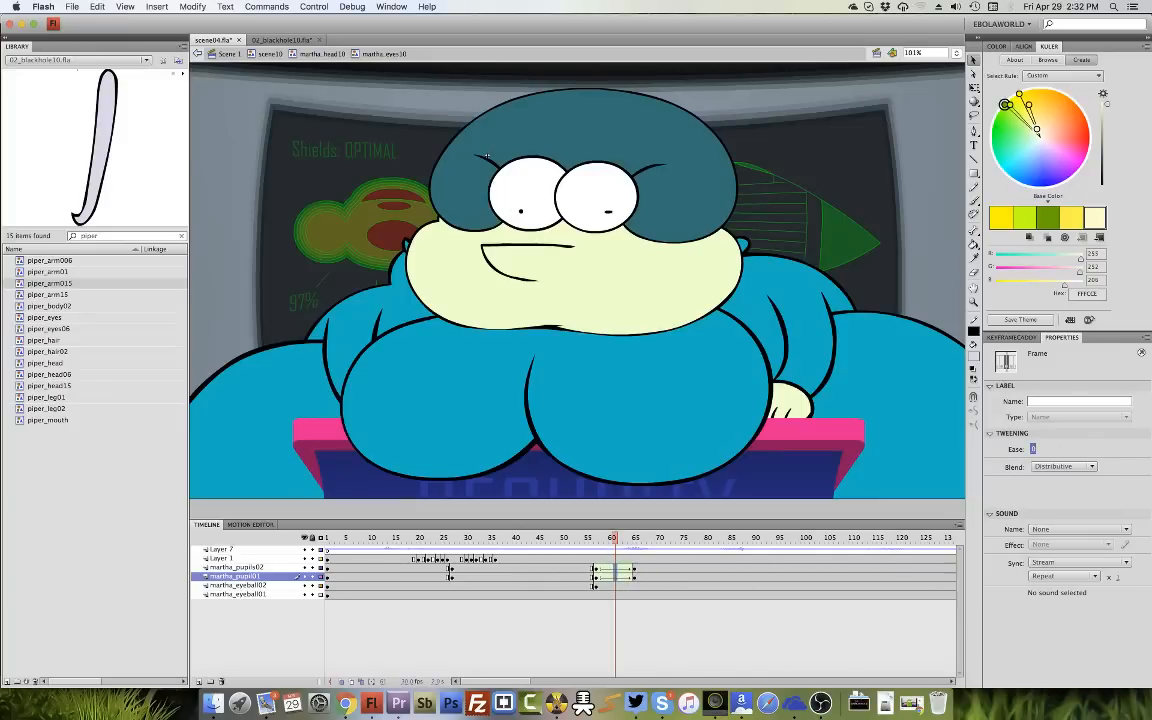
{"action": "key", "text": "F6"}
{"action": "left_click_drag", "start_coordinate": [620, 576], "coordinate": [621, 568]}
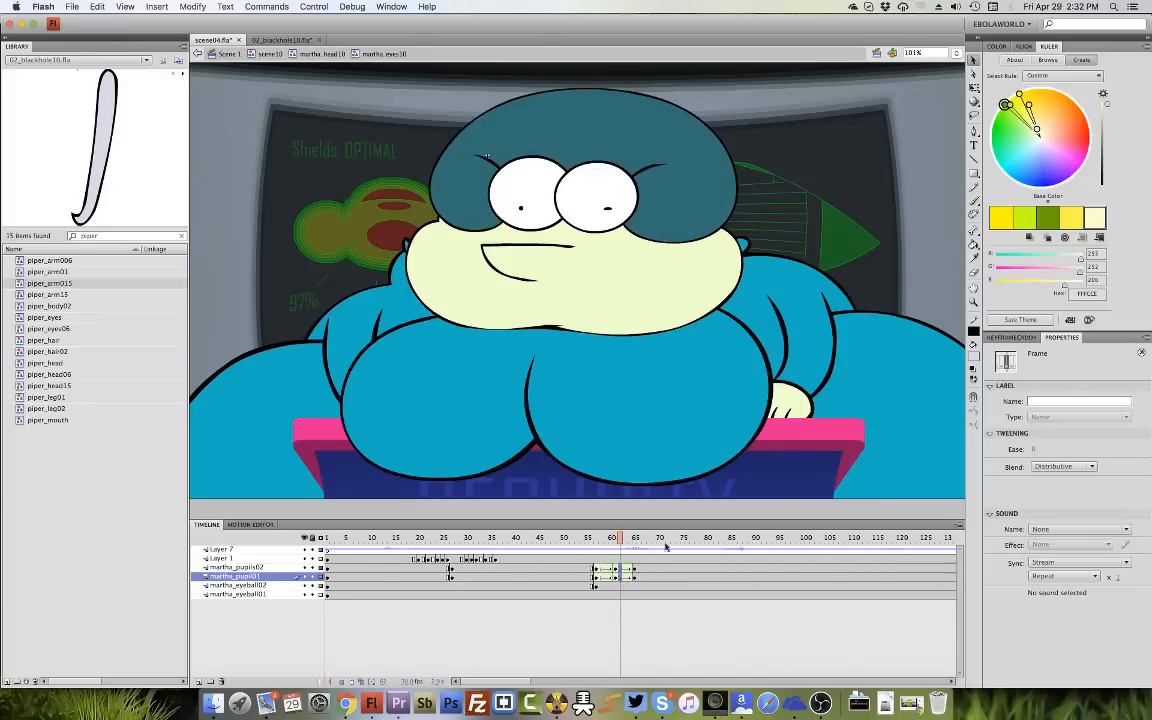
Adjust the ease of the pupil tweens starting at frame 61, stepping through the frames, and replay the eyes with the dialogue.
{"action": "left_click", "coordinate": [1033, 449]}
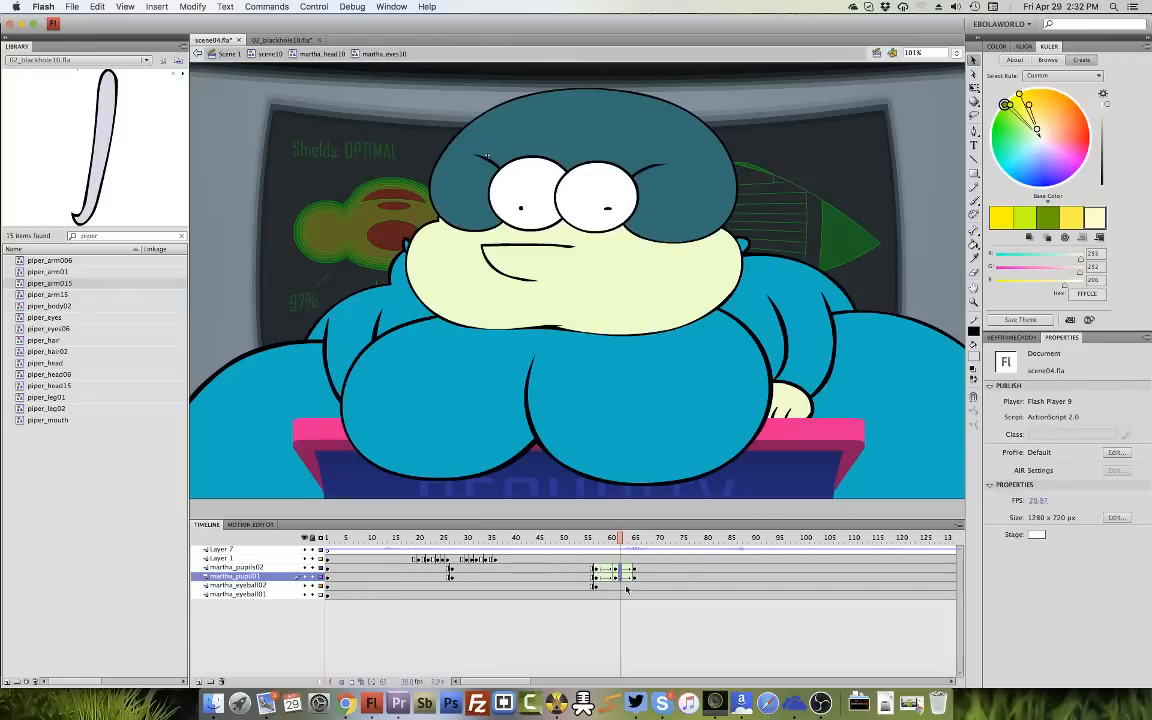
{"action": "key", "text": "comma"}
{"action": "key", "text": "comma"}
{"action": "key", "text": "comma"}
{"action": "key", "text": "comma"}
{"action": "key", "text": "period"}
{"action": "key", "text": "period"}
{"action": "key", "text": "period"}
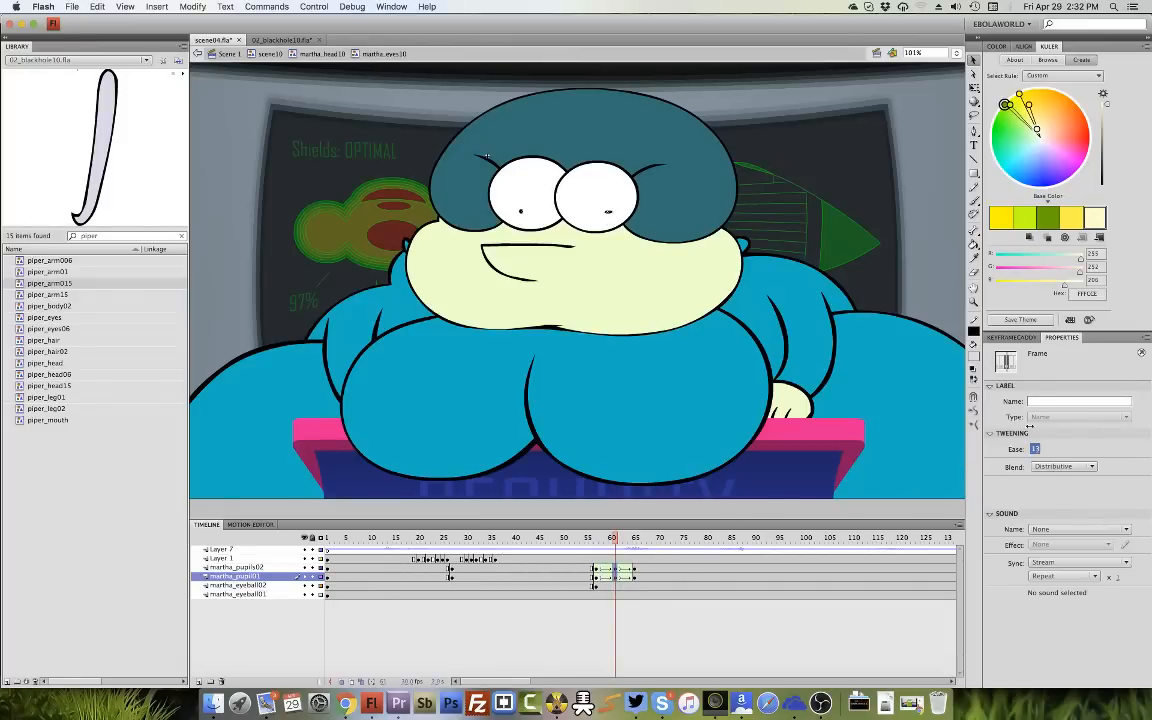
{"action": "left_click", "coordinate": [578, 551]}
{"action": "key", "text": "Return"}
{"action": "key", "text": "Return"}
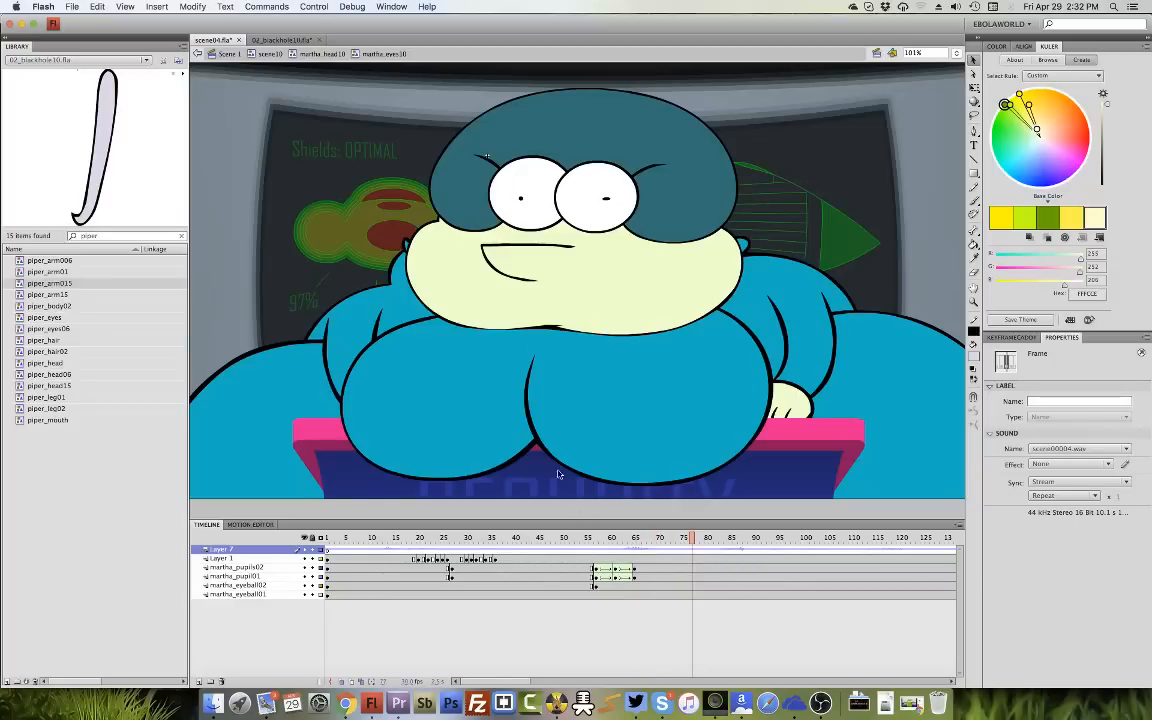
Return to martha_head10 and clear the martha_pupils02 layer's keyframes between frames 22 and 40.
{"action": "left_click", "coordinate": [343, 54]}
{"action": "mouse_move", "coordinate": [410, 550]}
{"action": "left_mouse_down"}
{"action": "mouse_move", "coordinate": [496, 558]}
{"action": "mouse_move", "coordinate": [430, 559]}
{"action": "left_mouse_up"}
{"action": "right_click", "coordinate": [449, 558]}
{"action": "left_click", "coordinate": [515, 660]}
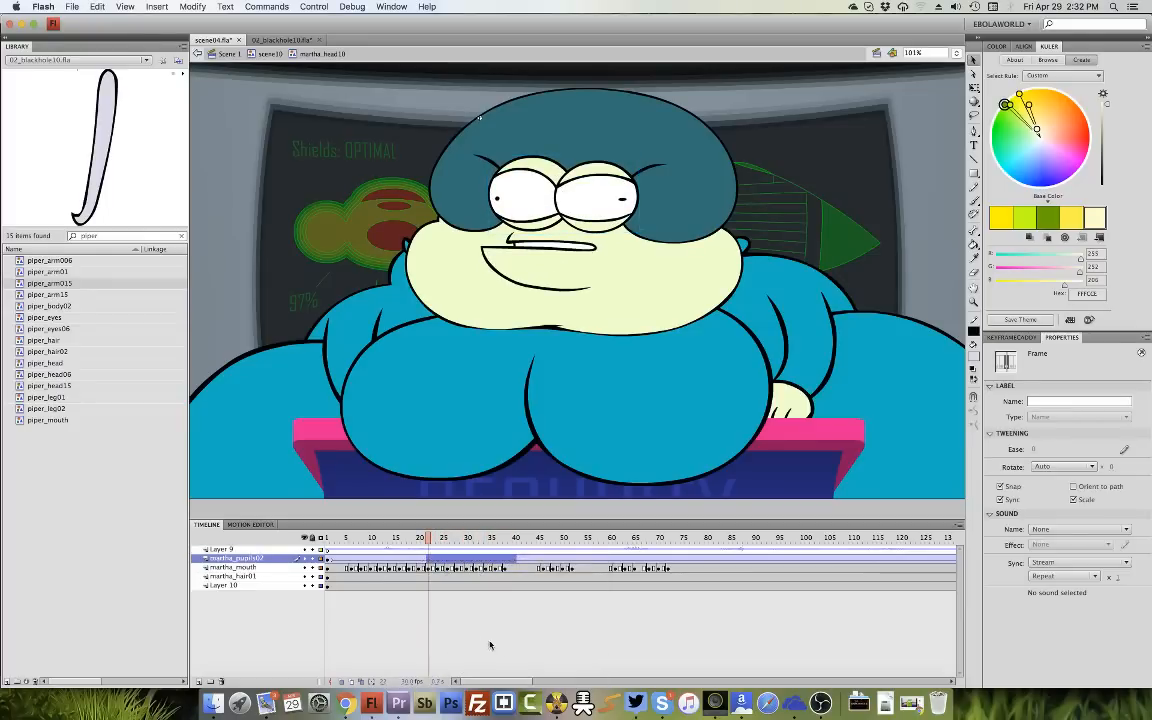
Clear the leftover keyframes near the end of the martha_head10 timeline and extend all its layers past frame 340.
{"action": "scroll", "coordinate": [654, 606], "scroll_direction": "right", "scroll_amount": 10}
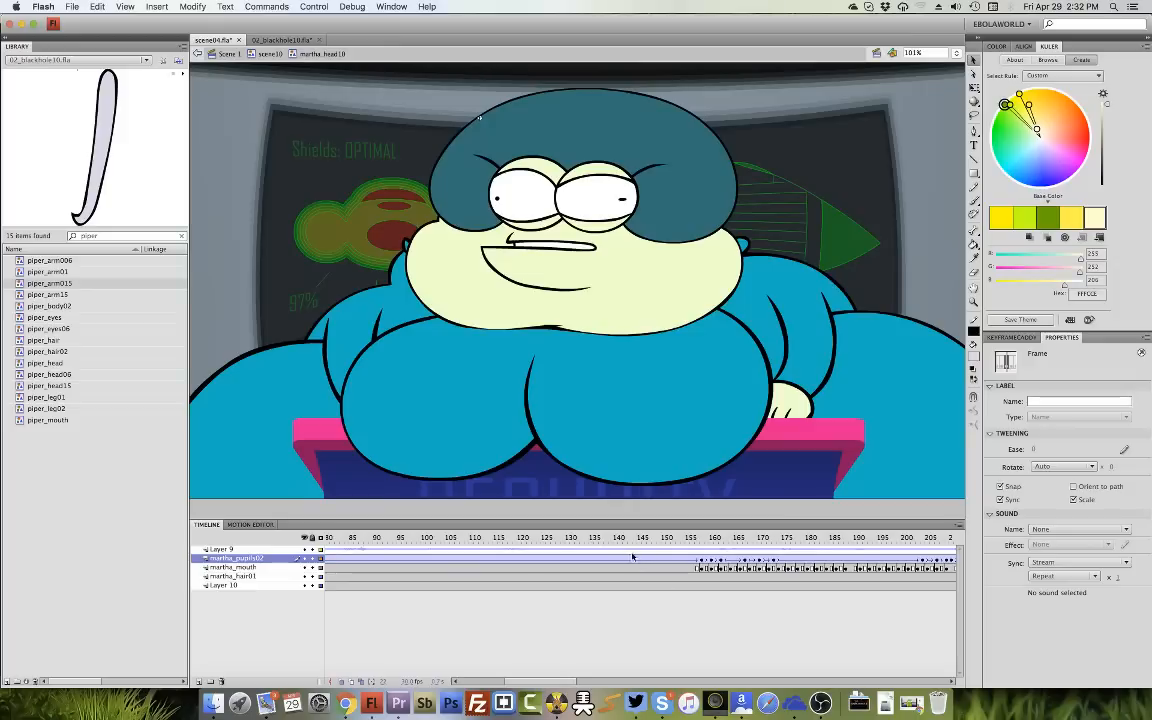
{"action": "scroll", "coordinate": [607, 620], "scroll_direction": "right", "scroll_amount": 10}
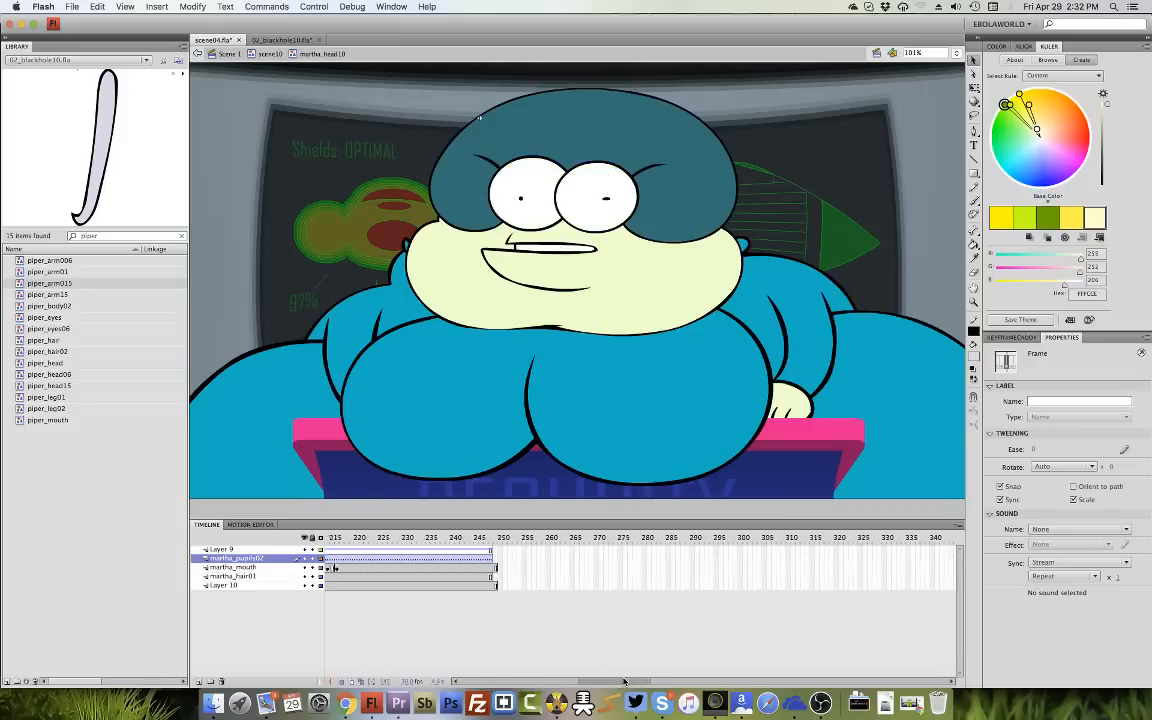
{"action": "left_click_drag", "start_coordinate": [487, 584], "coordinate": [458, 571]}
{"action": "right_click", "coordinate": [460, 571]}
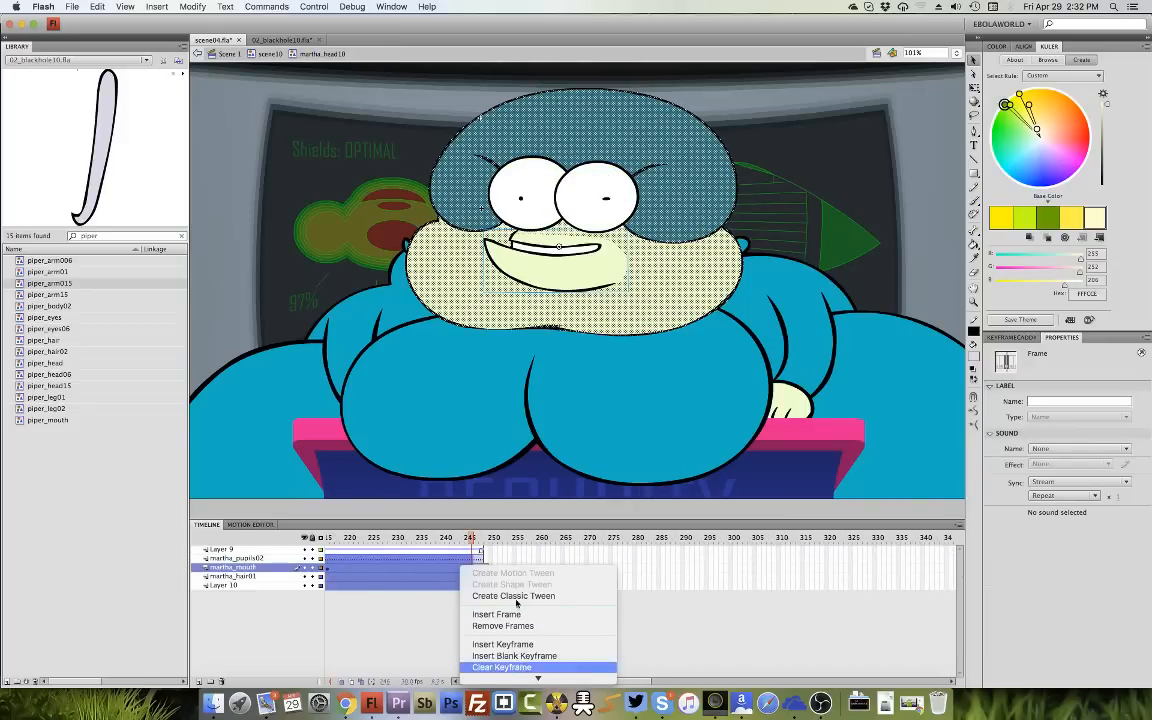
{"action": "left_click", "coordinate": [530, 667]}
{"action": "left_click_drag", "start_coordinate": [583, 563], "coordinate": [918, 640]}
{"action": "key", "text": "F5"}
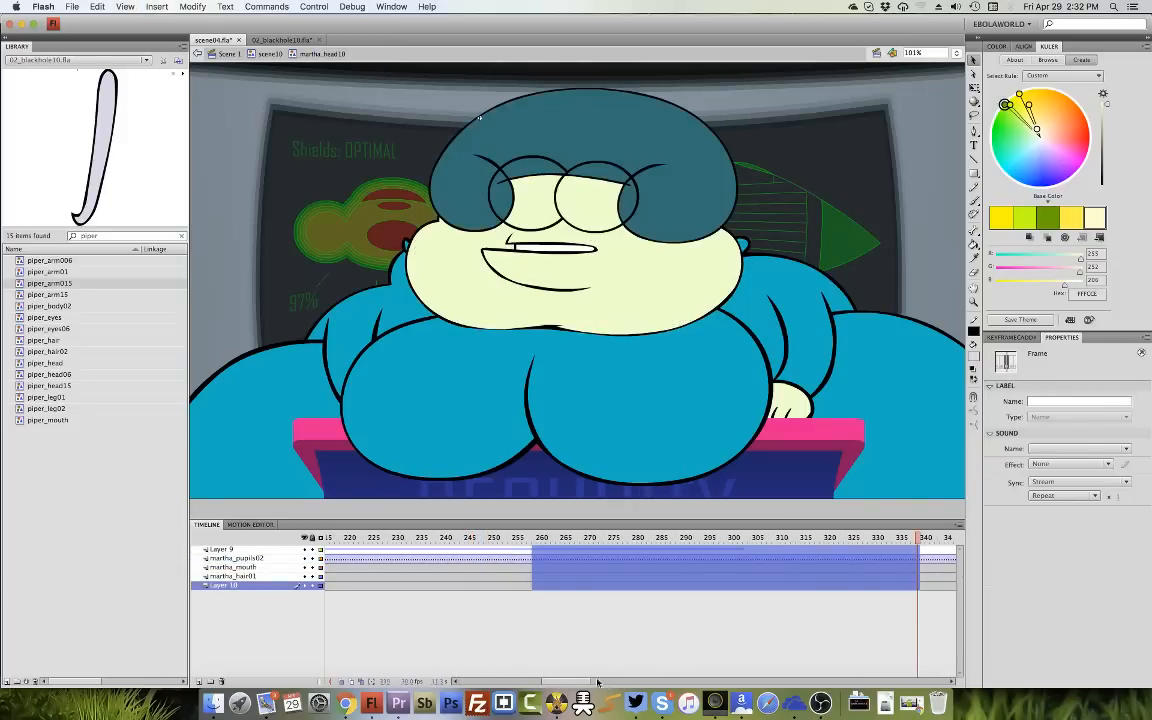
Insert keyframes at frames 20 and 27 on the martha_pupils02 layer of martha_head10.
{"action": "left_click_drag", "start_coordinate": [602, 682], "coordinate": [450, 677]}
{"action": "left_click_drag", "start_coordinate": [328, 540], "coordinate": [421, 548]}
{"action": "left_click", "coordinate": [421, 558]}
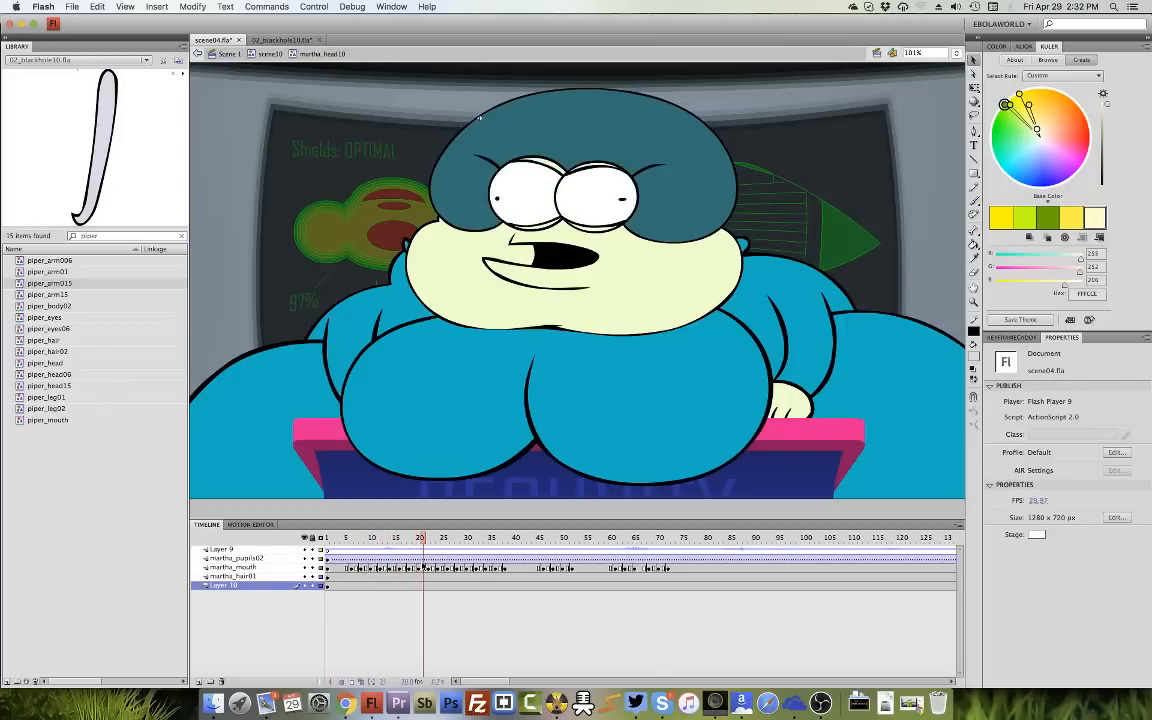
{"action": "left_click", "coordinate": [420, 542]}
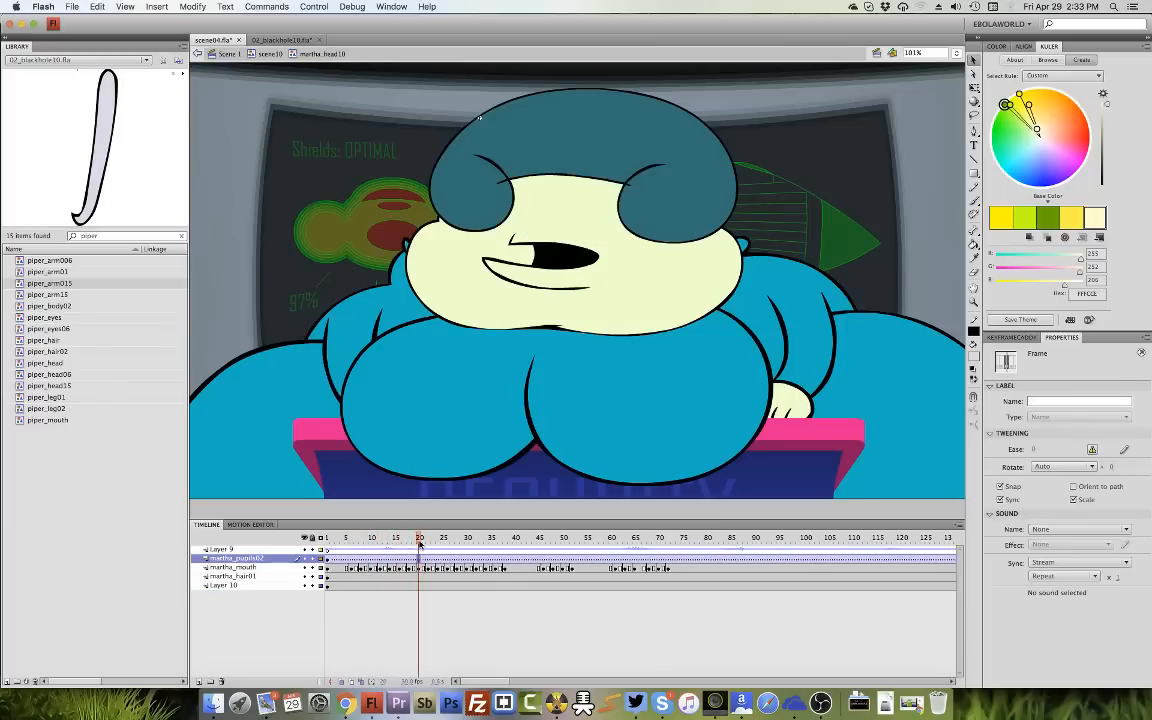
{"action": "key", "text": "super+z"}
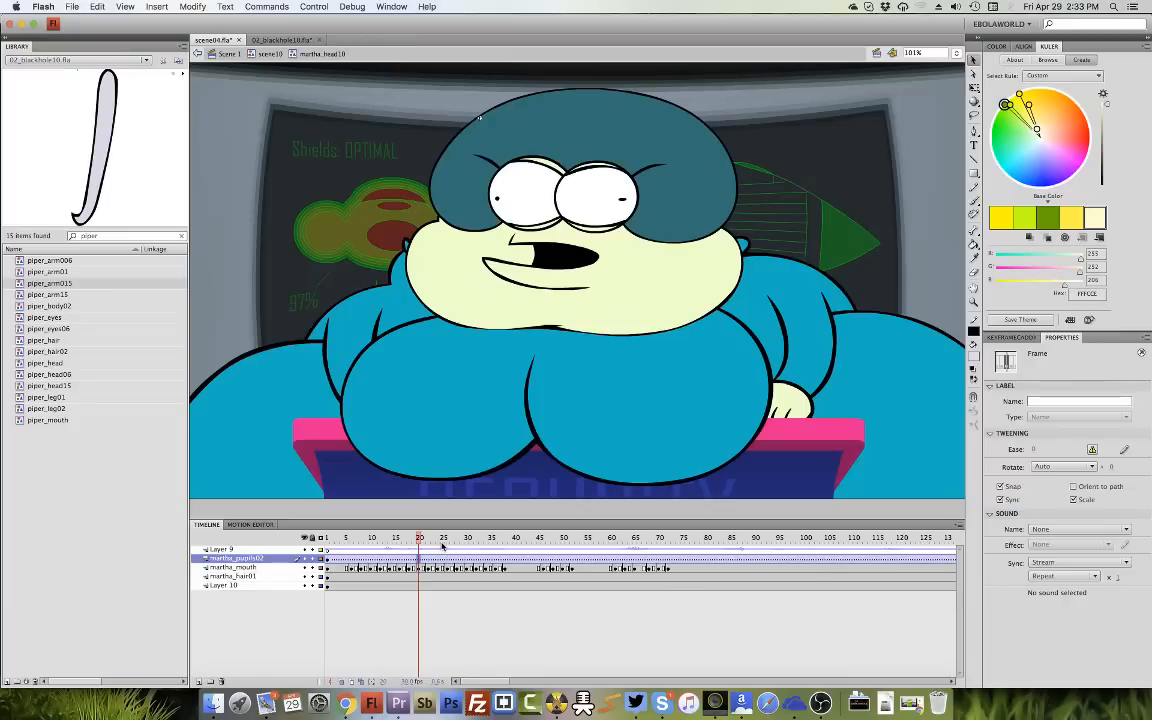
{"action": "left_click_drag", "start_coordinate": [442, 542], "coordinate": [463, 542]}
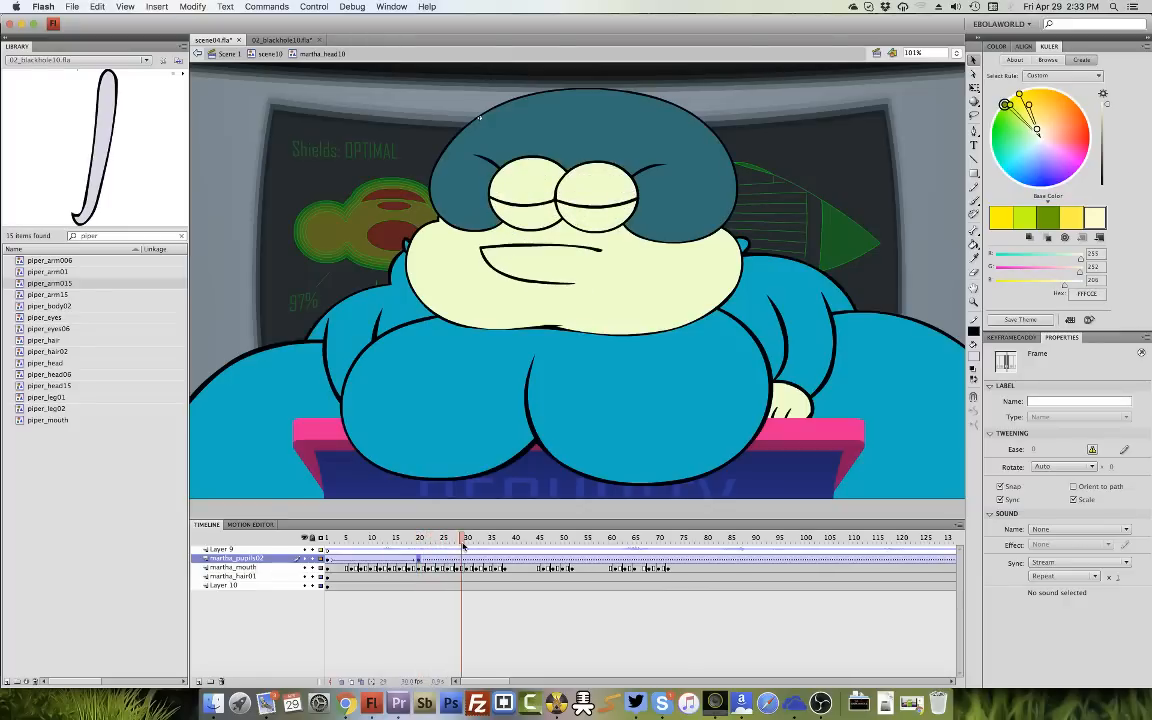
{"action": "left_click", "coordinate": [457, 561]}
{"action": "left_click", "coordinate": [453, 561]}
{"action": "key", "text": "F6"}
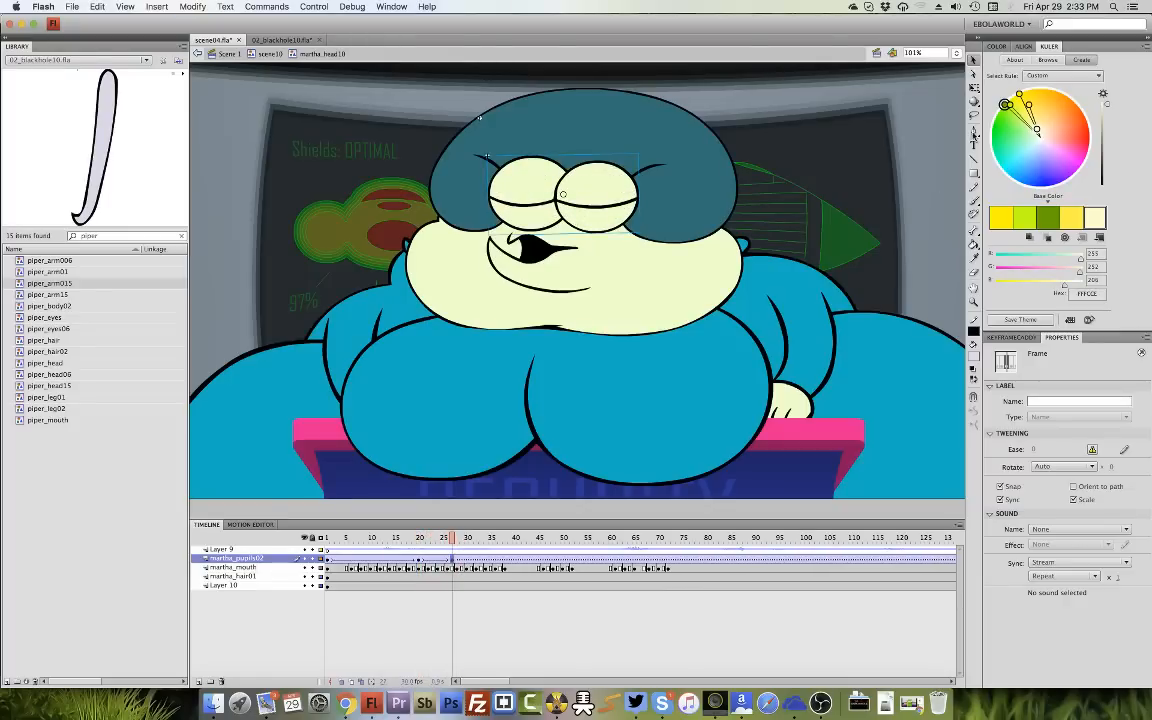
Transform the closed eyes at frame 27, squashing them slightly shorter and stretching them slightly wider.
{"action": "left_click", "coordinate": [455, 283]}
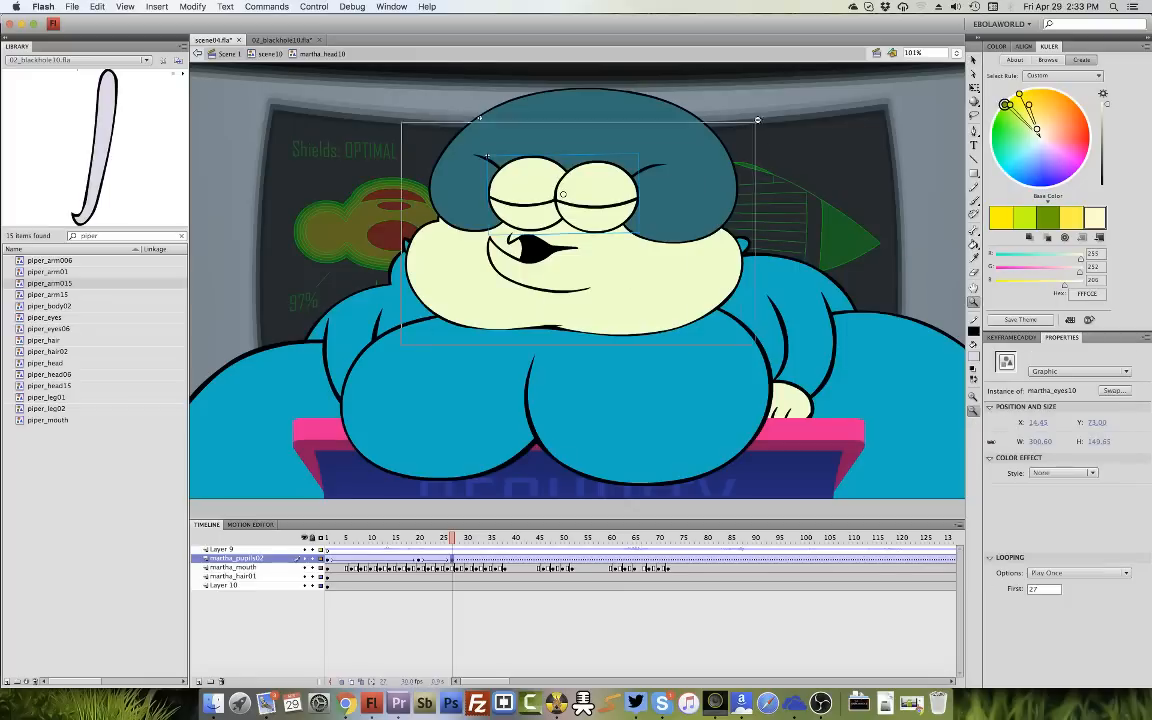
{"action": "scroll", "coordinate": [486, 157], "scroll_direction": "up", "scroll_amount": 3}
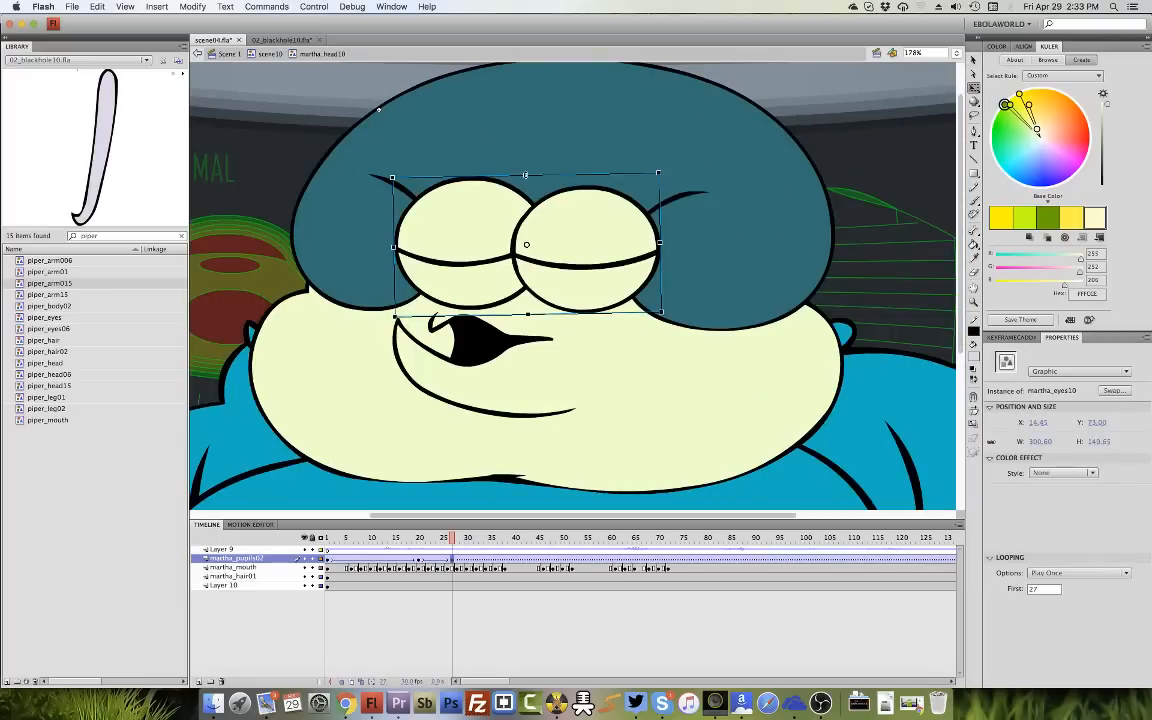
{"action": "left_click_drag", "start_coordinate": [525, 175], "coordinate": [525, 180]}
{"action": "left_click_drag", "start_coordinate": [660, 242], "coordinate": [665, 242]}
Add a keyframe at frame 23 on the martha_pupils02 layer and set the ease of the tween from frame 20 to -100.
{"action": "left_click", "coordinate": [433, 558]}
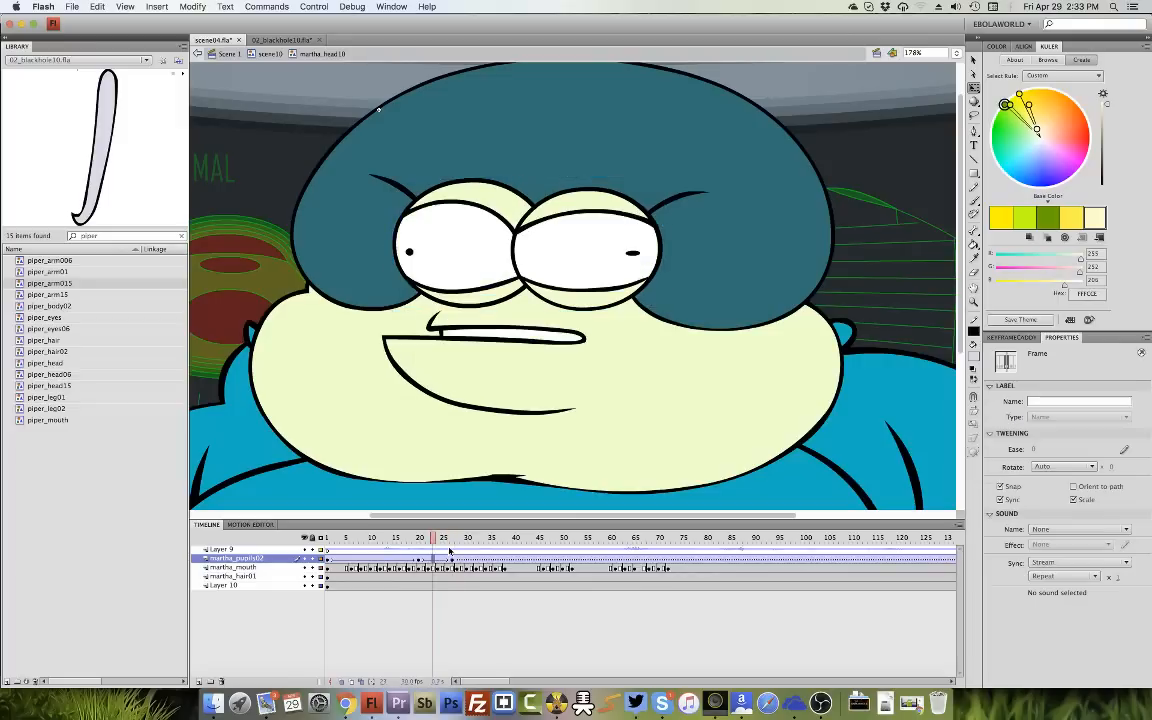
{"action": "left_click", "coordinate": [424, 540]}
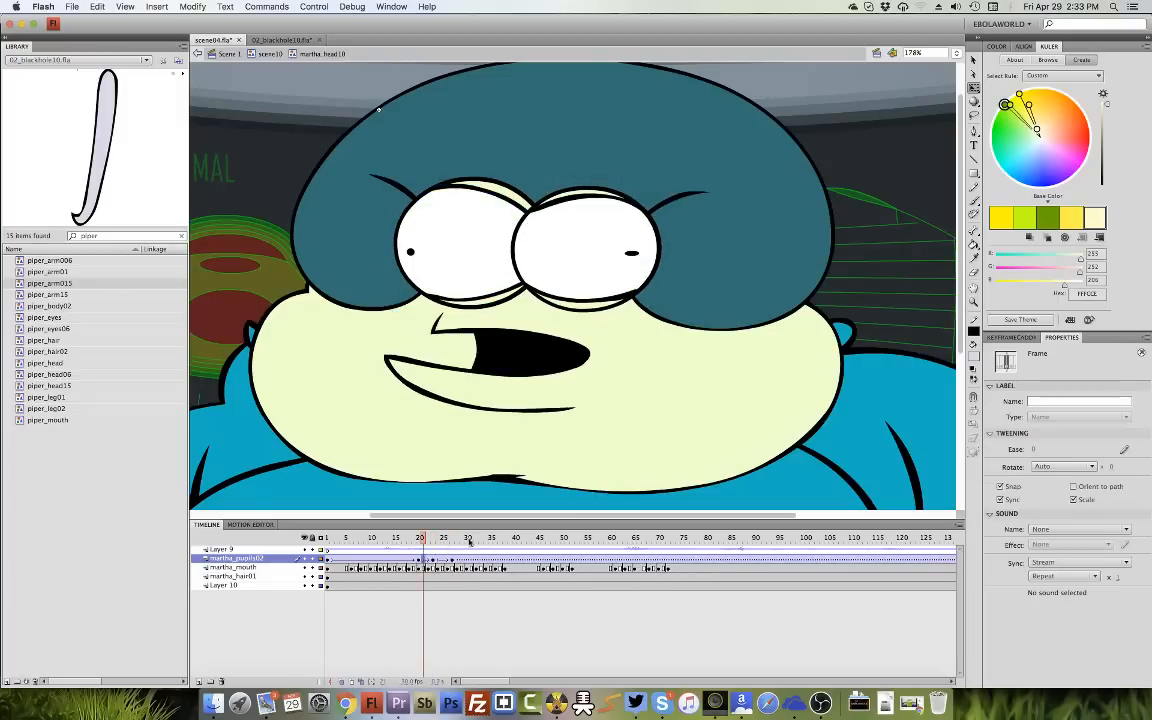
{"action": "left_click", "coordinate": [1034, 449]}
{"action": "type", "text": "100"}
{"action": "key", "text": "Return"}
{"action": "left_click", "coordinate": [392, 540]}
{"action": "key", "text": "Return"}
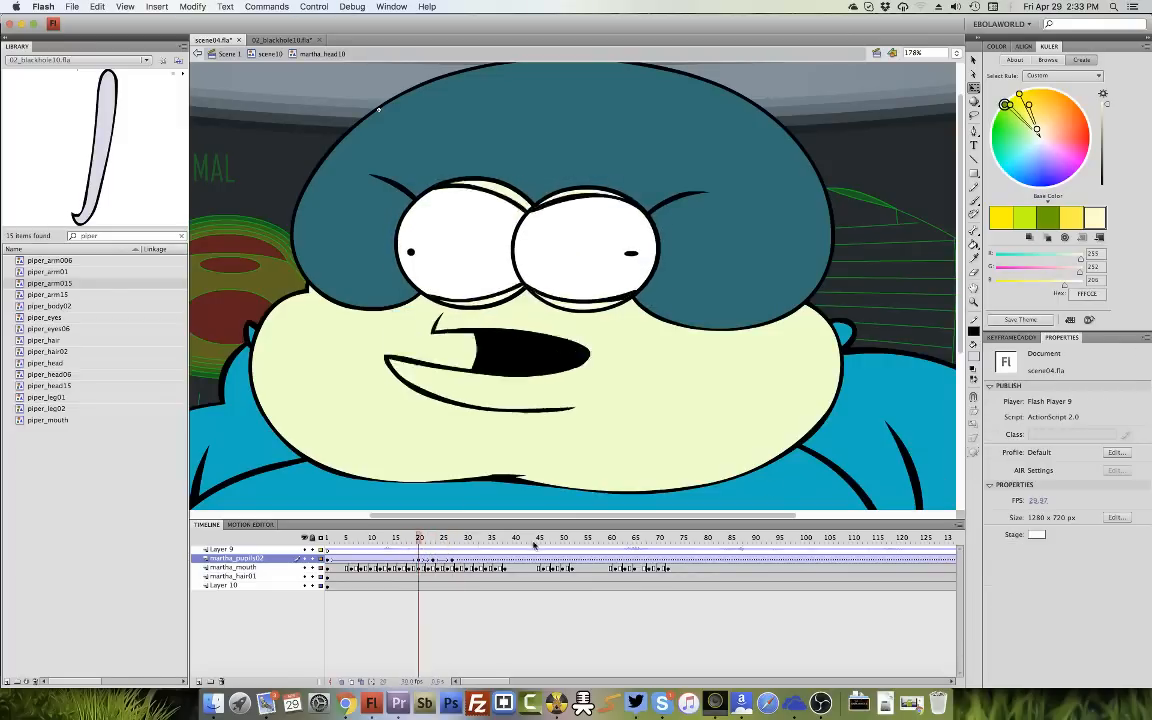
Add a keyframe at frame 36 on the martha_pupils02 layer and restore the eye shape there by copying the frame 20 keyframe.
{"action": "left_click_drag", "start_coordinate": [467, 543], "coordinate": [492, 549]}
{"action": "left_click", "coordinate": [494, 566]}
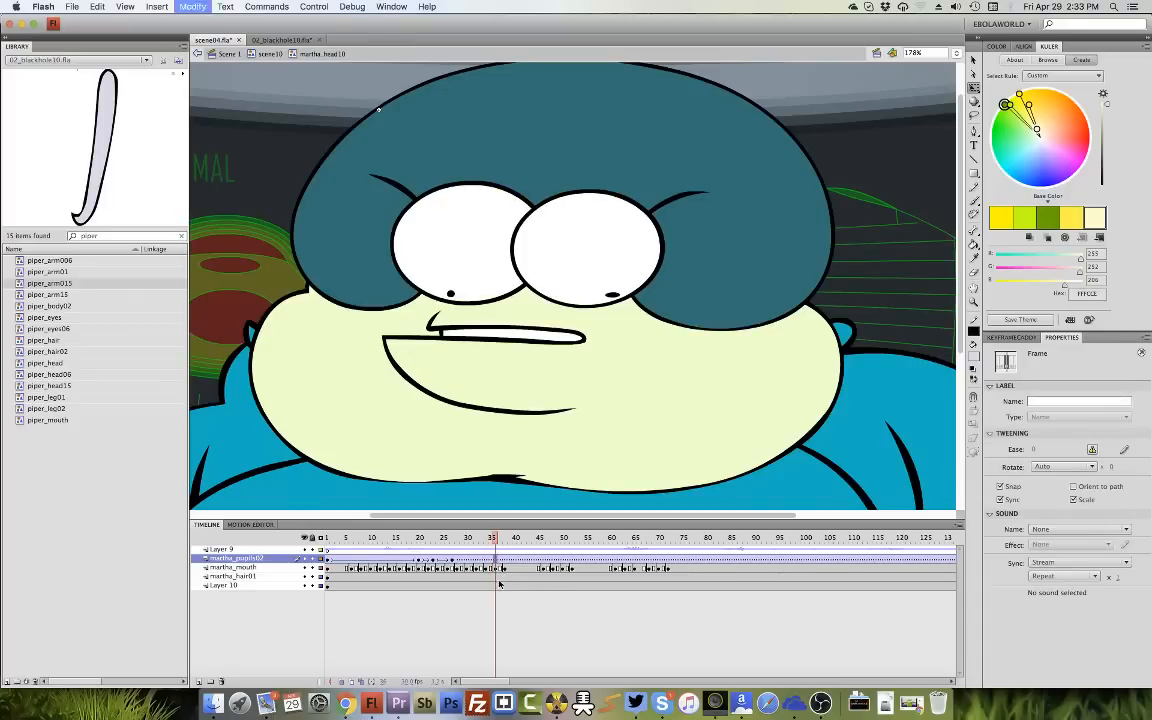
{"action": "left_click", "coordinate": [420, 560]}
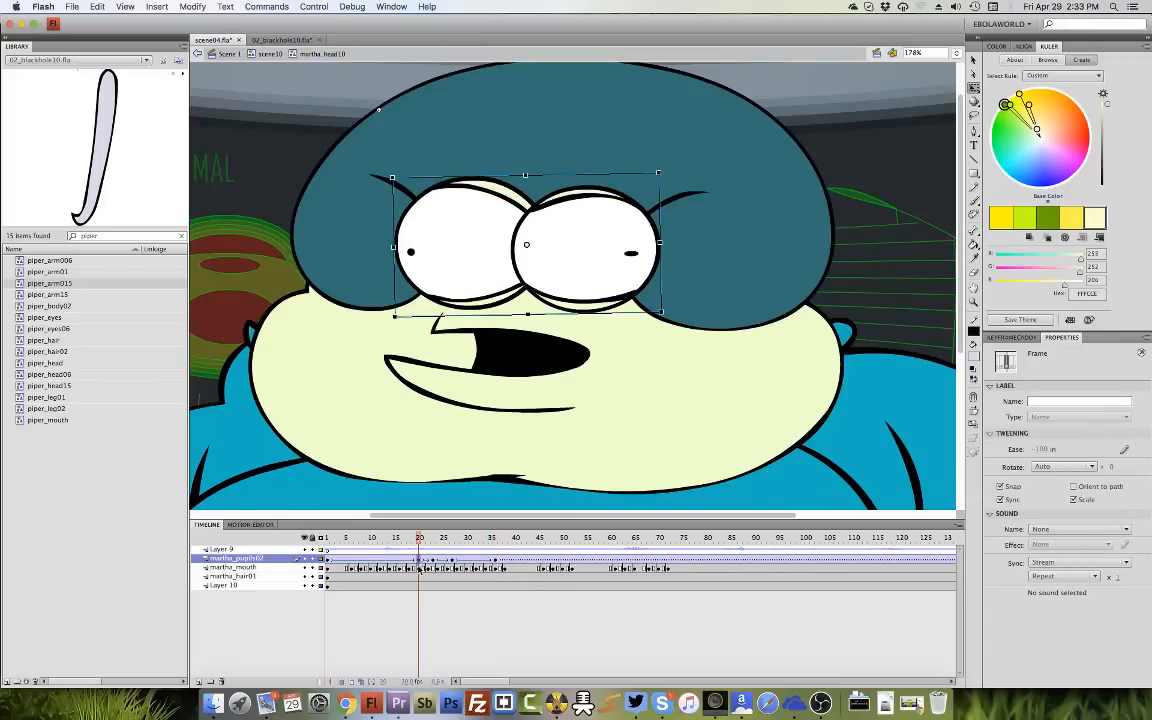
{"action": "left_click_drag", "start_coordinate": [430, 564], "coordinate": [496, 561]}
Add a keyframe at frame 31 on the pupils layer, set the ease of the tween from frame 27 to -100, and replay the blink.
{"action": "left_click", "coordinate": [473, 561]}
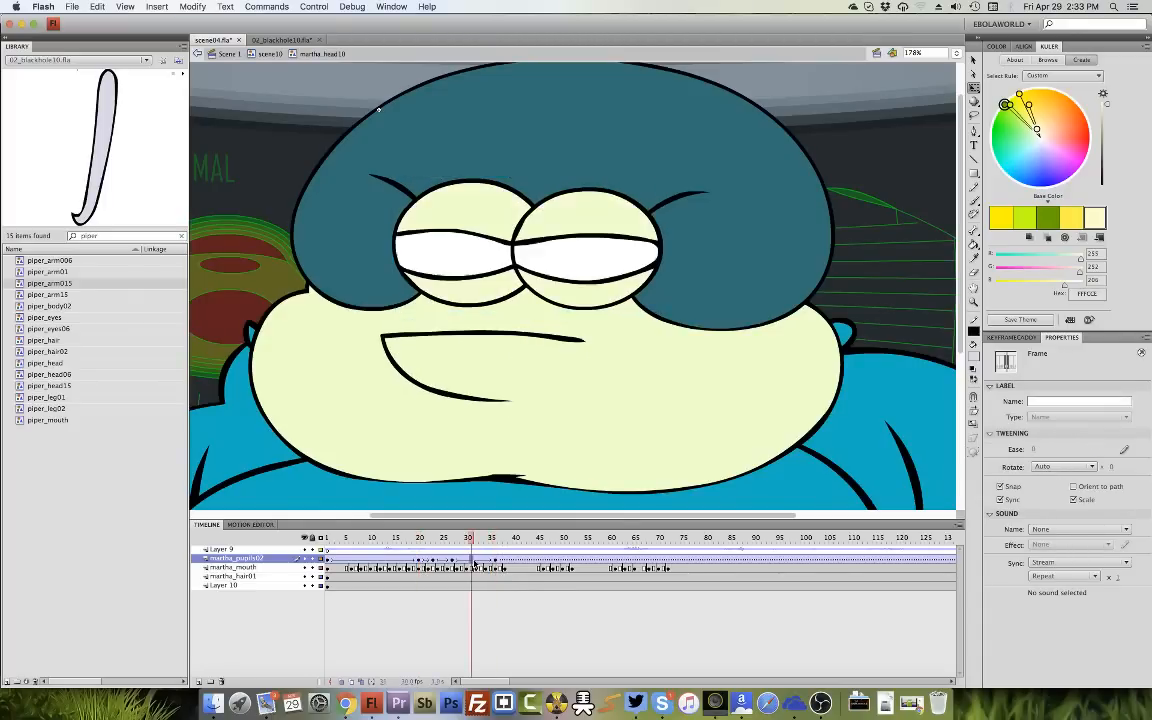
{"action": "left_click", "coordinate": [1036, 450]}
{"action": "left_click", "coordinate": [459, 560]}
{"action": "left_click", "coordinate": [1037, 450]}
{"action": "type", "text": "100"}
{"action": "key", "text": "Return"}
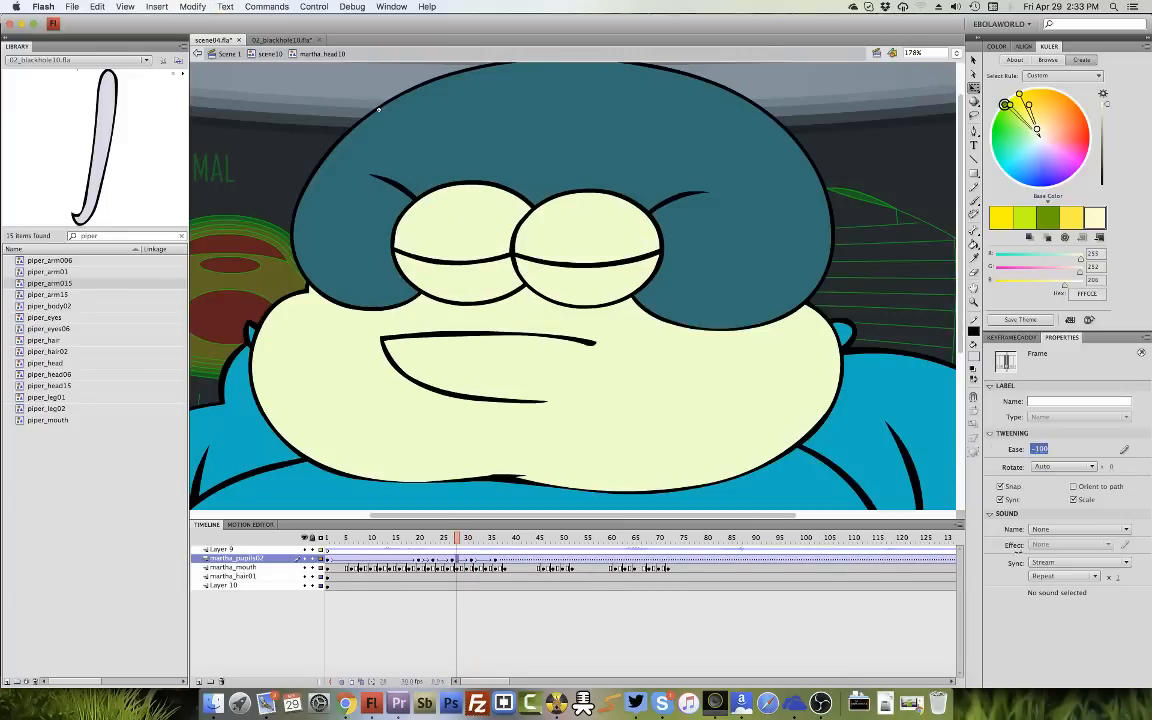
{"action": "left_click", "coordinate": [408, 539]}
{"action": "key", "text": "Return"}
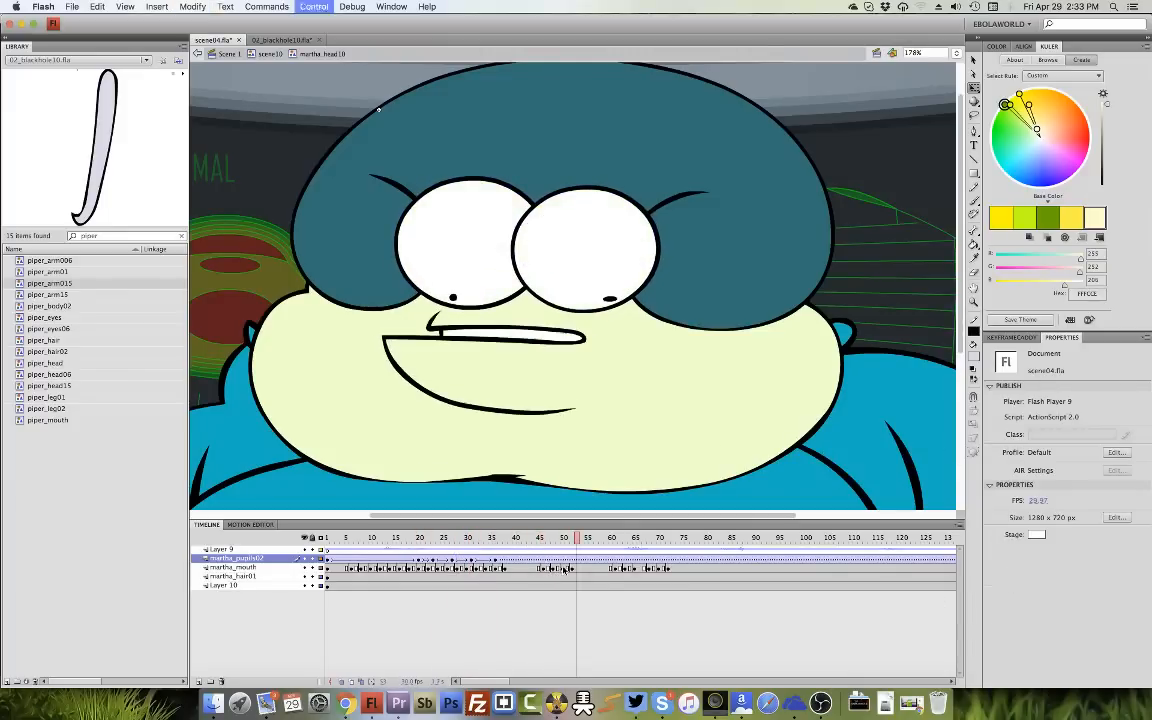
{"action": "left_click", "coordinate": [587, 541]}
{"action": "left_click_drag", "start_coordinate": [587, 544], "coordinate": [716, 548]}
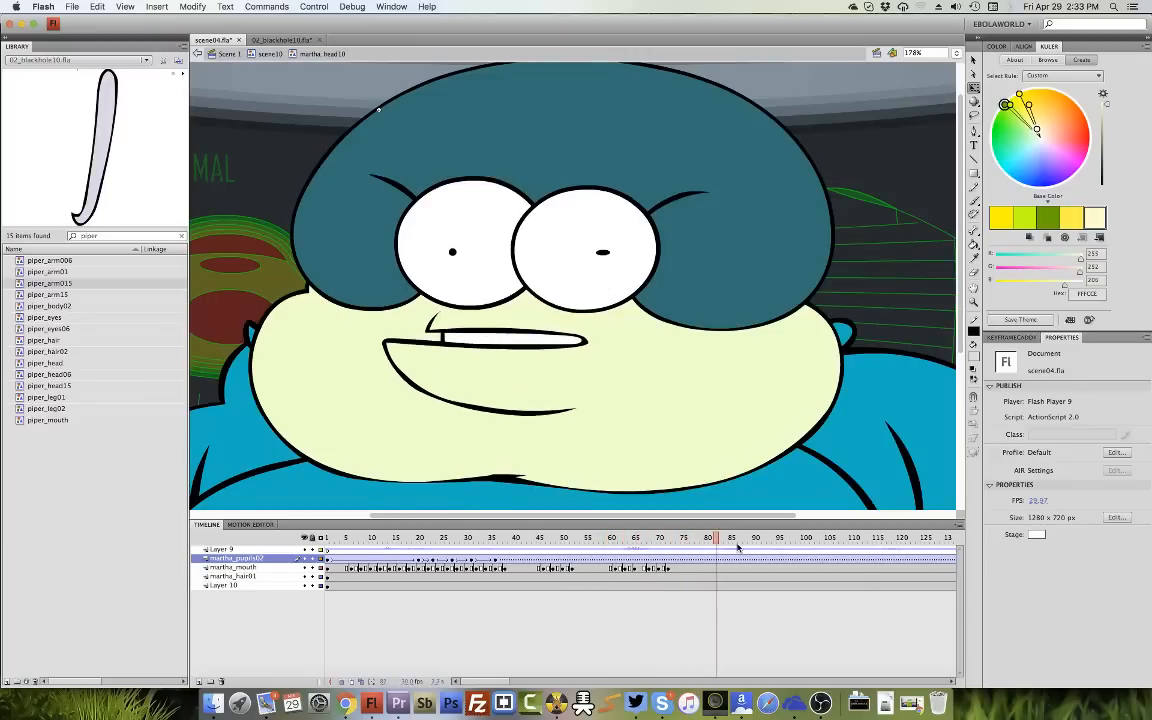
Return to scene10, play the whole shot with the dialogue, and examine the body and arm movement timing.
{"action": "left_click", "coordinate": [268, 53]}
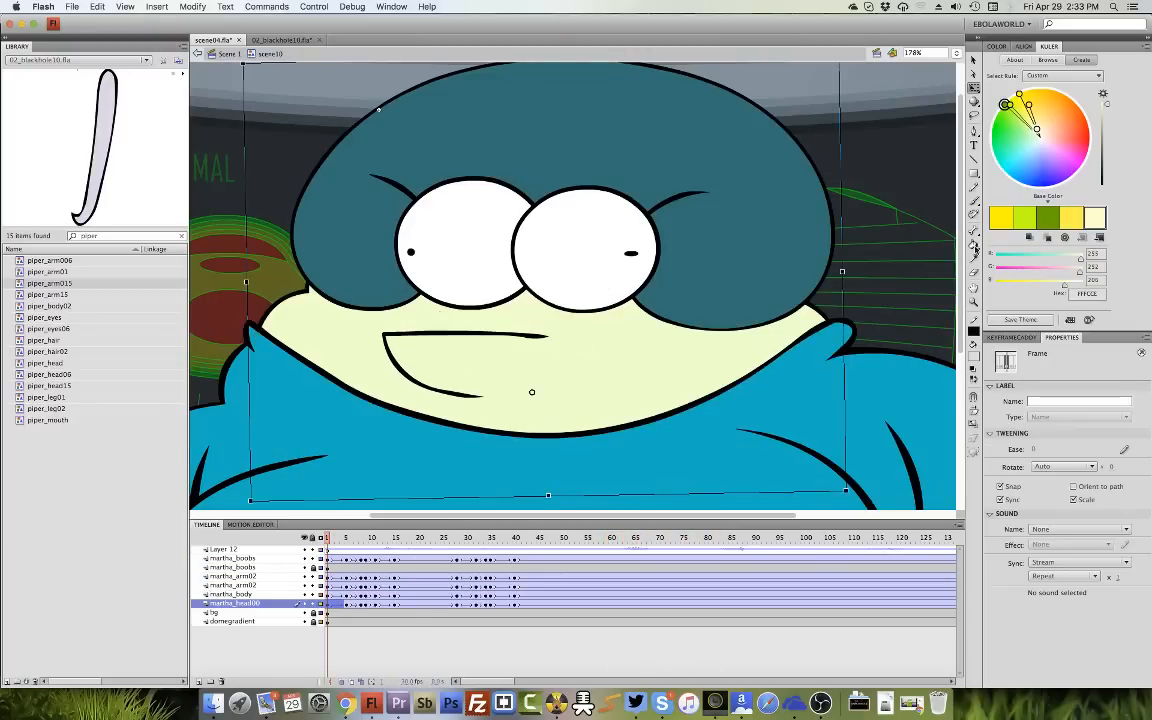
{"action": "double_click", "coordinate": [974, 288]}
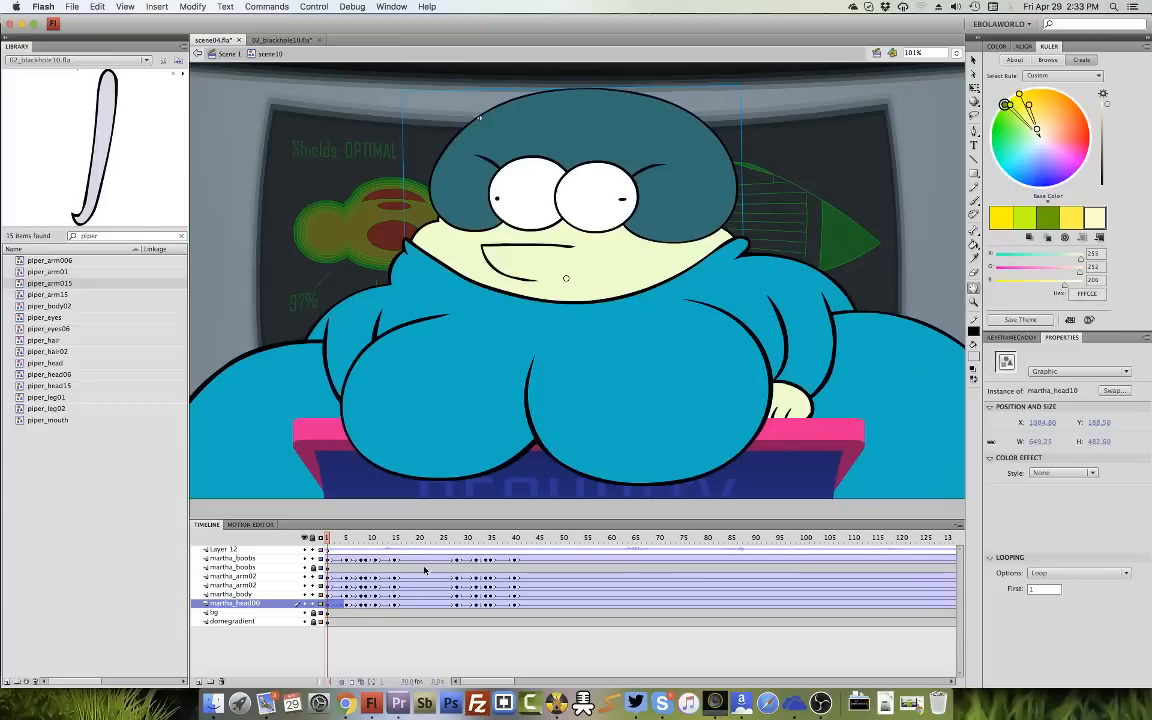
{"action": "left_click_drag", "start_coordinate": [346, 566], "coordinate": [522, 567]}
{"action": "key", "text": "Return"}
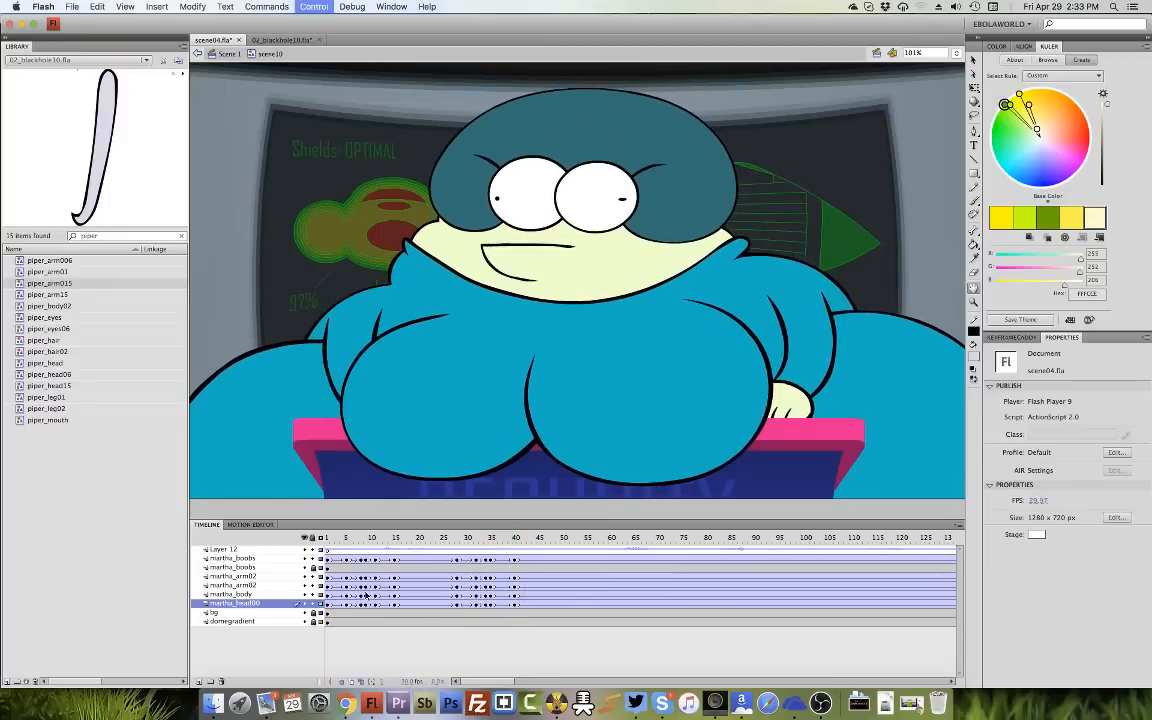
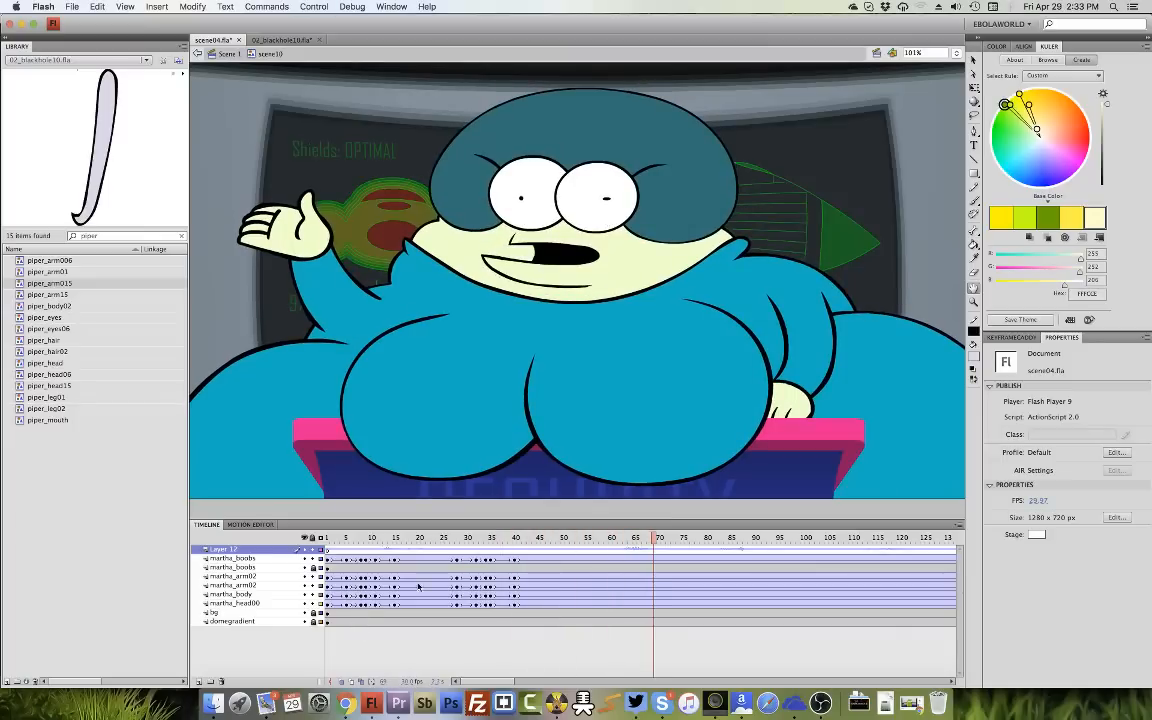
{"action": "left_click", "coordinate": [342, 541]}
{"action": "left_click", "coordinate": [348, 559]}
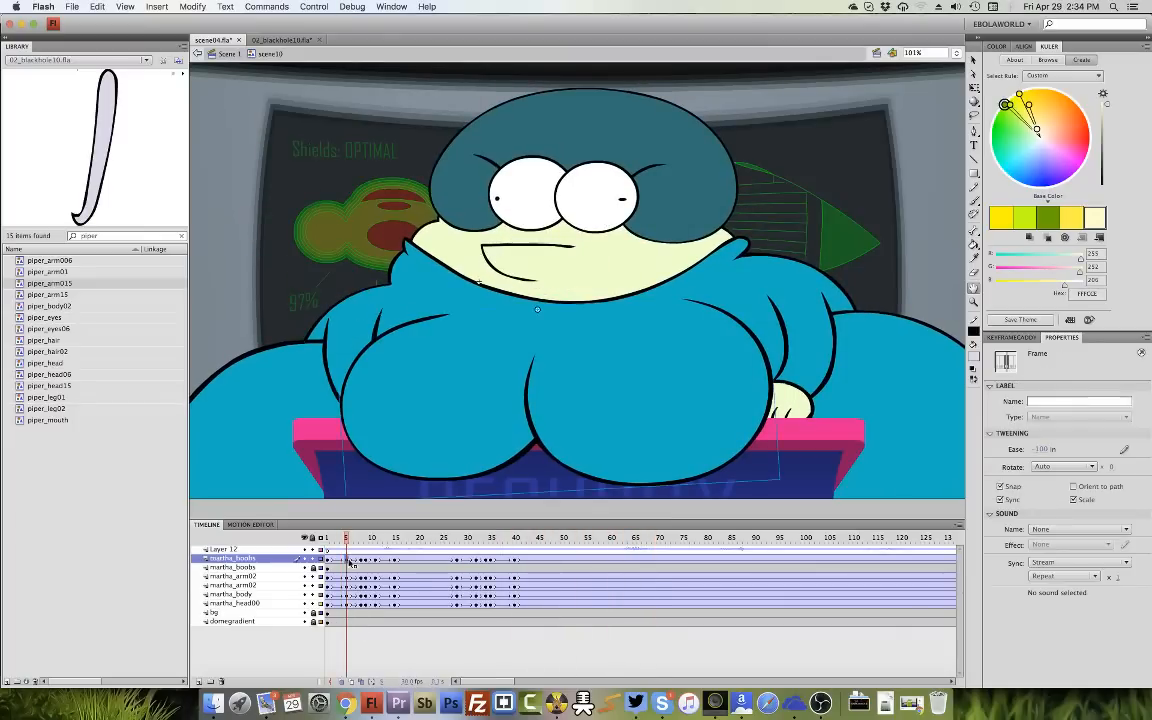
{"action": "left_click_drag", "start_coordinate": [348, 559], "coordinate": [519, 577]}
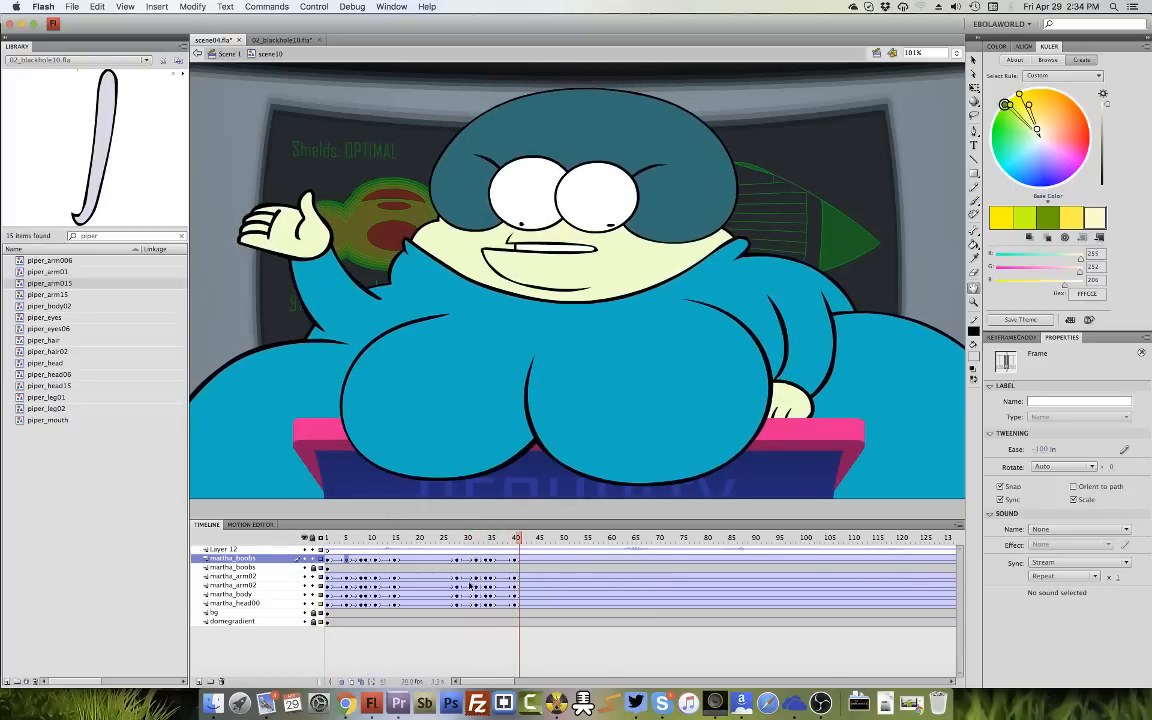
{"action": "left_click_drag", "start_coordinate": [336, 570], "coordinate": [300, 515]}
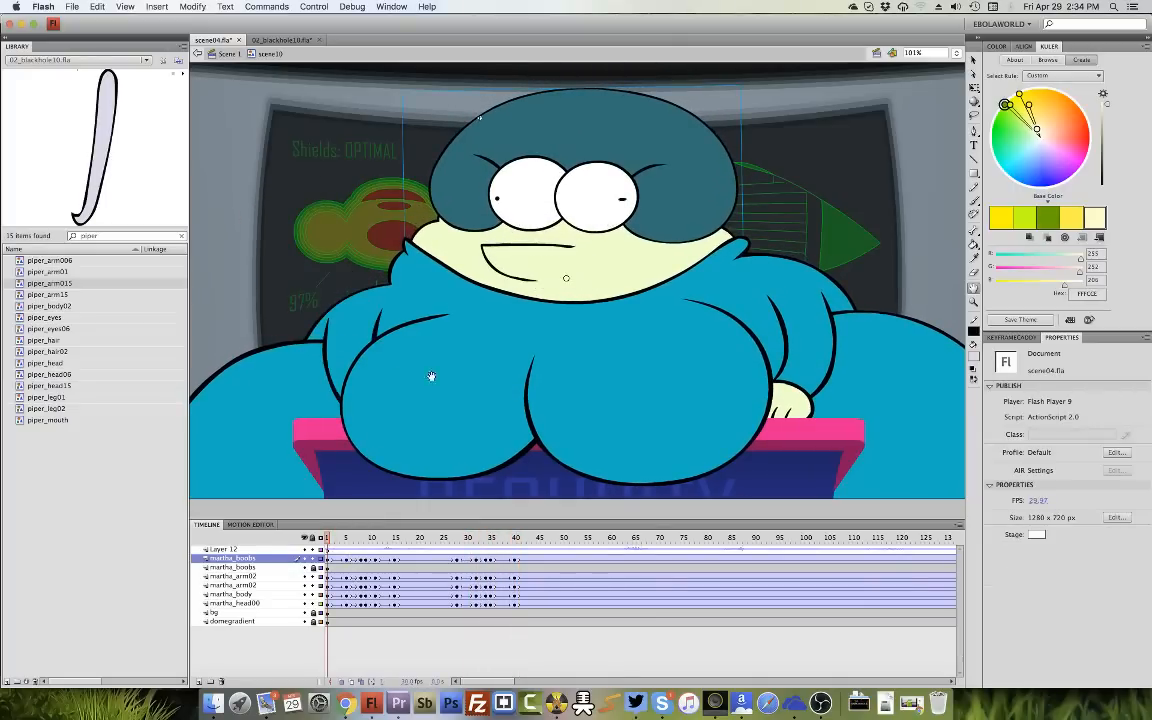
Open the martha_arm10_02 symbol and move its block of arm keyframes from frame 5 to start at frame 61.
{"action": "left_click", "coordinate": [531, 261]}
{"action": "left_click", "coordinate": [369, 328]}
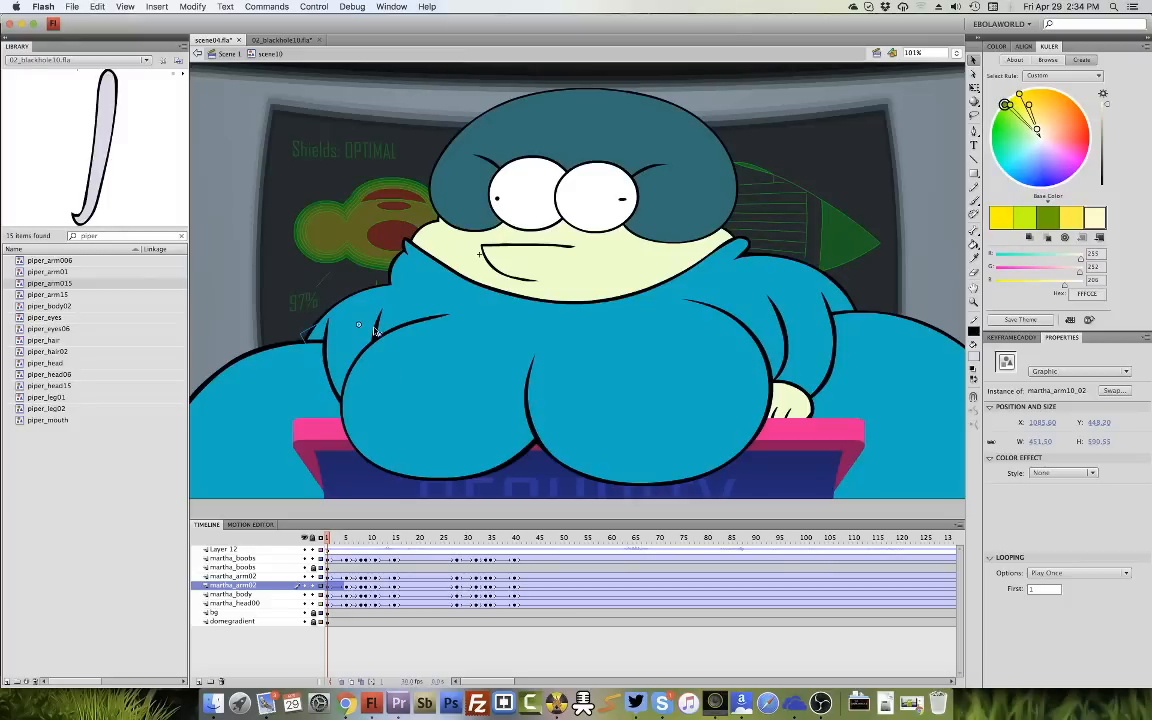
{"action": "left_click_drag", "start_coordinate": [533, 540], "coordinate": [616, 558]}
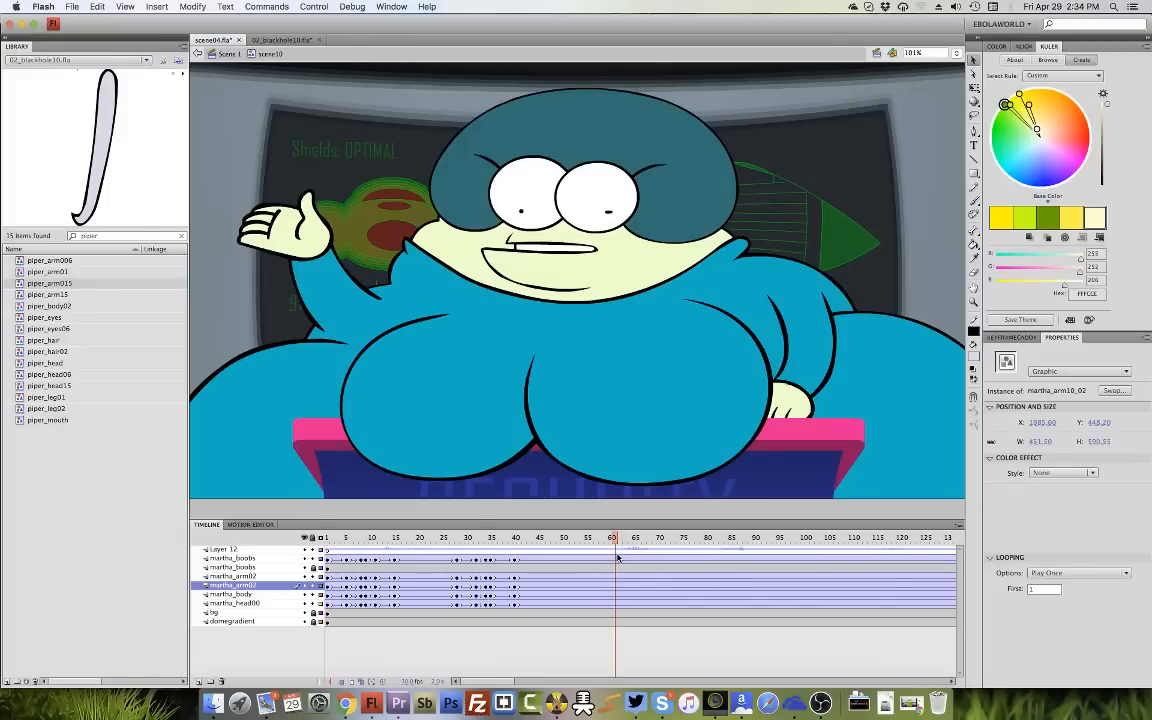
{"action": "left_click_drag", "start_coordinate": [617, 558], "coordinate": [327, 556]}
{"action": "left_click", "coordinate": [362, 327]}
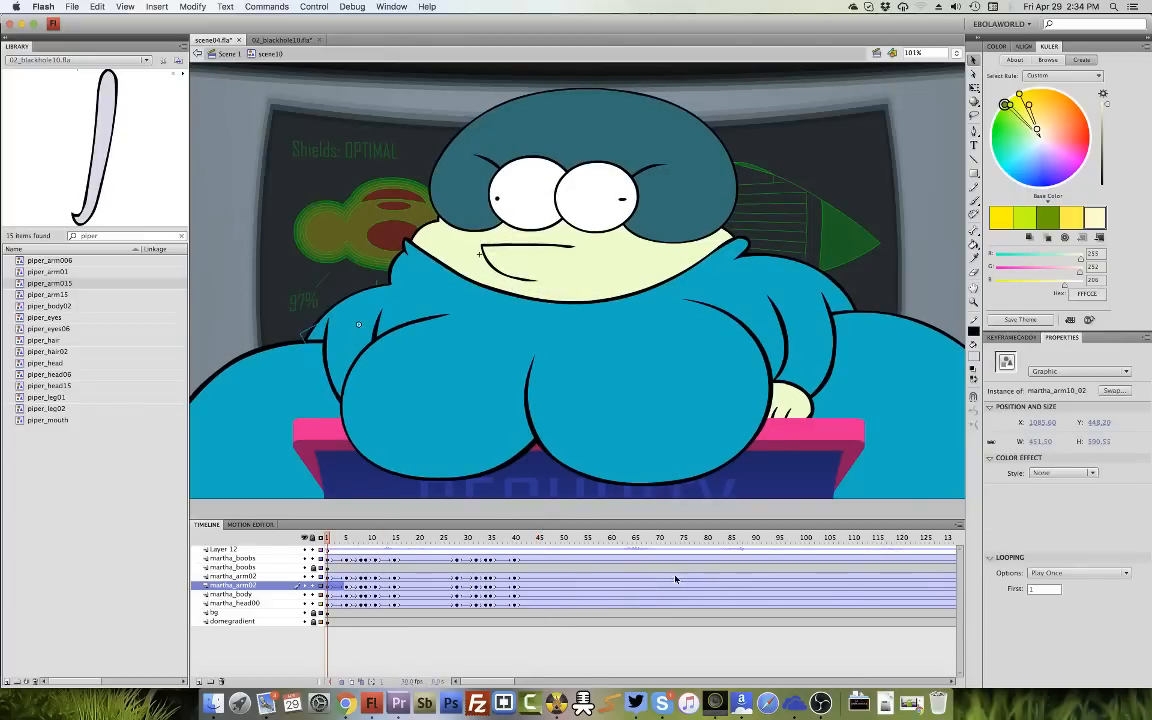
{"action": "key", "text": "super+e"}
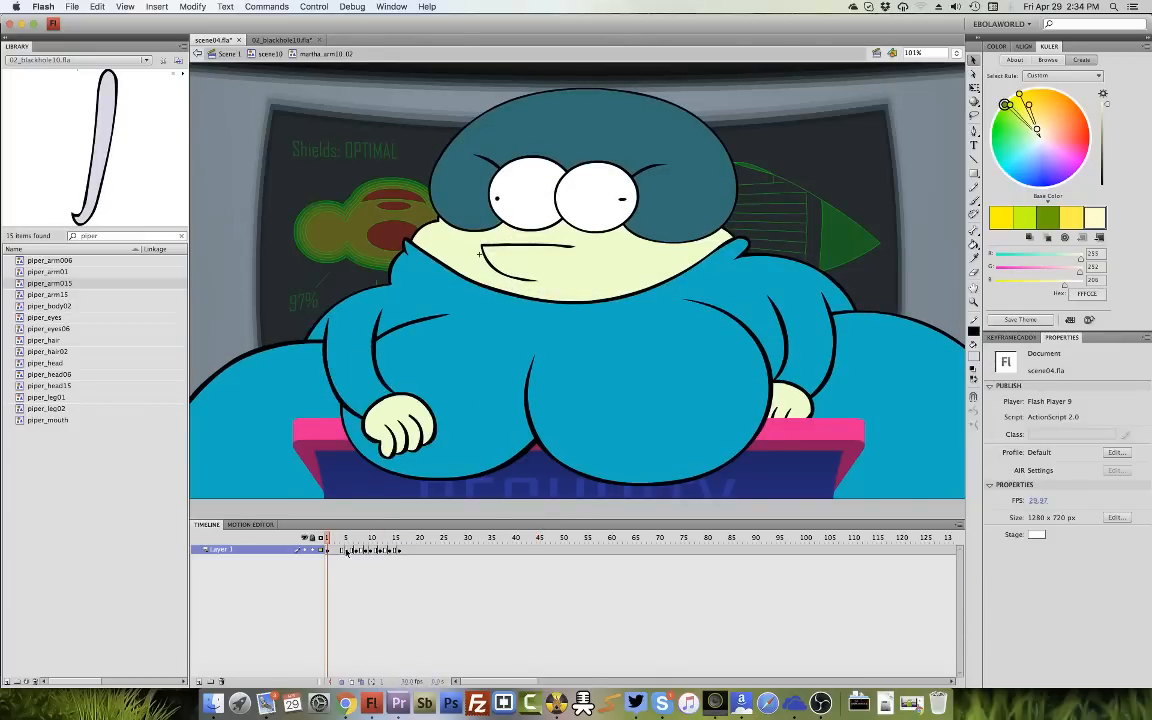
{"action": "left_click_drag", "start_coordinate": [347, 552], "coordinate": [669, 556]}
Replay scene10 to check the arm gesture's timing, and inspect the martha_arm10_02 keyframes from frames 40 and 1.
{"action": "left_click", "coordinate": [269, 53]}
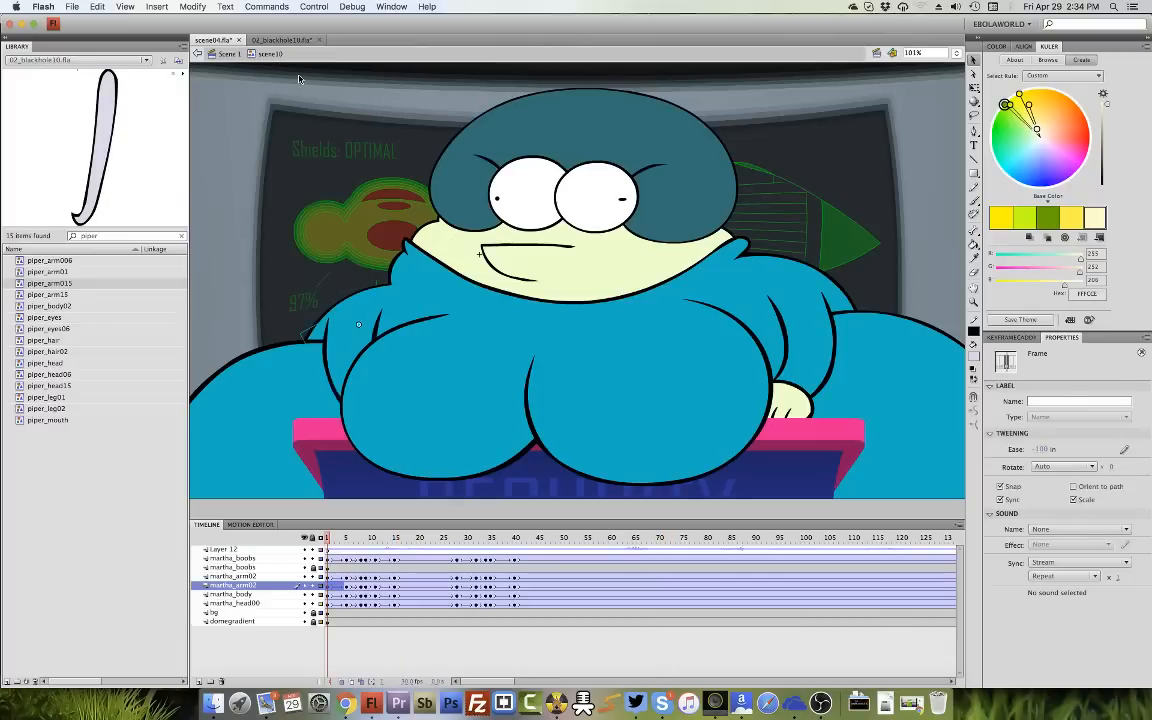
{"action": "key", "text": "Return"}
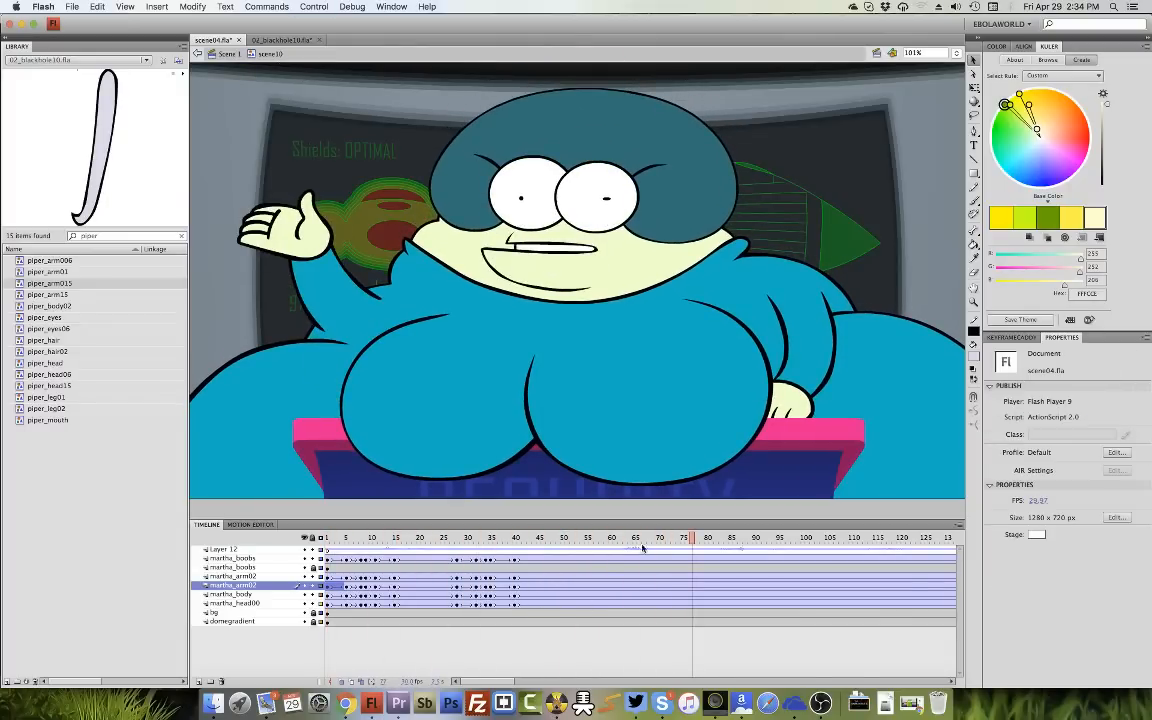
{"action": "left_click_drag", "start_coordinate": [642, 548], "coordinate": [611, 556]}
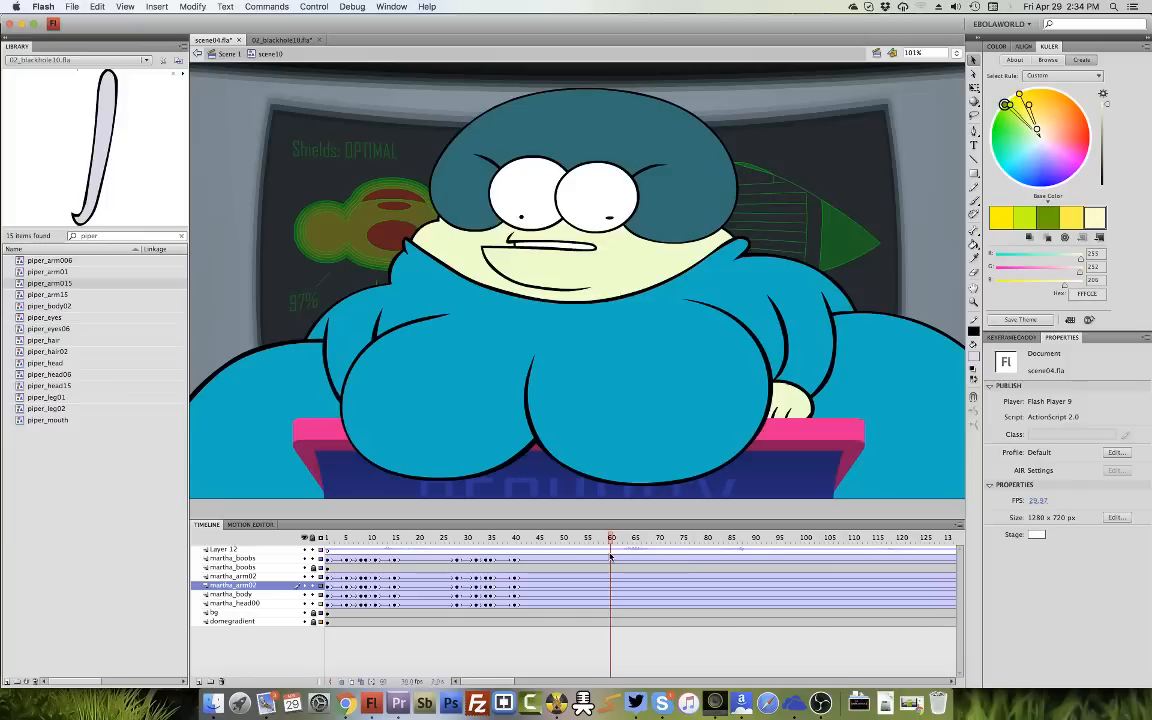
{"action": "left_click", "coordinate": [516, 538]}
{"action": "left_click", "coordinate": [368, 321]}
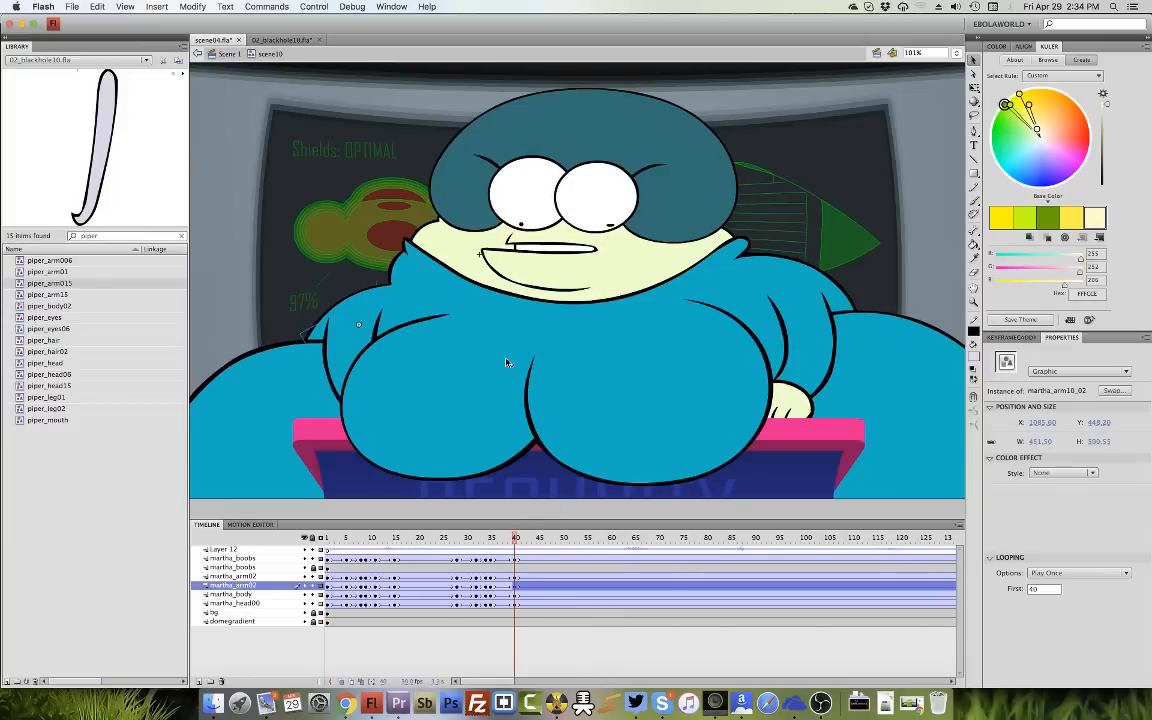
{"action": "double_click", "coordinate": [454, 321]}
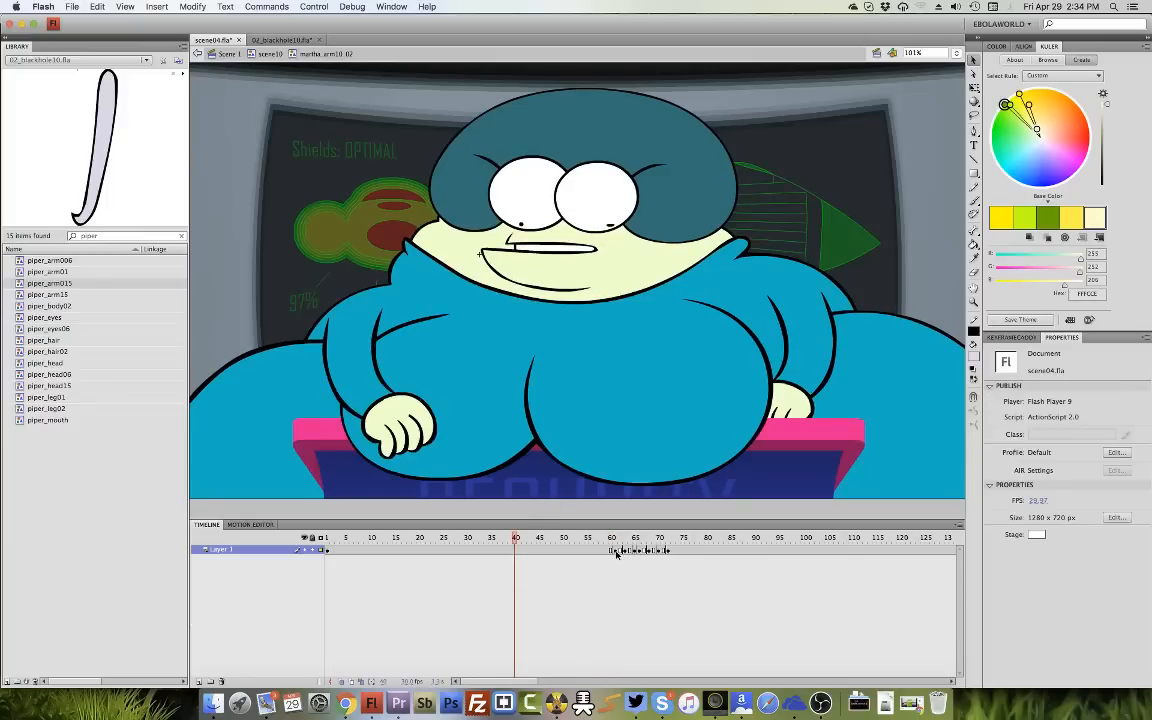
{"action": "left_click", "coordinate": [256, 54]}
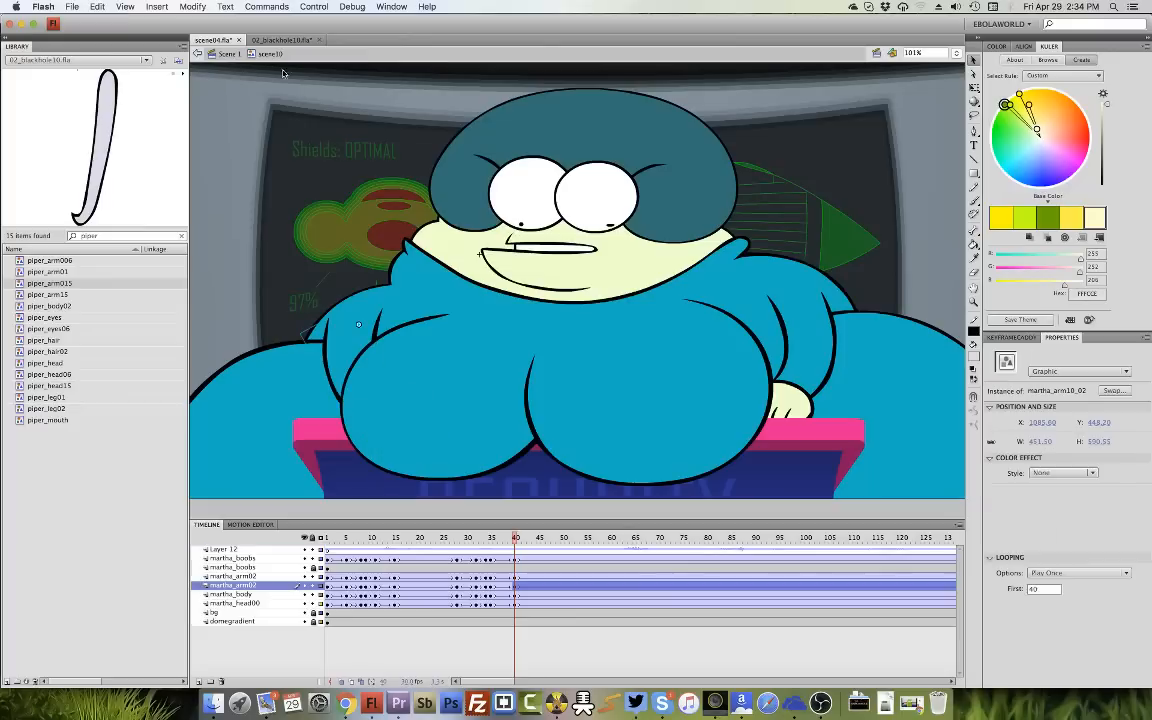
{"action": "left_click", "coordinate": [328, 538]}
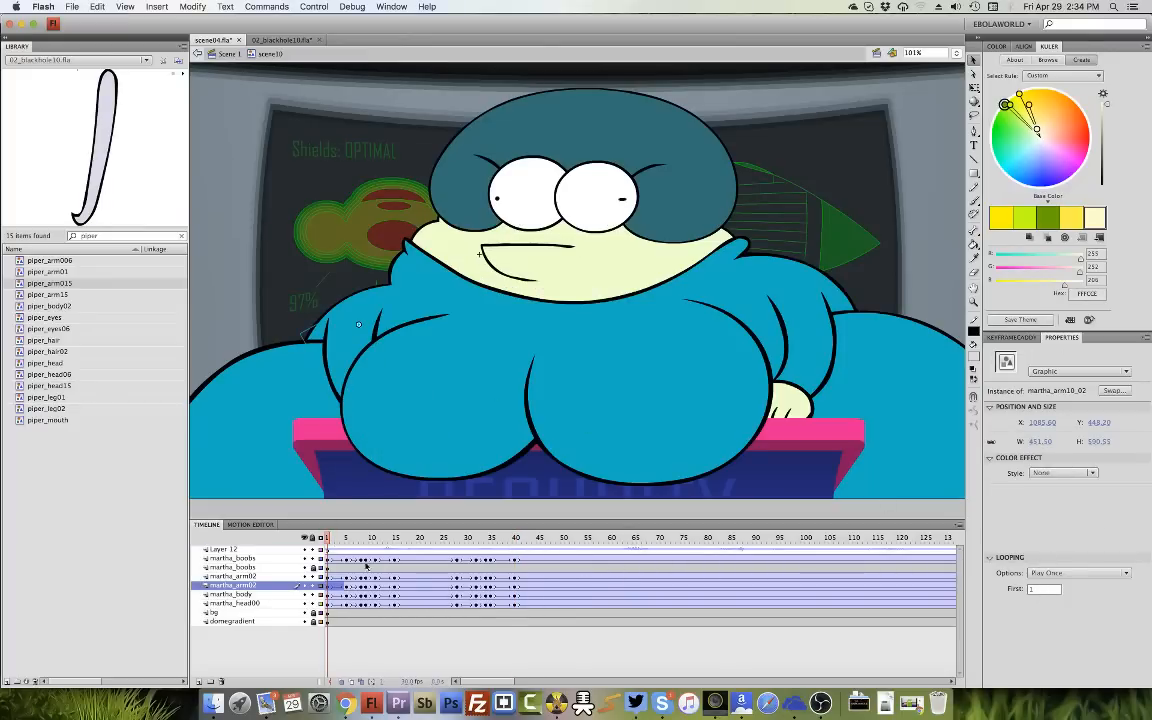
{"action": "double_click", "coordinate": [352, 322]}
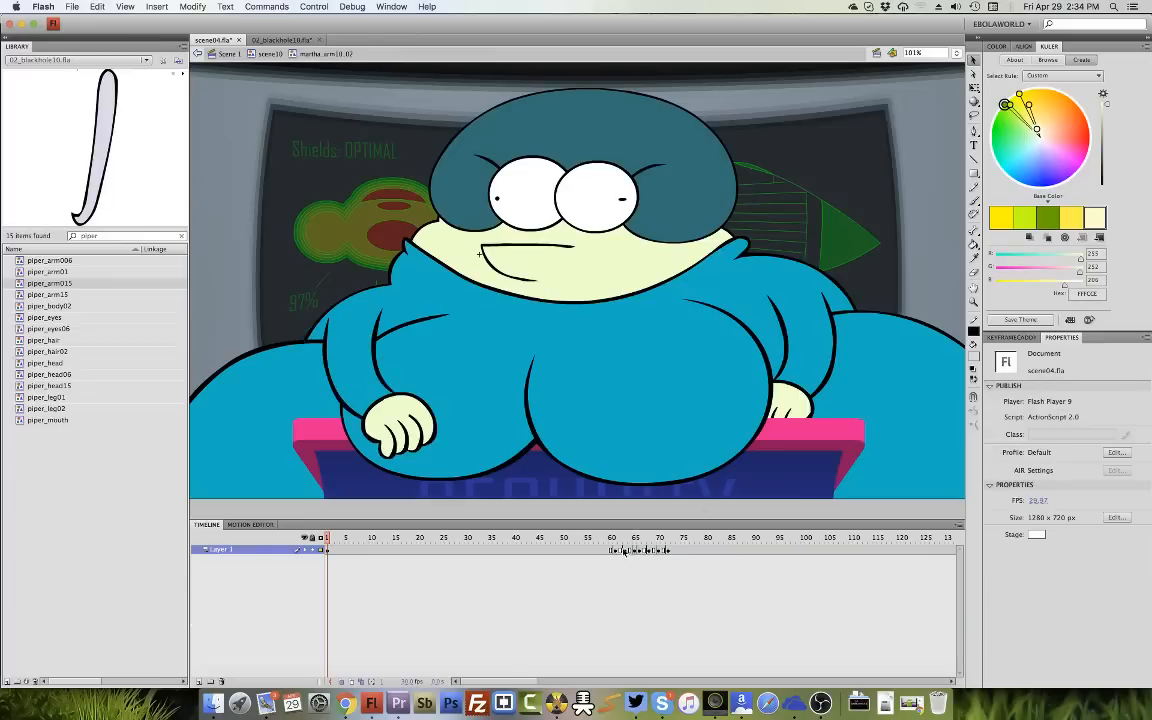
Inspect the block of arm keyframes around frames 61 to 72 in martha_arm10_02 and scrub scene10 to frame 59 to check the arm.
{"action": "left_click_drag", "start_coordinate": [614, 553], "coordinate": [668, 550]}
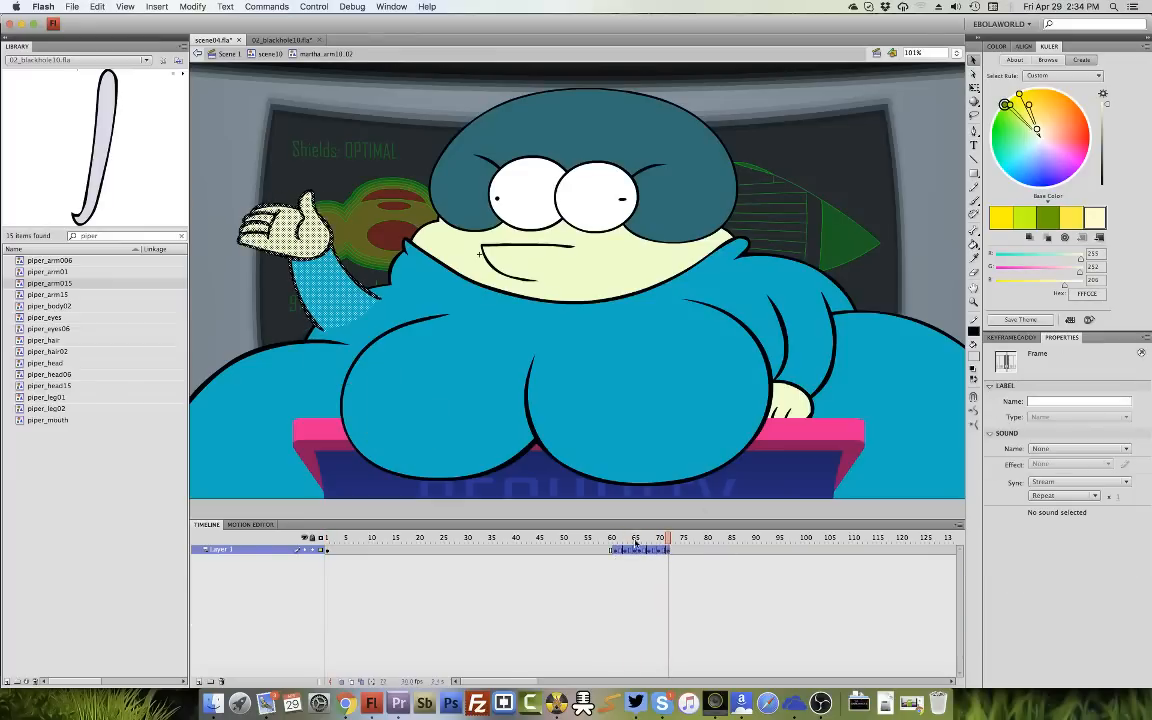
{"action": "left_click", "coordinate": [270, 54]}
{"action": "left_click_drag", "start_coordinate": [551, 542], "coordinate": [606, 550]}
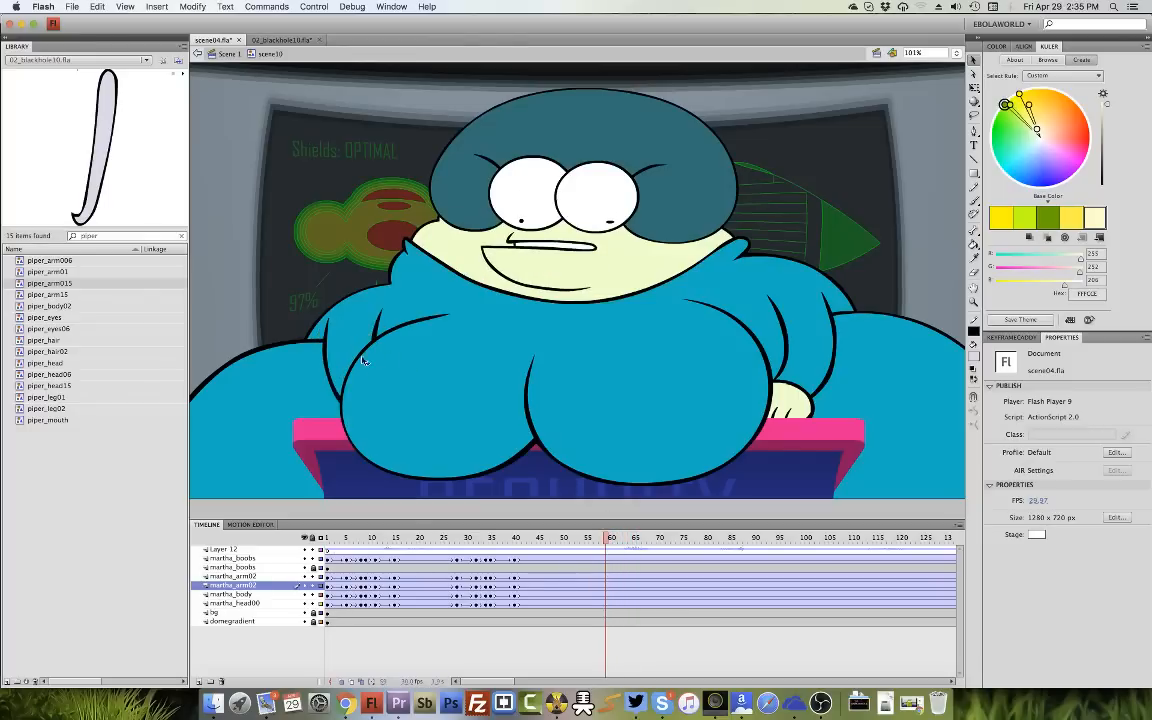
{"action": "left_click", "coordinate": [517, 542]}
Reopen the martha_arm10_02 symbol, shift its block of arm keyframes slightly earlier, and replay the gesture in scene10.
{"action": "left_click", "coordinate": [404, 330]}
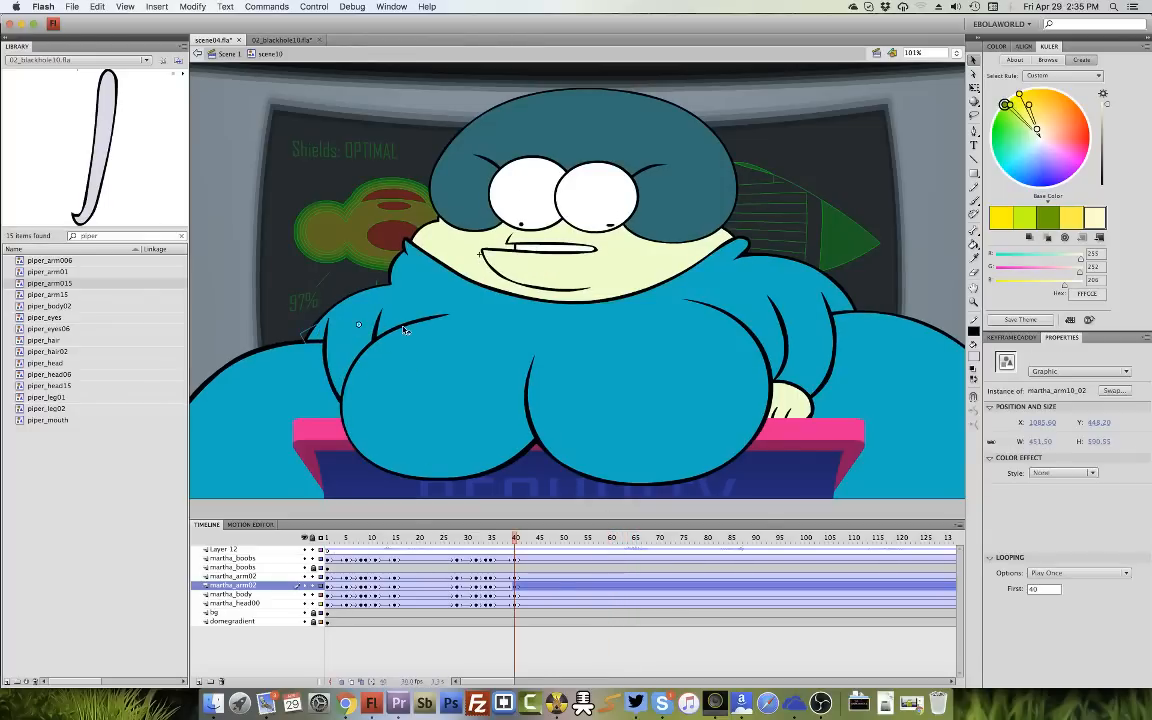
{"action": "double_click", "coordinate": [404, 330]}
{"action": "left_click_drag", "start_coordinate": [614, 551], "coordinate": [644, 552]}
{"action": "left_click", "coordinate": [271, 55]}
{"action": "key", "text": "Return"}
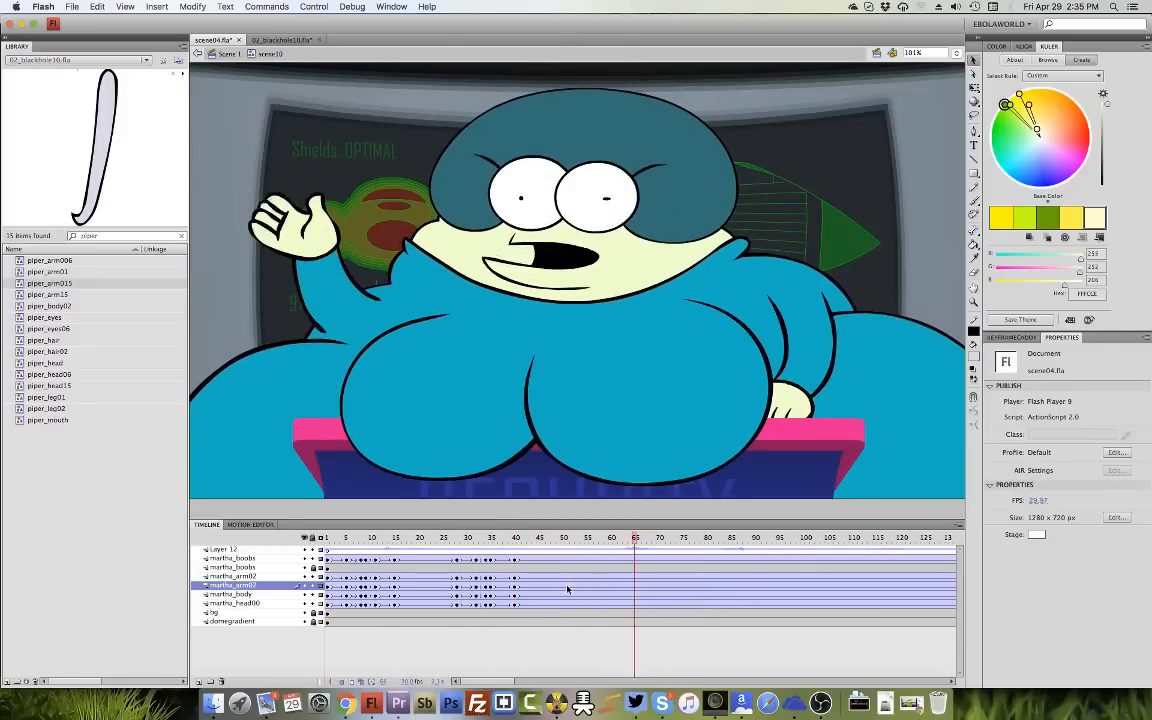
{"action": "key", "text": "Return"}
{"action": "left_click_drag", "start_coordinate": [588, 540], "coordinate": [598, 552]}
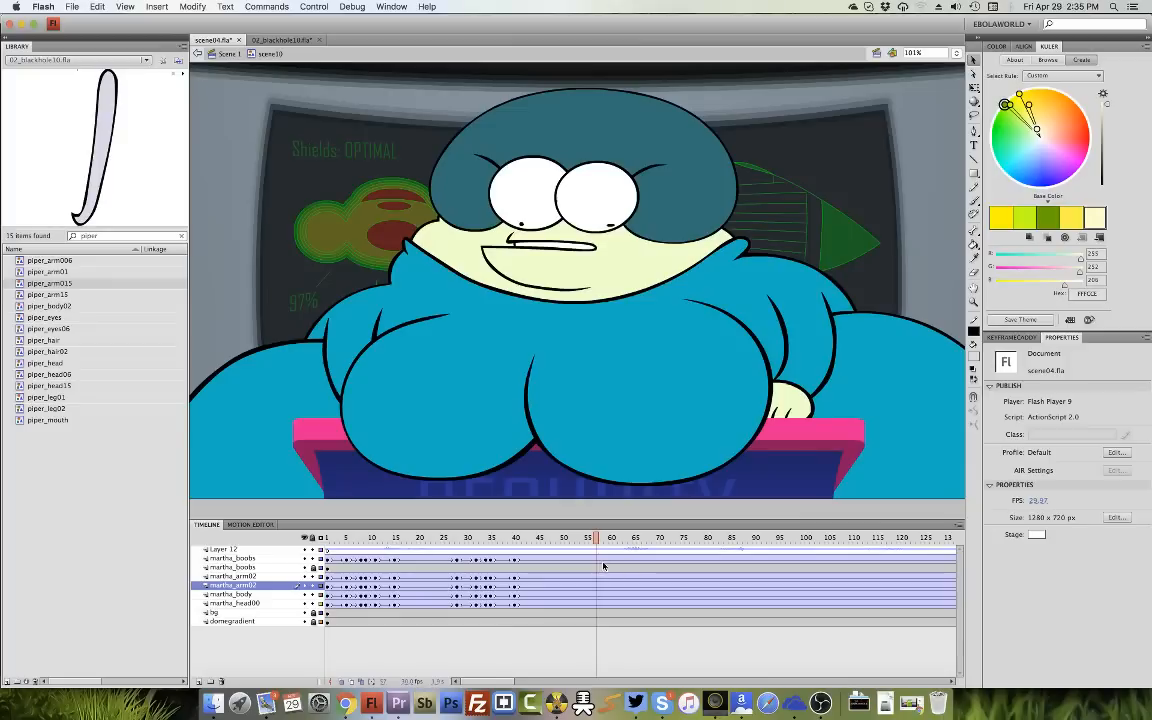
Hide the locked martha_boobs layer containing the desk and place the keyframed martha_boobs layer directly beneath it.
{"action": "left_click", "coordinate": [609, 558]}
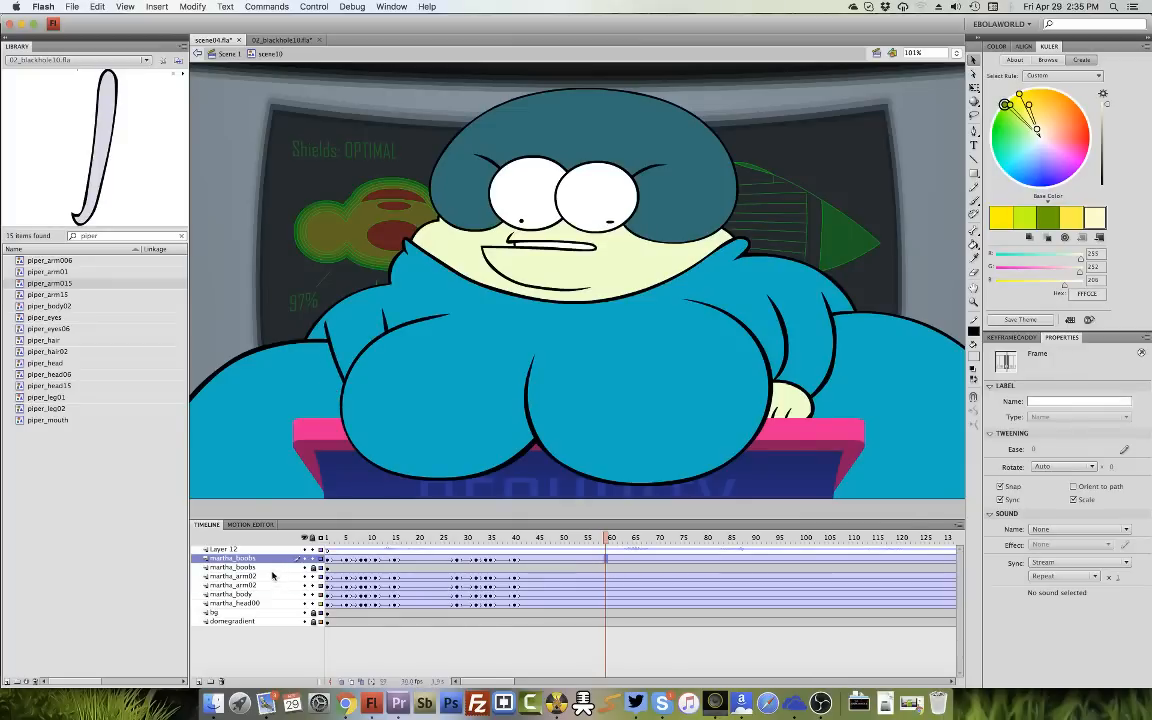
{"action": "left_click", "coordinate": [304, 567]}
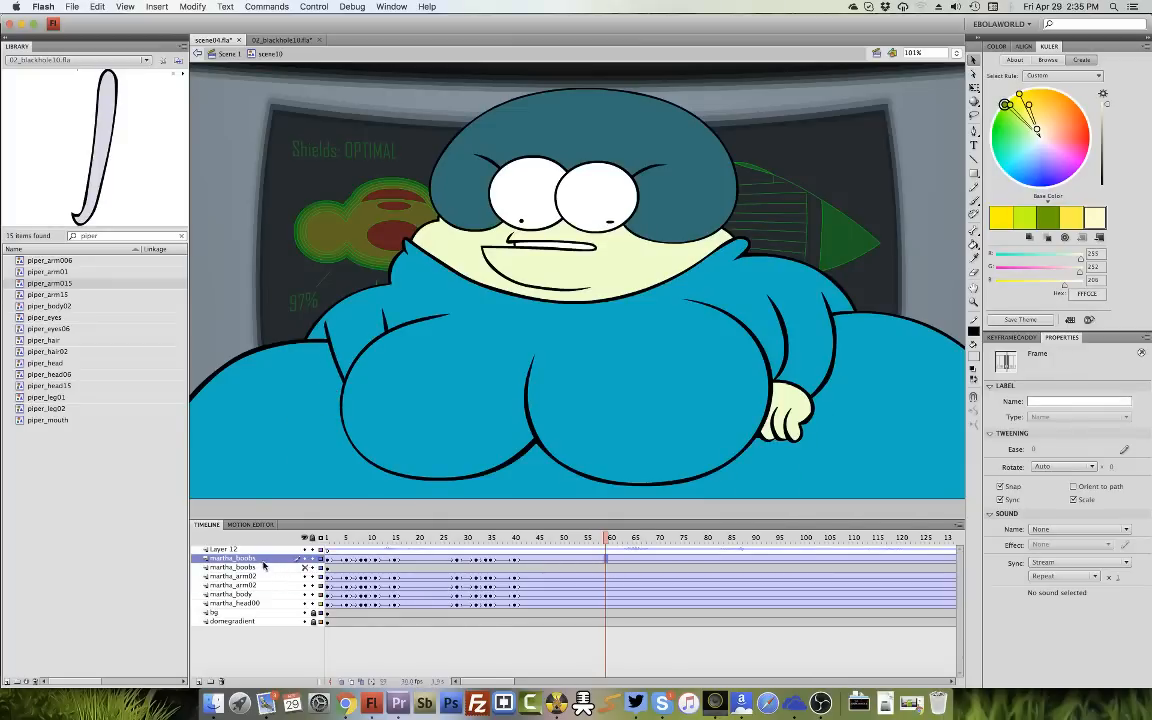
{"action": "left_click_drag", "start_coordinate": [265, 572], "coordinate": [267, 577]}
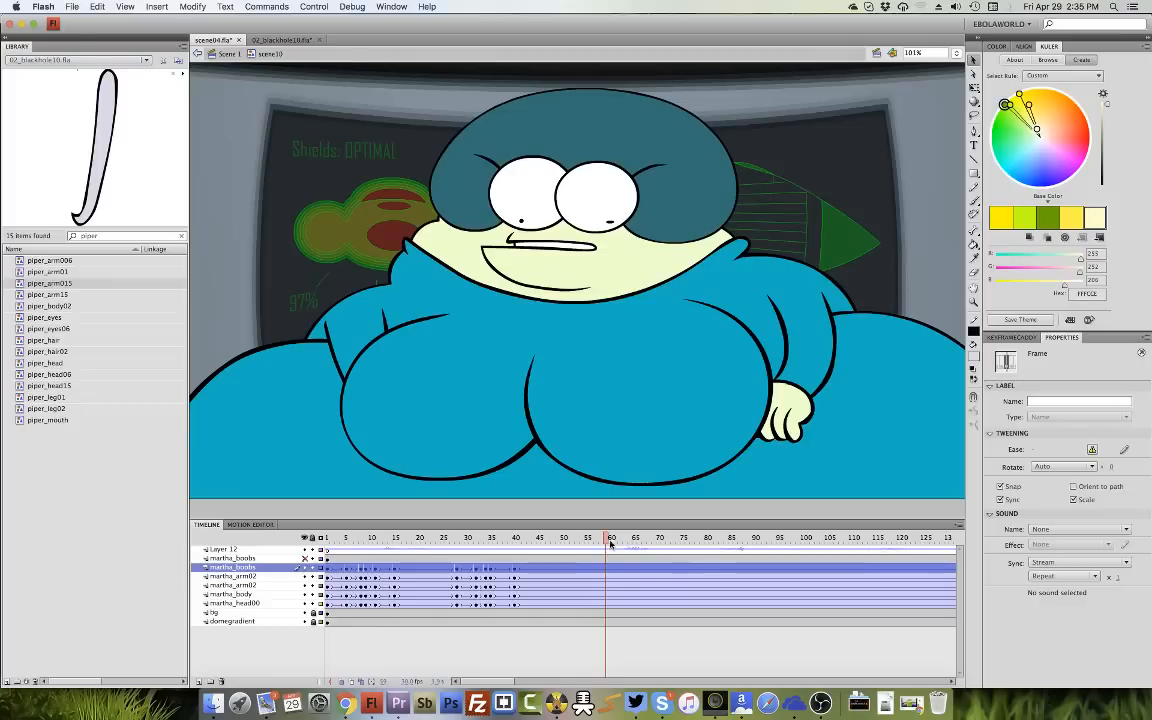
Insert keyframes at frames 59 and 73 on all five character layers, from martha_boobs down to martha_head00.
{"action": "mouse_move", "coordinate": [602, 601]}
{"action": "left_mouse_down"}
{"action": "mouse_move", "coordinate": [603, 569]}
{"action": "mouse_move", "coordinate": [605, 605]}
{"action": "left_mouse_up"}
{"action": "key", "text": "F6"}
{"action": "left_click_drag", "start_coordinate": [609, 541], "coordinate": [672, 604]}
{"action": "key", "text": "F6"}
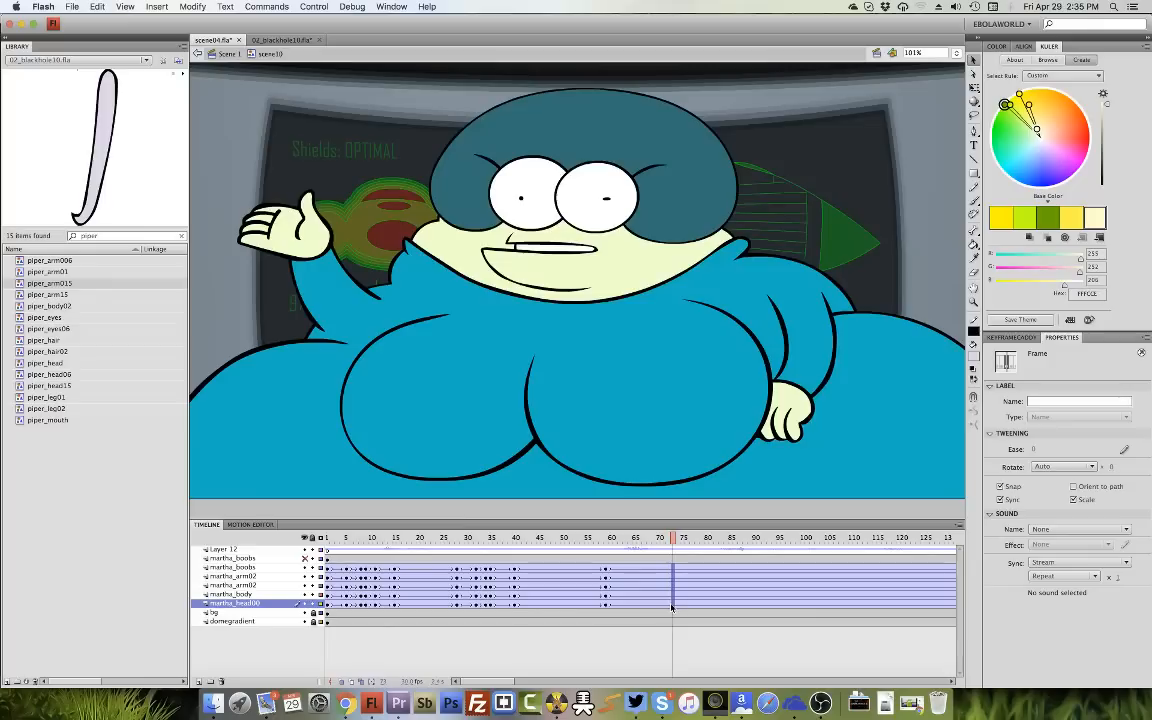
Add keyframes at frames 70 and 64 on the five character layers, between the gesture's start and end.
{"action": "left_click", "coordinate": [616, 545]}
{"action": "left_click_drag", "start_coordinate": [616, 545], "coordinate": [663, 545]}
{"action": "left_click", "coordinate": [676, 574]}
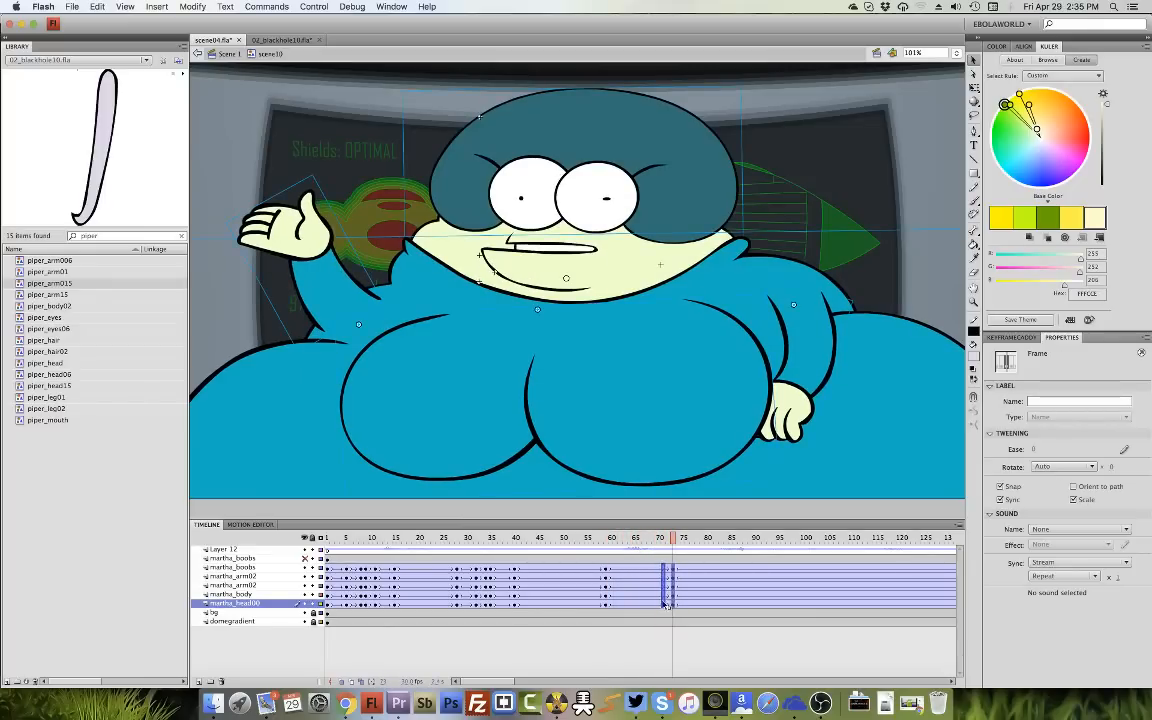
{"action": "left_click", "coordinate": [659, 583]}
{"action": "left_click_drag", "start_coordinate": [660, 606], "coordinate": [631, 603]}
At frame 64, stretch the whole character upward with Free Transform and narrow it from both sides to a width of 1615.30.
{"action": "left_click", "coordinate": [973, 89]}
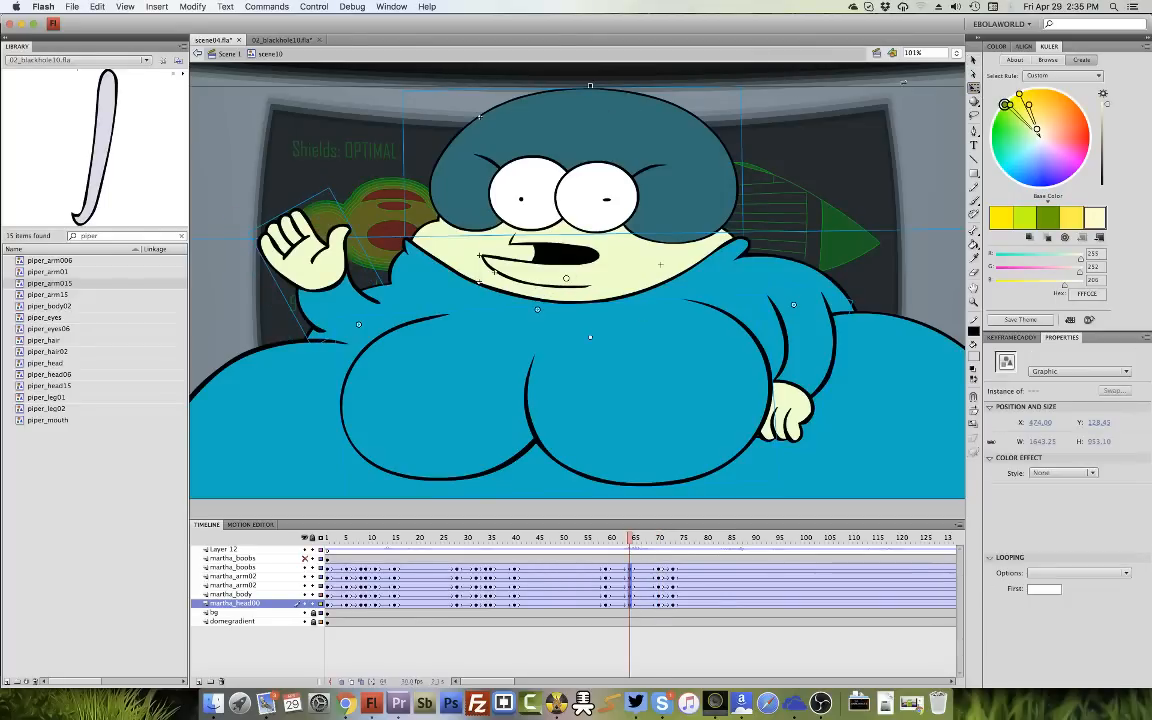
{"action": "left_click_drag", "start_coordinate": [590, 86], "coordinate": [590, 74]}
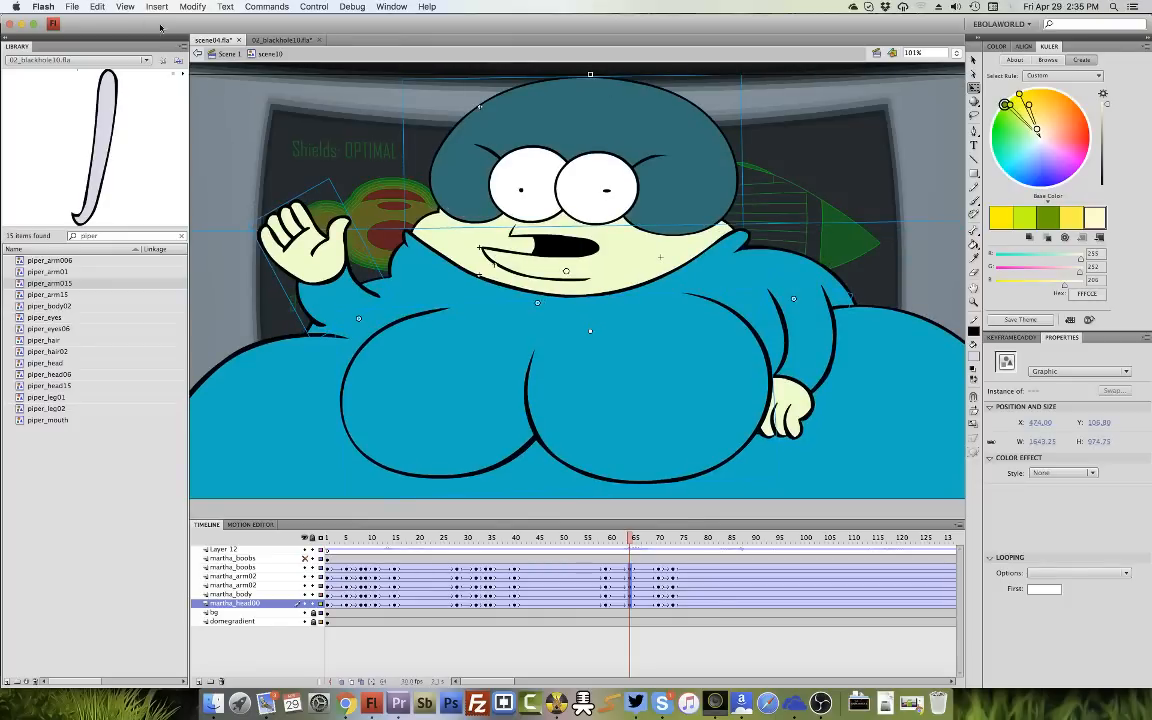
{"action": "left_click", "coordinate": [125, 6]}
{"action": "left_click", "coordinate": [166, 97]}
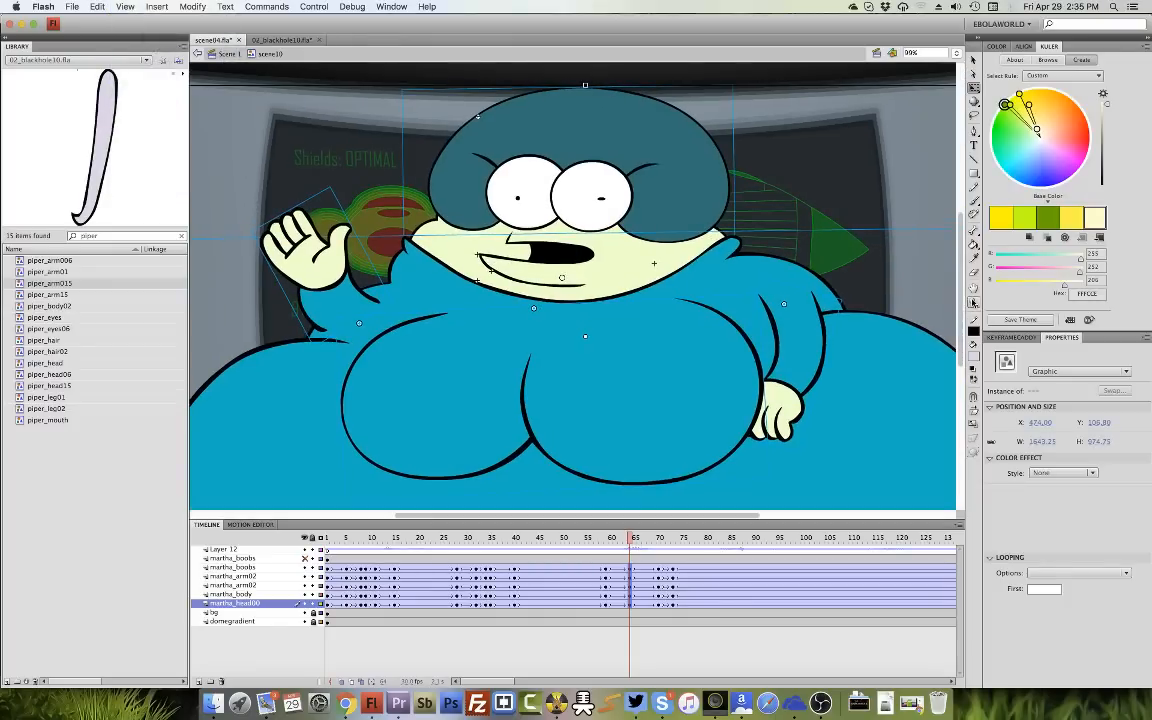
{"action": "key", "text": "z"}
{"action": "left_click", "coordinate": [644, 328], "text": "alt"}
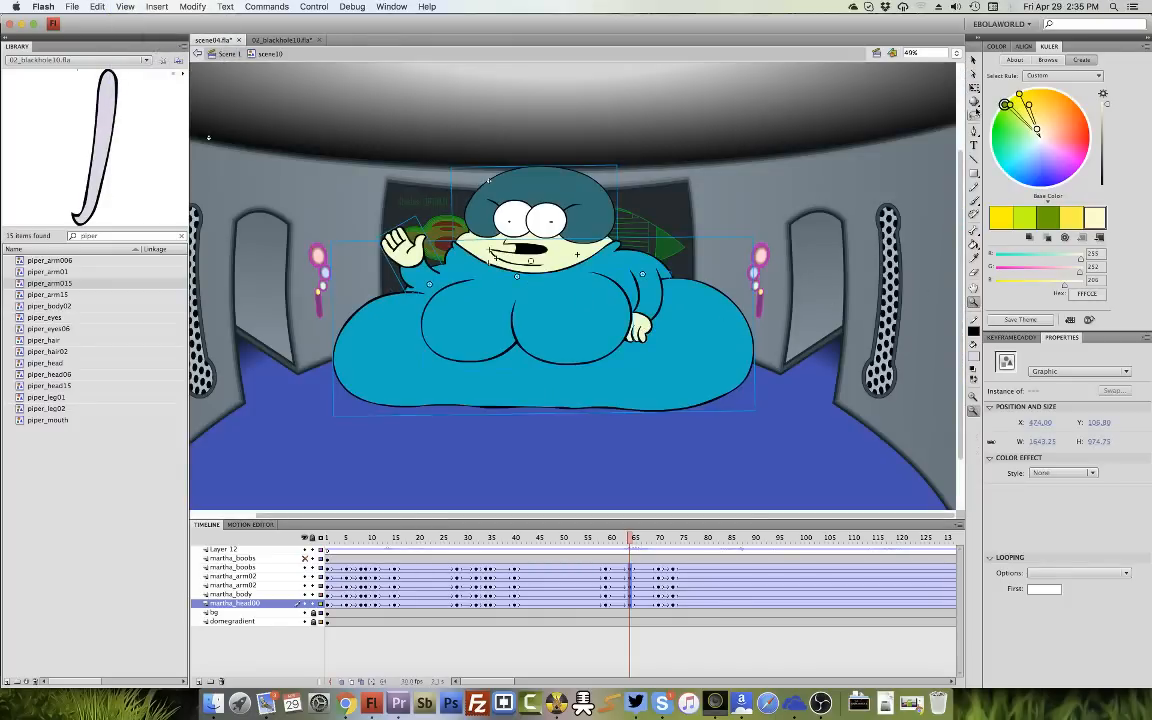
{"action": "key", "text": "q"}
{"action": "left_click_drag", "start_coordinate": [756, 289], "coordinate": [753, 287]}
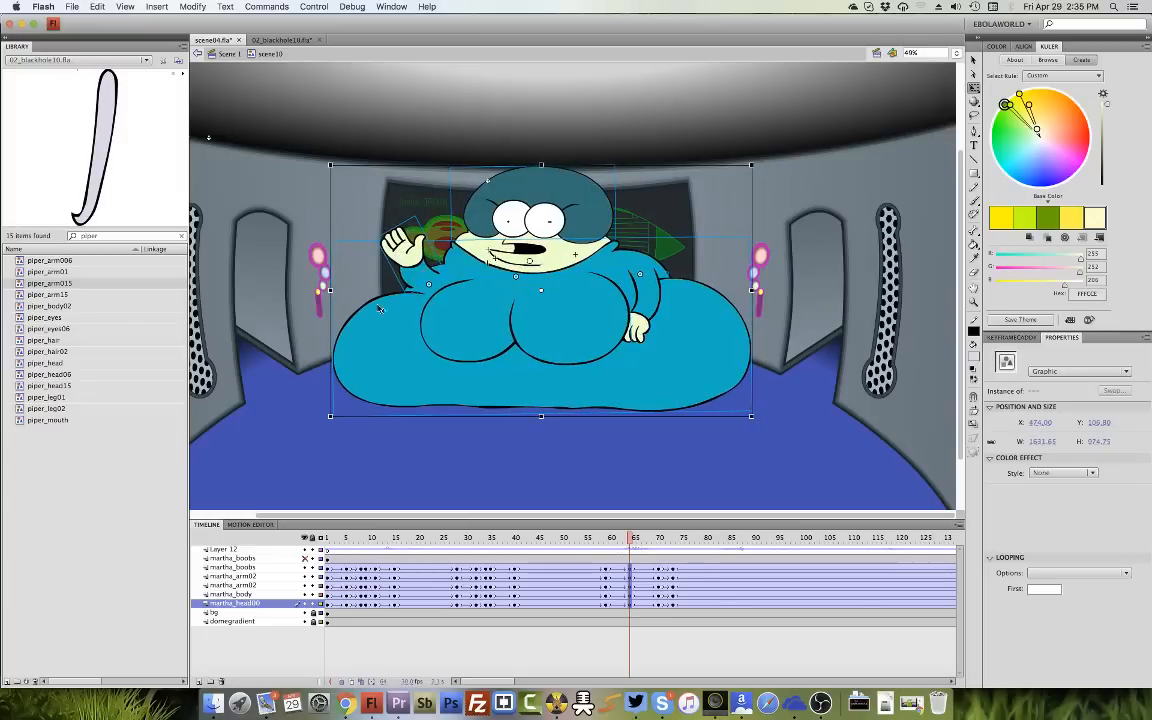
{"action": "left_click_drag", "start_coordinate": [331, 290], "coordinate": [335, 290]}
{"action": "left_click", "coordinate": [125, 6]}
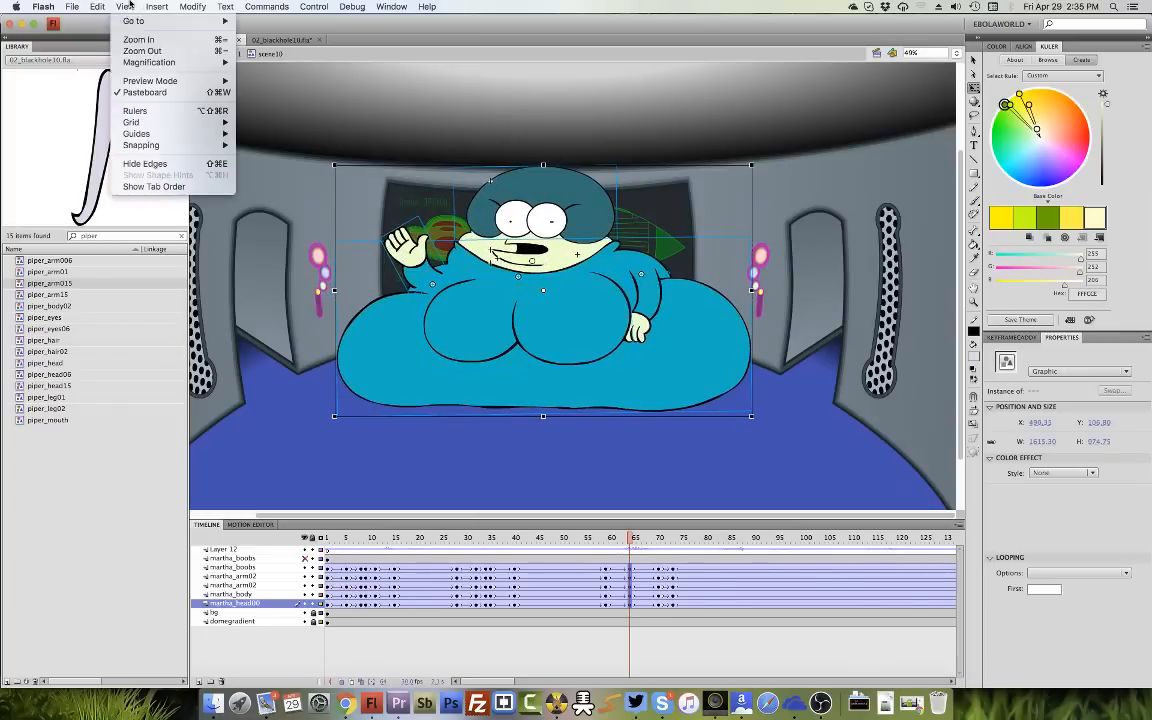
{"action": "left_click", "coordinate": [159, 94]}
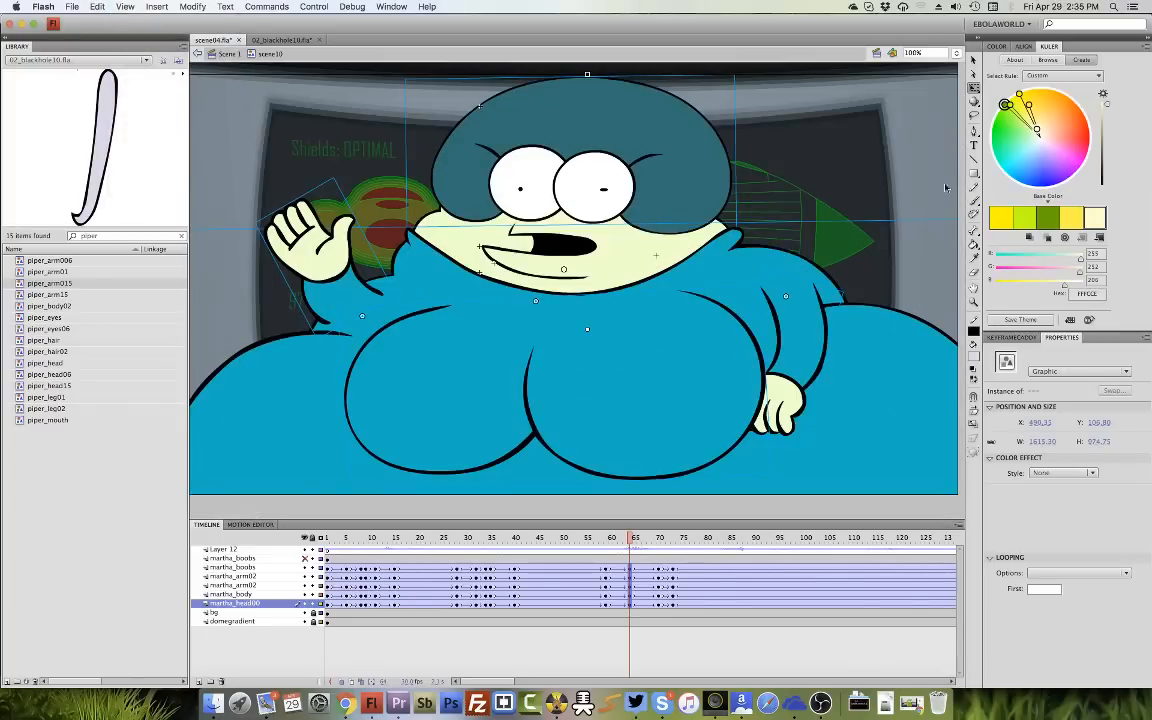
{"action": "left_click_drag", "start_coordinate": [585, 73], "coordinate": [585, 69]}
Nudge the character's head slightly upward at frame 64.
{"action": "left_click", "coordinate": [690, 178]}
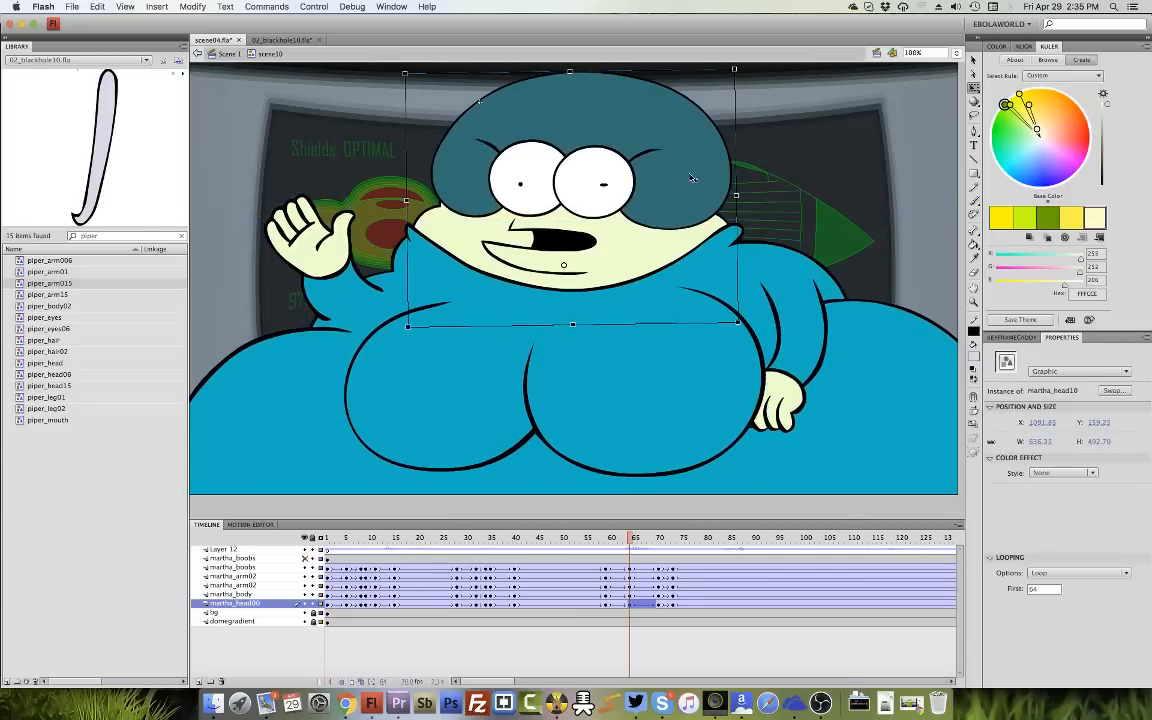
{"action": "key", "text": "Up"}
{"action": "key", "text": "Up"}
{"action": "key", "text": "Up"}
{"action": "key", "text": "Up"}
{"action": "key", "text": "Up"}
{"action": "key", "text": "Up"}
{"action": "key", "text": "Up"}
{"action": "key", "text": "Up"}
Nudge the raised arm slightly up and the chest slightly down at frame 64.
{"action": "left_click", "coordinate": [808, 297]}
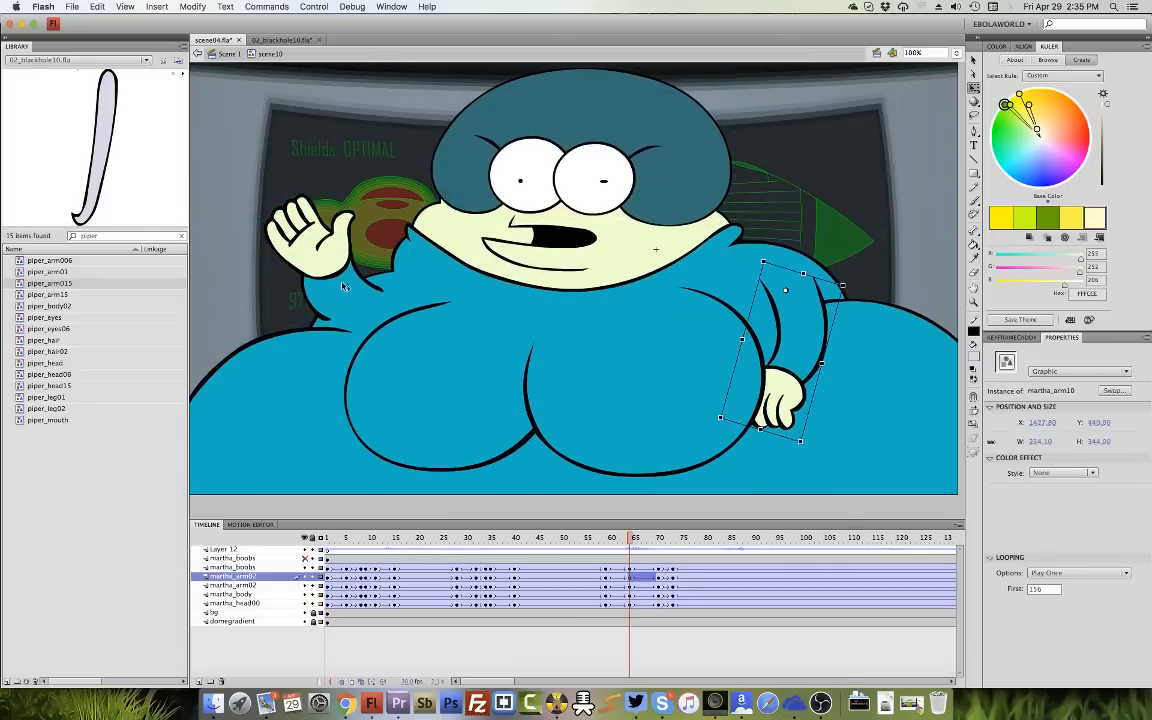
{"action": "left_click", "coordinate": [378, 285]}
{"action": "left_click", "coordinate": [679, 452]}
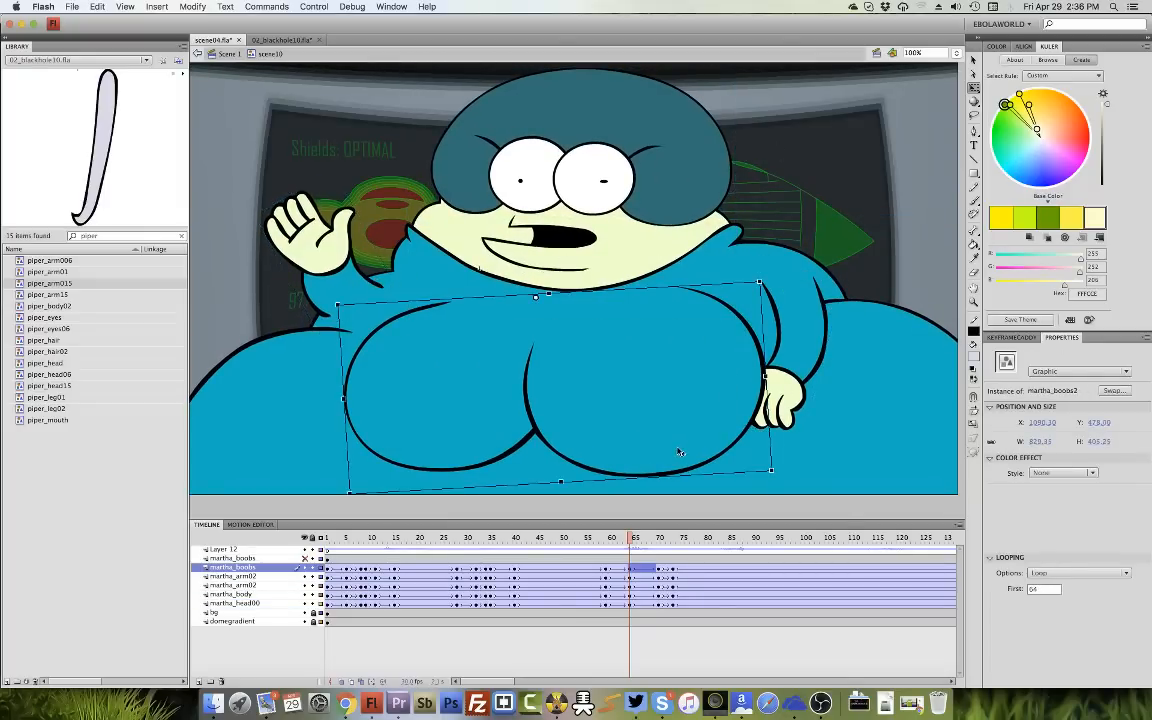
{"action": "key", "text": "Down"}
{"action": "key", "text": "Down"}
{"action": "key", "text": "Down"}
{"action": "key", "text": "Down"}
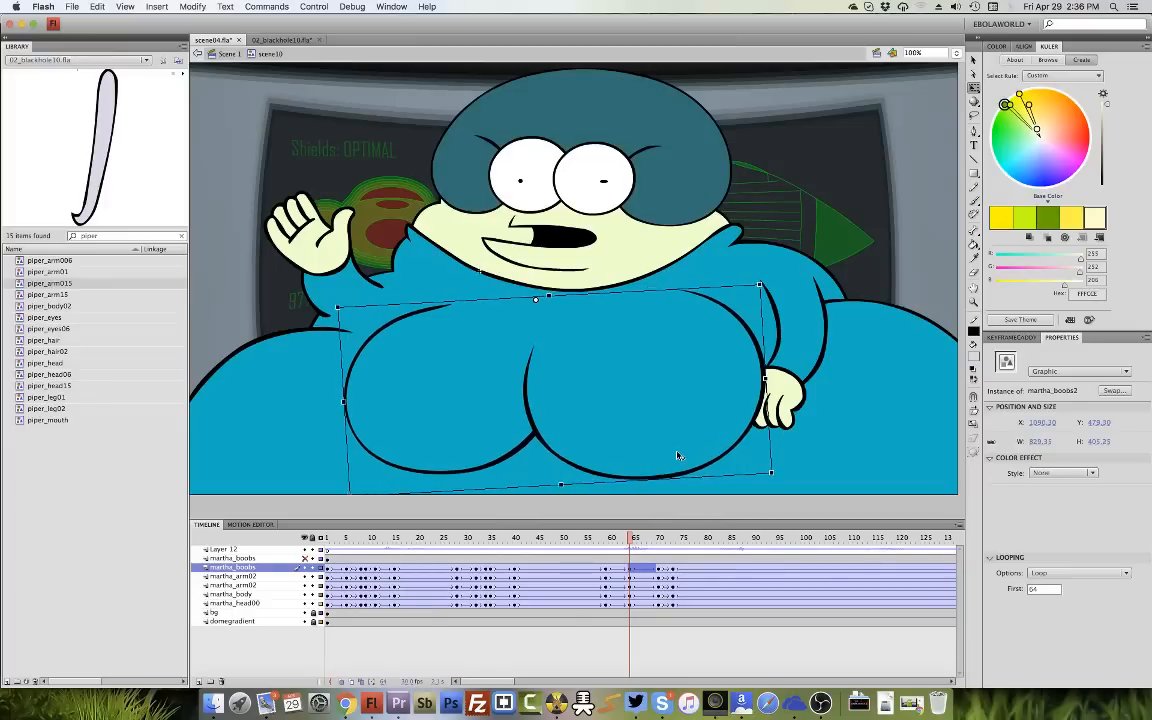
Add in-between keyframes around the frame 64 stretch, set the tween ease at frame 66 to 100, and adjust the ease at frame 60.
{"action": "left_click_drag", "start_coordinate": [640, 605], "coordinate": [641, 571]}
{"action": "left_click_drag", "start_coordinate": [1035, 450], "coordinate": [838, 435]}
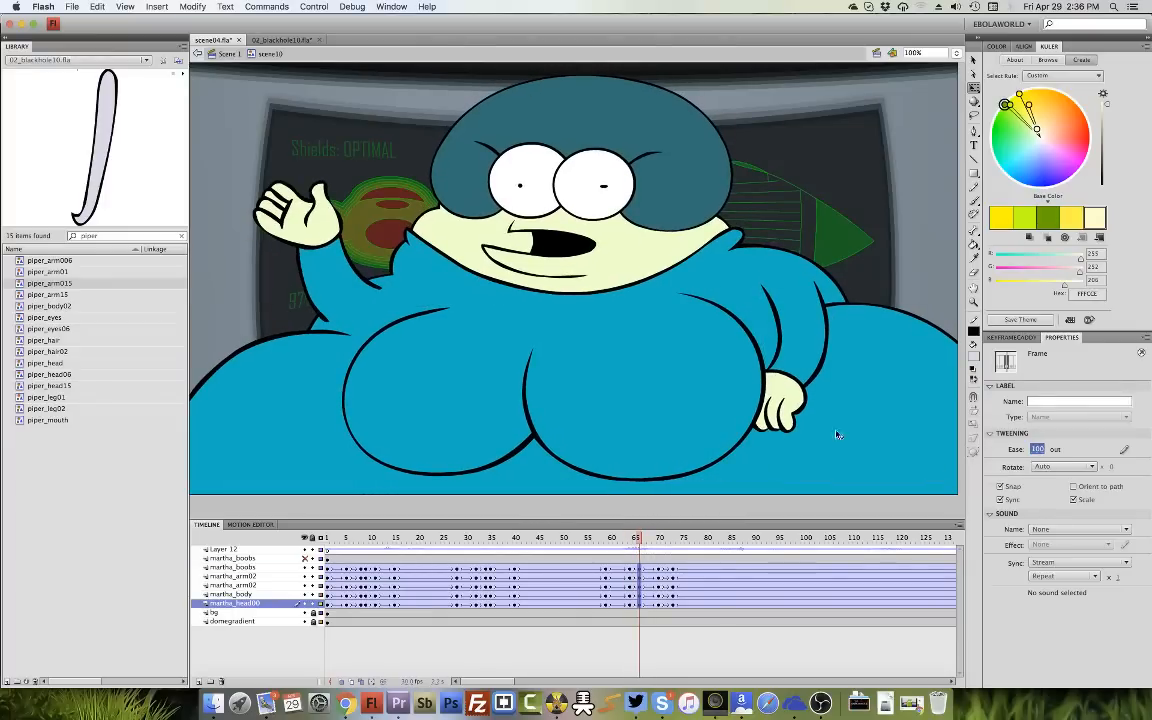
{"action": "left_click_drag", "start_coordinate": [627, 570], "coordinate": [611, 605]}
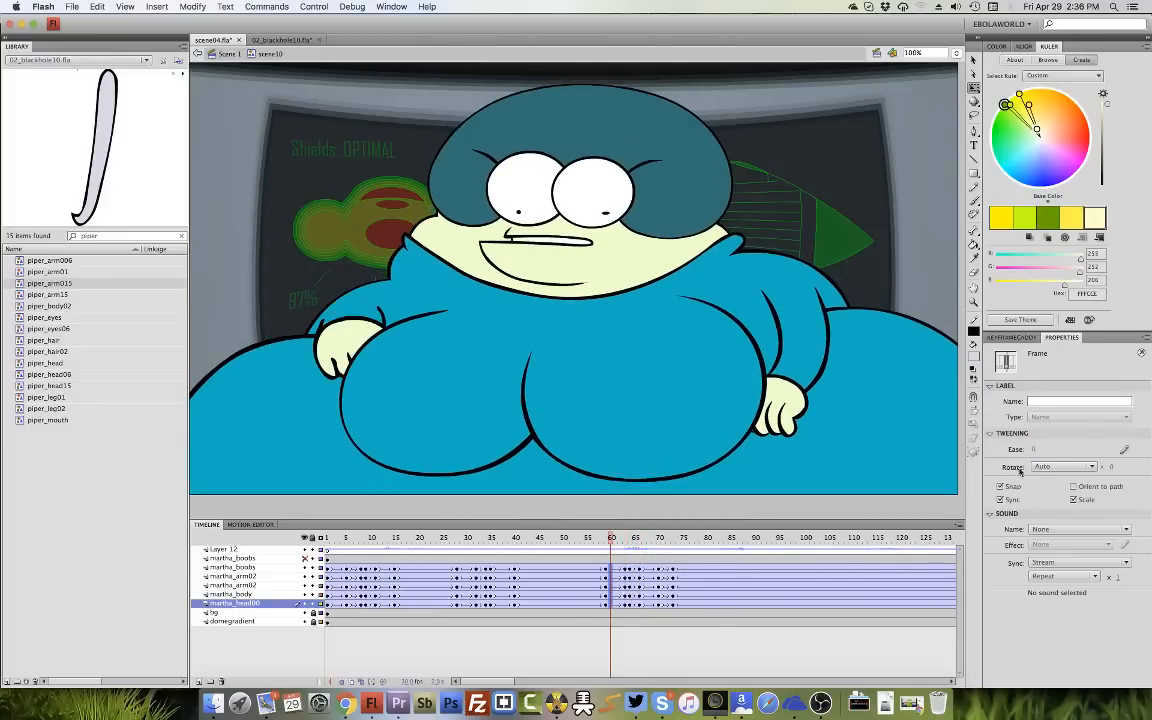
{"action": "left_click_drag", "start_coordinate": [1034, 450], "coordinate": [930, 470]}
At frame 70, squash the whole character slightly from the top and nudge the head down.
{"action": "left_click_drag", "start_coordinate": [612, 541], "coordinate": [659, 604]}
{"action": "left_click_drag", "start_coordinate": [586, 87], "coordinate": [586, 92]}
{"action": "key", "text": "Escape"}
{"action": "left_click", "coordinate": [625, 161]}
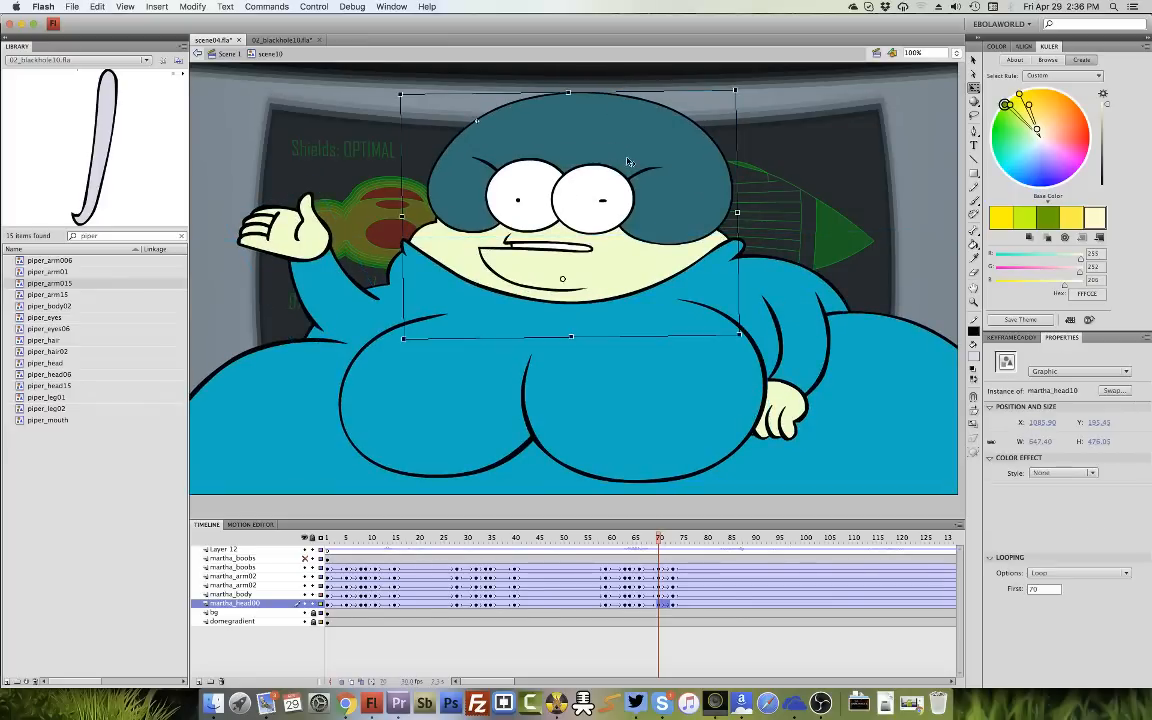
{"action": "key", "text": "shift+Down"}
{"action": "left_click", "coordinate": [801, 345]}
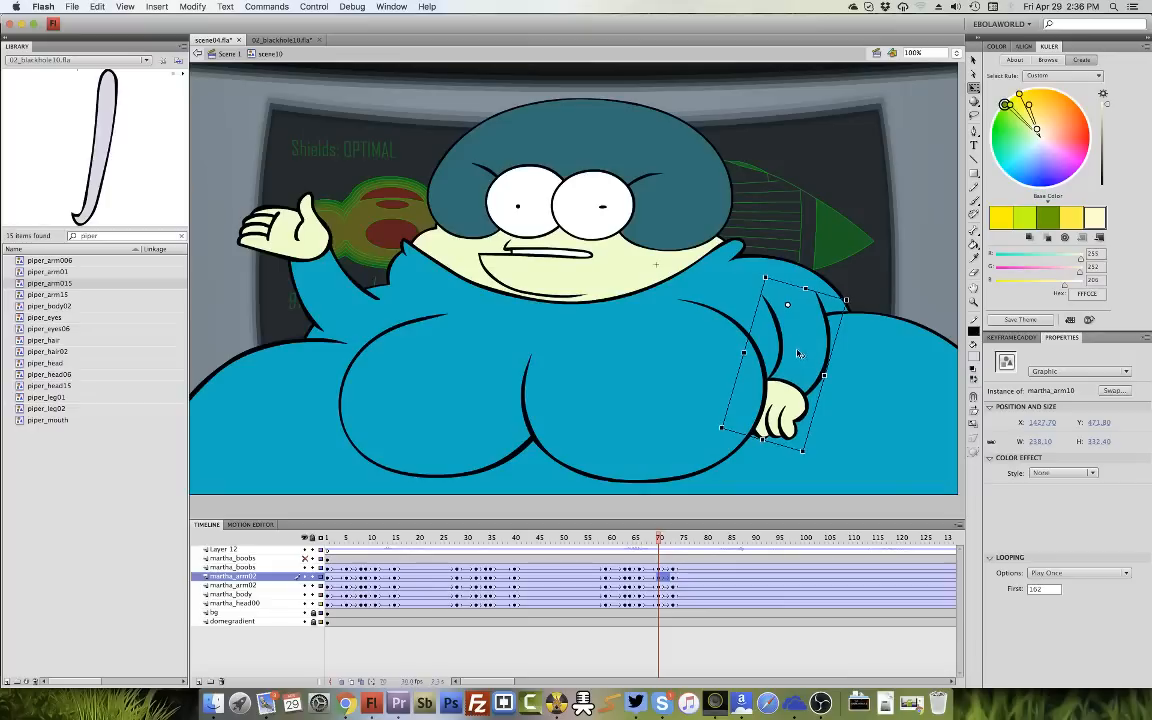
{"action": "left_click", "coordinate": [569, 432]}
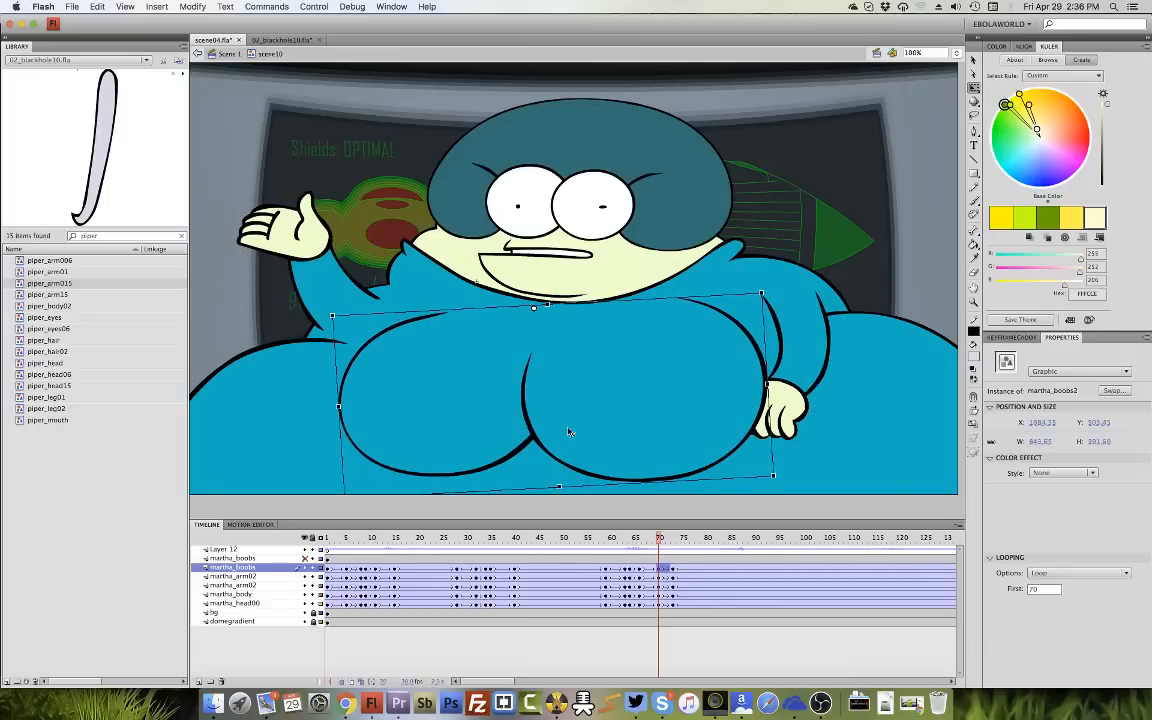
Adjust the ease of the frame 70 tweens on the five character layers and replay the gesture from about frames 55 and 65.
{"action": "left_click_drag", "start_coordinate": [660, 604], "coordinate": [660, 568]}
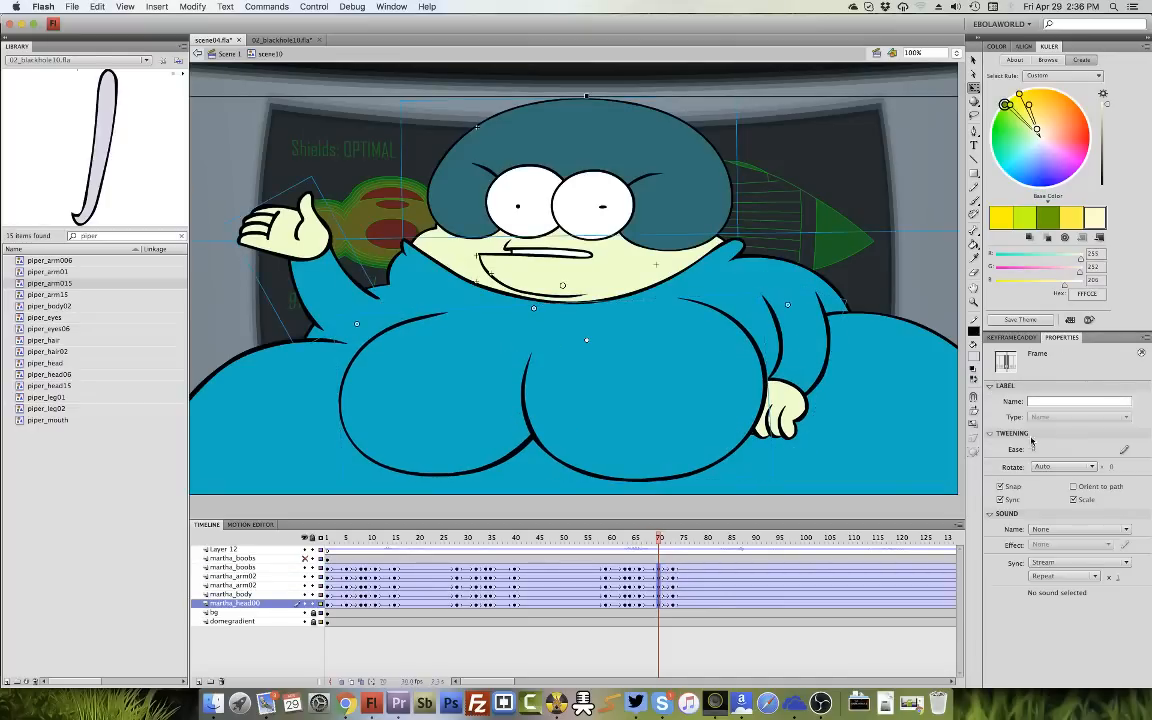
{"action": "left_click_drag", "start_coordinate": [1035, 448], "coordinate": [1023, 305]}
{"action": "left_click", "coordinate": [590, 538]}
{"action": "key", "text": "Return"}
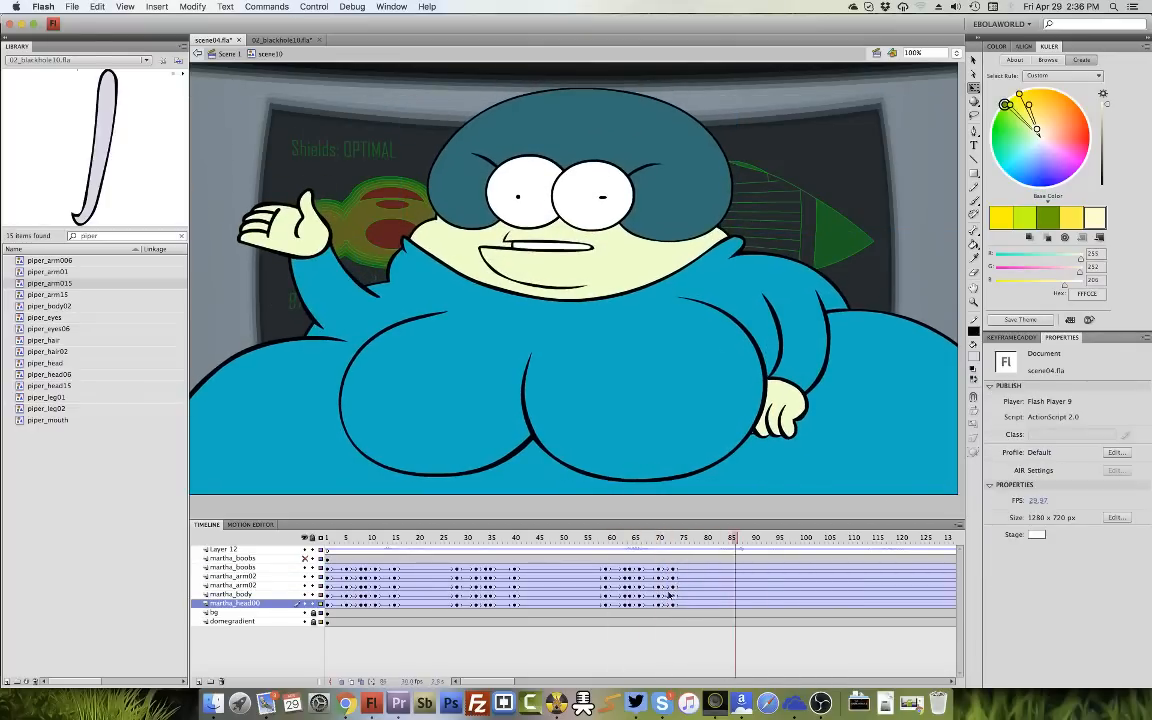
{"action": "left_click", "coordinate": [590, 549]}
{"action": "key", "text": "Return"}
{"action": "key", "text": "Return"}
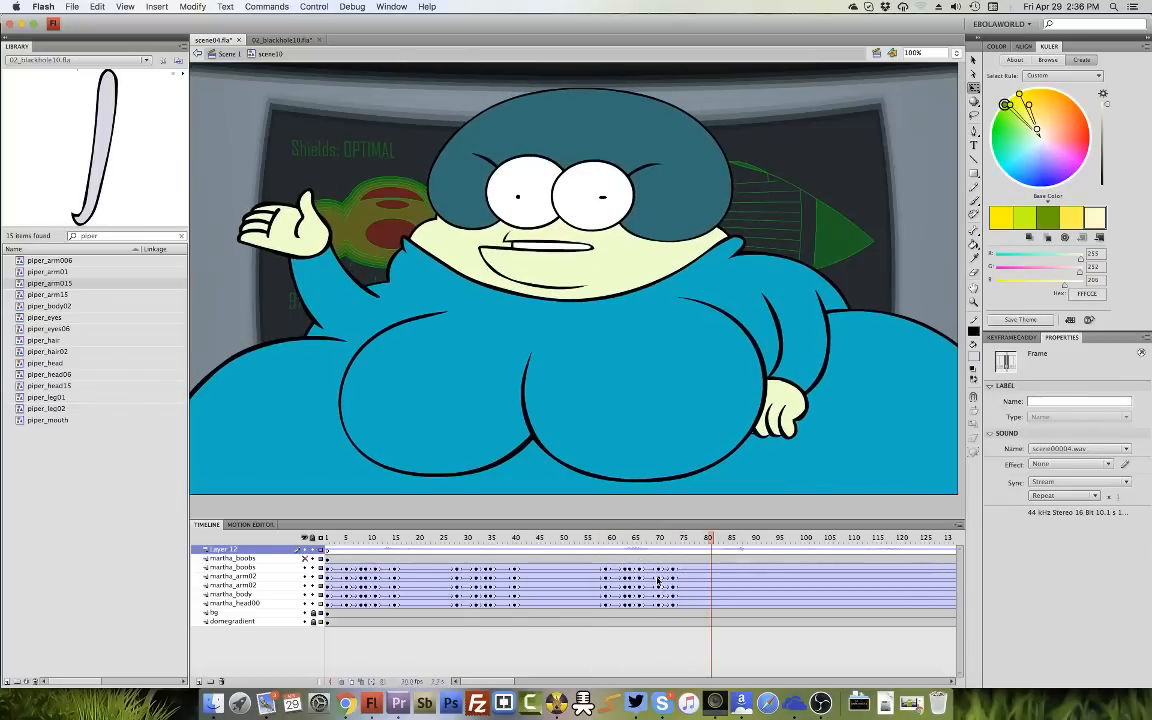
{"action": "left_click", "coordinate": [635, 547]}
{"action": "key", "text": "Return"}
{"action": "key", "text": "Return"}
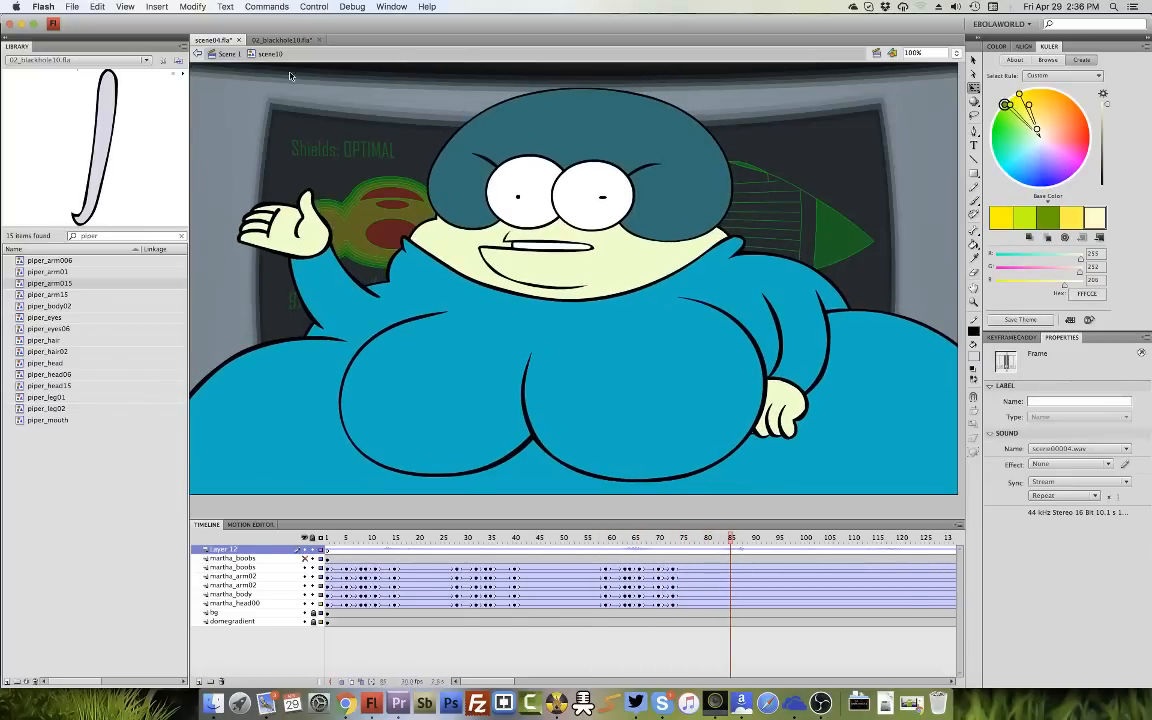
Return to Scene 1, play it from frame 395 through the cut to the green character, and save scene04.fla.
{"action": "left_click", "coordinate": [229, 54]}
{"action": "left_click_drag", "start_coordinate": [334, 541], "coordinate": [313, 544]}
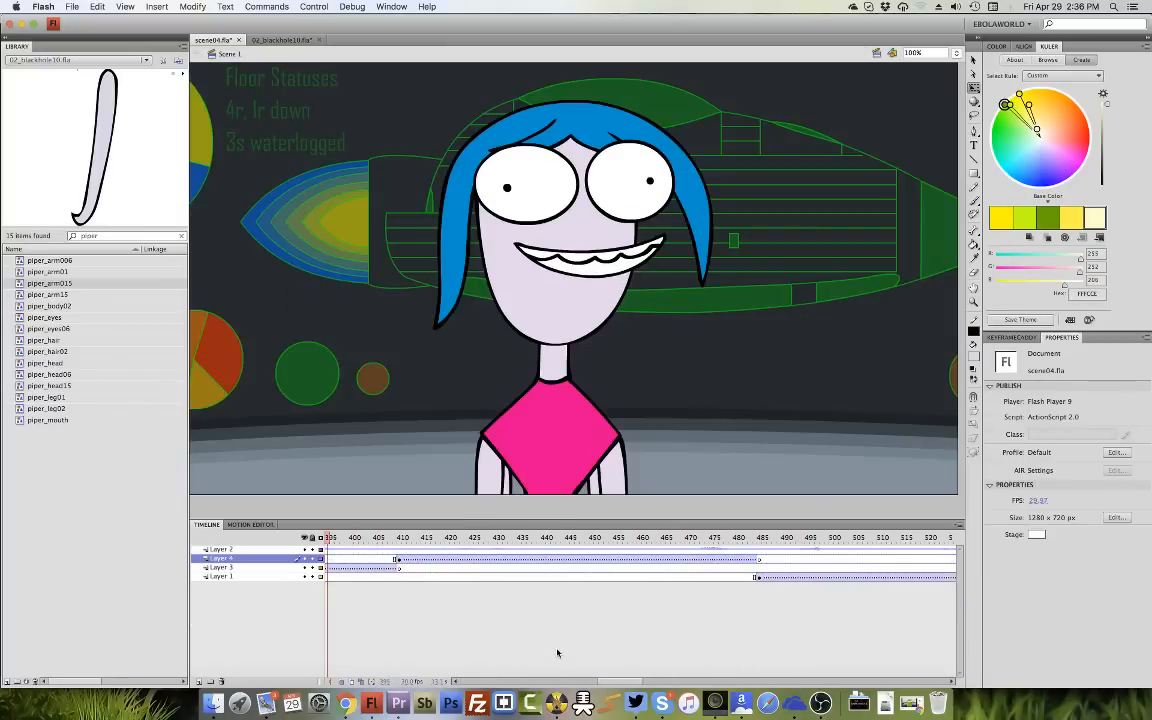
{"action": "key", "text": "Return"}
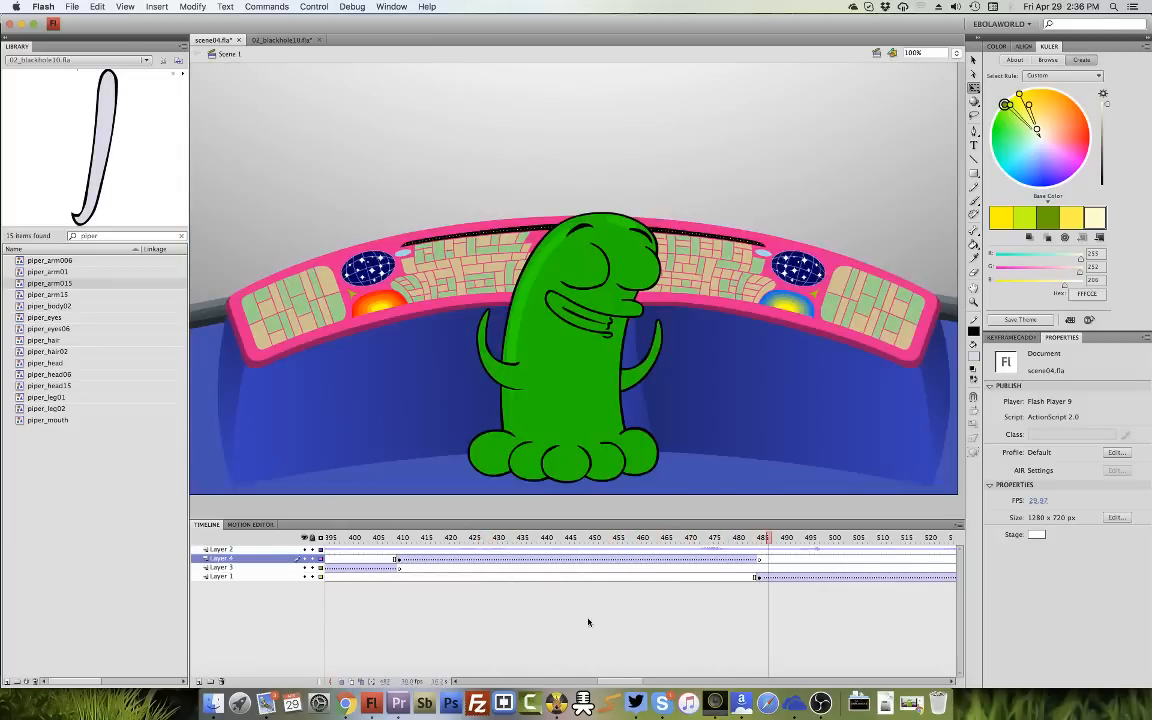
{"action": "left_click", "coordinate": [758, 577]}
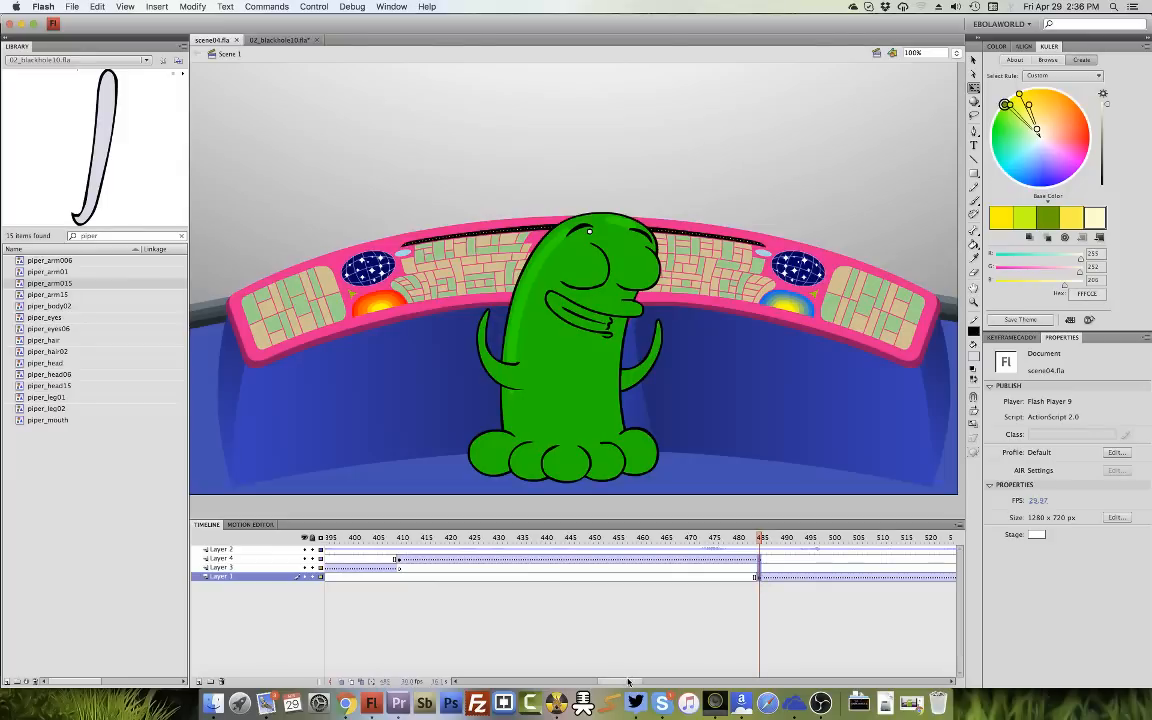
Play Scene 1 from frame 1 to review the full sequence of shots with the dialogue.
{"action": "left_click_drag", "start_coordinate": [629, 682], "coordinate": [482, 674]}
{"action": "left_click", "coordinate": [331, 541]}
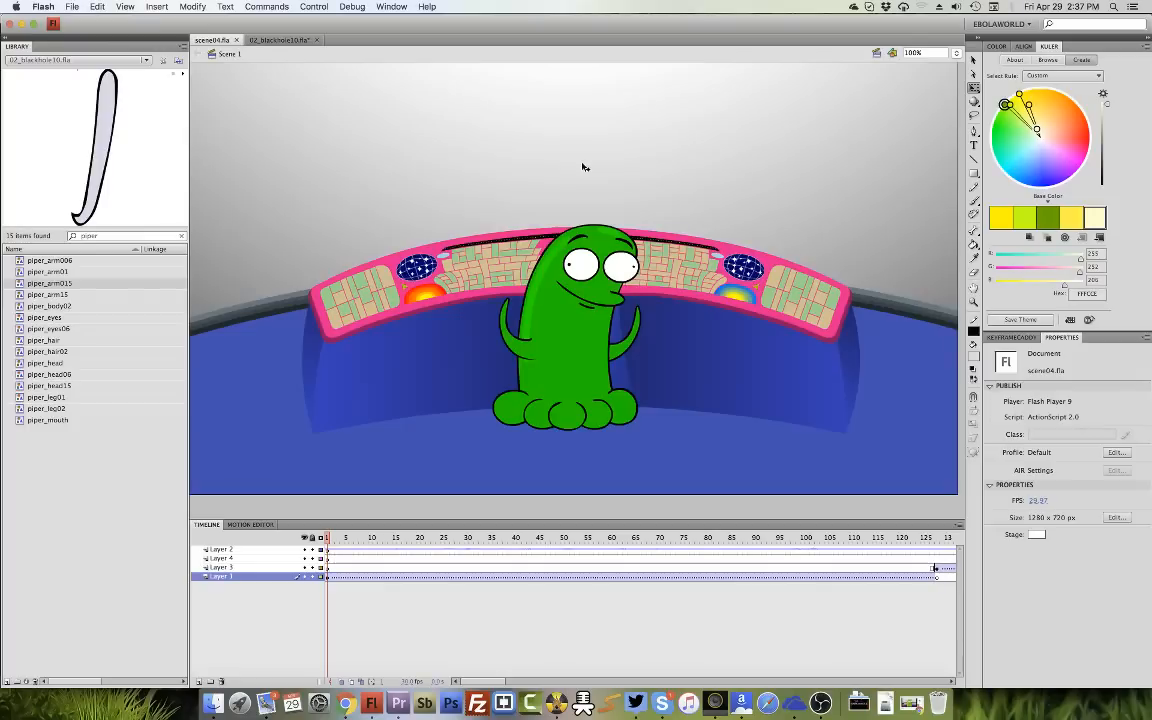
{"action": "key", "text": "Return"}
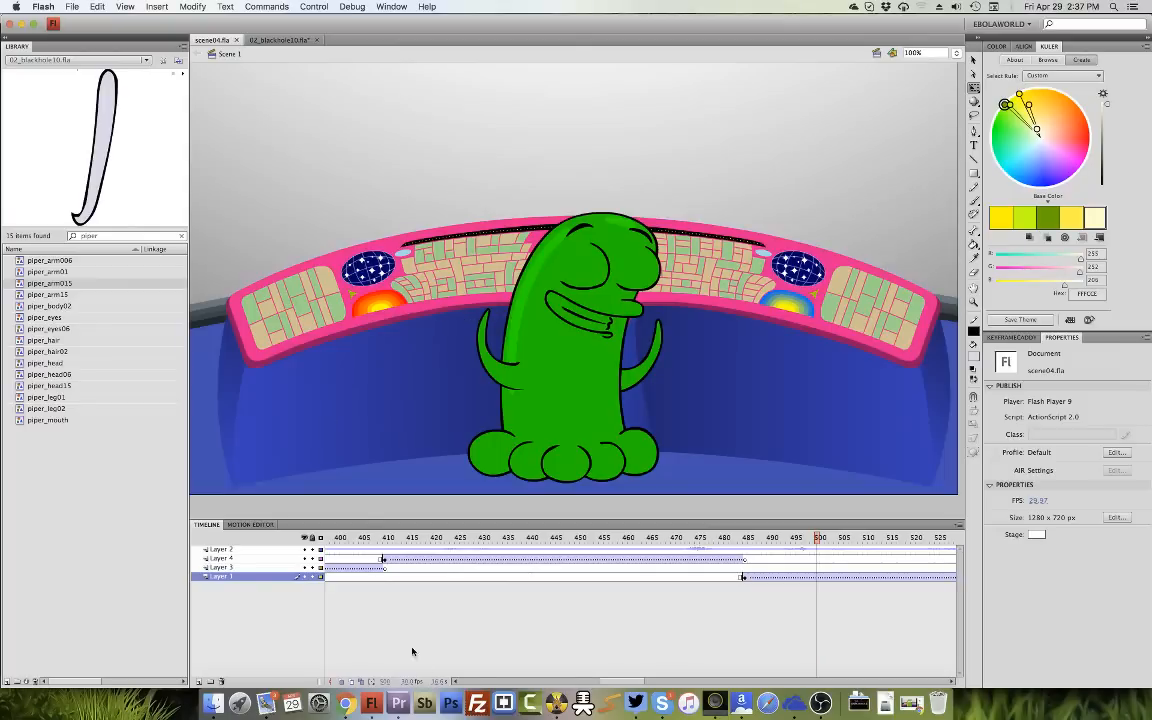
Switch to the YouTube live chat window in Chrome and read back through the viewers' earlier messages and questions.
{"action": "left_click", "coordinate": [346, 703]}
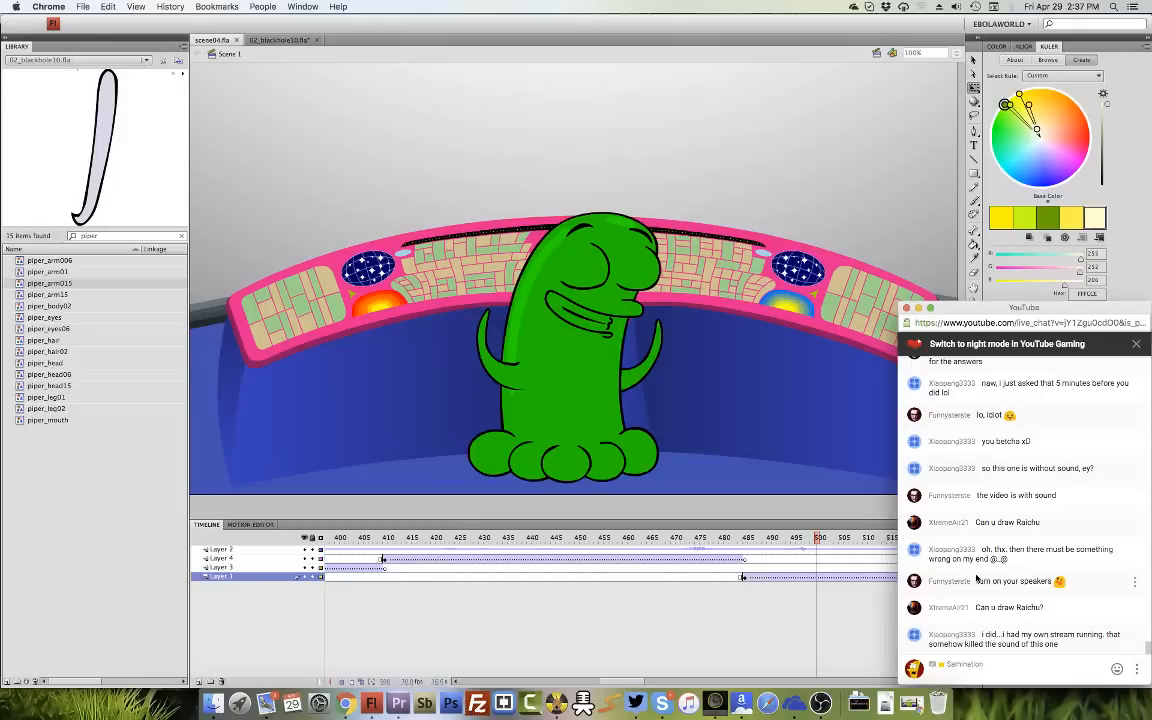
{"action": "scroll", "coordinate": [977, 579], "scroll_direction": "up", "scroll_amount": 1}
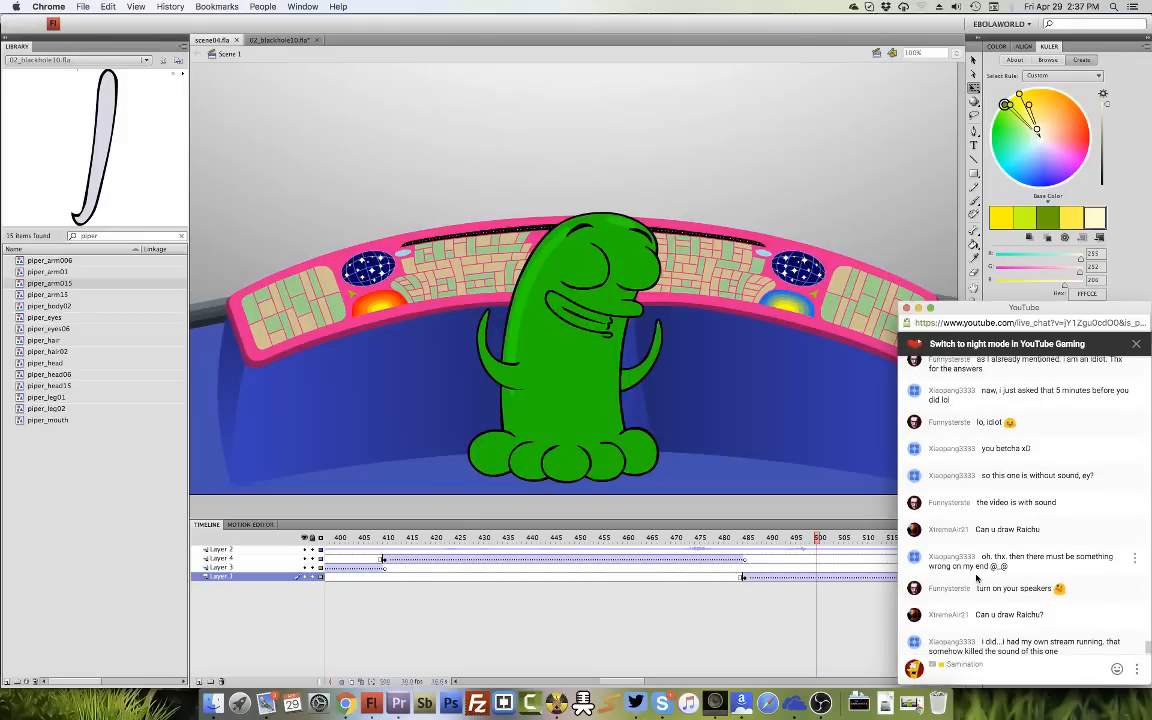
{"action": "scroll", "coordinate": [977, 579], "scroll_direction": "up", "scroll_amount": 3}
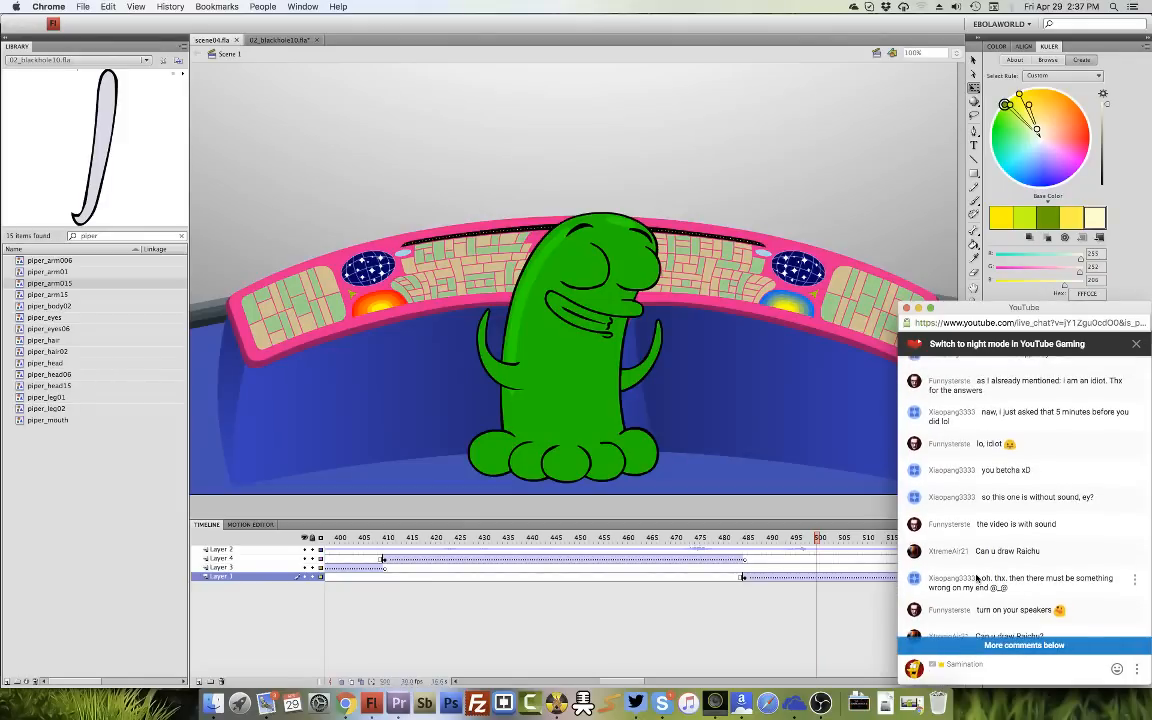
{"action": "scroll", "coordinate": [977, 579], "scroll_direction": "up", "scroll_amount": 5}
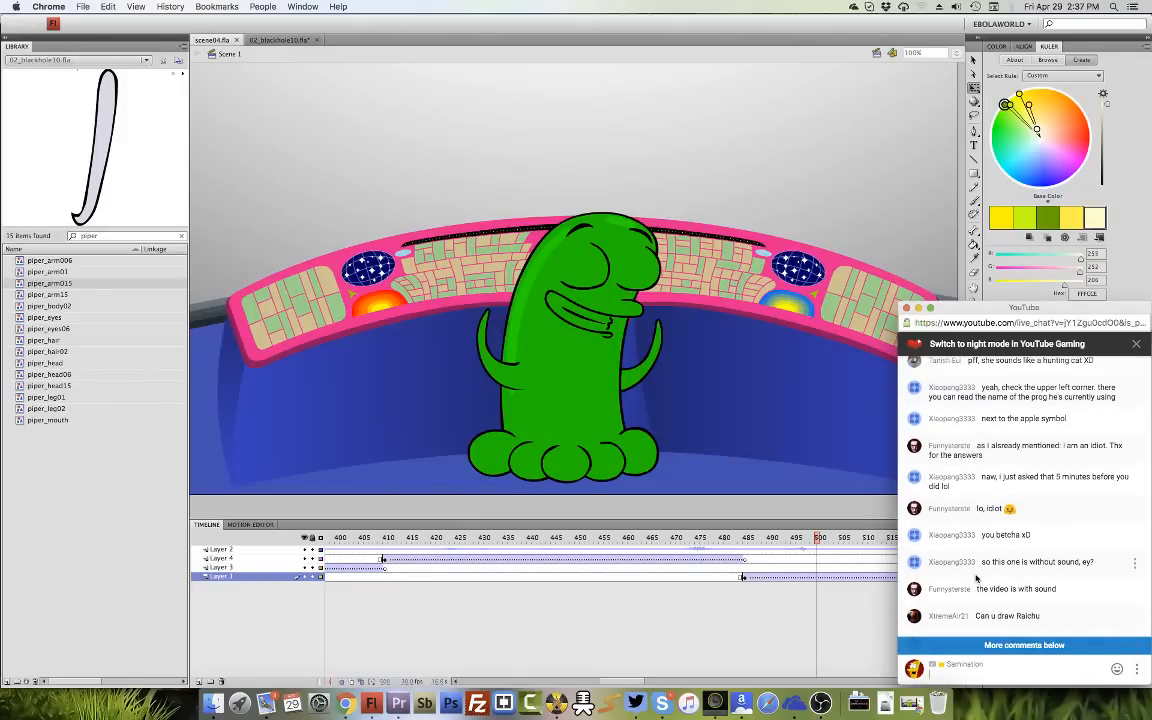
{"action": "scroll", "coordinate": [977, 579], "scroll_direction": "up", "scroll_amount": 3}
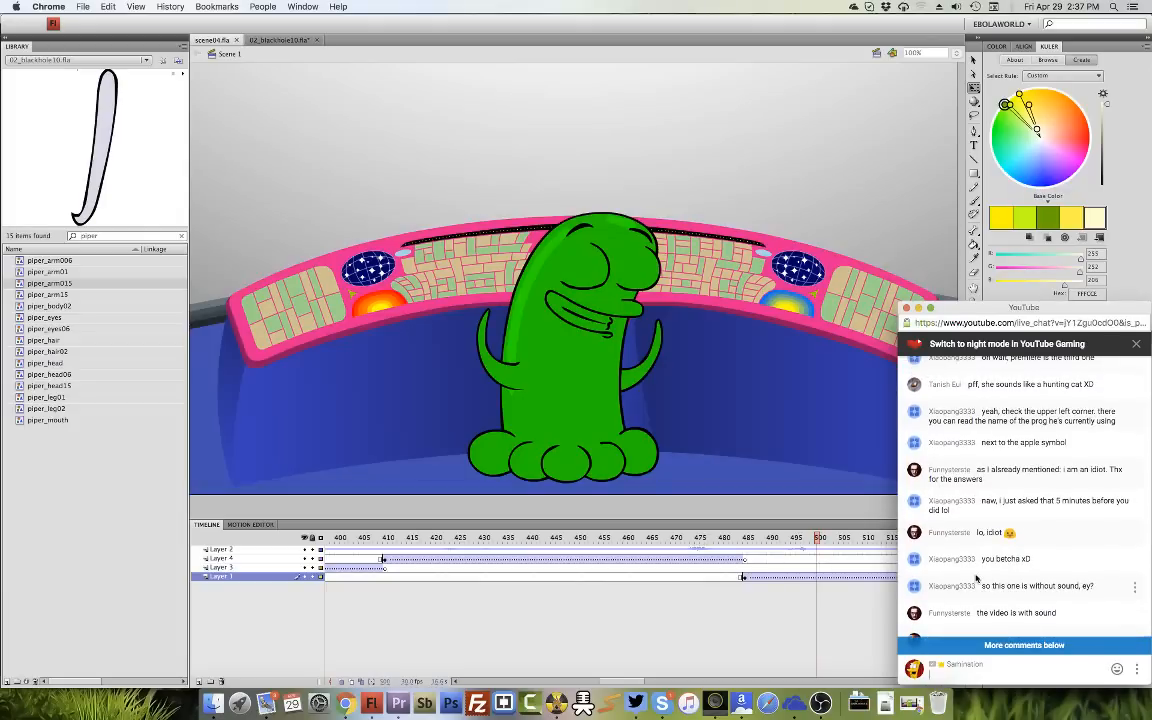
{"action": "scroll", "coordinate": [977, 579], "scroll_direction": "up", "scroll_amount": 3}
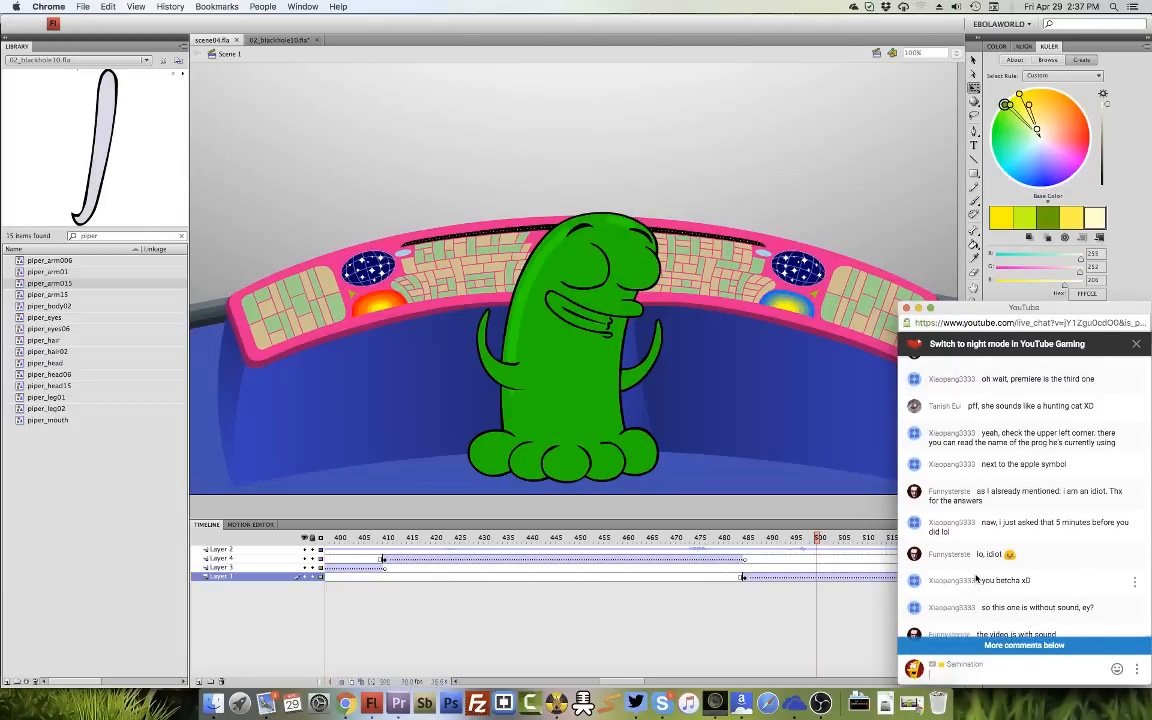
{"action": "scroll", "coordinate": [977, 579], "scroll_direction": "up", "scroll_amount": 5}
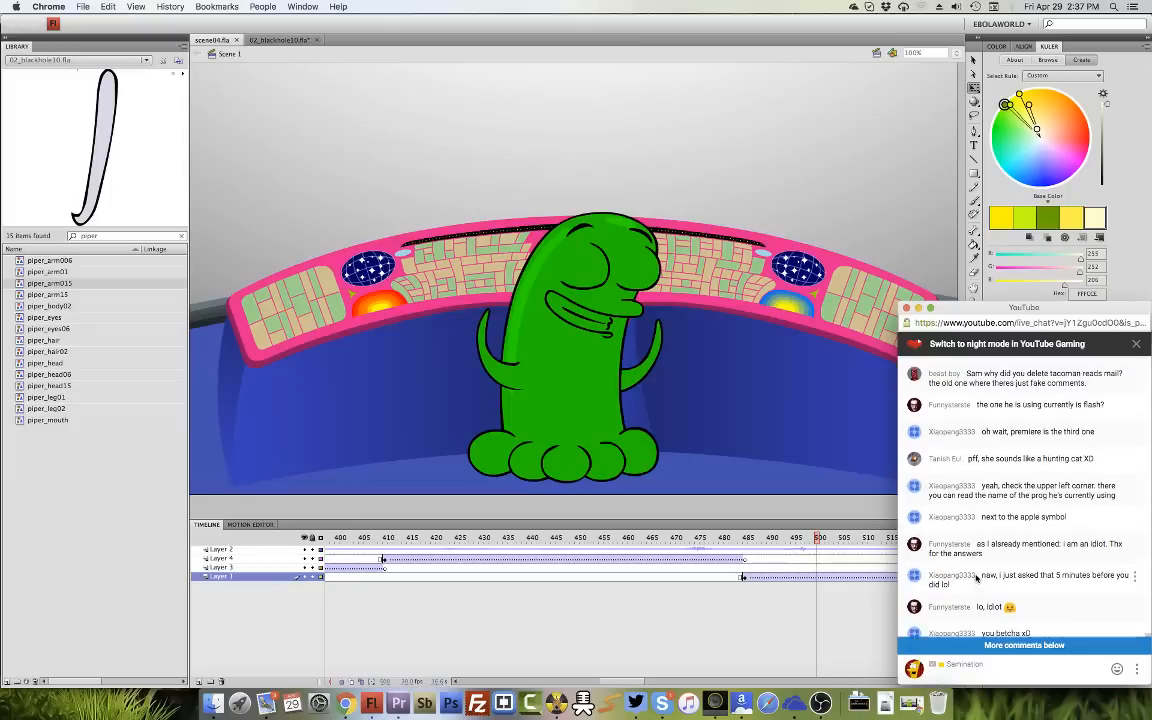
{"action": "scroll", "coordinate": [977, 579], "scroll_direction": "up", "scroll_amount": 2}
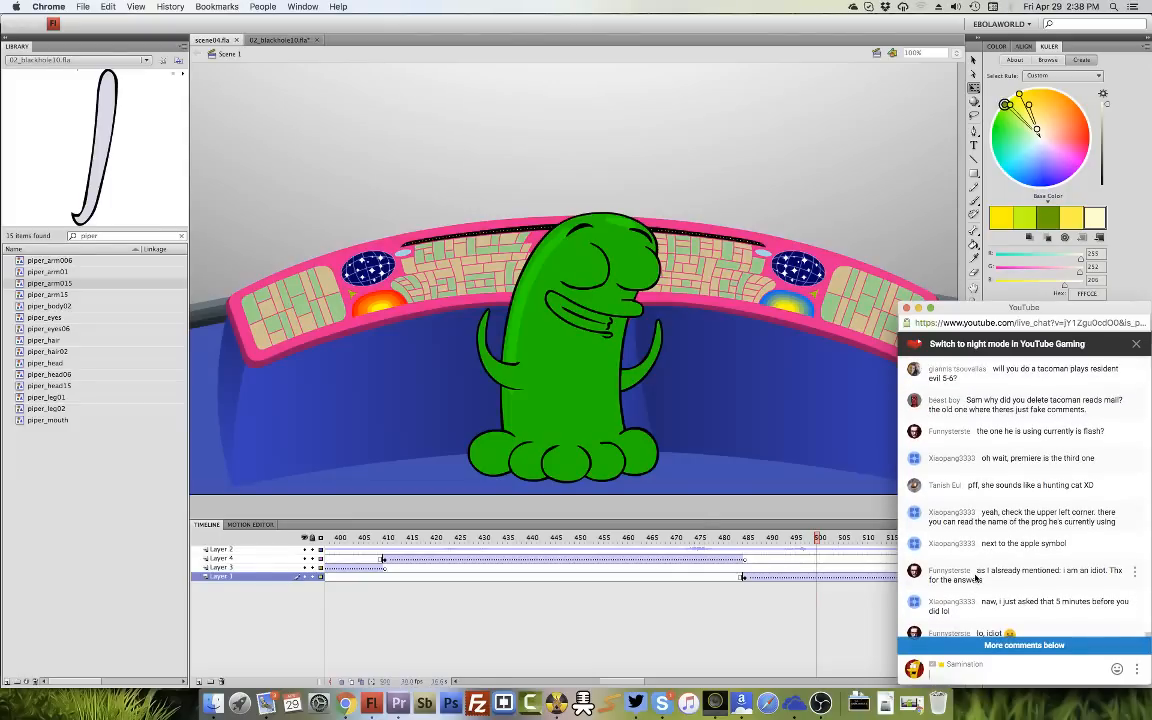
{"action": "scroll", "coordinate": [976, 578], "scroll_direction": "up", "scroll_amount": 1}
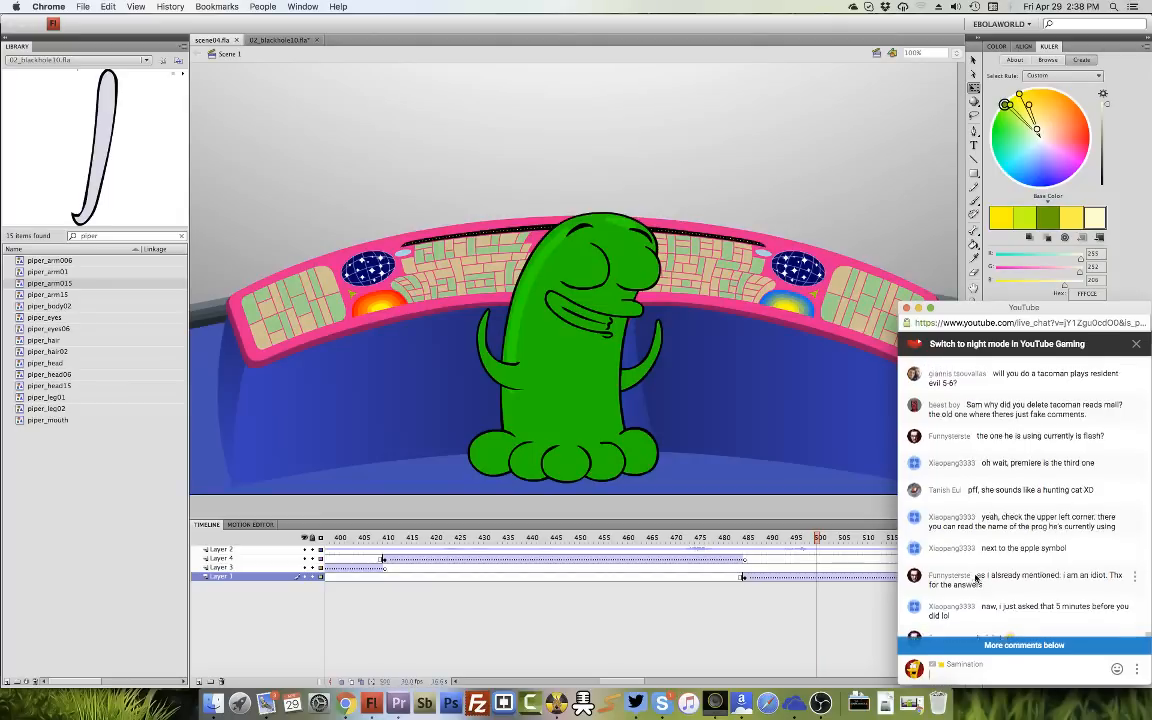
{"action": "scroll", "coordinate": [976, 578], "scroll_direction": "up", "scroll_amount": 2}
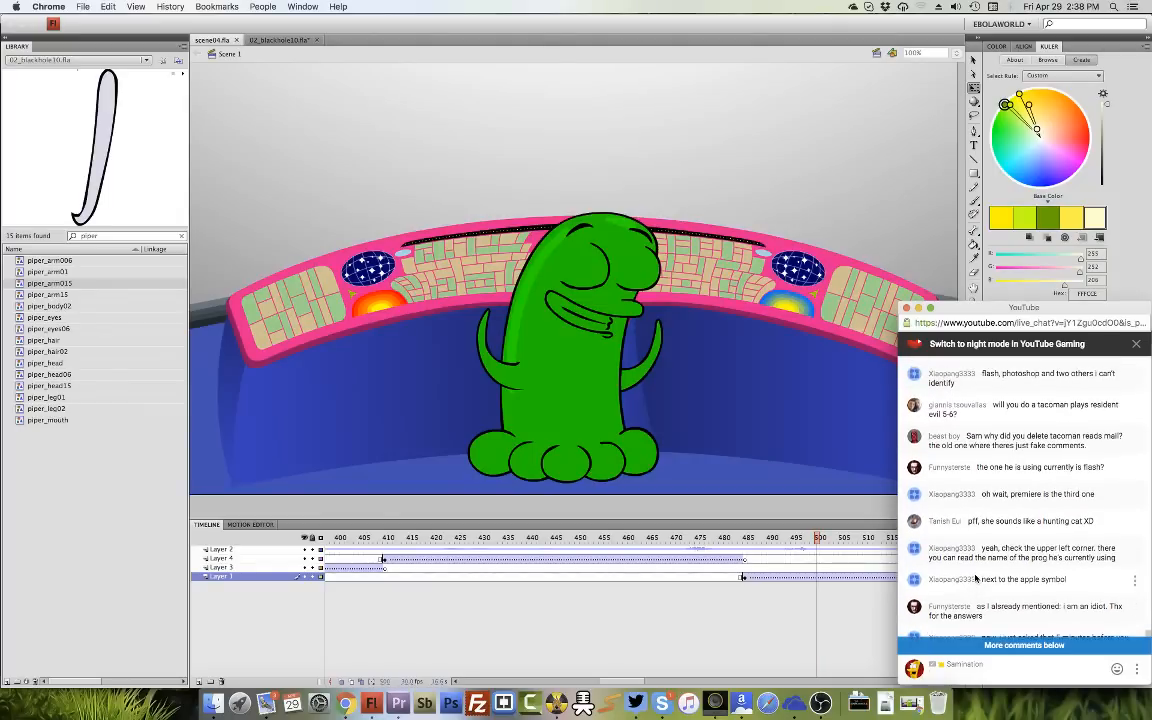
{"action": "scroll", "coordinate": [976, 578], "scroll_direction": "up", "scroll_amount": 2}
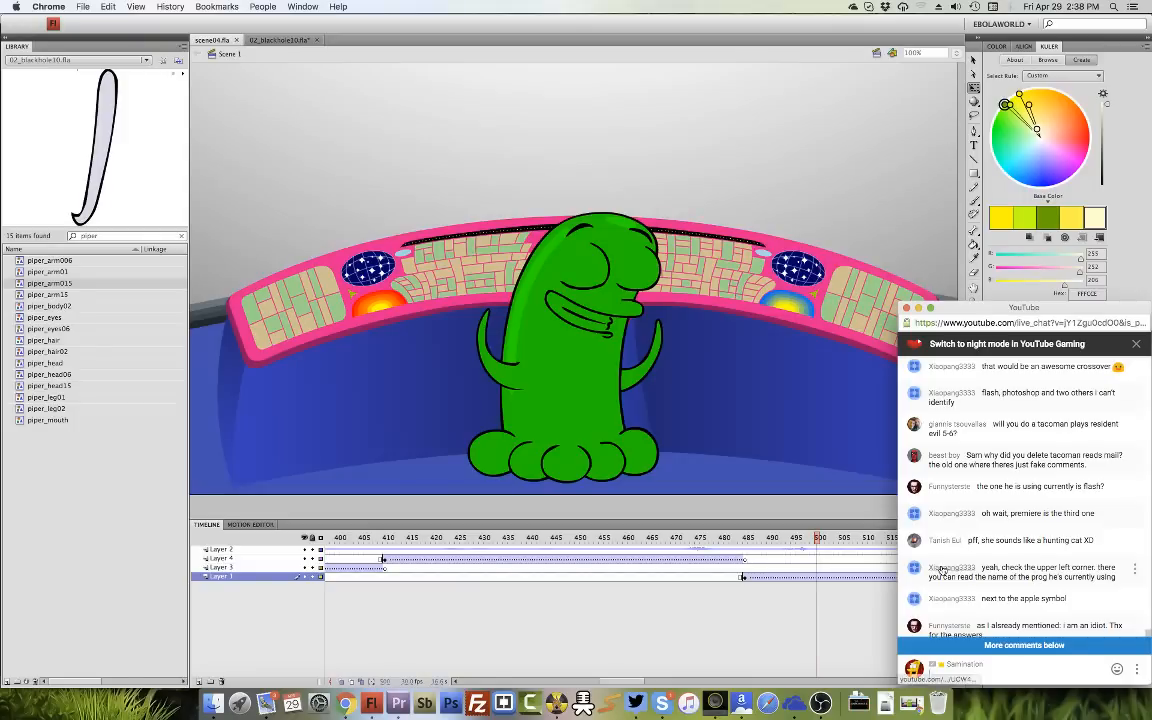
{"action": "scroll", "coordinate": [949, 559], "scroll_direction": "up", "scroll_amount": 1}
{"action": "scroll", "coordinate": [949, 559], "scroll_direction": "up", "scroll_amount": 3}
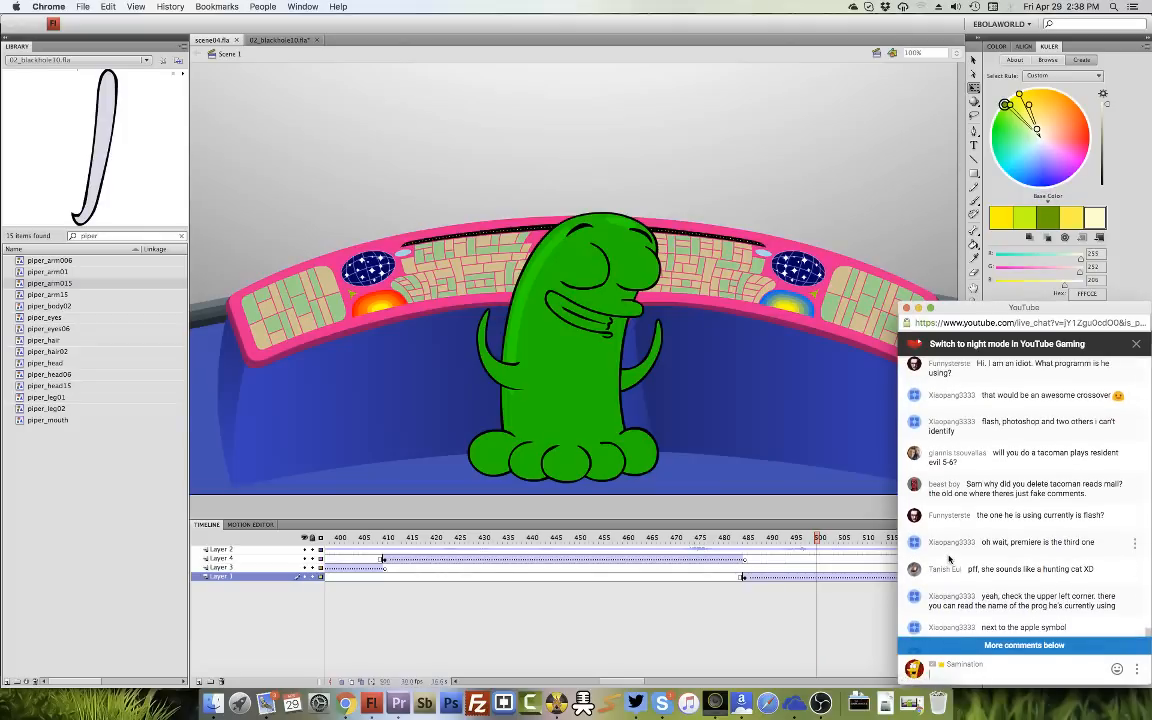
{"action": "scroll", "coordinate": [949, 559], "scroll_direction": "up", "scroll_amount": 3}
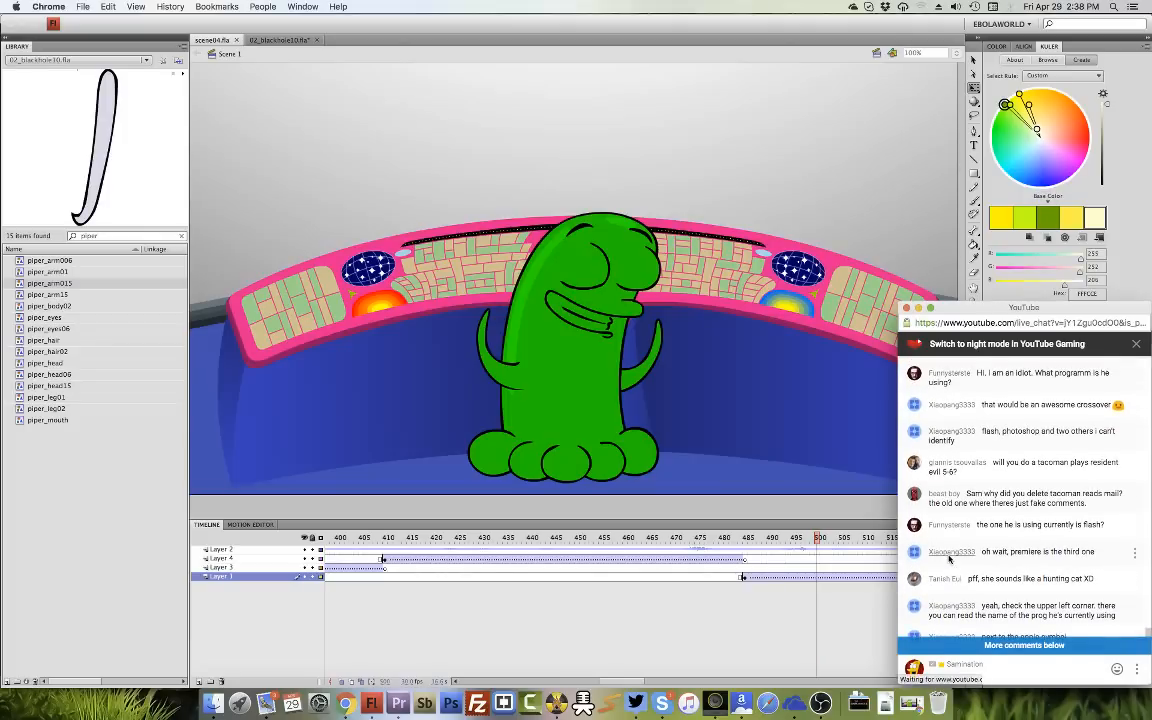
{"action": "scroll", "coordinate": [949, 559], "scroll_direction": "up", "scroll_amount": 4}
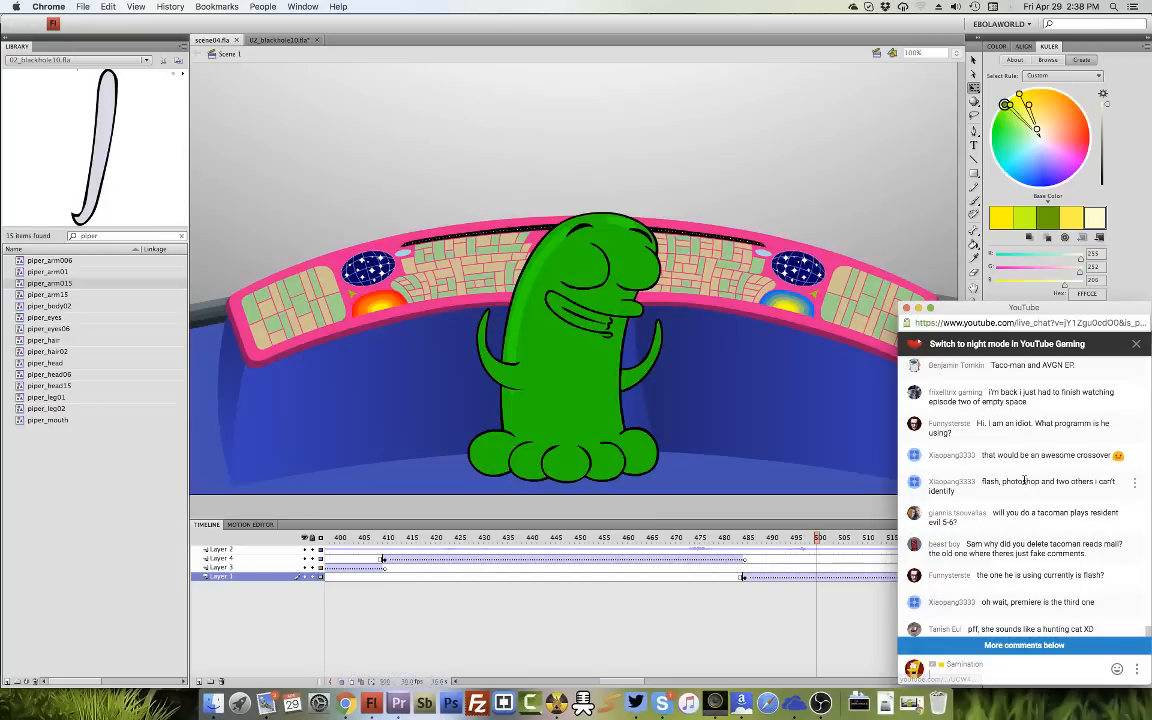
{"action": "scroll", "coordinate": [1022, 484], "scroll_direction": "up", "scroll_amount": 1}
{"action": "scroll", "coordinate": [1022, 484], "scroll_direction": "up", "scroll_amount": 3}
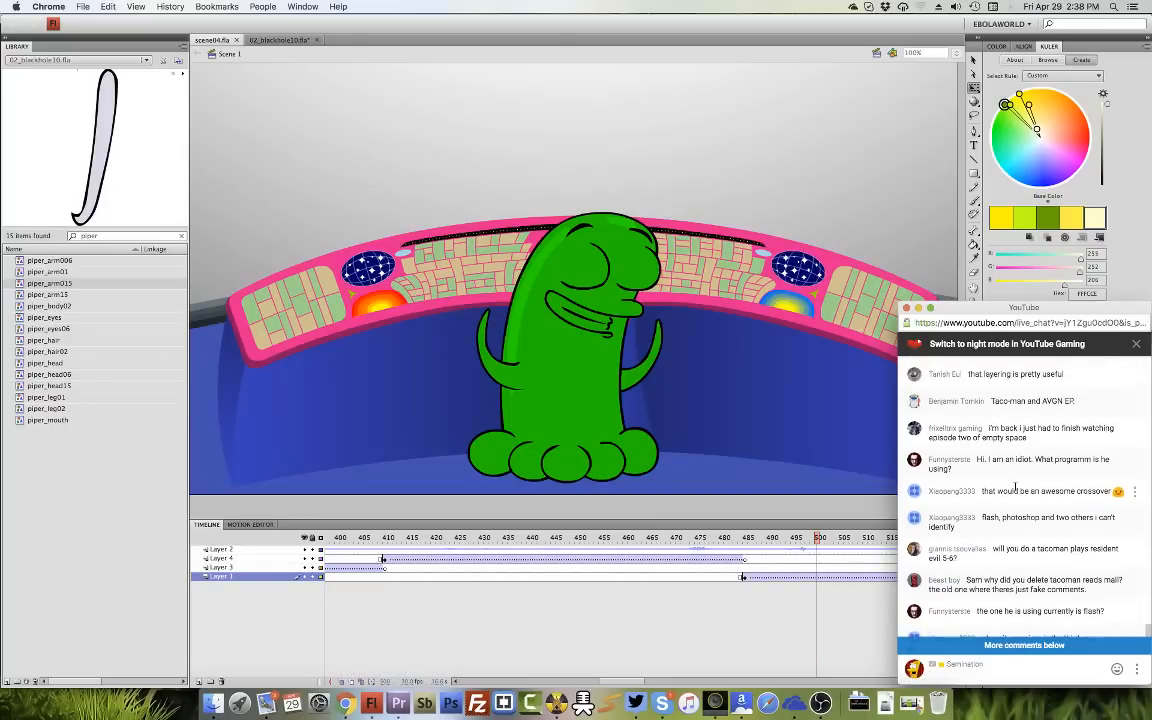
{"action": "scroll", "coordinate": [1014, 489], "scroll_direction": "up", "scroll_amount": 1}
{"action": "scroll", "coordinate": [1014, 490], "scroll_direction": "up", "scroll_amount": 4}
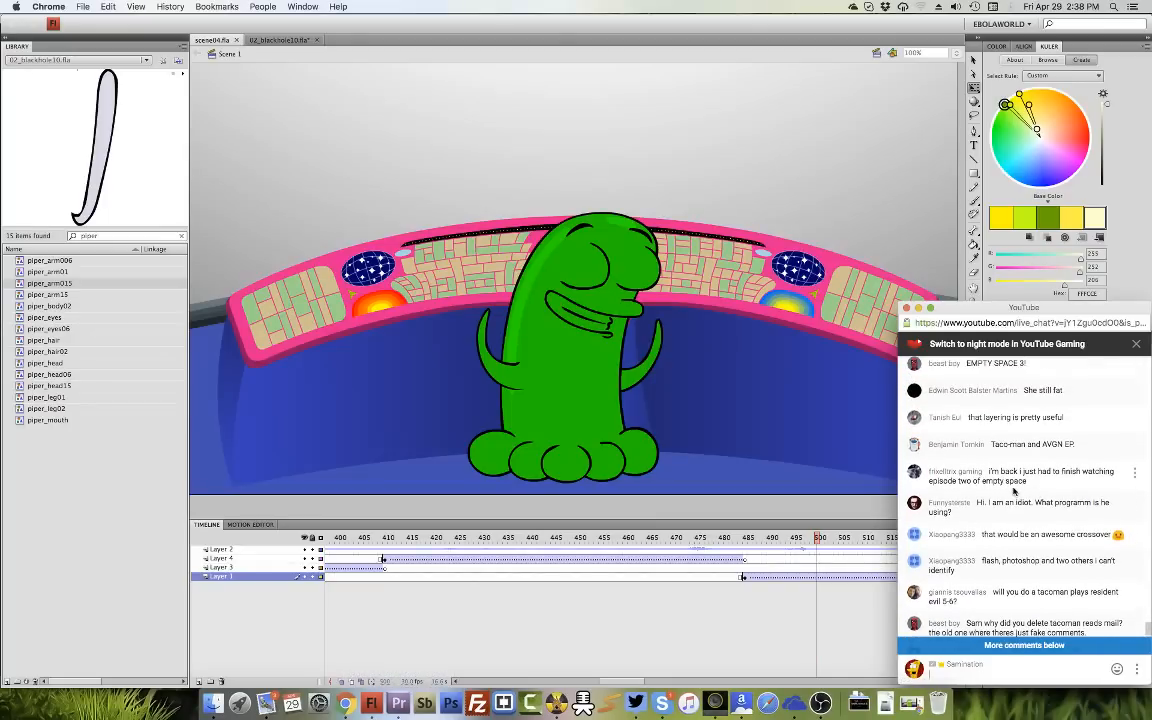
{"action": "scroll", "coordinate": [1014, 490], "scroll_direction": "up", "scroll_amount": 3}
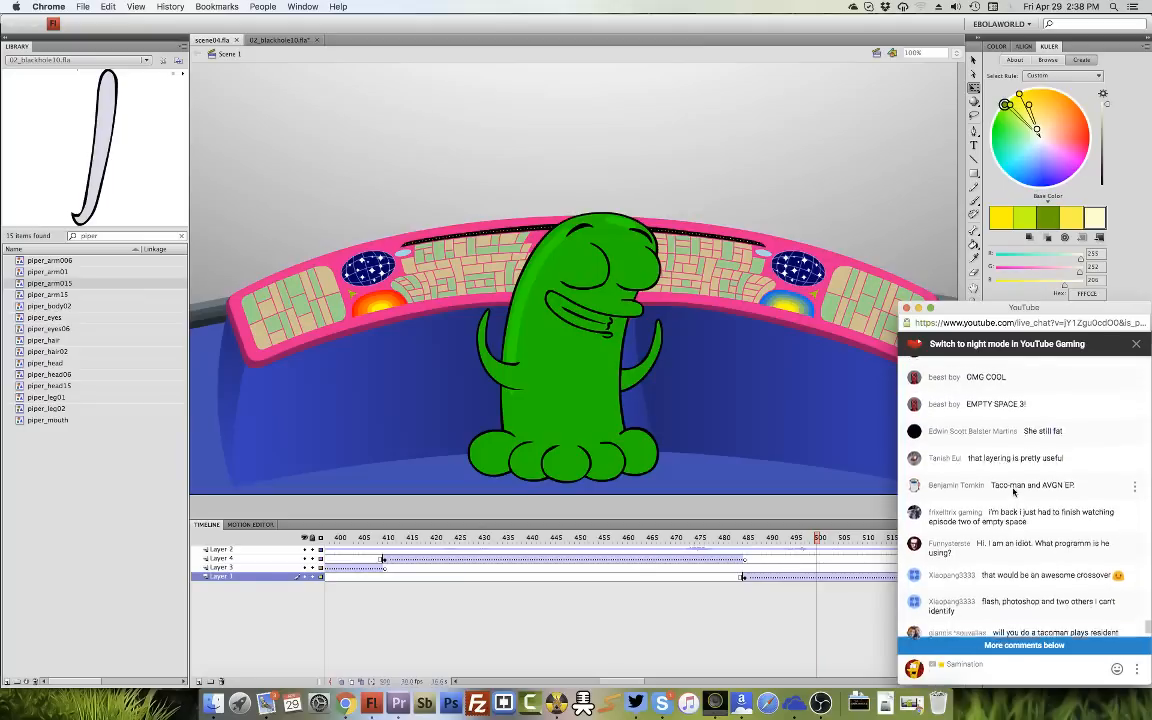
{"action": "scroll", "coordinate": [1012, 490], "scroll_direction": "up", "scroll_amount": 3}
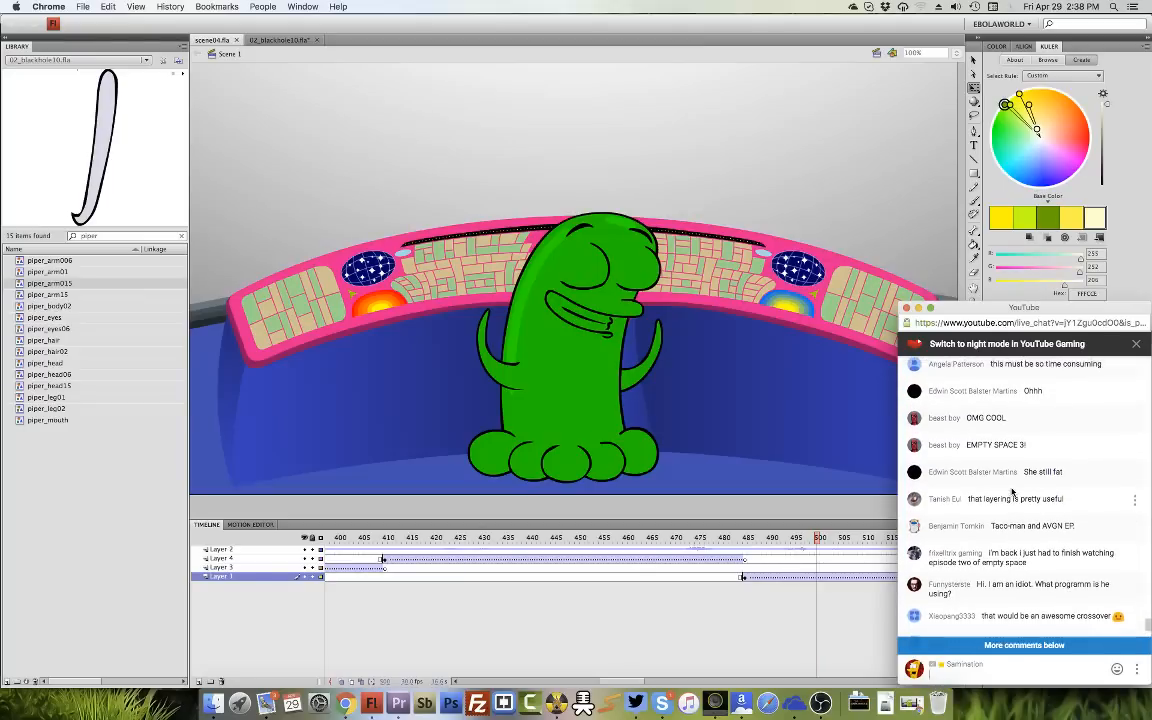
{"action": "scroll", "coordinate": [1012, 493], "scroll_direction": "up", "scroll_amount": 4}
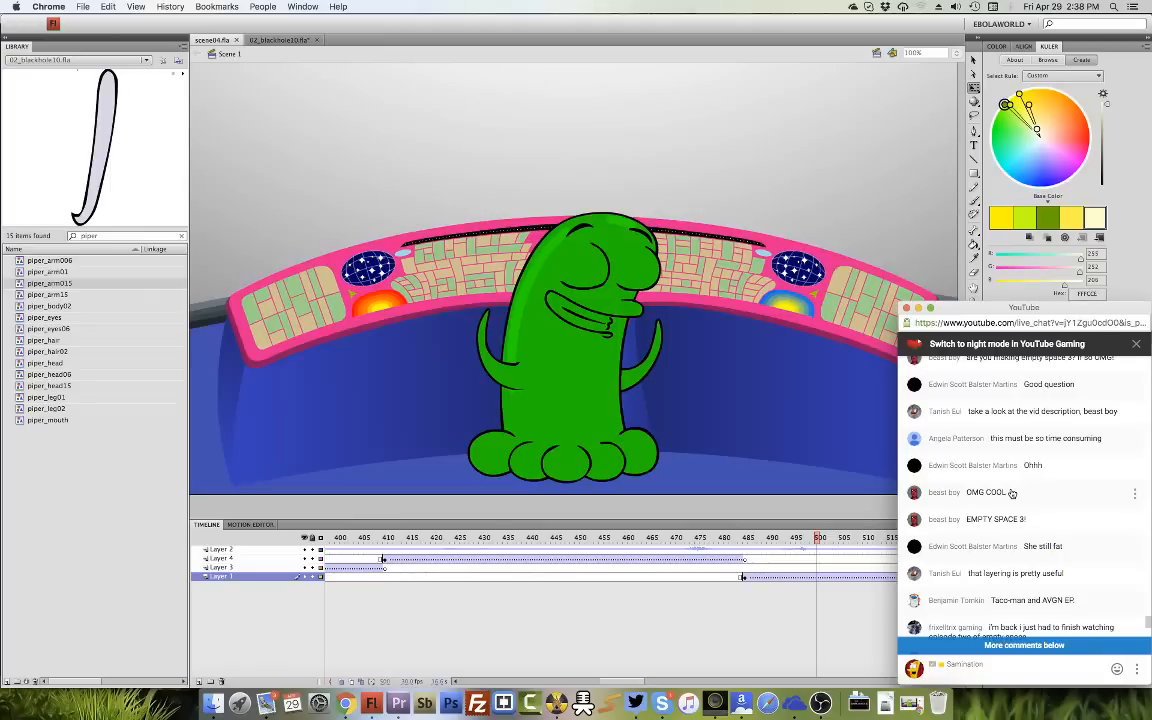
{"action": "scroll", "coordinate": [1012, 492], "scroll_direction": "up", "scroll_amount": 2}
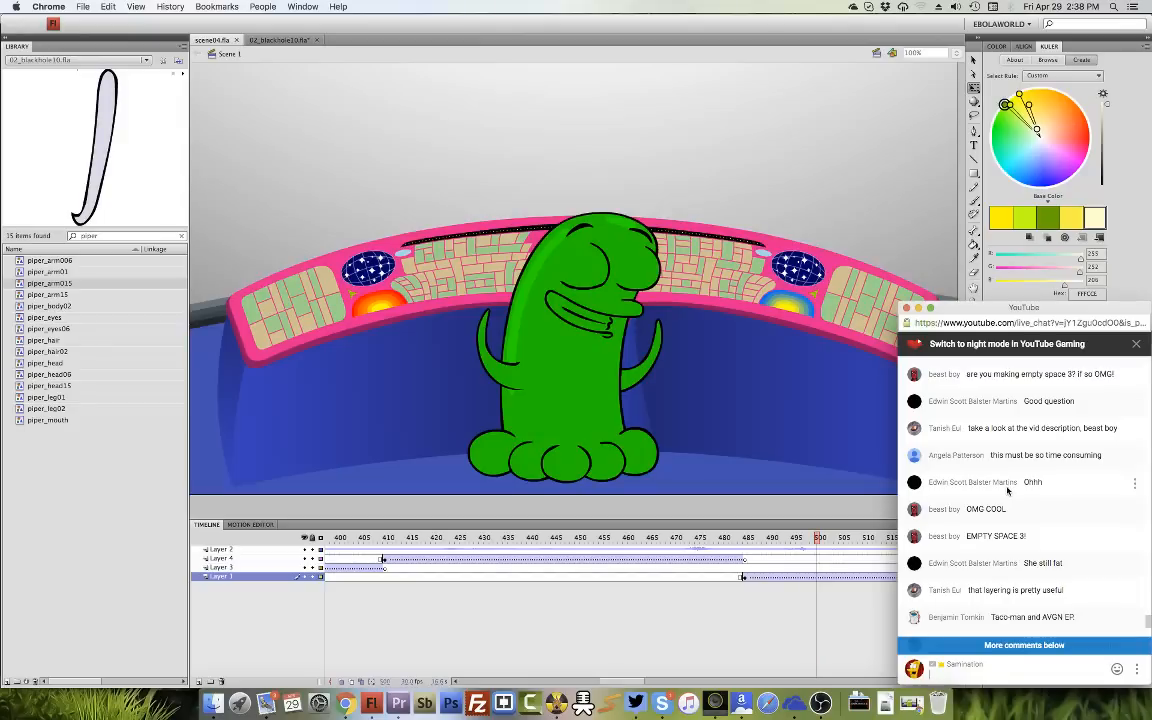
{"action": "scroll", "coordinate": [1007, 490], "scroll_direction": "up", "scroll_amount": 3}
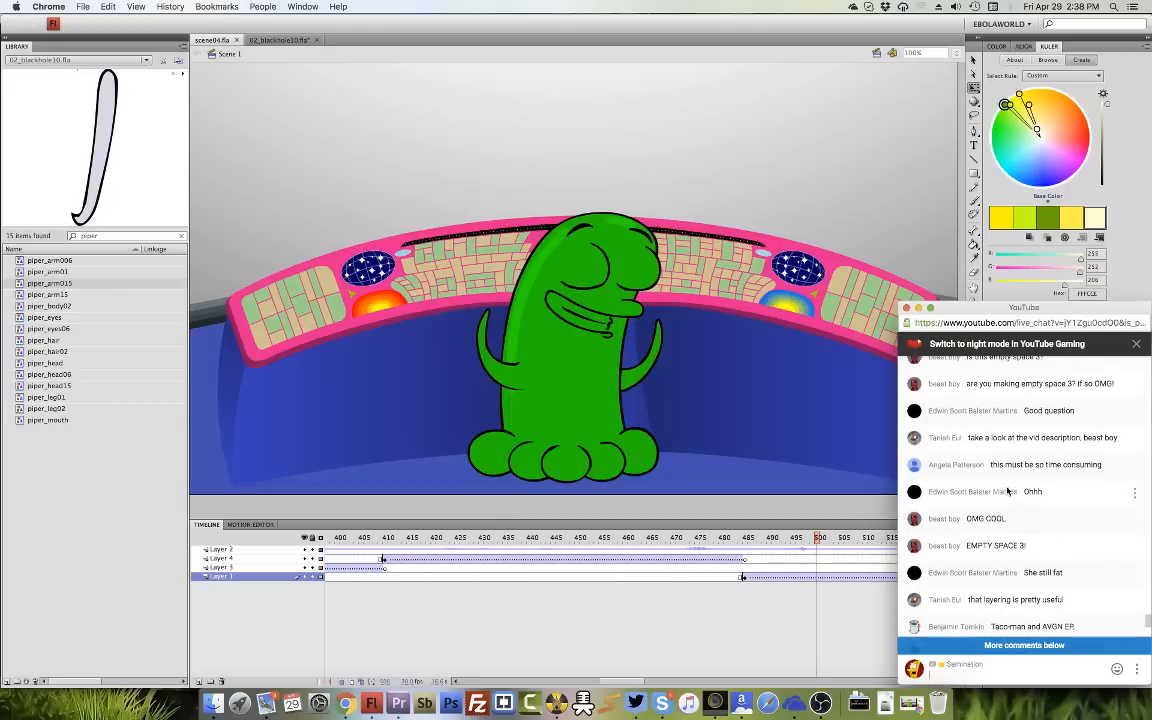
{"action": "scroll", "coordinate": [1007, 487], "scroll_direction": "up", "scroll_amount": 1}
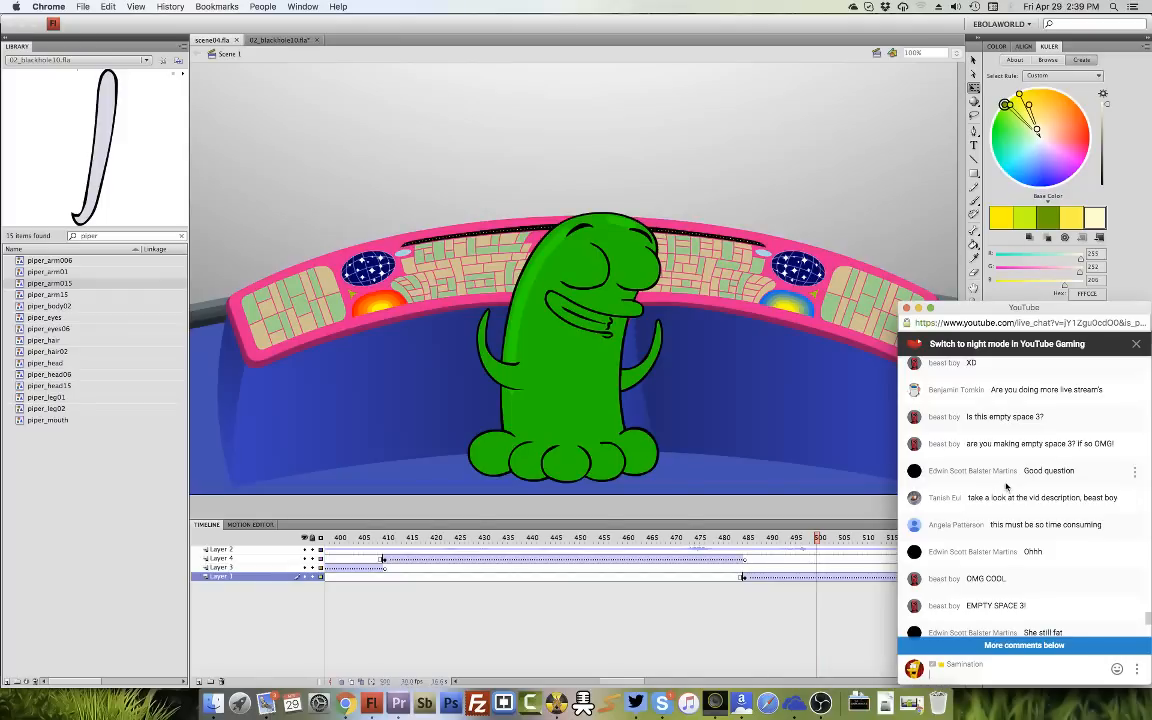
Reposition the chat window slightly and continue reading the older viewer comments.
{"action": "mouse_move", "coordinate": [975, 312]}
{"action": "left_mouse_down"}
{"action": "mouse_move", "coordinate": [961, 306]}
{"action": "mouse_move", "coordinate": [967, 313]}
{"action": "left_mouse_up"}
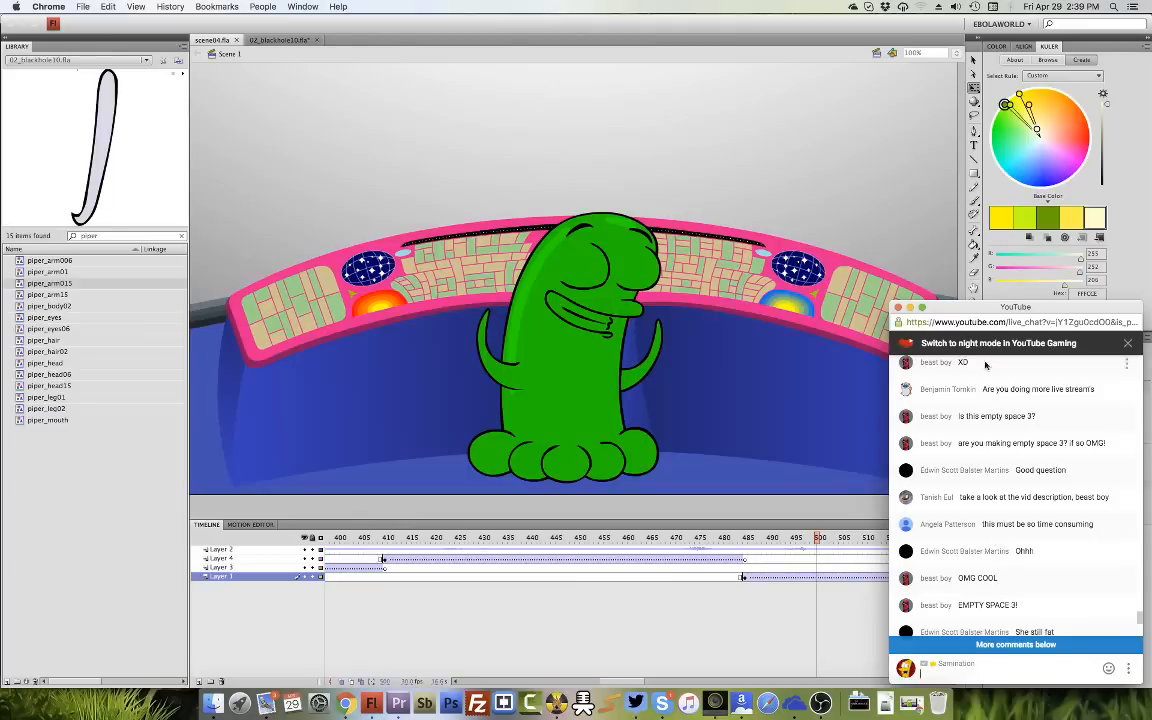
{"action": "left_click_drag", "start_coordinate": [974, 312], "coordinate": [982, 318]}
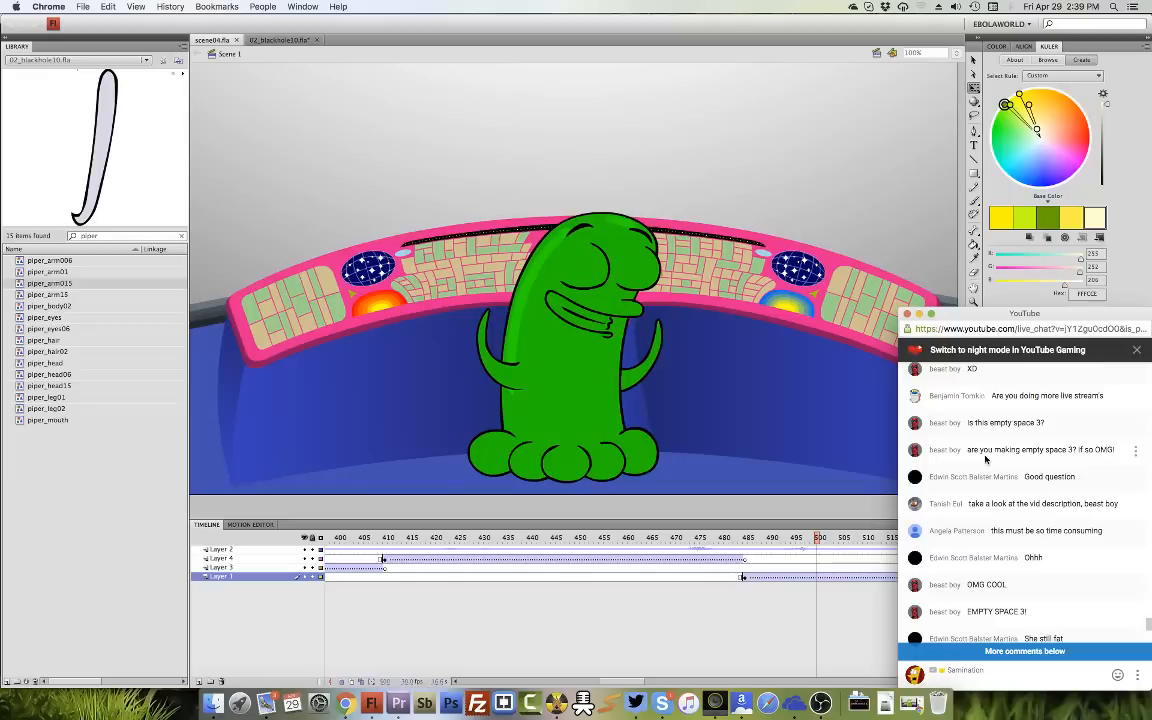
{"action": "scroll", "coordinate": [985, 459], "scroll_direction": "up", "scroll_amount": 1}
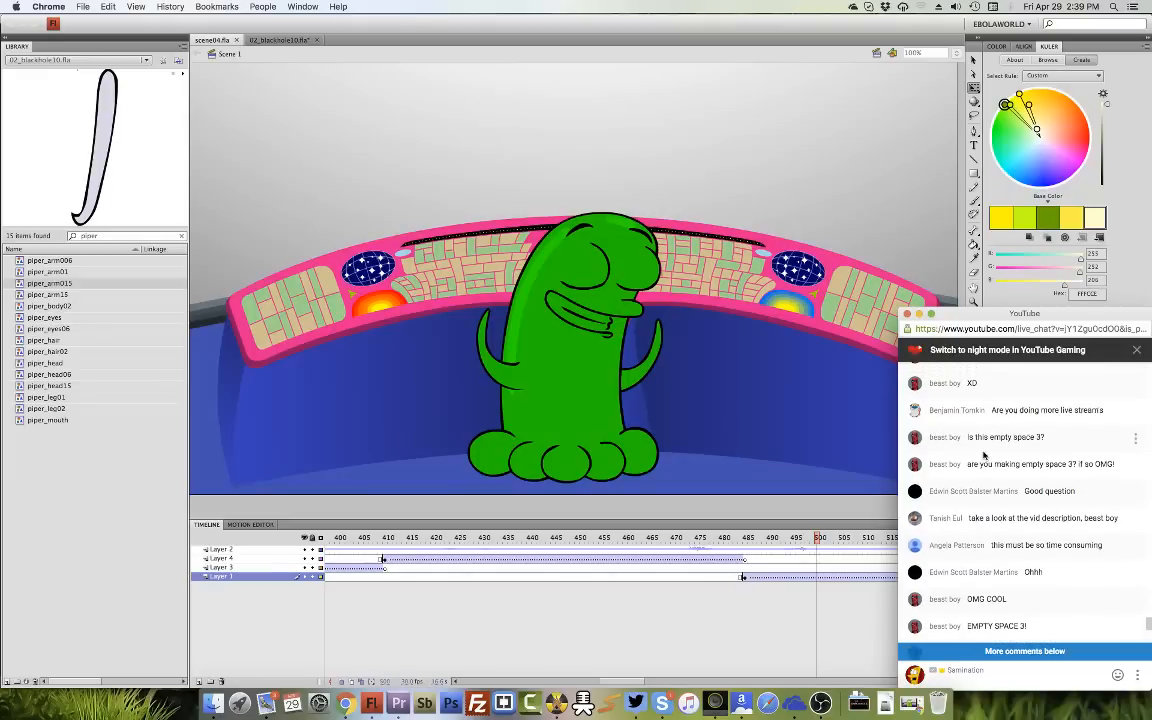
{"action": "scroll", "coordinate": [985, 455], "scroll_direction": "up", "scroll_amount": 1}
{"action": "scroll", "coordinate": [985, 455], "scroll_direction": "up", "scroll_amount": 1}
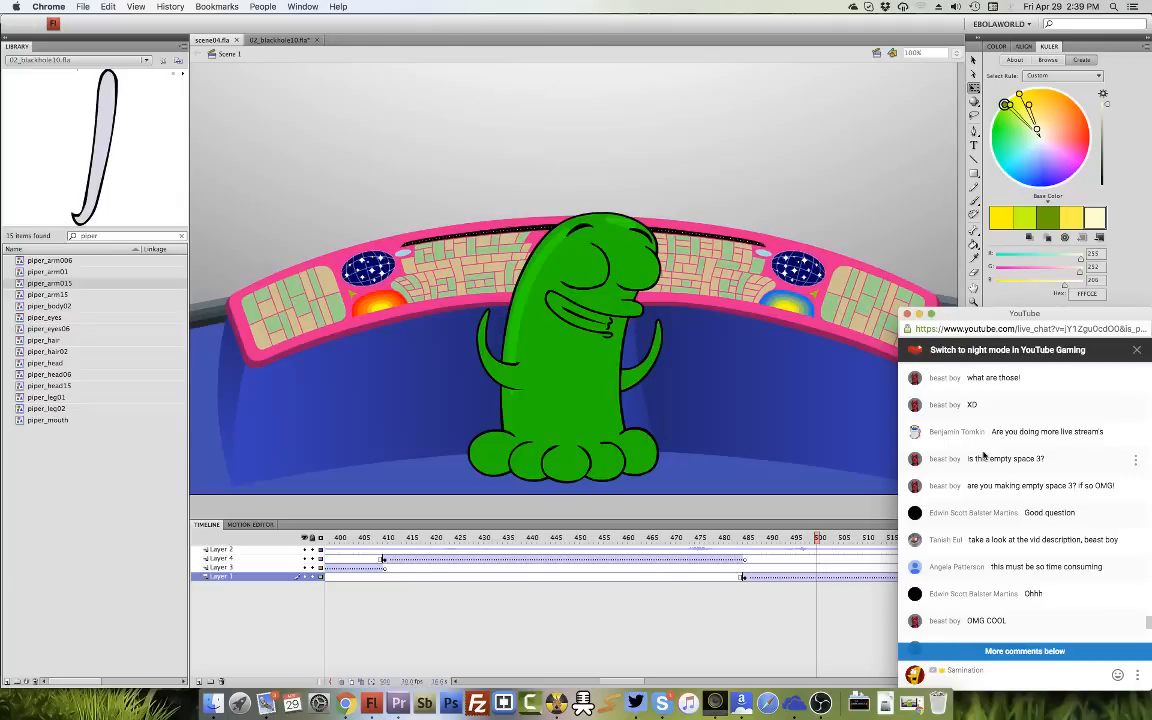
{"action": "scroll", "coordinate": [985, 455], "scroll_direction": "up", "scroll_amount": 1}
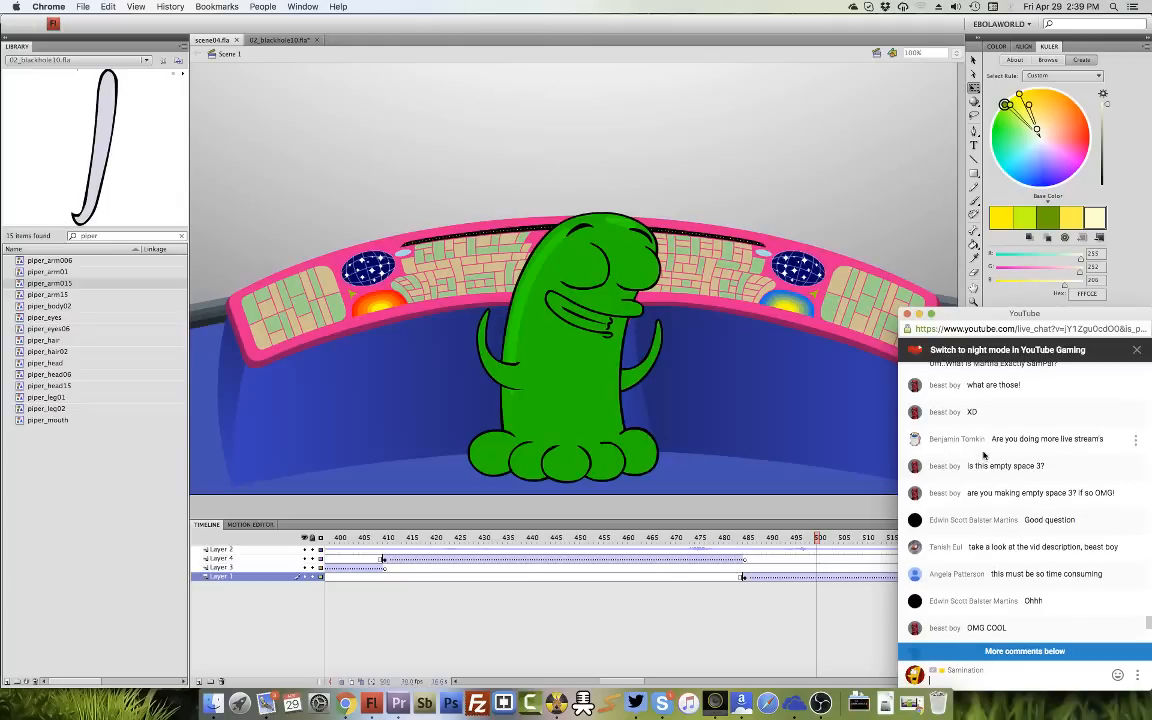
{"action": "scroll", "coordinate": [985, 455], "scroll_direction": "down", "scroll_amount": 10}
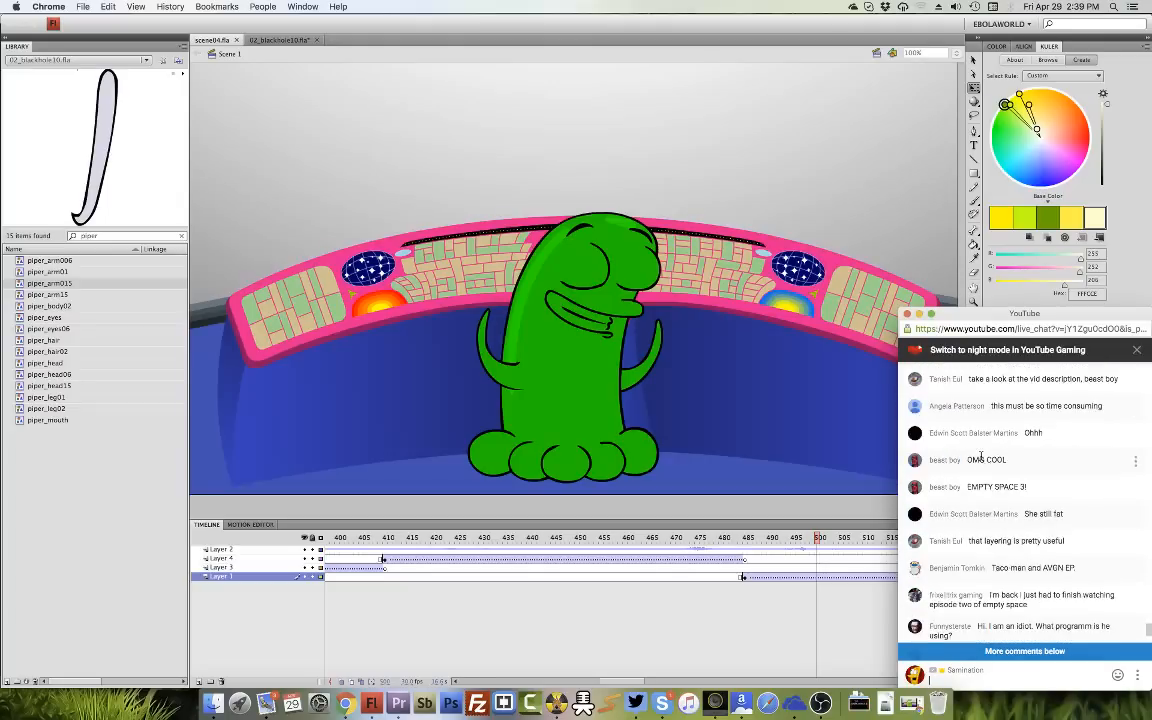
{"action": "scroll", "coordinate": [980, 457], "scroll_direction": "down", "scroll_amount": 10}
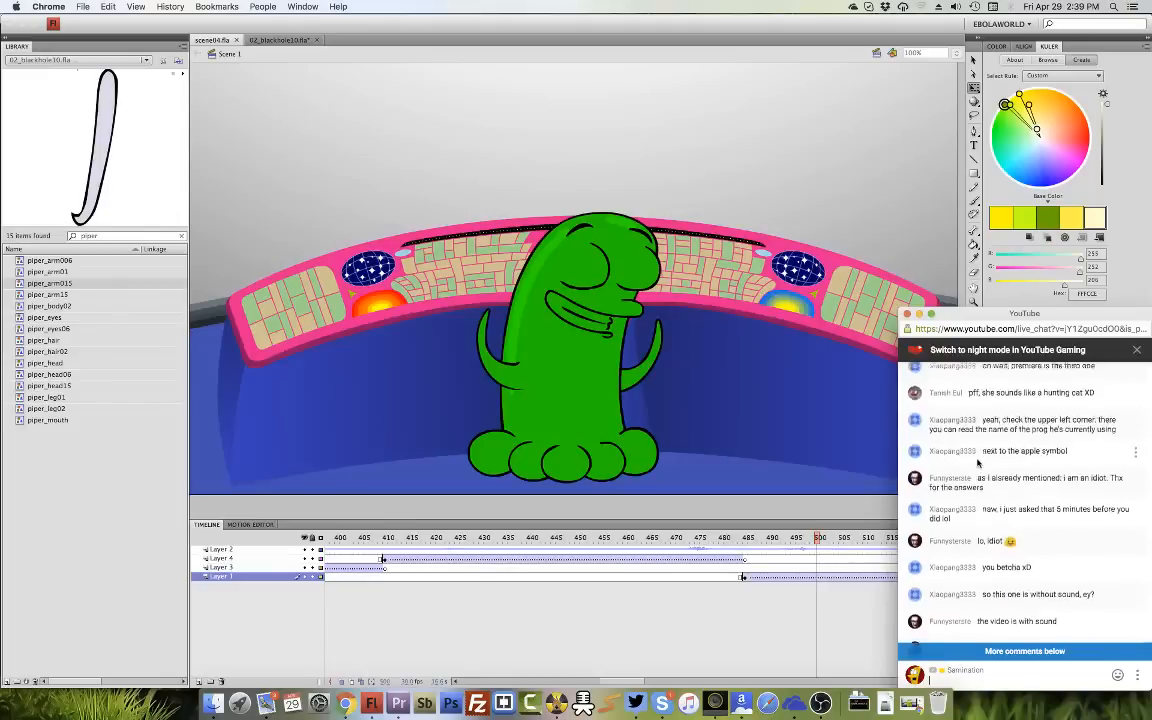
{"action": "scroll", "coordinate": [978, 460], "scroll_direction": "down", "scroll_amount": 5}
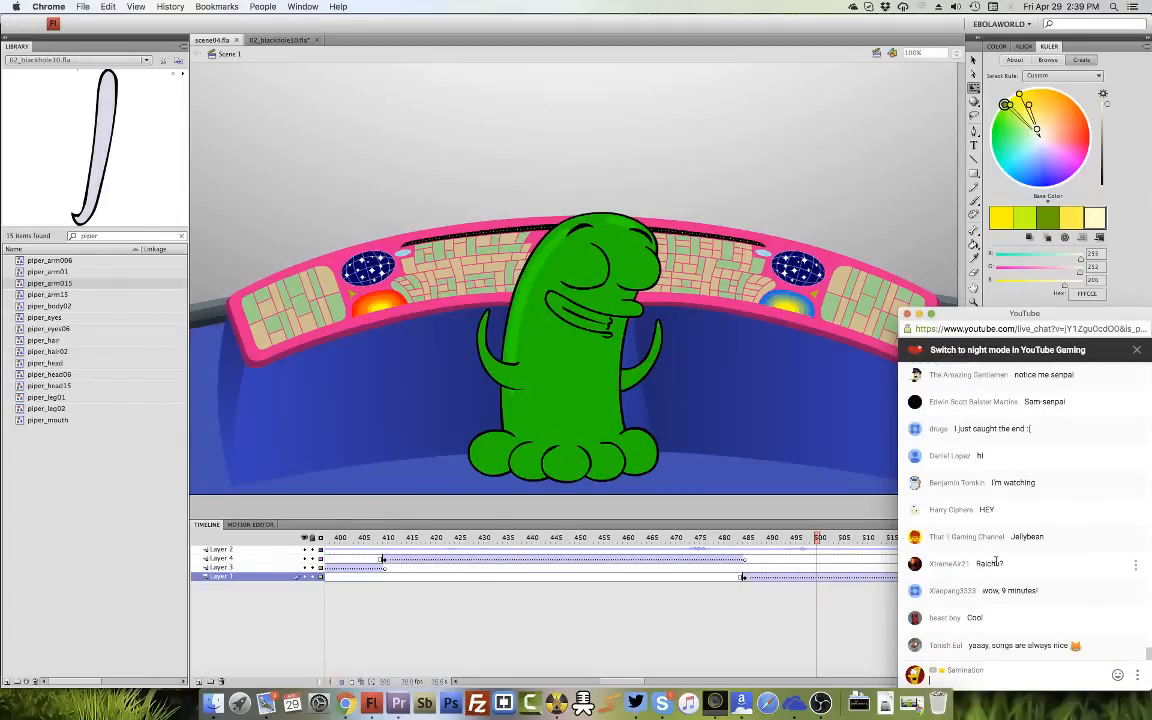
{"action": "type", "text": "http"}
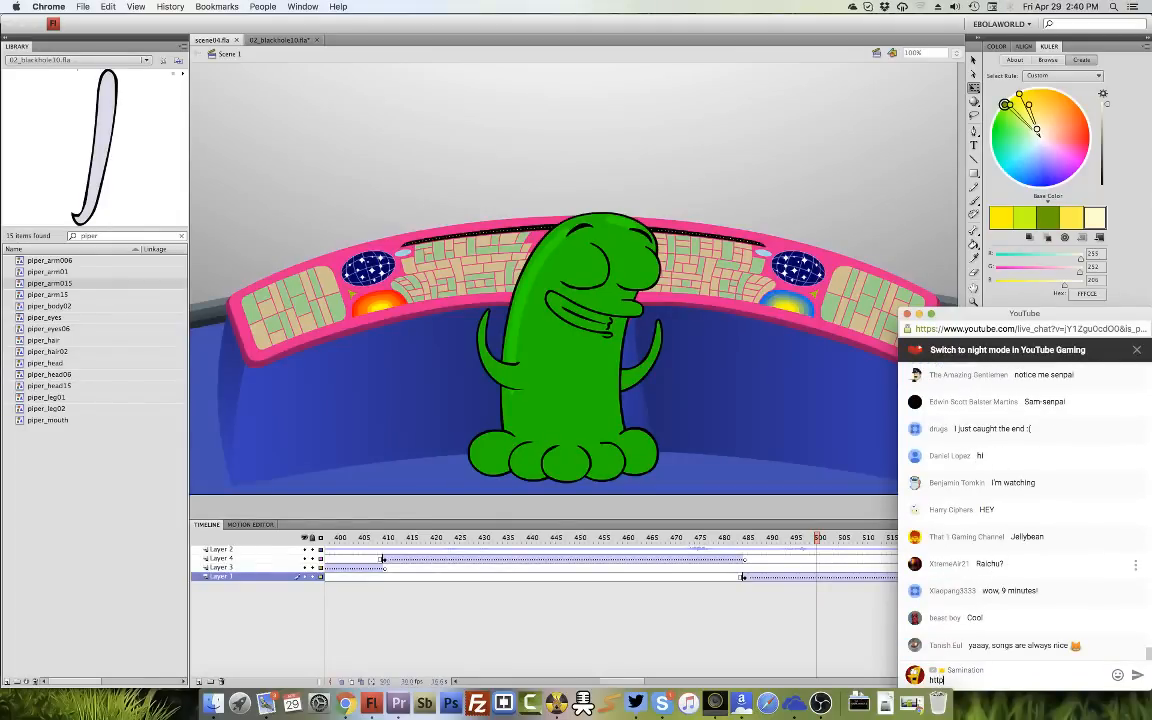
{"action": "type", "text": "://www.pat"}
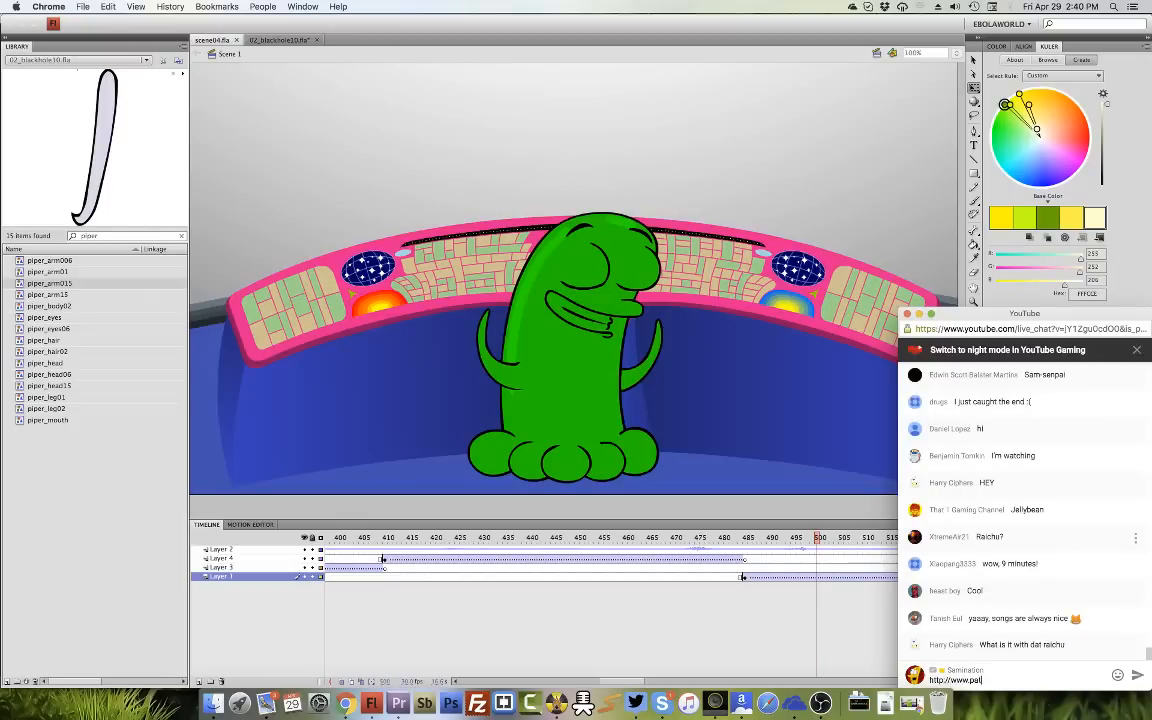
{"action": "type", "text": "reon.com/samination"}
{"action": "key", "text": "Return"}
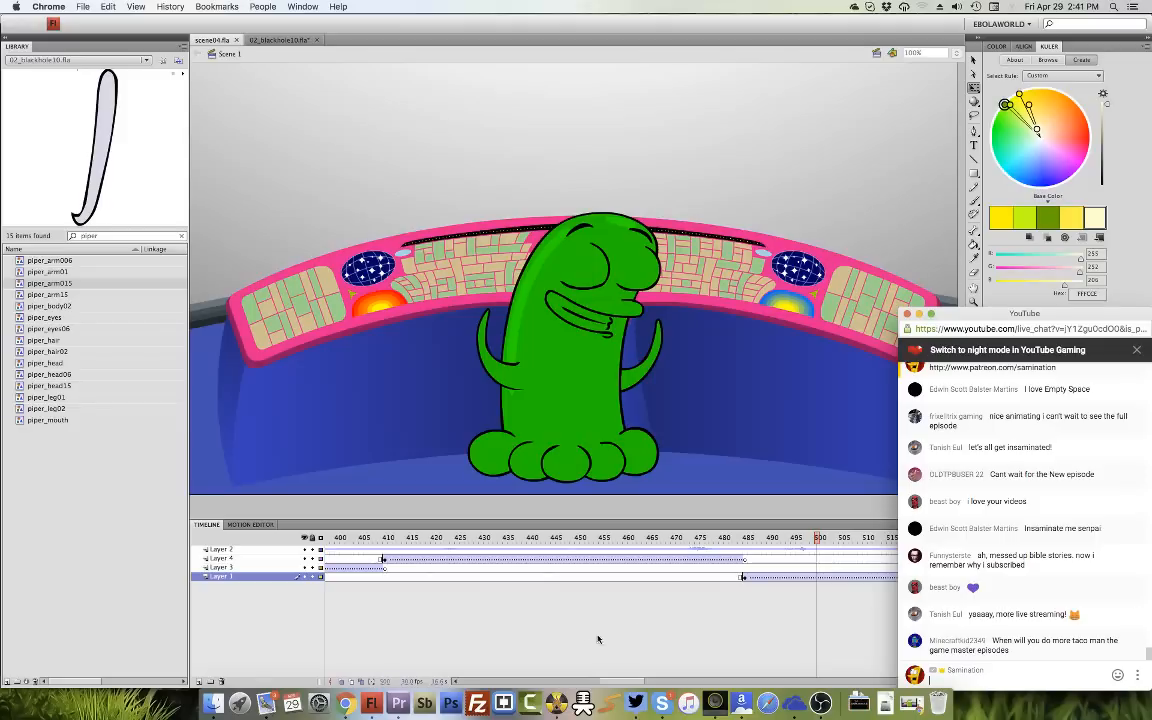
Switch to OBS.
{"action": "left_click", "coordinate": [818, 697]}
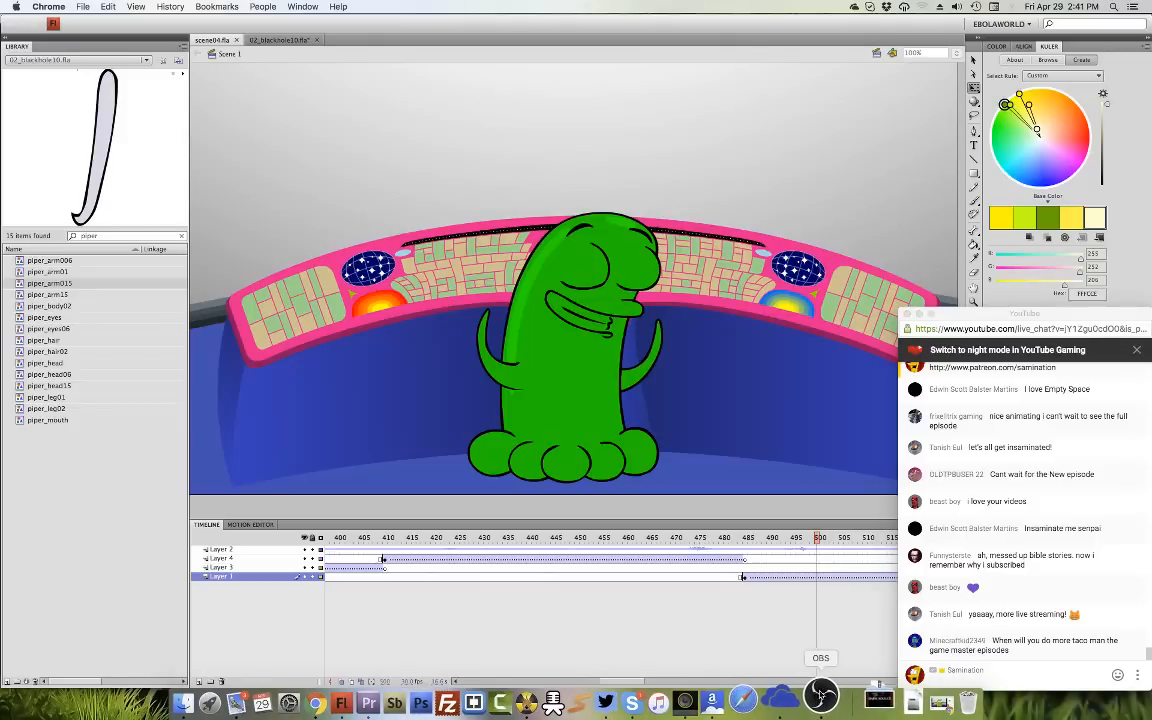